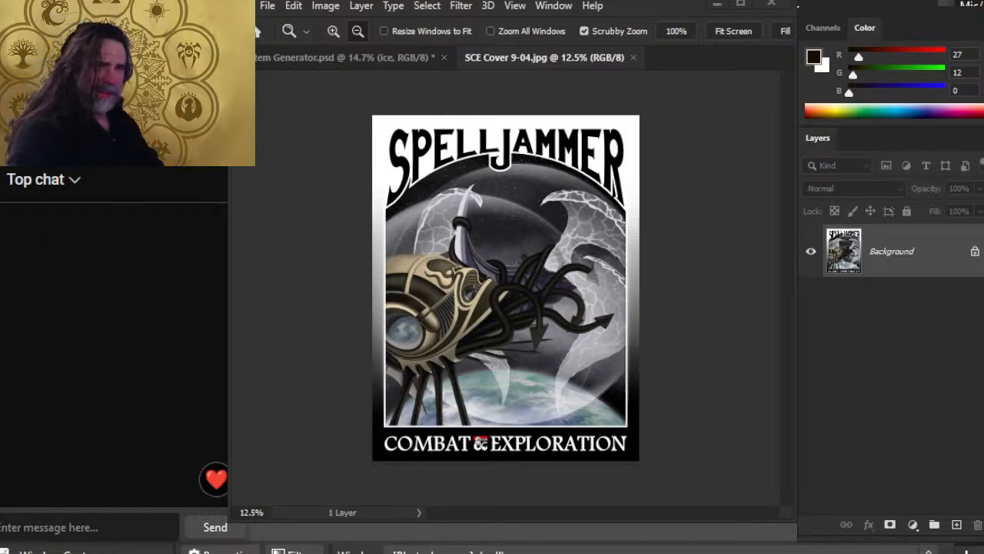
Step: Switch to Chrome and look over the live stream's YouTube page, including the recommended videos further down
{"action": "key", "text": "alt+Tab"}
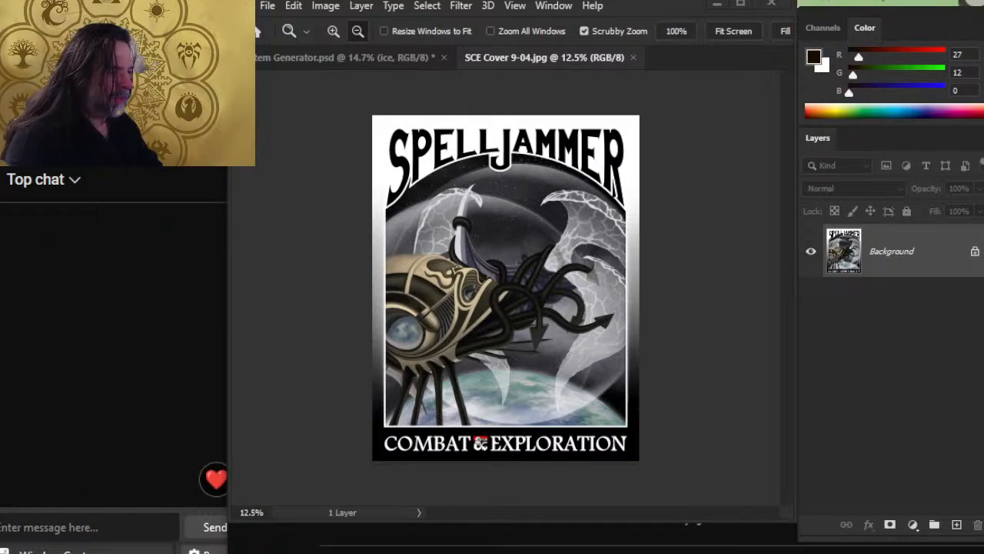
{"action": "scroll", "coordinate": [566, 539], "scroll_direction": "down", "scroll_amount": 3}
{"action": "scroll", "coordinate": [566, 538], "scroll_direction": "down", "scroll_amount": 3}
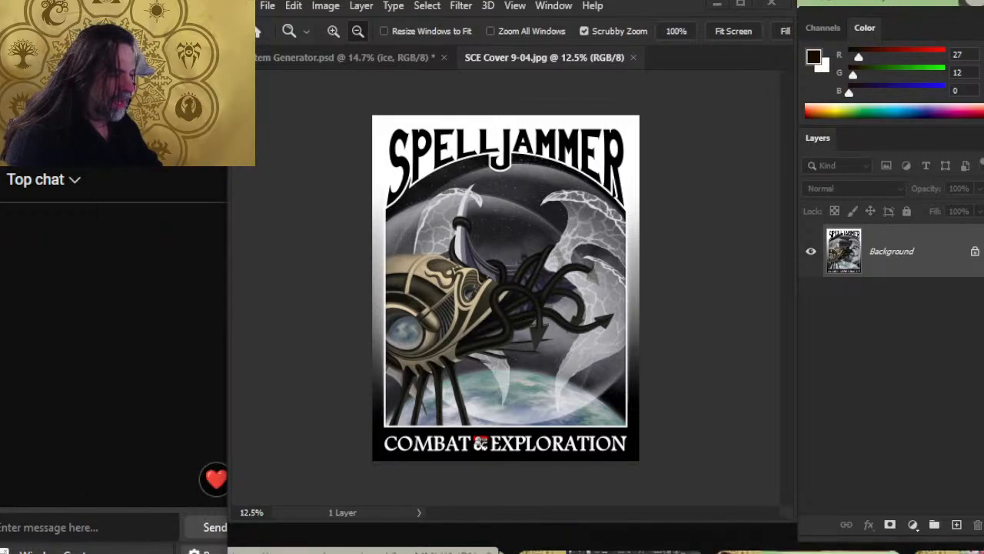
{"action": "scroll", "coordinate": [566, 538], "scroll_direction": "down", "scroll_amount": 3}
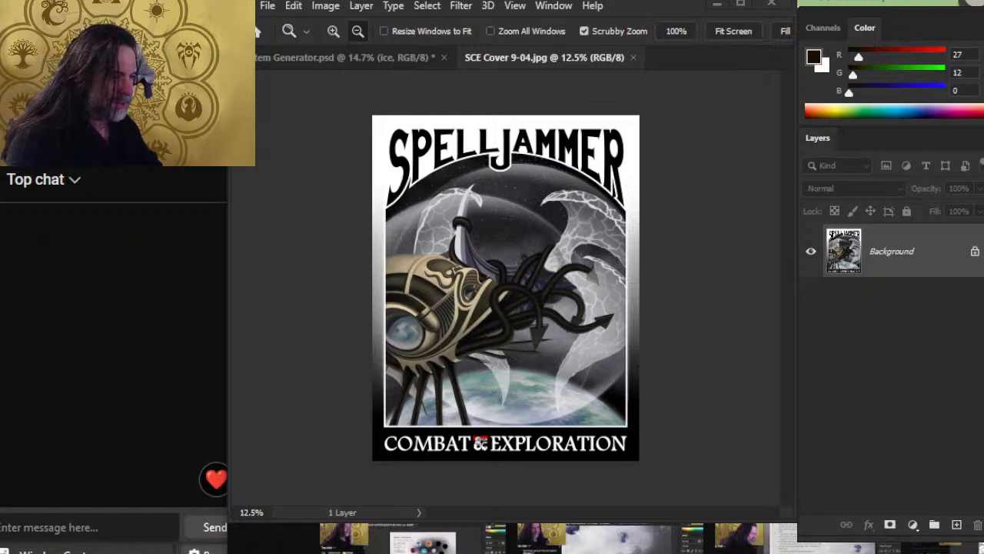
{"action": "scroll", "coordinate": [566, 538], "scroll_direction": "down", "scroll_amount": 3}
{"action": "scroll", "coordinate": [566, 538], "scroll_direction": "down", "scroll_amount": 3}
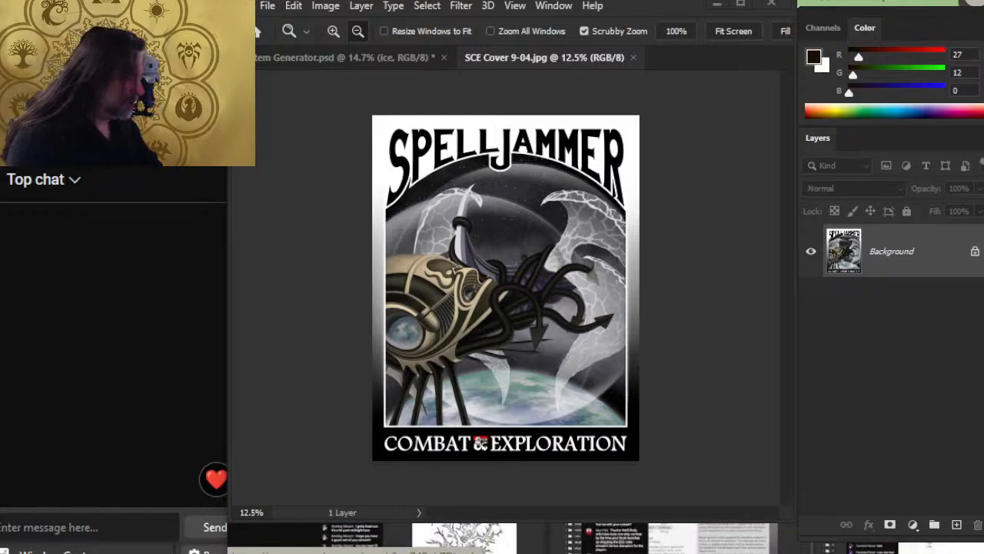
{"action": "scroll", "coordinate": [566, 538], "scroll_direction": "up", "scroll_amount": 5}
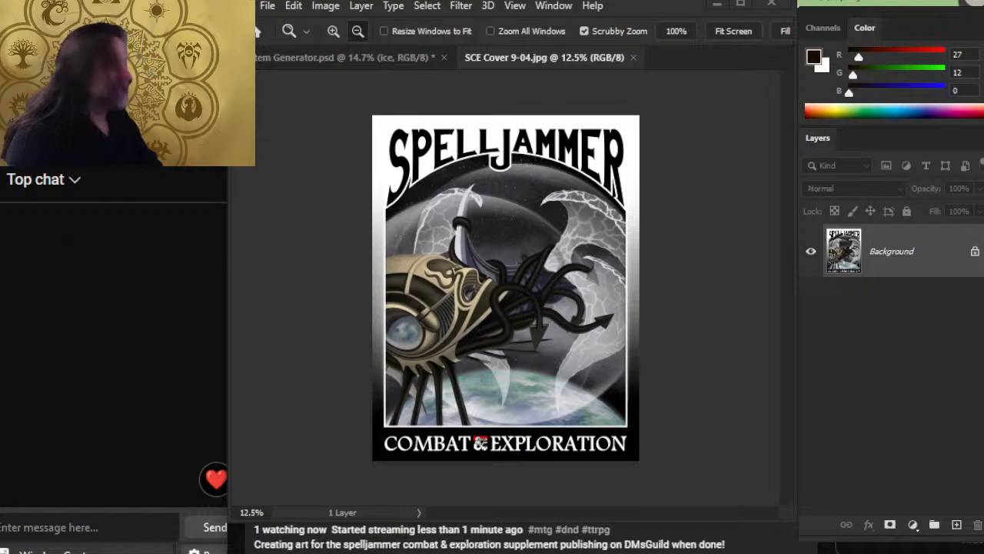
Step: Go to the #self-promotion channel on Discord, paste the stream announcement as a draft, copy all of it and empty the message box
{"action": "key", "text": "ctrl+Tab"}
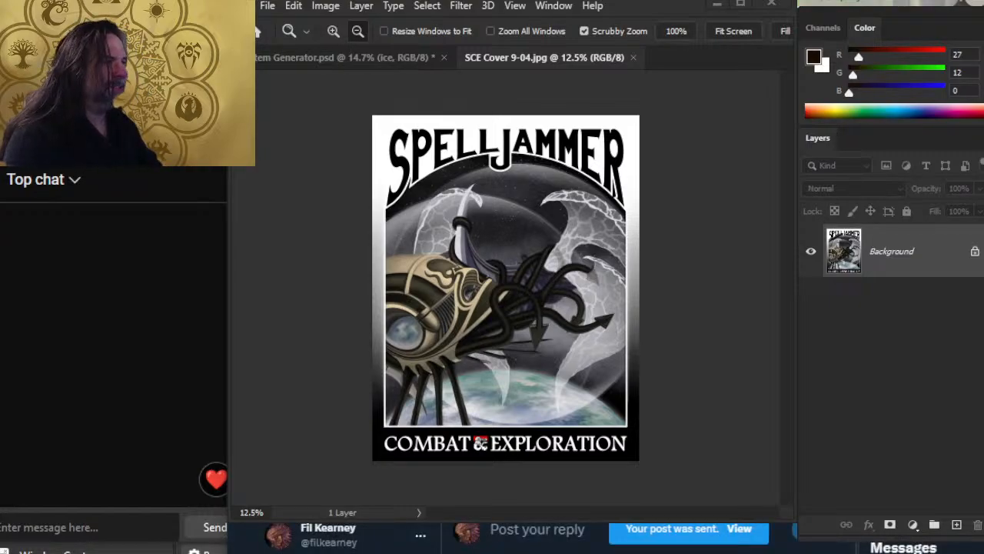
{"action": "key", "text": "ctrl+Tab"}
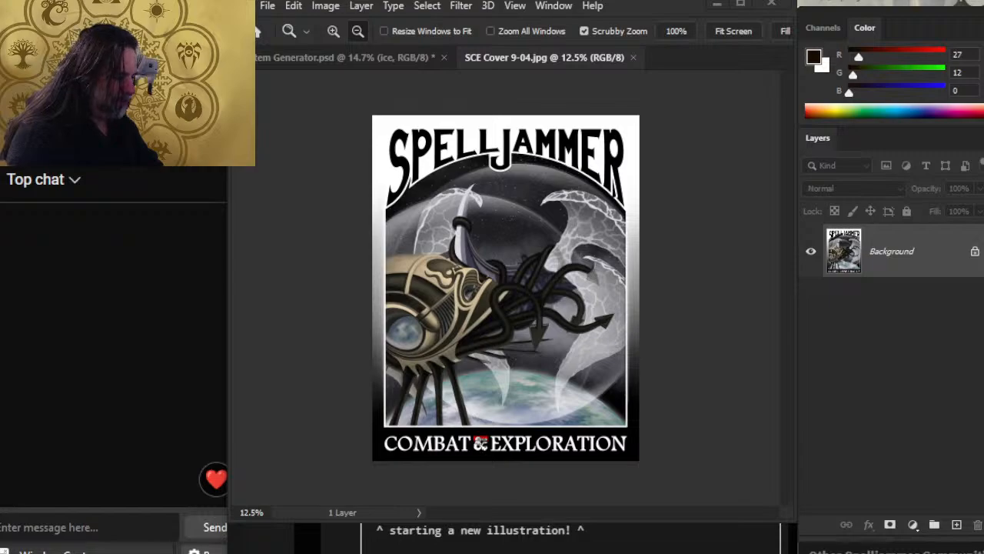
{"action": "scroll", "coordinate": [571, 538], "scroll_direction": "down", "scroll_amount": 7}
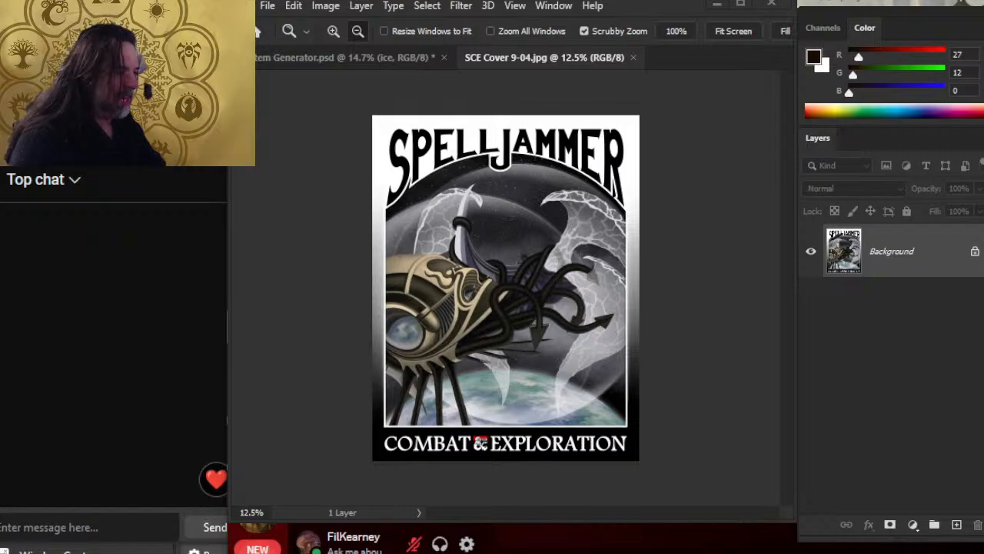
{"action": "key", "text": "ctrl+v"}
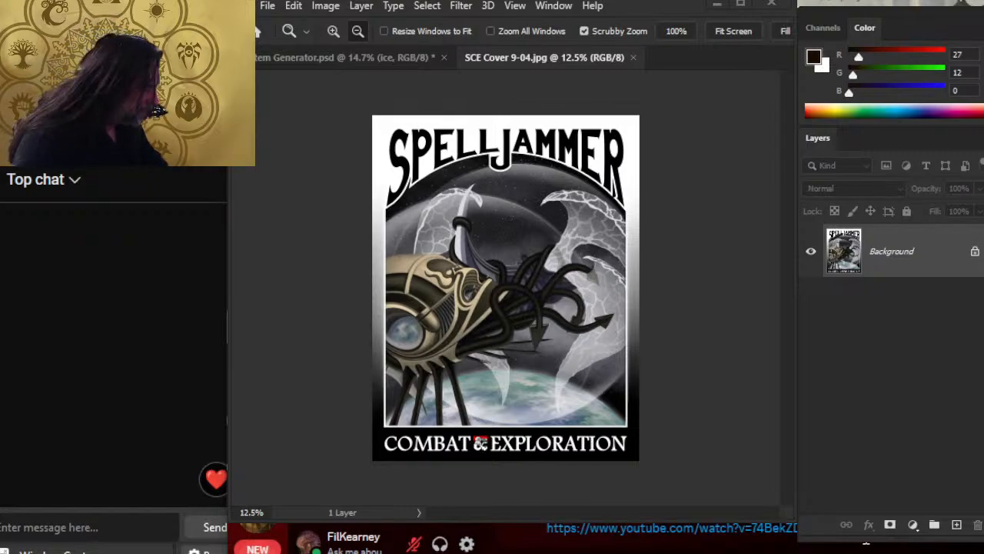
{"action": "key", "text": "ctrl+a"}
{"action": "key", "text": "ctrl+c"}
{"action": "key", "text": "BackSpace"}
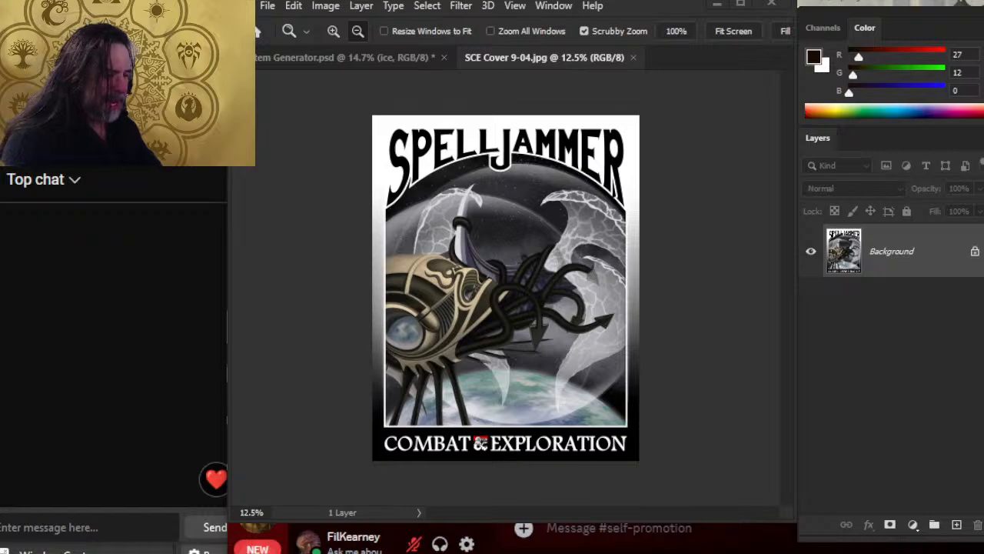
Step: Post the copied stream announcement with its YouTube link in the #misc channel and in the next server's self-promo channel
{"action": "left_click", "coordinate": [378, 514]}
{"action": "key", "text": "ctrl+v"}
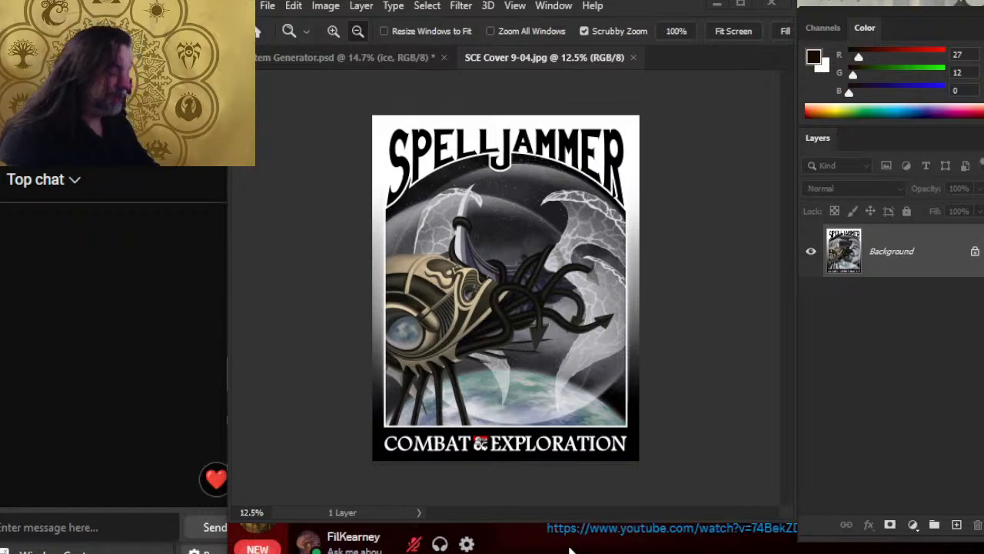
{"action": "key", "text": "Return"}
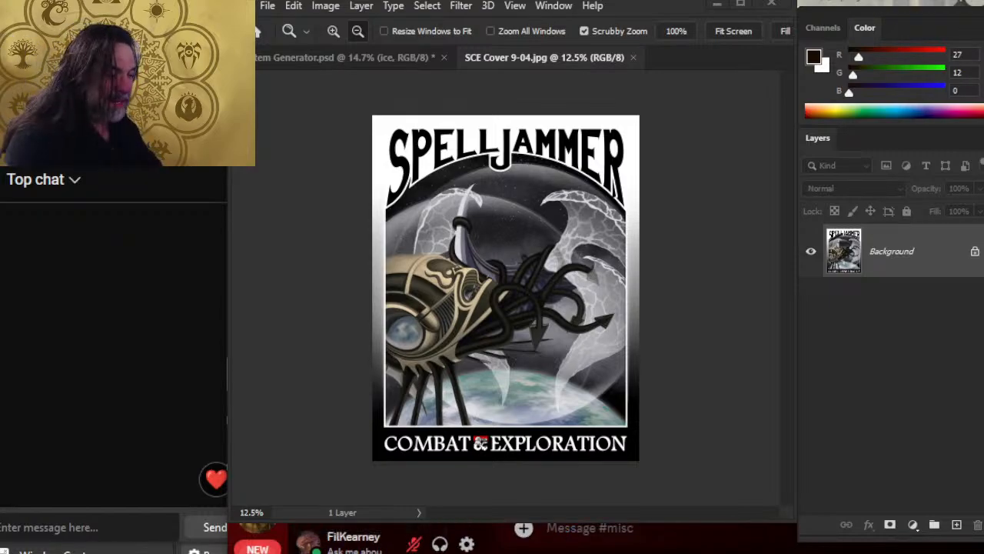
{"action": "key", "text": "alt+Up"}
{"action": "key", "text": "ctrl+v"}
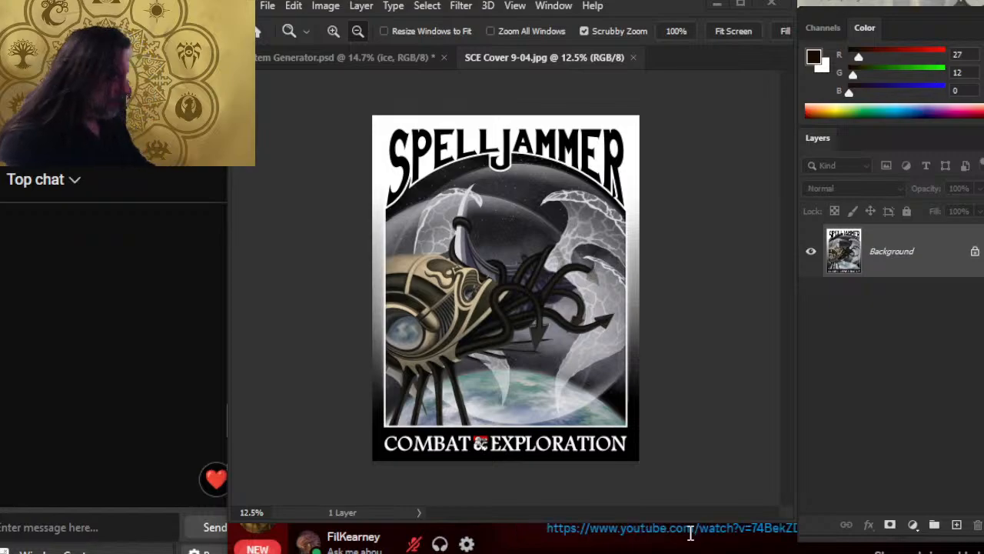
{"action": "key", "text": "Return"}
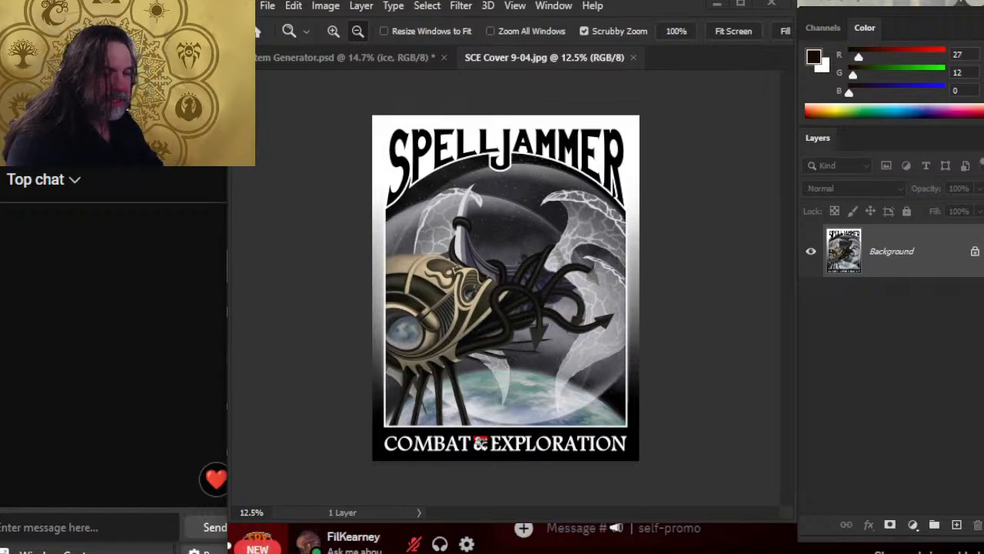
Step: Post the copied stream announcement in the #announcements and #media-channel channels of the next Discord servers
{"action": "key", "text": "alt+Up"}
{"action": "key", "text": "ctrl+v"}
{"action": "key", "text": "Return"}
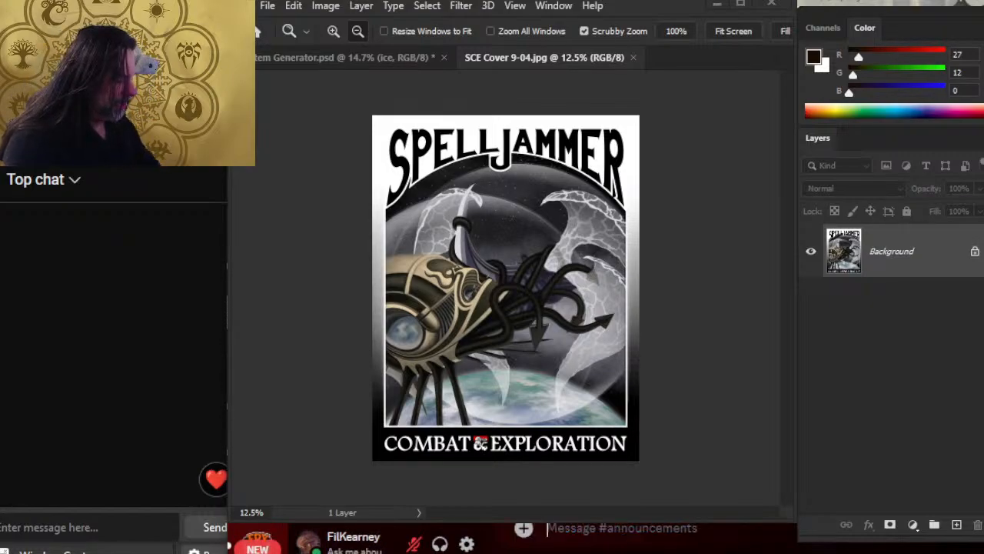
{"action": "key", "text": "alt+Up"}
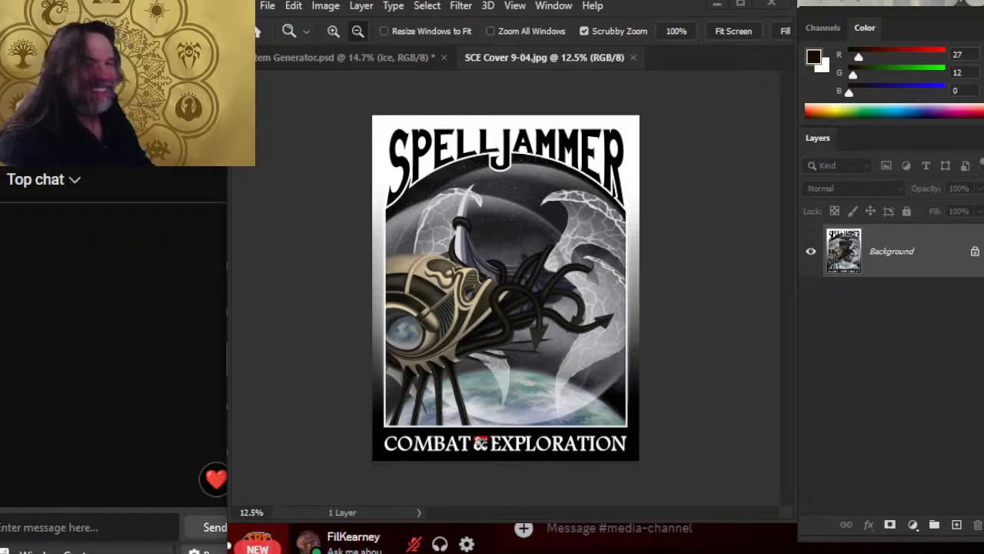
{"action": "key", "text": "ctrl+v"}
{"action": "key", "text": "Return"}
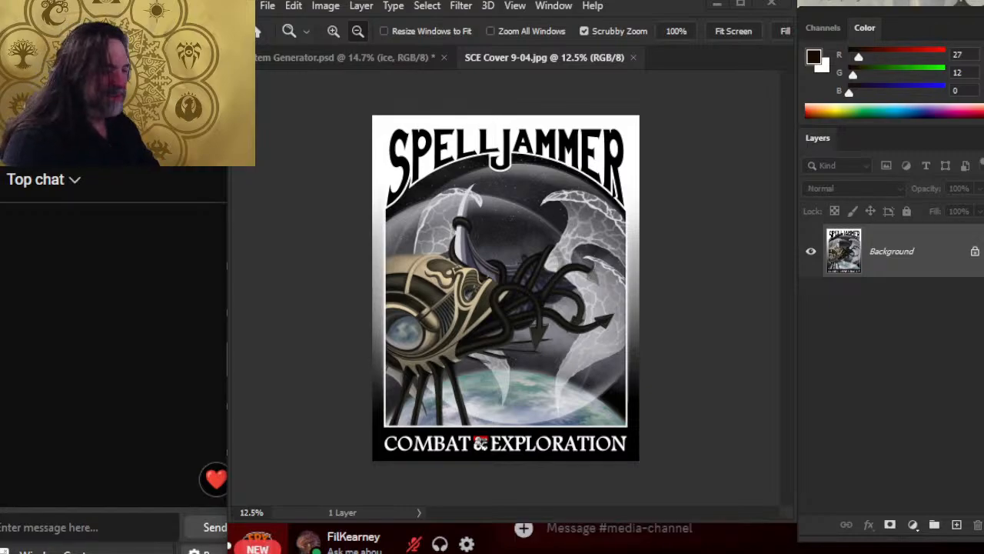
Step: Post the copied stream announcement in the #promote-your-stuff and #live-streaming channels
{"action": "key", "text": "alt+Up"}
{"action": "key", "text": "ctrl+v"}
{"action": "key", "text": "Return"}
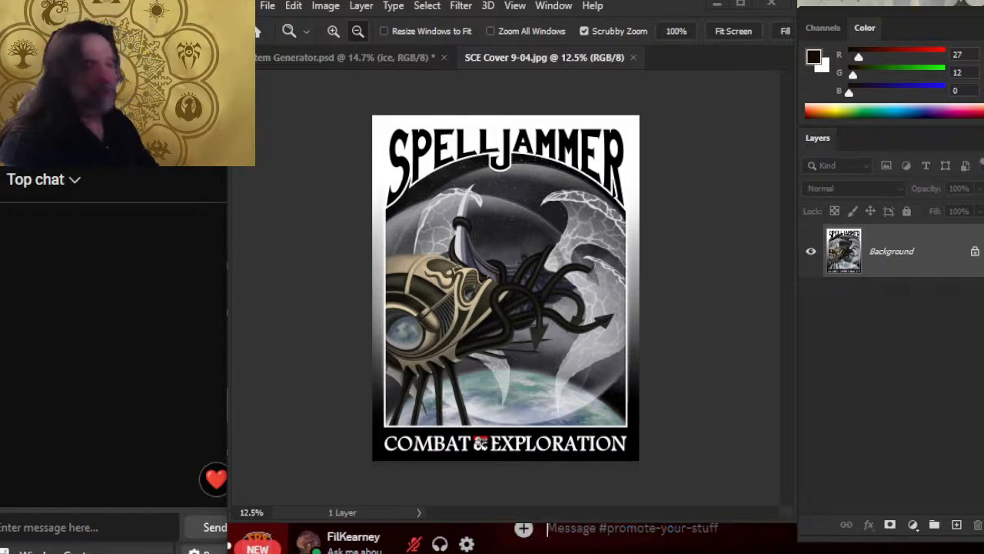
{"action": "key", "text": "alt+Up"}
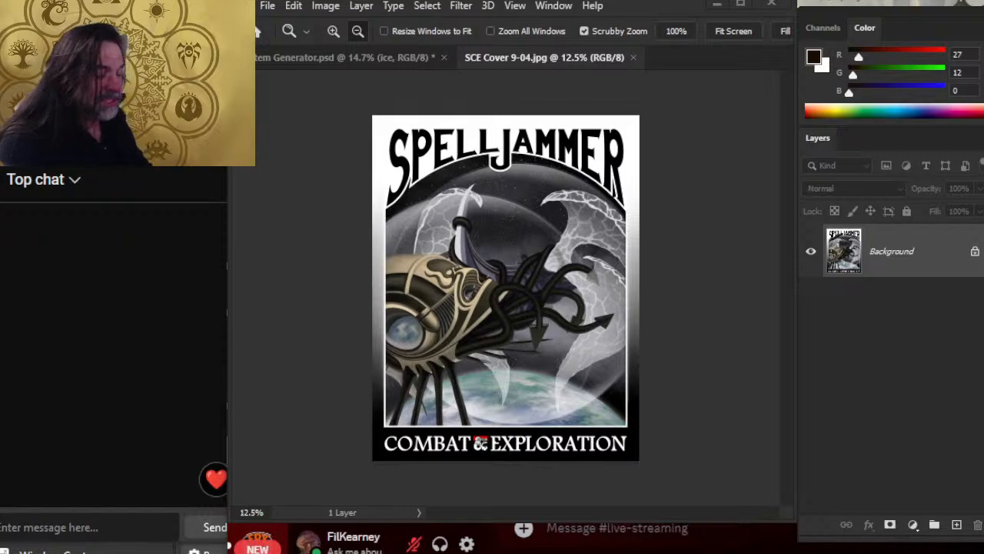
{"action": "key", "text": "ctrl+v"}
{"action": "key", "text": "Return"}
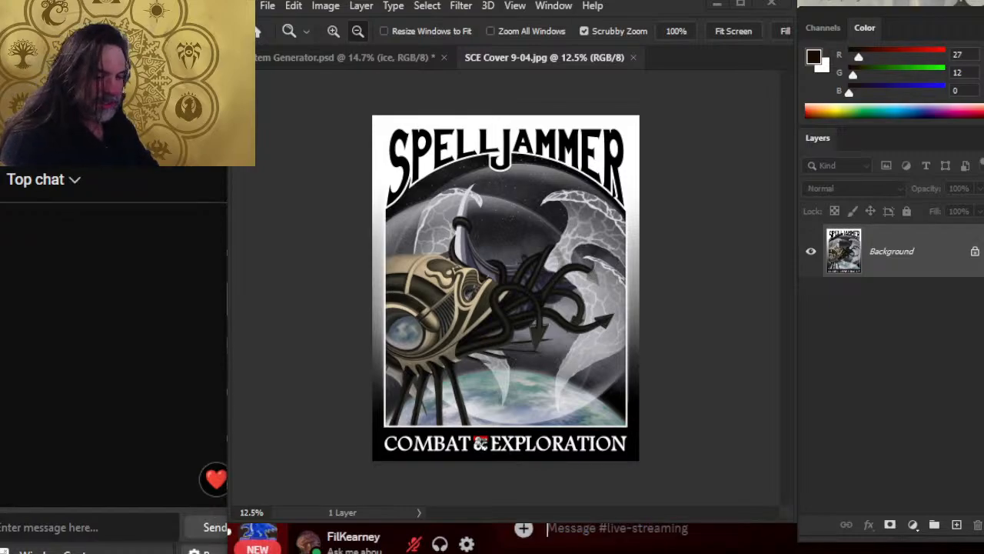
Step: Post the copied stream announcement in the #self-promo channel and in the #self-promotion channels of the remaining Discord servers
{"action": "key", "text": "alt+Up"}
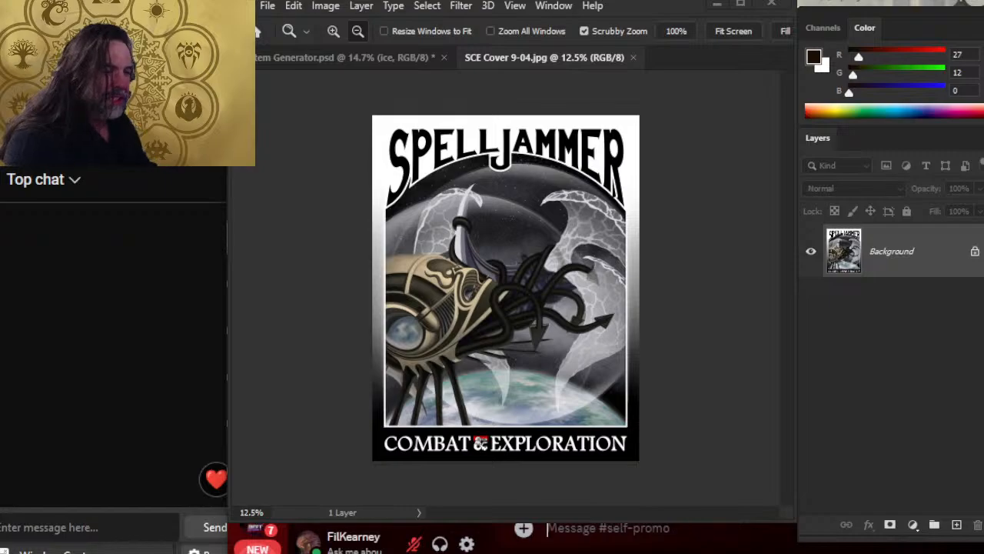
{"action": "key", "text": "ctrl+v"}
{"action": "key", "text": "Return"}
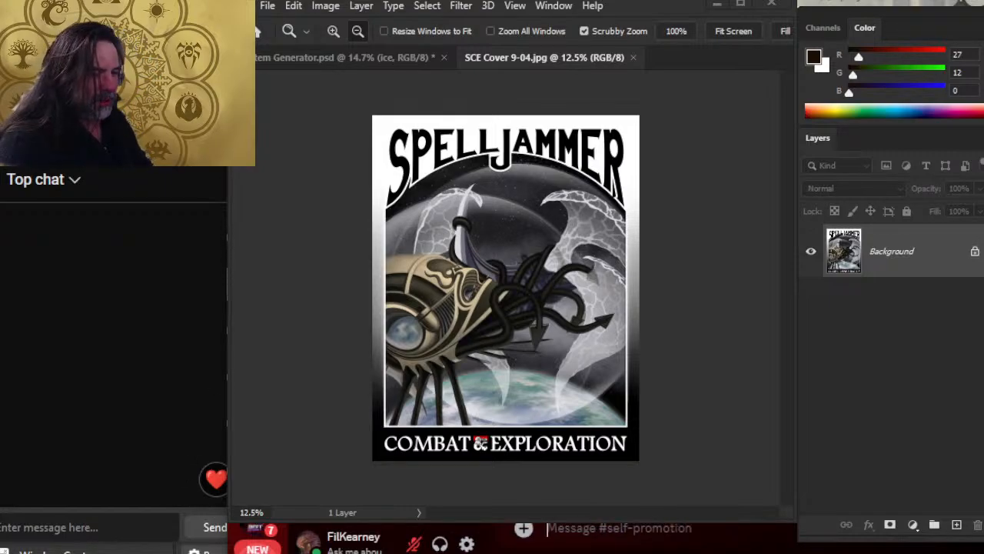
{"action": "key", "text": "ctrl+v"}
{"action": "key", "text": "Return"}
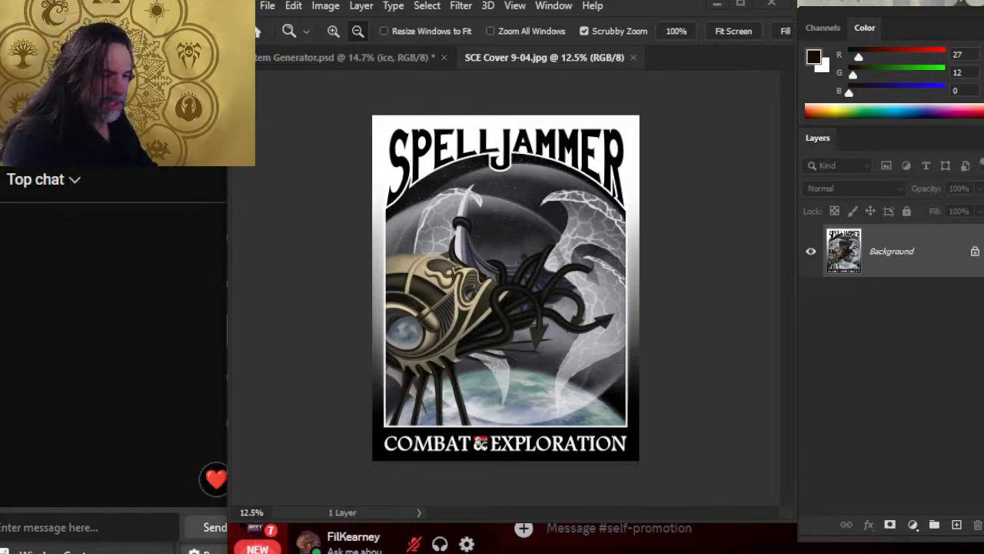
{"action": "key", "text": "ctrl+v"}
{"action": "key", "text": "Return"}
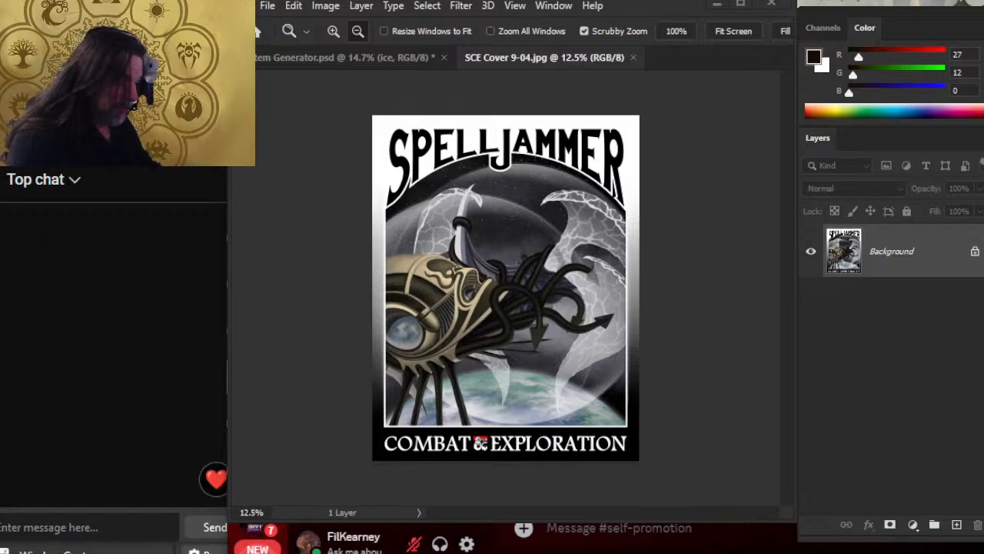
{"action": "key", "text": "ctrl+v"}
{"action": "key", "text": "Return"}
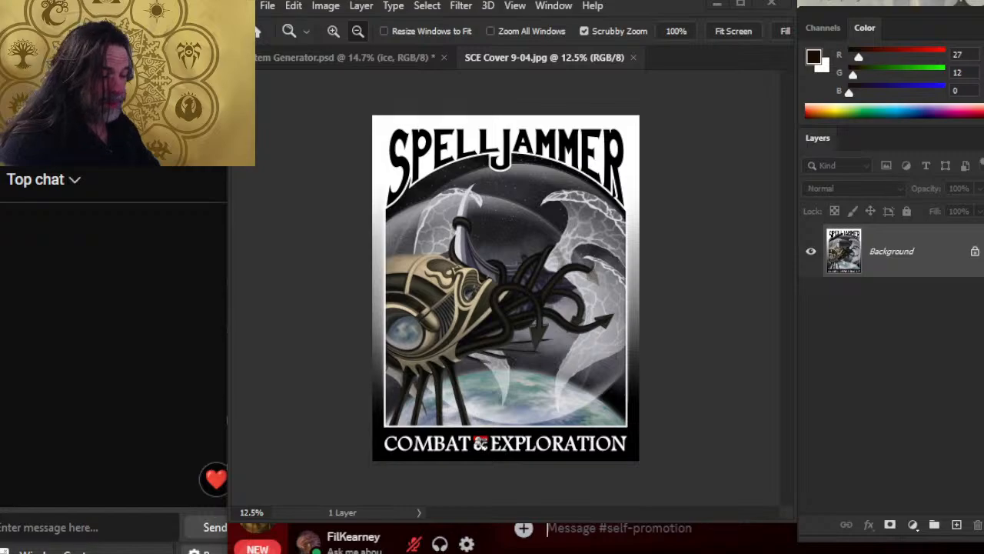
{"action": "key", "text": "alt+Tab"}
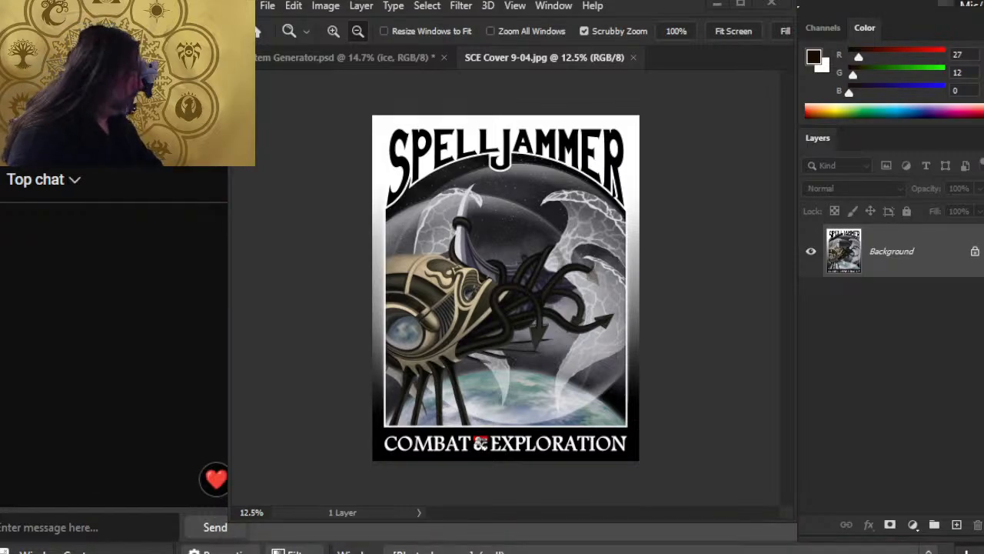
{"action": "key", "text": "super+Tab"}
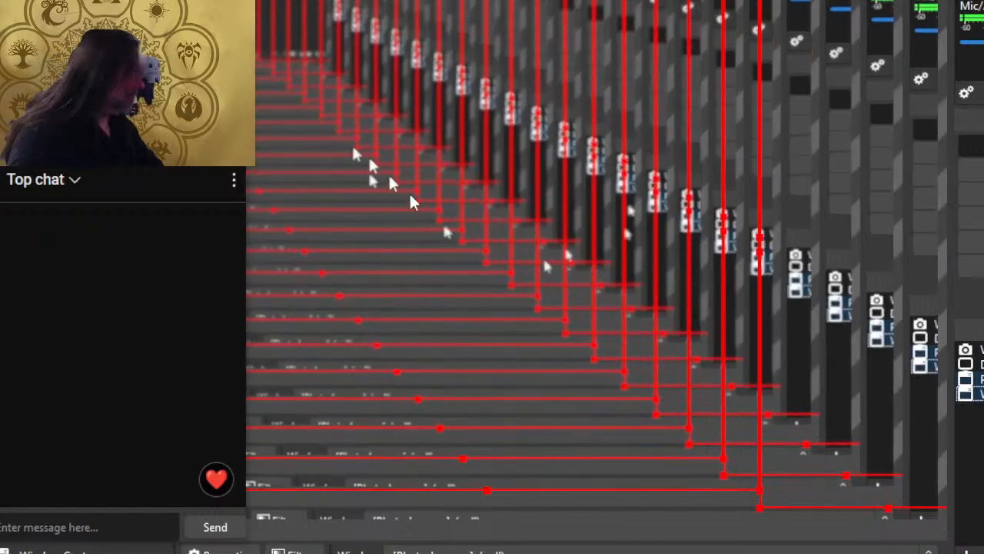
{"action": "key", "text": "alt+shift+Tab"}
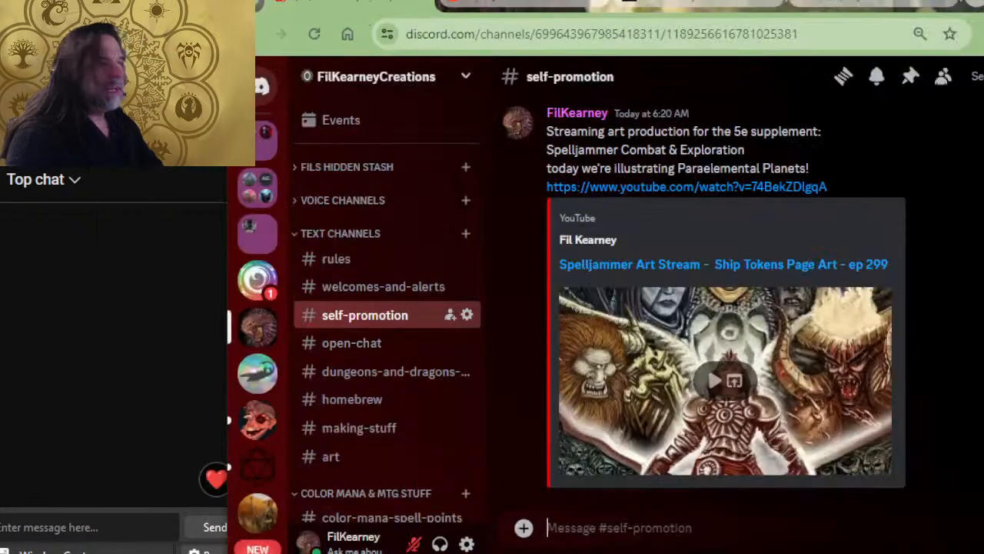
{"action": "key", "text": "alt+Tab"}
{"action": "key", "text": "alt+Tab"}
{"action": "key", "text": "alt+Tab"}
{"action": "key", "text": "alt+Tab"}
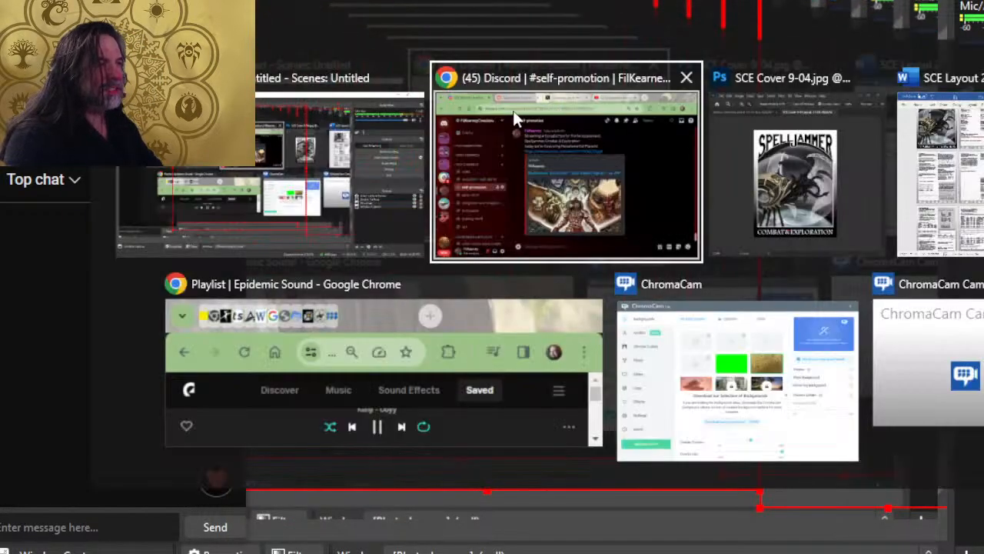
{"action": "key", "text": "alt+shift+Tab"}
{"action": "key", "text": "alt+shift+Tab"}
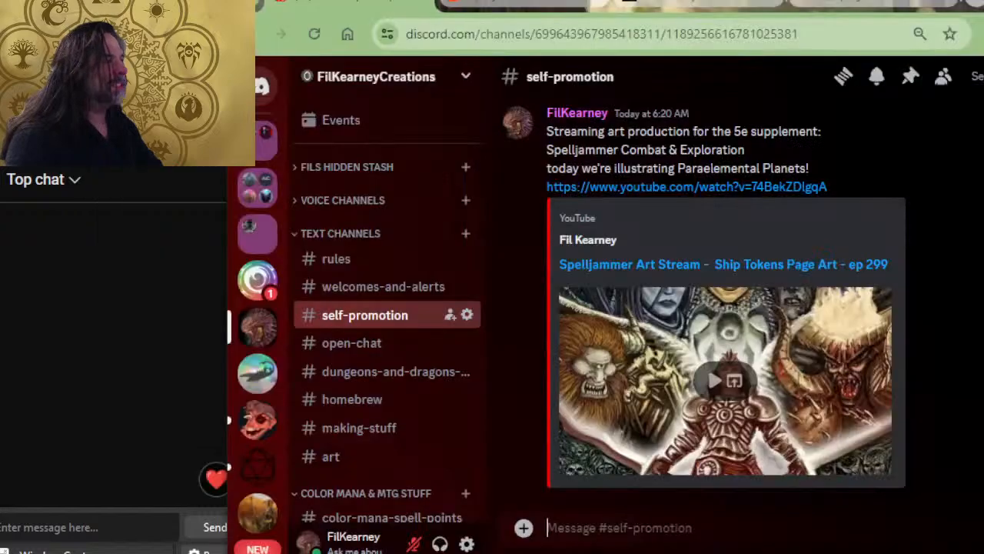
Step: Open the live stream's YouTube page and expand the full video description
{"action": "left_click", "coordinate": [810, 2]}
{"action": "scroll", "coordinate": [500, 346], "scroll_direction": "down", "scroll_amount": 4}
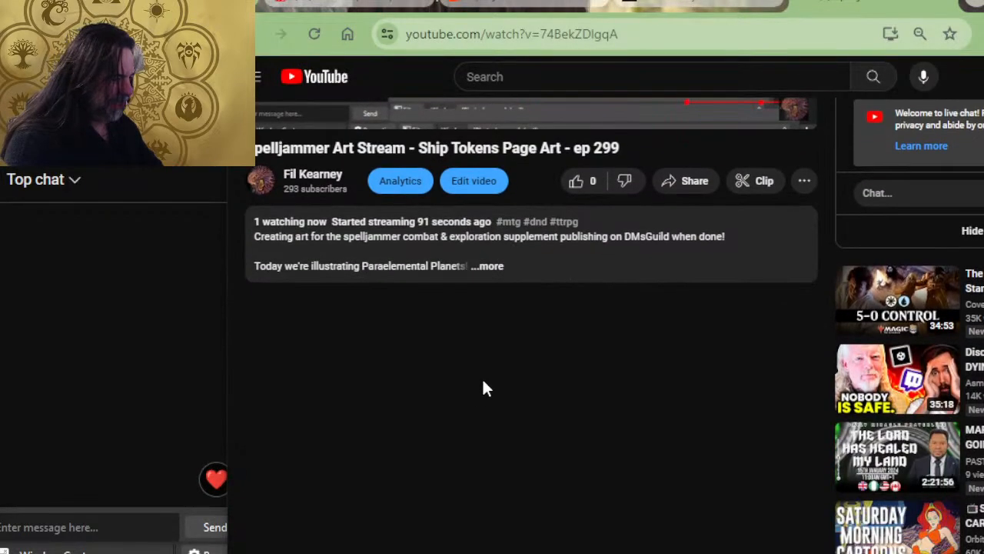
{"action": "left_click", "coordinate": [486, 265]}
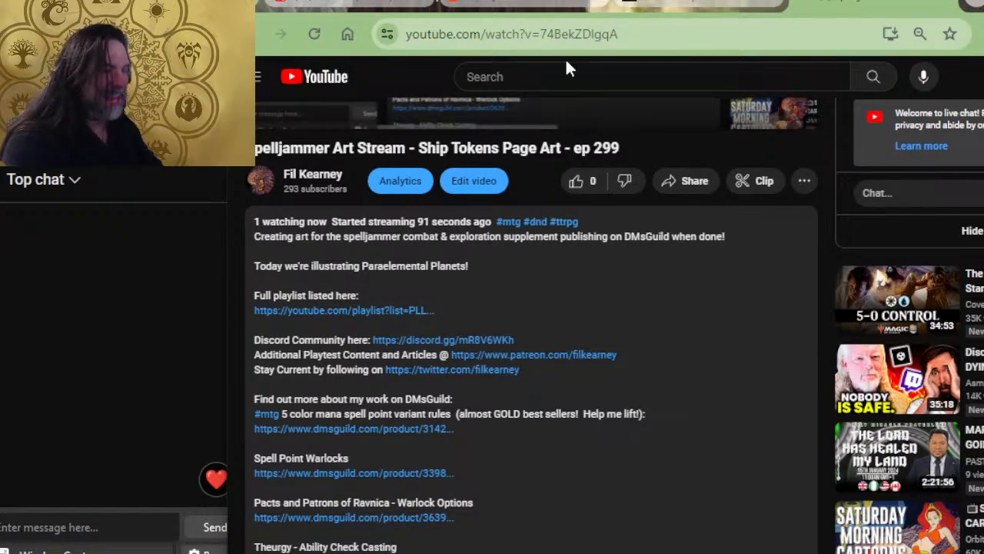
Step: Switch to Photoshop to view the SCE Cover 9-04.jpg artwork, and return to the announcement in Discord's #self-promotion channel
{"action": "key", "text": "alt+Tab"}
{"action": "key", "text": "alt+Tab"}
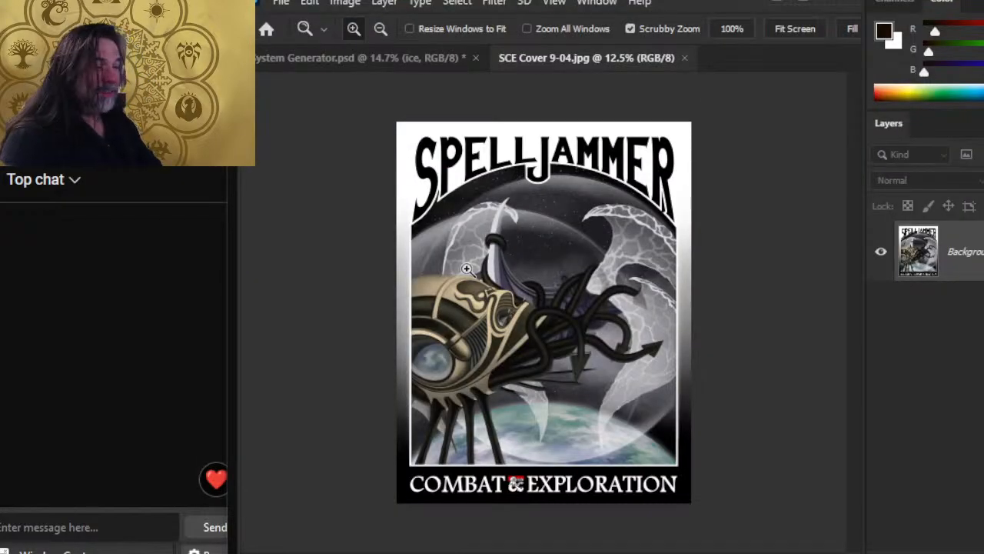
{"action": "key", "text": "alt+Tab"}
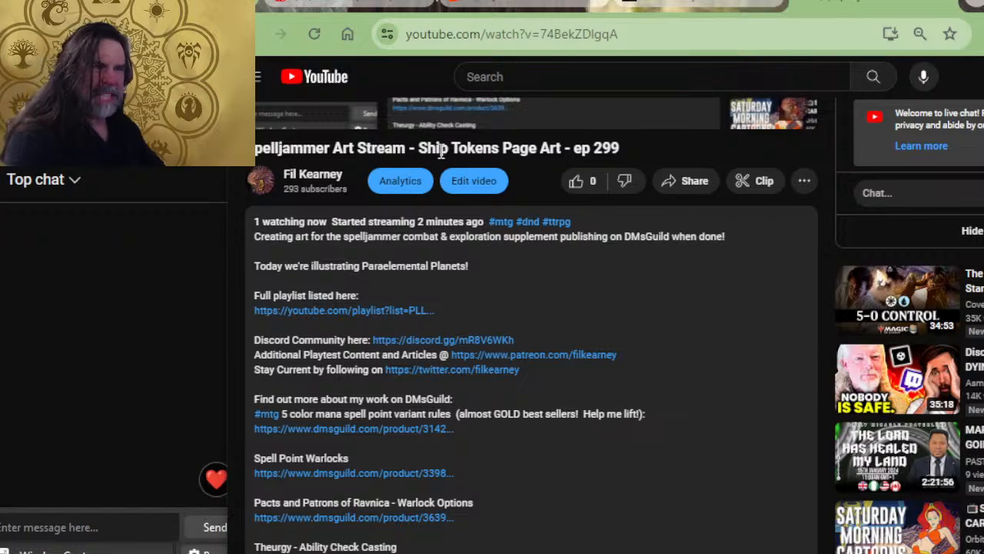
{"action": "left_click", "coordinate": [341, 3]}
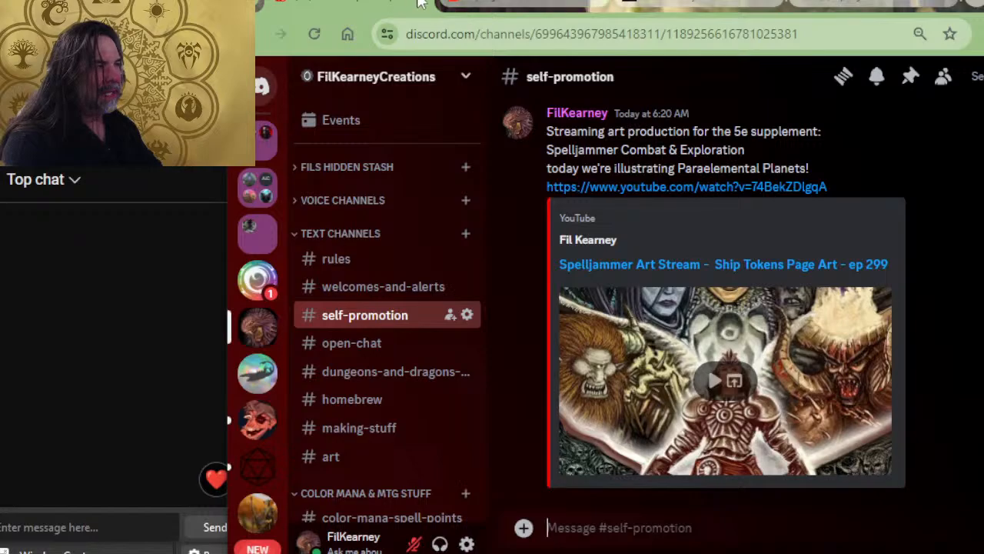
Step: Leave Discord to view the r/spelljammer livestream post and the community's front page on Reddit, and open the artist's own Twitter profile
{"action": "left_click", "coordinate": [446, 8]}
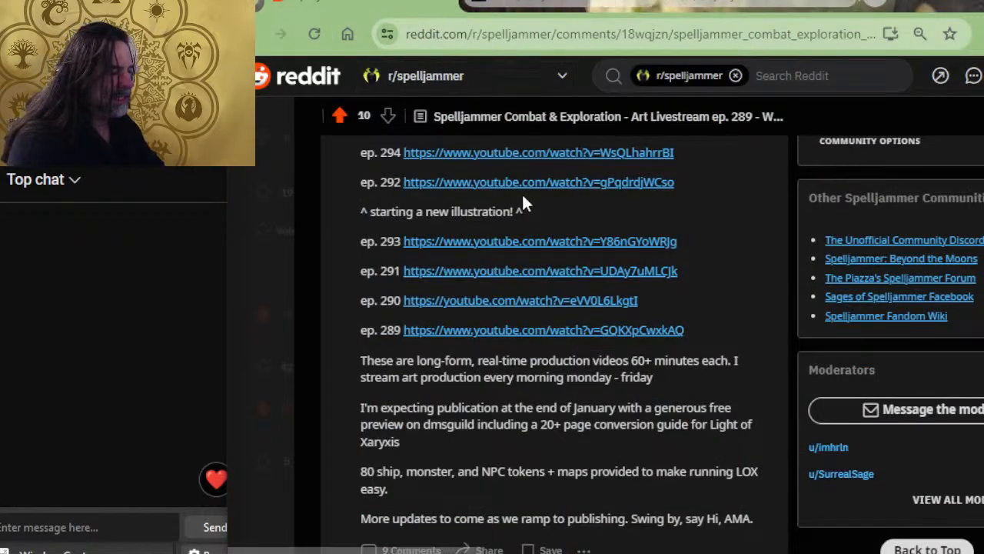
{"action": "scroll", "coordinate": [530, 230], "scroll_direction": "up", "scroll_amount": 5}
{"action": "left_click", "coordinate": [404, 184]}
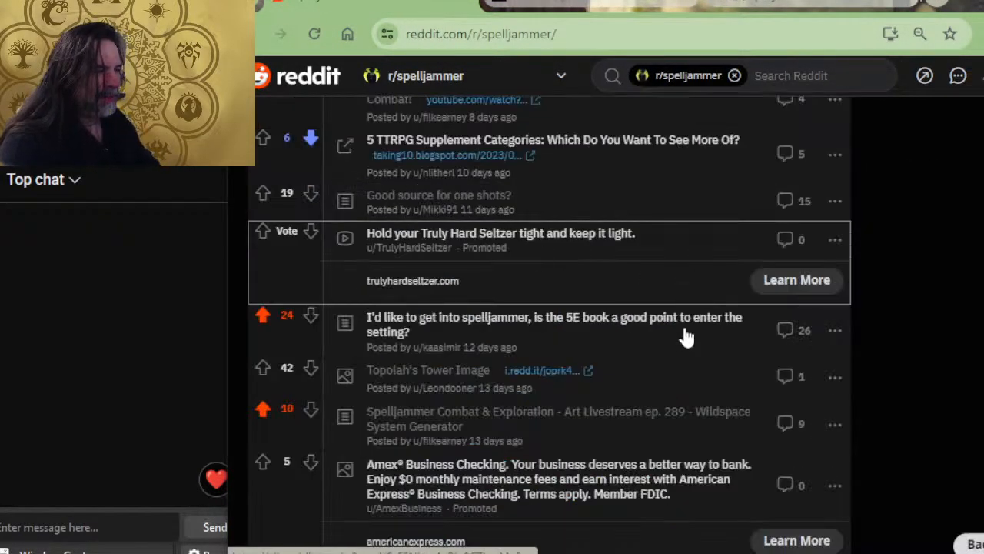
{"action": "scroll", "coordinate": [562, 296], "scroll_direction": "up", "scroll_amount": 5}
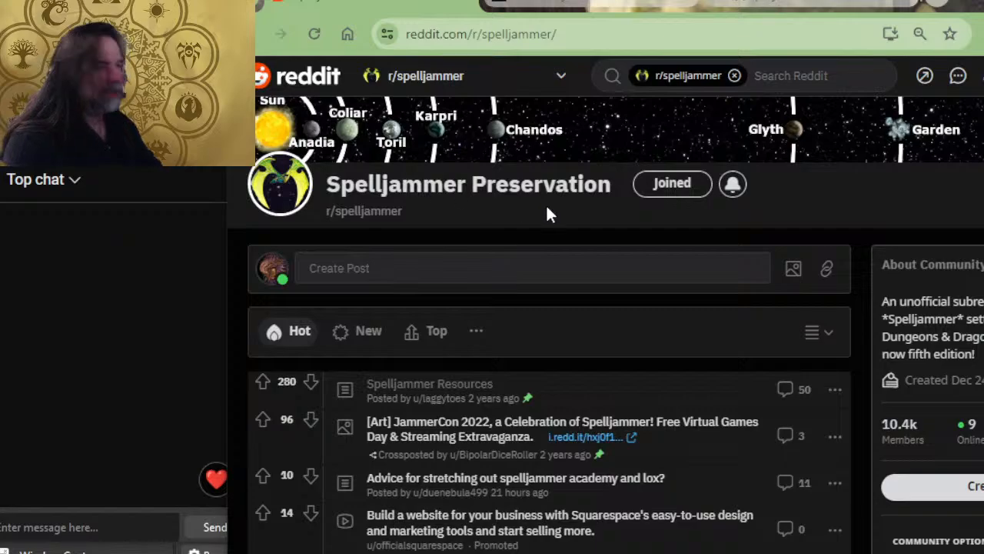
{"action": "left_click", "coordinate": [465, 7]}
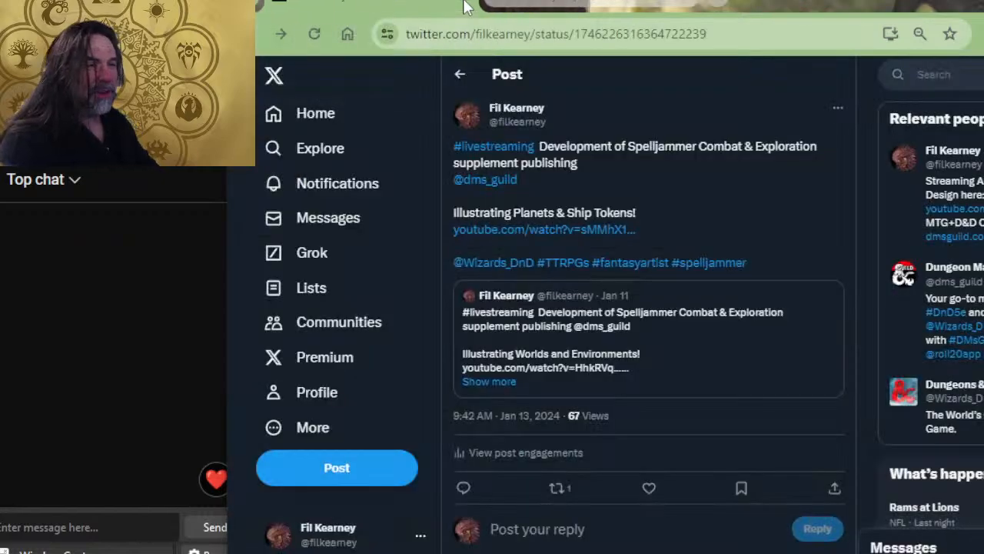
{"action": "left_click", "coordinate": [323, 392]}
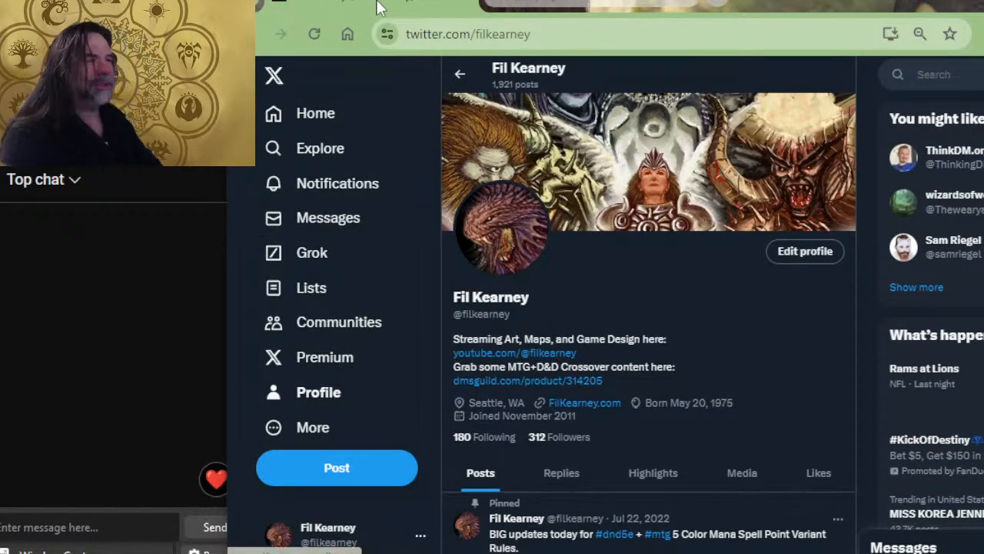
Step: Return to the YouTube page of Spelljammer Art Stream - Ship Tokens Page Art - ep 299 and like the video
{"action": "left_click", "coordinate": [481, 3]}
{"action": "scroll", "coordinate": [565, 312], "scroll_direction": "up", "scroll_amount": 2}
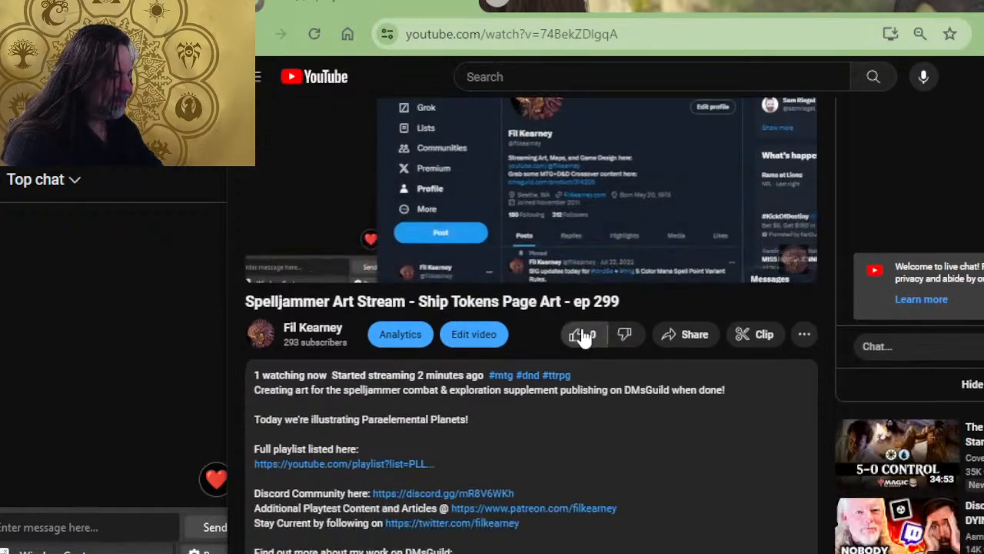
{"action": "left_click", "coordinate": [576, 333]}
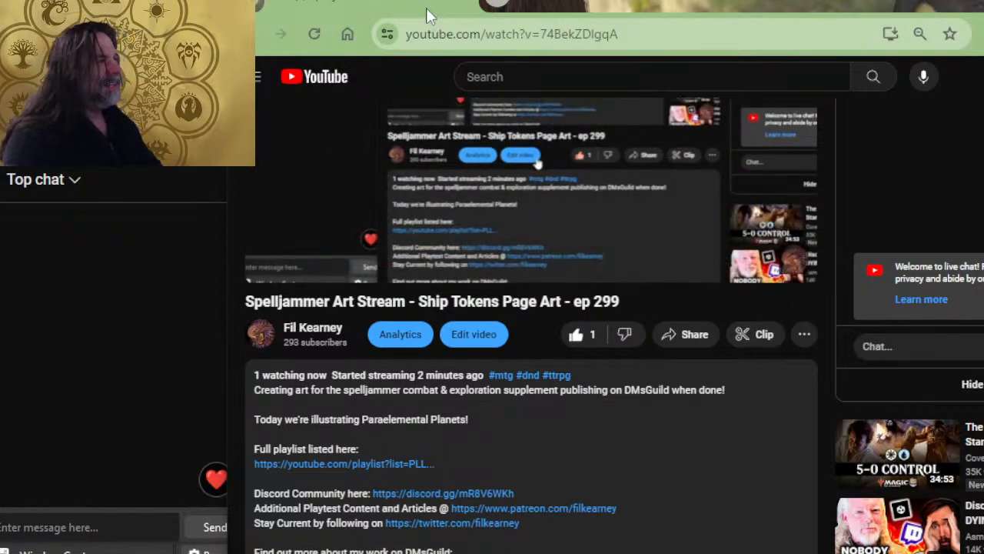
Step: Look through the DMsGuild product links and hashtags in the stream's video description
{"action": "key", "text": "alt+Tab"}
{"action": "scroll", "coordinate": [531, 250], "scroll_direction": "down", "scroll_amount": 4}
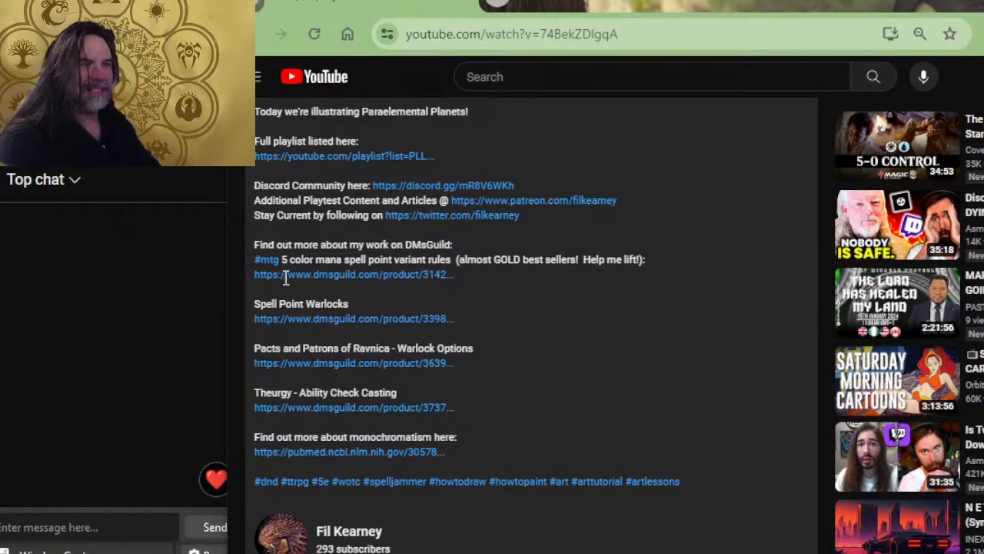
{"action": "scroll", "coordinate": [282, 277], "scroll_direction": "up", "scroll_amount": 2}
{"action": "scroll", "coordinate": [696, 370], "scroll_direction": "down", "scroll_amount": 2}
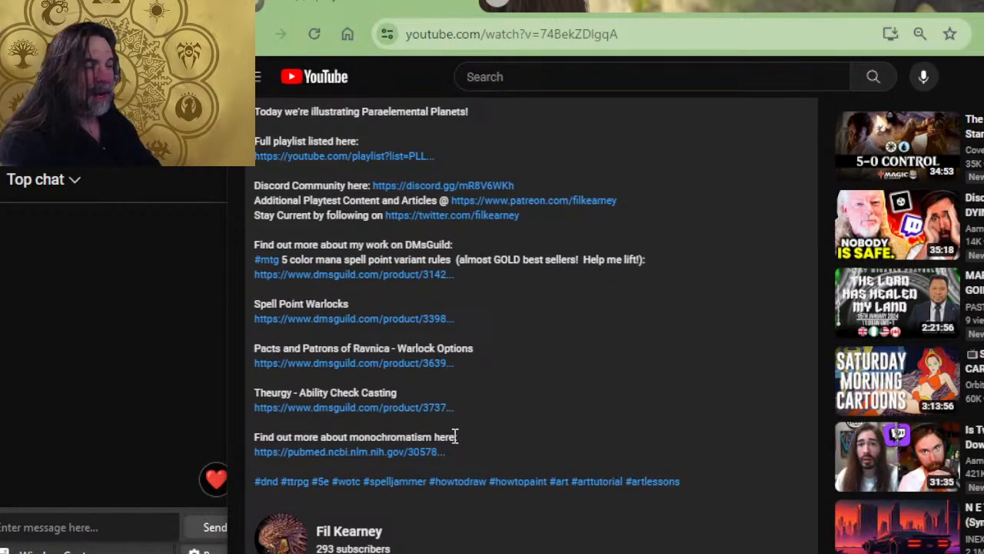
Step: Switch to Photoshop to show the SCE Cover 9-04.jpg artwork, and bring up the SCE Layout document in Word
{"action": "key", "text": "alt+Tab"}
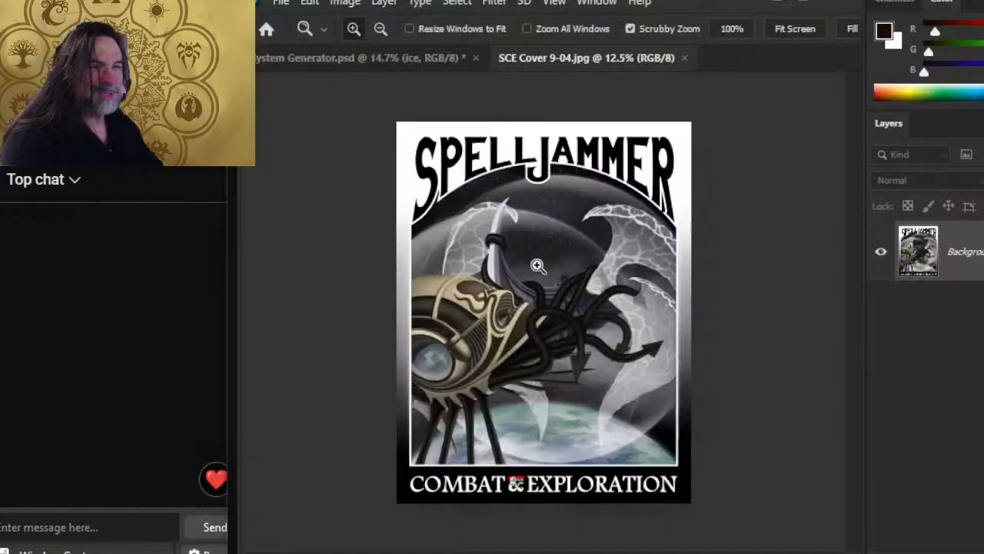
{"action": "key", "text": "alt+Tab"}
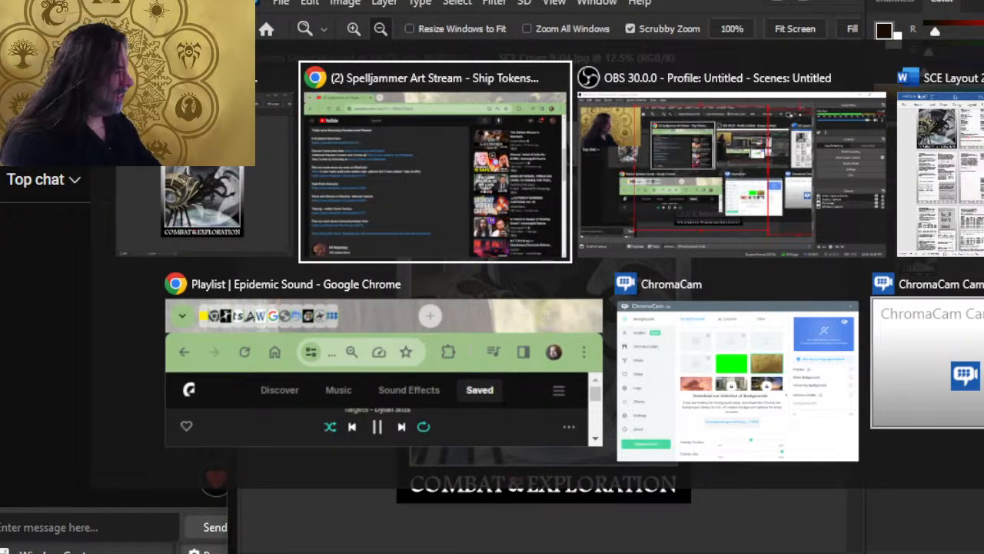
{"action": "key", "text": "alt+Tab"}
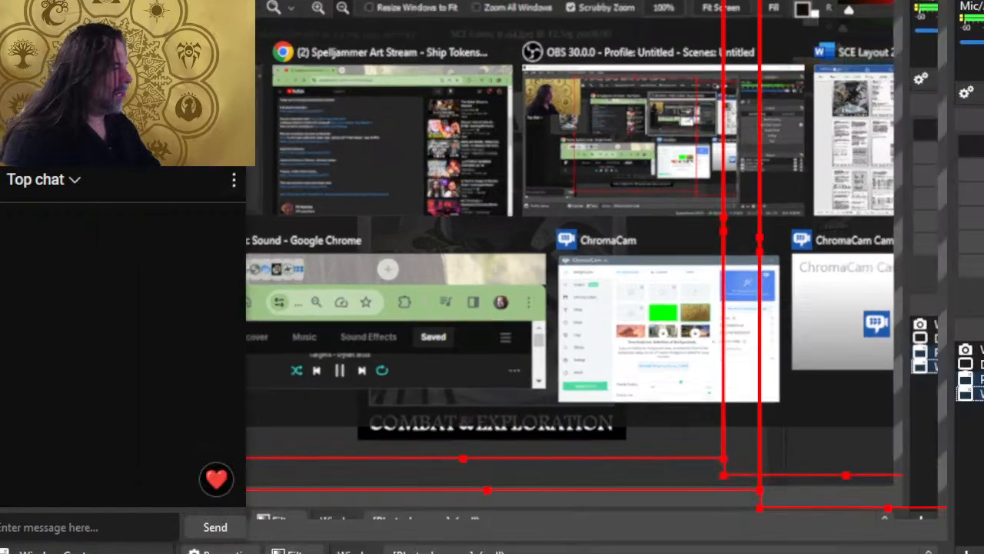
{"action": "key", "text": "alt+Tab"}
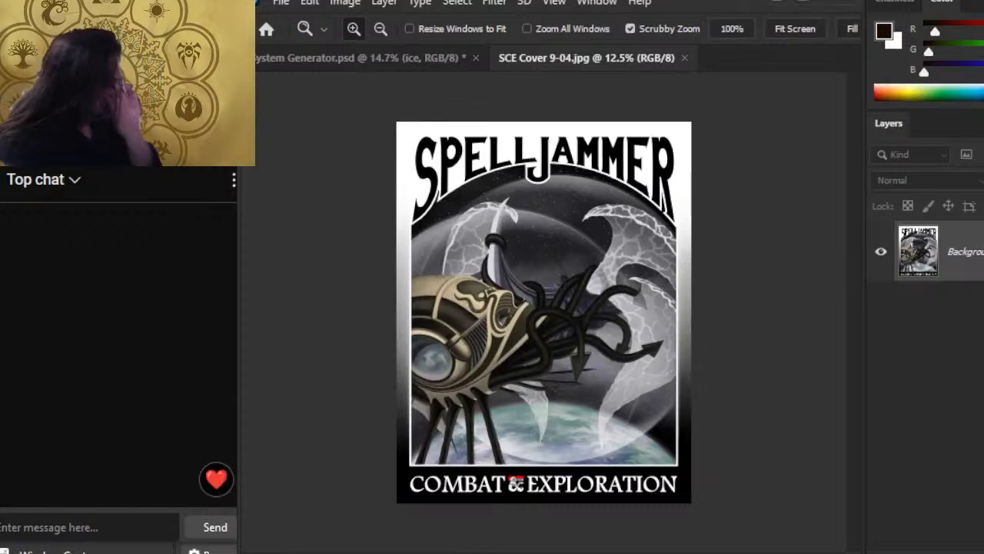
{"action": "key", "text": "alt+Tab"}
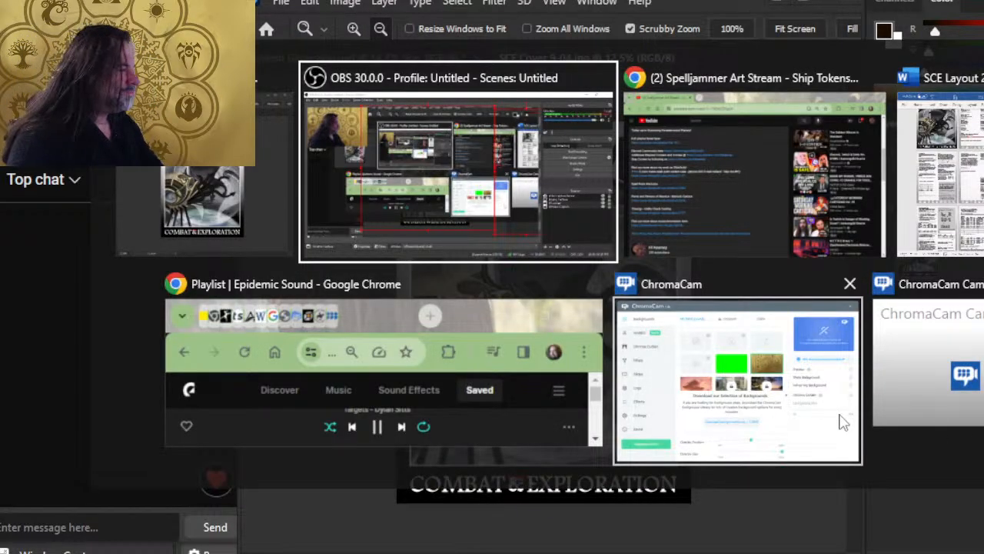
{"action": "key", "text": "alt+Tab"}
{"action": "key", "text": "alt+Tab"}
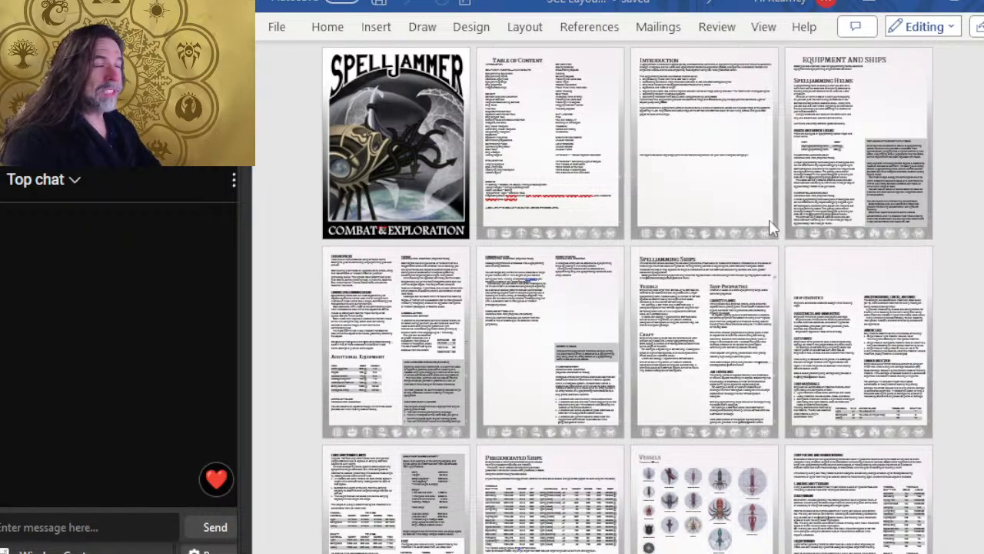
Step: Return to the stream's YouTube page and review the community, Patreon and product links in its description
{"action": "key", "text": "alt+Tab"}
{"action": "key", "text": "alt+Tab"}
{"action": "key", "text": "alt+Tab"}
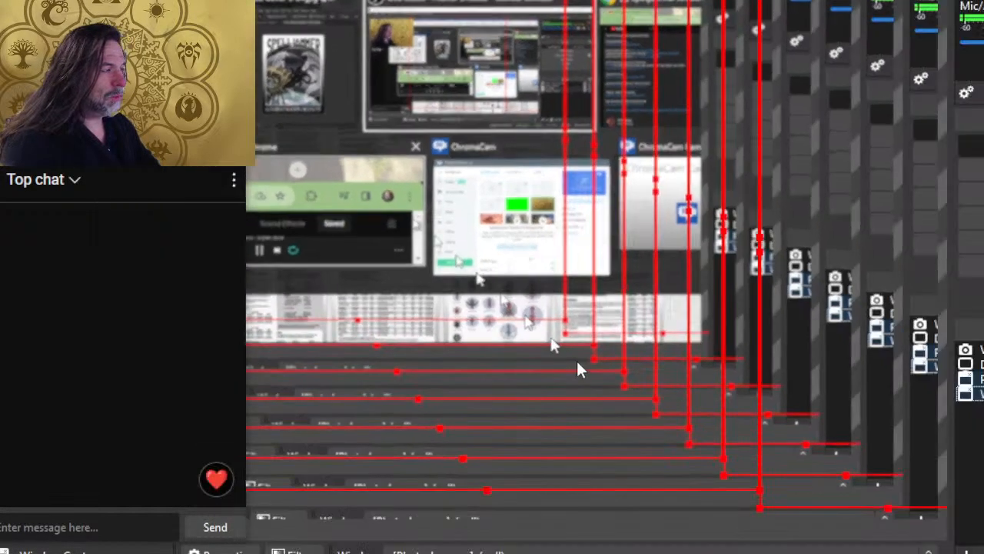
{"action": "key", "text": "alt+Tab"}
{"action": "key", "text": "alt+Tab"}
{"action": "key", "text": "alt+Tab"}
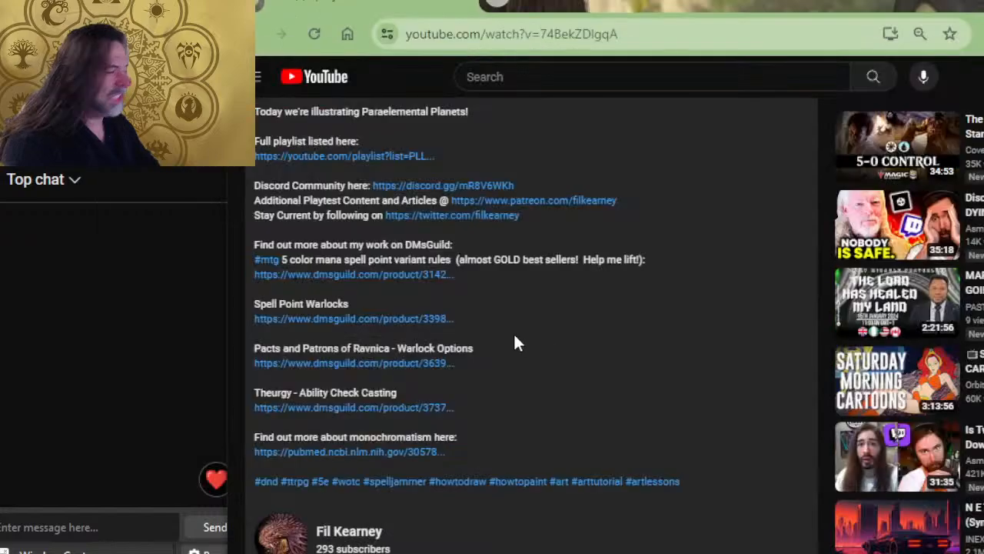
{"action": "scroll", "coordinate": [354, 254], "scroll_direction": "down", "scroll_amount": 2}
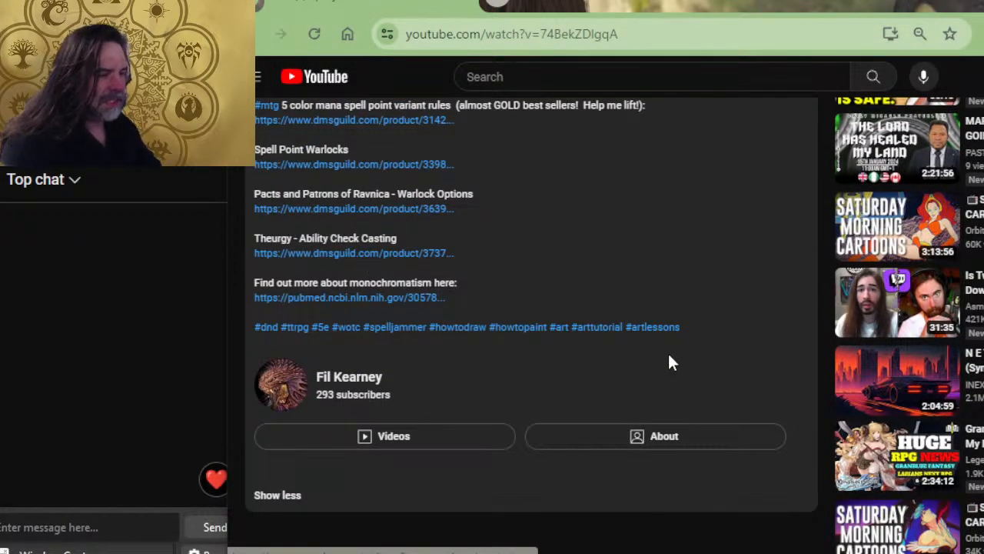
{"action": "scroll", "coordinate": [355, 323], "scroll_direction": "up", "scroll_amount": 3}
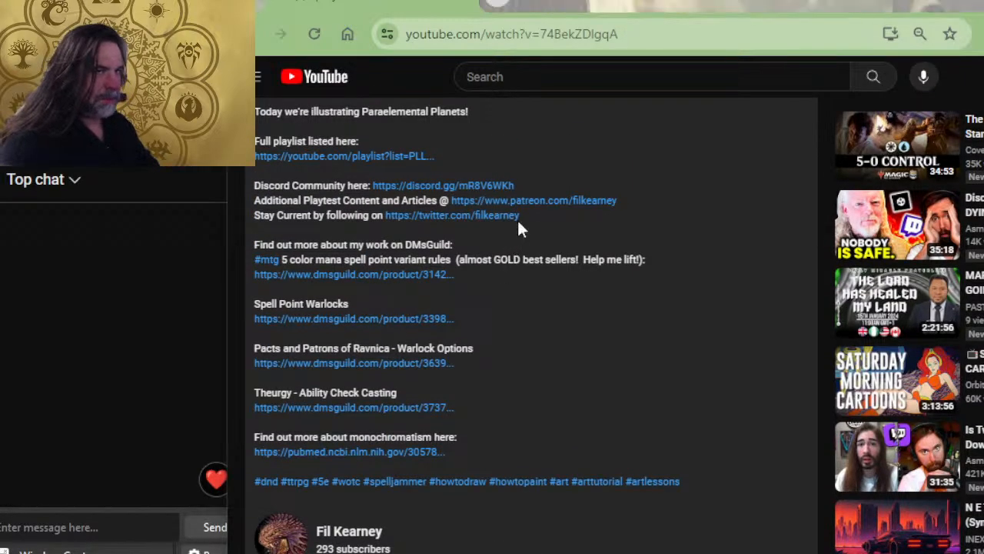
Step: Switch to the SCE Layout document in Word and survey its page thumbnails from the cover to the Combat chapter
{"action": "key", "text": "alt+Tab"}
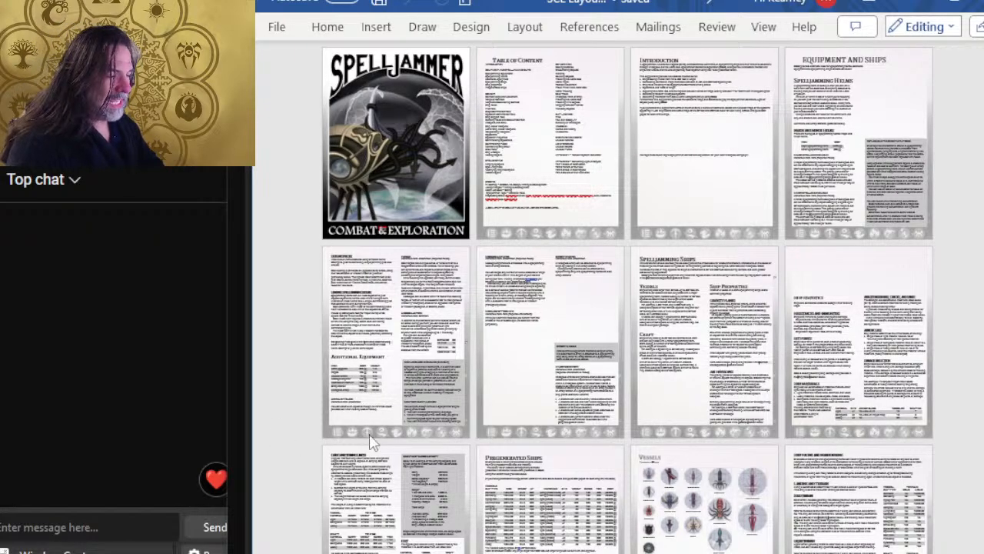
{"action": "scroll", "coordinate": [649, 265], "scroll_direction": "down", "scroll_amount": 5}
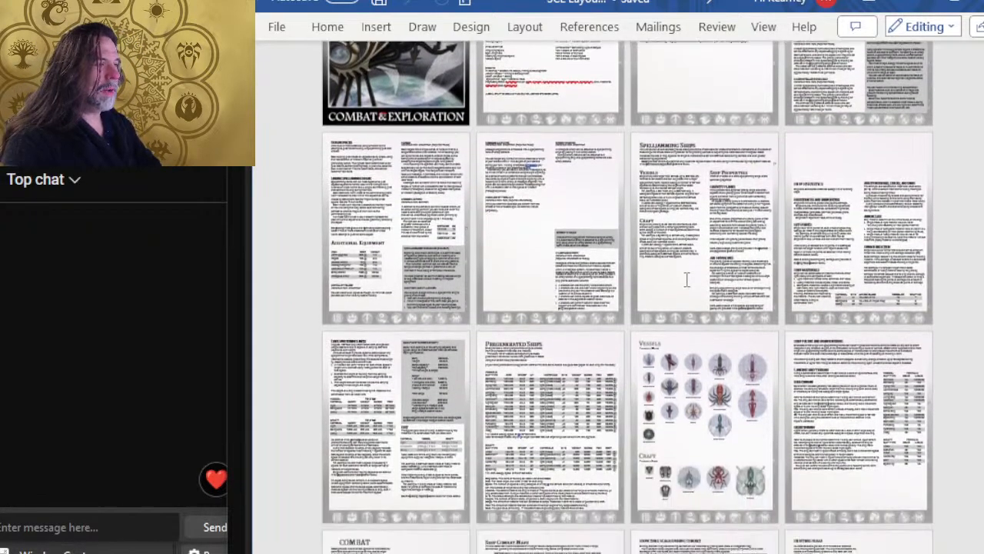
{"action": "scroll", "coordinate": [648, 262], "scroll_direction": "down", "scroll_amount": 3}
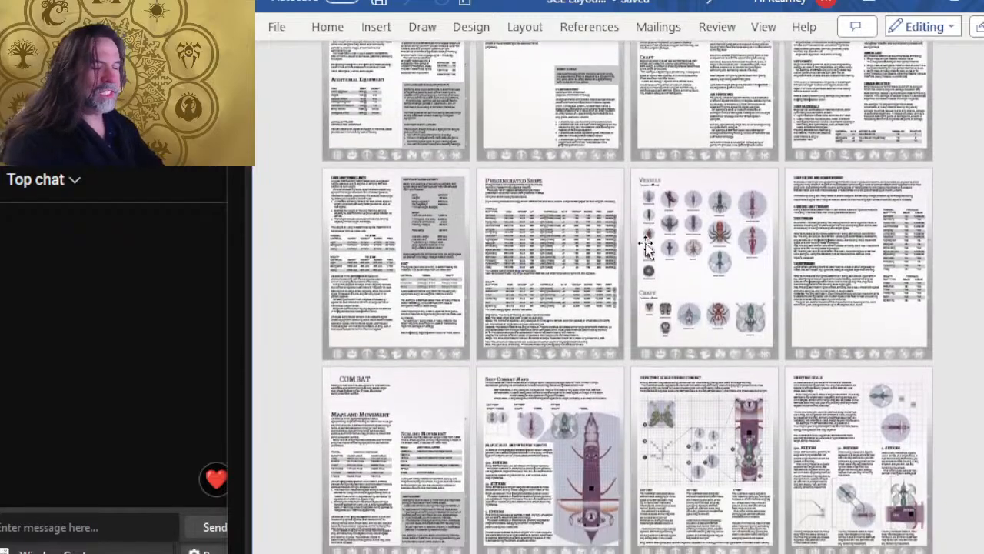
{"action": "scroll", "coordinate": [665, 212], "scroll_direction": "down", "scroll_amount": 2}
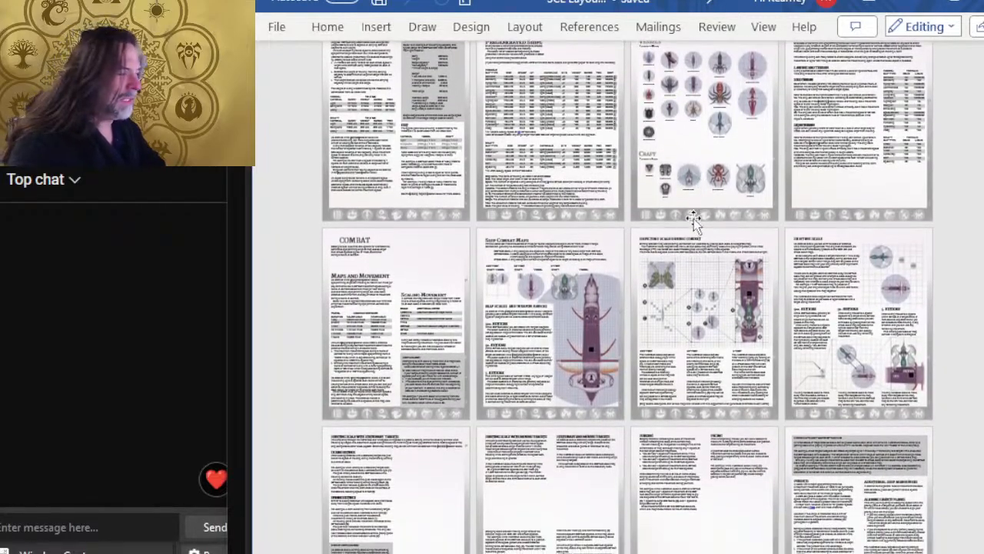
{"action": "scroll", "coordinate": [610, 219], "scroll_direction": "up", "scroll_amount": 1}
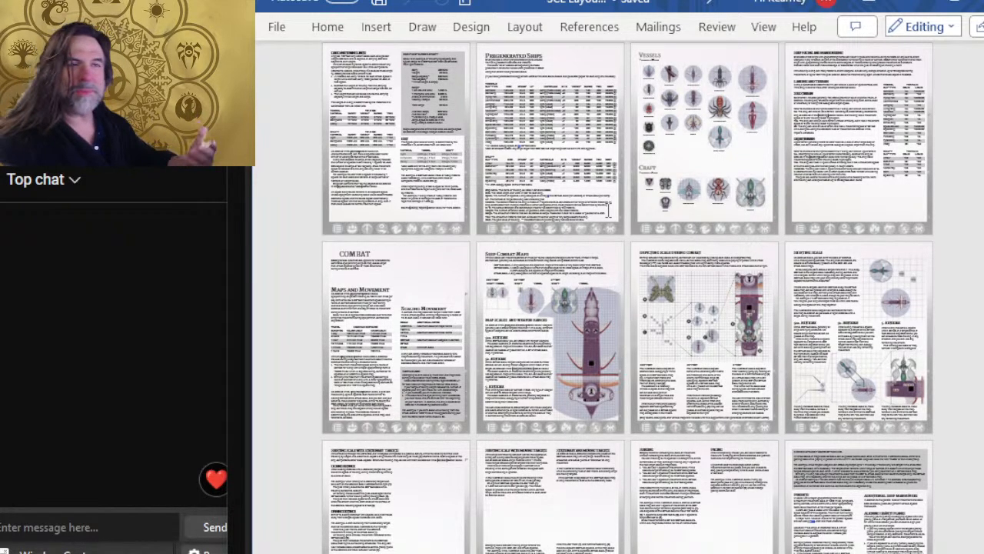
{"action": "scroll", "coordinate": [690, 154], "scroll_direction": "down", "scroll_amount": 3}
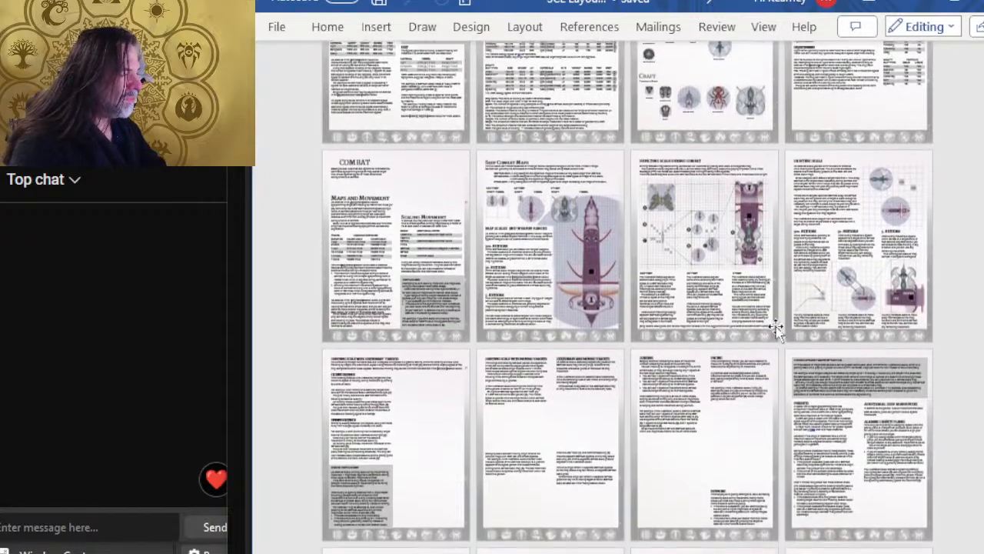
Step: Enlarge the layout pages to two across and review them from the cover through Pregenerated Ships and Combat to the Grappling and Scuttling rules
{"action": "scroll", "coordinate": [690, 154], "scroll_direction": "up", "scroll_amount": 5}
{"action": "scroll", "coordinate": [650, 193], "scroll_direction": "up", "scroll_amount": 4, "text": "ctrl"}
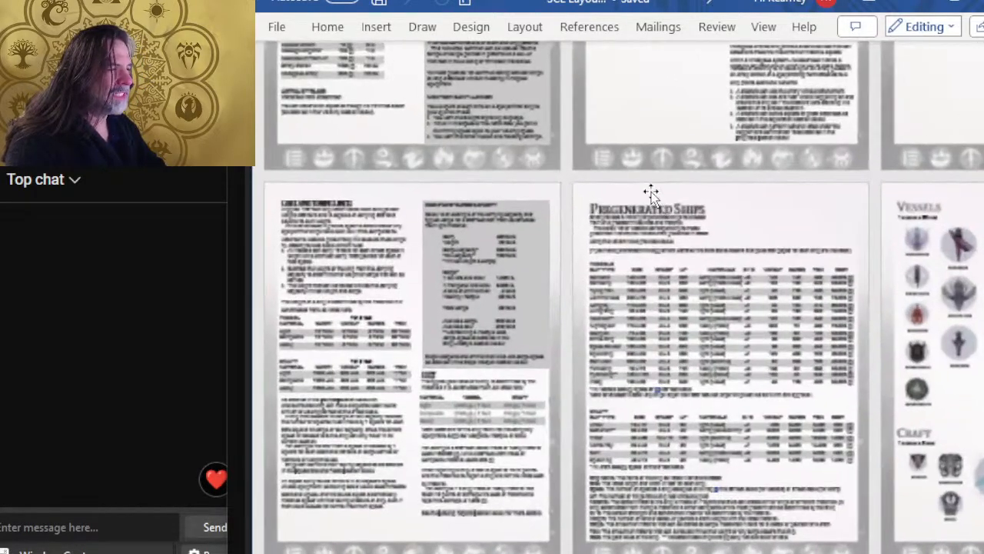
{"action": "scroll", "coordinate": [652, 218], "scroll_direction": "down", "scroll_amount": 1}
{"action": "scroll", "coordinate": [654, 226], "scroll_direction": "up", "scroll_amount": 12}
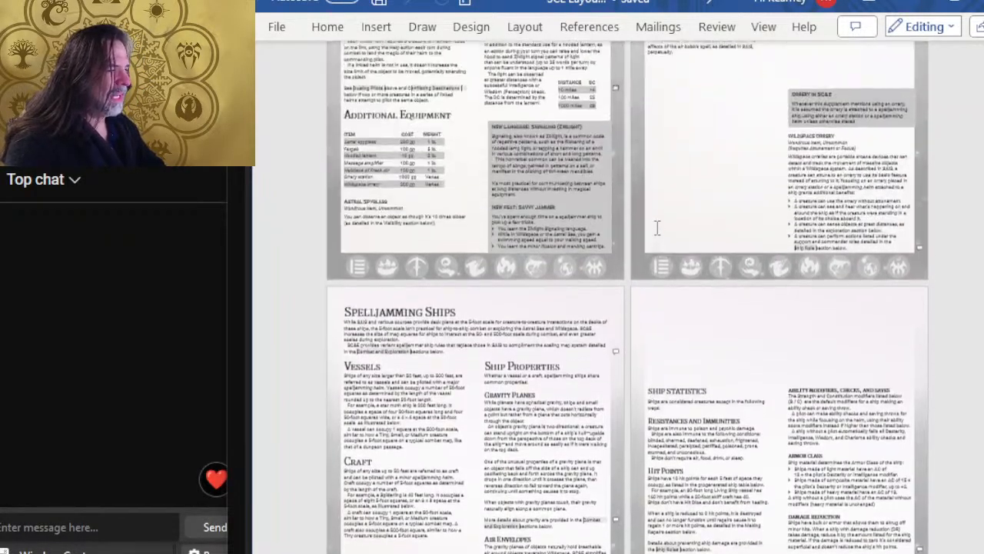
{"action": "scroll", "coordinate": [686, 259], "scroll_direction": "up", "scroll_amount": 4}
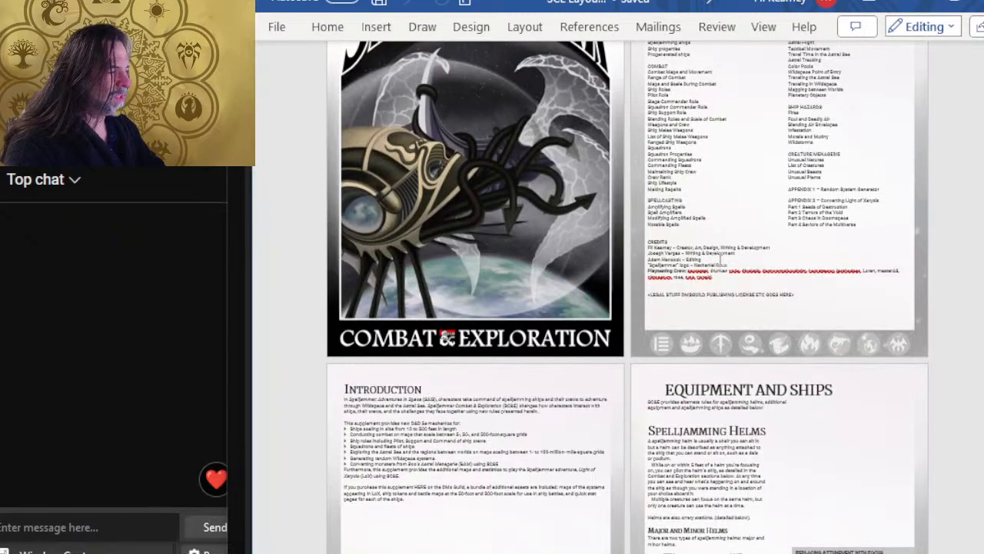
{"action": "scroll", "coordinate": [686, 260], "scroll_direction": "down", "scroll_amount": 9}
{"action": "scroll", "coordinate": [686, 260], "scroll_direction": "down", "scroll_amount": 10}
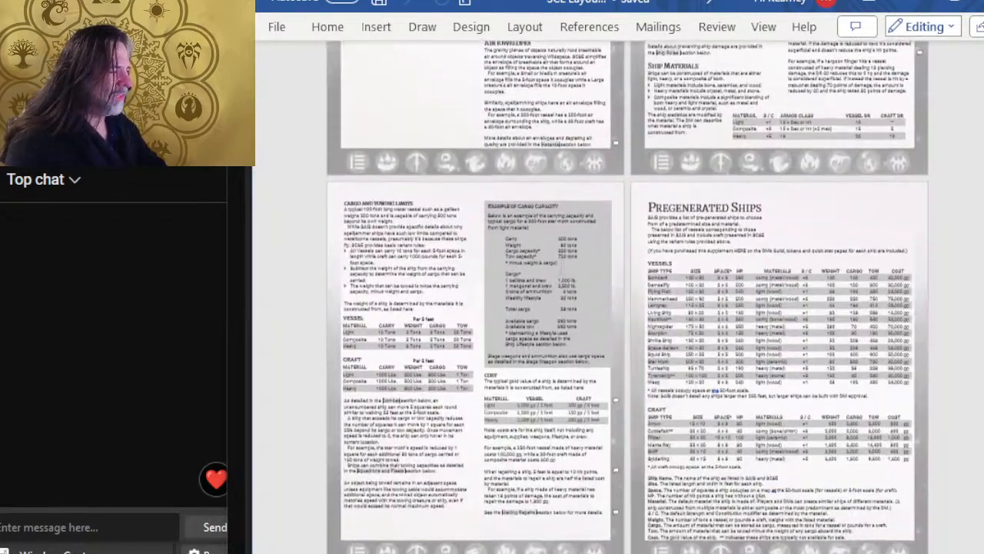
{"action": "scroll", "coordinate": [575, 274], "scroll_direction": "down", "scroll_amount": 15}
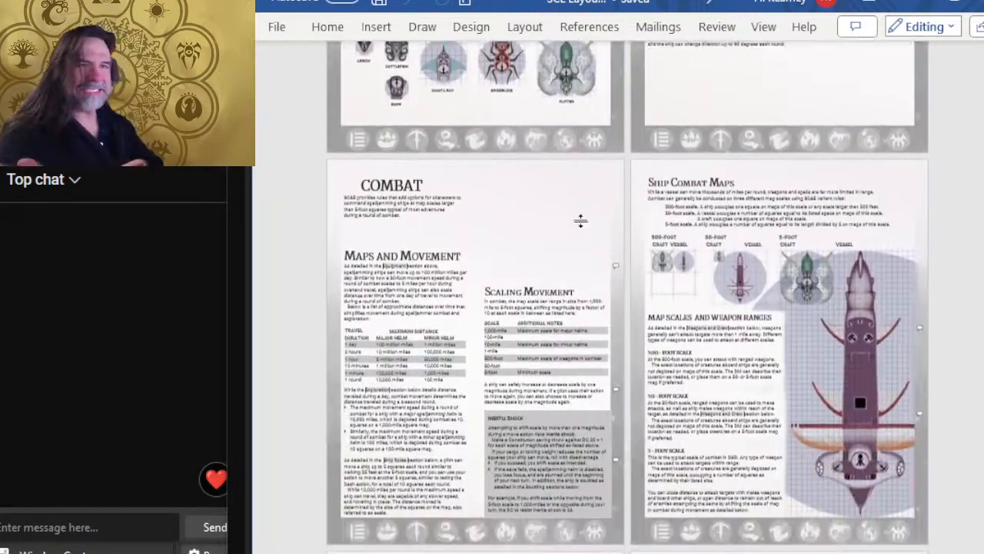
{"action": "scroll", "coordinate": [603, 229], "scroll_direction": "down", "scroll_amount": 10}
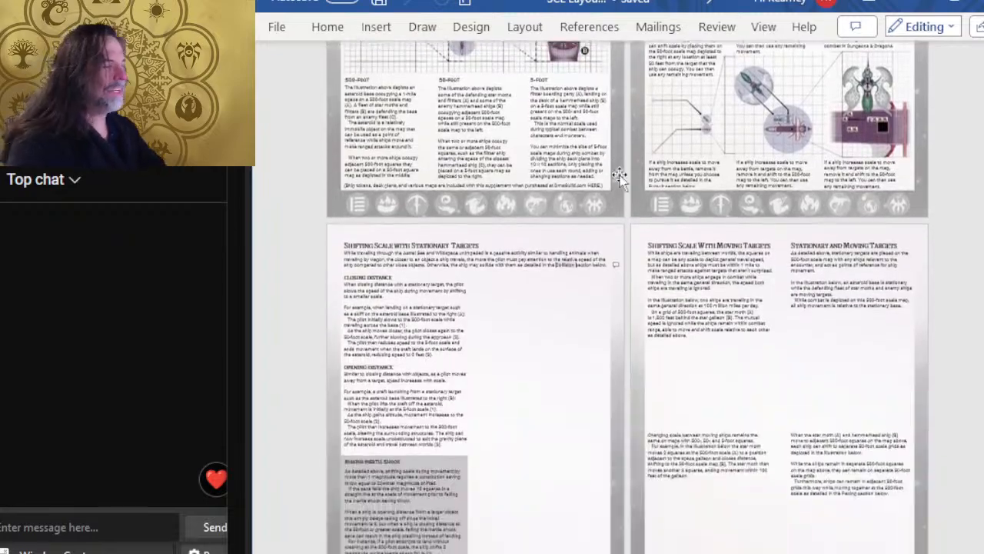
{"action": "scroll", "coordinate": [596, 296], "scroll_direction": "down", "scroll_amount": 10}
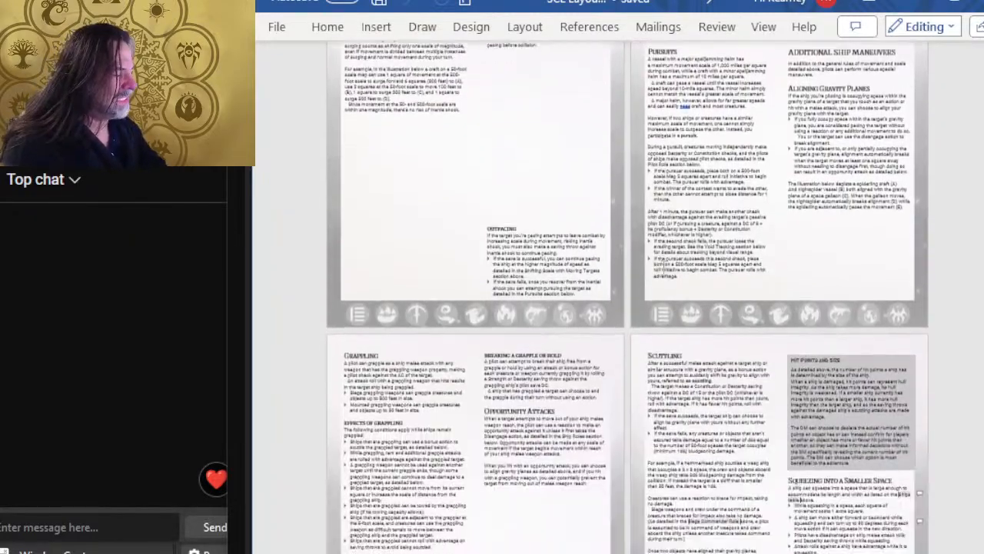
{"action": "scroll", "coordinate": [447, 199], "scroll_direction": "down", "scroll_amount": 1}
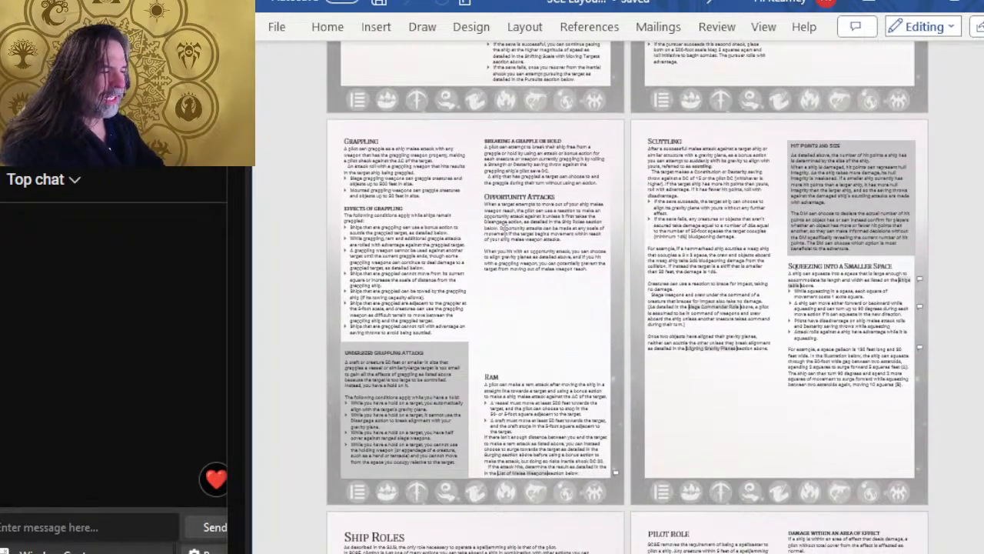
{"action": "scroll", "coordinate": [505, 228], "scroll_direction": "up", "scroll_amount": 4}
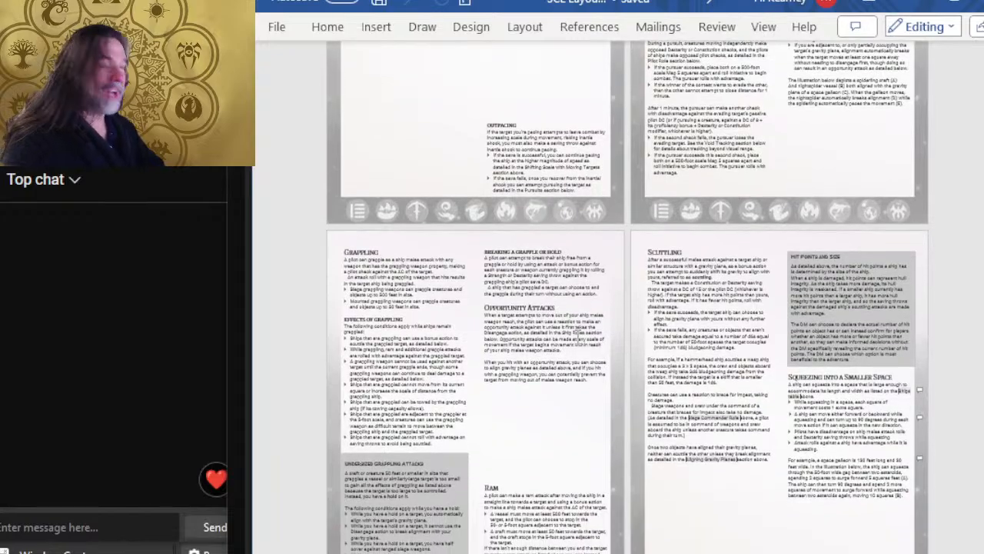
{"action": "scroll", "coordinate": [481, 381], "scroll_direction": "down", "scroll_amount": 1}
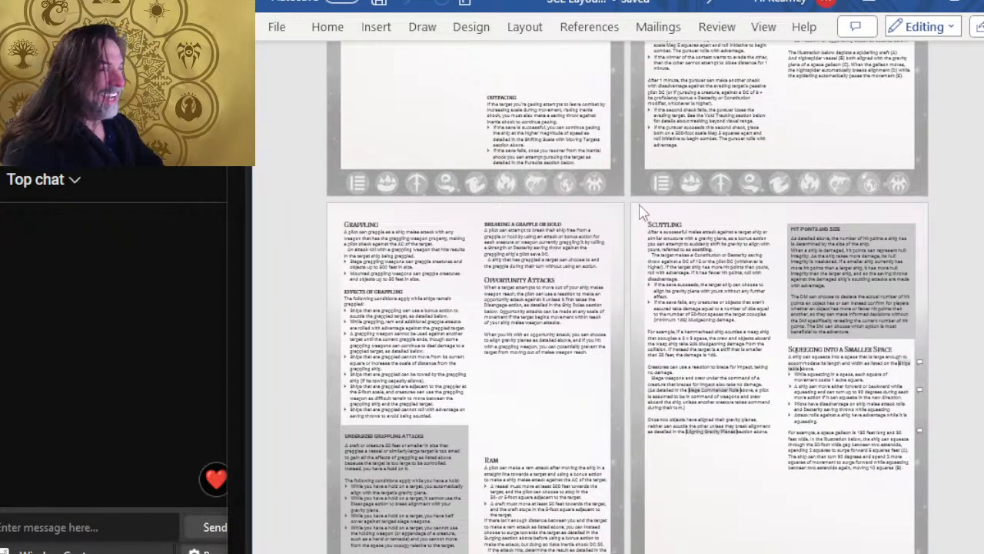
Step: Review the layout pages from Ship Roles through the ranged weapons and ammunition to Squadrons and Fleets and Objects in the Void
{"action": "scroll", "coordinate": [642, 213], "scroll_direction": "down", "scroll_amount": 10}
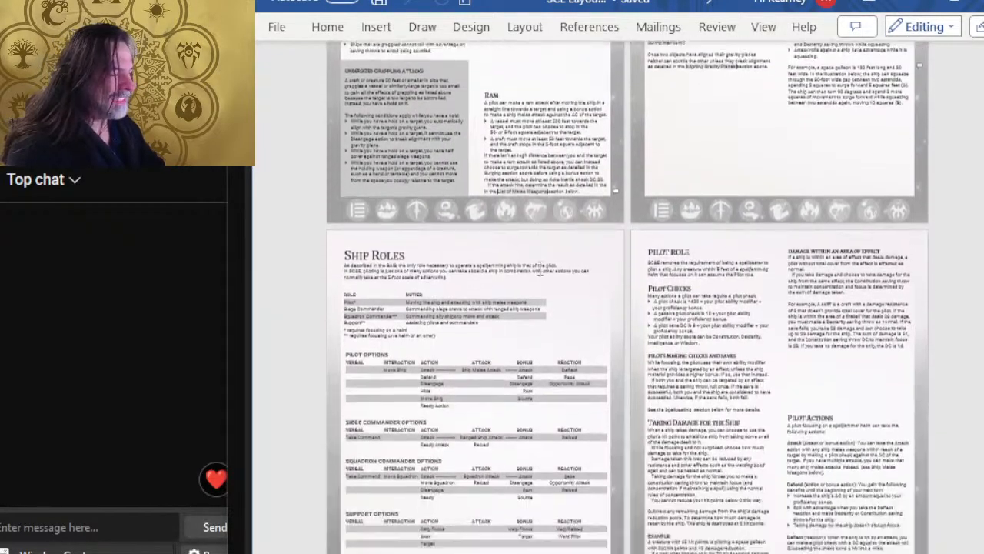
{"action": "scroll", "coordinate": [541, 268], "scroll_direction": "down", "scroll_amount": 20}
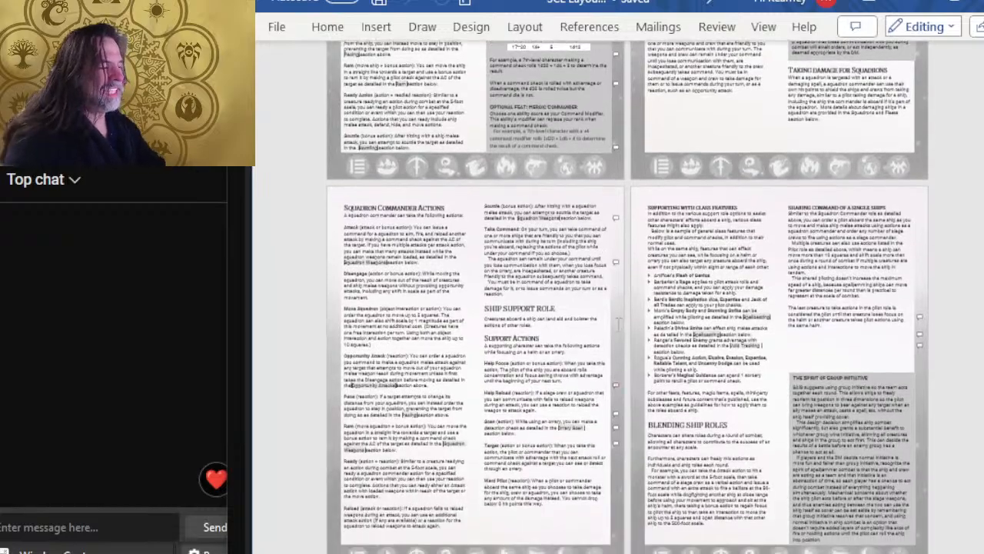
{"action": "scroll", "coordinate": [618, 323], "scroll_direction": "down", "scroll_amount": 20}
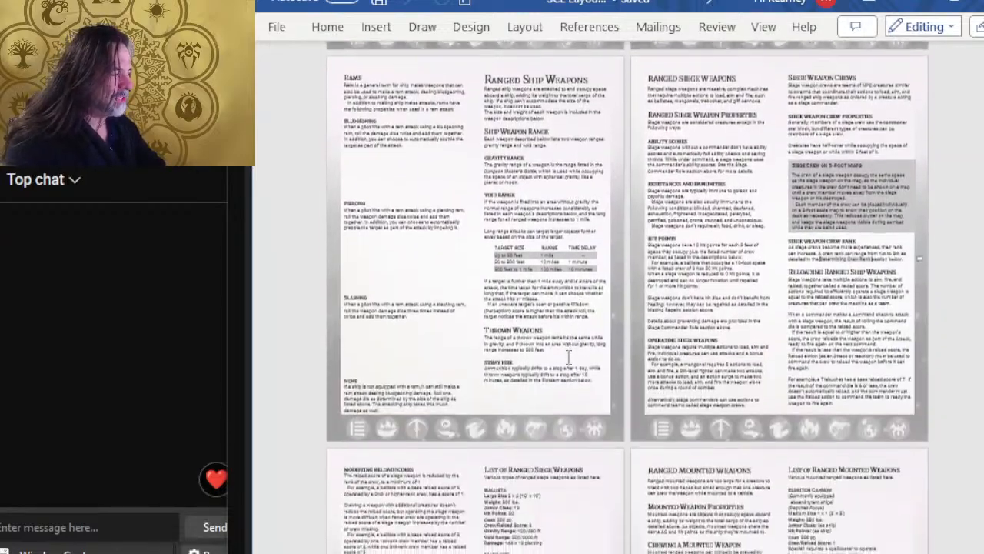
{"action": "scroll", "coordinate": [569, 356], "scroll_direction": "down", "scroll_amount": 20}
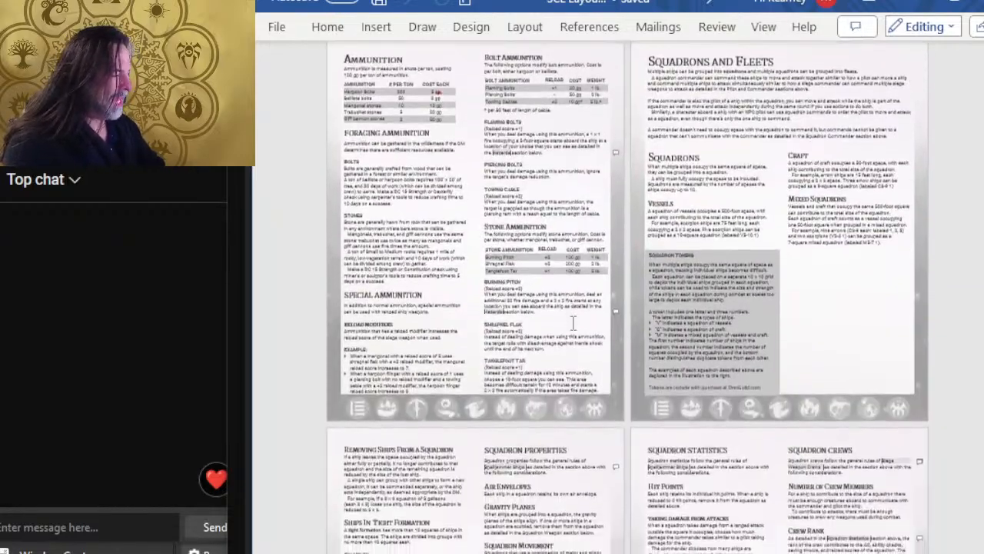
{"action": "scroll", "coordinate": [573, 323], "scroll_direction": "down", "scroll_amount": 10}
{"action": "scroll", "coordinate": [571, 390], "scroll_direction": "down", "scroll_amount": 20}
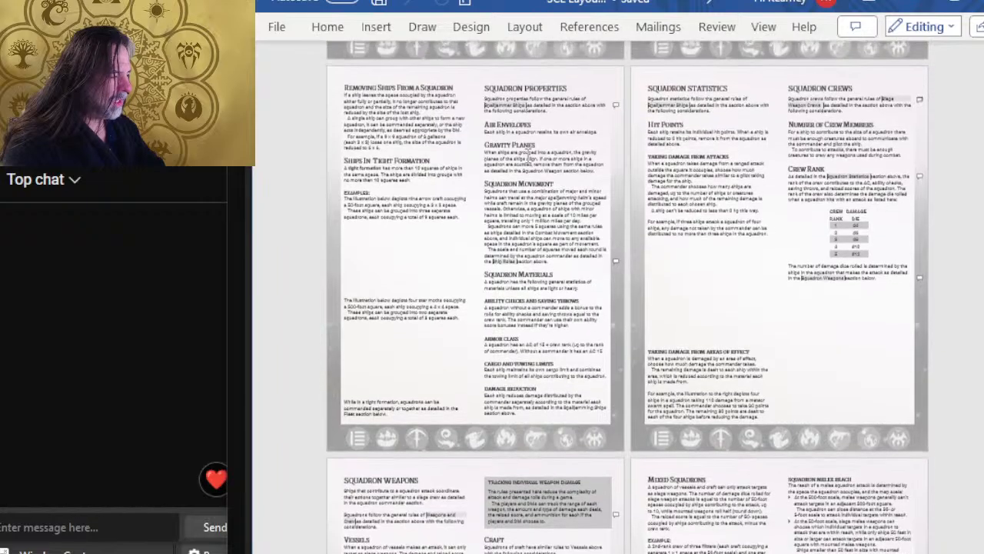
{"action": "scroll", "coordinate": [496, 488], "scroll_direction": "down", "scroll_amount": 15}
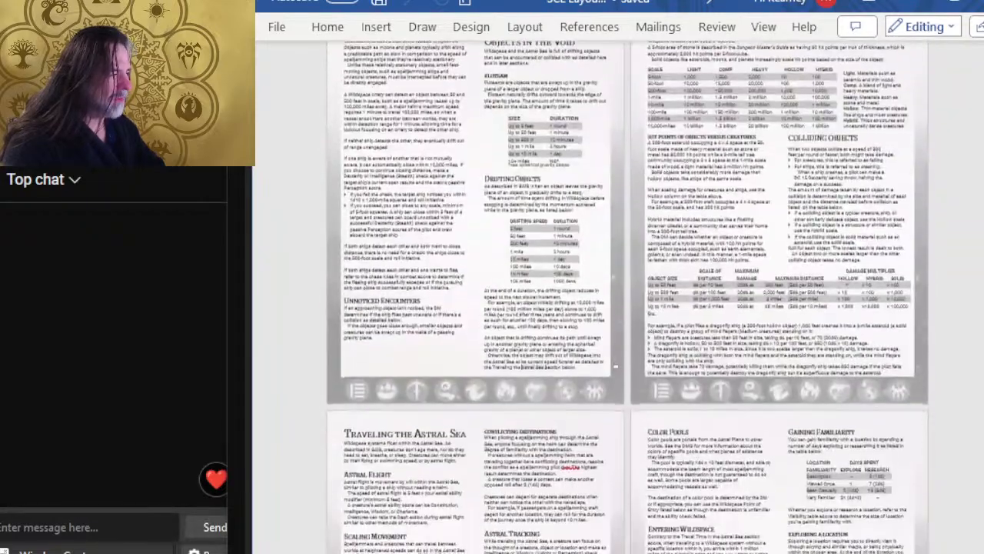
Step: Review the layout from Traveling the Astral Sea through Ship Hazards and Creature Menagerie to the World Composition page
{"action": "scroll", "coordinate": [628, 434], "scroll_direction": "down", "scroll_amount": 15}
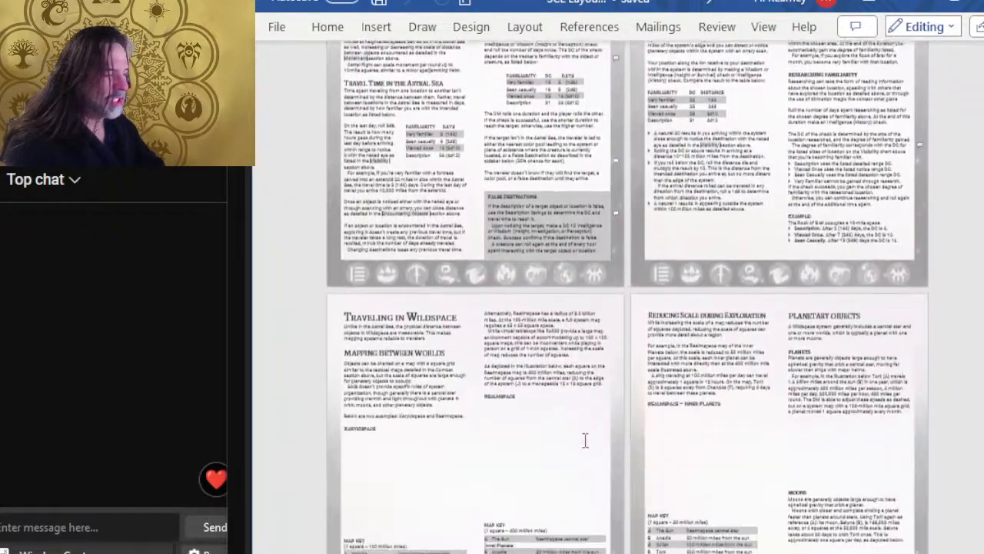
{"action": "scroll", "coordinate": [616, 324], "scroll_direction": "up", "scroll_amount": 10}
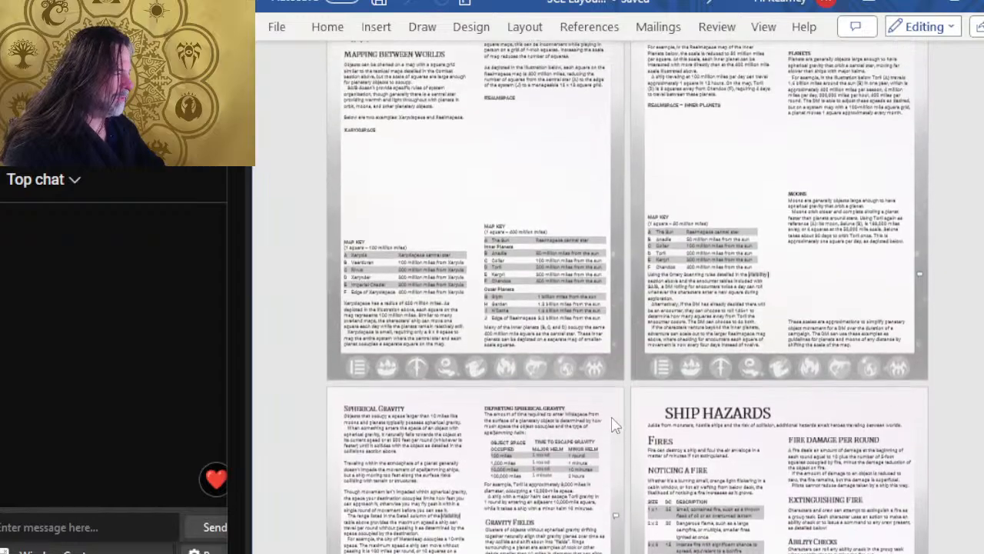
{"action": "scroll", "coordinate": [626, 354], "scroll_direction": "down", "scroll_amount": 20}
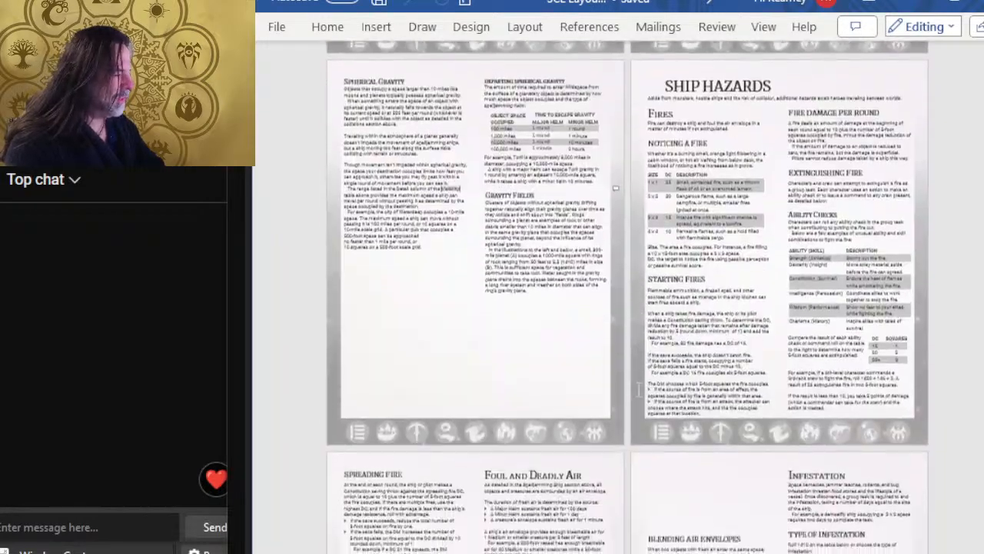
{"action": "scroll", "coordinate": [664, 368], "scroll_direction": "down", "scroll_amount": 15}
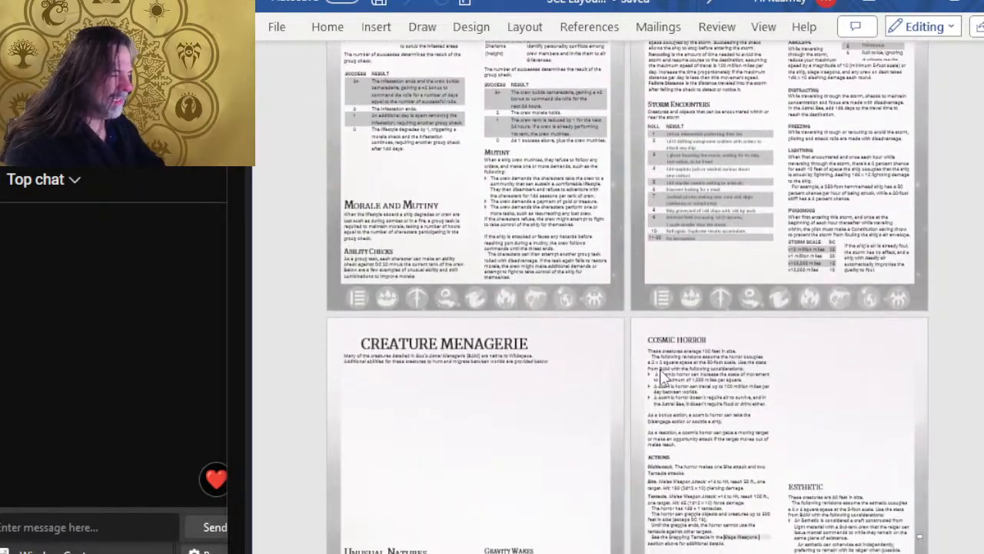
{"action": "scroll", "coordinate": [615, 340], "scroll_direction": "down", "scroll_amount": 20}
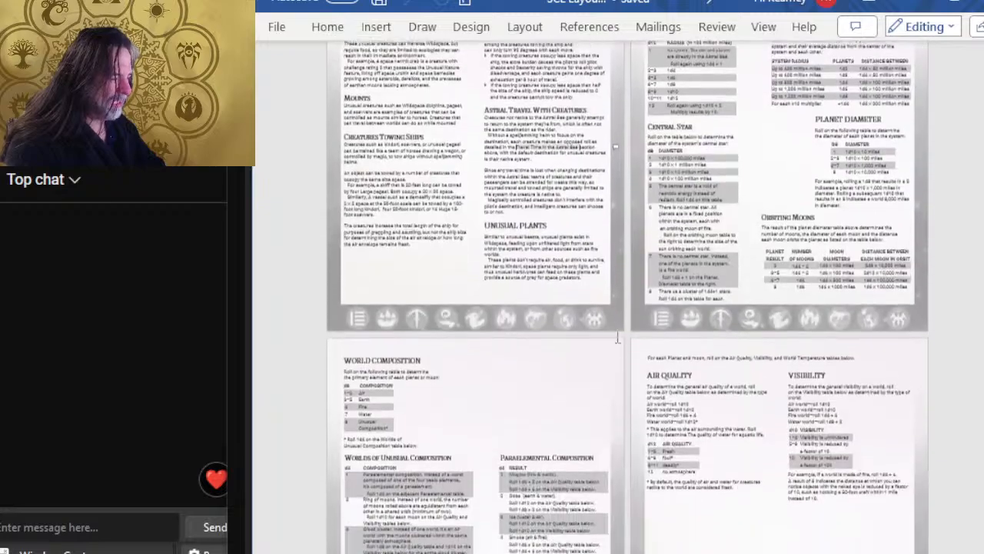
Step: Enlarge the World Composition page and examine its Unusual Composition, Paraelemental Composition and Asteroid Size tables
{"action": "scroll", "coordinate": [615, 340], "scroll_direction": "up", "scroll_amount": 2}
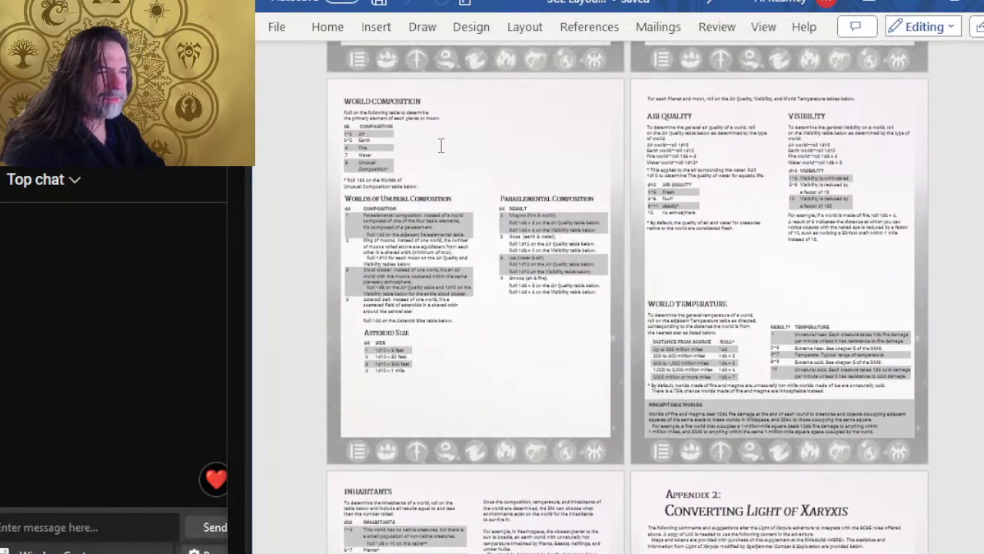
{"action": "scroll", "coordinate": [522, 170], "scroll_direction": "up", "scroll_amount": 4}
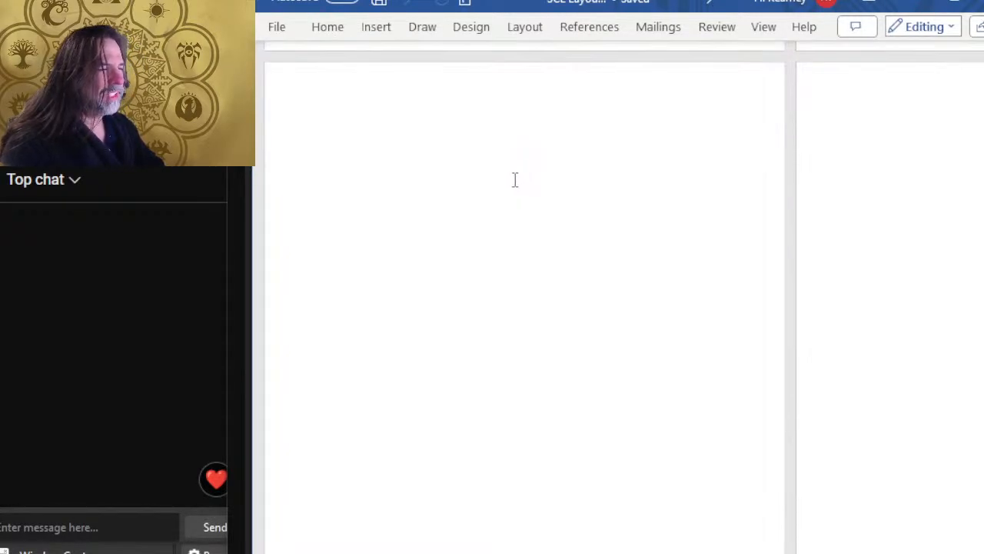
{"action": "scroll", "coordinate": [566, 248], "scroll_direction": "down", "scroll_amount": 3}
{"action": "scroll", "coordinate": [537, 337], "scroll_direction": "up", "scroll_amount": 4}
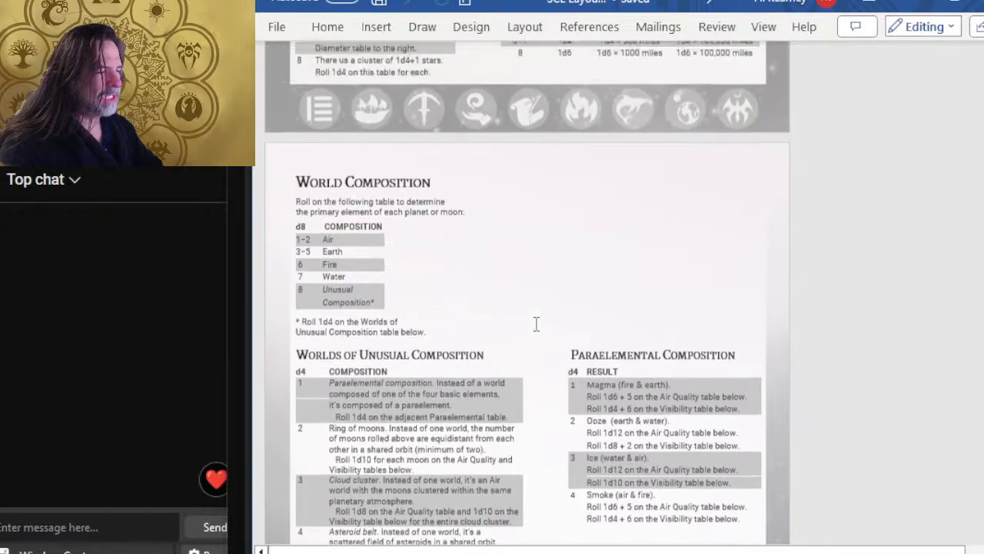
{"action": "scroll", "coordinate": [542, 307], "scroll_direction": "down", "scroll_amount": 2}
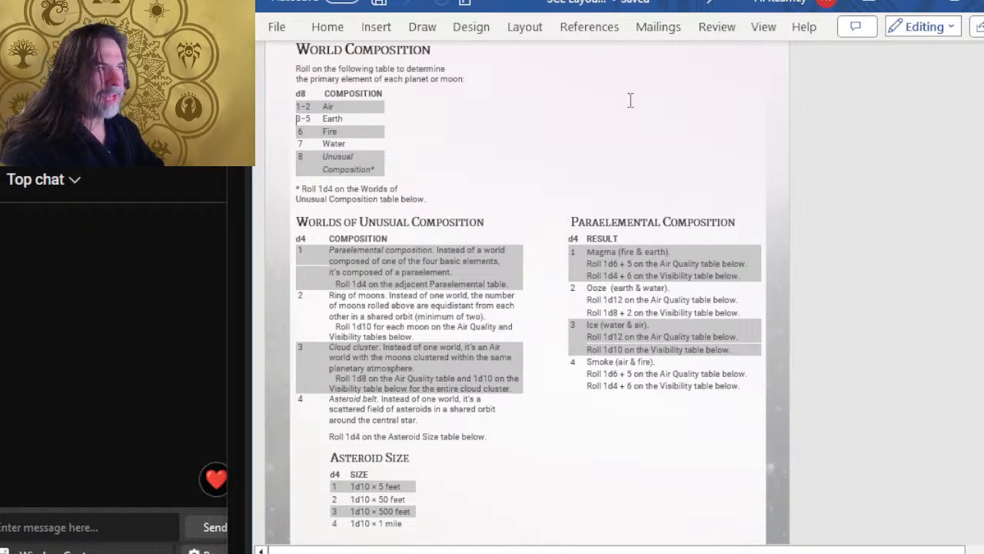
Step: Switch to Photoshop, close SCE Cover 9-04.jpg, and return to the World Composition page in Word
{"action": "key", "text": "alt+Tab"}
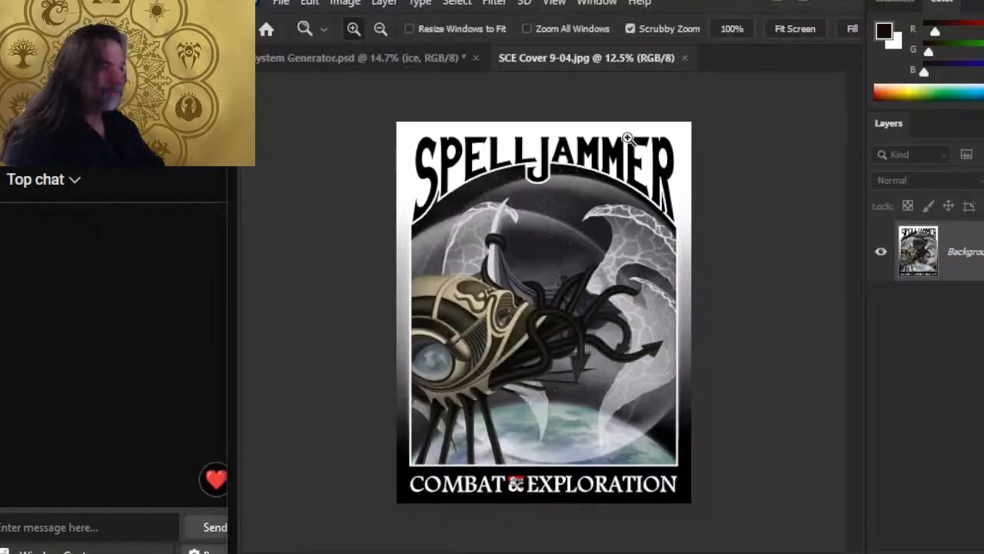
{"action": "left_click", "coordinate": [684, 58]}
{"action": "key", "text": "alt+Tab"}
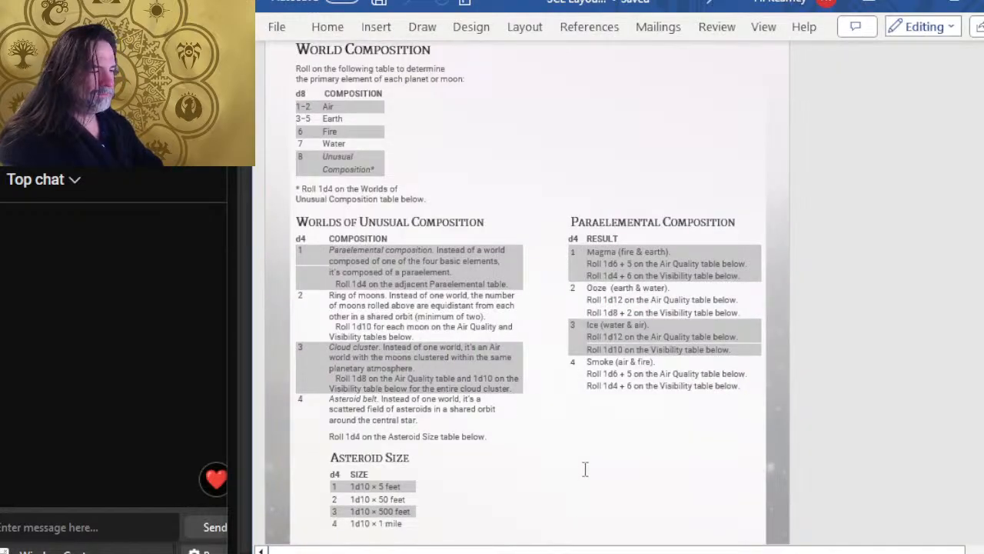
Step: Compare the Word page with the System Generator PSD in Photoshop, making the illustration group inside group 78 visible there
{"action": "scroll", "coordinate": [585, 469], "scroll_direction": "down", "scroll_amount": 5}
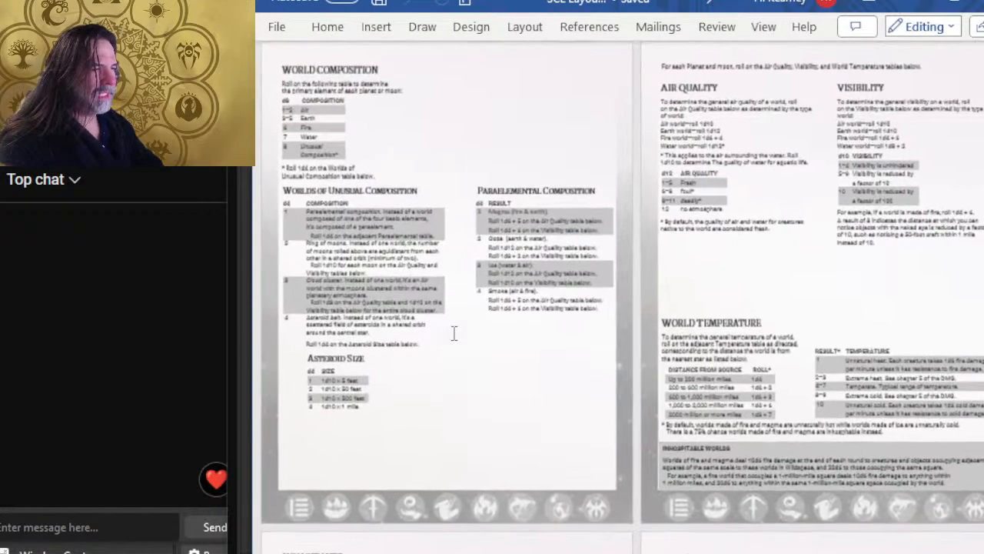
{"action": "scroll", "coordinate": [455, 337], "scroll_direction": "up", "scroll_amount": 3}
{"action": "key", "text": "alt+Tab"}
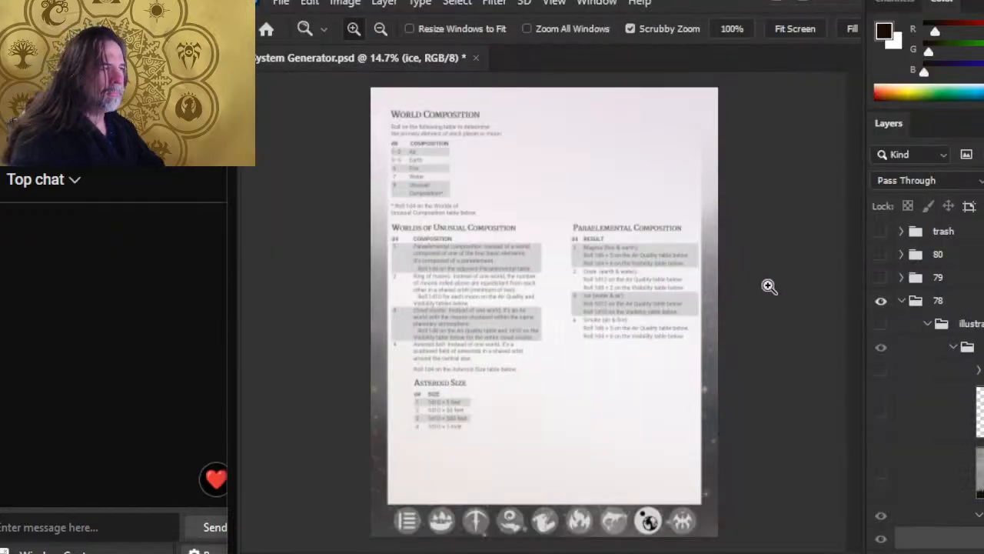
{"action": "left_click", "coordinate": [882, 324]}
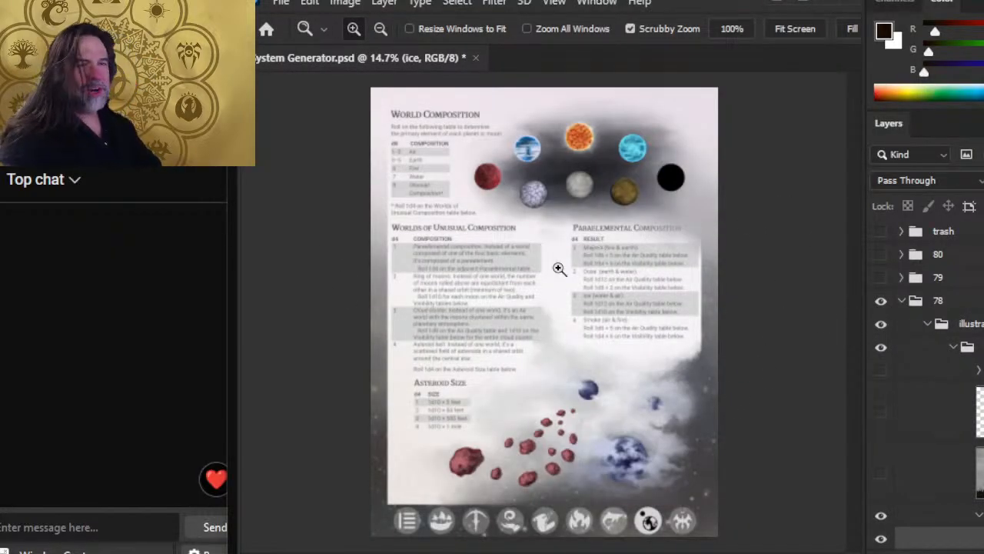
{"action": "key", "text": "alt+Tab"}
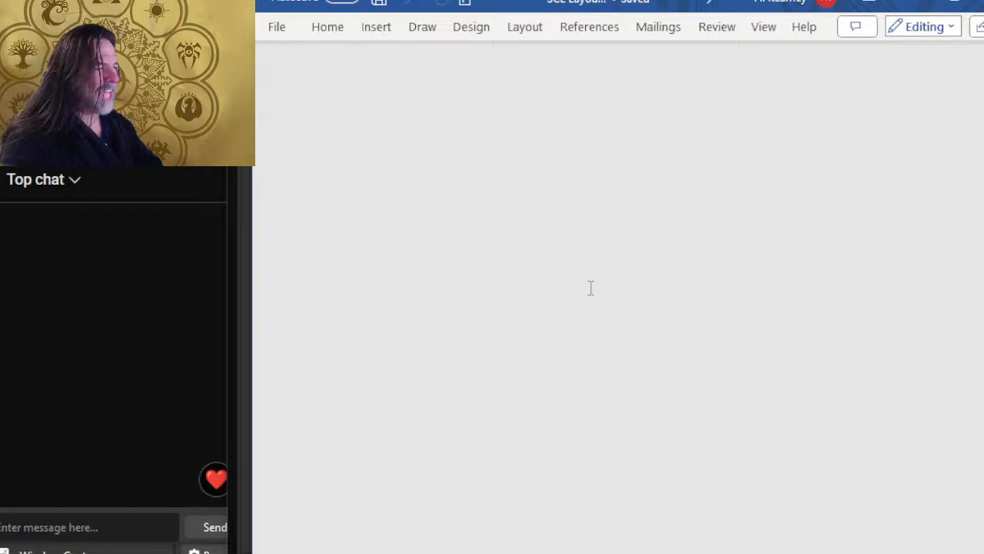
{"action": "key", "text": "alt+Tab"}
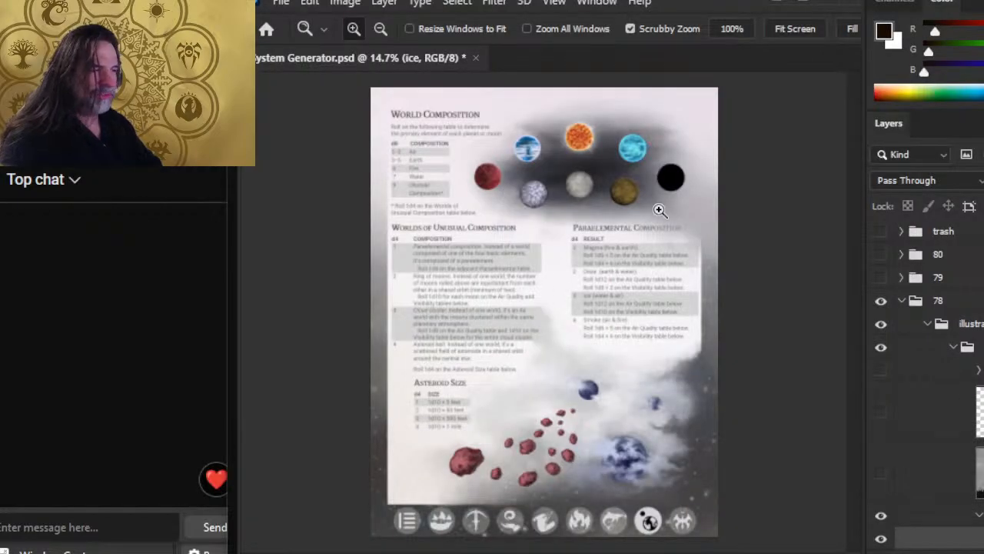
Step: Switch to the Word layout and survey its page thumbnails from the Random System Generator back to the cover
{"action": "key", "text": "alt+Tab"}
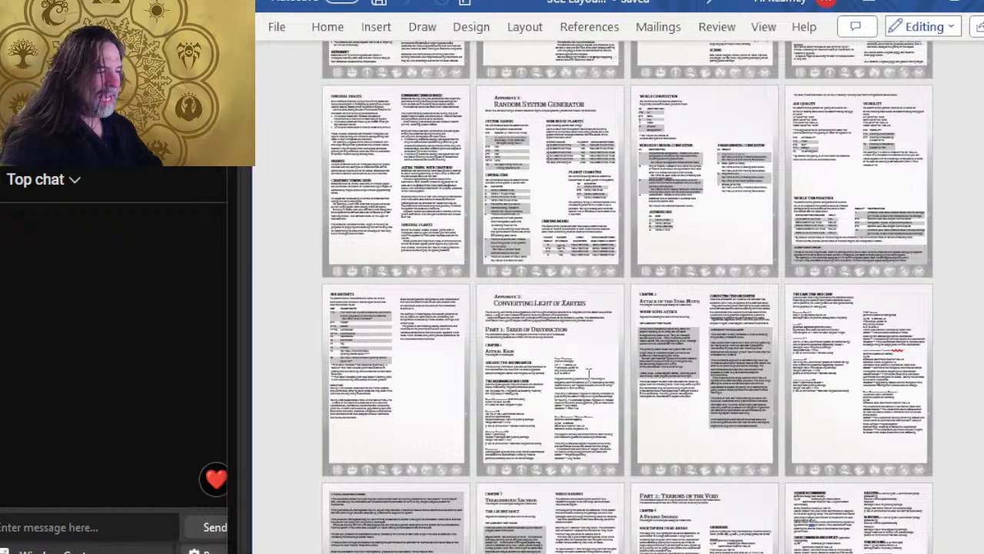
{"action": "scroll", "coordinate": [589, 373], "scroll_direction": "up", "scroll_amount": 10}
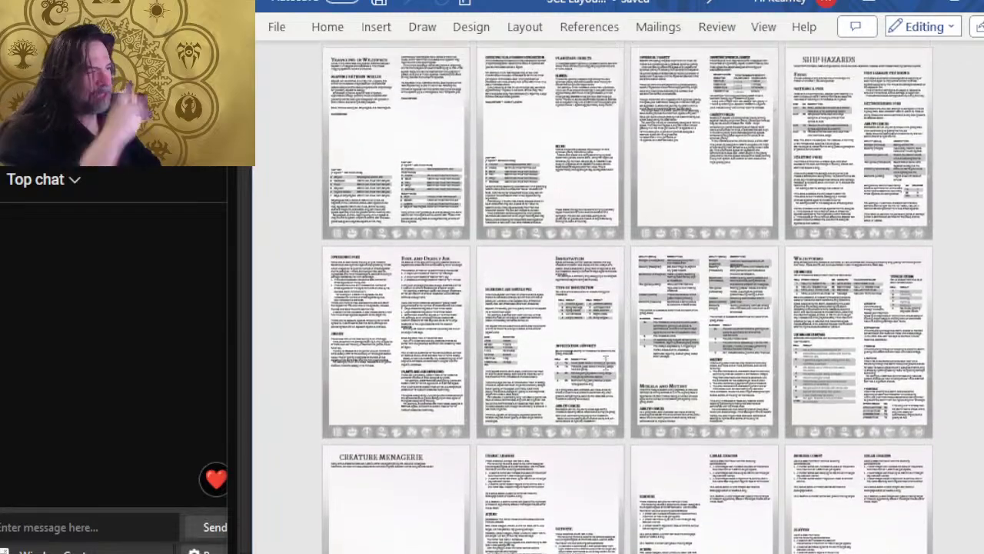
{"action": "scroll", "coordinate": [604, 361], "scroll_direction": "up", "scroll_amount": 5}
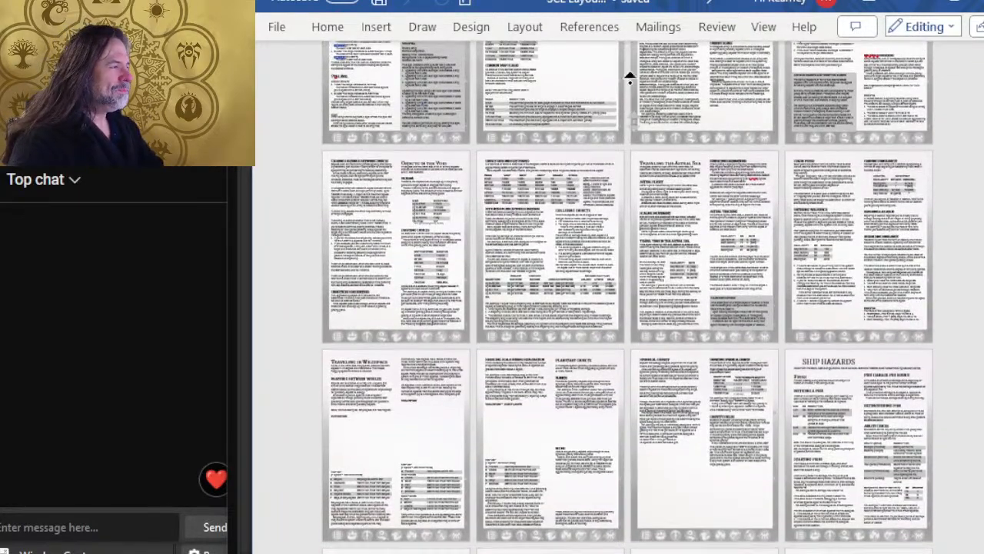
{"action": "scroll", "coordinate": [629, 77], "scroll_direction": "up", "scroll_amount": 2}
{"action": "scroll", "coordinate": [628, 300], "scroll_direction": "up", "scroll_amount": 6}
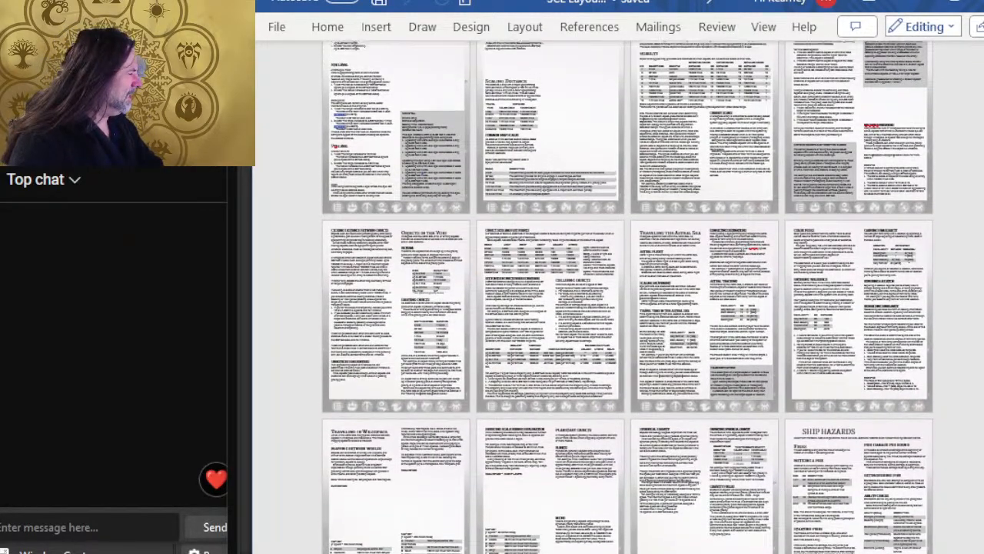
{"action": "left_click_drag", "start_coordinate": [983, 166], "coordinate": [983, 206]}
{"action": "scroll", "coordinate": [859, 259], "scroll_direction": "up", "scroll_amount": 6}
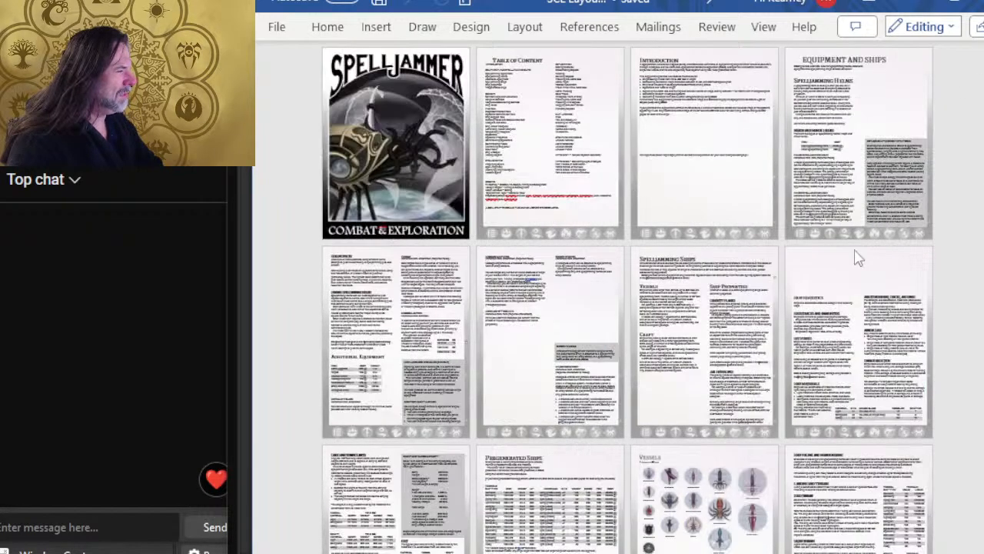
Step: Find the Vessels and Craft illustration page after Pregenerated Ships and enlarge it to a readable size
{"action": "scroll", "coordinate": [672, 355], "scroll_direction": "down", "scroll_amount": 5}
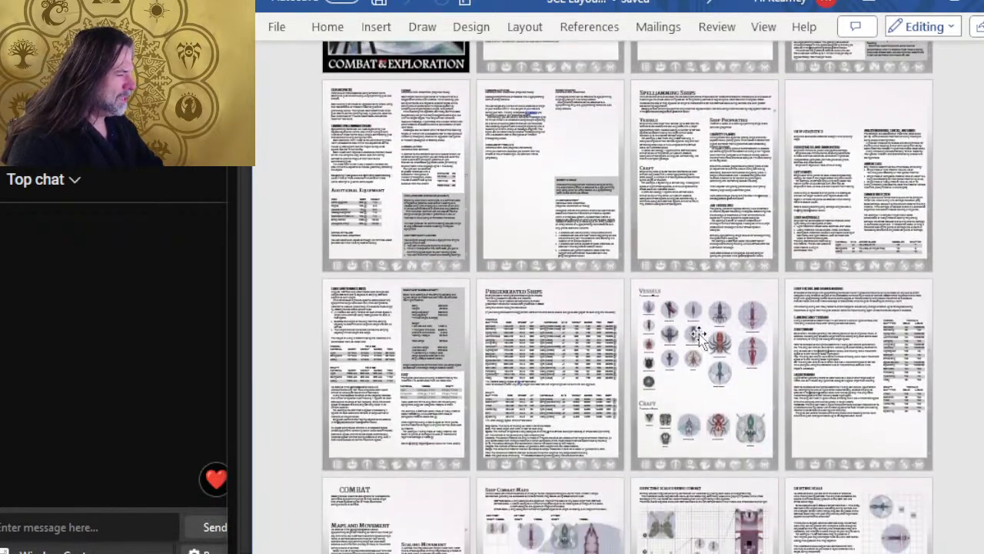
{"action": "left_click", "coordinate": [699, 333]}
{"action": "scroll", "coordinate": [700, 332], "scroll_direction": "up", "scroll_amount": 2, "text": "ctrl"}
{"action": "scroll", "coordinate": [700, 331], "scroll_direction": "up", "scroll_amount": 3, "text": "ctrl"}
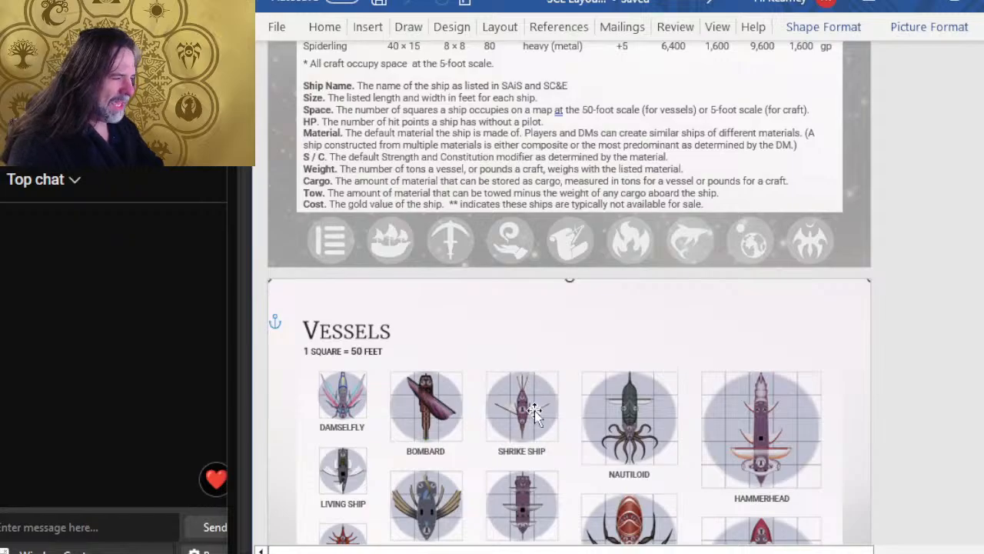
Step: Compare the Pregenerated Ships tables for vessels and craft with the scaled ship illustrations on the Vessels page
{"action": "scroll", "coordinate": [535, 414], "scroll_direction": "down", "scroll_amount": 2}
{"action": "scroll", "coordinate": [523, 354], "scroll_direction": "up", "scroll_amount": 10}
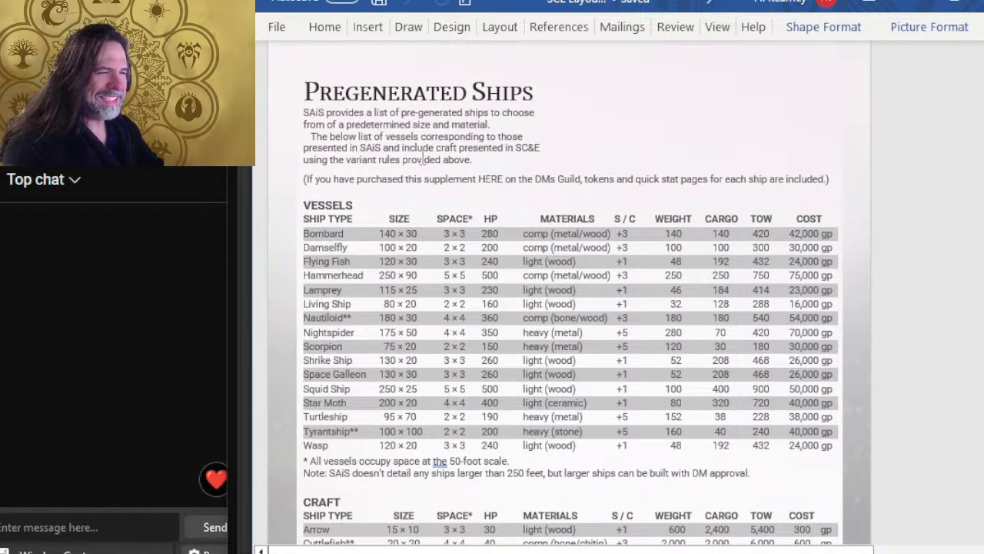
{"action": "scroll", "coordinate": [422, 159], "scroll_direction": "down", "scroll_amount": 15}
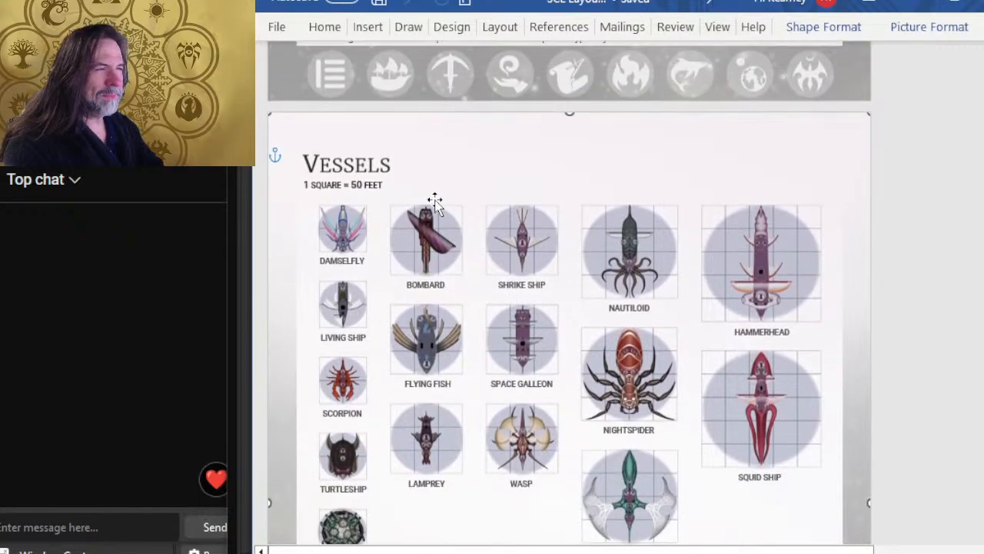
{"action": "scroll", "coordinate": [435, 201], "scroll_direction": "down", "scroll_amount": 12}
{"action": "scroll", "coordinate": [457, 219], "scroll_direction": "up", "scroll_amount": 8}
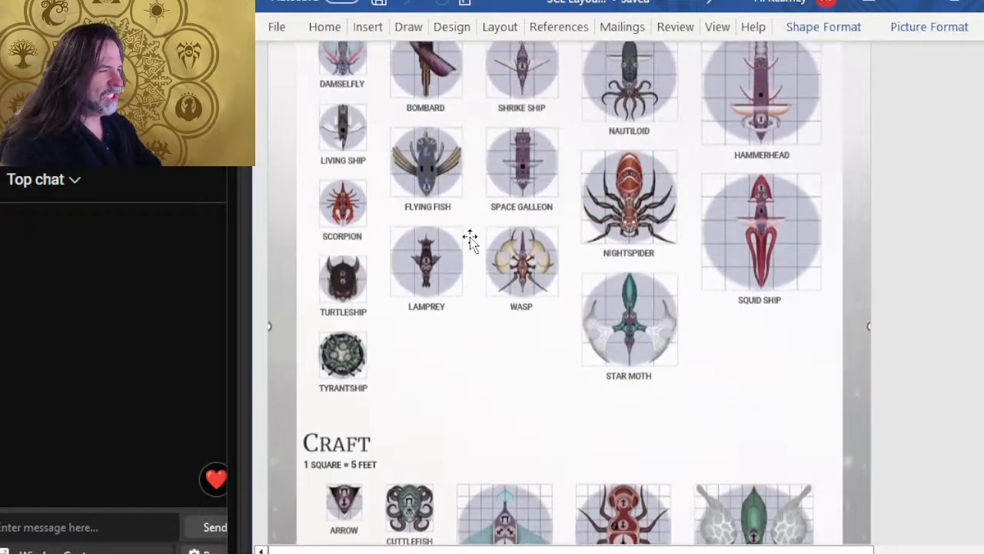
{"action": "scroll", "coordinate": [471, 241], "scroll_direction": "up", "scroll_amount": 10}
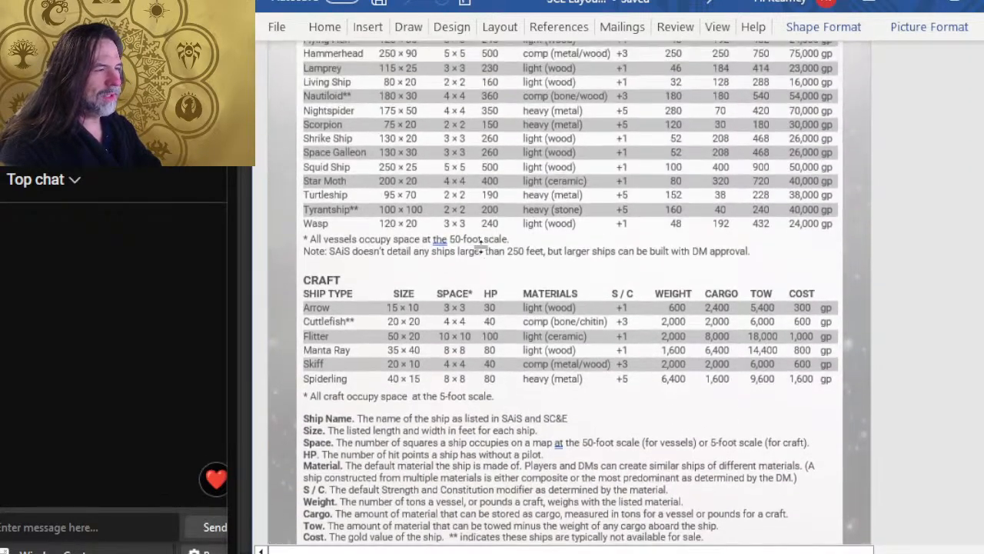
{"action": "scroll", "coordinate": [350, 168], "scroll_direction": "up", "scroll_amount": 3}
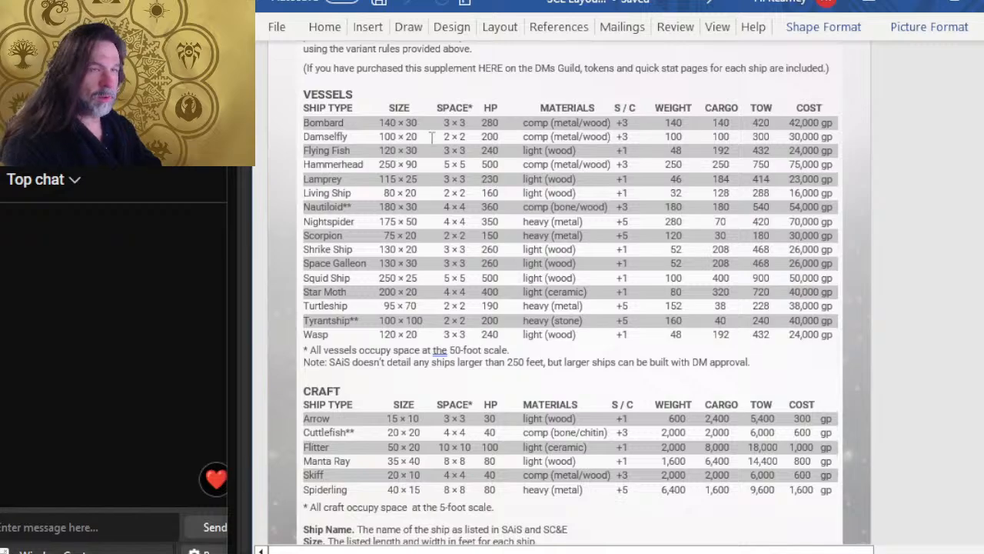
{"action": "scroll", "coordinate": [436, 278], "scroll_direction": "down", "scroll_amount": 13}
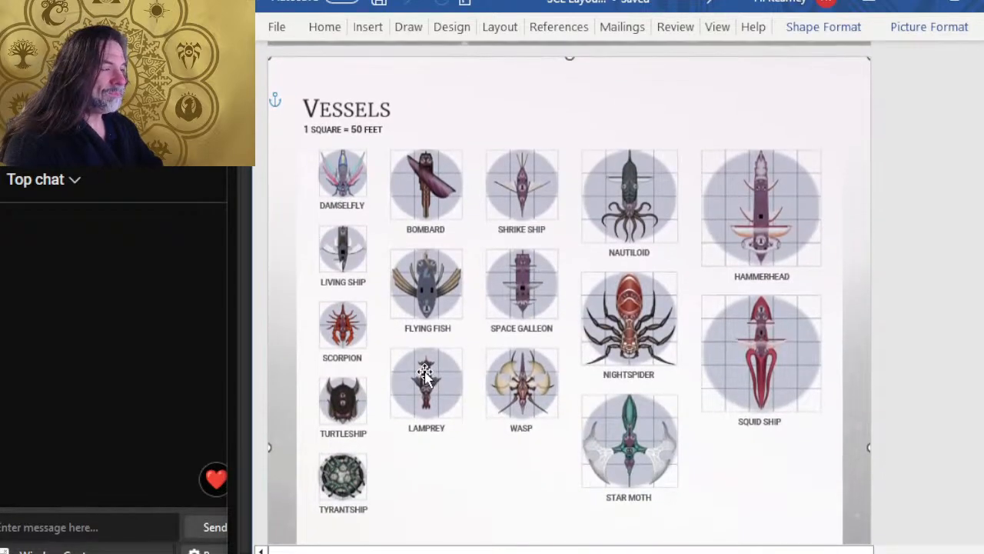
Step: Review the scaled Vessels and Craft illustrations on the Word page, briefly checking them against the System Generator page in Photoshop
{"action": "scroll", "coordinate": [512, 233], "scroll_direction": "up", "scroll_amount": 2}
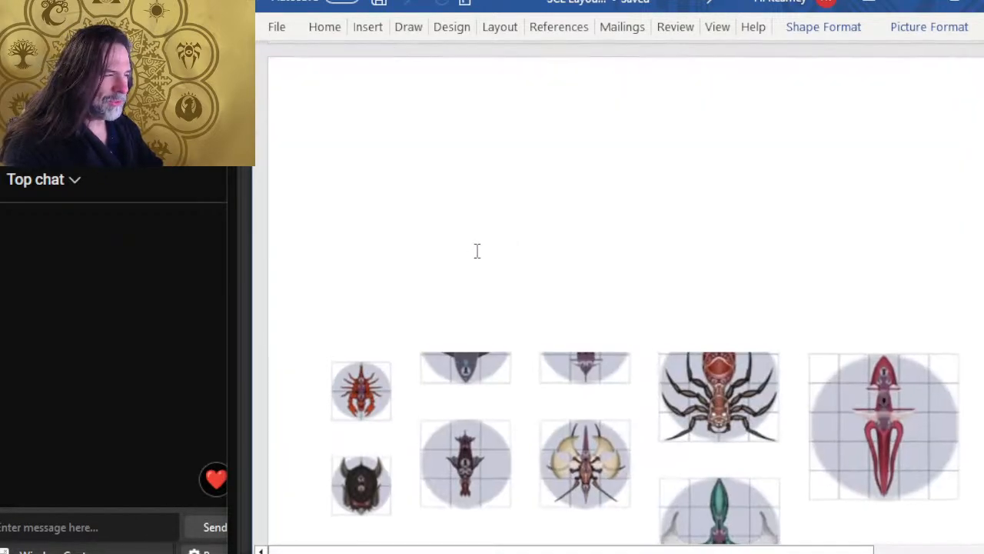
{"action": "scroll", "coordinate": [539, 236], "scroll_direction": "down", "scroll_amount": 6}
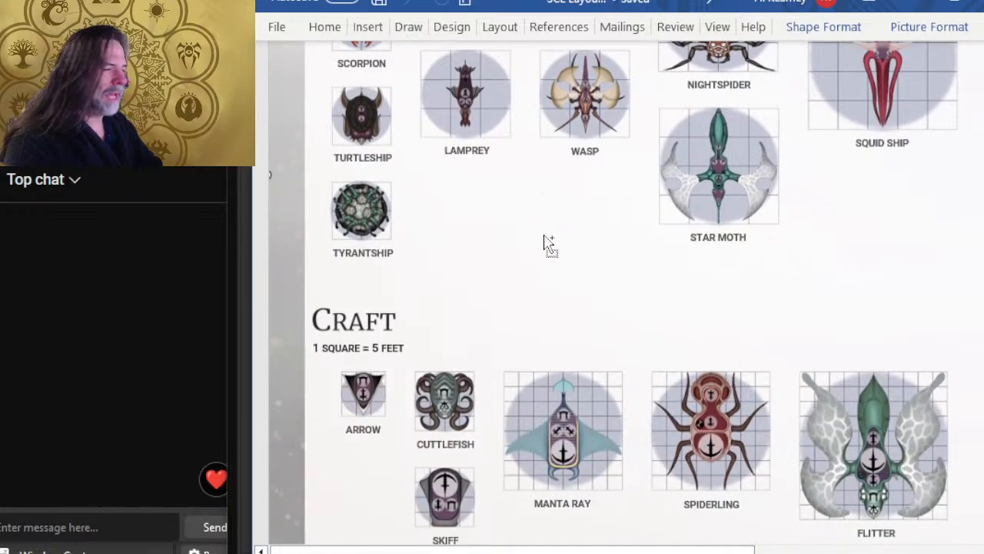
{"action": "scroll", "coordinate": [550, 246], "scroll_direction": "down", "scroll_amount": 2}
{"action": "key", "text": "alt+Tab"}
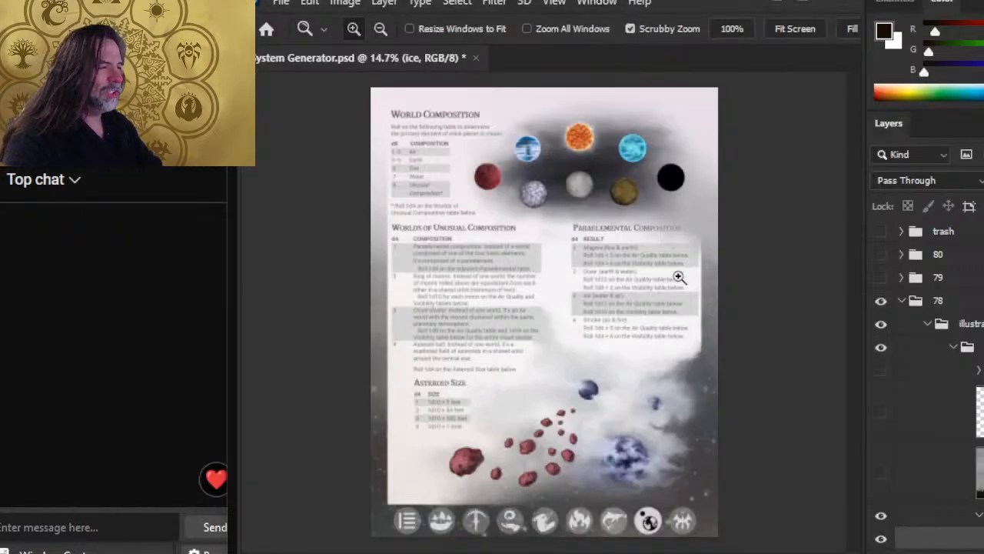
{"action": "key", "text": "alt+Tab"}
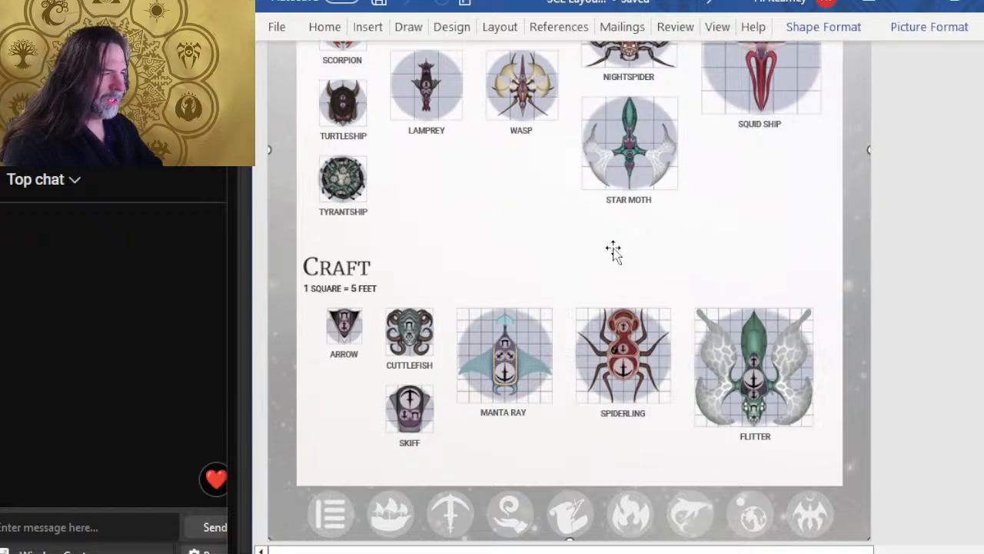
{"action": "scroll", "coordinate": [702, 252], "scroll_direction": "down", "scroll_amount": 3, "text": "ctrl"}
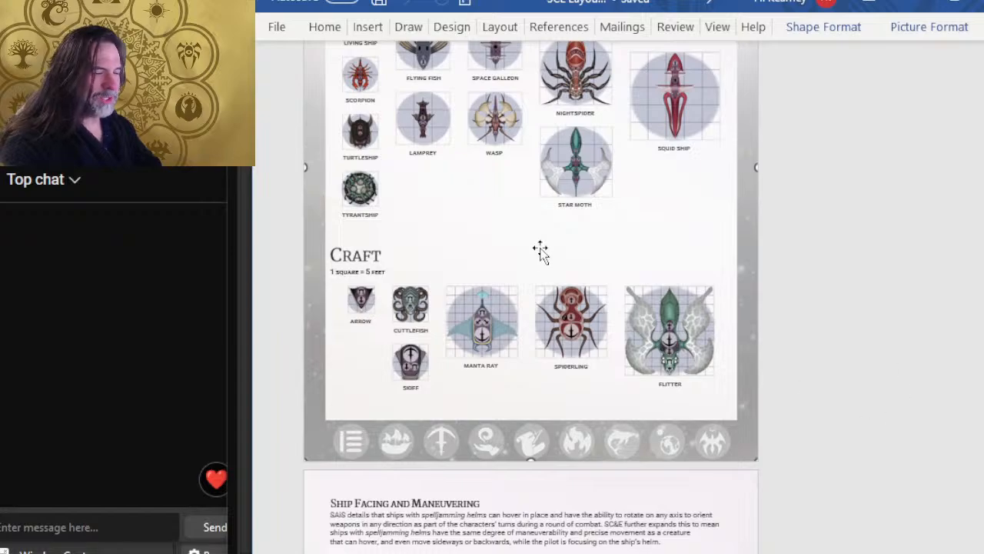
{"action": "scroll", "coordinate": [635, 198], "scroll_direction": "up", "scroll_amount": 2}
Step: Switch to System Generator.psd in Photoshop and examine the World Composition planets and their layers in group 78
{"action": "key", "text": "alt+Tab"}
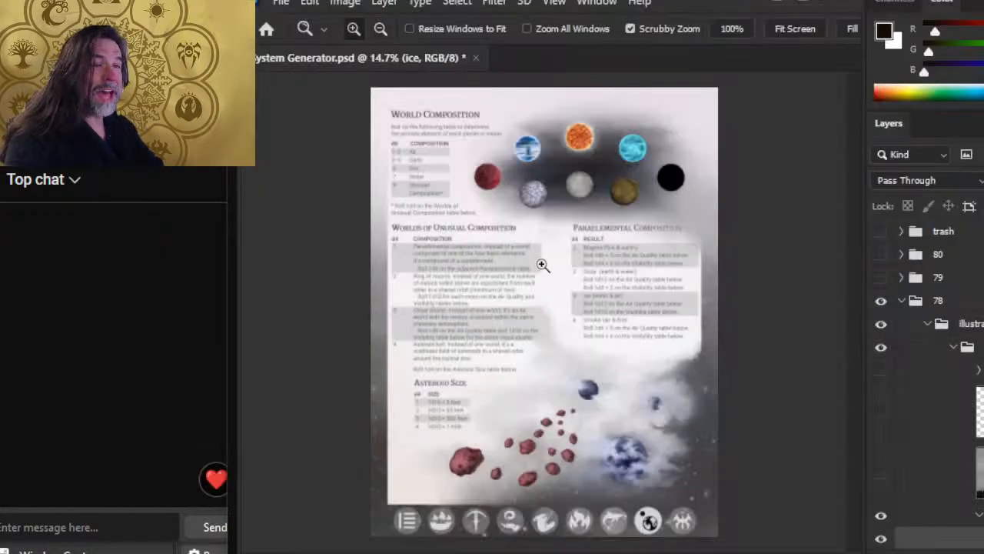
{"action": "left_click_drag", "start_coordinate": [607, 176], "coordinate": [692, 164]}
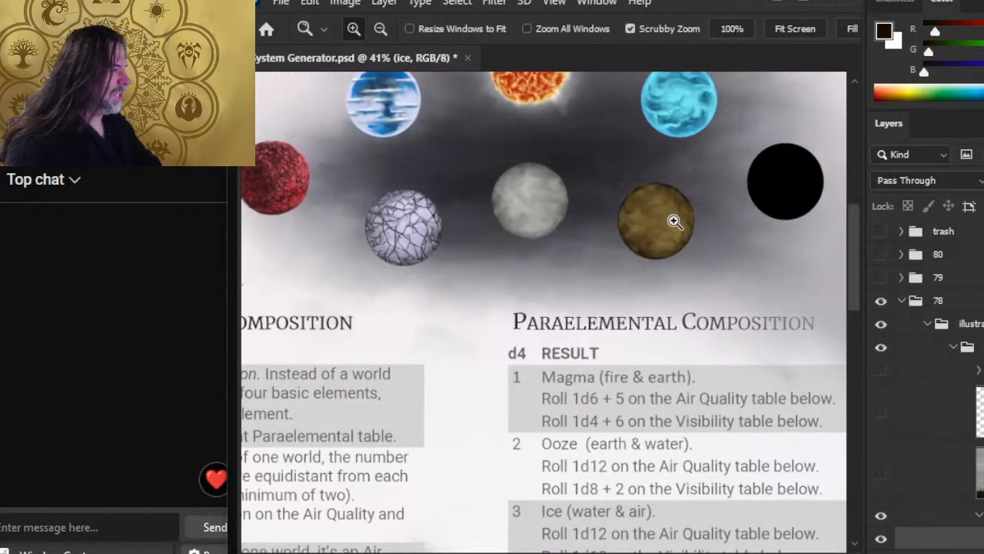
{"action": "left_click_drag", "start_coordinate": [608, 258], "coordinate": [562, 382]}
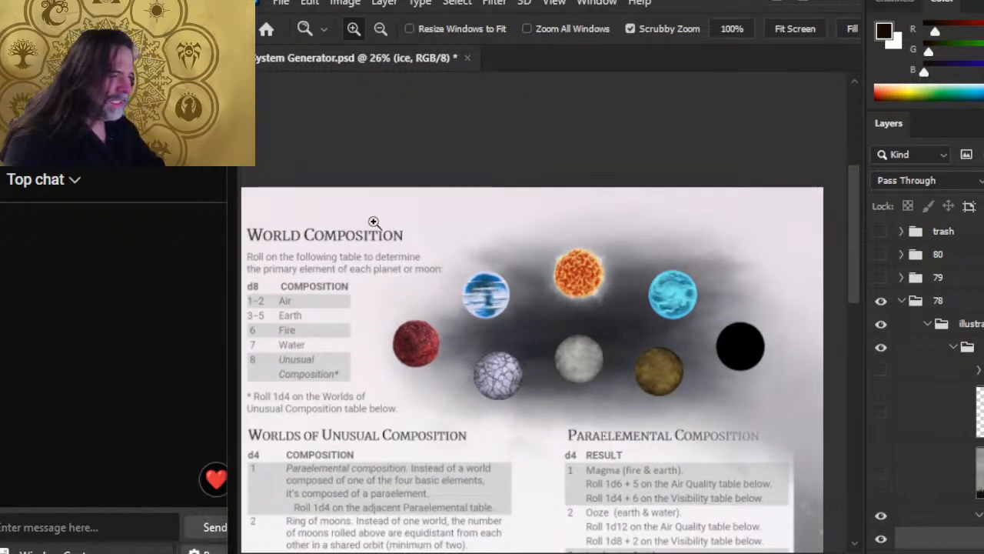
{"action": "scroll", "coordinate": [937, 377], "scroll_direction": "down", "scroll_amount": 8}
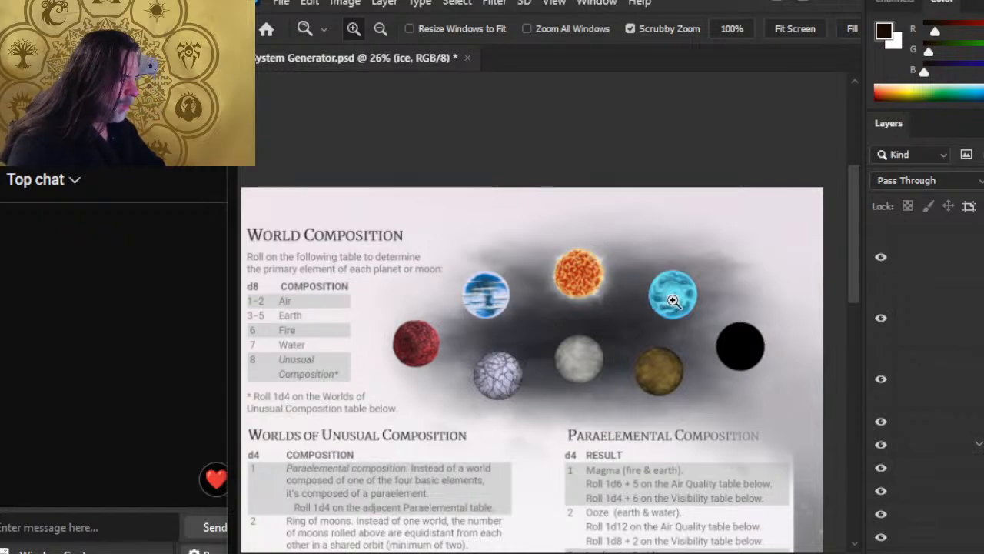
{"action": "scroll", "coordinate": [926, 343], "scroll_direction": "down", "scroll_amount": 5}
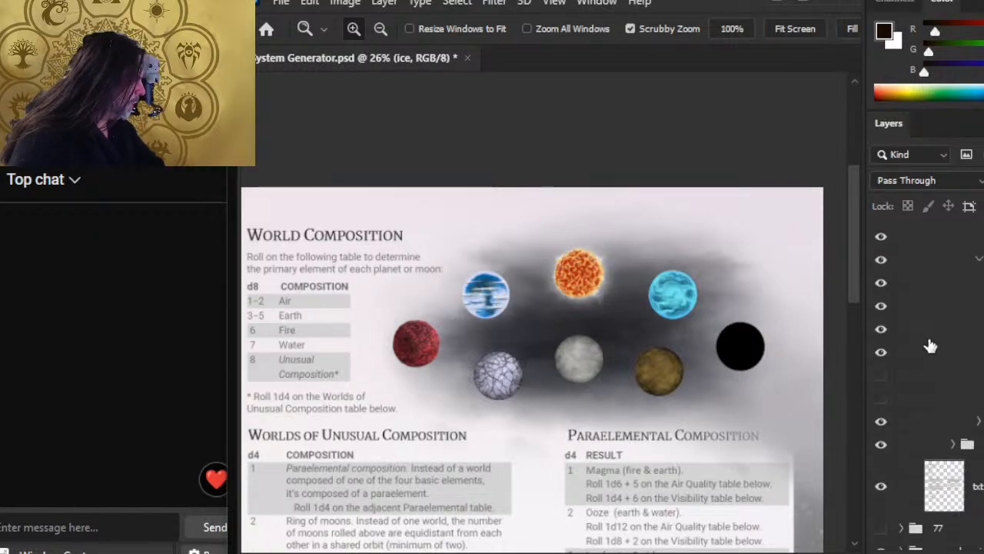
{"action": "scroll", "coordinate": [933, 343], "scroll_direction": "up", "scroll_amount": 8}
{"action": "scroll", "coordinate": [965, 325], "scroll_direction": "up", "scroll_amount": 1}
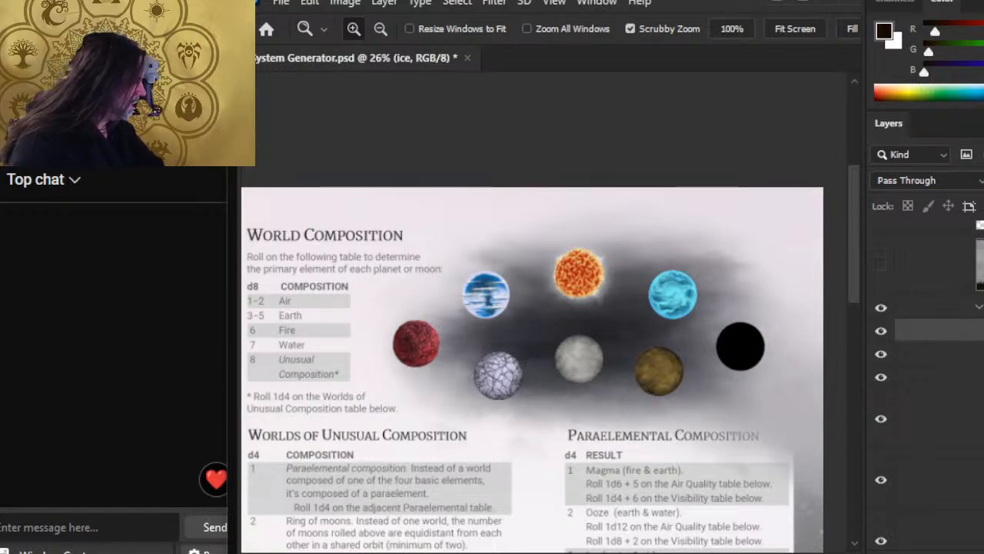
Step: Duplicate the brown planet's Layer 244 together with the layer directly below it
{"action": "left_click", "coordinate": [980, 440]}
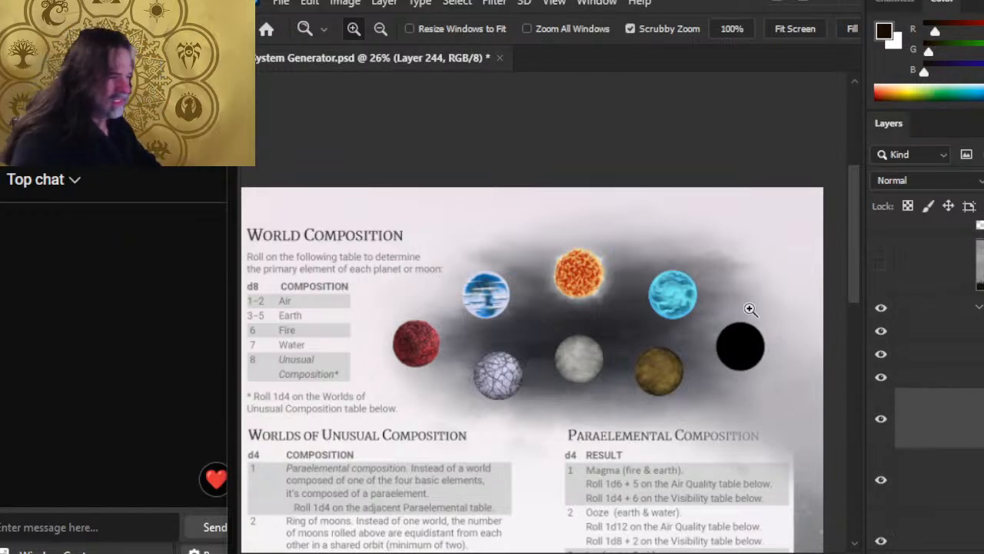
{"action": "left_click_drag", "start_coordinate": [669, 354], "coordinate": [715, 332]}
{"action": "left_click_drag", "start_coordinate": [640, 351], "coordinate": [526, 226]}
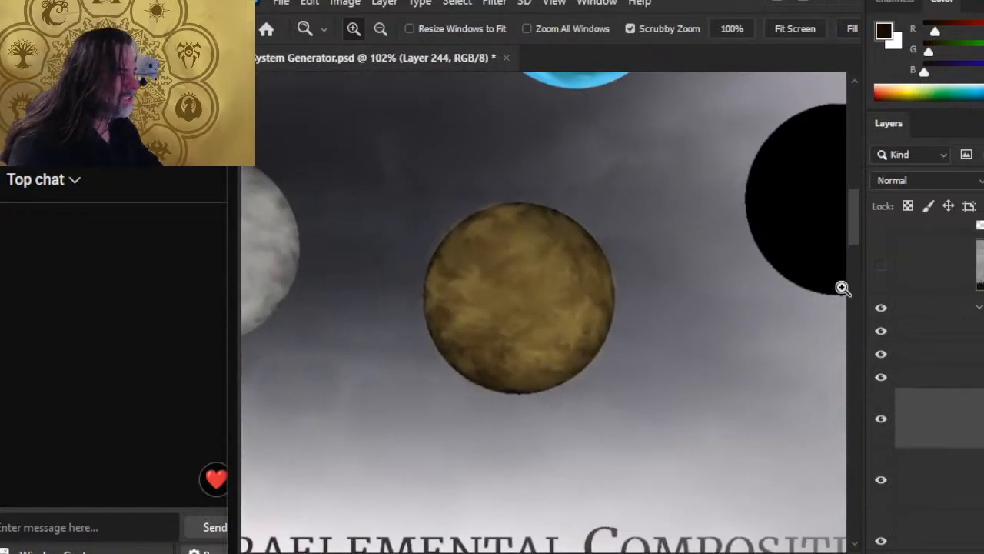
{"action": "scroll", "coordinate": [929, 385], "scroll_direction": "down", "scroll_amount": 3}
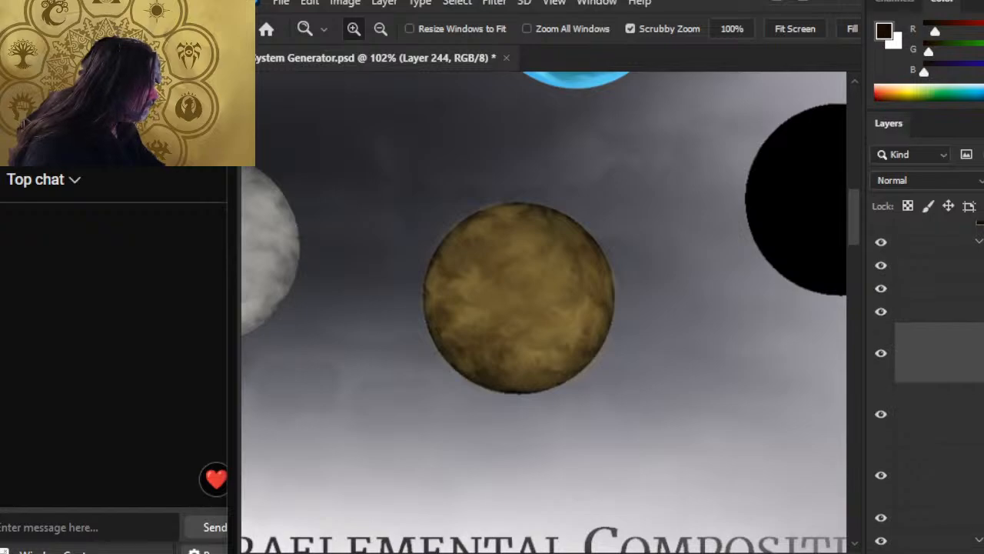
{"action": "left_click", "coordinate": [940, 412], "text": "shift"}
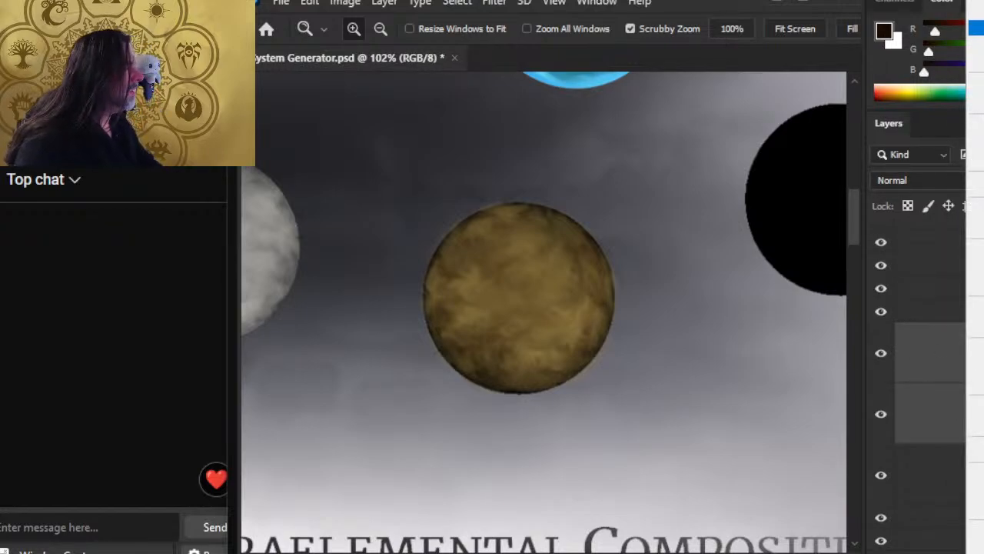
{"action": "left_click", "coordinate": [977, 29]}
{"action": "key", "text": "Return"}
Step: Merge the brown planet's duplicated layers into one and hide the two original layers
{"action": "right_click", "coordinate": [952, 350]}
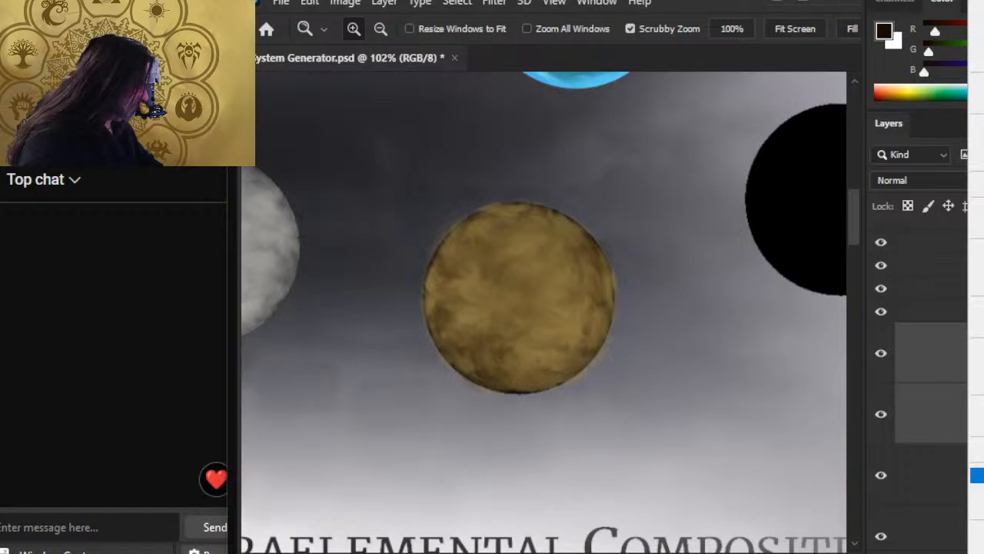
{"action": "left_click", "coordinate": [977, 475]}
{"action": "left_click", "coordinate": [883, 414]}
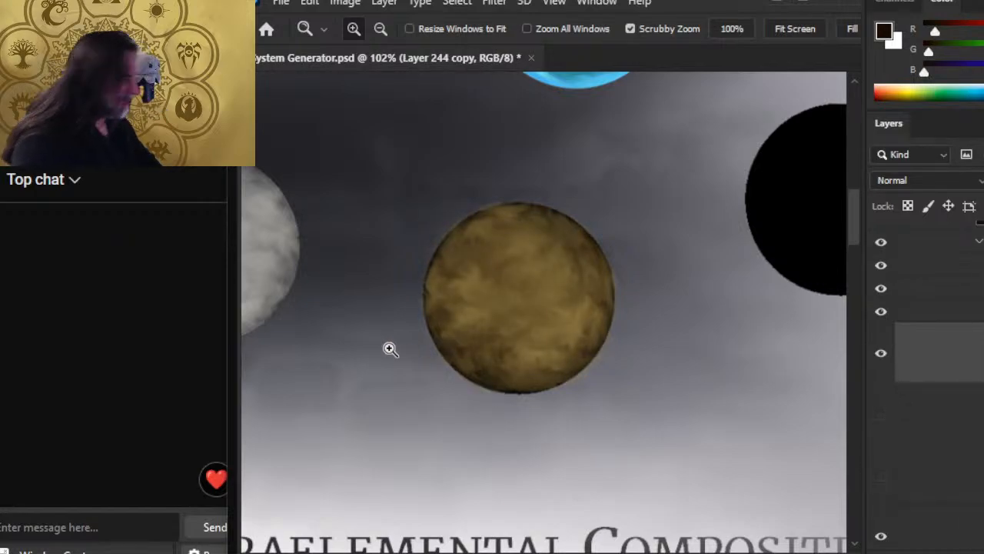
Step: Set up the Smudge tool with a size 15 brush at 46% strength for the brown planet's merged layer
{"action": "left_click_drag", "start_coordinate": [545, 316], "coordinate": [651, 420]}
{"action": "key", "text": "e"}
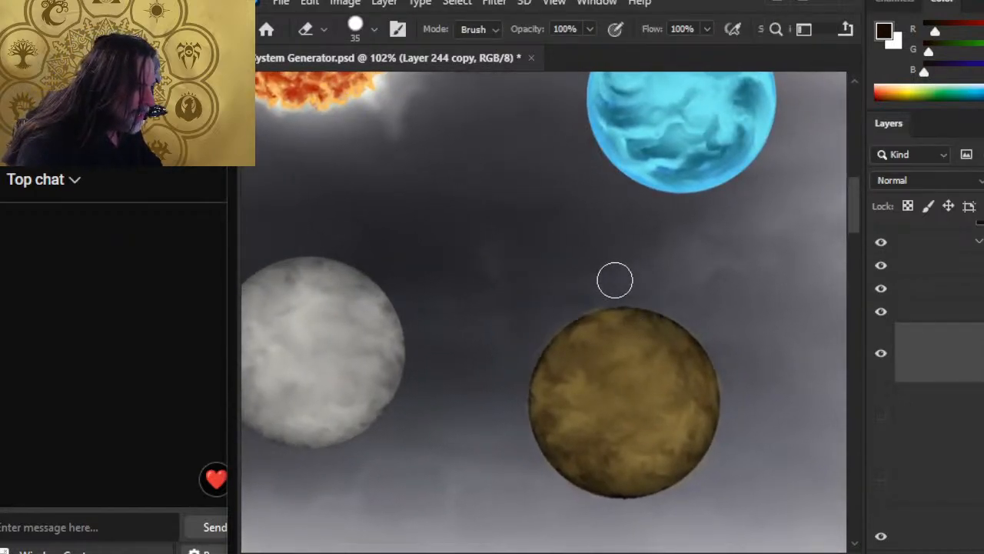
{"action": "key", "text": "r"}
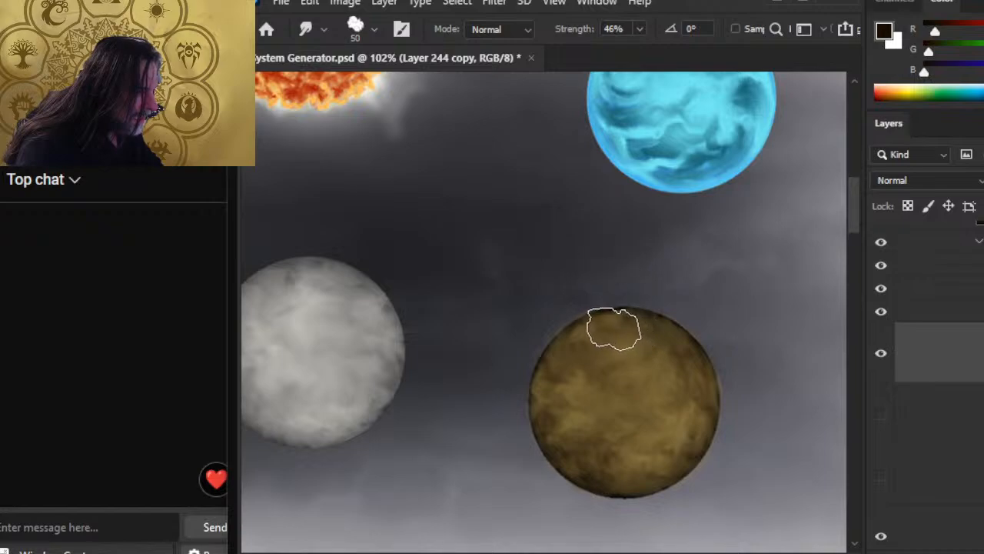
{"action": "key", "text": "bracketleft"}
{"action": "key", "text": "bracketleft"}
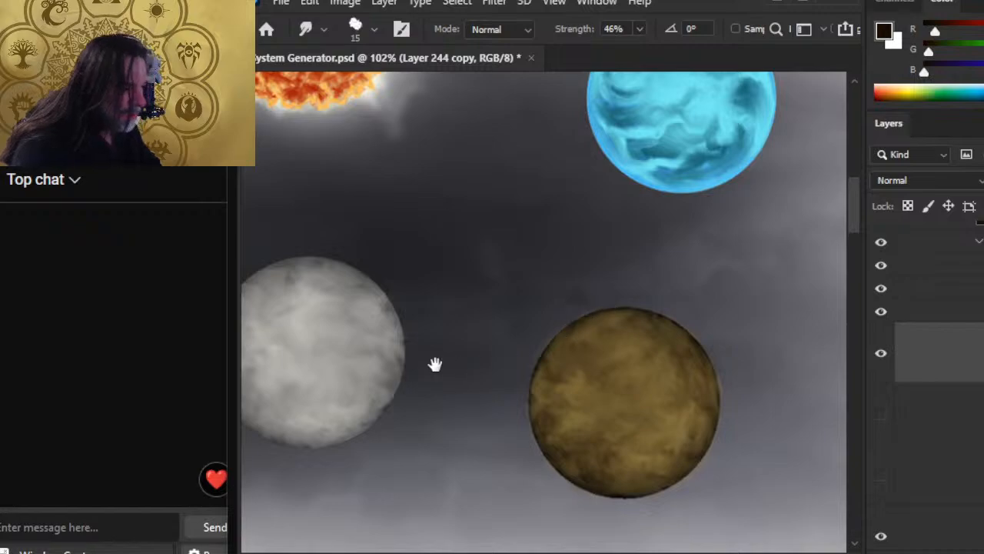
Step: Select the grey planet's Layer 241 in the smoke group and toggle its visibility to check its contribution
{"action": "left_click_drag", "start_coordinate": [435, 363], "coordinate": [689, 364]}
{"action": "left_click", "coordinate": [980, 288]}
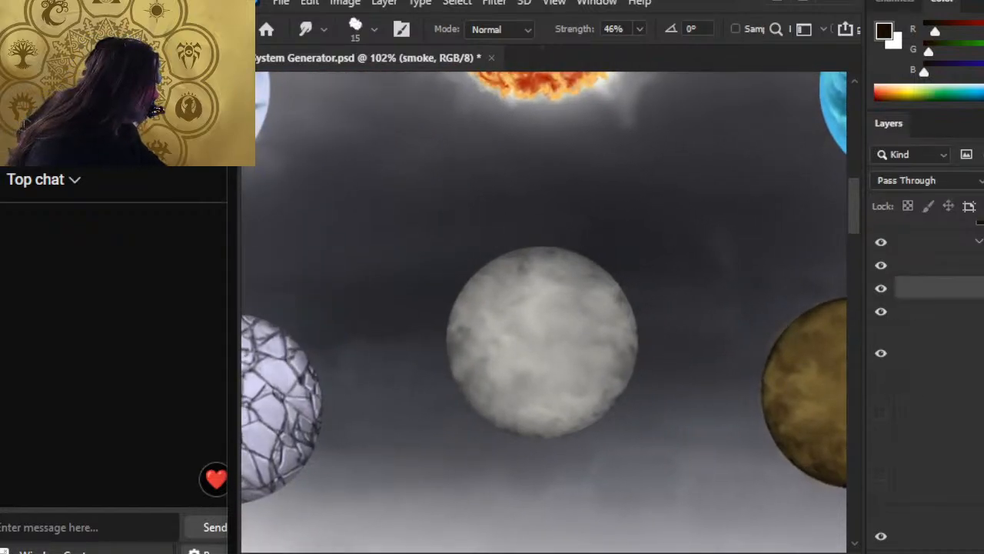
{"action": "left_click", "coordinate": [980, 288]}
{"action": "left_click", "coordinate": [951, 352]}
{"action": "left_click", "coordinate": [883, 334]}
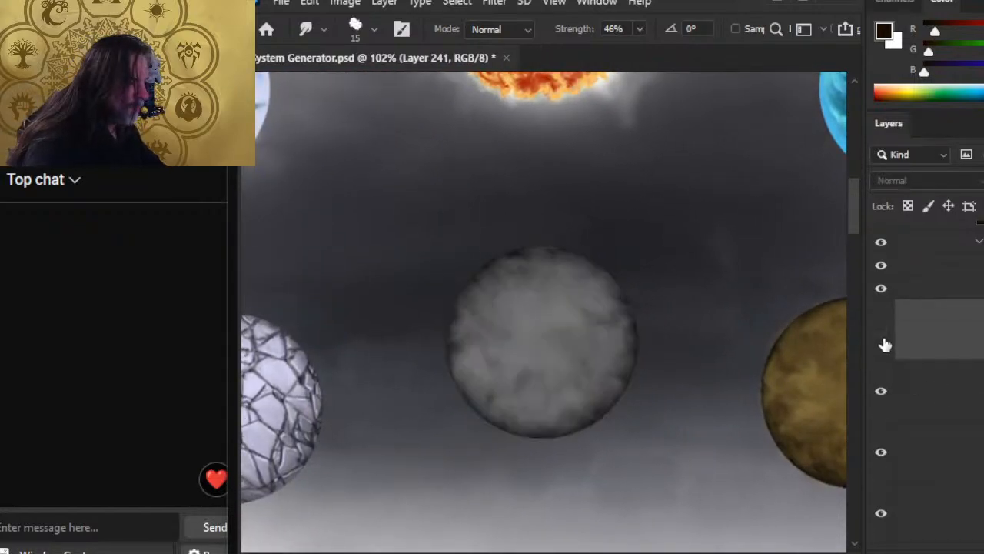
{"action": "left_click", "coordinate": [885, 336]}
Step: Compare the grey smoke planet with the surrounding planets in the World Composition illustration
{"action": "mouse_move", "coordinate": [486, 274]}
{"action": "left_mouse_down"}
{"action": "mouse_move", "coordinate": [749, 476]}
{"action": "mouse_move", "coordinate": [598, 352]}
{"action": "mouse_move", "coordinate": [568, 253]}
{"action": "left_mouse_up"}
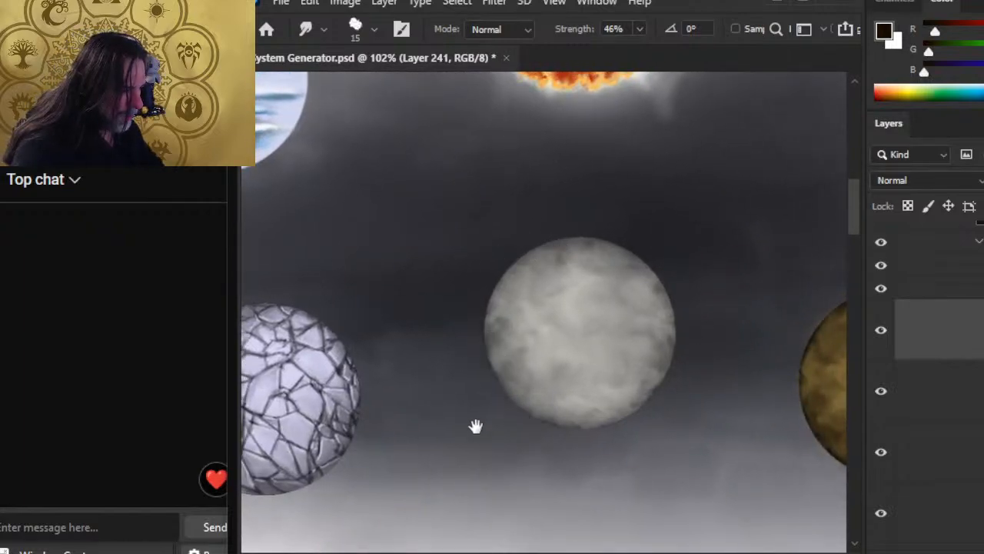
{"action": "left_click_drag", "start_coordinate": [476, 426], "coordinate": [768, 514]}
{"action": "left_click_drag", "start_coordinate": [782, 524], "coordinate": [397, 363]}
{"action": "left_click_drag", "start_coordinate": [713, 300], "coordinate": [339, 330]}
{"action": "left_click_drag", "start_coordinate": [425, 388], "coordinate": [470, 552]}
{"action": "left_click_drag", "start_coordinate": [686, 306], "coordinate": [566, 293]}
{"action": "mouse_move", "coordinate": [455, 264]}
{"action": "left_mouse_down"}
{"action": "mouse_move", "coordinate": [722, 372]}
{"action": "mouse_move", "coordinate": [765, 377]}
{"action": "mouse_move", "coordinate": [769, 301]}
{"action": "mouse_move", "coordinate": [697, 318]}
{"action": "left_mouse_up"}
Step: Smudge the grey smoke planet's rim on Layer 241 with a size 9 brush at 76% strength, erasing spill along its lower edge
{"action": "key", "text": "bracketleft"}
{"action": "key", "text": "bracketleft"}
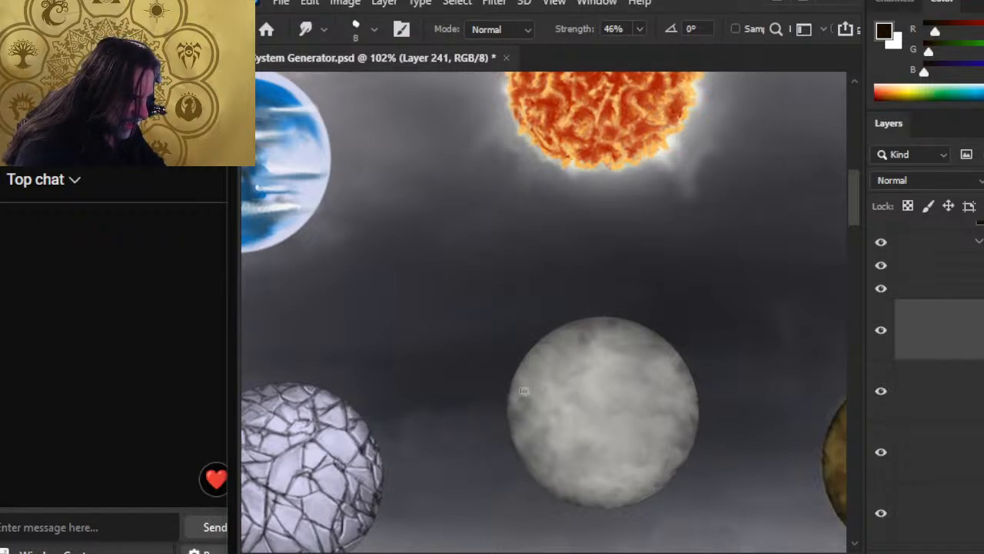
{"action": "right_click", "coordinate": [533, 450], "text": "alt"}
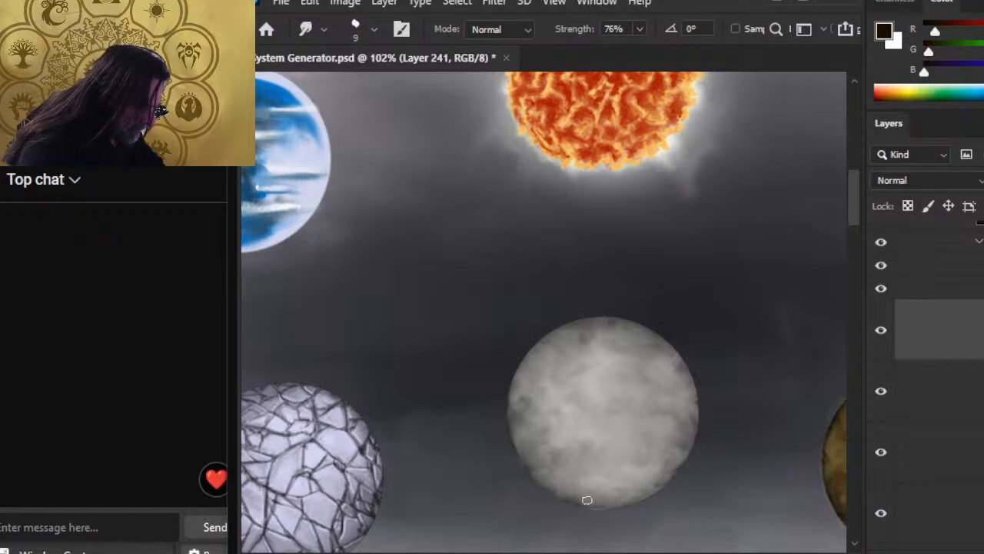
{"action": "key", "text": "e"}
{"action": "left_click_drag", "start_coordinate": [576, 519], "coordinate": [596, 526]}
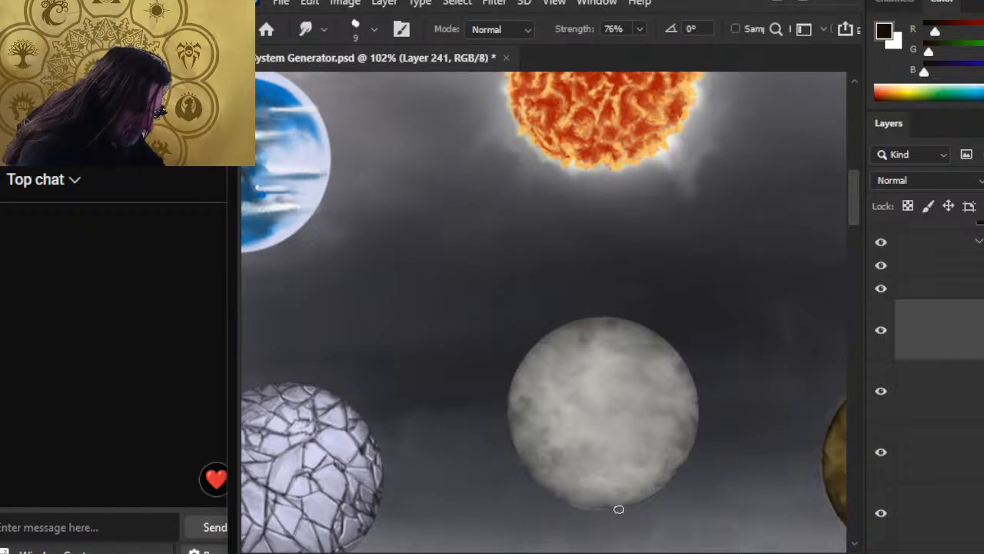
{"action": "key", "text": "e"}
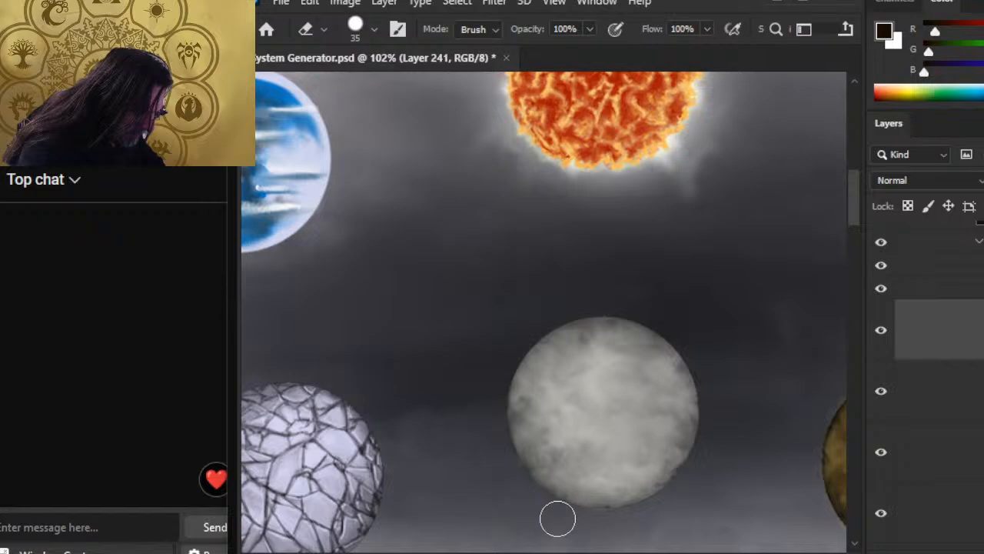
{"action": "key", "text": "r"}
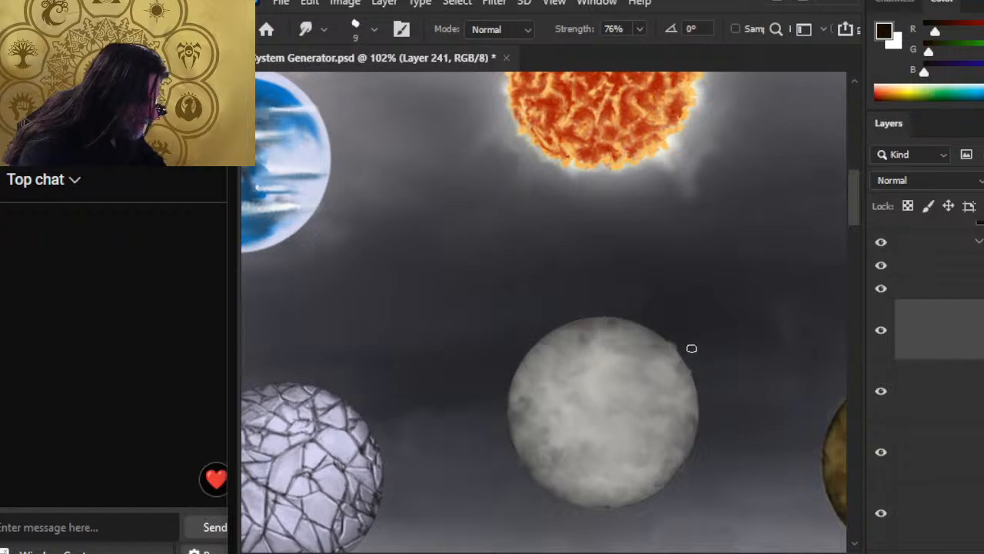
Step: Clean up the smoke planet's upper-right and lower rim by alternating a size 35 eraser with the Smudge tool
{"action": "key", "text": "e"}
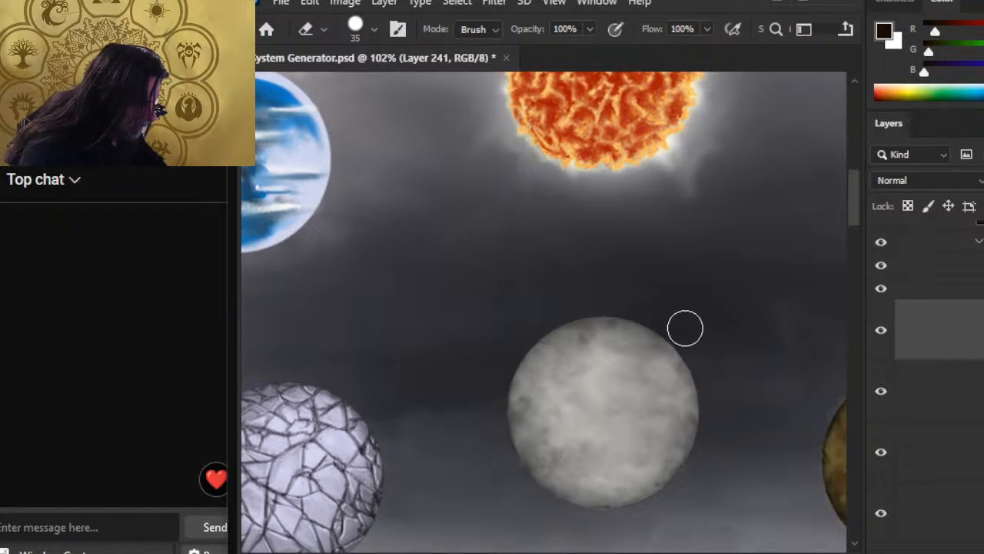
{"action": "key", "text": "r"}
{"action": "key", "text": "e"}
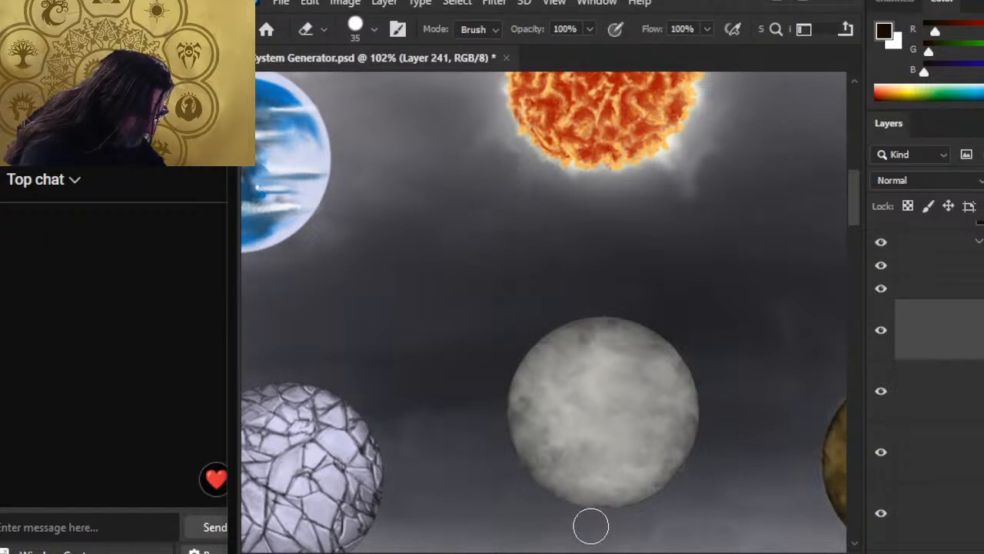
{"action": "key", "text": "r"}
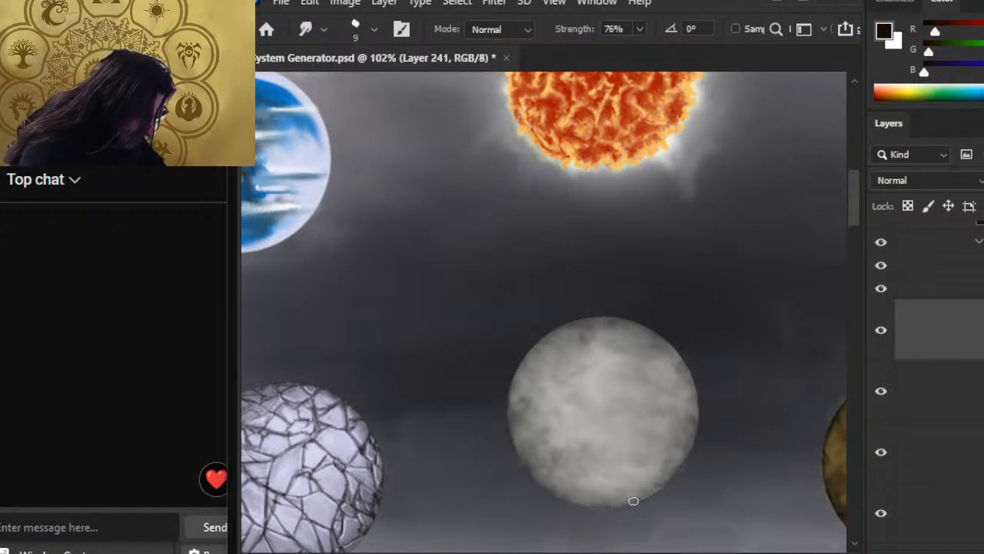
{"action": "key", "text": "e"}
{"action": "key", "text": "l"}
{"action": "key", "text": "e"}
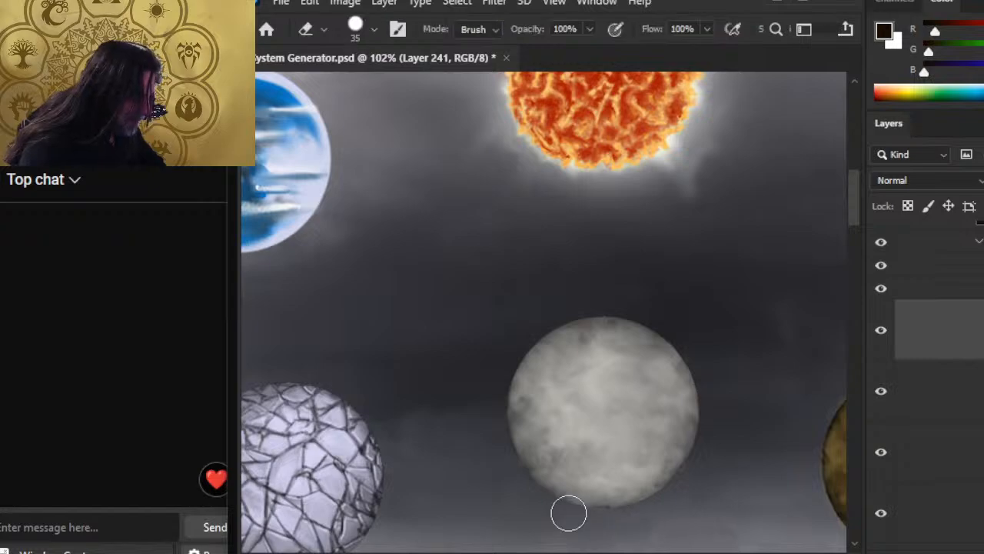
Step: Try further erasing around the smoke planet's lower rim on Layer 241 and undo the last edit
{"action": "key", "text": "l"}
{"action": "key", "text": "z"}
{"action": "mouse_move", "coordinate": [741, 486]}
{"action": "left_mouse_down"}
{"action": "mouse_move", "coordinate": [635, 431]}
{"action": "mouse_move", "coordinate": [665, 475]}
{"action": "left_mouse_up"}
{"action": "key", "text": "e"}
{"action": "key", "text": "l"}
{"action": "key", "text": "e"}
{"action": "key", "text": "ctrl+z"}
{"action": "key", "text": "z"}
{"action": "left_click_drag", "start_coordinate": [701, 512], "coordinate": [817, 510]}
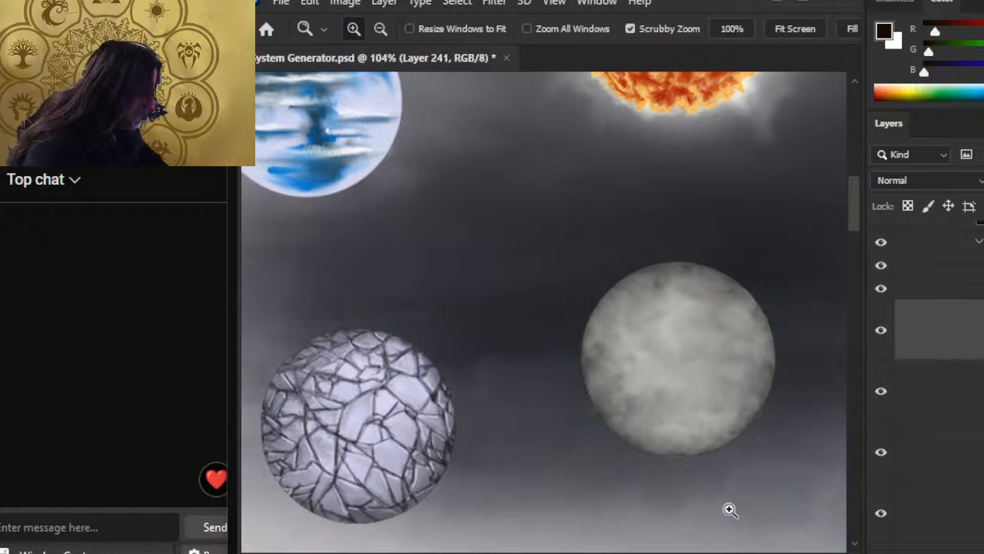
Step: Select the smoke planet's Layer 240 and hide it together with the layer directly below it
{"action": "left_click", "coordinate": [911, 416]}
{"action": "key", "text": "e"}
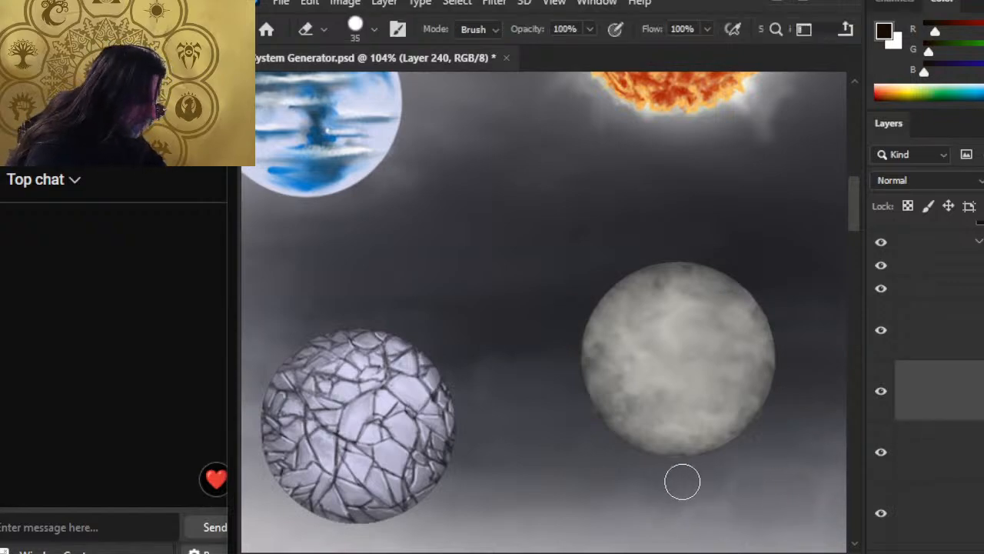
{"action": "left_click", "coordinate": [883, 393]}
{"action": "left_click", "coordinate": [882, 454]}
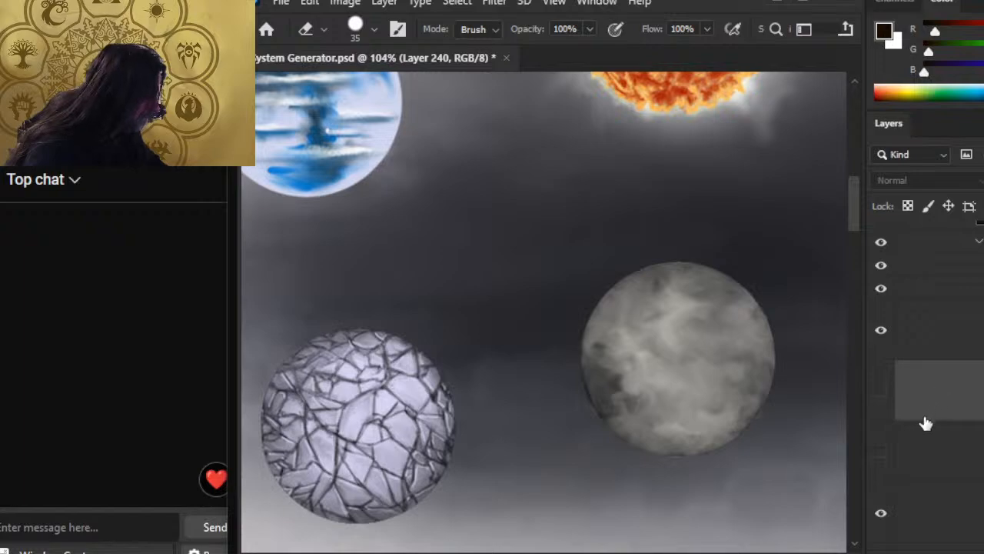
Step: Reselect the smoke planet's Layer 241 and enlarge the Smudge brush to size 20
{"action": "key", "text": "r"}
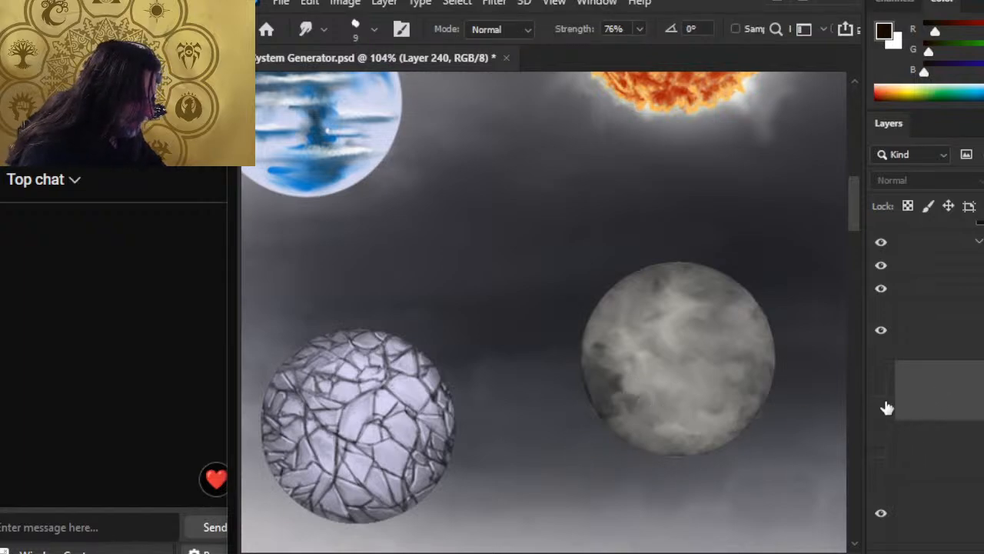
{"action": "left_click", "coordinate": [964, 351]}
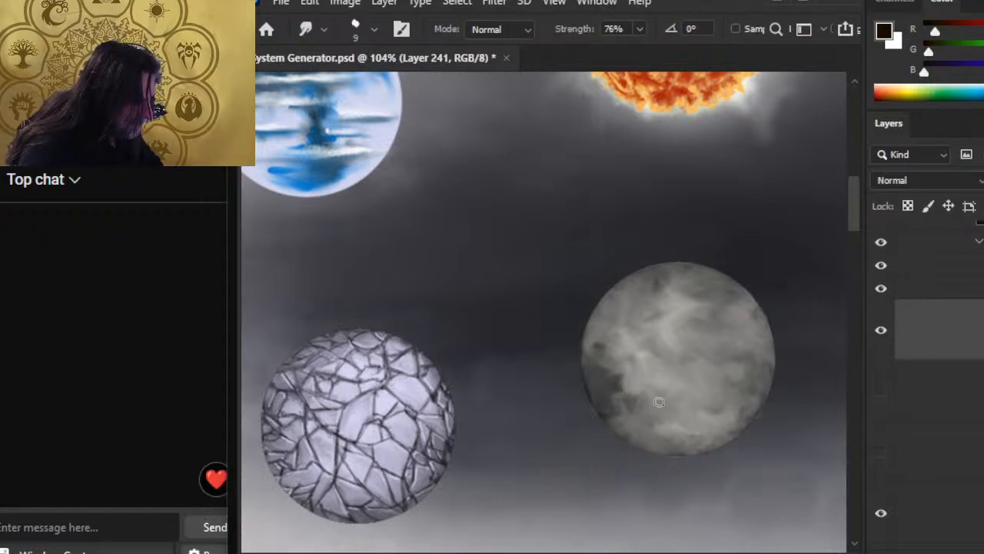
{"action": "key", "text": "]"}
{"action": "key", "text": "]"}
{"action": "key", "text": "]"}
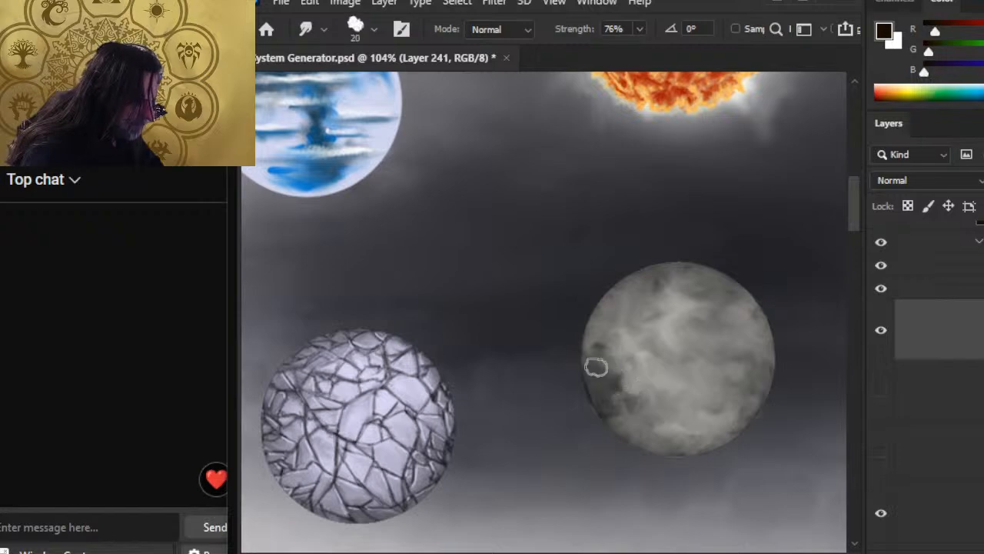
Step: Toggle Layer 241 and the visible layer beneath it to compare the smoke planet, and examine it among the neighbouring planets
{"action": "left_click", "coordinate": [880, 334]}
{"action": "left_click", "coordinate": [880, 336]}
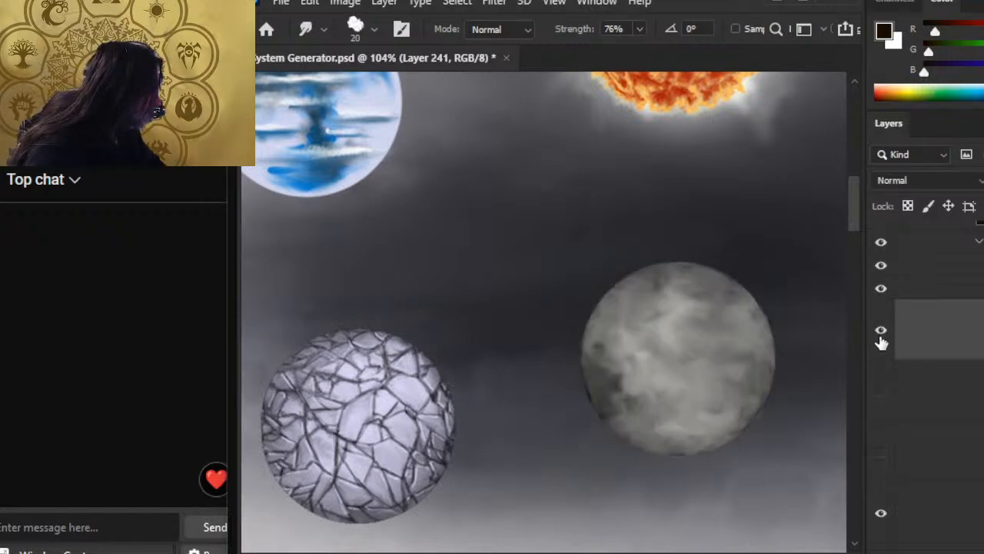
{"action": "left_click", "coordinate": [885, 513]}
{"action": "left_click", "coordinate": [885, 513]}
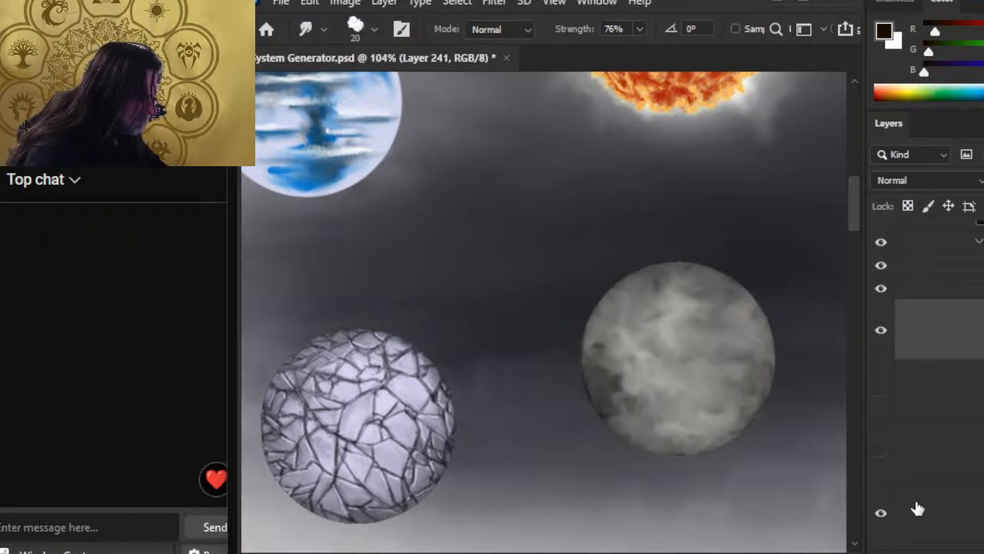
{"action": "left_click", "coordinate": [881, 331]}
{"action": "left_click", "coordinate": [883, 336]}
{"action": "key", "text": "l"}
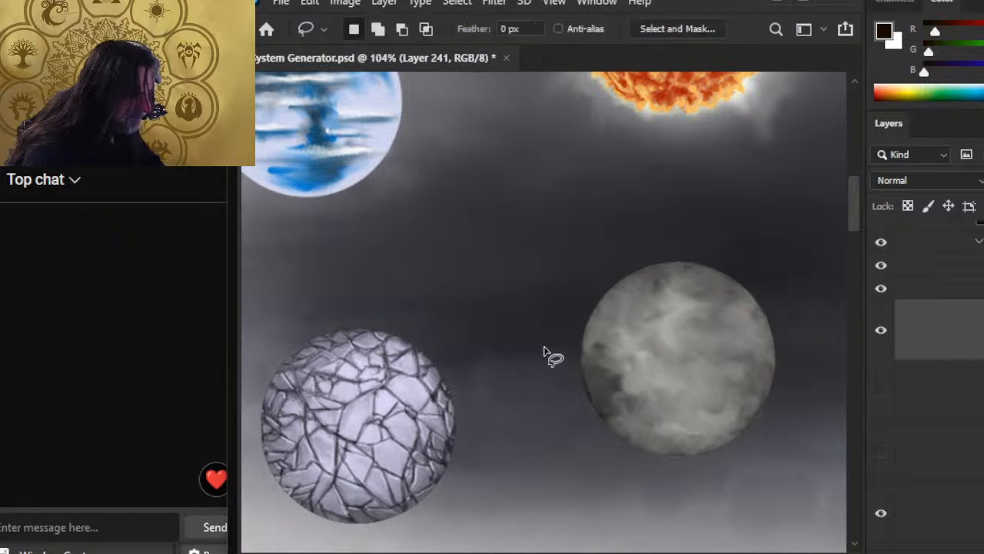
{"action": "key", "text": "r"}
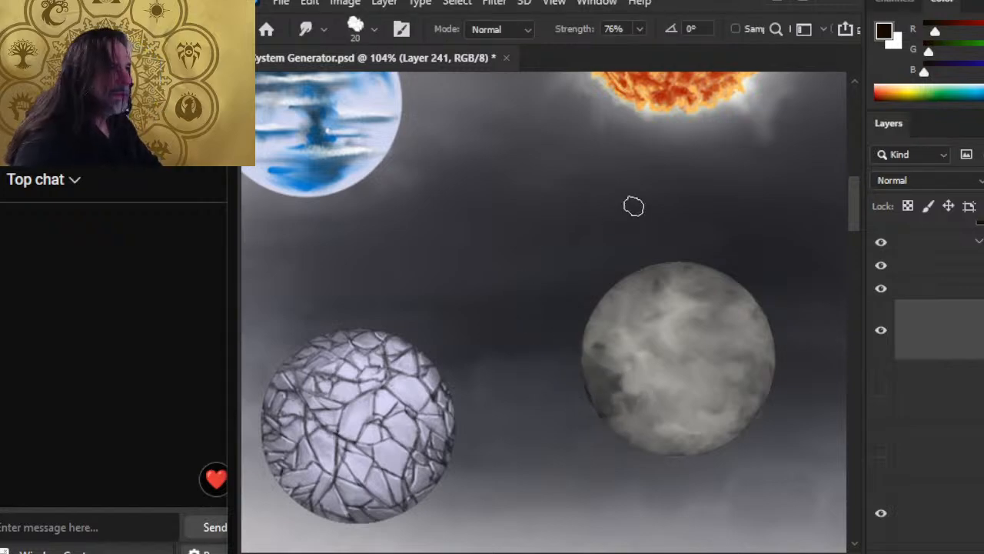
{"action": "key", "text": "z"}
{"action": "left_click_drag", "start_coordinate": [758, 287], "coordinate": [746, 294]}
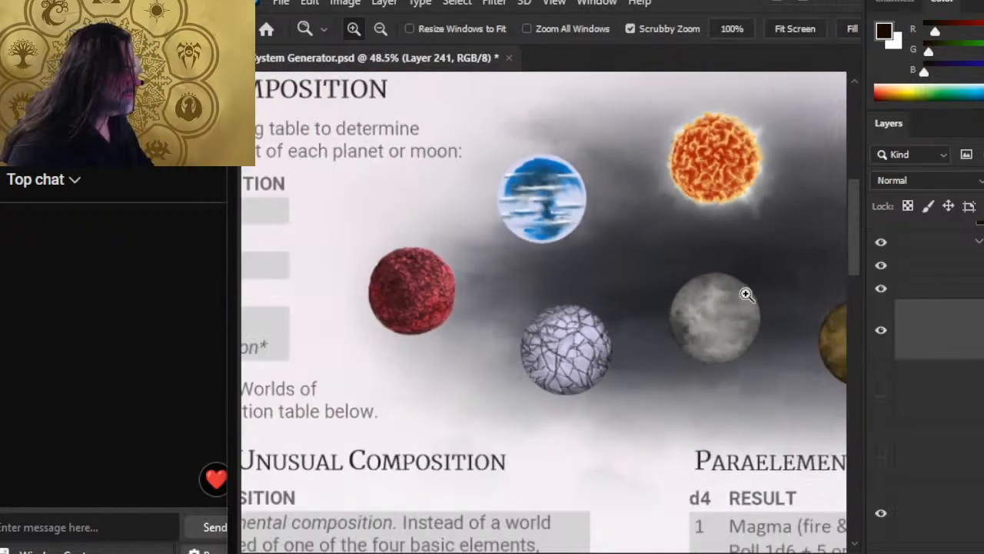
{"action": "key", "text": "l"}
{"action": "key", "text": "r"}
Step: Smudge the dark patch near the smoke planet's left rim on Layer 241 with a size 9 brush at 76% strength
{"action": "mouse_move", "coordinate": [680, 323]}
{"action": "left_mouse_down"}
{"action": "mouse_move", "coordinate": [700, 359]}
{"action": "mouse_move", "coordinate": [780, 374]}
{"action": "left_mouse_up"}
{"action": "key", "text": "z"}
{"action": "key", "text": "r"}
{"action": "key", "text": "bracketleft"}
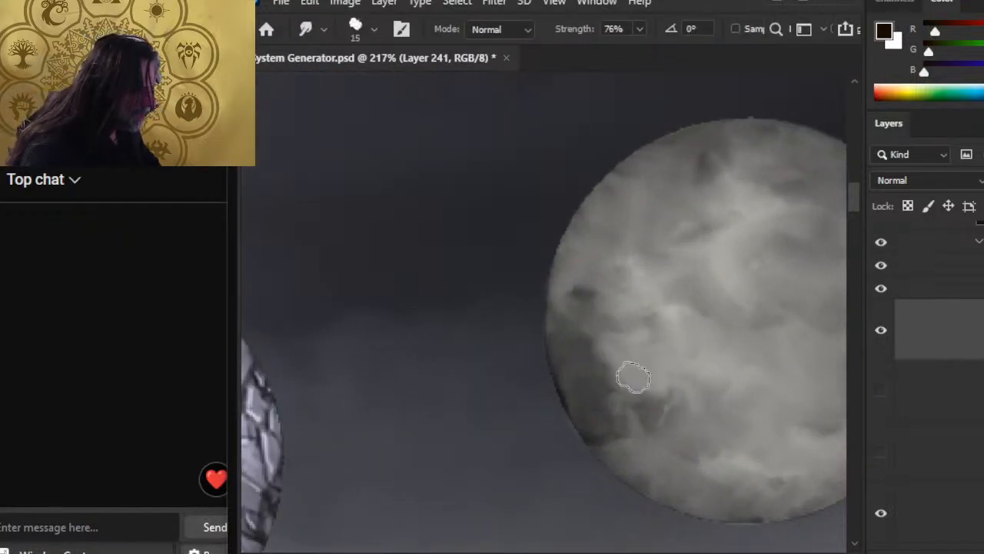
{"action": "key", "text": "bracketleft"}
{"action": "key", "text": "bracketleft"}
{"action": "mouse_move", "coordinate": [633, 377]}
{"action": "left_mouse_down"}
{"action": "mouse_move", "coordinate": [634, 413]}
{"action": "mouse_move", "coordinate": [596, 392]}
{"action": "mouse_move", "coordinate": [588, 360]}
{"action": "mouse_move", "coordinate": [632, 366]}
{"action": "mouse_move", "coordinate": [613, 373]}
{"action": "mouse_move", "coordinate": [598, 359]}
{"action": "mouse_move", "coordinate": [601, 403]}
{"action": "mouse_move", "coordinate": [573, 354]}
{"action": "mouse_move", "coordinate": [599, 423]}
{"action": "mouse_move", "coordinate": [559, 294]}
{"action": "left_mouse_up"}
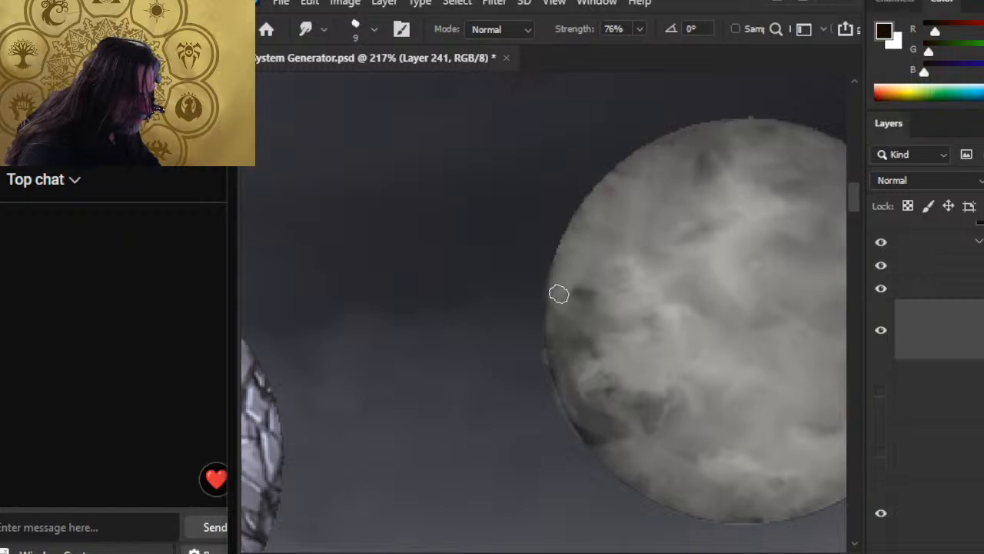
Step: Blend the smoke planet's lower-left dark patch with the Smudge tool, erasing spill past the left rim with a size 35 eraser
{"action": "key", "text": "e"}
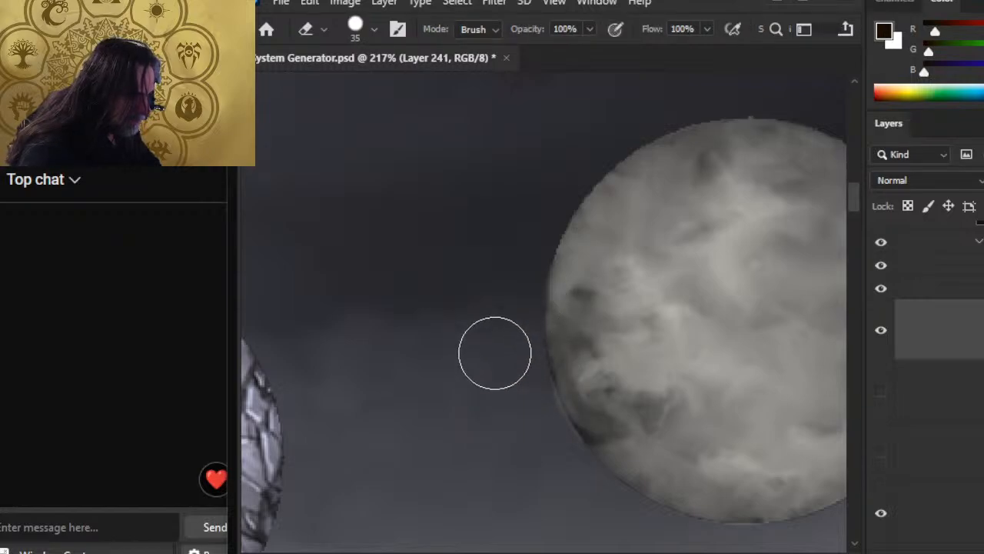
{"action": "key", "text": "r"}
{"action": "mouse_move", "coordinate": [576, 352]}
{"action": "left_mouse_down"}
{"action": "mouse_move", "coordinate": [593, 374]}
{"action": "mouse_move", "coordinate": [593, 417]}
{"action": "mouse_move", "coordinate": [612, 399]}
{"action": "mouse_move", "coordinate": [604, 438]}
{"action": "mouse_move", "coordinate": [589, 391]}
{"action": "mouse_move", "coordinate": [628, 400]}
{"action": "mouse_move", "coordinate": [623, 380]}
{"action": "mouse_move", "coordinate": [661, 387]}
{"action": "mouse_move", "coordinate": [593, 391]}
{"action": "left_mouse_up"}
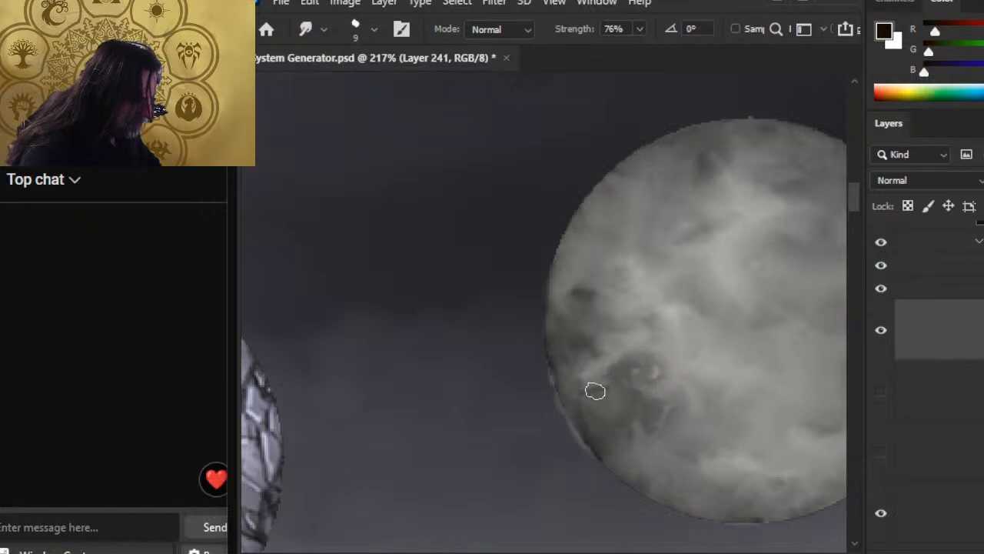
{"action": "key", "text": "e"}
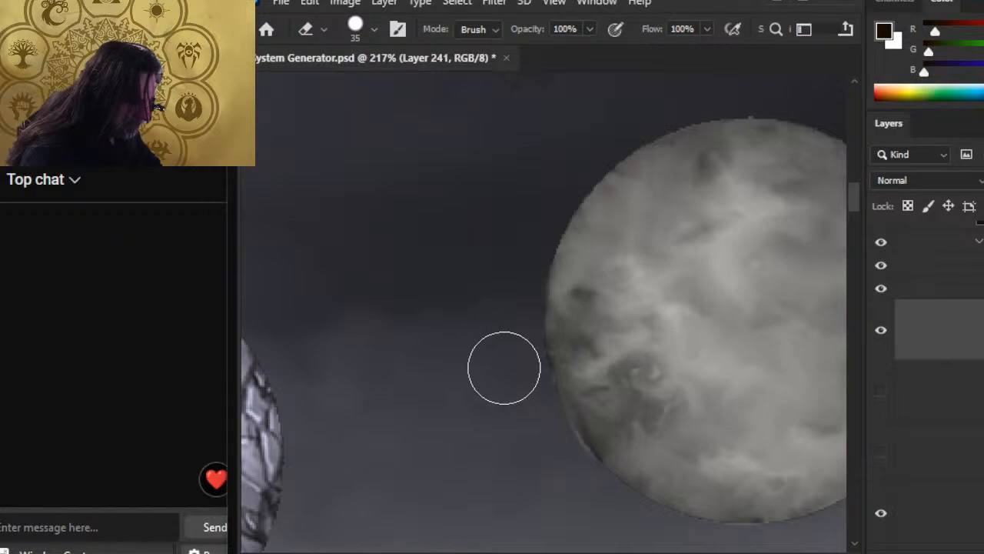
{"action": "key", "text": "r"}
{"action": "mouse_move", "coordinate": [579, 368]}
{"action": "left_mouse_down"}
{"action": "mouse_move", "coordinate": [560, 328]}
{"action": "mouse_move", "coordinate": [558, 354]}
{"action": "left_mouse_up"}
{"action": "key", "text": "e"}
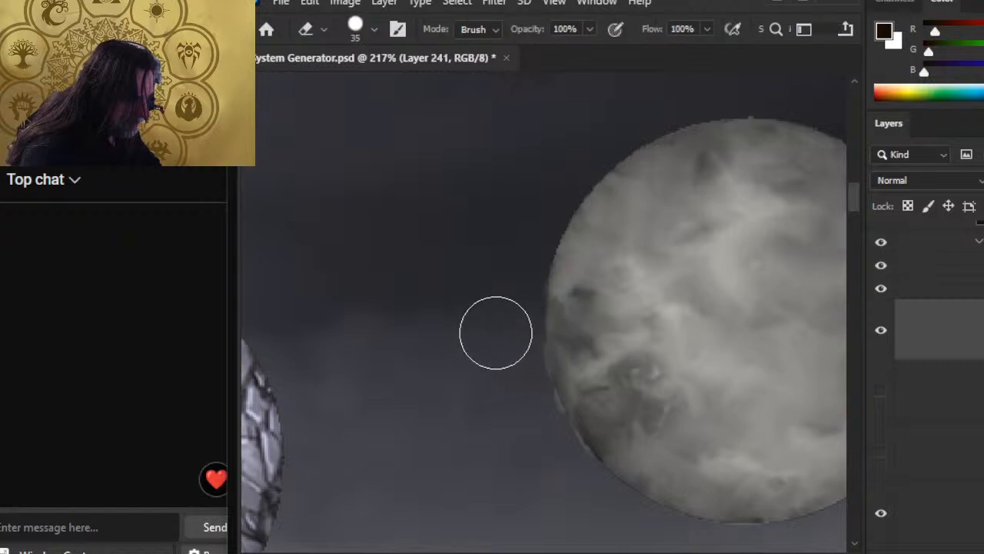
{"action": "key", "text": "r"}
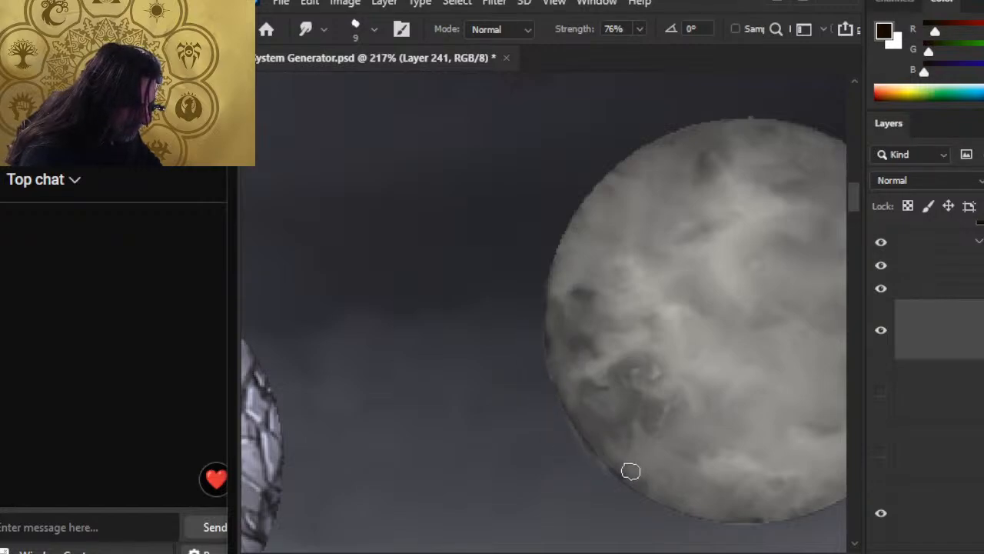
Step: Smudge the smoke planet's lower-left, bottom and lower-right rim on Layer 241, alternating with the size 35 eraser
{"action": "key", "text": "e"}
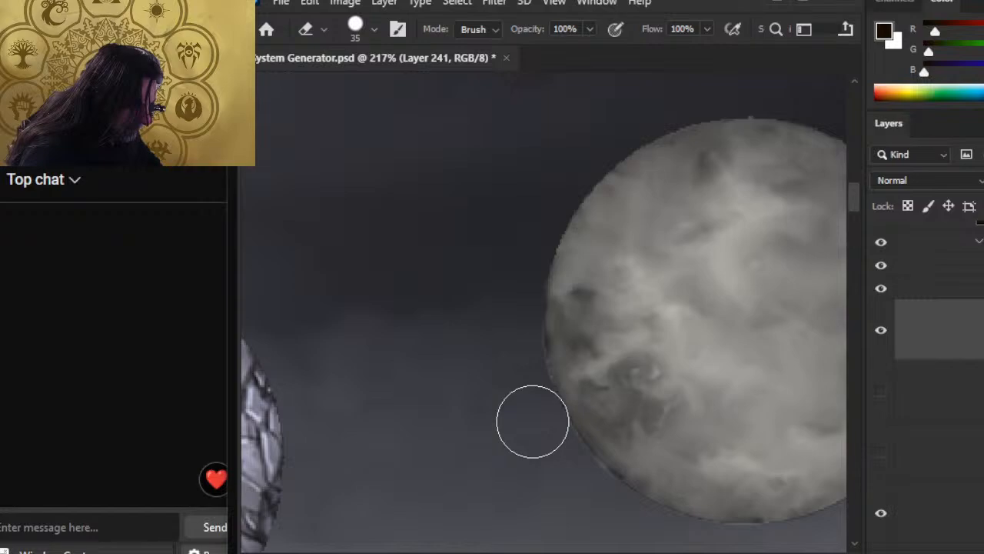
{"action": "left_click_drag", "start_coordinate": [533, 421], "coordinate": [519, 393]}
{"action": "key", "text": "r"}
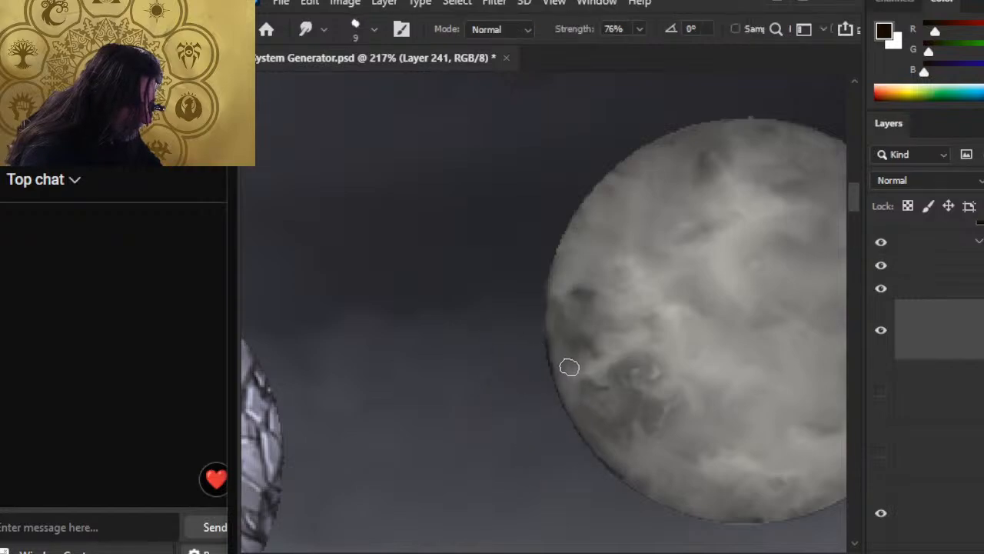
{"action": "mouse_move", "coordinate": [570, 366]}
{"action": "left_mouse_down"}
{"action": "mouse_move", "coordinate": [556, 330]}
{"action": "mouse_move", "coordinate": [614, 469]}
{"action": "left_mouse_up"}
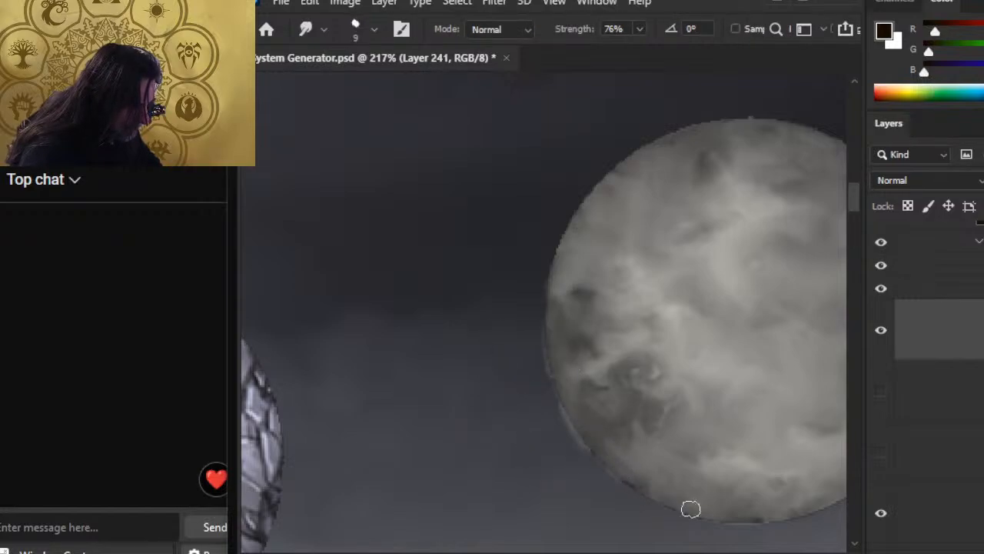
{"action": "left_click_drag", "start_coordinate": [758, 521], "coordinate": [549, 444]}
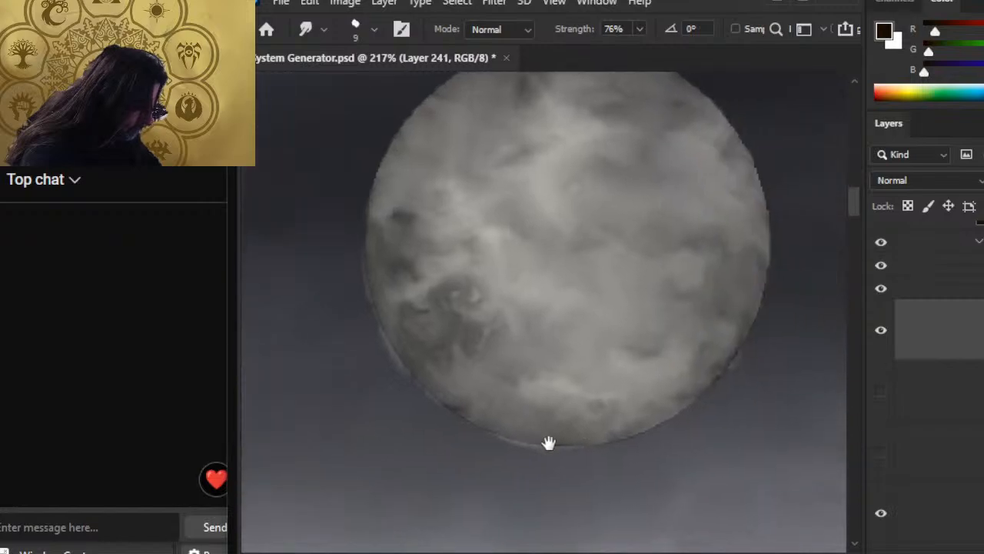
{"action": "key", "text": "e"}
{"action": "key", "text": "r"}
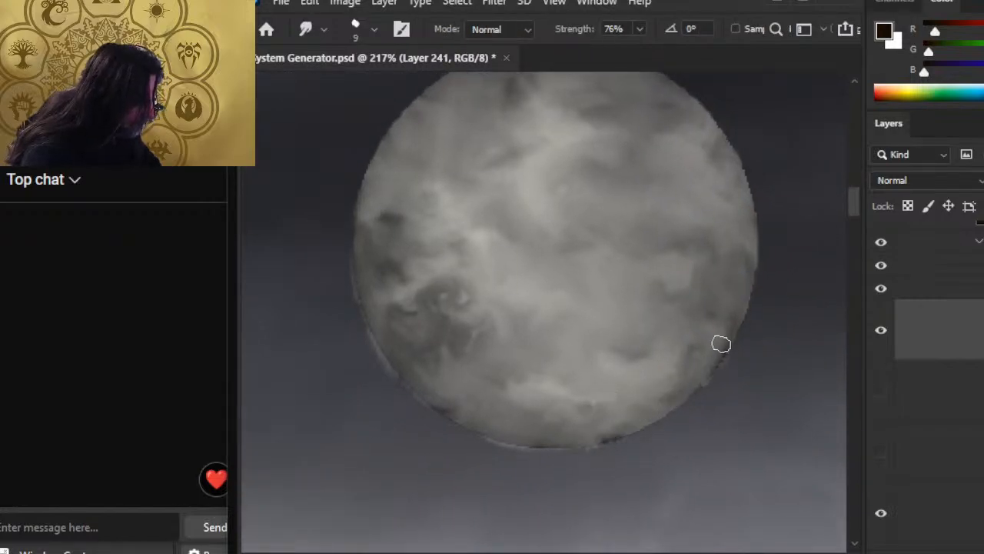
{"action": "key", "text": "e"}
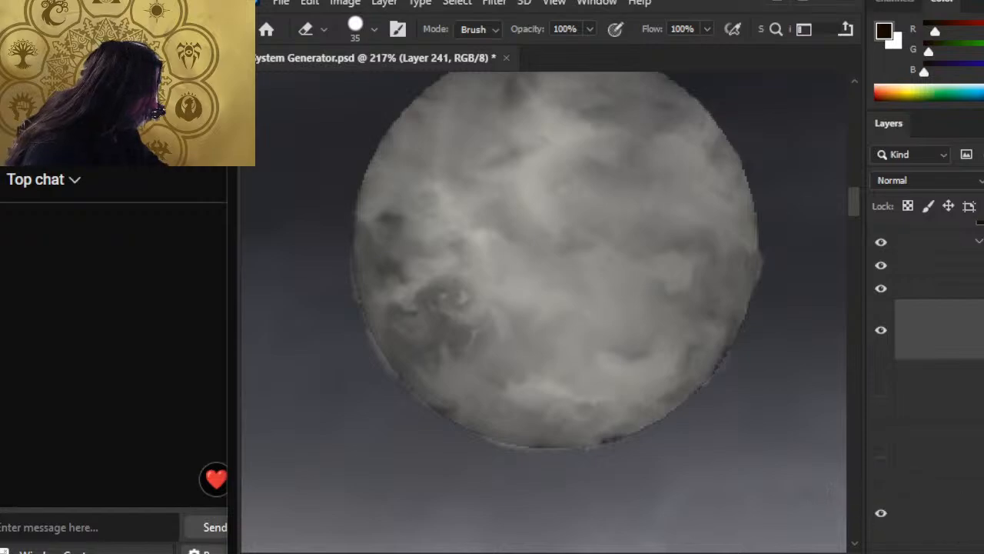
Step: Select the area outside the smoke planet from Layer 237 using the Magic Wand at tolerance 25, and clear the spill from Layer 241
{"action": "scroll", "coordinate": [967, 413], "scroll_direction": "down", "scroll_amount": 4}
{"action": "left_click", "coordinate": [967, 413]}
{"action": "key", "text": "w"}
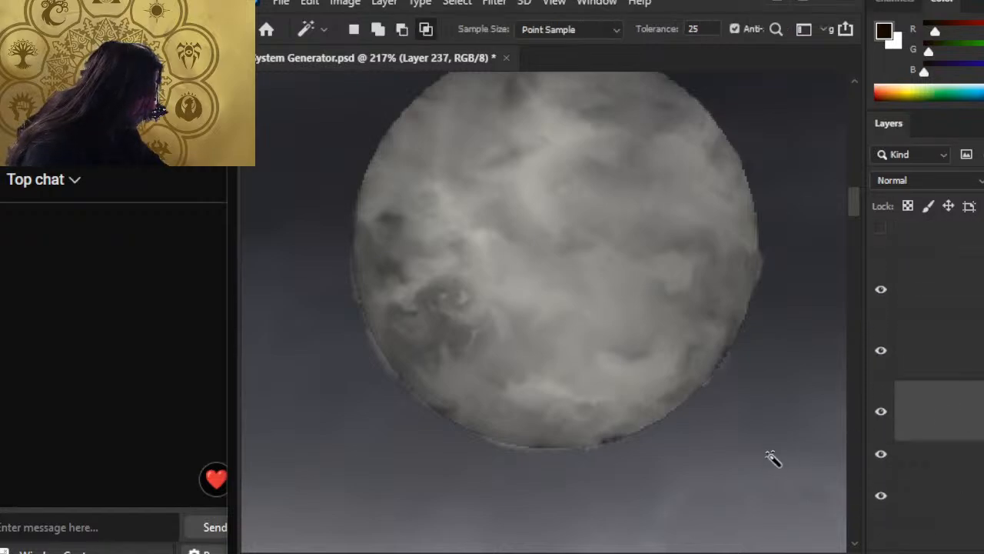
{"action": "left_click", "coordinate": [773, 455]}
{"action": "scroll", "coordinate": [972, 412], "scroll_direction": "up", "scroll_amount": 5}
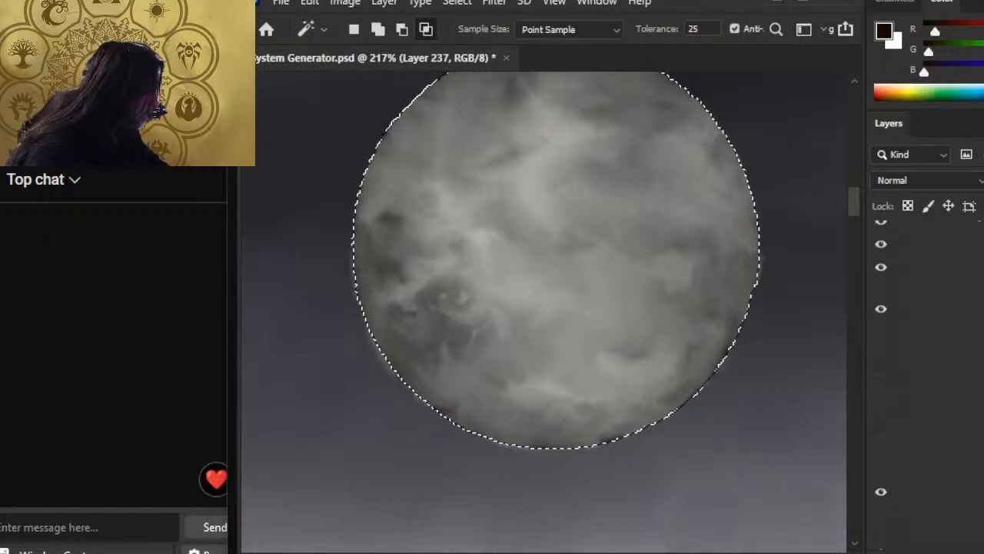
{"action": "left_click", "coordinate": [973, 445]}
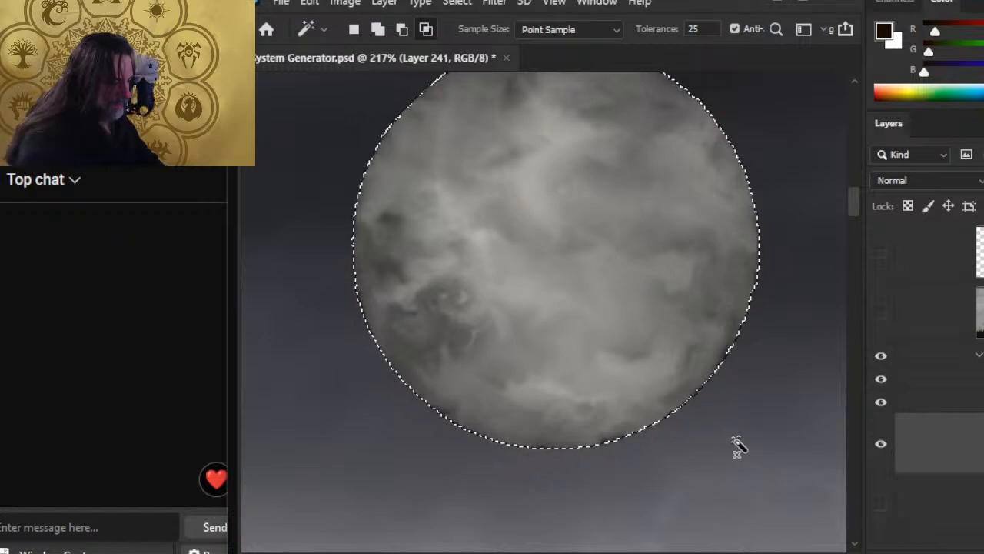
{"action": "key", "text": "l"}
{"action": "key", "text": "ctrl+d"}
{"action": "key", "text": "z"}
{"action": "left_click_drag", "start_coordinate": [784, 483], "coordinate": [703, 518]}
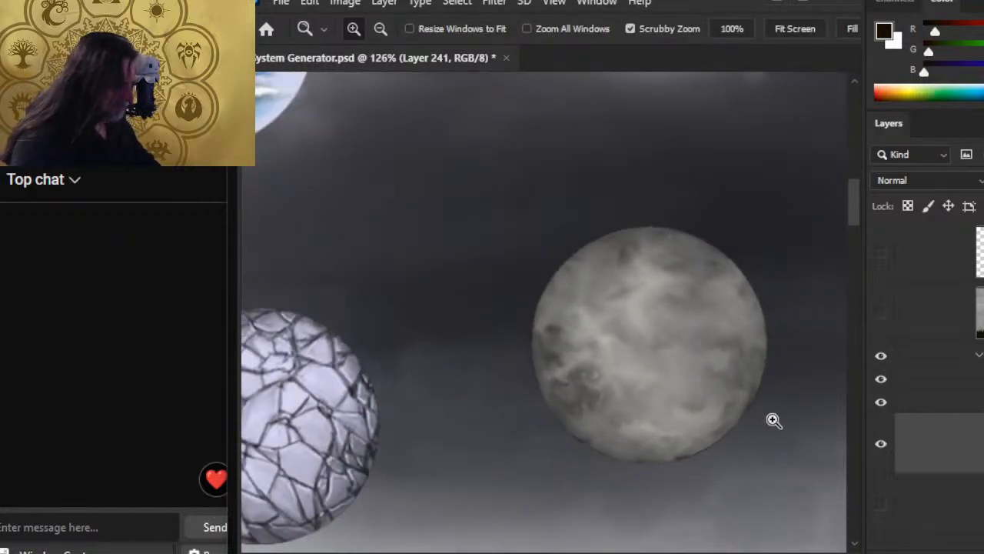
{"action": "key", "text": "l"}
{"action": "right_click", "coordinate": [766, 372]}
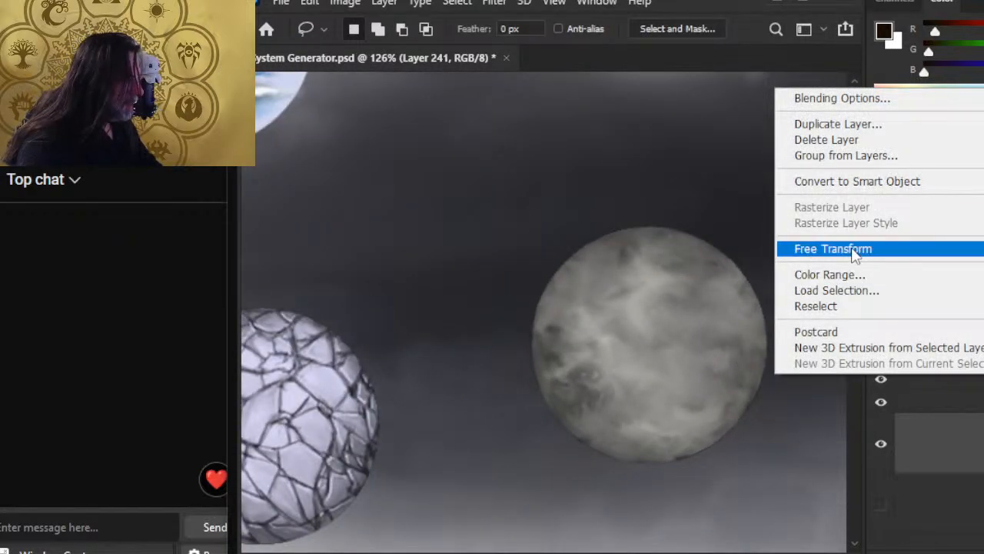
{"action": "left_click", "coordinate": [849, 249]}
{"action": "left_click", "coordinate": [457, 3]}
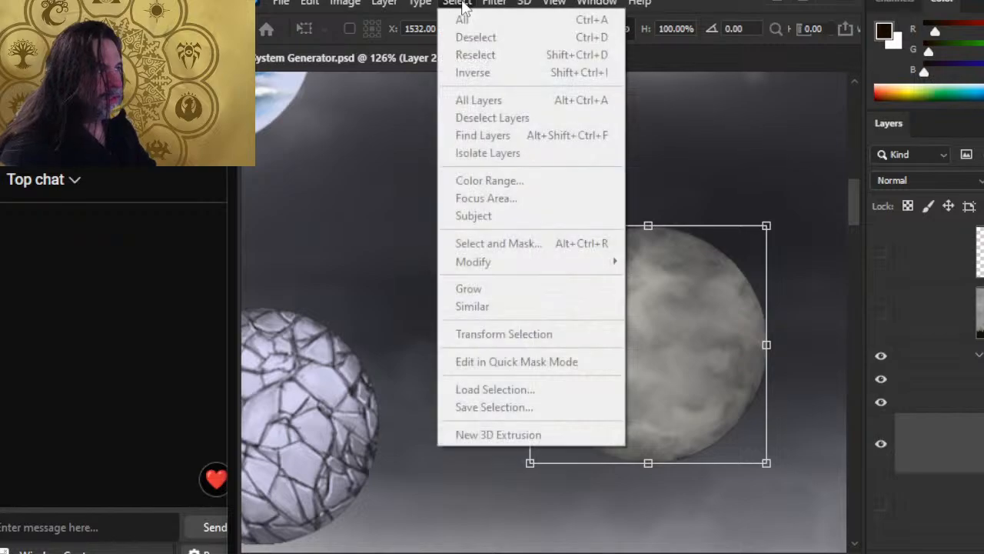
{"action": "left_click", "coordinate": [471, 5]}
{"action": "left_click", "coordinate": [463, 3]}
{"action": "left_click", "coordinate": [463, 3]}
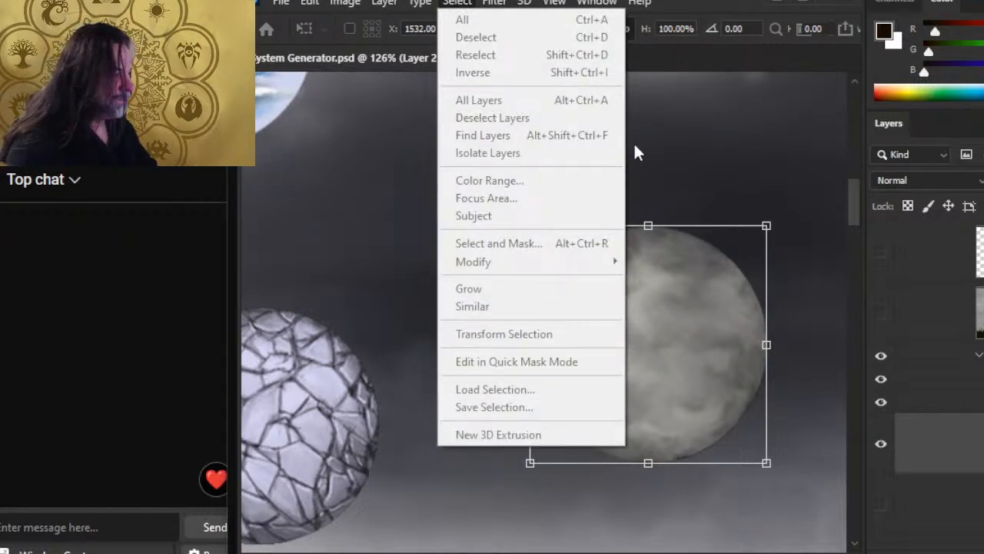
{"action": "left_click", "coordinate": [658, 177]}
{"action": "key", "text": "Return"}
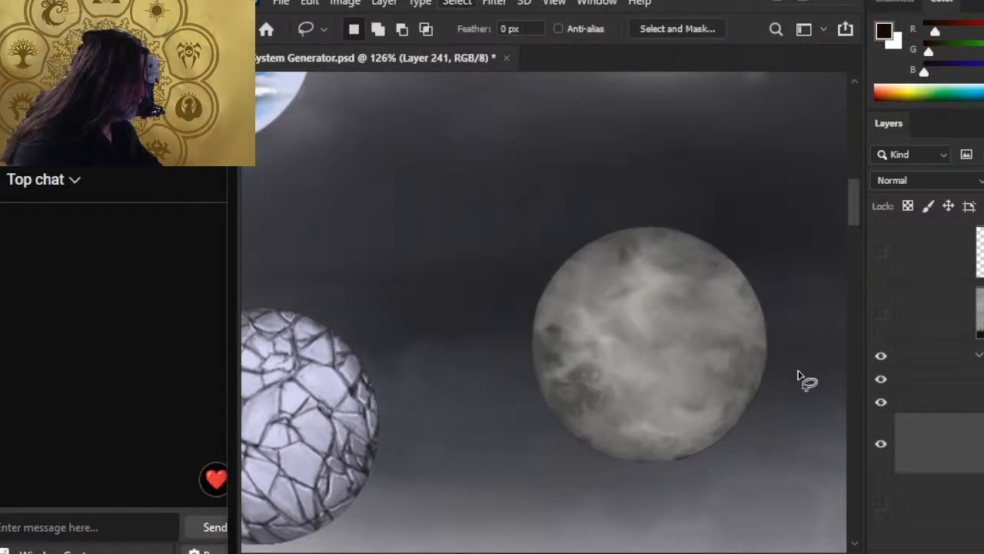
Step: Try a selection around the smoke planet's lighter cloud areas on Layer 241 and deselect it
{"action": "key", "text": "ctrl+shift+d"}
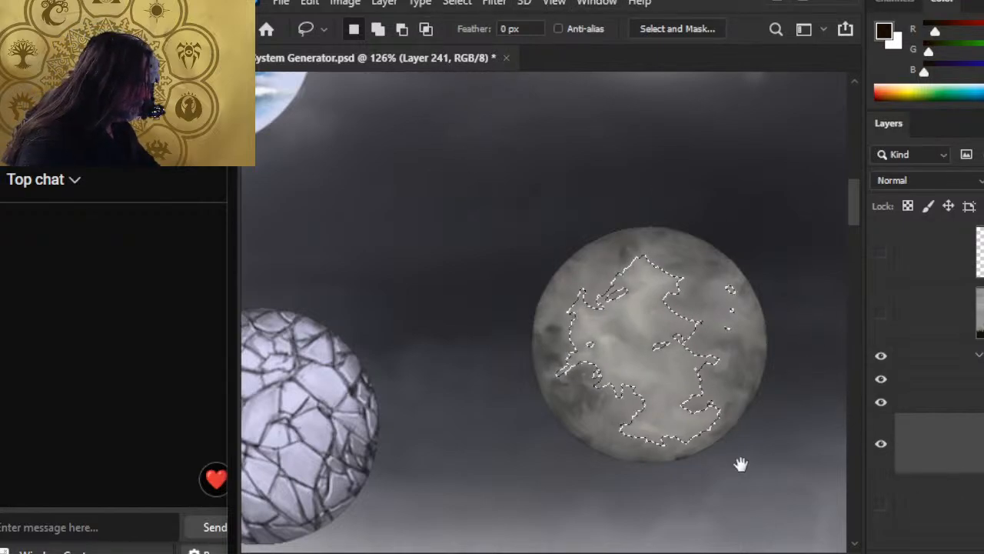
{"action": "left_click_drag", "start_coordinate": [740, 464], "coordinate": [669, 351]}
{"action": "left_click", "coordinate": [736, 402], "text": "alt"}
{"action": "key", "text": "ctrl+d"}
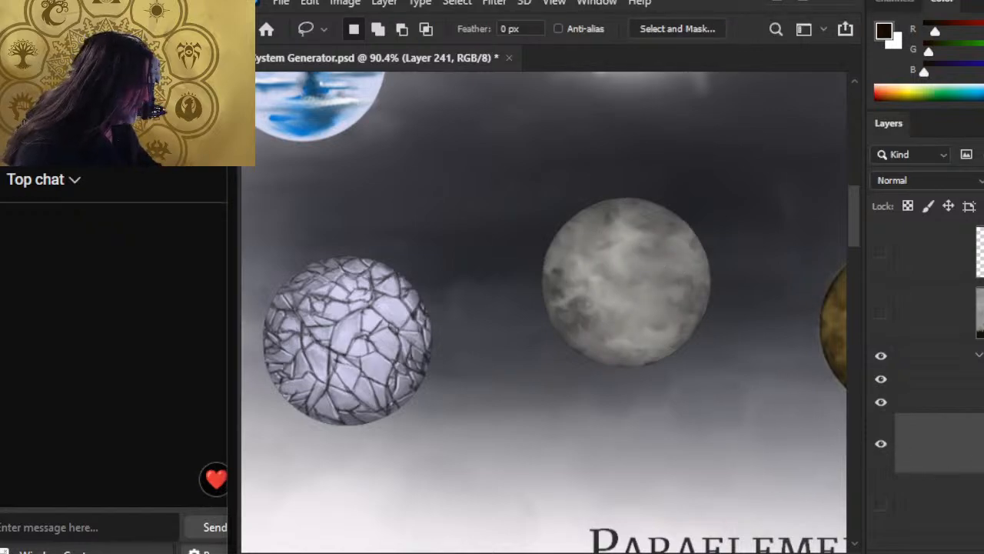
Step: Show the hidden Layer 236 beneath the smoke planet's hidden layers and make it the active layer
{"action": "scroll", "coordinate": [938, 369], "scroll_direction": "down", "scroll_amount": 4}
{"action": "left_click", "coordinate": [882, 452]}
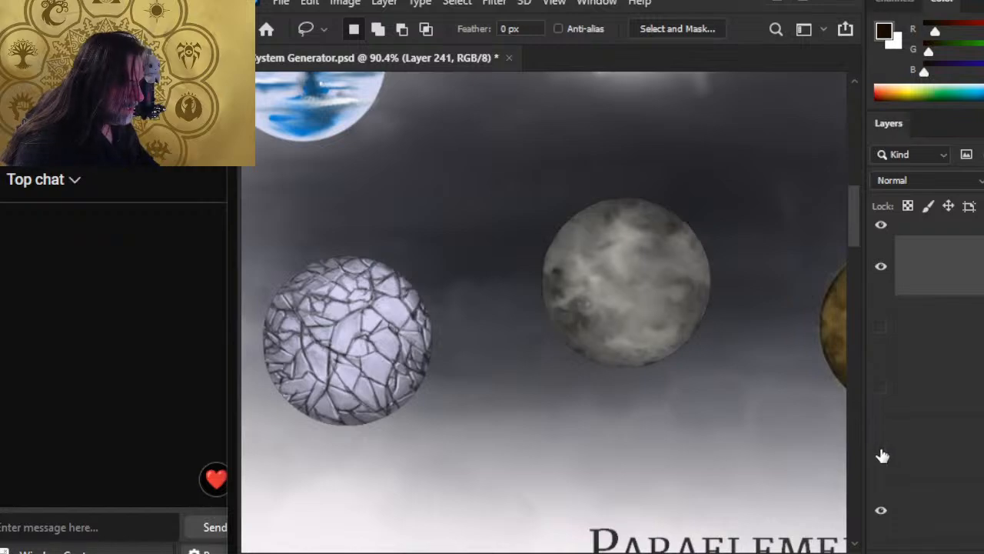
{"action": "left_click", "coordinate": [882, 452]}
{"action": "left_click", "coordinate": [919, 456]}
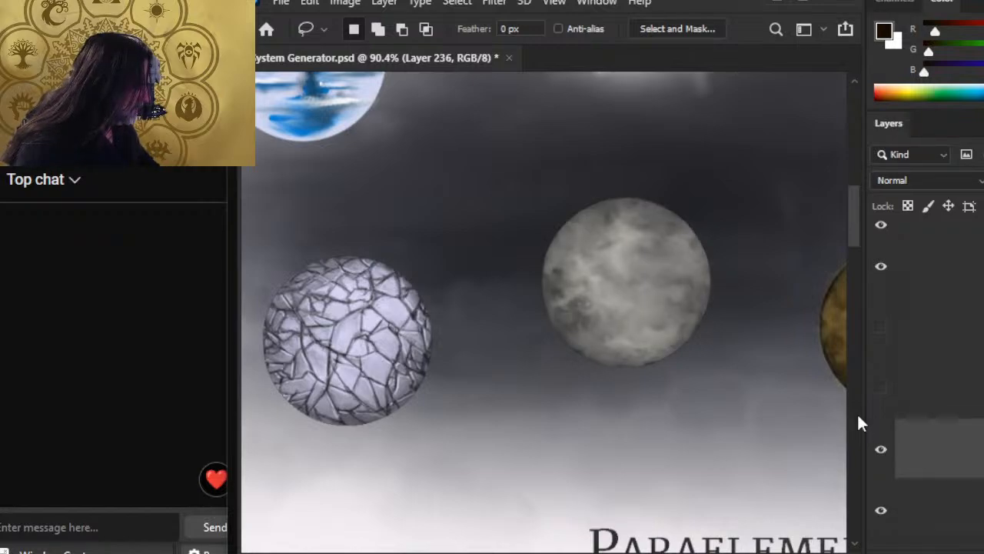
Step: Smudge faint wisps outward around the smoke planet's rim on Layer 236 and move that layer directly below Layer 241
{"action": "key", "text": "r"}
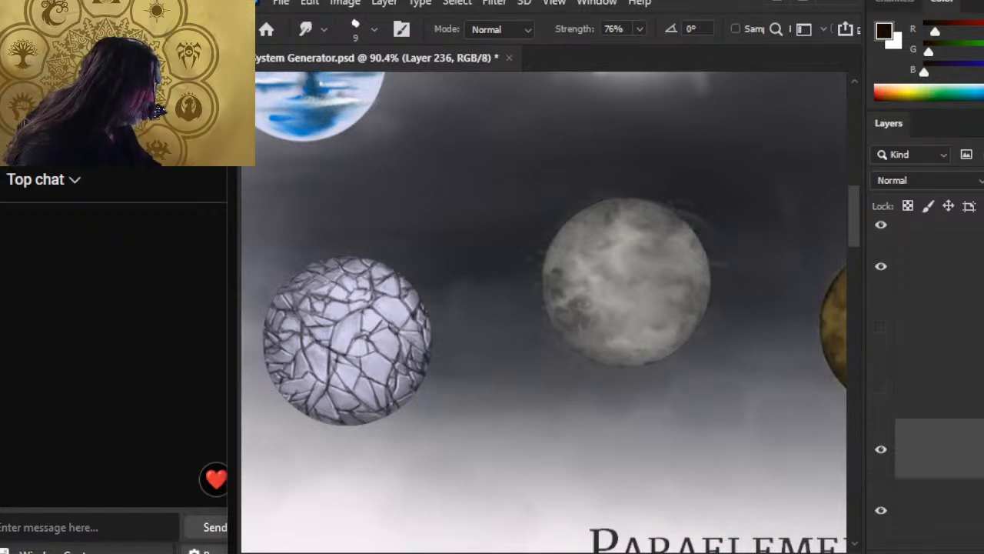
{"action": "left_click_drag", "start_coordinate": [980, 447], "coordinate": [983, 285]}
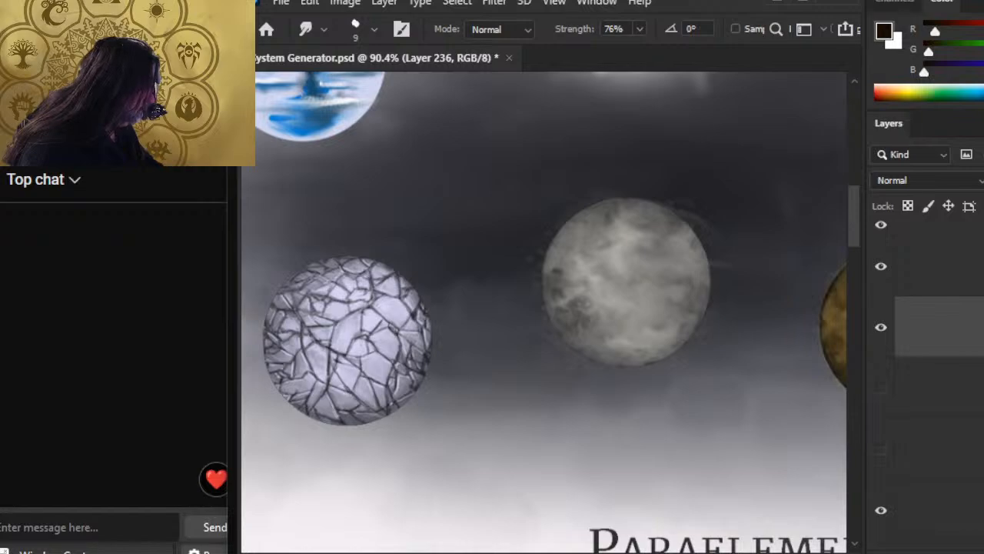
Step: Load the smoke planet's outline from Layer 237 as a selection and make Layer 238, beneath Layer 236, visible and active
{"action": "scroll", "coordinate": [965, 392], "scroll_direction": "down", "scroll_amount": 5}
{"action": "scroll", "coordinate": [965, 392], "scroll_direction": "up", "scroll_amount": 3}
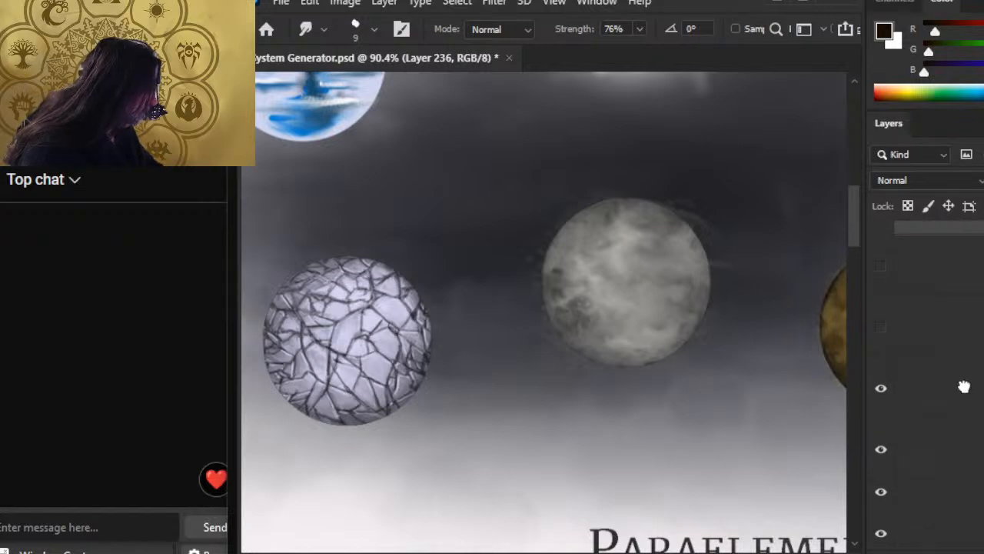
{"action": "left_click_drag", "start_coordinate": [964, 387], "coordinate": [967, 253]}
{"action": "left_click", "coordinate": [974, 442]}
{"action": "left_click", "coordinate": [973, 442], "text": "ctrl"}
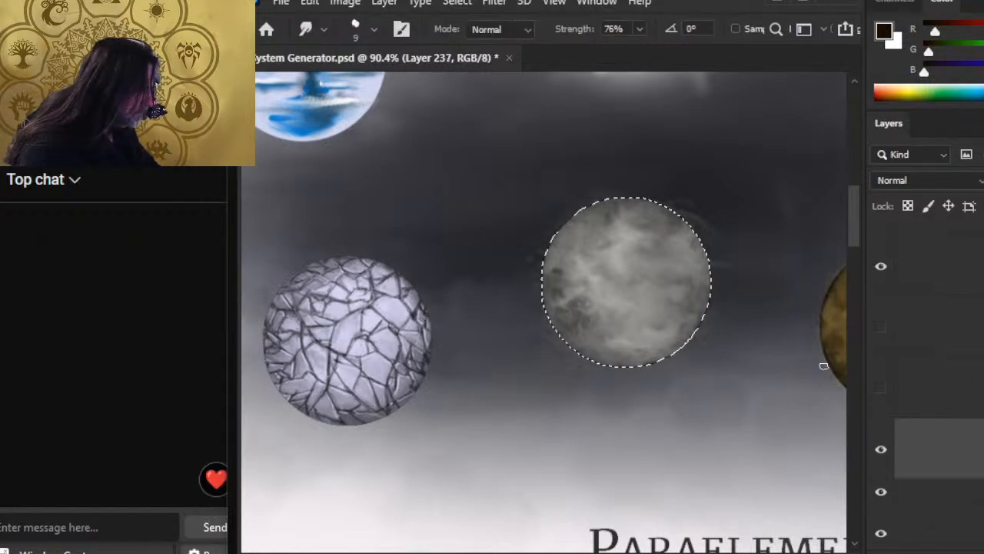
{"action": "key", "text": "ctrl+j"}
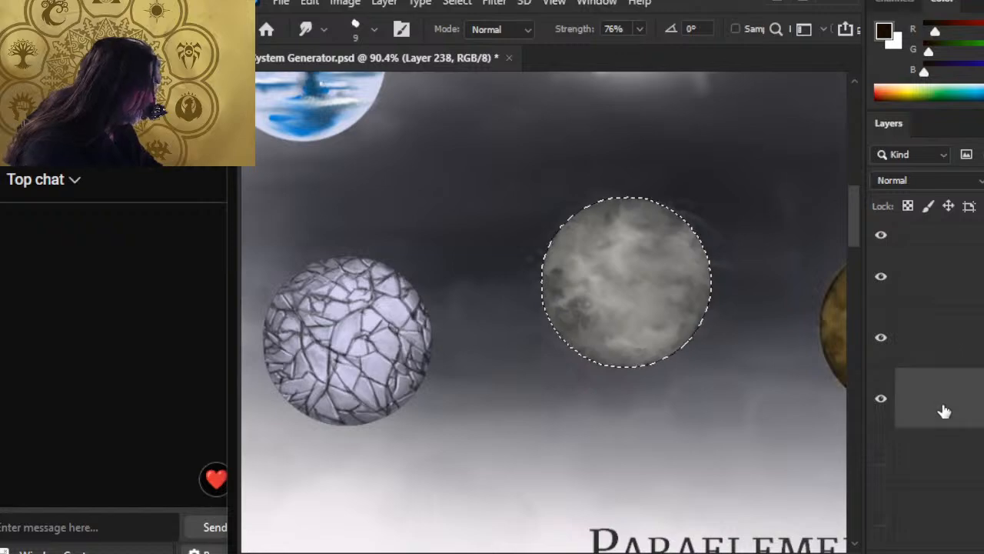
Step: Clear the wisps outside the smoke planet's rim from Layer 236, make Layer 241 active and deselect
{"action": "left_click", "coordinate": [932, 350]}
{"action": "left_click", "coordinate": [933, 292]}
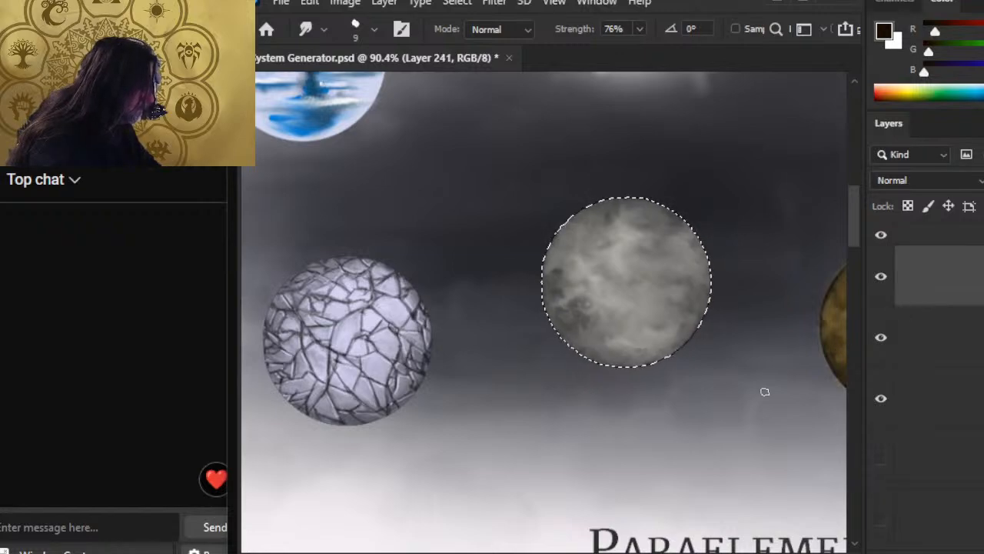
{"action": "key", "text": "l"}
{"action": "key", "text": "ctrl+d"}
Step: Smudge the cloud texture across the lower part of the smoke planet on Layer 241 at 76% strength
{"action": "key", "text": "z"}
{"action": "mouse_move", "coordinate": [746, 464]}
{"action": "left_mouse_down"}
{"action": "mouse_move", "coordinate": [677, 433]}
{"action": "mouse_move", "coordinate": [673, 470]}
{"action": "left_mouse_up"}
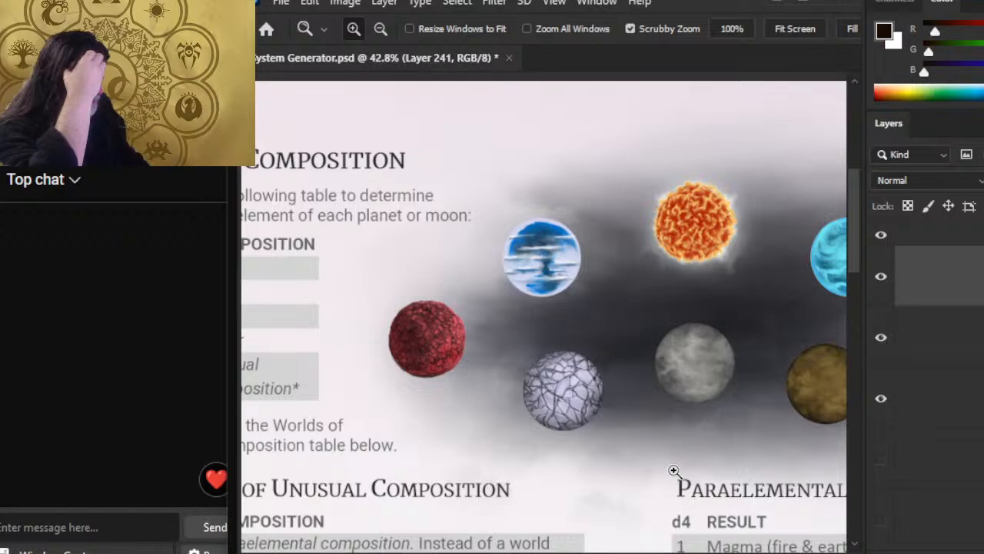
{"action": "key", "text": "r"}
{"action": "mouse_move", "coordinate": [667, 358]}
{"action": "left_mouse_down"}
{"action": "mouse_move", "coordinate": [738, 322]}
{"action": "mouse_move", "coordinate": [739, 310]}
{"action": "mouse_move", "coordinate": [715, 298]}
{"action": "mouse_move", "coordinate": [721, 268]}
{"action": "mouse_move", "coordinate": [723, 289]}
{"action": "mouse_move", "coordinate": [746, 291]}
{"action": "mouse_move", "coordinate": [721, 293]}
{"action": "mouse_move", "coordinate": [754, 312]}
{"action": "mouse_move", "coordinate": [749, 303]}
{"action": "mouse_move", "coordinate": [787, 310]}
{"action": "mouse_move", "coordinate": [769, 323]}
{"action": "mouse_move", "coordinate": [758, 315]}
{"action": "mouse_move", "coordinate": [735, 349]}
{"action": "mouse_move", "coordinate": [717, 340]}
{"action": "mouse_move", "coordinate": [767, 311]}
{"action": "left_mouse_up"}
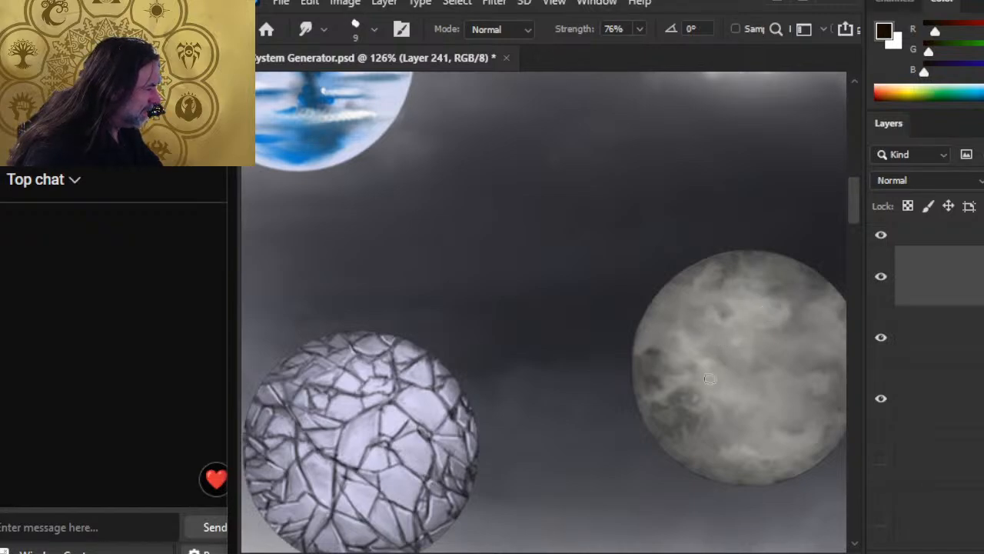
{"action": "mouse_move", "coordinate": [705, 406]}
{"action": "left_mouse_down"}
{"action": "mouse_move", "coordinate": [729, 415]}
{"action": "mouse_move", "coordinate": [785, 462]}
{"action": "mouse_move", "coordinate": [744, 436]}
{"action": "left_mouse_up"}
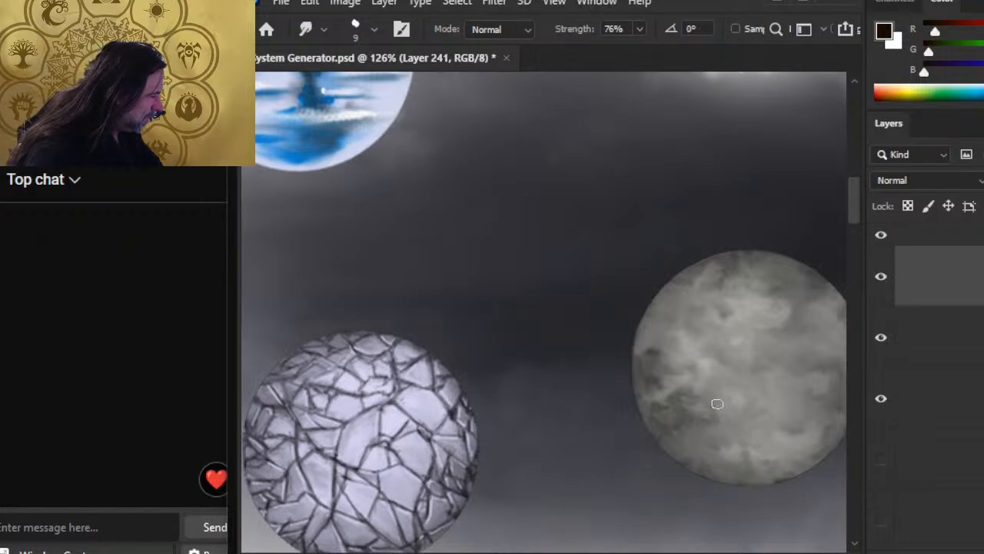
{"action": "left_click_drag", "start_coordinate": [707, 393], "coordinate": [598, 345]}
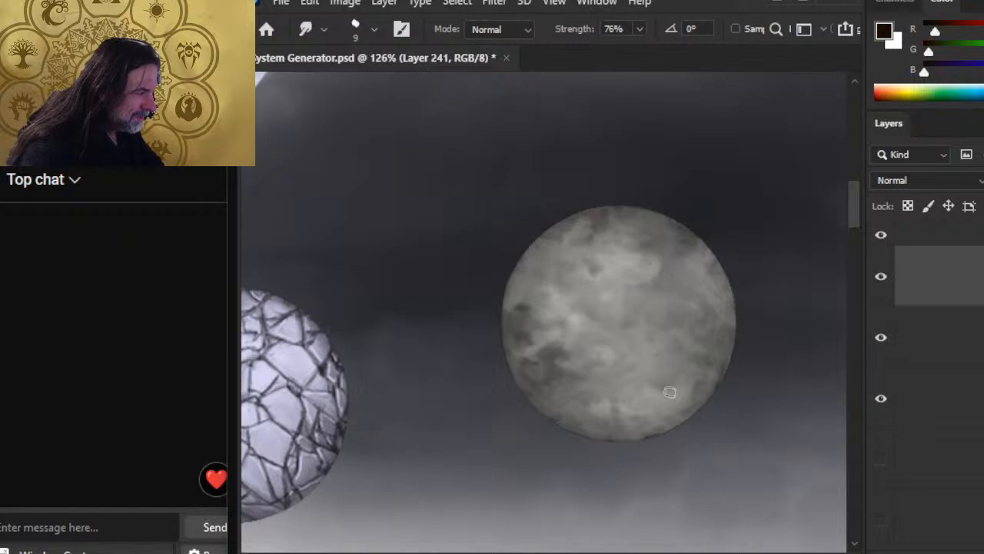
Step: Smudge the clouds along the smoke planet's lower rim and clean up the spill beyond its edge with the Eraser
{"action": "left_click_drag", "start_coordinate": [626, 439], "coordinate": [654, 428]}
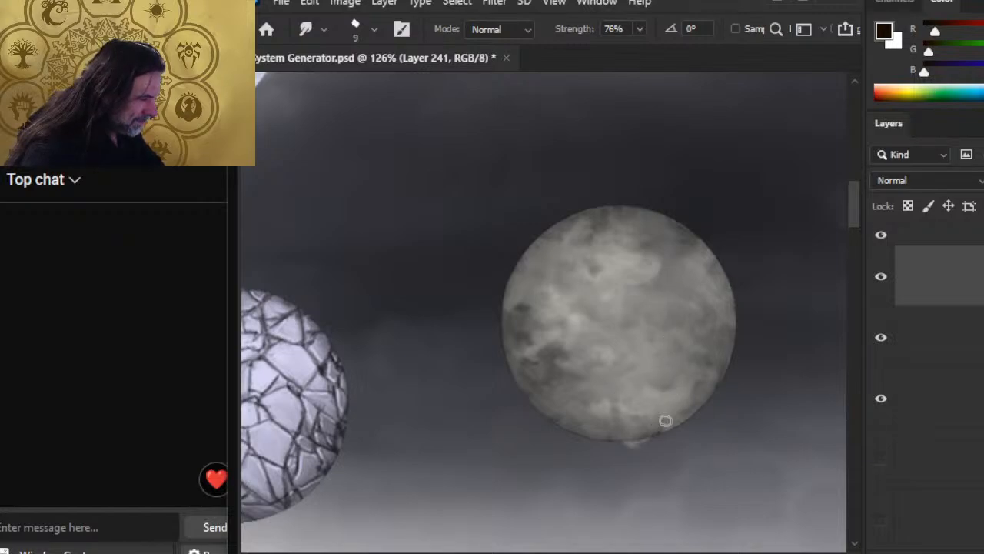
{"action": "key", "text": "e"}
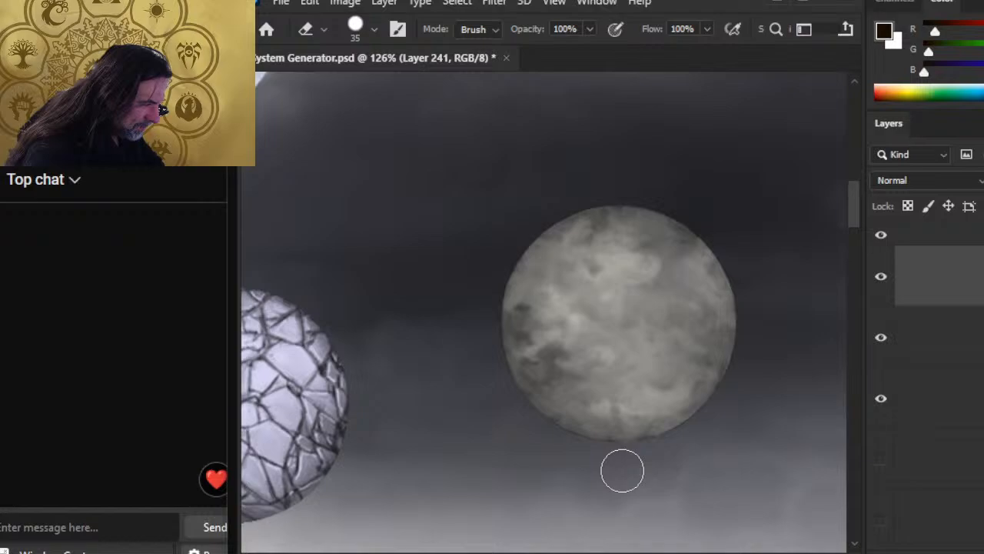
{"action": "key", "text": "r"}
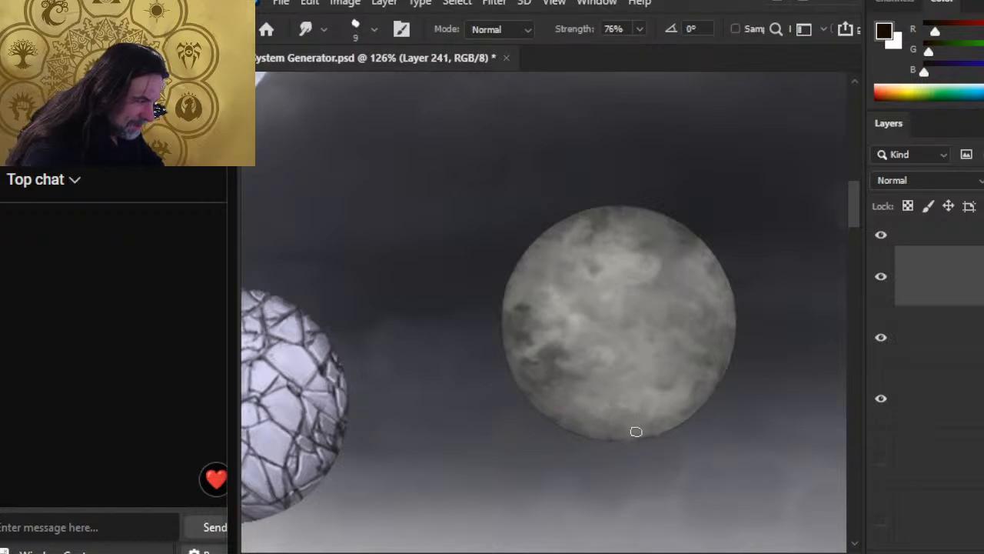
{"action": "key", "text": "e"}
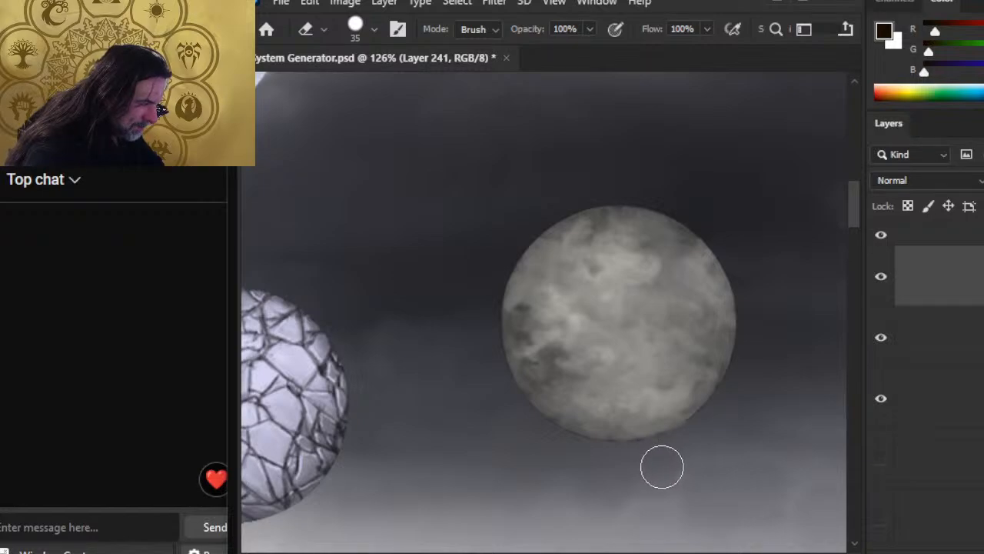
{"action": "key", "text": "r"}
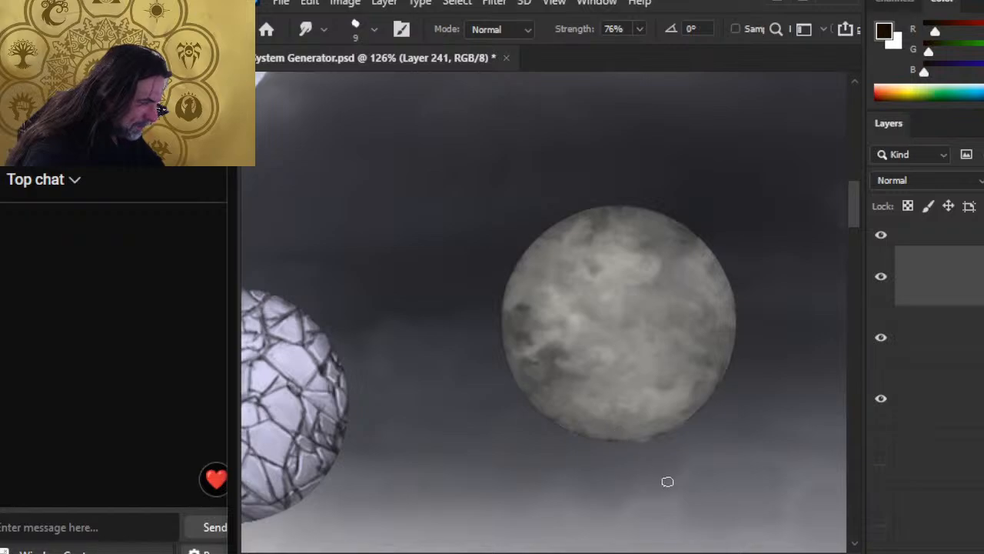
{"action": "key", "text": "e"}
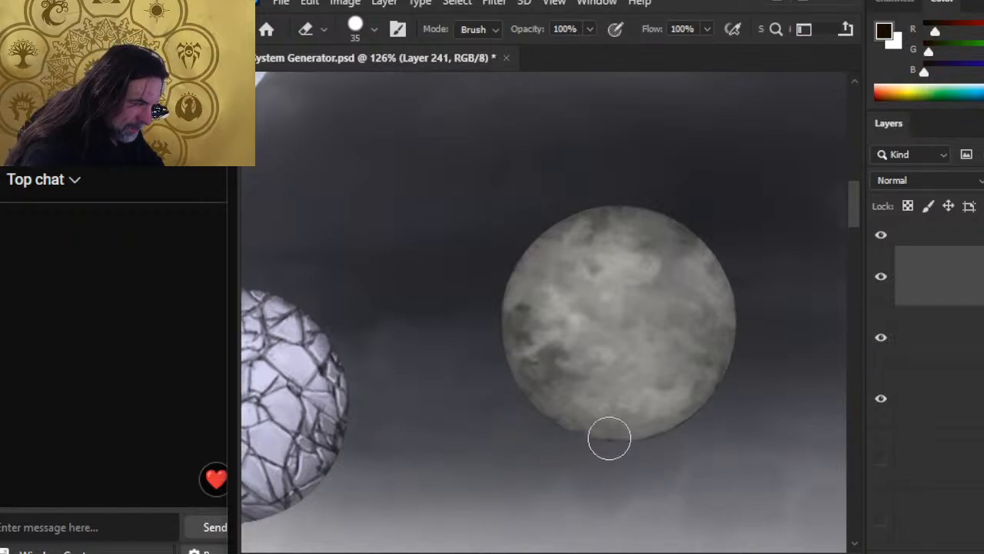
{"action": "key", "text": "r"}
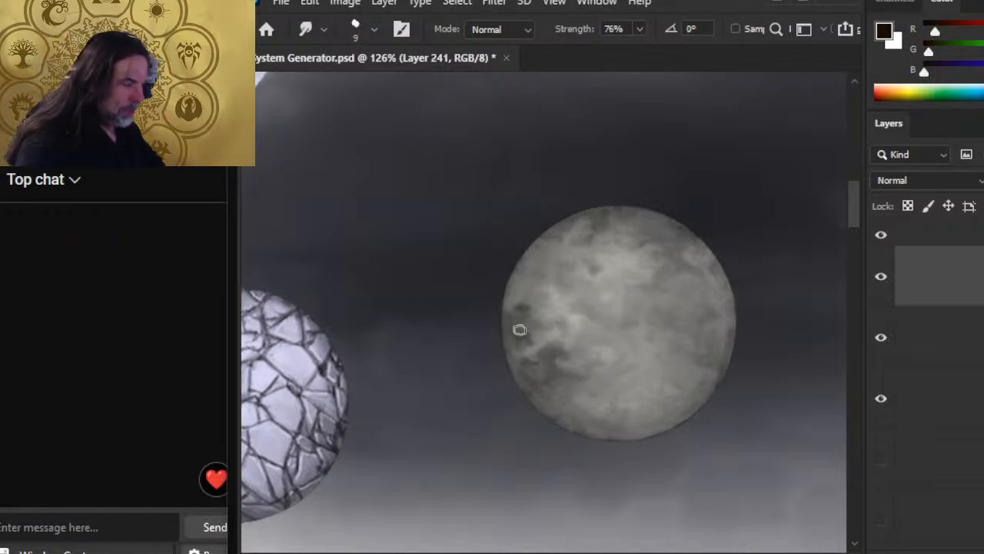
Step: Sample a dark grey from the smoke planet and paint dark patches on its right half with a 10 px round brush
{"action": "key", "text": "b"}
{"action": "key", "text": "alt"}
{"action": "left_click", "coordinate": [554, 365], "text": "alt"}
{"action": "right_click", "coordinate": [653, 330]}
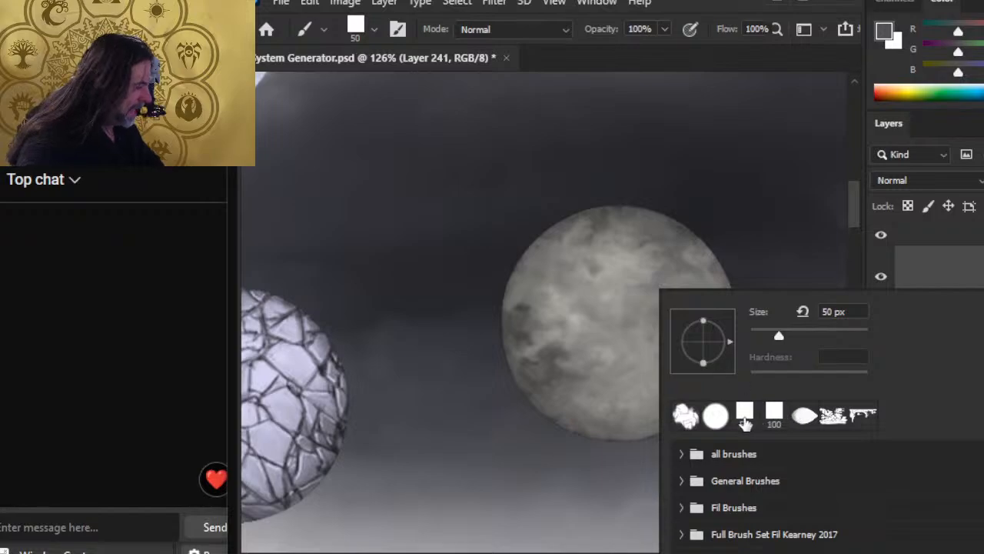
{"action": "left_click", "coordinate": [715, 61]}
{"action": "key", "text": "bracketleft"}
{"action": "key", "text": "bracketleft"}
{"action": "key", "text": "bracketleft"}
{"action": "key", "text": "bracketleft"}
{"action": "key", "text": "bracketleft"}
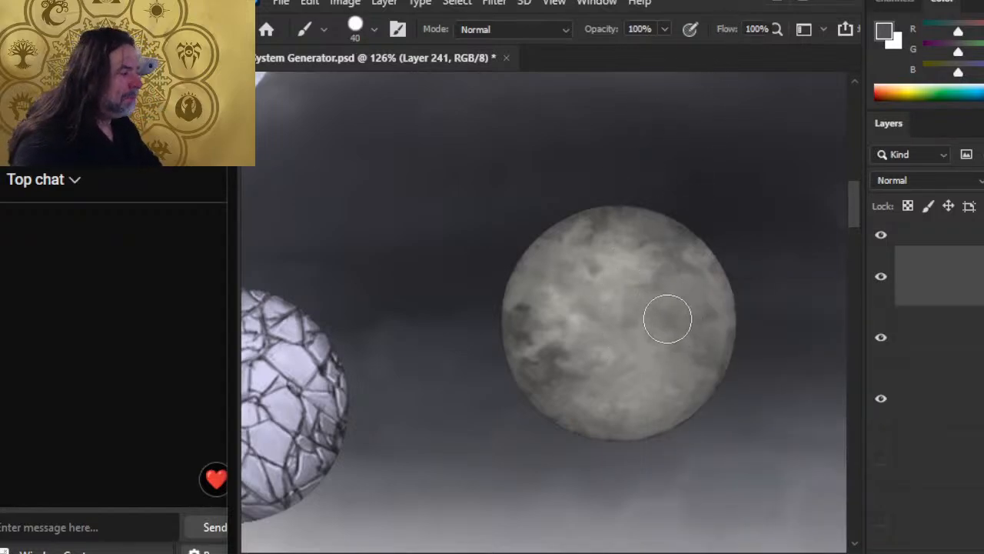
{"action": "key", "text": "bracketleft"}
{"action": "key", "text": "bracketleft"}
{"action": "key", "text": "bracketleft"}
{"action": "mouse_move", "coordinate": [672, 274]}
{"action": "left_mouse_down"}
{"action": "mouse_move", "coordinate": [669, 309]}
{"action": "mouse_move", "coordinate": [680, 340]}
{"action": "left_mouse_up"}
Step: Smudge the new dark patches on the planet's right half into the surrounding clouds
{"action": "key", "text": "r"}
{"action": "mouse_move", "coordinate": [658, 290]}
{"action": "left_mouse_down"}
{"action": "mouse_move", "coordinate": [634, 276]}
{"action": "mouse_move", "coordinate": [662, 266]}
{"action": "mouse_move", "coordinate": [640, 260]}
{"action": "mouse_move", "coordinate": [681, 292]}
{"action": "mouse_move", "coordinate": [651, 282]}
{"action": "mouse_move", "coordinate": [639, 300]}
{"action": "left_mouse_up"}
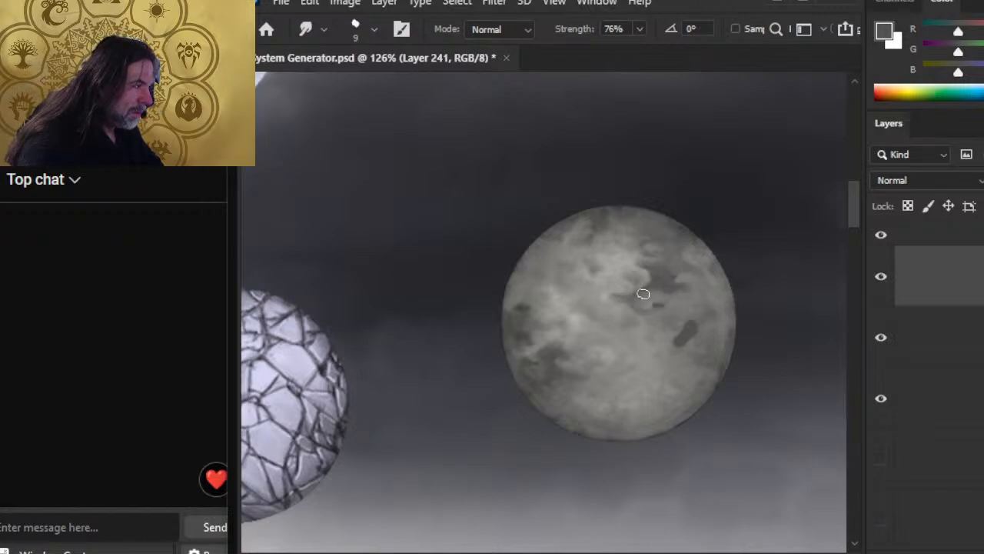
{"action": "mouse_move", "coordinate": [682, 268]}
{"action": "left_mouse_down"}
{"action": "mouse_move", "coordinate": [666, 277]}
{"action": "mouse_move", "coordinate": [685, 295]}
{"action": "left_mouse_up"}
{"action": "mouse_move", "coordinate": [689, 344]}
{"action": "left_mouse_down"}
{"action": "mouse_move", "coordinate": [692, 330]}
{"action": "mouse_move", "coordinate": [690, 341]}
{"action": "mouse_move", "coordinate": [700, 337]}
{"action": "left_mouse_up"}
Step: Paint more dark grey spots near the smoke planet's lower edge and right side and smudge them into cloud detail
{"action": "key", "text": "b"}
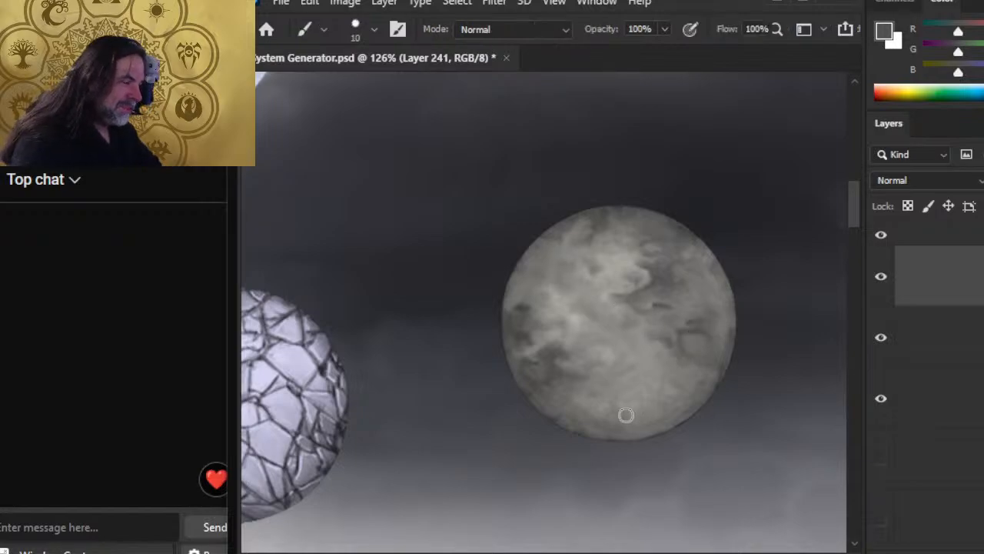
{"action": "key", "text": "r"}
{"action": "mouse_move", "coordinate": [627, 416]}
{"action": "left_mouse_down"}
{"action": "mouse_move", "coordinate": [630, 424]}
{"action": "mouse_move", "coordinate": [636, 400]}
{"action": "mouse_move", "coordinate": [599, 414]}
{"action": "mouse_move", "coordinate": [652, 417]}
{"action": "mouse_move", "coordinate": [630, 407]}
{"action": "left_mouse_up"}
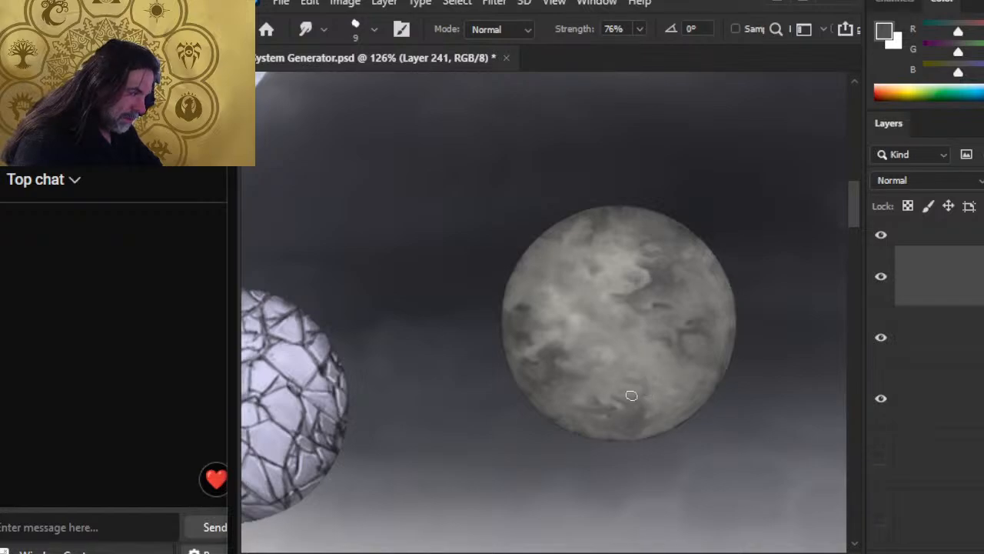
{"action": "mouse_move", "coordinate": [684, 345]}
{"action": "left_mouse_down"}
{"action": "mouse_move", "coordinate": [646, 344]}
{"action": "mouse_move", "coordinate": [659, 335]}
{"action": "mouse_move", "coordinate": [682, 351]}
{"action": "left_mouse_up"}
{"action": "key", "text": "b"}
{"action": "left_click", "coordinate": [685, 347]}
{"action": "key", "text": "r"}
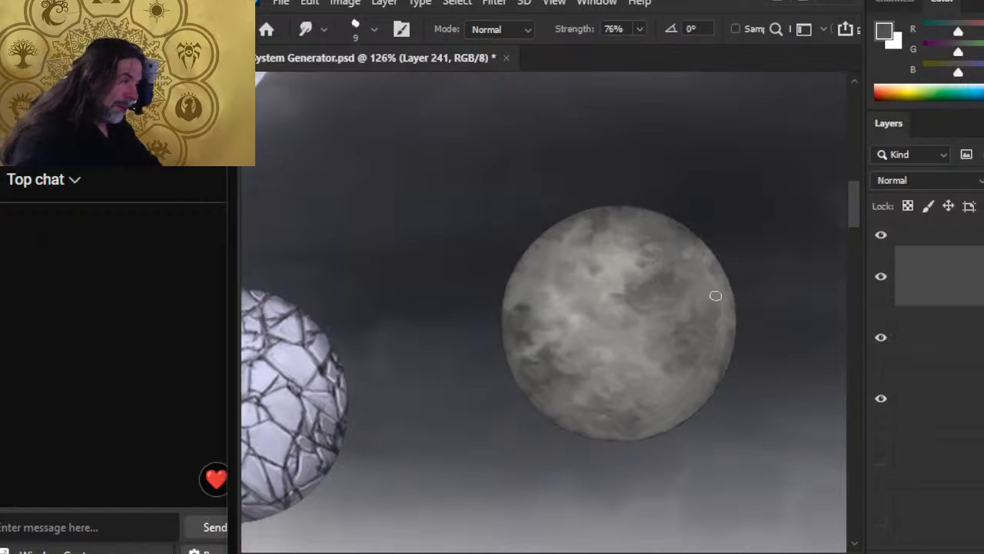
Step: Smudge the cloud detail in the smoke planet's lower area and along its bottom rim
{"action": "key", "text": "z"}
{"action": "scroll", "coordinate": [686, 401], "scroll_direction": "down", "scroll_amount": 4}
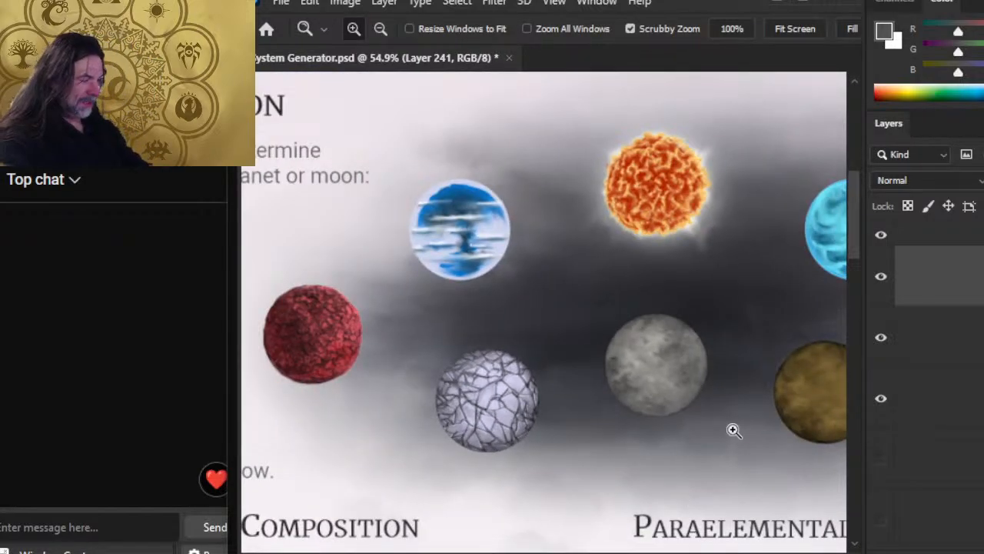
{"action": "scroll", "coordinate": [672, 347], "scroll_direction": "up", "scroll_amount": 4}
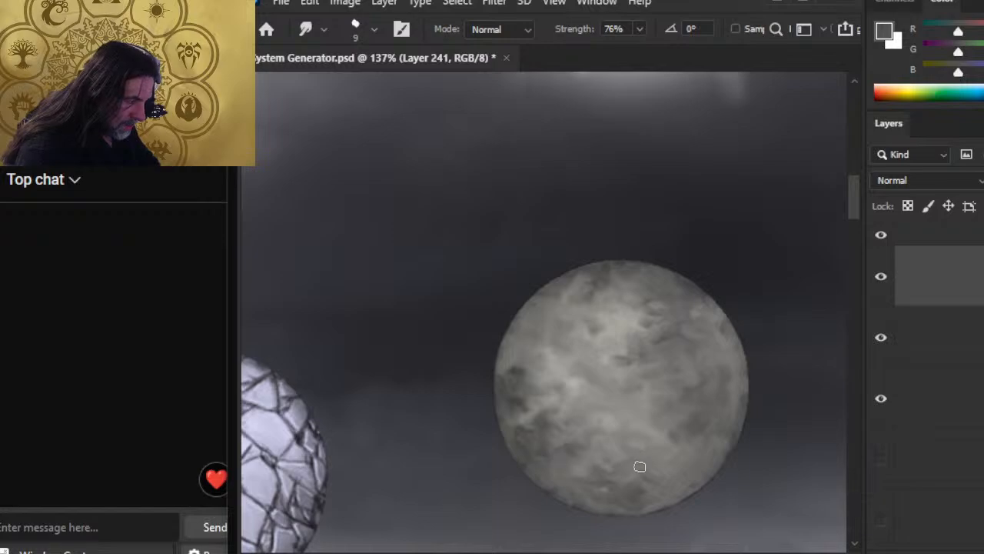
{"action": "left_click_drag", "start_coordinate": [601, 482], "coordinate": [580, 473]}
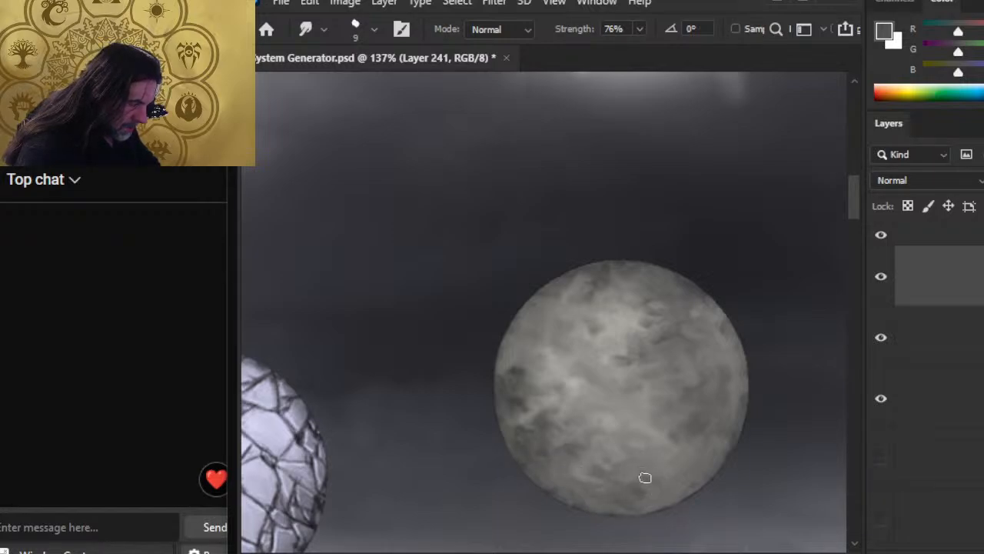
{"action": "mouse_move", "coordinate": [666, 503]}
{"action": "left_mouse_down"}
{"action": "mouse_move", "coordinate": [622, 507]}
{"action": "mouse_move", "coordinate": [646, 512]}
{"action": "mouse_move", "coordinate": [685, 496]}
{"action": "mouse_move", "coordinate": [639, 515]}
{"action": "mouse_move", "coordinate": [603, 509]}
{"action": "mouse_move", "coordinate": [646, 512]}
{"action": "mouse_move", "coordinate": [613, 508]}
{"action": "mouse_move", "coordinate": [641, 524]}
{"action": "mouse_move", "coordinate": [613, 512]}
{"action": "left_mouse_up"}
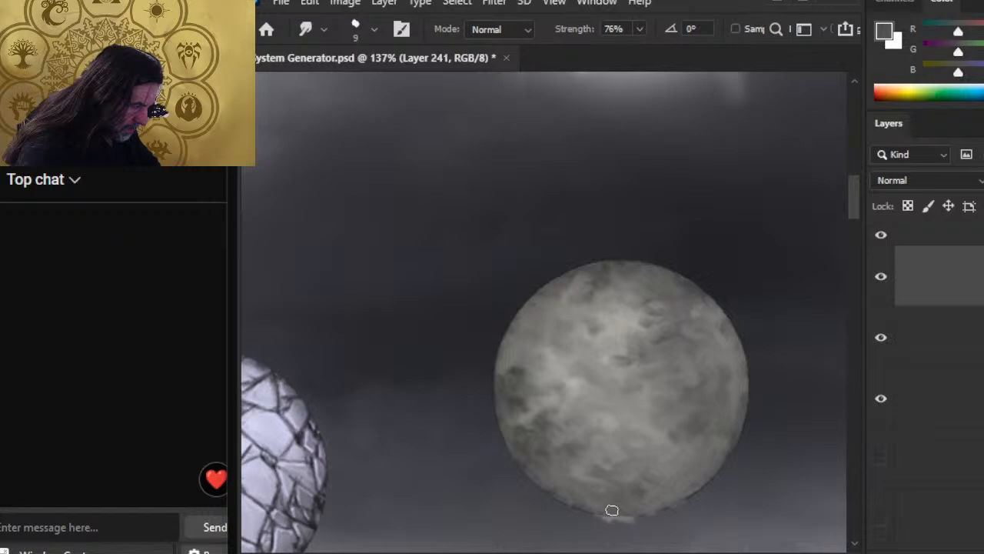
Step: Select the area outside the planet from Layer 238 with the Magic Wand, clear the spill from Layer 241, make Layer 236 active and deselect
{"action": "left_click", "coordinate": [982, 417]}
{"action": "key", "text": "w"}
{"action": "left_click", "coordinate": [822, 463]}
{"action": "left_click", "coordinate": [971, 296]}
{"action": "key", "text": "Delete"}
{"action": "left_click", "coordinate": [957, 361]}
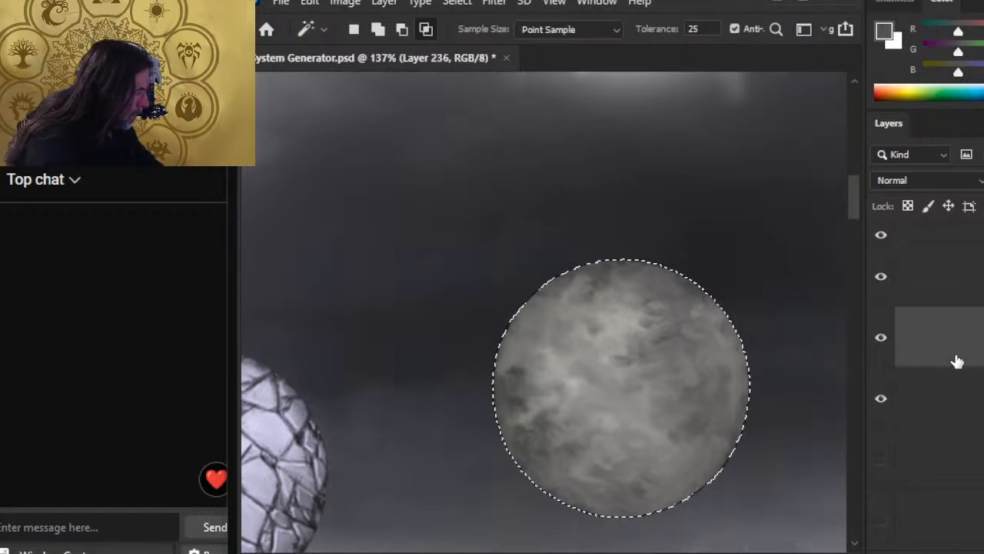
{"action": "key", "text": "l"}
{"action": "left_click", "coordinate": [805, 478]}
Step: Collapse the smoke group and make Layer 244 copy below it the active layer, toggling its visibility to check it
{"action": "left_click_drag", "start_coordinate": [799, 478], "coordinate": [715, 469]}
{"action": "left_click_drag", "start_coordinate": [758, 419], "coordinate": [590, 298]}
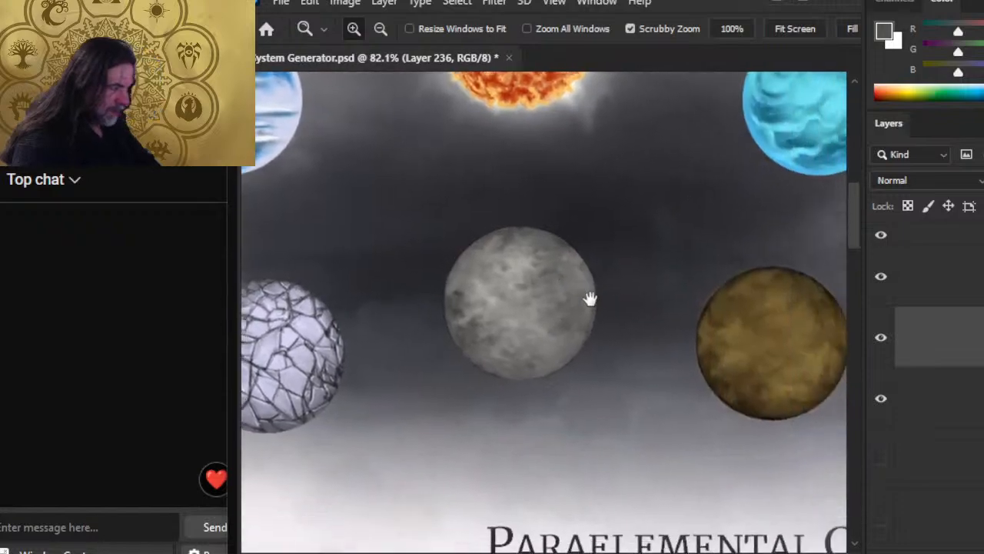
{"action": "left_click_drag", "start_coordinate": [664, 374], "coordinate": [589, 405]}
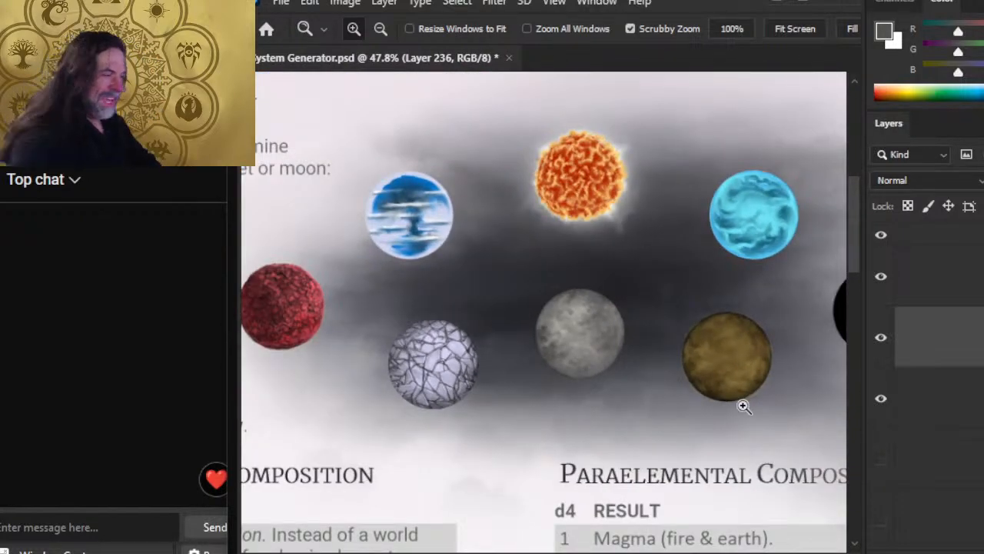
{"action": "left_click_drag", "start_coordinate": [712, 392], "coordinate": [638, 356]}
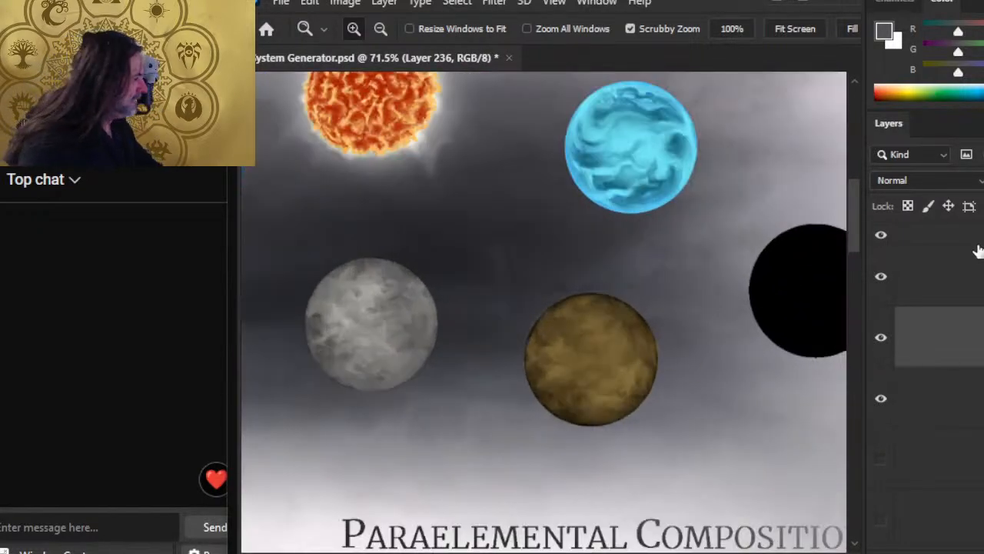
{"action": "left_click", "coordinate": [976, 234]}
{"action": "left_click", "coordinate": [977, 234]}
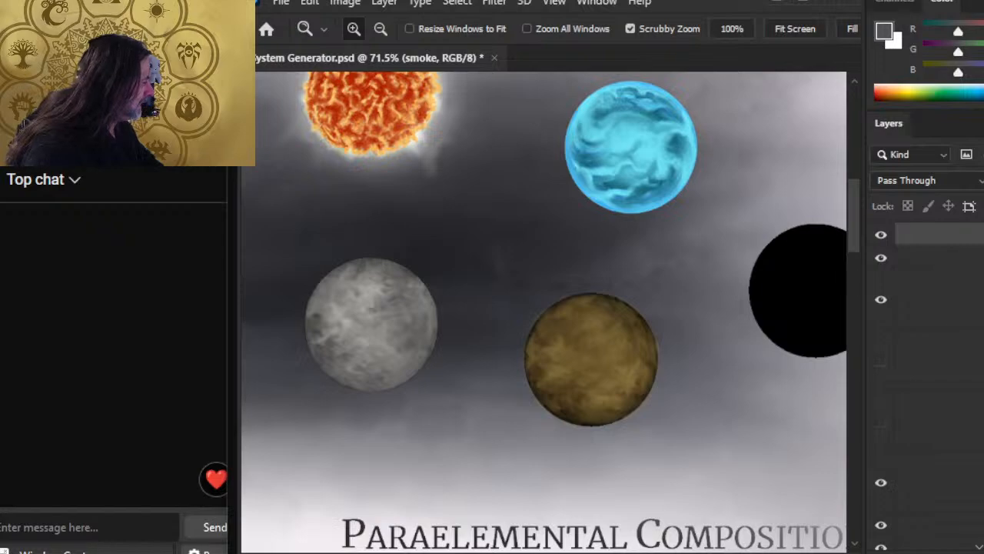
{"action": "left_click", "coordinate": [881, 304]}
{"action": "left_click", "coordinate": [882, 304]}
{"action": "left_click", "coordinate": [918, 317]}
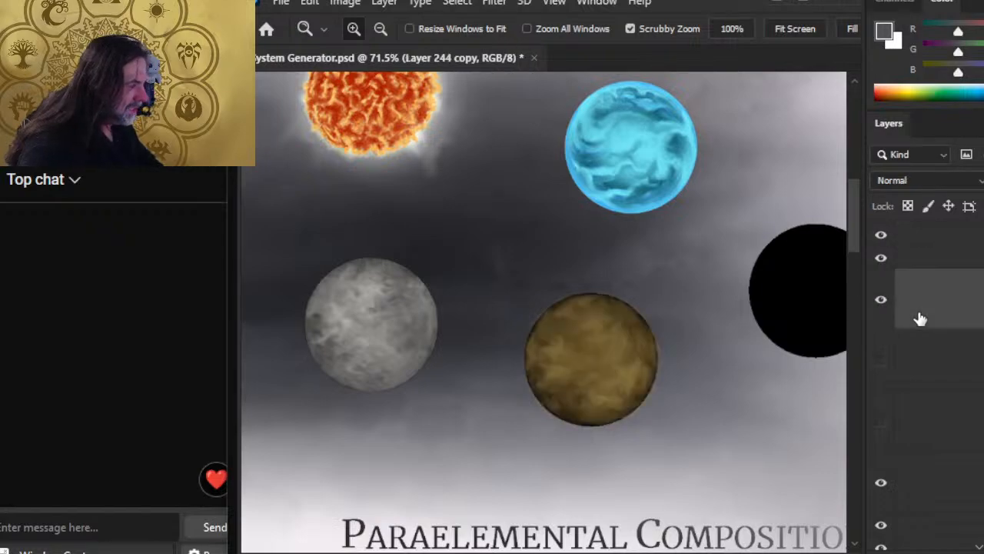
Step: Examine the finished smoke planet beside its neighbours and inspect the red planet's surface up close
{"action": "left_click_drag", "start_coordinate": [570, 352], "coordinate": [661, 352]}
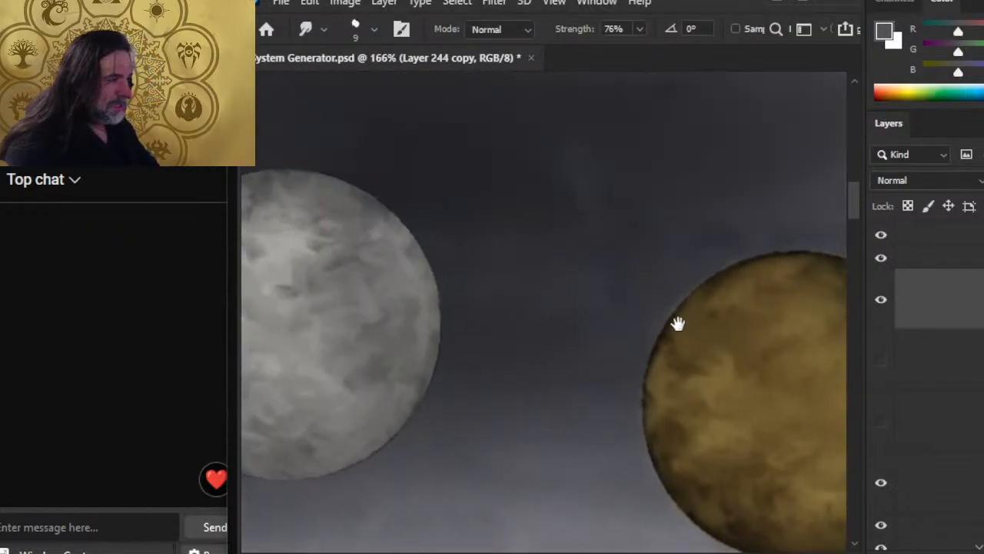
{"action": "left_click_drag", "start_coordinate": [502, 289], "coordinate": [677, 329]}
{"action": "left_click_drag", "start_coordinate": [677, 329], "coordinate": [459, 349]}
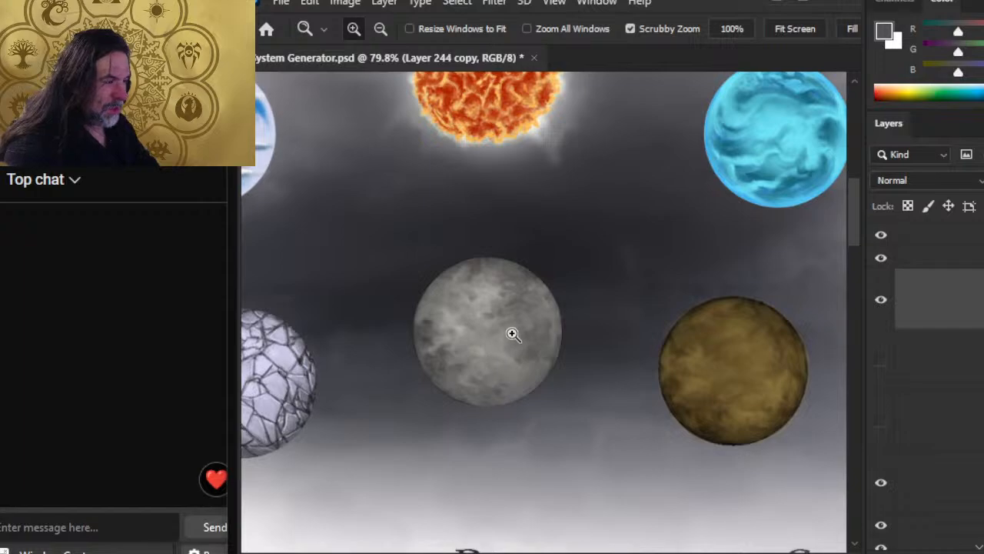
{"action": "left_click_drag", "start_coordinate": [512, 331], "coordinate": [551, 334]}
{"action": "left_click_drag", "start_coordinate": [573, 413], "coordinate": [380, 208]}
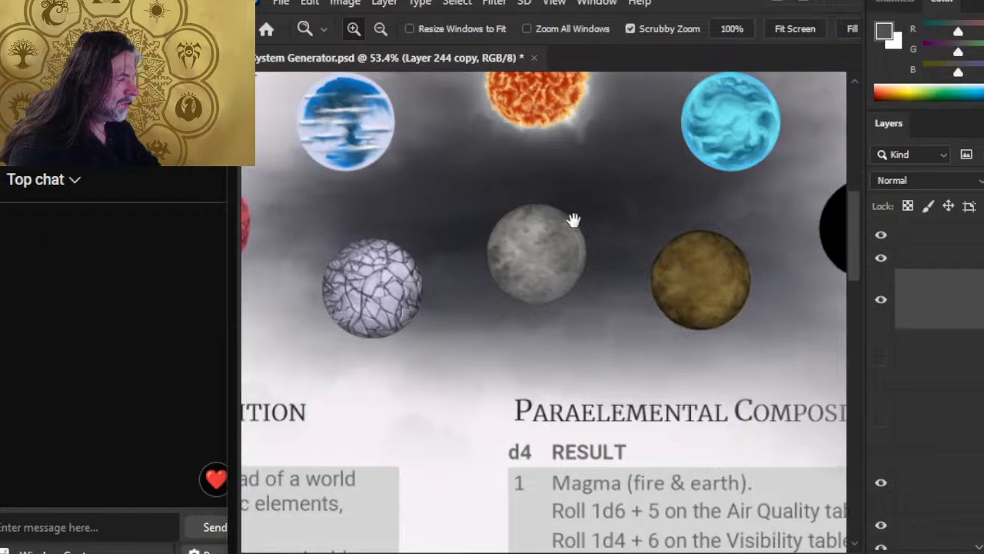
{"action": "left_click_drag", "start_coordinate": [423, 287], "coordinate": [720, 406]}
{"action": "left_click_drag", "start_coordinate": [451, 325], "coordinate": [536, 395]}
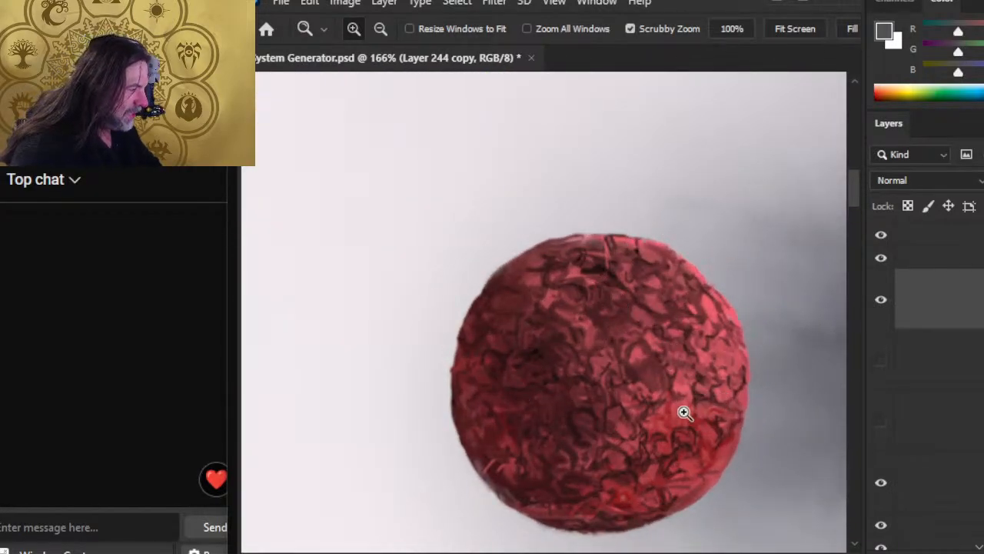
Step: Smudge swirling cloud detail into the top of the brown planet's surface and along its upper and right rim
{"action": "left_click_drag", "start_coordinate": [721, 404], "coordinate": [577, 328]}
{"action": "left_click_drag", "start_coordinate": [699, 359], "coordinate": [652, 361]}
{"action": "left_click_drag", "start_coordinate": [753, 424], "coordinate": [436, 299]}
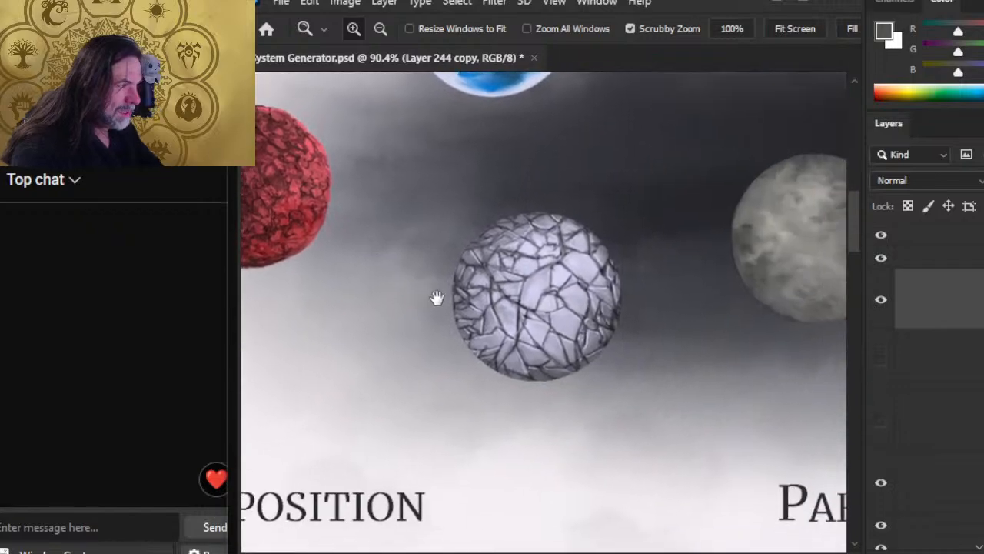
{"action": "left_click_drag", "start_coordinate": [586, 346], "coordinate": [635, 380]}
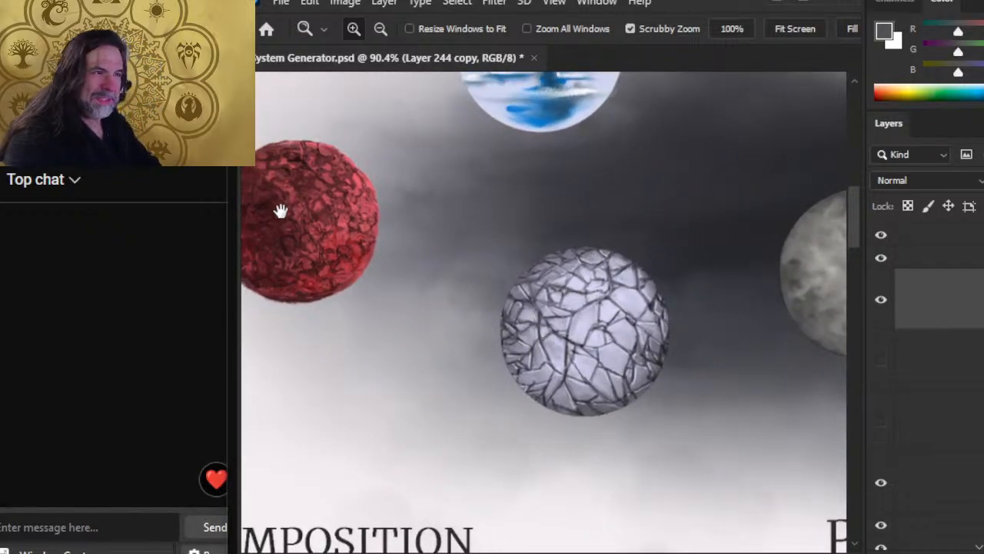
{"action": "left_click_drag", "start_coordinate": [667, 359], "coordinate": [387, 365]}
{"action": "mouse_move", "coordinate": [832, 337]}
{"action": "left_mouse_down"}
{"action": "mouse_move", "coordinate": [563, 356]}
{"action": "mouse_move", "coordinate": [530, 374]}
{"action": "mouse_move", "coordinate": [536, 383]}
{"action": "left_mouse_up"}
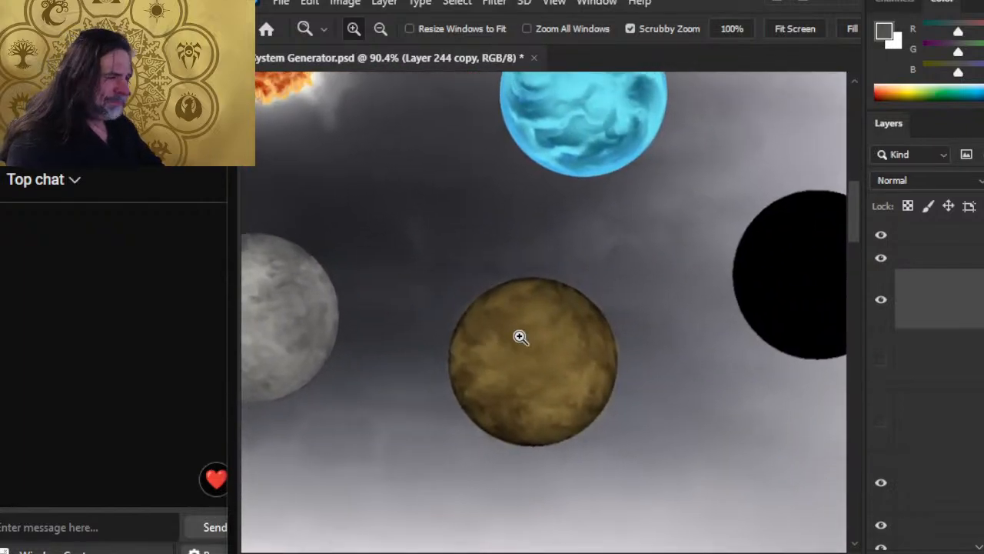
{"action": "left_click_drag", "start_coordinate": [521, 337], "coordinate": [556, 337]}
{"action": "mouse_move", "coordinate": [498, 270]}
{"action": "left_mouse_down"}
{"action": "mouse_move", "coordinate": [529, 247]}
{"action": "mouse_move", "coordinate": [523, 259]}
{"action": "mouse_move", "coordinate": [503, 255]}
{"action": "mouse_move", "coordinate": [560, 201]}
{"action": "mouse_move", "coordinate": [552, 245]}
{"action": "mouse_move", "coordinate": [533, 226]}
{"action": "mouse_move", "coordinate": [528, 265]}
{"action": "mouse_move", "coordinate": [486, 280]}
{"action": "mouse_move", "coordinate": [489, 271]}
{"action": "mouse_move", "coordinate": [522, 276]}
{"action": "mouse_move", "coordinate": [518, 261]}
{"action": "mouse_move", "coordinate": [554, 260]}
{"action": "mouse_move", "coordinate": [530, 247]}
{"action": "mouse_move", "coordinate": [559, 240]}
{"action": "left_mouse_up"}
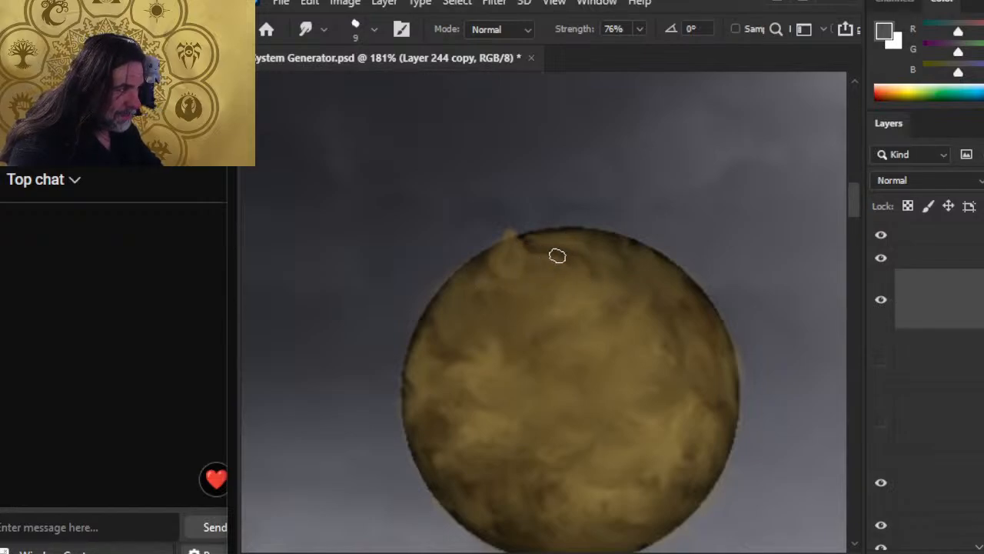
{"action": "mouse_move", "coordinate": [558, 255]}
{"action": "left_mouse_down"}
{"action": "mouse_move", "coordinate": [586, 274]}
{"action": "mouse_move", "coordinate": [559, 254]}
{"action": "mouse_move", "coordinate": [576, 304]}
{"action": "mouse_move", "coordinate": [559, 259]}
{"action": "mouse_move", "coordinate": [589, 269]}
{"action": "mouse_move", "coordinate": [563, 264]}
{"action": "mouse_move", "coordinate": [564, 289]}
{"action": "left_mouse_up"}
{"action": "mouse_move", "coordinate": [576, 283]}
{"action": "left_mouse_down"}
{"action": "mouse_move", "coordinate": [576, 301]}
{"action": "mouse_move", "coordinate": [564, 260]}
{"action": "left_mouse_up"}
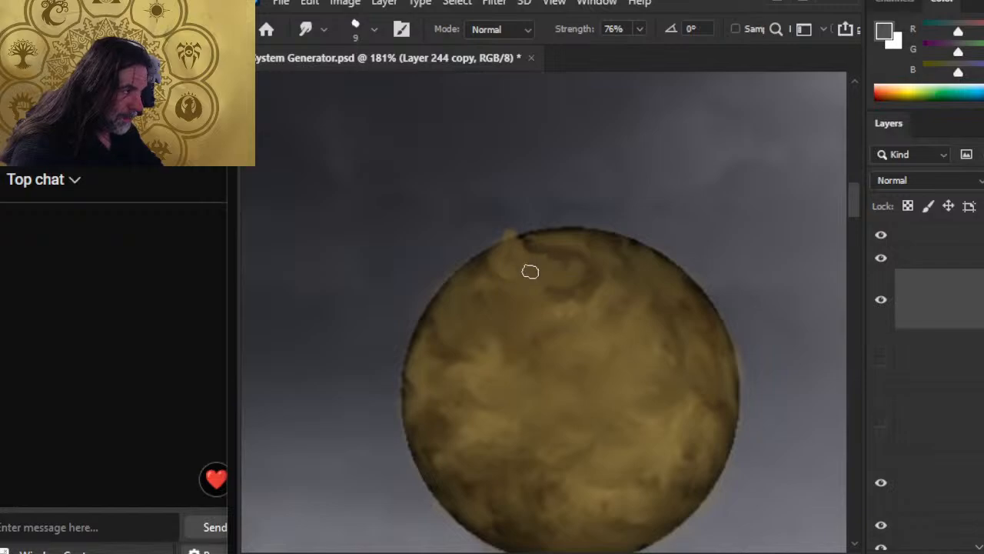
{"action": "mouse_move", "coordinate": [530, 271]}
{"action": "left_mouse_down"}
{"action": "mouse_move", "coordinate": [562, 265]}
{"action": "mouse_move", "coordinate": [573, 293]}
{"action": "mouse_move", "coordinate": [567, 246]}
{"action": "mouse_move", "coordinate": [549, 244]}
{"action": "mouse_move", "coordinate": [575, 238]}
{"action": "mouse_move", "coordinate": [635, 275]}
{"action": "mouse_move", "coordinate": [607, 250]}
{"action": "mouse_move", "coordinate": [647, 269]}
{"action": "mouse_move", "coordinate": [605, 252]}
{"action": "mouse_move", "coordinate": [659, 270]}
{"action": "mouse_move", "coordinate": [623, 243]}
{"action": "mouse_move", "coordinate": [680, 267]}
{"action": "mouse_move", "coordinate": [656, 274]}
{"action": "mouse_move", "coordinate": [696, 293]}
{"action": "mouse_move", "coordinate": [673, 267]}
{"action": "mouse_move", "coordinate": [667, 284]}
{"action": "mouse_move", "coordinate": [653, 255]}
{"action": "mouse_move", "coordinate": [706, 311]}
{"action": "mouse_move", "coordinate": [681, 281]}
{"action": "mouse_move", "coordinate": [723, 347]}
{"action": "mouse_move", "coordinate": [704, 335]}
{"action": "mouse_move", "coordinate": [744, 421]}
{"action": "left_mouse_up"}
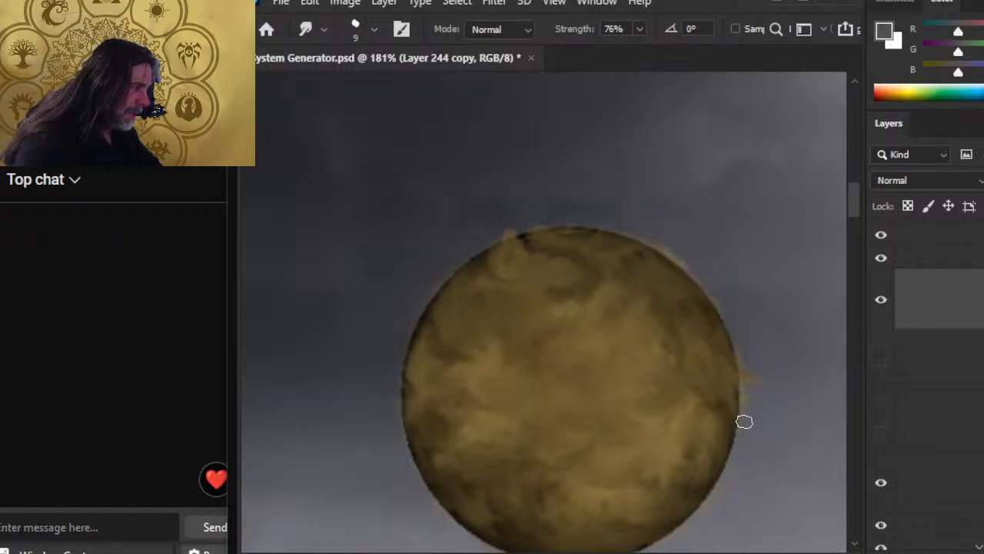
Step: Smudge dark swirls and rounded cloud patches into the brown planet's upper-left surface and along its top and left rim
{"action": "mouse_move", "coordinate": [575, 299]}
{"action": "left_mouse_down"}
{"action": "mouse_move", "coordinate": [542, 264]}
{"action": "mouse_move", "coordinate": [512, 252]}
{"action": "mouse_move", "coordinate": [479, 274]}
{"action": "mouse_move", "coordinate": [505, 257]}
{"action": "mouse_move", "coordinate": [524, 282]}
{"action": "mouse_move", "coordinate": [469, 265]}
{"action": "mouse_move", "coordinate": [488, 312]}
{"action": "mouse_move", "coordinate": [507, 299]}
{"action": "mouse_move", "coordinate": [489, 306]}
{"action": "mouse_move", "coordinate": [488, 296]}
{"action": "mouse_move", "coordinate": [513, 313]}
{"action": "mouse_move", "coordinate": [490, 294]}
{"action": "mouse_move", "coordinate": [513, 309]}
{"action": "mouse_move", "coordinate": [508, 331]}
{"action": "mouse_move", "coordinate": [482, 306]}
{"action": "mouse_move", "coordinate": [484, 329]}
{"action": "mouse_move", "coordinate": [506, 306]}
{"action": "mouse_move", "coordinate": [480, 320]}
{"action": "mouse_move", "coordinate": [467, 304]}
{"action": "mouse_move", "coordinate": [478, 343]}
{"action": "mouse_move", "coordinate": [453, 358]}
{"action": "left_mouse_up"}
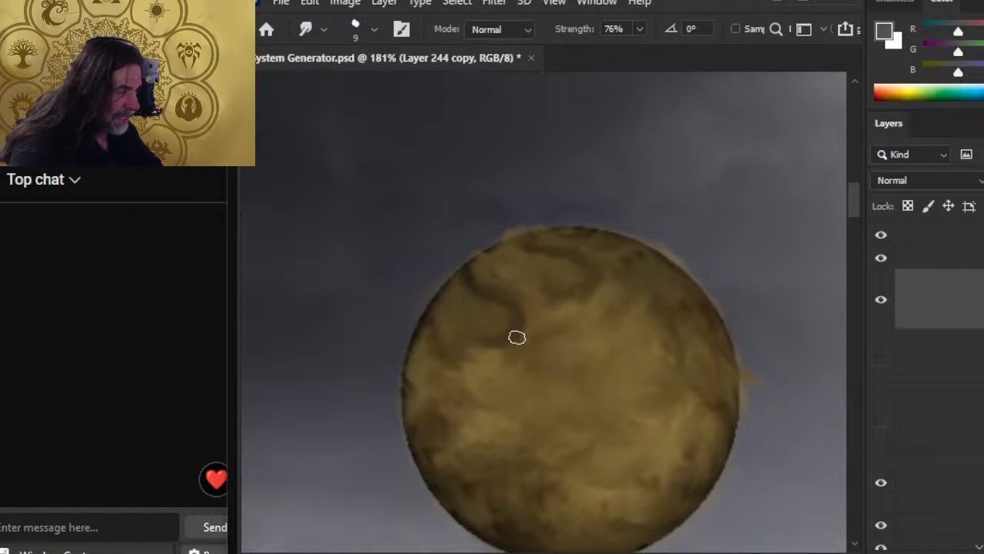
{"action": "mouse_move", "coordinate": [516, 337]}
{"action": "left_mouse_down"}
{"action": "mouse_move", "coordinate": [544, 351]}
{"action": "mouse_move", "coordinate": [512, 337]}
{"action": "mouse_move", "coordinate": [536, 373]}
{"action": "mouse_move", "coordinate": [523, 347]}
{"action": "mouse_move", "coordinate": [575, 380]}
{"action": "mouse_move", "coordinate": [542, 374]}
{"action": "mouse_move", "coordinate": [526, 391]}
{"action": "mouse_move", "coordinate": [501, 364]}
{"action": "mouse_move", "coordinate": [528, 391]}
{"action": "mouse_move", "coordinate": [525, 350]}
{"action": "mouse_move", "coordinate": [502, 361]}
{"action": "mouse_move", "coordinate": [505, 355]}
{"action": "mouse_move", "coordinate": [470, 343]}
{"action": "mouse_move", "coordinate": [471, 416]}
{"action": "mouse_move", "coordinate": [584, 369]}
{"action": "mouse_move", "coordinate": [551, 346]}
{"action": "mouse_move", "coordinate": [568, 286]}
{"action": "left_mouse_up"}
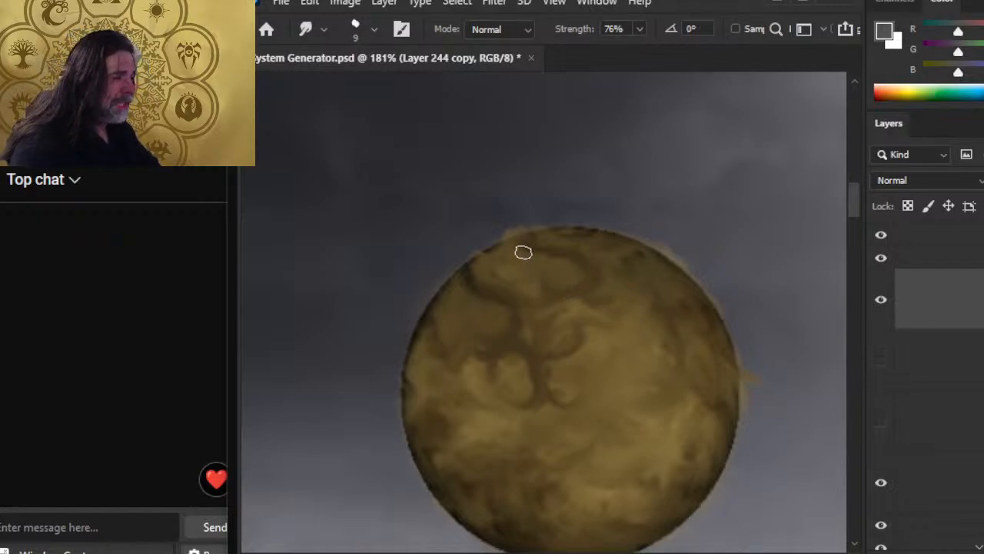
{"action": "mouse_move", "coordinate": [523, 252]}
{"action": "left_mouse_down"}
{"action": "mouse_move", "coordinate": [545, 249]}
{"action": "mouse_move", "coordinate": [497, 238]}
{"action": "mouse_move", "coordinate": [527, 259]}
{"action": "mouse_move", "coordinate": [517, 248]}
{"action": "left_mouse_up"}
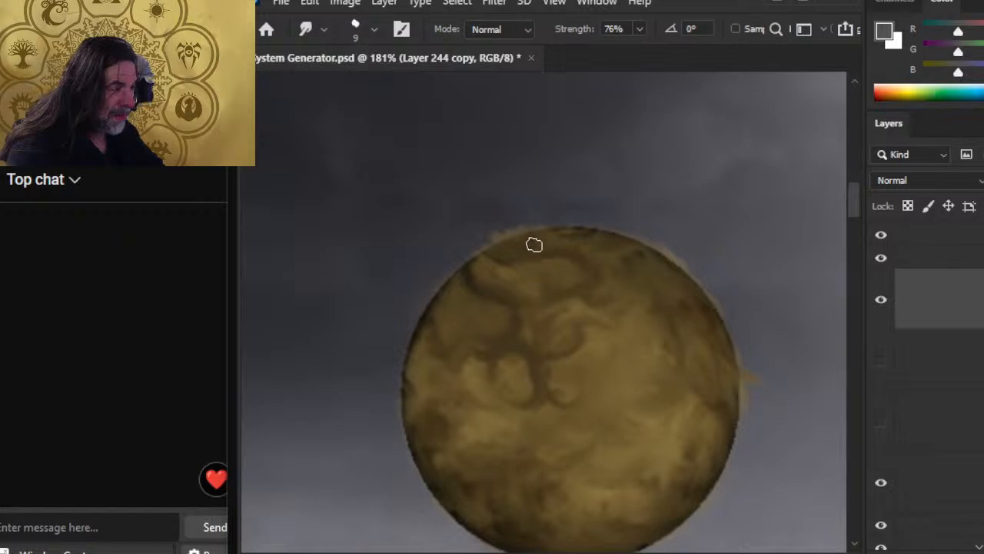
{"action": "mouse_move", "coordinate": [578, 220]}
{"action": "left_mouse_down"}
{"action": "mouse_move", "coordinate": [596, 236]}
{"action": "mouse_move", "coordinate": [582, 213]}
{"action": "mouse_move", "coordinate": [568, 237]}
{"action": "mouse_move", "coordinate": [610, 240]}
{"action": "mouse_move", "coordinate": [586, 232]}
{"action": "mouse_move", "coordinate": [656, 264]}
{"action": "mouse_move", "coordinate": [621, 282]}
{"action": "mouse_move", "coordinate": [605, 269]}
{"action": "mouse_move", "coordinate": [634, 246]}
{"action": "mouse_move", "coordinate": [611, 232]}
{"action": "mouse_move", "coordinate": [633, 224]}
{"action": "mouse_move", "coordinate": [608, 263]}
{"action": "mouse_move", "coordinate": [607, 248]}
{"action": "mouse_move", "coordinate": [623, 276]}
{"action": "mouse_move", "coordinate": [616, 285]}
{"action": "mouse_move", "coordinate": [610, 254]}
{"action": "mouse_move", "coordinate": [584, 257]}
{"action": "mouse_move", "coordinate": [648, 235]}
{"action": "mouse_move", "coordinate": [590, 225]}
{"action": "mouse_move", "coordinate": [616, 229]}
{"action": "mouse_move", "coordinate": [591, 245]}
{"action": "mouse_move", "coordinate": [648, 253]}
{"action": "mouse_move", "coordinate": [603, 248]}
{"action": "mouse_move", "coordinate": [620, 240]}
{"action": "mouse_move", "coordinate": [645, 242]}
{"action": "mouse_move", "coordinate": [616, 247]}
{"action": "mouse_move", "coordinate": [640, 270]}
{"action": "mouse_move", "coordinate": [588, 266]}
{"action": "mouse_move", "coordinate": [625, 241]}
{"action": "left_mouse_up"}
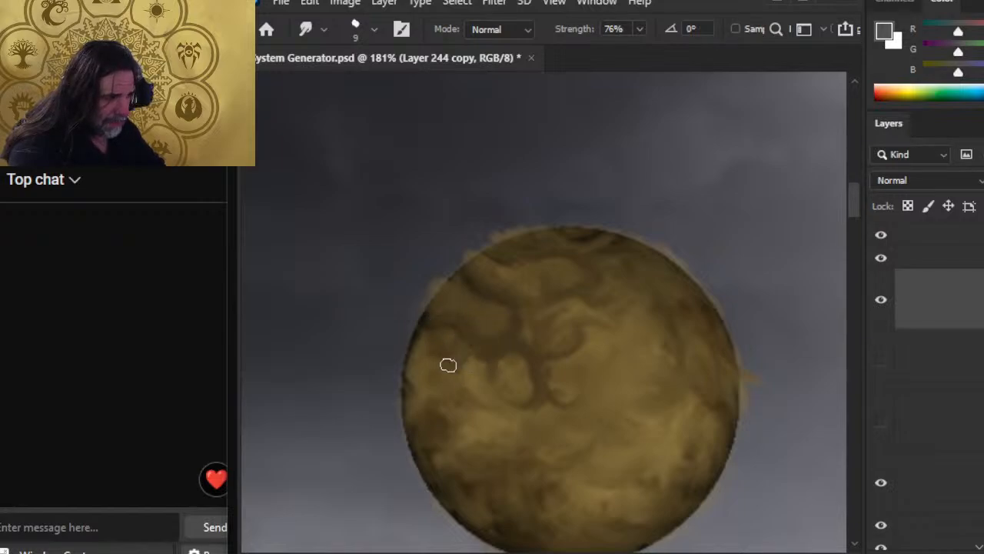
{"action": "mouse_move", "coordinate": [438, 378]}
{"action": "left_mouse_down"}
{"action": "mouse_move", "coordinate": [438, 316]}
{"action": "mouse_move", "coordinate": [417, 326]}
{"action": "mouse_move", "coordinate": [442, 293]}
{"action": "mouse_move", "coordinate": [405, 413]}
{"action": "left_mouse_up"}
{"action": "left_click_drag", "start_coordinate": [411, 362], "coordinate": [402, 382]}
{"action": "mouse_move", "coordinate": [438, 330]}
{"action": "left_mouse_down"}
{"action": "mouse_move", "coordinate": [456, 385]}
{"action": "mouse_move", "coordinate": [435, 374]}
{"action": "mouse_move", "coordinate": [431, 355]}
{"action": "mouse_move", "coordinate": [436, 374]}
{"action": "mouse_move", "coordinate": [403, 353]}
{"action": "mouse_move", "coordinate": [426, 394]}
{"action": "mouse_move", "coordinate": [413, 386]}
{"action": "mouse_move", "coordinate": [472, 376]}
{"action": "mouse_move", "coordinate": [466, 368]}
{"action": "mouse_move", "coordinate": [489, 408]}
{"action": "mouse_move", "coordinate": [455, 351]}
{"action": "mouse_move", "coordinate": [477, 388]}
{"action": "left_mouse_up"}
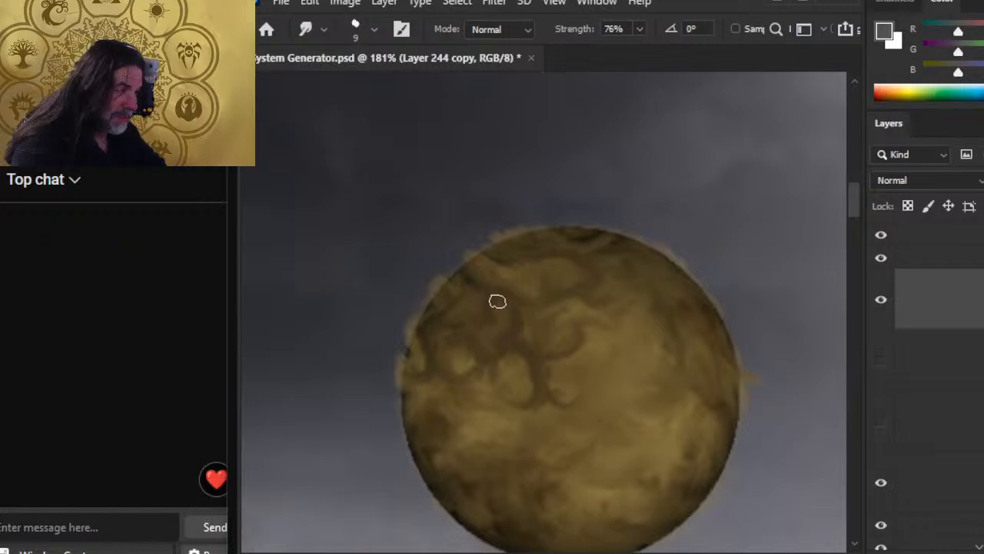
Step: Paint with a brown sampled from the brown planet and smudge it across the upper-left patches, top rim and middle
{"action": "key", "text": "b"}
{"action": "key", "text": "alt"}
{"action": "left_click", "coordinate": [513, 263], "text": "alt"}
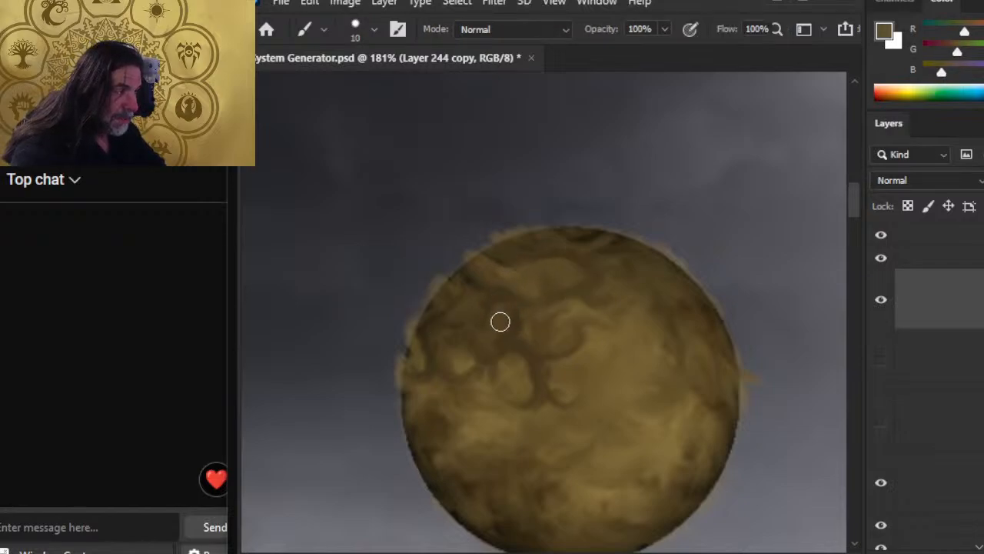
{"action": "key", "text": "r"}
{"action": "left_click_drag", "start_coordinate": [493, 323], "coordinate": [487, 334]}
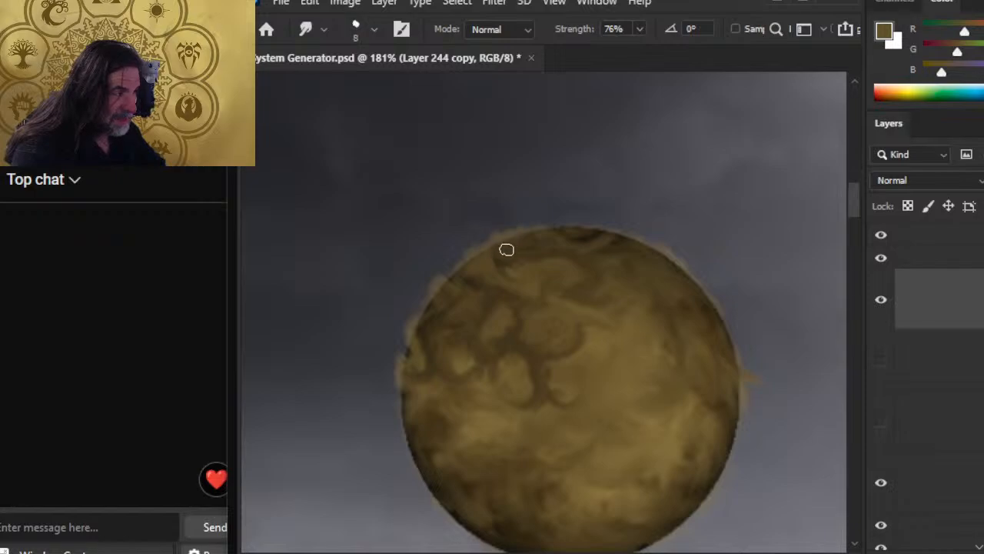
{"action": "key", "text": "b"}
{"action": "mouse_move", "coordinate": [565, 233]}
{"action": "left_mouse_down"}
{"action": "mouse_move", "coordinate": [610, 231]}
{"action": "mouse_move", "coordinate": [587, 236]}
{"action": "mouse_move", "coordinate": [589, 225]}
{"action": "mouse_move", "coordinate": [593, 246]}
{"action": "mouse_move", "coordinate": [560, 225]}
{"action": "mouse_move", "coordinate": [603, 249]}
{"action": "mouse_move", "coordinate": [574, 239]}
{"action": "mouse_move", "coordinate": [622, 242]}
{"action": "mouse_move", "coordinate": [555, 224]}
{"action": "mouse_move", "coordinate": [620, 233]}
{"action": "mouse_move", "coordinate": [582, 255]}
{"action": "mouse_move", "coordinate": [569, 243]}
{"action": "mouse_move", "coordinate": [587, 230]}
{"action": "mouse_move", "coordinate": [554, 229]}
{"action": "left_mouse_up"}
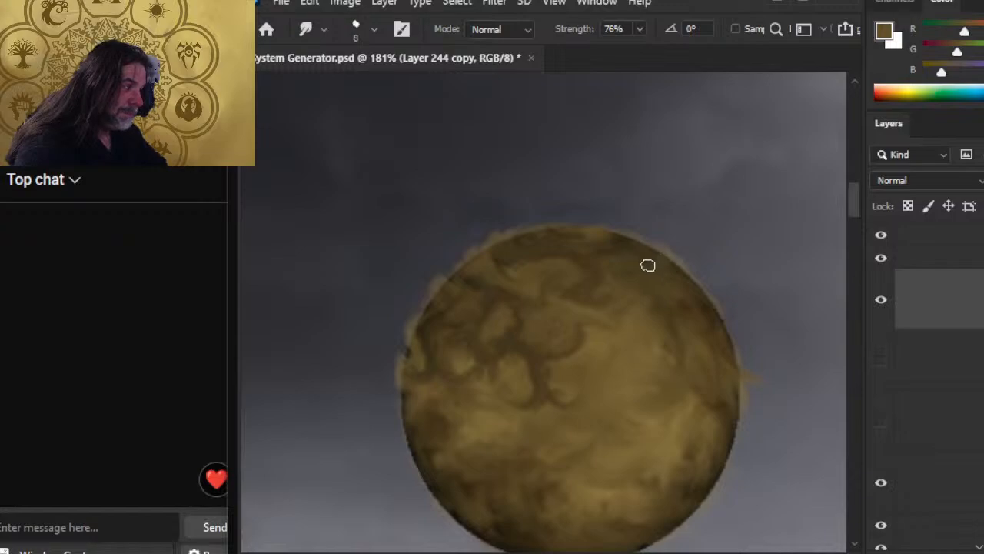
{"action": "mouse_move", "coordinate": [641, 353]}
{"action": "left_mouse_down"}
{"action": "mouse_move", "coordinate": [604, 355]}
{"action": "mouse_move", "coordinate": [576, 423]}
{"action": "left_mouse_up"}
{"action": "left_click_drag", "start_coordinate": [602, 373], "coordinate": [654, 388]}
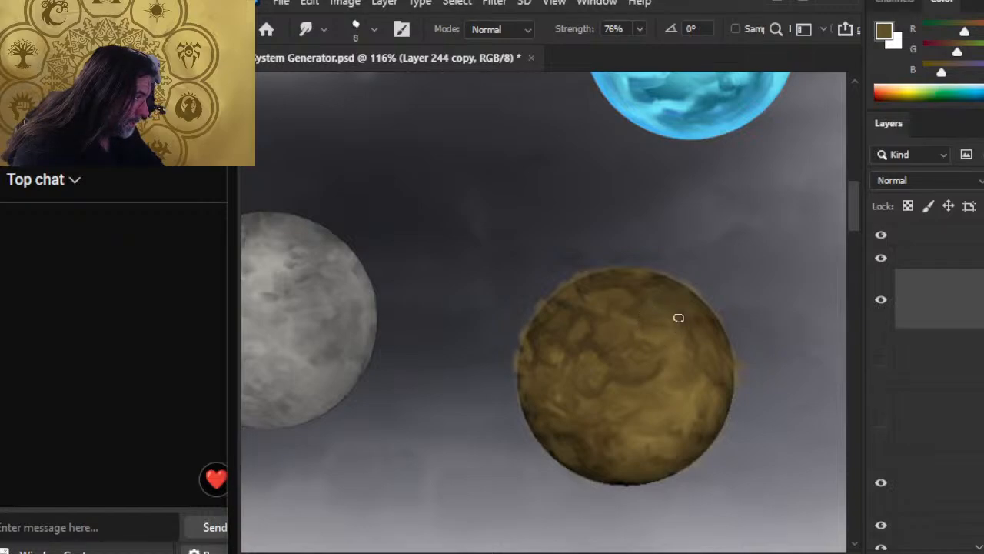
Step: Select the fire copy layer and Group 70 in the layer stack to give the fire planet a paler orange
{"action": "key", "text": "ctrl+space"}
{"action": "left_click_drag", "start_coordinate": [727, 368], "coordinate": [548, 331]}
{"action": "left_click_drag", "start_coordinate": [622, 271], "coordinate": [611, 319]}
{"action": "mouse_move", "coordinate": [552, 272]}
{"action": "left_mouse_down"}
{"action": "mouse_move", "coordinate": [655, 315]}
{"action": "mouse_move", "coordinate": [594, 345]}
{"action": "left_mouse_up"}
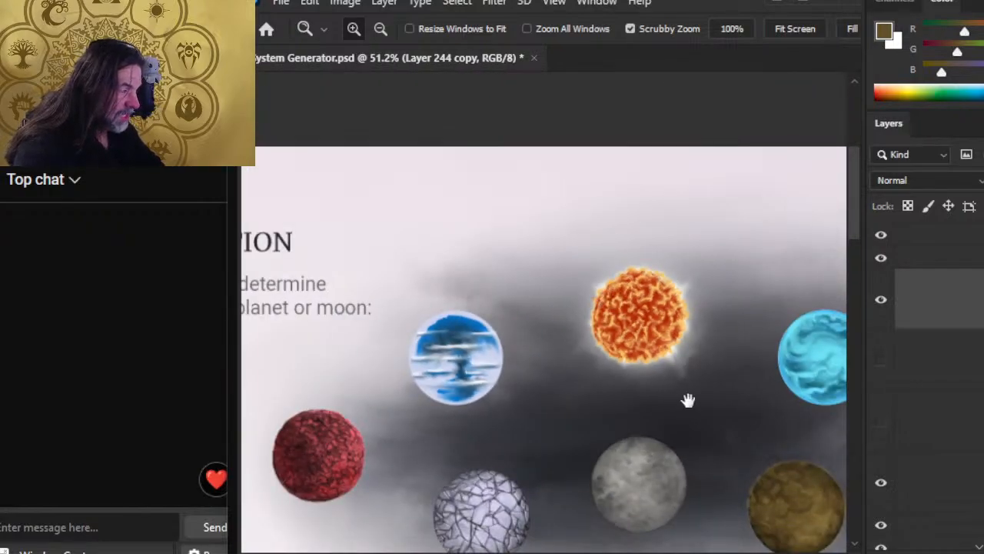
{"action": "left_click_drag", "start_coordinate": [687, 400], "coordinate": [565, 340]}
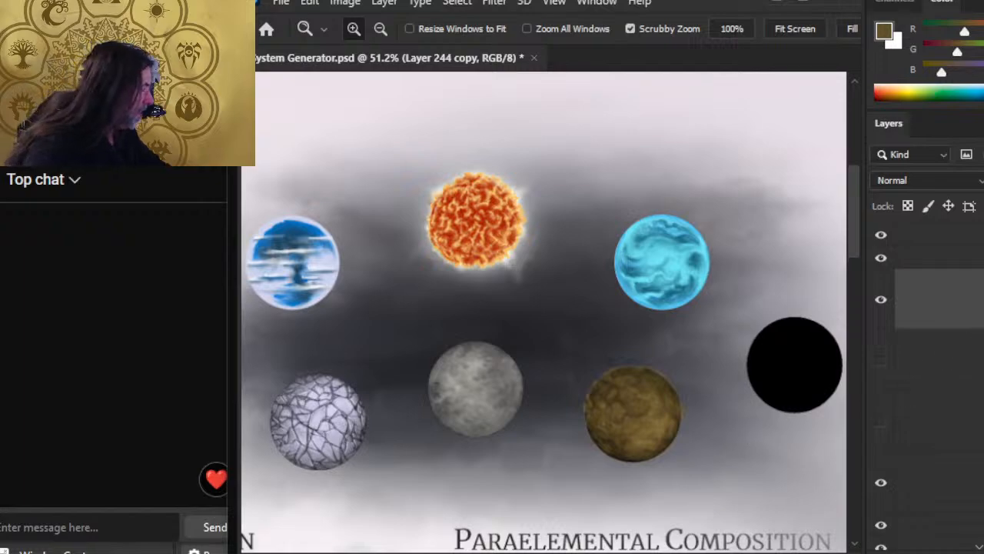
{"action": "scroll", "coordinate": [977, 431], "scroll_direction": "up", "scroll_amount": 1}
{"action": "scroll", "coordinate": [978, 446], "scroll_direction": "down", "scroll_amount": 9}
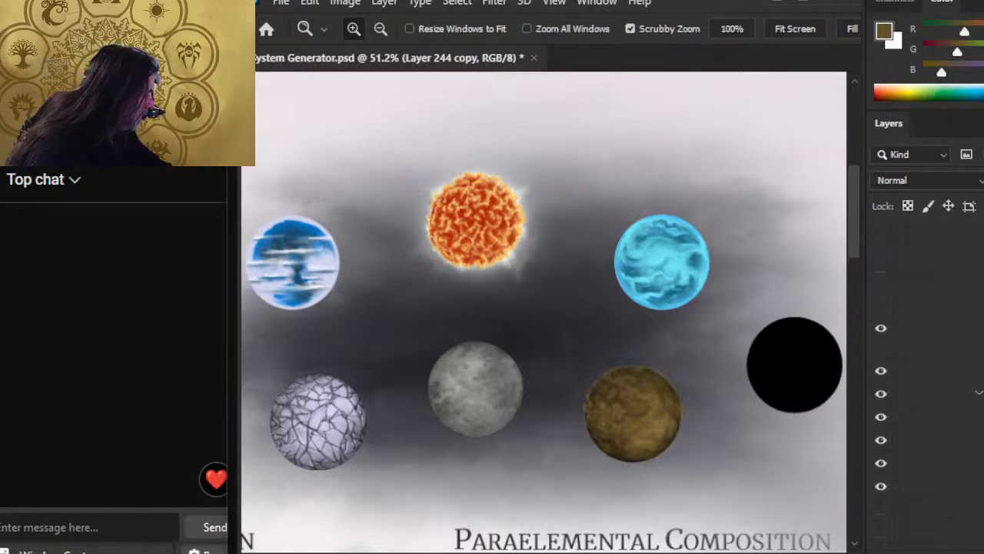
{"action": "left_click", "coordinate": [983, 442]}
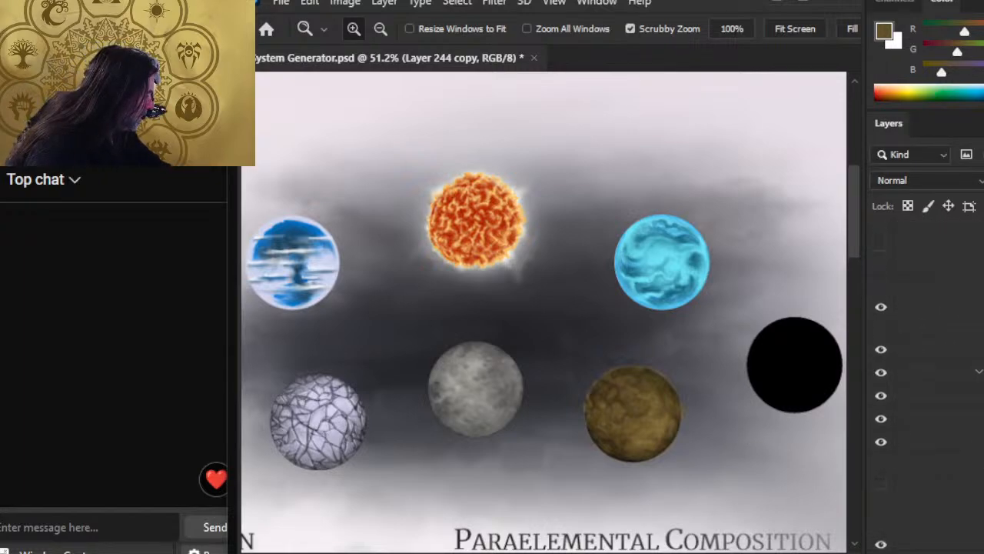
{"action": "scroll", "coordinate": [977, 438], "scroll_direction": "down", "scroll_amount": 10}
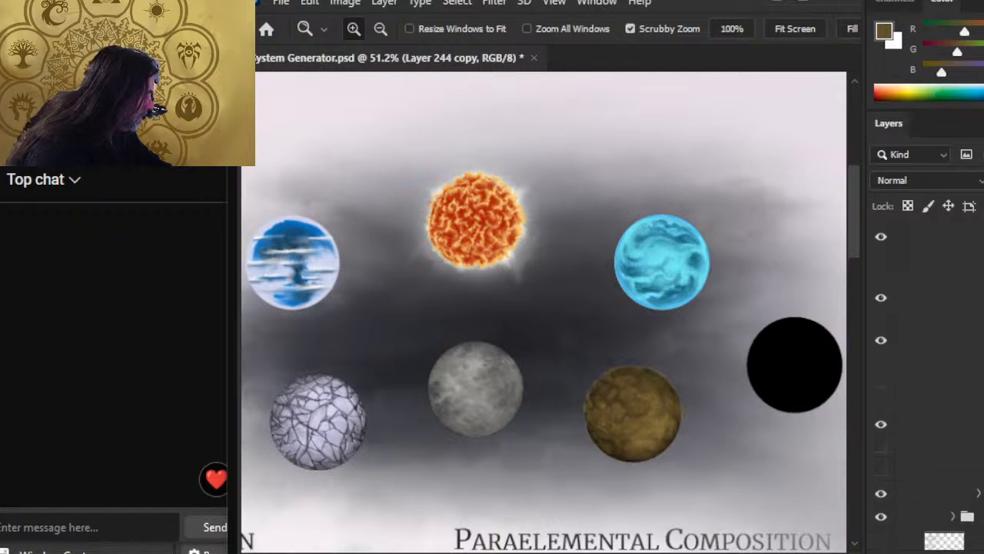
{"action": "scroll", "coordinate": [977, 462], "scroll_direction": "up", "scroll_amount": 5}
{"action": "left_click", "coordinate": [977, 471]}
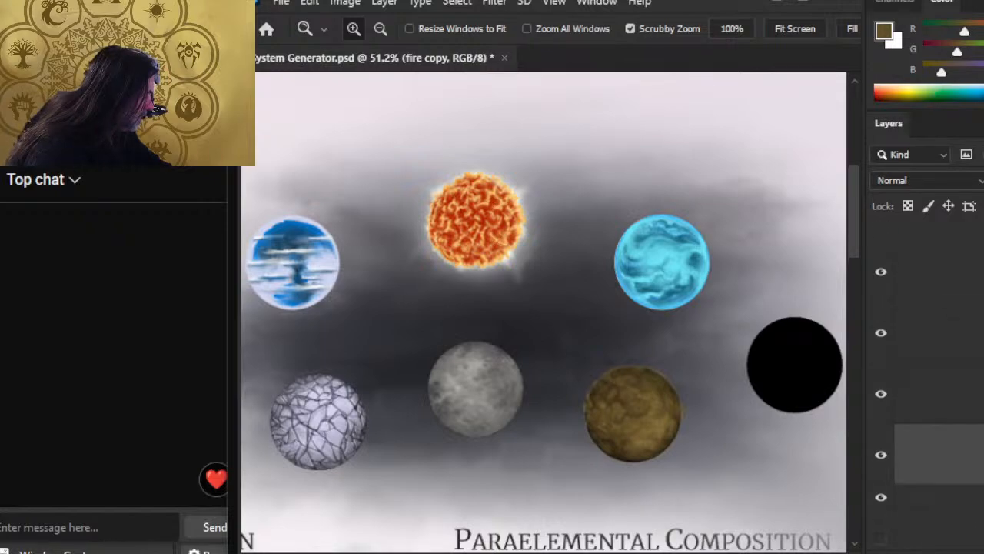
{"action": "scroll", "coordinate": [976, 453], "scroll_direction": "up", "scroll_amount": 10}
{"action": "left_click", "coordinate": [978, 423], "text": "shift"}
{"action": "left_click", "coordinate": [978, 424]}
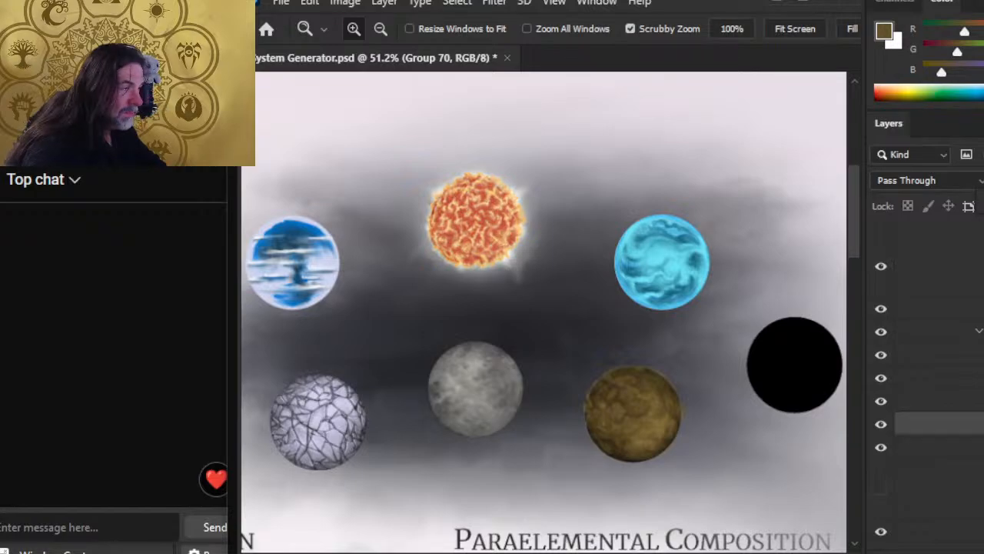
Step: Compare the planets in the row, return to the brown planet and make Layer 244 copy active for smudging
{"action": "left_click_drag", "start_coordinate": [600, 371], "coordinate": [527, 410]}
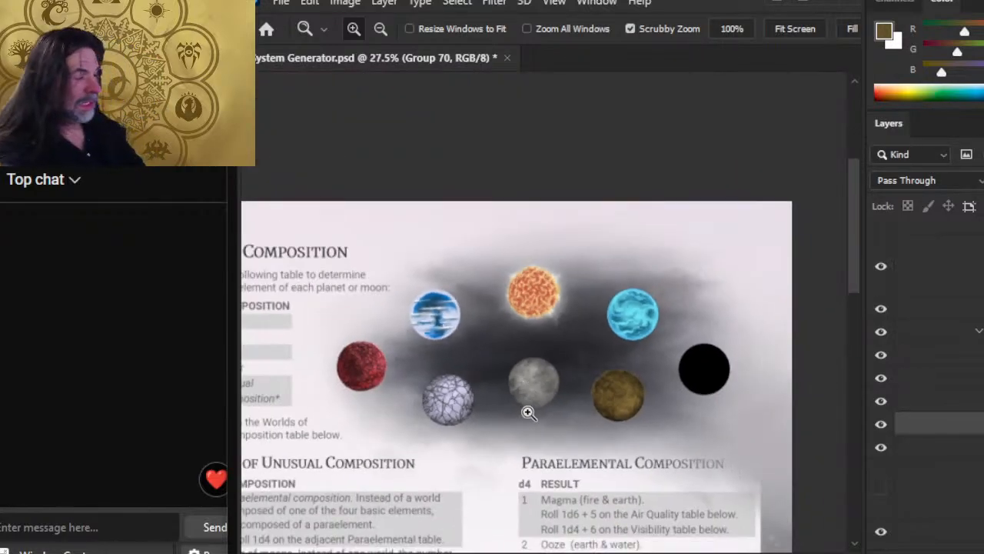
{"action": "left_click_drag", "start_coordinate": [534, 307], "coordinate": [615, 313]}
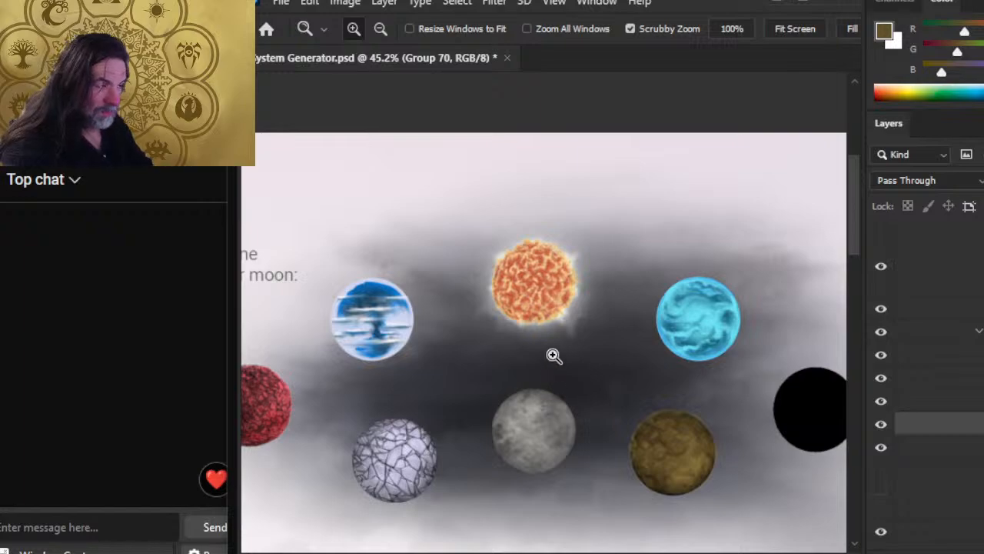
{"action": "left_click_drag", "start_coordinate": [743, 477], "coordinate": [675, 400]}
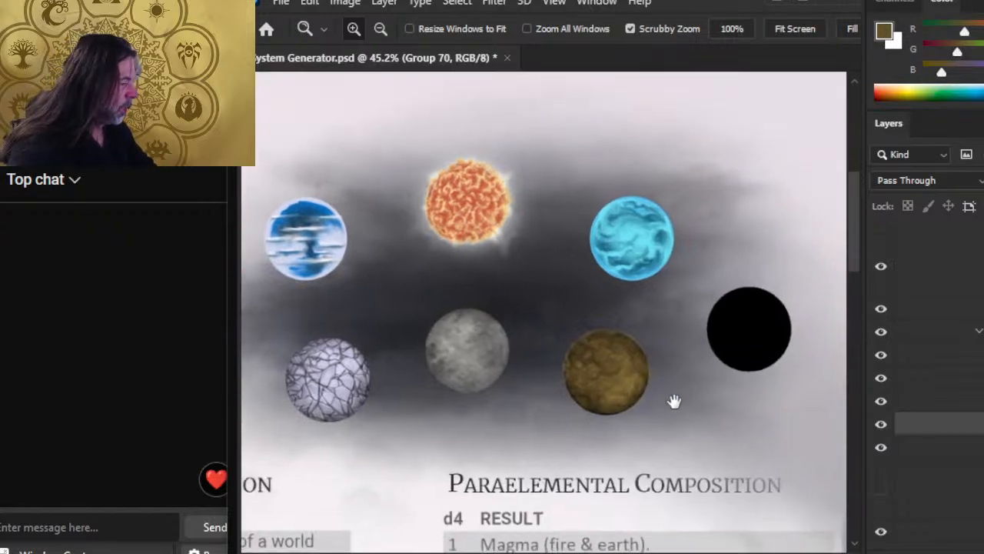
{"action": "left_click_drag", "start_coordinate": [612, 355], "coordinate": [770, 378]}
{"action": "key", "text": "r"}
{"action": "left_click_drag", "start_coordinate": [685, 481], "coordinate": [633, 382]}
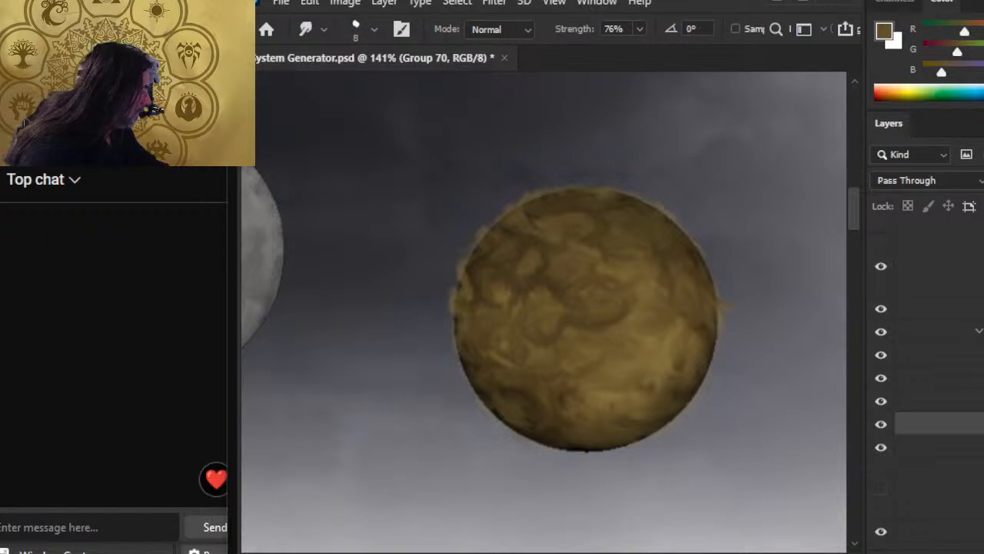
{"action": "left_click", "coordinate": [978, 336]}
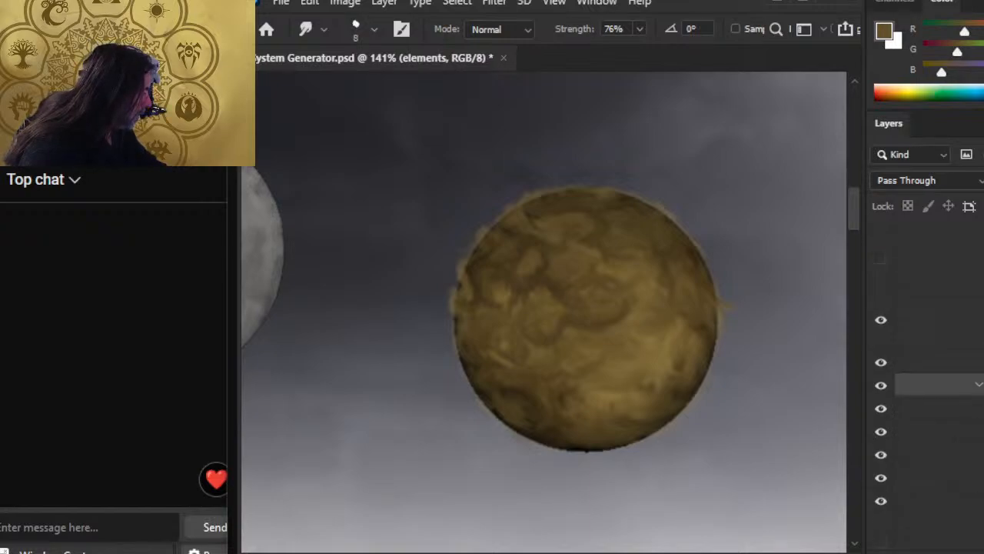
{"action": "left_click", "coordinate": [954, 454]}
{"action": "scroll", "coordinate": [954, 431], "scroll_direction": "up", "scroll_amount": 5}
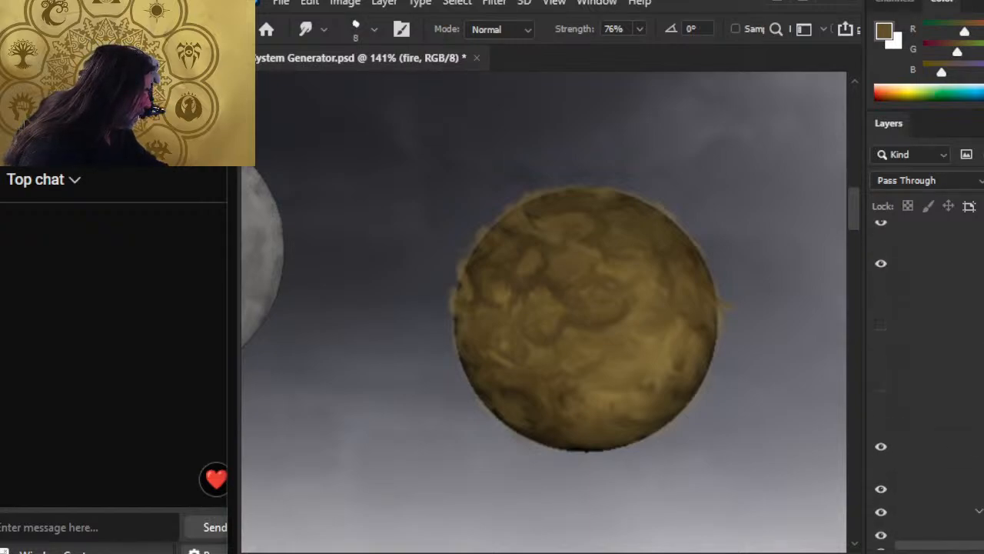
{"action": "left_click", "coordinate": [954, 367]}
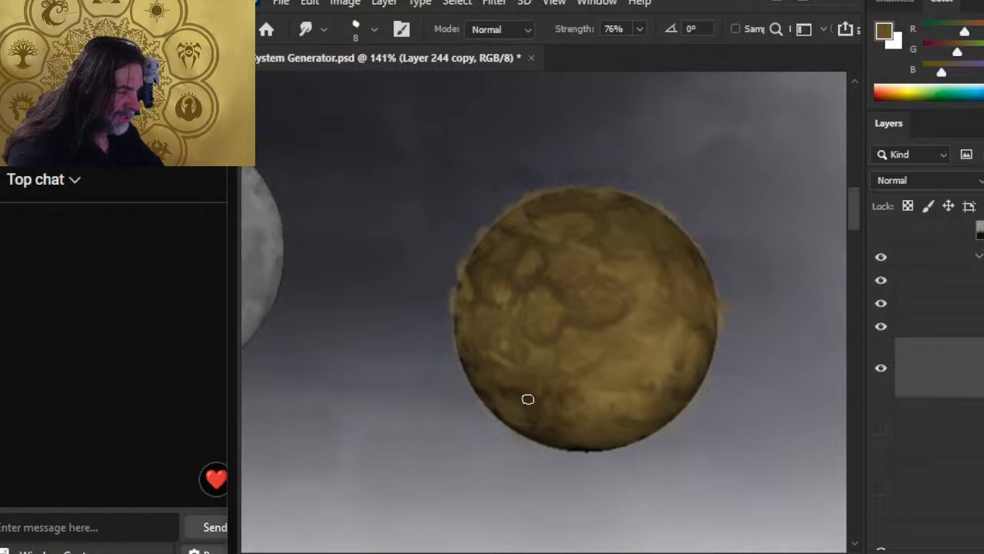
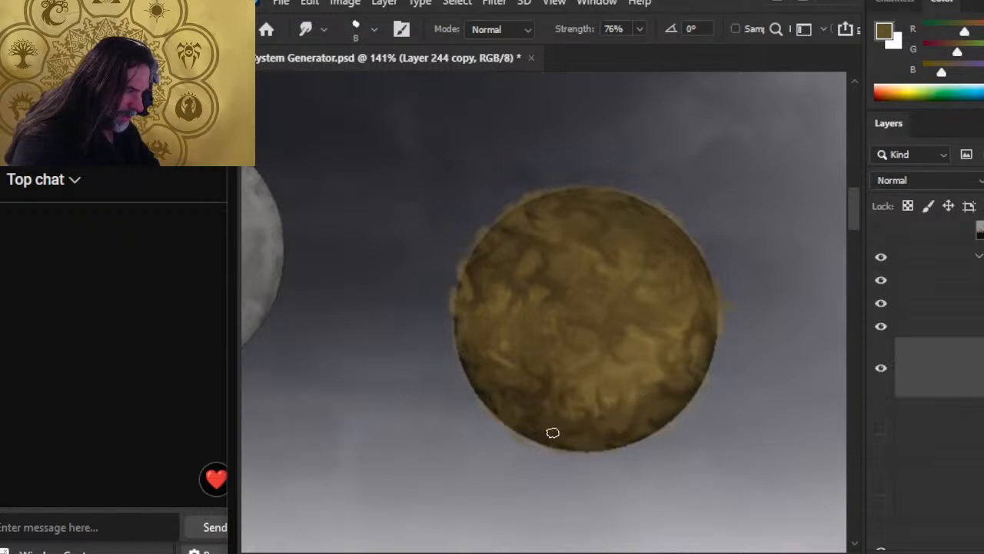
Step: Smudge finer mottled cloud texture across the brown planet's whole surface and down to its bottom rim
{"action": "mouse_move", "coordinate": [553, 433]}
{"action": "left_mouse_down"}
{"action": "mouse_move", "coordinate": [563, 460]}
{"action": "mouse_move", "coordinate": [603, 461]}
{"action": "mouse_move", "coordinate": [580, 448]}
{"action": "mouse_move", "coordinate": [586, 442]}
{"action": "mouse_move", "coordinate": [633, 450]}
{"action": "mouse_move", "coordinate": [569, 449]}
{"action": "left_mouse_up"}
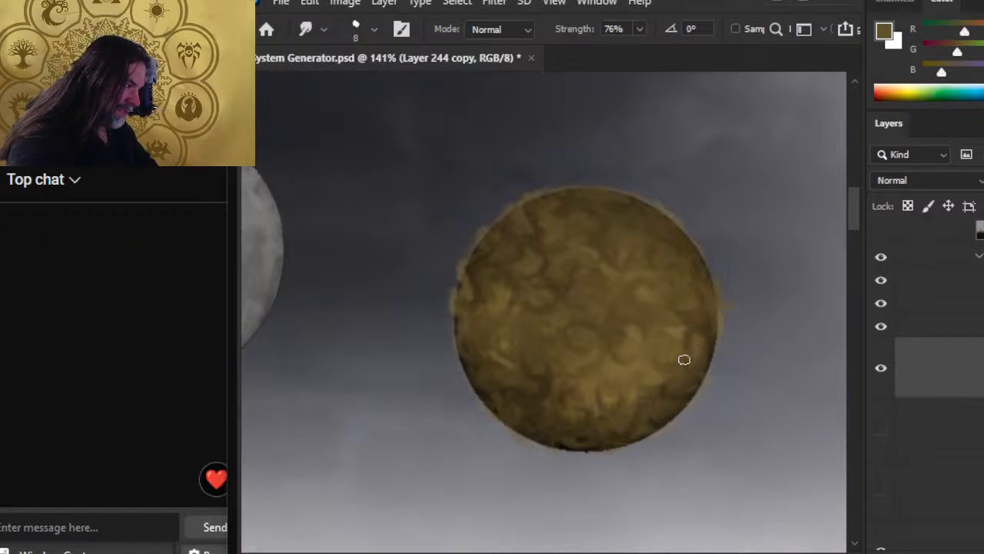
{"action": "key", "text": "z"}
{"action": "left_click_drag", "start_coordinate": [639, 363], "coordinate": [500, 370]}
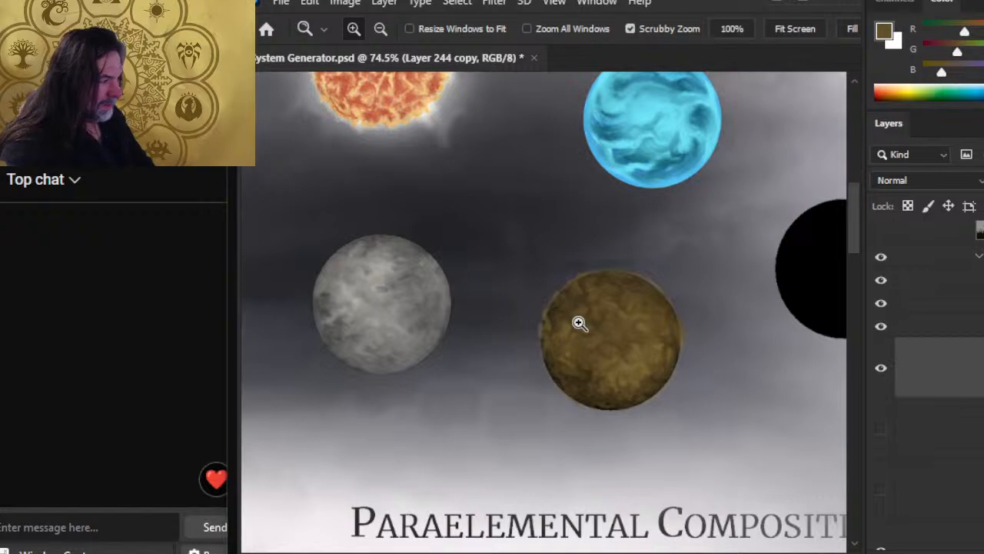
{"action": "left_click_drag", "start_coordinate": [555, 325], "coordinate": [627, 329]}
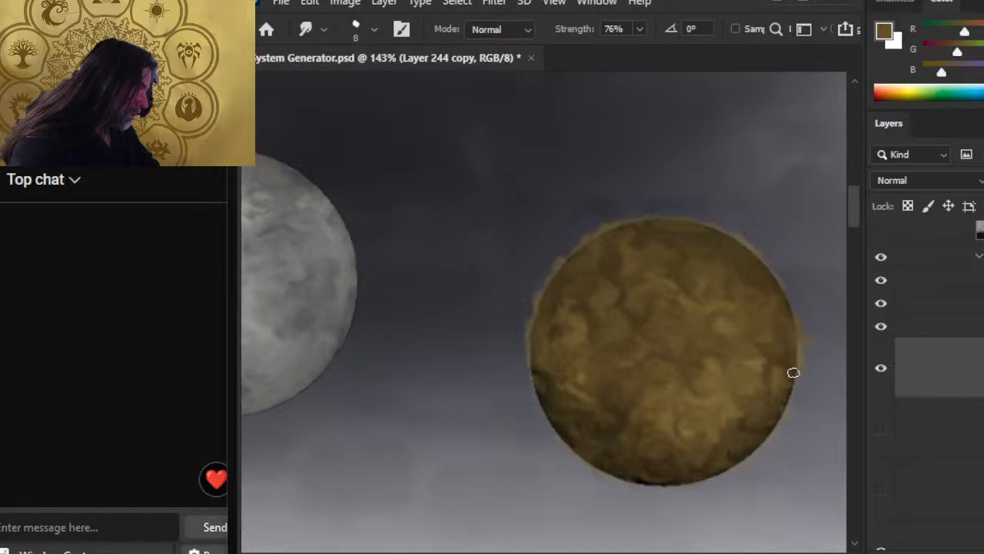
Step: Sample a lighter brown from the brown planet's lower area, dab it near the lower-right edge and smudge it in
{"action": "key", "text": "b"}
{"action": "left_click", "coordinate": [725, 408], "text": "alt"}
{"action": "left_click", "coordinate": [739, 443]}
{"action": "key", "text": "r"}
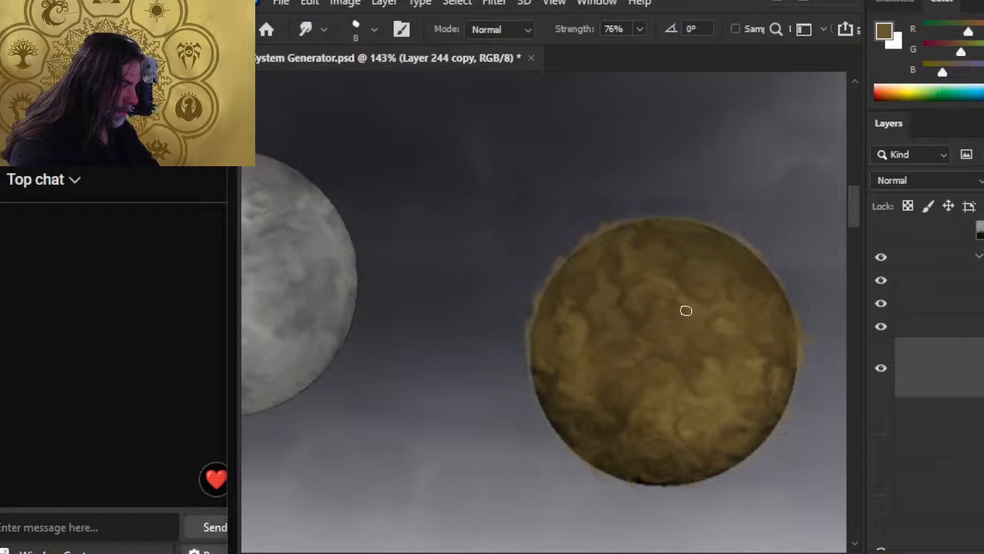
{"action": "key", "text": "z"}
{"action": "left_click_drag", "start_coordinate": [704, 390], "coordinate": [637, 411]}
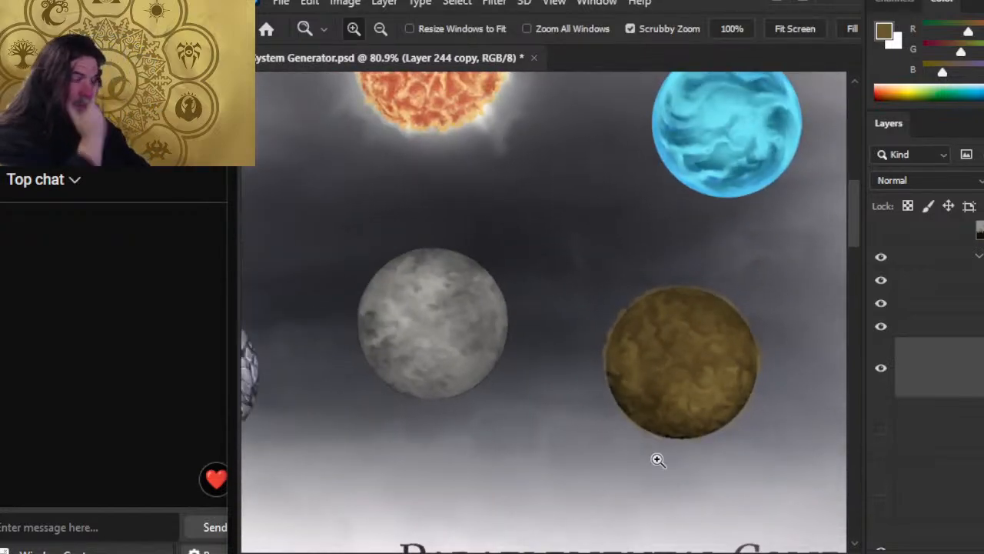
Step: Add a new layer above Layer 244 copy and sample the dark brown from the brown planet's lower-left rim
{"action": "left_click_drag", "start_coordinate": [677, 392], "coordinate": [572, 374]}
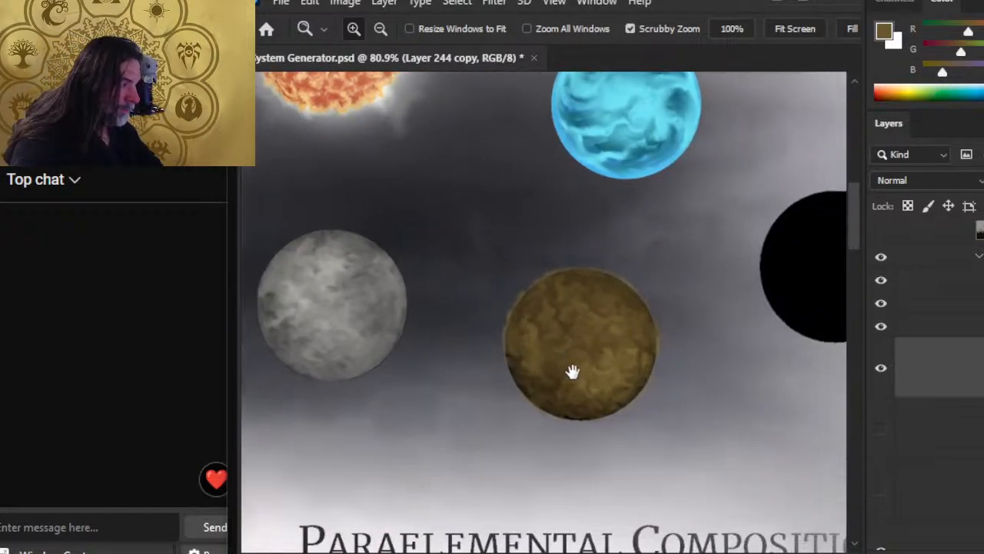
{"action": "key", "text": "b"}
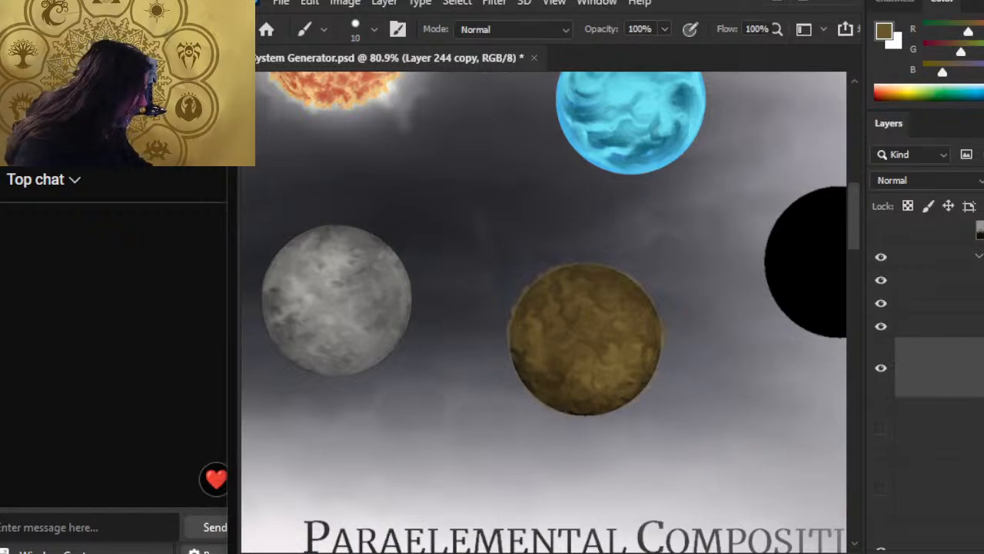
{"action": "key", "text": "ctrl+shift+alt+n"}
{"action": "key", "text": "z"}
{"action": "left_click", "coordinate": [572, 397]}
{"action": "key", "text": "alt"}
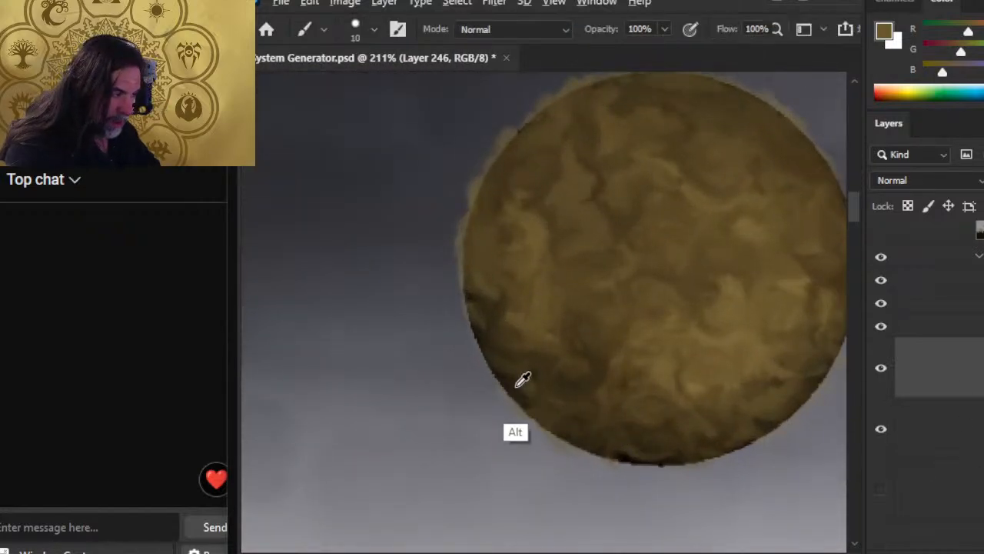
{"action": "left_click", "coordinate": [516, 382], "text": "alt"}
{"action": "key", "text": "z"}
{"action": "left_click_drag", "start_coordinate": [604, 386], "coordinate": [510, 365]}
{"action": "key", "text": "space"}
{"action": "left_click_drag", "start_coordinate": [624, 372], "coordinate": [573, 381]}
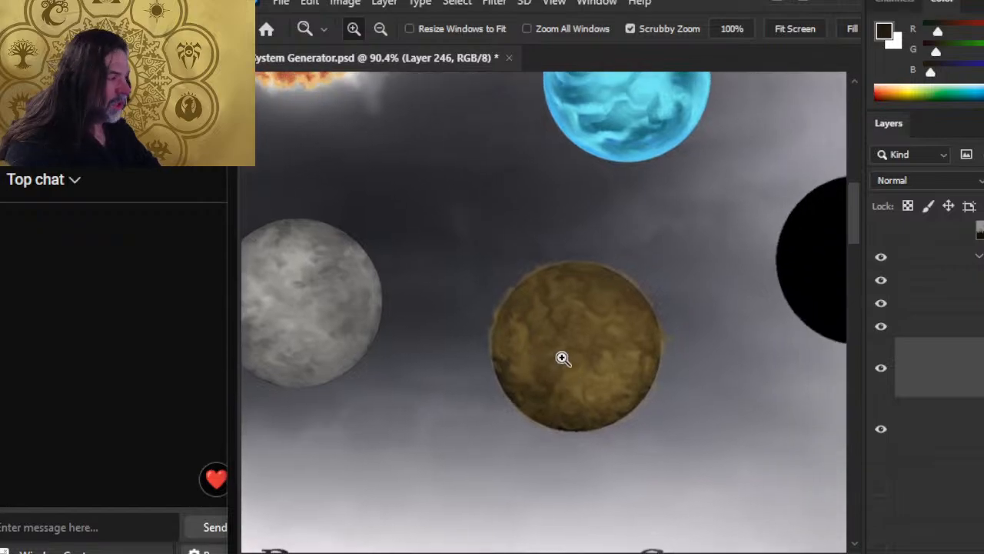
Step: Paint a dark patch just above the brown planet's centre with a slightly smaller brush and smudge it into the surface
{"action": "key", "text": "b"}
{"action": "mouse_move", "coordinate": [561, 323]}
{"action": "left_mouse_down"}
{"action": "mouse_move", "coordinate": [539, 342]}
{"action": "mouse_move", "coordinate": [535, 315]}
{"action": "left_mouse_up"}
{"action": "key", "text": "bracketleft"}
{"action": "left_click", "coordinate": [558, 326]}
{"action": "key", "text": "r"}
{"action": "key", "text": "b"}
Step: Dab small dark brown spots of size 8 all over the brown planet, from its upper area to the lower rim and both edges
{"action": "left_click", "coordinate": [534, 268]}
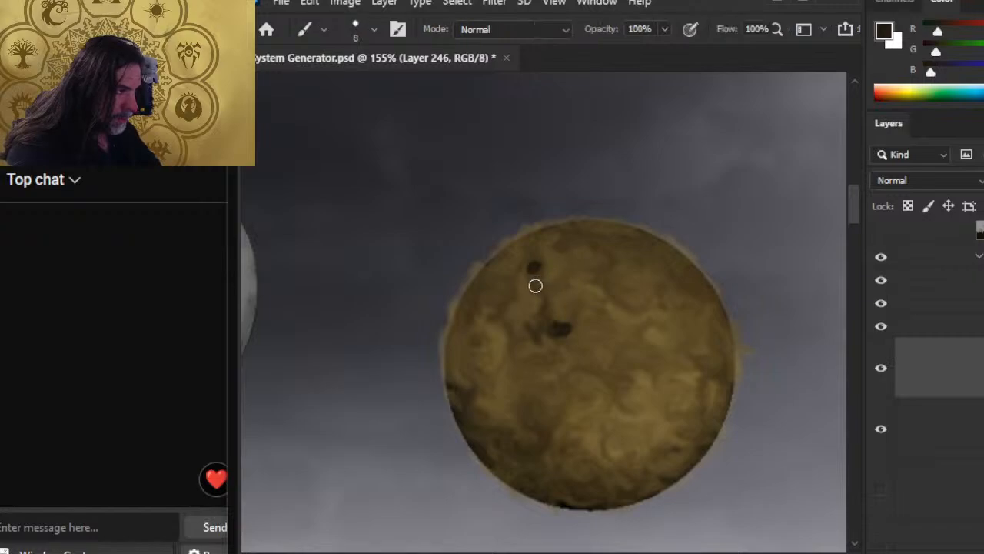
{"action": "left_click", "coordinate": [481, 293]}
{"action": "left_click", "coordinate": [632, 305]}
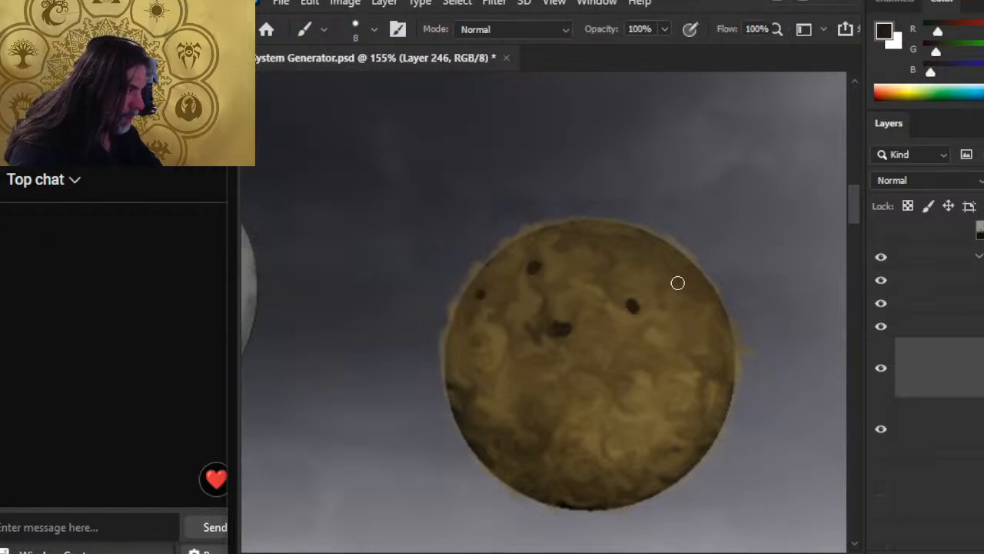
{"action": "left_click", "coordinate": [681, 284]}
{"action": "left_click", "coordinate": [701, 364]}
{"action": "left_click", "coordinate": [622, 382]}
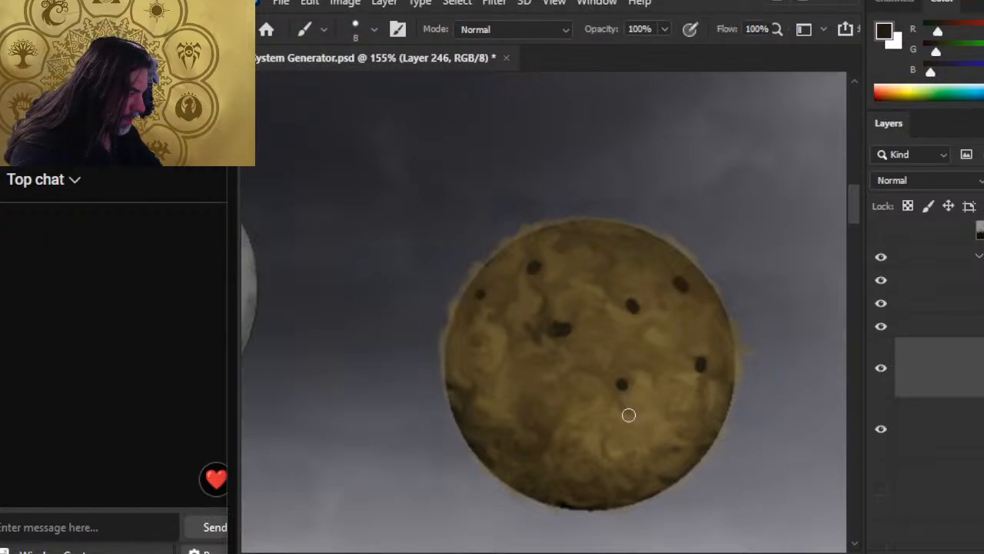
{"action": "left_click", "coordinate": [536, 422]}
{"action": "left_click", "coordinate": [509, 446]}
{"action": "left_click", "coordinate": [615, 459]}
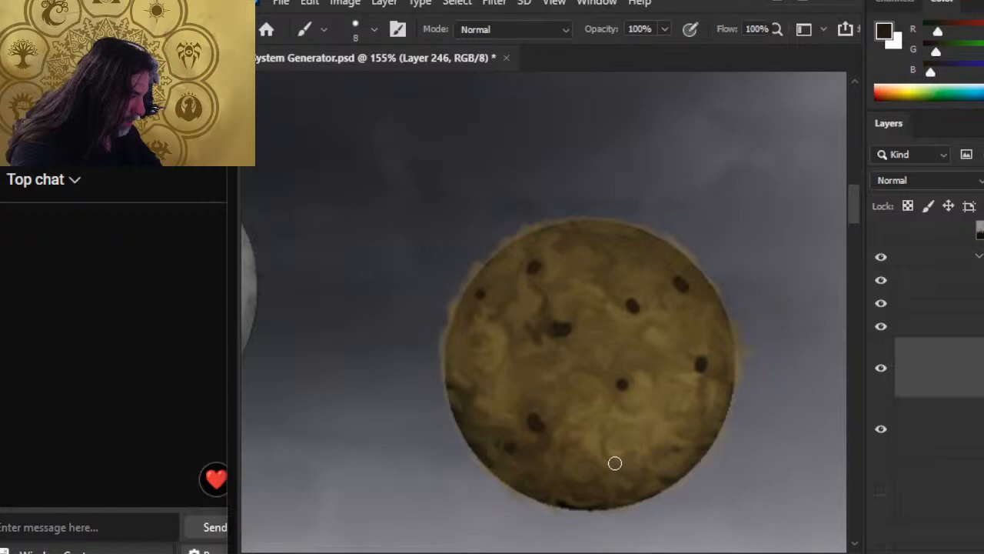
{"action": "left_click", "coordinate": [660, 452]}
{"action": "left_click", "coordinate": [595, 483]}
{"action": "left_click", "coordinate": [523, 478]}
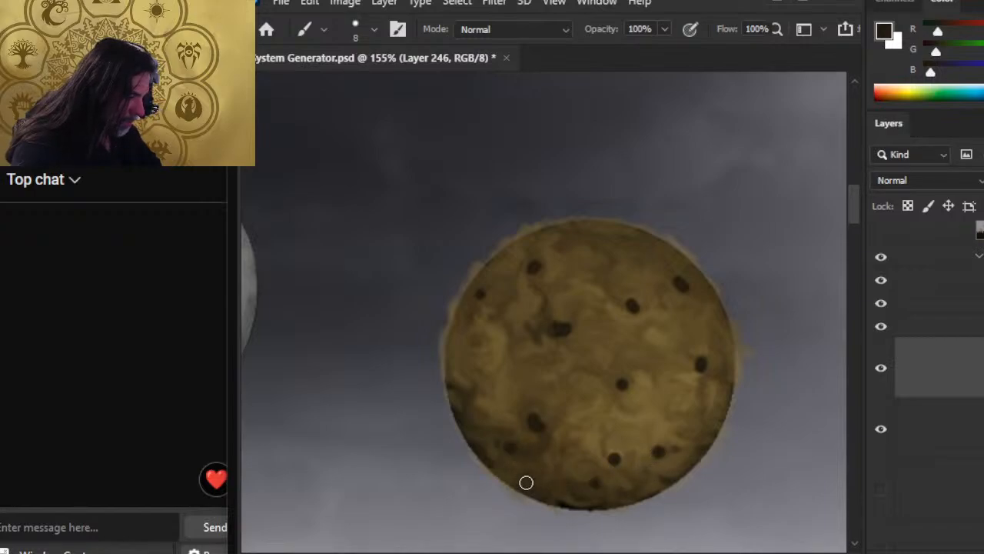
{"action": "left_click", "coordinate": [484, 377]}
{"action": "left_click", "coordinate": [477, 337]}
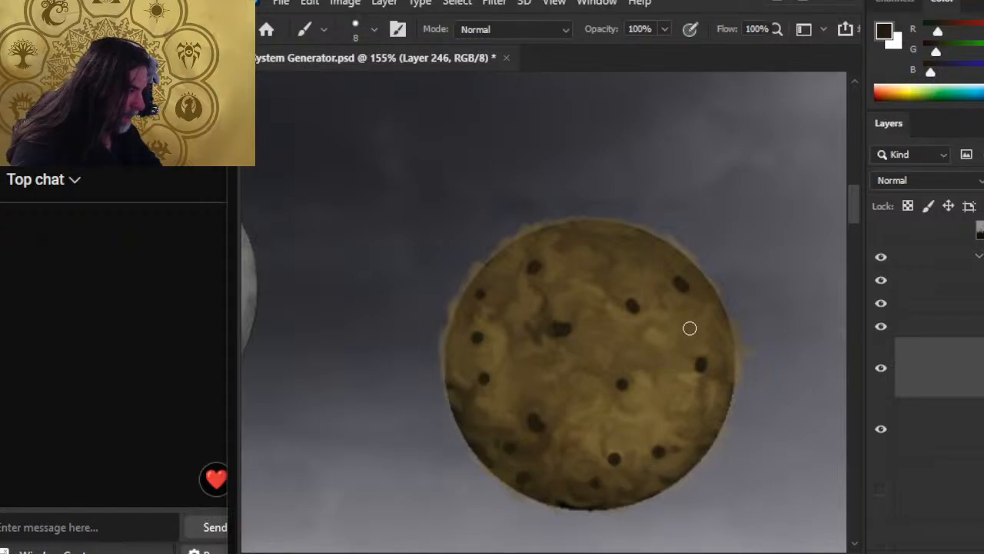
{"action": "left_click", "coordinate": [631, 253]}
{"action": "left_click", "coordinate": [566, 237]}
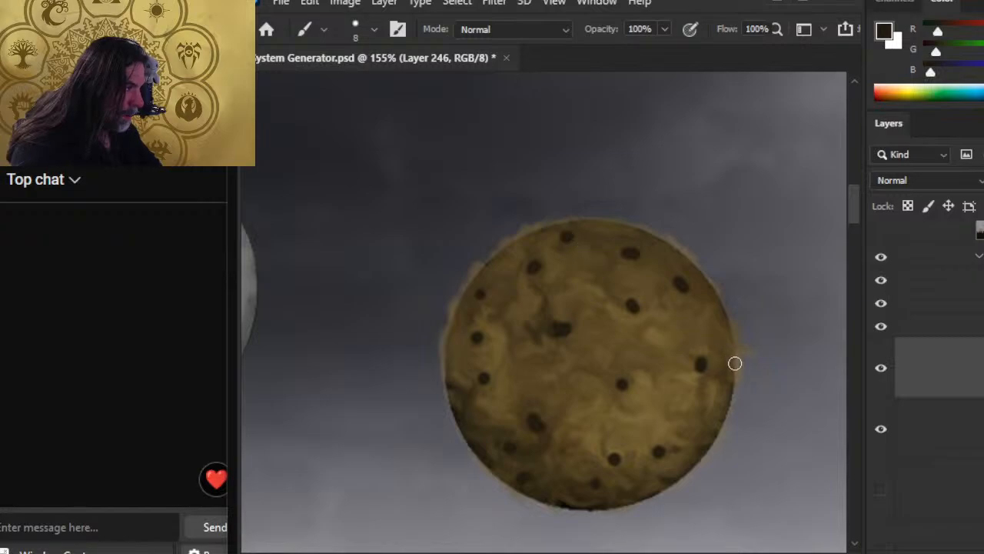
{"action": "left_click", "coordinate": [716, 313]}
Step: Smudge the dark spots across the brown planet's upper half into branching, mottled patches at 76% strength
{"action": "key", "text": "r"}
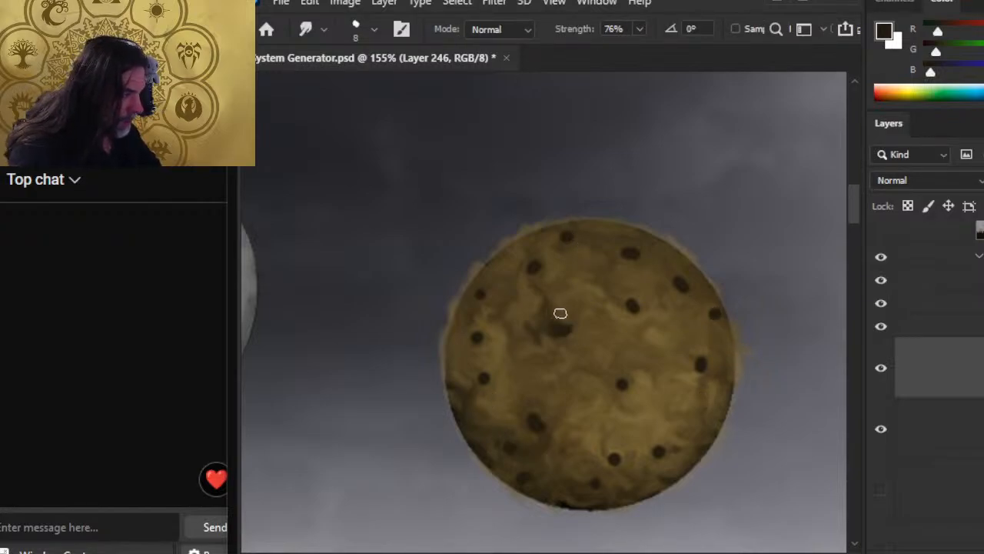
{"action": "mouse_move", "coordinate": [547, 326]}
{"action": "left_mouse_down"}
{"action": "mouse_move", "coordinate": [574, 337]}
{"action": "mouse_move", "coordinate": [575, 315]}
{"action": "mouse_move", "coordinate": [591, 316]}
{"action": "mouse_move", "coordinate": [555, 329]}
{"action": "mouse_move", "coordinate": [553, 345]}
{"action": "mouse_move", "coordinate": [533, 318]}
{"action": "mouse_move", "coordinate": [535, 345]}
{"action": "mouse_move", "coordinate": [524, 311]}
{"action": "mouse_move", "coordinate": [531, 343]}
{"action": "mouse_move", "coordinate": [531, 316]}
{"action": "mouse_move", "coordinate": [529, 335]}
{"action": "mouse_move", "coordinate": [543, 328]}
{"action": "mouse_move", "coordinate": [579, 351]}
{"action": "mouse_move", "coordinate": [556, 331]}
{"action": "mouse_move", "coordinate": [575, 326]}
{"action": "mouse_move", "coordinate": [556, 286]}
{"action": "mouse_move", "coordinate": [545, 317]}
{"action": "mouse_move", "coordinate": [564, 295]}
{"action": "mouse_move", "coordinate": [561, 307]}
{"action": "mouse_move", "coordinate": [553, 288]}
{"action": "mouse_move", "coordinate": [556, 313]}
{"action": "mouse_move", "coordinate": [550, 278]}
{"action": "mouse_move", "coordinate": [515, 305]}
{"action": "mouse_move", "coordinate": [539, 334]}
{"action": "mouse_move", "coordinate": [518, 321]}
{"action": "mouse_move", "coordinate": [511, 342]}
{"action": "mouse_move", "coordinate": [533, 330]}
{"action": "mouse_move", "coordinate": [535, 357]}
{"action": "mouse_move", "coordinate": [523, 366]}
{"action": "mouse_move", "coordinate": [513, 335]}
{"action": "mouse_move", "coordinate": [513, 346]}
{"action": "mouse_move", "coordinate": [527, 333]}
{"action": "mouse_move", "coordinate": [535, 295]}
{"action": "mouse_move", "coordinate": [507, 306]}
{"action": "left_mouse_up"}
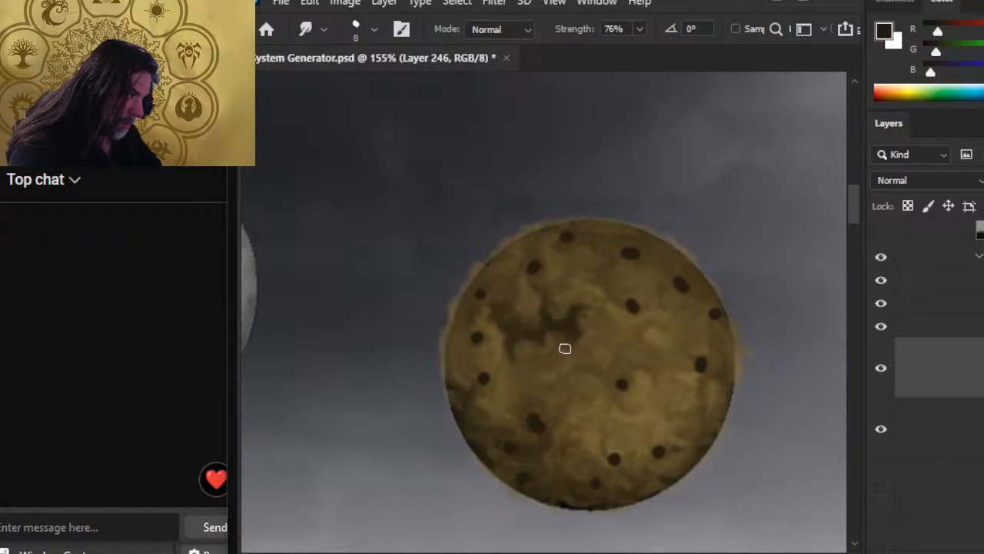
{"action": "mouse_move", "coordinate": [572, 337]}
{"action": "left_mouse_down"}
{"action": "mouse_move", "coordinate": [587, 340]}
{"action": "mouse_move", "coordinate": [560, 332]}
{"action": "mouse_move", "coordinate": [579, 346]}
{"action": "left_mouse_up"}
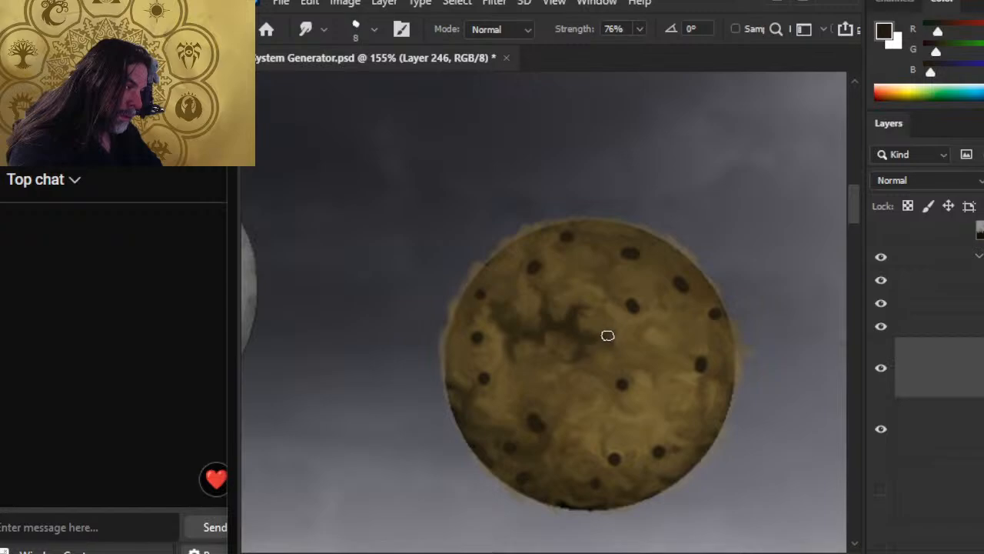
{"action": "mouse_move", "coordinate": [631, 308]}
{"action": "left_mouse_down"}
{"action": "mouse_move", "coordinate": [621, 279]}
{"action": "mouse_move", "coordinate": [620, 295]}
{"action": "mouse_move", "coordinate": [617, 279]}
{"action": "mouse_move", "coordinate": [591, 279]}
{"action": "mouse_move", "coordinate": [619, 297]}
{"action": "mouse_move", "coordinate": [597, 286]}
{"action": "mouse_move", "coordinate": [615, 276]}
{"action": "mouse_move", "coordinate": [580, 278]}
{"action": "mouse_move", "coordinate": [620, 318]}
{"action": "mouse_move", "coordinate": [599, 277]}
{"action": "mouse_move", "coordinate": [580, 276]}
{"action": "mouse_move", "coordinate": [613, 299]}
{"action": "left_mouse_up"}
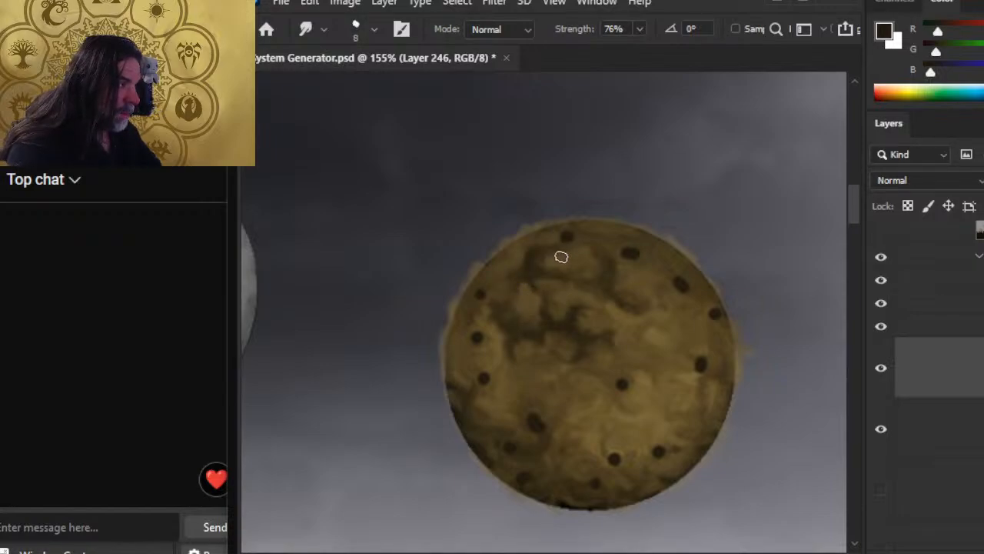
{"action": "mouse_move", "coordinate": [564, 238]}
{"action": "left_mouse_down"}
{"action": "mouse_move", "coordinate": [602, 265]}
{"action": "mouse_move", "coordinate": [563, 243]}
{"action": "mouse_move", "coordinate": [570, 236]}
{"action": "mouse_move", "coordinate": [571, 251]}
{"action": "mouse_move", "coordinate": [572, 236]}
{"action": "mouse_move", "coordinate": [596, 279]}
{"action": "mouse_move", "coordinate": [579, 253]}
{"action": "mouse_move", "coordinate": [601, 274]}
{"action": "mouse_move", "coordinate": [603, 256]}
{"action": "mouse_move", "coordinate": [630, 252]}
{"action": "mouse_move", "coordinate": [635, 238]}
{"action": "mouse_move", "coordinate": [627, 245]}
{"action": "mouse_move", "coordinate": [640, 248]}
{"action": "mouse_move", "coordinate": [648, 274]}
{"action": "mouse_move", "coordinate": [627, 254]}
{"action": "mouse_move", "coordinate": [658, 271]}
{"action": "mouse_move", "coordinate": [632, 258]}
{"action": "mouse_move", "coordinate": [621, 238]}
{"action": "mouse_move", "coordinate": [609, 234]}
{"action": "mouse_move", "coordinate": [600, 260]}
{"action": "mouse_move", "coordinate": [613, 253]}
{"action": "mouse_move", "coordinate": [635, 283]}
{"action": "mouse_move", "coordinate": [602, 266]}
{"action": "left_mouse_up"}
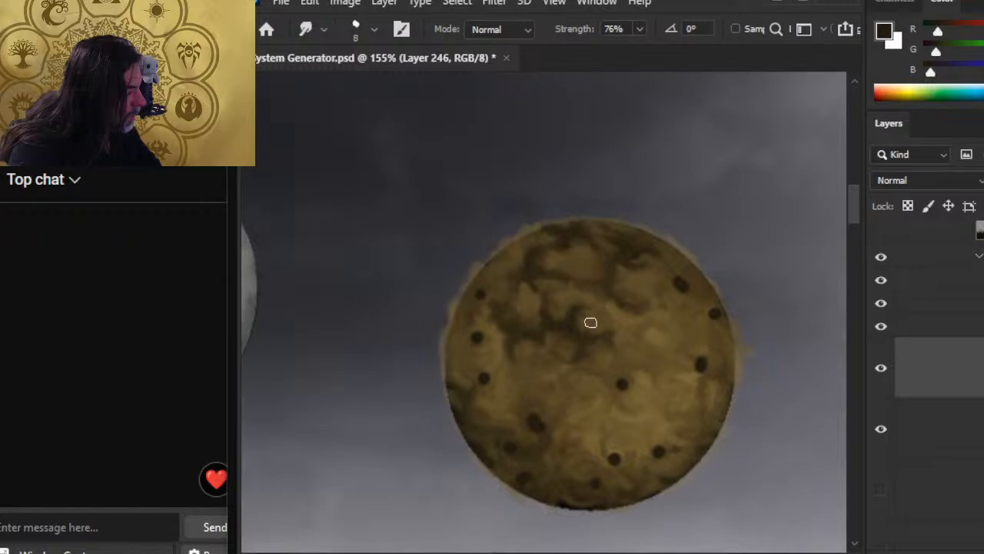
{"action": "left_click_drag", "start_coordinate": [559, 290], "coordinate": [565, 295]}
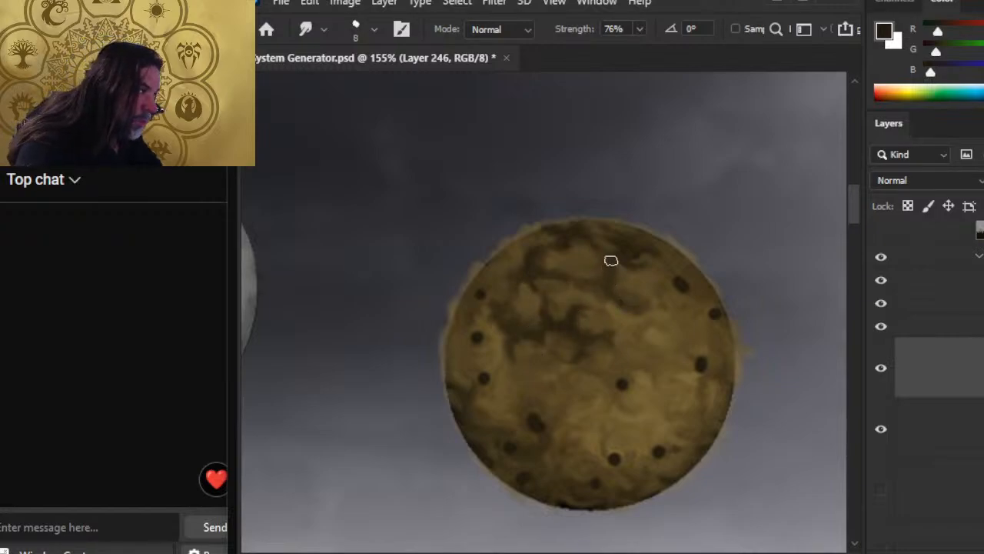
{"action": "left_click_drag", "start_coordinate": [611, 261], "coordinate": [649, 270]}
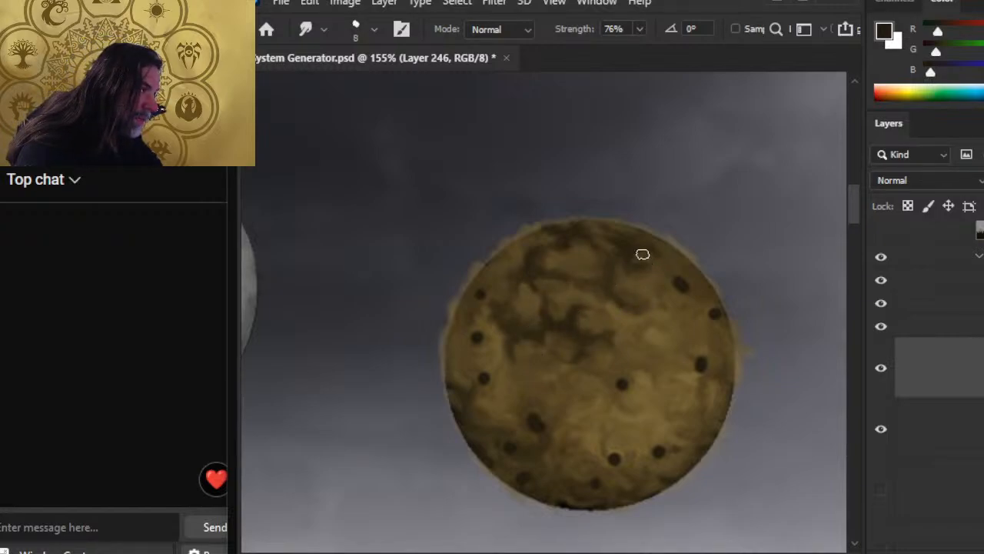
{"action": "key", "text": "l"}
{"action": "key", "text": "r"}
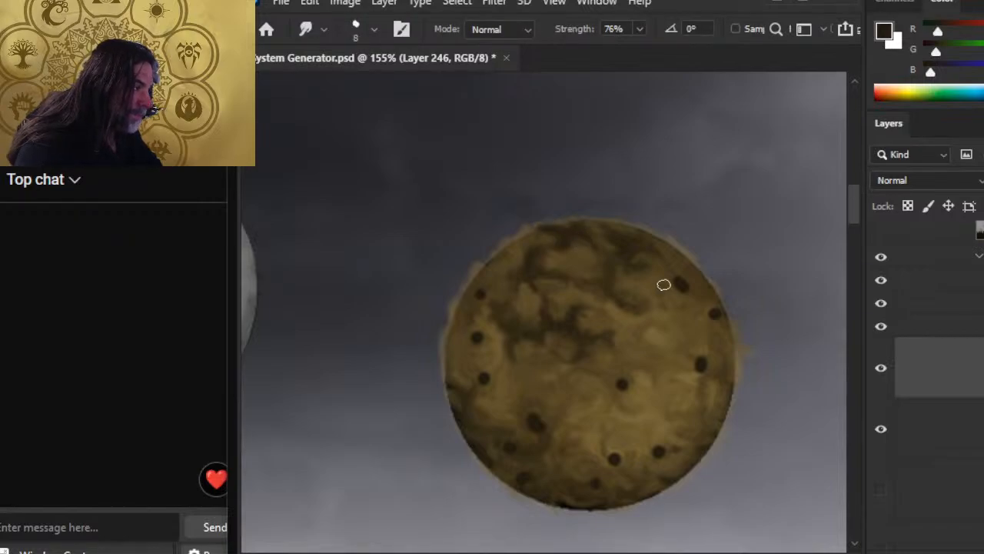
Step: Sample a lighter brown from the brown planet's surface and refine the smudged patches near its top
{"action": "key", "text": "z"}
{"action": "key", "text": "b"}
{"action": "mouse_move", "coordinate": [660, 331]}
{"action": "left_mouse_down"}
{"action": "mouse_move", "coordinate": [664, 359]}
{"action": "mouse_move", "coordinate": [651, 336]}
{"action": "mouse_move", "coordinate": [648, 383]}
{"action": "mouse_move", "coordinate": [658, 342]}
{"action": "mouse_move", "coordinate": [641, 397]}
{"action": "left_mouse_up"}
{"action": "left_click", "coordinate": [646, 347], "text": "alt"}
{"action": "key", "text": "r"}
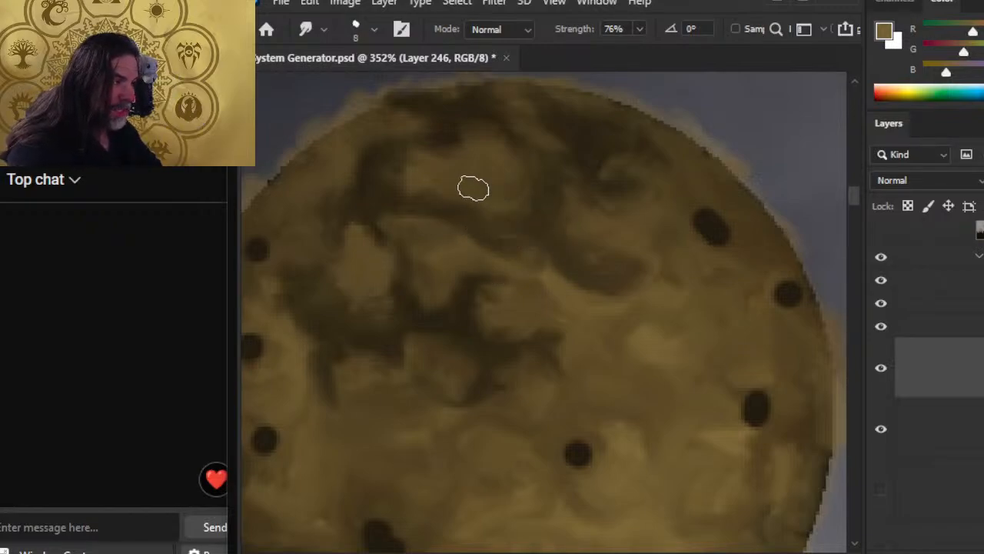
{"action": "key", "text": "z"}
{"action": "left_click_drag", "start_coordinate": [596, 282], "coordinate": [505, 270]}
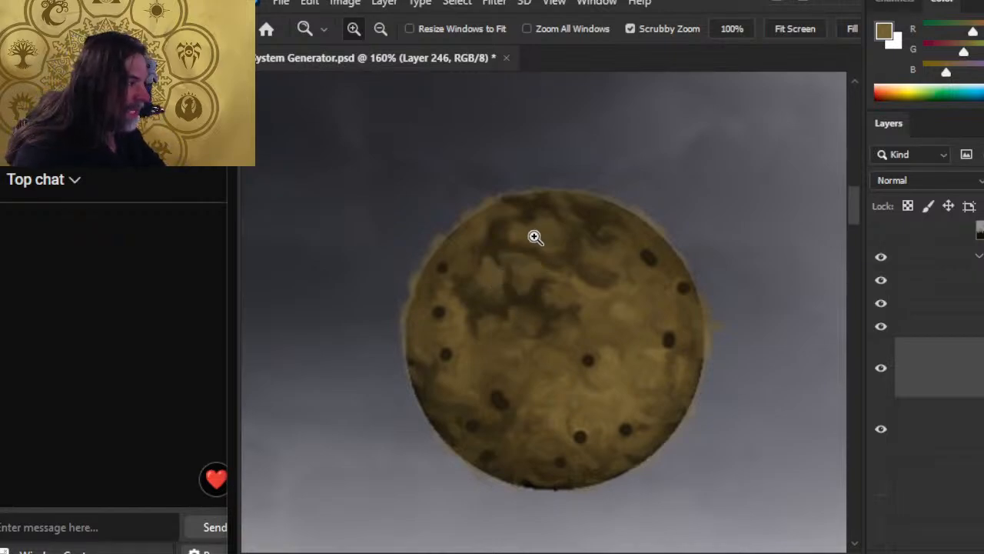
Step: Smudge the dark spots along the brown planet's left edge and upper-right area into mottled cloud shapes
{"action": "key", "text": "r"}
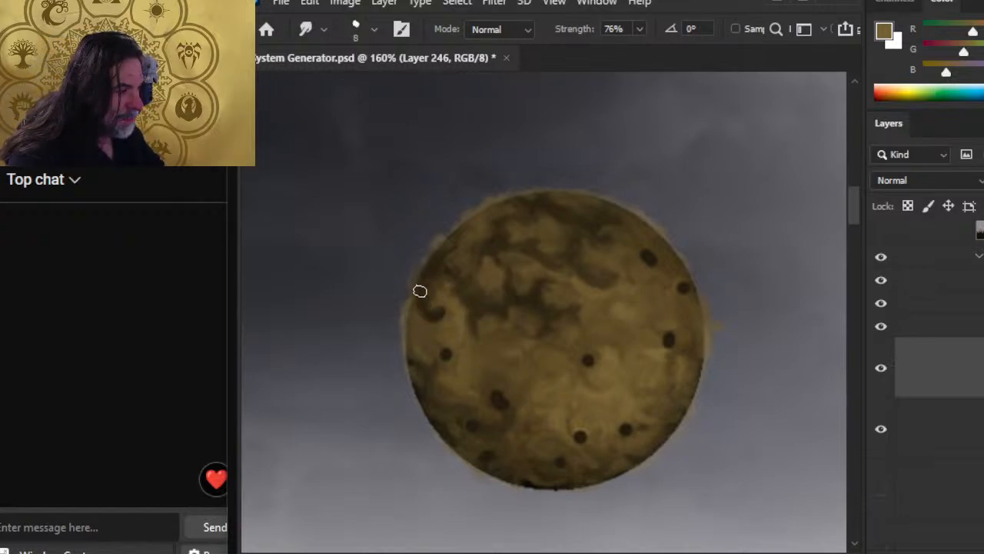
{"action": "mouse_move", "coordinate": [420, 291]}
{"action": "left_mouse_down"}
{"action": "mouse_move", "coordinate": [435, 320]}
{"action": "mouse_move", "coordinate": [430, 310]}
{"action": "mouse_move", "coordinate": [444, 301]}
{"action": "mouse_move", "coordinate": [449, 334]}
{"action": "mouse_move", "coordinate": [413, 331]}
{"action": "left_mouse_up"}
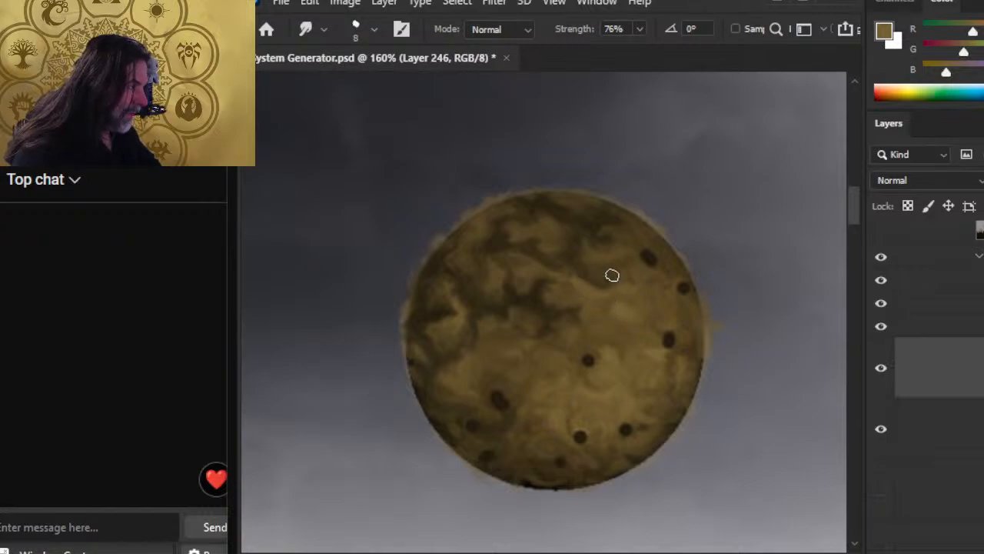
{"action": "mouse_move", "coordinate": [646, 259]}
{"action": "left_mouse_down"}
{"action": "mouse_move", "coordinate": [639, 244]}
{"action": "mouse_move", "coordinate": [642, 289]}
{"action": "left_mouse_up"}
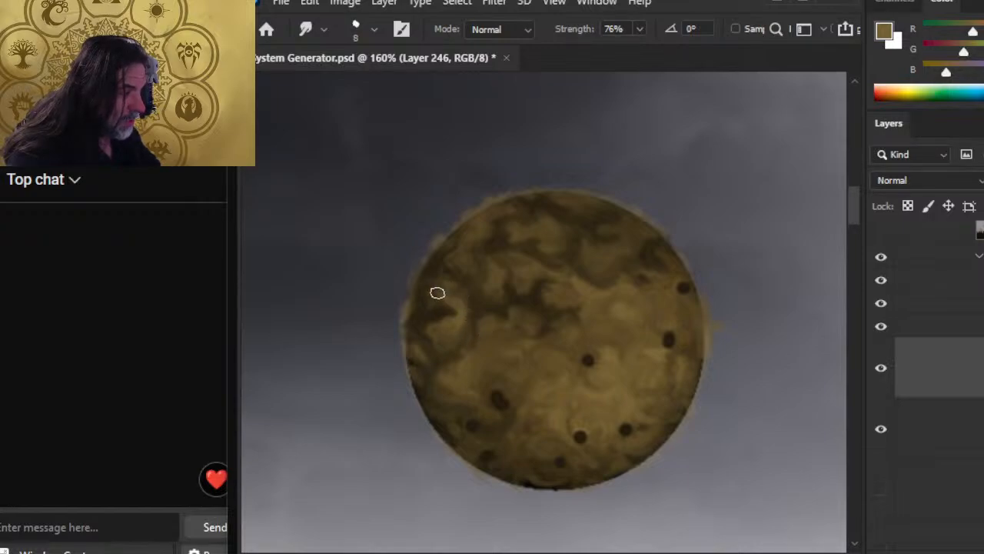
Step: Sample a medium brown, paint a lighter patch near the brown planet's left edge and smudge it in
{"action": "key", "text": "b"}
{"action": "key", "text": "alt"}
{"action": "left_click", "coordinate": [468, 292], "text": "alt"}
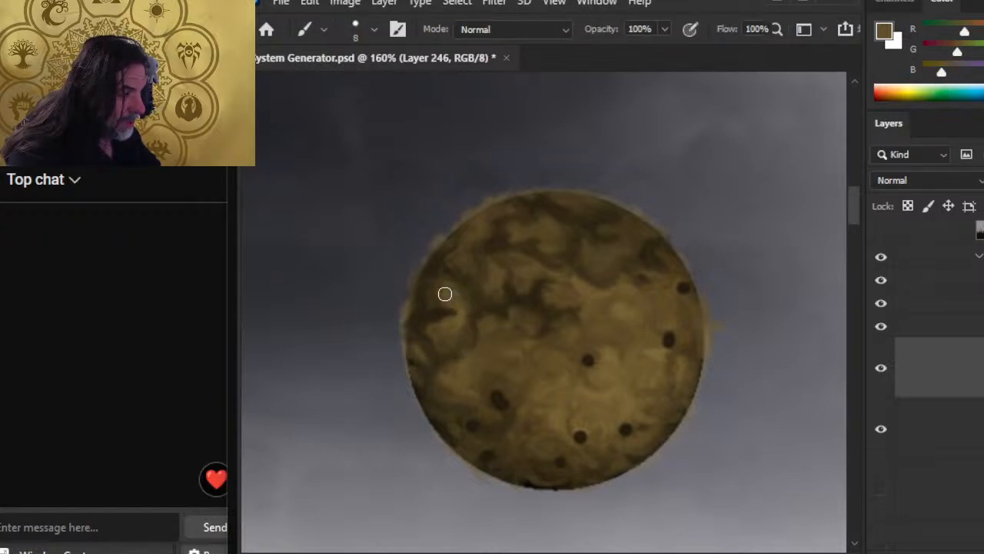
{"action": "key", "text": "r"}
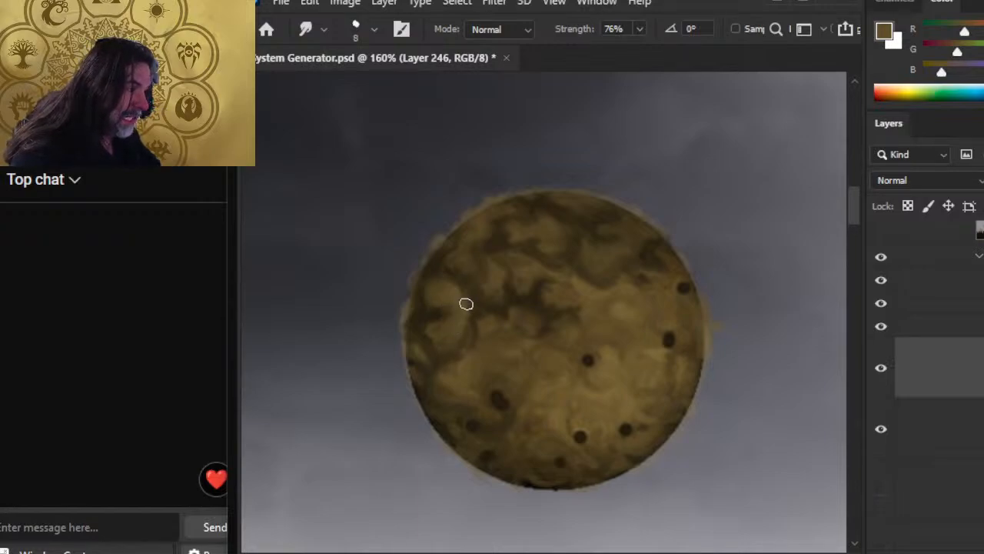
Step: Inspect the fire planet up close and compare the brown planet with its neighbours in the row
{"action": "key", "text": "z"}
{"action": "left_click_drag", "start_coordinate": [516, 310], "coordinate": [407, 319]}
{"action": "mouse_move", "coordinate": [476, 229]}
{"action": "left_mouse_down"}
{"action": "mouse_move", "coordinate": [479, 334]}
{"action": "mouse_move", "coordinate": [495, 326]}
{"action": "left_mouse_up"}
{"action": "left_click_drag", "start_coordinate": [411, 273], "coordinate": [504, 282]}
{"action": "left_click", "coordinate": [399, 174]}
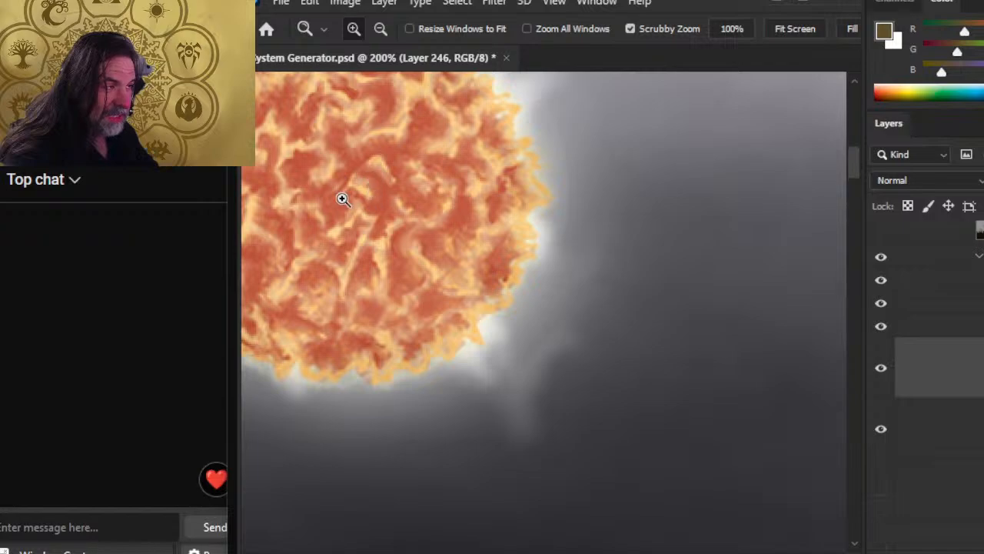
{"action": "key", "text": "ctrl+0"}
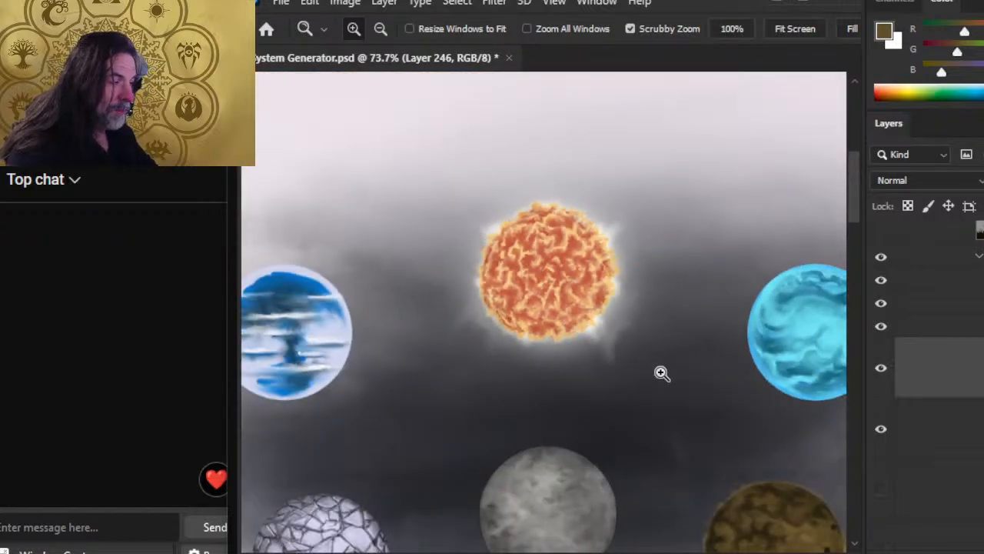
{"action": "left_click_drag", "start_coordinate": [661, 373], "coordinate": [577, 303]}
{"action": "scroll", "coordinate": [673, 370], "scroll_direction": "down", "scroll_amount": 2}
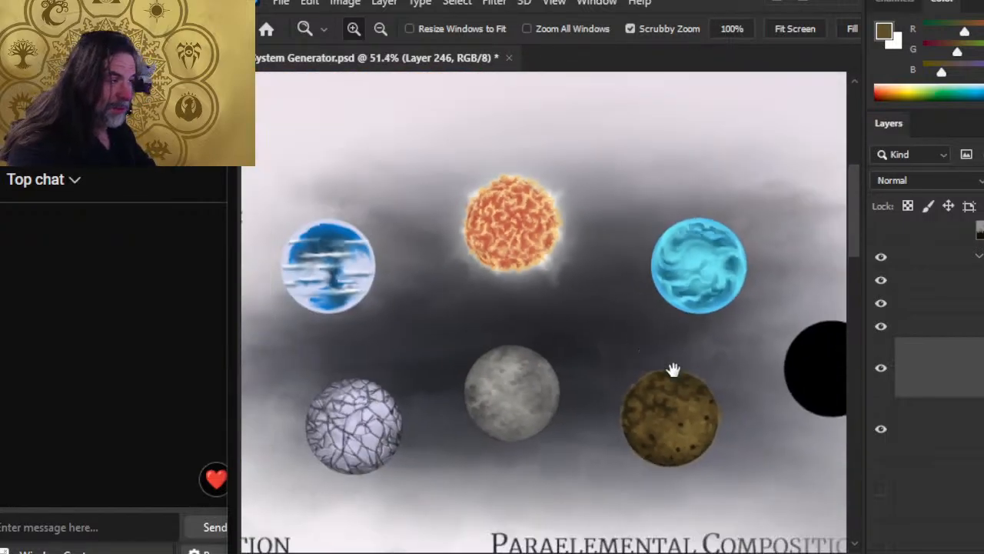
{"action": "left_click_drag", "start_coordinate": [673, 370], "coordinate": [534, 282]}
{"action": "scroll", "coordinate": [472, 282], "scroll_direction": "up", "scroll_amount": 3}
Step: Smudge the dark spot near the brown planet's centre up into the dark mottling above it
{"action": "key", "text": "r"}
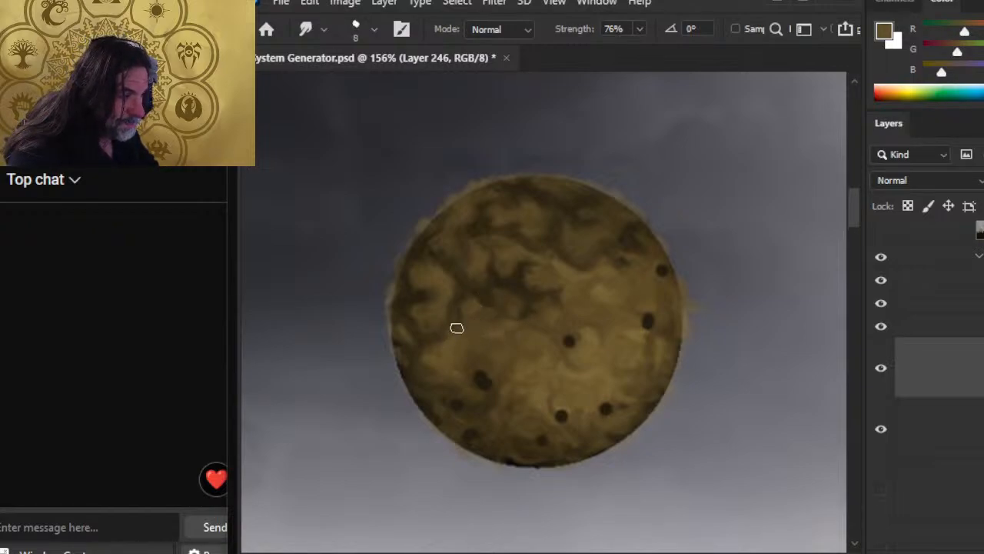
{"action": "mouse_move", "coordinate": [569, 342]}
{"action": "left_mouse_down"}
{"action": "mouse_move", "coordinate": [542, 332]}
{"action": "mouse_move", "coordinate": [535, 312]}
{"action": "mouse_move", "coordinate": [580, 333]}
{"action": "left_mouse_up"}
{"action": "mouse_move", "coordinate": [550, 300]}
{"action": "left_mouse_down"}
{"action": "mouse_move", "coordinate": [567, 336]}
{"action": "mouse_move", "coordinate": [555, 329]}
{"action": "left_mouse_up"}
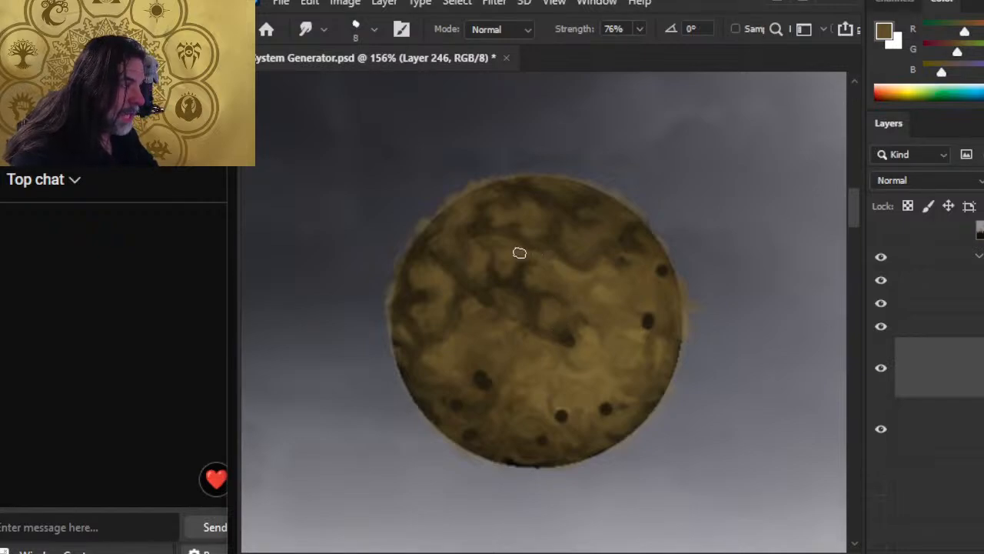
Step: Compare the brown planet with its neighbours, examining the cracked white planet and the red planet's surface up close
{"action": "key", "text": "z"}
{"action": "left_click_drag", "start_coordinate": [603, 307], "coordinate": [477, 292]}
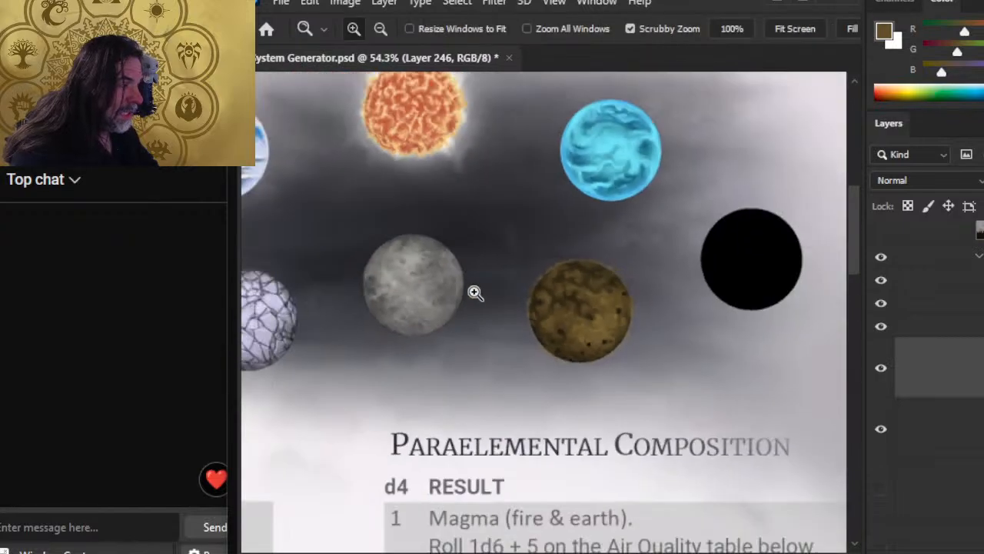
{"action": "left_click_drag", "start_coordinate": [359, 355], "coordinate": [585, 360]}
{"action": "left_click_drag", "start_coordinate": [452, 304], "coordinate": [543, 330]}
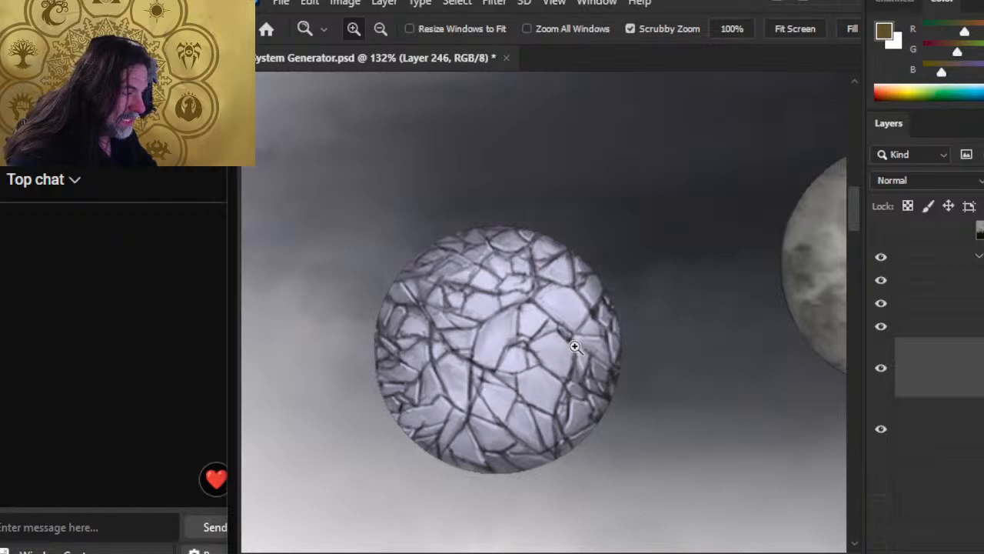
{"action": "left_click_drag", "start_coordinate": [417, 310], "coordinate": [774, 406]}
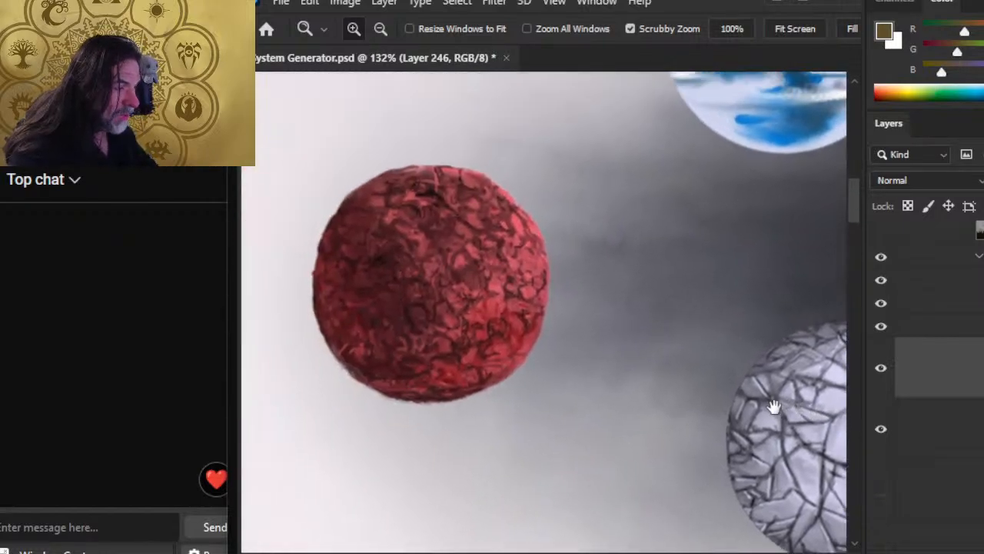
{"action": "left_click_drag", "start_coordinate": [413, 272], "coordinate": [589, 276]}
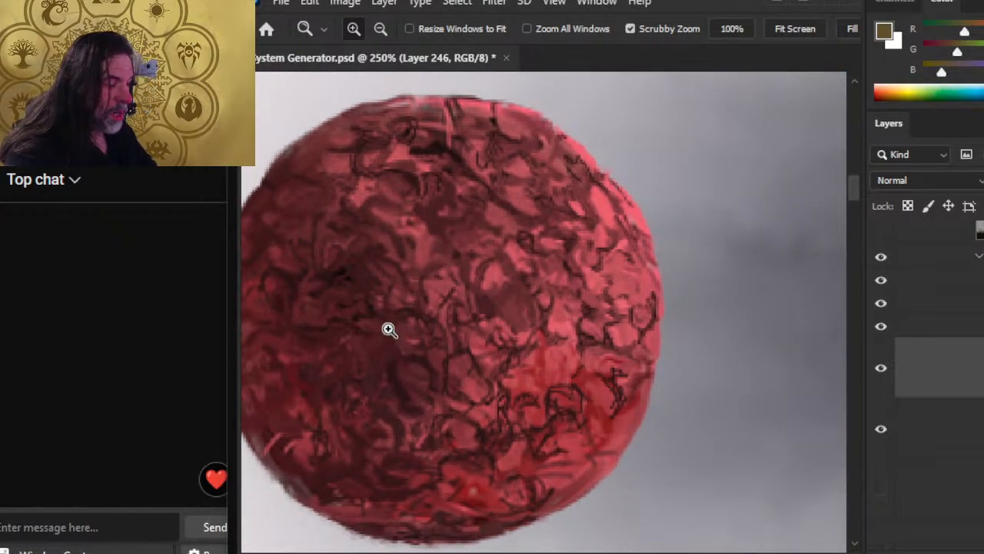
Step: Smudge the dark spots near the brown planet's centre and right edge into curved streaks that join the surrounding mottling
{"action": "scroll", "coordinate": [569, 376], "scroll_direction": "down", "scroll_amount": 5}
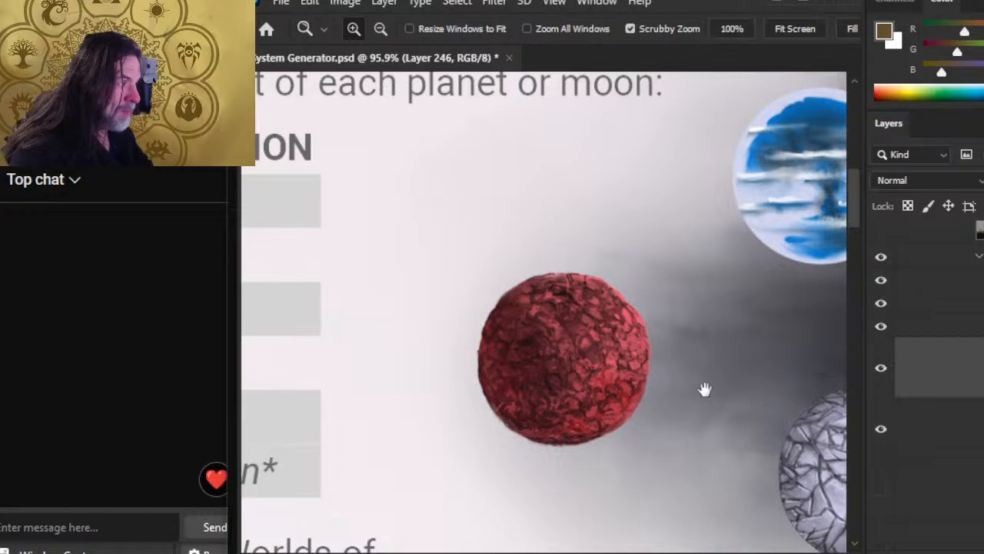
{"action": "left_click_drag", "start_coordinate": [703, 390], "coordinate": [492, 296]}
{"action": "scroll", "coordinate": [496, 319], "scroll_direction": "right", "scroll_amount": 3}
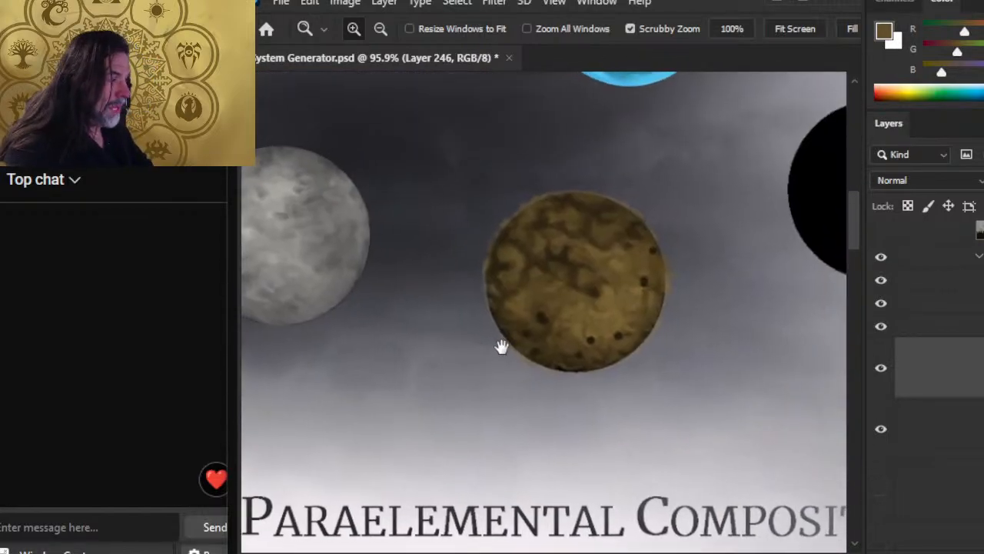
{"action": "left_click_drag", "start_coordinate": [556, 275], "coordinate": [633, 264]}
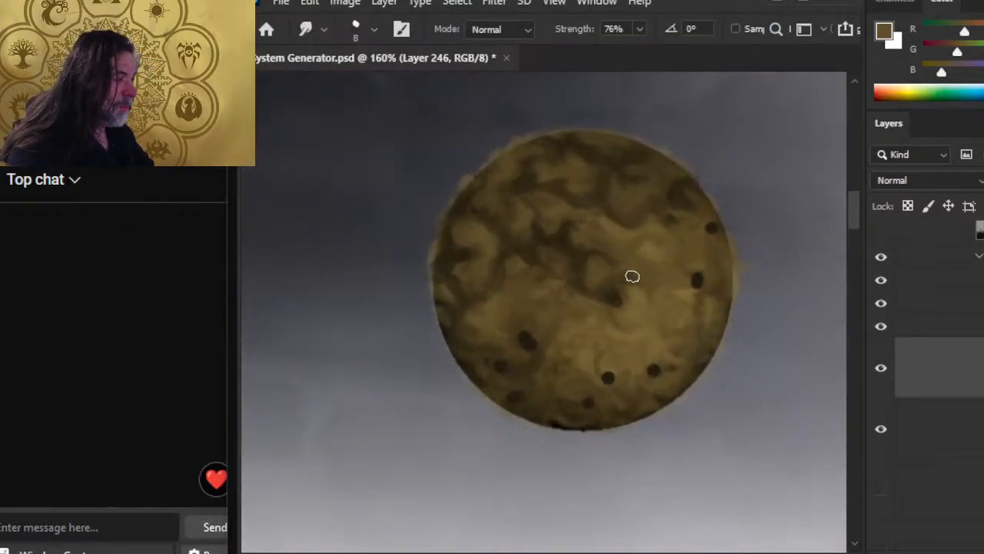
{"action": "mouse_move", "coordinate": [612, 299]}
{"action": "left_mouse_down"}
{"action": "mouse_move", "coordinate": [644, 304]}
{"action": "mouse_move", "coordinate": [615, 315]}
{"action": "mouse_move", "coordinate": [646, 353]}
{"action": "mouse_move", "coordinate": [611, 304]}
{"action": "mouse_move", "coordinate": [643, 362]}
{"action": "mouse_move", "coordinate": [630, 308]}
{"action": "left_mouse_up"}
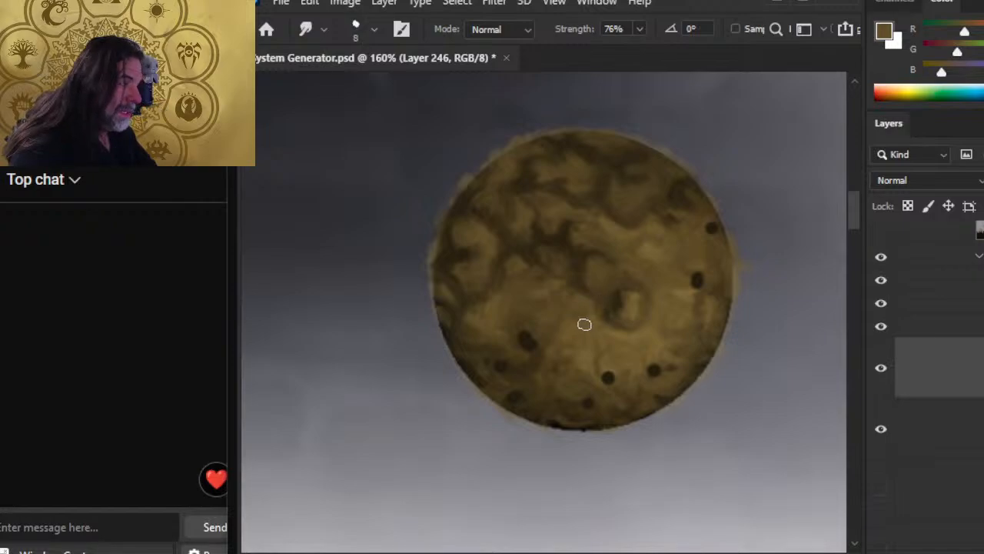
{"action": "left_click_drag", "start_coordinate": [577, 292], "coordinate": [553, 262]}
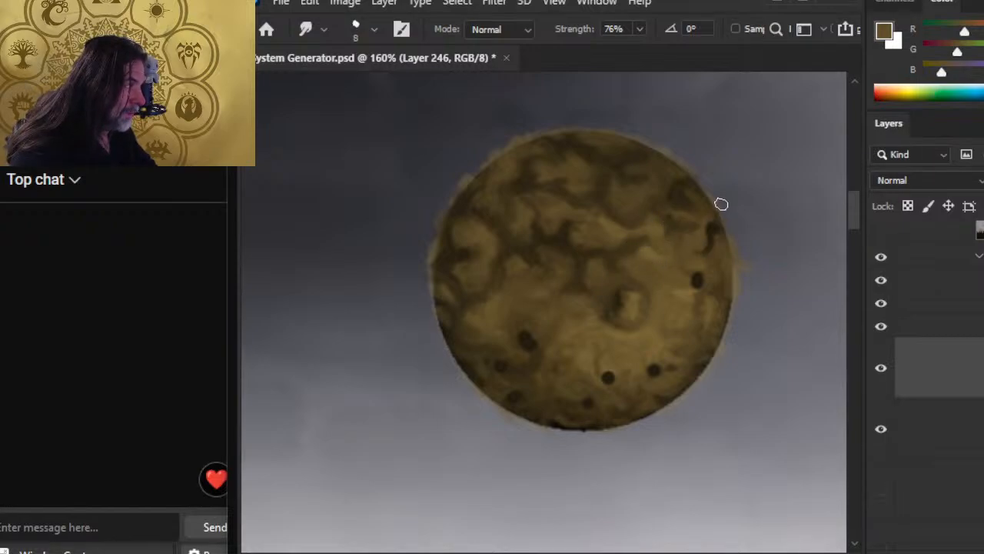
{"action": "mouse_move", "coordinate": [713, 234]}
{"action": "left_mouse_down"}
{"action": "mouse_move", "coordinate": [689, 232]}
{"action": "mouse_move", "coordinate": [708, 253]}
{"action": "mouse_move", "coordinate": [717, 239]}
{"action": "mouse_move", "coordinate": [714, 284]}
{"action": "mouse_move", "coordinate": [734, 250]}
{"action": "mouse_move", "coordinate": [727, 267]}
{"action": "mouse_move", "coordinate": [703, 279]}
{"action": "mouse_move", "coordinate": [673, 267]}
{"action": "mouse_move", "coordinate": [693, 270]}
{"action": "mouse_move", "coordinate": [667, 305]}
{"action": "mouse_move", "coordinate": [669, 285]}
{"action": "mouse_move", "coordinate": [675, 295]}
{"action": "mouse_move", "coordinate": [683, 280]}
{"action": "mouse_move", "coordinate": [703, 302]}
{"action": "left_mouse_up"}
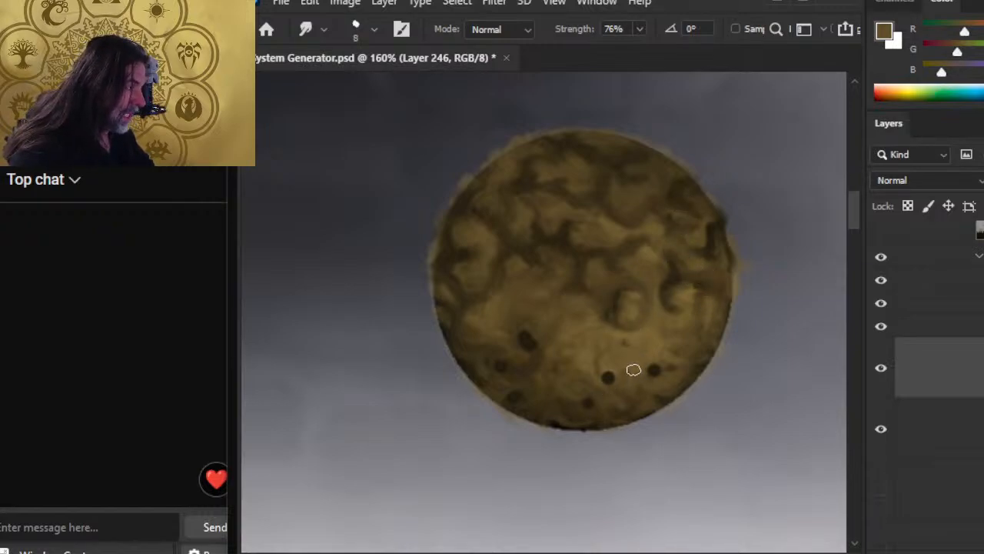
Step: Smudge the round dark spots on the brown planet's lower half into swirls and soften the mottling at its right edge
{"action": "mouse_move", "coordinate": [603, 376]}
{"action": "left_mouse_down"}
{"action": "mouse_move", "coordinate": [635, 395]}
{"action": "mouse_move", "coordinate": [615, 377]}
{"action": "mouse_move", "coordinate": [657, 384]}
{"action": "mouse_move", "coordinate": [644, 372]}
{"action": "mouse_move", "coordinate": [667, 357]}
{"action": "mouse_move", "coordinate": [658, 370]}
{"action": "mouse_move", "coordinate": [645, 355]}
{"action": "mouse_move", "coordinate": [653, 351]}
{"action": "mouse_move", "coordinate": [669, 382]}
{"action": "mouse_move", "coordinate": [663, 350]}
{"action": "mouse_move", "coordinate": [683, 323]}
{"action": "mouse_move", "coordinate": [678, 346]}
{"action": "left_mouse_up"}
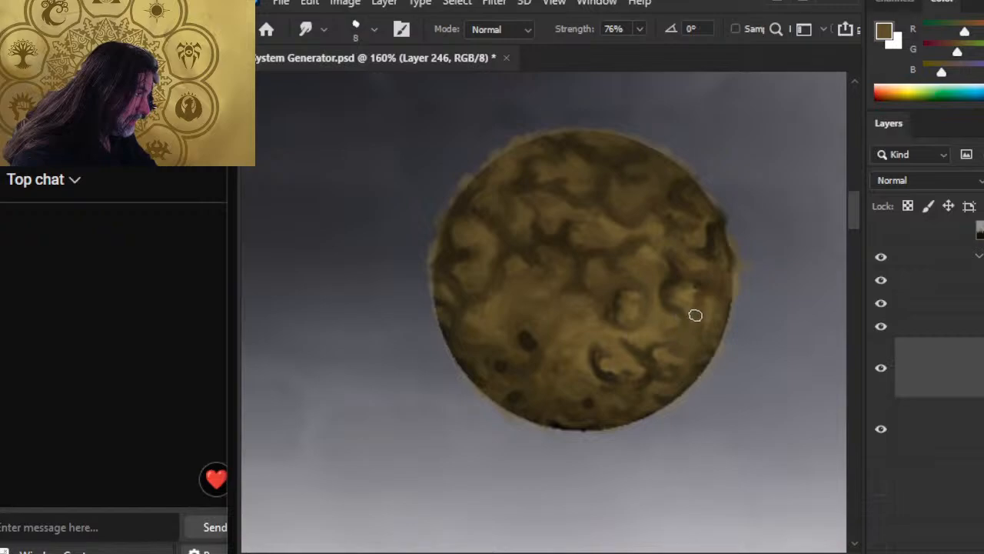
{"action": "left_click_drag", "start_coordinate": [700, 287], "coordinate": [720, 291]}
{"action": "mouse_move", "coordinate": [528, 344]}
{"action": "left_mouse_down"}
{"action": "mouse_move", "coordinate": [515, 341]}
{"action": "mouse_move", "coordinate": [525, 325]}
{"action": "mouse_move", "coordinate": [507, 324]}
{"action": "mouse_move", "coordinate": [538, 351]}
{"action": "left_mouse_up"}
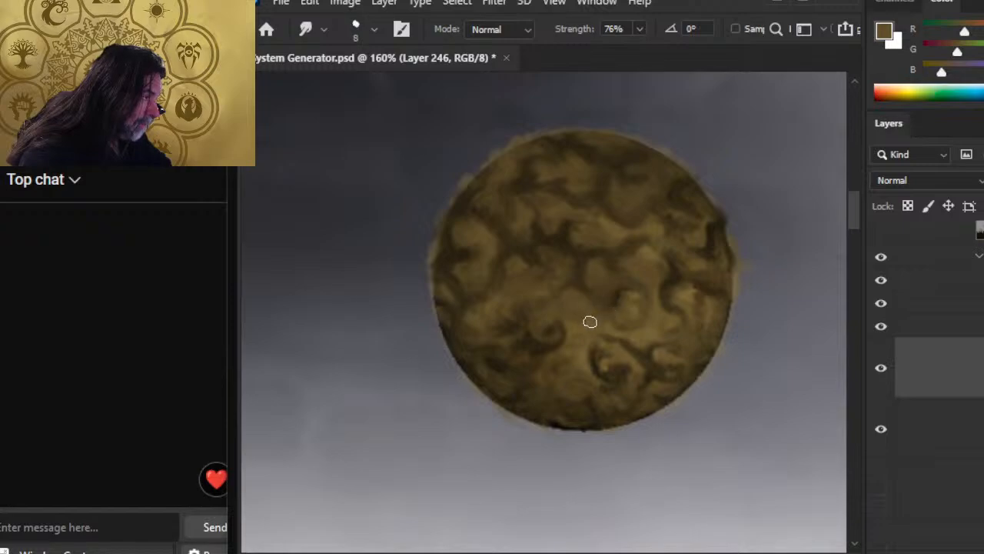
Step: Sample a light brown, touch up the swirls around the brown planet's centre and lower left, and smudge the strokes in
{"action": "key", "text": "b"}
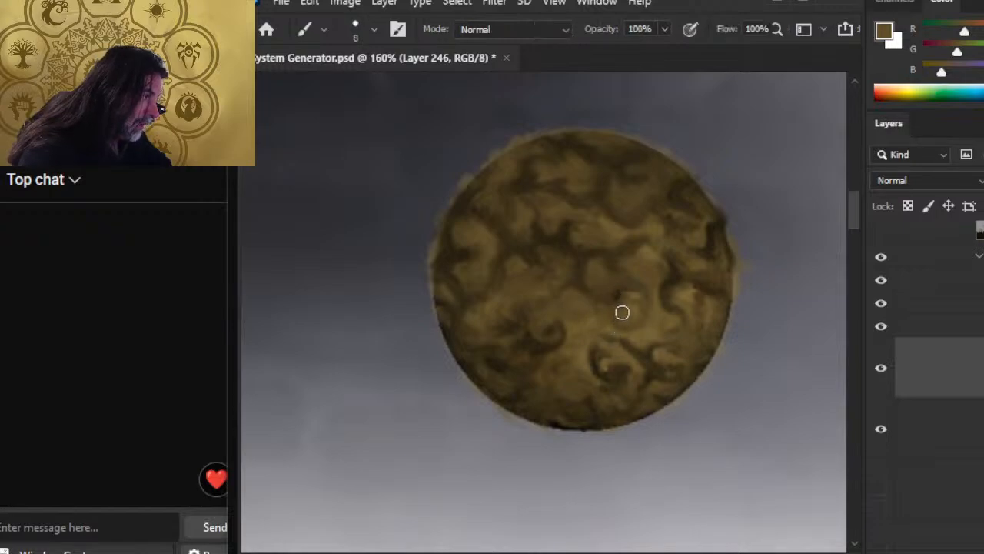
{"action": "left_click", "coordinate": [638, 300], "text": "alt"}
{"action": "left_click_drag", "start_coordinate": [632, 303], "coordinate": [623, 315]}
{"action": "key", "text": "r"}
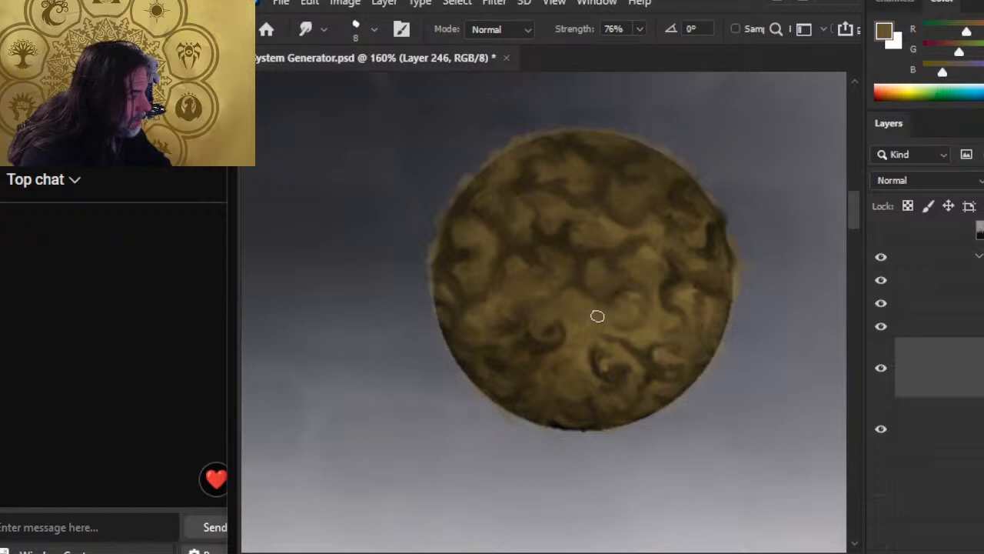
{"action": "key", "text": "b"}
{"action": "key", "text": "r"}
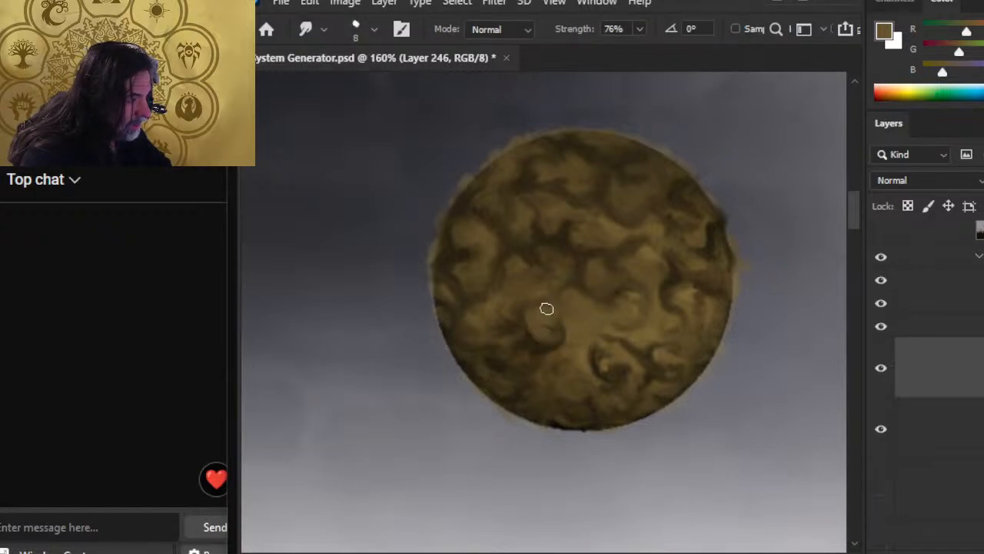
{"action": "key", "text": "b"}
{"action": "key", "text": "r"}
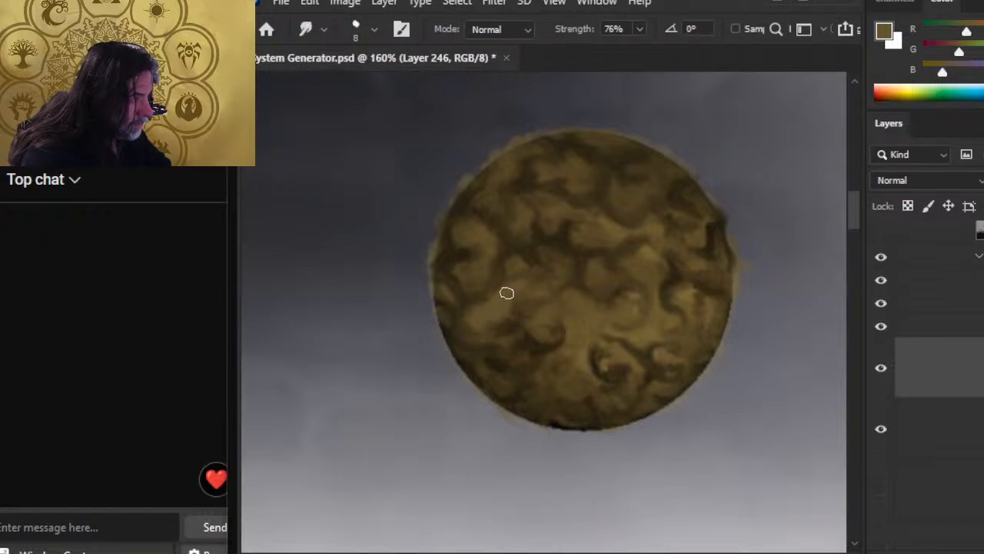
Step: Sample a dark brown and a lighter brown from the planet's left side as the foreground and background colours
{"action": "key", "text": "b"}
{"action": "left_click", "coordinate": [455, 250], "text": "alt"}
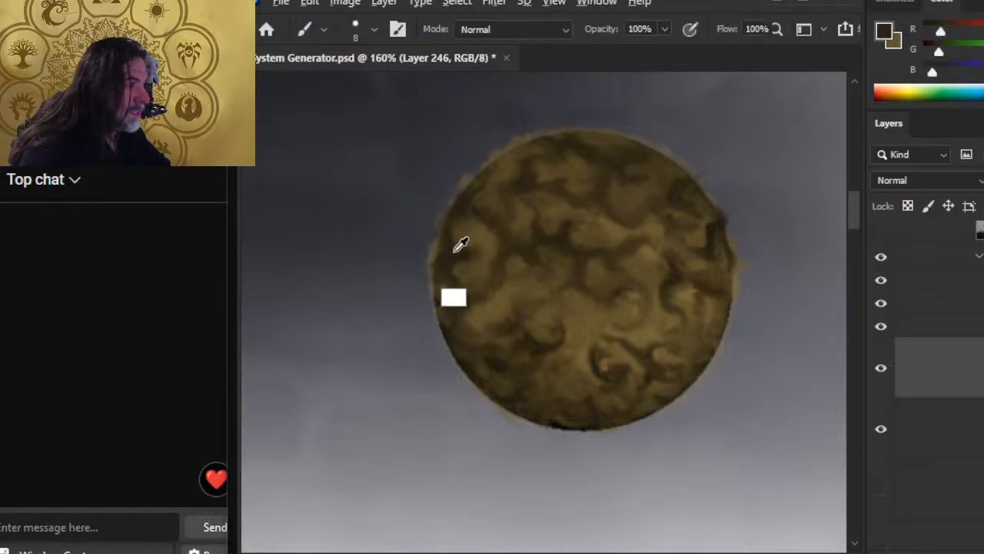
{"action": "left_click", "coordinate": [454, 255], "text": "alt"}
{"action": "left_click", "coordinate": [500, 297], "text": "alt"}
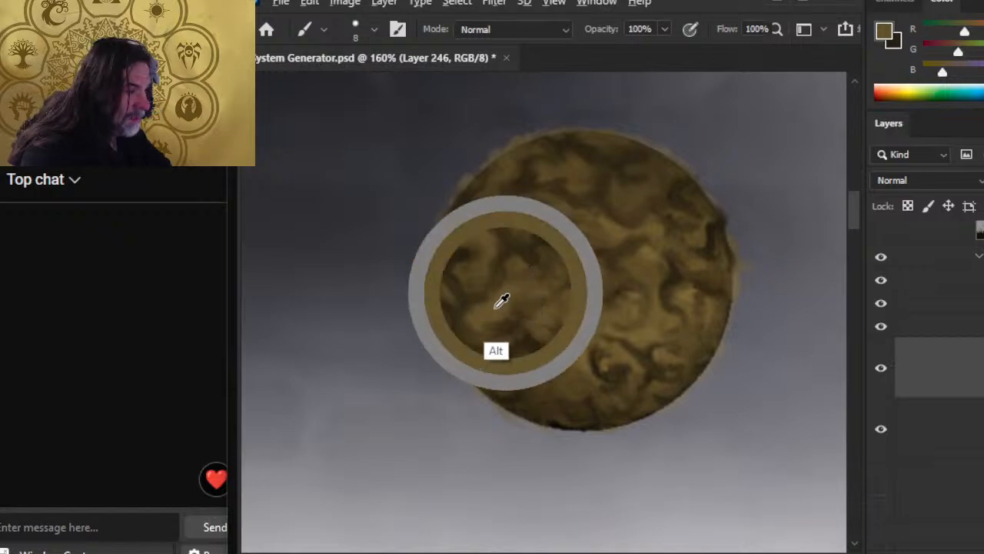
{"action": "key", "text": "x"}
{"action": "key", "text": "x"}
{"action": "key", "text": "x"}
{"action": "key", "text": "x"}
{"action": "key", "text": "x"}
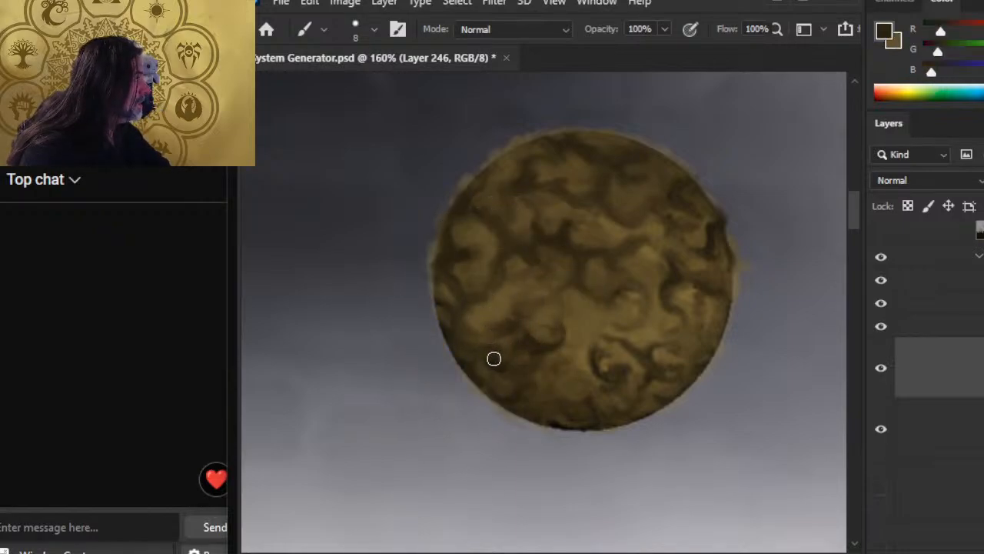
{"action": "key", "text": "x"}
{"action": "key", "text": "x"}
{"action": "key", "text": "x"}
{"action": "key", "text": "x"}
{"action": "key", "text": "x"}
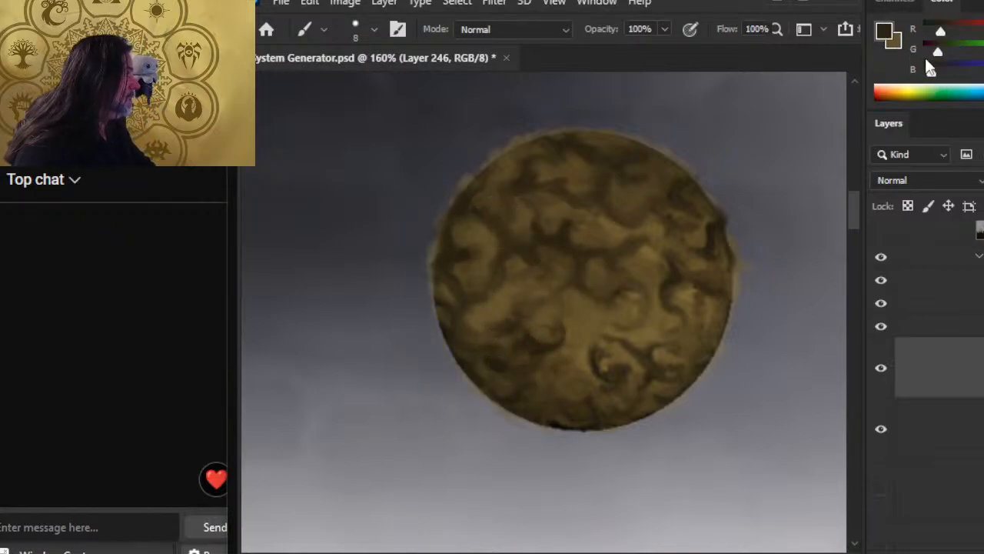
Step: Paint light brown patches near the brown planet's upper-left edge and smudge them into the mottling
{"action": "key", "text": "r"}
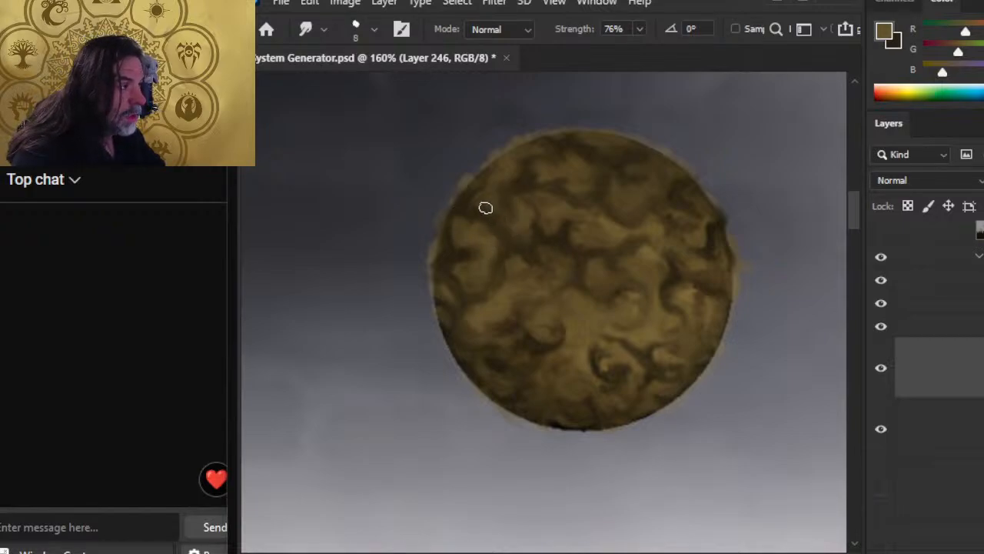
{"action": "key", "text": "b"}
{"action": "key", "text": "r"}
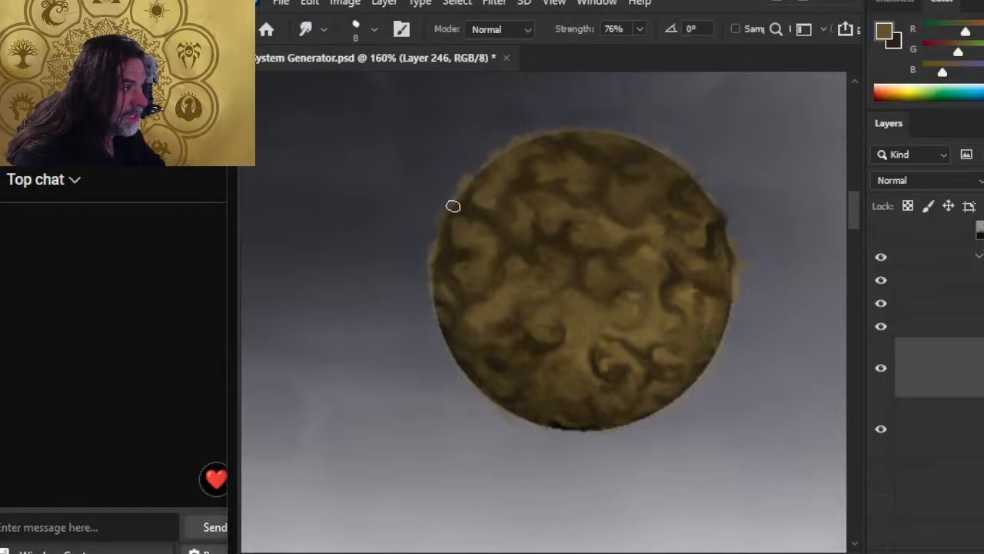
{"action": "key", "text": "b"}
{"action": "key", "text": "r"}
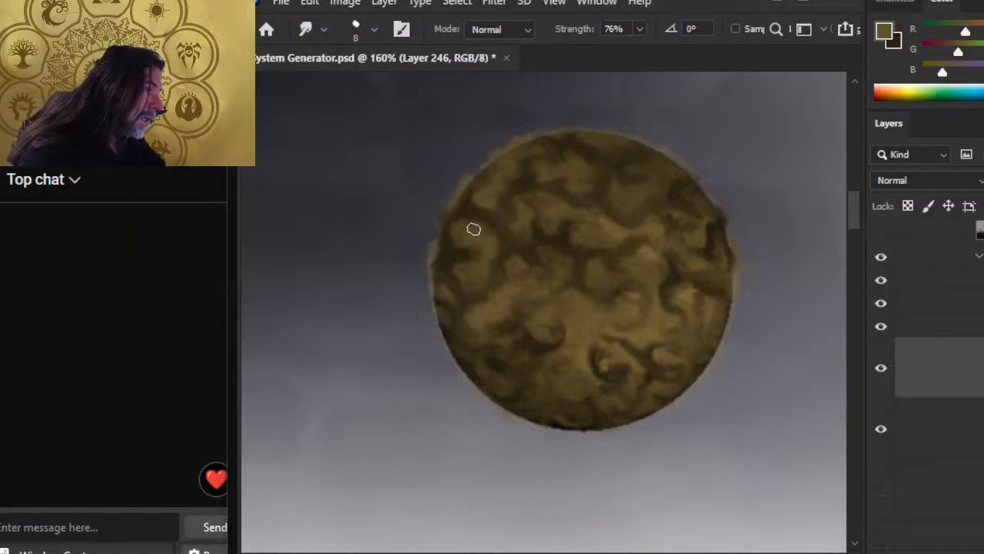
Step: Paint dark brown markings on the brown planet's left side and smudge them toward its edge
{"action": "key", "text": "x"}
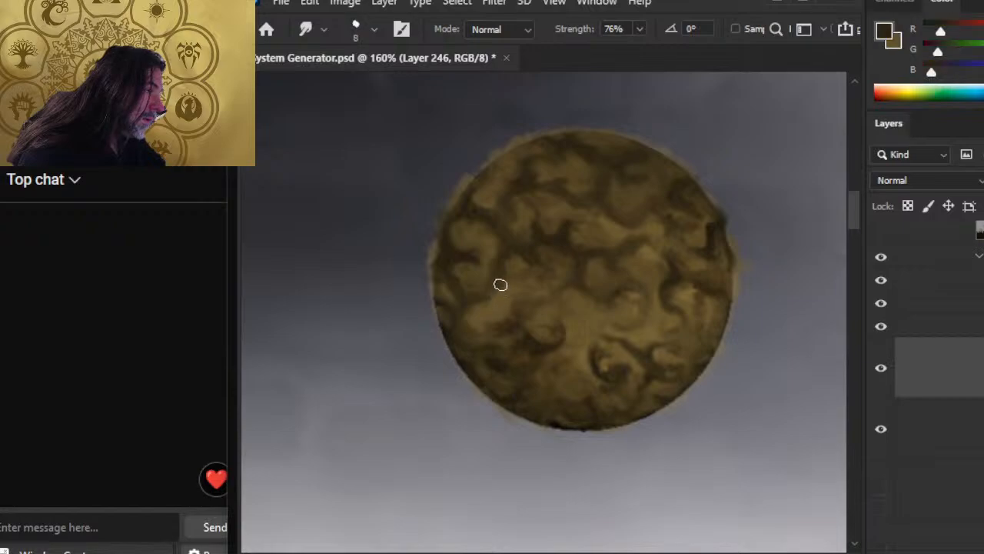
{"action": "key", "text": "b"}
{"action": "key", "text": "r"}
{"action": "mouse_move", "coordinate": [499, 286]}
{"action": "left_mouse_down"}
{"action": "mouse_move", "coordinate": [490, 324]}
{"action": "mouse_move", "coordinate": [480, 299]}
{"action": "mouse_move", "coordinate": [469, 323]}
{"action": "mouse_move", "coordinate": [468, 306]}
{"action": "mouse_move", "coordinate": [446, 297]}
{"action": "left_mouse_up"}
{"action": "key", "text": "b"}
{"action": "key", "text": "x"}
{"action": "key", "text": "r"}
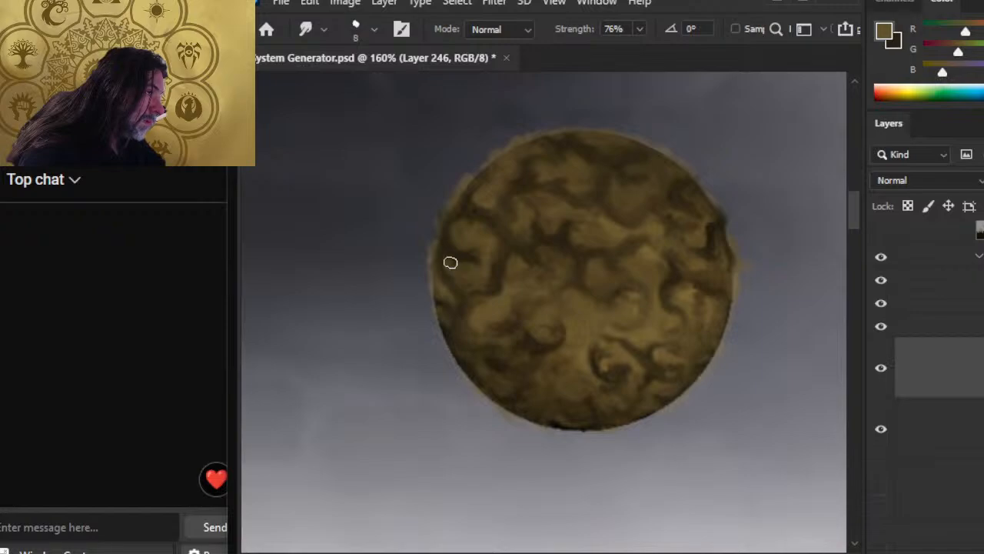
Step: Paint light brown patches between the dark markings across the brown planet's upper half
{"action": "key", "text": "z"}
{"action": "left_click_drag", "start_coordinate": [541, 325], "coordinate": [468, 330]}
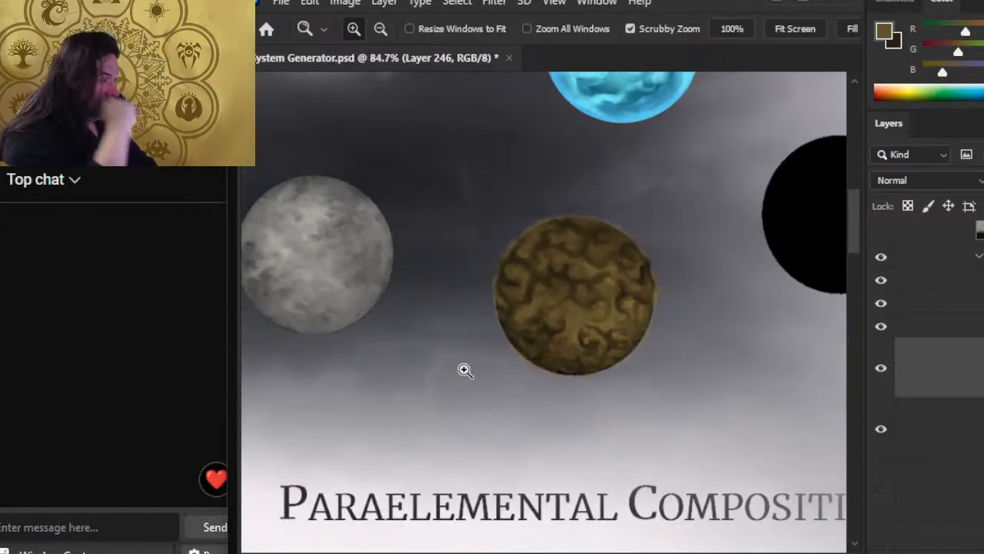
{"action": "left_click", "coordinate": [571, 272]}
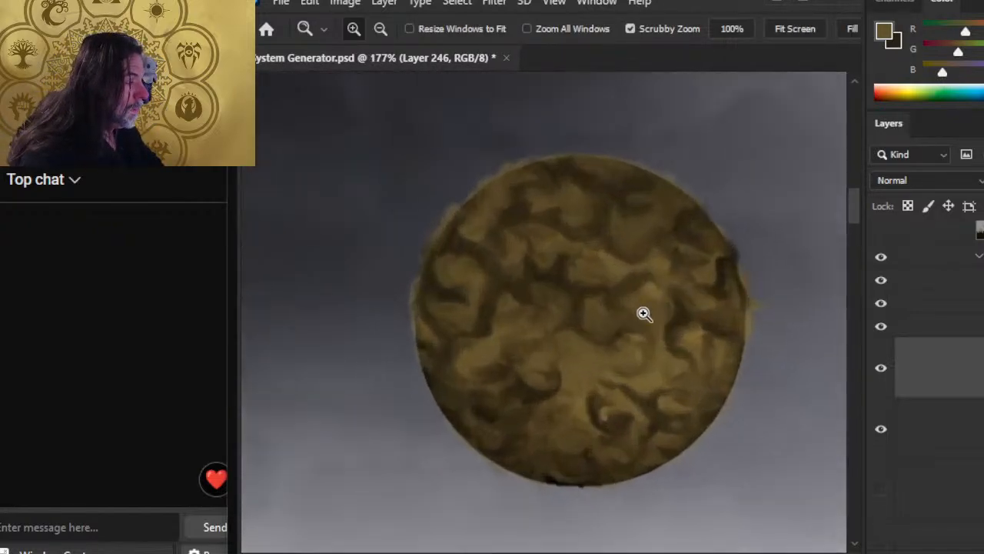
{"action": "key", "text": "r"}
{"action": "key", "text": "b"}
{"action": "key", "text": "r"}
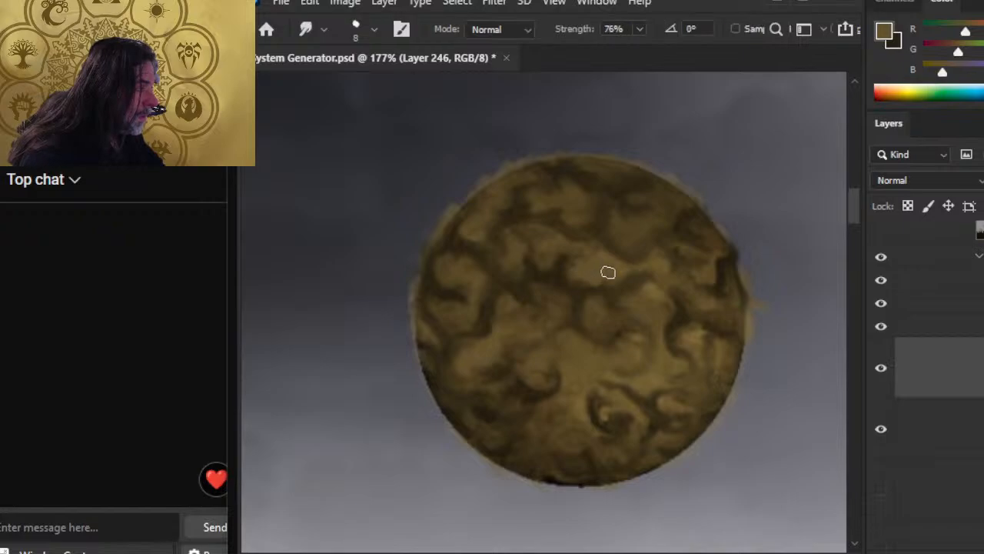
{"action": "key", "text": "b"}
{"action": "mouse_move", "coordinate": [547, 242]}
{"action": "left_mouse_down"}
{"action": "mouse_move", "coordinate": [554, 274]}
{"action": "mouse_move", "coordinate": [506, 261]}
{"action": "mouse_move", "coordinate": [487, 218]}
{"action": "mouse_move", "coordinate": [502, 188]}
{"action": "mouse_move", "coordinate": [577, 212]}
{"action": "left_mouse_up"}
{"action": "mouse_move", "coordinate": [645, 224]}
{"action": "left_mouse_down"}
{"action": "mouse_move", "coordinate": [631, 226]}
{"action": "mouse_move", "coordinate": [664, 211]}
{"action": "mouse_move", "coordinate": [660, 201]}
{"action": "left_mouse_up"}
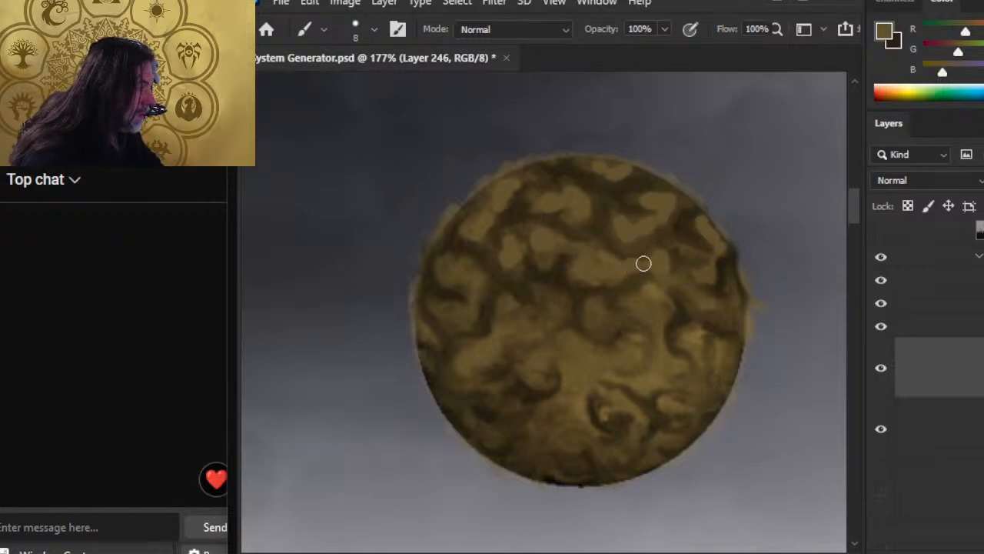
{"action": "mouse_move", "coordinate": [640, 267]}
{"action": "left_mouse_down"}
{"action": "mouse_move", "coordinate": [663, 293]}
{"action": "mouse_move", "coordinate": [693, 308]}
{"action": "mouse_move", "coordinate": [666, 284]}
{"action": "mouse_move", "coordinate": [705, 285]}
{"action": "left_mouse_up"}
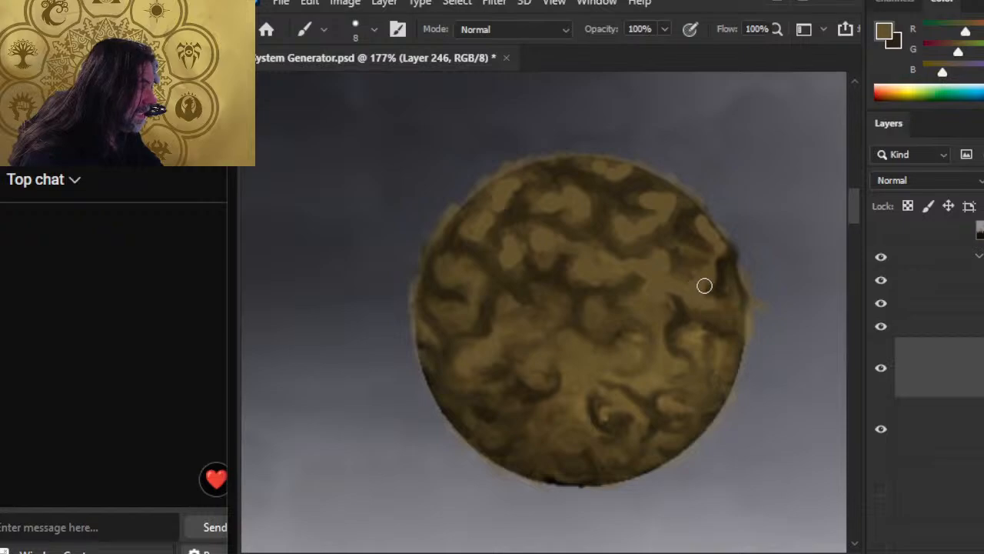
Step: Paint light brown patches around the brown planet's centre and lower-left area
{"action": "mouse_move", "coordinate": [658, 307]}
{"action": "left_mouse_down"}
{"action": "mouse_move", "coordinate": [596, 313]}
{"action": "mouse_move", "coordinate": [614, 323]}
{"action": "mouse_move", "coordinate": [550, 320]}
{"action": "mouse_move", "coordinate": [547, 297]}
{"action": "mouse_move", "coordinate": [529, 336]}
{"action": "mouse_move", "coordinate": [531, 325]}
{"action": "mouse_move", "coordinate": [575, 371]}
{"action": "mouse_move", "coordinate": [632, 359]}
{"action": "left_mouse_up"}
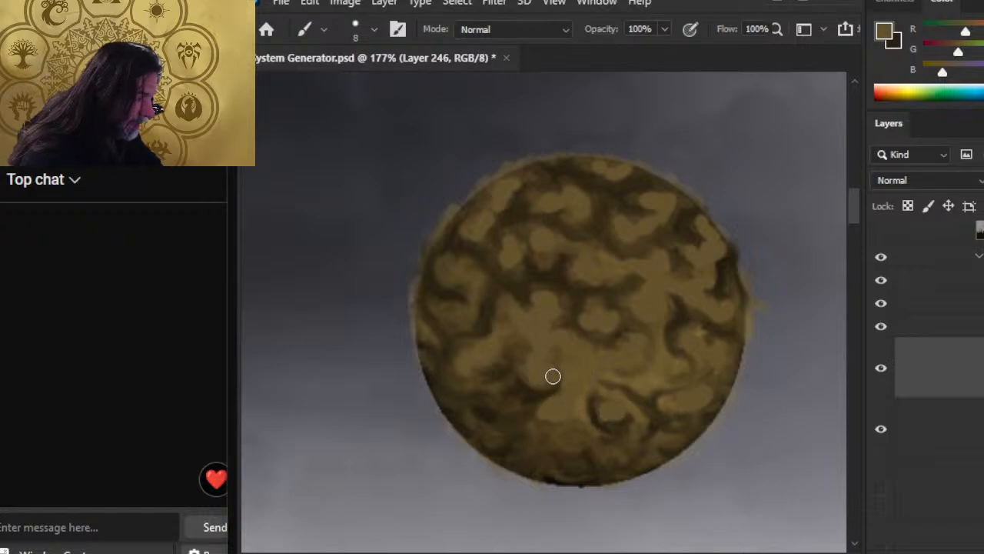
{"action": "mouse_move", "coordinate": [479, 374]}
{"action": "left_mouse_down"}
{"action": "mouse_move", "coordinate": [487, 388]}
{"action": "mouse_move", "coordinate": [462, 384]}
{"action": "left_mouse_up"}
{"action": "left_click_drag", "start_coordinate": [483, 433], "coordinate": [504, 421]}
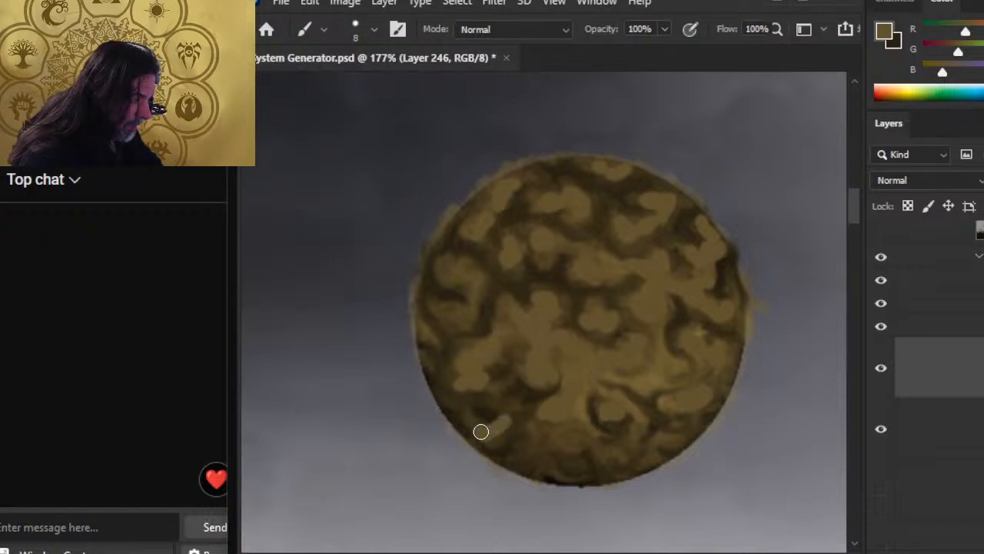
Step: Smudge the light patches and dark markings together along the brown planet's left edge and across its upper half
{"action": "key", "text": "r"}
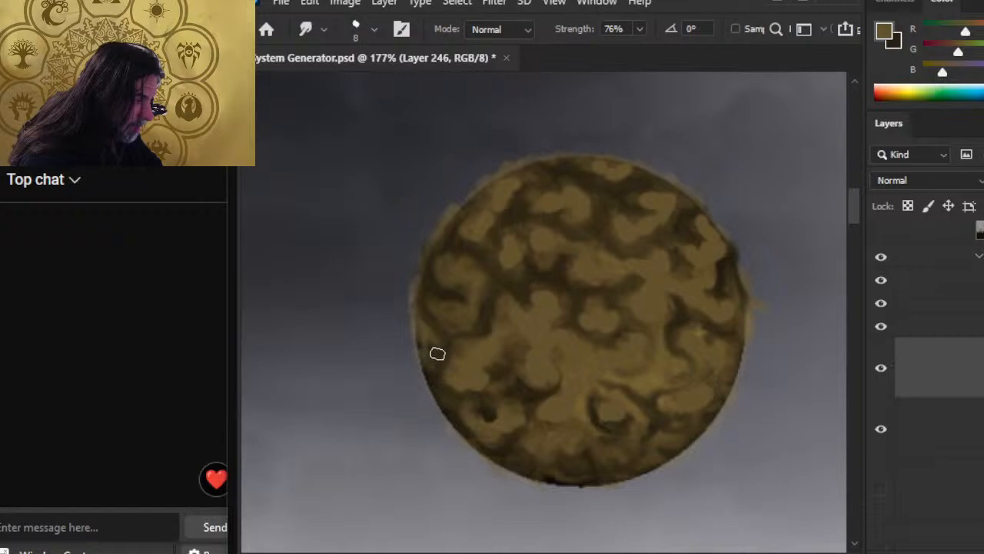
{"action": "mouse_move", "coordinate": [435, 347]}
{"action": "left_mouse_down"}
{"action": "mouse_move", "coordinate": [431, 321]}
{"action": "mouse_move", "coordinate": [434, 369]}
{"action": "left_mouse_up"}
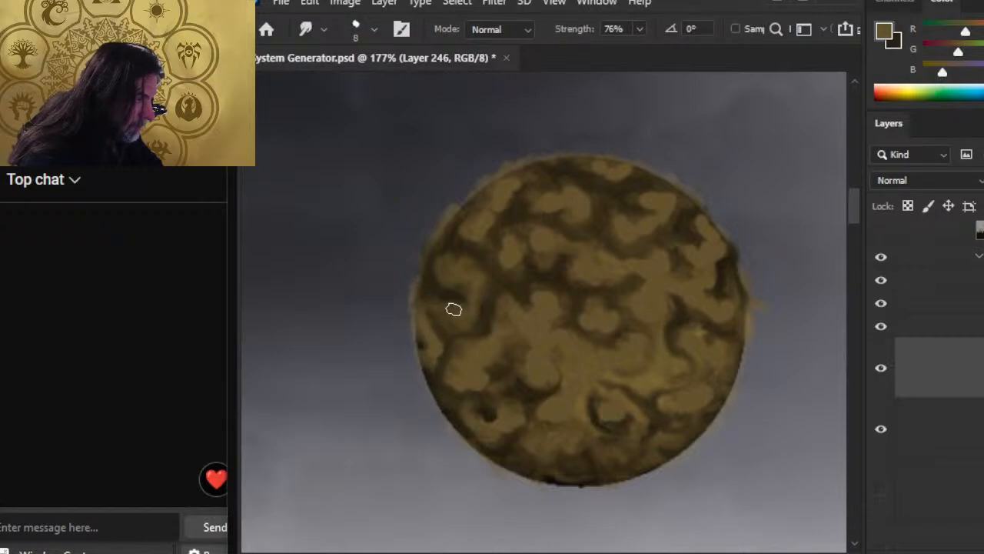
{"action": "left_click", "coordinate": [448, 330], "text": "alt"}
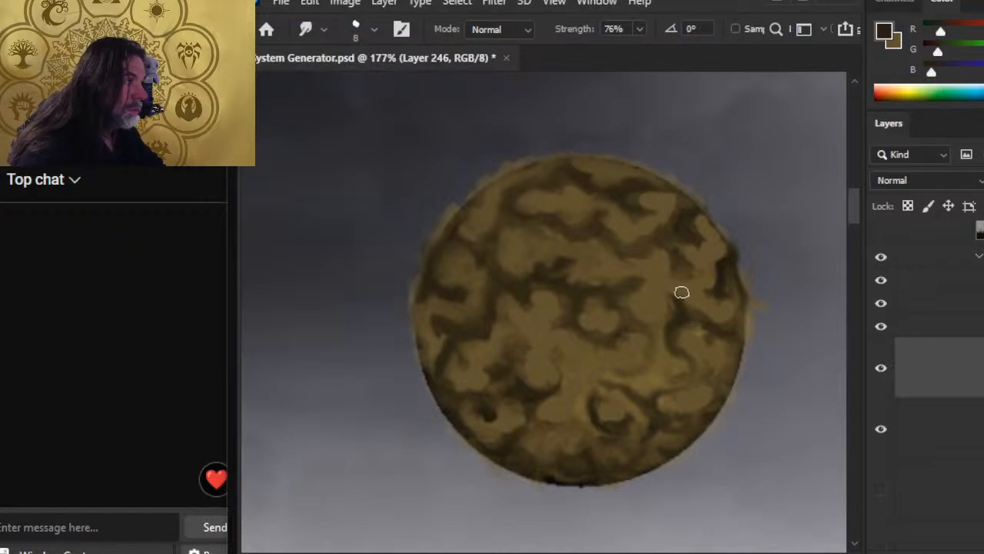
Step: Compare the brown planet with its neighbours and smudge the dark mottling on its left side and lower-left area into curved bands
{"action": "key", "text": "z"}
{"action": "left_click_drag", "start_coordinate": [681, 290], "coordinate": [598, 336]}
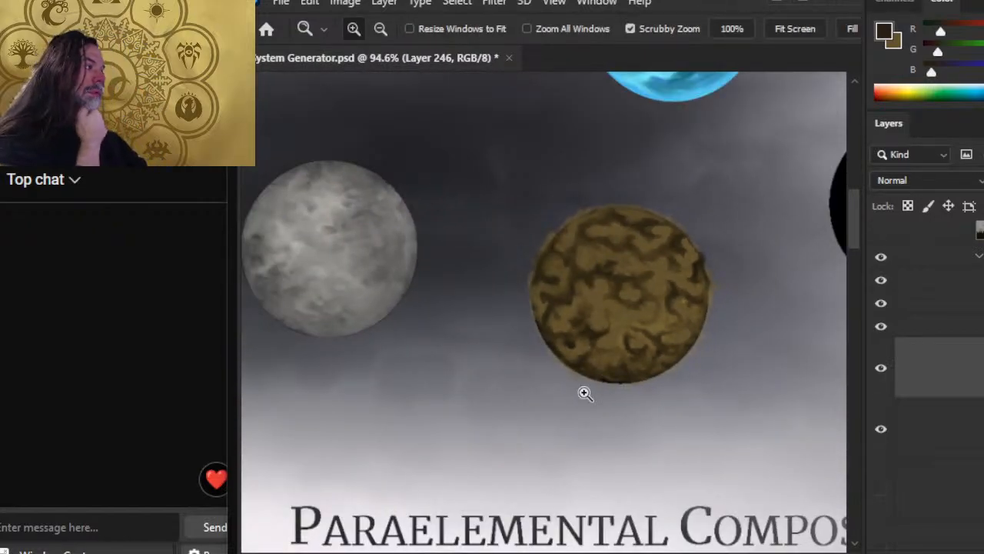
{"action": "left_click_drag", "start_coordinate": [645, 277], "coordinate": [723, 269]}
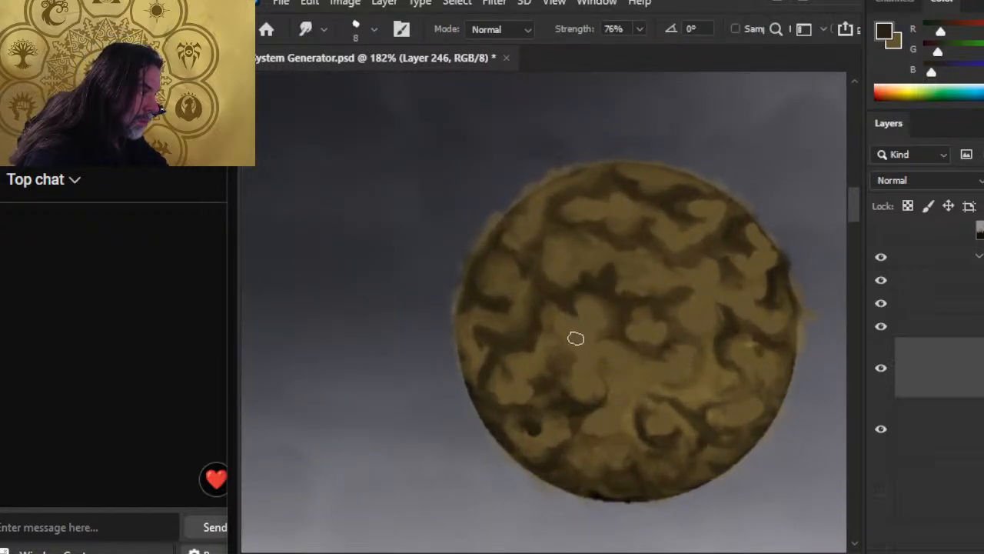
{"action": "mouse_move", "coordinate": [530, 321]}
{"action": "left_mouse_down"}
{"action": "mouse_move", "coordinate": [541, 343]}
{"action": "mouse_move", "coordinate": [547, 325]}
{"action": "left_mouse_up"}
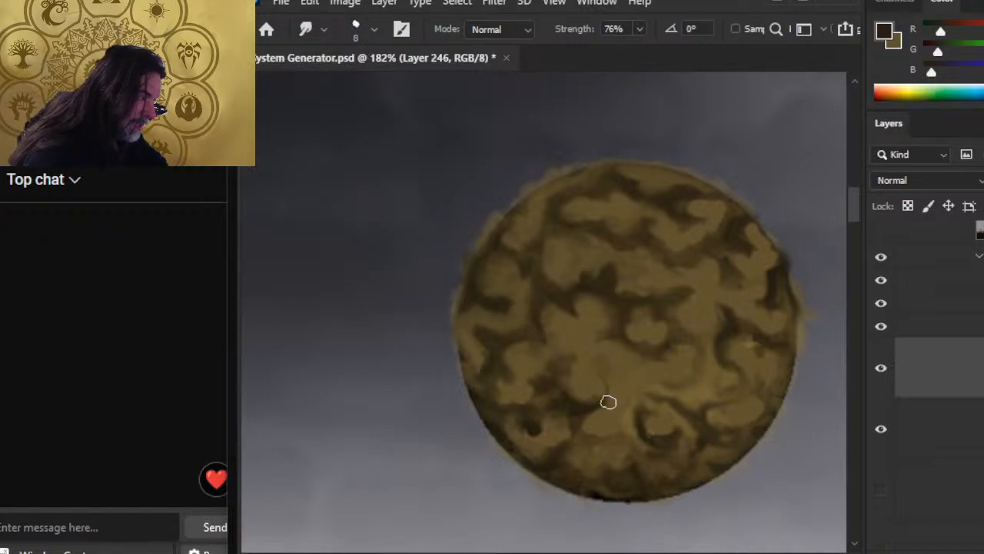
{"action": "mouse_move", "coordinate": [608, 402]}
{"action": "left_mouse_down"}
{"action": "mouse_move", "coordinate": [606, 379]}
{"action": "mouse_move", "coordinate": [594, 359]}
{"action": "mouse_move", "coordinate": [599, 373]}
{"action": "mouse_move", "coordinate": [584, 388]}
{"action": "mouse_move", "coordinate": [581, 367]}
{"action": "mouse_move", "coordinate": [574, 383]}
{"action": "mouse_move", "coordinate": [574, 375]}
{"action": "mouse_move", "coordinate": [514, 389]}
{"action": "mouse_move", "coordinate": [534, 404]}
{"action": "left_mouse_up"}
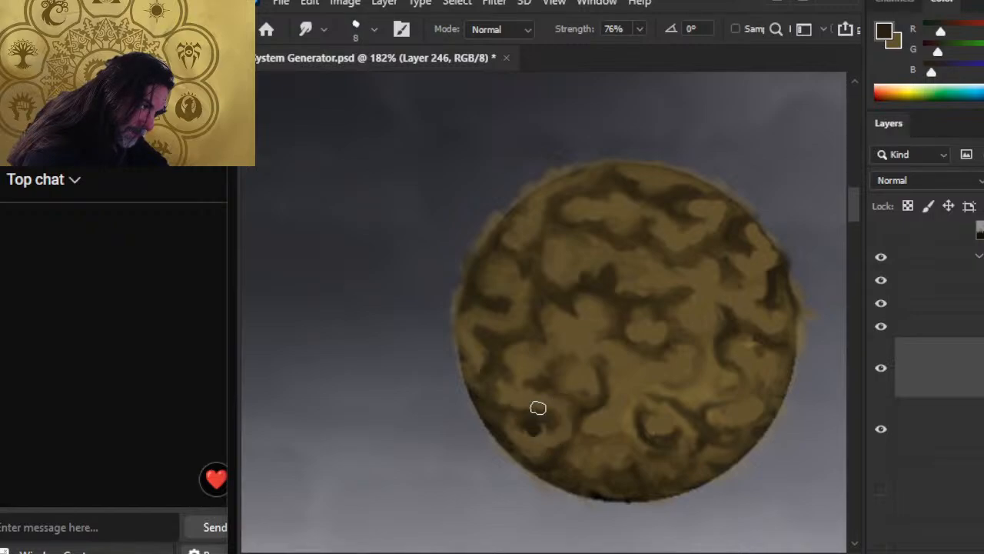
Step: Add light brown along the brown planet's lower-left edge and smudge it into the dark markings beside it
{"action": "key", "text": "z"}
{"action": "left_click_drag", "start_coordinate": [537, 433], "coordinate": [419, 407]}
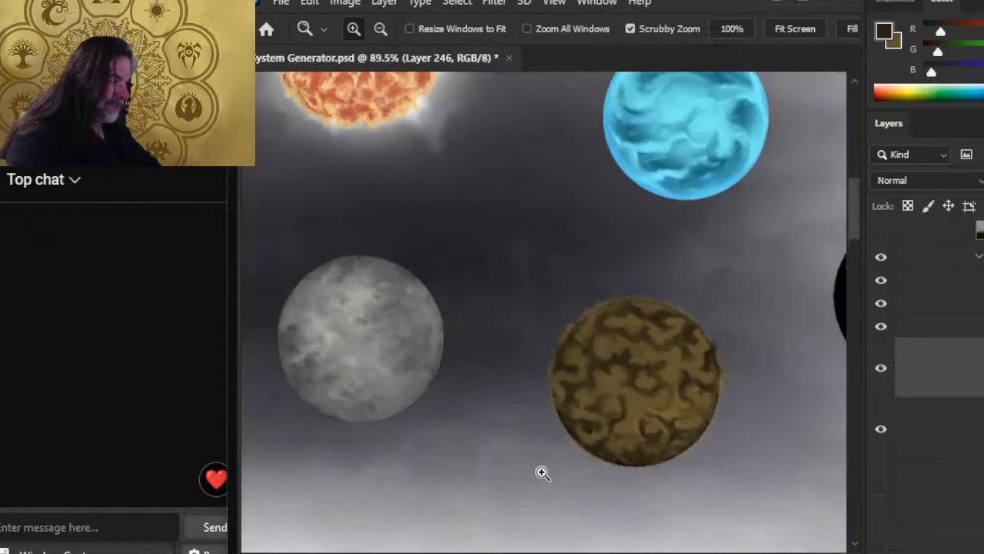
{"action": "left_click_drag", "start_coordinate": [608, 451], "coordinate": [642, 455]}
{"action": "key", "text": "b"}
{"action": "key", "text": "r"}
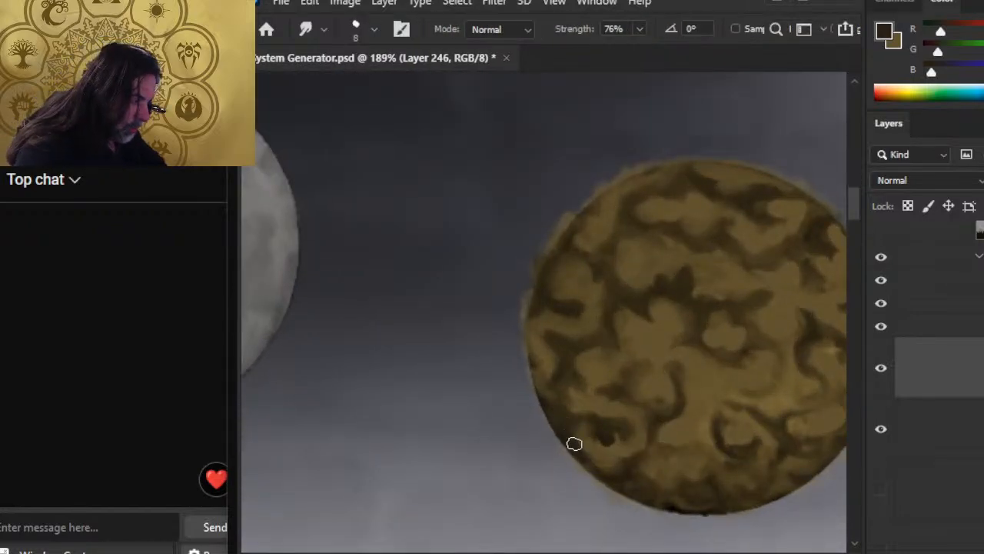
{"action": "key", "text": "b"}
{"action": "left_click", "coordinate": [564, 427], "text": "alt"}
{"action": "key", "text": "r"}
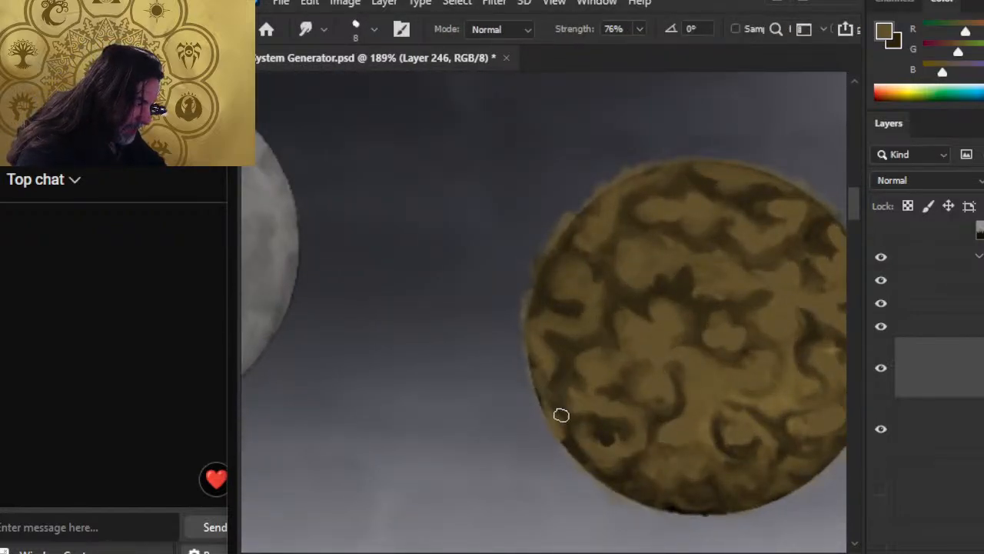
{"action": "mouse_move", "coordinate": [562, 415]}
{"action": "left_mouse_down"}
{"action": "mouse_move", "coordinate": [593, 469]}
{"action": "mouse_move", "coordinate": [565, 437]}
{"action": "mouse_move", "coordinate": [656, 515]}
{"action": "mouse_move", "coordinate": [639, 503]}
{"action": "mouse_move", "coordinate": [686, 517]}
{"action": "mouse_move", "coordinate": [653, 457]}
{"action": "left_mouse_up"}
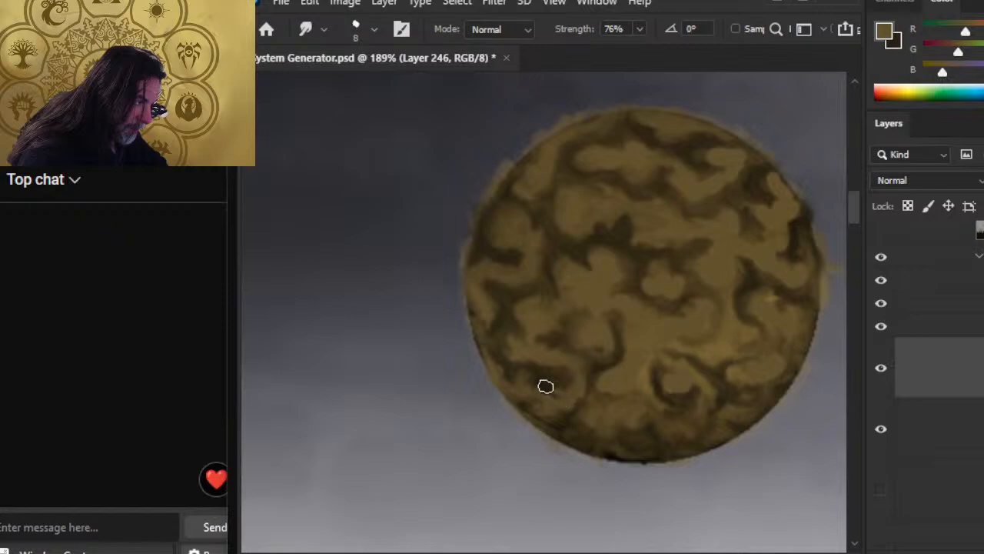
{"action": "left_click_drag", "start_coordinate": [546, 386], "coordinate": [571, 399]}
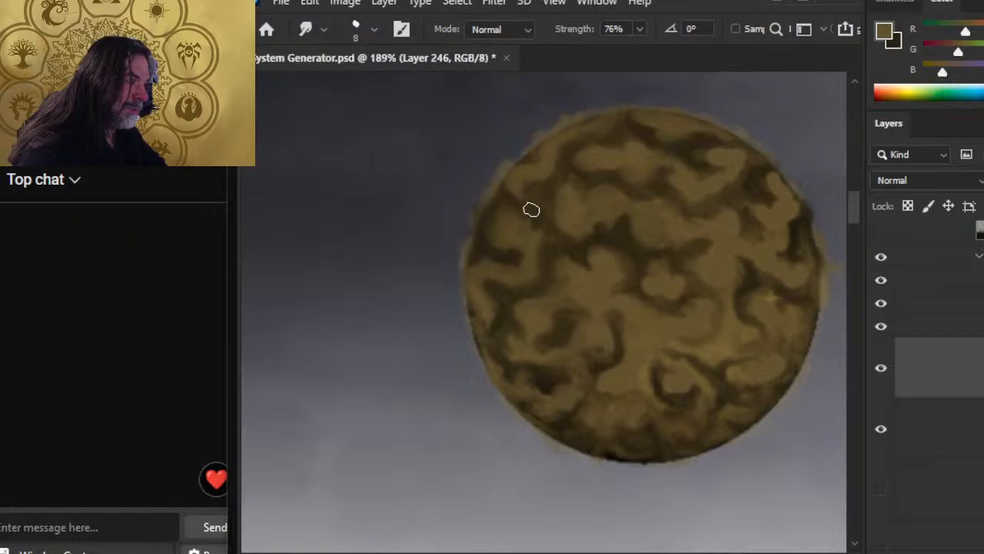
Step: Paint dark brown in the brown planet's upper-left area and smudge it into the mottling along the left side and top
{"action": "key", "text": "x"}
{"action": "key", "text": "b"}
{"action": "left_click_drag", "start_coordinate": [534, 211], "coordinate": [542, 202]}
{"action": "key", "text": "r"}
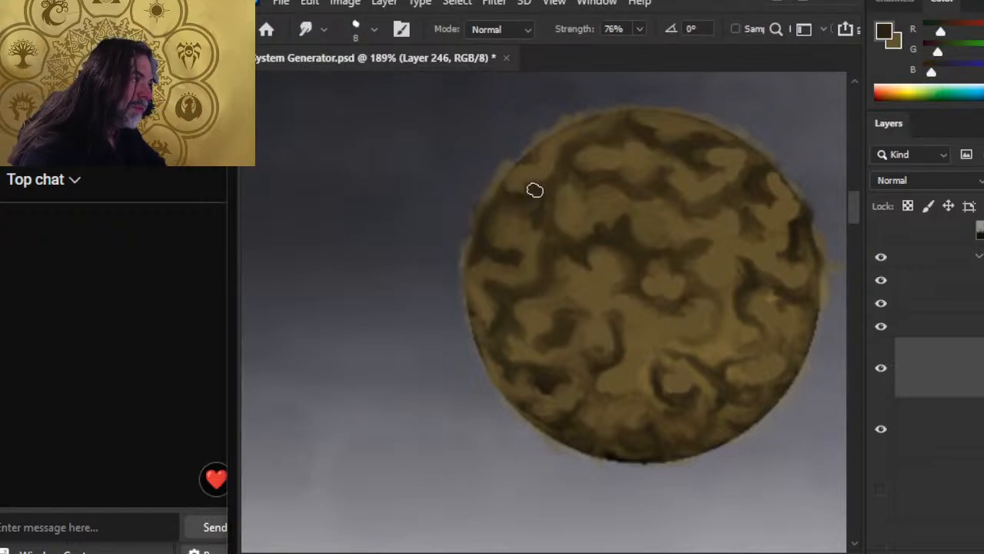
{"action": "left_click_drag", "start_coordinate": [533, 201], "coordinate": [503, 222]}
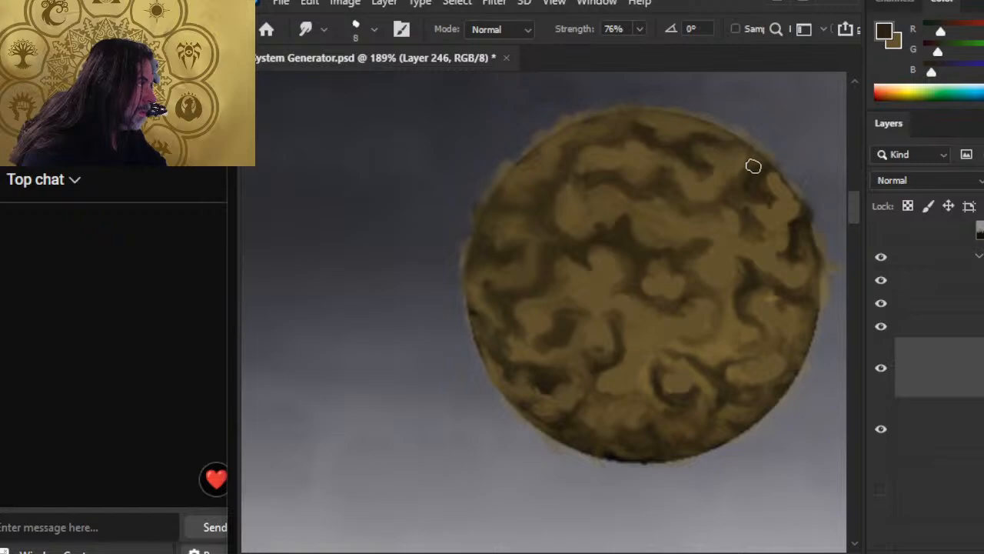
Step: Smudge the mottling across the brown planet's centre and upper right into softer curls, comparing it with the neighbouring planets
{"action": "key", "text": "z"}
{"action": "mouse_move", "coordinate": [712, 236]}
{"action": "left_mouse_down"}
{"action": "mouse_move", "coordinate": [623, 278]}
{"action": "mouse_move", "coordinate": [560, 292]}
{"action": "left_mouse_up"}
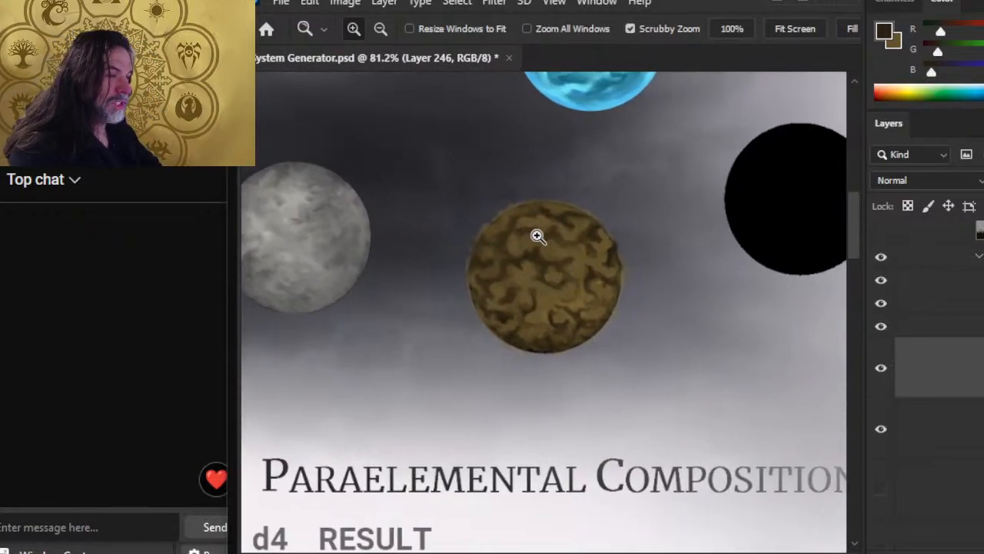
{"action": "mouse_move", "coordinate": [536, 235]}
{"action": "left_mouse_down"}
{"action": "mouse_move", "coordinate": [585, 292]}
{"action": "mouse_move", "coordinate": [552, 292]}
{"action": "left_mouse_up"}
{"action": "key", "text": "r"}
{"action": "key", "text": "z"}
{"action": "key", "text": "r"}
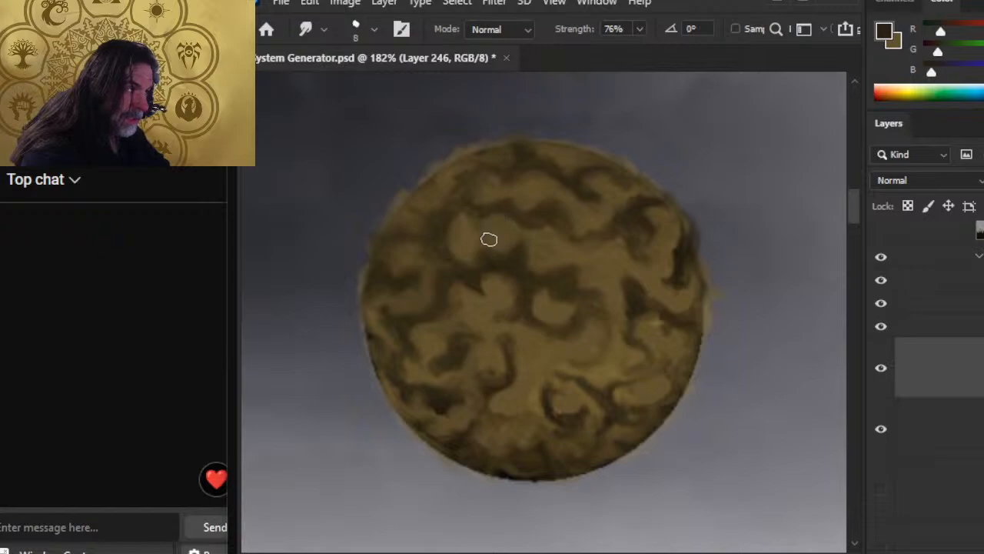
Step: Compare the brown planet with its neighbours and smudge the markings at its centre, lower left and bottom into swirls
{"action": "key", "text": "z"}
{"action": "left_click_drag", "start_coordinate": [571, 352], "coordinate": [455, 331]}
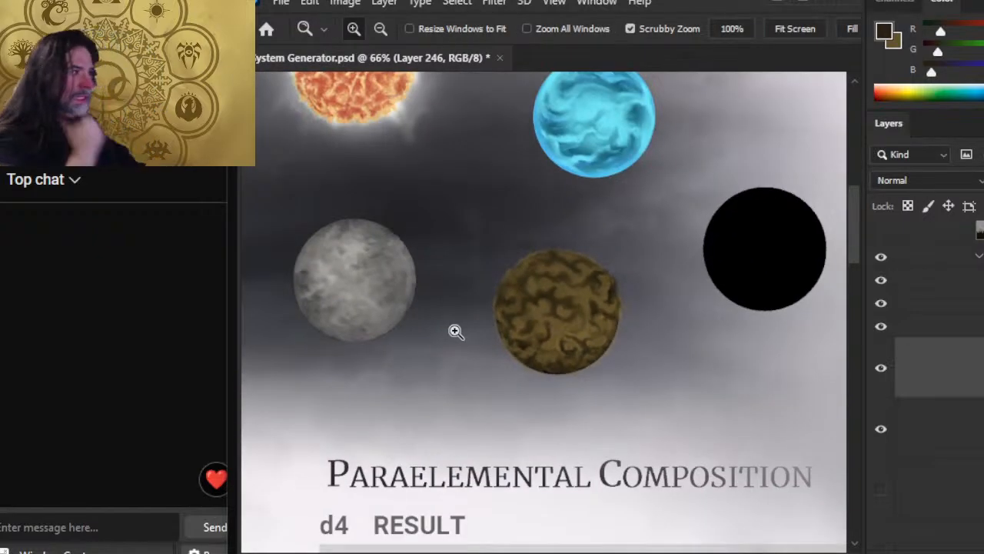
{"action": "left_click_drag", "start_coordinate": [488, 298], "coordinate": [421, 281]}
{"action": "key", "text": "z"}
{"action": "left_click", "coordinate": [525, 322]}
{"action": "left_click_drag", "start_coordinate": [578, 336], "coordinate": [614, 338]}
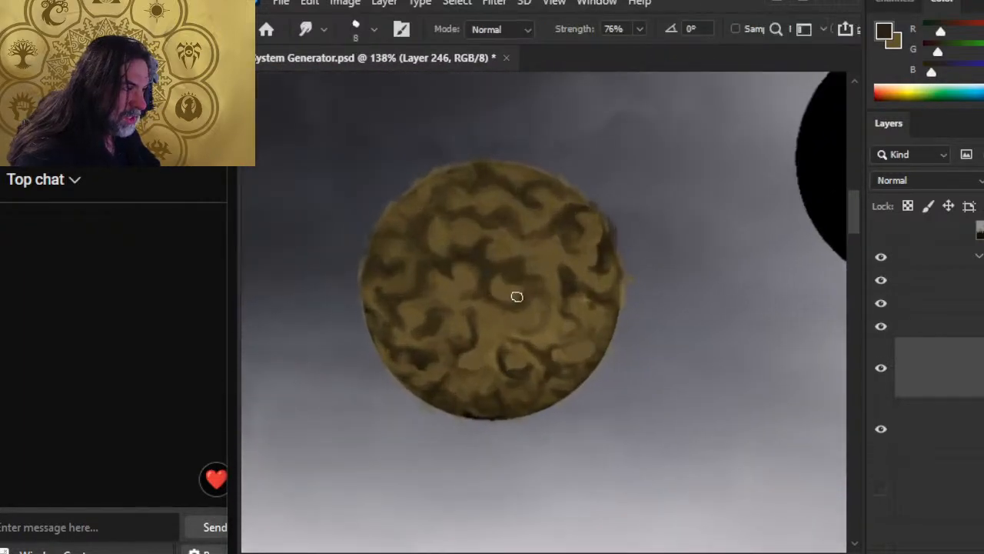
{"action": "left_click_drag", "start_coordinate": [508, 289], "coordinate": [505, 310]}
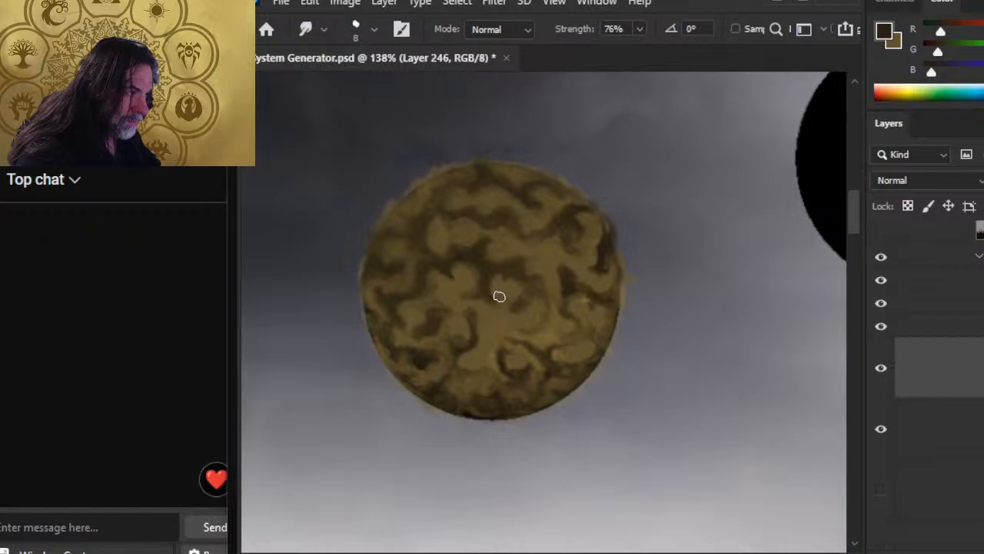
{"action": "left_click_drag", "start_coordinate": [483, 322], "coordinate": [487, 304]}
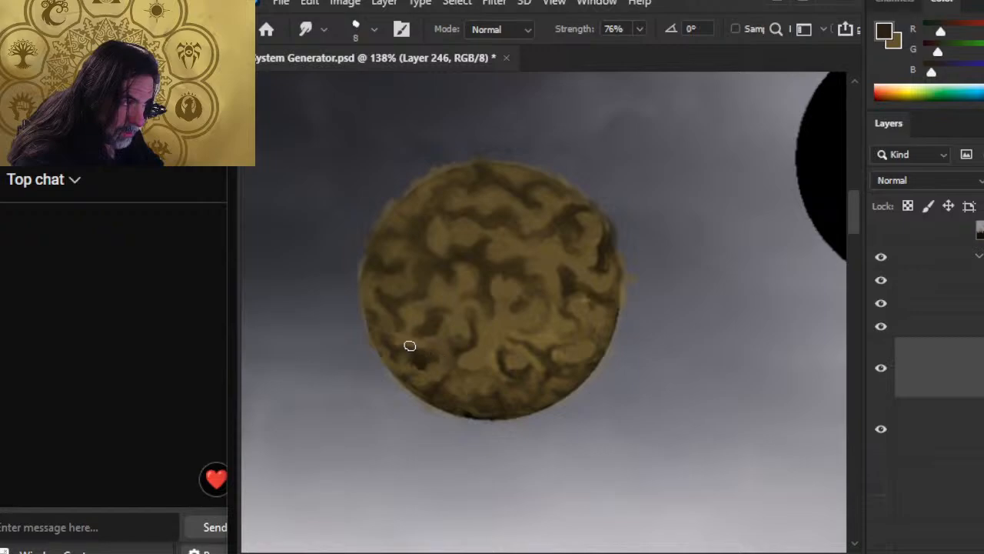
{"action": "left_click_drag", "start_coordinate": [426, 364], "coordinate": [467, 354]}
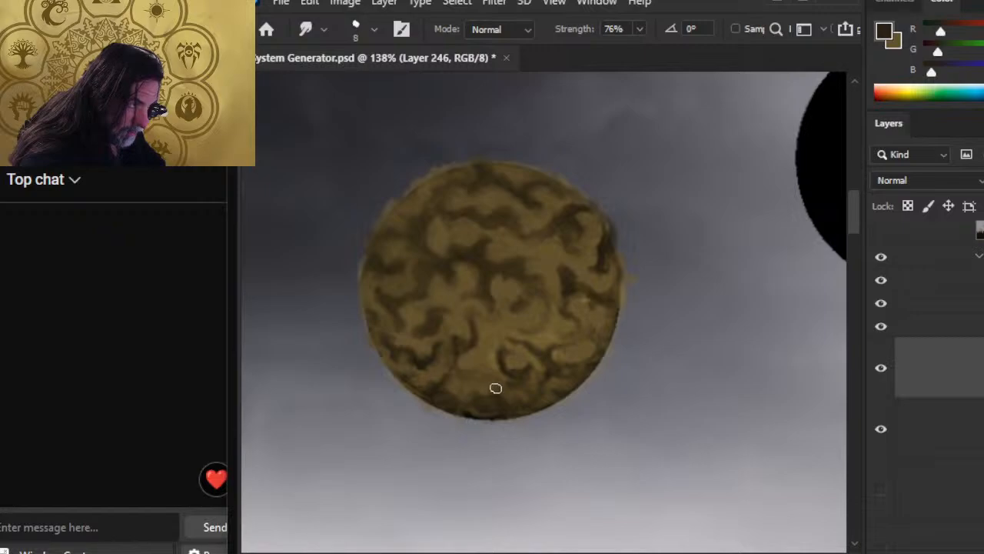
{"action": "left_click_drag", "start_coordinate": [475, 403], "coordinate": [444, 411]}
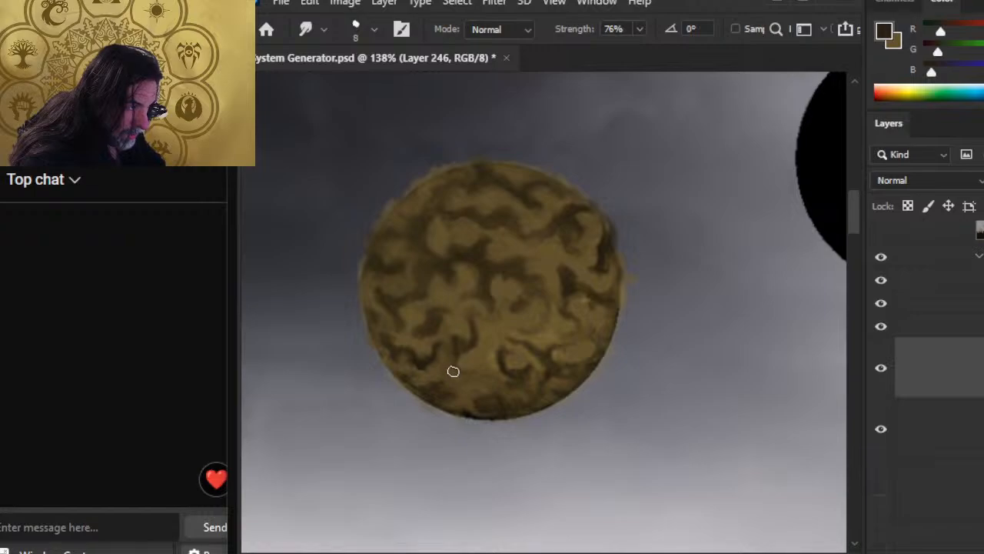
Step: Paint dark brown accents left of the brown planet's lower centre and near its upper-right edge
{"action": "key", "text": "b"}
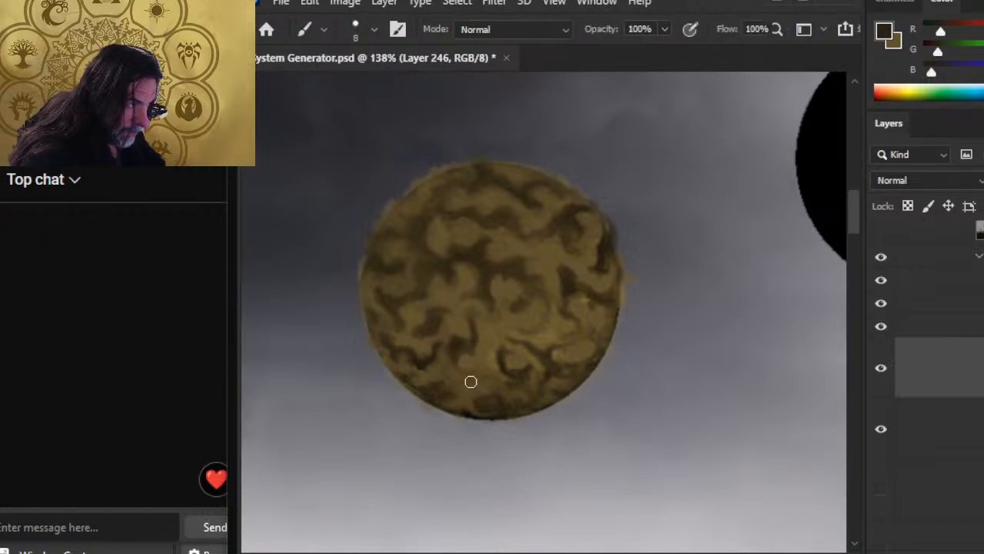
{"action": "key", "text": "r"}
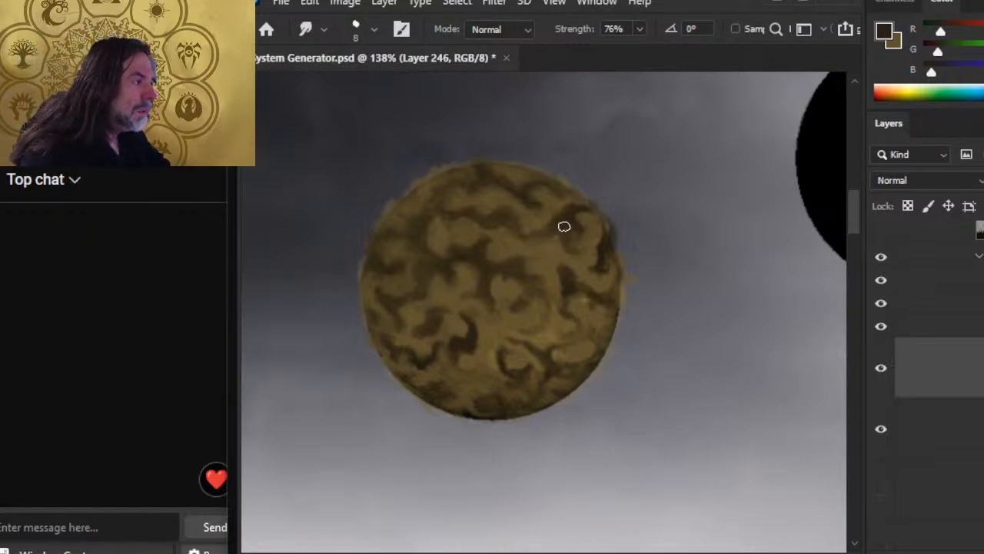
{"action": "key", "text": "b"}
{"action": "key", "text": "r"}
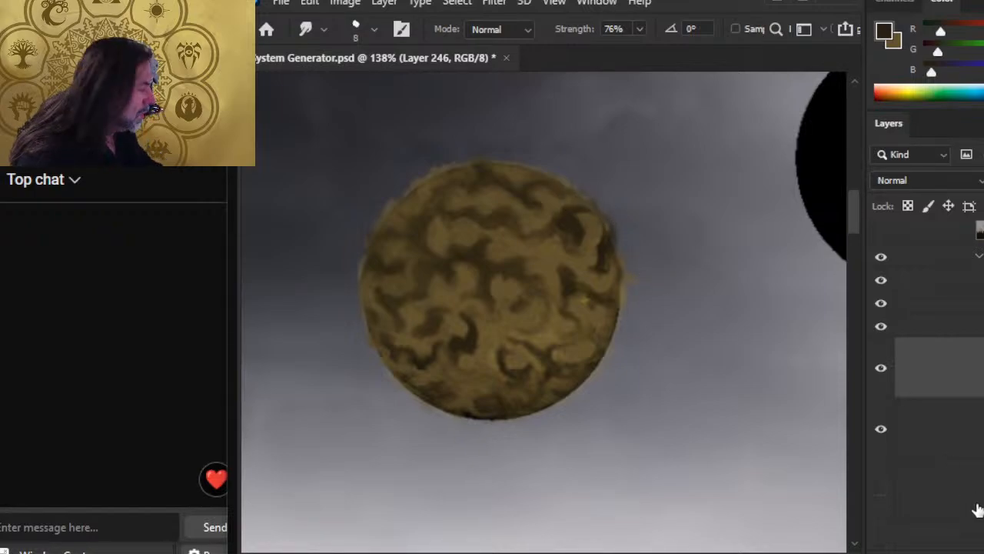
Step: Select the brown planet's circular outline and delete the Layer 246 paint that spills outside it
{"action": "scroll", "coordinate": [977, 431], "scroll_direction": "down", "scroll_amount": 10}
{"action": "scroll", "coordinate": [977, 430], "scroll_direction": "up", "scroll_amount": 6}
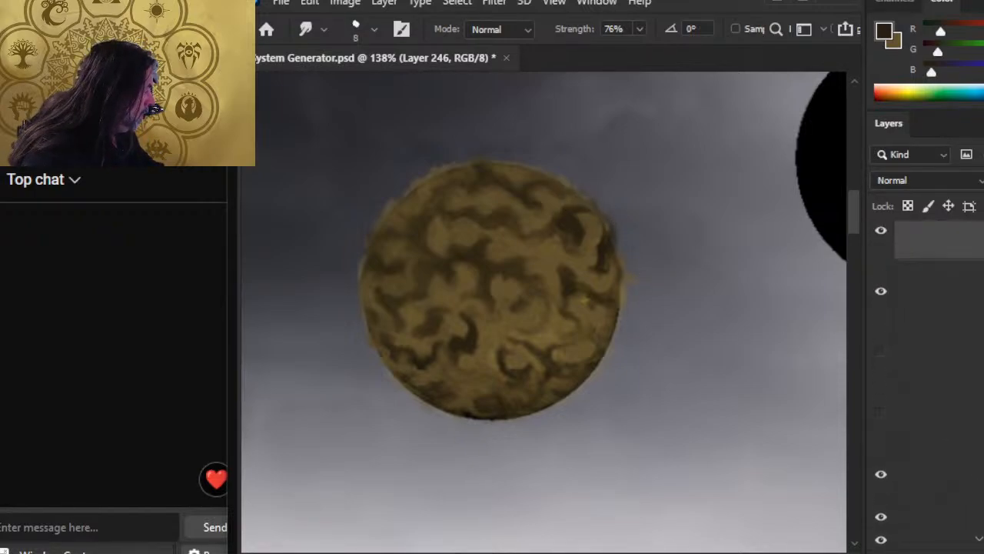
{"action": "left_click_drag", "start_coordinate": [981, 502], "coordinate": [982, 342]}
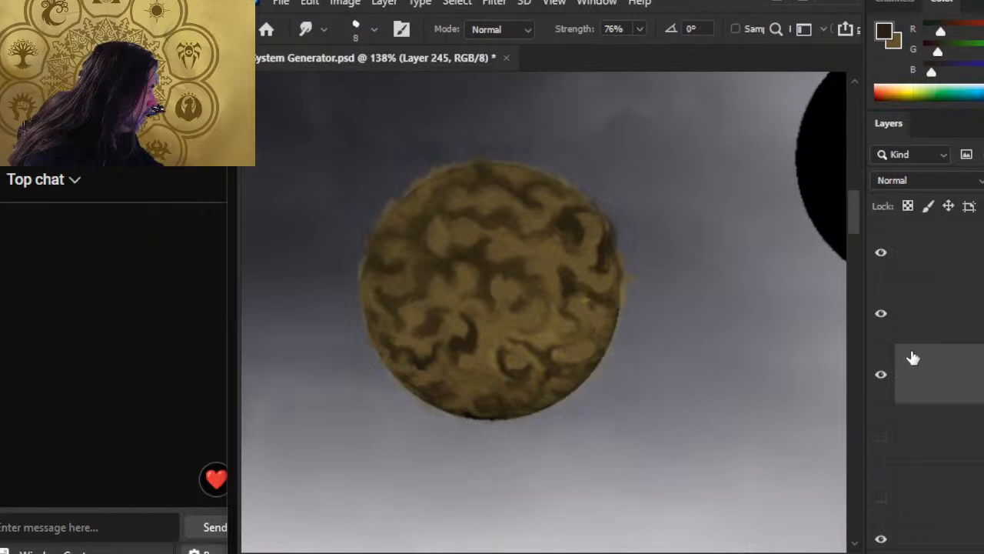
{"action": "key", "text": "w"}
{"action": "left_click", "coordinate": [926, 310], "text": "ctrl"}
{"action": "left_click", "coordinate": [953, 330]}
{"action": "left_click", "coordinate": [943, 266]}
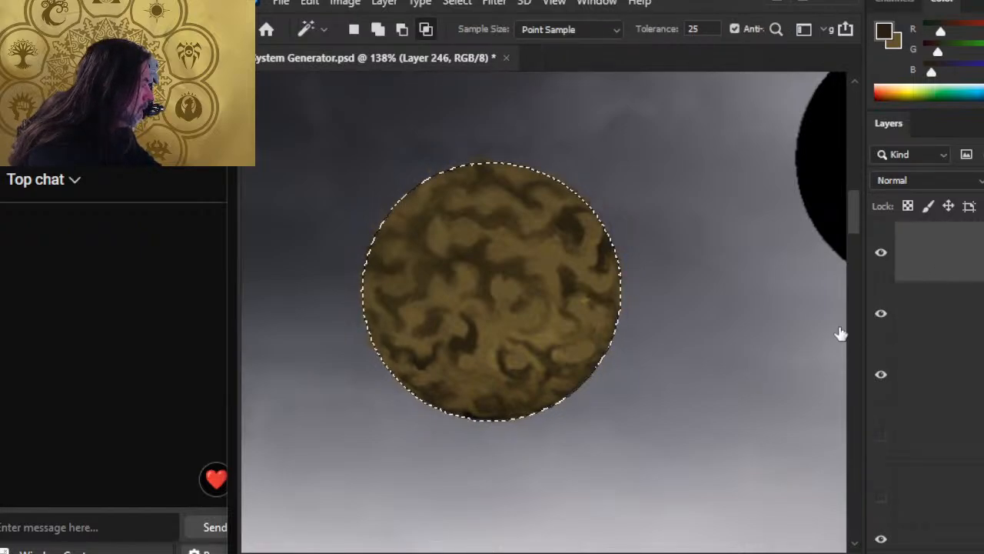
{"action": "key", "text": "l"}
{"action": "left_click", "coordinate": [521, 311]}
{"action": "key", "text": "r"}
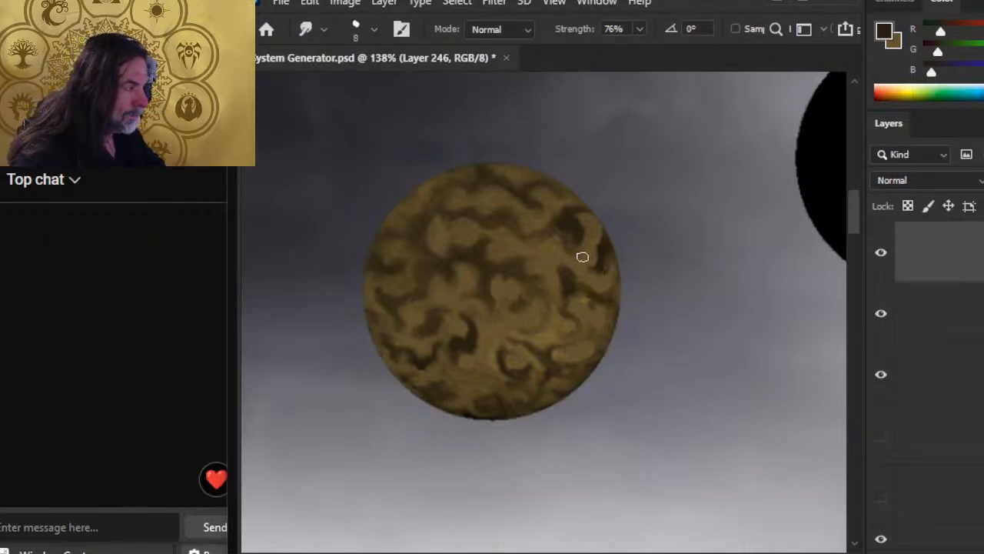
Step: Rework the dark patch in the brown planet's upper right by painting dark brown and smudging it into the surrounding bands
{"action": "key", "text": "z"}
{"action": "left_click_drag", "start_coordinate": [514, 374], "coordinate": [481, 418]}
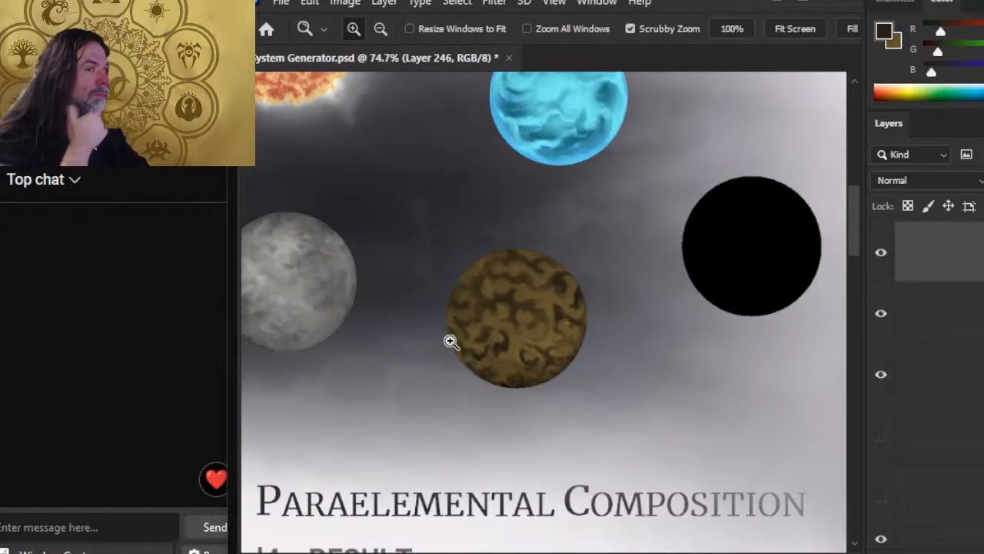
{"action": "left_click_drag", "start_coordinate": [564, 313], "coordinate": [666, 339]}
{"action": "mouse_move", "coordinate": [481, 296]}
{"action": "left_mouse_down"}
{"action": "mouse_move", "coordinate": [510, 281]}
{"action": "mouse_move", "coordinate": [513, 267]}
{"action": "left_mouse_up"}
{"action": "mouse_move", "coordinate": [481, 297]}
{"action": "left_mouse_down"}
{"action": "mouse_move", "coordinate": [501, 281]}
{"action": "mouse_move", "coordinate": [489, 298]}
{"action": "mouse_move", "coordinate": [502, 280]}
{"action": "mouse_move", "coordinate": [517, 321]}
{"action": "left_mouse_up"}
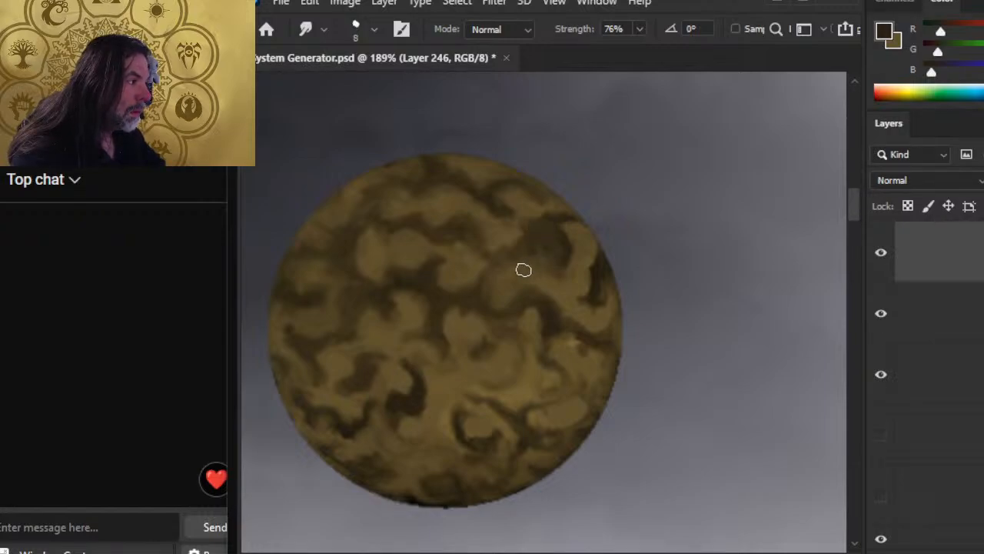
{"action": "key", "text": "b"}
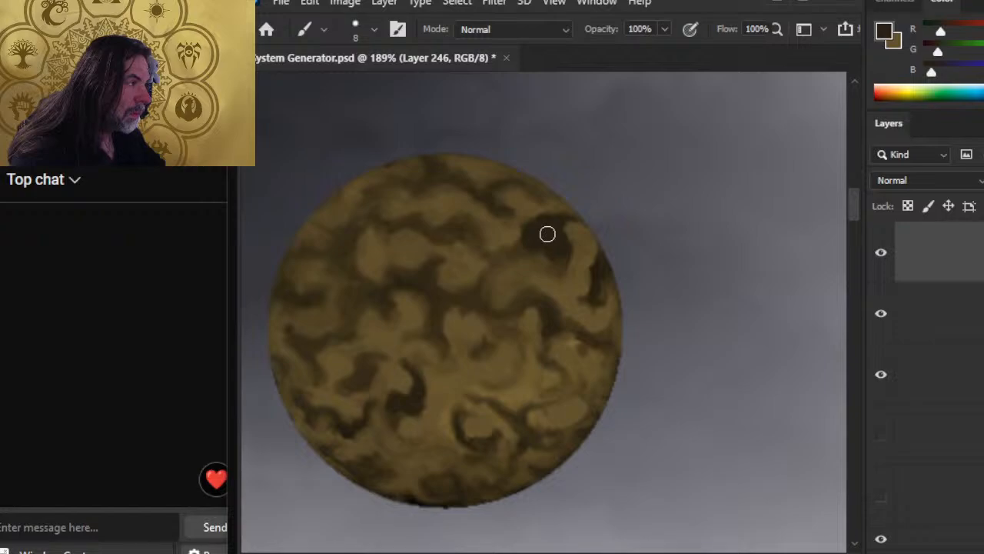
{"action": "key", "text": "r"}
{"action": "mouse_move", "coordinate": [529, 204]}
{"action": "left_mouse_down"}
{"action": "mouse_move", "coordinate": [514, 231]}
{"action": "mouse_move", "coordinate": [535, 238]}
{"action": "mouse_move", "coordinate": [526, 224]}
{"action": "mouse_move", "coordinate": [557, 240]}
{"action": "mouse_move", "coordinate": [544, 232]}
{"action": "mouse_move", "coordinate": [543, 255]}
{"action": "left_mouse_up"}
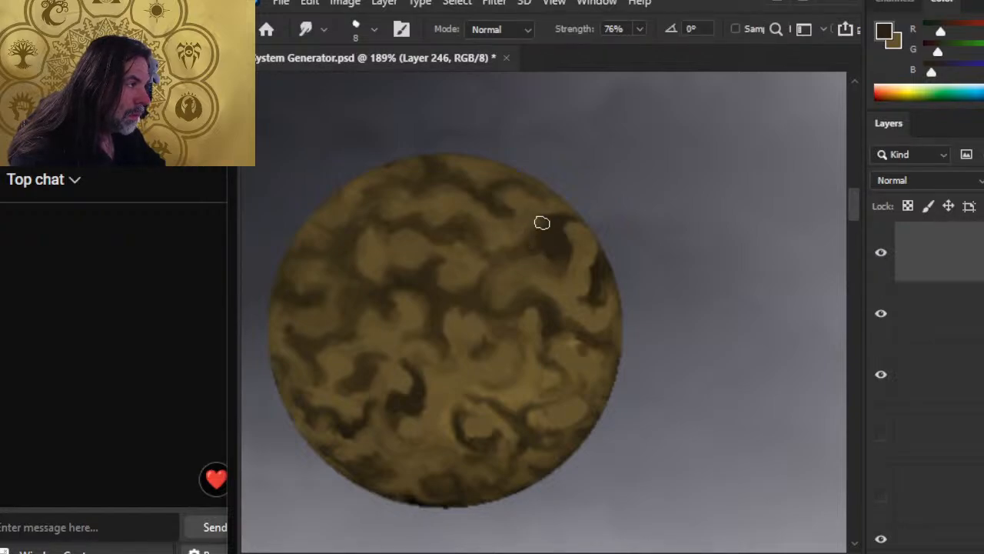
Step: Duplicate Layer 246 and Layer 244 copy together and merge the duplicates into a single layer
{"action": "key", "text": "z"}
{"action": "left_click_drag", "start_coordinate": [565, 335], "coordinate": [467, 383]}
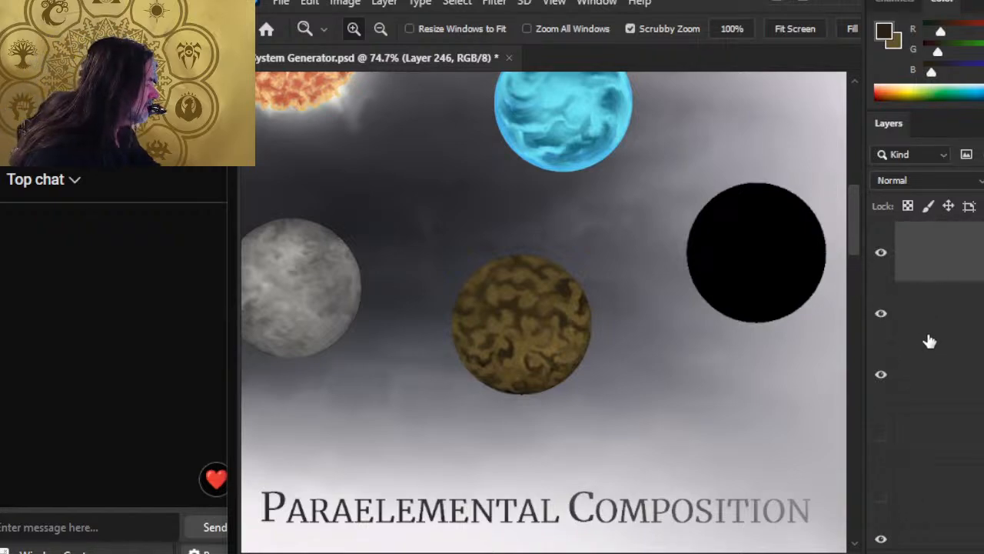
{"action": "left_click", "coordinate": [882, 316]}
{"action": "left_click", "coordinate": [883, 316]}
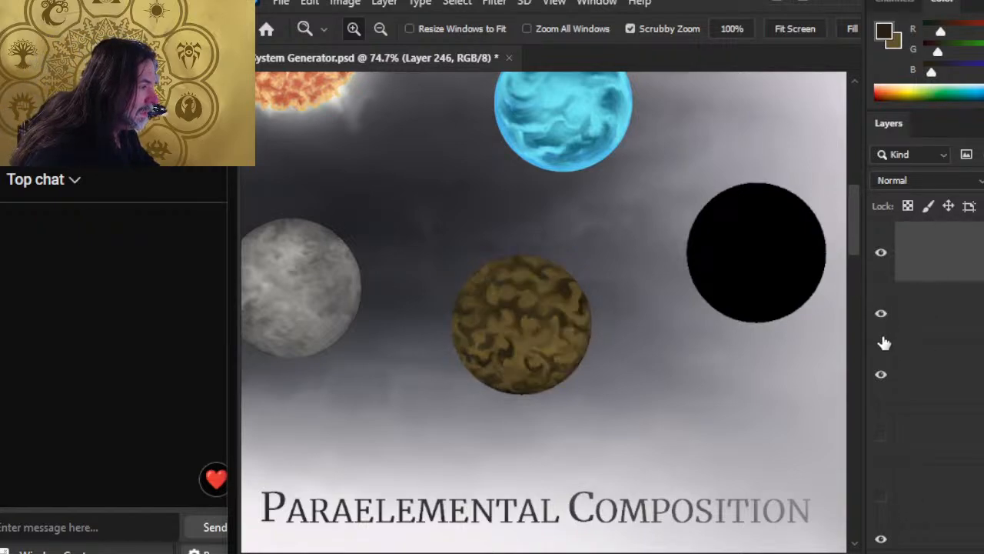
{"action": "right_click", "coordinate": [944, 258]}
{"action": "left_click", "coordinate": [922, 324]}
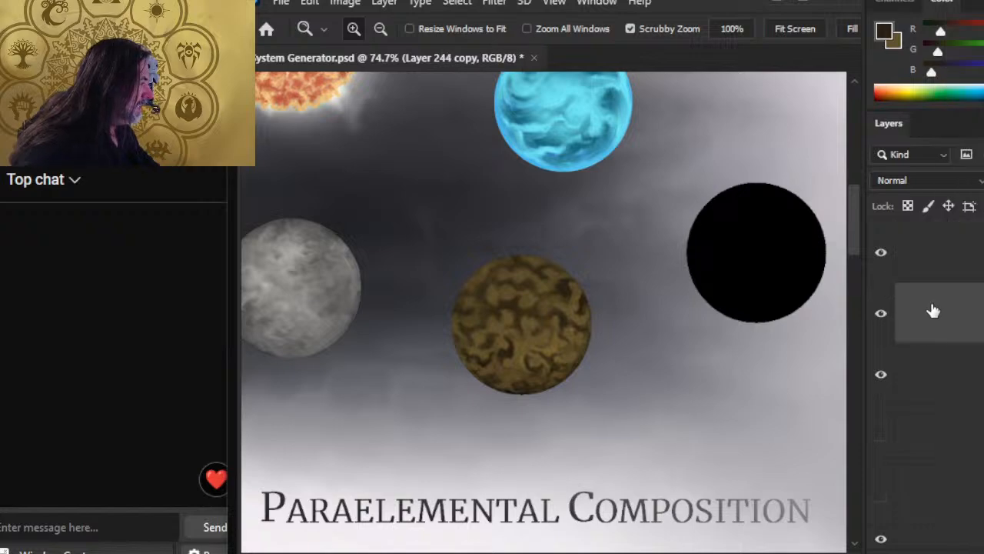
{"action": "left_click", "coordinate": [952, 257], "text": "ctrl"}
{"action": "right_click", "coordinate": [955, 255]}
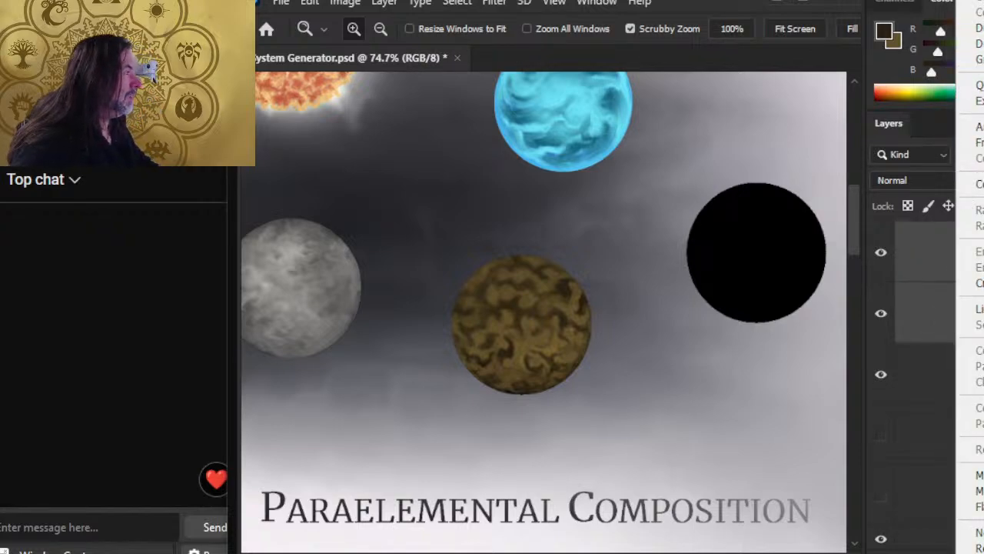
{"action": "left_click", "coordinate": [970, 28]}
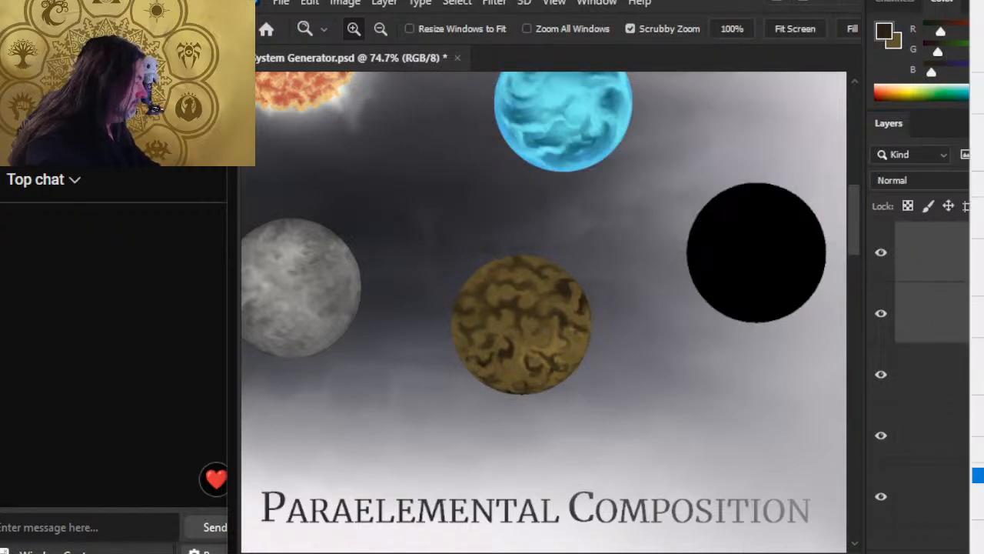
{"action": "left_click", "coordinate": [977, 475]}
Step: Hide the two original planet layers and move Layer 245 directly beneath the merged layer
{"action": "left_click", "coordinate": [882, 315]}
{"action": "left_click", "coordinate": [882, 379]}
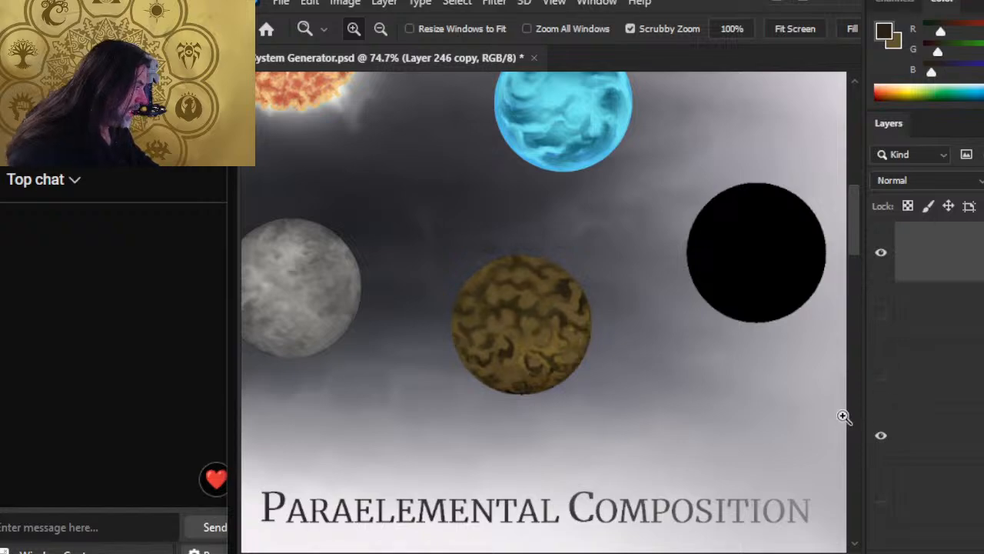
{"action": "left_click", "coordinate": [927, 336]}
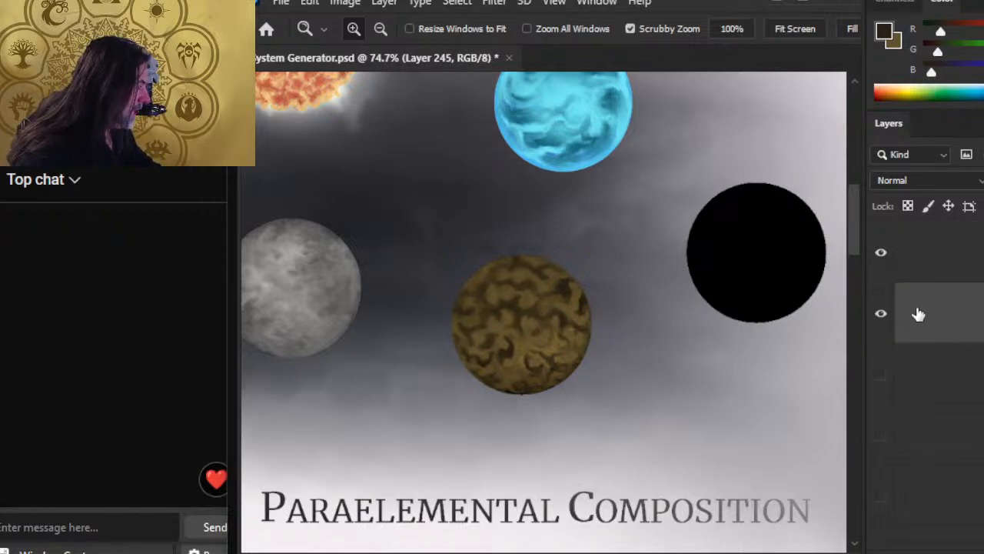
{"action": "left_click", "coordinate": [884, 261]}
{"action": "left_click", "coordinate": [885, 266]}
Step: Smudge the brown planet's upper-left edge on the merged layer, Layer 246 copy
{"action": "left_click", "coordinate": [918, 275]}
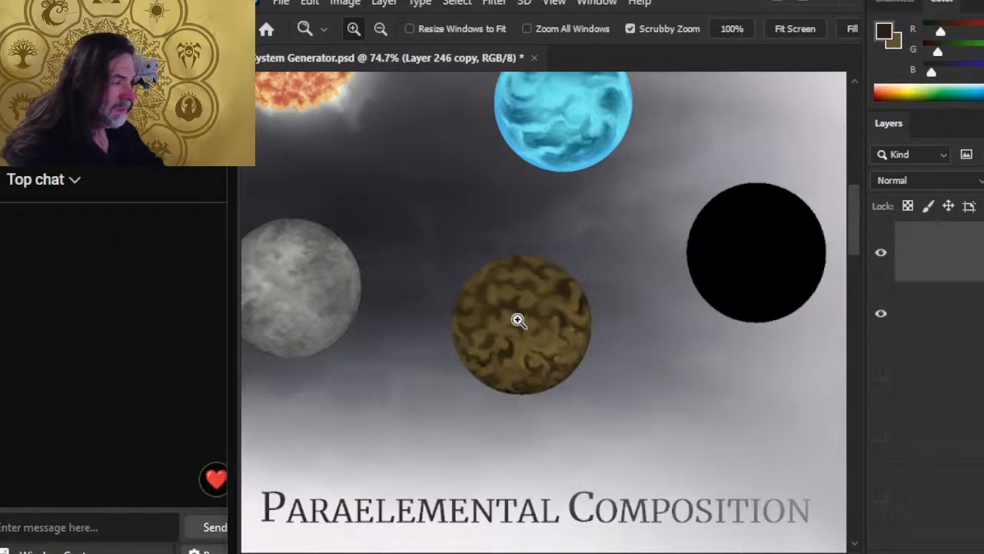
{"action": "left_click_drag", "start_coordinate": [518, 320], "coordinate": [557, 322]}
{"action": "key", "text": "r"}
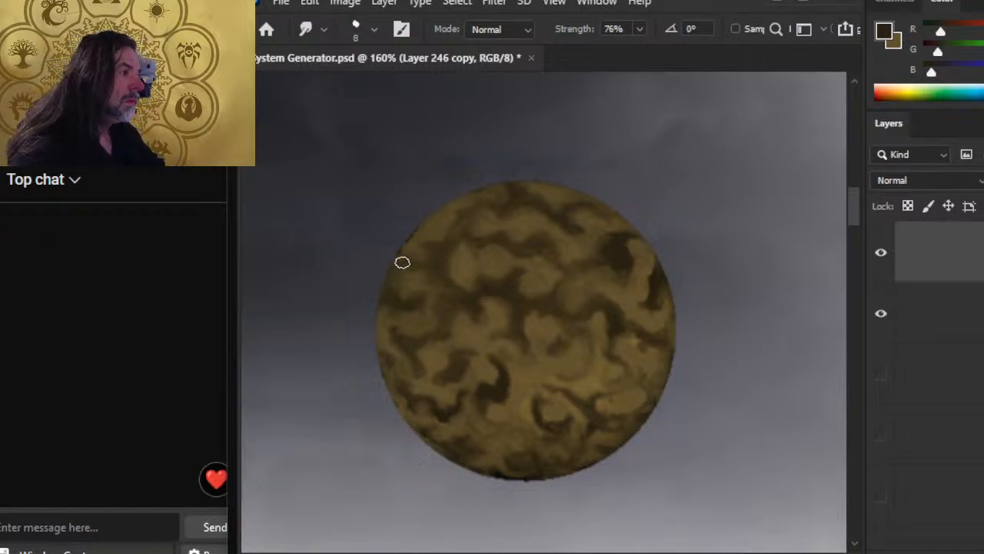
{"action": "mouse_move", "coordinate": [402, 263]}
{"action": "left_mouse_down"}
{"action": "mouse_move", "coordinate": [393, 236]}
{"action": "mouse_move", "coordinate": [431, 198]}
{"action": "mouse_move", "coordinate": [404, 226]}
{"action": "mouse_move", "coordinate": [435, 210]}
{"action": "mouse_move", "coordinate": [428, 231]}
{"action": "mouse_move", "coordinate": [412, 238]}
{"action": "mouse_move", "coordinate": [445, 221]}
{"action": "mouse_move", "coordinate": [414, 256]}
{"action": "mouse_move", "coordinate": [418, 236]}
{"action": "mouse_move", "coordinate": [413, 247]}
{"action": "mouse_move", "coordinate": [457, 222]}
{"action": "left_mouse_up"}
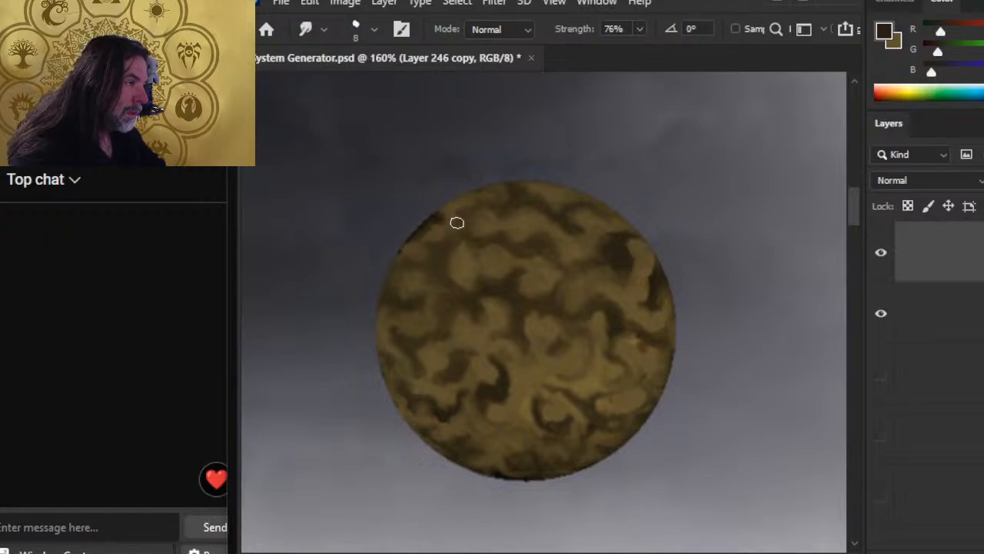
Step: Show the two original planet layers again and move Layer 245 beneath both of them
{"action": "left_click", "coordinate": [884, 380]}
{"action": "left_click", "coordinate": [886, 435]}
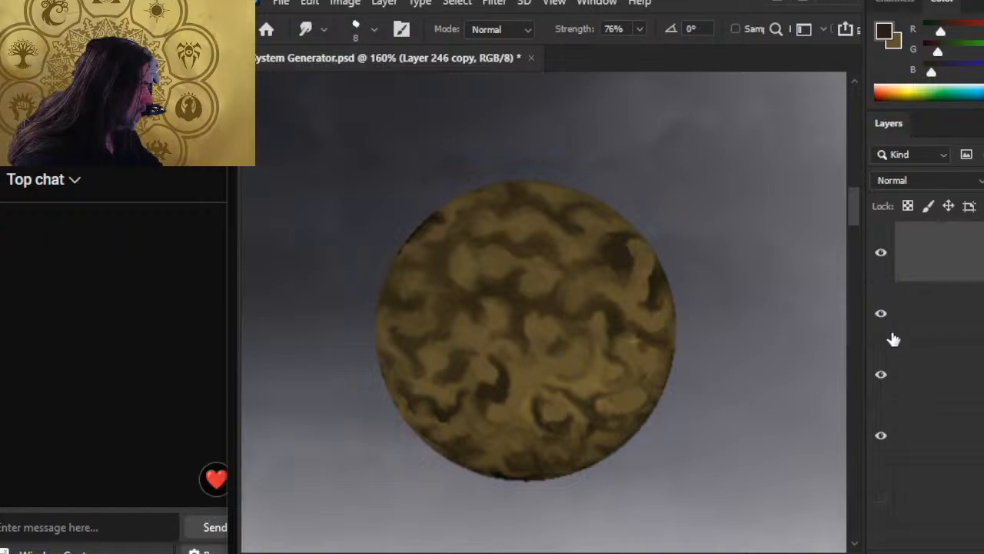
{"action": "left_click_drag", "start_coordinate": [892, 336], "coordinate": [905, 463]}
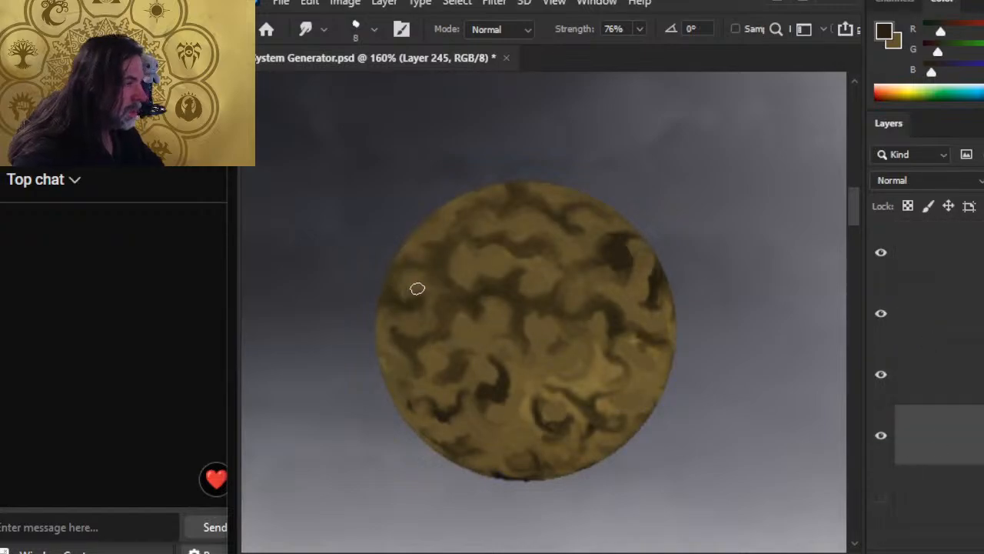
Step: Hide the original layer directly under Layer 246 copy and smudge the merged planet's upper bands at 40% strength
{"action": "left_click", "coordinate": [950, 257]}
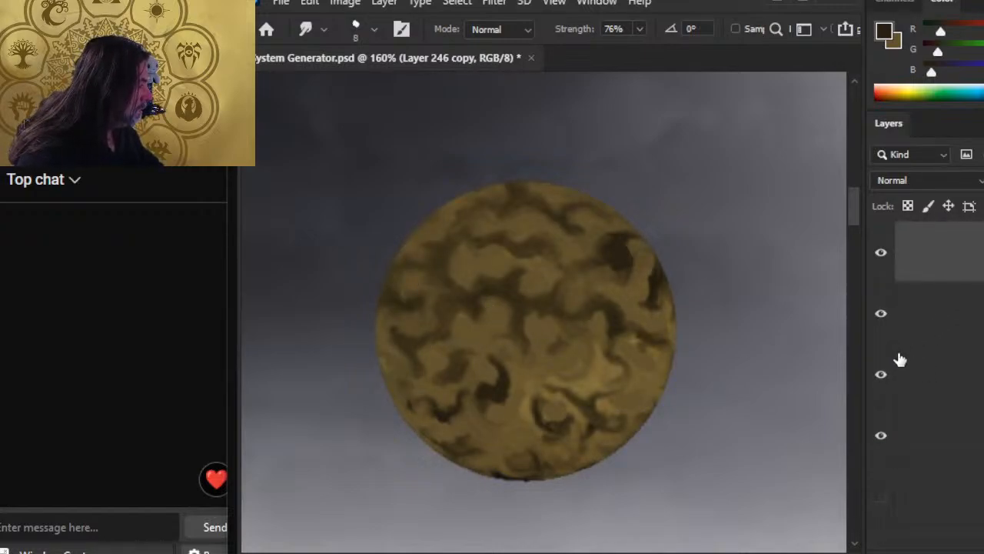
{"action": "left_click", "coordinate": [882, 323]}
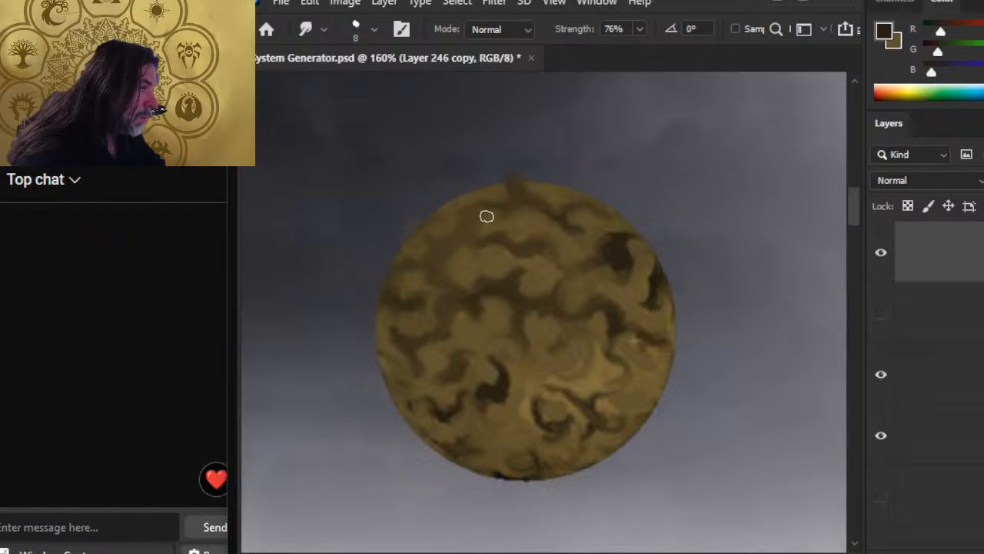
{"action": "key", "text": "4"}
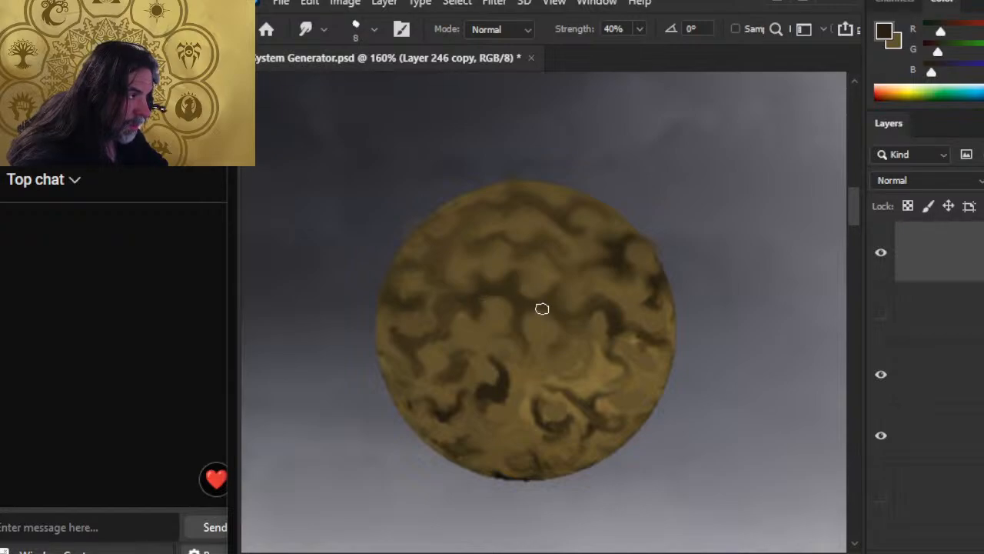
Step: Paint a dark brown patch with a lighter brown spot beside it near the planet's upper-left edge, smudging both at 40% strength
{"action": "key", "text": "z"}
{"action": "left_click_drag", "start_coordinate": [541, 307], "coordinate": [487, 352]}
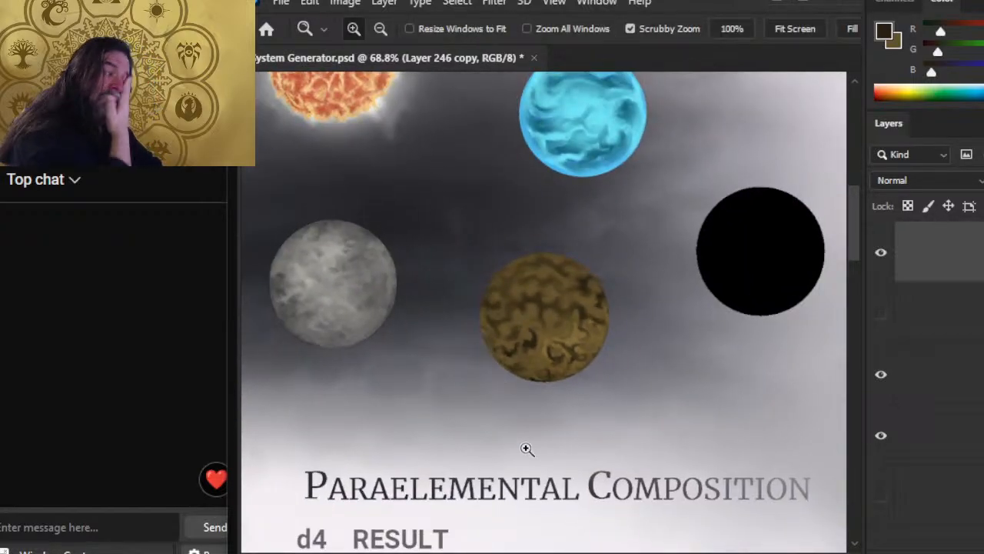
{"action": "left_click_drag", "start_coordinate": [548, 300], "coordinate": [578, 309]}
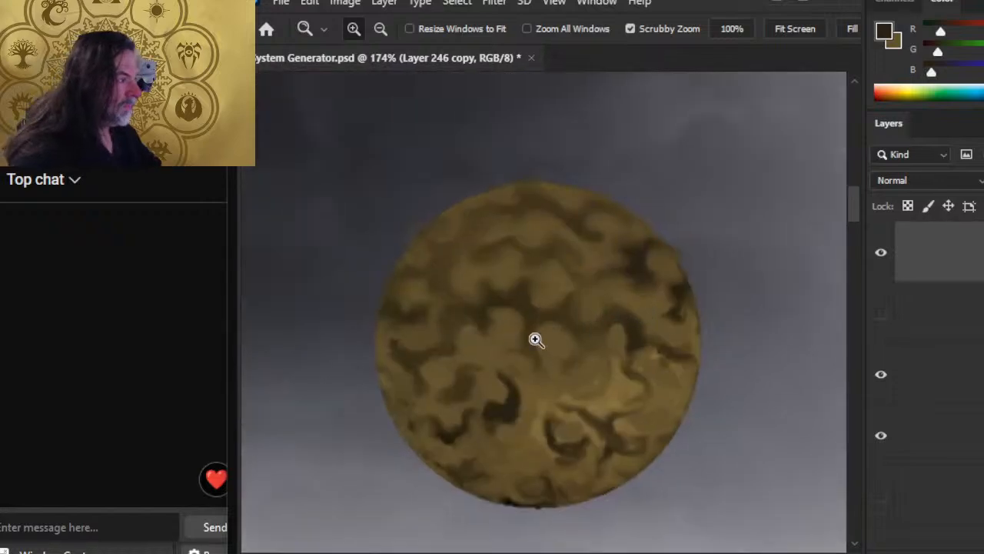
{"action": "key", "text": "b"}
{"action": "key", "text": "r"}
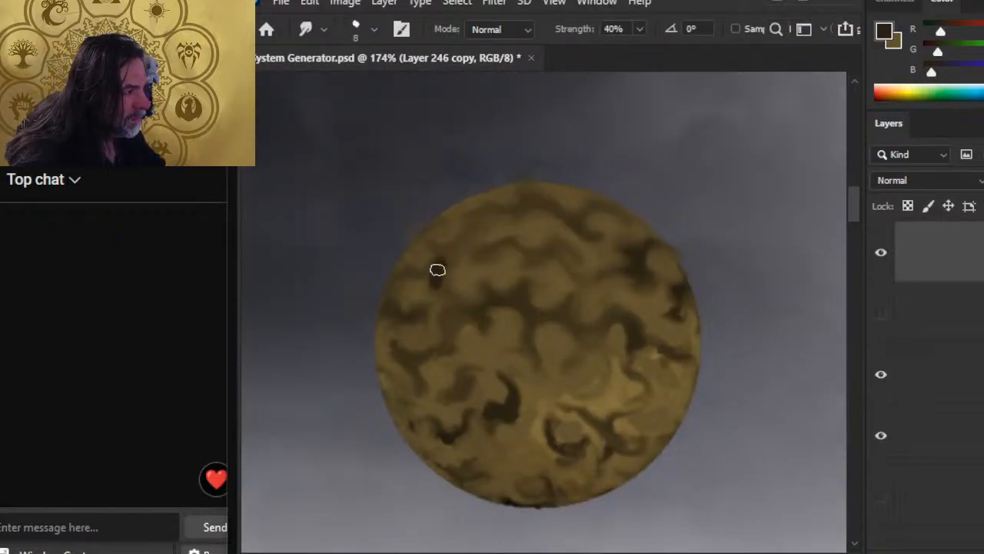
{"action": "mouse_move", "coordinate": [438, 270]}
{"action": "left_mouse_down"}
{"action": "mouse_move", "coordinate": [435, 253]}
{"action": "mouse_move", "coordinate": [432, 271]}
{"action": "mouse_move", "coordinate": [411, 269]}
{"action": "left_mouse_up"}
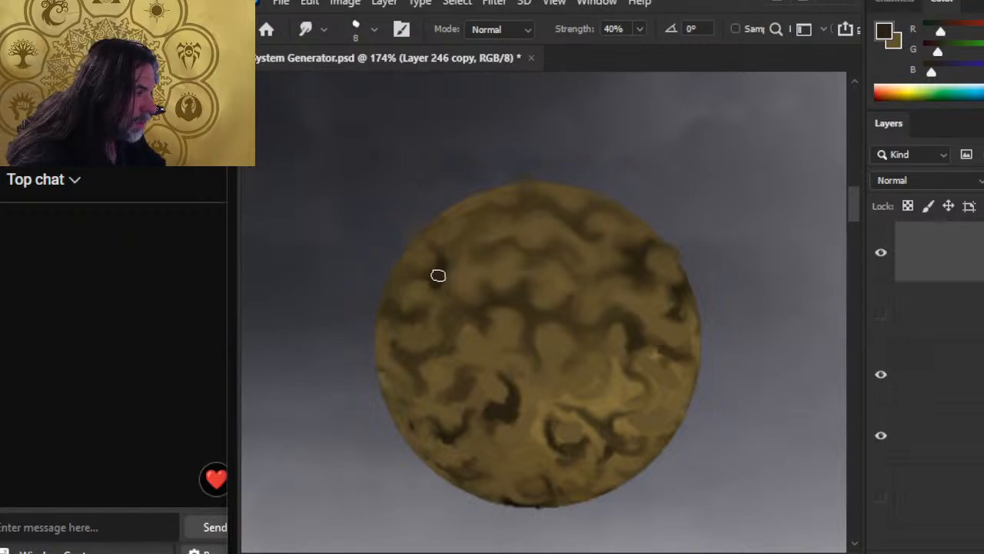
{"action": "key", "text": "x"}
{"action": "key", "text": "b"}
{"action": "left_click_drag", "start_coordinate": [423, 259], "coordinate": [421, 273]}
{"action": "key", "text": "r"}
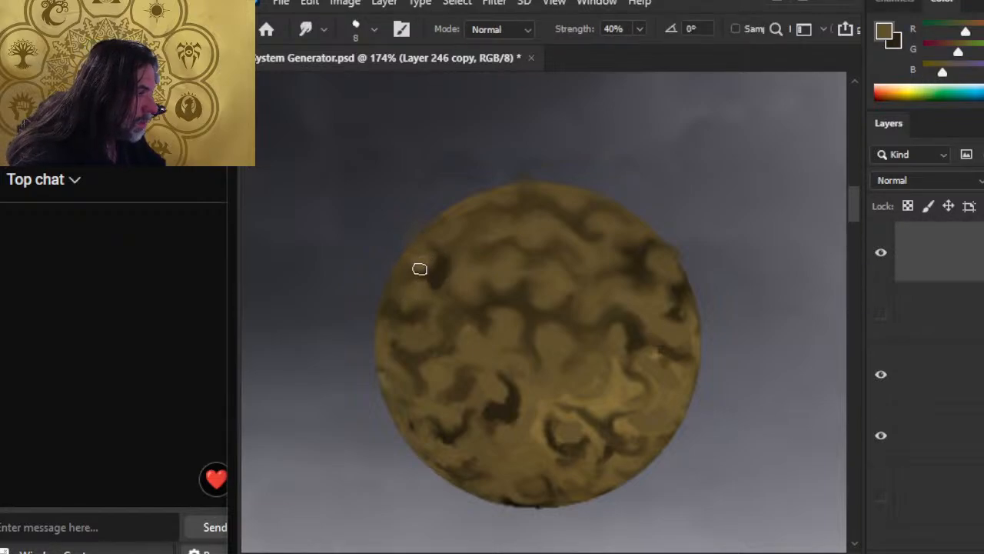
Step: Paint dark brown accents along the planet's upper bands and smudge them, then smudge the dark swirls in its lower half
{"action": "key", "text": "x"}
{"action": "key", "text": "b"}
{"action": "left_click", "coordinate": [470, 220]}
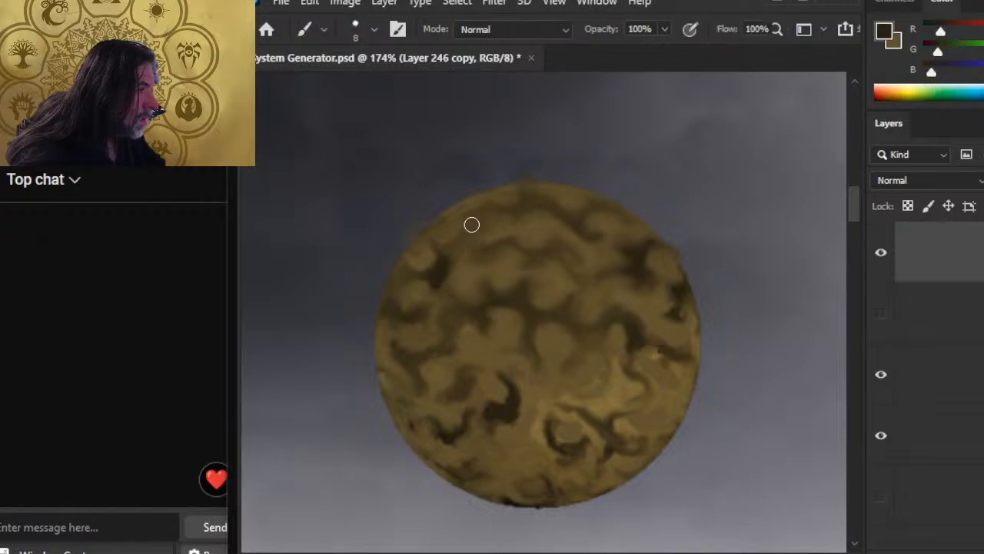
{"action": "key", "text": "r"}
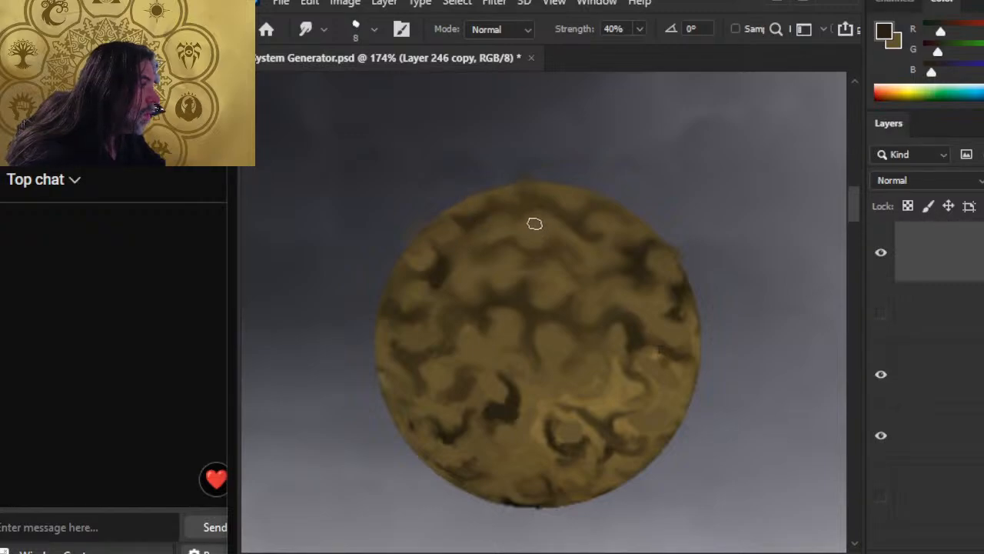
{"action": "key", "text": "b"}
{"action": "key", "text": "r"}
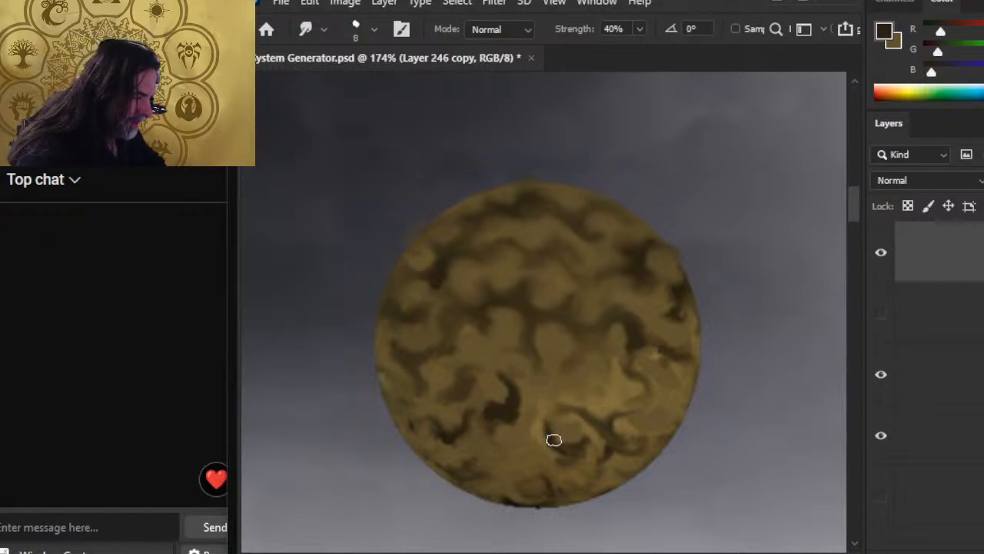
{"action": "mouse_move", "coordinate": [529, 403]}
{"action": "left_mouse_down"}
{"action": "mouse_move", "coordinate": [499, 433]}
{"action": "mouse_move", "coordinate": [512, 430]}
{"action": "mouse_move", "coordinate": [492, 393]}
{"action": "left_mouse_up"}
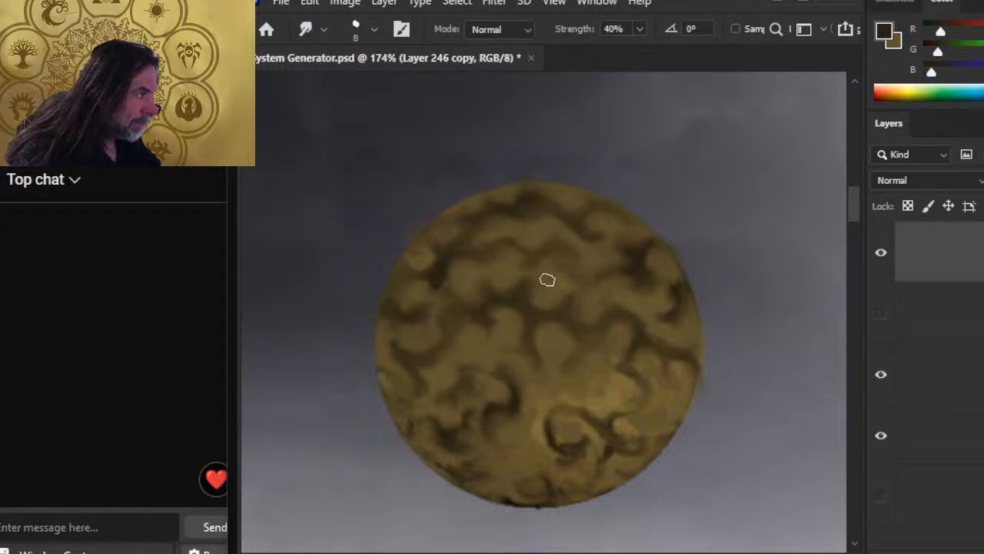
Step: Undo the stray dark dab above the planet's centre and blend sampled lighter brown paint into that area
{"action": "key", "text": "b"}
{"action": "left_click", "coordinate": [561, 262]}
{"action": "key", "text": "ctrl+z"}
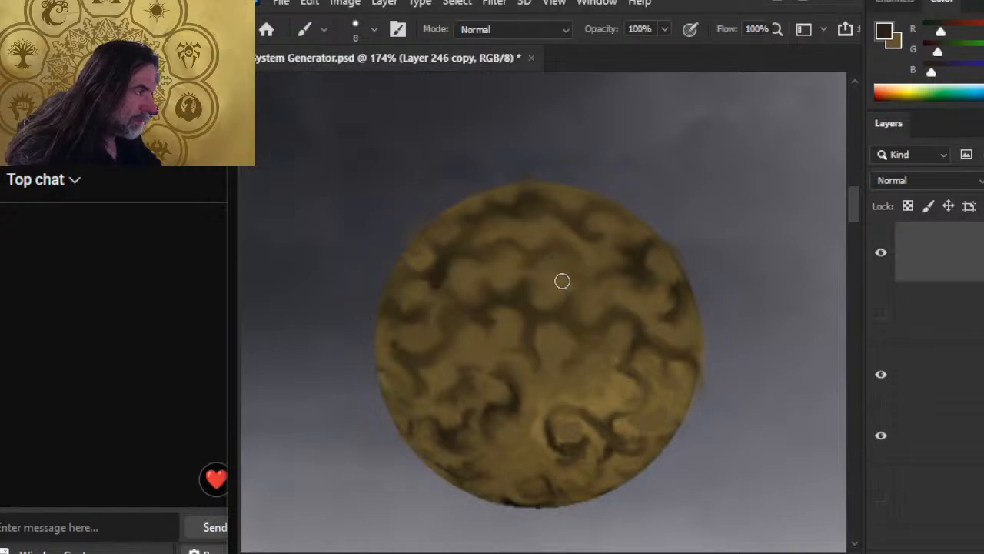
{"action": "left_click", "coordinate": [560, 269], "text": "alt"}
{"action": "key", "text": "r"}
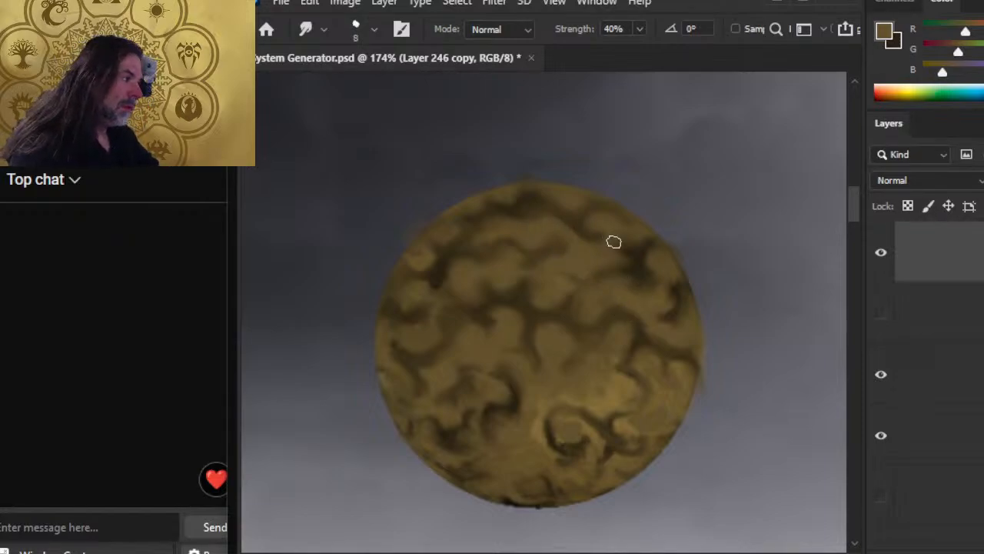
Step: Paint a small dark crater with a lighter brown centre above the planet's middle and smudge it into the surface
{"action": "key", "text": "b"}
{"action": "left_click", "coordinate": [551, 288], "text": "alt"}
{"action": "key", "text": "r"}
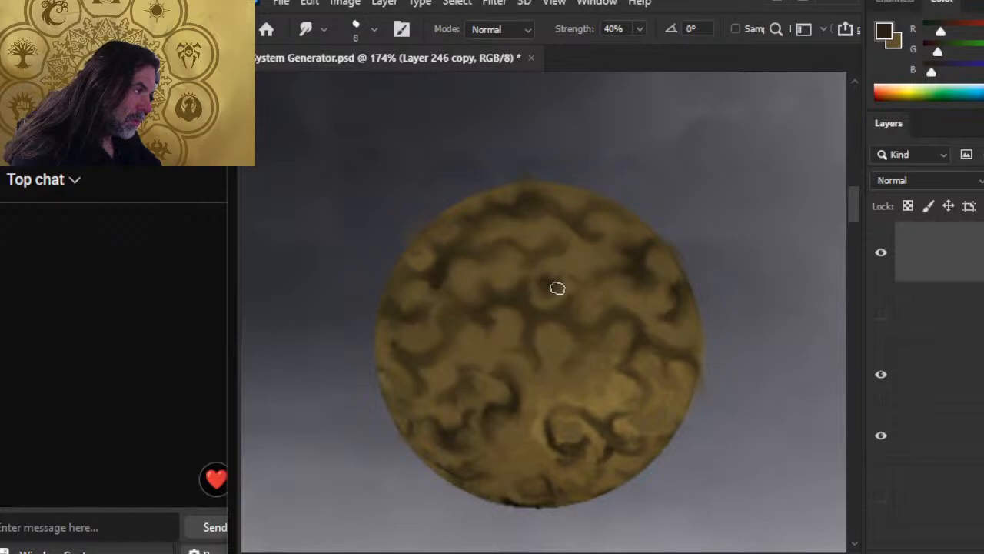
{"action": "key", "text": "b"}
{"action": "left_click", "coordinate": [554, 307], "text": "alt"}
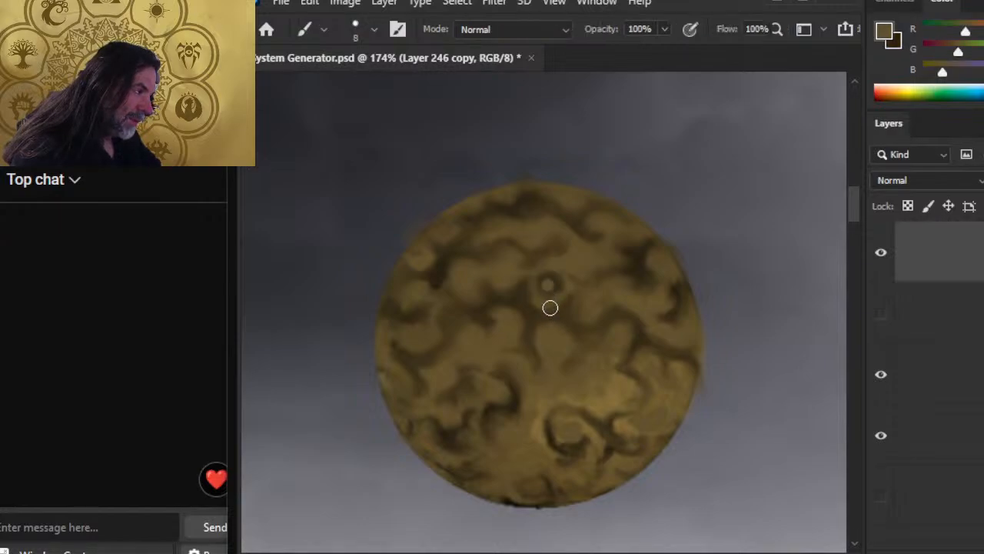
{"action": "key", "text": "r"}
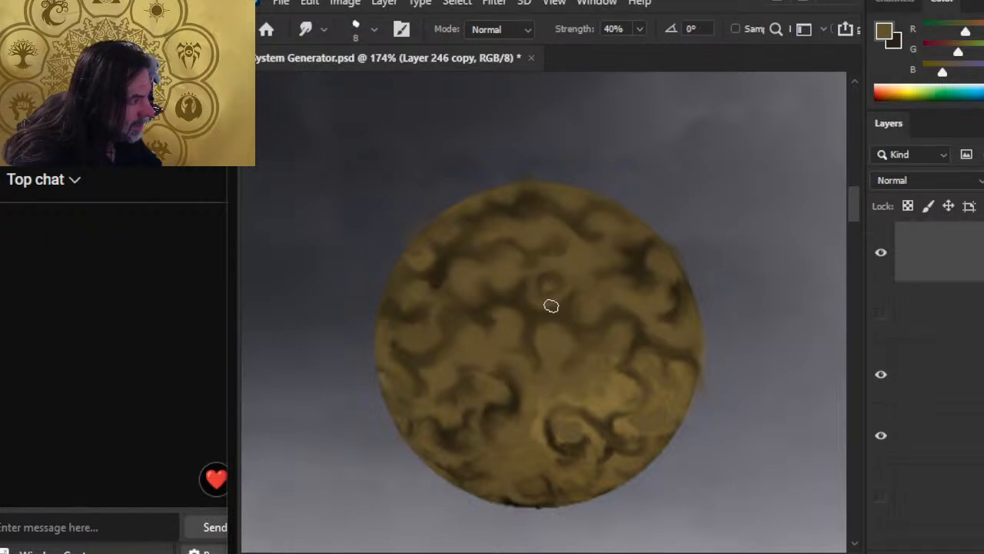
{"action": "key", "text": "b"}
{"action": "key", "text": "r"}
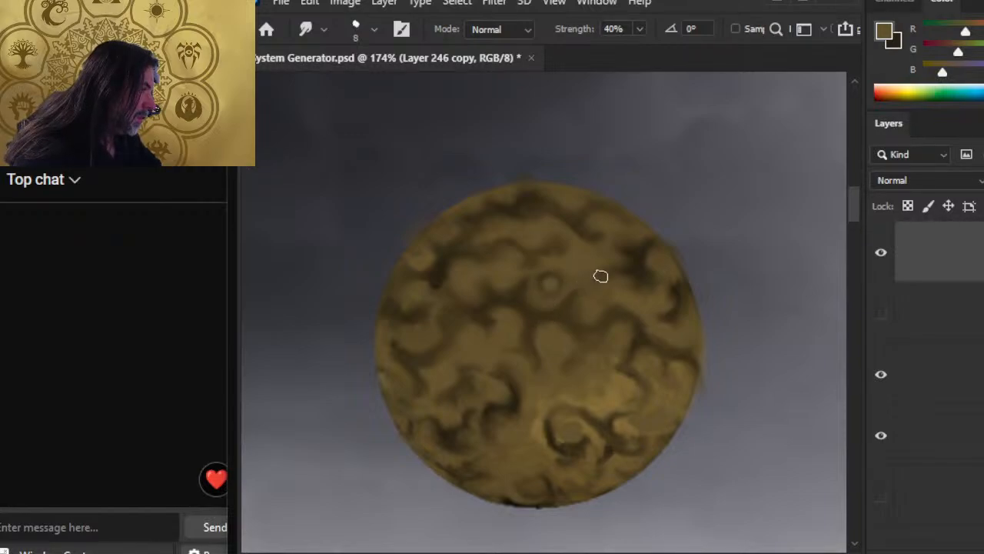
Step: Strengthen the small crater with a 15 px dark brown dab and a smaller light brown centre, smudging at 40% strength
{"action": "key", "text": "b"}
{"action": "key", "text": "x"}
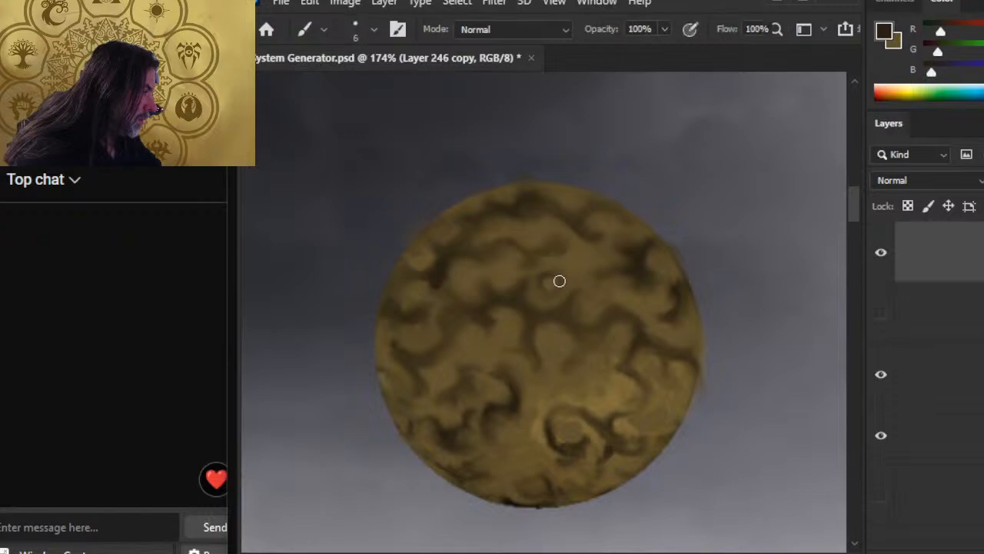
{"action": "key", "text": "r"}
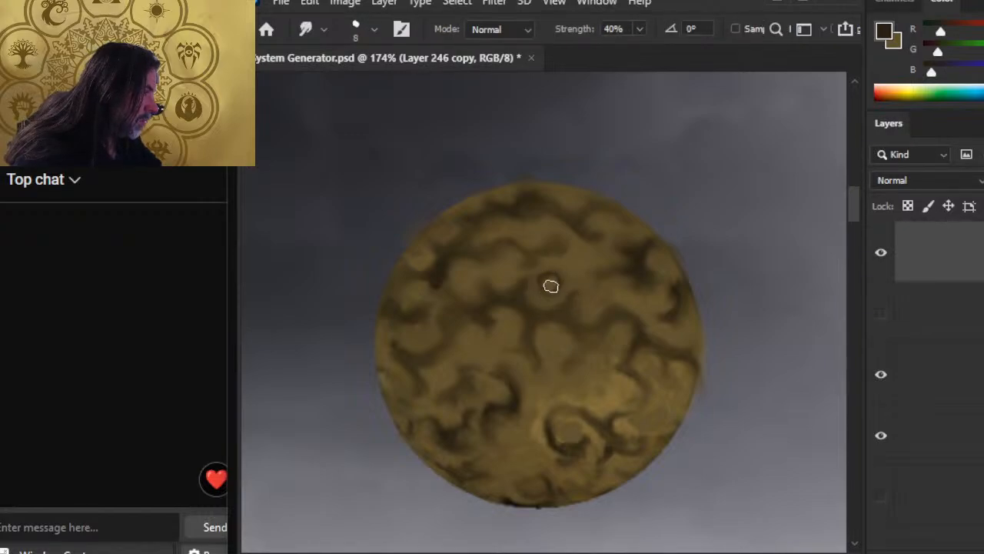
{"action": "key", "text": "b"}
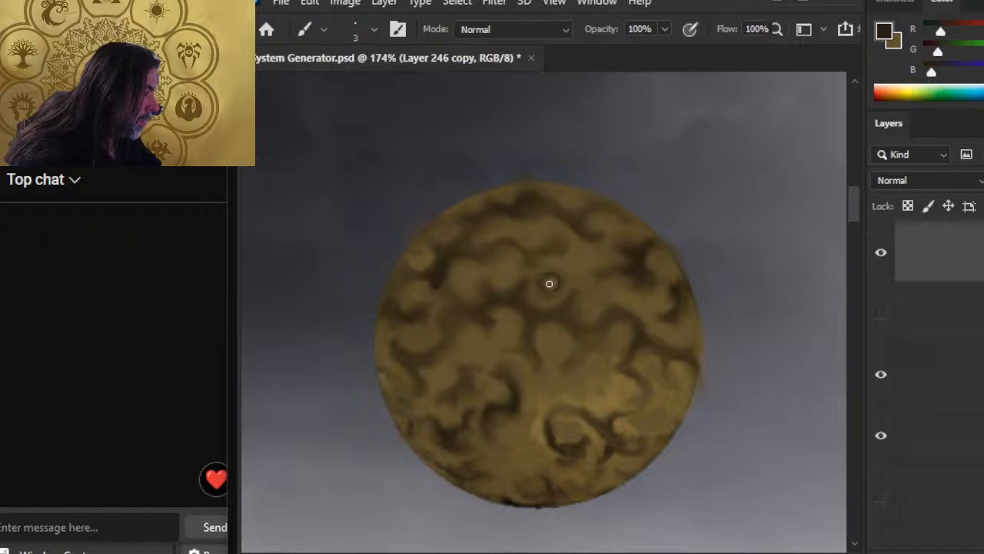
{"action": "key", "text": "bracketright"}
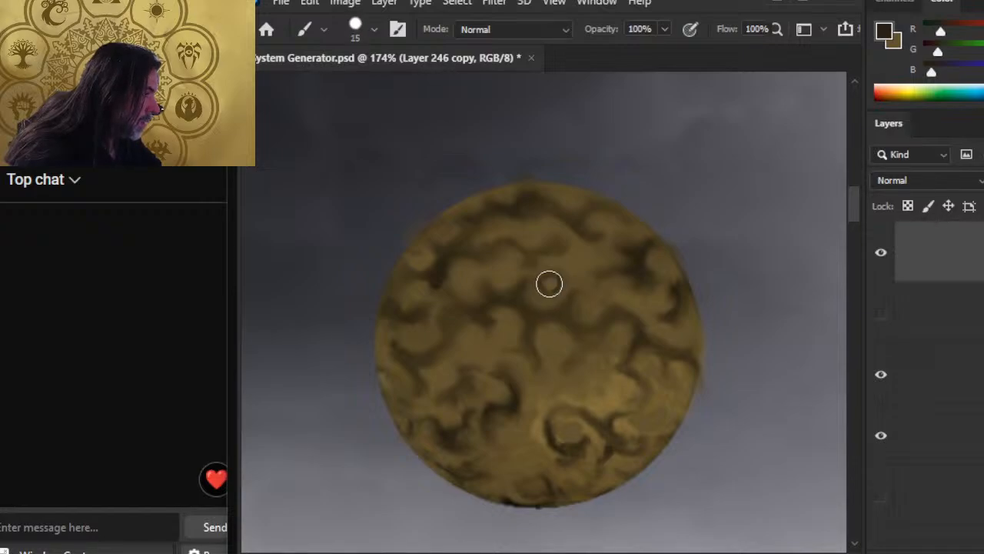
{"action": "left_click", "coordinate": [550, 294], "text": "alt"}
{"action": "key", "text": "bracketleft"}
{"action": "key", "text": "bracketleft"}
{"action": "key", "text": "bracketleft"}
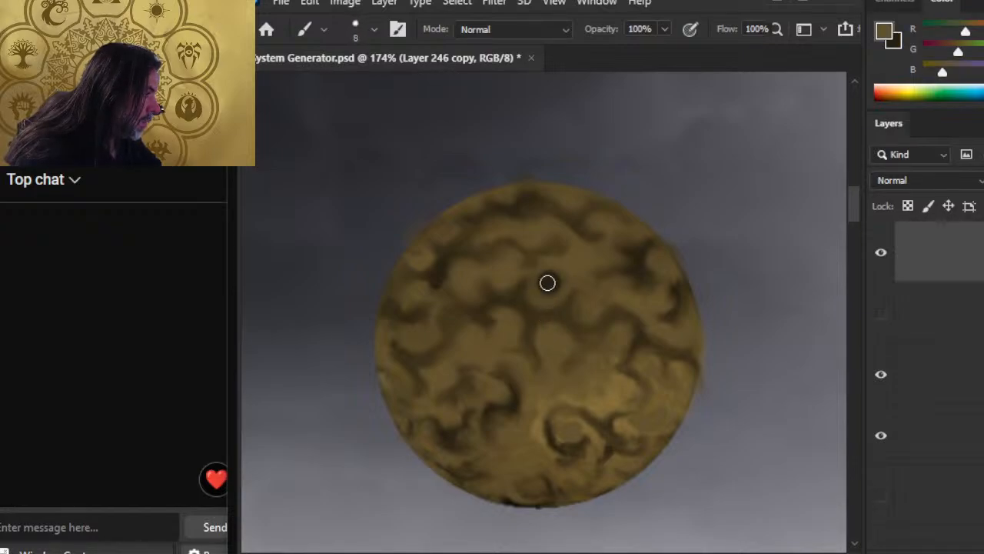
{"action": "key", "text": "r"}
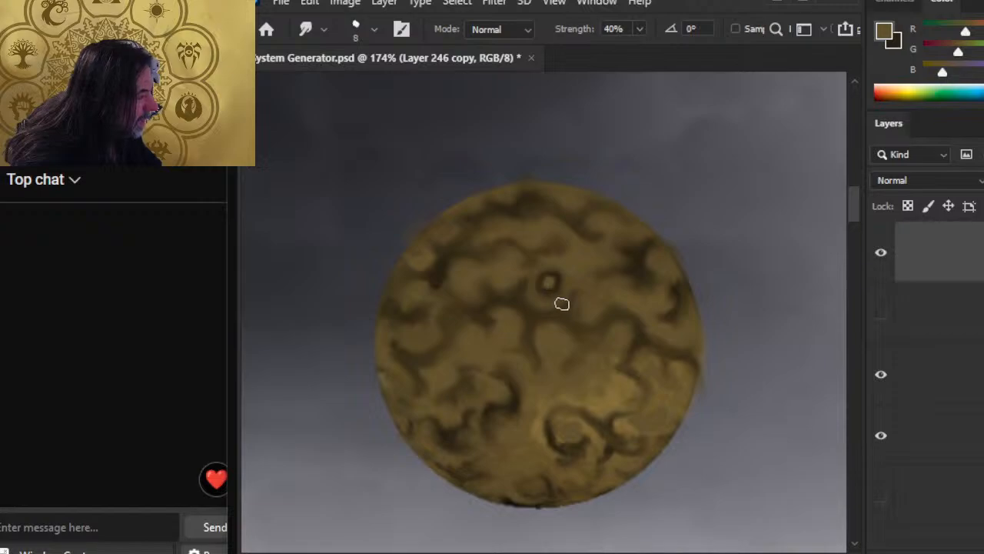
Step: Paint a sampled lighter brown rim around the small crater with a fine 4 px brush and smudge it into the surface
{"action": "key", "text": "b"}
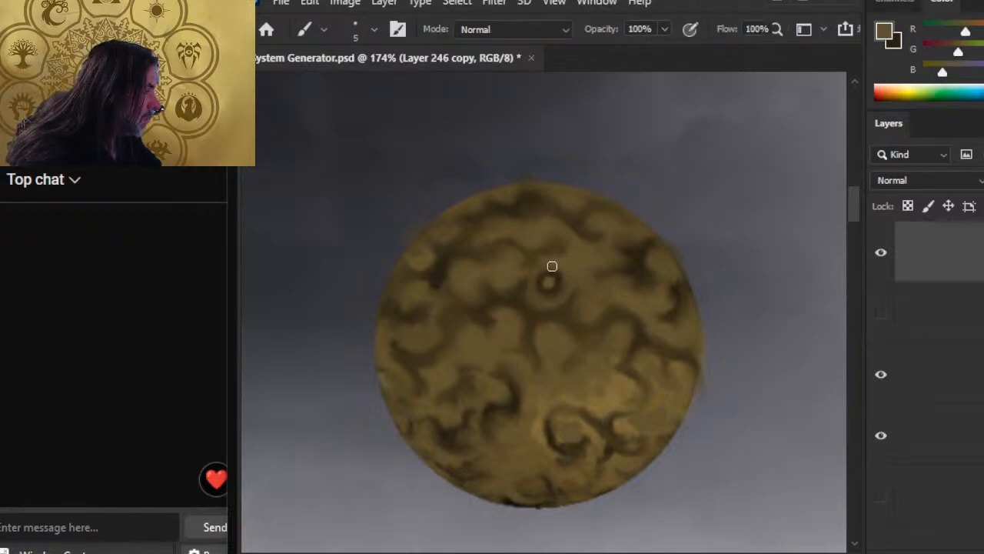
{"action": "key", "text": "r"}
{"action": "key", "text": "b"}
{"action": "key", "text": "alt"}
{"action": "left_click", "coordinate": [555, 273], "text": "alt"}
{"action": "left_click_drag", "start_coordinate": [548, 277], "coordinate": [532, 285]}
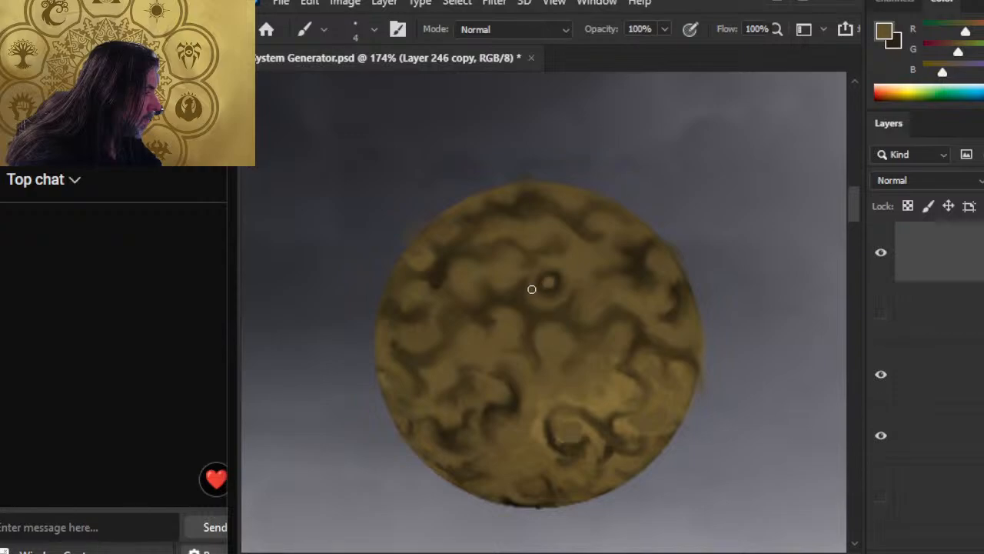
{"action": "key", "text": "r"}
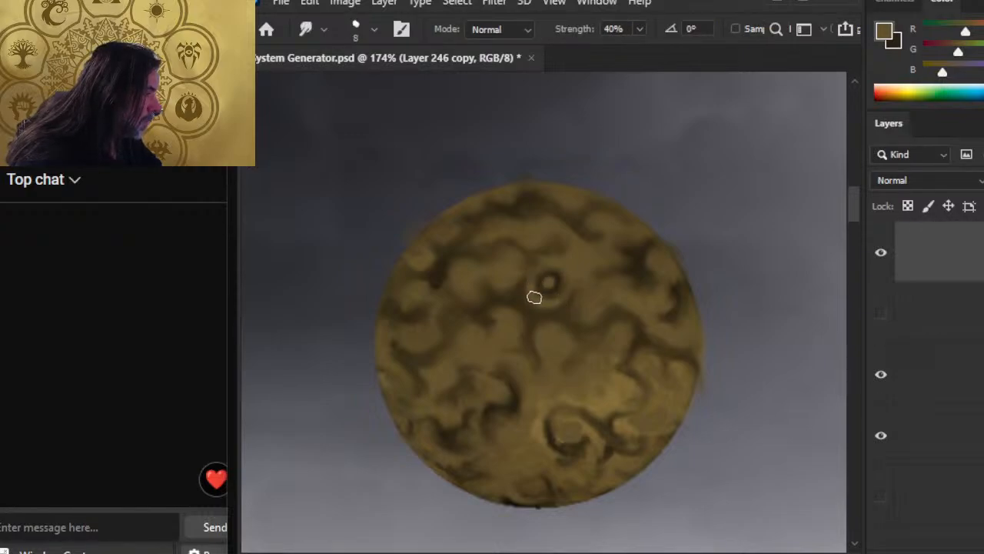
{"action": "key", "text": "b"}
{"action": "key", "text": "r"}
{"action": "key", "text": "b"}
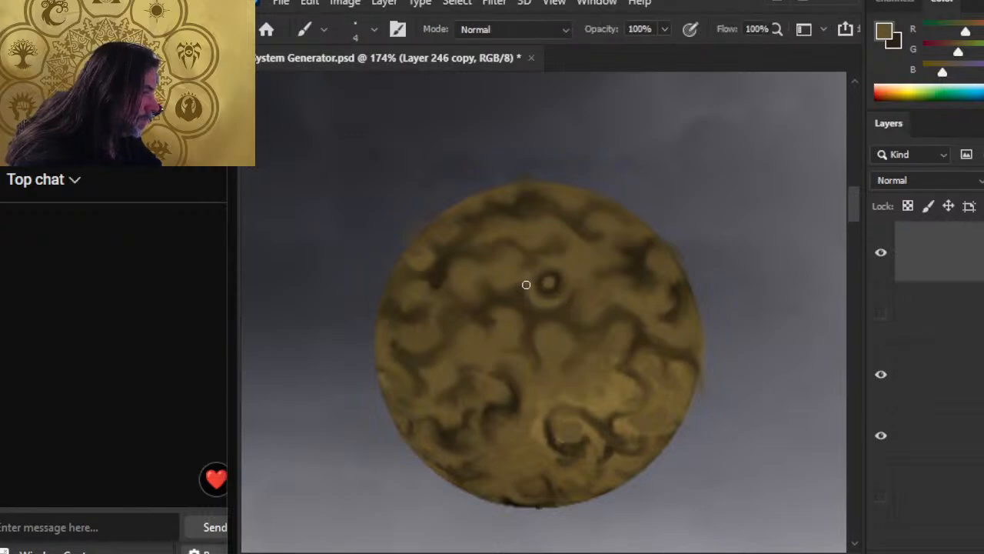
{"action": "key", "text": "r"}
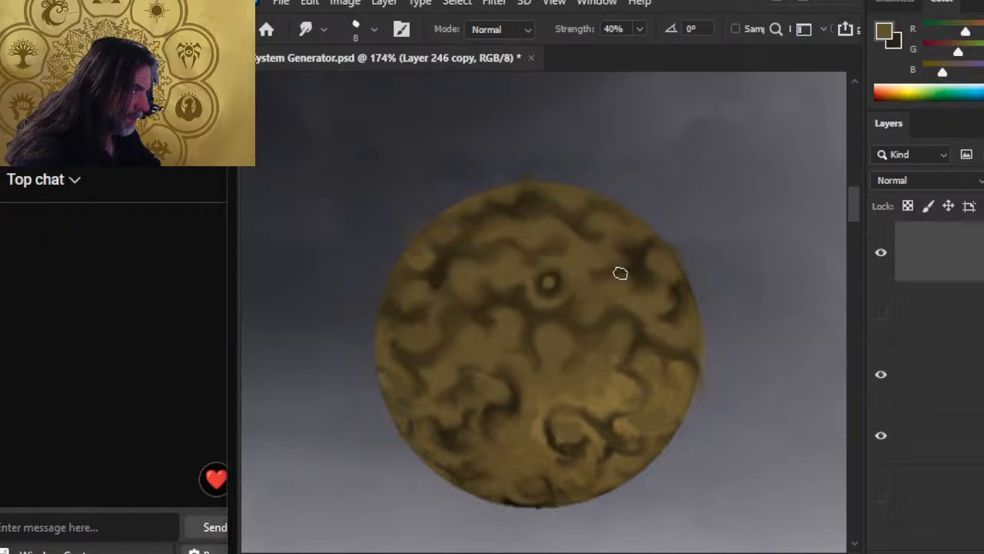
Step: Refine the dark swirls in the brown planet's upper-right area with 4 px brush strokes and smudge their edges
{"action": "key", "text": "b"}
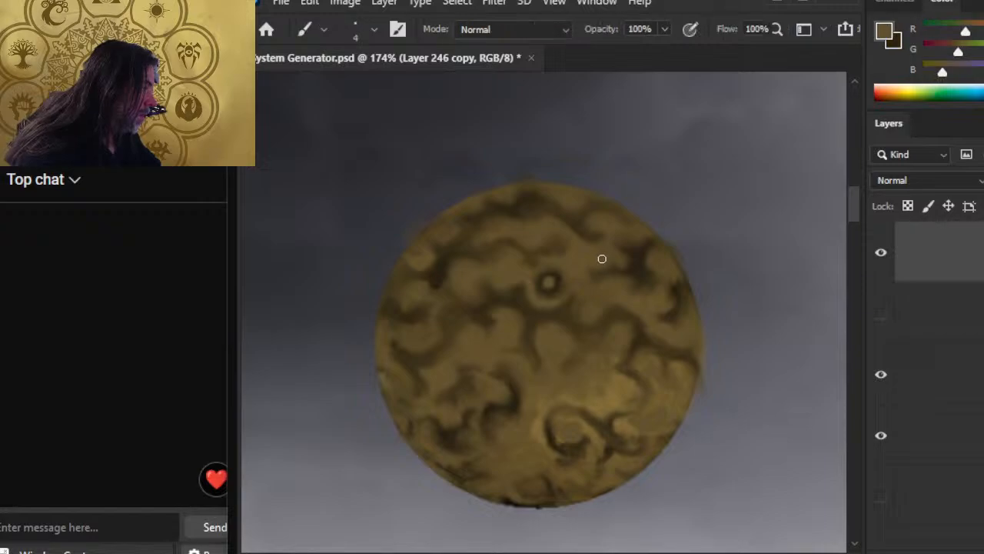
{"action": "key", "text": "r"}
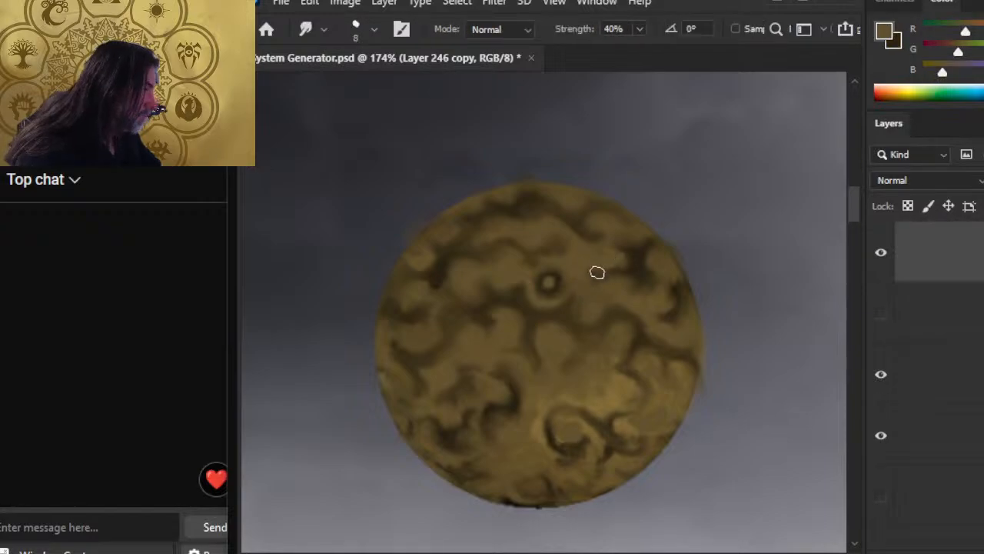
{"action": "key", "text": "b"}
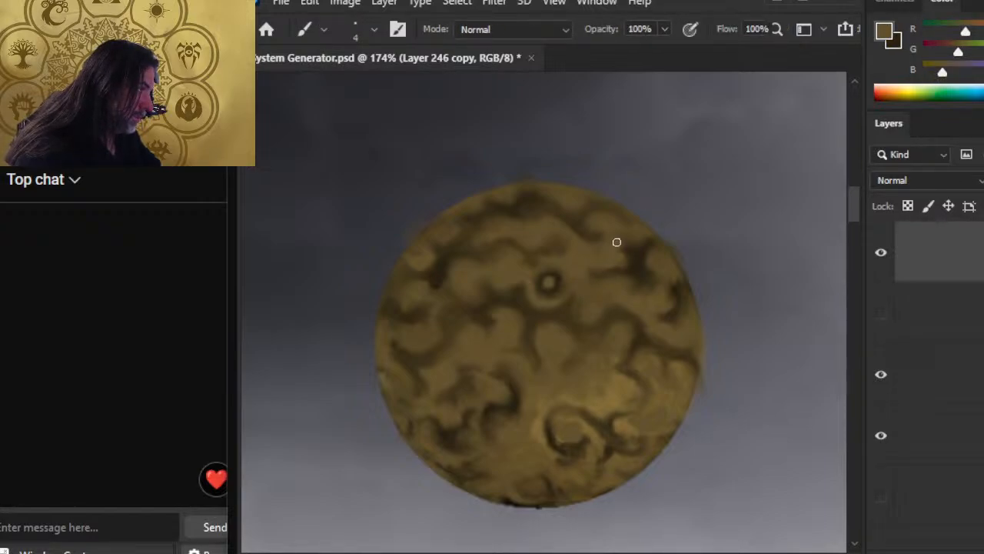
{"action": "key", "text": "r"}
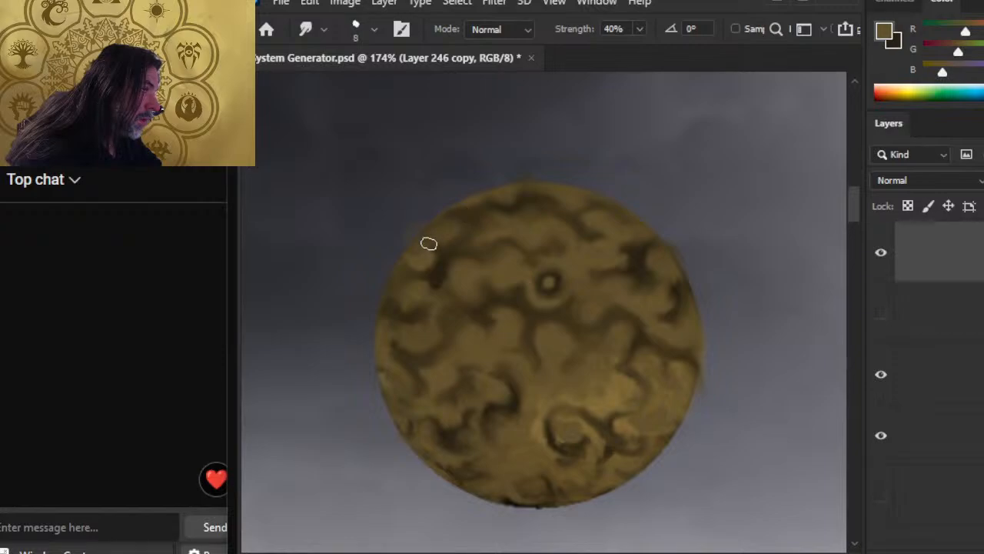
Step: Add lighter brown touches along the planet's upper-left edge and smudge them into the surrounding swirls at 40% strength
{"action": "key", "text": "b"}
{"action": "mouse_move", "coordinate": [451, 229]}
{"action": "left_mouse_down"}
{"action": "mouse_move", "coordinate": [437, 262]}
{"action": "mouse_move", "coordinate": [442, 236]}
{"action": "left_mouse_up"}
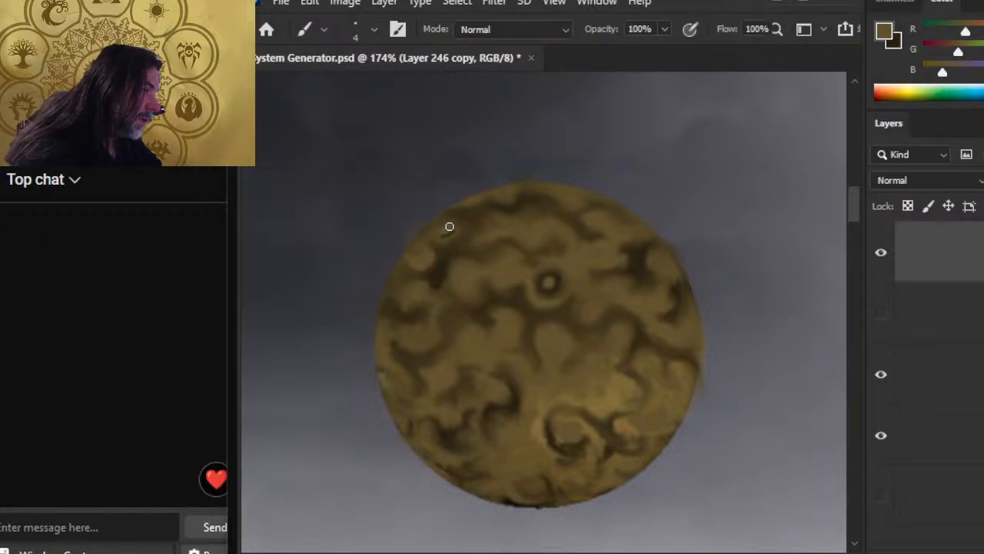
{"action": "key", "text": "r"}
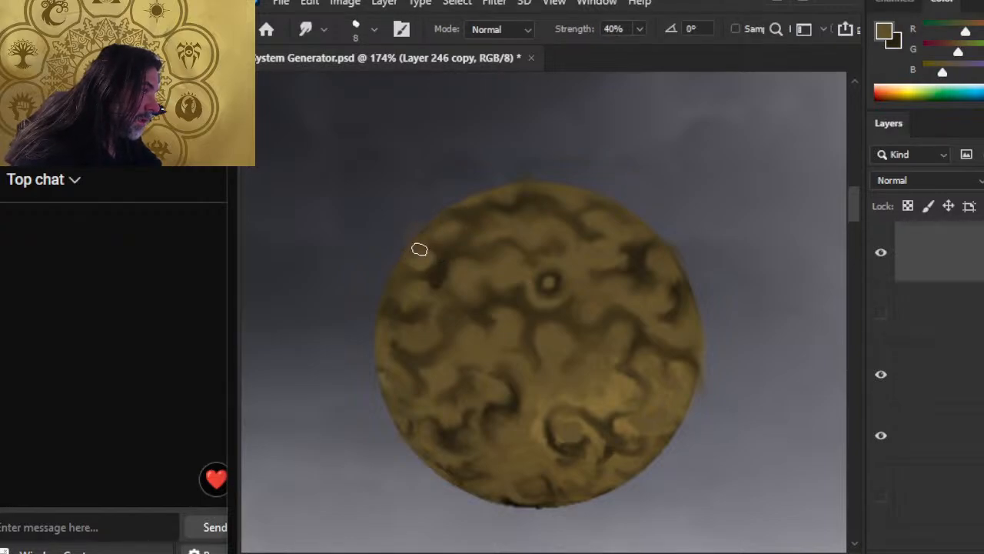
{"action": "key", "text": "b"}
{"action": "left_click", "coordinate": [424, 249], "text": "alt"}
{"action": "key", "text": "r"}
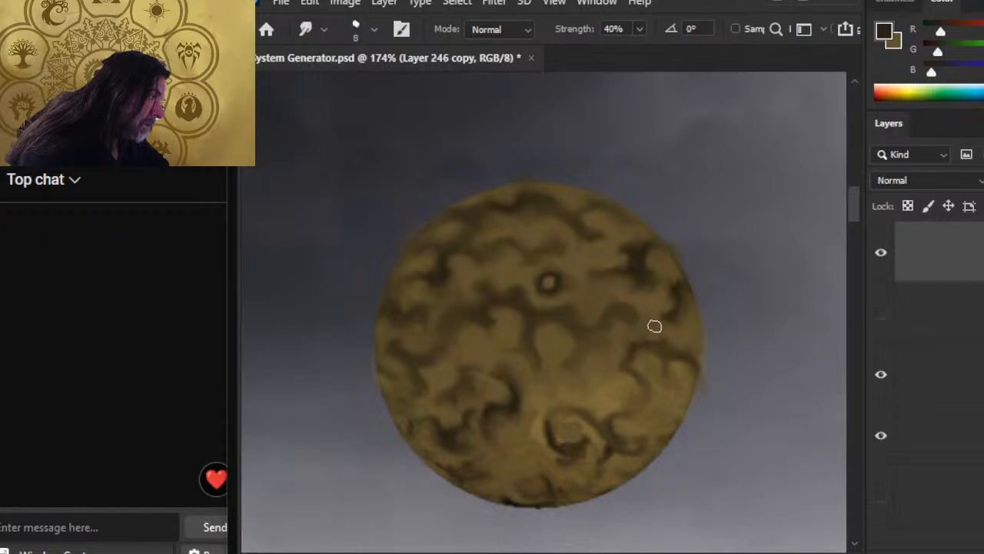
Step: Check the whole brown planet and shape a rounded crater into the swirls of its lower-left half
{"action": "key", "text": "z"}
{"action": "left_click_drag", "start_coordinate": [649, 346], "coordinate": [524, 254]}
{"action": "left_click_drag", "start_coordinate": [524, 254], "coordinate": [492, 315]}
{"action": "mouse_move", "coordinate": [565, 399]}
{"action": "left_mouse_down"}
{"action": "mouse_move", "coordinate": [552, 340]}
{"action": "mouse_move", "coordinate": [626, 393]}
{"action": "left_mouse_up"}
{"action": "key", "text": "r"}
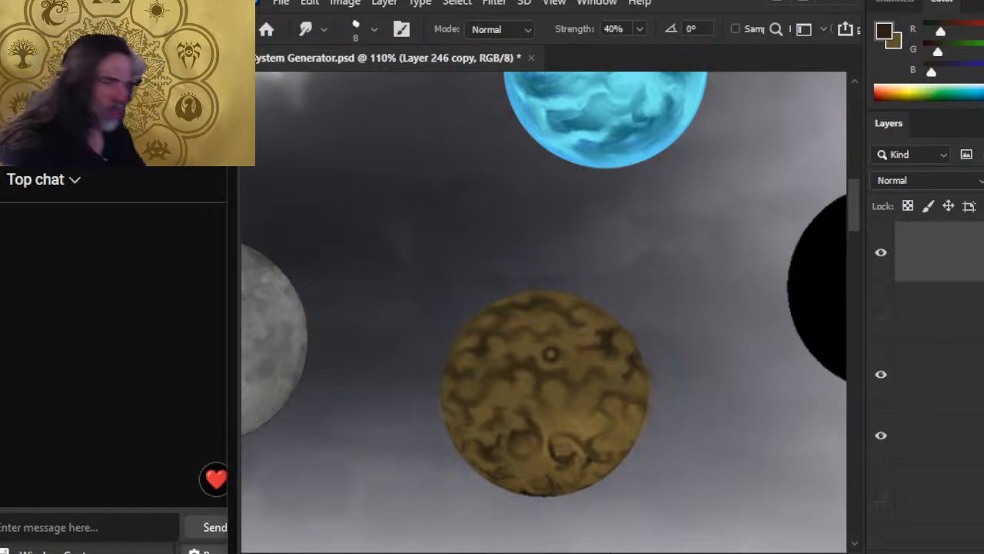
Step: Examine the surface detail of the red, blue-and-white and cyan planets for comparison with the brown planet
{"action": "key", "text": "z"}
{"action": "left_click_drag", "start_coordinate": [558, 356], "coordinate": [411, 345]}
{"action": "left_click_drag", "start_coordinate": [411, 345], "coordinate": [721, 335]}
{"action": "left_click_drag", "start_coordinate": [327, 344], "coordinate": [487, 359]}
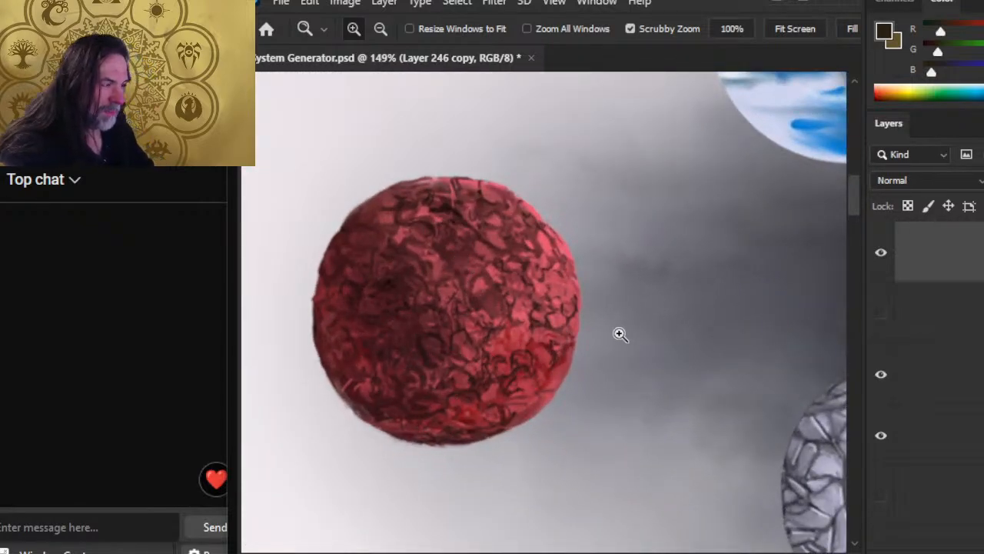
{"action": "left_click_drag", "start_coordinate": [642, 334], "coordinate": [582, 331]}
{"action": "left_click_drag", "start_coordinate": [695, 342], "coordinate": [494, 402]}
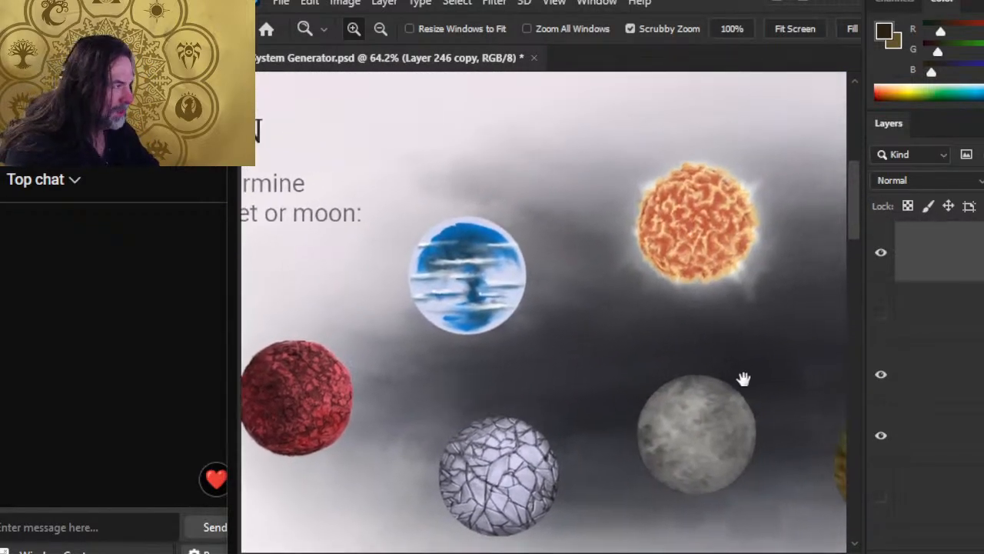
{"action": "left_click_drag", "start_coordinate": [743, 377], "coordinate": [439, 387]}
{"action": "left_click_drag", "start_coordinate": [655, 304], "coordinate": [600, 246]}
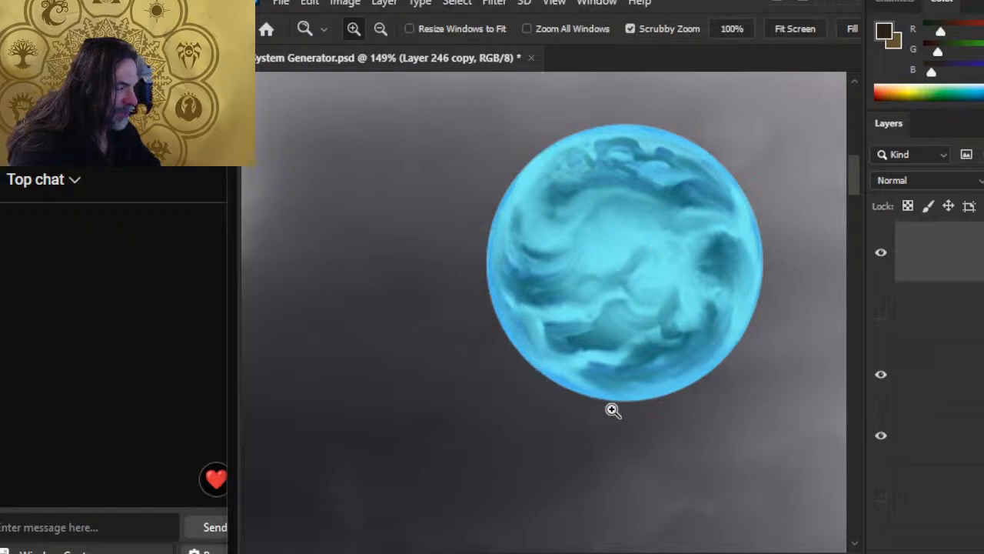
Step: Return to the brown planet and smudge the small upper crater and the lower central swirl at 40% strength
{"action": "left_click_drag", "start_coordinate": [612, 408], "coordinate": [675, 302]}
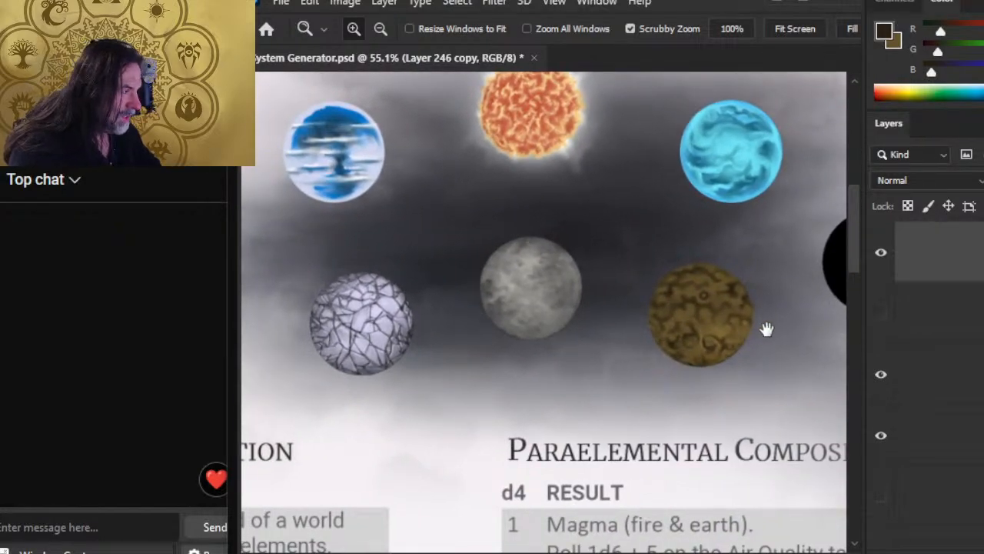
{"action": "left_click_drag", "start_coordinate": [767, 327], "coordinate": [665, 351]}
{"action": "key", "text": "r"}
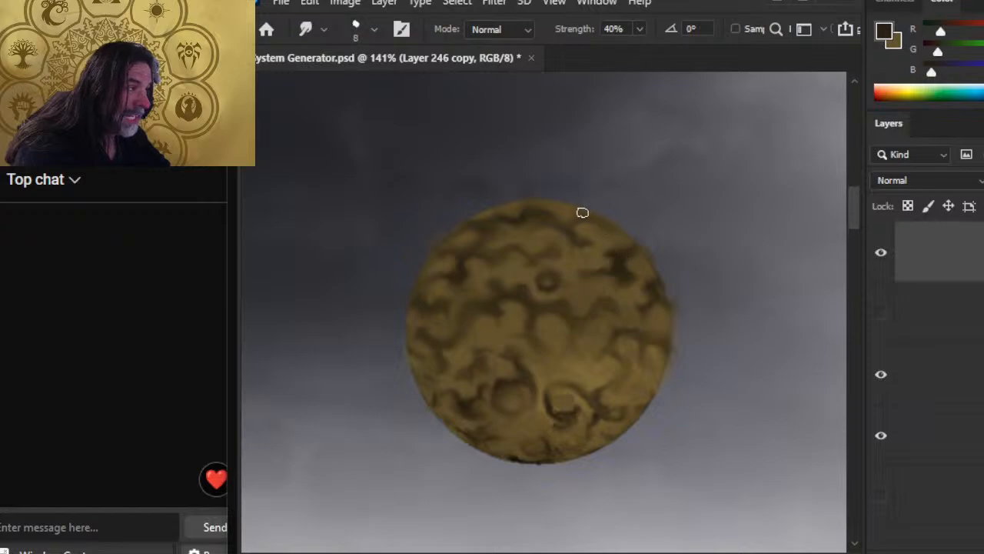
Step: Examine the crack lines and shading on the pale cracked planet up close and as a whole
{"action": "key", "text": "z"}
{"action": "left_click_drag", "start_coordinate": [571, 279], "coordinate": [648, 387]}
{"action": "left_click_drag", "start_coordinate": [380, 374], "coordinate": [502, 389]}
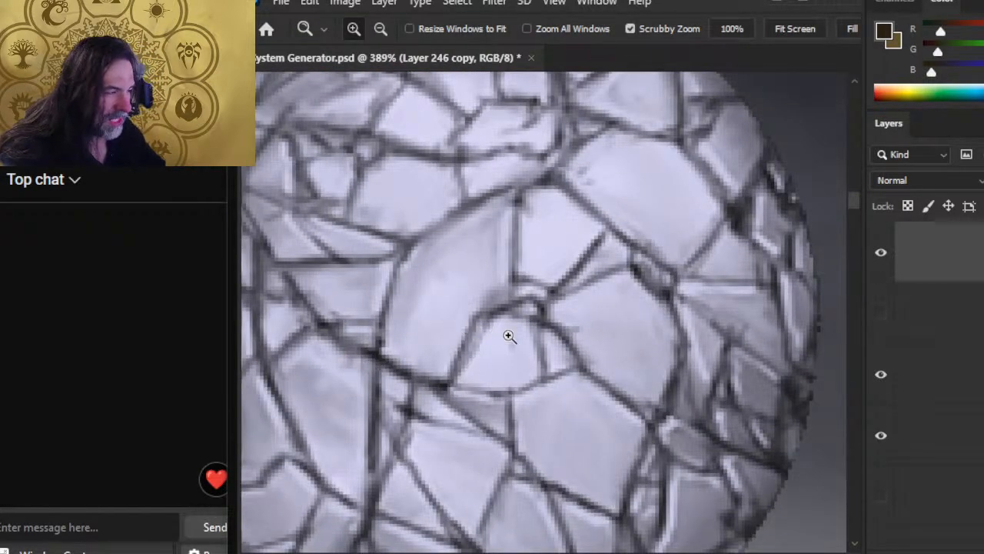
{"action": "left_click_drag", "start_coordinate": [646, 346], "coordinate": [553, 347]}
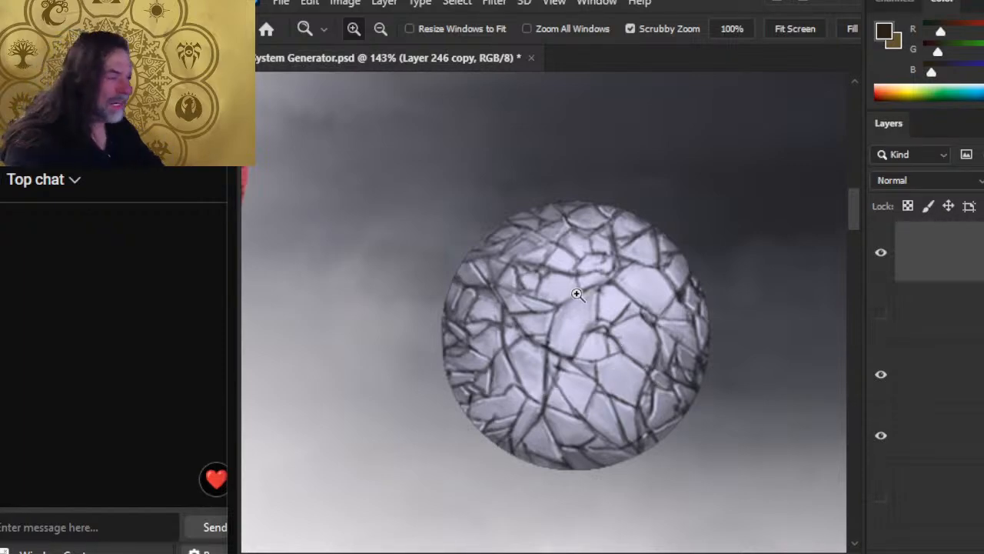
Step: Smudge the dark and light patches on the lower part of the brown planet at 40% strength to form rounded surface shapes
{"action": "left_click_drag", "start_coordinate": [718, 347], "coordinate": [462, 370]}
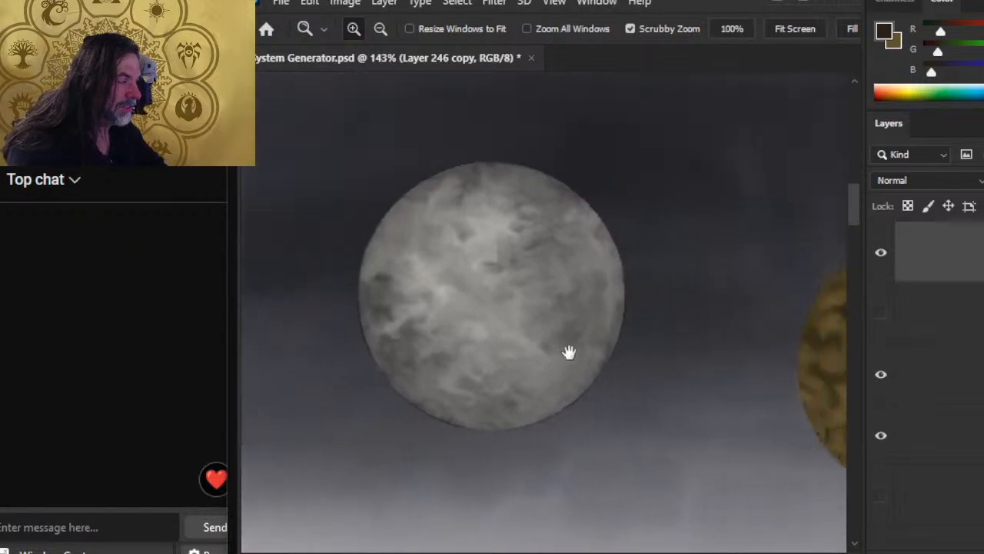
{"action": "key", "text": "r"}
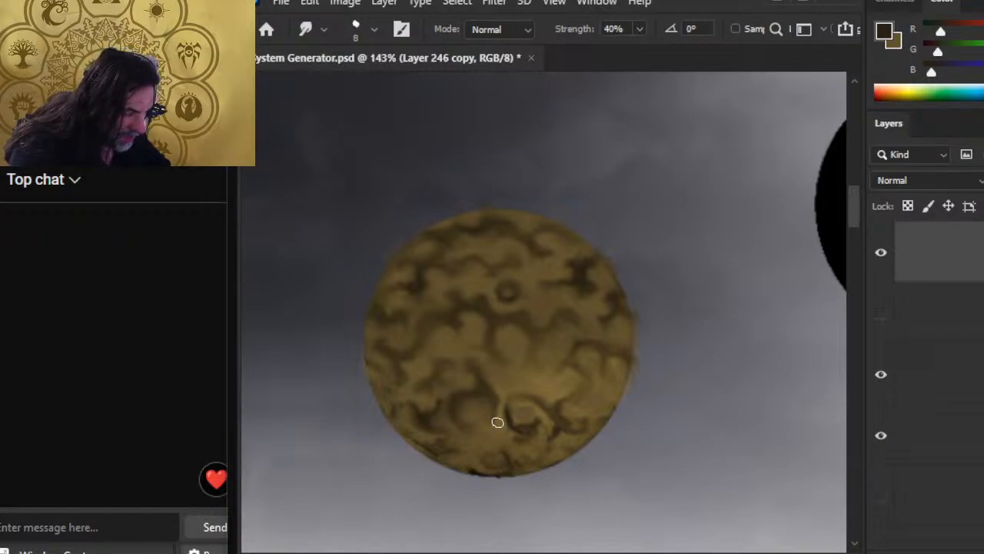
{"action": "mouse_move", "coordinate": [525, 422]}
{"action": "left_mouse_down"}
{"action": "mouse_move", "coordinate": [523, 409]}
{"action": "mouse_move", "coordinate": [535, 426]}
{"action": "left_mouse_up"}
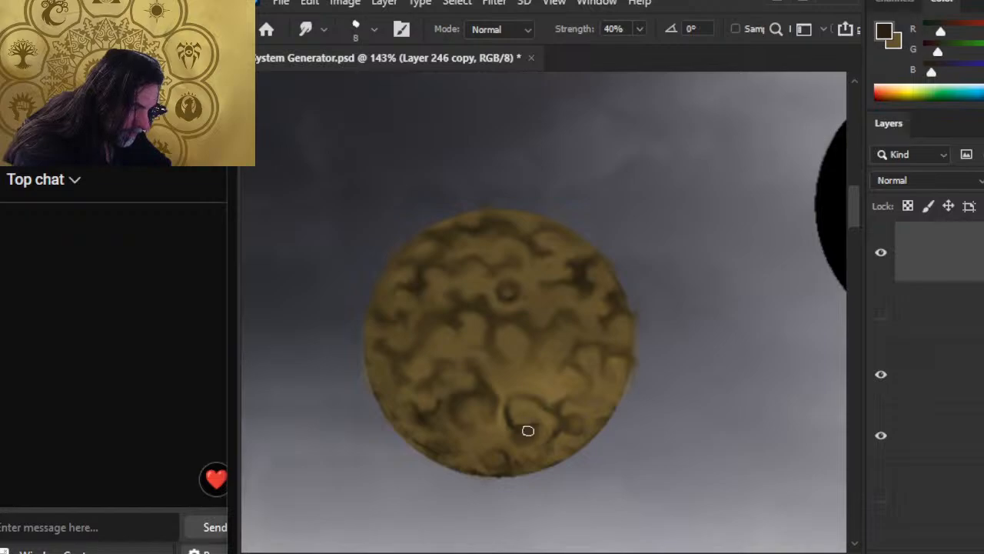
{"action": "mouse_move", "coordinate": [542, 431]}
{"action": "left_mouse_down"}
{"action": "mouse_move", "coordinate": [522, 453]}
{"action": "mouse_move", "coordinate": [527, 393]}
{"action": "left_mouse_up"}
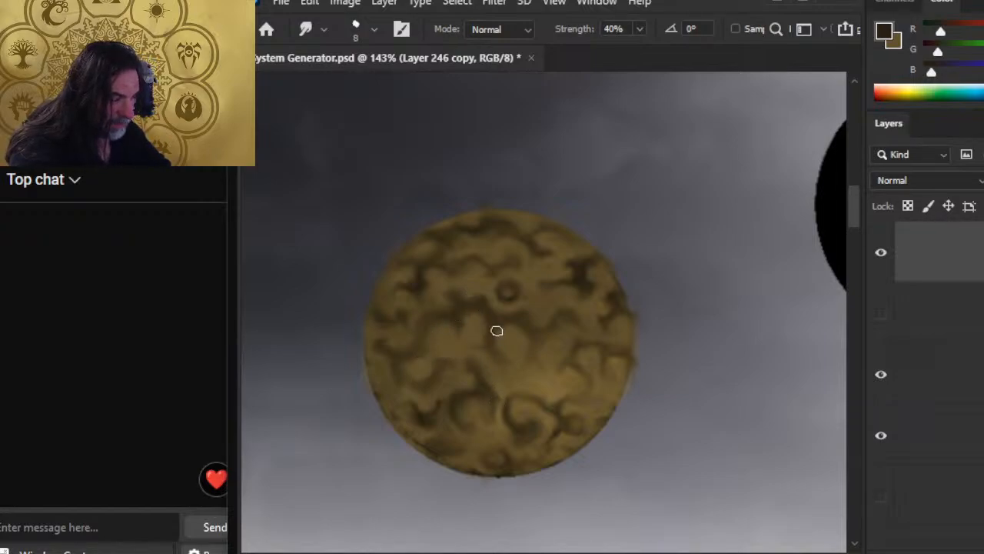
Step: Switch to the SCE Layout document in Word and examine the Pregenerated Ships tables for vessels and craft
{"action": "key", "text": "alt+Tab"}
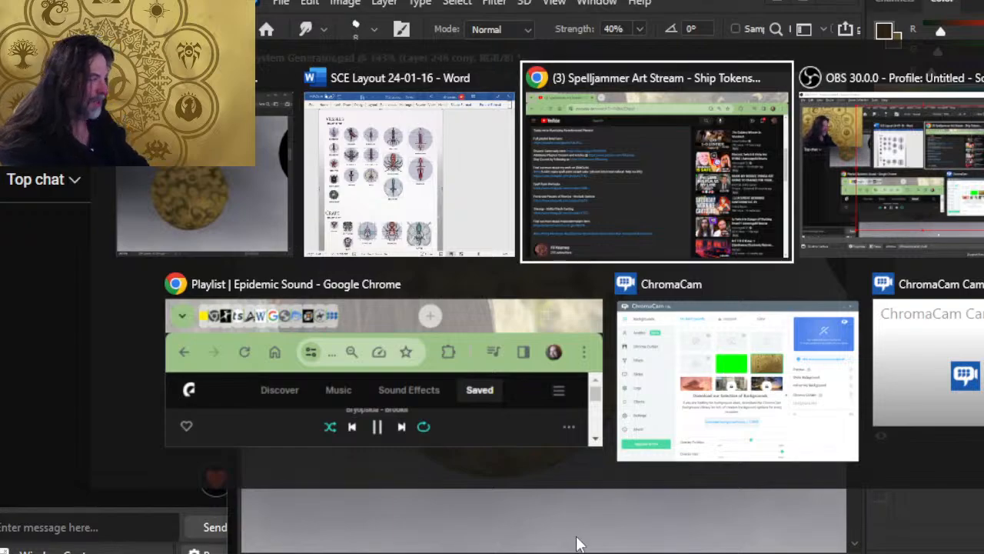
{"action": "key", "text": "alt+shift+Tab"}
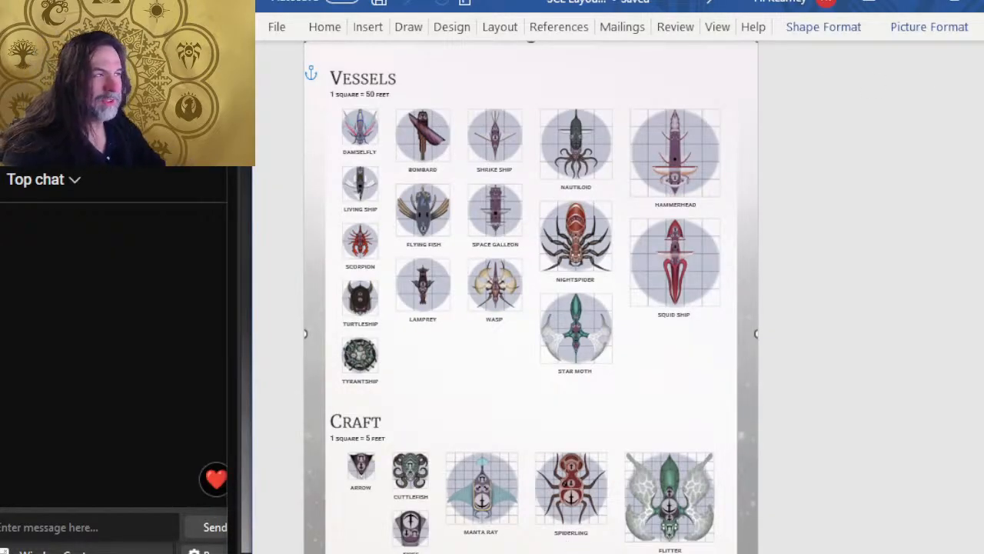
{"action": "scroll", "coordinate": [391, 149], "scroll_direction": "up", "scroll_amount": 10}
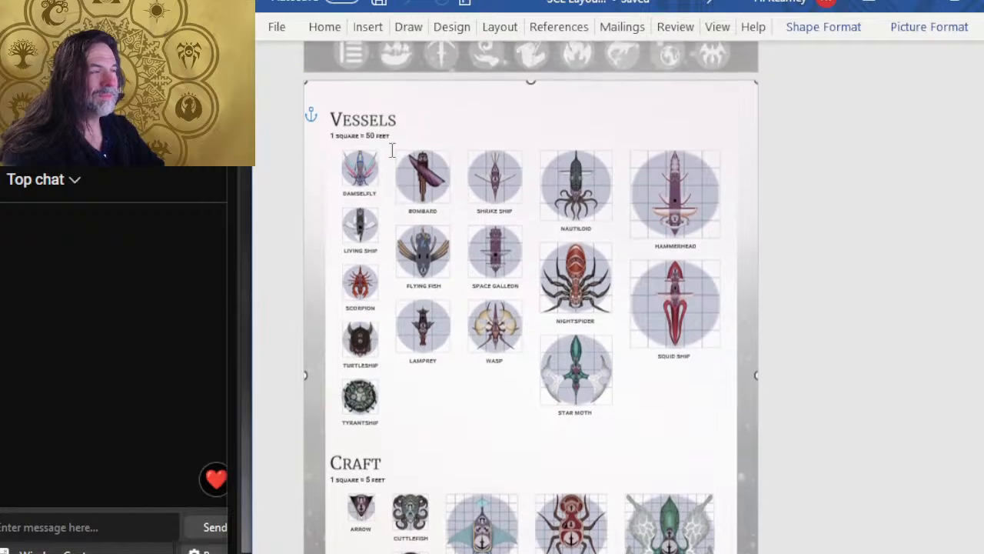
{"action": "scroll", "coordinate": [429, 231], "scroll_direction": "up", "scroll_amount": 3}
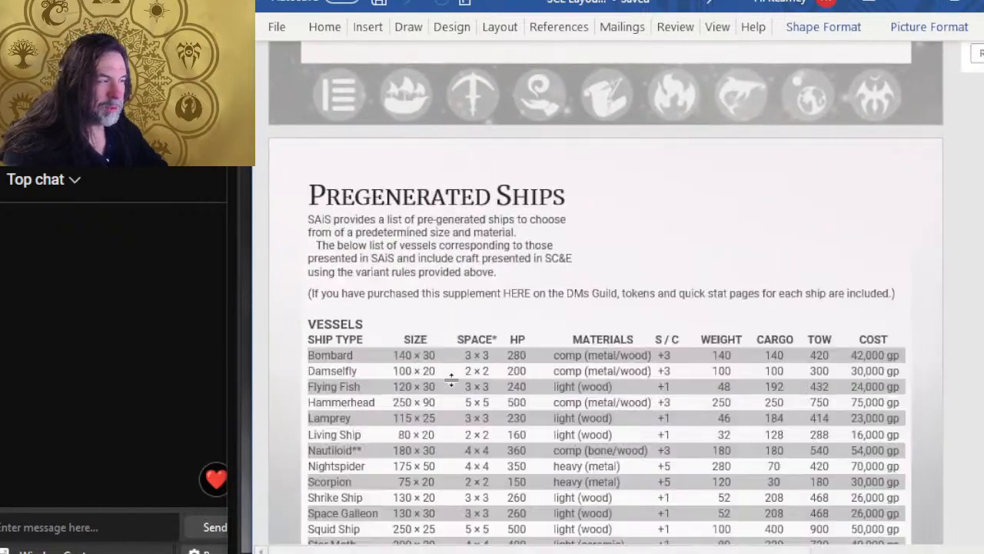
{"action": "scroll", "coordinate": [452, 380], "scroll_direction": "down", "scroll_amount": 4}
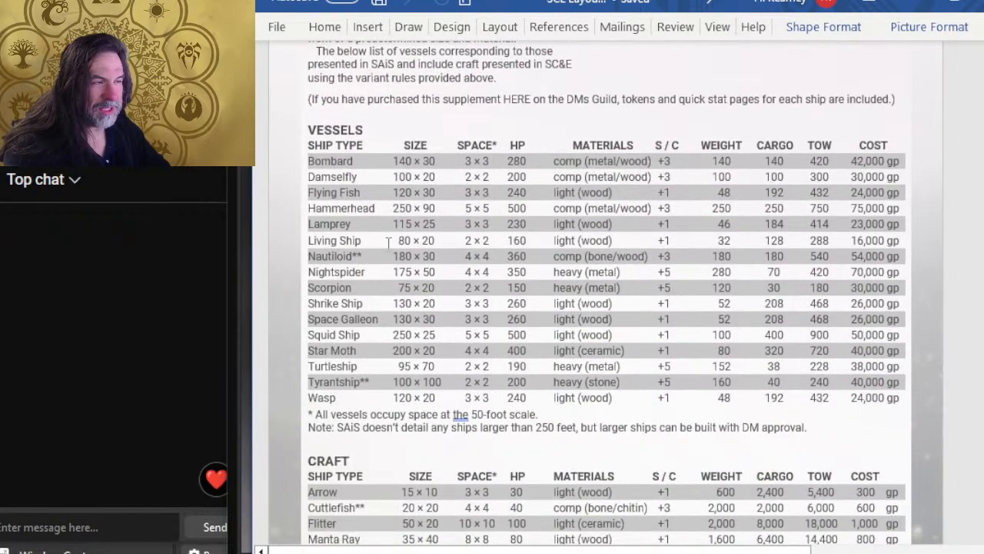
{"action": "scroll", "coordinate": [608, 292], "scroll_direction": "up", "scroll_amount": 1}
{"action": "scroll", "coordinate": [607, 292], "scroll_direction": "down", "scroll_amount": 5}
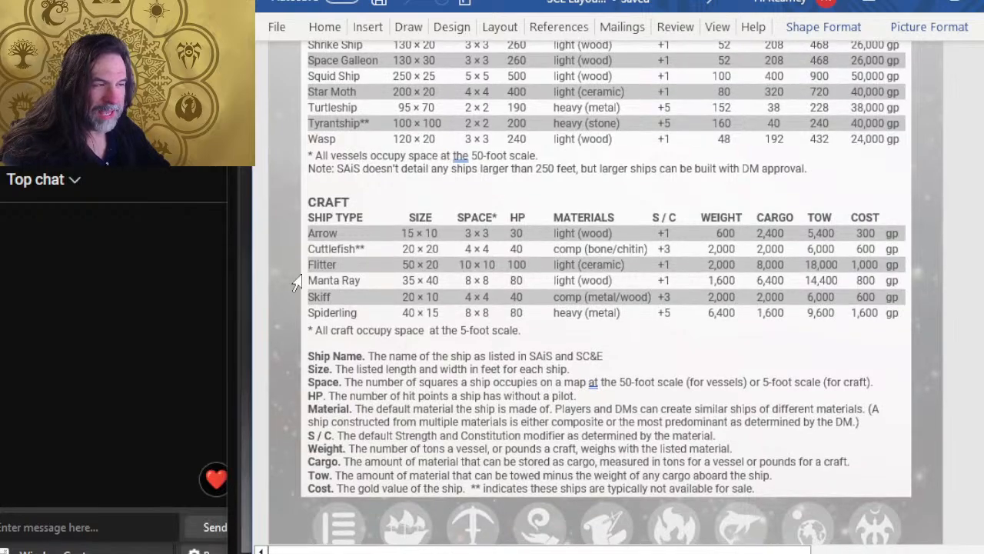
{"action": "scroll", "coordinate": [505, 268], "scroll_direction": "down", "scroll_amount": 5}
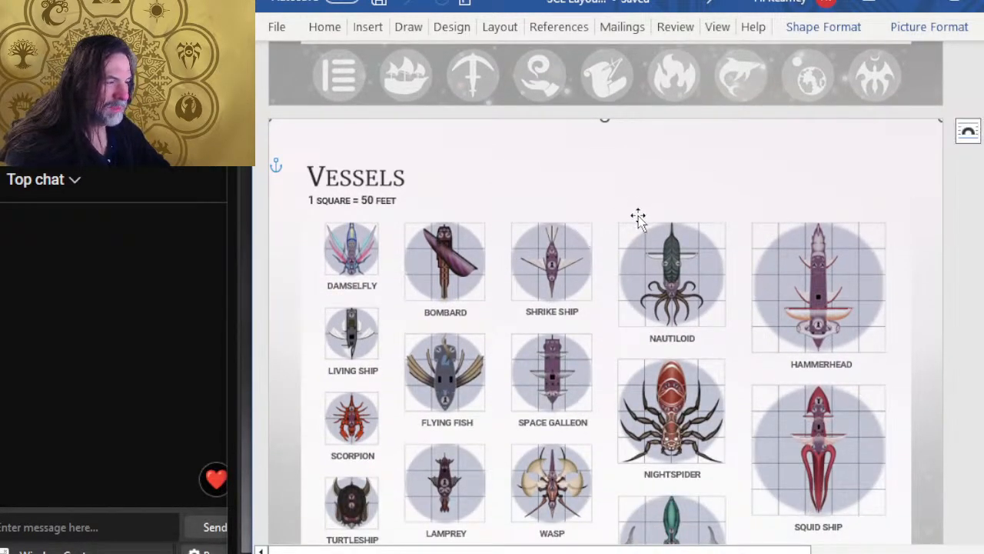
Step: Examine the ship illustrations and their grid scales in the Vessels and Craft sections of the Word document
{"action": "scroll", "coordinate": [411, 229], "scroll_direction": "down", "scroll_amount": 1}
{"action": "scroll", "coordinate": [424, 222], "scroll_direction": "up", "scroll_amount": 2, "text": "ctrl"}
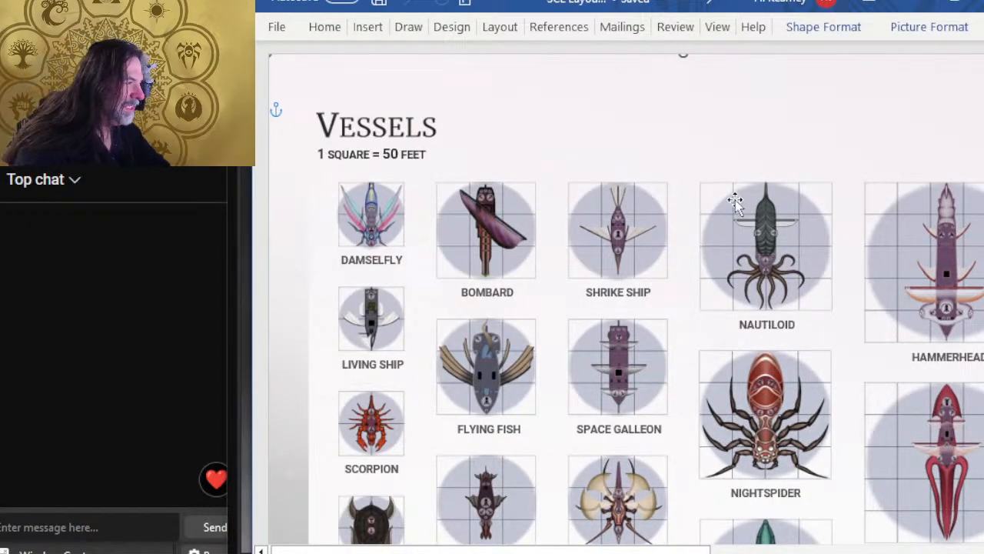
{"action": "scroll", "coordinate": [773, 296], "scroll_direction": "down", "scroll_amount": 2}
{"action": "scroll", "coordinate": [773, 296], "scroll_direction": "down", "scroll_amount": 5}
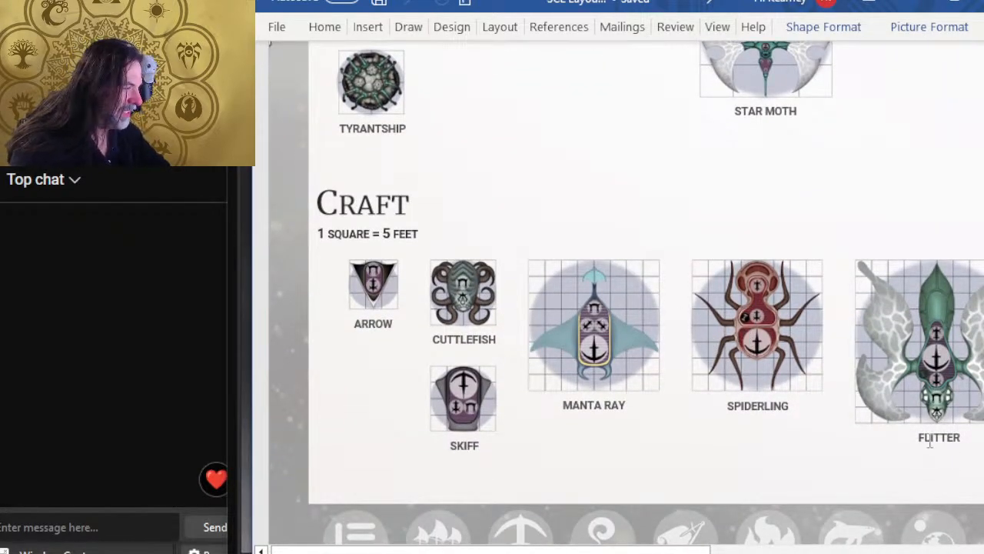
{"action": "scroll", "coordinate": [705, 423], "scroll_direction": "down", "scroll_amount": 1}
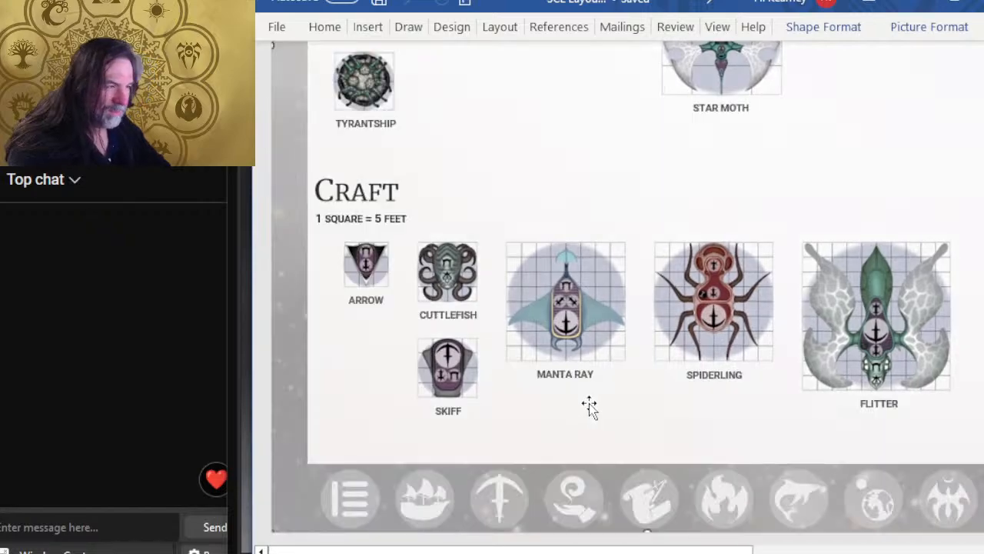
{"action": "scroll", "coordinate": [590, 402], "scroll_direction": "up", "scroll_amount": 3}
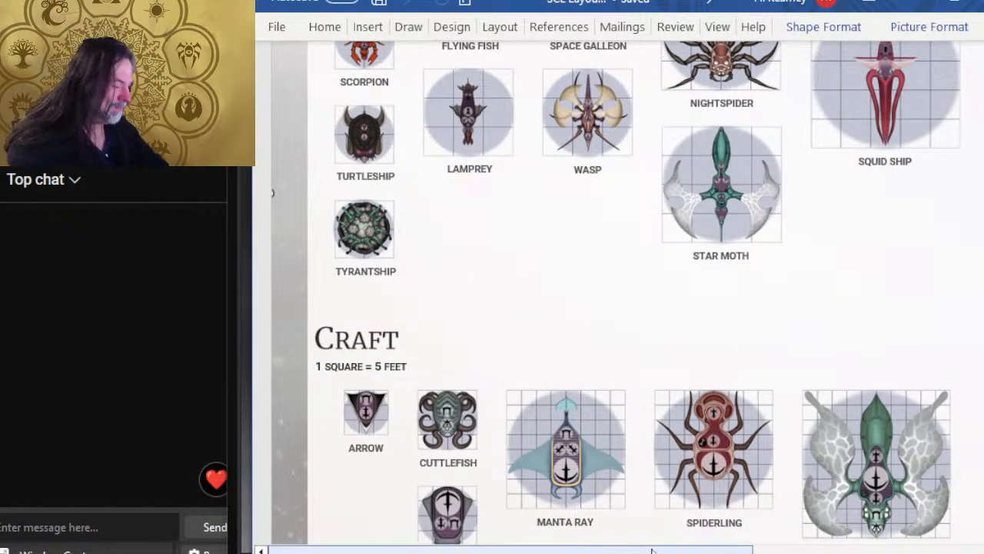
{"action": "left_click_drag", "start_coordinate": [635, 551], "coordinate": [615, 523]}
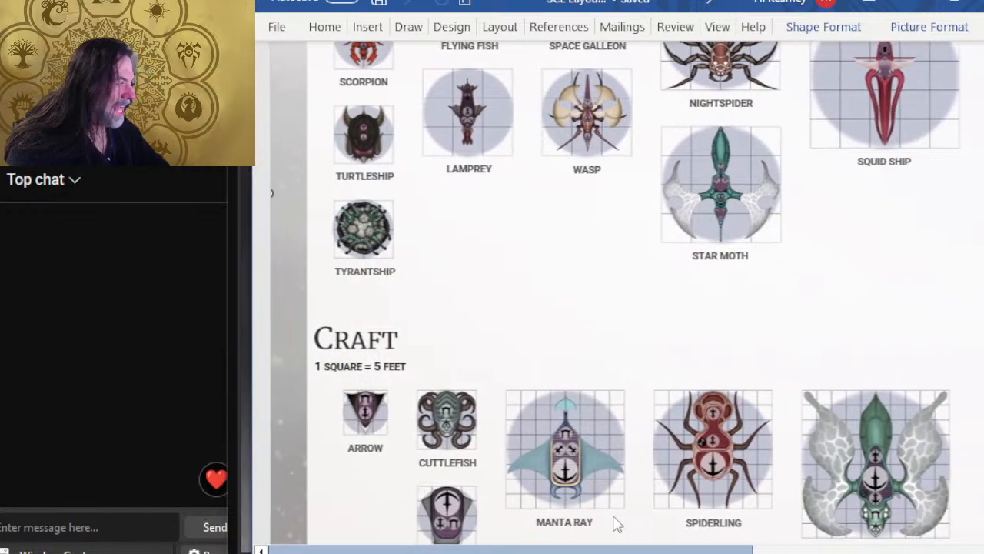
{"action": "scroll", "coordinate": [530, 200], "scroll_direction": "up", "scroll_amount": 5}
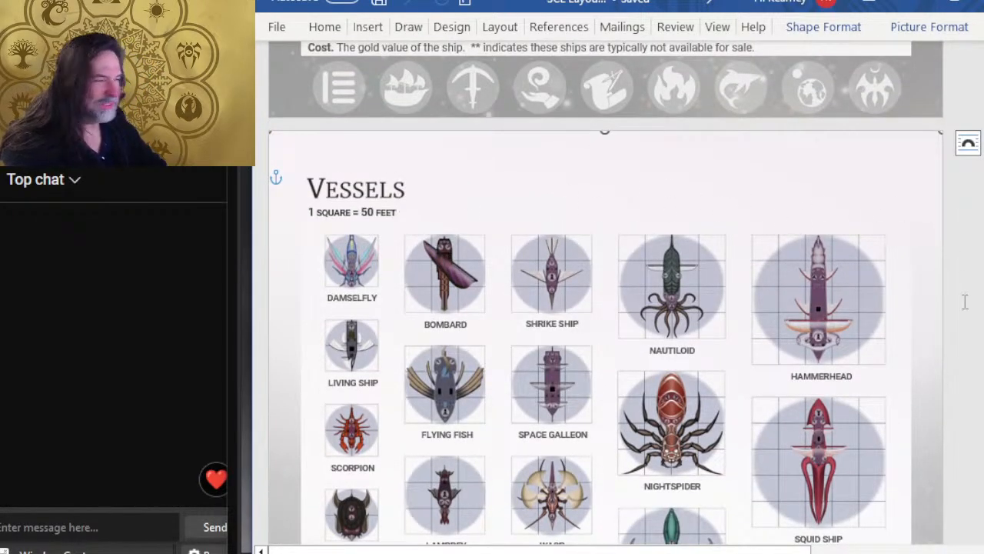
{"action": "scroll", "coordinate": [837, 364], "scroll_direction": "down", "scroll_amount": 1}
{"action": "scroll", "coordinate": [837, 363], "scroll_direction": "down", "scroll_amount": 2, "text": "ctrl"}
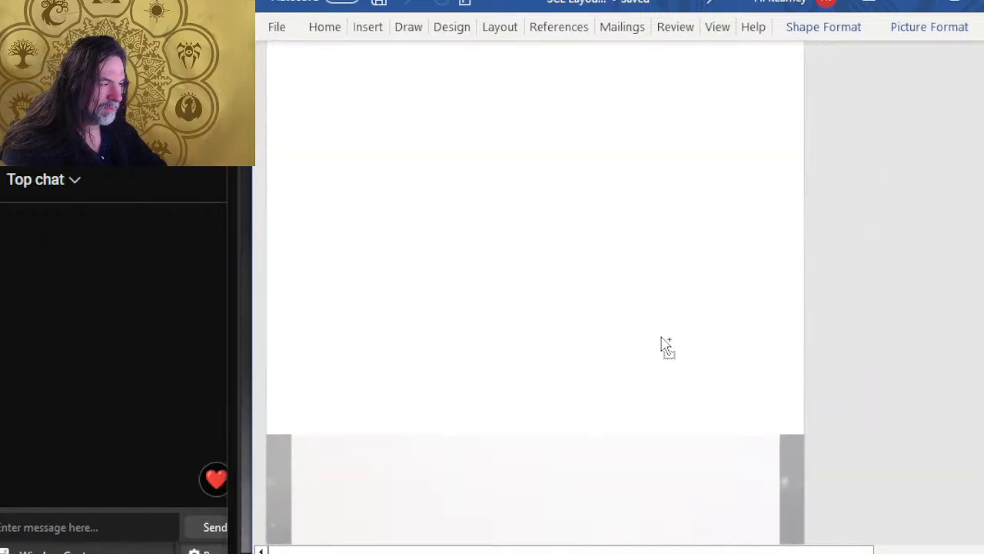
{"action": "scroll", "coordinate": [602, 398], "scroll_direction": "down", "scroll_amount": 1}
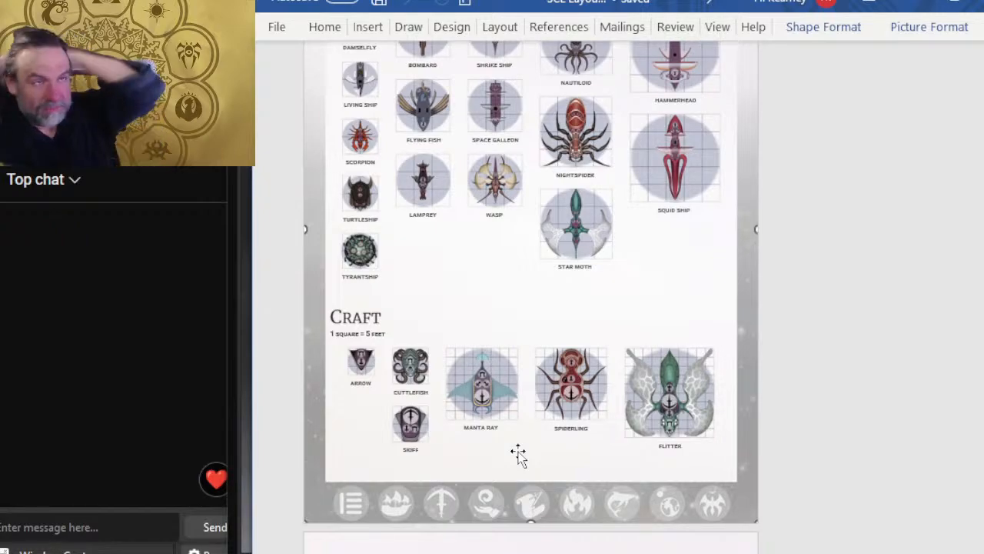
Step: Back in Photoshop, select the area outside the brown planet from Layer 245, clear it on Layer 246 copy, and deselect
{"action": "key", "text": "alt+Tab"}
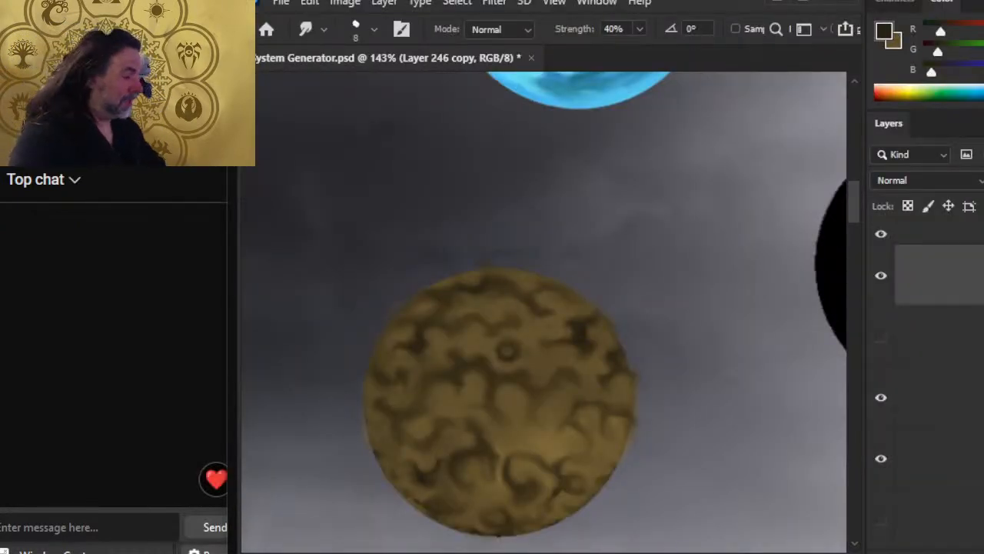
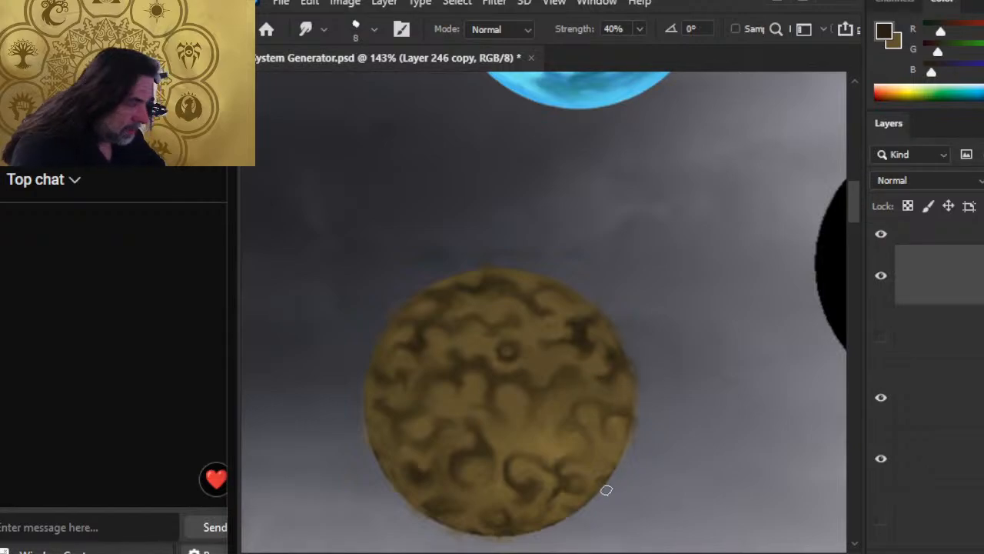
{"action": "key", "text": "z"}
{"action": "left_click_drag", "start_coordinate": [639, 466], "coordinate": [589, 536]}
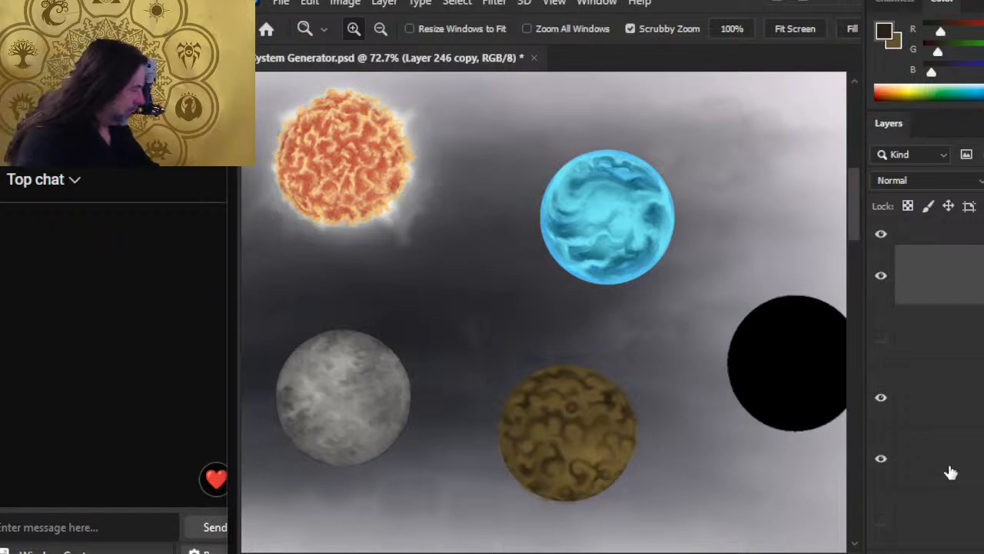
{"action": "left_click_drag", "start_coordinate": [956, 352], "coordinate": [967, 481]}
{"action": "left_click", "coordinate": [971, 398]}
{"action": "key", "text": "w"}
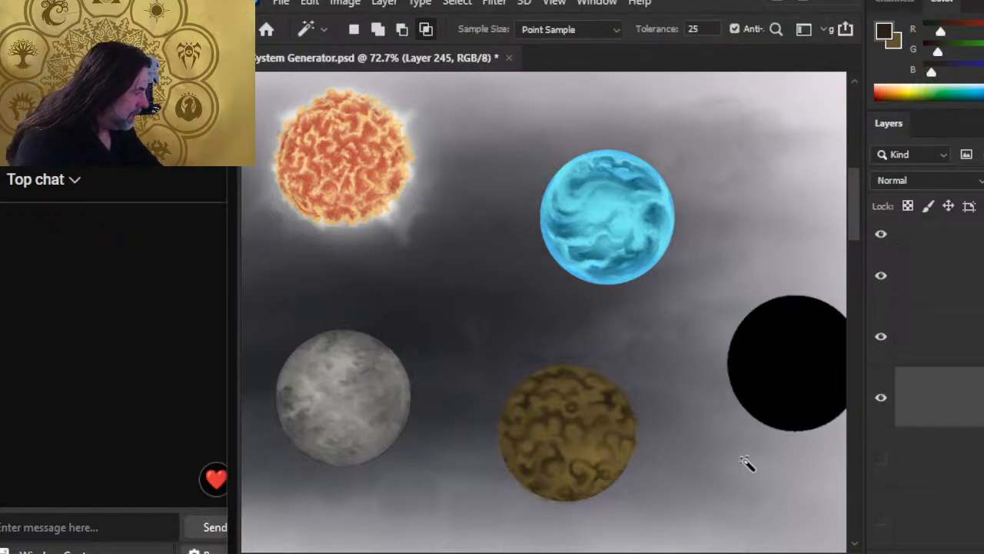
{"action": "left_click", "coordinate": [746, 462]}
{"action": "left_click", "coordinate": [944, 338]}
{"action": "left_click", "coordinate": [934, 300]}
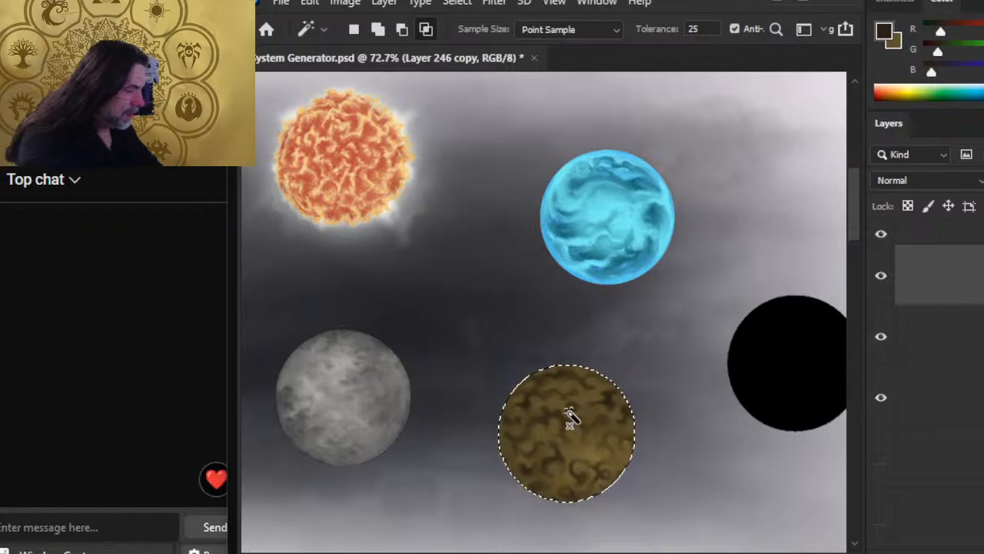
{"action": "key", "text": "ctrl+d"}
{"action": "key", "text": "l"}
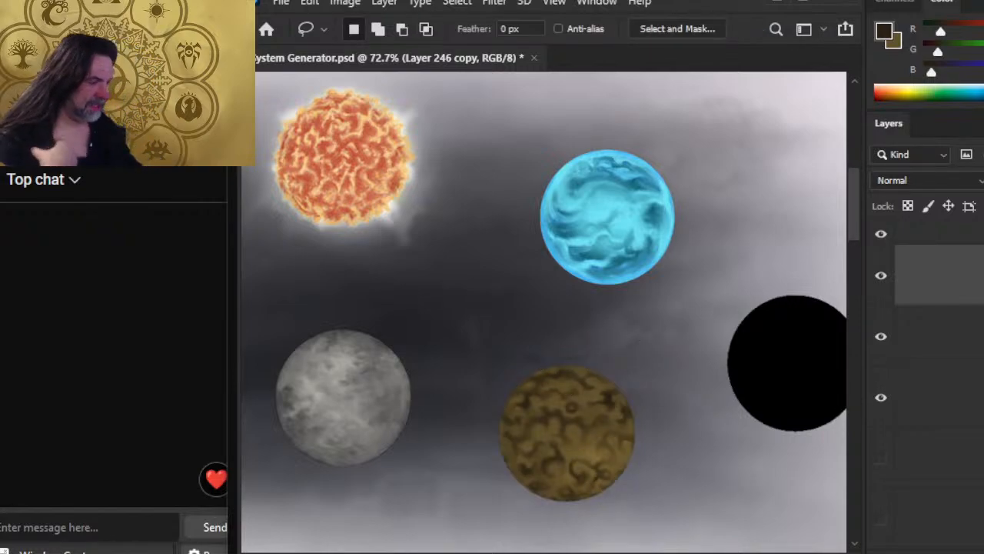
Step: Sample a dark teal-blue from the cyan planet's surface as the foreground painting colour
{"action": "key", "text": "z"}
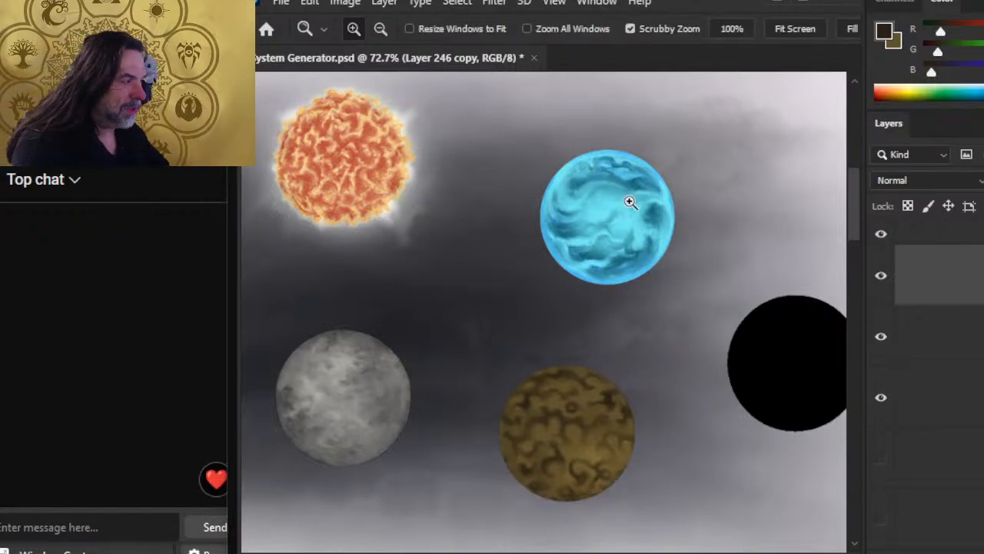
{"action": "left_click_drag", "start_coordinate": [591, 182], "coordinate": [623, 171]}
{"action": "key", "text": "b"}
{"action": "left_click", "coordinate": [563, 195], "text": "alt"}
{"action": "key", "text": "z"}
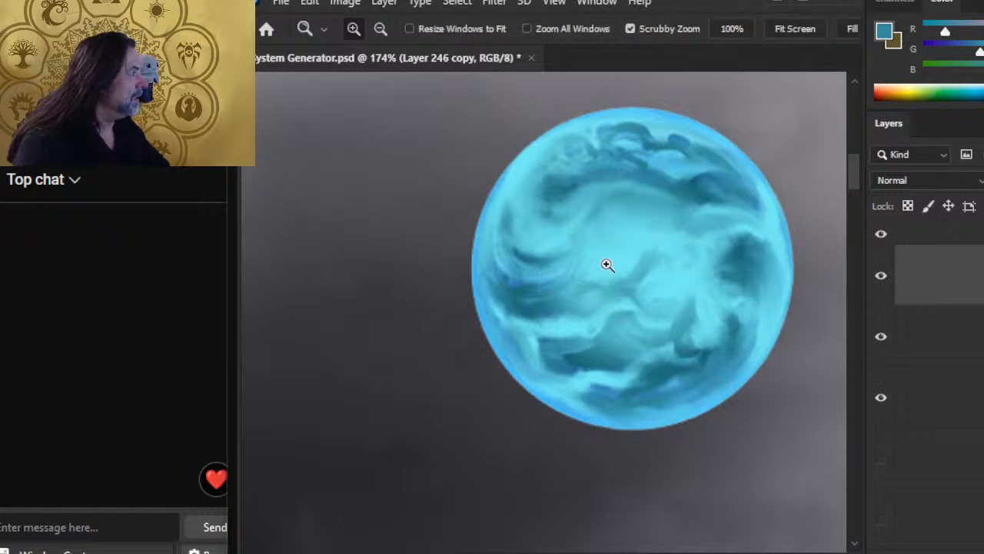
{"action": "key", "text": "b"}
{"action": "left_click", "coordinate": [706, 196], "text": "alt"}
{"action": "key", "text": "z"}
{"action": "left_click_drag", "start_coordinate": [687, 253], "coordinate": [564, 352]}
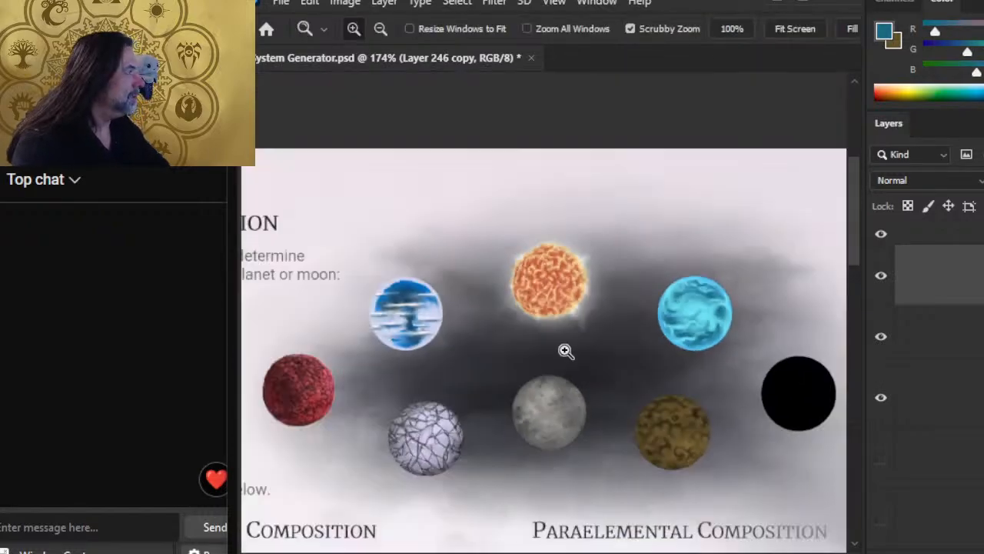
Step: Add a new layer for the brown planet and paint a small blue stroke beneath its upper crater with a fine brush
{"action": "left_click_drag", "start_coordinate": [747, 462], "coordinate": [584, 388]}
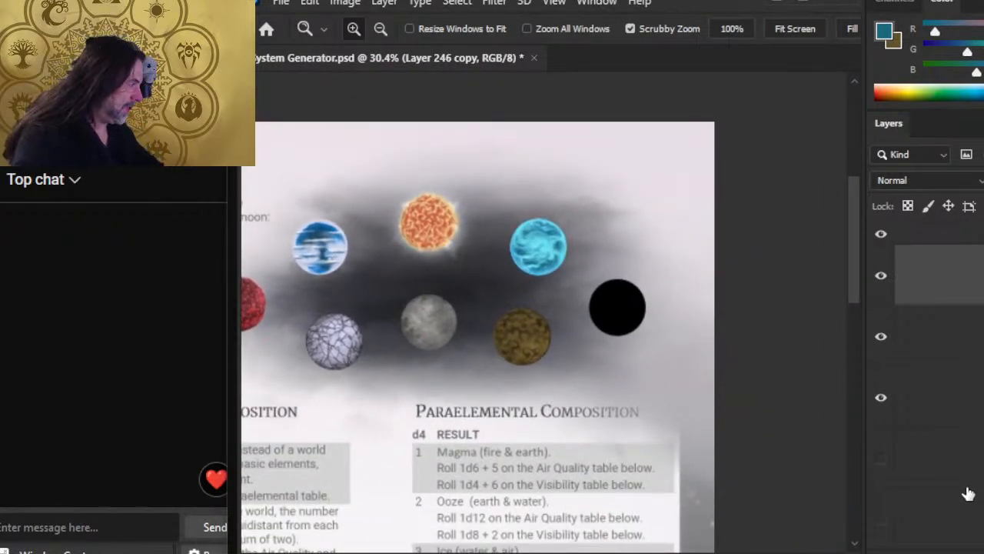
{"action": "left_click", "coordinate": [982, 553]}
{"action": "left_click_drag", "start_coordinate": [516, 346], "coordinate": [630, 381]}
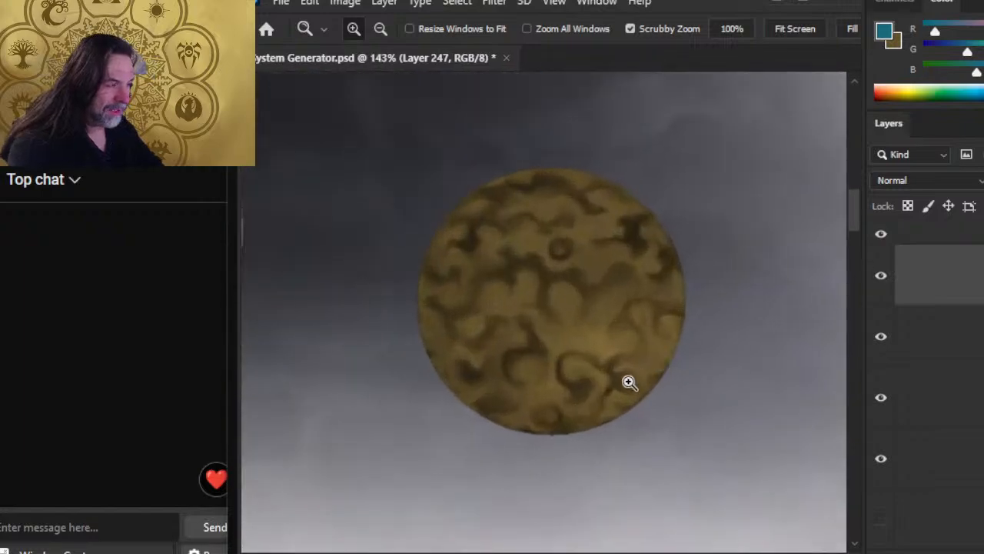
{"action": "mouse_move", "coordinate": [567, 272]}
{"action": "left_mouse_down"}
{"action": "mouse_move", "coordinate": [564, 307]}
{"action": "mouse_move", "coordinate": [591, 272]}
{"action": "left_mouse_up"}
{"action": "key", "text": "b"}
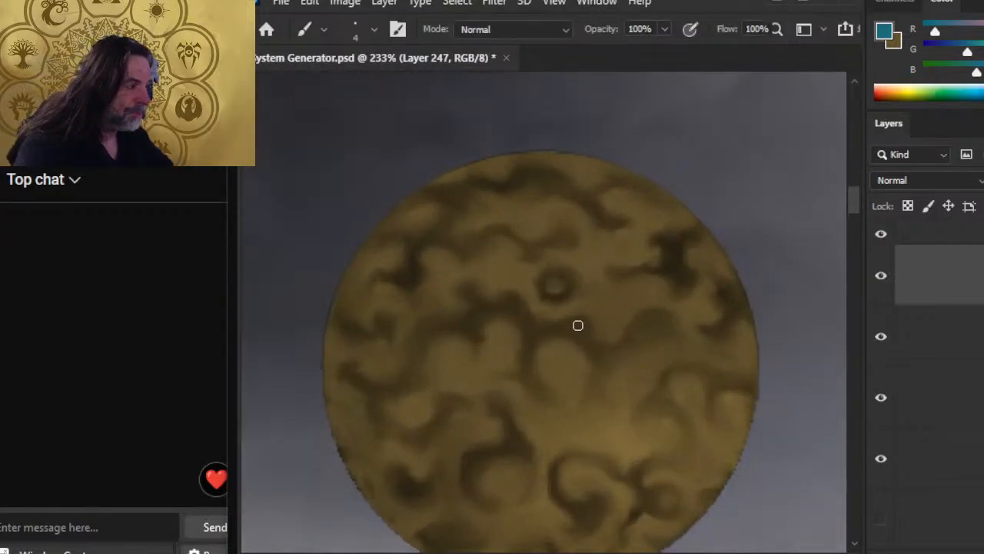
{"action": "key", "text": "bracketleft"}
{"action": "key", "text": "r"}
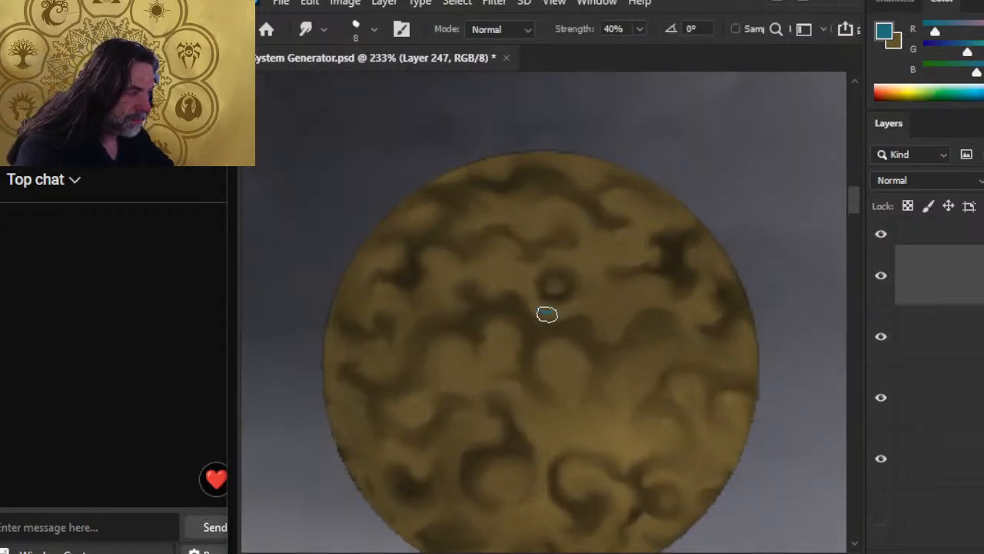
Step: Smudge the blue stroke into a crescent under the crater and paint a second small blue spot to its right
{"action": "mouse_move", "coordinate": [547, 312]}
{"action": "left_mouse_down"}
{"action": "mouse_move", "coordinate": [574, 313]}
{"action": "mouse_move", "coordinate": [539, 312]}
{"action": "mouse_move", "coordinate": [546, 324]}
{"action": "mouse_move", "coordinate": [544, 311]}
{"action": "mouse_move", "coordinate": [570, 293]}
{"action": "mouse_move", "coordinate": [550, 309]}
{"action": "left_mouse_up"}
{"action": "key", "text": "b"}
{"action": "key", "text": "r"}
{"action": "key", "text": "b"}
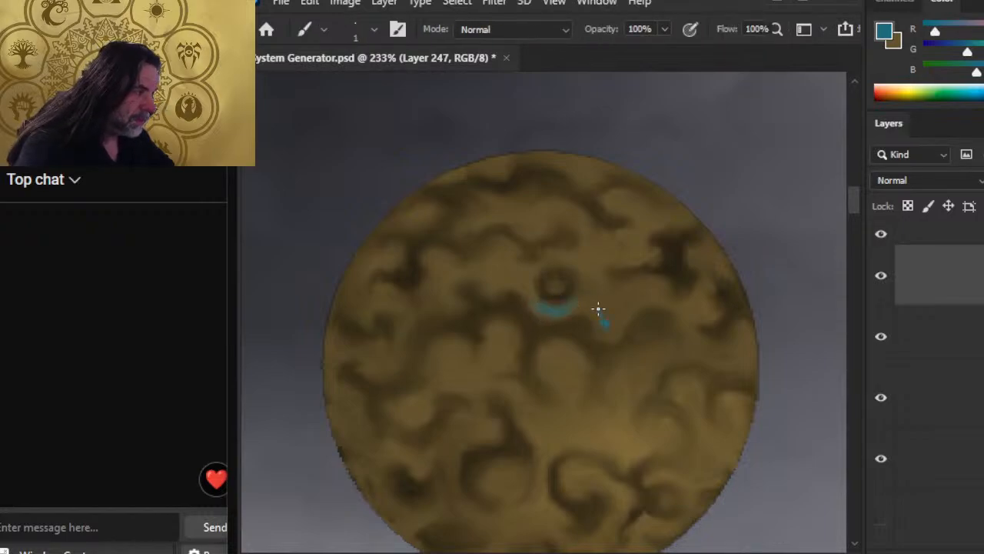
Step: Smudge the second blue spot into the crescent to connect them, and switch to the Brush with brown as the foreground colour
{"action": "key", "text": "r"}
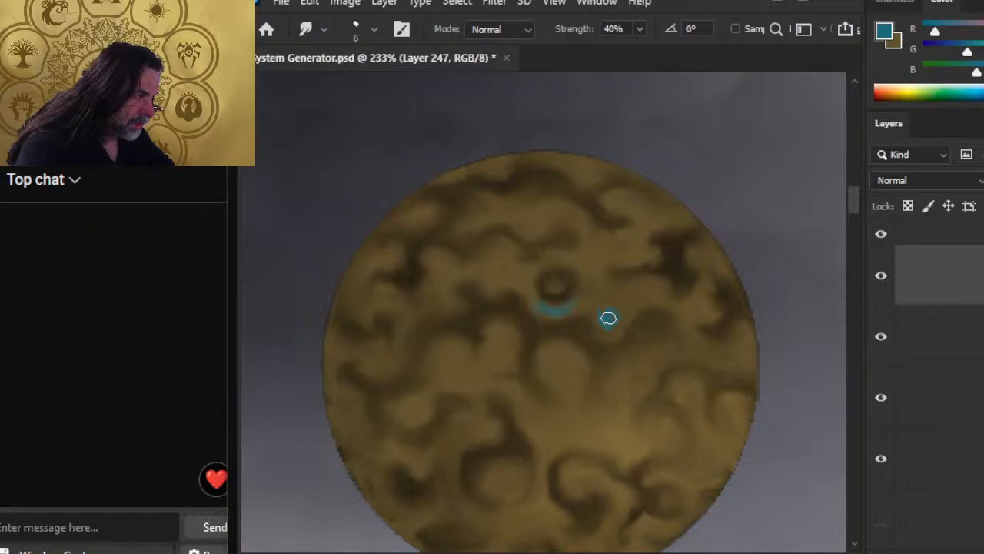
{"action": "mouse_move", "coordinate": [608, 318]}
{"action": "left_mouse_down"}
{"action": "mouse_move", "coordinate": [626, 301]}
{"action": "mouse_move", "coordinate": [608, 324]}
{"action": "mouse_move", "coordinate": [597, 310]}
{"action": "mouse_move", "coordinate": [569, 311]}
{"action": "left_mouse_up"}
{"action": "mouse_move", "coordinate": [602, 342]}
{"action": "left_mouse_down"}
{"action": "mouse_move", "coordinate": [571, 310]}
{"action": "mouse_move", "coordinate": [611, 329]}
{"action": "mouse_move", "coordinate": [585, 305]}
{"action": "mouse_move", "coordinate": [617, 321]}
{"action": "mouse_move", "coordinate": [580, 323]}
{"action": "mouse_move", "coordinate": [589, 309]}
{"action": "mouse_move", "coordinate": [616, 342]}
{"action": "mouse_move", "coordinate": [599, 309]}
{"action": "mouse_move", "coordinate": [619, 336]}
{"action": "left_mouse_up"}
{"action": "key", "text": "x"}
{"action": "key", "text": "b"}
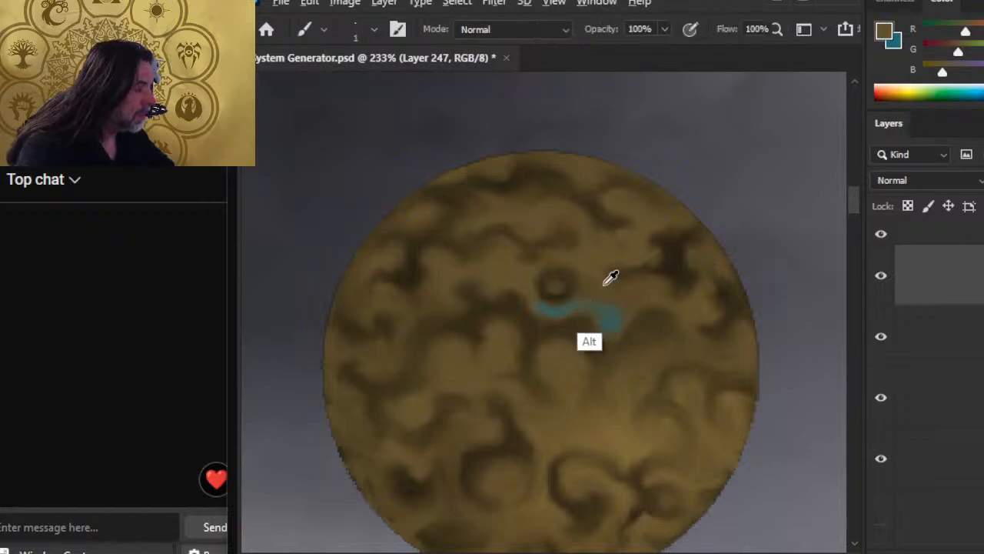
Step: Sample a muted teal from the water stroke, brush over the blue patches near the upper crater, and smudge them into the surrounding ground
{"action": "left_click", "coordinate": [554, 310], "text": "alt"}
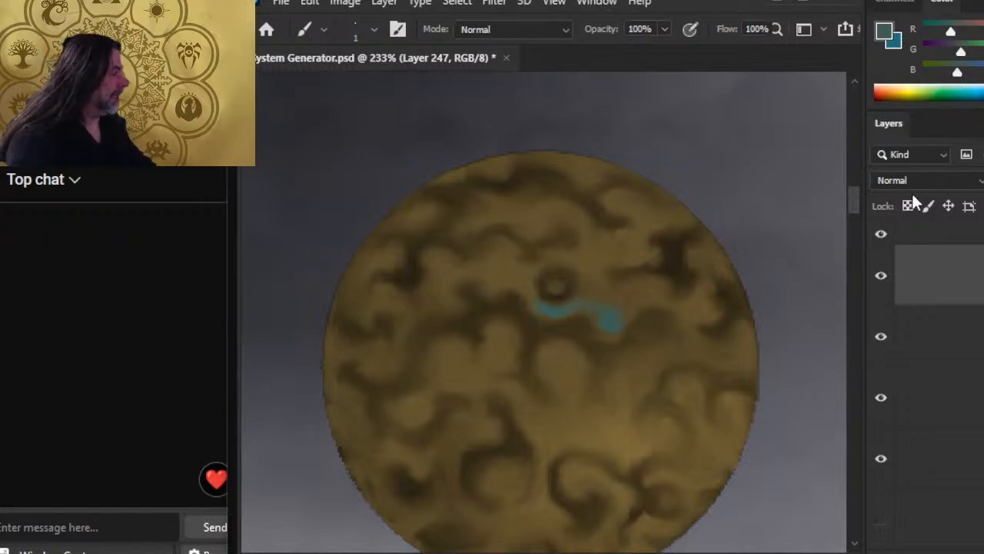
{"action": "key", "text": "bracketright"}
{"action": "key", "text": "bracketright"}
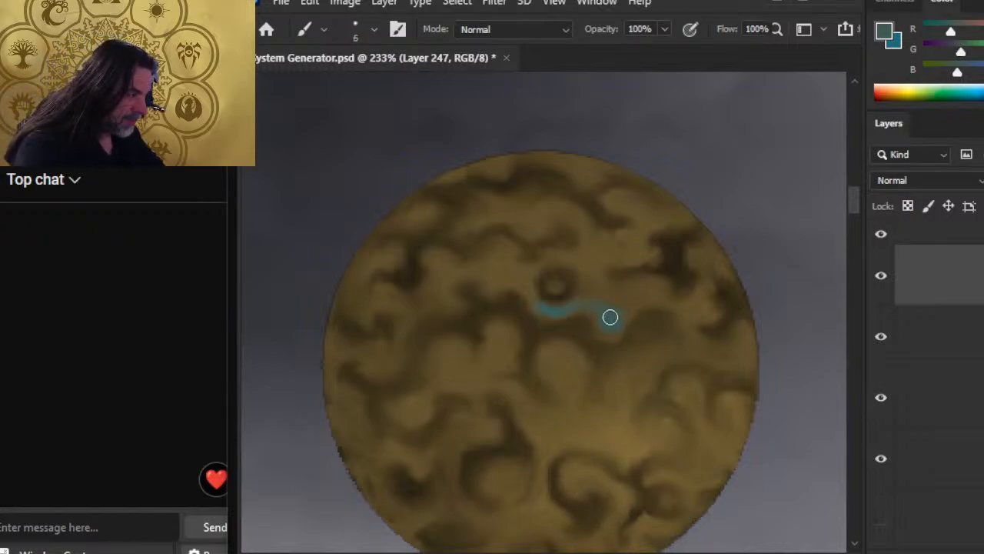
{"action": "left_click_drag", "start_coordinate": [611, 316], "coordinate": [600, 336]}
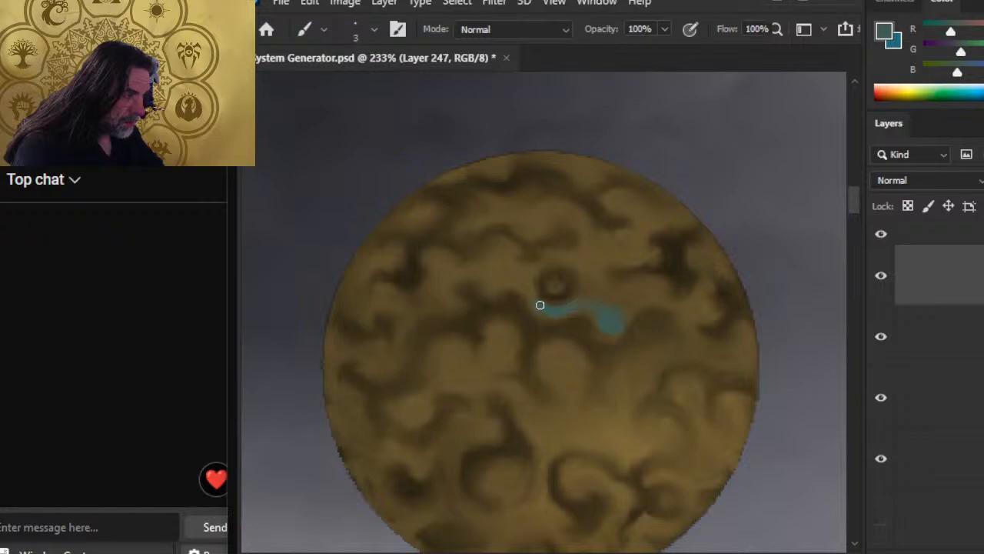
{"action": "key", "text": "r"}
{"action": "mouse_move", "coordinate": [543, 315]}
{"action": "left_mouse_down"}
{"action": "mouse_move", "coordinate": [541, 301]}
{"action": "mouse_move", "coordinate": [544, 310]}
{"action": "left_mouse_up"}
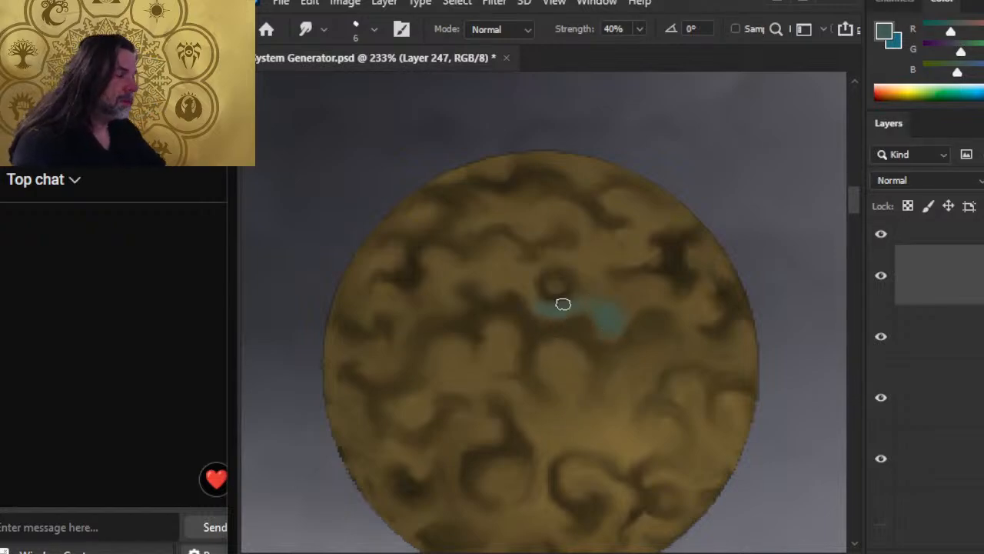
Step: Brush a sampled grey-green over the blue crescent to mute it, and remove the brown planet's blue water layer
{"action": "key", "text": "b"}
{"action": "left_click", "coordinate": [578, 311], "text": "alt"}
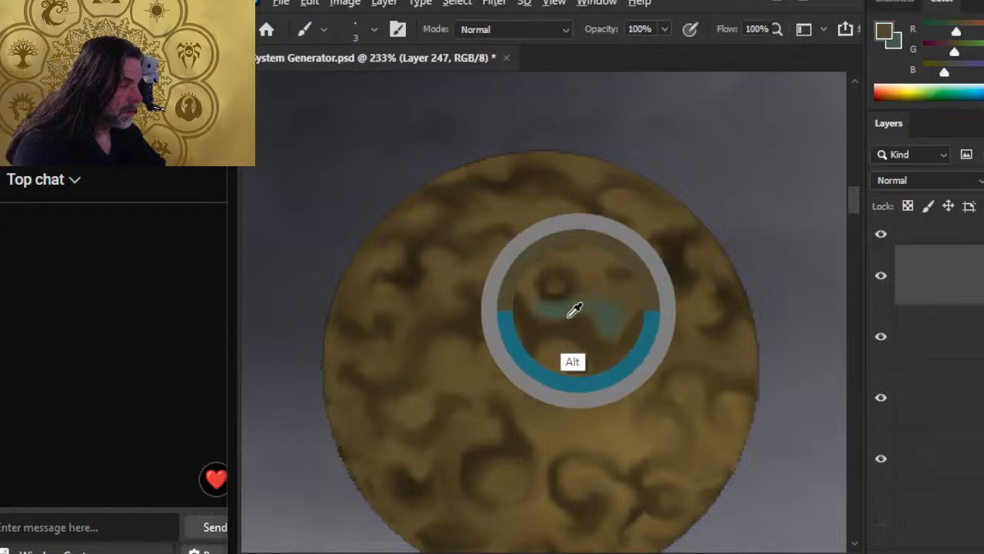
{"action": "left_click_drag", "start_coordinate": [574, 309], "coordinate": [556, 302]}
{"action": "key", "text": "z"}
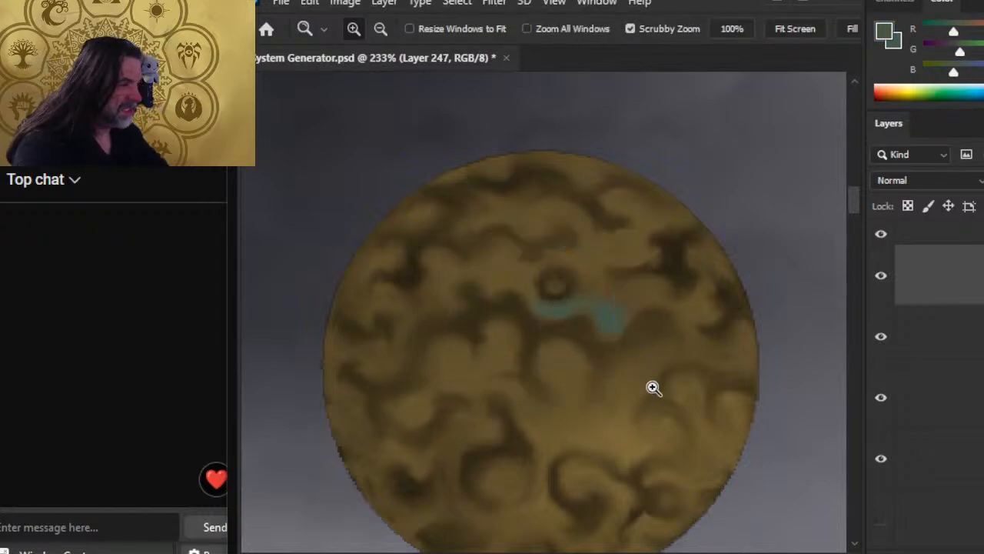
{"action": "left_click_drag", "start_coordinate": [653, 388], "coordinate": [623, 454]}
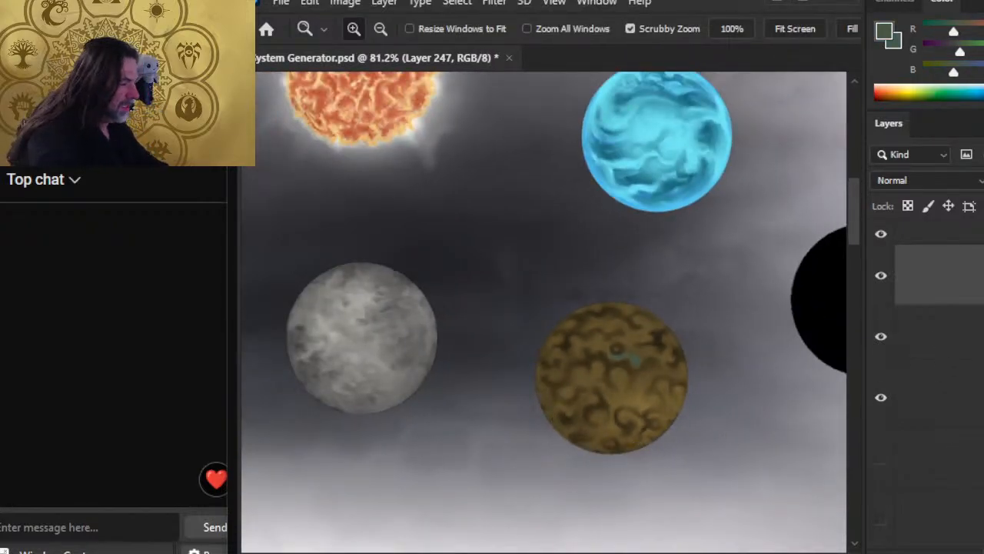
{"action": "left_click_drag", "start_coordinate": [463, 328], "coordinate": [785, 376]}
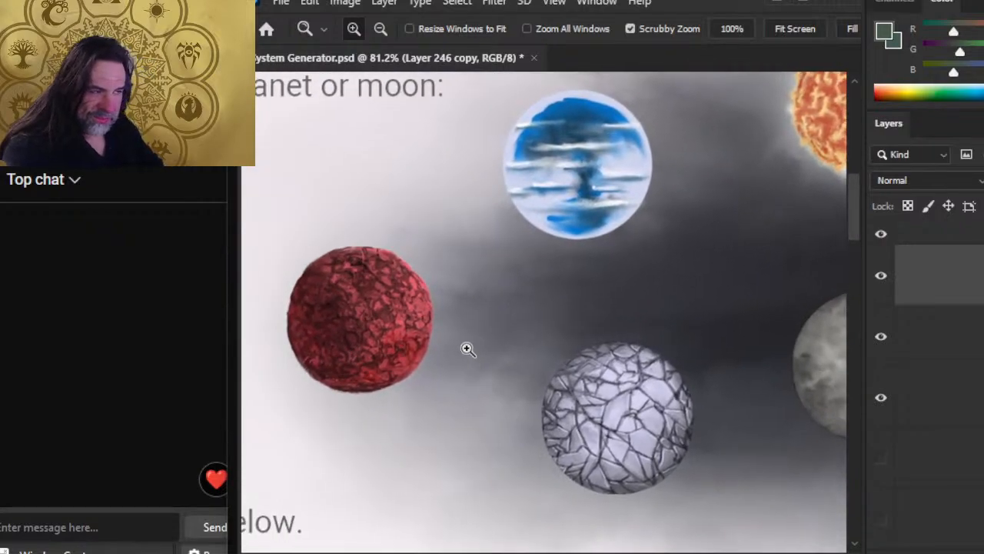
Step: Sample a dark red from the red planet's cracked surface as the foreground colour
{"action": "left_click_drag", "start_coordinate": [403, 278], "coordinate": [523, 318]}
{"action": "key", "text": "b"}
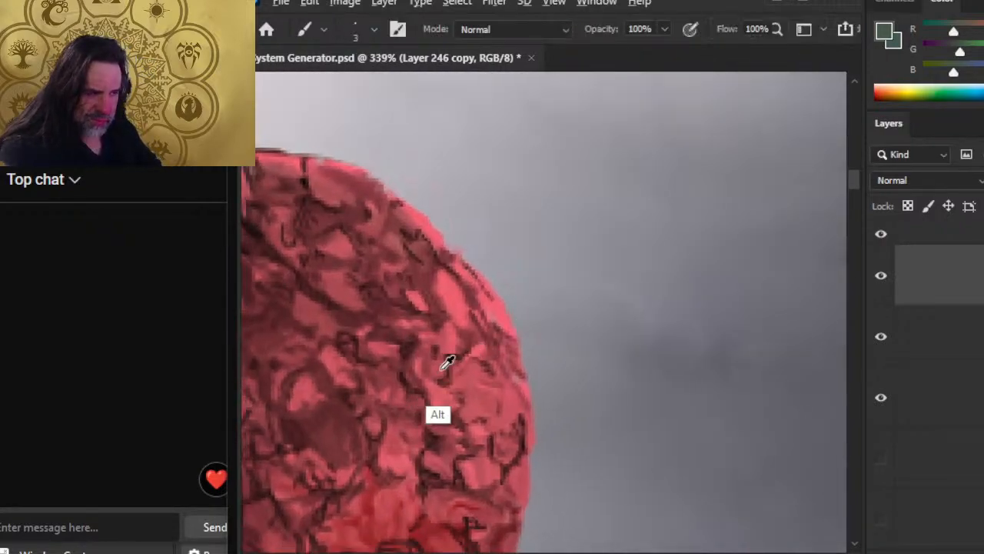
{"action": "left_click_drag", "start_coordinate": [405, 463], "coordinate": [441, 300]}
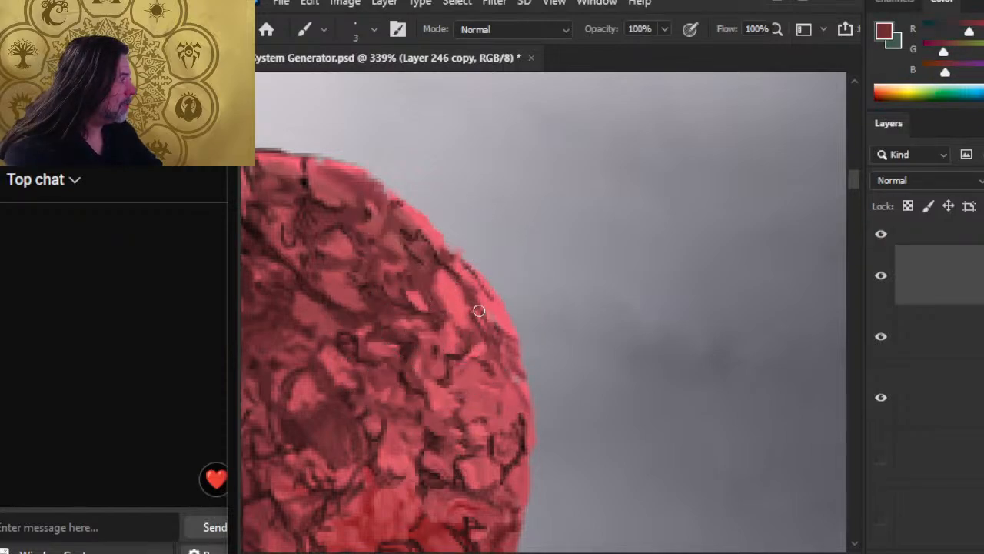
{"action": "left_click_drag", "start_coordinate": [742, 401], "coordinate": [608, 385]}
Step: Show the hidden mud creature illustration to sample a golden tan from its shoulder as the foreground colour, and hide it again
{"action": "scroll", "coordinate": [940, 377], "scroll_direction": "up", "scroll_amount": 6}
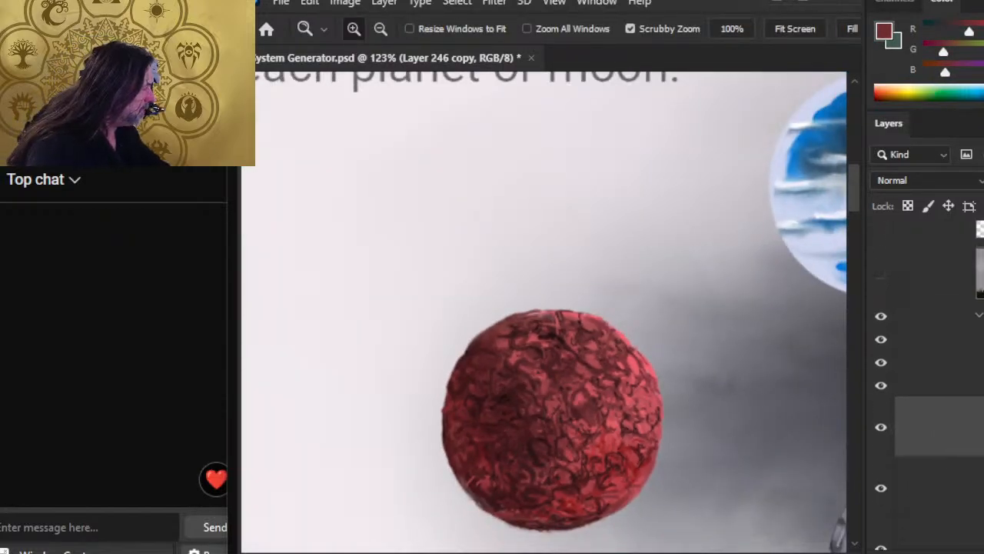
{"action": "left_click", "coordinate": [882, 337]}
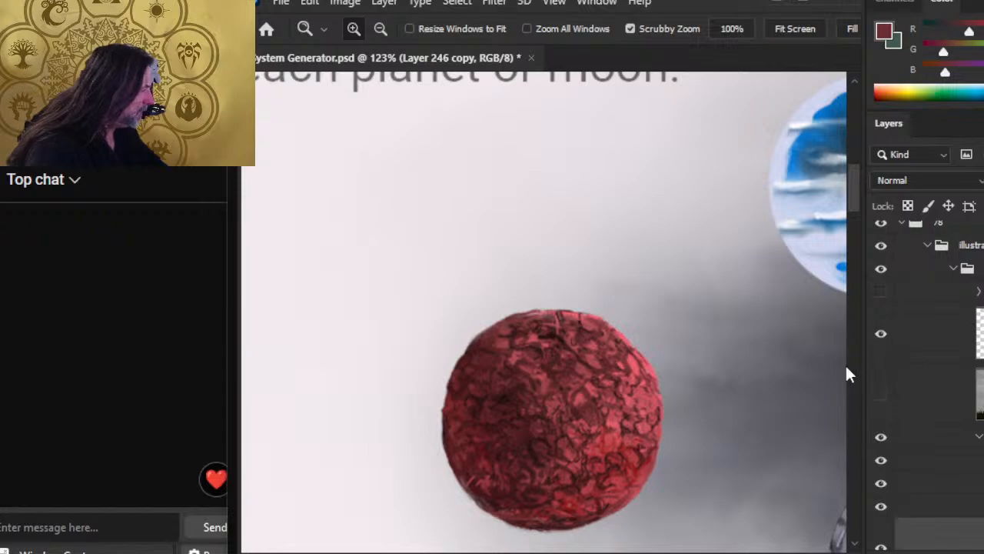
{"action": "left_click_drag", "start_coordinate": [732, 392], "coordinate": [542, 376]}
{"action": "left_click_drag", "start_coordinate": [596, 173], "coordinate": [697, 238]}
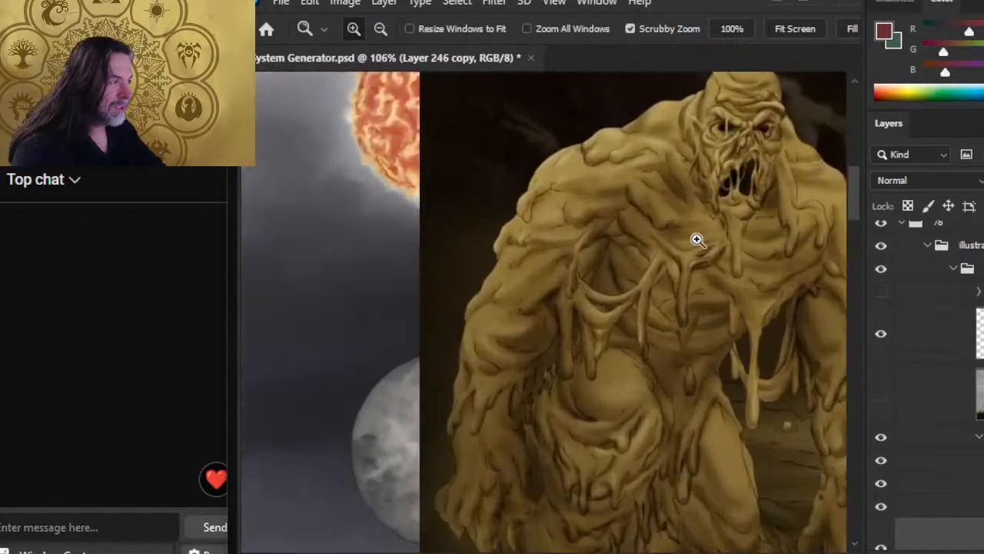
{"action": "key", "text": "b"}
{"action": "left_click_drag", "start_coordinate": [568, 183], "coordinate": [568, 174]}
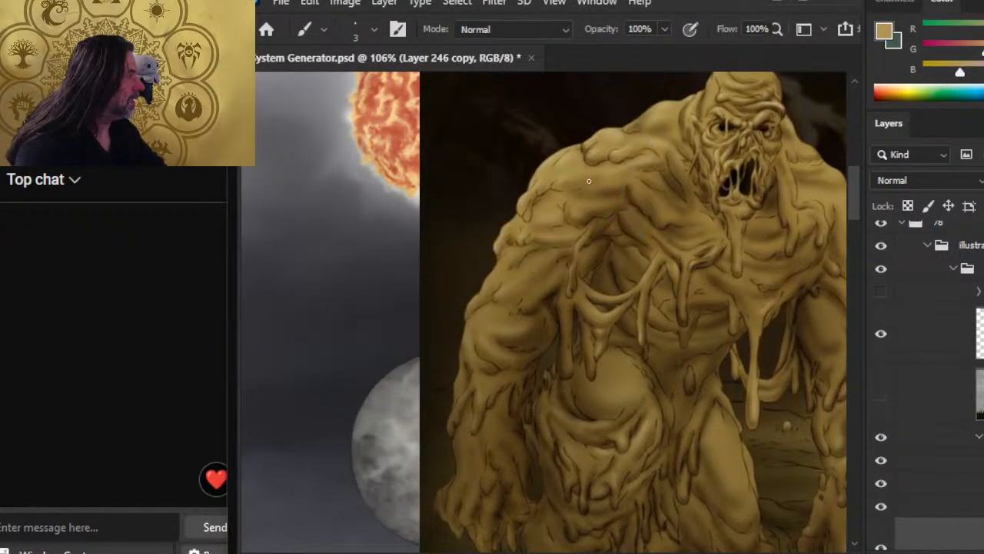
{"action": "left_click", "coordinate": [881, 333]}
{"action": "left_click_drag", "start_coordinate": [781, 410], "coordinate": [522, 252]}
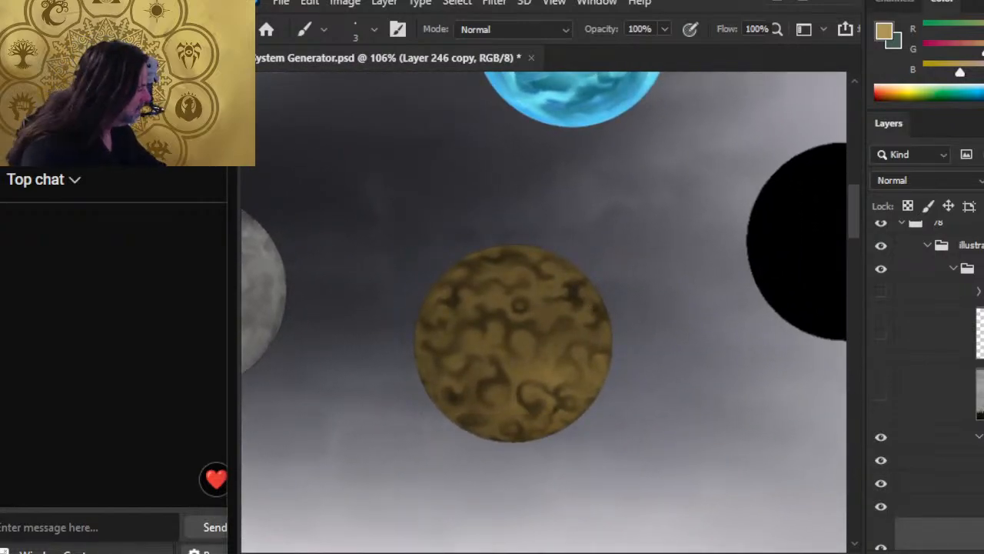
Step: Toggle the brown planet's terrain layer off and on to compare, and add a new layer above it
{"action": "scroll", "coordinate": [938, 431], "scroll_direction": "down", "scroll_amount": 2}
{"action": "left_click", "coordinate": [882, 455]}
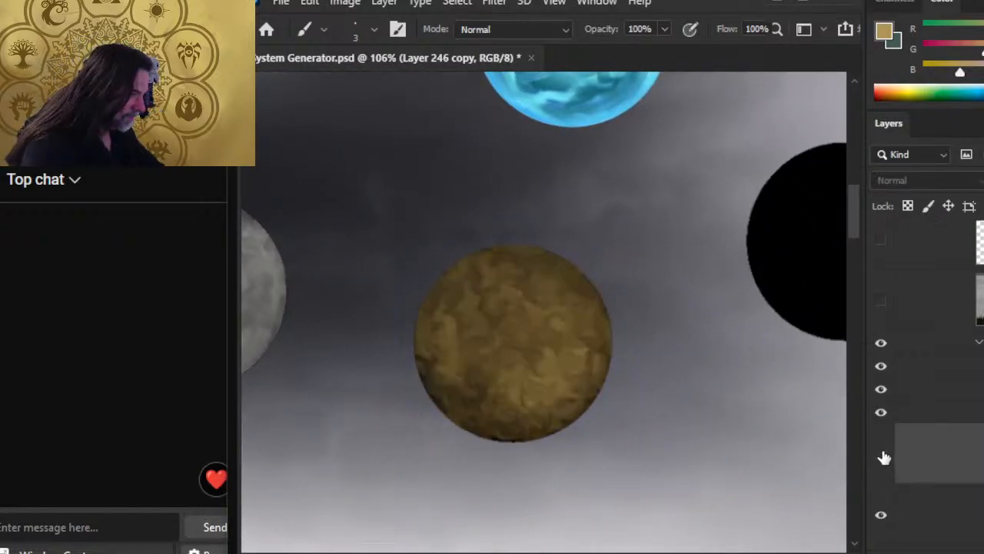
{"action": "left_click", "coordinate": [882, 454]}
{"action": "key", "text": "ctrl+shift+alt+n"}
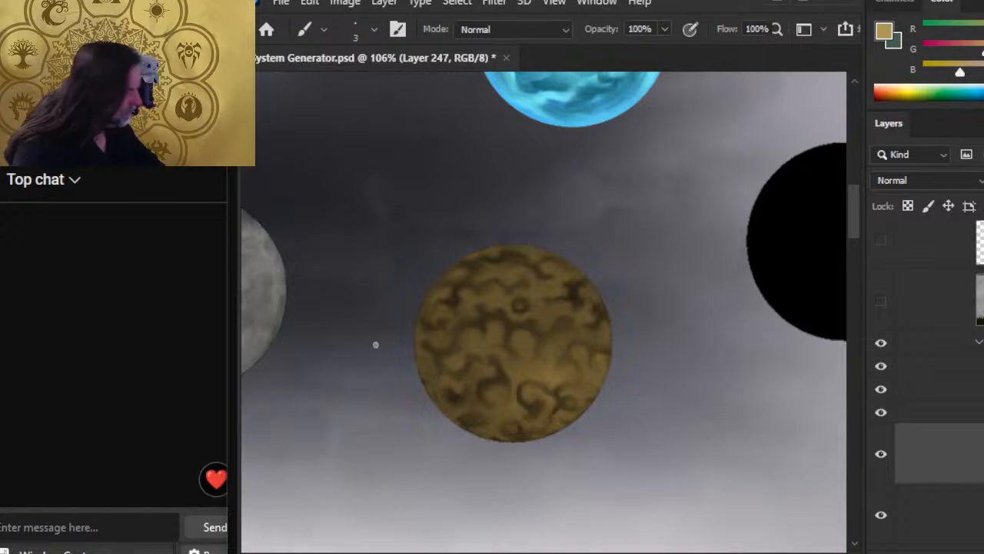
Step: Paint a short tan highlight stroke along the lower rim of the brown planet's upper crater
{"action": "key", "text": "ctrl+space"}
{"action": "left_click", "coordinate": [530, 321]}
{"action": "left_click_drag", "start_coordinate": [484, 295], "coordinate": [504, 306]}
{"action": "key", "text": "r"}
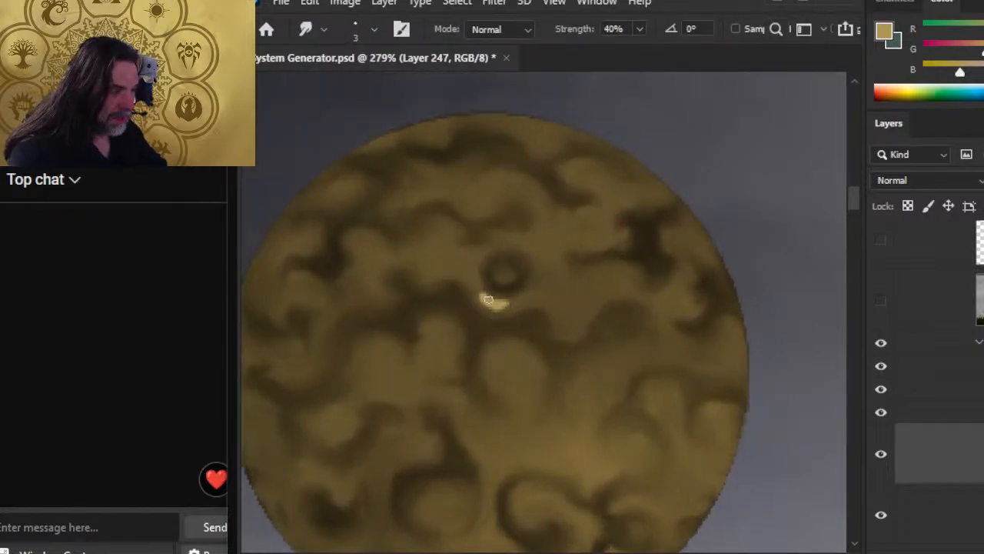
Step: Extend the rim highlight with the Brush at 50% opacity and smudge it into a soft crescent at 70% strength
{"action": "key", "text": "b"}
{"action": "key", "text": "5"}
{"action": "left_click_drag", "start_coordinate": [484, 296], "coordinate": [490, 303]}
{"action": "key", "text": "r"}
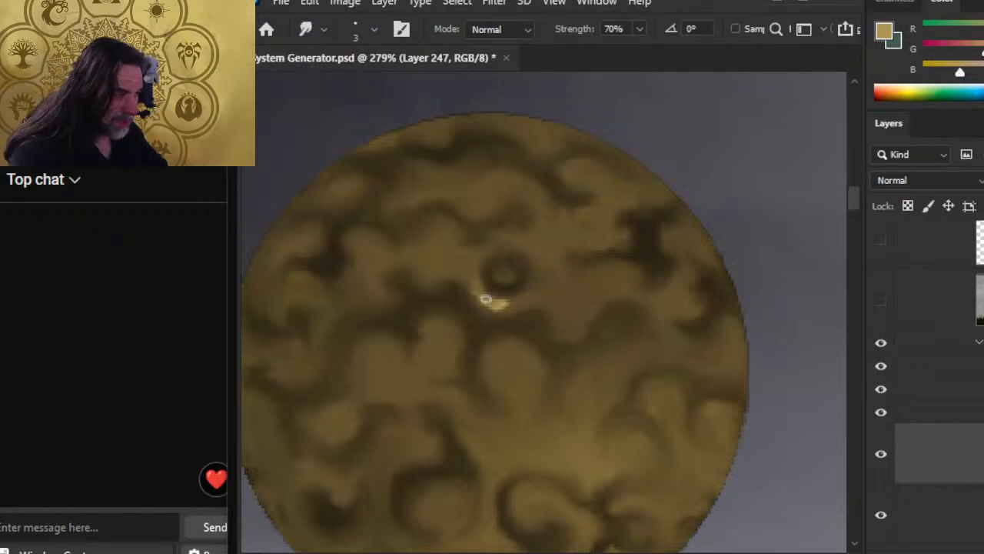
{"action": "left_click_drag", "start_coordinate": [485, 298], "coordinate": [492, 300]}
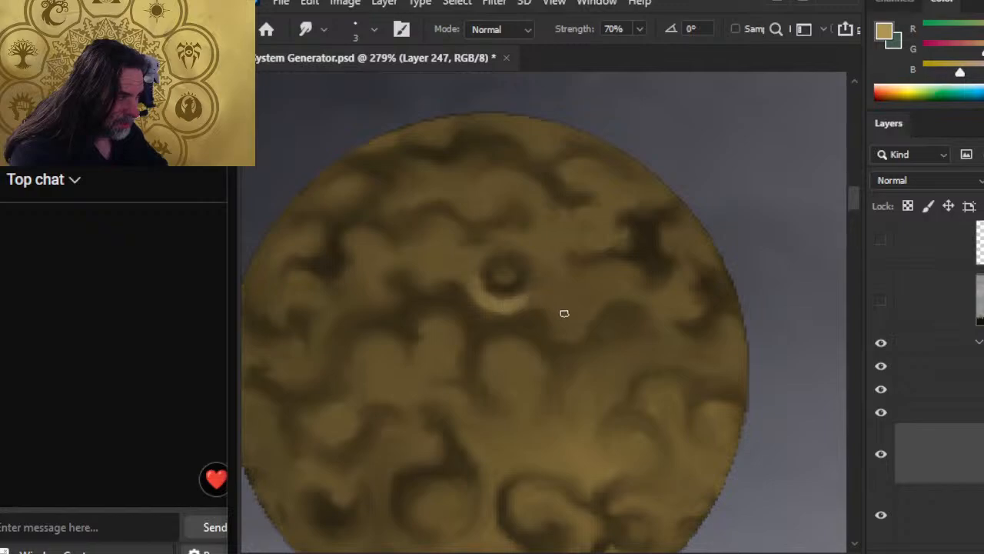
Step: Paint tan highlights in the crater's centre and on the ridge to its left, smudging them into the terrain
{"action": "key", "text": "b"}
{"action": "left_click", "coordinate": [505, 276]}
{"action": "key", "text": "r"}
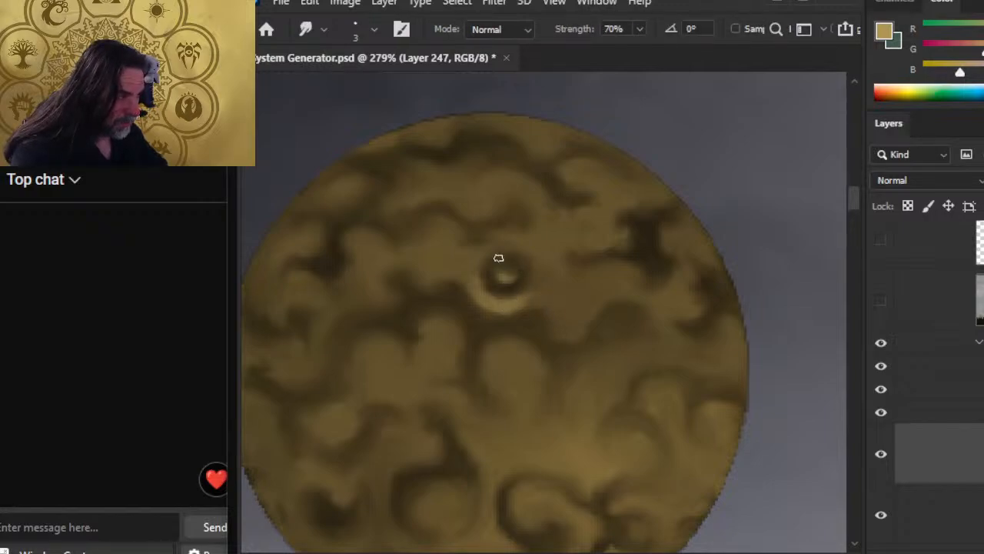
{"action": "key", "text": "b"}
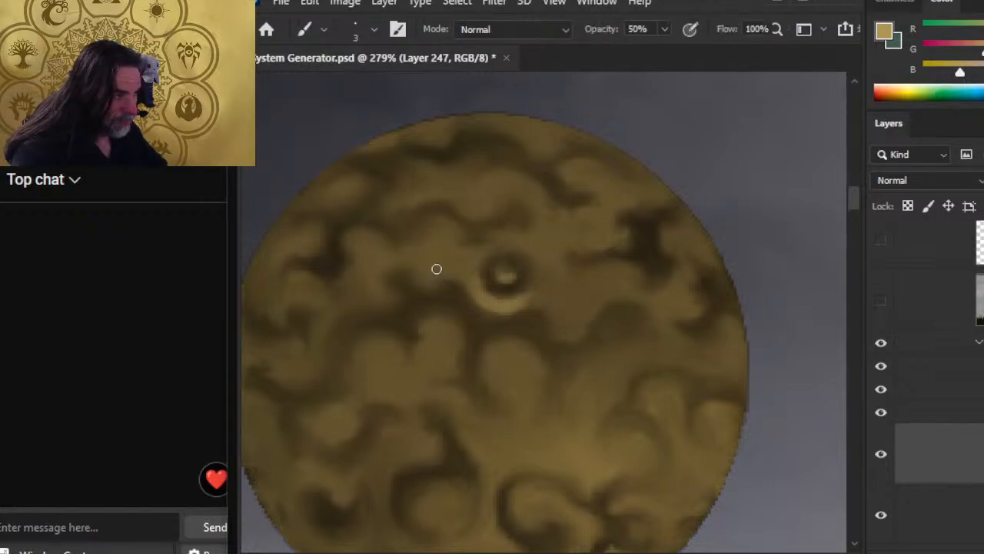
{"action": "left_click", "coordinate": [426, 273]}
{"action": "key", "text": "r"}
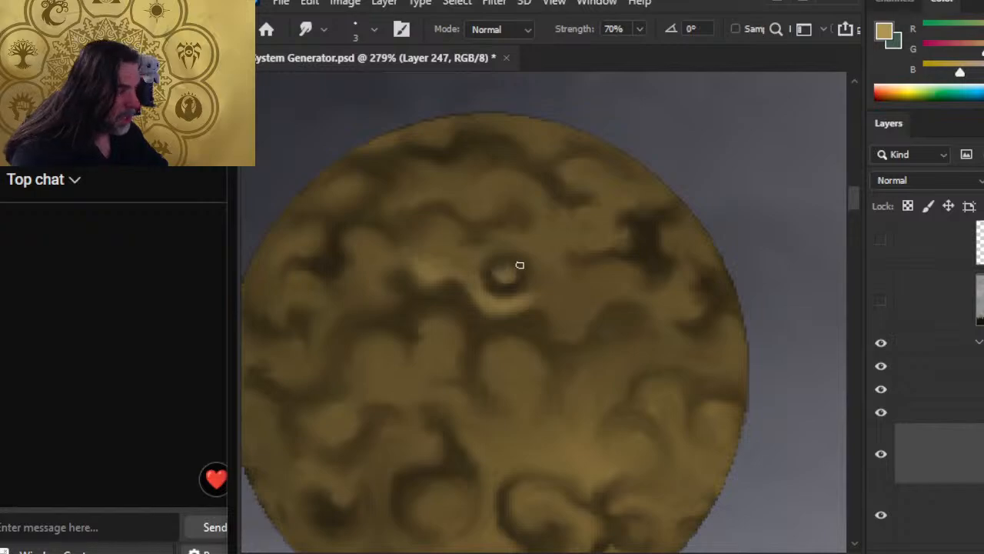
Step: Paint a tan highlight on the ridge to the lower right of the crater and smudge it along the ridge's edge
{"action": "key", "text": "b"}
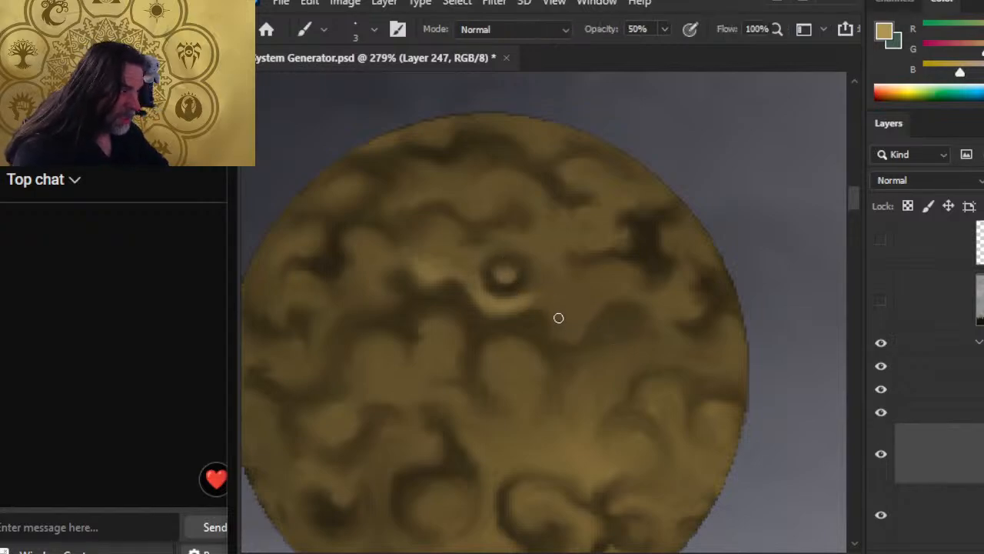
{"action": "left_click_drag", "start_coordinate": [573, 329], "coordinate": [553, 310]}
{"action": "key", "text": "r"}
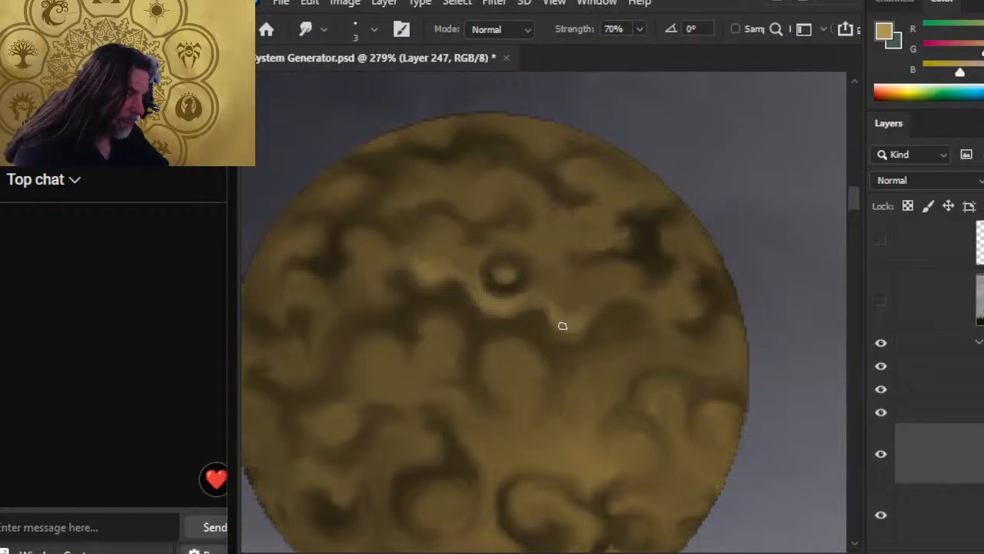
Step: Paint and smudge a tan highlight over the rounded mound directly below the crater
{"action": "key", "text": "z"}
{"action": "left_click_drag", "start_coordinate": [567, 371], "coordinate": [464, 336]}
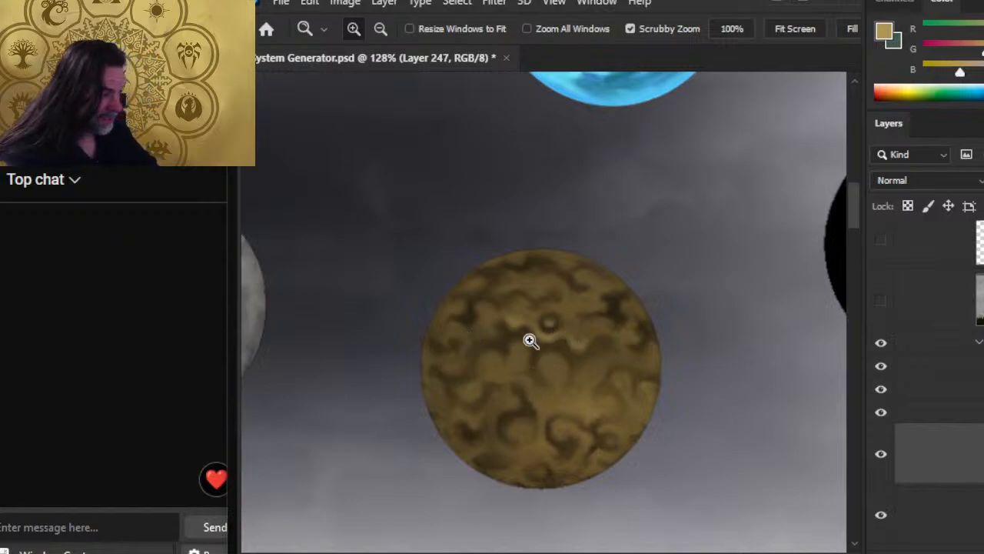
{"action": "mouse_move", "coordinate": [545, 376]}
{"action": "left_mouse_down"}
{"action": "mouse_move", "coordinate": [558, 360]}
{"action": "mouse_move", "coordinate": [539, 356]}
{"action": "mouse_move", "coordinate": [578, 355]}
{"action": "left_mouse_up"}
{"action": "key", "text": "b"}
{"action": "key", "text": "r"}
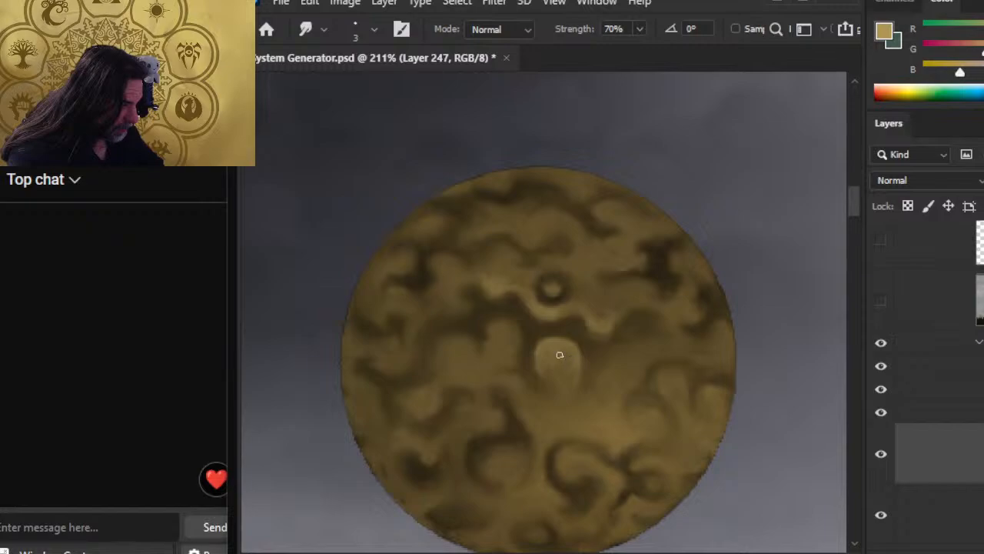
Step: Paint and smudge tan highlights on the two mounds left of the central one and on the small ridge beneath them
{"action": "key", "text": "b"}
{"action": "mouse_move", "coordinate": [502, 332]}
{"action": "left_mouse_down"}
{"action": "mouse_move", "coordinate": [513, 344]}
{"action": "mouse_move", "coordinate": [507, 357]}
{"action": "left_mouse_up"}
{"action": "key", "text": "r"}
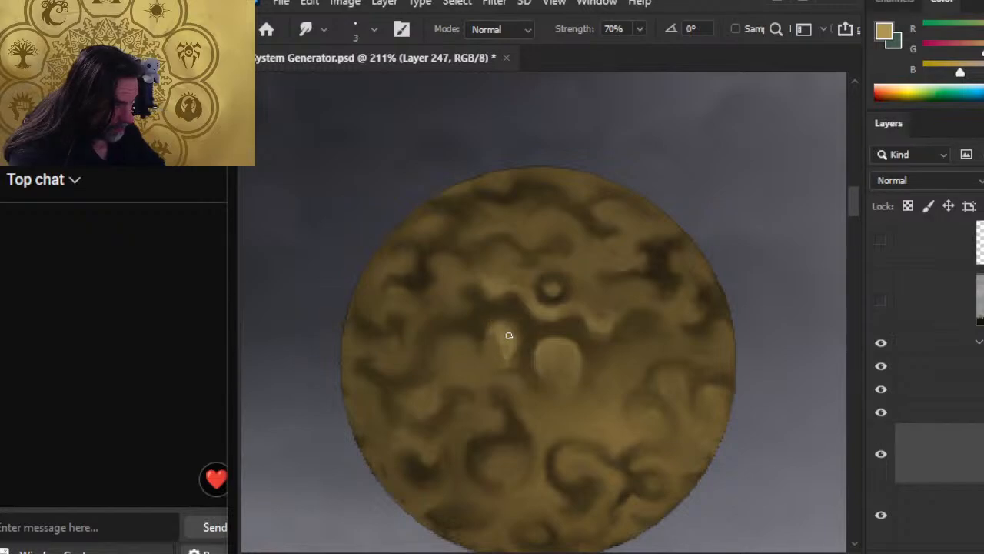
{"action": "left_click_drag", "start_coordinate": [510, 334], "coordinate": [508, 345]}
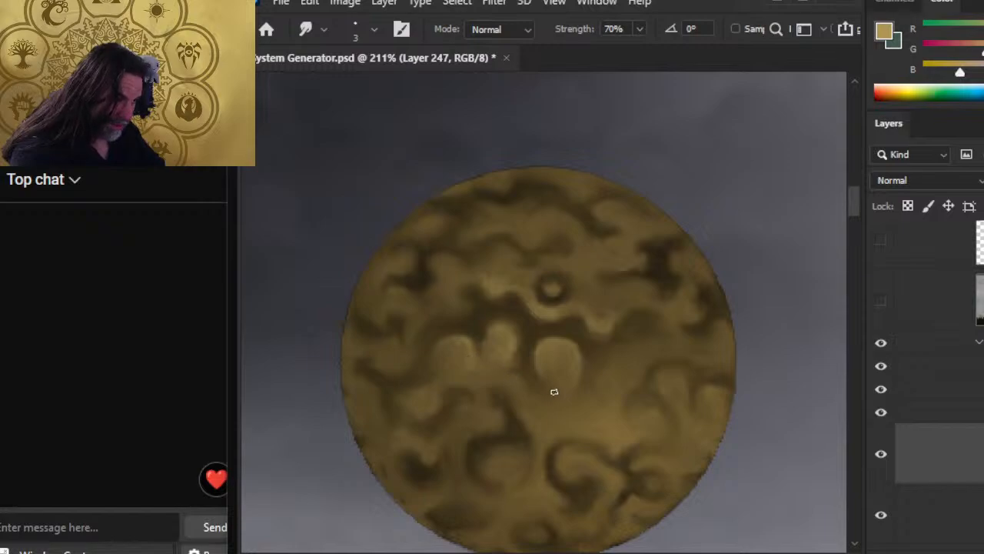
{"action": "key", "text": "b"}
{"action": "key", "text": "r"}
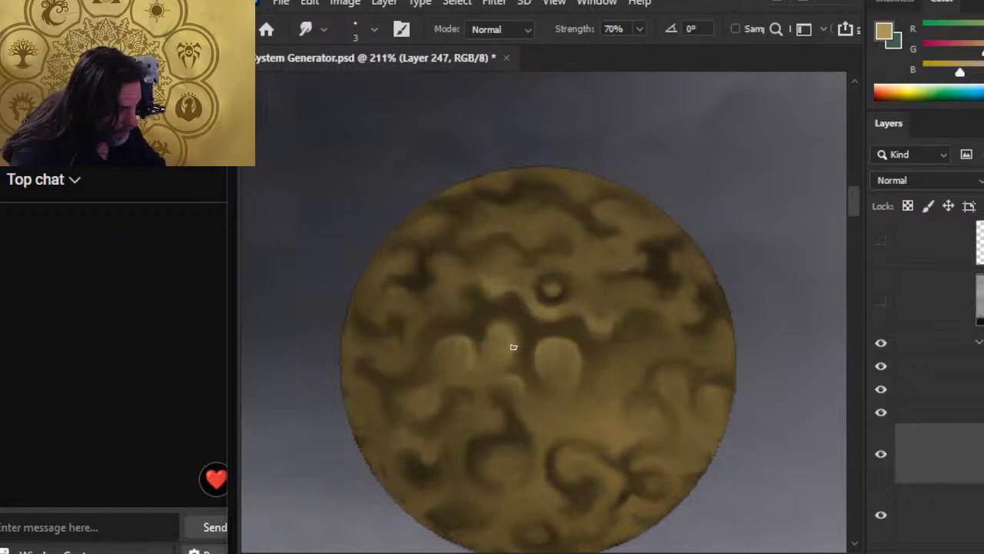
Step: Paint a tan highlight on the curved ridge above the lower-left round mound and smudge it into shape
{"action": "key", "text": "z"}
{"action": "mouse_move", "coordinate": [513, 346]}
{"action": "left_mouse_down"}
{"action": "mouse_move", "coordinate": [492, 377]}
{"action": "mouse_move", "coordinate": [523, 469]}
{"action": "left_mouse_up"}
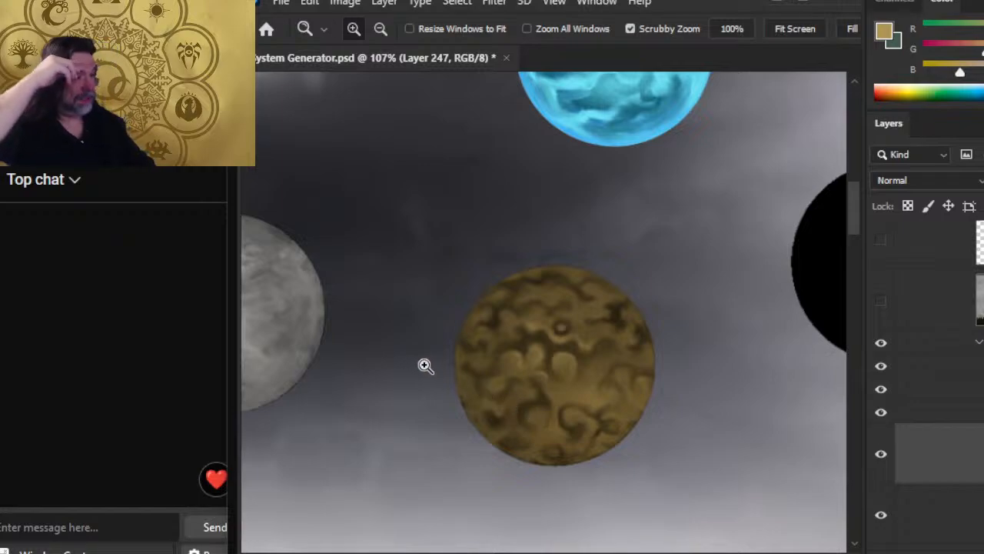
{"action": "left_click_drag", "start_coordinate": [409, 349], "coordinate": [655, 387]}
{"action": "key", "text": "b"}
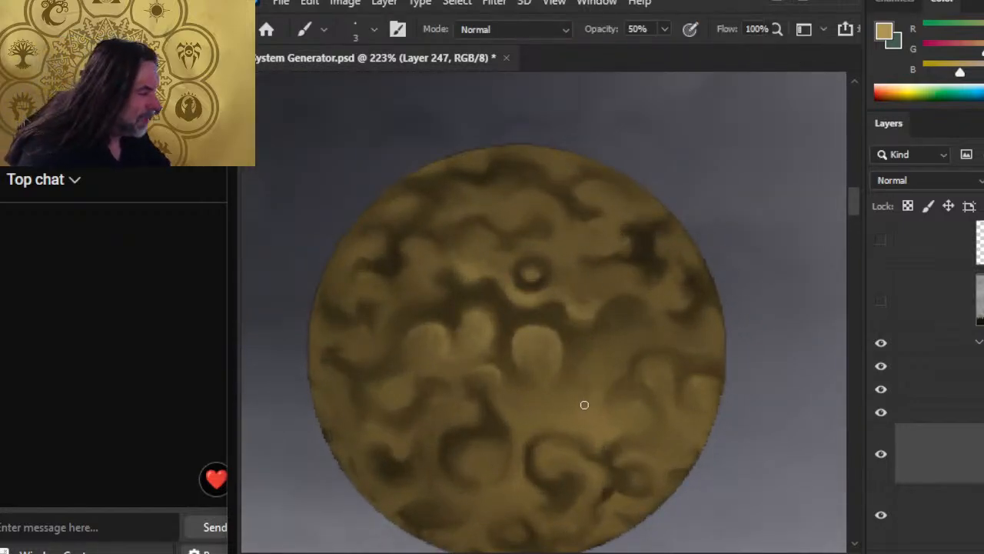
{"action": "mouse_move", "coordinate": [453, 403]}
{"action": "left_mouse_down"}
{"action": "mouse_move", "coordinate": [467, 406]}
{"action": "mouse_move", "coordinate": [466, 424]}
{"action": "left_mouse_up"}
{"action": "key", "text": "r"}
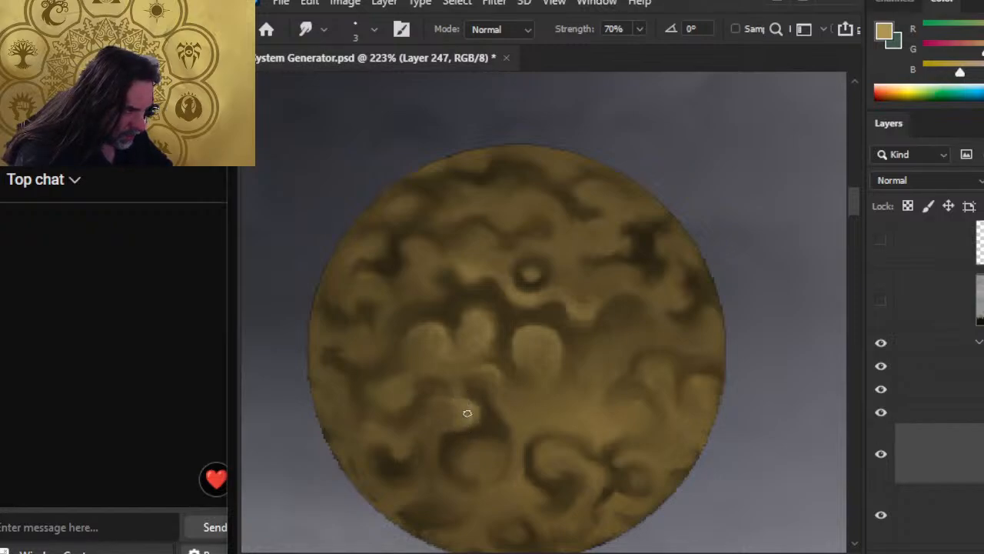
Step: Highlight the lower round mound and the curled ridge to its right in tan, blending with the Smudge tool enlarged to size 5
{"action": "key", "text": "b"}
{"action": "mouse_move", "coordinate": [479, 443]}
{"action": "left_mouse_down"}
{"action": "mouse_move", "coordinate": [463, 460]}
{"action": "mouse_move", "coordinate": [492, 461]}
{"action": "mouse_move", "coordinate": [493, 443]}
{"action": "mouse_move", "coordinate": [464, 444]}
{"action": "mouse_move", "coordinate": [475, 446]}
{"action": "mouse_move", "coordinate": [472, 463]}
{"action": "mouse_move", "coordinate": [520, 458]}
{"action": "mouse_move", "coordinate": [536, 439]}
{"action": "mouse_move", "coordinate": [581, 446]}
{"action": "mouse_move", "coordinate": [536, 454]}
{"action": "left_mouse_up"}
{"action": "key", "text": "r"}
{"action": "key", "text": "bracketright"}
{"action": "key", "text": "bracketright"}
{"action": "key", "text": "b"}
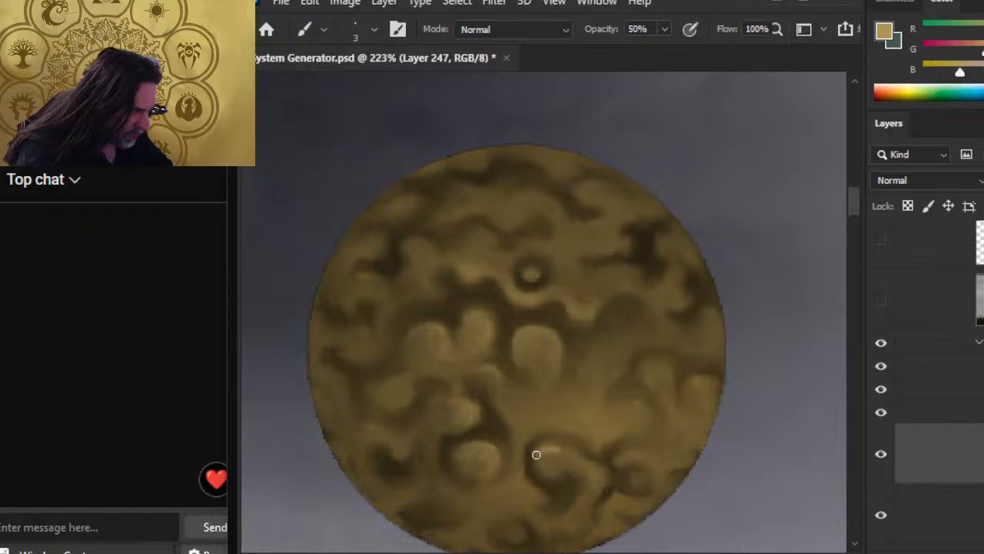
{"action": "key", "text": "r"}
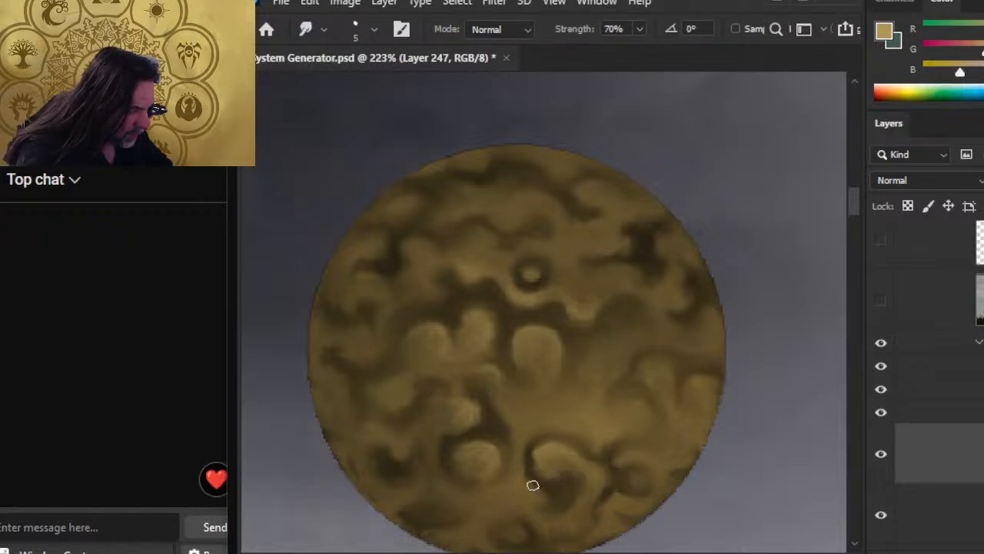
Step: Paint and smudge a tan highlight in the gap between the lower round mound and the curled ridge, blending the terrain around it
{"action": "key", "text": "b"}
{"action": "key", "text": "r"}
{"action": "key", "text": "b"}
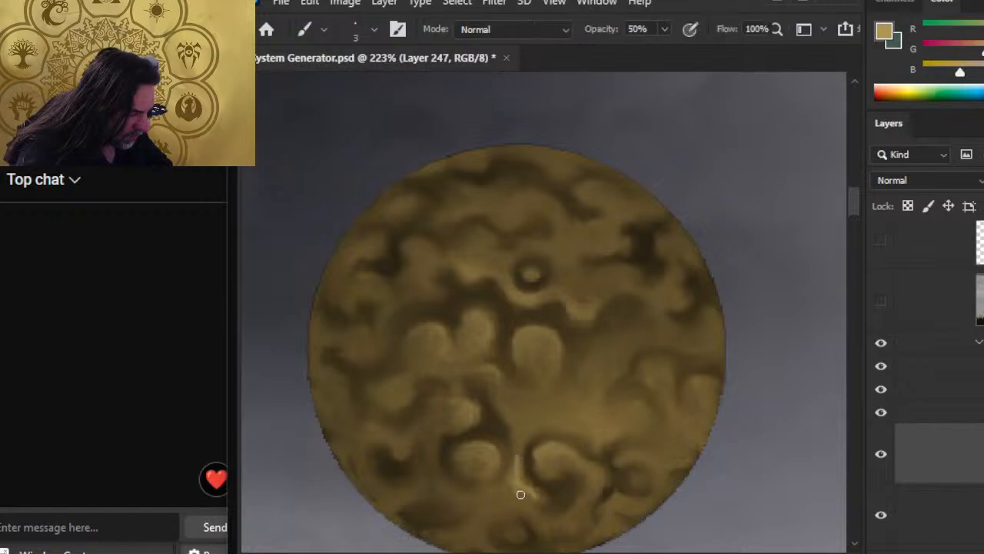
{"action": "key", "text": "r"}
{"action": "key", "text": "b"}
{"action": "key", "text": "r"}
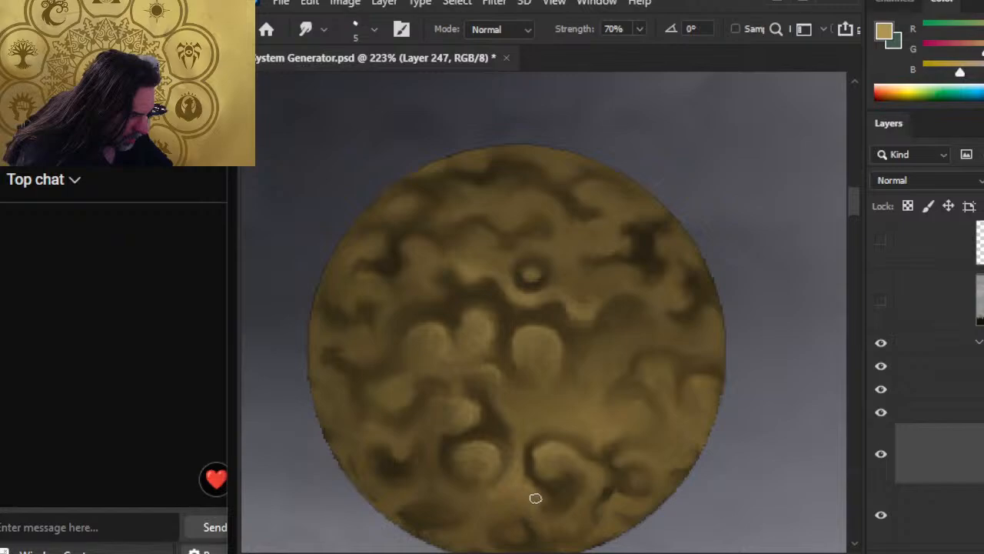
{"action": "key", "text": "b"}
{"action": "key", "text": "r"}
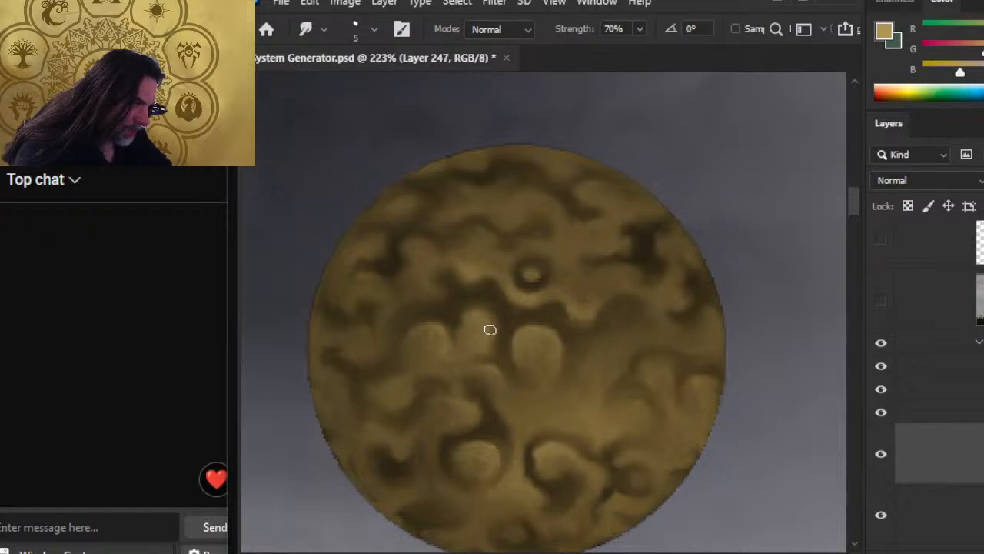
Step: Paint and smudge a tan highlight on the ridge between the crater and the dark patch to its upper right
{"action": "key", "text": "z"}
{"action": "key", "text": "ctrl+0"}
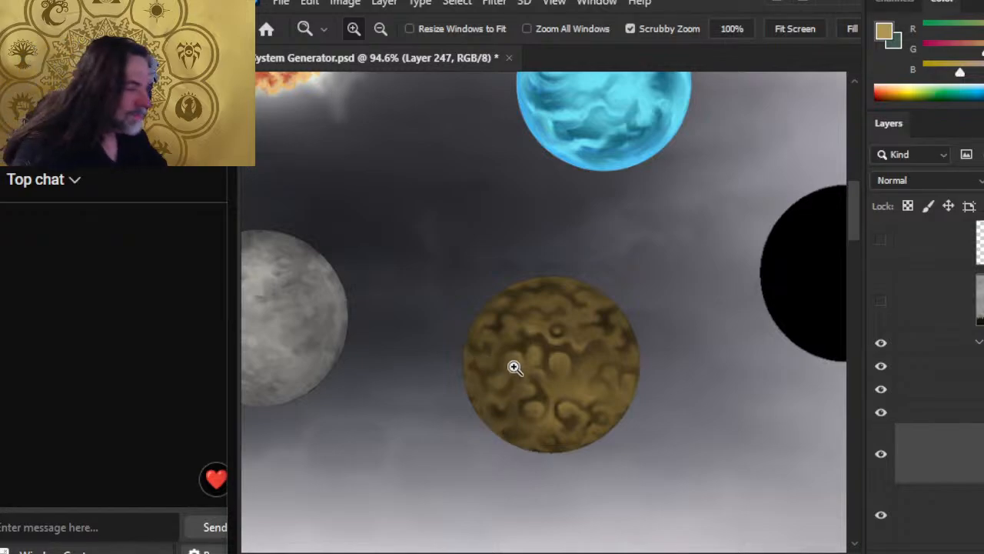
{"action": "key", "text": "b"}
{"action": "left_click_drag", "start_coordinate": [533, 351], "coordinate": [651, 293]}
{"action": "key", "text": "r"}
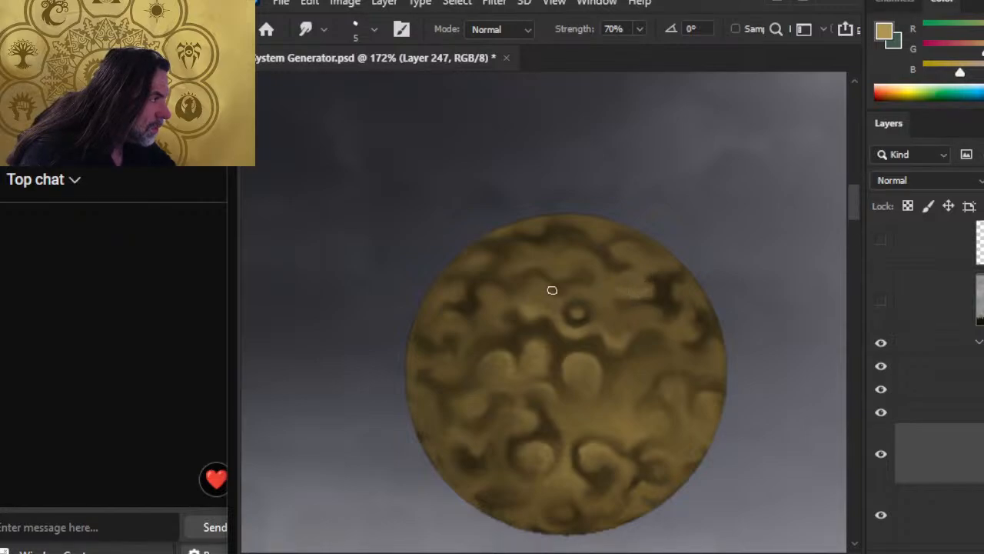
Step: Highlight the wide ridge above the crater and the curled ridge to its upper right in tan, smudging both into shape
{"action": "key", "text": "b"}
{"action": "left_click_drag", "start_coordinate": [553, 271], "coordinate": [564, 274]}
{"action": "key", "text": "r"}
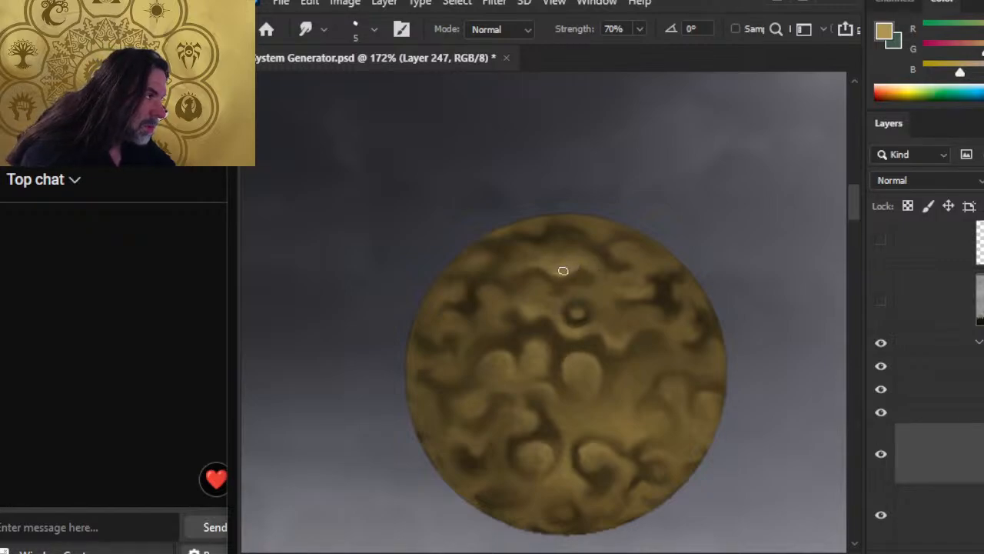
{"action": "mouse_move", "coordinate": [564, 271]}
{"action": "left_mouse_down"}
{"action": "mouse_move", "coordinate": [578, 260]}
{"action": "mouse_move", "coordinate": [557, 271]}
{"action": "left_mouse_up"}
{"action": "key", "text": "b"}
{"action": "left_click_drag", "start_coordinate": [622, 253], "coordinate": [617, 250]}
{"action": "key", "text": "r"}
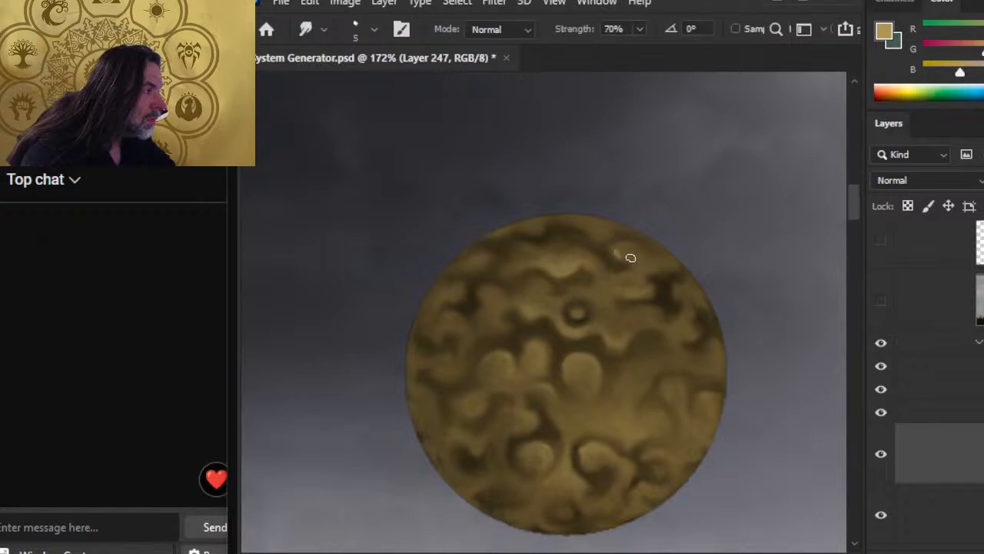
Step: Paint and smudge small tan highlights on the bumps along the planet's upper rim
{"action": "key", "text": "b"}
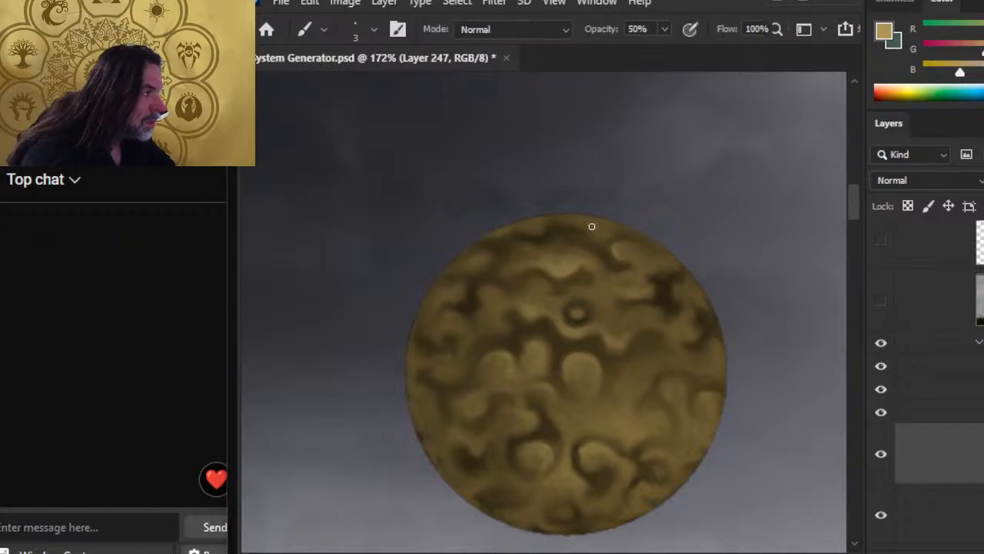
{"action": "key", "text": "r"}
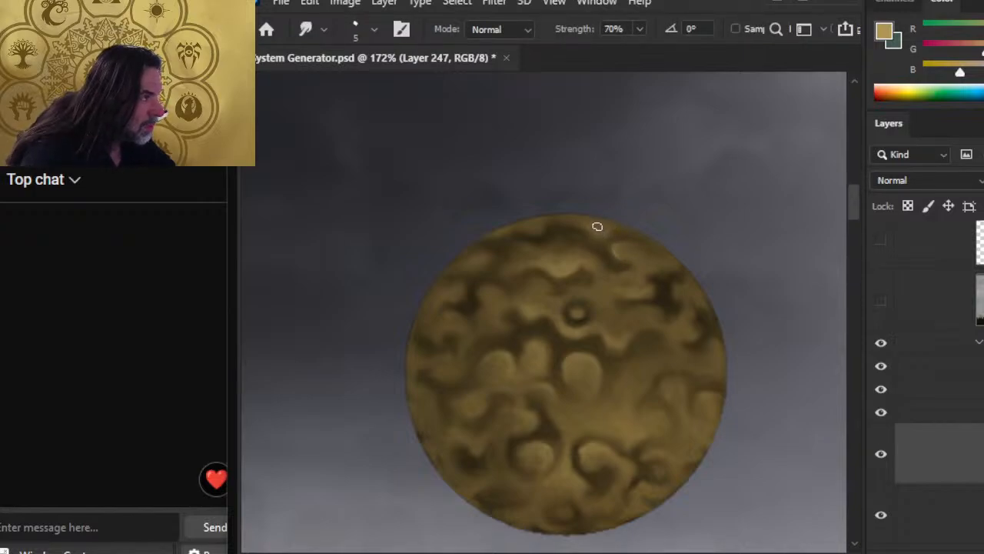
{"action": "key", "text": "b"}
{"action": "key", "text": "r"}
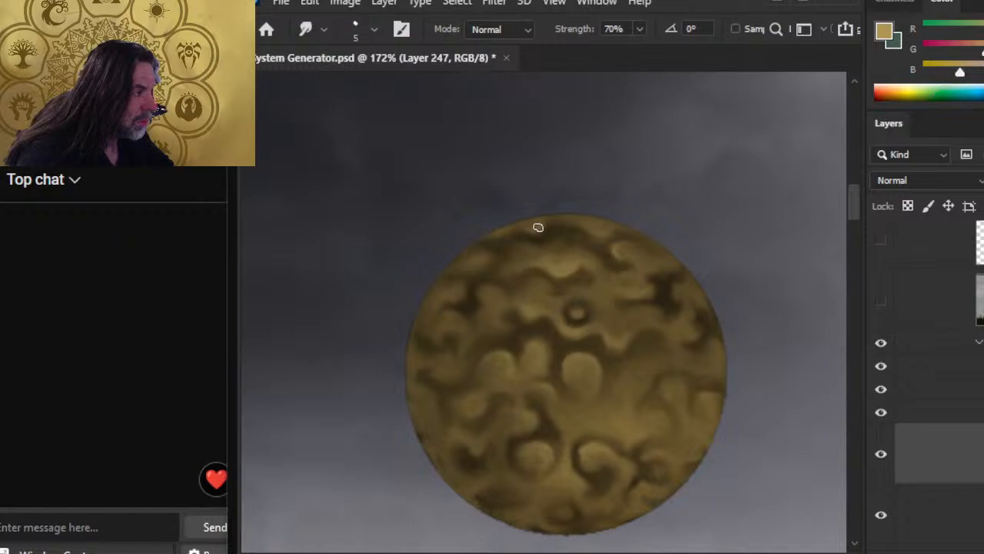
{"action": "key", "text": "b"}
{"action": "key", "text": "r"}
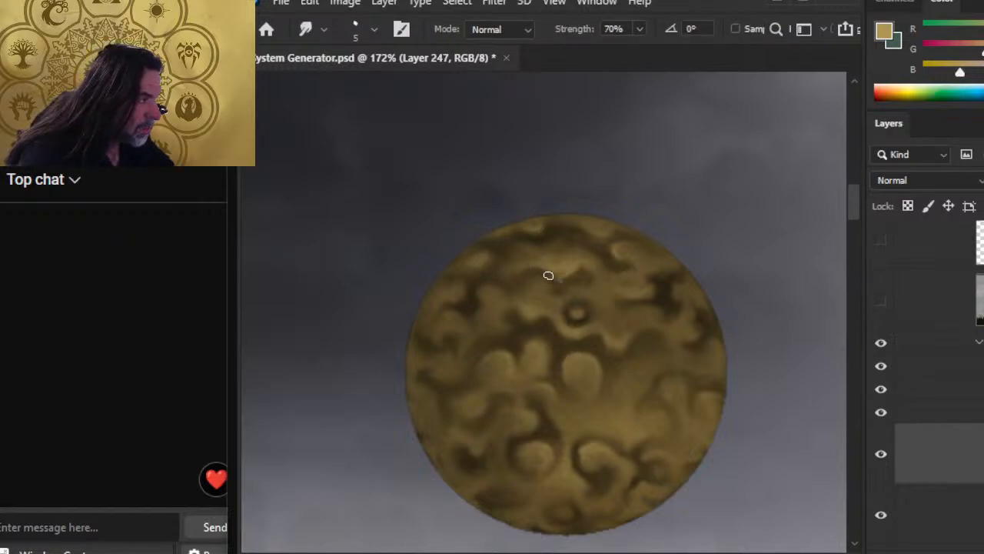
Step: Build up the tan highlights on the ridge above the crater and on the wavy ridge at the crater's lower right
{"action": "key", "text": "b"}
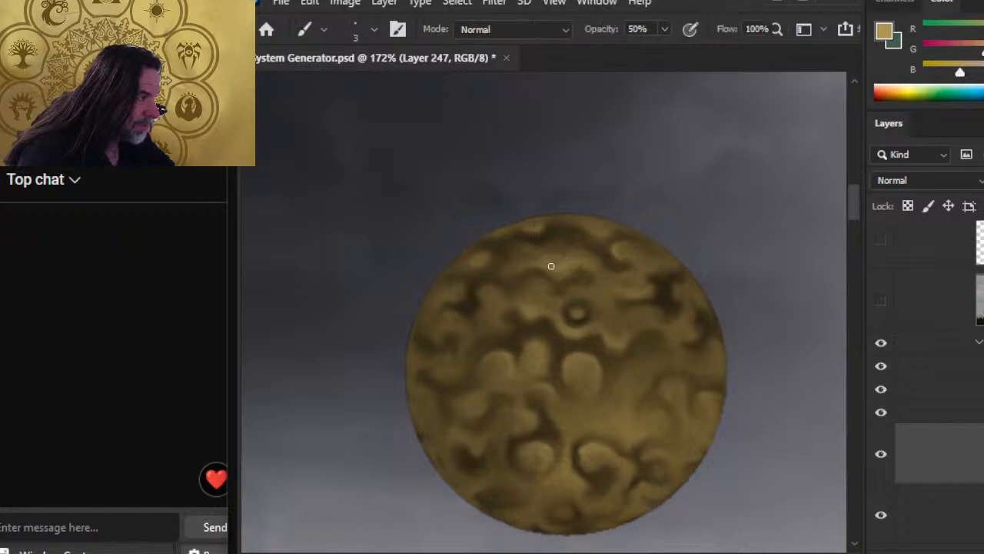
{"action": "key", "text": "r"}
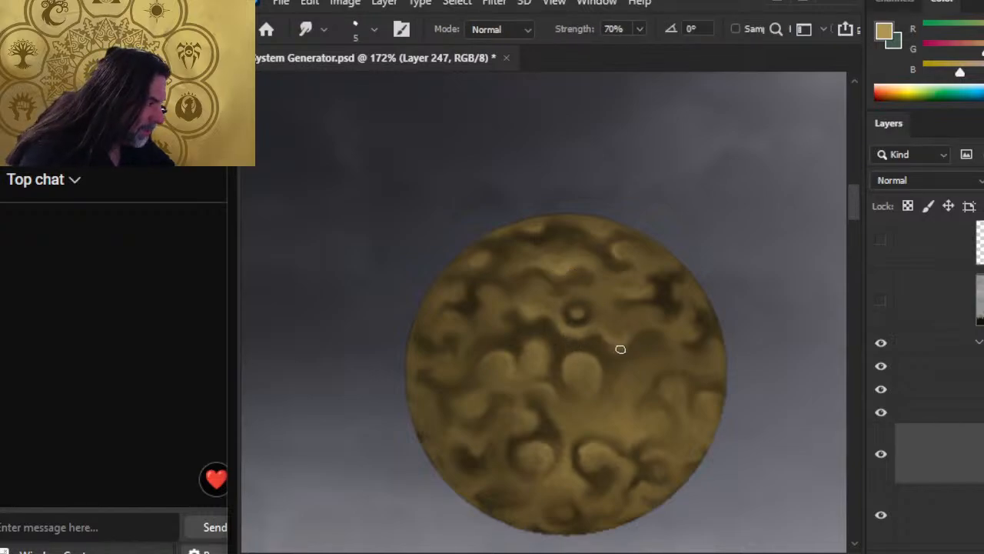
{"action": "key", "text": "b"}
{"action": "key", "text": "r"}
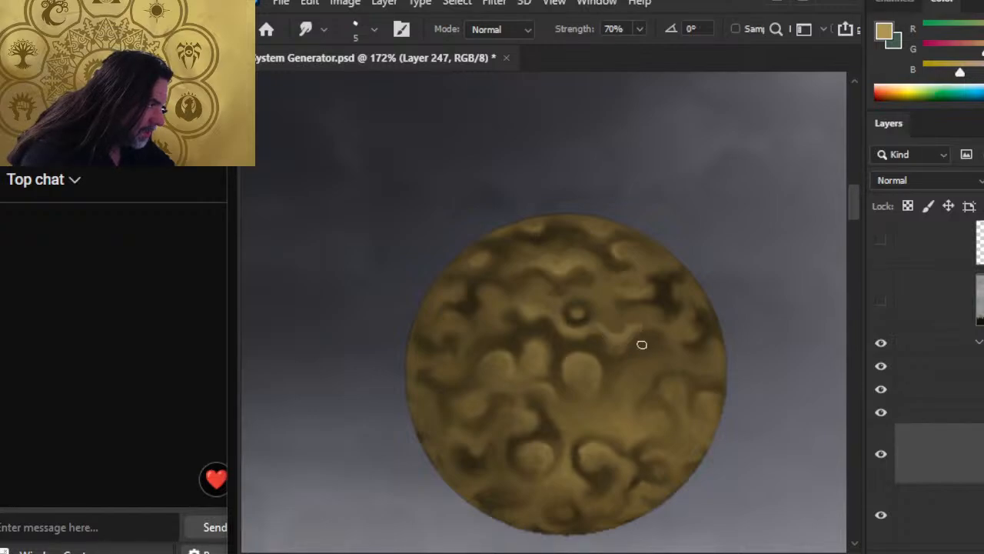
Step: Brighten the mound below the crater and its left neighbour in tan, blending them and the wavy ridge with the Smudge tool at size 7
{"action": "key", "text": "b"}
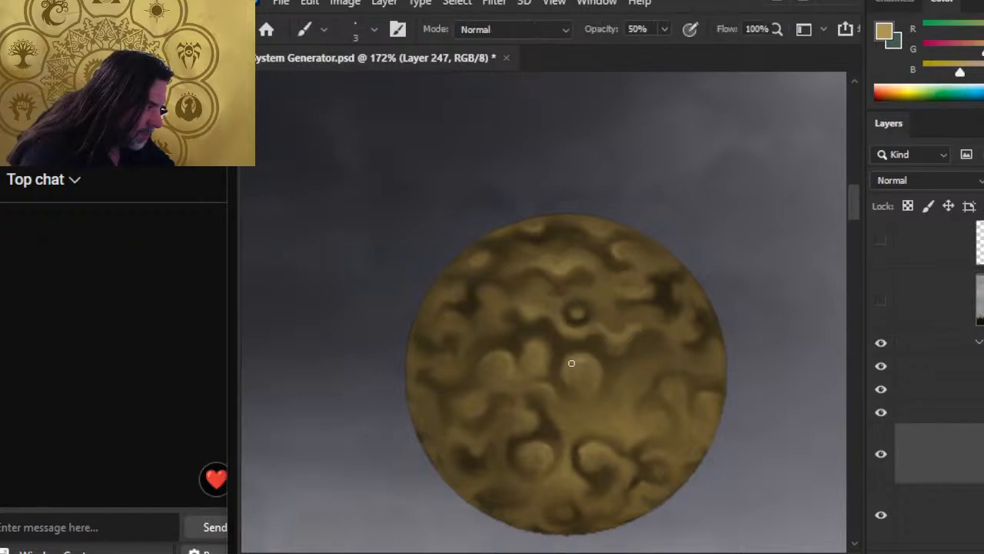
{"action": "key", "text": "r"}
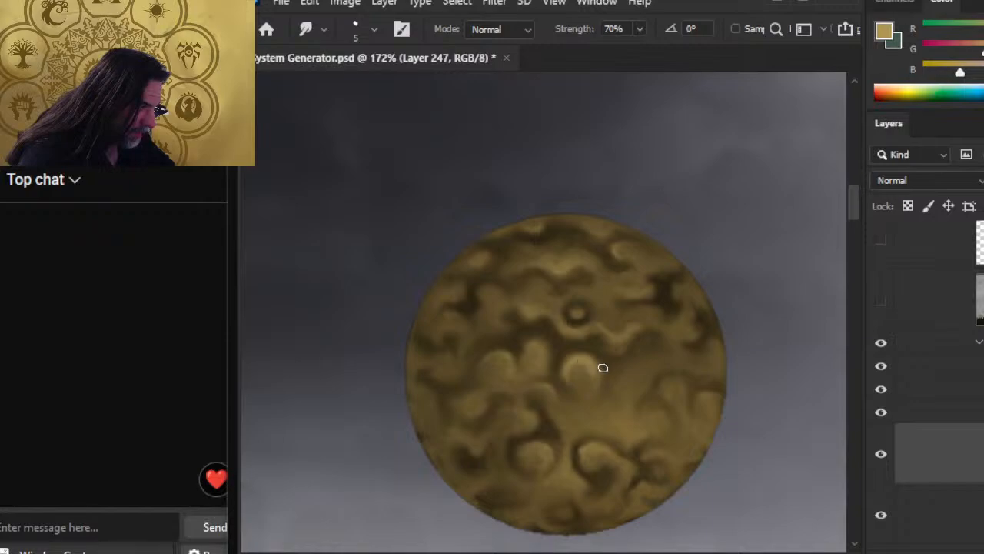
{"action": "key", "text": "e"}
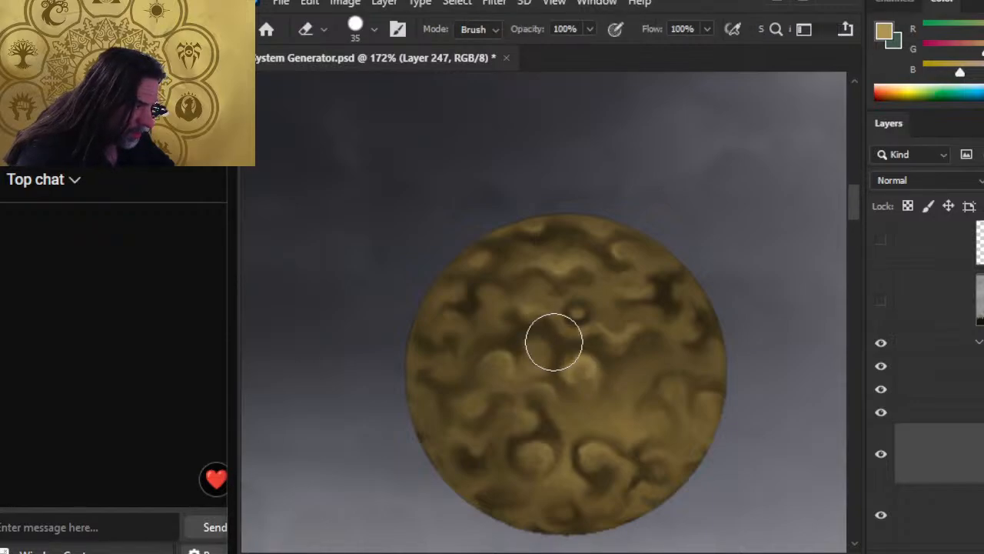
{"action": "key", "text": "r"}
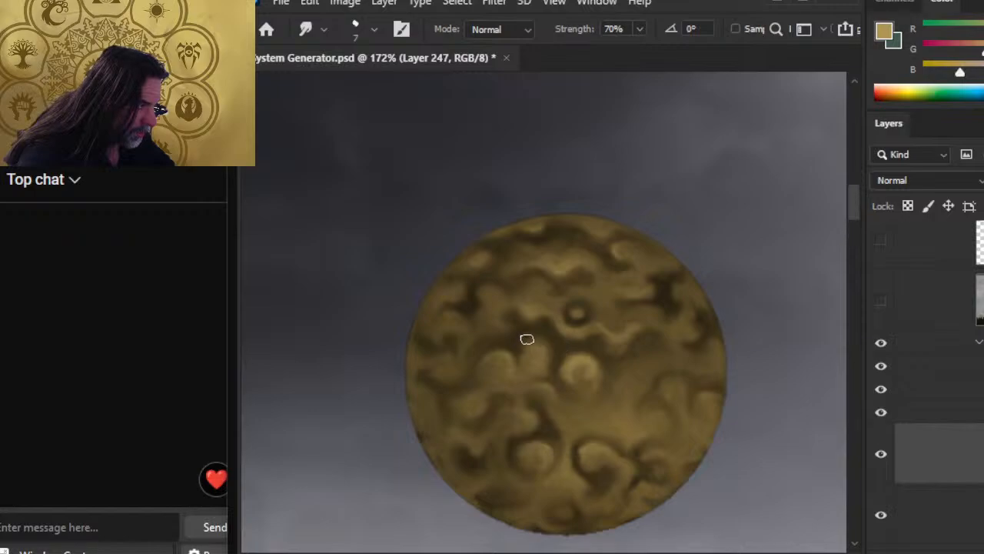
{"action": "key", "text": "b"}
{"action": "key", "text": "r"}
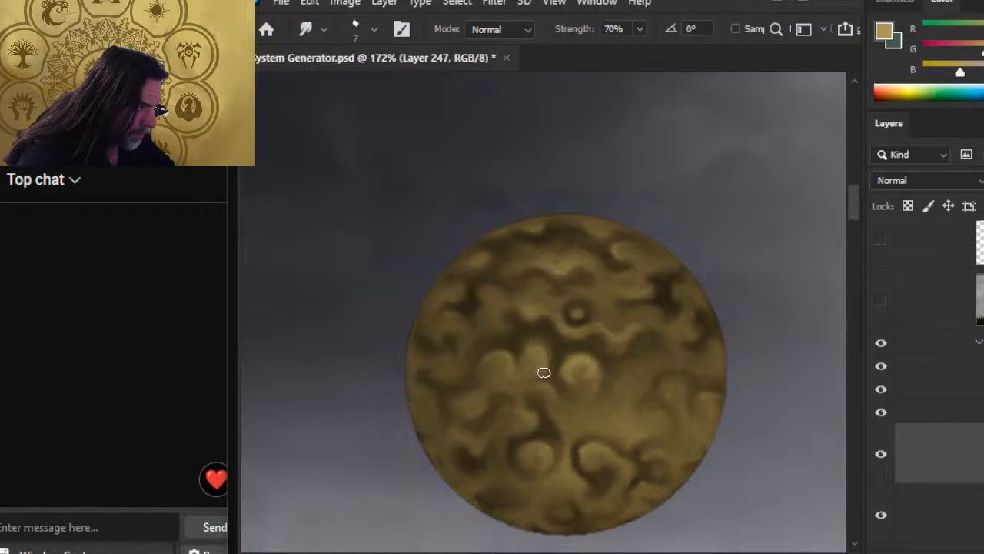
{"action": "mouse_move", "coordinate": [564, 375]}
{"action": "left_mouse_down"}
{"action": "mouse_move", "coordinate": [567, 363]}
{"action": "mouse_move", "coordinate": [601, 377]}
{"action": "mouse_move", "coordinate": [575, 347]}
{"action": "mouse_move", "coordinate": [563, 359]}
{"action": "mouse_move", "coordinate": [599, 371]}
{"action": "left_mouse_up"}
{"action": "mouse_move", "coordinate": [608, 337]}
{"action": "left_mouse_down"}
{"action": "mouse_move", "coordinate": [626, 319]}
{"action": "mouse_move", "coordinate": [604, 356]}
{"action": "mouse_move", "coordinate": [619, 338]}
{"action": "mouse_move", "coordinate": [624, 352]}
{"action": "mouse_move", "coordinate": [636, 351]}
{"action": "mouse_move", "coordinate": [635, 322]}
{"action": "left_mouse_up"}
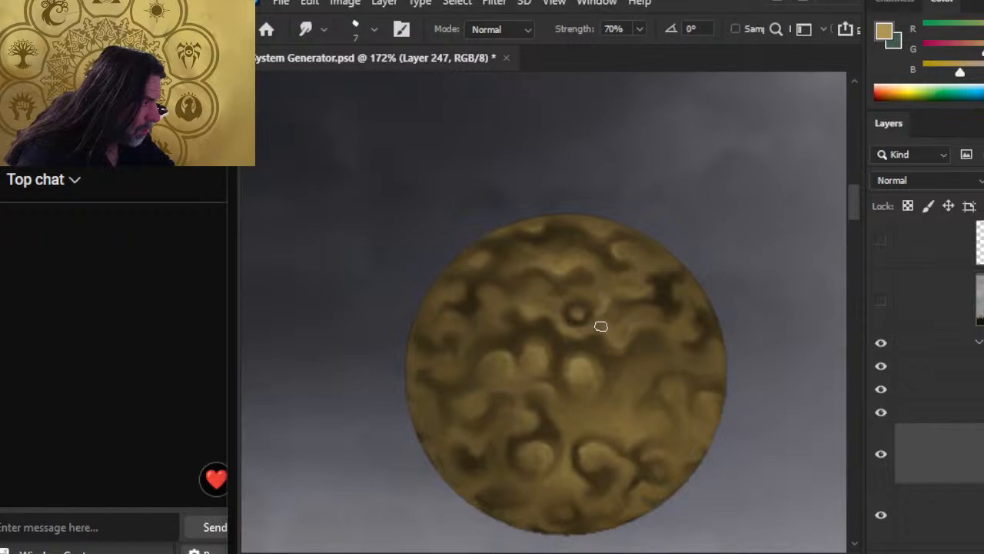
Step: Extend the tan highlights on the upper-right curled ridge and the planet's top edge, blending with the Smudge tool reduced to size 4
{"action": "key", "text": "bracketleft"}
{"action": "key", "text": "bracketleft"}
{"action": "key", "text": "bracketleft"}
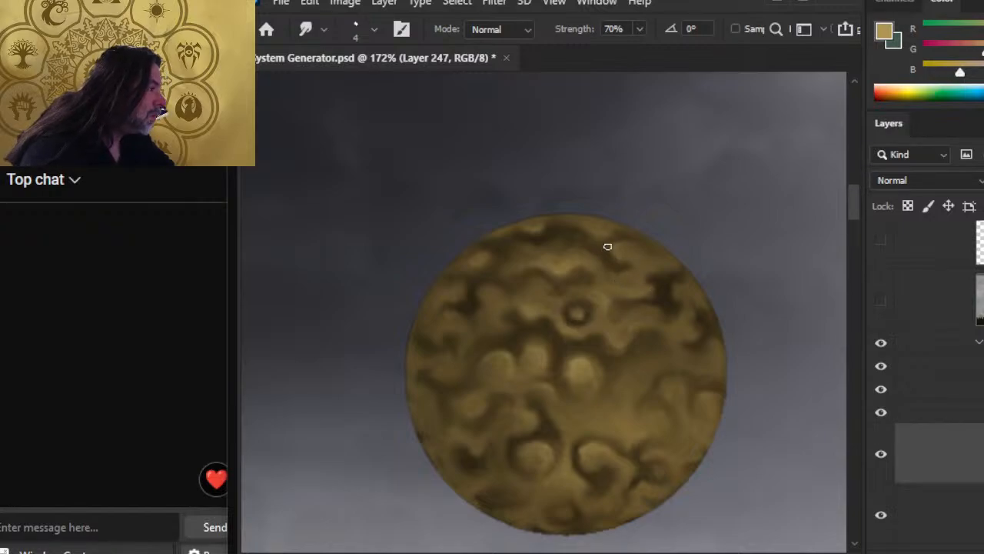
{"action": "key", "text": "b"}
{"action": "key", "text": "r"}
{"action": "mouse_move", "coordinate": [625, 251]}
{"action": "left_mouse_down"}
{"action": "mouse_move", "coordinate": [607, 247]}
{"action": "mouse_move", "coordinate": [632, 263]}
{"action": "left_mouse_up"}
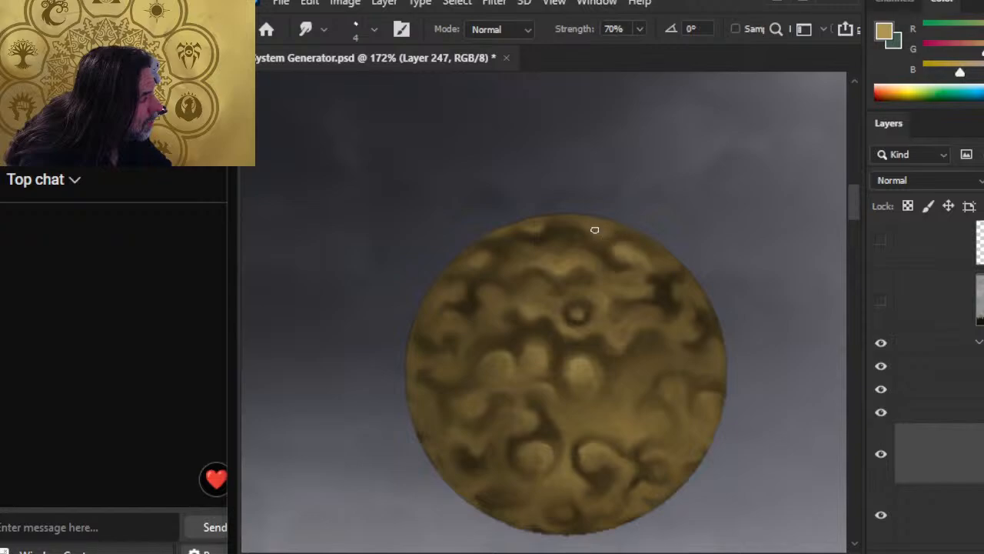
{"action": "key", "text": "b"}
{"action": "key", "text": "r"}
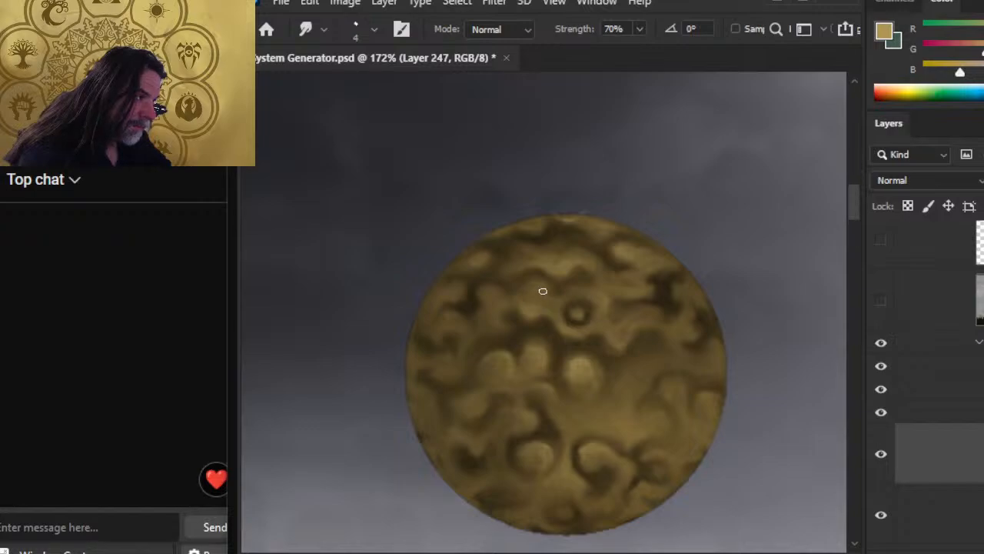
Step: Paint and smudge tan highlights on the small mounds on either side of the dark patch at the planet's upper left
{"action": "key", "text": "b"}
{"action": "mouse_move", "coordinate": [484, 288]}
{"action": "left_mouse_down"}
{"action": "mouse_move", "coordinate": [482, 298]}
{"action": "mouse_move", "coordinate": [487, 285]}
{"action": "left_mouse_up"}
{"action": "key", "text": "r"}
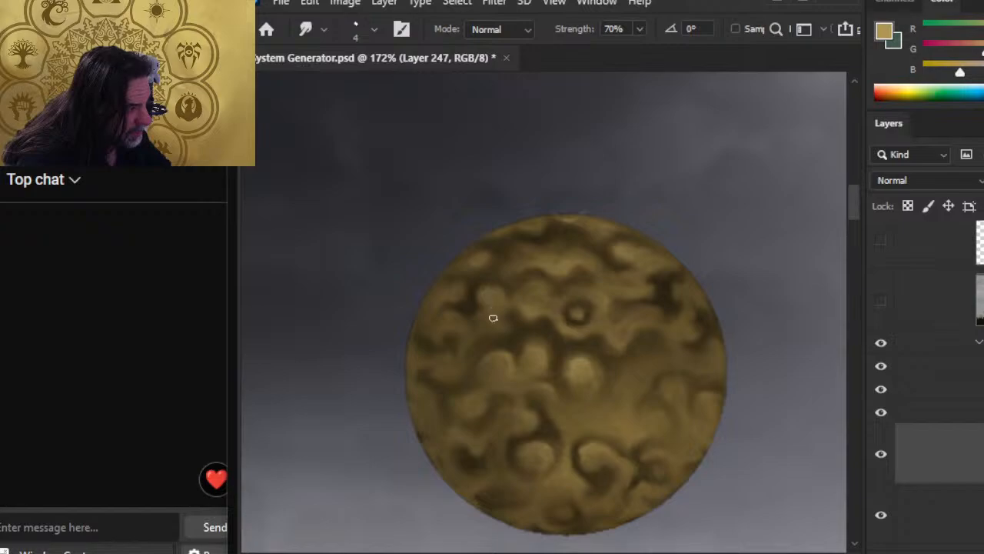
{"action": "key", "text": "b"}
{"action": "key", "text": "r"}
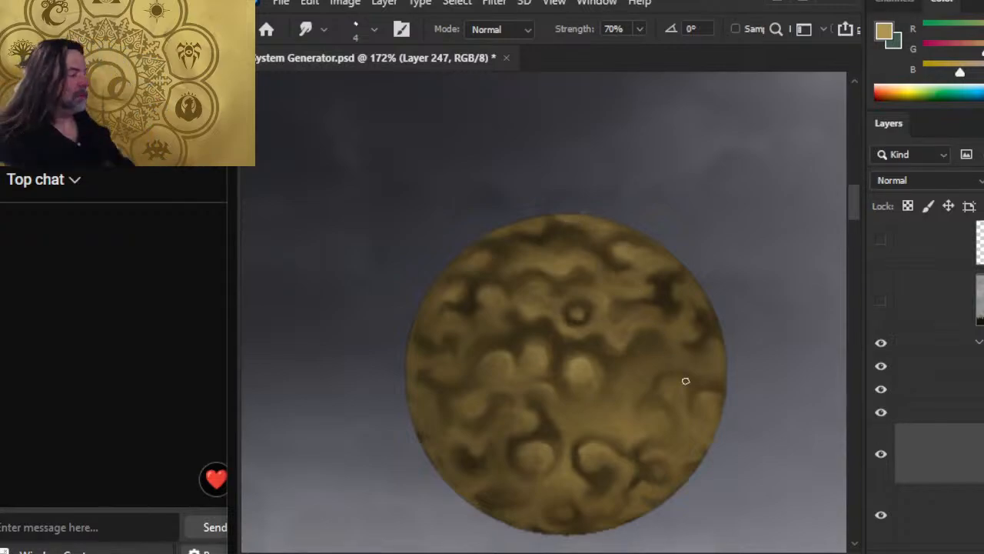
Step: Highlight the two neighbouring mounds near the planet's right edge in tan and smudge them into rounded shapes
{"action": "key", "text": "b"}
{"action": "key", "text": "r"}
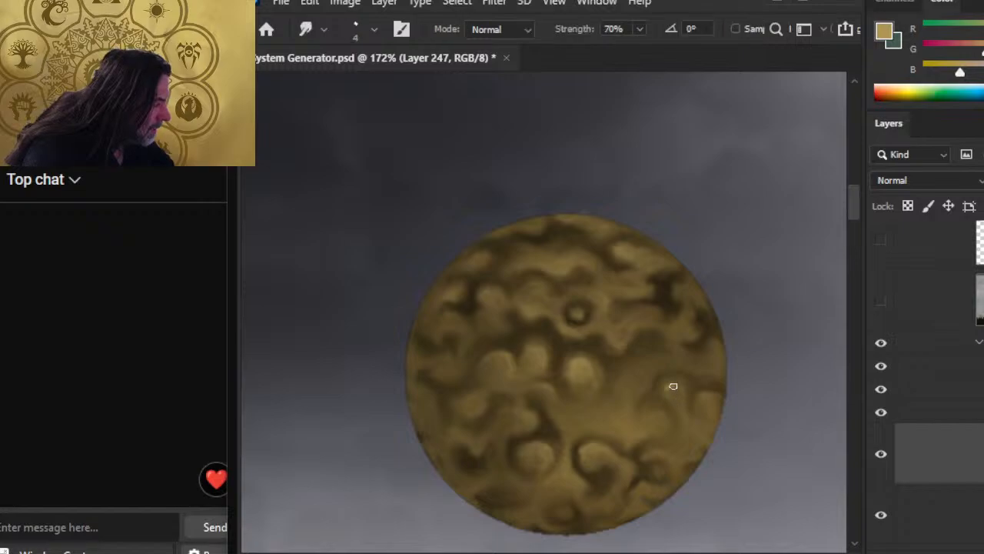
{"action": "left_click_drag", "start_coordinate": [672, 386], "coordinate": [677, 393]}
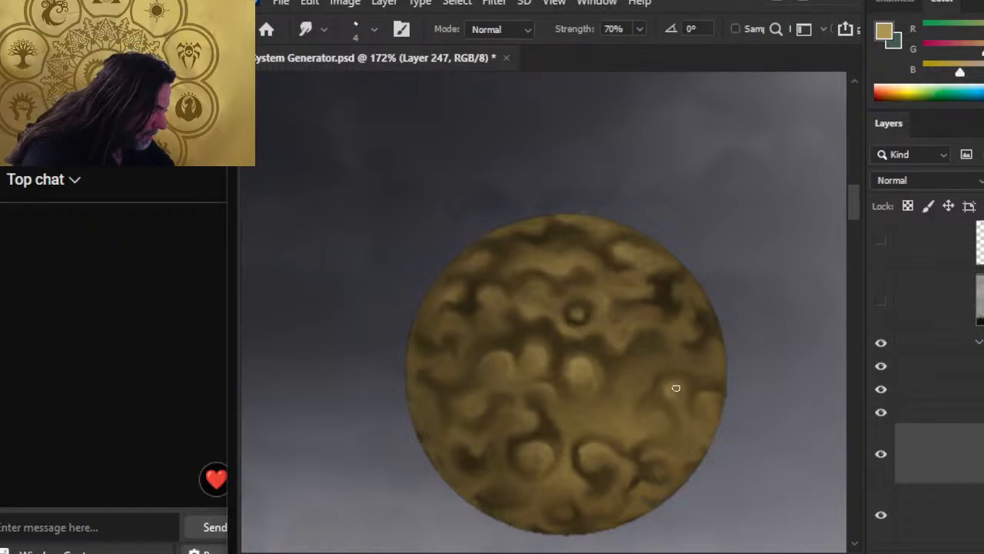
{"action": "key", "text": "b"}
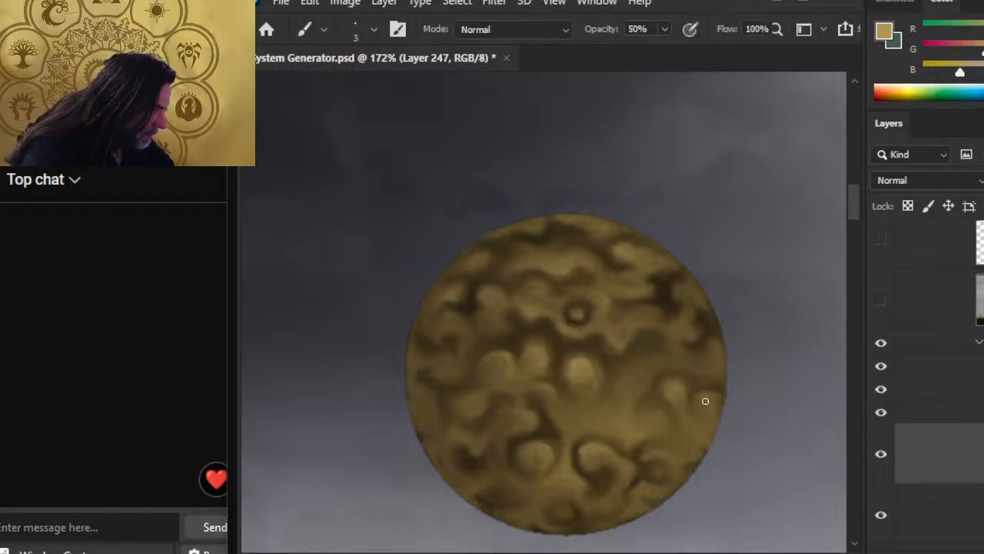
{"action": "key", "text": "r"}
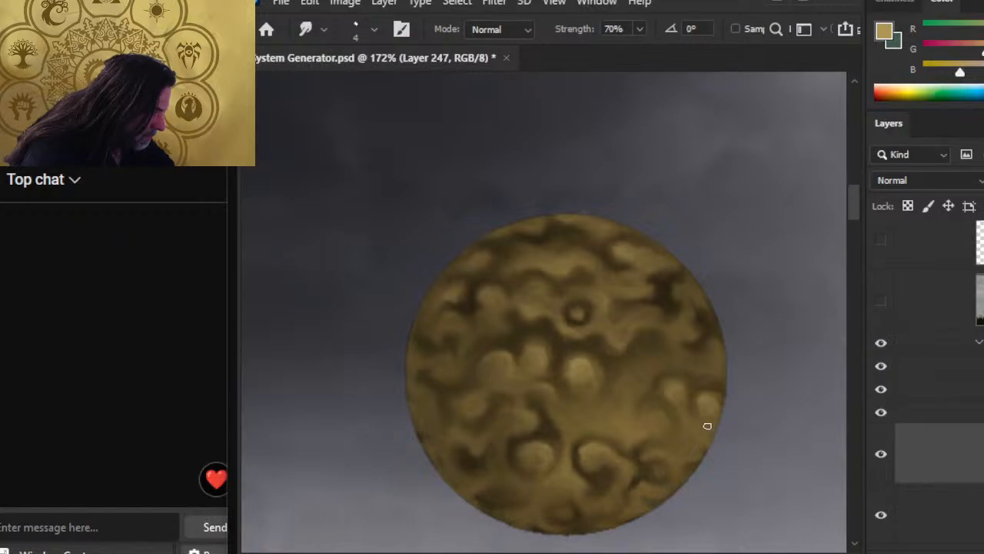
Step: Paint and smudge tan highlights on the right rim above those mounds and on the small ridge just inside it
{"action": "key", "text": "b"}
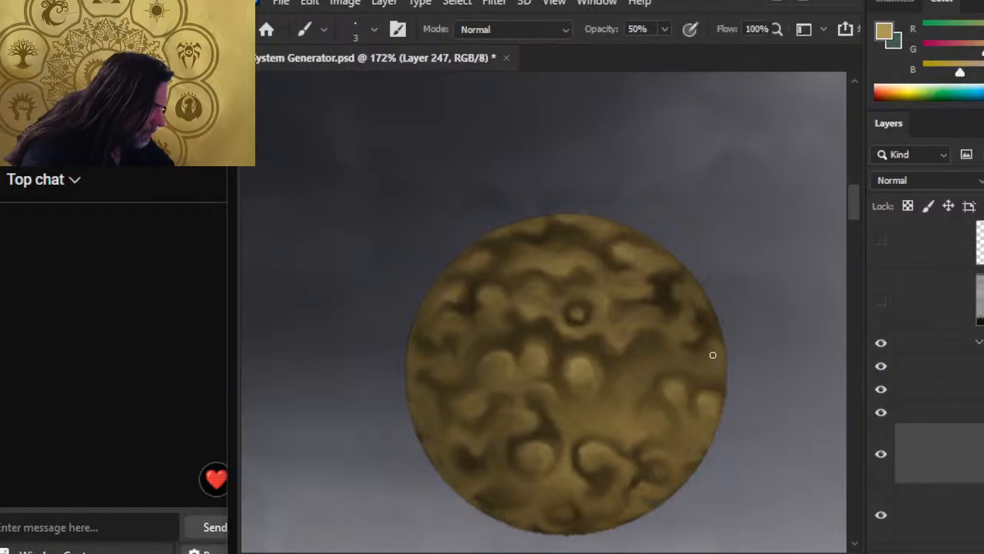
{"action": "key", "text": "r"}
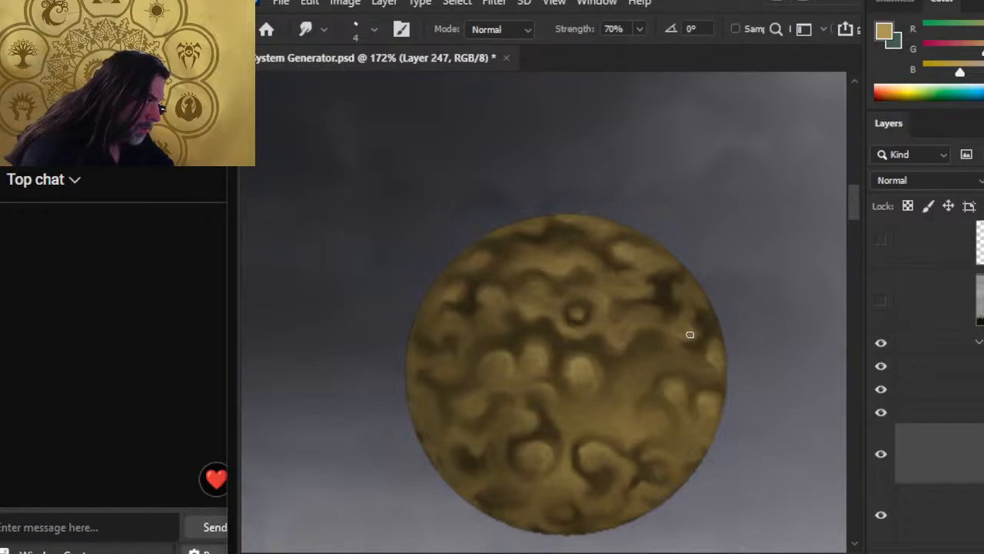
{"action": "key", "text": "b"}
{"action": "key", "text": "r"}
{"action": "key", "text": "b"}
{"action": "key", "text": "r"}
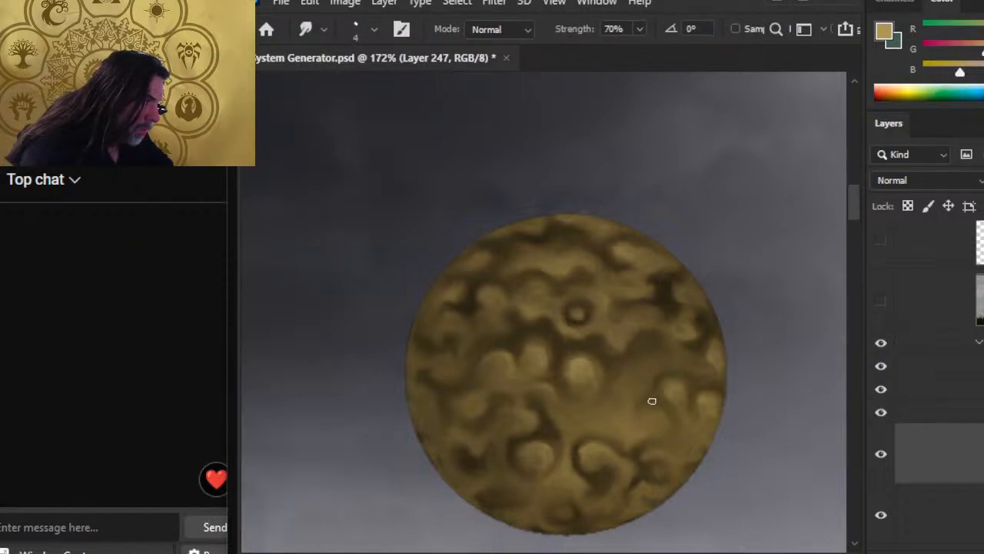
Step: Paint tan highlights on the broad slope between the central mound and the right-hand mounds, smudging them into the terrain
{"action": "key", "text": "b"}
{"action": "key", "text": "r"}
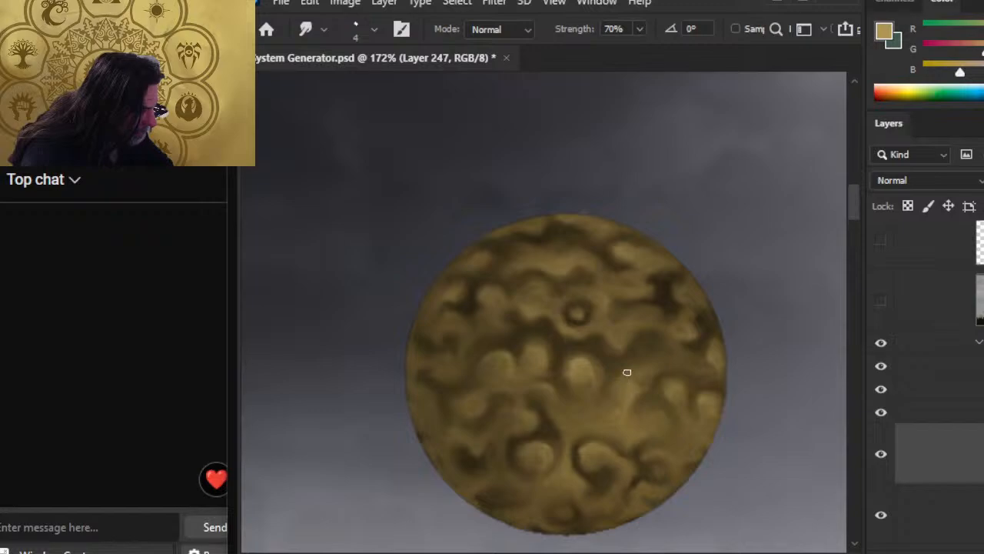
{"action": "key", "text": "b"}
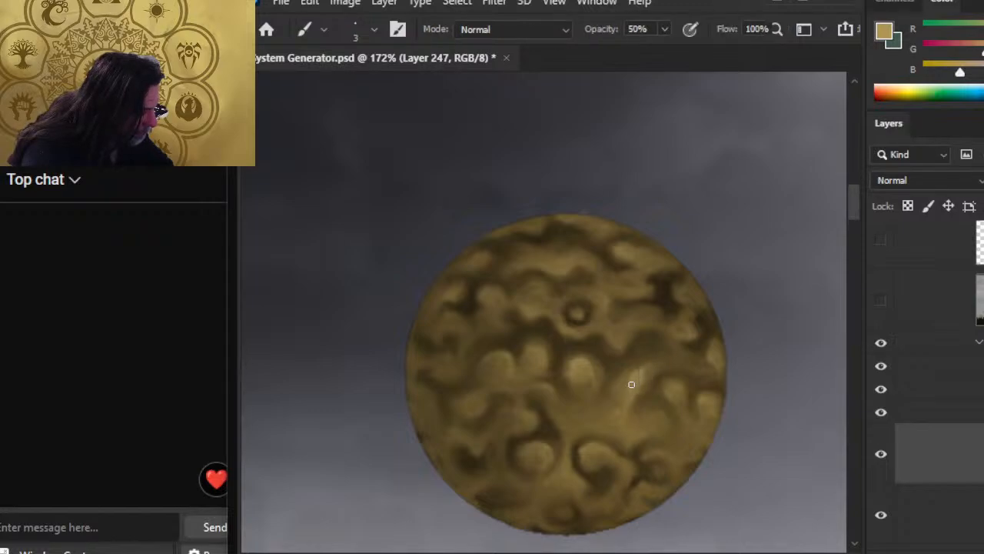
{"action": "key", "text": "r"}
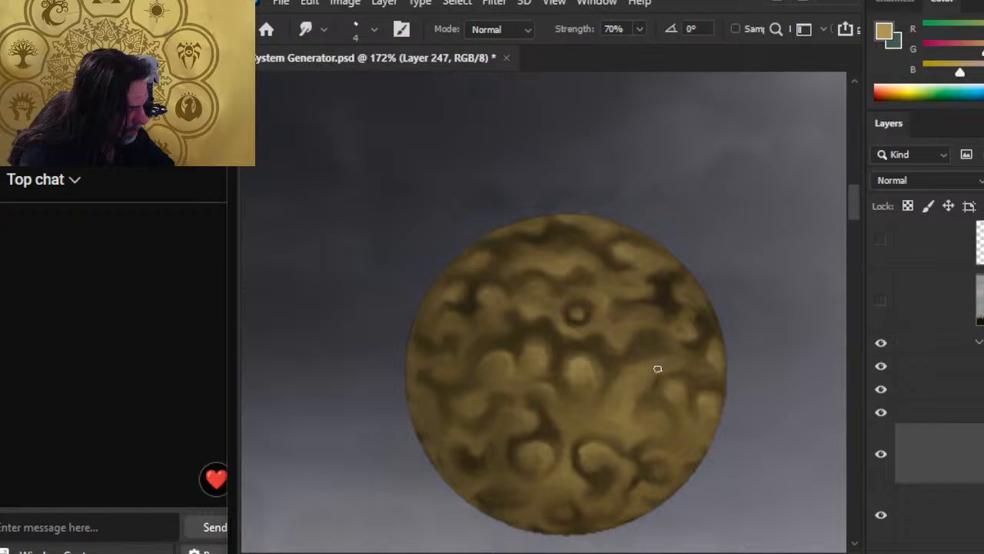
Step: Paint and smudge a tan highlight on the mound below and left of the two paired mounds near the planet's middle
{"action": "key", "text": "z"}
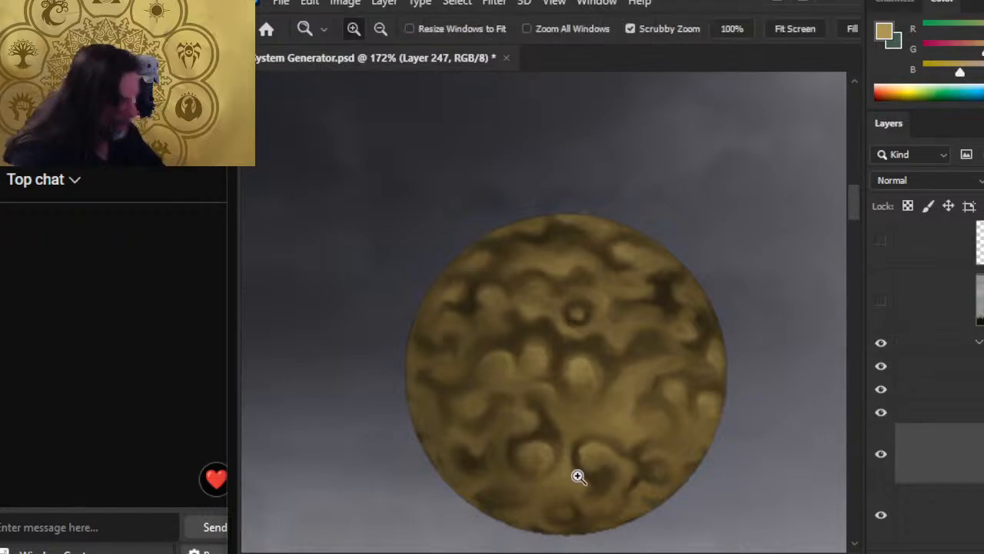
{"action": "left_click_drag", "start_coordinate": [578, 475], "coordinate": [544, 538]}
{"action": "left_click_drag", "start_coordinate": [589, 492], "coordinate": [556, 459]}
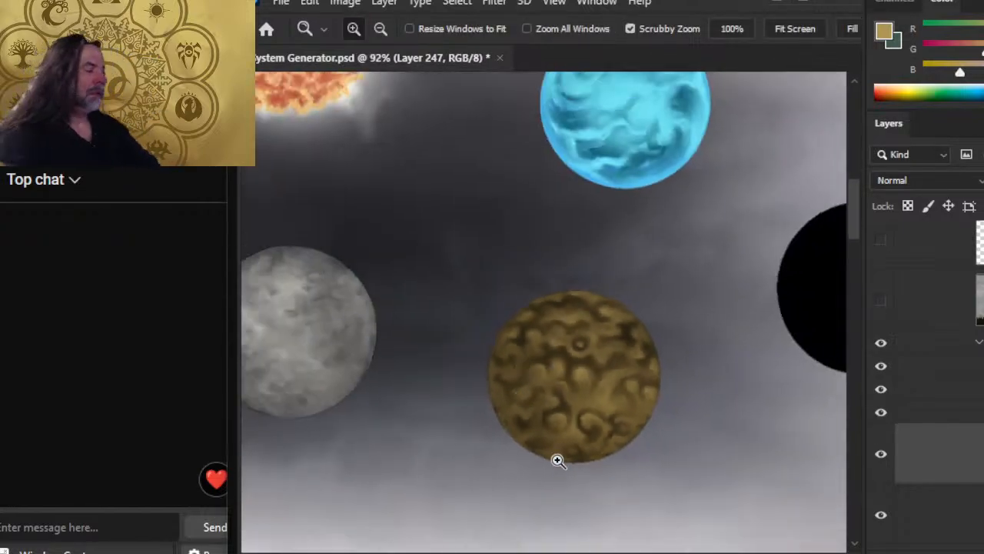
{"action": "scroll", "coordinate": [550, 401], "scroll_direction": "up", "scroll_amount": 5}
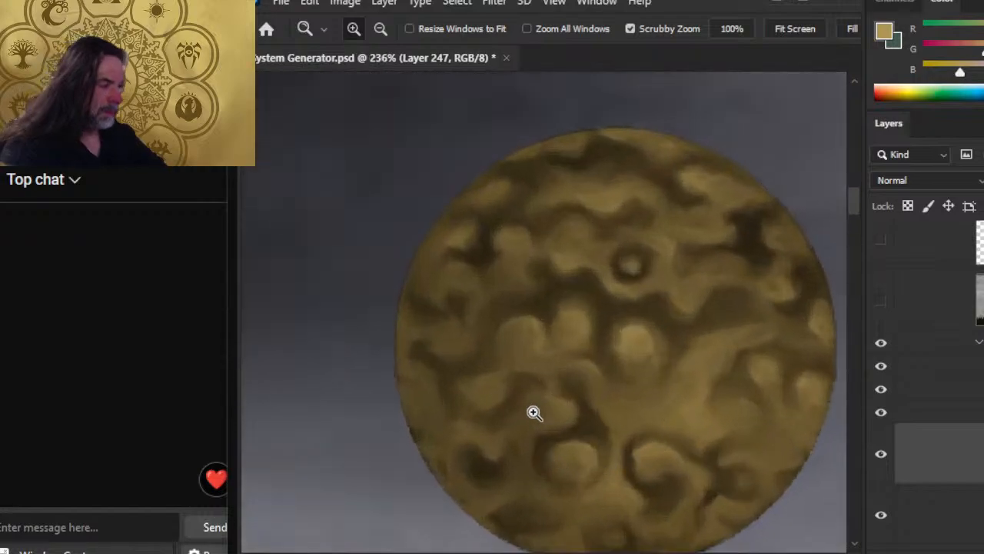
{"action": "key", "text": "b"}
{"action": "key", "text": "r"}
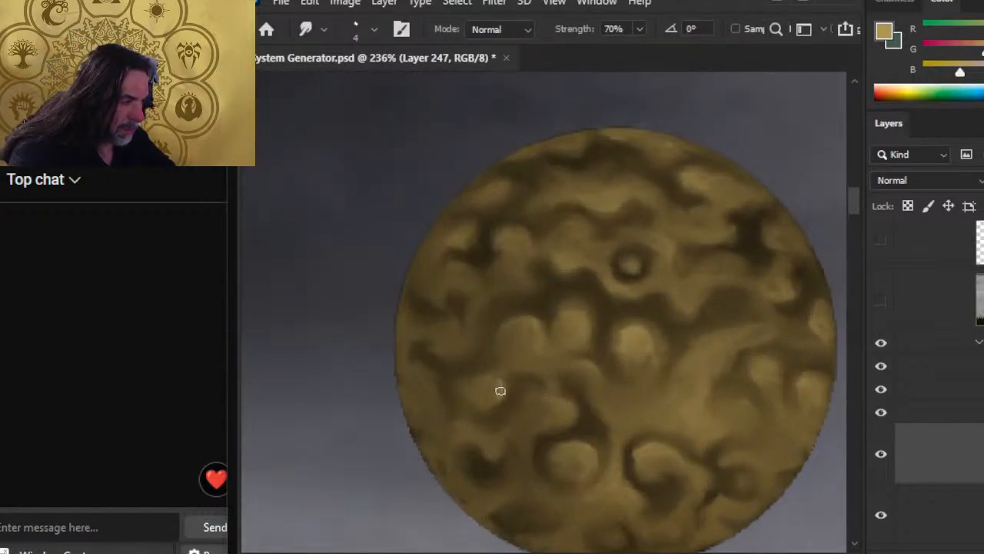
{"action": "key", "text": "b"}
{"action": "key", "text": "r"}
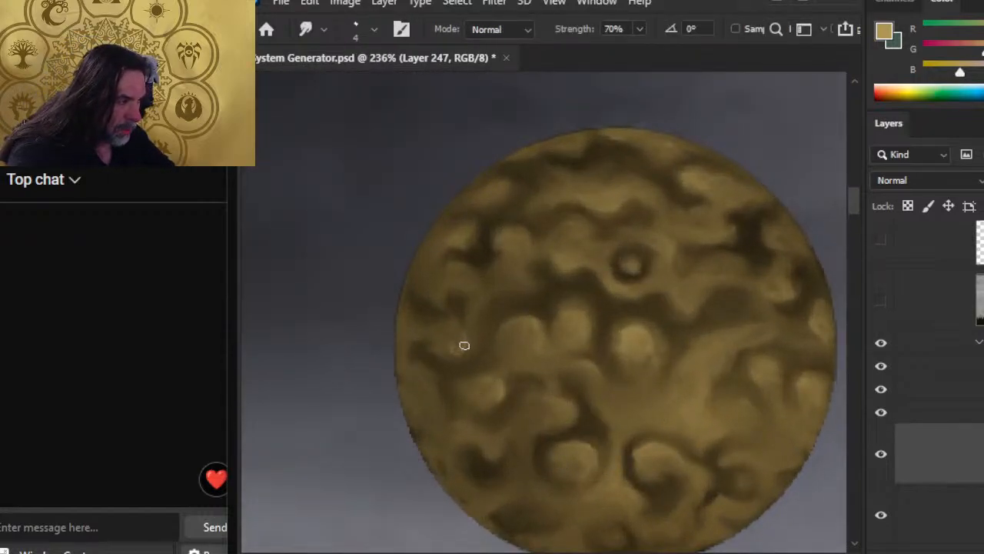
Step: Paint and smudge tan highlights around the small hollow near the planet's left edge and on the left rim below it
{"action": "key", "text": "b"}
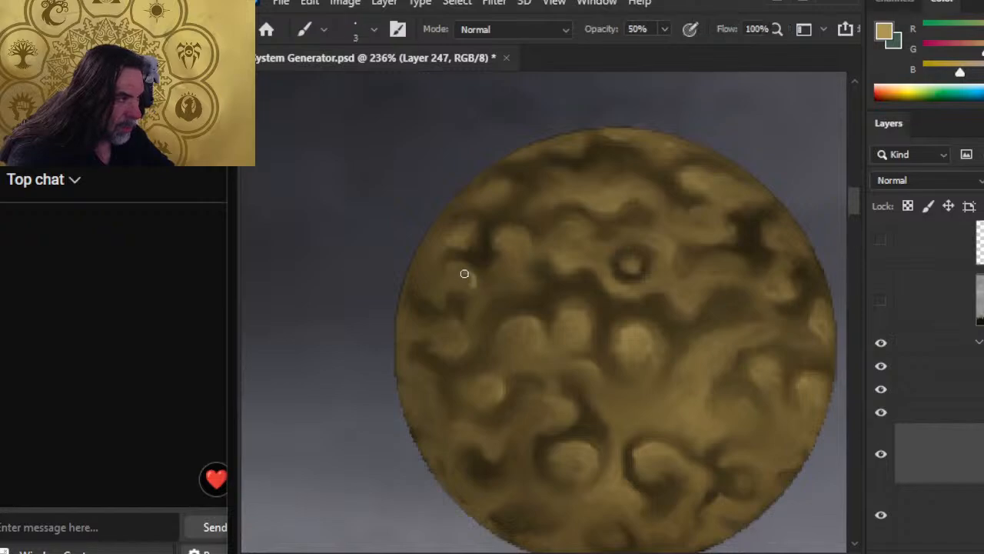
{"action": "key", "text": "r"}
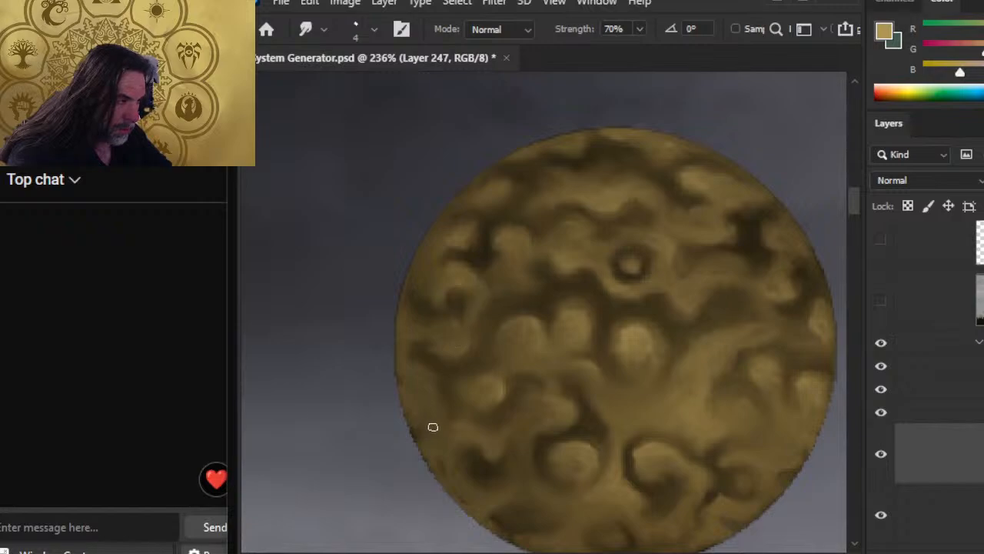
{"action": "key", "text": "b"}
{"action": "key", "text": "r"}
{"action": "left_click_drag", "start_coordinate": [418, 384], "coordinate": [424, 374]}
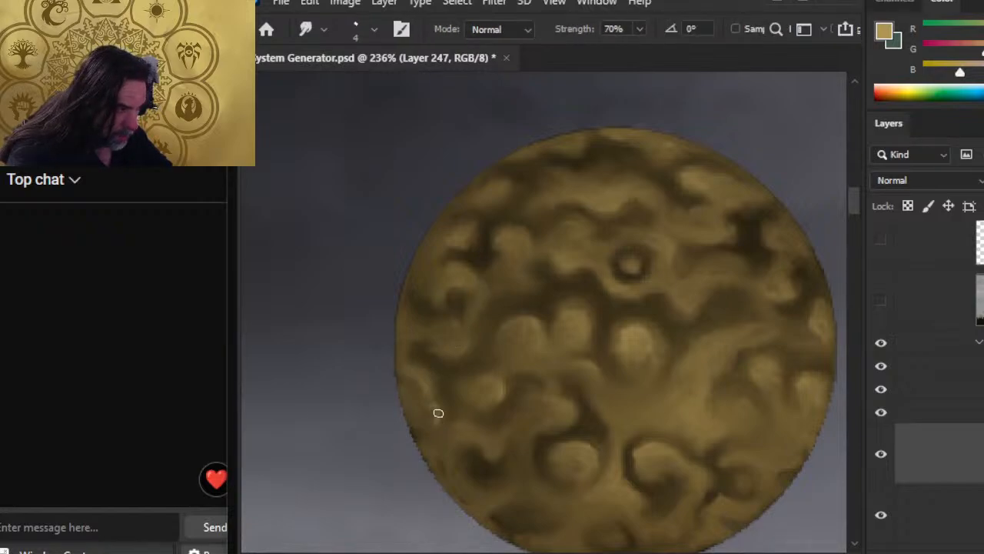
Step: Highlight the upper ridge of the dark pit at the planet's lower left in tan and smudge it into shape
{"action": "key", "text": "b"}
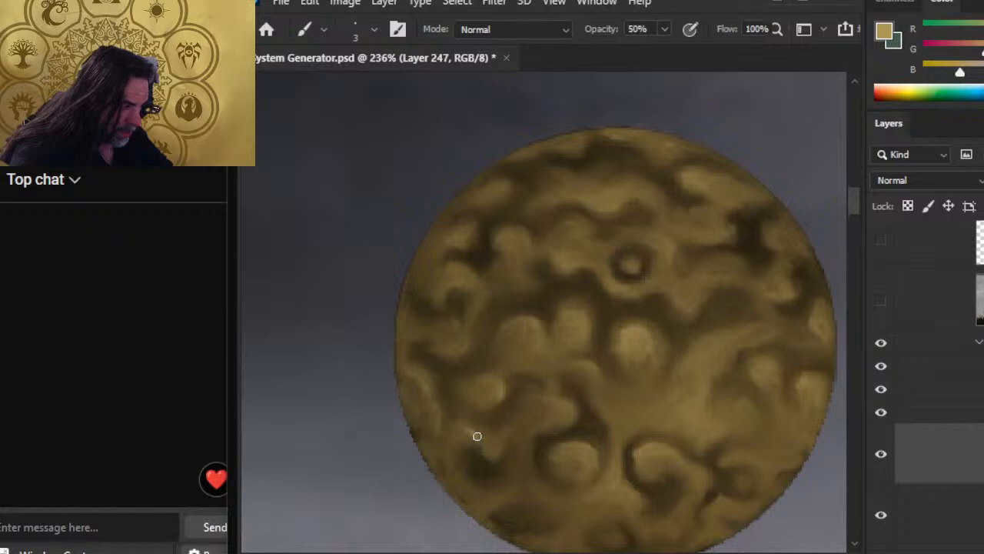
{"action": "key", "text": "r"}
{"action": "key", "text": "b"}
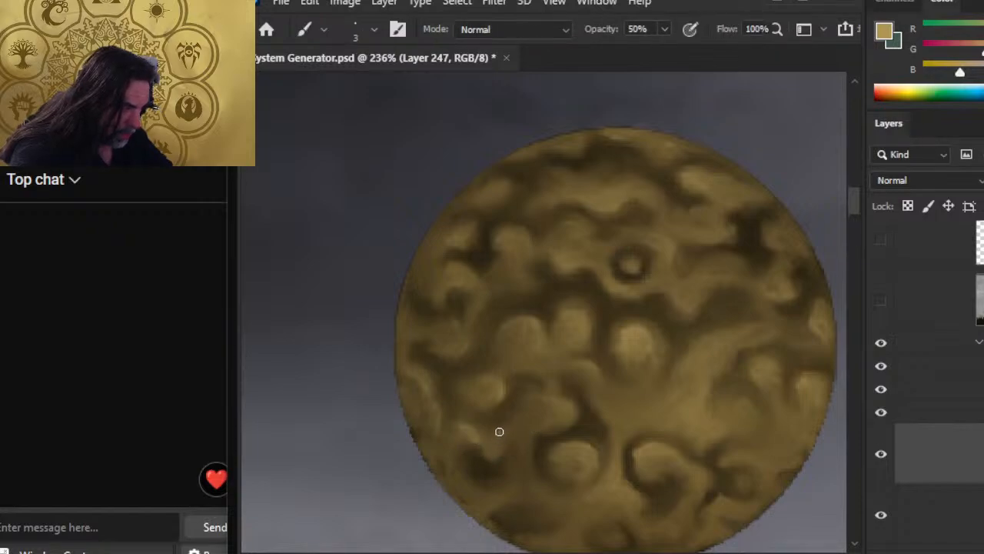
{"action": "key", "text": "r"}
{"action": "key", "text": "b"}
{"action": "key", "text": "r"}
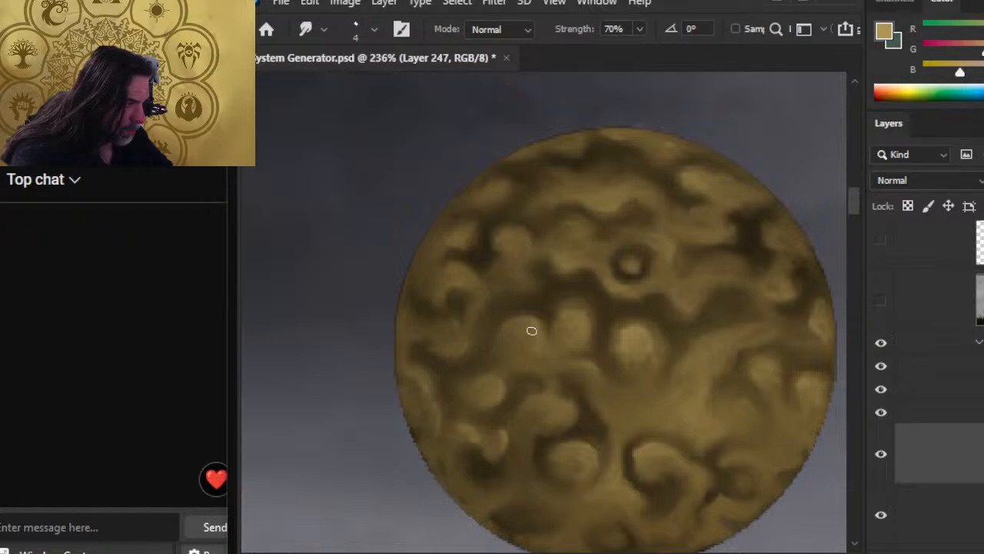
Step: Paint and smudge tan highlights in the small crater at the planet's bottom edge and on the terrain just beside it
{"action": "key", "text": "z"}
{"action": "left_click_drag", "start_coordinate": [582, 385], "coordinate": [466, 431]}
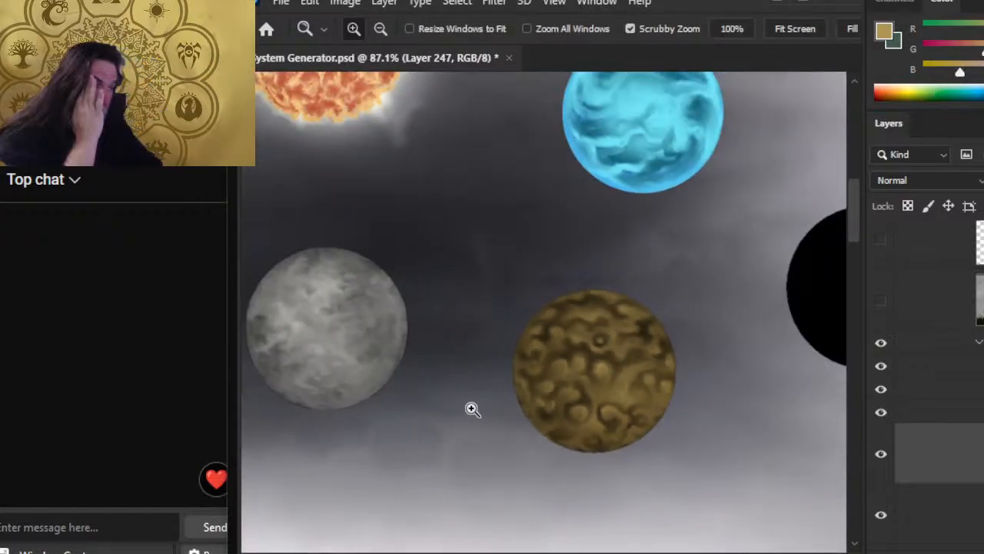
{"action": "left_click_drag", "start_coordinate": [598, 450], "coordinate": [637, 481]}
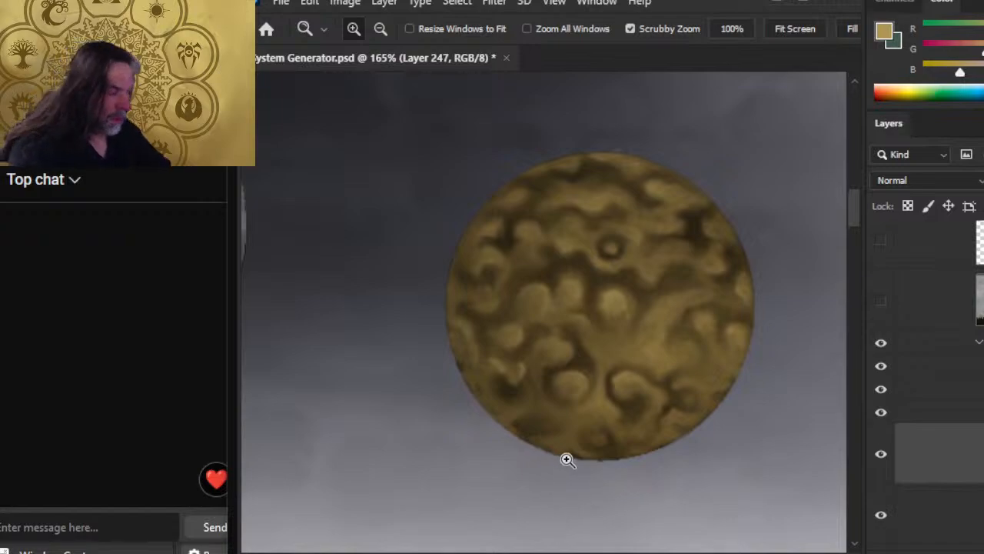
{"action": "key", "text": "b"}
{"action": "key", "text": "r"}
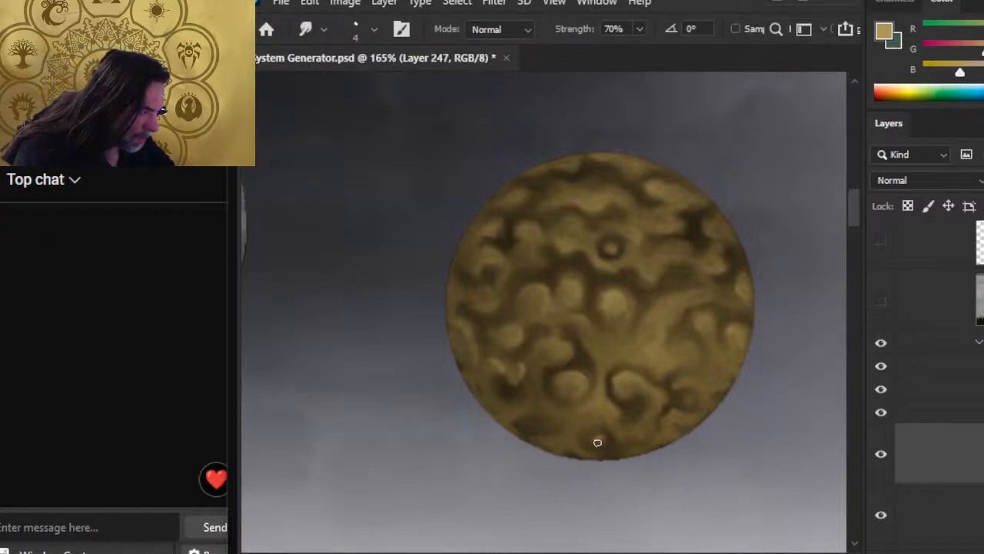
{"action": "key", "text": "b"}
{"action": "key", "text": "r"}
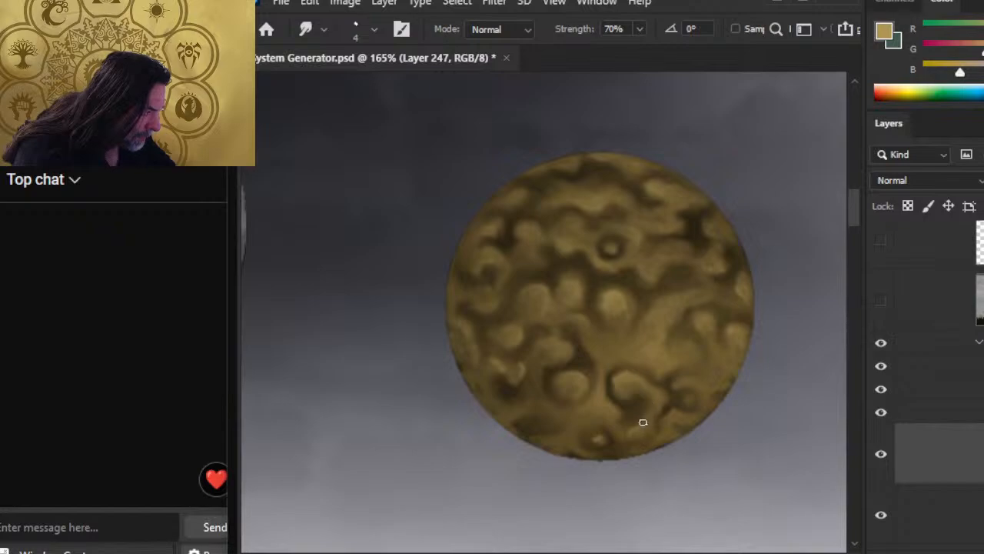
Step: Highlight the center and rim of the small crater at the planet's lower right in tan and smudge the strokes
{"action": "key", "text": "b"}
{"action": "key", "text": "r"}
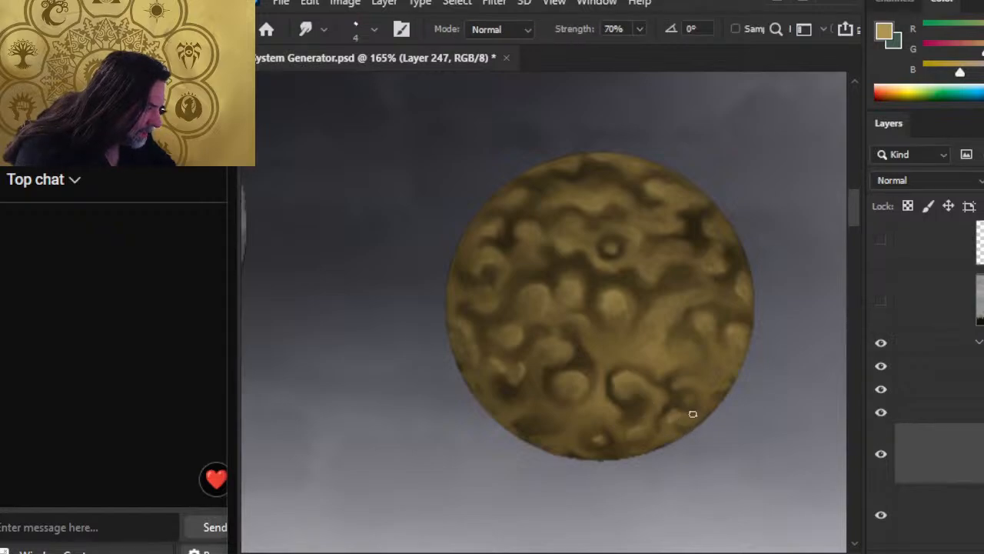
{"action": "key", "text": "b"}
{"action": "key", "text": "r"}
{"action": "key", "text": "b"}
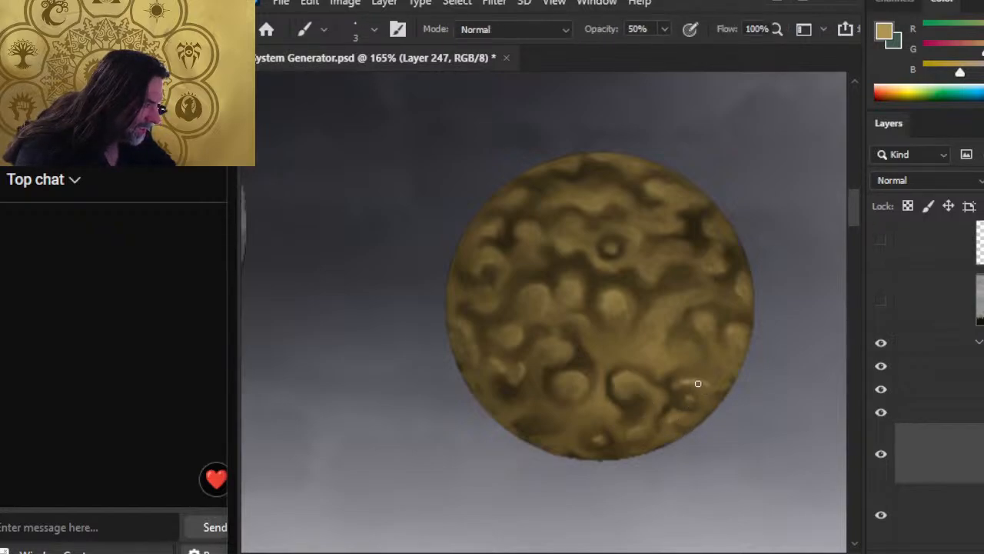
{"action": "left_click_drag", "start_coordinate": [699, 383], "coordinate": [712, 390]}
{"action": "key", "text": "r"}
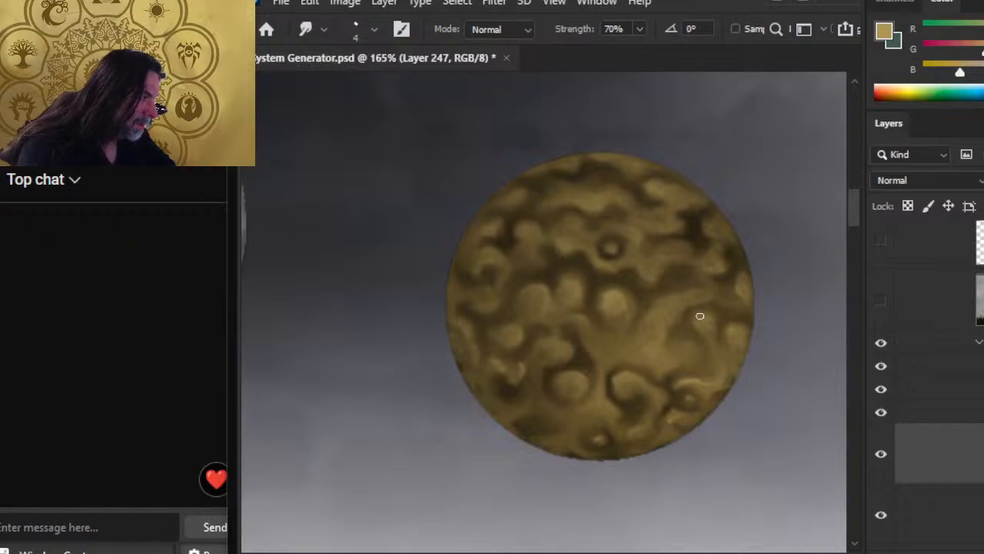
Step: Paint and smudge tan highlights on the low mound between the broad slope and the right-hand mounds
{"action": "key", "text": "b"}
{"action": "key", "text": "r"}
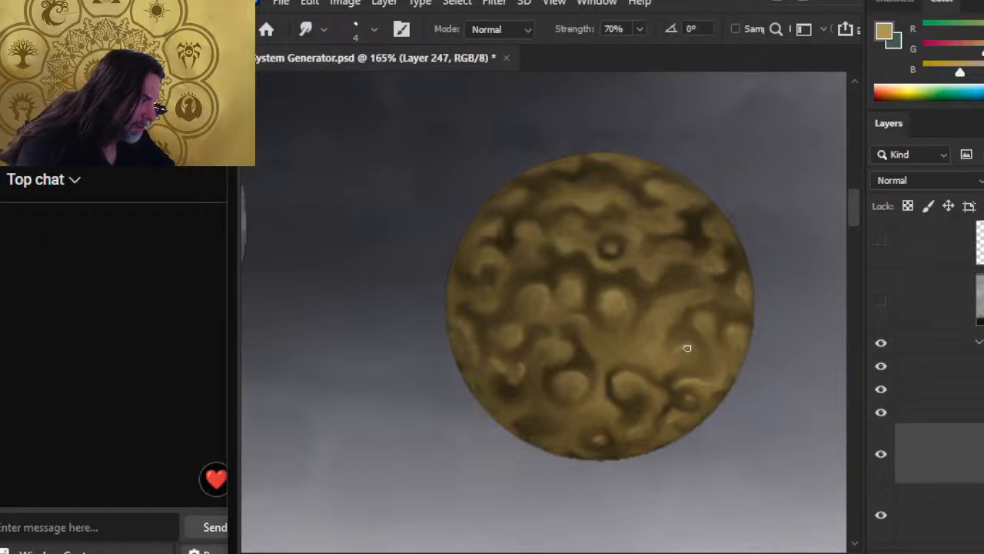
{"action": "key", "text": "b"}
{"action": "key", "text": "r"}
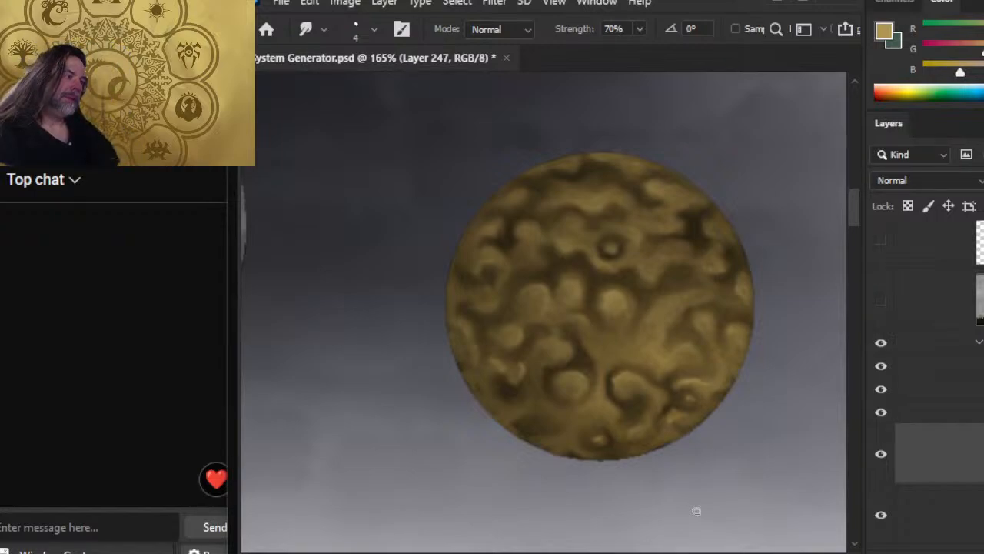
Step: Paint and smudge tan highlights on the lower lip of the lower-left pit and the mound beneath the left hollow
{"action": "key", "text": "b"}
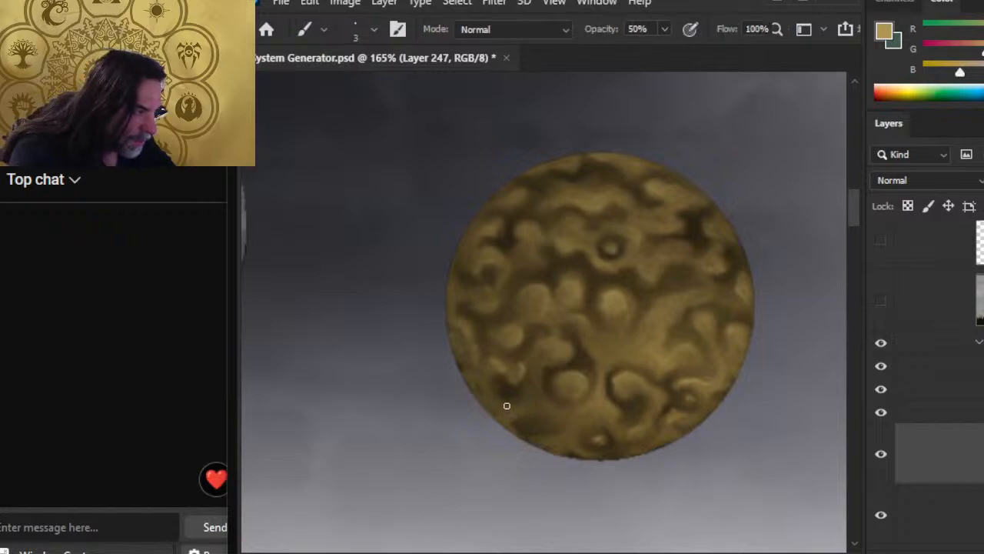
{"action": "key", "text": "r"}
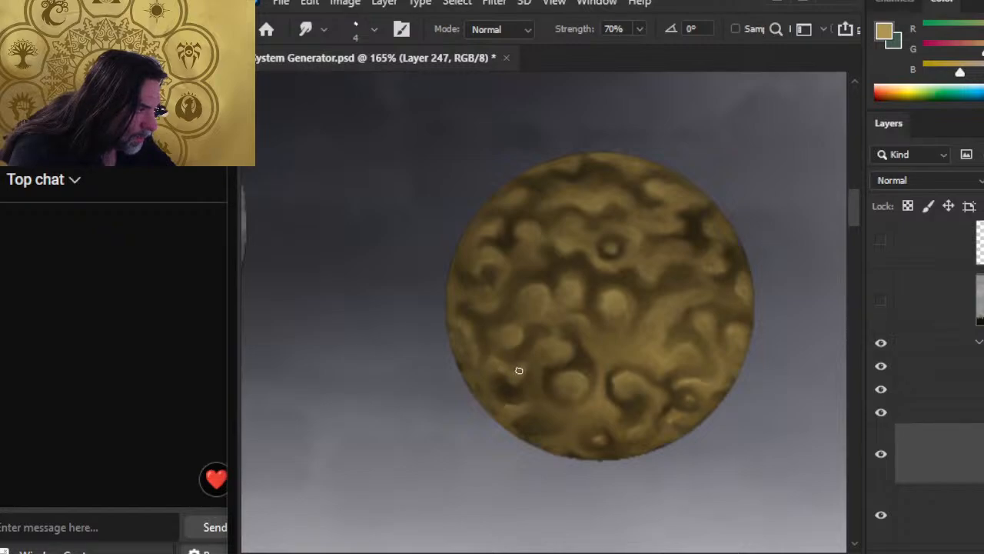
{"action": "key", "text": "z"}
{"action": "left_click_drag", "start_coordinate": [577, 400], "coordinate": [481, 411]}
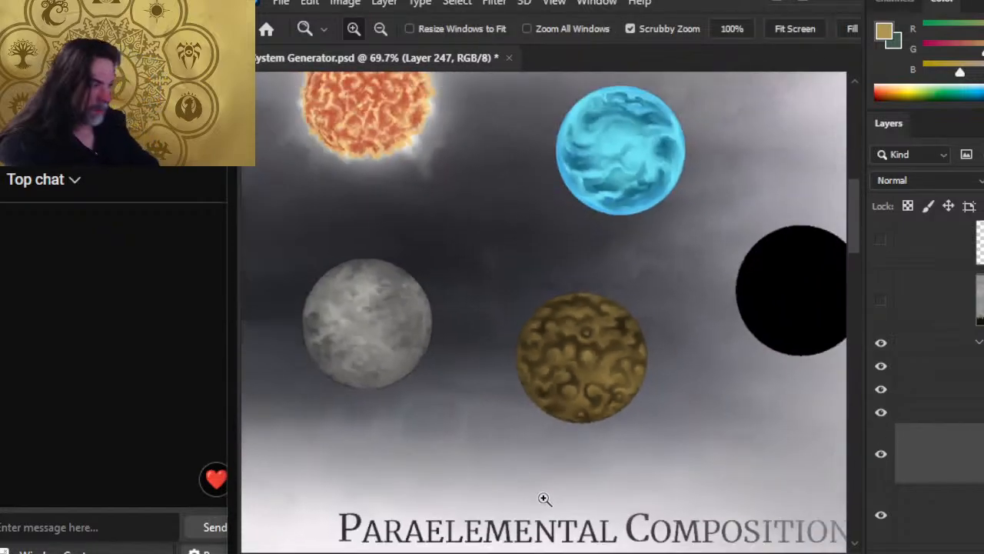
{"action": "left_click_drag", "start_coordinate": [584, 383], "coordinate": [682, 379]}
{"action": "key", "text": "b"}
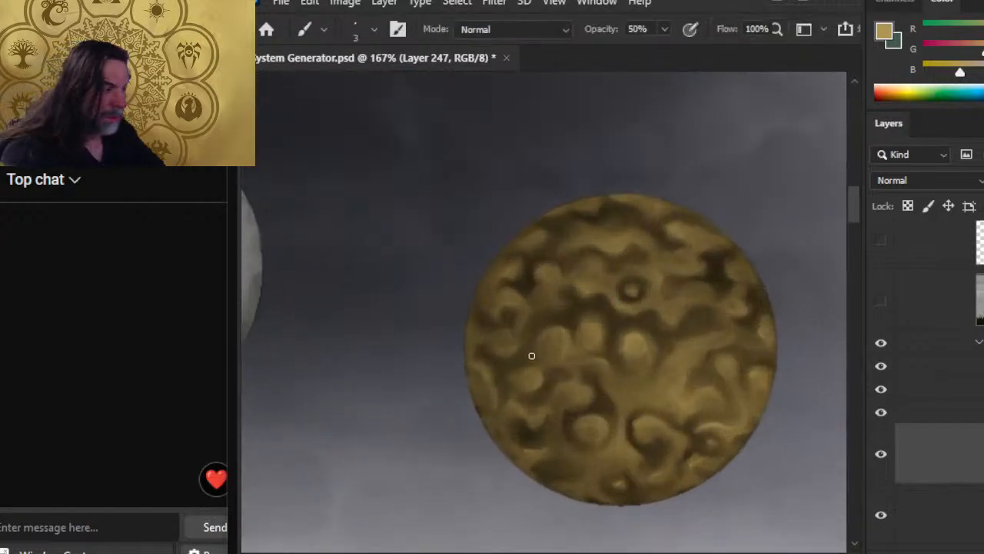
{"action": "key", "text": "r"}
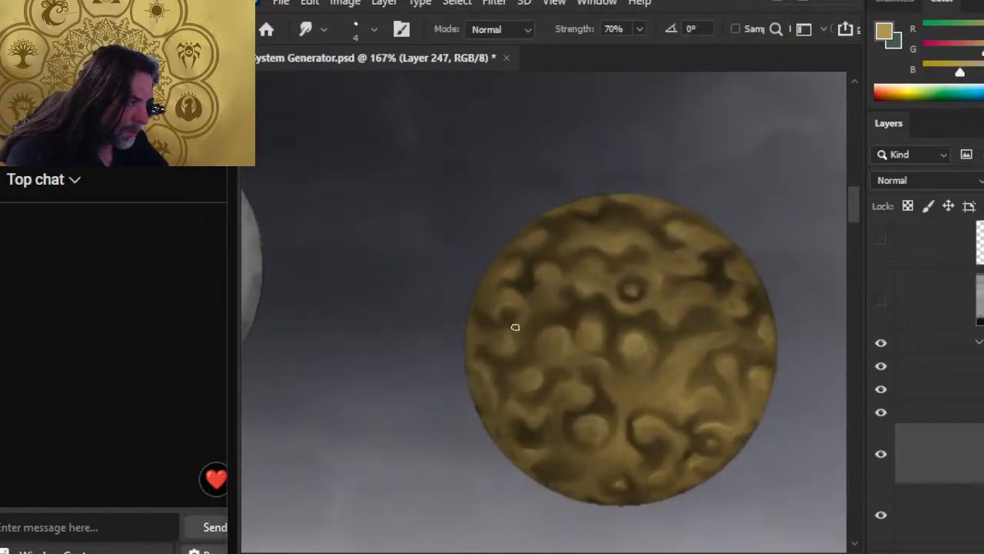
{"action": "key", "text": "b"}
{"action": "key", "text": "r"}
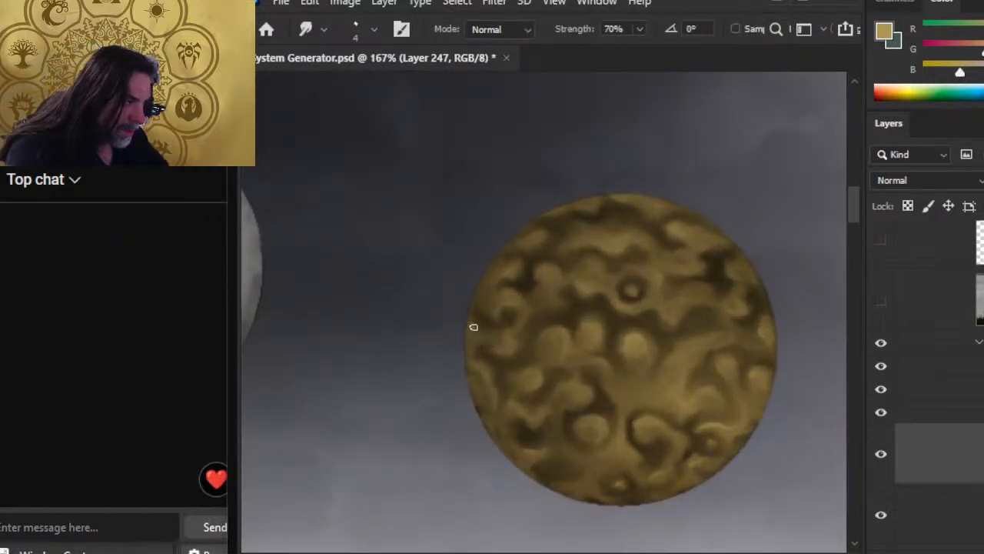
Step: Refine the left rim and the mound beside it with more tan highlights, smudging them into the terrain
{"action": "key", "text": "b"}
{"action": "key", "text": "r"}
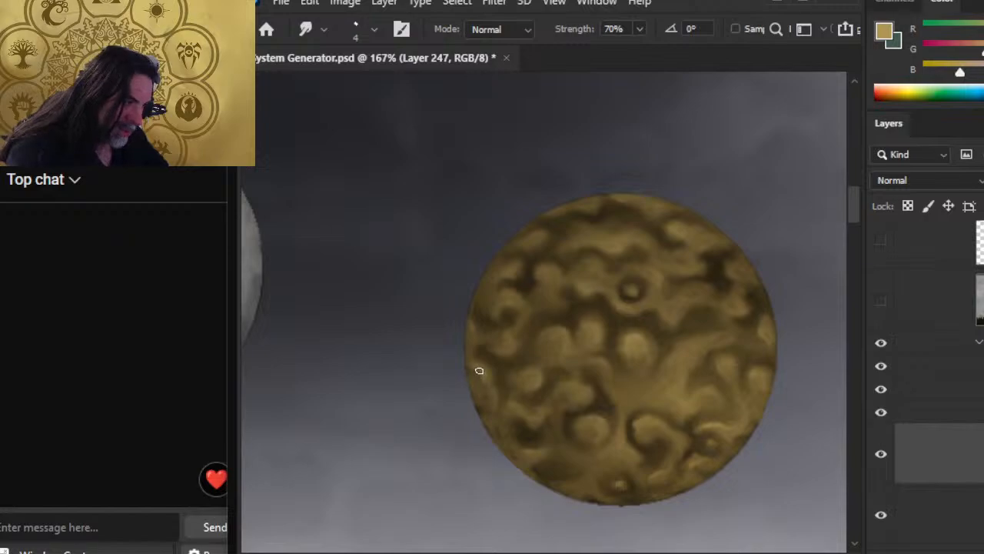
{"action": "key", "text": "b"}
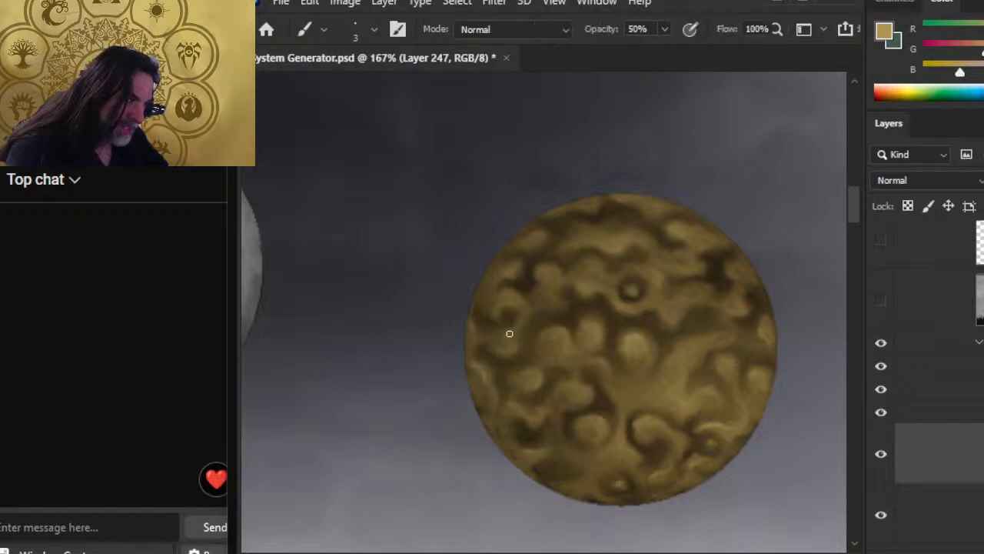
{"action": "key", "text": "r"}
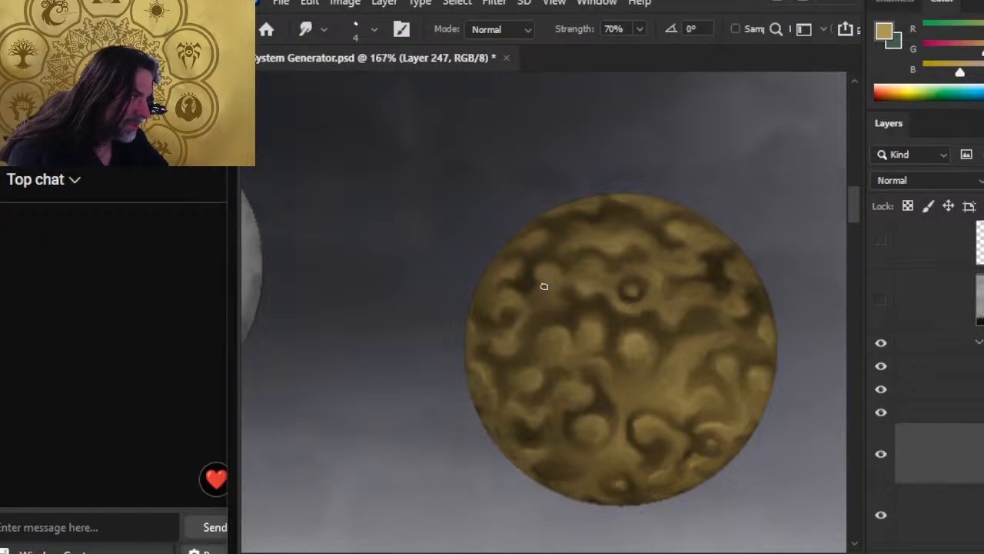
Step: Highlight the mound right of the upper-left dark patch and the small bump below it in tan, smudging both
{"action": "key", "text": "b"}
{"action": "key", "text": "r"}
{"action": "key", "text": "b"}
{"action": "key", "text": "r"}
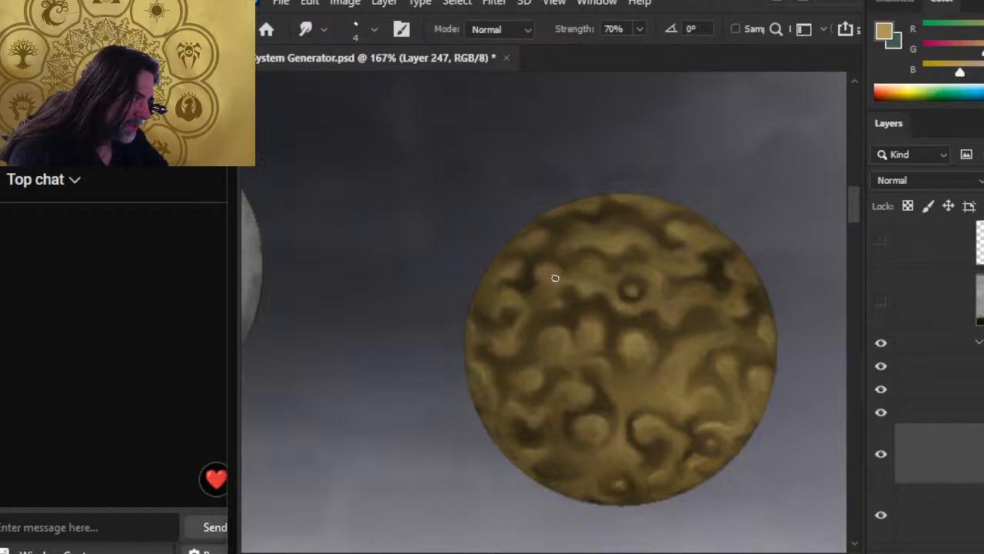
{"action": "key", "text": "b"}
{"action": "key", "text": "r"}
{"action": "mouse_move", "coordinate": [542, 278]}
{"action": "left_mouse_down"}
{"action": "mouse_move", "coordinate": [582, 238]}
{"action": "mouse_move", "coordinate": [580, 228]}
{"action": "mouse_move", "coordinate": [619, 222]}
{"action": "left_mouse_up"}
Step: Paint and smudge small tan highlights along the wavy ridge near the top of the planet
{"action": "key", "text": "b"}
{"action": "key", "text": "r"}
{"action": "key", "text": "b"}
{"action": "key", "text": "r"}
{"action": "key", "text": "b"}
{"action": "key", "text": "r"}
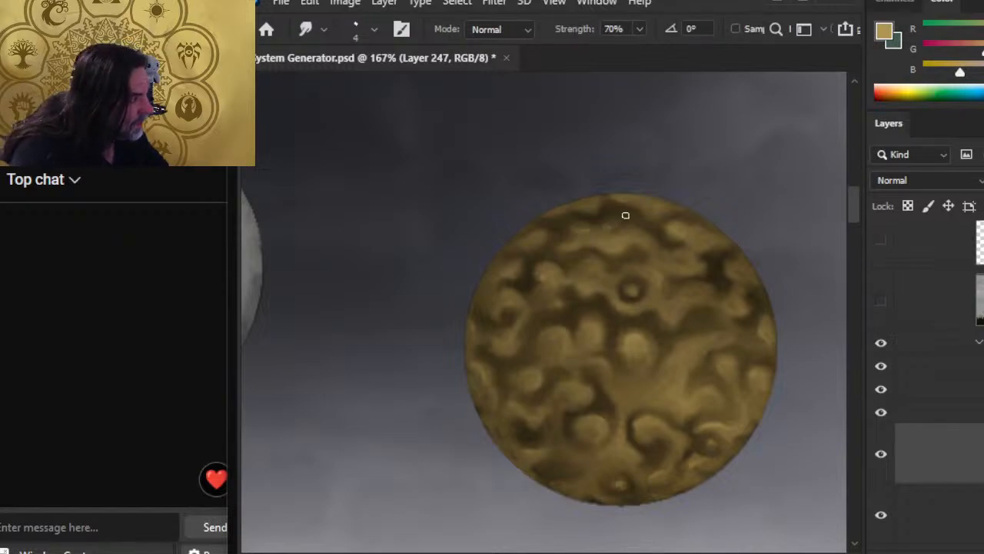
Step: Paint and smudge tan highlights on the upper-right mound and the ridge left of the upper-right dark patch
{"action": "key", "text": "b"}
{"action": "left_click_drag", "start_coordinate": [681, 252], "coordinate": [677, 234]}
{"action": "key", "text": "r"}
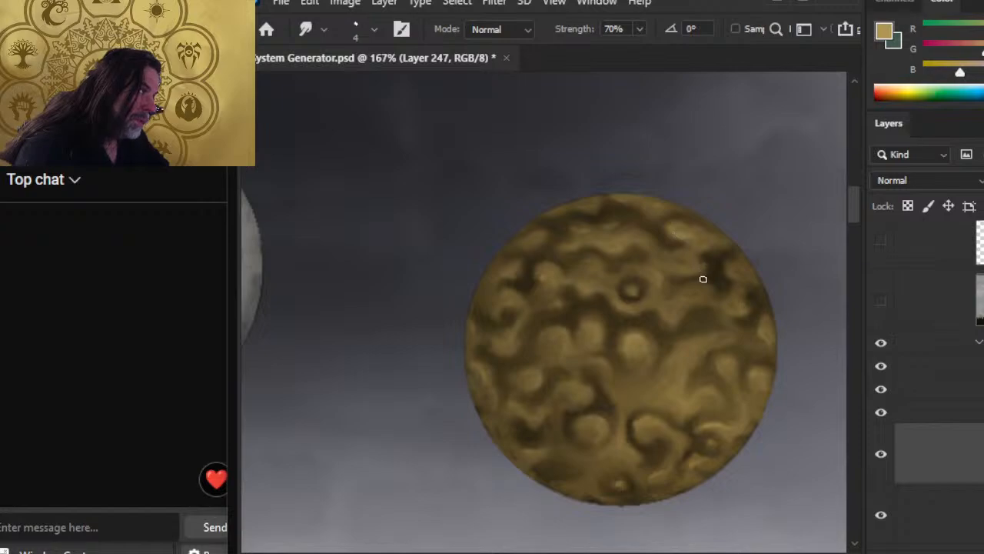
{"action": "key", "text": "b"}
{"action": "left_click_drag", "start_coordinate": [680, 264], "coordinate": [684, 268]}
{"action": "key", "text": "r"}
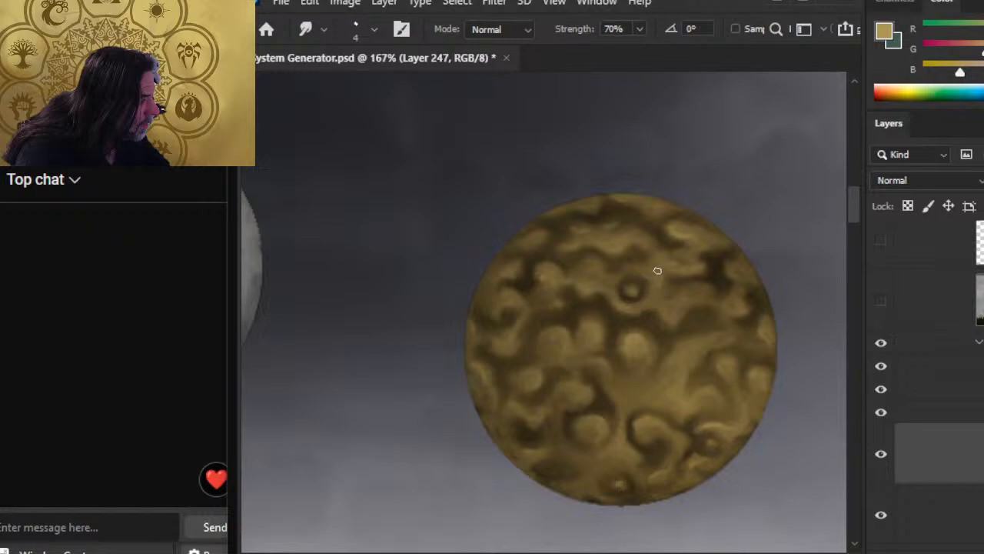
Step: Paint and smudge tan highlights along the ridge below the dark patch right of the planet's centre
{"action": "key", "text": "b"}
{"action": "key", "text": "r"}
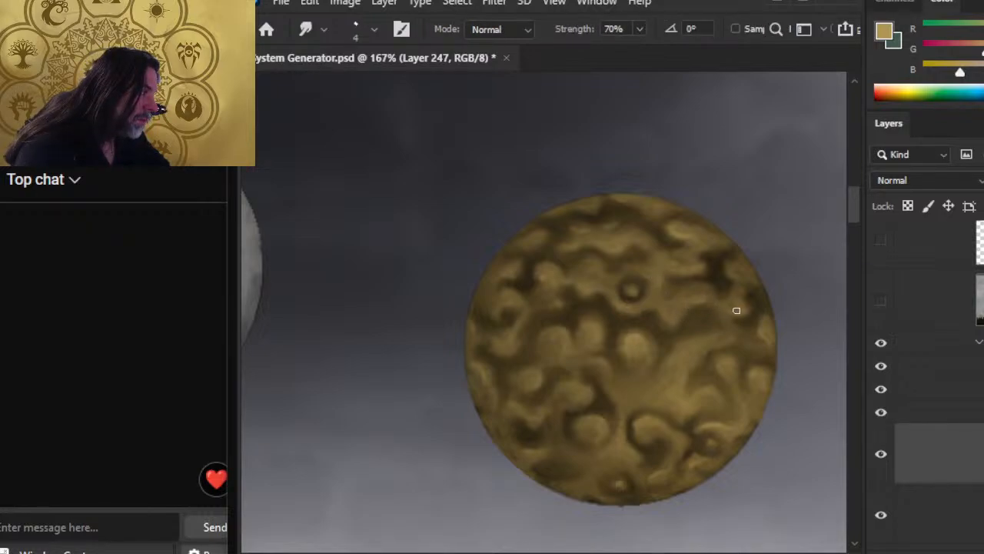
{"action": "key", "text": "b"}
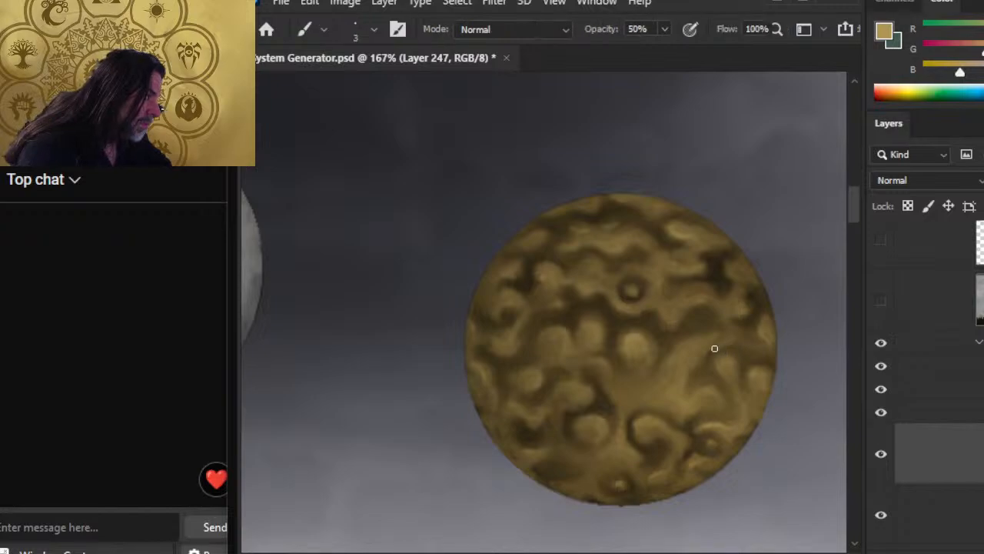
{"action": "key", "text": "r"}
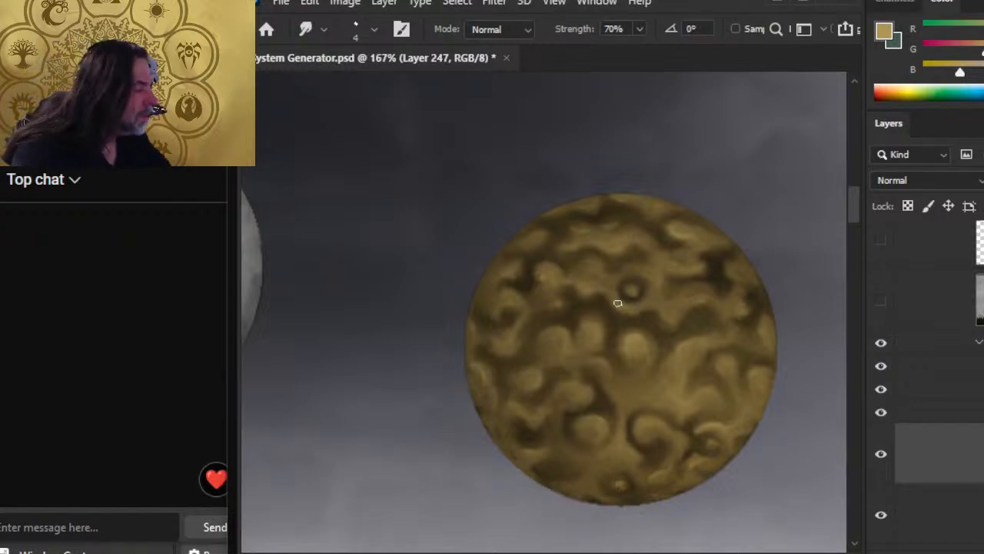
Step: Check the brown planet against its neighbours and touch up its tan highlights up close, smudging them into the terrain
{"action": "key", "text": "z"}
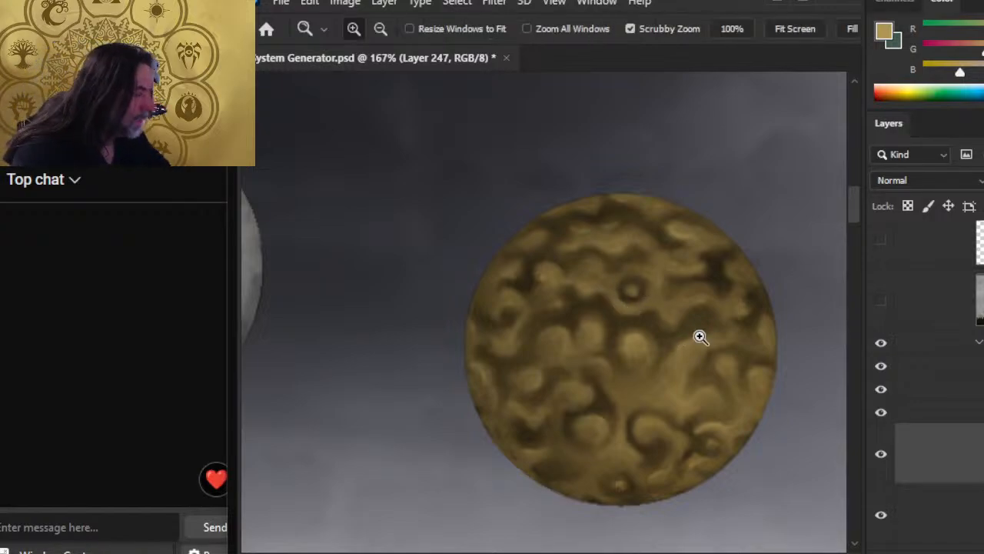
{"action": "left_click_drag", "start_coordinate": [694, 328], "coordinate": [648, 358]}
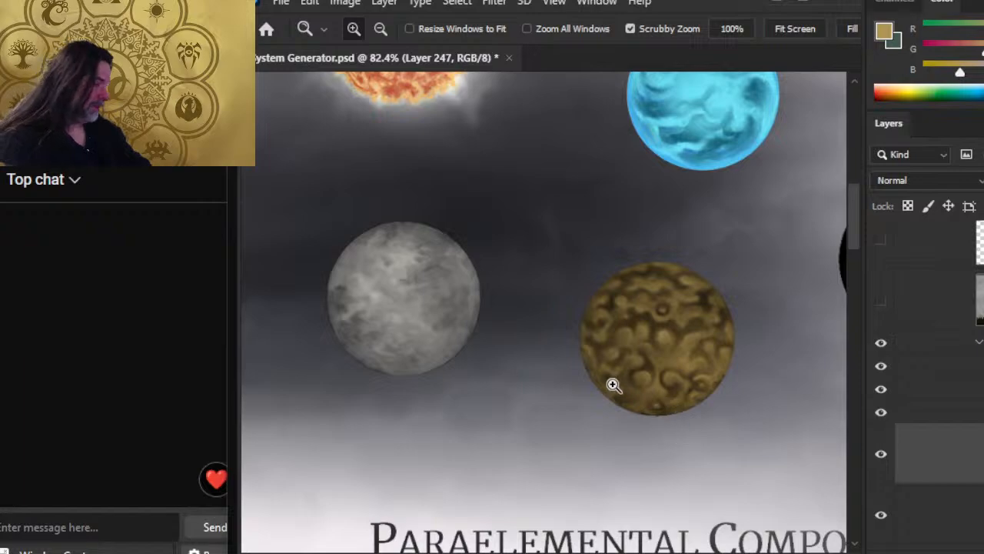
{"action": "mouse_move", "coordinate": [635, 336]}
{"action": "left_mouse_down"}
{"action": "mouse_move", "coordinate": [651, 339]}
{"action": "mouse_move", "coordinate": [637, 337]}
{"action": "left_mouse_up"}
{"action": "key", "text": "b"}
{"action": "key", "text": "r"}
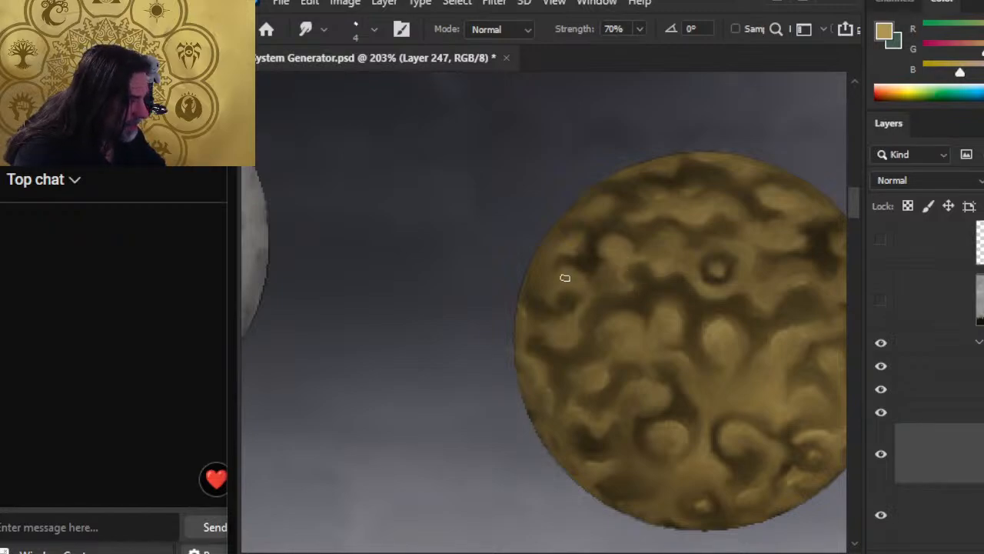
{"action": "mouse_move", "coordinate": [642, 374]}
{"action": "left_mouse_down"}
{"action": "mouse_move", "coordinate": [606, 369]}
{"action": "mouse_move", "coordinate": [506, 319]}
{"action": "left_mouse_up"}
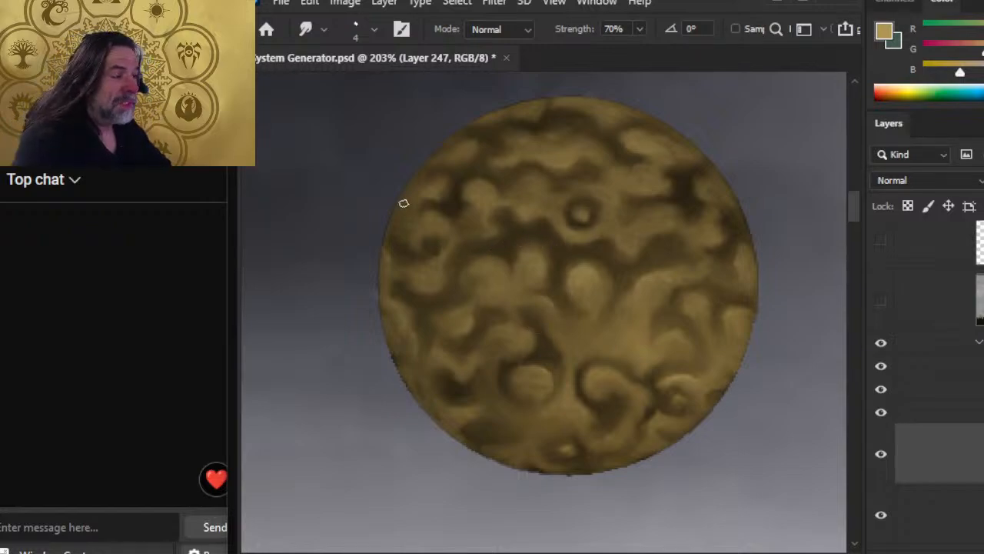
Step: Sample a dark brown from the upper-left dark patch and place the highlight Layer 247 above a new Layer 248
{"action": "key", "text": "b"}
{"action": "left_click", "coordinate": [446, 211], "text": "alt"}
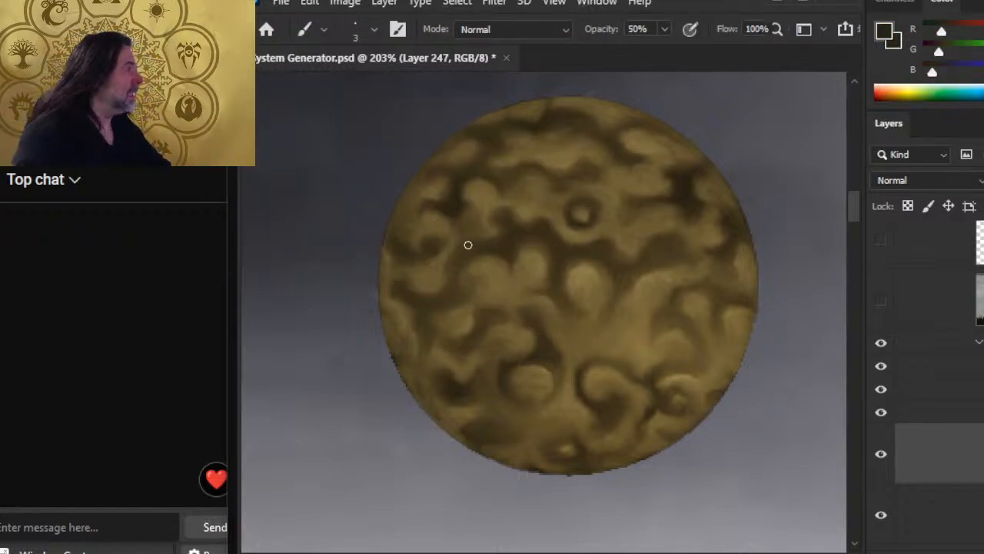
{"action": "key", "text": "z"}
{"action": "left_click_drag", "start_coordinate": [624, 275], "coordinate": [574, 312]}
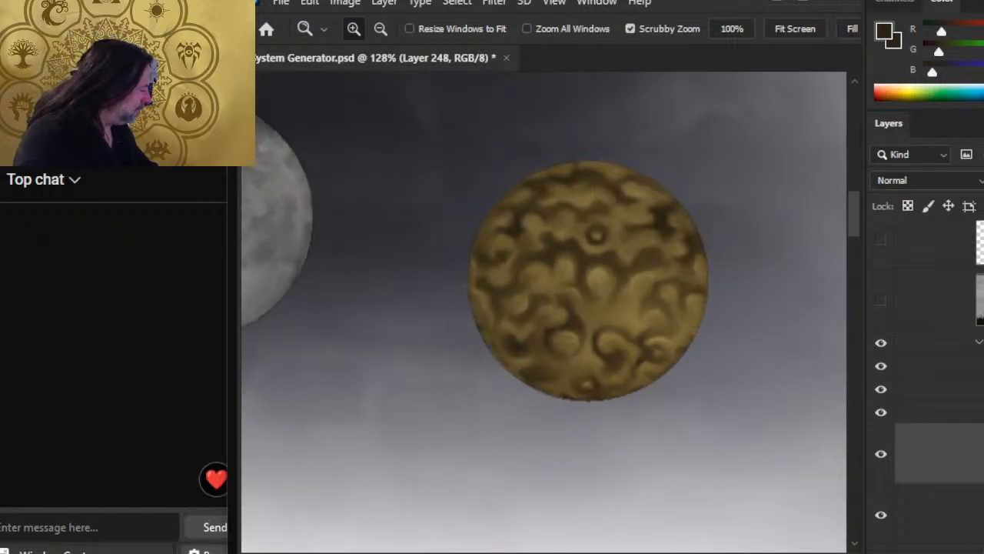
{"action": "left_click_drag", "start_coordinate": [982, 515], "coordinate": [975, 450]}
Step: Compare the planet with the highlight layer hidden and shown, and make Layer 248 active
{"action": "left_click", "coordinate": [879, 462]}
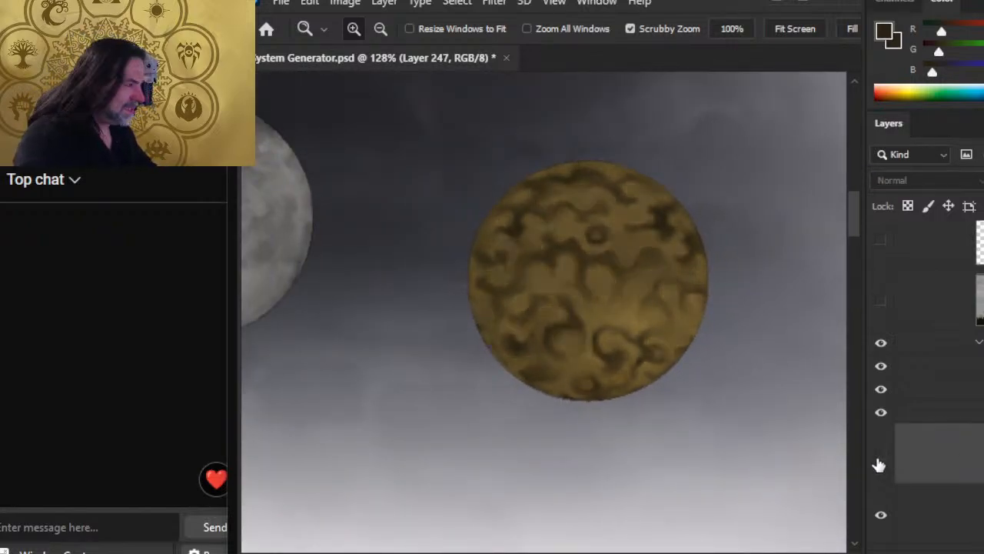
{"action": "left_click", "coordinate": [882, 465]}
{"action": "left_click", "coordinate": [956, 512]}
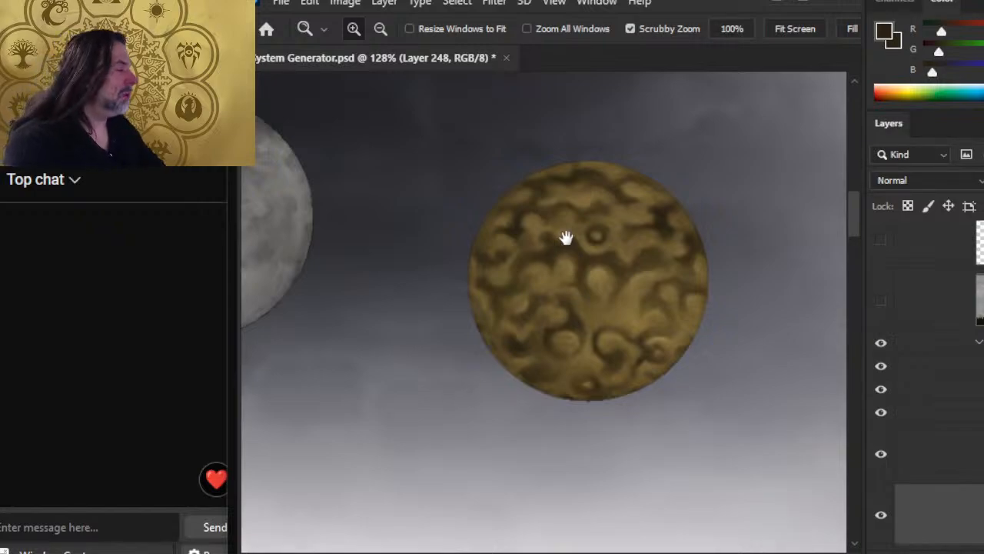
Step: Show the mud creature reference image, sample a golden brown from its face, and hide the image again
{"action": "left_click_drag", "start_coordinate": [567, 235], "coordinate": [638, 436]}
{"action": "left_click_drag", "start_coordinate": [637, 310], "coordinate": [523, 352]}
{"action": "key", "text": "b"}
{"action": "left_click", "coordinate": [534, 299], "text": "alt"}
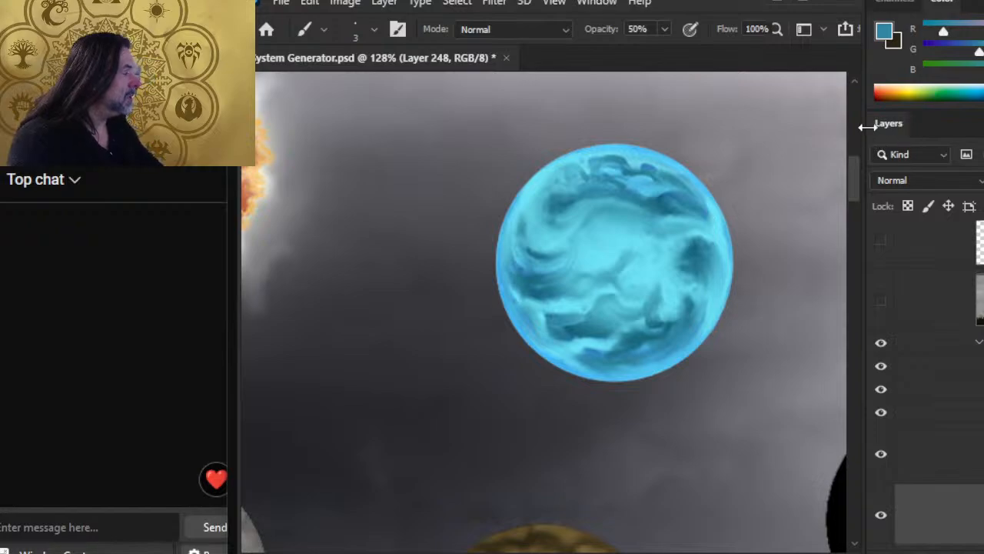
{"action": "left_click", "coordinate": [881, 239]}
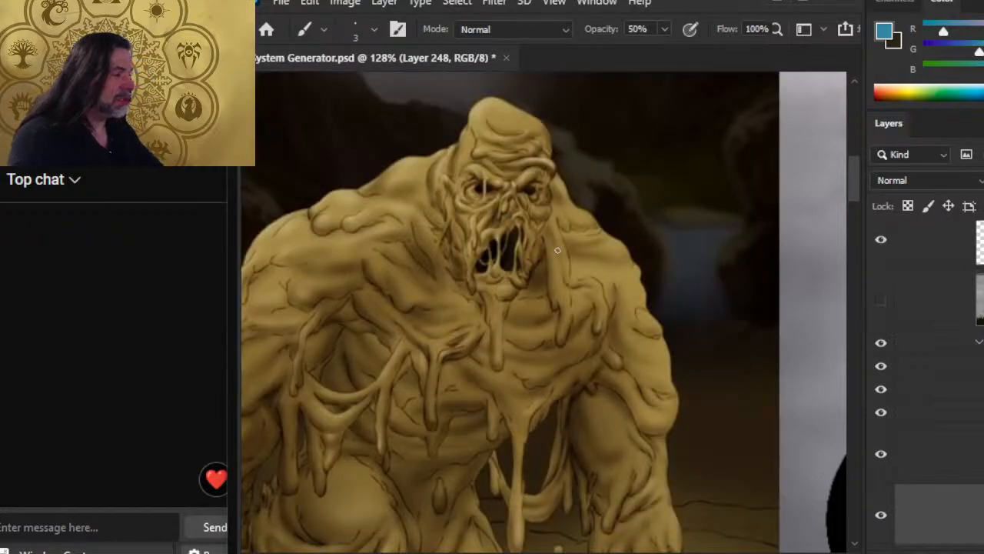
{"action": "left_click", "coordinate": [520, 159], "text": "alt"}
{"action": "left_click_drag", "start_coordinate": [516, 168], "coordinate": [515, 167]}
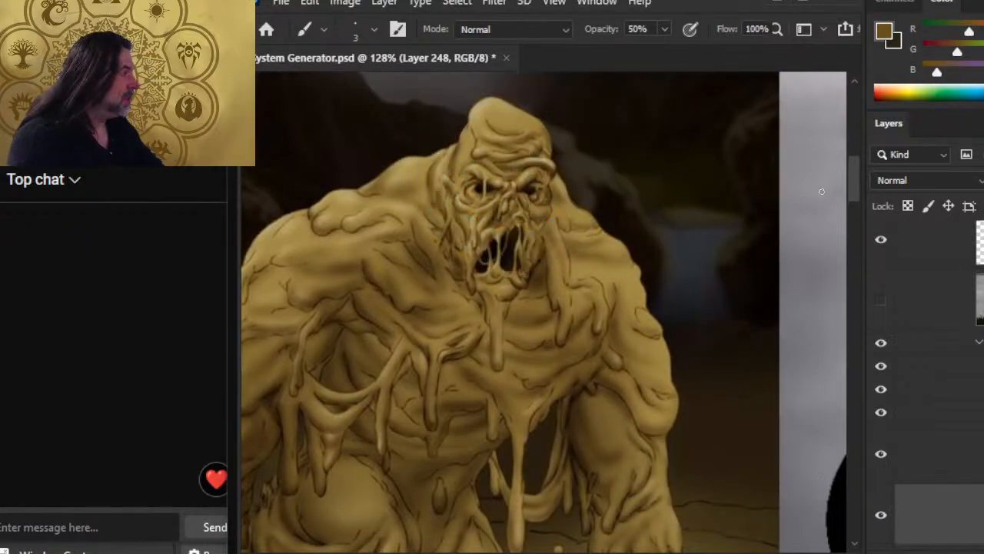
{"action": "left_click", "coordinate": [883, 240]}
Step: Try brushing and smudging the sampled golden brown onto the upper-left terrain of the brown planet
{"action": "key", "text": "z"}
{"action": "left_click_drag", "start_coordinate": [719, 448], "coordinate": [663, 455]}
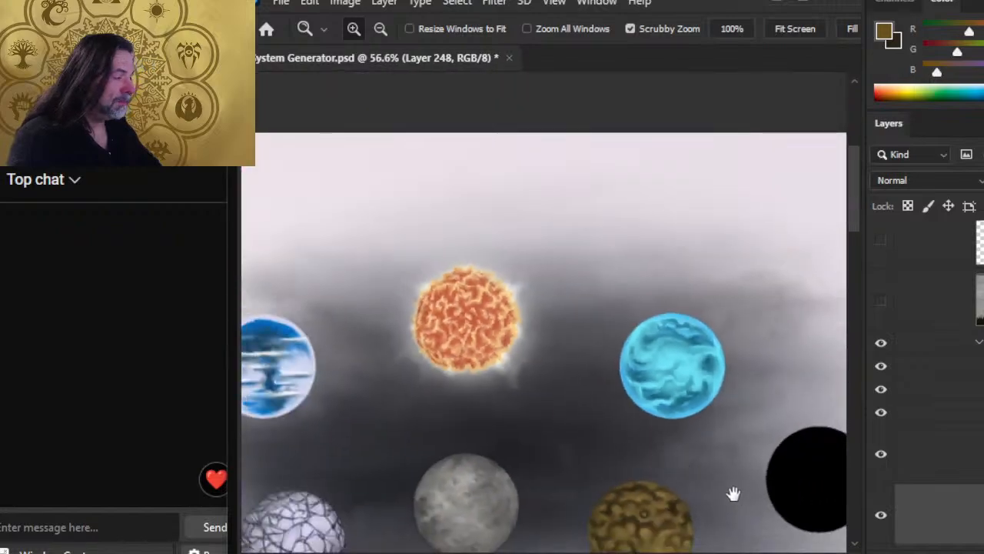
{"action": "left_click_drag", "start_coordinate": [730, 494], "coordinate": [587, 279]}
{"action": "left_click_drag", "start_coordinate": [506, 298], "coordinate": [589, 301]}
{"action": "key", "text": "b"}
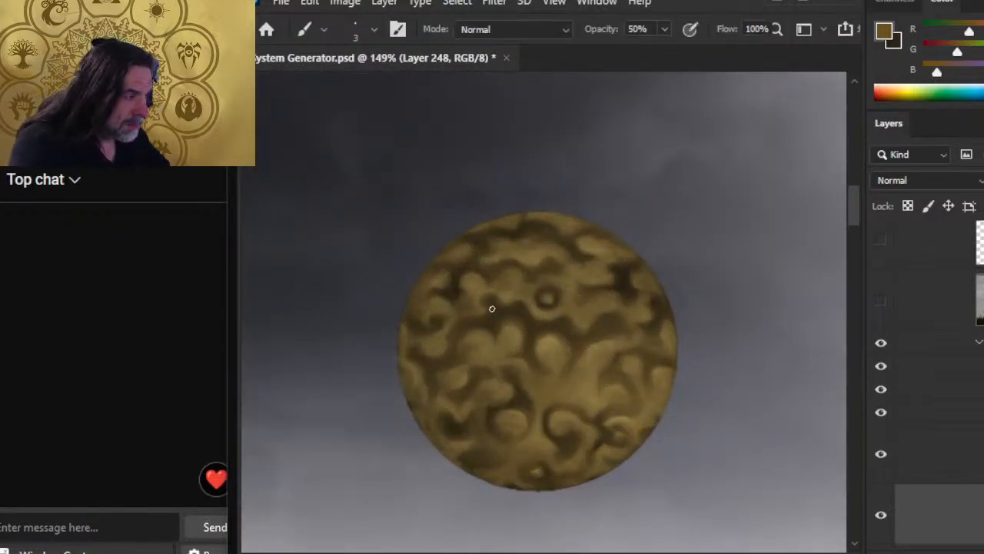
{"action": "key", "text": "r"}
{"action": "key", "text": "b"}
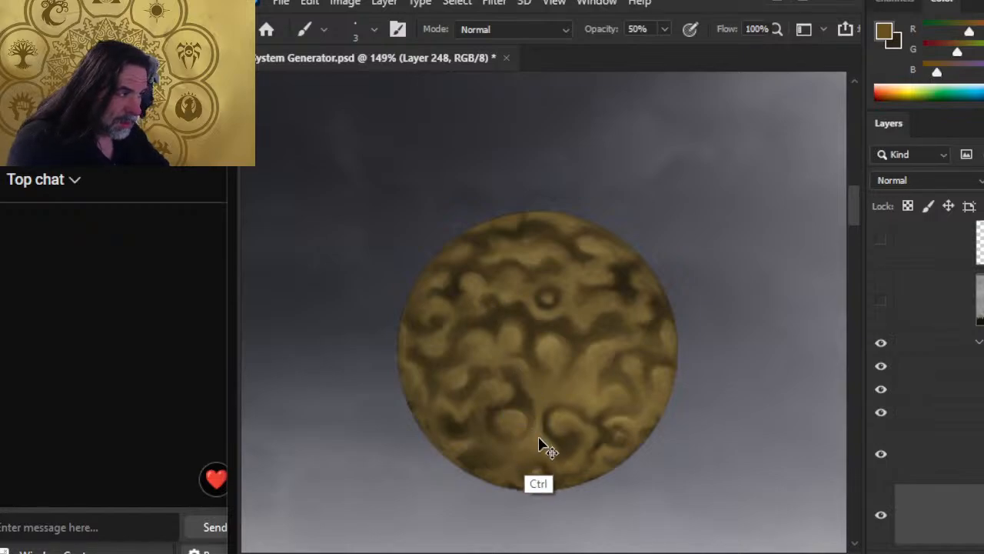
Step: Mix a pale pink paint colour for the brown planet's highlights
{"action": "key", "text": "z"}
{"action": "mouse_move", "coordinate": [694, 400]}
{"action": "left_mouse_down"}
{"action": "mouse_move", "coordinate": [608, 393]}
{"action": "mouse_move", "coordinate": [564, 340]}
{"action": "left_mouse_up"}
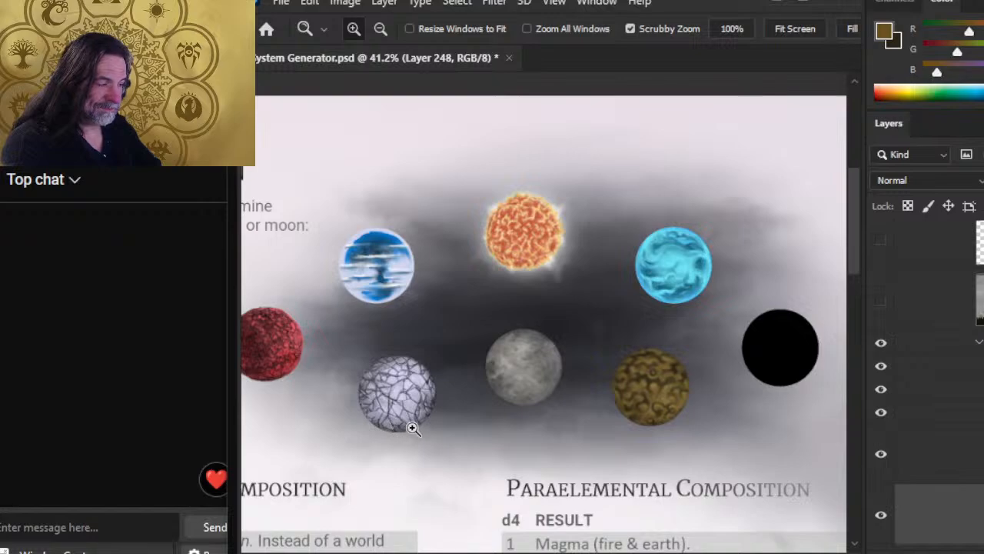
{"action": "left_click_drag", "start_coordinate": [970, 34], "coordinate": [975, 58]}
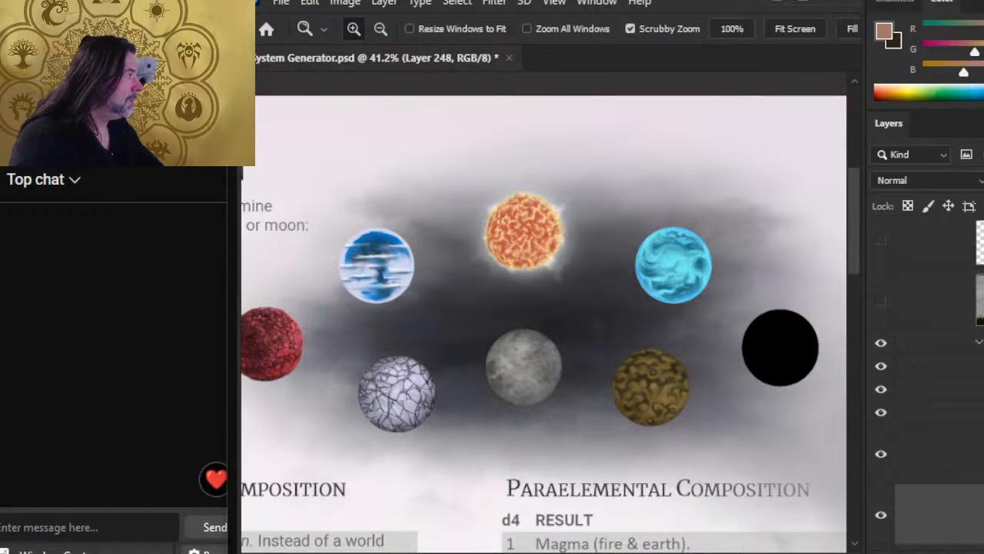
{"action": "left_click_drag", "start_coordinate": [980, 32], "coordinate": [977, 74]}
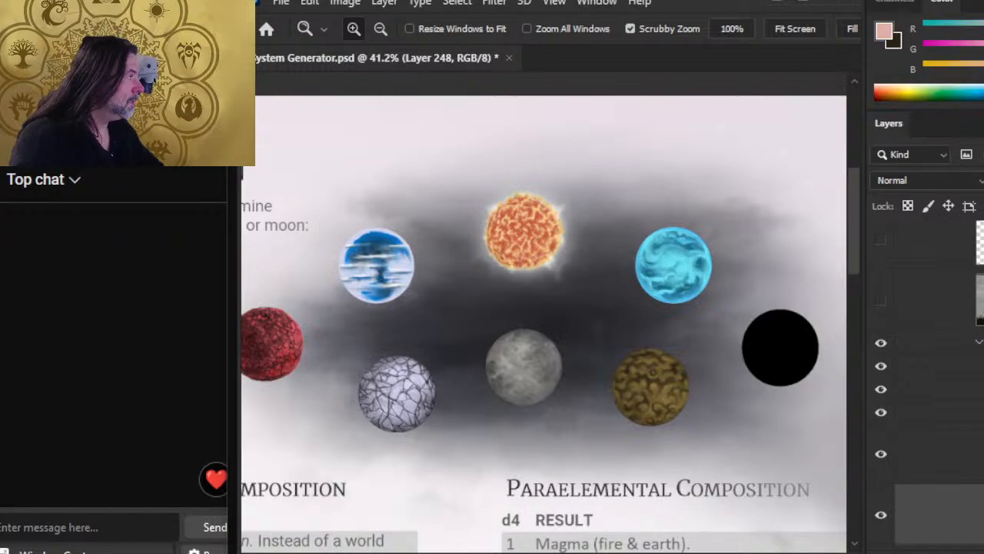
{"action": "left_click_drag", "start_coordinate": [672, 378], "coordinate": [692, 408]}
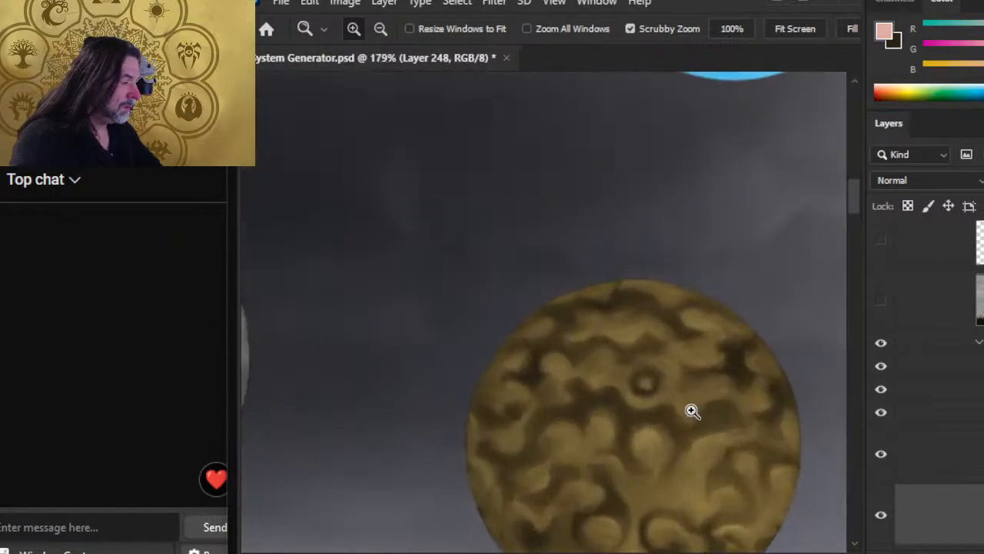
Step: Try a smudged pale pink streak along the curved dark ridge near the top of the brown planet
{"action": "key", "text": "b"}
{"action": "mouse_move", "coordinate": [616, 304]}
{"action": "left_mouse_down"}
{"action": "mouse_move", "coordinate": [632, 296]}
{"action": "mouse_move", "coordinate": [642, 305]}
{"action": "mouse_move", "coordinate": [636, 294]}
{"action": "mouse_move", "coordinate": [653, 305]}
{"action": "left_mouse_up"}
{"action": "key", "text": "r"}
{"action": "key", "text": "b"}
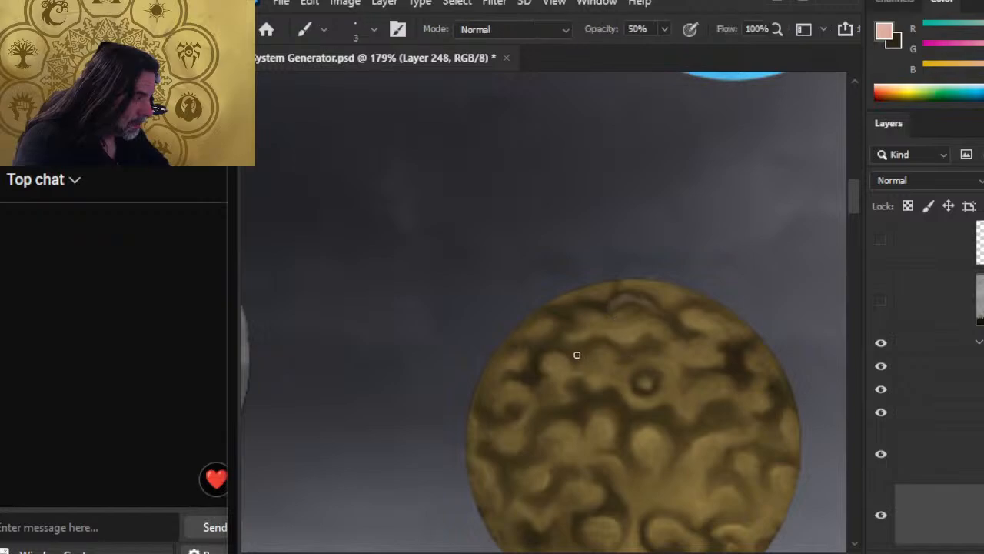
Step: Try painting and smudging pale pink streaks along the wavy dark valley left of and below the small crater
{"action": "left_click", "coordinate": [577, 387]}
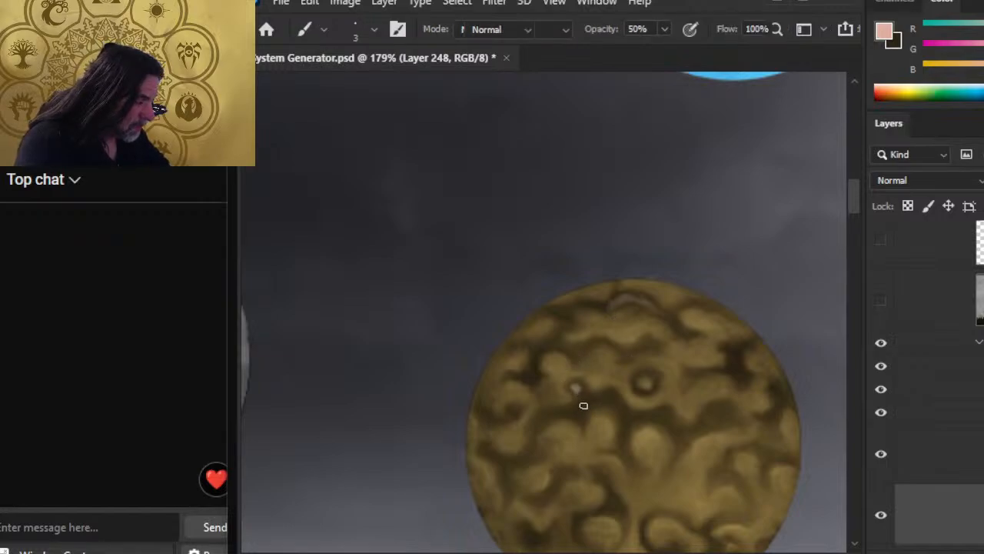
{"action": "key", "text": "r"}
{"action": "mouse_move", "coordinate": [577, 391]}
{"action": "left_mouse_down"}
{"action": "mouse_move", "coordinate": [606, 409]}
{"action": "mouse_move", "coordinate": [588, 400]}
{"action": "mouse_move", "coordinate": [611, 399]}
{"action": "mouse_move", "coordinate": [595, 396]}
{"action": "mouse_move", "coordinate": [593, 382]}
{"action": "mouse_move", "coordinate": [586, 403]}
{"action": "mouse_move", "coordinate": [613, 423]}
{"action": "mouse_move", "coordinate": [613, 397]}
{"action": "mouse_move", "coordinate": [582, 388]}
{"action": "mouse_move", "coordinate": [614, 413]}
{"action": "mouse_move", "coordinate": [601, 414]}
{"action": "mouse_move", "coordinate": [621, 436]}
{"action": "mouse_move", "coordinate": [612, 408]}
{"action": "mouse_move", "coordinate": [652, 415]}
{"action": "left_mouse_up"}
{"action": "key", "text": "b"}
{"action": "key", "text": "r"}
{"action": "key", "text": "b"}
{"action": "key", "text": "r"}
{"action": "mouse_move", "coordinate": [625, 411]}
{"action": "left_mouse_down"}
{"action": "mouse_move", "coordinate": [661, 425]}
{"action": "mouse_move", "coordinate": [626, 414]}
{"action": "left_mouse_up"}
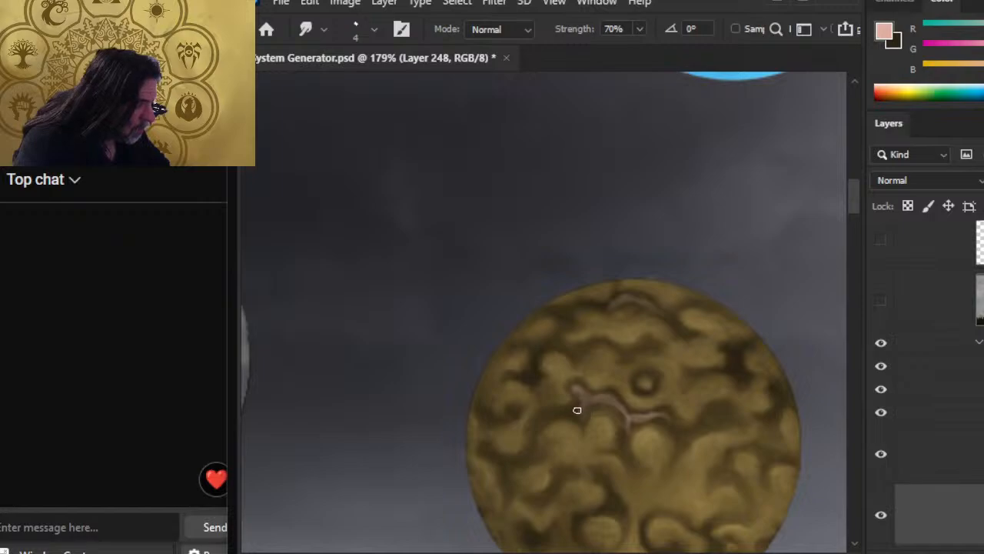
{"action": "key", "text": "b"}
{"action": "left_click_drag", "start_coordinate": [573, 415], "coordinate": [552, 428]}
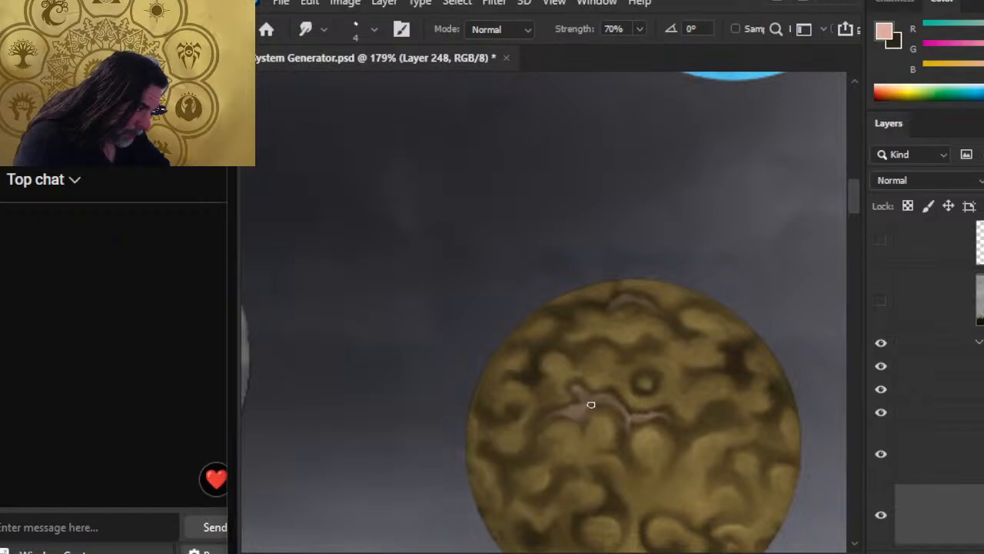
Step: Remove the pale pink streaks from the brown planet, keeping Layer 248
{"action": "key", "text": "z"}
{"action": "mouse_move", "coordinate": [624, 447]}
{"action": "left_mouse_down"}
{"action": "mouse_move", "coordinate": [565, 431]}
{"action": "mouse_move", "coordinate": [699, 541]}
{"action": "mouse_move", "coordinate": [587, 543]}
{"action": "left_mouse_up"}
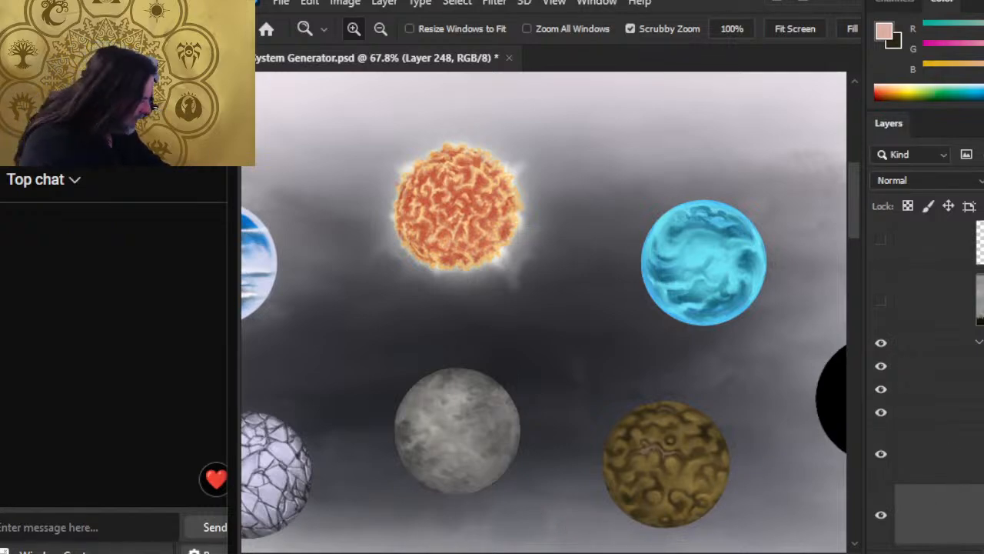
{"action": "key", "text": "Delete"}
{"action": "key", "text": "ctrl+z"}
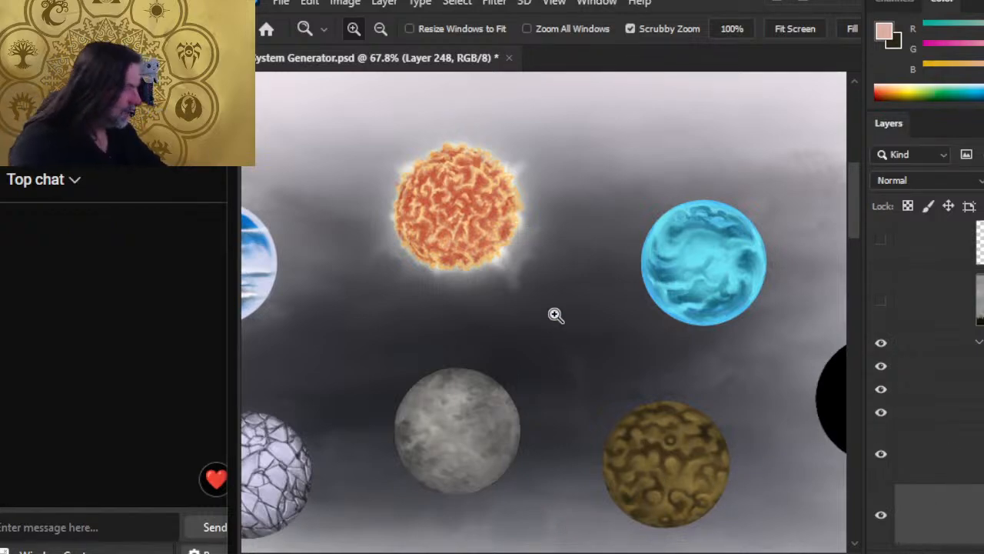
Step: Sample colours from the cyan, grey and red planets, and adjust the red one to a very pale pink
{"action": "key", "text": "b"}
{"action": "left_click", "coordinate": [661, 231], "text": "alt"}
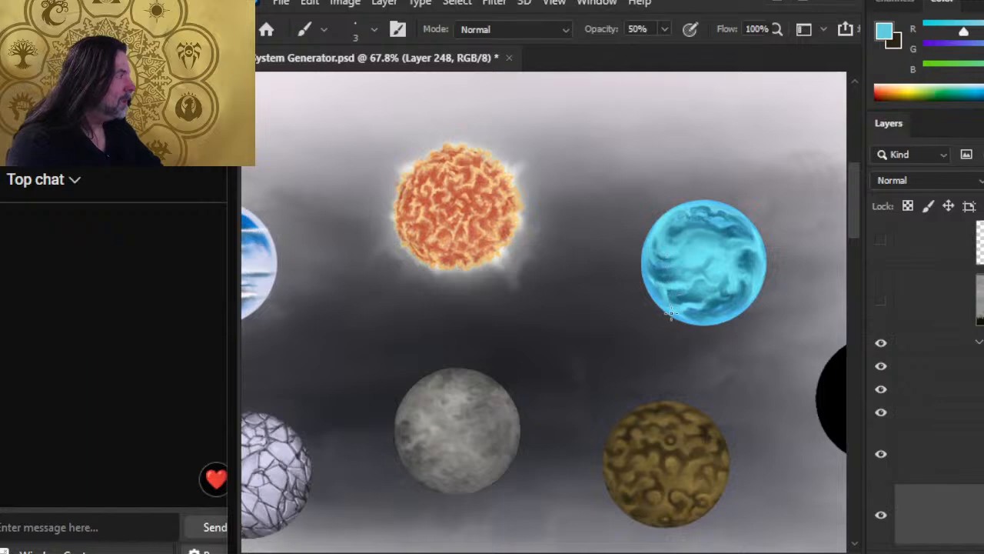
{"action": "left_click", "coordinate": [466, 391], "text": "alt"}
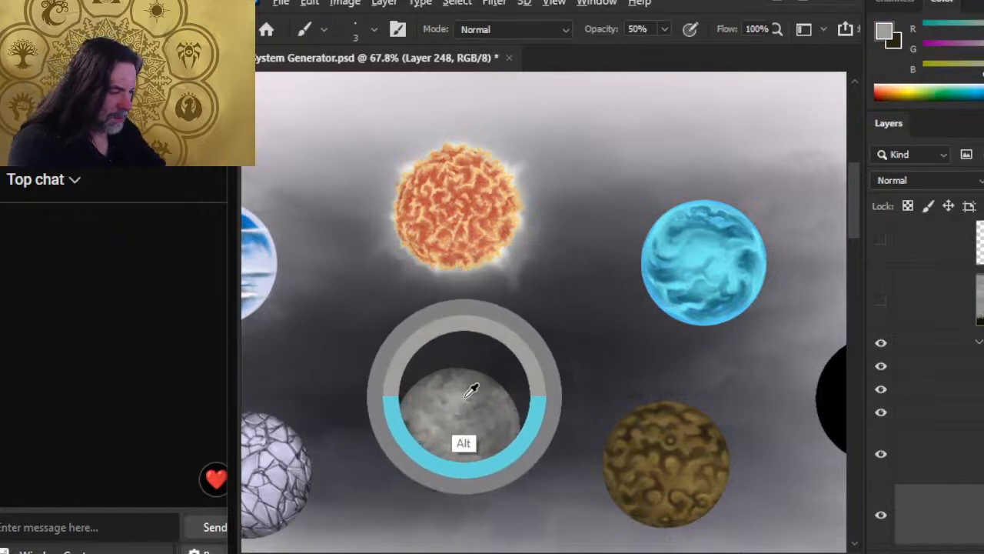
{"action": "left_click_drag", "start_coordinate": [461, 392], "coordinate": [486, 446]}
{"action": "left_click_drag", "start_coordinate": [265, 419], "coordinate": [318, 392]}
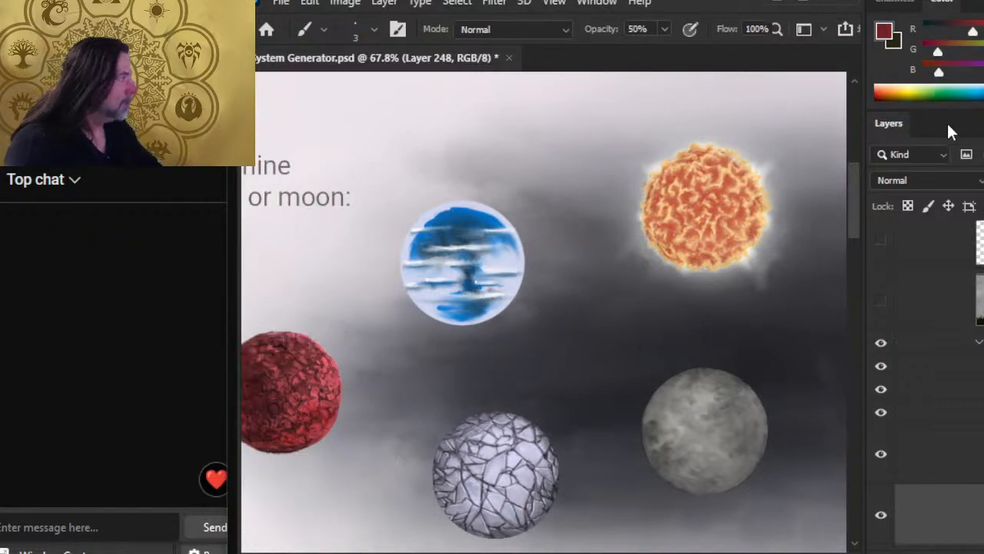
{"action": "left_click_drag", "start_coordinate": [953, 63], "coordinate": [983, 73]}
{"action": "left_click_drag", "start_coordinate": [983, 31], "coordinate": [983, 51]}
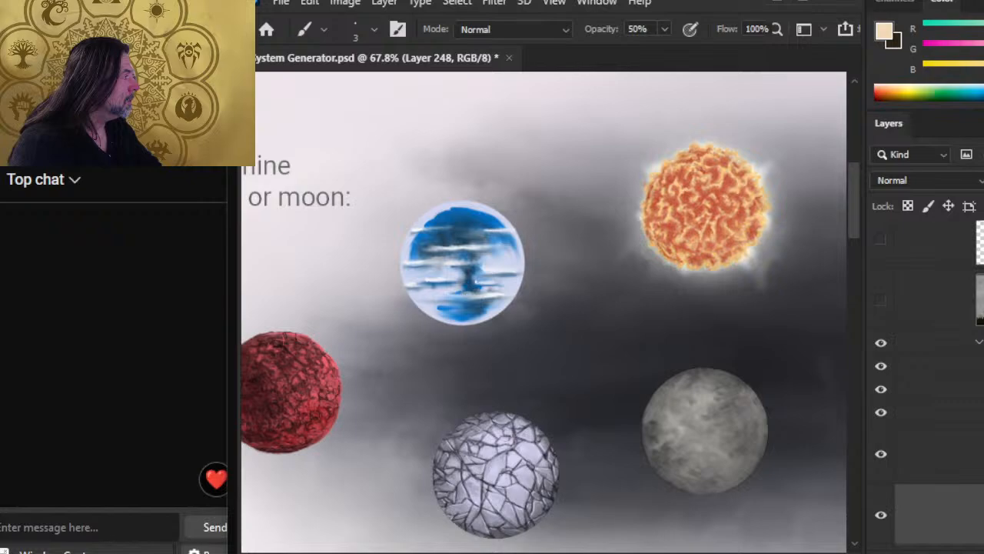
{"action": "left_click_drag", "start_coordinate": [716, 376], "coordinate": [339, 240]}
{"action": "left_click_drag", "start_coordinate": [551, 283], "coordinate": [651, 285]}
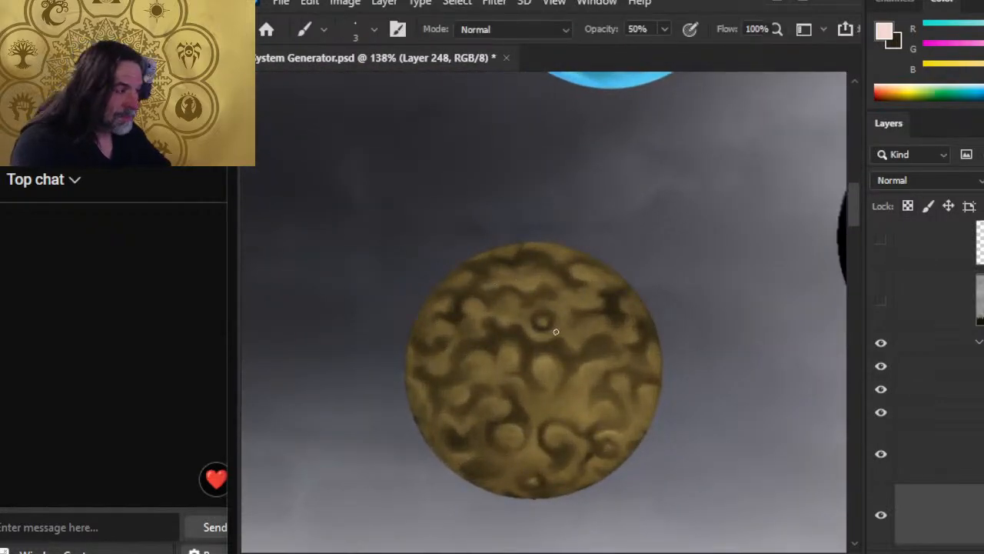
Step: Paint a very pale pink crescent highlight on top of the mound at the brown planet's centre
{"action": "left_click_drag", "start_coordinate": [532, 348], "coordinate": [528, 347]}
{"action": "key", "text": "r"}
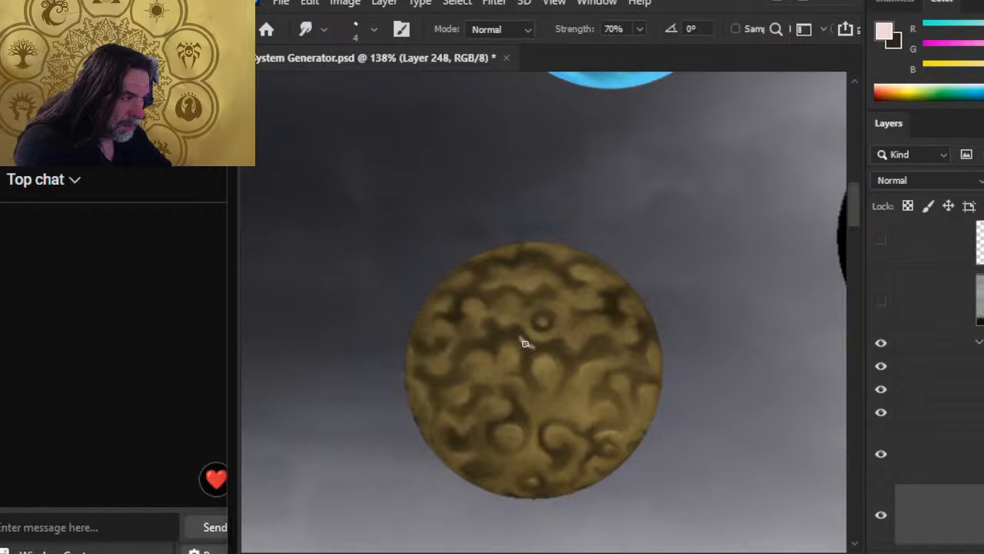
{"action": "key", "text": "ctrl+z"}
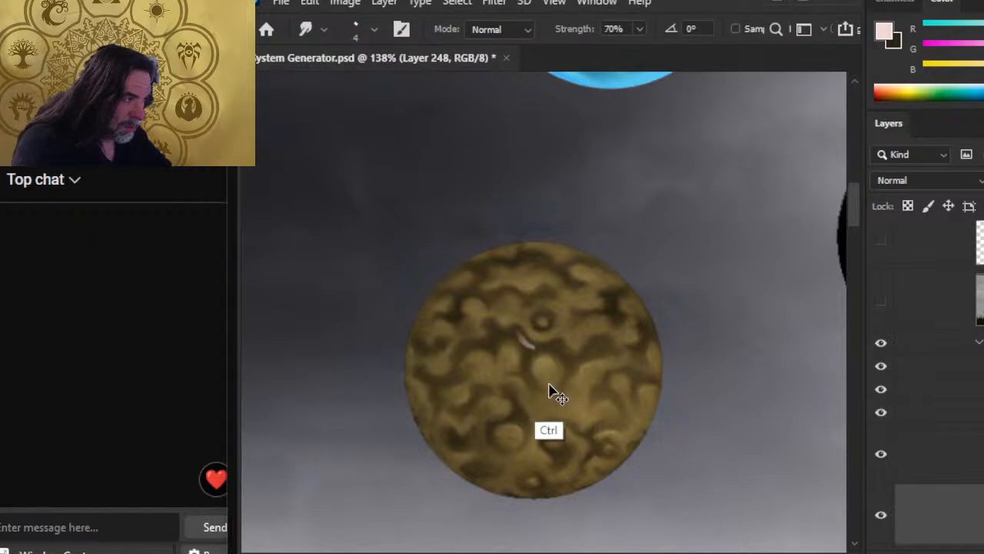
{"action": "key", "text": "b"}
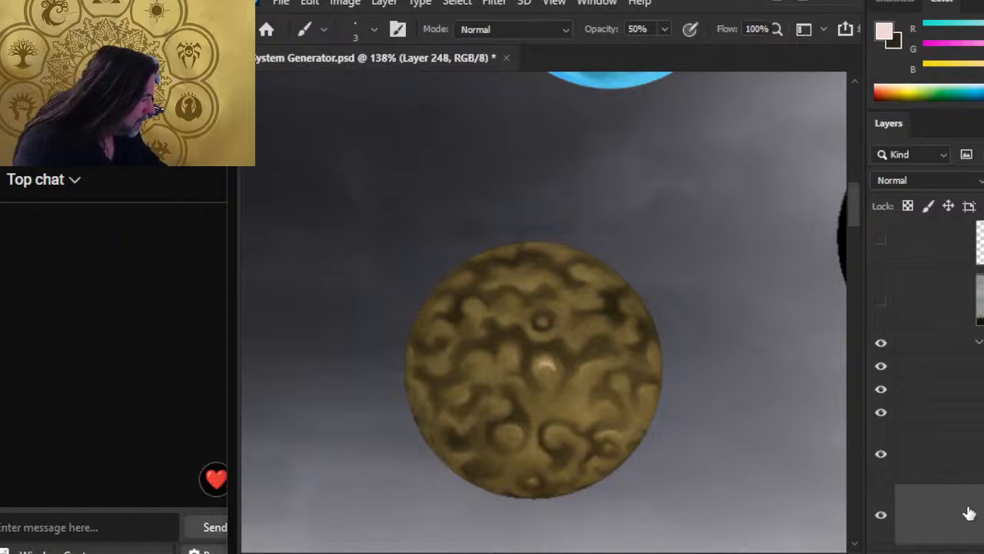
Step: Move Layer 248 one position up, and paint and smudge pale pink highlights on the brown planet's central mound and its left neighbour
{"action": "left_click_drag", "start_coordinate": [968, 512], "coordinate": [966, 445]}
{"action": "mouse_move", "coordinate": [508, 349]}
{"action": "left_mouse_down"}
{"action": "mouse_move", "coordinate": [561, 357]}
{"action": "mouse_move", "coordinate": [548, 341]}
{"action": "mouse_move", "coordinate": [564, 331]}
{"action": "mouse_move", "coordinate": [546, 319]}
{"action": "mouse_move", "coordinate": [548, 369]}
{"action": "left_mouse_up"}
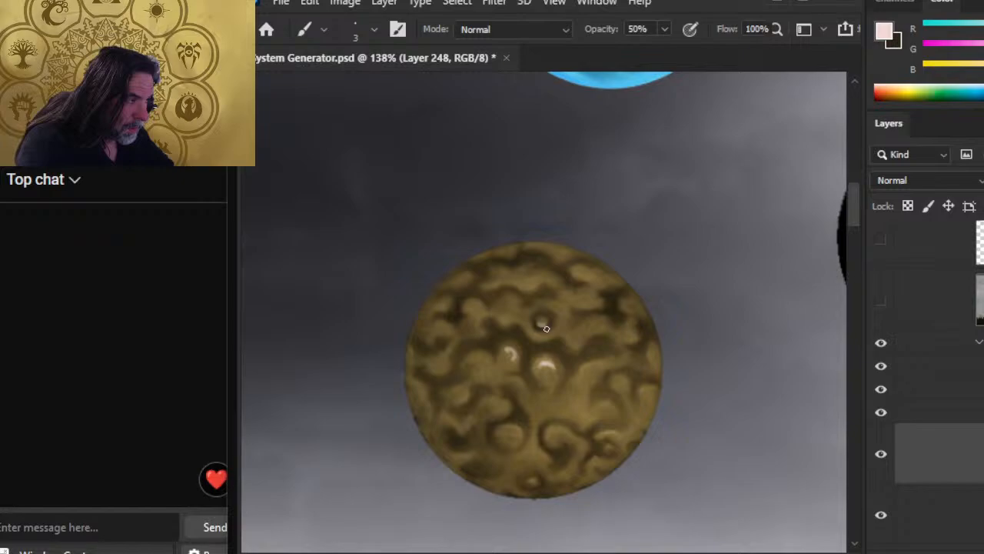
{"action": "key", "text": "r"}
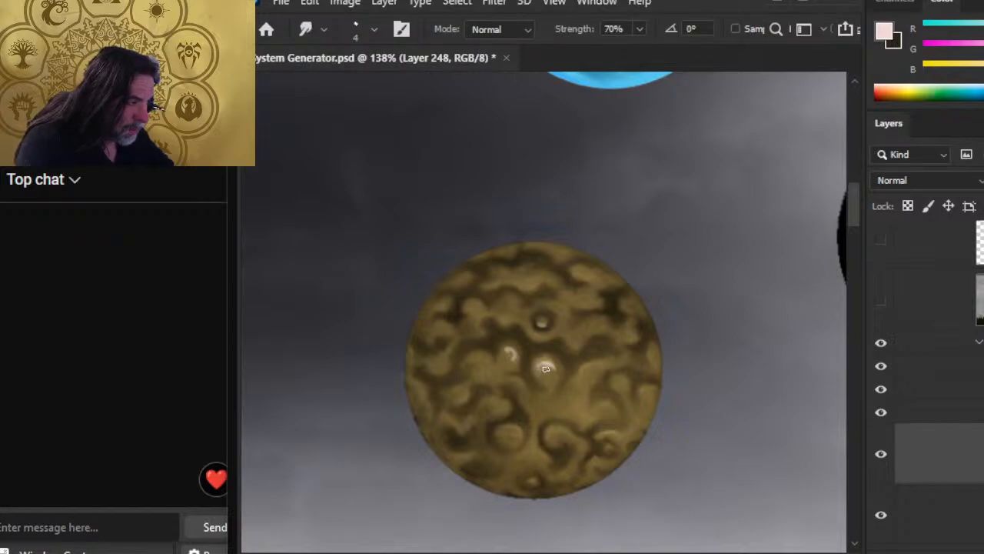
{"action": "left_click_drag", "start_coordinate": [554, 375], "coordinate": [546, 369]}
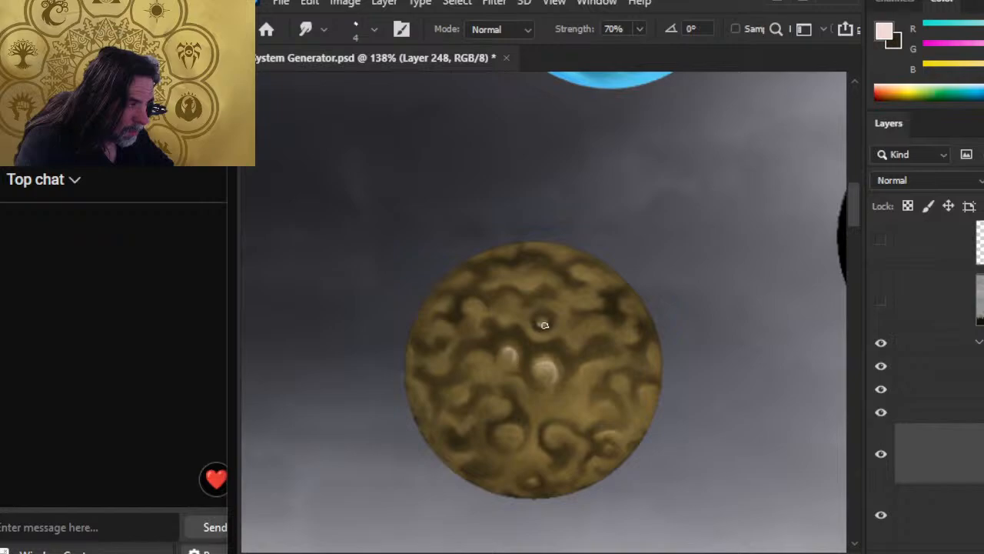
Step: Paint and smudge pale pink highlights on the small crater's lower rim and the ridge tip at its lower right
{"action": "key", "text": "b"}
{"action": "key", "text": "r"}
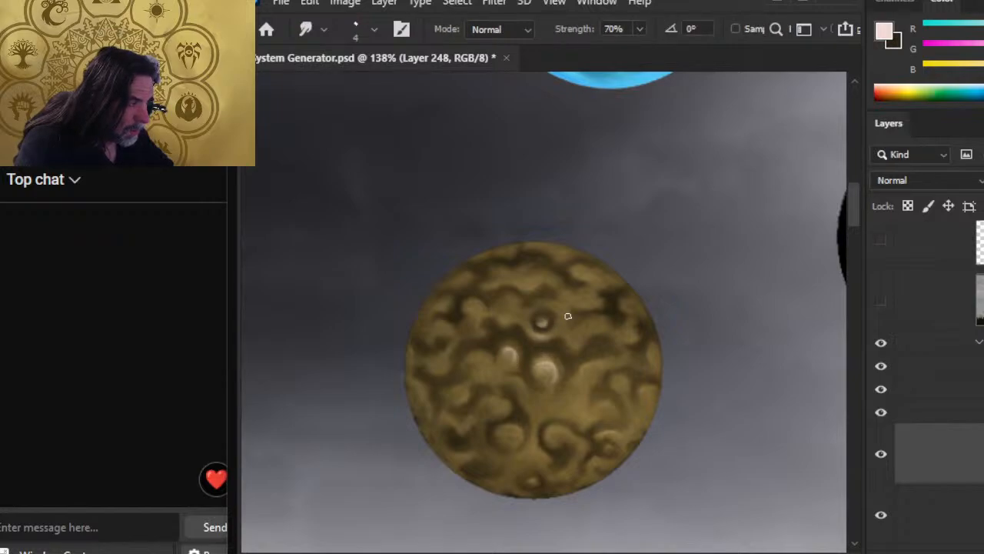
{"action": "key", "text": "b"}
{"action": "key", "text": "r"}
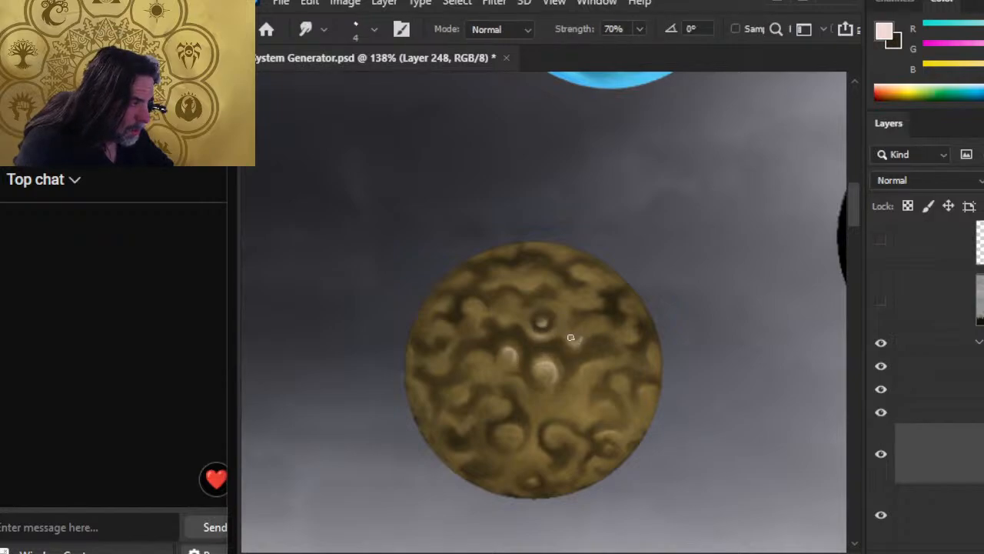
Step: Add softened pale pink highlights to the two rounded mounds left of the small crater
{"action": "key", "text": "b"}
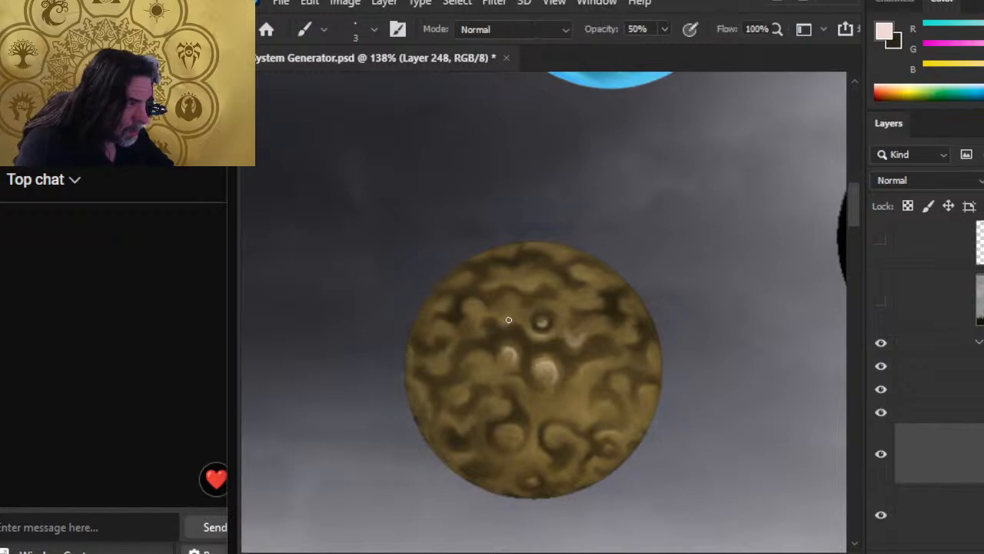
{"action": "key", "text": "r"}
{"action": "key", "text": "b"}
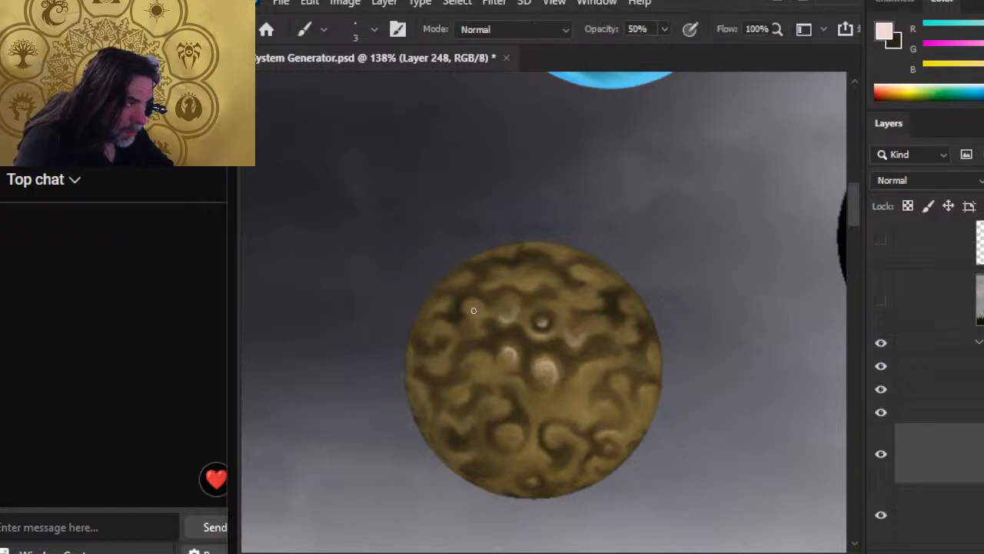
{"action": "key", "text": "r"}
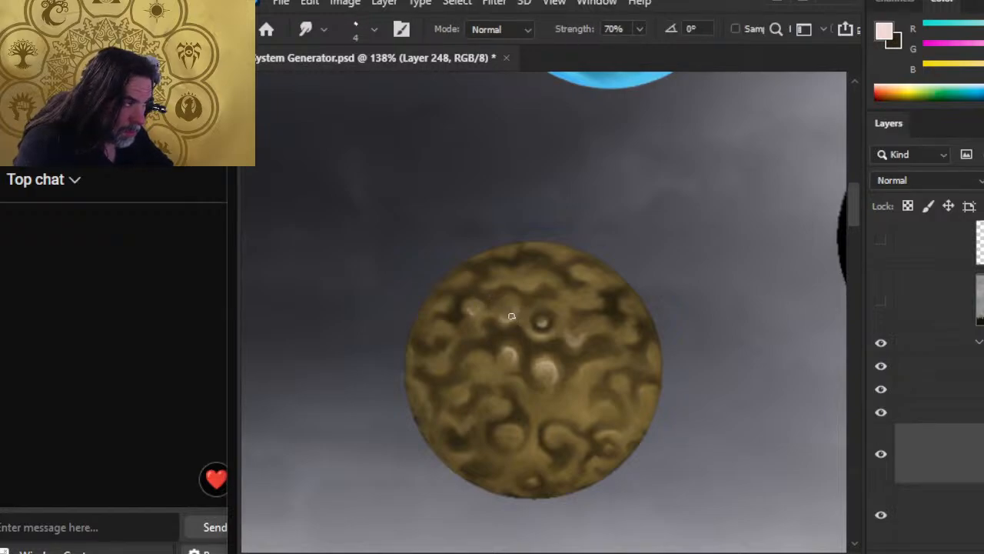
Step: Highlight and smudge the ridge tip below those mounds, the curled ridge near the left edge and the broad mound left of centre
{"action": "key", "text": "b"}
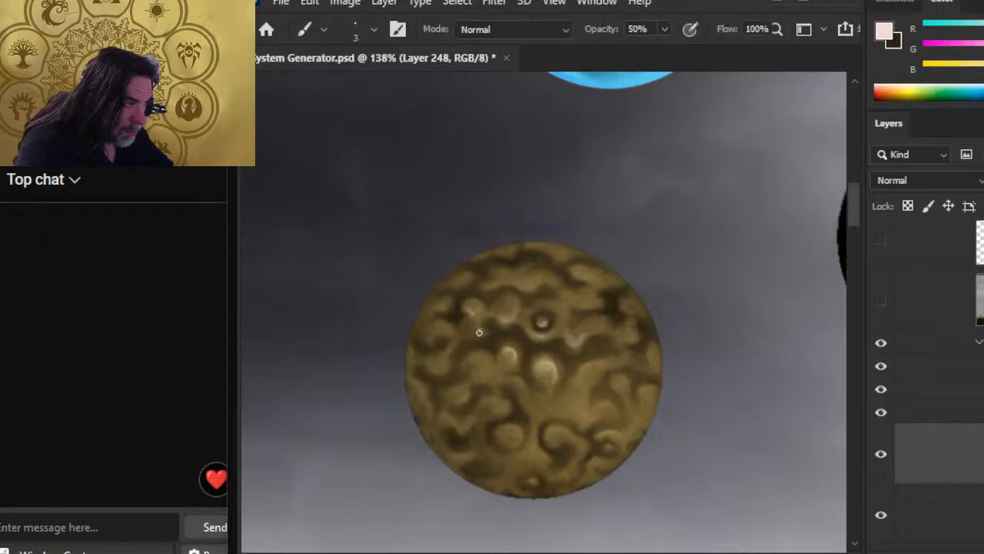
{"action": "key", "text": "r"}
{"action": "key", "text": "b"}
{"action": "key", "text": "r"}
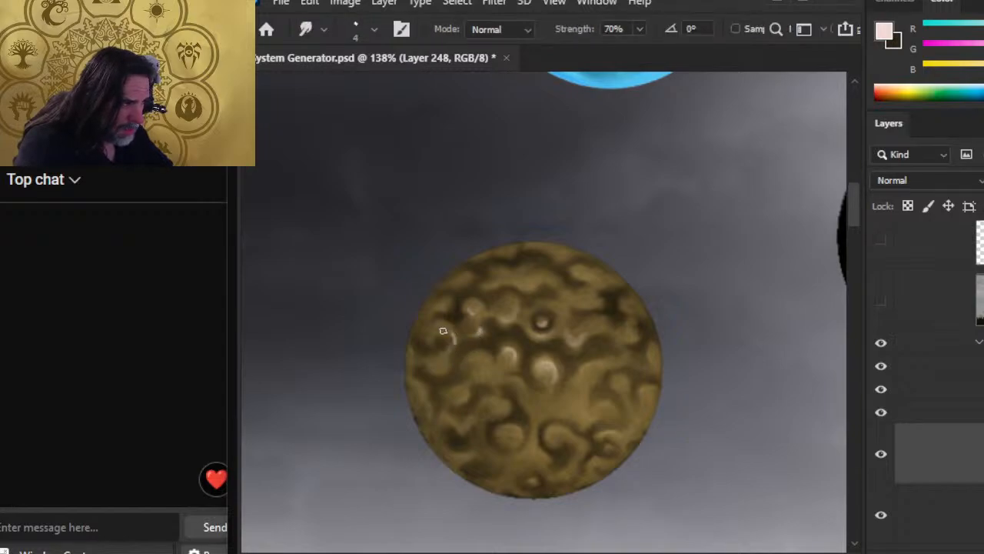
{"action": "key", "text": "b"}
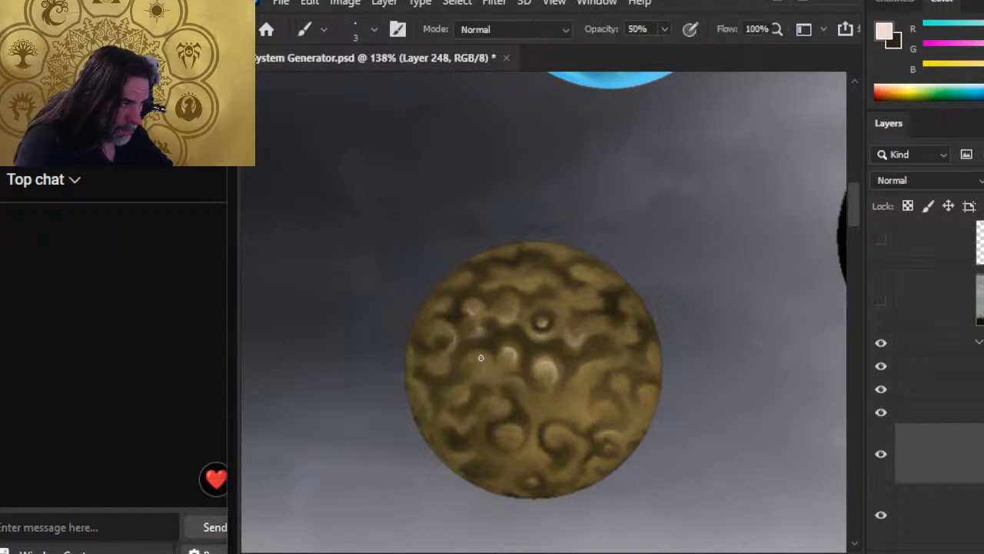
{"action": "mouse_move", "coordinate": [474, 356]}
{"action": "left_mouse_down"}
{"action": "mouse_move", "coordinate": [487, 360]}
{"action": "mouse_move", "coordinate": [477, 365]}
{"action": "left_mouse_up"}
{"action": "key", "text": "r"}
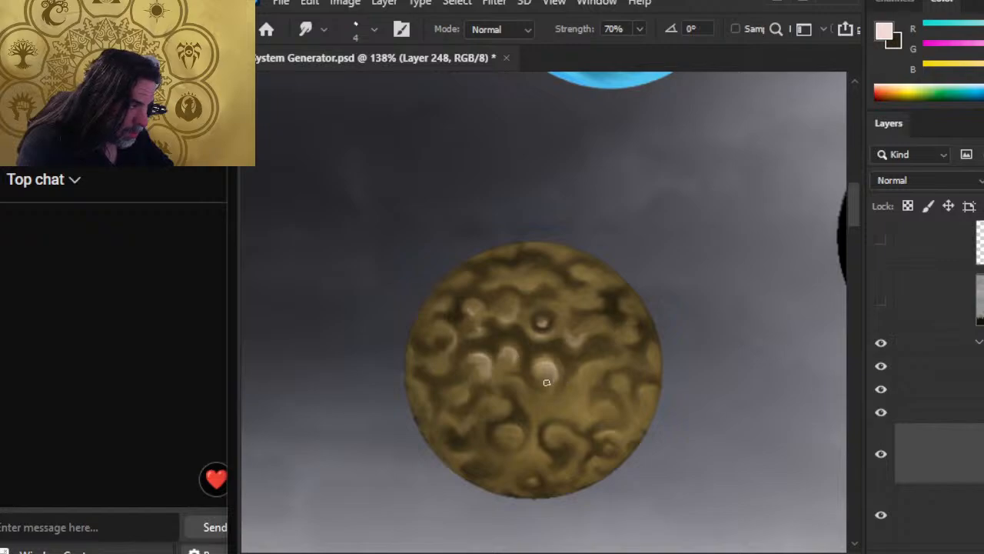
Step: Paint pale pink highlights on the ridges above and to the upper right of the small crater, and smudge them into the surface
{"action": "key", "text": "b"}
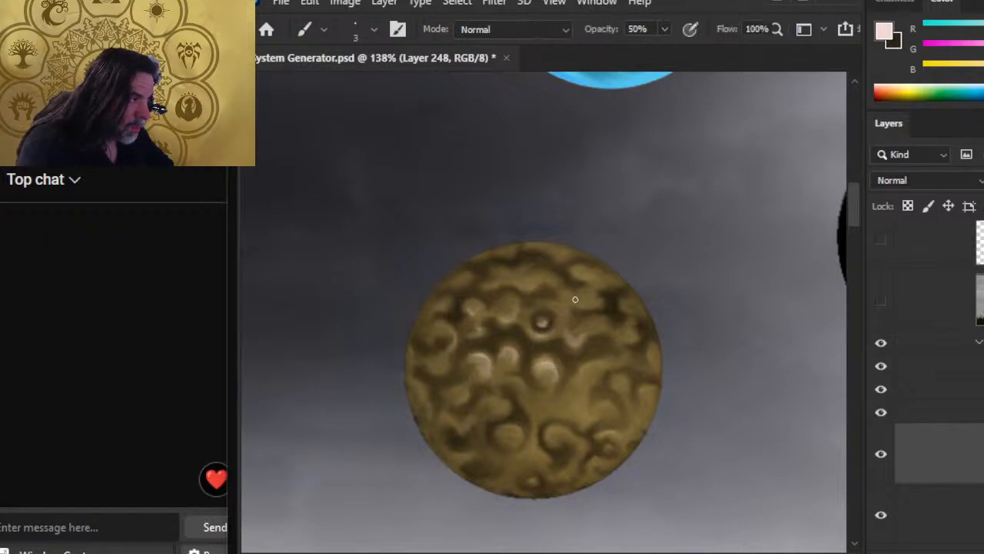
{"action": "left_click_drag", "start_coordinate": [575, 299], "coordinate": [600, 303]}
{"action": "key", "text": "r"}
{"action": "key", "text": "b"}
{"action": "mouse_move", "coordinate": [518, 282]}
{"action": "left_mouse_down"}
{"action": "mouse_move", "coordinate": [543, 286]}
{"action": "mouse_move", "coordinate": [530, 289]}
{"action": "left_mouse_up"}
{"action": "key", "text": "r"}
{"action": "key", "text": "b"}
{"action": "key", "text": "r"}
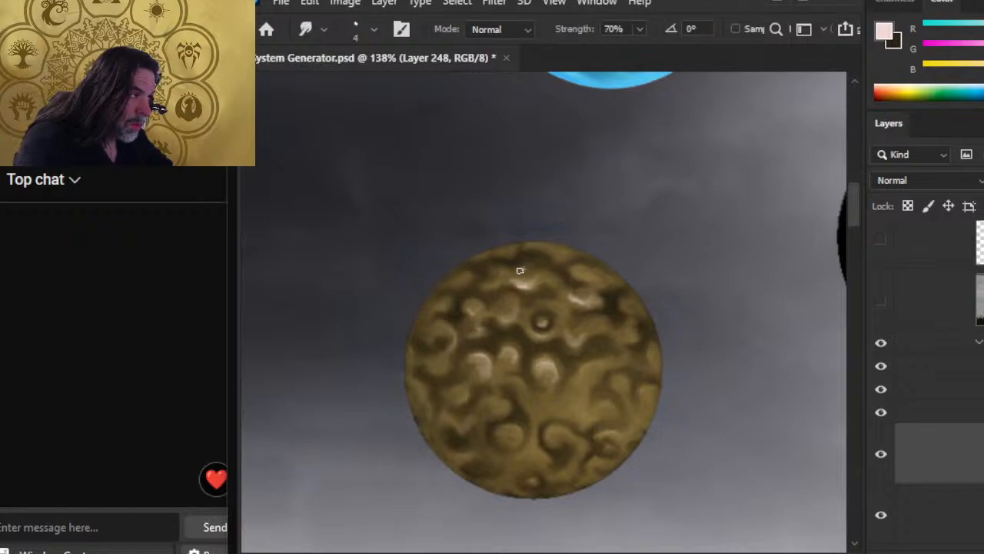
Step: Add small smudged highlights to the ridges along the planet's top rim and down its upper-left edge
{"action": "key", "text": "b"}
{"action": "key", "text": "r"}
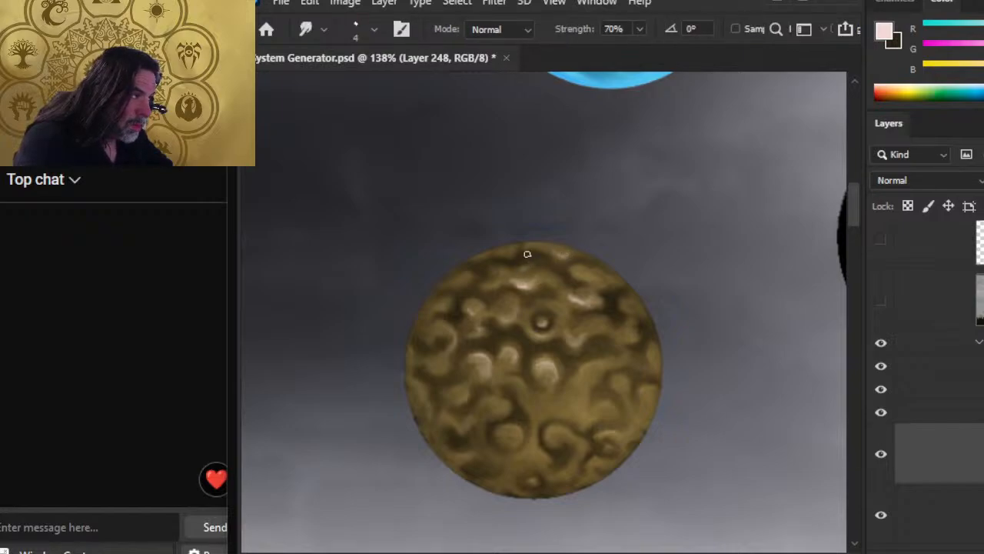
{"action": "key", "text": "b"}
{"action": "key", "text": "r"}
{"action": "key", "text": "b"}
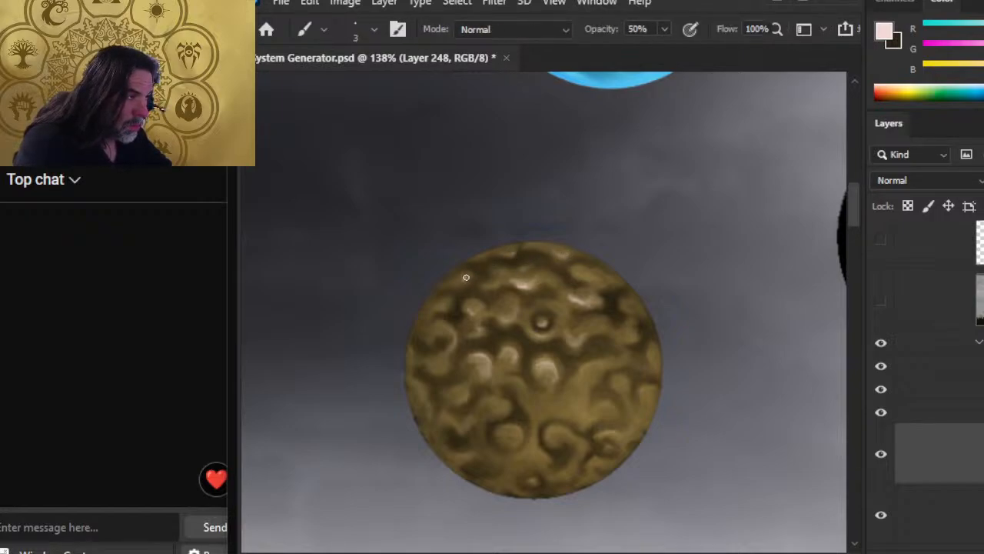
{"action": "key", "text": "r"}
{"action": "key", "text": "b"}
{"action": "key", "text": "r"}
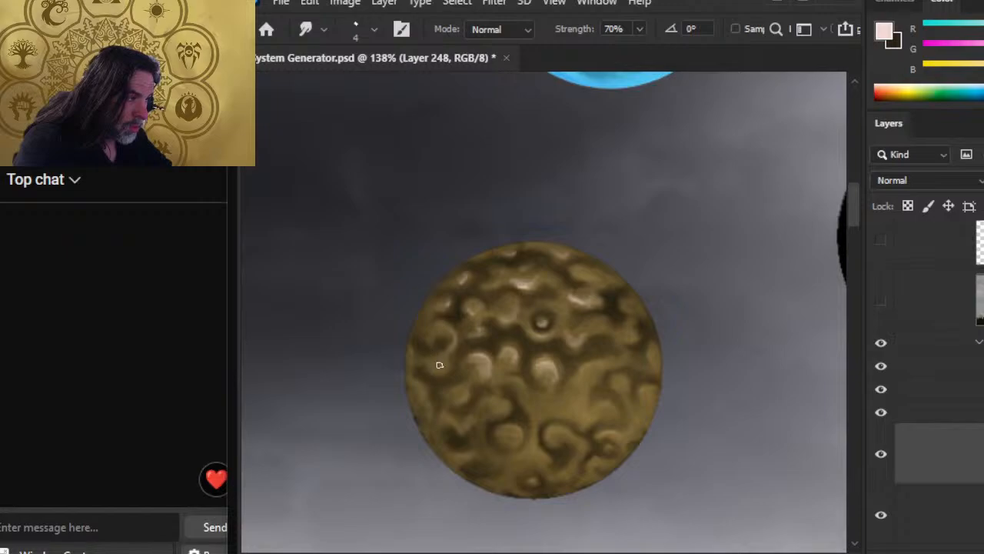
Step: Brighten and blend the curled ridge near the planet's left edge and the mound just below it
{"action": "key", "text": "b"}
{"action": "key", "text": "r"}
{"action": "key", "text": "b"}
{"action": "key", "text": "r"}
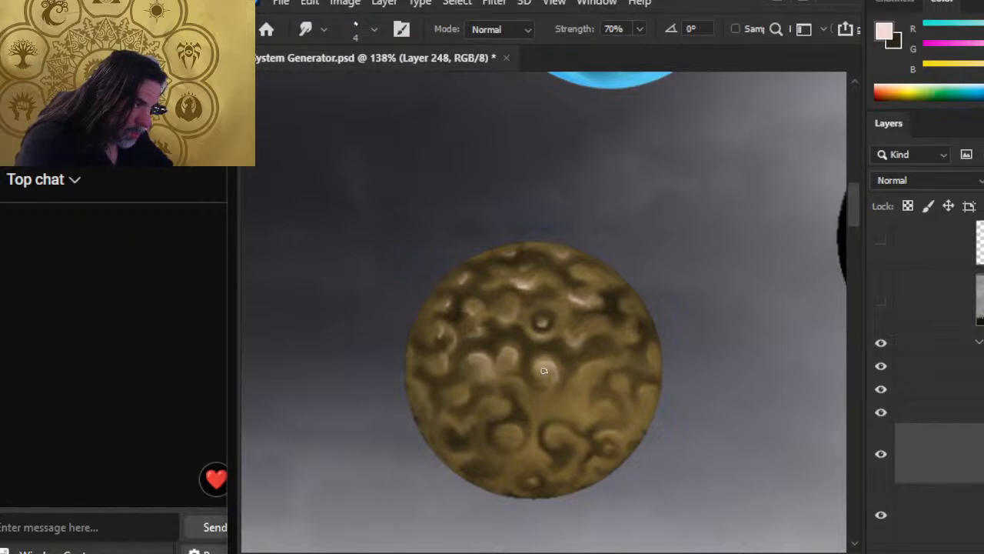
Step: Paint and smudge highlights on the ridge near the planet's right edge and the top of the broad ridge right of the central mound
{"action": "key", "text": "z"}
{"action": "left_click_drag", "start_coordinate": [554, 399], "coordinate": [501, 408]}
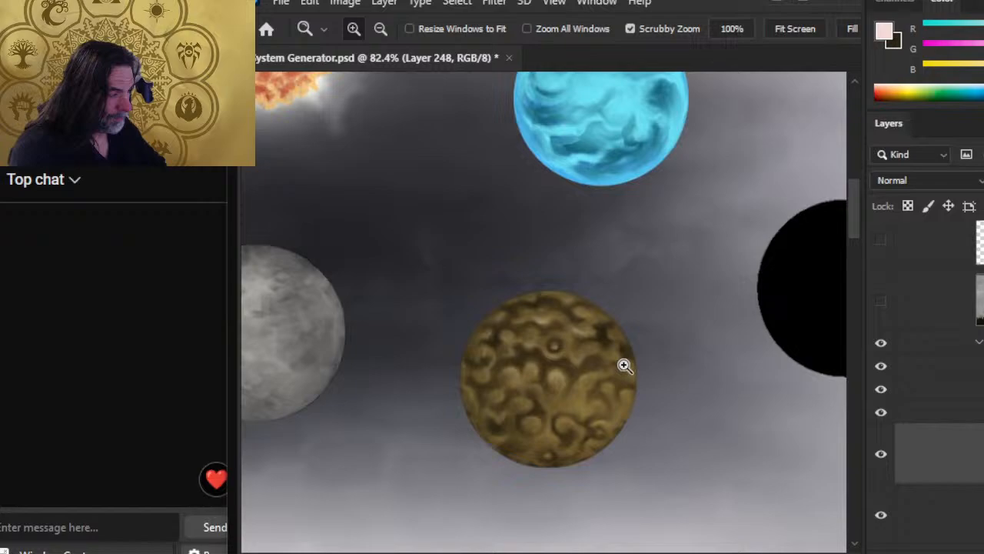
{"action": "key", "text": "b"}
{"action": "left_click_drag", "start_coordinate": [624, 363], "coordinate": [660, 362]}
{"action": "key", "text": "r"}
{"action": "key", "text": "b"}
{"action": "key", "text": "r"}
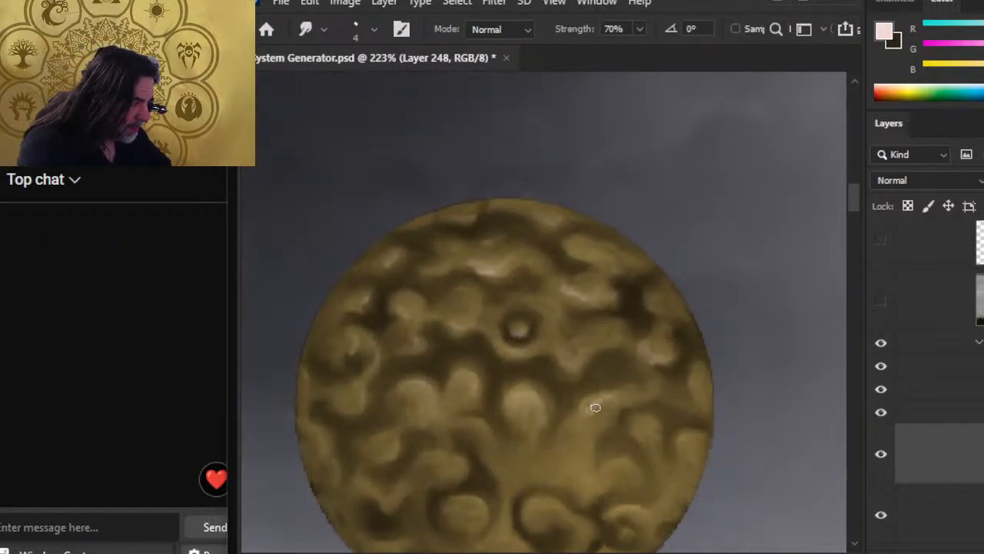
Step: Extend the pale pink highlight down the broad ridge's left flank and blend a soft patch below the central mound
{"action": "key", "text": "b"}
{"action": "mouse_move", "coordinate": [574, 440]}
{"action": "left_mouse_down"}
{"action": "mouse_move", "coordinate": [606, 403]}
{"action": "mouse_move", "coordinate": [575, 435]}
{"action": "mouse_move", "coordinate": [568, 428]}
{"action": "mouse_move", "coordinate": [540, 444]}
{"action": "mouse_move", "coordinate": [537, 477]}
{"action": "mouse_move", "coordinate": [528, 450]}
{"action": "left_mouse_up"}
{"action": "key", "text": "r"}
{"action": "key", "text": "b"}
{"action": "key", "text": "r"}
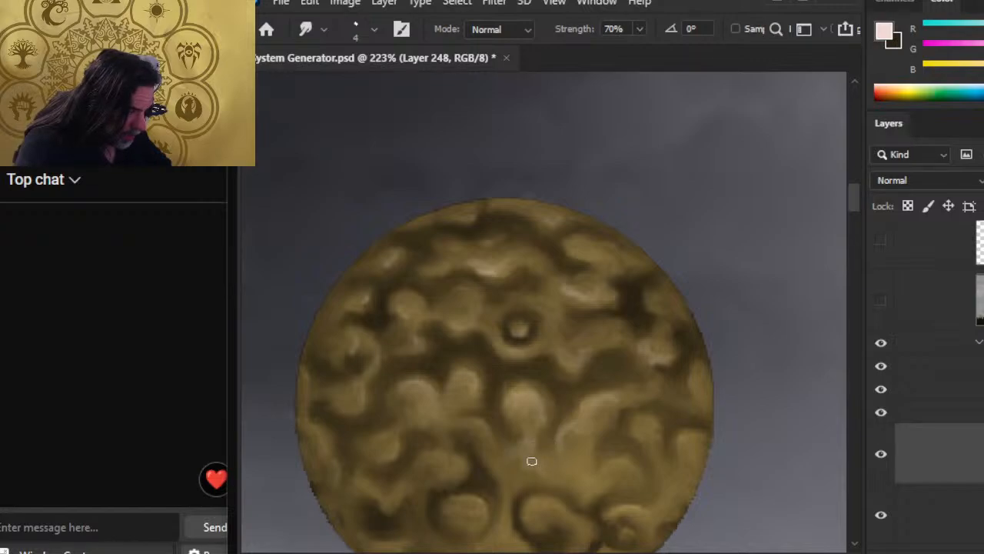
Step: Highlight and smudge the curved ridge at the central mound's lower left and the small rounded mound further left
{"action": "key", "text": "b"}
{"action": "mouse_move", "coordinate": [475, 427]}
{"action": "left_mouse_down"}
{"action": "mouse_move", "coordinate": [489, 436]}
{"action": "mouse_move", "coordinate": [490, 458]}
{"action": "mouse_move", "coordinate": [488, 451]}
{"action": "left_mouse_up"}
{"action": "key", "text": "r"}
{"action": "mouse_move", "coordinate": [447, 421]}
{"action": "left_mouse_down"}
{"action": "mouse_move", "coordinate": [518, 325]}
{"action": "mouse_move", "coordinate": [549, 311]}
{"action": "left_mouse_up"}
{"action": "key", "text": "b"}
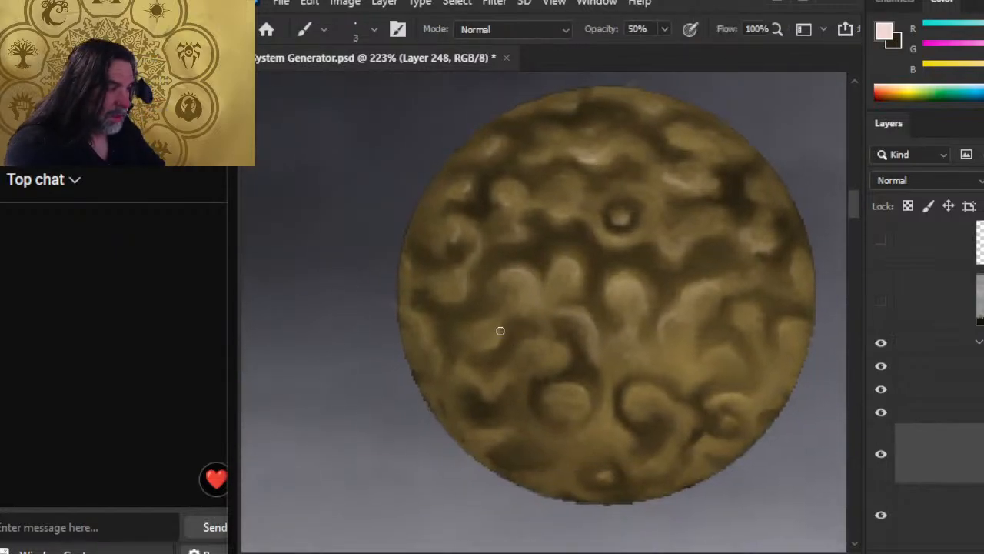
{"action": "key", "text": "r"}
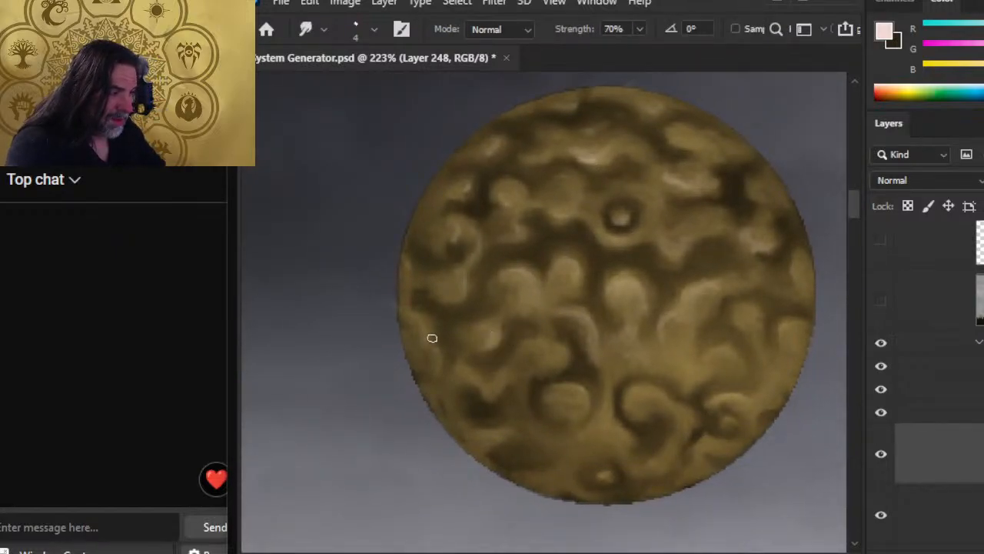
Step: Add blended highlights to the elongated mound on the planet's left rim and the rounded mound just above it
{"action": "key", "text": "b"}
{"action": "key", "text": "r"}
{"action": "key", "text": "b"}
{"action": "key", "text": "r"}
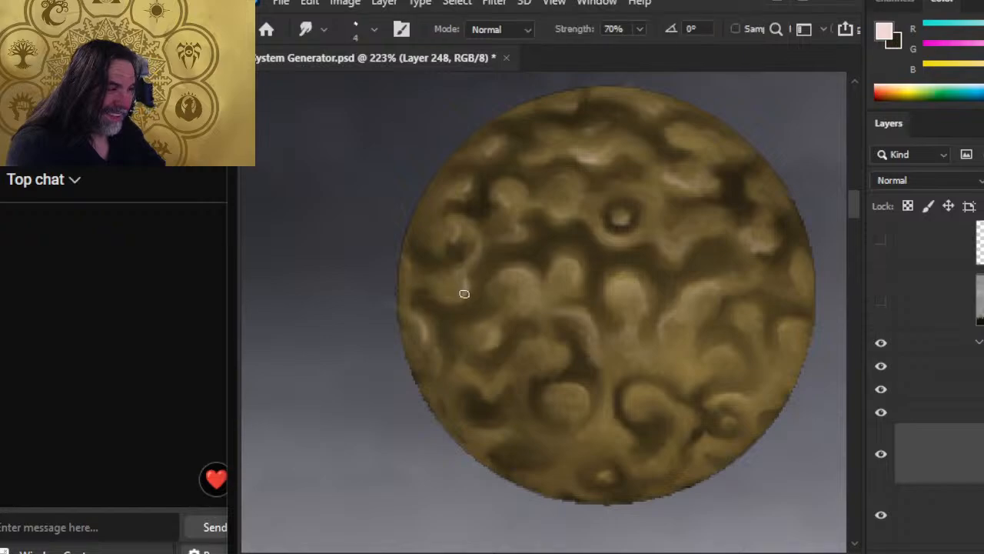
Step: Paint and smudge highlights on the ridge at the small crater's lower right, the lower swirl-shaped mound and the ridges along the lower edge
{"action": "key", "text": "b"}
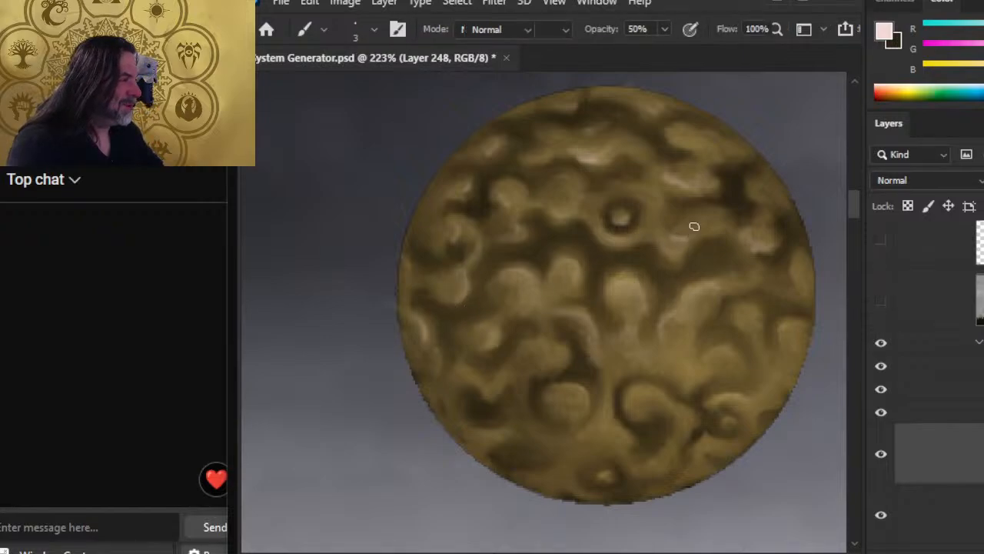
{"action": "key", "text": "r"}
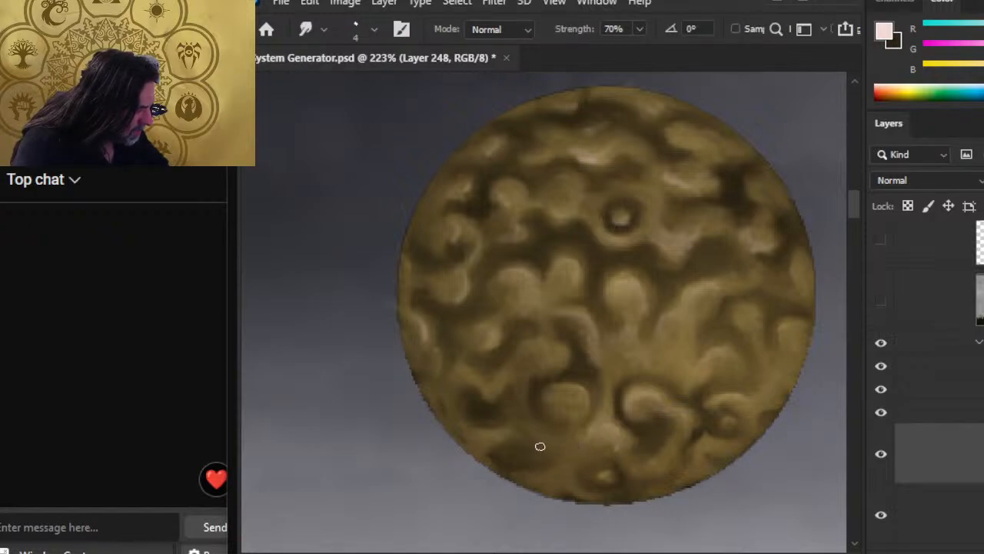
{"action": "key", "text": "b"}
{"action": "key", "text": "r"}
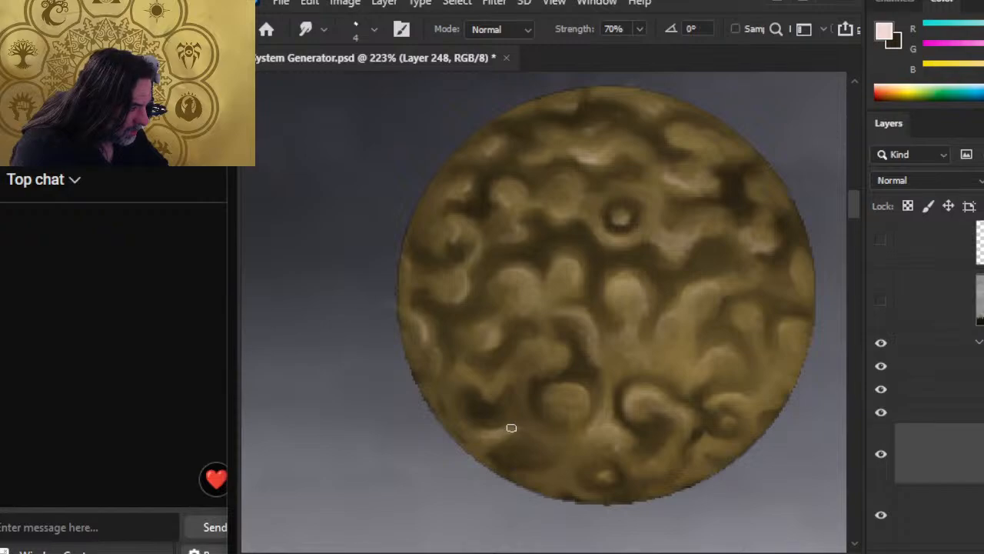
Step: Brighten and blend the tops of the hooked mound and the round mound below it, left of the lower swirl
{"action": "key", "text": "b"}
{"action": "key", "text": "r"}
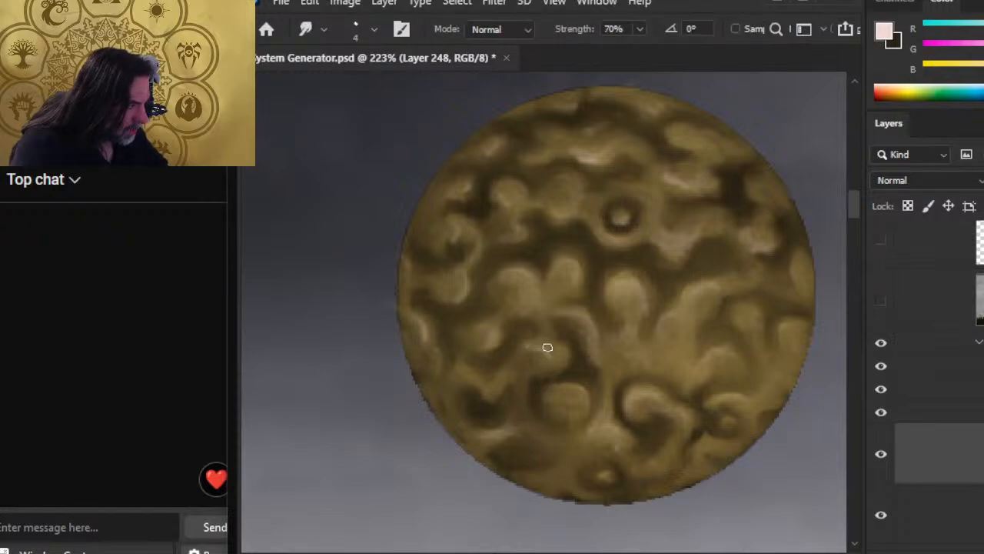
{"action": "key", "text": "b"}
{"action": "key", "text": "r"}
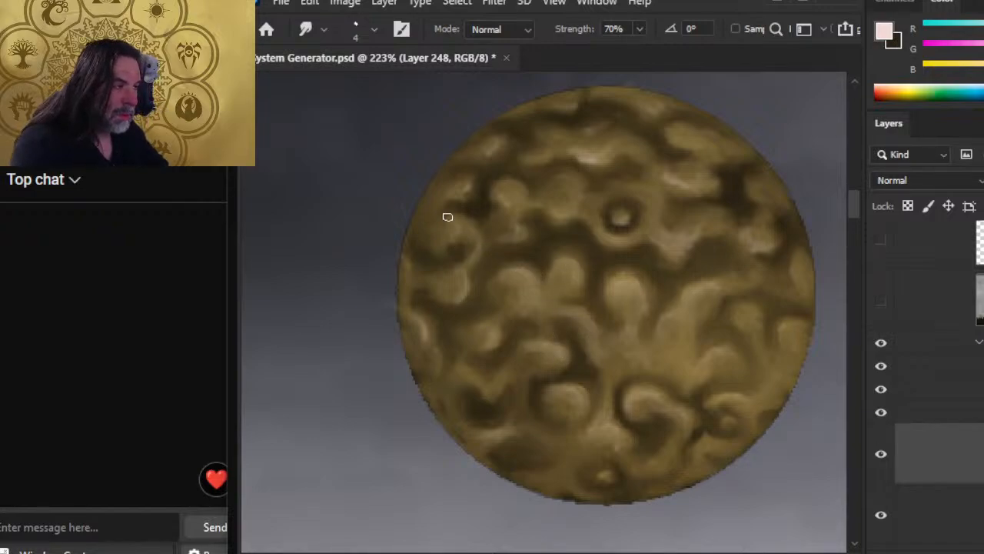
Step: Strengthen the smudged highlights on top of the left-edge curl and on the rounded mound directly beneath it
{"action": "key", "text": "b"}
{"action": "key", "text": "r"}
{"action": "key", "text": "b"}
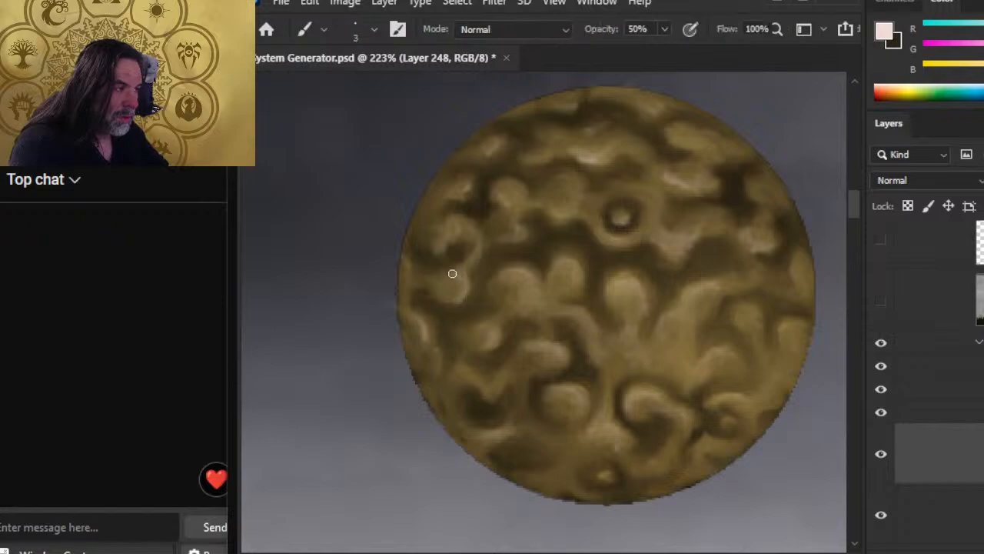
{"action": "key", "text": "r"}
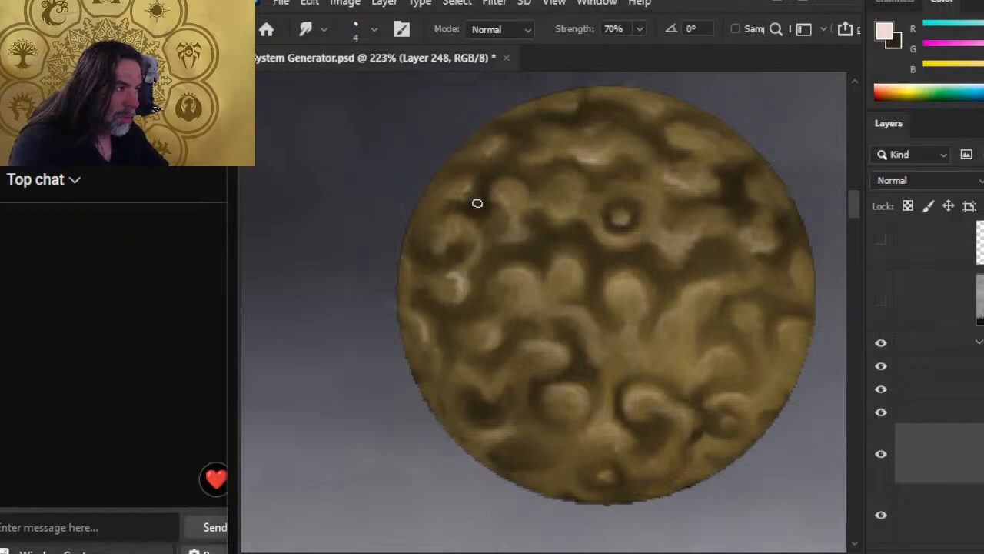
Step: Paint and soften highlights on the ridge tip left of the small crater and the small ridges along the upper-left edge
{"action": "key", "text": "b"}
{"action": "key", "text": "r"}
{"action": "key", "text": "b"}
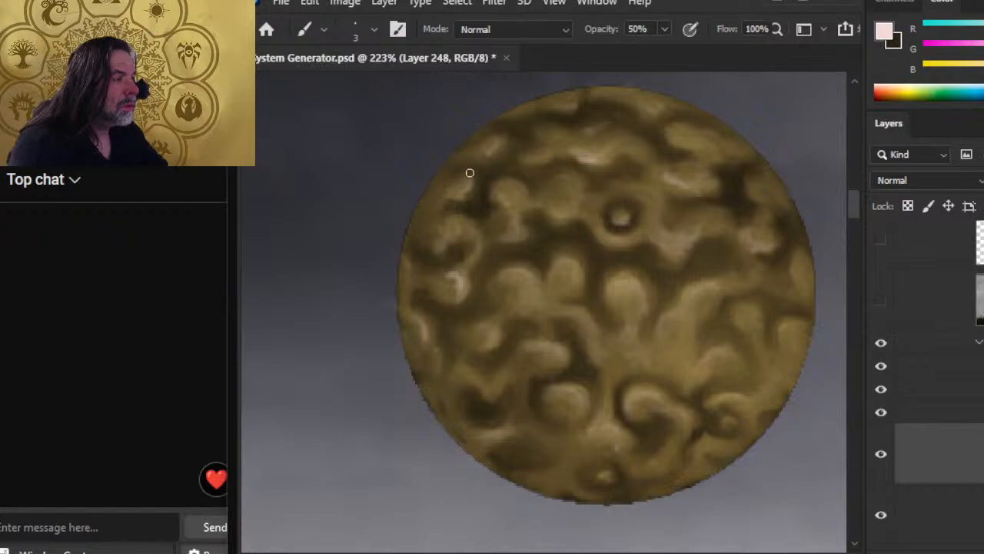
{"action": "key", "text": "r"}
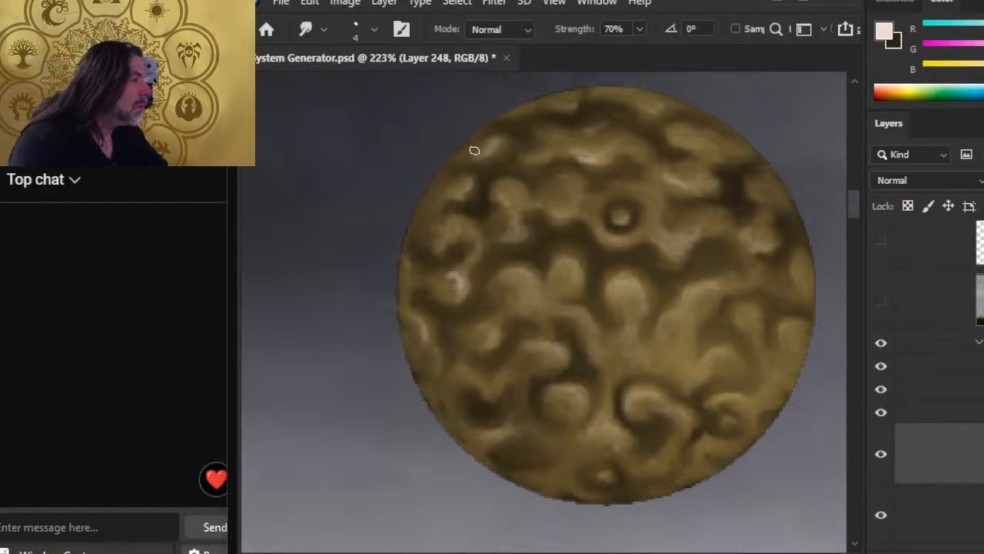
Step: Add smudged pale pink highlights to the ridges on either side of the dark notch at the planet's top rim
{"action": "key", "text": "b"}
{"action": "key", "text": "r"}
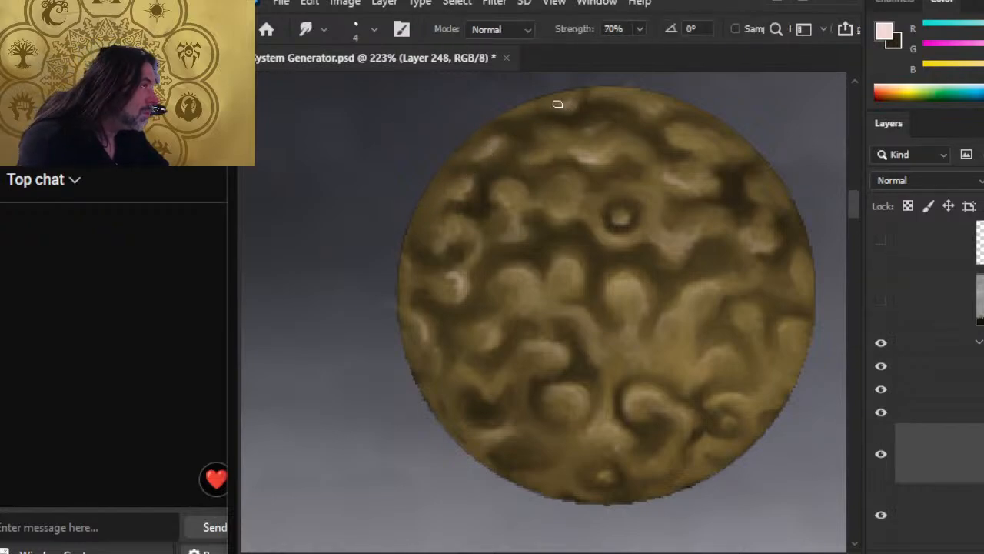
{"action": "key", "text": "b"}
{"action": "key", "text": "r"}
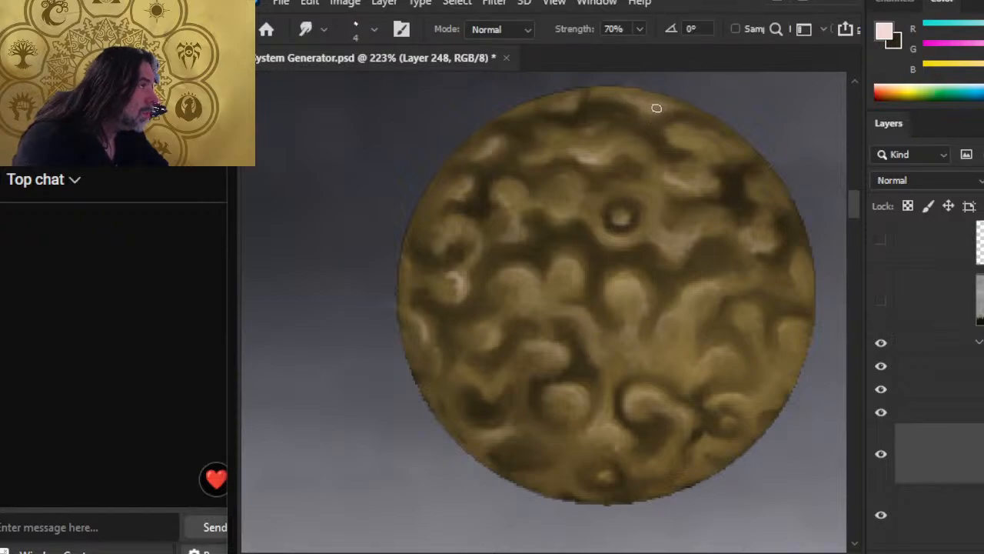
Step: Add smudged pale pink highlights to the ridge above and right of the small crater and around the dark hollow near the upper-right edge
{"action": "key", "text": "b"}
{"action": "key", "text": "r"}
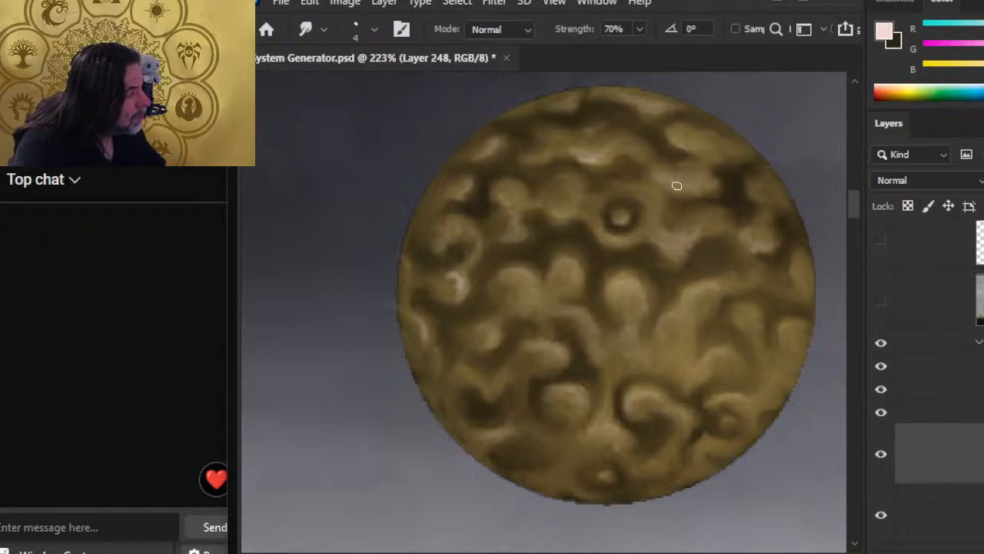
{"action": "key", "text": "b"}
{"action": "key", "text": "r"}
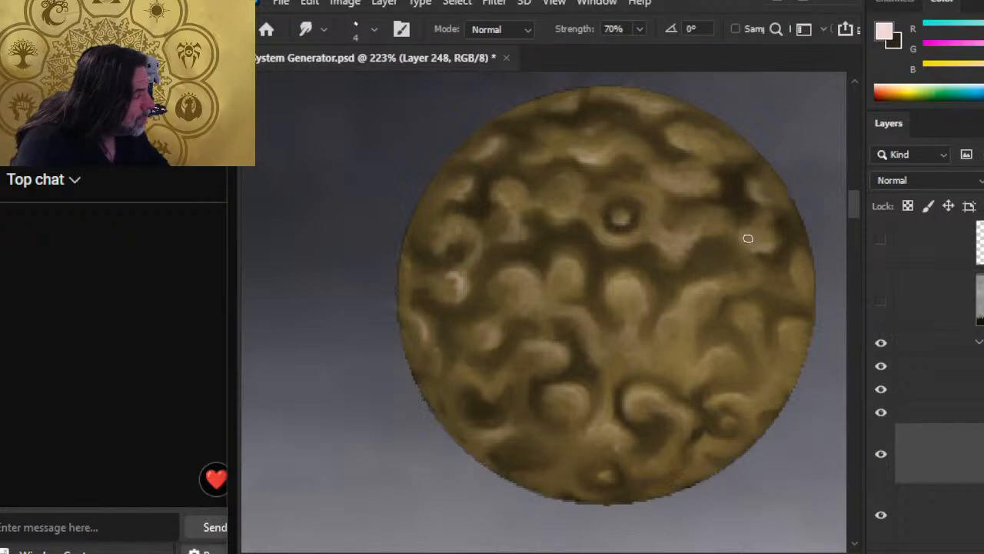
{"action": "key", "text": "b"}
{"action": "key", "text": "r"}
Step: Paint and blend highlights on the V-shaped ridge right of the small crater and on the narrow ridge at the right edge
{"action": "key", "text": "b"}
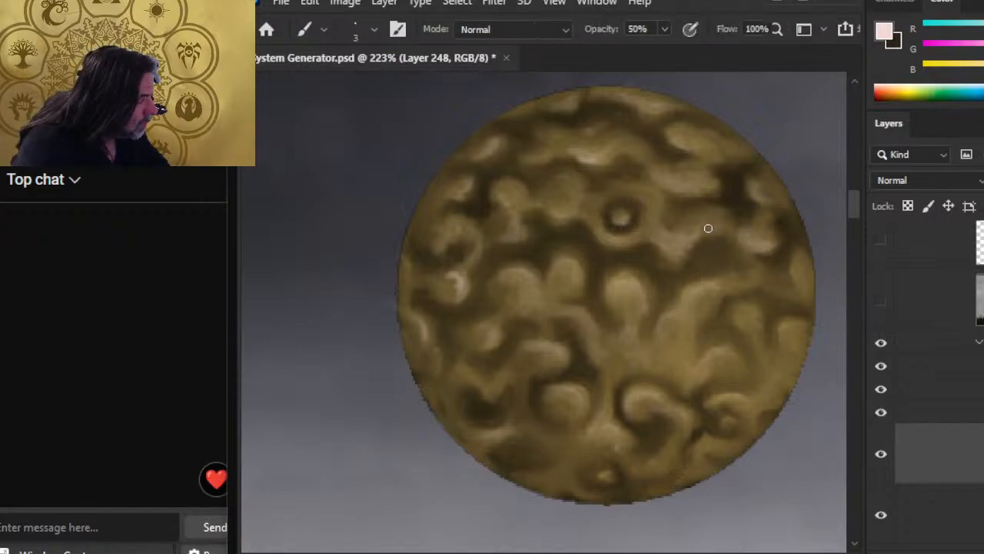
{"action": "key", "text": "r"}
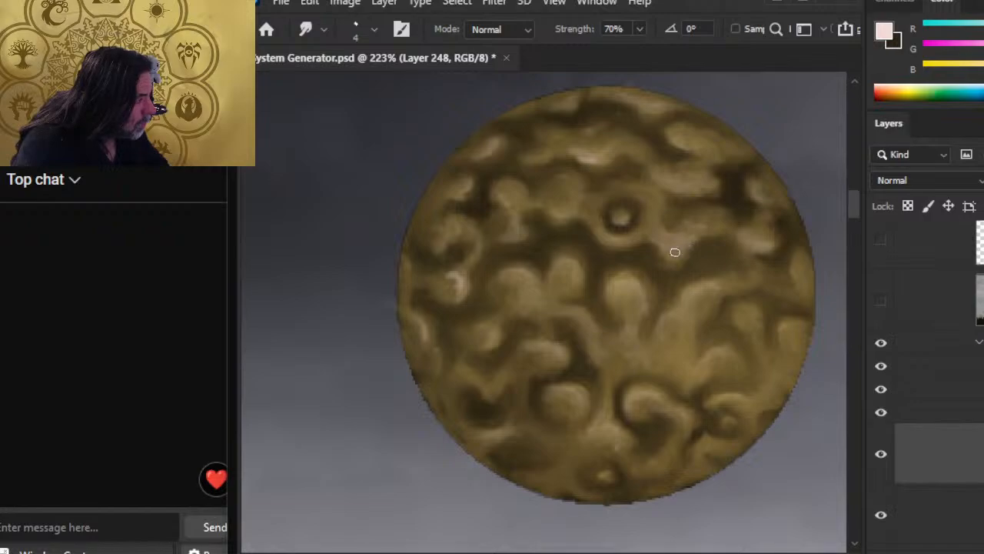
{"action": "key", "text": "b"}
{"action": "key", "text": "r"}
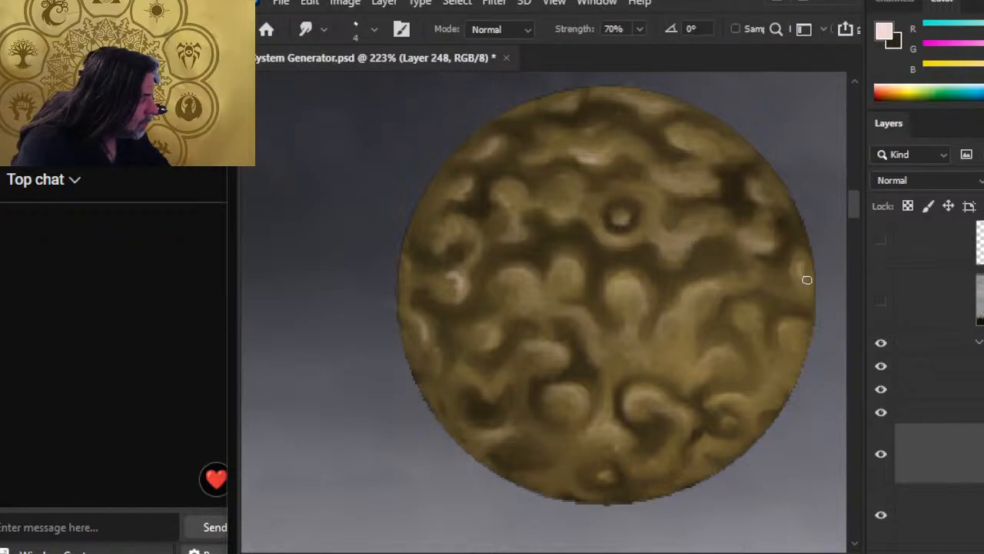
Step: Add smudged highlights to the tops of the two round mounds in the planet's right half
{"action": "key", "text": "b"}
{"action": "key", "text": "r"}
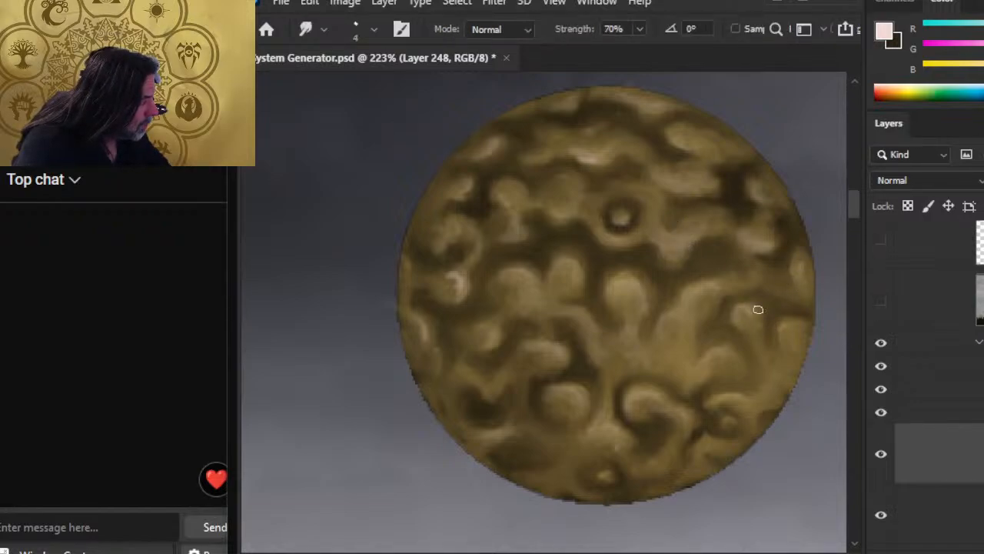
{"action": "key", "text": "b"}
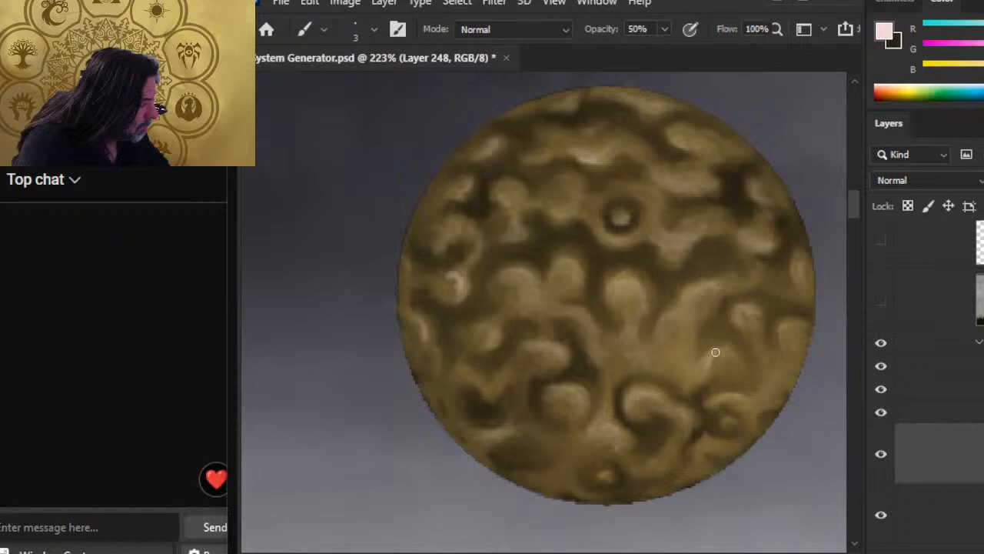
{"action": "key", "text": "r"}
{"action": "key", "text": "b"}
{"action": "key", "text": "r"}
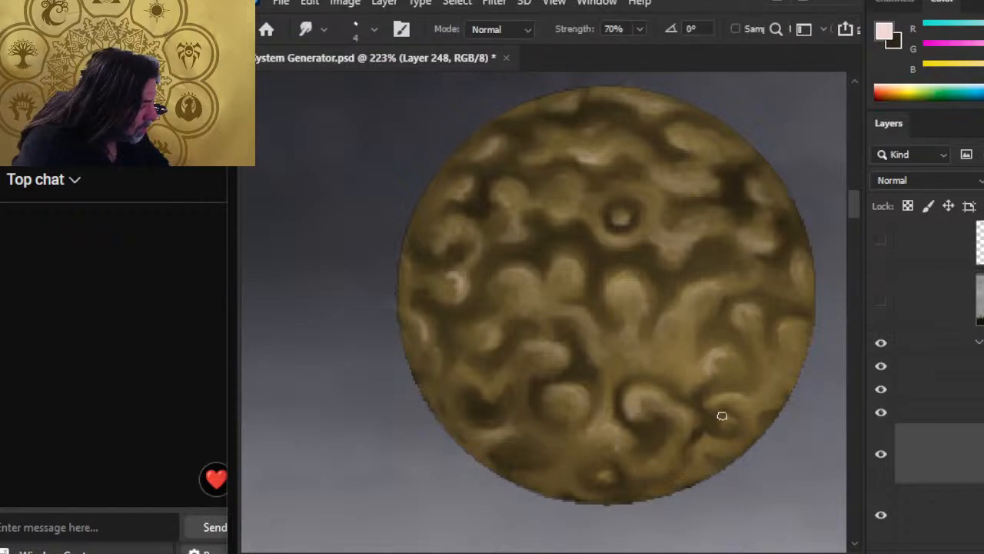
Step: Highlight and soften the rim and centre of the lower-right crater and the mound on the right edge
{"action": "key", "text": "b"}
{"action": "key", "text": "r"}
{"action": "key", "text": "b"}
{"action": "key", "text": "r"}
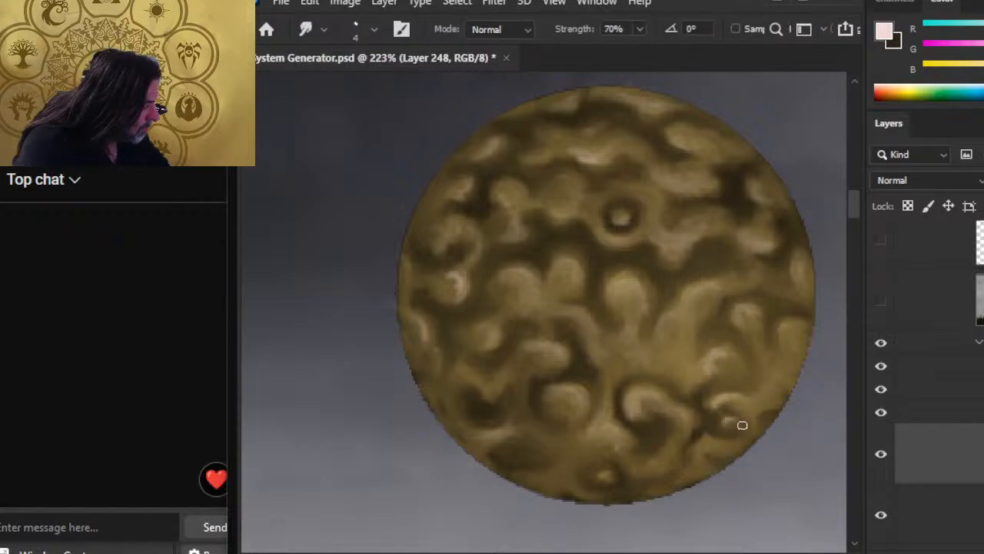
{"action": "key", "text": "b"}
{"action": "key", "text": "r"}
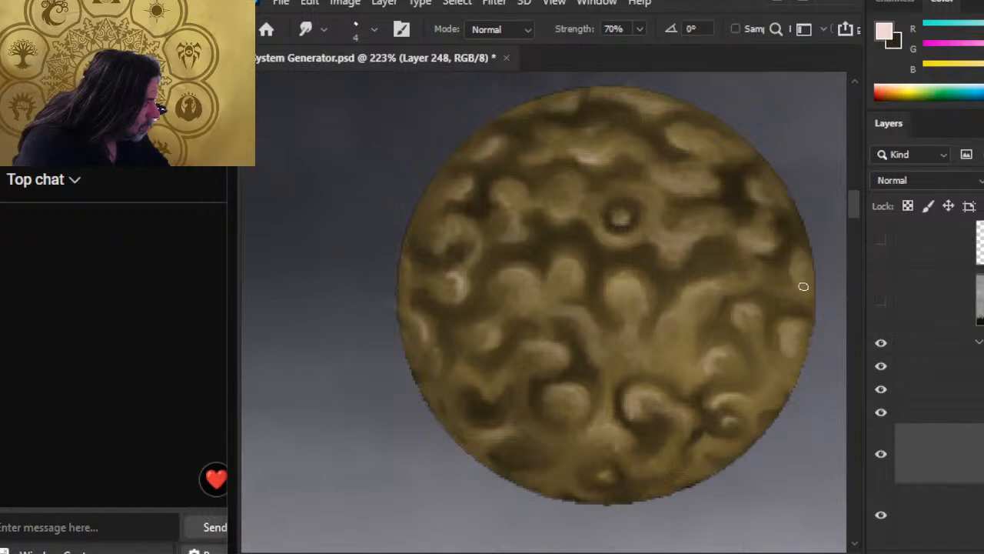
Step: Paint and blend a soft highlight on the left side of the broad ridge right of the central mound
{"action": "key", "text": "z"}
{"action": "mouse_move", "coordinate": [709, 264]}
{"action": "left_mouse_down"}
{"action": "mouse_move", "coordinate": [619, 315]}
{"action": "mouse_move", "coordinate": [664, 374]}
{"action": "left_mouse_up"}
{"action": "key", "text": "b"}
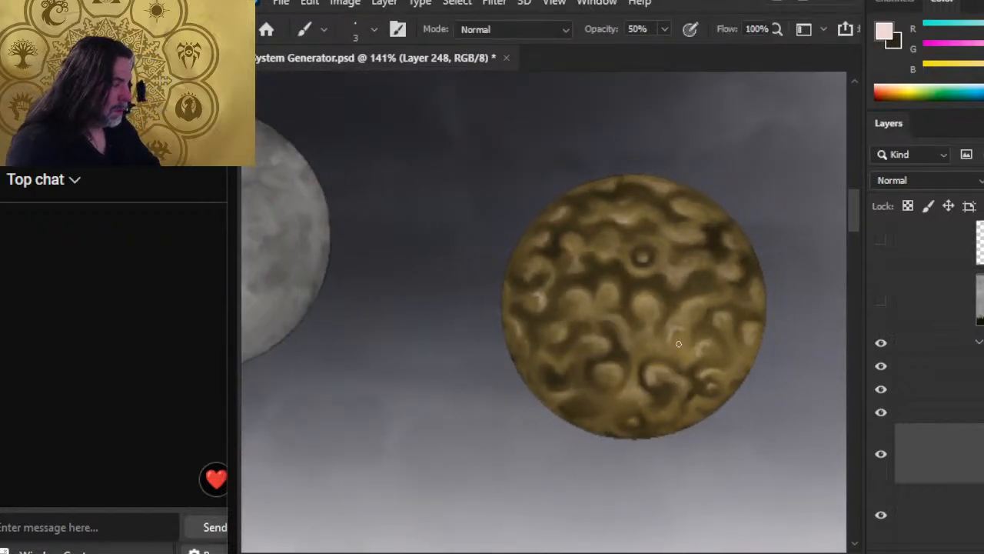
{"action": "key", "text": "r"}
{"action": "left_click_drag", "start_coordinate": [677, 332], "coordinate": [683, 321]}
{"action": "key", "text": "b"}
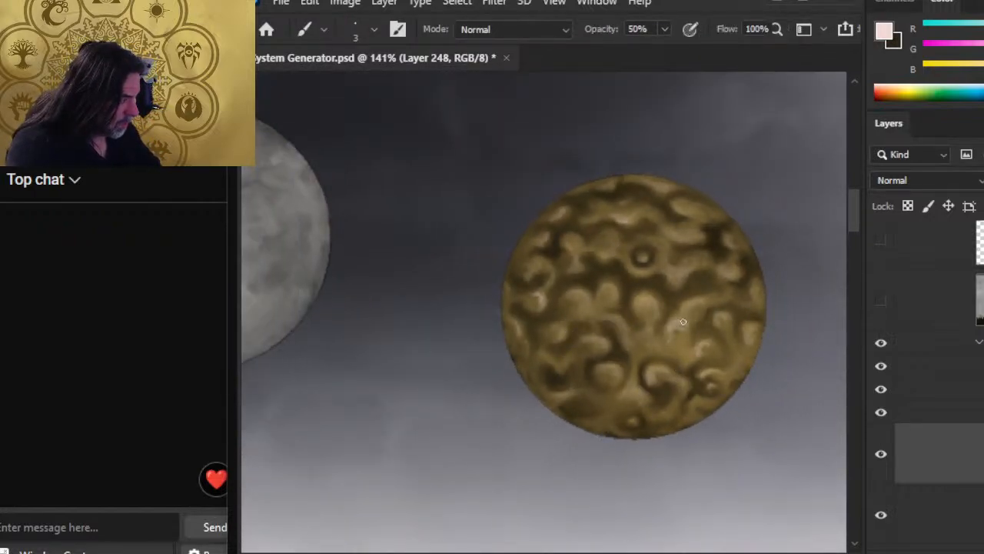
{"action": "key", "text": "r"}
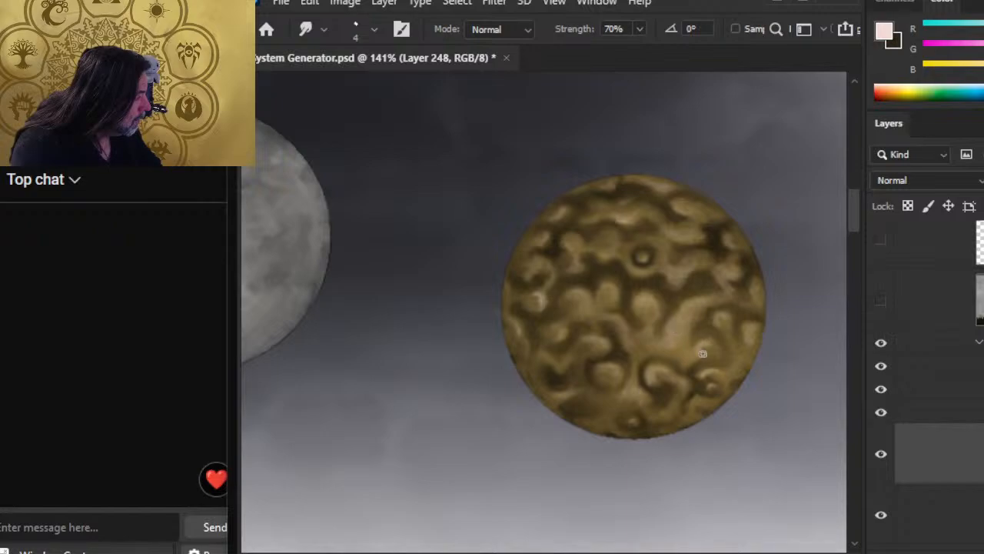
Step: On Layer 249, paint and smudge a pale pink wavy streak along the dark valley left of the small crater
{"action": "key", "text": "z"}
{"action": "left_click_drag", "start_coordinate": [664, 346], "coordinate": [616, 354]}
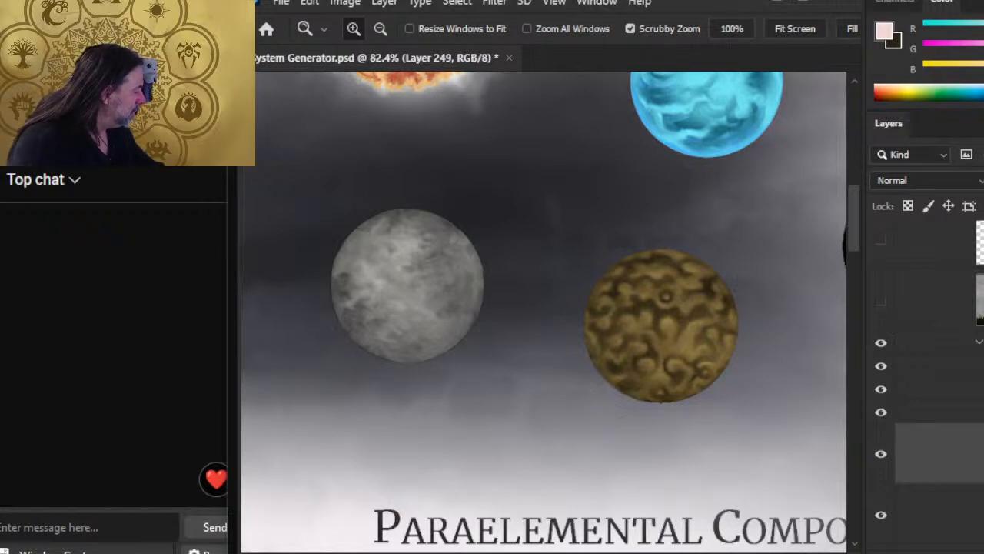
{"action": "left_click_drag", "start_coordinate": [633, 297], "coordinate": [675, 356]}
{"action": "key", "text": "b"}
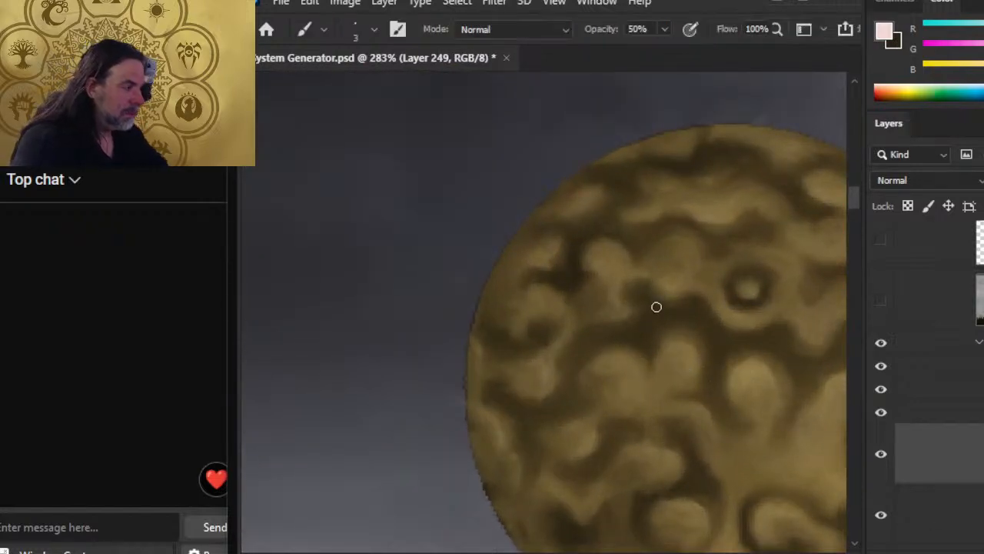
{"action": "key", "text": "r"}
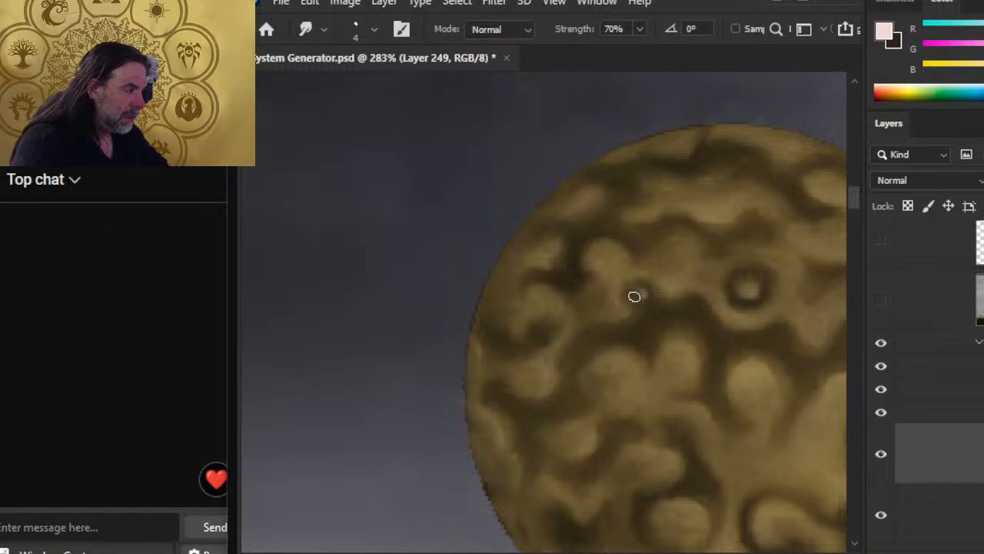
{"action": "key", "text": "b"}
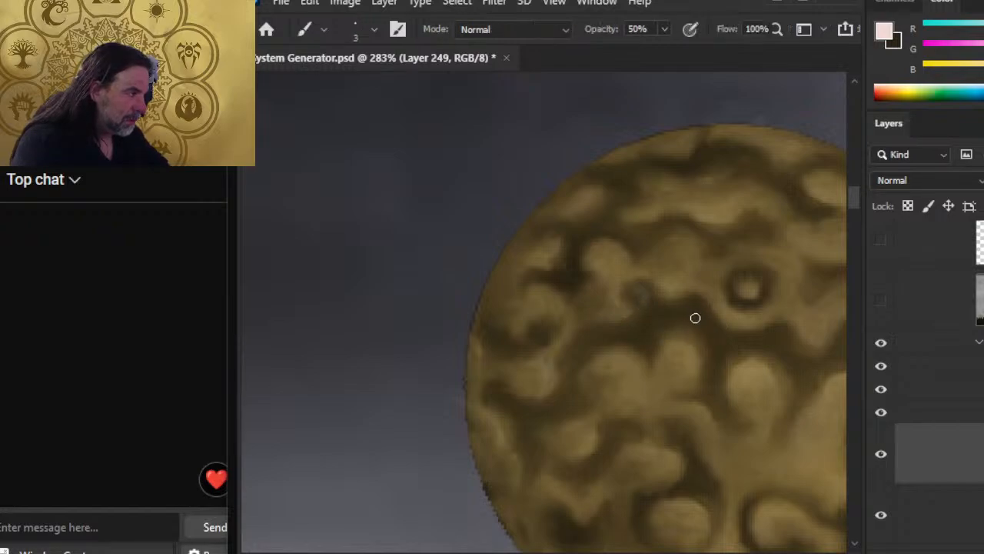
{"action": "key", "text": "r"}
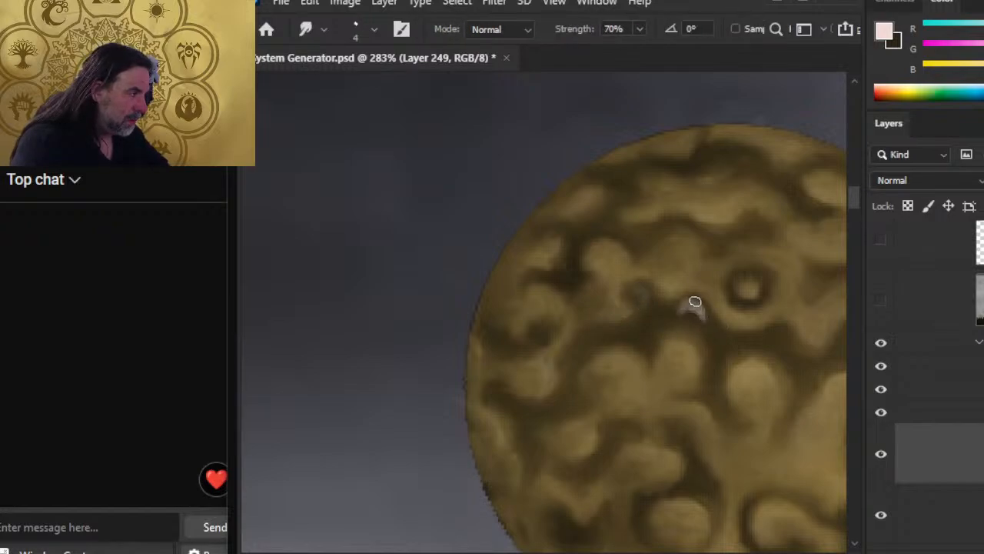
{"action": "mouse_move", "coordinate": [695, 301]}
{"action": "left_mouse_down"}
{"action": "mouse_move", "coordinate": [639, 295]}
{"action": "mouse_move", "coordinate": [640, 313]}
{"action": "mouse_move", "coordinate": [643, 294]}
{"action": "mouse_move", "coordinate": [631, 303]}
{"action": "mouse_move", "coordinate": [664, 327]}
{"action": "mouse_move", "coordinate": [677, 309]}
{"action": "mouse_move", "coordinate": [660, 306]}
{"action": "mouse_move", "coordinate": [665, 316]}
{"action": "mouse_move", "coordinate": [680, 297]}
{"action": "mouse_move", "coordinate": [701, 316]}
{"action": "left_mouse_up"}
{"action": "key", "text": "b"}
{"action": "key", "text": "r"}
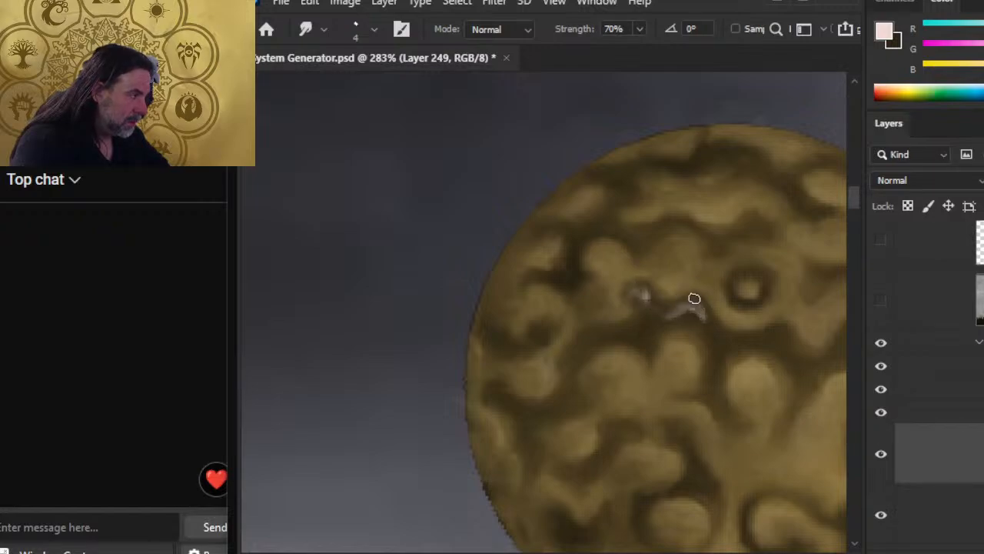
{"action": "mouse_move", "coordinate": [644, 298]}
{"action": "left_mouse_down"}
{"action": "mouse_move", "coordinate": [683, 321]}
{"action": "mouse_move", "coordinate": [646, 296]}
{"action": "mouse_move", "coordinate": [662, 318]}
{"action": "mouse_move", "coordinate": [650, 301]}
{"action": "mouse_move", "coordinate": [684, 315]}
{"action": "mouse_move", "coordinate": [658, 314]}
{"action": "mouse_move", "coordinate": [652, 323]}
{"action": "mouse_move", "coordinate": [646, 294]}
{"action": "mouse_move", "coordinate": [639, 317]}
{"action": "mouse_move", "coordinate": [644, 295]}
{"action": "mouse_move", "coordinate": [660, 319]}
{"action": "mouse_move", "coordinate": [644, 302]}
{"action": "mouse_move", "coordinate": [663, 318]}
{"action": "mouse_move", "coordinate": [672, 311]}
{"action": "mouse_move", "coordinate": [662, 336]}
{"action": "mouse_move", "coordinate": [655, 318]}
{"action": "mouse_move", "coordinate": [680, 314]}
{"action": "mouse_move", "coordinate": [663, 333]}
{"action": "mouse_move", "coordinate": [680, 311]}
{"action": "mouse_move", "coordinate": [653, 336]}
{"action": "mouse_move", "coordinate": [674, 345]}
{"action": "mouse_move", "coordinate": [676, 318]}
{"action": "mouse_move", "coordinate": [699, 300]}
{"action": "mouse_move", "coordinate": [702, 340]}
{"action": "mouse_move", "coordinate": [691, 314]}
{"action": "mouse_move", "coordinate": [688, 340]}
{"action": "left_mouse_up"}
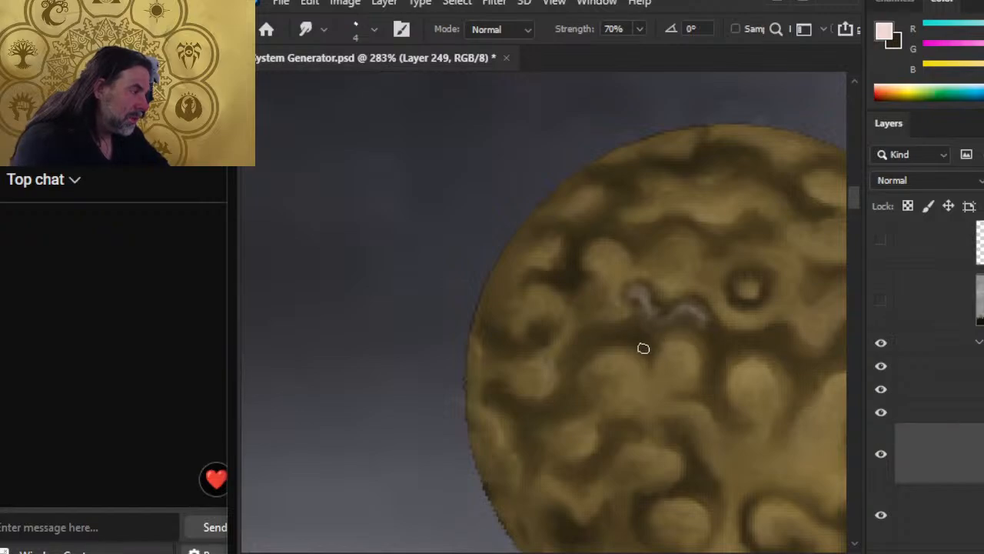
Step: Paint and smudge pale streaks in the dark hollows near the upper-left edge, shaping the lower one into a hook
{"action": "mouse_move", "coordinate": [694, 312]}
{"action": "left_mouse_down"}
{"action": "mouse_move", "coordinate": [707, 332]}
{"action": "mouse_move", "coordinate": [660, 411]}
{"action": "left_mouse_up"}
{"action": "key", "text": "z"}
{"action": "key", "text": "b"}
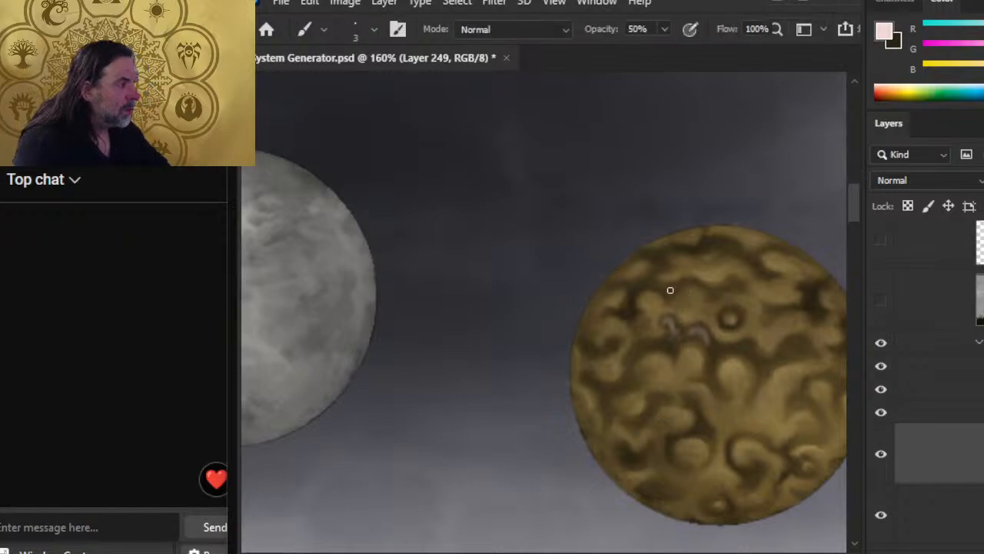
{"action": "mouse_move", "coordinate": [659, 266]}
{"action": "left_mouse_down"}
{"action": "mouse_move", "coordinate": [651, 276]}
{"action": "mouse_move", "coordinate": [661, 269]}
{"action": "left_mouse_up"}
{"action": "key", "text": "r"}
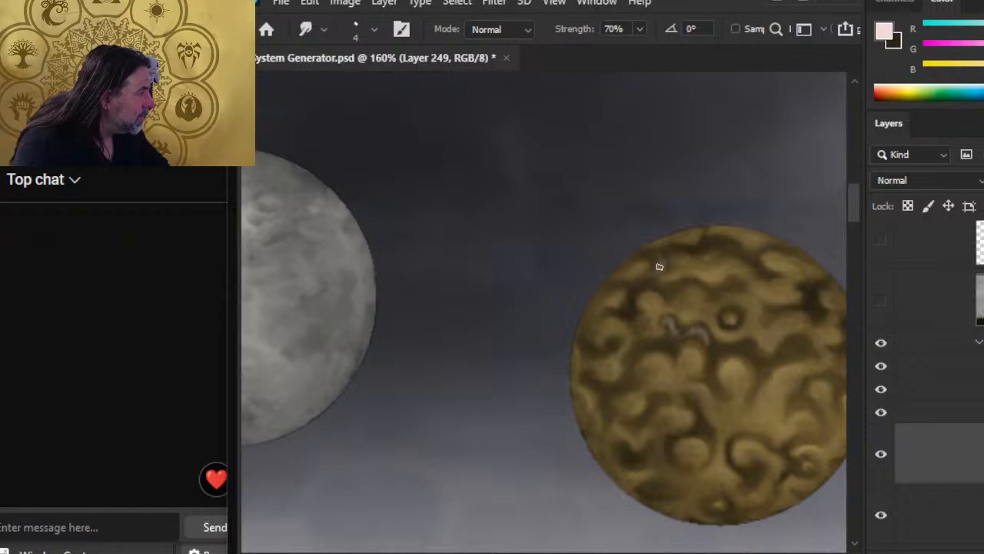
{"action": "key", "text": "b"}
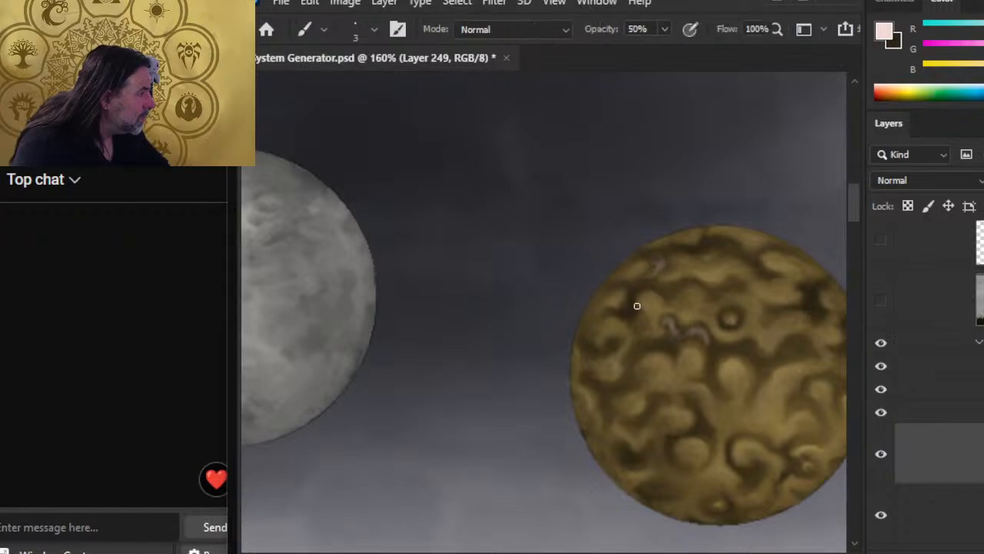
{"action": "key", "text": "r"}
{"action": "mouse_move", "coordinate": [629, 313]}
{"action": "left_mouse_down"}
{"action": "mouse_move", "coordinate": [640, 293]}
{"action": "mouse_move", "coordinate": [626, 301]}
{"action": "left_mouse_up"}
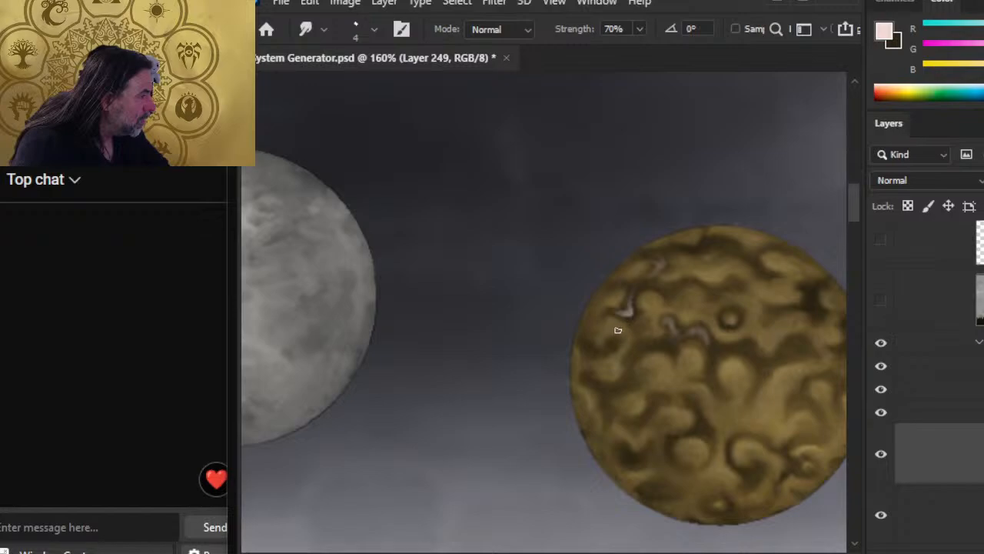
{"action": "left_click_drag", "start_coordinate": [625, 316], "coordinate": [632, 302]}
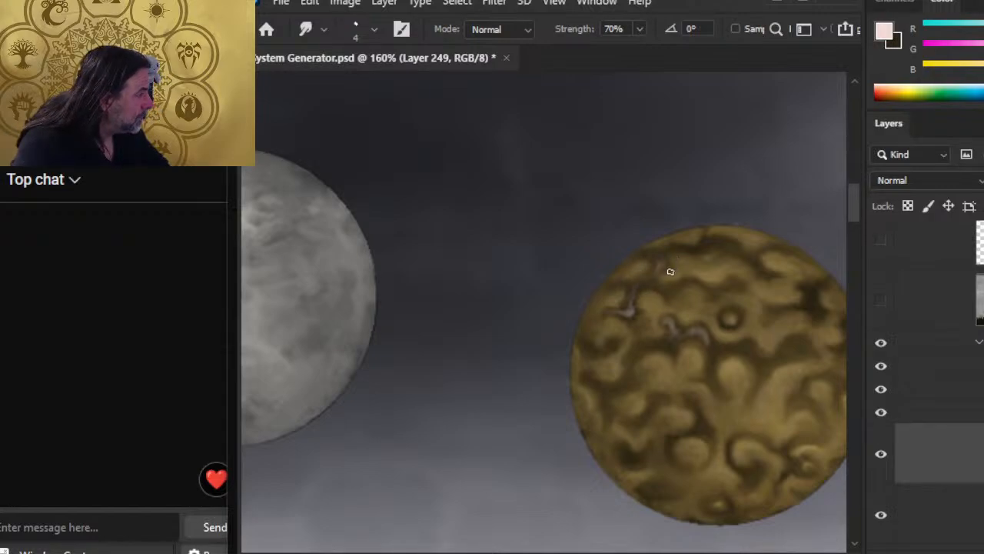
Step: Strengthen the curved streak near the upper-left rim and add a faint streak along the dark valley below it
{"action": "key", "text": "b"}
{"action": "key", "text": "r"}
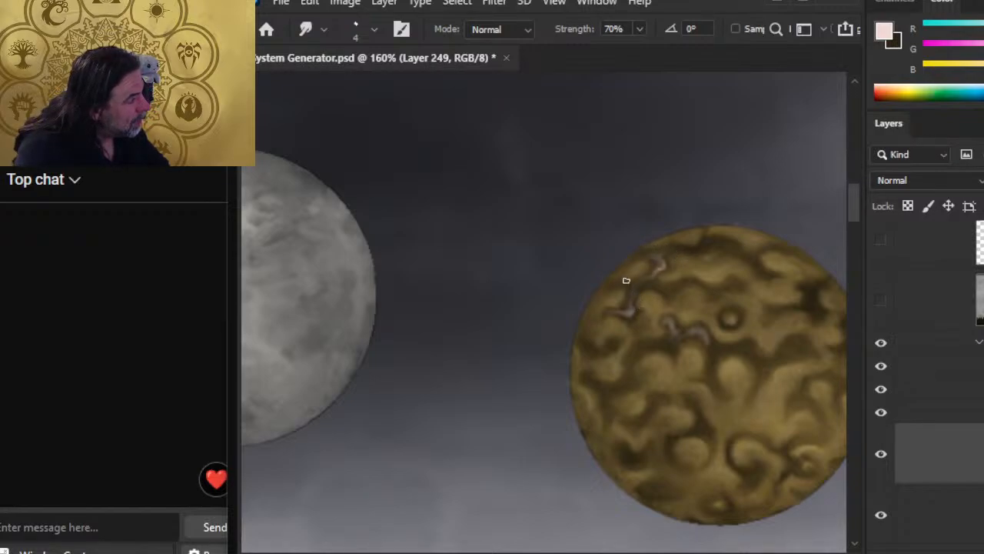
{"action": "key", "text": "b"}
{"action": "left_click_drag", "start_coordinate": [670, 289], "coordinate": [667, 291]}
{"action": "key", "text": "r"}
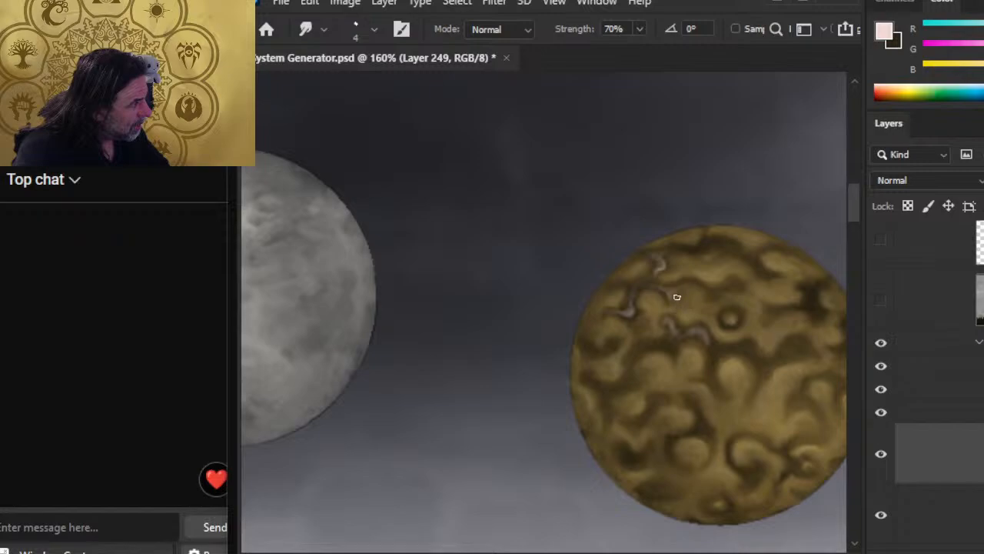
Step: Paint and smudge a pale hooked streak inside the dark curl at the planet's left edge
{"action": "key", "text": "z"}
{"action": "left_click_drag", "start_coordinate": [712, 360], "coordinate": [690, 468]}
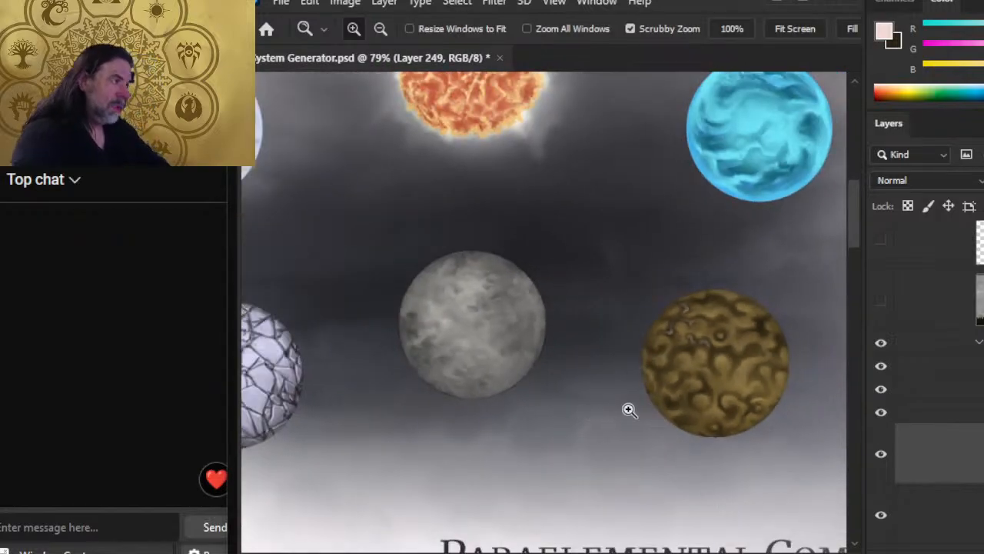
{"action": "left_click_drag", "start_coordinate": [723, 356], "coordinate": [736, 387]}
{"action": "key", "text": "b"}
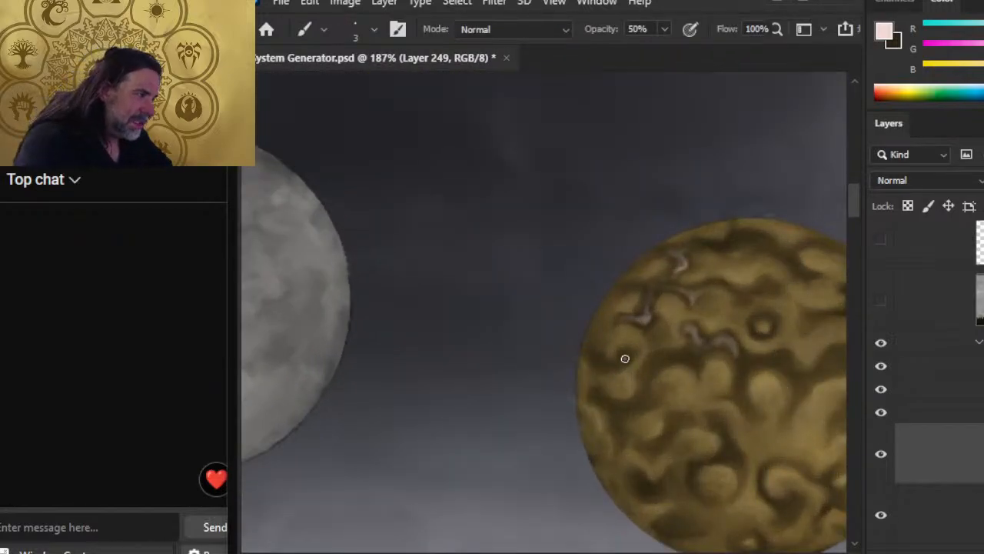
{"action": "key", "text": "r"}
{"action": "left_click_drag", "start_coordinate": [626, 358], "coordinate": [603, 366]}
{"action": "key", "text": "b"}
{"action": "key", "text": "r"}
{"action": "key", "text": "b"}
{"action": "key", "text": "r"}
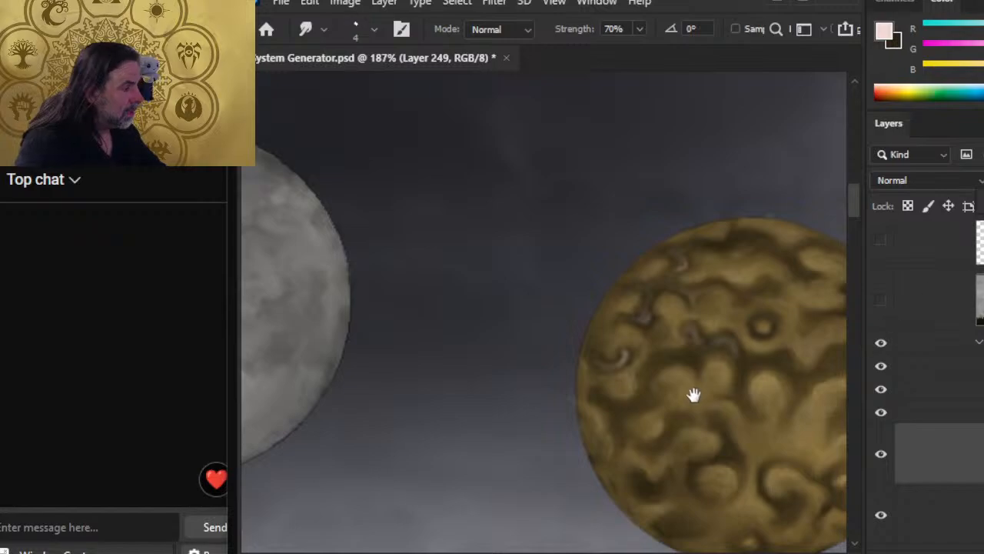
Step: Extend the pale smudged streak along the dark valley directly above the small crater
{"action": "left_click_drag", "start_coordinate": [709, 371], "coordinate": [577, 323]}
{"action": "left_click_drag", "start_coordinate": [631, 346], "coordinate": [566, 371]}
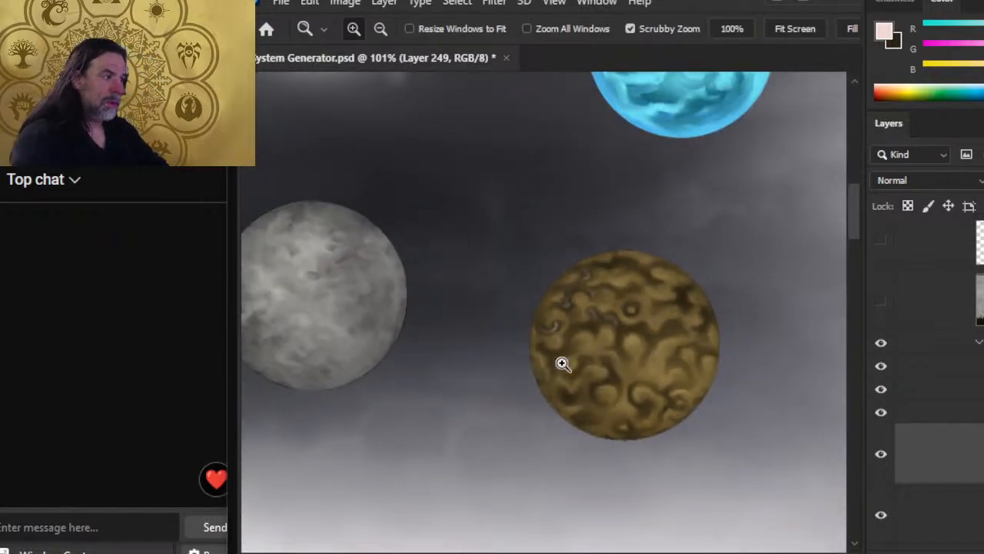
{"action": "left_click_drag", "start_coordinate": [593, 298], "coordinate": [642, 290]}
{"action": "key", "text": "r"}
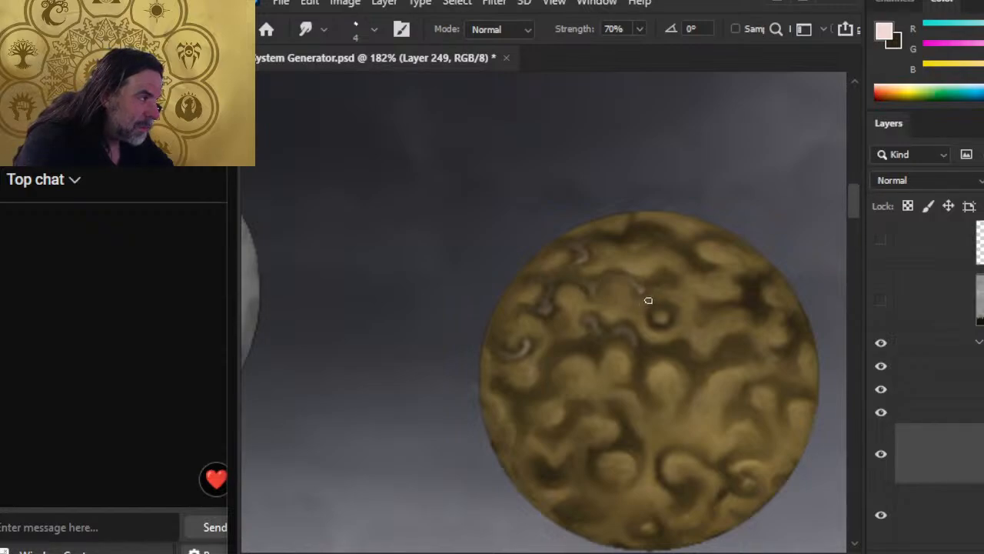
{"action": "key", "text": "b"}
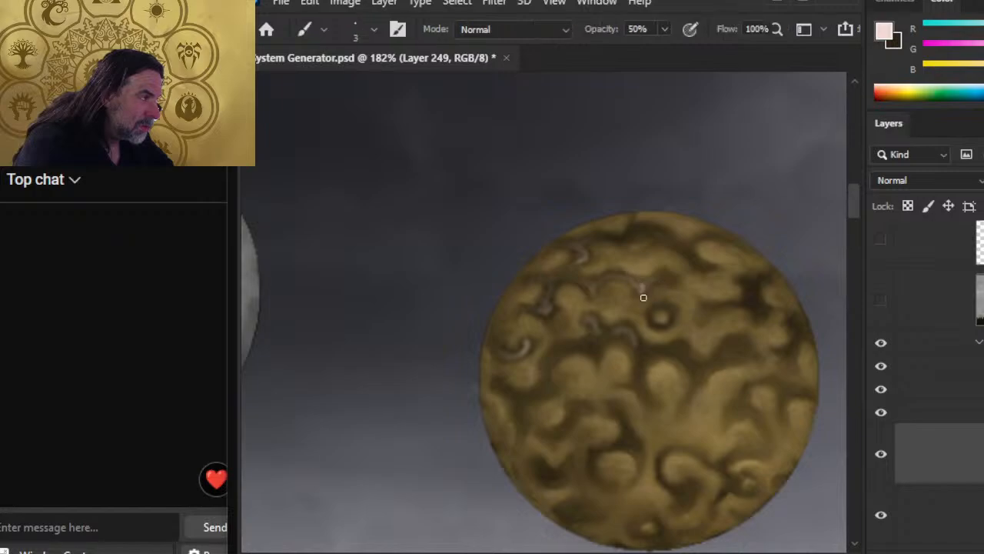
{"action": "key", "text": "r"}
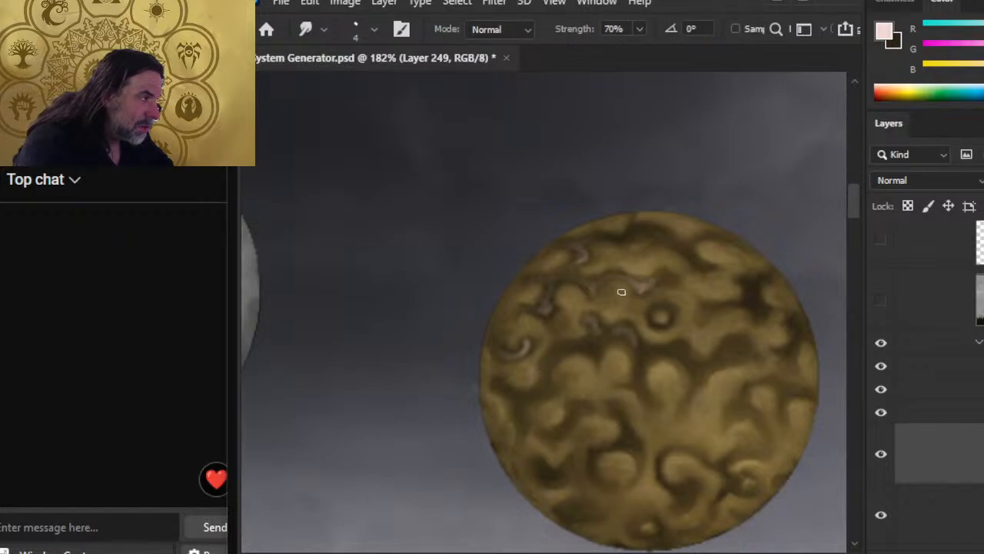
{"action": "left_click_drag", "start_coordinate": [621, 291], "coordinate": [669, 281]}
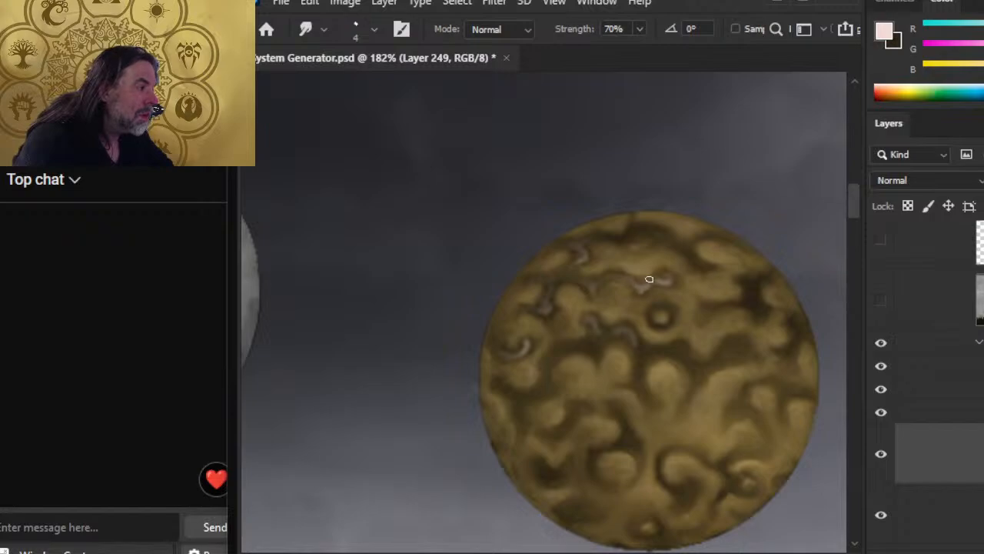
Step: Paint and smudge a pale streak along the dark valley just below the planet's top edge
{"action": "key", "text": "b"}
{"action": "left_click_drag", "start_coordinate": [641, 229], "coordinate": [617, 232]}
{"action": "key", "text": "r"}
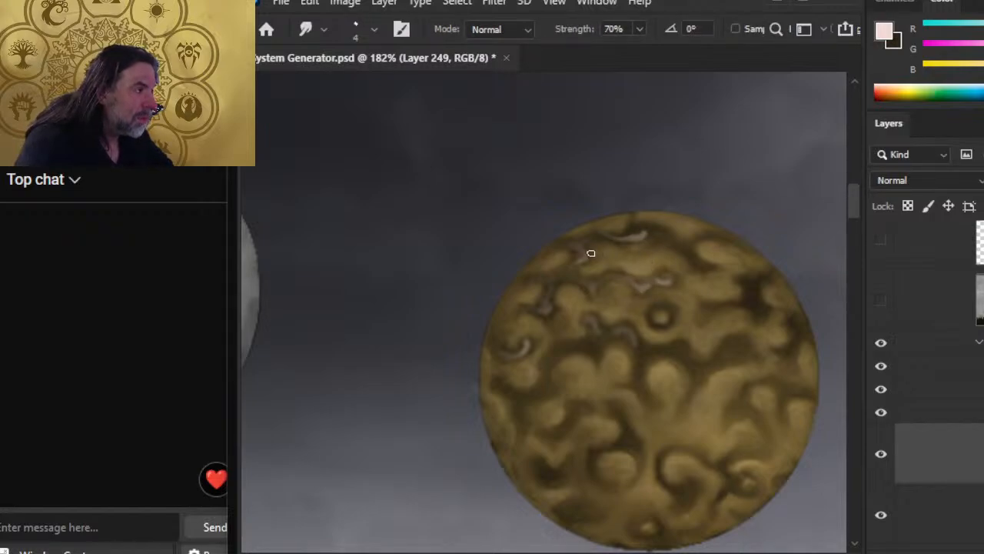
{"action": "key", "text": "b"}
{"action": "key", "text": "r"}
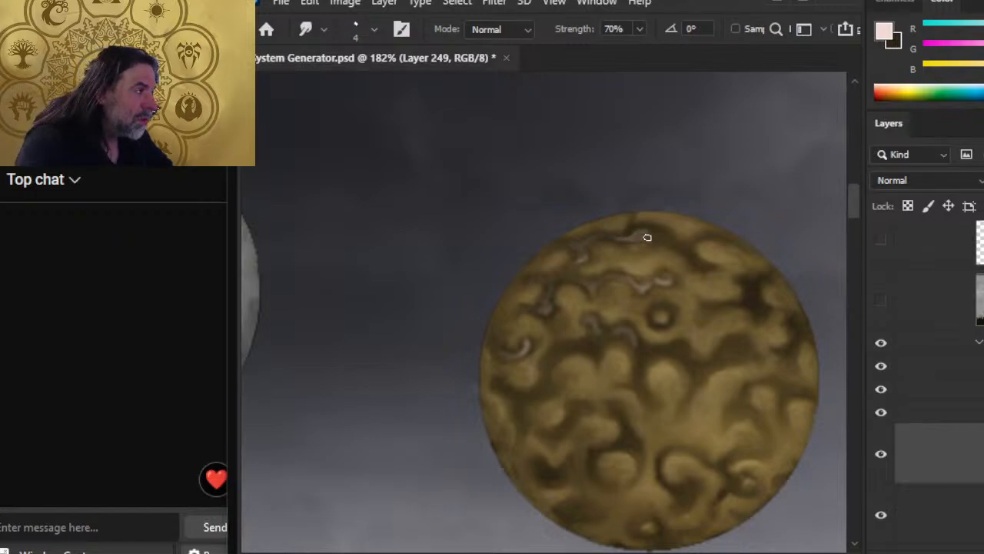
Step: Strengthen the pale streak below the top edge and extend it rightward into an arch
{"action": "key", "text": "b"}
{"action": "key", "text": "r"}
{"action": "left_click_drag", "start_coordinate": [637, 238], "coordinate": [643, 244]}
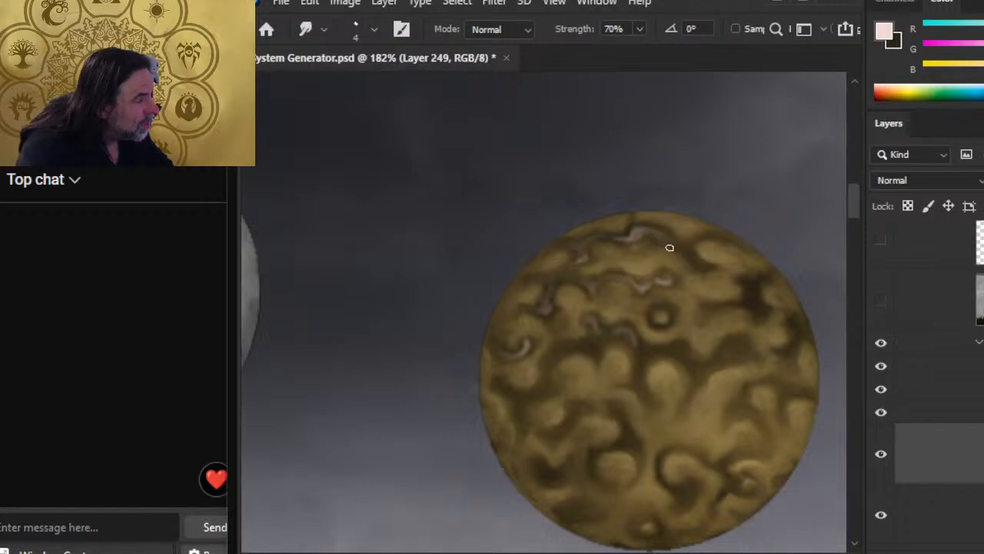
{"action": "key", "text": "b"}
{"action": "key", "text": "r"}
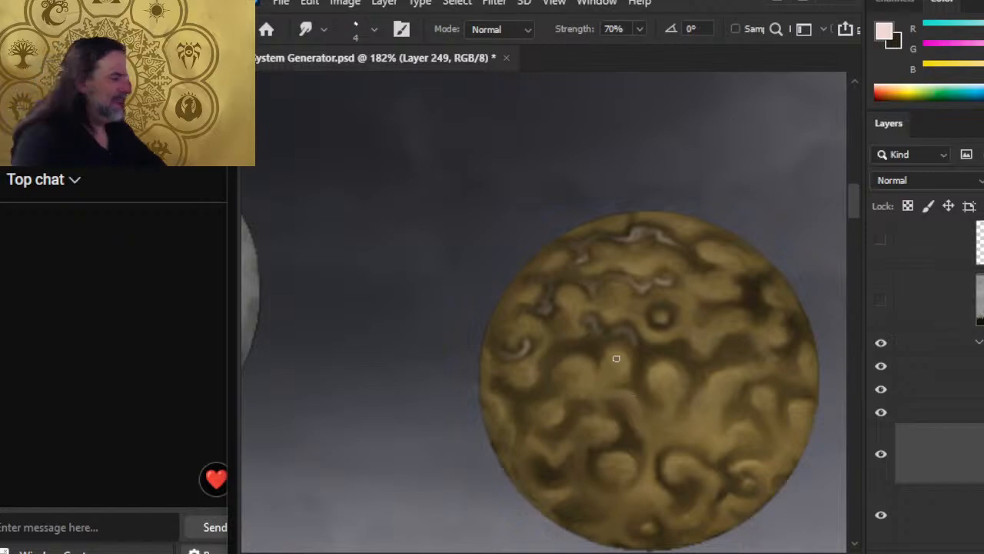
Step: Paint and smudge pale streaks in the dark hollow near the upper-right edge and in the valley right of the small crater
{"action": "key", "text": "b"}
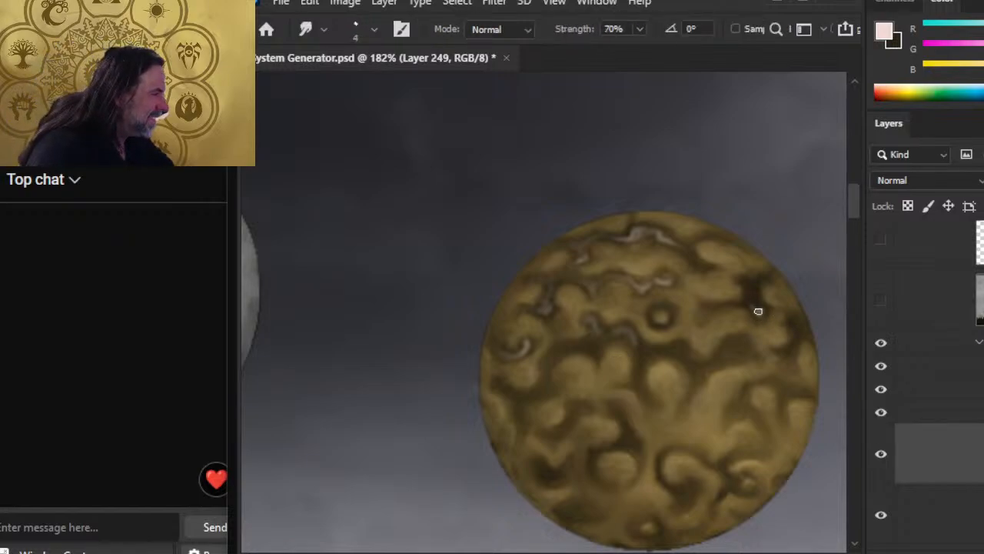
{"action": "key", "text": "b"}
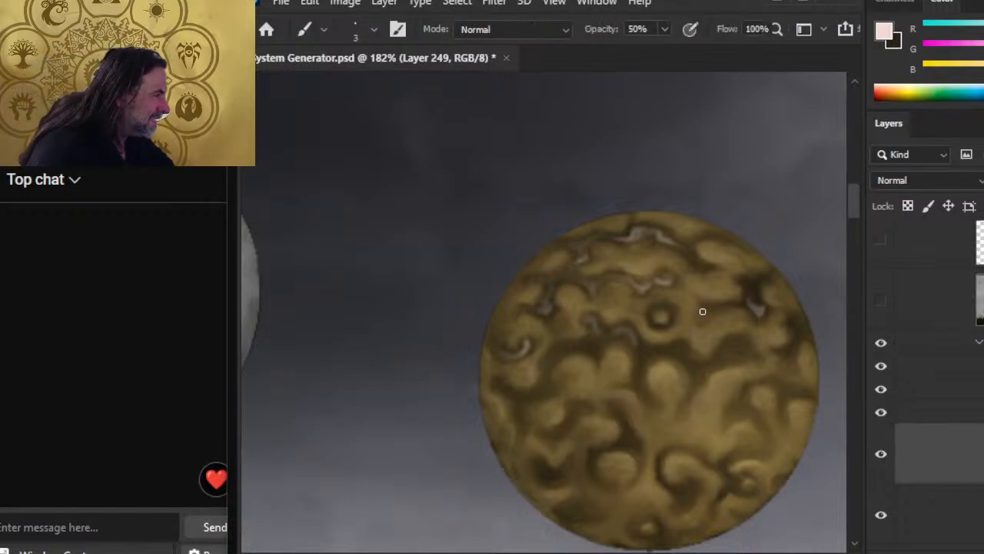
{"action": "left_click", "coordinate": [702, 312]}
{"action": "key", "text": "r"}
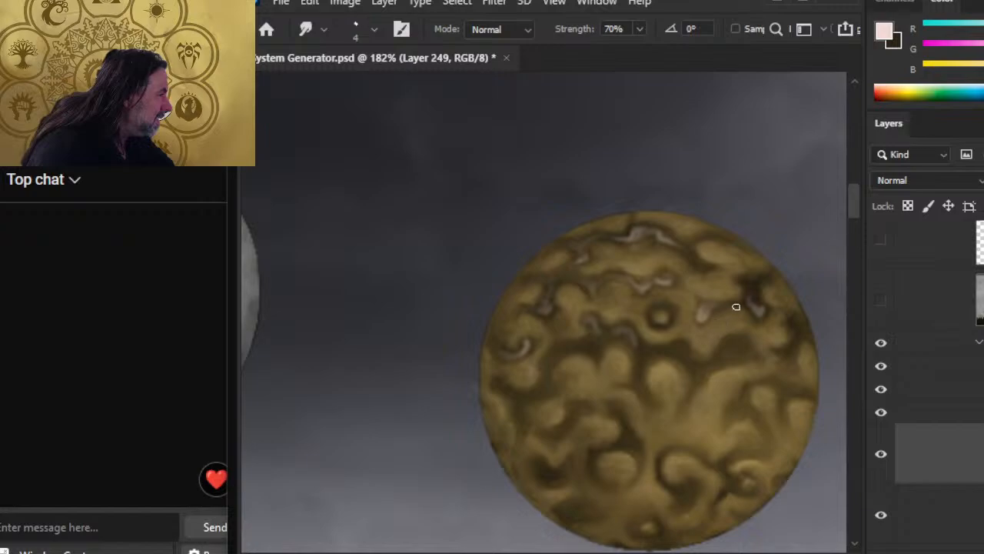
{"action": "key", "text": "b"}
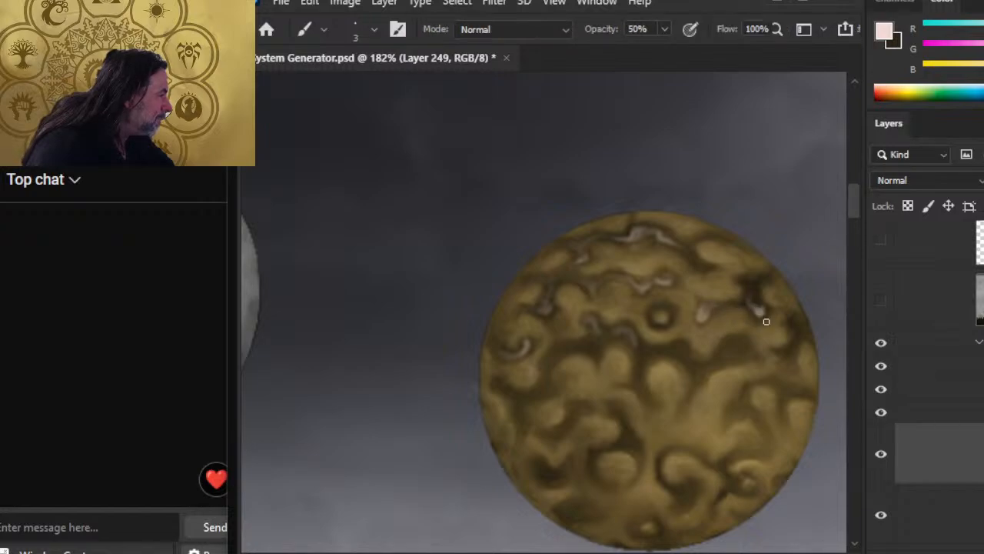
{"action": "key", "text": "r"}
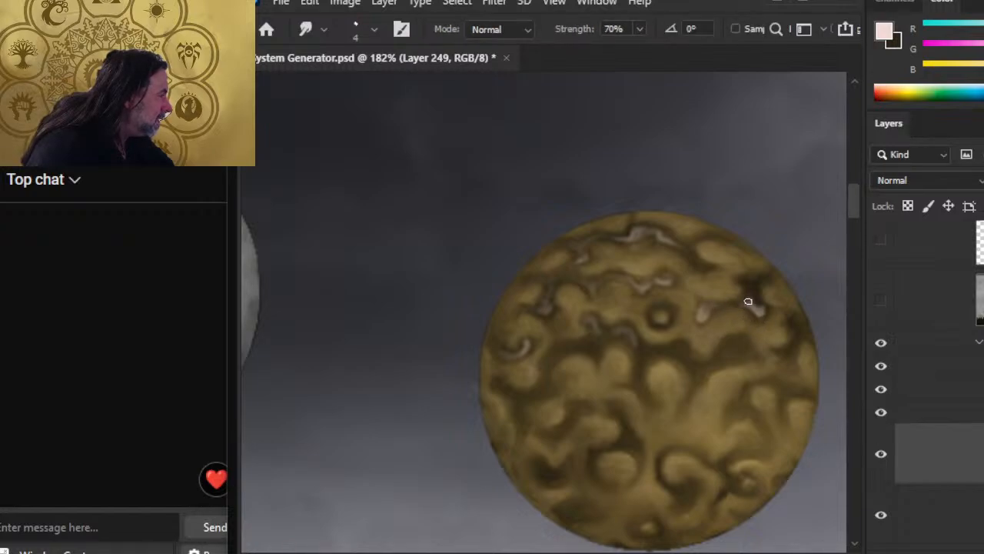
{"action": "mouse_move", "coordinate": [752, 309]}
{"action": "left_mouse_down"}
{"action": "mouse_move", "coordinate": [758, 325]}
{"action": "mouse_move", "coordinate": [749, 285]}
{"action": "mouse_move", "coordinate": [760, 309]}
{"action": "mouse_move", "coordinate": [752, 300]}
{"action": "left_mouse_up"}
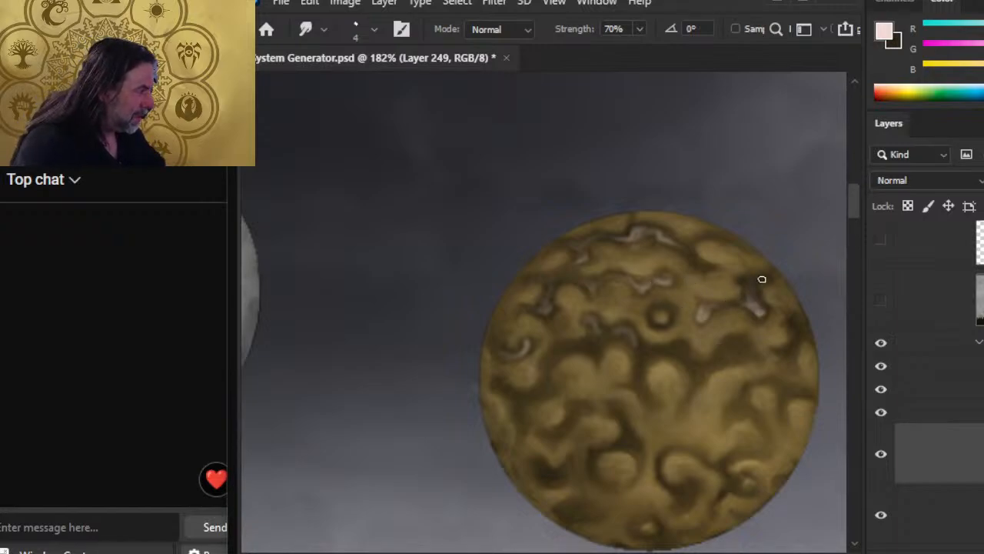
Step: Extend the top arch's pale streak down the dark valley beside the upper-right mound
{"action": "key", "text": "b"}
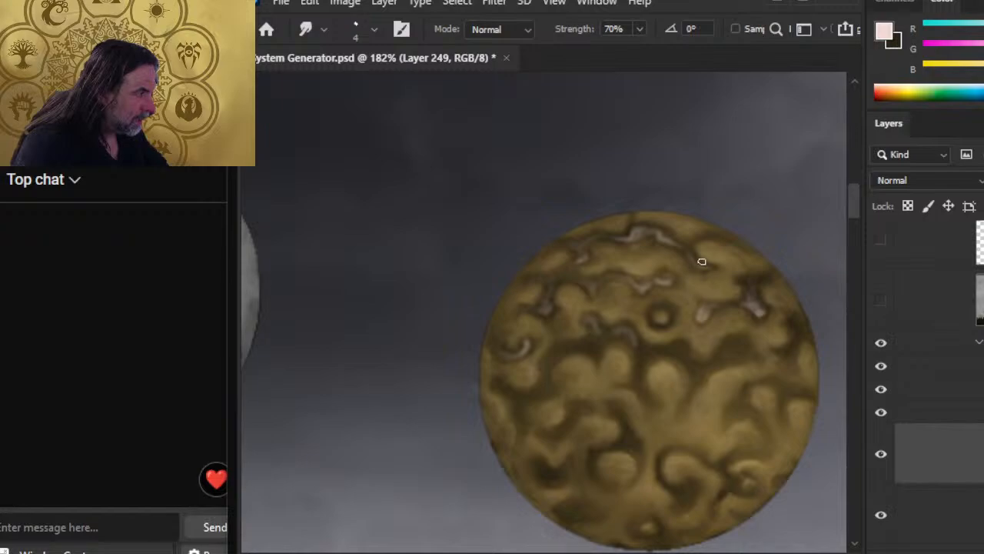
{"action": "key", "text": "b"}
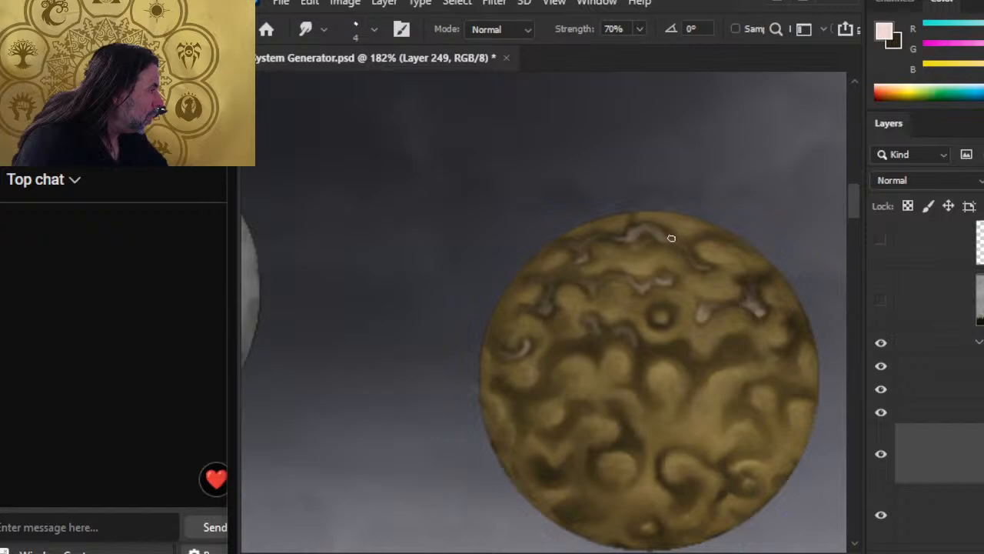
{"action": "key", "text": "z"}
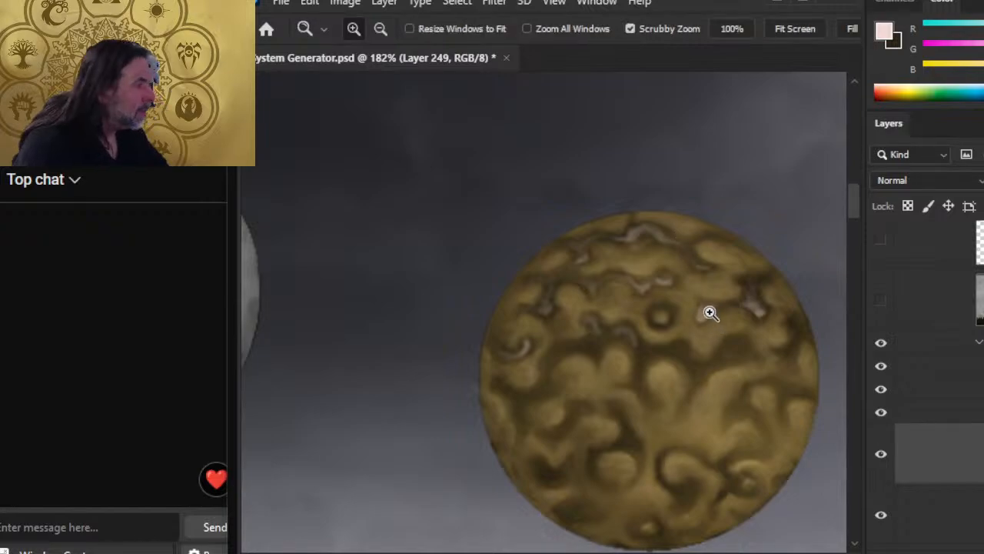
{"action": "left_click_drag", "start_coordinate": [708, 315], "coordinate": [630, 428]}
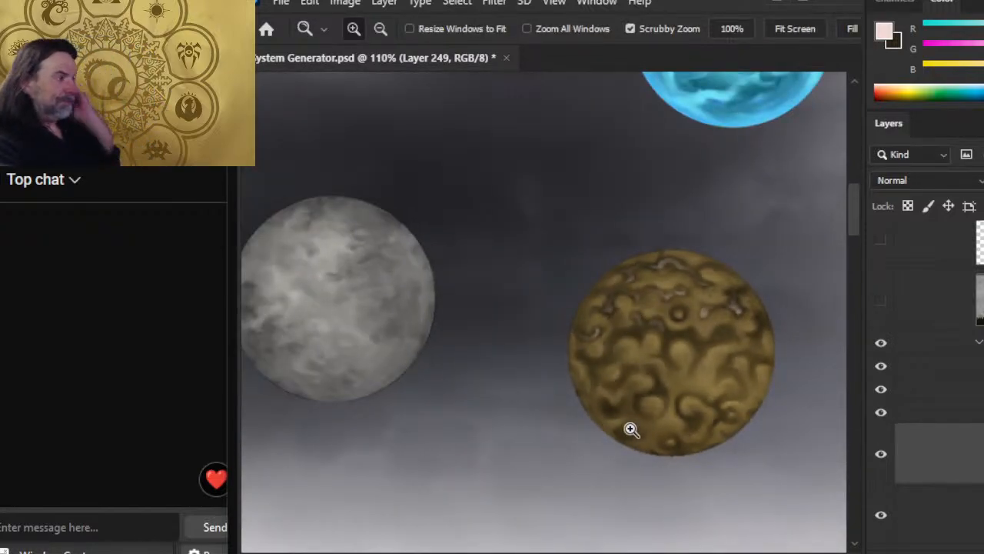
Step: Paint and smudge a pale streak above the hollow near the upper-left edge, linking it with the streak below
{"action": "left_click_drag", "start_coordinate": [597, 323], "coordinate": [652, 334]}
{"action": "key", "text": "b"}
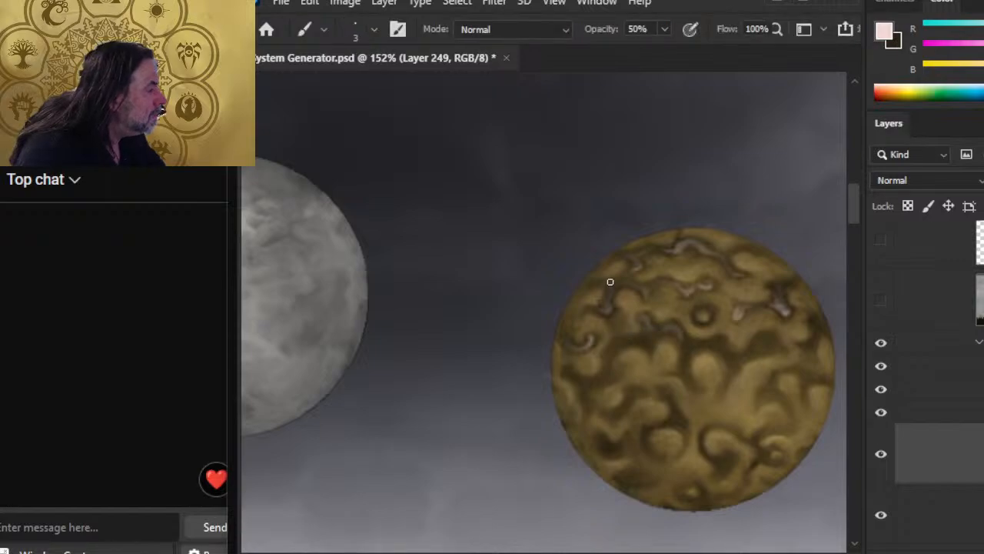
{"action": "left_click_drag", "start_coordinate": [611, 283], "coordinate": [620, 286]}
{"action": "key", "text": "r"}
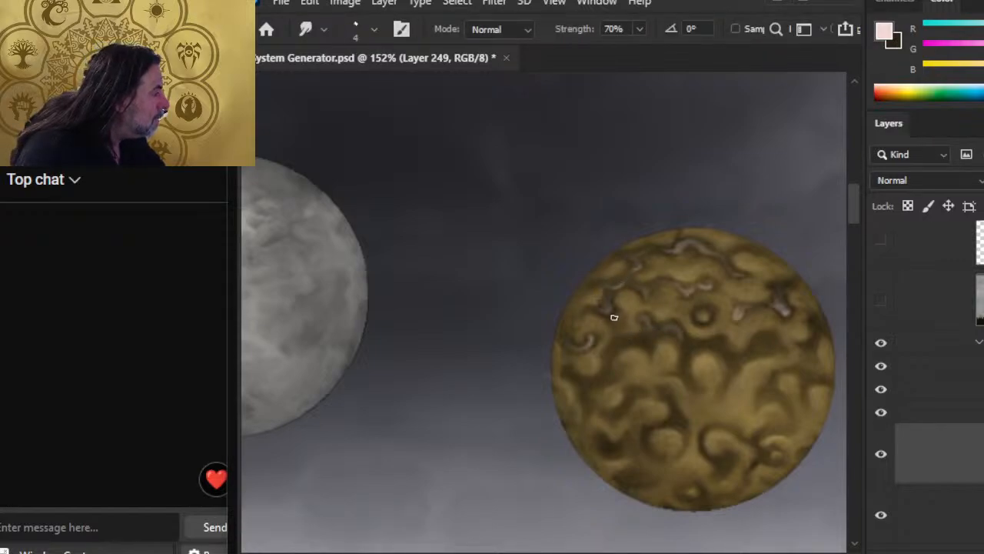
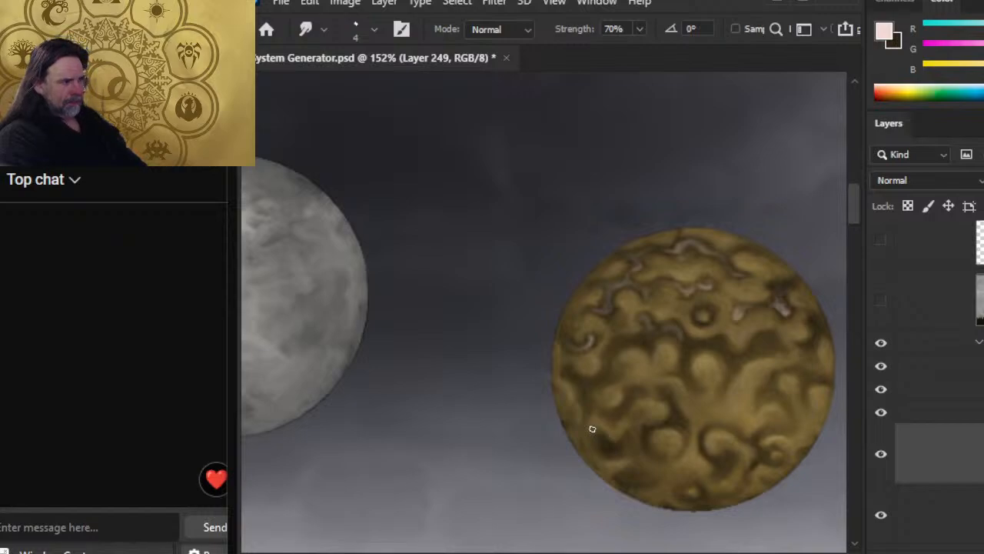
Step: Build up the pale streak in the upper-right hollow and touch up the streak beside the top arch
{"action": "left_click_drag", "start_coordinate": [733, 334], "coordinate": [622, 346]}
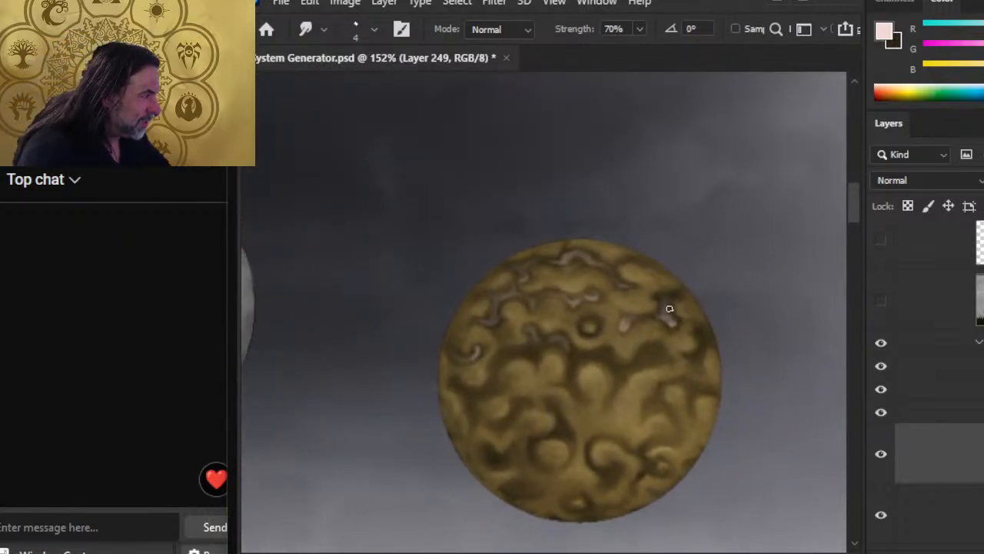
{"action": "key", "text": "b"}
{"action": "left_click_drag", "start_coordinate": [660, 297], "coordinate": [671, 309]}
{"action": "key", "text": "r"}
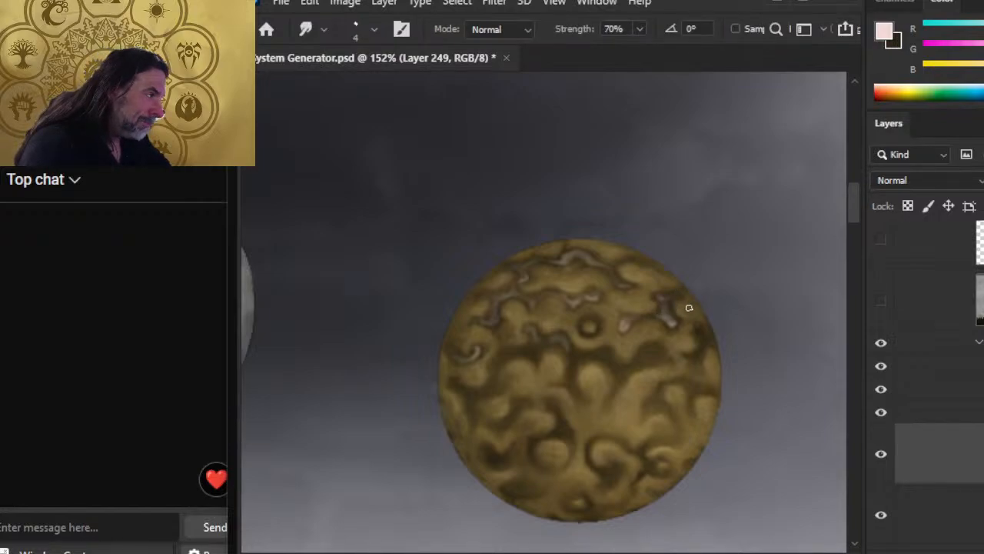
{"action": "key", "text": "b"}
{"action": "key", "text": "r"}
{"action": "key", "text": "b"}
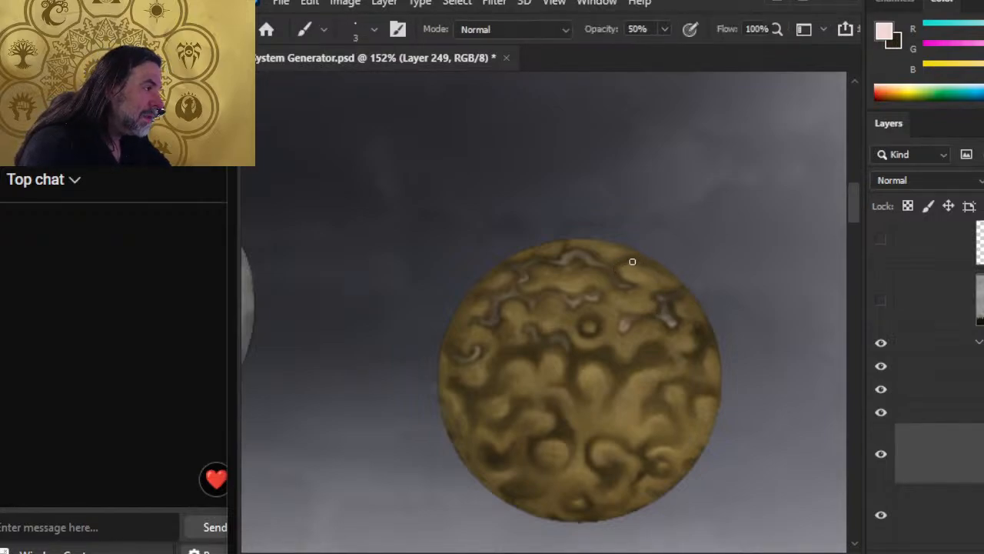
{"action": "key", "text": "r"}
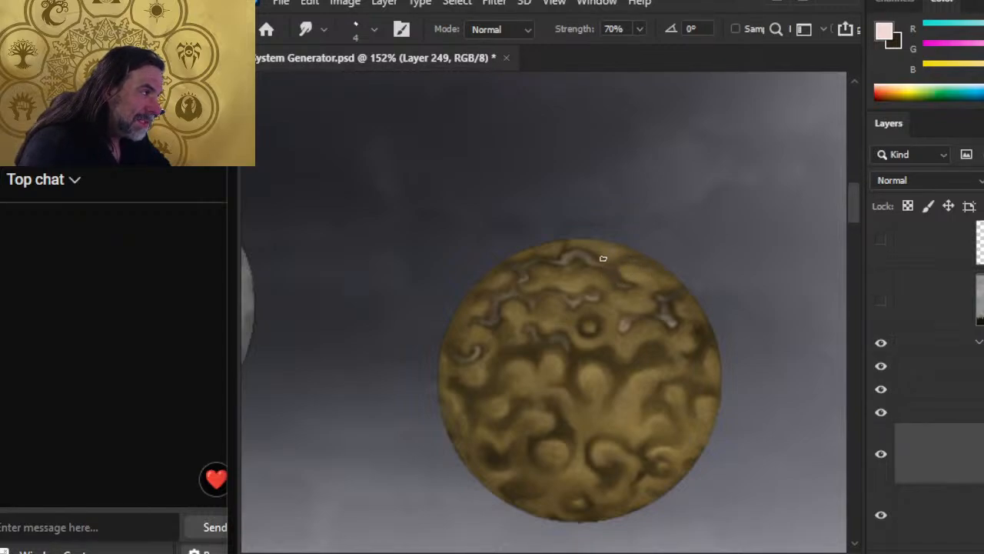
Step: Place a pale spot in the dark valley below the small crater and smudge it into a short streak
{"action": "key", "text": "z"}
{"action": "left_click_drag", "start_coordinate": [681, 314], "coordinate": [571, 330]}
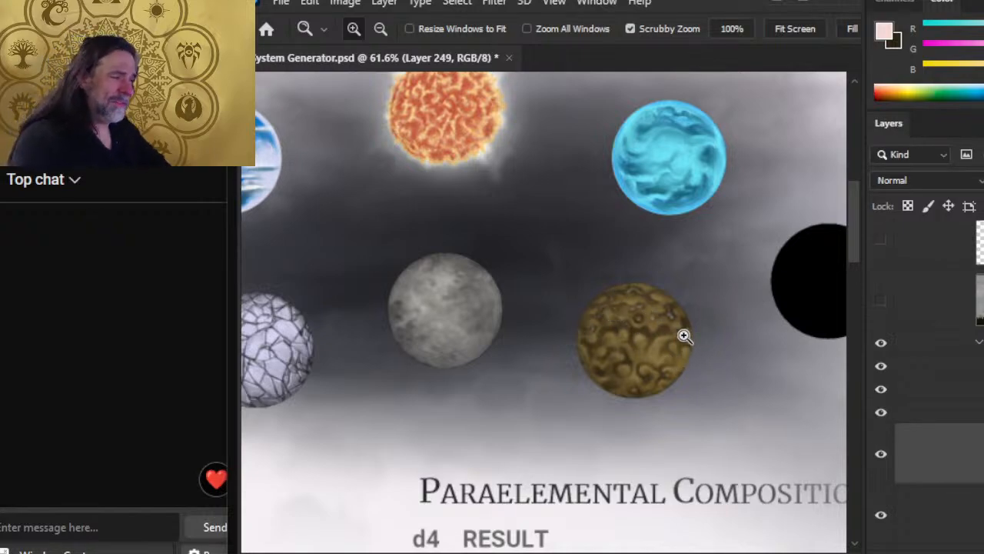
{"action": "left_click_drag", "start_coordinate": [659, 323], "coordinate": [690, 347]}
{"action": "key", "text": "b"}
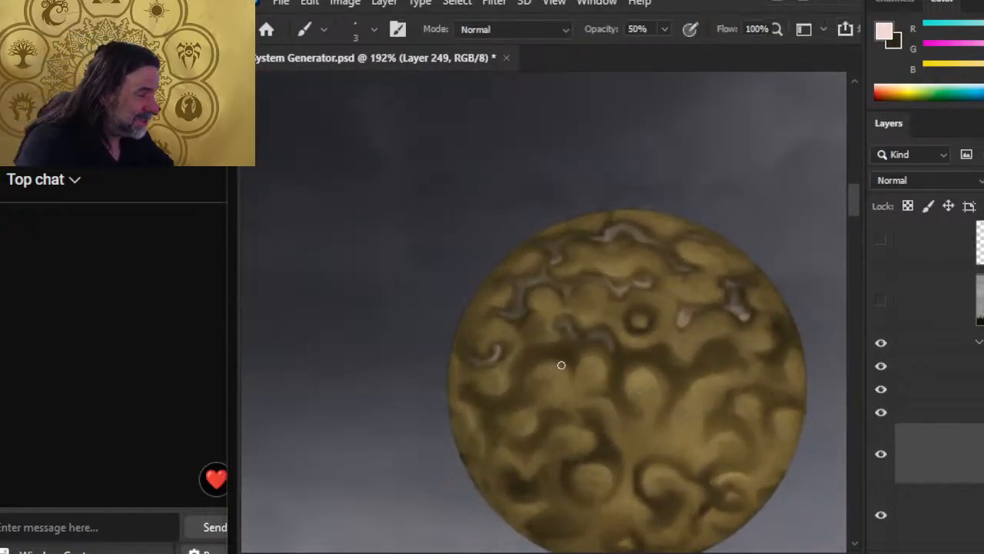
{"action": "left_click", "coordinate": [660, 356]}
{"action": "key", "text": "r"}
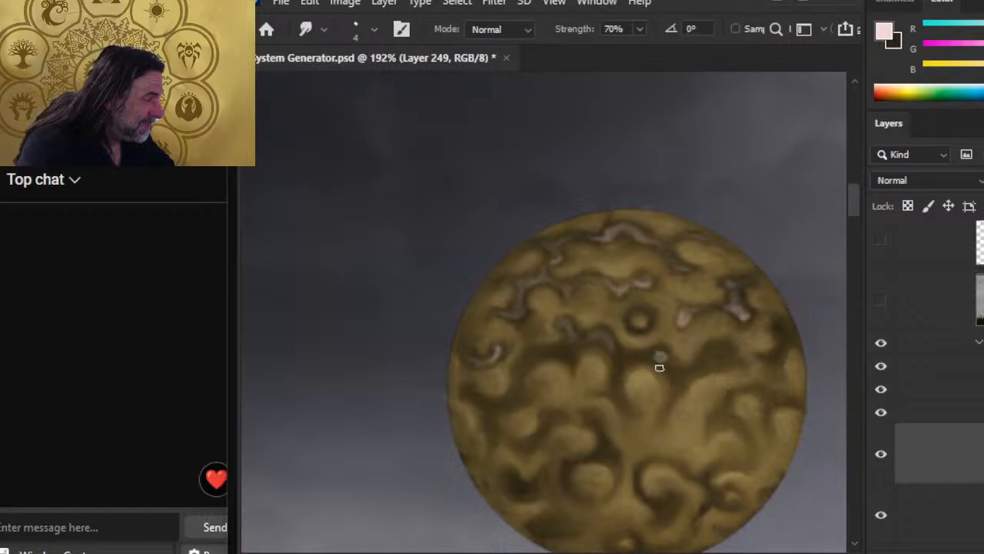
{"action": "mouse_move", "coordinate": [661, 357]}
{"action": "left_mouse_down"}
{"action": "mouse_move", "coordinate": [647, 353]}
{"action": "mouse_move", "coordinate": [671, 361]}
{"action": "mouse_move", "coordinate": [636, 357]}
{"action": "left_mouse_up"}
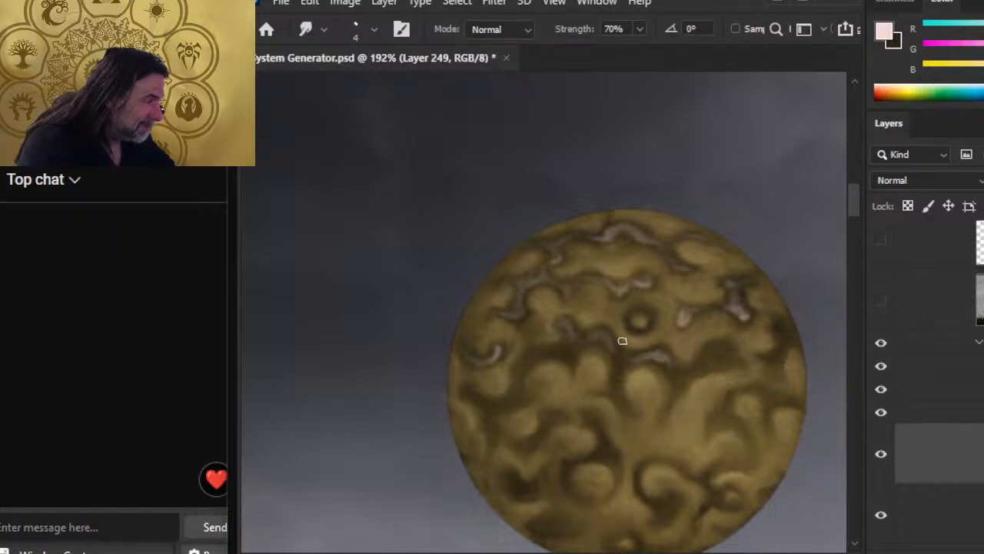
Step: Strengthen the pale streak in the valley lower left of the crater and extend a branch from it leftward
{"action": "key", "text": "b"}
{"action": "key", "text": "r"}
{"action": "key", "text": "b"}
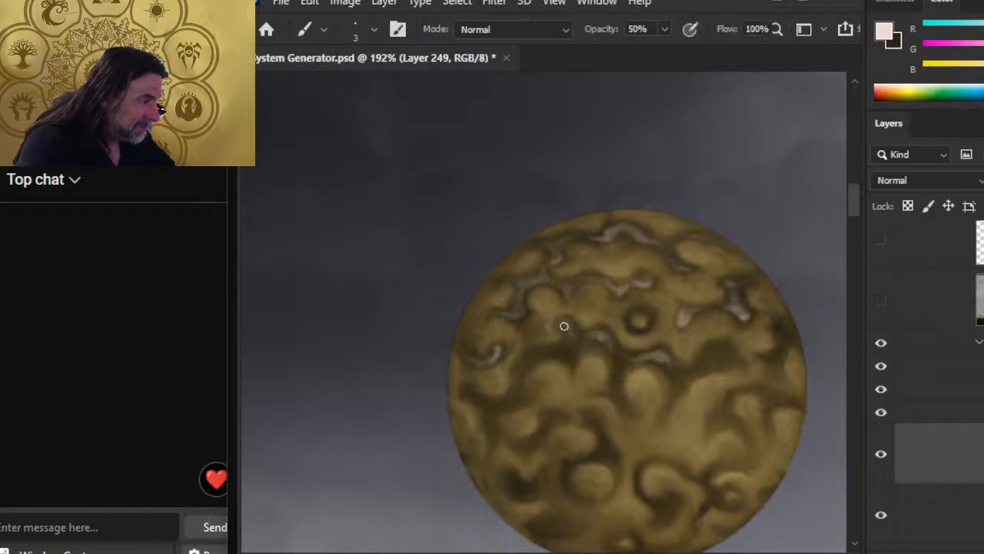
{"action": "key", "text": "r"}
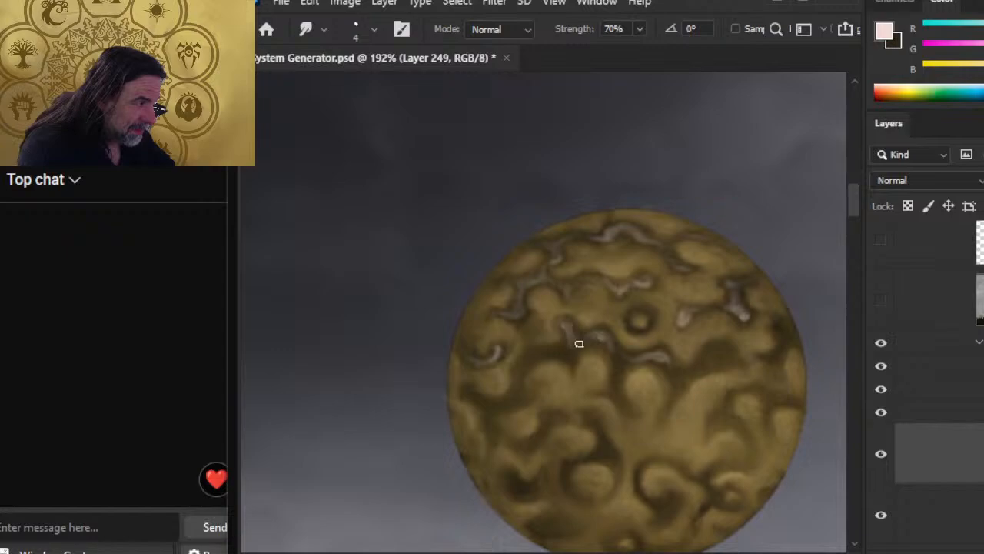
{"action": "key", "text": "b"}
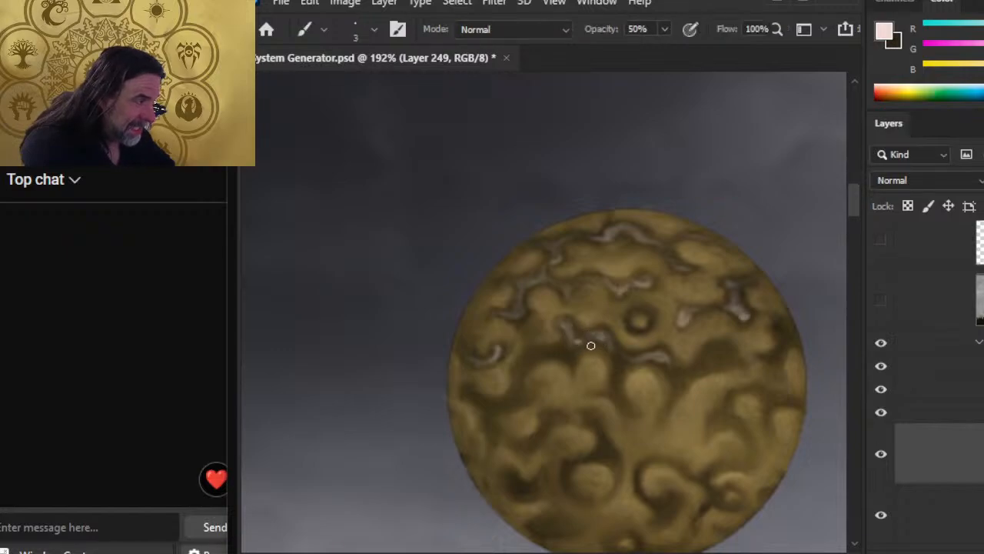
{"action": "key", "text": "r"}
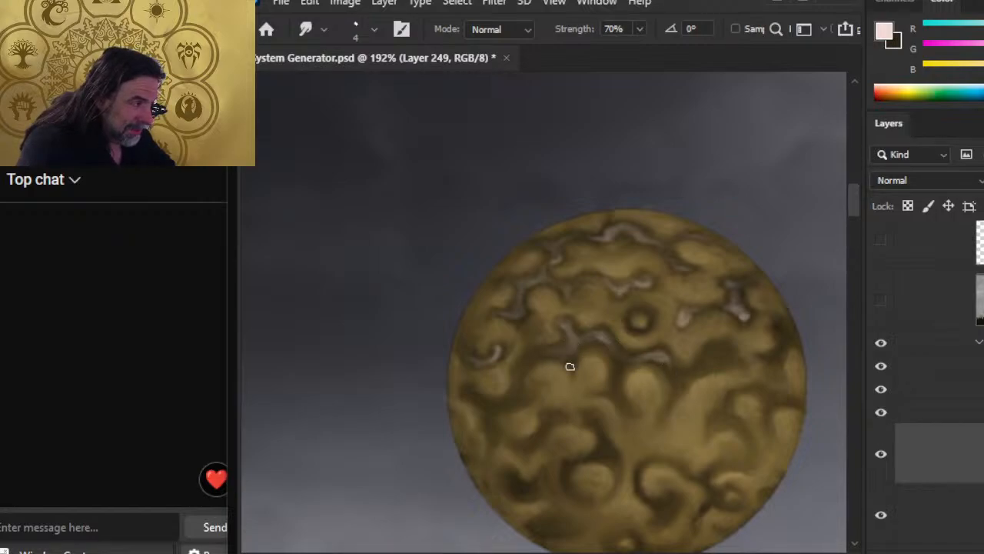
{"action": "key", "text": "b"}
{"action": "key", "text": "r"}
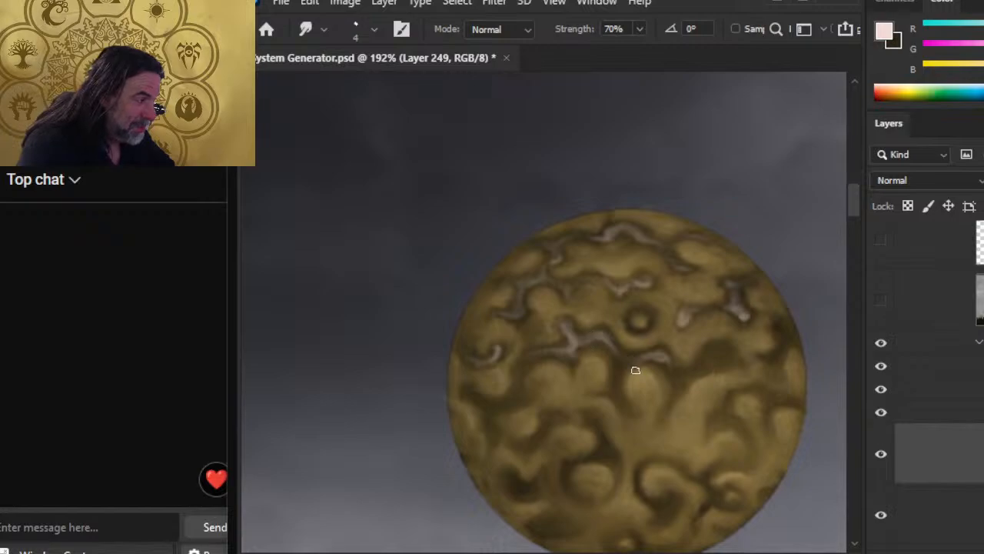
Step: Paint and smudge a pale branch down between the two rounded mounds below the crater
{"action": "key", "text": "b"}
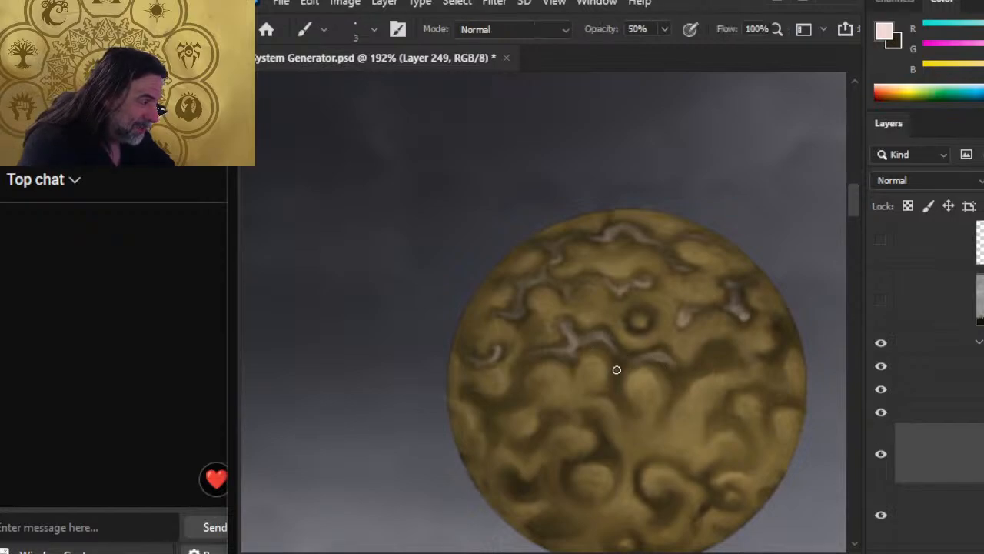
{"action": "key", "text": "r"}
{"action": "key", "text": "b"}
{"action": "left_click_drag", "start_coordinate": [615, 346], "coordinate": [615, 382]}
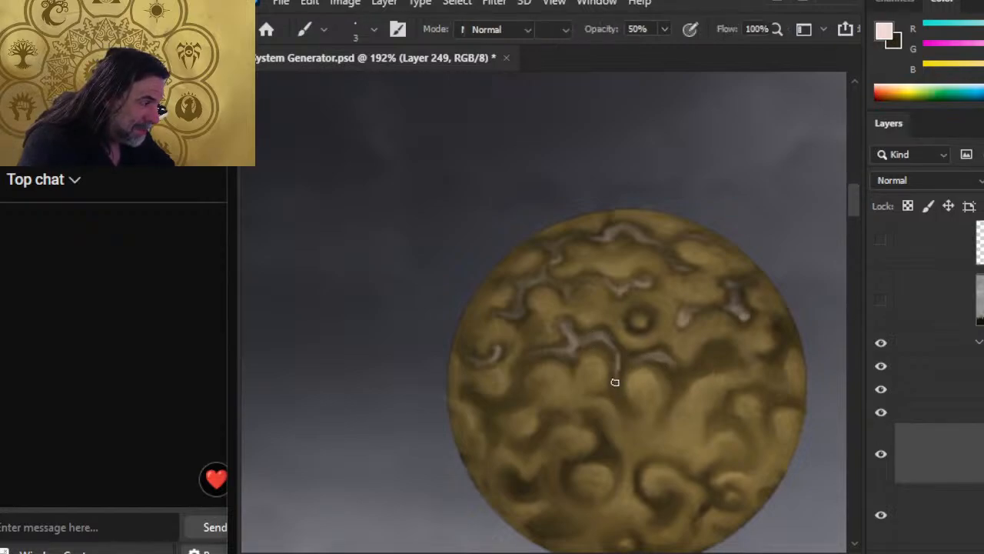
{"action": "key", "text": "r"}
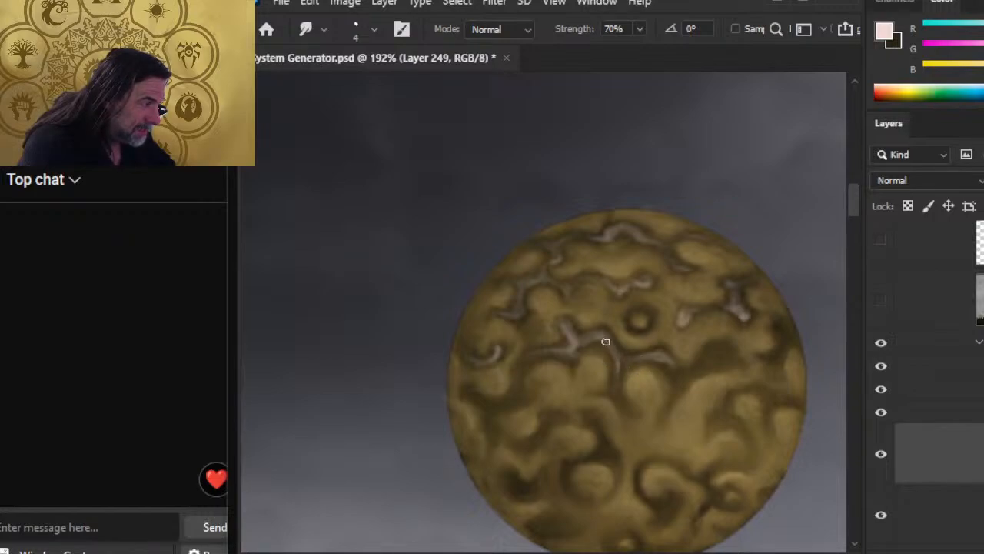
Step: Blend the streaks below the crater into one line and curve its right end down around the rounded mound
{"action": "key", "text": "b"}
{"action": "key", "text": "r"}
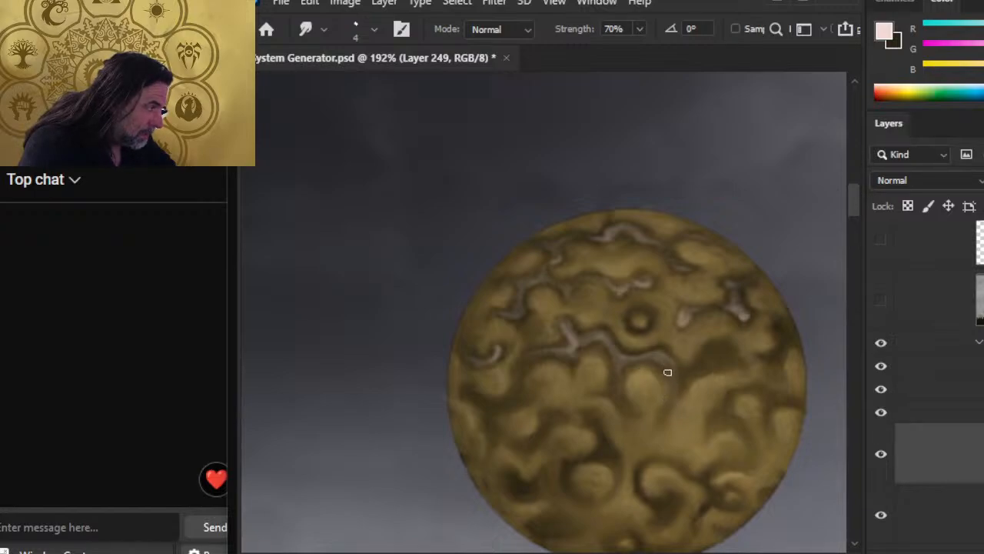
{"action": "key", "text": "b"}
{"action": "mouse_move", "coordinate": [662, 357]}
{"action": "left_mouse_down"}
{"action": "mouse_move", "coordinate": [654, 354]}
{"action": "mouse_move", "coordinate": [672, 365]}
{"action": "left_mouse_up"}
{"action": "key", "text": "r"}
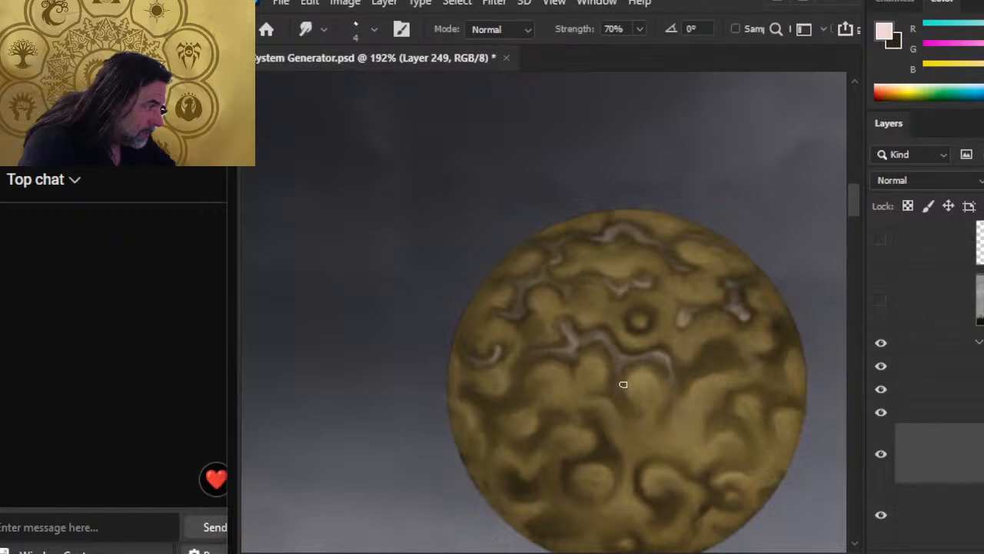
Step: Extend the pale branch between the two rounded mounds below the crater farther down and smudge its lower end into the valley
{"action": "key", "text": "b"}
{"action": "key", "text": "r"}
{"action": "key", "text": "b"}
{"action": "key", "text": "r"}
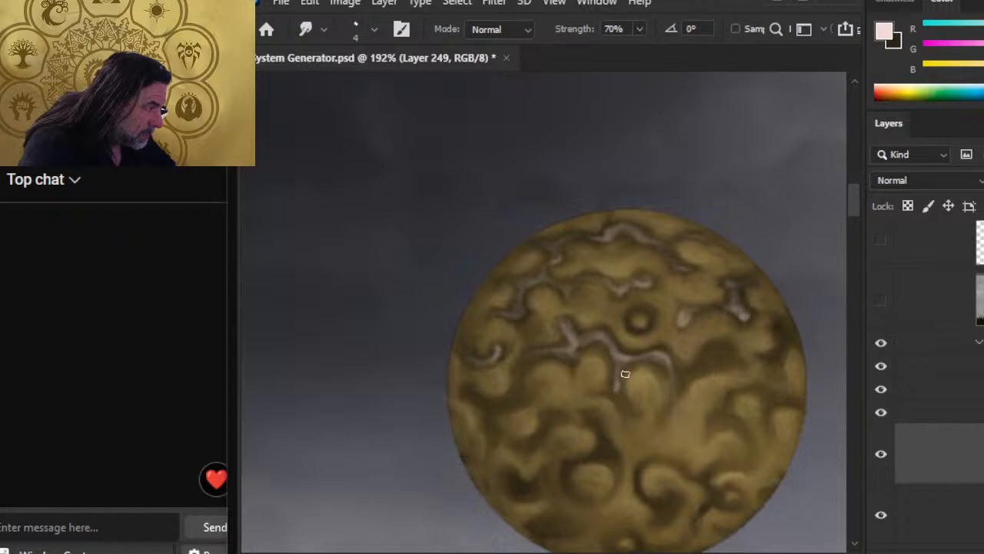
{"action": "left_click_drag", "start_coordinate": [619, 378], "coordinate": [620, 395]}
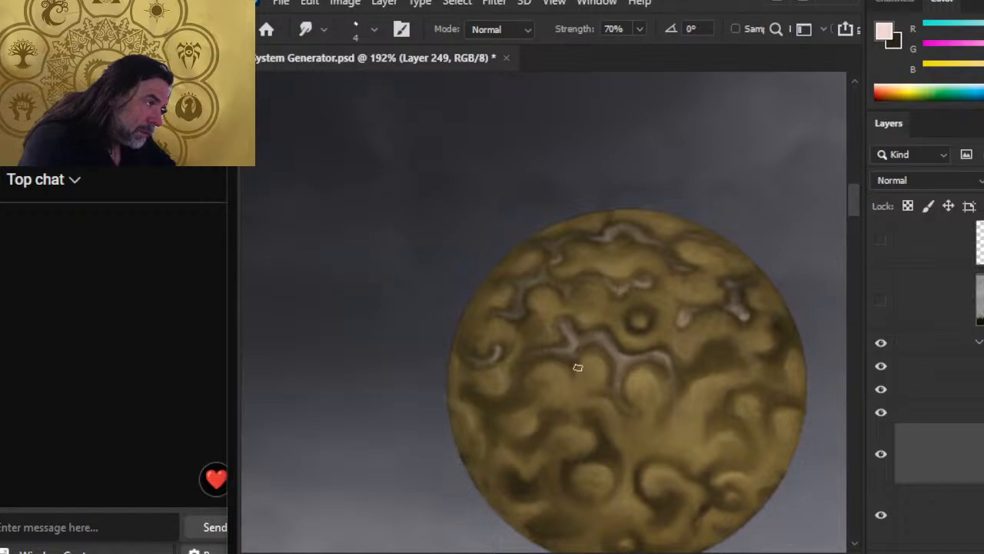
Step: Paint and smudge short pale streaks in the valleys near the planet's upper right and upper left edges
{"action": "key", "text": "ctrl+space"}
{"action": "left_click_drag", "start_coordinate": [610, 384], "coordinate": [530, 424]}
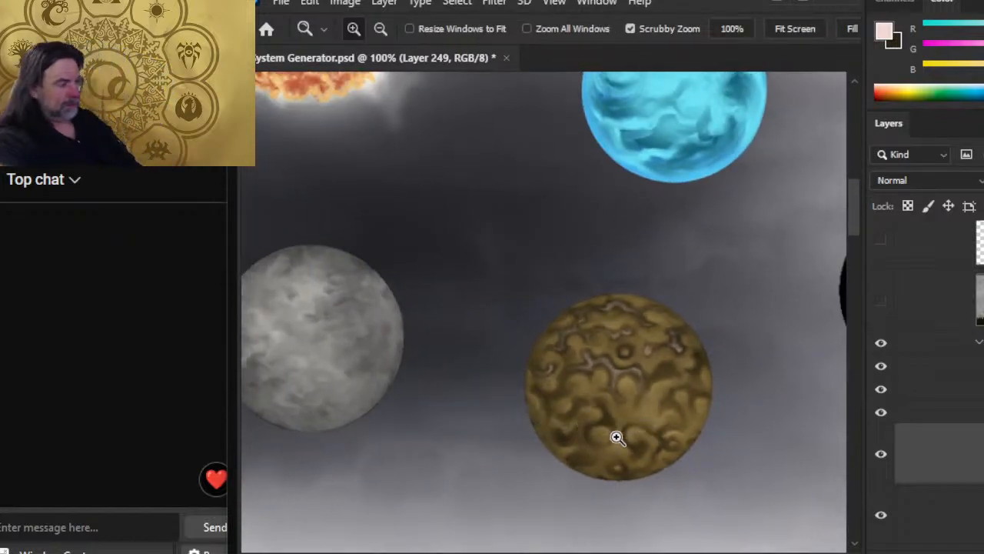
{"action": "left_click_drag", "start_coordinate": [623, 325], "coordinate": [670, 362]}
{"action": "key", "text": "r"}
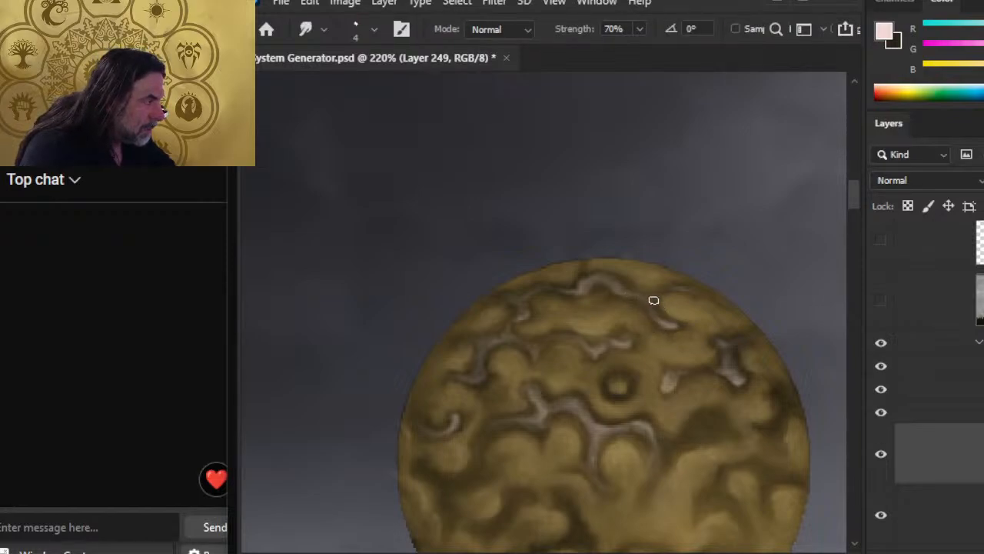
{"action": "key", "text": "b"}
{"action": "key", "text": "r"}
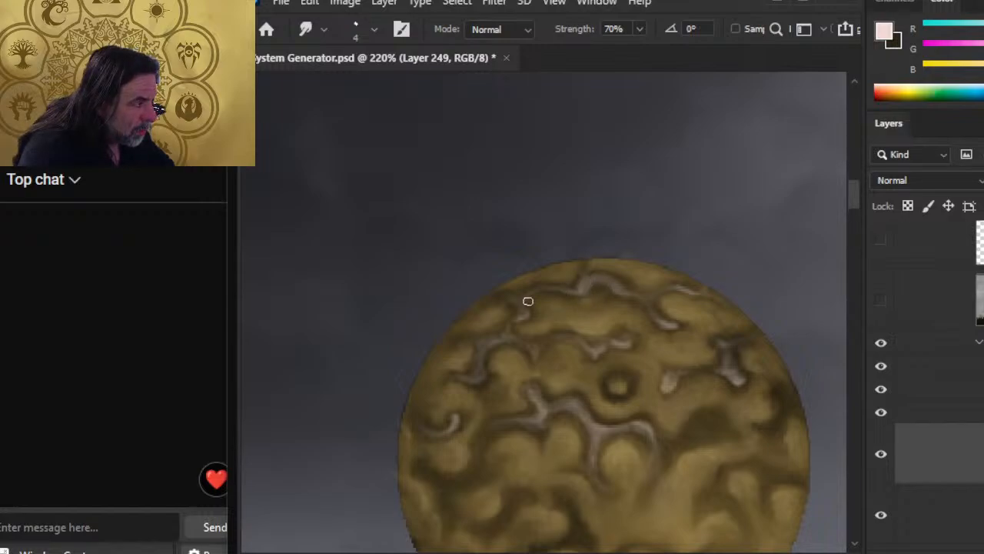
{"action": "key", "text": "b"}
{"action": "key", "text": "r"}
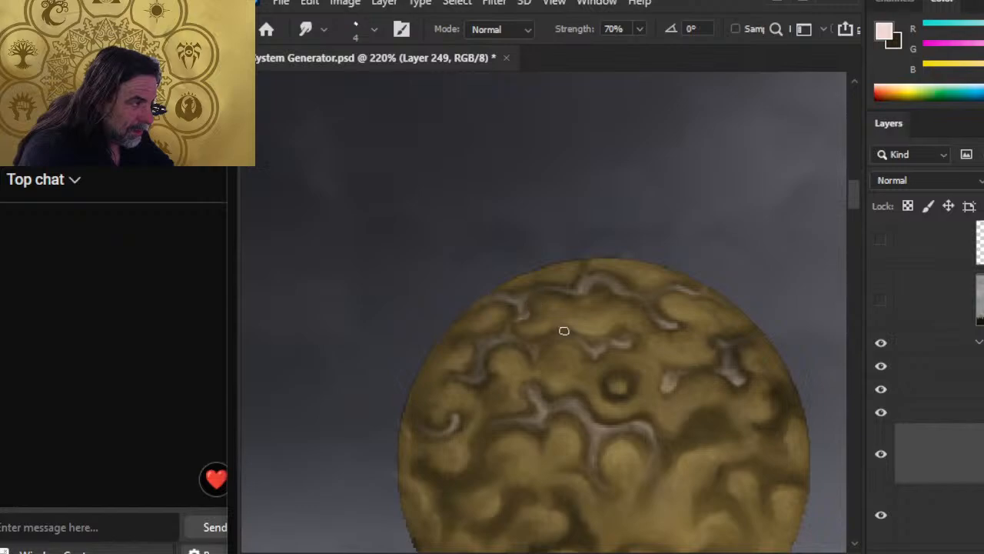
Step: Set the brush opacity to 50% and paint a soft pale highlight on the ridge just above the crater, smudging it in
{"action": "key", "text": "z"}
{"action": "left_click", "coordinate": [597, 354], "text": "alt"}
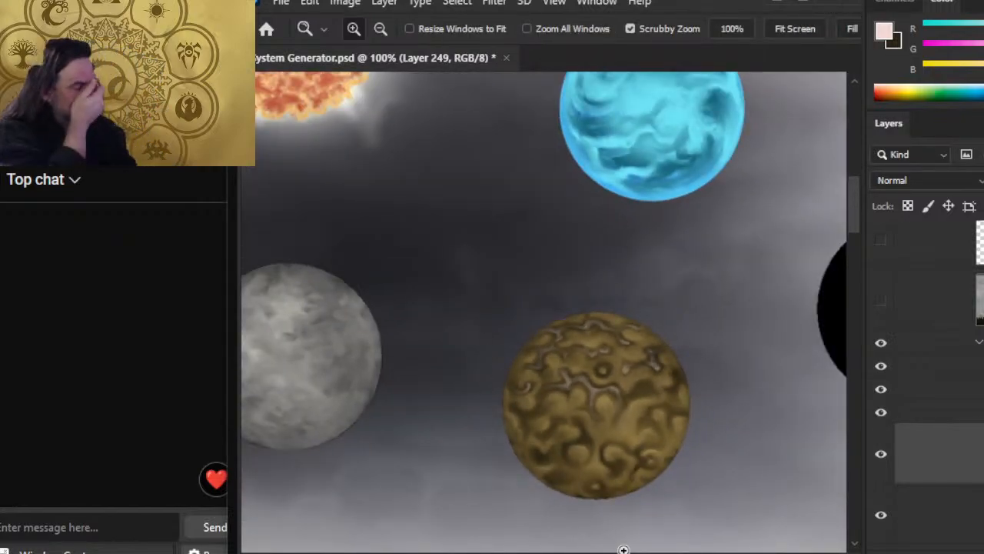
{"action": "left_click_drag", "start_coordinate": [605, 345], "coordinate": [628, 385]}
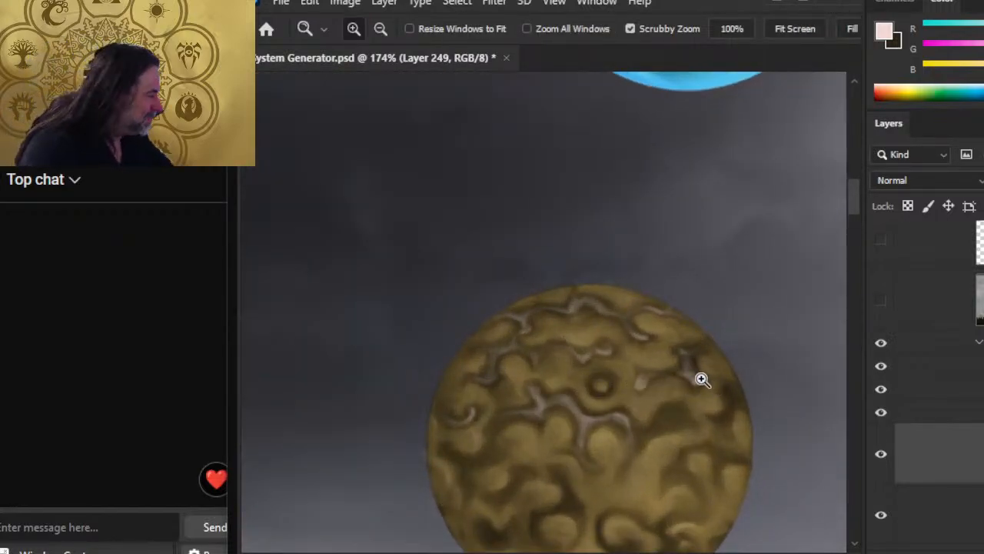
{"action": "key", "text": "b"}
{"action": "key", "text": "5"}
{"action": "left_click_drag", "start_coordinate": [571, 334], "coordinate": [595, 339]}
{"action": "key", "text": "r"}
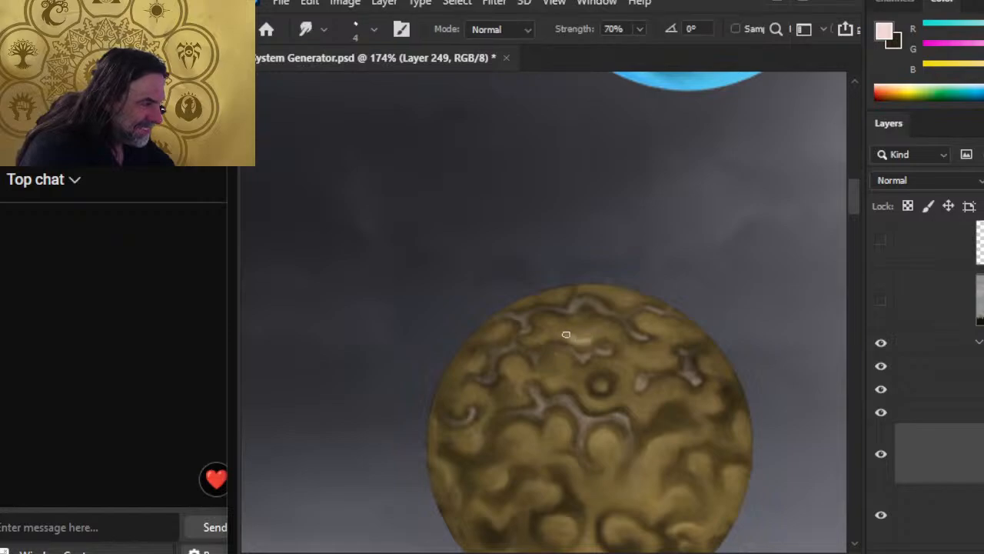
{"action": "key", "text": "b"}
{"action": "key", "text": "r"}
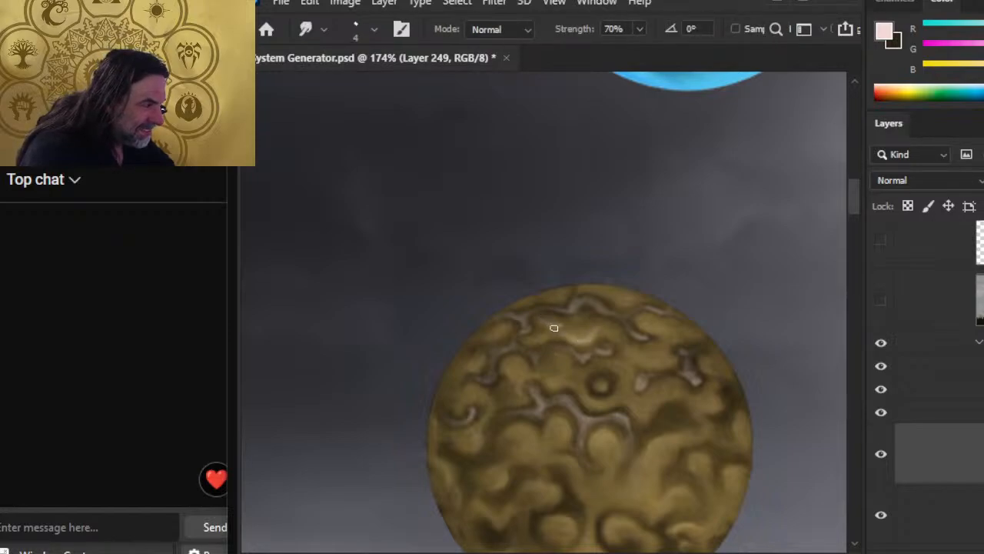
Step: Add smudged pale highlights to the small ridges upper left of the crater, beneath the topmost streak
{"action": "key", "text": "b"}
{"action": "key", "text": "r"}
{"action": "key", "text": "b"}
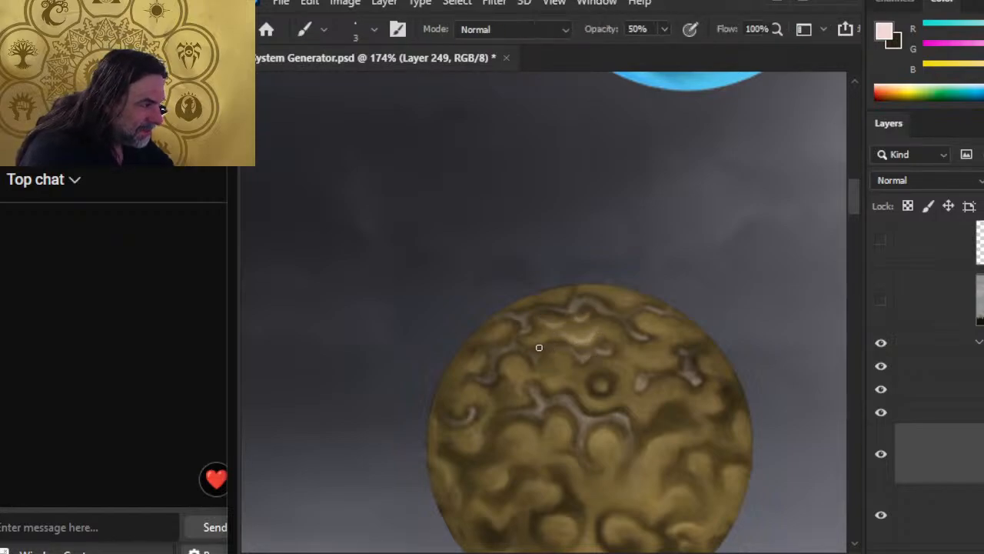
{"action": "key", "text": "r"}
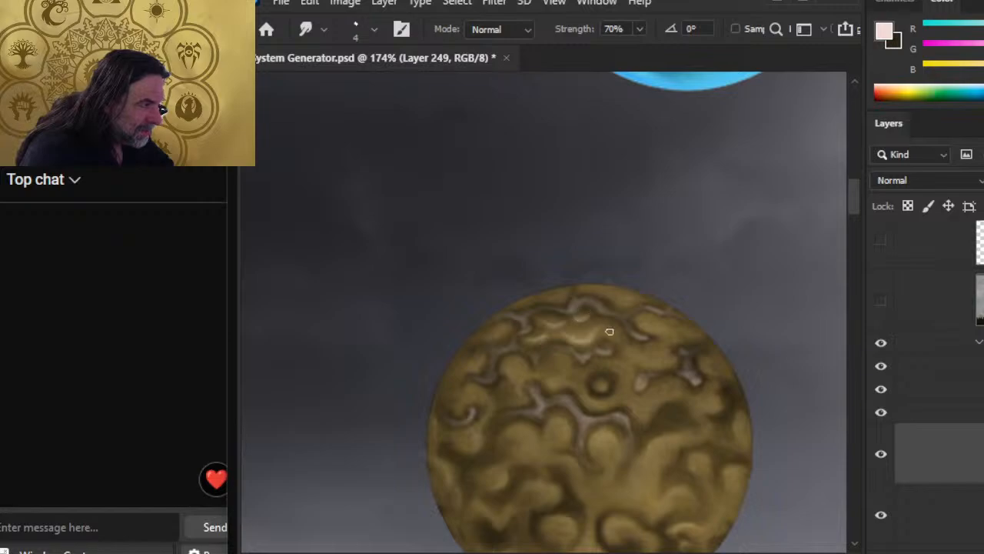
{"action": "key", "text": "b"}
{"action": "key", "text": "r"}
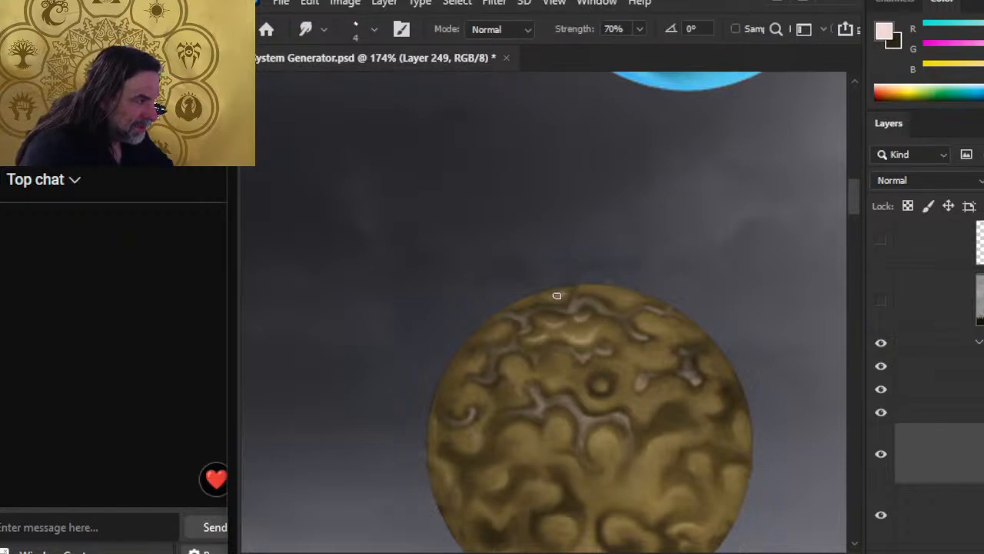
Step: Paint and blend pale highlights on the ridges near the planet's top and upper right, down to the one right of the crater
{"action": "key", "text": "b"}
{"action": "key", "text": "r"}
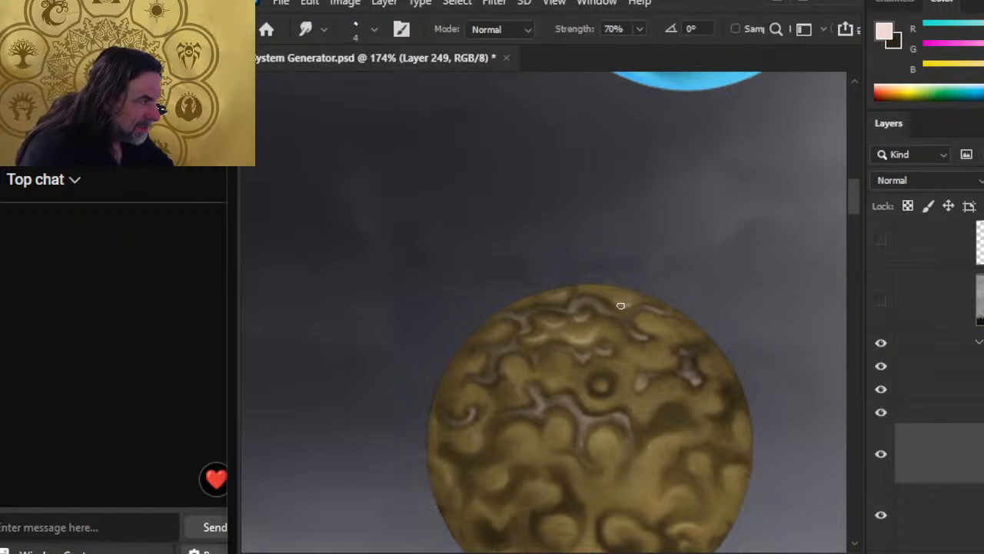
{"action": "key", "text": "b"}
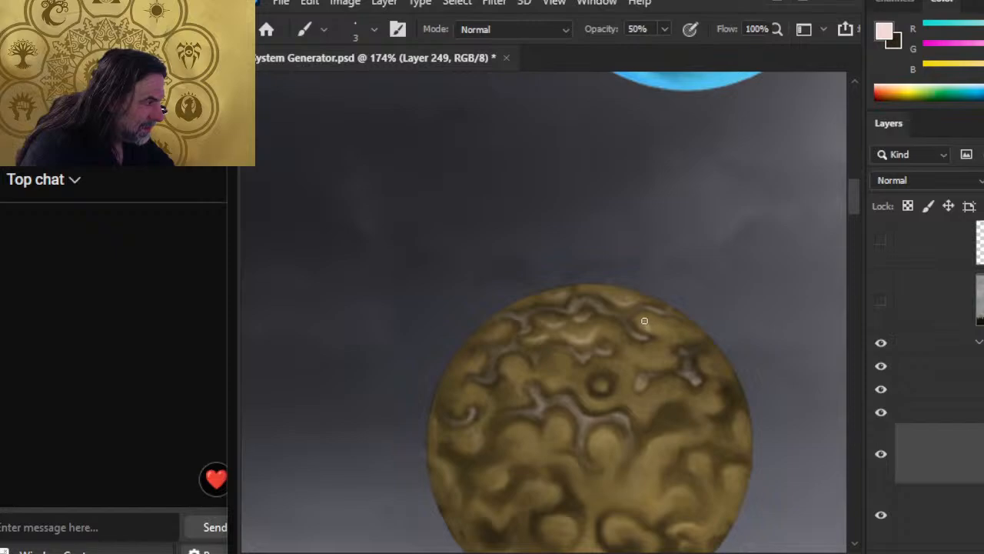
{"action": "key", "text": "r"}
{"action": "key", "text": "b"}
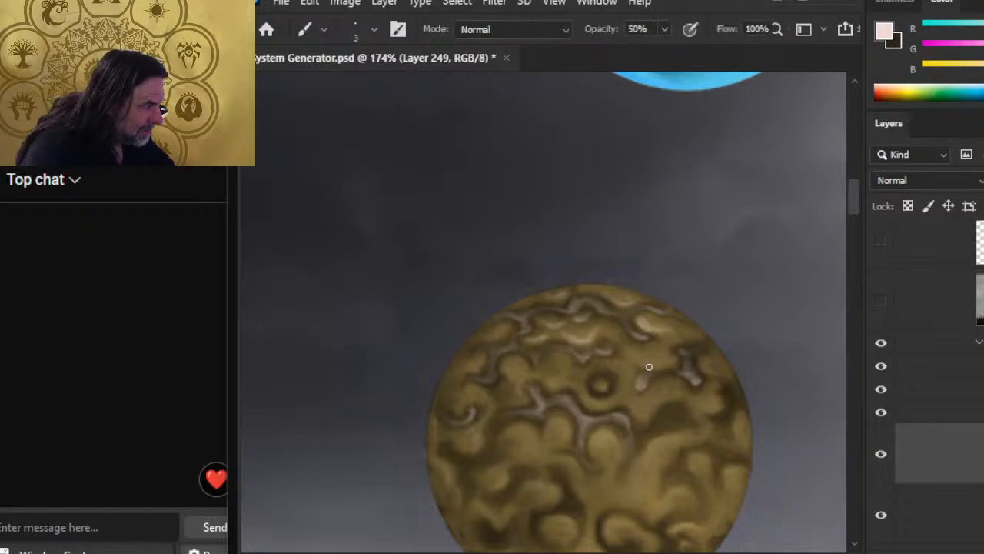
{"action": "key", "text": "r"}
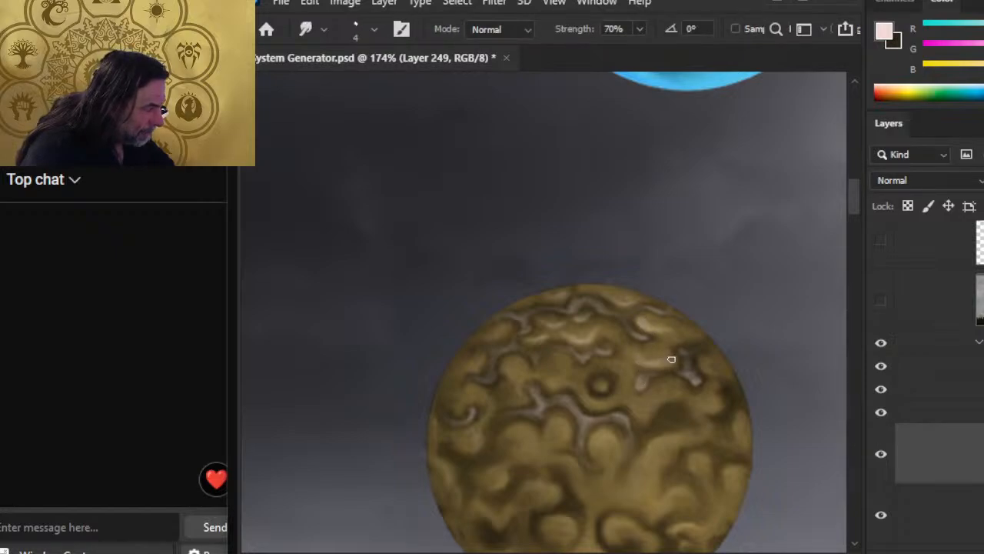
Step: Build up highlights on the upper right ridges and smudge a pale arc along the crater's upper right rim
{"action": "key", "text": "b"}
{"action": "key", "text": "r"}
{"action": "key", "text": "b"}
{"action": "key", "text": "r"}
{"action": "key", "text": "b"}
{"action": "key", "text": "r"}
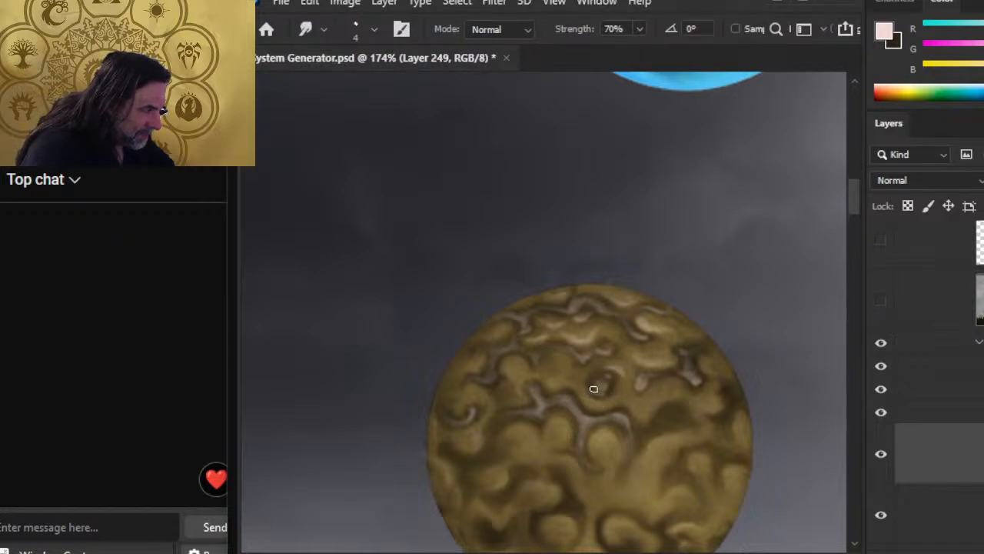
Step: Paint a pale spot inside the crater and add a smudged highlight to the mound left of it
{"action": "key", "text": "b"}
{"action": "key", "text": "r"}
{"action": "key", "text": "b"}
{"action": "key", "text": "r"}
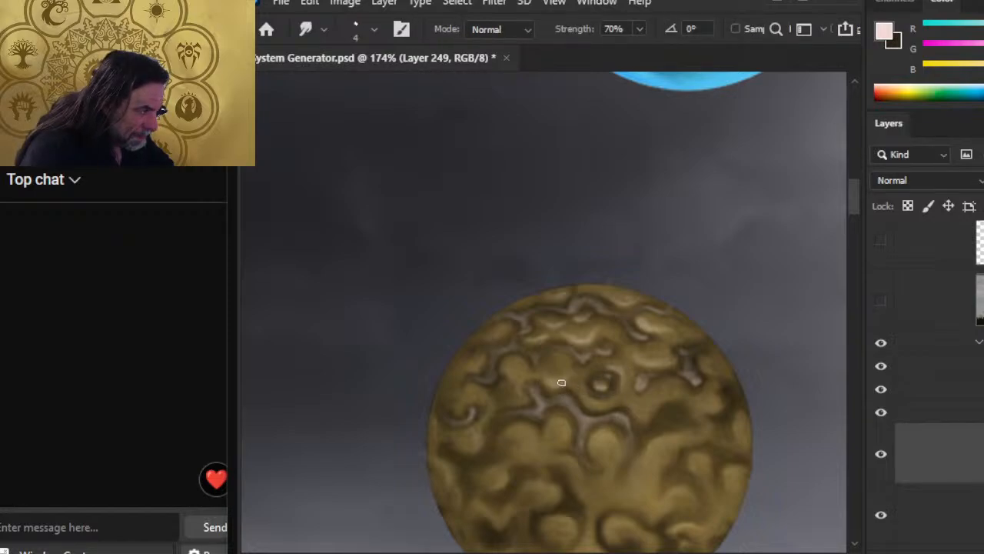
{"action": "key", "text": "b"}
{"action": "key", "text": "r"}
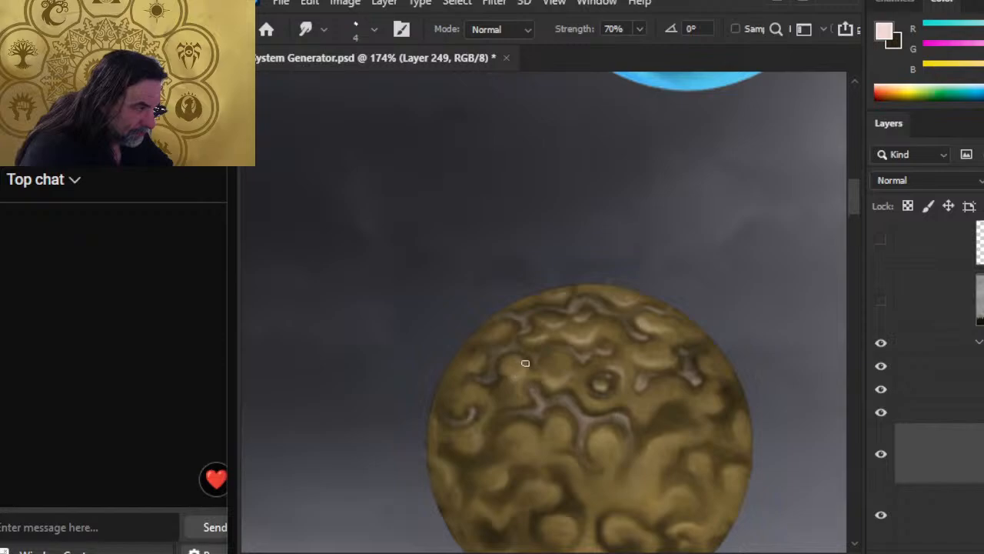
Step: Paint a pale highlight along the crater's lower rim and smudge it around the curve
{"action": "key", "text": "z"}
{"action": "left_click_drag", "start_coordinate": [529, 483], "coordinate": [502, 413]}
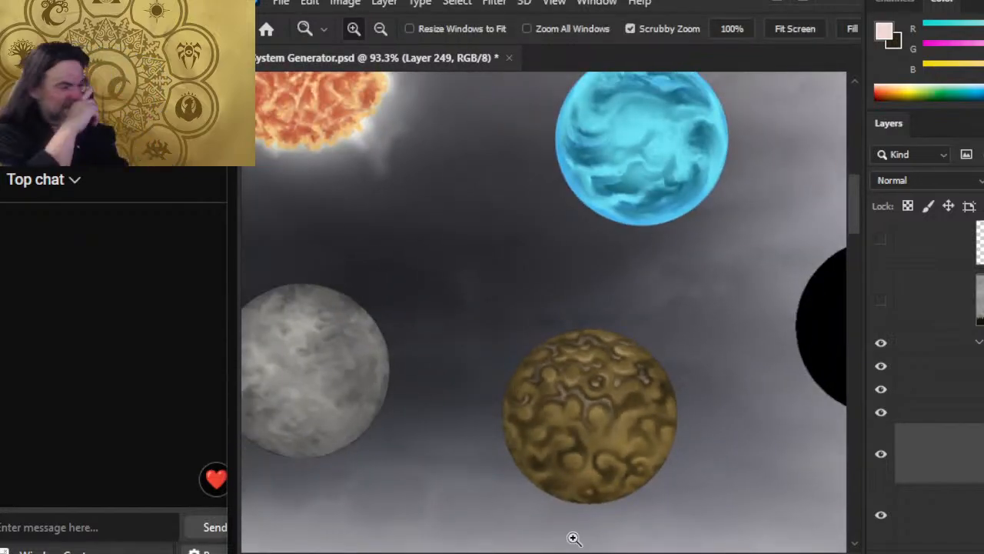
{"action": "left_click_drag", "start_coordinate": [624, 403], "coordinate": [646, 399]}
{"action": "key", "text": "b"}
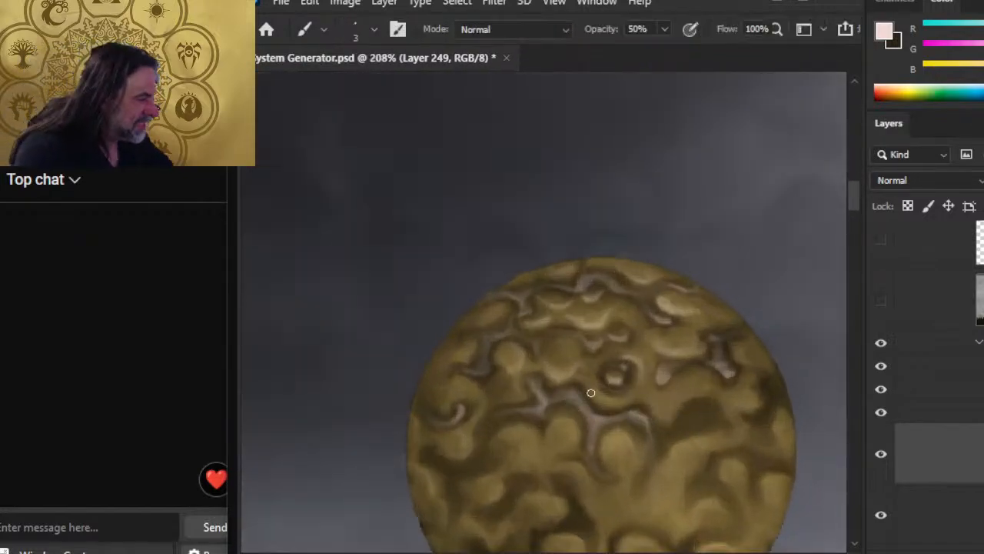
{"action": "key", "text": "r"}
{"action": "key", "text": "b"}
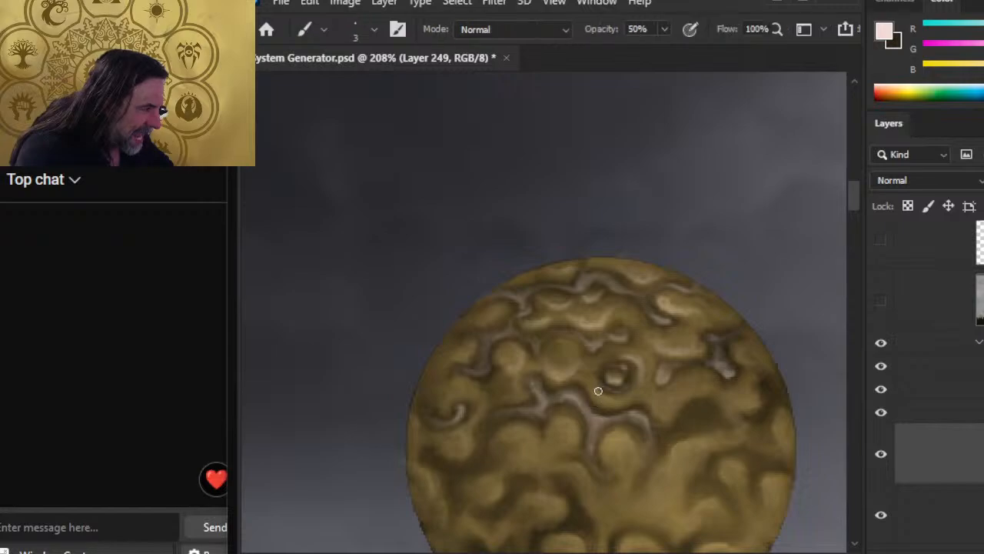
{"action": "key", "text": "r"}
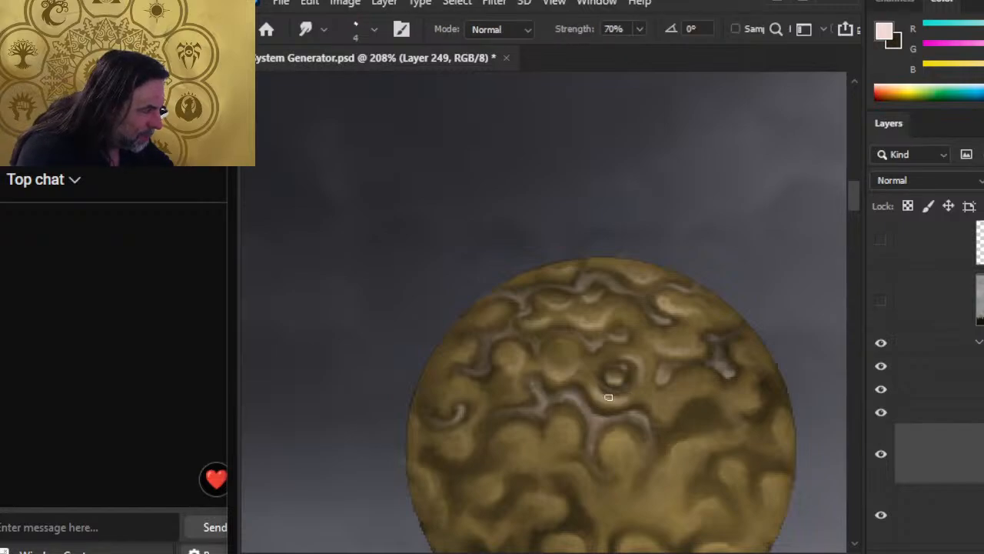
{"action": "key", "text": "b"}
{"action": "key", "text": "r"}
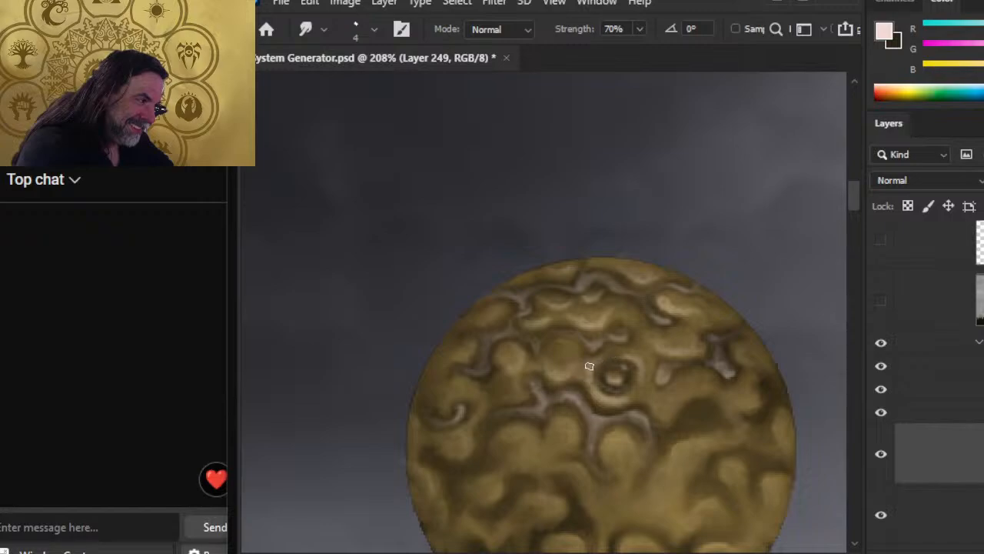
Step: Brighten the mound between the crater and its left neighbour, and highlight the lower edge of the ridge farther left
{"action": "key", "text": "b"}
{"action": "key", "text": "r"}
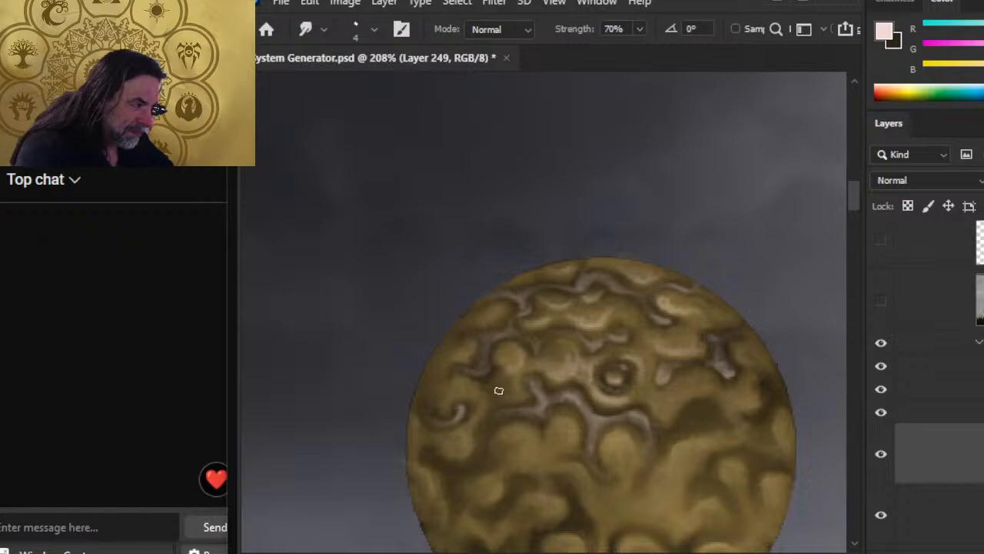
{"action": "key", "text": "b"}
{"action": "key", "text": "r"}
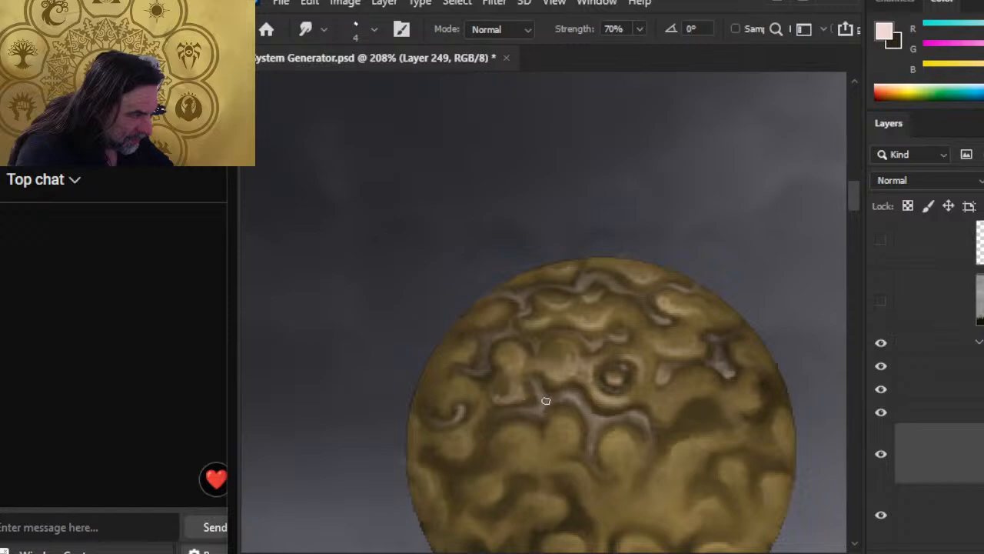
Step: Strengthen the left end of the central pale streak and smudge a highlight across the top of the mound beneath it
{"action": "key", "text": "b"}
{"action": "key", "text": "r"}
{"action": "key", "text": "b"}
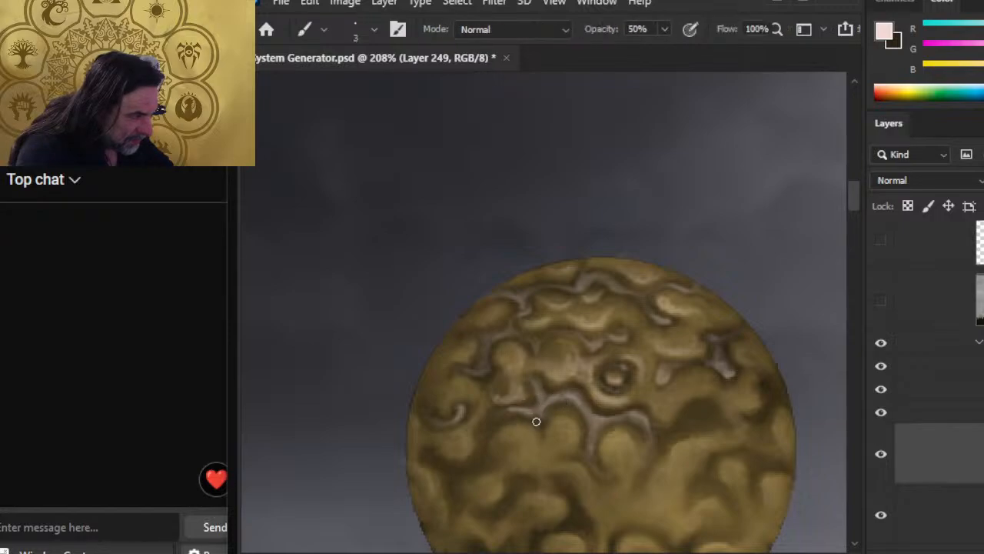
{"action": "key", "text": "r"}
{"action": "key", "text": "b"}
{"action": "key", "text": "r"}
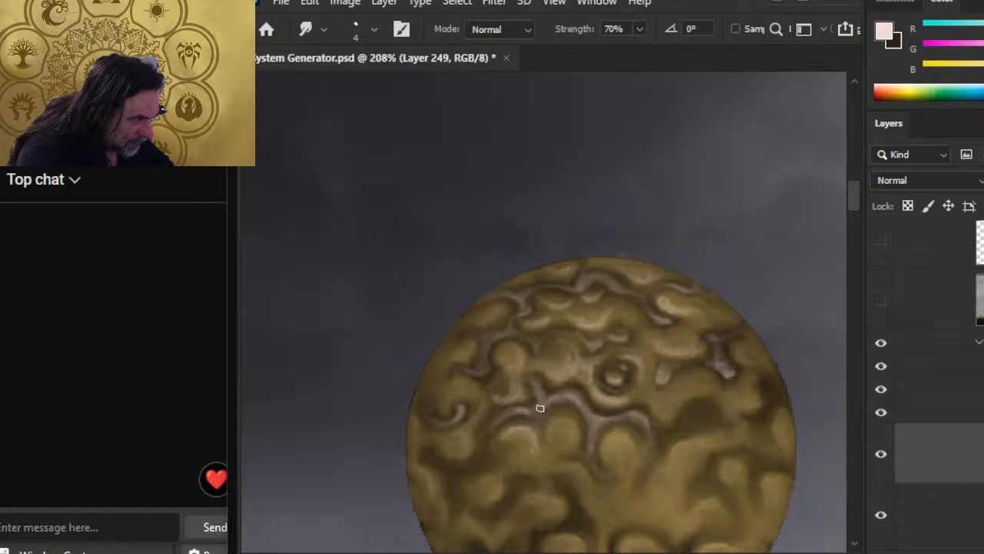
Step: Paint a pale highlight on the mound below the curled streak near the planet's left edge and smudge it
{"action": "key", "text": "z"}
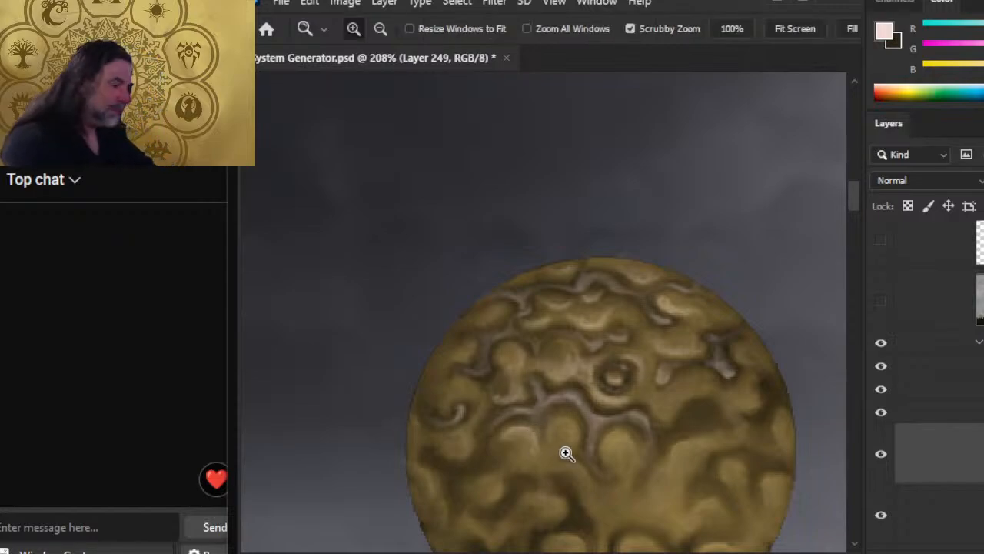
{"action": "left_click_drag", "start_coordinate": [565, 453], "coordinate": [476, 481]}
{"action": "mouse_move", "coordinate": [587, 438]}
{"action": "left_mouse_down"}
{"action": "mouse_move", "coordinate": [498, 442]}
{"action": "mouse_move", "coordinate": [640, 454]}
{"action": "left_mouse_up"}
{"action": "left_click_drag", "start_coordinate": [576, 468], "coordinate": [596, 422]}
{"action": "key", "text": "b"}
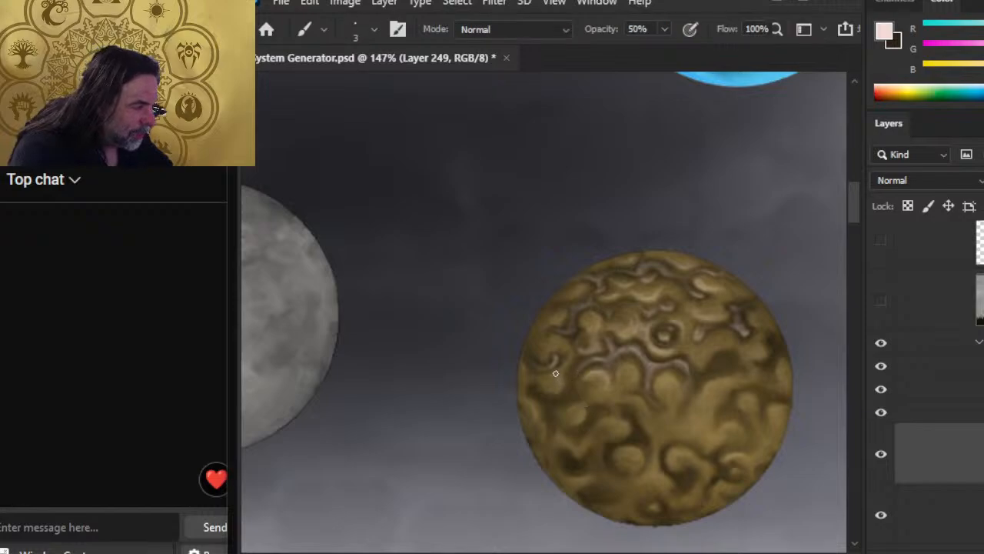
{"action": "left_click_drag", "start_coordinate": [557, 374], "coordinate": [559, 388]}
{"action": "key", "text": "r"}
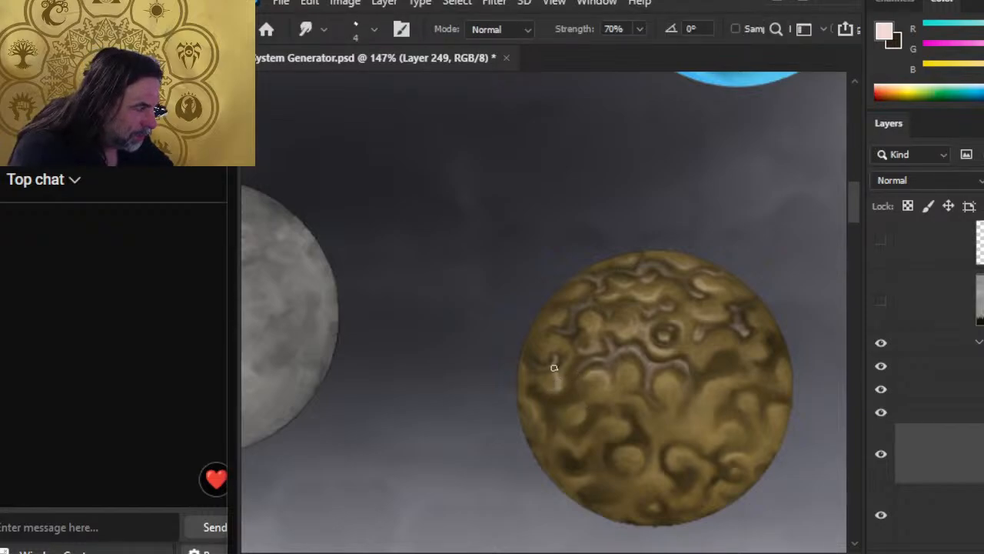
Step: Highlight the mound above the curled streak and blend the pale valley streak to its upper right
{"action": "key", "text": "b"}
{"action": "key", "text": "r"}
{"action": "key", "text": "b"}
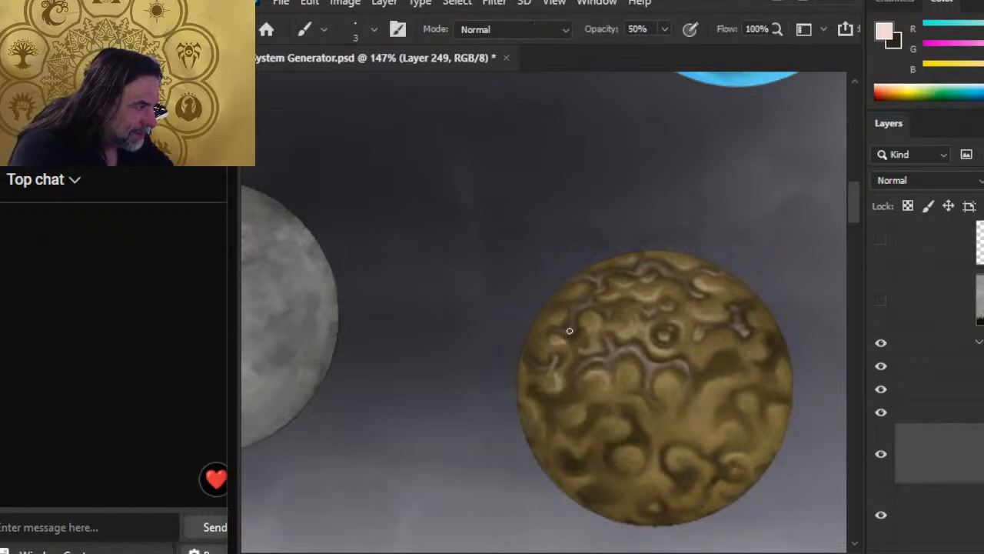
{"action": "key", "text": "r"}
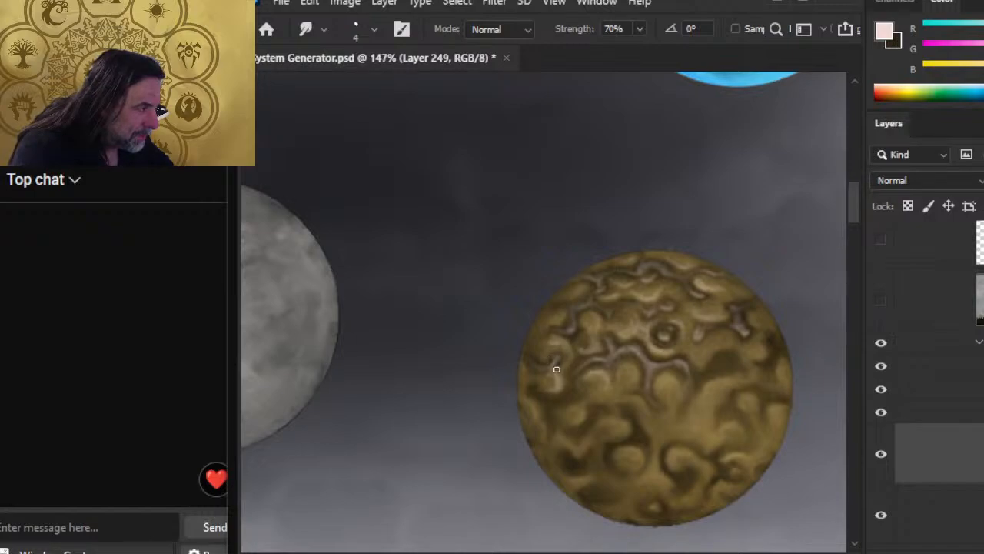
Step: Repaint the curled pale streak near the planet's left edge and smudge it back into a clean curve
{"action": "key", "text": "b"}
{"action": "key", "text": "r"}
{"action": "key", "text": "b"}
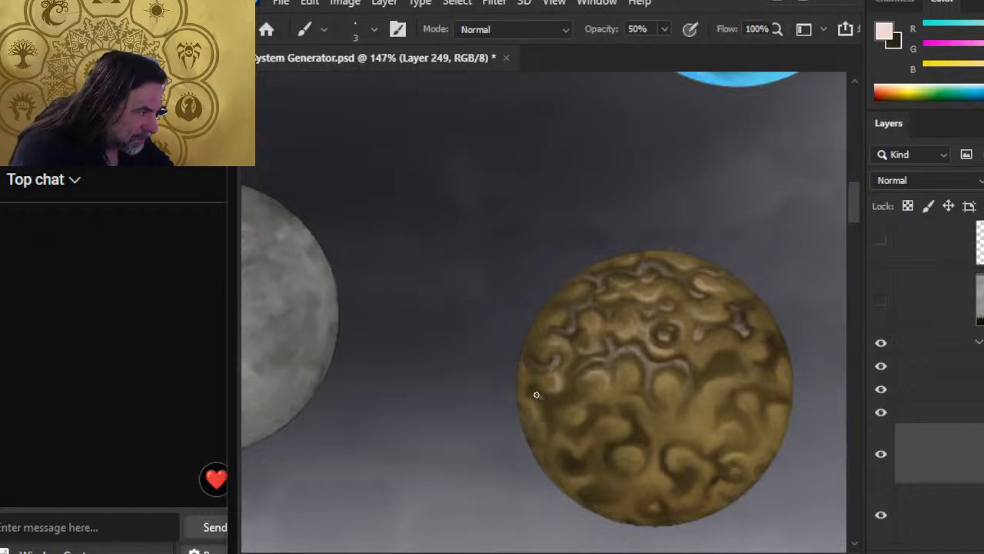
Step: Paint a pale hooked valley streak below the curled streak near the planet's left edge and smudge the central streak's left arch
{"action": "key", "text": "r"}
{"action": "key", "text": "b"}
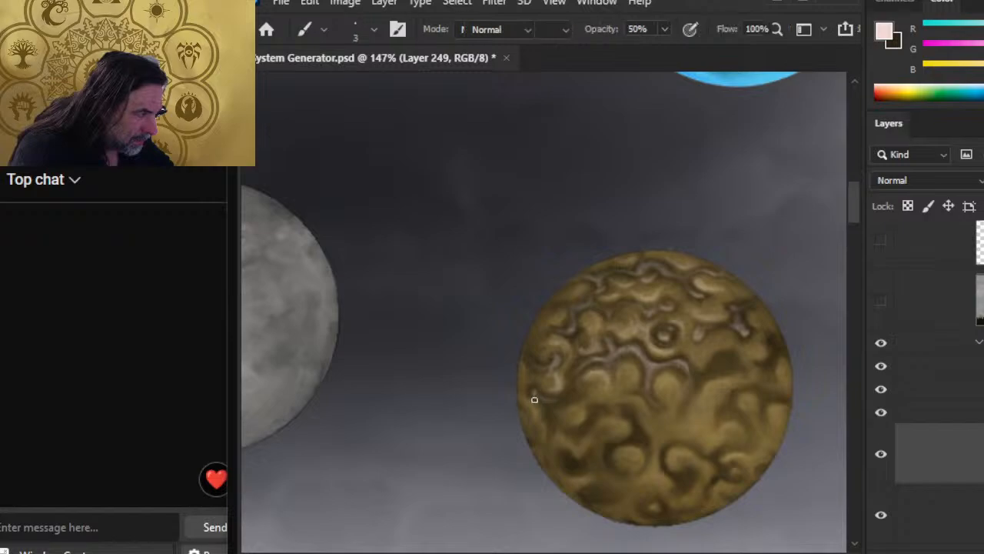
{"action": "key", "text": "r"}
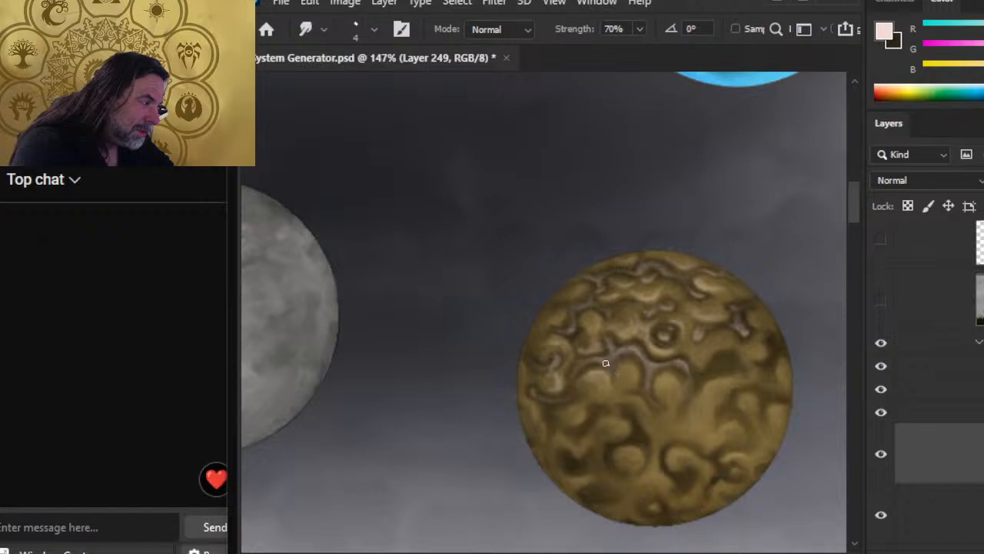
{"action": "key", "text": "b"}
{"action": "key", "text": "r"}
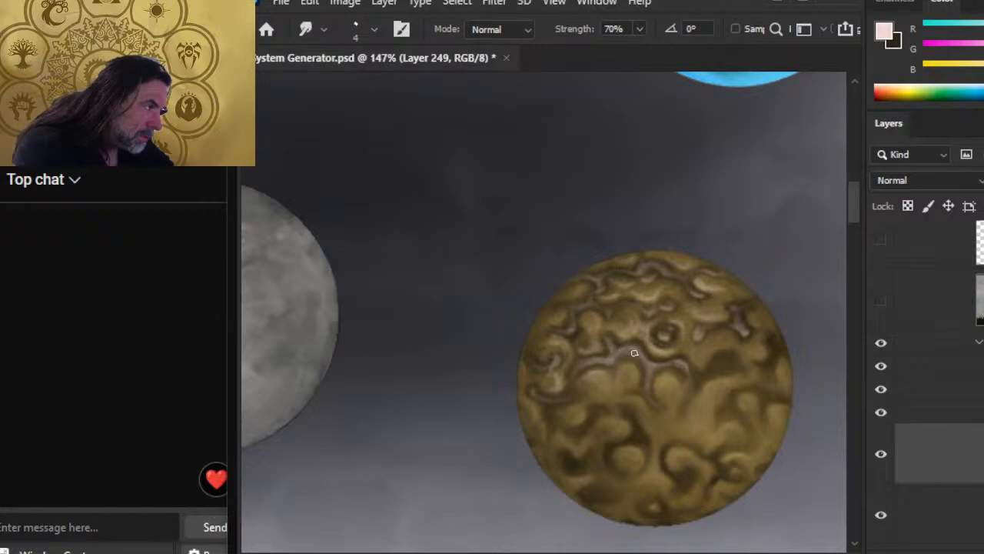
Step: Paint pale highlights on the two mounds to the lower right of the ringed crater and smudge them soft
{"action": "key", "text": "z"}
{"action": "left_click_drag", "start_coordinate": [641, 394], "coordinate": [560, 398]}
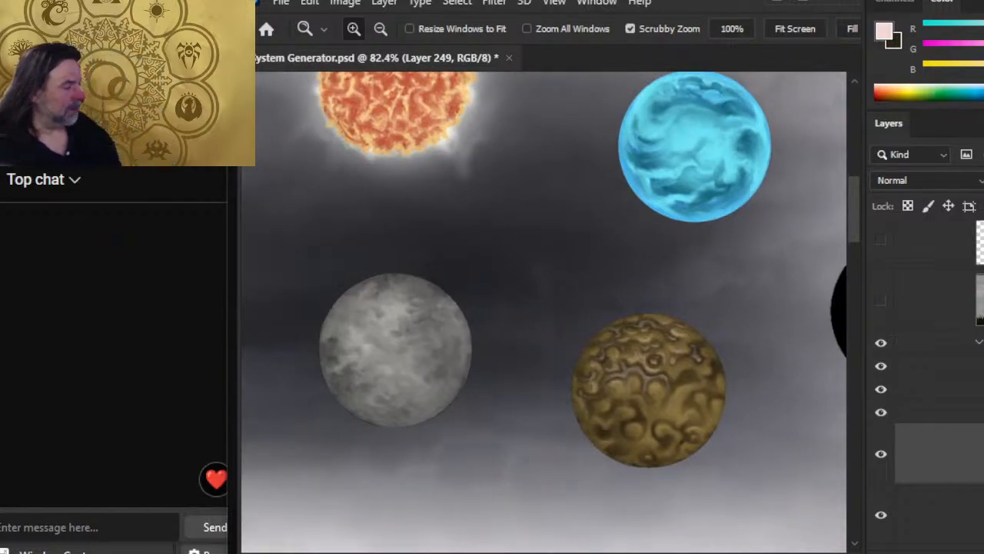
{"action": "left_click_drag", "start_coordinate": [701, 393], "coordinate": [710, 380]}
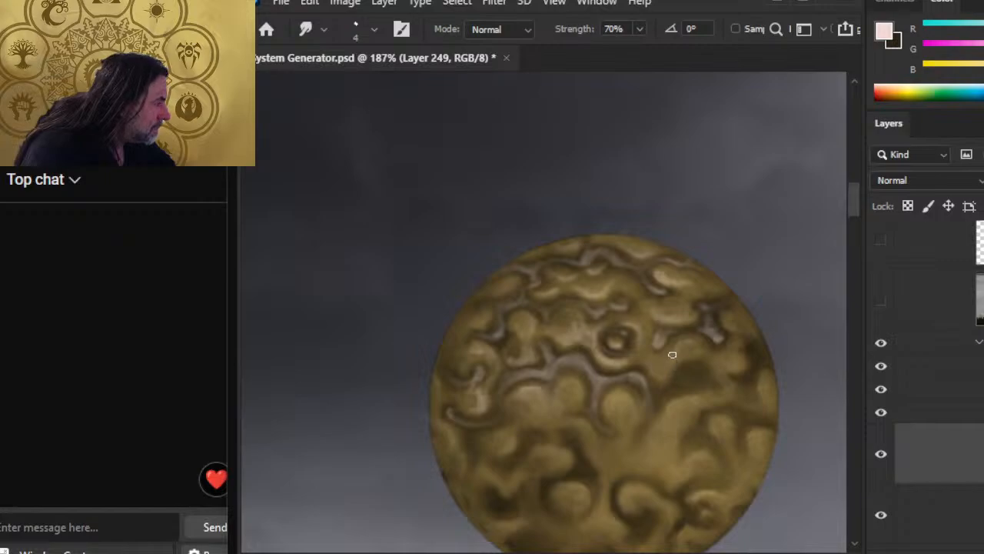
{"action": "key", "text": "b"}
{"action": "left_click_drag", "start_coordinate": [672, 354], "coordinate": [688, 336]}
{"action": "key", "text": "r"}
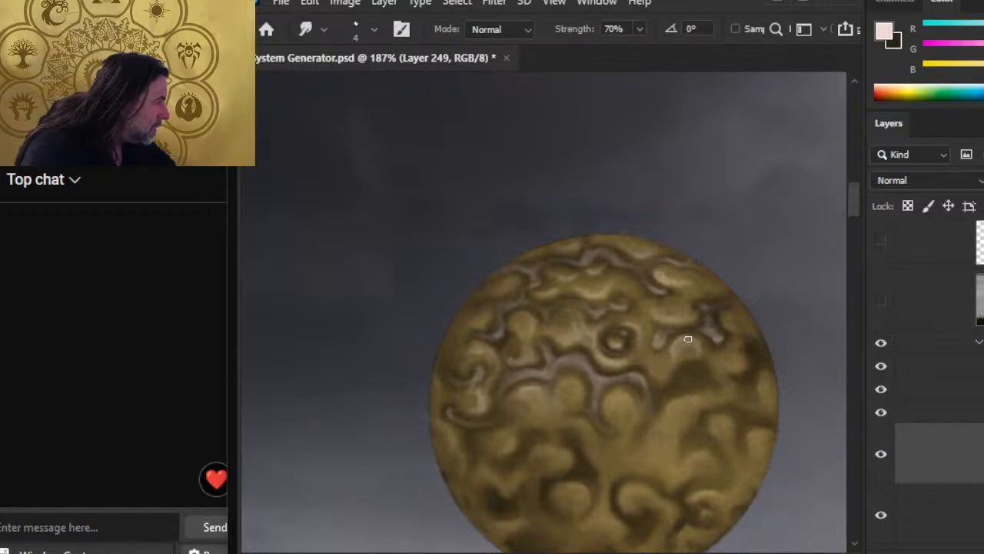
{"action": "key", "text": "b"}
{"action": "mouse_move", "coordinate": [659, 366]}
{"action": "left_mouse_down"}
{"action": "mouse_move", "coordinate": [652, 374]}
{"action": "mouse_move", "coordinate": [667, 377]}
{"action": "left_mouse_up"}
{"action": "key", "text": "r"}
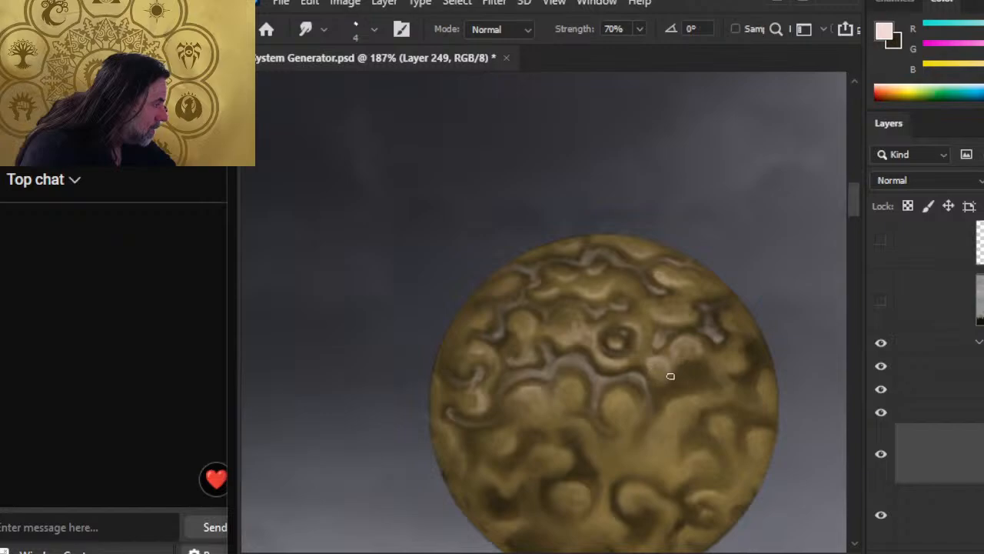
Step: Highlight the small mound to the right of the branched pale streak and blend it
{"action": "key", "text": "b"}
{"action": "left_click_drag", "start_coordinate": [731, 314], "coordinate": [742, 323]}
{"action": "key", "text": "r"}
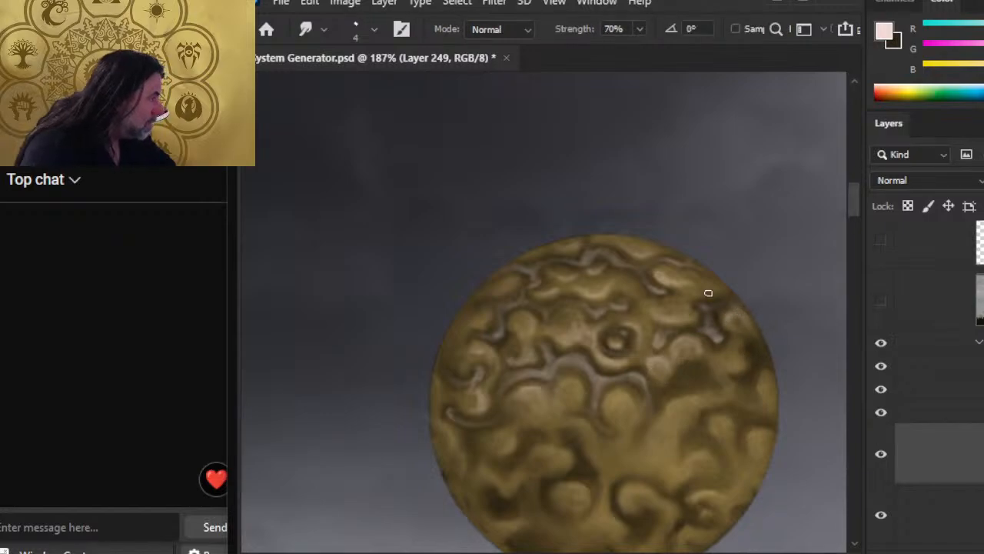
Step: Brush soft pale highlights along the ridges at the planet's upper-right edge and smudge them along their contours
{"action": "key", "text": "b"}
{"action": "key", "text": "r"}
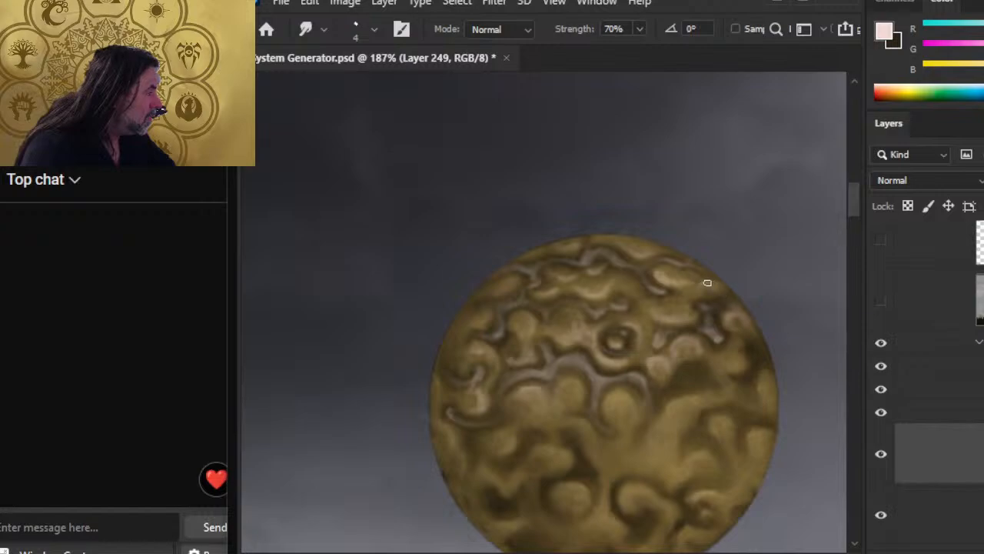
{"action": "key", "text": "b"}
{"action": "key", "text": "r"}
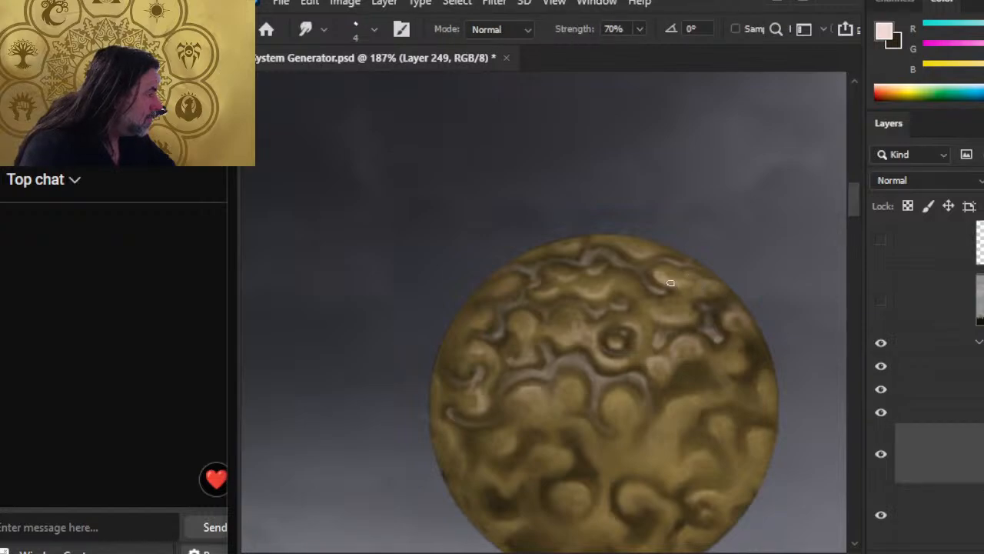
{"action": "key", "text": "b"}
{"action": "key", "text": "r"}
{"action": "mouse_move", "coordinate": [666, 277]}
{"action": "left_mouse_down"}
{"action": "mouse_move", "coordinate": [715, 283]}
{"action": "mouse_move", "coordinate": [699, 304]}
{"action": "mouse_move", "coordinate": [702, 284]}
{"action": "mouse_move", "coordinate": [718, 288]}
{"action": "mouse_move", "coordinate": [703, 281]}
{"action": "mouse_move", "coordinate": [723, 288]}
{"action": "mouse_move", "coordinate": [731, 298]}
{"action": "mouse_move", "coordinate": [709, 286]}
{"action": "mouse_move", "coordinate": [729, 307]}
{"action": "left_mouse_up"}
{"action": "key", "text": "b"}
{"action": "key", "text": "r"}
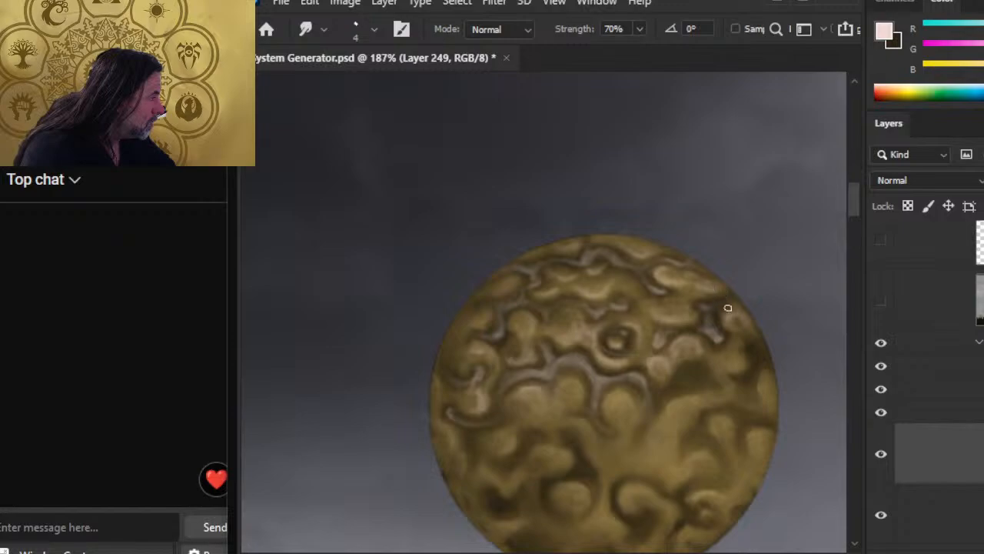
Step: Rework the branched pale streak near the planet's upper-right edge and smudge its lower end
{"action": "key", "text": "b"}
{"action": "key", "text": "r"}
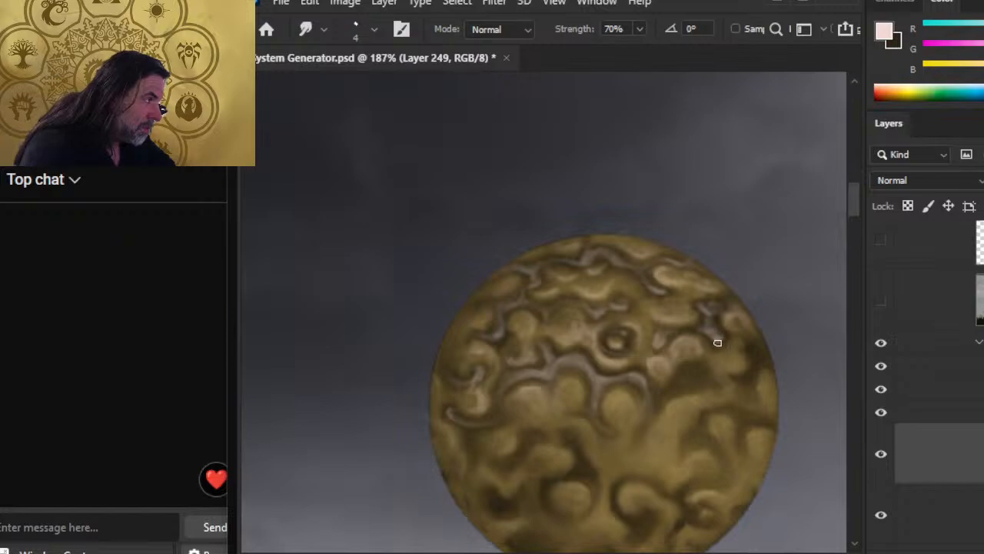
{"action": "key", "text": "b"}
{"action": "key", "text": "r"}
{"action": "key", "text": "b"}
{"action": "key", "text": "r"}
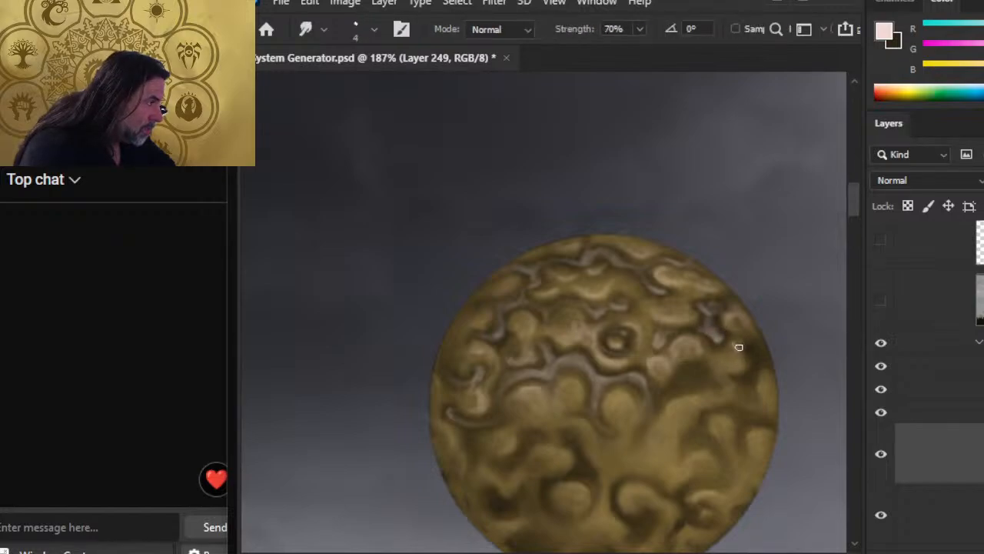
Step: Highlight the mound below the branched streak and add a blended pale valley streak beside the planet's right edge
{"action": "key", "text": "b"}
{"action": "key", "text": "r"}
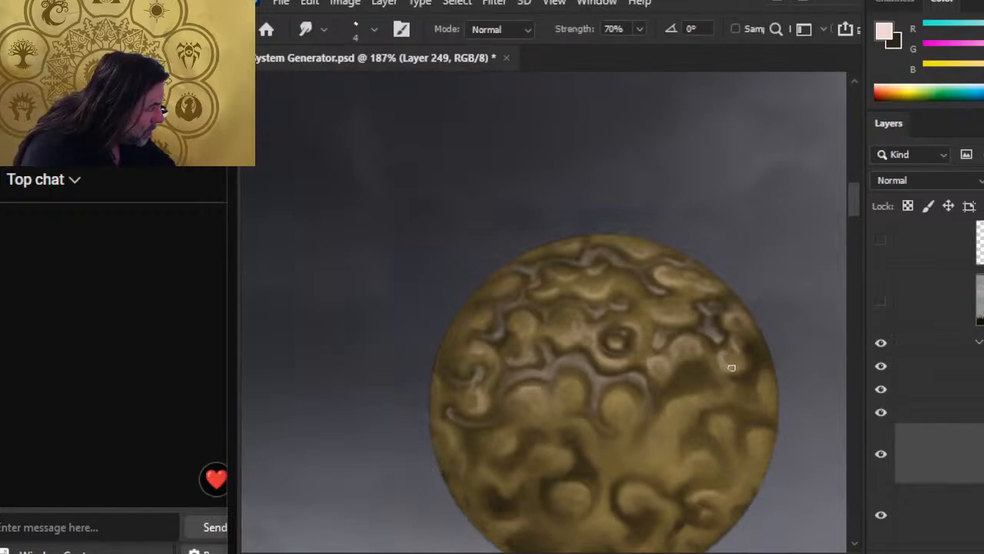
{"action": "key", "text": "b"}
{"action": "left_click_drag", "start_coordinate": [767, 356], "coordinate": [750, 380]}
{"action": "key", "text": "r"}
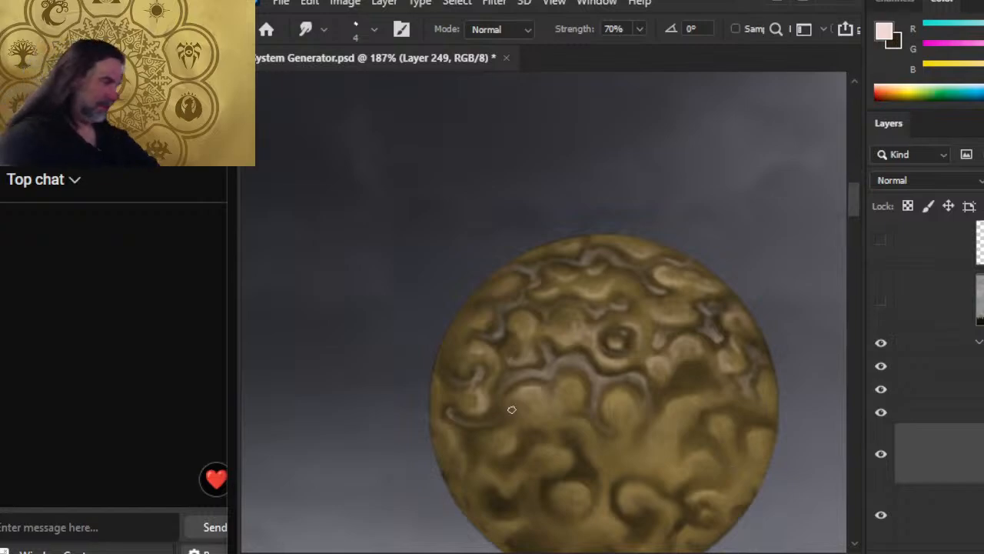
Step: Fill the dark hollow beneath the mounds at the lower right of the ringed crater with pale colour and smudge it smooth
{"action": "key", "text": "b"}
{"action": "key", "text": "r"}
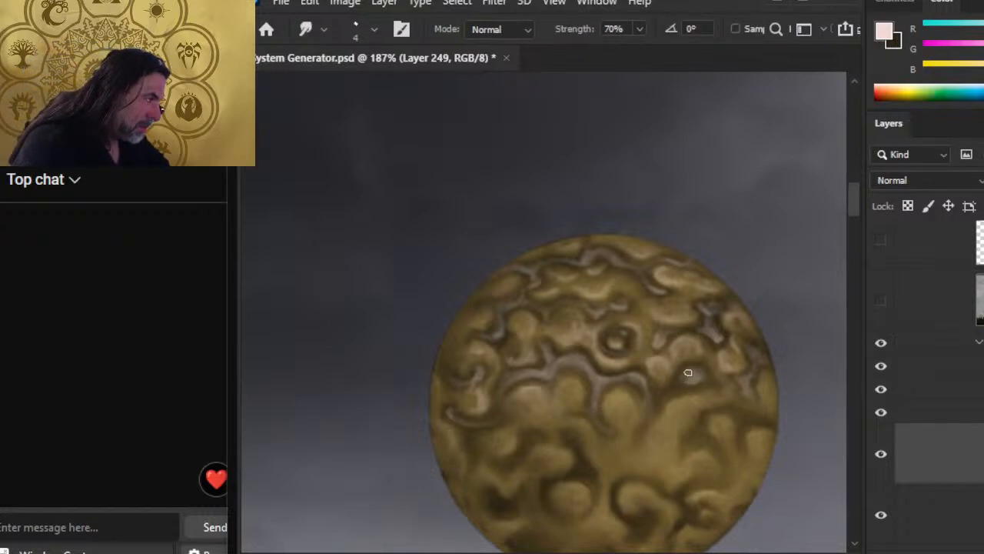
{"action": "key", "text": "b"}
{"action": "key", "text": "r"}
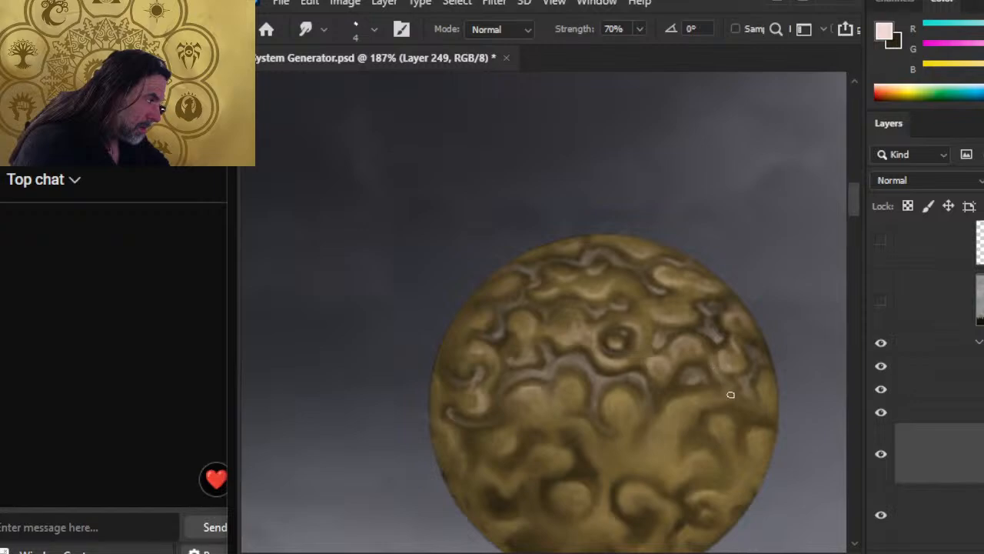
{"action": "key", "text": "b"}
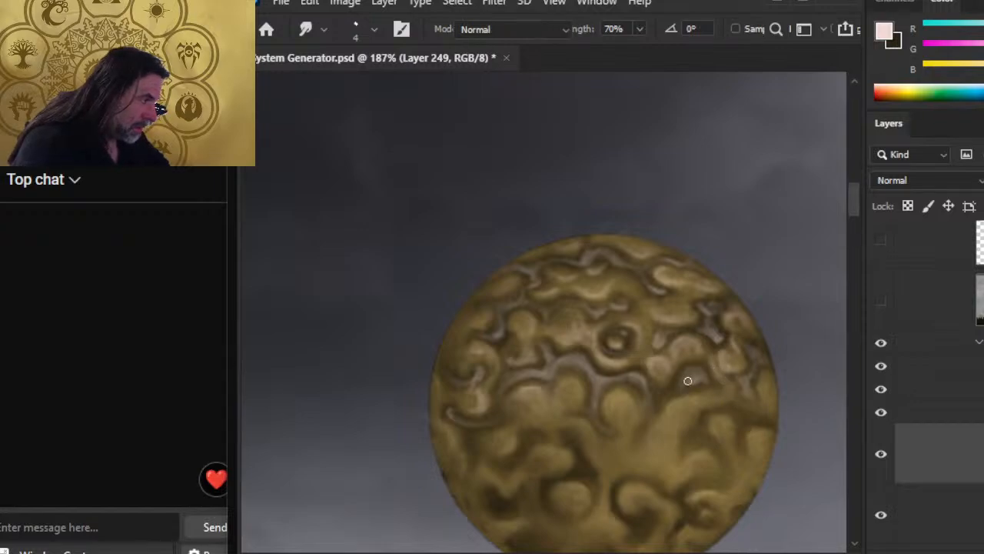
{"action": "mouse_move", "coordinate": [681, 382]}
{"action": "left_mouse_down"}
{"action": "mouse_move", "coordinate": [692, 376]}
{"action": "mouse_move", "coordinate": [680, 390]}
{"action": "mouse_move", "coordinate": [704, 383]}
{"action": "mouse_move", "coordinate": [696, 388]}
{"action": "left_mouse_up"}
{"action": "key", "text": "r"}
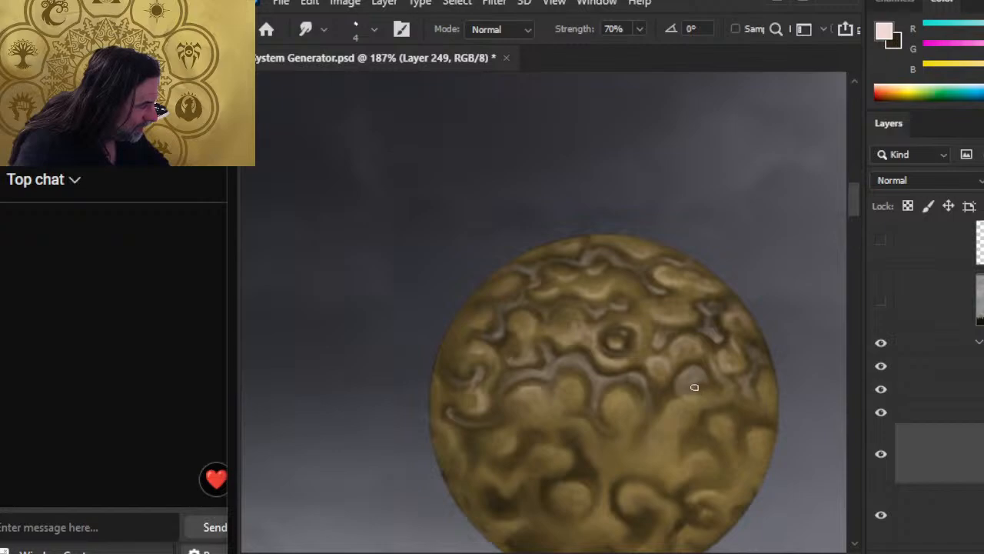
{"action": "key", "text": "b"}
{"action": "key", "text": "r"}
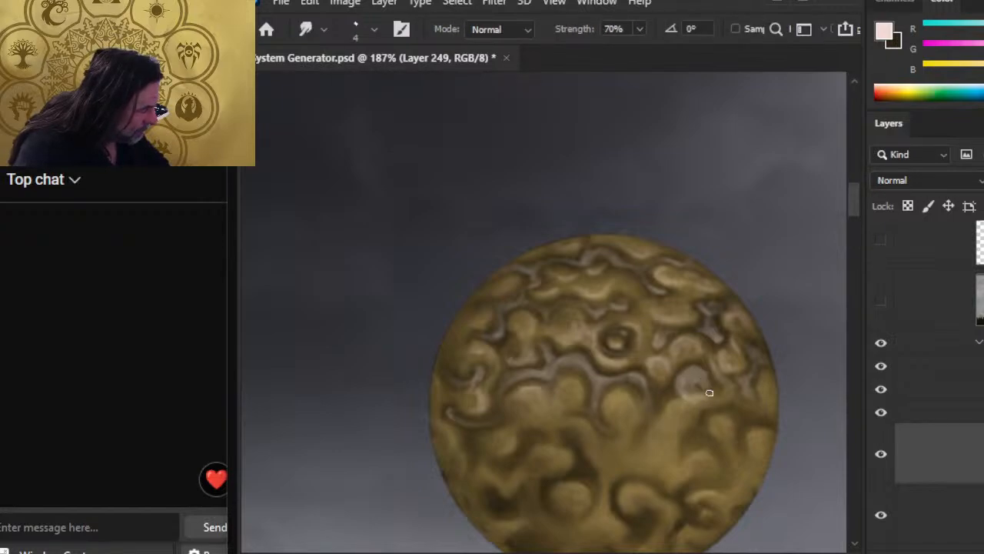
Step: Paint a pale highlight along the top of the ridge just below the filled hollow and blend it
{"action": "mouse_move", "coordinate": [690, 393]}
{"action": "left_mouse_down"}
{"action": "mouse_move", "coordinate": [676, 426]}
{"action": "mouse_move", "coordinate": [670, 414]}
{"action": "mouse_move", "coordinate": [704, 400]}
{"action": "left_mouse_up"}
{"action": "key", "text": "b"}
{"action": "key", "text": "r"}
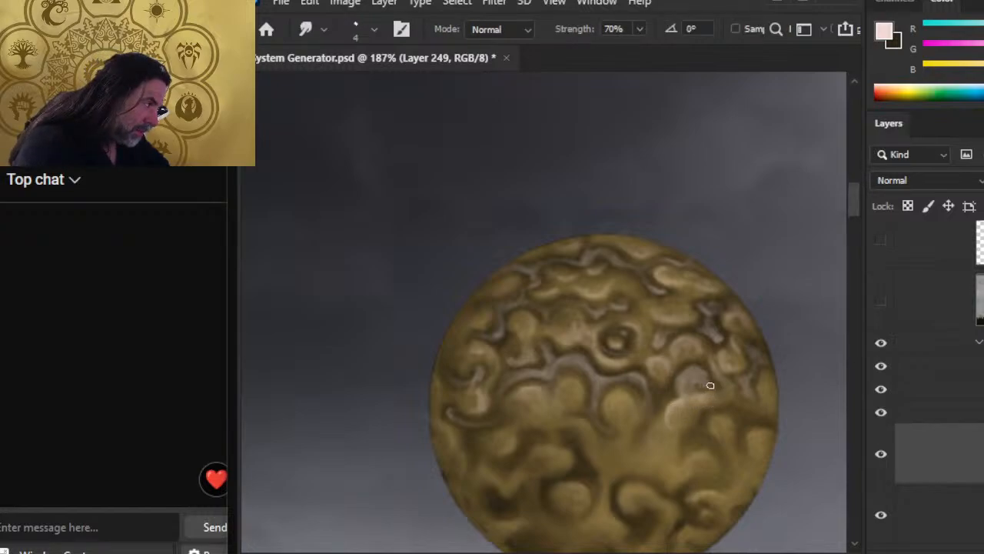
{"action": "key", "text": "b"}
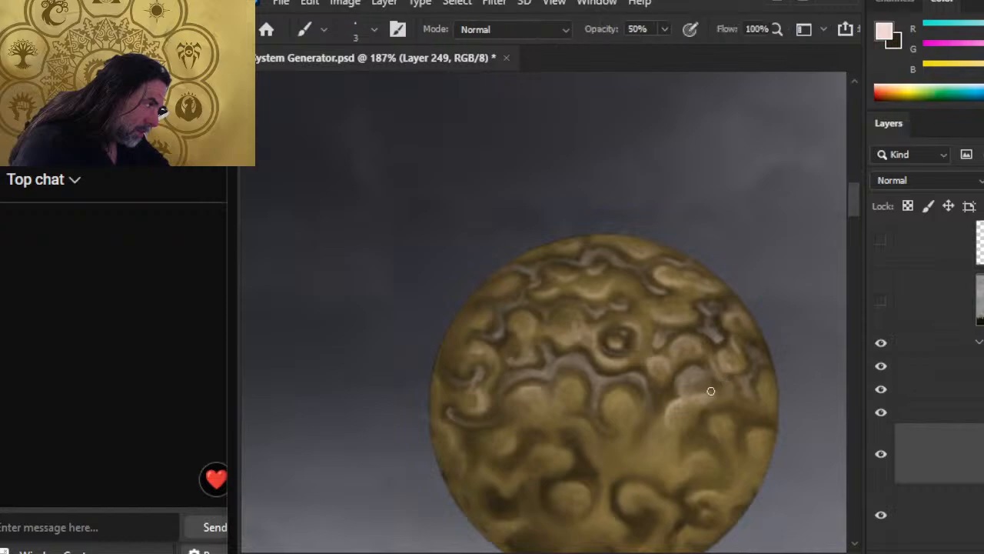
{"action": "key", "text": "r"}
Step: Extend the ridge highlight toward the right-hand valley streak and smudge a highlight onto the mound at the planet's right edge
{"action": "key", "text": "b"}
{"action": "key", "text": "r"}
{"action": "key", "text": "b"}
{"action": "key", "text": "r"}
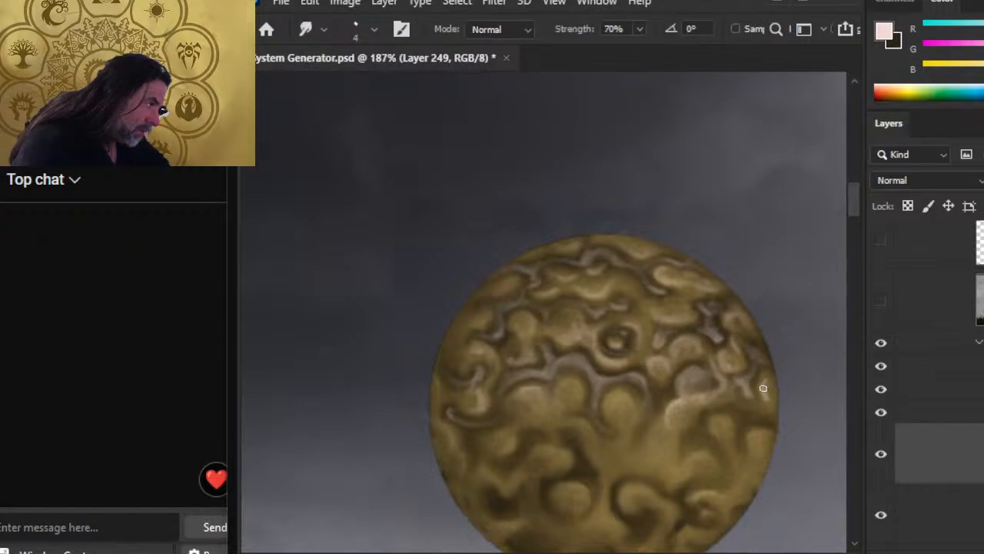
{"action": "key", "text": "b"}
{"action": "key", "text": "r"}
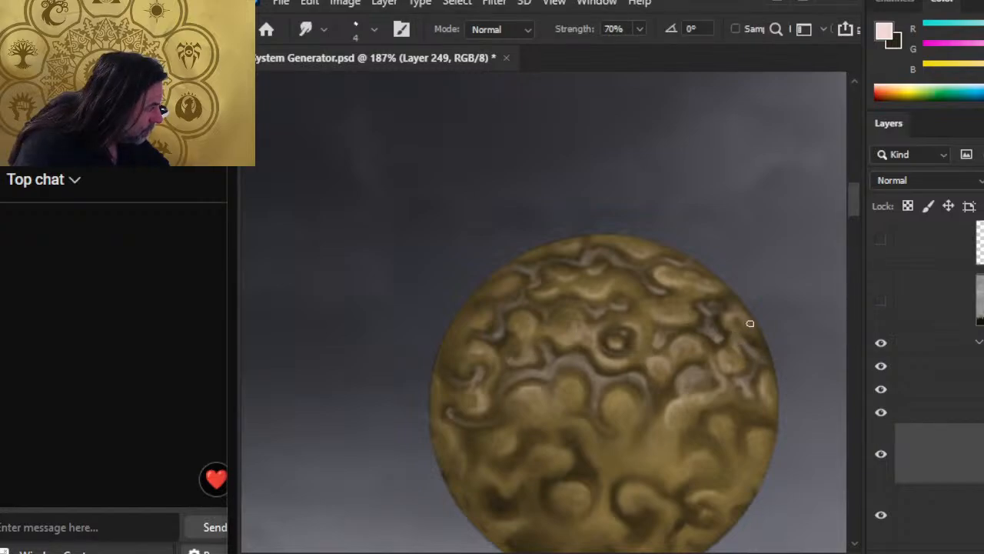
Step: Brush pale highlights onto the rounded mounds beneath the central pale streak and smudge them into the brown
{"action": "key", "text": "z"}
{"action": "mouse_move", "coordinate": [734, 469]}
{"action": "left_mouse_down"}
{"action": "mouse_move", "coordinate": [633, 446]}
{"action": "mouse_move", "coordinate": [625, 413]}
{"action": "left_mouse_up"}
{"action": "key", "text": "b"}
{"action": "mouse_move", "coordinate": [586, 383]}
{"action": "left_mouse_down"}
{"action": "mouse_move", "coordinate": [631, 385]}
{"action": "mouse_move", "coordinate": [633, 373]}
{"action": "left_mouse_up"}
{"action": "key", "text": "r"}
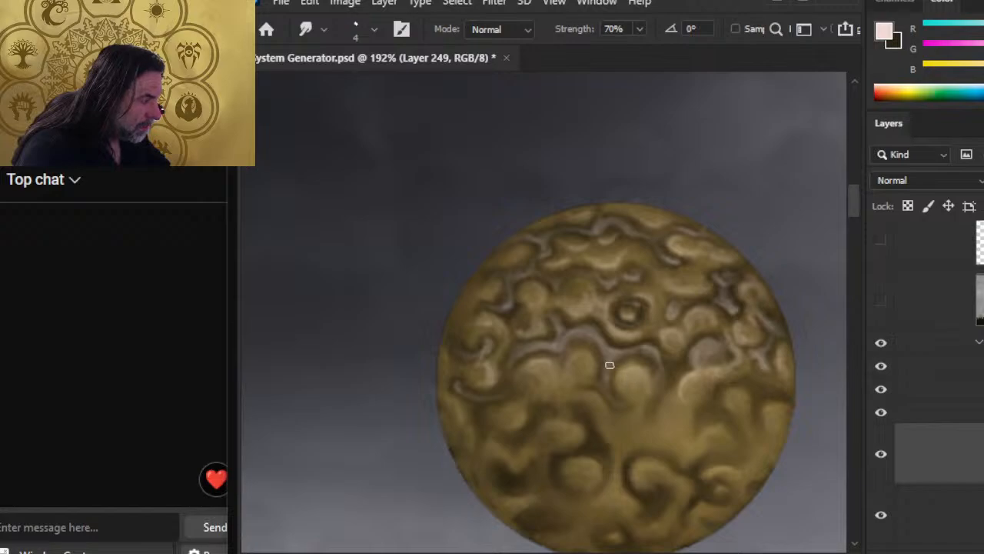
{"action": "key", "text": "b"}
{"action": "left_click_drag", "start_coordinate": [589, 356], "coordinate": [591, 367]}
{"action": "key", "text": "r"}
Step: Paint a pale valley streak below the central mounds and smudge it and the neighbouring streak's tail downward
{"action": "key", "text": "b"}
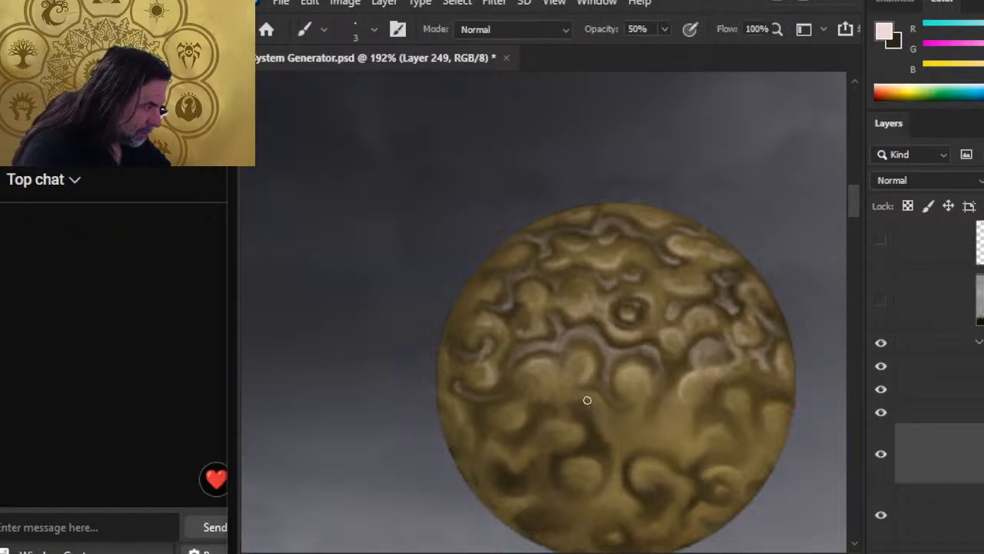
{"action": "left_click", "coordinate": [590, 401]}
{"action": "key", "text": "r"}
{"action": "key", "text": "b"}
{"action": "key", "text": "r"}
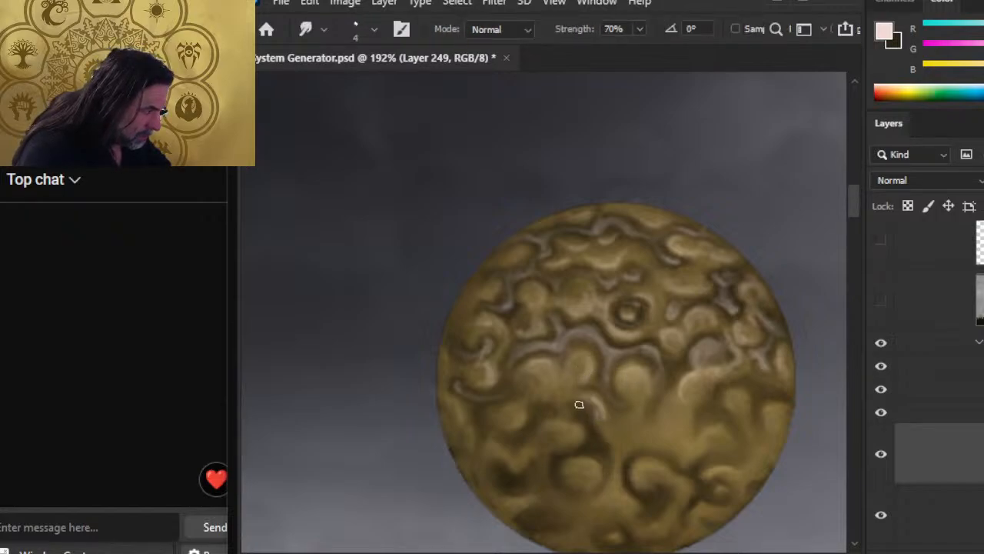
{"action": "key", "text": "b"}
{"action": "key", "text": "r"}
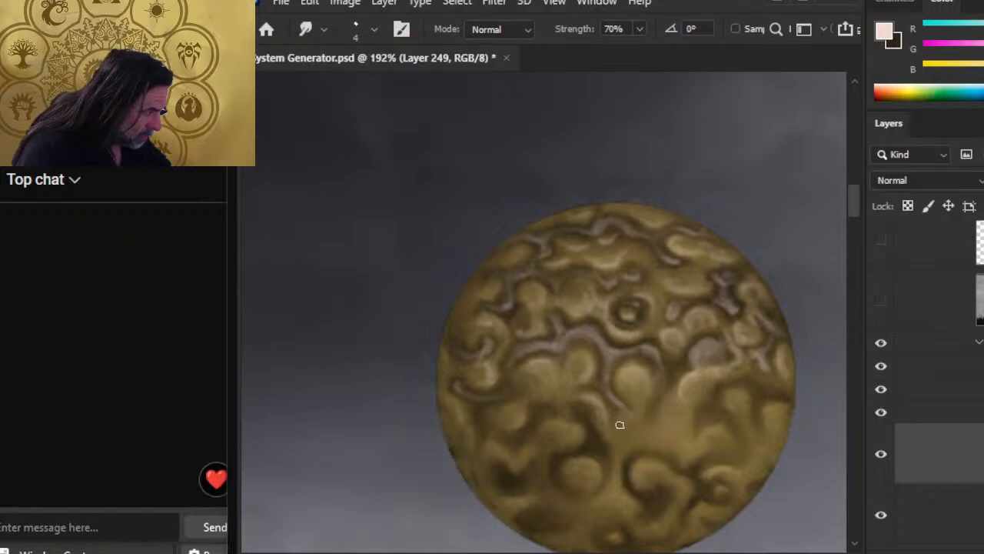
Step: Continue the large ridge's highlight down its left side and highlight the smaller ridge to its lower right, blending both
{"action": "key", "text": "b"}
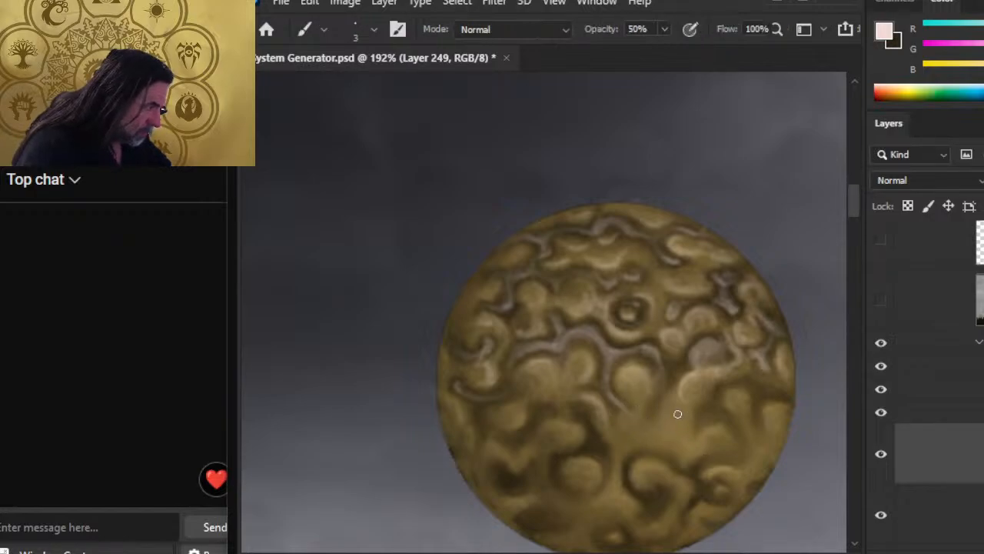
{"action": "key", "text": "r"}
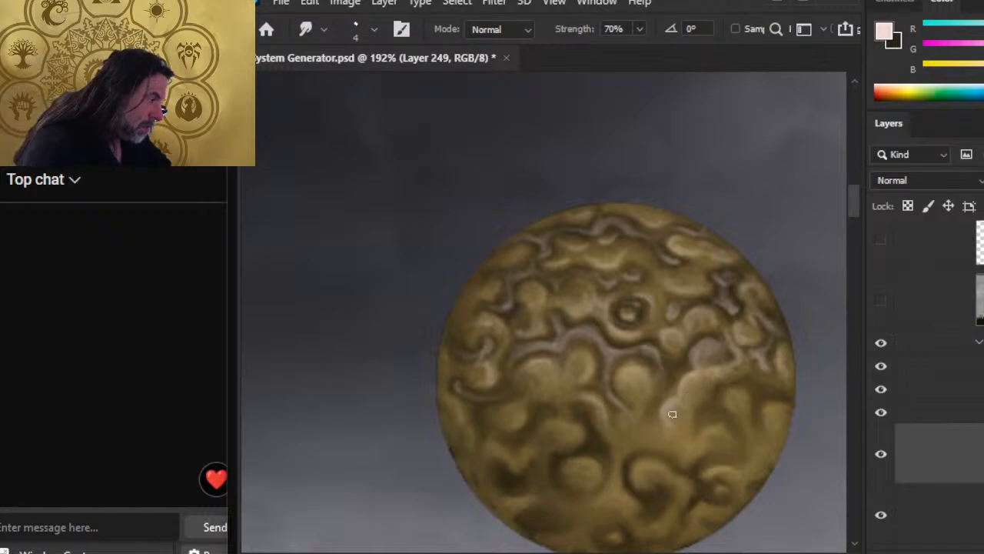
{"action": "key", "text": "b"}
{"action": "key", "text": "r"}
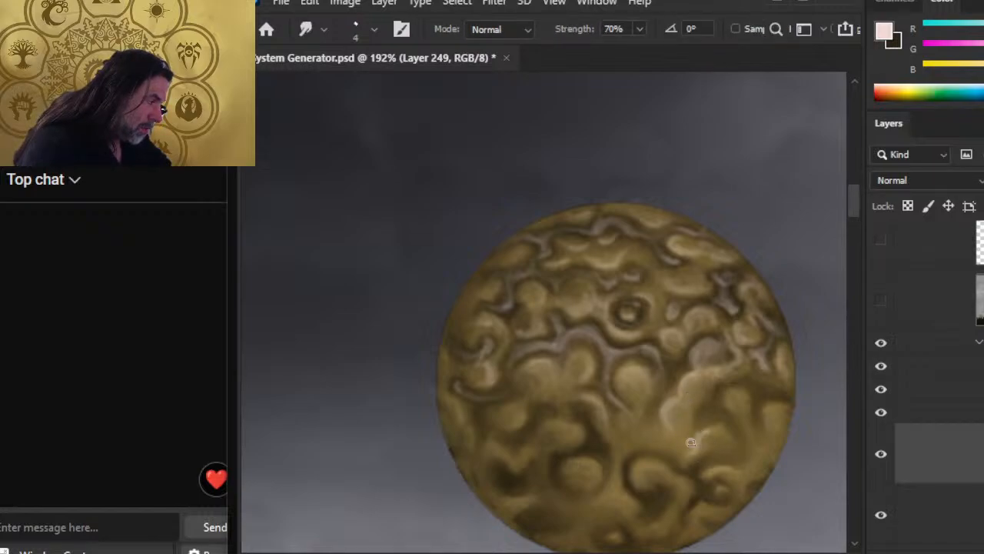
{"action": "key", "text": "b"}
{"action": "key", "text": "r"}
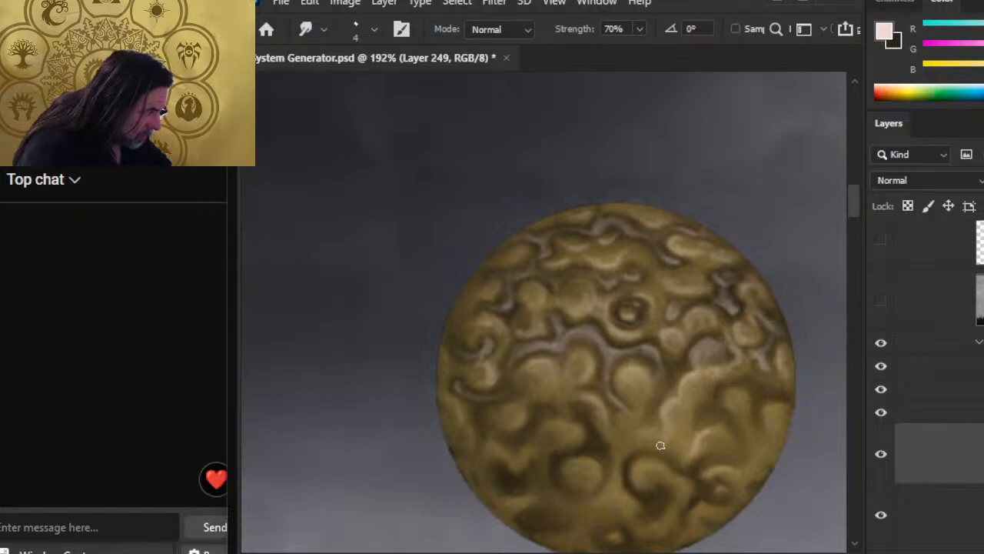
Step: Brush a pale highlight along the curved ridge at the brown planet's lower-left edge and smudge it into the surface
{"action": "key", "text": "z"}
{"action": "left_click_drag", "start_coordinate": [655, 463], "coordinate": [547, 428]}
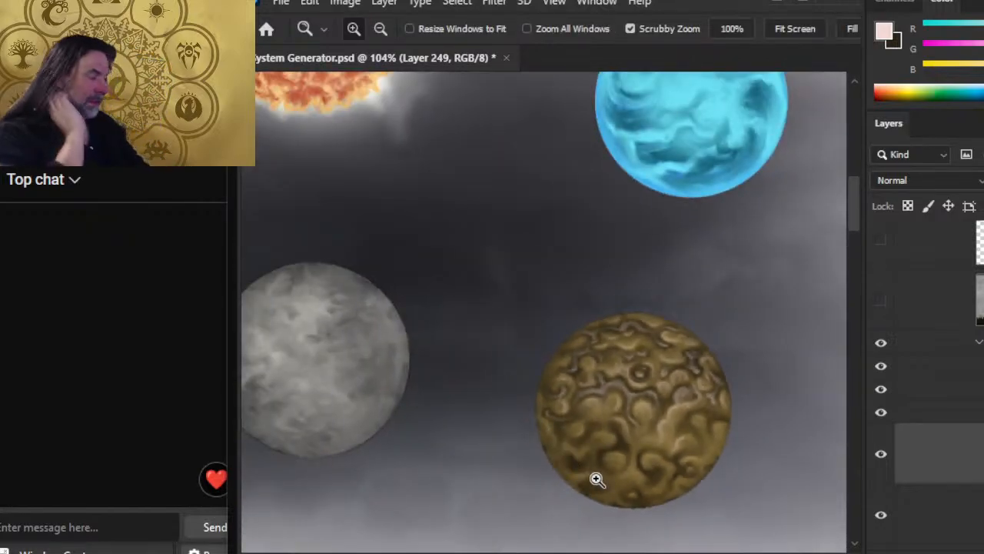
{"action": "key", "text": "space"}
{"action": "left_click_drag", "start_coordinate": [647, 420], "coordinate": [626, 334]}
{"action": "left_click_drag", "start_coordinate": [553, 383], "coordinate": [613, 401]}
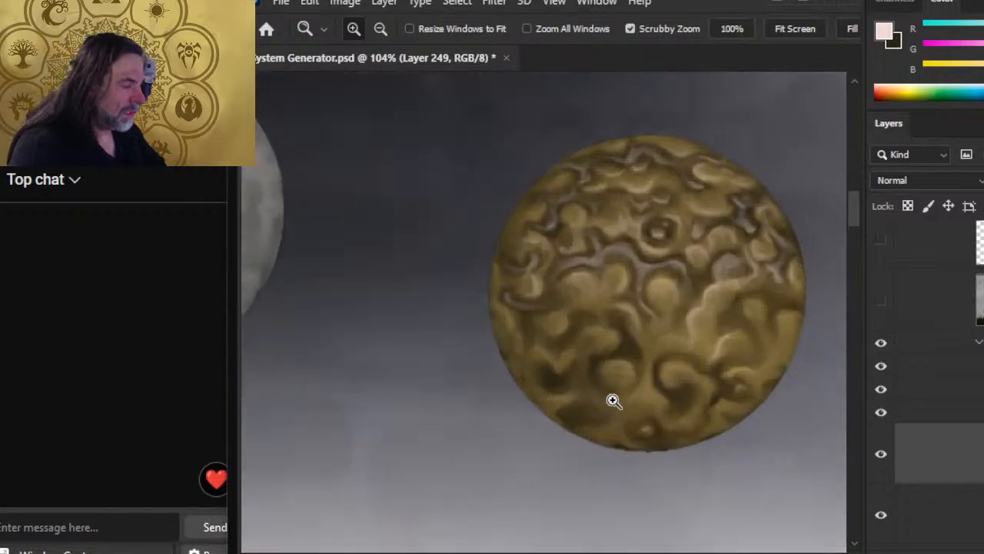
{"action": "key", "text": "b"}
{"action": "key", "text": "r"}
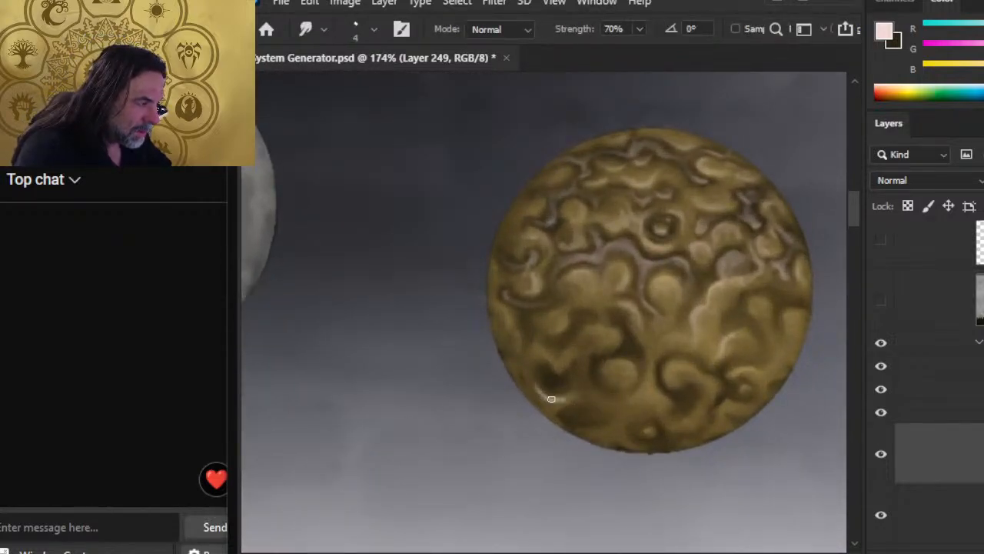
{"action": "key", "text": "b"}
{"action": "key", "text": "r"}
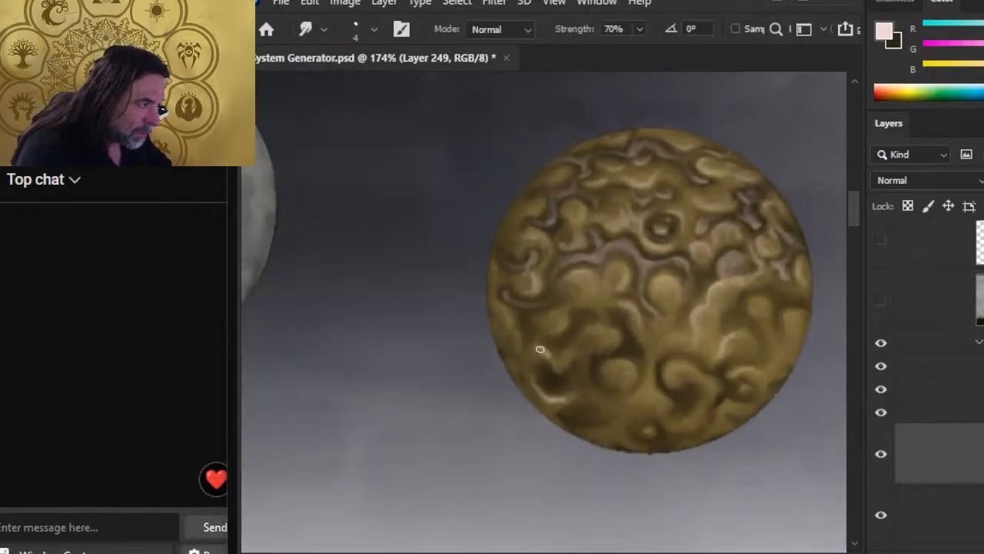
Step: Brush pale highlights onto the mounds along the planet's left edge and across its lower centre and lower right
{"action": "key", "text": "b"}
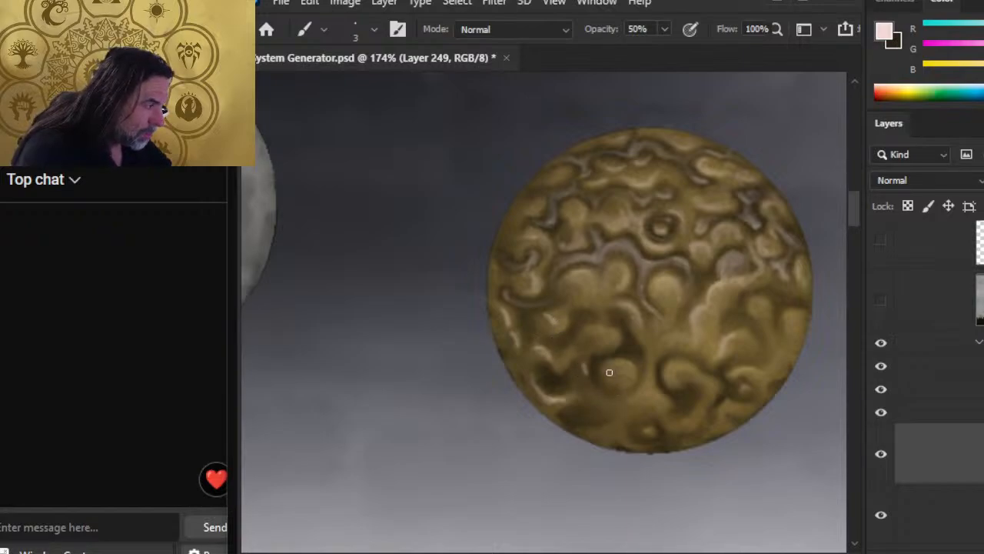
{"action": "mouse_move", "coordinate": [610, 372]}
{"action": "left_mouse_down"}
{"action": "mouse_move", "coordinate": [630, 397]}
{"action": "mouse_move", "coordinate": [598, 403]}
{"action": "left_mouse_up"}
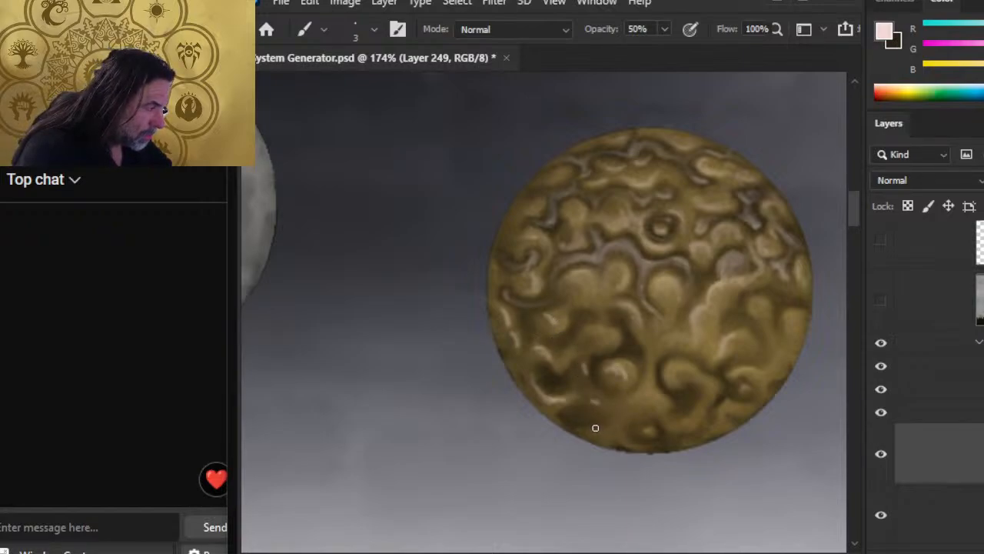
{"action": "mouse_move", "coordinate": [692, 420]}
{"action": "left_mouse_down"}
{"action": "mouse_move", "coordinate": [709, 396]}
{"action": "mouse_move", "coordinate": [679, 365]}
{"action": "left_mouse_up"}
{"action": "left_click_drag", "start_coordinate": [730, 403], "coordinate": [725, 411]}
{"action": "left_click_drag", "start_coordinate": [749, 385], "coordinate": [743, 393]}
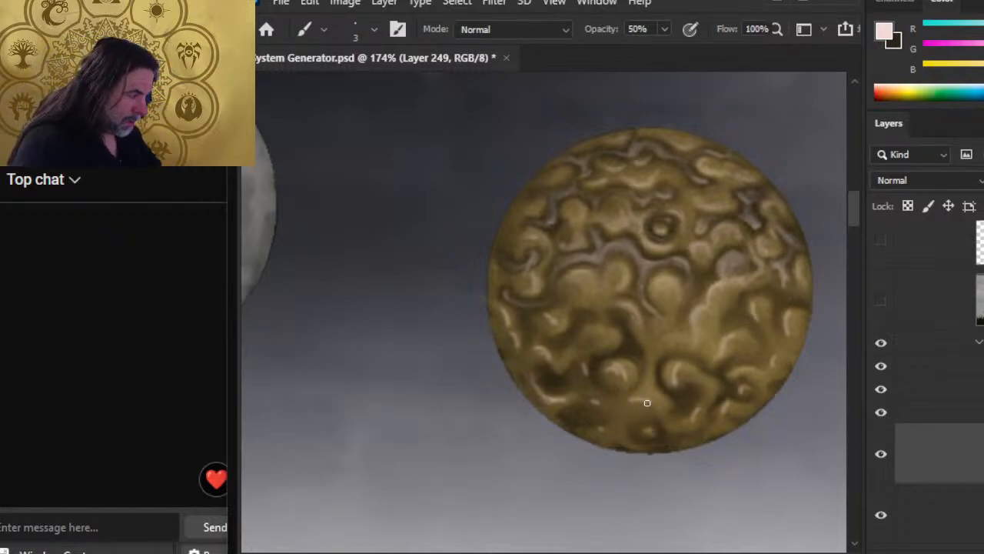
Step: Highlight the two rounded mounds left of the planet's centre, beneath the pale streak, and smudge the strokes soft
{"action": "key", "text": "ctrl+space"}
{"action": "left_click_drag", "start_coordinate": [658, 392], "coordinate": [609, 352]}
{"action": "key", "text": "r"}
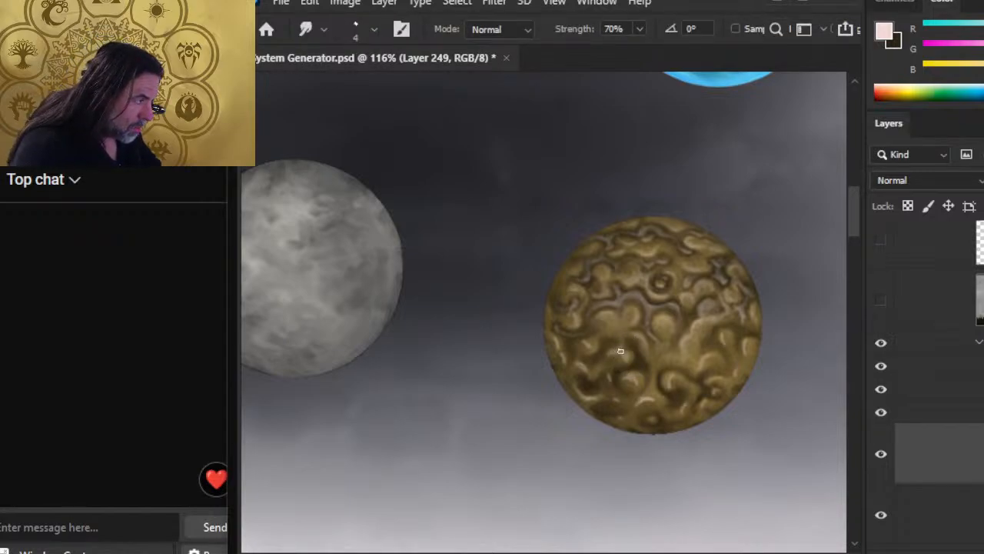
{"action": "key", "text": "b"}
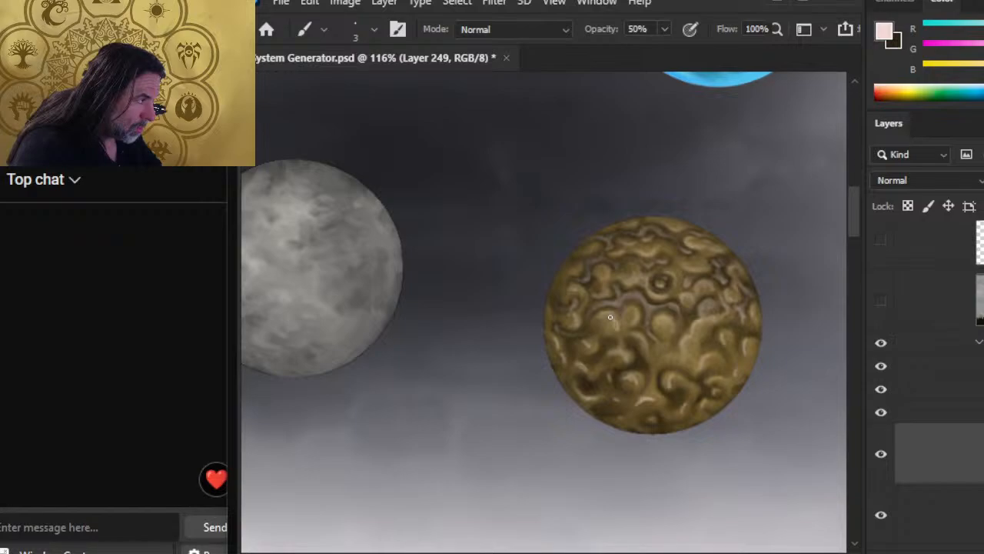
{"action": "key", "text": "r"}
{"action": "key", "text": "b"}
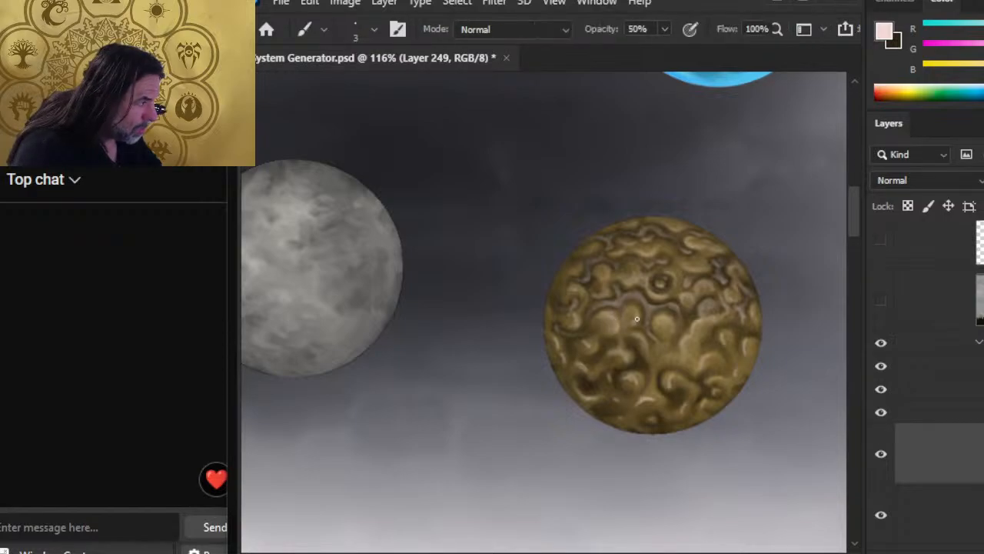
{"action": "key", "text": "r"}
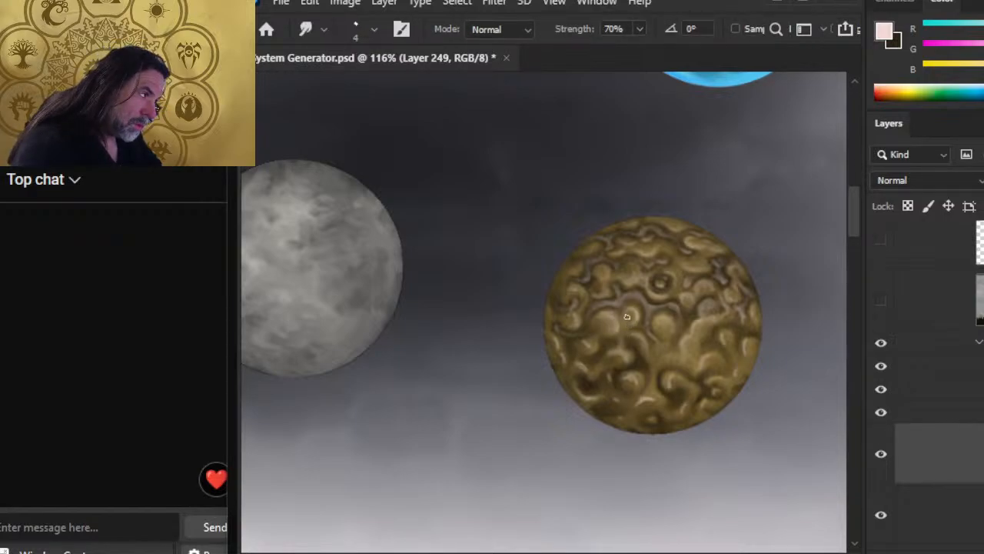
Step: Paint a pale valley streak down between the two central mounds and smudge it along the dark groove
{"action": "key", "text": "b"}
{"action": "key", "text": "r"}
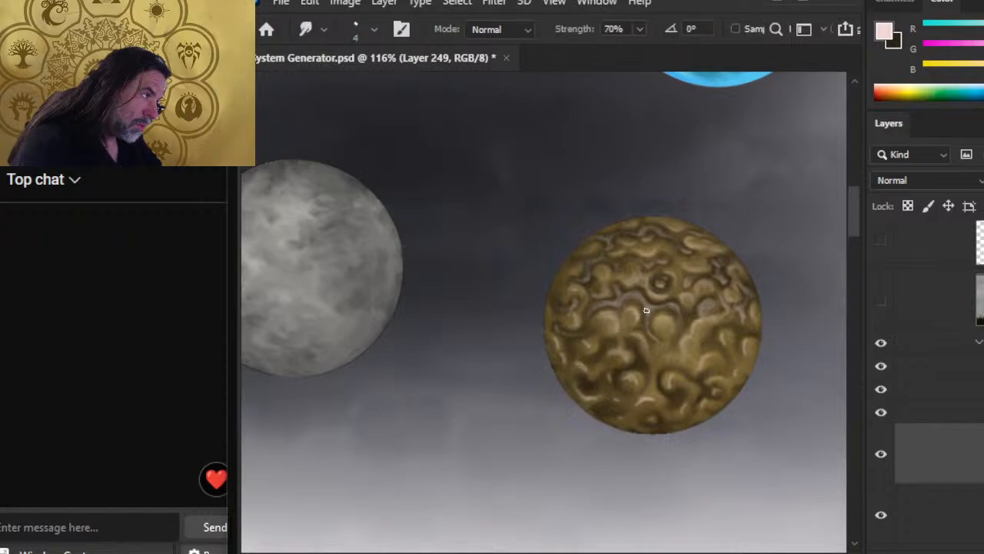
{"action": "key", "text": "b"}
{"action": "key", "text": "r"}
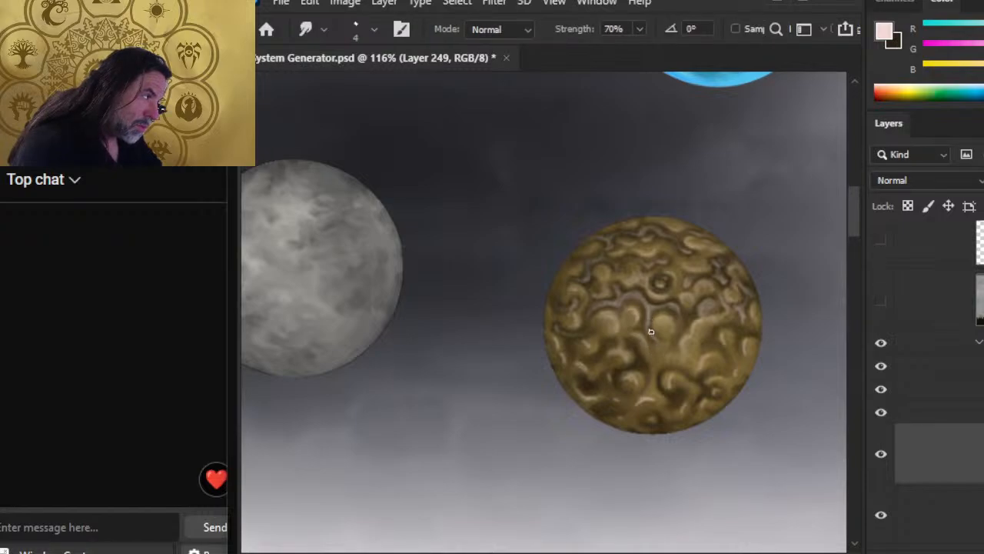
{"action": "key", "text": "b"}
{"action": "key", "text": "r"}
{"action": "key", "text": "b"}
{"action": "key", "text": "r"}
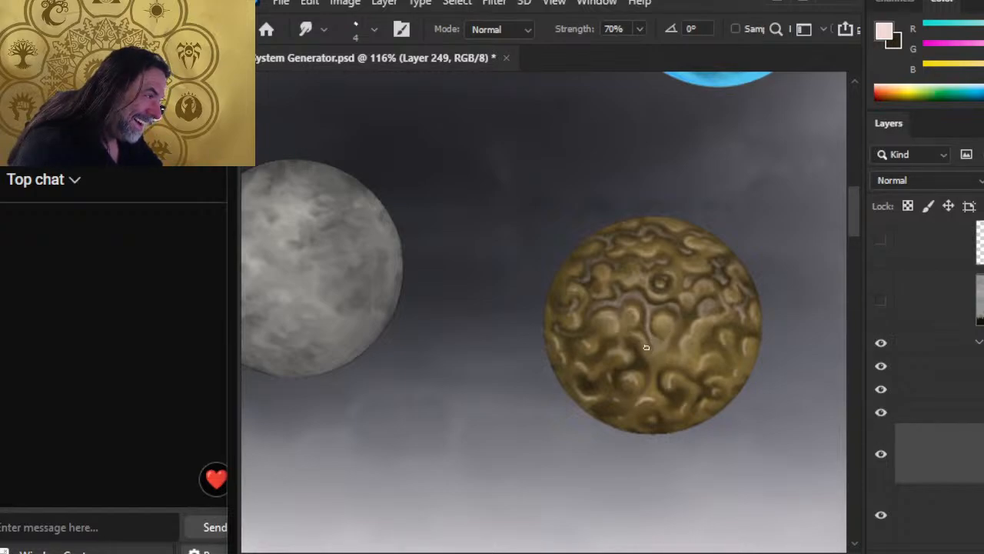
Step: Brush pale highlights around the base of the right central mound and the ridge below it, smudging them smooth
{"action": "key", "text": "b"}
{"action": "key", "text": "r"}
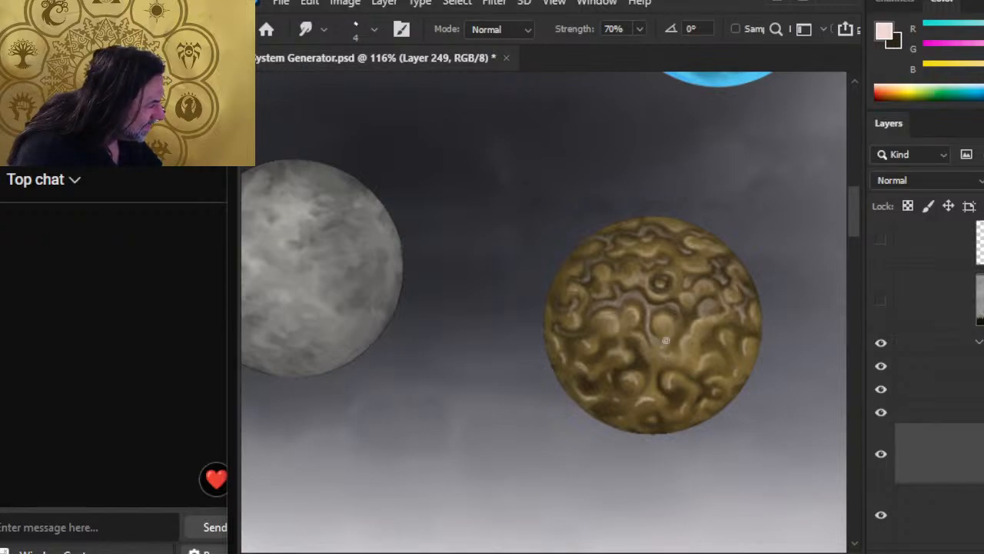
{"action": "key", "text": "b"}
{"action": "key", "text": "r"}
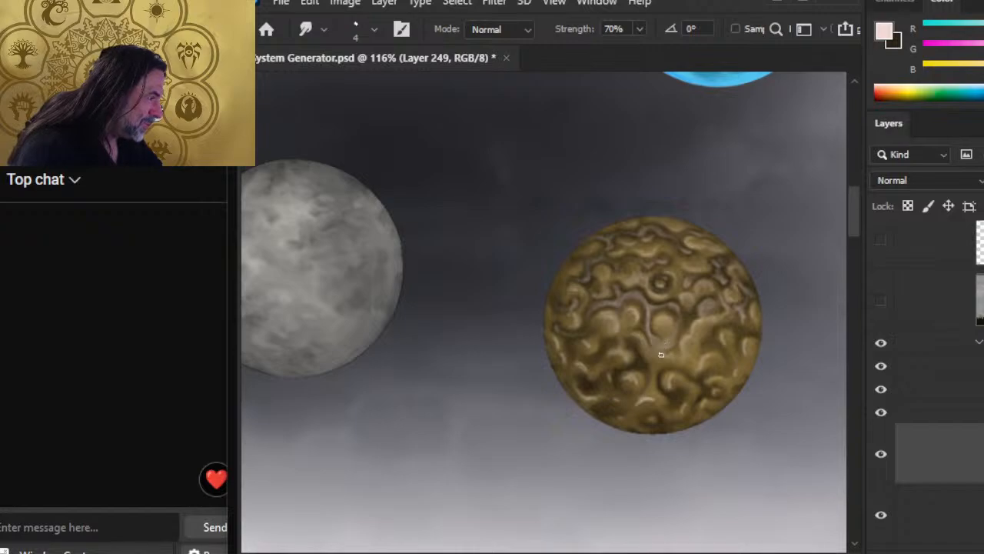
{"action": "key", "text": "b"}
{"action": "key", "text": "r"}
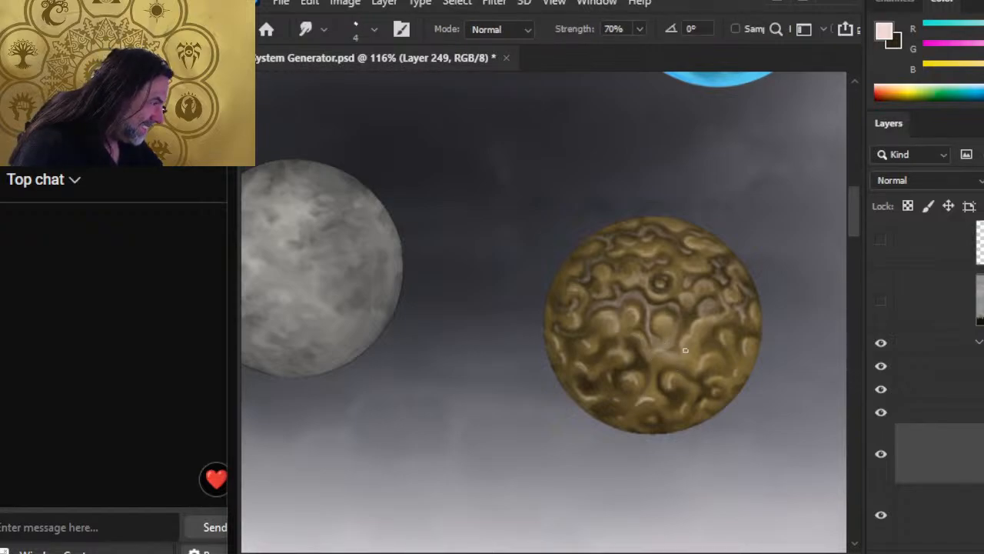
{"action": "key", "text": "b"}
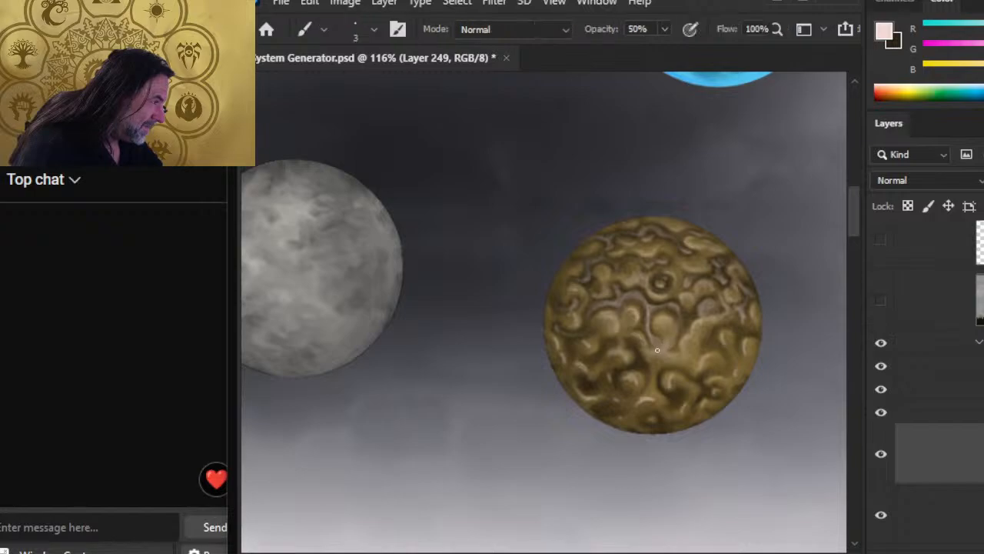
{"action": "key", "text": "r"}
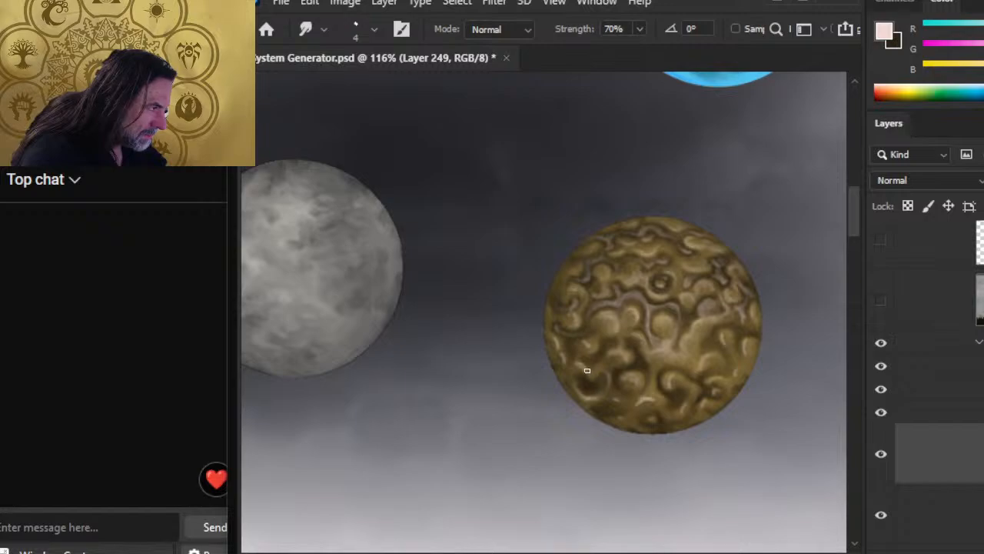
Step: Highlight the small mounds in the planet's lower-left area and blend the strokes into the brown
{"action": "key", "text": "b"}
{"action": "left_click_drag", "start_coordinate": [596, 367], "coordinate": [605, 375]}
{"action": "key", "text": "r"}
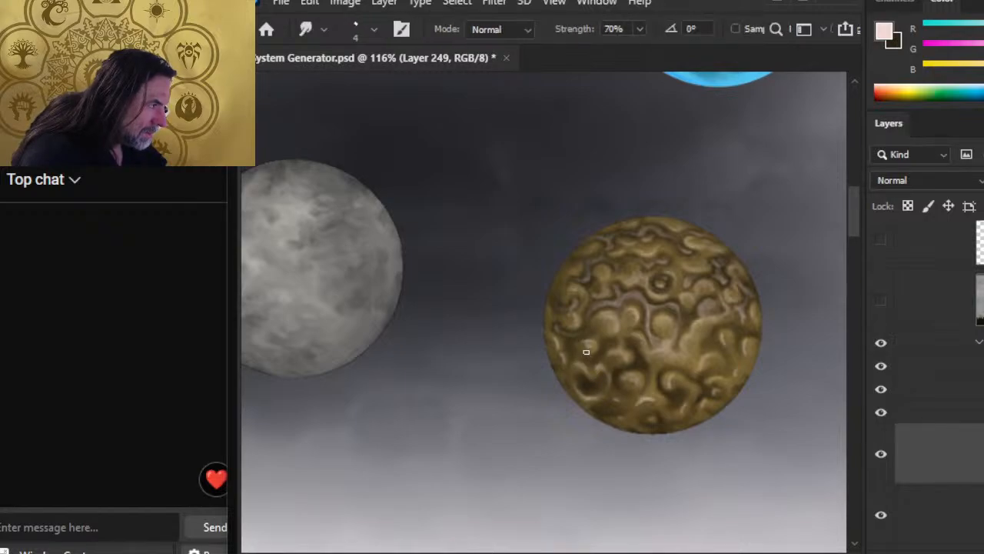
{"action": "key", "text": "b"}
{"action": "key", "text": "r"}
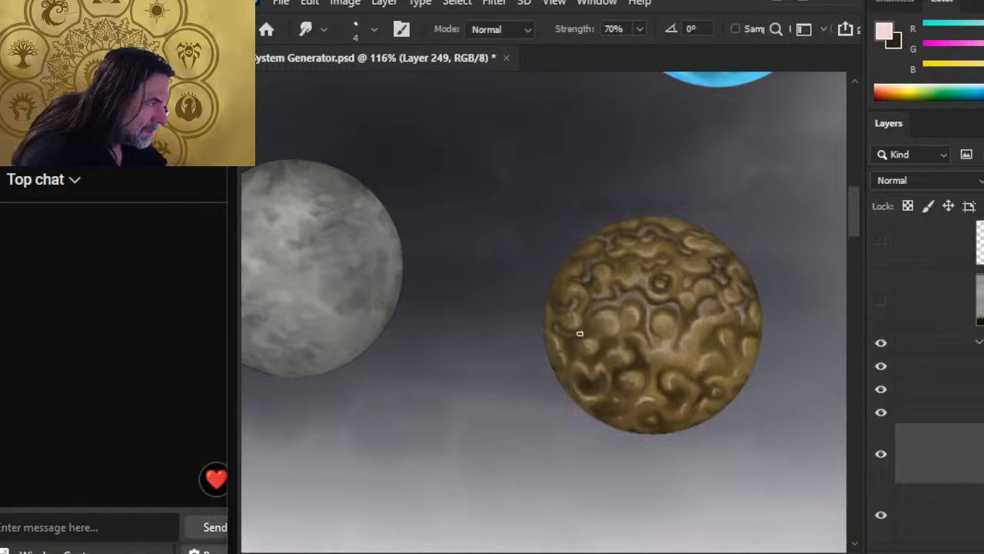
Step: Touch up the pale streak above the central mounds and smudge it into the neighbouring valleys
{"action": "key", "text": "b"}
{"action": "key", "text": "r"}
{"action": "key", "text": "b"}
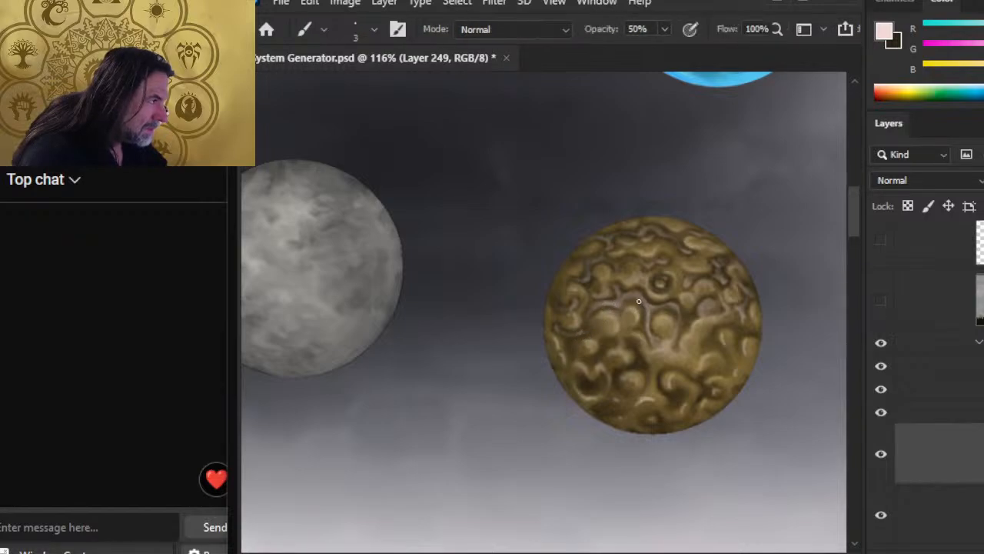
{"action": "key", "text": "r"}
{"action": "key", "text": "b"}
{"action": "key", "text": "r"}
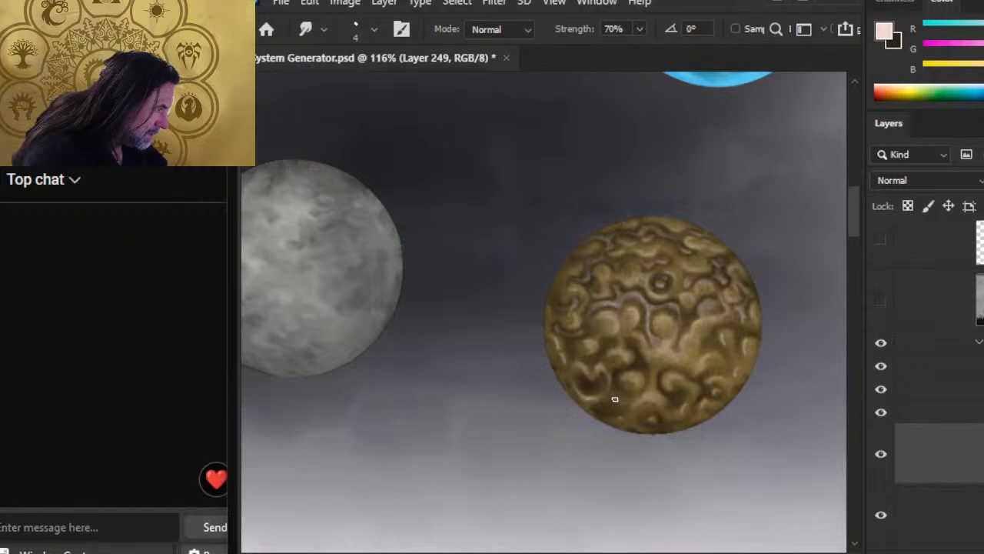
Step: Brush a short highlight on the ridge above the dark hollow near the planet's lower-left rim and smudge it
{"action": "key", "text": "b"}
{"action": "left_click_drag", "start_coordinate": [612, 395], "coordinate": [621, 402]}
{"action": "key", "text": "r"}
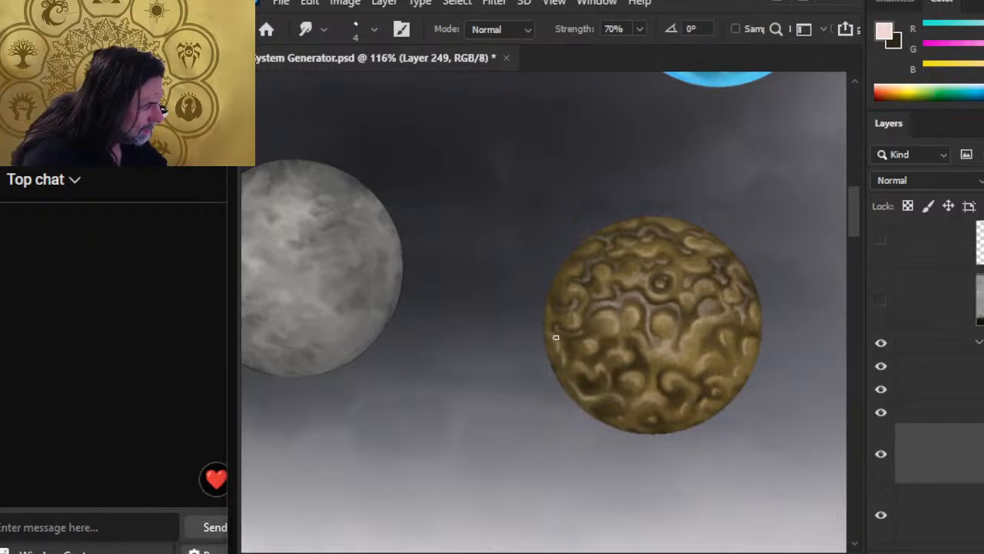
Step: Paint a pale streak along the valley at the planet's left edge and smudge its right end into the groove
{"action": "key", "text": "b"}
{"action": "key", "text": "r"}
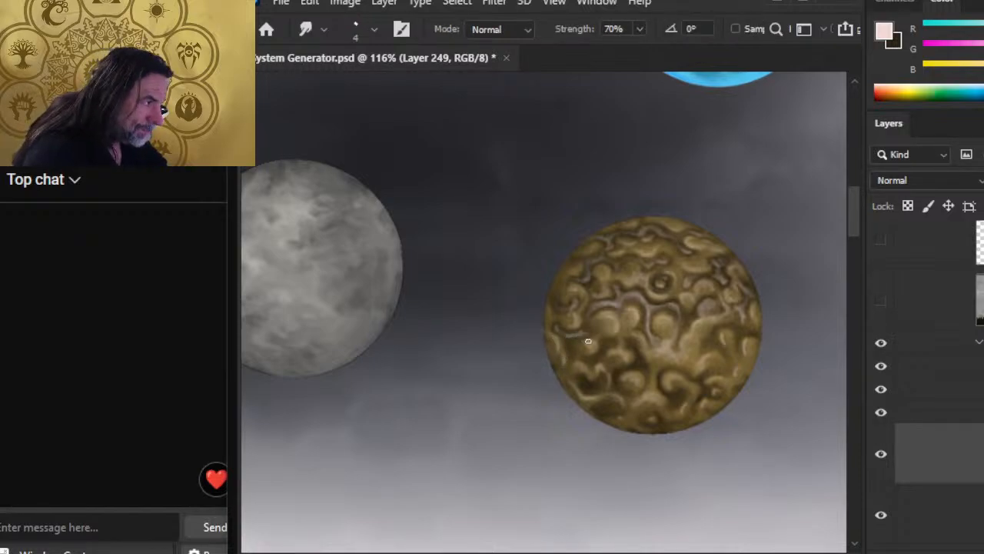
{"action": "key", "text": "b"}
{"action": "key", "text": "r"}
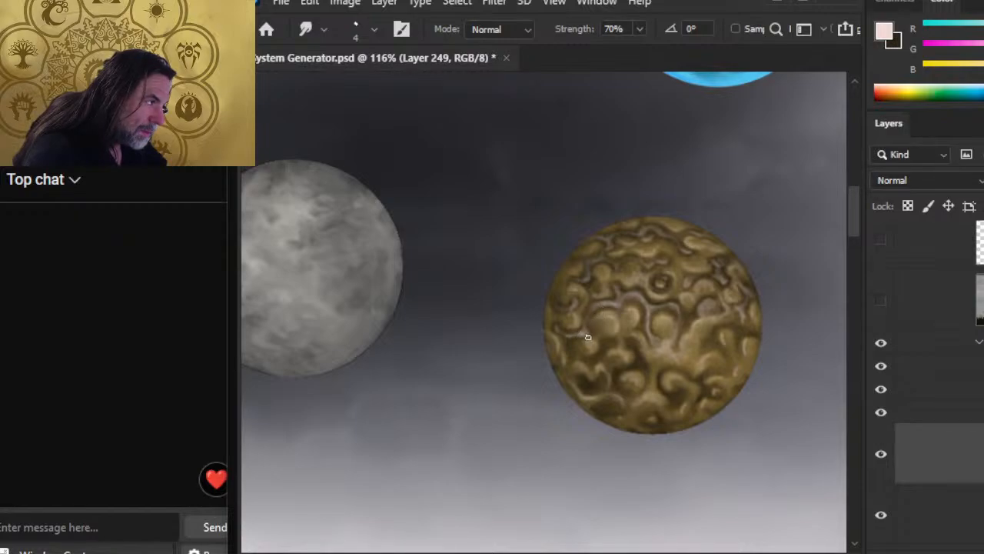
{"action": "key", "text": "b"}
{"action": "key", "text": "r"}
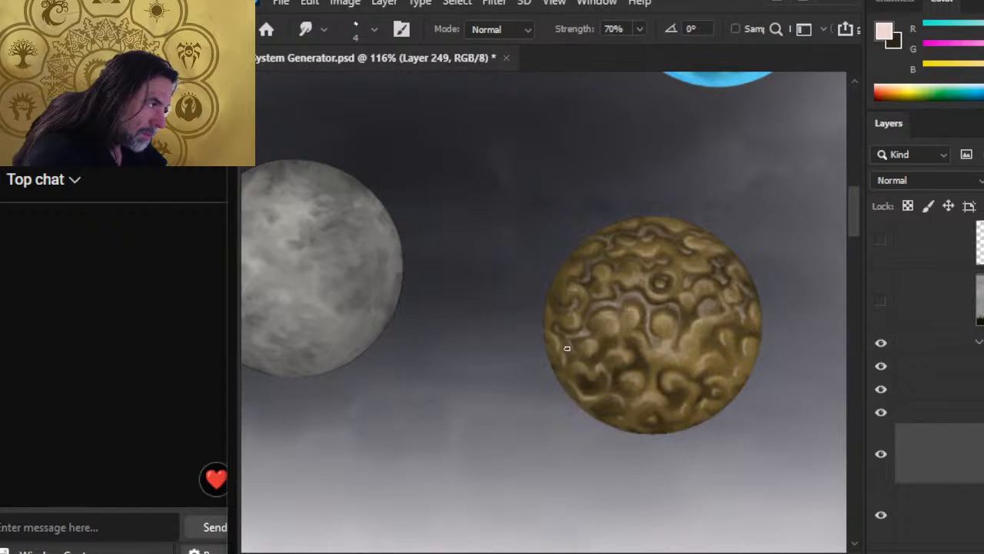
Step: Extend the left-edge valley streak downward between the small mounds and blend it into the dark groove
{"action": "key", "text": "b"}
{"action": "key", "text": "r"}
{"action": "key", "text": "b"}
{"action": "key", "text": "r"}
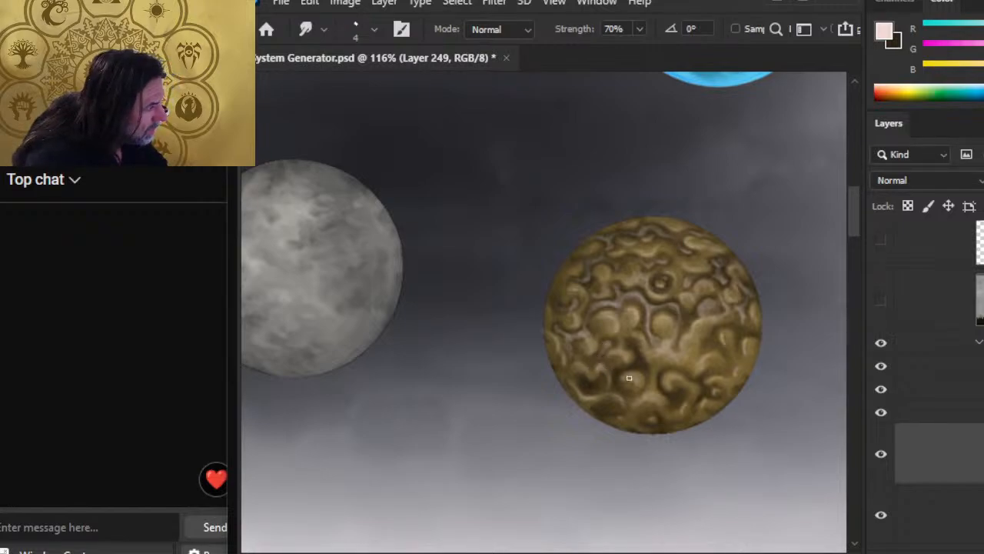
Step: Paint a pale curved streak inside the dark lower-left hollow and smudge it along the hollow's shape
{"action": "key", "text": "b"}
{"action": "key", "text": "r"}
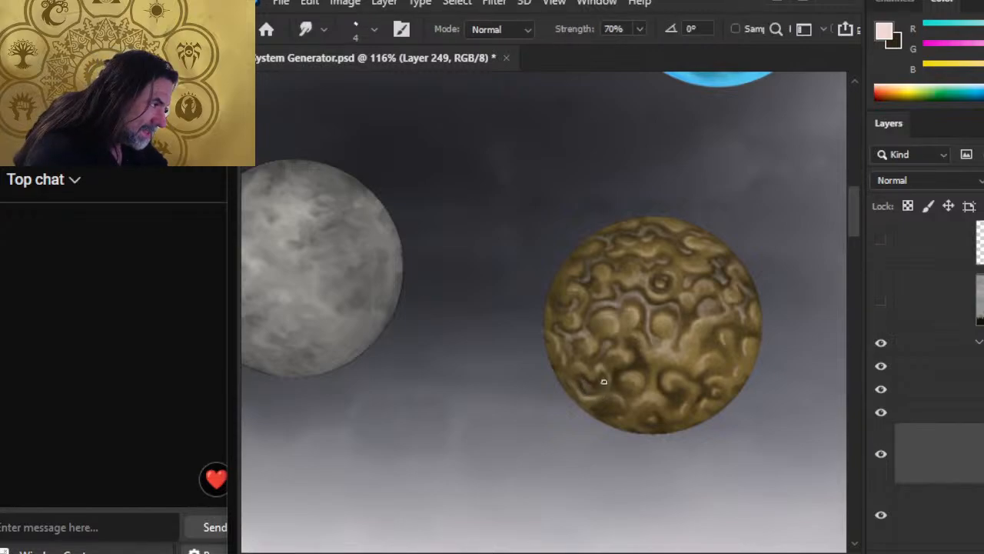
{"action": "key", "text": "b"}
{"action": "key", "text": "r"}
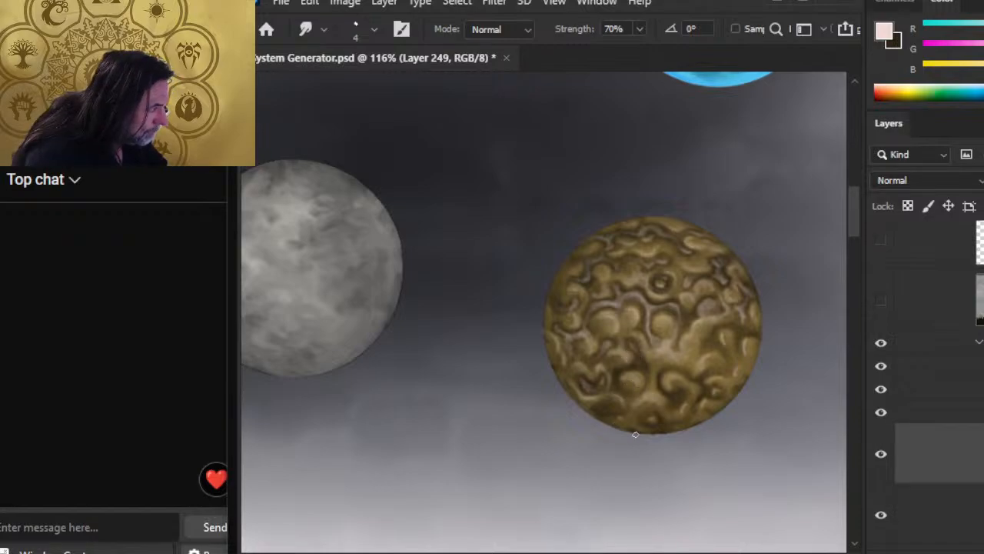
Step: Add a pale streak inside the dark hollow of the curled lower-right ridge and smudge it softly
{"action": "key", "text": "b"}
{"action": "key", "text": "r"}
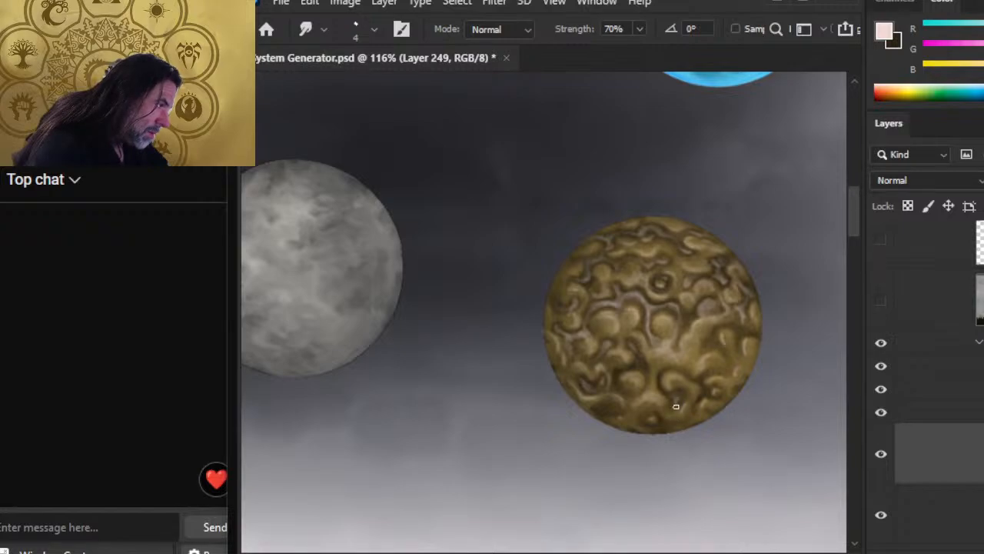
{"action": "key", "text": "b"}
{"action": "key", "text": "r"}
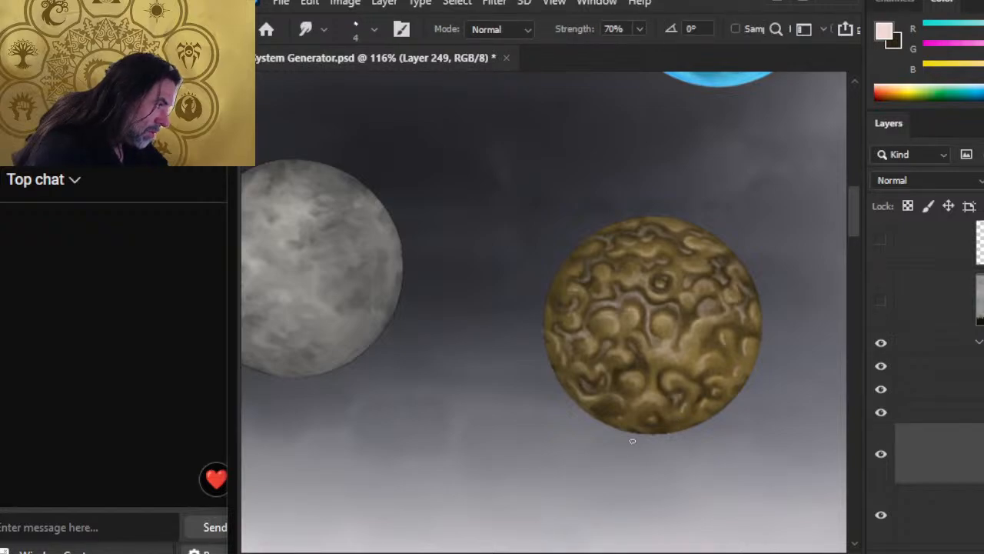
Step: Paint small pale streaks in the grooves along the brown planet's bottom edge and smudge them softly
{"action": "key", "text": "b"}
{"action": "key", "text": "r"}
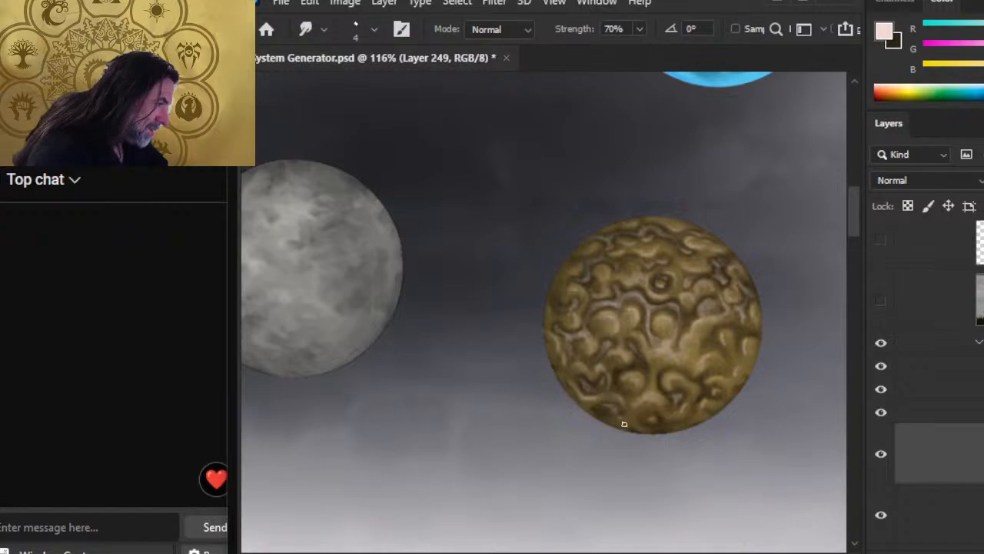
{"action": "key", "text": "b"}
{"action": "key", "text": "r"}
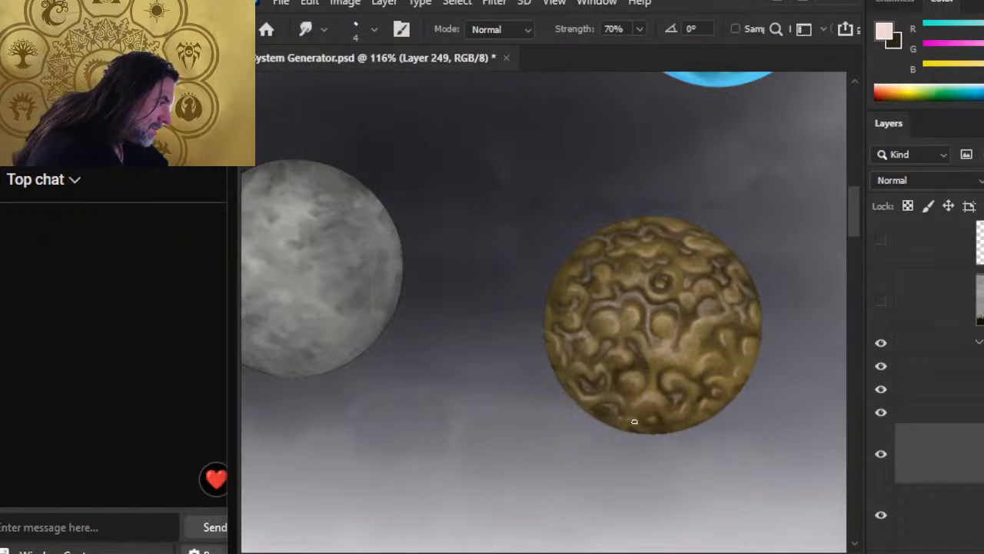
{"action": "key", "text": "b"}
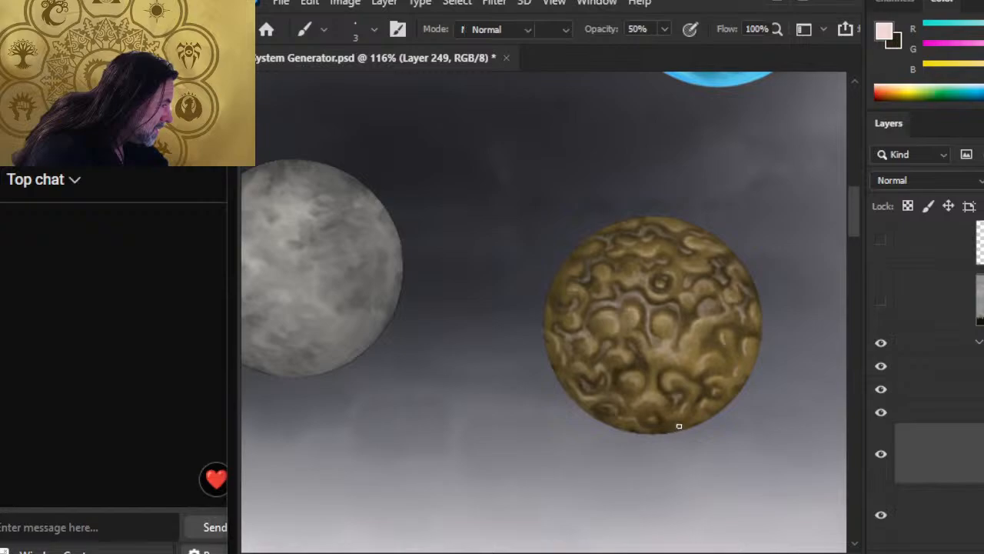
{"action": "key", "text": "r"}
{"action": "key", "text": "b"}
{"action": "key", "text": "r"}
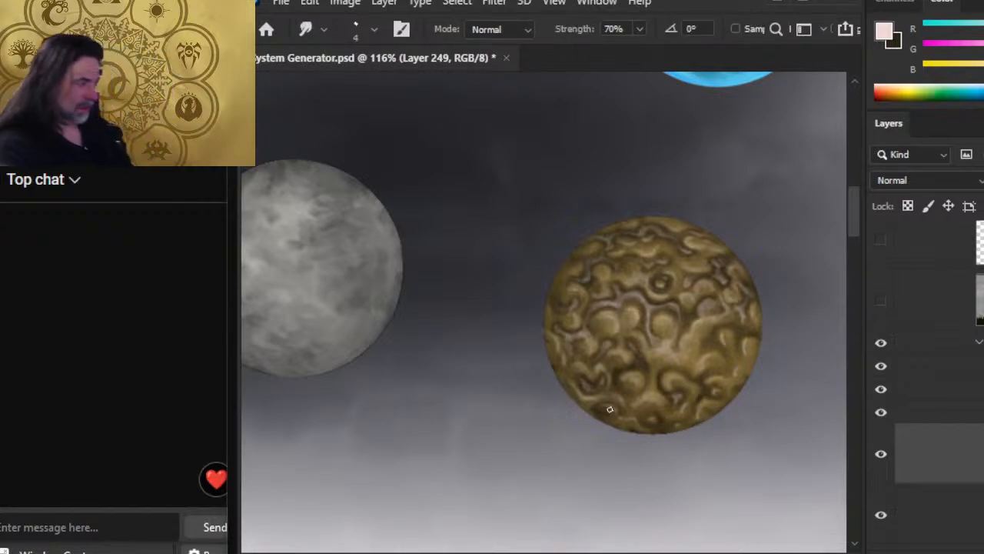
Step: Add a pale streak in the dark hollow above the small round lower mound, refining it with a smaller eraser and Smudge
{"action": "key", "text": "z"}
{"action": "left_click_drag", "start_coordinate": [635, 345], "coordinate": [682, 377]}
{"action": "key", "text": "b"}
{"action": "key", "text": "r"}
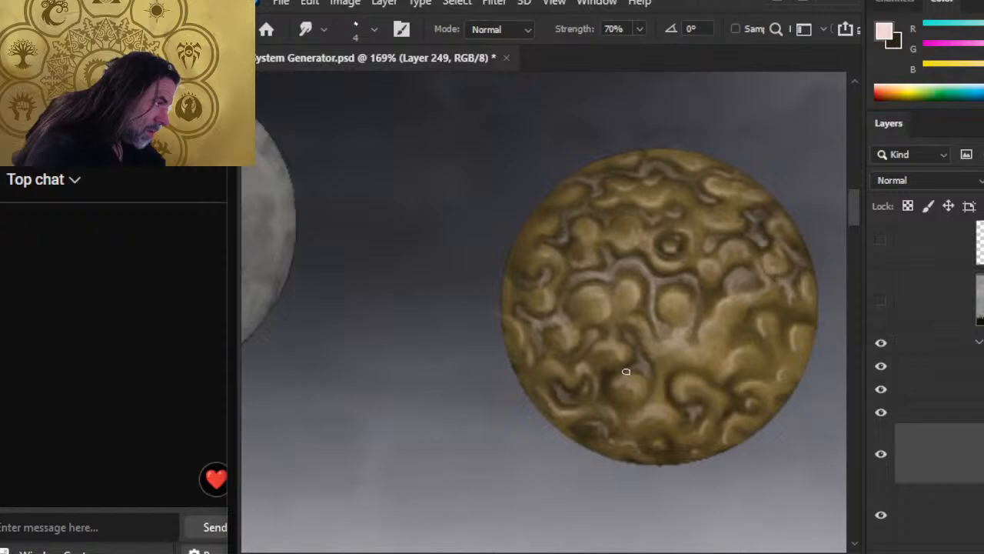
{"action": "key", "text": "e"}
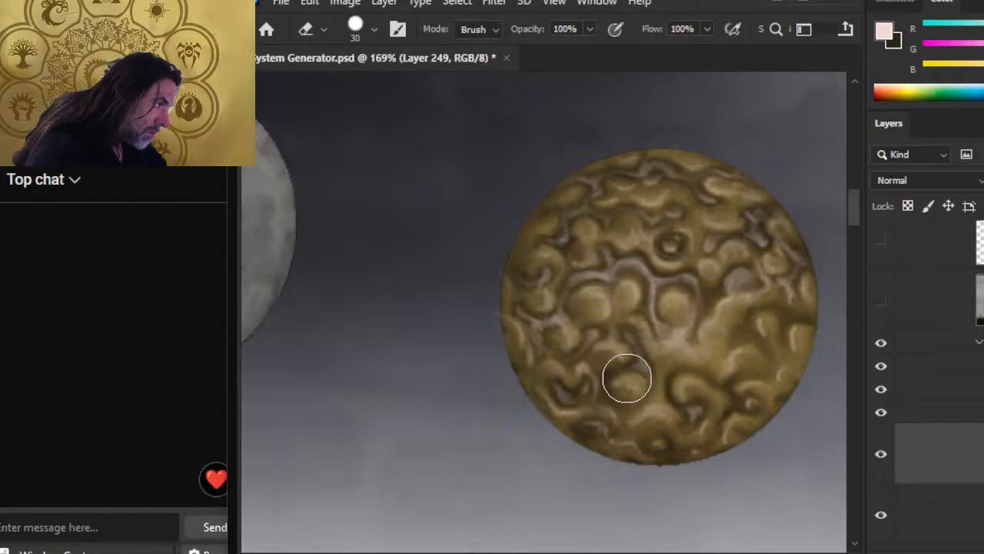
{"action": "key", "text": "bracketleft"}
{"action": "key", "text": "bracketleft"}
{"action": "key", "text": "bracketleft"}
{"action": "key", "text": "r"}
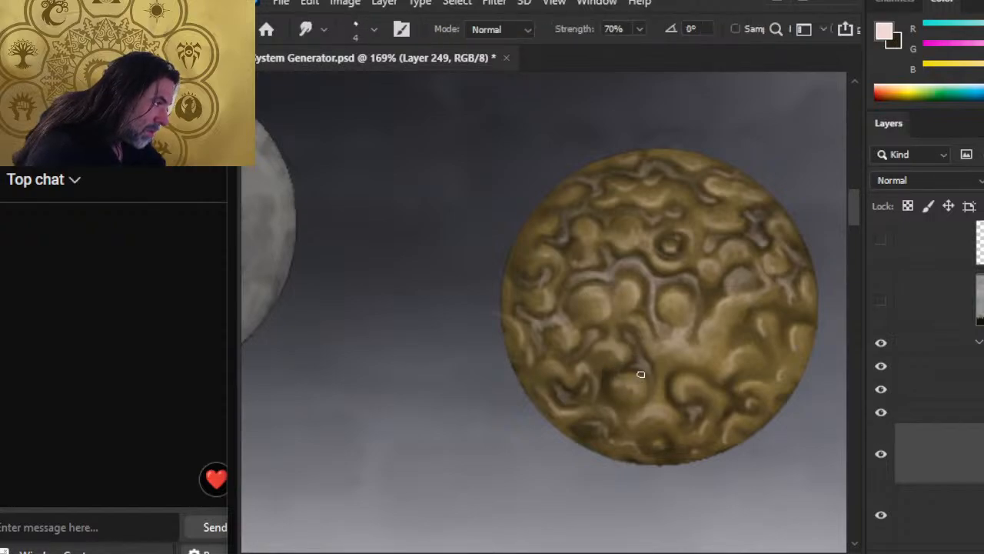
{"action": "key", "text": "b"}
{"action": "key", "text": "r"}
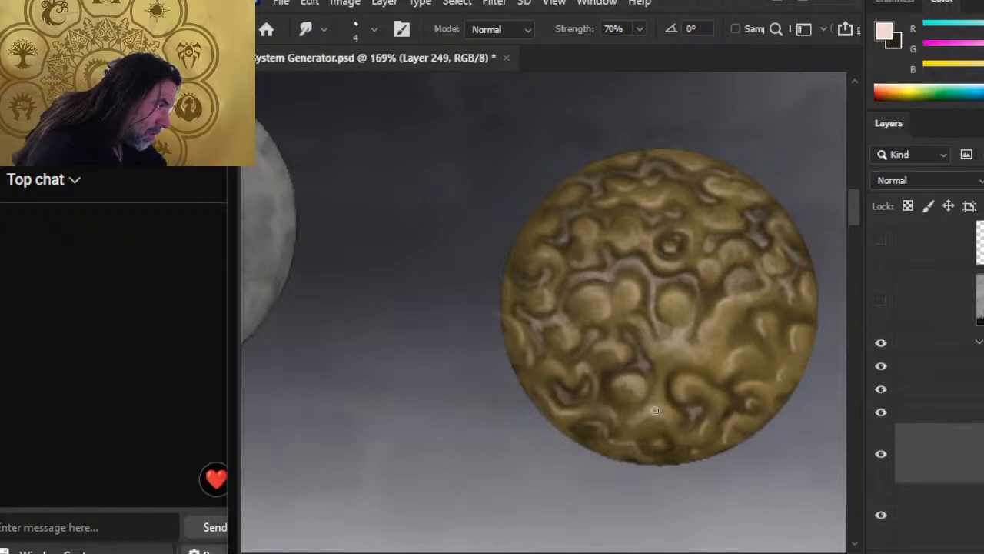
Step: Paint a pale streak in the short groove beside the broad right-hand ridge and smudge it into the shadow
{"action": "key", "text": "z"}
{"action": "left_click_drag", "start_coordinate": [654, 462], "coordinate": [583, 413]}
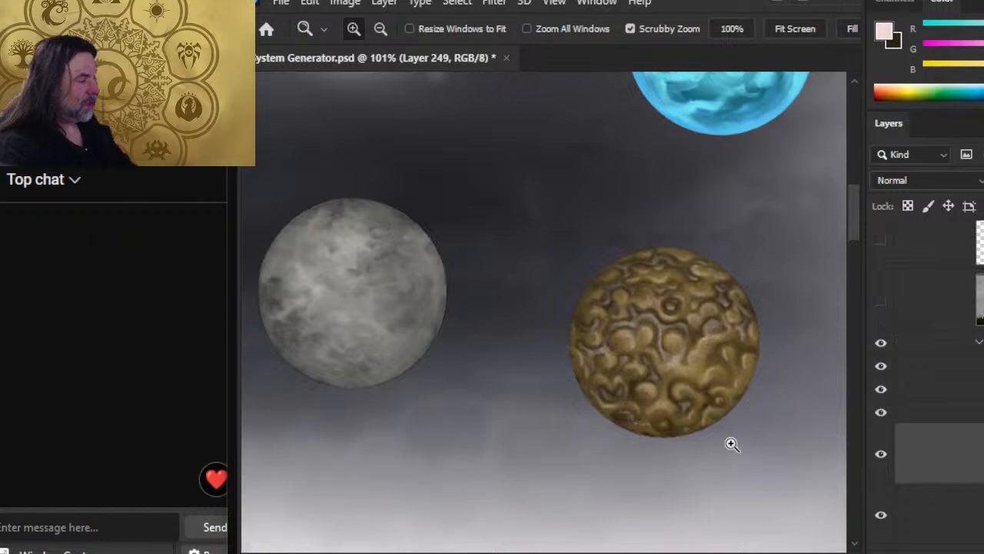
{"action": "left_click_drag", "start_coordinate": [705, 349], "coordinate": [576, 325]}
{"action": "left_click", "coordinate": [599, 350]}
{"action": "key", "text": "b"}
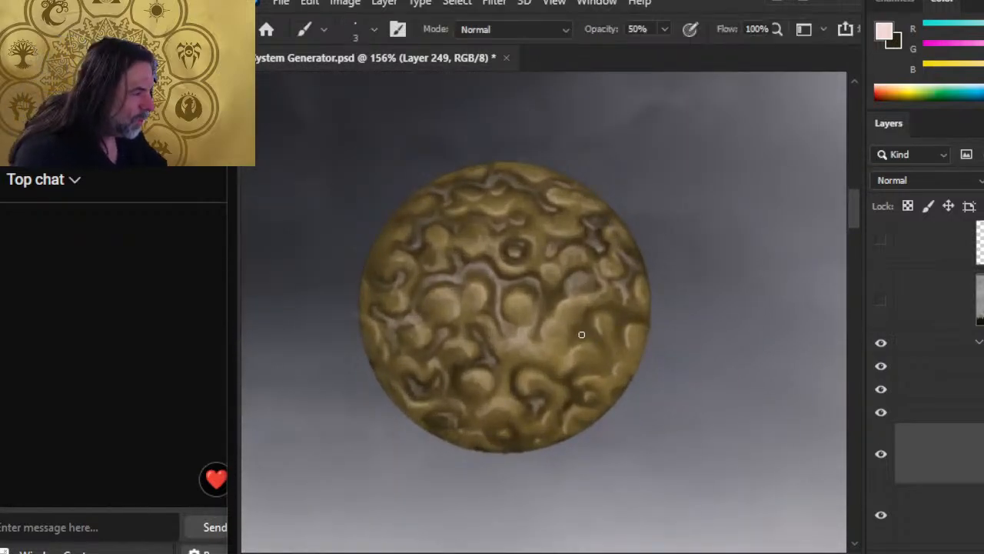
{"action": "key", "text": "r"}
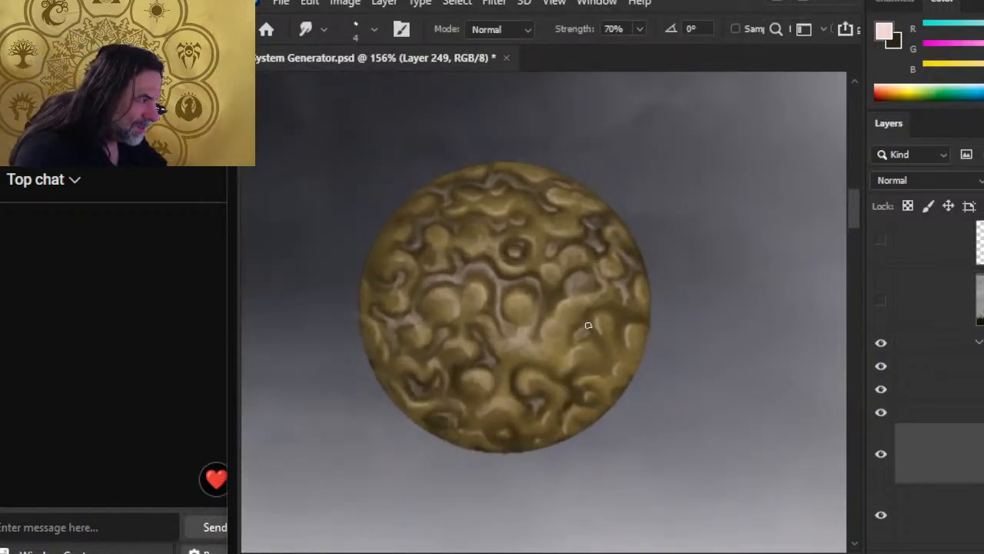
Step: Paint pale streaks in the valley at the planet's right edge and blend them between the neighbouring mounds
{"action": "key", "text": "b"}
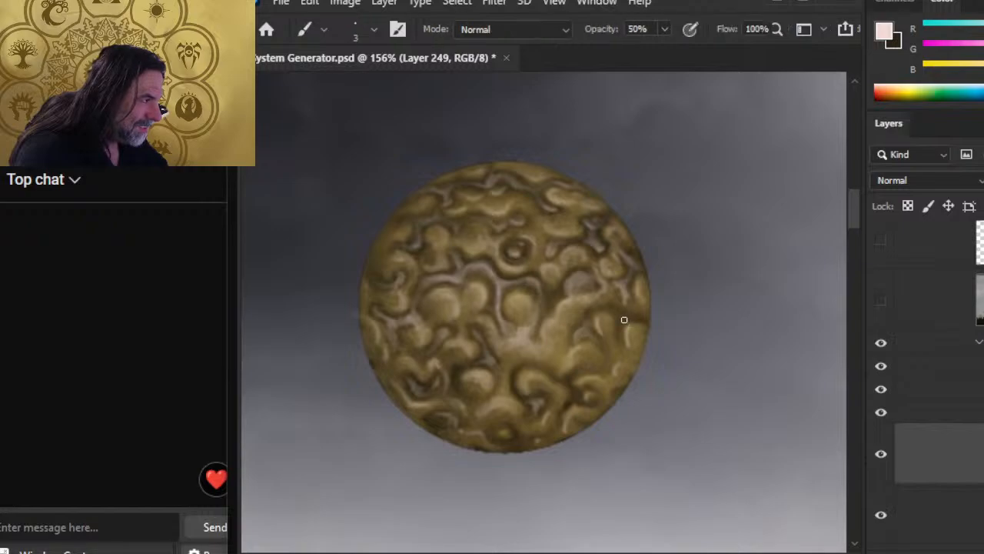
{"action": "key", "text": "r"}
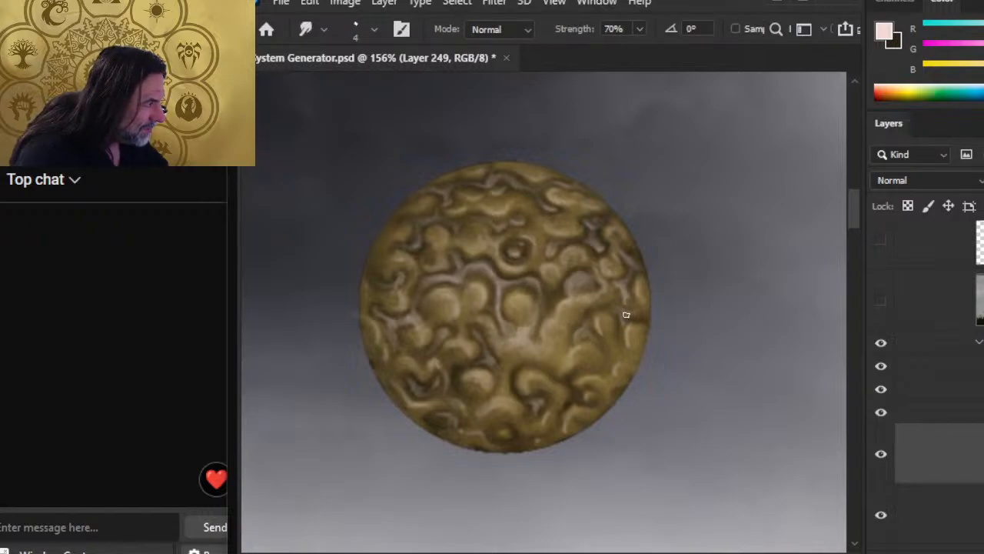
{"action": "key", "text": "b"}
{"action": "key", "text": "r"}
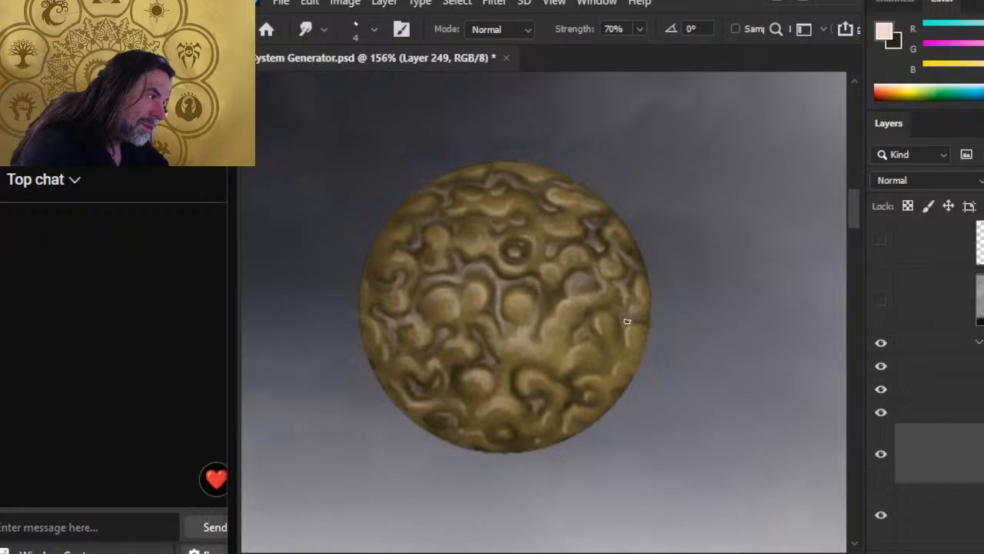
{"action": "key", "text": "b"}
{"action": "key", "text": "r"}
{"action": "key", "text": "b"}
{"action": "key", "text": "r"}
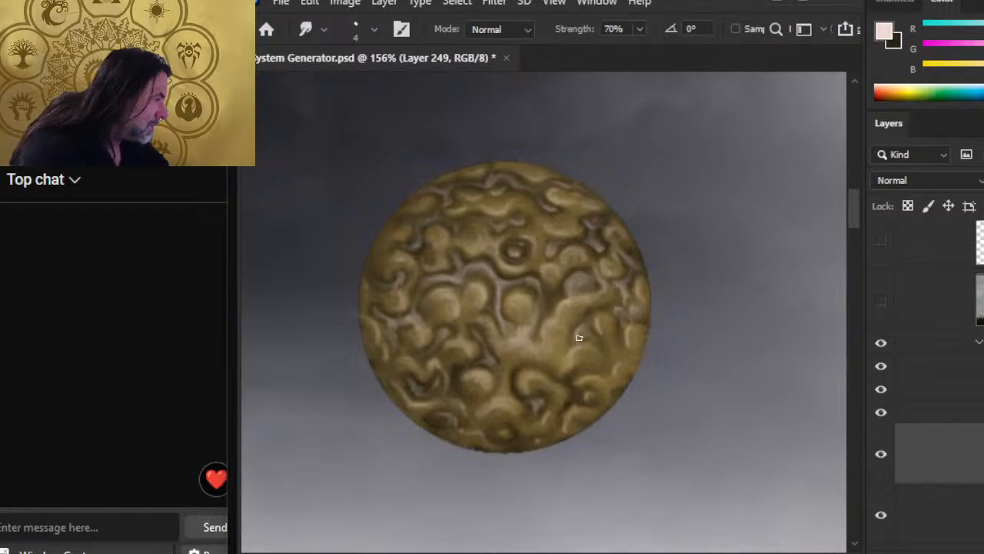
Step: Brighten the pale streaks in the grooves around the right-hand mounds and smudge them along the groove shapes
{"action": "key", "text": "b"}
{"action": "key", "text": "r"}
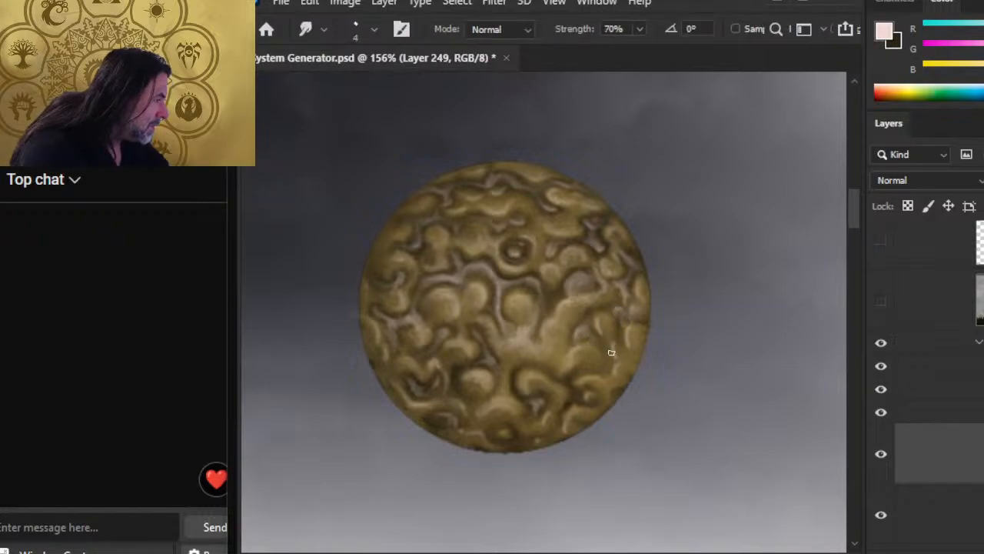
{"action": "key", "text": "b"}
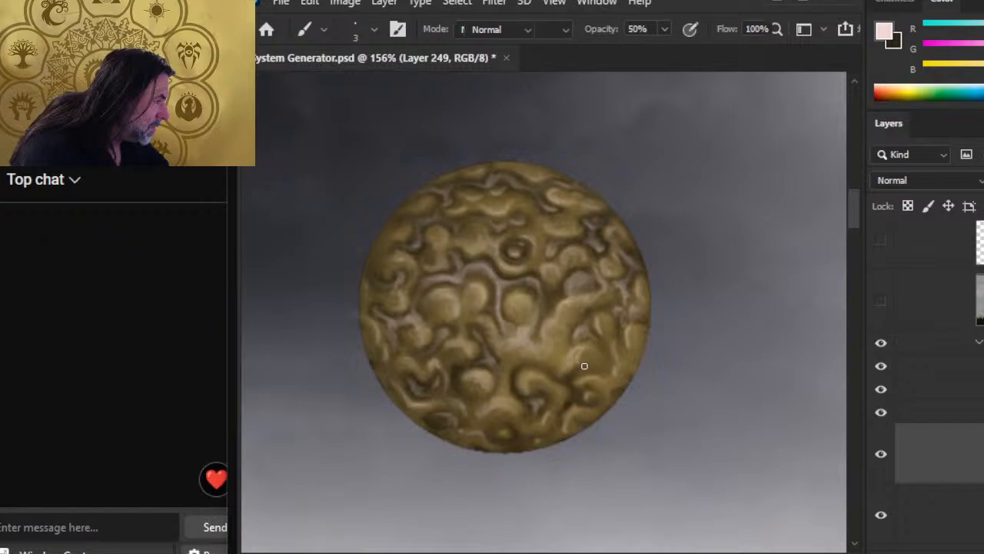
{"action": "key", "text": "r"}
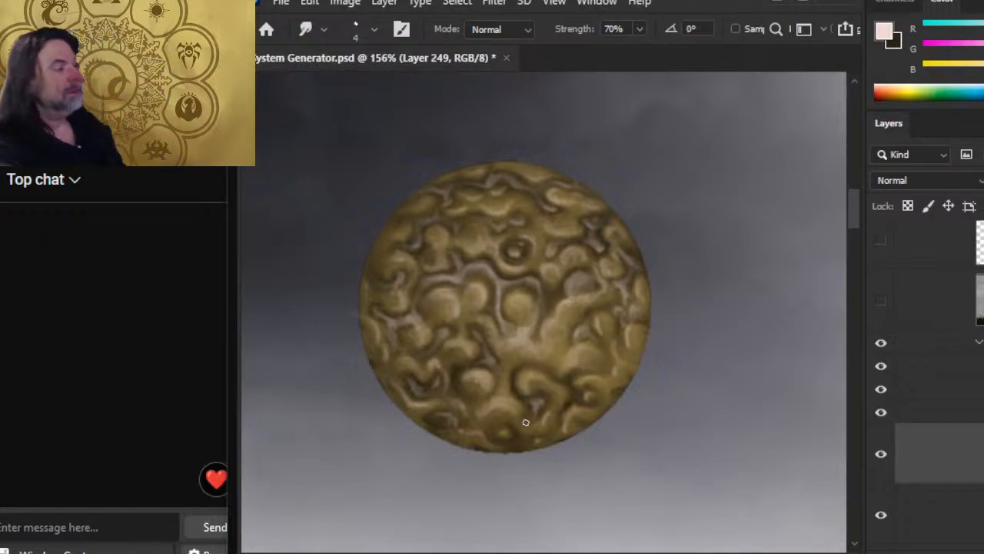
{"action": "key", "text": "b"}
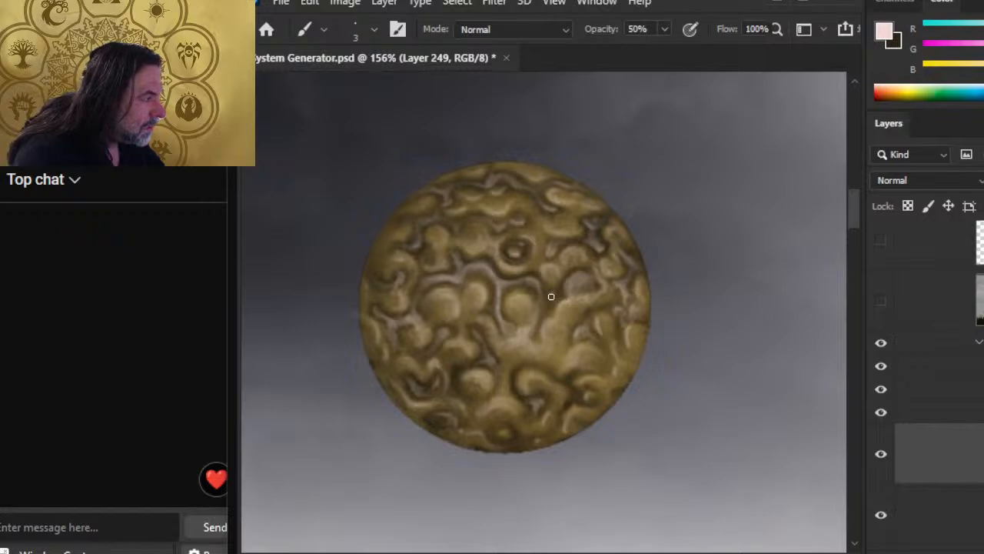
Step: Paint and smudge pale highlights along the dark grooves around the central bumps of the brown planet
{"action": "key", "text": "r"}
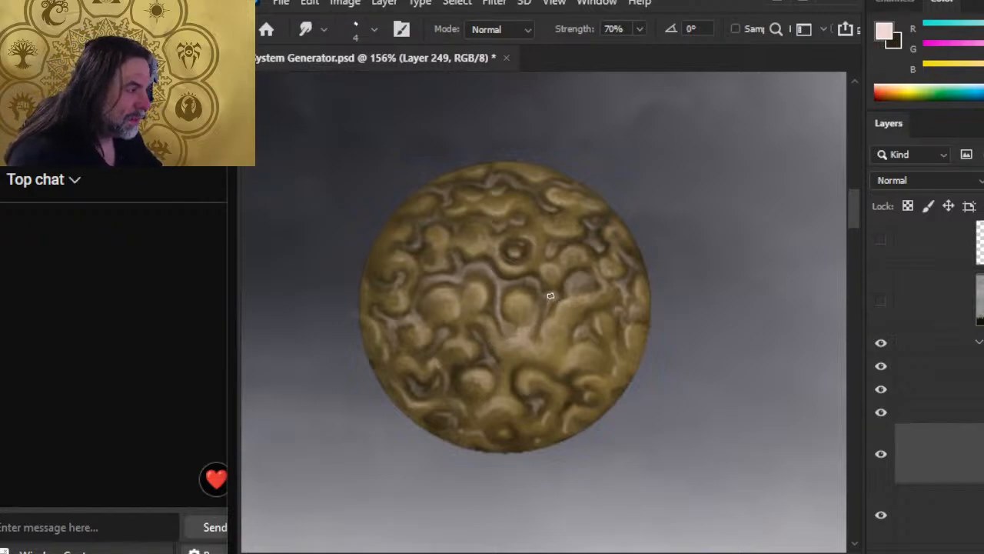
{"action": "key", "text": "b"}
{"action": "key", "text": "r"}
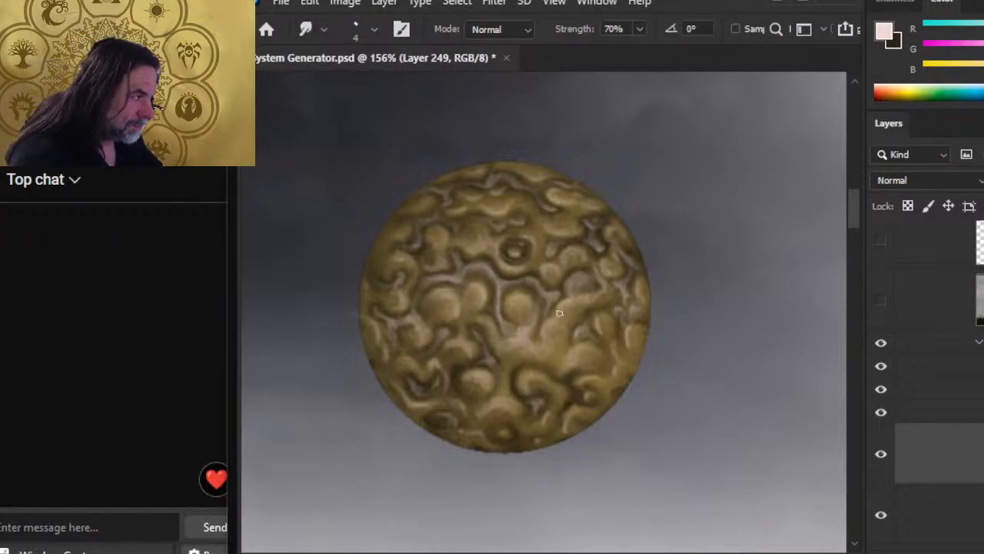
{"action": "key", "text": "b"}
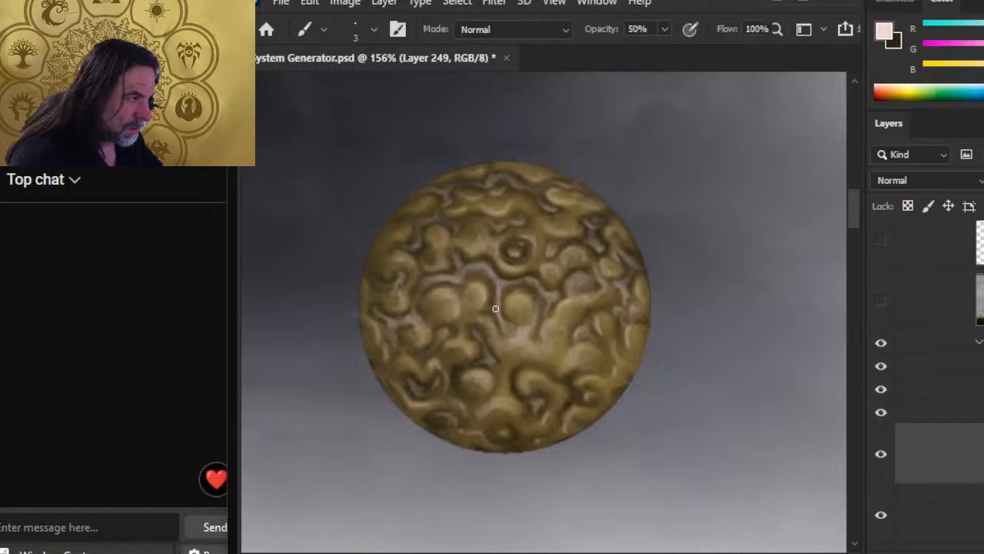
{"action": "key", "text": "r"}
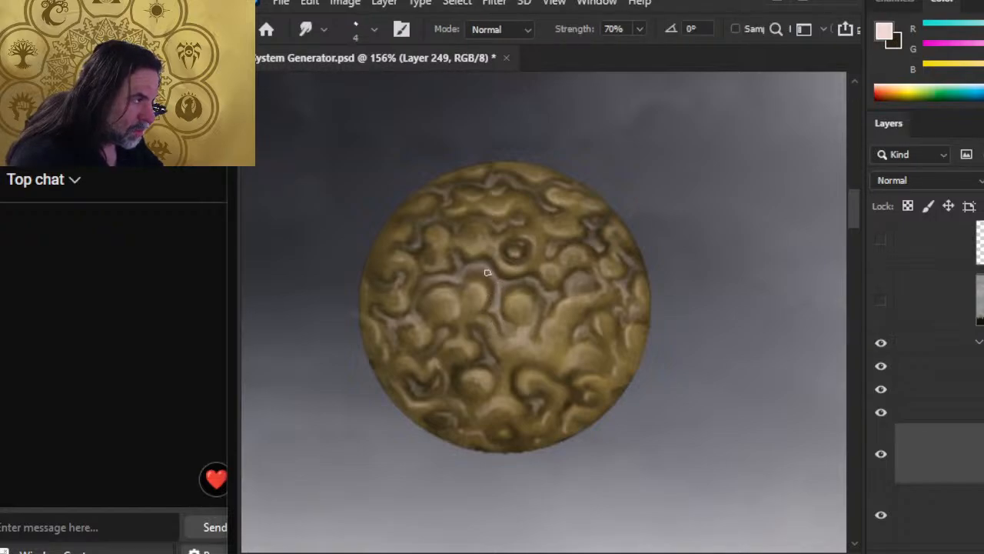
{"action": "key", "text": "b"}
{"action": "key", "text": "r"}
Step: Touch up the grooves on the brown planet's upper-left area with brush and smudge strokes, and save the document
{"action": "key", "text": "z"}
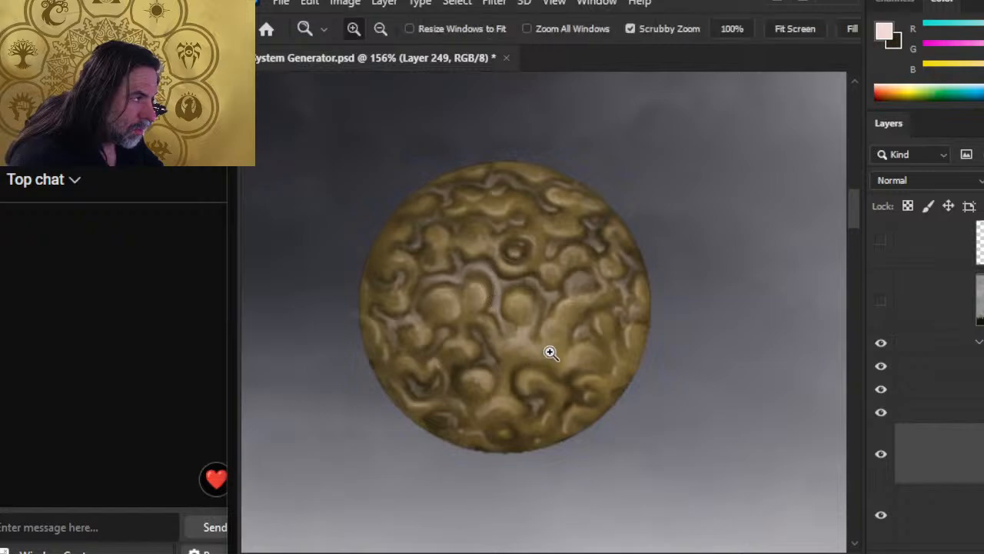
{"action": "left_click_drag", "start_coordinate": [551, 352], "coordinate": [448, 389]}
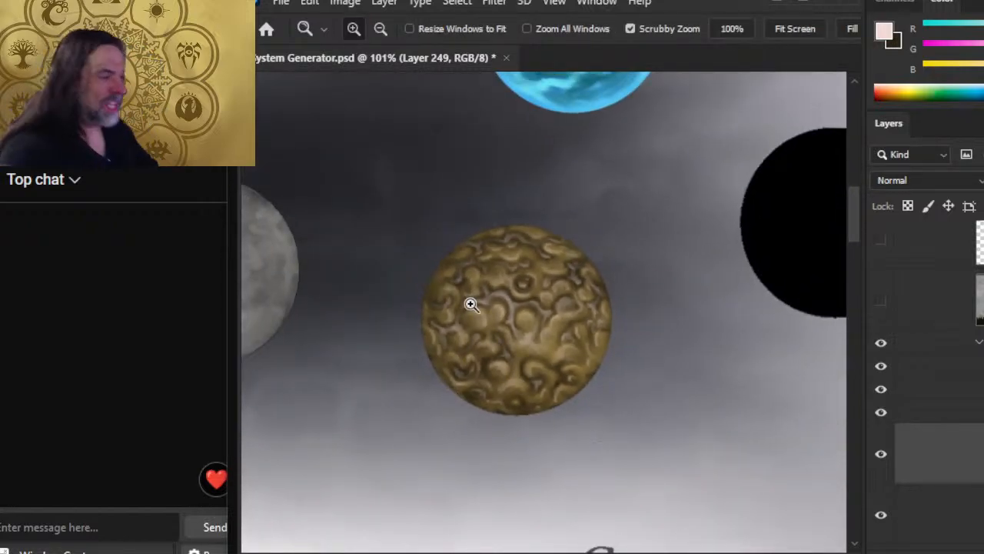
{"action": "left_click_drag", "start_coordinate": [470, 304], "coordinate": [508, 320]}
{"action": "key", "text": "b"}
{"action": "key", "text": "r"}
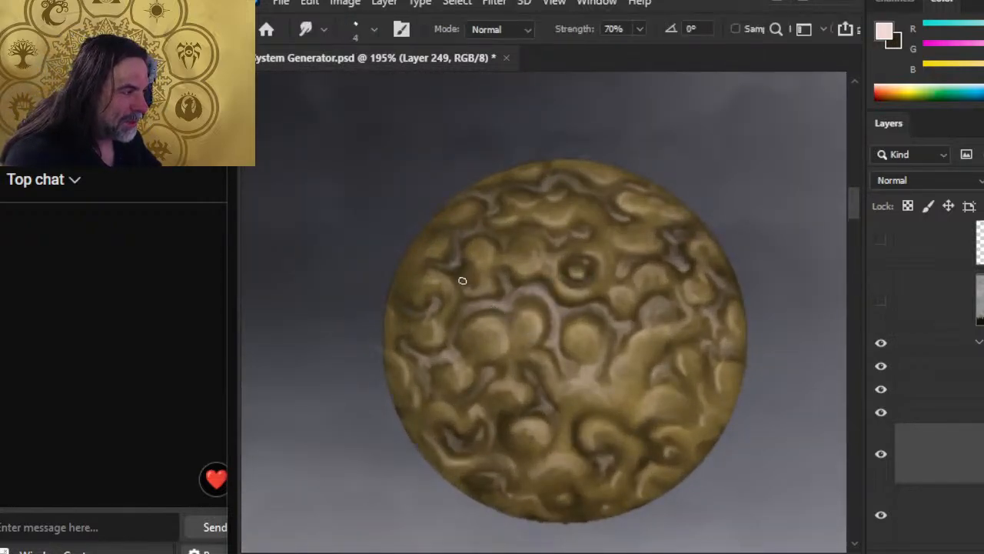
{"action": "key", "text": "b"}
{"action": "key", "text": "l"}
{"action": "key", "text": "b"}
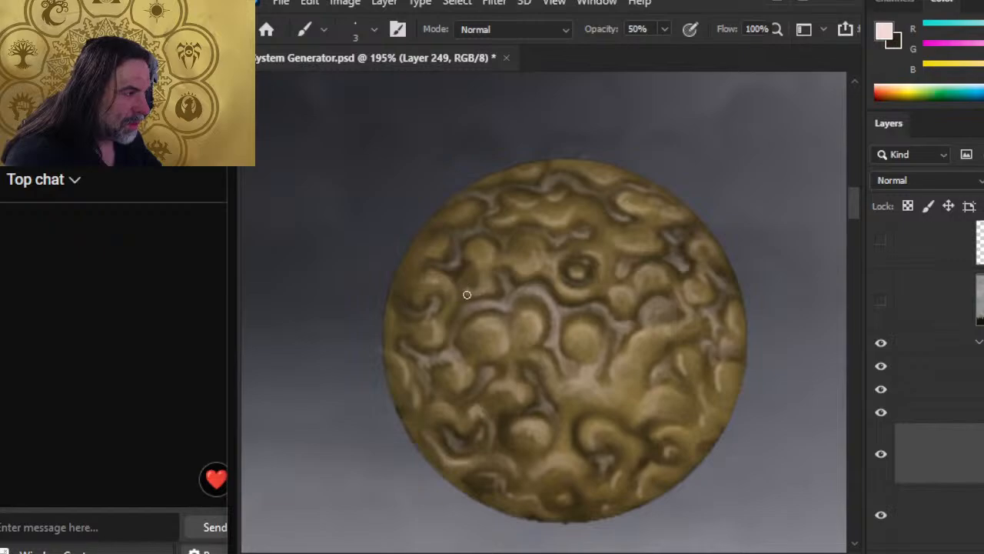
{"action": "key", "text": "ctrl+s"}
{"action": "key", "text": "z"}
{"action": "mouse_move", "coordinate": [626, 395]}
{"action": "left_mouse_down"}
{"action": "mouse_move", "coordinate": [573, 383]}
{"action": "mouse_move", "coordinate": [616, 378]}
{"action": "left_mouse_up"}
{"action": "key", "text": "b"}
{"action": "mouse_move", "coordinate": [709, 242]}
{"action": "left_mouse_down"}
{"action": "mouse_move", "coordinate": [566, 303]}
{"action": "mouse_move", "coordinate": [437, 306]}
{"action": "left_mouse_up"}
{"action": "key", "text": "ctrl+z"}
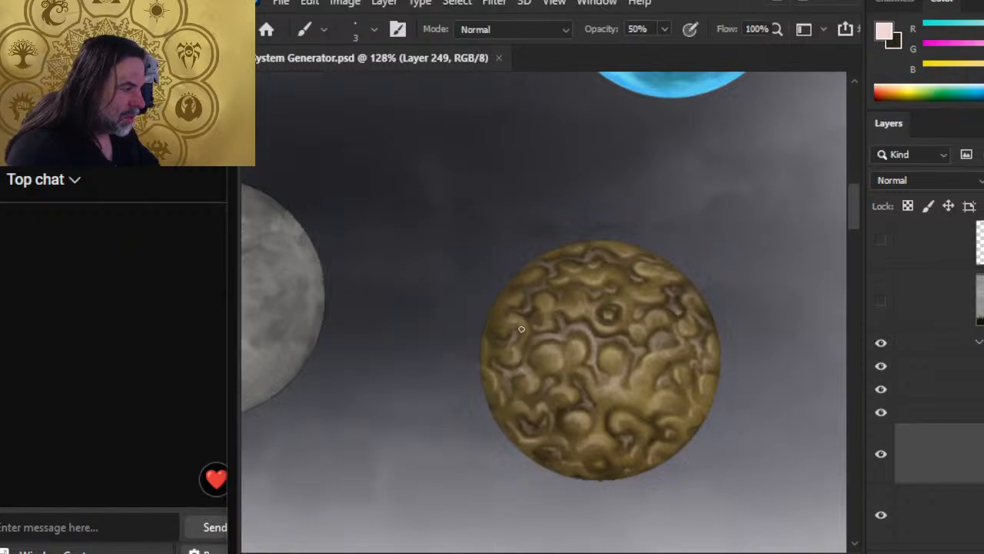
Step: Paint light accents in the groove beside the brown planet's upper-left round bump and smudge them, raising the smudge strength to 76%
{"action": "left_click_drag", "start_coordinate": [534, 318], "coordinate": [535, 314]}
{"action": "key", "text": "r"}
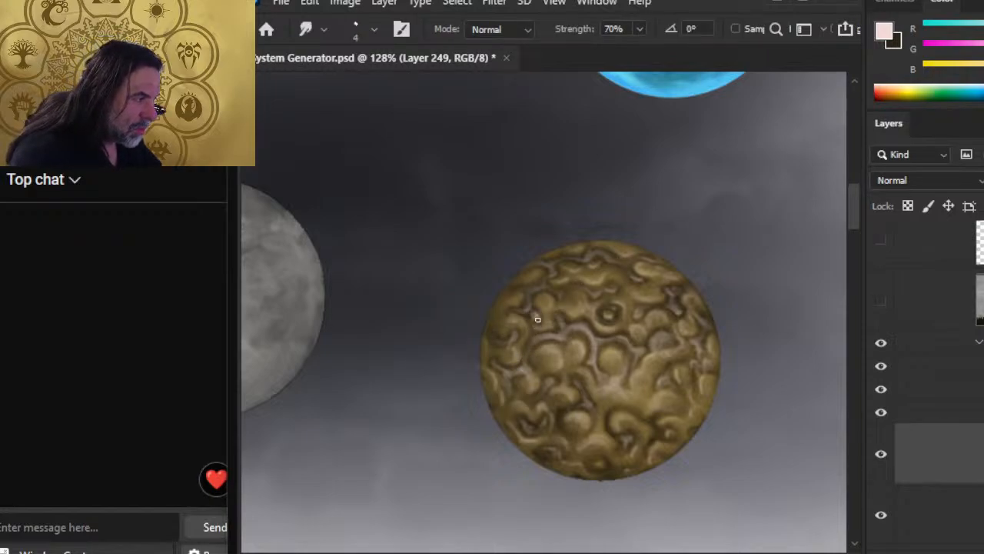
{"action": "key", "text": "b"}
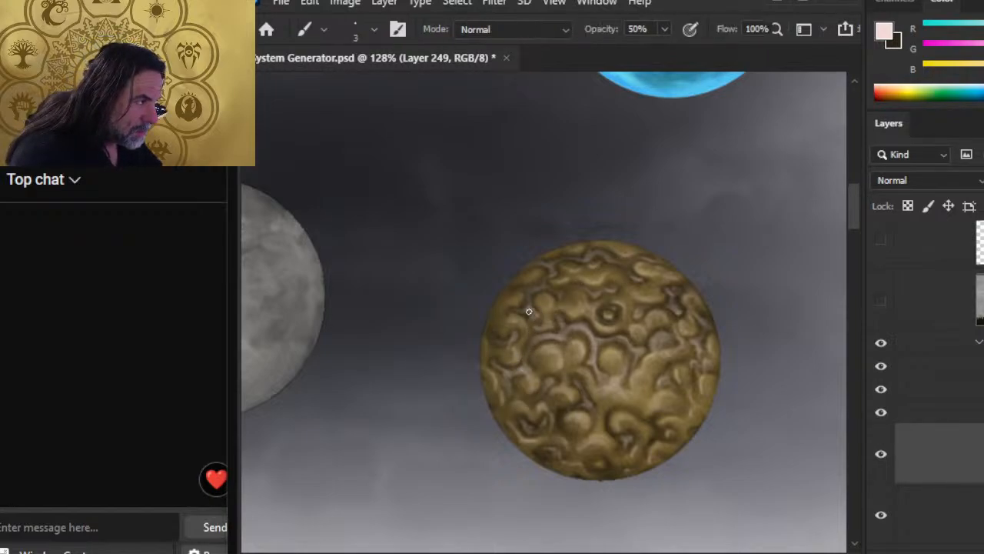
{"action": "key", "text": "r"}
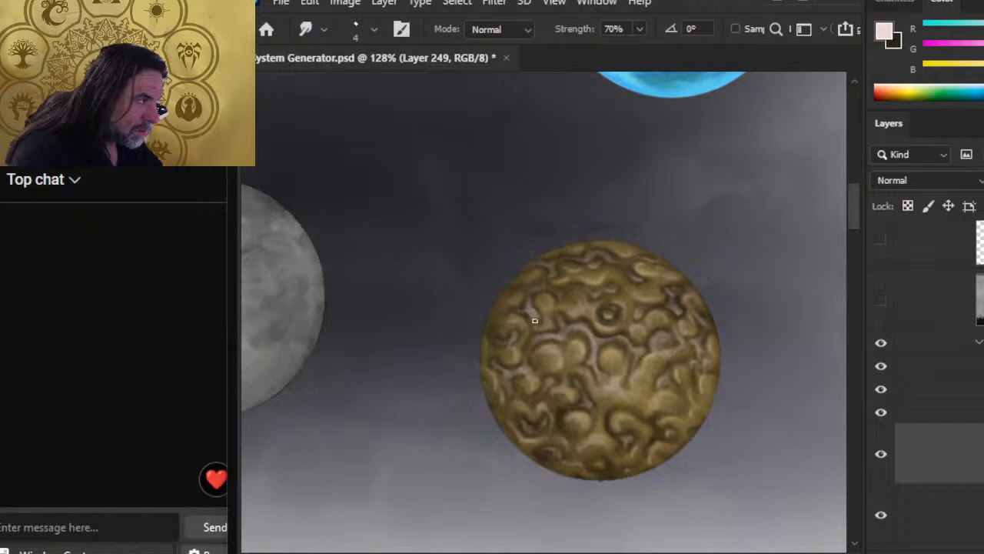
{"action": "key", "text": "b"}
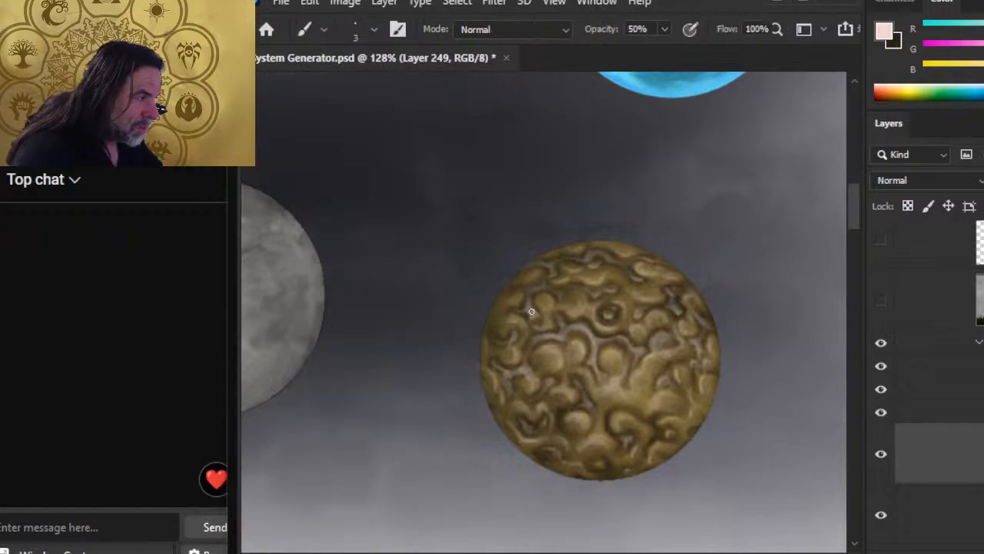
{"action": "key", "text": "r"}
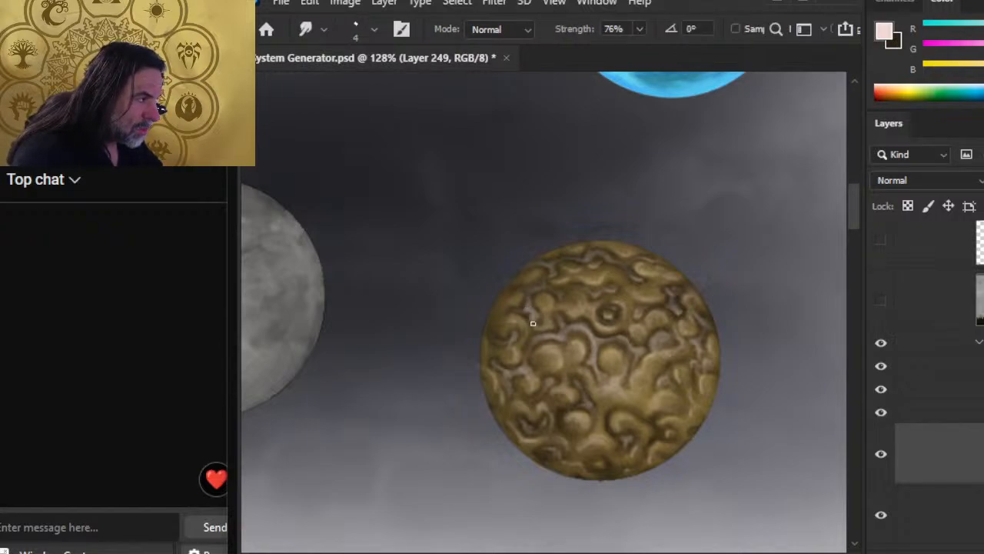
Step: Set the brush opacity to 100% and paint and smudge highlights on the bumps between the planet's upper-left area and its ring-shaped crater
{"action": "key", "text": "b"}
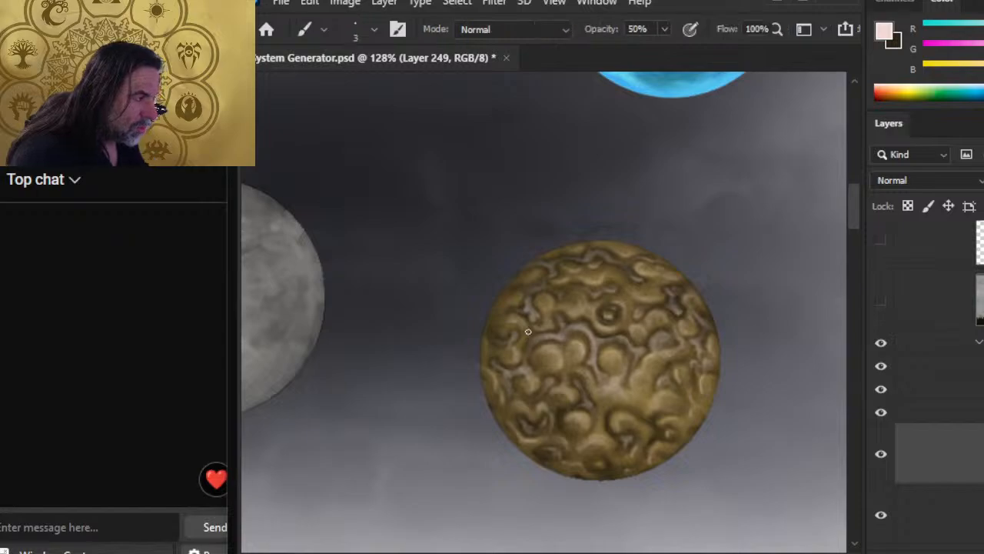
{"action": "key", "text": "0"}
{"action": "key", "text": "r"}
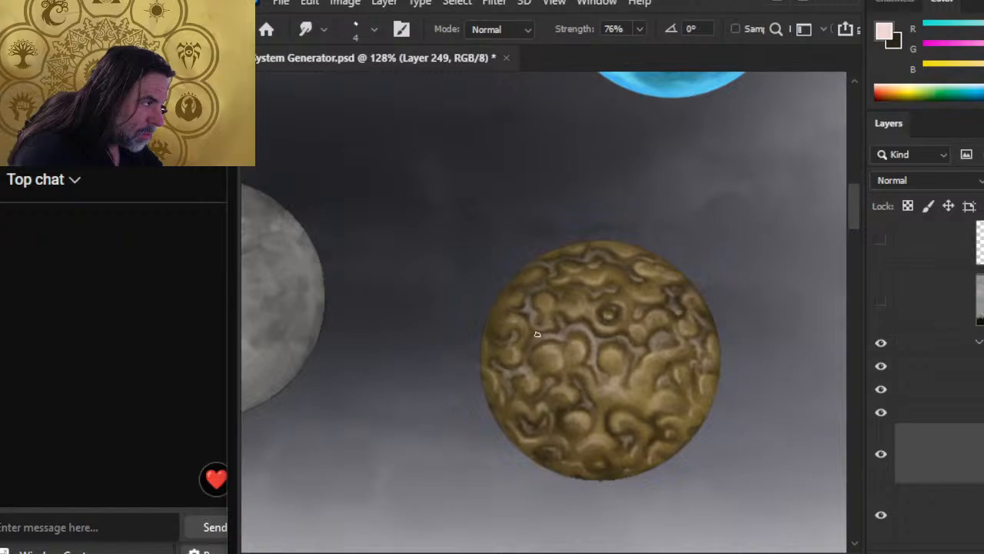
{"action": "key", "text": "b"}
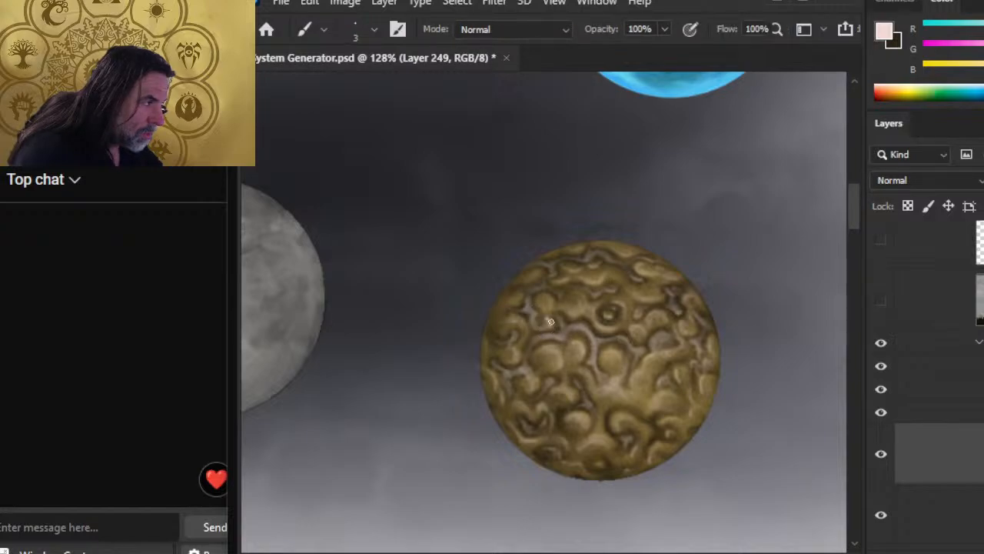
{"action": "key", "text": "r"}
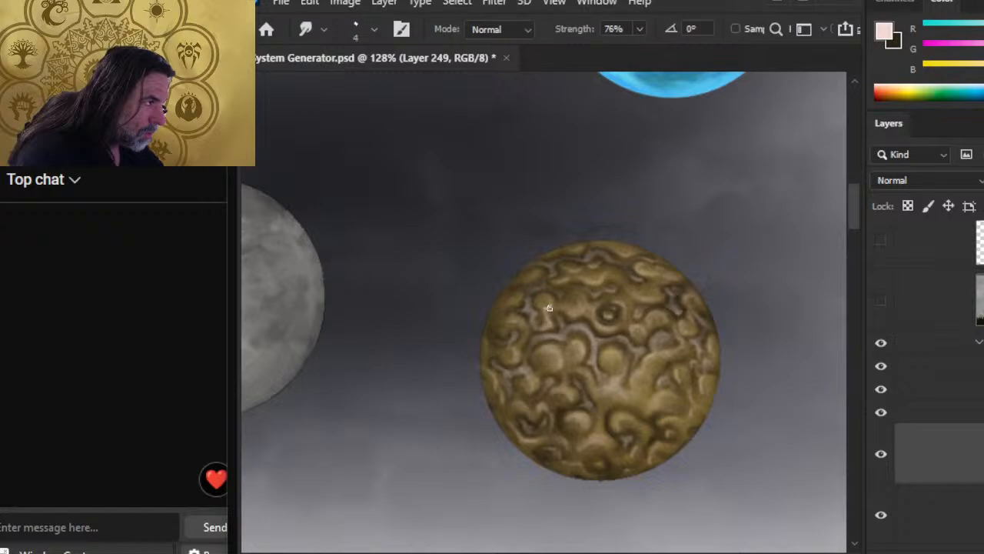
{"action": "key", "text": "b"}
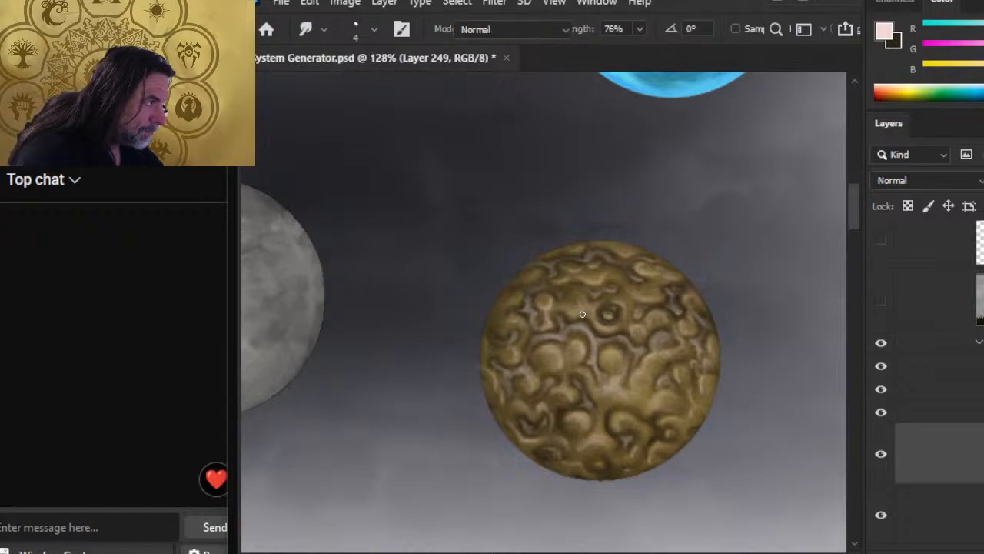
{"action": "key", "text": "r"}
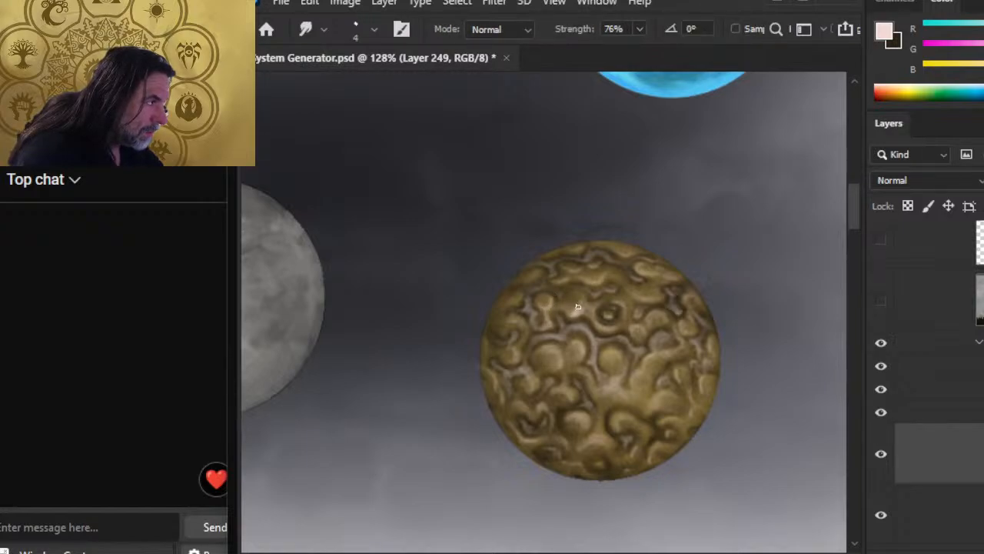
Step: Add and blend bright highlights on the small ridges along the brown planet's upper-left rim
{"action": "key", "text": "b"}
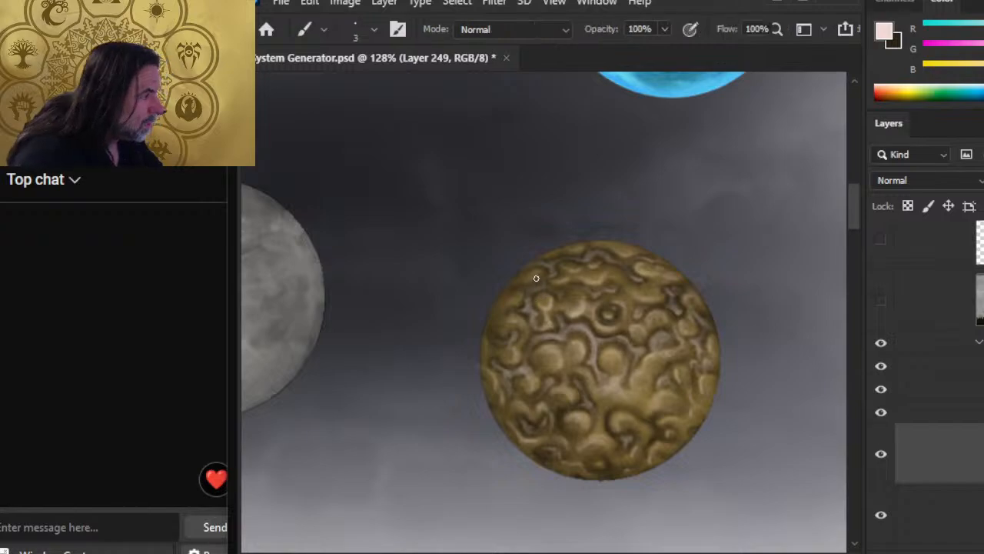
{"action": "key", "text": "r"}
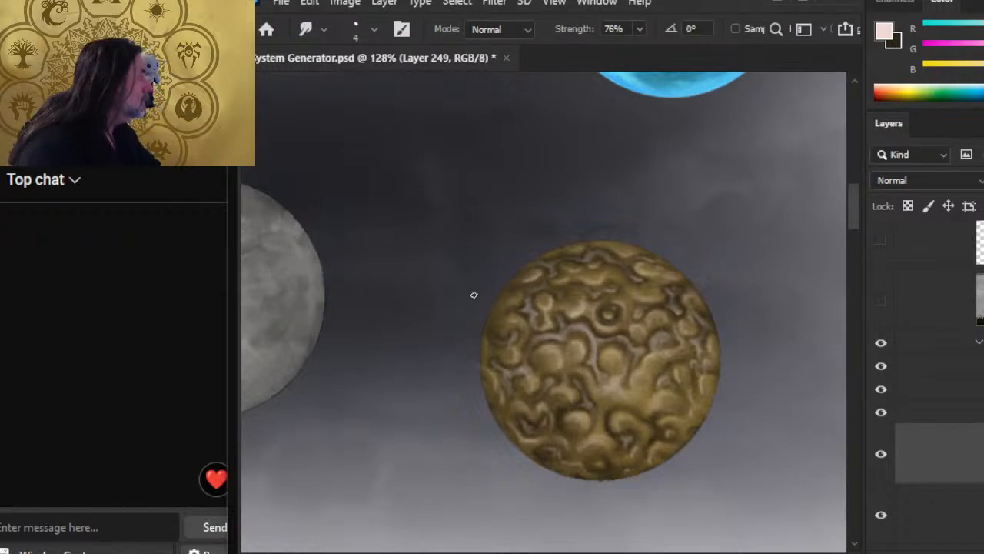
{"action": "key", "text": "b"}
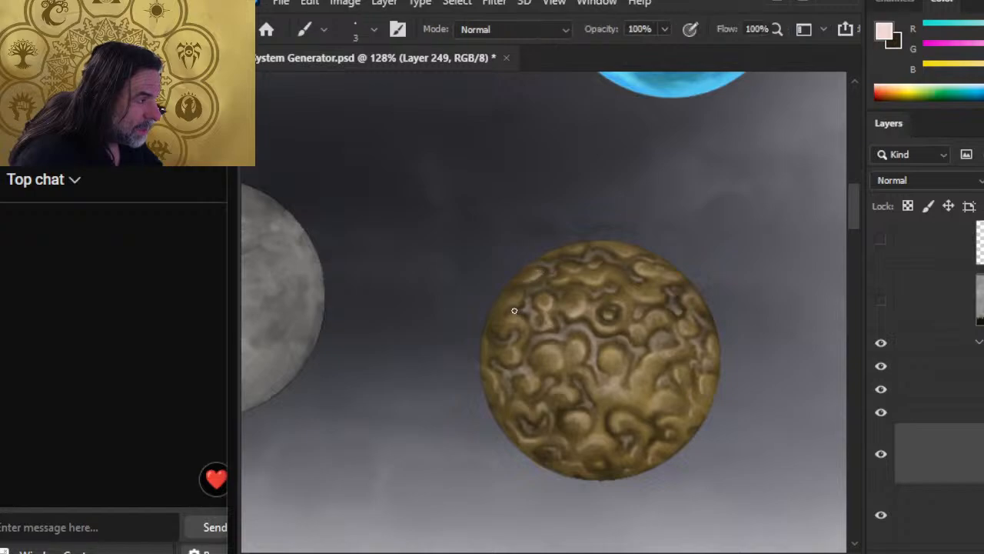
{"action": "key", "text": "r"}
Step: Paint and smudge highlights on the curled ridge near the brown planet's left edge
{"action": "key", "text": "b"}
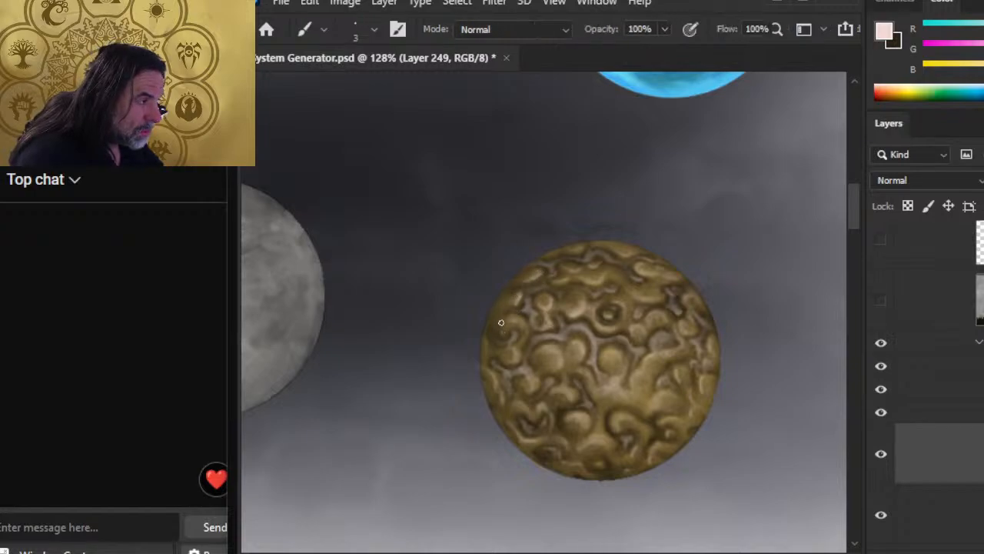
{"action": "key", "text": "r"}
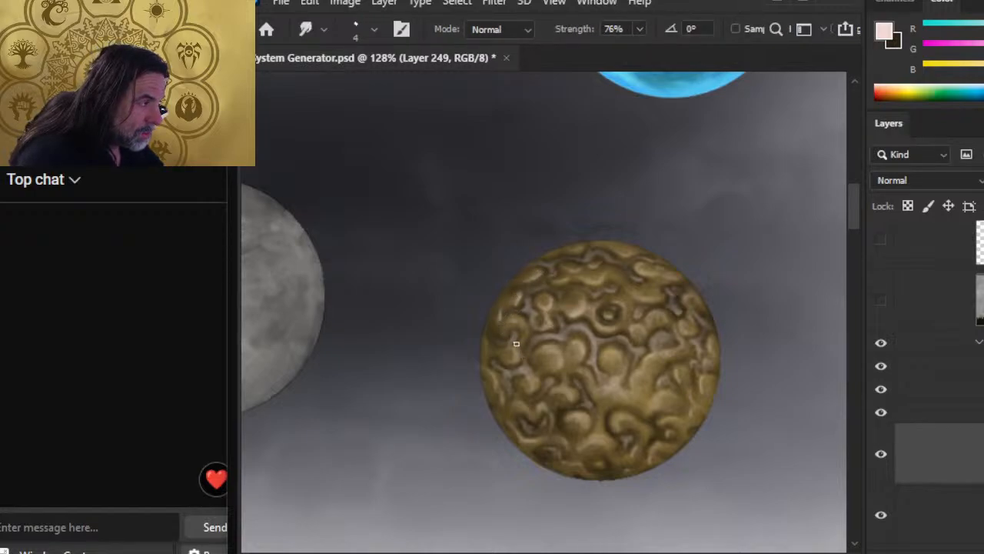
{"action": "key", "text": "b"}
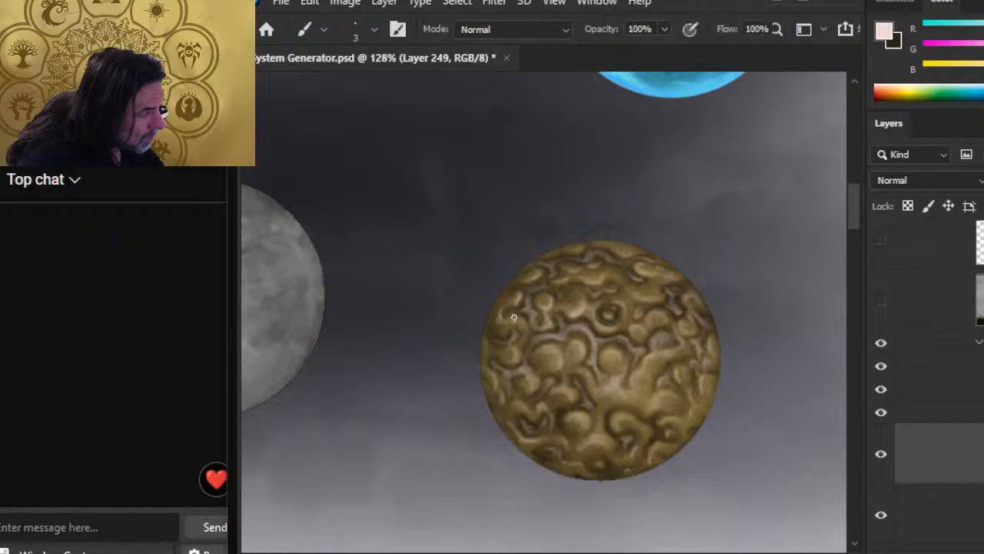
{"action": "key", "text": "r"}
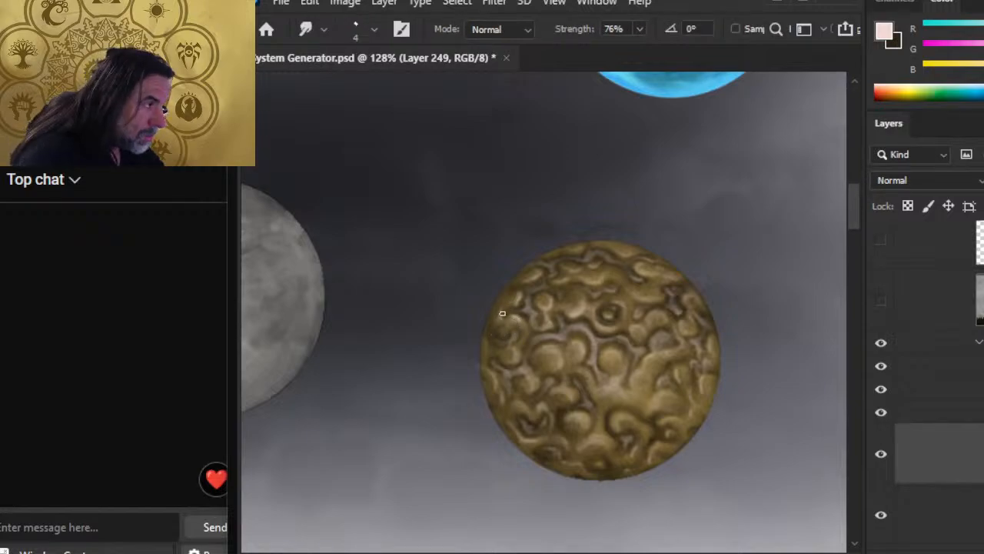
{"action": "key", "text": "b"}
{"action": "key", "text": "r"}
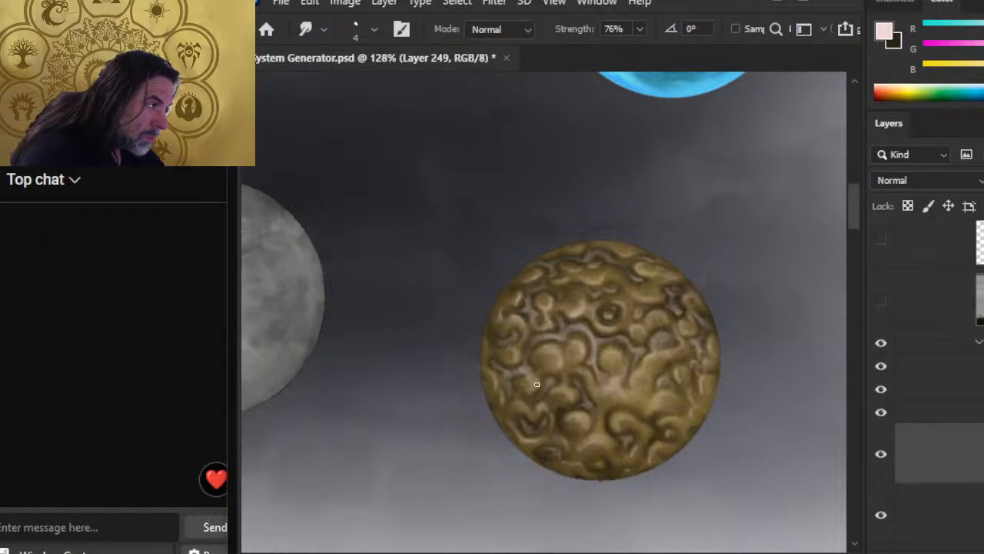
Step: Create a new layer directly above Layer 231, below the ooze group
{"action": "key", "text": "z"}
{"action": "left_click_drag", "start_coordinate": [580, 393], "coordinate": [496, 403]}
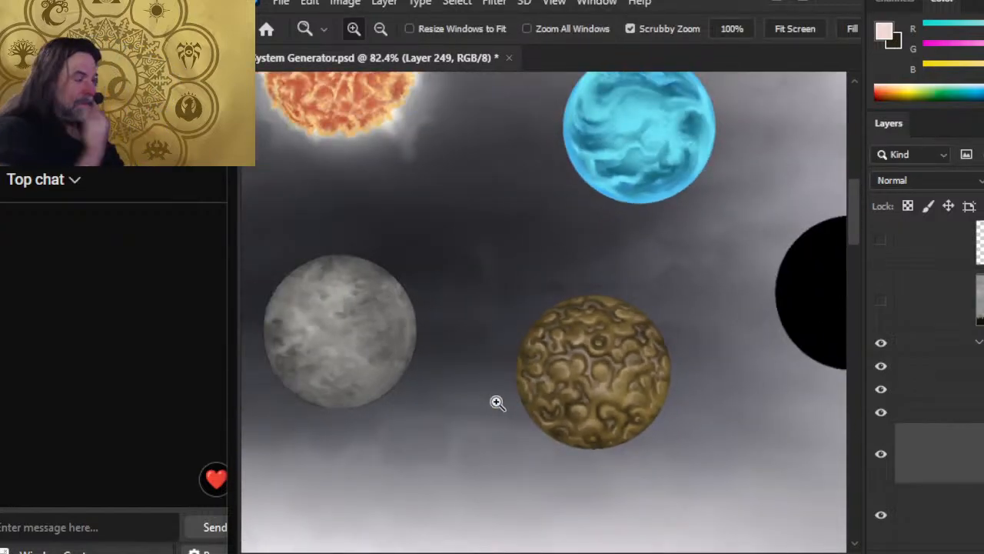
{"action": "left_click_drag", "start_coordinate": [736, 409], "coordinate": [682, 416]}
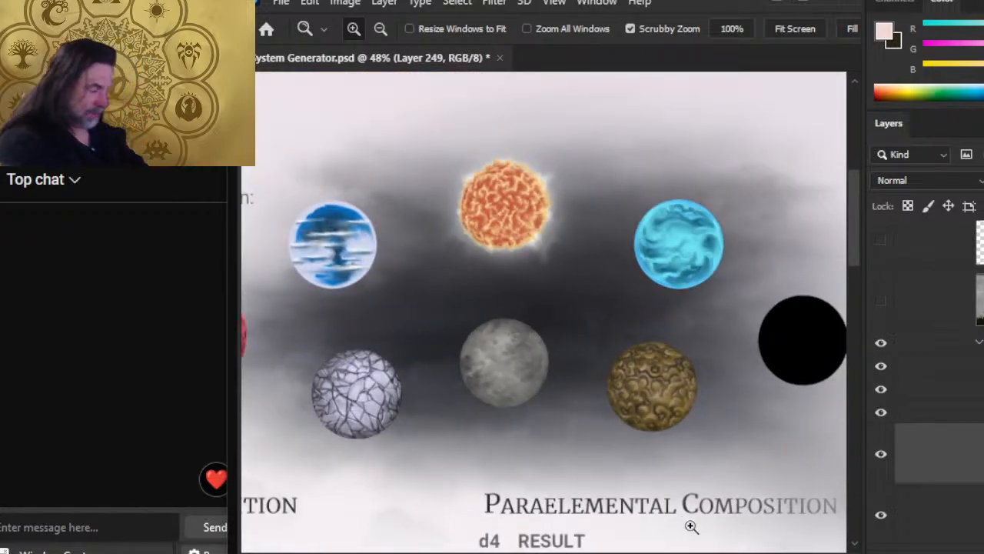
{"action": "left_click_drag", "start_coordinate": [664, 386], "coordinate": [610, 304]}
{"action": "left_click_drag", "start_coordinate": [710, 373], "coordinate": [627, 395]}
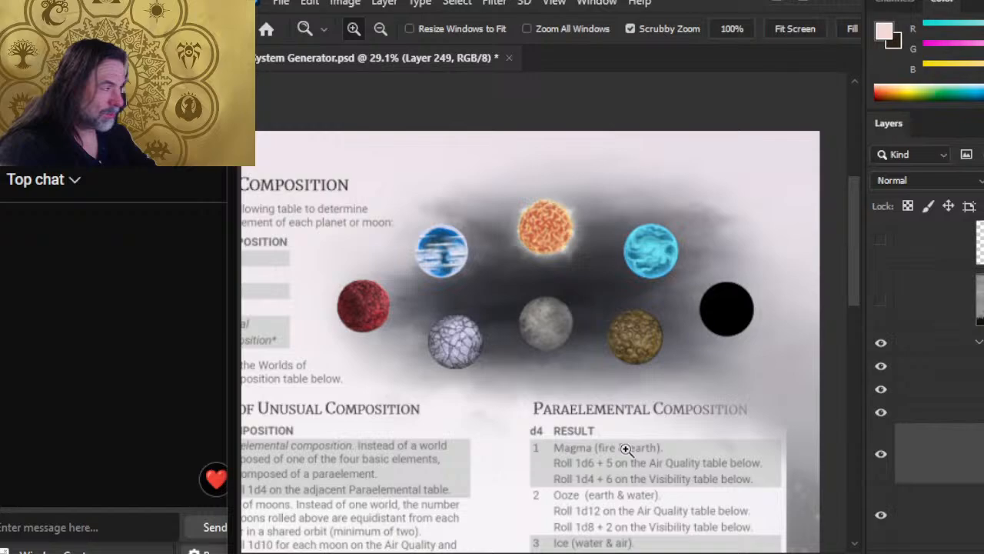
{"action": "left_click", "coordinate": [958, 400]}
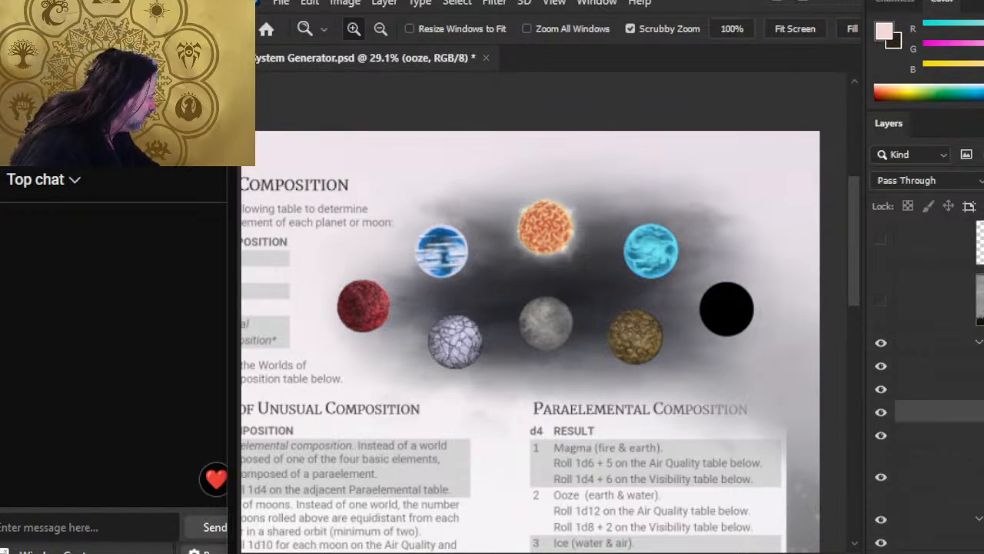
{"action": "scroll", "coordinate": [981, 415], "scroll_direction": "down", "scroll_amount": 2}
{"action": "left_click", "coordinate": [982, 416]}
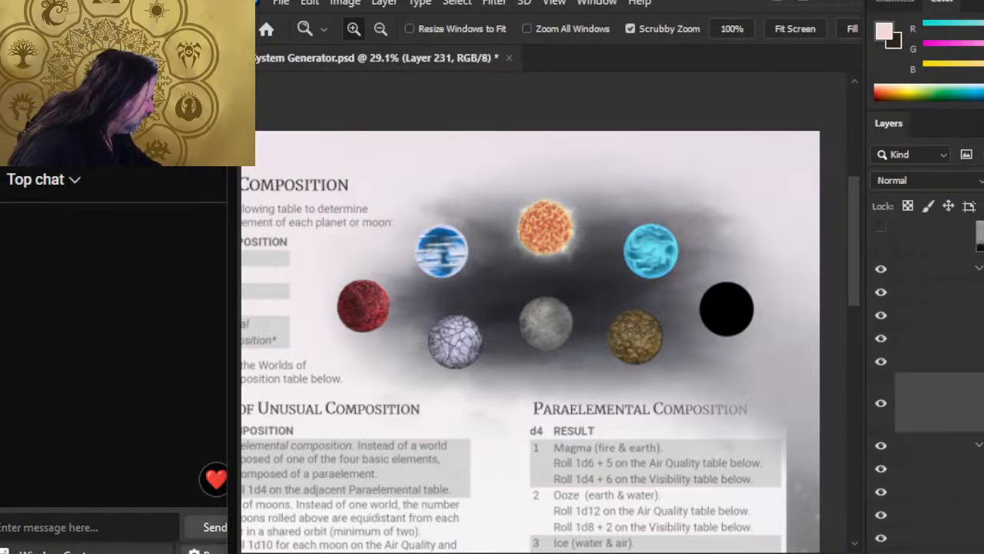
{"action": "left_click", "coordinate": [983, 552]}
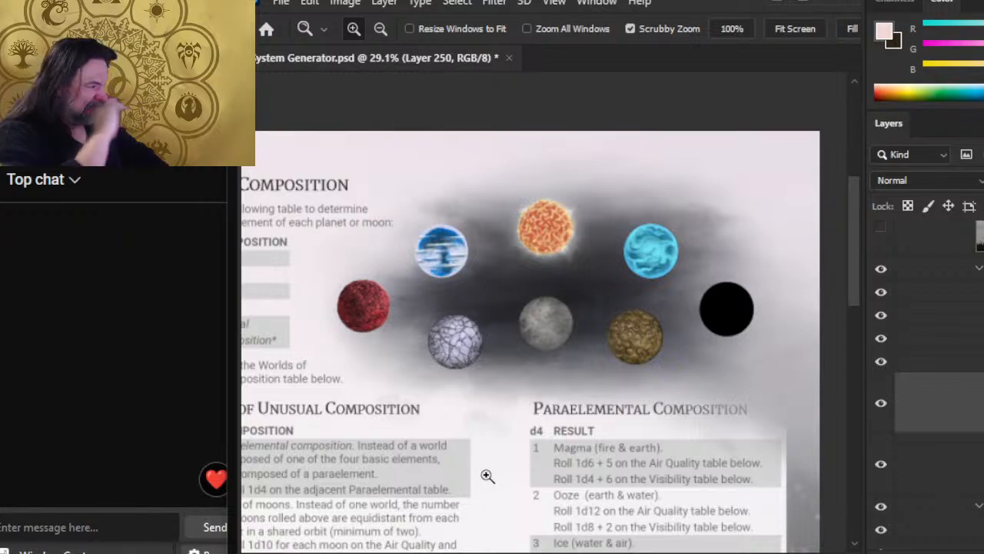
Step: Switch to Chrome and run a Google image search for "magma" in a new tab
{"action": "key", "text": "alt+Tab"}
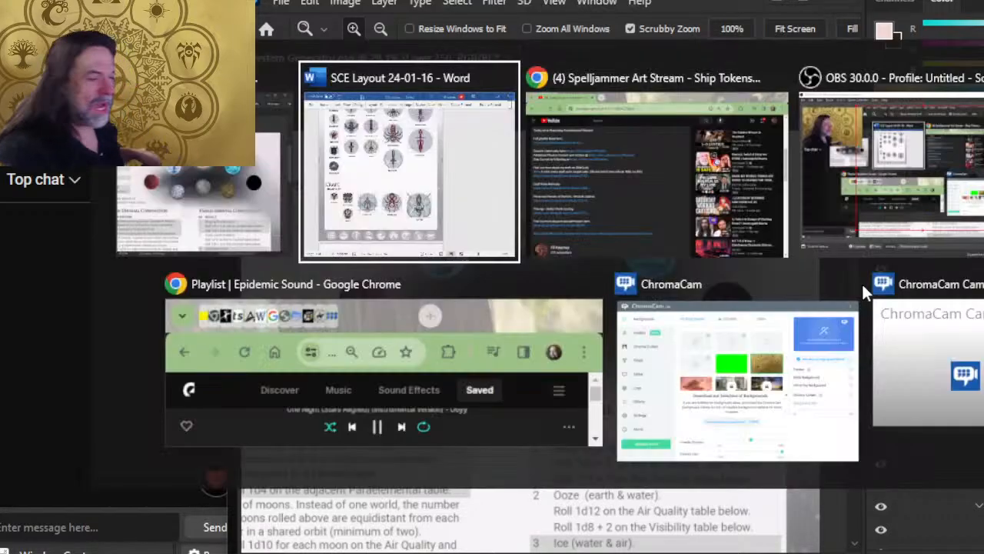
{"action": "key", "text": "alt+Tab"}
{"action": "key", "text": "alt+Tab"}
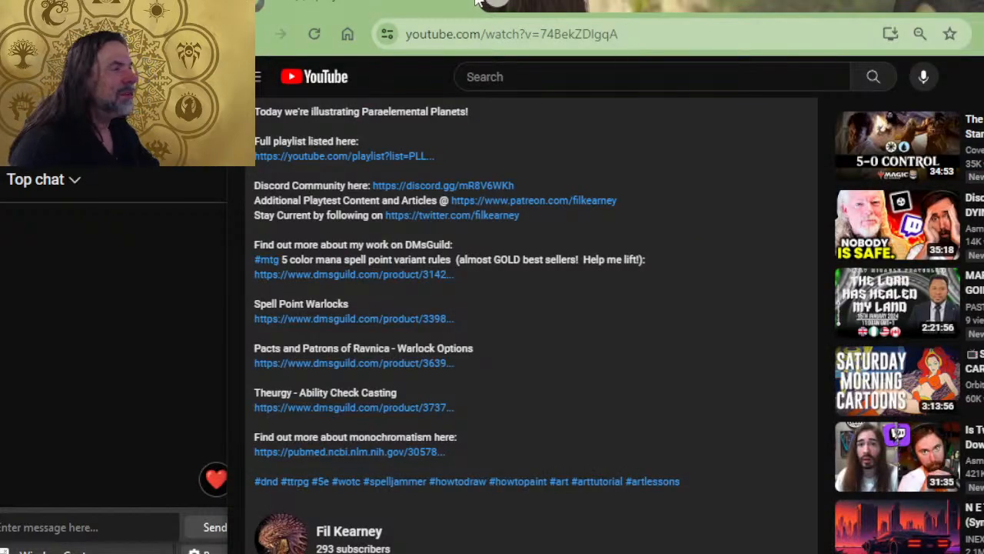
{"action": "key", "text": "ctrl+t"}
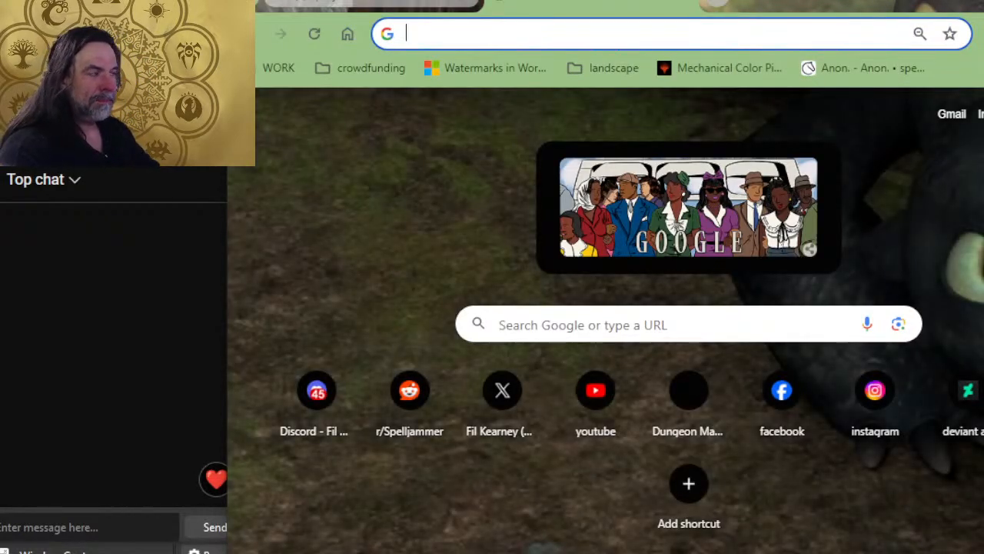
{"action": "type", "text": "magma"}
{"action": "key", "text": "Return"}
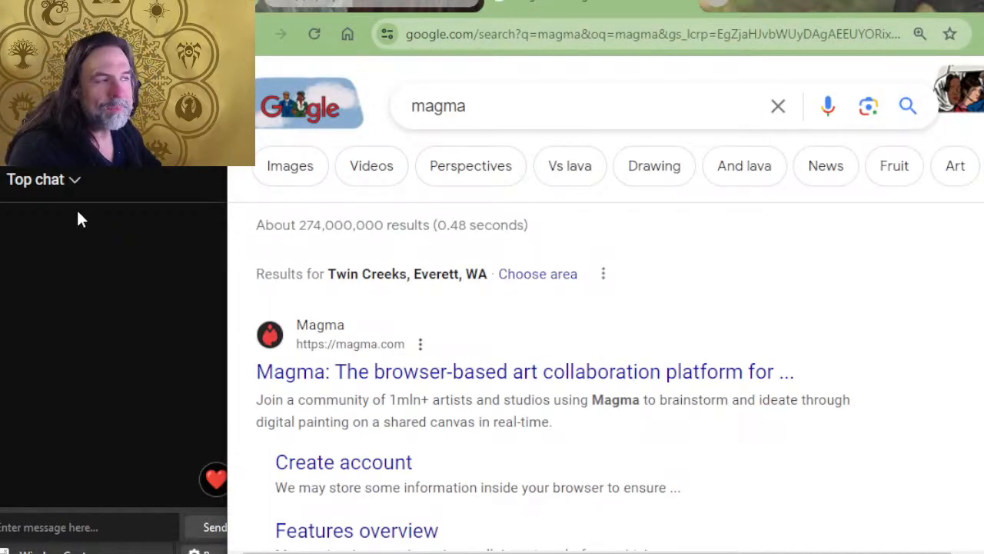
{"action": "left_click", "coordinate": [306, 178]}
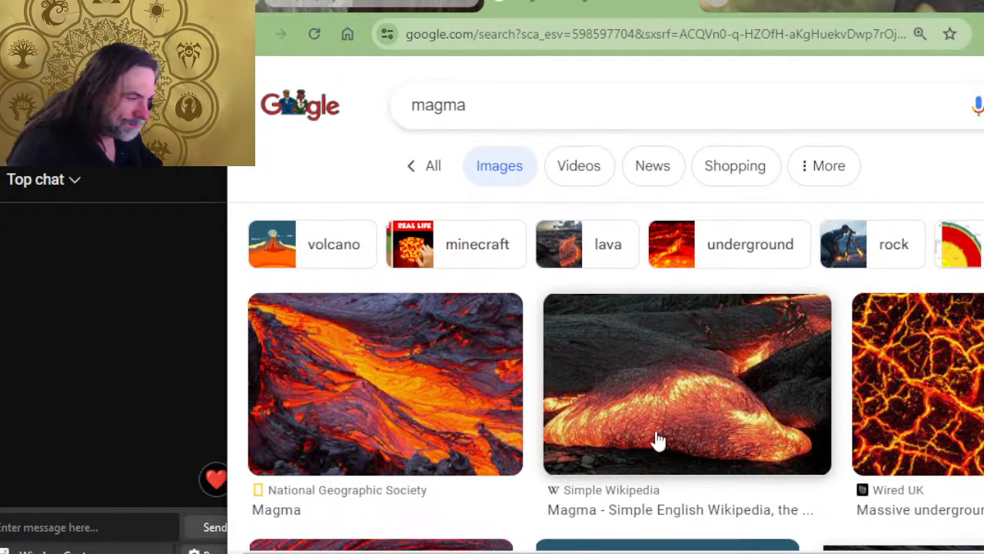
Step: Copy the Wired UK image of glowing lava cracks into the Photoshop document and place it just below the black planet
{"action": "right_click", "coordinate": [966, 364]}
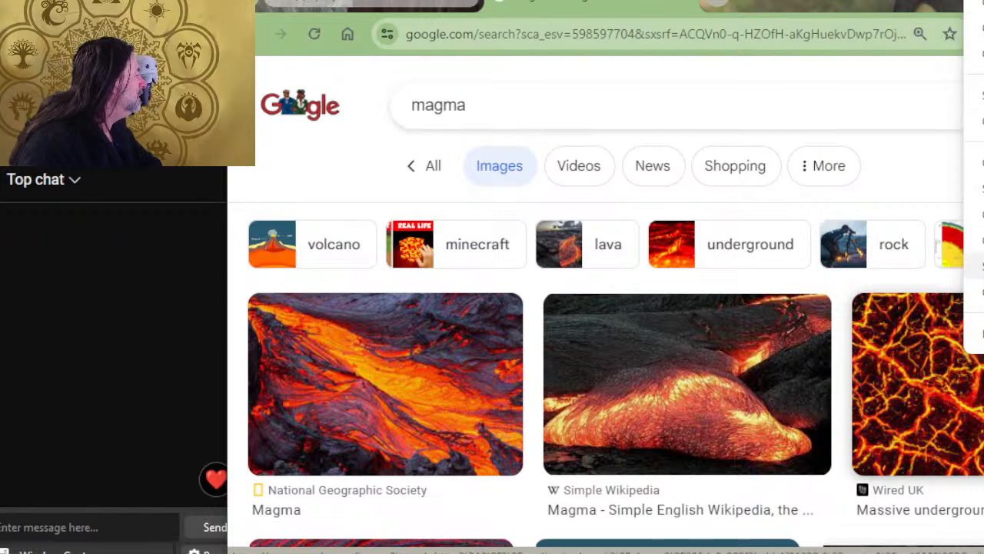
{"action": "key", "text": "alt+Tab"}
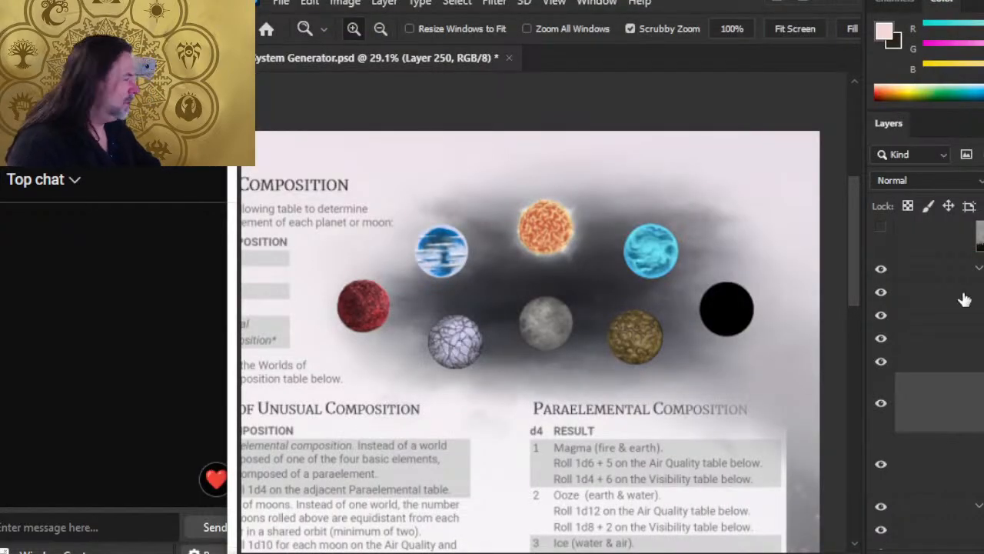
{"action": "left_click", "coordinate": [951, 330]}
{"action": "key", "text": "ctrl+b"}
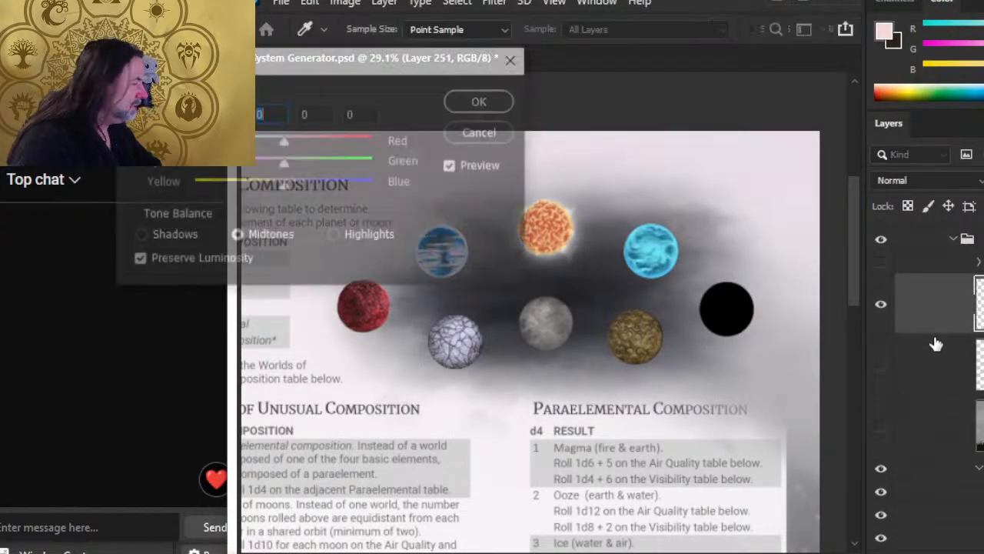
{"action": "key", "text": "Escape"}
{"action": "key", "text": "v"}
{"action": "left_click_drag", "start_coordinate": [555, 440], "coordinate": [759, 476]}
Step: Copy the Simple Wikipedia image of the glowing lava mound into the Photoshop document and place it above the black planet
{"action": "key", "text": "alt+Tab"}
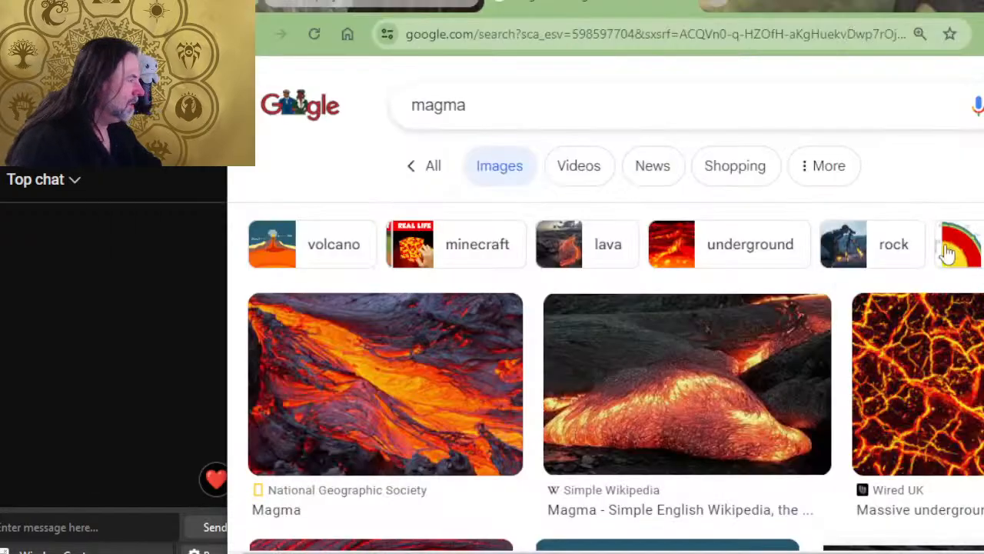
{"action": "right_click", "coordinate": [741, 396]}
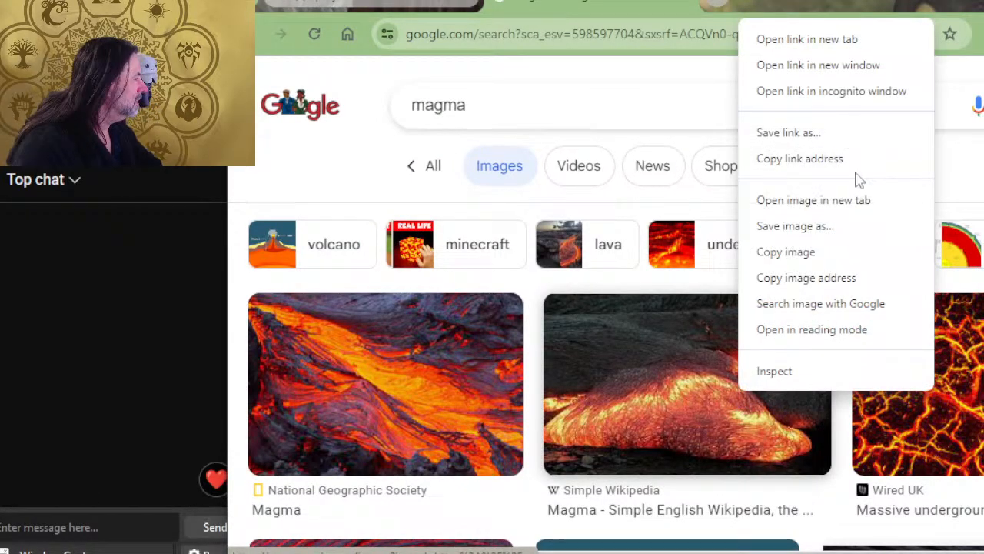
{"action": "left_click", "coordinate": [826, 253]}
{"action": "key", "text": "alt+Tab"}
{"action": "key", "text": "ctrl+v"}
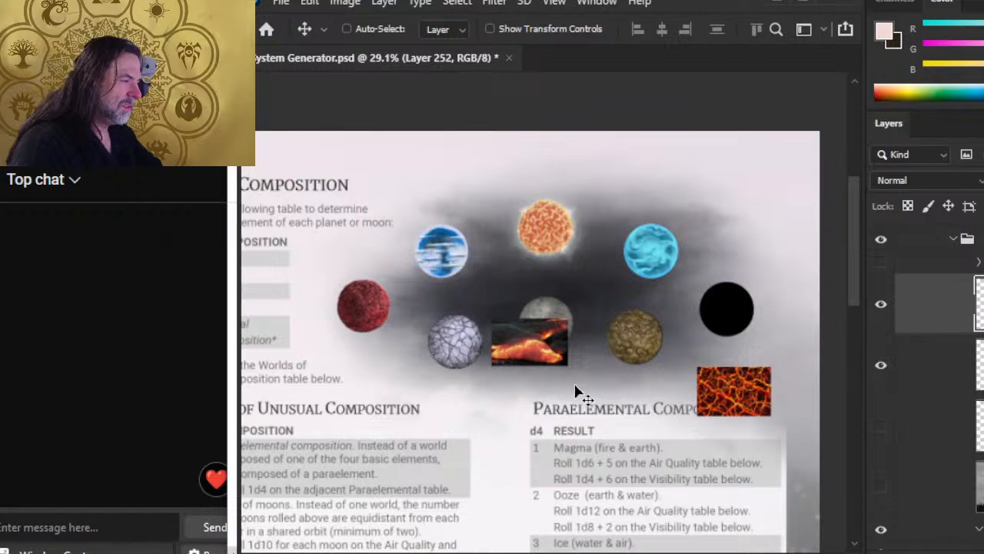
{"action": "left_click_drag", "start_coordinate": [554, 383], "coordinate": [765, 252]}
Step: Sample a dark red from the lava mound reference image as the foreground colour for the brush
{"action": "key", "text": "z"}
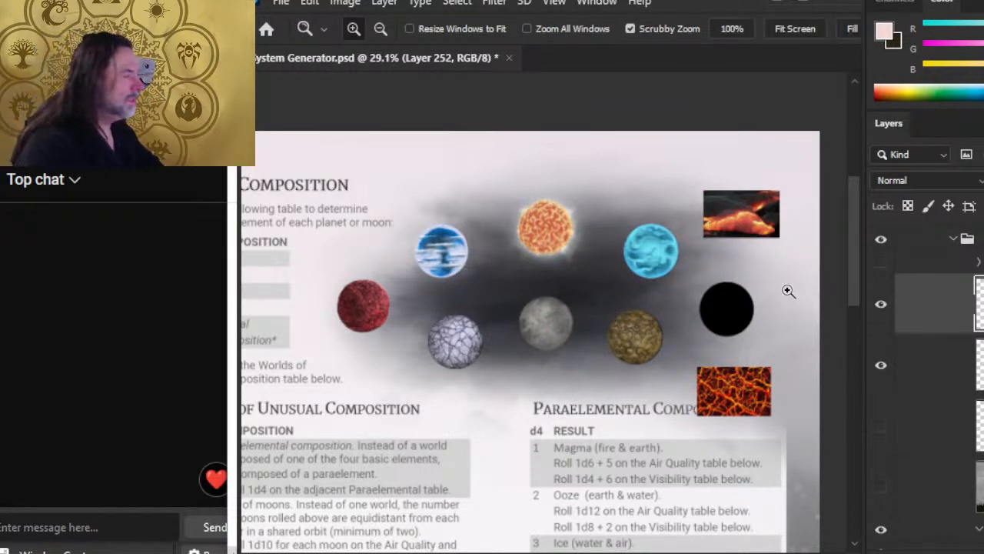
{"action": "left_click_drag", "start_coordinate": [751, 220], "coordinate": [803, 290]}
{"action": "left_click_drag", "start_coordinate": [703, 255], "coordinate": [607, 352]}
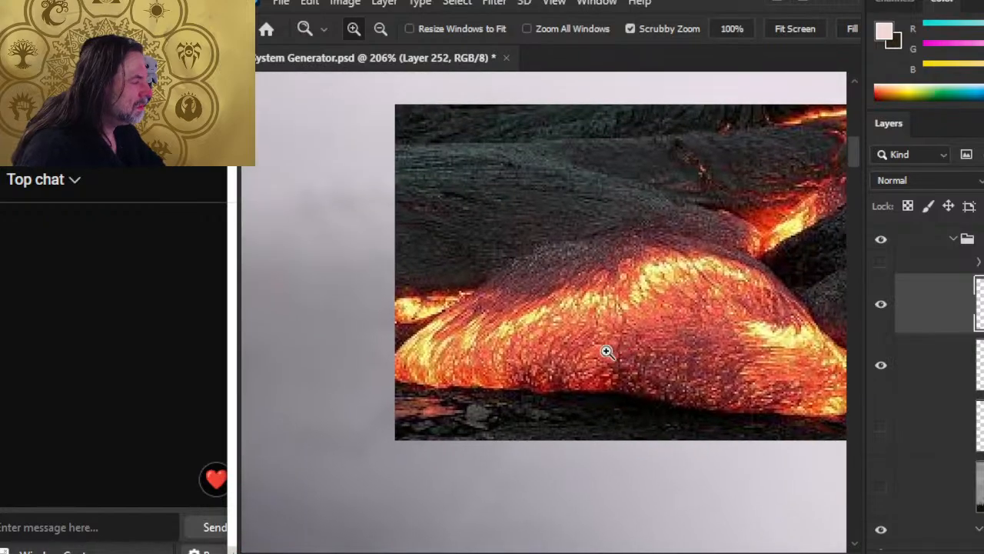
{"action": "left_click_drag", "start_coordinate": [628, 311], "coordinate": [689, 323]}
{"action": "key", "text": "b"}
{"action": "left_click", "coordinate": [676, 248], "text": "alt"}
{"action": "mouse_move", "coordinate": [680, 244]}
{"action": "left_mouse_down"}
{"action": "mouse_move", "coordinate": [699, 315]}
{"action": "mouse_move", "coordinate": [673, 312]}
{"action": "mouse_move", "coordinate": [726, 370]}
{"action": "mouse_move", "coordinate": [738, 413]}
{"action": "mouse_move", "coordinate": [620, 389]}
{"action": "left_mouse_up"}
Step: Sample the black planet's colour as the background colour, keeping the dark red as the foreground
{"action": "key", "text": "ctrl+space"}
{"action": "mouse_move", "coordinate": [731, 440]}
{"action": "left_mouse_down"}
{"action": "mouse_move", "coordinate": [699, 423]}
{"action": "mouse_move", "coordinate": [567, 174]}
{"action": "left_mouse_up"}
{"action": "left_click_drag", "start_coordinate": [549, 375], "coordinate": [612, 342]}
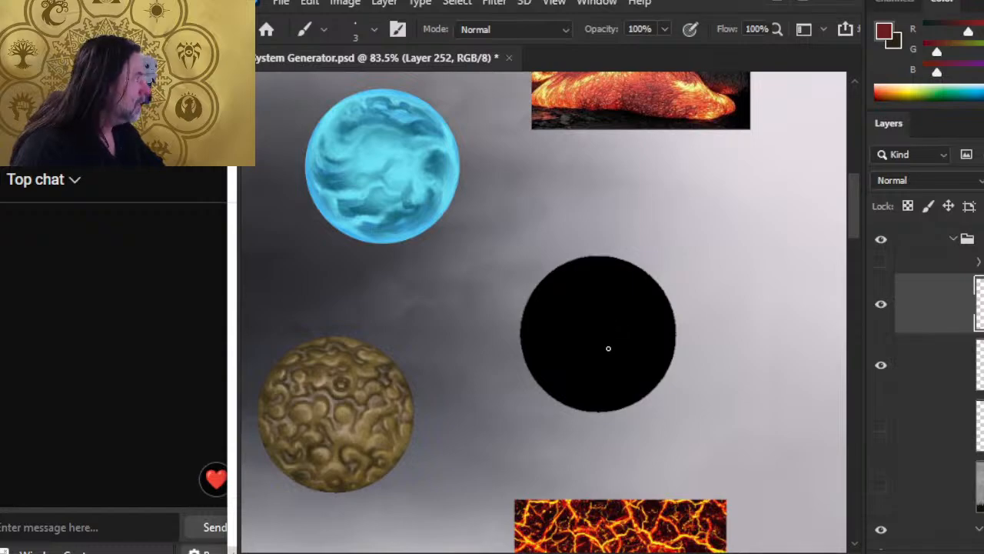
{"action": "key", "text": "x"}
{"action": "left_click", "coordinate": [616, 329], "text": "alt"}
{"action": "key", "text": "x"}
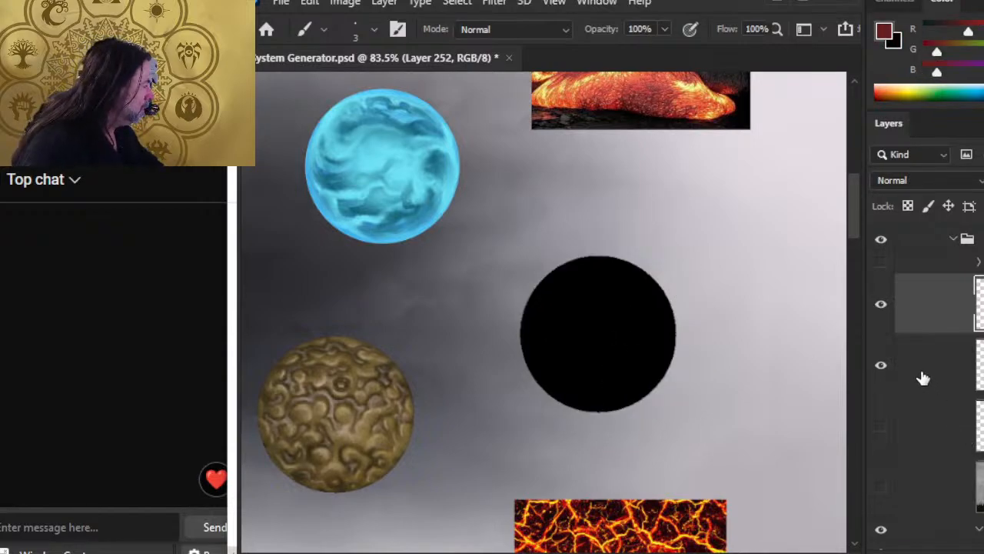
Step: Load the black disc as a selection and fill it with the dark red on Layer 250, leaving nothing selected
{"action": "scroll", "coordinate": [928, 385], "scroll_direction": "down", "scroll_amount": 14}
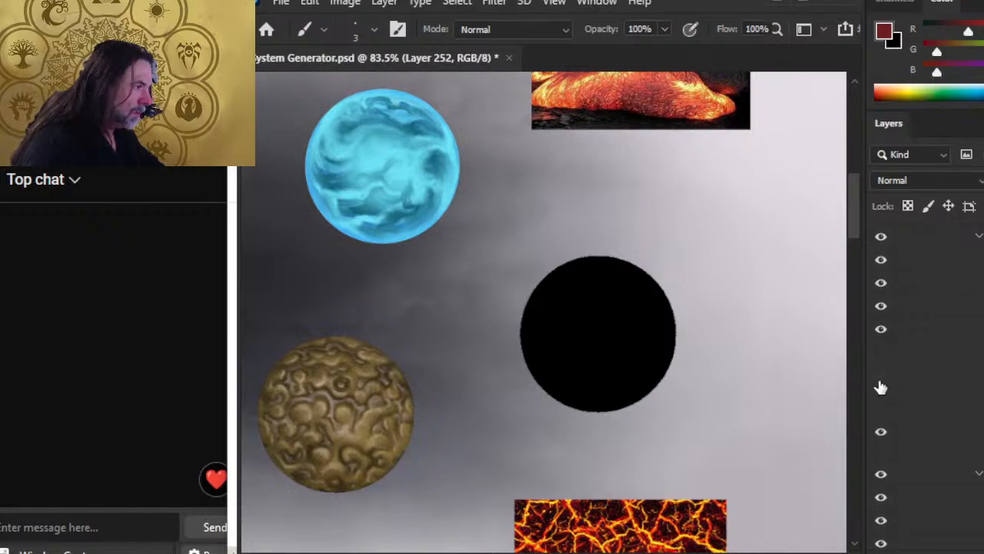
{"action": "left_click", "coordinate": [883, 432]}
{"action": "left_click", "coordinate": [883, 432]}
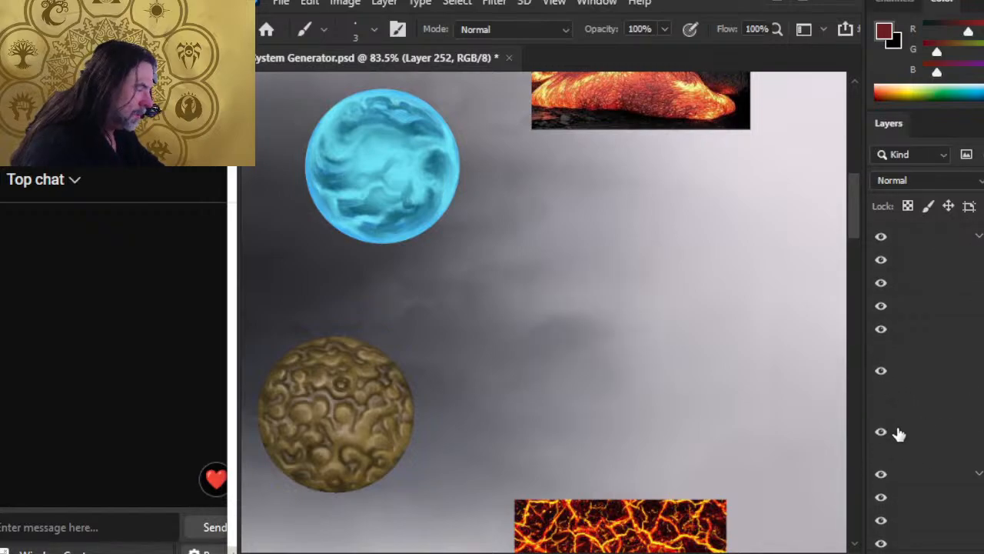
{"action": "left_click", "coordinate": [920, 428], "text": "ctrl"}
{"action": "left_click", "coordinate": [915, 382]}
{"action": "key", "text": "g"}
{"action": "left_click", "coordinate": [648, 345]}
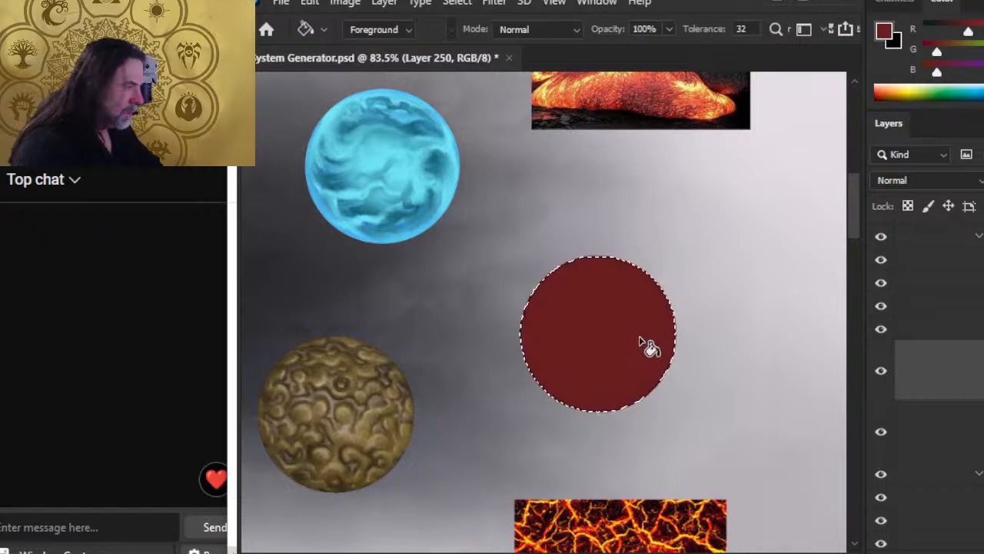
{"action": "key", "text": "ctrl+d"}
Step: Create a new layer above the dark red disc's layer and save the document
{"action": "key", "text": "l"}
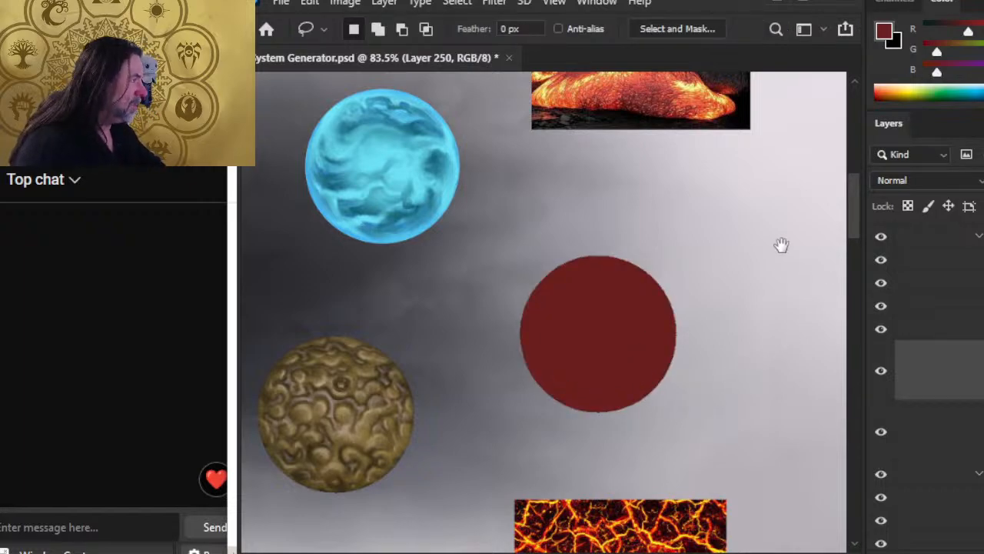
{"action": "left_click_drag", "start_coordinate": [766, 184], "coordinate": [756, 290]}
{"action": "key", "text": "ctrl+shift+alt+n"}
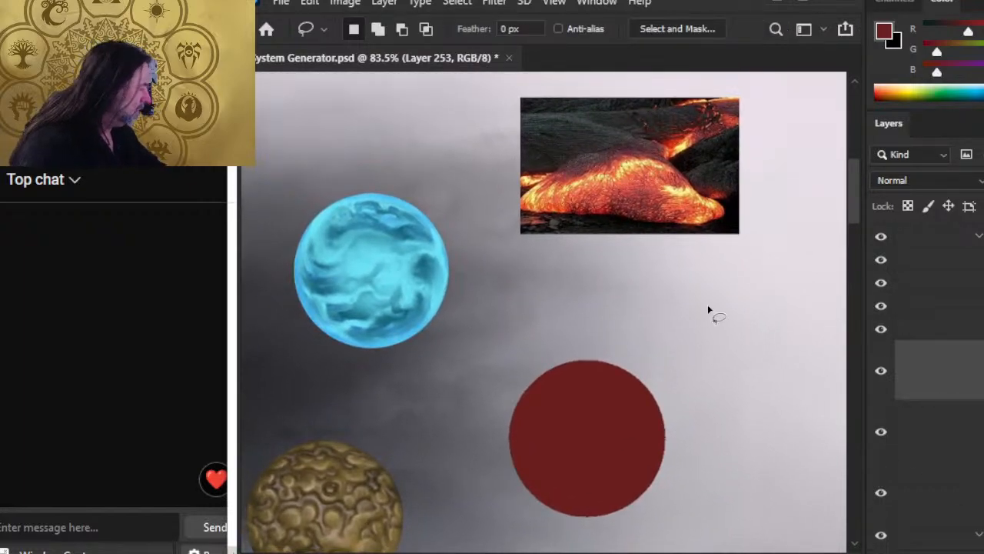
{"action": "left_click_drag", "start_coordinate": [683, 208], "coordinate": [671, 248]}
{"action": "key", "text": "z"}
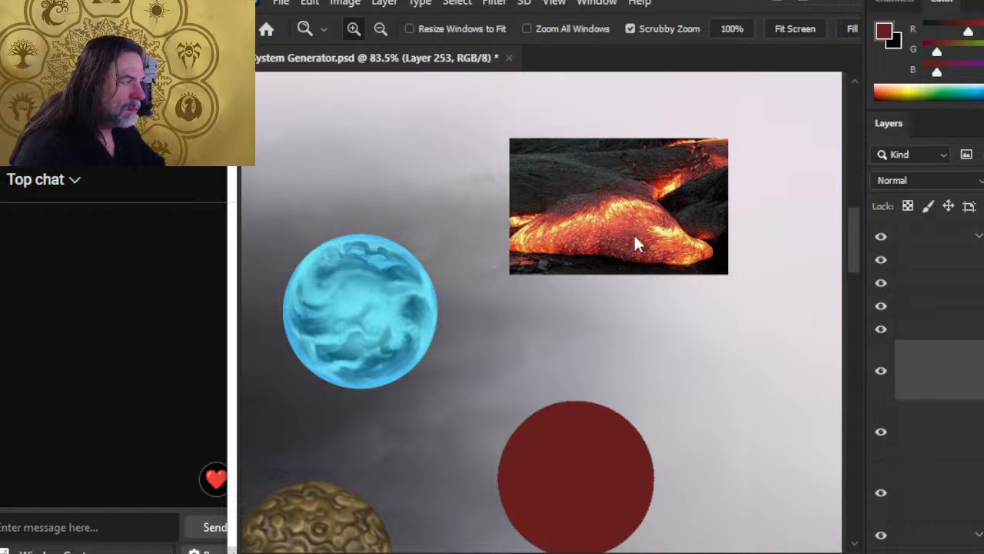
{"action": "key", "text": "ctrl+s"}
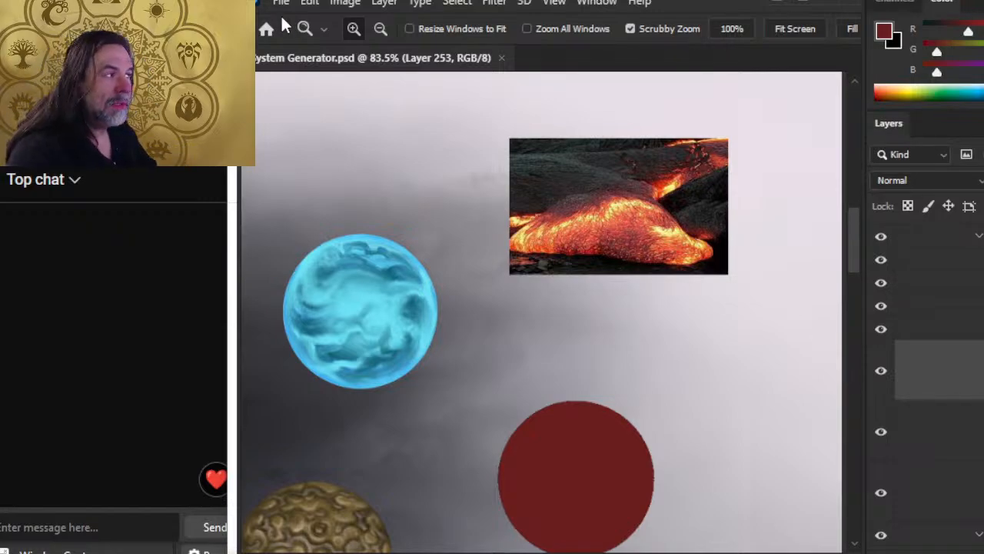
Step: Close the document and reopen System Generator.psd from the recent files
{"action": "left_click", "coordinate": [502, 58]}
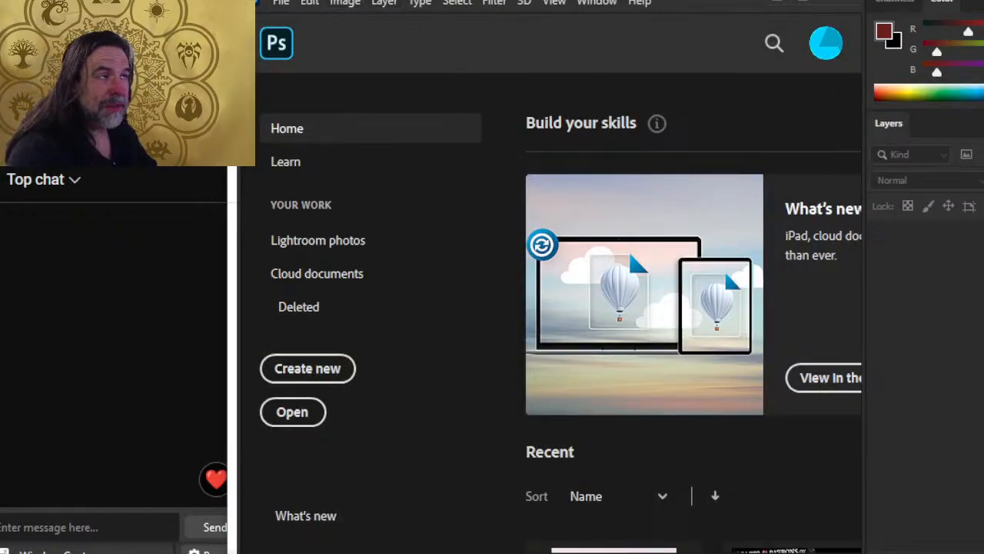
{"action": "left_click", "coordinate": [279, 4]}
{"action": "mouse_move", "coordinate": [341, 105]}
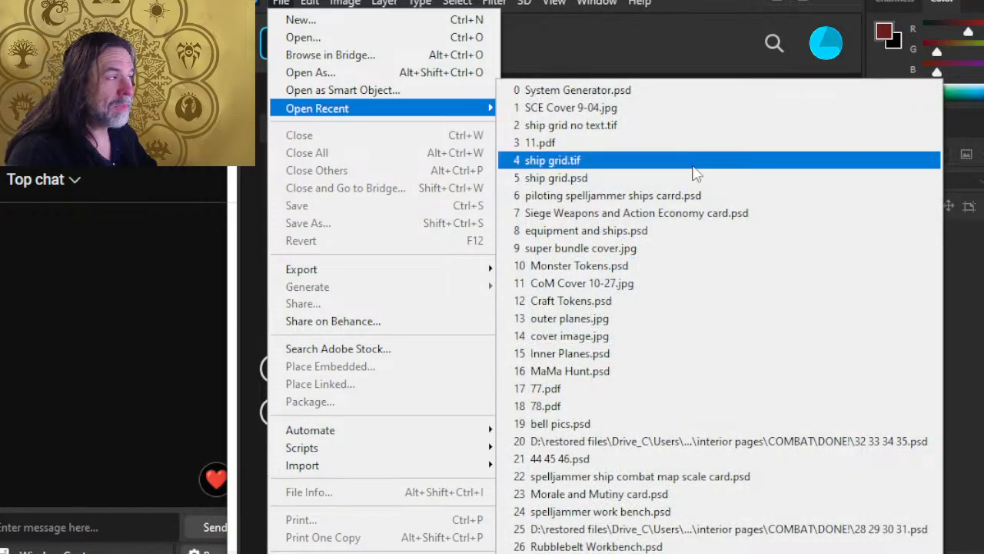
{"action": "left_click", "coordinate": [666, 92]}
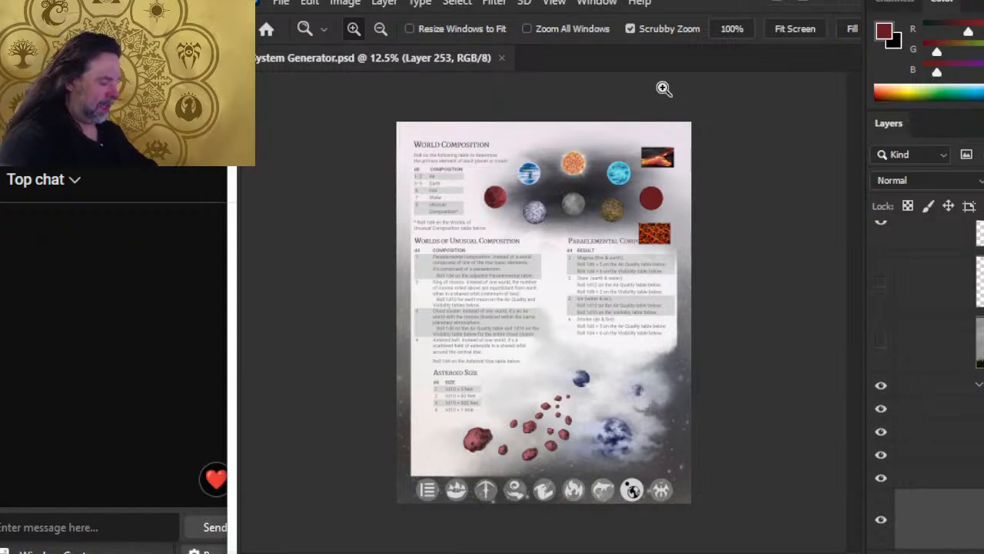
Step: Sample a deep dark red and a bright orange-red from the lava mound image as background and foreground colours
{"action": "left_click", "coordinate": [666, 208]}
{"action": "left_click_drag", "start_coordinate": [754, 253], "coordinate": [670, 413]}
{"action": "left_click_drag", "start_coordinate": [685, 160], "coordinate": [659, 388]}
{"action": "left_click_drag", "start_coordinate": [647, 459], "coordinate": [640, 456]}
{"action": "left_click_drag", "start_coordinate": [565, 262], "coordinate": [662, 286]}
{"action": "key", "text": "x"}
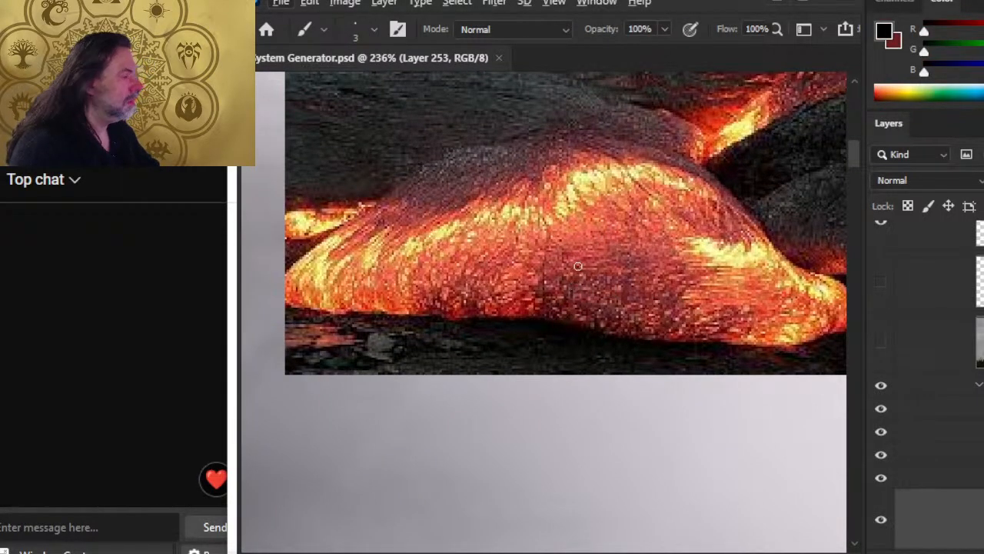
{"action": "left_click", "coordinate": [556, 287], "text": "alt"}
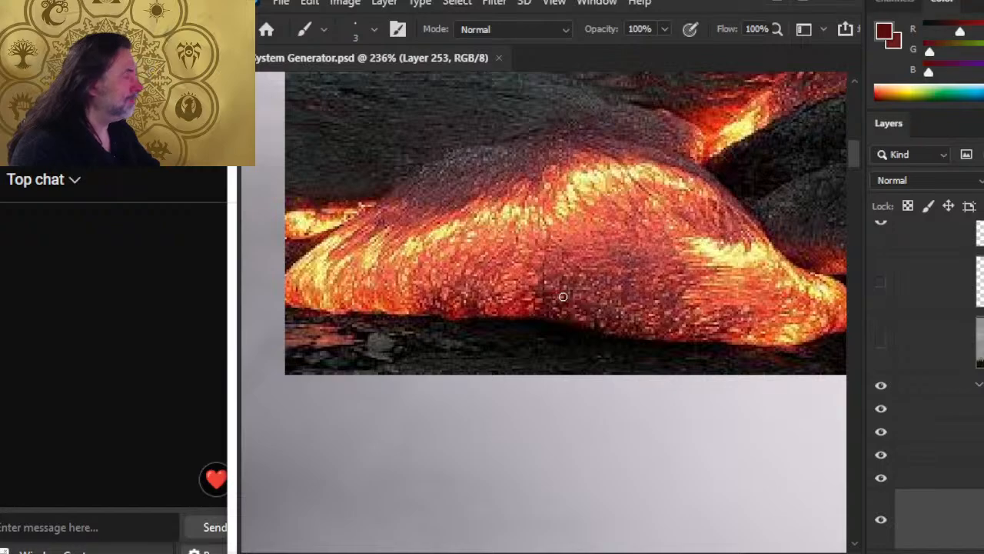
{"action": "left_click", "coordinate": [582, 235], "text": "alt"}
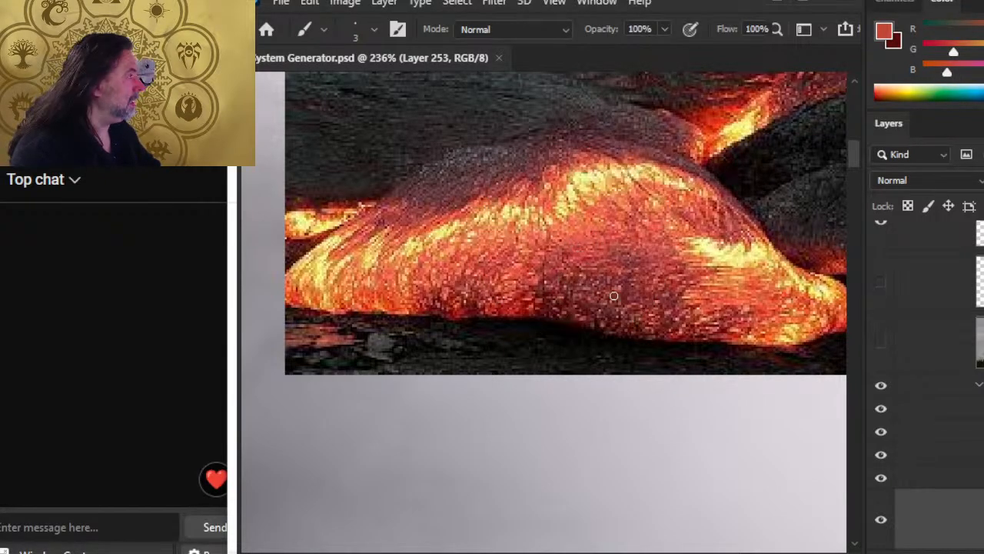
Step: Paint orange-red patches over the dark red planet with an enlarged brush and smudge them into swirls at 76% strength, using a 25 px tip
{"action": "key", "text": "ctrl+space"}
{"action": "left_click_drag", "start_coordinate": [666, 353], "coordinate": [608, 361]}
{"action": "left_click_drag", "start_coordinate": [685, 376], "coordinate": [606, 154]}
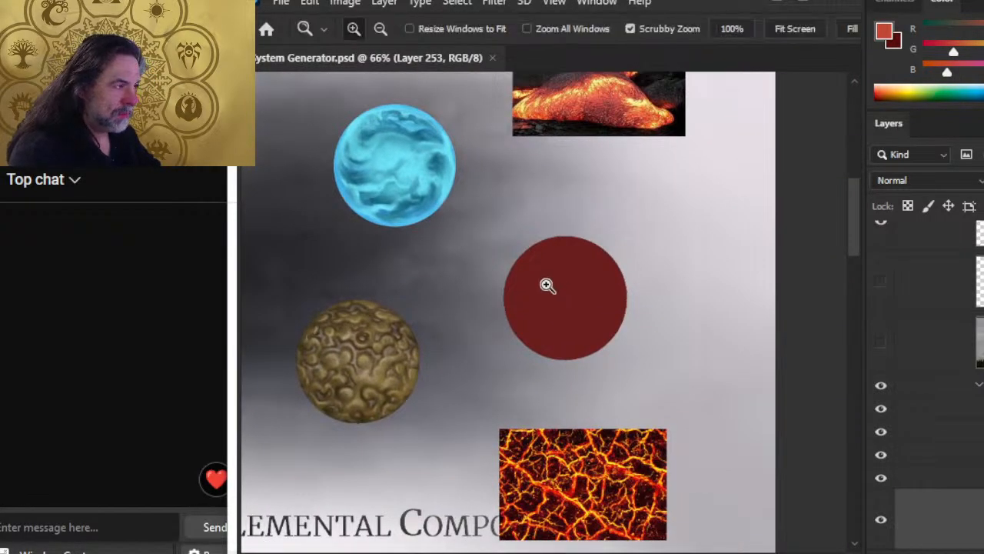
{"action": "mouse_move", "coordinate": [547, 285]}
{"action": "left_mouse_down"}
{"action": "mouse_move", "coordinate": [597, 319]}
{"action": "mouse_move", "coordinate": [556, 279]}
{"action": "mouse_move", "coordinate": [566, 272]}
{"action": "mouse_move", "coordinate": [551, 268]}
{"action": "mouse_move", "coordinate": [569, 264]}
{"action": "mouse_move", "coordinate": [531, 253]}
{"action": "mouse_move", "coordinate": [619, 243]}
{"action": "mouse_move", "coordinate": [558, 233]}
{"action": "mouse_move", "coordinate": [630, 243]}
{"action": "mouse_move", "coordinate": [640, 255]}
{"action": "mouse_move", "coordinate": [631, 240]}
{"action": "mouse_move", "coordinate": [606, 256]}
{"action": "mouse_move", "coordinate": [626, 247]}
{"action": "mouse_move", "coordinate": [649, 288]}
{"action": "mouse_move", "coordinate": [524, 298]}
{"action": "mouse_move", "coordinate": [576, 278]}
{"action": "mouse_move", "coordinate": [525, 295]}
{"action": "mouse_move", "coordinate": [527, 256]}
{"action": "mouse_move", "coordinate": [509, 260]}
{"action": "mouse_move", "coordinate": [516, 314]}
{"action": "mouse_move", "coordinate": [502, 292]}
{"action": "mouse_move", "coordinate": [558, 360]}
{"action": "mouse_move", "coordinate": [526, 316]}
{"action": "mouse_move", "coordinate": [577, 338]}
{"action": "mouse_move", "coordinate": [568, 378]}
{"action": "mouse_move", "coordinate": [628, 393]}
{"action": "mouse_move", "coordinate": [621, 323]}
{"action": "mouse_move", "coordinate": [642, 280]}
{"action": "mouse_move", "coordinate": [633, 274]}
{"action": "mouse_move", "coordinate": [655, 257]}
{"action": "mouse_move", "coordinate": [644, 331]}
{"action": "mouse_move", "coordinate": [556, 376]}
{"action": "mouse_move", "coordinate": [514, 324]}
{"action": "mouse_move", "coordinate": [520, 350]}
{"action": "mouse_move", "coordinate": [585, 343]}
{"action": "left_mouse_up"}
{"action": "key", "text": "bracketright"}
{"action": "key", "text": "bracketright"}
{"action": "key", "text": "bracketright"}
{"action": "key", "text": "bracketright"}
{"action": "key", "text": "bracketright"}
{"action": "key", "text": "bracketright"}
{"action": "key", "text": "bracketright"}
{"action": "key", "text": "bracketright"}
{"action": "key", "text": "bracketright"}
{"action": "key", "text": "bracketright"}
{"action": "key", "text": "bracketright"}
{"action": "key", "text": "bracketright"}
{"action": "key", "text": "bracketright"}
{"action": "key", "text": "r"}
{"action": "key", "text": "bracketright"}
{"action": "key", "text": "bracketright"}
{"action": "key", "text": "bracketright"}
{"action": "key", "text": "bracketleft"}
{"action": "key", "text": "bracketleft"}
{"action": "key", "text": "bracketleft"}
{"action": "key", "text": "bracketleft"}
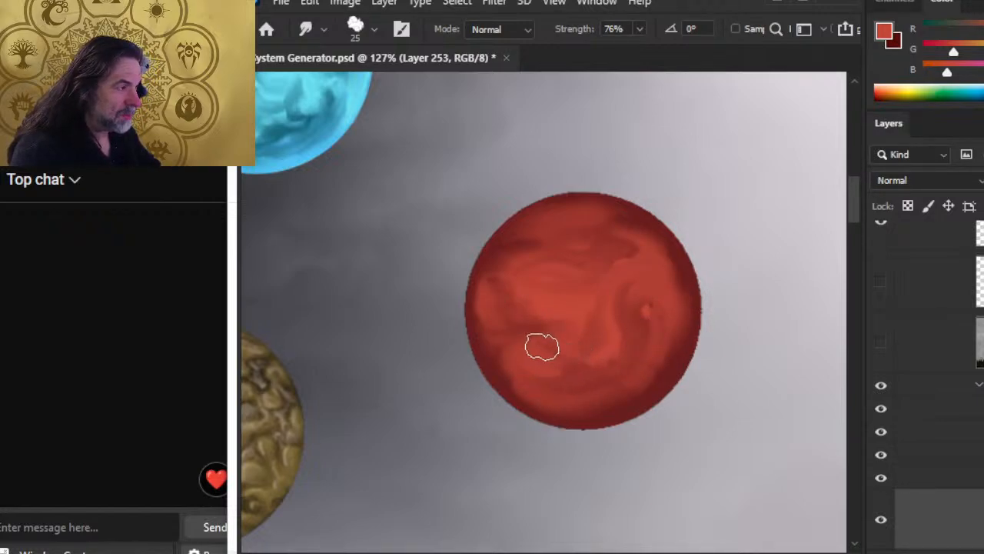
Step: Erase small dark spots in the orange-red paint left of the planet's centre and near its upper middle, and smudge them into the swirls
{"action": "key", "text": "e"}
{"action": "left_click", "coordinate": [511, 329]}
{"action": "mouse_move", "coordinate": [510, 330]}
{"action": "left_mouse_down"}
{"action": "mouse_move", "coordinate": [540, 387]}
{"action": "mouse_move", "coordinate": [554, 390]}
{"action": "mouse_move", "coordinate": [513, 338]}
{"action": "mouse_move", "coordinate": [596, 301]}
{"action": "left_mouse_up"}
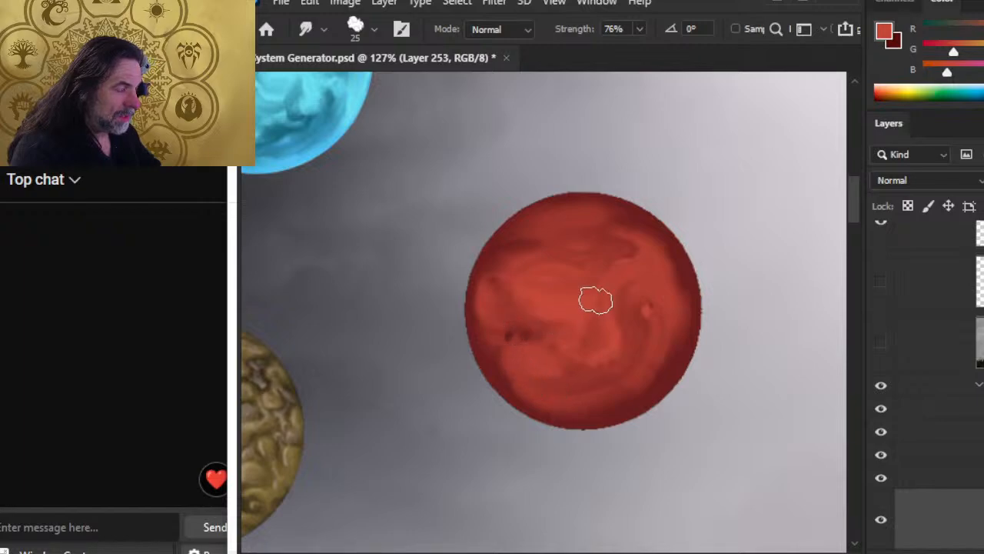
{"action": "key", "text": "e"}
{"action": "left_click", "coordinate": [574, 255]}
{"action": "left_click_drag", "start_coordinate": [585, 256], "coordinate": [549, 293]}
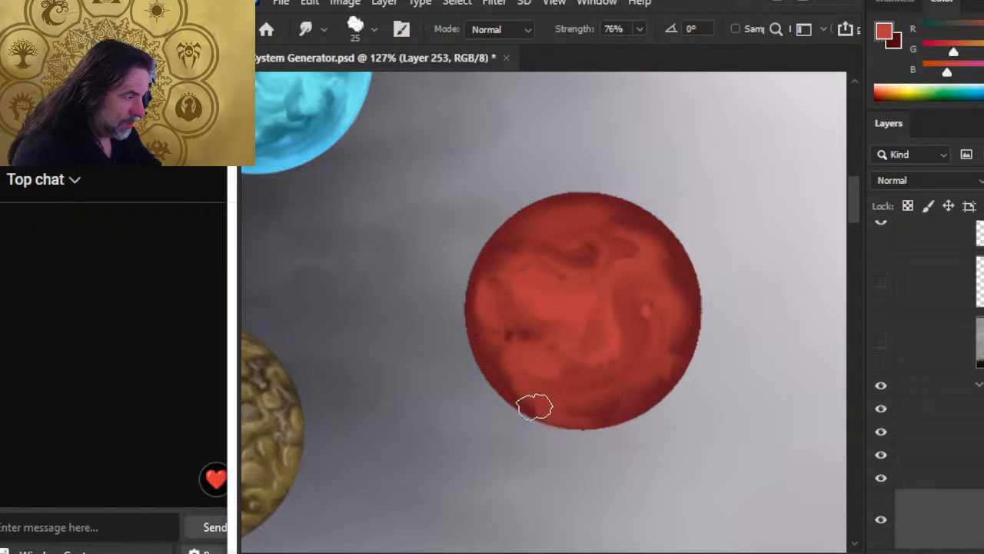
Step: Smudge the red planet's rim and the dark patch left of its centre into the orange-red paint with a 25 px tip at 76% strength
{"action": "mouse_move", "coordinate": [535, 407]}
{"action": "left_mouse_down"}
{"action": "mouse_move", "coordinate": [488, 308]}
{"action": "mouse_move", "coordinate": [526, 375]}
{"action": "mouse_move", "coordinate": [498, 348]}
{"action": "mouse_move", "coordinate": [501, 282]}
{"action": "mouse_move", "coordinate": [486, 297]}
{"action": "mouse_move", "coordinate": [460, 208]}
{"action": "mouse_move", "coordinate": [506, 227]}
{"action": "mouse_move", "coordinate": [505, 259]}
{"action": "left_mouse_up"}
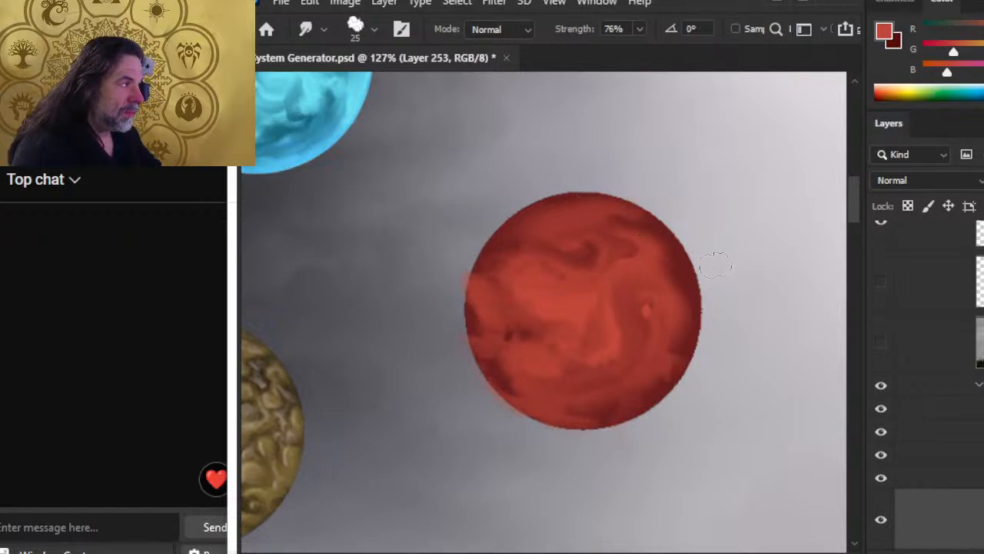
{"action": "left_click_drag", "start_coordinate": [716, 293], "coordinate": [718, 325]}
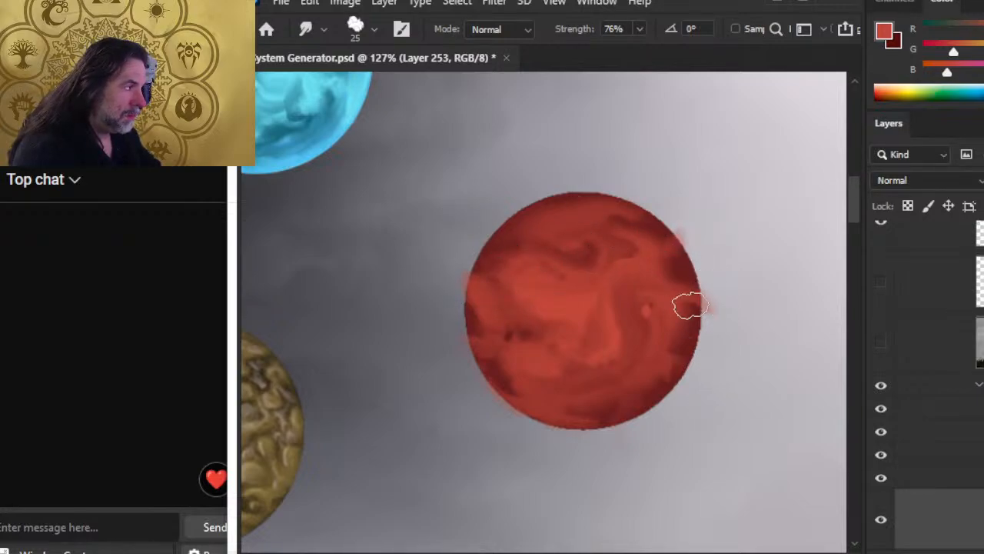
{"action": "mouse_move", "coordinate": [684, 296]}
{"action": "left_mouse_down"}
{"action": "mouse_move", "coordinate": [696, 277]}
{"action": "mouse_move", "coordinate": [694, 331]}
{"action": "left_mouse_up"}
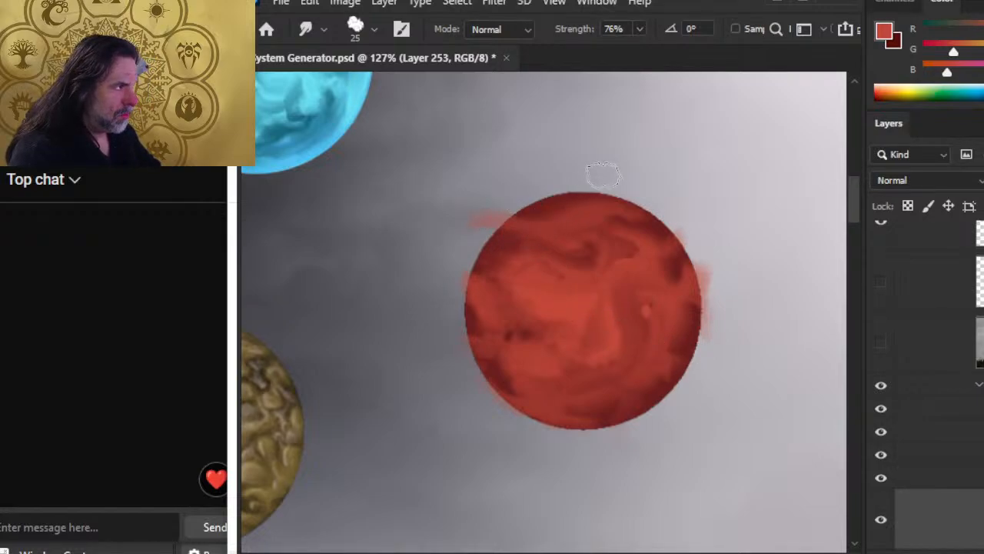
{"action": "left_click_drag", "start_coordinate": [564, 212], "coordinate": [629, 187]}
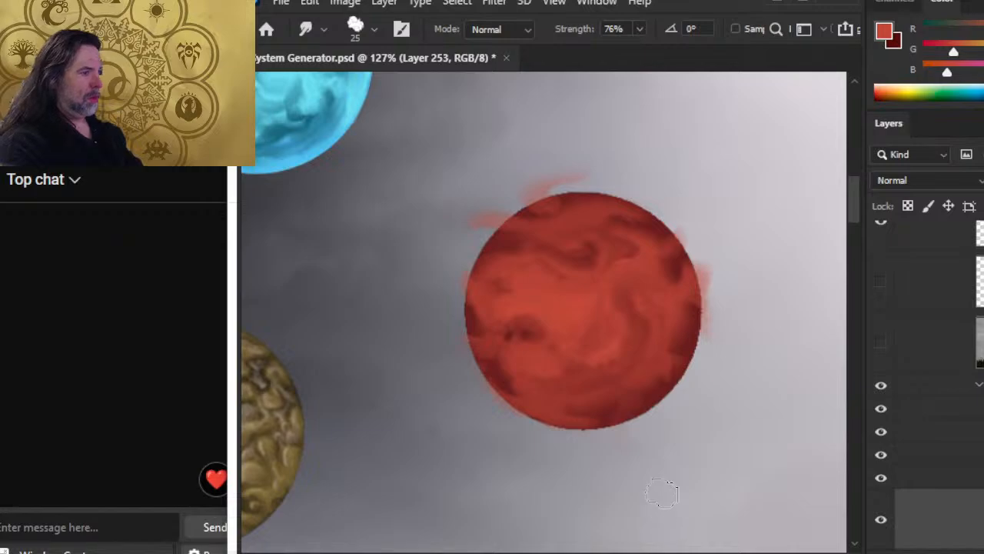
{"action": "mouse_move", "coordinate": [518, 338]}
{"action": "left_mouse_down"}
{"action": "mouse_move", "coordinate": [766, 254]}
{"action": "mouse_move", "coordinate": [401, 317]}
{"action": "left_mouse_up"}
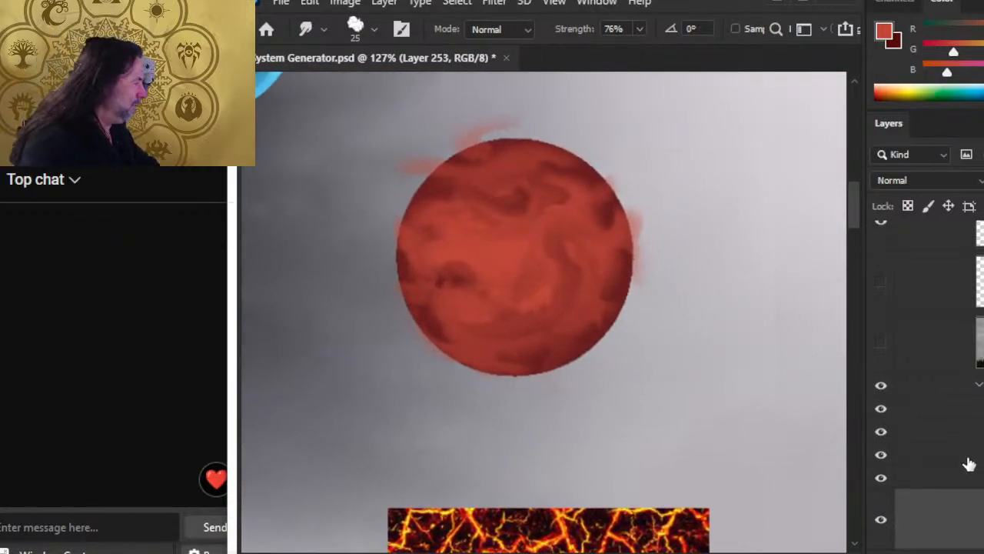
Step: Add a new layer above the orange-red paint and sample a light orange from the lava mound image as the foreground colour
{"action": "left_click_drag", "start_coordinate": [702, 252], "coordinate": [680, 490]}
{"action": "key", "text": "z"}
{"action": "left_click", "coordinate": [628, 173]}
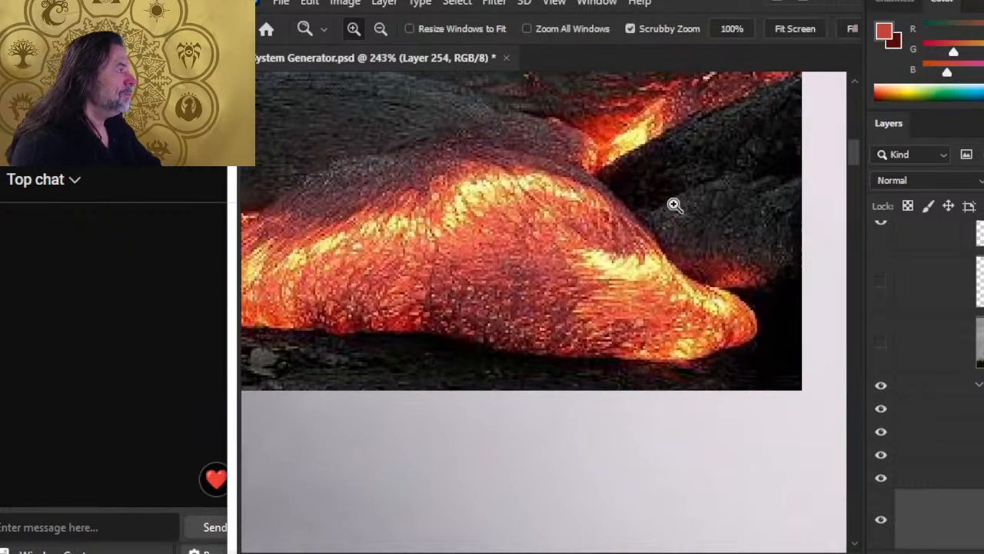
{"action": "key", "text": "b"}
{"action": "left_click", "coordinate": [472, 261], "text": "alt"}
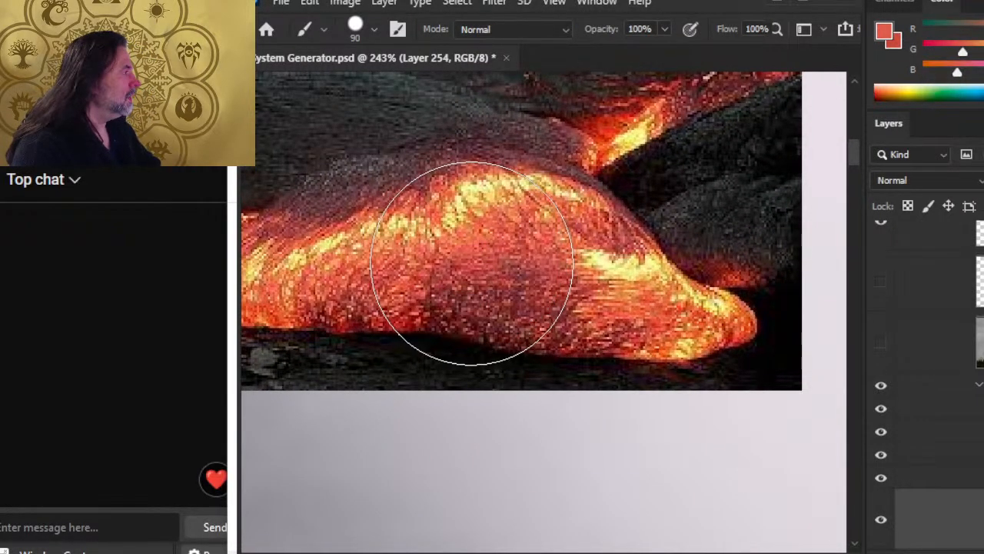
{"action": "left_click", "coordinate": [541, 197], "text": "alt"}
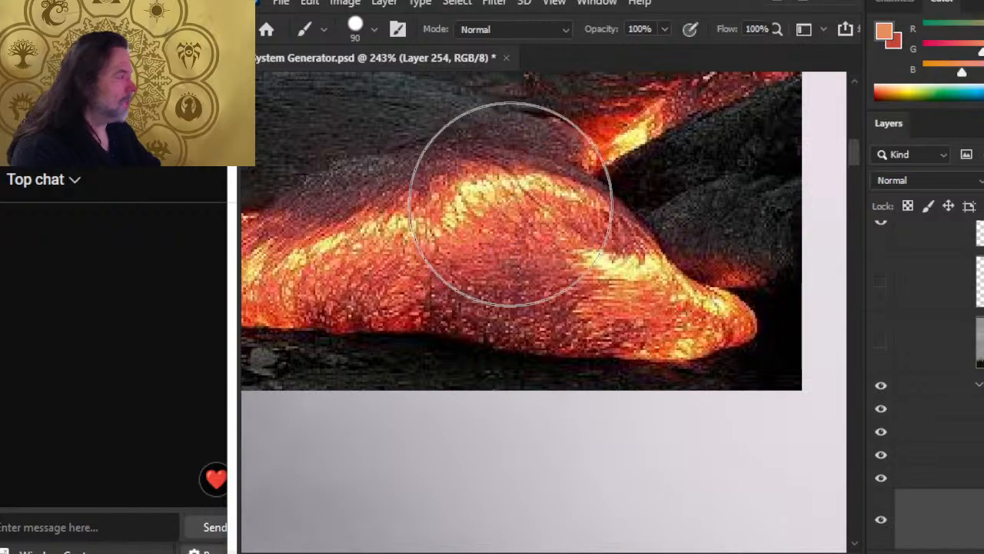
Step: Paint light orange patches across the middle and right part of the red planet with a smaller brush
{"action": "key", "text": "z"}
{"action": "left_click_drag", "start_coordinate": [730, 377], "coordinate": [597, 372]}
{"action": "scroll", "coordinate": [597, 373], "scroll_direction": "down", "scroll_amount": 5}
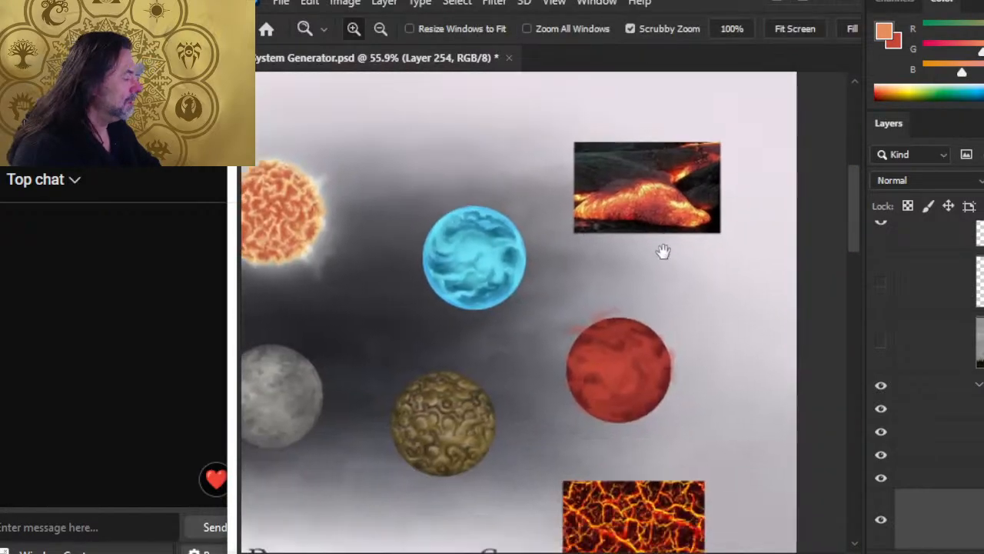
{"action": "left_click", "coordinate": [624, 274]}
{"action": "key", "text": "b"}
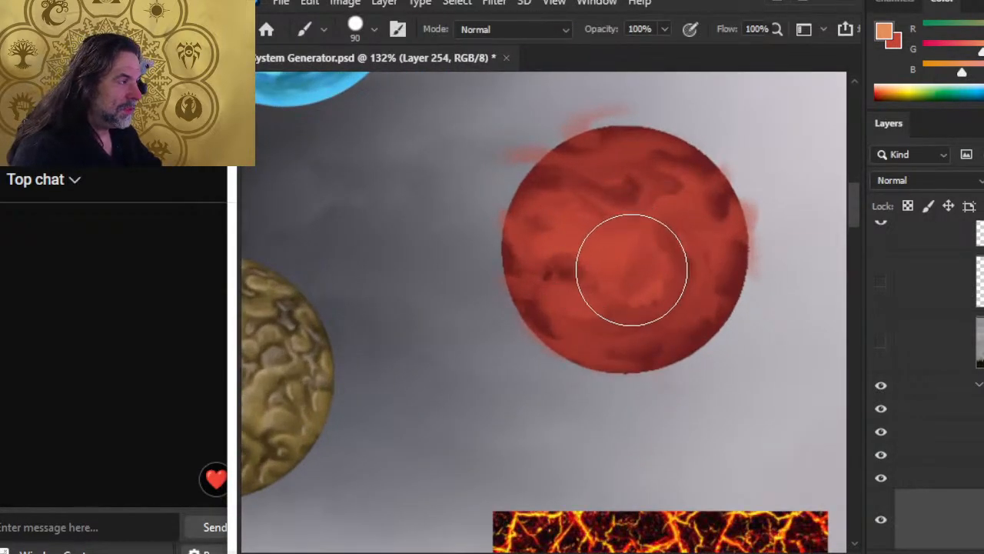
{"action": "key", "text": "bracketleft"}
{"action": "key", "text": "bracketleft"}
{"action": "key", "text": "bracketleft"}
{"action": "key", "text": "bracketleft"}
{"action": "key", "text": "bracketleft"}
{"action": "mouse_move", "coordinate": [587, 224]}
{"action": "left_mouse_down"}
{"action": "mouse_move", "coordinate": [608, 248]}
{"action": "mouse_move", "coordinate": [688, 229]}
{"action": "left_mouse_up"}
{"action": "left_click", "coordinate": [690, 279]}
Step: Smudge the light orange patches into swirls over the planet's left and upper areas at 76% strength, using a 15 px tip
{"action": "key", "text": "r"}
{"action": "mouse_move", "coordinate": [625, 237]}
{"action": "left_mouse_down"}
{"action": "mouse_move", "coordinate": [582, 195]}
{"action": "mouse_move", "coordinate": [588, 218]}
{"action": "mouse_move", "coordinate": [558, 242]}
{"action": "mouse_move", "coordinate": [538, 236]}
{"action": "left_mouse_up"}
{"action": "key", "text": "bracketleft"}
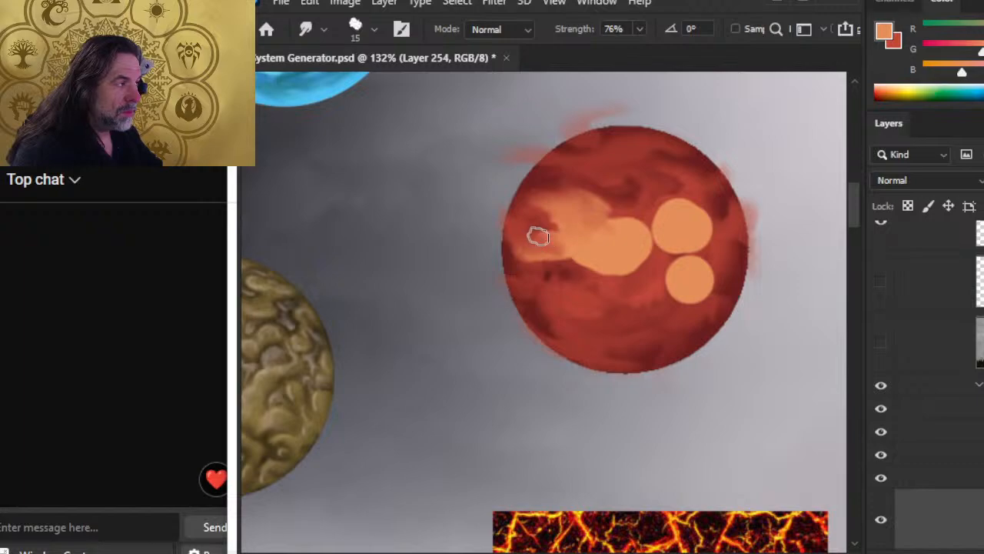
{"action": "mouse_move", "coordinate": [593, 206]}
{"action": "left_mouse_down"}
{"action": "mouse_move", "coordinate": [616, 206]}
{"action": "mouse_move", "coordinate": [616, 182]}
{"action": "left_mouse_up"}
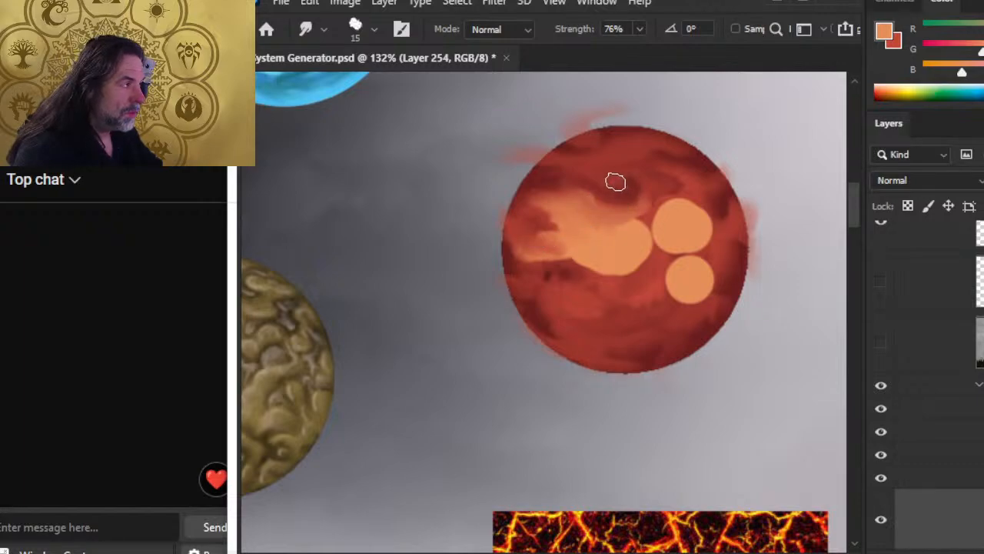
{"action": "mouse_move", "coordinate": [616, 222]}
{"action": "left_mouse_down"}
{"action": "mouse_move", "coordinate": [642, 213]}
{"action": "mouse_move", "coordinate": [636, 281]}
{"action": "mouse_move", "coordinate": [653, 257]}
{"action": "mouse_move", "coordinate": [597, 266]}
{"action": "mouse_move", "coordinate": [619, 250]}
{"action": "mouse_move", "coordinate": [601, 260]}
{"action": "mouse_move", "coordinate": [594, 296]}
{"action": "mouse_move", "coordinate": [552, 270]}
{"action": "mouse_move", "coordinate": [595, 246]}
{"action": "mouse_move", "coordinate": [548, 182]}
{"action": "mouse_move", "coordinate": [583, 211]}
{"action": "mouse_move", "coordinate": [589, 186]}
{"action": "mouse_move", "coordinate": [579, 182]}
{"action": "mouse_move", "coordinate": [614, 171]}
{"action": "mouse_move", "coordinate": [598, 166]}
{"action": "mouse_move", "coordinate": [590, 176]}
{"action": "mouse_move", "coordinate": [579, 161]}
{"action": "mouse_move", "coordinate": [612, 146]}
{"action": "mouse_move", "coordinate": [560, 147]}
{"action": "mouse_move", "coordinate": [613, 151]}
{"action": "left_mouse_up"}
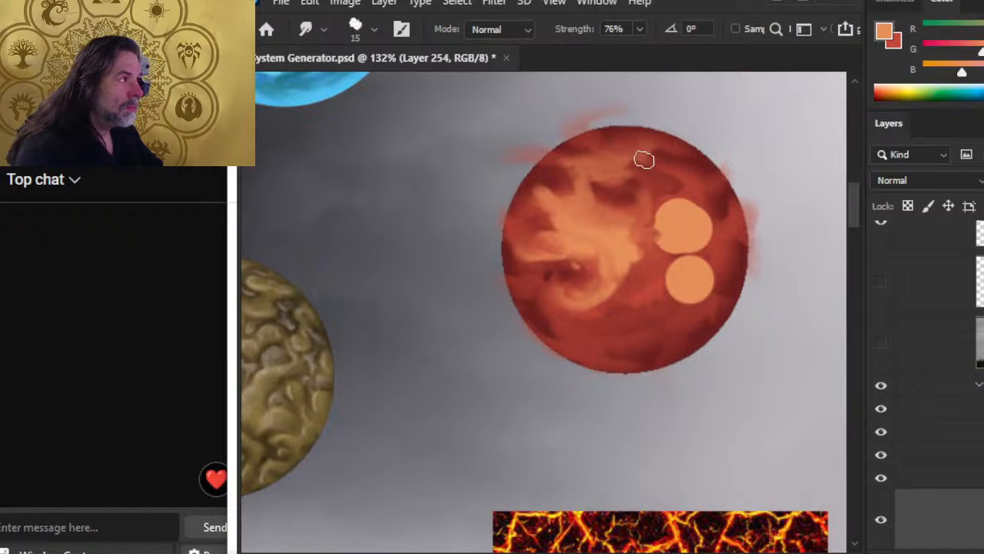
{"action": "mouse_move", "coordinate": [578, 183]}
{"action": "left_mouse_down"}
{"action": "mouse_move", "coordinate": [538, 183]}
{"action": "mouse_move", "coordinate": [634, 240]}
{"action": "mouse_move", "coordinate": [596, 229]}
{"action": "mouse_move", "coordinate": [602, 211]}
{"action": "mouse_move", "coordinate": [605, 219]}
{"action": "mouse_move", "coordinate": [646, 205]}
{"action": "mouse_move", "coordinate": [653, 212]}
{"action": "mouse_move", "coordinate": [621, 207]}
{"action": "mouse_move", "coordinate": [695, 230]}
{"action": "mouse_move", "coordinate": [693, 203]}
{"action": "mouse_move", "coordinate": [714, 201]}
{"action": "mouse_move", "coordinate": [723, 218]}
{"action": "mouse_move", "coordinate": [691, 212]}
{"action": "mouse_move", "coordinate": [657, 169]}
{"action": "left_mouse_up"}
{"action": "mouse_move", "coordinate": [661, 199]}
{"action": "left_mouse_down"}
{"action": "mouse_move", "coordinate": [641, 183]}
{"action": "mouse_move", "coordinate": [676, 180]}
{"action": "mouse_move", "coordinate": [722, 221]}
{"action": "mouse_move", "coordinate": [694, 189]}
{"action": "mouse_move", "coordinate": [712, 234]}
{"action": "mouse_move", "coordinate": [667, 168]}
{"action": "mouse_move", "coordinate": [714, 191]}
{"action": "mouse_move", "coordinate": [730, 210]}
{"action": "mouse_move", "coordinate": [697, 188]}
{"action": "mouse_move", "coordinate": [743, 249]}
{"action": "mouse_move", "coordinate": [720, 218]}
{"action": "mouse_move", "coordinate": [721, 245]}
{"action": "mouse_move", "coordinate": [700, 230]}
{"action": "mouse_move", "coordinate": [684, 257]}
{"action": "mouse_move", "coordinate": [676, 234]}
{"action": "mouse_move", "coordinate": [644, 225]}
{"action": "mouse_move", "coordinate": [653, 194]}
{"action": "mouse_move", "coordinate": [655, 202]}
{"action": "mouse_move", "coordinate": [637, 182]}
{"action": "mouse_move", "coordinate": [650, 169]}
{"action": "mouse_move", "coordinate": [682, 216]}
{"action": "mouse_move", "coordinate": [680, 180]}
{"action": "mouse_move", "coordinate": [668, 171]}
{"action": "mouse_move", "coordinate": [714, 203]}
{"action": "mouse_move", "coordinate": [678, 171]}
{"action": "mouse_move", "coordinate": [702, 188]}
{"action": "left_mouse_up"}
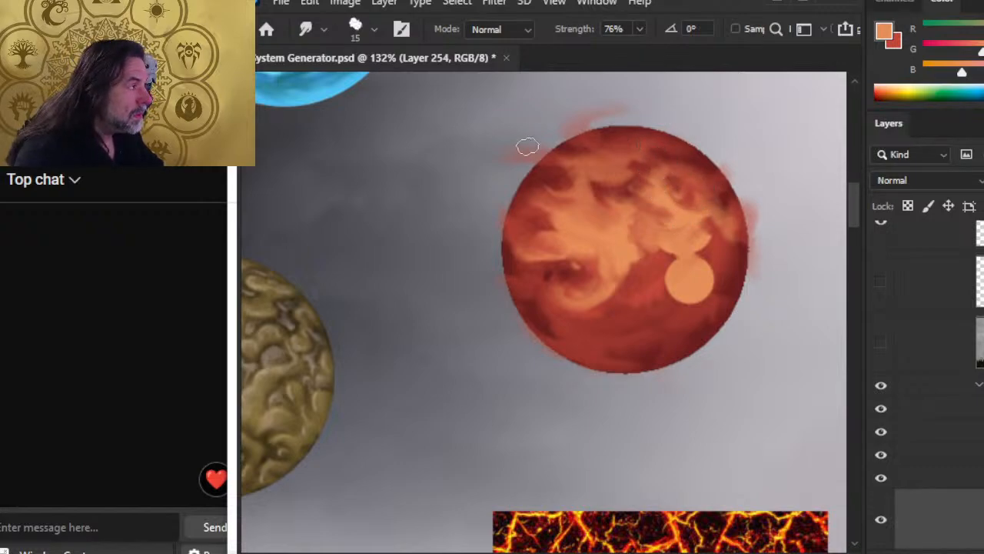
Step: Blend the light orange around the planet's centre and left side, reducing the smudge tip to 9 px for the finer swirls
{"action": "mouse_move", "coordinate": [629, 216]}
{"action": "left_mouse_down"}
{"action": "mouse_move", "coordinate": [690, 227]}
{"action": "mouse_move", "coordinate": [637, 185]}
{"action": "mouse_move", "coordinate": [670, 228]}
{"action": "mouse_move", "coordinate": [661, 200]}
{"action": "mouse_move", "coordinate": [675, 246]}
{"action": "mouse_move", "coordinate": [632, 213]}
{"action": "mouse_move", "coordinate": [635, 189]}
{"action": "mouse_move", "coordinate": [662, 219]}
{"action": "mouse_move", "coordinate": [633, 231]}
{"action": "mouse_move", "coordinate": [636, 216]}
{"action": "mouse_move", "coordinate": [665, 225]}
{"action": "mouse_move", "coordinate": [663, 242]}
{"action": "mouse_move", "coordinate": [658, 223]}
{"action": "mouse_move", "coordinate": [658, 252]}
{"action": "mouse_move", "coordinate": [643, 234]}
{"action": "mouse_move", "coordinate": [667, 264]}
{"action": "mouse_move", "coordinate": [644, 248]}
{"action": "mouse_move", "coordinate": [675, 273]}
{"action": "mouse_move", "coordinate": [662, 257]}
{"action": "mouse_move", "coordinate": [651, 277]}
{"action": "mouse_move", "coordinate": [672, 230]}
{"action": "mouse_move", "coordinate": [680, 228]}
{"action": "mouse_move", "coordinate": [694, 266]}
{"action": "mouse_move", "coordinate": [667, 268]}
{"action": "mouse_move", "coordinate": [690, 270]}
{"action": "mouse_move", "coordinate": [626, 311]}
{"action": "mouse_move", "coordinate": [669, 225]}
{"action": "mouse_move", "coordinate": [654, 221]}
{"action": "mouse_move", "coordinate": [652, 201]}
{"action": "mouse_move", "coordinate": [669, 183]}
{"action": "mouse_move", "coordinate": [641, 183]}
{"action": "mouse_move", "coordinate": [633, 233]}
{"action": "mouse_move", "coordinate": [640, 191]}
{"action": "mouse_move", "coordinate": [625, 211]}
{"action": "mouse_move", "coordinate": [619, 174]}
{"action": "mouse_move", "coordinate": [633, 161]}
{"action": "mouse_move", "coordinate": [632, 204]}
{"action": "left_mouse_up"}
{"action": "key", "text": "bracketleft"}
{"action": "key", "text": "bracketleft"}
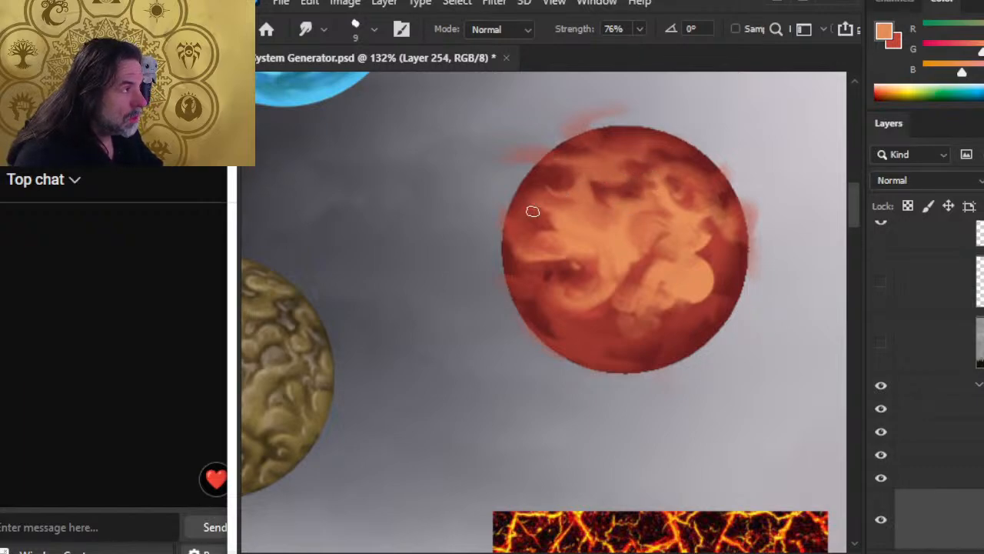
{"action": "left_click_drag", "start_coordinate": [566, 160], "coordinate": [534, 169]}
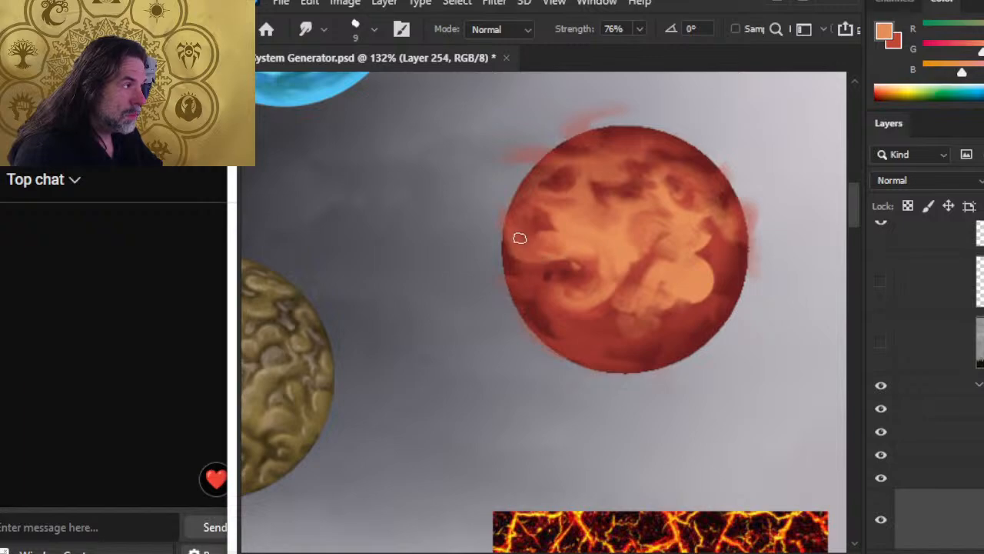
{"action": "mouse_move", "coordinate": [528, 261]}
{"action": "left_mouse_down"}
{"action": "mouse_move", "coordinate": [572, 241]}
{"action": "mouse_move", "coordinate": [520, 254]}
{"action": "mouse_move", "coordinate": [569, 252]}
{"action": "mouse_move", "coordinate": [576, 300]}
{"action": "left_mouse_up"}
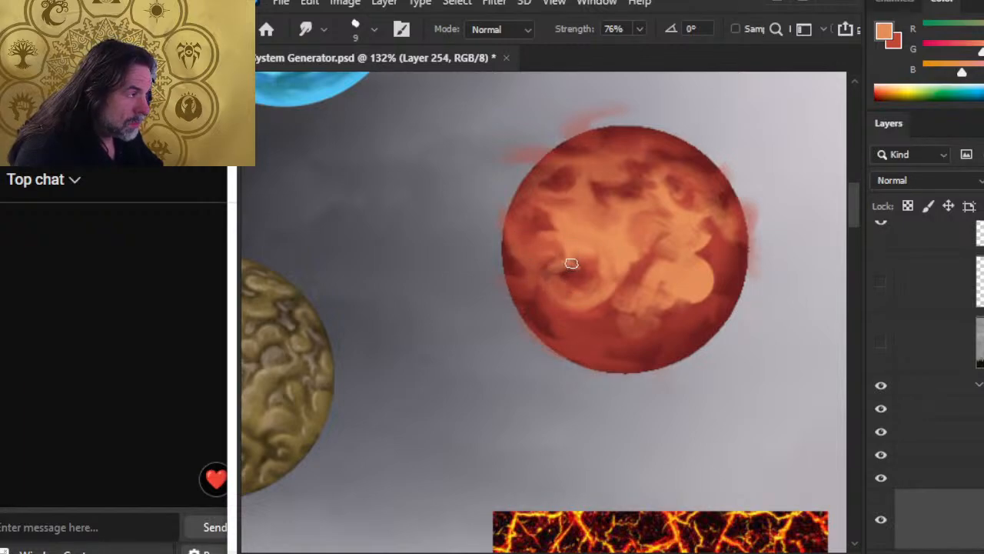
{"action": "mouse_move", "coordinate": [553, 268]}
{"action": "left_mouse_down"}
{"action": "mouse_move", "coordinate": [597, 264]}
{"action": "mouse_move", "coordinate": [577, 254]}
{"action": "mouse_move", "coordinate": [596, 247]}
{"action": "mouse_move", "coordinate": [626, 272]}
{"action": "mouse_move", "coordinate": [607, 261]}
{"action": "mouse_move", "coordinate": [596, 272]}
{"action": "mouse_move", "coordinate": [600, 246]}
{"action": "mouse_move", "coordinate": [572, 266]}
{"action": "mouse_move", "coordinate": [622, 269]}
{"action": "mouse_move", "coordinate": [613, 256]}
{"action": "mouse_move", "coordinate": [642, 255]}
{"action": "mouse_move", "coordinate": [630, 266]}
{"action": "mouse_move", "coordinate": [653, 249]}
{"action": "mouse_move", "coordinate": [622, 244]}
{"action": "mouse_move", "coordinate": [646, 217]}
{"action": "mouse_move", "coordinate": [634, 210]}
{"action": "mouse_move", "coordinate": [628, 243]}
{"action": "mouse_move", "coordinate": [669, 238]}
{"action": "mouse_move", "coordinate": [678, 228]}
{"action": "mouse_move", "coordinate": [668, 236]}
{"action": "mouse_move", "coordinate": [655, 214]}
{"action": "mouse_move", "coordinate": [666, 208]}
{"action": "mouse_move", "coordinate": [665, 187]}
{"action": "mouse_move", "coordinate": [656, 197]}
{"action": "mouse_move", "coordinate": [670, 166]}
{"action": "mouse_move", "coordinate": [661, 169]}
{"action": "mouse_move", "coordinate": [681, 176]}
{"action": "mouse_move", "coordinate": [662, 175]}
{"action": "mouse_move", "coordinate": [688, 179]}
{"action": "left_mouse_up"}
Step: Set the smudge tip to 10 px and work the remaining orange patch into mottled texture on the planet's right side
{"action": "key", "text": "bracketright"}
{"action": "key", "text": "bracketleft"}
{"action": "key", "text": "bracketright"}
{"action": "key", "text": "bracketright"}
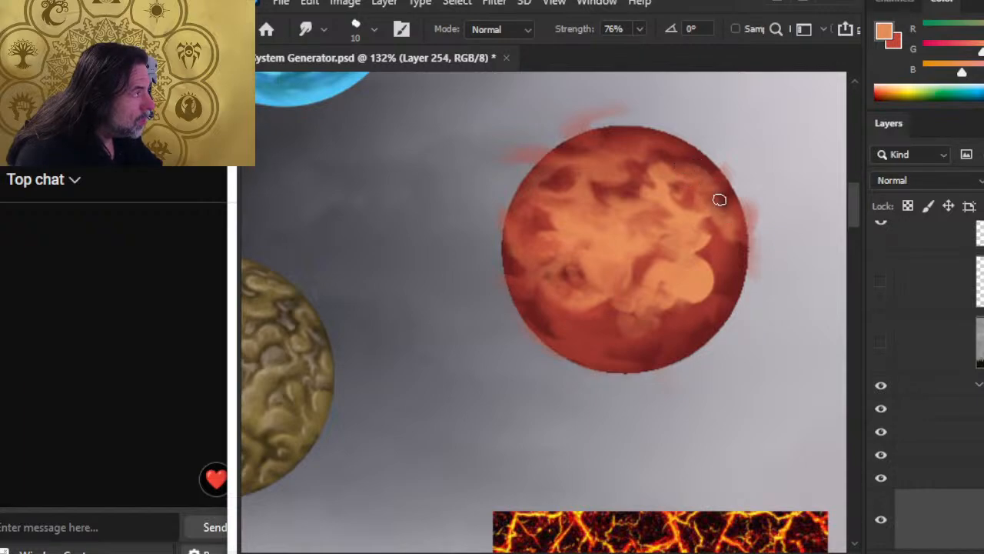
{"action": "mouse_move", "coordinate": [691, 245]}
{"action": "left_mouse_down"}
{"action": "mouse_move", "coordinate": [718, 253]}
{"action": "mouse_move", "coordinate": [686, 277]}
{"action": "mouse_move", "coordinate": [712, 267]}
{"action": "mouse_move", "coordinate": [703, 262]}
{"action": "mouse_move", "coordinate": [709, 278]}
{"action": "mouse_move", "coordinate": [679, 274]}
{"action": "mouse_move", "coordinate": [642, 298]}
{"action": "mouse_move", "coordinate": [640, 282]}
{"action": "mouse_move", "coordinate": [624, 277]}
{"action": "mouse_move", "coordinate": [638, 294]}
{"action": "mouse_move", "coordinate": [657, 263]}
{"action": "mouse_move", "coordinate": [635, 306]}
{"action": "mouse_move", "coordinate": [661, 261]}
{"action": "mouse_move", "coordinate": [606, 303]}
{"action": "mouse_move", "coordinate": [568, 307]}
{"action": "mouse_move", "coordinate": [595, 319]}
{"action": "mouse_move", "coordinate": [567, 303]}
{"action": "mouse_move", "coordinate": [561, 316]}
{"action": "mouse_move", "coordinate": [582, 333]}
{"action": "mouse_move", "coordinate": [591, 304]}
{"action": "mouse_move", "coordinate": [603, 345]}
{"action": "mouse_move", "coordinate": [578, 309]}
{"action": "mouse_move", "coordinate": [656, 320]}
{"action": "mouse_move", "coordinate": [651, 304]}
{"action": "mouse_move", "coordinate": [672, 301]}
{"action": "mouse_move", "coordinate": [645, 326]}
{"action": "mouse_move", "coordinate": [670, 307]}
{"action": "mouse_move", "coordinate": [668, 319]}
{"action": "mouse_move", "coordinate": [617, 282]}
{"action": "mouse_move", "coordinate": [649, 295]}
{"action": "mouse_move", "coordinate": [700, 277]}
{"action": "mouse_move", "coordinate": [723, 295]}
{"action": "mouse_move", "coordinate": [738, 275]}
{"action": "mouse_move", "coordinate": [731, 232]}
{"action": "left_mouse_up"}
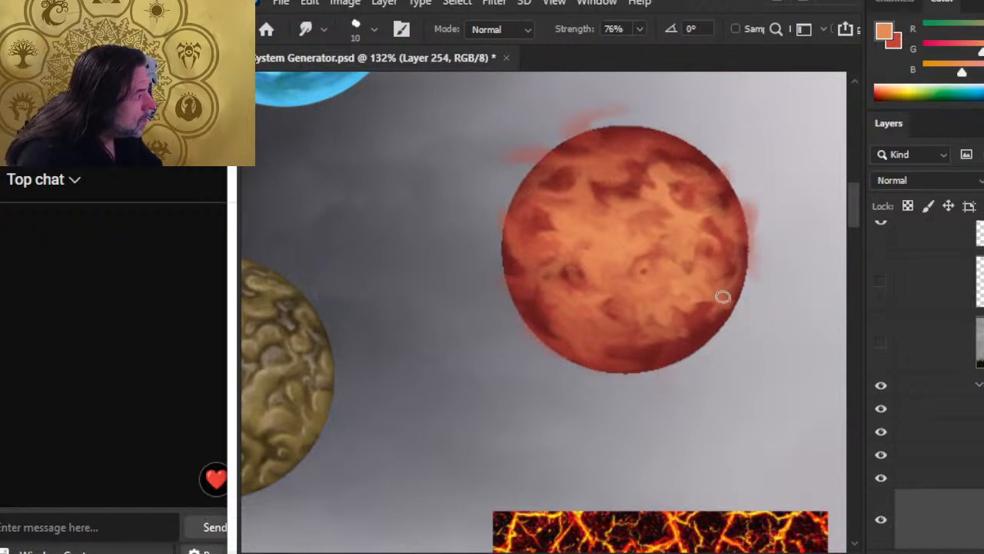
Step: Smudge the light orange across the planet's lower part and toward its rim, leaving scattered dark red spots
{"action": "mouse_move", "coordinate": [723, 297]}
{"action": "left_mouse_down"}
{"action": "mouse_move", "coordinate": [703, 286]}
{"action": "mouse_move", "coordinate": [690, 320]}
{"action": "left_mouse_up"}
{"action": "mouse_move", "coordinate": [601, 323]}
{"action": "left_mouse_down"}
{"action": "mouse_move", "coordinate": [597, 276]}
{"action": "mouse_move", "coordinate": [590, 287]}
{"action": "mouse_move", "coordinate": [573, 272]}
{"action": "mouse_move", "coordinate": [583, 297]}
{"action": "mouse_move", "coordinate": [606, 270]}
{"action": "mouse_move", "coordinate": [592, 281]}
{"action": "mouse_move", "coordinate": [625, 279]}
{"action": "mouse_move", "coordinate": [604, 276]}
{"action": "mouse_move", "coordinate": [639, 290]}
{"action": "mouse_move", "coordinate": [600, 274]}
{"action": "mouse_move", "coordinate": [629, 284]}
{"action": "mouse_move", "coordinate": [639, 262]}
{"action": "mouse_move", "coordinate": [567, 276]}
{"action": "mouse_move", "coordinate": [667, 279]}
{"action": "mouse_move", "coordinate": [650, 262]}
{"action": "mouse_move", "coordinate": [661, 267]}
{"action": "mouse_move", "coordinate": [662, 320]}
{"action": "mouse_move", "coordinate": [621, 293]}
{"action": "mouse_move", "coordinate": [634, 309]}
{"action": "mouse_move", "coordinate": [616, 315]}
{"action": "mouse_move", "coordinate": [642, 341]}
{"action": "mouse_move", "coordinate": [659, 310]}
{"action": "mouse_move", "coordinate": [663, 322]}
{"action": "mouse_move", "coordinate": [592, 327]}
{"action": "mouse_move", "coordinate": [675, 352]}
{"action": "mouse_move", "coordinate": [542, 373]}
{"action": "mouse_move", "coordinate": [424, 363]}
{"action": "left_mouse_up"}
{"action": "key", "text": "z"}
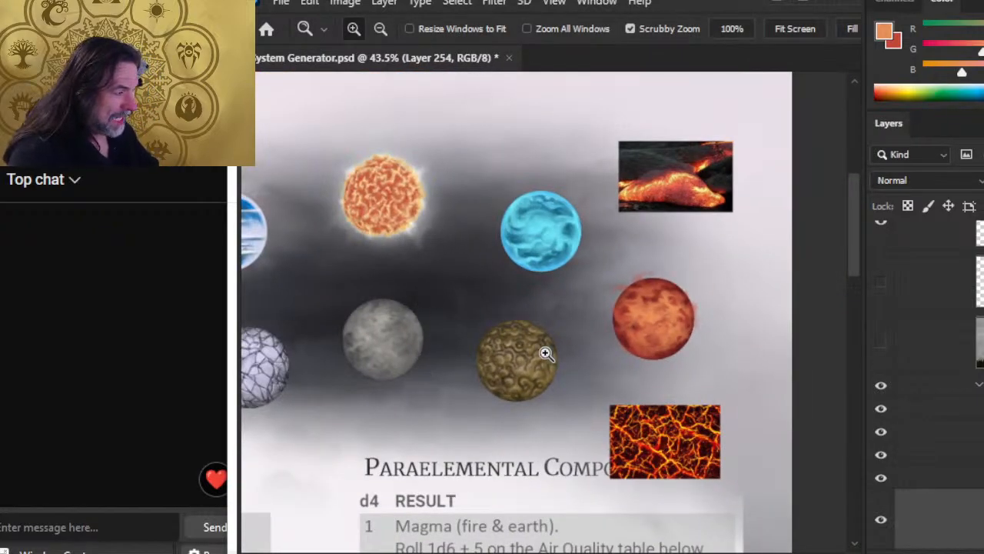
{"action": "left_click_drag", "start_coordinate": [539, 351], "coordinate": [620, 365]}
{"action": "mouse_move", "coordinate": [755, 367]}
{"action": "left_mouse_down"}
{"action": "mouse_move", "coordinate": [612, 323]}
{"action": "mouse_move", "coordinate": [700, 319]}
{"action": "mouse_move", "coordinate": [628, 321]}
{"action": "left_mouse_up"}
{"action": "mouse_move", "coordinate": [656, 290]}
{"action": "left_mouse_down"}
{"action": "mouse_move", "coordinate": [653, 300]}
{"action": "mouse_move", "coordinate": [687, 299]}
{"action": "mouse_move", "coordinate": [673, 307]}
{"action": "left_mouse_up"}
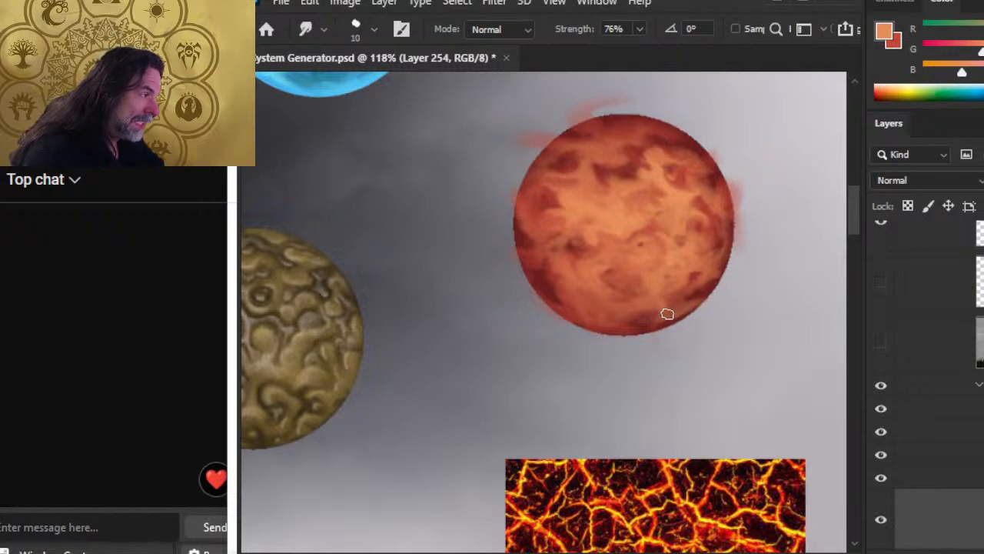
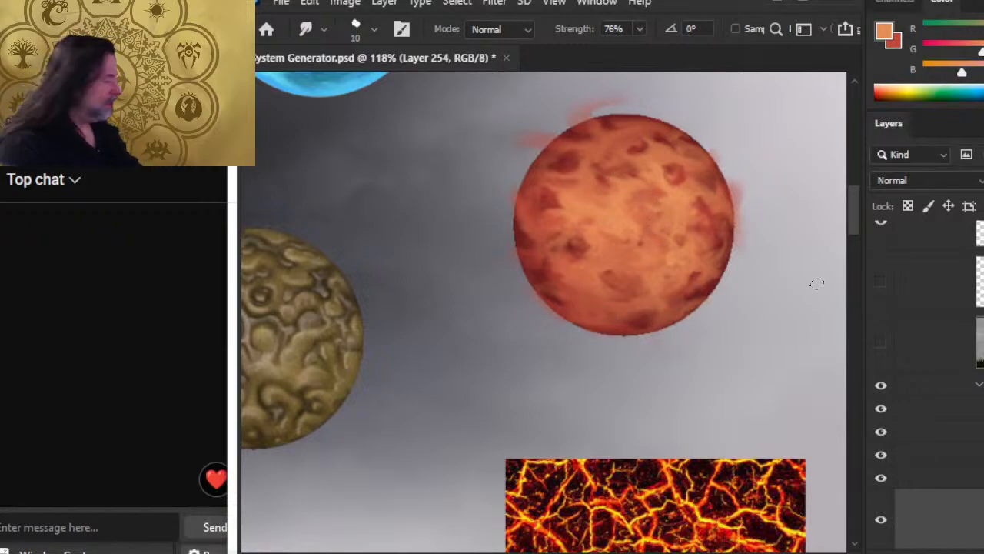
Step: Add another new layer and sample a pale yellow from the brightest part of the lava mound image
{"action": "key", "text": "z"}
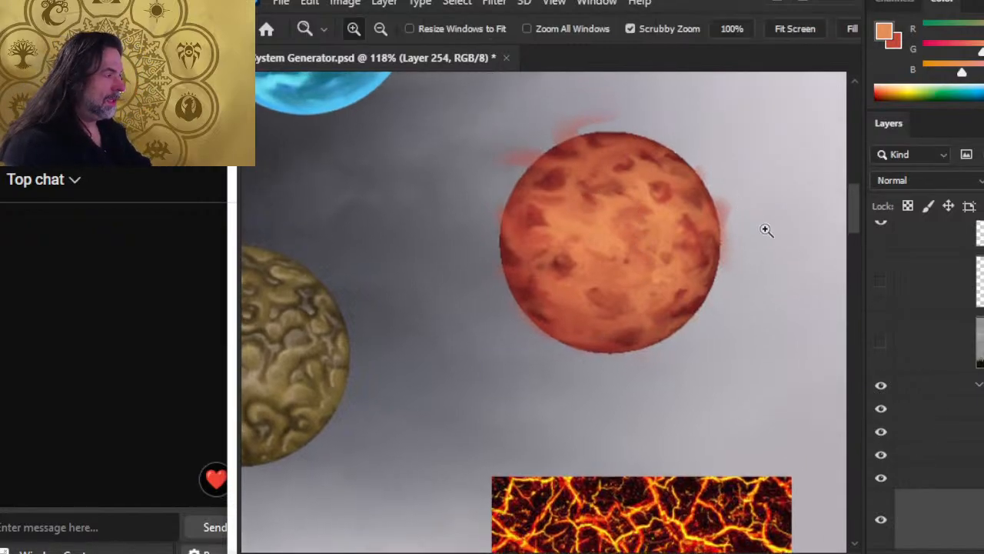
{"action": "mouse_move", "coordinate": [765, 229]}
{"action": "left_mouse_down"}
{"action": "mouse_move", "coordinate": [699, 227]}
{"action": "mouse_move", "coordinate": [596, 470]}
{"action": "left_mouse_up"}
{"action": "left_click_drag", "start_coordinate": [624, 272], "coordinate": [698, 270]}
{"action": "key", "text": "b"}
{"action": "left_click", "coordinate": [663, 256], "text": "alt"}
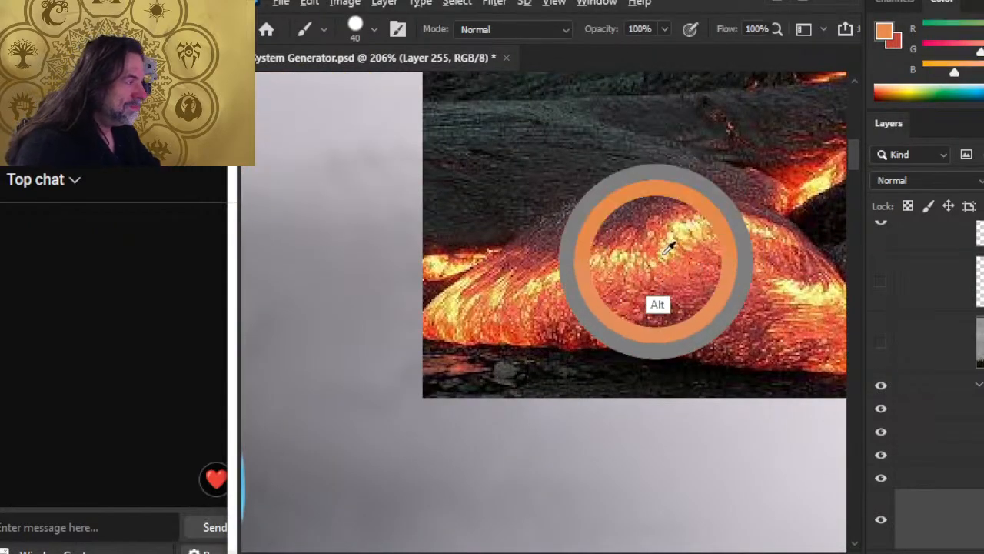
{"action": "left_click", "coordinate": [685, 227], "text": "alt"}
Step: Dab pale yellow spots and short strokes around the planet's centre, reducing the brush from 25 px for the smaller marks
{"action": "key", "text": "z"}
{"action": "left_click_drag", "start_coordinate": [710, 370], "coordinate": [607, 367]}
{"action": "mouse_move", "coordinate": [717, 436]}
{"action": "left_mouse_down"}
{"action": "mouse_move", "coordinate": [634, 252]}
{"action": "mouse_move", "coordinate": [595, 323]}
{"action": "mouse_move", "coordinate": [631, 341]}
{"action": "mouse_move", "coordinate": [582, 352]}
{"action": "left_mouse_up"}
{"action": "key", "text": "b"}
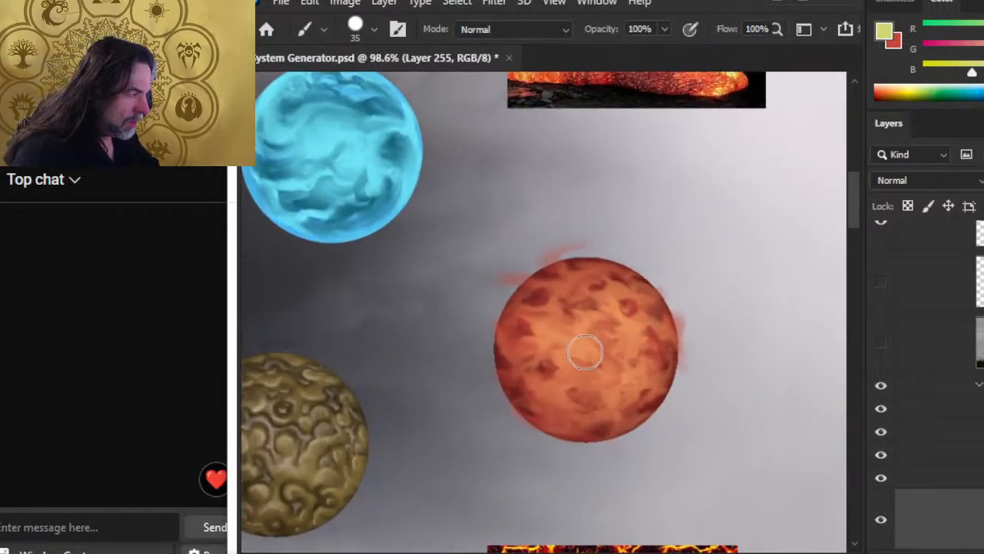
{"action": "key", "text": "bracketleft"}
{"action": "left_click", "coordinate": [582, 348]}
{"action": "left_click", "coordinate": [580, 334]}
{"action": "left_click", "coordinate": [550, 329]}
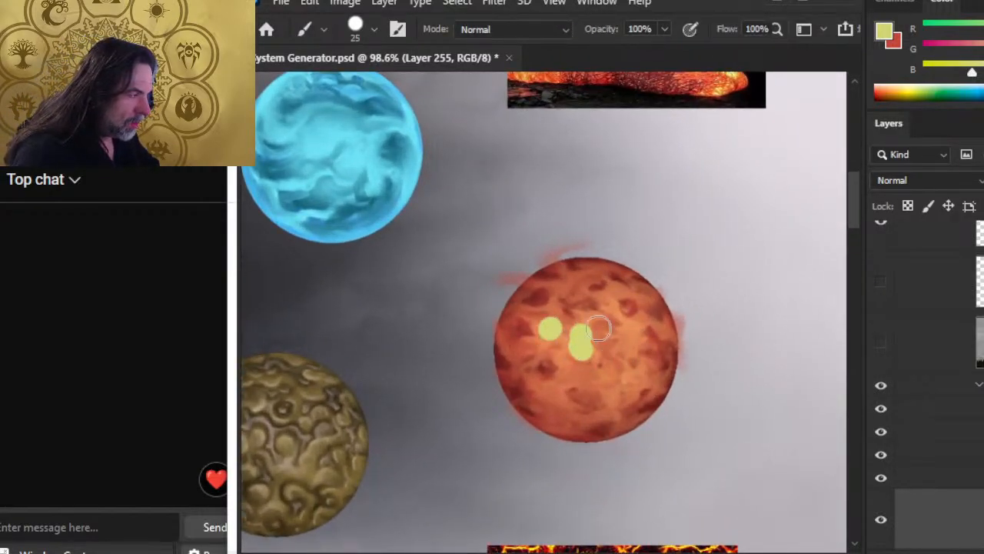
{"action": "key", "text": "bracketleft"}
{"action": "key", "text": "bracketleft"}
{"action": "key", "text": "bracketleft"}
{"action": "mouse_move", "coordinate": [608, 310]}
{"action": "left_mouse_down"}
{"action": "mouse_move", "coordinate": [629, 335]}
{"action": "mouse_move", "coordinate": [625, 346]}
{"action": "left_mouse_up"}
{"action": "mouse_move", "coordinate": [568, 350]}
{"action": "left_mouse_down"}
{"action": "mouse_move", "coordinate": [591, 381]}
{"action": "mouse_move", "coordinate": [625, 369]}
{"action": "left_mouse_up"}
Step: Smudge the pale yellow marks into a soft glow over the planet's centre with a 10 px tip at 76% strength
{"action": "key", "text": "r"}
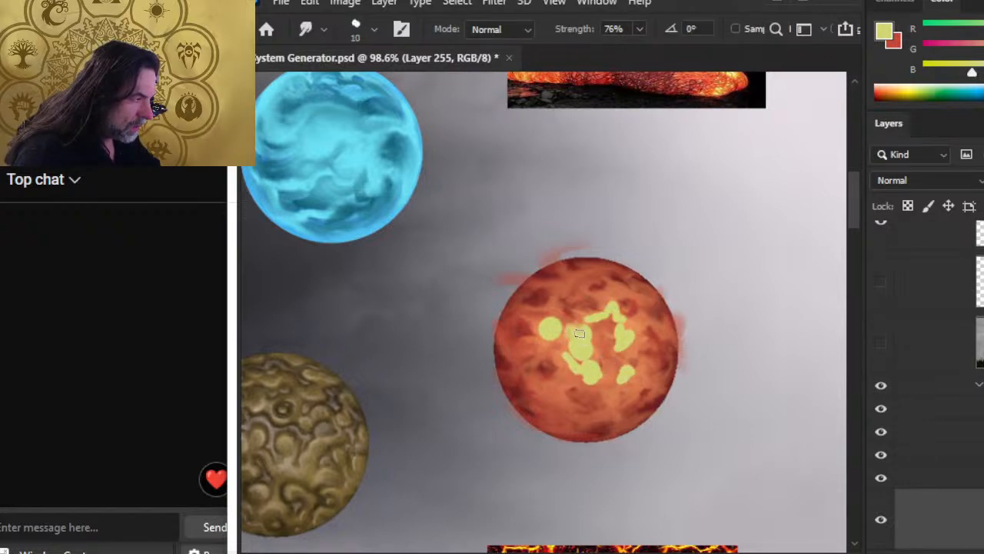
{"action": "left_click_drag", "start_coordinate": [551, 330], "coordinate": [554, 315]}
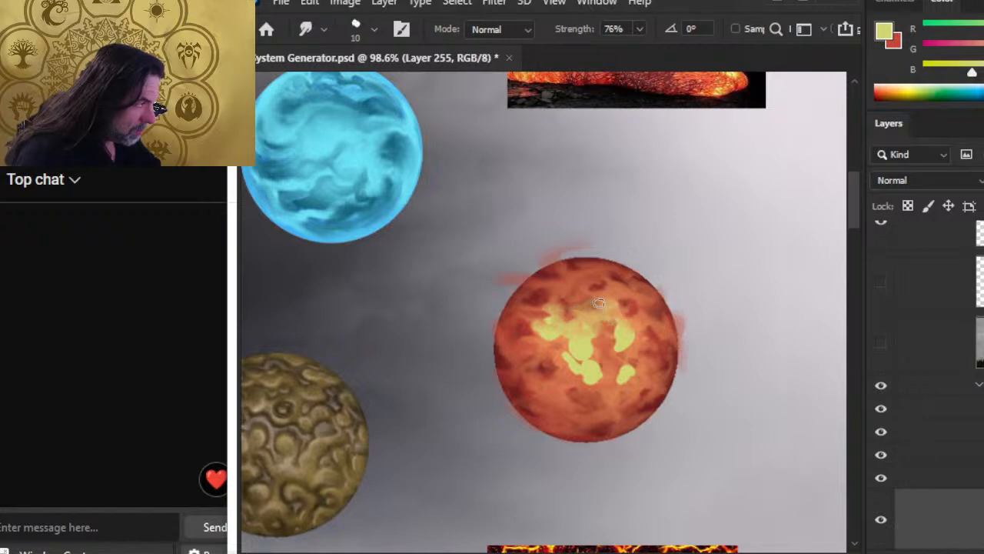
{"action": "left_click_drag", "start_coordinate": [572, 335], "coordinate": [555, 349]}
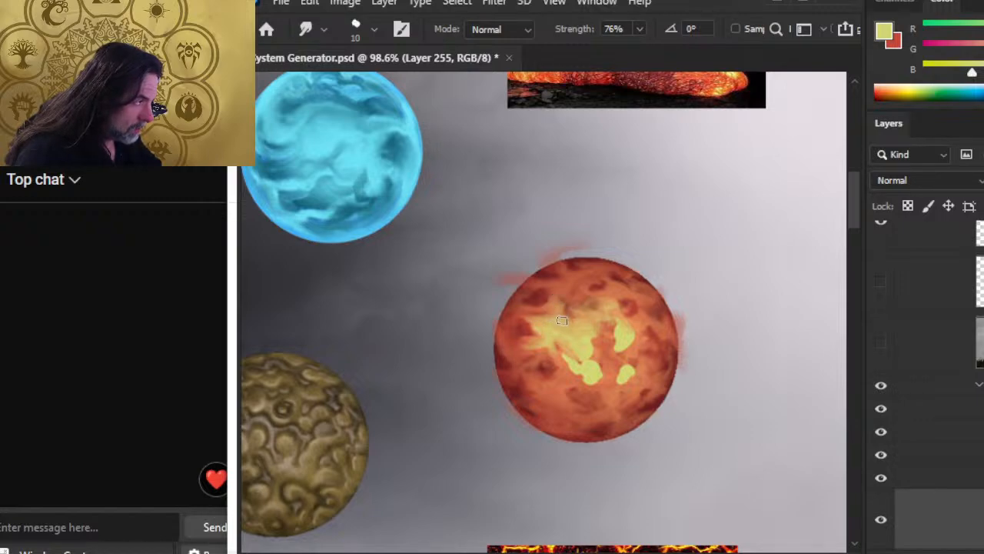
{"action": "mouse_move", "coordinate": [544, 345]}
{"action": "left_mouse_down"}
{"action": "mouse_move", "coordinate": [516, 338]}
{"action": "mouse_move", "coordinate": [530, 316]}
{"action": "mouse_move", "coordinate": [524, 342]}
{"action": "mouse_move", "coordinate": [521, 324]}
{"action": "mouse_move", "coordinate": [549, 355]}
{"action": "mouse_move", "coordinate": [553, 336]}
{"action": "mouse_move", "coordinate": [585, 360]}
{"action": "left_mouse_up"}
{"action": "mouse_move", "coordinate": [574, 373]}
{"action": "left_mouse_down"}
{"action": "mouse_move", "coordinate": [542, 354]}
{"action": "mouse_move", "coordinate": [573, 374]}
{"action": "mouse_move", "coordinate": [547, 344]}
{"action": "mouse_move", "coordinate": [558, 370]}
{"action": "mouse_move", "coordinate": [625, 337]}
{"action": "mouse_move", "coordinate": [609, 322]}
{"action": "mouse_move", "coordinate": [616, 302]}
{"action": "mouse_move", "coordinate": [583, 295]}
{"action": "mouse_move", "coordinate": [576, 318]}
{"action": "mouse_move", "coordinate": [568, 305]}
{"action": "mouse_move", "coordinate": [594, 312]}
{"action": "mouse_move", "coordinate": [577, 309]}
{"action": "mouse_move", "coordinate": [577, 290]}
{"action": "mouse_move", "coordinate": [555, 297]}
{"action": "mouse_move", "coordinate": [565, 316]}
{"action": "mouse_move", "coordinate": [595, 318]}
{"action": "mouse_move", "coordinate": [580, 305]}
{"action": "mouse_move", "coordinate": [616, 327]}
{"action": "mouse_move", "coordinate": [615, 357]}
{"action": "mouse_move", "coordinate": [606, 342]}
{"action": "mouse_move", "coordinate": [603, 379]}
{"action": "mouse_move", "coordinate": [603, 368]}
{"action": "mouse_move", "coordinate": [603, 377]}
{"action": "mouse_move", "coordinate": [546, 383]}
{"action": "mouse_move", "coordinate": [621, 378]}
{"action": "mouse_move", "coordinate": [631, 368]}
{"action": "mouse_move", "coordinate": [635, 375]}
{"action": "mouse_move", "coordinate": [616, 374]}
{"action": "mouse_move", "coordinate": [620, 366]}
{"action": "mouse_move", "coordinate": [621, 377]}
{"action": "mouse_move", "coordinate": [637, 375]}
{"action": "mouse_move", "coordinate": [642, 363]}
{"action": "mouse_move", "coordinate": [611, 338]}
{"action": "mouse_move", "coordinate": [609, 353]}
{"action": "mouse_move", "coordinate": [626, 336]}
{"action": "mouse_move", "coordinate": [641, 340]}
{"action": "mouse_move", "coordinate": [613, 388]}
{"action": "mouse_move", "coordinate": [619, 382]}
{"action": "mouse_move", "coordinate": [561, 393]}
{"action": "mouse_move", "coordinate": [573, 396]}
{"action": "mouse_move", "coordinate": [568, 380]}
{"action": "mouse_move", "coordinate": [551, 395]}
{"action": "mouse_move", "coordinate": [574, 386]}
{"action": "mouse_move", "coordinate": [585, 403]}
{"action": "mouse_move", "coordinate": [607, 394]}
{"action": "left_mouse_up"}
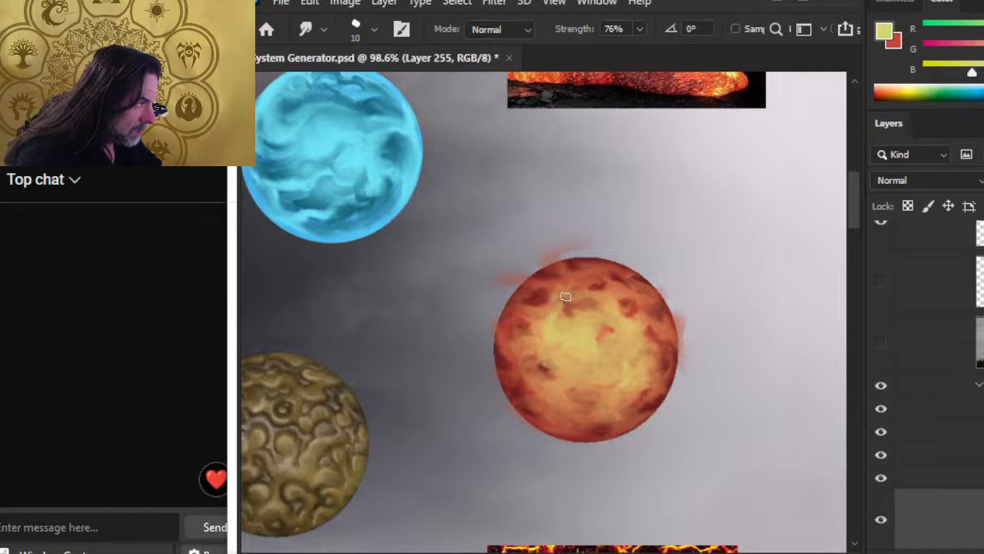
{"action": "key", "text": "b"}
{"action": "key", "text": "r"}
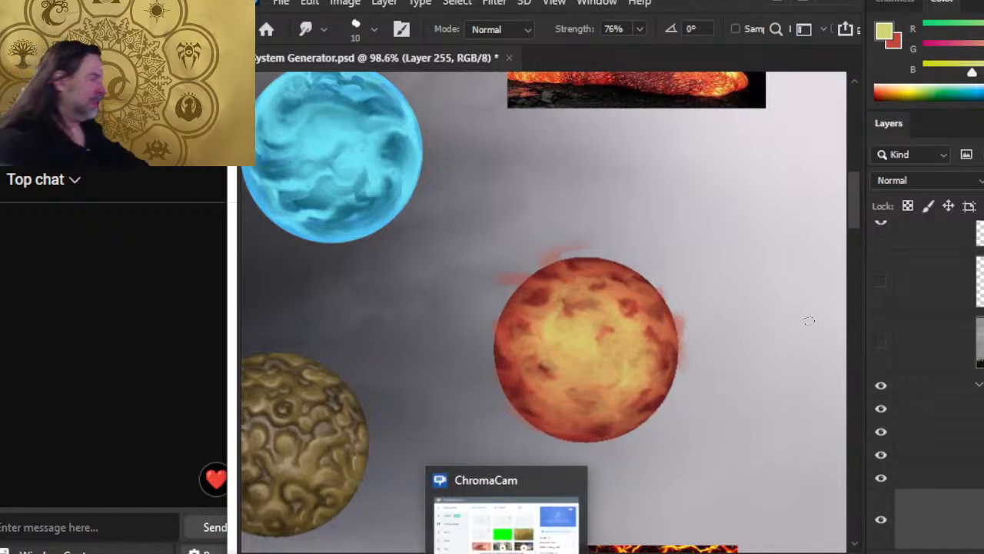
Step: Examine the cracked lava reference image up close and compare it with the magma planet and its neighbouring planets
{"action": "scroll", "coordinate": [728, 247], "scroll_direction": "up", "scroll_amount": 2}
{"action": "scroll", "coordinate": [685, 193], "scroll_direction": "down", "scroll_amount": 8}
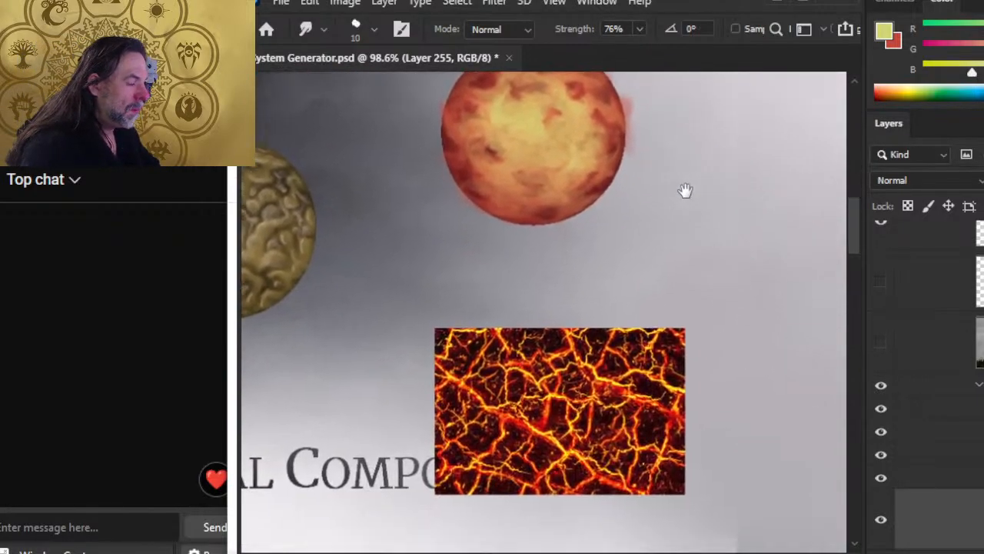
{"action": "key", "text": "z"}
{"action": "left_click_drag", "start_coordinate": [580, 294], "coordinate": [626, 301]}
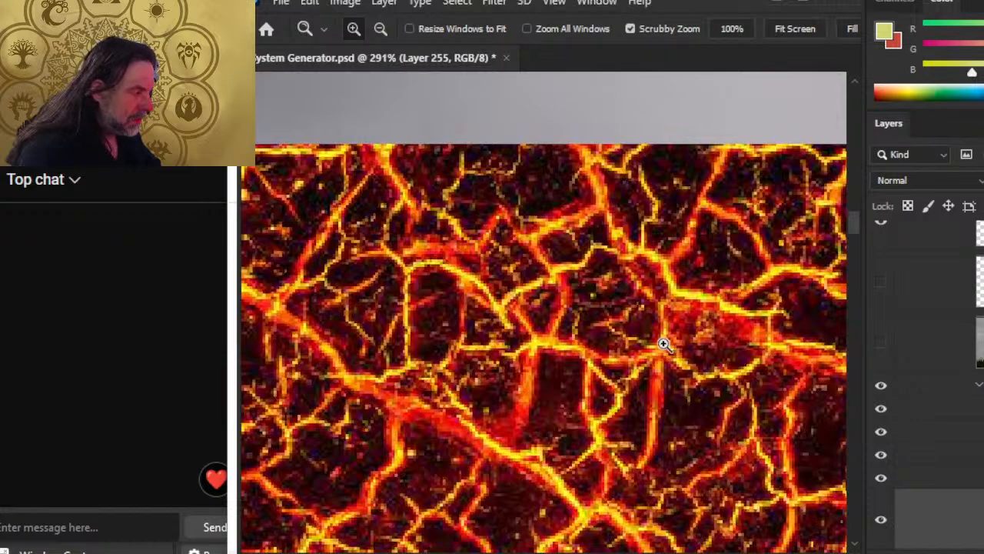
{"action": "left_click_drag", "start_coordinate": [661, 346], "coordinate": [608, 347]}
{"action": "left_click_drag", "start_coordinate": [682, 347], "coordinate": [609, 350]}
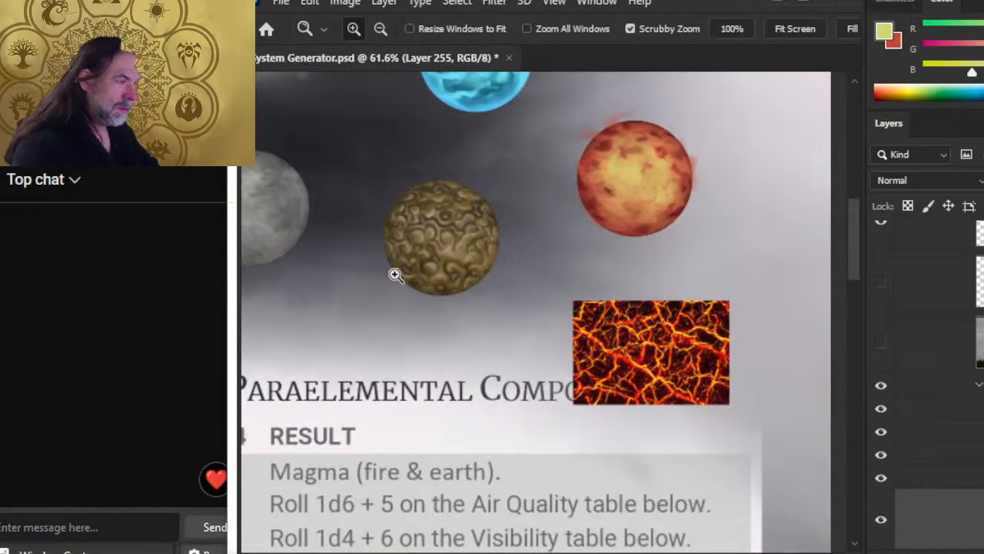
{"action": "left_click_drag", "start_coordinate": [462, 233], "coordinate": [512, 234]}
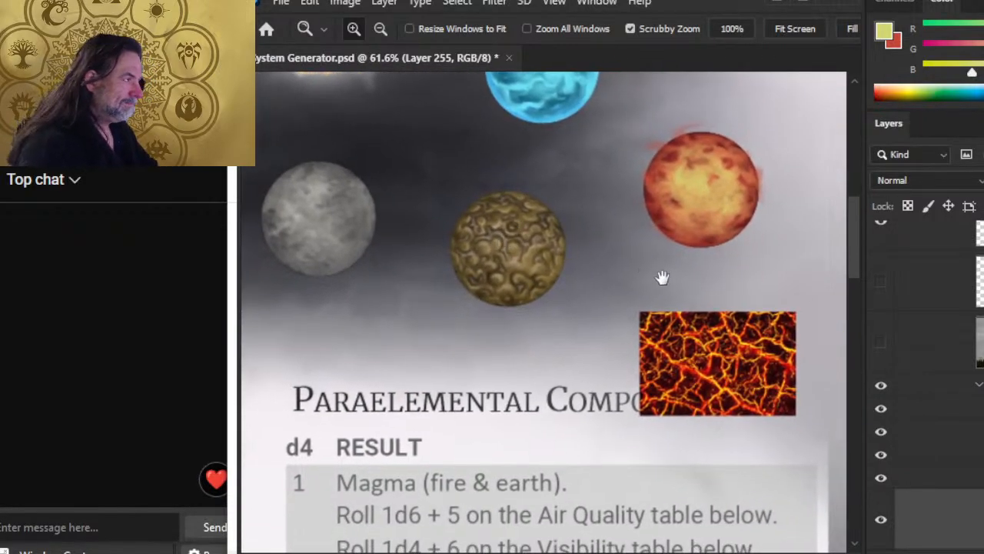
Step: Reduce the opacity of the magma planet's glow layers, Layer 255, Layer 254 and Layer 253, to 50% to soften the glow
{"action": "left_click_drag", "start_coordinate": [729, 280], "coordinate": [640, 313]}
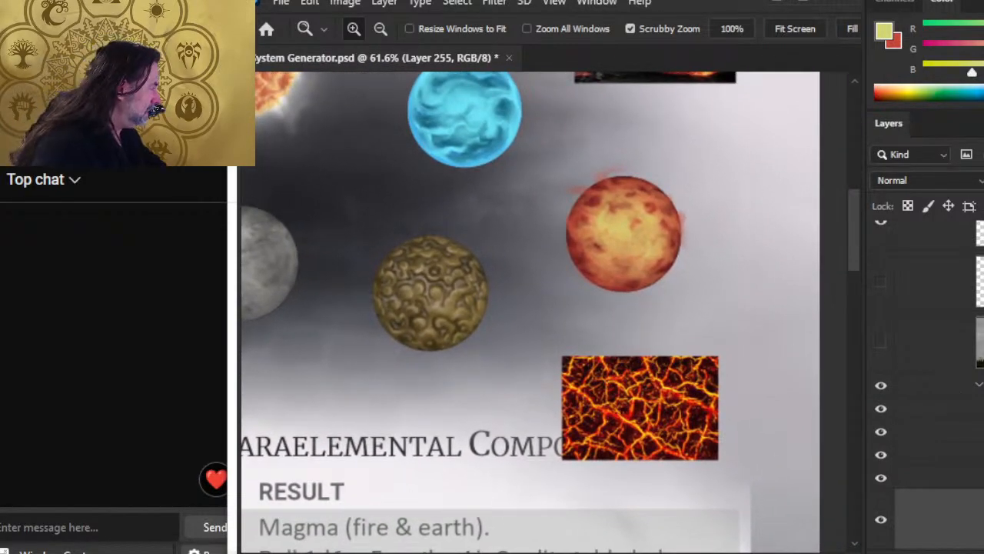
{"action": "scroll", "coordinate": [965, 400], "scroll_direction": "down", "scroll_amount": 3}
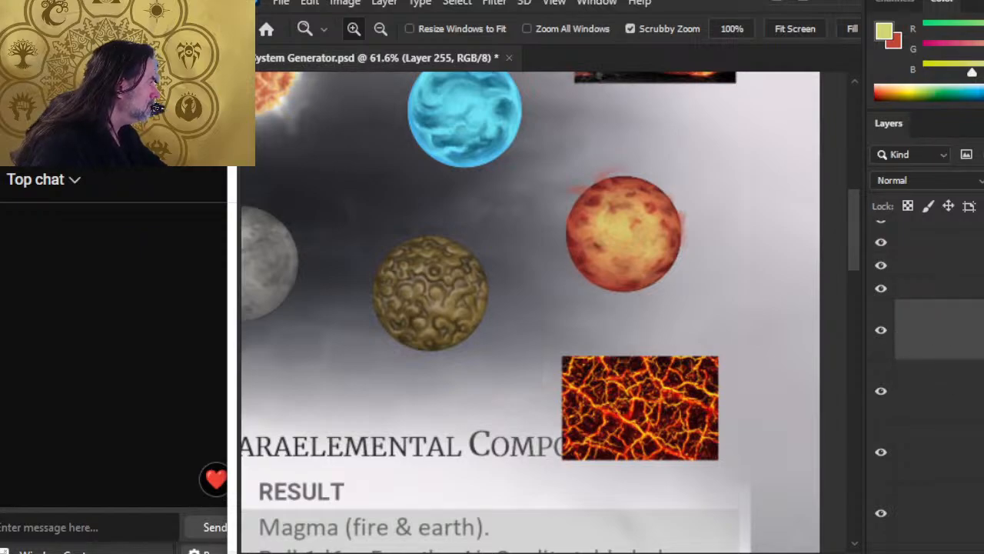
{"action": "left_click", "coordinate": [972, 386]}
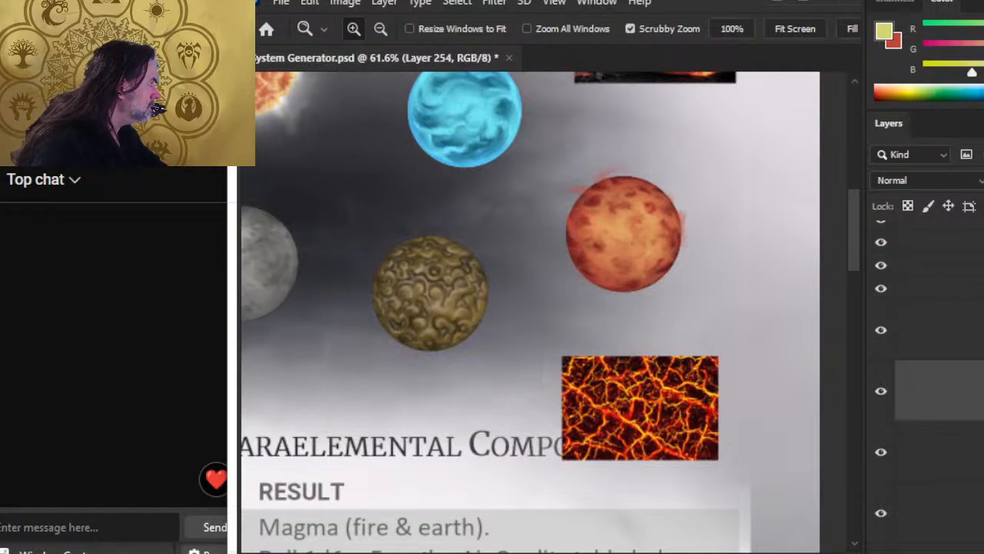
{"action": "key", "text": "5"}
{"action": "left_click", "coordinate": [977, 457]}
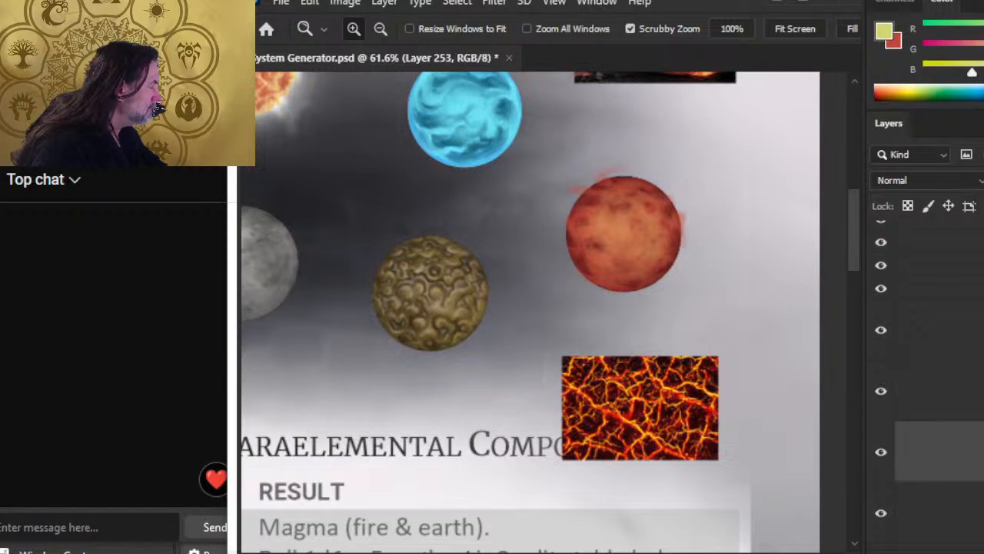
{"action": "key", "text": "5"}
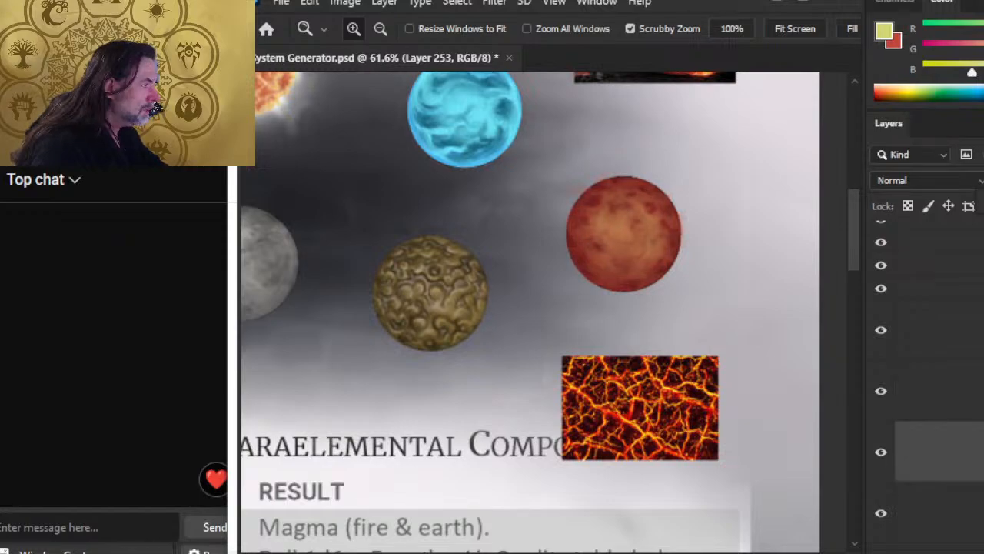
{"action": "left_click", "coordinate": [960, 409]}
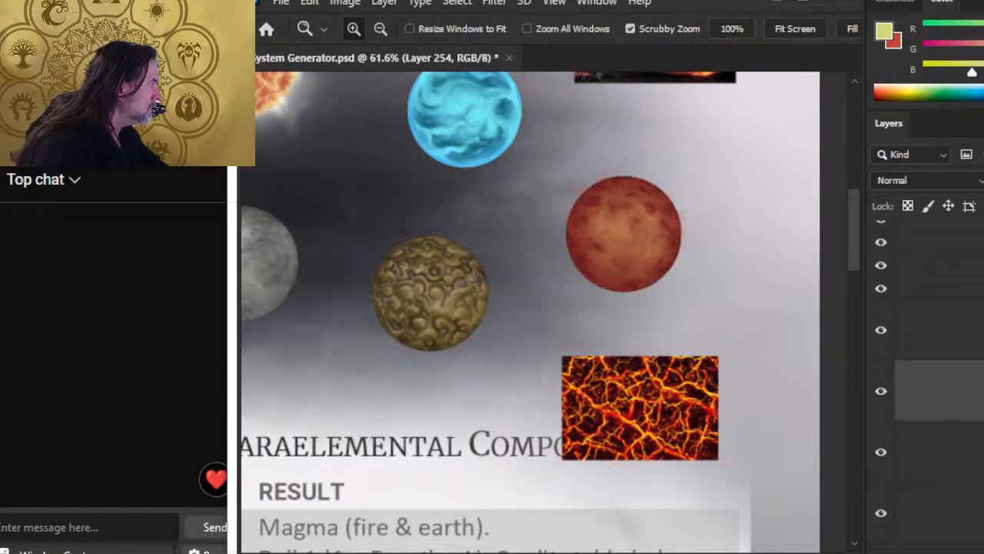
{"action": "left_click", "coordinate": [961, 289]}
{"action": "left_click", "coordinate": [962, 331]}
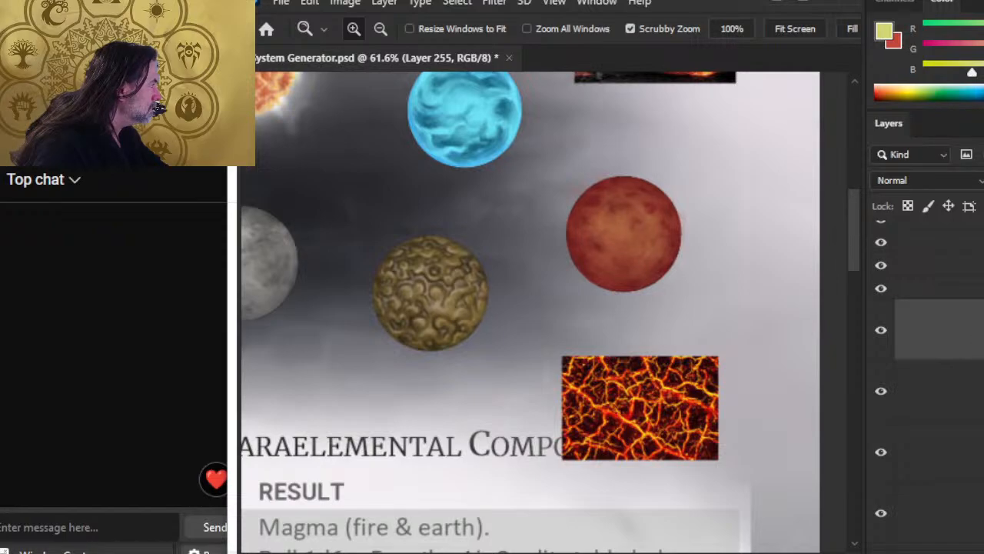
{"action": "left_click", "coordinate": [979, 390]}
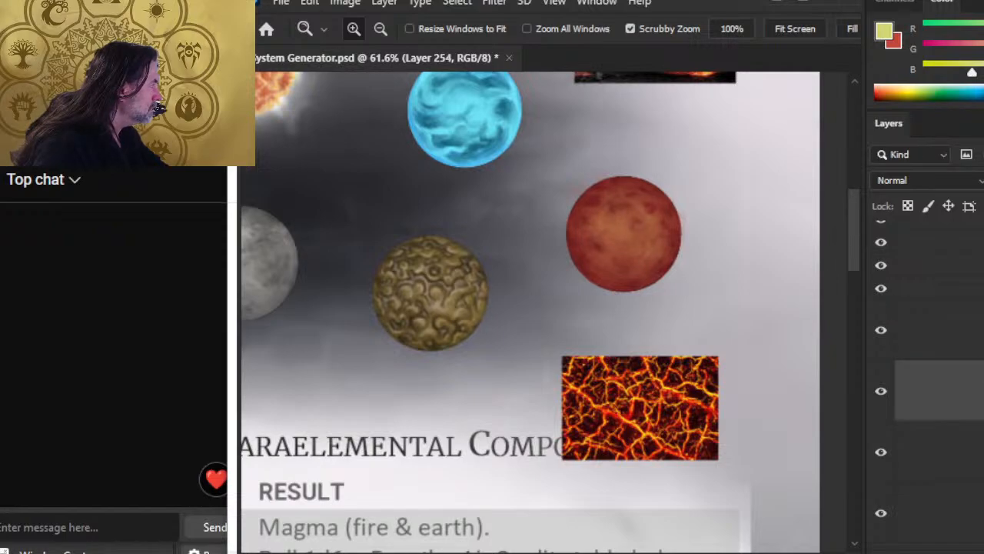
{"action": "left_click", "coordinate": [980, 444]}
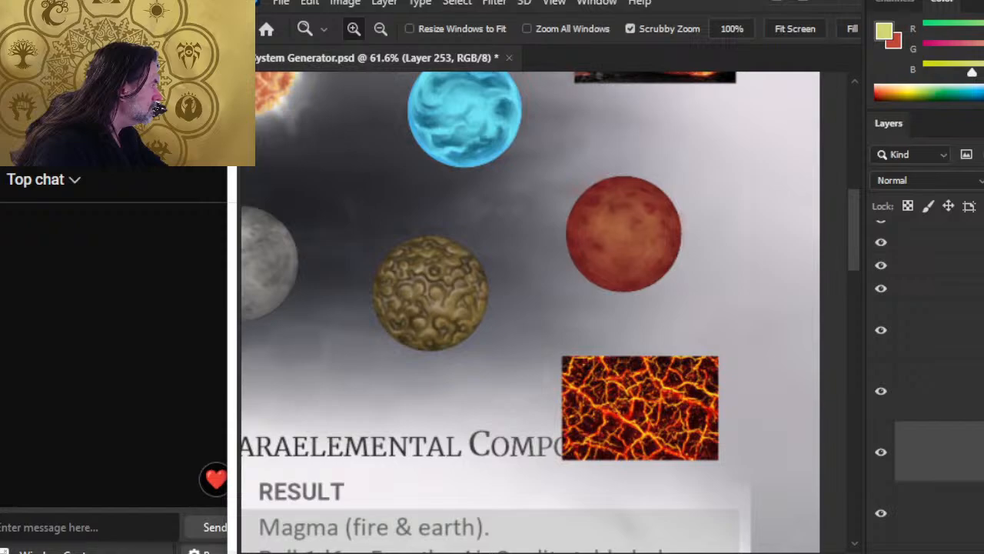
Step: Toggle Layer 250 off and on, and compare the magma planet with the neighbouring planets and reference images
{"action": "left_click", "coordinate": [881, 513]}
{"action": "left_click", "coordinate": [882, 513]}
{"action": "left_click", "coordinate": [949, 524]}
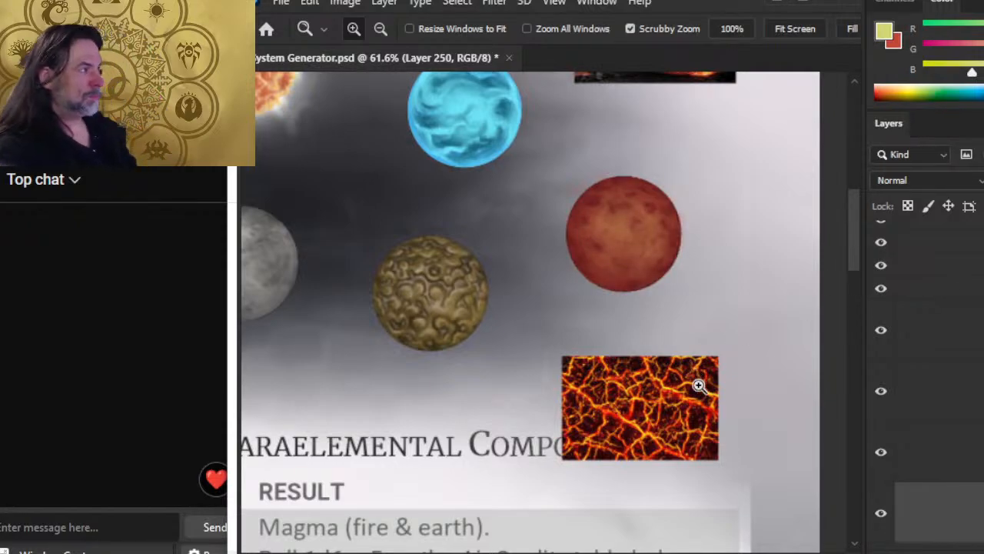
{"action": "left_click_drag", "start_coordinate": [699, 385], "coordinate": [631, 424]}
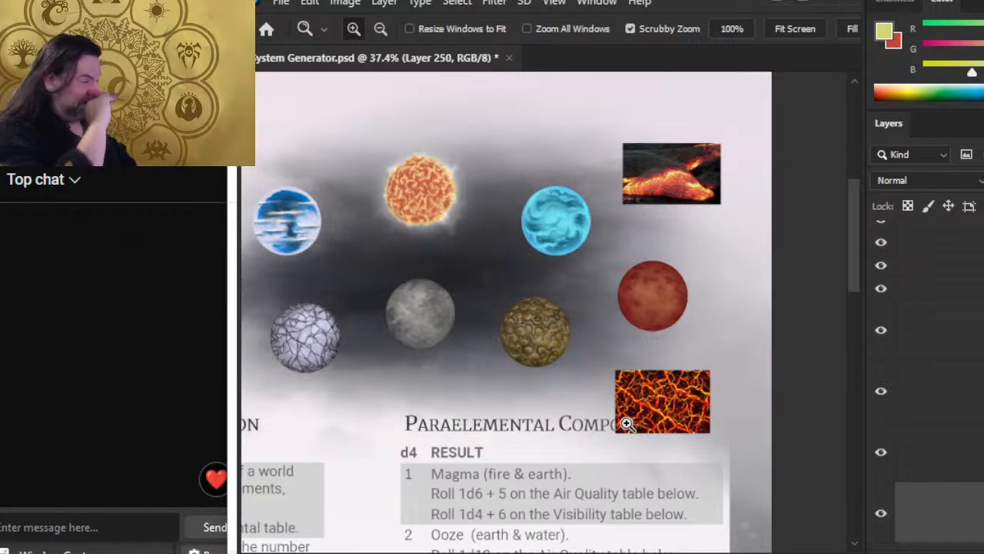
Step: Add a new layer above the glow layers and sample a bright yellow from a crack in the cracked lava reference image
{"action": "left_click", "coordinate": [954, 345]}
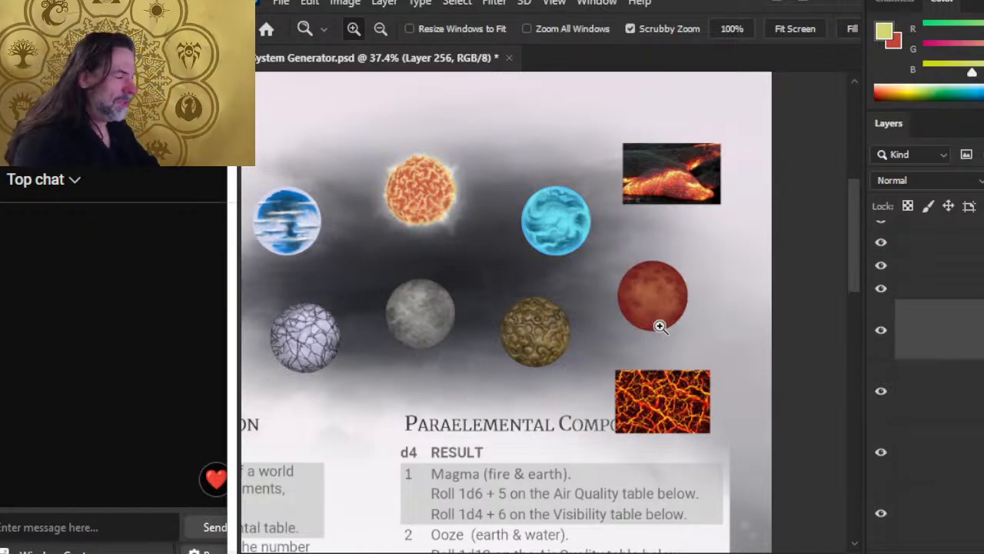
{"action": "left_click_drag", "start_coordinate": [659, 329], "coordinate": [652, 199]}
{"action": "key", "text": "b"}
{"action": "left_click_drag", "start_coordinate": [539, 220], "coordinate": [626, 282]}
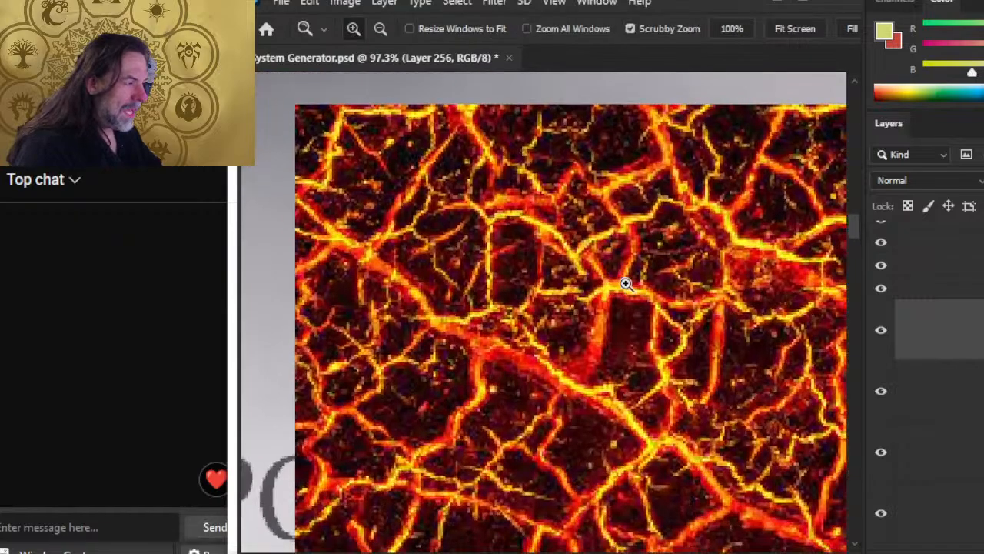
{"action": "left_click", "coordinate": [593, 392], "text": "alt"}
{"action": "left_click_drag", "start_coordinate": [586, 398], "coordinate": [581, 393]}
Step: Paint thin bright yellow branching cracks with a 2 px brush over the magma planet's upper-left area and along its top edge
{"action": "key", "text": "z"}
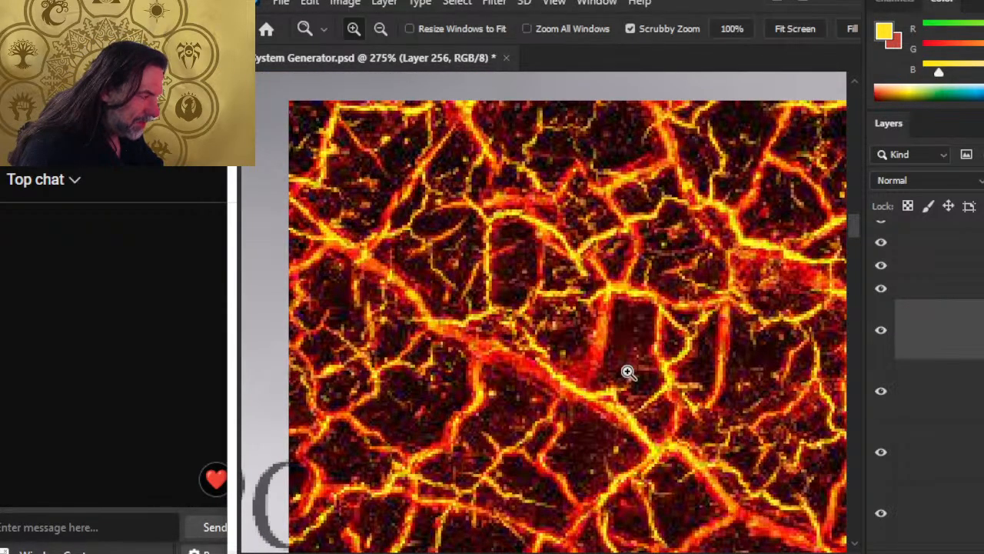
{"action": "left_click_drag", "start_coordinate": [674, 363], "coordinate": [562, 331]}
{"action": "left_click_drag", "start_coordinate": [690, 208], "coordinate": [621, 282]}
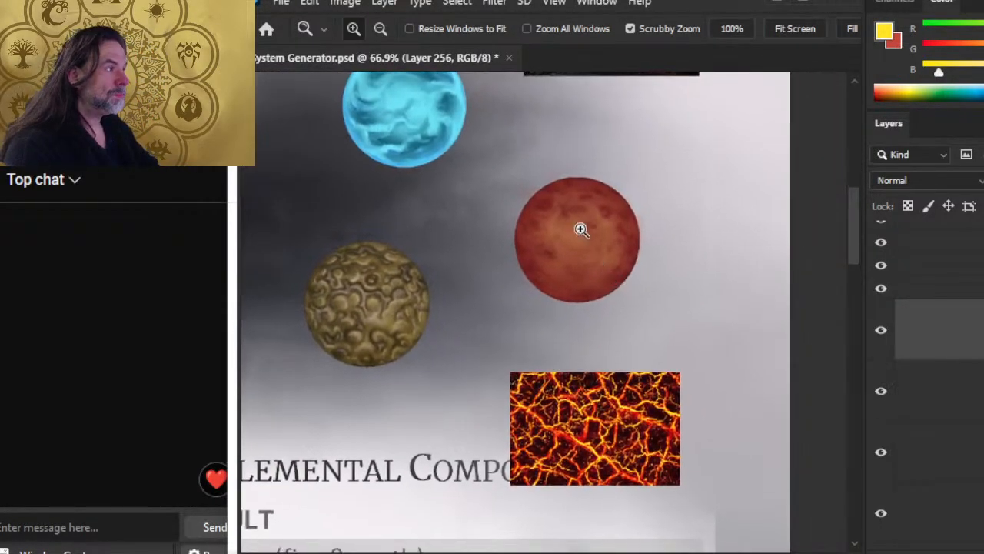
{"action": "left_click_drag", "start_coordinate": [562, 210], "coordinate": [600, 223]}
{"action": "left_click_drag", "start_coordinate": [447, 373], "coordinate": [490, 364]}
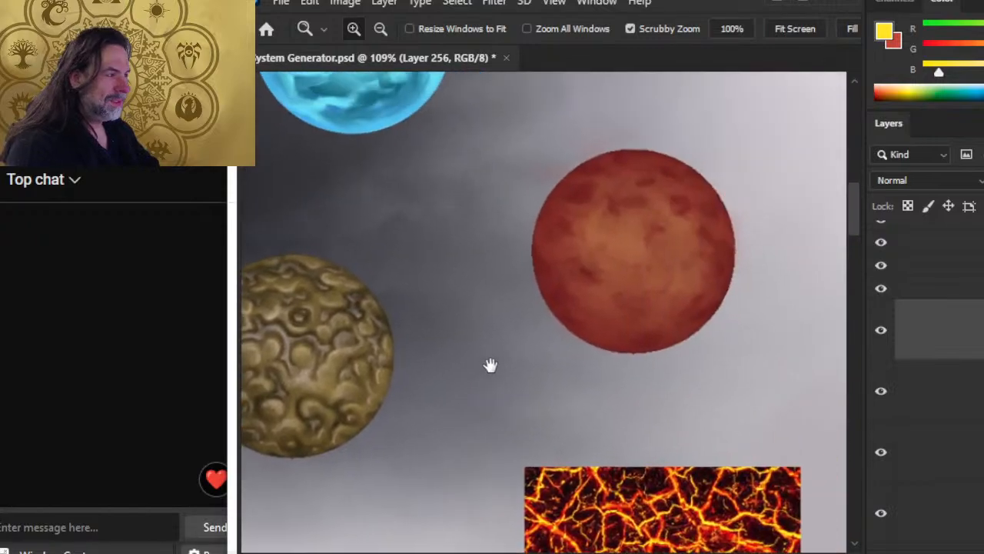
{"action": "left_click_drag", "start_coordinate": [586, 231], "coordinate": [600, 228]}
{"action": "key", "text": "b"}
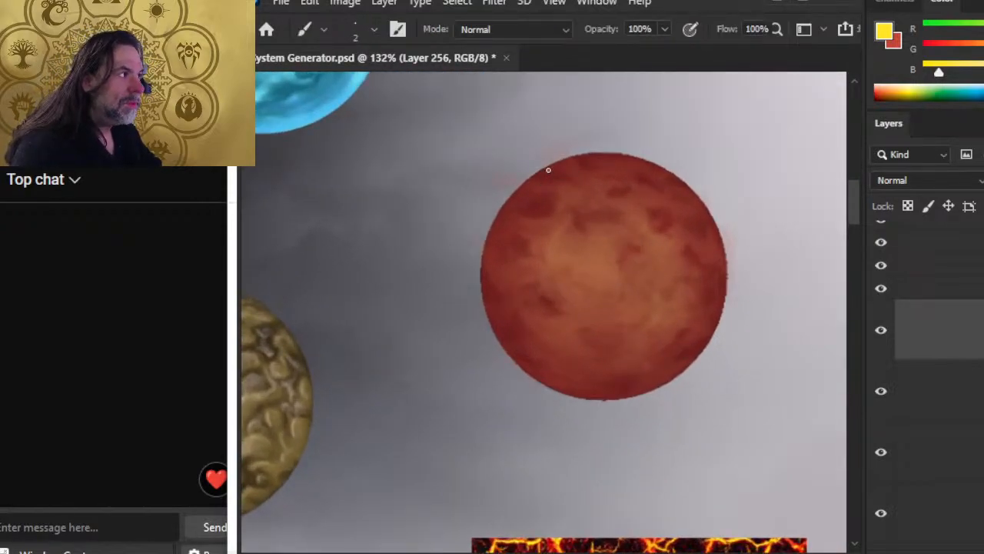
{"action": "mouse_move", "coordinate": [571, 187]}
{"action": "left_mouse_down"}
{"action": "mouse_move", "coordinate": [516, 204]}
{"action": "mouse_move", "coordinate": [539, 197]}
{"action": "mouse_move", "coordinate": [536, 206]}
{"action": "mouse_move", "coordinate": [530, 190]}
{"action": "mouse_move", "coordinate": [535, 217]}
{"action": "mouse_move", "coordinate": [504, 221]}
{"action": "mouse_move", "coordinate": [510, 232]}
{"action": "mouse_move", "coordinate": [538, 224]}
{"action": "left_mouse_up"}
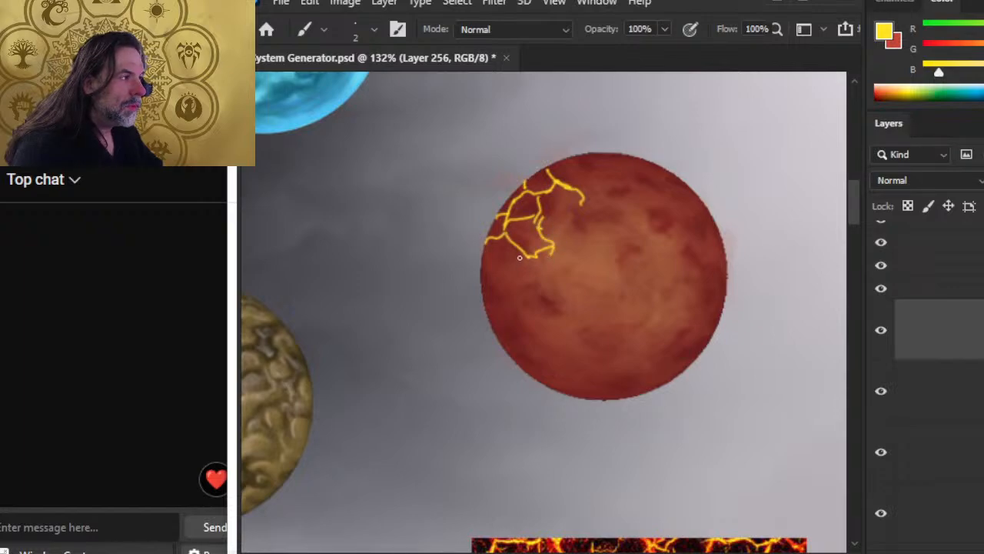
{"action": "mouse_move", "coordinate": [520, 258]}
{"action": "left_mouse_down"}
{"action": "mouse_move", "coordinate": [499, 239]}
{"action": "mouse_move", "coordinate": [506, 261]}
{"action": "mouse_move", "coordinate": [476, 280]}
{"action": "left_mouse_up"}
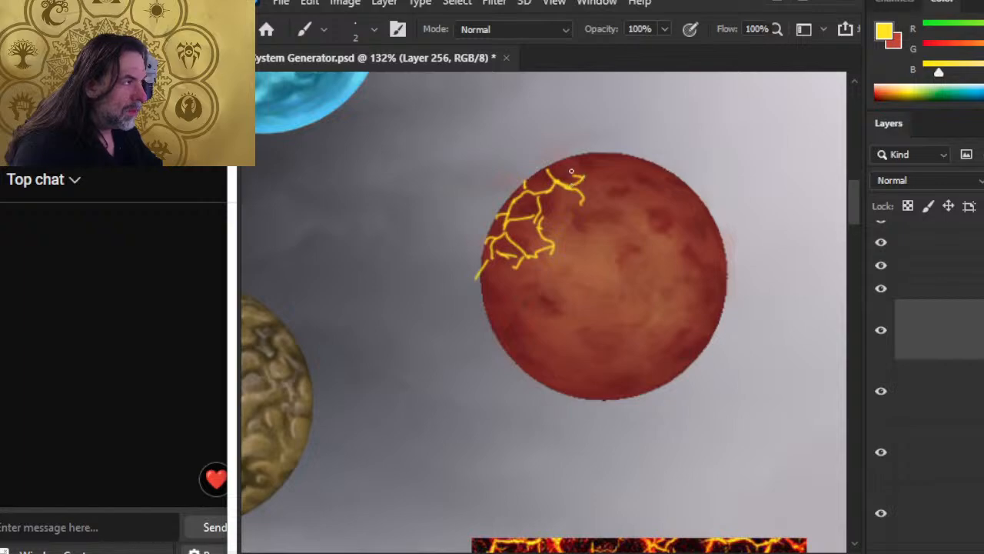
{"action": "mouse_move", "coordinate": [585, 177]}
{"action": "left_mouse_down"}
{"action": "mouse_move", "coordinate": [596, 162]}
{"action": "mouse_move", "coordinate": [657, 162]}
{"action": "mouse_move", "coordinate": [654, 179]}
{"action": "mouse_move", "coordinate": [660, 169]}
{"action": "left_mouse_up"}
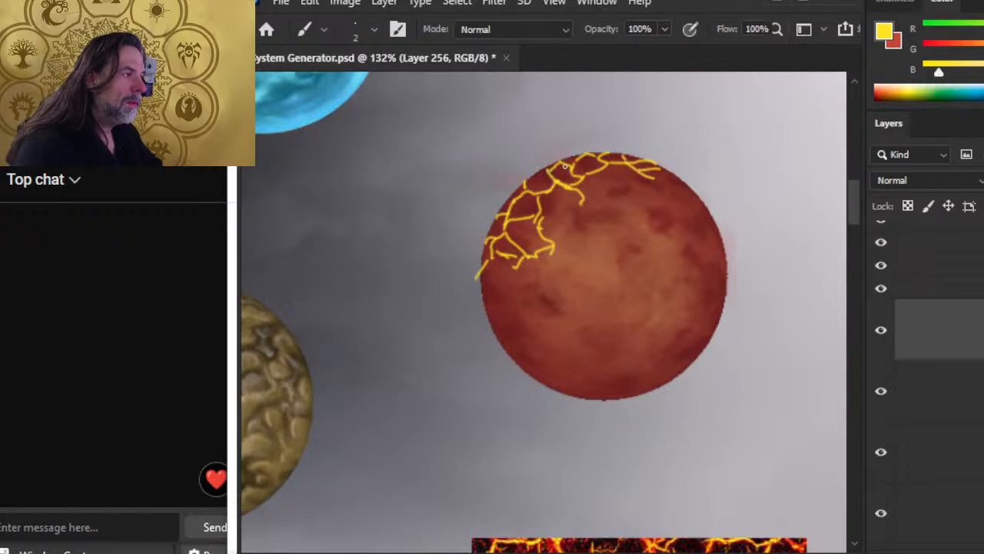
{"action": "left_click_drag", "start_coordinate": [535, 178], "coordinate": [530, 191]}
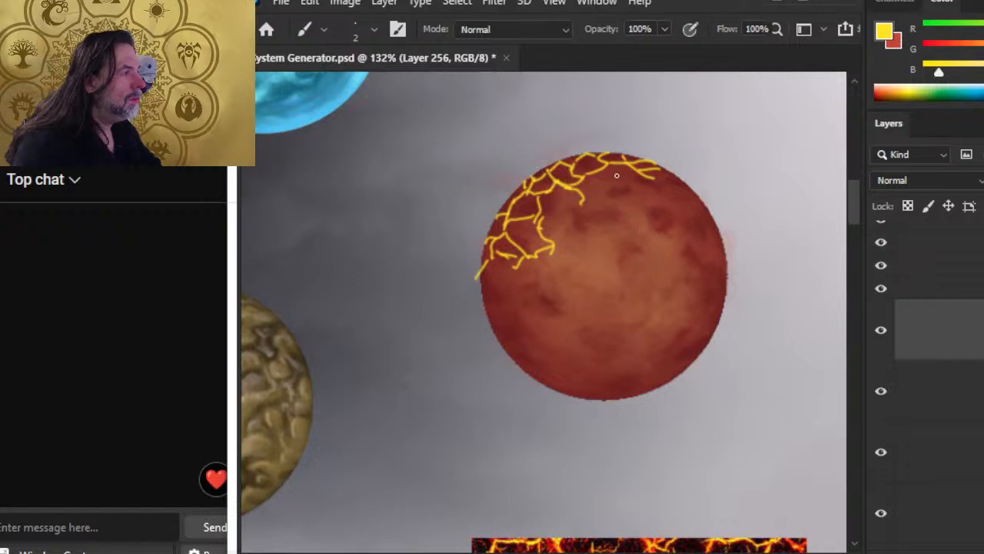
Step: Extend the yellow crack network from the upper left toward the planet's centre and across to the upper-right edge
{"action": "left_click_drag", "start_coordinate": [603, 172], "coordinate": [625, 180]}
{"action": "mouse_move", "coordinate": [587, 244]}
{"action": "left_mouse_down"}
{"action": "mouse_move", "coordinate": [591, 267]}
{"action": "mouse_move", "coordinate": [594, 247]}
{"action": "mouse_move", "coordinate": [617, 271]}
{"action": "mouse_move", "coordinate": [589, 265]}
{"action": "mouse_move", "coordinate": [570, 295]}
{"action": "left_mouse_up"}
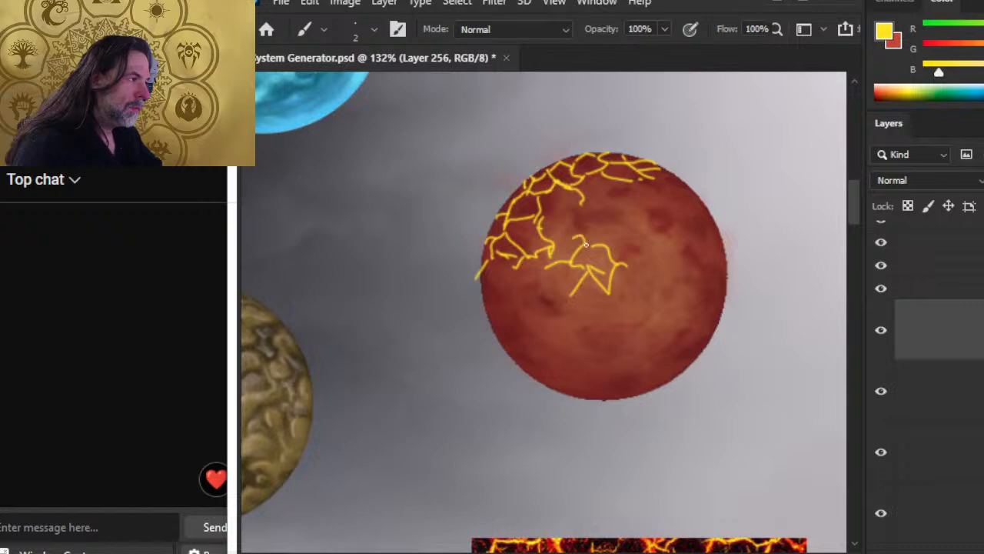
{"action": "mouse_move", "coordinate": [548, 248]}
{"action": "left_mouse_down"}
{"action": "mouse_move", "coordinate": [578, 240]}
{"action": "mouse_move", "coordinate": [576, 223]}
{"action": "mouse_move", "coordinate": [543, 228]}
{"action": "mouse_move", "coordinate": [560, 225]}
{"action": "mouse_move", "coordinate": [557, 212]}
{"action": "mouse_move", "coordinate": [578, 202]}
{"action": "mouse_move", "coordinate": [568, 209]}
{"action": "mouse_move", "coordinate": [575, 177]}
{"action": "left_mouse_up"}
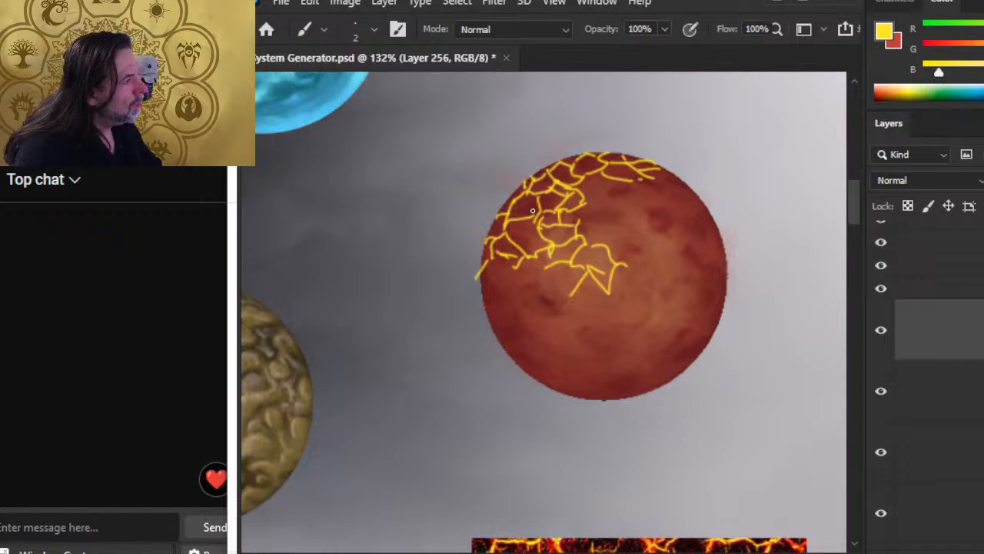
{"action": "left_click_drag", "start_coordinate": [541, 229], "coordinate": [525, 253]}
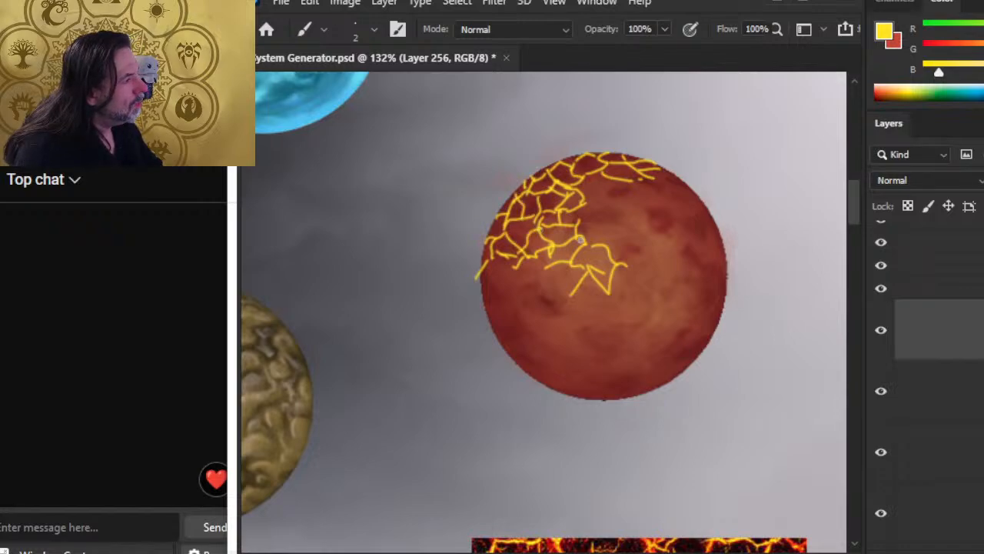
{"action": "mouse_move", "coordinate": [584, 215]}
{"action": "left_mouse_down"}
{"action": "mouse_move", "coordinate": [620, 197]}
{"action": "mouse_move", "coordinate": [597, 197]}
{"action": "left_mouse_up"}
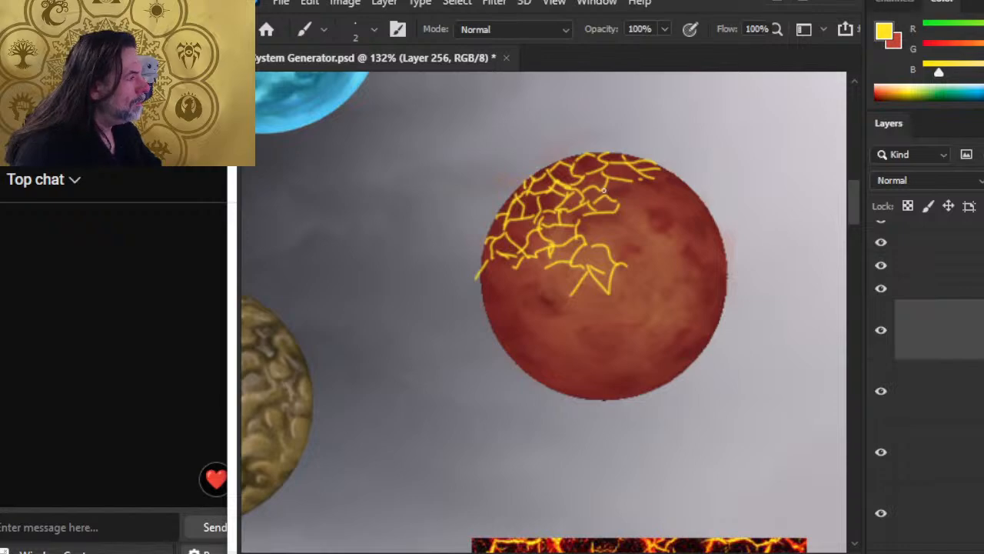
{"action": "mouse_move", "coordinate": [628, 182]}
{"action": "left_mouse_down"}
{"action": "mouse_move", "coordinate": [634, 190]}
{"action": "mouse_move", "coordinate": [666, 176]}
{"action": "mouse_move", "coordinate": [699, 207]}
{"action": "left_mouse_up"}
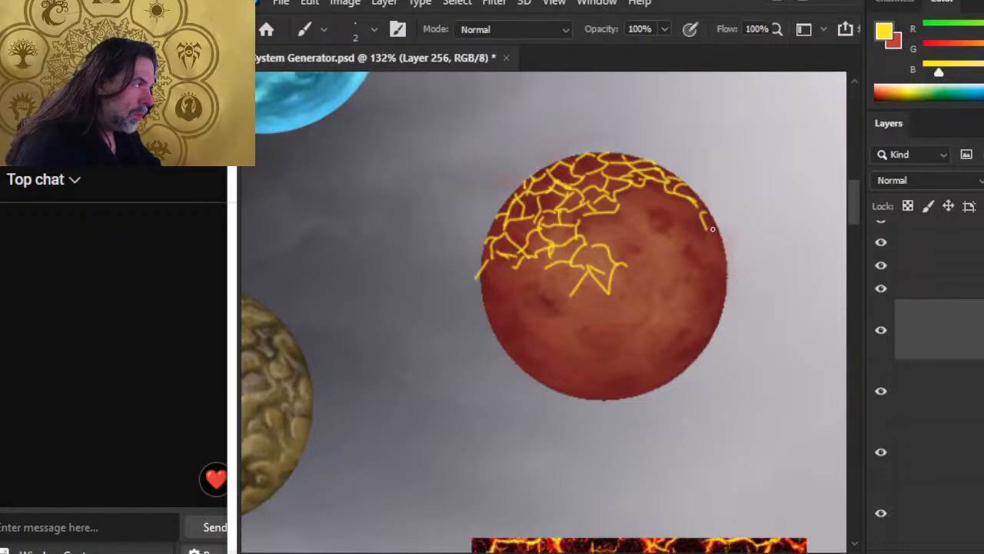
Step: Paint jagged yellow cracks around the planet's right, bottom and left rim to complete the outline
{"action": "mouse_move", "coordinate": [724, 246]}
{"action": "left_mouse_down"}
{"action": "mouse_move", "coordinate": [722, 327]}
{"action": "mouse_move", "coordinate": [678, 379]}
{"action": "mouse_move", "coordinate": [629, 397]}
{"action": "mouse_move", "coordinate": [675, 387]}
{"action": "mouse_move", "coordinate": [643, 392]}
{"action": "left_mouse_up"}
{"action": "key", "text": "e"}
{"action": "key", "text": "b"}
{"action": "mouse_move", "coordinate": [621, 400]}
{"action": "left_mouse_down"}
{"action": "mouse_move", "coordinate": [639, 398]}
{"action": "mouse_move", "coordinate": [619, 405]}
{"action": "left_mouse_up"}
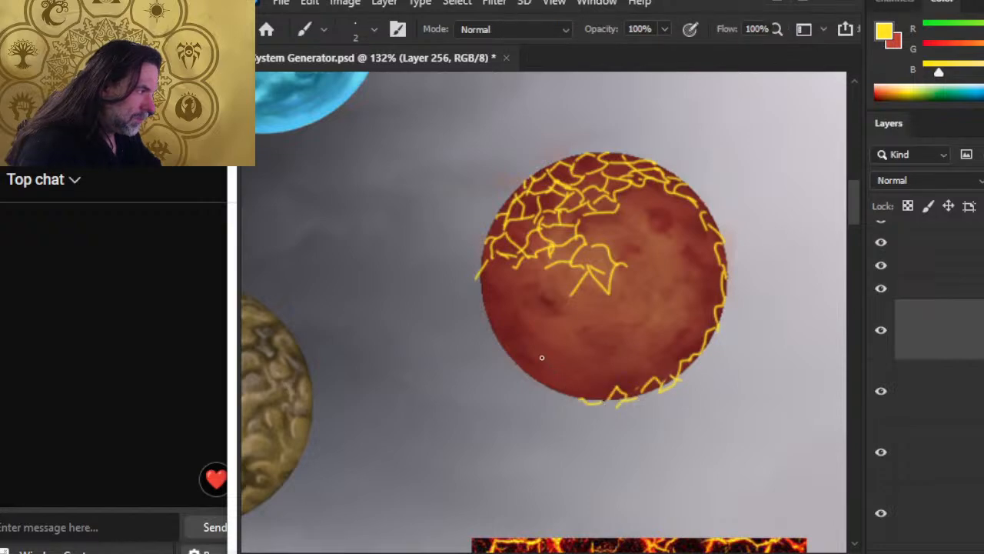
{"action": "left_click_drag", "start_coordinate": [494, 270], "coordinate": [480, 260]}
{"action": "mouse_move", "coordinate": [483, 295]}
{"action": "left_mouse_down"}
{"action": "mouse_move", "coordinate": [495, 338]}
{"action": "mouse_move", "coordinate": [550, 385]}
{"action": "left_mouse_up"}
{"action": "left_click_drag", "start_coordinate": [566, 397], "coordinate": [609, 408]}
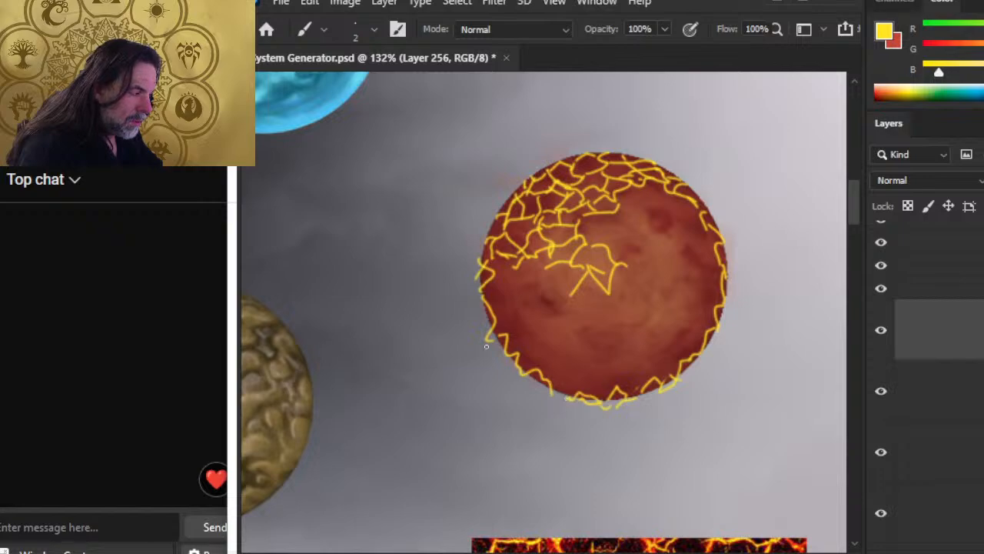
Step: Fill the planet's left side, upper middle and right side with connecting yellow cracks inside the rim
{"action": "mouse_move", "coordinate": [499, 272]}
{"action": "left_mouse_down"}
{"action": "mouse_move", "coordinate": [529, 261]}
{"action": "mouse_move", "coordinate": [544, 293]}
{"action": "left_mouse_up"}
{"action": "mouse_move", "coordinate": [547, 289]}
{"action": "left_mouse_down"}
{"action": "mouse_move", "coordinate": [565, 268]}
{"action": "mouse_move", "coordinate": [586, 293]}
{"action": "left_mouse_up"}
{"action": "mouse_move", "coordinate": [598, 213]}
{"action": "left_mouse_down"}
{"action": "mouse_move", "coordinate": [672, 213]}
{"action": "mouse_move", "coordinate": [635, 210]}
{"action": "mouse_move", "coordinate": [666, 206]}
{"action": "mouse_move", "coordinate": [671, 189]}
{"action": "mouse_move", "coordinate": [692, 221]}
{"action": "mouse_move", "coordinate": [667, 204]}
{"action": "mouse_move", "coordinate": [690, 217]}
{"action": "mouse_move", "coordinate": [694, 235]}
{"action": "mouse_move", "coordinate": [726, 245]}
{"action": "mouse_move", "coordinate": [694, 242]}
{"action": "mouse_move", "coordinate": [716, 255]}
{"action": "left_mouse_up"}
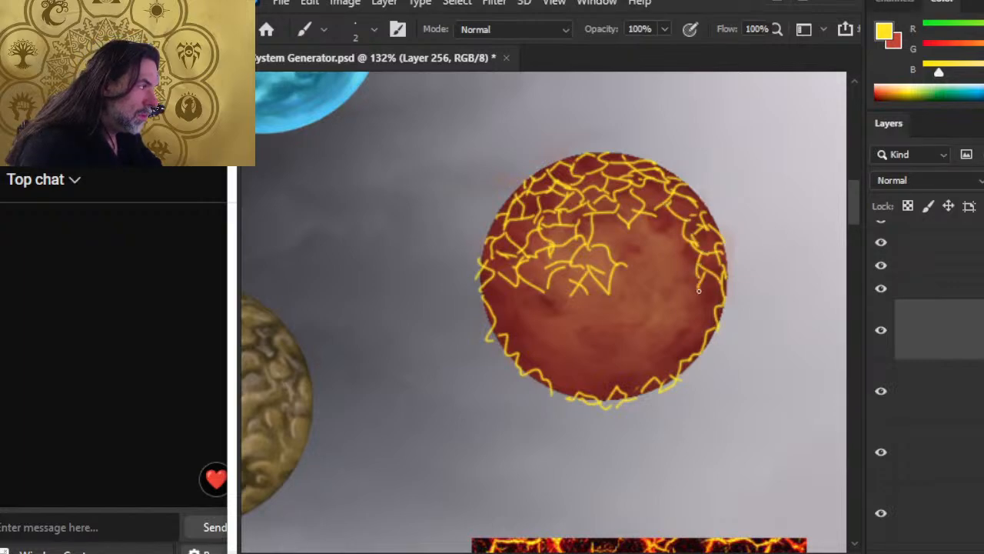
{"action": "mouse_move", "coordinate": [697, 286]}
{"action": "left_mouse_down"}
{"action": "mouse_move", "coordinate": [720, 327]}
{"action": "mouse_move", "coordinate": [698, 309]}
{"action": "mouse_move", "coordinate": [701, 300]}
{"action": "mouse_move", "coordinate": [709, 349]}
{"action": "left_mouse_up"}
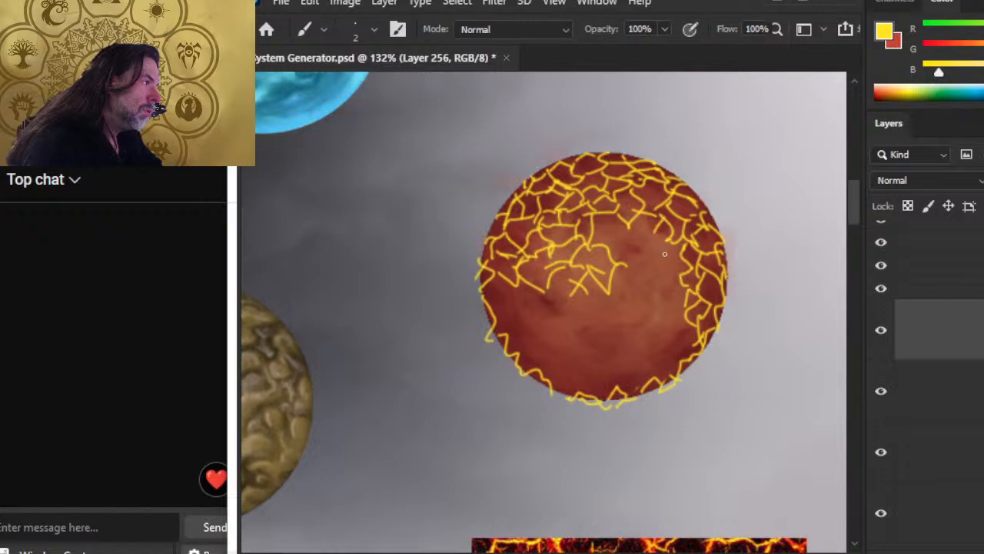
{"action": "mouse_move", "coordinate": [632, 226]}
{"action": "left_mouse_down"}
{"action": "mouse_move", "coordinate": [640, 252]}
{"action": "mouse_move", "coordinate": [623, 221]}
{"action": "mouse_move", "coordinate": [612, 264]}
{"action": "mouse_move", "coordinate": [607, 229]}
{"action": "mouse_move", "coordinate": [628, 242]}
{"action": "mouse_move", "coordinate": [620, 240]}
{"action": "mouse_move", "coordinate": [611, 275]}
{"action": "mouse_move", "coordinate": [633, 262]}
{"action": "mouse_move", "coordinate": [620, 243]}
{"action": "mouse_move", "coordinate": [644, 238]}
{"action": "left_mouse_up"}
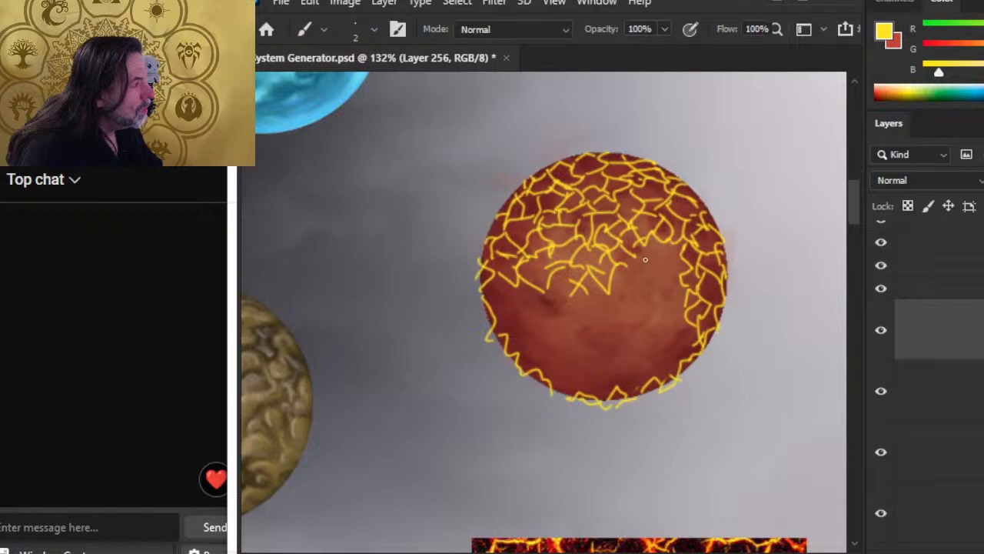
Step: Extend the yellow crack network across the planet's lower left, centre and right side, working inward from the rim
{"action": "mouse_move", "coordinate": [506, 292]}
{"action": "left_mouse_down"}
{"action": "mouse_move", "coordinate": [503, 319]}
{"action": "mouse_move", "coordinate": [513, 323]}
{"action": "mouse_move", "coordinate": [498, 310]}
{"action": "mouse_move", "coordinate": [522, 314]}
{"action": "mouse_move", "coordinate": [546, 285]}
{"action": "mouse_move", "coordinate": [515, 304]}
{"action": "left_mouse_up"}
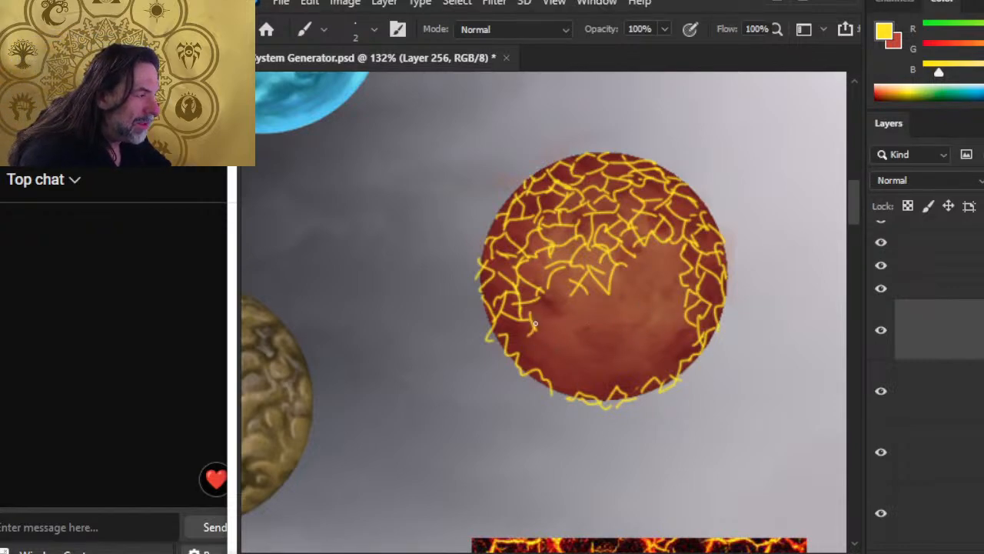
{"action": "mouse_move", "coordinate": [530, 336]}
{"action": "left_mouse_down"}
{"action": "mouse_move", "coordinate": [516, 354]}
{"action": "mouse_move", "coordinate": [554, 311]}
{"action": "mouse_move", "coordinate": [545, 292]}
{"action": "left_mouse_up"}
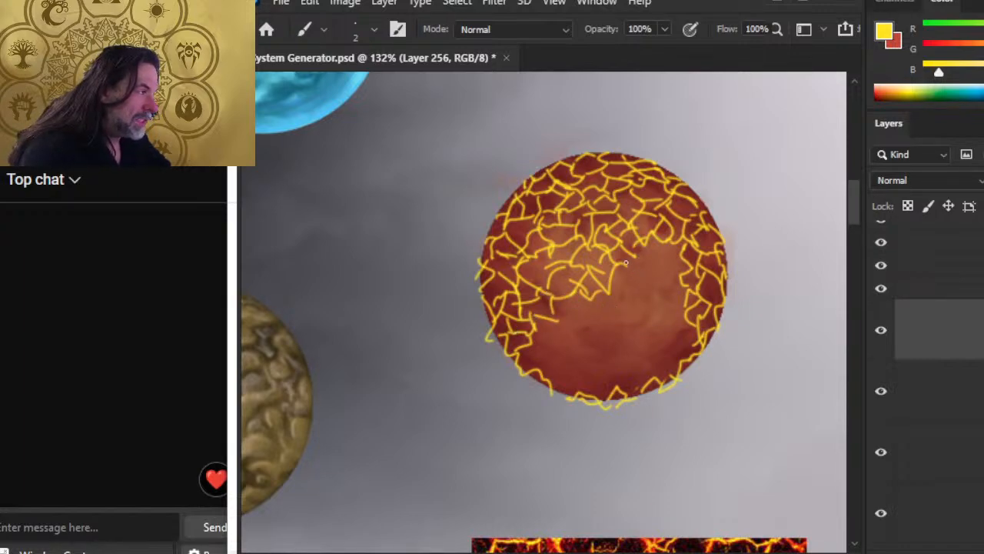
{"action": "mouse_move", "coordinate": [635, 254]}
{"action": "left_mouse_down"}
{"action": "mouse_move", "coordinate": [668, 262]}
{"action": "mouse_move", "coordinate": [650, 266]}
{"action": "mouse_move", "coordinate": [672, 255]}
{"action": "mouse_move", "coordinate": [663, 252]}
{"action": "mouse_move", "coordinate": [694, 277]}
{"action": "mouse_move", "coordinate": [666, 255]}
{"action": "mouse_move", "coordinate": [685, 265]}
{"action": "mouse_move", "coordinate": [670, 272]}
{"action": "mouse_move", "coordinate": [667, 259]}
{"action": "mouse_move", "coordinate": [675, 297]}
{"action": "mouse_move", "coordinate": [685, 297]}
{"action": "mouse_move", "coordinate": [689, 281]}
{"action": "mouse_move", "coordinate": [683, 321]}
{"action": "mouse_move", "coordinate": [683, 301]}
{"action": "mouse_move", "coordinate": [699, 346]}
{"action": "mouse_move", "coordinate": [689, 322]}
{"action": "mouse_move", "coordinate": [685, 355]}
{"action": "mouse_move", "coordinate": [674, 359]}
{"action": "mouse_move", "coordinate": [680, 331]}
{"action": "mouse_move", "coordinate": [662, 335]}
{"action": "mouse_move", "coordinate": [681, 364]}
{"action": "mouse_move", "coordinate": [662, 387]}
{"action": "mouse_move", "coordinate": [614, 388]}
{"action": "mouse_move", "coordinate": [625, 376]}
{"action": "mouse_move", "coordinate": [611, 398]}
{"action": "mouse_move", "coordinate": [551, 381]}
{"action": "left_mouse_up"}
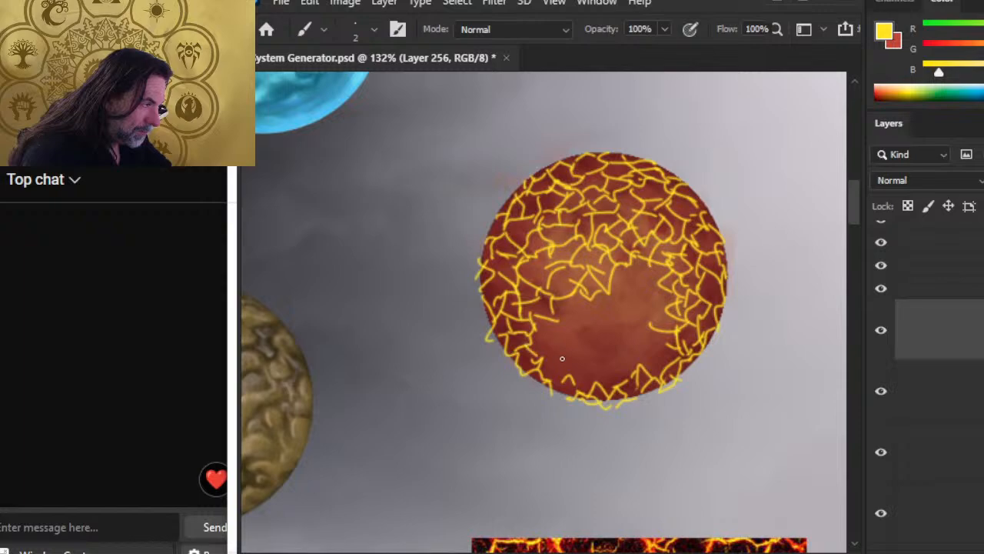
{"action": "mouse_move", "coordinate": [535, 342]}
{"action": "left_mouse_down"}
{"action": "mouse_move", "coordinate": [546, 318]}
{"action": "mouse_move", "coordinate": [650, 264]}
{"action": "mouse_move", "coordinate": [625, 279]}
{"action": "mouse_move", "coordinate": [647, 277]}
{"action": "mouse_move", "coordinate": [632, 268]}
{"action": "mouse_move", "coordinate": [653, 310]}
{"action": "mouse_move", "coordinate": [642, 274]}
{"action": "mouse_move", "coordinate": [652, 296]}
{"action": "left_mouse_up"}
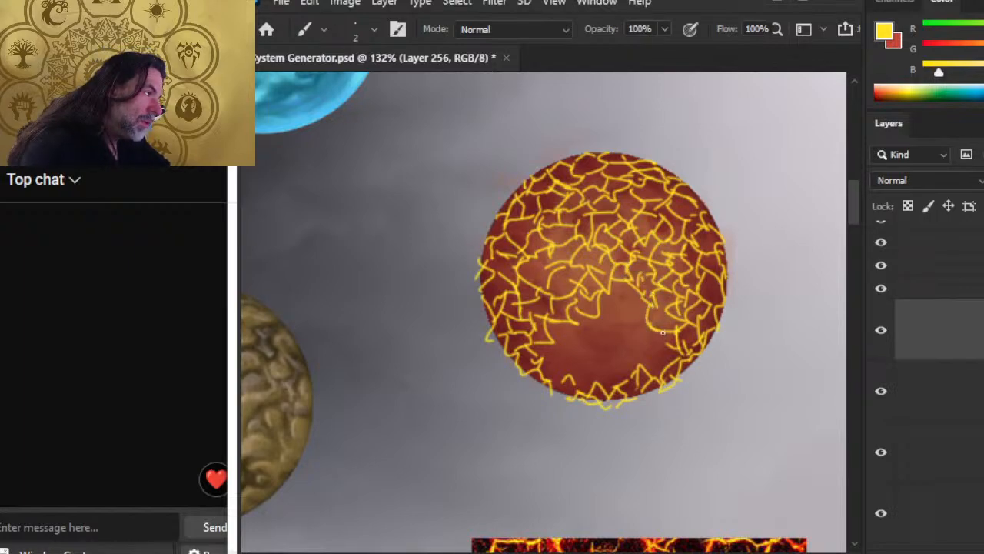
{"action": "mouse_move", "coordinate": [669, 347]}
{"action": "left_mouse_down"}
{"action": "mouse_move", "coordinate": [650, 388]}
{"action": "mouse_move", "coordinate": [639, 321]}
{"action": "mouse_move", "coordinate": [632, 333]}
{"action": "mouse_move", "coordinate": [605, 305]}
{"action": "mouse_move", "coordinate": [626, 305]}
{"action": "mouse_move", "coordinate": [619, 324]}
{"action": "mouse_move", "coordinate": [668, 308]}
{"action": "left_mouse_up"}
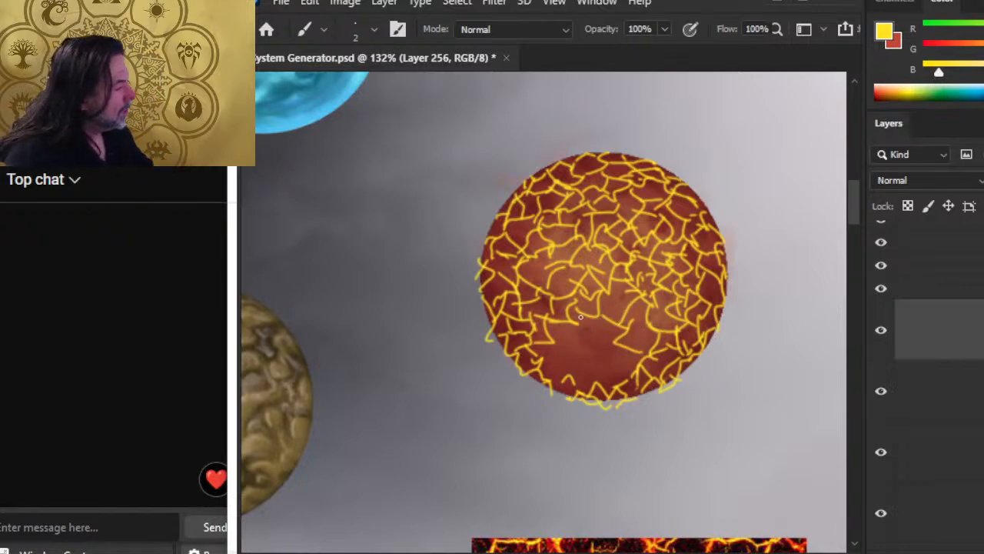
Step: Hide the crack layer, add a new layer and paint a short curved yellow stroke at the planet's centre
{"action": "left_click", "coordinate": [882, 329]}
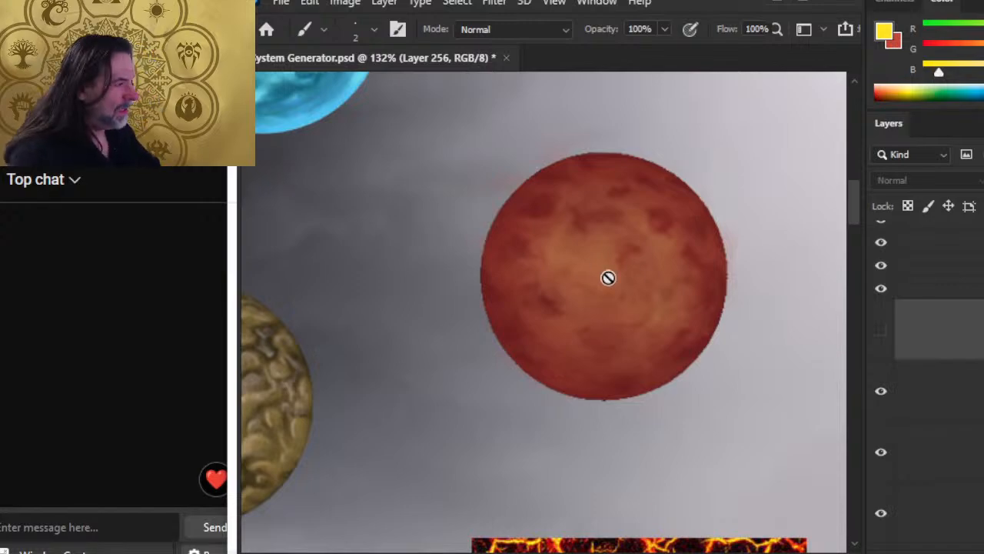
{"action": "key", "text": "ctrl+alt+shift+n"}
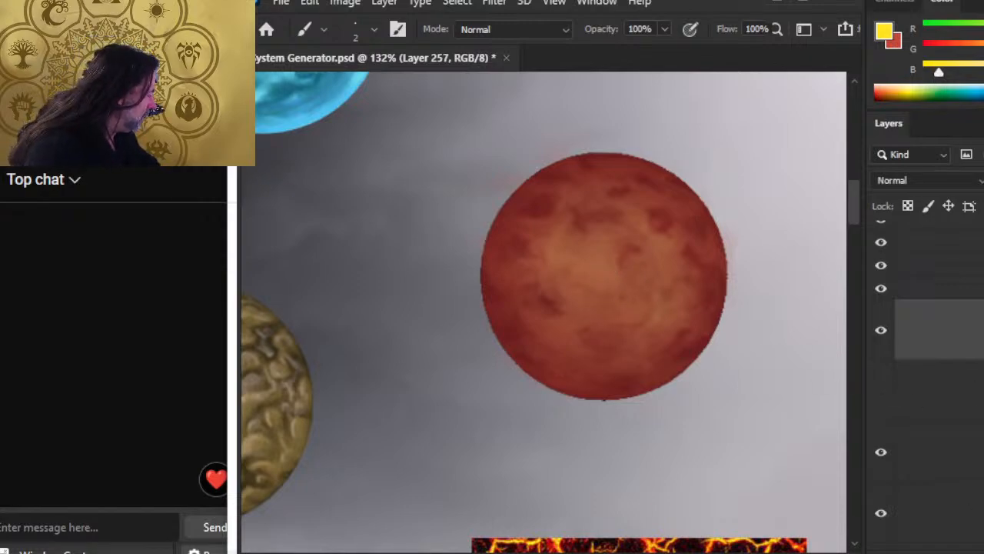
{"action": "key", "text": "z"}
{"action": "left_click_drag", "start_coordinate": [676, 418], "coordinate": [590, 379]}
{"action": "left_click_drag", "start_coordinate": [645, 345], "coordinate": [715, 367]}
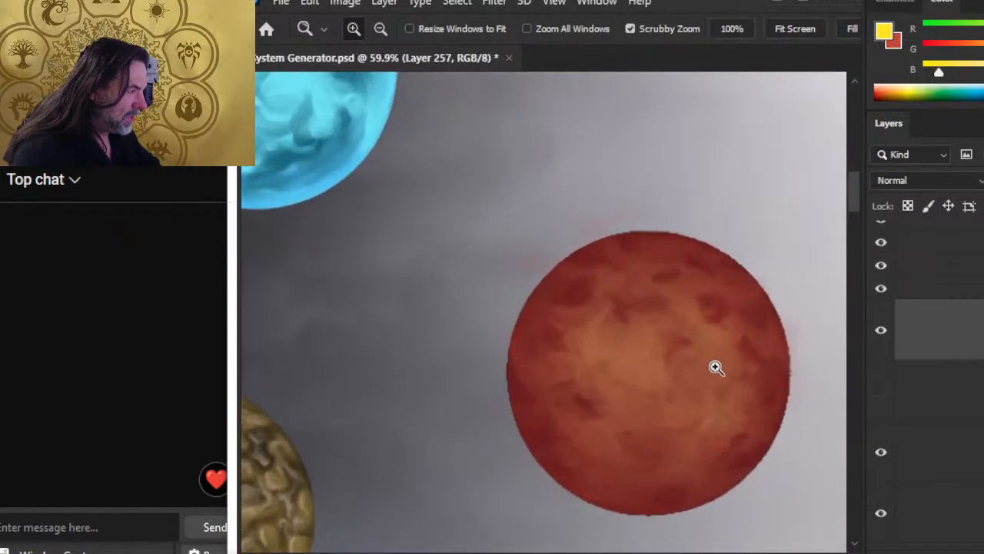
{"action": "key", "text": "b"}
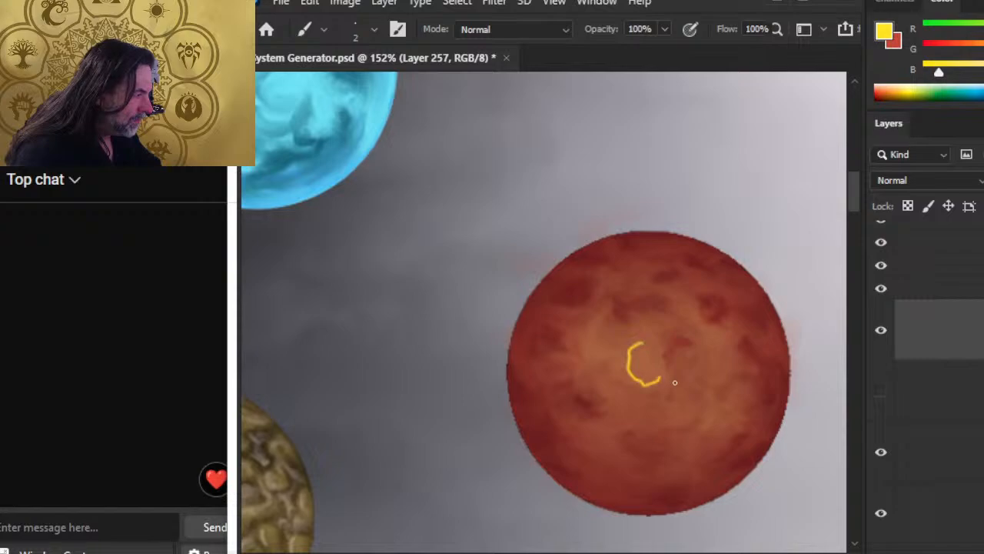
Step: Hide the new layer, return to the visible crack layer and fill the remaining gap in the planet's lower middle with yellow cracks
{"action": "left_click", "coordinate": [882, 330]}
{"action": "left_click", "coordinate": [881, 389]}
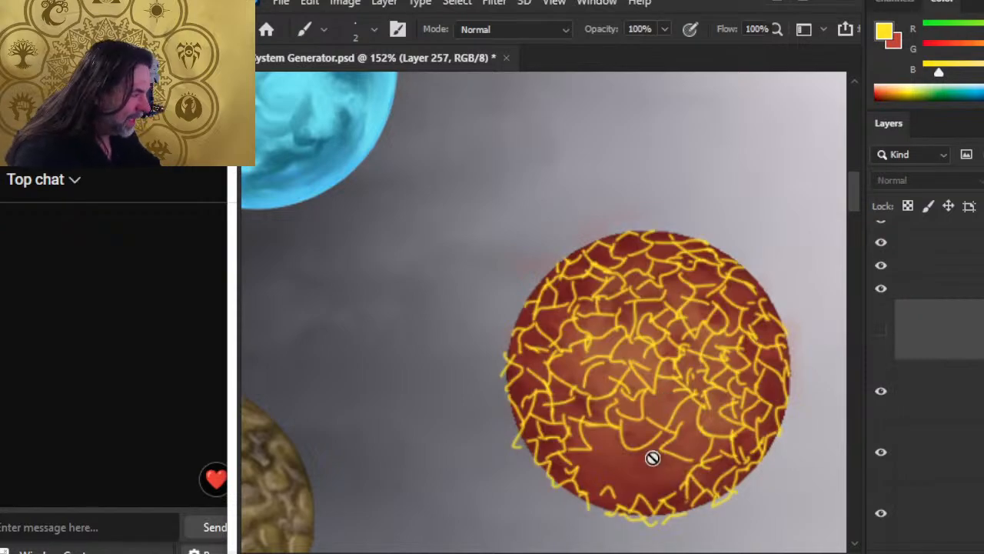
{"action": "left_click", "coordinate": [629, 439]}
{"action": "key", "text": "Return"}
{"action": "left_click", "coordinate": [936, 399]}
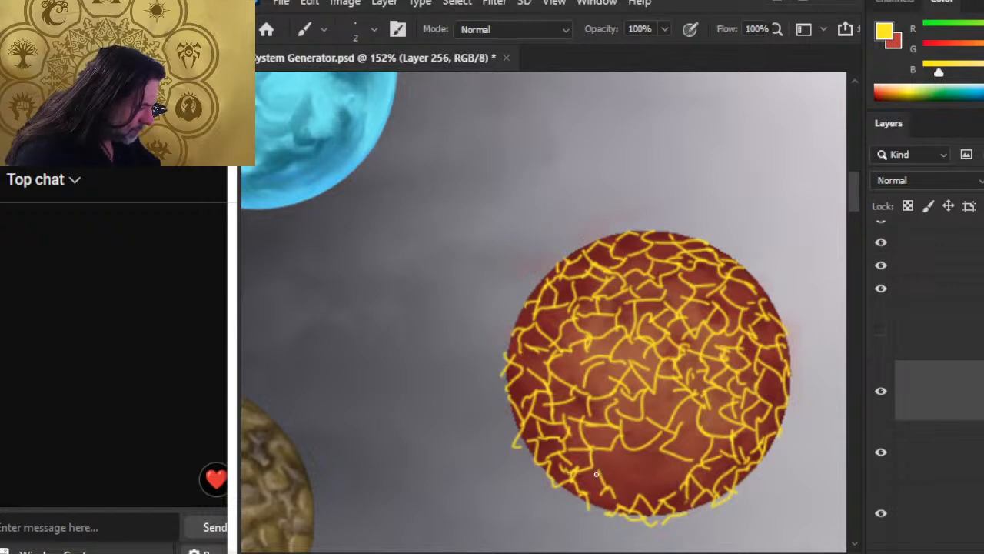
{"action": "mouse_move", "coordinate": [633, 460]}
{"action": "left_mouse_down"}
{"action": "mouse_move", "coordinate": [674, 469]}
{"action": "mouse_move", "coordinate": [724, 427]}
{"action": "mouse_move", "coordinate": [680, 420]}
{"action": "mouse_move", "coordinate": [676, 410]}
{"action": "mouse_move", "coordinate": [655, 437]}
{"action": "mouse_move", "coordinate": [673, 390]}
{"action": "mouse_move", "coordinate": [650, 414]}
{"action": "mouse_move", "coordinate": [584, 375]}
{"action": "left_mouse_up"}
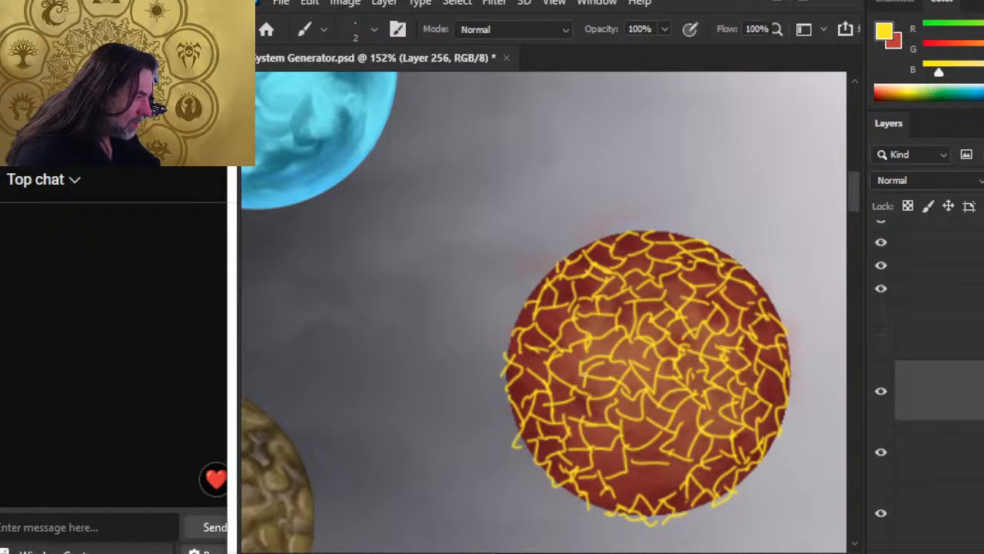
{"action": "mouse_move", "coordinate": [657, 468]}
{"action": "left_mouse_down"}
{"action": "mouse_move", "coordinate": [682, 485]}
{"action": "mouse_move", "coordinate": [666, 469]}
{"action": "mouse_move", "coordinate": [667, 504]}
{"action": "mouse_move", "coordinate": [657, 488]}
{"action": "mouse_move", "coordinate": [611, 492]}
{"action": "left_mouse_up"}
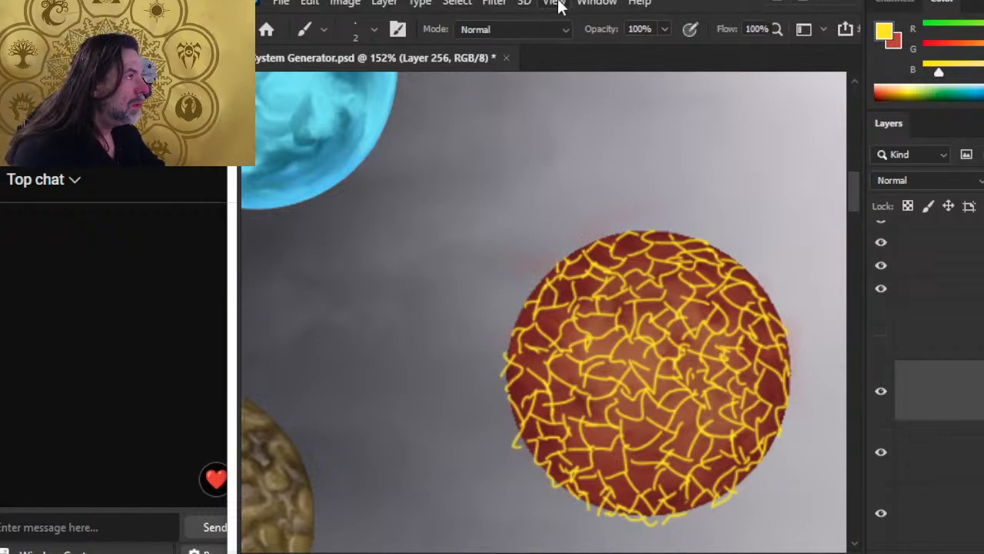
Step: Soften the yellow crack layer with a Gaussian Blur of about 1 pixel radius
{"action": "left_click", "coordinate": [495, 4]}
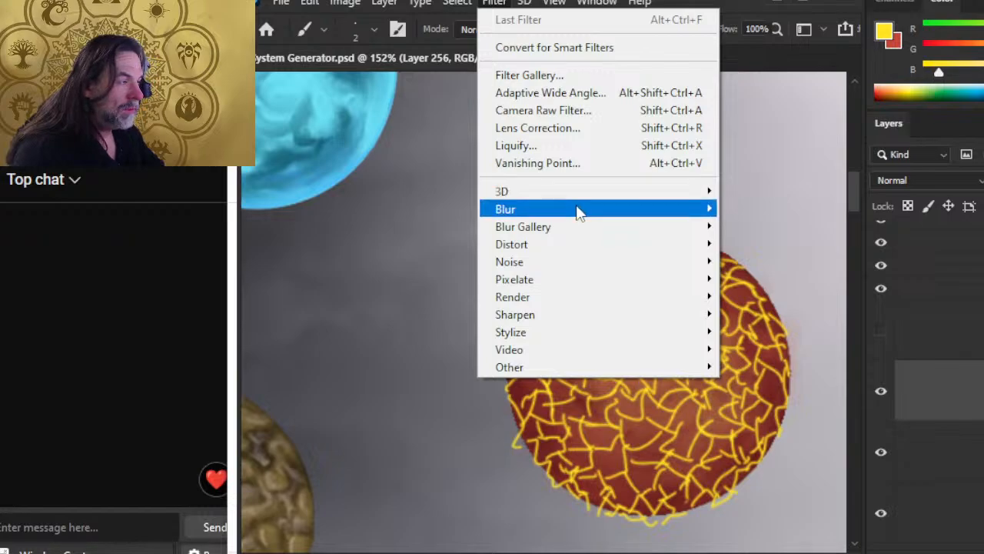
{"action": "mouse_move", "coordinate": [576, 209]}
{"action": "left_click", "coordinate": [434, 279]}
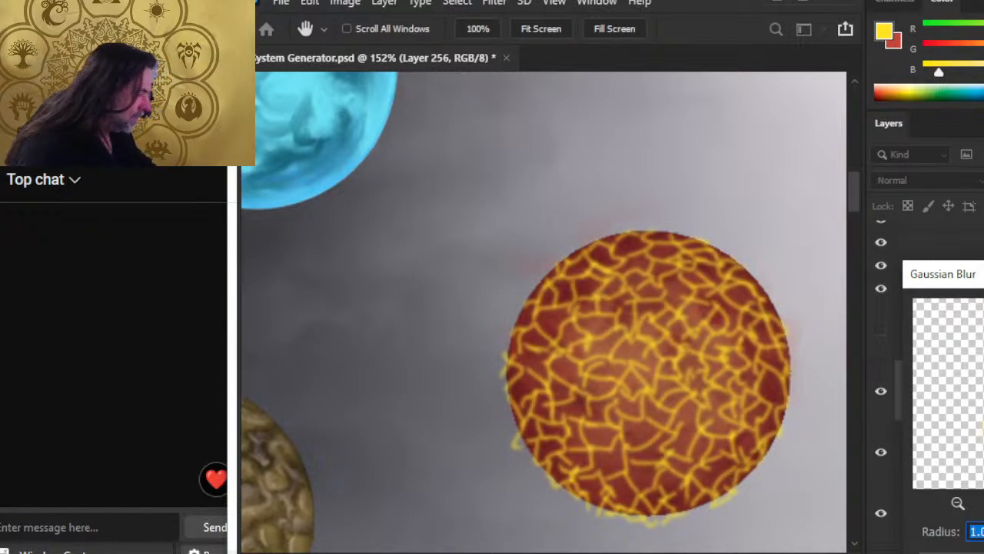
{"action": "key", "text": "Return"}
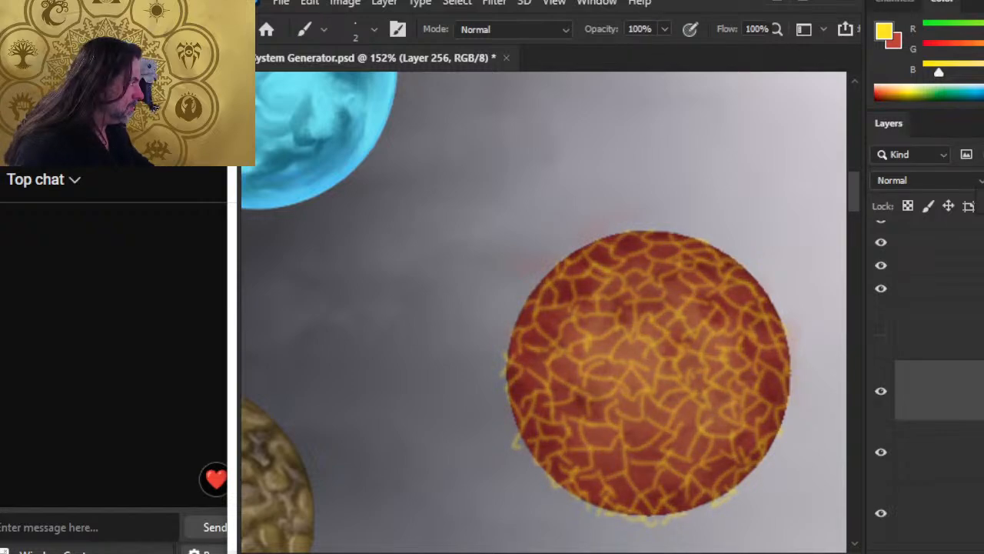
Step: Compare the cracks with the lava reference image and sample an orange-brown from the planet as the second paint colour
{"action": "left_click_drag", "start_coordinate": [744, 481], "coordinate": [683, 163]}
{"action": "key", "text": "x"}
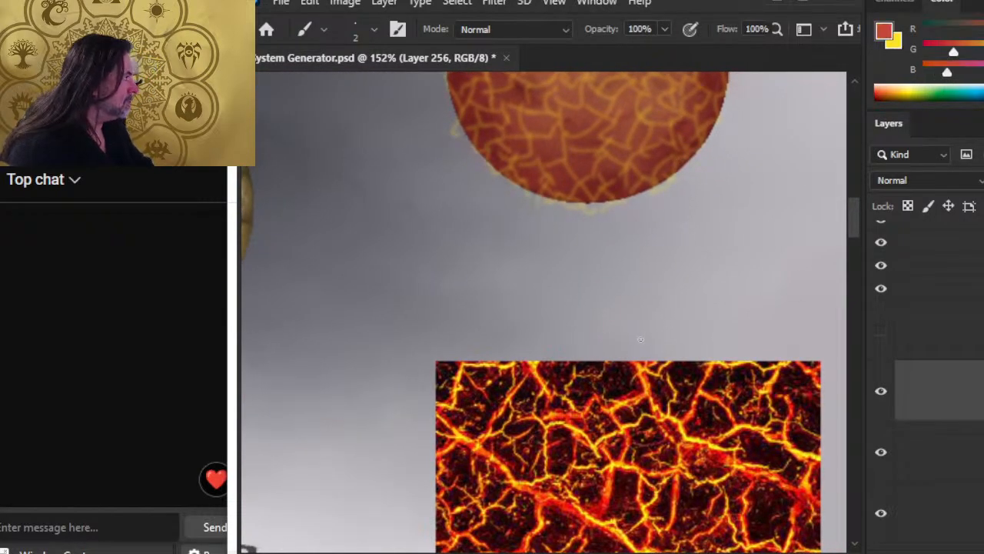
{"action": "left_click_drag", "start_coordinate": [608, 349], "coordinate": [599, 372]}
{"action": "key", "text": "x"}
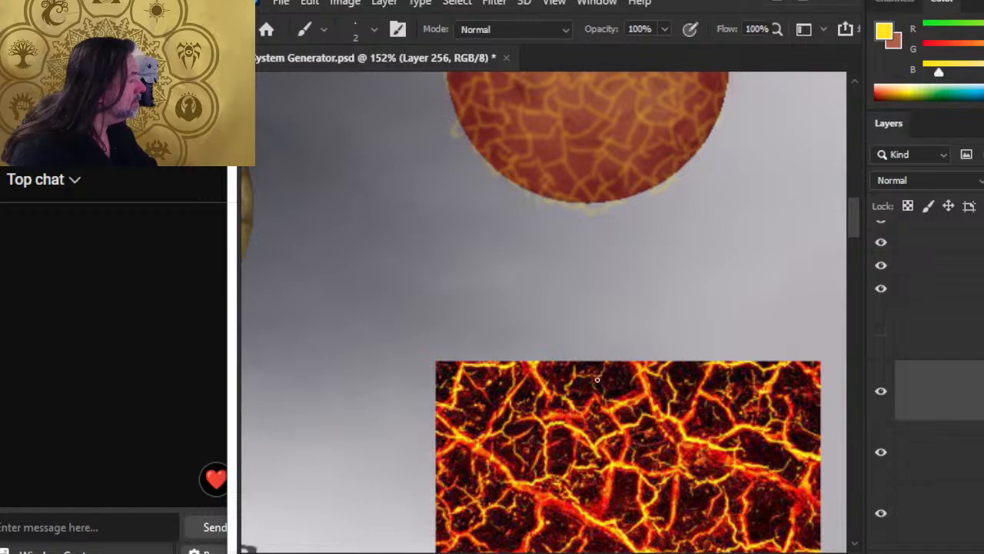
{"action": "key", "text": "x"}
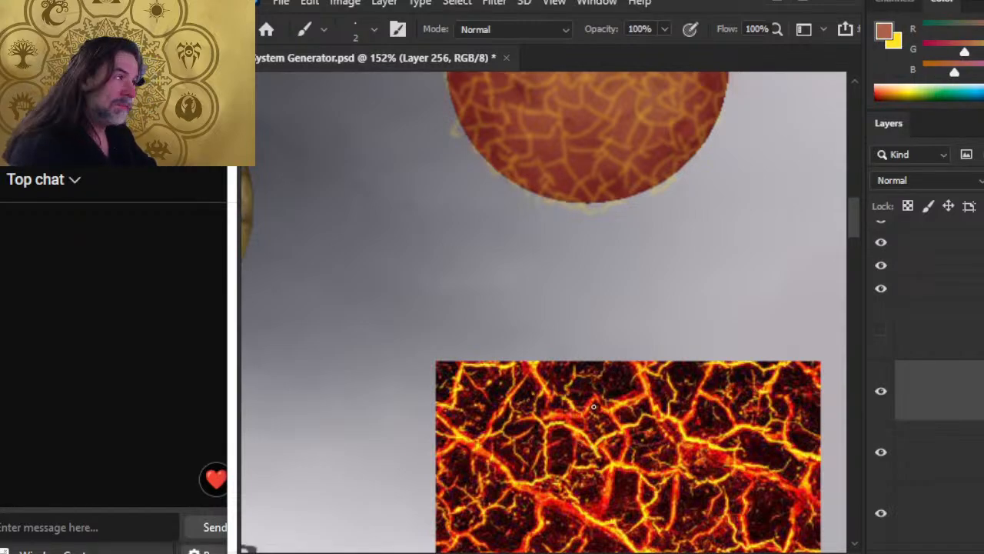
{"action": "scroll", "coordinate": [684, 356], "scroll_direction": "up", "scroll_amount": 4}
{"action": "mouse_move", "coordinate": [620, 258]}
{"action": "left_mouse_down"}
{"action": "mouse_move", "coordinate": [609, 245]}
{"action": "mouse_move", "coordinate": [608, 254]}
{"action": "left_mouse_up"}
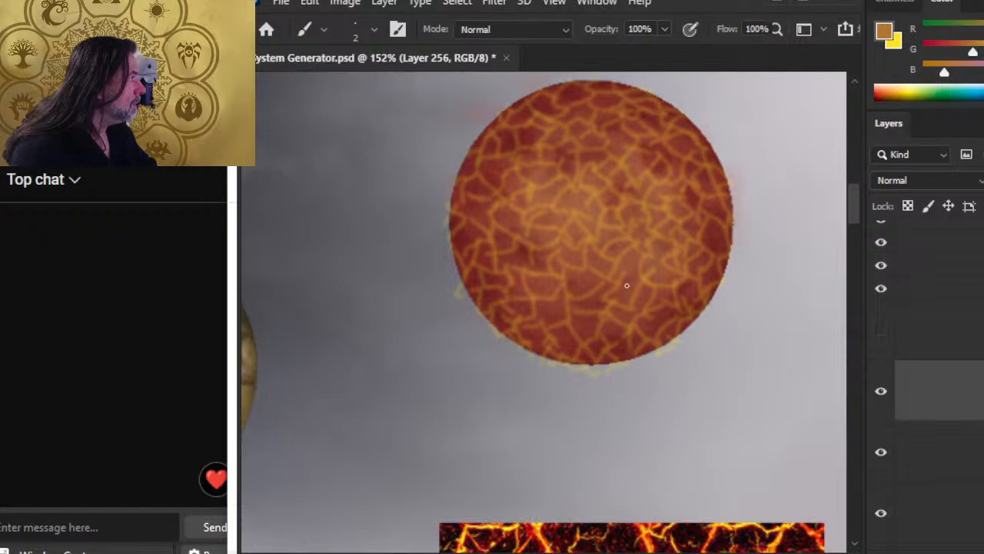
Step: Show the hidden upper layer again and remove the curved yellow test stroke from the planet's centre
{"action": "key", "text": "z"}
{"action": "left_click_drag", "start_coordinate": [668, 392], "coordinate": [618, 400]}
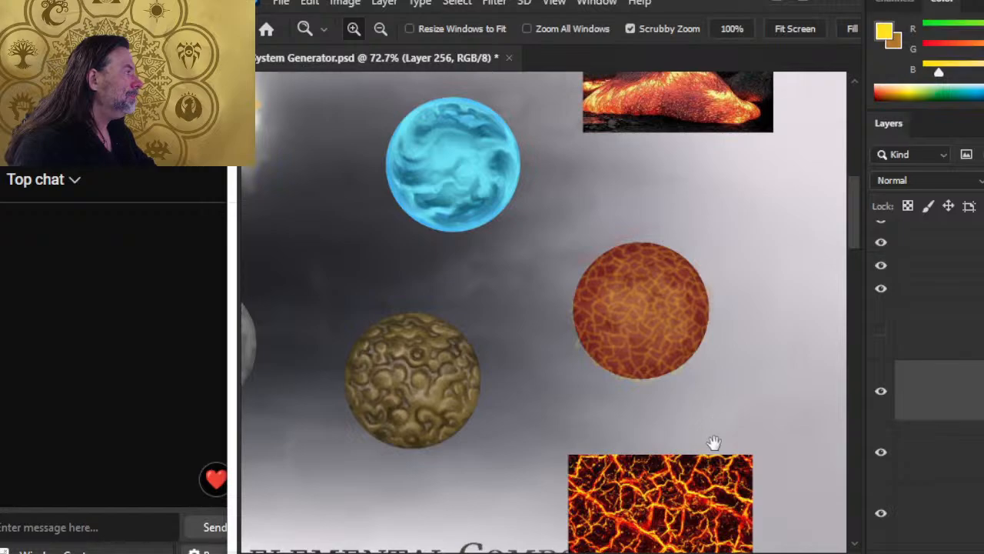
{"action": "mouse_move", "coordinate": [714, 446]}
{"action": "left_mouse_down"}
{"action": "mouse_move", "coordinate": [715, 283]}
{"action": "mouse_move", "coordinate": [703, 423]}
{"action": "left_mouse_up"}
{"action": "left_click_drag", "start_coordinate": [707, 299], "coordinate": [769, 304]}
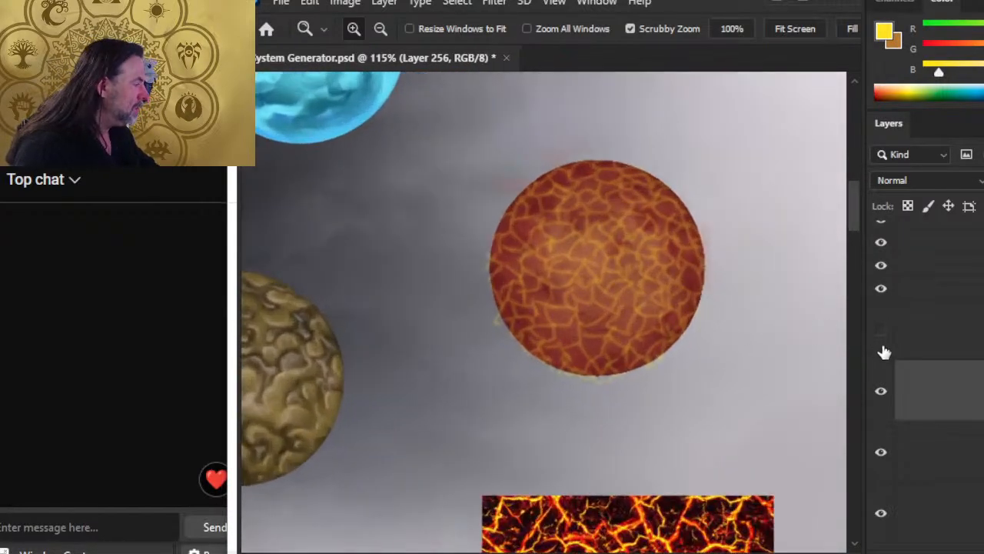
{"action": "left_click", "coordinate": [882, 330]}
{"action": "key", "text": "e"}
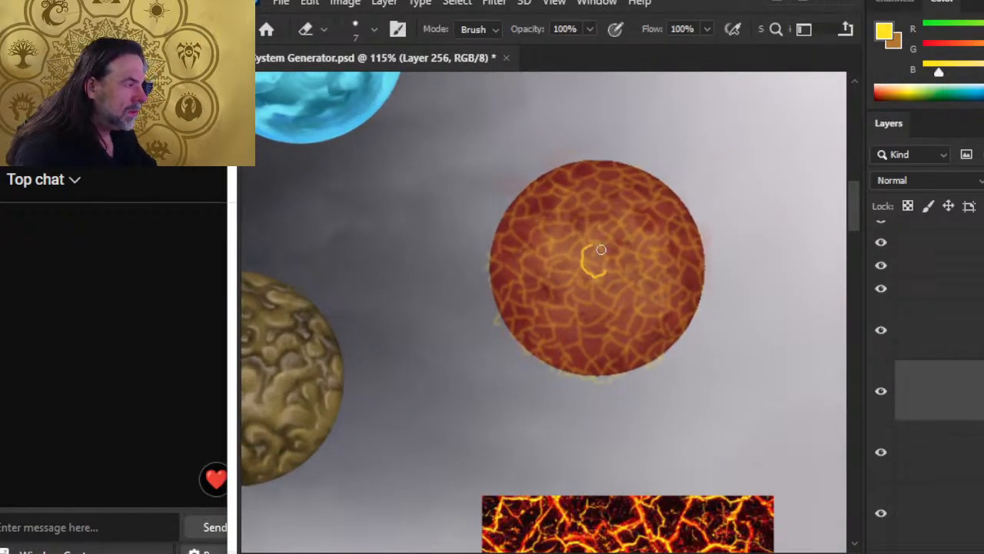
{"action": "mouse_move", "coordinate": [588, 233]}
{"action": "left_mouse_down"}
{"action": "mouse_move", "coordinate": [574, 283]}
{"action": "mouse_move", "coordinate": [595, 238]}
{"action": "mouse_move", "coordinate": [638, 260]}
{"action": "left_mouse_up"}
{"action": "key", "text": "ctrl+z"}
{"action": "left_click", "coordinate": [934, 330]}
{"action": "key", "text": "z"}
{"action": "key", "text": "b"}
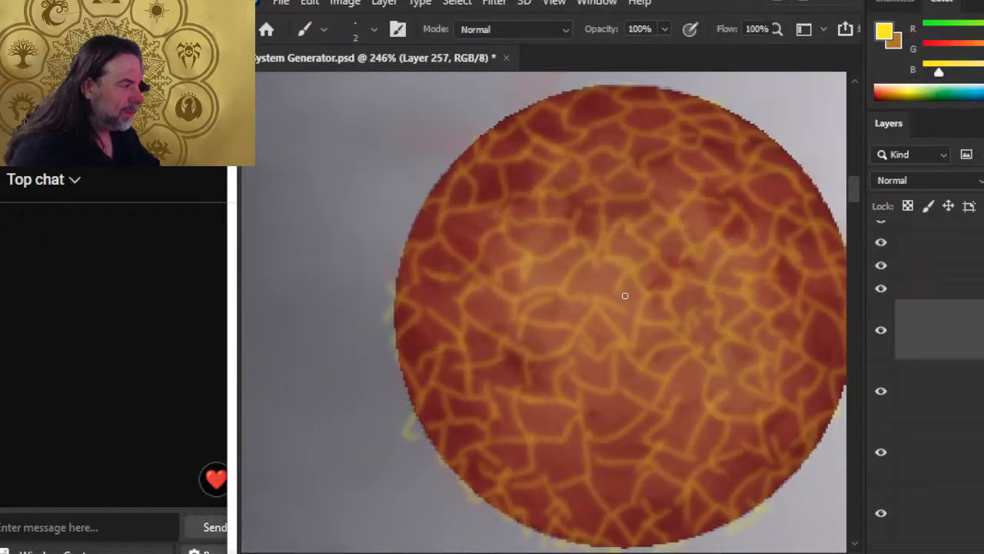
Step: Smudge the cracks on the planet's upper left using the Smudge tool at size 6 and 76% strength on the crack layer
{"action": "key", "text": "r"}
{"action": "left_click", "coordinate": [954, 380]}
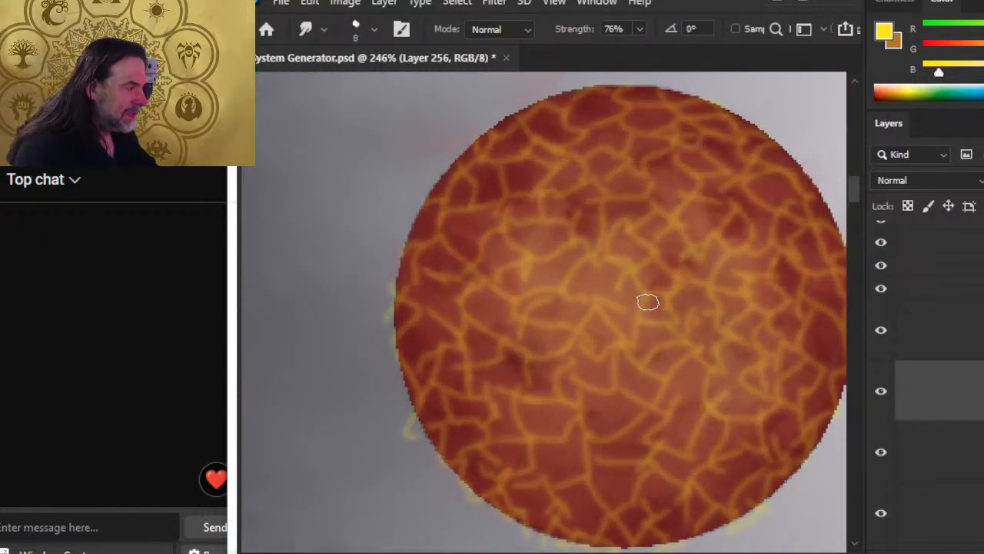
{"action": "key", "text": "bracketleft"}
{"action": "key", "text": "bracketleft"}
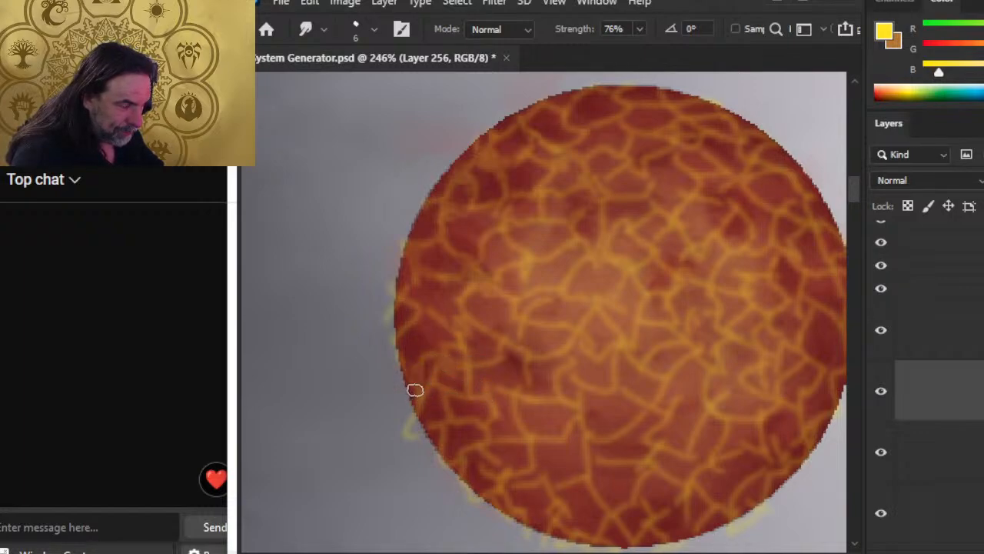
Step: Smudge the cracks along the planet's upper-right area and right rim to soften their lines
{"action": "key", "text": "z"}
{"action": "left_click_drag", "start_coordinate": [496, 415], "coordinate": [424, 442]}
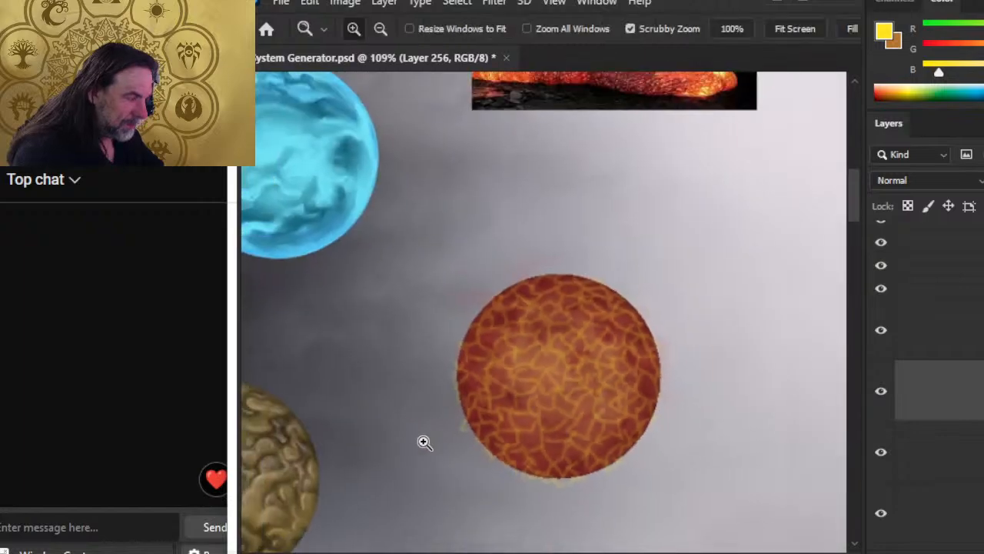
{"action": "left_click_drag", "start_coordinate": [568, 376], "coordinate": [650, 391]}
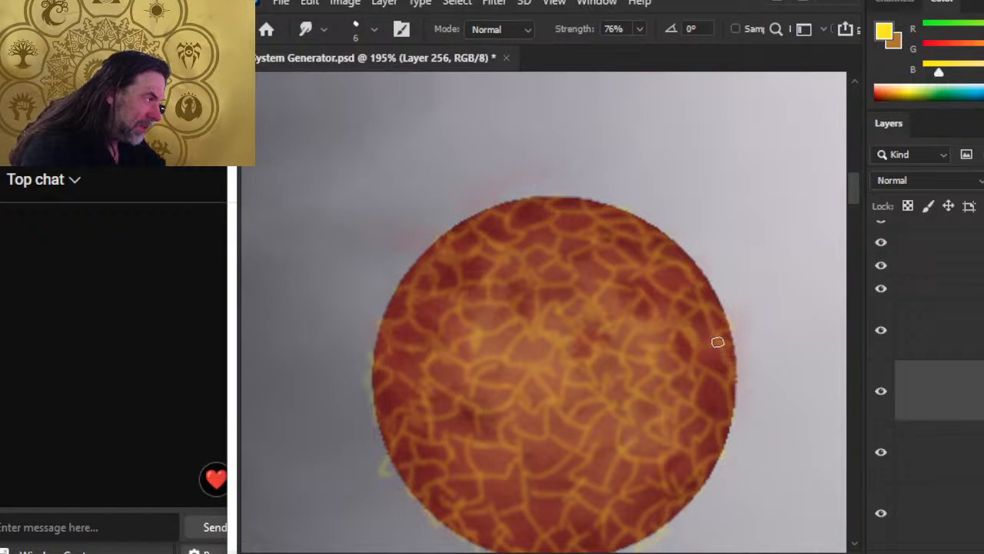
{"action": "mouse_move", "coordinate": [727, 395]}
{"action": "left_mouse_down"}
{"action": "mouse_move", "coordinate": [725, 424]}
{"action": "mouse_move", "coordinate": [688, 423]}
{"action": "mouse_move", "coordinate": [696, 414]}
{"action": "left_mouse_up"}
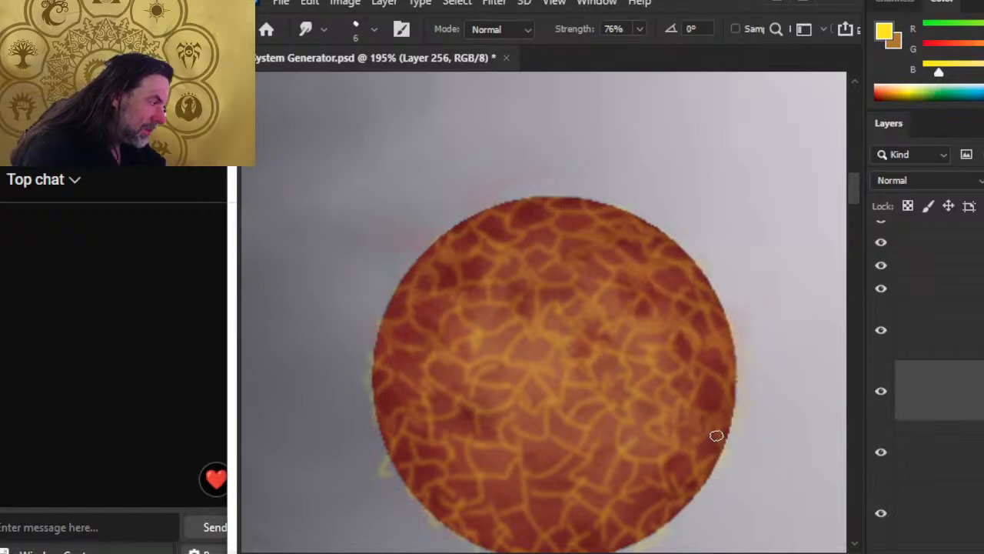
Step: Smudge the cracks on the planet's left side, centre and right interior so they blend into glowing patches
{"action": "left_click_drag", "start_coordinate": [627, 472], "coordinate": [693, 377]}
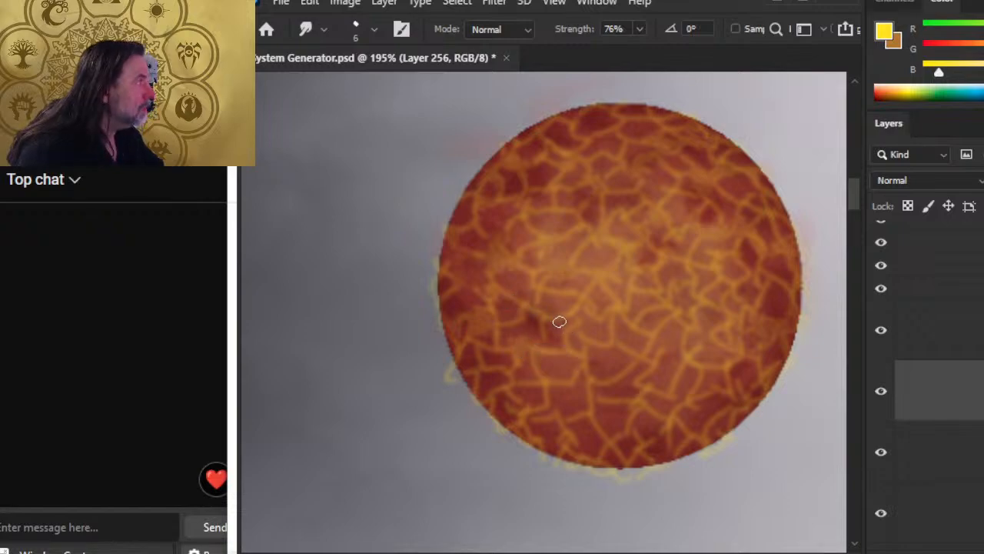
{"action": "key", "text": "x"}
{"action": "key", "text": "b"}
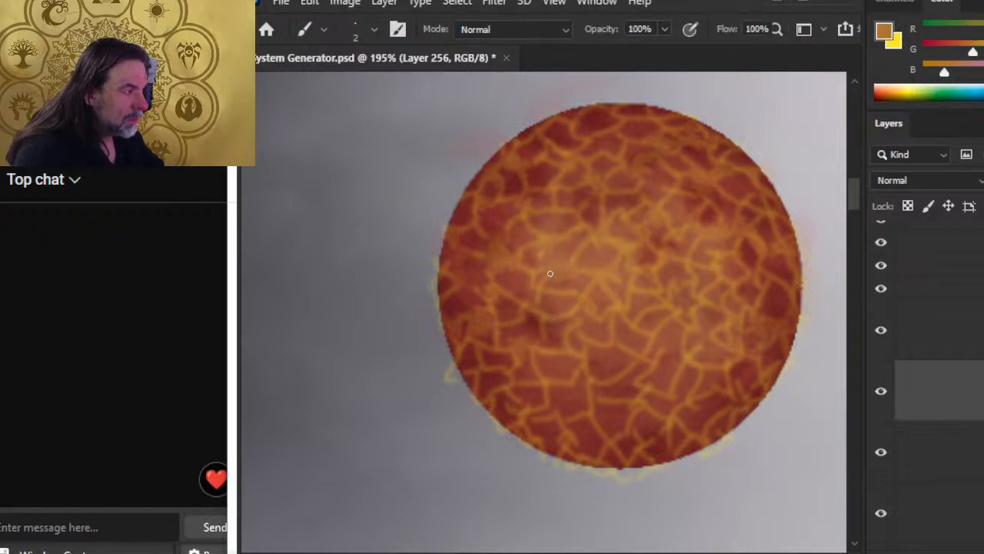
{"action": "key", "text": "r"}
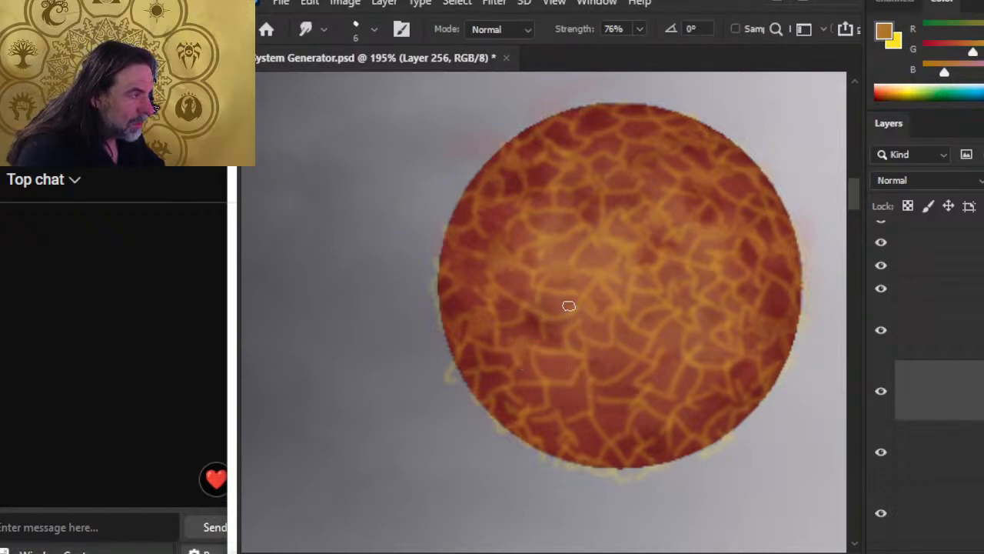
{"action": "key", "text": "ctrl"}
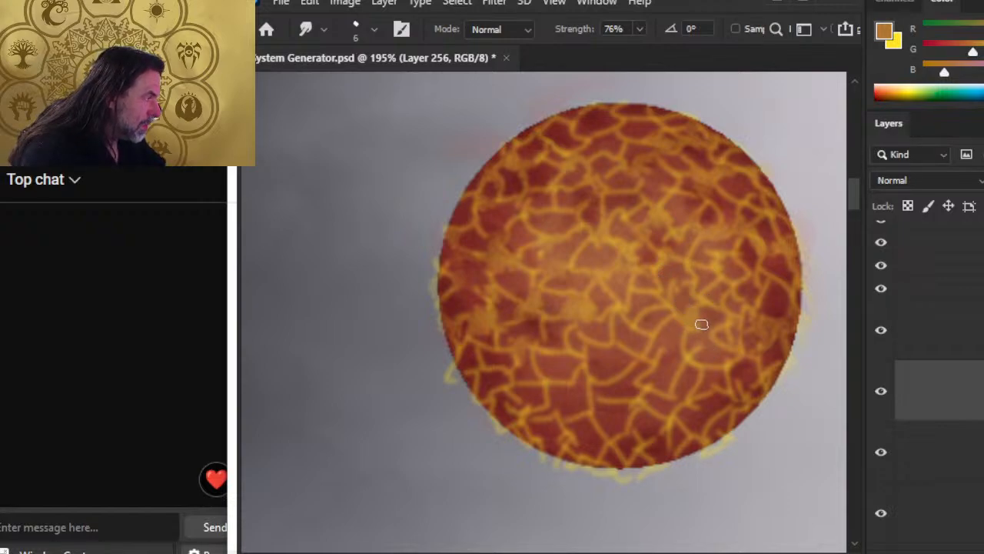
{"action": "mouse_move", "coordinate": [701, 324]}
{"action": "left_mouse_down"}
{"action": "mouse_move", "coordinate": [730, 338]}
{"action": "mouse_move", "coordinate": [742, 319]}
{"action": "mouse_move", "coordinate": [745, 334]}
{"action": "mouse_move", "coordinate": [732, 307]}
{"action": "left_mouse_up"}
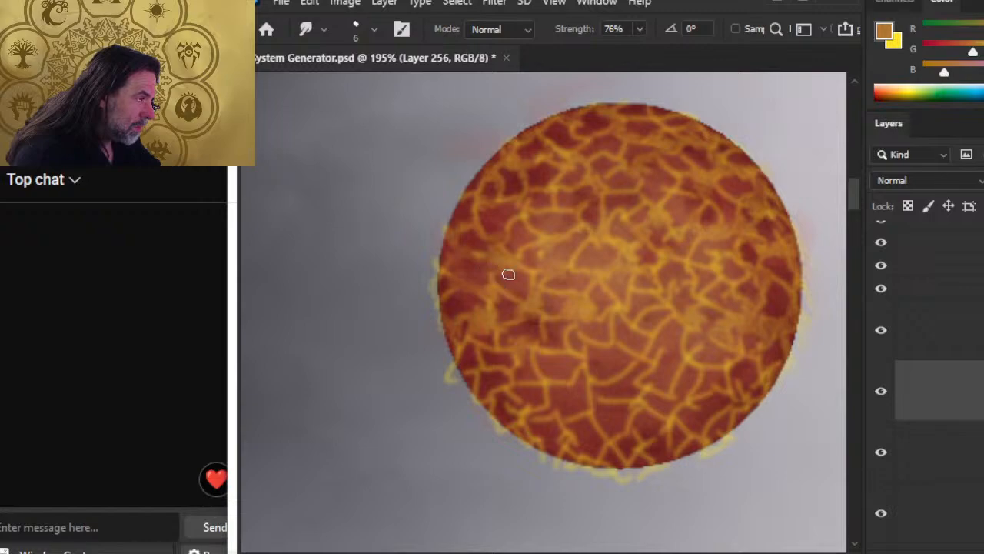
{"action": "left_click_drag", "start_coordinate": [467, 320], "coordinate": [452, 312]}
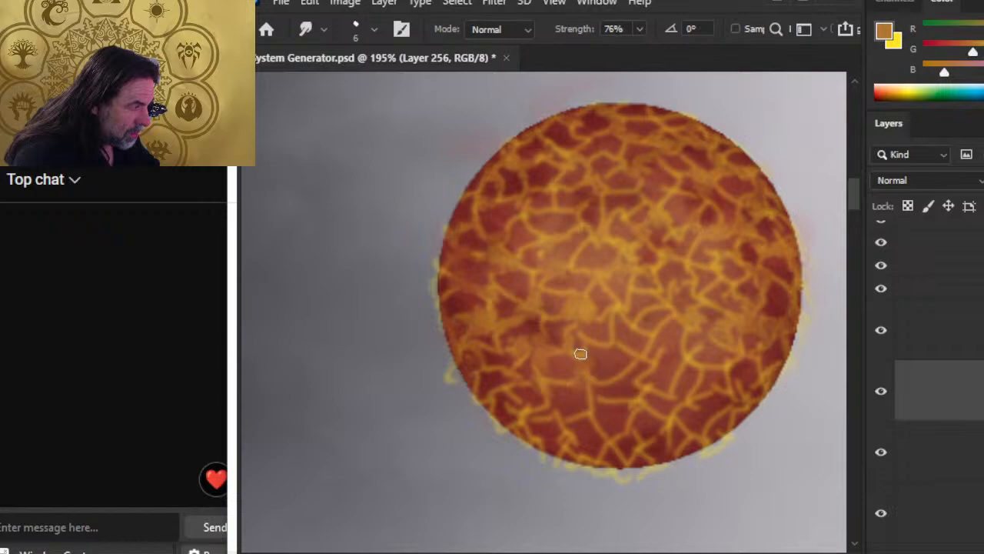
Step: Smudge the cracks across the planet's lower half so they blend into softer, glowing patches
{"action": "mouse_move", "coordinate": [649, 358]}
{"action": "left_mouse_down"}
{"action": "mouse_move", "coordinate": [618, 407]}
{"action": "mouse_move", "coordinate": [799, 385]}
{"action": "mouse_move", "coordinate": [774, 369]}
{"action": "mouse_move", "coordinate": [739, 321]}
{"action": "mouse_move", "coordinate": [758, 483]}
{"action": "mouse_move", "coordinate": [663, 519]}
{"action": "mouse_move", "coordinate": [418, 549]}
{"action": "left_mouse_up"}
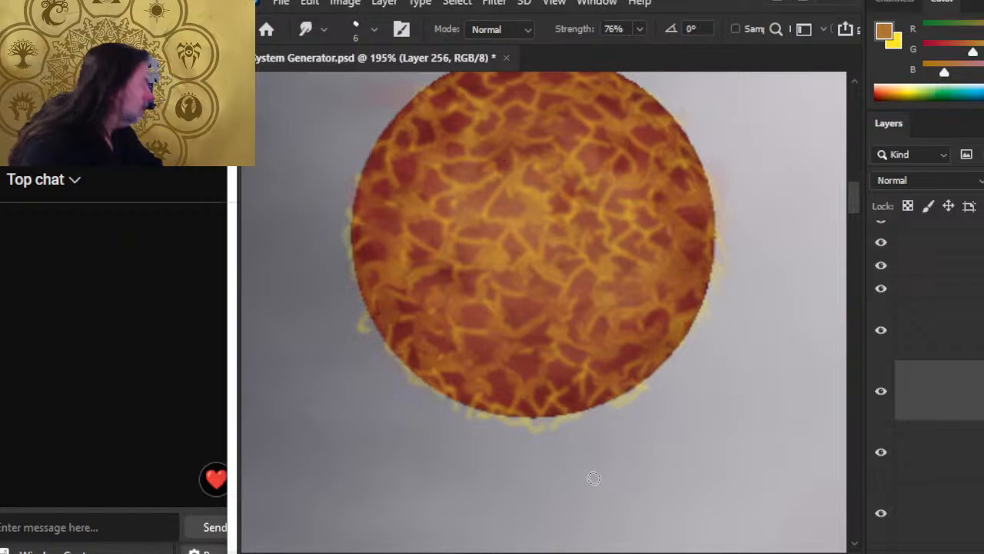
Step: Look through the open windows for the magma image search in Chrome and return to Photoshop
{"action": "key", "text": "alt+Tab"}
{"action": "key", "text": "alt+Tab"}
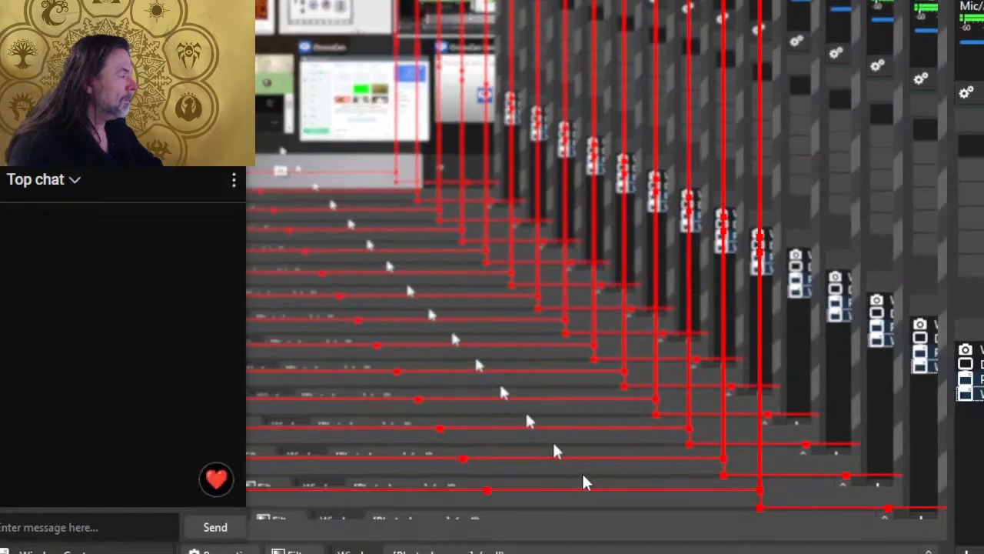
{"action": "key", "text": "alt+Tab"}
{"action": "key", "text": "alt+Tab"}
{"action": "key", "text": "alt+Tab"}
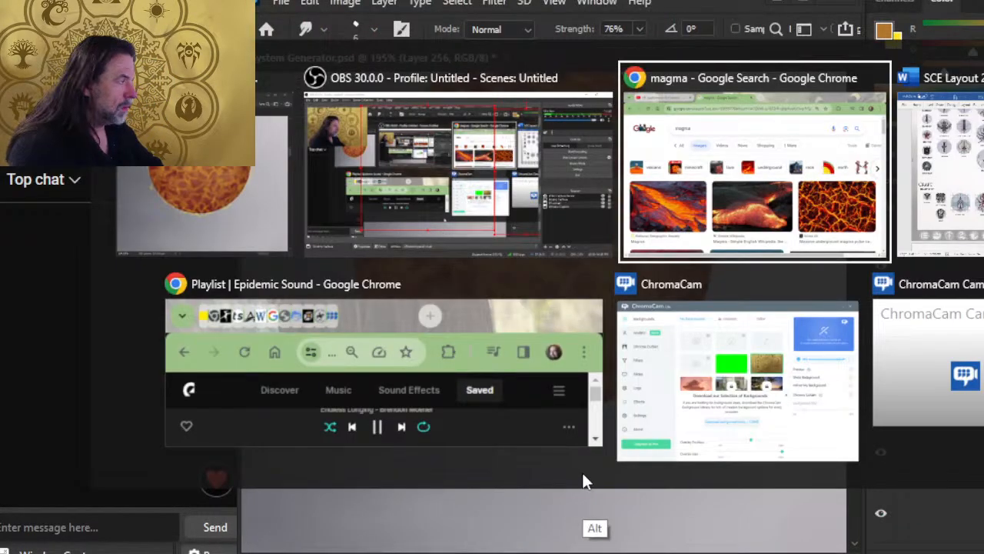
{"action": "key", "text": "alt+shift+Tab"}
{"action": "key", "text": "alt+Tab"}
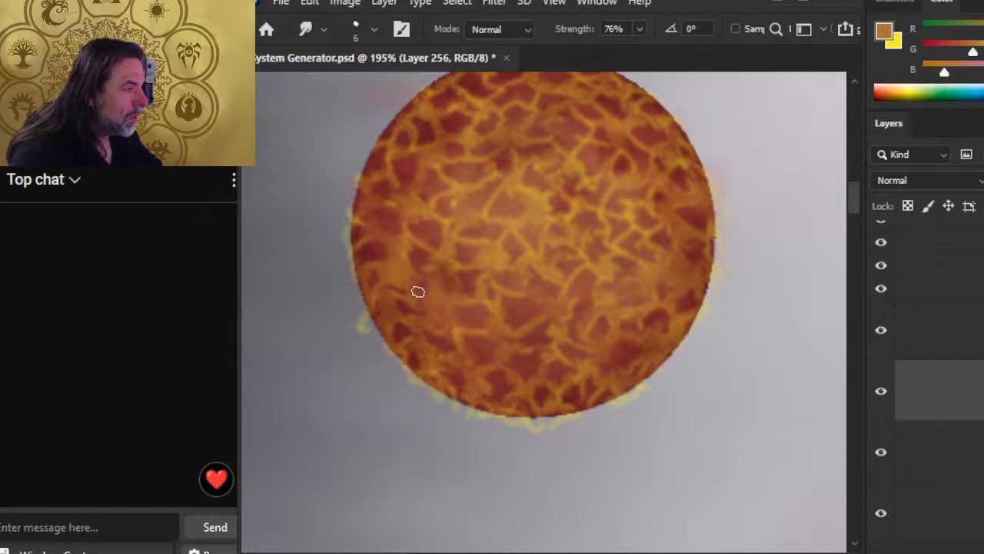
Step: Reduce the Eraser's size to 2 and go back to the Smudge tool at size 6
{"action": "key", "text": "e"}
{"action": "key", "text": "bracketleft"}
{"action": "key", "text": "bracketleft"}
{"action": "key", "text": "bracketleft"}
{"action": "key", "text": "bracketleft"}
{"action": "key", "text": "bracketleft"}
{"action": "key", "text": "bracketleft"}
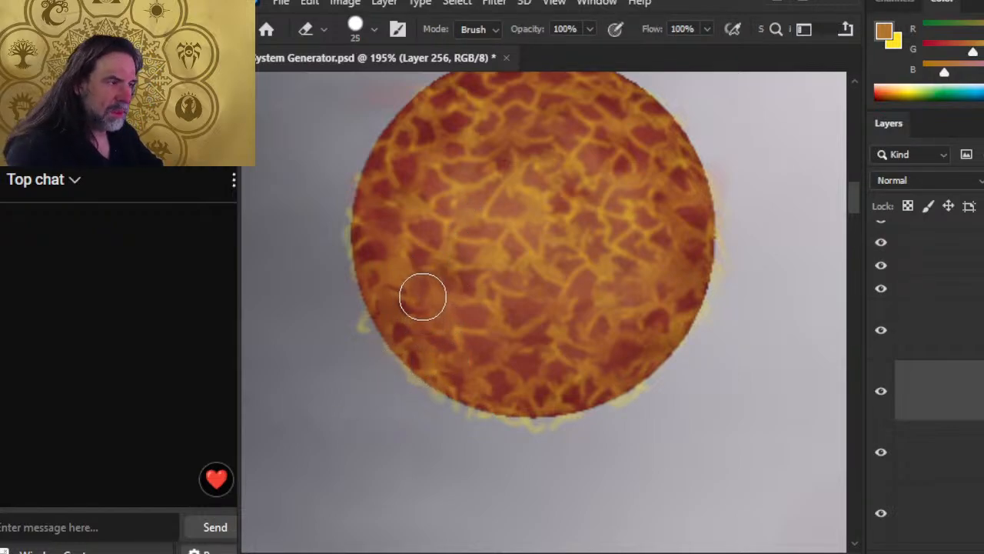
{"action": "key", "text": "r"}
{"action": "key", "text": "e"}
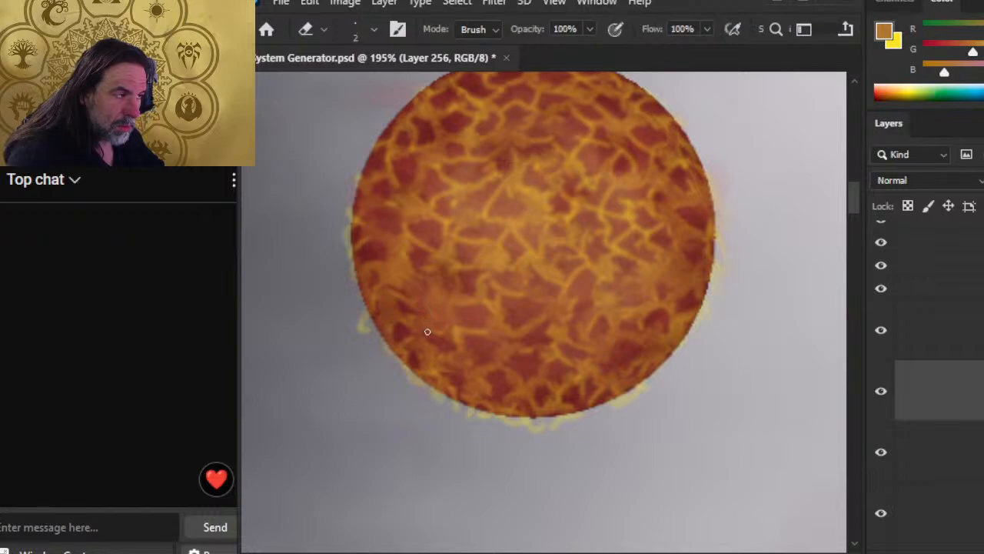
{"action": "key", "text": "r"}
{"action": "key", "text": "e"}
{"action": "key", "text": "r"}
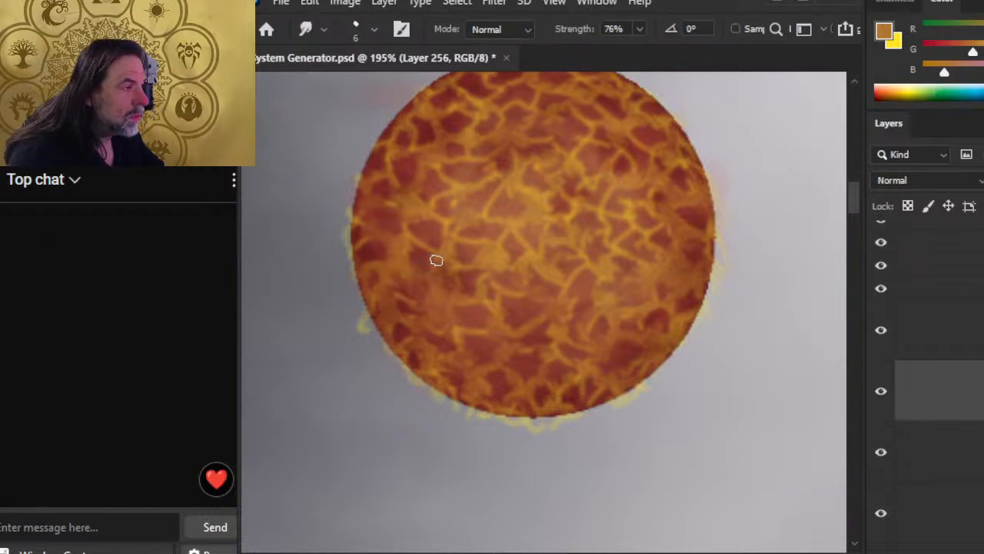
Step: Hide the magma planet's crack and shading layers and select its flat dark red base circle, Layer 250
{"action": "key", "text": "ctrl+space"}
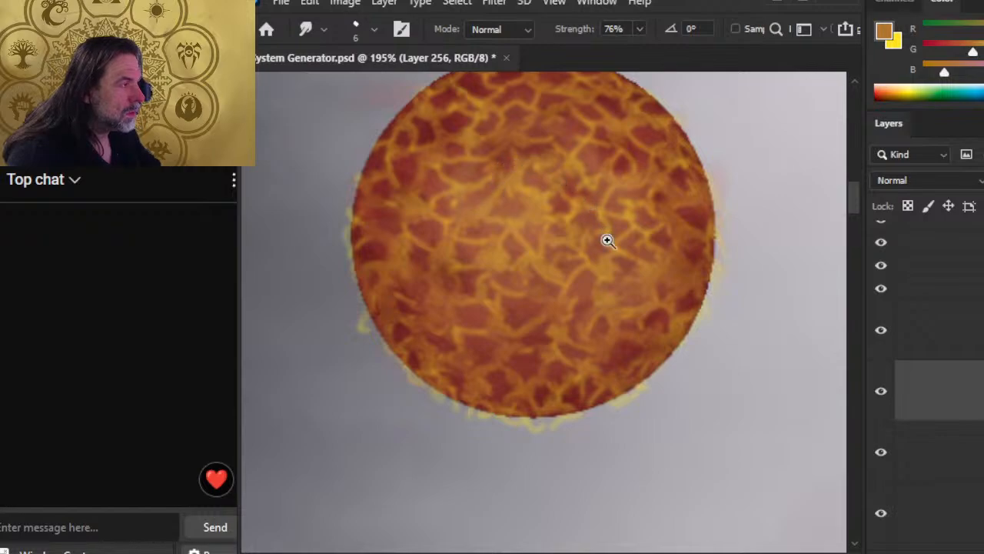
{"action": "left_click_drag", "start_coordinate": [608, 240], "coordinate": [496, 264]}
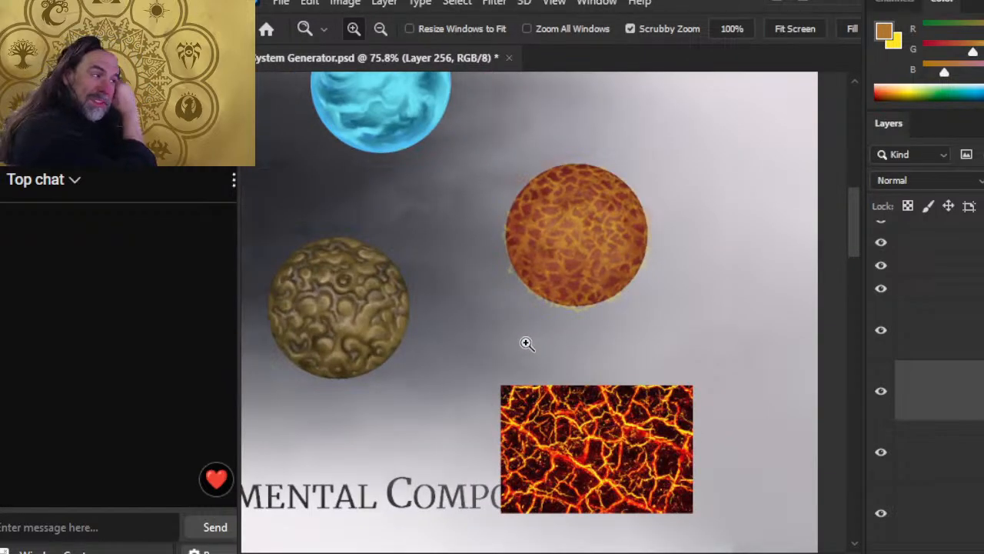
{"action": "left_click_drag", "start_coordinate": [651, 231], "coordinate": [670, 290]}
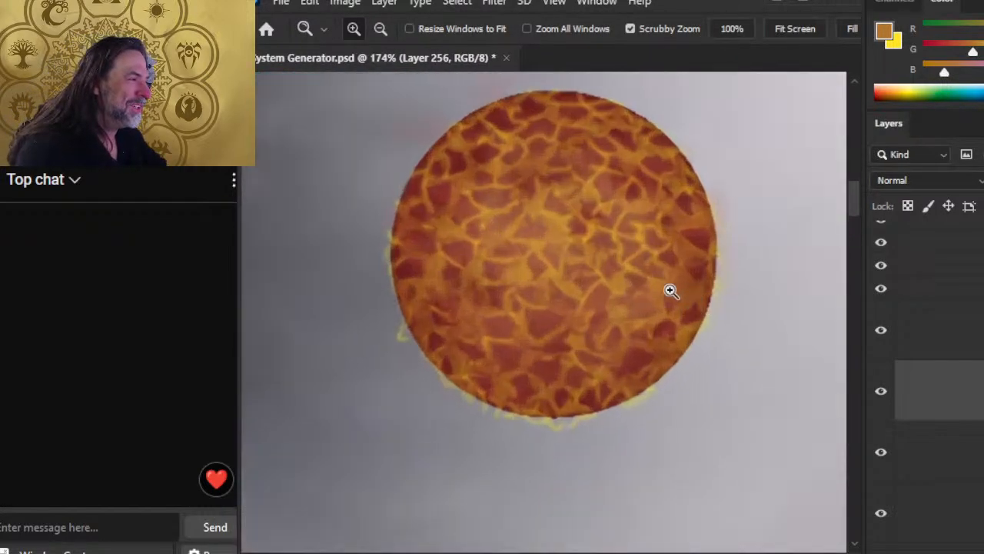
{"action": "key", "text": "r"}
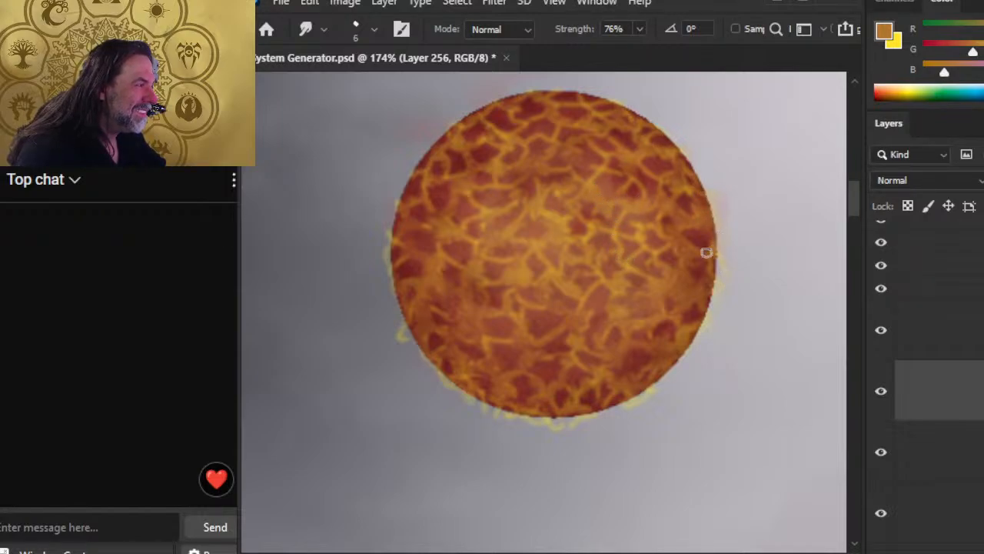
{"action": "left_click", "coordinate": [881, 331]}
{"action": "left_click_drag", "start_coordinate": [883, 363], "coordinate": [940, 543]}
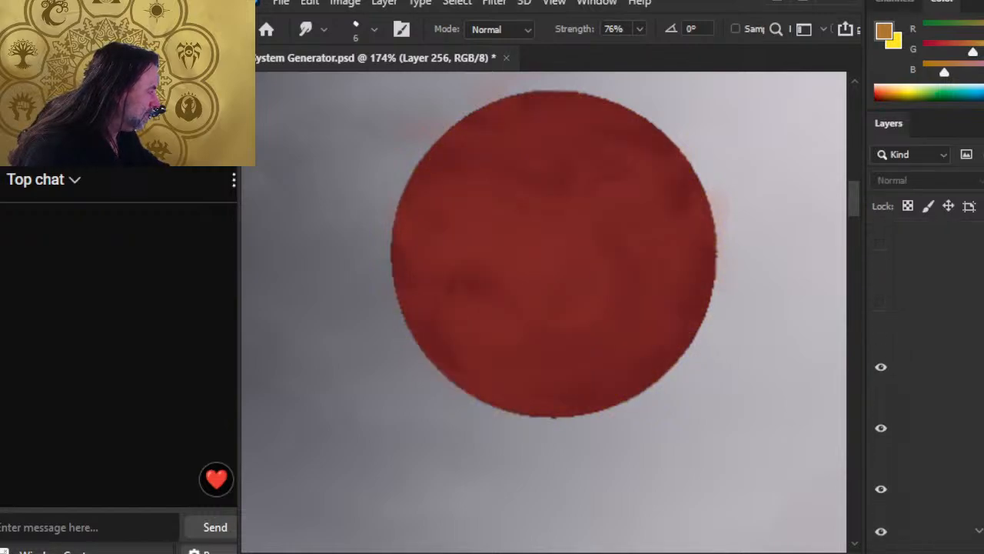
{"action": "left_click_drag", "start_coordinate": [882, 369], "coordinate": [885, 439]}
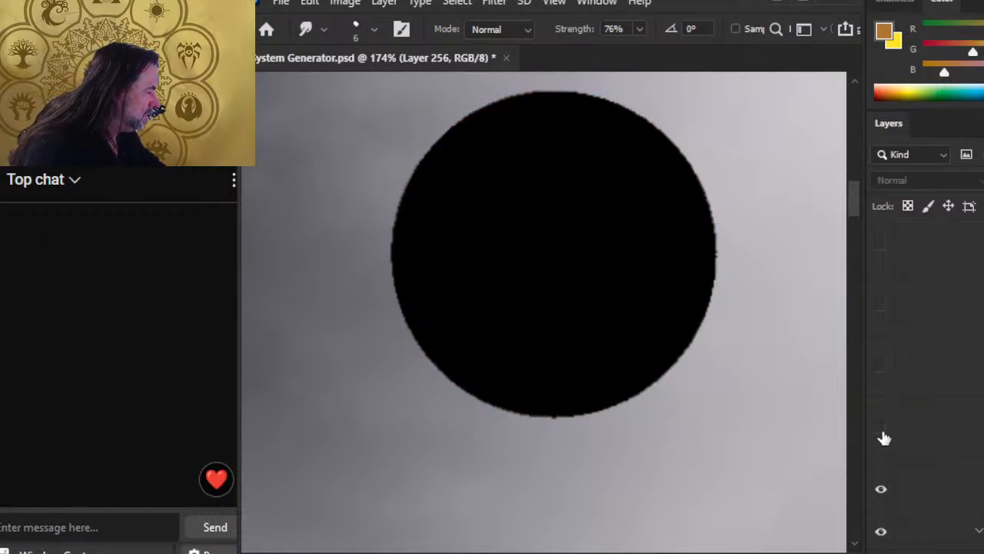
{"action": "left_click", "coordinate": [884, 438]}
{"action": "left_click", "coordinate": [910, 440]}
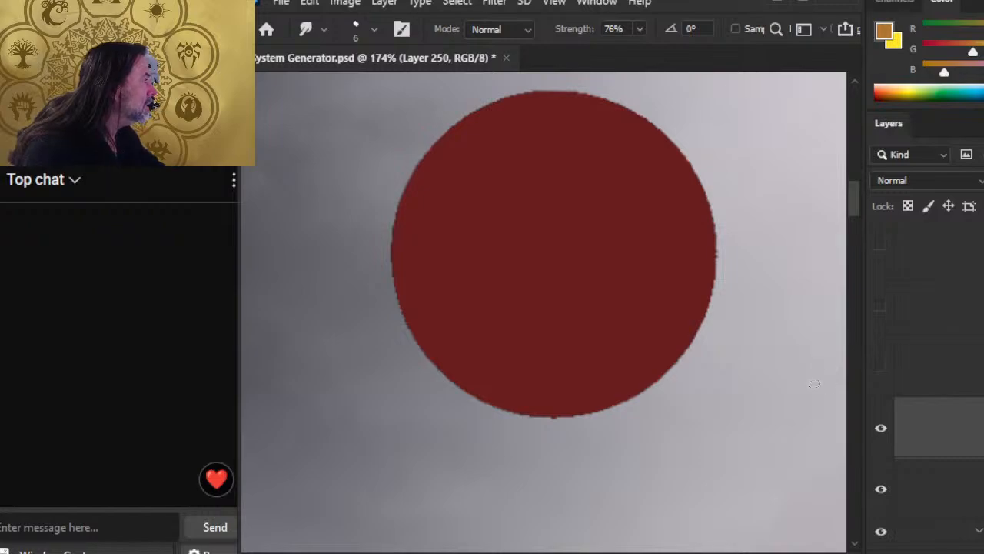
Step: Sample the base circle's dark red for the Brush and enlarge the brush to 200 px to match the planet's diameter
{"action": "key", "text": "b"}
{"action": "left_click", "coordinate": [615, 213], "text": "alt"}
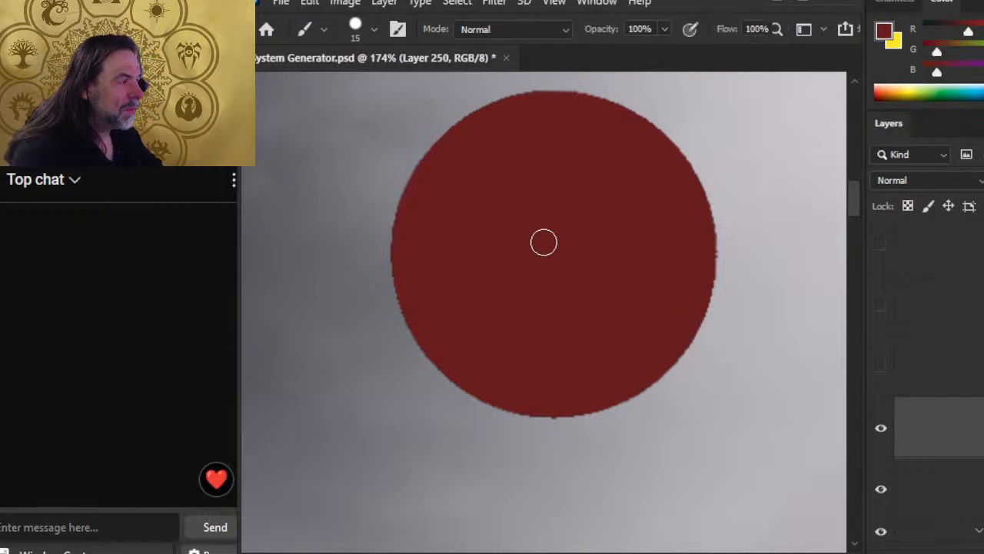
{"action": "key", "text": "bracketright"}
{"action": "key", "text": "bracketright"}
{"action": "key", "text": "bracketright"}
{"action": "key", "text": "bracketright"}
{"action": "key", "text": "bracketright"}
{"action": "key", "text": "bracketright"}
{"action": "key", "text": "bracketright"}
{"action": "key", "text": "bracketright"}
{"action": "key", "text": "bracketright"}
{"action": "key", "text": "bracketright"}
{"action": "key", "text": "bracketright"}
{"action": "key", "text": "bracketright"}
{"action": "key", "text": "bracketright"}
{"action": "key", "text": "bracketright"}
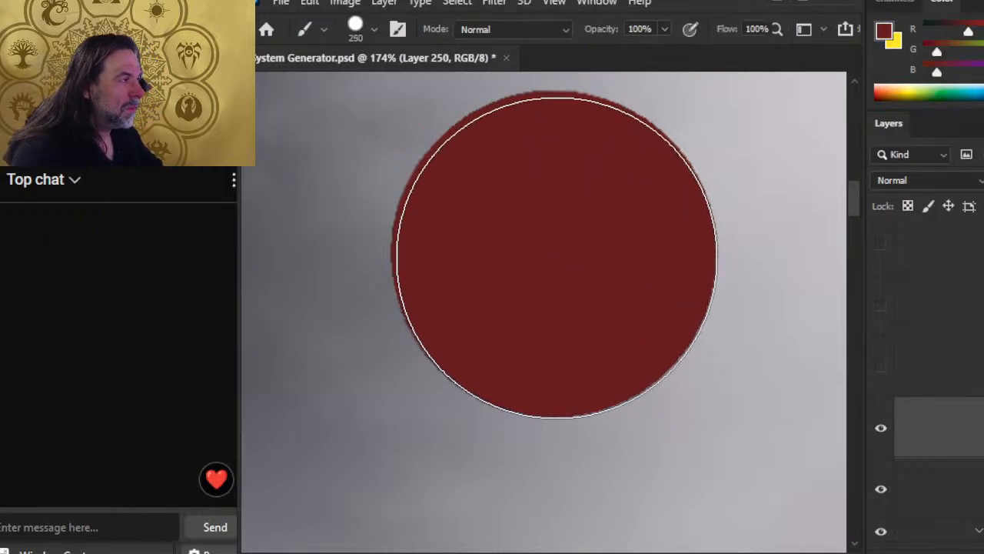
{"action": "key", "text": "bracketleft"}
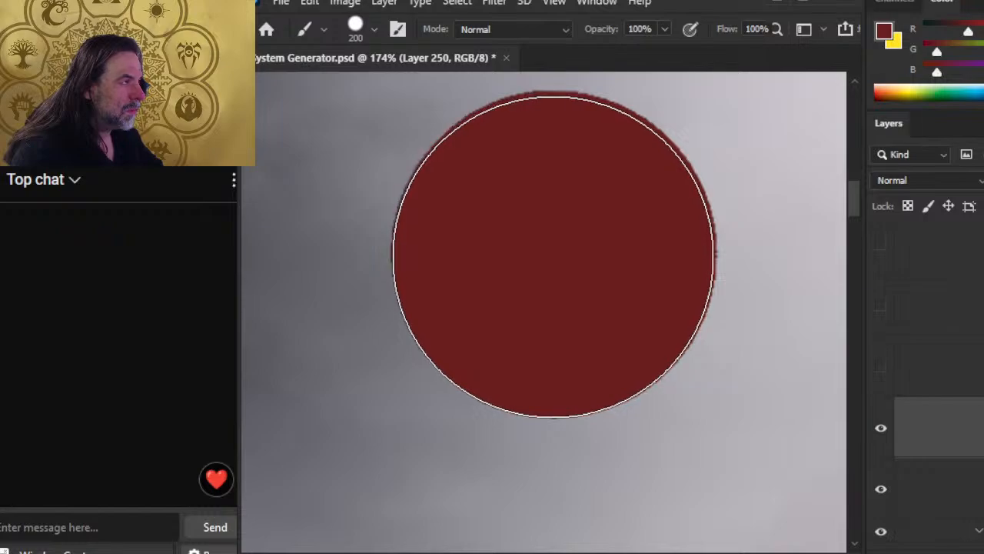
{"action": "key", "text": "bracketright"}
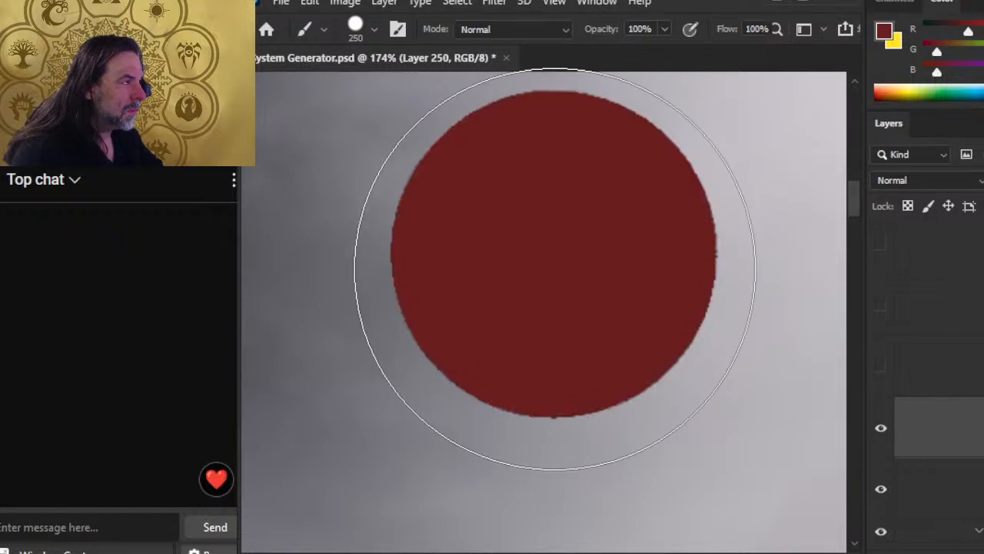
{"action": "key", "text": "bracketleft"}
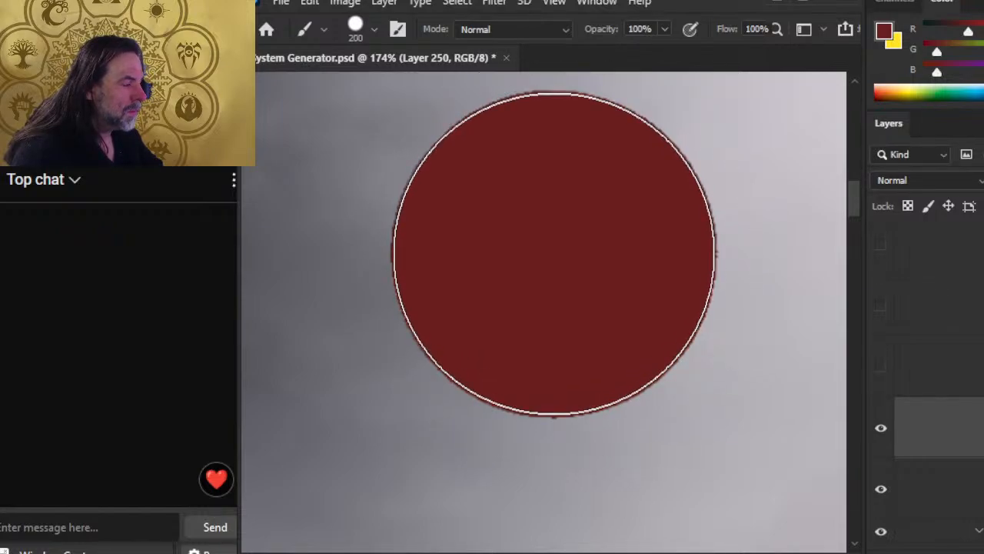
{"action": "key", "text": "bracketright"}
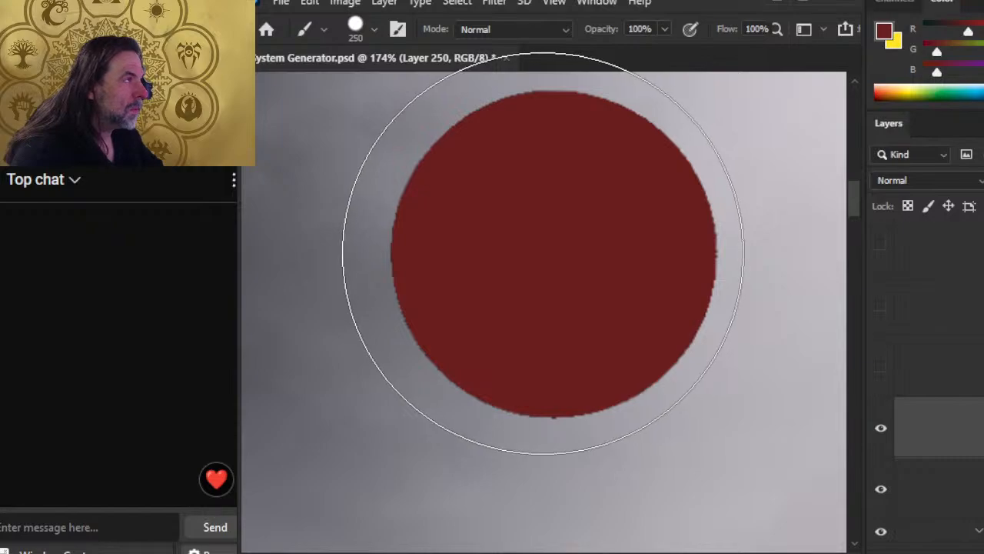
{"action": "key", "text": "bracketleft"}
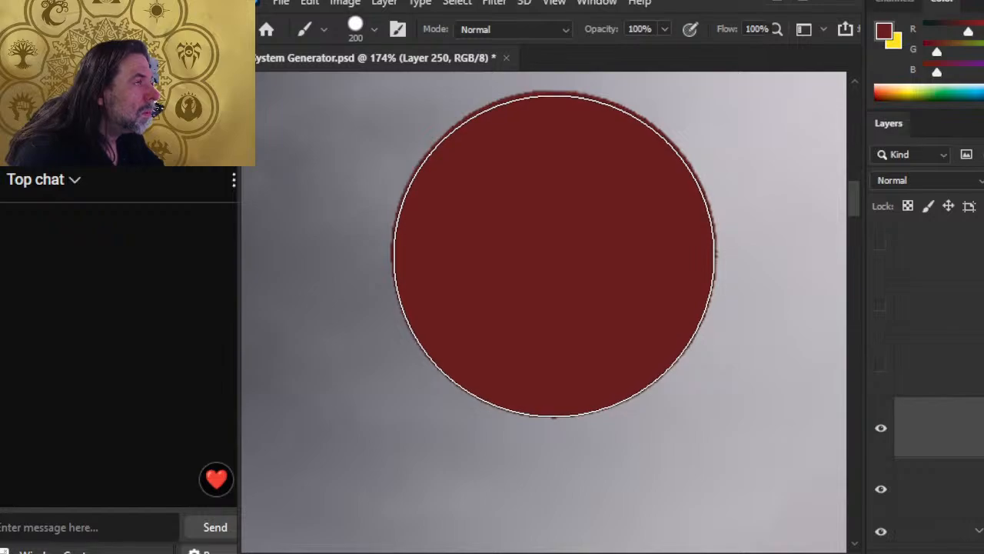
{"action": "key", "text": "bracketright"}
{"action": "key", "text": "bracketleft"}
Step: Set the brush size to 205 px and stamp a dark red circle over the base on a new layer
{"action": "right_click", "coordinate": [546, 250]}
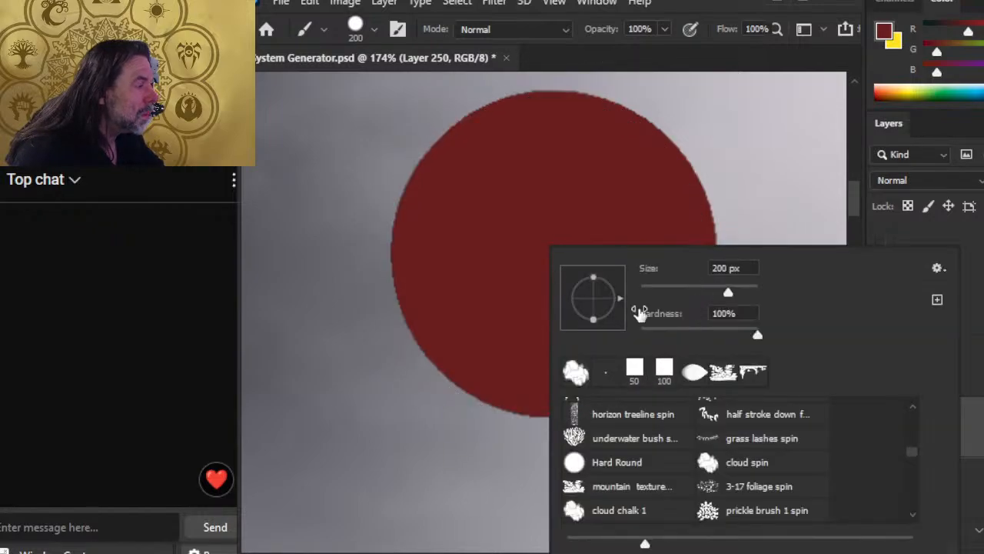
{"action": "left_click", "coordinate": [720, 271]}
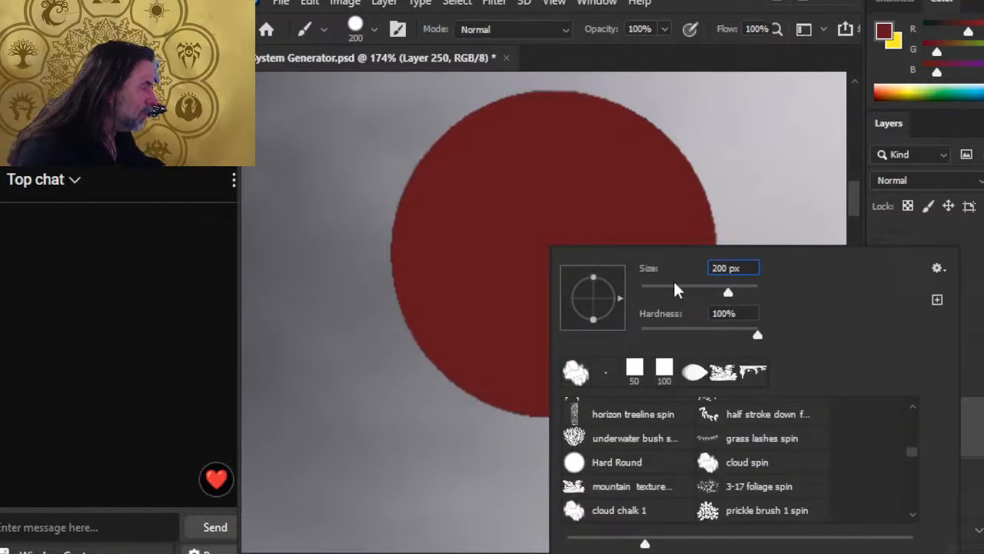
{"action": "type", "text": "205"}
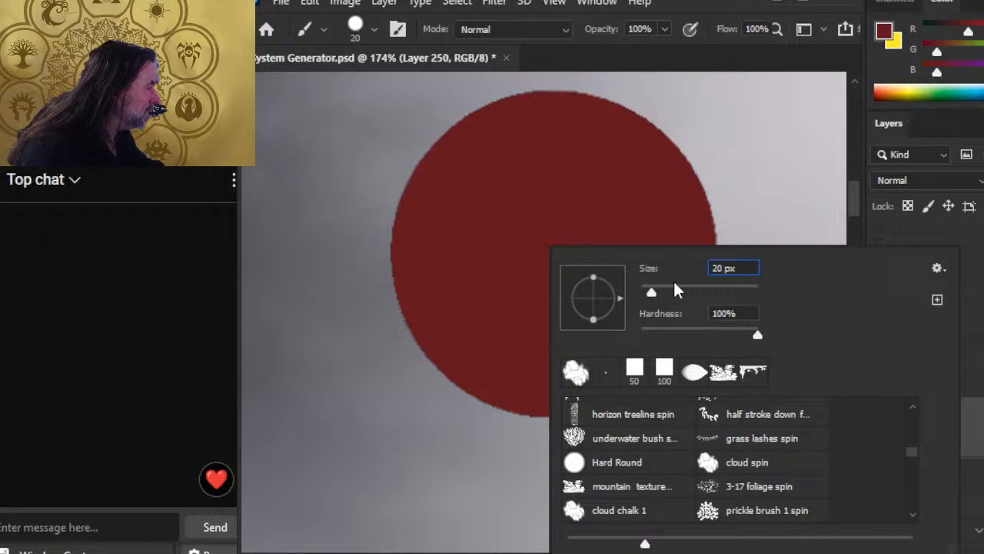
{"action": "key", "text": "Return"}
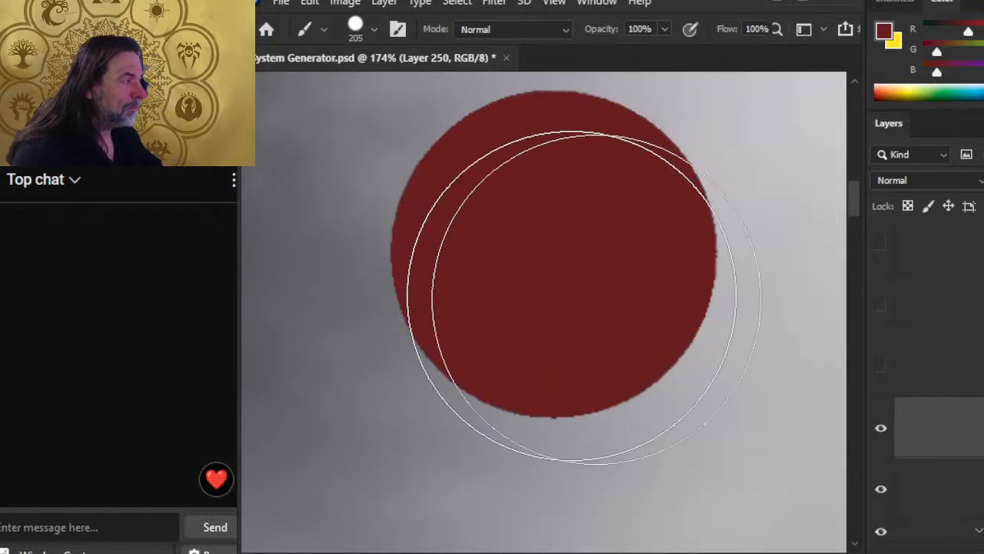
{"action": "key", "text": "ctrl+shift+alt+n"}
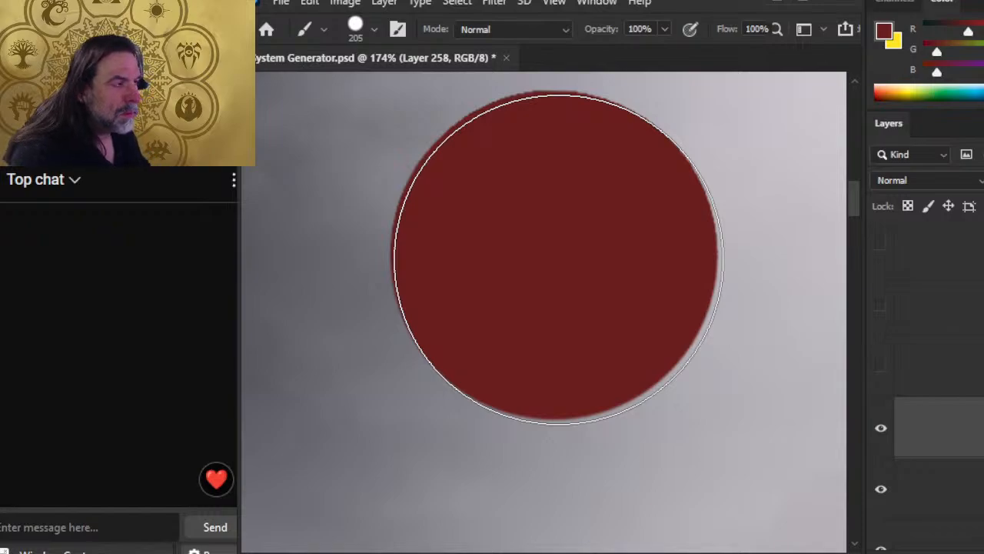
Step: Nudge the stamped circle up by one pixel to align it with the base and merge it down into Layer 250
{"action": "key", "text": "v"}
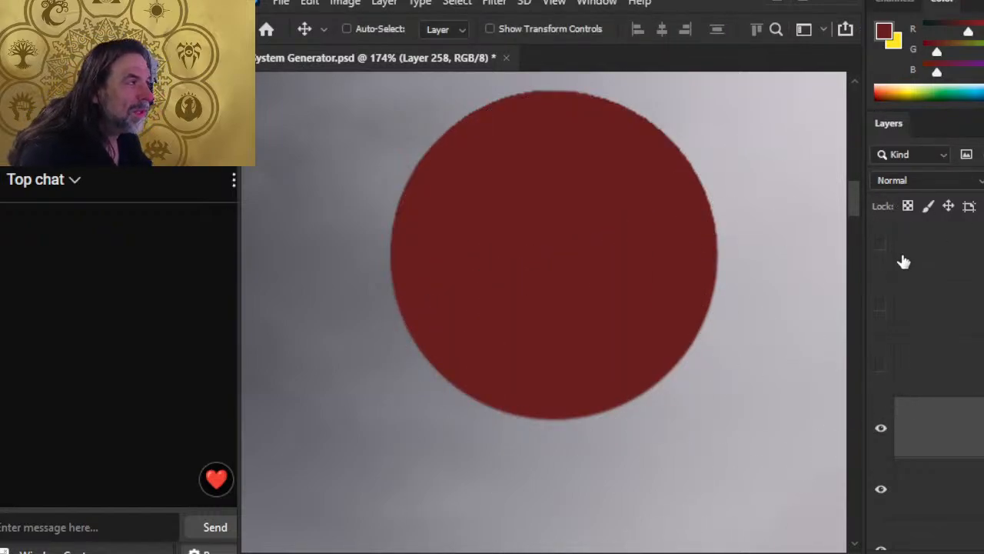
{"action": "key", "text": "Right"}
{"action": "key", "text": "Up"}
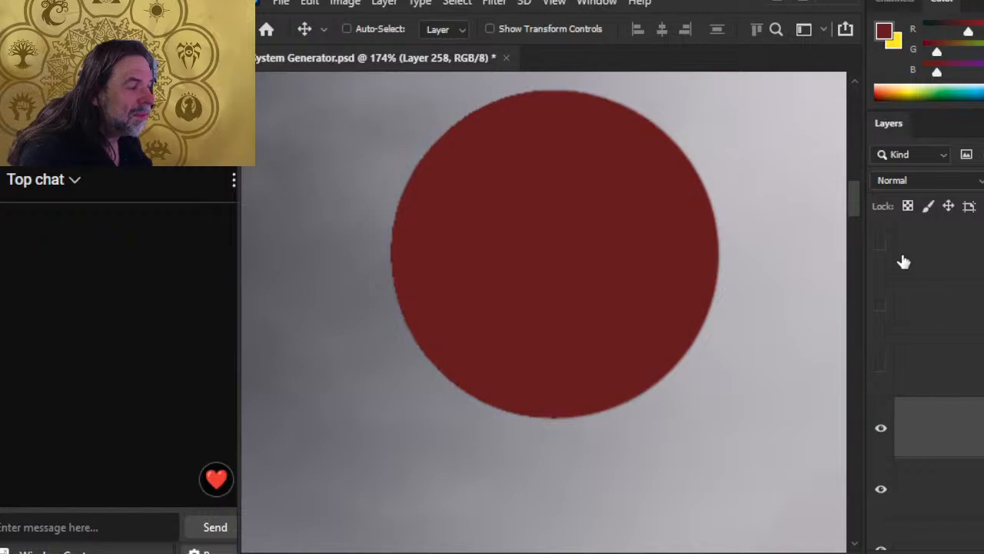
{"action": "key", "text": "Left"}
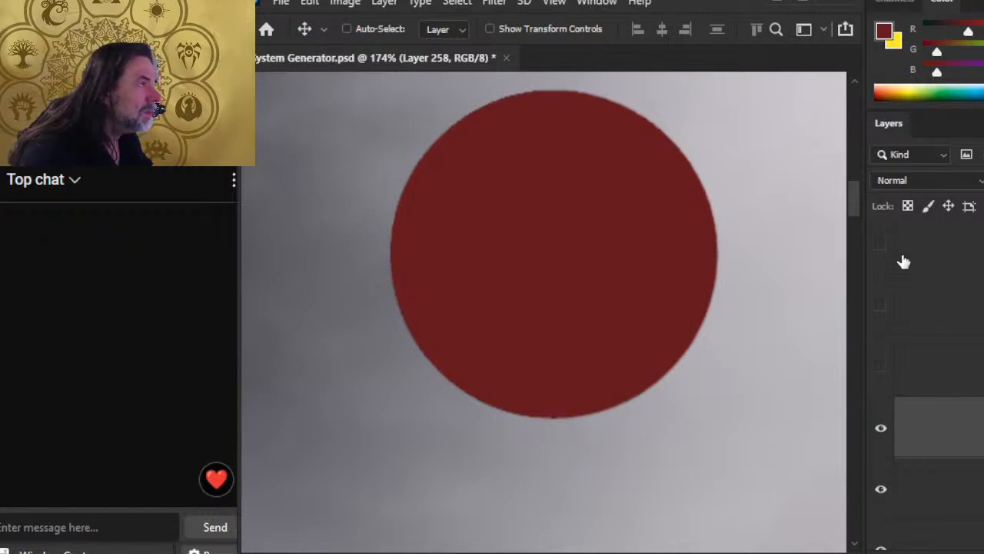
{"action": "right_click", "coordinate": [935, 436]}
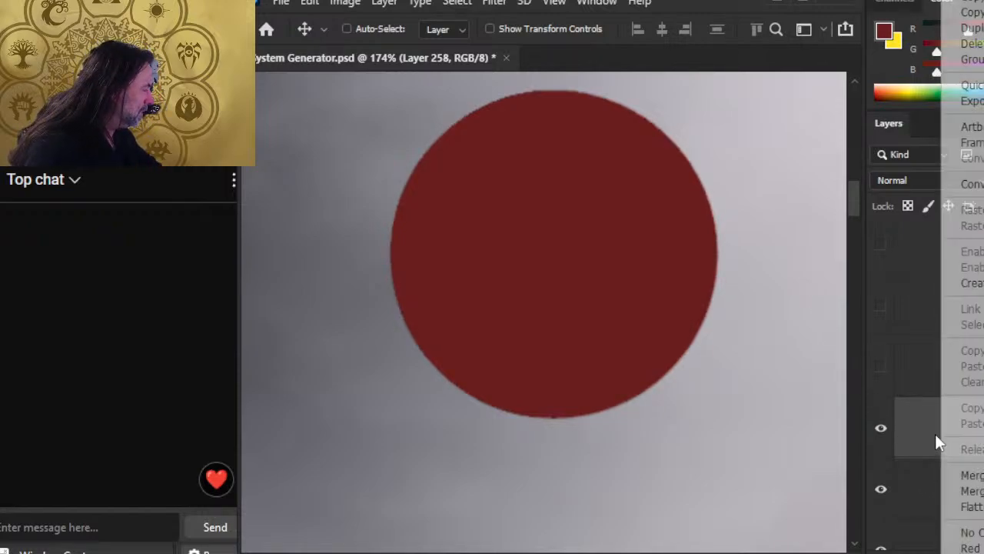
{"action": "left_click", "coordinate": [980, 495]}
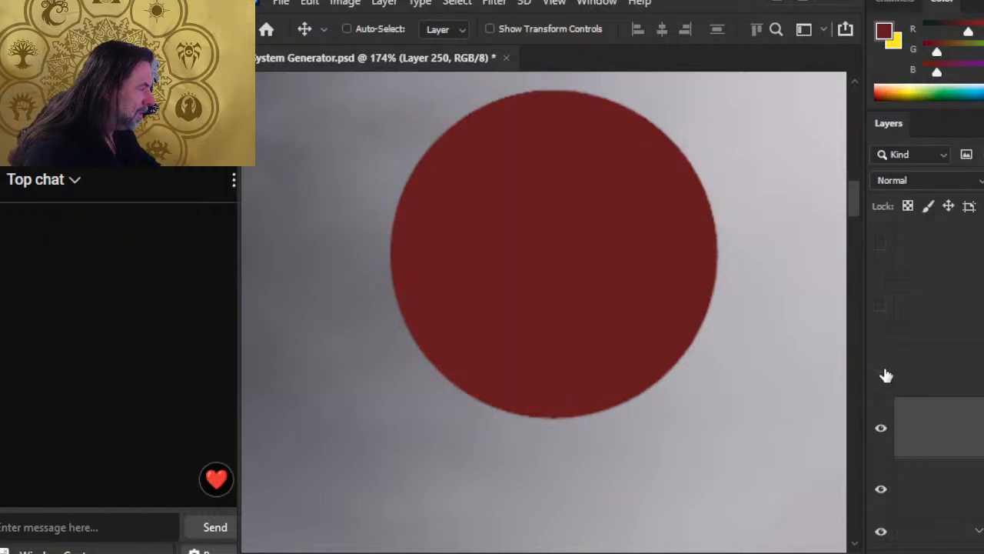
Step: Show the planet's hidden layers again except the one directly above the cracks, and select Layer 256 for the Smudge tool
{"action": "left_click_drag", "start_coordinate": [885, 376], "coordinate": [879, 308]}
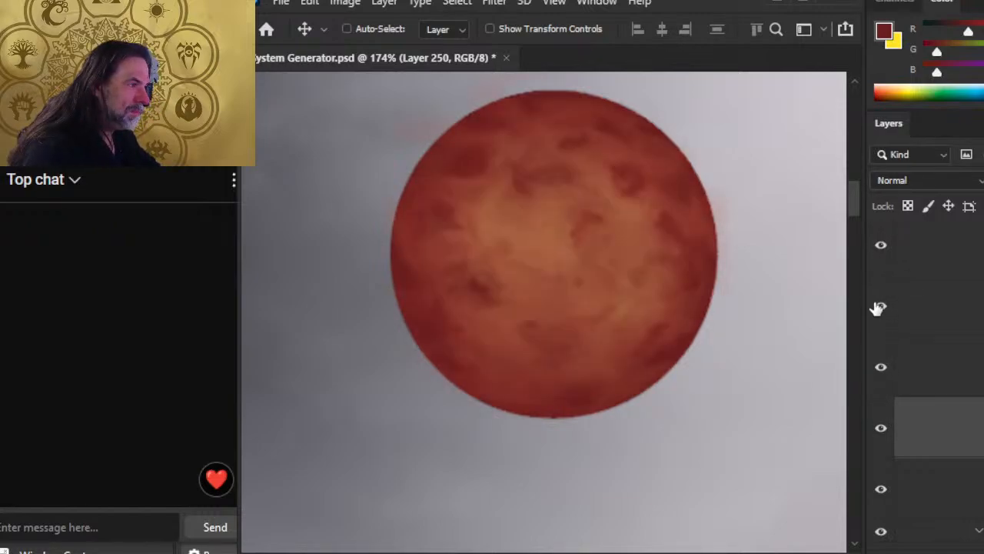
{"action": "left_click", "coordinate": [881, 363]}
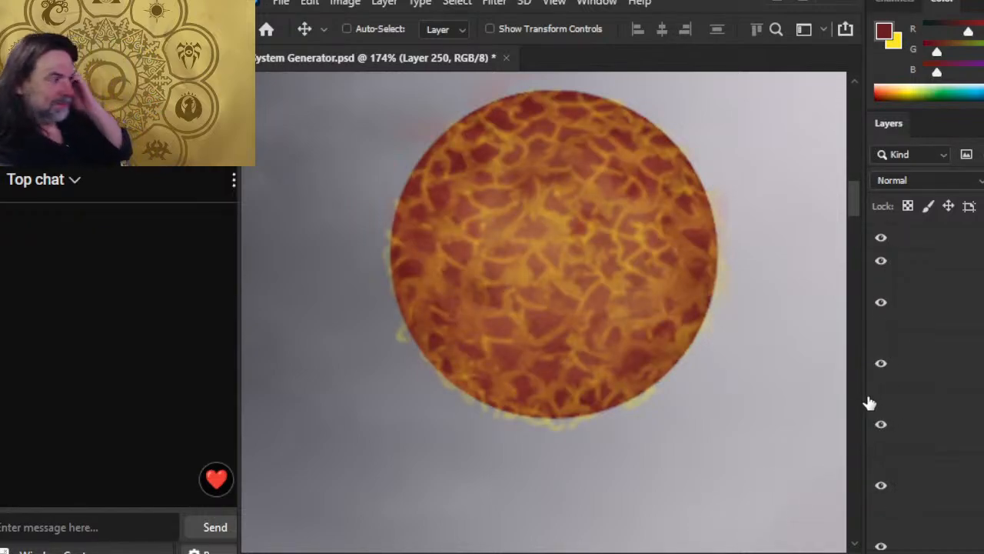
{"action": "left_click", "coordinate": [881, 307]}
{"action": "left_click", "coordinate": [881, 307]}
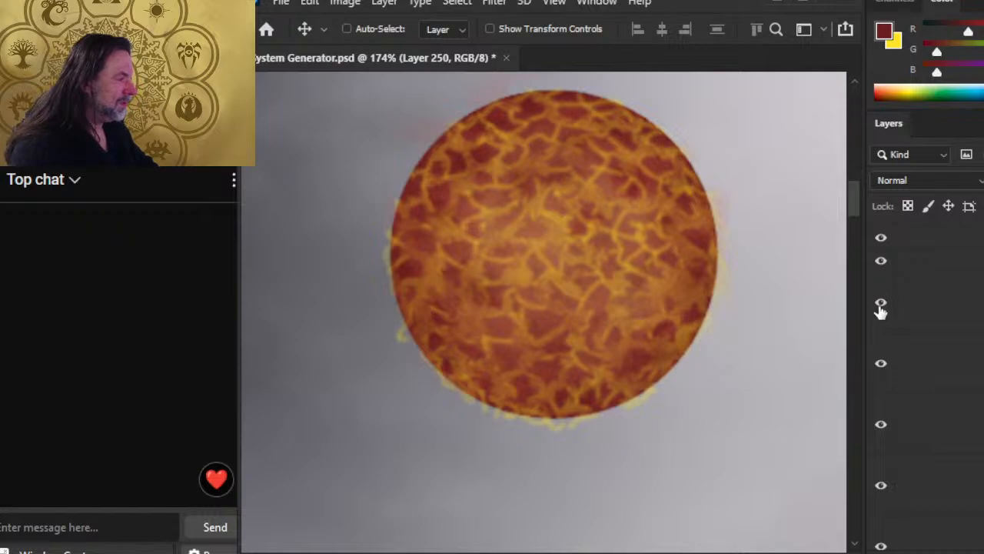
{"action": "left_click", "coordinate": [881, 308]}
{"action": "left_click", "coordinate": [943, 377]}
{"action": "key", "text": "r"}
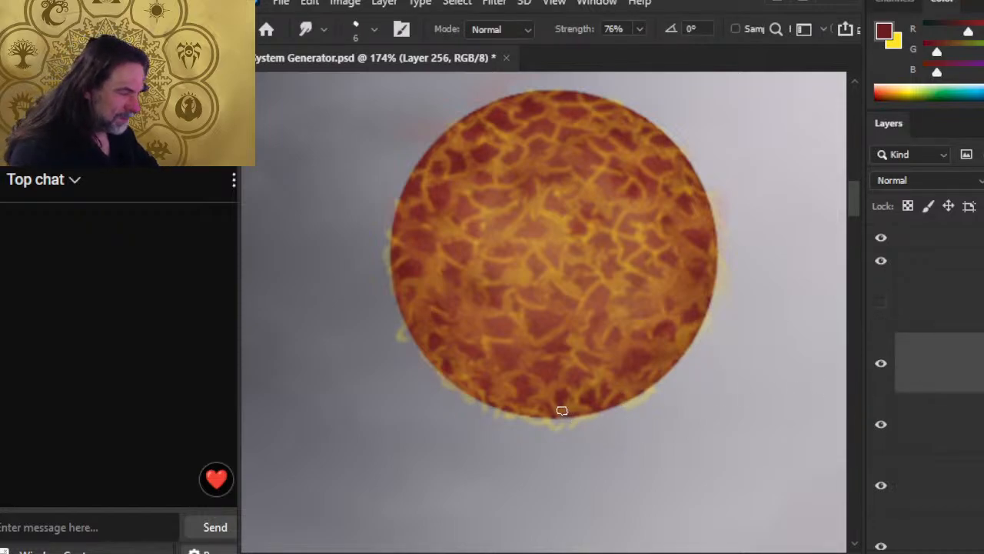
Step: Smudge the yellow crack ends on Layer 256 outward across the planet's lower right and upper rim
{"action": "mouse_move", "coordinate": [580, 406]}
{"action": "left_mouse_down"}
{"action": "mouse_move", "coordinate": [611, 397]}
{"action": "mouse_move", "coordinate": [602, 392]}
{"action": "mouse_move", "coordinate": [600, 402]}
{"action": "mouse_move", "coordinate": [612, 399]}
{"action": "mouse_move", "coordinate": [618, 383]}
{"action": "mouse_move", "coordinate": [632, 400]}
{"action": "mouse_move", "coordinate": [650, 376]}
{"action": "mouse_move", "coordinate": [666, 389]}
{"action": "mouse_move", "coordinate": [656, 373]}
{"action": "mouse_move", "coordinate": [661, 384]}
{"action": "mouse_move", "coordinate": [656, 376]}
{"action": "mouse_move", "coordinate": [672, 372]}
{"action": "mouse_move", "coordinate": [701, 323]}
{"action": "mouse_move", "coordinate": [697, 338]}
{"action": "mouse_move", "coordinate": [714, 326]}
{"action": "mouse_move", "coordinate": [702, 323]}
{"action": "mouse_move", "coordinate": [725, 305]}
{"action": "left_mouse_up"}
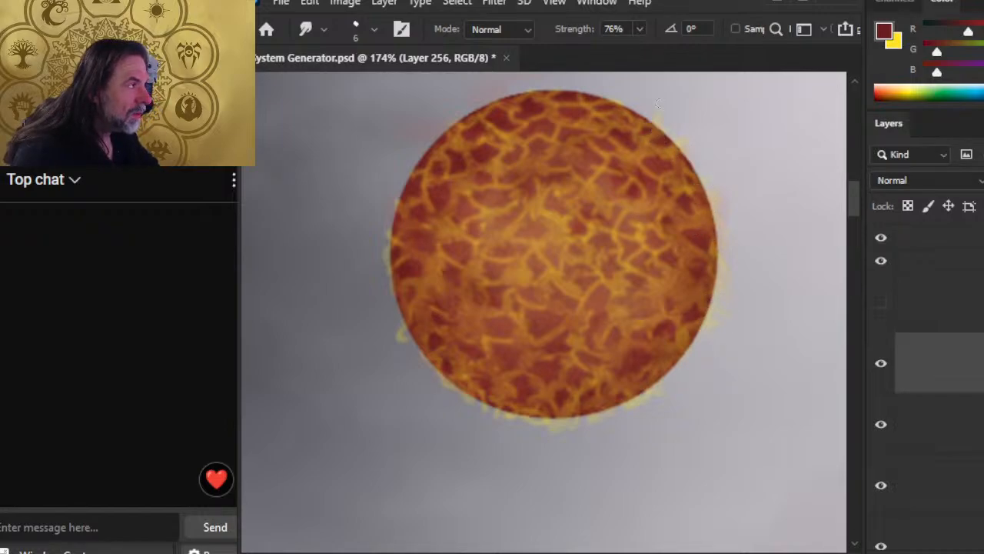
{"action": "left_click_drag", "start_coordinate": [624, 109], "coordinate": [627, 90]}
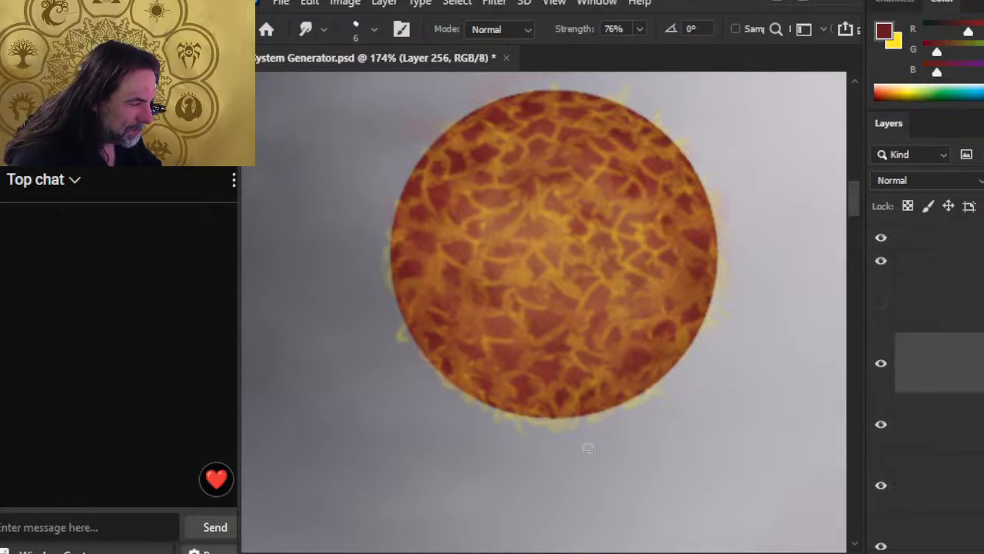
Step: Identify the dark red base layer by toggling its visibility and merge Layer 250 down into Layer 231
{"action": "scroll", "coordinate": [929, 384], "scroll_direction": "down", "scroll_amount": 6}
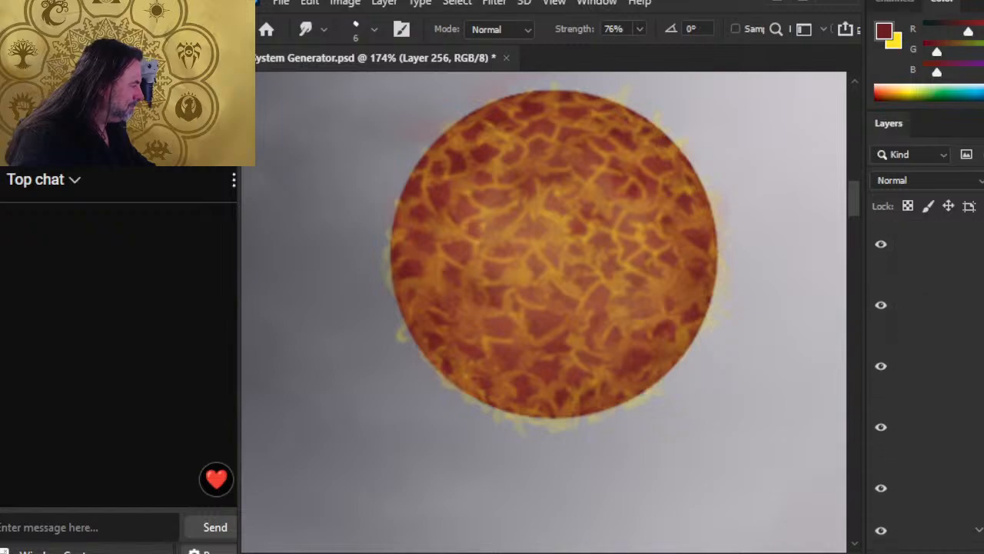
{"action": "scroll", "coordinate": [974, 389], "scroll_direction": "up", "scroll_amount": 2}
{"action": "left_click", "coordinate": [881, 397]}
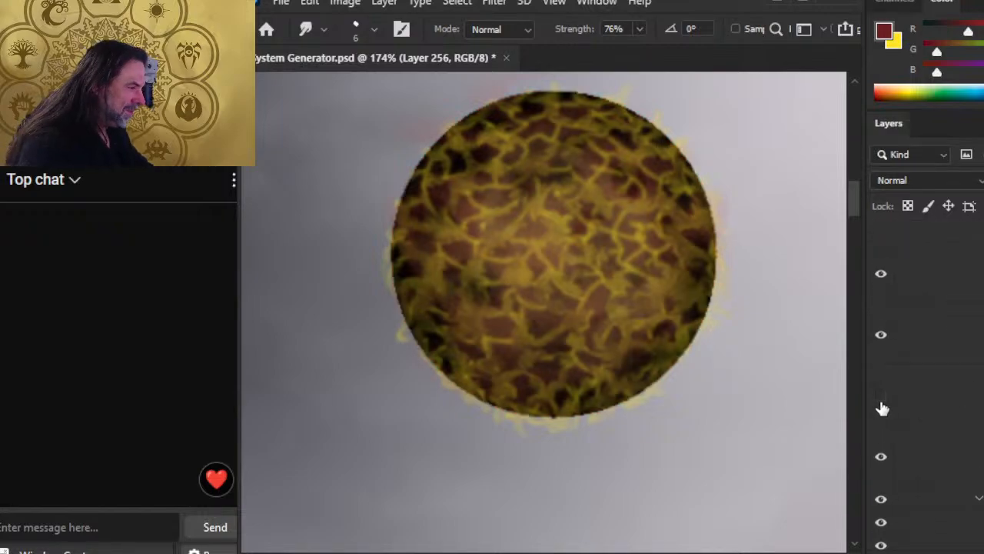
{"action": "left_click", "coordinate": [880, 397]}
{"action": "right_click", "coordinate": [934, 401]}
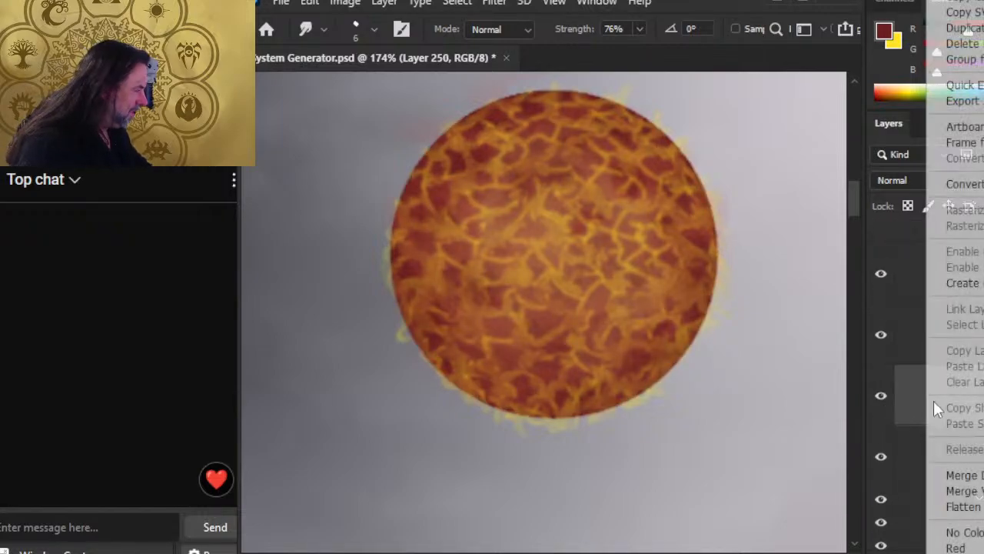
{"action": "left_click", "coordinate": [975, 493]}
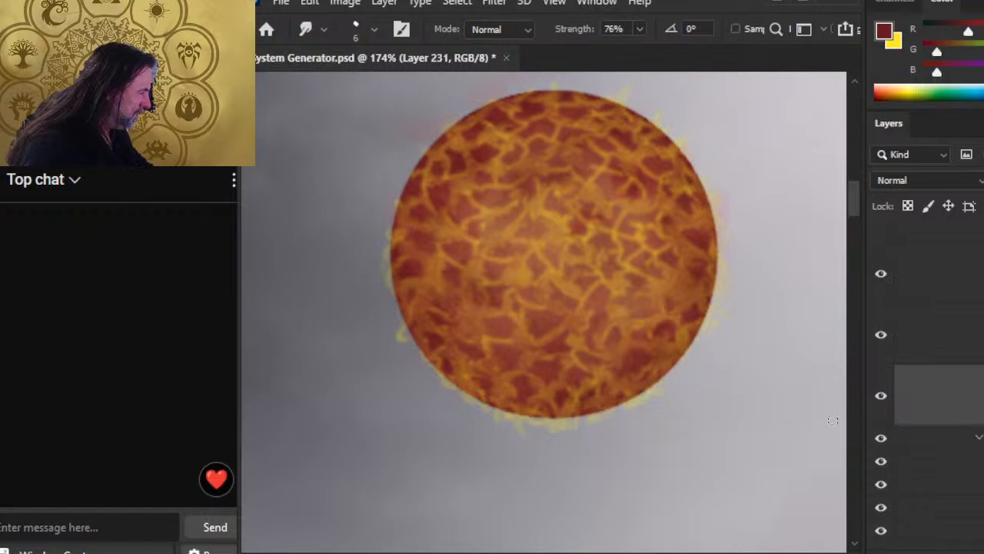
Step: Select the area outside the base circle with the Magic Wand, clear the crack layers' overspill there up to Layer 256, and deselect
{"action": "key", "text": "w"}
{"action": "left_click", "coordinate": [784, 447]}
{"action": "left_click", "coordinate": [942, 348]}
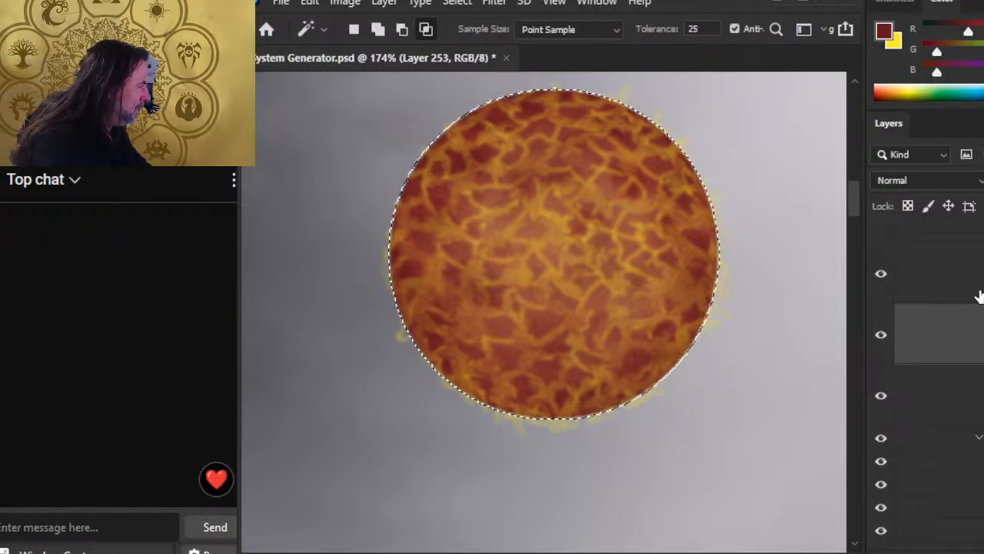
{"action": "key", "text": "ctrl+j"}
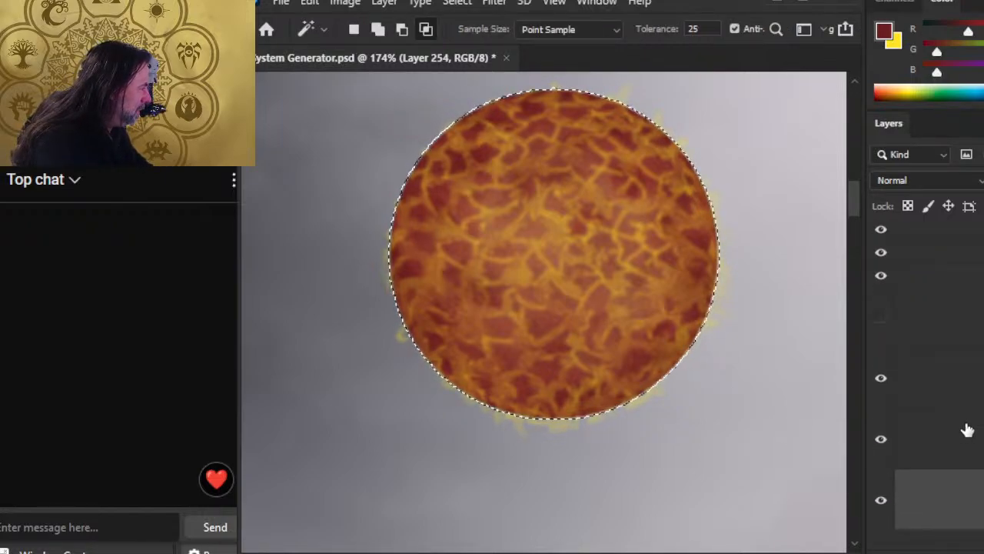
{"action": "left_click", "coordinate": [973, 378]}
{"action": "key", "text": "ctrl+d"}
{"action": "key", "text": "l"}
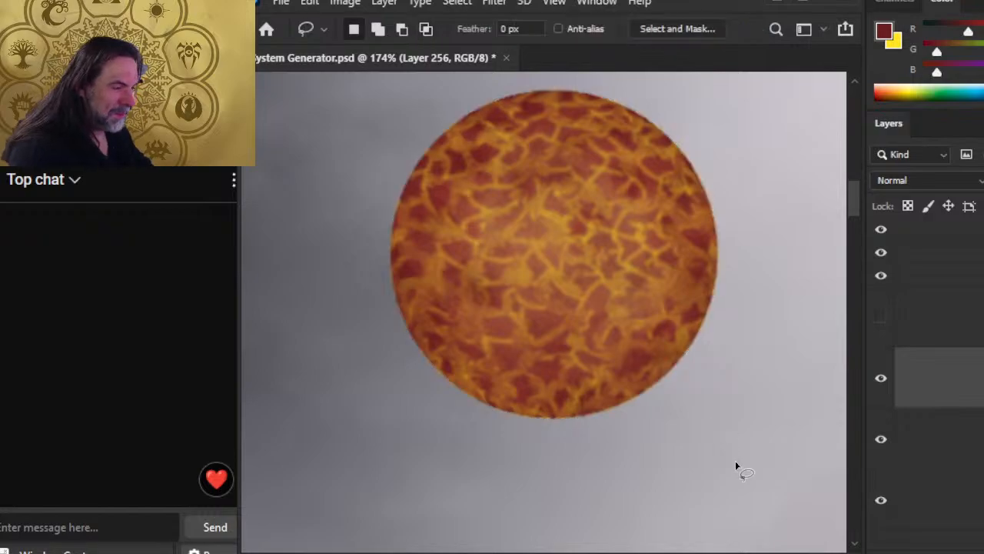
Step: Show the hidden layer directly above the cracks and make that Layer 257 active for painting
{"action": "key", "text": "z"}
{"action": "left_click_drag", "start_coordinate": [696, 457], "coordinate": [662, 408]}
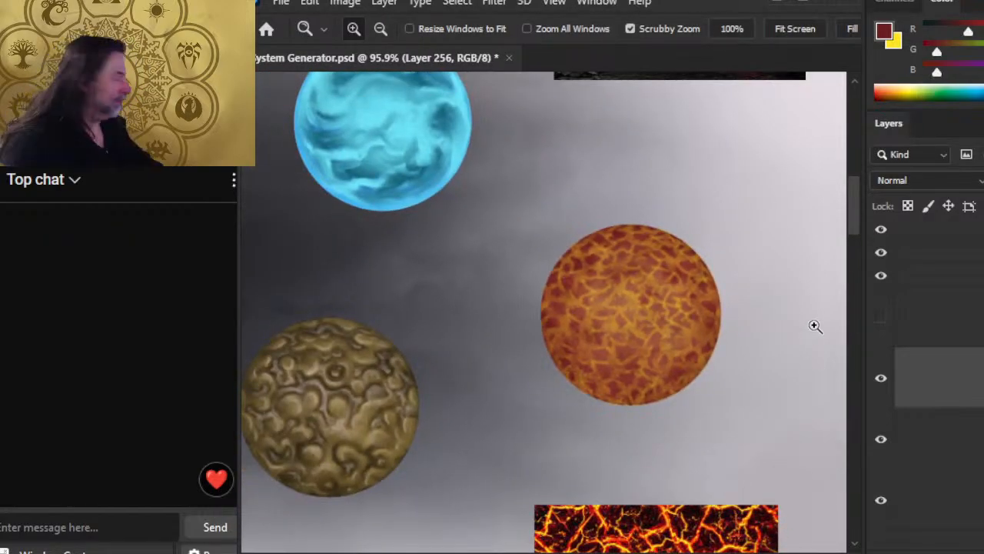
{"action": "left_click", "coordinate": [882, 317]}
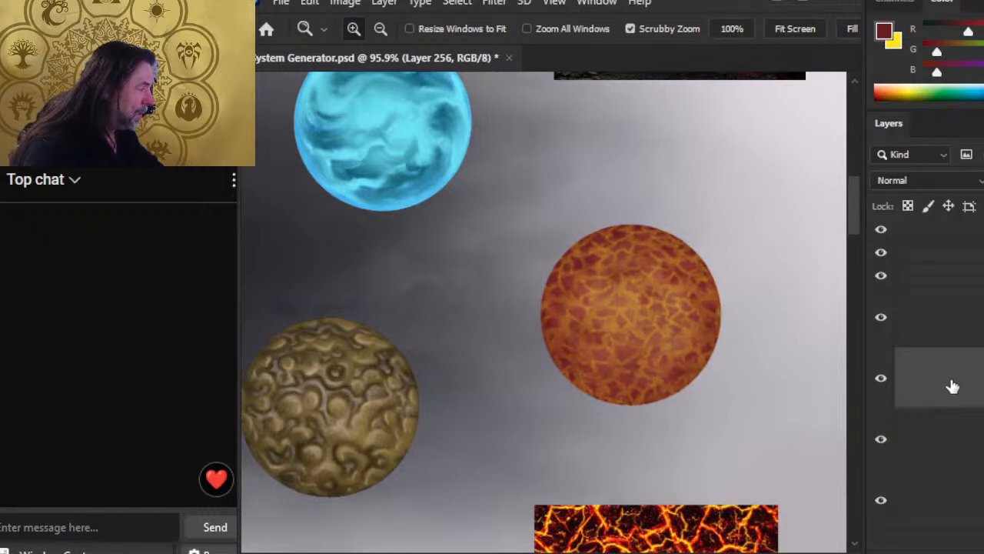
{"action": "left_click_drag", "start_coordinate": [719, 337], "coordinate": [776, 355]}
{"action": "key", "text": "e"}
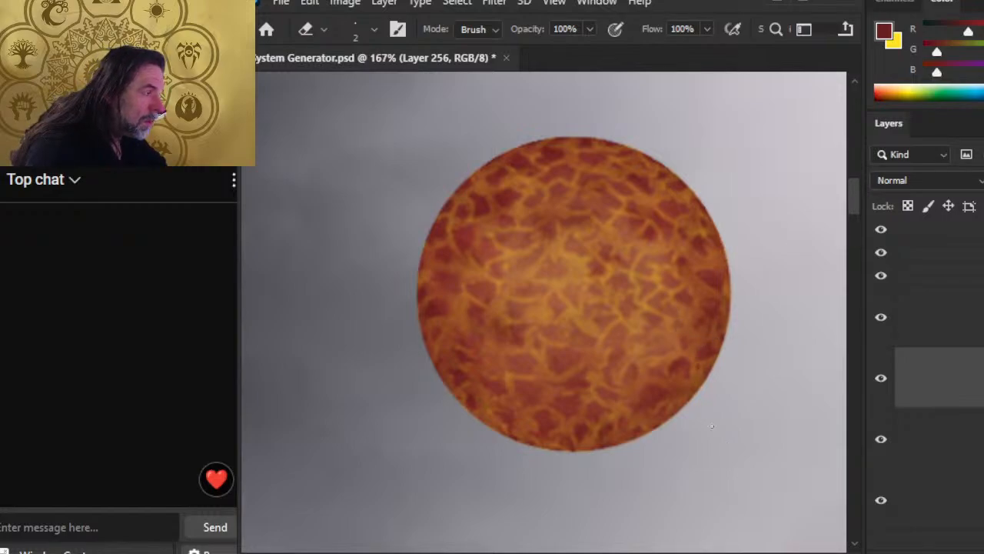
{"action": "key", "text": "z"}
{"action": "mouse_move", "coordinate": [712, 425]}
{"action": "left_mouse_down"}
{"action": "mouse_move", "coordinate": [633, 367]}
{"action": "mouse_move", "coordinate": [682, 410]}
{"action": "mouse_move", "coordinate": [679, 253]}
{"action": "mouse_move", "coordinate": [656, 369]}
{"action": "left_mouse_up"}
{"action": "left_click", "coordinate": [961, 326]}
{"action": "left_click_drag", "start_coordinate": [711, 386], "coordinate": [635, 413]}
{"action": "left_click_drag", "start_coordinate": [659, 340], "coordinate": [744, 377]}
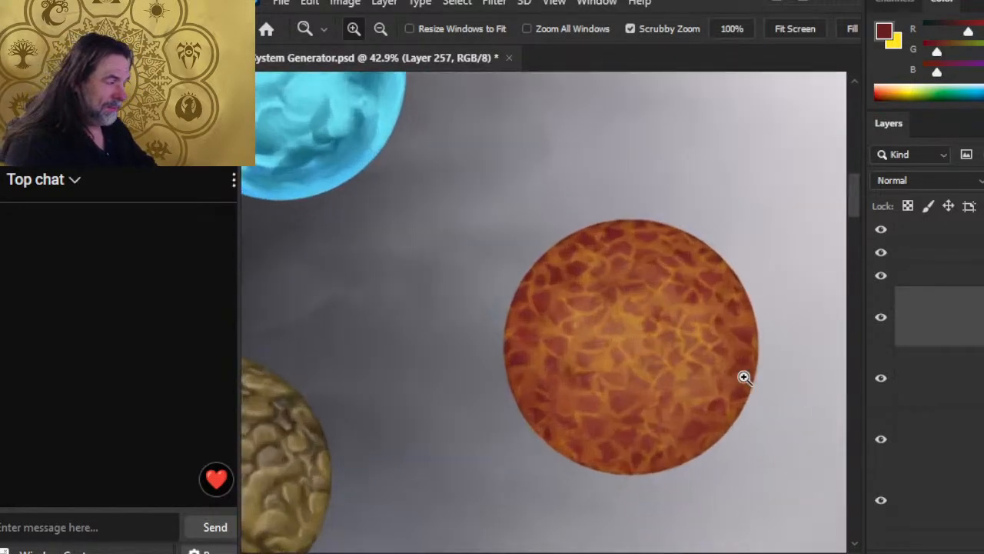
Step: Reduce the Brush size to 2 px and swap the colours so yellow is the foreground
{"action": "key", "text": "b"}
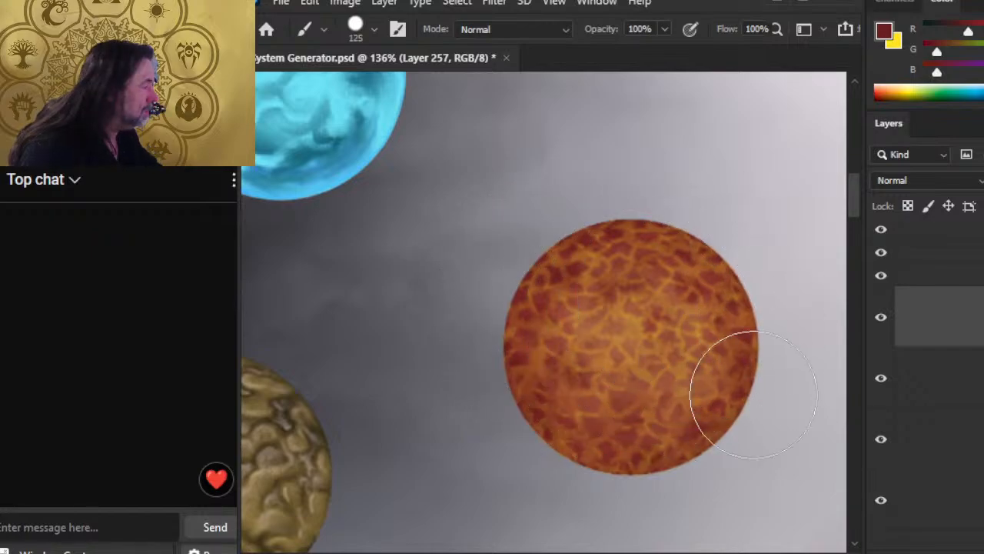
{"action": "key", "text": "bracketleft"}
{"action": "key", "text": "bracketleft"}
{"action": "key", "text": "bracketleft"}
{"action": "key", "text": "bracketleft"}
{"action": "key", "text": "bracketleft"}
{"action": "key", "text": "bracketleft"}
{"action": "key", "text": "bracketleft"}
{"action": "key", "text": "bracketleft"}
{"action": "key", "text": "bracketleft"}
{"action": "key", "text": "bracketleft"}
{"action": "key", "text": "bracketleft"}
{"action": "key", "text": "bracketleft"}
{"action": "key", "text": "bracketleft"}
{"action": "key", "text": "bracketleft"}
{"action": "key", "text": "bracketleft"}
{"action": "key", "text": "bracketleft"}
{"action": "key", "text": "bracketleft"}
{"action": "key", "text": "bracketleft"}
{"action": "key", "text": "bracketleft"}
{"action": "key", "text": "bracketleft"}
{"action": "key", "text": "x"}
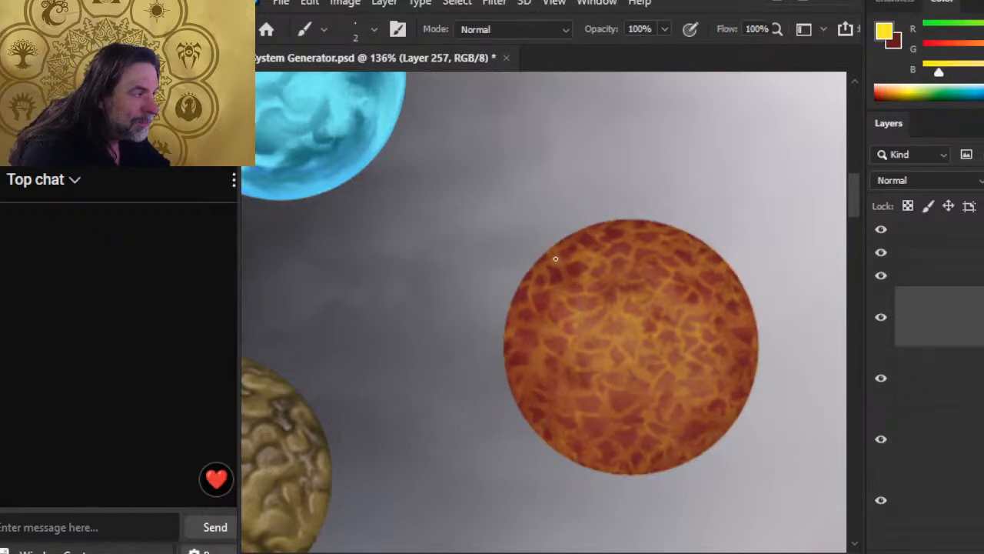
Step: Paint a small branching yellow crack at the planet's upper-left rim, smudging its strokes with the Smudge size reduced to 4 px
{"action": "key", "text": "r"}
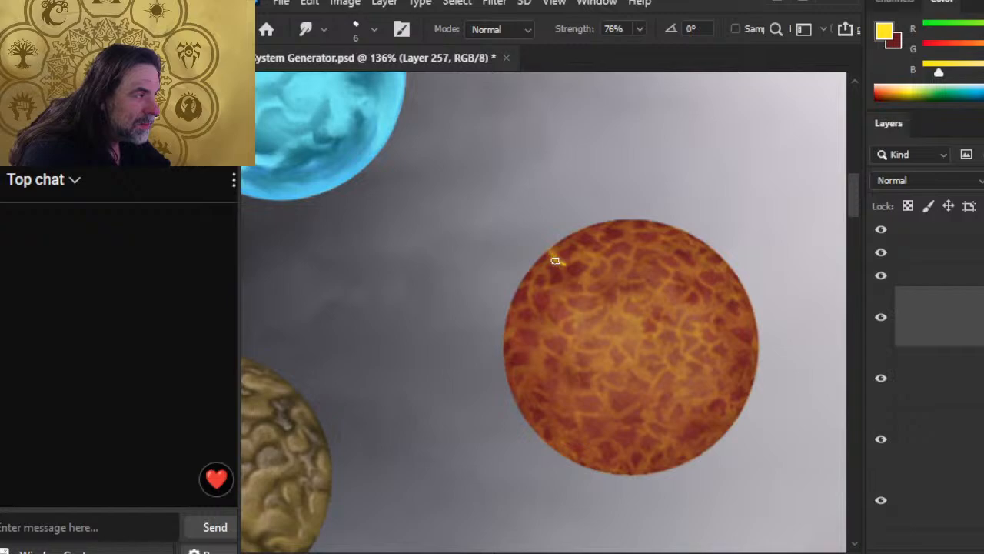
{"action": "key", "text": "b"}
{"action": "key", "text": "ctrl+z"}
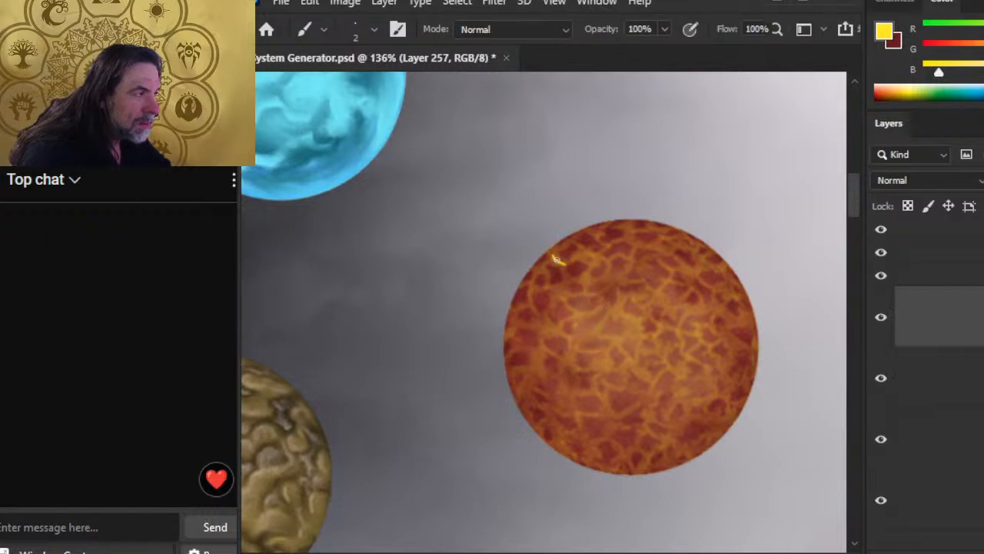
{"action": "key", "text": "r"}
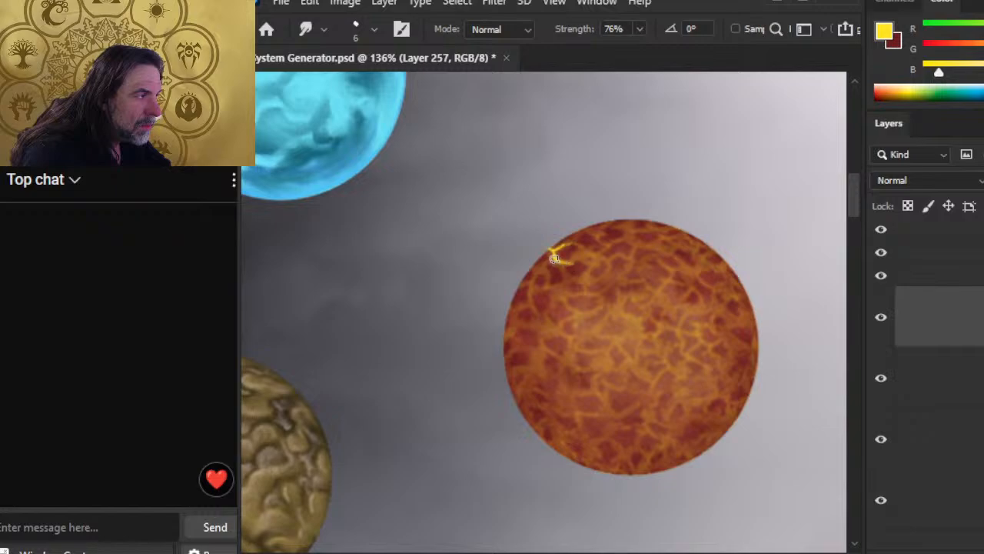
{"action": "left_click_drag", "start_coordinate": [551, 264], "coordinate": [534, 266]}
{"action": "key", "text": "b"}
{"action": "key", "text": "r"}
{"action": "key", "text": "b"}
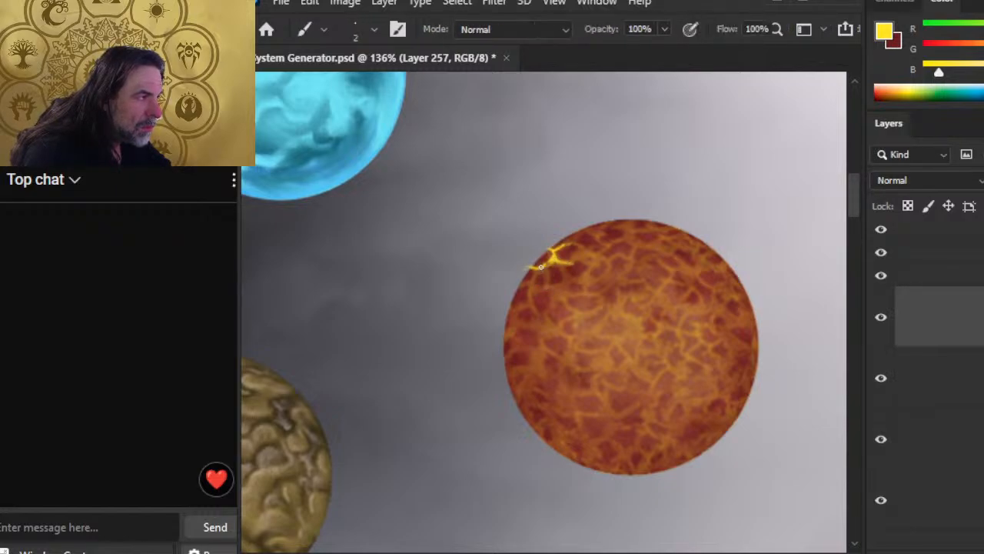
{"action": "key", "text": "r"}
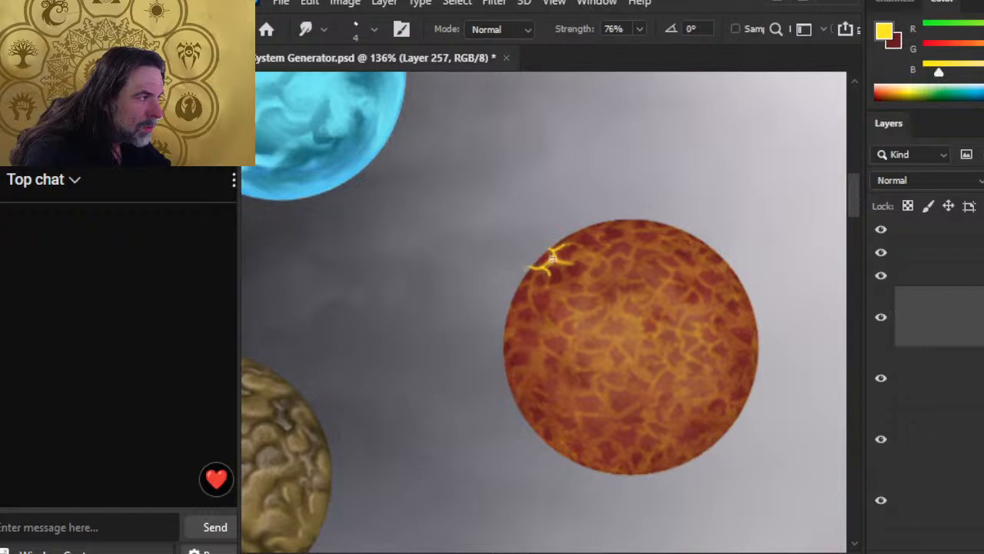
{"action": "left_click_drag", "start_coordinate": [543, 256], "coordinate": [552, 259]}
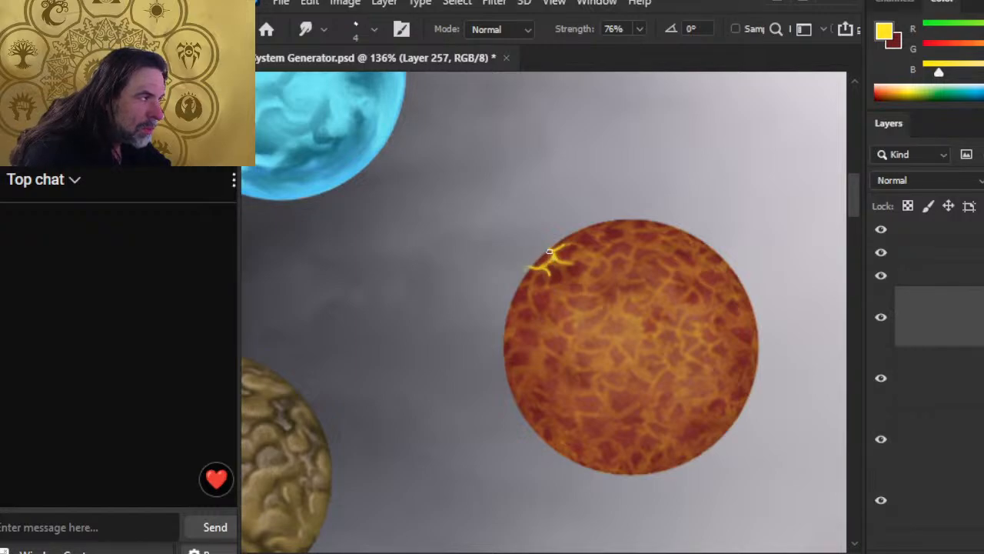
Step: Extend the yellow crack down and inward from the upper-left rim with several branches, tapering them with the Smudge tool
{"action": "key", "text": "b"}
{"action": "mouse_move", "coordinate": [541, 269]}
{"action": "left_mouse_down"}
{"action": "mouse_move", "coordinate": [523, 307]}
{"action": "mouse_move", "coordinate": [550, 285]}
{"action": "mouse_move", "coordinate": [563, 291]}
{"action": "left_mouse_up"}
{"action": "key", "text": "r"}
{"action": "key", "text": "b"}
{"action": "key", "text": "r"}
{"action": "key", "text": "b"}
{"action": "key", "text": "r"}
{"action": "key", "text": "b"}
{"action": "key", "text": "r"}
{"action": "key", "text": "b"}
{"action": "key", "text": "r"}
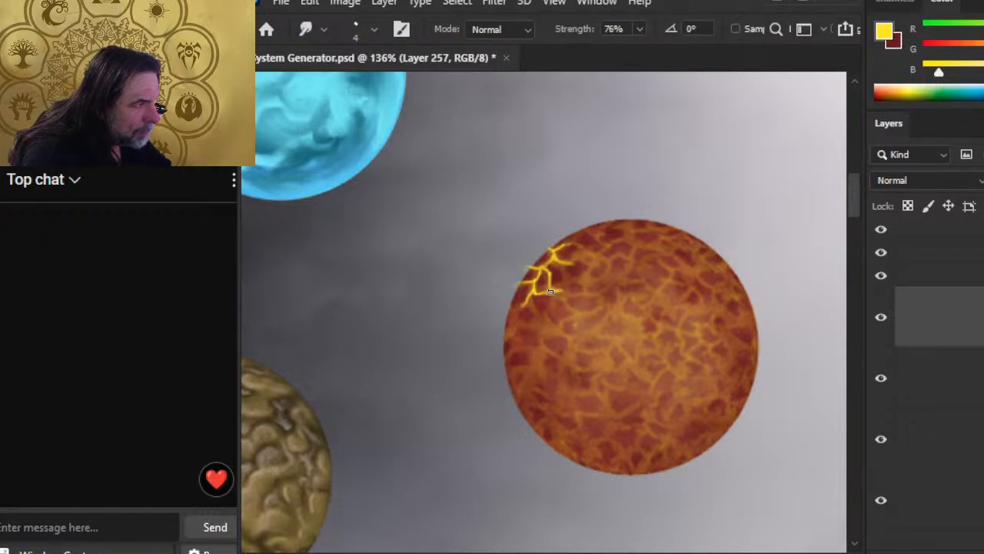
Step: Continue the yellow cracks down the left rim to about mid-height, adding short forks and smudging their ends
{"action": "key", "text": "b"}
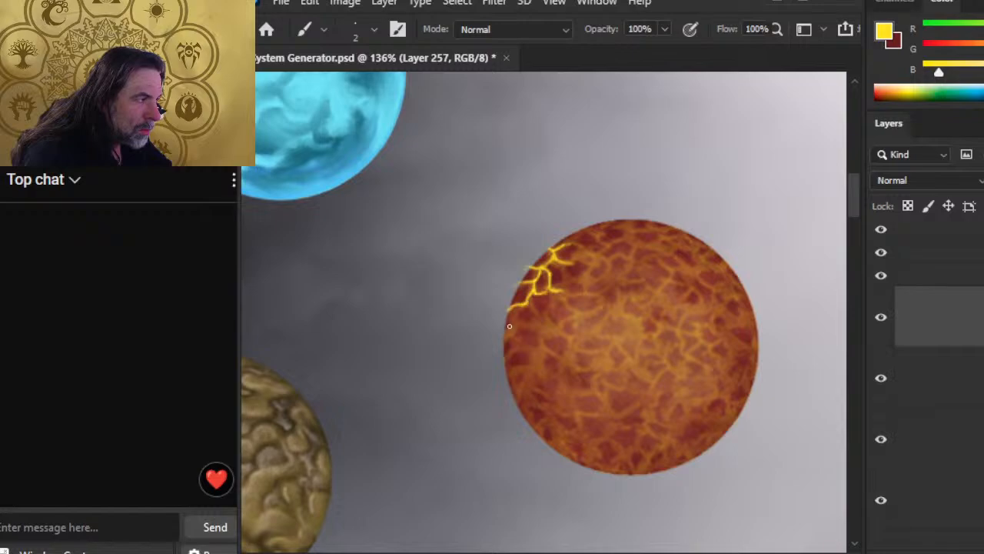
{"action": "key", "text": "r"}
{"action": "key", "text": "b"}
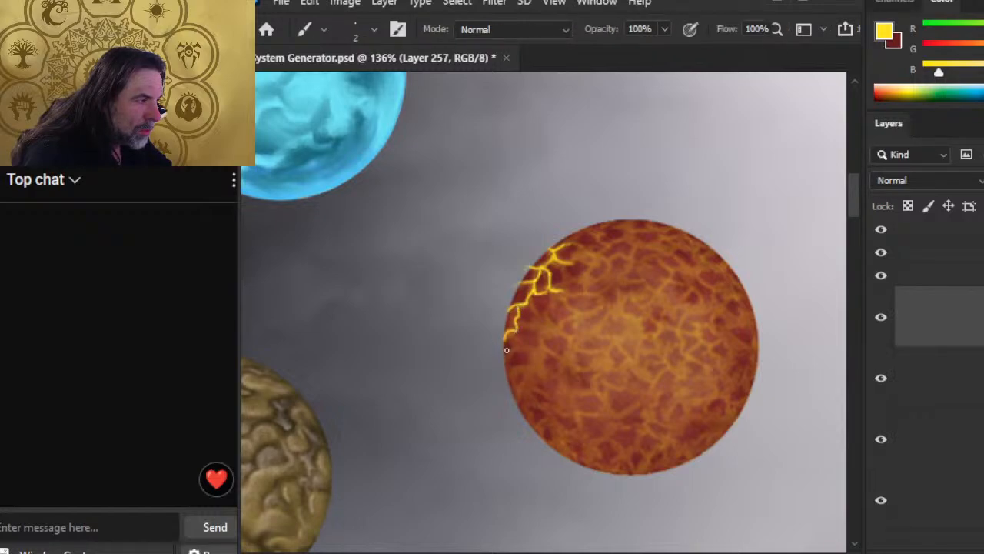
{"action": "key", "text": "r"}
{"action": "key", "text": "b"}
{"action": "key", "text": "r"}
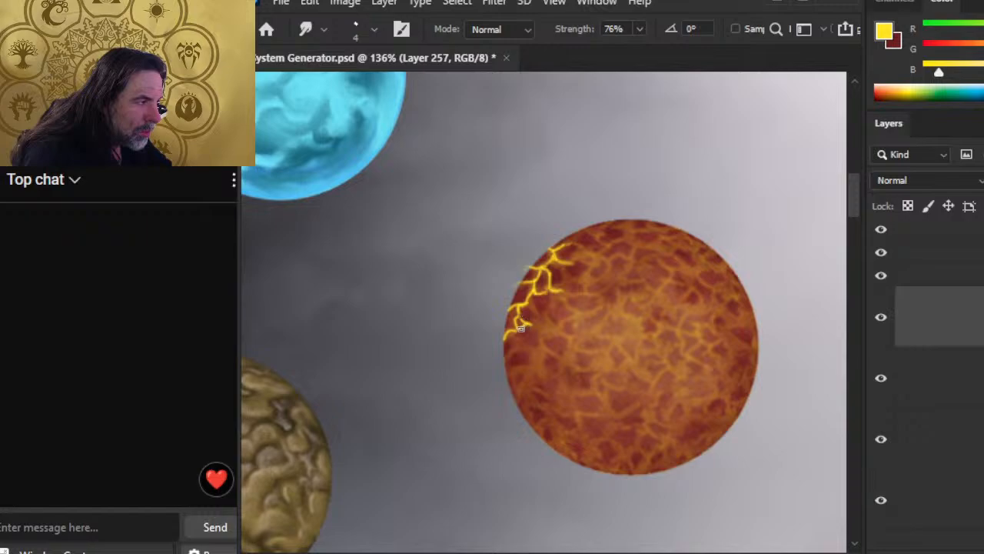
{"action": "key", "text": "b"}
{"action": "key", "text": "r"}
{"action": "key", "text": "b"}
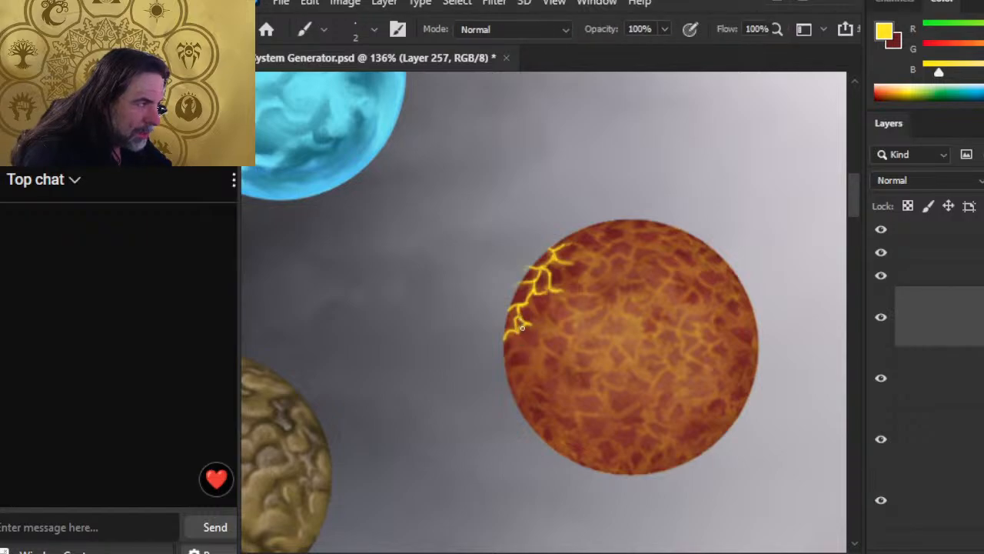
{"action": "key", "text": "r"}
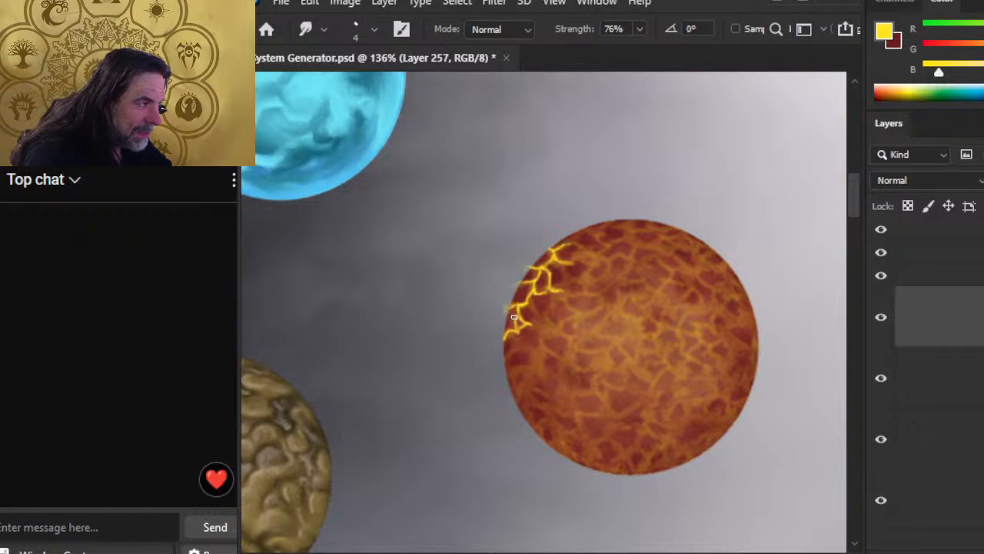
Step: Add smudged yellow branches reaching inward from the left-rim cracks and from the cell above them
{"action": "key", "text": "b"}
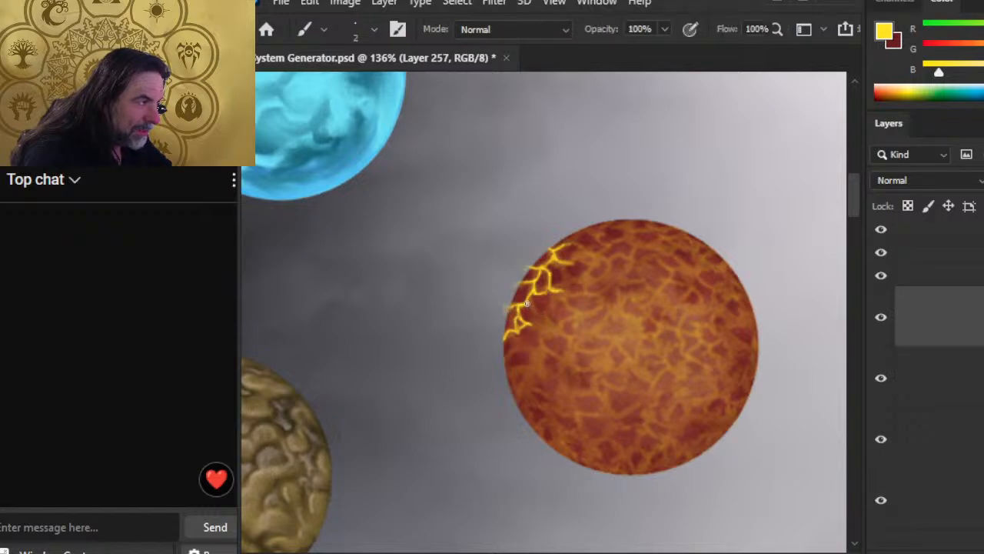
{"action": "key", "text": "r"}
{"action": "key", "text": "b"}
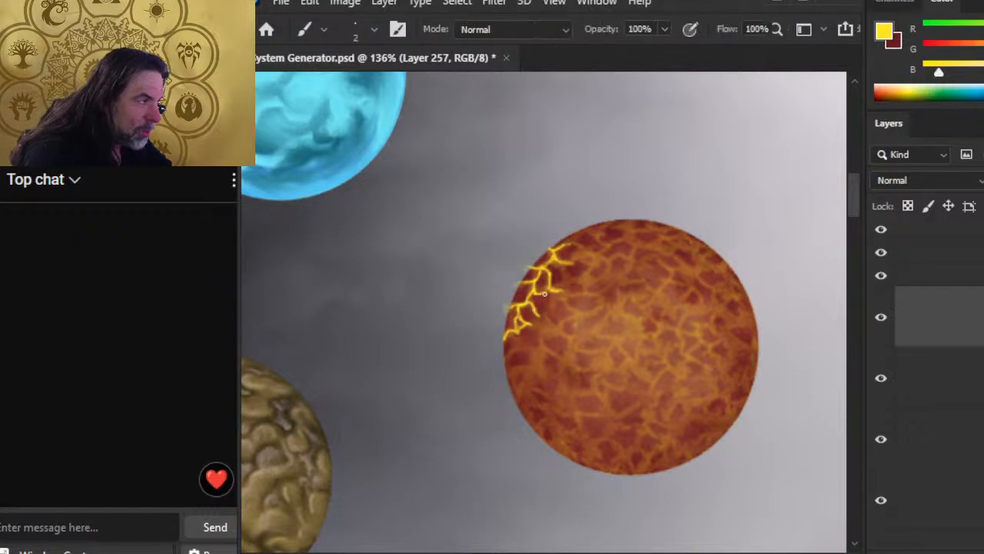
{"action": "key", "text": "r"}
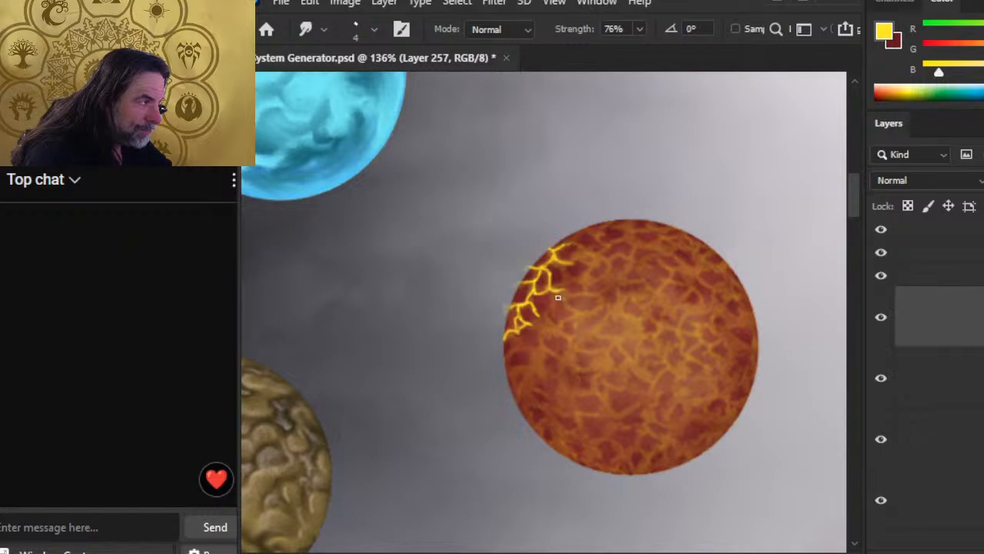
{"action": "key", "text": "b"}
{"action": "key", "text": "r"}
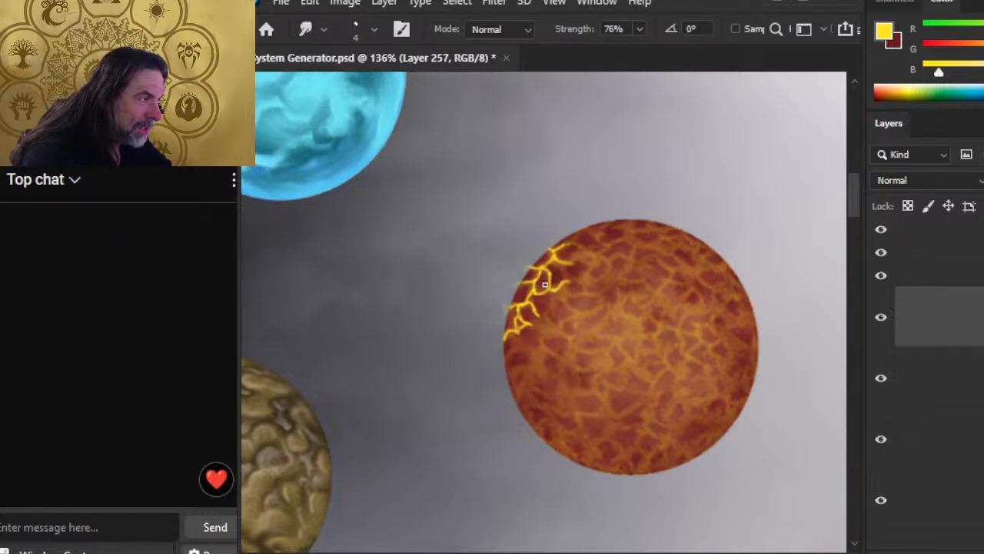
Step: Link the upper-left branches into a closed yellow crack cell, add a short upward spur, and smudge the joints
{"action": "key", "text": "b"}
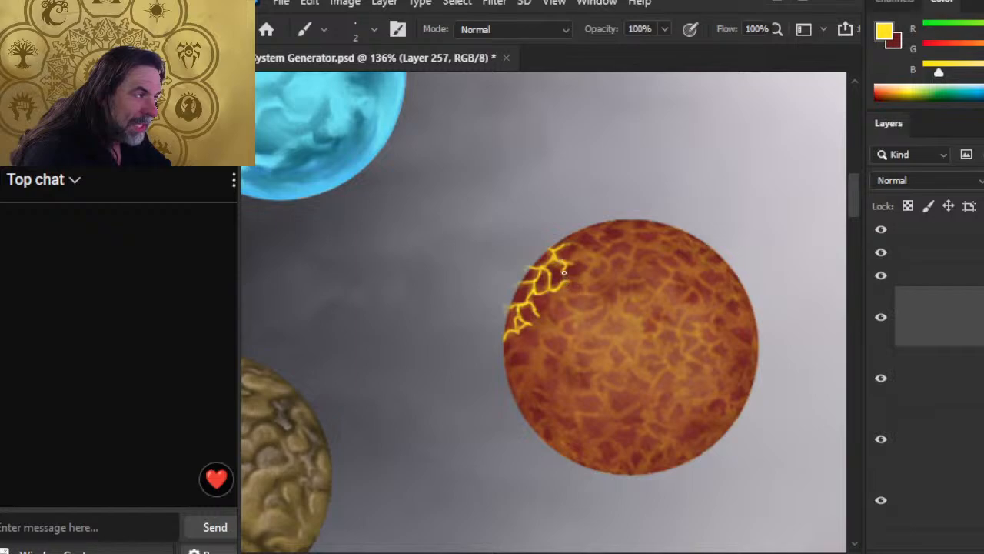
{"action": "key", "text": "r"}
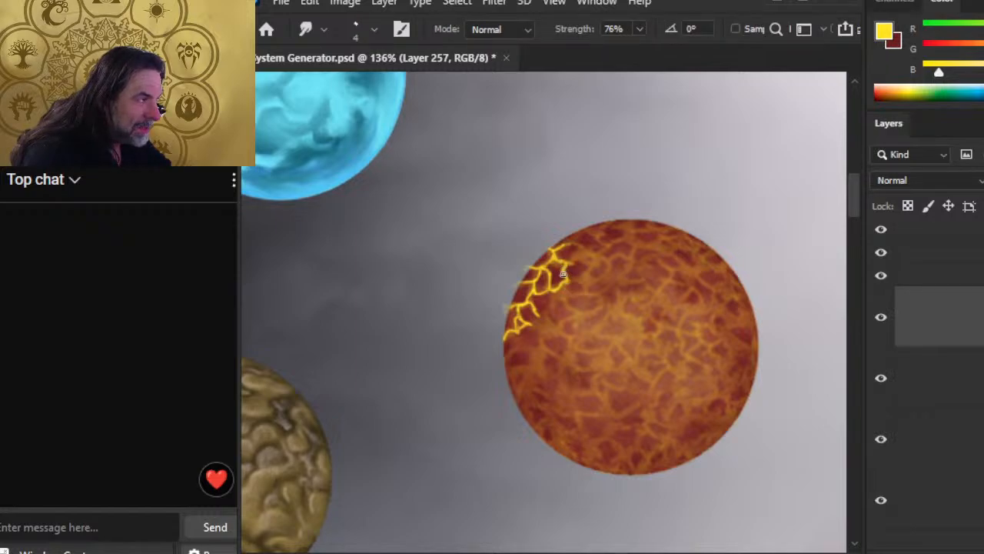
{"action": "key", "text": "b"}
{"action": "key", "text": "r"}
{"action": "key", "text": "b"}
{"action": "key", "text": "r"}
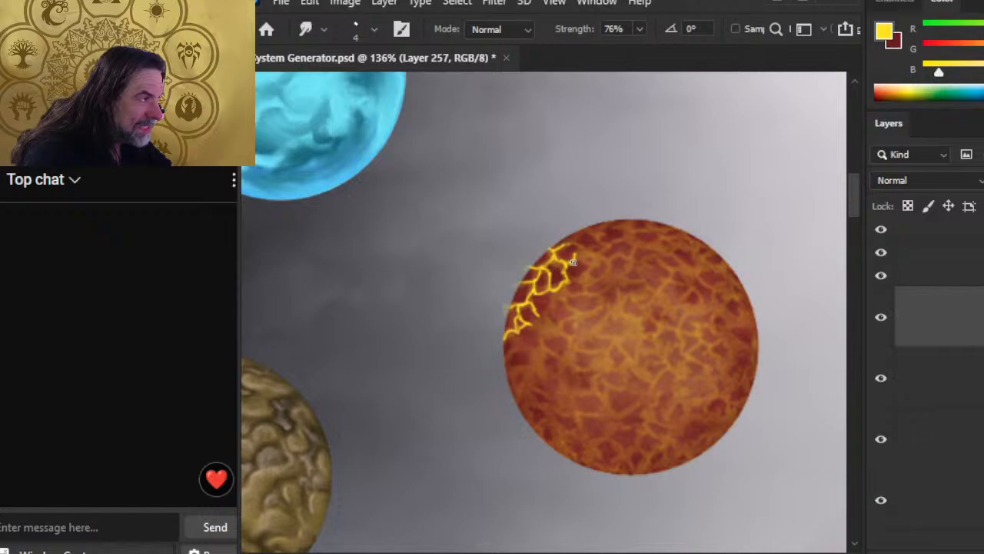
{"action": "key", "text": "b"}
{"action": "key", "text": "r"}
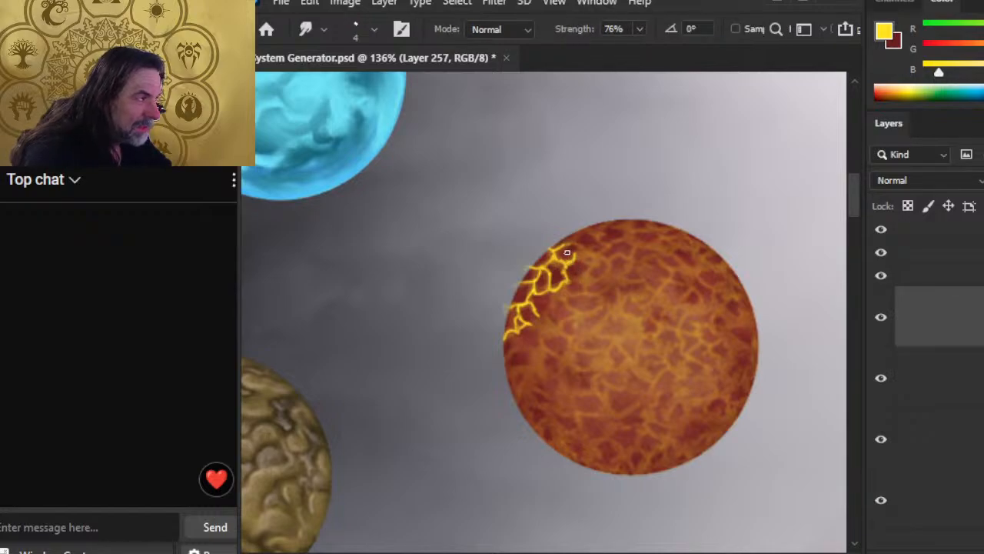
Step: Extend the yellow cracks up to the upper-left rim with a short spur and a curved inner branch, smudging the joints and ends
{"action": "key", "text": "b"}
{"action": "left_click_drag", "start_coordinate": [572, 244], "coordinate": [579, 226]}
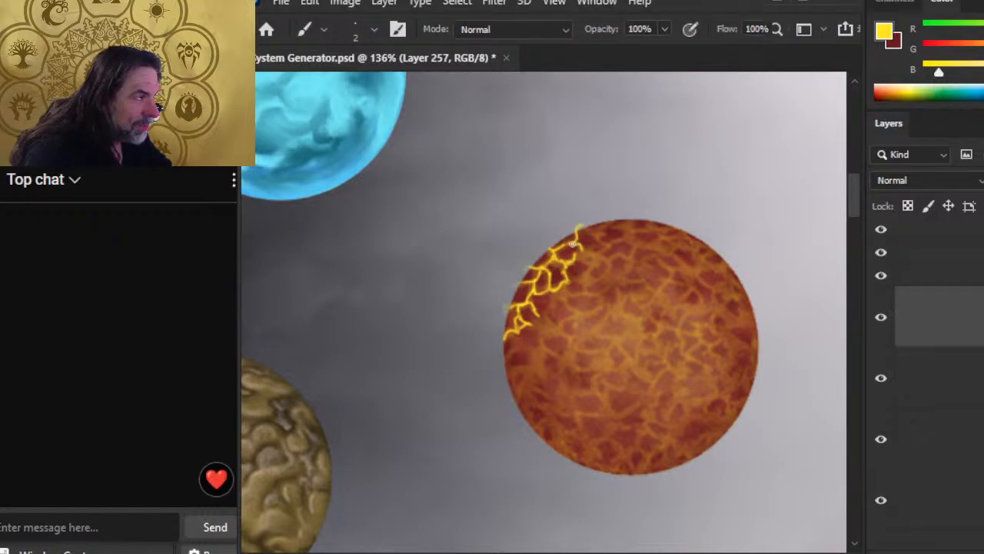
{"action": "key", "text": "r"}
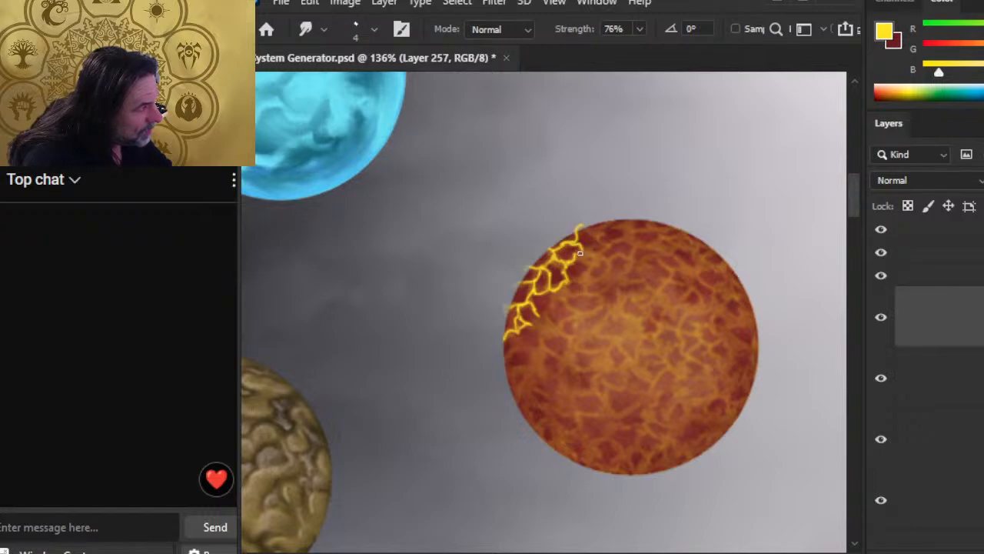
{"action": "key", "text": "b"}
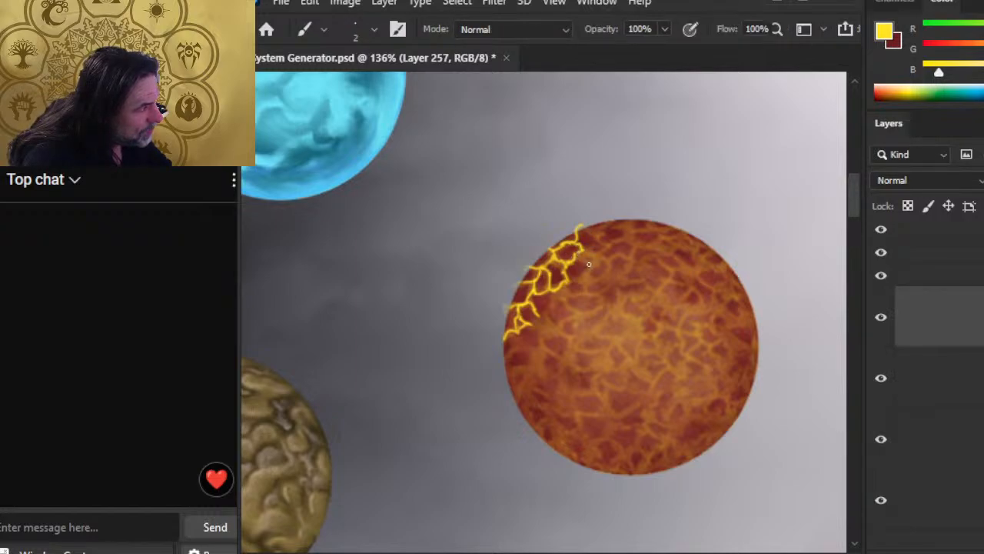
{"action": "key", "text": "r"}
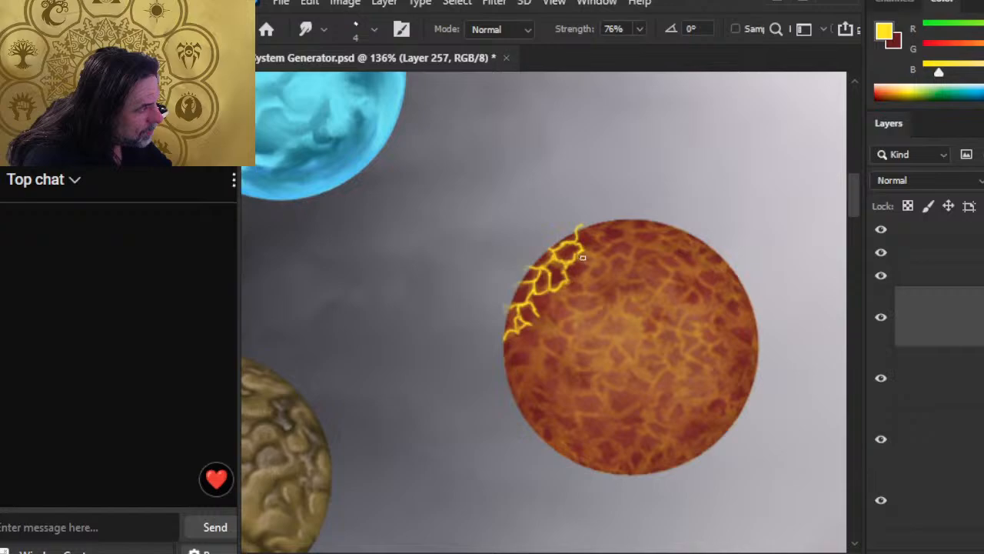
{"action": "key", "text": "b"}
{"action": "key", "text": "r"}
Step: Close a yellow crack cell near the left rim and add branches running inward and down along the rim
{"action": "key", "text": "b"}
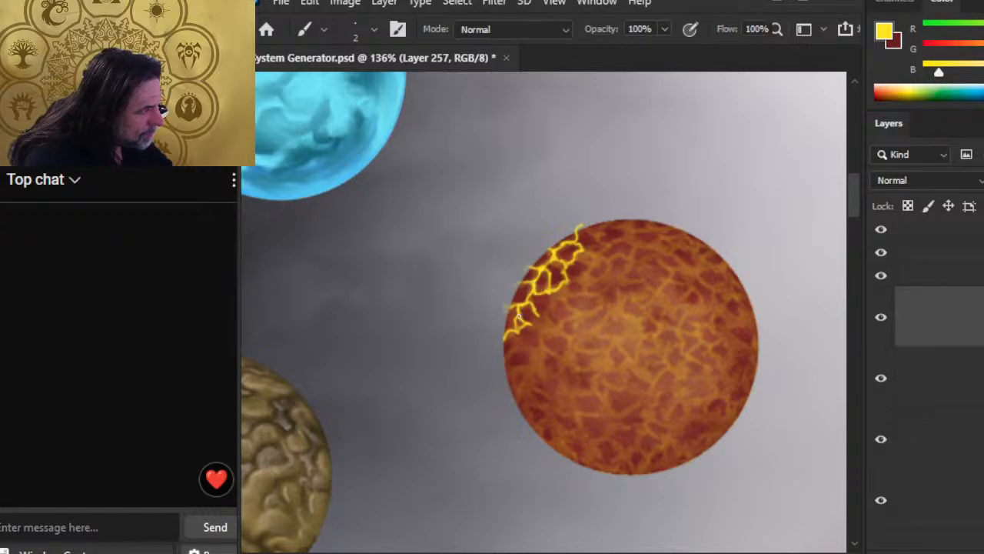
{"action": "mouse_move", "coordinate": [519, 317]}
{"action": "left_mouse_down"}
{"action": "mouse_move", "coordinate": [520, 325]}
{"action": "mouse_move", "coordinate": [550, 326]}
{"action": "left_mouse_up"}
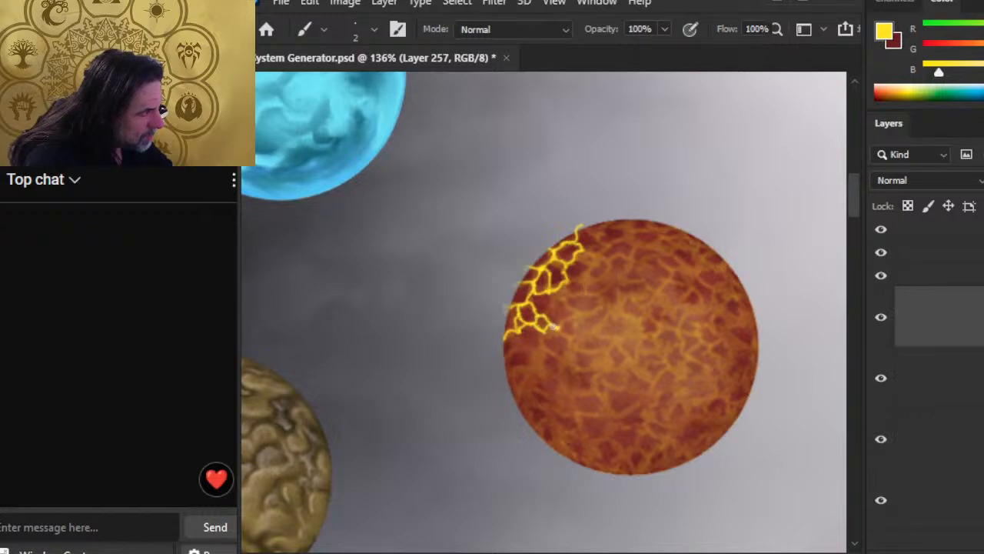
{"action": "left_click_drag", "start_coordinate": [517, 337], "coordinate": [521, 332]}
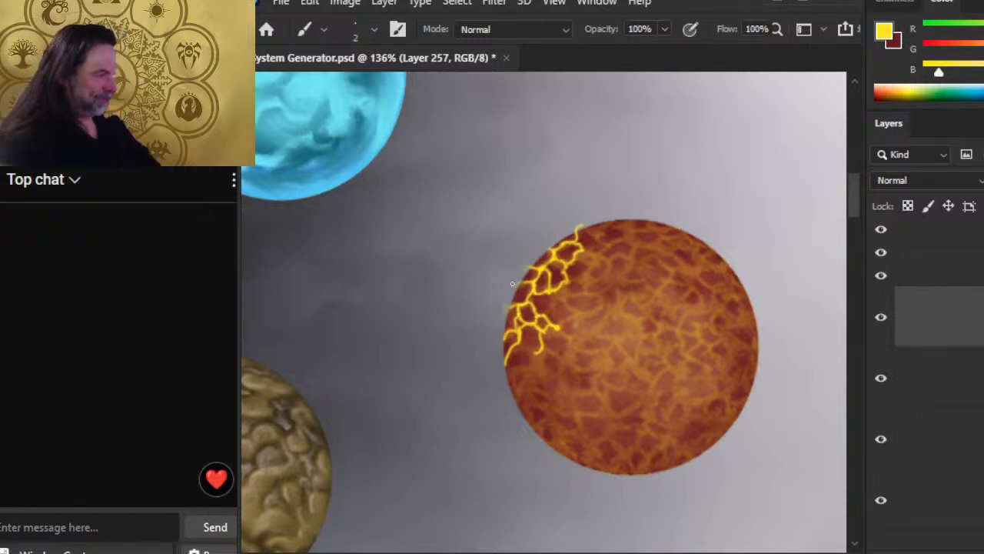
Step: Paint forked yellow cracks along the planet's top rim and link them to the upper-left network, smudging the joints
{"action": "scroll", "coordinate": [622, 230], "scroll_direction": "up", "scroll_amount": 3}
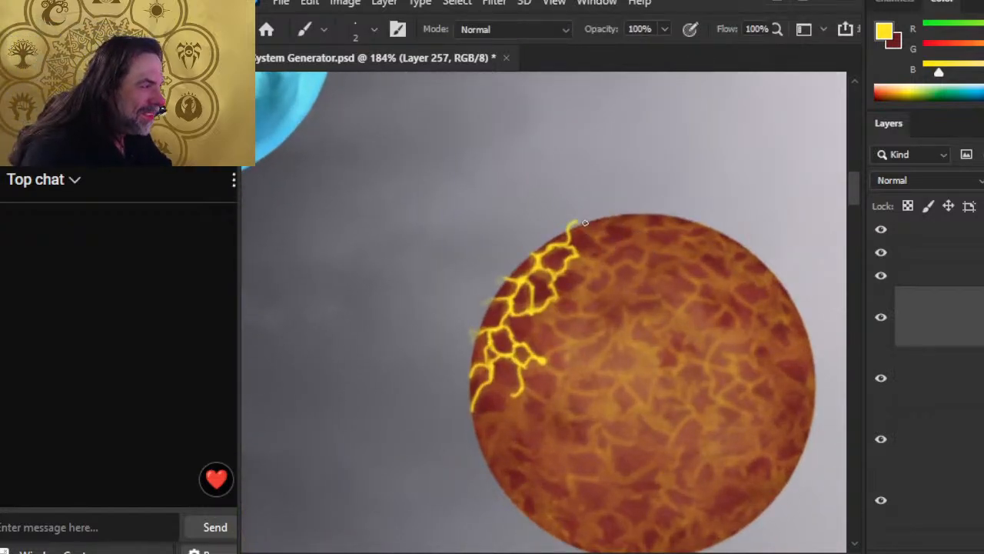
{"action": "mouse_move", "coordinate": [586, 224]}
{"action": "left_mouse_down"}
{"action": "mouse_move", "coordinate": [601, 240]}
{"action": "mouse_move", "coordinate": [616, 211]}
{"action": "mouse_move", "coordinate": [627, 223]}
{"action": "mouse_move", "coordinate": [617, 230]}
{"action": "left_mouse_up"}
{"action": "key", "text": "r"}
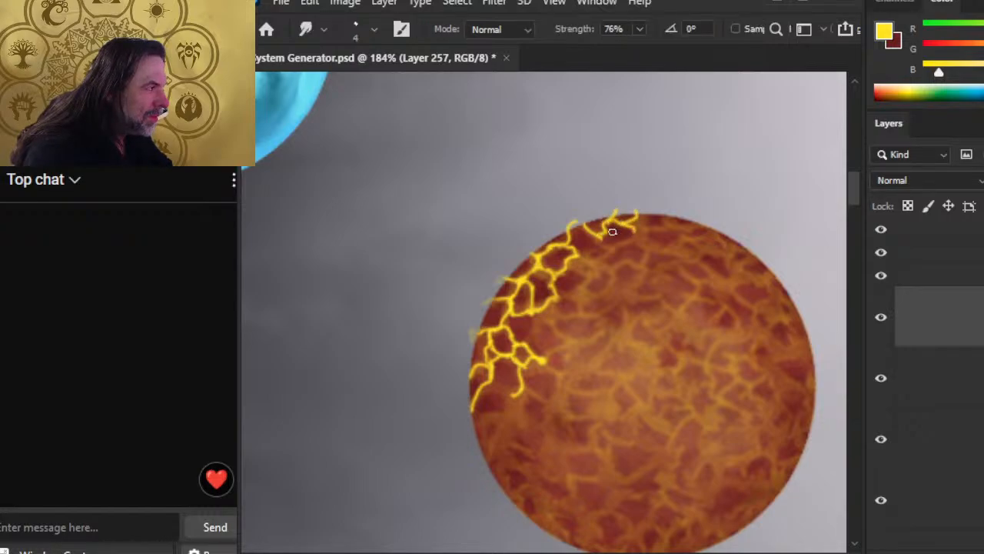
{"action": "key", "text": "b"}
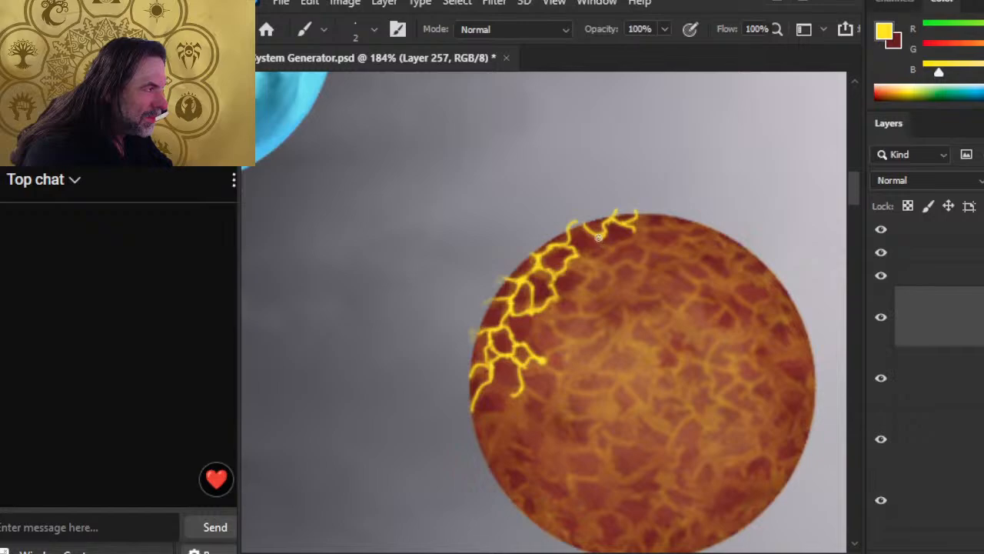
{"action": "key", "text": "r"}
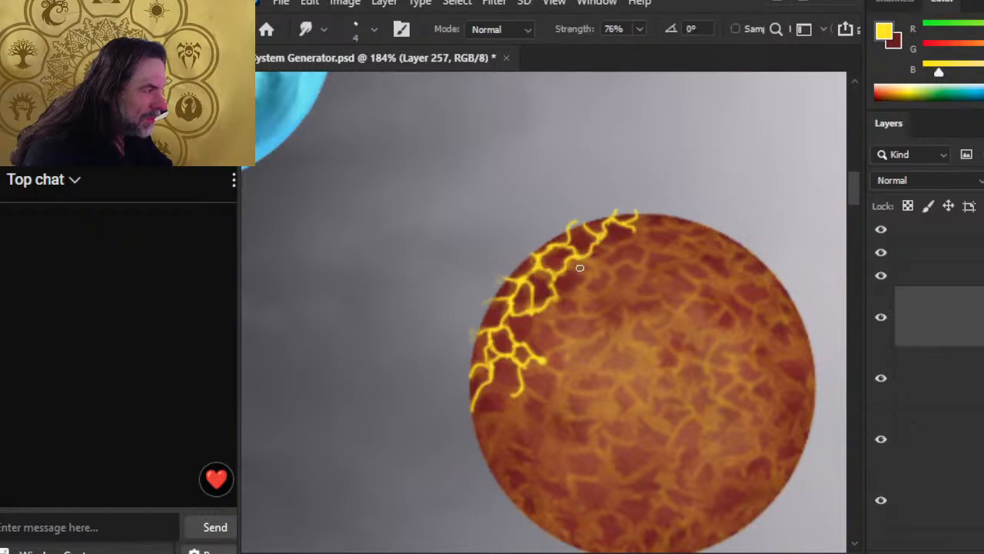
{"action": "key", "text": "b"}
{"action": "key", "text": "r"}
{"action": "key", "text": "b"}
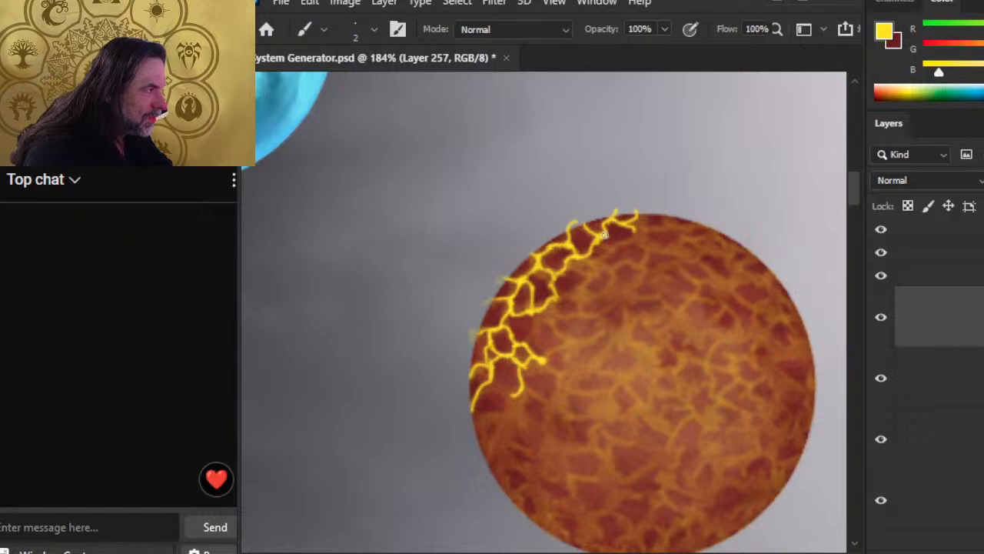
Step: Continue the yellow cracks rightward along the top rim with short spurs to the edge, tapering them with the Smudge tool
{"action": "key", "text": "r"}
{"action": "mouse_move", "coordinate": [604, 235]}
{"action": "left_mouse_down"}
{"action": "mouse_move", "coordinate": [625, 240]}
{"action": "mouse_move", "coordinate": [602, 234]}
{"action": "mouse_move", "coordinate": [680, 214]}
{"action": "mouse_move", "coordinate": [701, 225]}
{"action": "left_mouse_up"}
{"action": "key", "text": "b"}
{"action": "key", "text": "r"}
{"action": "key", "text": "b"}
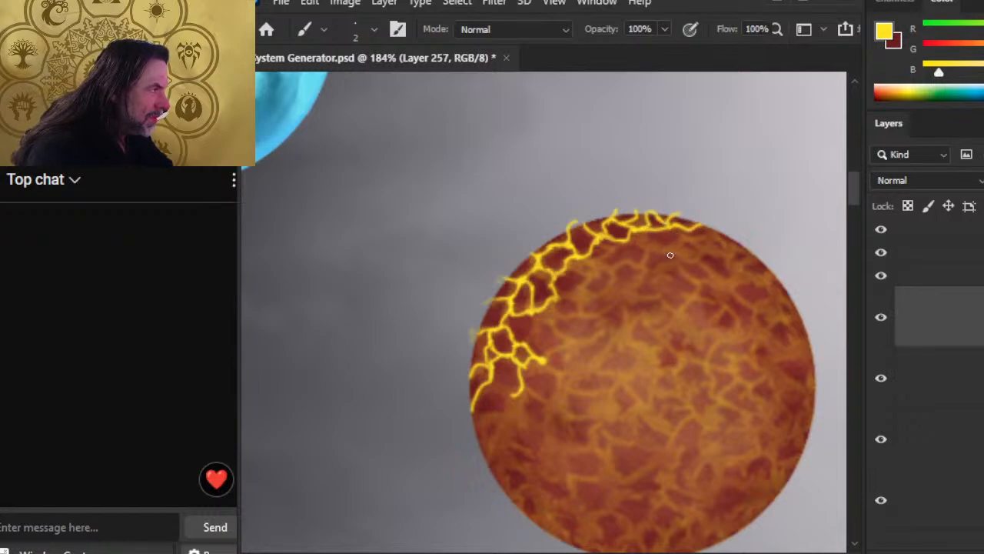
{"action": "key", "text": "r"}
{"action": "key", "text": "b"}
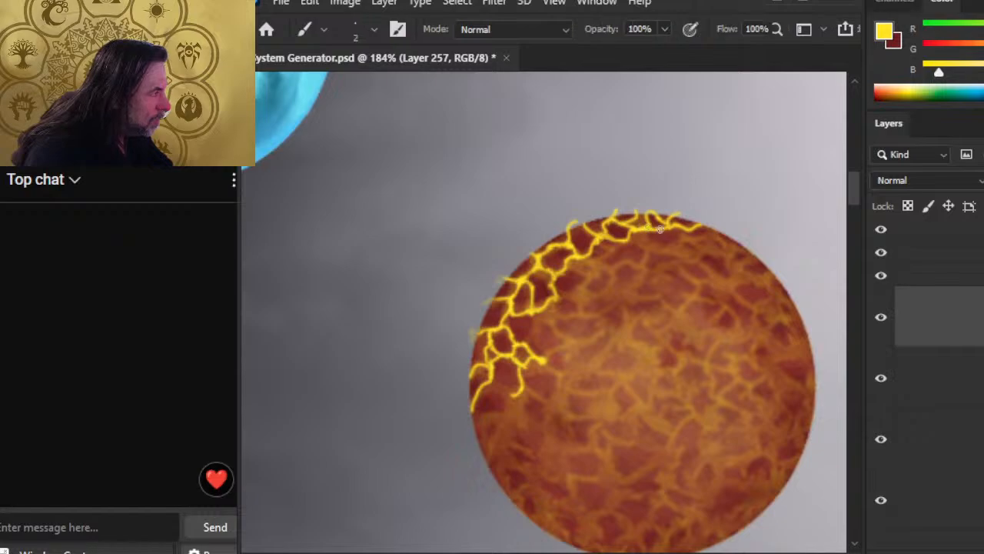
Step: Add inward yellow branches below the top-rim cracks and join them into small closed cells, smudging the connections
{"action": "key", "text": "r"}
{"action": "key", "text": "b"}
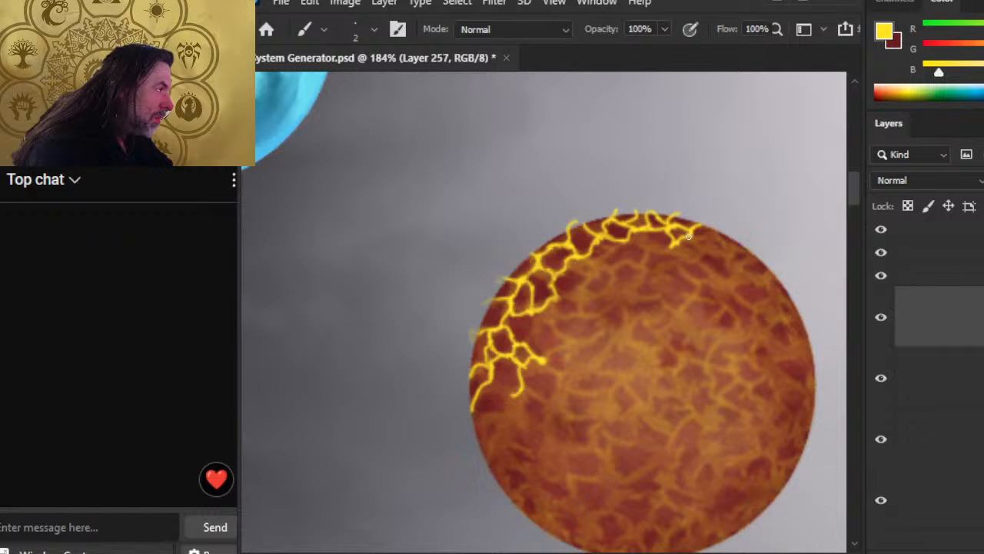
{"action": "key", "text": "r"}
{"action": "left_click_drag", "start_coordinate": [697, 231], "coordinate": [690, 239]}
{"action": "key", "text": "b"}
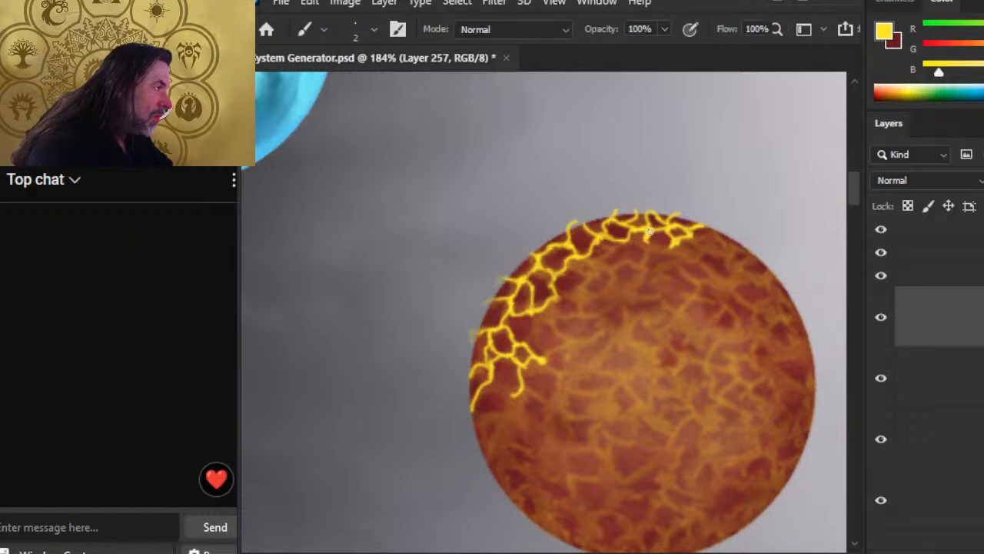
{"action": "left_click_drag", "start_coordinate": [650, 230], "coordinate": [673, 249]}
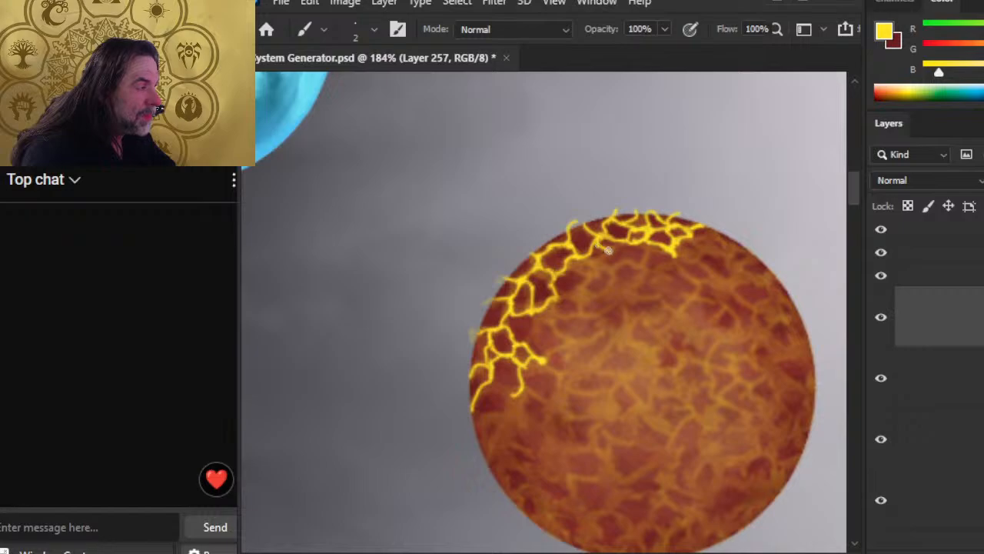
Step: Paint an inner yellow crack linking the upper-left cells toward the top-rim cells, and smudge its end
{"action": "left_click_drag", "start_coordinate": [593, 256], "coordinate": [617, 247]}
{"action": "key", "text": "r"}
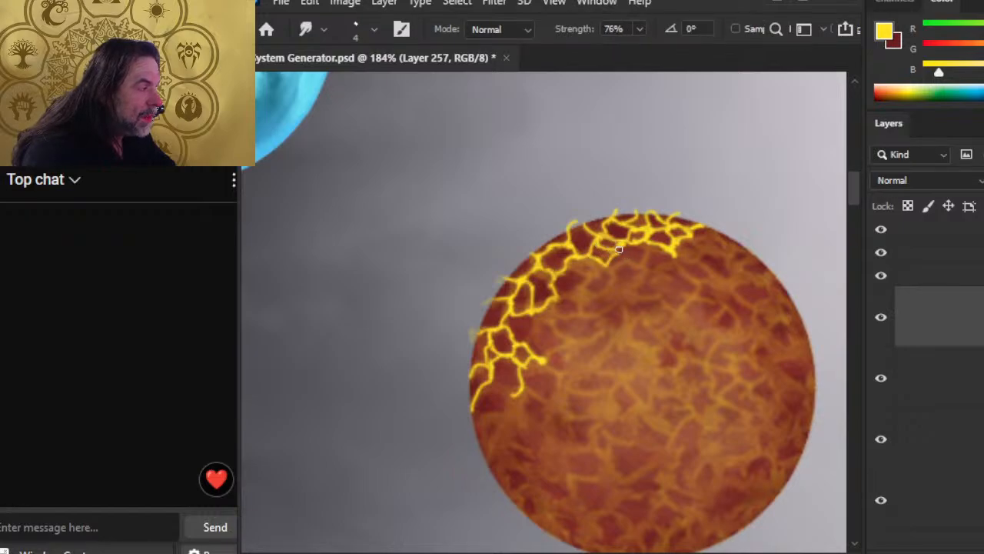
{"action": "key", "text": "b"}
{"action": "key", "text": "r"}
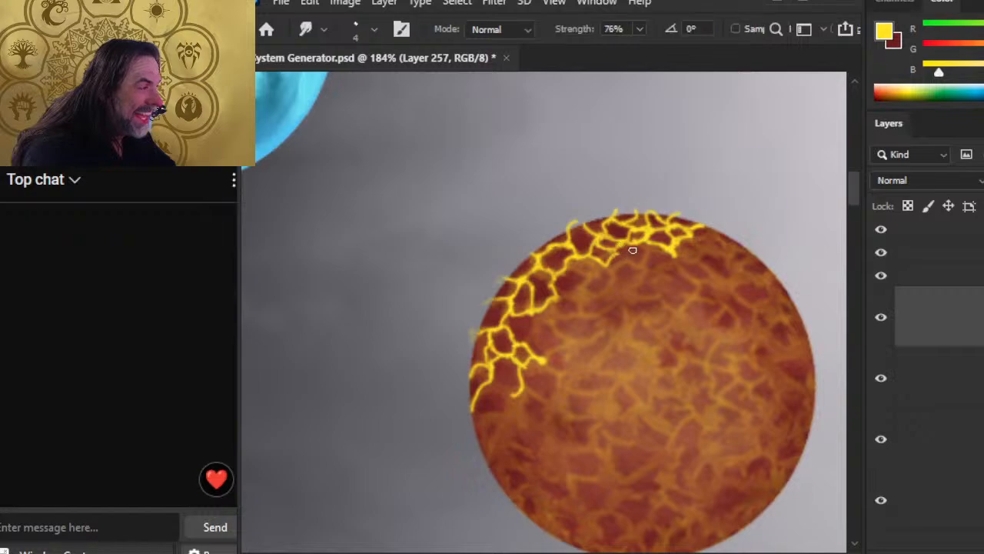
Step: Paint closed yellow cells on the inner side of the upper-left cracks plus a short inward branch beside them, smudging the ends
{"action": "key", "text": "b"}
{"action": "left_click_drag", "start_coordinate": [564, 270], "coordinate": [600, 269]}
{"action": "mouse_move", "coordinate": [561, 295]}
{"action": "left_mouse_down"}
{"action": "mouse_move", "coordinate": [578, 296]}
{"action": "mouse_move", "coordinate": [589, 277]}
{"action": "mouse_move", "coordinate": [582, 268]}
{"action": "left_mouse_up"}
{"action": "key", "text": "r"}
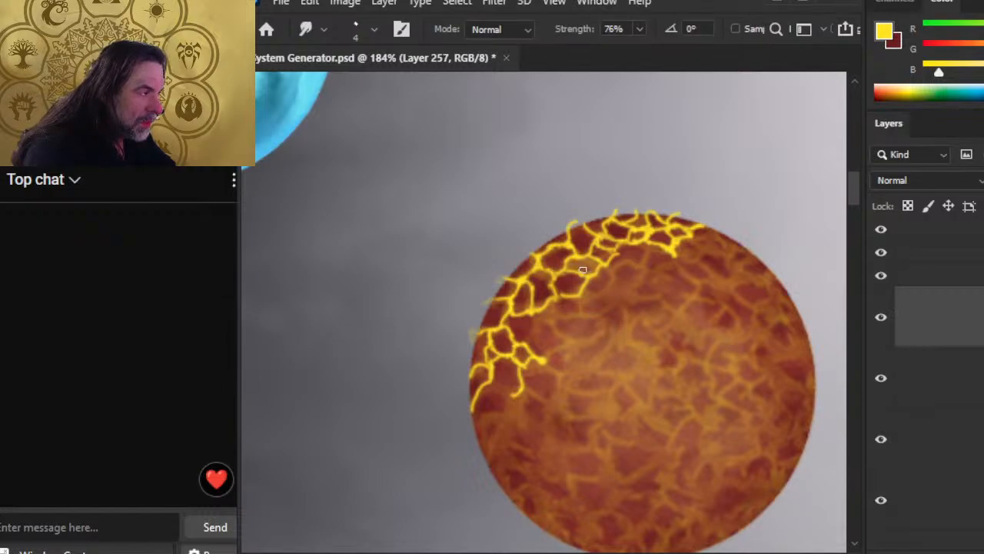
{"action": "key", "text": "b"}
{"action": "key", "text": "r"}
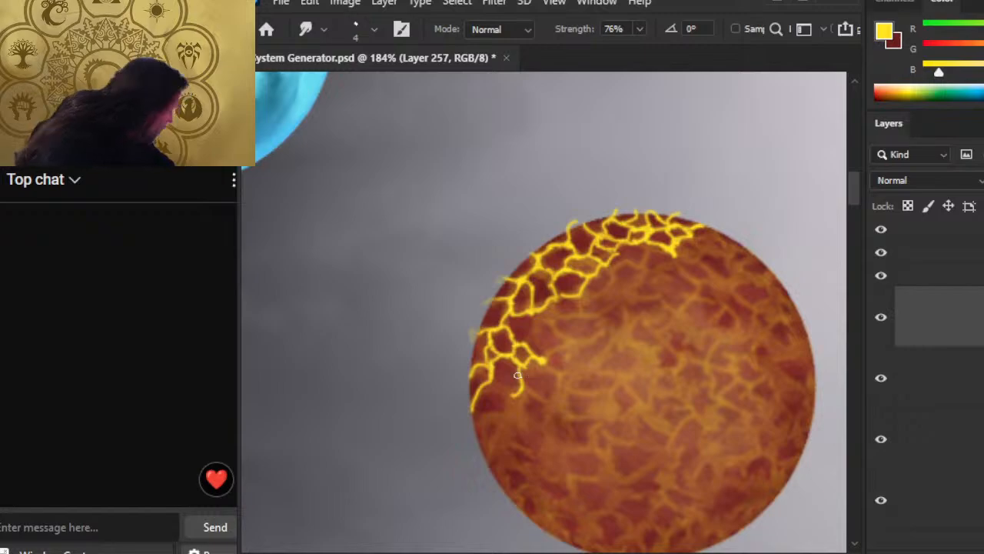
{"action": "key", "text": "b"}
{"action": "key", "text": "r"}
{"action": "key", "text": "b"}
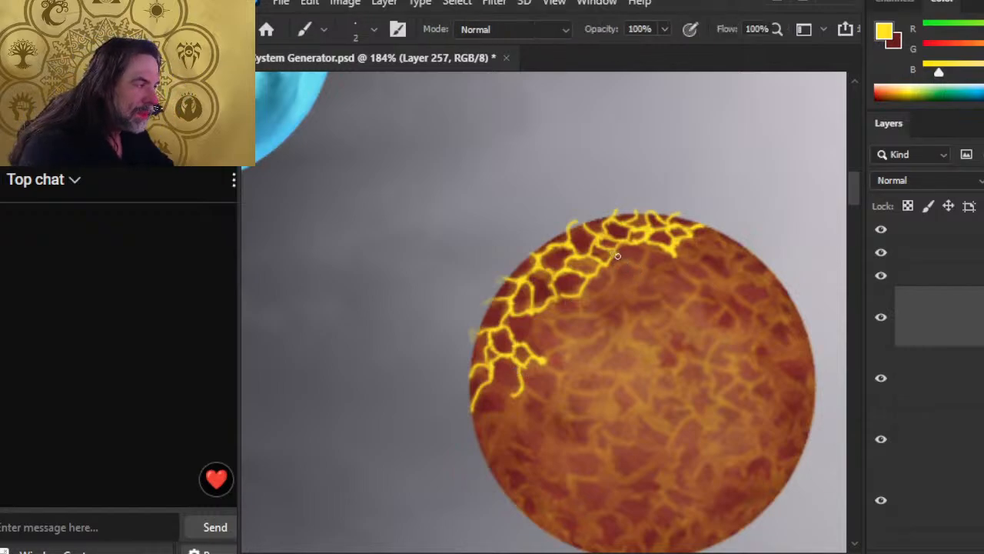
{"action": "key", "text": "r"}
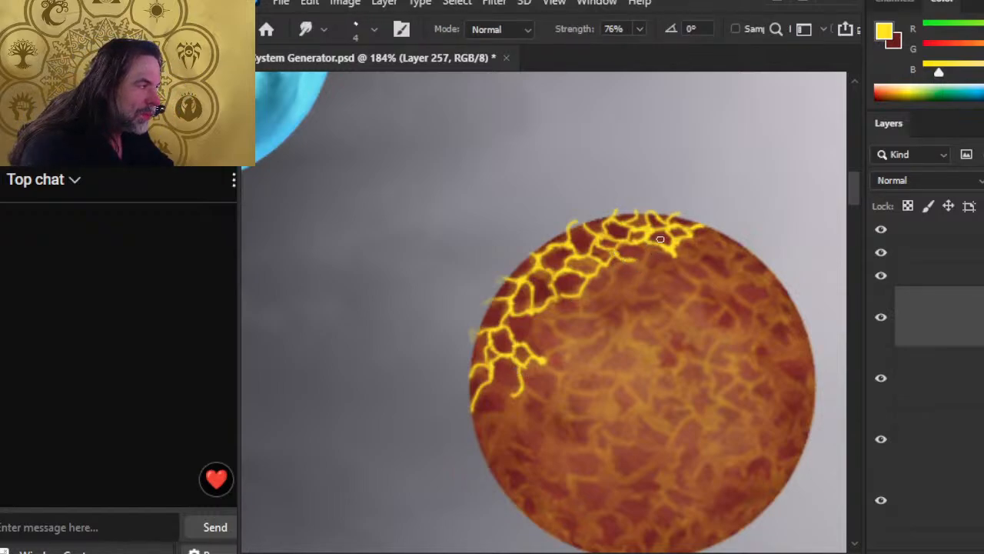
Step: Build yellow crack cells below the right end of the top-rim network and extend them to the upper-right rim, smudging the tips
{"action": "key", "text": "b"}
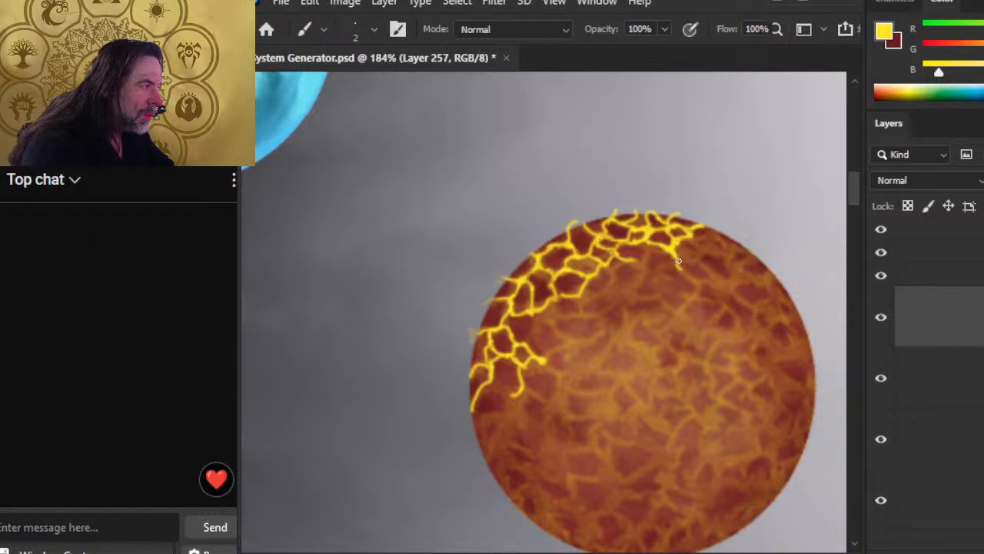
{"action": "mouse_move", "coordinate": [678, 262]}
{"action": "left_mouse_down"}
{"action": "mouse_move", "coordinate": [699, 265]}
{"action": "mouse_move", "coordinate": [695, 236]}
{"action": "mouse_move", "coordinate": [707, 256]}
{"action": "mouse_move", "coordinate": [702, 249]}
{"action": "left_mouse_up"}
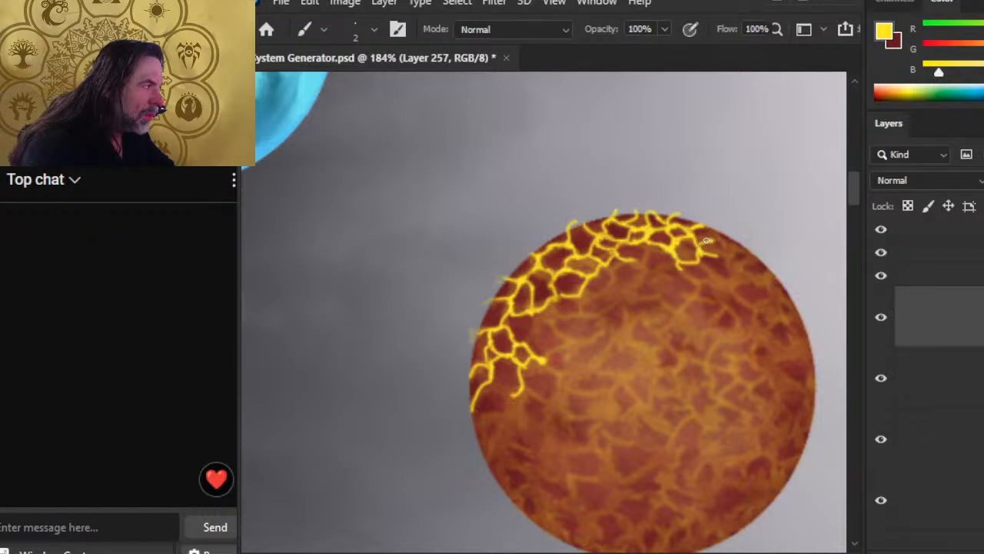
{"action": "key", "text": "r"}
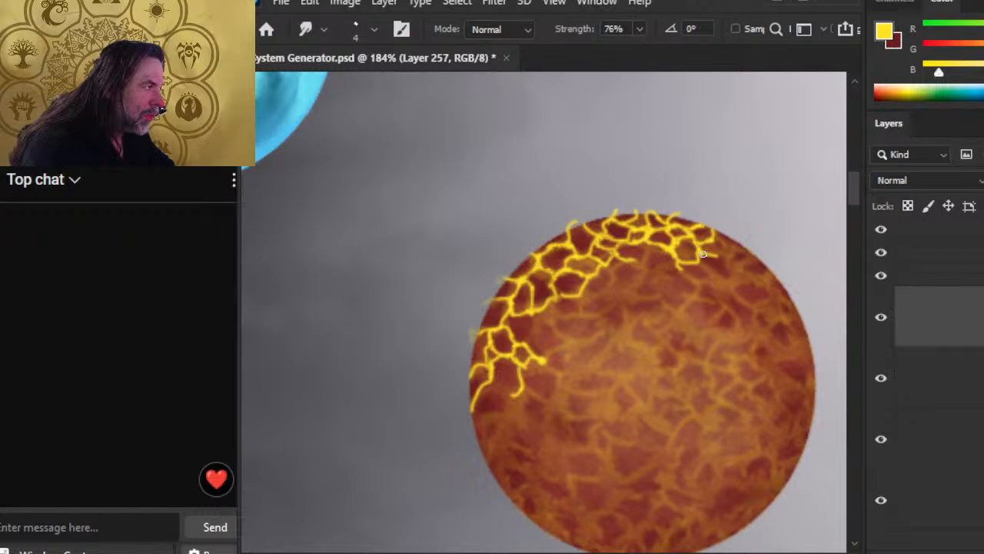
{"action": "key", "text": "b"}
{"action": "key", "text": "r"}
{"action": "key", "text": "b"}
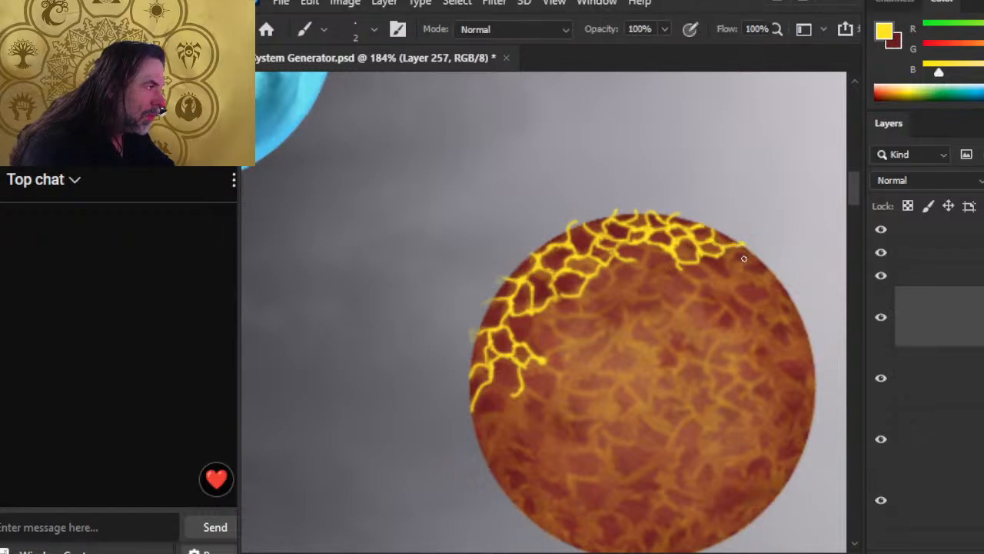
Step: Close the lower left-rim cell and extend forked yellow cracks further down the left rim, linking and smudging their branches
{"action": "key", "text": "z"}
{"action": "left_click_drag", "start_coordinate": [748, 411], "coordinate": [669, 390]}
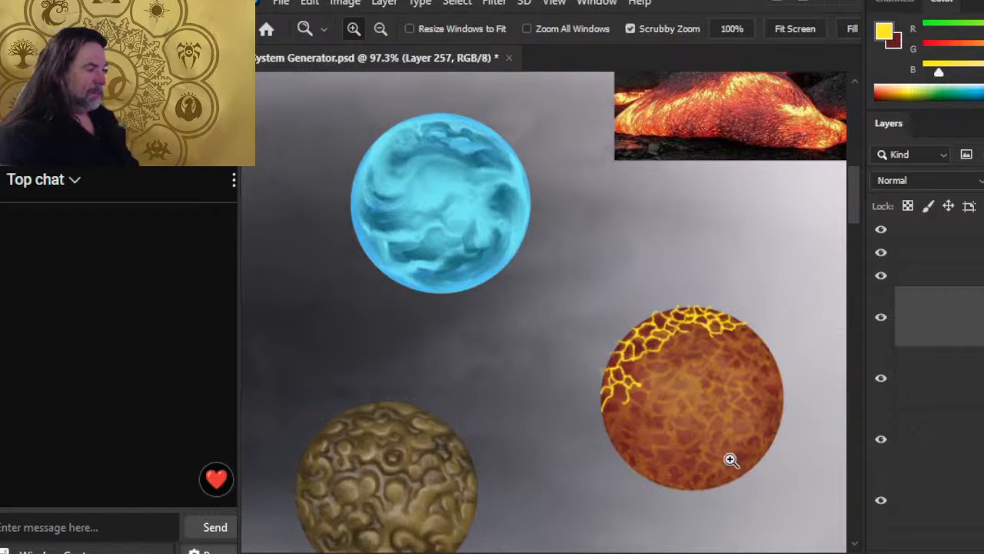
{"action": "left_click_drag", "start_coordinate": [742, 411], "coordinate": [684, 362]}
{"action": "left_click_drag", "start_coordinate": [573, 343], "coordinate": [601, 344]}
{"action": "key", "text": "b"}
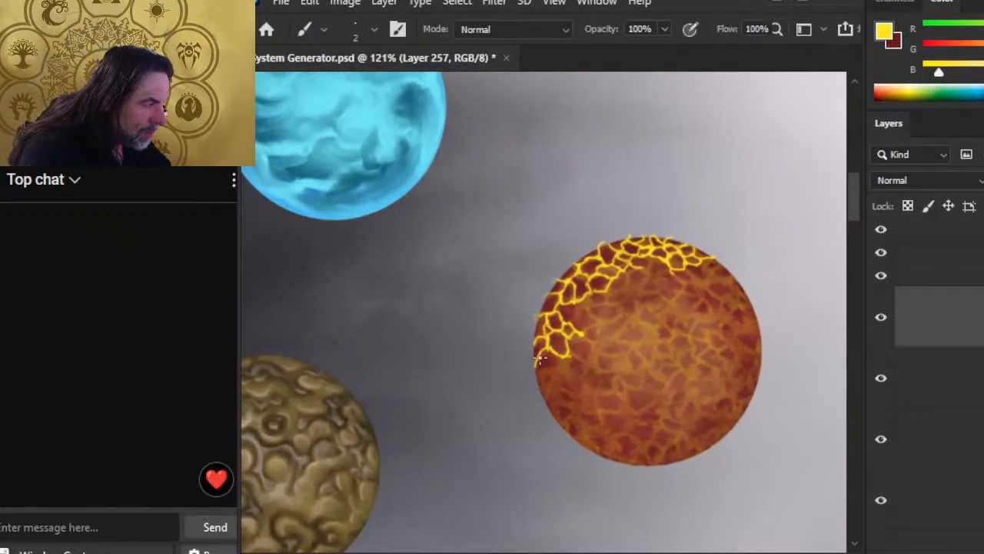
{"action": "mouse_move", "coordinate": [539, 358]}
{"action": "left_mouse_down"}
{"action": "mouse_move", "coordinate": [543, 380]}
{"action": "mouse_move", "coordinate": [552, 377]}
{"action": "mouse_move", "coordinate": [545, 405]}
{"action": "left_mouse_up"}
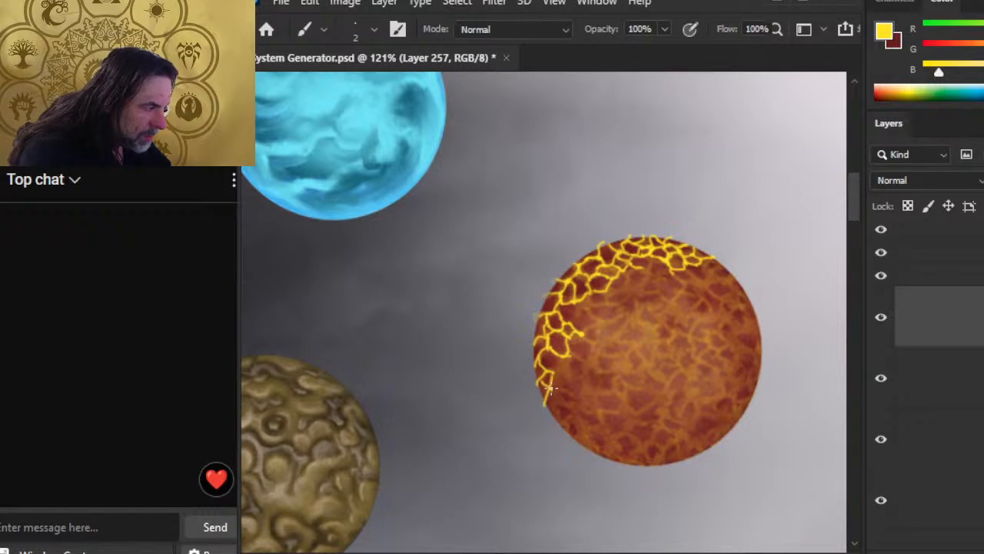
{"action": "key", "text": "r"}
{"action": "key", "text": "b"}
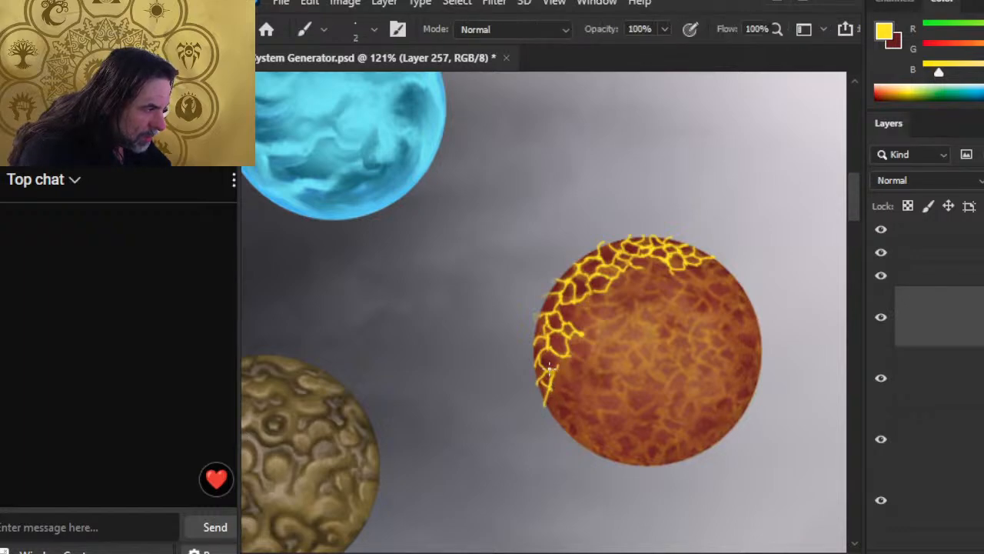
{"action": "key", "text": "r"}
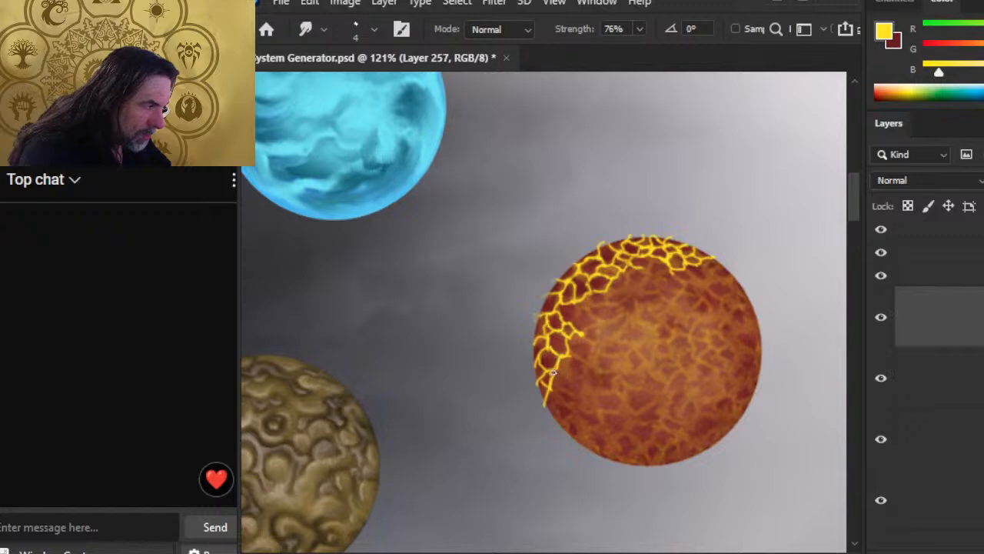
Step: Add tapered yellow branches reaching inward from the left-rim cells and link them upward toward the upper-left cracks, smudging the ends
{"action": "key", "text": "b"}
{"action": "key", "text": "r"}
{"action": "key", "text": "b"}
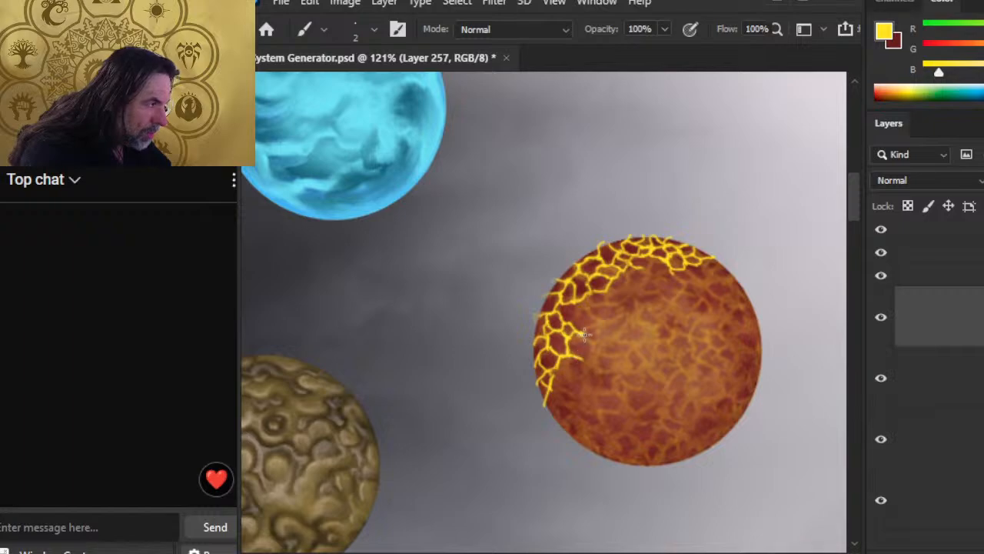
{"action": "left_click_drag", "start_coordinate": [584, 335], "coordinate": [576, 327]}
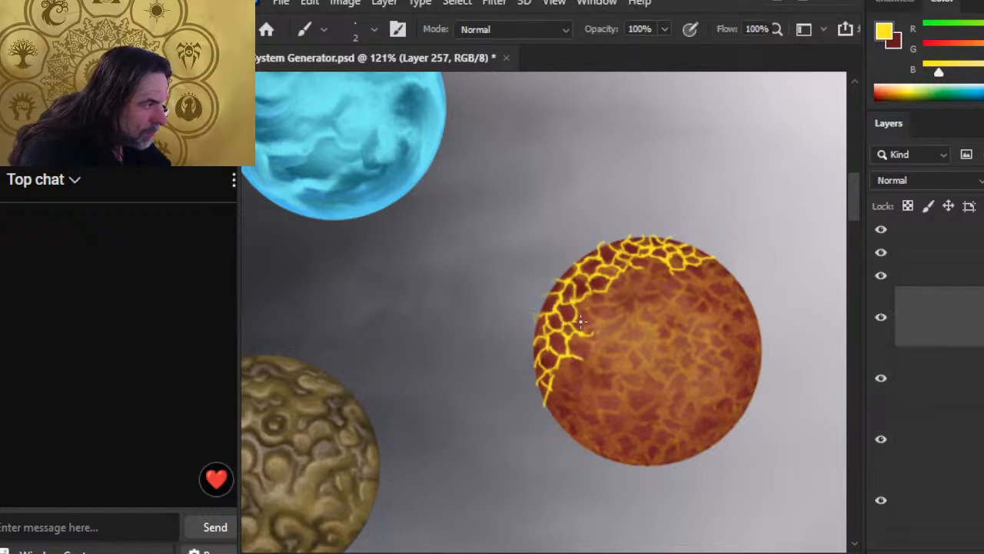
{"action": "key", "text": "r"}
{"action": "key", "text": "b"}
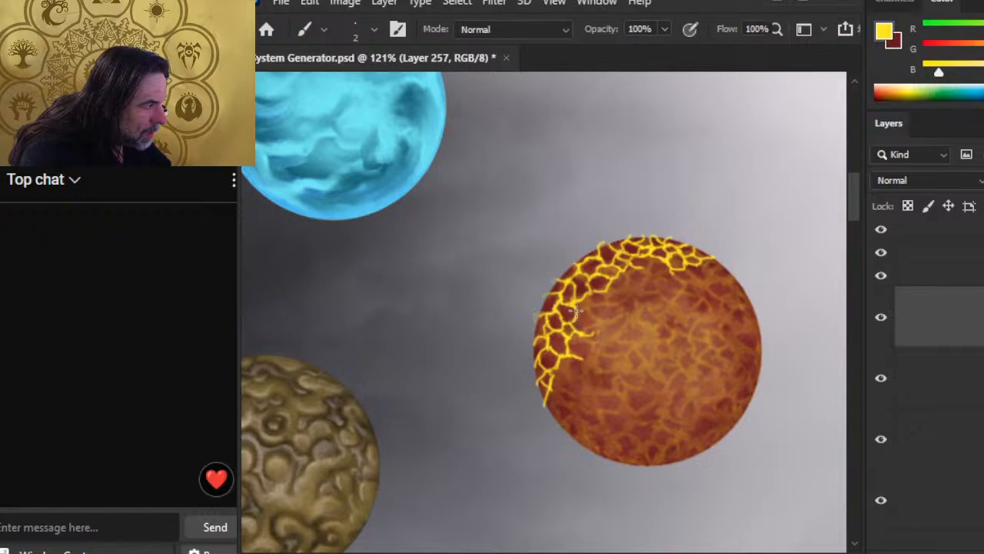
Step: Paint short yellow cracks along the inner edge of the upper-left network to close its cells, smudging the ends
{"action": "key", "text": "r"}
{"action": "key", "text": "b"}
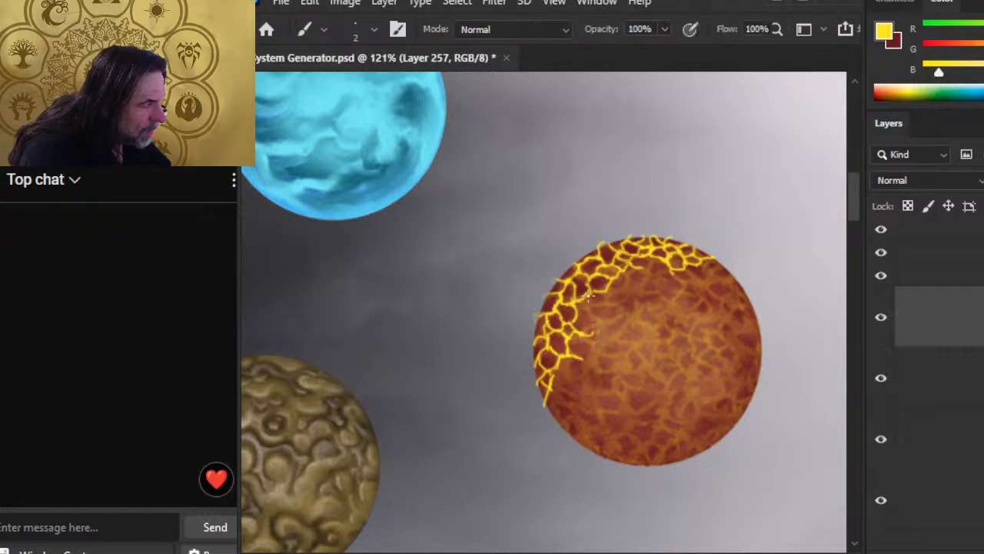
{"action": "key", "text": "r"}
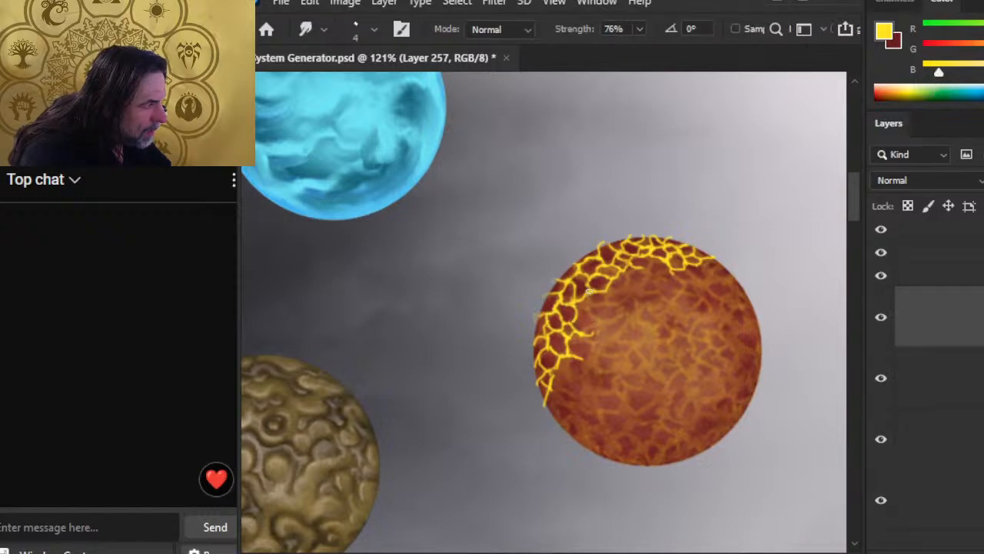
{"action": "key", "text": "b"}
{"action": "key", "text": "r"}
{"action": "key", "text": "b"}
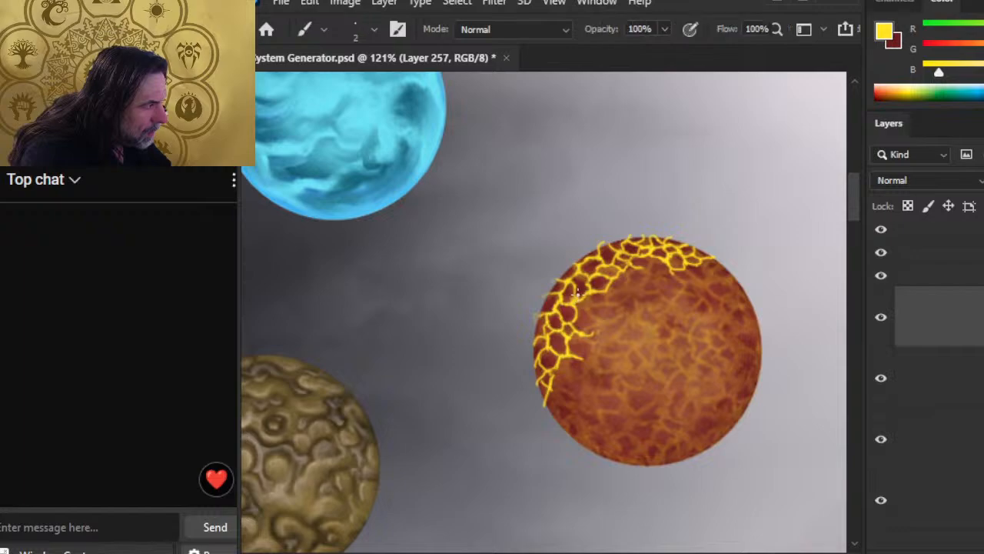
{"action": "key", "text": "r"}
{"action": "key", "text": "b"}
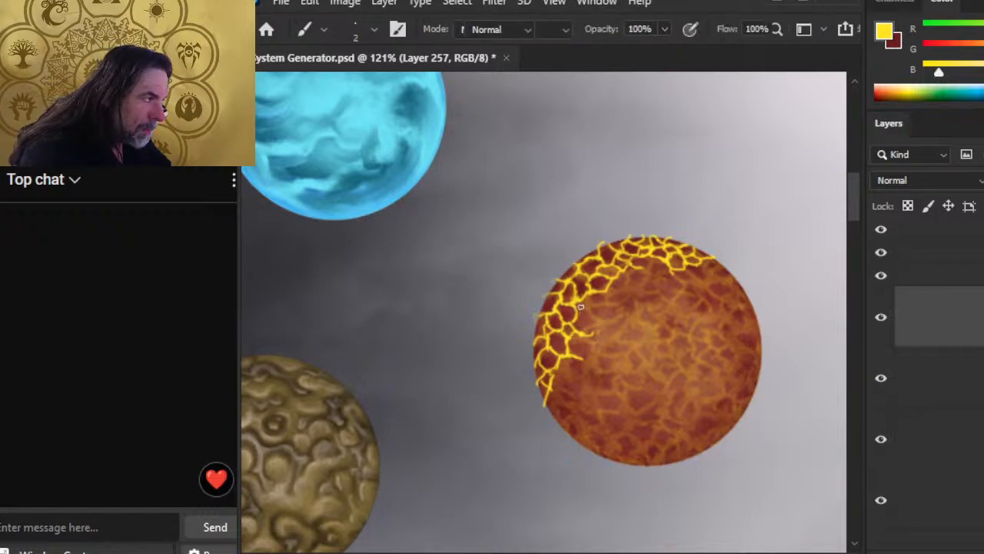
Step: Extend the inner edge of the upper-left cracks with another closed yellow cell toward the planet's center, smudging its tips
{"action": "key", "text": "r"}
{"action": "key", "text": "b"}
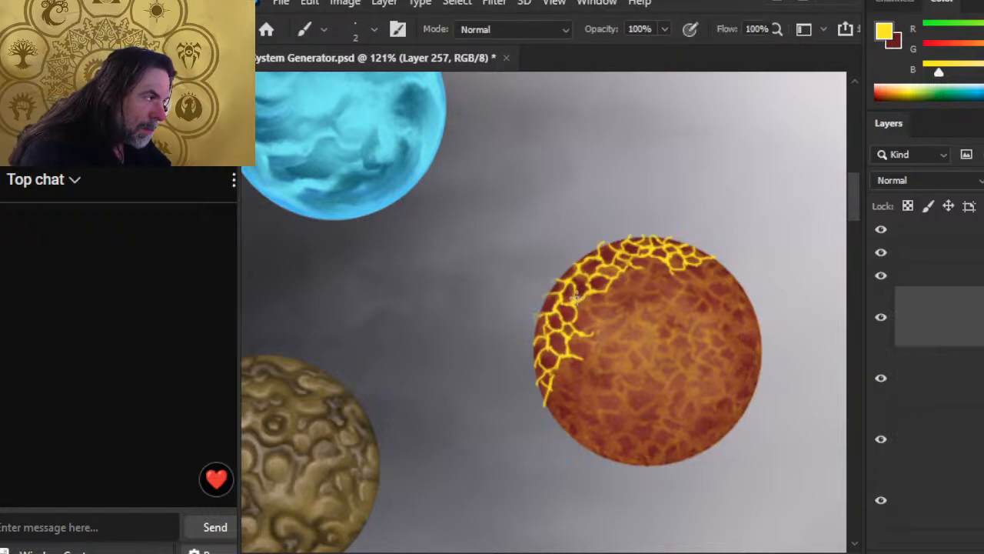
{"action": "key", "text": "r"}
{"action": "key", "text": "b"}
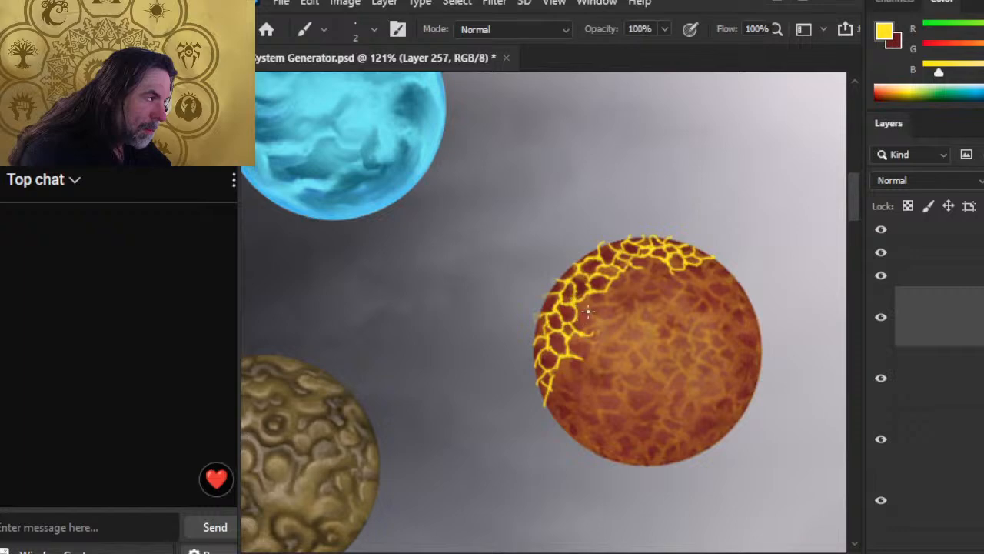
{"action": "key", "text": "r"}
{"action": "key", "text": "b"}
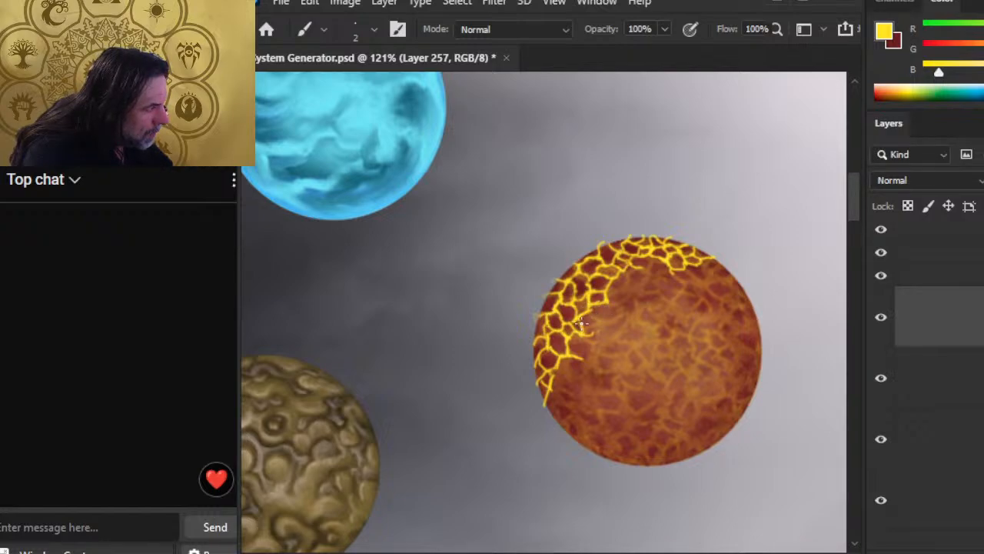
Step: Paint and smudge yellow branches linking the new inner cell down toward the left-rim cells
{"action": "key", "text": "r"}
{"action": "key", "text": "e"}
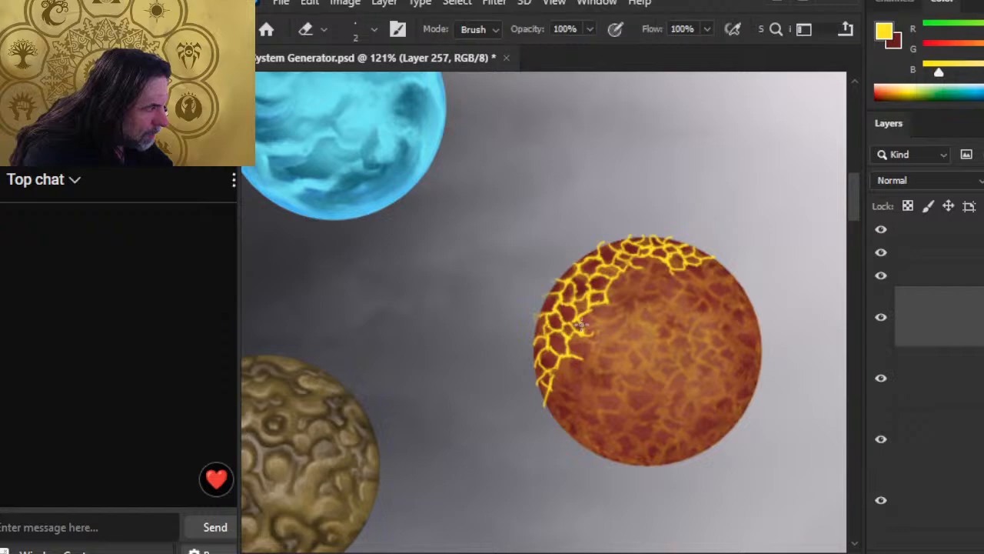
{"action": "key", "text": "b"}
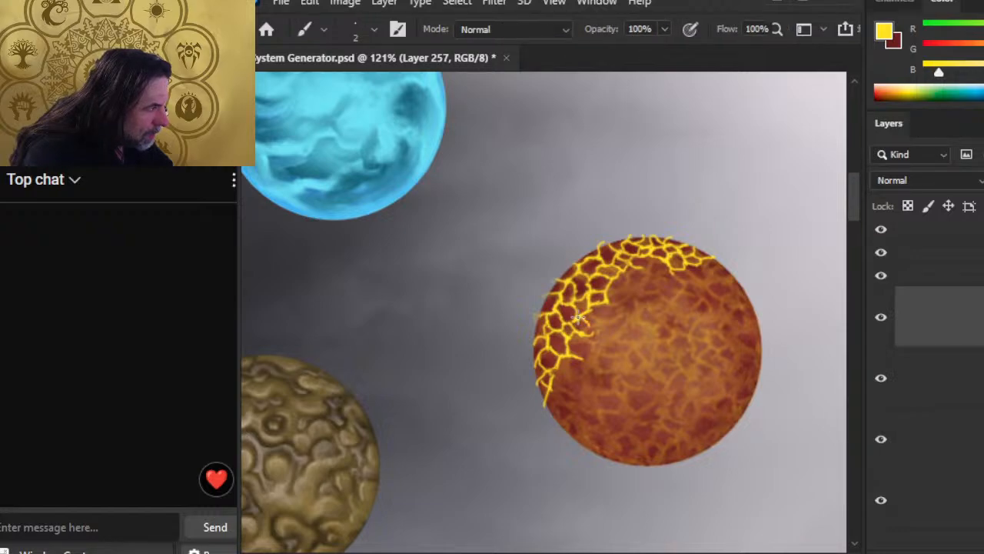
{"action": "key", "text": "r"}
{"action": "key", "text": "b"}
Step: Erase the stray inward branch beside the left-rim cells with a larger eraser and touch up the remaining crack in yellow
{"action": "key", "text": "e"}
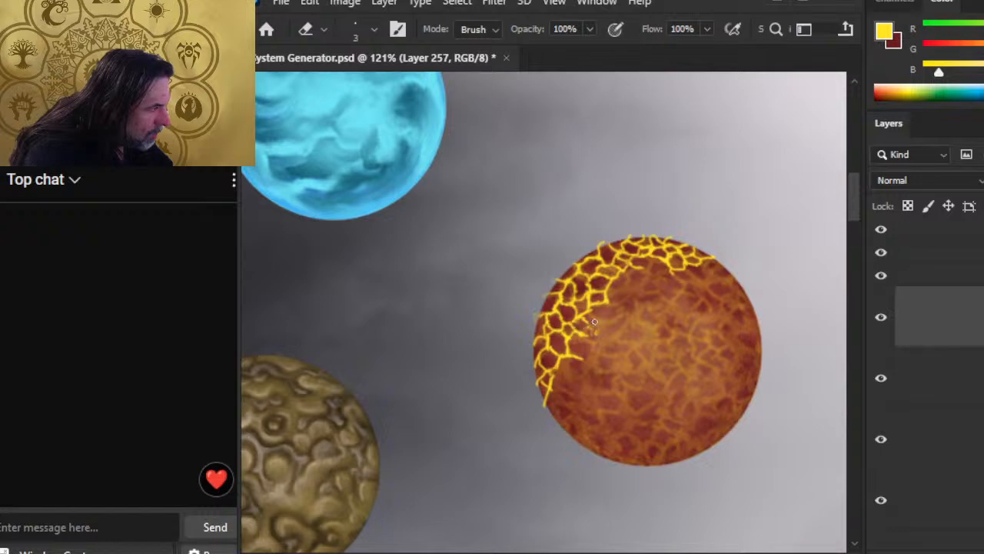
{"action": "key", "text": "bracketright"}
{"action": "key", "text": "bracketright"}
{"action": "key", "text": "bracketright"}
{"action": "key", "text": "b"}
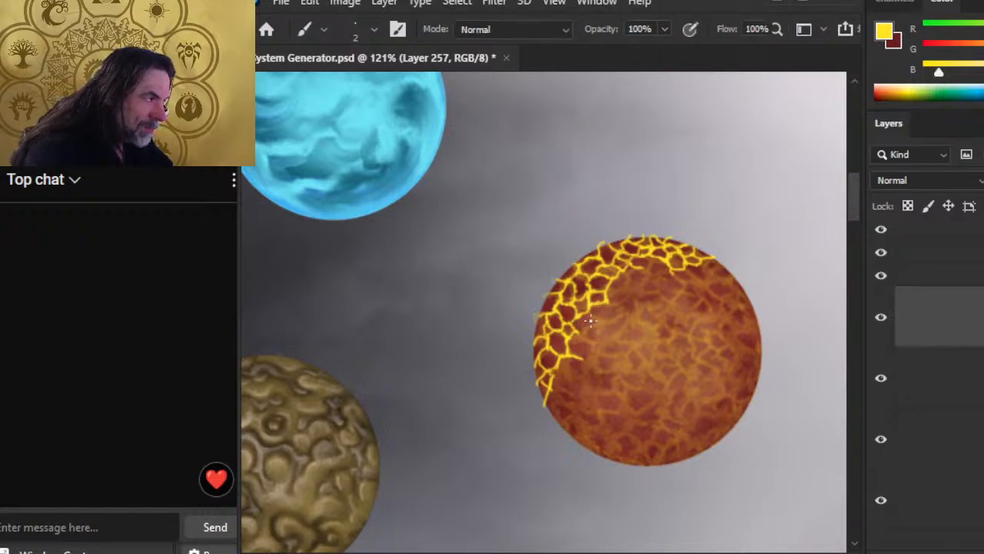
{"action": "key", "text": "e"}
{"action": "key", "text": "b"}
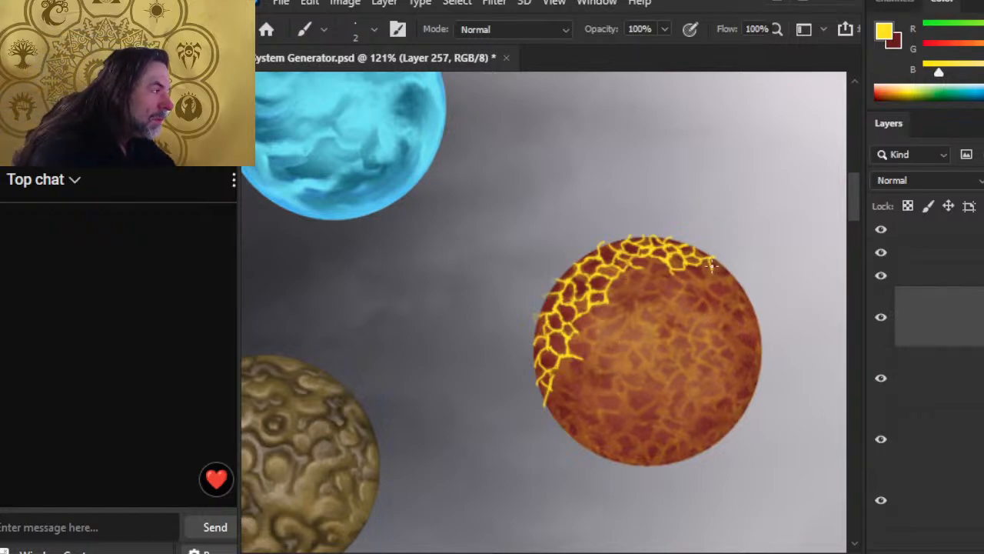
Step: Extend the yellow cracks past the upper-right cells and run a jagged line down the right rim, forking its lower end
{"action": "left_click_drag", "start_coordinate": [720, 269], "coordinate": [728, 271]}
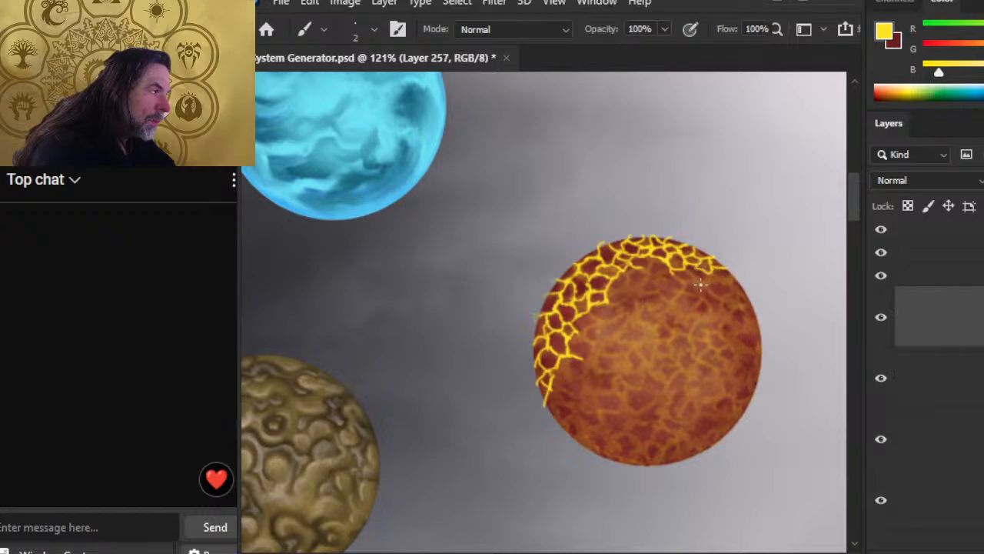
{"action": "key", "text": "r"}
{"action": "key", "text": "b"}
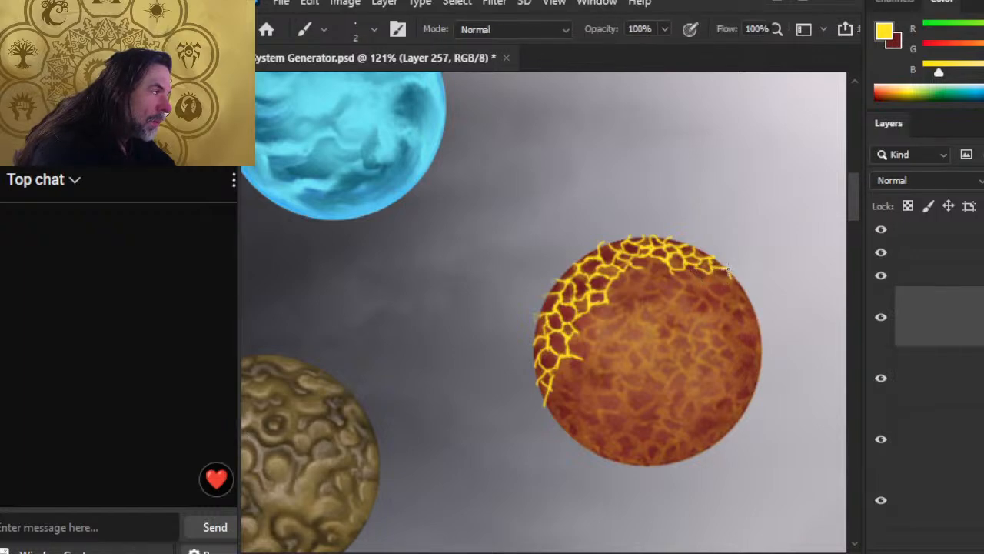
{"action": "left_click_drag", "start_coordinate": [729, 269], "coordinate": [758, 341]}
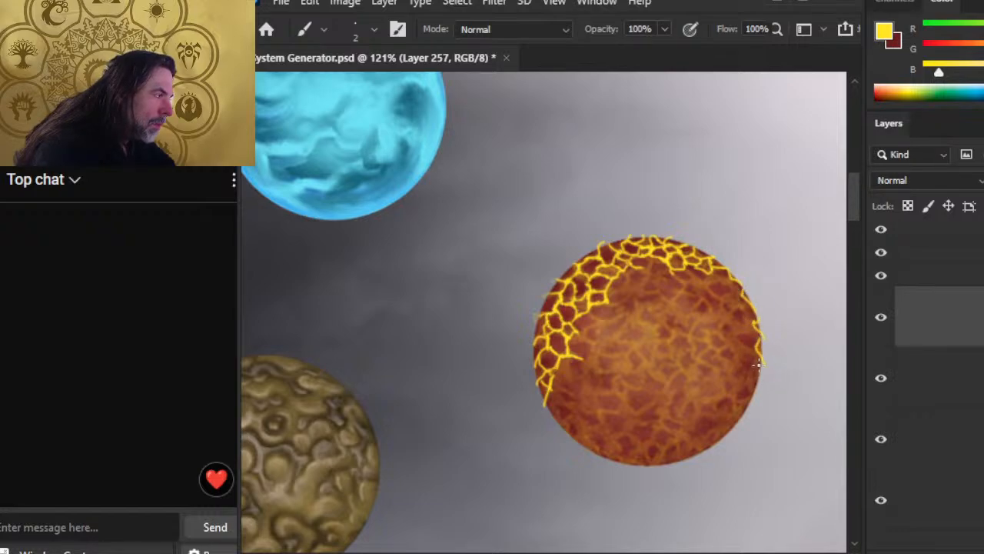
{"action": "mouse_move", "coordinate": [757, 377]}
{"action": "left_mouse_down"}
{"action": "mouse_move", "coordinate": [759, 366]}
{"action": "mouse_move", "coordinate": [757, 396]}
{"action": "left_mouse_up"}
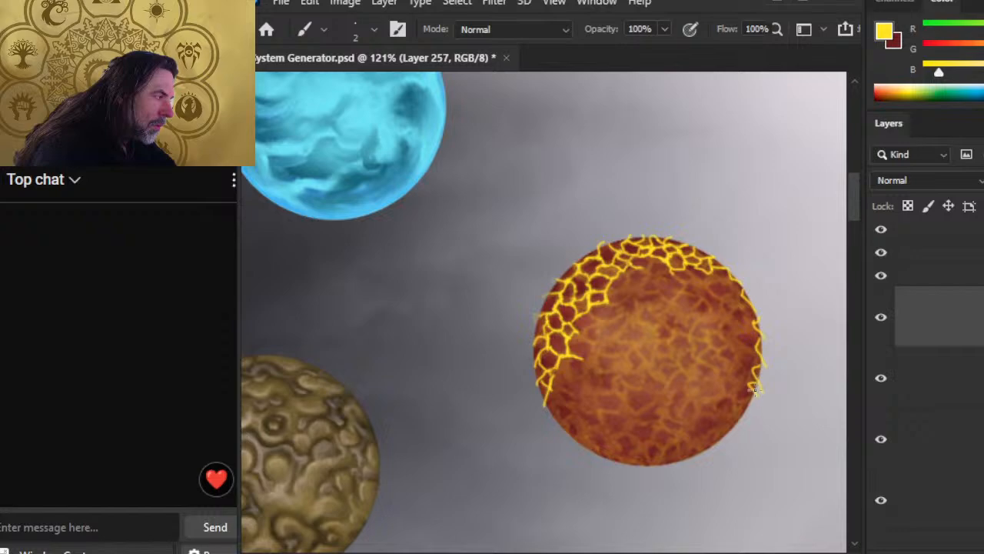
{"action": "key", "text": "r"}
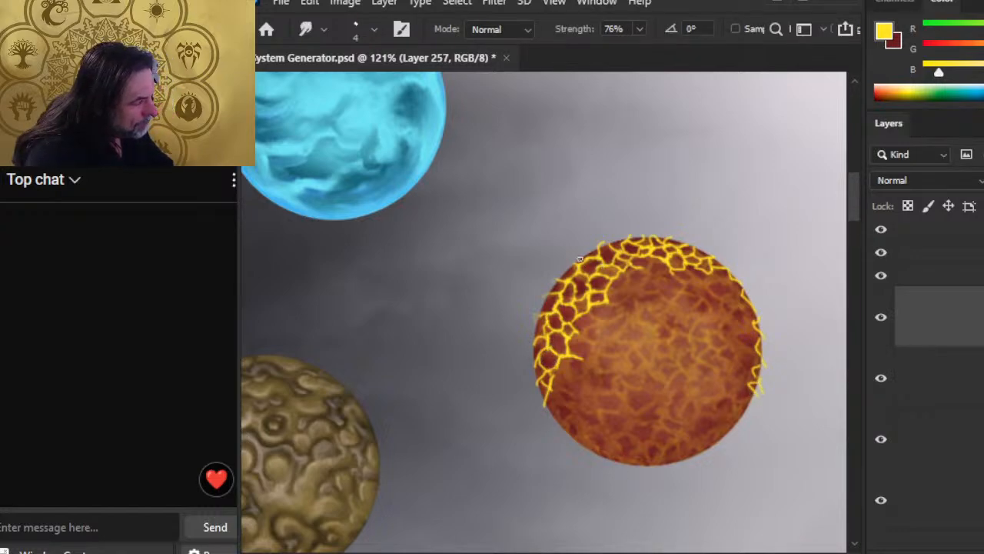
Step: Touch up the upper-left rim crack and paint a zigzag yellow crack around the bottom rim from lower left to lower right
{"action": "key", "text": "b"}
{"action": "key", "text": "r"}
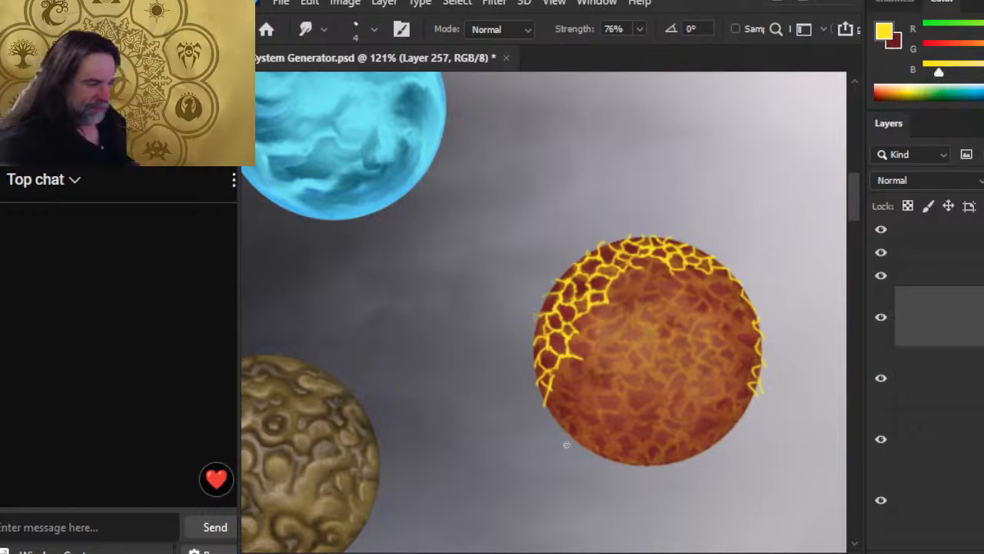
{"action": "key", "text": "b"}
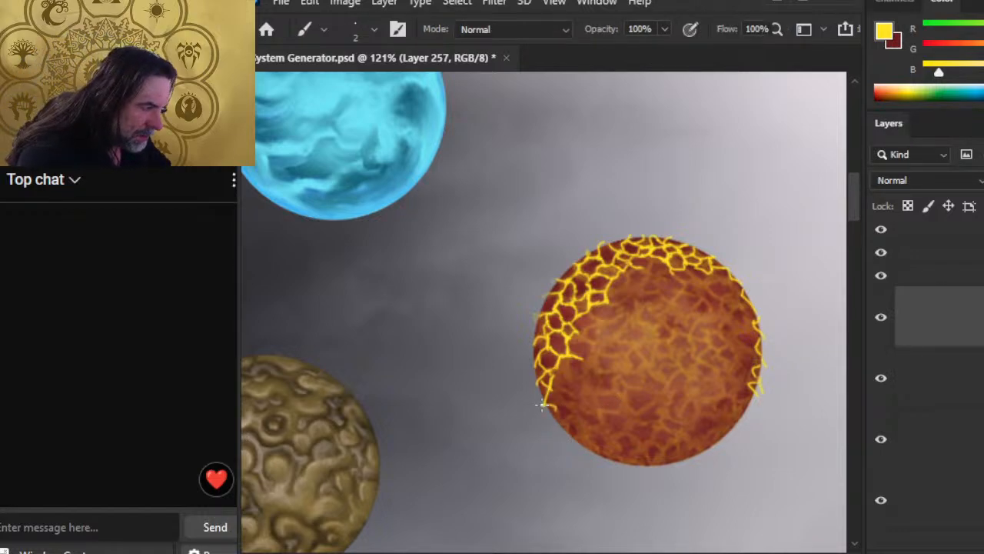
{"action": "mouse_move", "coordinate": [542, 405]}
{"action": "left_mouse_down"}
{"action": "mouse_move", "coordinate": [589, 458]}
{"action": "mouse_move", "coordinate": [585, 447]}
{"action": "mouse_move", "coordinate": [650, 470]}
{"action": "mouse_move", "coordinate": [643, 464]}
{"action": "mouse_move", "coordinate": [704, 446]}
{"action": "left_mouse_up"}
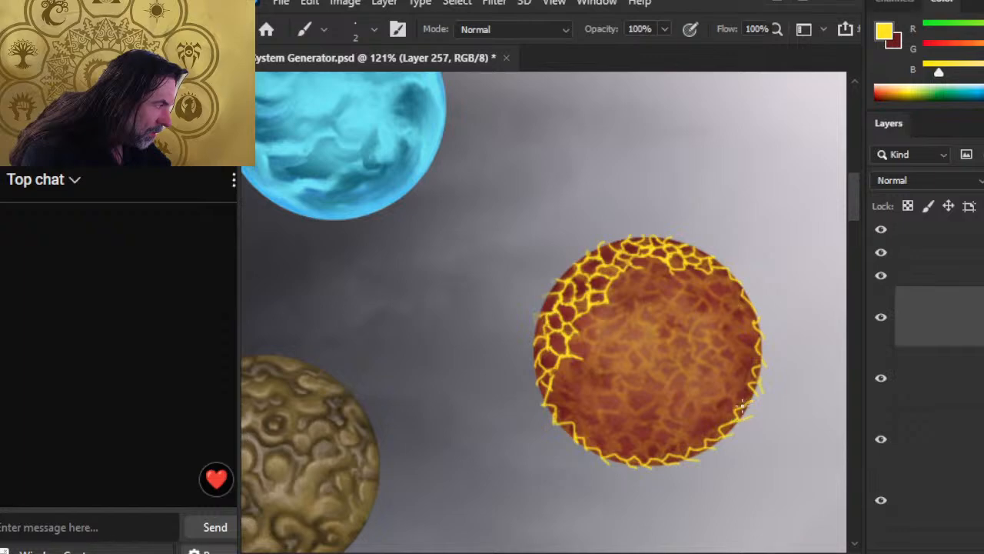
Step: Add small crossing yellow branches along the right and lower-right rim and smudge their tips outward
{"action": "key", "text": "r"}
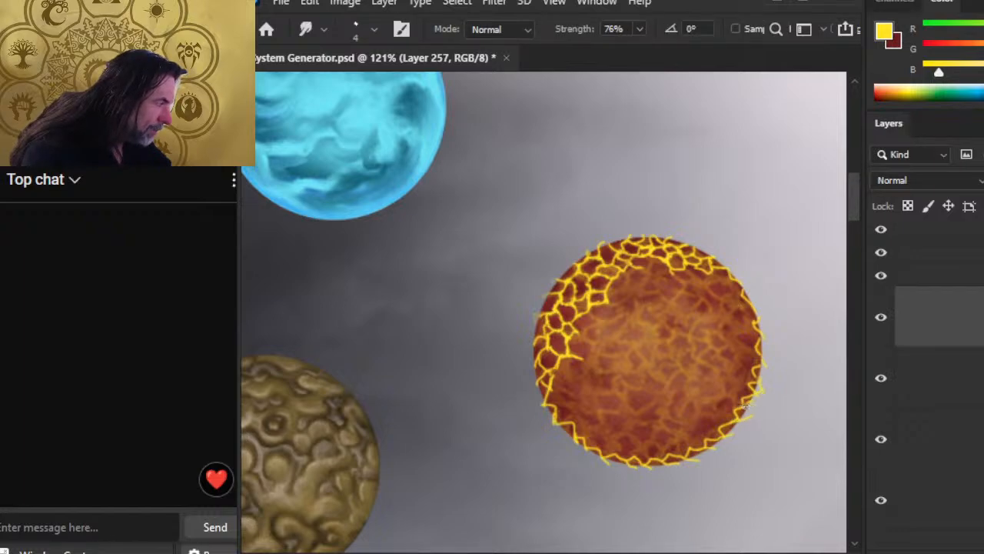
{"action": "key", "text": "b"}
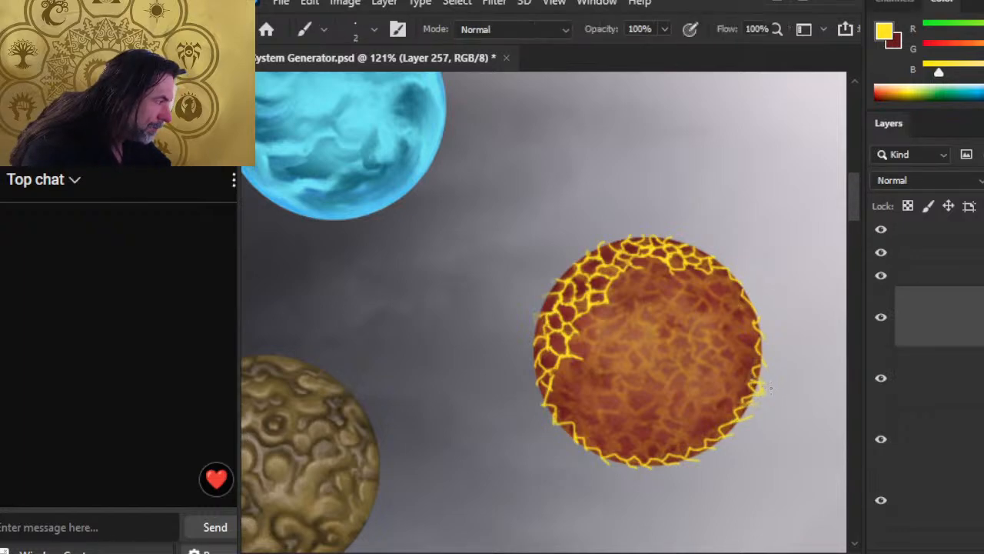
{"action": "key", "text": "r"}
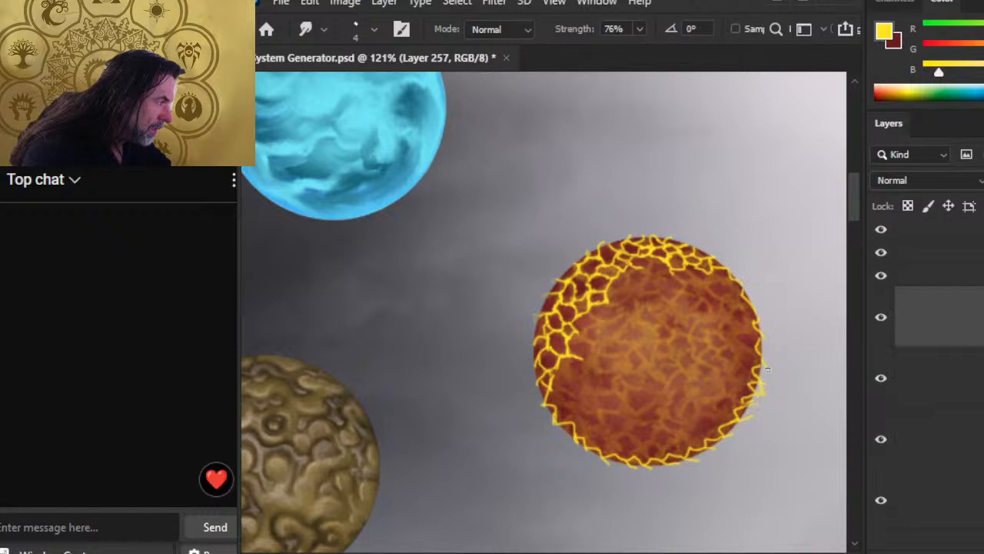
{"action": "key", "text": "b"}
{"action": "key", "text": "r"}
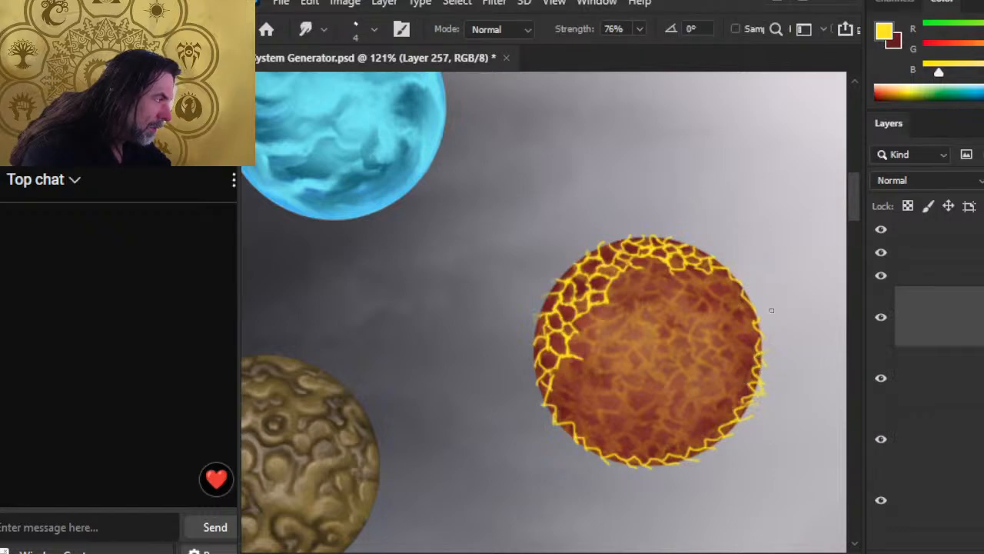
{"action": "key", "text": "b"}
{"action": "key", "text": "r"}
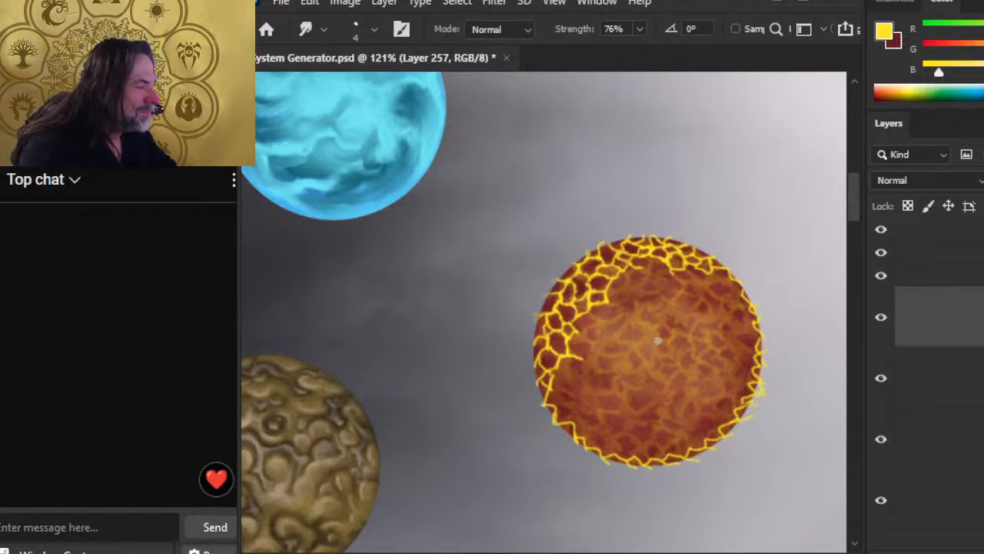
Step: Paint a further row of yellow crack cells beneath the top-rim network across to the upper-right rim, smudging the joins
{"action": "key", "text": "b"}
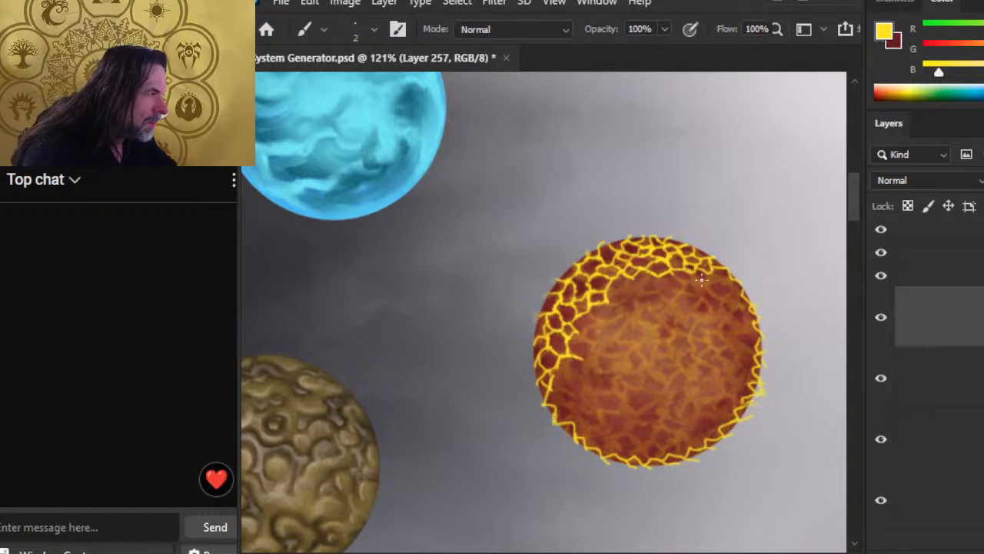
{"action": "key", "text": "r"}
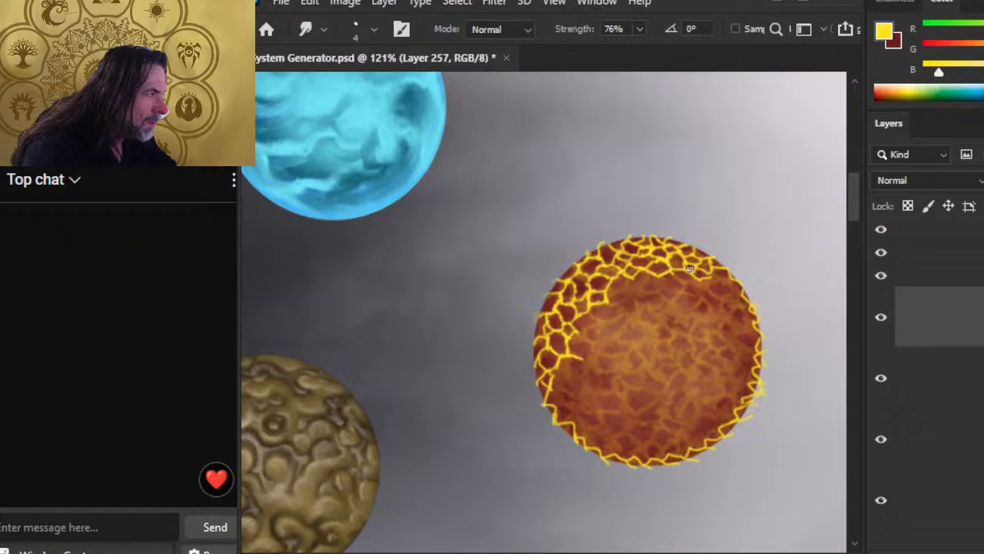
{"action": "key", "text": "b"}
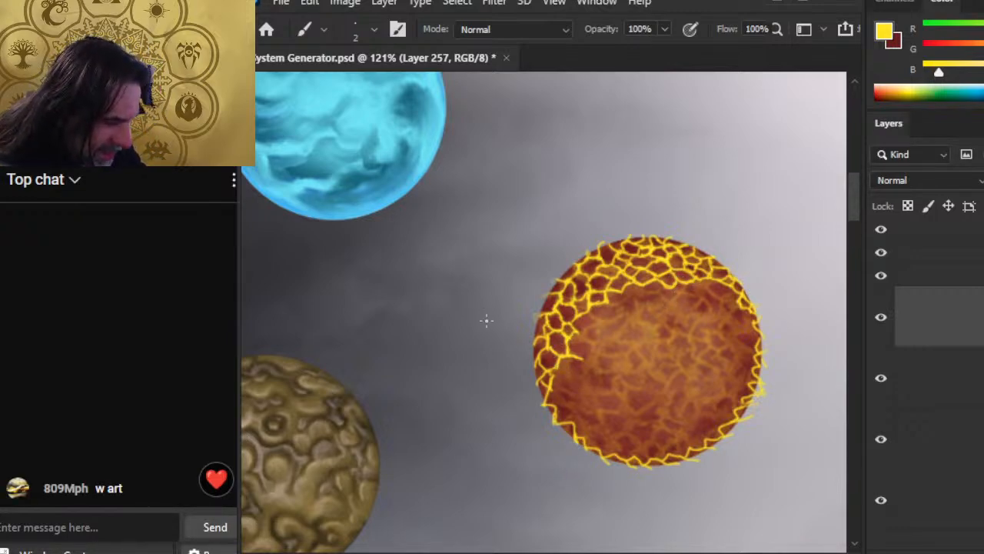
Step: Review the magma planet alongside the other planet illustrations and the composition tables across the whole page
{"action": "key", "text": "z"}
{"action": "left_click_drag", "start_coordinate": [593, 435], "coordinate": [505, 439]}
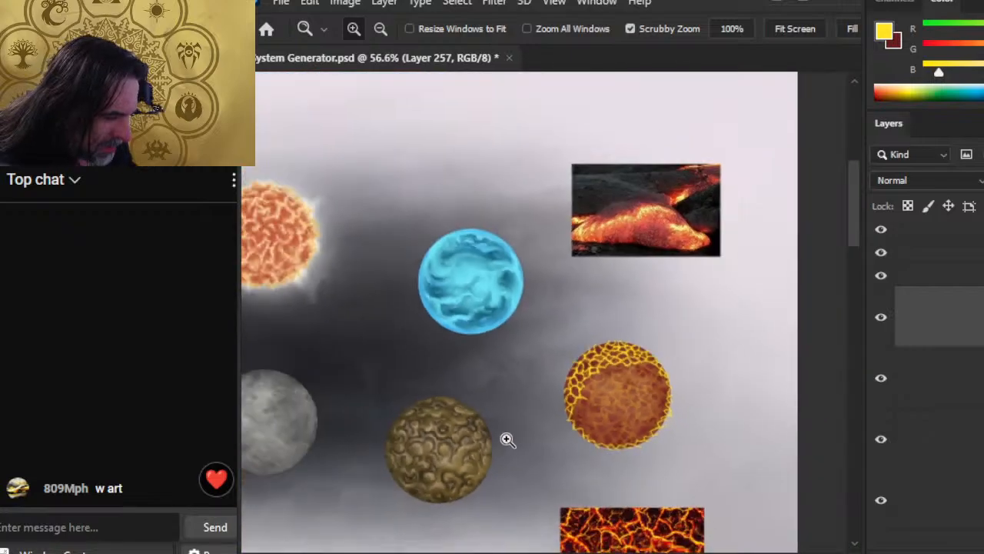
{"action": "left_click_drag", "start_coordinate": [583, 426], "coordinate": [536, 323]}
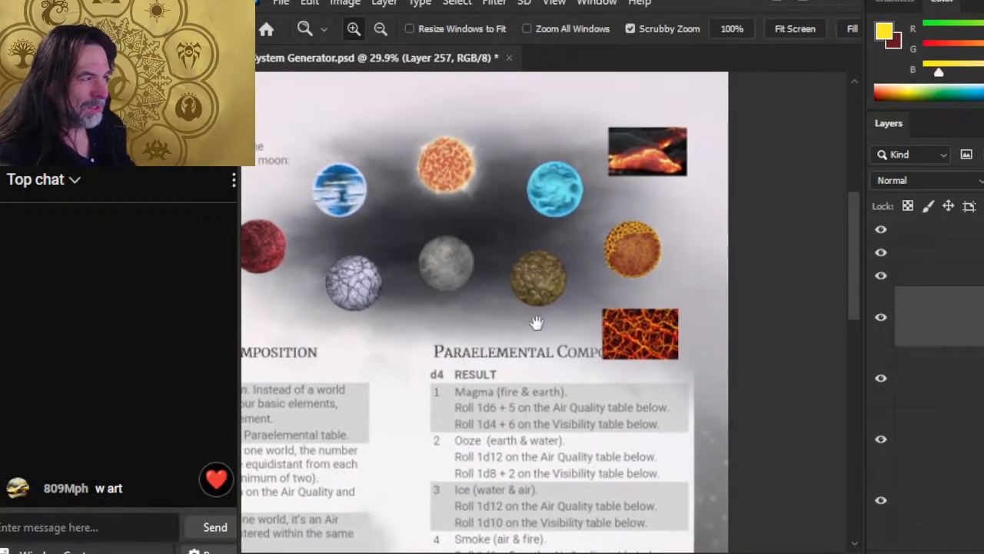
{"action": "left_click_drag", "start_coordinate": [382, 277], "coordinate": [567, 153]}
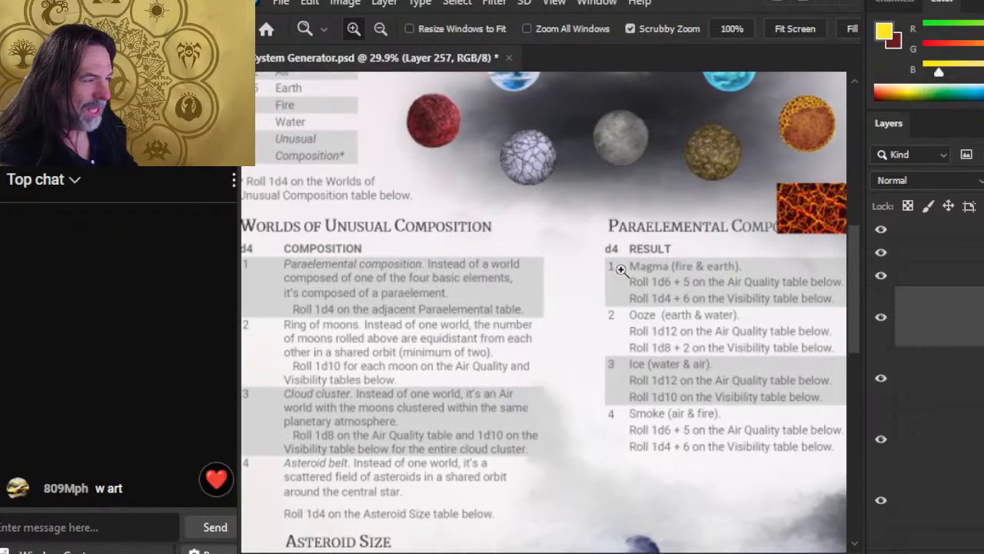
{"action": "left_click_drag", "start_coordinate": [626, 295], "coordinate": [604, 341]}
{"action": "left_click_drag", "start_coordinate": [672, 447], "coordinate": [577, 419]}
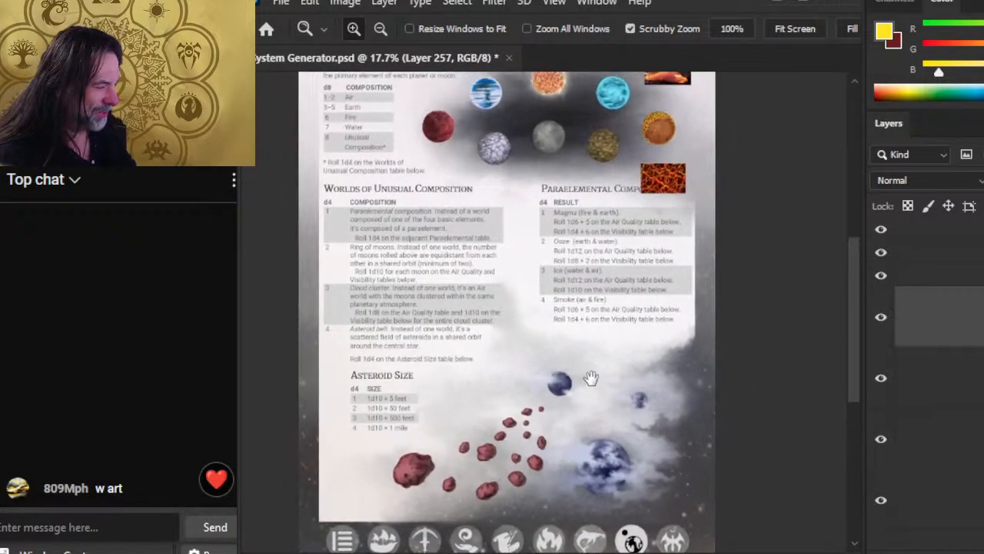
Step: Switch to the Word layout document and review the spelljamming ship rules, pregenerated ship tables, and vessel and craft illustration pages
{"action": "key", "text": "super+Tab"}
{"action": "key", "text": "alt+Tab"}
{"action": "key", "text": "alt+Tab"}
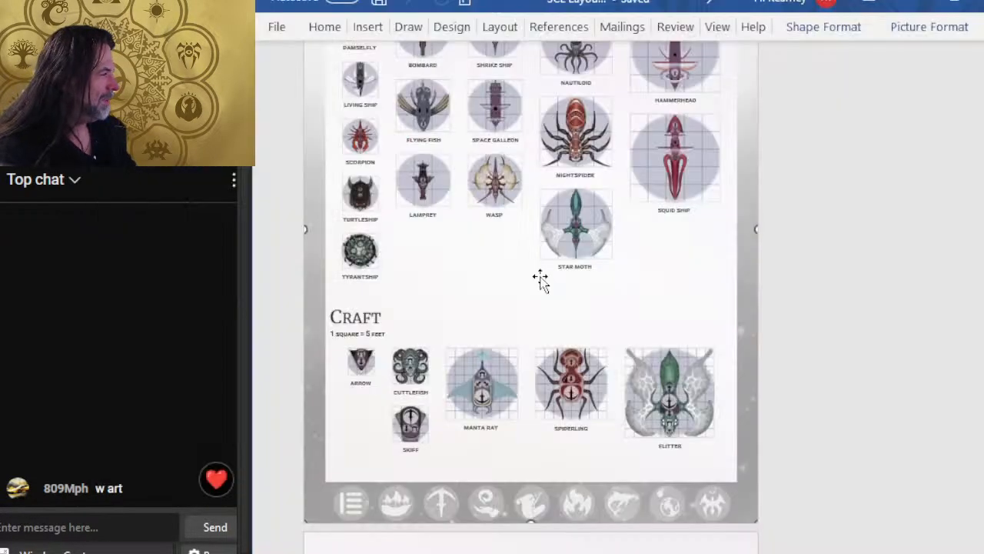
{"action": "scroll", "coordinate": [839, 250], "scroll_direction": "up", "scroll_amount": 10}
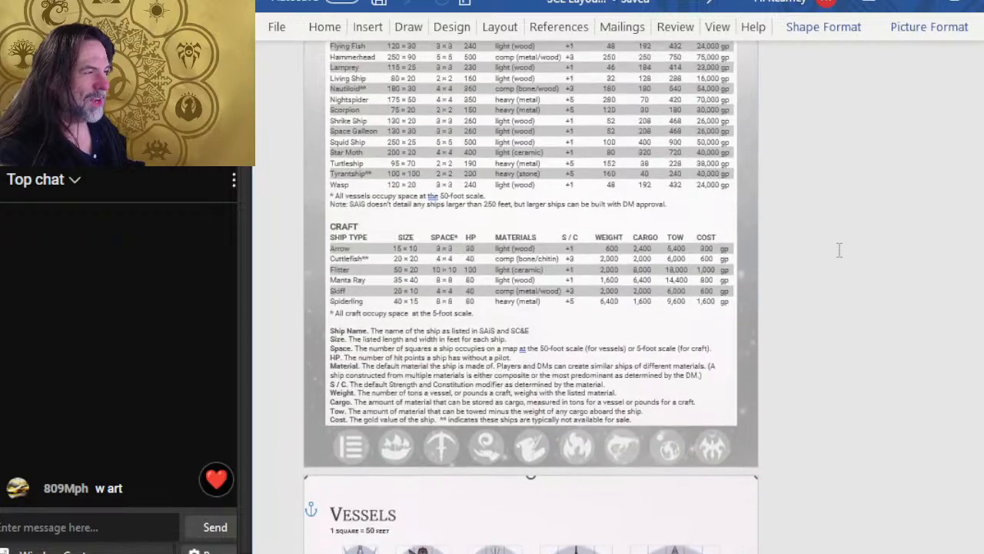
{"action": "scroll", "coordinate": [817, 254], "scroll_direction": "up", "scroll_amount": 10}
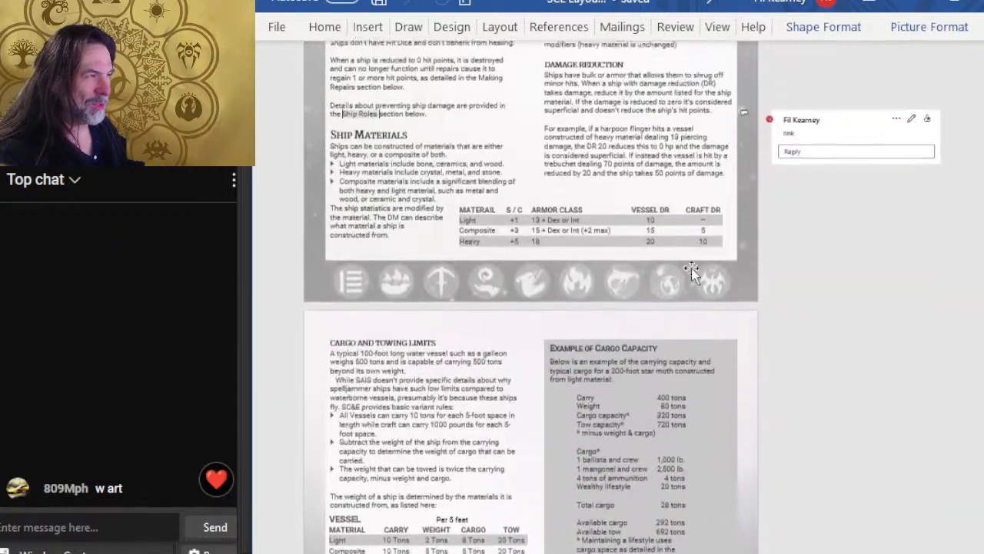
{"action": "scroll", "coordinate": [668, 286], "scroll_direction": "up", "scroll_amount": 6}
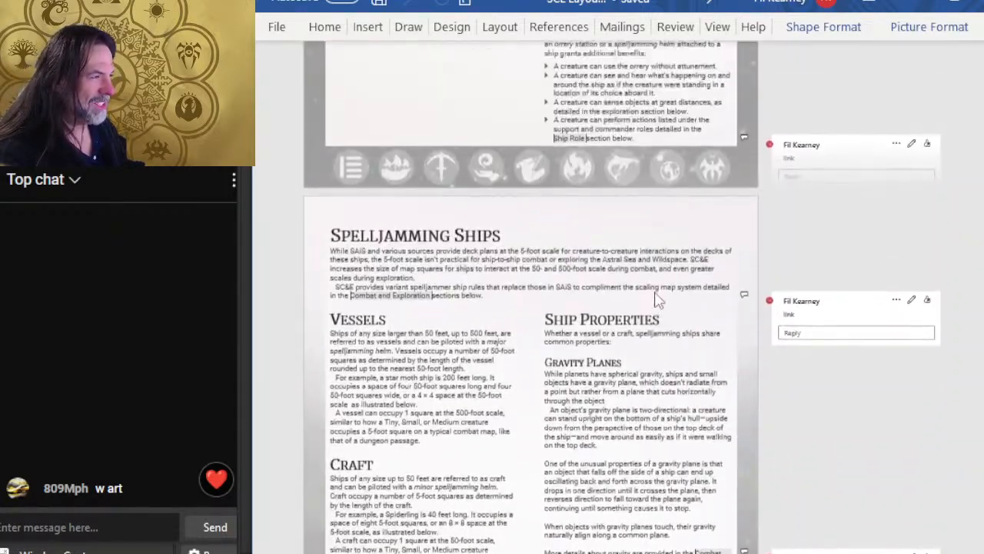
{"action": "scroll", "coordinate": [611, 346], "scroll_direction": "down", "scroll_amount": 2}
{"action": "scroll", "coordinate": [611, 346], "scroll_direction": "down", "scroll_amount": 10}
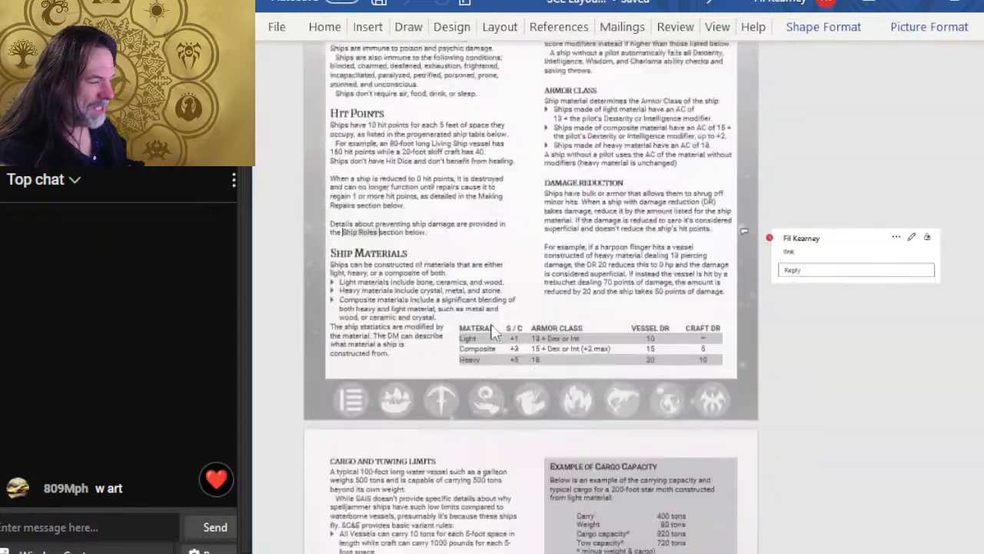
{"action": "scroll", "coordinate": [620, 337], "scroll_direction": "down", "scroll_amount": 15}
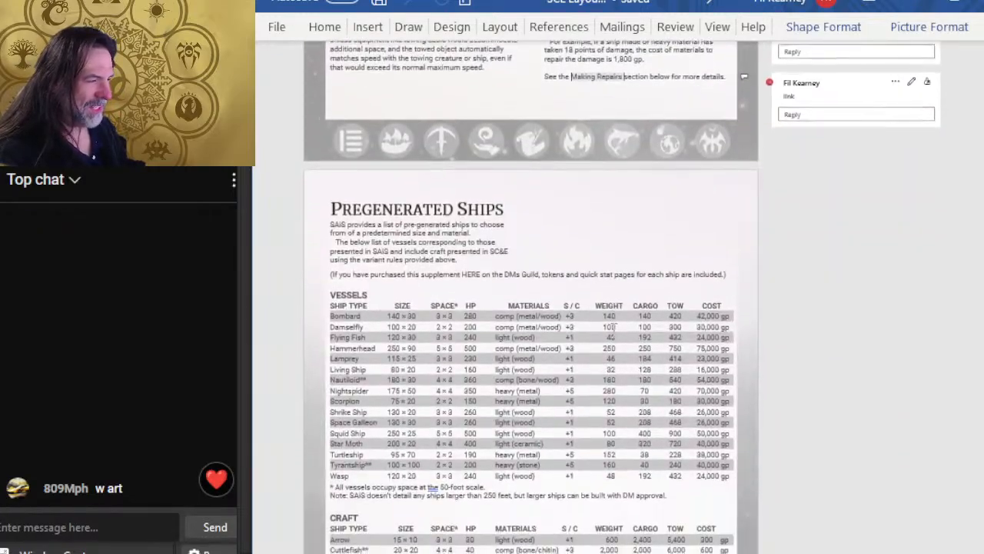
{"action": "scroll", "coordinate": [600, 338], "scroll_direction": "down", "scroll_amount": 3}
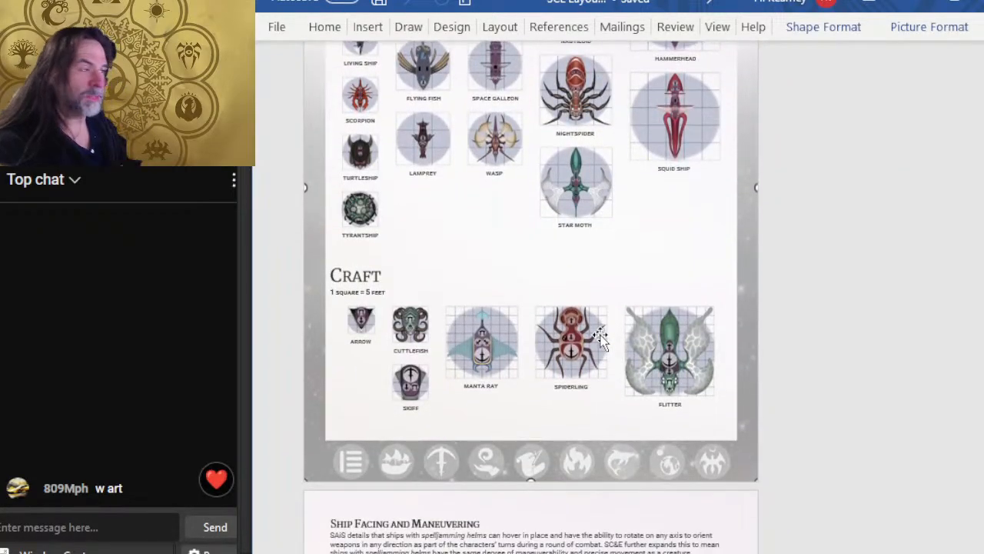
{"action": "scroll", "coordinate": [600, 338], "scroll_direction": "up", "scroll_amount": 1}
Step: Switch back to Photoshop and examine the World Composition and Paraelemental tables alongside the planet illustrations
{"action": "key", "text": "alt+Tab"}
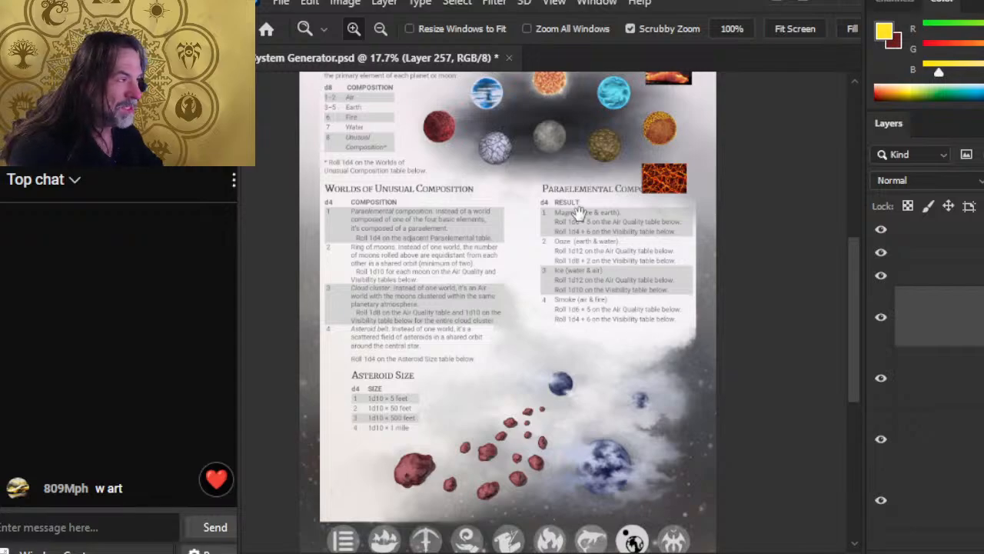
{"action": "left_click_drag", "start_coordinate": [592, 185], "coordinate": [555, 300]}
{"action": "left_click_drag", "start_coordinate": [355, 205], "coordinate": [400, 222]}
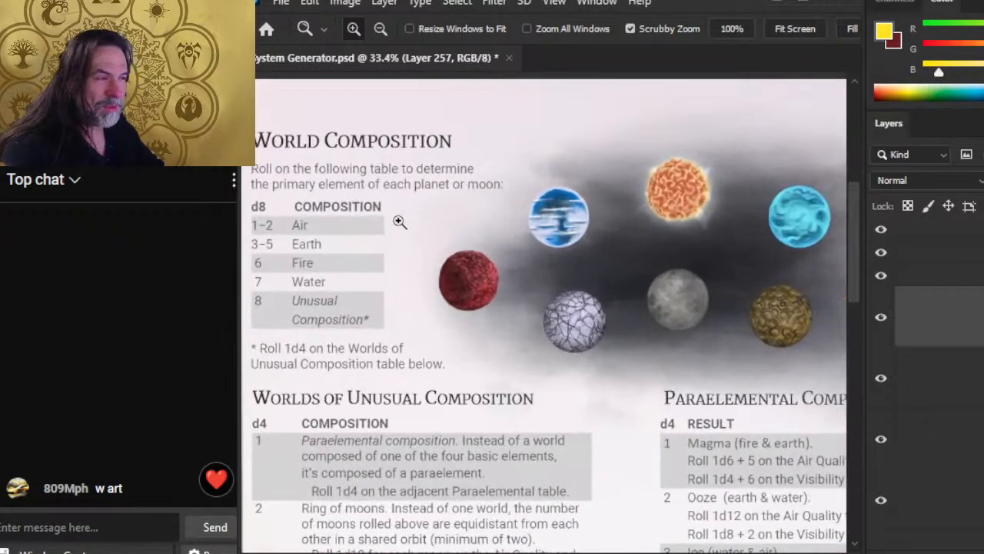
{"action": "left_click_drag", "start_coordinate": [652, 428], "coordinate": [423, 318]}
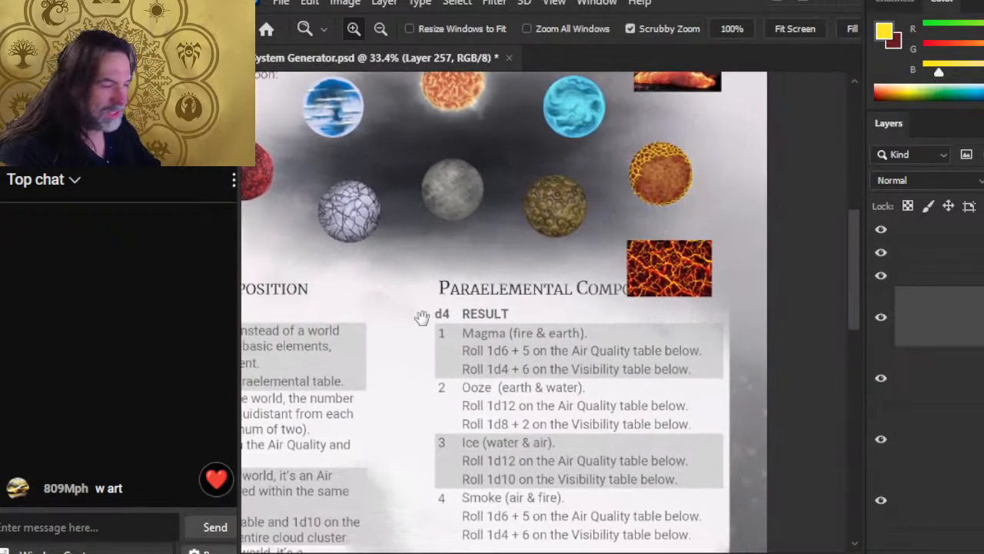
{"action": "scroll", "coordinate": [533, 332], "scroll_direction": "down", "scroll_amount": 4}
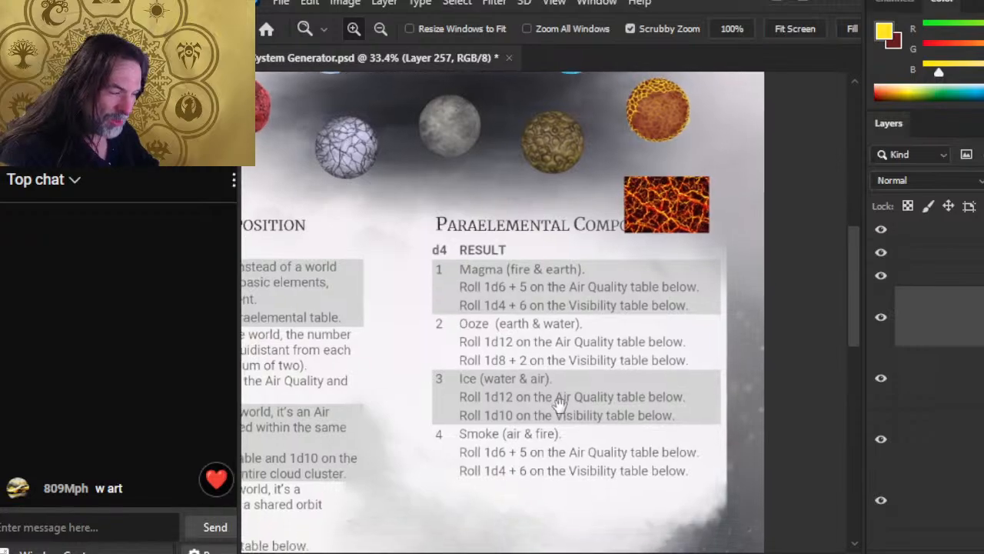
{"action": "scroll", "coordinate": [499, 258], "scroll_direction": "up", "scroll_amount": 6}
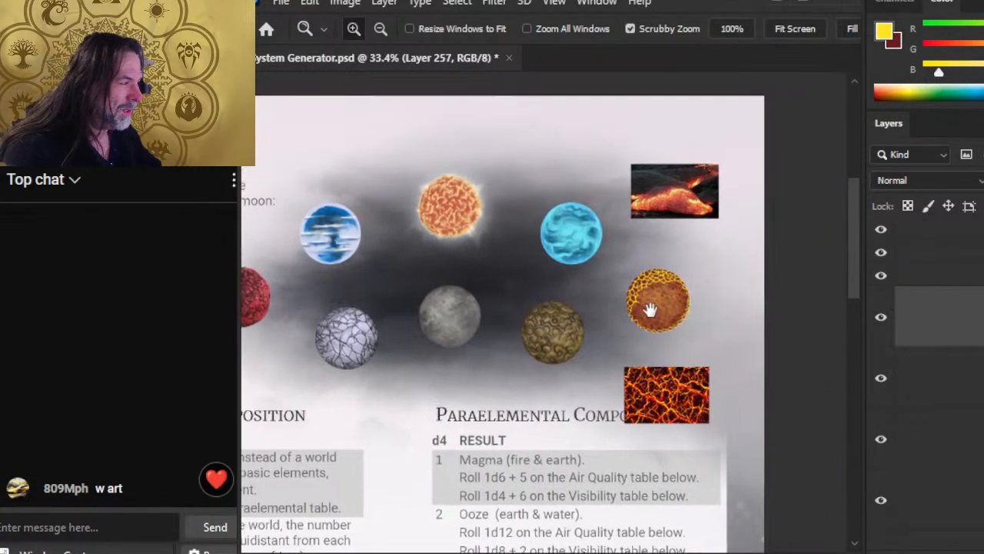
Step: Close the open yellow crack cell at the inner edge of the magma planet's upper-left network and add a short branch beside it
{"action": "mouse_move", "coordinate": [651, 310]}
{"action": "left_mouse_down"}
{"action": "mouse_move", "coordinate": [584, 318]}
{"action": "mouse_move", "coordinate": [596, 362]}
{"action": "left_mouse_up"}
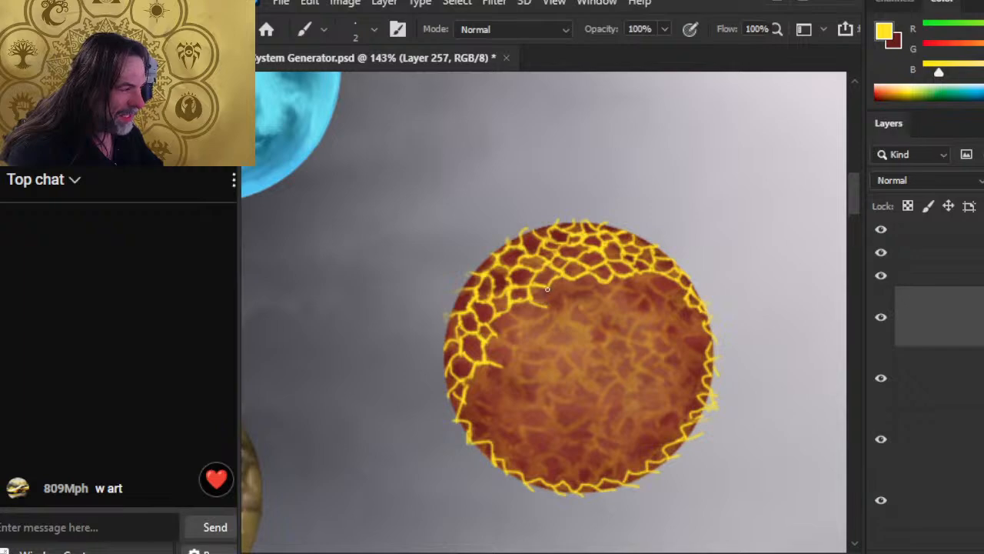
{"action": "mouse_move", "coordinate": [547, 288]}
{"action": "left_mouse_down"}
{"action": "mouse_move", "coordinate": [553, 304]}
{"action": "mouse_move", "coordinate": [549, 286]}
{"action": "mouse_move", "coordinate": [557, 292]}
{"action": "mouse_move", "coordinate": [543, 309]}
{"action": "left_mouse_up"}
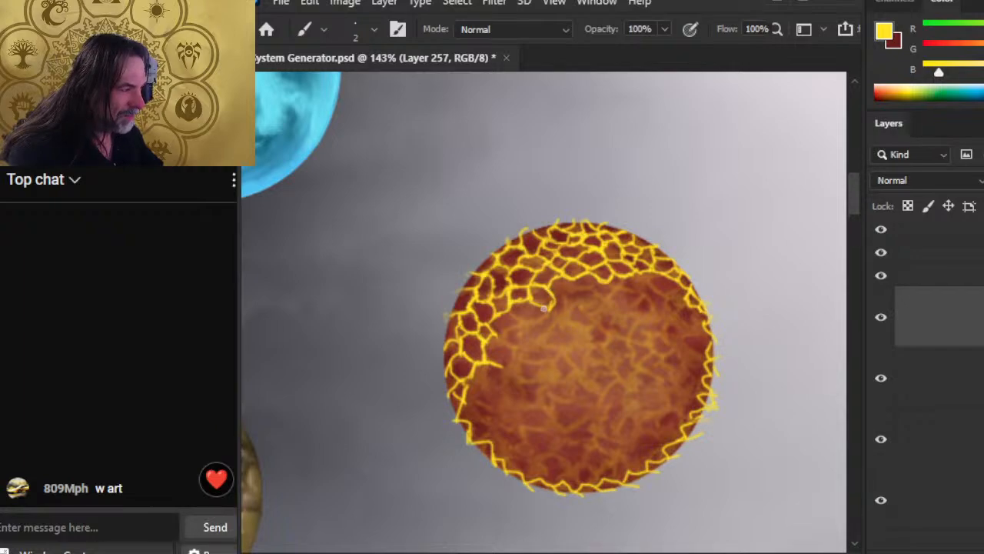
{"action": "key", "text": "r"}
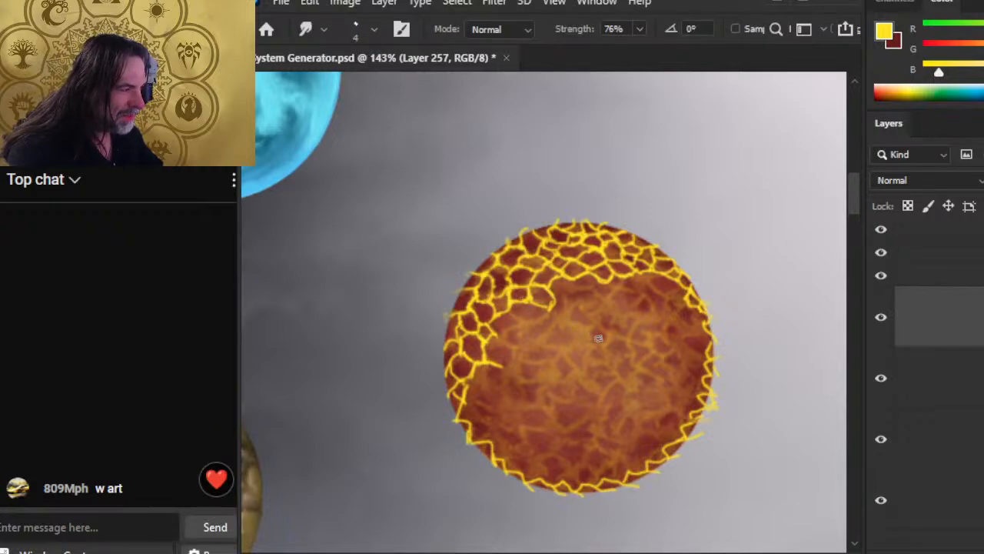
{"action": "mouse_move", "coordinate": [685, 436]}
{"action": "left_mouse_down"}
{"action": "mouse_move", "coordinate": [643, 380]}
{"action": "mouse_move", "coordinate": [635, 129]}
{"action": "mouse_move", "coordinate": [695, 501]}
{"action": "left_mouse_up"}
{"action": "left_click_drag", "start_coordinate": [686, 114], "coordinate": [585, 165]}
{"action": "left_click_drag", "start_coordinate": [557, 396], "coordinate": [560, 403]}
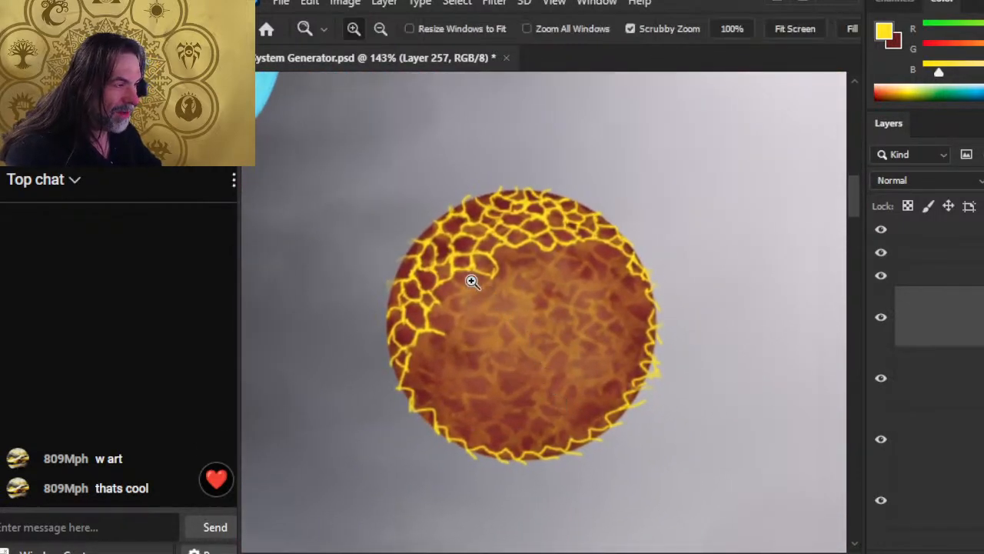
{"action": "left_click_drag", "start_coordinate": [472, 283], "coordinate": [485, 278]}
{"action": "key", "text": "b"}
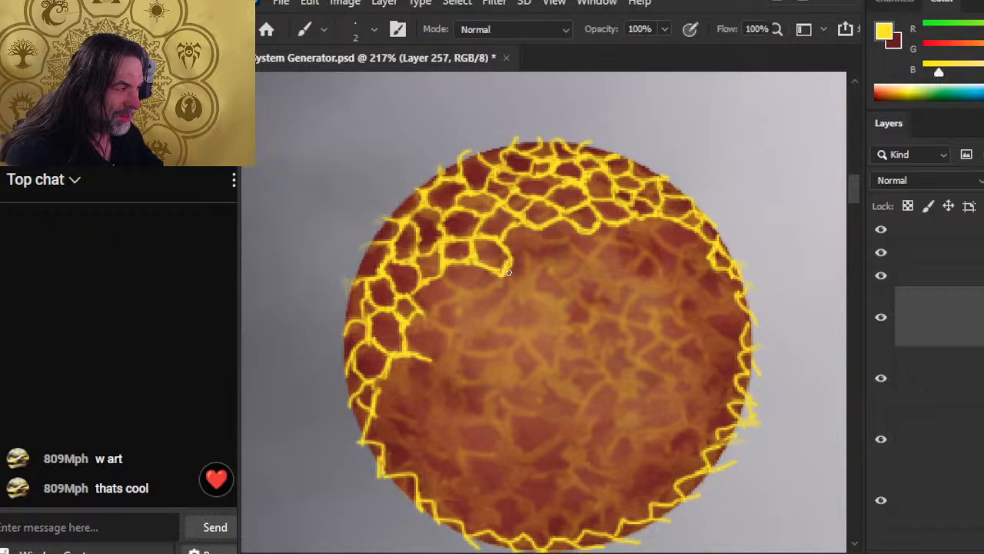
{"action": "key", "text": "r"}
{"action": "key", "text": "b"}
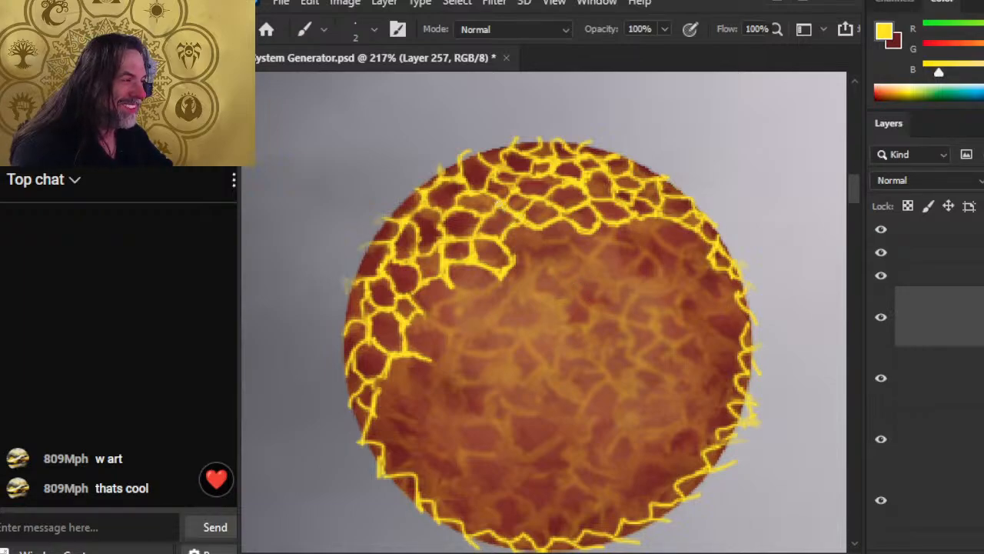
Step: Smudge and touch up the yellow crack joins across the top network toward the upper-right rim
{"action": "key", "text": "r"}
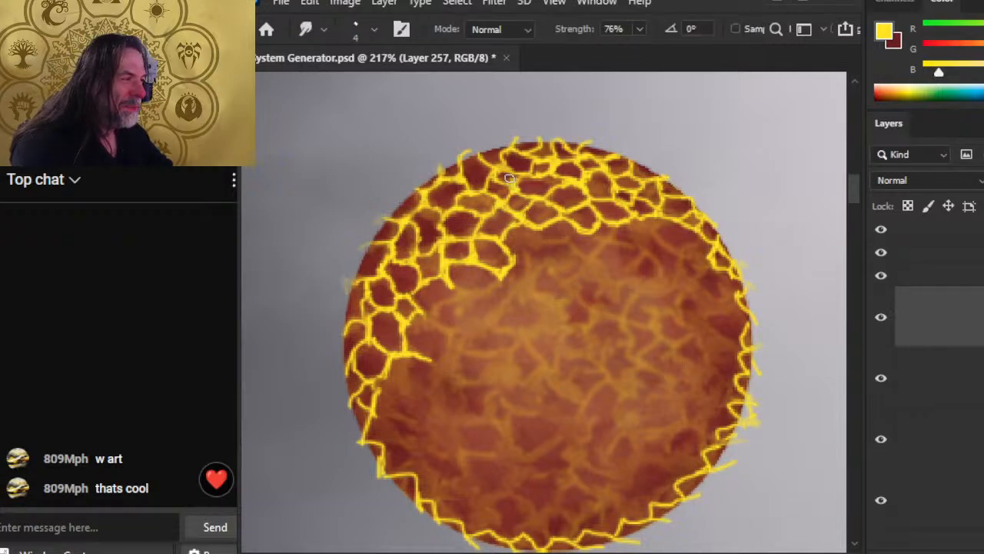
{"action": "left_click_drag", "start_coordinate": [504, 178], "coordinate": [534, 180]}
{"action": "key", "text": "b"}
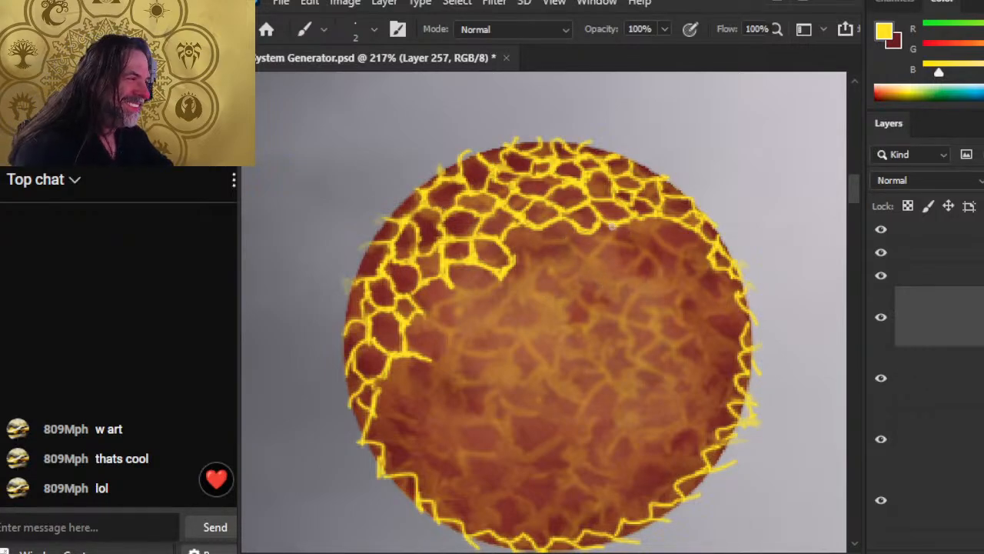
{"action": "key", "text": "r"}
{"action": "key", "text": "b"}
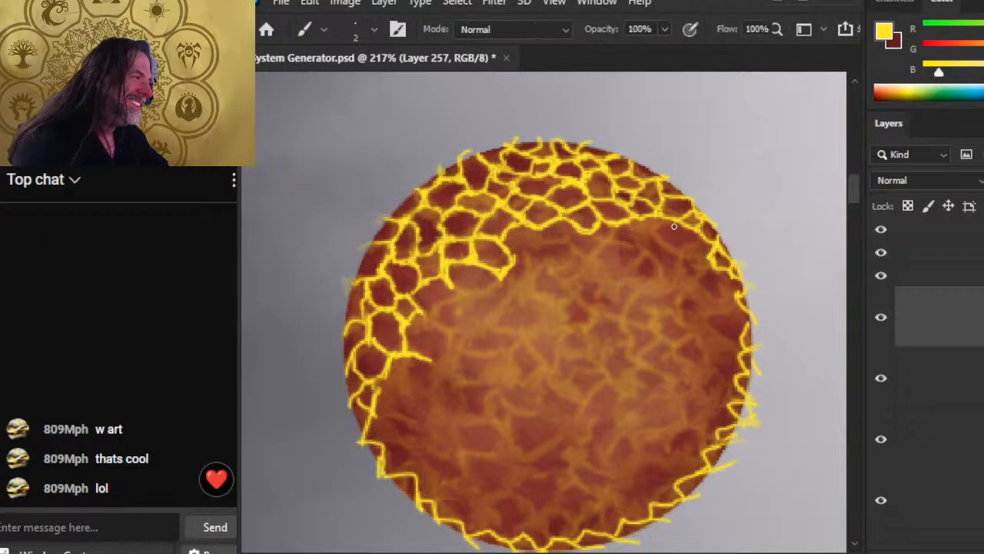
{"action": "key", "text": "r"}
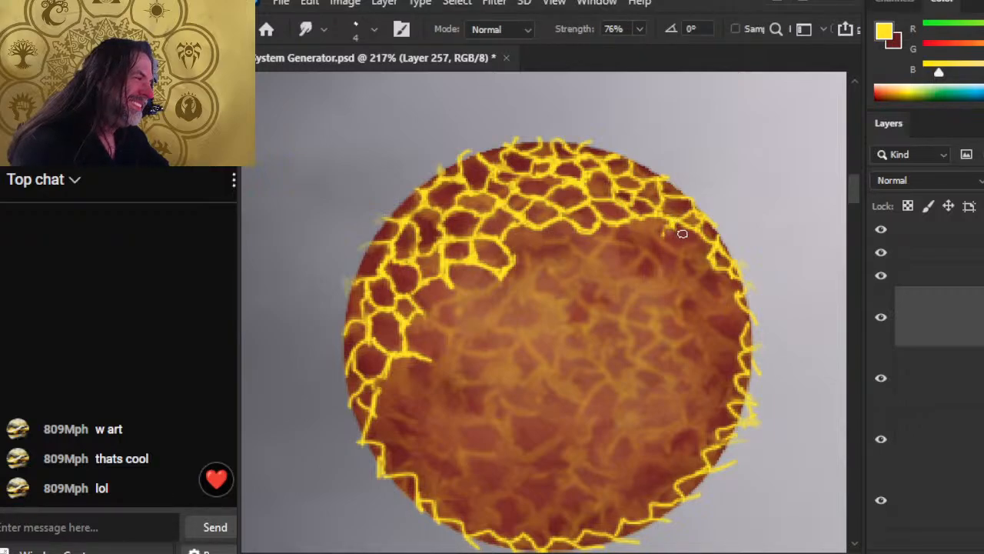
Step: Paint a cluster of small yellow crack cells inside the upper-right rim, working down toward the right edge
{"action": "key", "text": "b"}
{"action": "mouse_move", "coordinate": [665, 229]}
{"action": "left_mouse_down"}
{"action": "mouse_move", "coordinate": [678, 249]}
{"action": "mouse_move", "coordinate": [699, 233]}
{"action": "mouse_move", "coordinate": [699, 257]}
{"action": "left_mouse_up"}
{"action": "key", "text": "e"}
{"action": "key", "text": "b"}
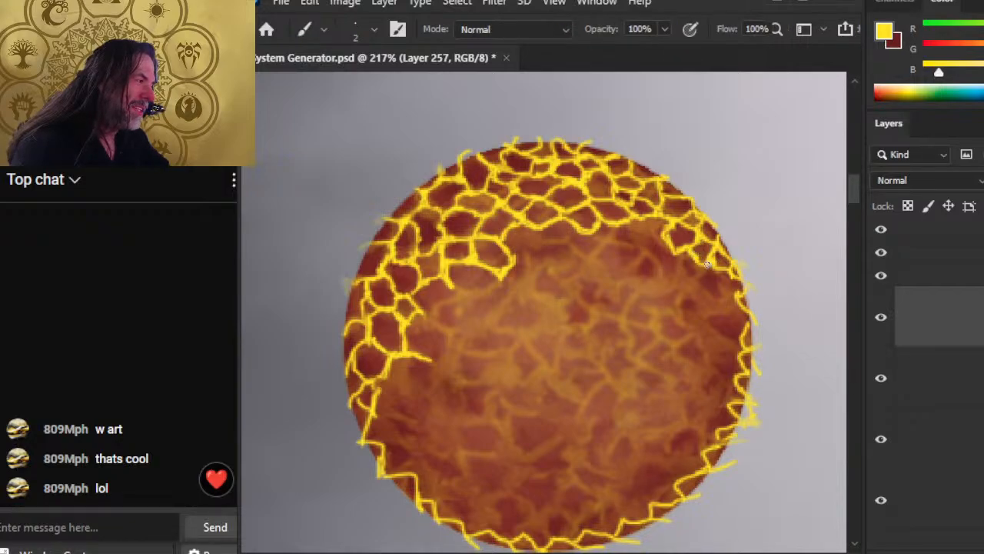
{"action": "left_click_drag", "start_coordinate": [671, 260], "coordinate": [690, 272]}
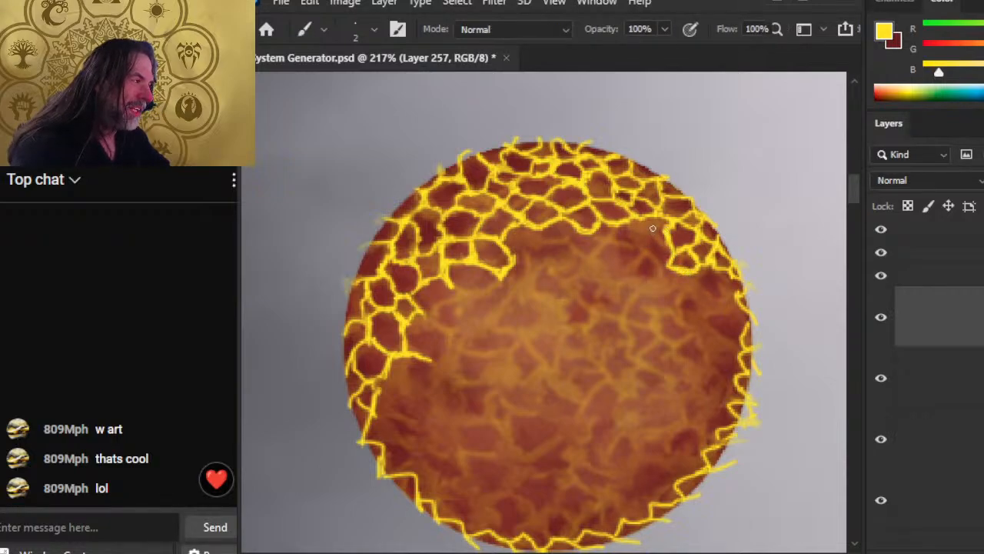
Step: Paint connecting yellow cracks beneath the network between top centre and upper right, trimming the overlong tip with the eraser
{"action": "left_click_drag", "start_coordinate": [637, 223], "coordinate": [666, 230]}
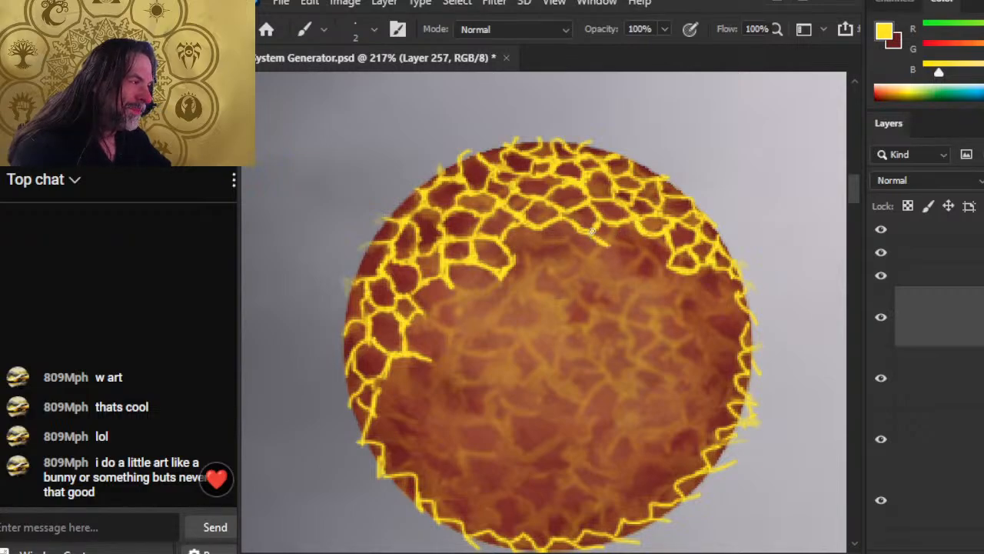
{"action": "left_click_drag", "start_coordinate": [592, 231], "coordinate": [624, 237]}
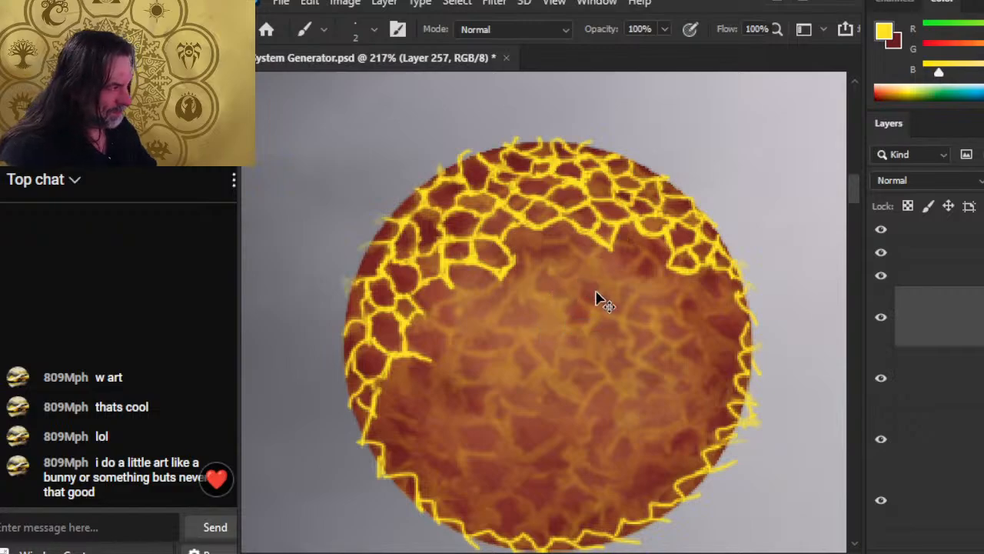
{"action": "key", "text": "e"}
{"action": "key", "text": "b"}
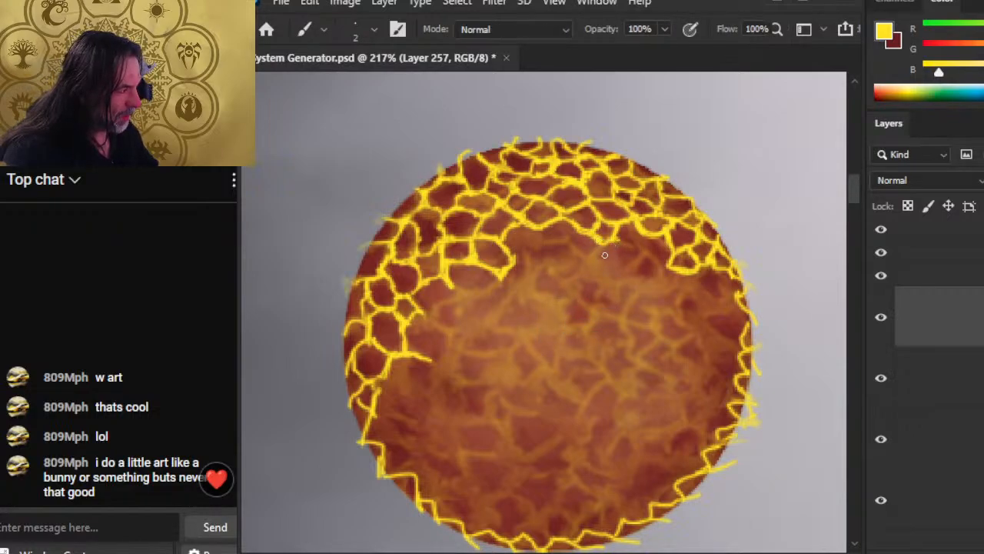
Step: Paint two yellow crack cells below top centre, linking the top network to the upper-left cells
{"action": "mouse_move", "coordinate": [537, 231]}
{"action": "left_mouse_down"}
{"action": "mouse_move", "coordinate": [566, 242]}
{"action": "mouse_move", "coordinate": [579, 231]}
{"action": "left_mouse_up"}
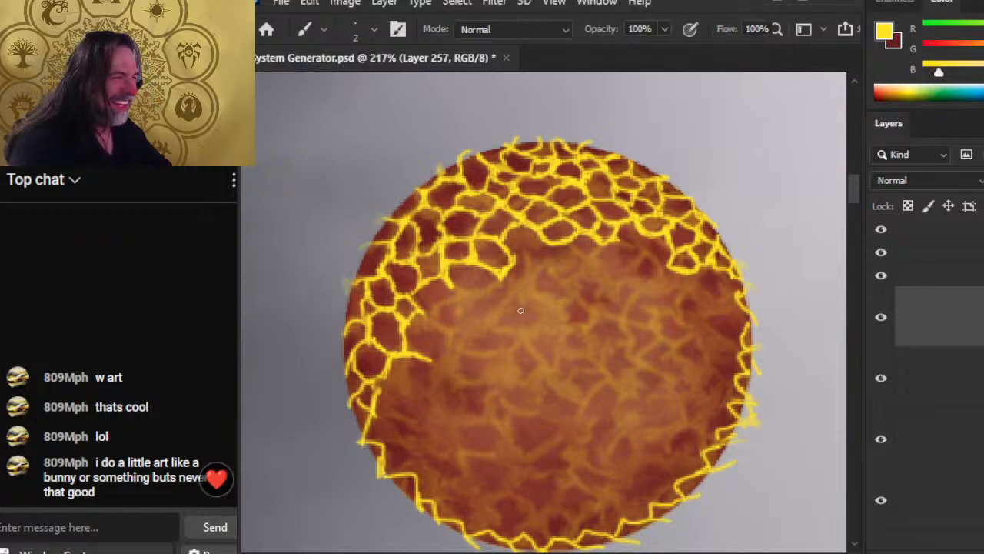
{"action": "left_click_drag", "start_coordinate": [509, 254], "coordinate": [520, 262]}
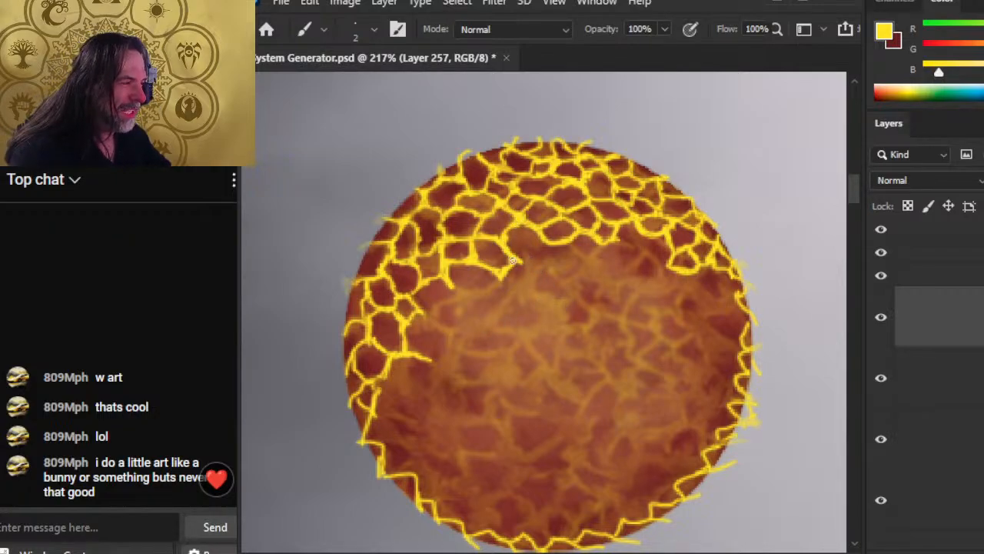
{"action": "left_click_drag", "start_coordinate": [519, 261], "coordinate": [544, 246]}
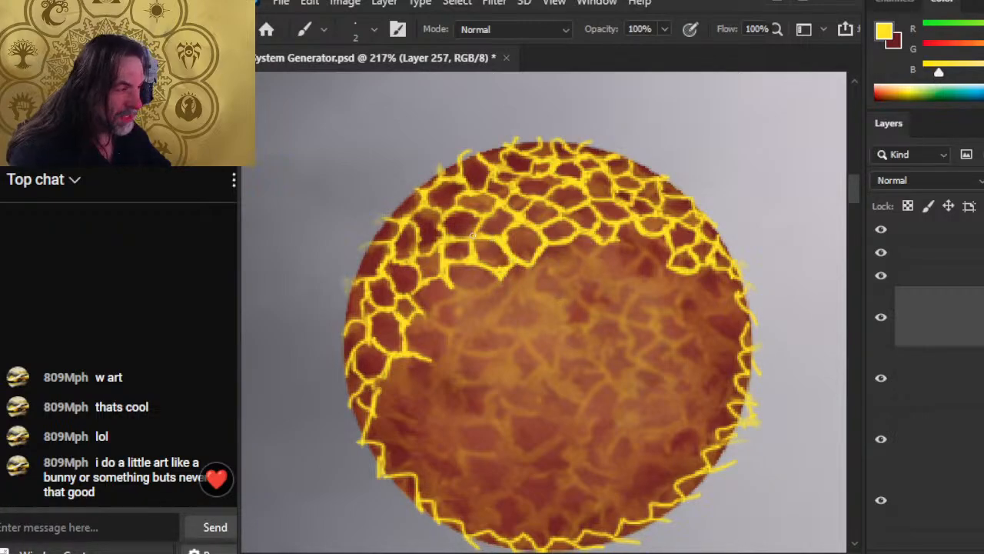
Step: Smudge and retouch the yellow crack lines within the upper-left cells
{"action": "key", "text": "r"}
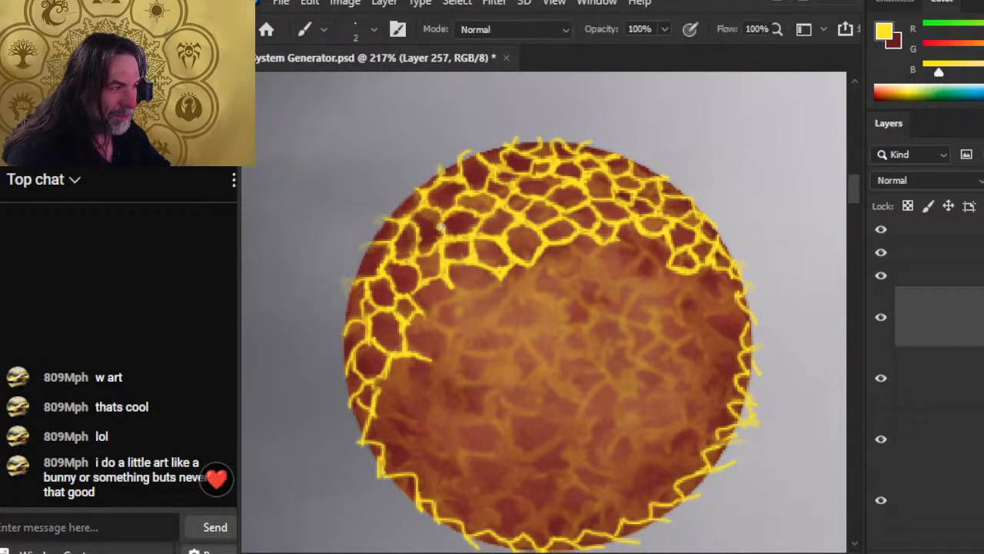
{"action": "key", "text": "b"}
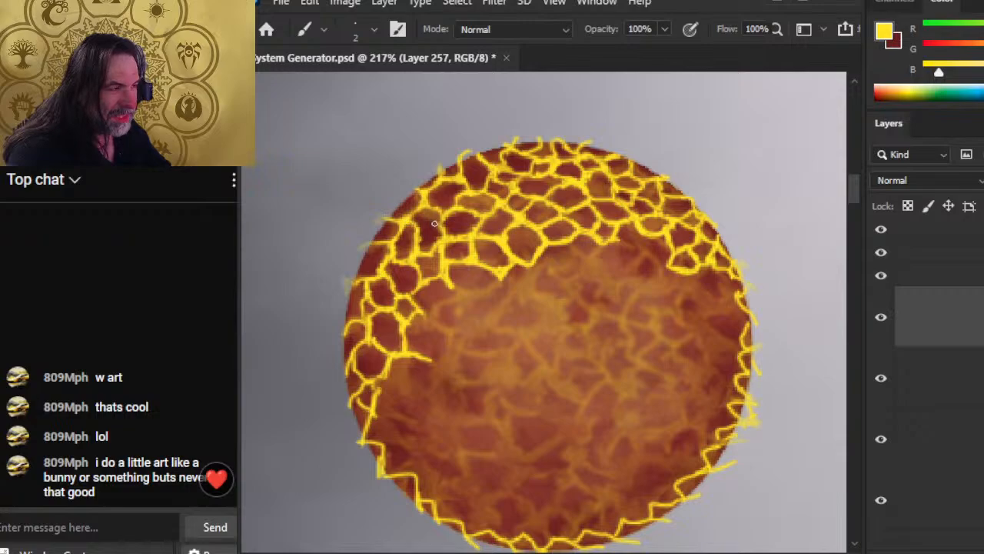
{"action": "key", "text": "r"}
{"action": "key", "text": "b"}
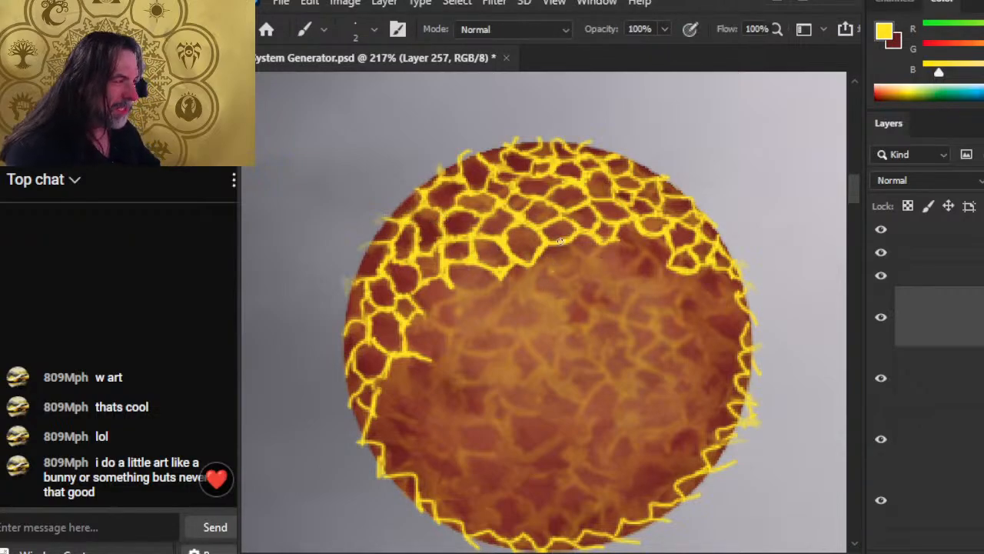
Step: Paint yellow cracks branching down from the network between top centre and upper right, undoing the last hooked stroke
{"action": "key", "text": "r"}
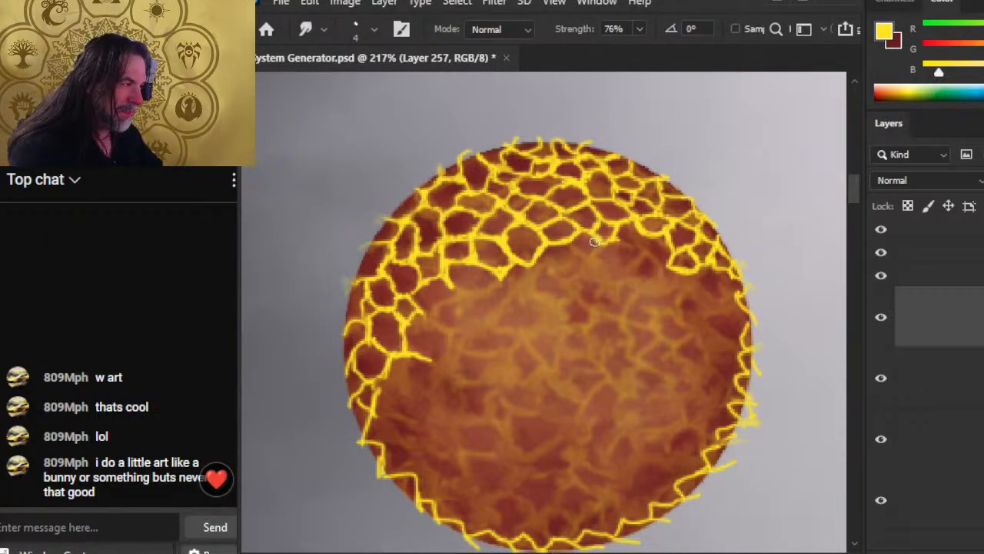
{"action": "key", "text": "b"}
{"action": "mouse_move", "coordinate": [602, 240]}
{"action": "left_mouse_down"}
{"action": "mouse_move", "coordinate": [593, 268]}
{"action": "mouse_move", "coordinate": [614, 241]}
{"action": "mouse_move", "coordinate": [685, 271]}
{"action": "mouse_move", "coordinate": [637, 285]}
{"action": "left_mouse_up"}
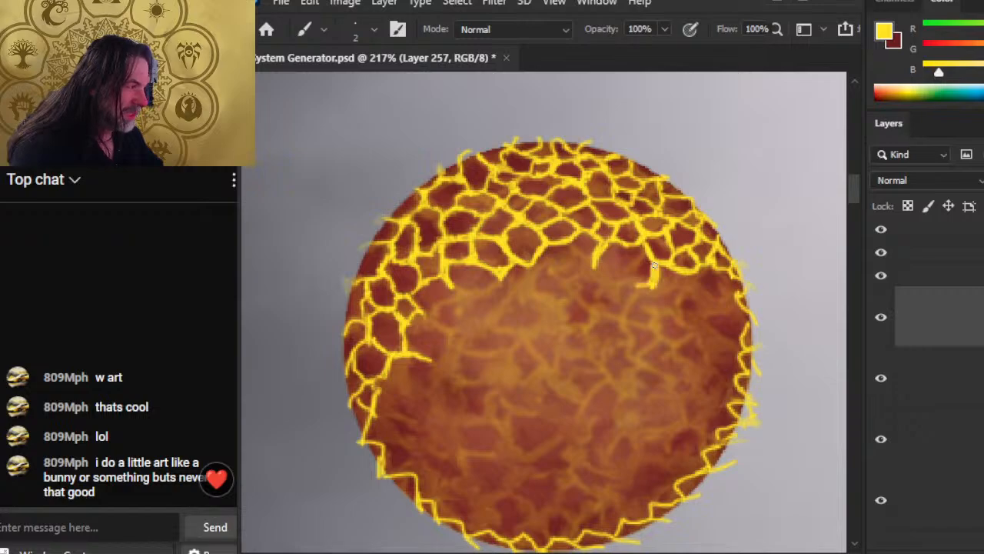
{"action": "key", "text": "ctrl+z"}
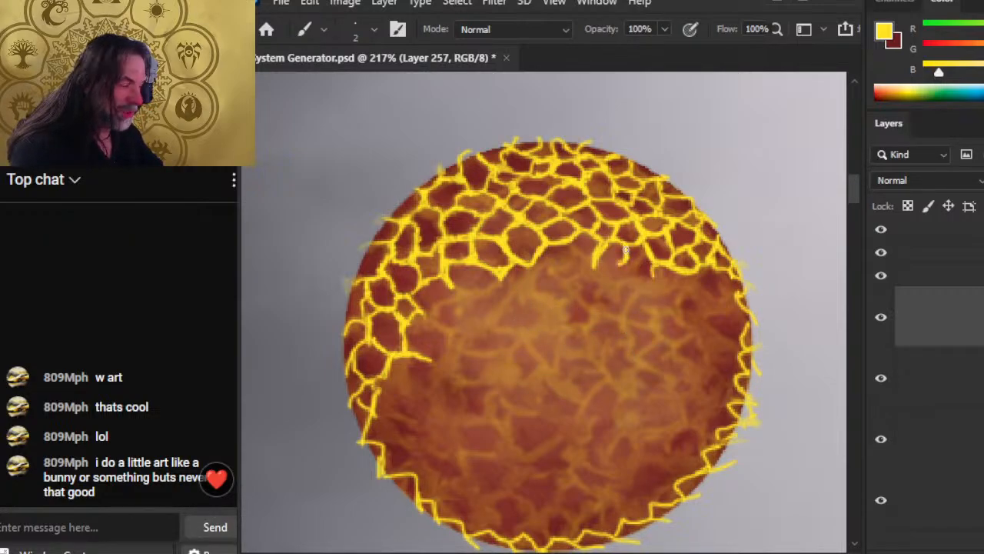
Step: Close two yellow crack cells beneath the network right of top centre, smudging their joints
{"action": "key", "text": "r"}
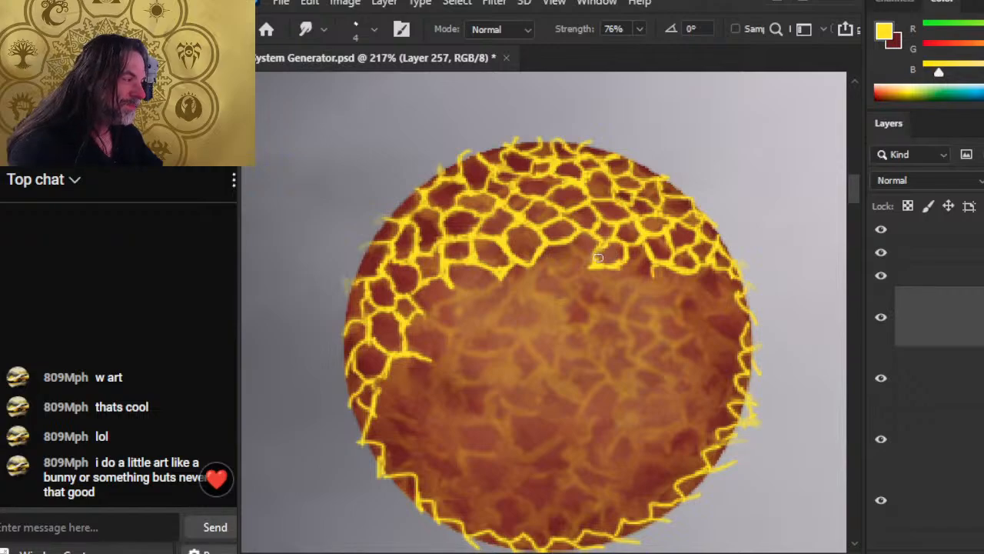
{"action": "key", "text": "b"}
{"action": "key", "text": "r"}
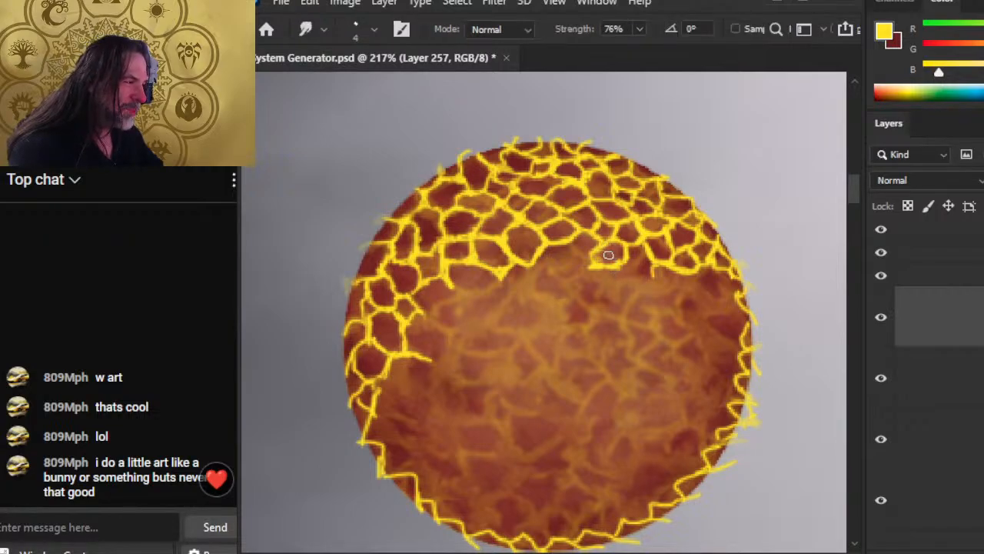
{"action": "key", "text": "b"}
{"action": "left_click_drag", "start_coordinate": [650, 284], "coordinate": [626, 271]}
{"action": "key", "text": "r"}
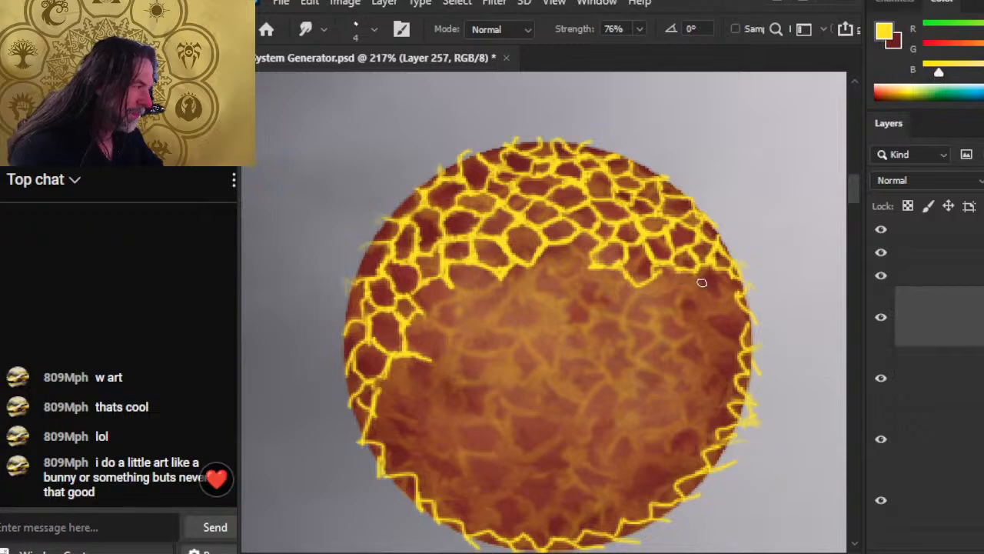
Step: Paint a small yellow crack cell beneath the upper-right network beside the right rim, and smudge its lines
{"action": "key", "text": "b"}
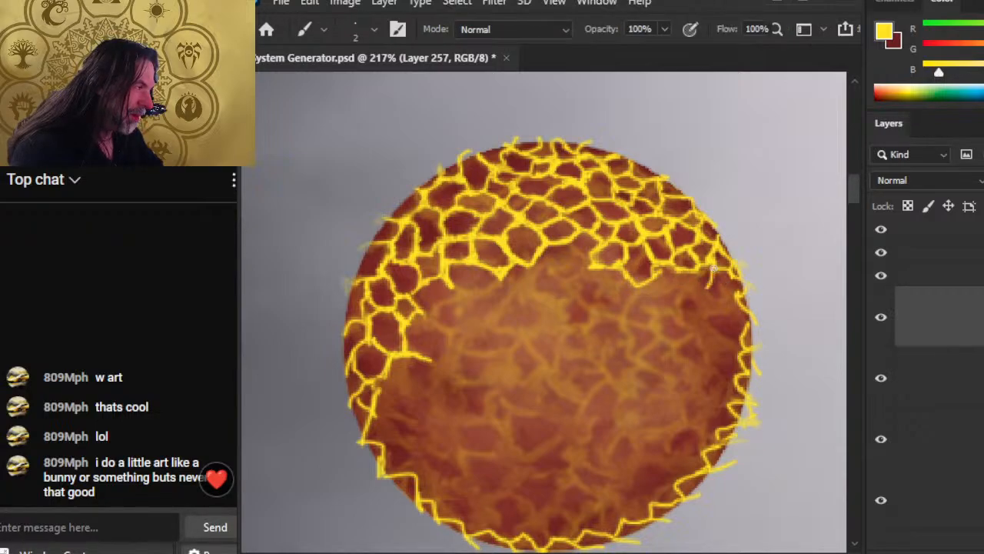
{"action": "mouse_move", "coordinate": [709, 277]}
{"action": "left_mouse_down"}
{"action": "mouse_move", "coordinate": [697, 291]}
{"action": "mouse_move", "coordinate": [697, 277]}
{"action": "mouse_move", "coordinate": [715, 293]}
{"action": "left_mouse_up"}
{"action": "key", "text": "r"}
{"action": "key", "text": "b"}
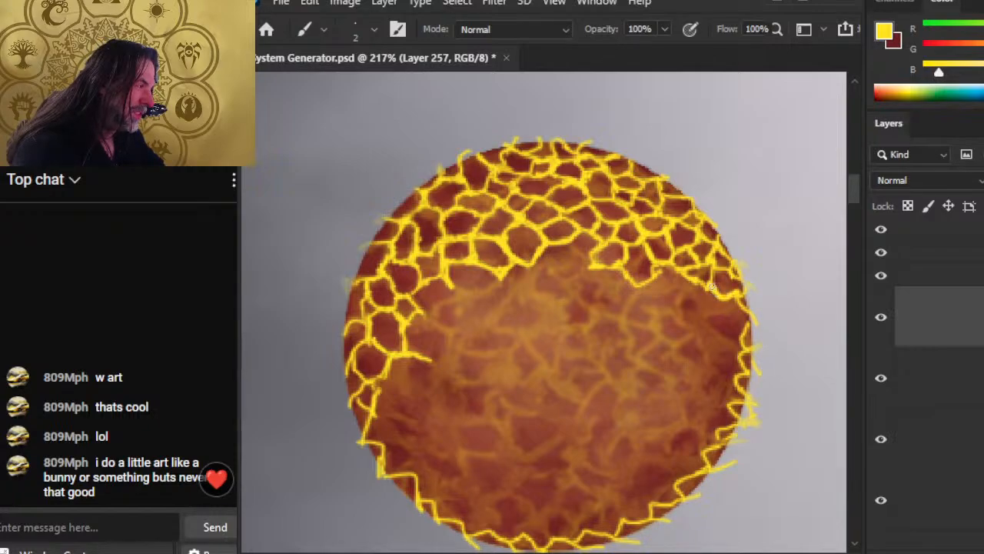
{"action": "key", "text": "r"}
{"action": "key", "text": "b"}
{"action": "key", "text": "r"}
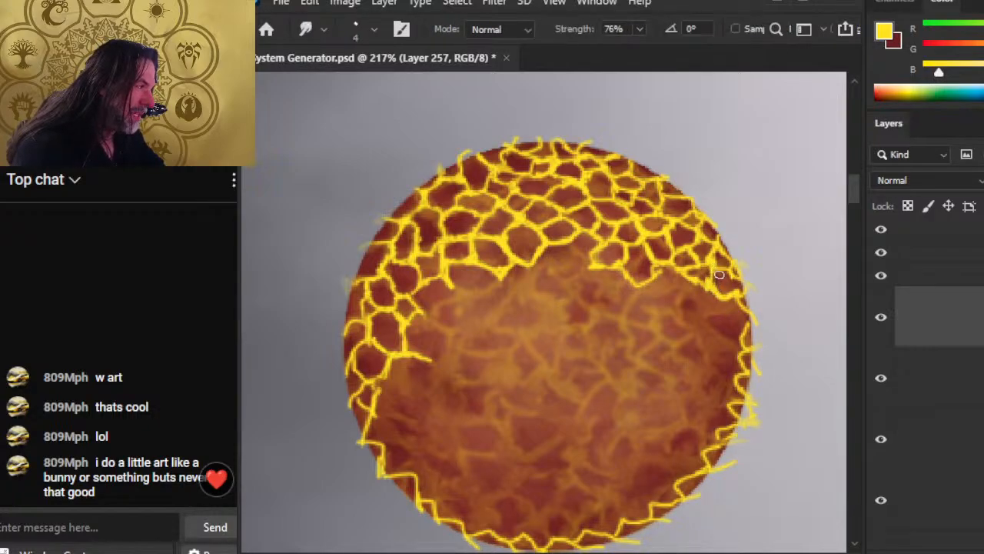
Step: Paint a crack cell just inward of the right-rim cell and link it to the neighbouring upper-right cracks
{"action": "key", "text": "b"}
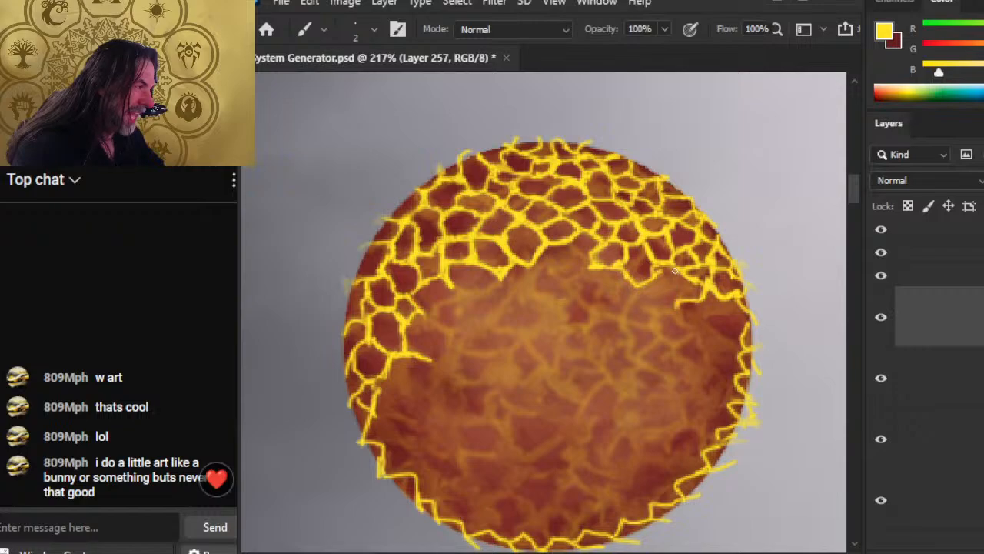
{"action": "left_click_drag", "start_coordinate": [676, 267], "coordinate": [681, 303]}
{"action": "key", "text": "r"}
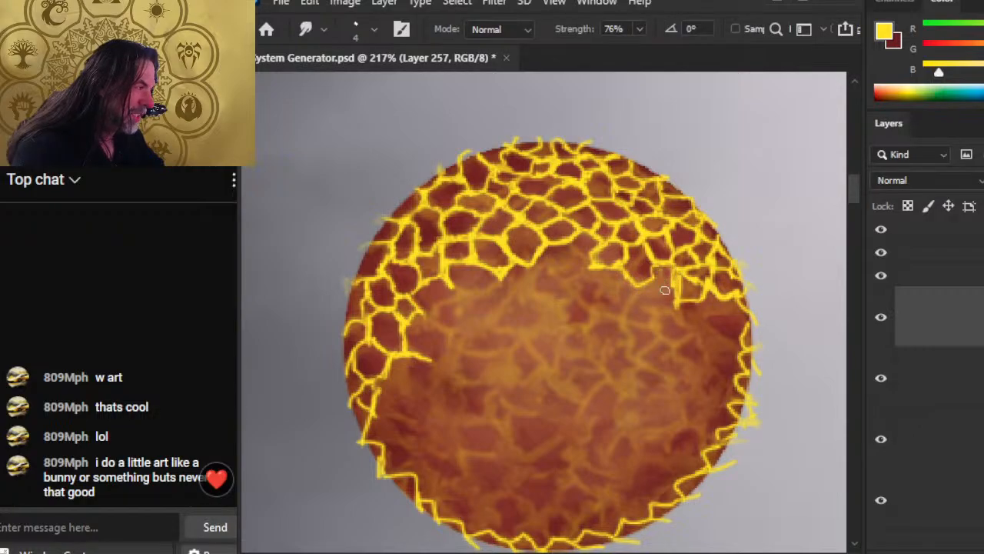
{"action": "key", "text": "b"}
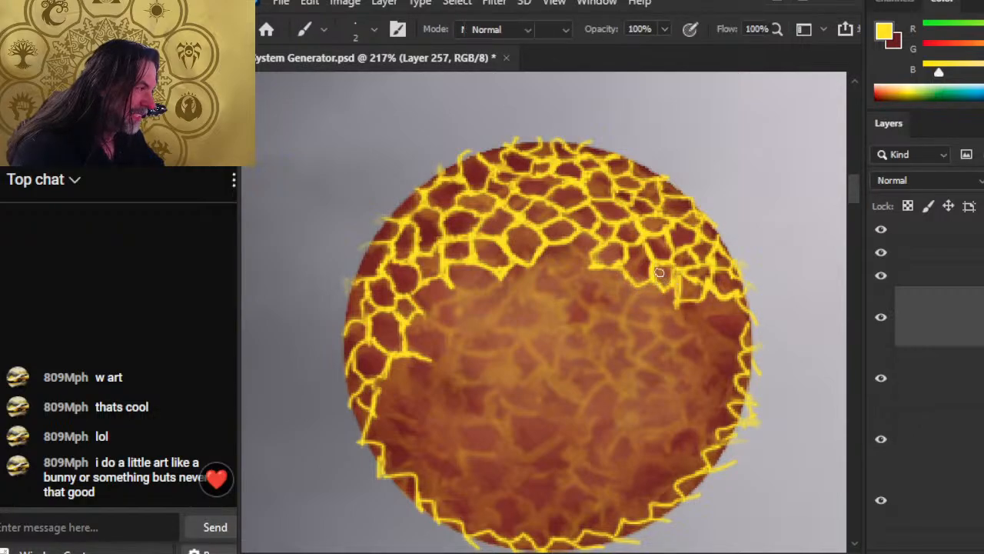
{"action": "key", "text": "r"}
{"action": "key", "text": "b"}
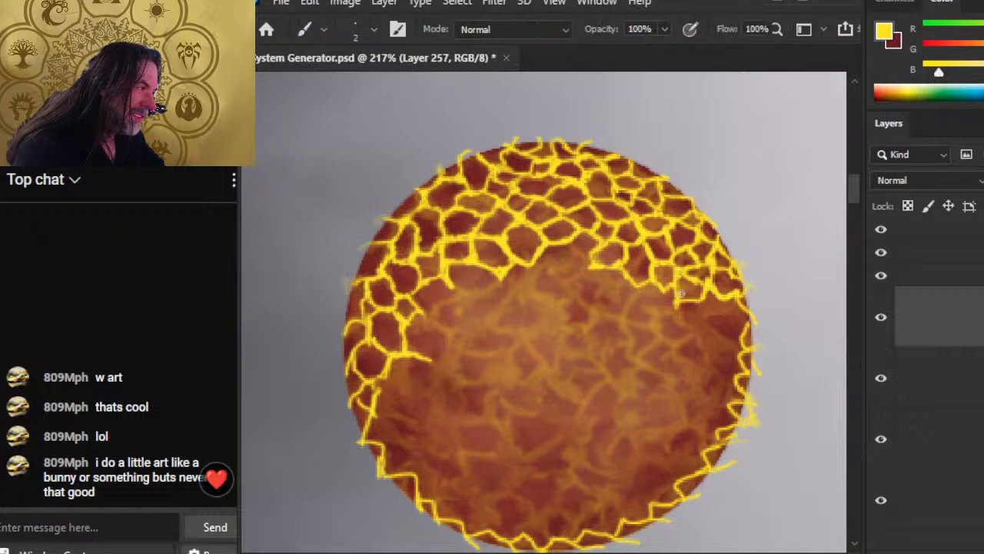
Step: Refine the lines of the new cells near the right rim with brush and smudge, trimming thick spots with the eraser
{"action": "key", "text": "r"}
{"action": "key", "text": "b"}
{"action": "key", "text": "r"}
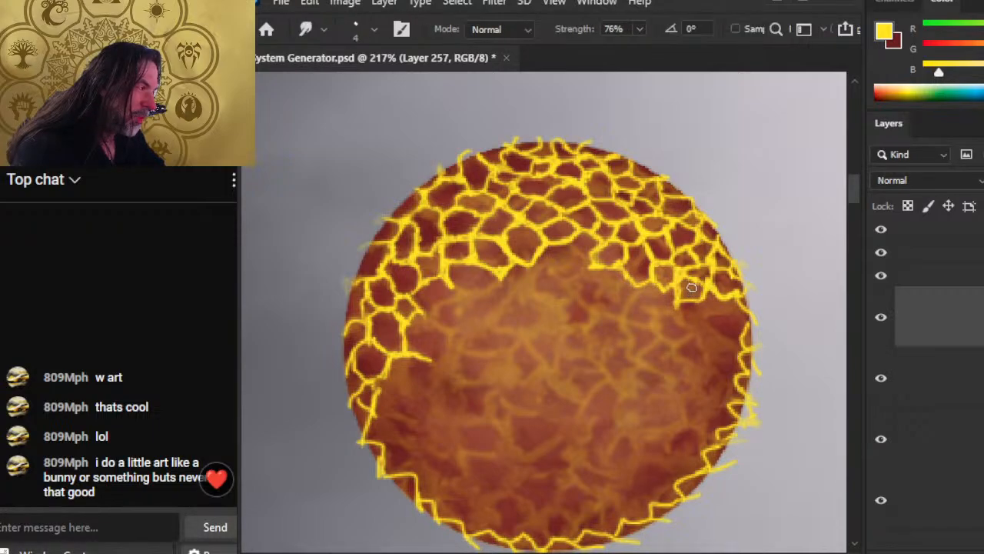
{"action": "key", "text": "b"}
{"action": "key", "text": "r"}
{"action": "key", "text": "b"}
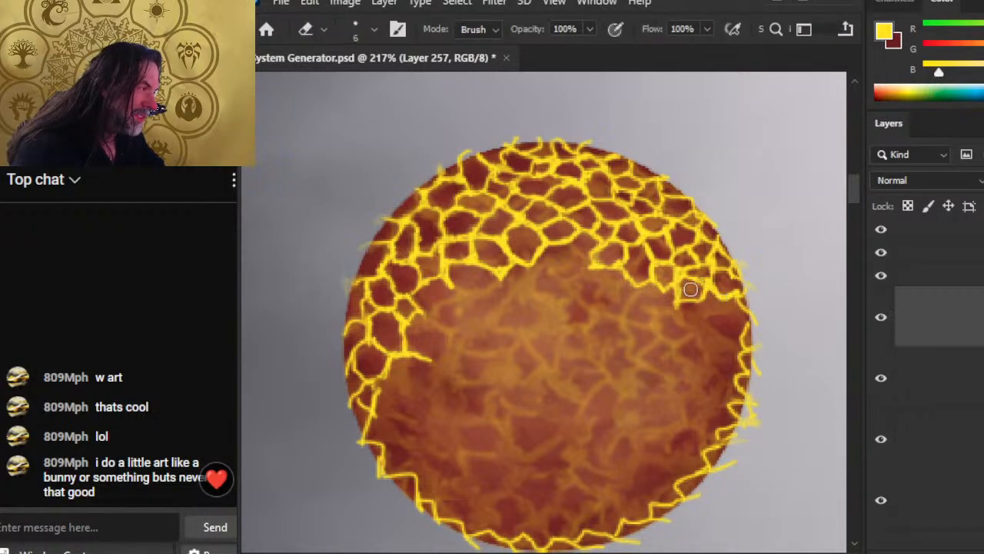
{"action": "key", "text": "e"}
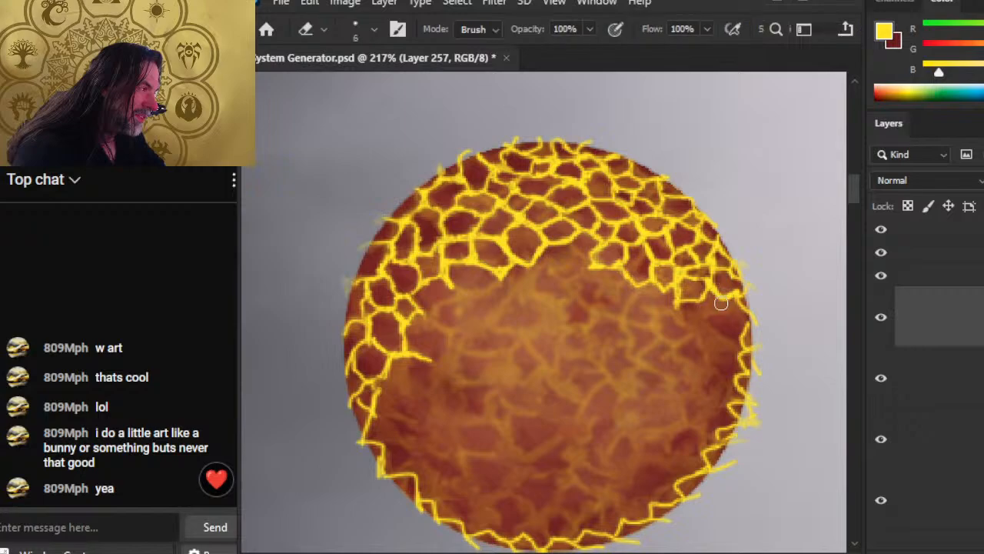
{"action": "key", "text": "b"}
{"action": "key", "text": "e"}
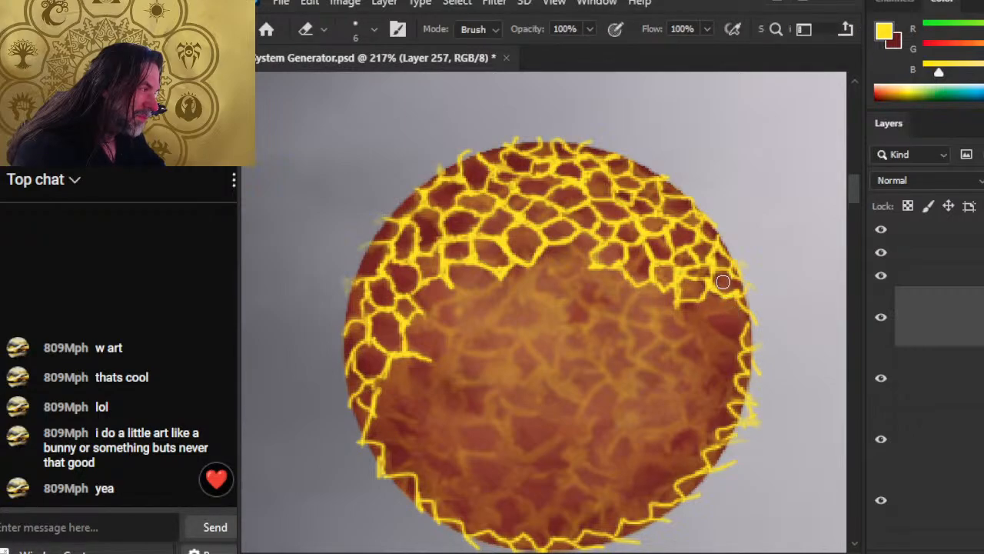
Step: Extend the yellow cracks down along the right rim with narrow cells joining the rim line
{"action": "key", "text": "b"}
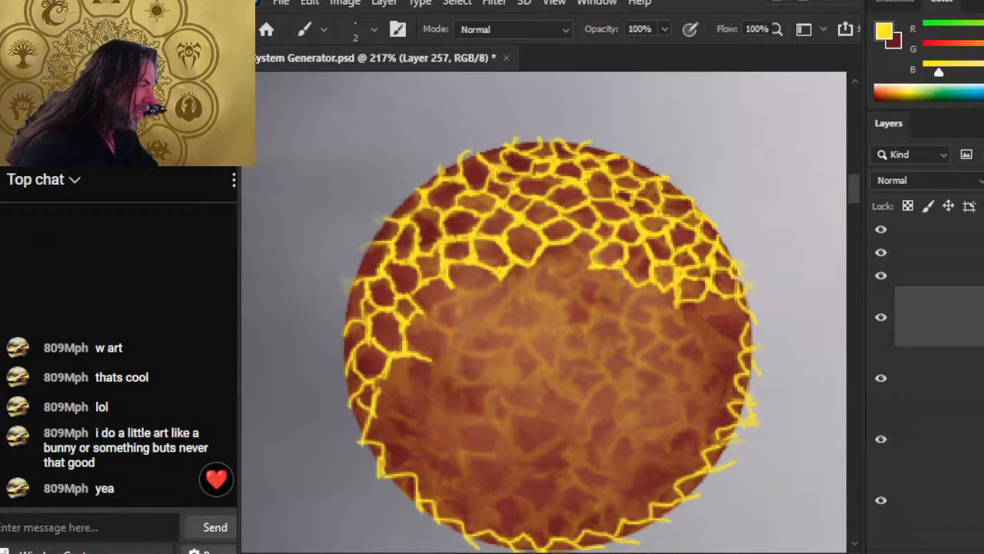
{"action": "key", "text": "r"}
{"action": "key", "text": "b"}
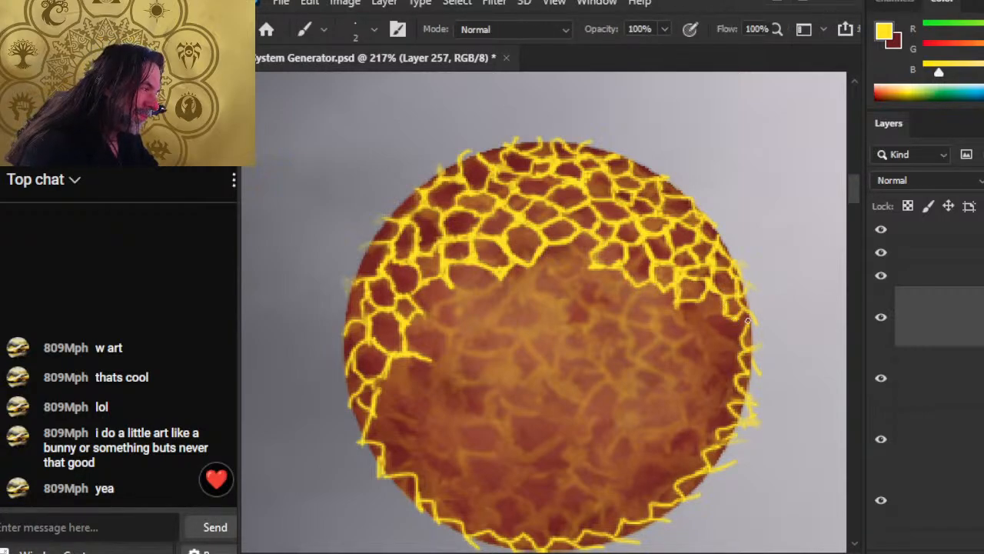
{"action": "key", "text": "r"}
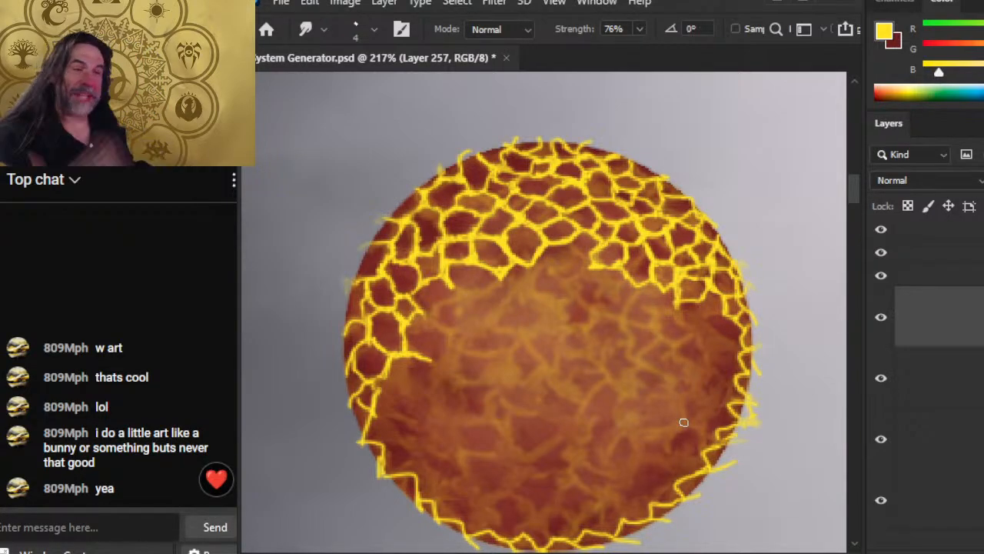
Step: Erase and repaint the crack lines at the top of the cell just inward of the right rim, smudging the joints
{"action": "key", "text": "e"}
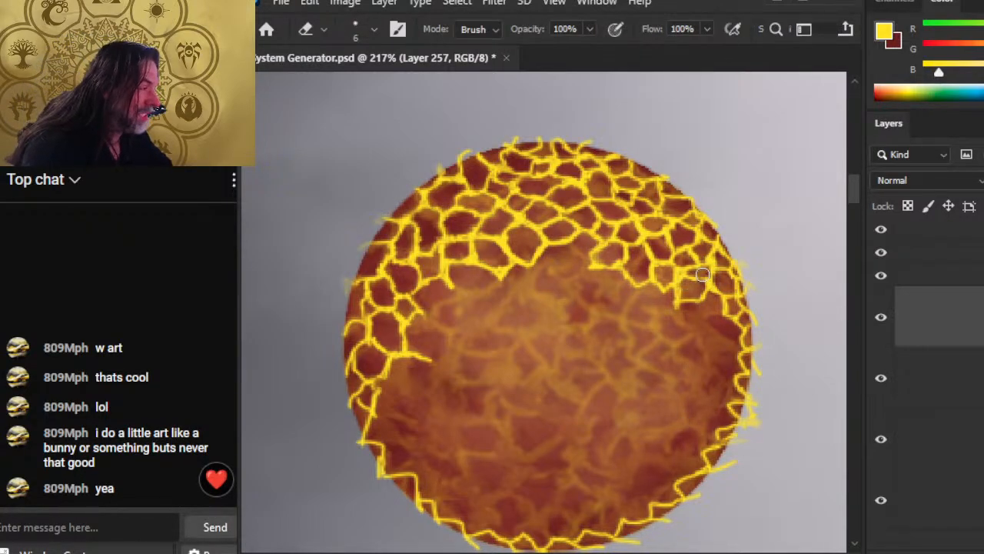
{"action": "key", "text": "b"}
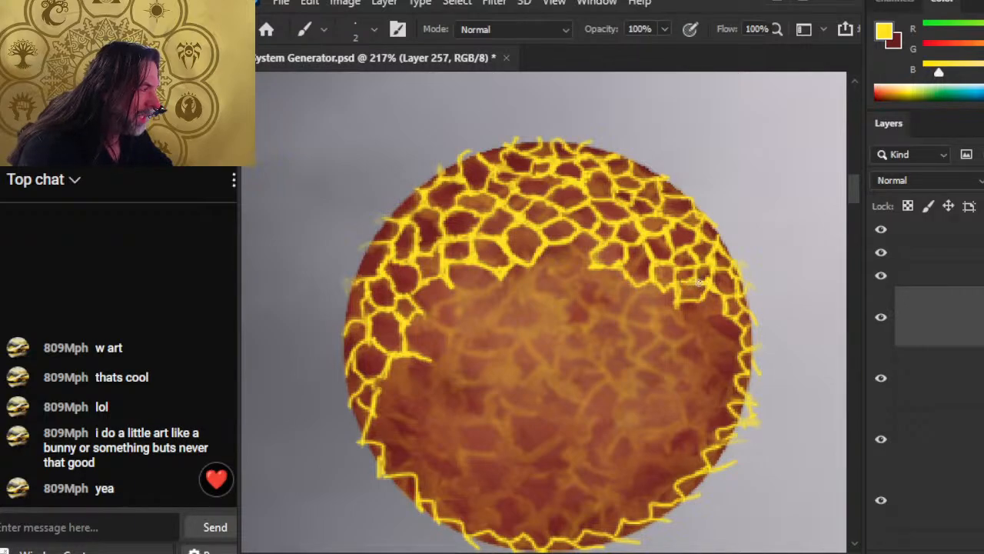
{"action": "key", "text": "r"}
{"action": "key", "text": "b"}
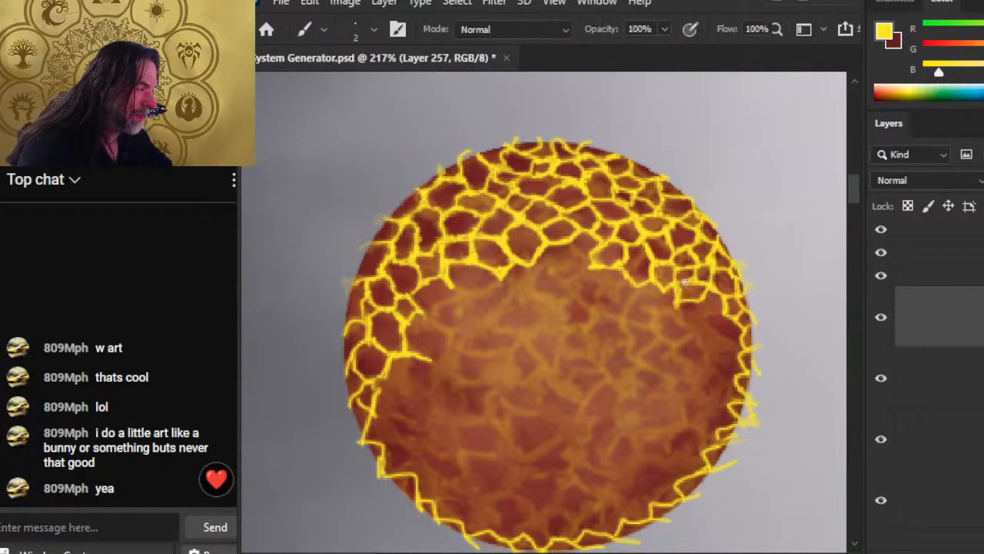
{"action": "key", "text": "r"}
{"action": "key", "text": "b"}
{"action": "key", "text": "r"}
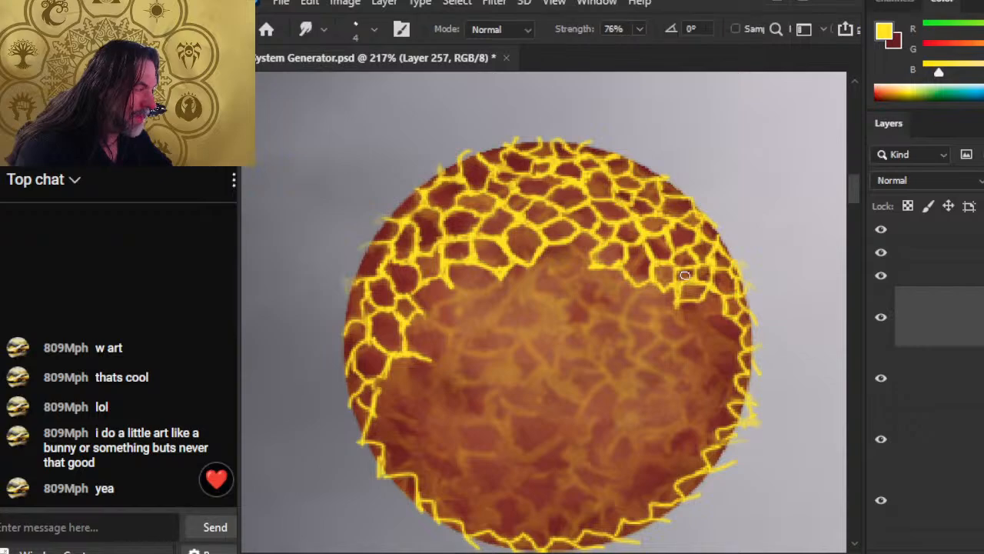
Step: Paint two larger crack cells beneath the right-hand network, erasing the old corner line and linking them to the rim cells
{"action": "key", "text": "b"}
{"action": "left_click_drag", "start_coordinate": [663, 294], "coordinate": [655, 316]}
{"action": "key", "text": "r"}
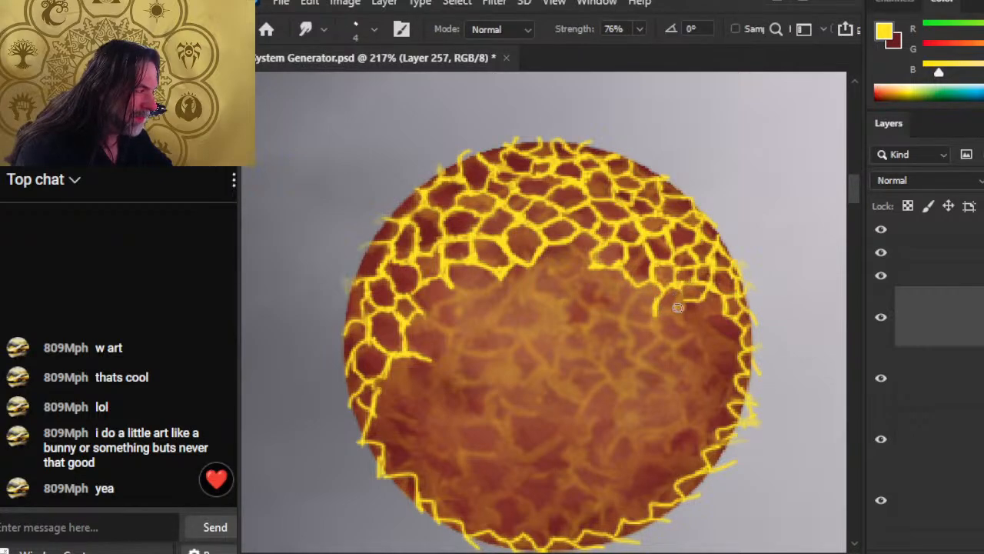
{"action": "key", "text": "e"}
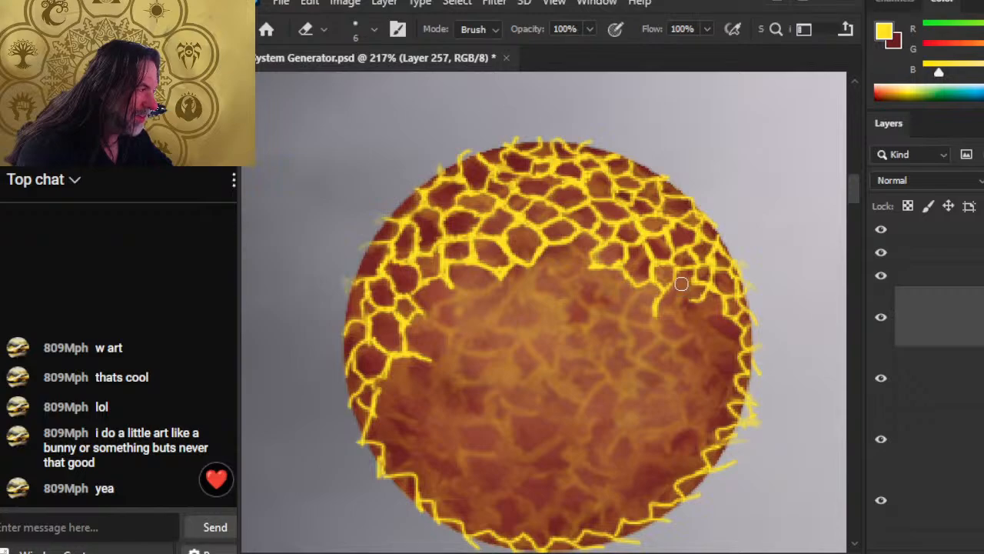
{"action": "key", "text": "b"}
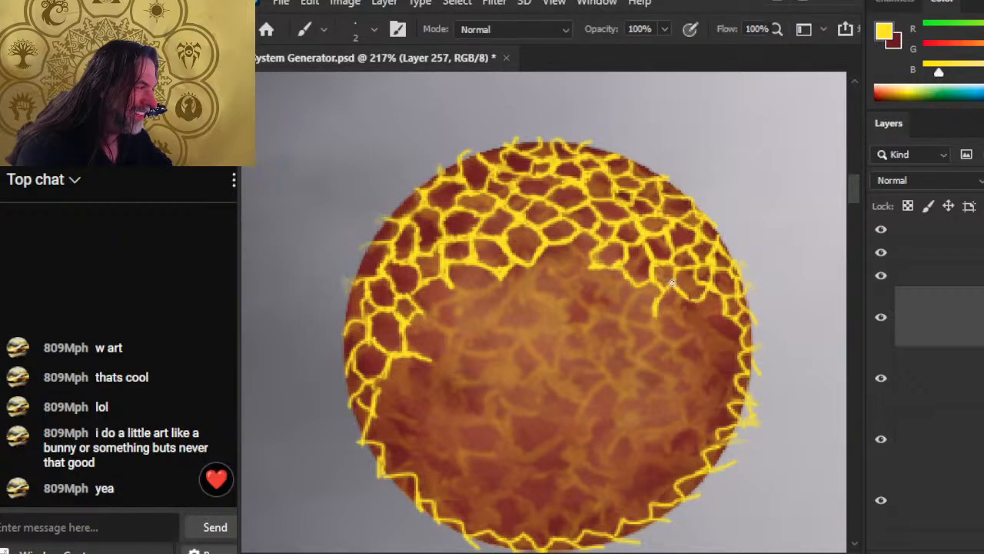
{"action": "mouse_move", "coordinate": [690, 300]}
{"action": "left_mouse_down"}
{"action": "mouse_move", "coordinate": [675, 323]}
{"action": "mouse_move", "coordinate": [656, 323]}
{"action": "mouse_move", "coordinate": [694, 302]}
{"action": "mouse_move", "coordinate": [673, 326]}
{"action": "mouse_move", "coordinate": [656, 318]}
{"action": "mouse_move", "coordinate": [676, 324]}
{"action": "mouse_move", "coordinate": [697, 299]}
{"action": "mouse_move", "coordinate": [702, 316]}
{"action": "mouse_move", "coordinate": [725, 314]}
{"action": "left_mouse_up"}
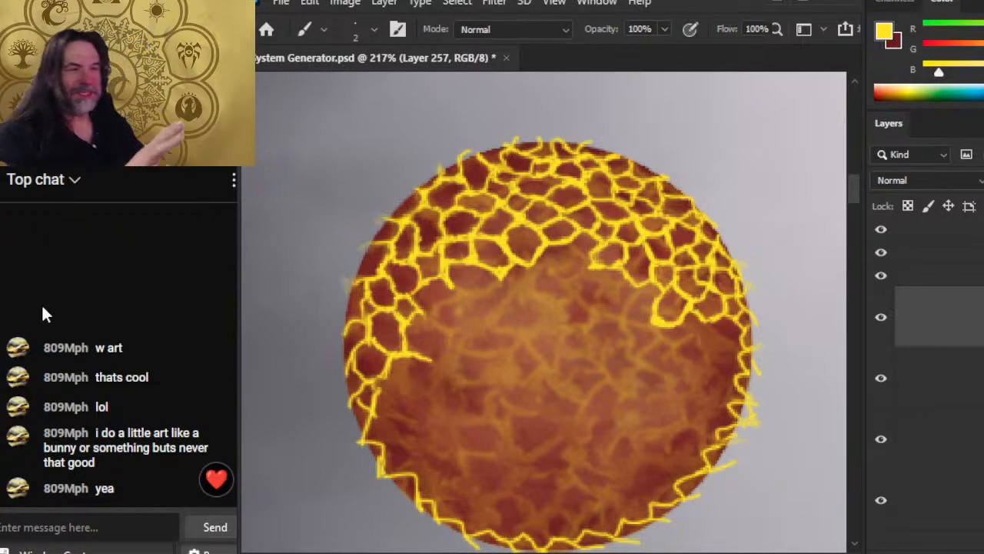
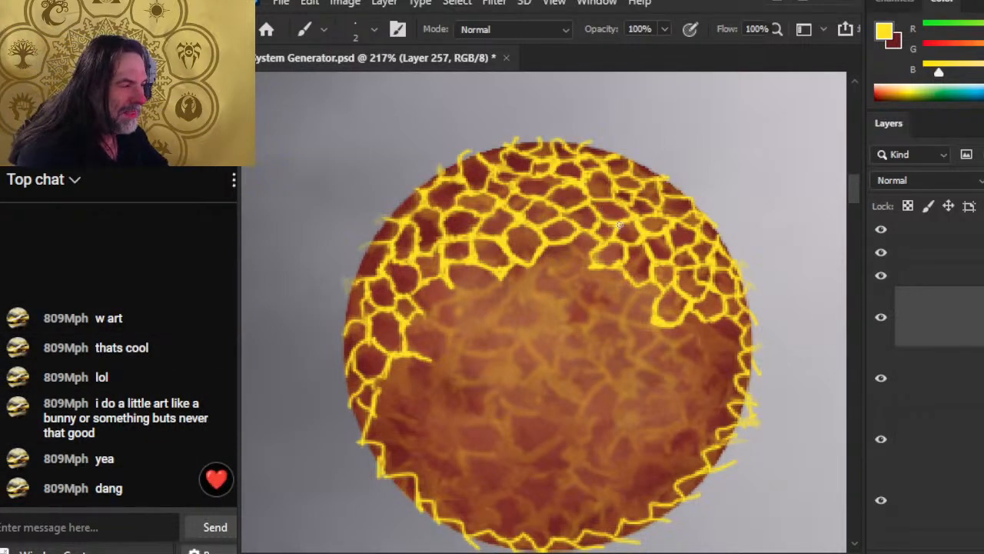
Step: Retouch the yellow crack lines of the cells just left of top centre with brush and smudge
{"action": "key", "text": "r"}
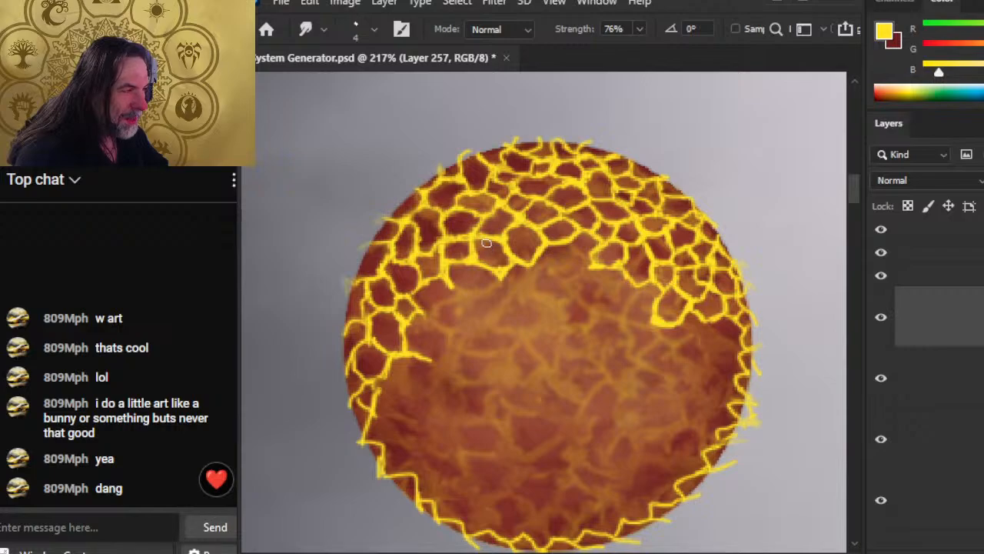
{"action": "key", "text": "b"}
{"action": "left_click_drag", "start_coordinate": [476, 237], "coordinate": [501, 246]}
{"action": "key", "text": "r"}
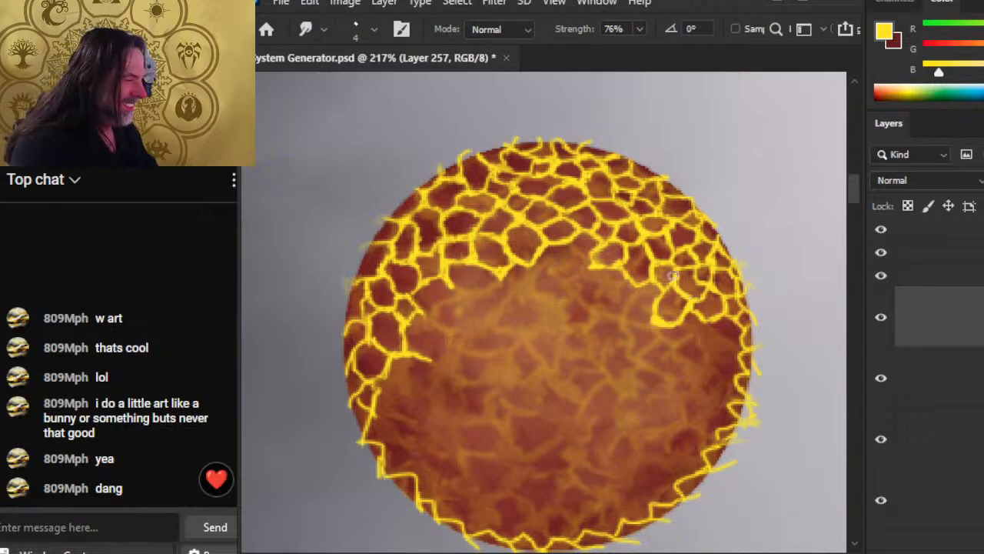
Step: Paint crack cells beneath the network at top centre, erasing an overlapping line where they meet the cells to the right
{"action": "key", "text": "b"}
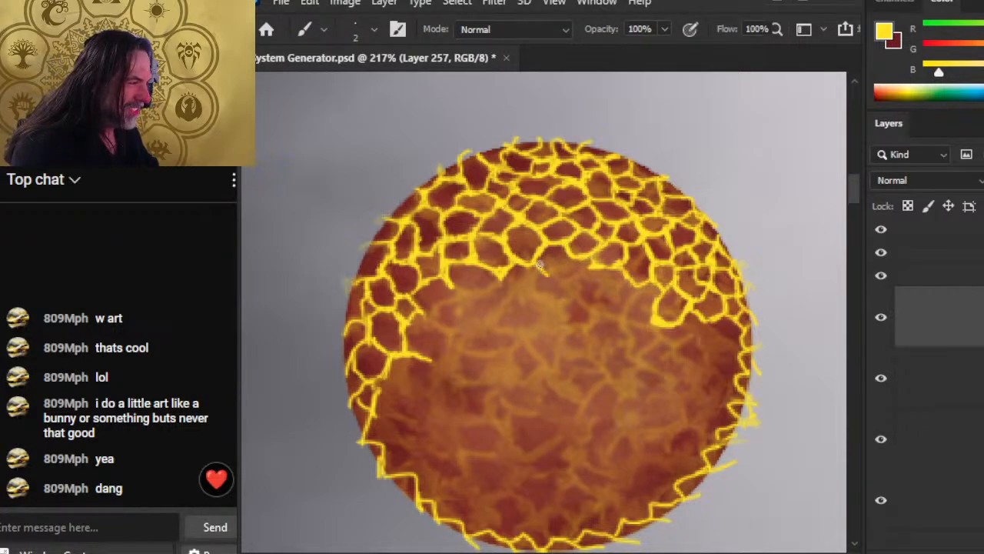
{"action": "left_click_drag", "start_coordinate": [542, 266], "coordinate": [572, 272]}
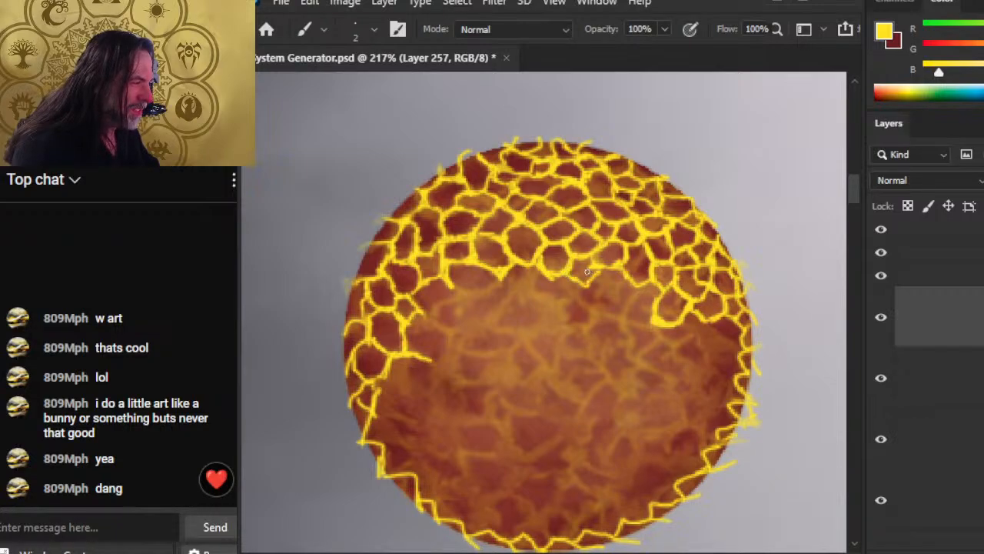
{"action": "key", "text": "e"}
{"action": "mouse_move", "coordinate": [590, 279]}
{"action": "left_mouse_down"}
{"action": "mouse_move", "coordinate": [582, 268]}
{"action": "mouse_move", "coordinate": [594, 258]}
{"action": "left_mouse_up"}
{"action": "key", "text": "b"}
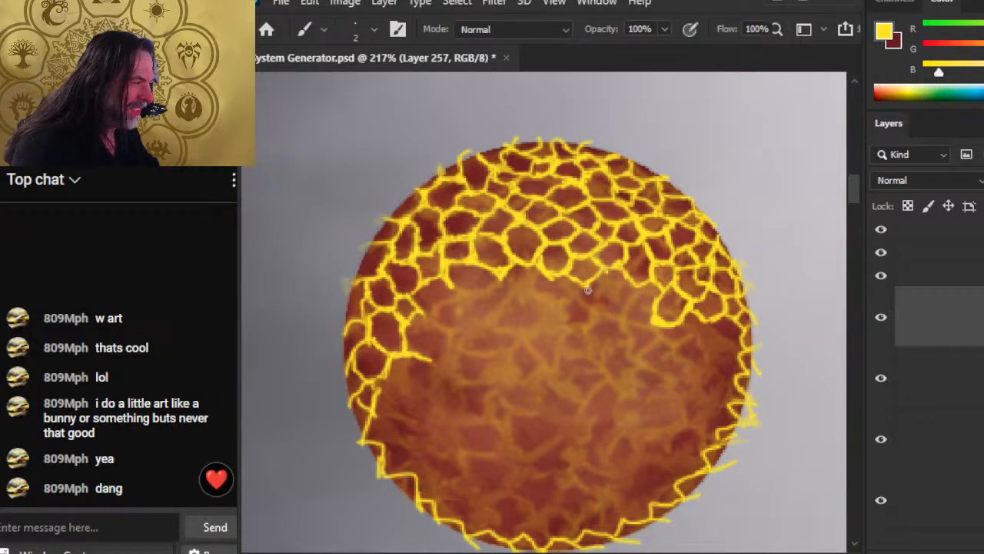
{"action": "key", "text": "alt+Tab"}
{"action": "key", "text": "alt+Tab"}
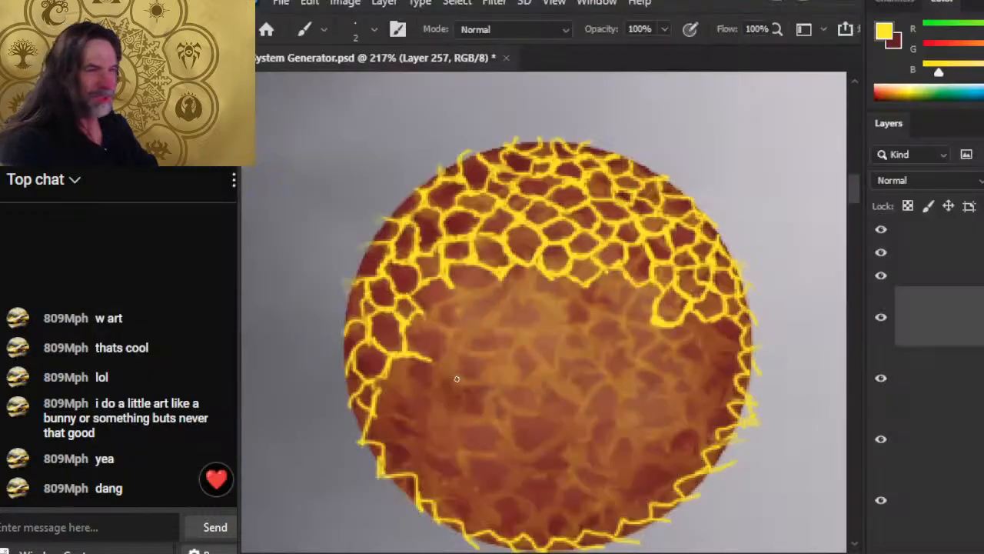
Step: Paint branching crack lines beneath the network right of top centre, joining it to the larger cells near the right rim and smudging the lines
{"action": "left_click_drag", "start_coordinate": [586, 288], "coordinate": [568, 314]}
{"action": "key", "text": "r"}
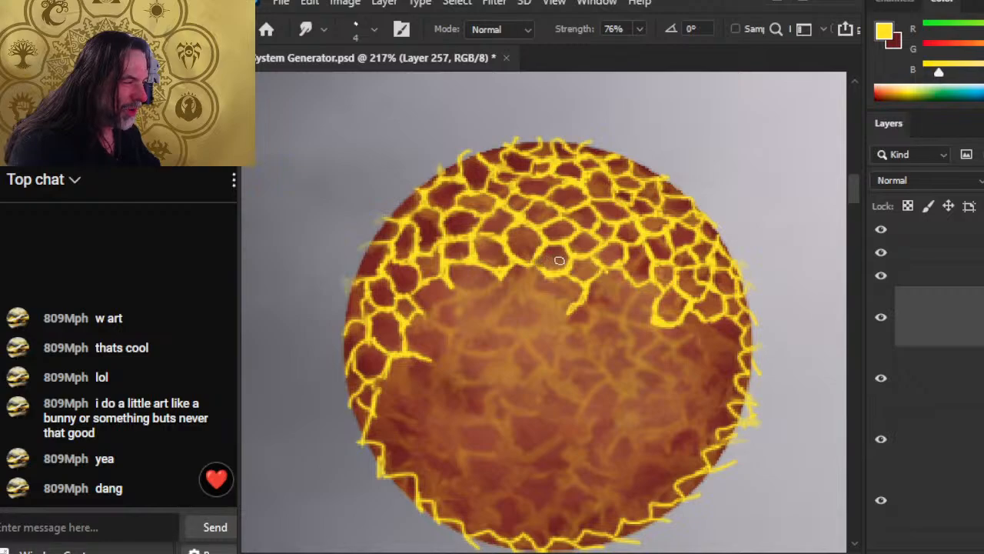
{"action": "key", "text": "b"}
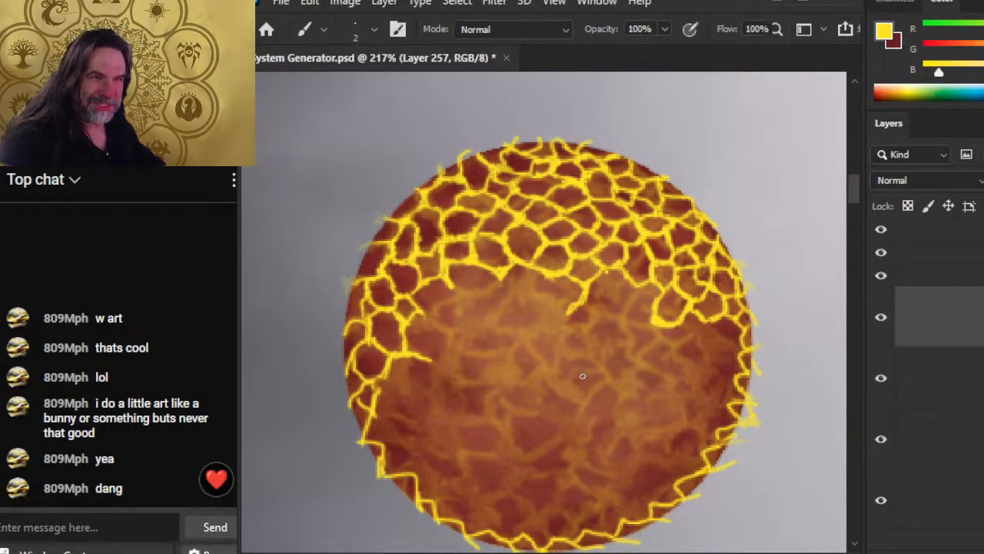
{"action": "key", "text": "r"}
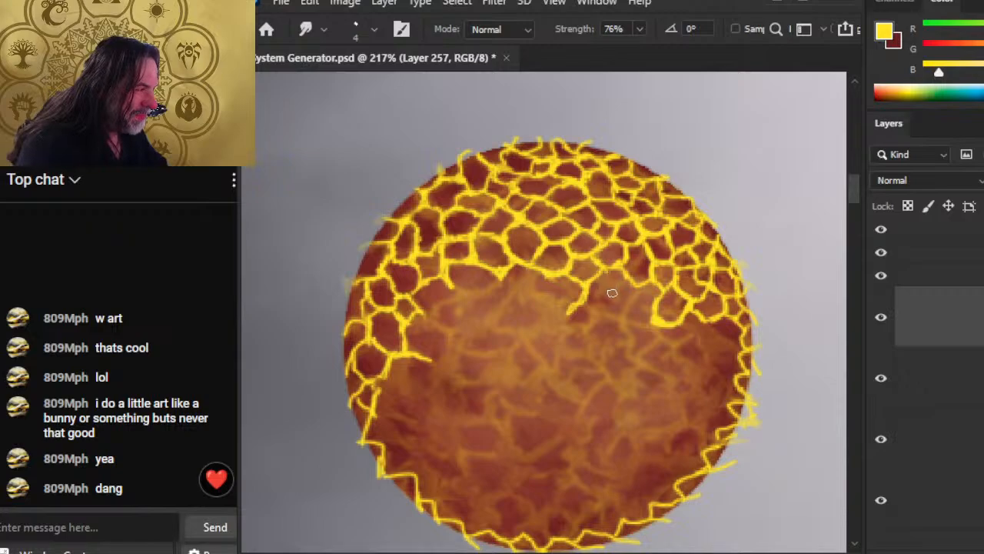
{"action": "key", "text": "b"}
{"action": "left_click_drag", "start_coordinate": [592, 289], "coordinate": [599, 311]}
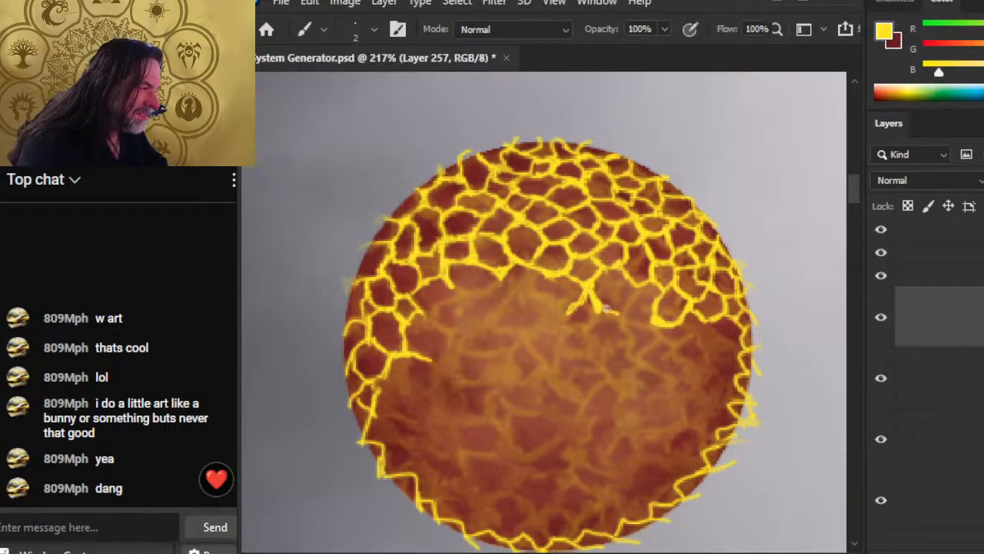
{"action": "left_click_drag", "start_coordinate": [627, 314], "coordinate": [653, 323]}
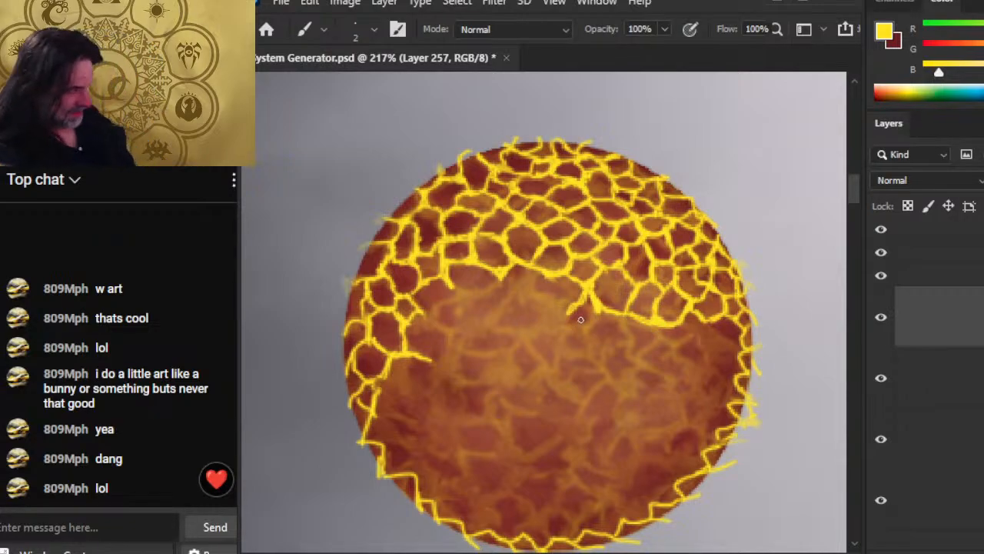
Step: Paint crack lines closing the open cells between the upper-left network and the left rim cells
{"action": "key", "text": "z"}
{"action": "left_click_drag", "start_coordinate": [660, 347], "coordinate": [582, 373]}
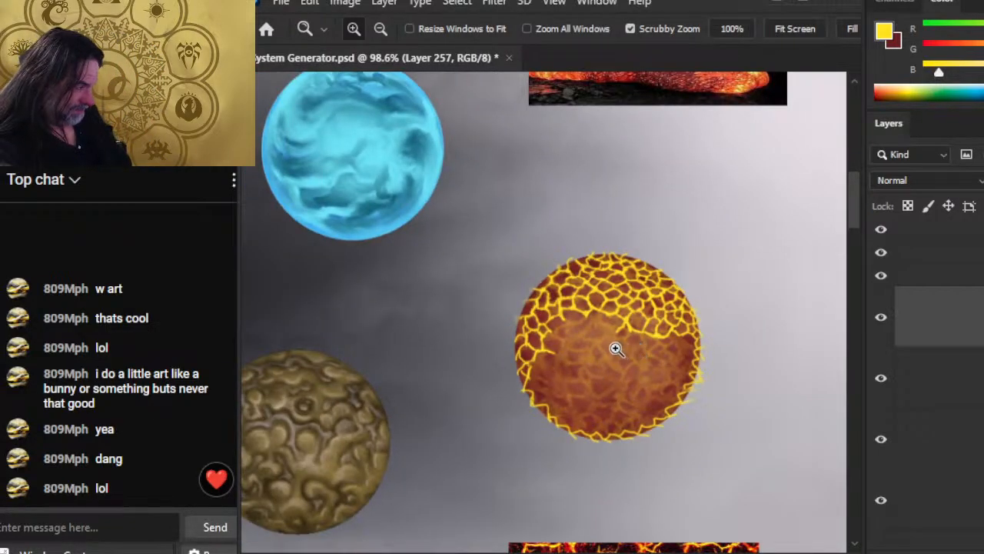
{"action": "left_click", "coordinate": [616, 347]}
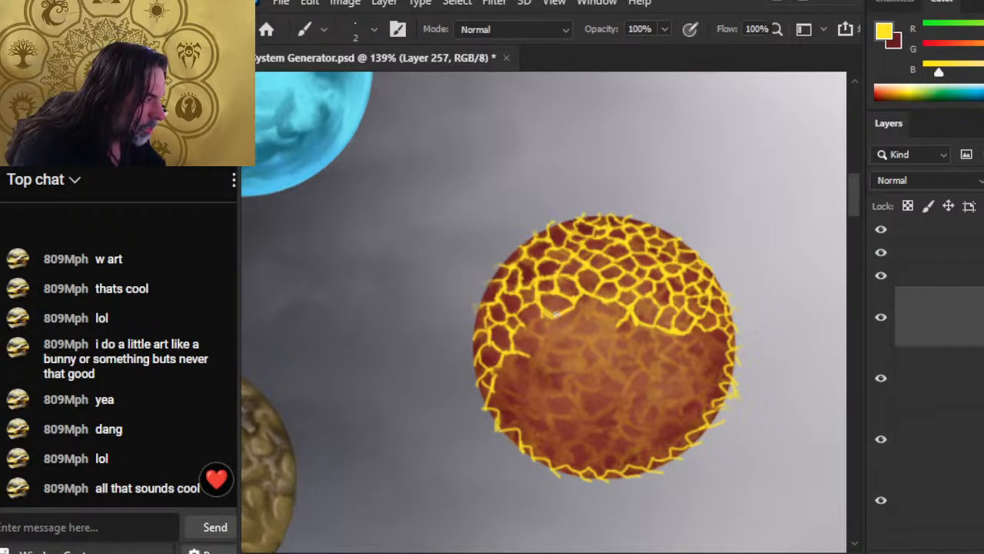
{"action": "left_click_drag", "start_coordinate": [520, 326], "coordinate": [550, 320]}
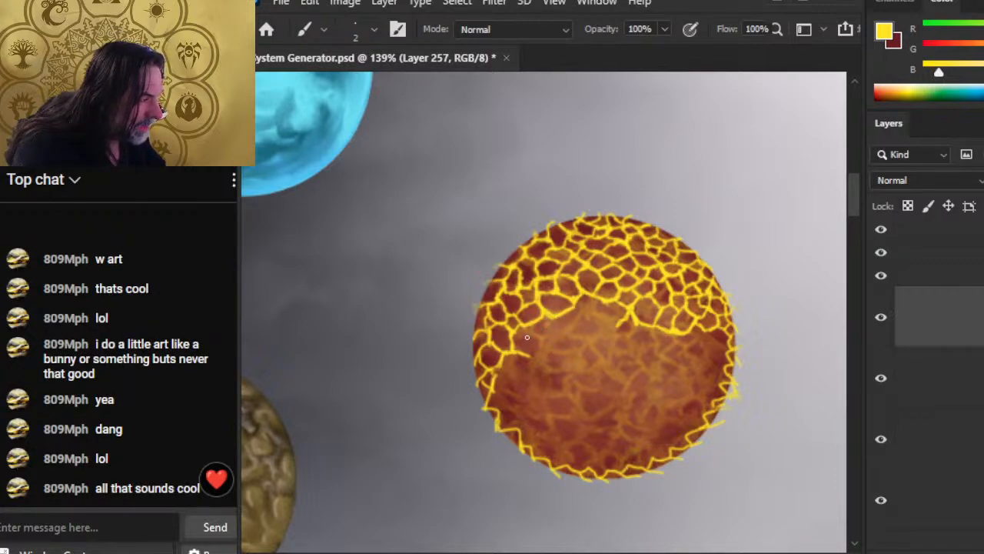
{"action": "left_click_drag", "start_coordinate": [531, 355], "coordinate": [554, 312]}
Step: Examine the magma planet at page scale against the neighbouring planets and lava reference photos
{"action": "key", "text": "z"}
{"action": "left_click_drag", "start_coordinate": [596, 336], "coordinate": [548, 354]}
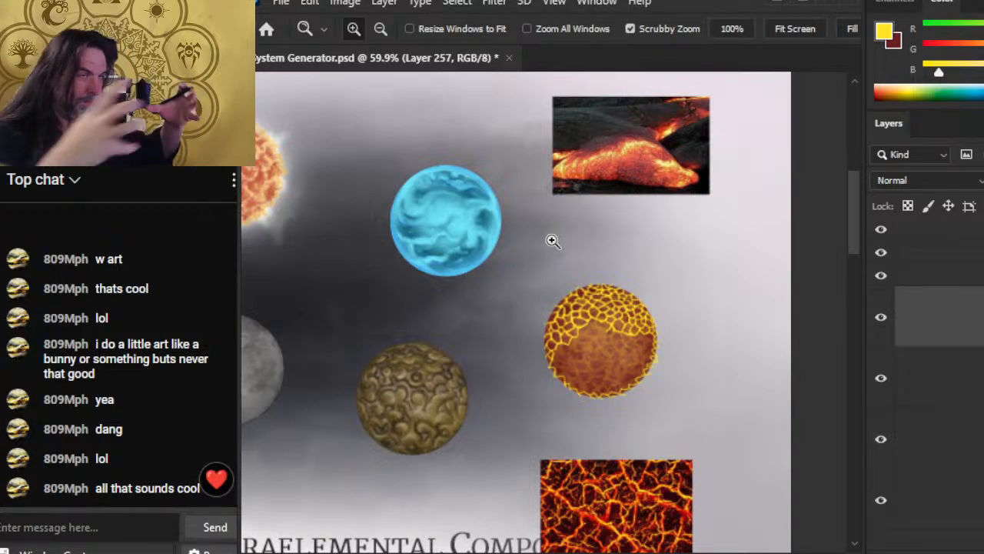
{"action": "left_click_drag", "start_coordinate": [450, 341], "coordinate": [701, 356]}
{"action": "left_click_drag", "start_coordinate": [487, 221], "coordinate": [520, 220]}
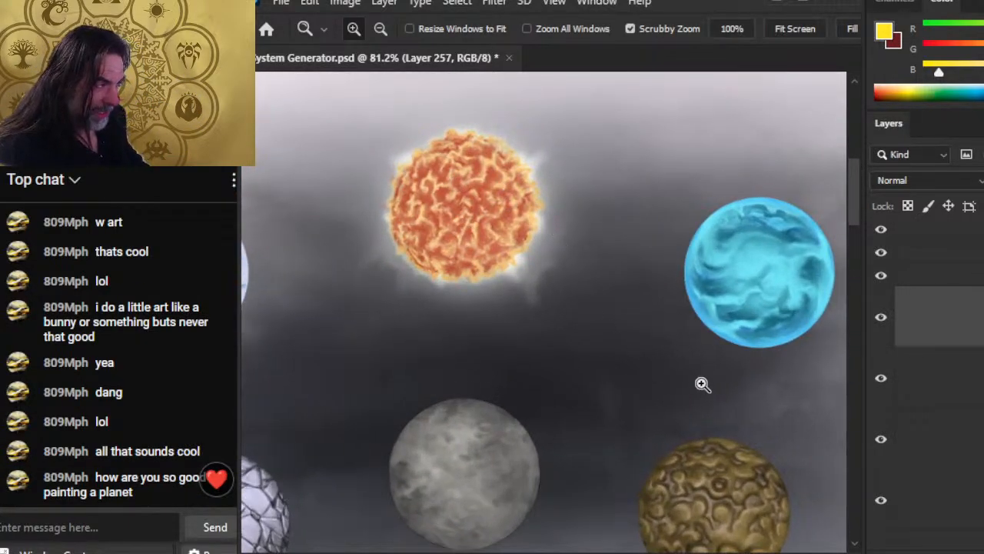
{"action": "left_click_drag", "start_coordinate": [701, 384], "coordinate": [607, 388]}
{"action": "left_click_drag", "start_coordinate": [723, 435], "coordinate": [634, 340]}
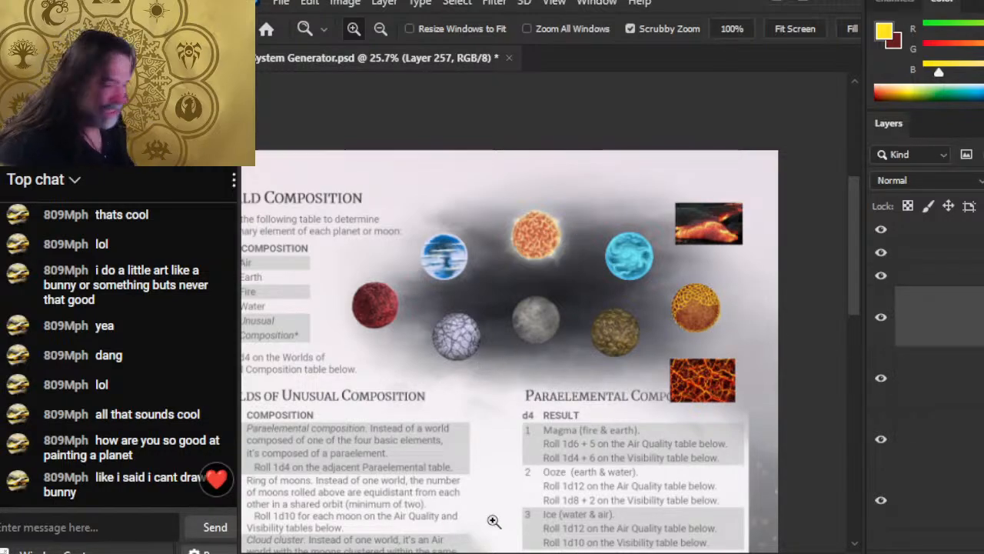
{"action": "left_click_drag", "start_coordinate": [692, 423], "coordinate": [606, 431]}
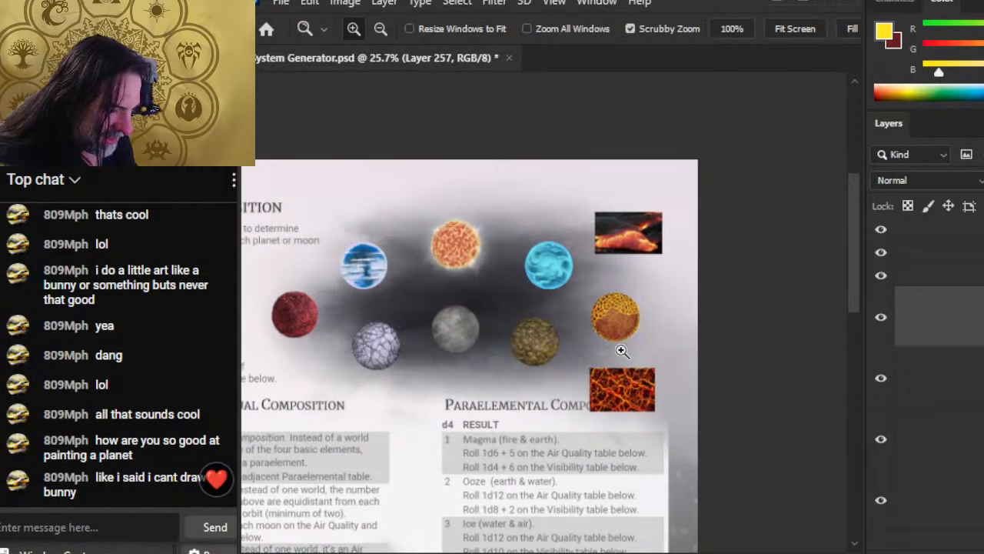
{"action": "left_click_drag", "start_coordinate": [624, 343], "coordinate": [693, 396]}
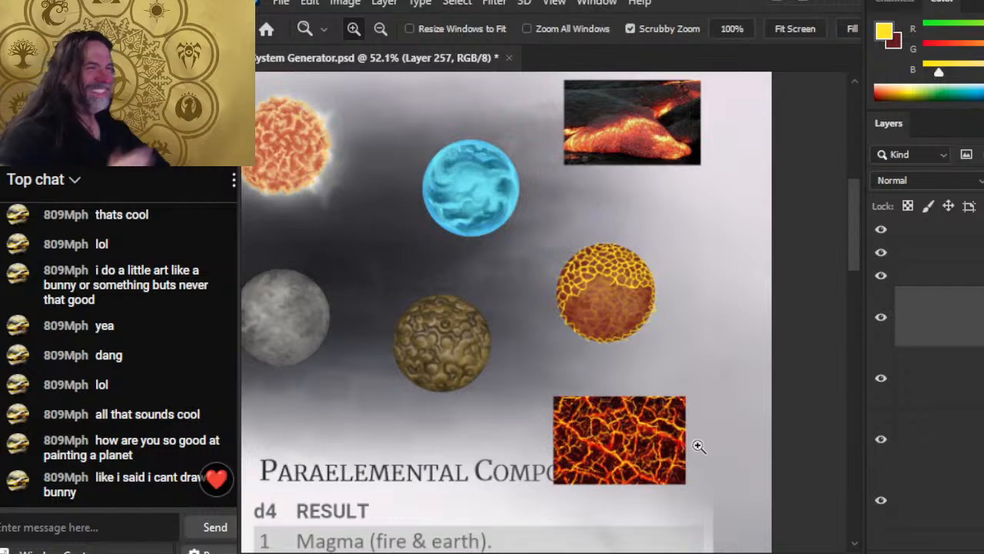
Step: Clean up a line left of top centre with the eraser and paint a row of crack cells beneath it, extending across the centre
{"action": "scroll", "coordinate": [652, 305], "scroll_direction": "up", "scroll_amount": 5}
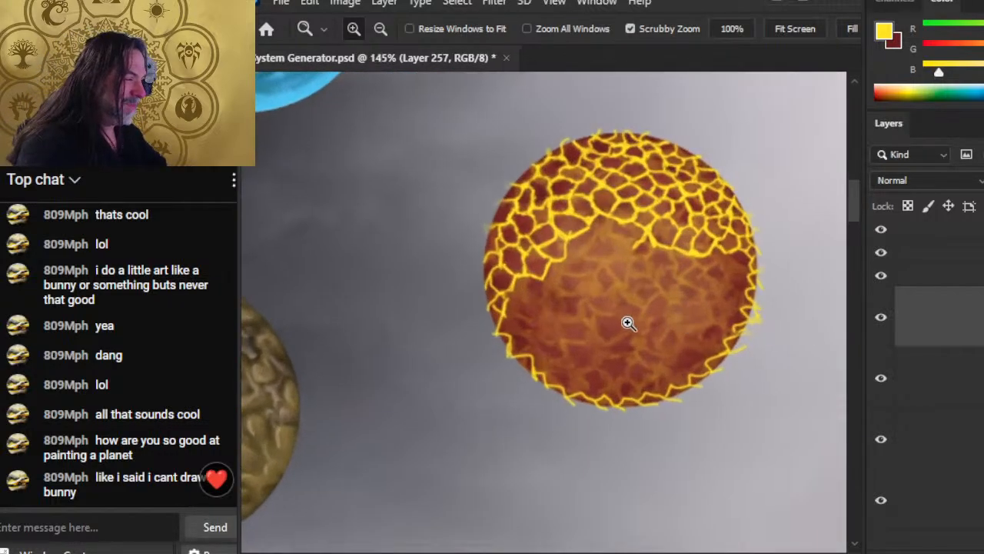
{"action": "key", "text": "b"}
{"action": "key", "text": "e"}
{"action": "left_click_drag", "start_coordinate": [572, 224], "coordinate": [569, 230]}
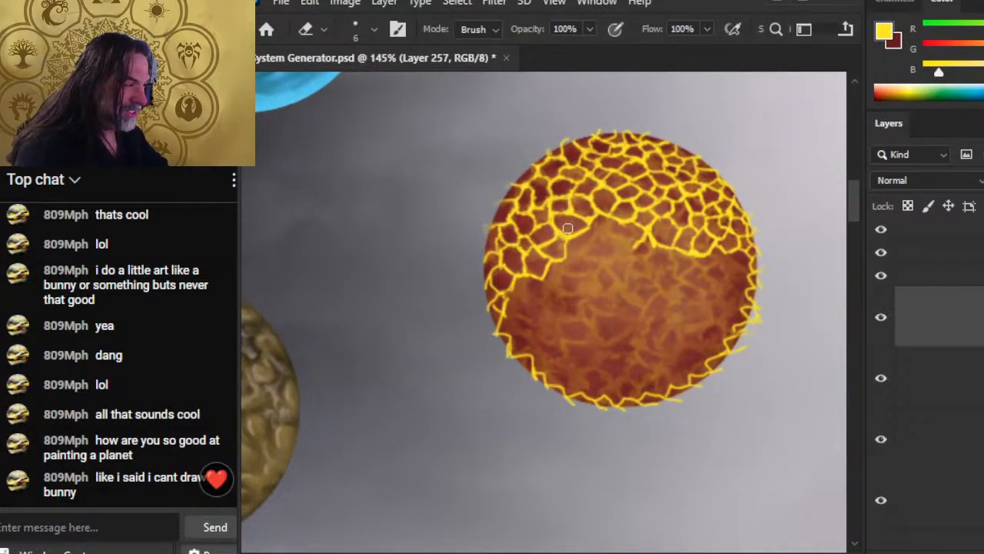
{"action": "key", "text": "b"}
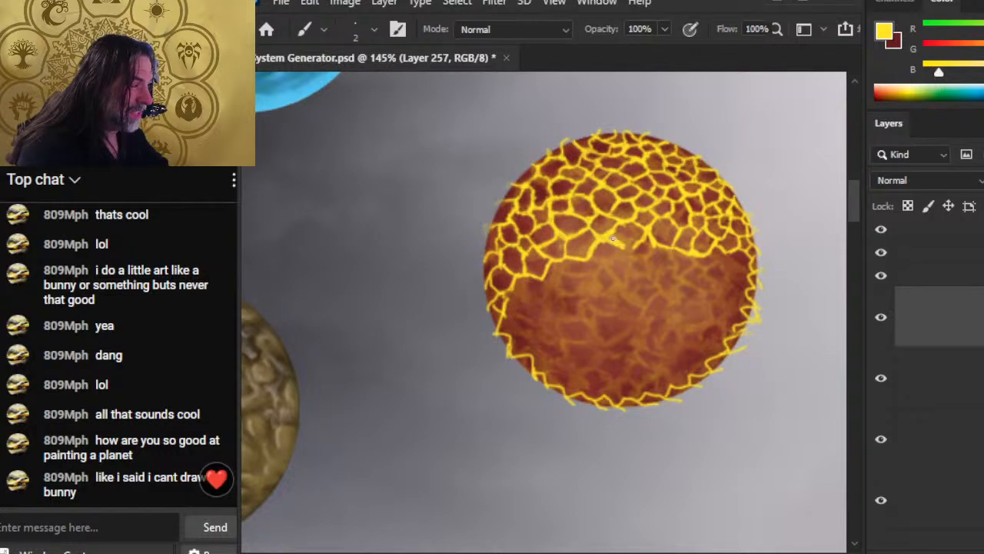
{"action": "left_click_drag", "start_coordinate": [646, 243], "coordinate": [628, 247]}
{"action": "key", "text": "r"}
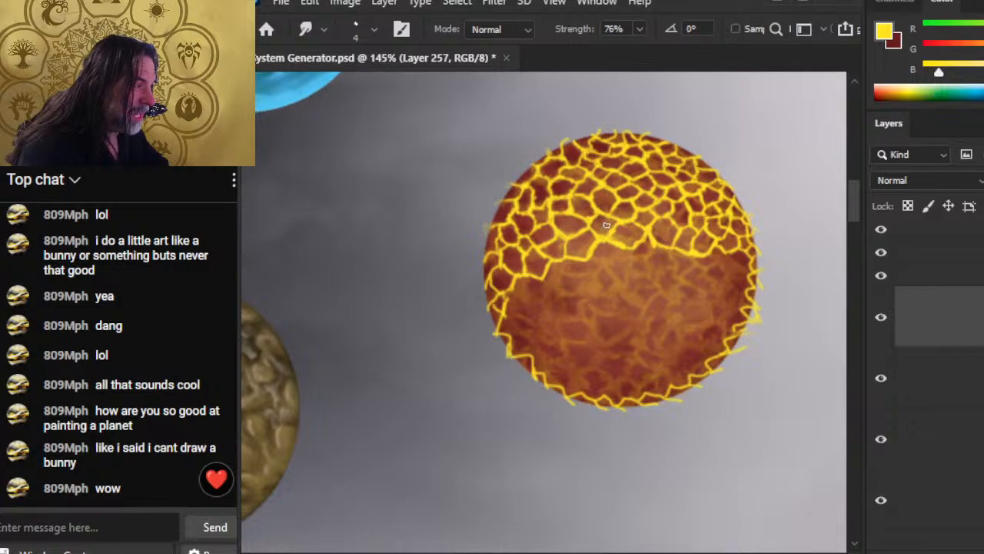
Step: Erase and repaint the joint right of centre, adding a V-shaped crack cell and a smaller cell beneath the central network
{"action": "key", "text": "b"}
{"action": "key", "text": "e"}
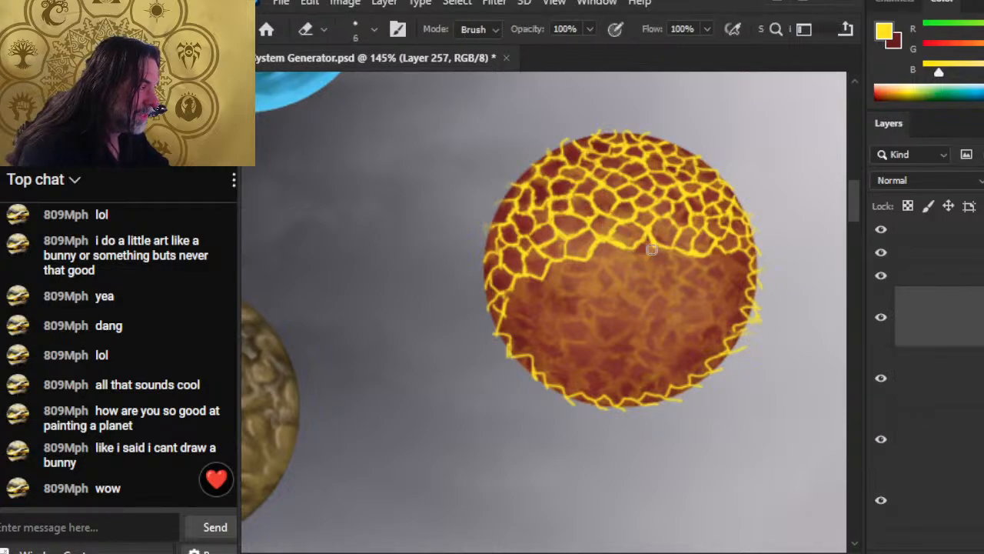
{"action": "key", "text": "b"}
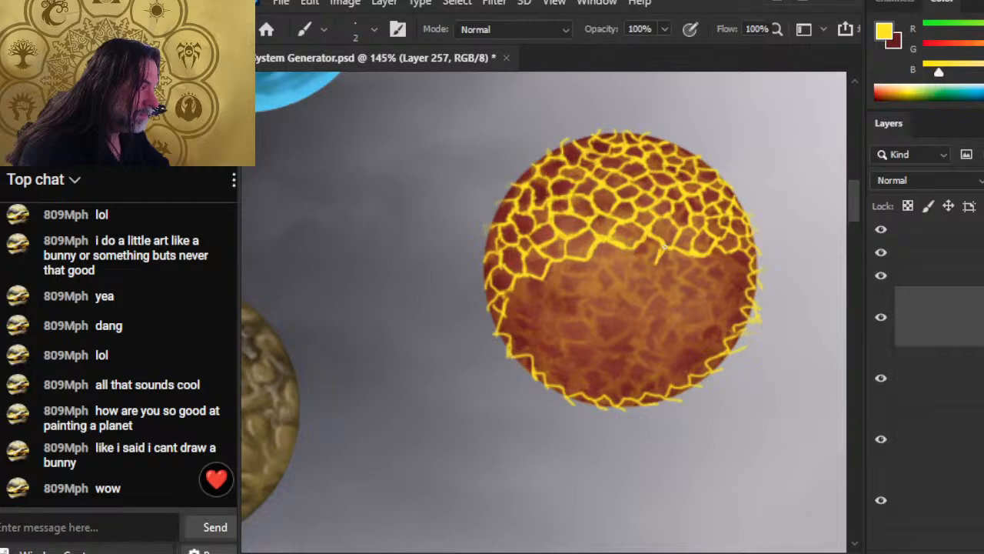
{"action": "key", "text": "r"}
{"action": "left_click_drag", "start_coordinate": [641, 250], "coordinate": [663, 267]}
{"action": "key", "text": "b"}
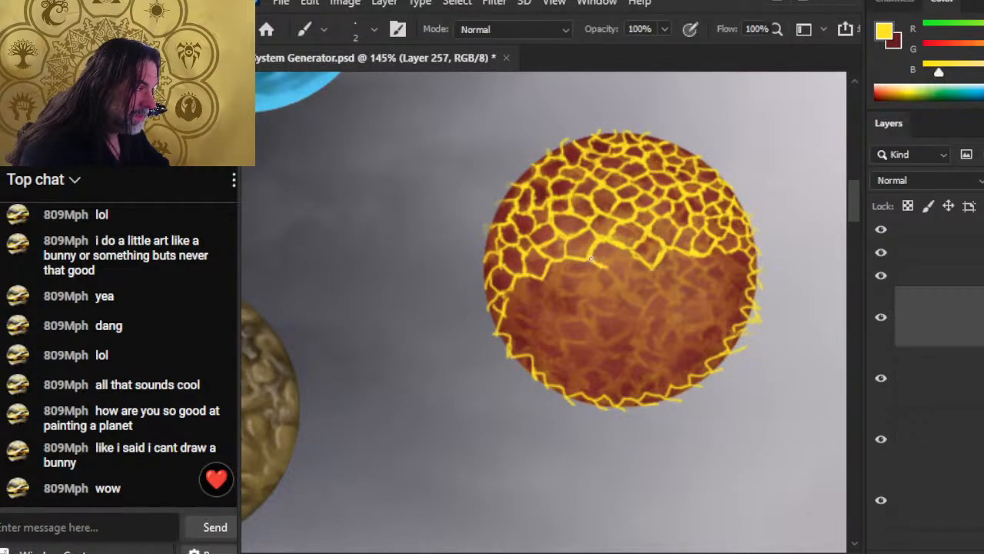
{"action": "key", "text": "r"}
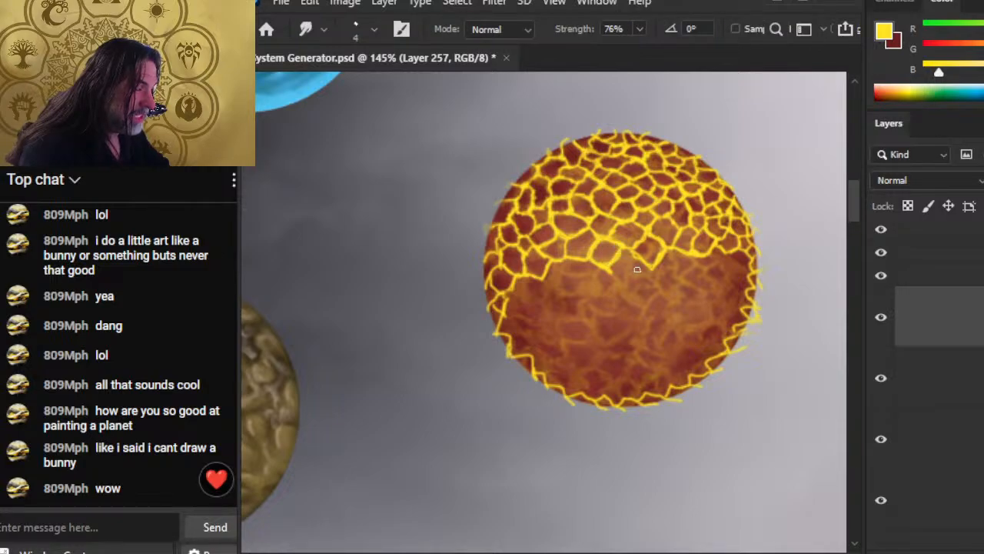
Step: Paint and smudge a crack cell beneath the network left of centre, linking it to the central cell
{"action": "key", "text": "b"}
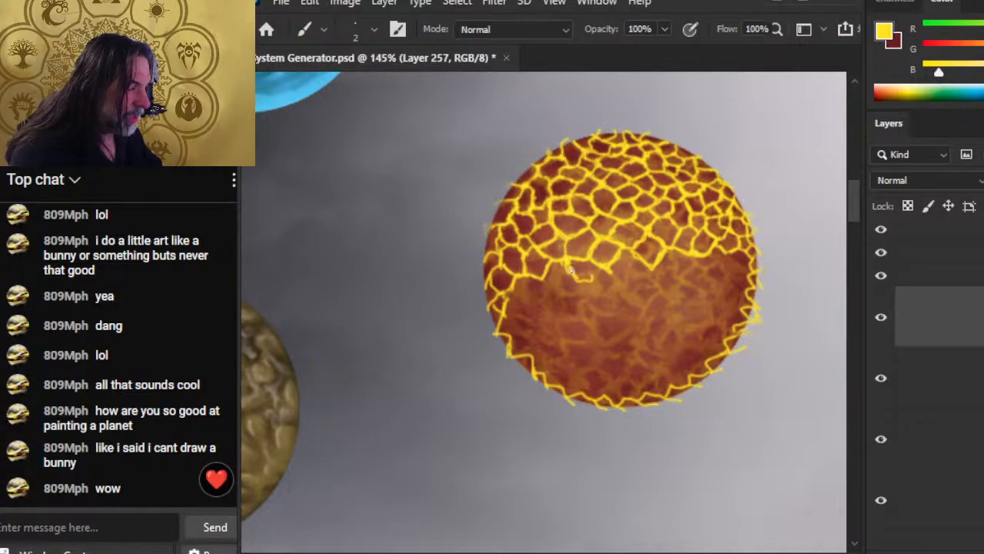
{"action": "left_click_drag", "start_coordinate": [591, 278], "coordinate": [604, 272]}
{"action": "key", "text": "r"}
{"action": "key", "text": "b"}
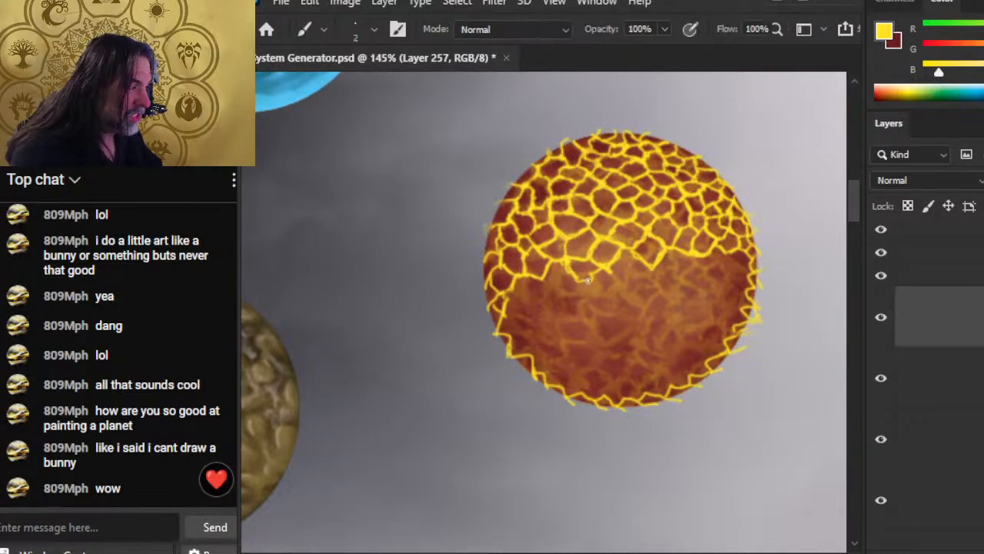
{"action": "key", "text": "r"}
{"action": "key", "text": "b"}
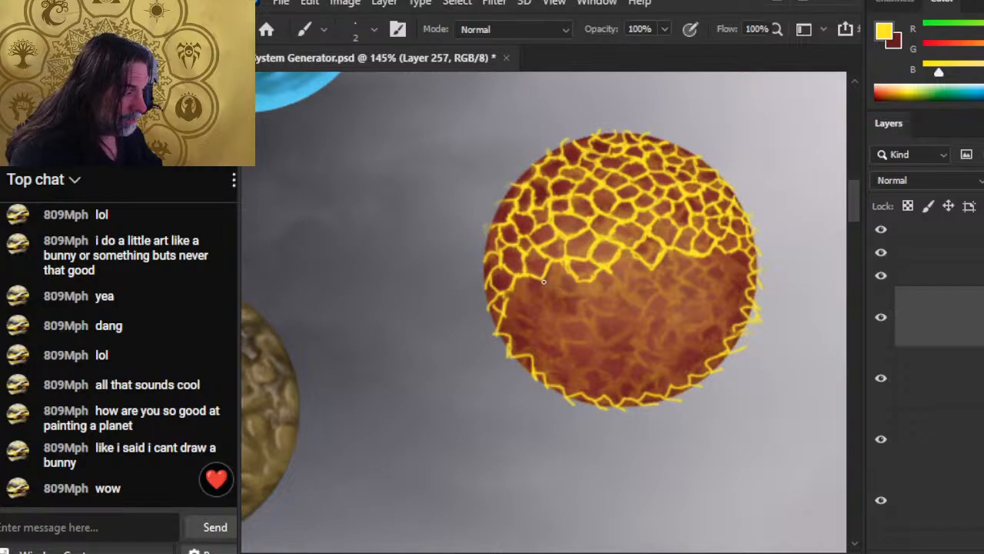
Step: Paint crack branches down from the left-hand network and toward the left rim, smudging and erasing stray ends
{"action": "mouse_move", "coordinate": [543, 281]}
{"action": "left_mouse_down"}
{"action": "mouse_move", "coordinate": [557, 294]}
{"action": "mouse_move", "coordinate": [505, 309]}
{"action": "left_mouse_up"}
{"action": "key", "text": "r"}
{"action": "key", "text": "e"}
{"action": "key", "text": "b"}
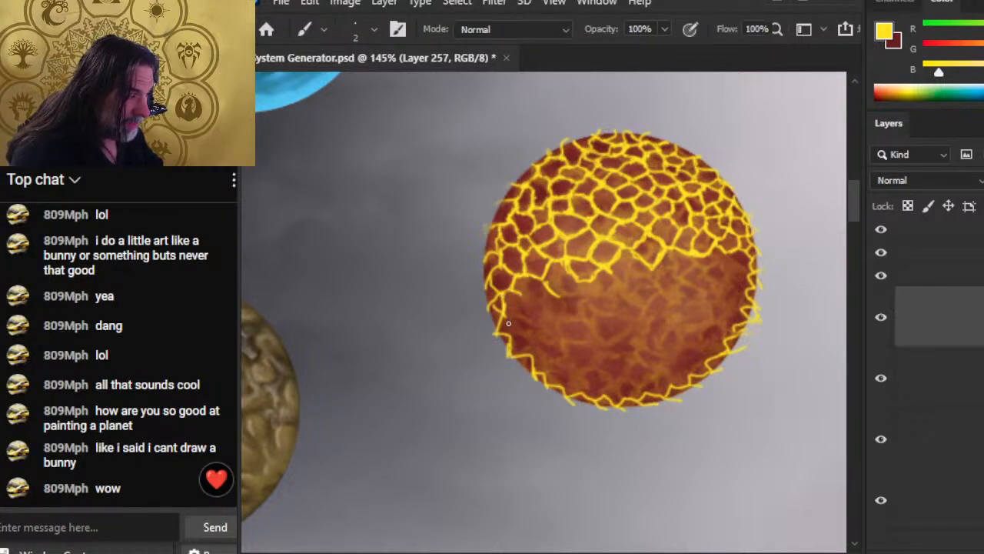
Step: Refine the yellow crack lines along the planet's left edge with alternating brush and Smudge strokes
{"action": "key", "text": "r"}
{"action": "key", "text": "b"}
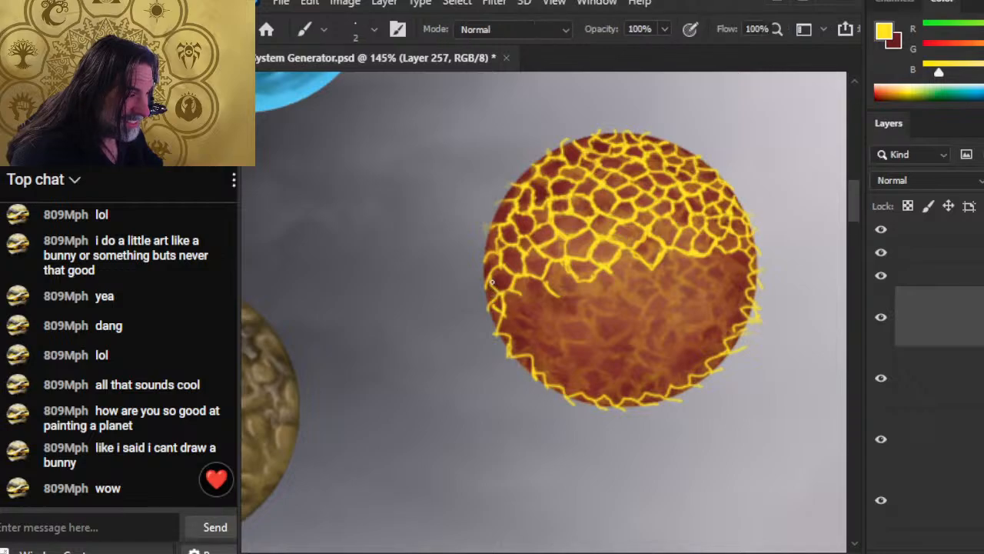
{"action": "key", "text": "r"}
{"action": "key", "text": "b"}
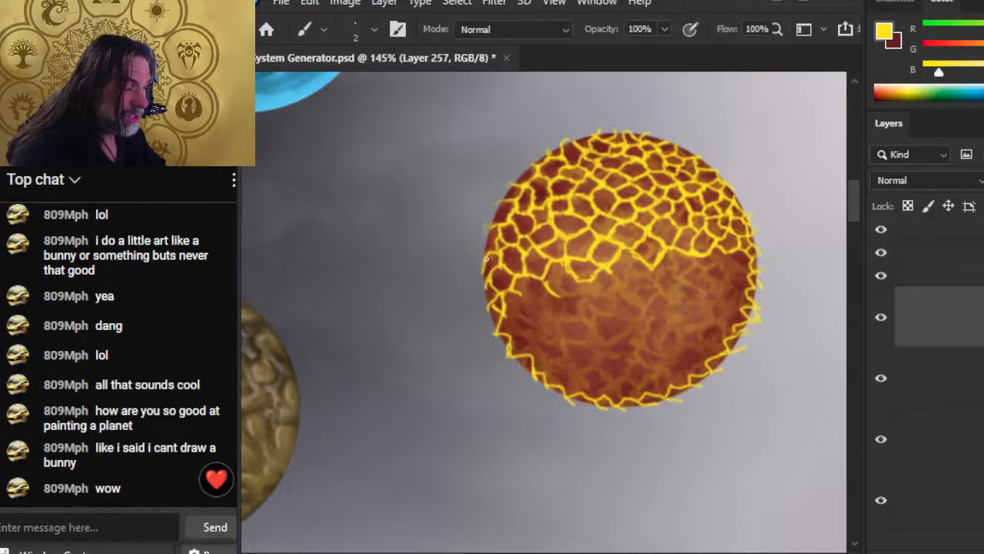
{"action": "key", "text": "r"}
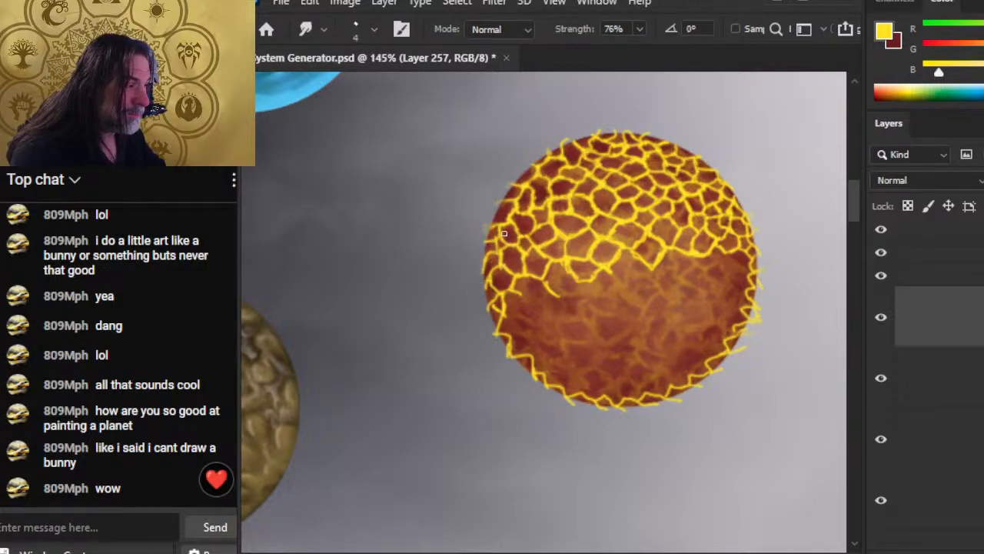
{"action": "key", "text": "b"}
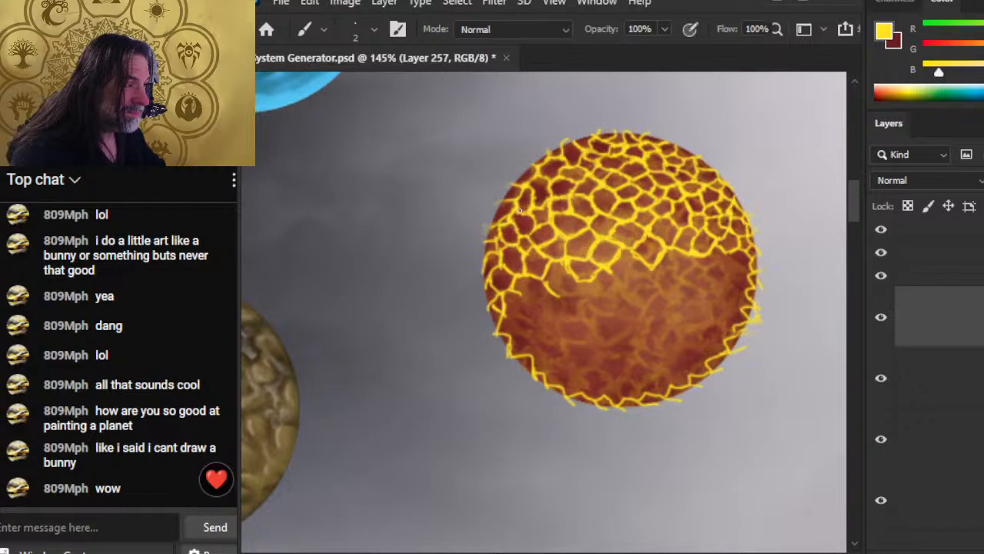
{"action": "key", "text": "r"}
{"action": "key", "text": "b"}
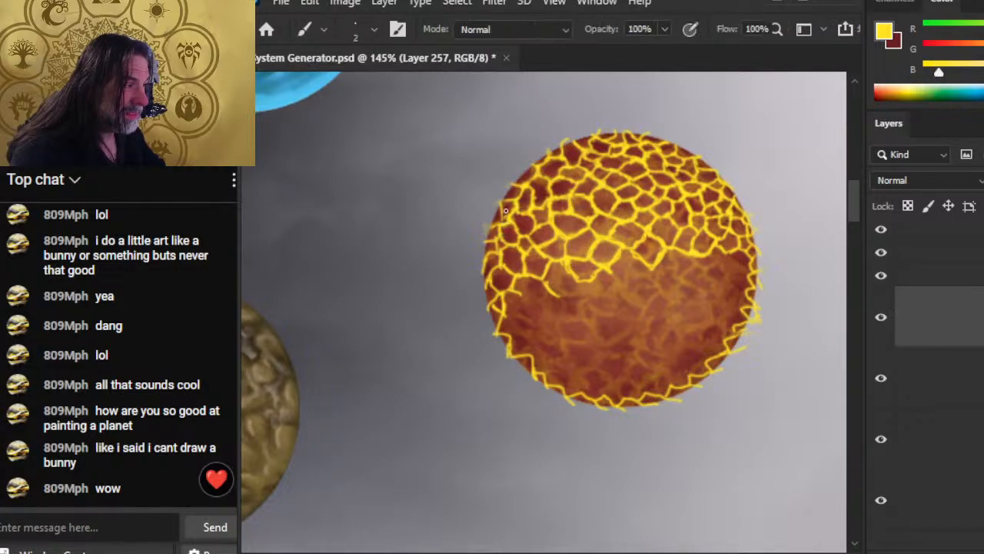
Step: Clean up the yellow lattice on the planet's left and upper-left side with the Eraser and Brush, undoing the last stroke
{"action": "key", "text": "r"}
{"action": "key", "text": "e"}
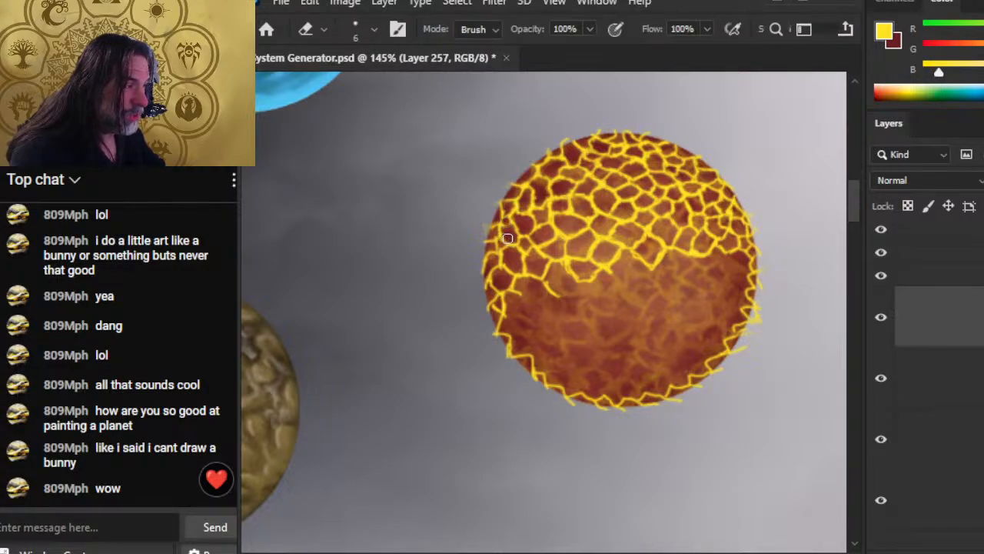
{"action": "key", "text": "b"}
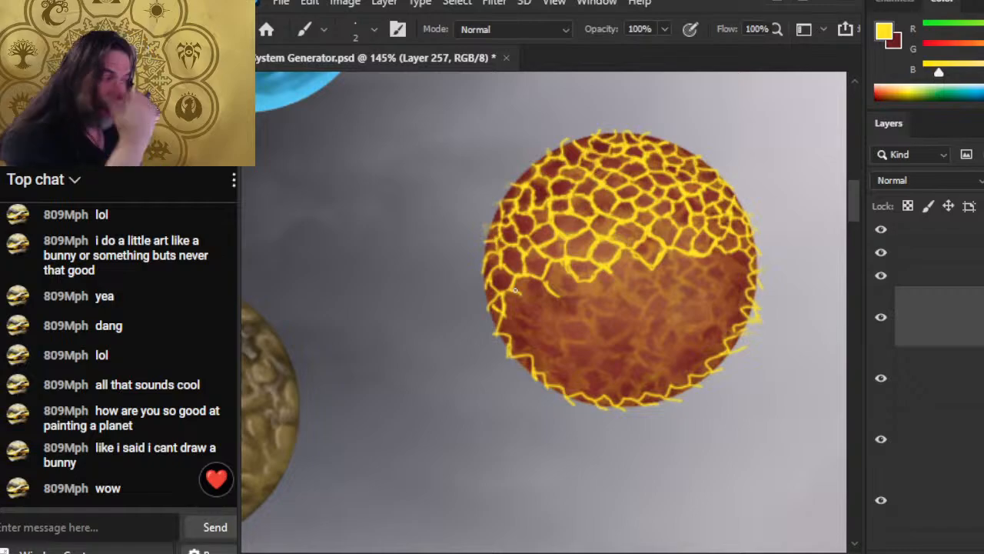
{"action": "key", "text": "e"}
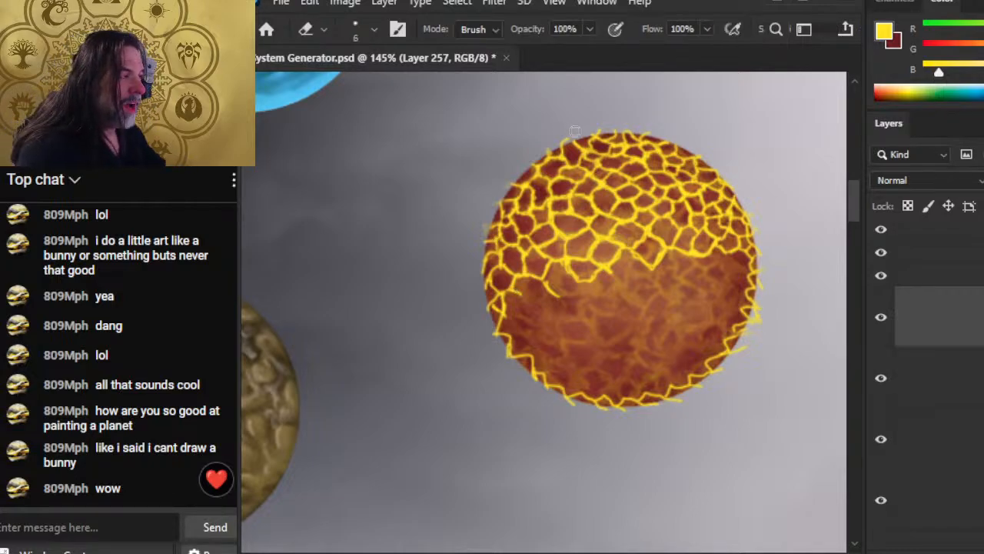
{"action": "key", "text": "b"}
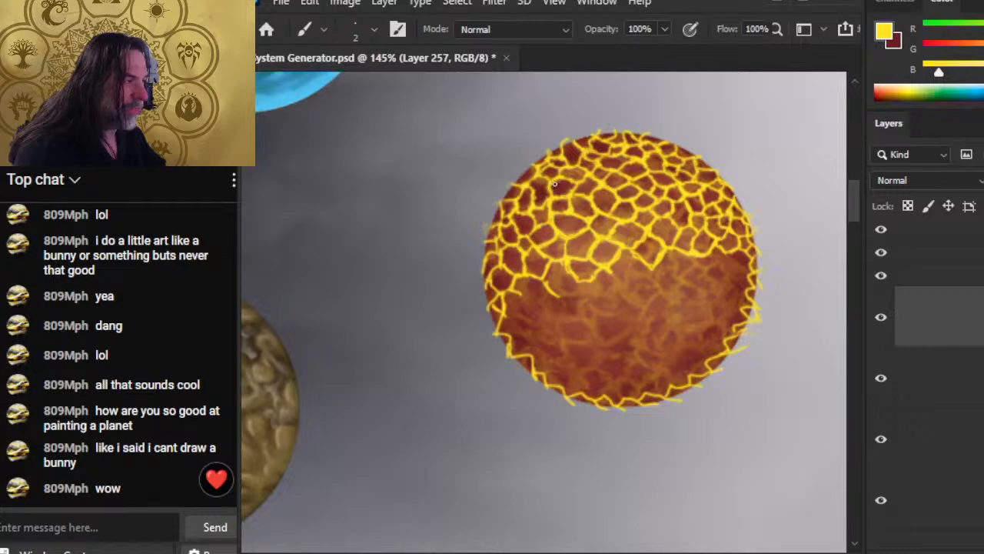
{"action": "key", "text": "ctrl+z"}
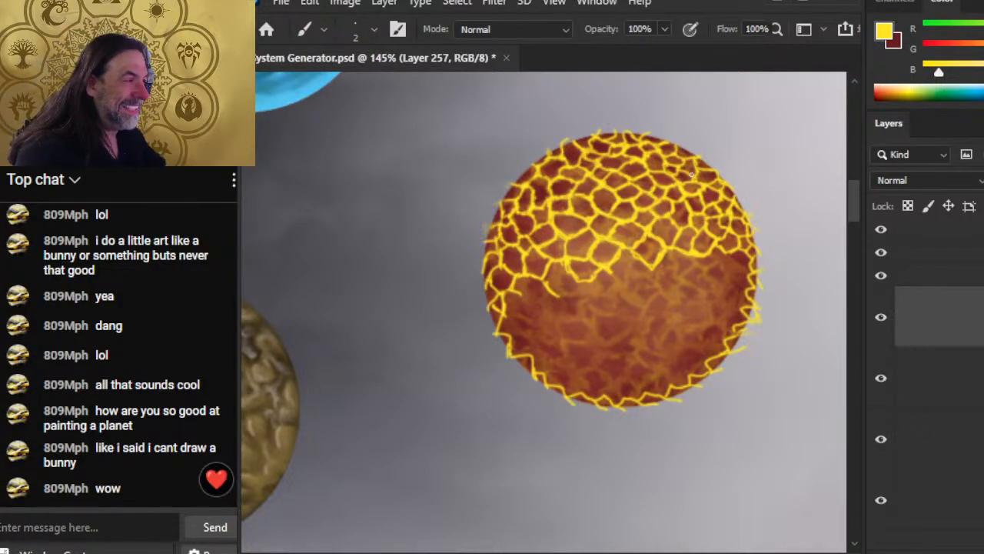
Step: Add short yellow crack lines along the planet's upper-left rim, undoing one misplaced stroke, and smudge them
{"action": "left_click_drag", "start_coordinate": [566, 157], "coordinate": [584, 158]}
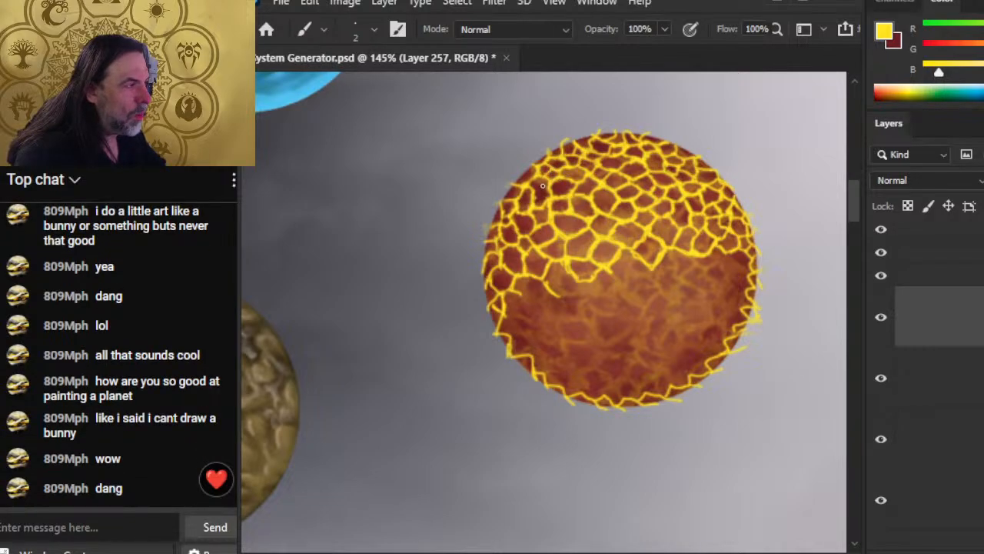
{"action": "left_click_drag", "start_coordinate": [532, 180], "coordinate": [512, 183]}
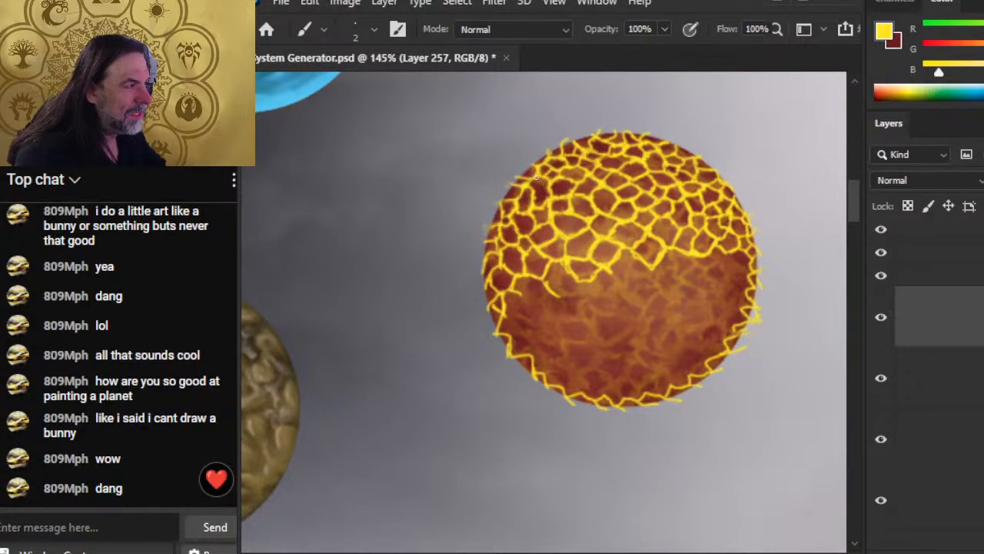
{"action": "key", "text": "ctrl+z"}
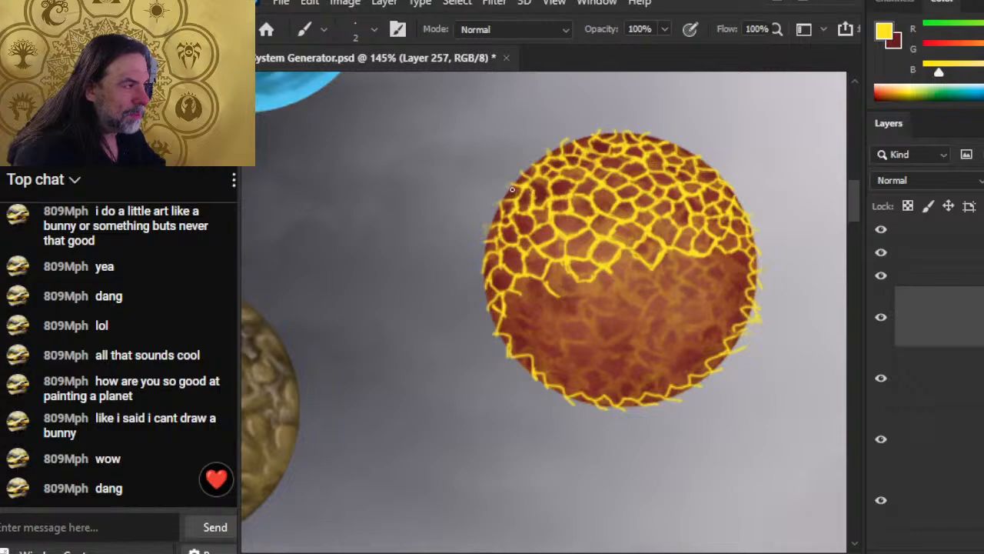
{"action": "left_click_drag", "start_coordinate": [519, 187], "coordinate": [501, 198]}
{"action": "key", "text": "r"}
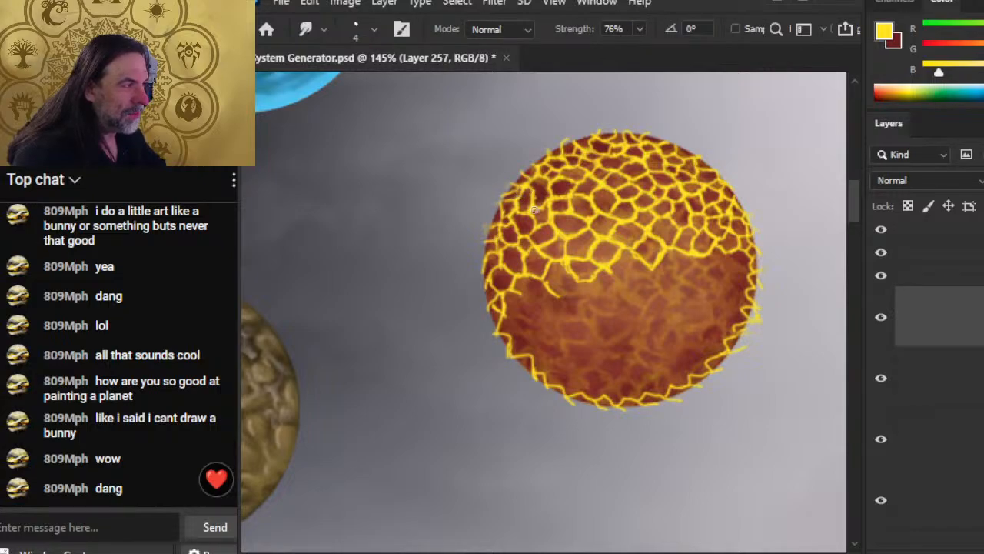
Step: Paint a closed yellow cell just below the planet's centre, divide it with an inner line and smudge the strokes
{"action": "key", "text": "b"}
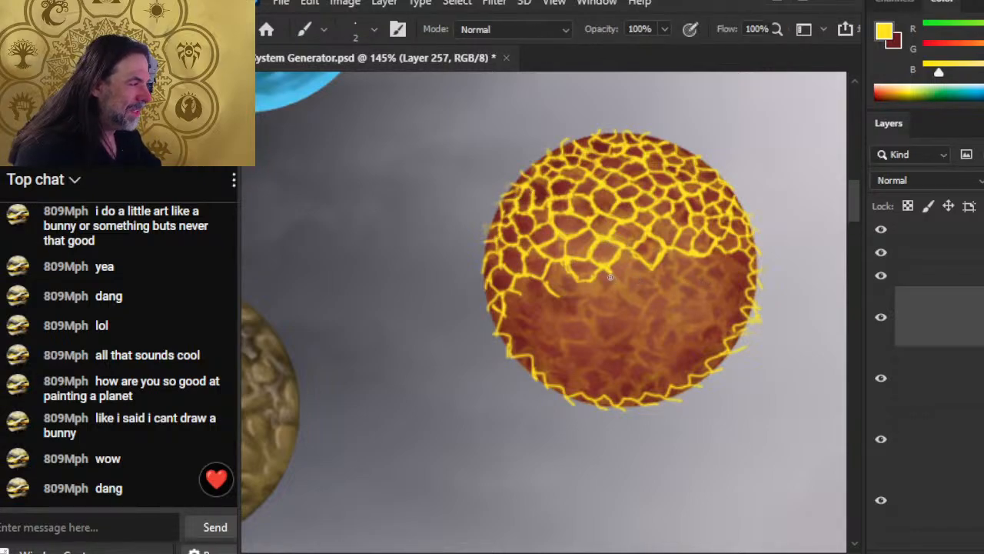
{"action": "left_click_drag", "start_coordinate": [610, 277], "coordinate": [633, 278]}
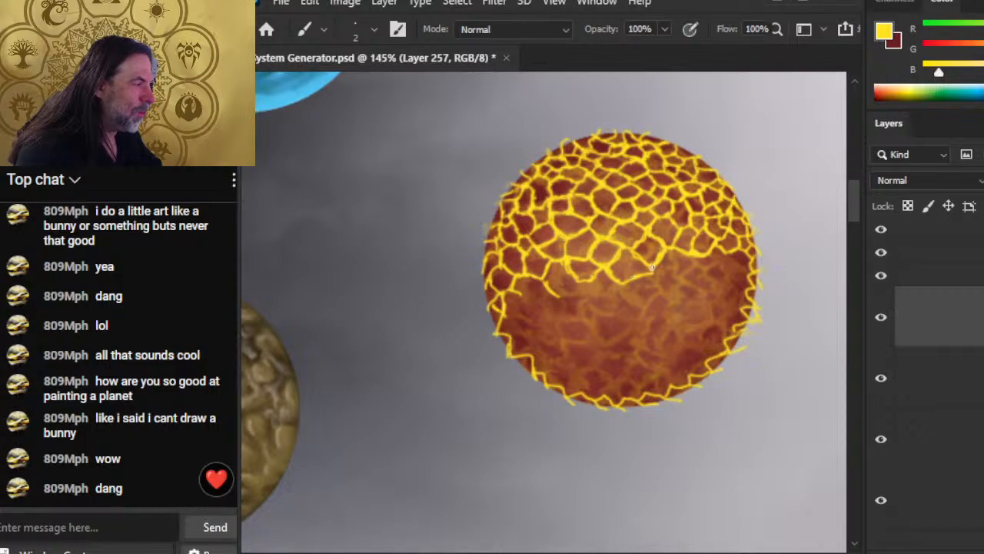
{"action": "key", "text": "r"}
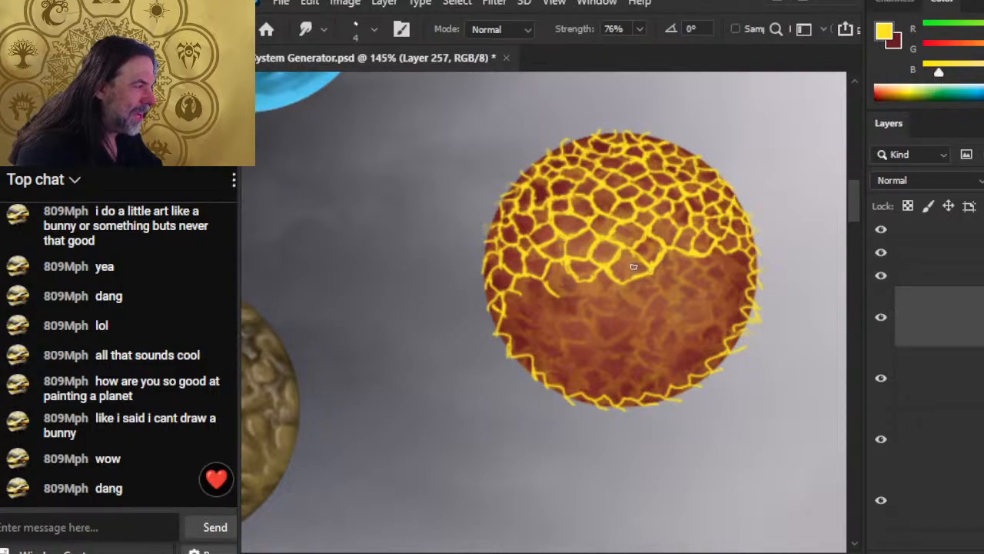
{"action": "key", "text": "b"}
{"action": "left_click_drag", "start_coordinate": [636, 256], "coordinate": [617, 262]}
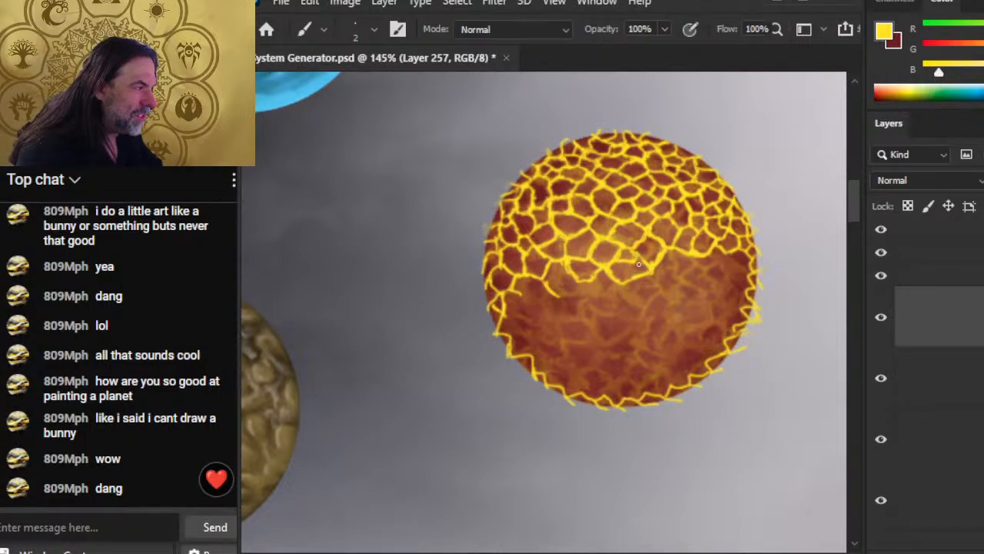
{"action": "key", "text": "r"}
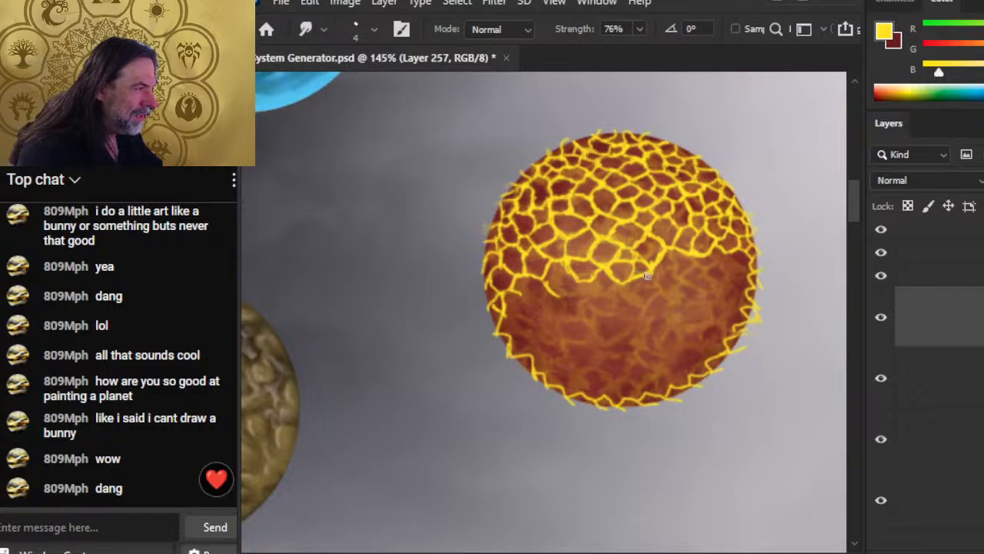
Step: Extend the yellow lattice with a cell left of the planet's centre, blending its lines with the Smudge tool
{"action": "key", "text": "b"}
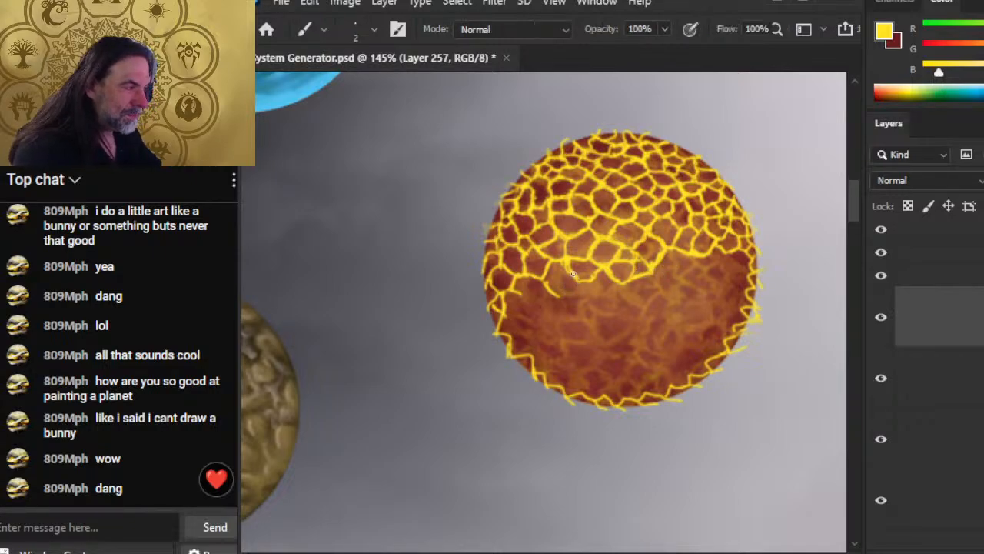
{"action": "mouse_move", "coordinate": [574, 273]}
{"action": "left_mouse_down"}
{"action": "mouse_move", "coordinate": [557, 295]}
{"action": "mouse_move", "coordinate": [571, 266]}
{"action": "left_mouse_up"}
{"action": "key", "text": "r"}
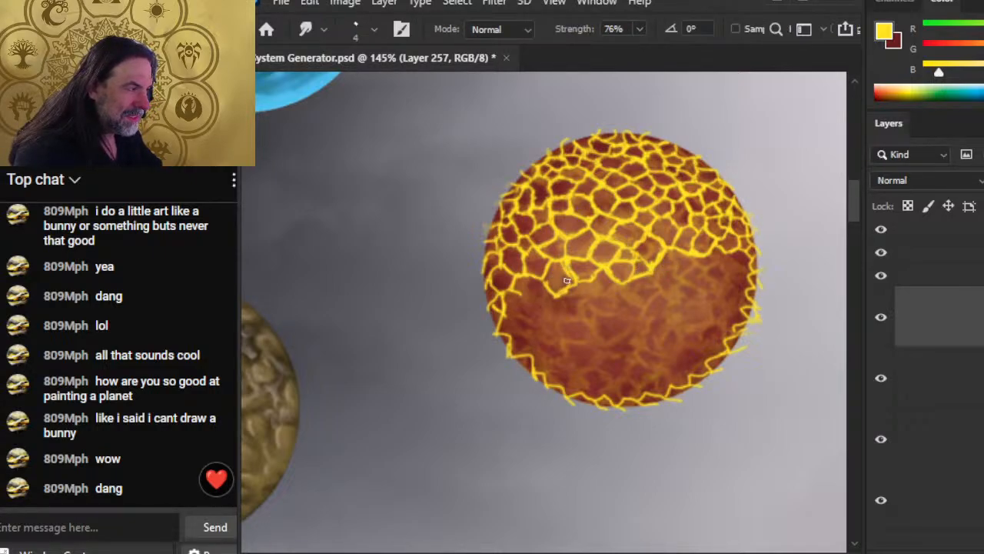
{"action": "key", "text": "b"}
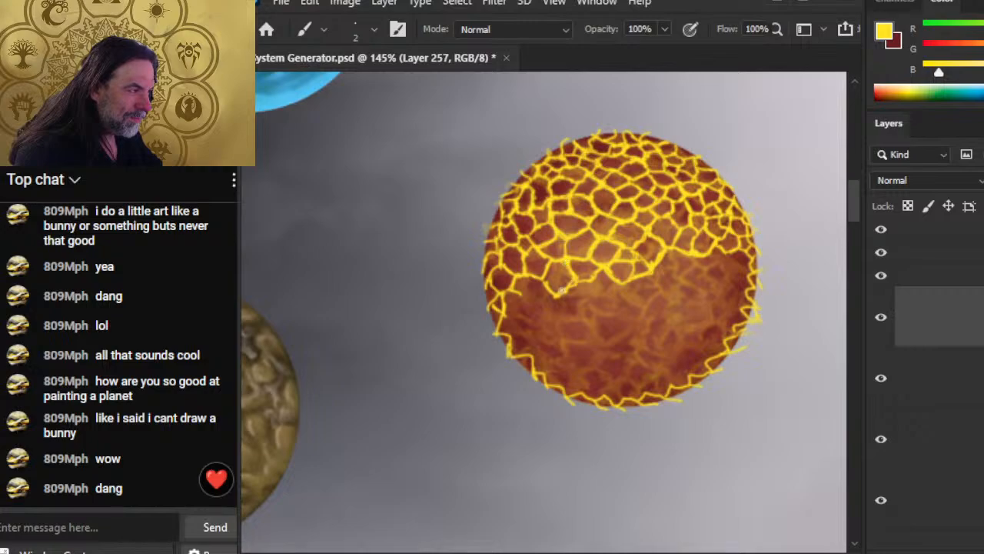
{"action": "key", "text": "r"}
{"action": "key", "text": "b"}
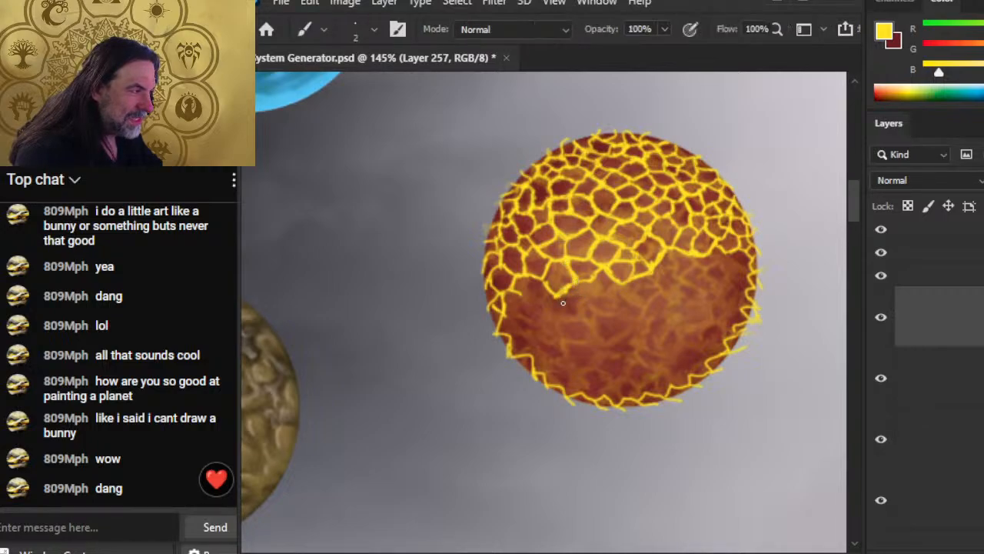
{"action": "key", "text": "r"}
{"action": "key", "text": "b"}
{"action": "key", "text": "r"}
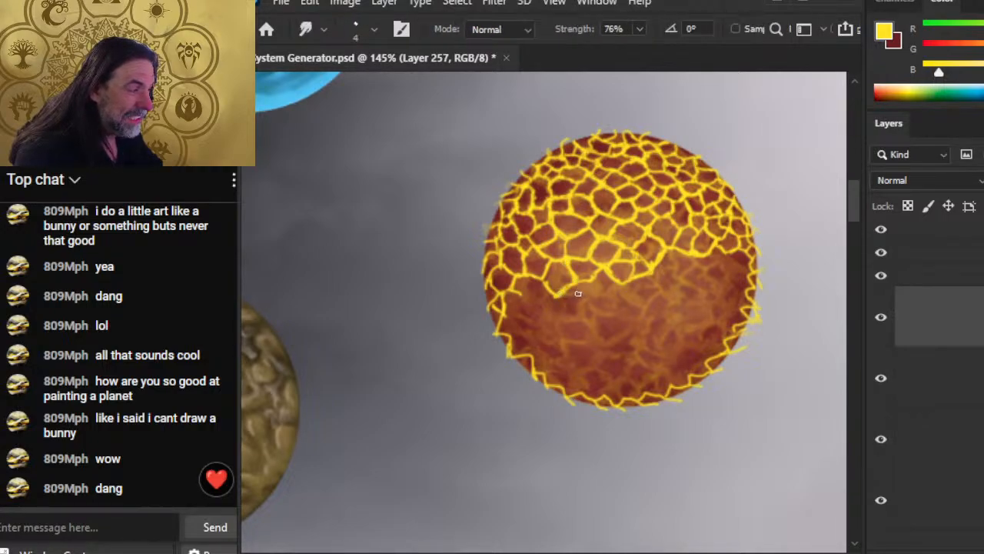
Step: Paint and smudge a row of yellow cells on the planet's lower left, connecting the lattice to the rim line
{"action": "key", "text": "b"}
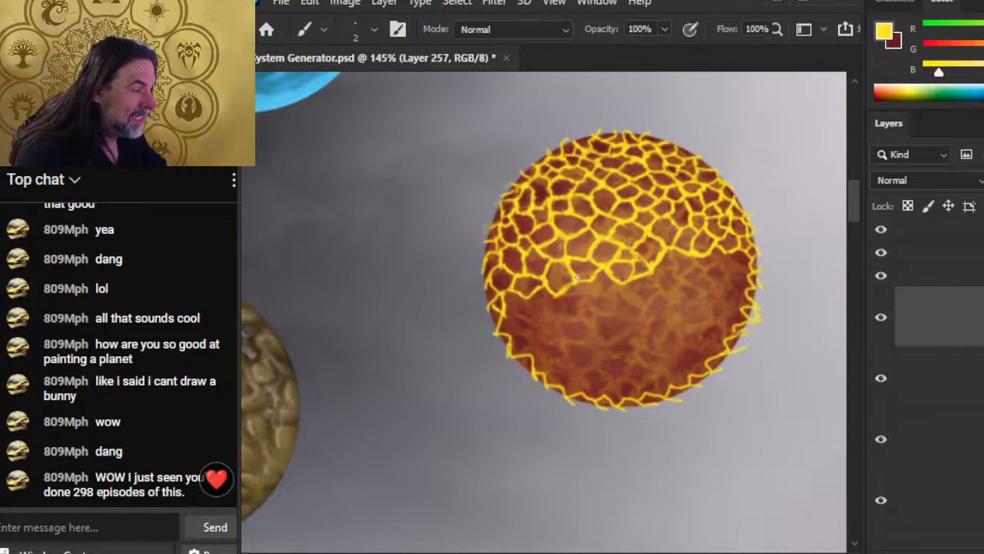
{"action": "mouse_move", "coordinate": [560, 306]}
{"action": "left_mouse_down"}
{"action": "mouse_move", "coordinate": [557, 297]}
{"action": "mouse_move", "coordinate": [548, 310]}
{"action": "left_mouse_up"}
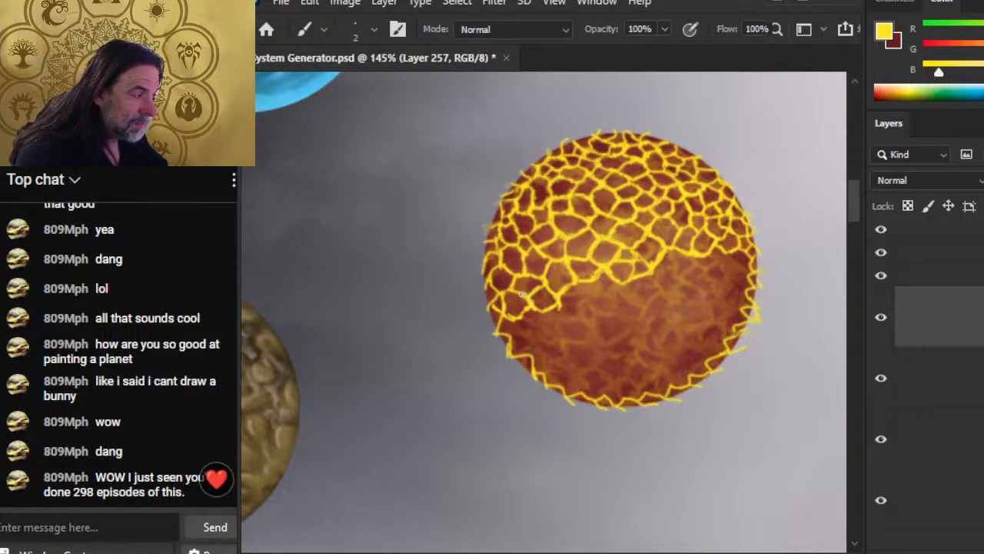
{"action": "key", "text": "r"}
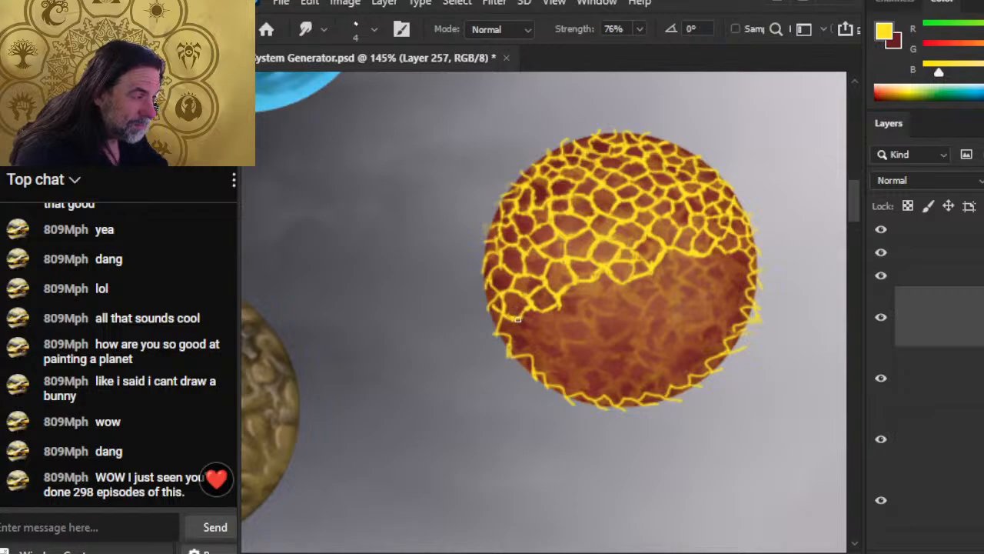
{"action": "key", "text": "b"}
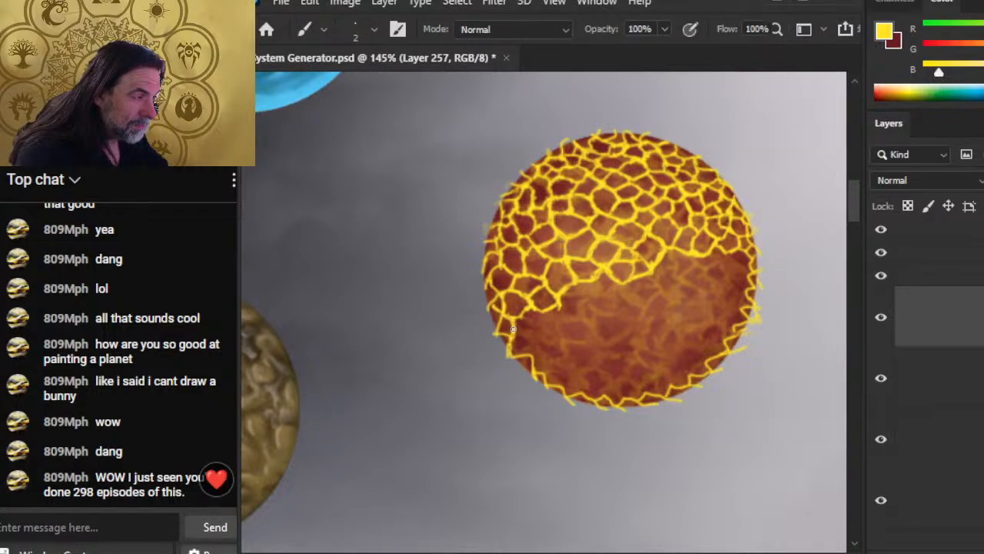
{"action": "key", "text": "r"}
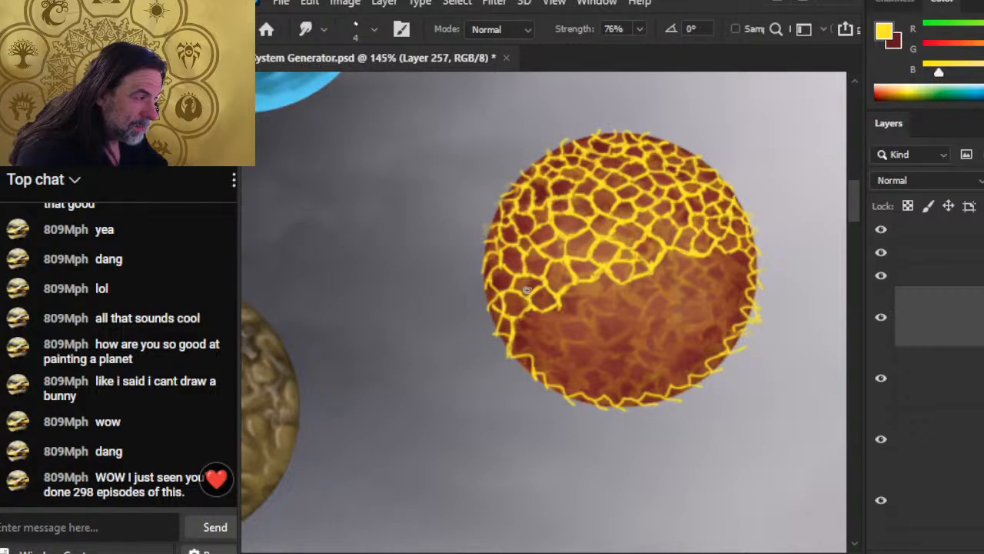
{"action": "key", "text": "b"}
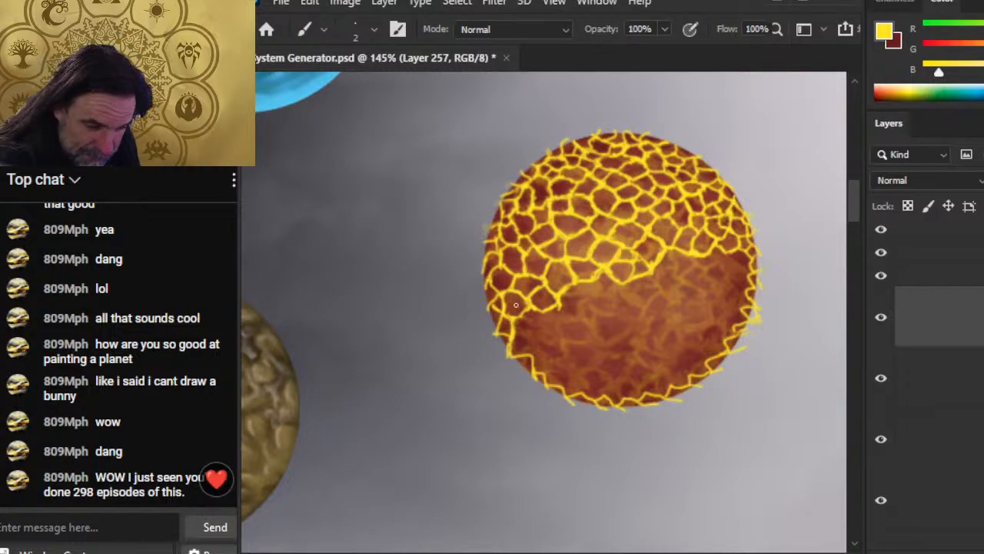
Step: Erase and repaint the lower borders of the yellow cells just below the planet's centre
{"action": "key", "text": "e"}
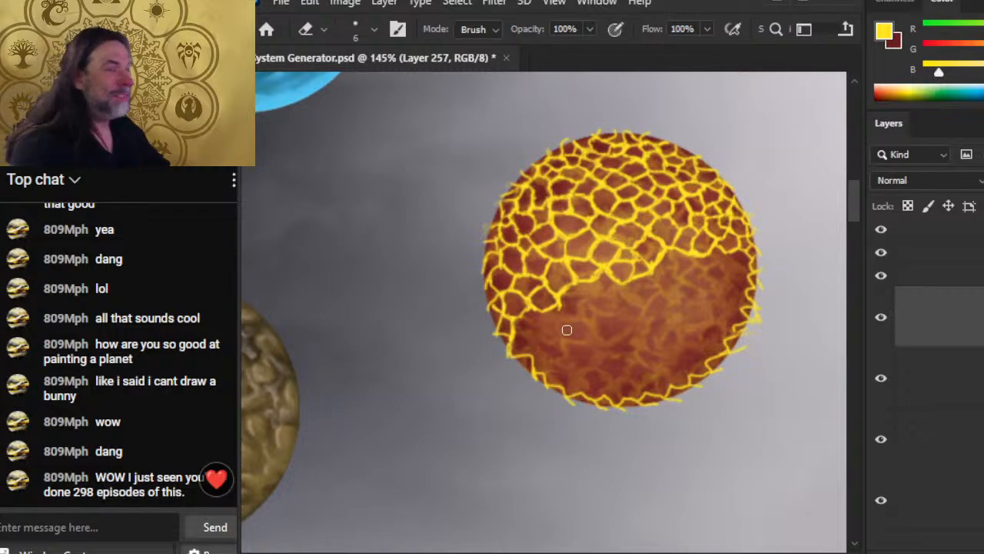
{"action": "key", "text": "b"}
{"action": "key", "text": "e"}
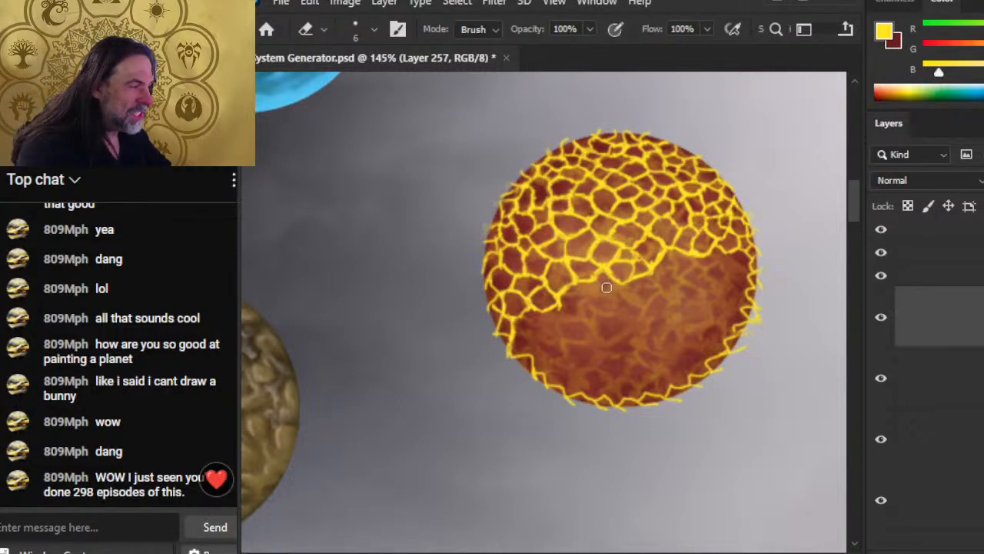
{"action": "key", "text": "b"}
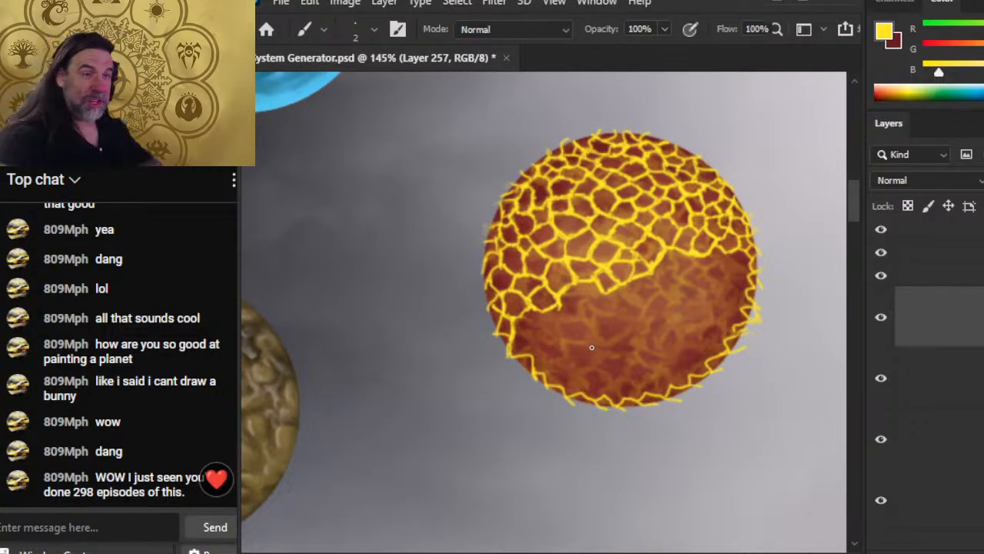
{"action": "key", "text": "e"}
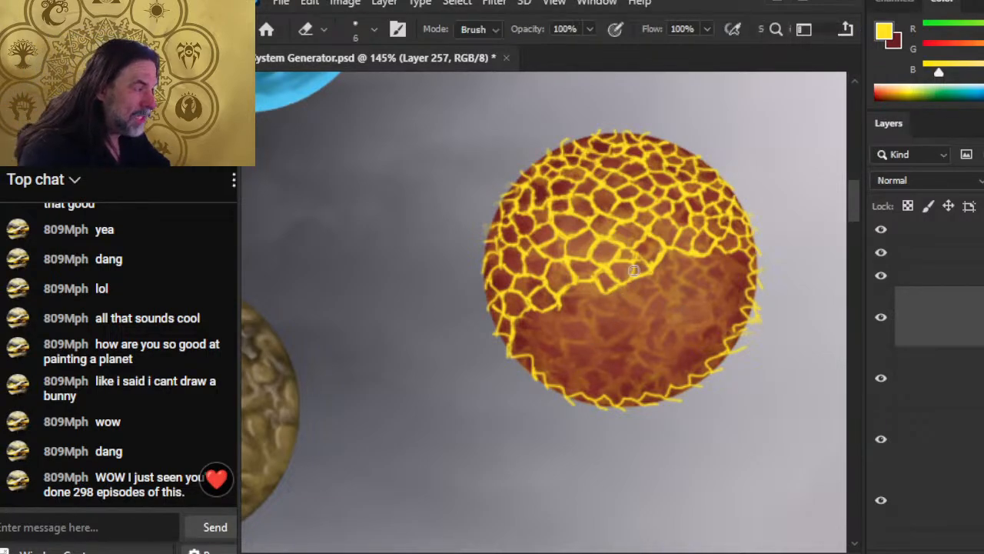
{"action": "key", "text": "b"}
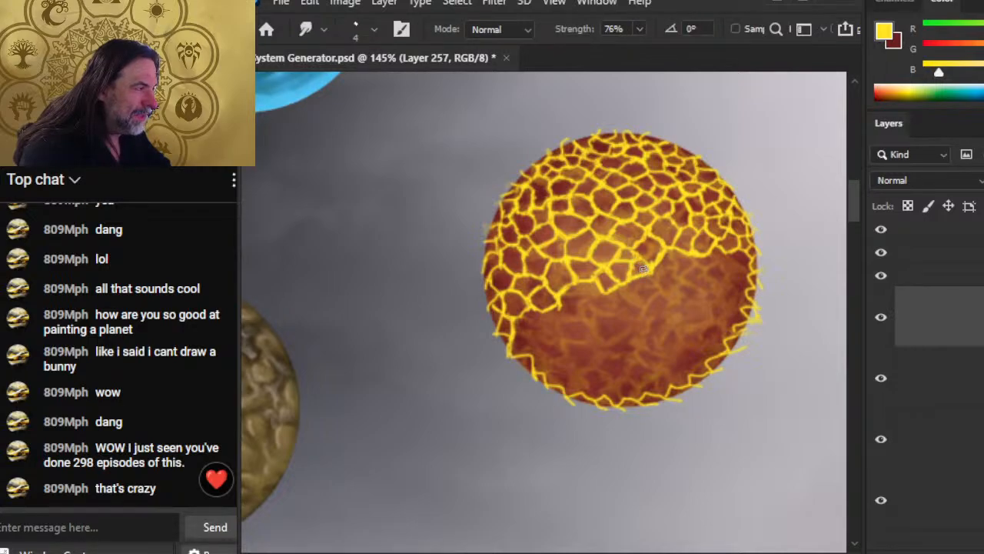
Step: Paint a row of yellow cells from just below the planet's centre towards its right side, smudging and erasing to refine the lines
{"action": "key", "text": "b"}
{"action": "left_click_drag", "start_coordinate": [639, 255], "coordinate": [651, 264]}
{"action": "key", "text": "r"}
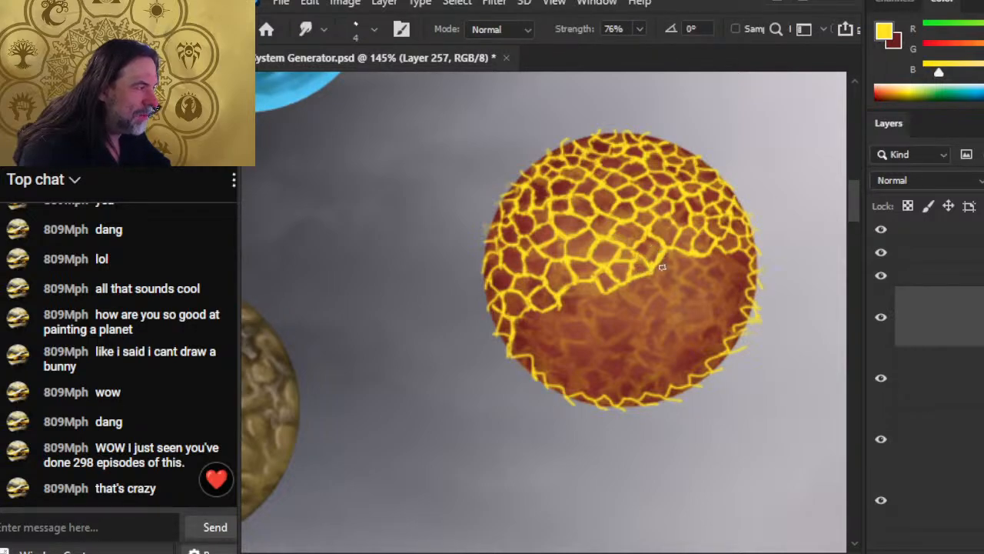
{"action": "key", "text": "b"}
{"action": "mouse_move", "coordinate": [662, 261]}
{"action": "left_mouse_down"}
{"action": "mouse_move", "coordinate": [687, 268]}
{"action": "mouse_move", "coordinate": [697, 258]}
{"action": "mouse_move", "coordinate": [671, 278]}
{"action": "mouse_move", "coordinate": [682, 288]}
{"action": "mouse_move", "coordinate": [657, 284]}
{"action": "mouse_move", "coordinate": [684, 287]}
{"action": "mouse_move", "coordinate": [683, 274]}
{"action": "mouse_move", "coordinate": [702, 277]}
{"action": "mouse_move", "coordinate": [725, 252]}
{"action": "left_mouse_up"}
{"action": "key", "text": "e"}
{"action": "key", "text": "b"}
{"action": "key", "text": "e"}
{"action": "key", "text": "b"}
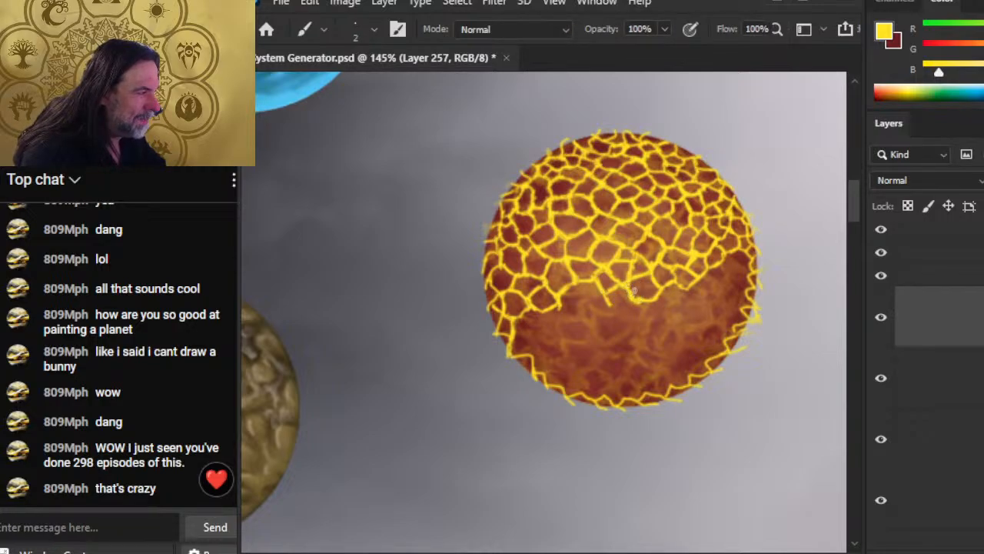
Step: Add yellow cells from below the planet's centre to its lower-left rim, smudging the lines near the rim
{"action": "left_click_drag", "start_coordinate": [630, 295], "coordinate": [609, 316]}
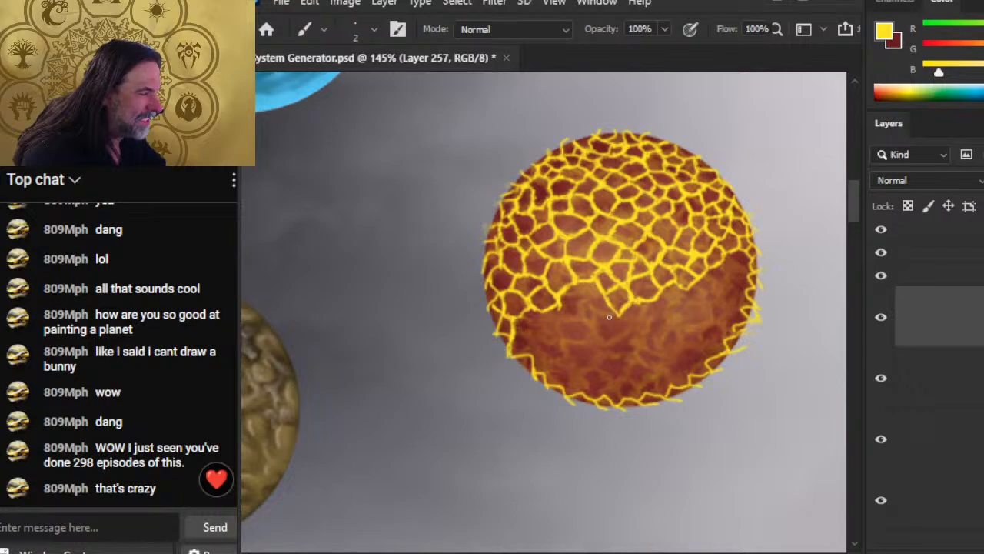
{"action": "mouse_move", "coordinate": [576, 286]}
{"action": "left_mouse_down"}
{"action": "mouse_move", "coordinate": [613, 308]}
{"action": "mouse_move", "coordinate": [577, 294]}
{"action": "mouse_move", "coordinate": [531, 330]}
{"action": "left_mouse_up"}
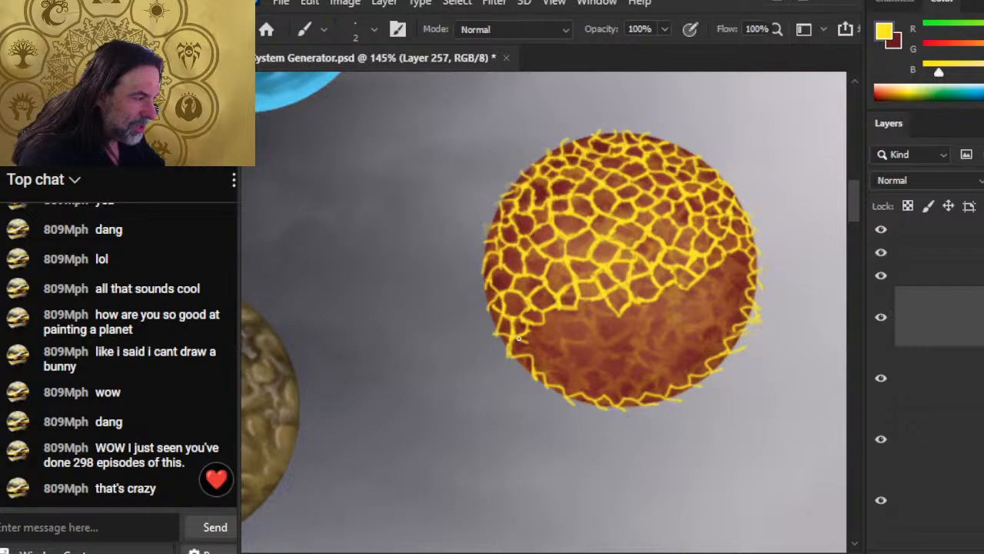
{"action": "left_click_drag", "start_coordinate": [519, 338], "coordinate": [529, 350]}
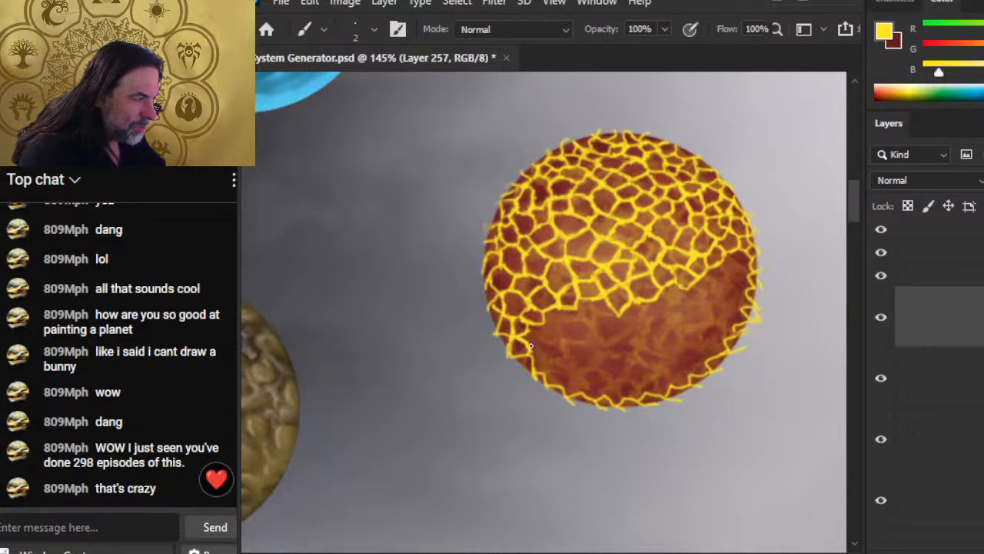
{"action": "key", "text": "r"}
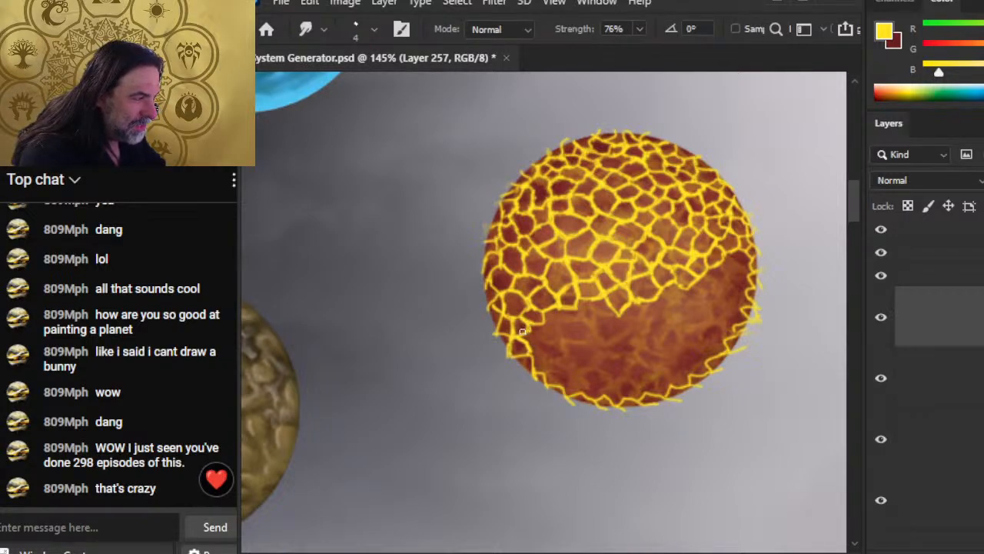
{"action": "key", "text": "b"}
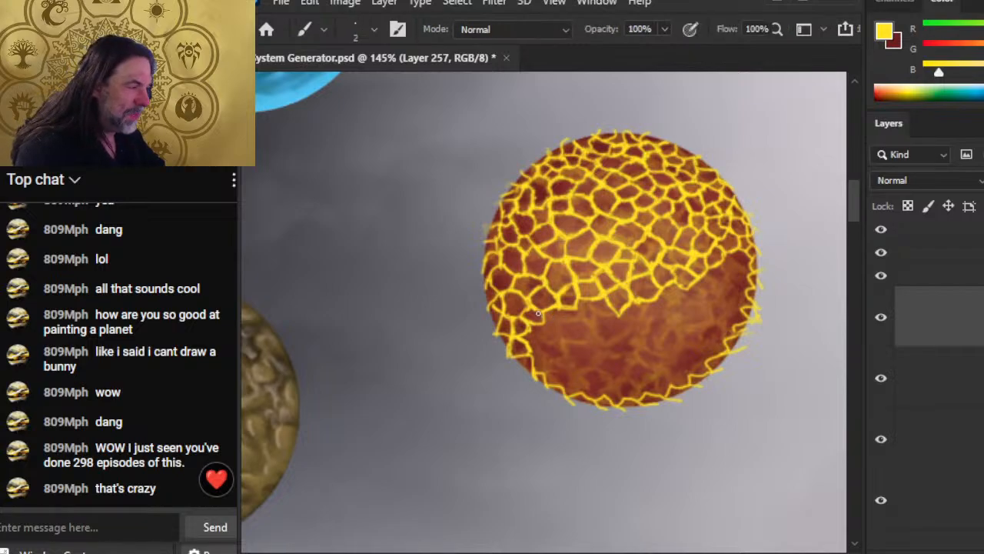
{"action": "mouse_move", "coordinate": [544, 323]}
{"action": "left_mouse_down"}
{"action": "mouse_move", "coordinate": [560, 329]}
{"action": "mouse_move", "coordinate": [565, 316]}
{"action": "left_mouse_up"}
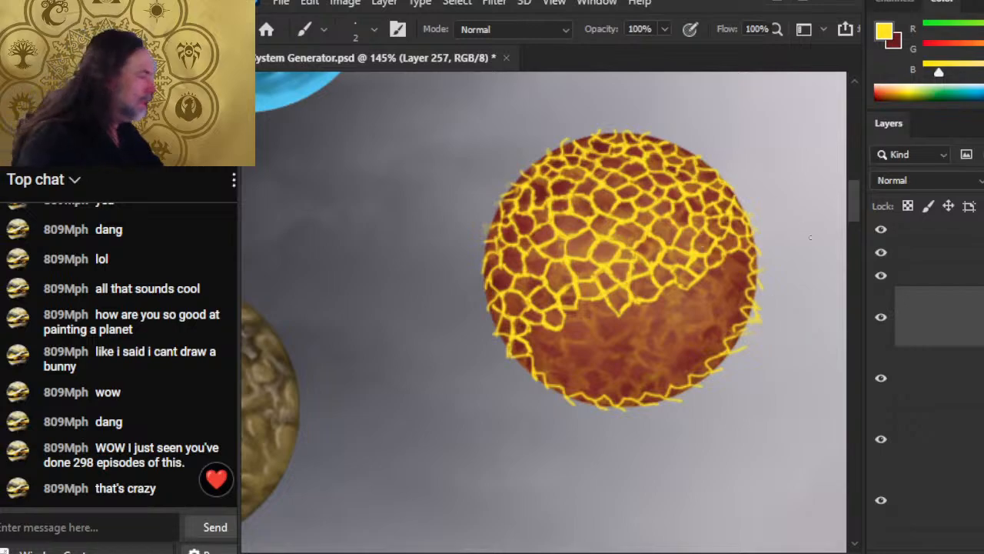
Step: Clean up the lattice's lower edge with the Eraser and paint a rounded yellow cell below and right of the planet's centre
{"action": "key", "text": "e"}
{"action": "key", "text": "b"}
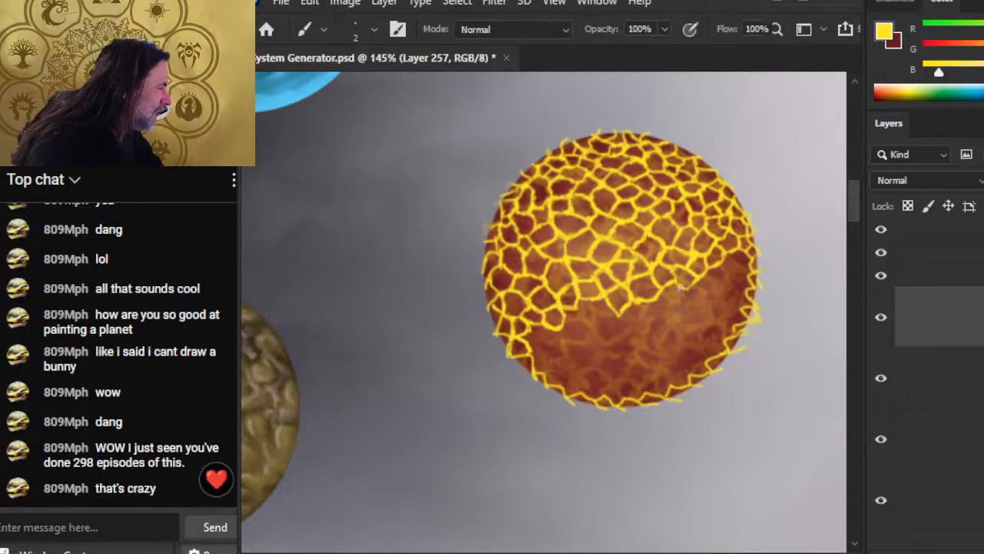
{"action": "key", "text": "e"}
{"action": "key", "text": "b"}
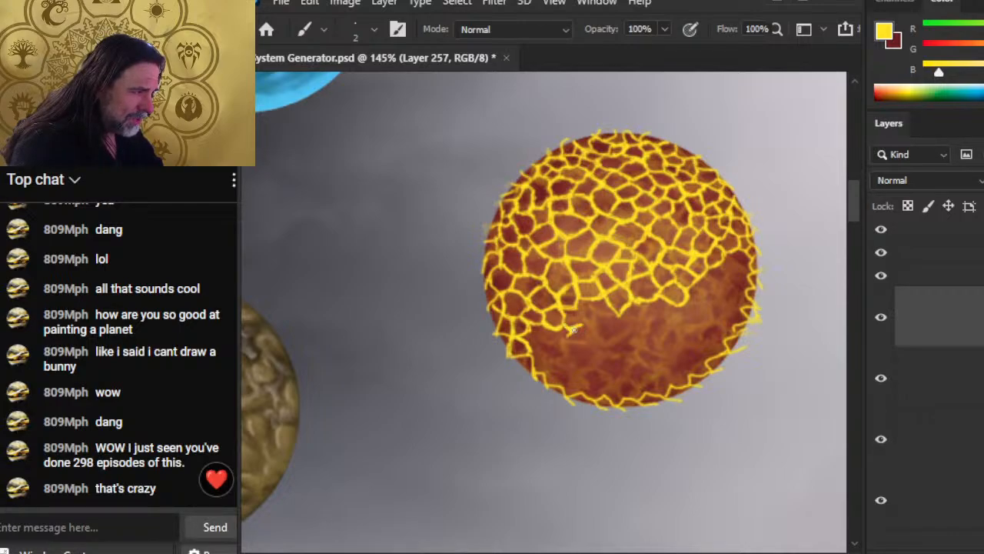
Step: Paint a lower row of yellow cells on the planet's lower left, trimming stray strokes with the Eraser
{"action": "mouse_move", "coordinate": [573, 331]}
{"action": "left_mouse_down"}
{"action": "mouse_move", "coordinate": [567, 346]}
{"action": "mouse_move", "coordinate": [528, 336]}
{"action": "mouse_move", "coordinate": [539, 344]}
{"action": "left_mouse_up"}
{"action": "mouse_move", "coordinate": [532, 352]}
{"action": "left_mouse_down"}
{"action": "mouse_move", "coordinate": [539, 343]}
{"action": "mouse_move", "coordinate": [526, 343]}
{"action": "mouse_move", "coordinate": [527, 353]}
{"action": "mouse_move", "coordinate": [547, 344]}
{"action": "mouse_move", "coordinate": [531, 334]}
{"action": "mouse_move", "coordinate": [523, 346]}
{"action": "left_mouse_up"}
{"action": "key", "text": "e"}
{"action": "key", "text": "b"}
{"action": "key", "text": "e"}
{"action": "key", "text": "b"}
{"action": "key", "text": "e"}
{"action": "key", "text": "b"}
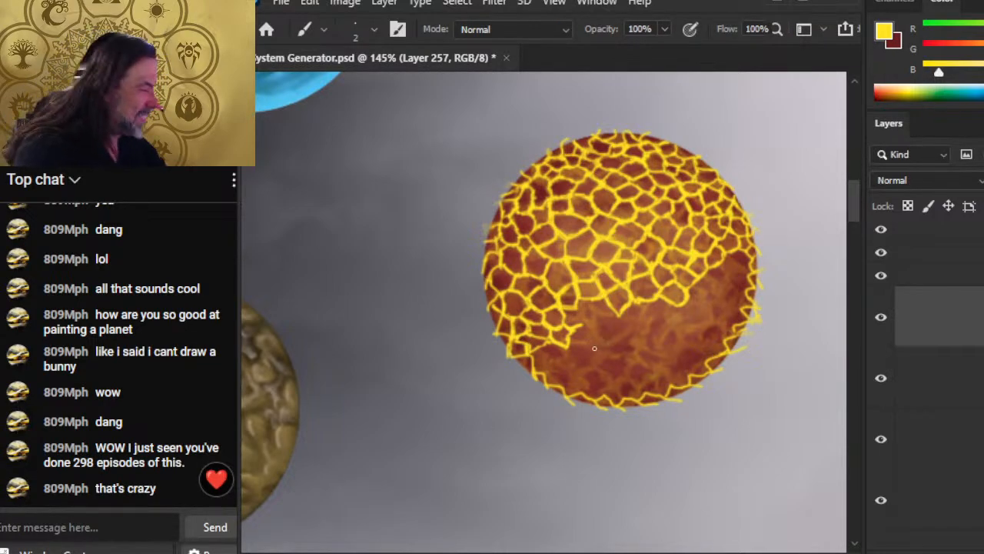
Step: Rework the lower-left rim line with the Eraser and Brush, and paint small closed yellow cells against it
{"action": "key", "text": "e"}
{"action": "key", "text": "b"}
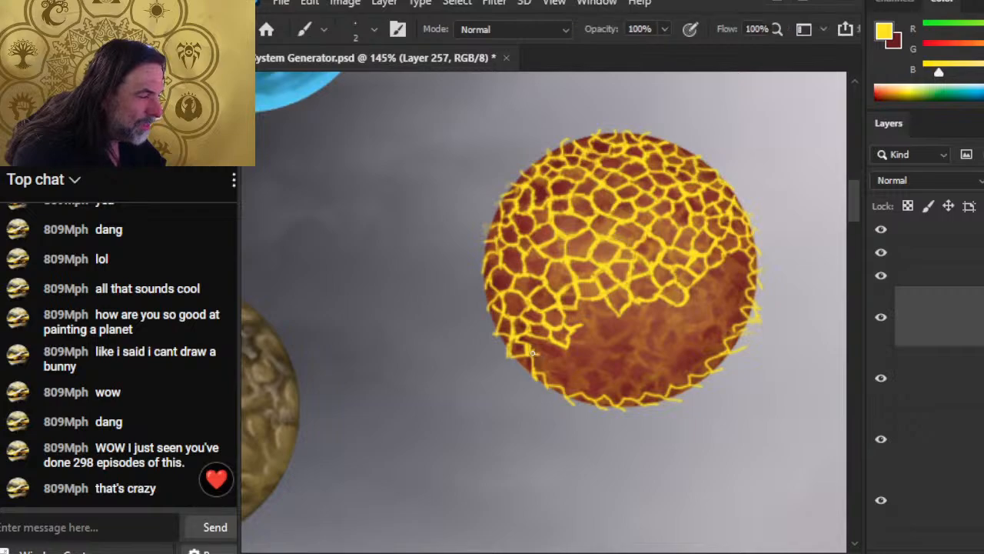
{"action": "key", "text": "e"}
{"action": "key", "text": "b"}
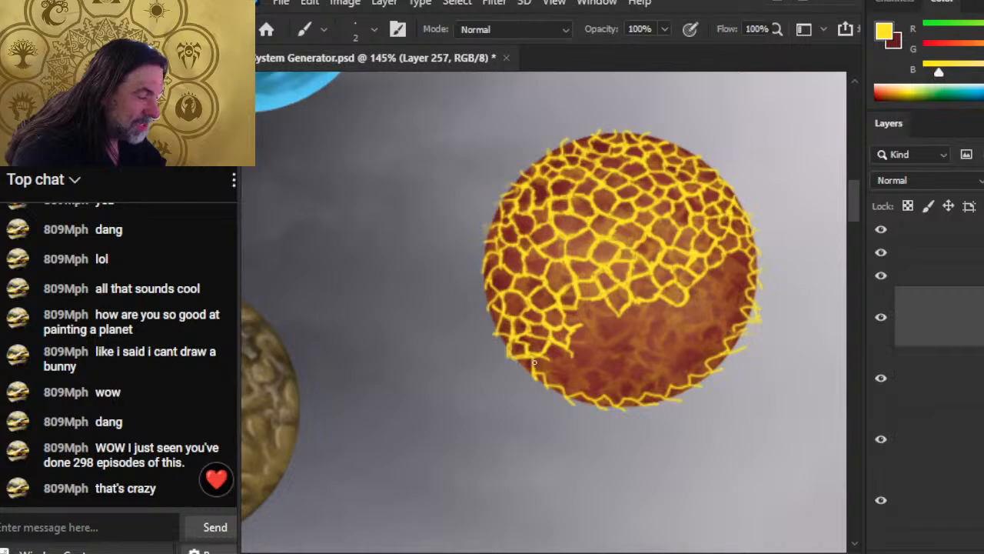
{"action": "key", "text": "e"}
{"action": "key", "text": "b"}
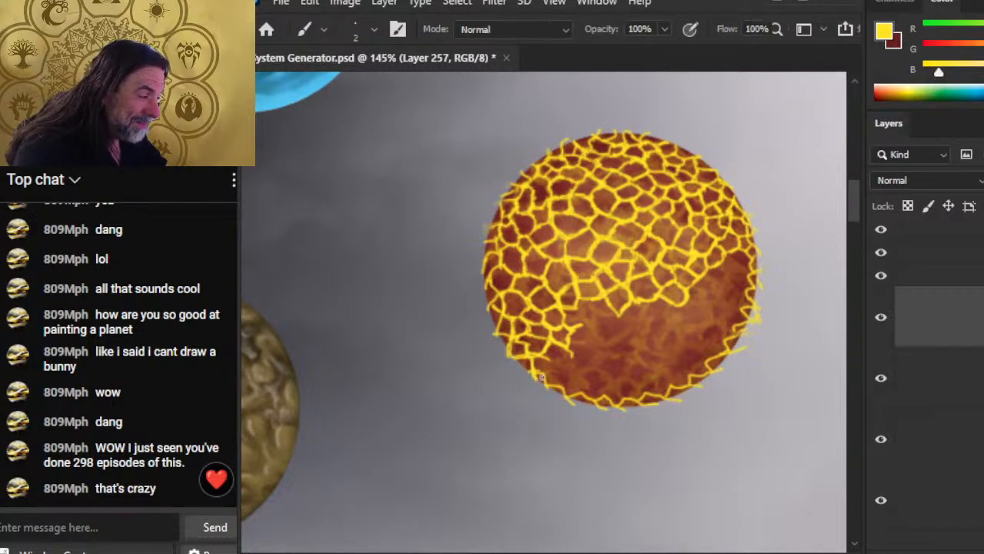
{"action": "key", "text": "e"}
{"action": "key", "text": "b"}
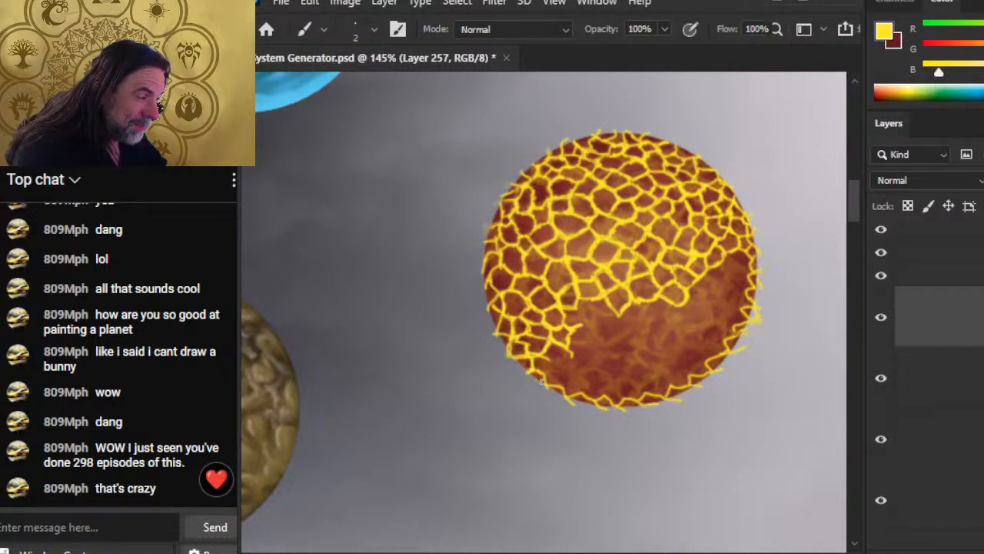
{"action": "key", "text": "e"}
{"action": "key", "text": "b"}
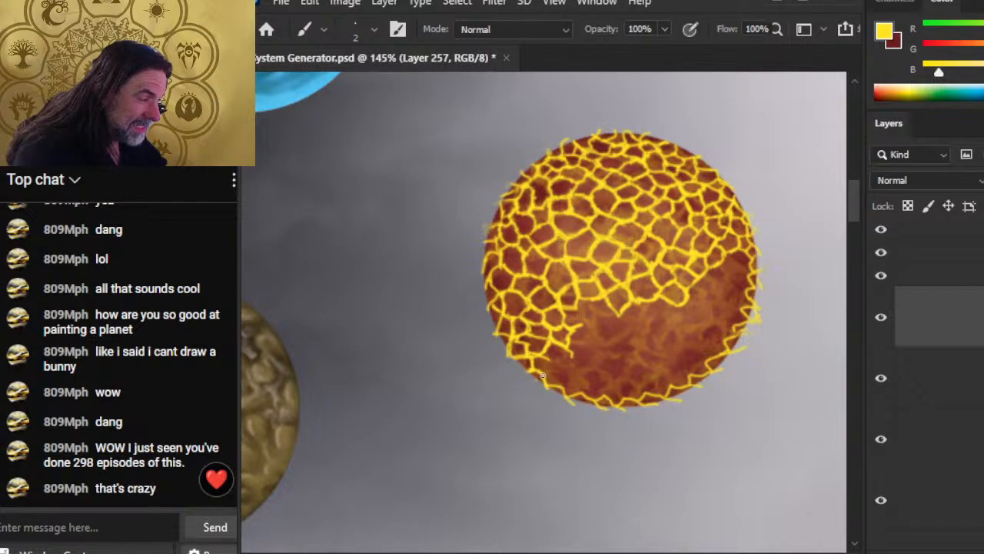
{"action": "left_click_drag", "start_coordinate": [553, 363], "coordinate": [572, 354]}
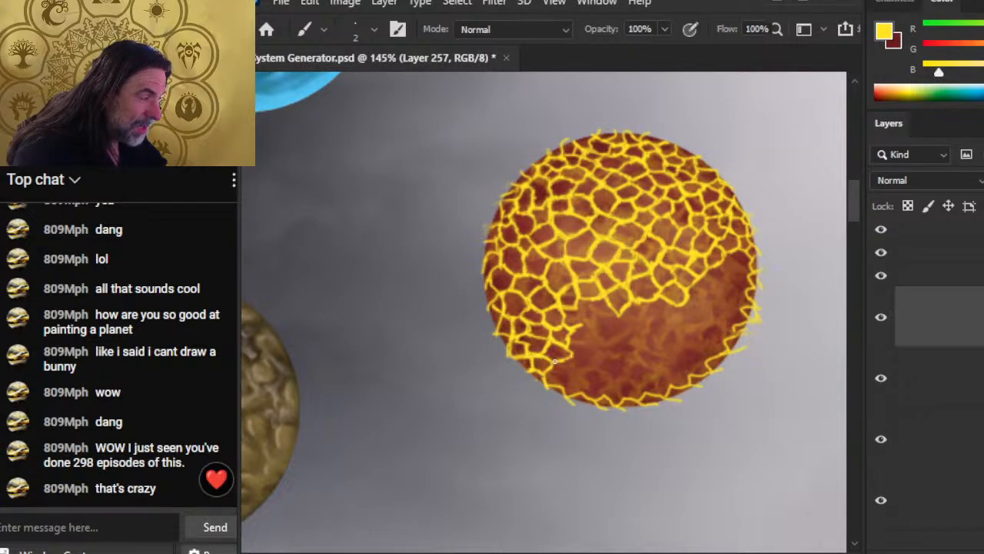
Step: Smudge and touch up the newly painted small cells at the planet's lower-left rim
{"action": "key", "text": "r"}
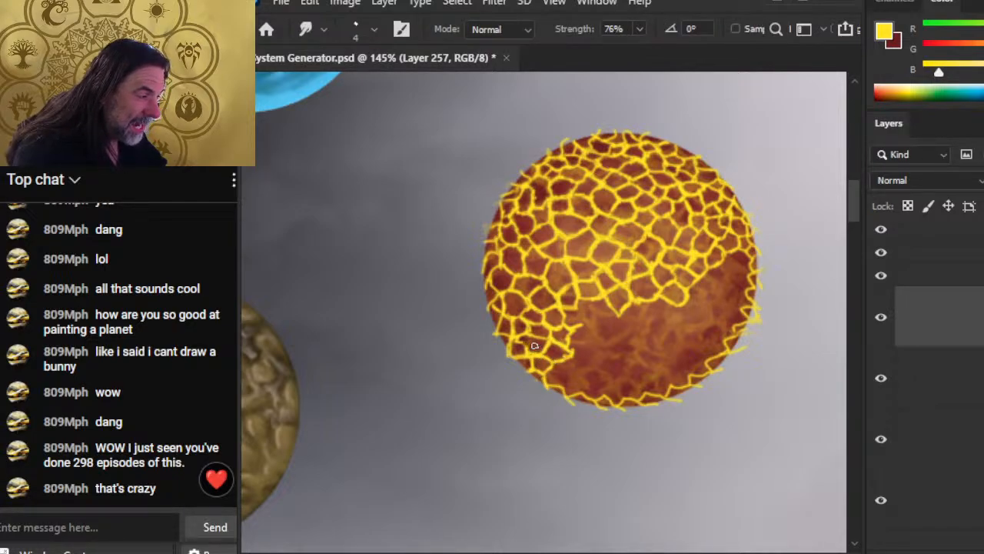
{"action": "key", "text": "b"}
{"action": "key", "text": "e"}
{"action": "key", "text": "b"}
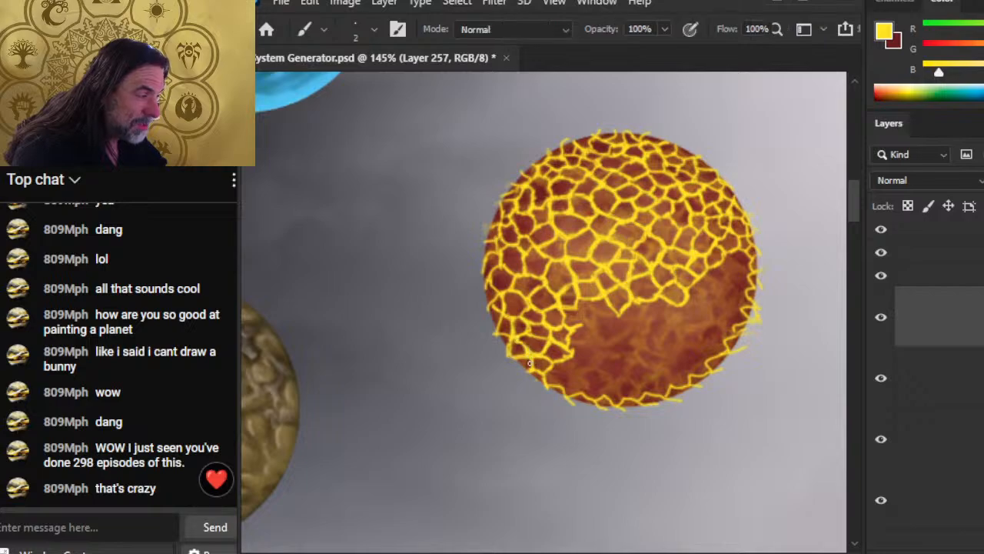
{"action": "key", "text": "e"}
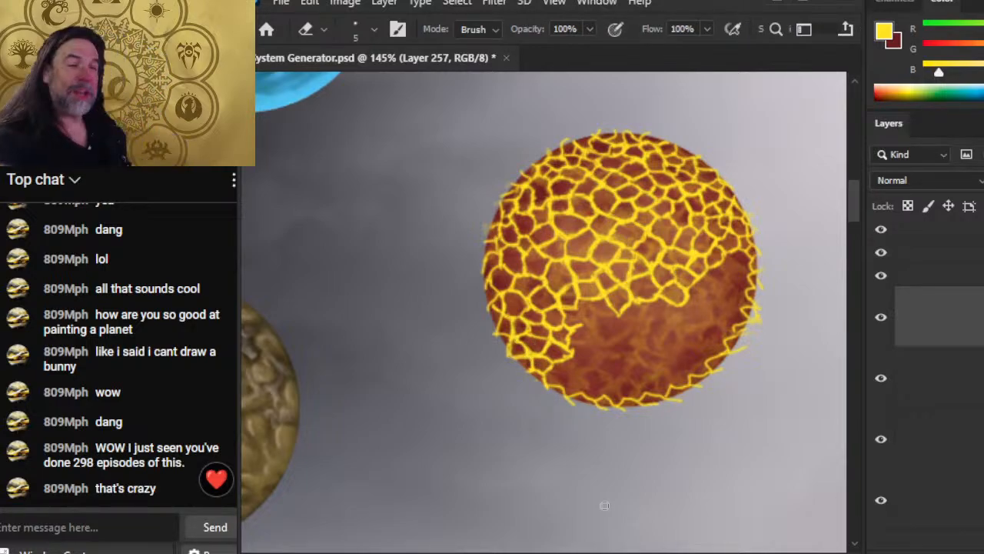
Step: Join the lower-left cells to the central lattice with a yellow border, and smudge the lines left of the planet's centre
{"action": "key", "text": "b"}
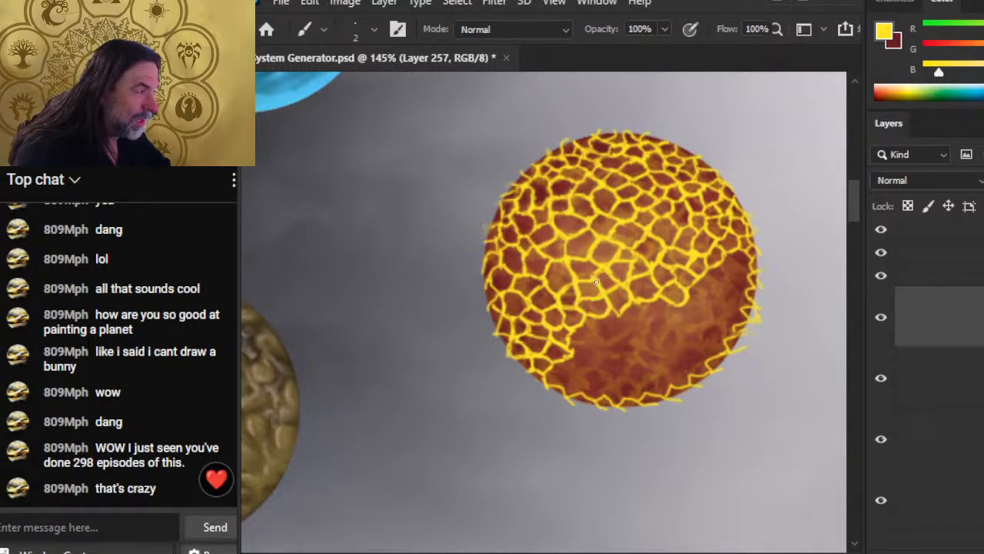
{"action": "key", "text": "r"}
{"action": "key", "text": "b"}
{"action": "key", "text": "r"}
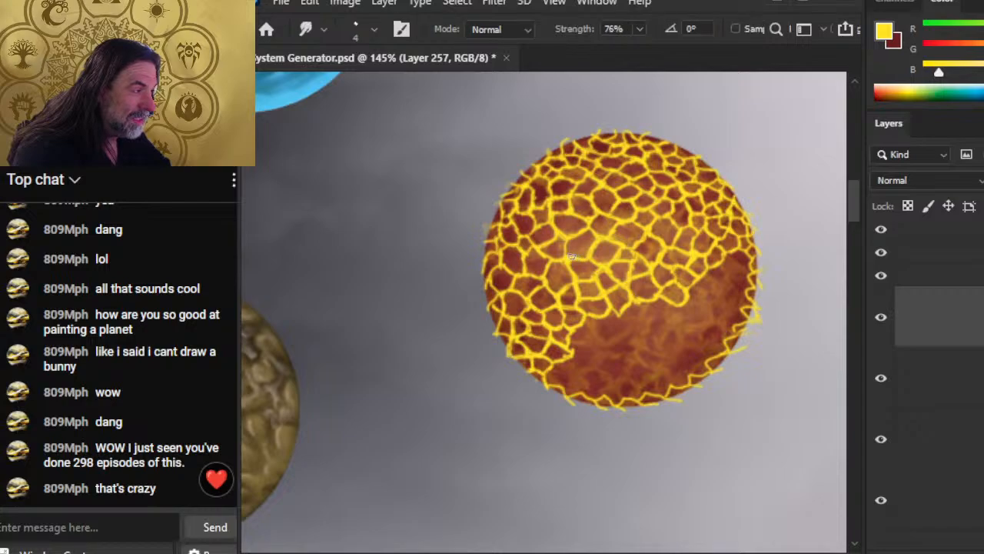
{"action": "key", "text": "b"}
{"action": "key", "text": "r"}
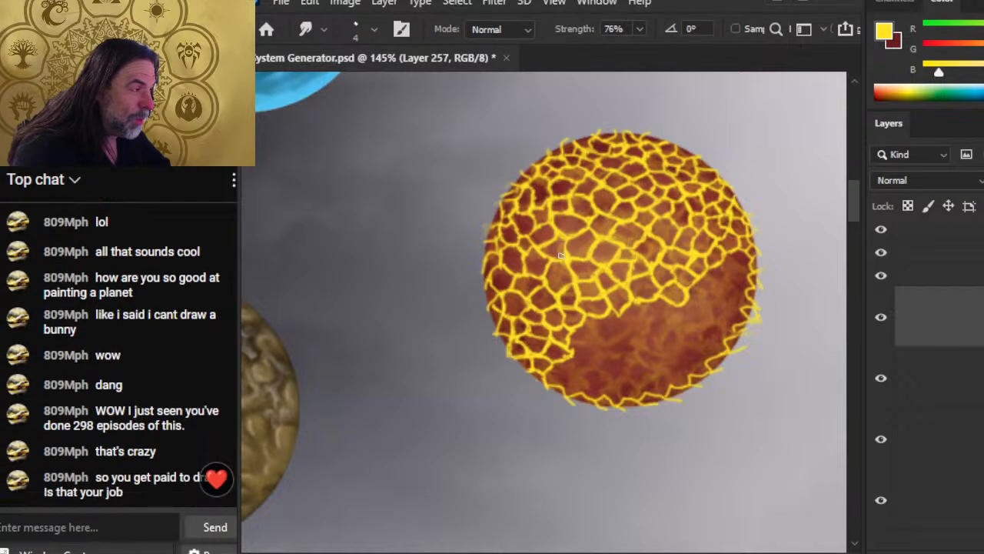
{"action": "key", "text": "b"}
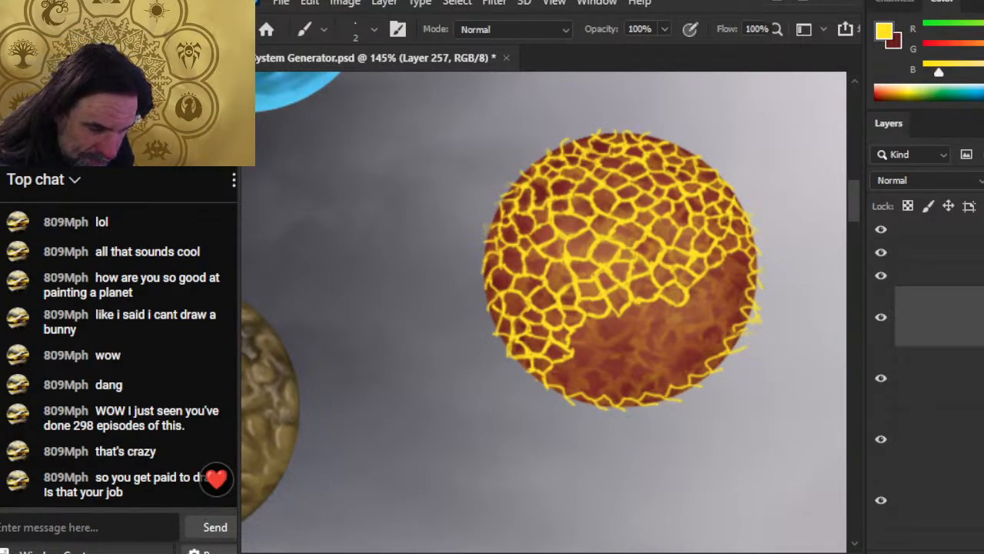
Step: Paint a yellow cell below and right of the planet's centre and small cells along the right rim, erasing stray lines
{"action": "left_click_drag", "start_coordinate": [637, 406], "coordinate": [561, 407]}
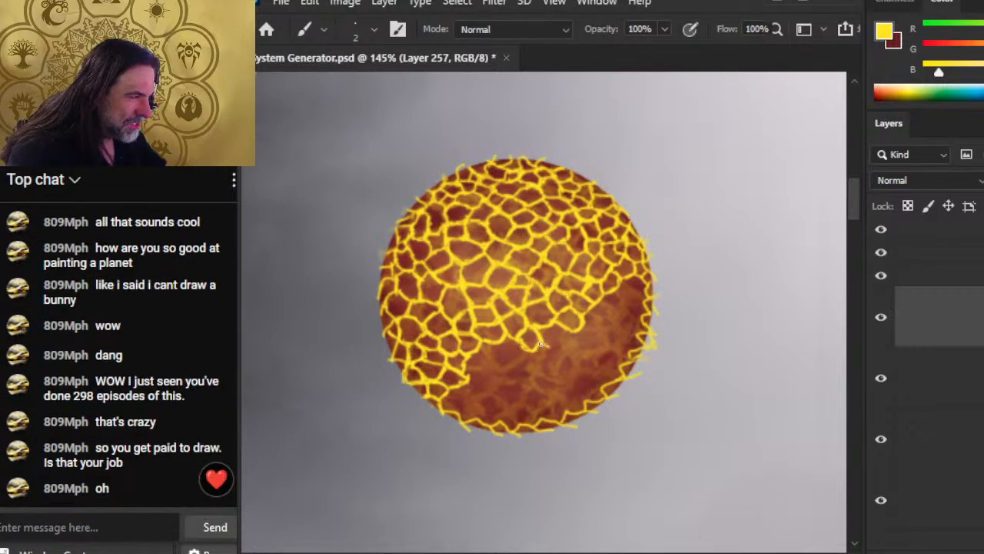
{"action": "left_click_drag", "start_coordinate": [542, 345], "coordinate": [570, 333]}
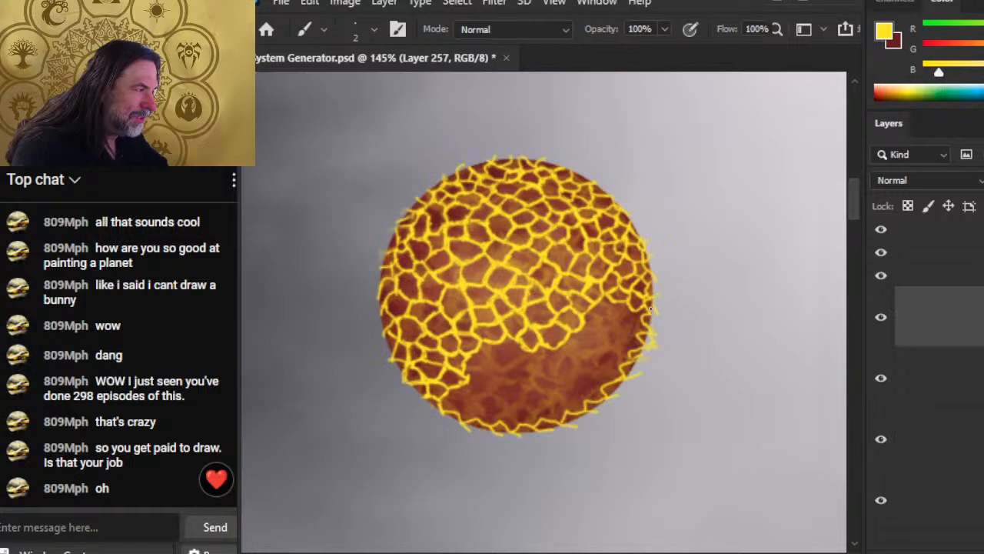
{"action": "key", "text": "r"}
{"action": "key", "text": "e"}
{"action": "key", "text": "b"}
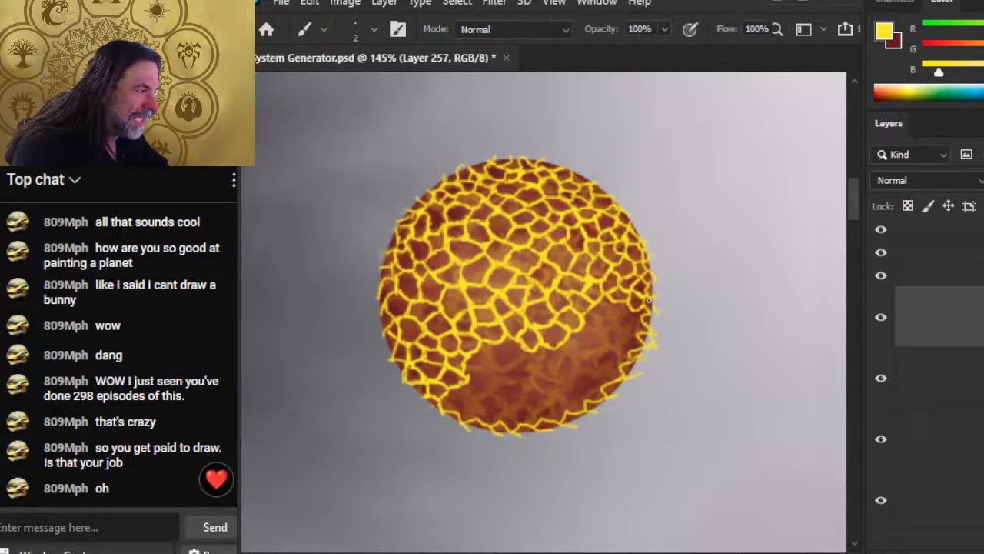
{"action": "key", "text": "e"}
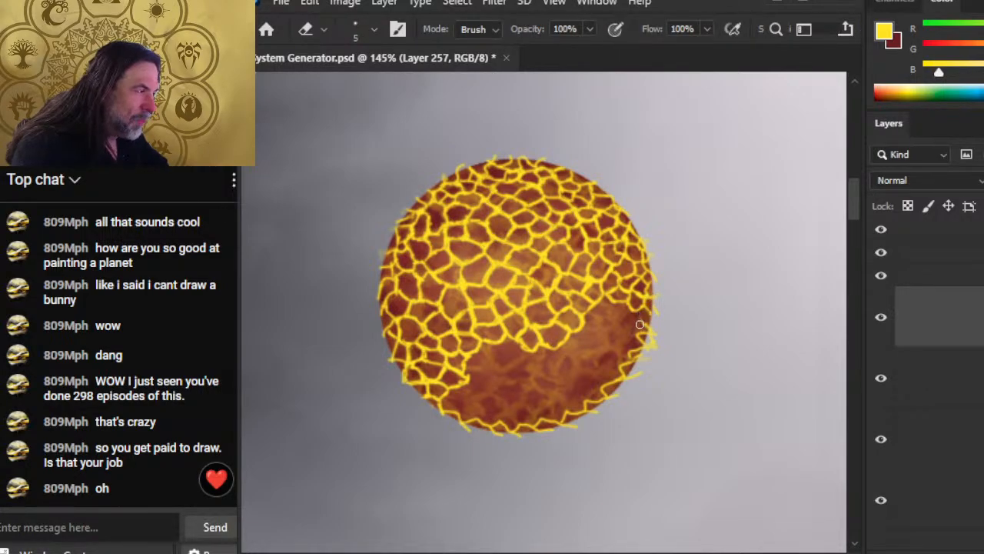
{"action": "key", "text": "b"}
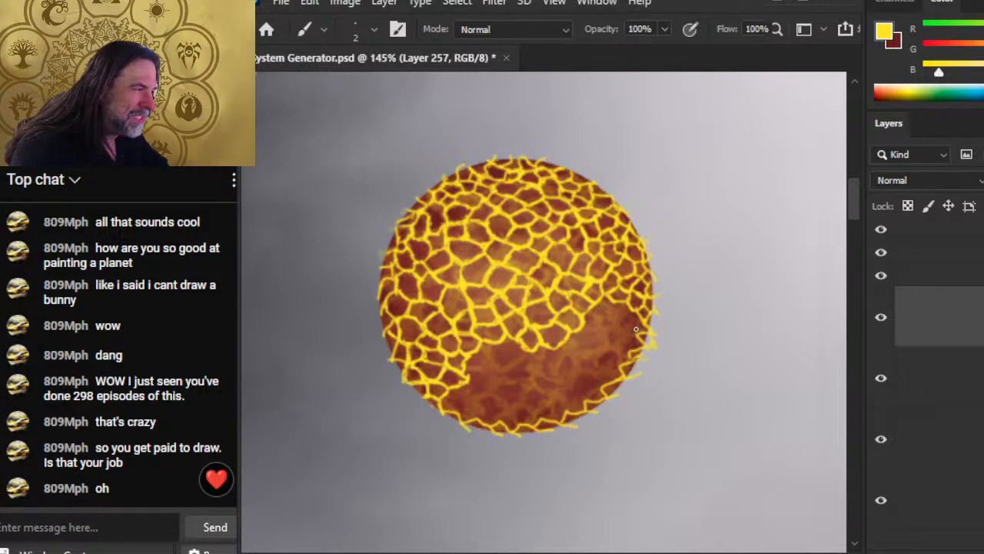
Step: Extend the lattice with another row of yellow cells from the planet's right rim inward, blending with the Smudge tool
{"action": "left_click_drag", "start_coordinate": [636, 319], "coordinate": [639, 333]}
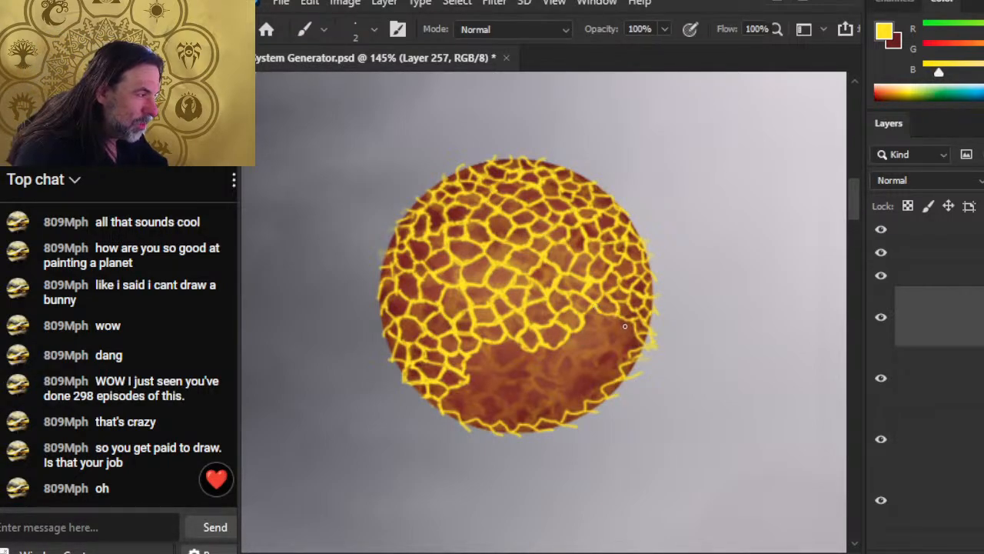
{"action": "key", "text": "r"}
{"action": "key", "text": "b"}
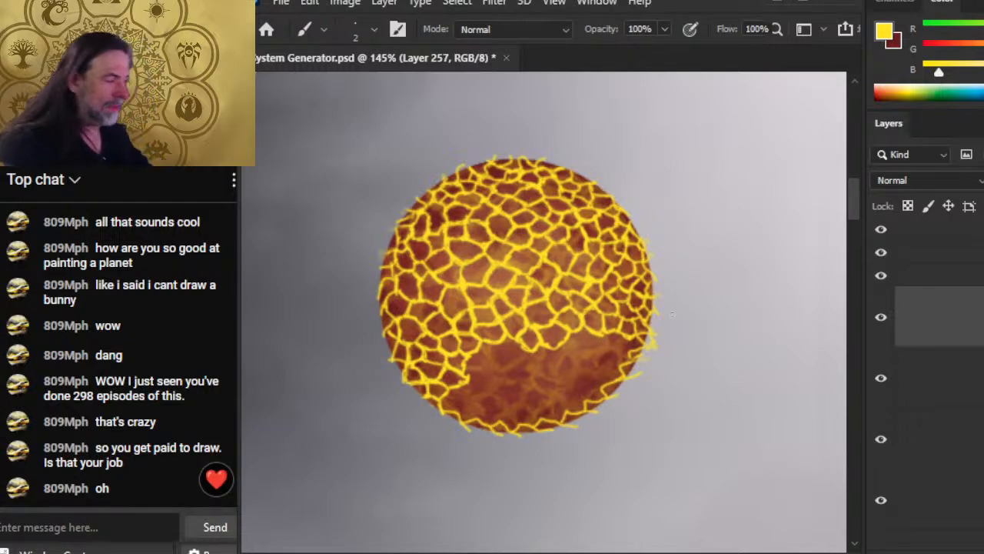
Step: Switch to the book layout in Word and survey its pages as small thumbnails from the ship pages through to the end
{"action": "key", "text": "alt+Tab"}
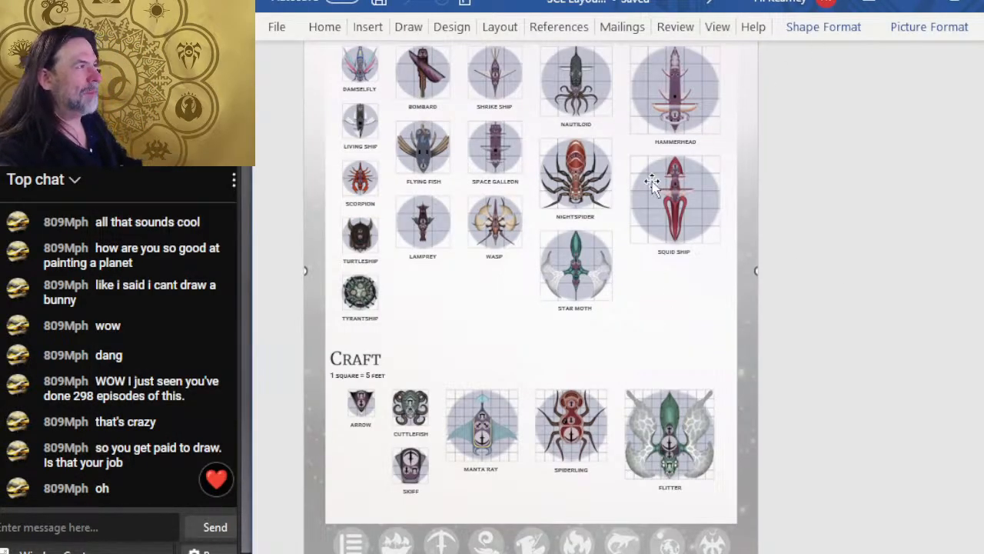
{"action": "scroll", "coordinate": [631, 196], "scroll_direction": "down", "scroll_amount": 10}
{"action": "scroll", "coordinate": [595, 222], "scroll_direction": "down", "scroll_amount": 2, "text": "ctrl"}
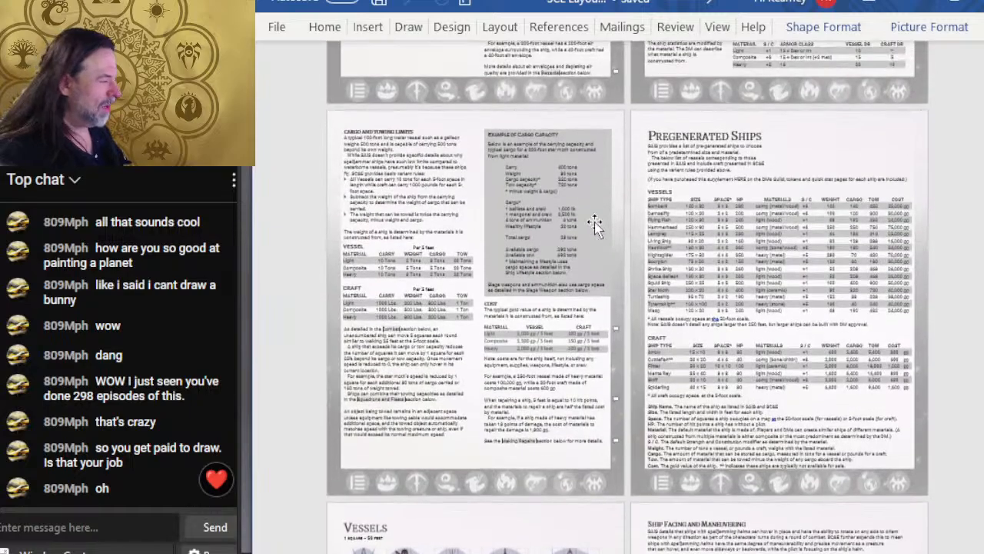
{"action": "scroll", "coordinate": [605, 270], "scroll_direction": "down", "scroll_amount": 1}
{"action": "scroll", "coordinate": [607, 283], "scroll_direction": "down", "scroll_amount": 5}
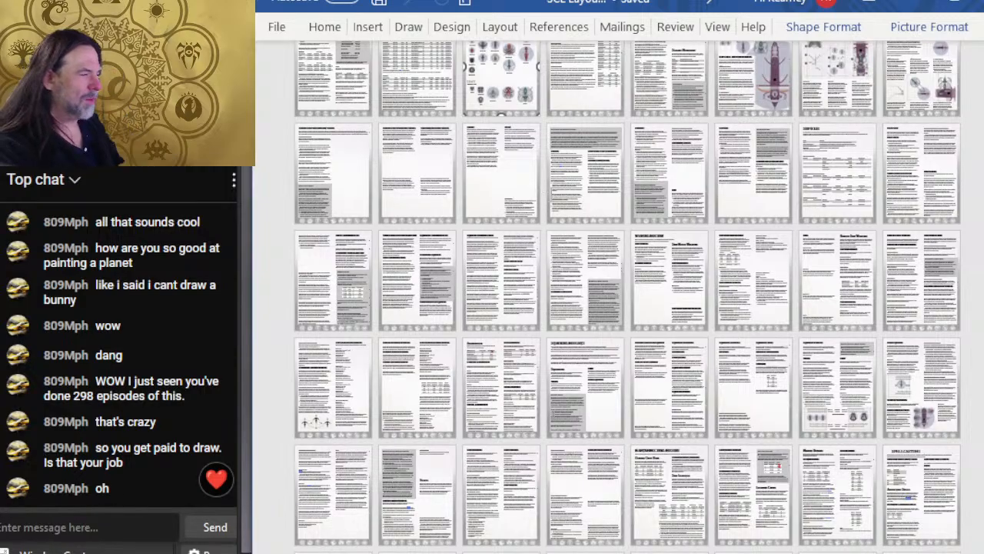
{"action": "scroll", "coordinate": [628, 297], "scroll_direction": "down", "scroll_amount": 1}
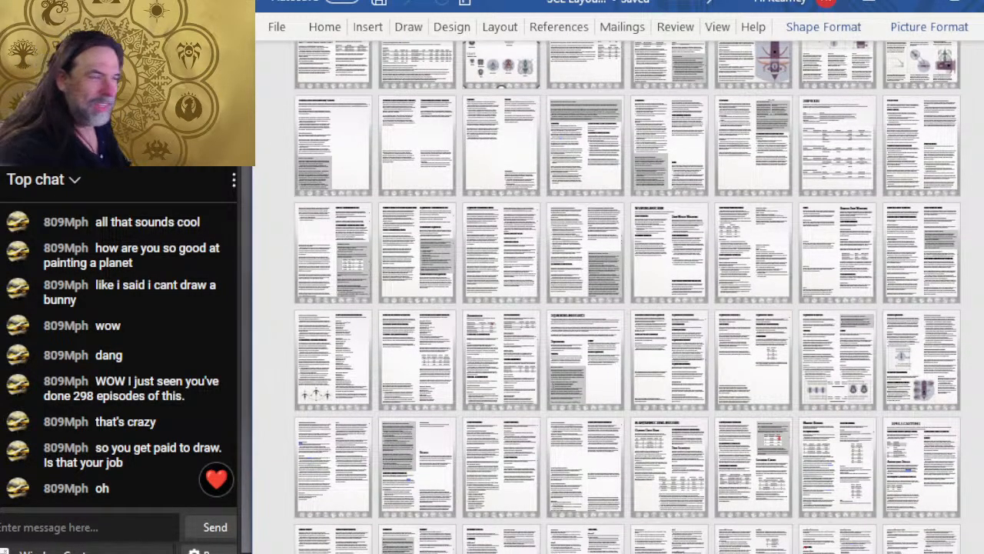
{"action": "scroll", "coordinate": [628, 297], "scroll_direction": "down", "scroll_amount": 2}
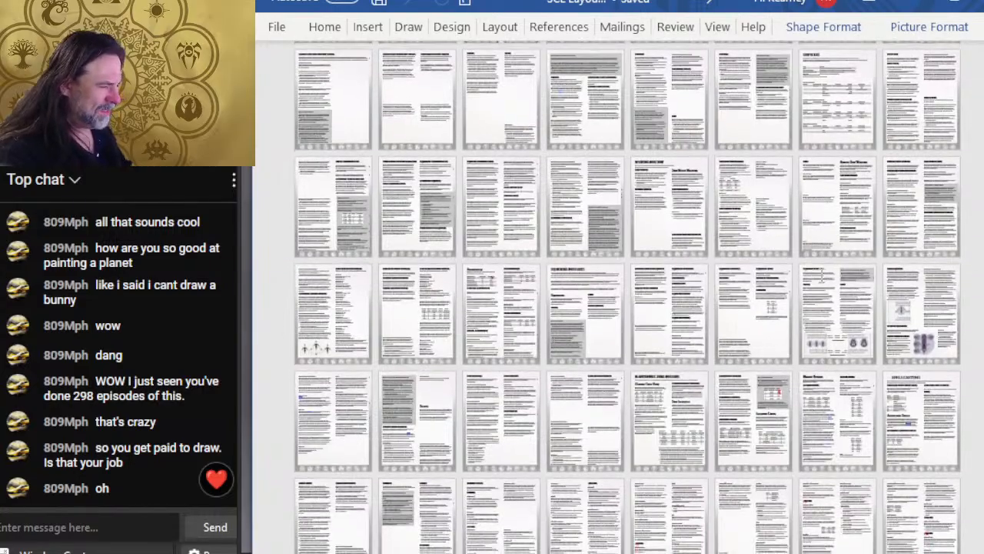
{"action": "scroll", "coordinate": [628, 297], "scroll_direction": "down", "scroll_amount": 4}
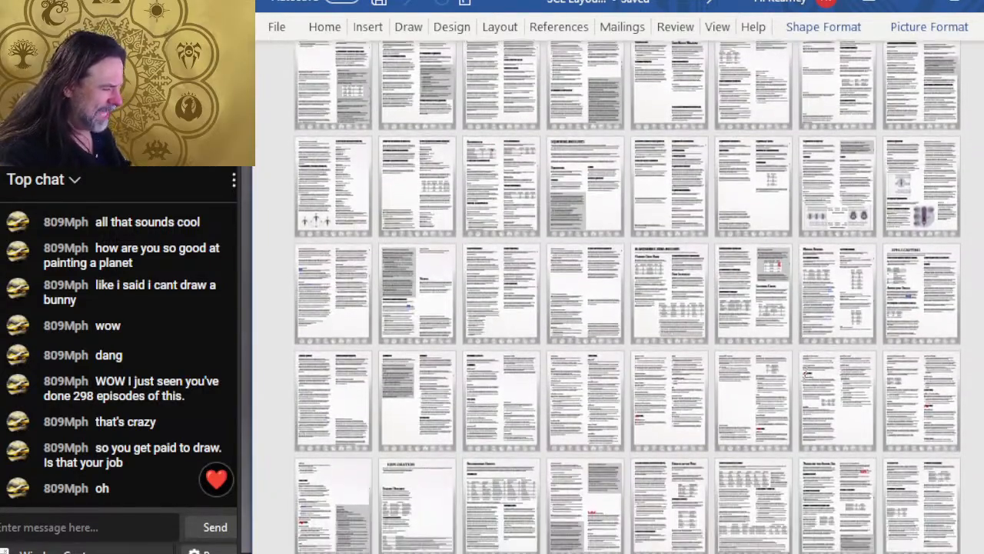
{"action": "scroll", "coordinate": [808, 455], "scroll_direction": "down", "scroll_amount": 4}
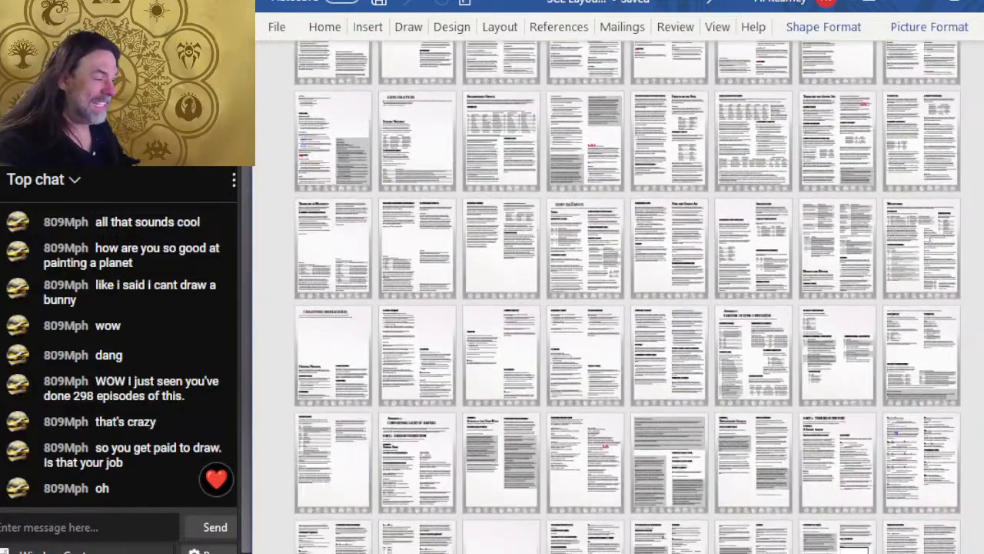
{"action": "scroll", "coordinate": [917, 224], "scroll_direction": "down", "scroll_amount": 3}
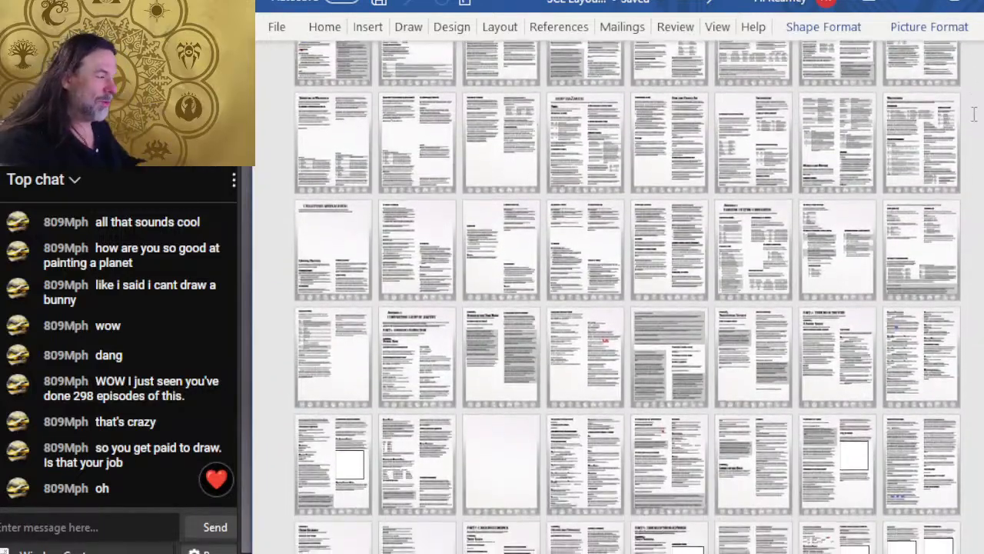
{"action": "scroll", "coordinate": [940, 193], "scroll_direction": "down", "scroll_amount": 4}
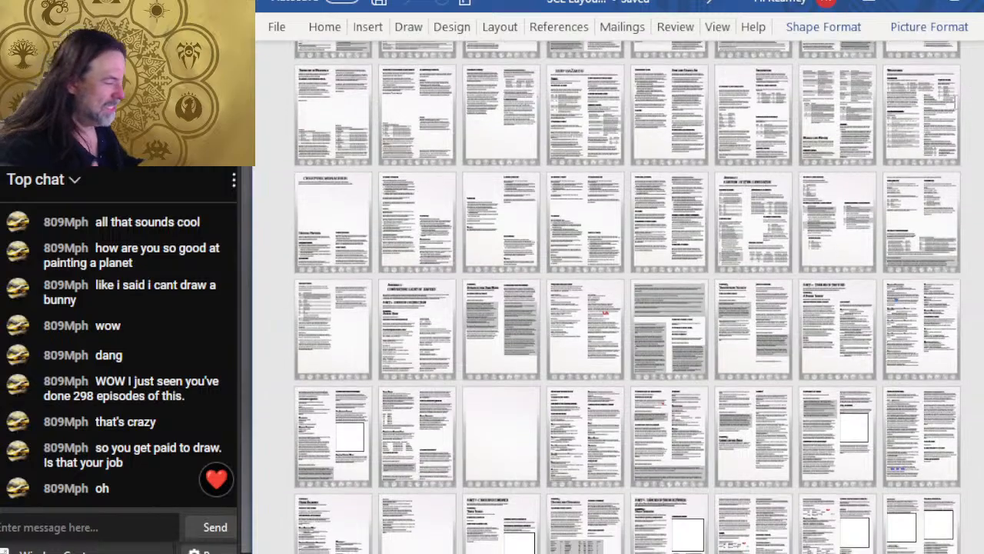
{"action": "scroll", "coordinate": [939, 196], "scroll_direction": "down", "scroll_amount": 1}
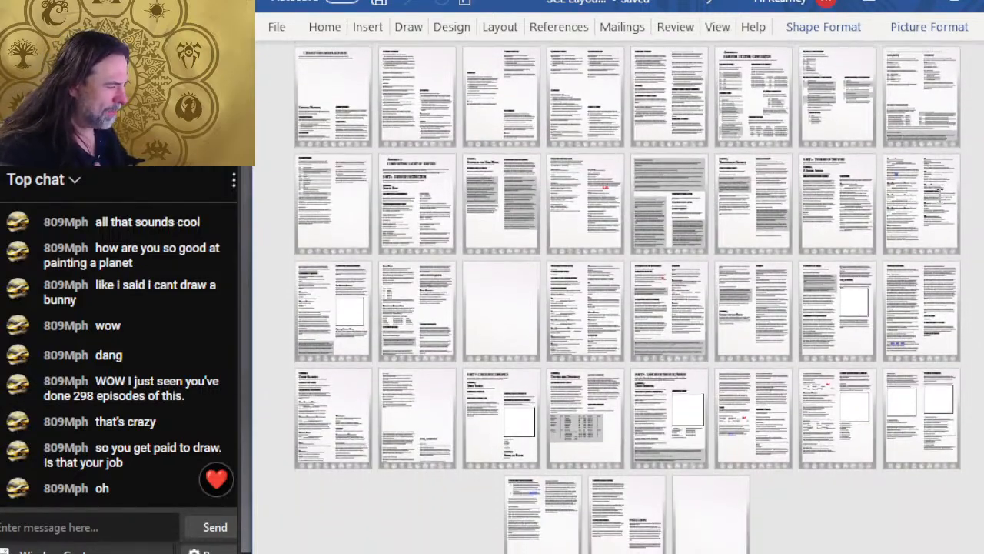
Step: Go back through the page overview and examine the Squadron Materials, Squadron Statistics and Squadron Crews sections at reading size
{"action": "scroll", "coordinate": [940, 196], "scroll_direction": "up", "scroll_amount": 5}
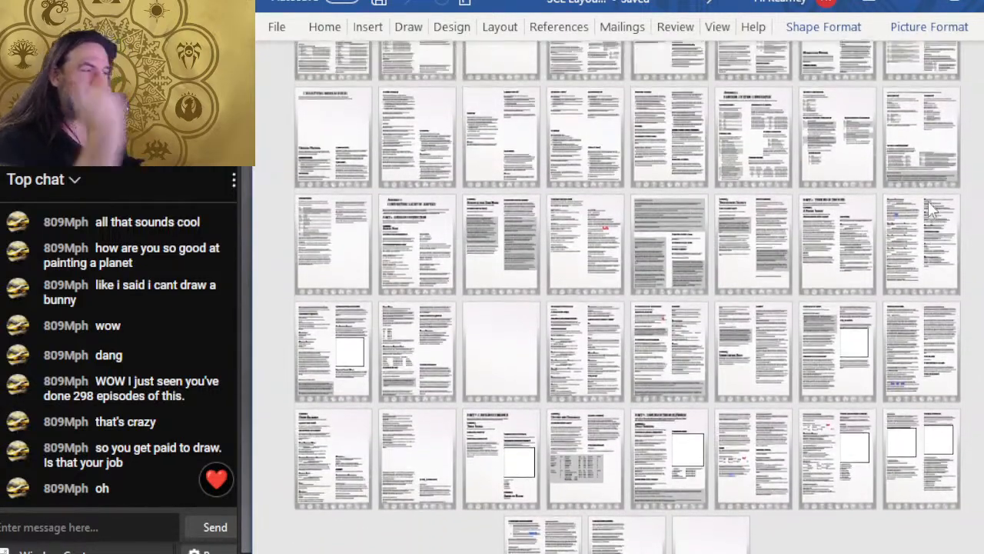
{"action": "scroll", "coordinate": [917, 202], "scroll_direction": "up", "scroll_amount": 6}
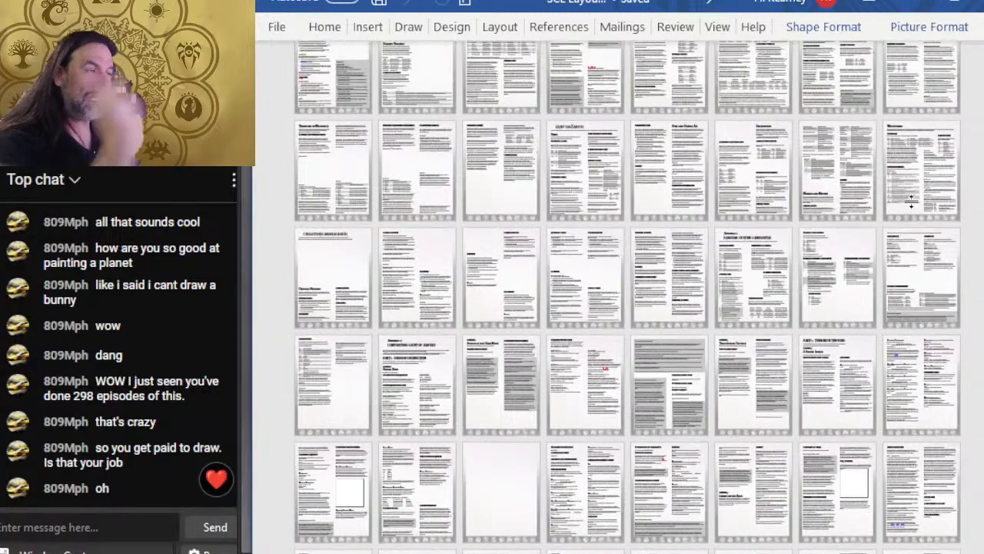
{"action": "scroll", "coordinate": [627, 296], "scroll_direction": "up", "scroll_amount": 2}
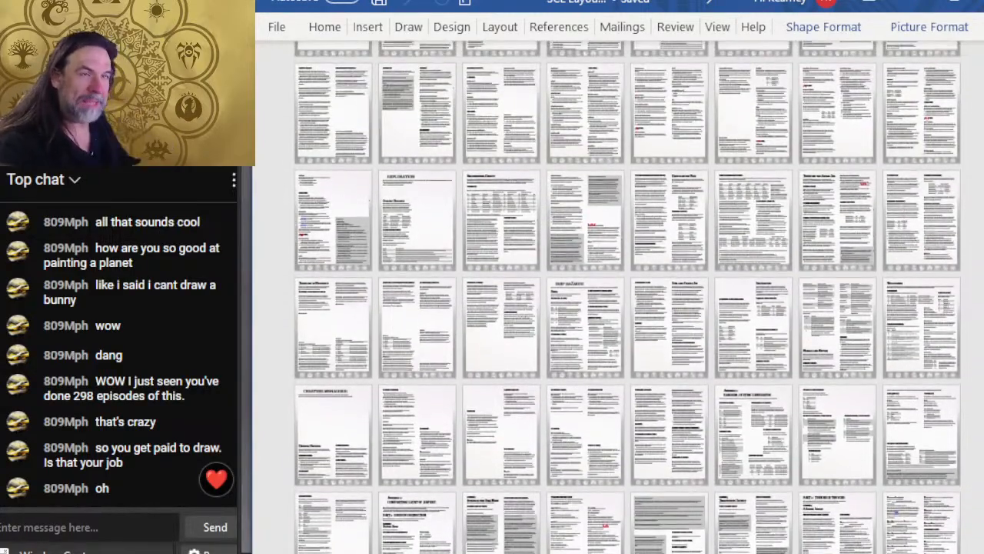
{"action": "scroll", "coordinate": [736, 44], "scroll_direction": "up", "scroll_amount": 3}
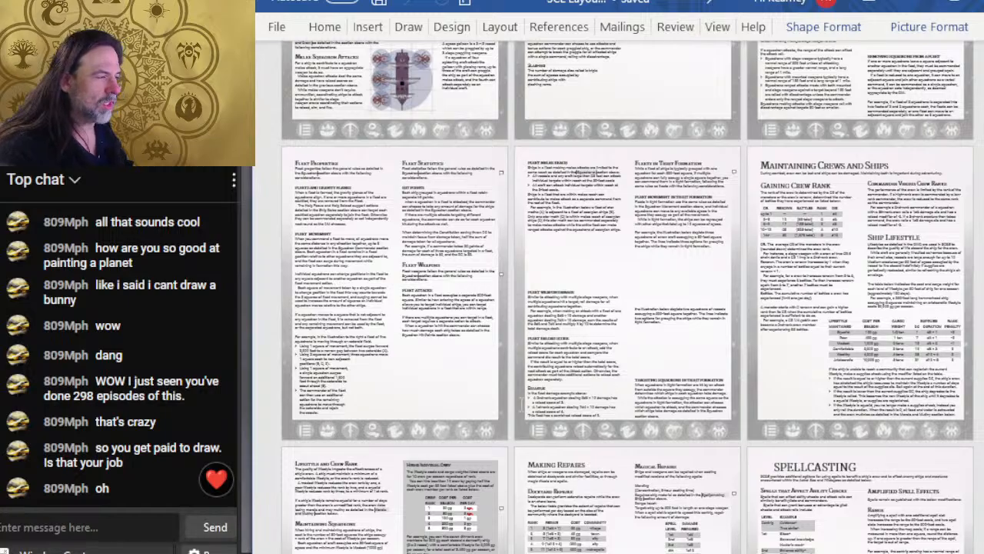
{"action": "scroll", "coordinate": [521, 405], "scroll_direction": "up", "scroll_amount": 5}
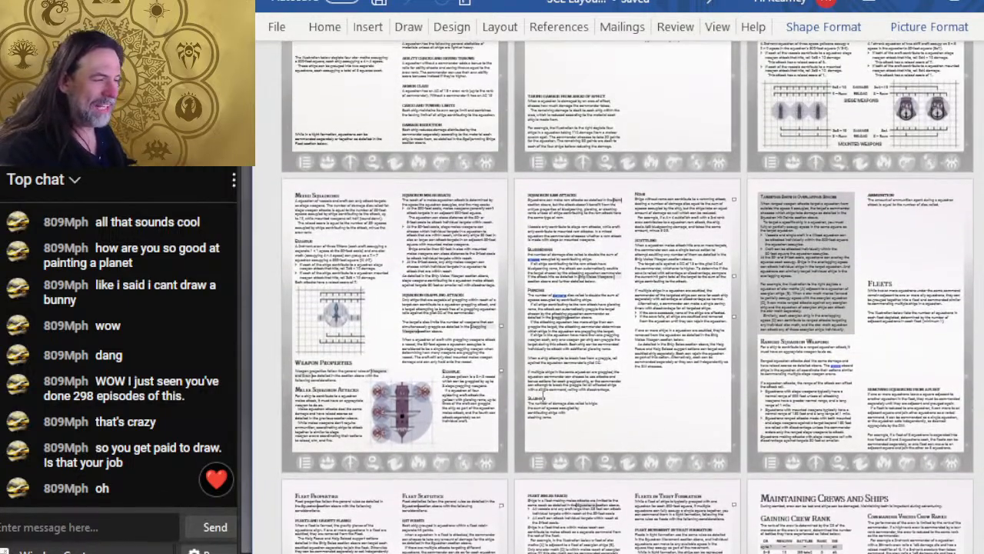
{"action": "scroll", "coordinate": [543, 394], "scroll_direction": "up", "scroll_amount": 3}
{"action": "scroll", "coordinate": [497, 368], "scroll_direction": "up", "scroll_amount": 2}
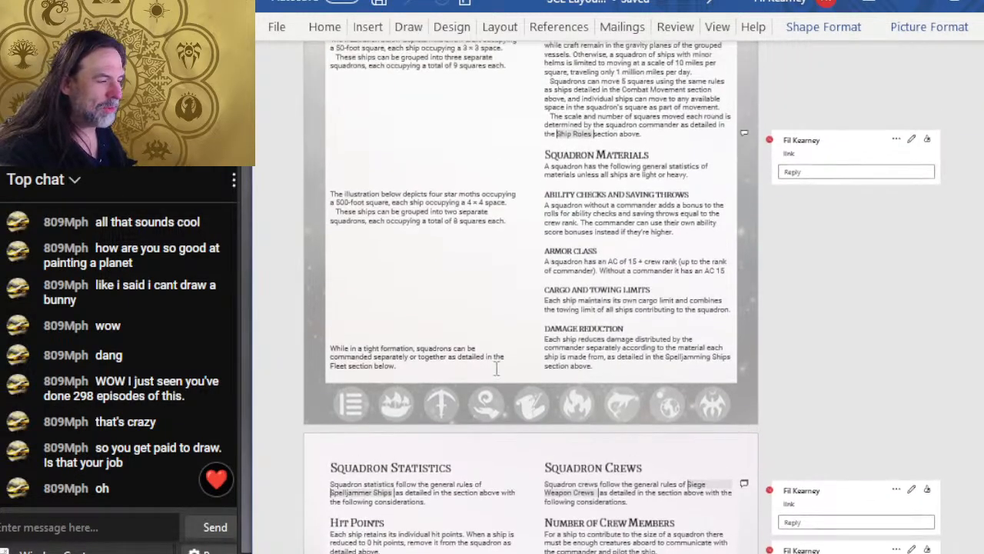
{"action": "scroll", "coordinate": [496, 375], "scroll_direction": "down", "scroll_amount": 4}
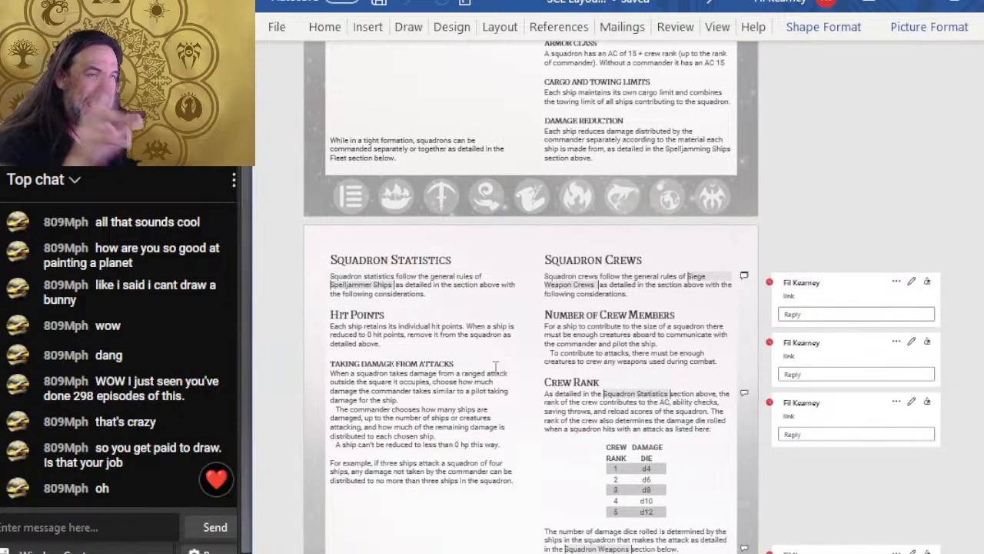
{"action": "scroll", "coordinate": [496, 370], "scroll_direction": "down", "scroll_amount": 6}
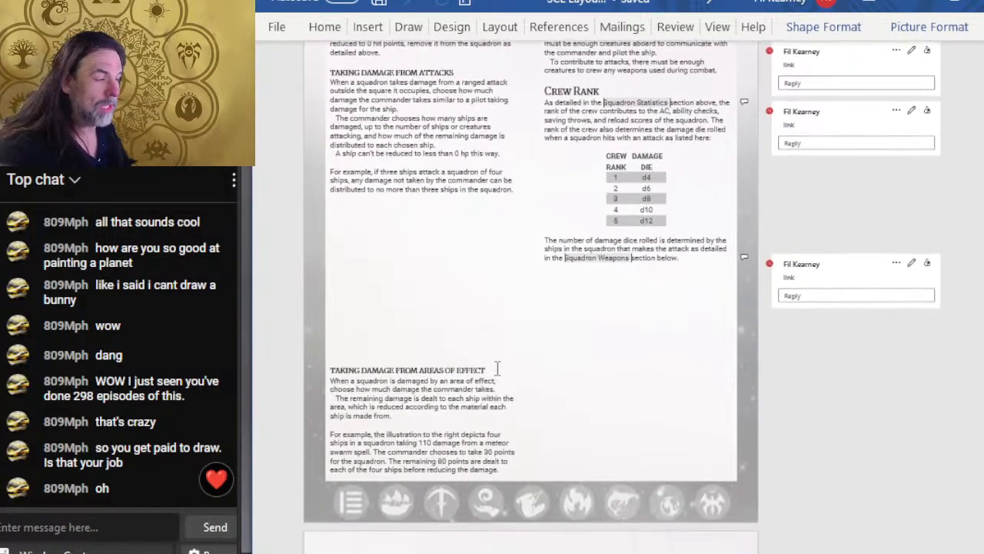
{"action": "scroll", "coordinate": [439, 253], "scroll_direction": "up", "scroll_amount": 8}
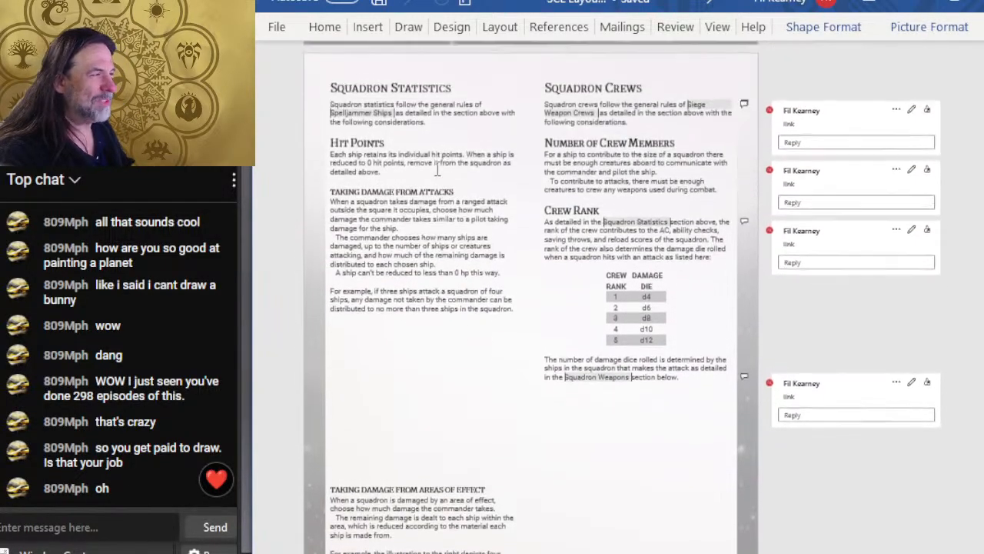
{"action": "scroll", "coordinate": [395, 324], "scroll_direction": "up", "scroll_amount": 3}
Step: Examine the earlier layout pages on special ammunition, mounted and siege weapons, ship role options and shifting scale with stationary targets
{"action": "key", "text": "alt+Tab"}
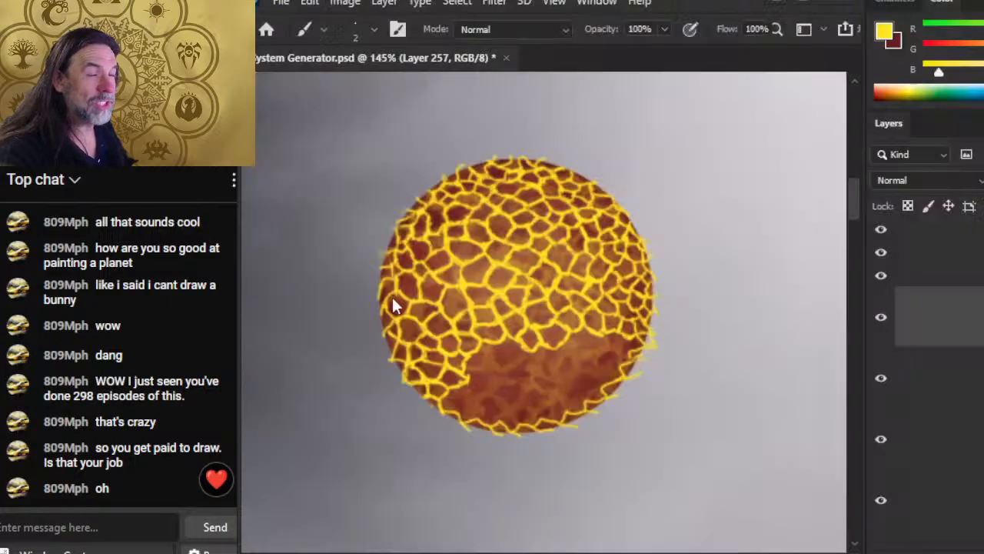
{"action": "key", "text": "alt+Tab"}
{"action": "scroll", "coordinate": [563, 269], "scroll_direction": "down", "scroll_amount": 1}
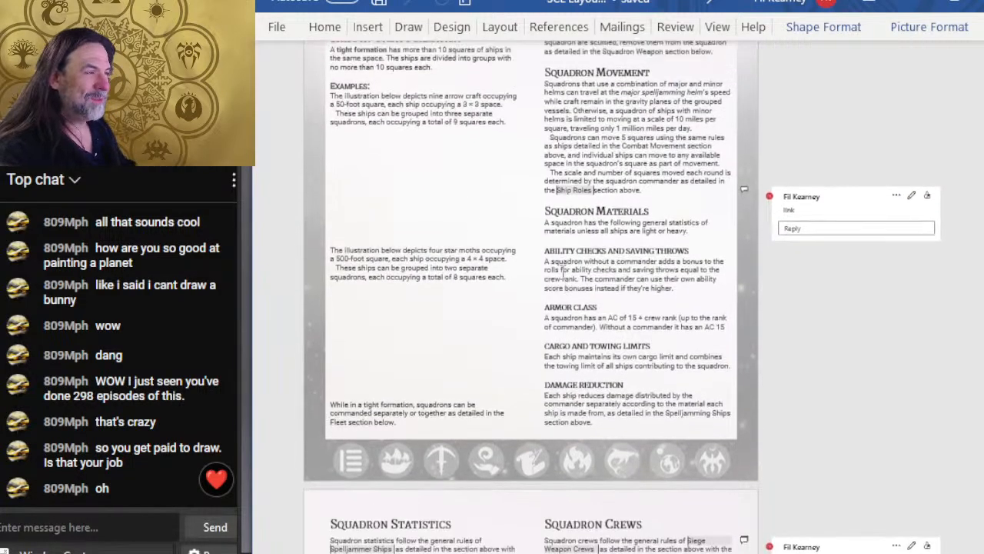
{"action": "scroll", "coordinate": [563, 268], "scroll_direction": "up", "scroll_amount": 6}
{"action": "scroll", "coordinate": [563, 268], "scroll_direction": "up", "scroll_amount": 20}
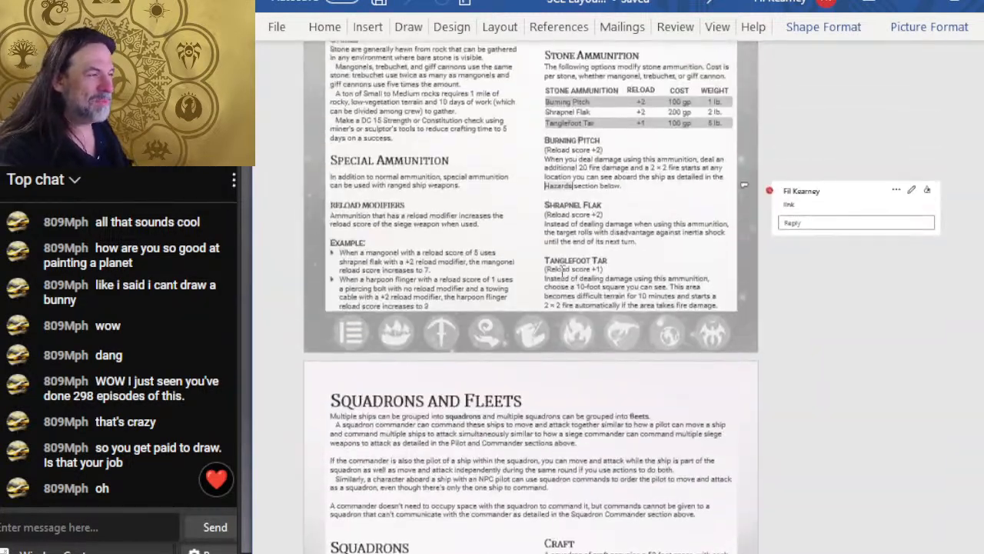
{"action": "scroll", "coordinate": [563, 274], "scroll_direction": "up", "scroll_amount": 6}
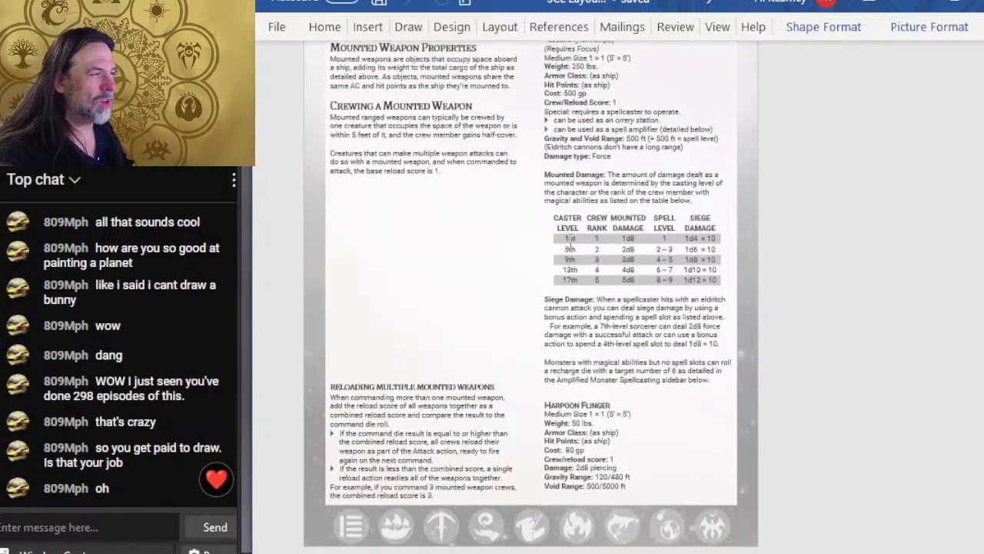
{"action": "key", "text": "alt+Tab"}
{"action": "key", "text": "alt+Tab"}
{"action": "scroll", "coordinate": [440, 307], "scroll_direction": "up", "scroll_amount": 15}
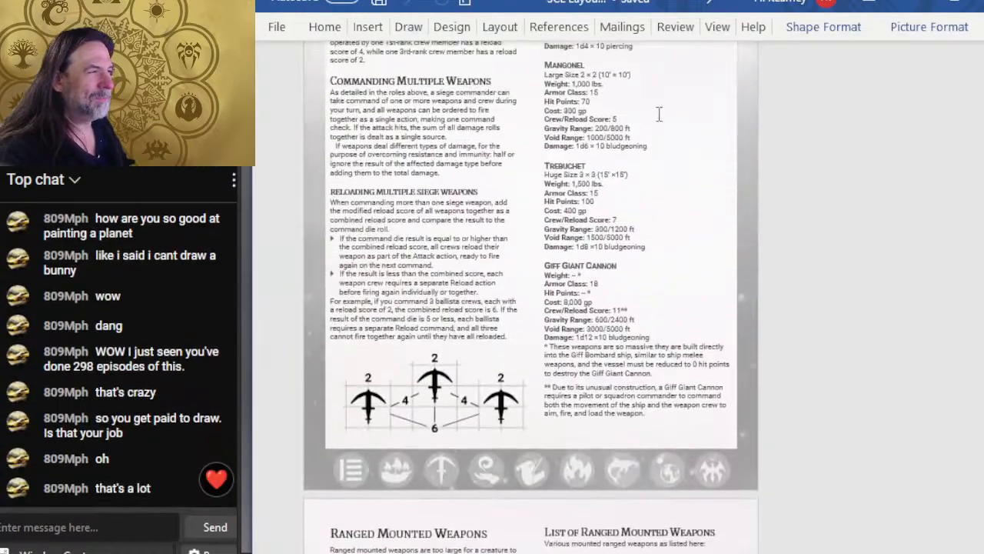
{"action": "scroll", "coordinate": [587, 136], "scroll_direction": "up", "scroll_amount": 20}
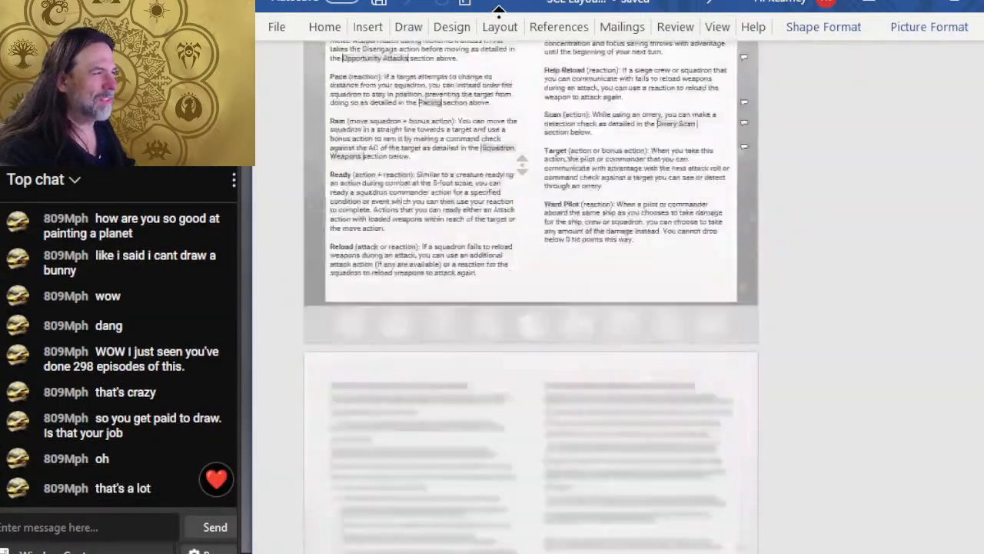
{"action": "scroll", "coordinate": [580, 178], "scroll_direction": "up", "scroll_amount": 3}
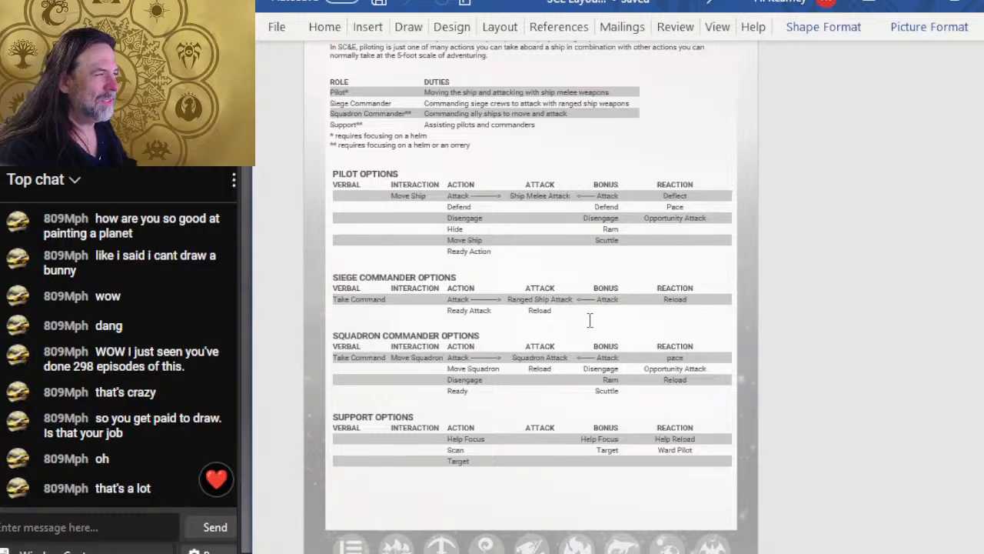
{"action": "scroll", "coordinate": [620, 167], "scroll_direction": "up", "scroll_amount": 20}
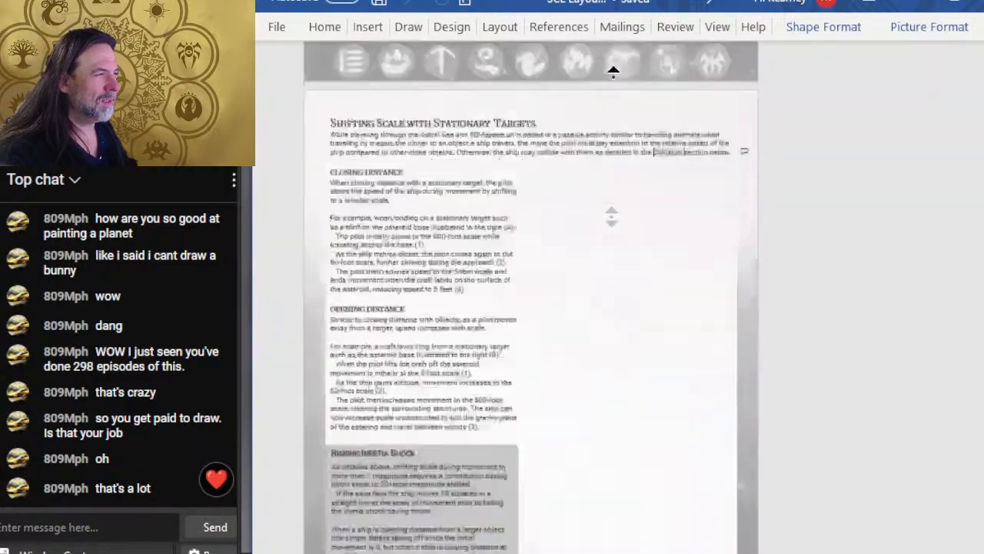
Step: Examine the Pregenerated Ships tables and the illustrated Vessels and Craft page up close
{"action": "scroll", "coordinate": [613, 72], "scroll_direction": "down", "scroll_amount": 15}
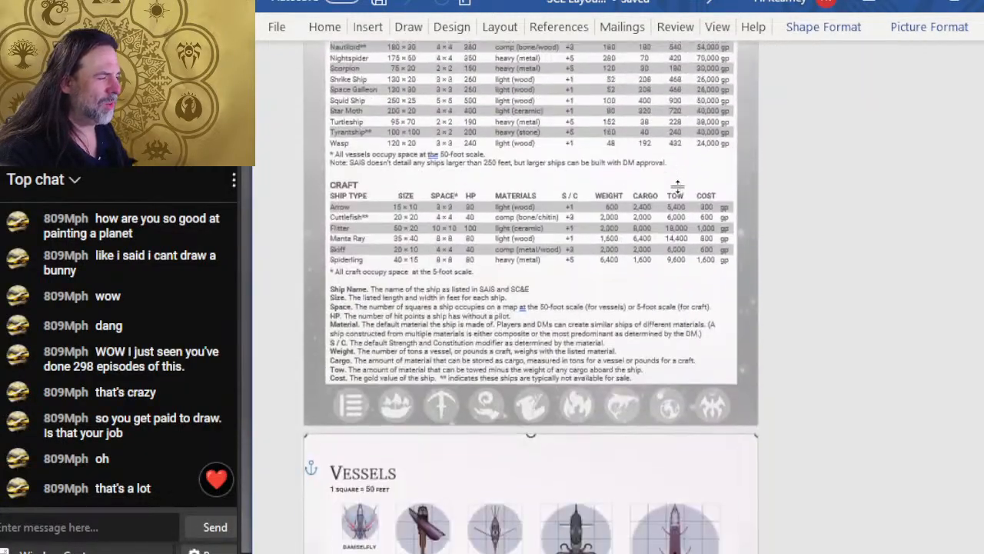
{"action": "scroll", "coordinate": [516, 235], "scroll_direction": "down", "scroll_amount": 3}
{"action": "scroll", "coordinate": [371, 254], "scroll_direction": "up", "scroll_amount": 10}
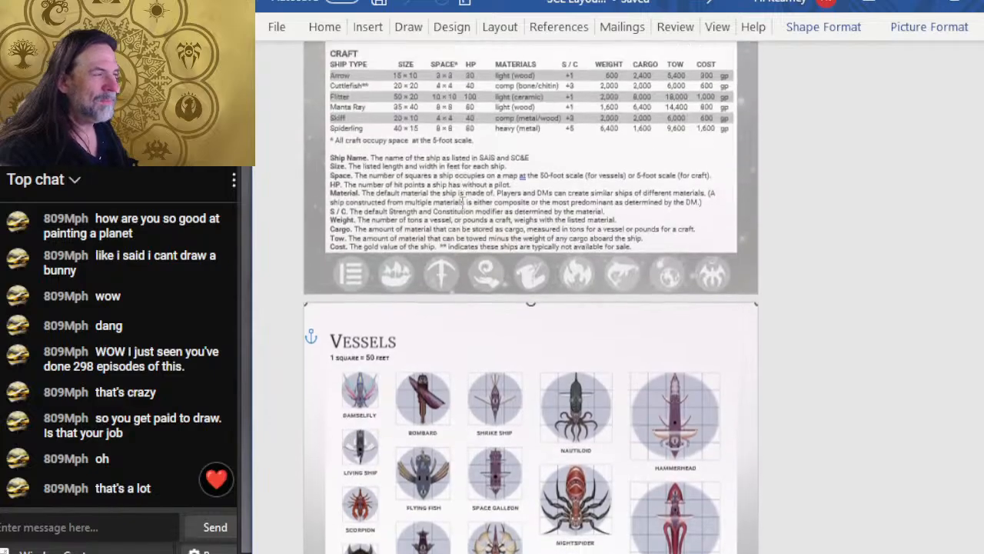
{"action": "scroll", "coordinate": [372, 253], "scroll_direction": "up", "scroll_amount": 5}
{"action": "scroll", "coordinate": [334, 198], "scroll_direction": "up", "scroll_amount": 2, "text": "ctrl"}
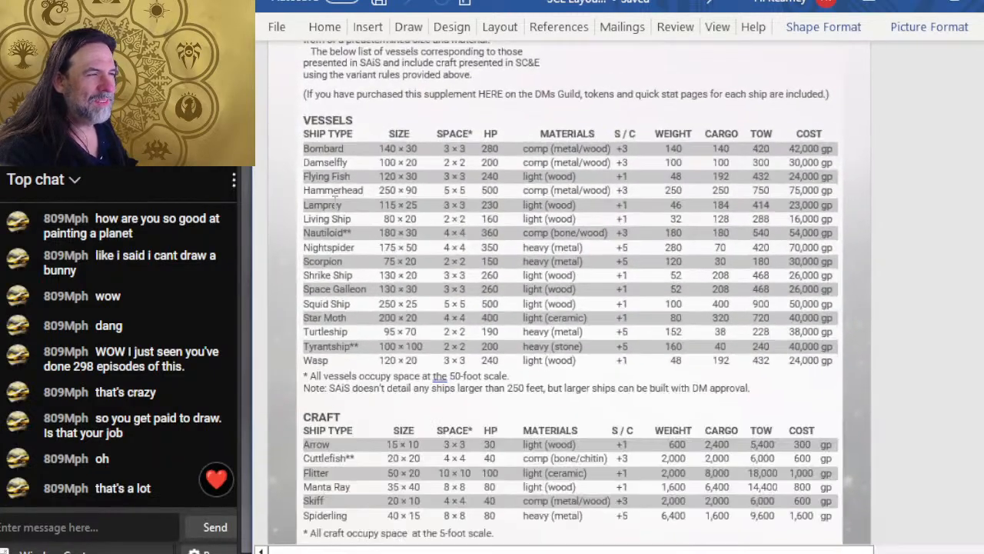
{"action": "scroll", "coordinate": [407, 184], "scroll_direction": "down", "scroll_amount": 10}
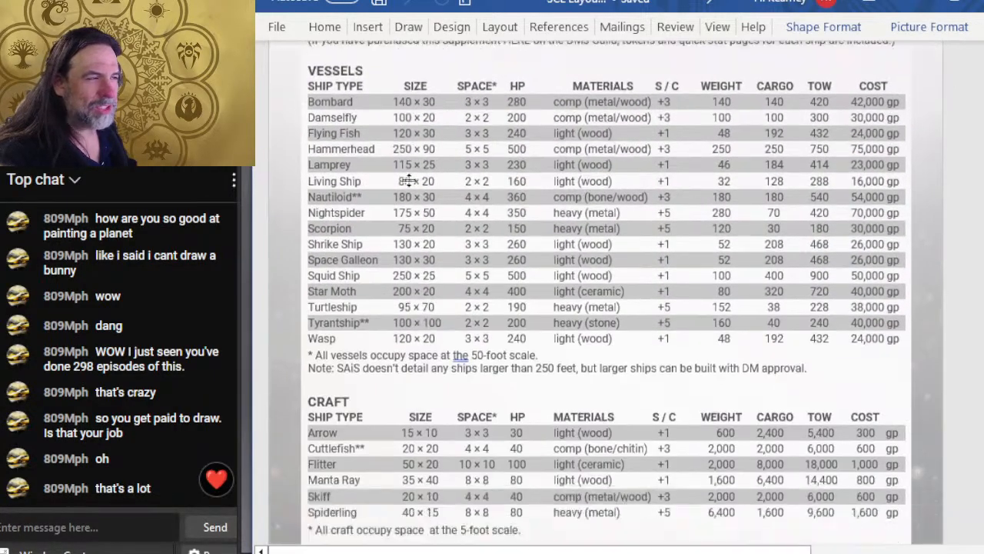
{"action": "scroll", "coordinate": [429, 280], "scroll_direction": "up", "scroll_amount": 1, "text": "ctrl"}
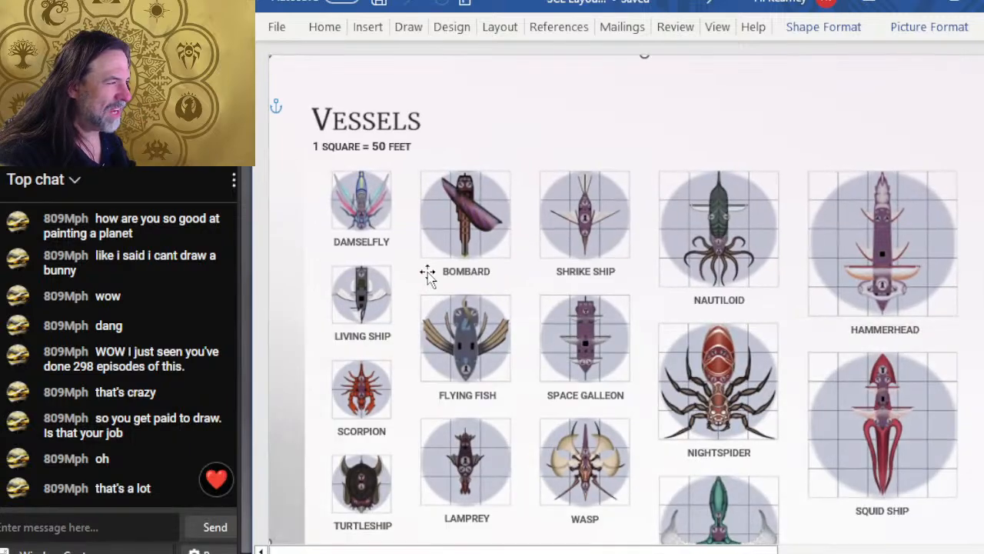
{"action": "scroll", "coordinate": [531, 294], "scroll_direction": "down", "scroll_amount": 2}
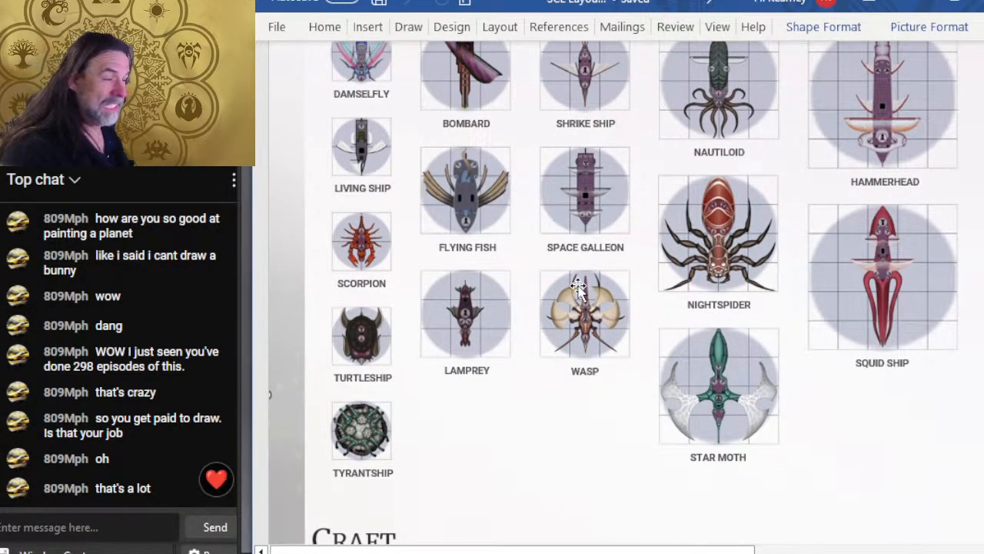
{"action": "scroll", "coordinate": [354, 388], "scroll_direction": "down", "scroll_amount": 2}
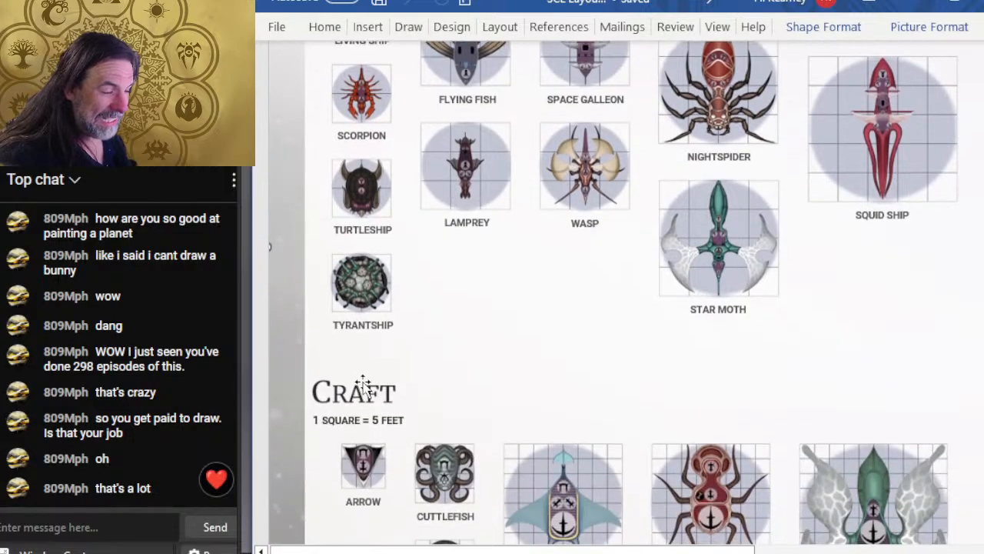
{"action": "scroll", "coordinate": [431, 327], "scroll_direction": "down", "scroll_amount": 3}
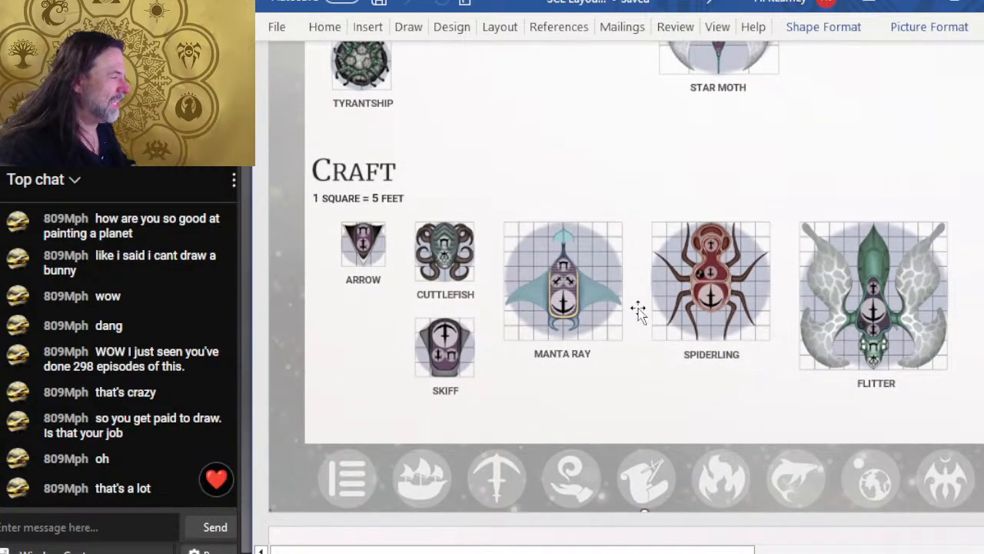
Step: Examine the Craft illustrations up close, then the Vessels illustrations from the Shrike Ship and Space Galleon to the Damselfly and Living Ship
{"action": "scroll", "coordinate": [684, 315], "scroll_direction": "up", "scroll_amount": 3, "text": "ctrl"}
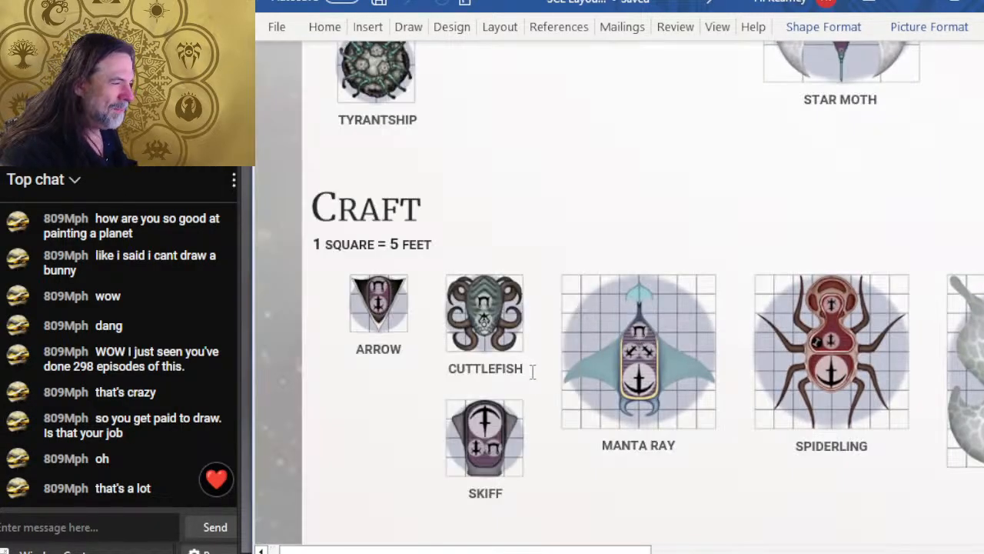
{"action": "left_click_drag", "start_coordinate": [566, 550], "coordinate": [663, 550]}
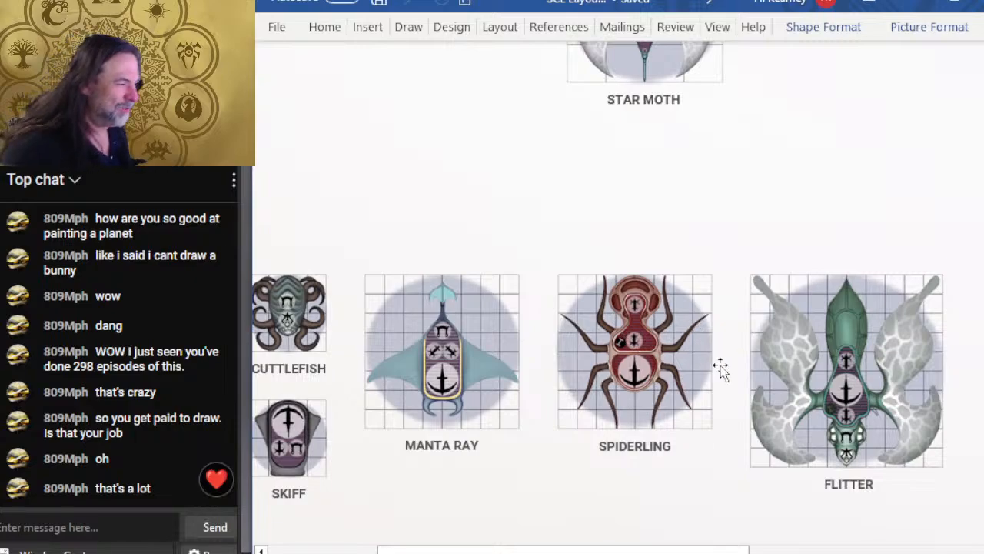
{"action": "scroll", "coordinate": [721, 367], "scroll_direction": "up", "scroll_amount": 3, "text": "ctrl"}
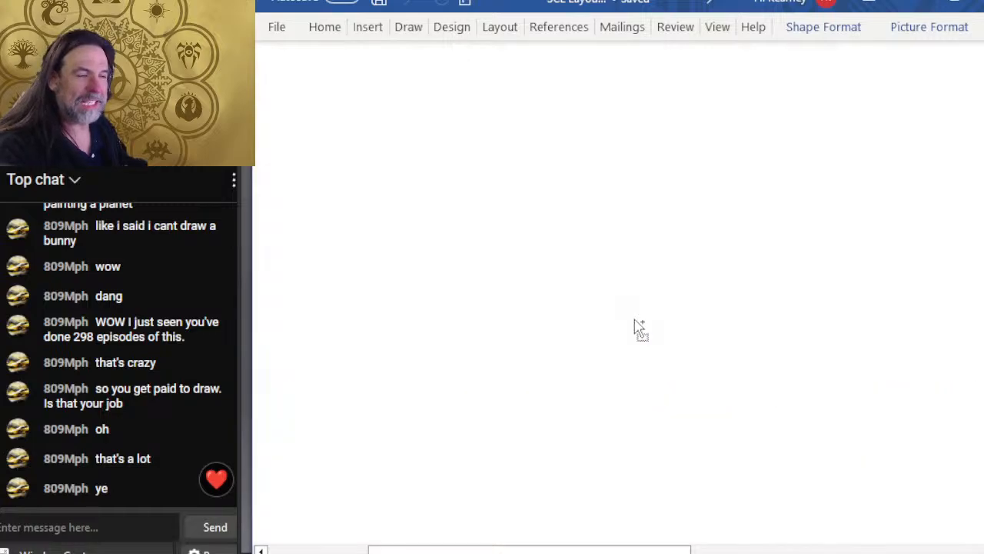
{"action": "scroll", "coordinate": [627, 369], "scroll_direction": "up", "scroll_amount": 10}
{"action": "scroll", "coordinate": [626, 323], "scroll_direction": "up", "scroll_amount": 2}
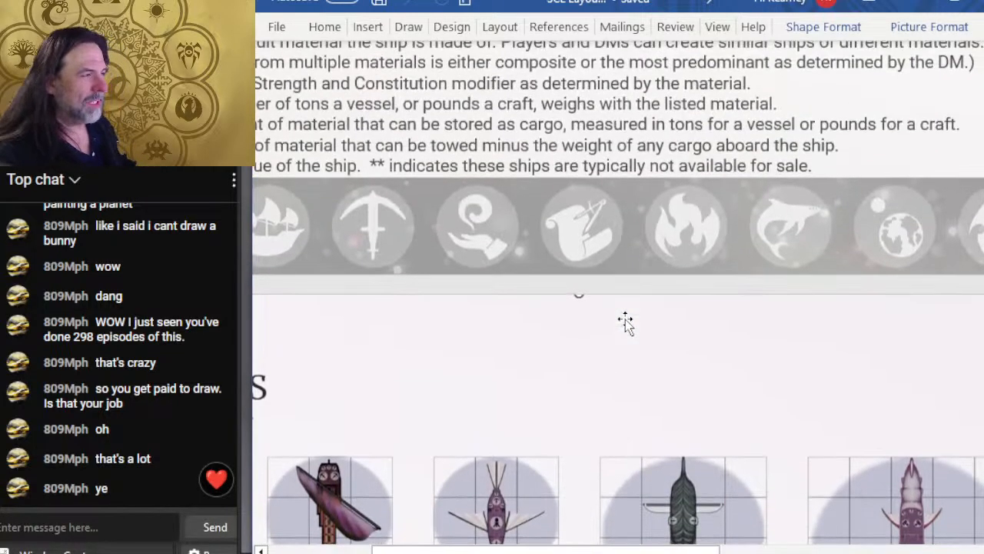
{"action": "scroll", "coordinate": [613, 342], "scroll_direction": "down", "scroll_amount": 3}
{"action": "scroll", "coordinate": [570, 352], "scroll_direction": "up", "scroll_amount": 1}
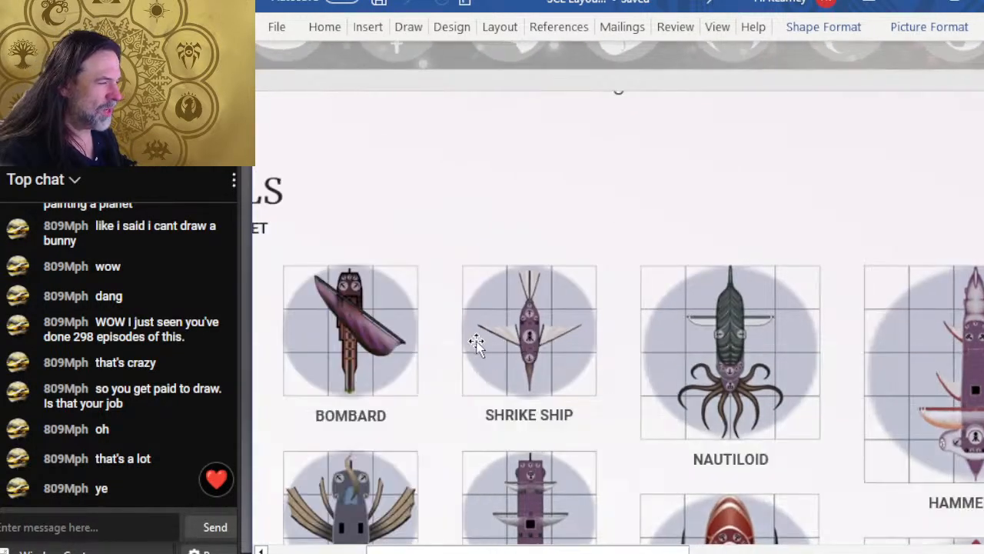
{"action": "scroll", "coordinate": [560, 353], "scroll_direction": "up", "scroll_amount": 2}
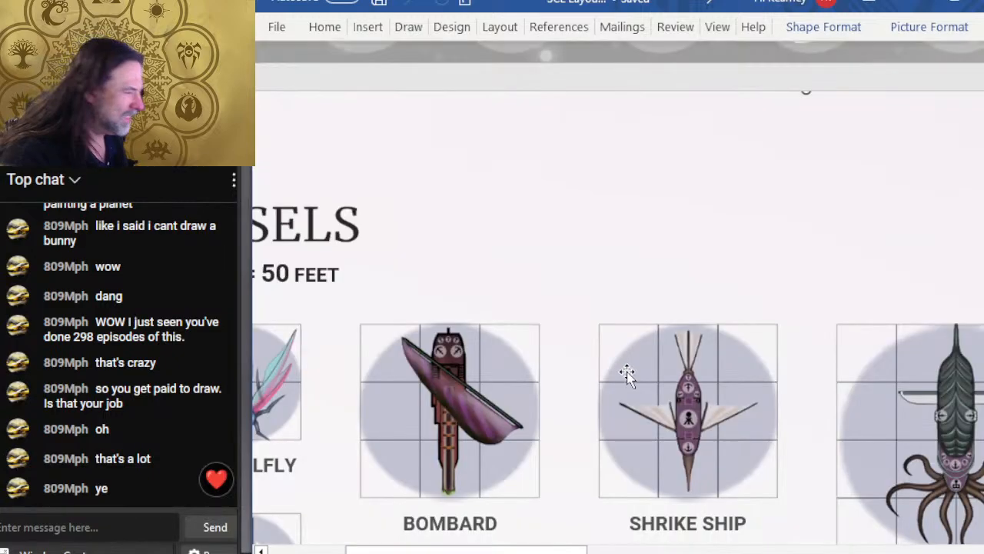
{"action": "scroll", "coordinate": [721, 441], "scroll_direction": "down", "scroll_amount": 3}
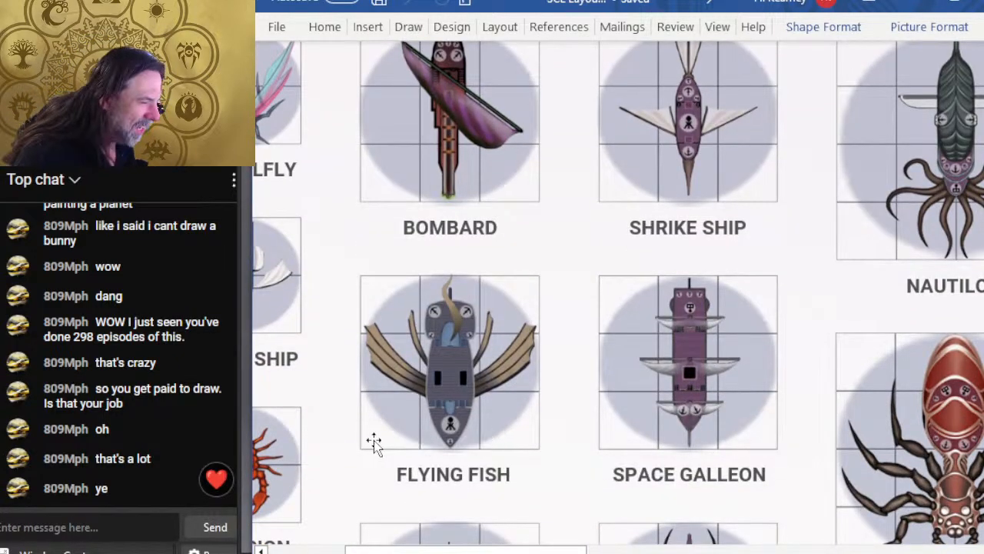
{"action": "scroll", "coordinate": [701, 430], "scroll_direction": "up", "scroll_amount": 1}
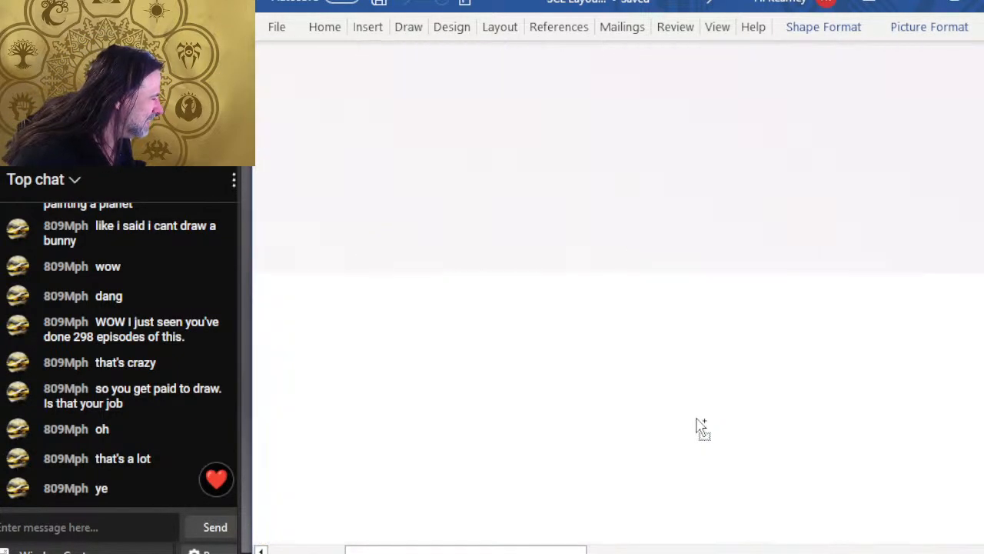
{"action": "scroll", "coordinate": [761, 452], "scroll_direction": "up", "scroll_amount": 1}
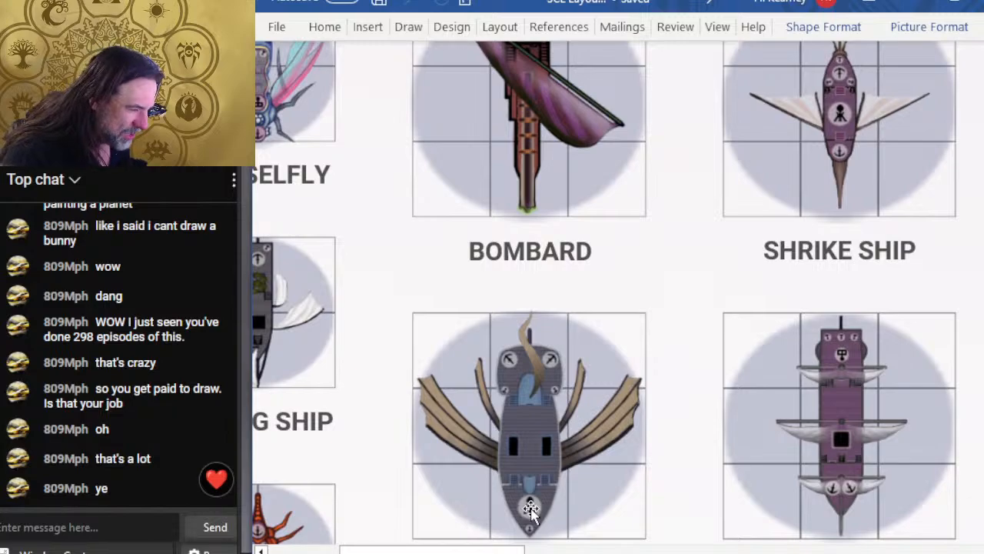
{"action": "left_click_drag", "start_coordinate": [481, 550], "coordinate": [415, 550]}
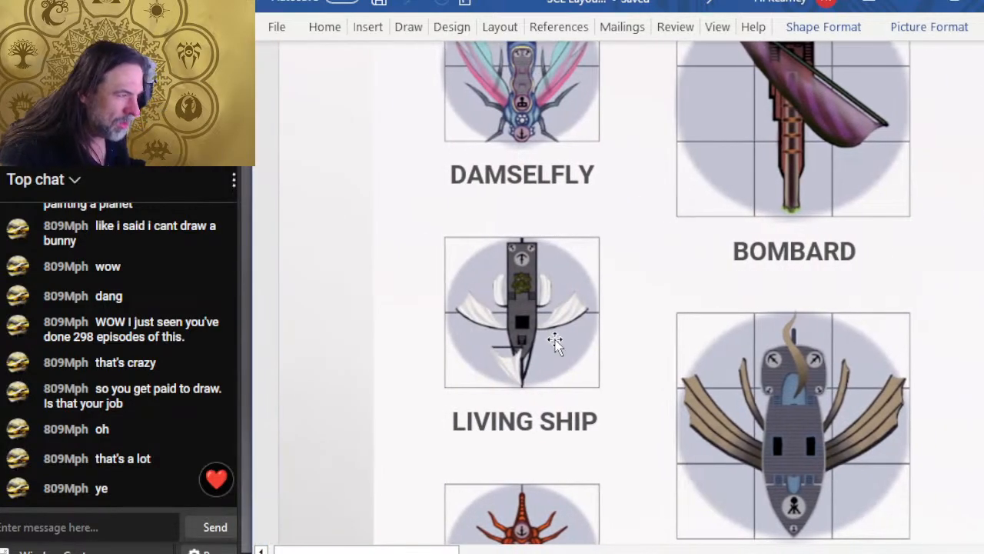
Step: Survey the full Vessels grid at a smaller scale, compare it with the Craft section below, and return to the Vessels heading
{"action": "scroll", "coordinate": [573, 281], "scroll_direction": "up", "scroll_amount": 5}
{"action": "scroll", "coordinate": [592, 276], "scroll_direction": "down", "scroll_amount": 1, "text": "ctrl"}
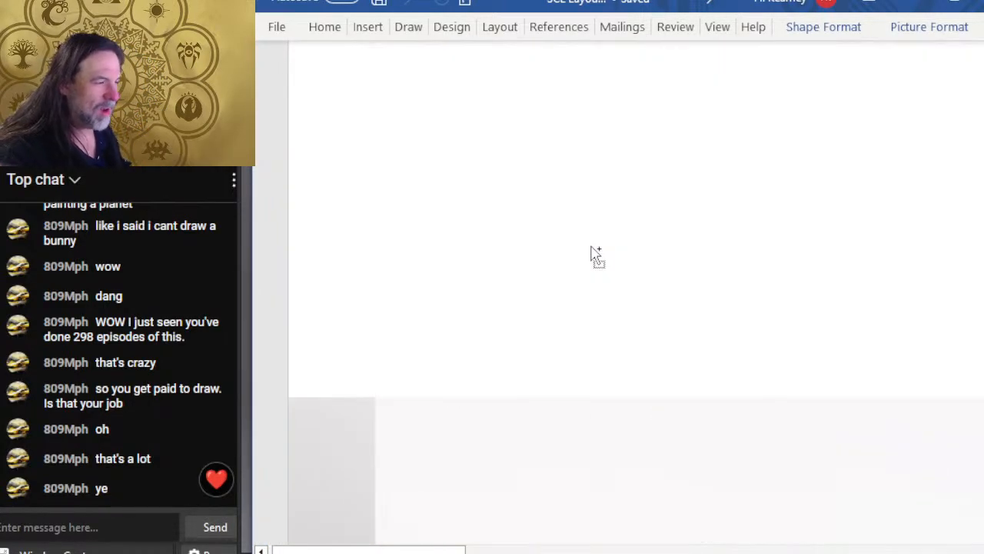
{"action": "scroll", "coordinate": [687, 259], "scroll_direction": "down", "scroll_amount": 1, "text": "ctrl"}
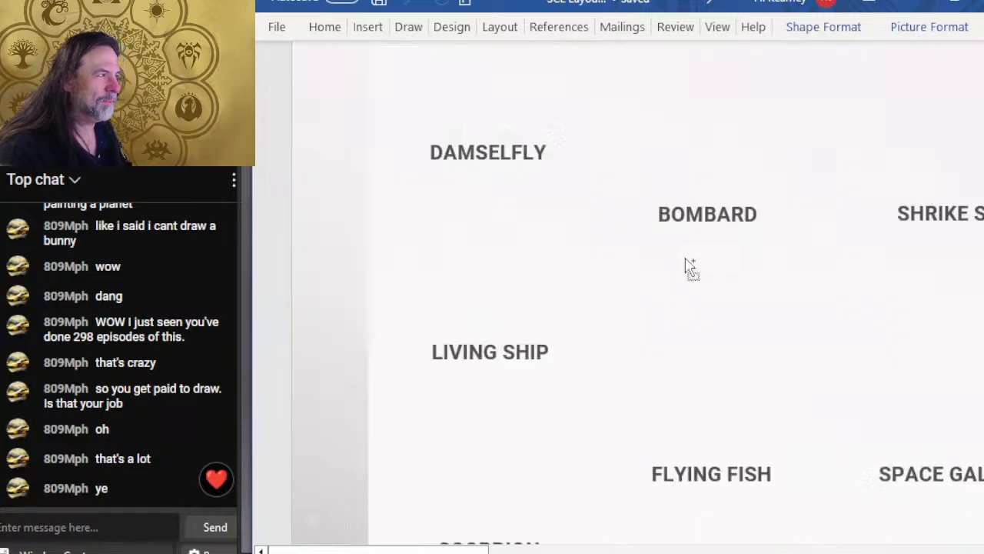
{"action": "scroll", "coordinate": [692, 230], "scroll_direction": "down", "scroll_amount": 1, "text": "ctrl"}
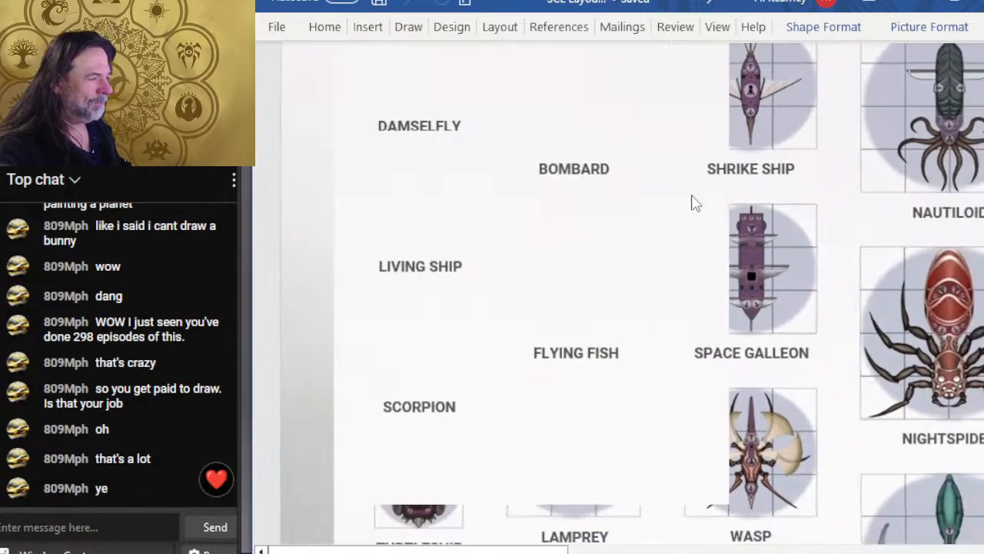
{"action": "scroll", "coordinate": [691, 194], "scroll_direction": "down", "scroll_amount": 1, "text": "ctrl"}
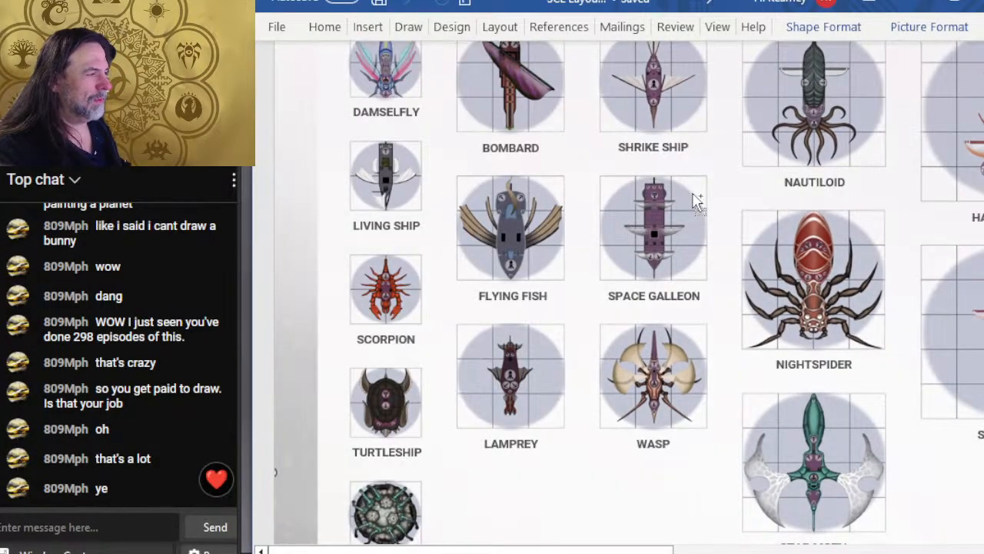
{"action": "scroll", "coordinate": [653, 209], "scroll_direction": "down", "scroll_amount": 1, "text": "ctrl"}
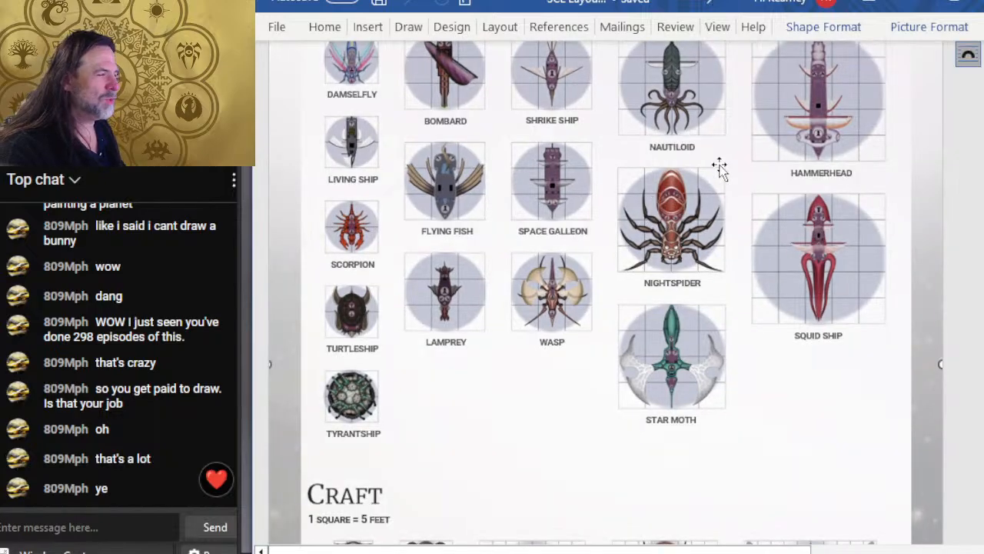
{"action": "scroll", "coordinate": [714, 195], "scroll_direction": "up", "scroll_amount": 1, "text": "ctrl"}
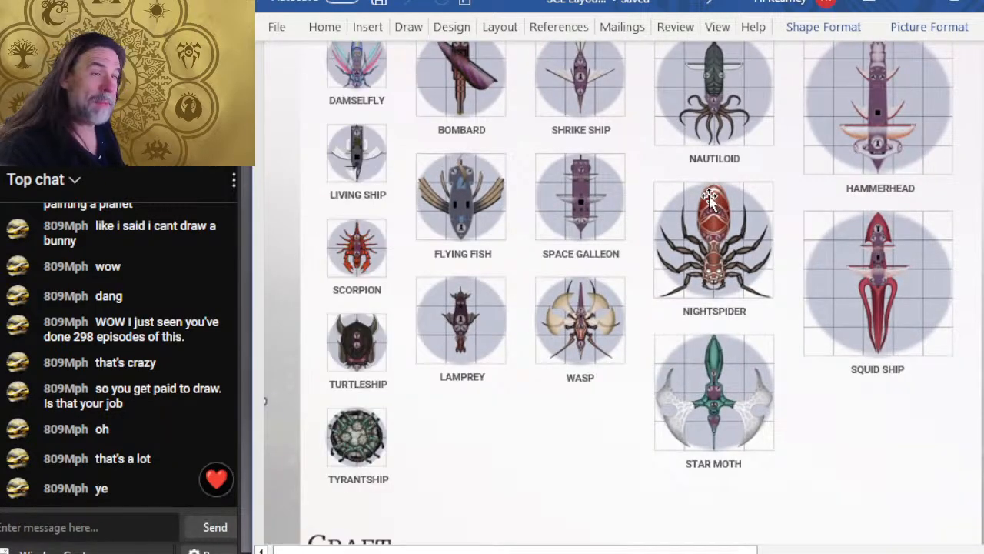
{"action": "scroll", "coordinate": [696, 230], "scroll_direction": "up", "scroll_amount": 5}
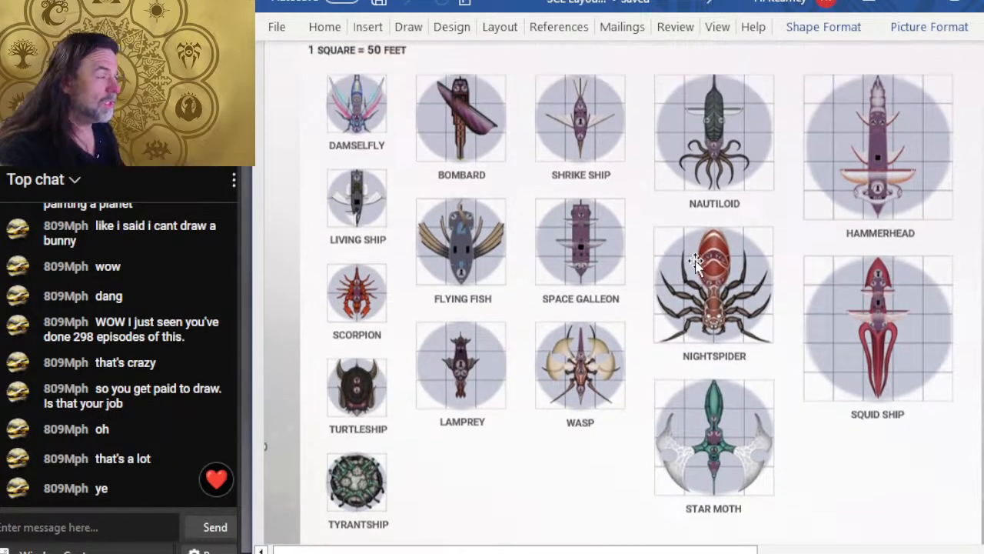
{"action": "scroll", "coordinate": [668, 223], "scroll_direction": "down", "scroll_amount": 8}
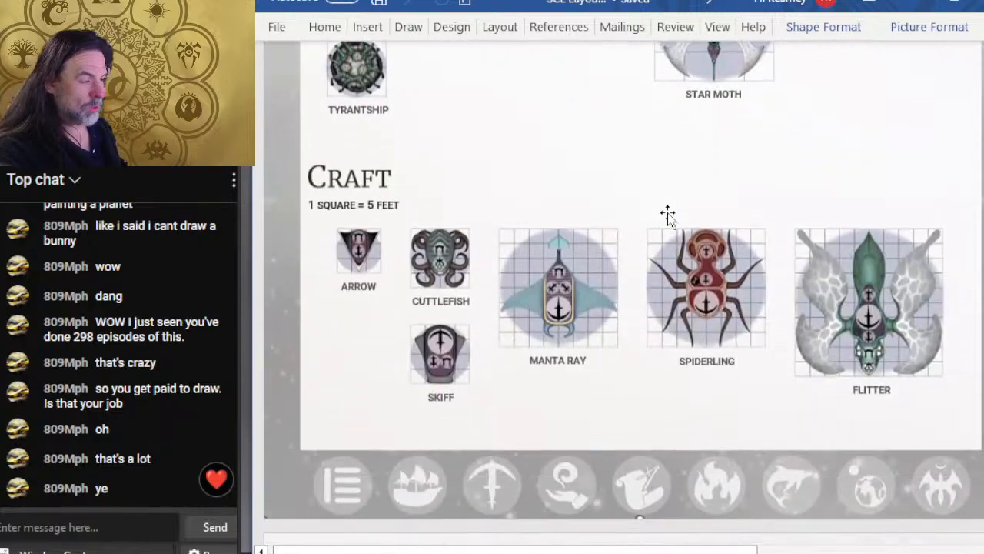
{"action": "scroll", "coordinate": [667, 213], "scroll_direction": "down", "scroll_amount": 1}
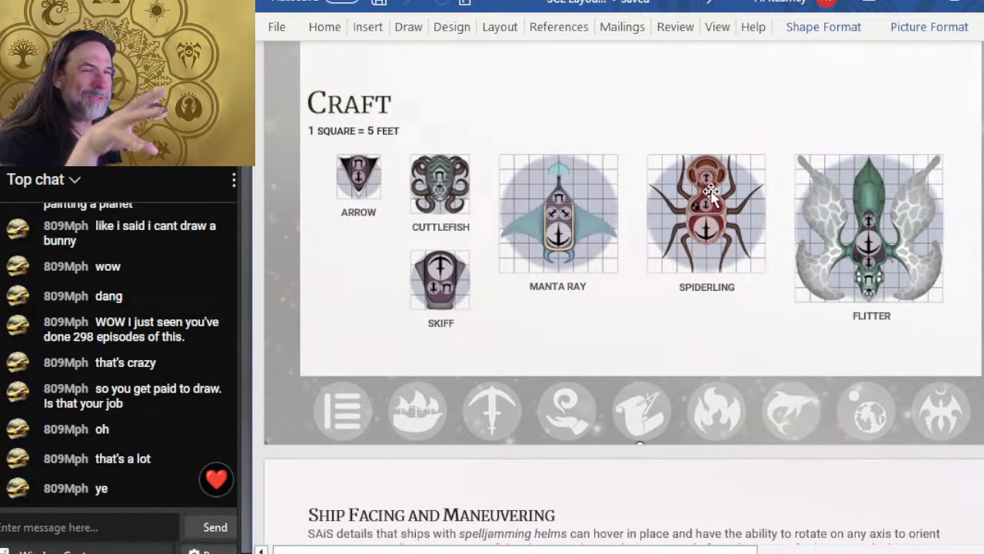
{"action": "scroll", "coordinate": [690, 193], "scroll_direction": "up", "scroll_amount": 5}
{"action": "scroll", "coordinate": [689, 194], "scroll_direction": "up", "scroll_amount": 6}
{"action": "scroll", "coordinate": [689, 185], "scroll_direction": "down", "scroll_amount": 2}
{"action": "scroll", "coordinate": [688, 182], "scroll_direction": "up", "scroll_amount": 2}
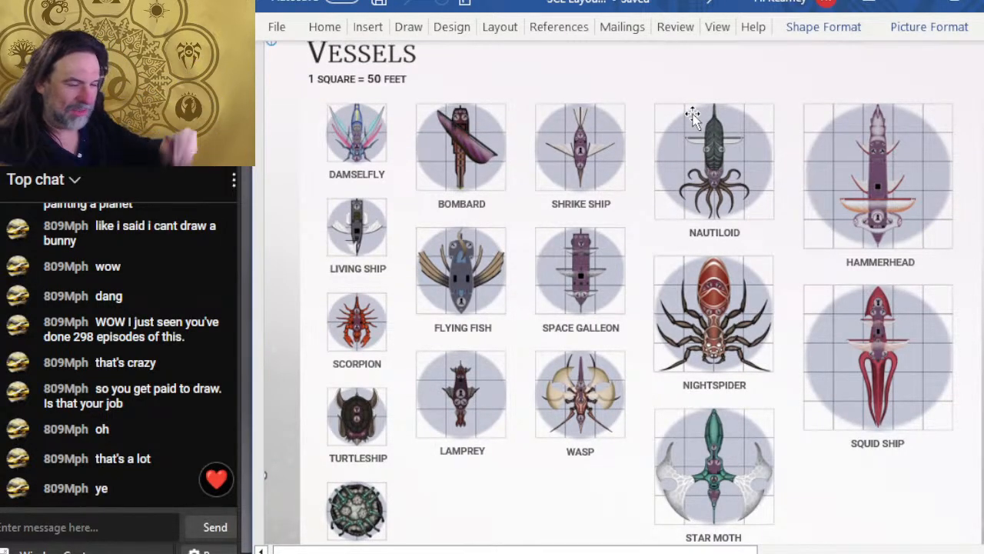
Step: Switch back to the planet illustration in Photoshop and paint a short yellow crack from the lattice's left part into the bare area, smudging its end
{"action": "key", "text": "alt+Tab"}
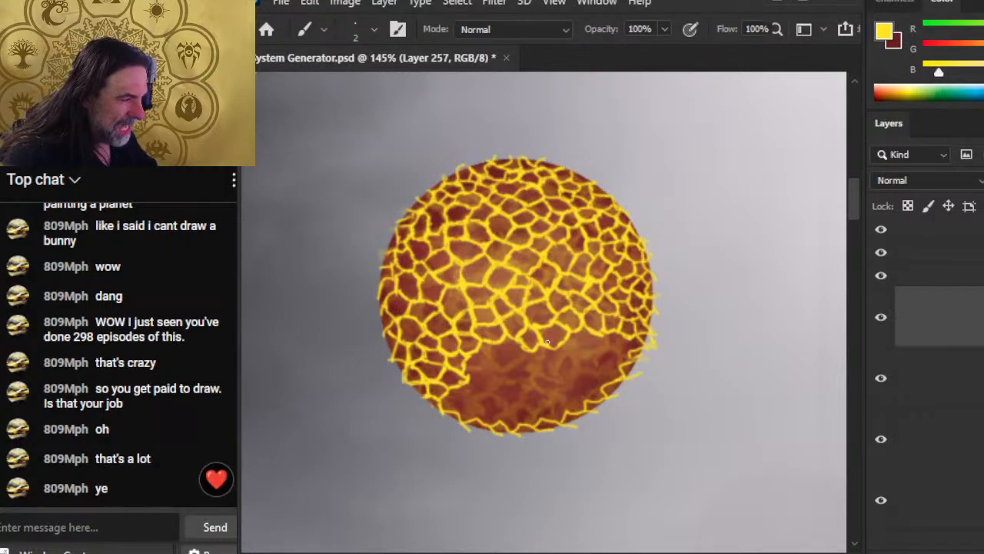
{"action": "left_click_drag", "start_coordinate": [544, 383], "coordinate": [583, 389]}
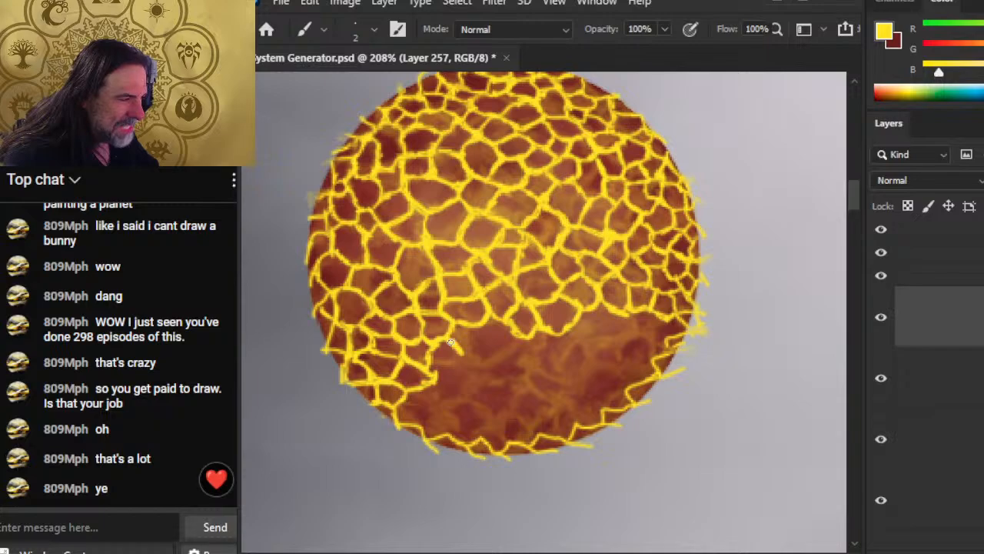
{"action": "left_click_drag", "start_coordinate": [465, 349], "coordinate": [453, 340]}
{"action": "key", "text": "r"}
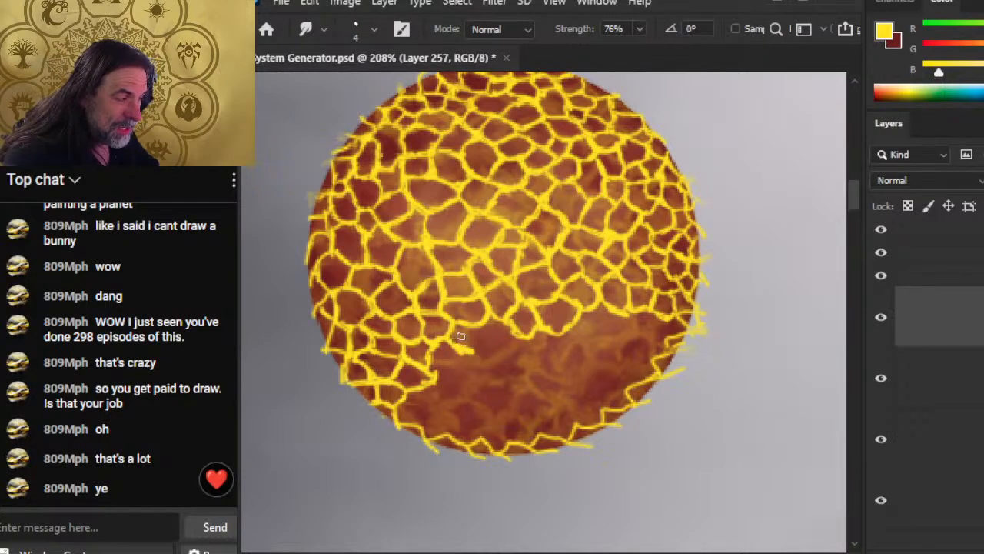
{"action": "key", "text": "b"}
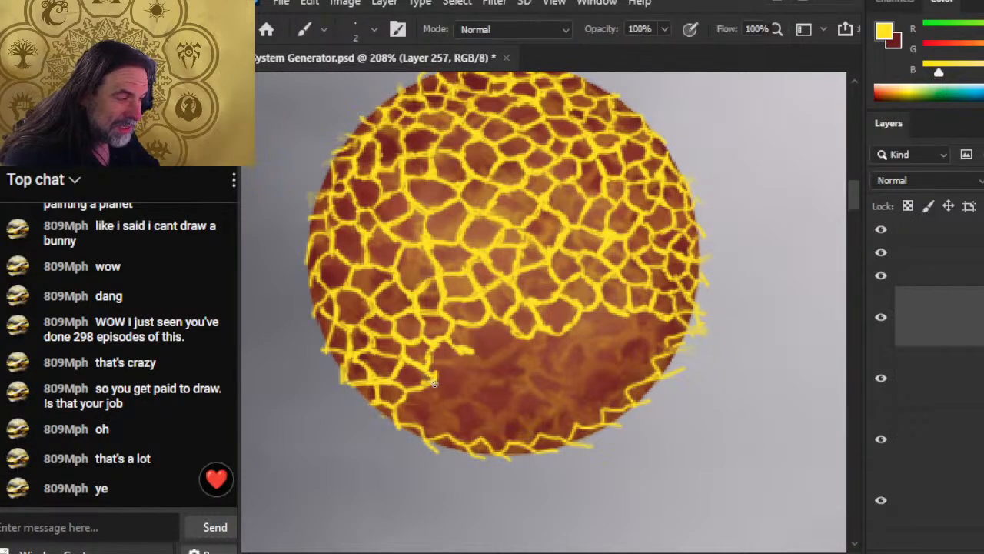
Step: Extend yellow cracks from the lattice's lower left edge down to the planet's rim, cleaning up line ends with the Eraser and Smudge tool
{"action": "key", "text": "e"}
{"action": "mouse_move", "coordinate": [436, 376]}
{"action": "left_mouse_down"}
{"action": "mouse_move", "coordinate": [442, 370]}
{"action": "mouse_move", "coordinate": [444, 384]}
{"action": "left_mouse_up"}
{"action": "key", "text": "b"}
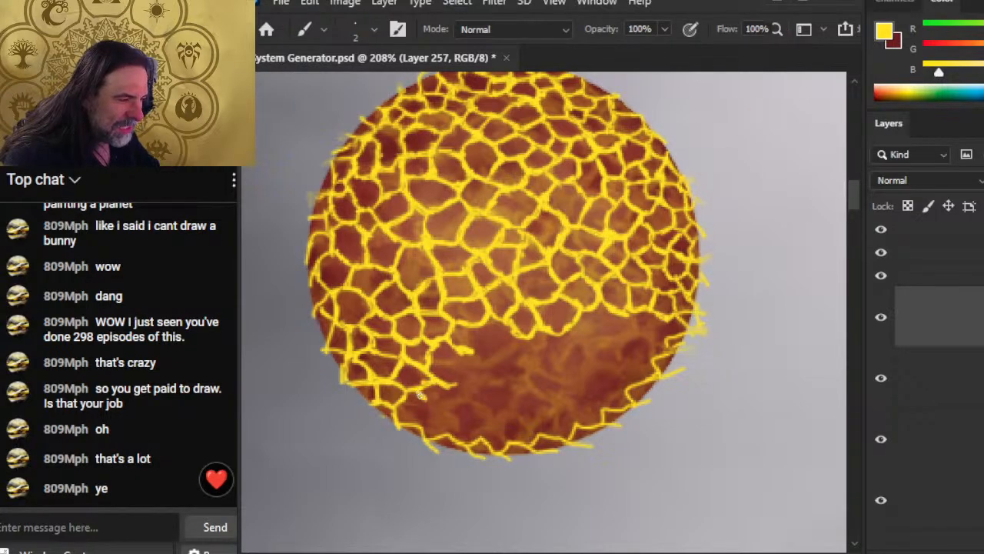
{"action": "key", "text": "r"}
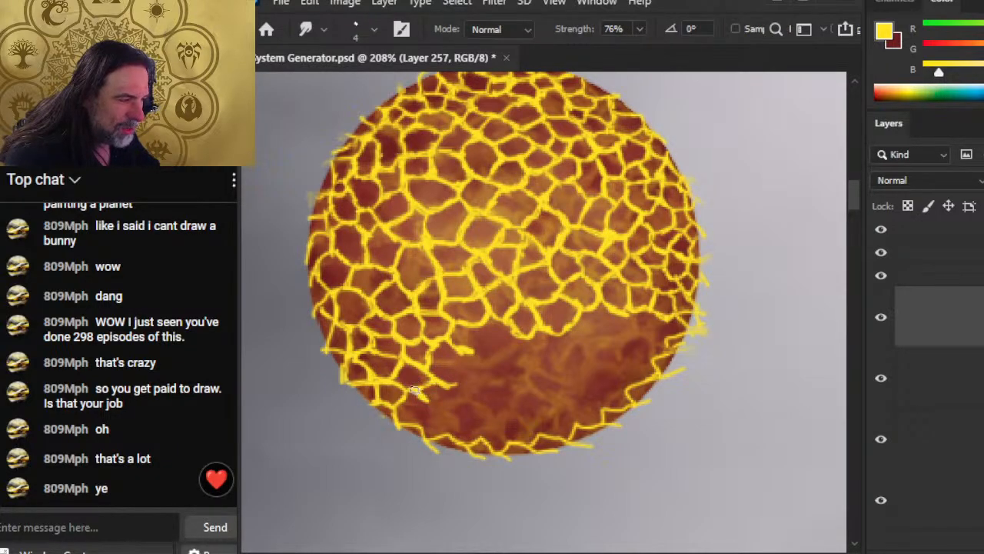
{"action": "key", "text": "b"}
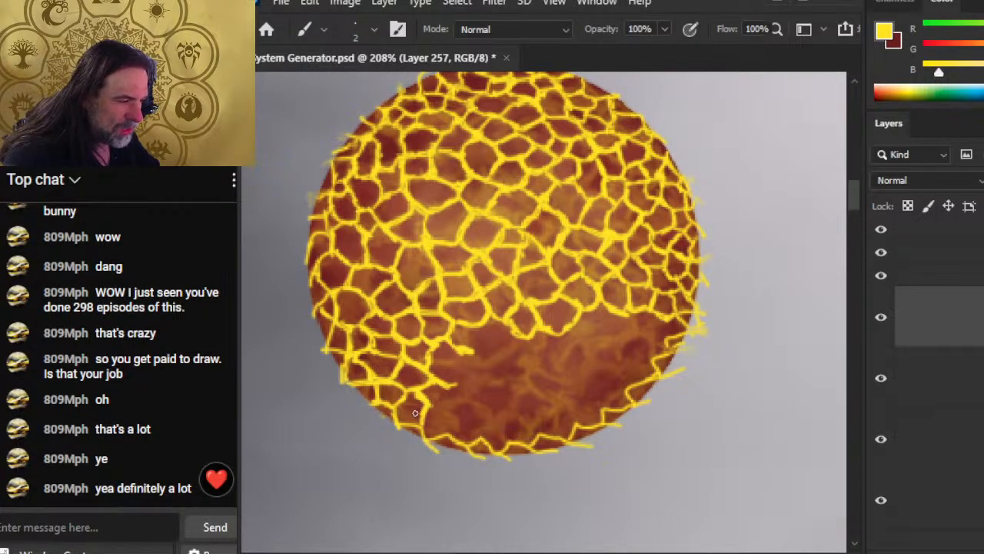
{"action": "key", "text": "r"}
{"action": "key", "text": "b"}
{"action": "mouse_move", "coordinate": [413, 416]}
{"action": "left_mouse_down"}
{"action": "mouse_move", "coordinate": [406, 403]}
{"action": "mouse_move", "coordinate": [415, 413]}
{"action": "left_mouse_up"}
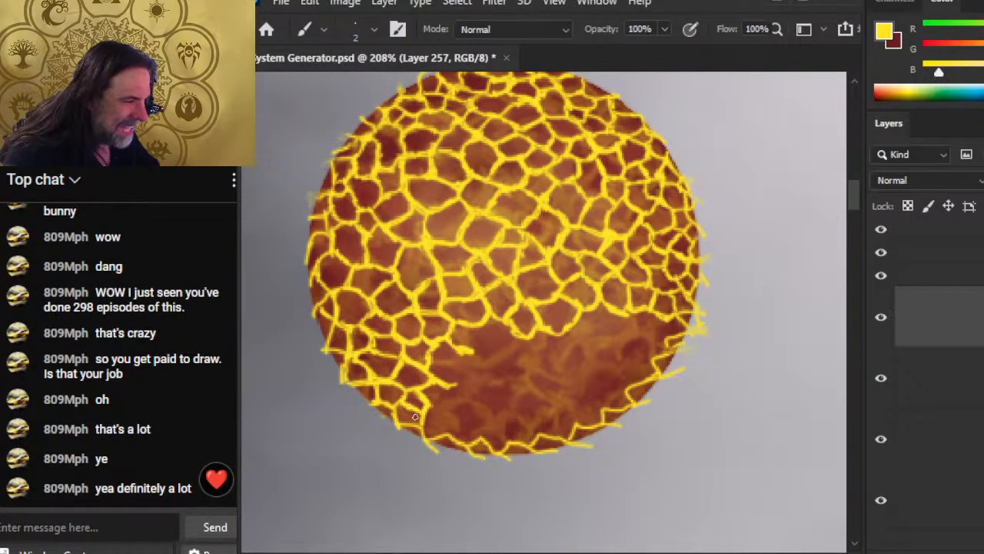
Step: Close another small group of yellow cells beside the lower left rim and trim their lines with the Eraser
{"action": "key", "text": "r"}
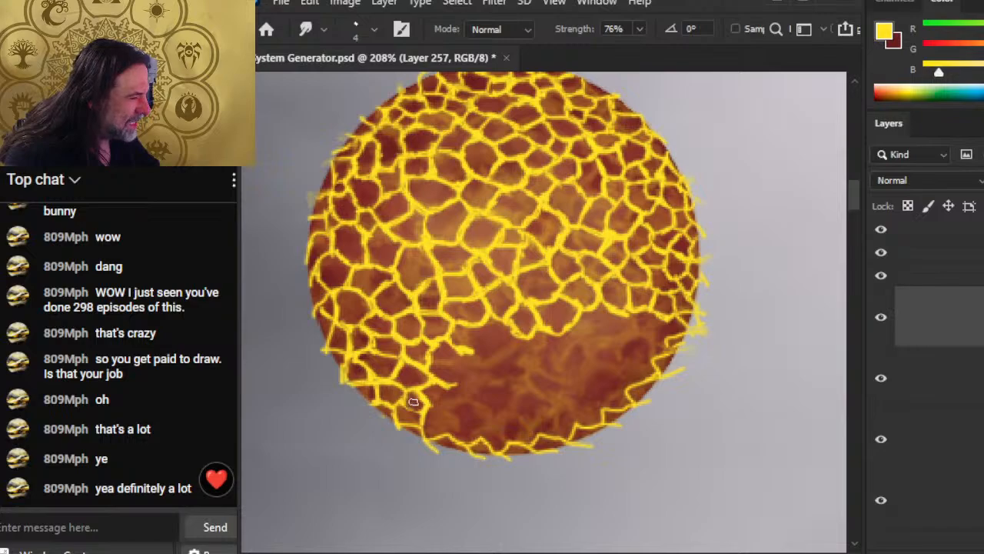
{"action": "key", "text": "e"}
{"action": "key", "text": "b"}
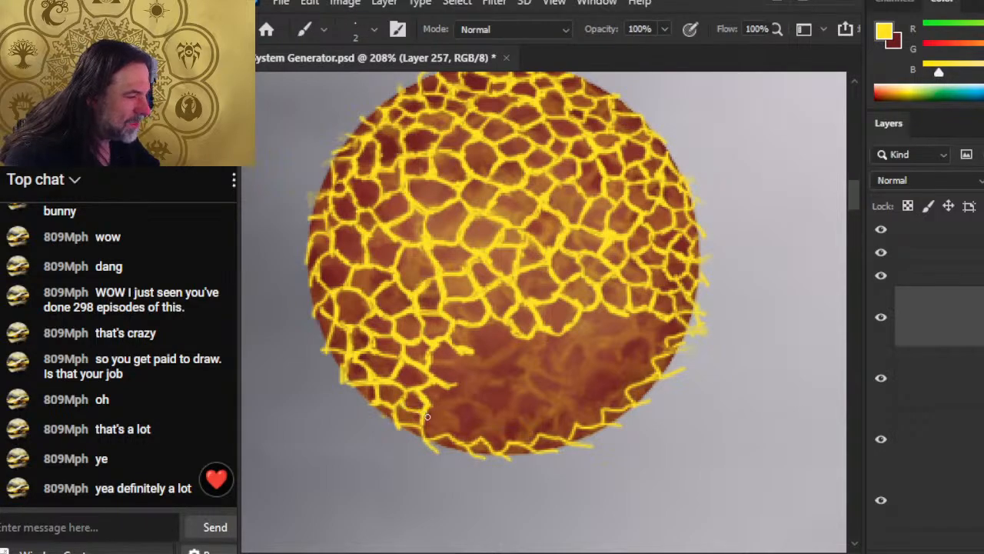
{"action": "mouse_move", "coordinate": [423, 407]}
{"action": "left_mouse_down"}
{"action": "mouse_move", "coordinate": [439, 402]}
{"action": "mouse_move", "coordinate": [436, 422]}
{"action": "mouse_move", "coordinate": [420, 424]}
{"action": "mouse_move", "coordinate": [439, 431]}
{"action": "mouse_move", "coordinate": [442, 419]}
{"action": "left_mouse_up"}
{"action": "key", "text": "e"}
{"action": "key", "text": "b"}
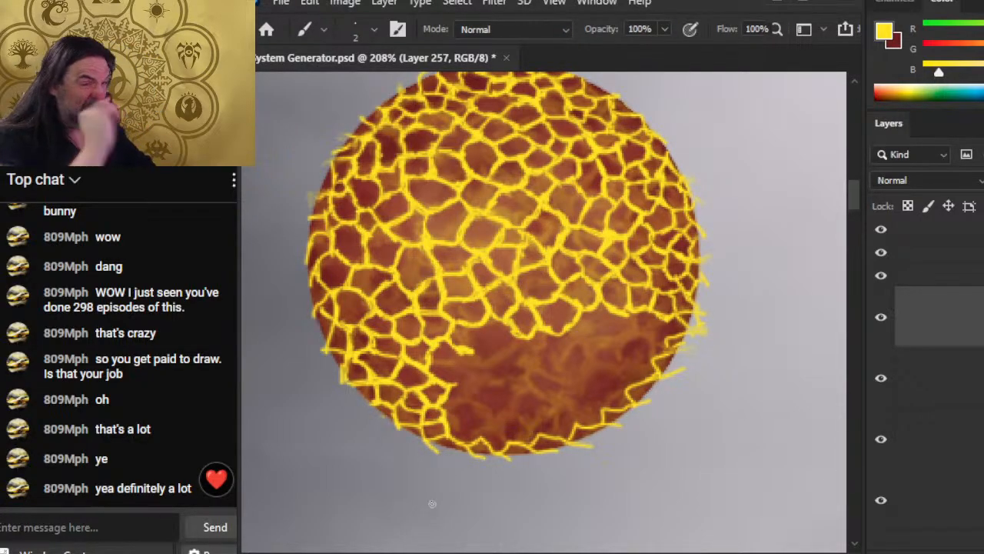
Step: Add a short yellow crack at the planet's lower left rim and erase the line overshooting the outline there
{"action": "key", "text": "r"}
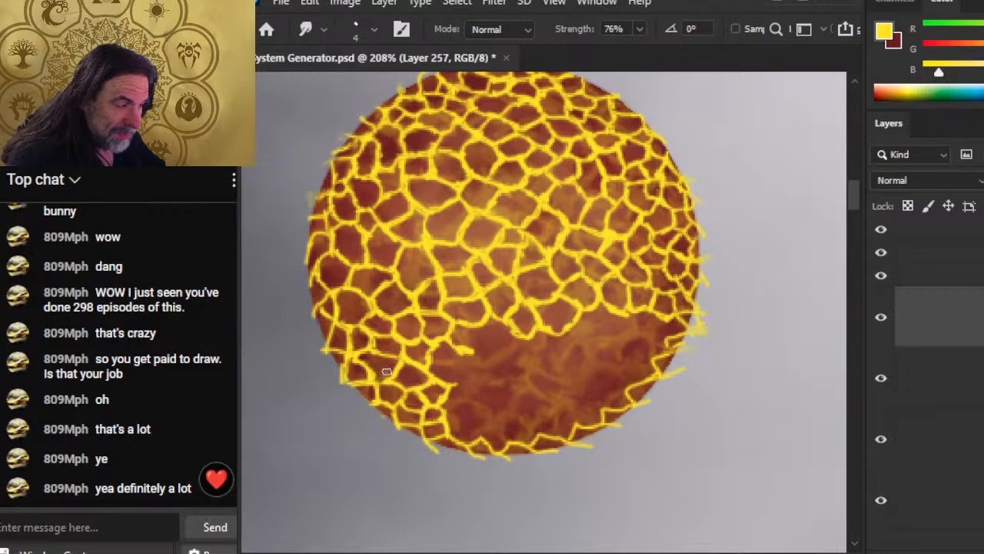
{"action": "key", "text": "b"}
{"action": "left_click_drag", "start_coordinate": [361, 384], "coordinate": [359, 396]}
{"action": "key", "text": "r"}
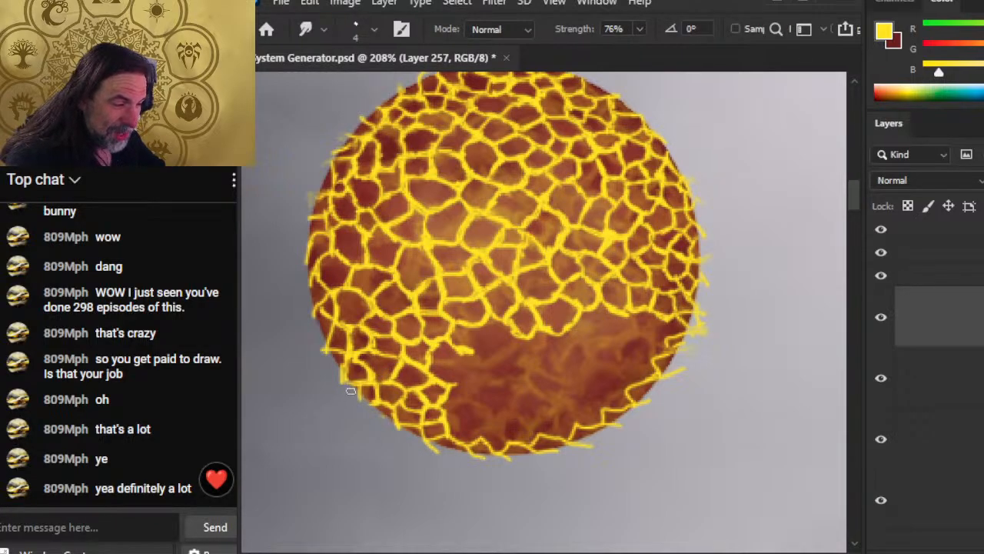
{"action": "key", "text": "b"}
{"action": "key", "text": "e"}
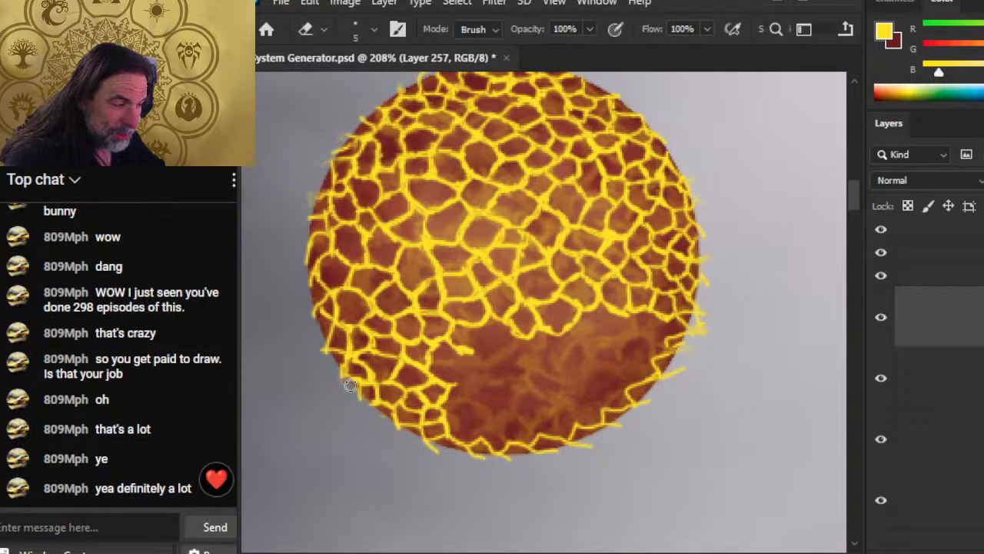
{"action": "key", "text": "b"}
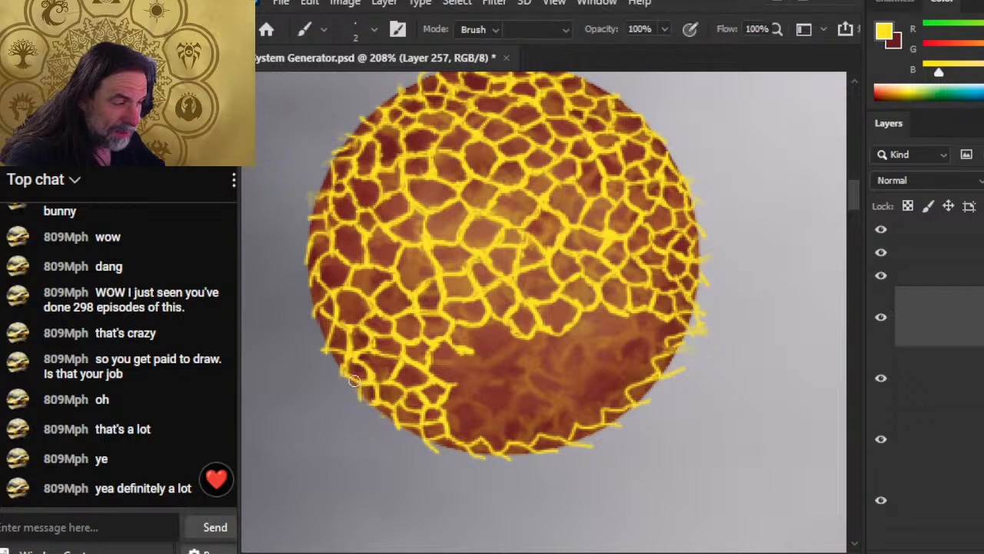
Step: Touch up the yellow crack lines of the small cells near the planet's lower left rim with the Brush and Smudge tool
{"action": "key", "text": "e"}
{"action": "key", "text": "b"}
{"action": "key", "text": "r"}
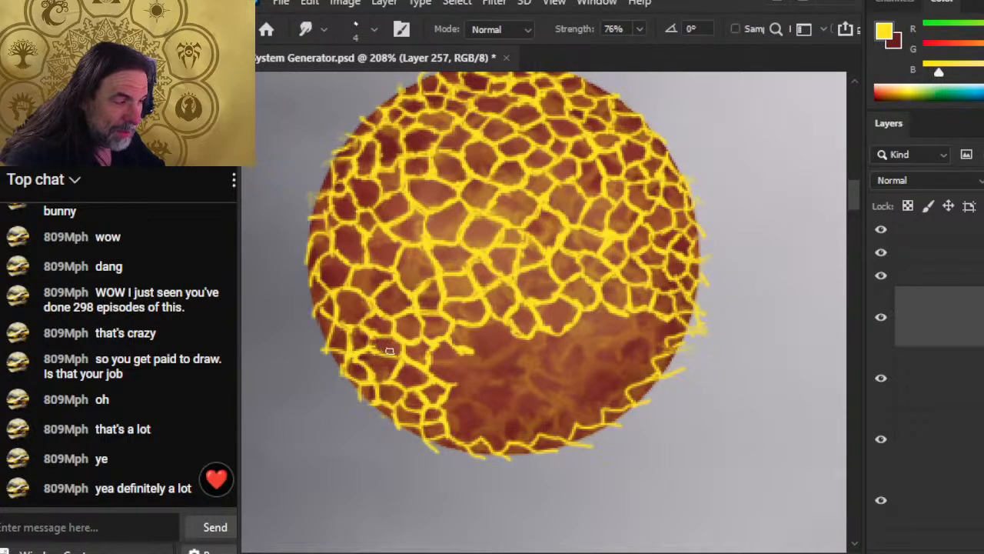
{"action": "key", "text": "b"}
{"action": "key", "text": "r"}
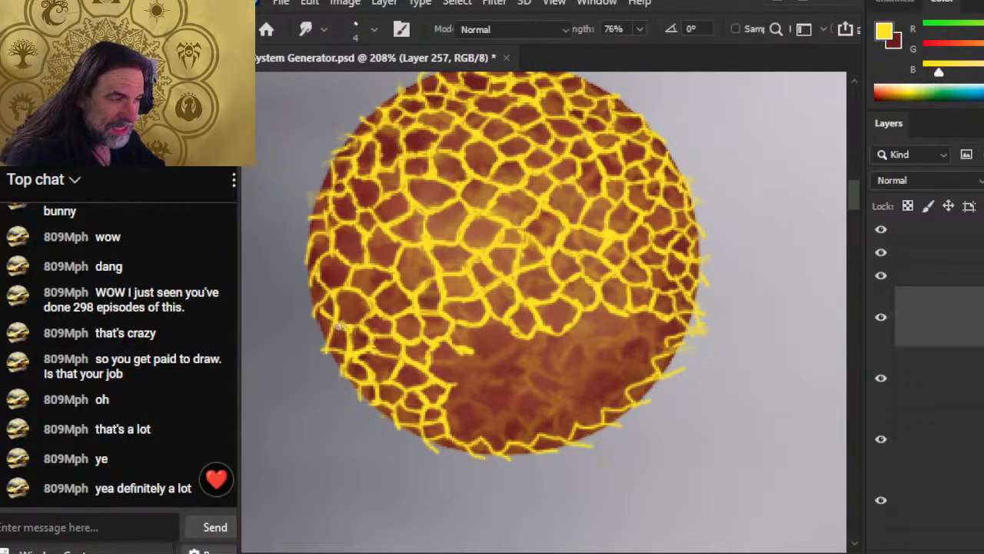
{"action": "key", "text": "b"}
{"action": "left_click_drag", "start_coordinate": [340, 326], "coordinate": [339, 293]}
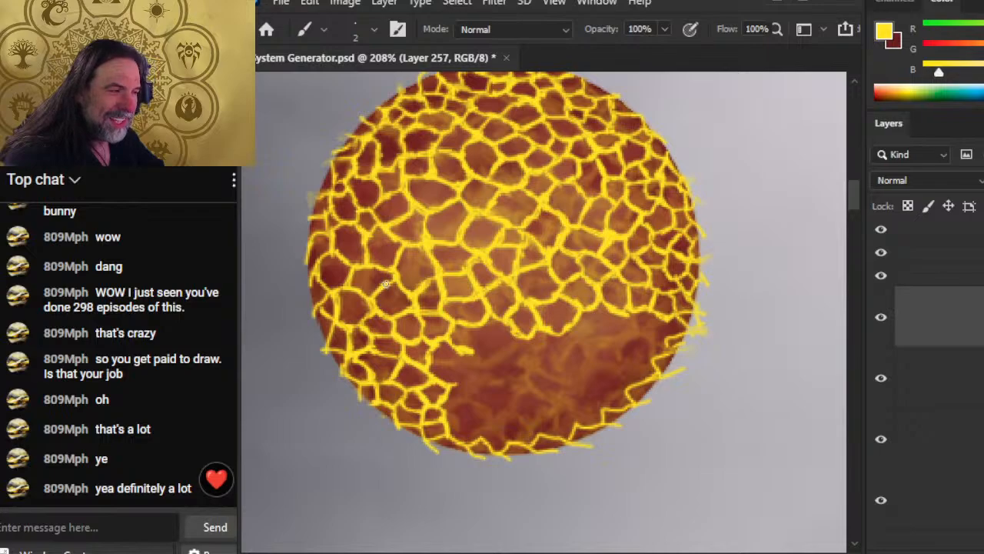
Step: Refine more yellow crack lines from the lattice's left part across to its lower right edge, alternating smudging and painting
{"action": "key", "text": "r"}
{"action": "key", "text": "b"}
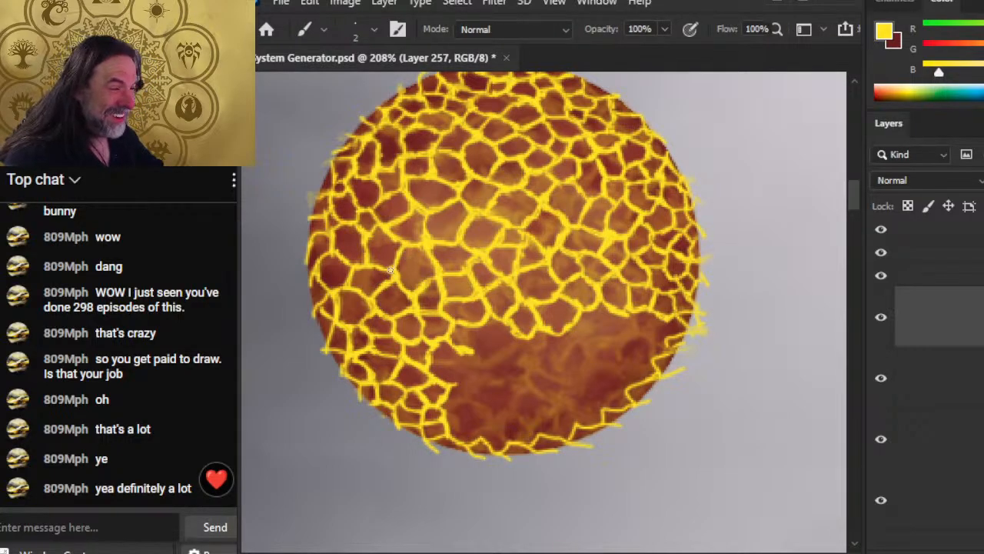
{"action": "key", "text": "r"}
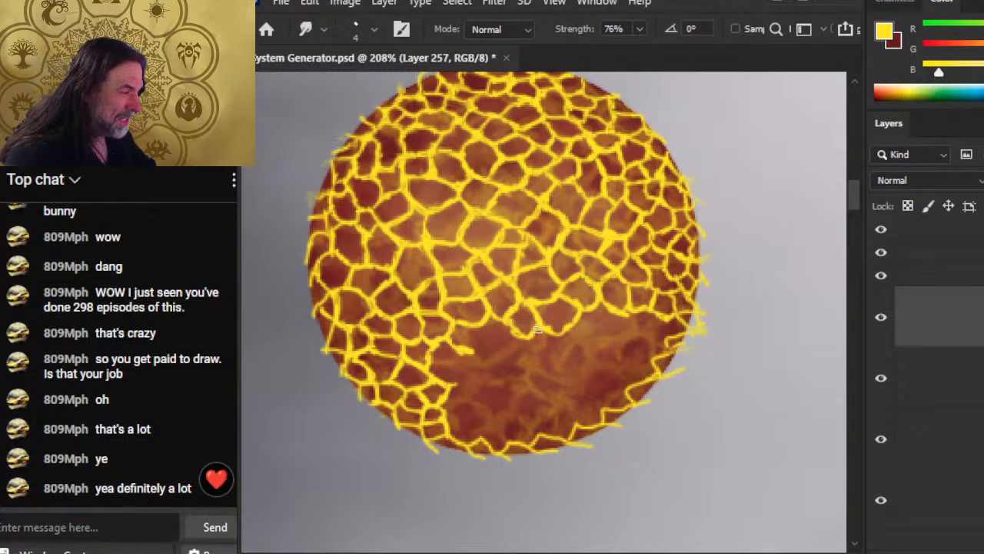
{"action": "key", "text": "b"}
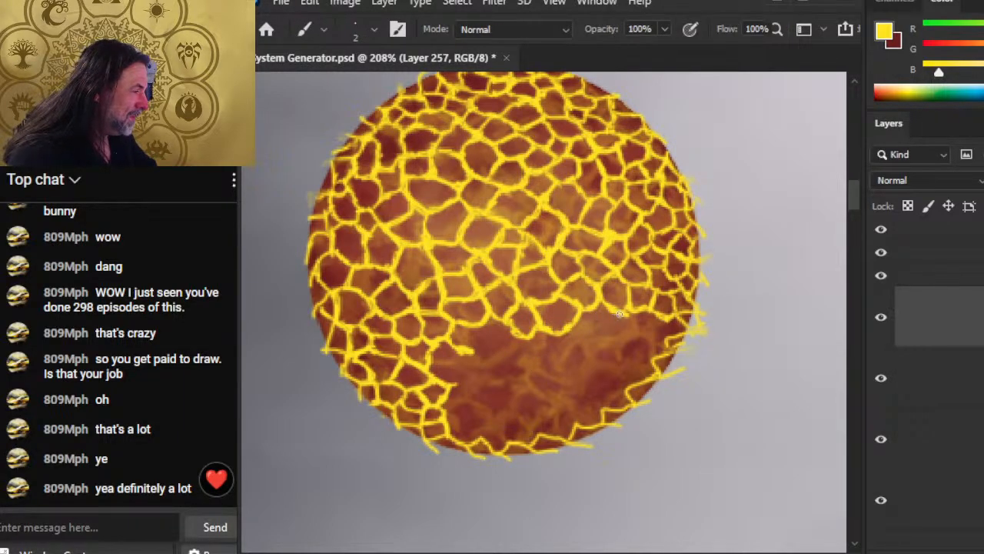
Step: Glance at the book layout's Vessels page in Word, return to Photoshop and extend yellow cracks from the lattice's lower right edge into the bare area
{"action": "key", "text": "alt+Tab"}
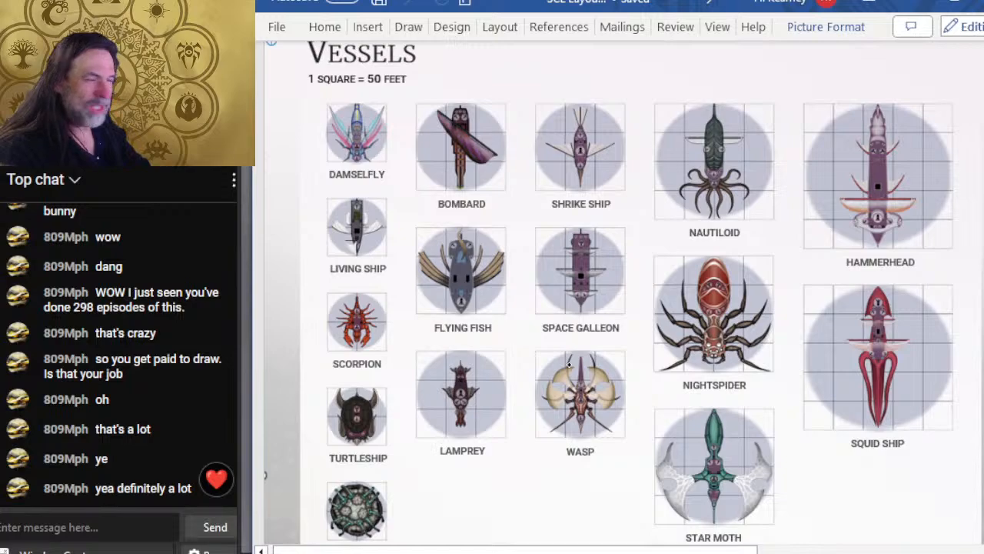
{"action": "key", "text": "alt+Tab"}
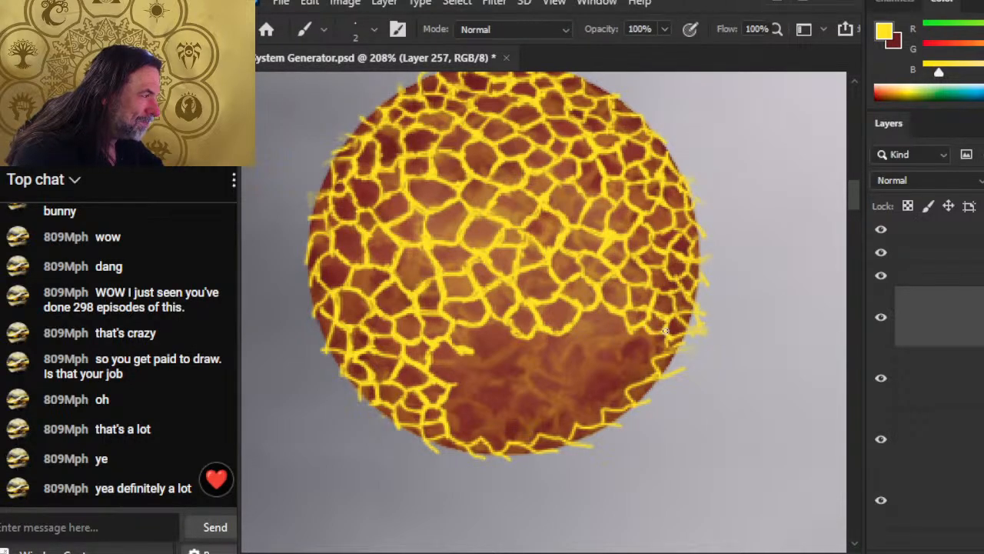
{"action": "key", "text": "e"}
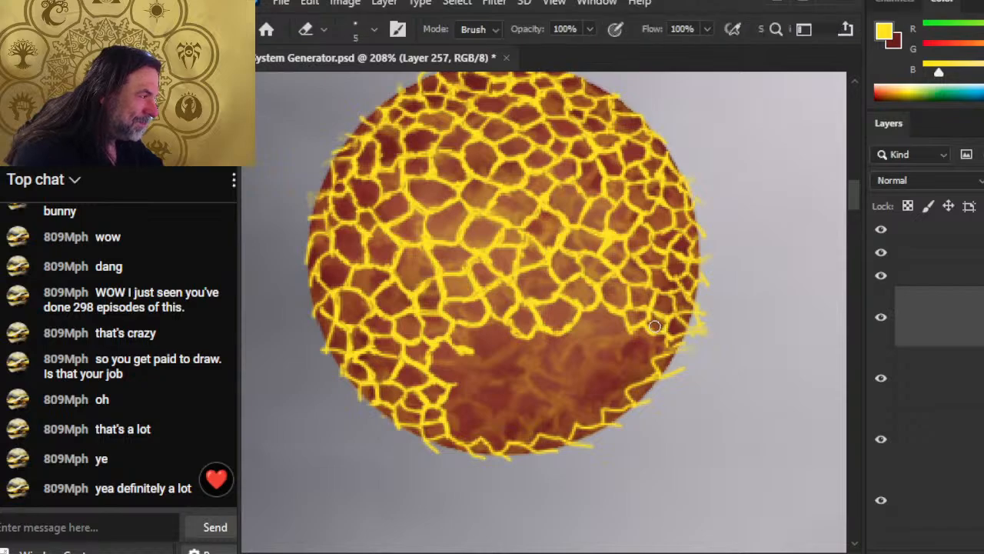
{"action": "key", "text": "b"}
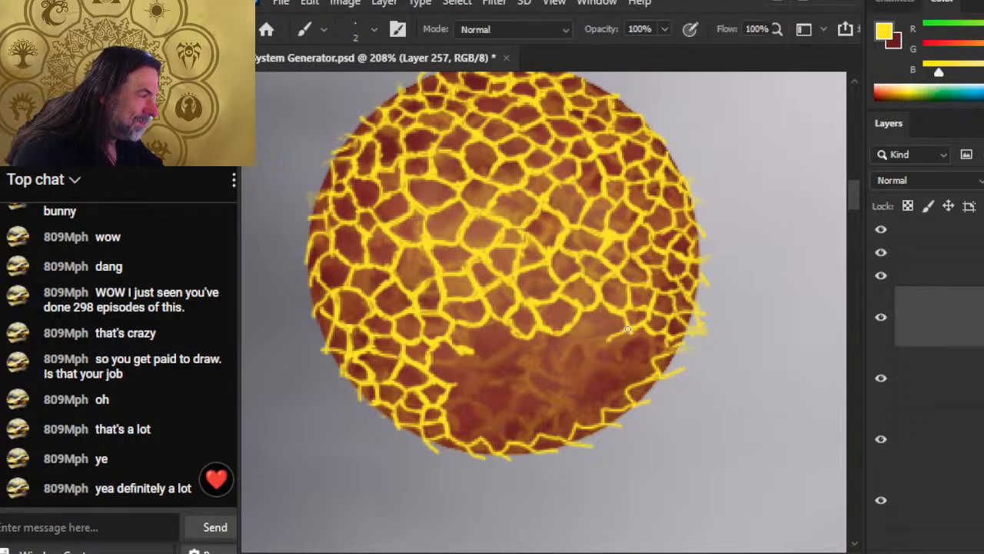
{"action": "mouse_move", "coordinate": [616, 336]}
{"action": "left_mouse_down"}
{"action": "mouse_move", "coordinate": [573, 337]}
{"action": "mouse_move", "coordinate": [599, 343]}
{"action": "mouse_move", "coordinate": [585, 356]}
{"action": "mouse_move", "coordinate": [590, 374]}
{"action": "left_mouse_up"}
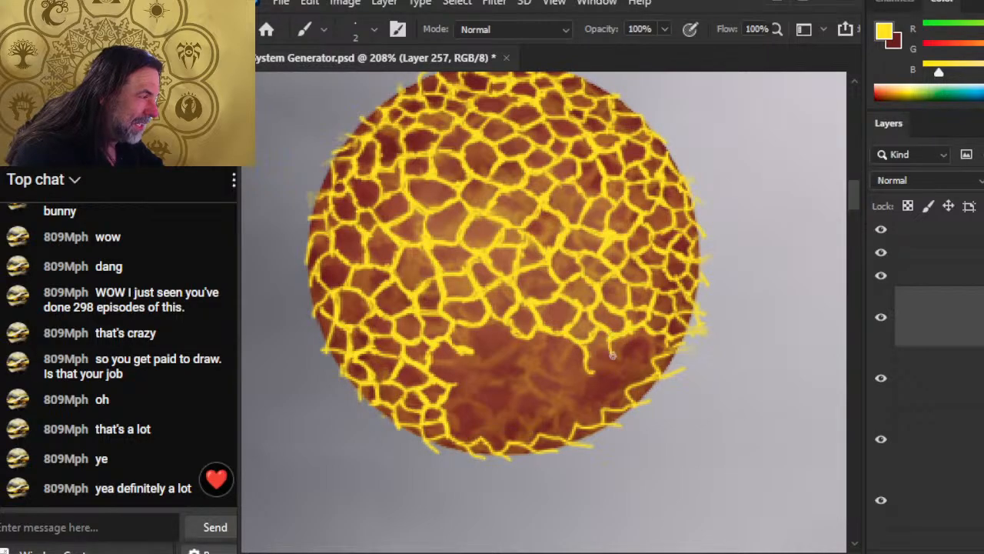
Step: Add short yellow cracks below the lattice's lower right cells toward the planet's right rim, cleaning them up with the Eraser and Smudge tool
{"action": "key", "text": "e"}
{"action": "key", "text": "b"}
{"action": "mouse_move", "coordinate": [610, 335]}
{"action": "left_mouse_down"}
{"action": "mouse_move", "coordinate": [635, 352]}
{"action": "mouse_move", "coordinate": [633, 331]}
{"action": "mouse_move", "coordinate": [669, 351]}
{"action": "left_mouse_up"}
{"action": "key", "text": "e"}
{"action": "key", "text": "b"}
{"action": "key", "text": "r"}
{"action": "key", "text": "e"}
{"action": "key", "text": "b"}
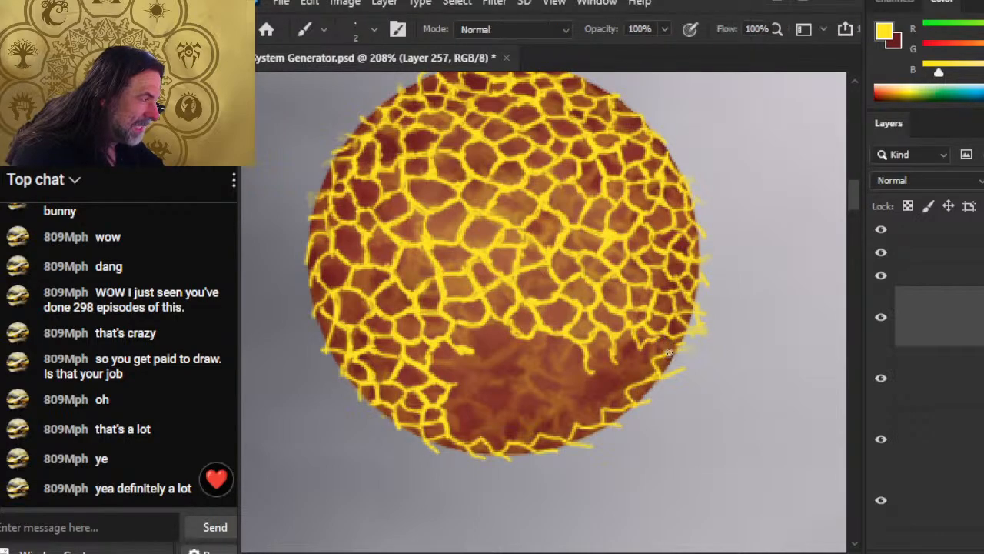
Step: Trim and repaint the short yellow lines beside the planet's lower right rim with the Eraser and Brush
{"action": "key", "text": "e"}
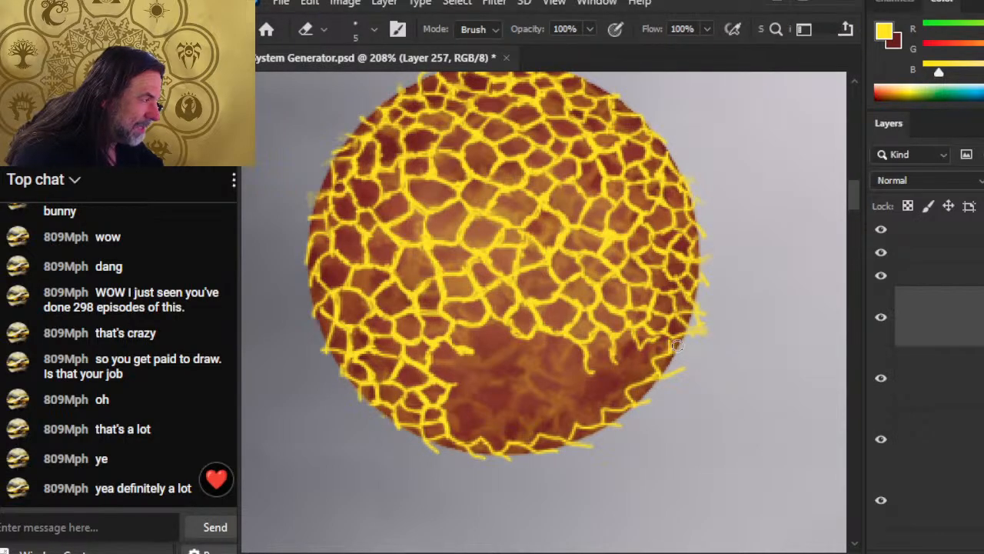
{"action": "key", "text": "b"}
{"action": "key", "text": "e"}
{"action": "key", "text": "b"}
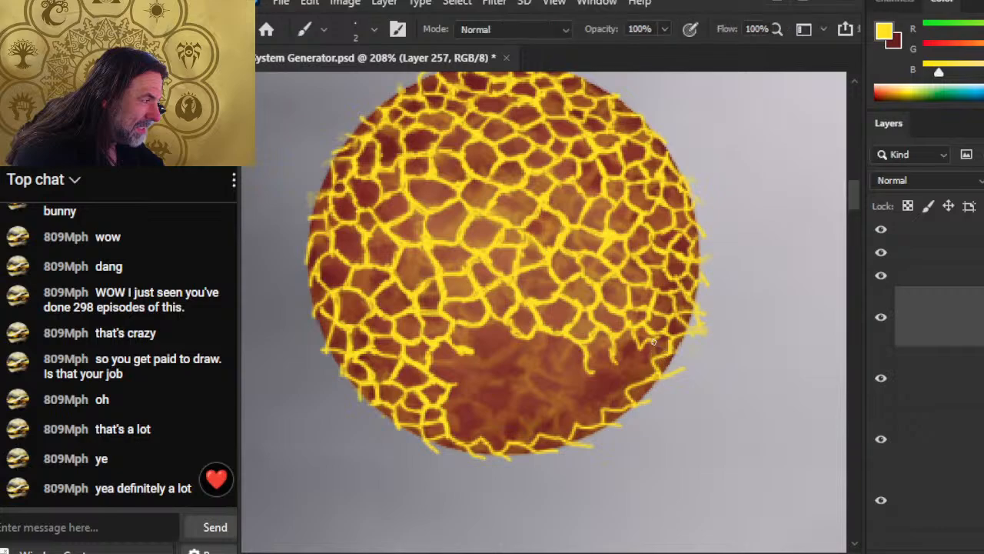
{"action": "key", "text": "e"}
Step: View the planet beside its neighbours, then switch to the book layout in Word and examine the Vessels and Craft ship pictures
{"action": "key", "text": "z"}
{"action": "left_click_drag", "start_coordinate": [667, 368], "coordinate": [576, 427]}
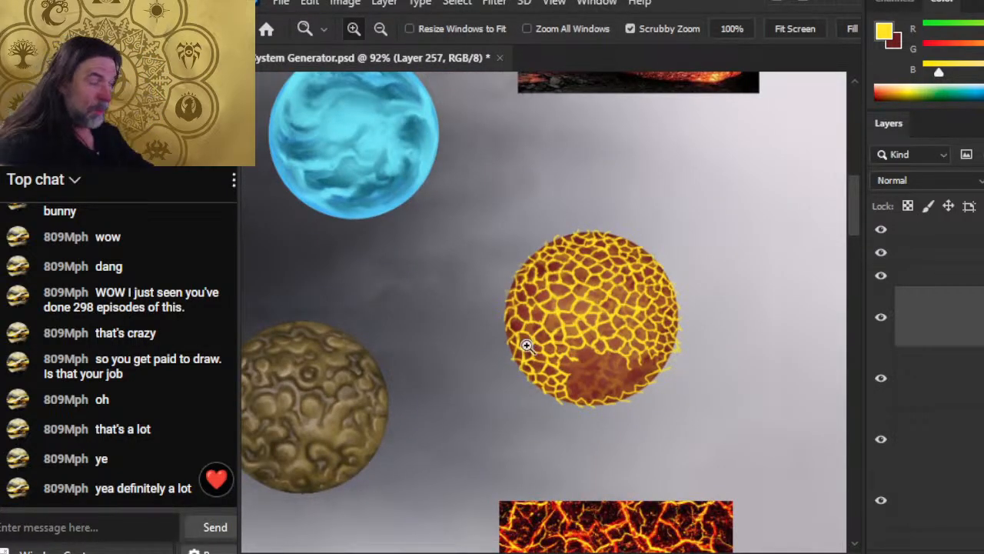
{"action": "key", "text": "alt+Tab"}
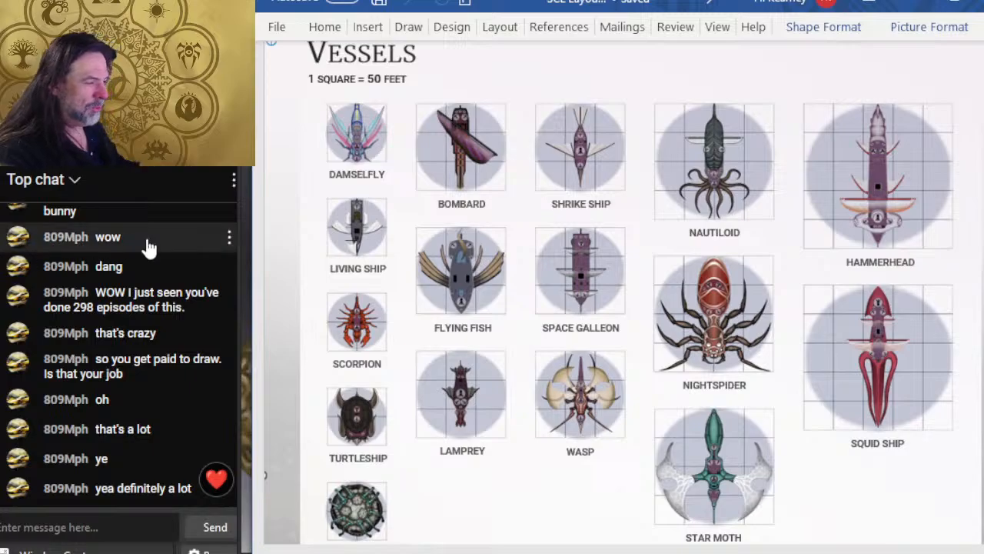
{"action": "scroll", "coordinate": [626, 370], "scroll_direction": "down", "scroll_amount": 6}
{"action": "scroll", "coordinate": [468, 409], "scroll_direction": "down", "scroll_amount": 3}
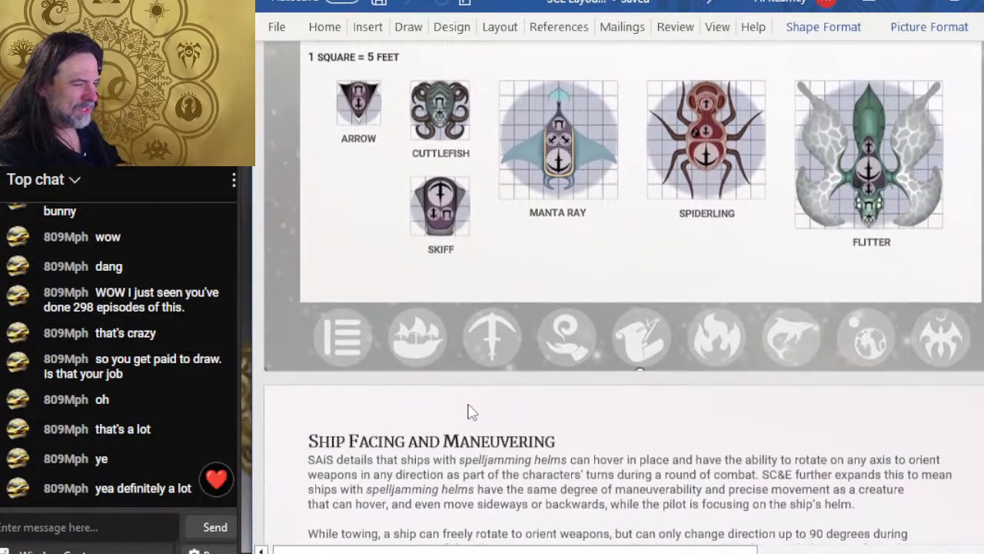
{"action": "scroll", "coordinate": [440, 400], "scroll_direction": "up", "scroll_amount": 3}
Step: Return to Photoshop and inspect the System Generator page as a whole and its asteroids and cloudy moons up close
{"action": "key", "text": "alt+Tab"}
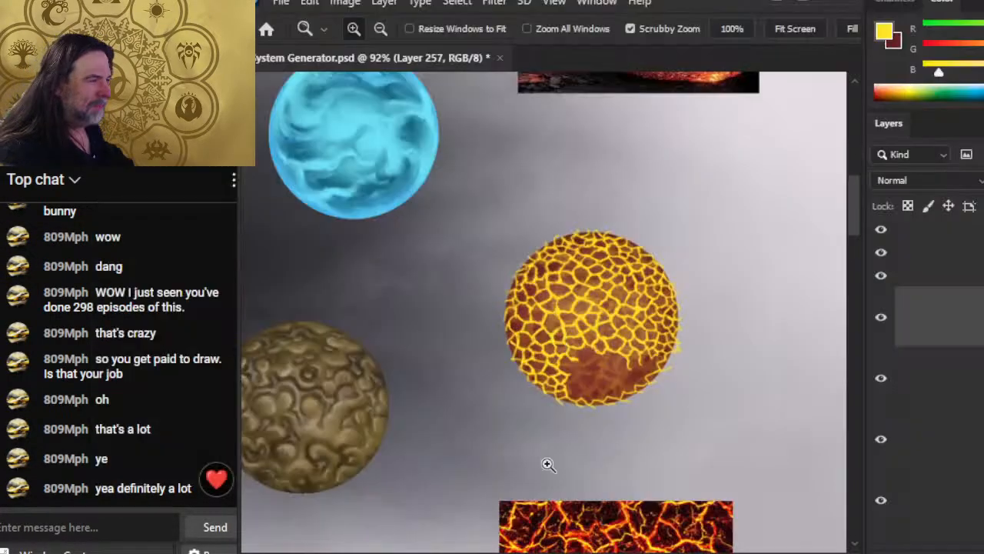
{"action": "left_click_drag", "start_coordinate": [570, 478], "coordinate": [465, 442]}
{"action": "left_click_drag", "start_coordinate": [542, 450], "coordinate": [605, 173]}
{"action": "left_click_drag", "start_coordinate": [710, 340], "coordinate": [748, 300]}
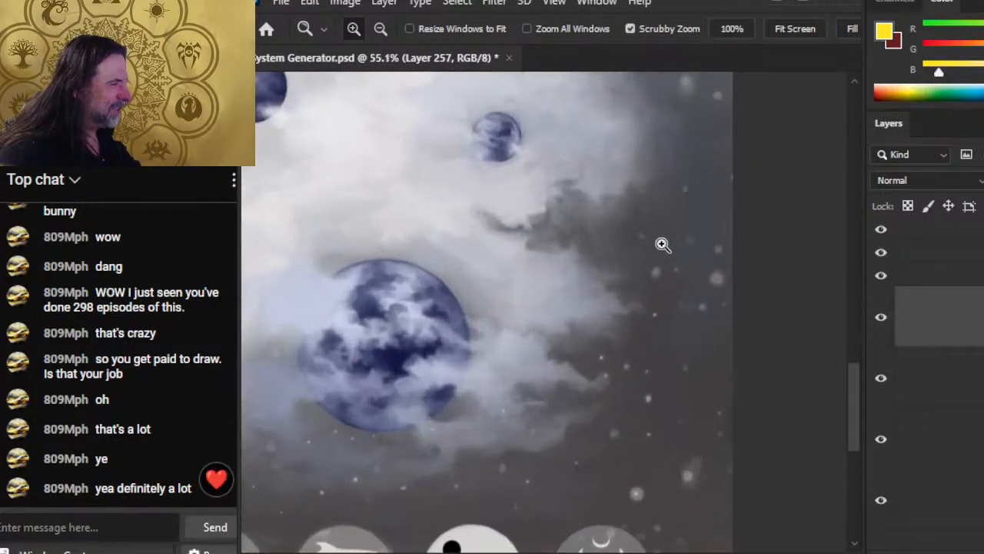
{"action": "left_click_drag", "start_coordinate": [584, 408], "coordinate": [516, 454]}
{"action": "left_click_drag", "start_coordinate": [474, 429], "coordinate": [517, 415]}
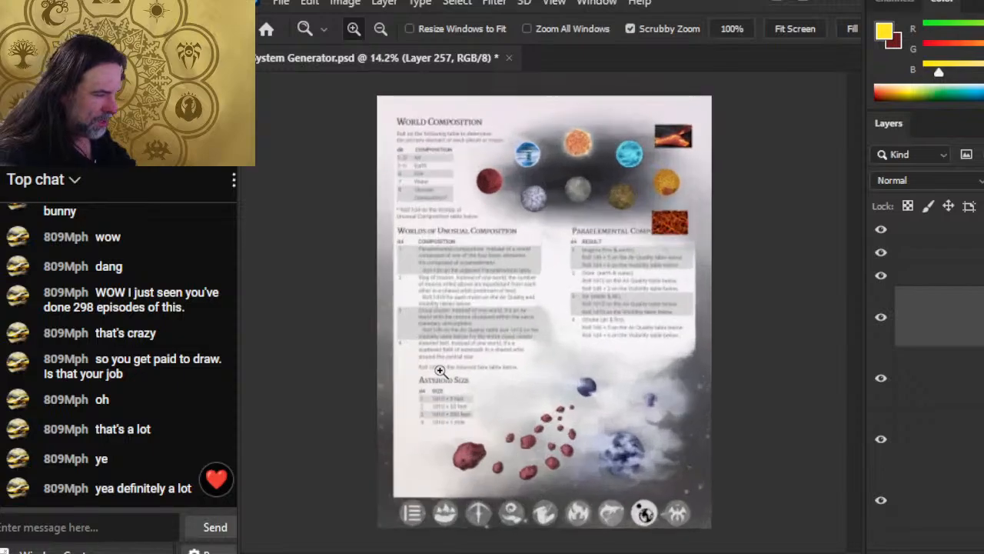
{"action": "left_click_drag", "start_coordinate": [691, 433], "coordinate": [758, 437]}
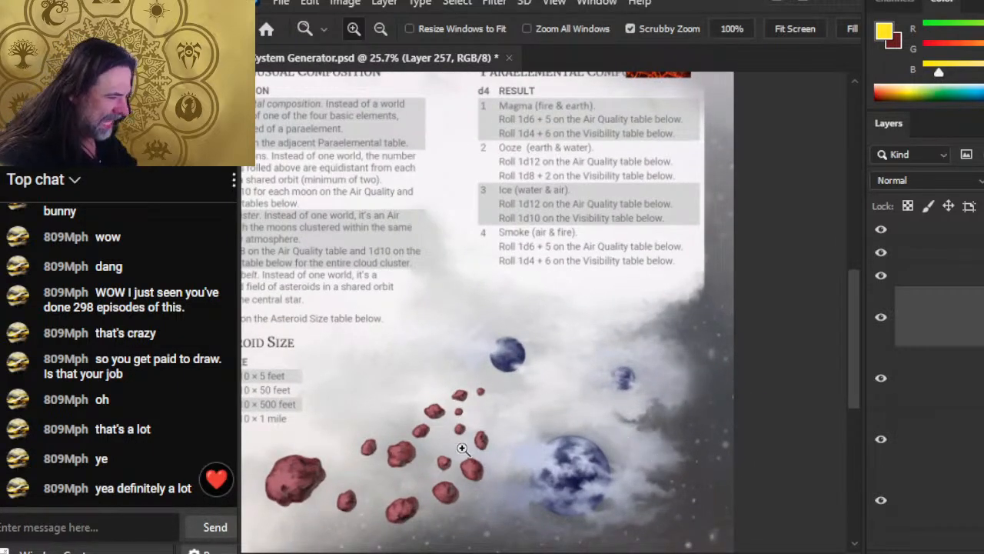
{"action": "left_click_drag", "start_coordinate": [569, 451], "coordinate": [543, 340]}
{"action": "left_click_drag", "start_coordinate": [616, 337], "coordinate": [638, 325]}
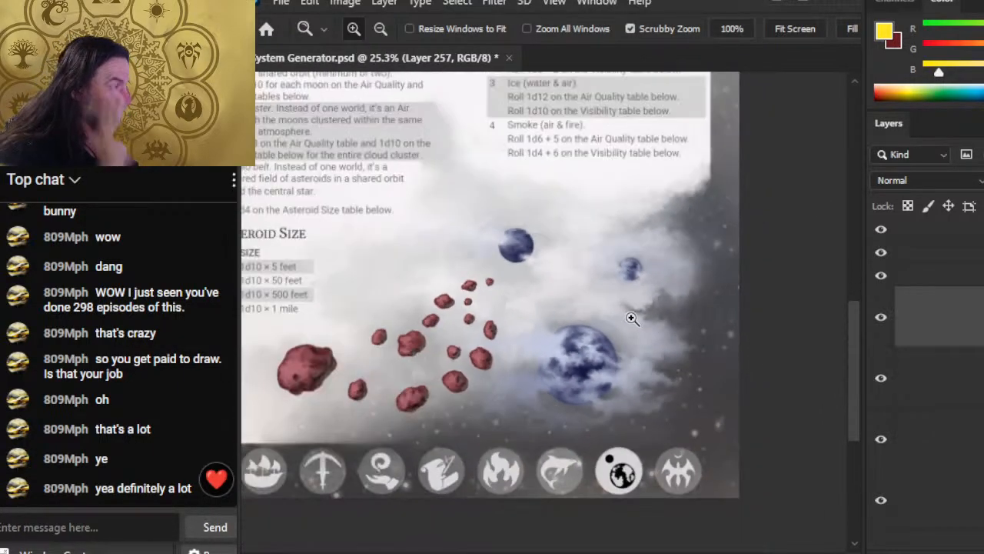
{"action": "scroll", "coordinate": [589, 325], "scroll_direction": "up", "scroll_amount": 2}
Step: Switch to the book layout in Word and compare the ship pictures in the Vessels and Craft sections
{"action": "key", "text": "alt+Tab"}
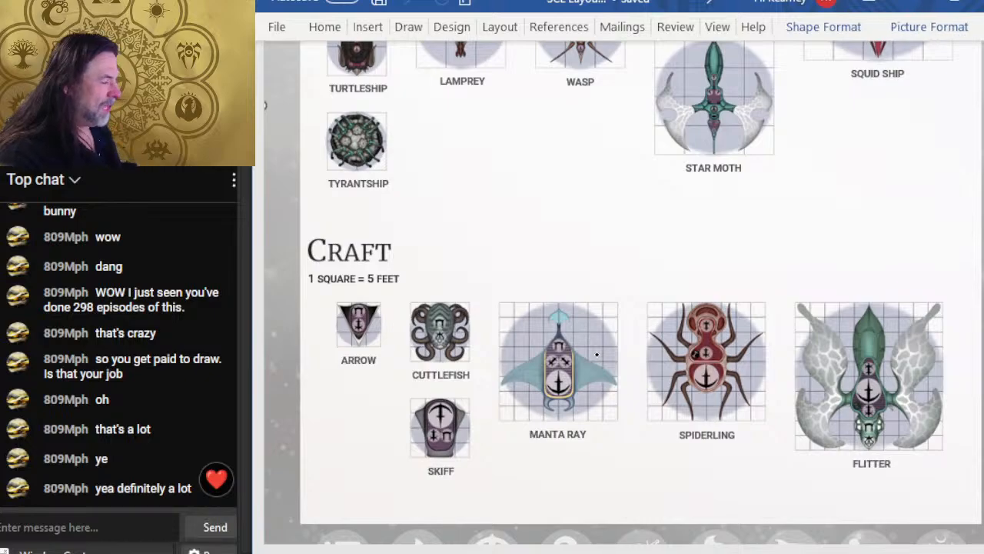
{"action": "scroll", "coordinate": [593, 346], "scroll_direction": "up", "scroll_amount": 2}
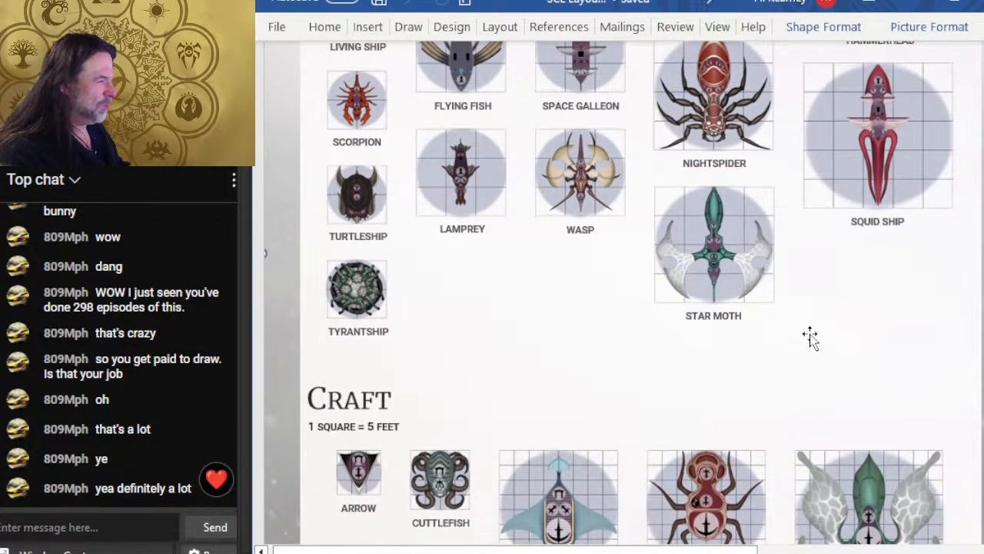
{"action": "scroll", "coordinate": [945, 330], "scroll_direction": "up", "scroll_amount": 6}
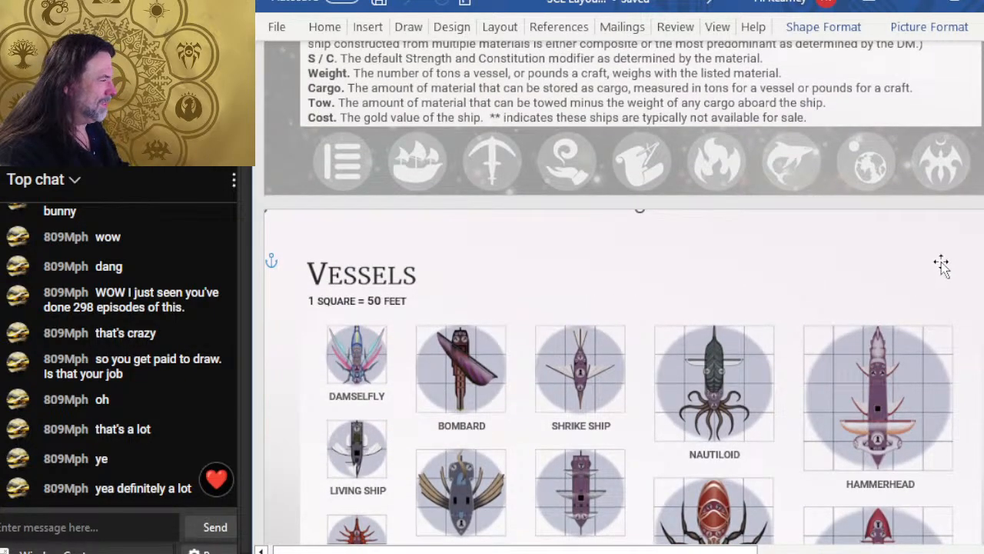
{"action": "scroll", "coordinate": [923, 341], "scroll_direction": "down", "scroll_amount": 12}
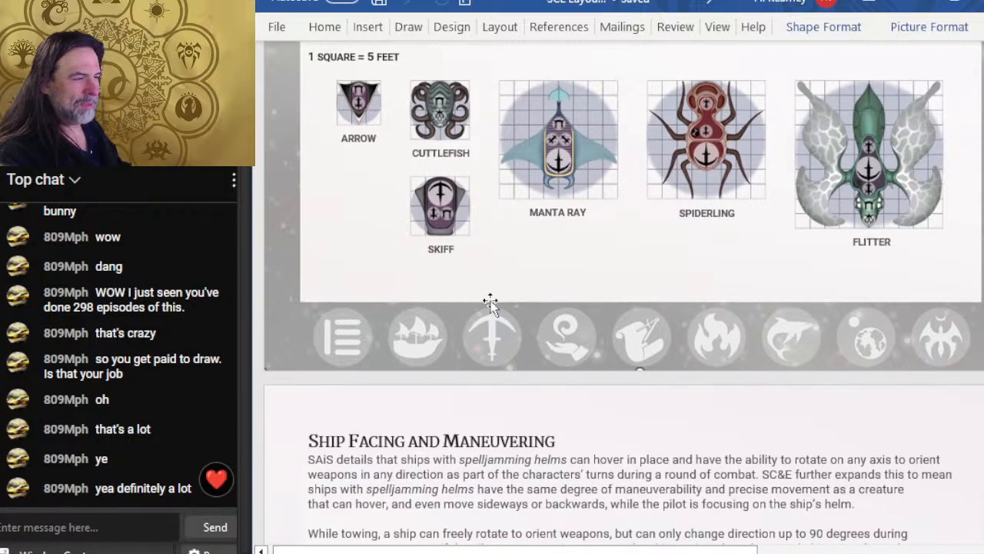
{"action": "scroll", "coordinate": [636, 332], "scroll_direction": "up", "scroll_amount": 5}
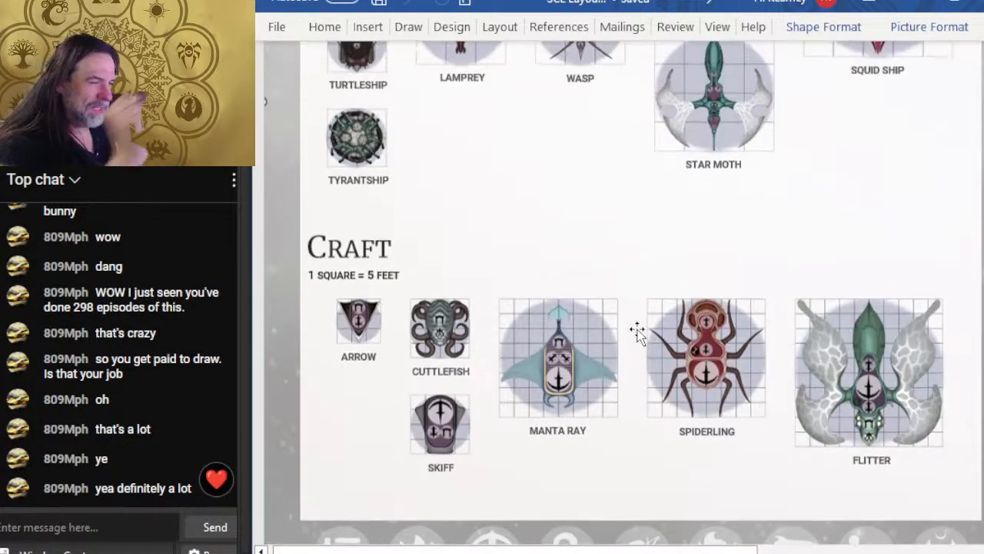
Step: Switch back to Photoshop and review the page's planets, composition tables, Asteroid Size table and asteroid and moon artwork
{"action": "key", "text": "alt+Tab"}
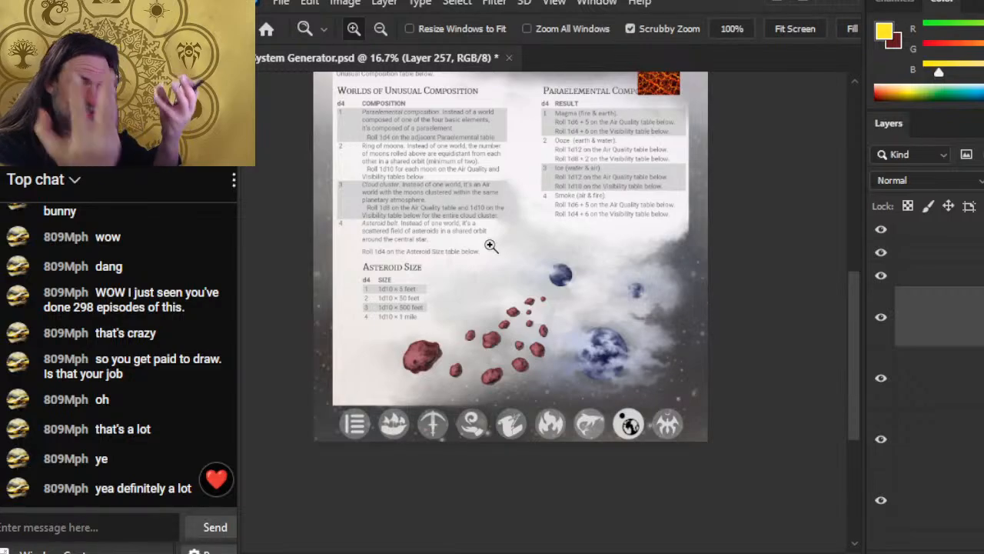
{"action": "left_click_drag", "start_coordinate": [661, 185], "coordinate": [638, 330]}
{"action": "scroll", "coordinate": [573, 173], "scroll_direction": "up", "scroll_amount": 2}
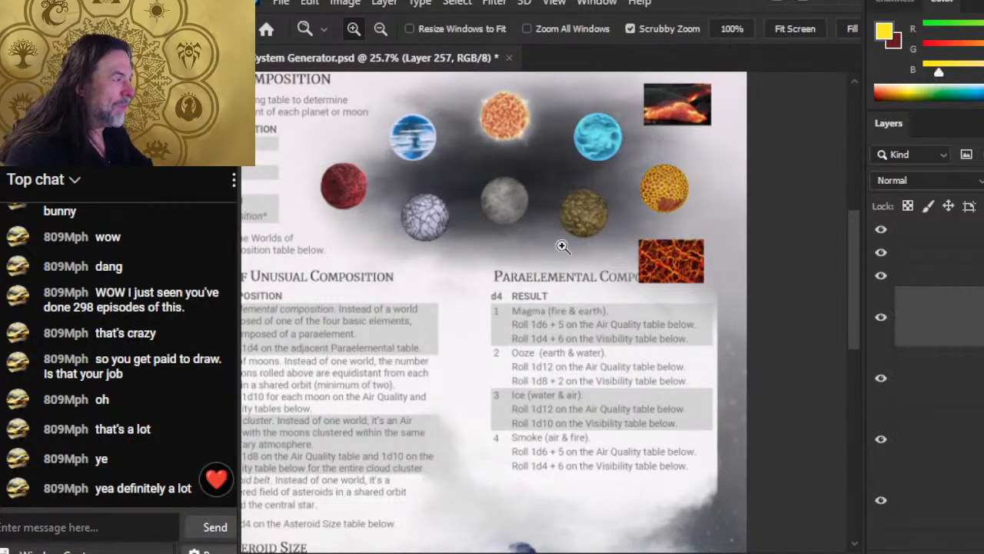
{"action": "left_click_drag", "start_coordinate": [637, 459], "coordinate": [635, 227]}
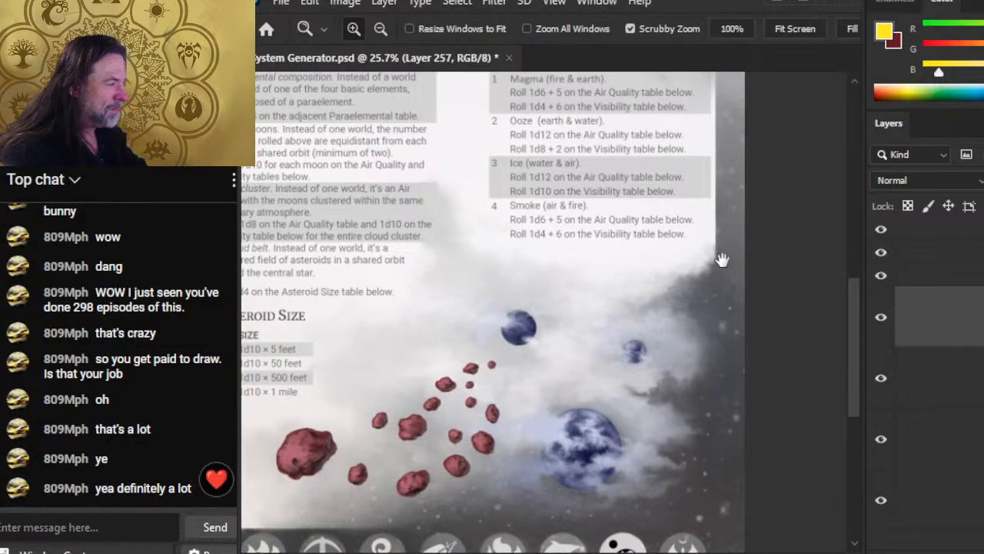
{"action": "left_click_drag", "start_coordinate": [525, 330], "coordinate": [801, 275]}
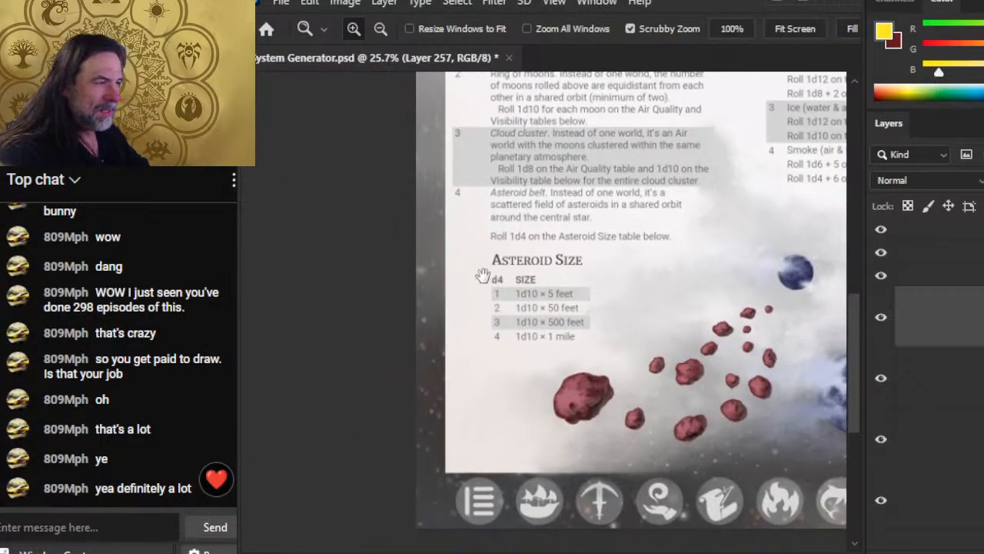
{"action": "left_click_drag", "start_coordinate": [687, 361], "coordinate": [393, 358]}
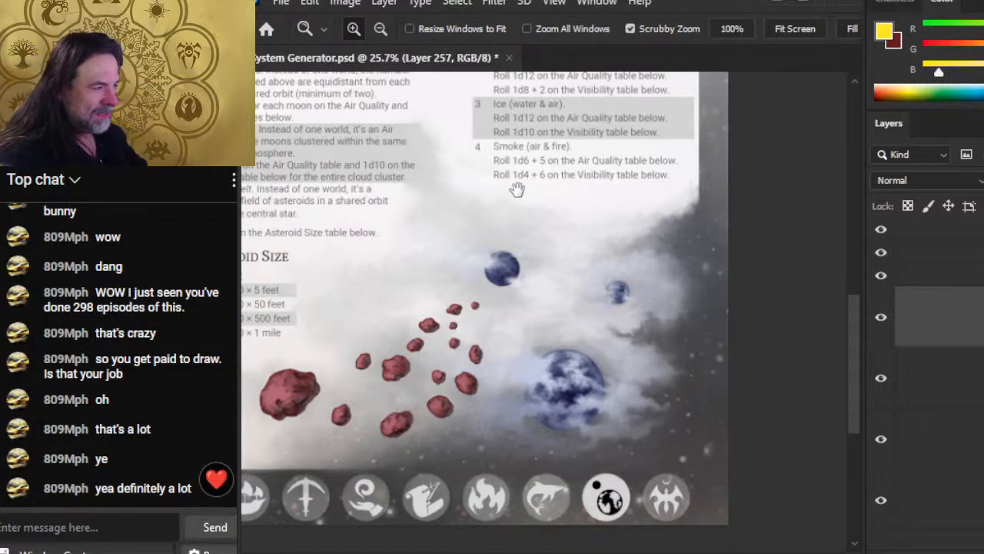
{"action": "left_click_drag", "start_coordinate": [519, 190], "coordinate": [478, 528]}
{"action": "left_click_drag", "start_coordinate": [612, 291], "coordinate": [568, 301]}
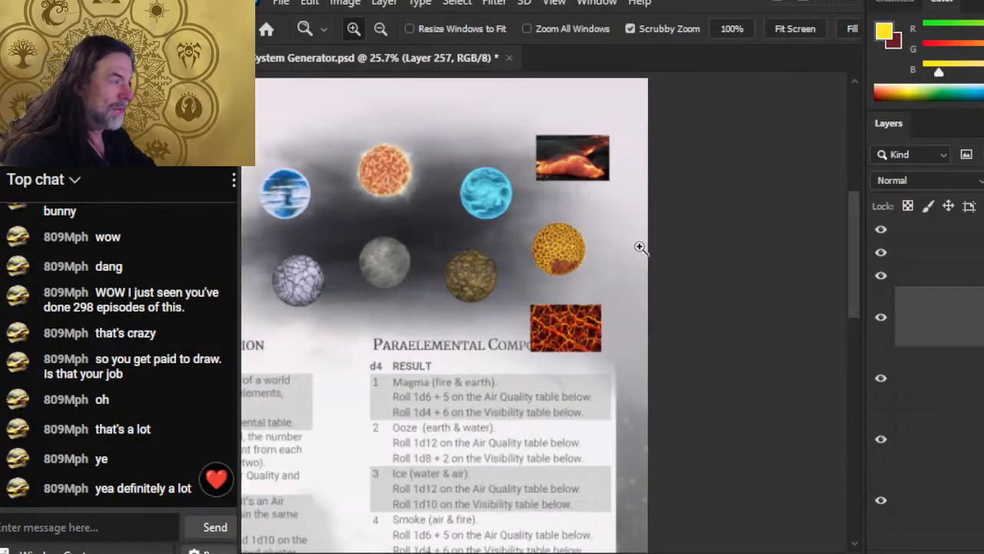
Step: Paint a yellow crack along the left edge of the lava planet's bare area, joining the lattice's lower left cells
{"action": "left_click", "coordinate": [562, 250]}
{"action": "left_click", "coordinate": [461, 336]}
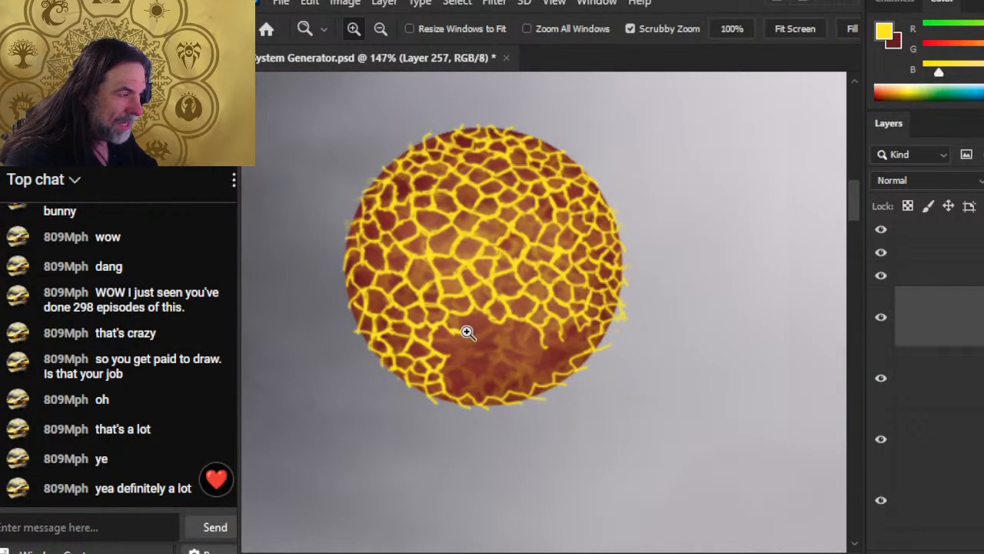
{"action": "key", "text": "b"}
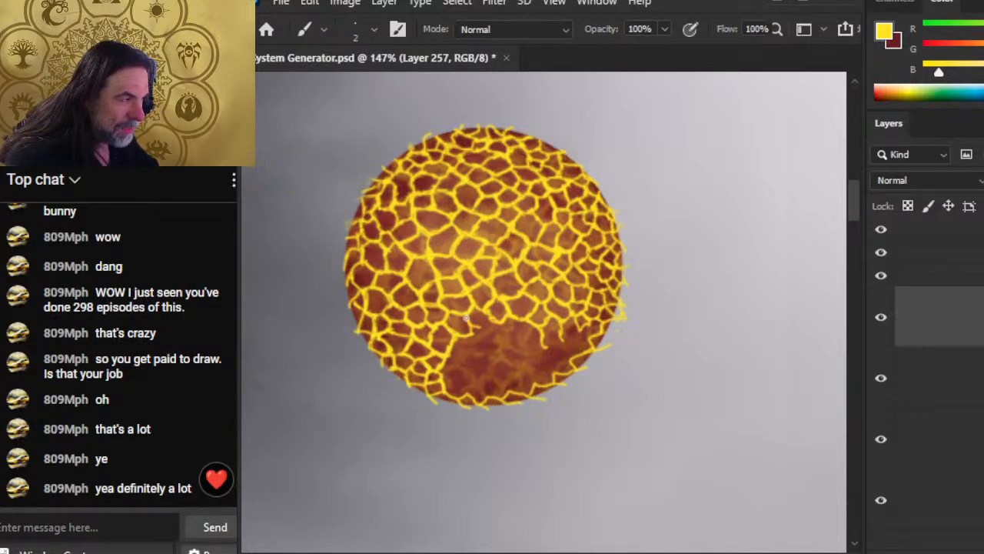
Step: Paint and smudge yellow cracks along the upper edge of the lava planet's bare area, closing the open cells there
{"action": "key", "text": "r"}
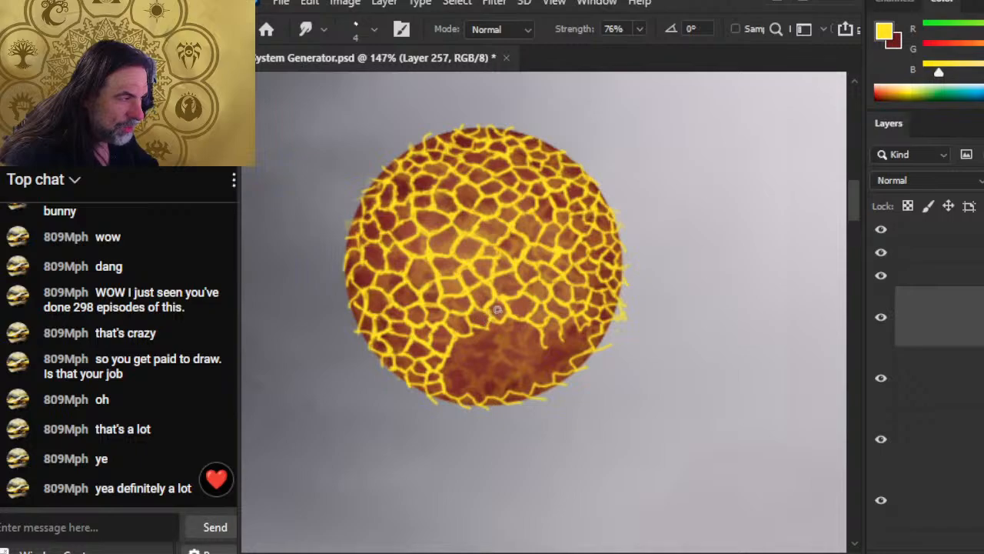
{"action": "key", "text": "b"}
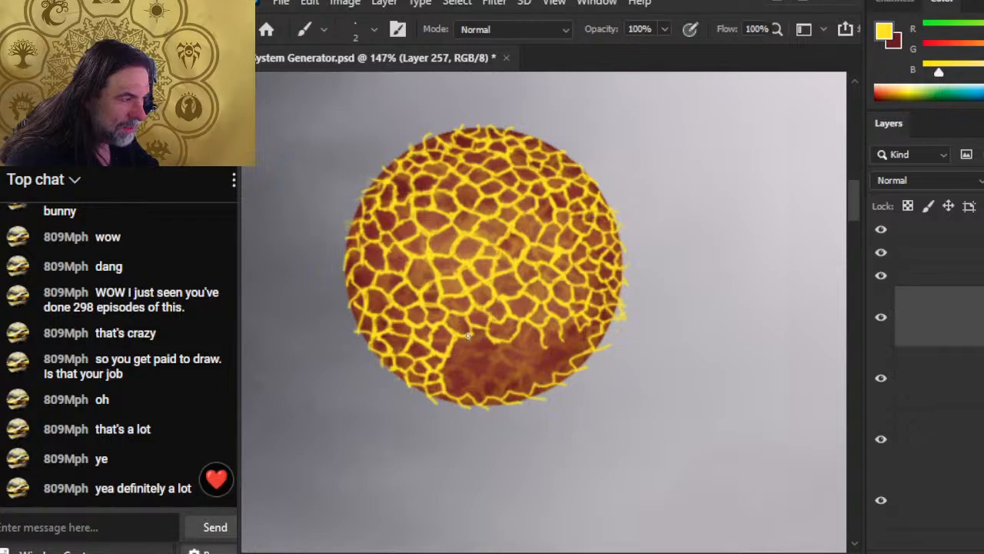
{"action": "key", "text": "r"}
{"action": "key", "text": "b"}
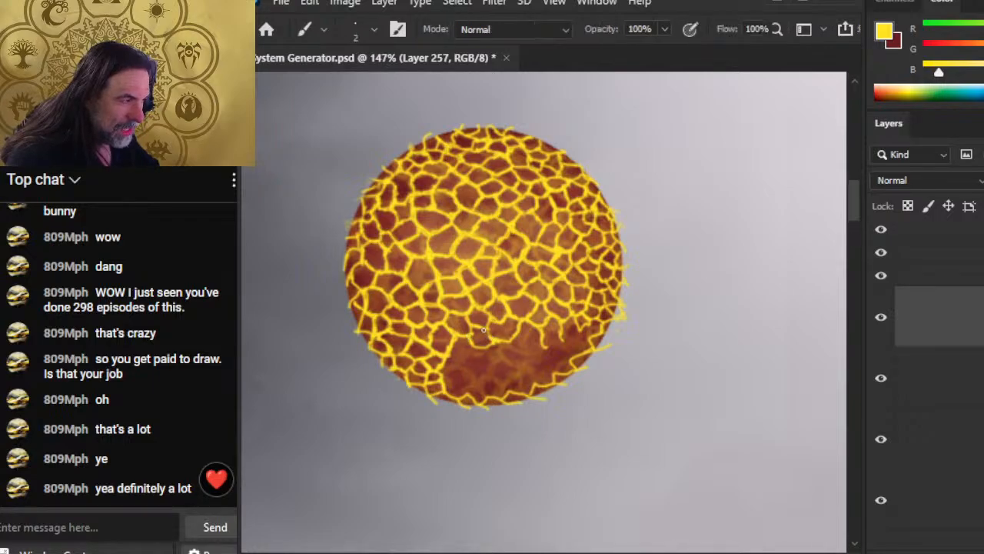
{"action": "key", "text": "r"}
{"action": "key", "text": "b"}
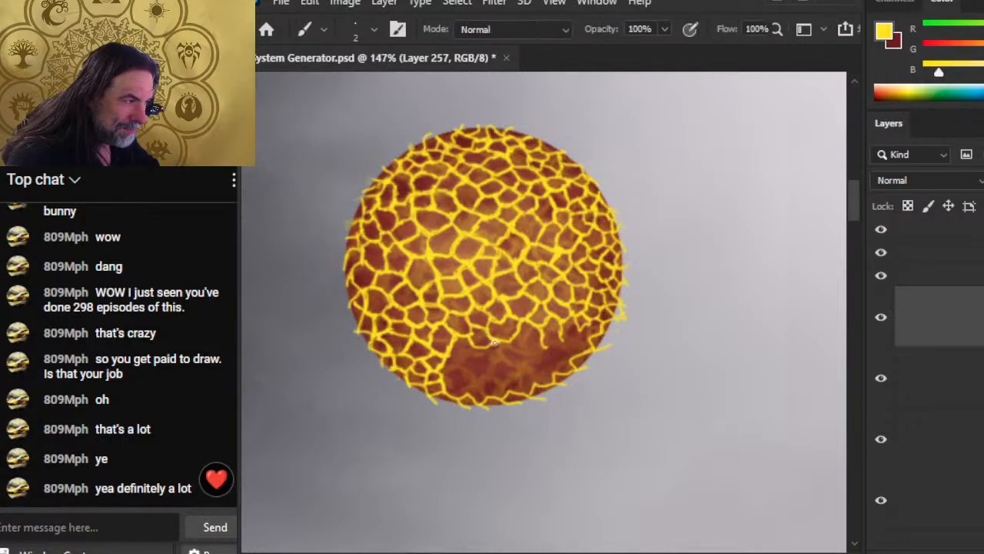
{"action": "key", "text": "r"}
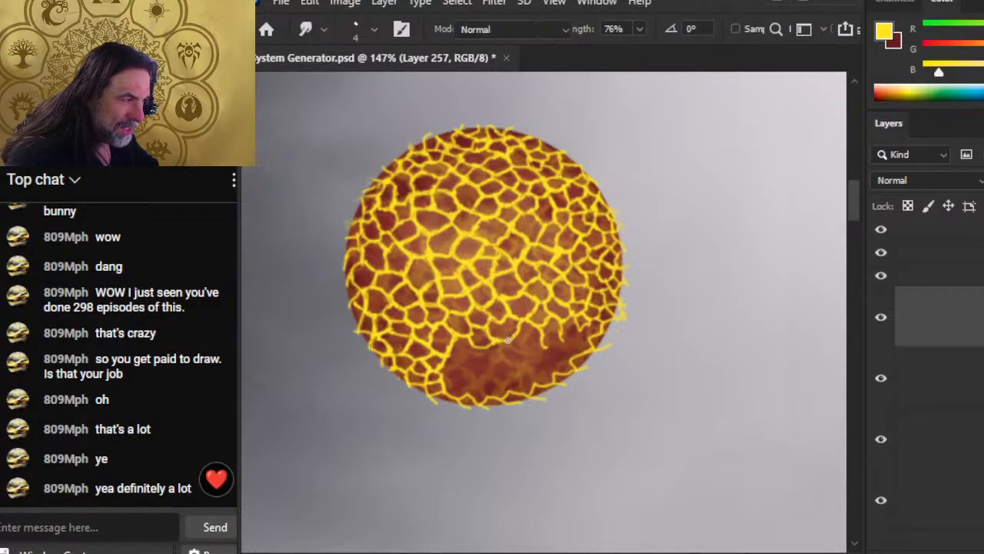
{"action": "key", "text": "b"}
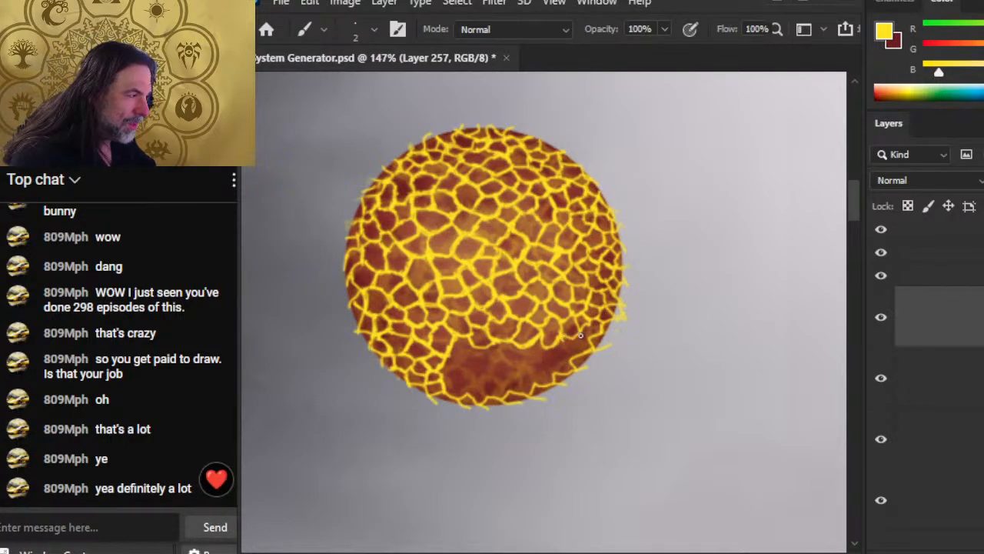
Step: Paint yellow crack cells into the right side of the bare area, smudging and erasing the lines to refine their joints
{"action": "key", "text": "r"}
{"action": "key", "text": "b"}
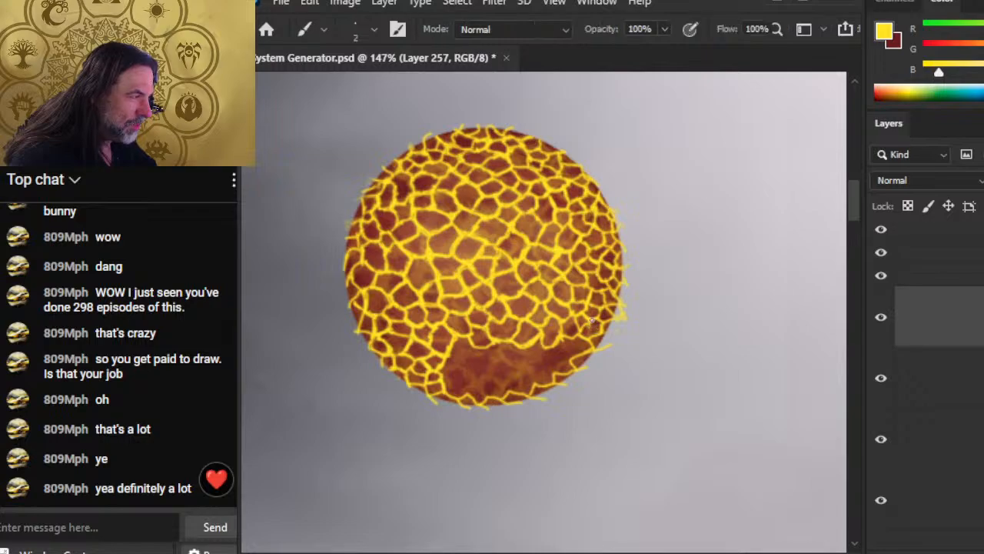
{"action": "key", "text": "r"}
{"action": "key", "text": "e"}
{"action": "key", "text": "b"}
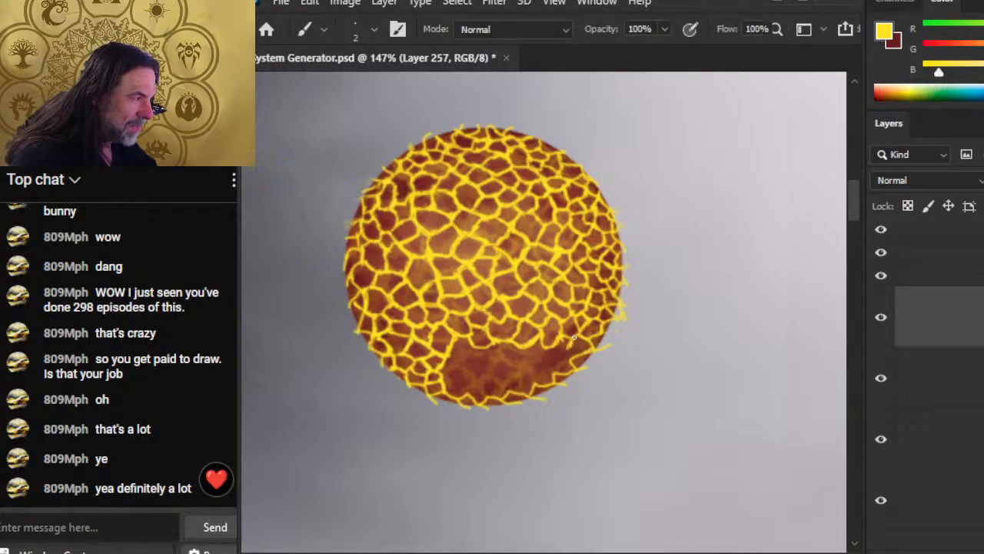
{"action": "key", "text": "e"}
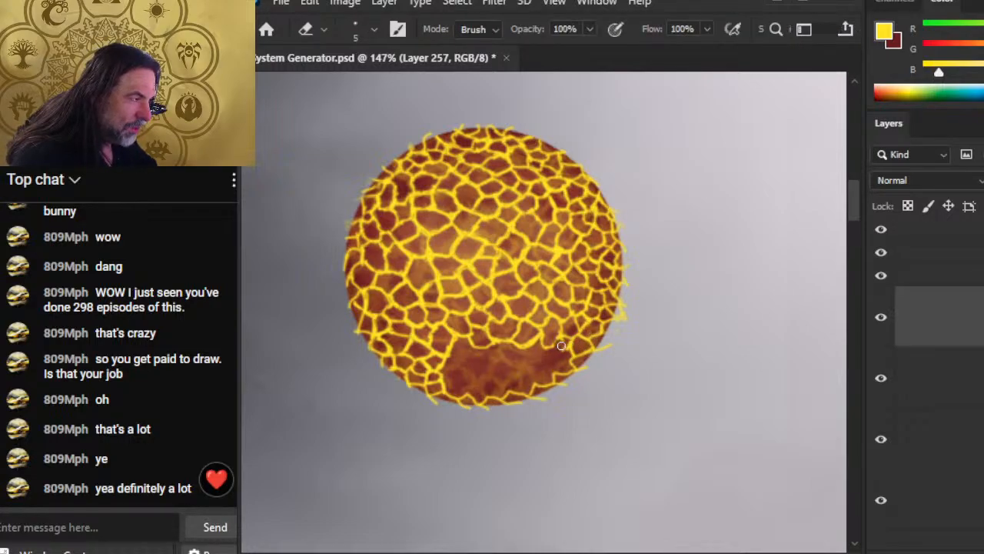
{"action": "key", "text": "b"}
{"action": "key", "text": "e"}
{"action": "key", "text": "b"}
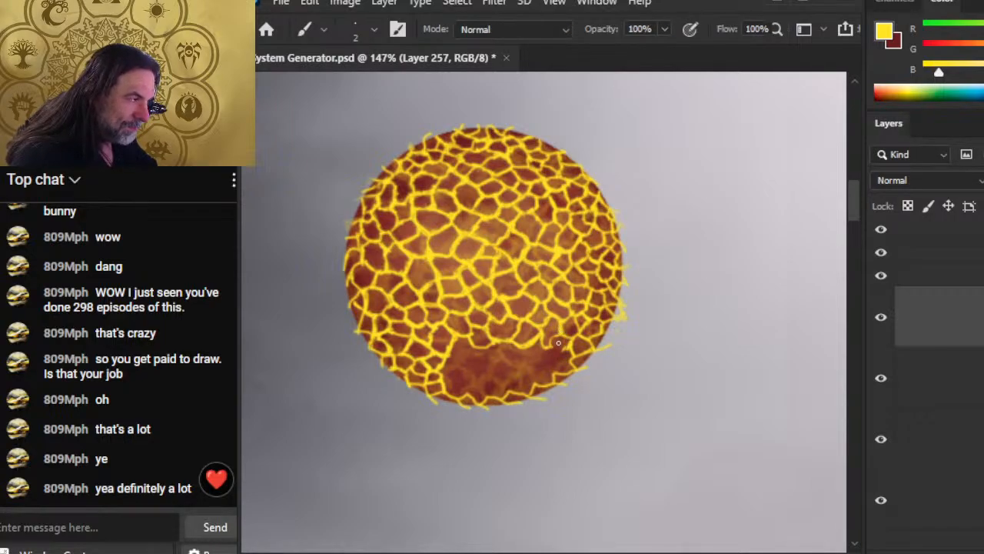
{"action": "key", "text": "e"}
{"action": "key", "text": "b"}
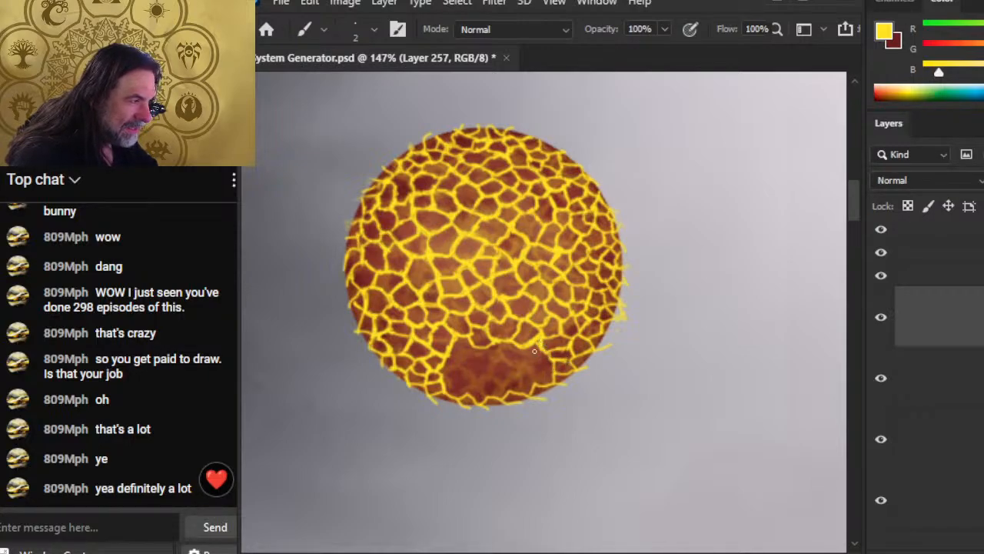
Step: Extend the yellow cells down from the upper edge and in from the left, erasing stray bits, to shrink the bare area
{"action": "key", "text": "e"}
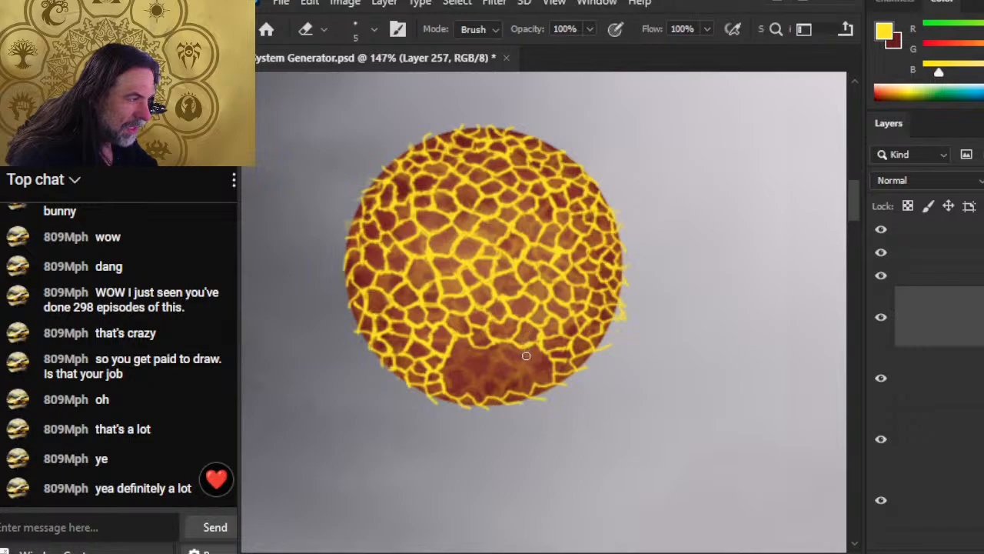
{"action": "key", "text": "b"}
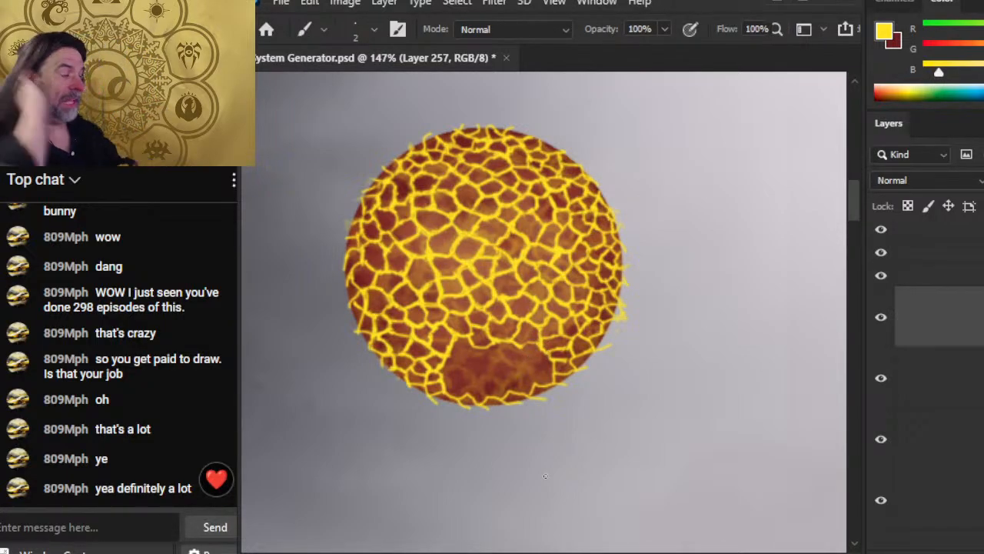
{"action": "key", "text": "e"}
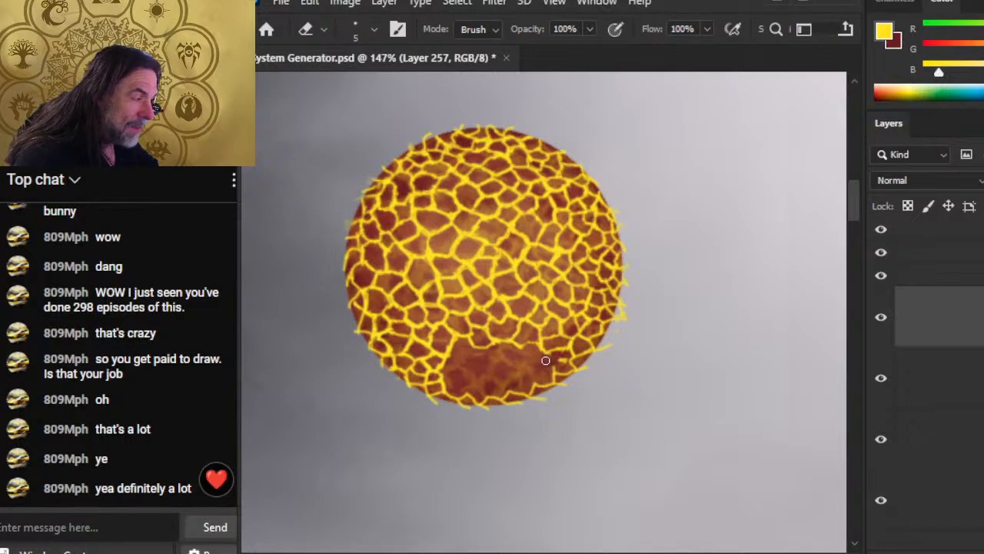
{"action": "key", "text": "b"}
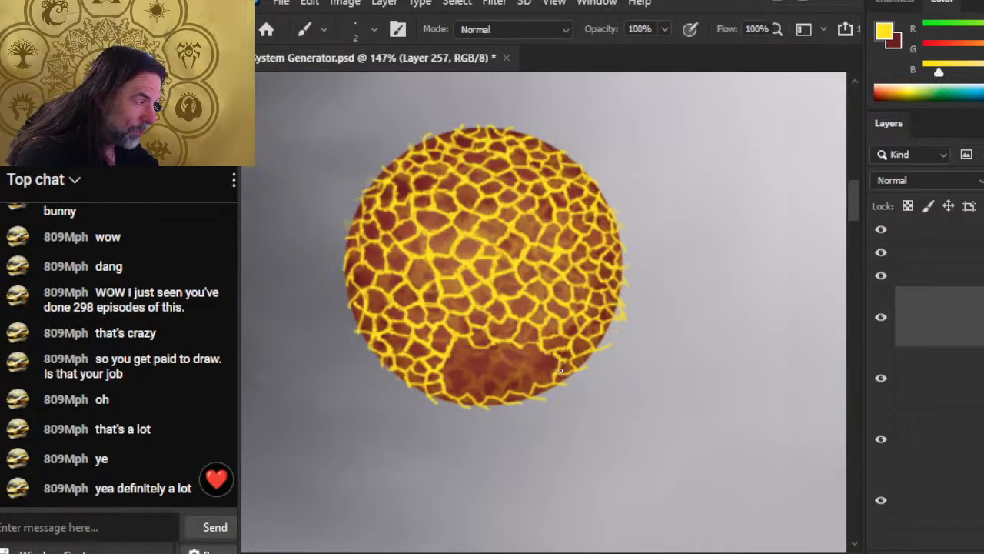
{"action": "key", "text": "e"}
{"action": "key", "text": "b"}
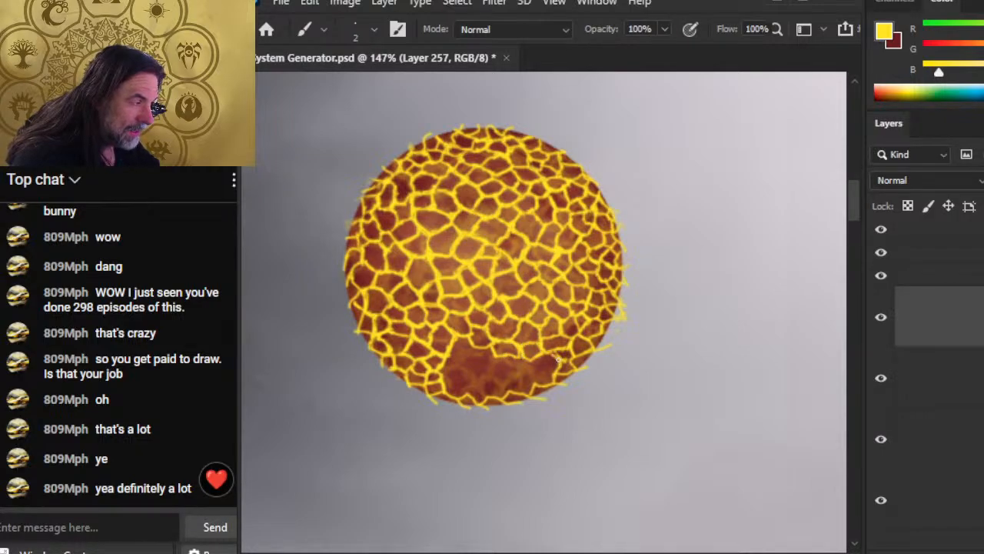
{"action": "key", "text": "e"}
{"action": "key", "text": "b"}
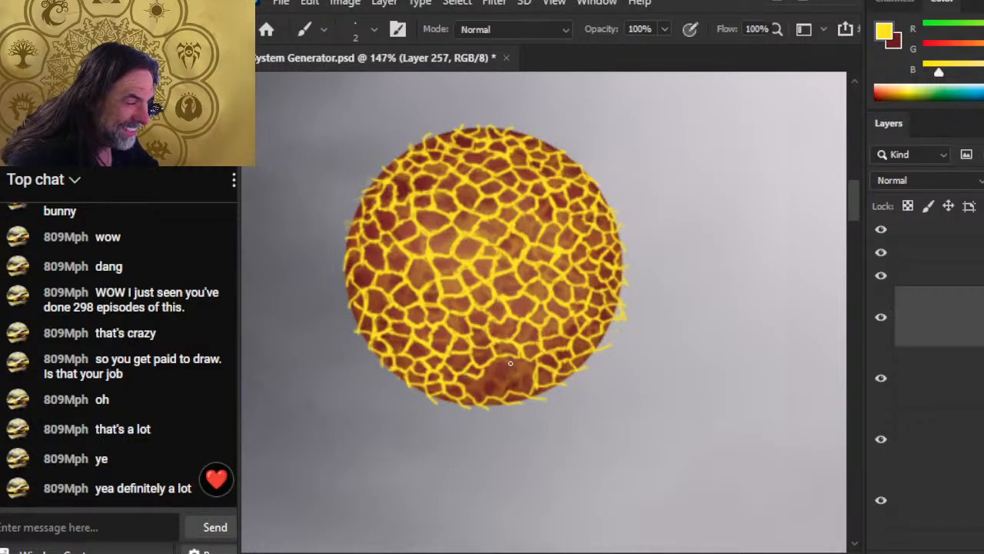
Step: Fill the last bare patch at the planet's bottom with thin yellow cracks, touching up the lines, and save the document
{"action": "key", "text": "r"}
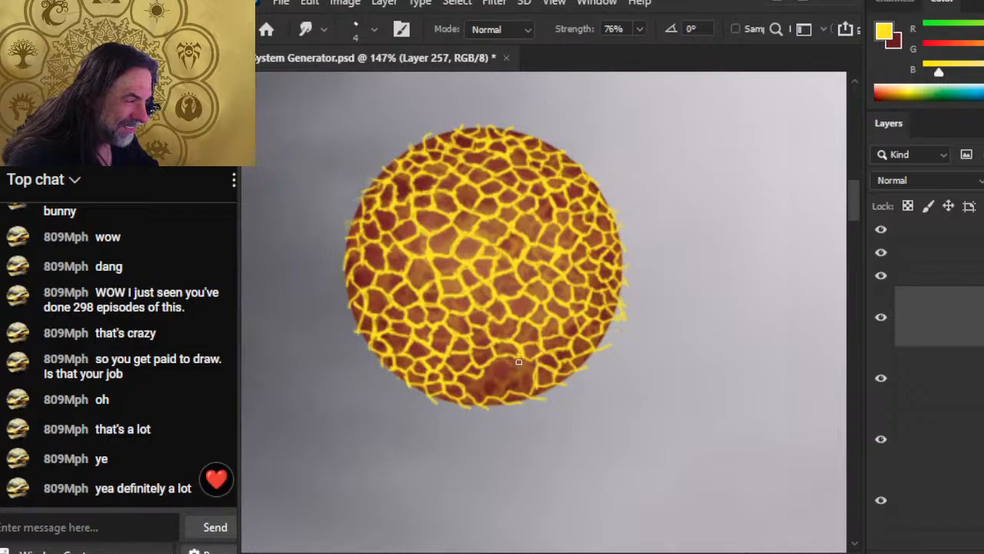
{"action": "key", "text": "b"}
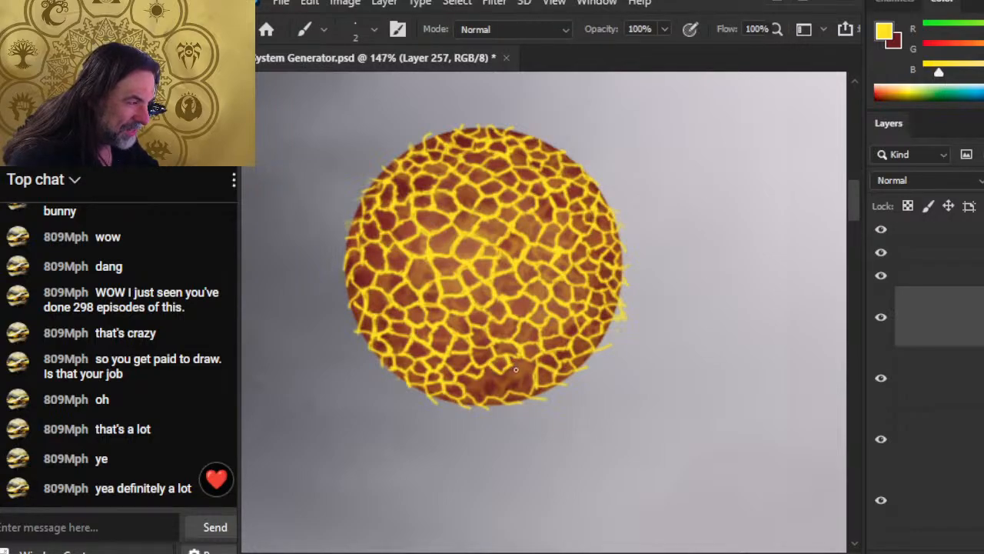
{"action": "key", "text": "e"}
{"action": "key", "text": "b"}
{"action": "key", "text": "e"}
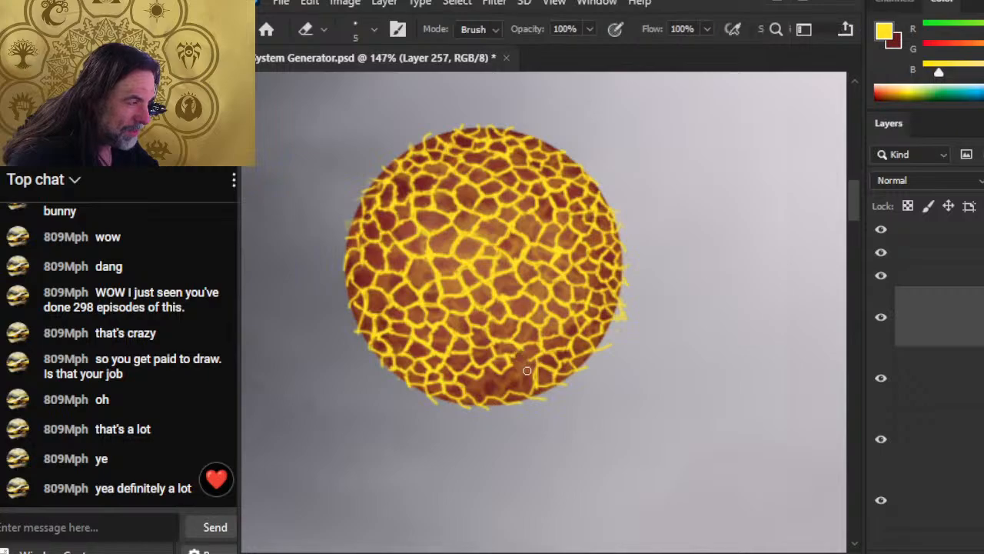
{"action": "key", "text": "b"}
{"action": "key", "text": "e"}
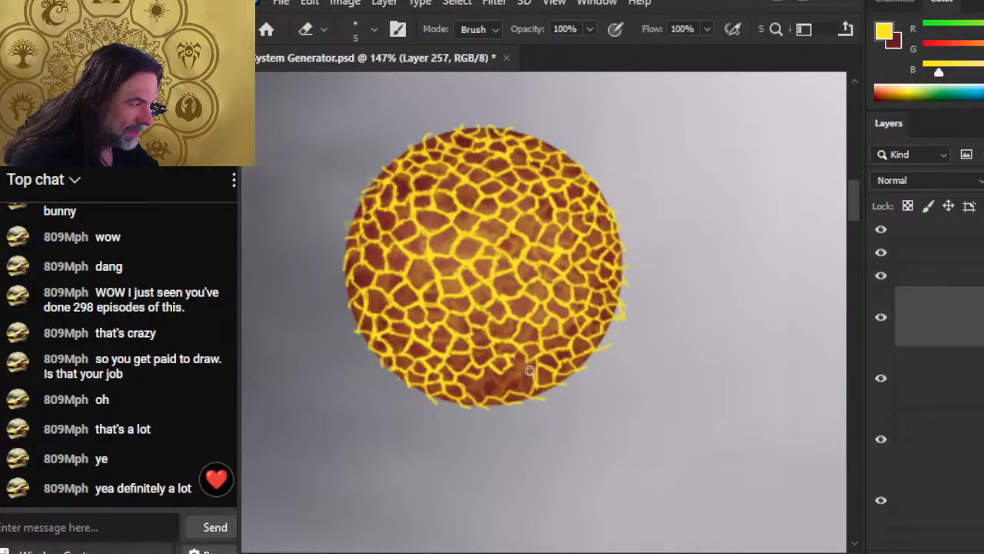
{"action": "key", "text": "b"}
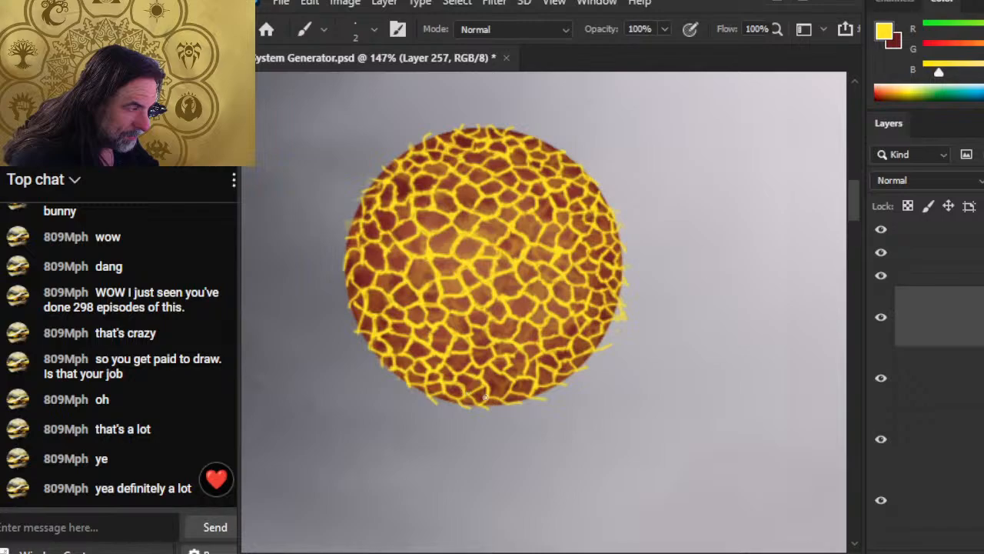
{"action": "left_click", "coordinate": [426, 386], "text": "ctrl+alt"}
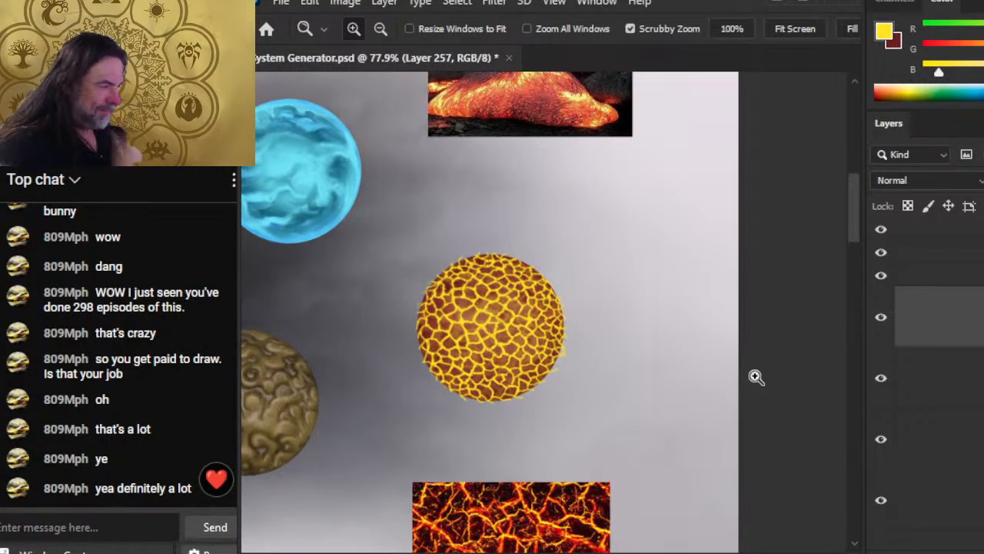
{"action": "key", "text": "ctrl+s"}
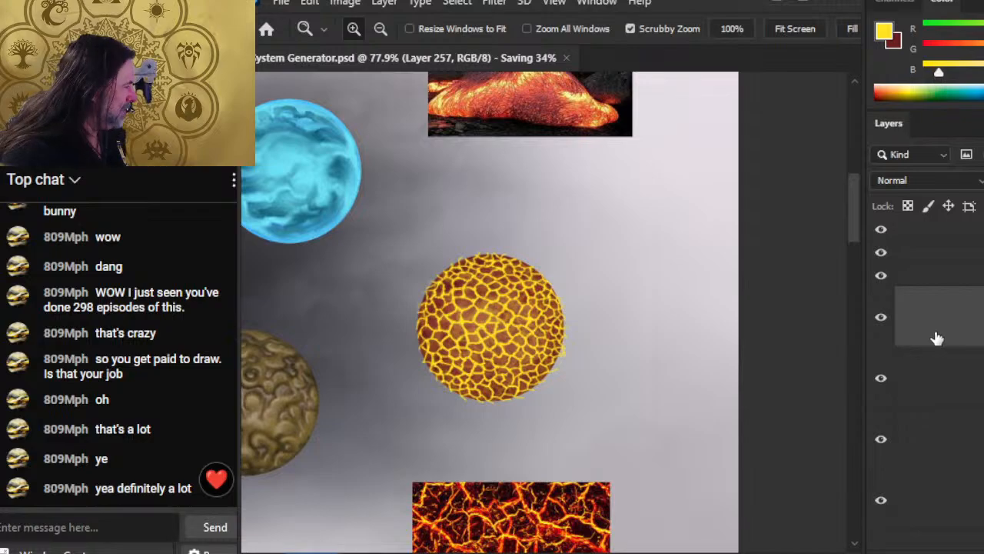
Step: Duplicate Layer 257 with the yellow crack lattice and hide the original layer
{"action": "right_click", "coordinate": [936, 338]}
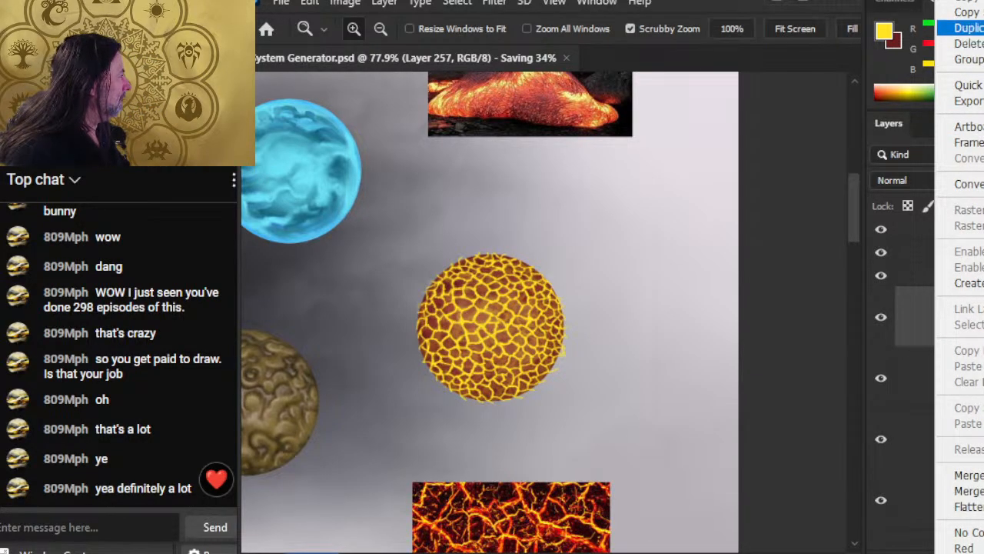
{"action": "left_click", "coordinate": [961, 28]}
{"action": "key", "text": "Return"}
{"action": "left_click", "coordinate": [883, 382]}
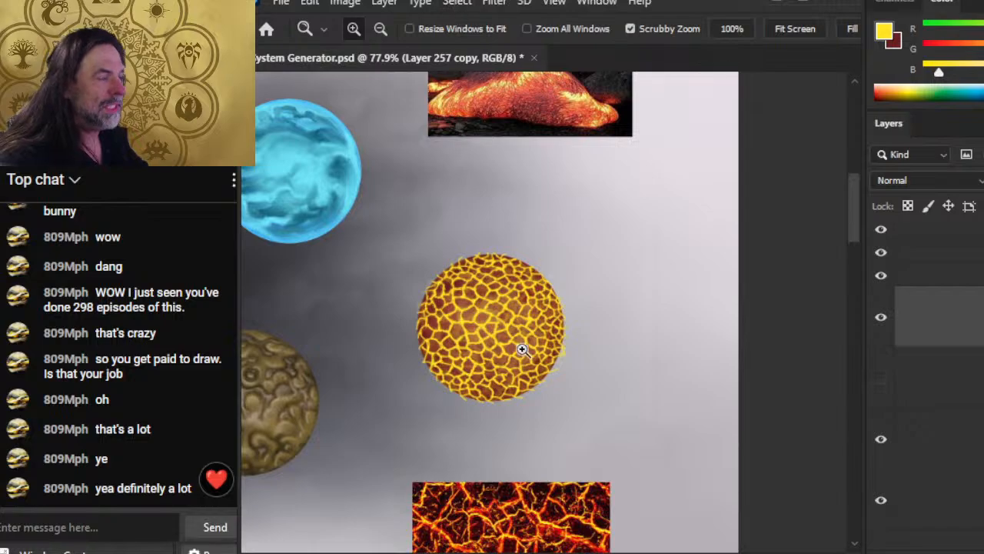
Step: Load the painted crack lines of the duplicated layer as a selection
{"action": "left_click", "coordinate": [946, 337], "text": "ctrl"}
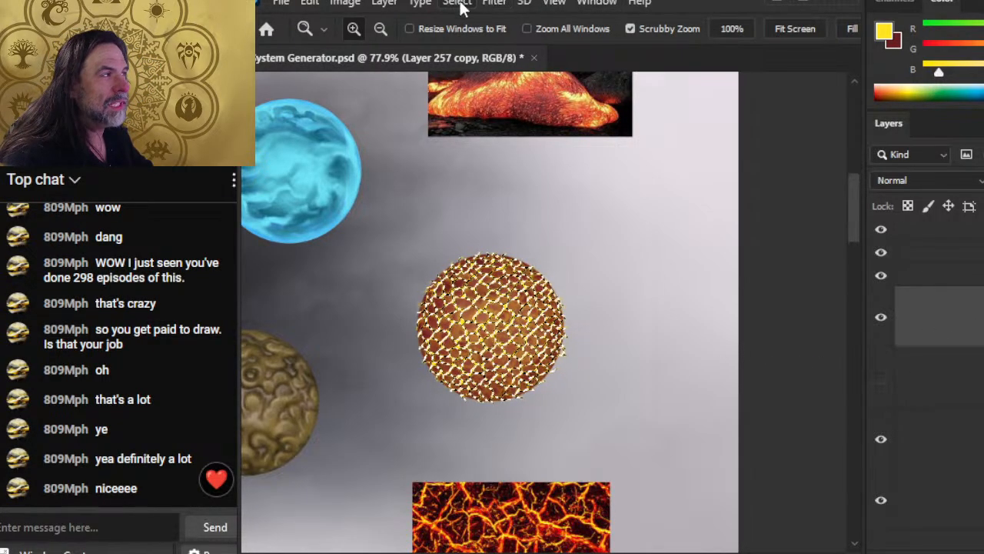
{"action": "right_click", "coordinate": [520, 253]}
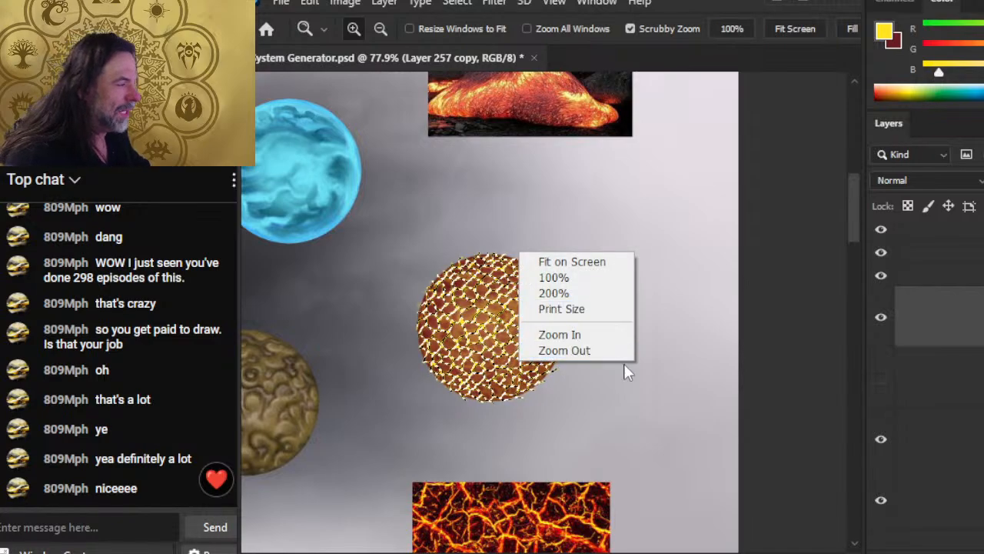
{"action": "left_click", "coordinate": [742, 336]}
{"action": "key", "text": "l"}
Step: Free-transform the duplicated crack lattice in Warp mode and push its mesh outward from the centre toward all four sides
{"action": "right_click", "coordinate": [439, 312]}
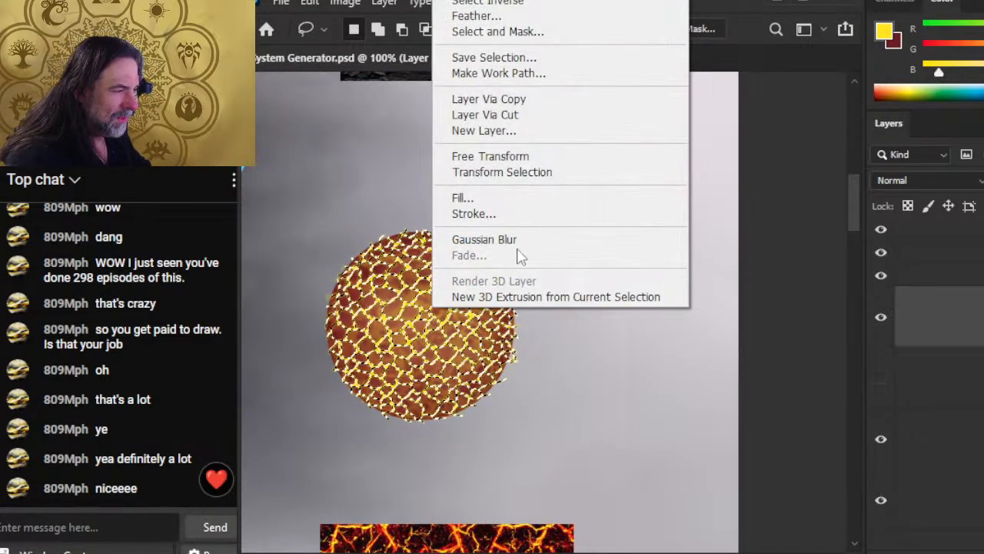
{"action": "left_click", "coordinate": [483, 156]}
{"action": "right_click", "coordinate": [457, 180]}
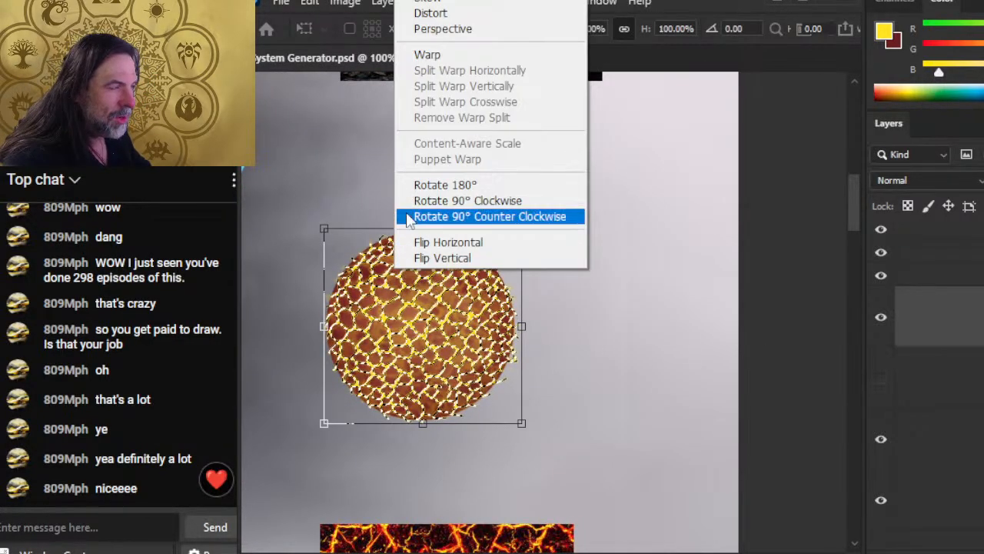
{"action": "left_click", "coordinate": [454, 54]}
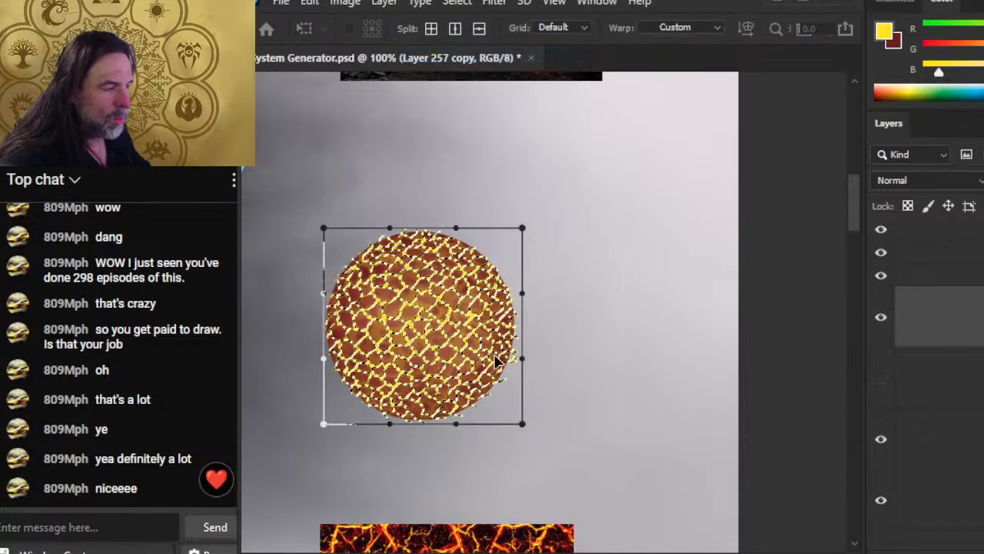
{"action": "left_click_drag", "start_coordinate": [467, 337], "coordinate": [509, 301]}
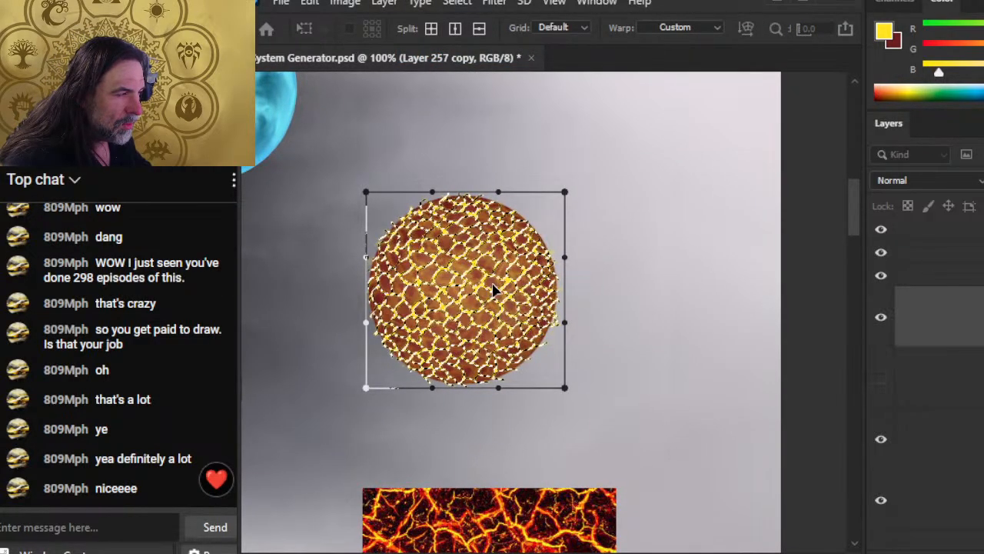
{"action": "left_click_drag", "start_coordinate": [467, 253], "coordinate": [465, 245]}
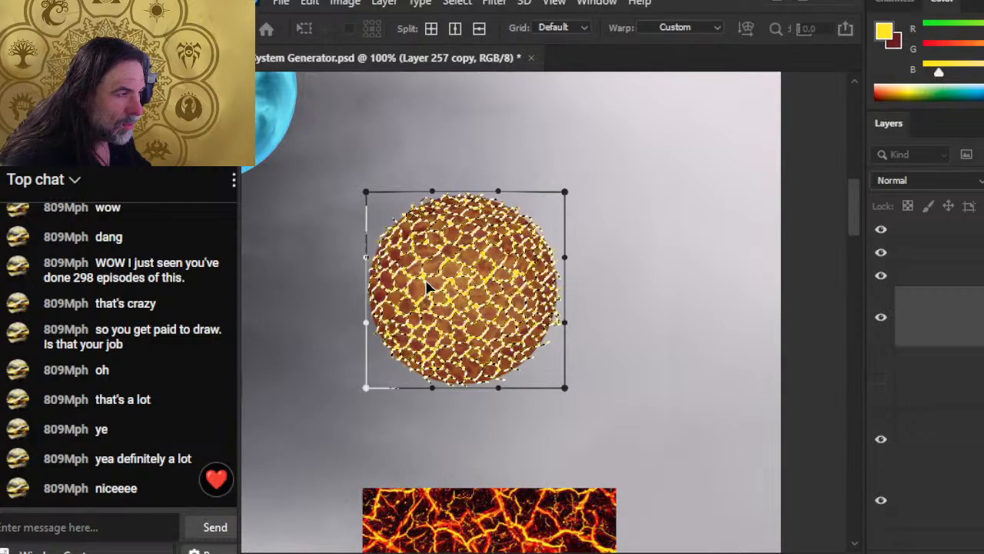
{"action": "left_click_drag", "start_coordinate": [408, 283], "coordinate": [405, 285]}
{"action": "left_click_drag", "start_coordinate": [465, 326], "coordinate": [475, 338]}
{"action": "left_click_drag", "start_coordinate": [523, 296], "coordinate": [533, 288]}
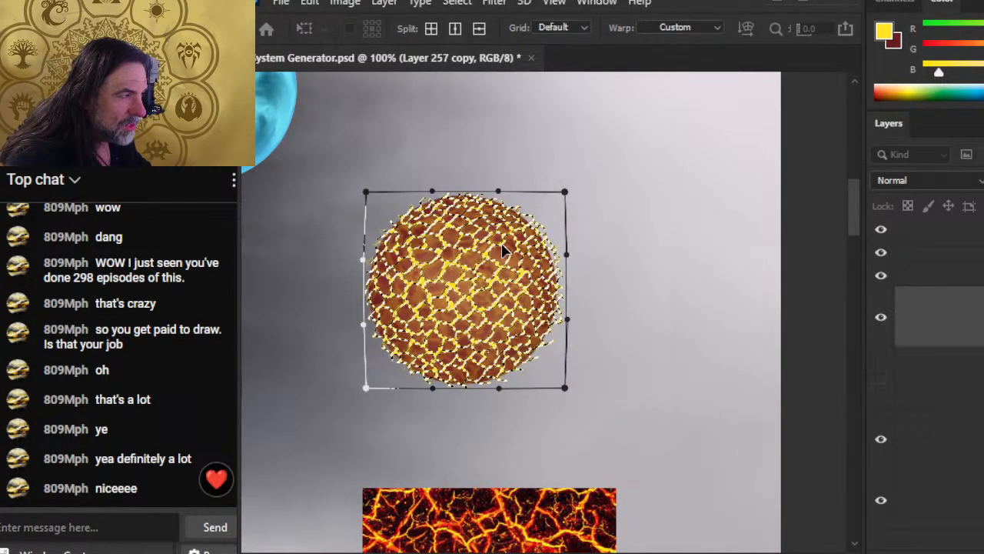
Step: Bulge the lattice's upper, lower and right areas further to follow the sphere, apply the warp and clear the selection
{"action": "left_click_drag", "start_coordinate": [502, 246], "coordinate": [501, 238]}
{"action": "left_click_drag", "start_coordinate": [429, 246], "coordinate": [422, 236]}
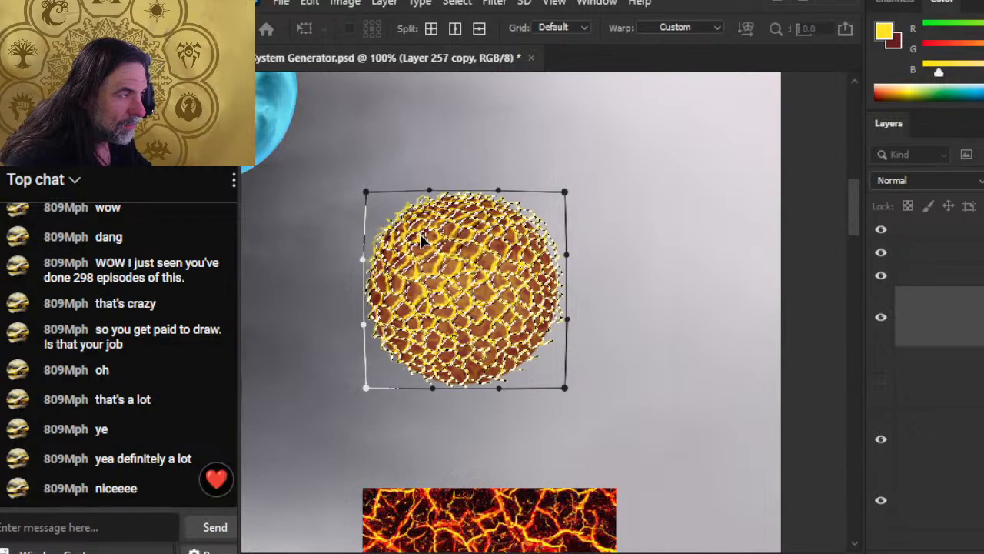
{"action": "left_click_drag", "start_coordinate": [440, 288], "coordinate": [440, 296]}
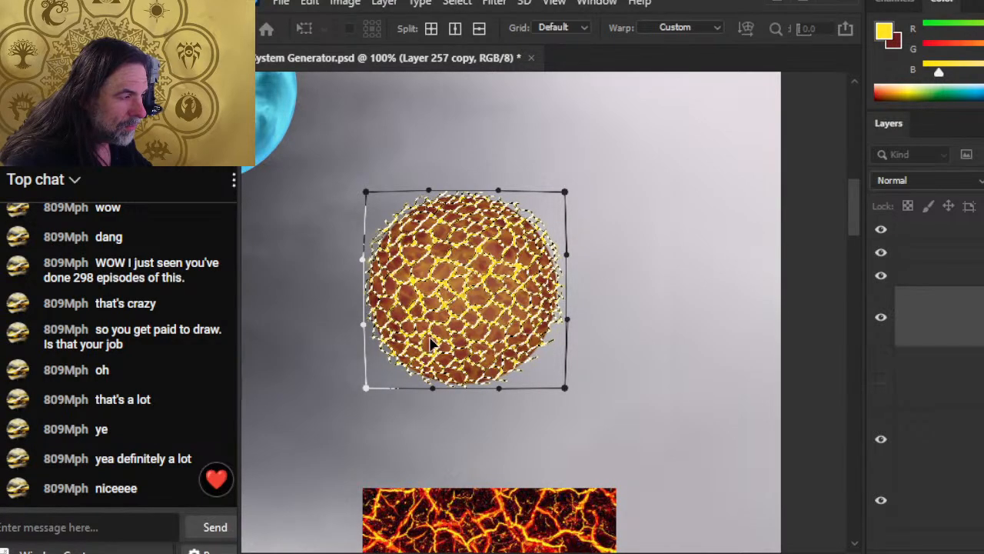
{"action": "left_click_drag", "start_coordinate": [432, 340], "coordinate": [430, 346]}
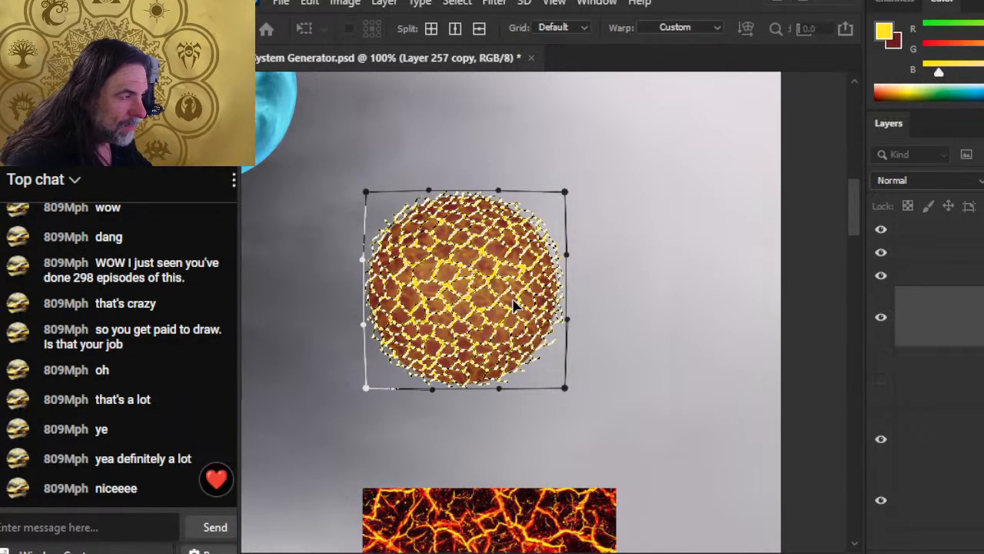
{"action": "left_click_drag", "start_coordinate": [515, 303], "coordinate": [517, 301]}
{"action": "left_click_drag", "start_coordinate": [466, 277], "coordinate": [492, 300]}
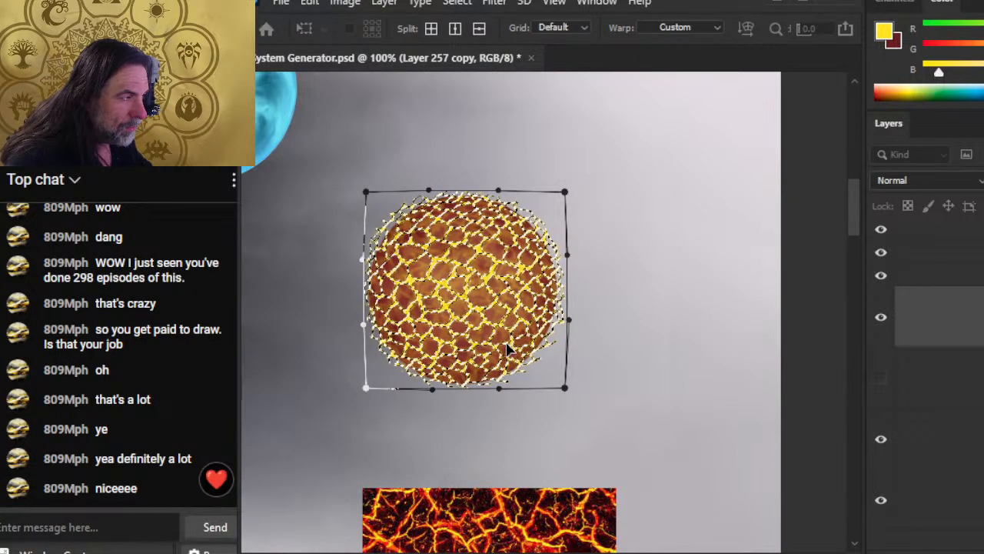
{"action": "key", "text": "Return"}
{"action": "key", "text": "l"}
{"action": "key", "text": "ctrl+d"}
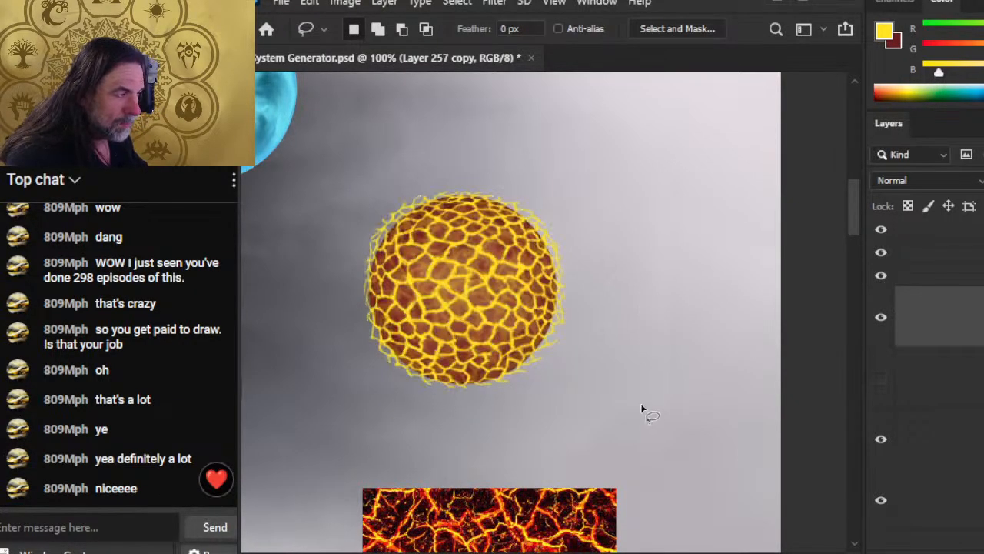
Step: Select the empty area outside the planet on Layer 231 with the Magic Wand at tolerance 25
{"action": "key", "text": "z"}
{"action": "left_click_drag", "start_coordinate": [652, 421], "coordinate": [614, 453]}
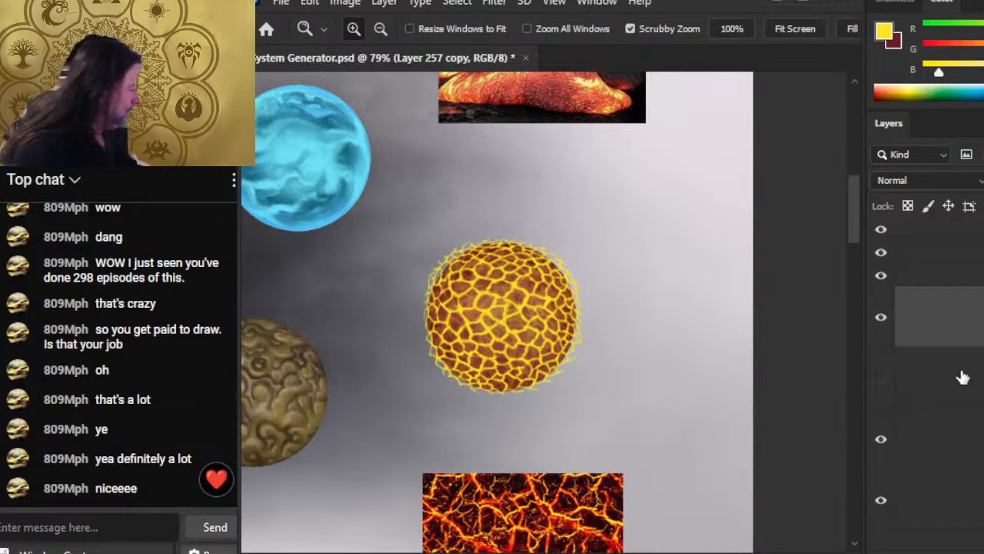
{"action": "scroll", "coordinate": [926, 384], "scroll_direction": "down", "scroll_amount": 9}
{"action": "scroll", "coordinate": [927, 384], "scroll_direction": "up", "scroll_amount": 1}
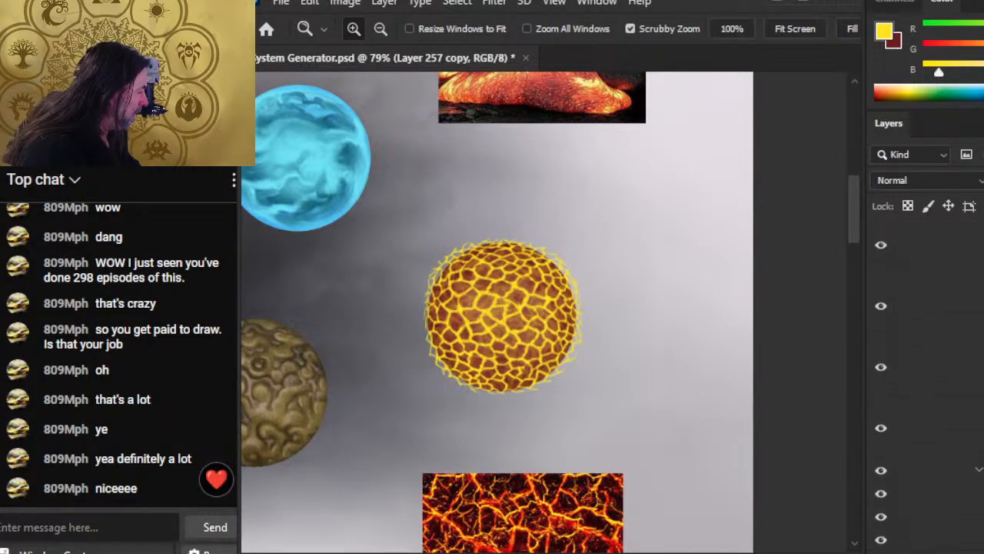
{"action": "left_click", "coordinate": [881, 436]}
{"action": "left_click", "coordinate": [881, 437]}
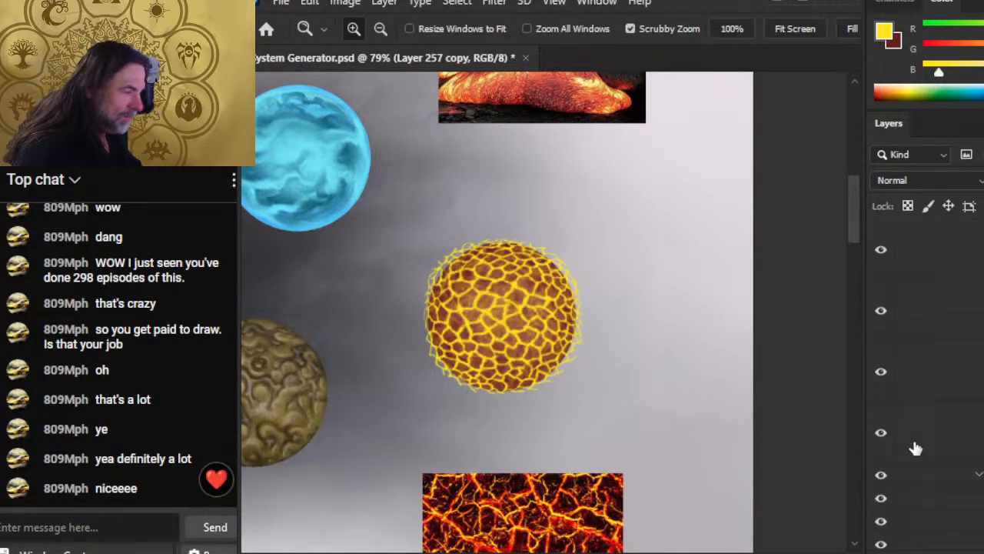
{"action": "left_click", "coordinate": [953, 447]}
{"action": "key", "text": "w"}
{"action": "left_click", "coordinate": [703, 395]}
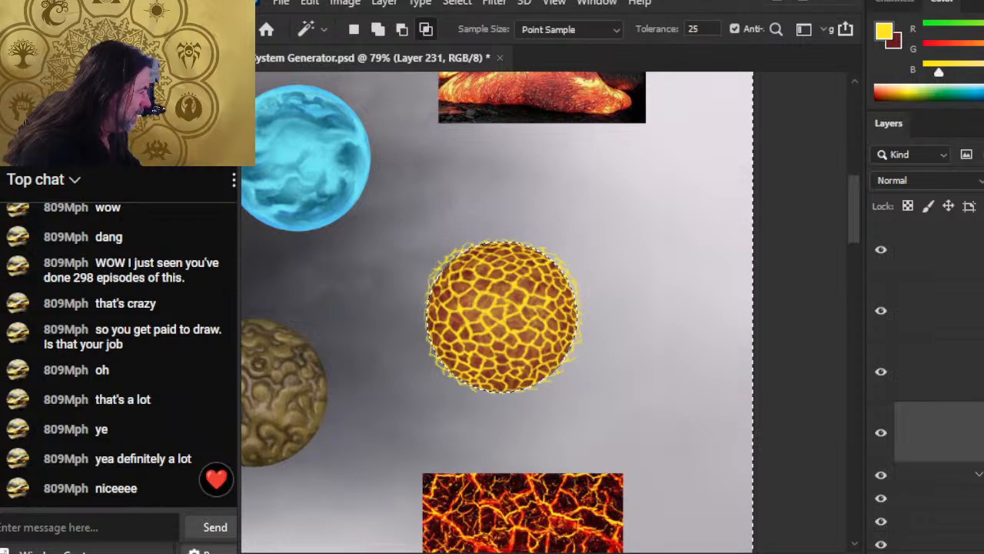
Step: Delete the crack ends of Layer 257 copy that stick out beyond the planet's edge, and clear the selection
{"action": "scroll", "coordinate": [952, 488], "scroll_direction": "up", "scroll_amount": 3}
{"action": "left_click", "coordinate": [954, 485]}
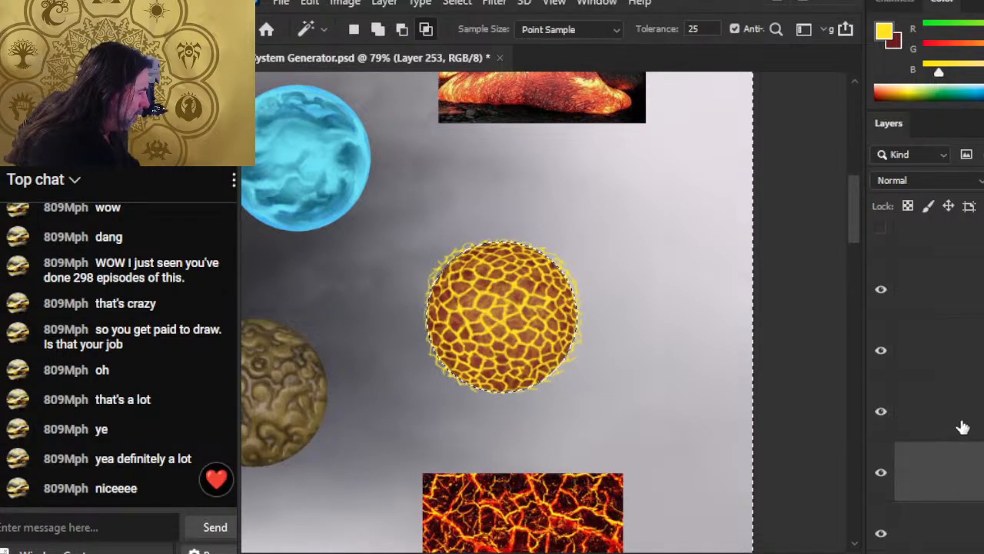
{"action": "left_click", "coordinate": [960, 411]}
{"action": "left_click", "coordinate": [959, 350]}
{"action": "left_click", "coordinate": [967, 286]}
{"action": "scroll", "coordinate": [969, 322], "scroll_direction": "up", "scroll_amount": 2}
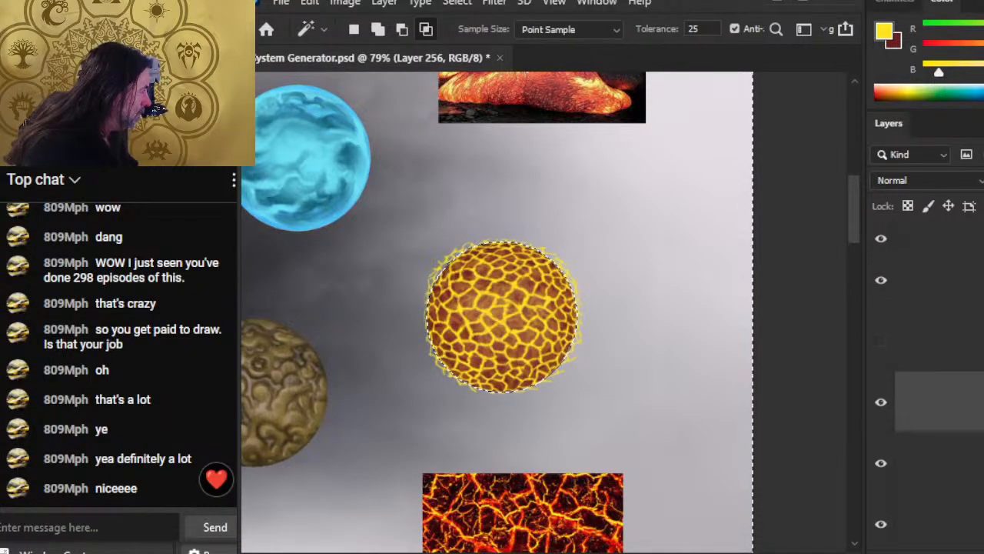
{"action": "left_click", "coordinate": [955, 285]}
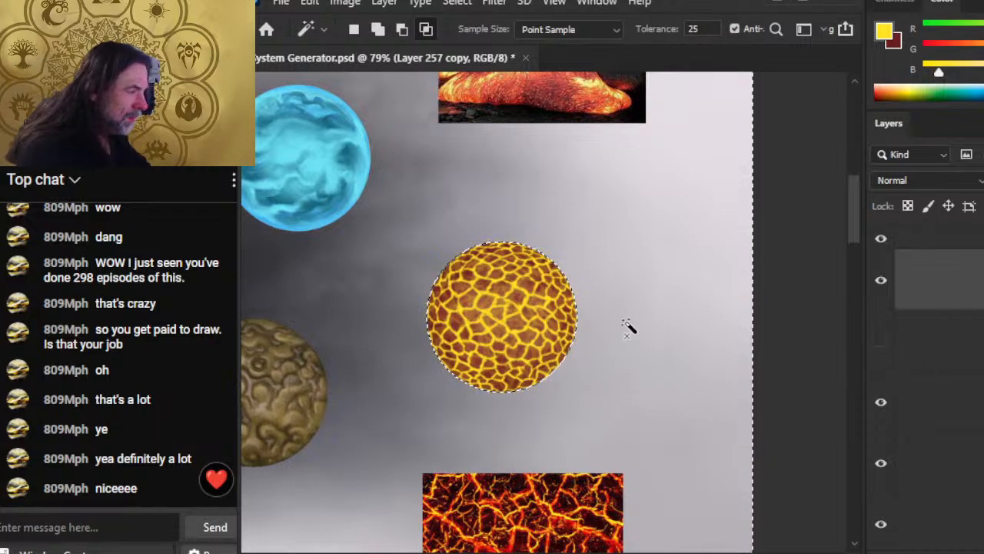
{"action": "key", "text": "ctrl+d"}
{"action": "key", "text": "l"}
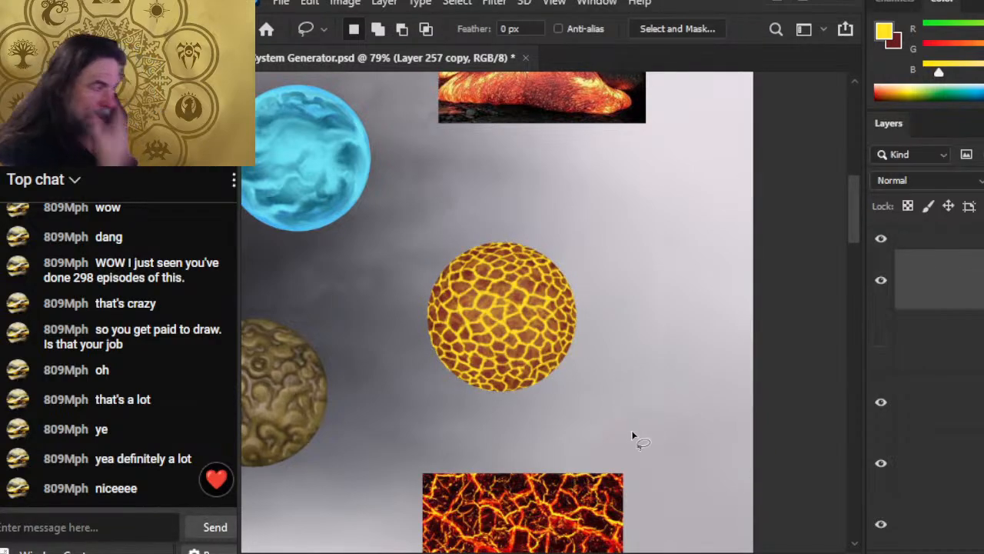
Step: Duplicate the trimmed crack layer Layer 257 copy
{"action": "right_click", "coordinate": [872, 236]}
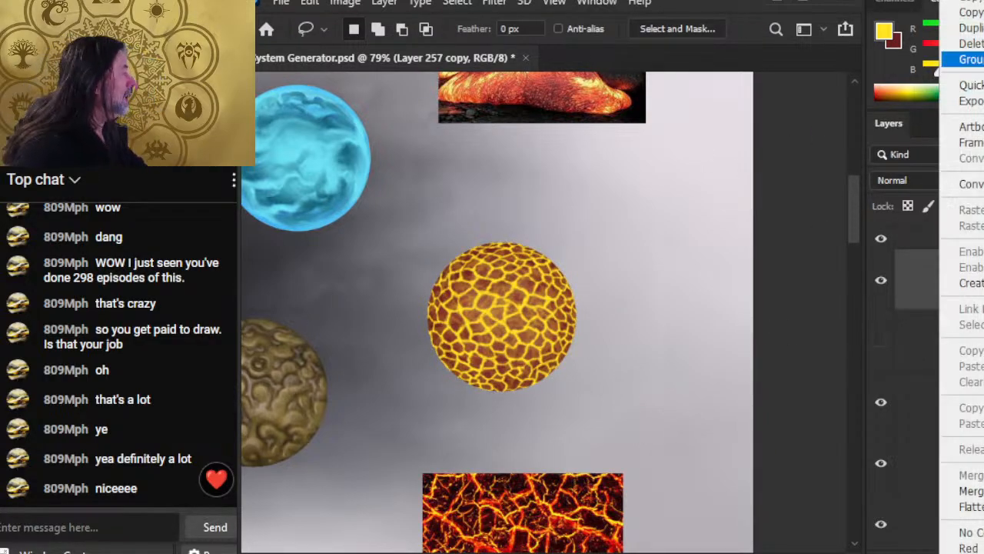
{"action": "left_click", "coordinate": [967, 27]}
{"action": "key", "text": "Return"}
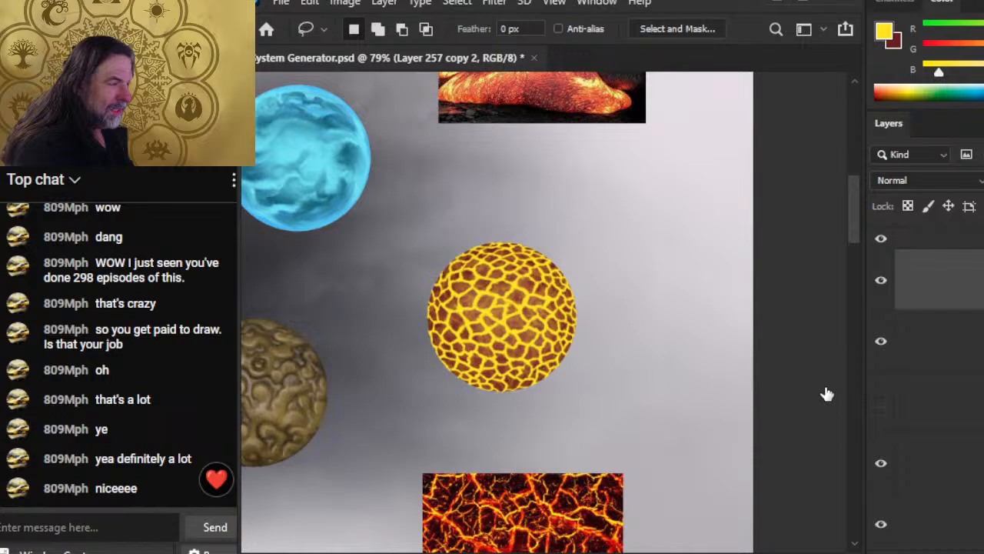
Step: Apply a Gaussian Blur with a radius of about 3.3 to Layer 257 copy, below the sharp duplicate, for a glow
{"action": "left_click", "coordinate": [910, 348]}
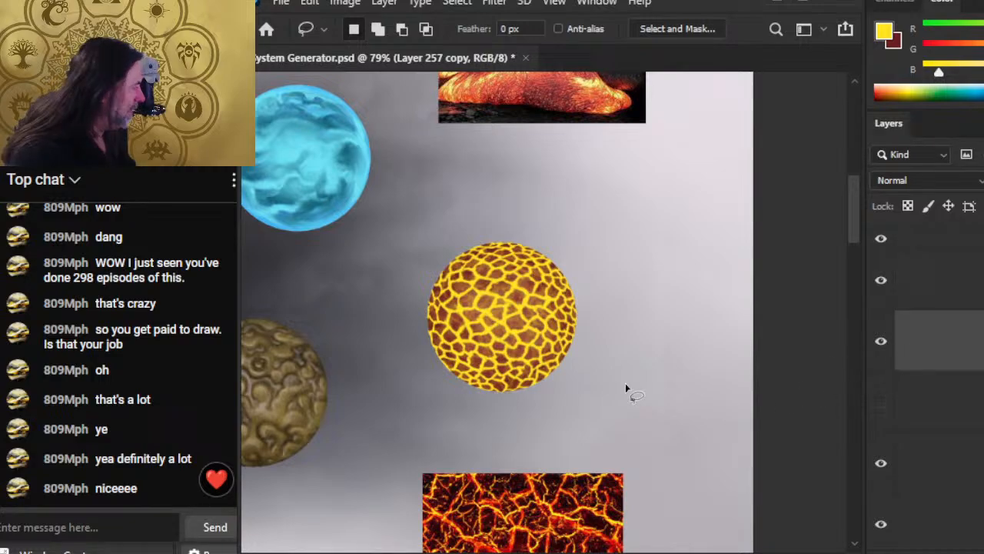
{"action": "left_click", "coordinate": [492, 6]}
{"action": "mouse_move", "coordinate": [576, 214]}
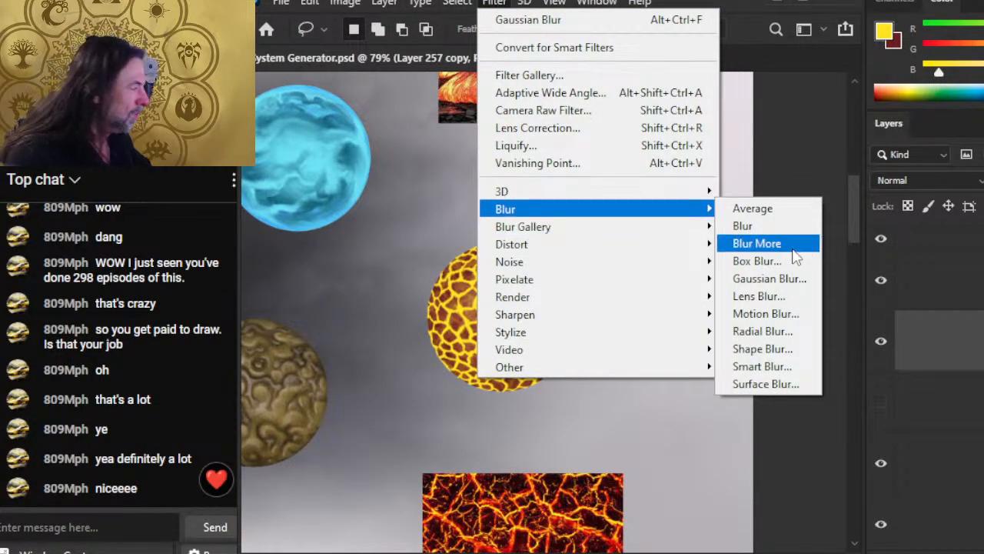
{"action": "left_click", "coordinate": [784, 279]}
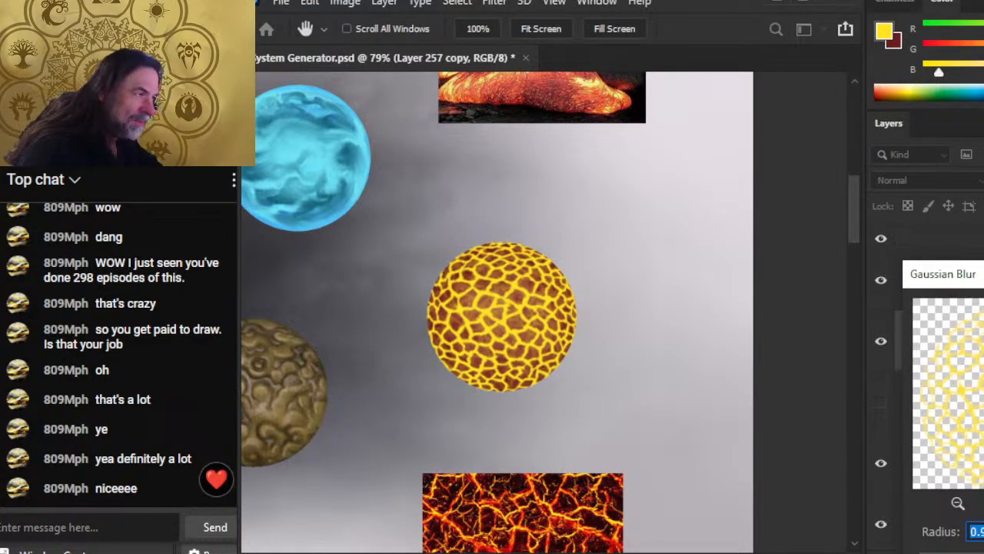
{"action": "left_click_drag", "start_coordinate": [961, 553], "coordinate": [983, 553]}
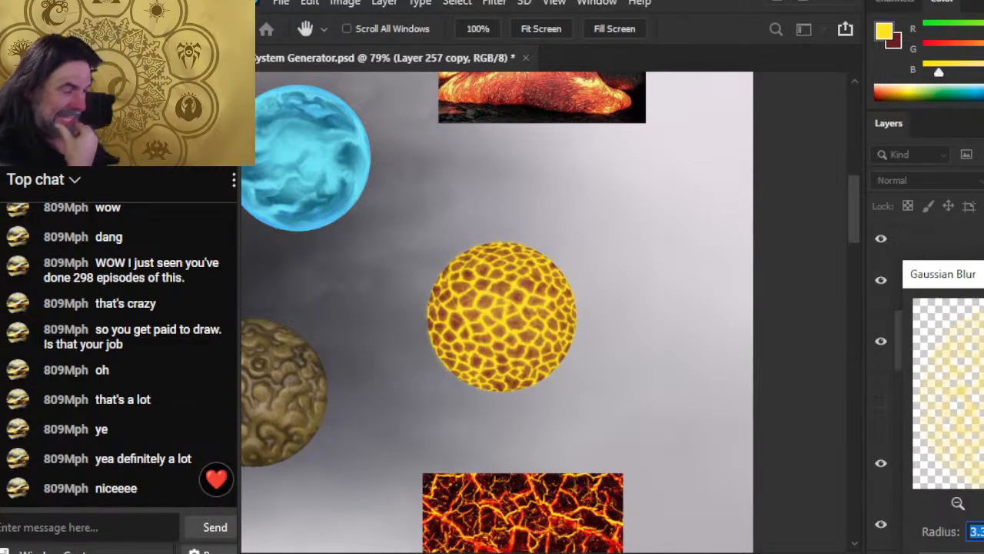
{"action": "key", "text": "Return"}
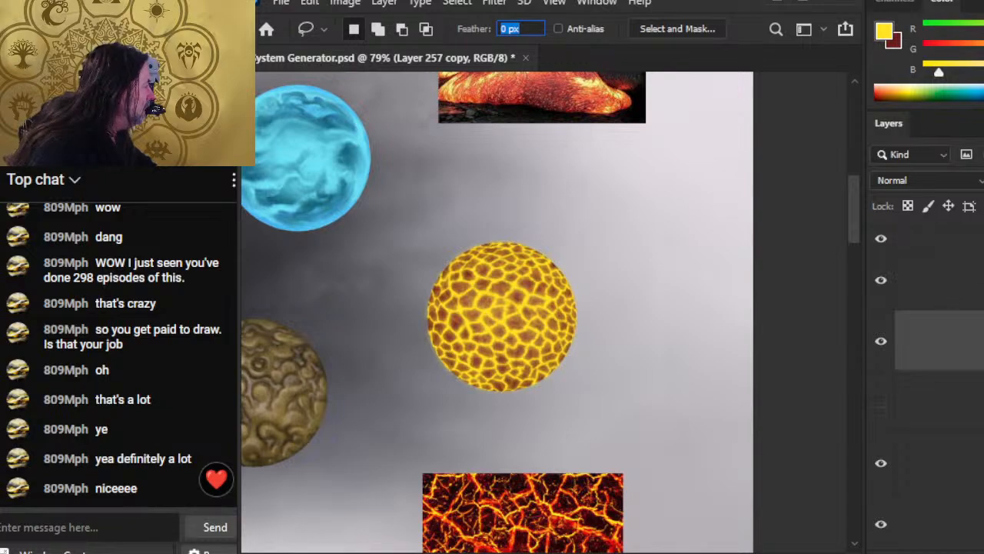
Step: Reduce the opacity of the blurred Layer 257 copy and the sharp Layer 257 copy 2, and inspect the lava planet
{"action": "left_click", "coordinate": [983, 181]}
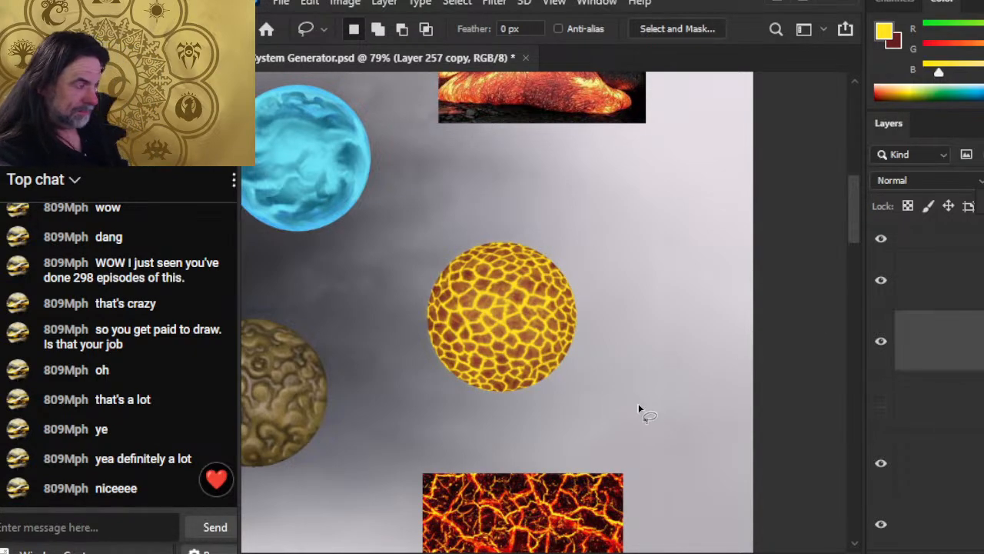
{"action": "key", "text": "z"}
{"action": "scroll", "coordinate": [642, 415], "scroll_direction": "down", "scroll_amount": 3}
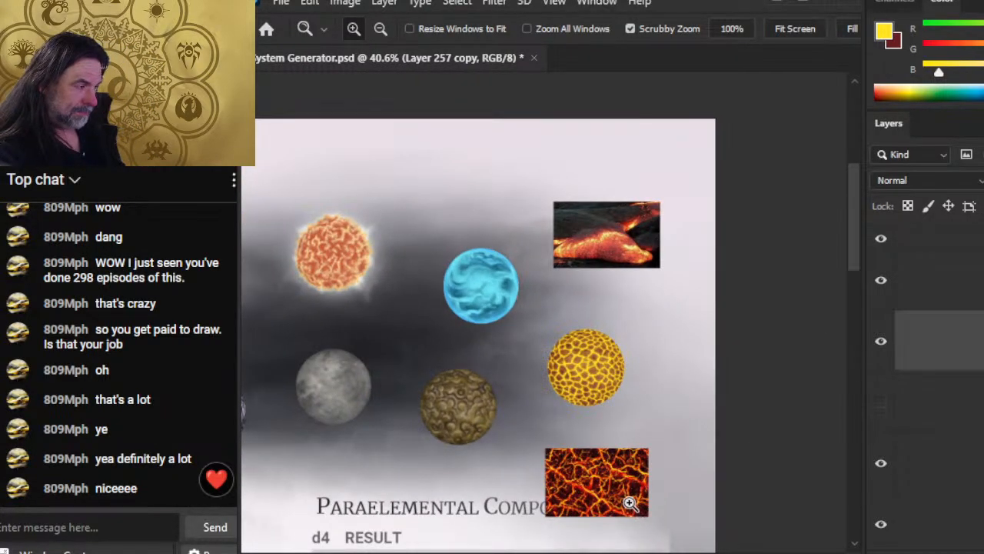
{"action": "left_click", "coordinate": [973, 291]}
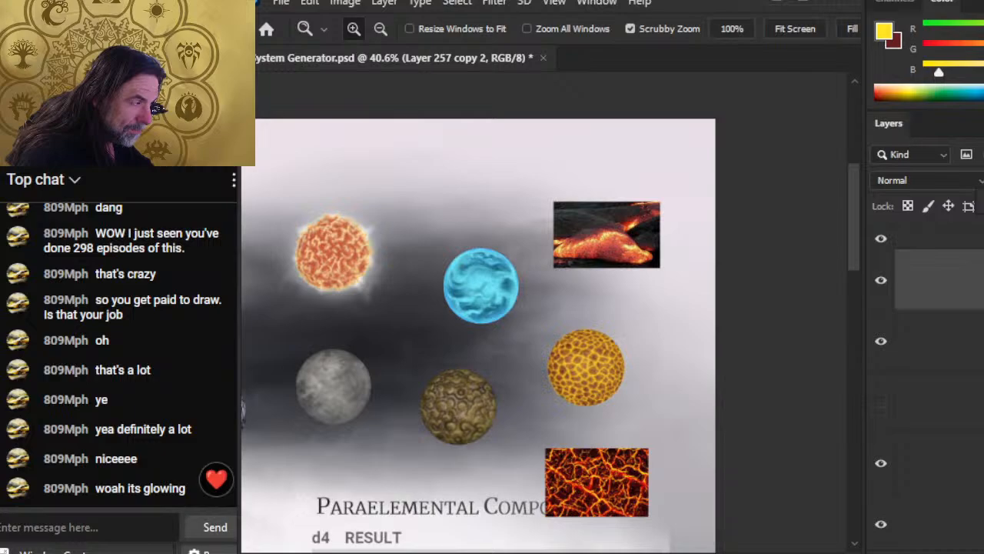
{"action": "left_click_drag", "start_coordinate": [592, 365], "coordinate": [699, 402]}
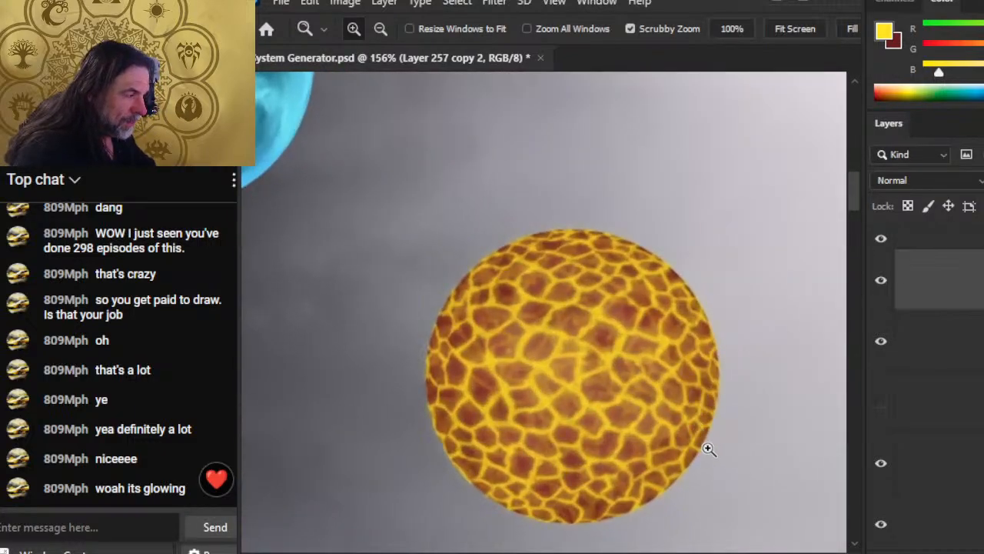
{"action": "left_click_drag", "start_coordinate": [708, 449], "coordinate": [678, 465]}
{"action": "left_click_drag", "start_coordinate": [736, 472], "coordinate": [694, 386]}
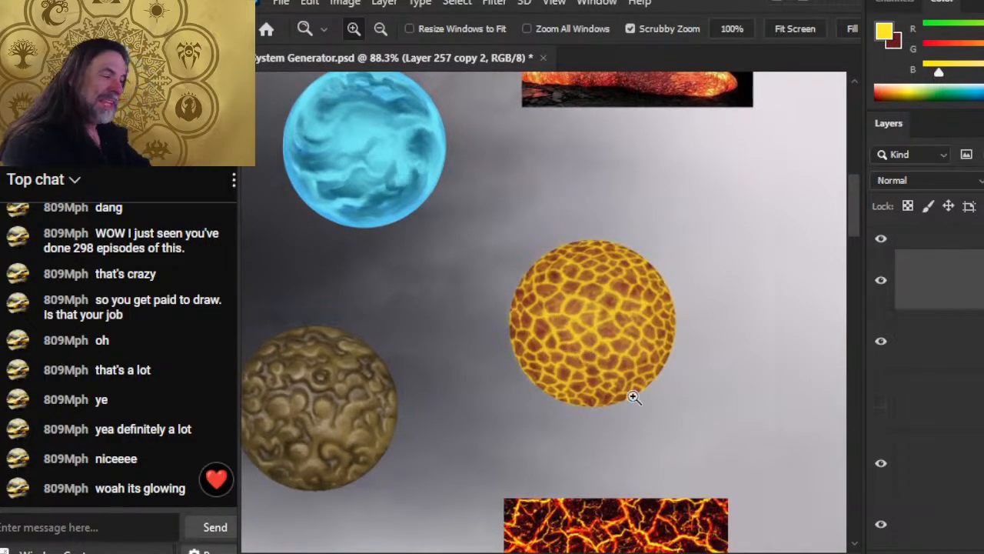
Step: Add a new layer above the crack layers and sample the off-white of the orange sun's halo as the brush colour
{"action": "key", "text": "alt+]"}
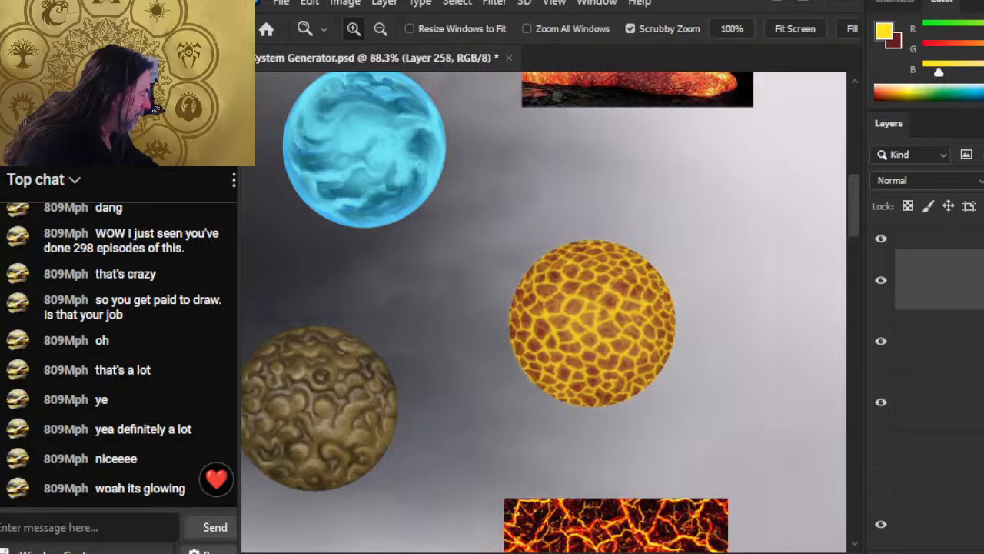
{"action": "left_click_drag", "start_coordinate": [363, 305], "coordinate": [525, 380]}
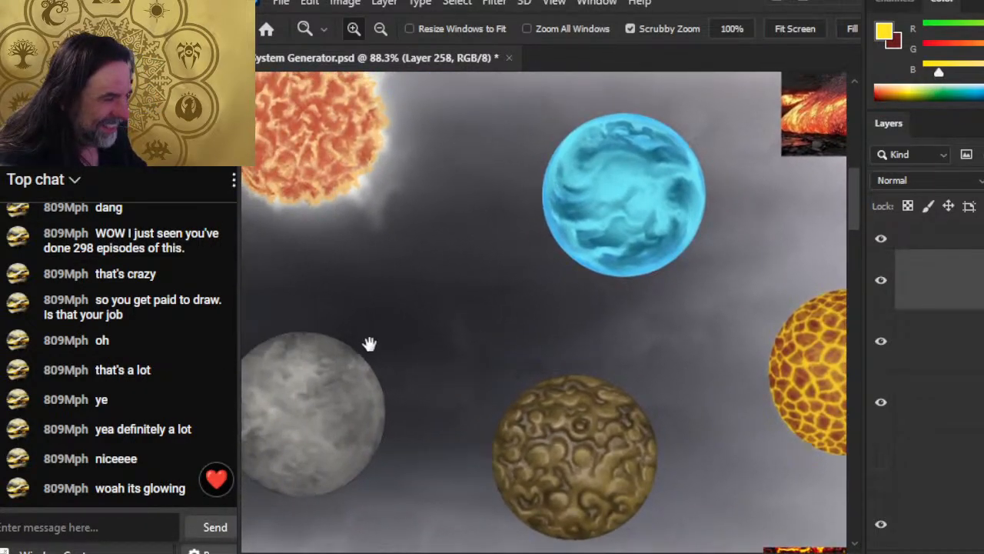
{"action": "left_click_drag", "start_coordinate": [337, 348], "coordinate": [418, 432]}
{"action": "left_click_drag", "start_coordinate": [393, 185], "coordinate": [455, 204], "text": "ctrl"}
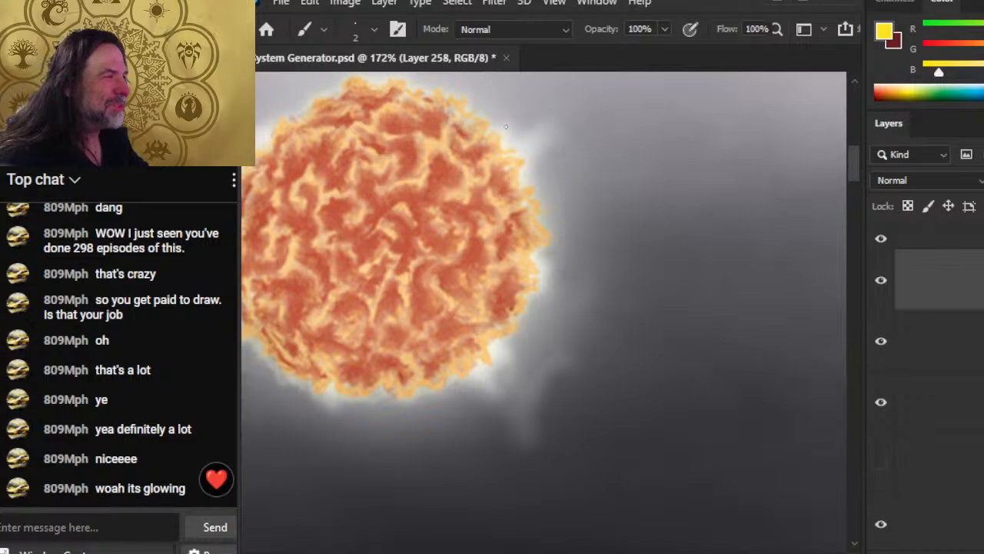
{"action": "left_click_drag", "start_coordinate": [505, 126], "coordinate": [517, 148], "text": "alt"}
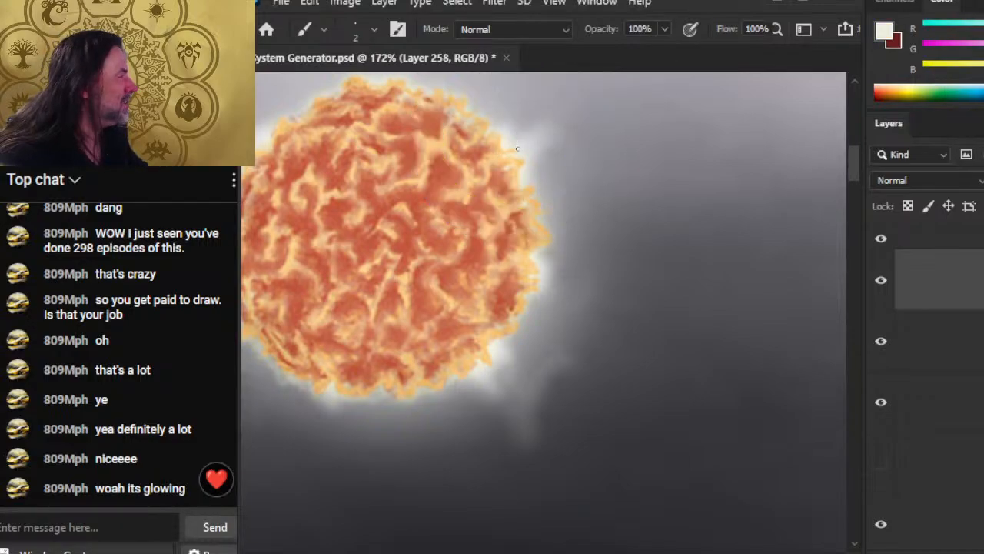
Step: Paint 1-pixel off-white highlights along the cracks around one cell in the planet's upper-left area on Layer 258, and smudge their ends
{"action": "left_click_drag", "start_coordinate": [657, 257], "coordinate": [540, 223], "text": "ctrl"}
{"action": "left_click_drag", "start_coordinate": [700, 340], "coordinate": [477, 274]}
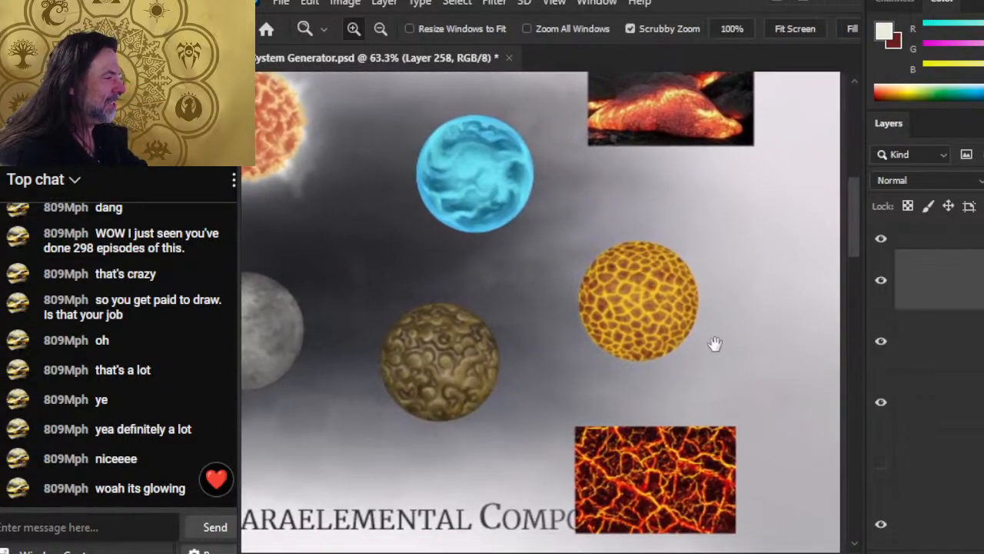
{"action": "left_click_drag", "start_coordinate": [715, 344], "coordinate": [585, 328]}
{"action": "left_click_drag", "start_coordinate": [468, 250], "coordinate": [591, 298], "text": "ctrl"}
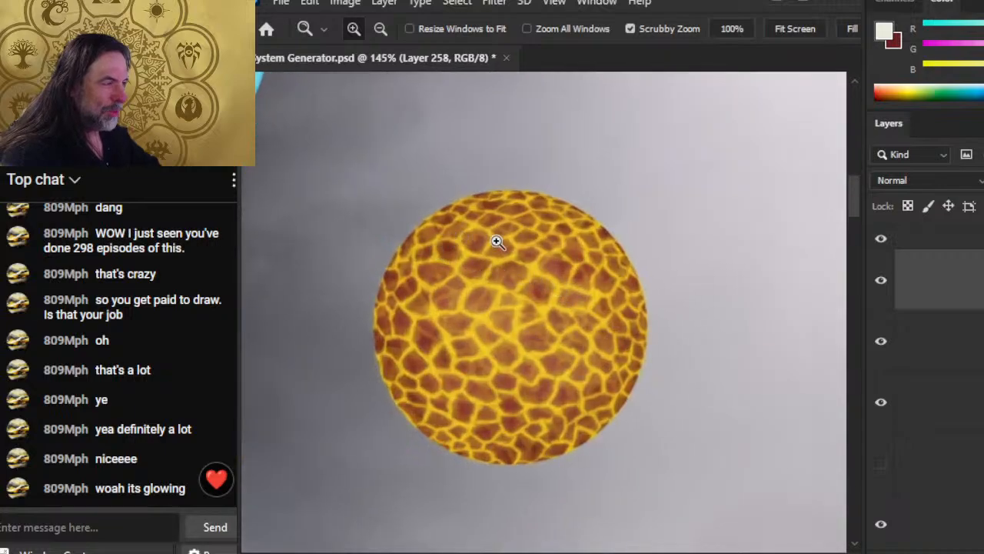
{"action": "left_click_drag", "start_coordinate": [497, 242], "coordinate": [512, 303], "text": "ctrl"}
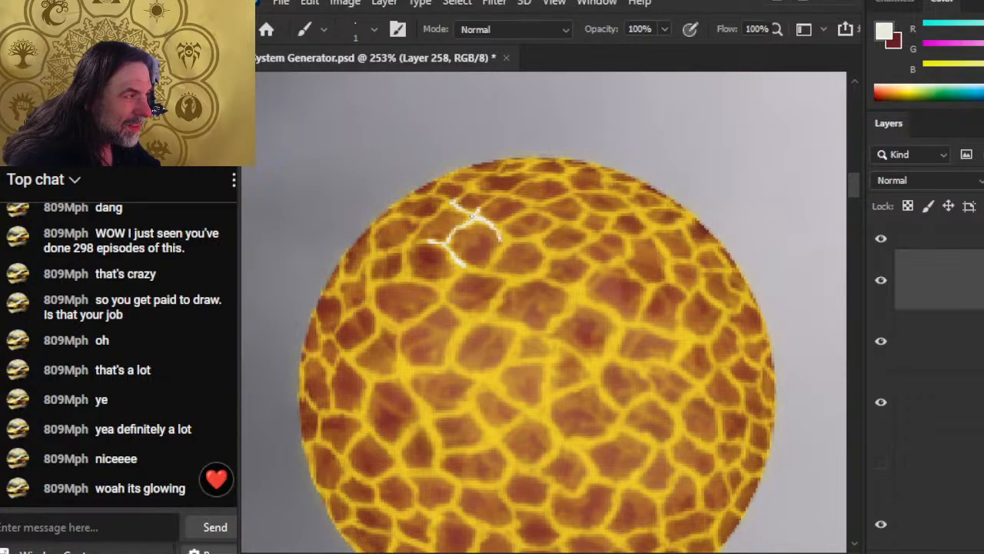
{"action": "key", "text": "r"}
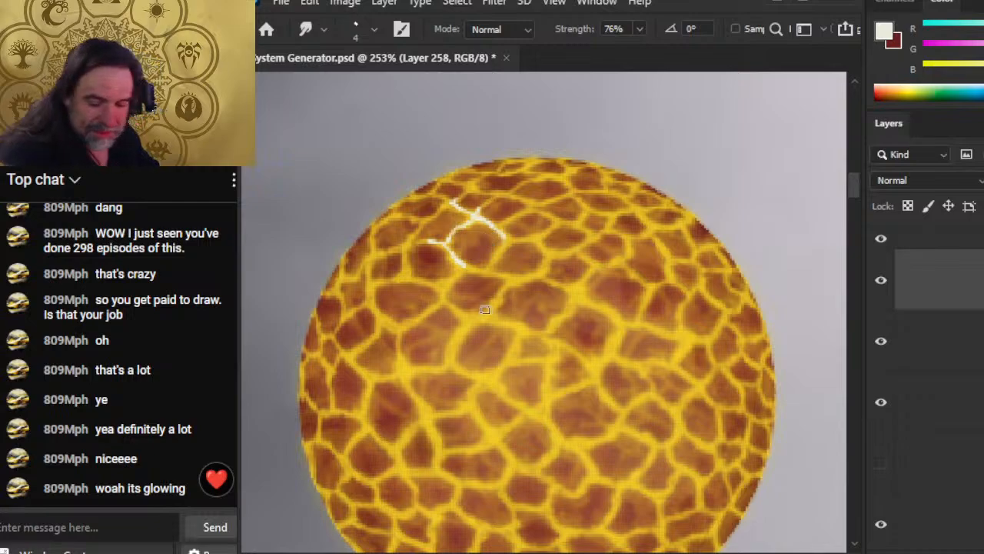
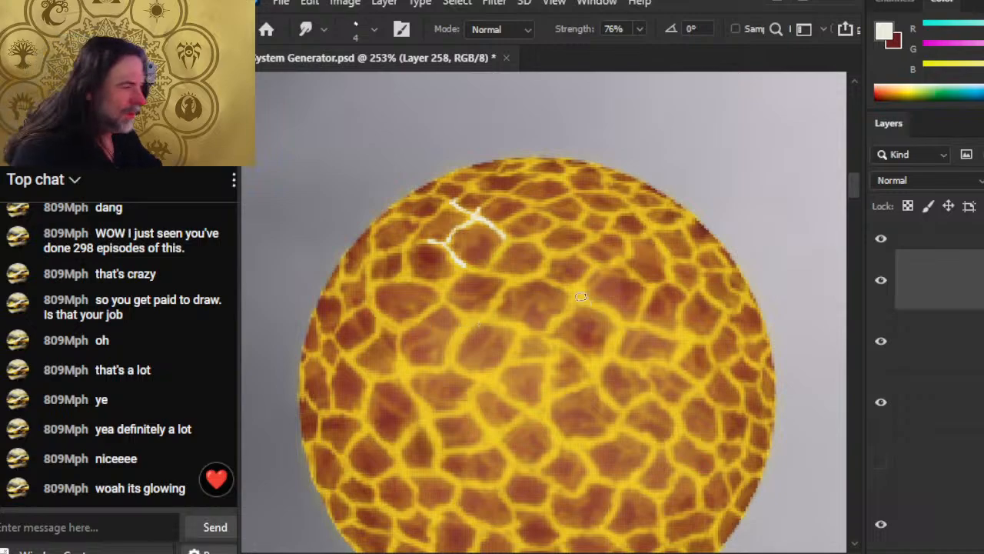
{"action": "key", "text": "b"}
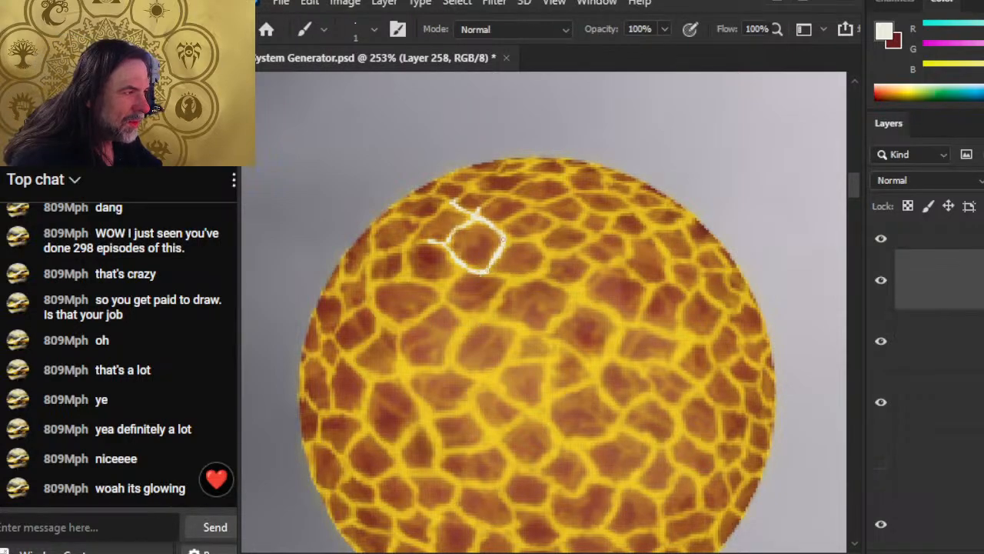
{"action": "key", "text": "z"}
{"action": "mouse_move", "coordinate": [577, 316]}
{"action": "left_mouse_down"}
{"action": "mouse_move", "coordinate": [509, 330]}
{"action": "mouse_move", "coordinate": [518, 328]}
{"action": "mouse_move", "coordinate": [467, 294]}
{"action": "left_mouse_up"}
{"action": "key", "text": "r"}
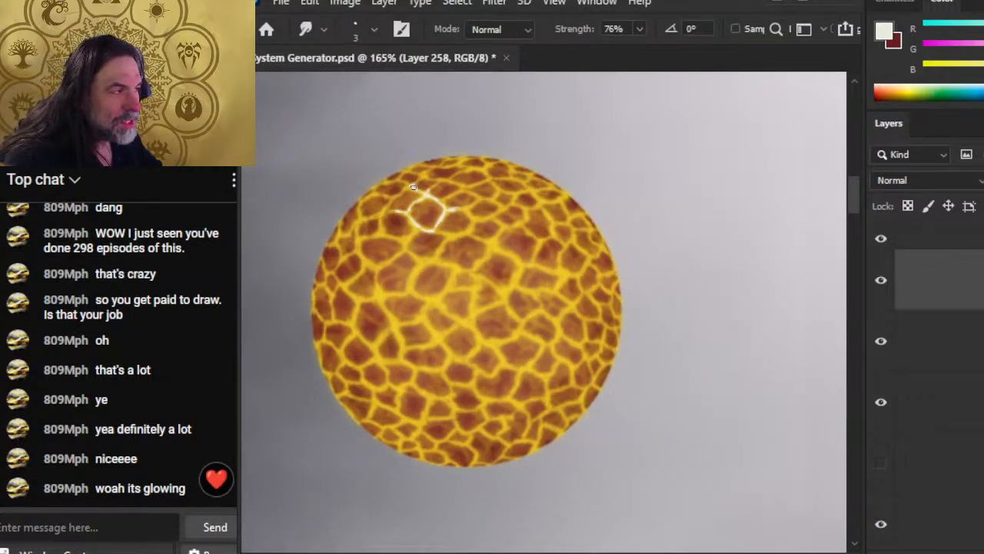
Step: Paint a zigzag off-white highlight along the cracks at the planet's centre, alternating brush strokes with smudging at 76% strength
{"action": "key", "text": "b"}
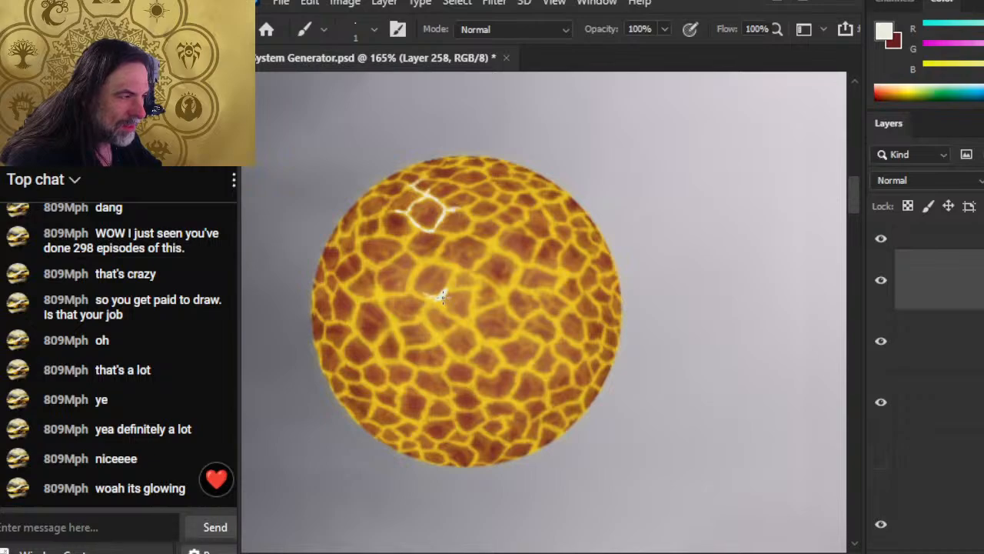
{"action": "key", "text": "r"}
{"action": "key", "text": "b"}
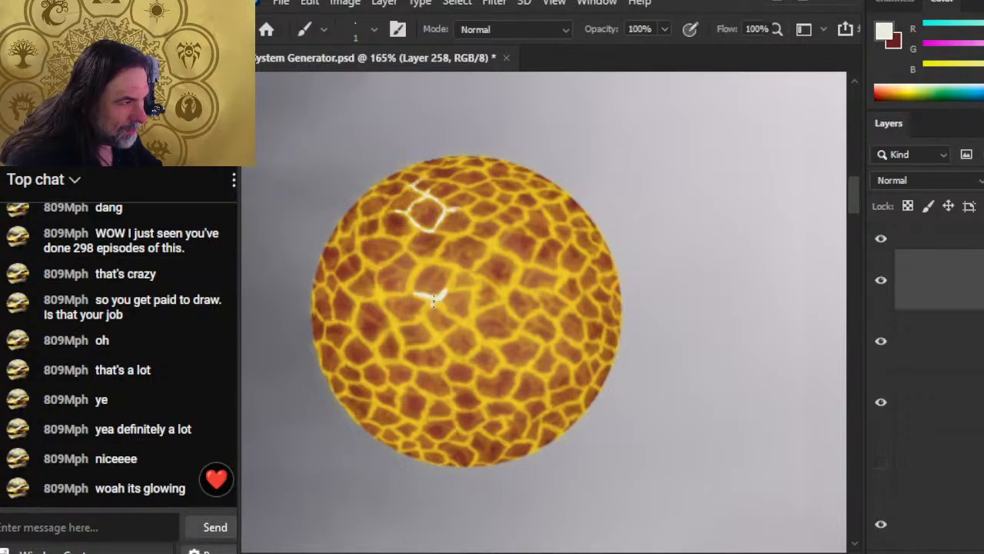
{"action": "key", "text": "r"}
{"action": "key", "text": "b"}
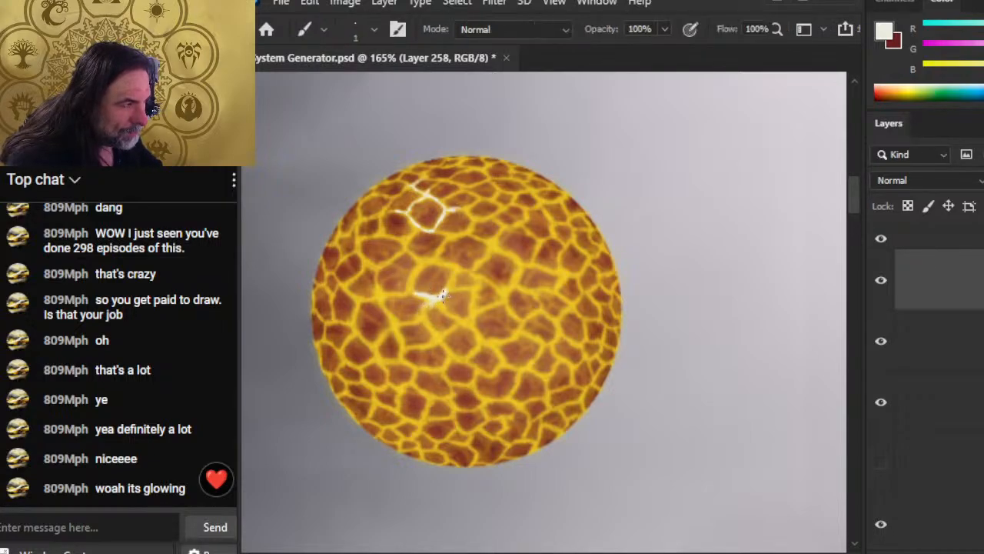
{"action": "key", "text": "r"}
{"action": "mouse_move", "coordinate": [443, 297]}
{"action": "left_mouse_down"}
{"action": "mouse_move", "coordinate": [455, 279]}
{"action": "mouse_move", "coordinate": [476, 284]}
{"action": "left_mouse_up"}
{"action": "key", "text": "b"}
{"action": "key", "text": "r"}
{"action": "key", "text": "b"}
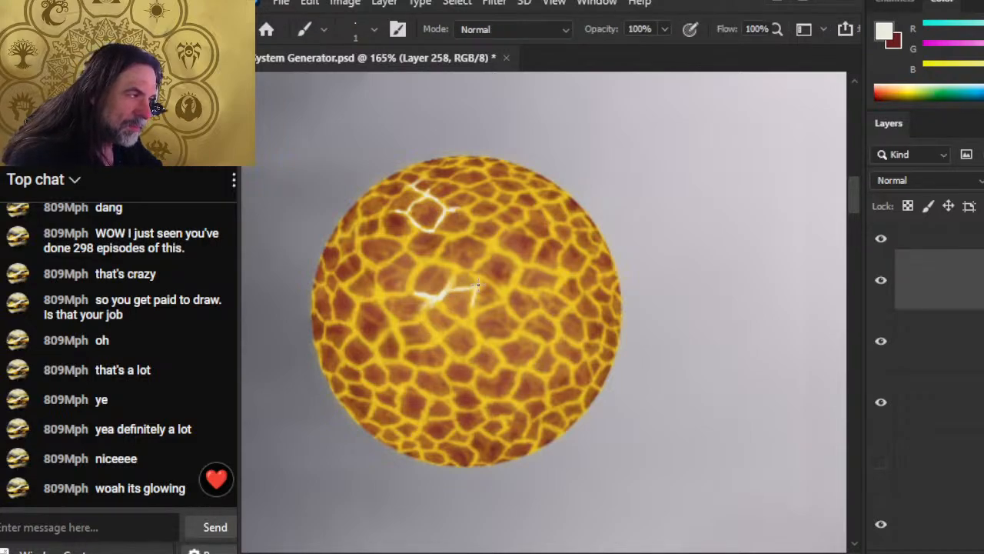
Step: Extend the central off-white highlight down its adjoining crack with short side branches, and smudge the tips into the yellow
{"action": "key", "text": "r"}
{"action": "key", "text": "b"}
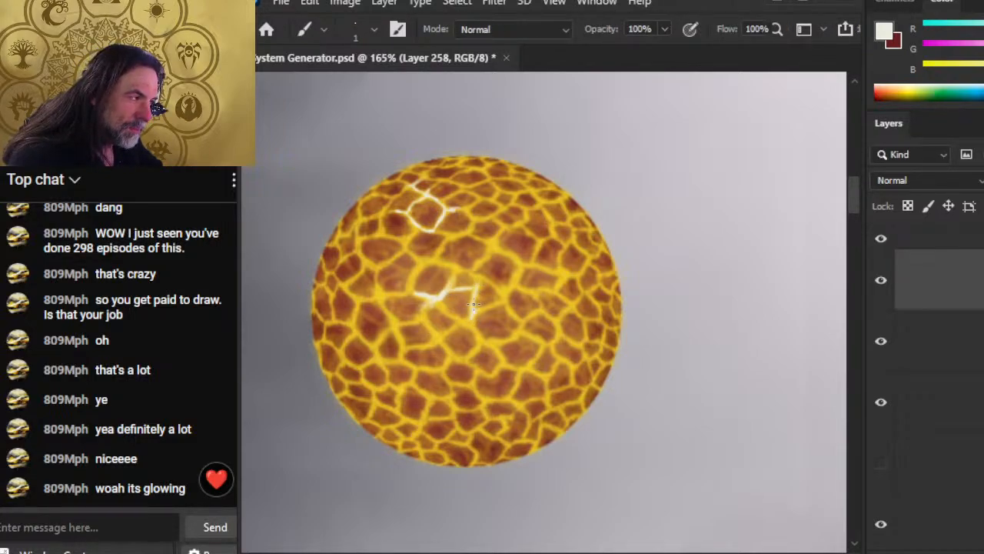
{"action": "key", "text": "r"}
{"action": "key", "text": "b"}
{"action": "key", "text": "r"}
{"action": "key", "text": "b"}
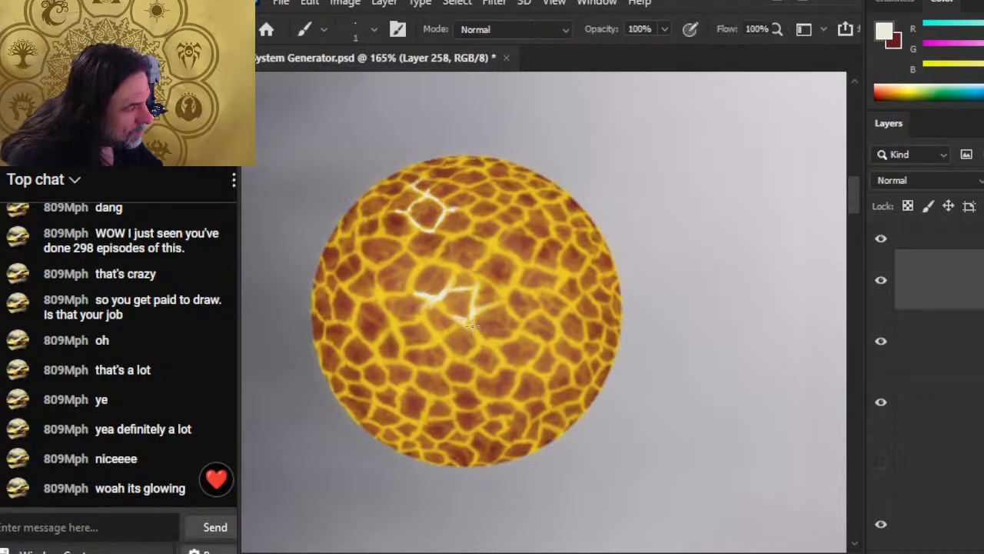
{"action": "key", "text": "r"}
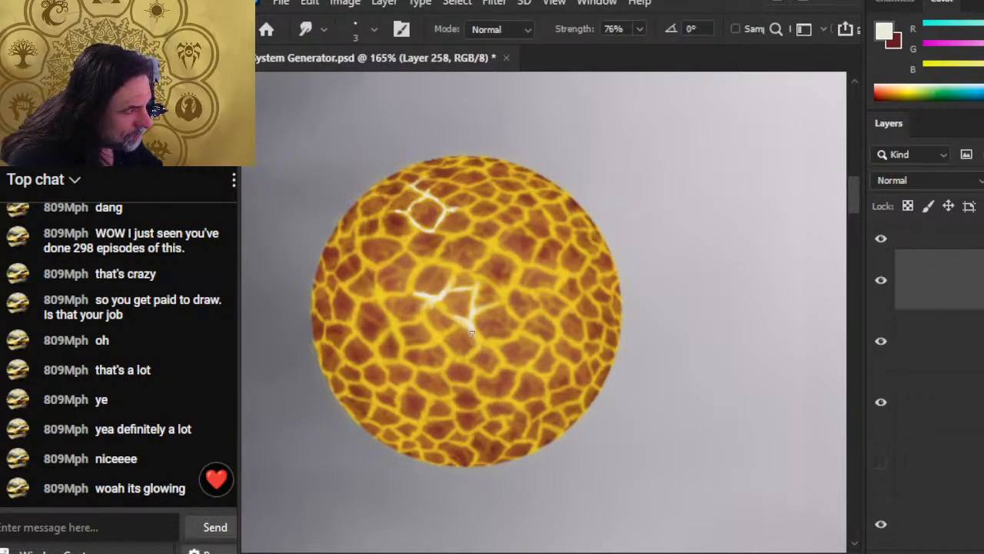
{"action": "key", "text": "b"}
{"action": "key", "text": "r"}
{"action": "key", "text": "b"}
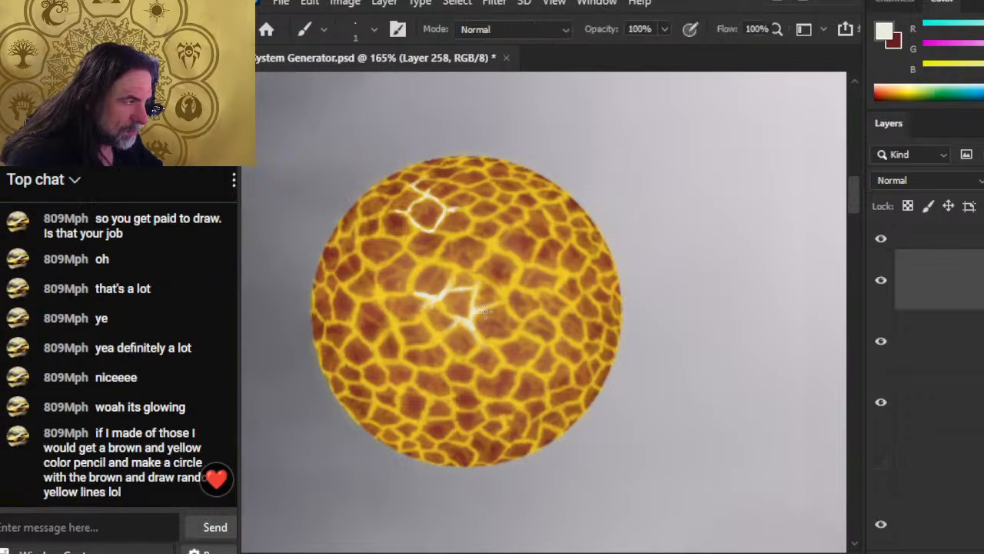
{"action": "key", "text": "r"}
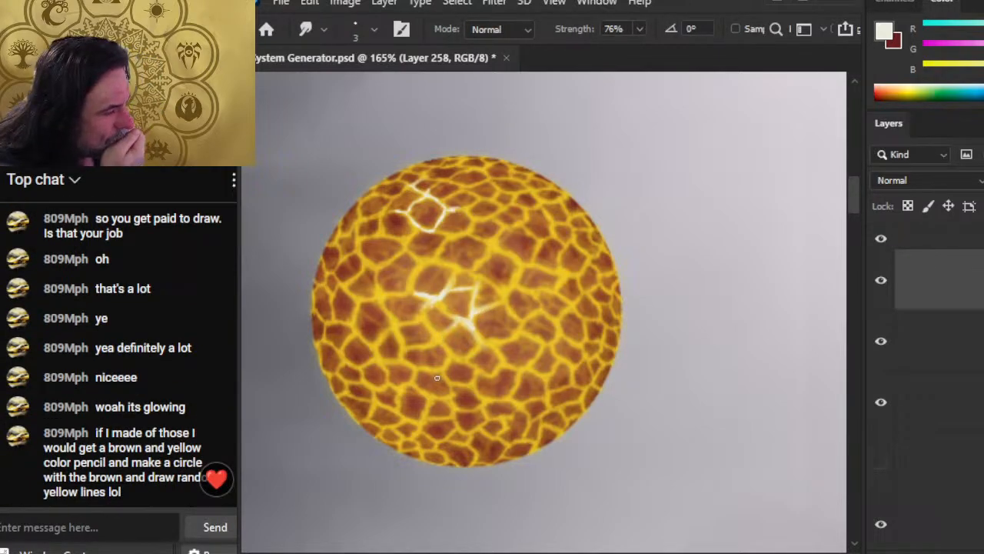
{"action": "left_click_drag", "start_coordinate": [457, 384], "coordinate": [451, 391]}
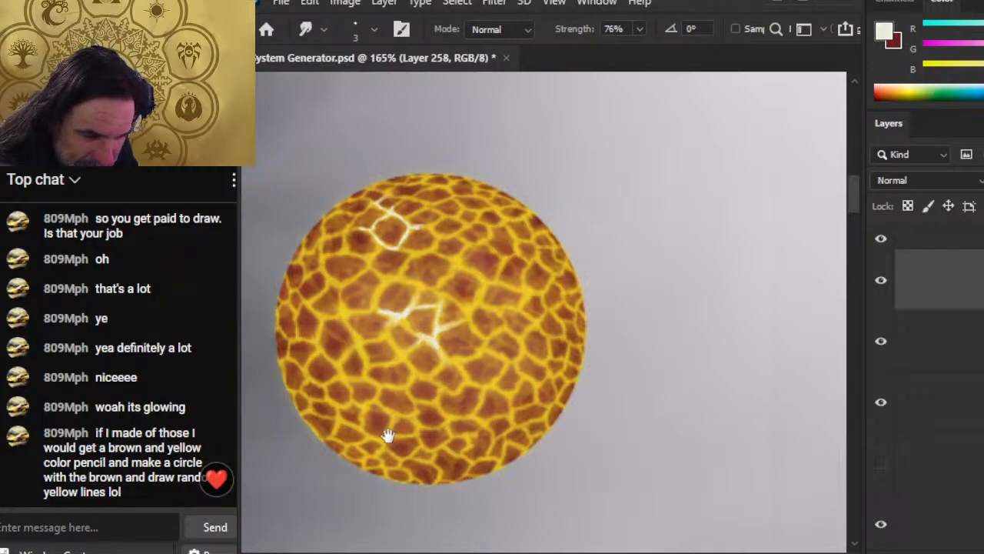
Step: Add off-white branches to the right and upper ends of the central highlight and beside the highlighted upper-left cell, smudging their tips
{"action": "key", "text": "b"}
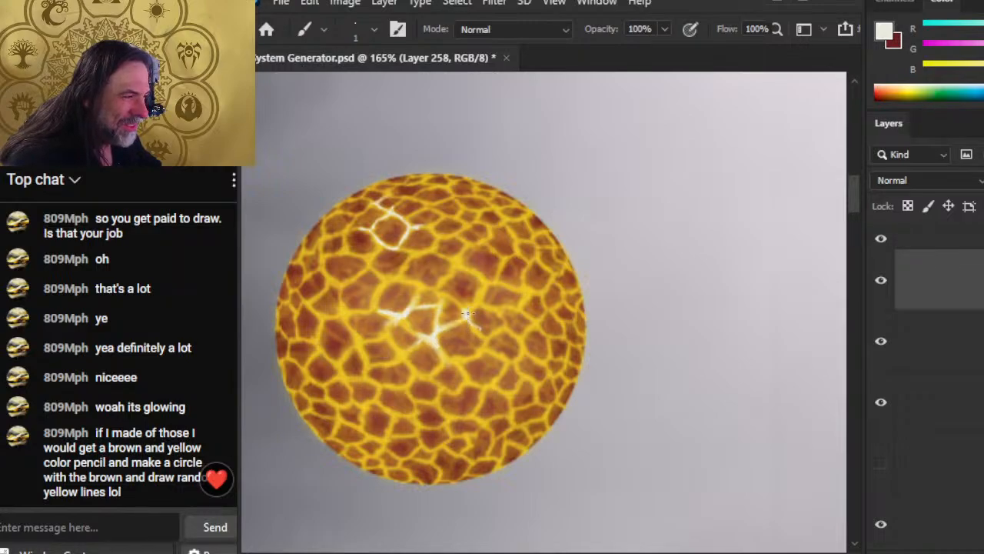
{"action": "key", "text": "r"}
{"action": "key", "text": "b"}
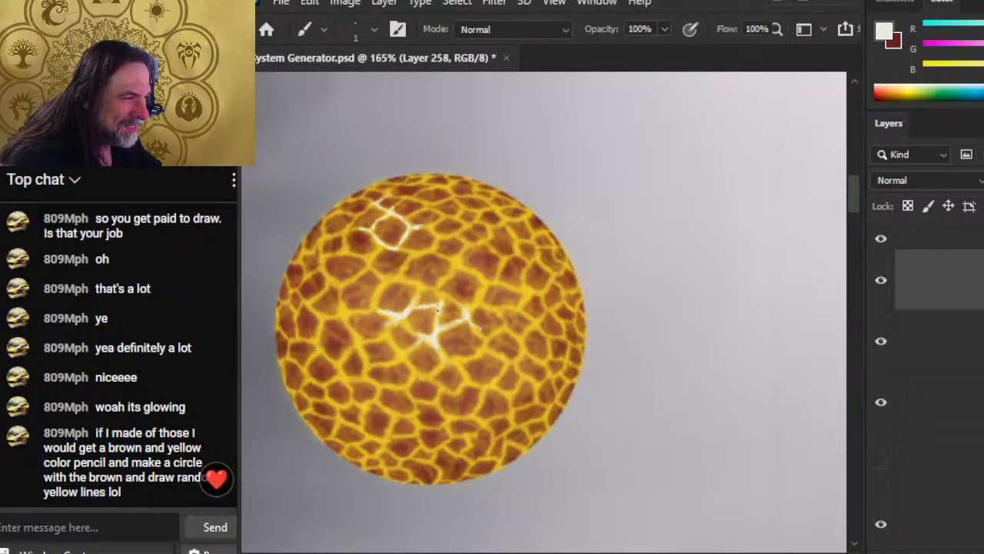
{"action": "key", "text": "r"}
{"action": "key", "text": "b"}
{"action": "key", "text": "r"}
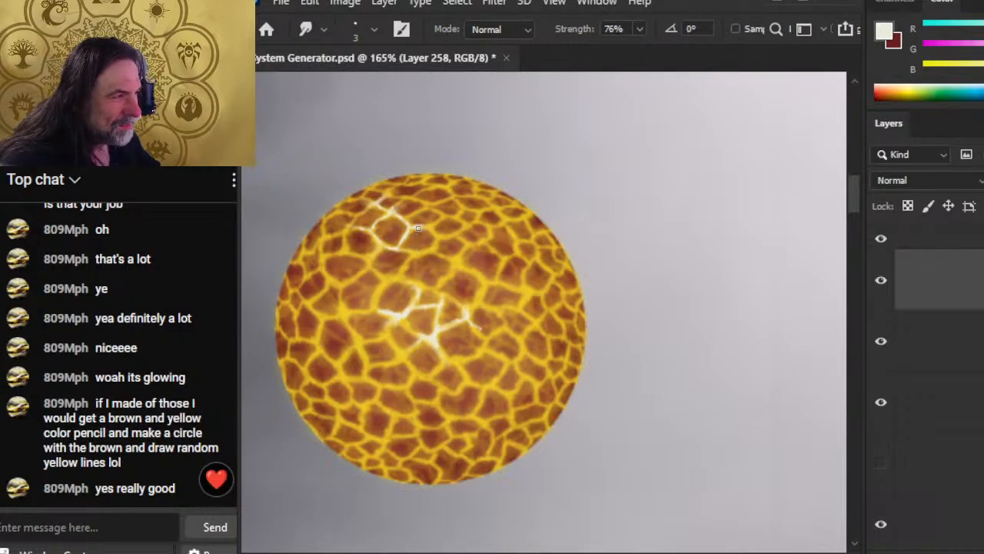
{"action": "key", "text": "b"}
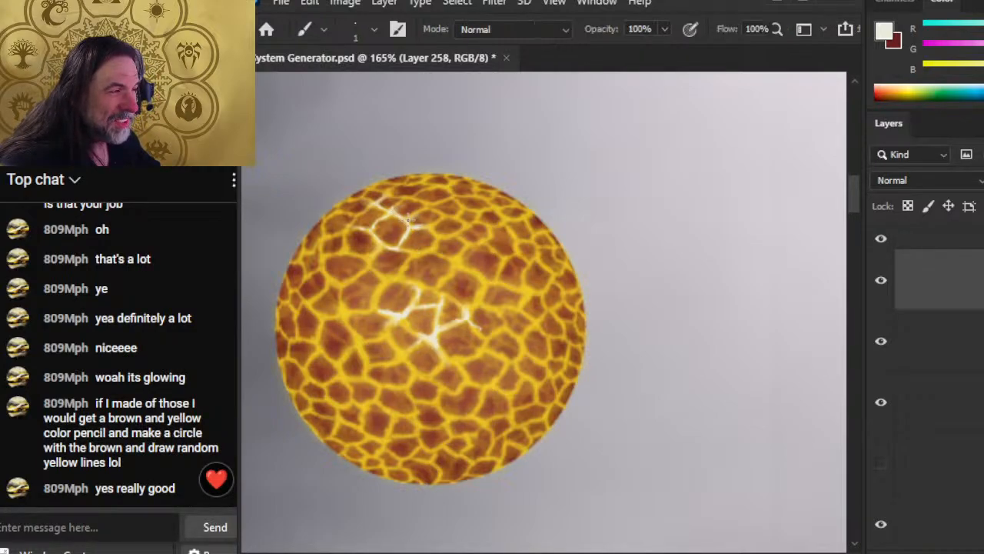
{"action": "key", "text": "r"}
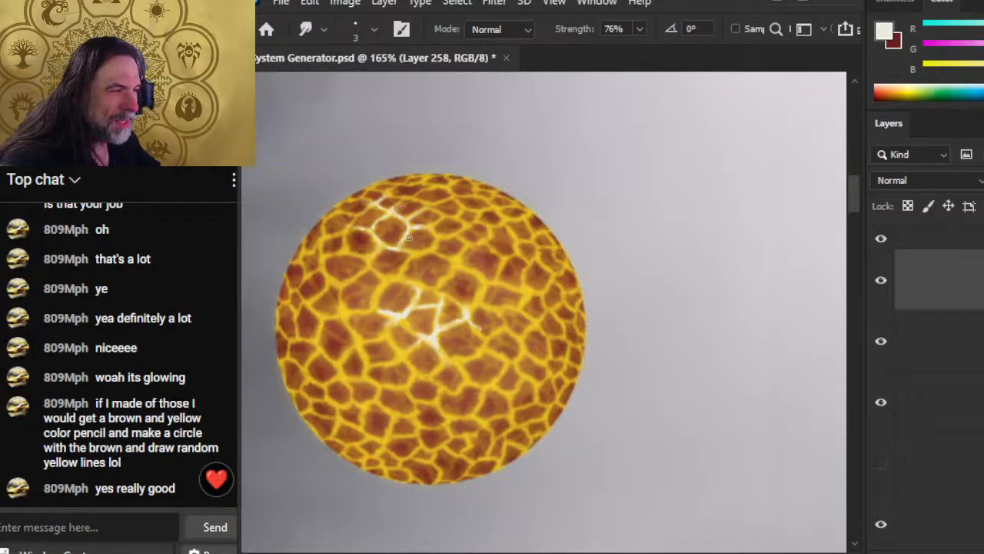
Step: Sample a pale yellow from the bright streaks of the flowing-lava reference photo as the brush colour
{"action": "key", "text": "z"}
{"action": "left_click_drag", "start_coordinate": [519, 300], "coordinate": [461, 300]}
{"action": "left_click_drag", "start_coordinate": [593, 419], "coordinate": [519, 466]}
{"action": "left_click_drag", "start_coordinate": [455, 143], "coordinate": [521, 170]}
{"action": "key", "text": "b"}
{"action": "left_click_drag", "start_coordinate": [431, 146], "coordinate": [391, 126]}
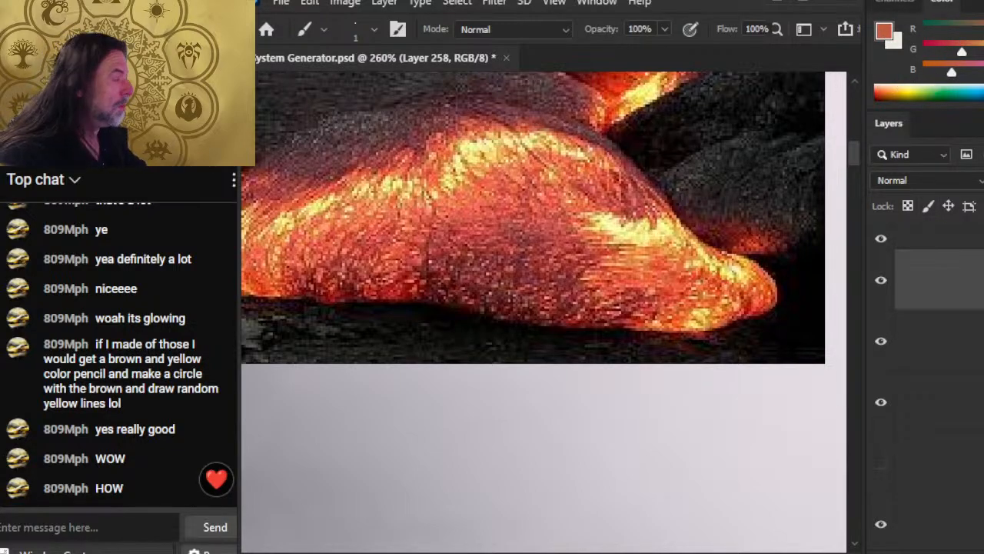
{"action": "left_click_drag", "start_coordinate": [541, 110], "coordinate": [541, 88]}
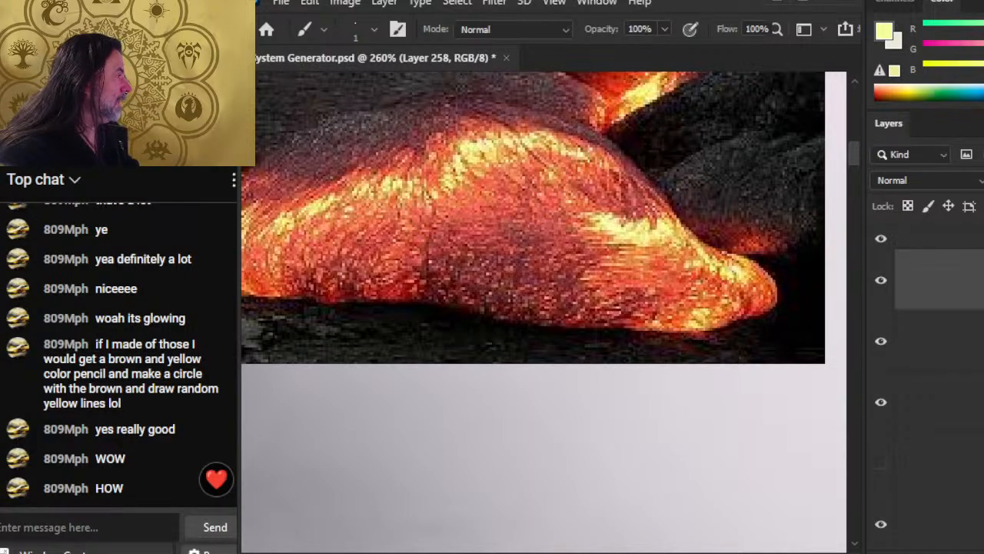
Step: Paint a pale-yellow highlight along the crack joining the upper branches of the planet's central highlight, and smudge it smooth
{"action": "key", "text": "z"}
{"action": "left_click_drag", "start_coordinate": [672, 259], "coordinate": [569, 248]}
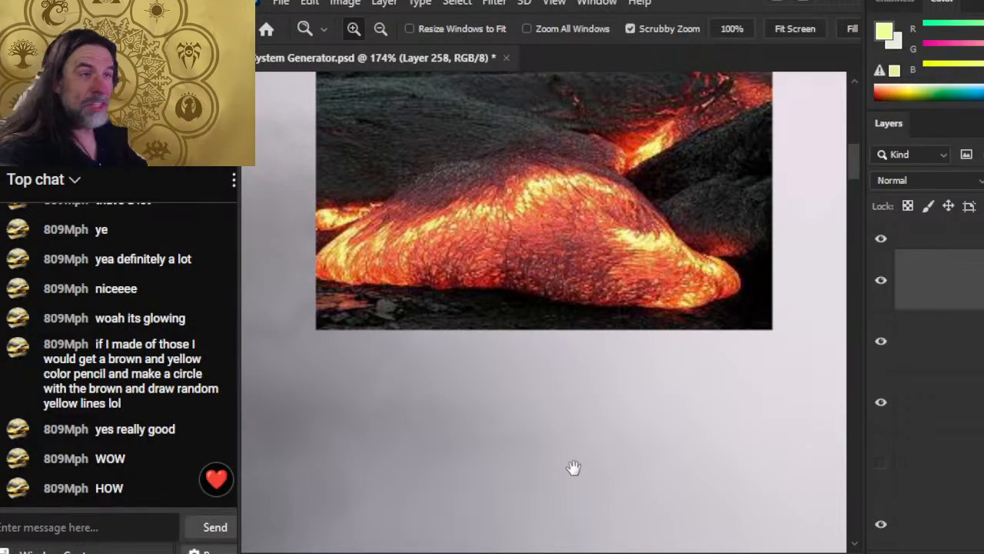
{"action": "left_click_drag", "start_coordinate": [573, 470], "coordinate": [609, 328]}
{"action": "left_click_drag", "start_coordinate": [598, 436], "coordinate": [620, 224]}
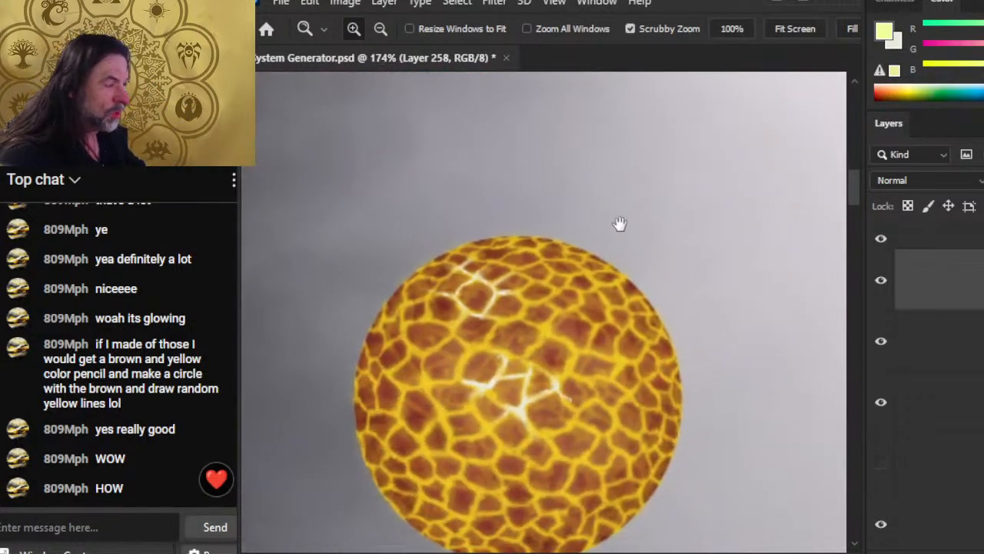
{"action": "key", "text": "b"}
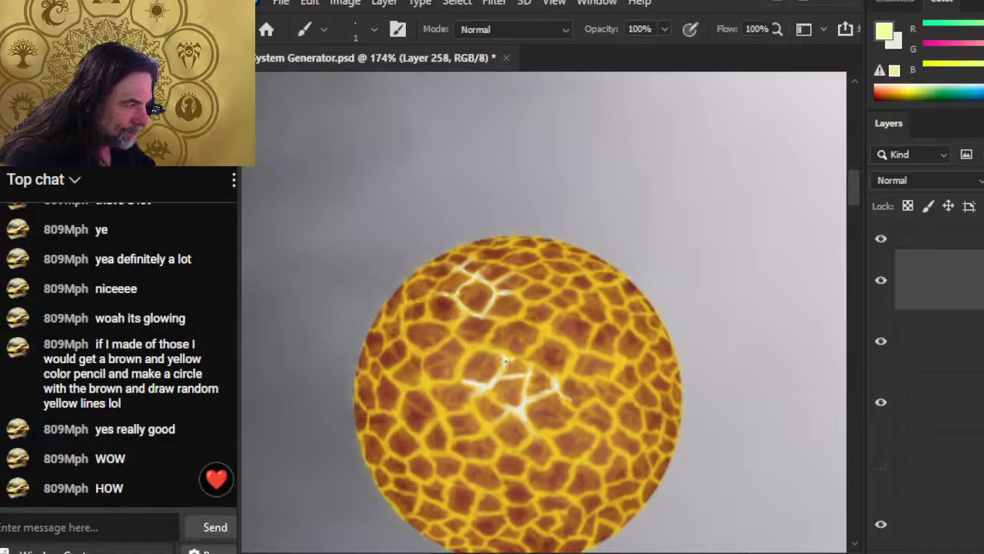
{"action": "left_click_drag", "start_coordinate": [506, 361], "coordinate": [520, 360]}
{"action": "key", "text": "r"}
{"action": "key", "text": "b"}
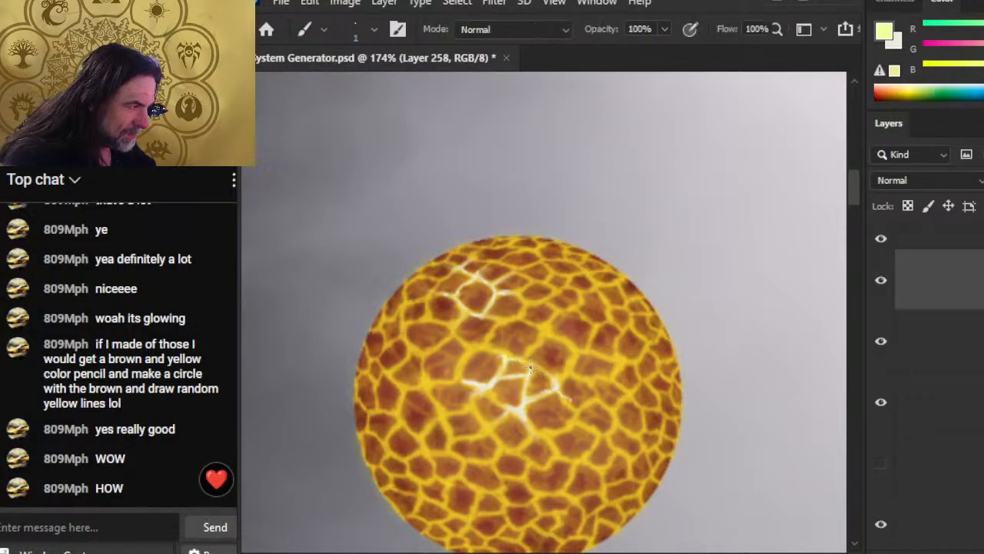
{"action": "key", "text": "r"}
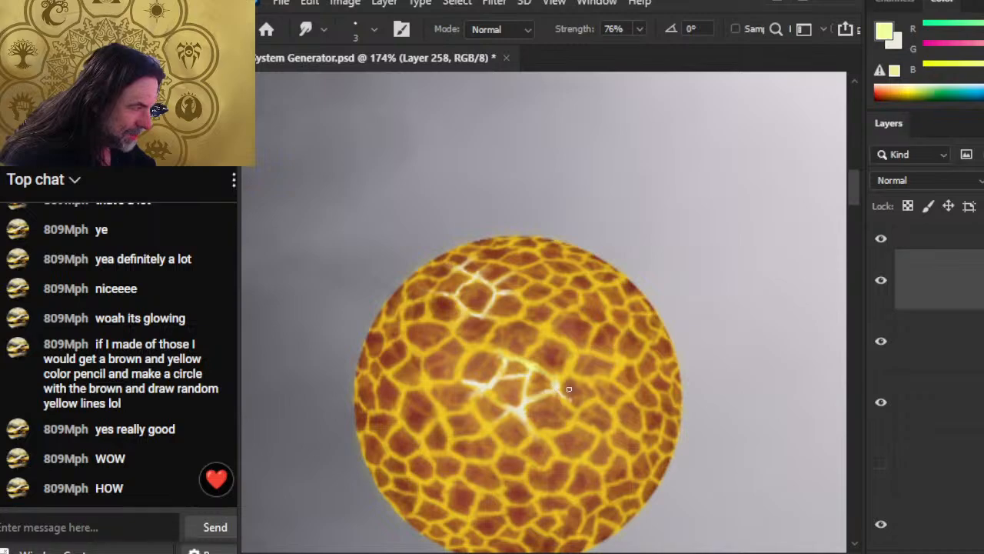
Step: Tint the right-hand junction of the central highlight with pale-yellow strokes and smudge them along the adjoining cracks
{"action": "key", "text": "b"}
{"action": "left_click_drag", "start_coordinate": [553, 386], "coordinate": [542, 392]}
{"action": "key", "text": "r"}
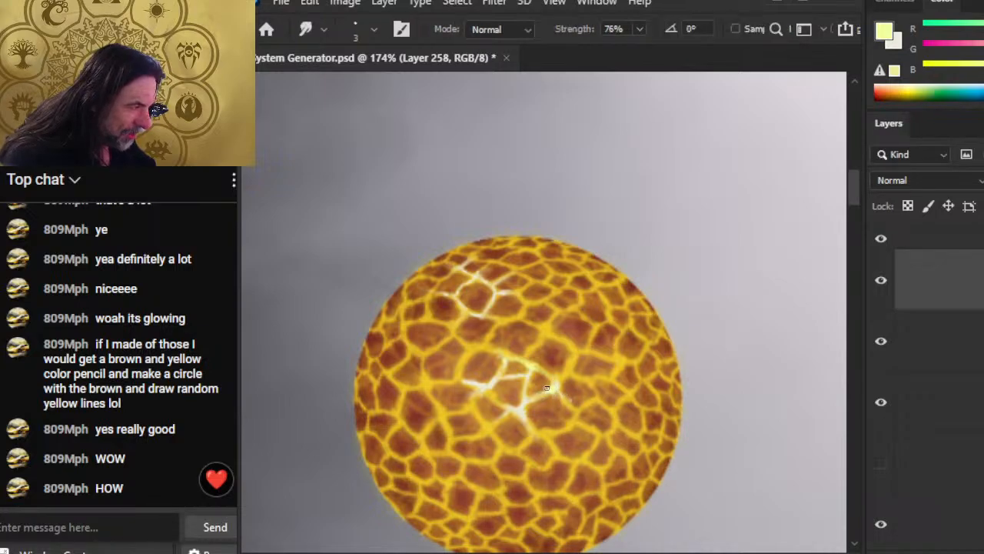
{"action": "key", "text": "b"}
{"action": "key", "text": "r"}
{"action": "key", "text": "b"}
{"action": "key", "text": "r"}
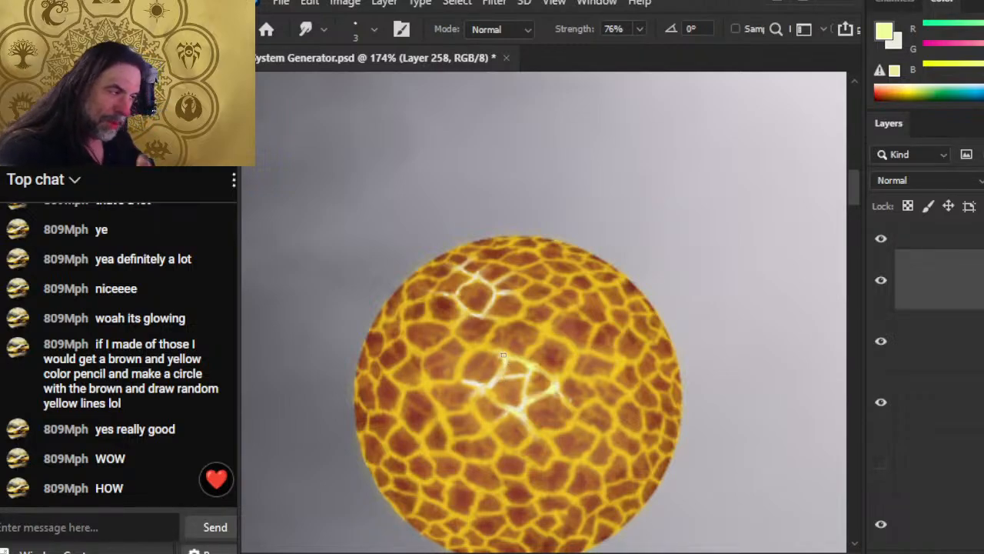
Step: Add pale-yellow strokes to the cracks at the upper end of the planet's central highlight and smudge them into the lattice
{"action": "key", "text": "b"}
{"action": "key", "text": "r"}
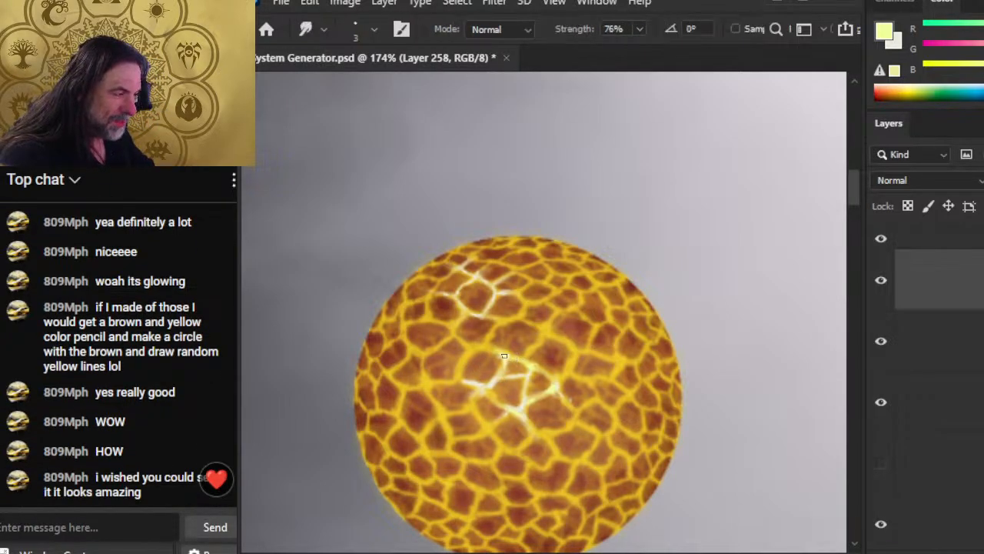
{"action": "key", "text": "b"}
{"action": "key", "text": "r"}
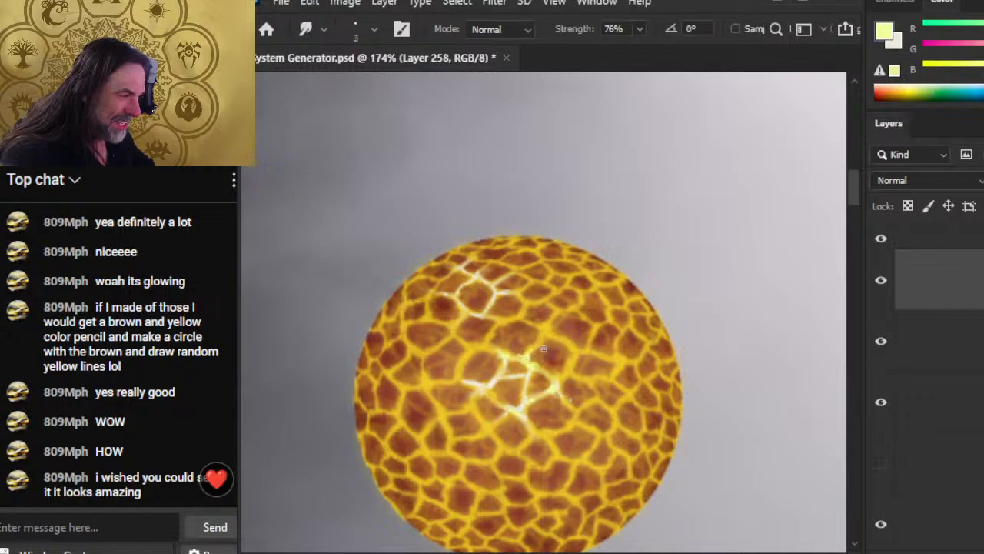
{"action": "key", "text": "b"}
{"action": "key", "text": "r"}
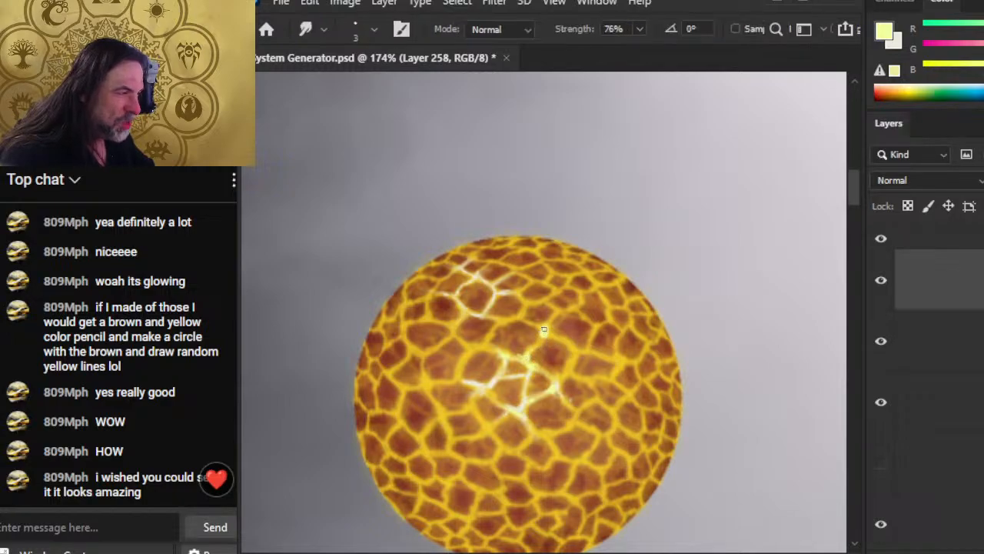
Step: Brighten the crack junction above and right of the central highlight with pale yellow, smudging it along the cracks around the dark cell
{"action": "key", "text": "b"}
{"action": "key", "text": "r"}
{"action": "key", "text": "b"}
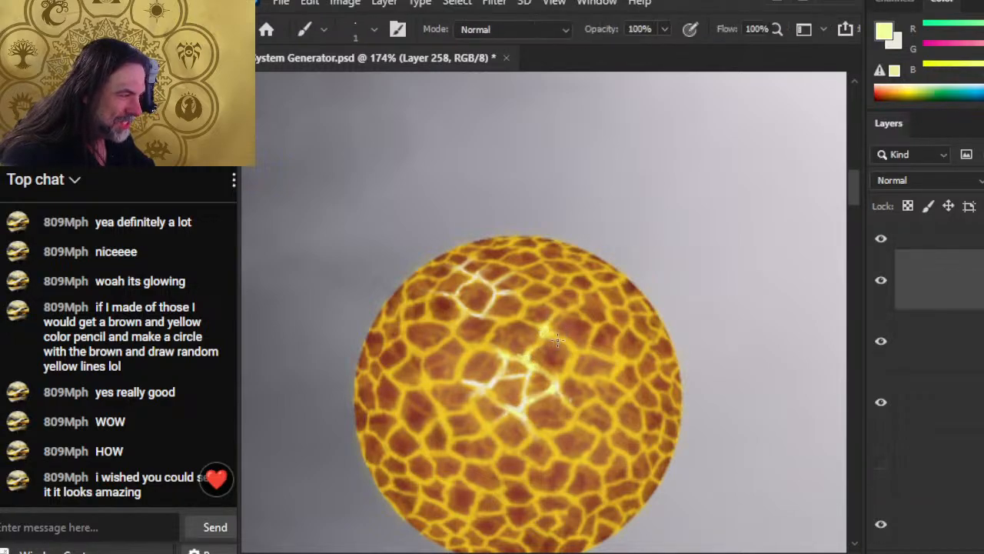
{"action": "key", "text": "r"}
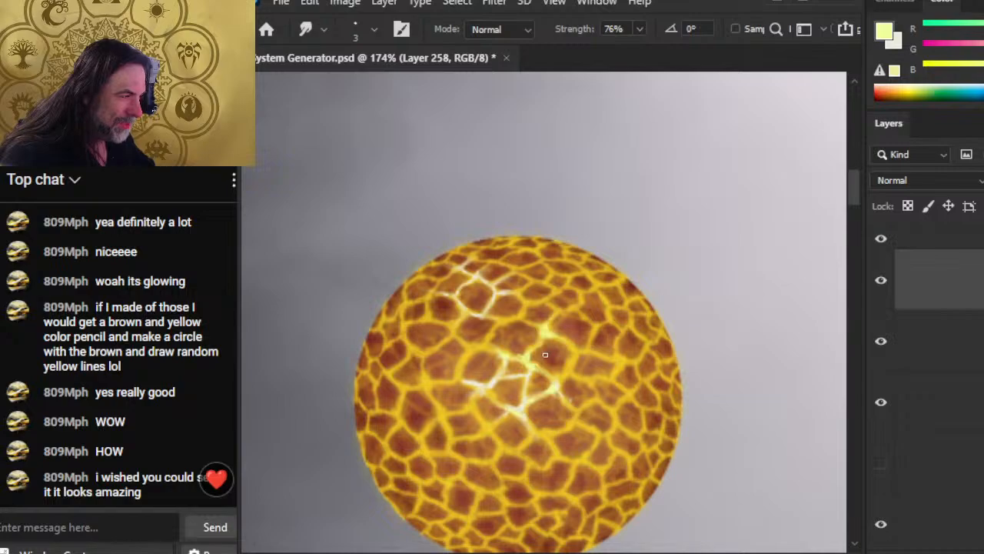
Step: Extend pale-yellow highlights from the lower end of the central highlight through the junctions below it, smudging each one along its cracks
{"action": "key", "text": "z"}
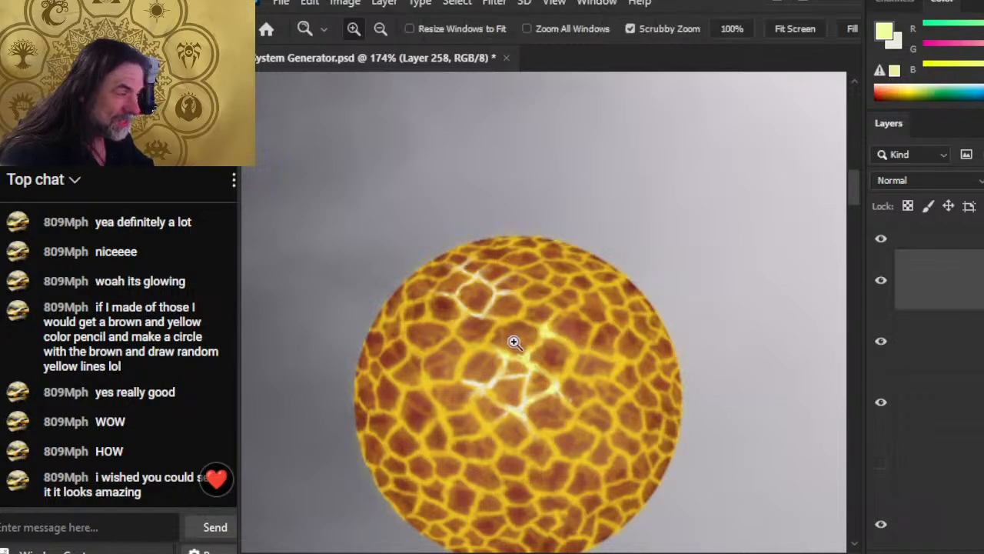
{"action": "left_click_drag", "start_coordinate": [512, 340], "coordinate": [410, 343]}
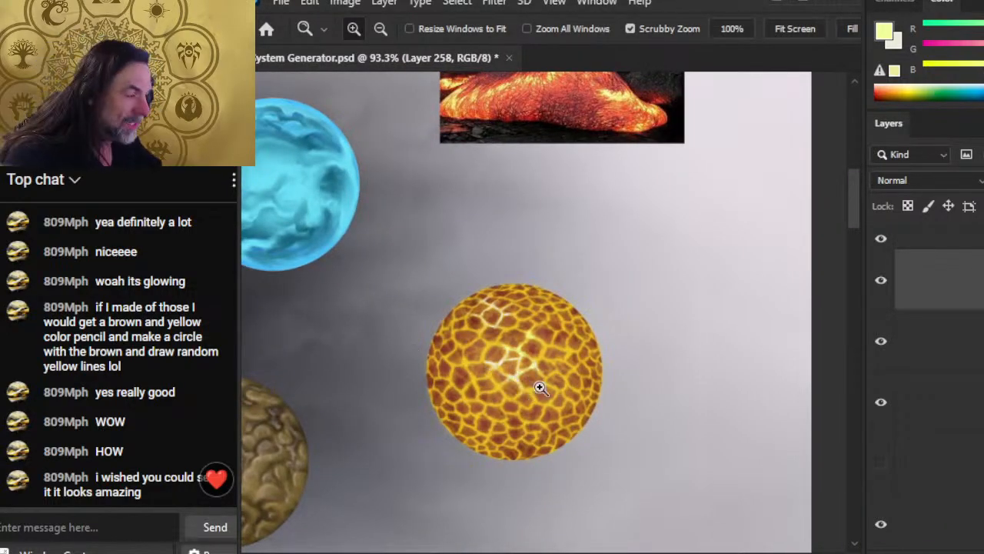
{"action": "left_click_drag", "start_coordinate": [537, 386], "coordinate": [596, 386]}
{"action": "key", "text": "b"}
{"action": "key", "text": "r"}
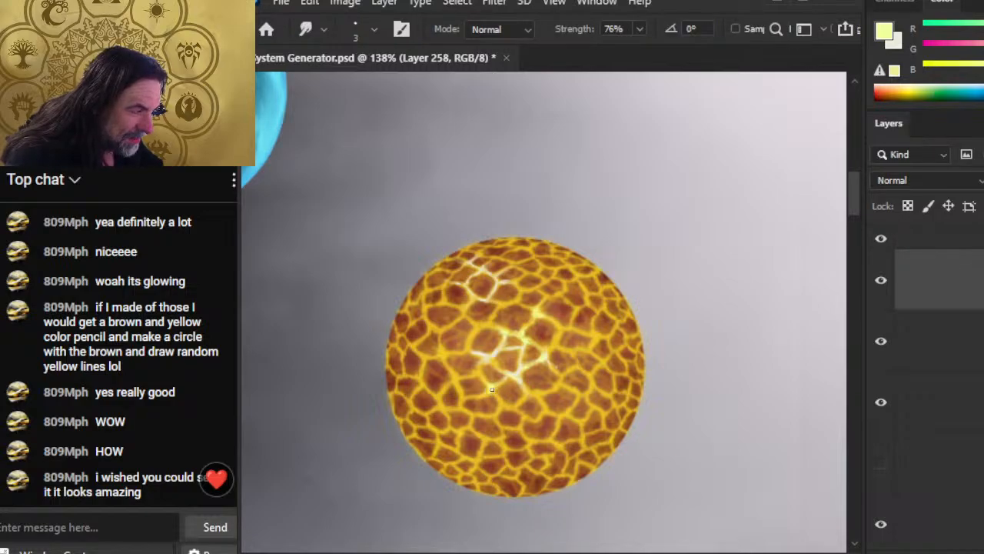
{"action": "key", "text": "b"}
{"action": "key", "text": "r"}
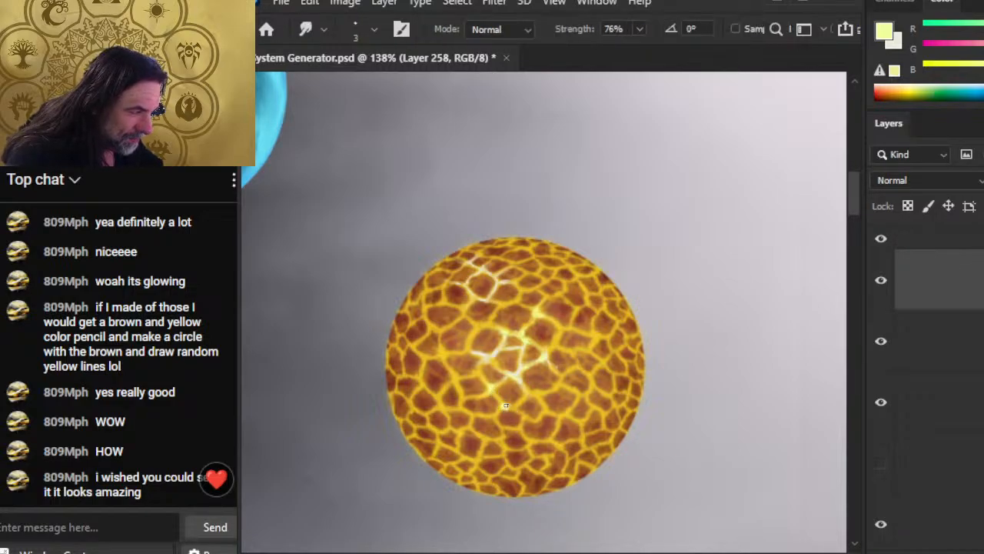
{"action": "key", "text": "b"}
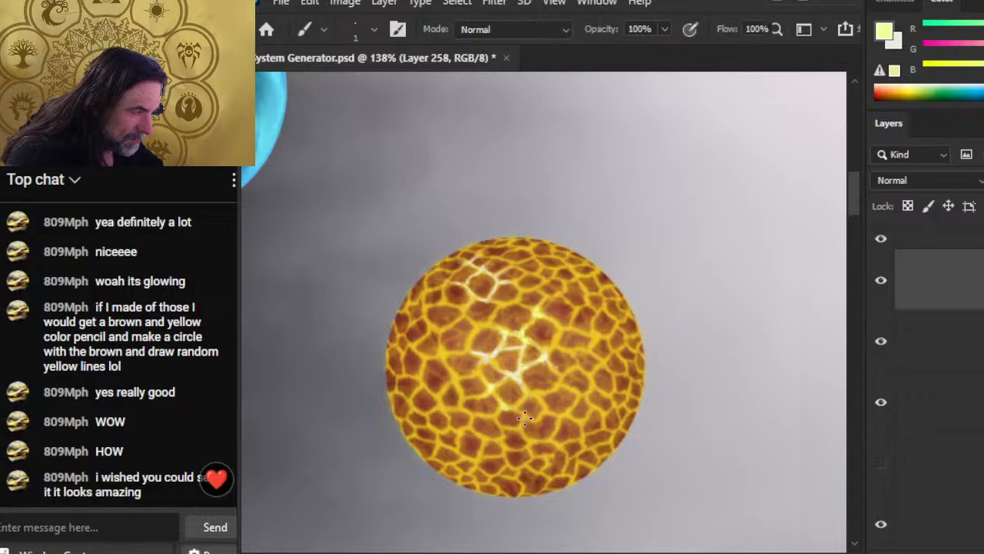
{"action": "key", "text": "r"}
Step: Dab pale yellow on two crack junctions to the lower right of the central highlight and smudge them outward
{"action": "key", "text": "b"}
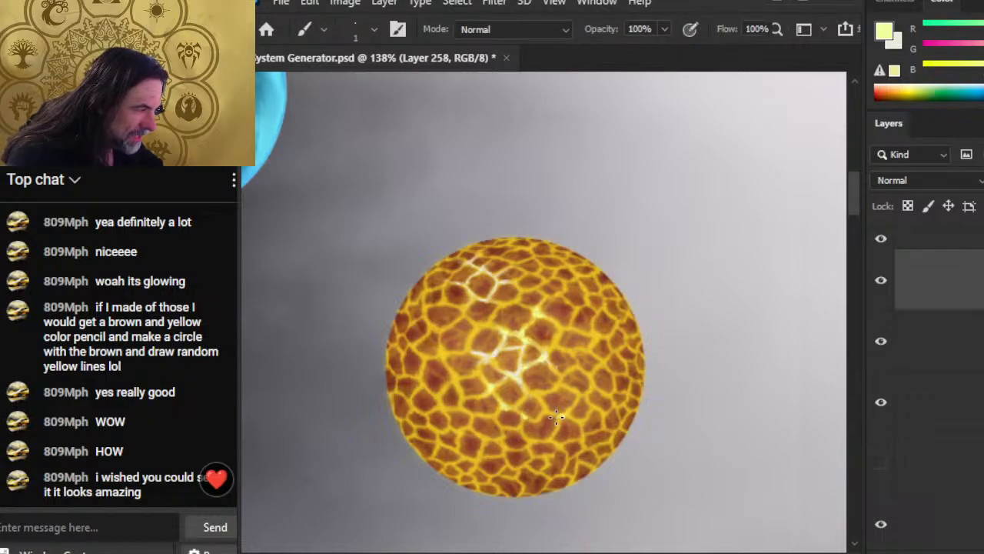
{"action": "key", "text": "r"}
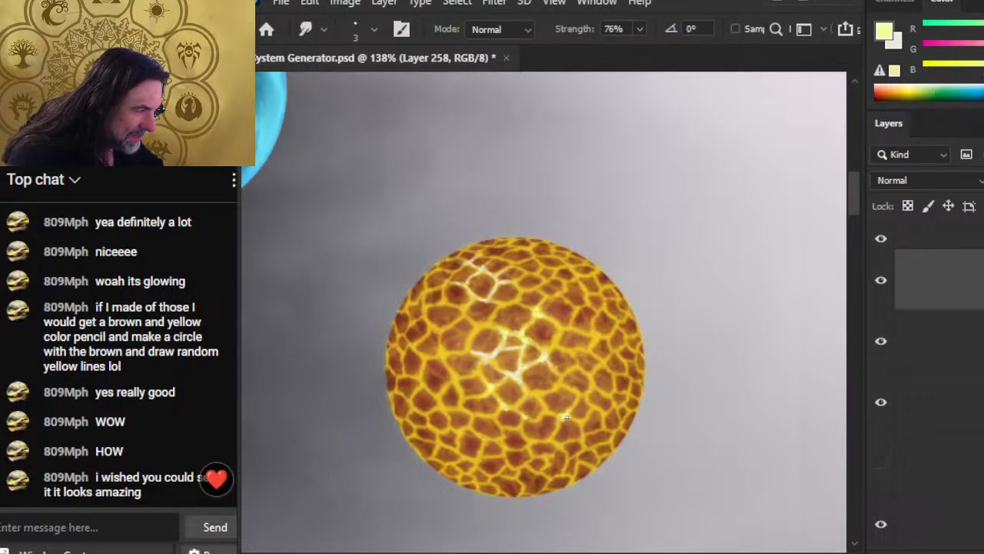
{"action": "key", "text": "b"}
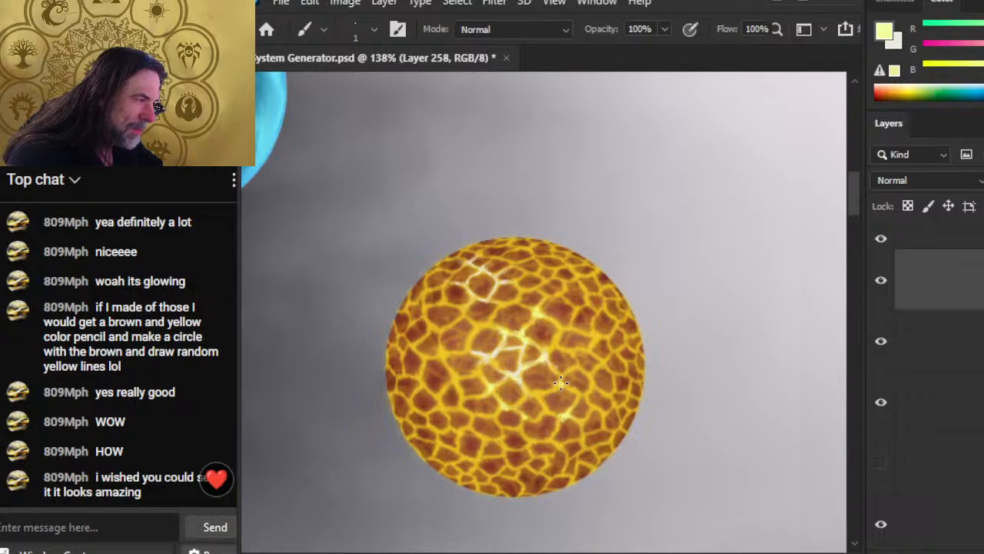
{"action": "key", "text": "r"}
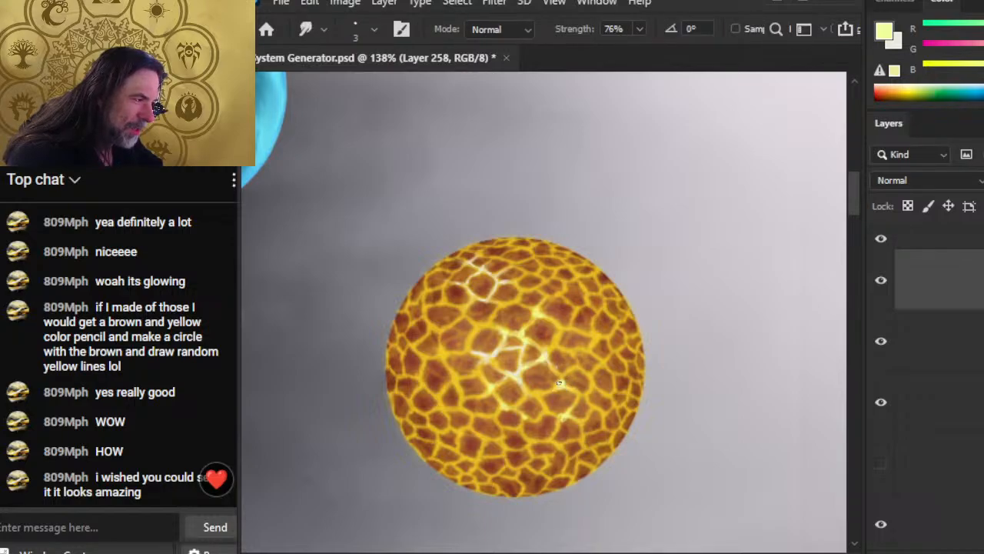
Step: Paint and smudge pale-yellow glints on the cracks right of the central dark cell and on a junction nearer the planet's right edge
{"action": "key", "text": "b"}
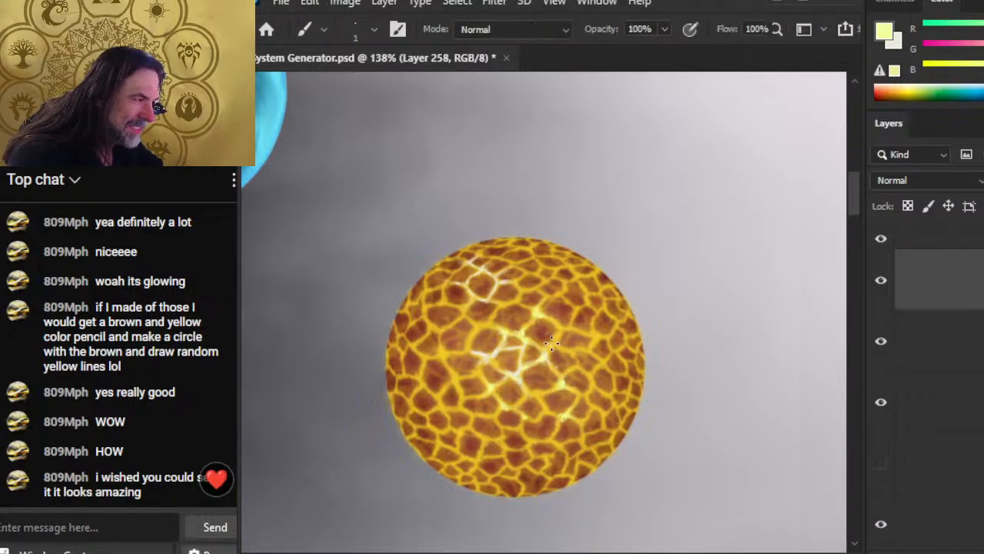
{"action": "key", "text": "r"}
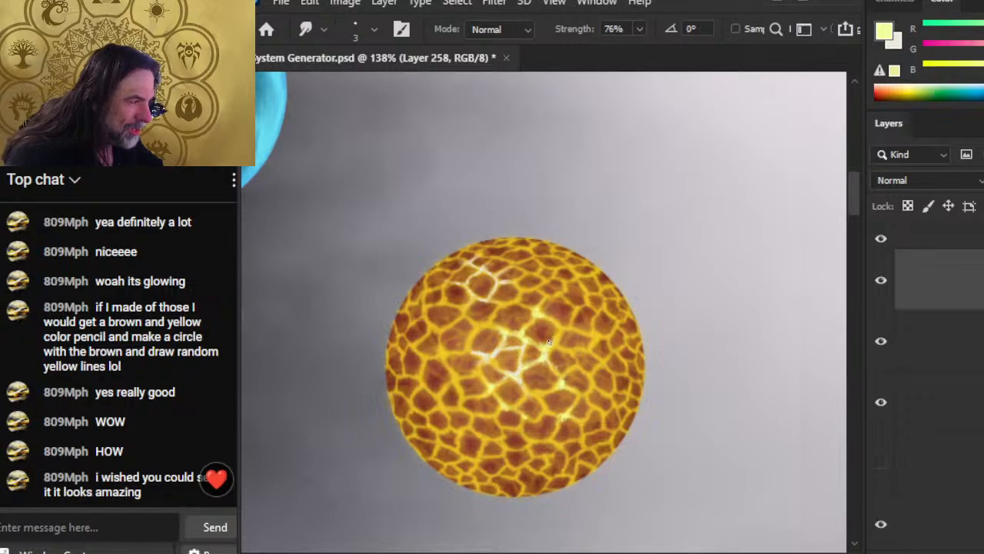
{"action": "key", "text": "b"}
{"action": "key", "text": "r"}
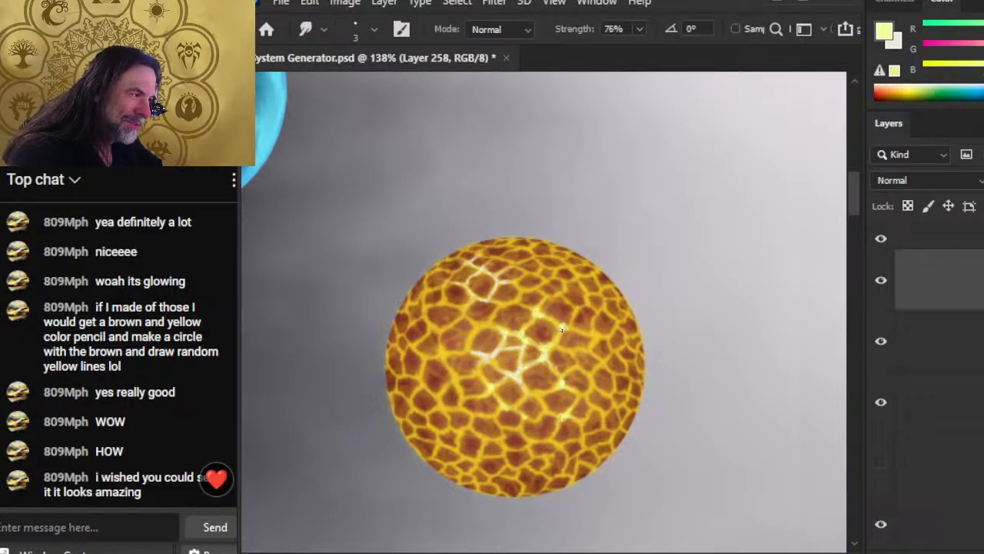
{"action": "key", "text": "b"}
{"action": "key", "text": "r"}
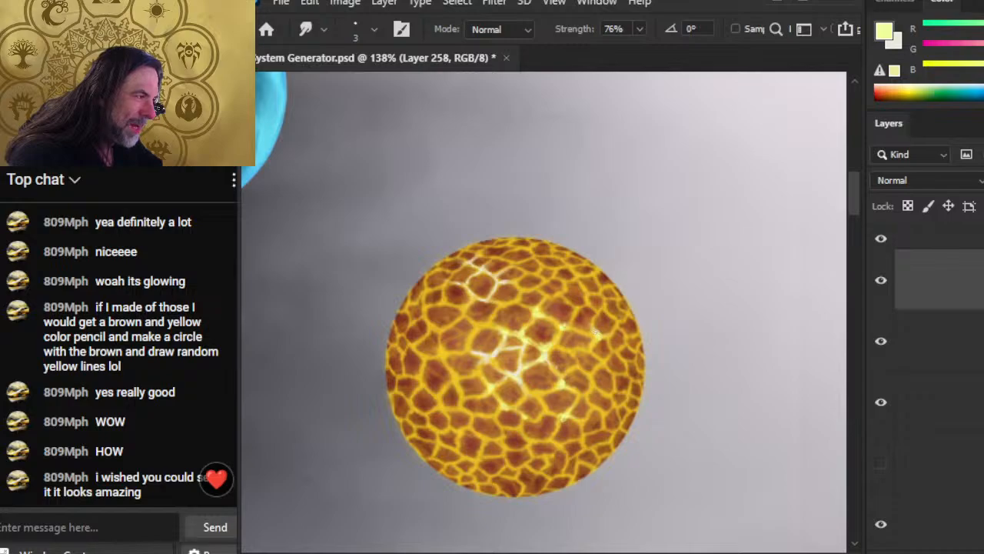
Step: Highlight the crack junctions in the planet's upper-right area with pale yellow and smudge them along the neighbouring cracks
{"action": "key", "text": "b"}
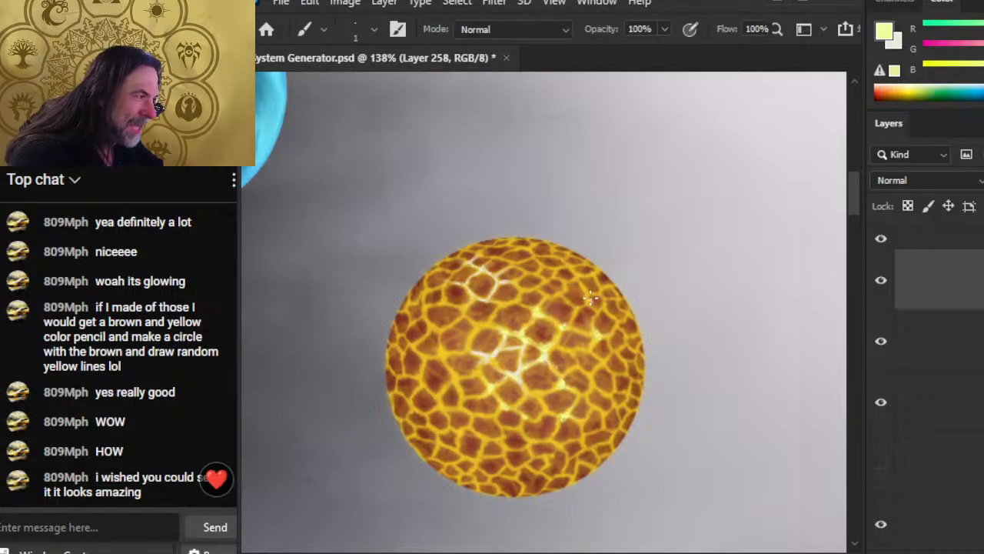
{"action": "key", "text": "r"}
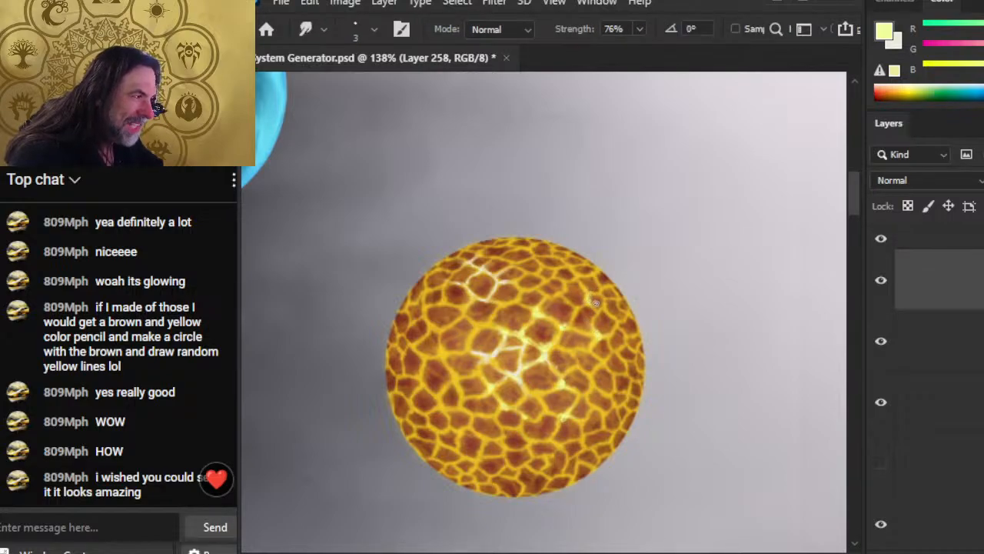
{"action": "key", "text": "b"}
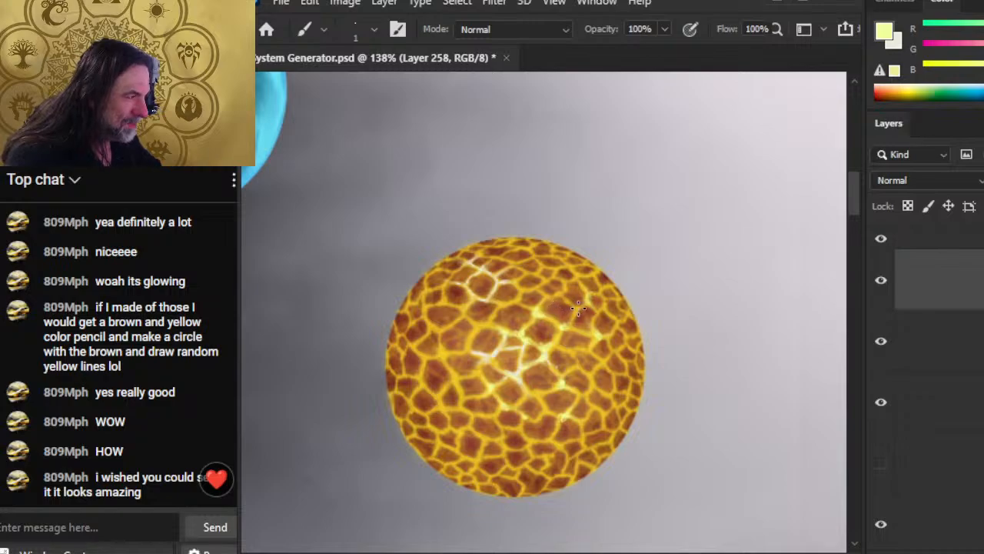
{"action": "key", "text": "r"}
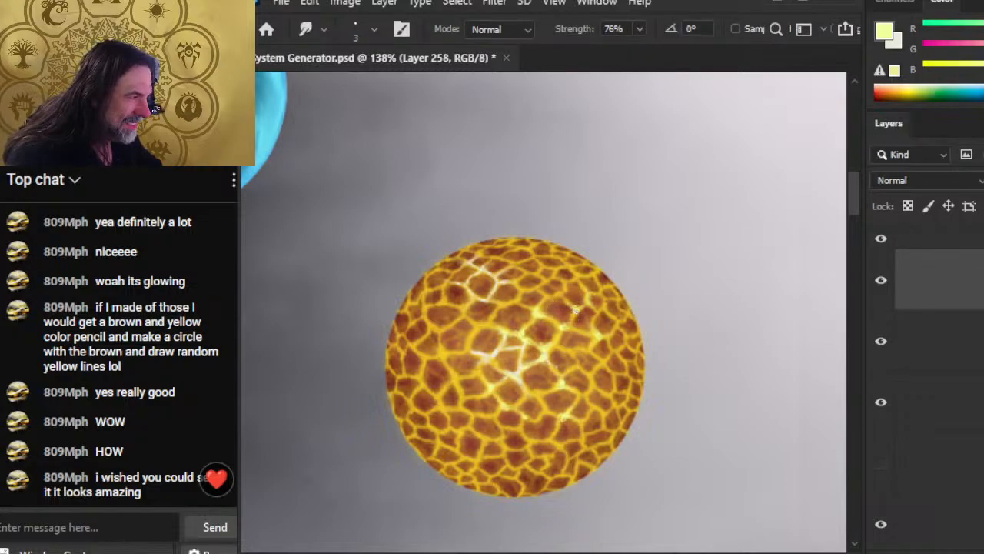
{"action": "key", "text": "b"}
{"action": "key", "text": "r"}
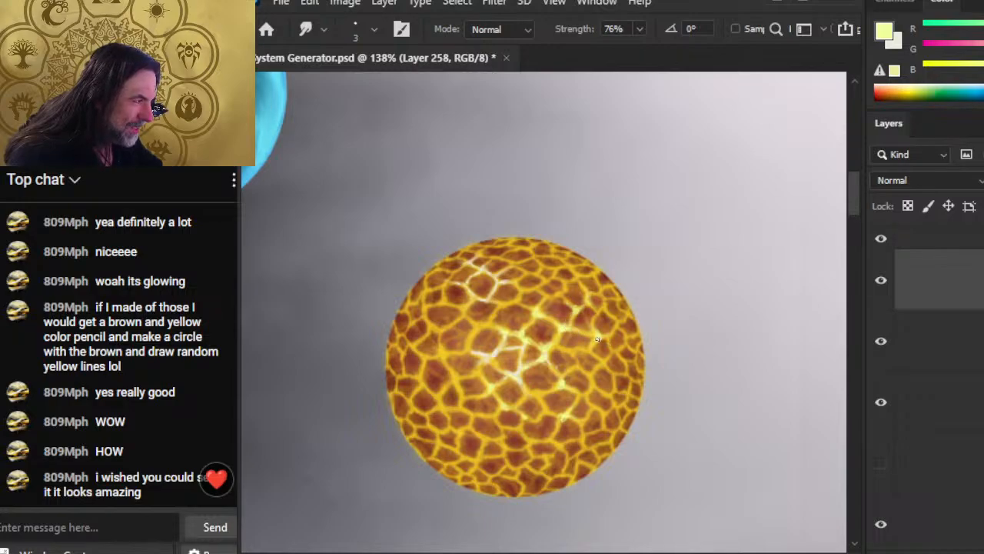
Step: Add pale-yellow glints to the cracks near the planet's right edge and the junctions just below them, smudging each one smooth
{"action": "key", "text": "b"}
{"action": "key", "text": "r"}
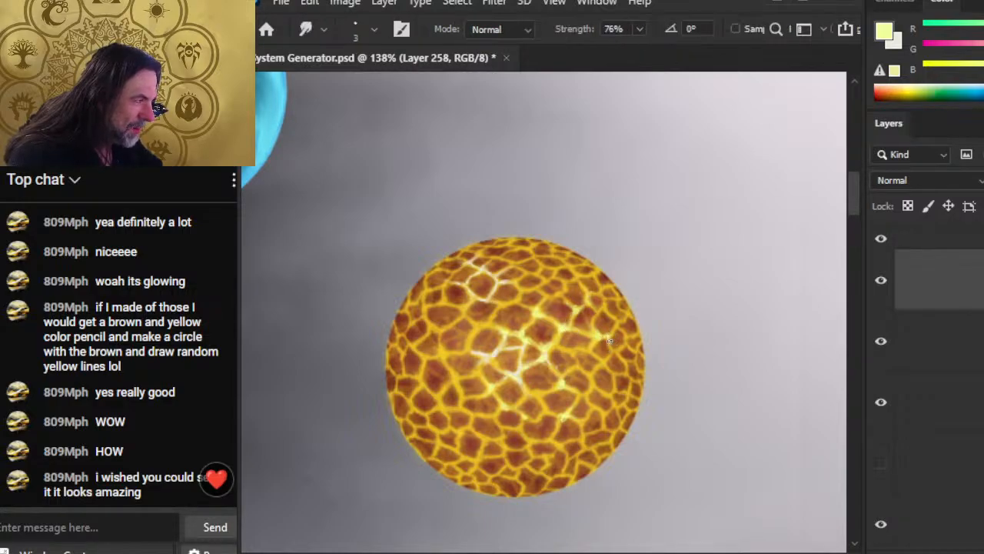
{"action": "key", "text": "b"}
{"action": "key", "text": "r"}
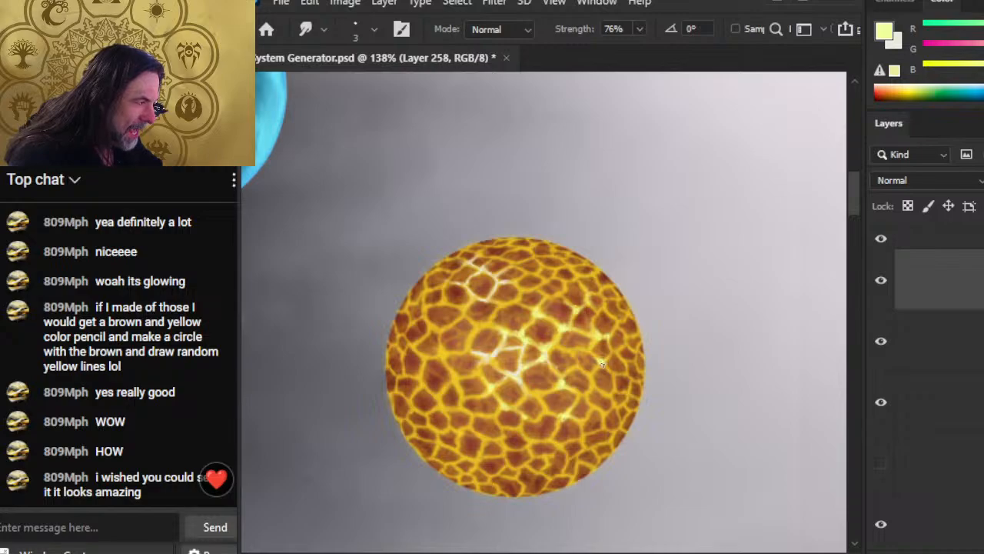
{"action": "key", "text": "b"}
{"action": "key", "text": "r"}
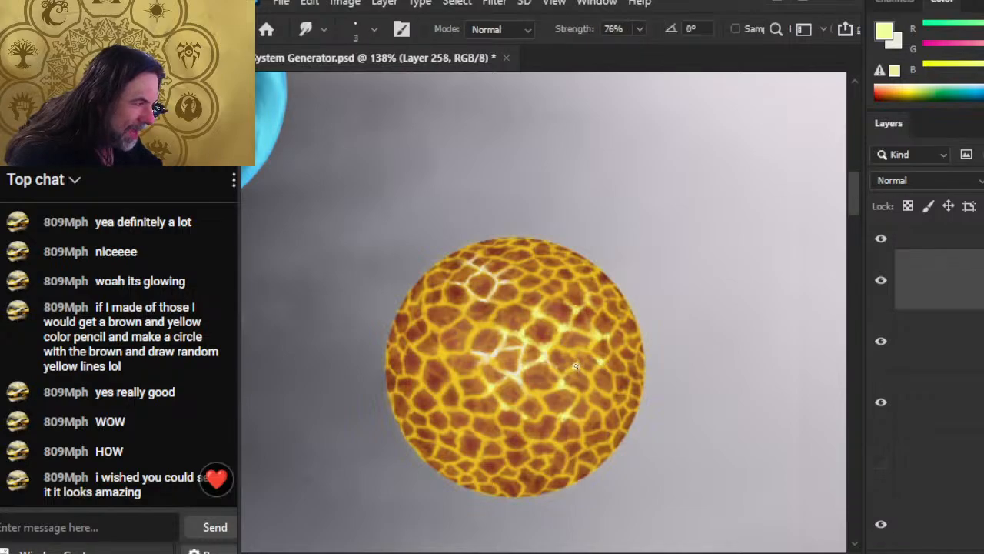
Step: Strengthen the pale-yellow highlight on the cracks around the cell below and right of the central highlight, smudging the strokes
{"action": "key", "text": "b"}
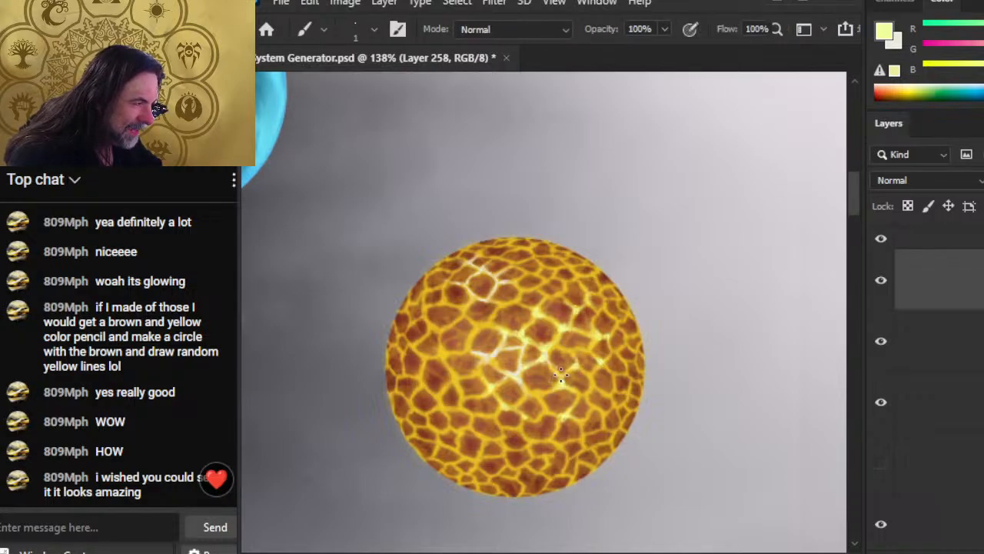
{"action": "key", "text": "r"}
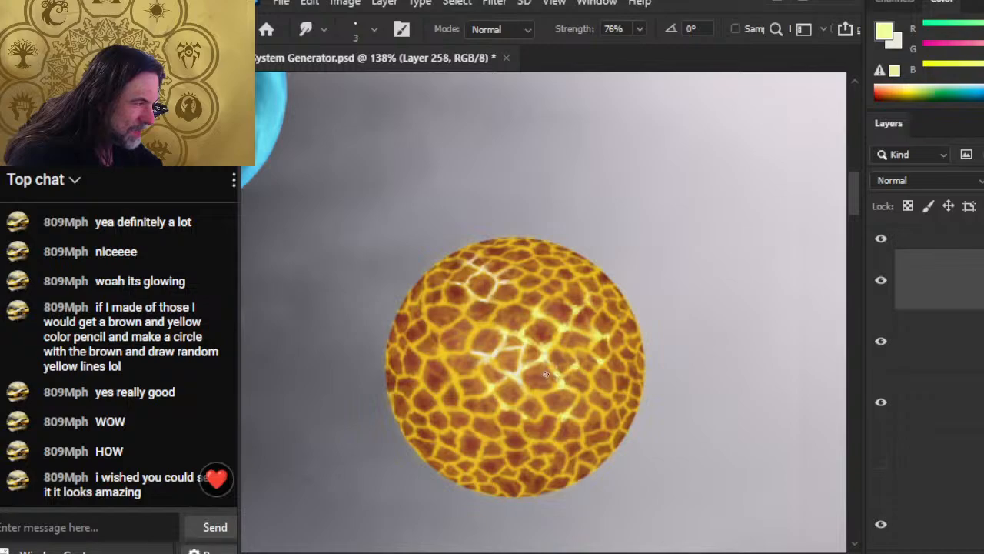
{"action": "key", "text": "b"}
{"action": "key", "text": "r"}
{"action": "key", "text": "b"}
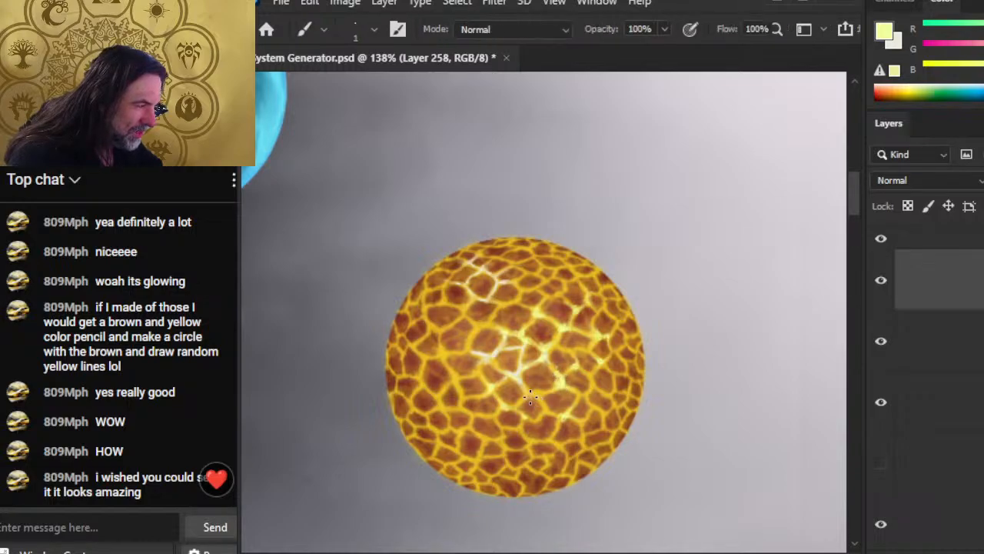
{"action": "key", "text": "r"}
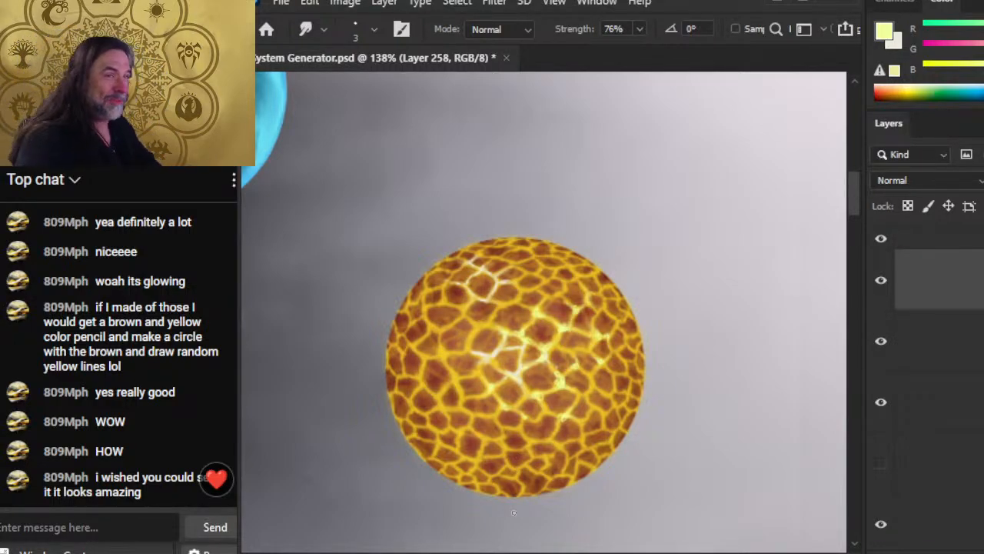
Step: Paint pale-yellow highlights on three crack junctions in the planet's left half and smudge them into the surrounding cracks
{"action": "key", "text": "b"}
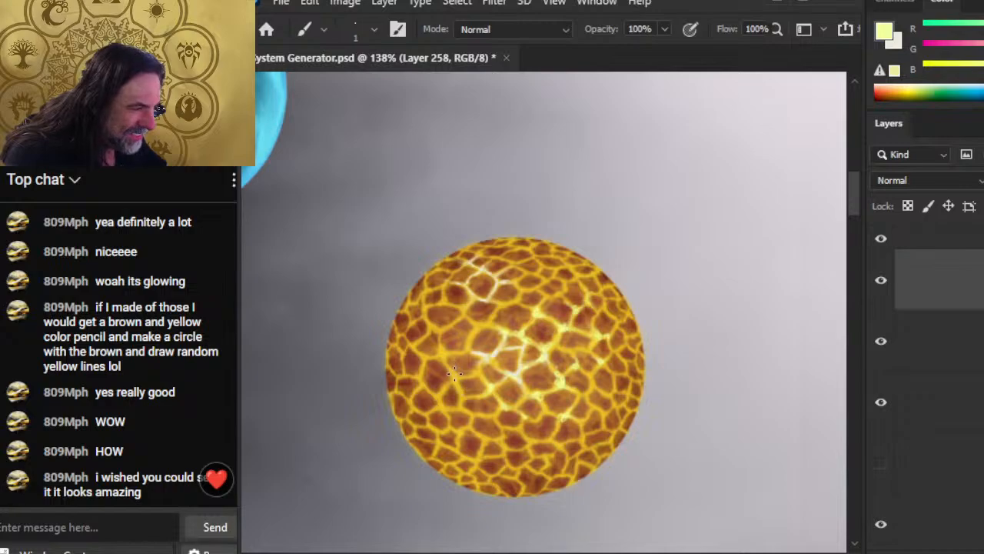
{"action": "key", "text": "r"}
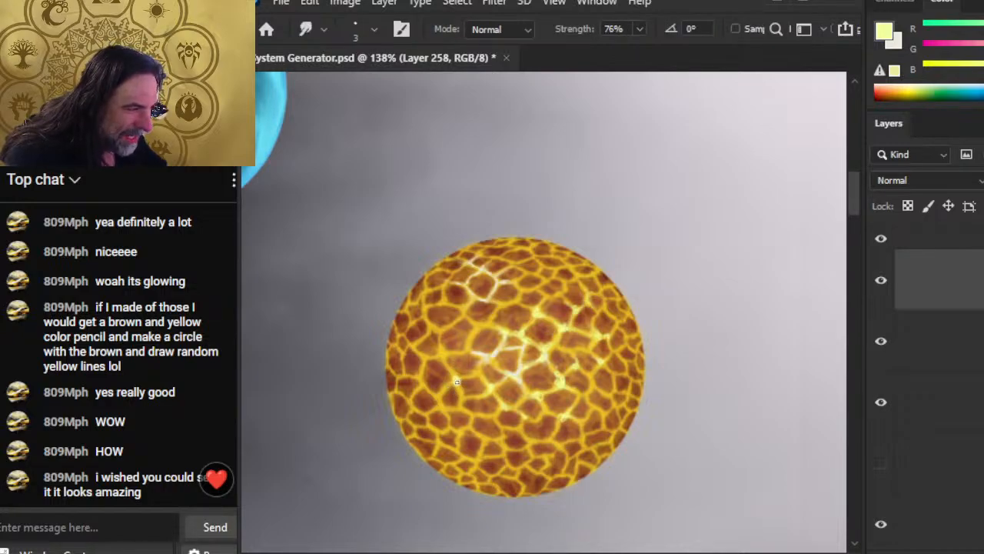
{"action": "key", "text": "b"}
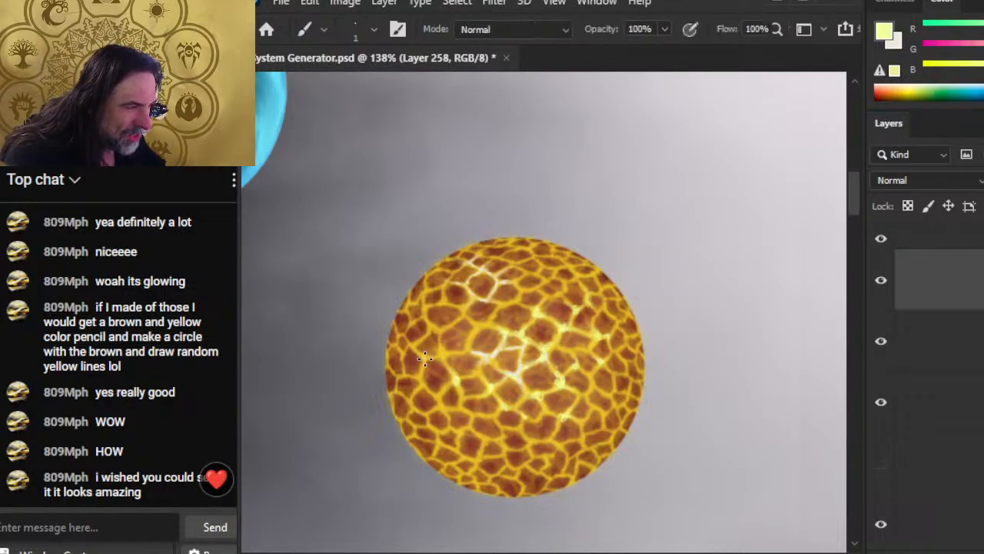
{"action": "key", "text": "r"}
{"action": "key", "text": "b"}
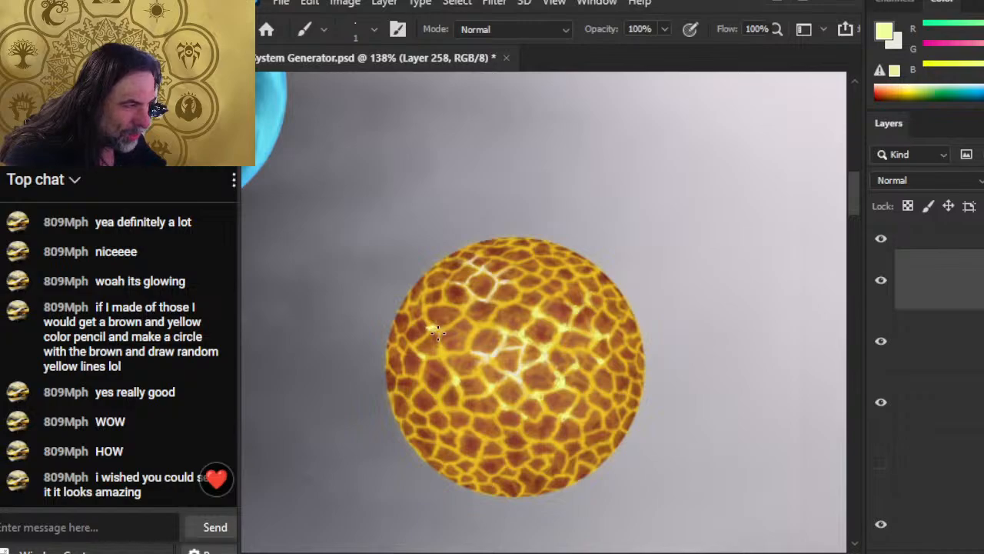
{"action": "key", "text": "r"}
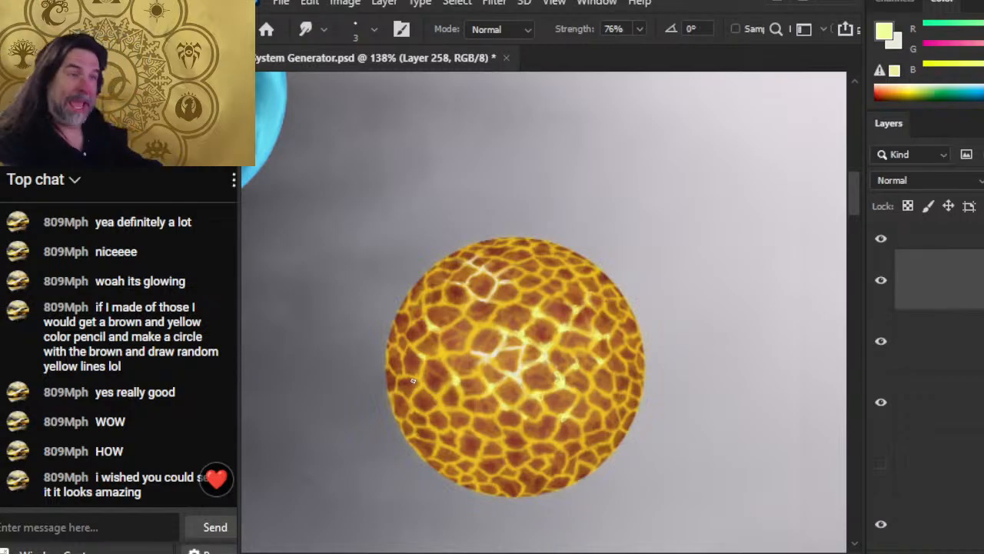
Step: Extend the pale-yellow highlight at the junction left of the planet's centre and add glints to the junctions below it, smudging each
{"action": "key", "text": "b"}
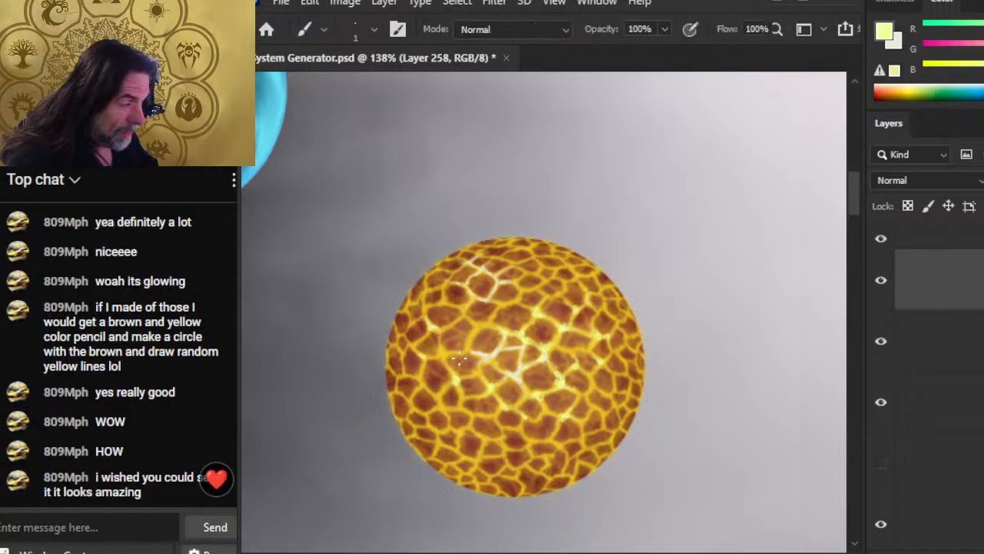
{"action": "key", "text": "r"}
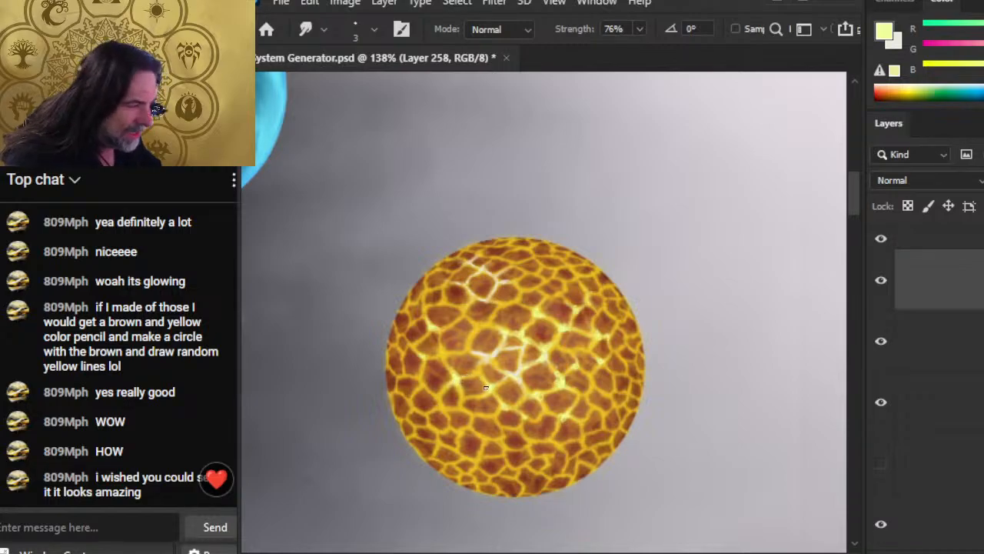
{"action": "key", "text": "b"}
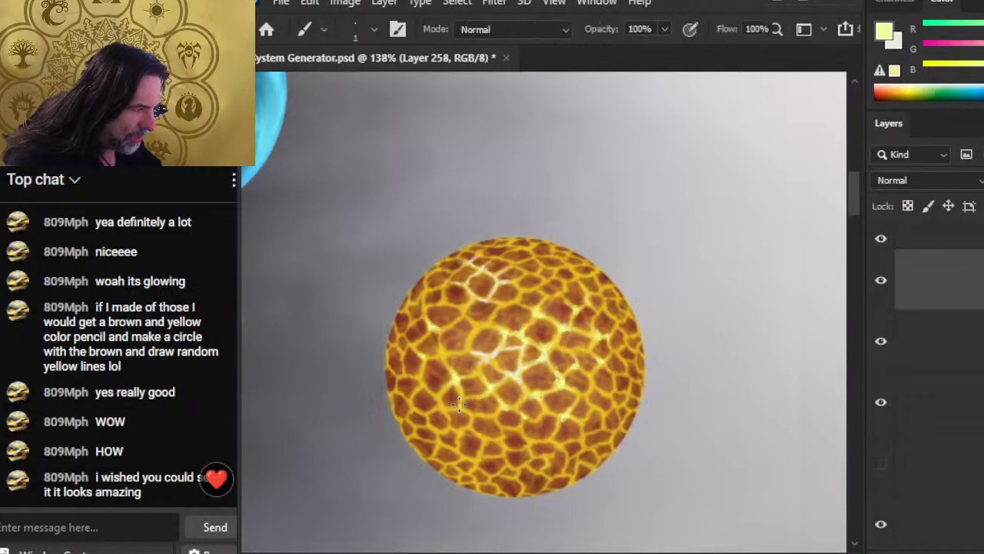
{"action": "key", "text": "r"}
{"action": "key", "text": "b"}
{"action": "key", "text": "r"}
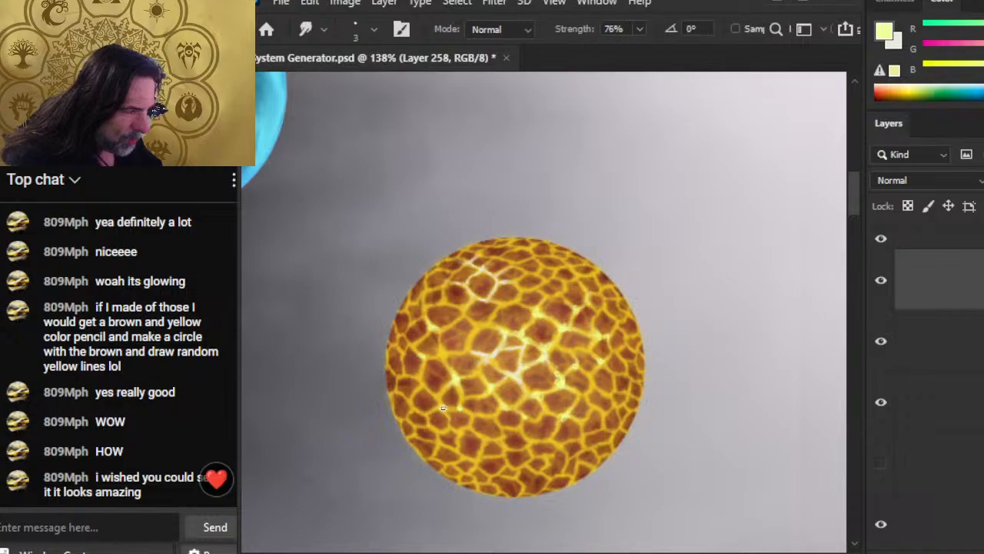
Step: Paint pale-yellow glints on the cracks right of the upper white highlight and up to the planet's top edge, smudging them smooth
{"action": "key", "text": "b"}
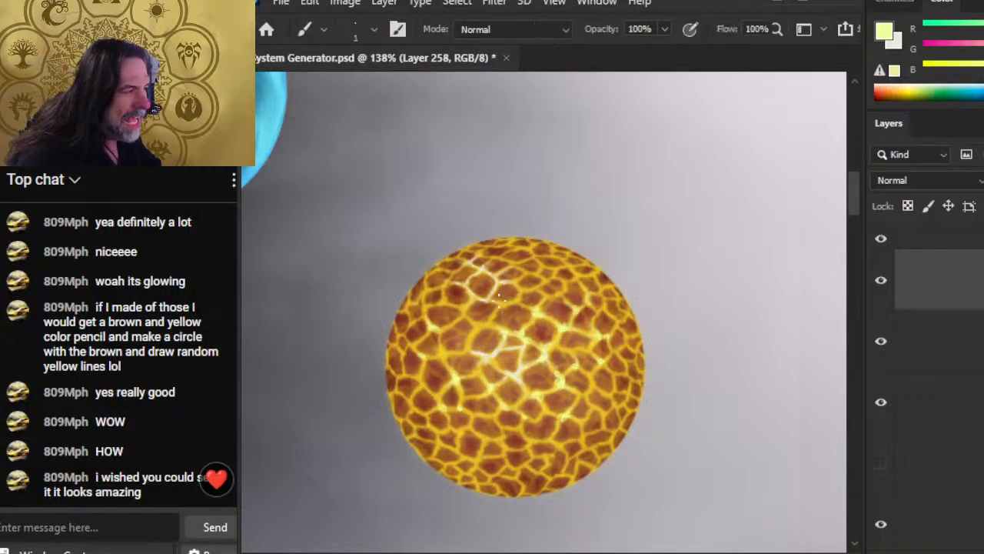
{"action": "key", "text": "r"}
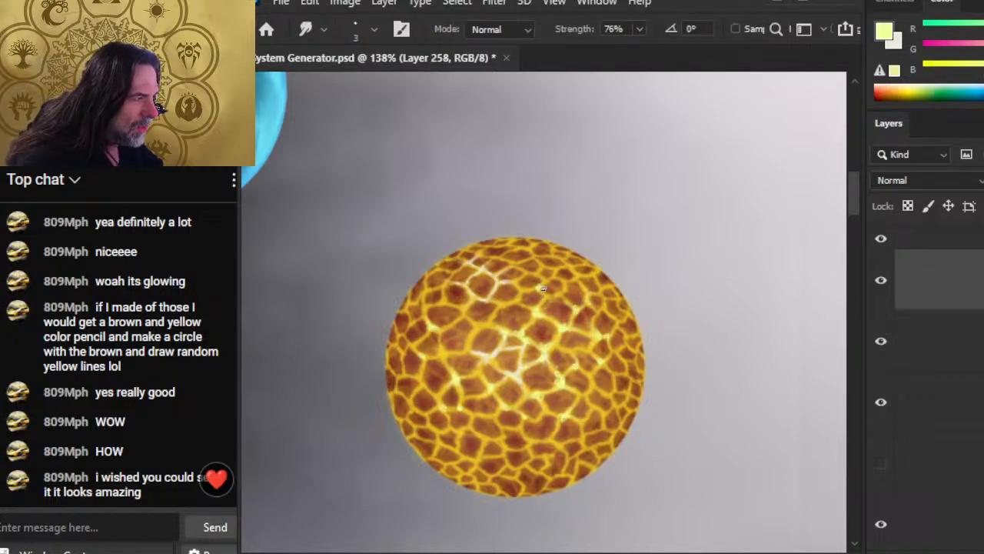
{"action": "key", "text": "b"}
{"action": "key", "text": "r"}
{"action": "key", "text": "b"}
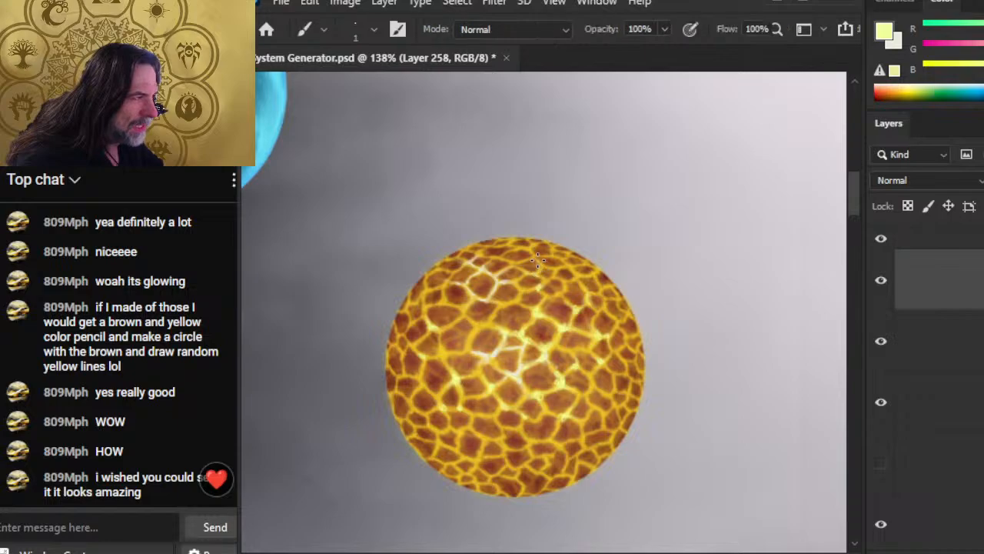
{"action": "key", "text": "r"}
{"action": "key", "text": "b"}
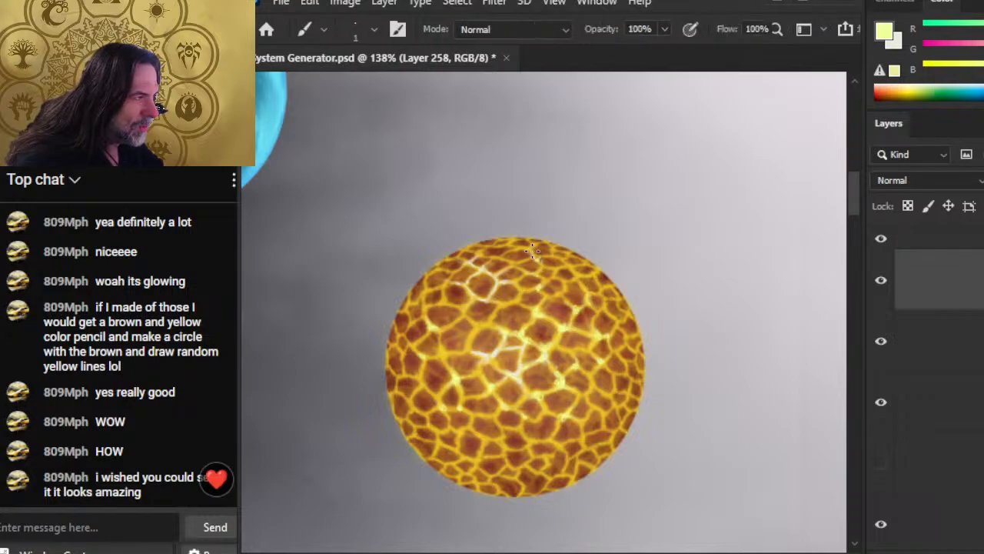
{"action": "key", "text": "r"}
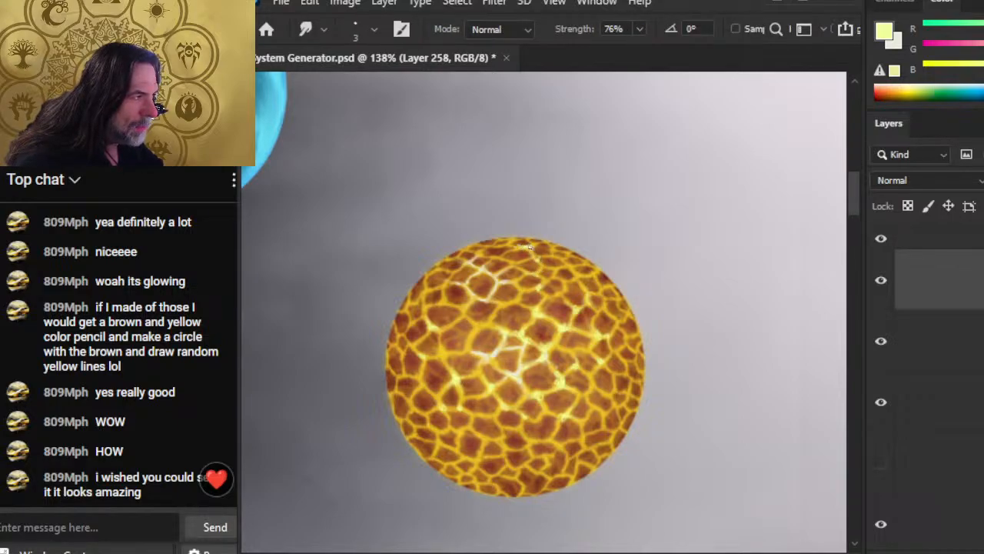
Step: Add pale-yellow highlights to the small crack junctions just inside the planet's upper-right rim and smudge them along the cracks
{"action": "key", "text": "b"}
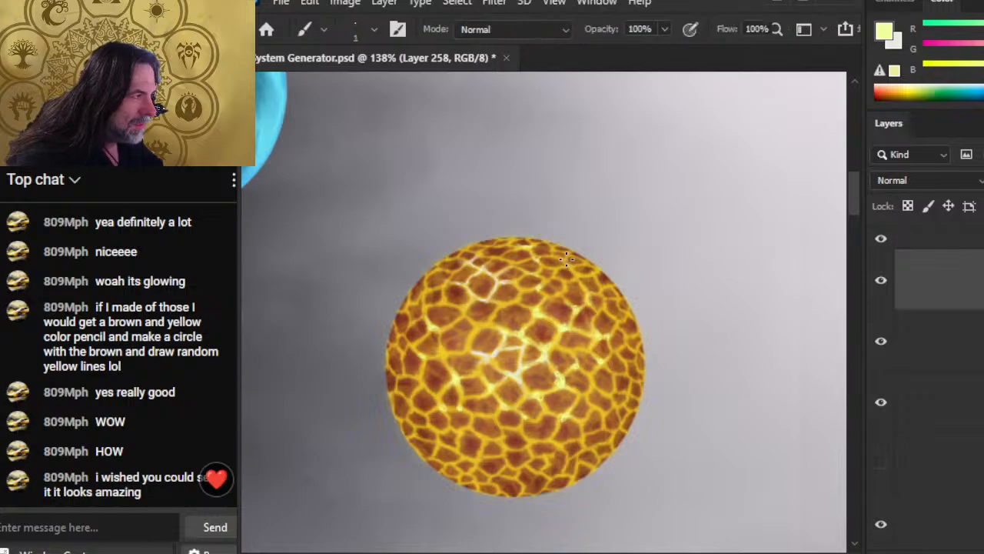
{"action": "left_click_drag", "start_coordinate": [569, 263], "coordinate": [561, 256]}
{"action": "key", "text": "r"}
{"action": "key", "text": "b"}
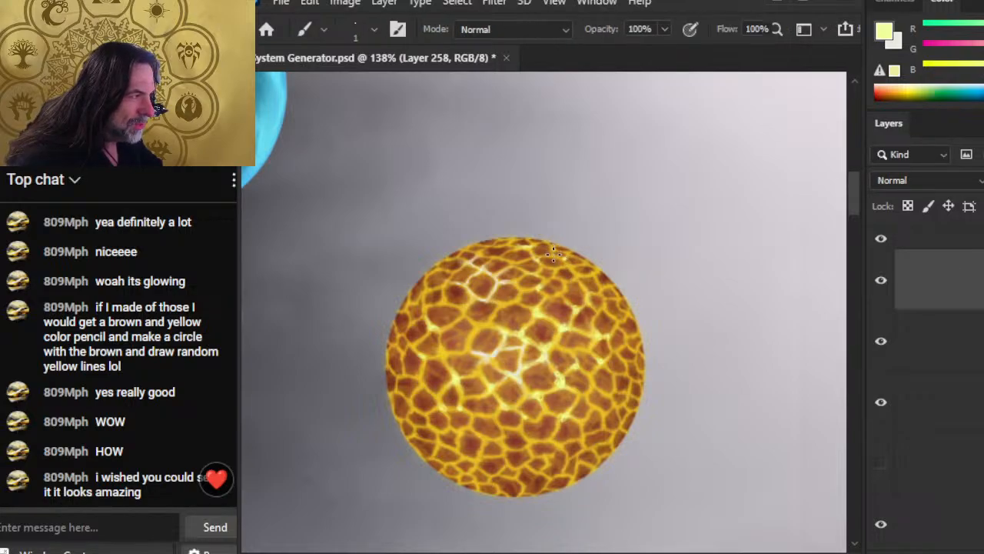
{"action": "key", "text": "r"}
Step: Paint pale-yellow glints on the junctions farther down the planet's upper-right rim and smudge them into the neighbouring cracks
{"action": "key", "text": "b"}
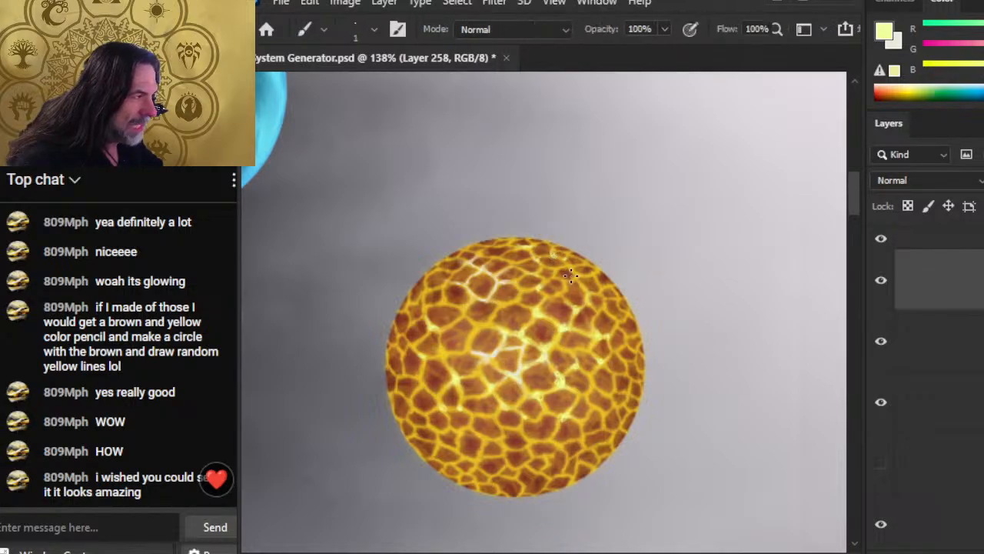
{"action": "key", "text": "r"}
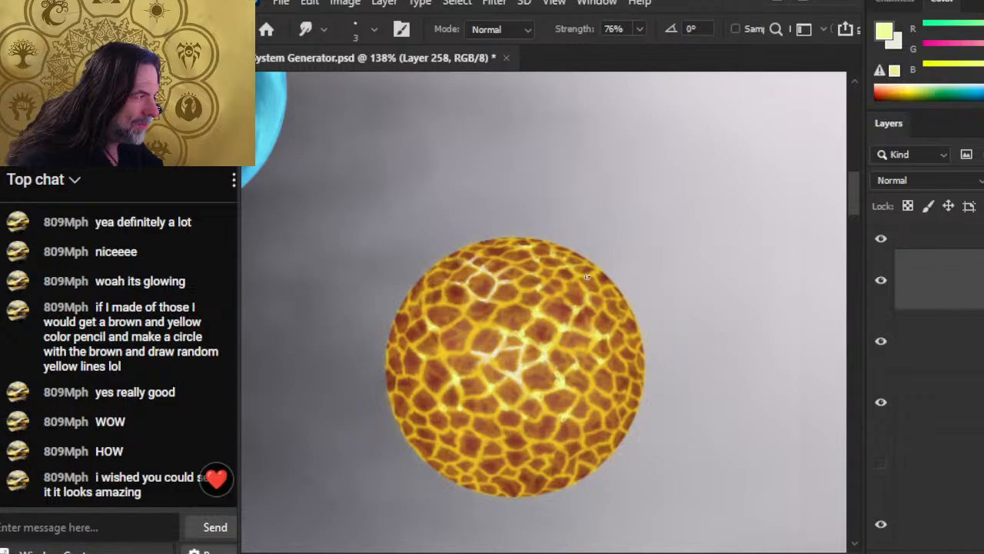
{"action": "key", "text": "b"}
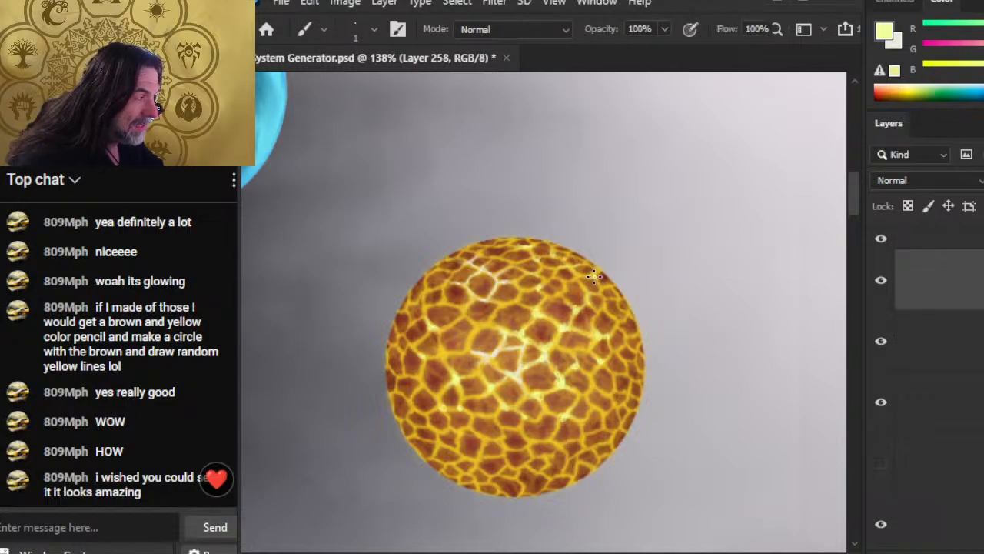
{"action": "key", "text": "r"}
{"action": "key", "text": "b"}
{"action": "key", "text": "r"}
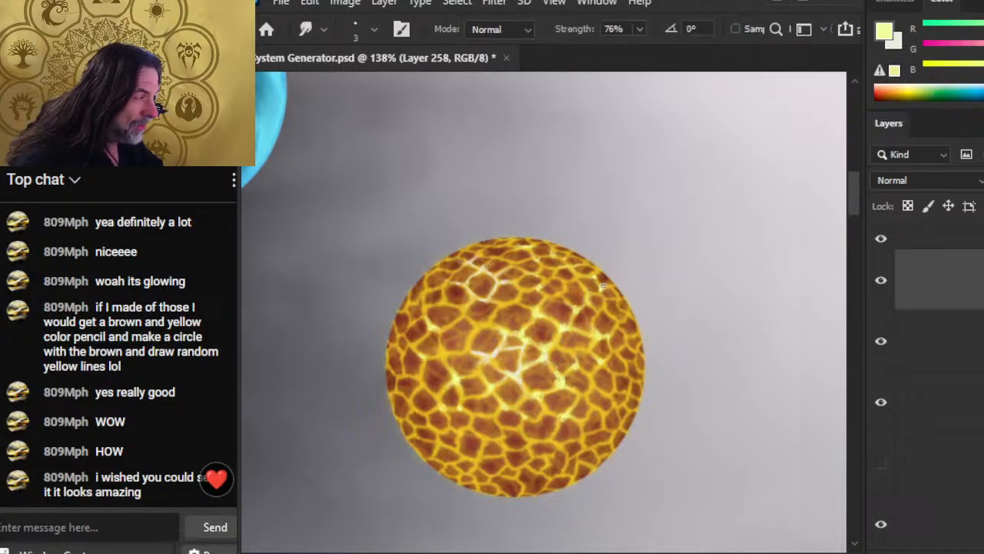
{"action": "key", "text": "b"}
{"action": "key", "text": "r"}
Step: Highlight the cracks running inward from the planet's upper-right rim glints with pale yellow, smudging each stroke
{"action": "key", "text": "b"}
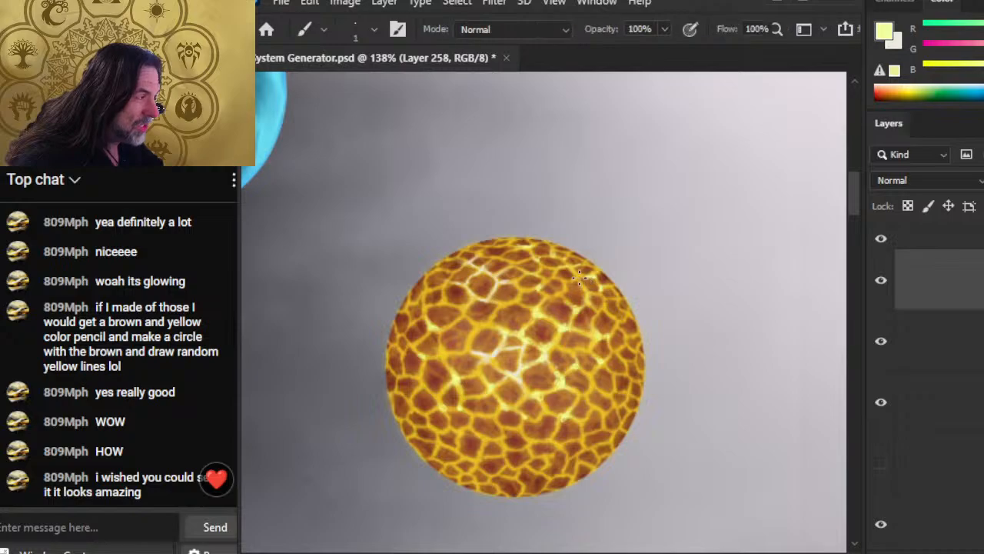
{"action": "key", "text": "r"}
{"action": "key", "text": "b"}
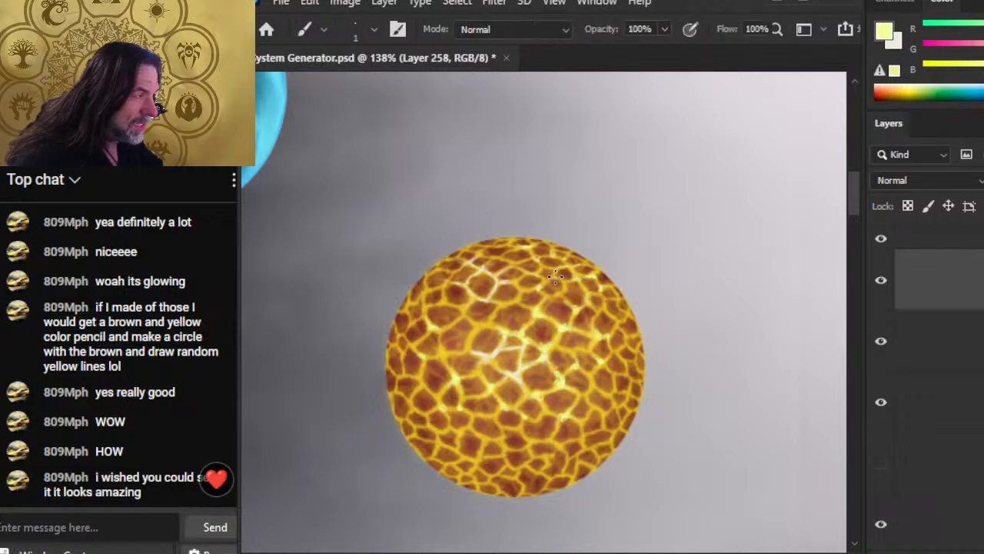
{"action": "key", "text": "r"}
{"action": "key", "text": "b"}
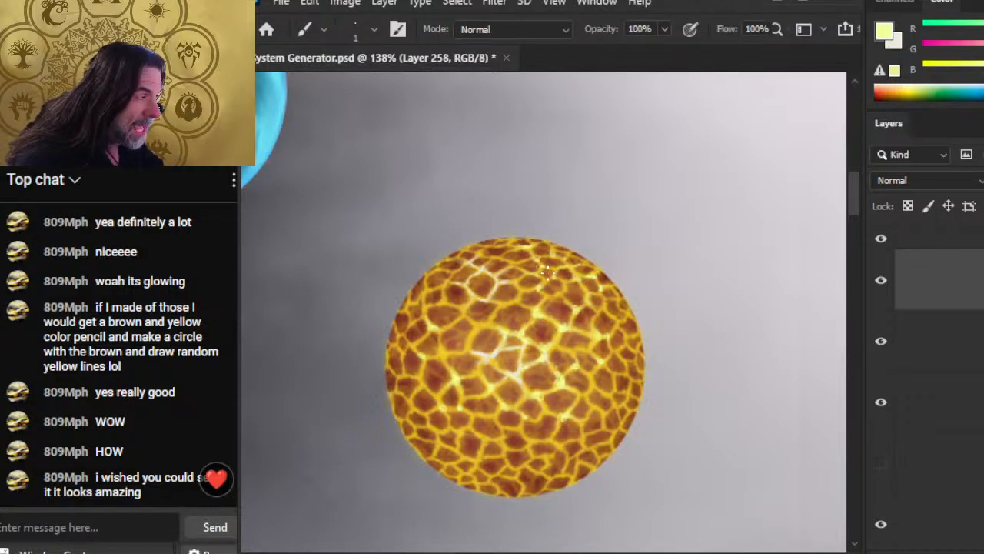
{"action": "key", "text": "r"}
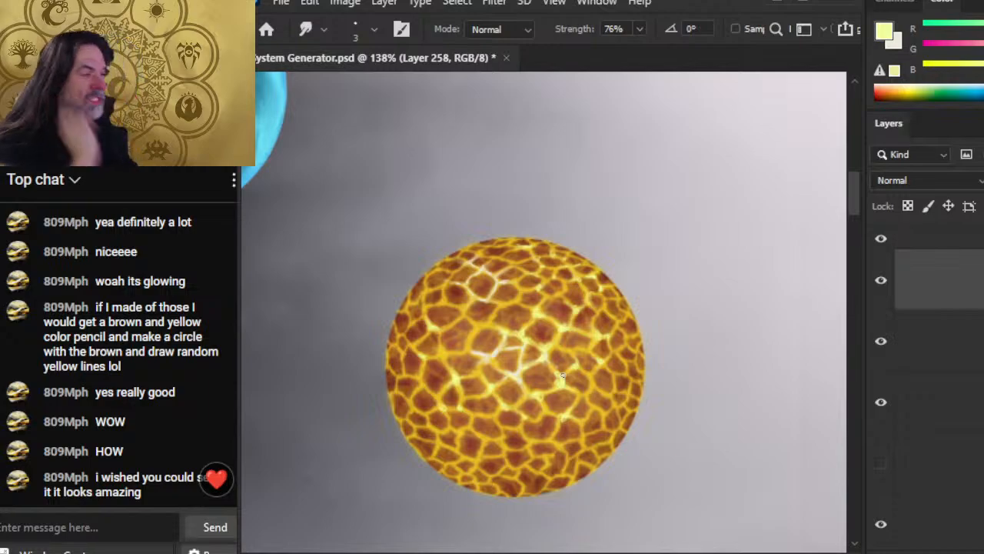
Step: Paint pale-yellow highlights on three crack junctions below the planet's centre and smudge them into the lattice
{"action": "key", "text": "b"}
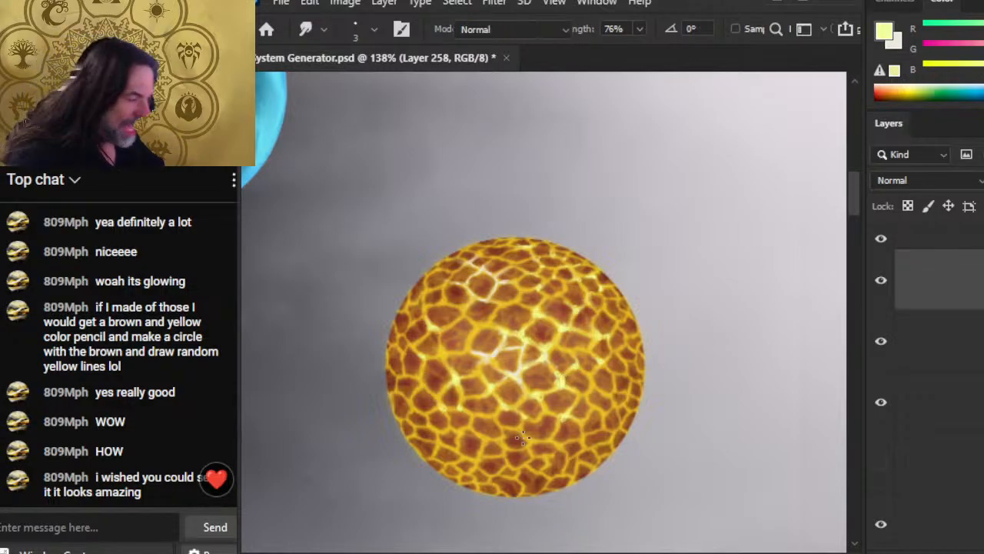
{"action": "key", "text": "r"}
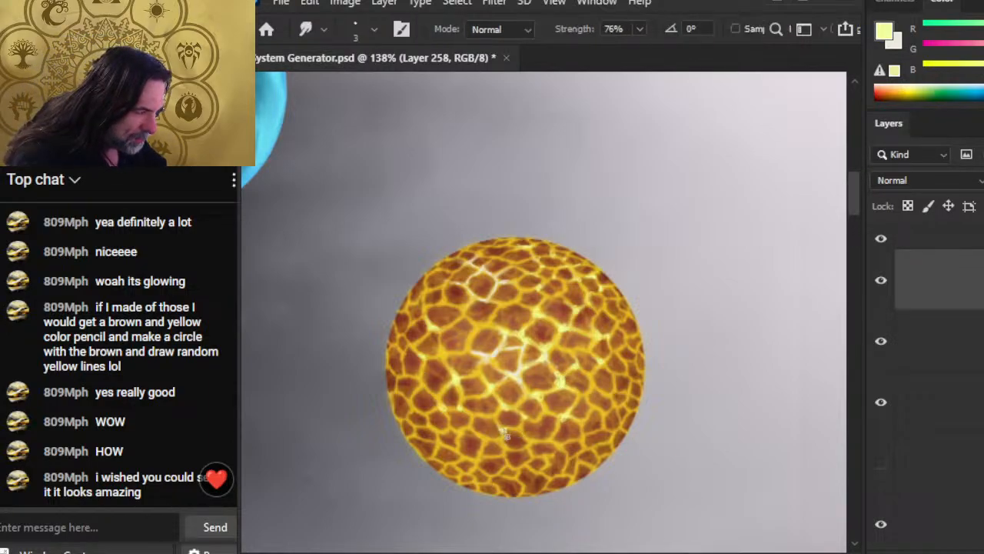
{"action": "key", "text": "b"}
{"action": "key", "text": "r"}
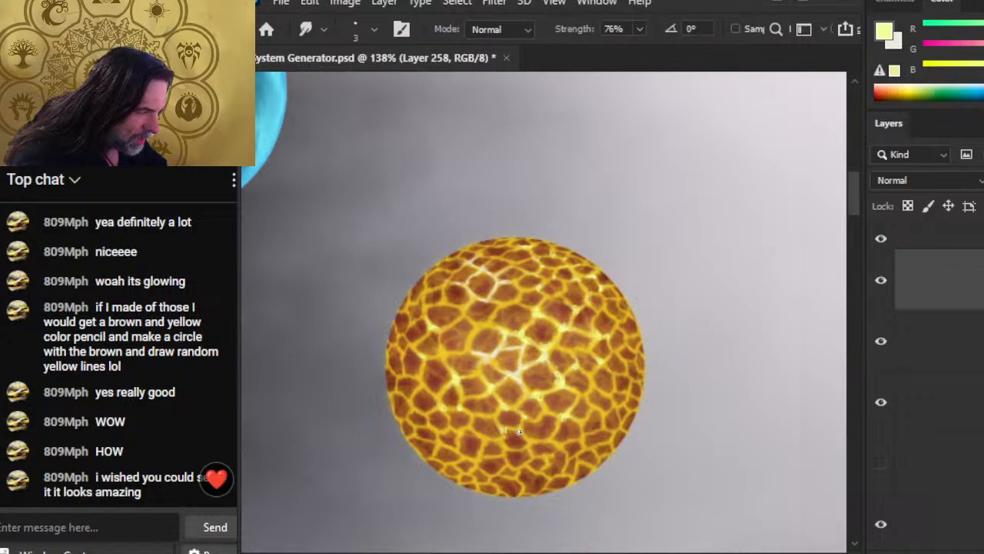
{"action": "key", "text": "b"}
{"action": "key", "text": "r"}
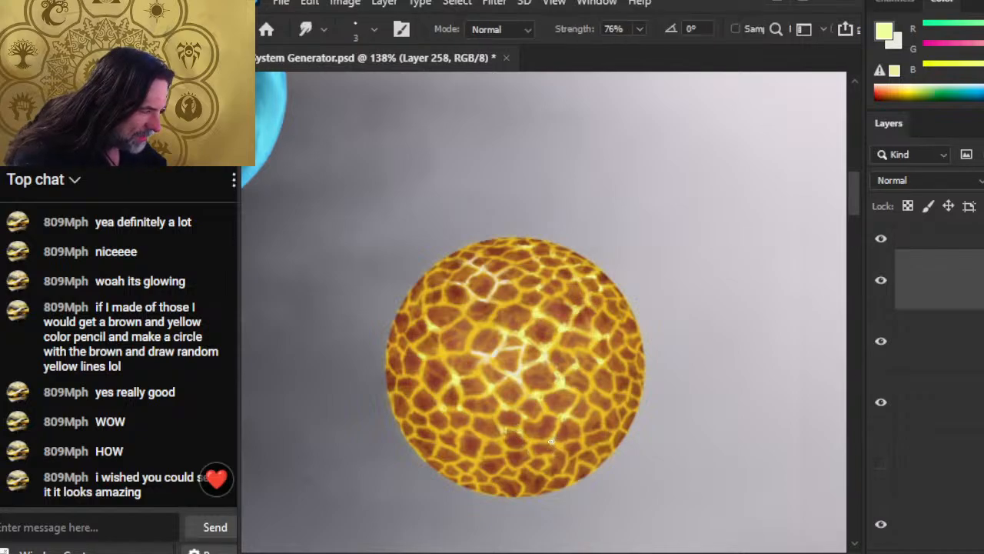
Step: Add pale-yellow glints to the two crack junctions in the planet's lower-right area and smudge them outward
{"action": "key", "text": "b"}
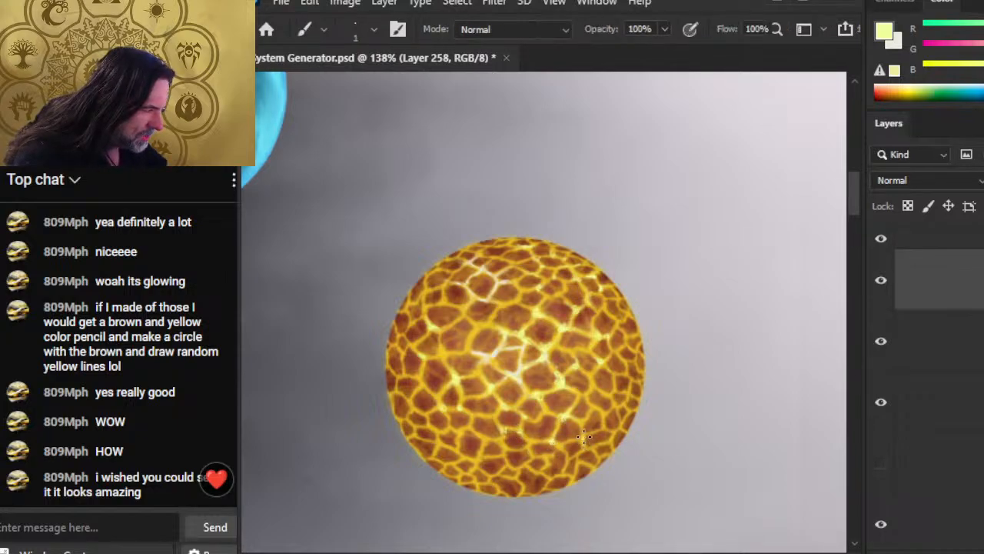
{"action": "key", "text": "r"}
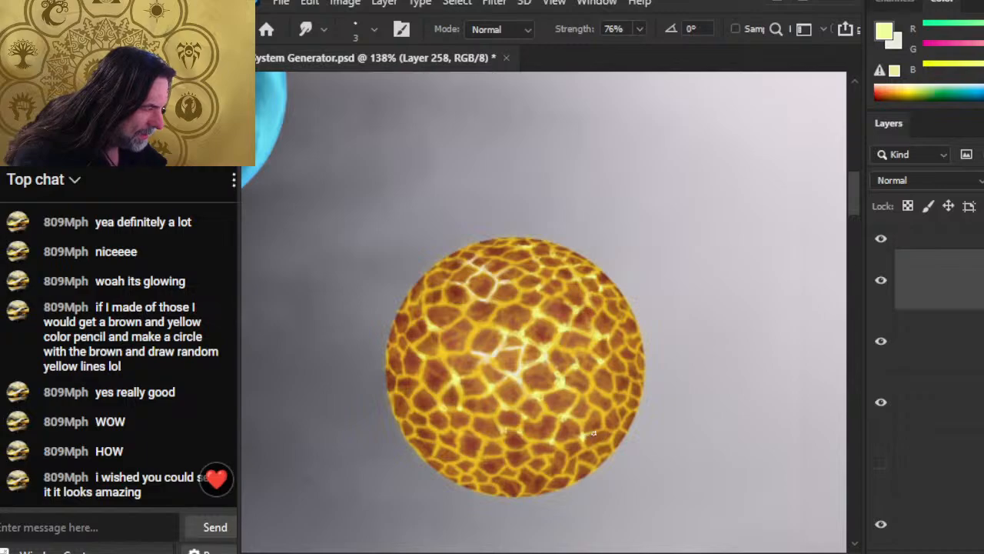
{"action": "key", "text": "b"}
{"action": "key", "text": "r"}
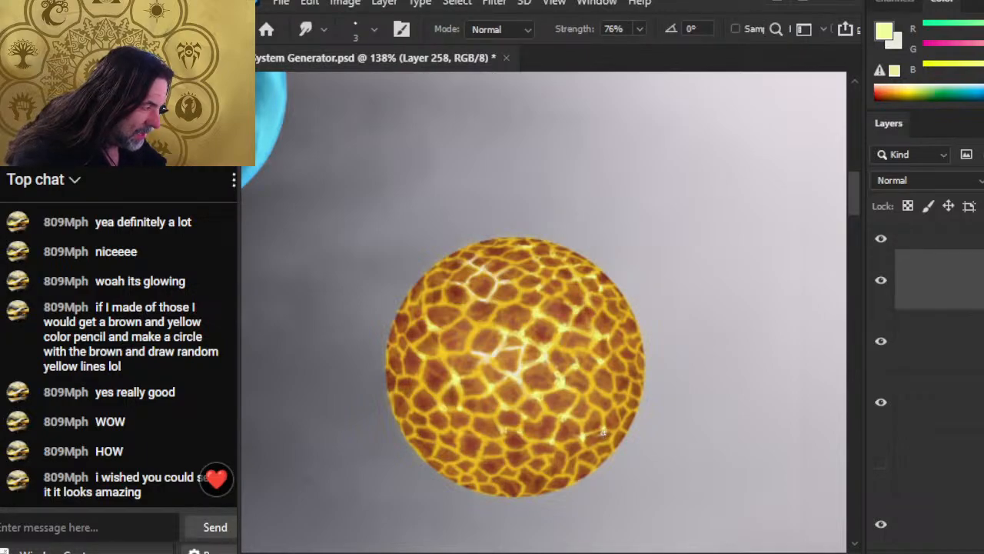
Step: Highlight the junctions climbing above the lower-right glints and across toward the planet's right edge with pale yellow, smudging each one
{"action": "key", "text": "b"}
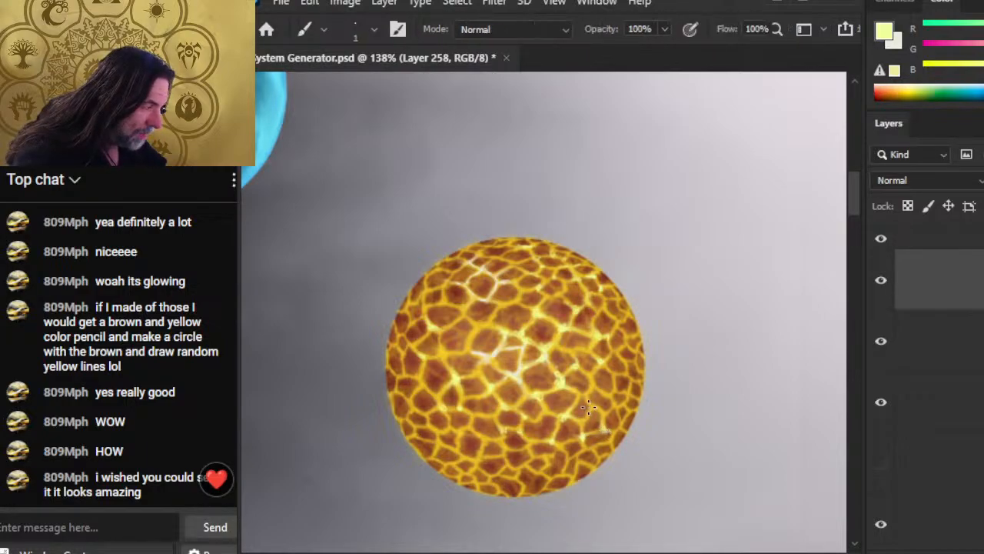
{"action": "key", "text": "r"}
{"action": "key", "text": "b"}
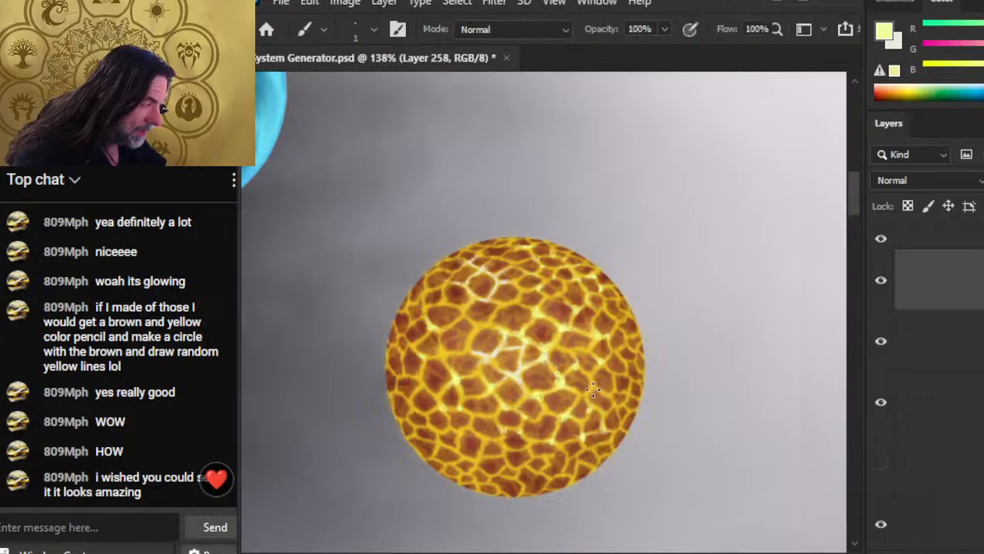
{"action": "key", "text": "r"}
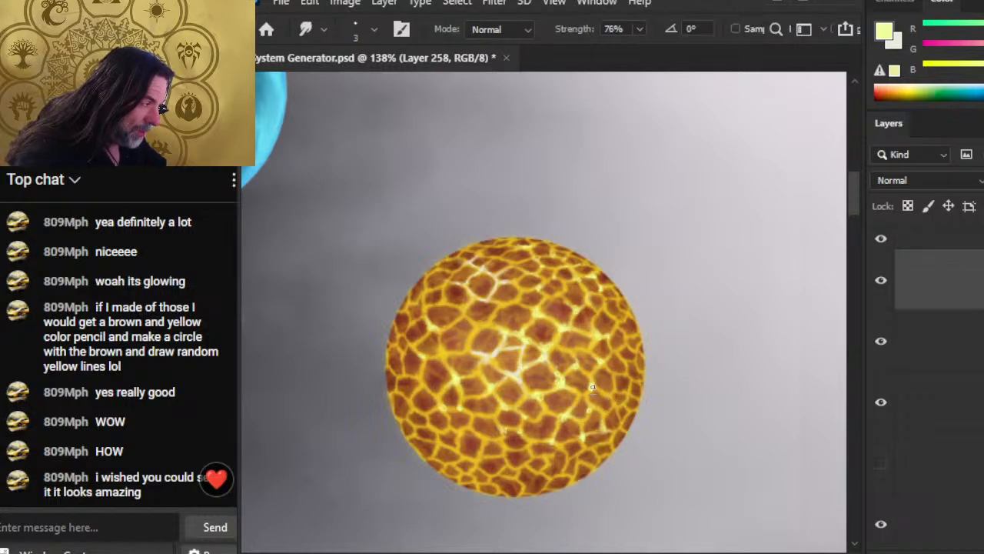
{"action": "key", "text": "b"}
{"action": "key", "text": "r"}
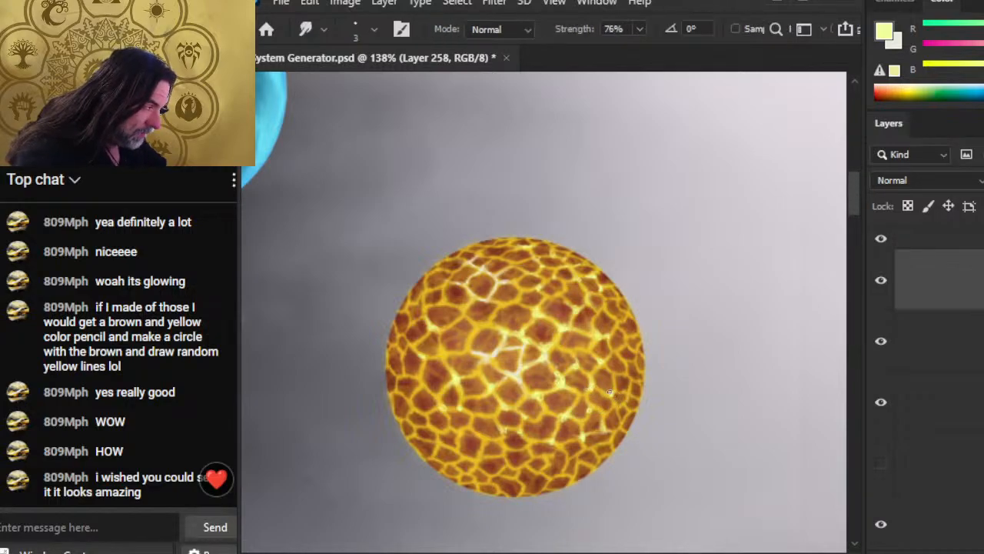
{"action": "key", "text": "b"}
{"action": "key", "text": "r"}
Step: Paint pale-yellow highlights on the narrow cracks along the planet's right rim and smudge them upward
{"action": "key", "text": "b"}
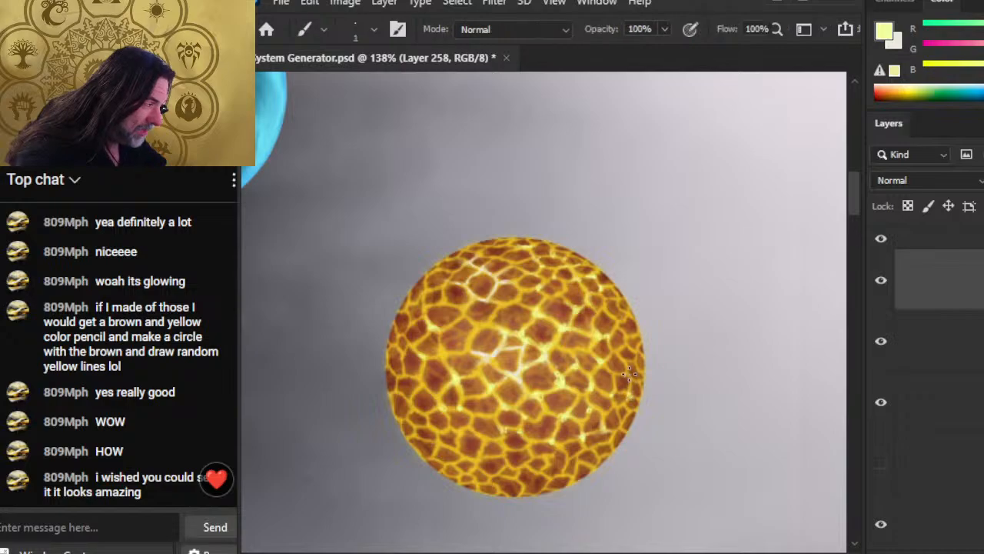
{"action": "key", "text": "r"}
{"action": "key", "text": "b"}
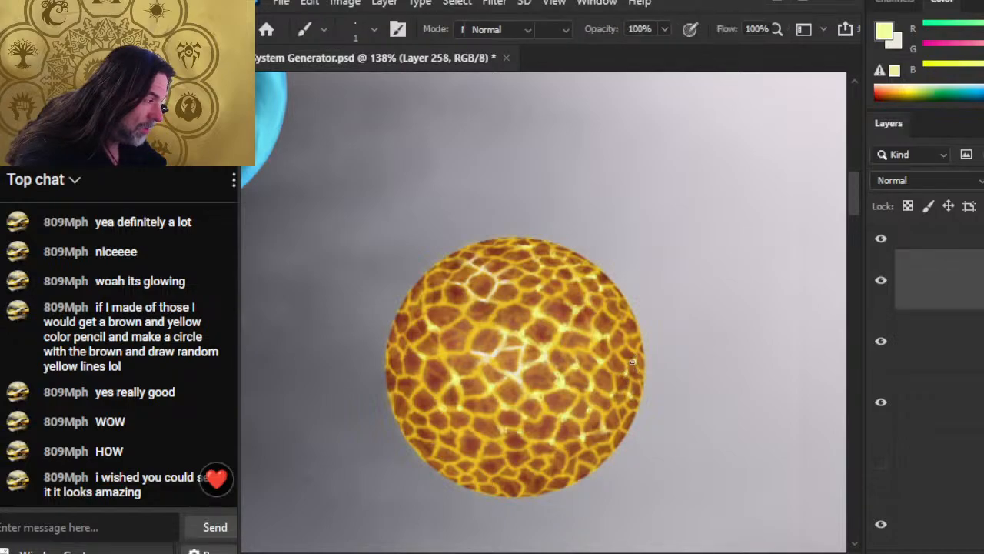
{"action": "key", "text": "r"}
{"action": "key", "text": "b"}
{"action": "key", "text": "r"}
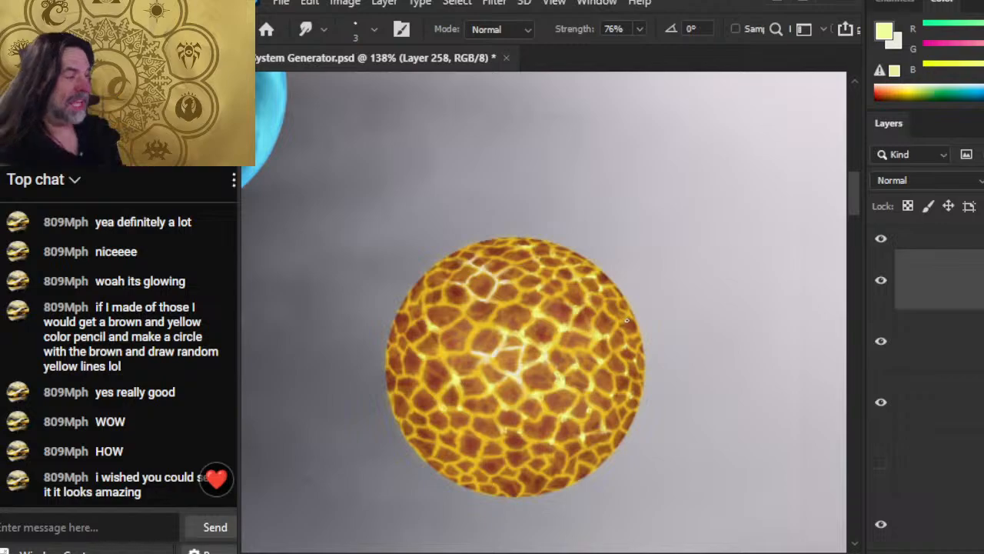
Step: Paint pale-yellow glints on the crack junctions just above and left of the planet's centre and smudge them into the lattice
{"action": "key", "text": "b"}
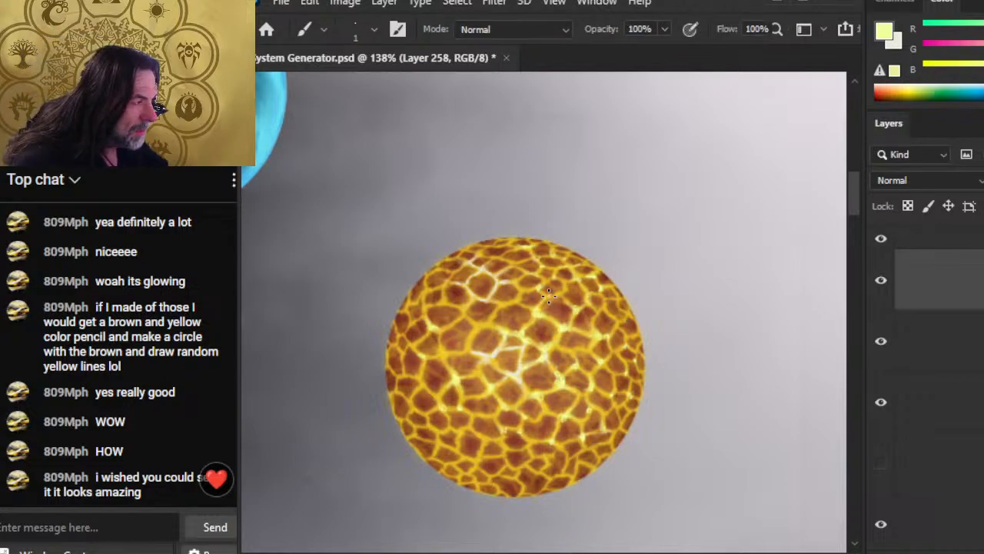
{"action": "key", "text": "r"}
{"action": "key", "text": "b"}
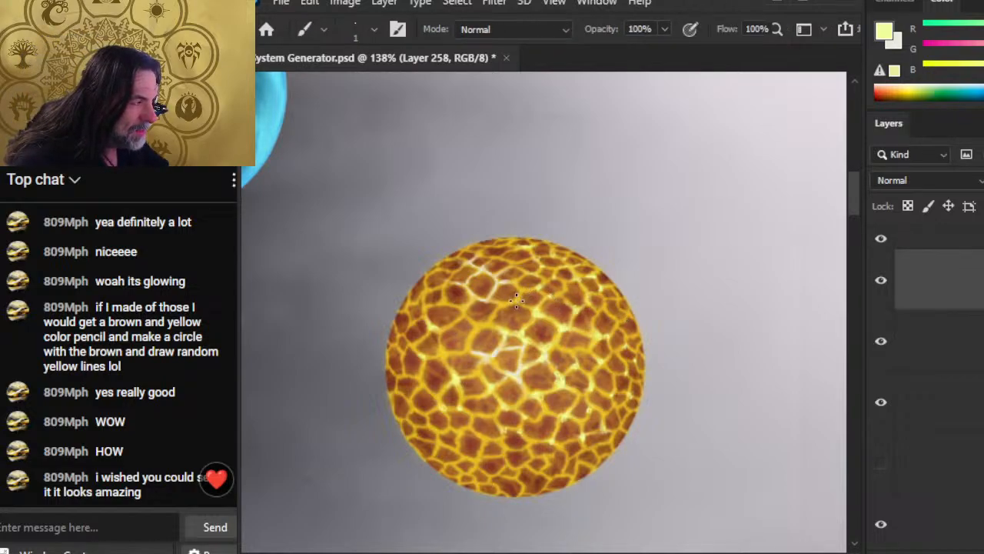
{"action": "key", "text": "r"}
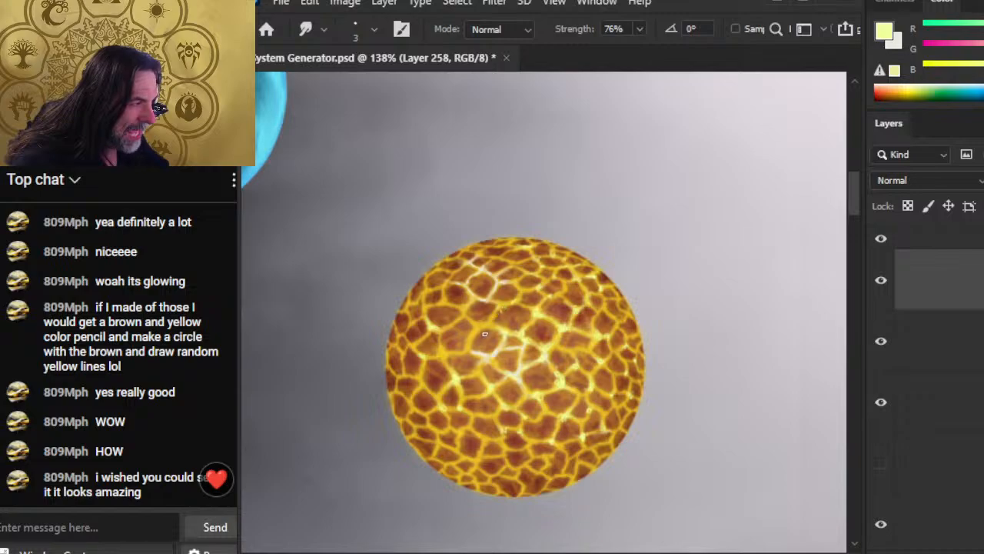
{"action": "key", "text": "b"}
{"action": "key", "text": "r"}
{"action": "key", "text": "b"}
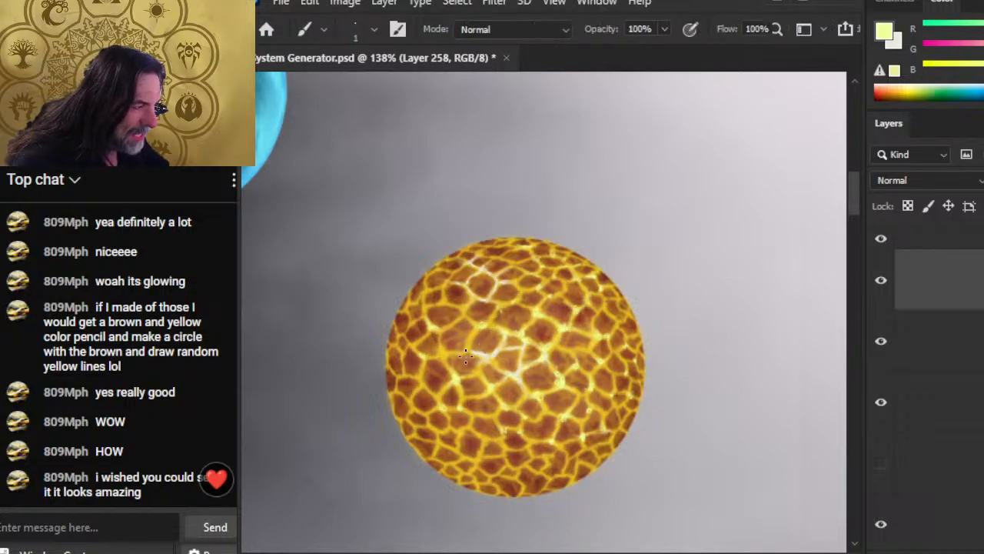
{"action": "key", "text": "r"}
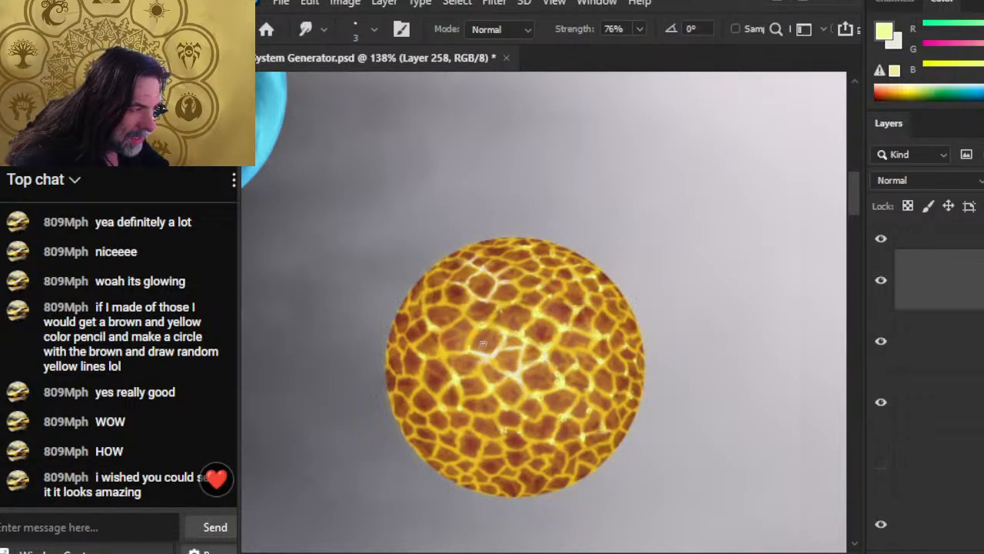
Step: Brighten the junctions in the planet's left-hand area with pale yellow and smudge the marks along the adjoining cracks
{"action": "key", "text": "b"}
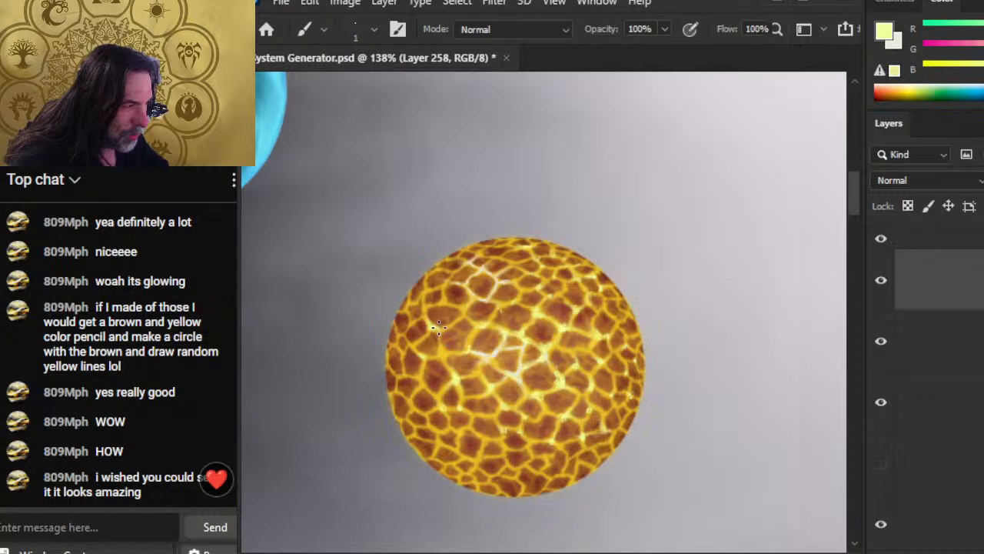
{"action": "key", "text": "r"}
{"action": "key", "text": "b"}
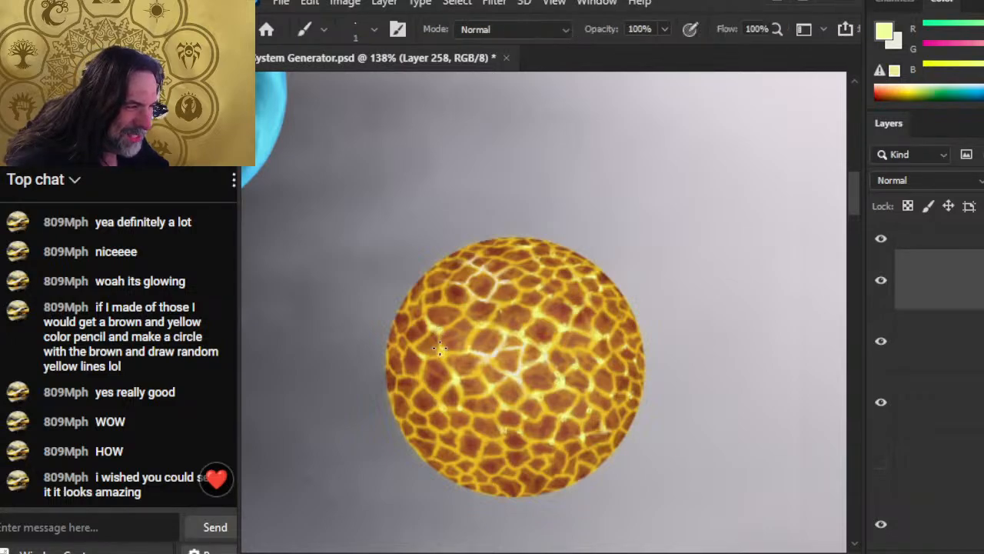
{"action": "key", "text": "r"}
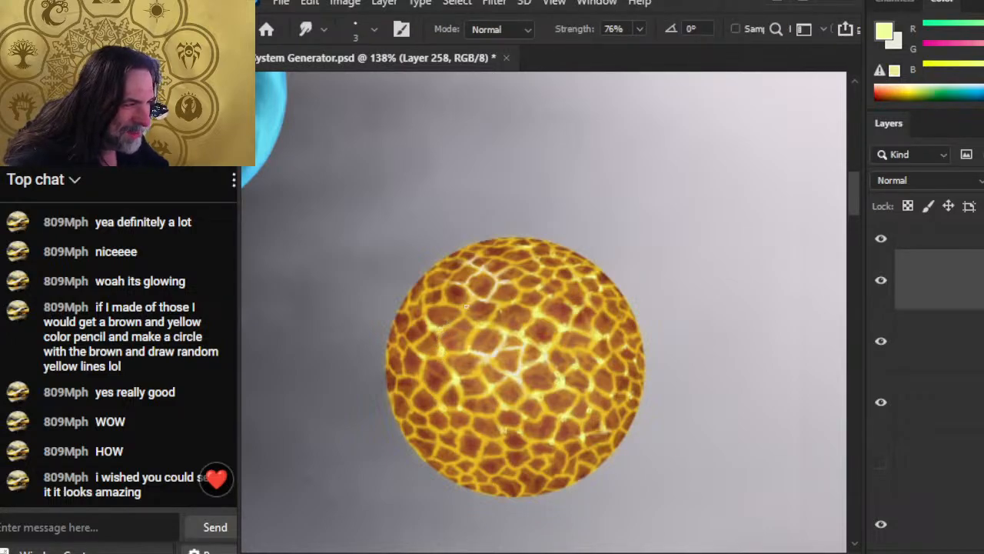
{"action": "key", "text": "b"}
{"action": "key", "text": "r"}
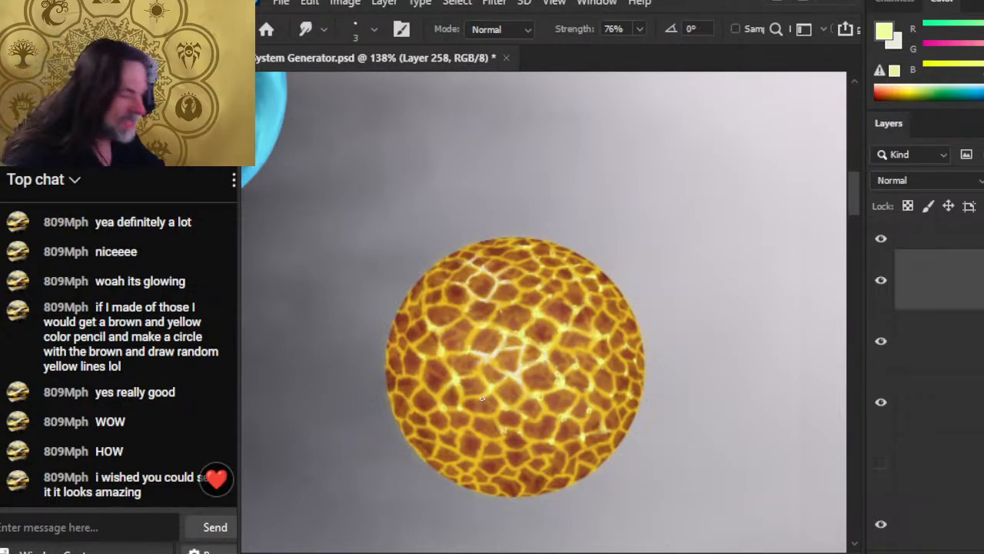
Step: Add pale-yellow highlights to the crack junctions across the planet's lower-left area and smudge each one outward
{"action": "key", "text": "b"}
{"action": "key", "text": "r"}
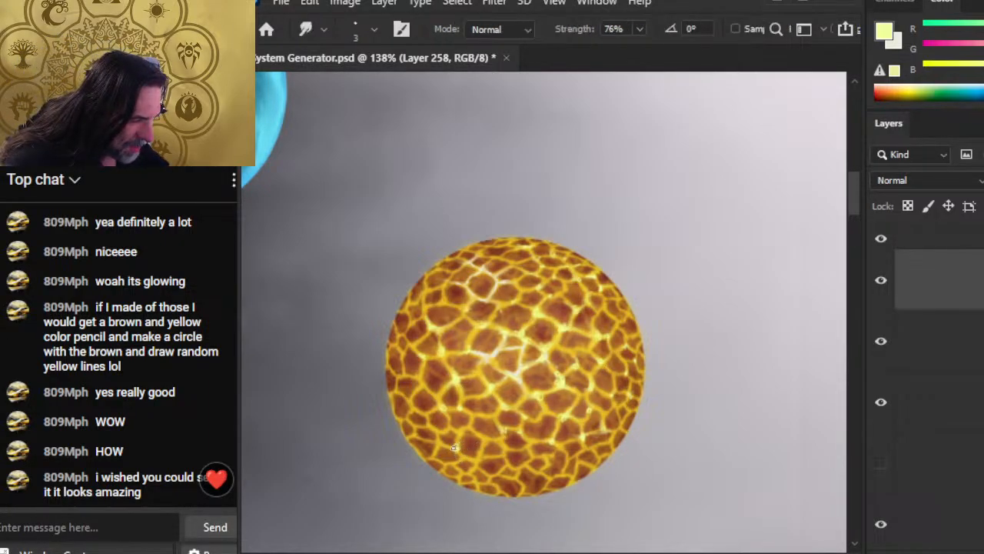
{"action": "key", "text": "b"}
{"action": "key", "text": "r"}
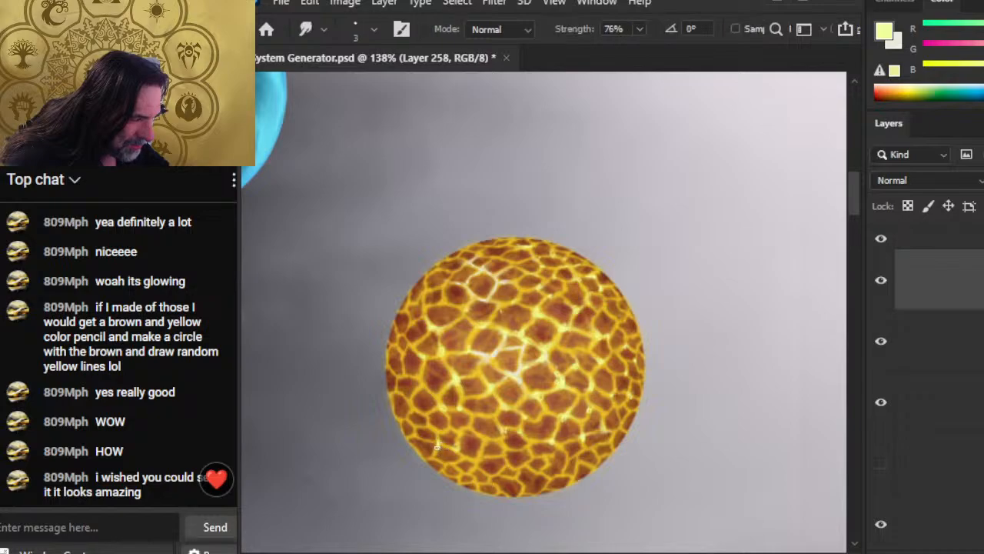
{"action": "key", "text": "b"}
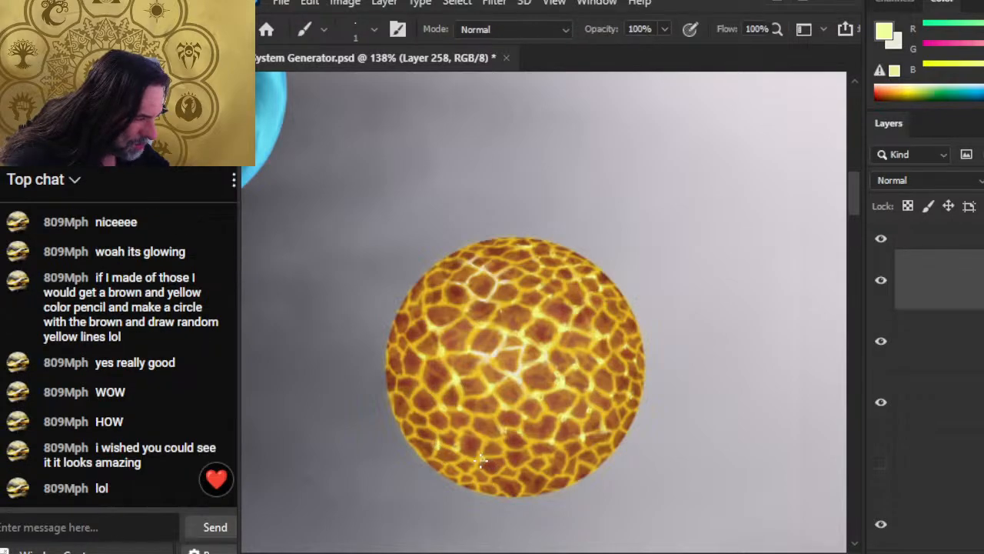
{"action": "key", "text": "r"}
Step: Paint pale-yellow highlights on the junctions along the planet's lower middle and blend them into the cracks with the Smudge tool
{"action": "key", "text": "b"}
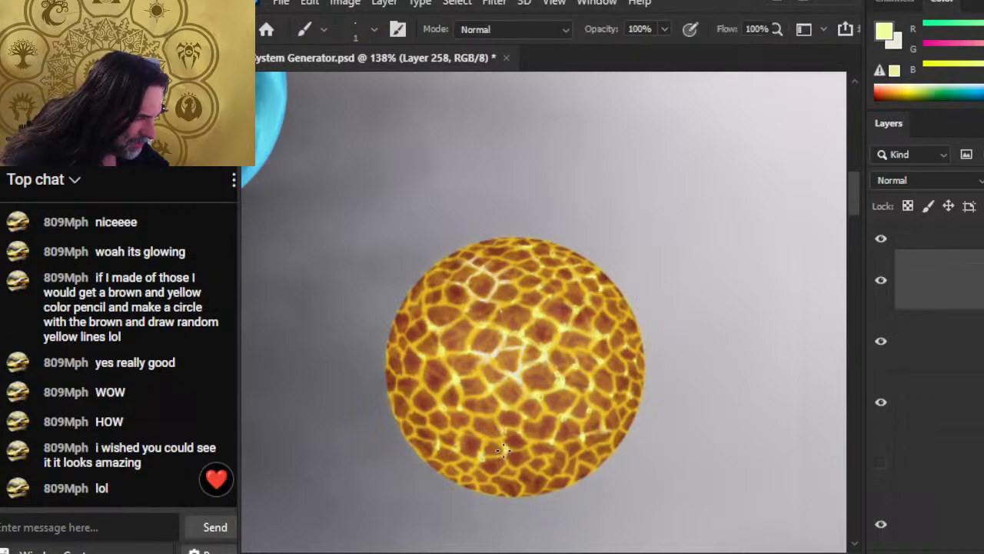
{"action": "key", "text": "r"}
{"action": "key", "text": "b"}
{"action": "key", "text": "r"}
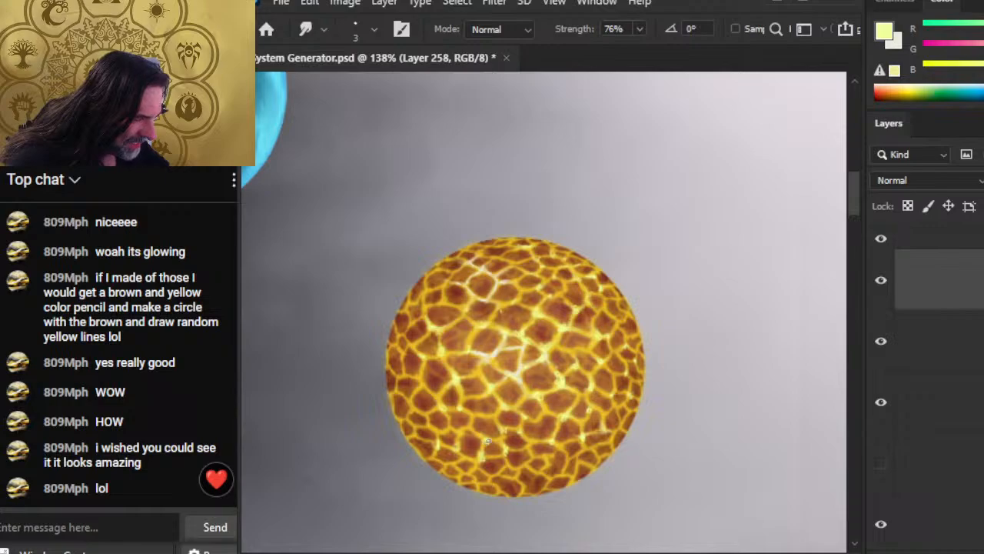
{"action": "key", "text": "b"}
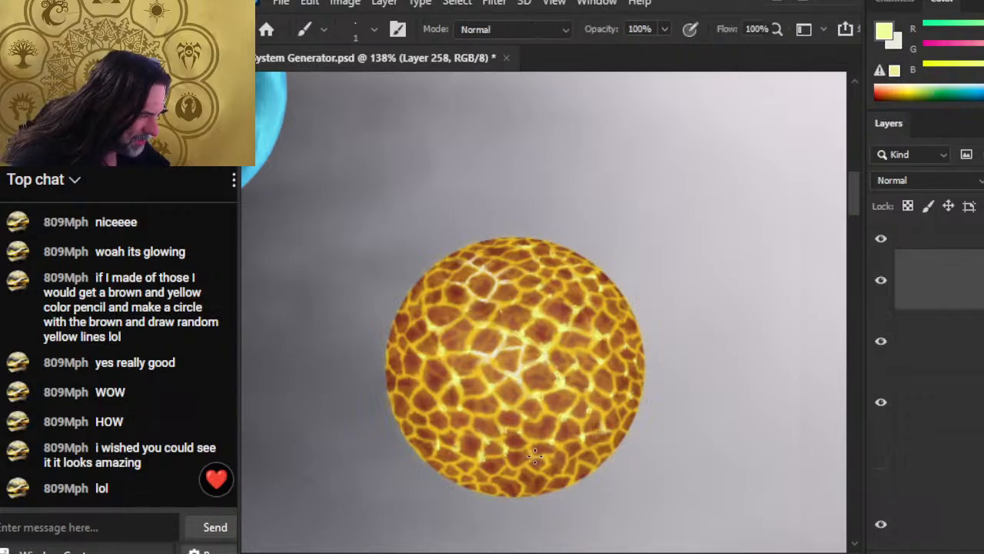
{"action": "key", "text": "r"}
{"action": "key", "text": "b"}
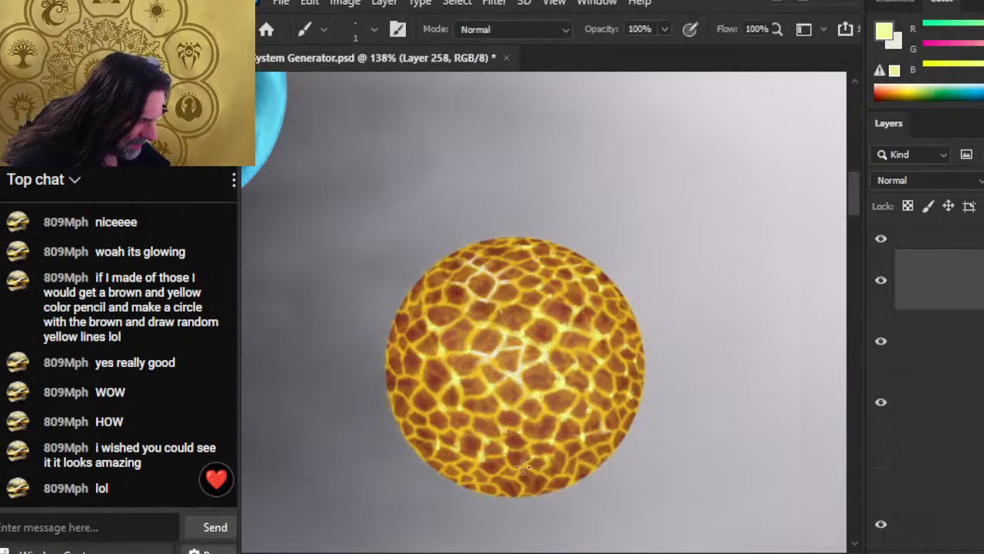
{"action": "key", "text": "r"}
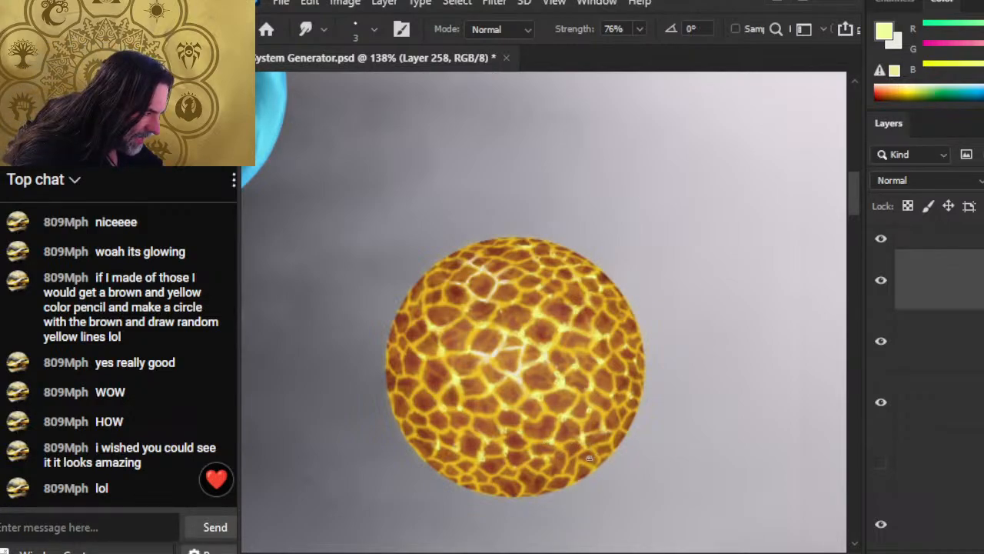
Step: Highlight the small cracks near the planet's lower-right rim and back toward its lower middle in pale yellow, smudging each mark
{"action": "key", "text": "b"}
{"action": "key", "text": "r"}
{"action": "key", "text": "b"}
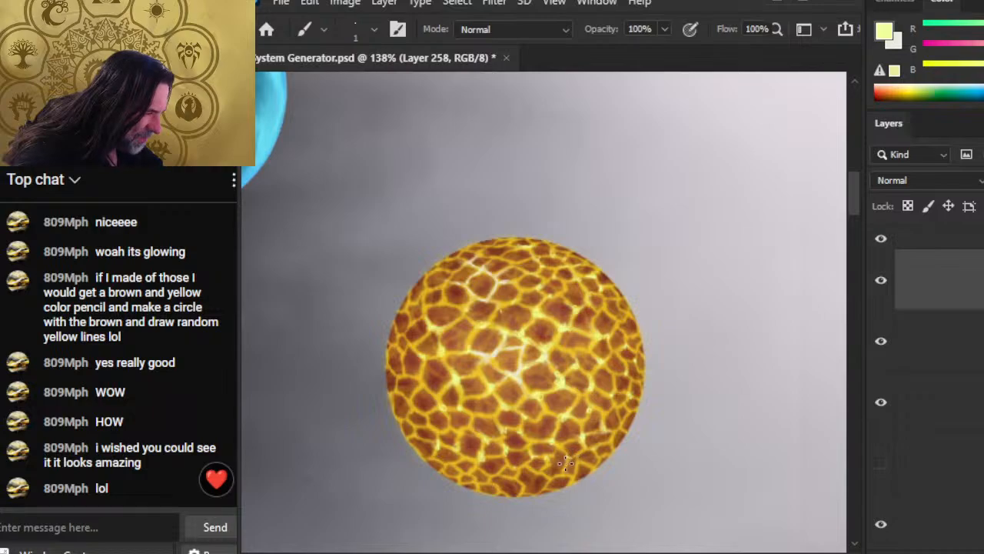
{"action": "key", "text": "r"}
{"action": "key", "text": "b"}
{"action": "key", "text": "r"}
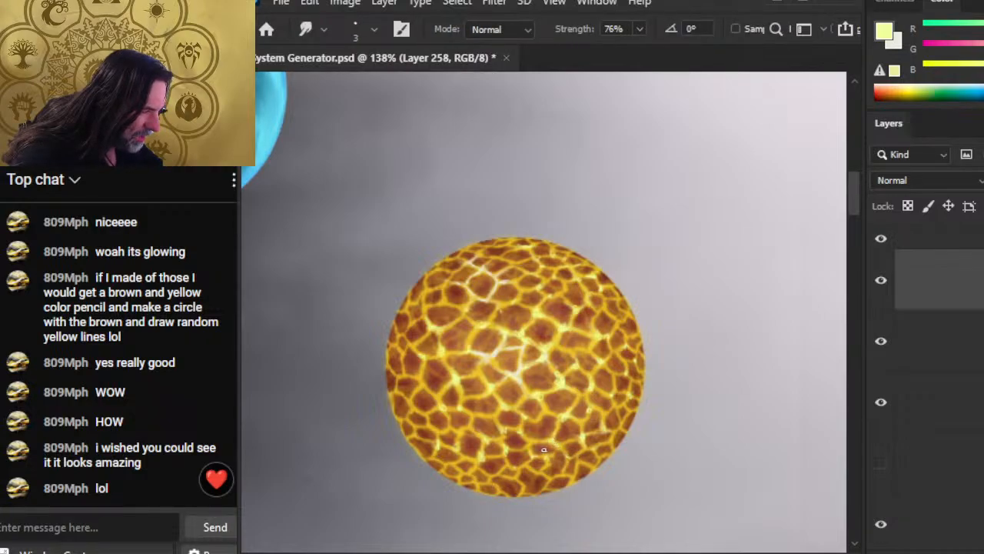
Step: Add further pale-yellow glints to the junctions right of and below the planet's centre and smudge them into the lattice
{"action": "key", "text": "b"}
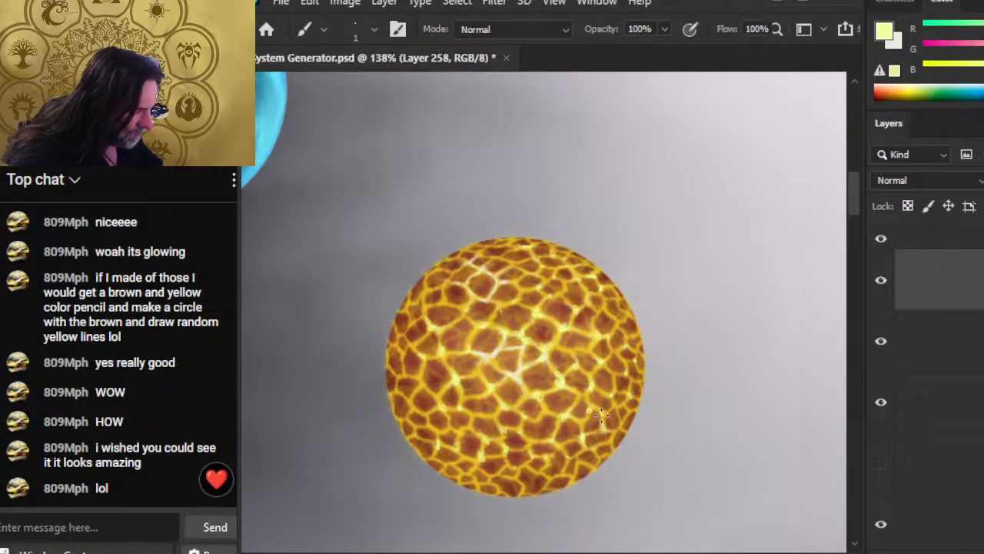
{"action": "key", "text": "r"}
{"action": "key", "text": "b"}
{"action": "key", "text": "r"}
{"action": "key", "text": "b"}
{"action": "key", "text": "r"}
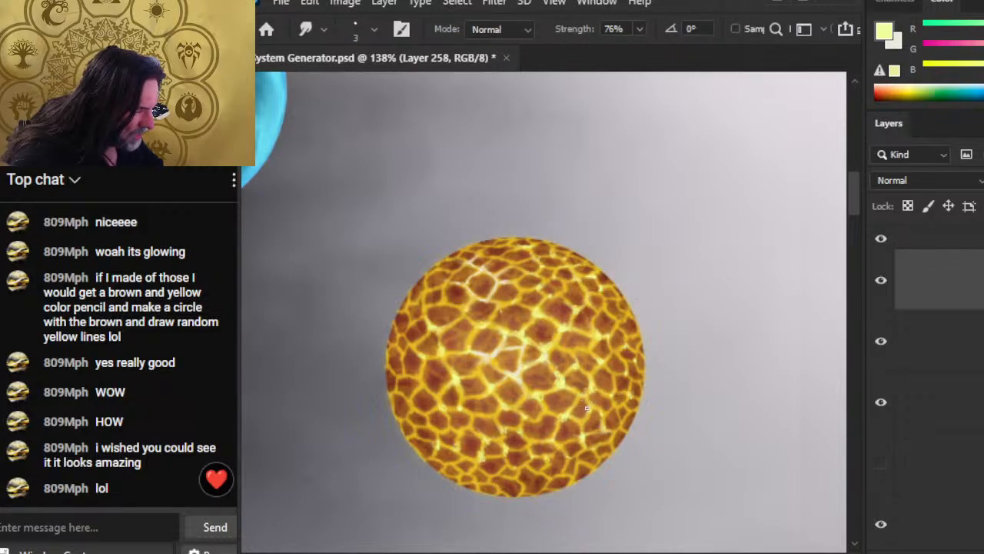
{"action": "key", "text": "b"}
{"action": "key", "text": "r"}
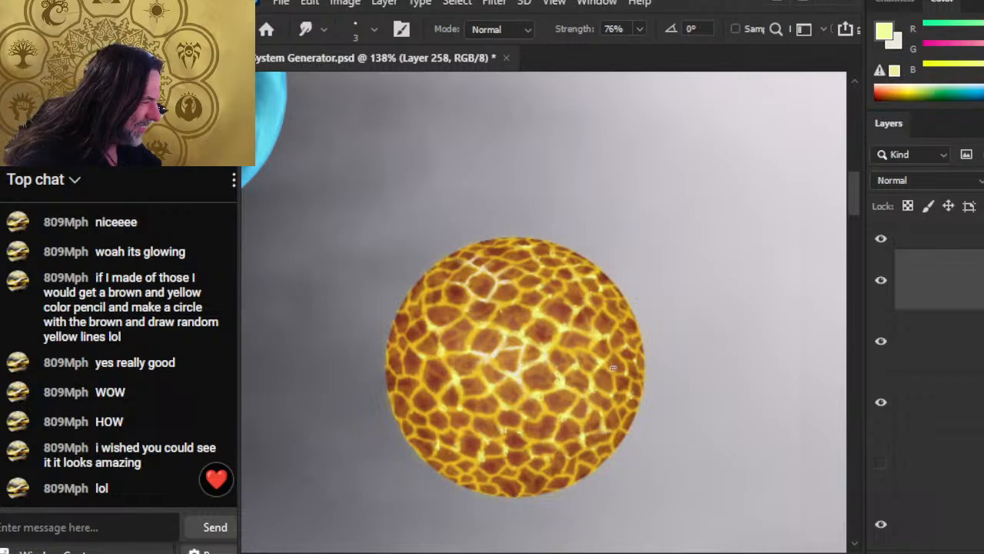
Step: Paint pale-yellow accents on the narrow cracks just inside the planet's right edge and smudge them along the lines
{"action": "key", "text": "b"}
{"action": "key", "text": "r"}
{"action": "key", "text": "b"}
{"action": "key", "text": "r"}
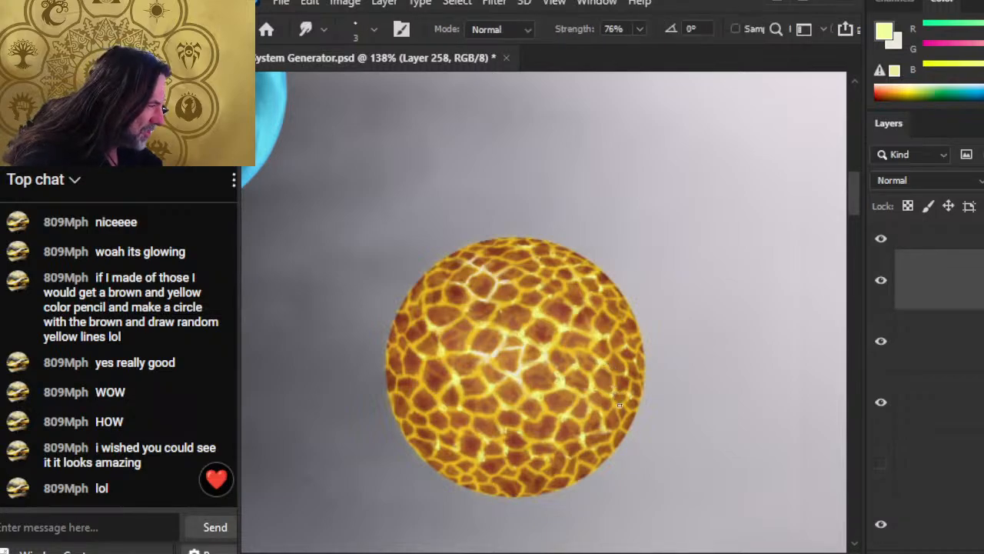
{"action": "key", "text": "b"}
{"action": "key", "text": "r"}
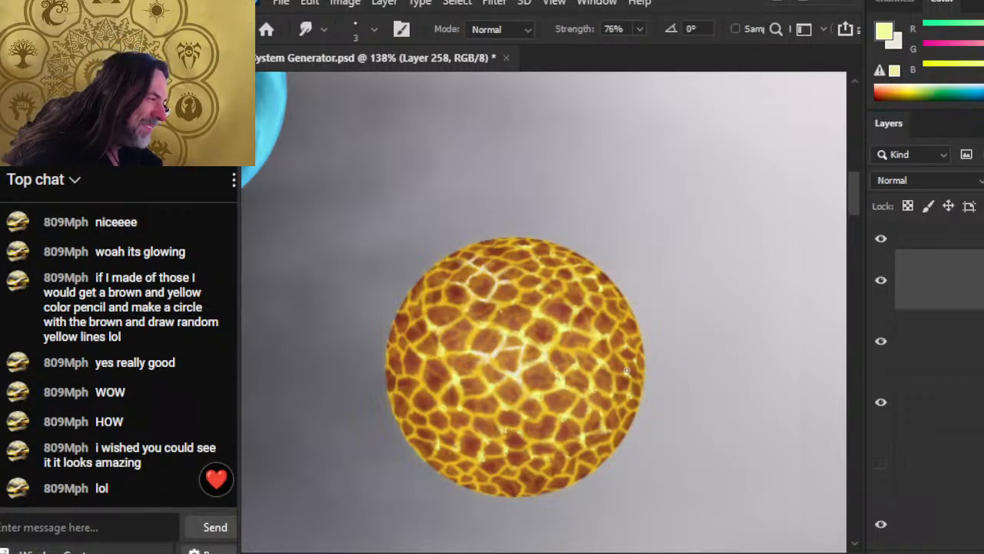
{"action": "key", "text": "b"}
{"action": "key", "text": "r"}
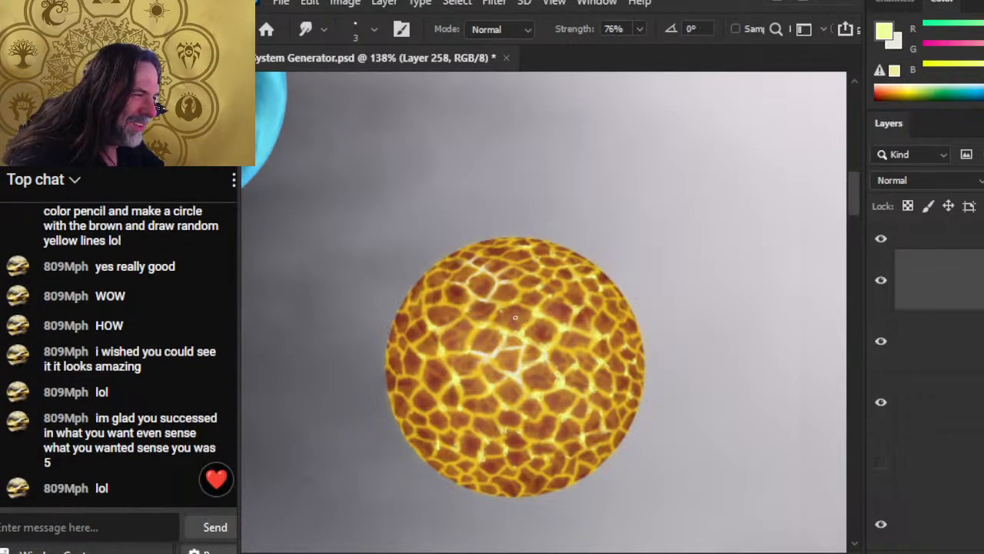
Step: Touch up the junctions in the planet's upper middle with pale yellow and smudge them into the surrounding cracks
{"action": "key", "text": "b"}
{"action": "key", "text": "r"}
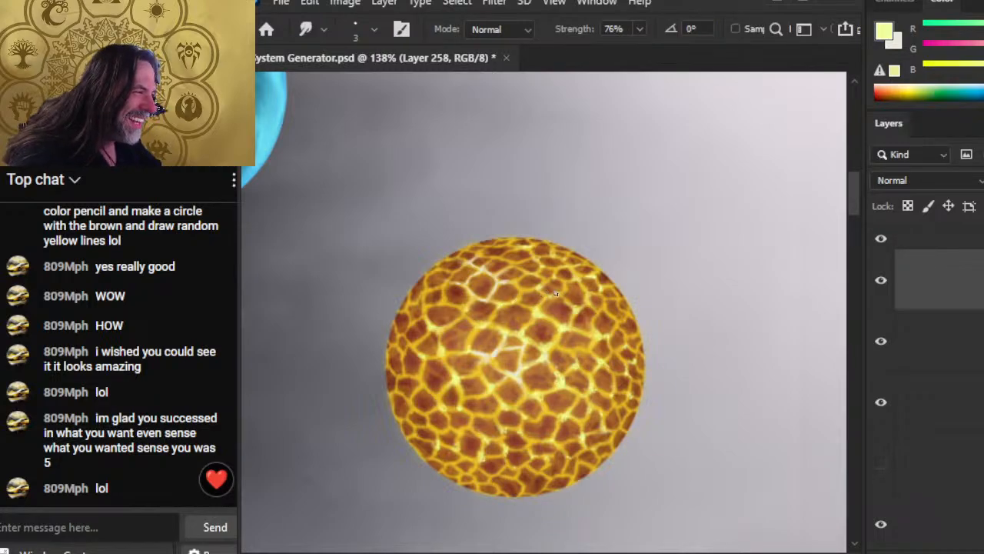
{"action": "key", "text": "b"}
{"action": "key", "text": "r"}
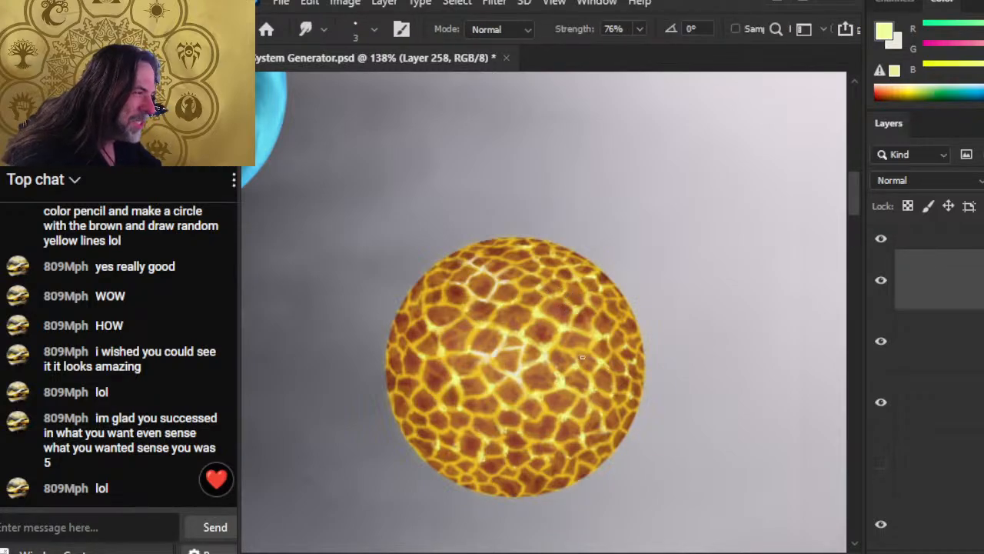
Step: Duplicate the highlight layer, Layer 258, under the default copy name and select the original beneath the copy
{"action": "key", "text": "z"}
{"action": "left_click_drag", "start_coordinate": [764, 405], "coordinate": [635, 415]}
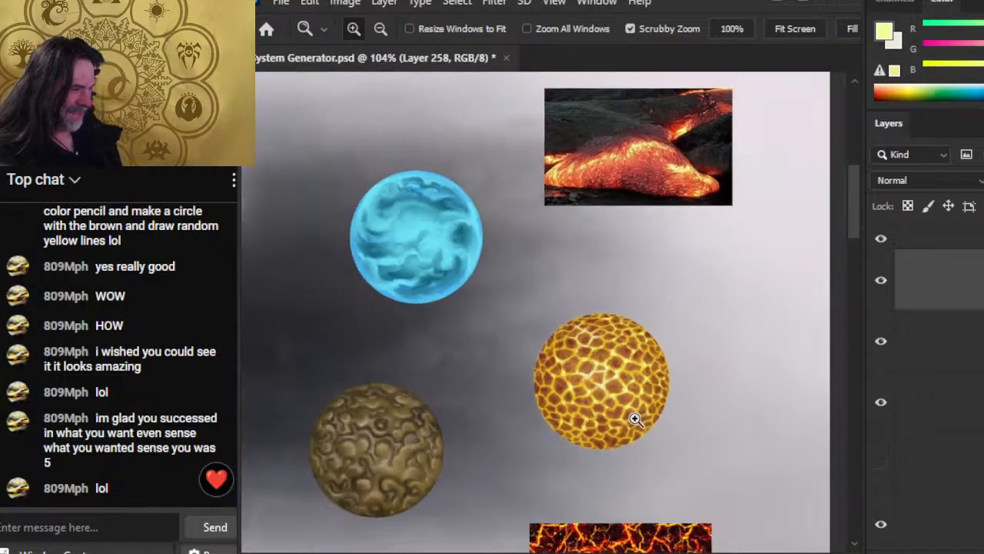
{"action": "left_click_drag", "start_coordinate": [681, 392], "coordinate": [650, 338]}
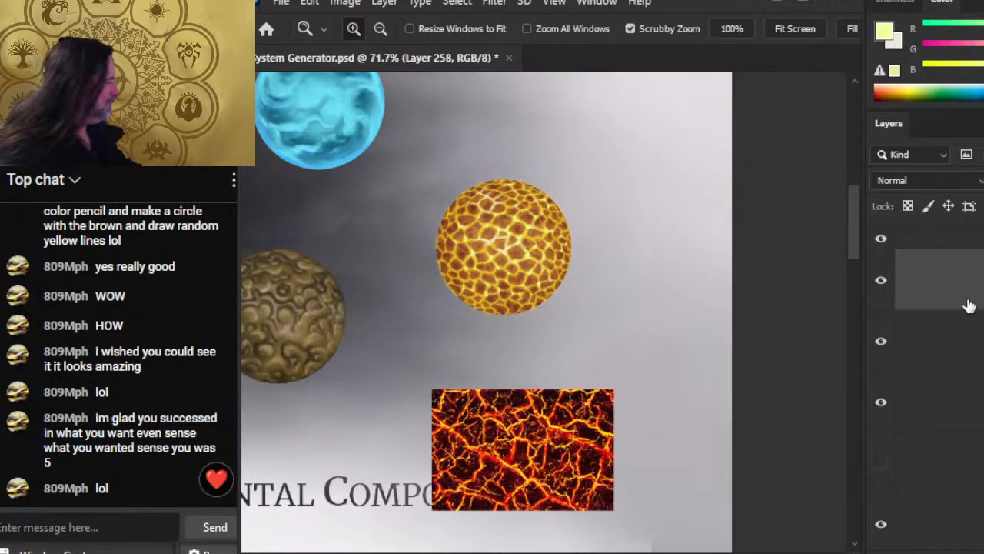
{"action": "left_click", "coordinate": [981, 28]}
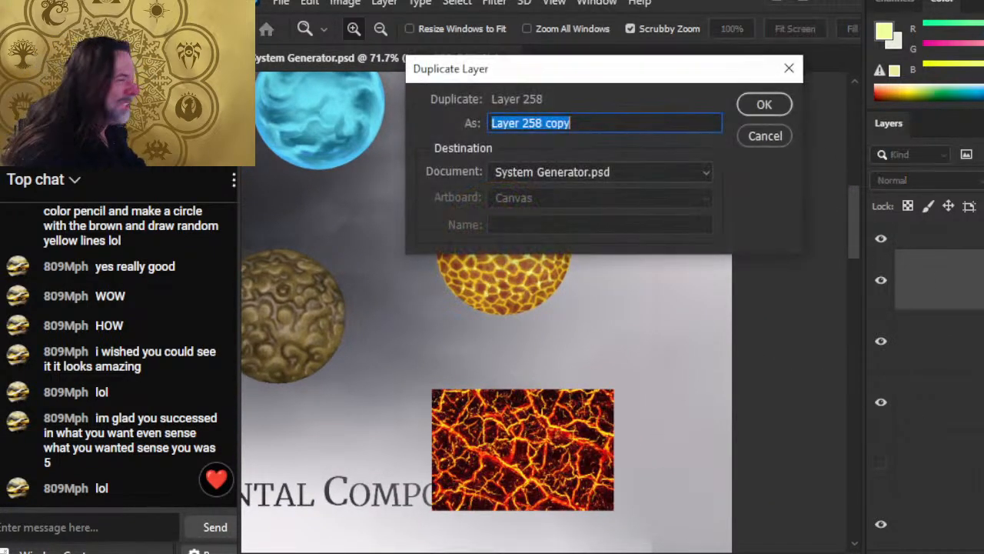
{"action": "key", "text": "Return"}
{"action": "left_click", "coordinate": [923, 352]}
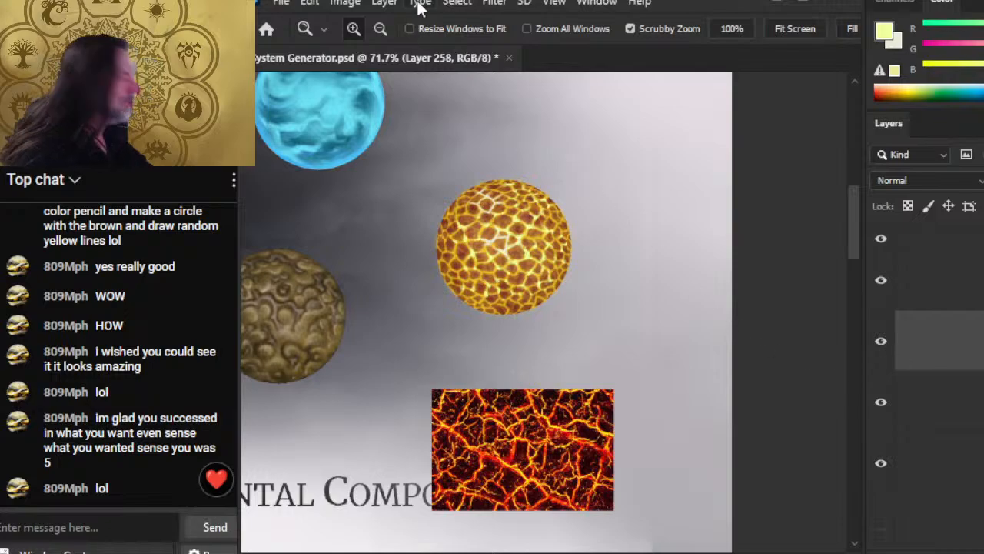
Step: Apply a Gaussian Blur with a 1.5-pixel radius to the original highlight layer, Layer 258, beneath its copy
{"action": "left_click", "coordinate": [495, 4]}
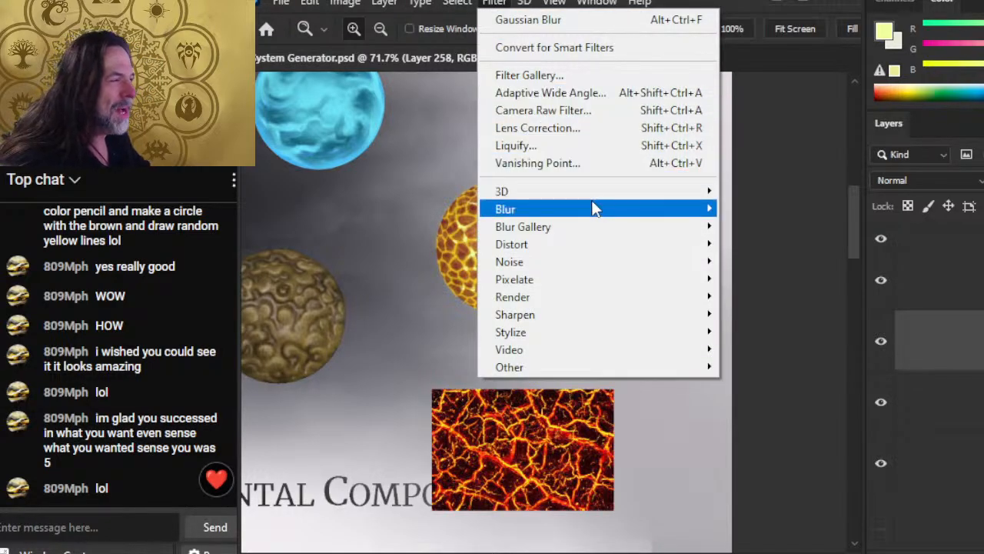
{"action": "mouse_move", "coordinate": [604, 217]}
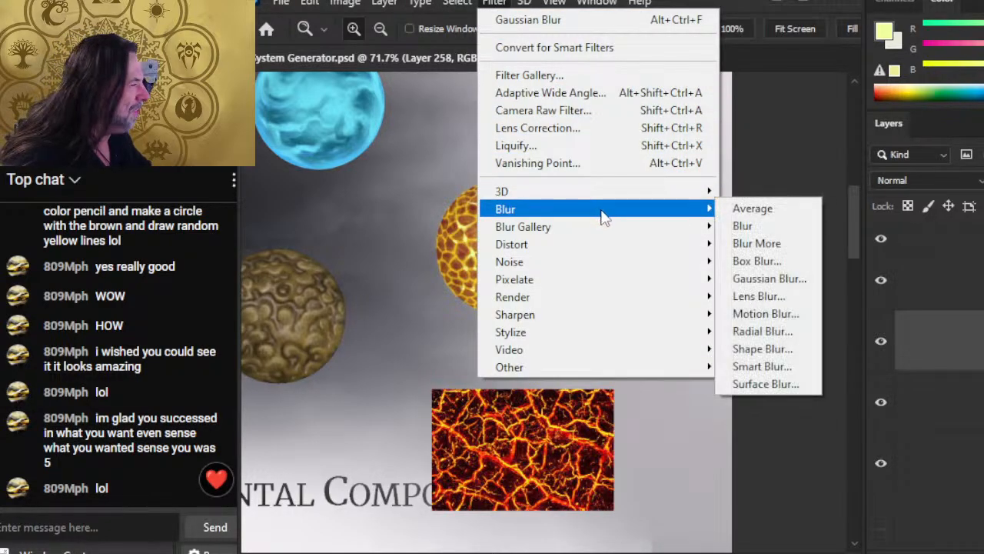
{"action": "left_click", "coordinate": [784, 278]}
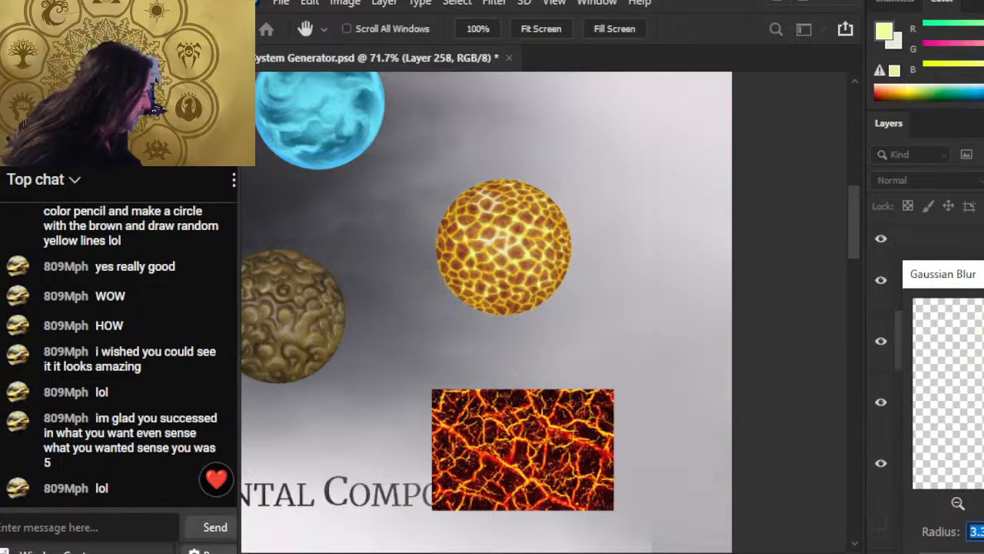
{"action": "left_click_drag", "start_coordinate": [983, 552], "coordinate": [967, 552]}
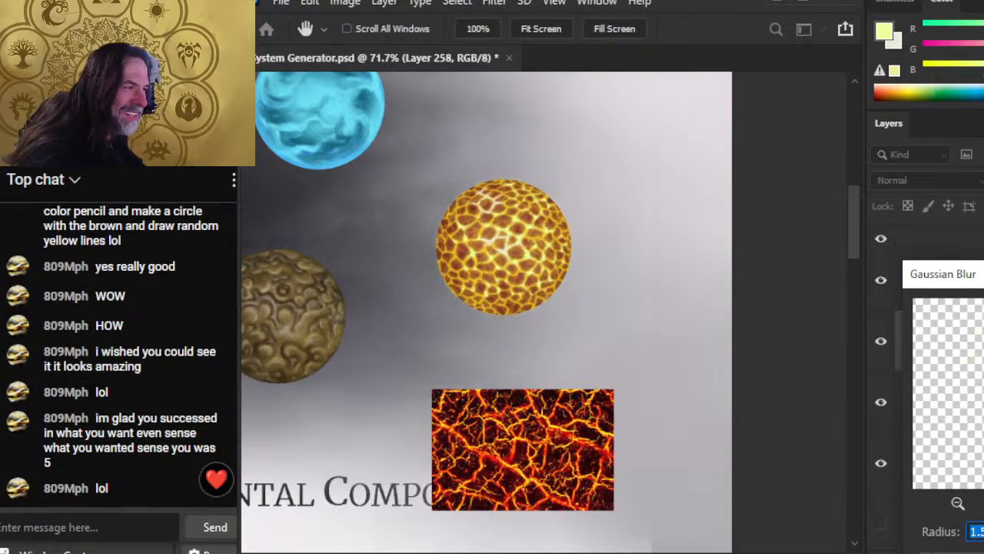
{"action": "key", "text": "Return"}
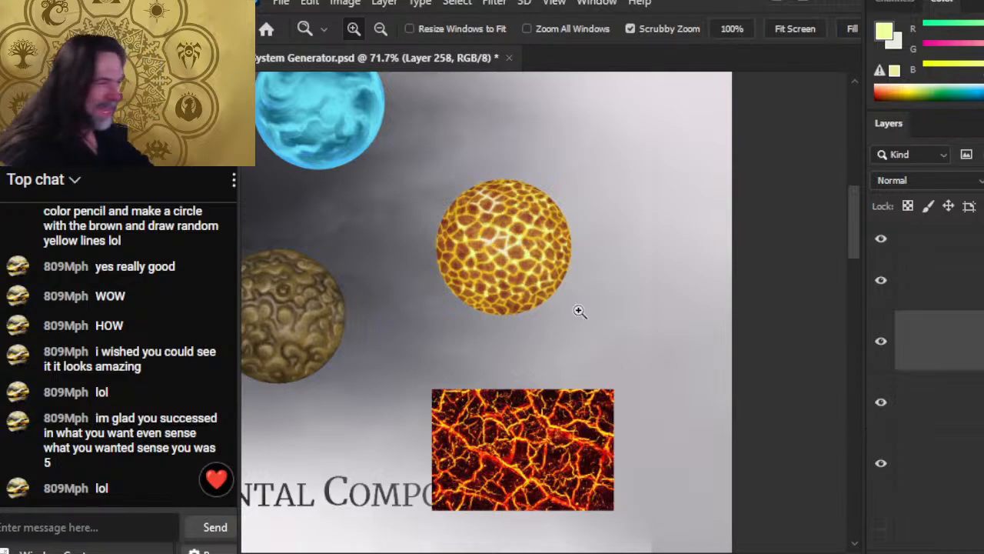
Step: Hide the two lava reference photos above and below the magma planet
{"action": "left_click_drag", "start_coordinate": [617, 317], "coordinate": [507, 373]}
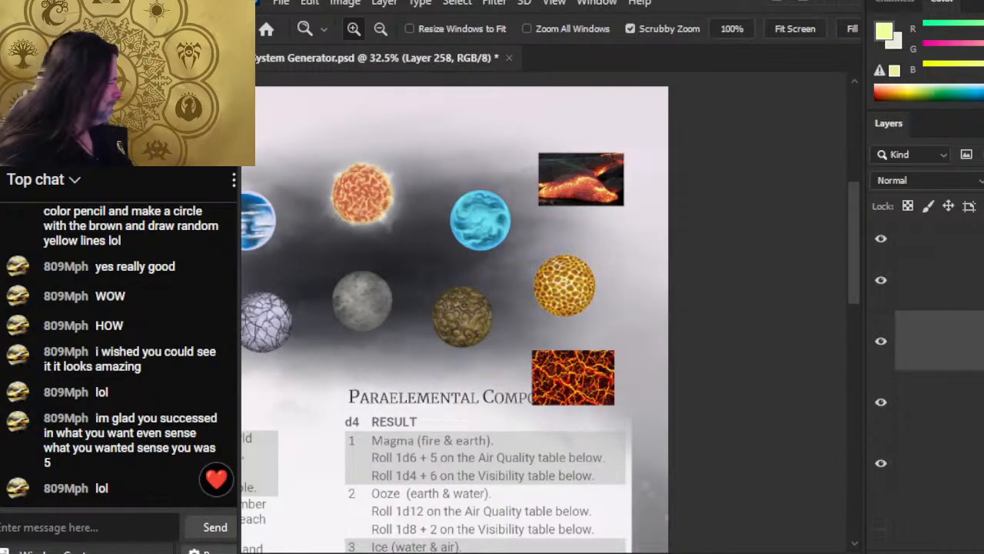
{"action": "scroll", "coordinate": [969, 308], "scroll_direction": "up", "scroll_amount": 5}
{"action": "left_click", "coordinate": [883, 297]}
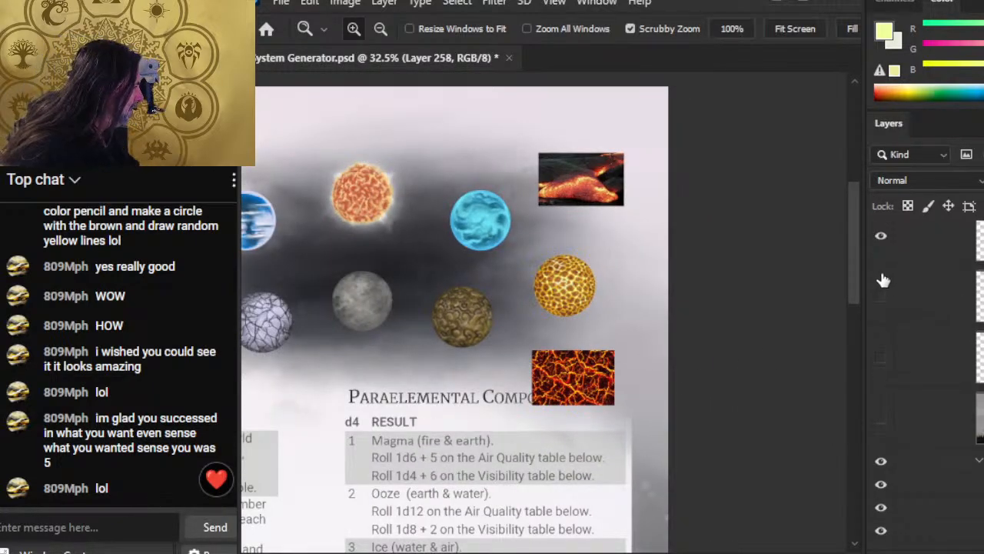
{"action": "left_click", "coordinate": [882, 235]}
{"action": "left_click_drag", "start_coordinate": [544, 346], "coordinate": [493, 325]}
{"action": "left_click_drag", "start_coordinate": [596, 269], "coordinate": [646, 297]}
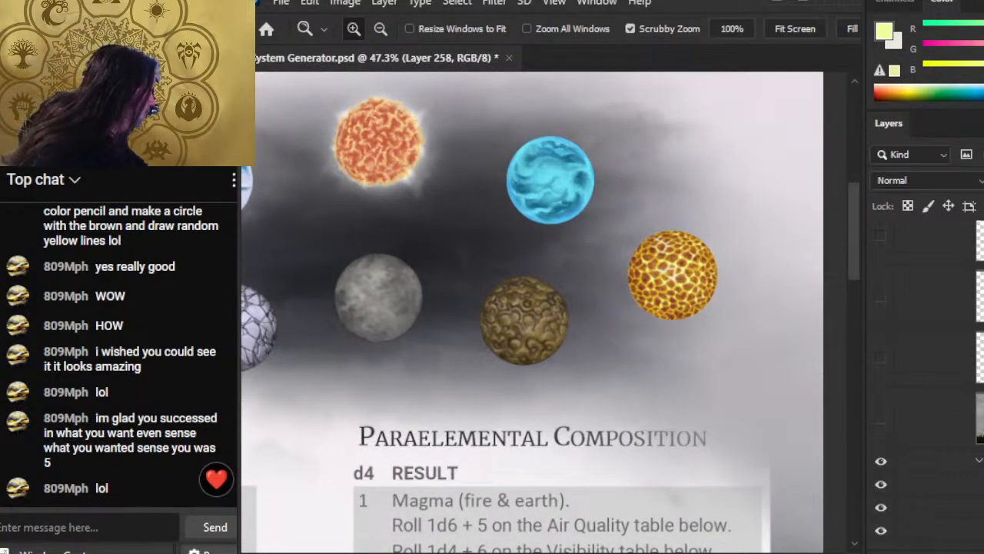
Step: Swap the two planets at the lower right by moving the magma group onto the ooze planet's place and the ooze group outward to the right
{"action": "scroll", "coordinate": [923, 369], "scroll_direction": "down", "scroll_amount": 3}
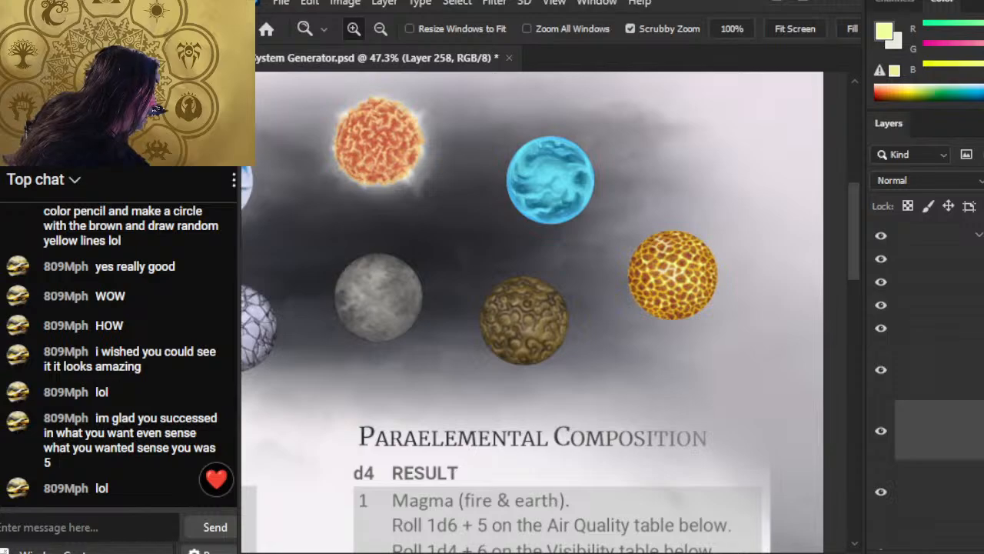
{"action": "left_click", "coordinate": [983, 327]}
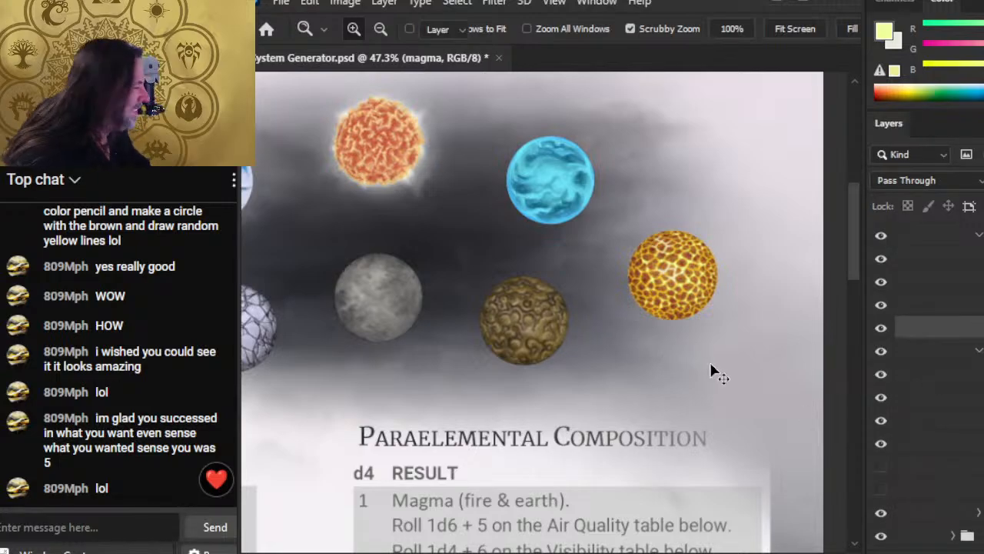
{"action": "key", "text": "v"}
{"action": "left_click_drag", "start_coordinate": [716, 374], "coordinate": [576, 418]}
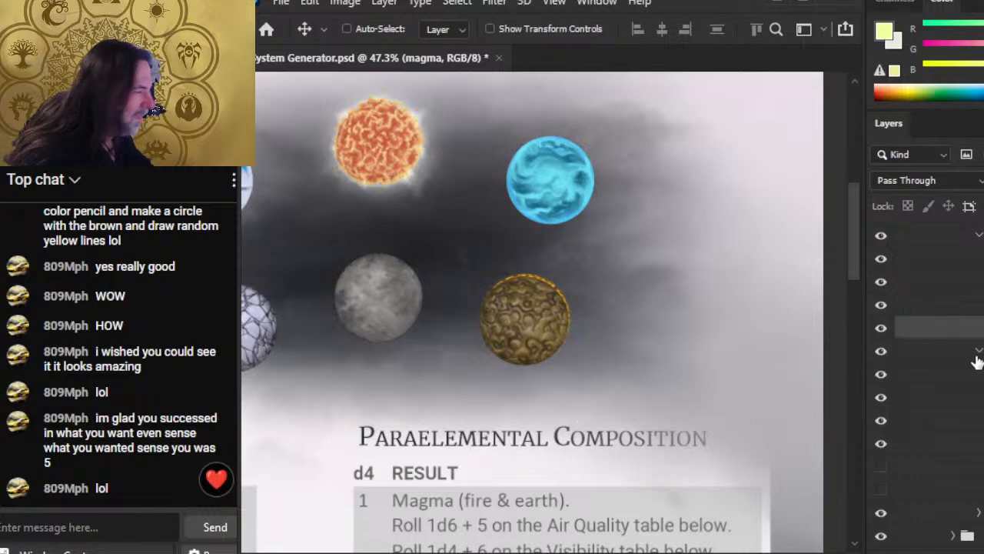
{"action": "left_click", "coordinate": [958, 306]}
{"action": "left_click_drag", "start_coordinate": [586, 372], "coordinate": [720, 329]}
Step: Review the whole ring of planets to judge the swapped placement of the magma and ooze planets
{"action": "key", "text": "z"}
{"action": "scroll", "coordinate": [692, 413], "scroll_direction": "down", "scroll_amount": 4}
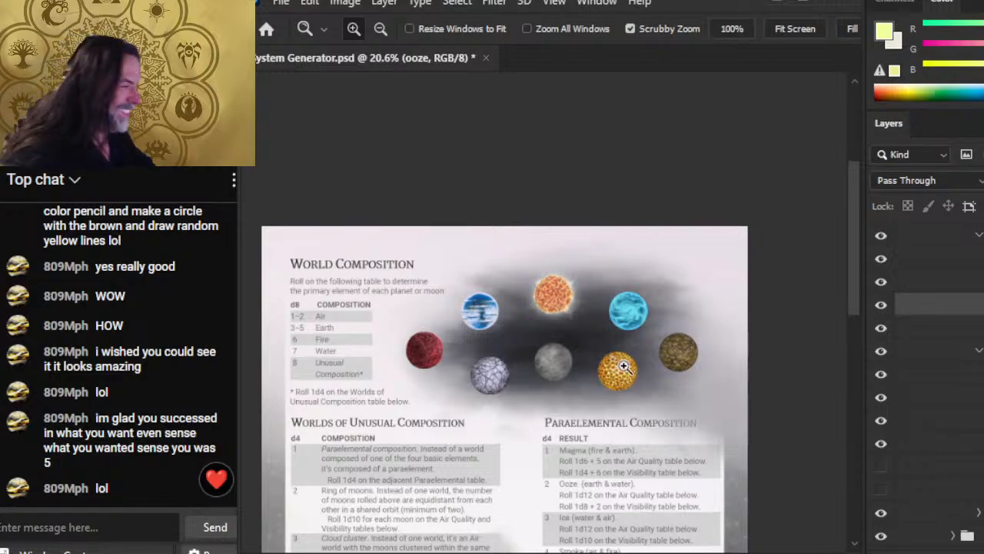
{"action": "left_click_drag", "start_coordinate": [644, 387], "coordinate": [699, 431]}
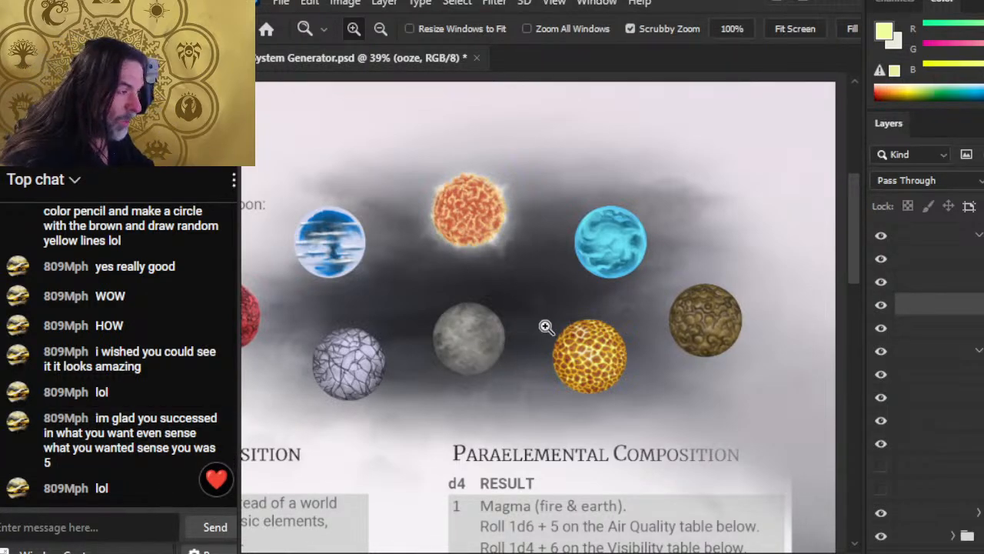
{"action": "left_click", "coordinate": [607, 403]}
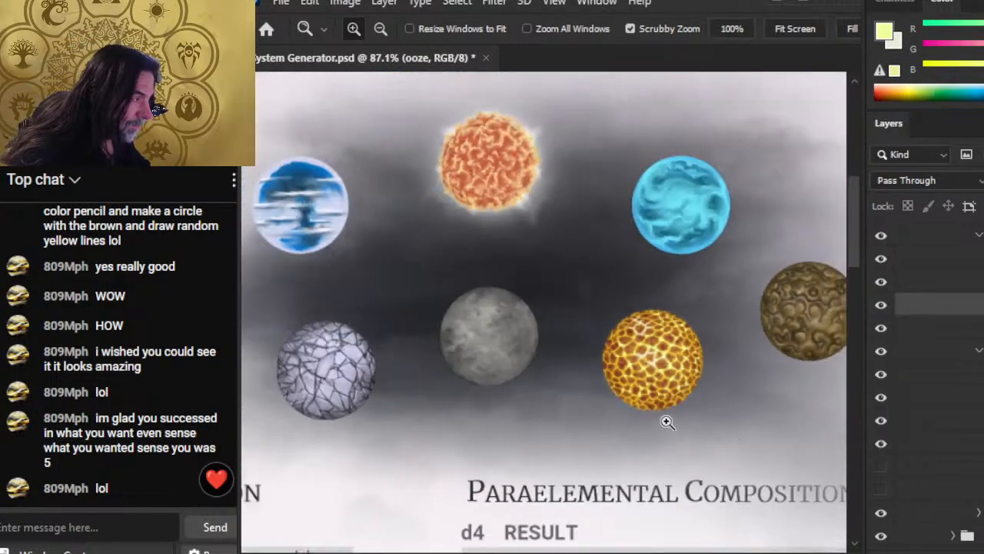
{"action": "left_click_drag", "start_coordinate": [668, 422], "coordinate": [655, 392]}
{"action": "left_click_drag", "start_coordinate": [705, 418], "coordinate": [653, 400]}
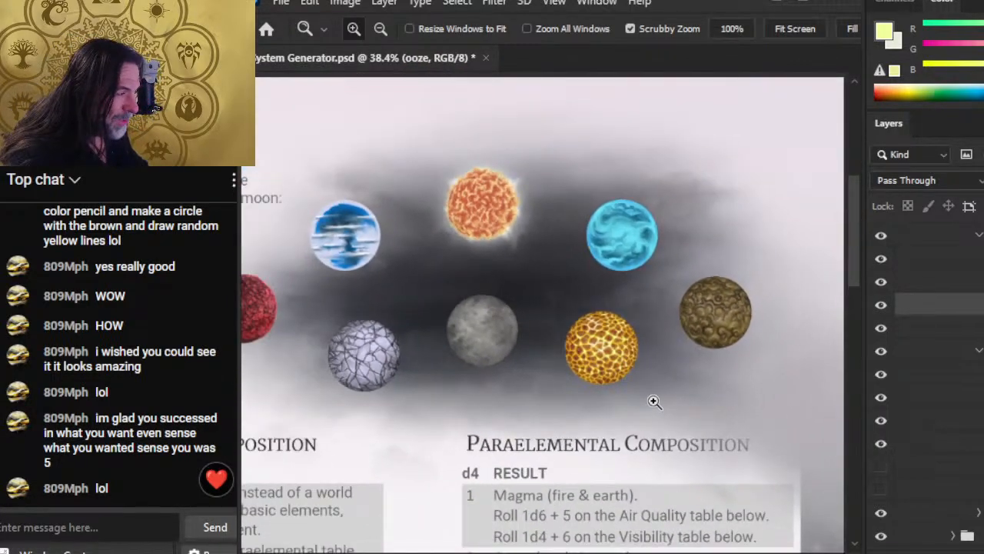
{"action": "left_click", "coordinate": [606, 354]}
Step: Examine the crack patterns of the pale fractured planet and the magma planet up close
{"action": "left_click_drag", "start_coordinate": [472, 418], "coordinate": [765, 342]}
{"action": "left_click_drag", "start_coordinate": [436, 376], "coordinate": [556, 411]}
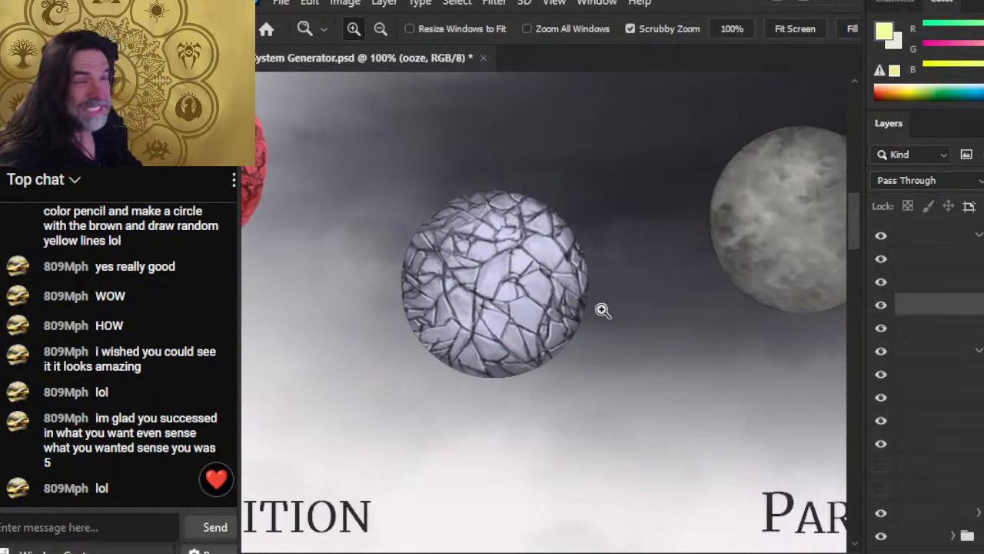
{"action": "left_click_drag", "start_coordinate": [682, 325], "coordinate": [614, 339]}
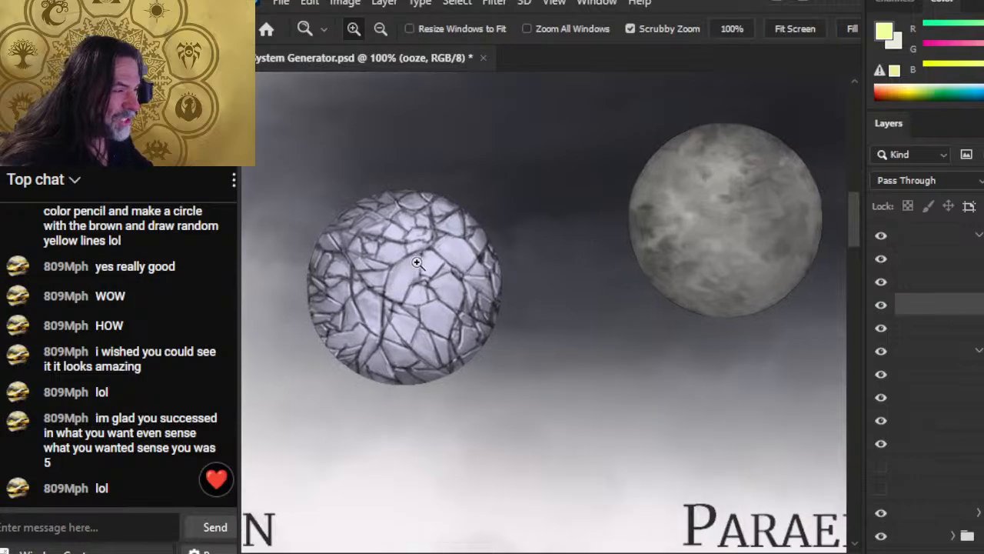
{"action": "left_click", "coordinate": [416, 263]}
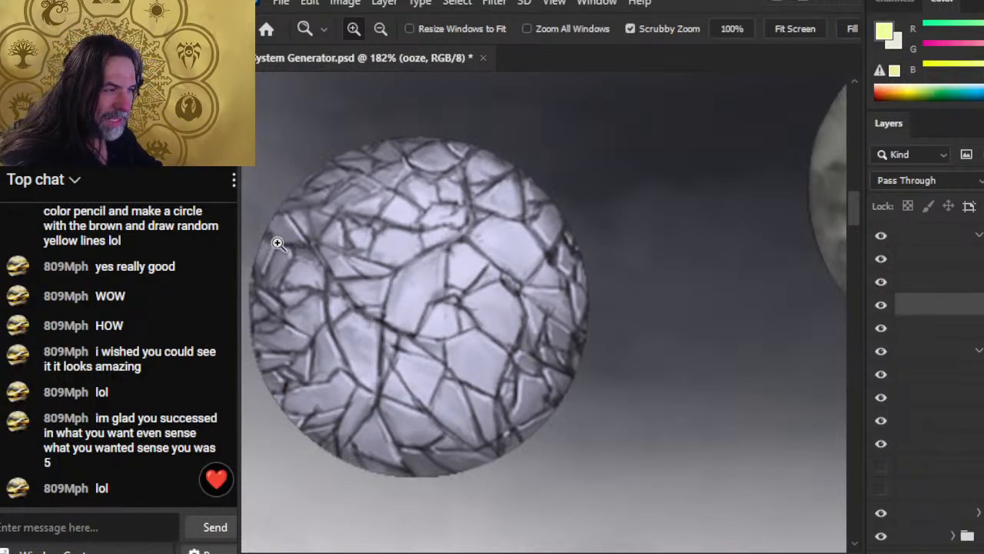
{"action": "left_click_drag", "start_coordinate": [699, 370], "coordinate": [497, 346]}
{"action": "scroll", "coordinate": [605, 324], "scroll_direction": "down", "scroll_amount": 4}
{"action": "left_click_drag", "start_coordinate": [699, 343], "coordinate": [343, 318]}
{"action": "left_click_drag", "start_coordinate": [639, 250], "coordinate": [689, 290]}
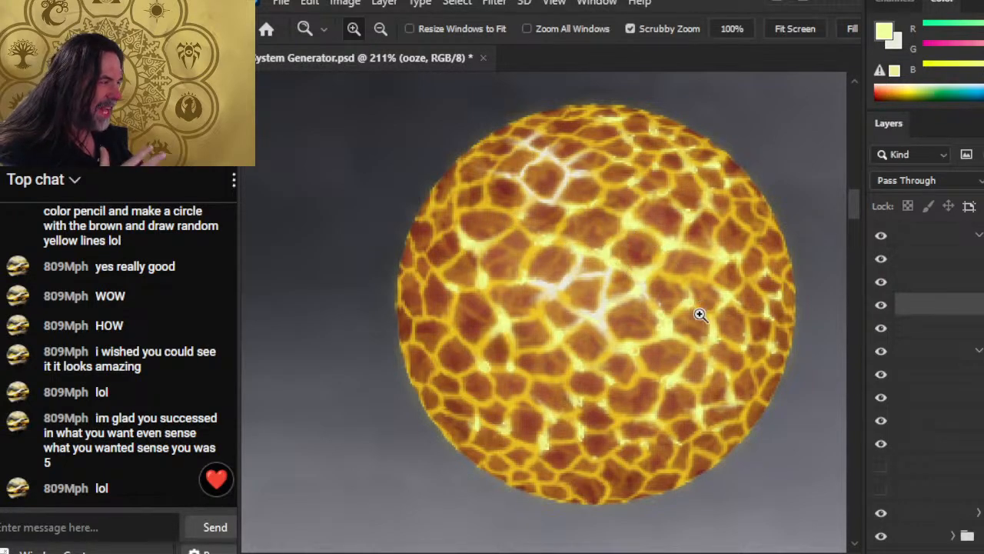
{"action": "left_click_drag", "start_coordinate": [716, 309], "coordinate": [624, 303]}
{"action": "left_click_drag", "start_coordinate": [742, 355], "coordinate": [646, 377]}
Step: Inspect the surface texture of the dark red planet and compare it with the brown ooze planet at the far side
{"action": "left_click_drag", "start_coordinate": [456, 396], "coordinate": [607, 362]}
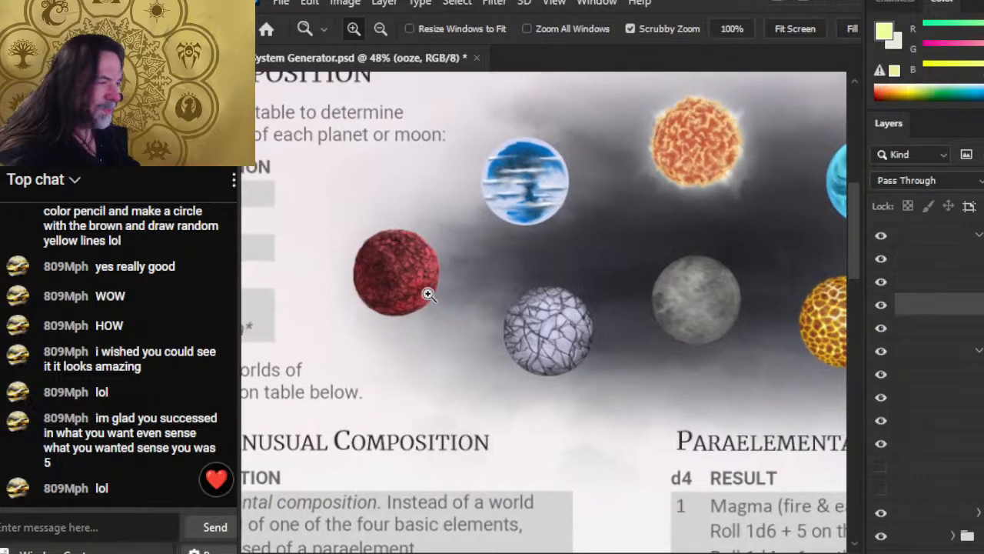
{"action": "left_click_drag", "start_coordinate": [428, 292], "coordinate": [505, 305]}
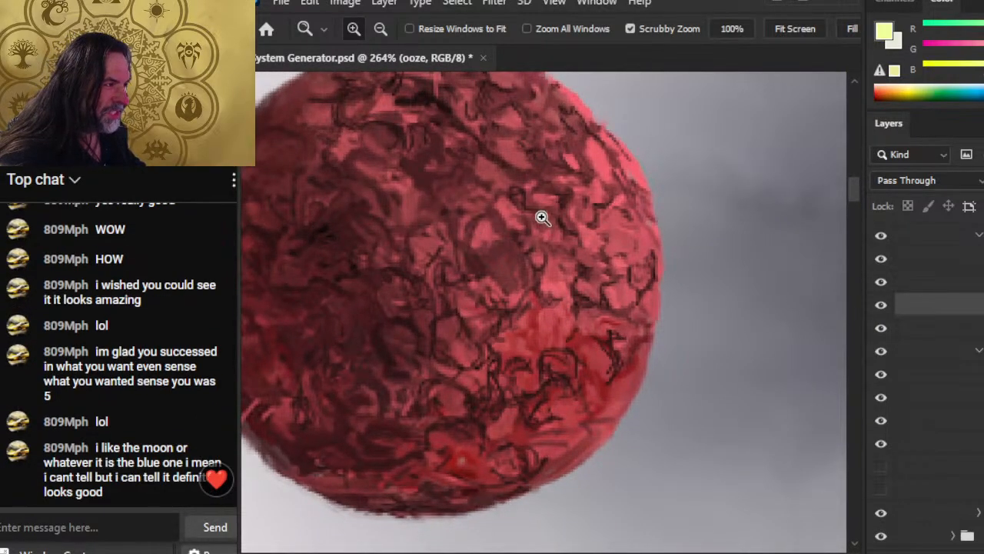
{"action": "left_click_drag", "start_coordinate": [631, 406], "coordinate": [610, 418]}
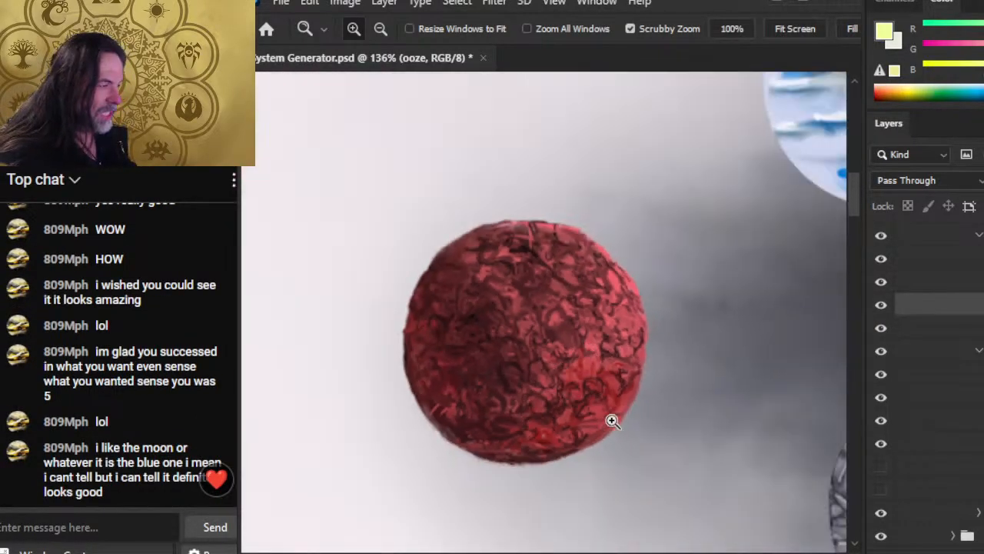
{"action": "left_click_drag", "start_coordinate": [710, 383], "coordinate": [420, 290]}
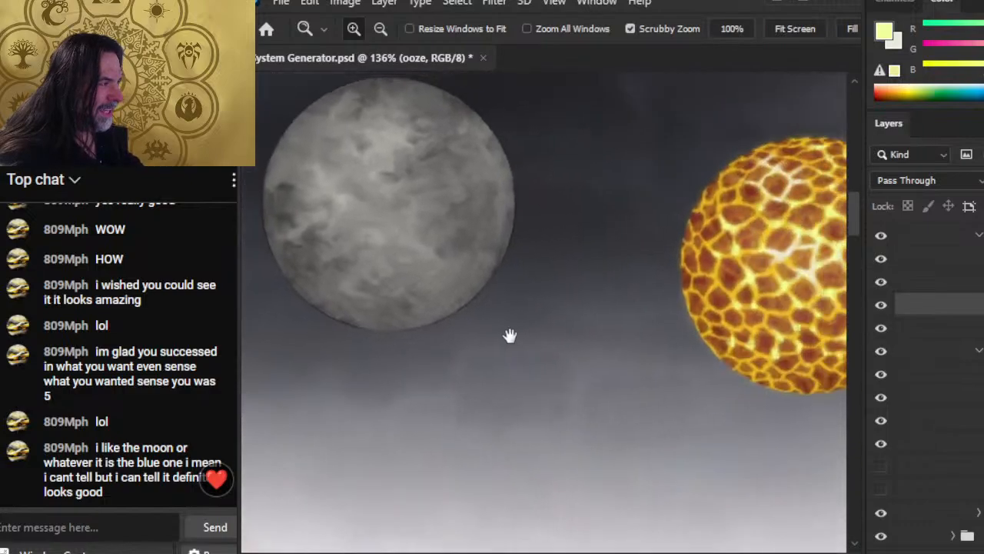
{"action": "left_click_drag", "start_coordinate": [510, 336], "coordinate": [287, 356]}
{"action": "left_click_drag", "start_coordinate": [621, 329], "coordinate": [457, 378]}
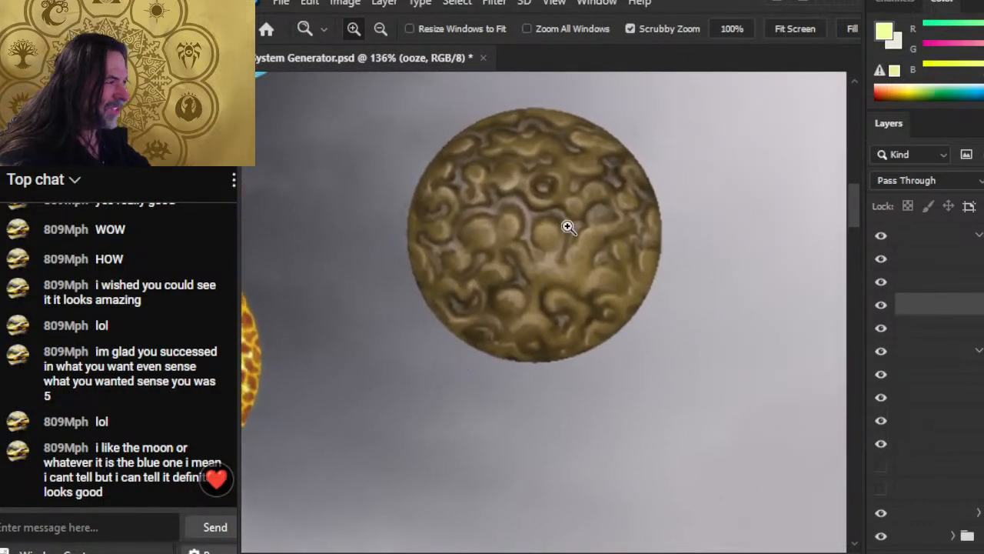
{"action": "left_click_drag", "start_coordinate": [567, 224], "coordinate": [514, 349]}
Step: Examine the fiery orange planet's surface and its glowing halo, and view it among the surrounding planets
{"action": "left_click_drag", "start_coordinate": [362, 267], "coordinate": [629, 363]}
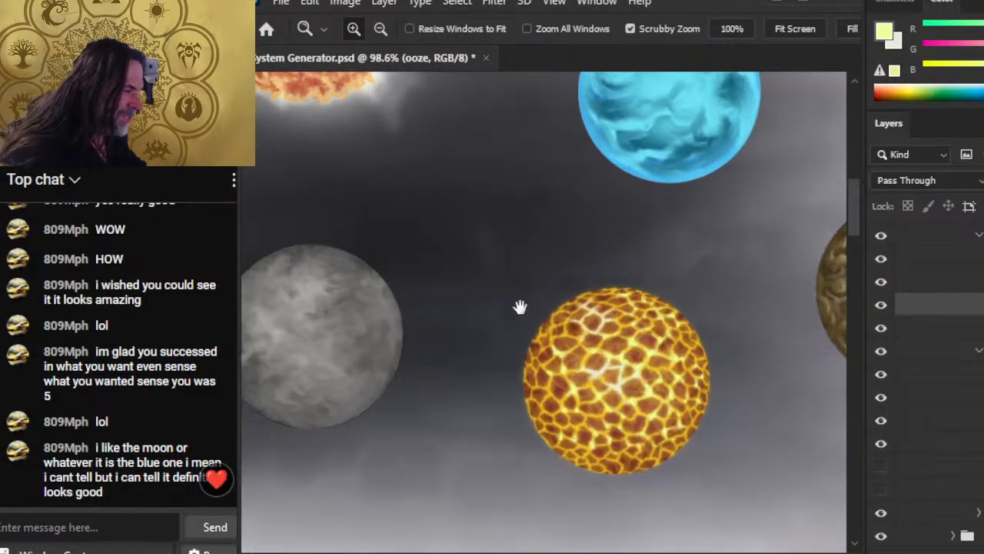
{"action": "left_click_drag", "start_coordinate": [520, 306], "coordinate": [549, 422]}
{"action": "left_click_drag", "start_coordinate": [411, 180], "coordinate": [566, 392]}
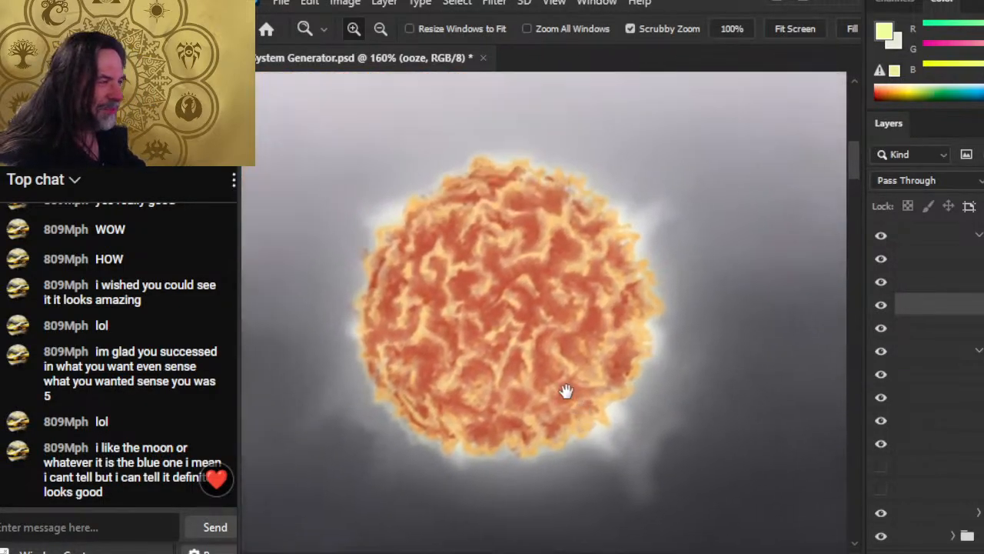
{"action": "left_click_drag", "start_coordinate": [528, 287], "coordinate": [551, 289]}
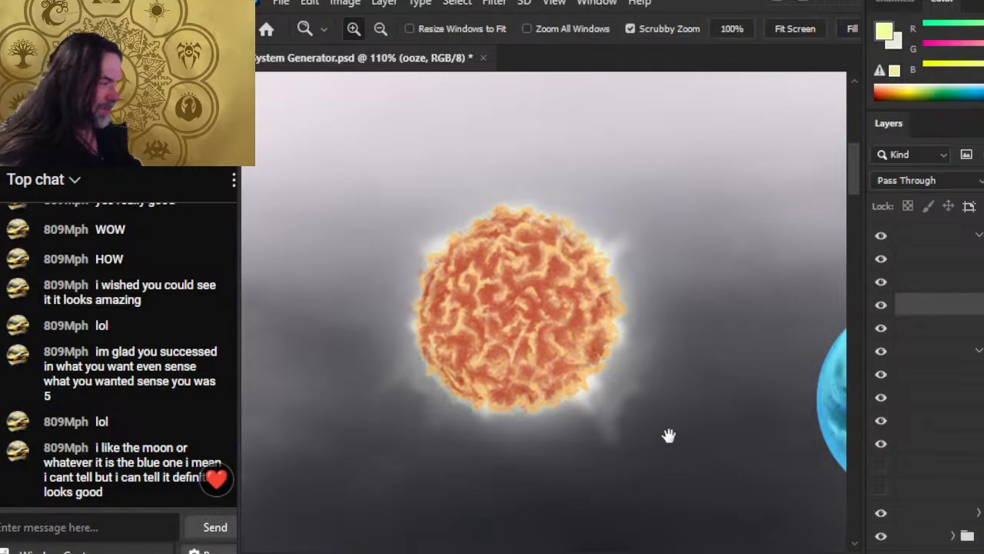
{"action": "left_click_drag", "start_coordinate": [667, 435], "coordinate": [589, 328]}
{"action": "left_click_drag", "start_coordinate": [650, 364], "coordinate": [543, 328]}
{"action": "left_click_drag", "start_coordinate": [640, 398], "coordinate": [494, 276]}
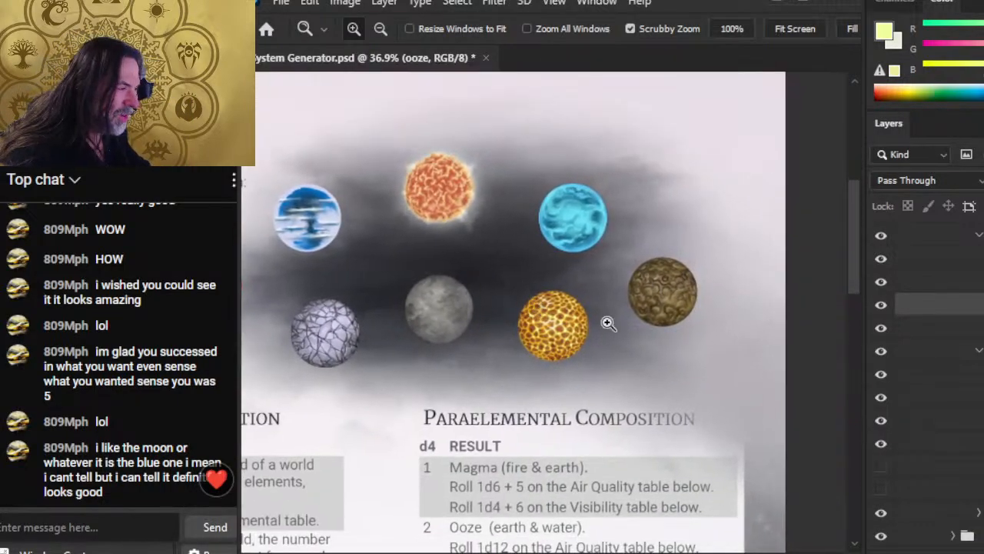
Step: Check the magma planet's glow against its neighbours and inspect the swirls on the cyan water planet
{"action": "left_click_drag", "start_coordinate": [548, 310], "coordinate": [615, 357]}
{"action": "left_click_drag", "start_coordinate": [540, 306], "coordinate": [682, 406]}
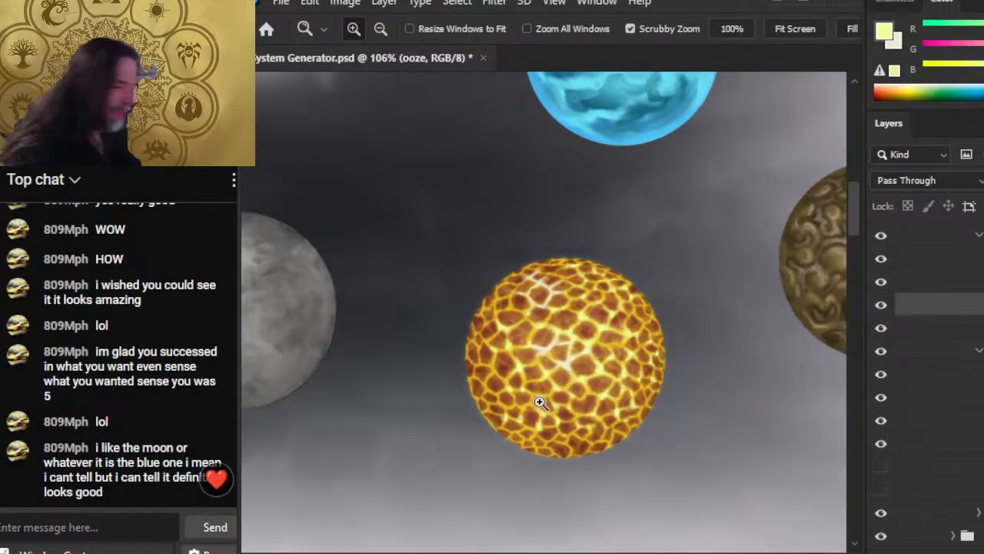
{"action": "left_click_drag", "start_coordinate": [624, 426], "coordinate": [652, 531]}
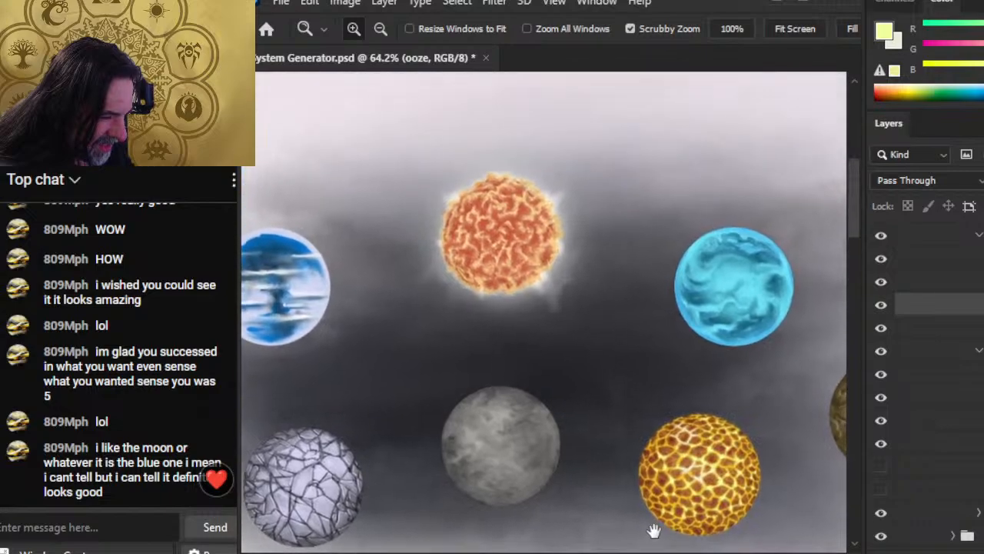
{"action": "left_click_drag", "start_coordinate": [601, 319], "coordinate": [394, 354]}
{"action": "left_click_drag", "start_coordinate": [506, 329], "coordinate": [566, 357]}
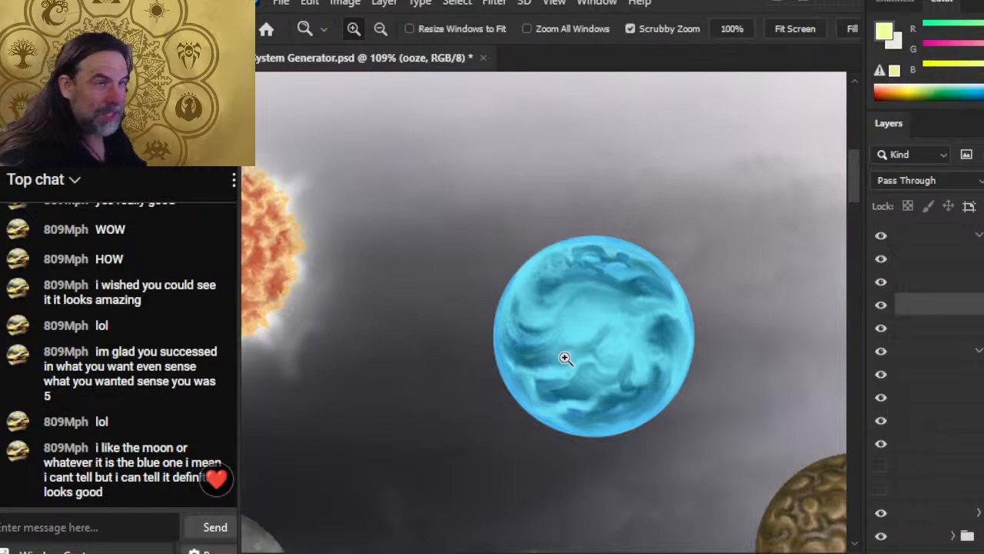
{"action": "left_click_drag", "start_coordinate": [600, 415], "coordinate": [499, 389]}
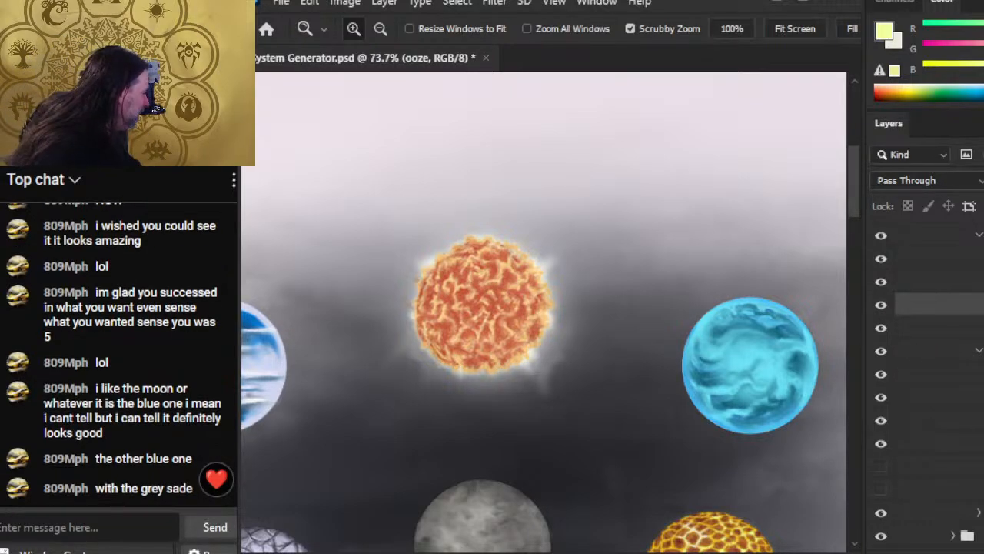
Step: Hide and reshow the fire planet's surface artwork to compare it with its white glow, and check the planets against the whole page
{"action": "left_click", "coordinate": [938, 420]}
{"action": "left_click", "coordinate": [983, 419]}
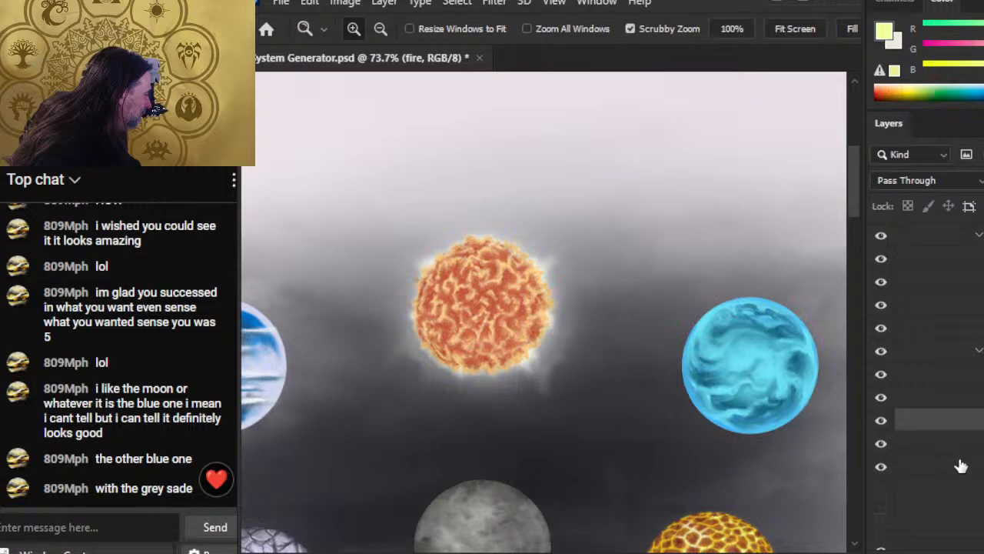
{"action": "left_click", "coordinate": [881, 446]}
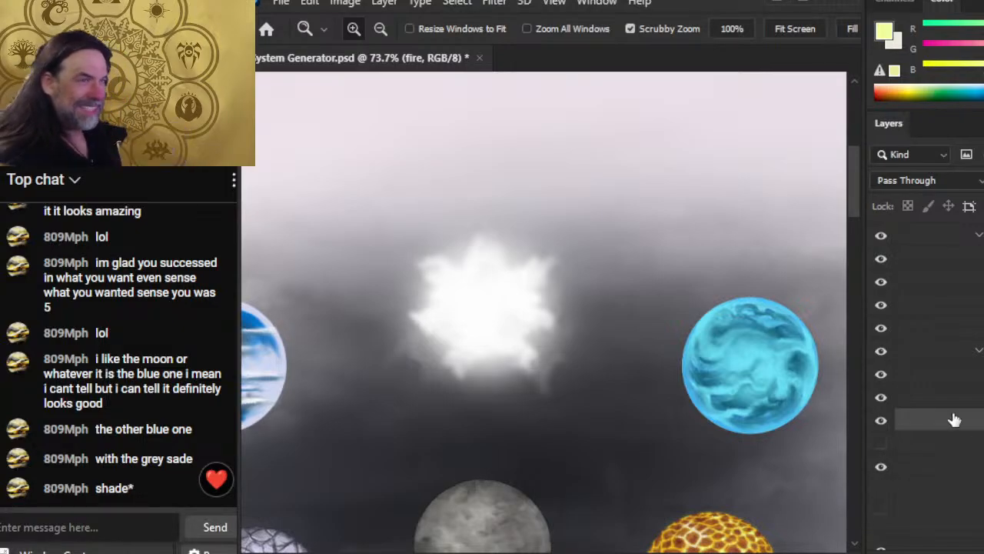
{"action": "left_click", "coordinate": [881, 446]}
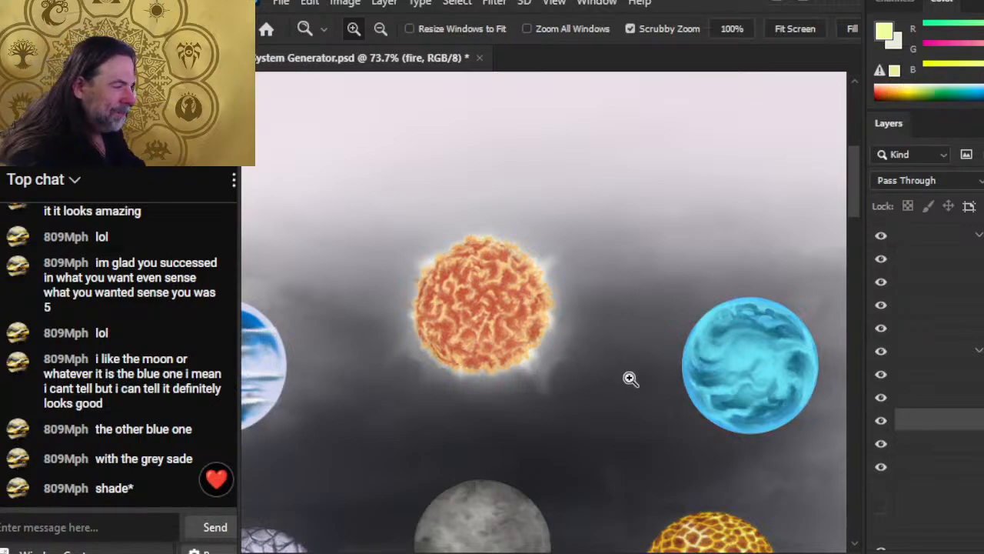
{"action": "left_click_drag", "start_coordinate": [630, 378], "coordinate": [513, 381]}
{"action": "left_click_drag", "start_coordinate": [671, 477], "coordinate": [664, 286]}
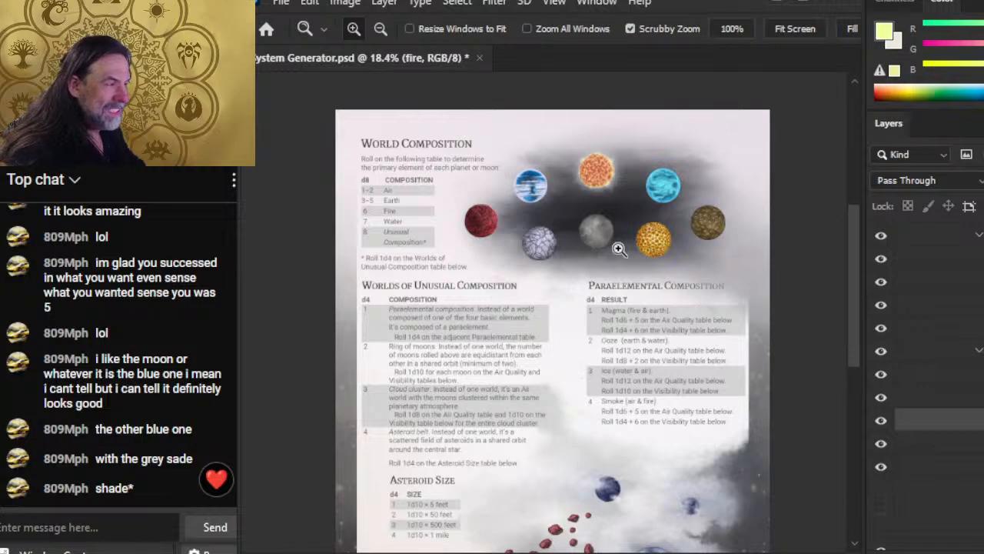
{"action": "left_click_drag", "start_coordinate": [619, 248], "coordinate": [709, 290]}
{"action": "left_click_drag", "start_coordinate": [758, 342], "coordinate": [705, 374]}
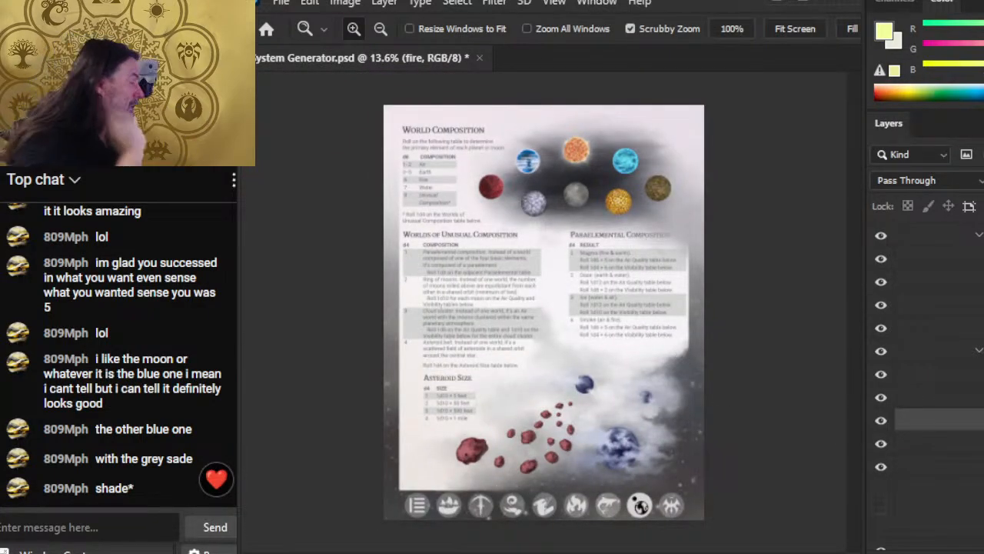
Step: Collapse the expanded planet groups in the layer stack, including the elements group
{"action": "scroll", "coordinate": [930, 384], "scroll_direction": "up", "scroll_amount": 4}
{"action": "left_click", "coordinate": [978, 382]}
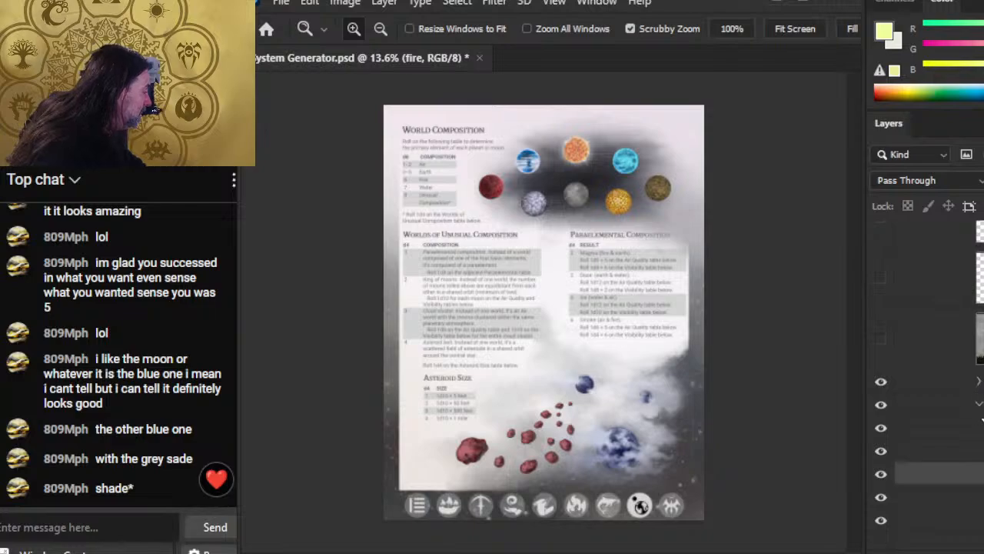
{"action": "left_click", "coordinate": [979, 405]}
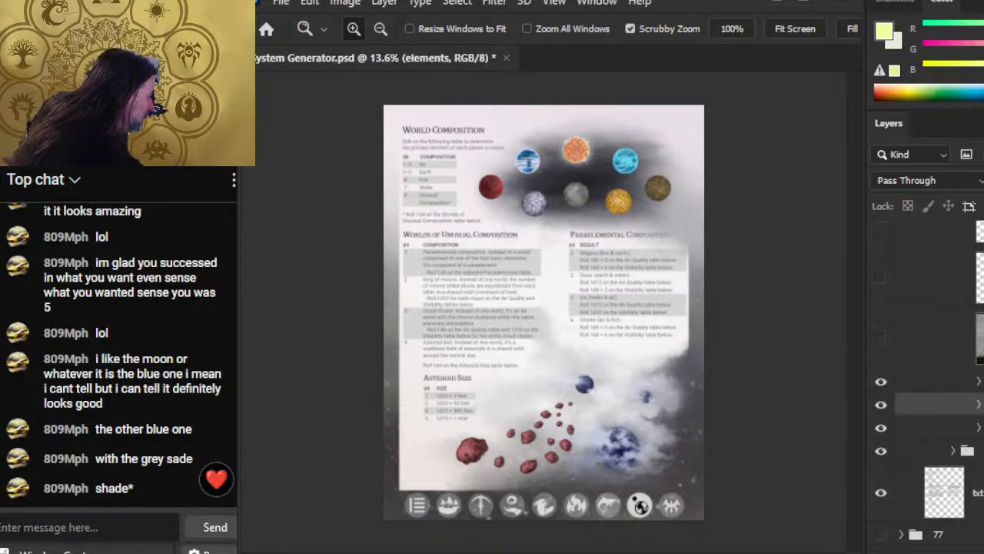
Step: Group the hidden layers from Layer 235 upward inside page 78's illustration folder and name the group ref
{"action": "scroll", "coordinate": [938, 384], "scroll_direction": "up", "scroll_amount": 3}
{"action": "left_click", "coordinate": [978, 414]}
{"action": "scroll", "coordinate": [938, 413], "scroll_direction": "up", "scroll_amount": 4}
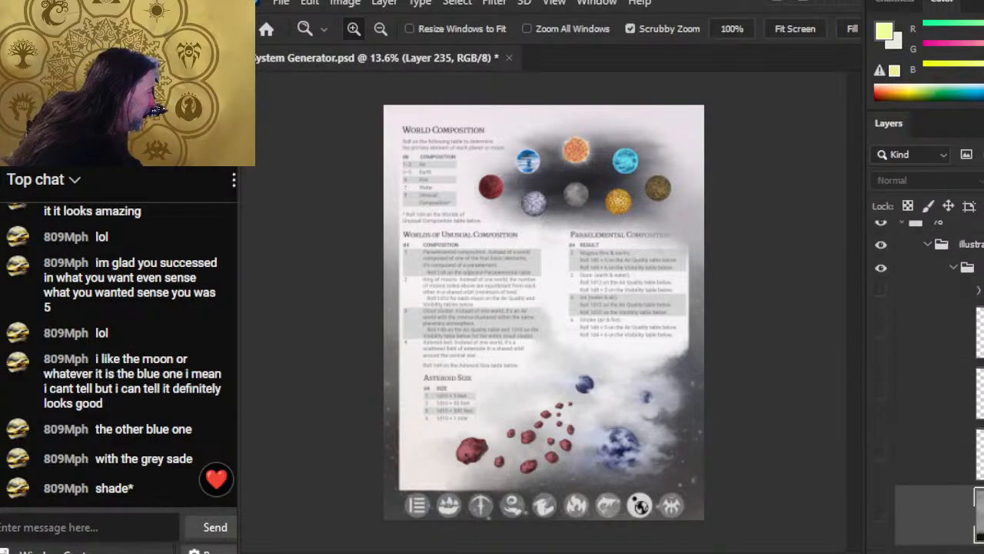
{"action": "scroll", "coordinate": [931, 346], "scroll_direction": "up", "scroll_amount": 1}
{"action": "left_click", "coordinate": [978, 363], "text": "shift"}
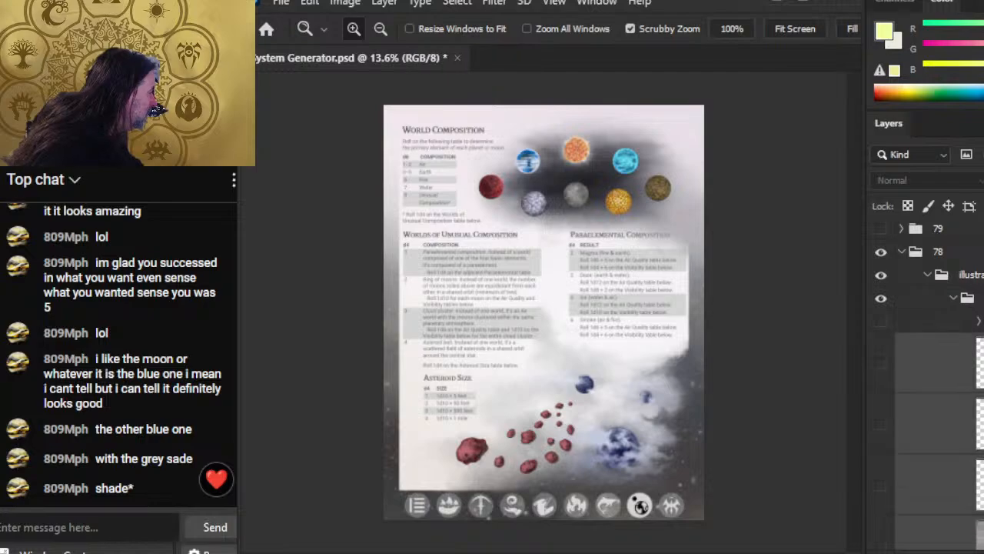
{"action": "key", "text": "ctrl+g"}
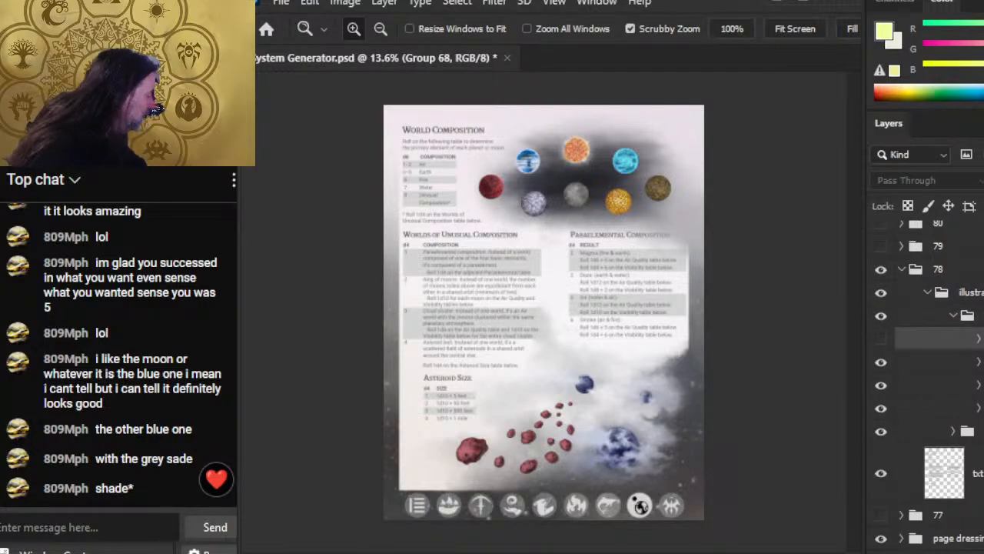
{"action": "type", "text": "ref"}
{"action": "key", "text": "Return"}
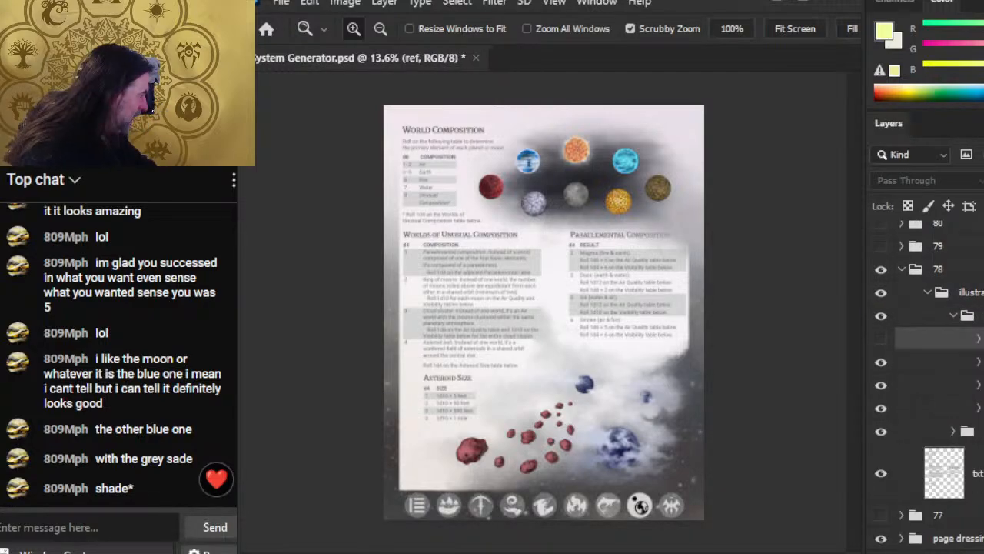
Step: Collapse the top group, the illustration group and the page 78 group
{"action": "left_click", "coordinate": [954, 315]}
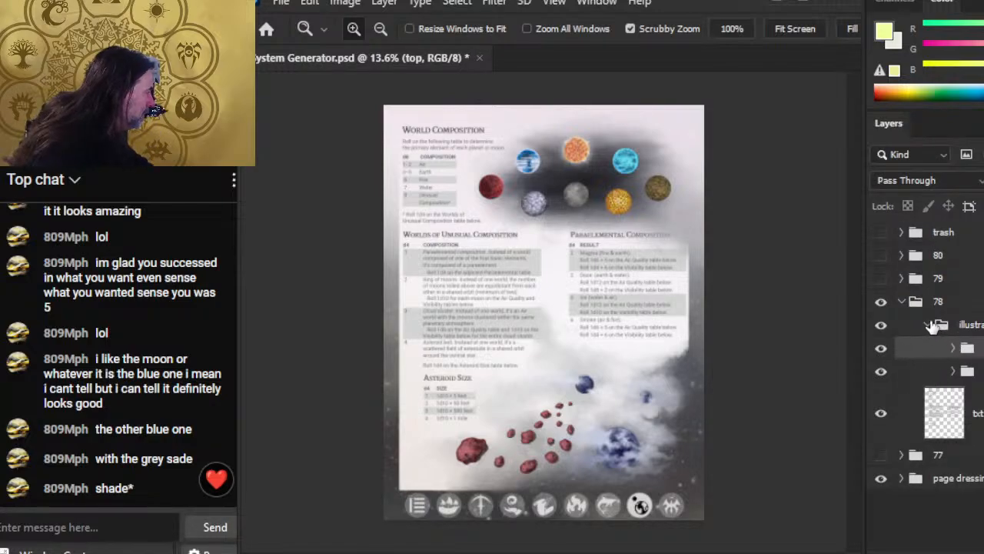
{"action": "left_click", "coordinate": [929, 326]}
{"action": "left_click", "coordinate": [901, 301]}
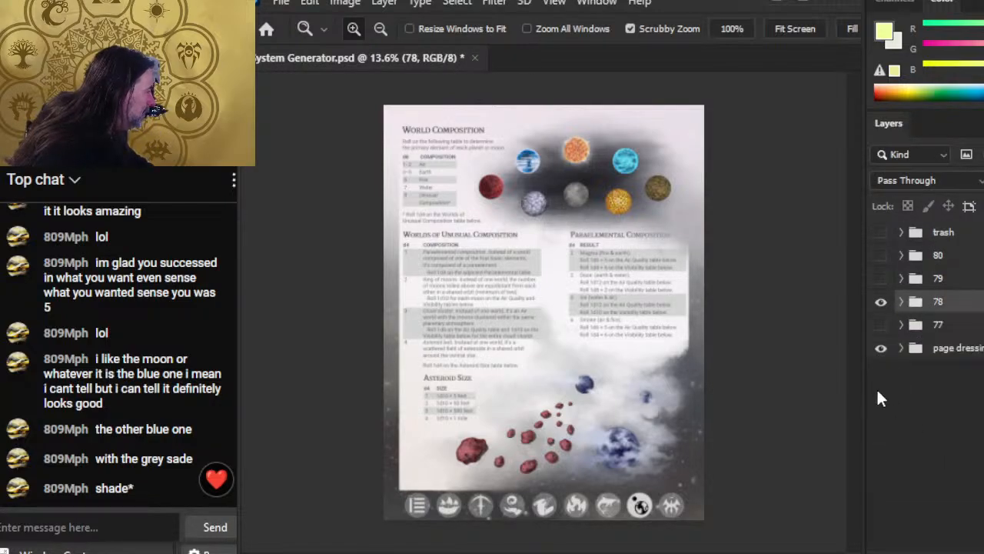
{"action": "left_click", "coordinate": [983, 452]}
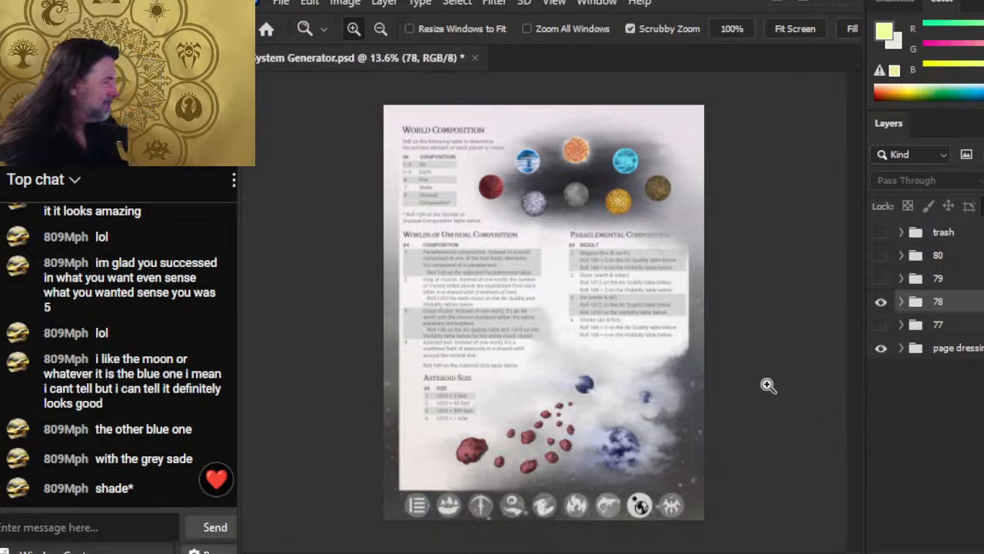
Step: Display page 77 instead of page 78 and examine its System Radius, Number of Planets and Central Star tables
{"action": "left_click", "coordinate": [880, 323]}
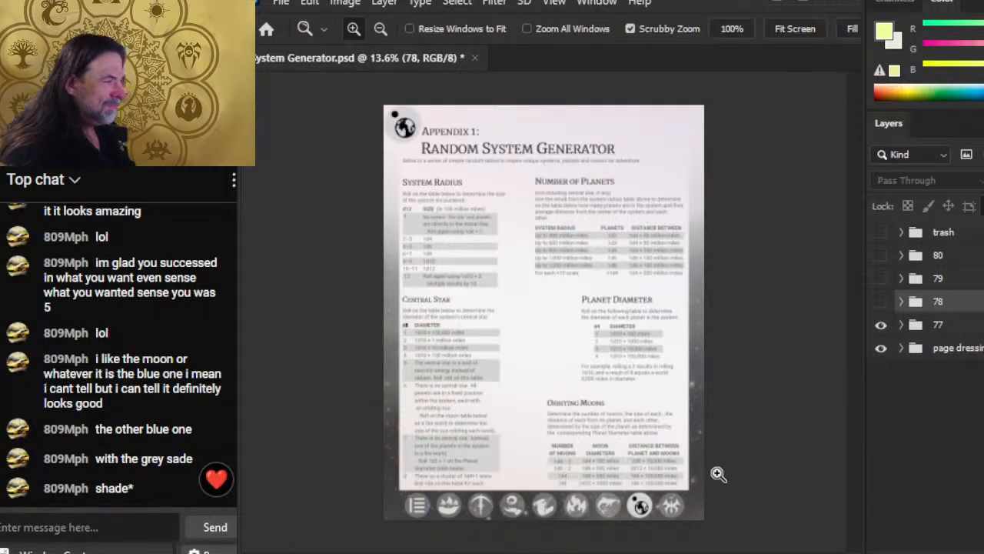
{"action": "left_click_drag", "start_coordinate": [546, 259], "coordinate": [551, 262]}
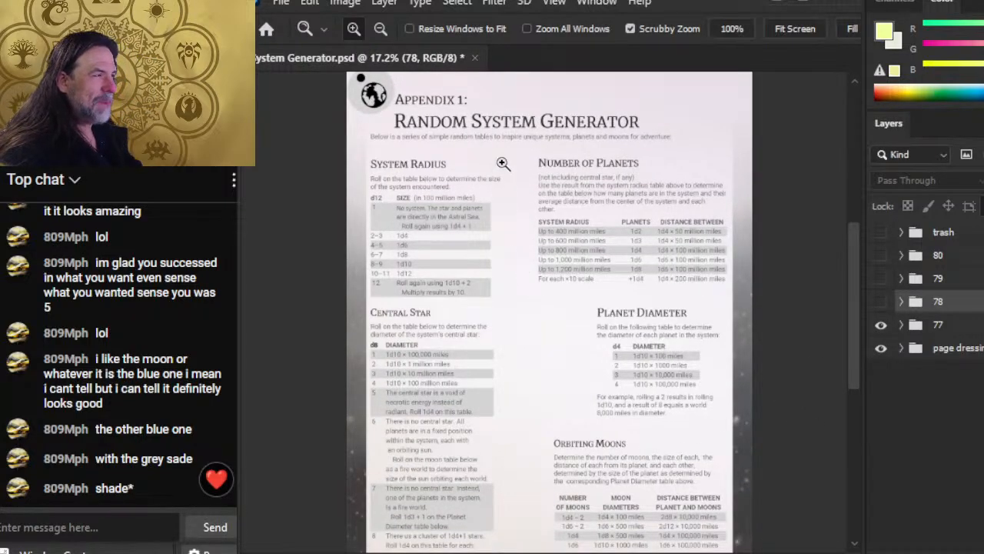
{"action": "left_click_drag", "start_coordinate": [503, 163], "coordinate": [550, 223]}
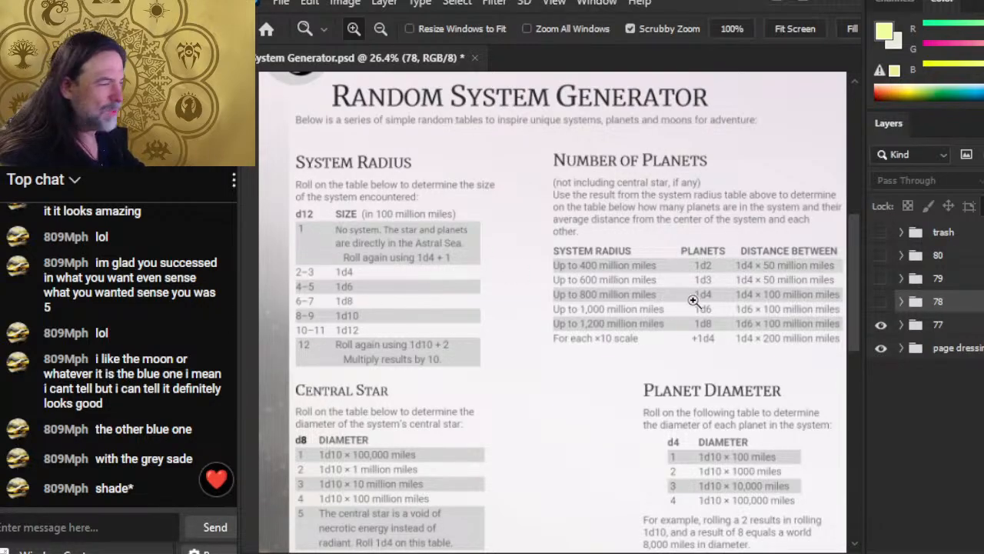
{"action": "left_click_drag", "start_coordinate": [653, 477], "coordinate": [577, 346]}
{"action": "left_click_drag", "start_coordinate": [475, 422], "coordinate": [618, 412]}
{"action": "mouse_move", "coordinate": [530, 476]}
{"action": "left_mouse_down"}
{"action": "mouse_move", "coordinate": [521, 452]}
{"action": "mouse_move", "coordinate": [522, 466]}
{"action": "left_mouse_up"}
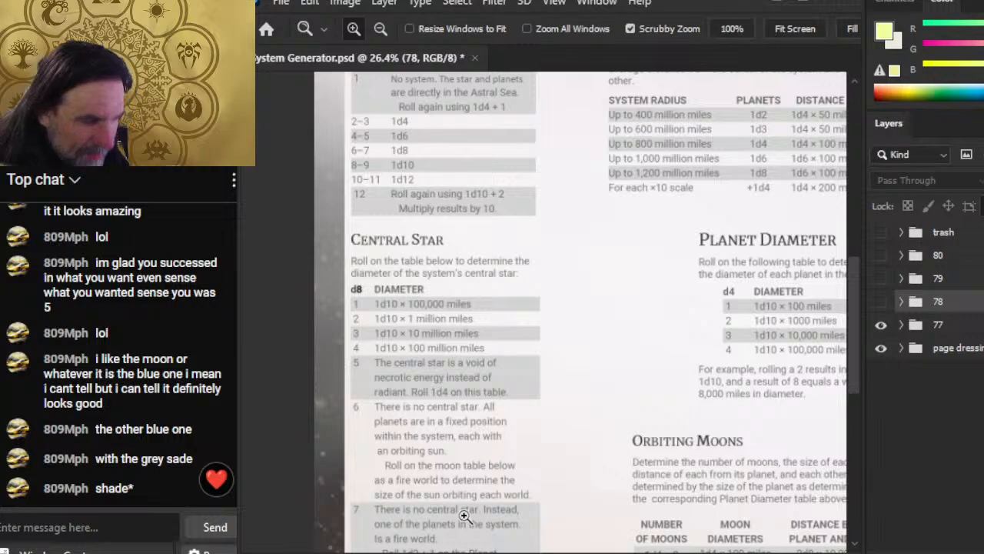
Step: Display page 78 instead of page 77 and examine the planets beside the World Composition table
{"action": "left_click", "coordinate": [882, 302]}
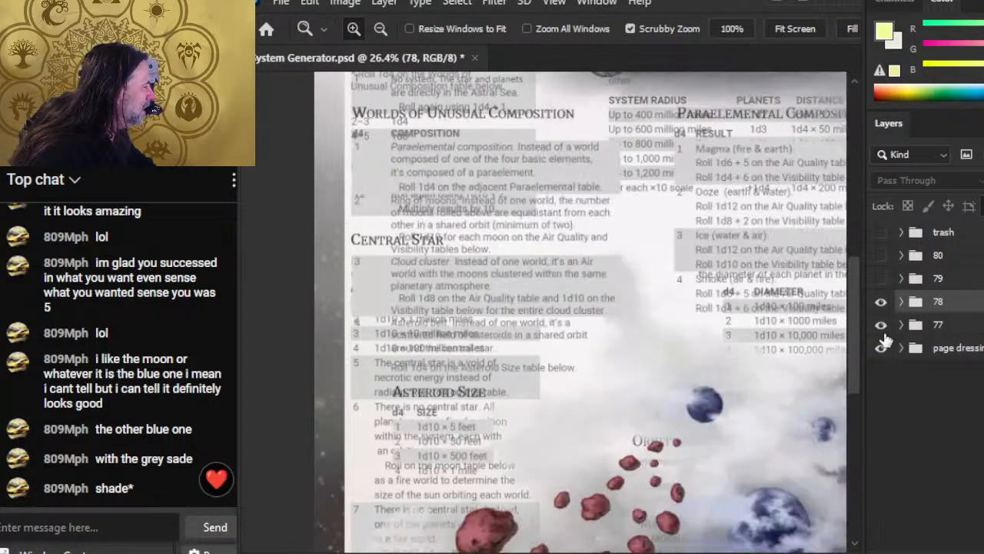
{"action": "left_click", "coordinate": [882, 326]}
{"action": "left_click_drag", "start_coordinate": [677, 212], "coordinate": [597, 511]}
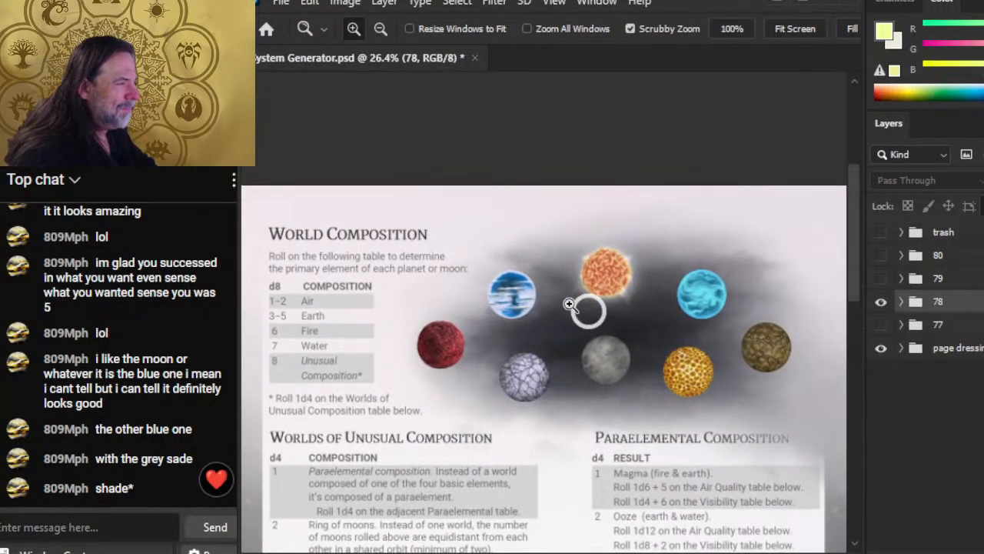
{"action": "left_click_drag", "start_coordinate": [507, 292], "coordinate": [582, 307]}
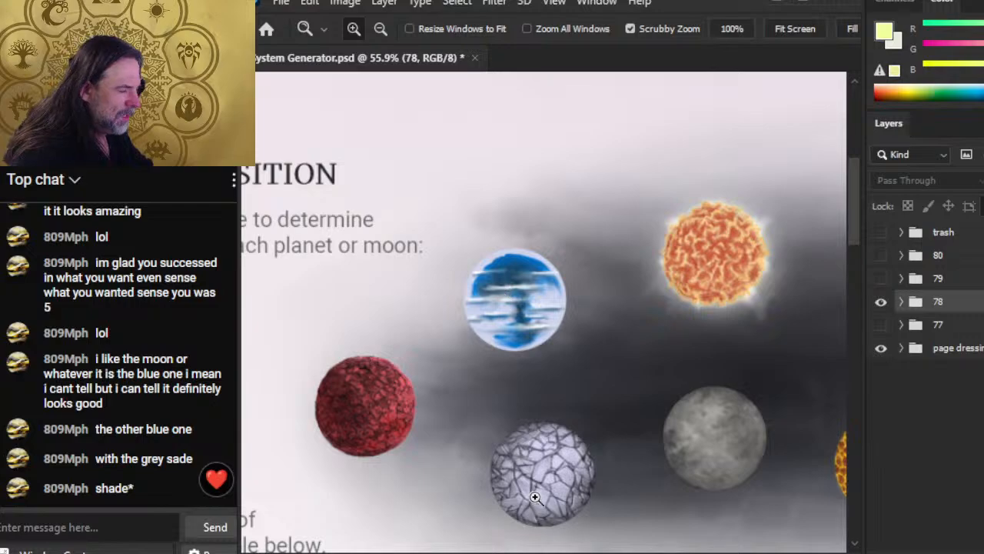
{"action": "left_click_drag", "start_coordinate": [536, 497], "coordinate": [525, 436]}
Step: Sample a light blue from the air planet and a pale lavender from the ice planet as the foreground colour
{"action": "key", "text": "b"}
{"action": "left_click", "coordinate": [544, 225], "text": "alt"}
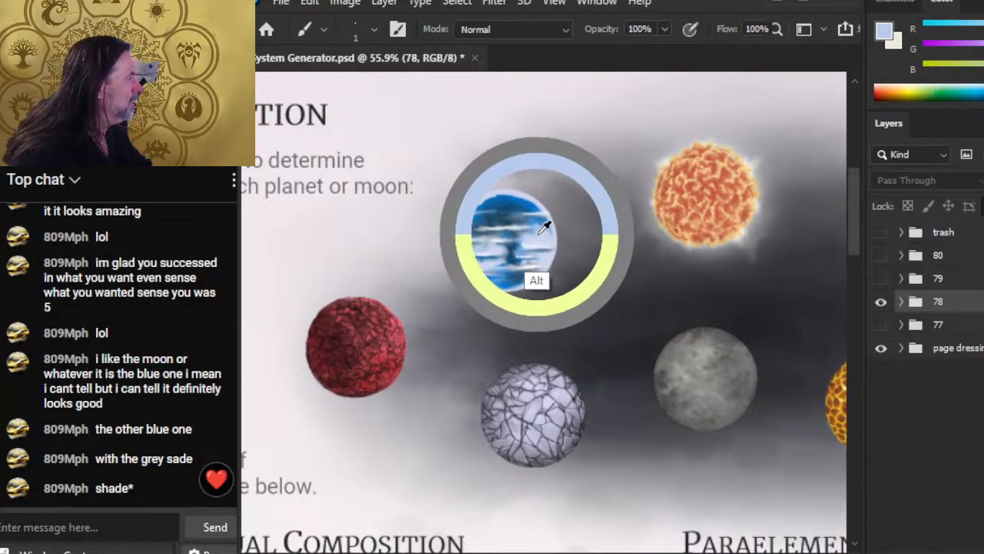
{"action": "left_click_drag", "start_coordinate": [544, 224], "coordinate": [562, 383]}
Step: Examine the cloud-banded air planet and the cracked ice planet up close
{"action": "key", "text": "z"}
{"action": "left_click_drag", "start_coordinate": [554, 276], "coordinate": [578, 433]}
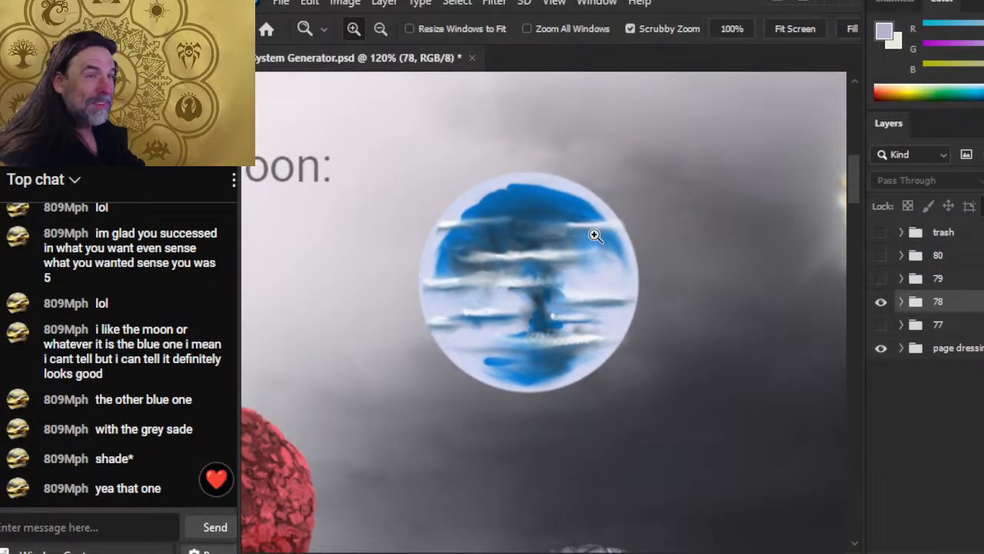
{"action": "left_click_drag", "start_coordinate": [662, 419], "coordinate": [641, 410]}
{"action": "left_click_drag", "start_coordinate": [653, 371], "coordinate": [585, 141]}
{"action": "left_click_drag", "start_coordinate": [550, 361], "coordinate": [593, 370]}
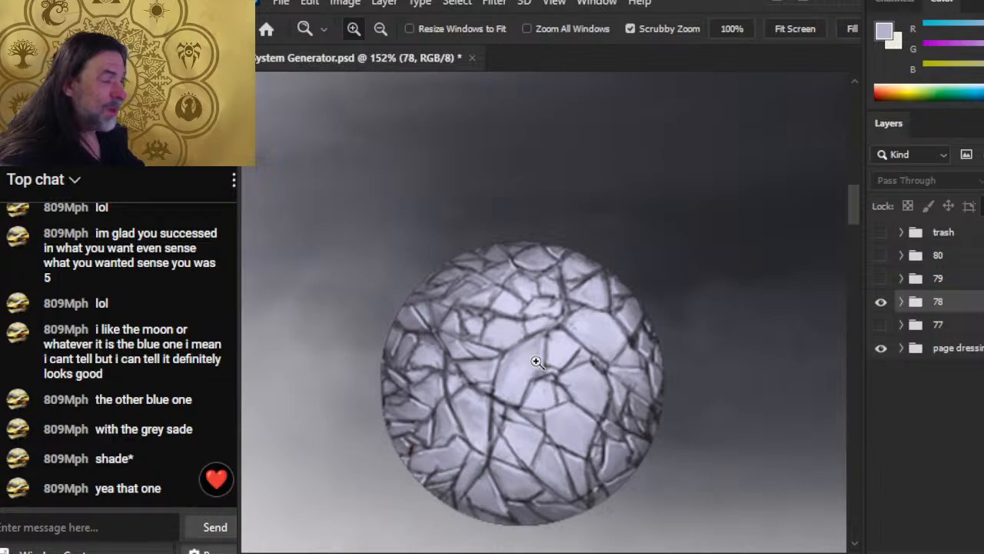
{"action": "left_click_drag", "start_coordinate": [662, 408], "coordinate": [634, 488]}
{"action": "left_click_drag", "start_coordinate": [705, 417], "coordinate": [663, 445]}
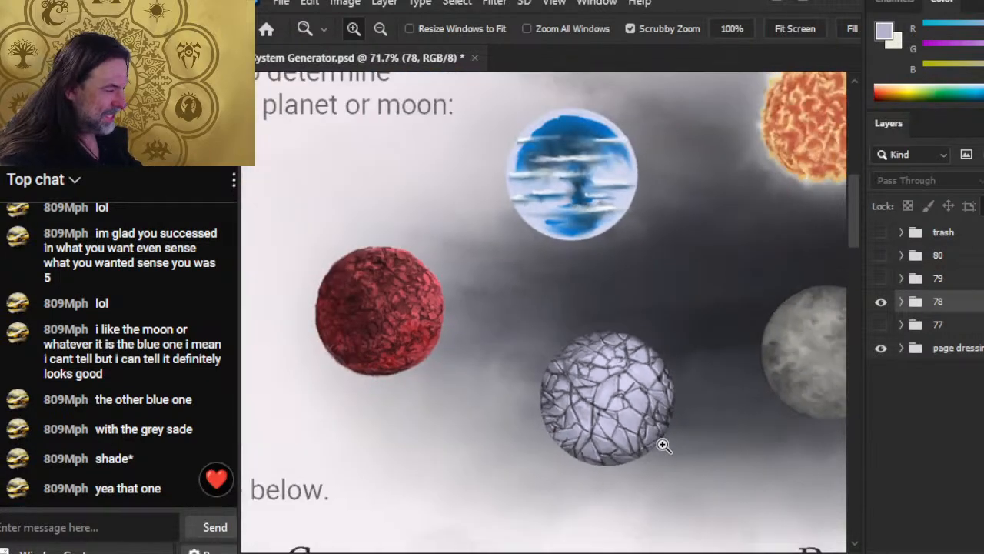
Step: Compare the grey smoke planet with the neighbouring worlds and inspect the air planet's cloud bands again
{"action": "left_click_drag", "start_coordinate": [753, 447], "coordinate": [566, 351]}
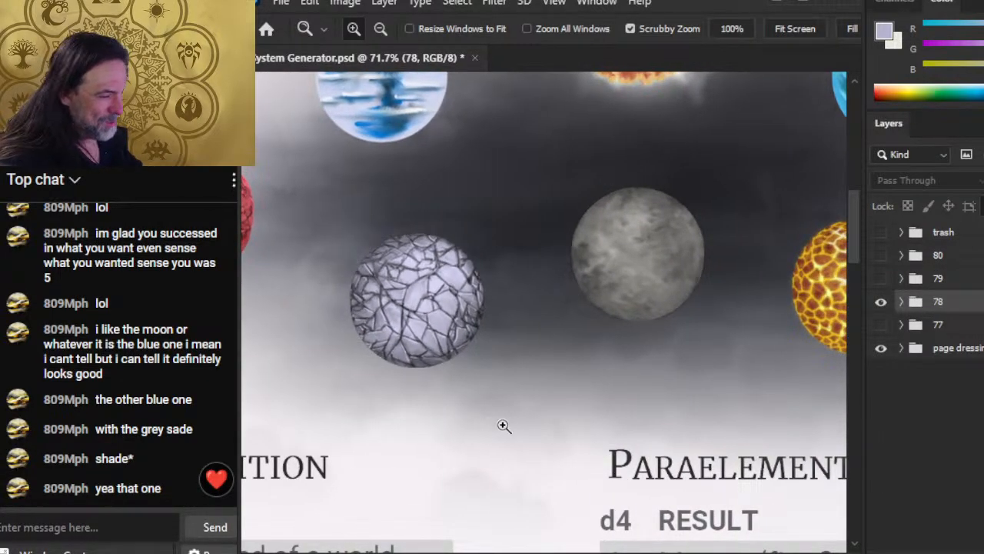
{"action": "left_click_drag", "start_coordinate": [580, 277], "coordinate": [567, 323]}
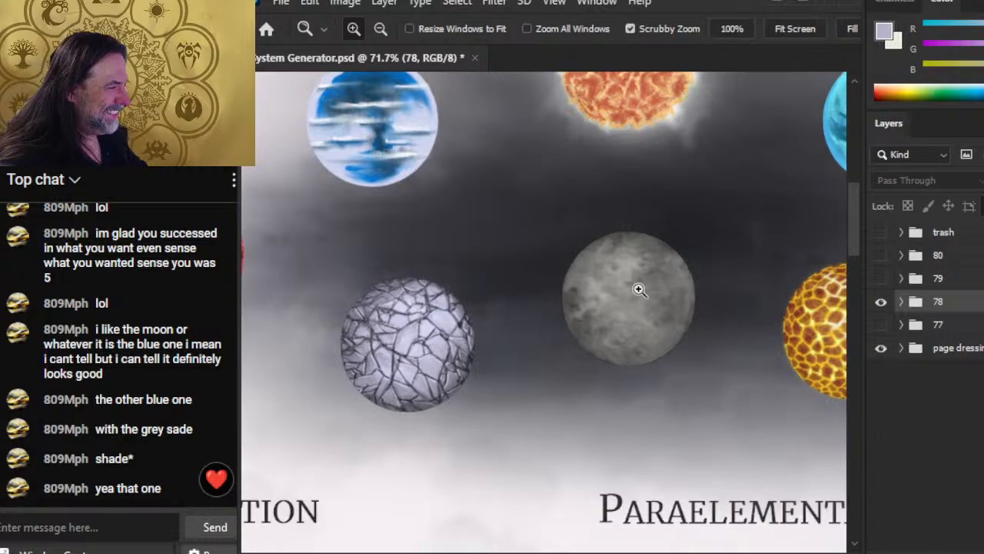
{"action": "left_click_drag", "start_coordinate": [625, 189], "coordinate": [612, 295]}
{"action": "left_click_drag", "start_coordinate": [393, 276], "coordinate": [487, 228]}
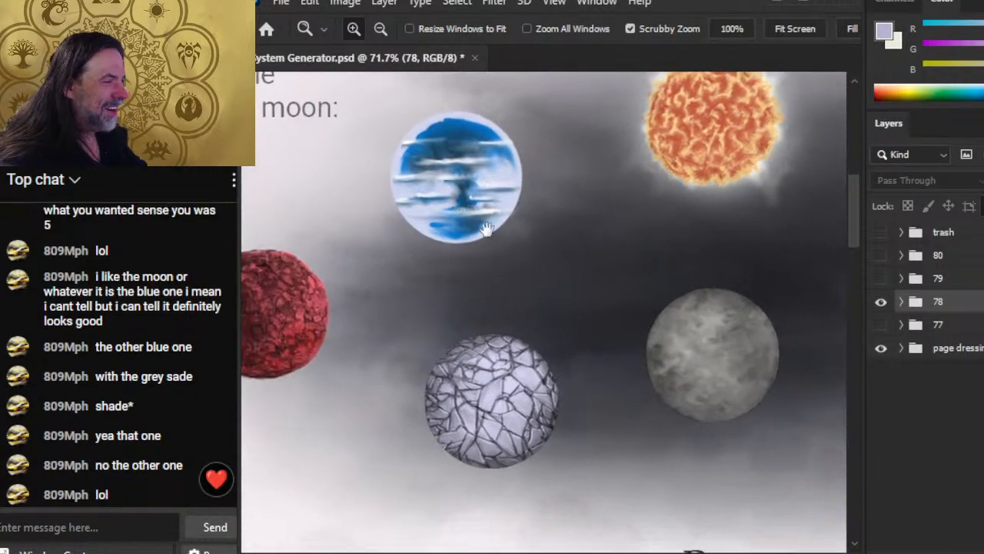
{"action": "left_click_drag", "start_coordinate": [478, 409], "coordinate": [509, 492]}
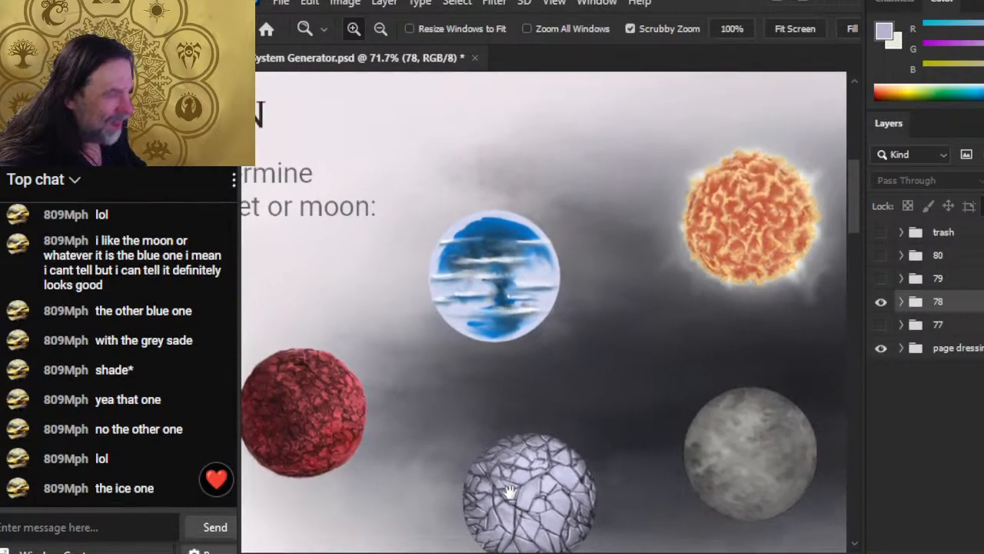
{"action": "left_click_drag", "start_coordinate": [511, 301], "coordinate": [564, 357]}
{"action": "left_click_drag", "start_coordinate": [513, 292], "coordinate": [559, 332]}
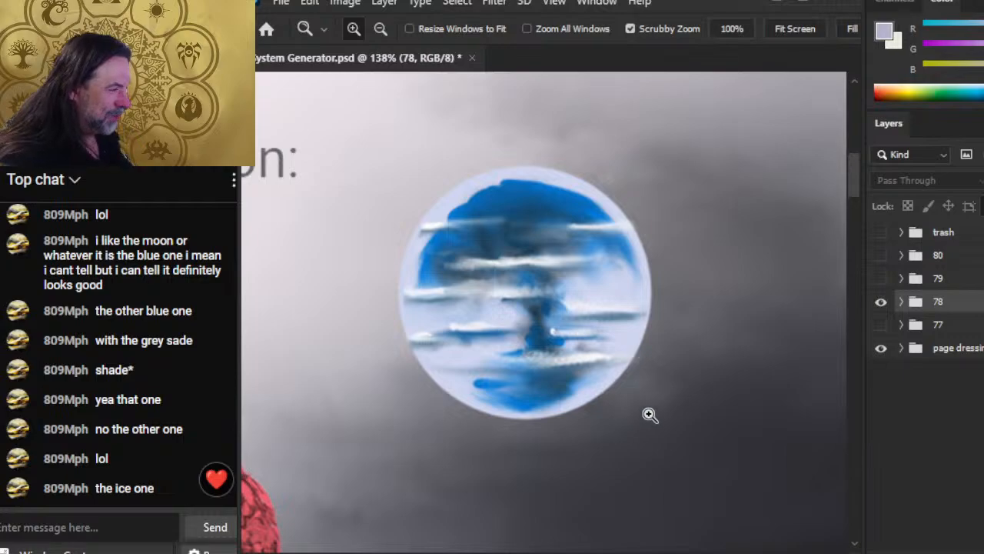
Step: Sample a bright cyan from the water planet as the foreground colour
{"action": "left_click_drag", "start_coordinate": [649, 413], "coordinate": [487, 277]}
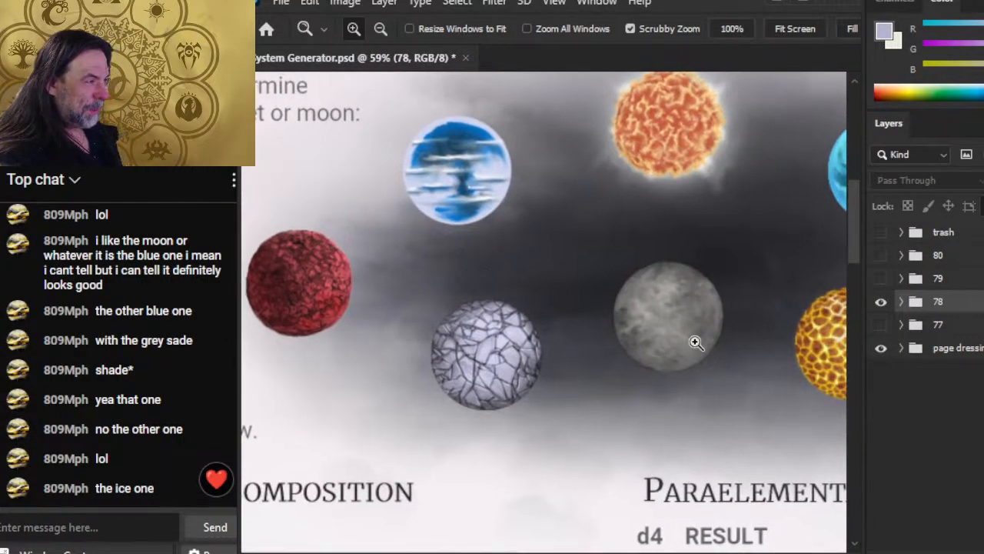
{"action": "left_click_drag", "start_coordinate": [679, 348], "coordinate": [493, 328]}
{"action": "left_click_drag", "start_coordinate": [323, 250], "coordinate": [348, 245]}
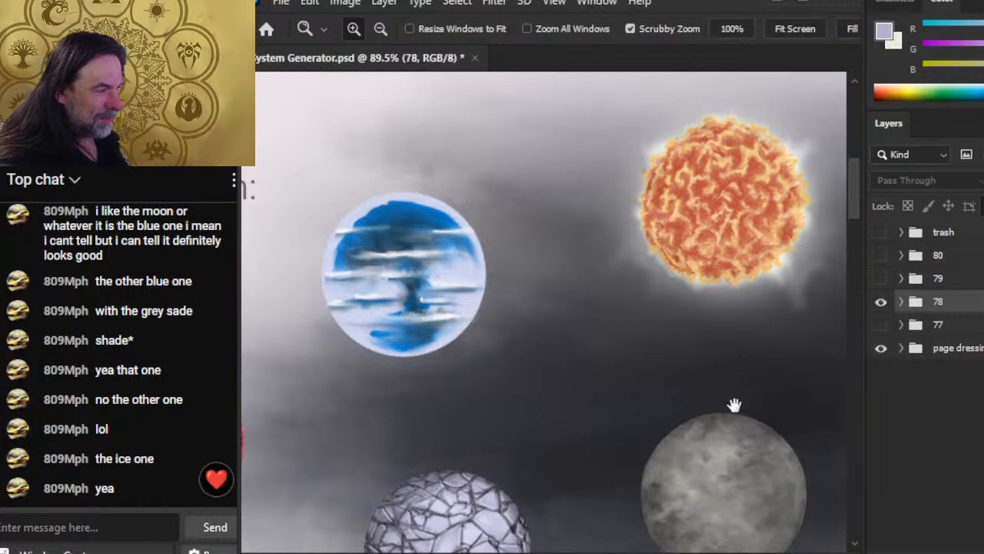
{"action": "left_click_drag", "start_coordinate": [736, 402], "coordinate": [345, 417]}
{"action": "left_click_drag", "start_coordinate": [633, 383], "coordinate": [569, 392]}
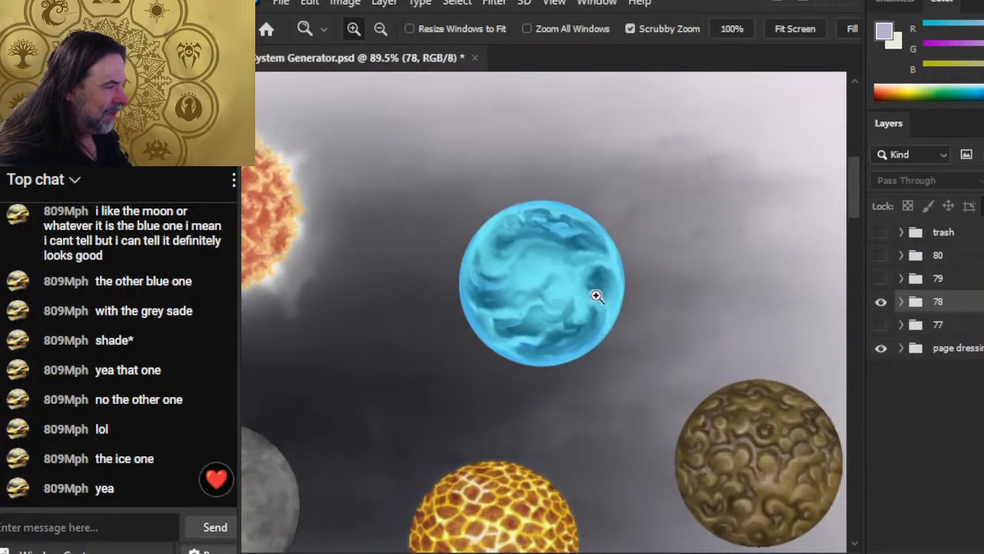
{"action": "left_click_drag", "start_coordinate": [562, 286], "coordinate": [573, 291]}
{"action": "key", "text": "b"}
{"action": "mouse_move", "coordinate": [508, 306]}
{"action": "left_mouse_down", "text": "alt"}
{"action": "mouse_move", "coordinate": [470, 306]}
{"action": "mouse_move", "coordinate": [522, 279]}
{"action": "mouse_move", "coordinate": [522, 288]}
{"action": "left_mouse_up", "text": "alt"}
Step: Sample a darker blue from the water planet's swirls as the foreground colour
{"action": "key", "text": "z"}
{"action": "left_click_drag", "start_coordinate": [526, 337], "coordinate": [461, 346]}
{"action": "mouse_move", "coordinate": [461, 346]}
{"action": "left_mouse_down"}
{"action": "mouse_move", "coordinate": [569, 351]}
{"action": "mouse_move", "coordinate": [485, 341]}
{"action": "mouse_move", "coordinate": [479, 331]}
{"action": "left_mouse_up"}
{"action": "left_click_drag", "start_coordinate": [738, 272], "coordinate": [747, 288]}
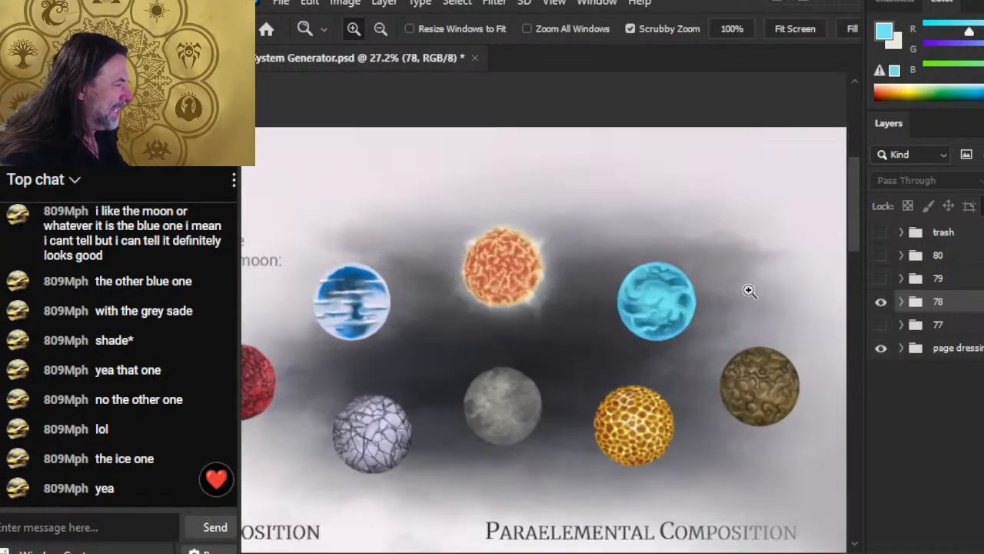
{"action": "key", "text": "b"}
{"action": "mouse_move", "coordinate": [677, 275]}
{"action": "left_mouse_down", "text": "alt"}
{"action": "mouse_move", "coordinate": [619, 286]}
{"action": "mouse_move", "coordinate": [680, 289]}
{"action": "mouse_move", "coordinate": [654, 307]}
{"action": "mouse_move", "coordinate": [669, 309]}
{"action": "left_mouse_up", "text": "alt"}
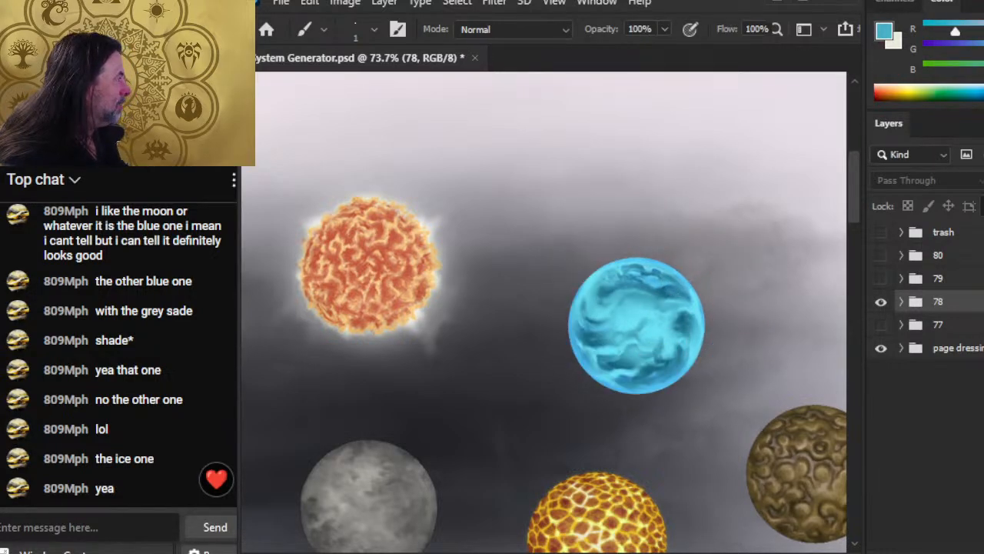
Step: Swap the foreground and background colours and sample the air planet's pale lavender-blue as the foreground colour
{"action": "left_click_drag", "start_coordinate": [518, 345], "coordinate": [692, 377]}
{"action": "key", "text": "x"}
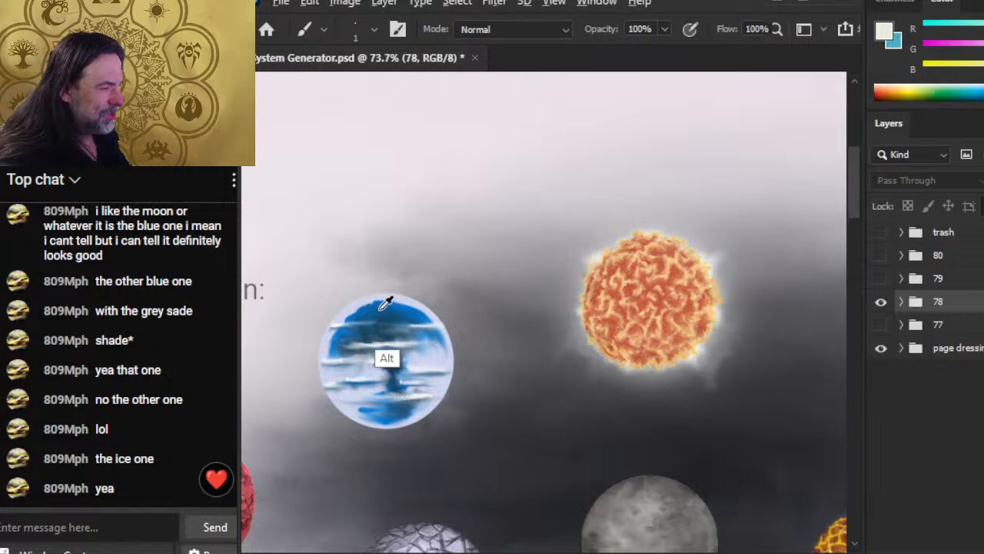
{"action": "left_click_drag", "start_coordinate": [385, 302], "coordinate": [409, 343], "text": "alt"}
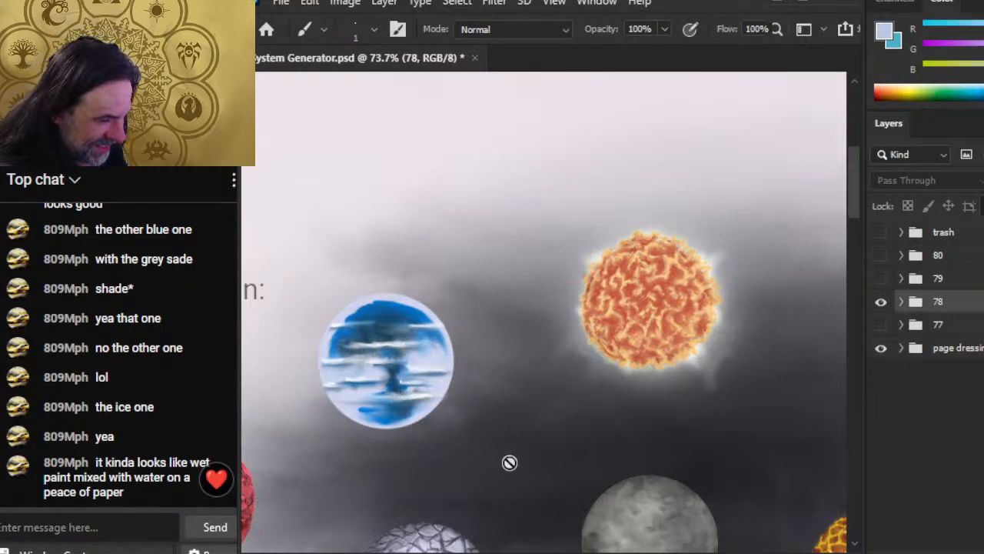
Step: Look over the whole planet arrangement above the Worlds of Unusual Composition and Paraelemental Composition tables
{"action": "key", "text": "z"}
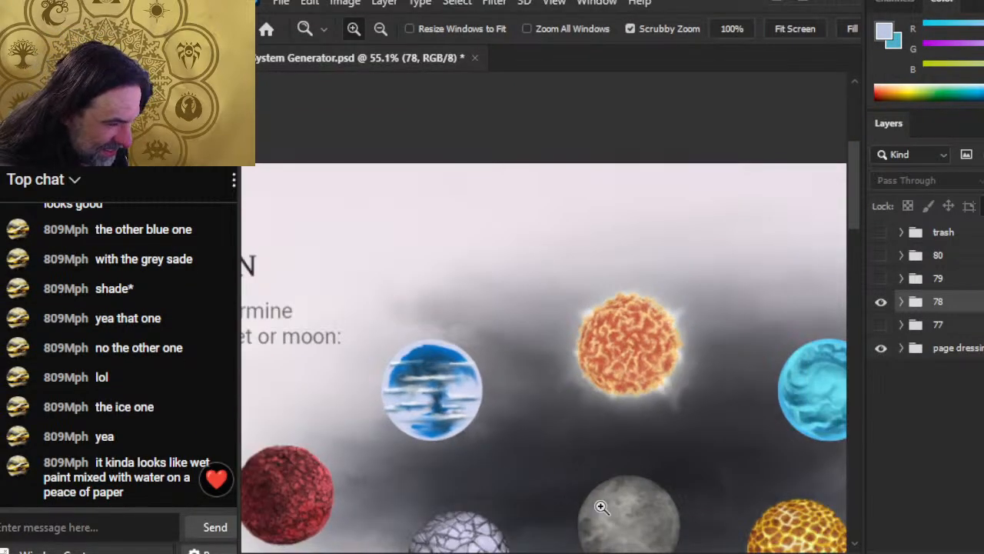
{"action": "left_click_drag", "start_coordinate": [611, 508], "coordinate": [544, 461]}
{"action": "left_click_drag", "start_coordinate": [636, 496], "coordinate": [577, 422]}
{"action": "left_click_drag", "start_coordinate": [633, 461], "coordinate": [561, 410]}
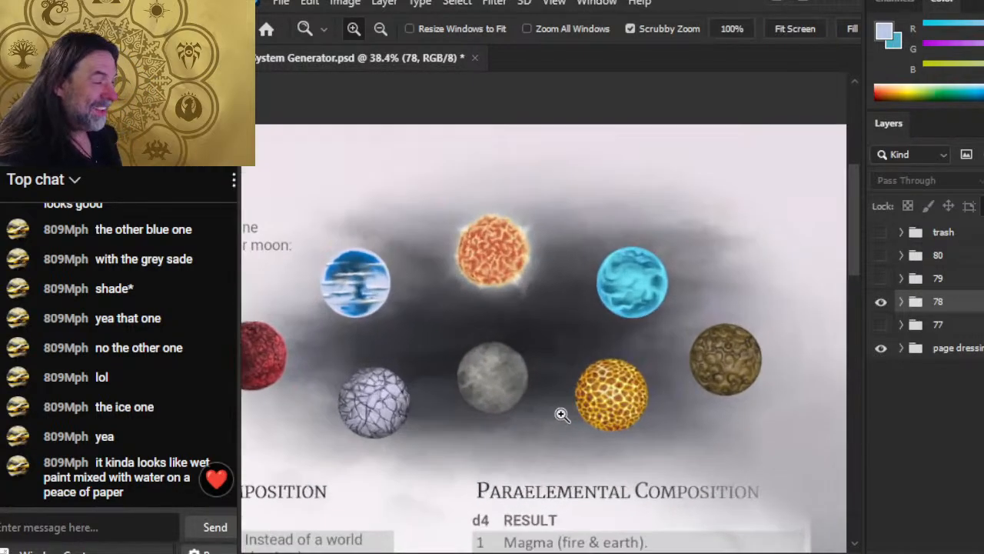
{"action": "left_click_drag", "start_coordinate": [503, 402], "coordinate": [547, 380]}
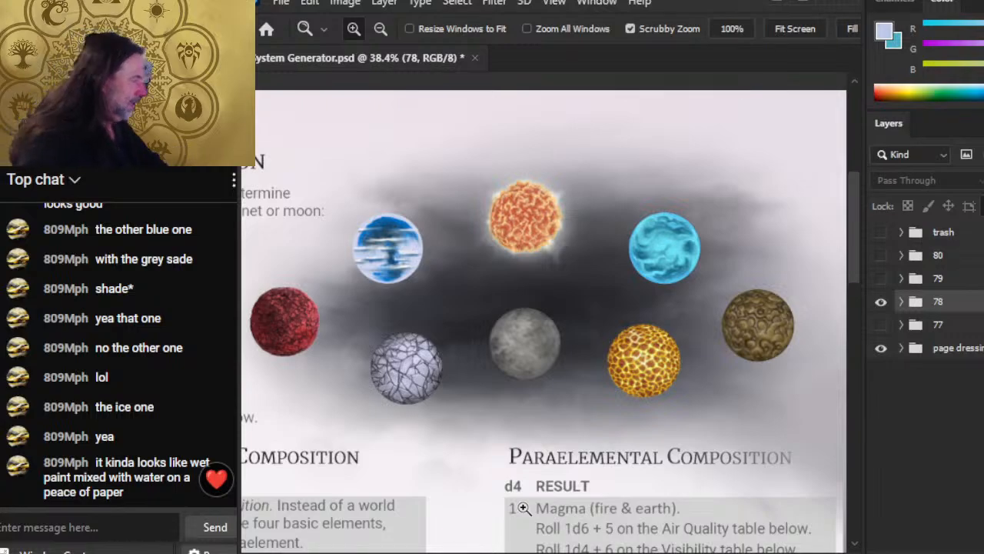
Step: Preview page group 77 in place of 78, and switch the displayed page to group 79
{"action": "left_click", "coordinate": [882, 325]}
{"action": "left_click", "coordinate": [882, 303]}
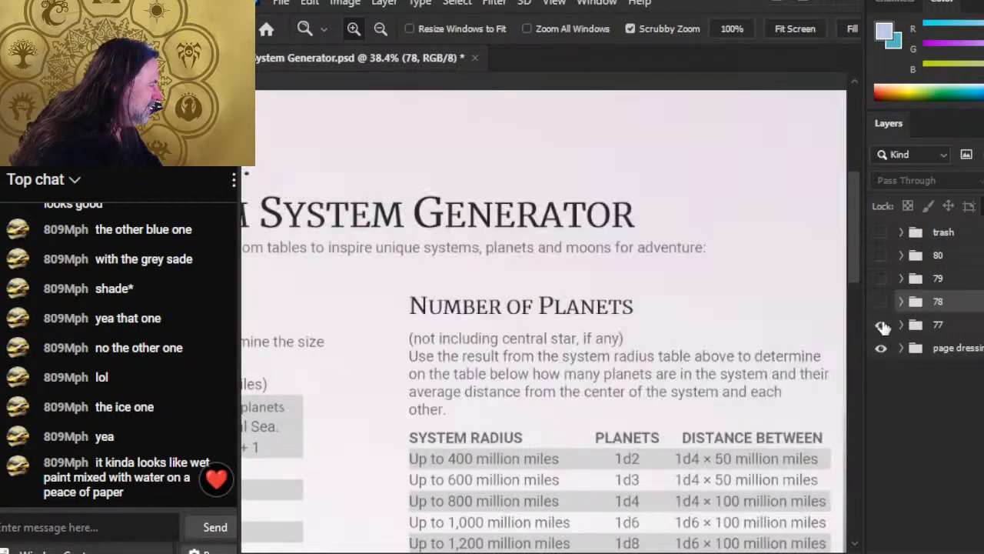
{"action": "left_click", "coordinate": [882, 324]}
{"action": "left_click", "coordinate": [882, 303]}
{"action": "left_click", "coordinate": [881, 302]}
{"action": "left_click", "coordinate": [882, 278]}
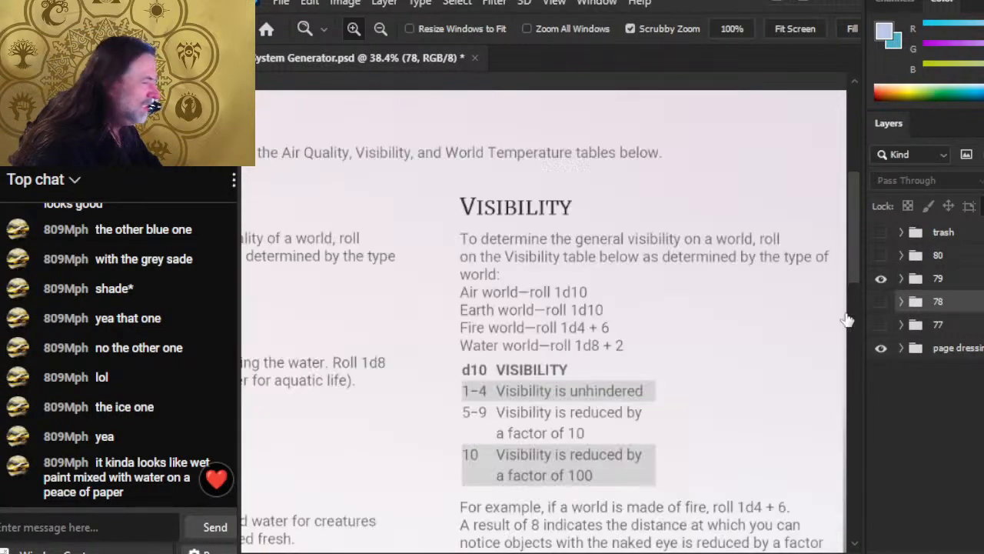
Step: Examine the Visibility table and the volcanic landscape above World Temperature on page 79
{"action": "left_click_drag", "start_coordinate": [683, 356], "coordinate": [593, 363]}
{"action": "left_click_drag", "start_coordinate": [526, 293], "coordinate": [632, 301]}
{"action": "left_click_drag", "start_coordinate": [680, 433], "coordinate": [550, 339]}
{"action": "left_click_drag", "start_coordinate": [408, 340], "coordinate": [446, 378]}
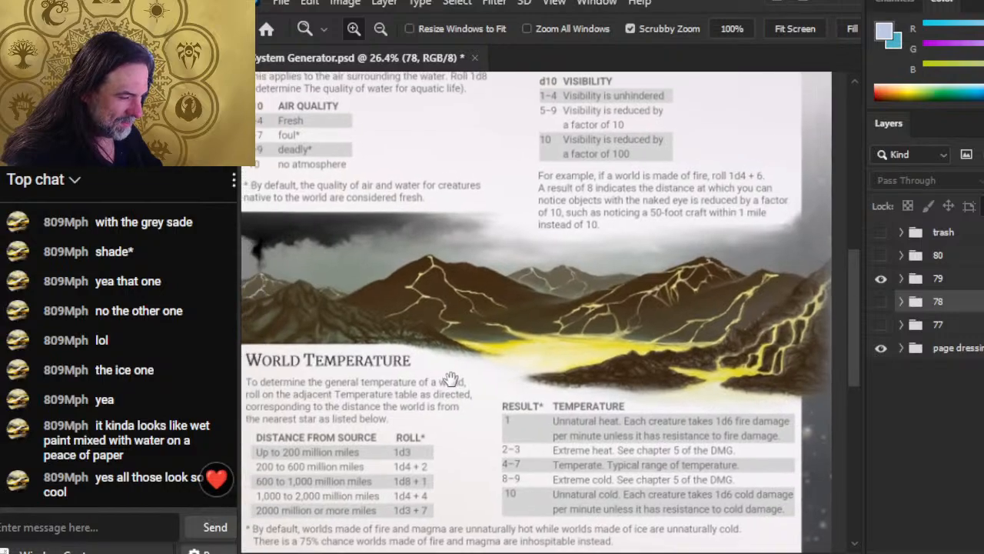
{"action": "key", "text": "ctrl+minus"}
{"action": "left_click_drag", "start_coordinate": [530, 383], "coordinate": [504, 387]}
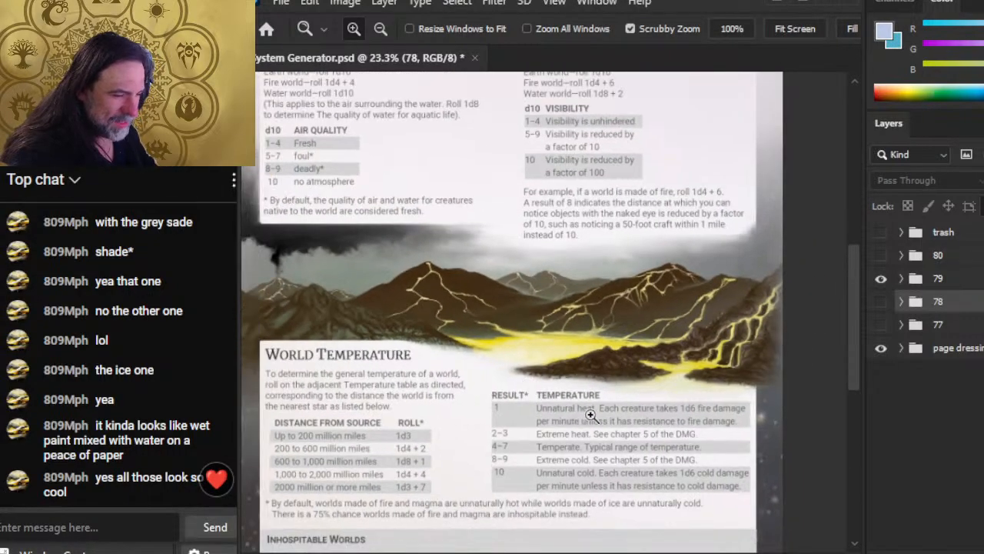
{"action": "left_click_drag", "start_coordinate": [640, 423], "coordinate": [666, 409]}
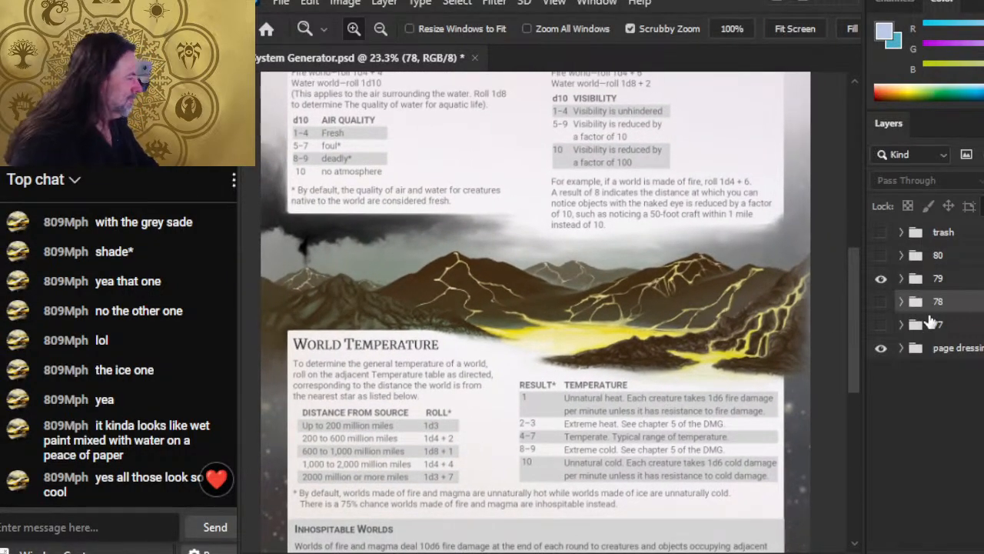
Step: Display page group 80 instead of 79 and examine its rough planet and sun sketch
{"action": "left_click", "coordinate": [881, 278]}
{"action": "left_click", "coordinate": [882, 256]}
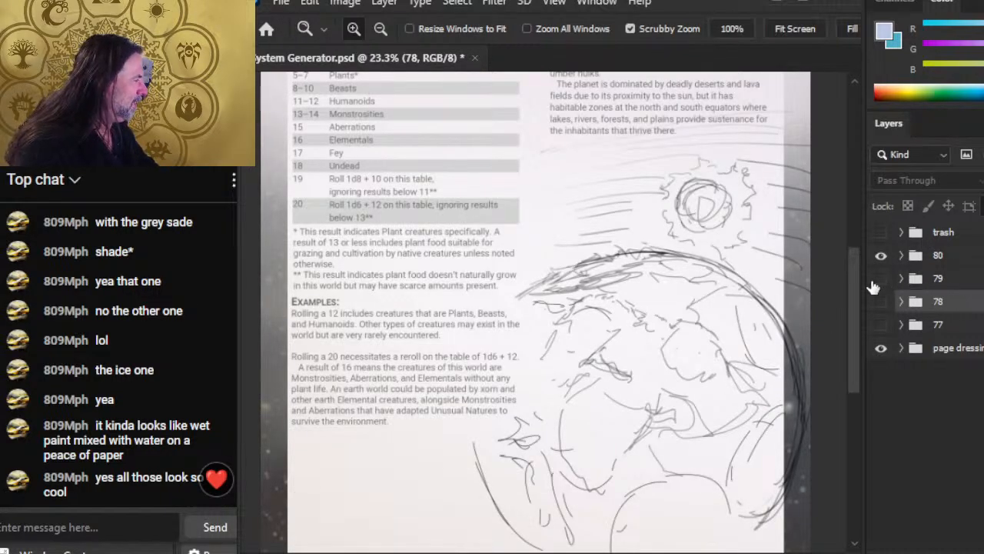
{"action": "left_click_drag", "start_coordinate": [743, 403], "coordinate": [634, 333]}
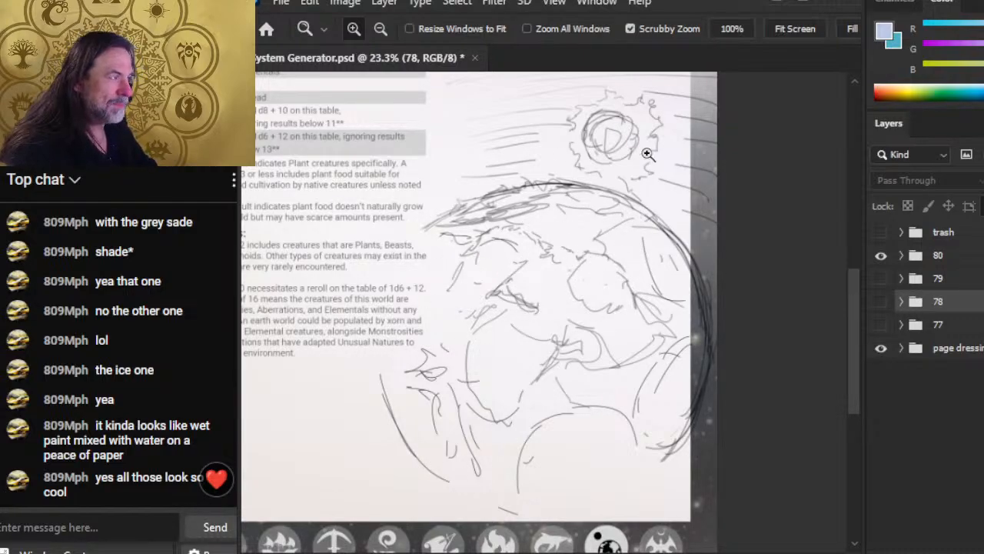
{"action": "left_click_drag", "start_coordinate": [476, 408], "coordinate": [657, 322]}
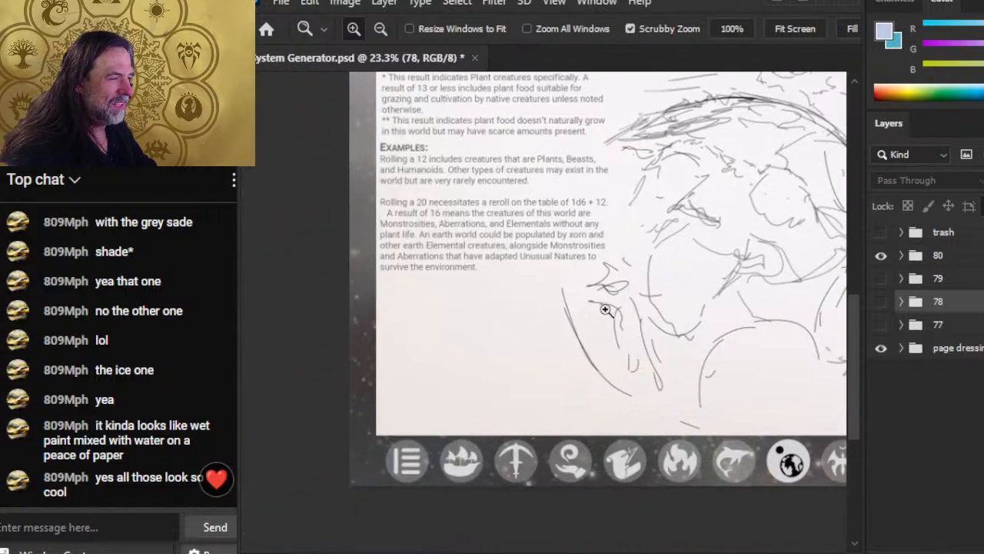
{"action": "left_click_drag", "start_coordinate": [770, 356], "coordinate": [647, 439]}
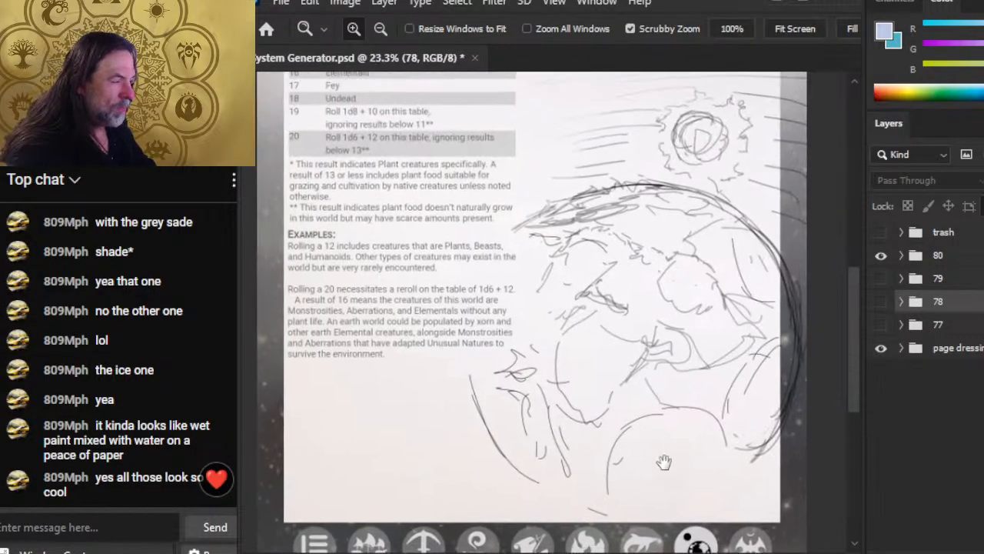
{"action": "scroll", "coordinate": [708, 374], "scroll_direction": "down", "scroll_amount": 3}
Step: Display page group 79 instead of 80 and view its lava landscape up close
{"action": "left_click", "coordinate": [881, 255]}
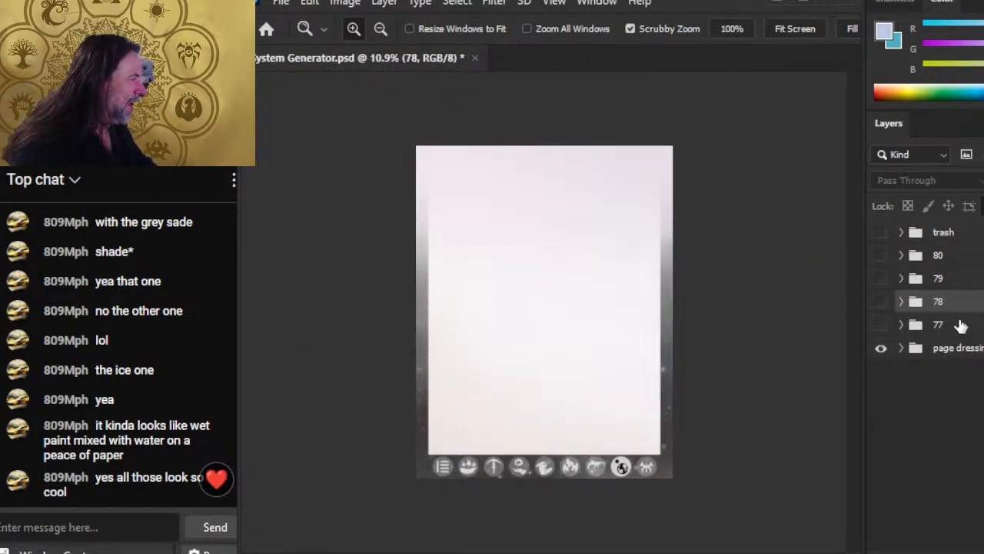
{"action": "left_click", "coordinate": [881, 278]}
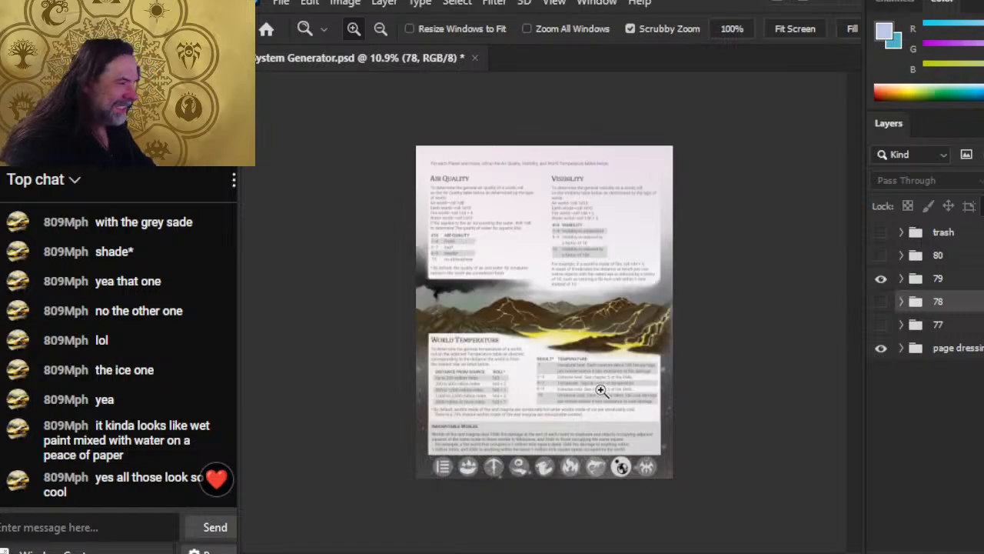
{"action": "left_click_drag", "start_coordinate": [578, 370], "coordinate": [623, 373]}
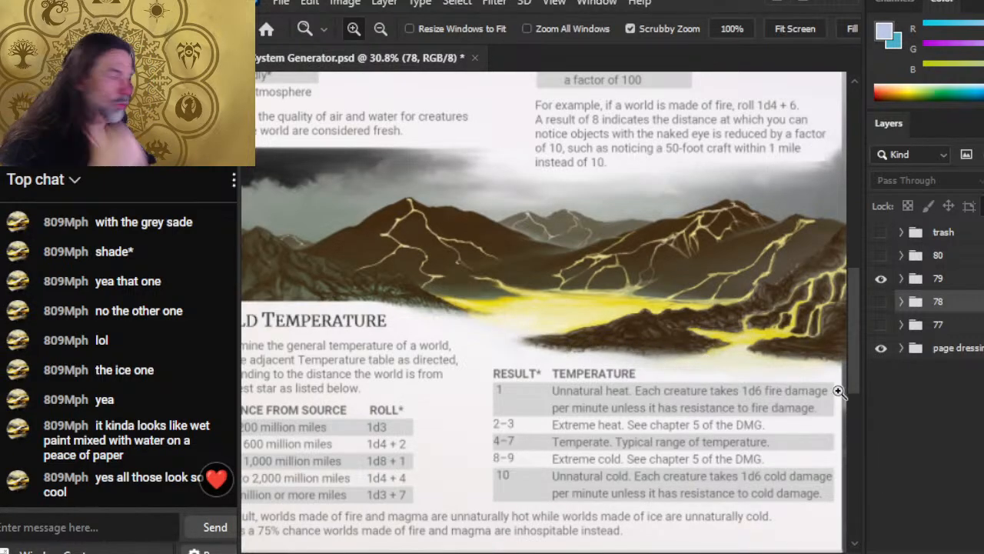
Step: Display page group 78 instead of 79 and inspect the glowing magma planet up close
{"action": "left_click", "coordinate": [882, 279]}
{"action": "left_click", "coordinate": [882, 302]}
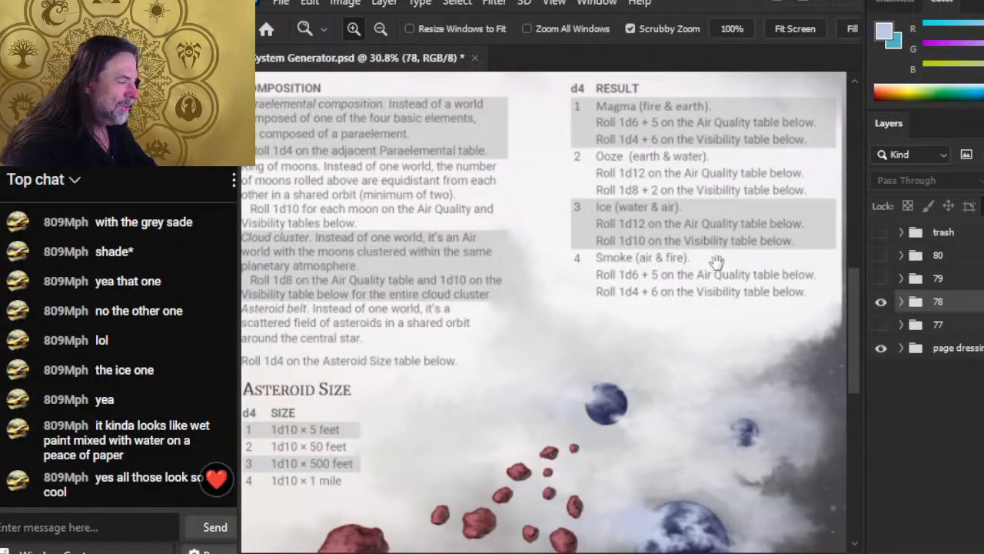
{"action": "left_click_drag", "start_coordinate": [714, 267], "coordinate": [638, 474]}
{"action": "left_click_drag", "start_coordinate": [661, 231], "coordinate": [708, 253]}
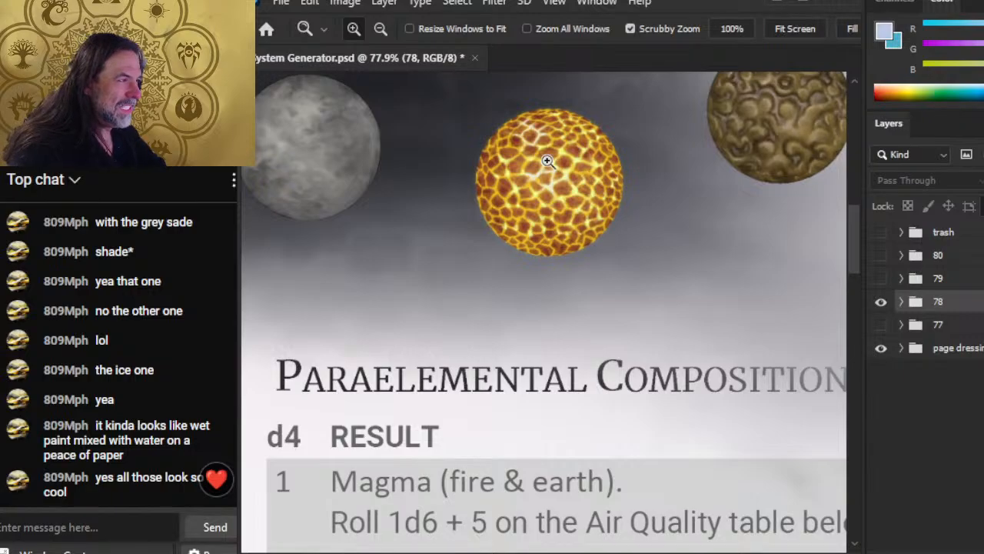
Step: Return to page group 79 in place of 78 and inspect the lava flows and rocks in its landscape
{"action": "left_click", "coordinate": [881, 301]}
{"action": "left_click", "coordinate": [881, 279]}
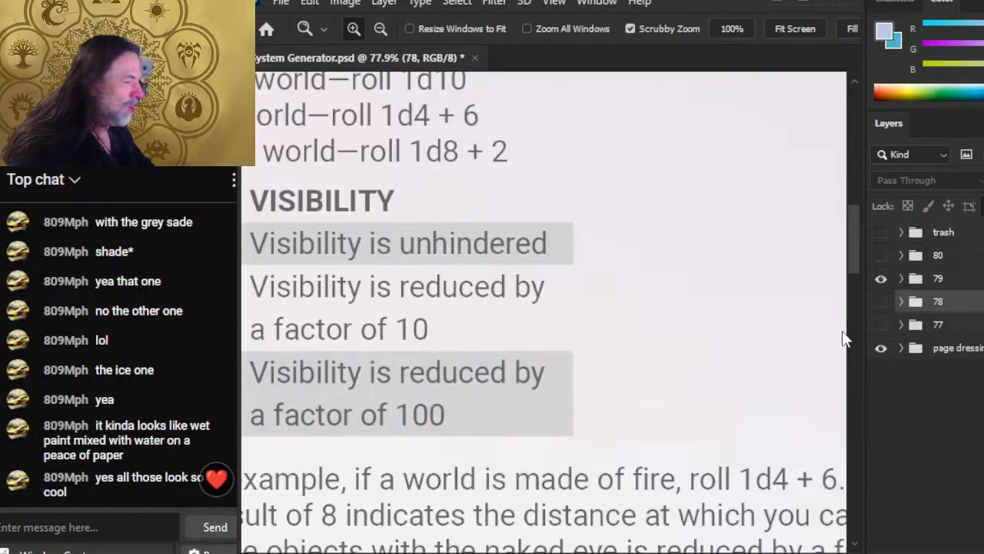
{"action": "scroll", "coordinate": [657, 386], "scroll_direction": "down", "scroll_amount": 5}
{"action": "scroll", "coordinate": [711, 465], "scroll_direction": "up", "scroll_amount": 1}
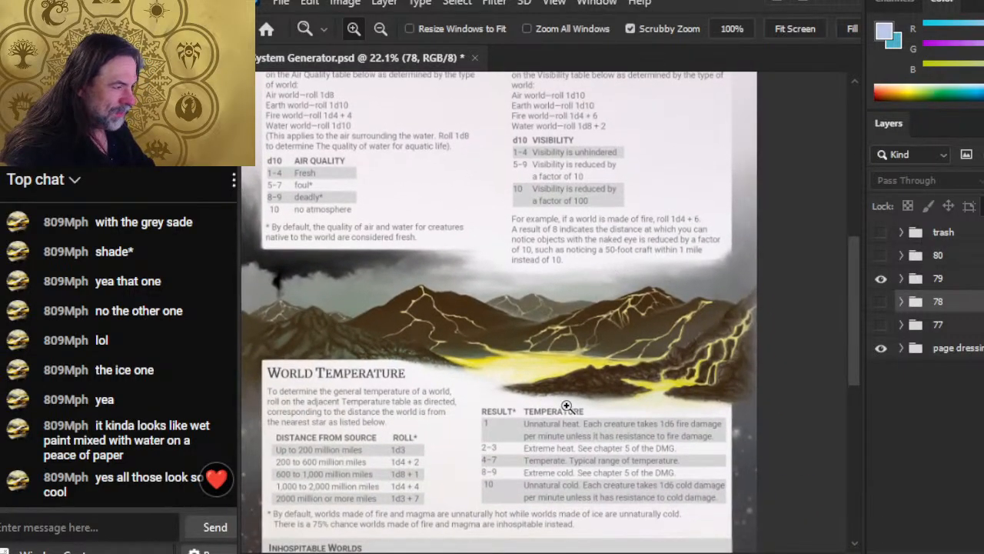
{"action": "scroll", "coordinate": [569, 407], "scroll_direction": "up", "scroll_amount": 3}
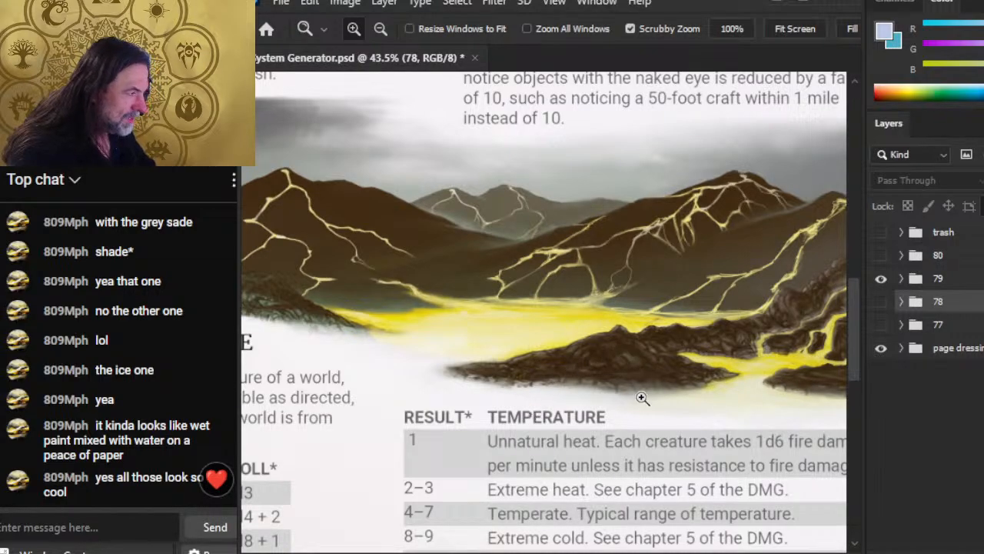
{"action": "scroll", "coordinate": [714, 340], "scroll_direction": "down", "scroll_amount": 2}
Step: Compare page 78's planets with page 79's landscape by alternating the groups' visibility, leaving 79 displayed
{"action": "left_click", "coordinate": [881, 279]}
{"action": "left_click", "coordinate": [881, 302]}
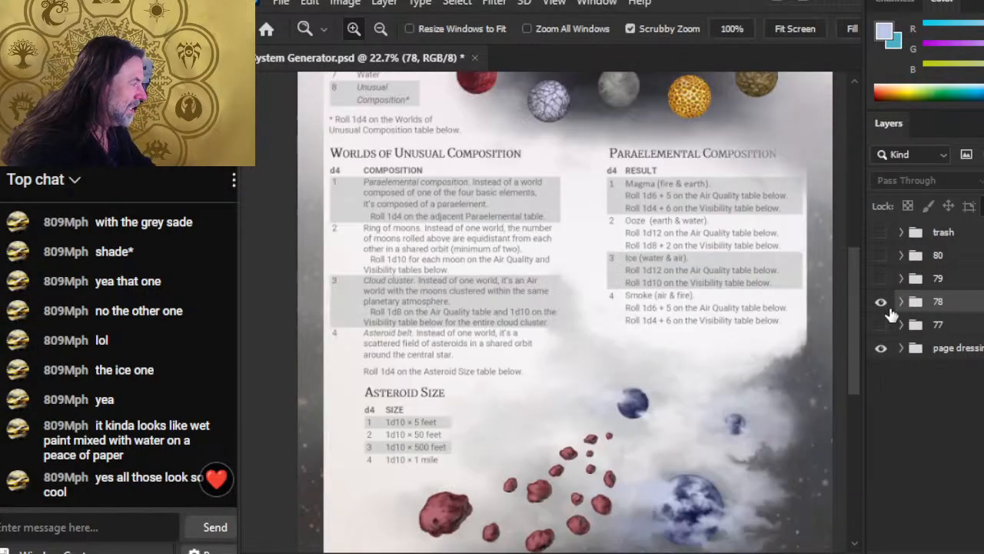
{"action": "left_click", "coordinate": [881, 302]}
{"action": "left_click", "coordinate": [881, 278]}
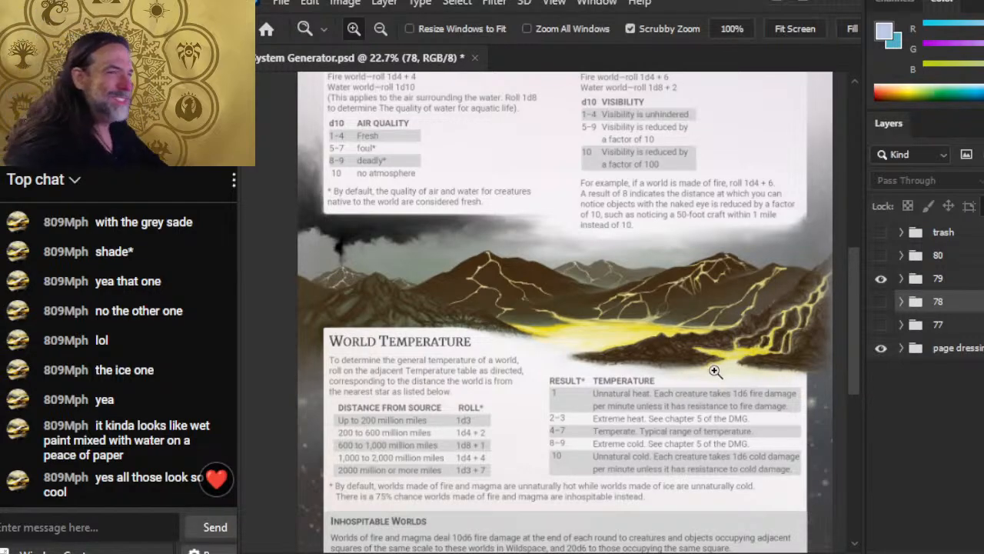
{"action": "left_click", "coordinate": [881, 279]}
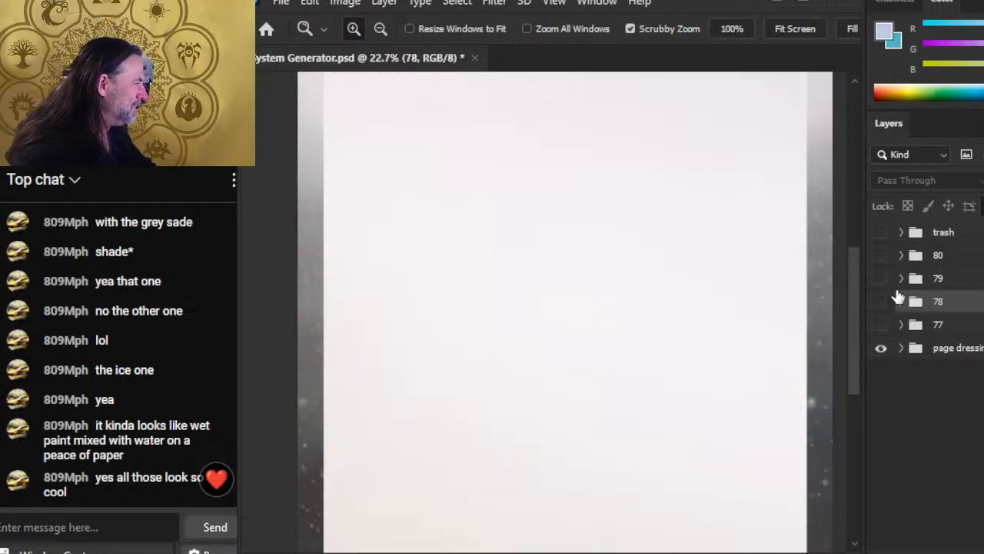
{"action": "left_click", "coordinate": [881, 280]}
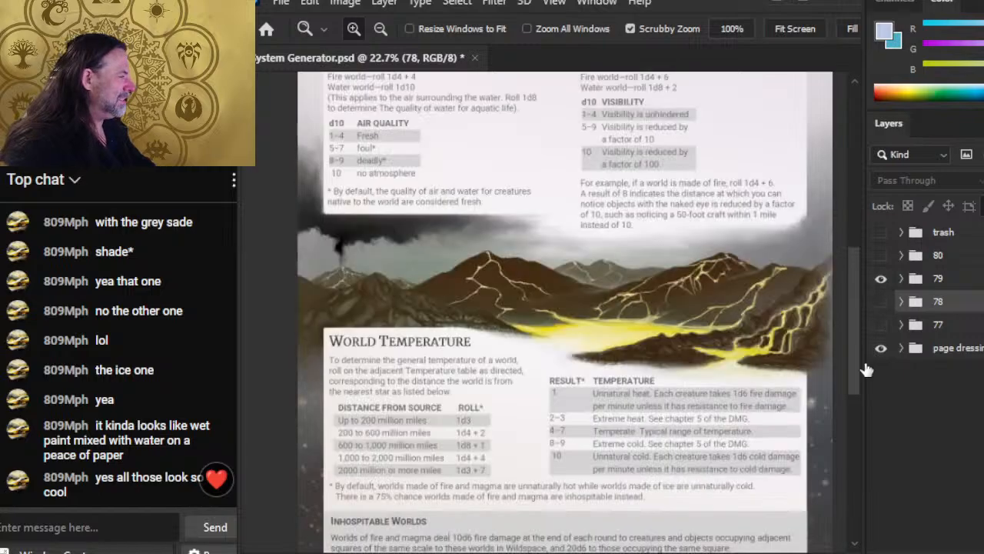
Step: Save and close the System Generator.psd document
{"action": "key", "text": "ctrl+s"}
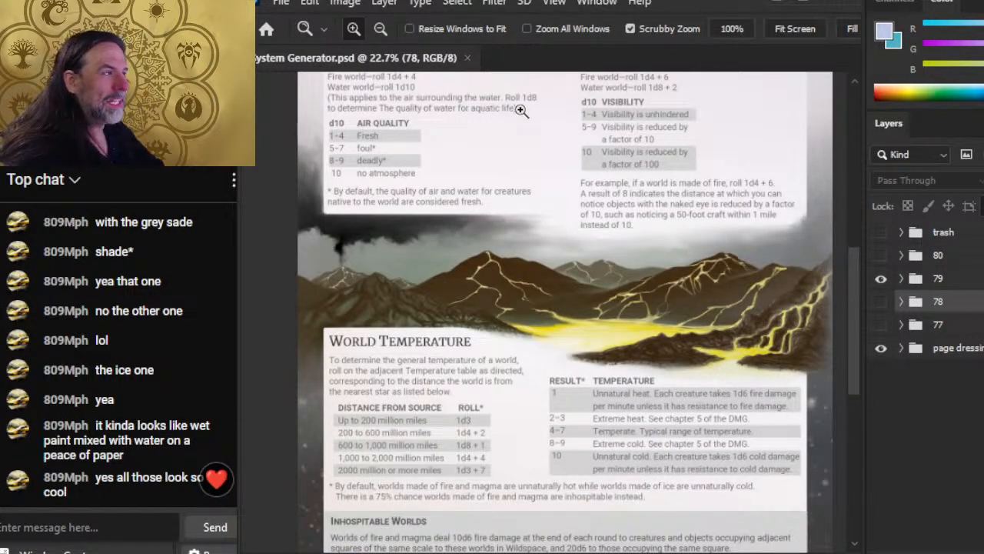
{"action": "left_click", "coordinate": [467, 58]}
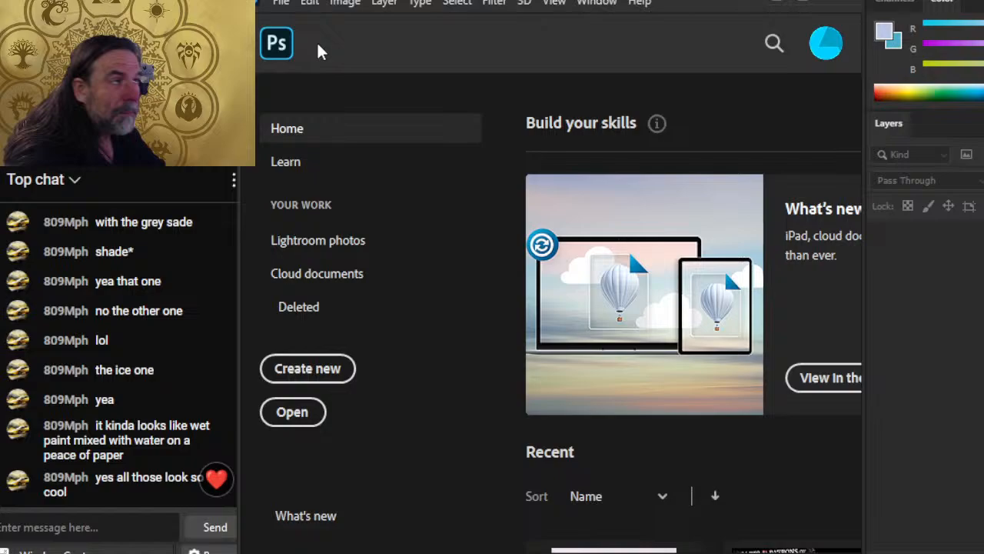
Step: Open the recently used file equipment and ships.psd
{"action": "left_click", "coordinate": [278, 4]}
{"action": "mouse_move", "coordinate": [333, 110]}
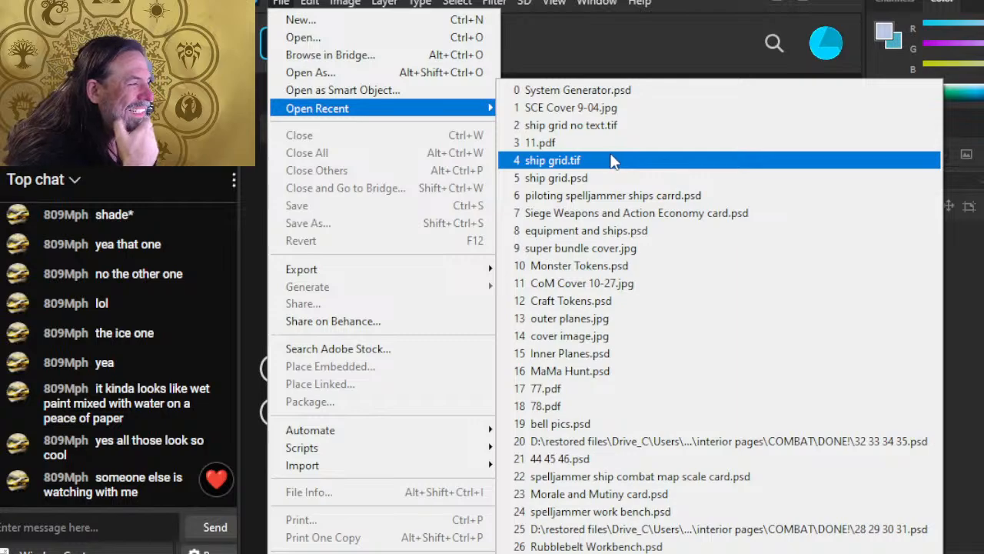
{"action": "left_click", "coordinate": [629, 232]}
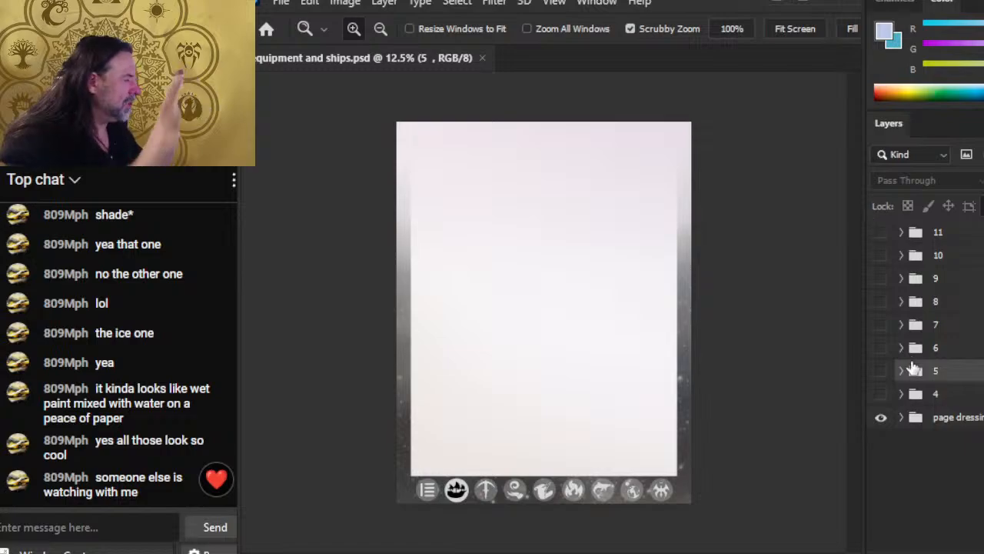
Step: Preview page groups 5 and 4 in turn, hiding both again
{"action": "left_click", "coordinate": [880, 371]}
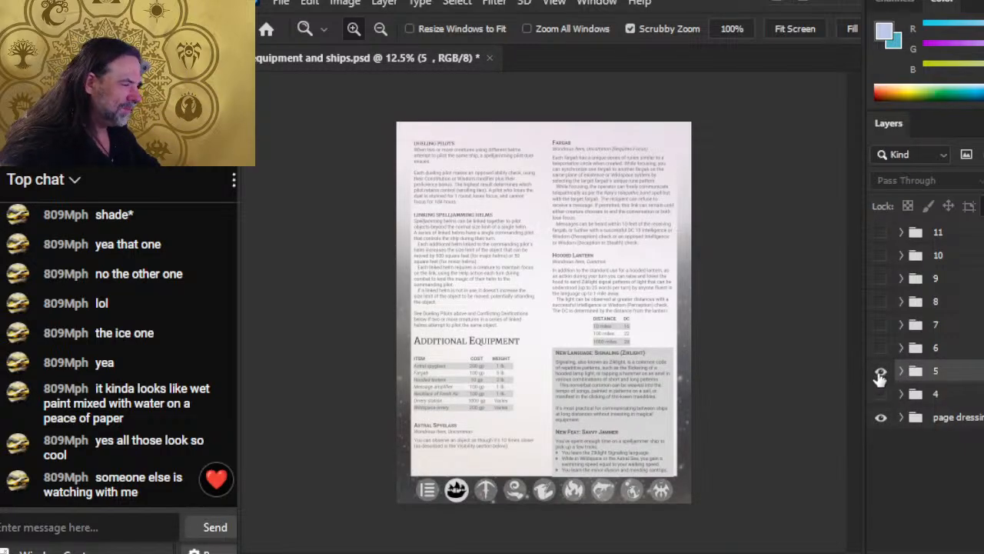
{"action": "left_click", "coordinate": [881, 374]}
{"action": "left_click", "coordinate": [882, 396]}
{"action": "left_click", "coordinate": [881, 396]}
{"action": "left_click", "coordinate": [879, 375]}
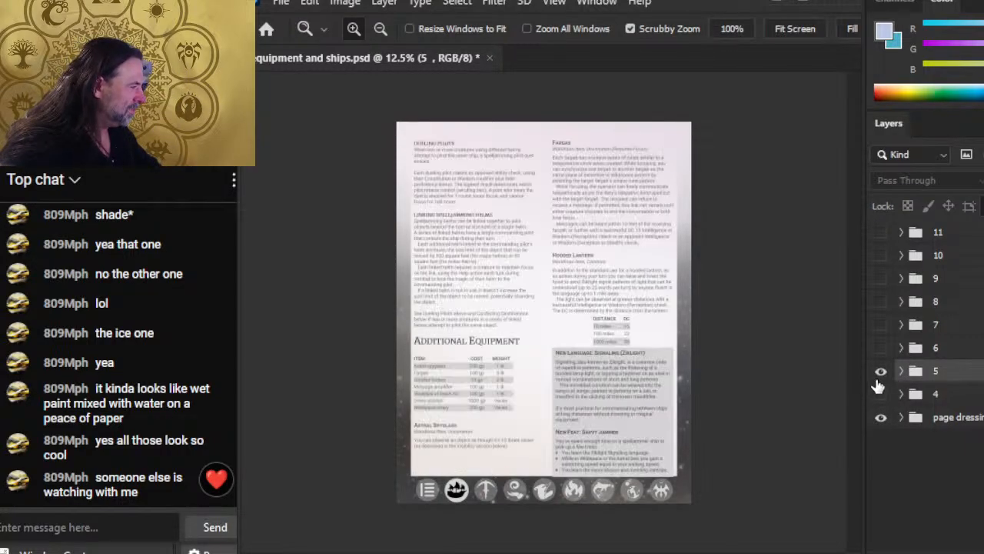
{"action": "left_click", "coordinate": [881, 372]}
Step: Preview page groups 6 through 11 one after another, hiding each again before showing the following one
{"action": "left_click", "coordinate": [881, 349]}
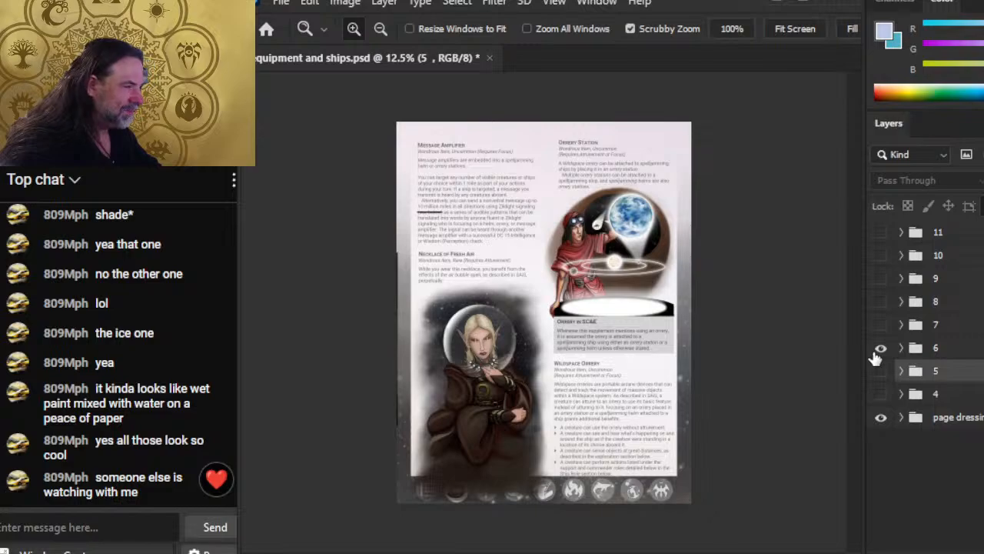
{"action": "left_click", "coordinate": [881, 349]}
{"action": "left_click", "coordinate": [879, 331]}
{"action": "left_click", "coordinate": [878, 329]}
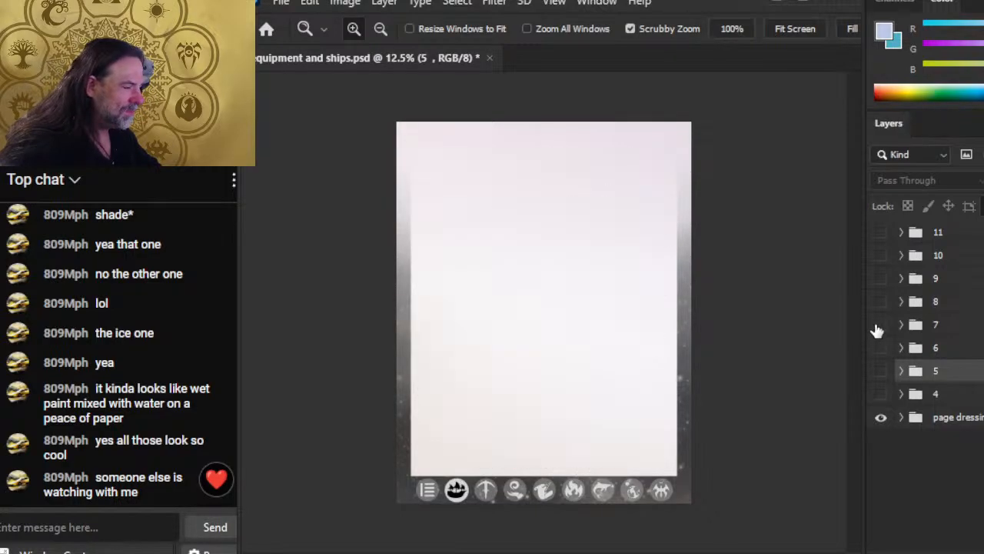
{"action": "left_click", "coordinate": [881, 302]}
{"action": "left_click", "coordinate": [880, 302]}
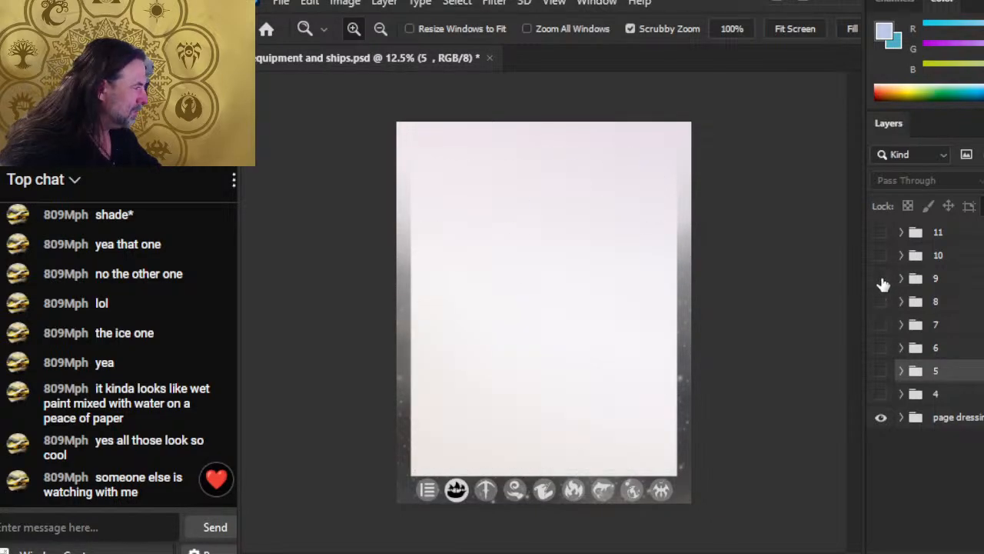
{"action": "left_click", "coordinate": [882, 279]}
{"action": "left_click", "coordinate": [881, 279]}
{"action": "left_click", "coordinate": [881, 255]}
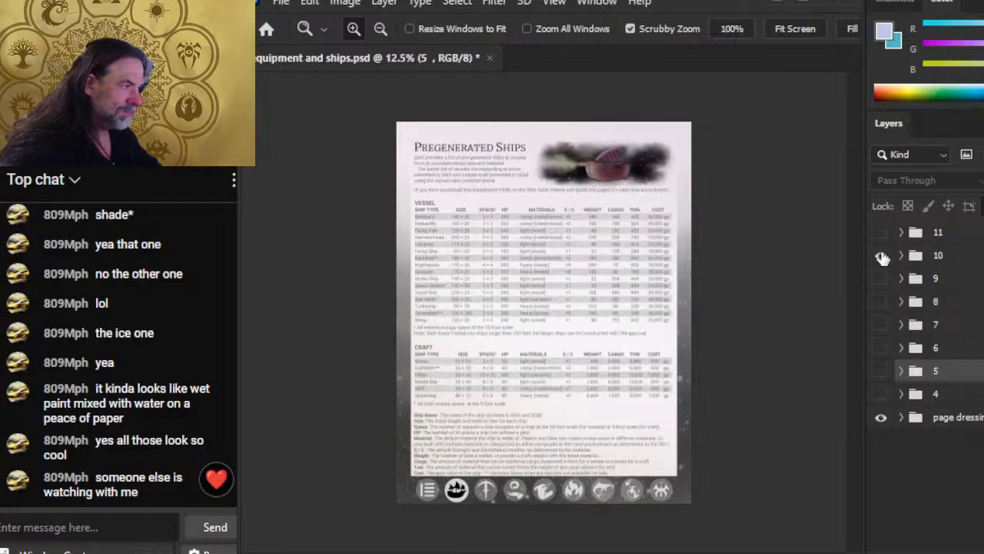
{"action": "left_click", "coordinate": [881, 254]}
{"action": "left_click", "coordinate": [881, 232]}
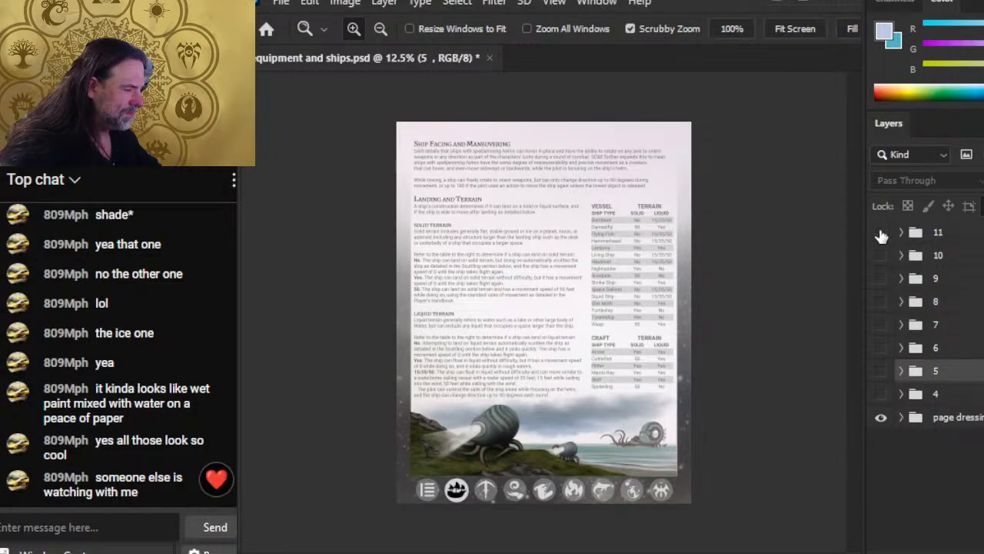
{"action": "left_click", "coordinate": [881, 233]}
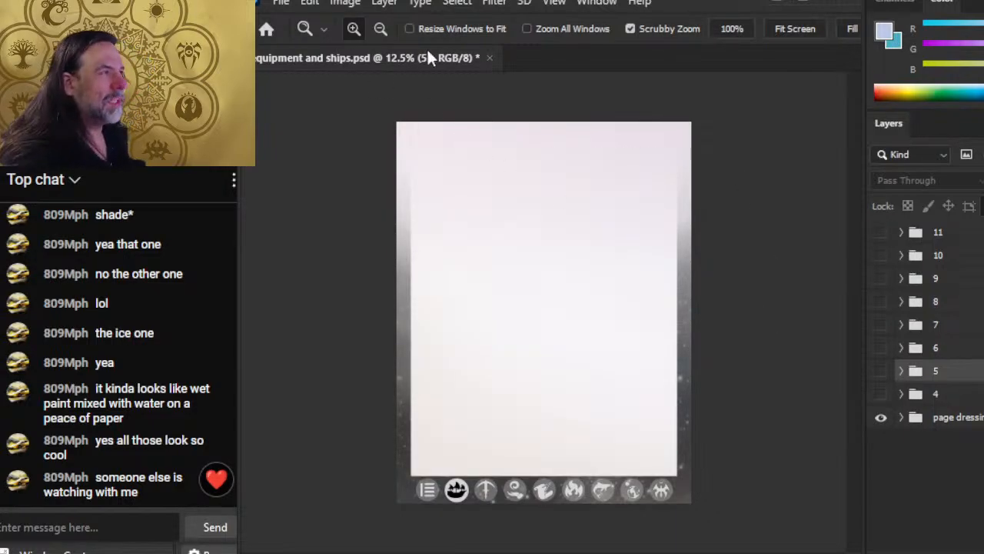
Step: Close equipment and ships.psd without saving and open ship grid.psd
{"action": "left_click", "coordinate": [490, 58]}
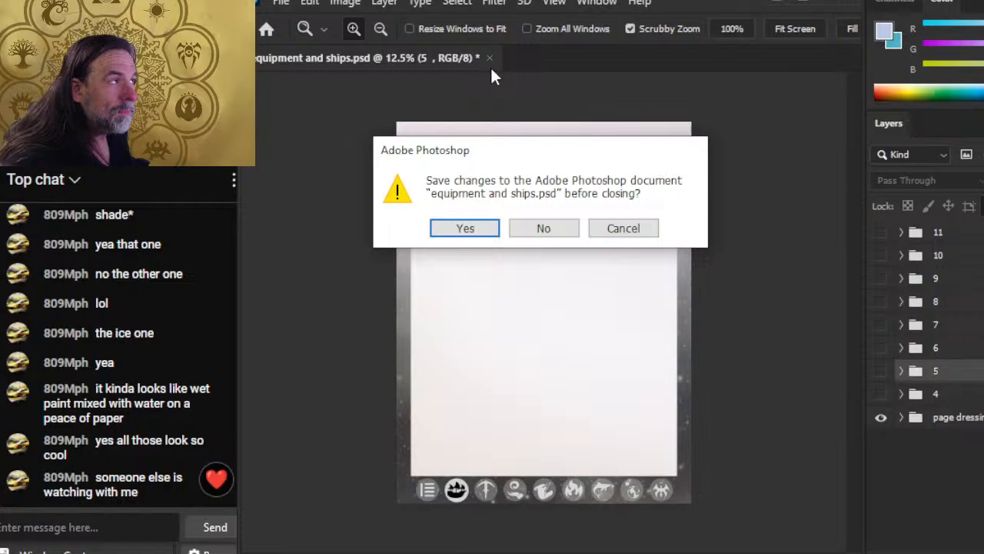
{"action": "left_click", "coordinate": [544, 228]}
{"action": "left_click", "coordinate": [283, 5]}
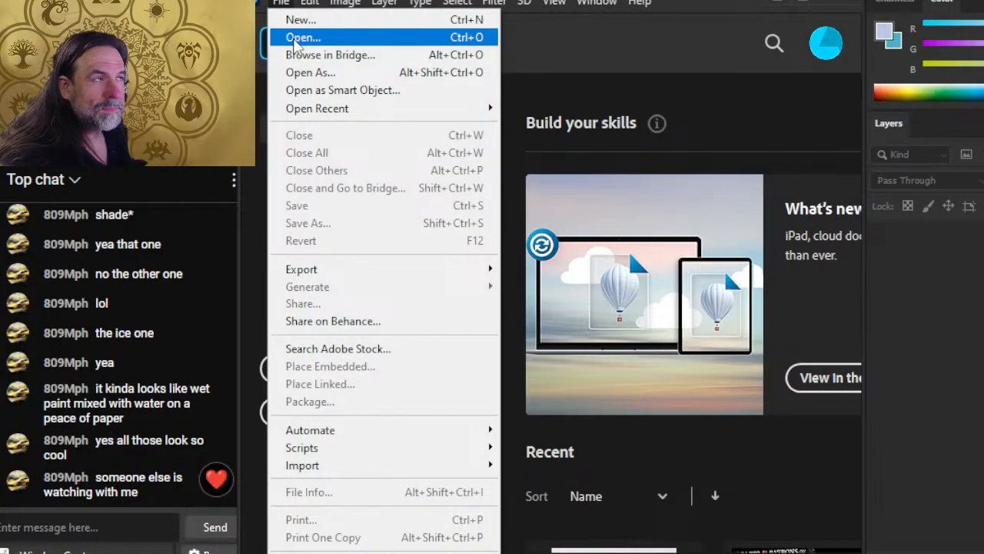
{"action": "left_click", "coordinate": [296, 40]}
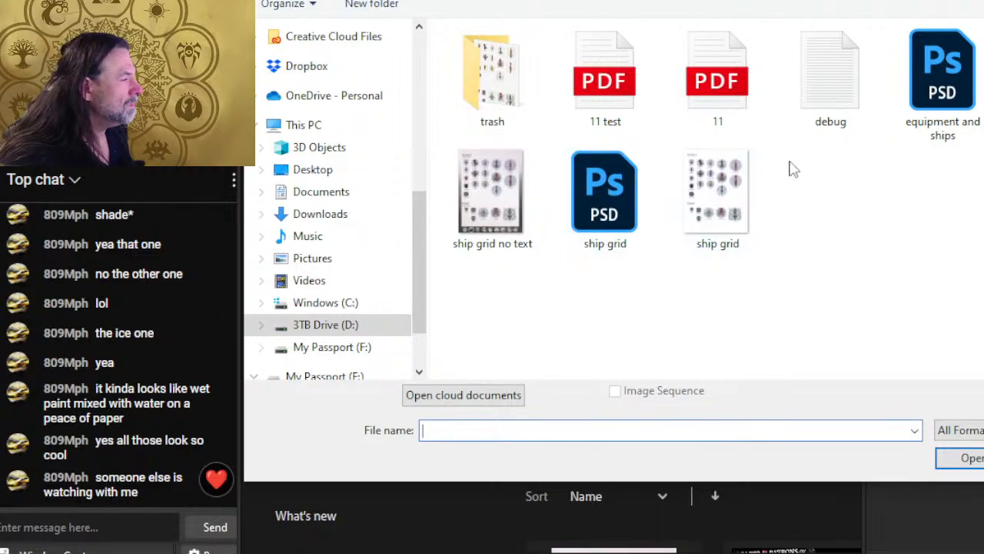
{"action": "double_click", "coordinate": [616, 215]}
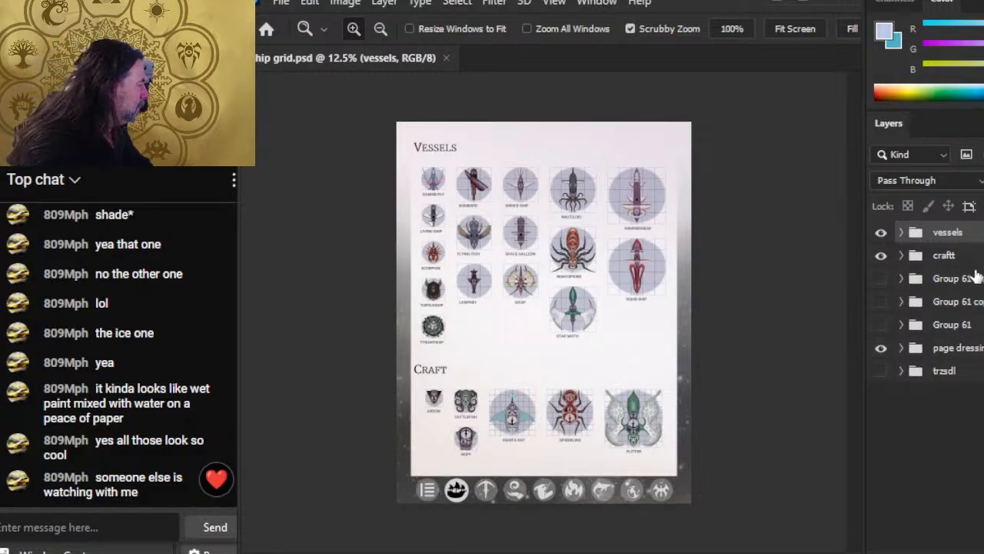
Step: Add a blank layer directly above the page dressing group and enlarge the brush to 90 pixels for painting near the page's right border
{"action": "left_click", "coordinate": [971, 348]}
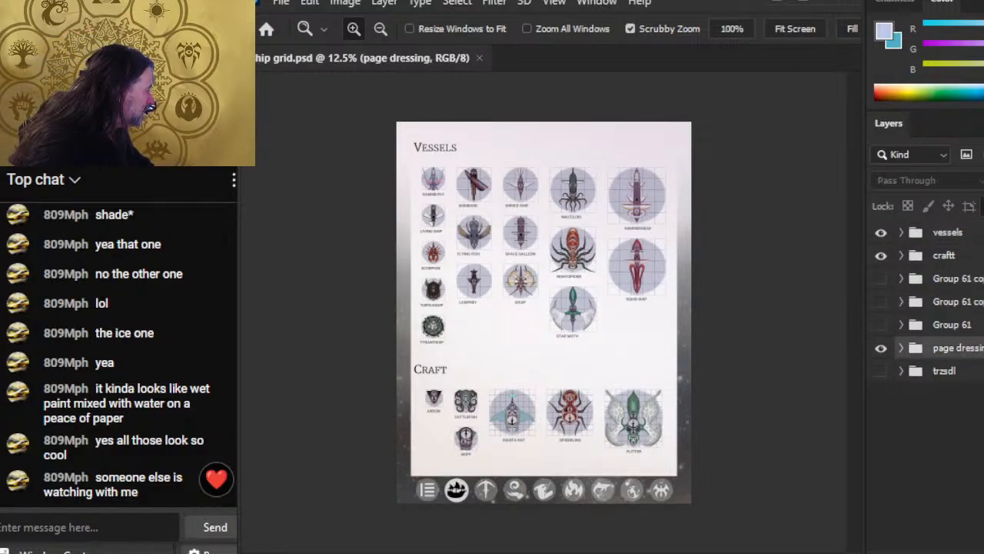
{"action": "key", "text": "ctrl+shift+alt+n"}
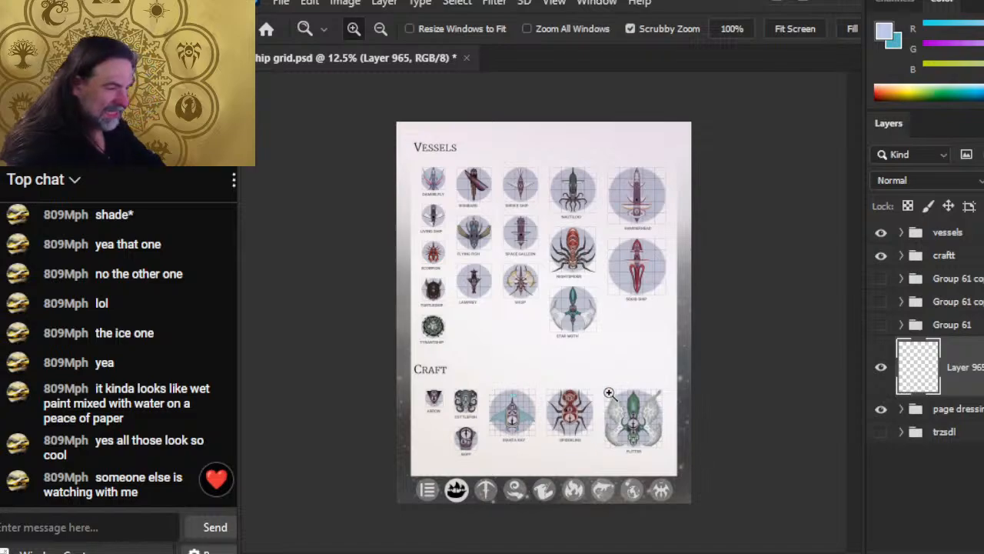
{"action": "left_click_drag", "start_coordinate": [673, 341], "coordinate": [733, 417]}
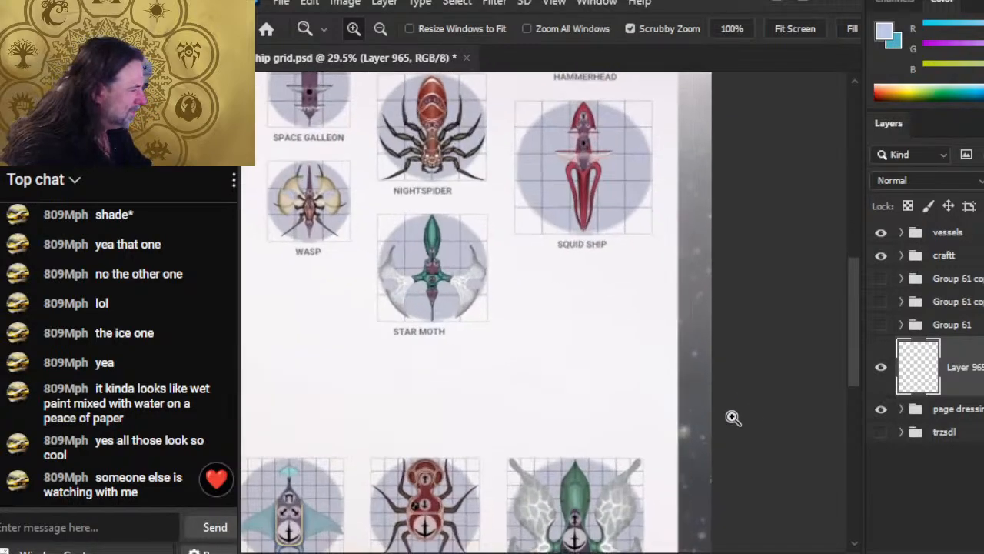
{"action": "key", "text": "b"}
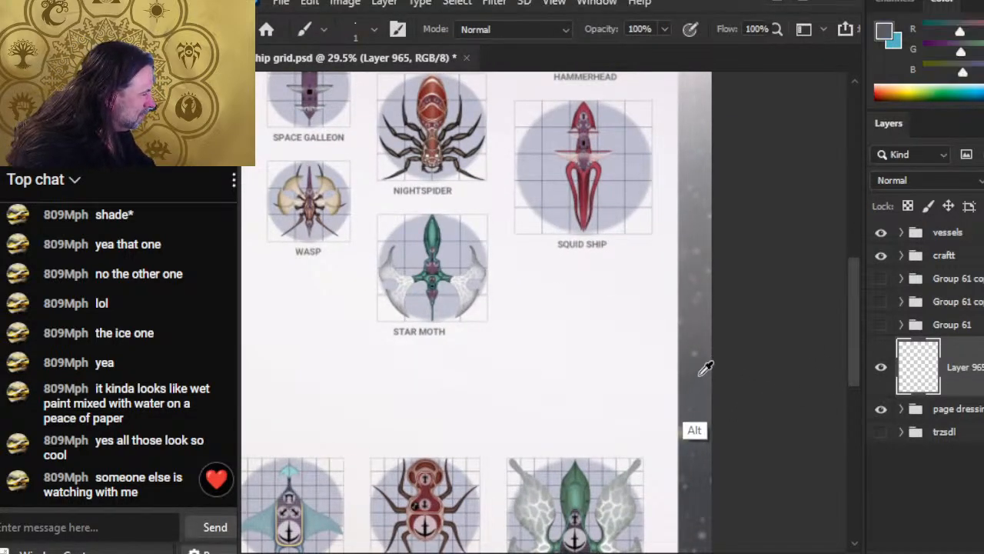
{"action": "key", "text": "]"}
{"action": "key", "text": "]"}
{"action": "key", "text": "]"}
{"action": "key", "text": "]"}
{"action": "key", "text": "]"}
{"action": "key", "text": "]"}
{"action": "key", "text": "]"}
{"action": "key", "text": "]"}
{"action": "key", "text": "]"}
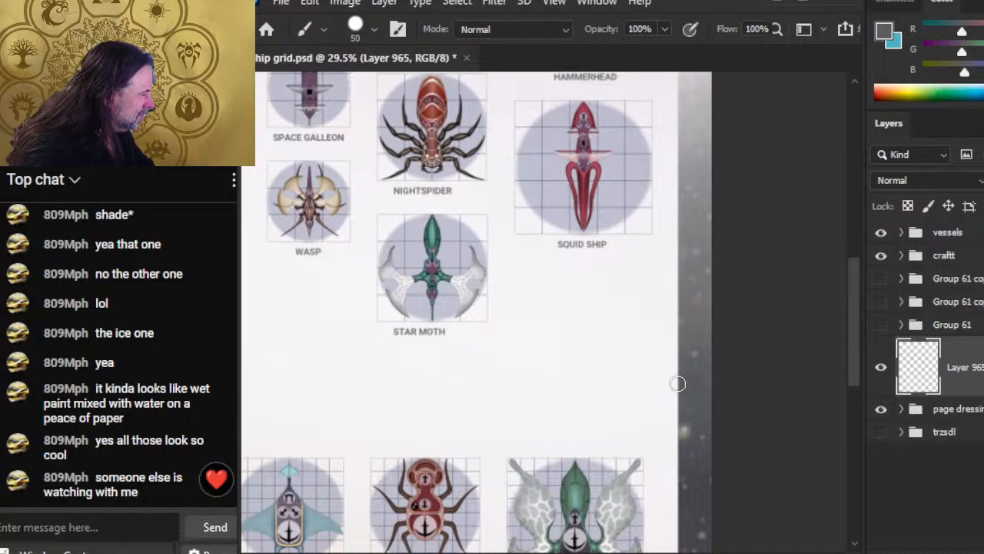
{"action": "key", "text": "]"}
Step: Paint irregular shapes in greys sampled from the page's right border, extending inward into the white space below the Squid Ship
{"action": "mouse_move", "coordinate": [650, 389]}
{"action": "left_mouse_down"}
{"action": "mouse_move", "coordinate": [686, 394]}
{"action": "mouse_move", "coordinate": [614, 381]}
{"action": "left_mouse_up"}
{"action": "left_click", "coordinate": [681, 332], "text": "alt"}
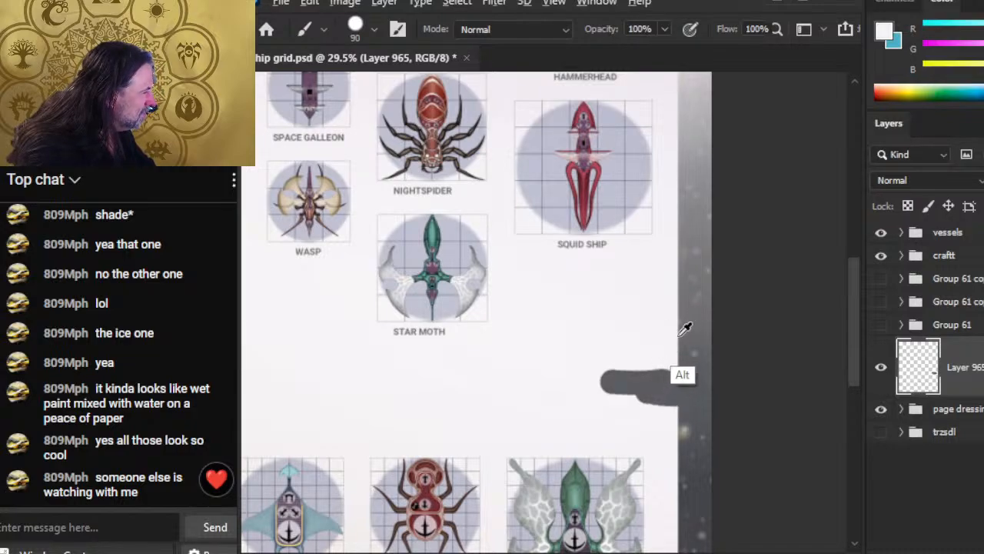
{"action": "mouse_move", "coordinate": [659, 338]}
{"action": "left_mouse_down"}
{"action": "mouse_move", "coordinate": [688, 331]}
{"action": "mouse_move", "coordinate": [676, 366]}
{"action": "mouse_move", "coordinate": [654, 349]}
{"action": "left_mouse_up"}
{"action": "left_click", "coordinate": [690, 366], "text": "alt"}
{"action": "left_click", "coordinate": [686, 285], "text": "alt"}
{"action": "left_click_drag", "start_coordinate": [681, 299], "coordinate": [674, 312]}
{"action": "left_click", "coordinate": [687, 278], "text": "alt"}
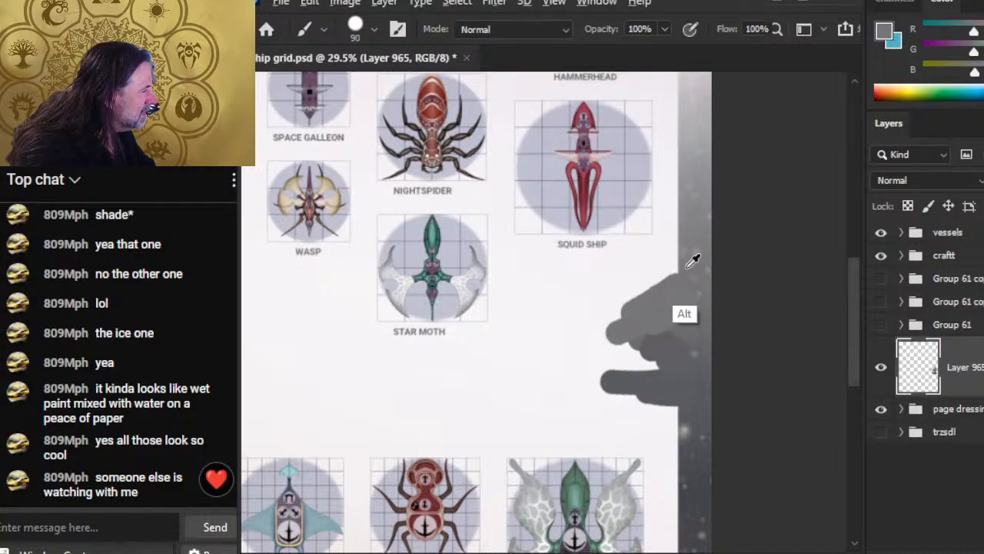
{"action": "left_click_drag", "start_coordinate": [692, 262], "coordinate": [666, 283]}
{"action": "left_click", "coordinate": [684, 411], "text": "alt"}
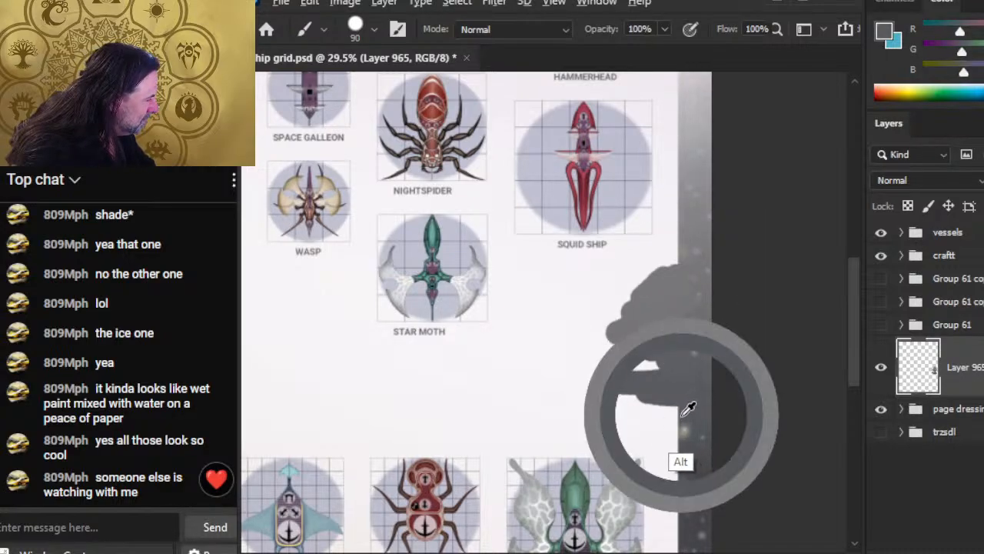
{"action": "left_click_drag", "start_coordinate": [679, 414], "coordinate": [675, 409]}
{"action": "left_click", "coordinate": [687, 456], "text": "alt"}
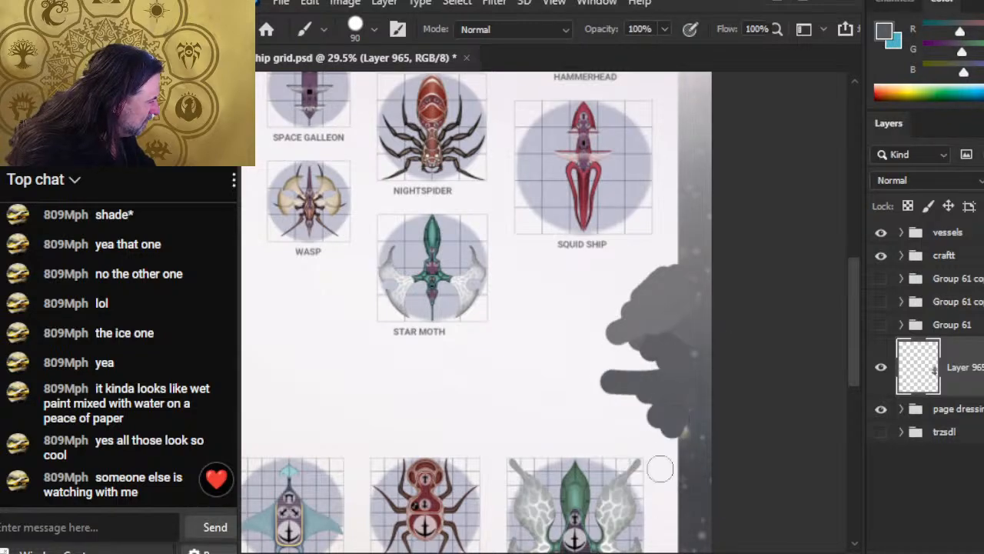
Step: Paint dark grey shapes sampled from the border over the page's lower-left corner, reaching in beneath the Skiff
{"action": "key", "text": "r"}
{"action": "left_click", "coordinate": [577, 345], "text": "alt"}
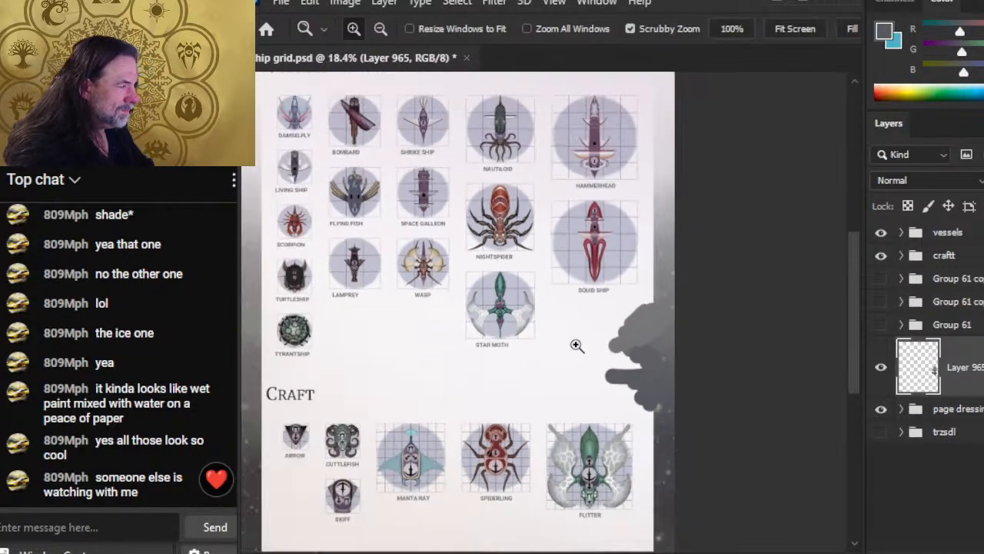
{"action": "left_click_drag", "start_coordinate": [500, 498], "coordinate": [718, 329]}
{"action": "key", "text": "b"}
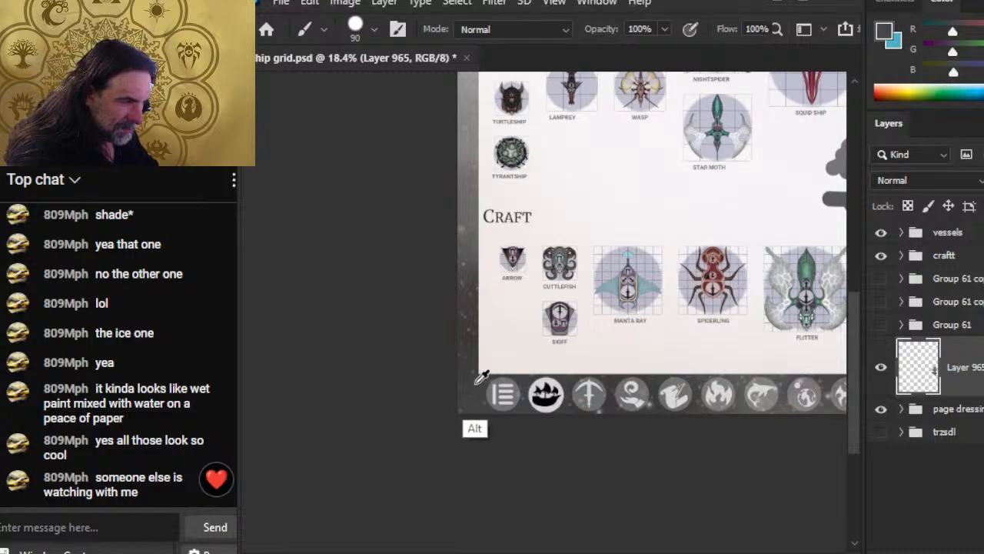
{"action": "mouse_move", "coordinate": [484, 372]}
{"action": "left_mouse_down"}
{"action": "mouse_move", "coordinate": [563, 376]}
{"action": "mouse_move", "coordinate": [530, 361]}
{"action": "mouse_move", "coordinate": [534, 373]}
{"action": "mouse_move", "coordinate": [517, 372]}
{"action": "mouse_move", "coordinate": [542, 353]}
{"action": "mouse_move", "coordinate": [481, 365]}
{"action": "mouse_move", "coordinate": [473, 340]}
{"action": "mouse_move", "coordinate": [514, 358]}
{"action": "left_mouse_up"}
{"action": "left_click", "coordinate": [569, 375], "text": "alt"}
{"action": "left_click", "coordinate": [472, 343], "text": "alt"}
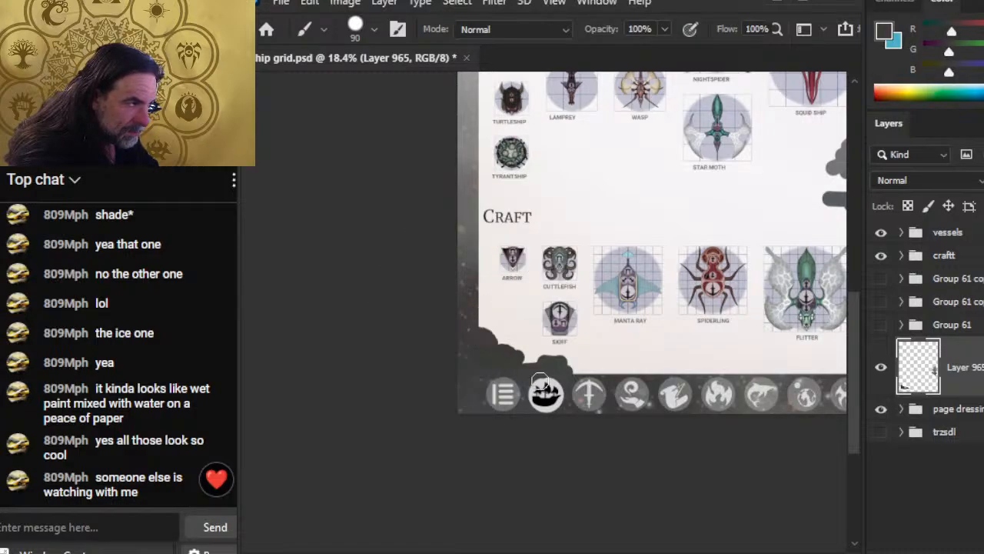
Step: Paint a mound of sampled dark greys along the page's bottom border beneath the Manta Ray and Spiderling
{"action": "left_click_drag", "start_coordinate": [694, 364], "coordinate": [549, 328]}
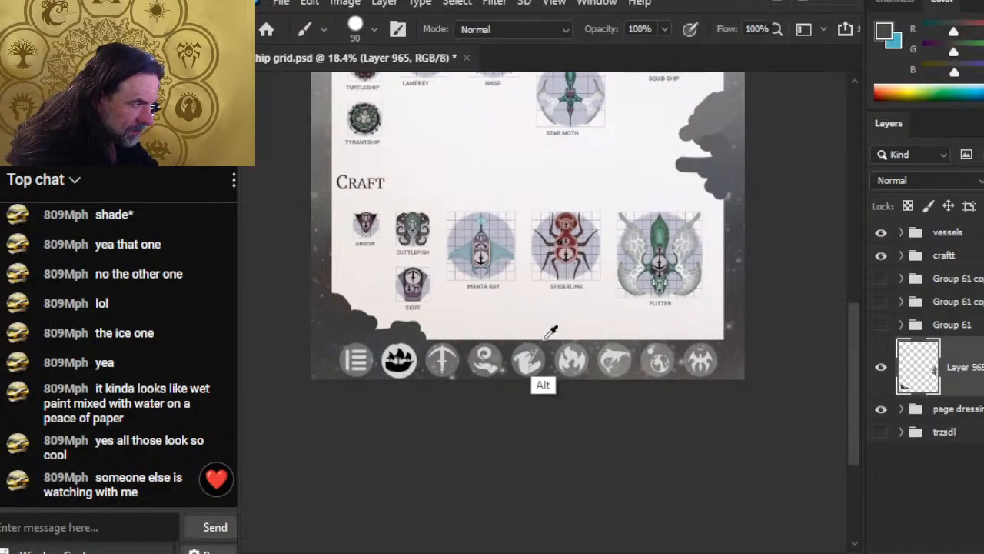
{"action": "left_click", "coordinate": [549, 328]}
{"action": "left_click", "coordinate": [516, 333], "text": "alt"}
{"action": "mouse_move", "coordinate": [496, 339]}
{"action": "left_mouse_down"}
{"action": "mouse_move", "coordinate": [596, 344]}
{"action": "mouse_move", "coordinate": [554, 329]}
{"action": "left_mouse_up"}
{"action": "left_click", "coordinate": [549, 332], "text": "alt"}
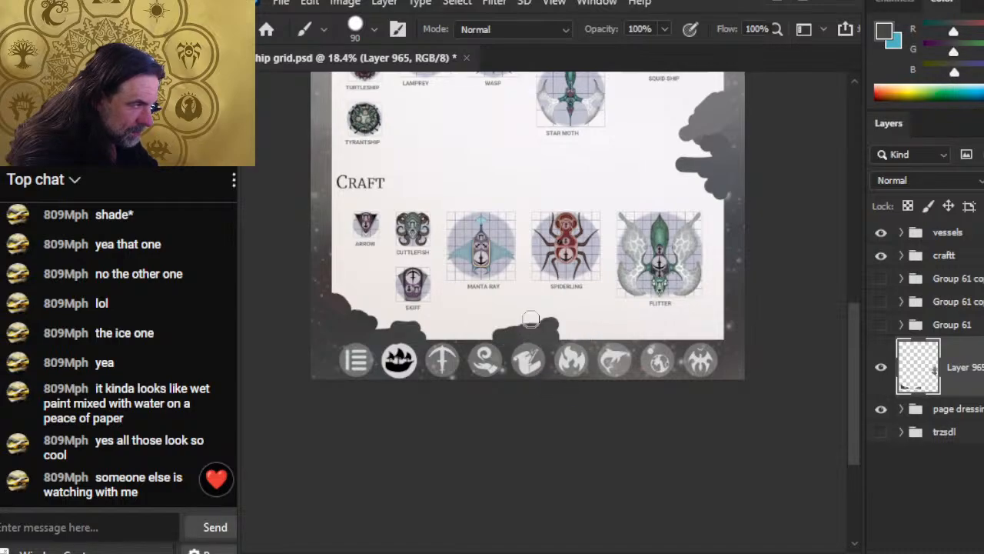
{"action": "left_click", "coordinate": [468, 340], "text": "alt"}
{"action": "left_click_drag", "start_coordinate": [483, 331], "coordinate": [469, 339]}
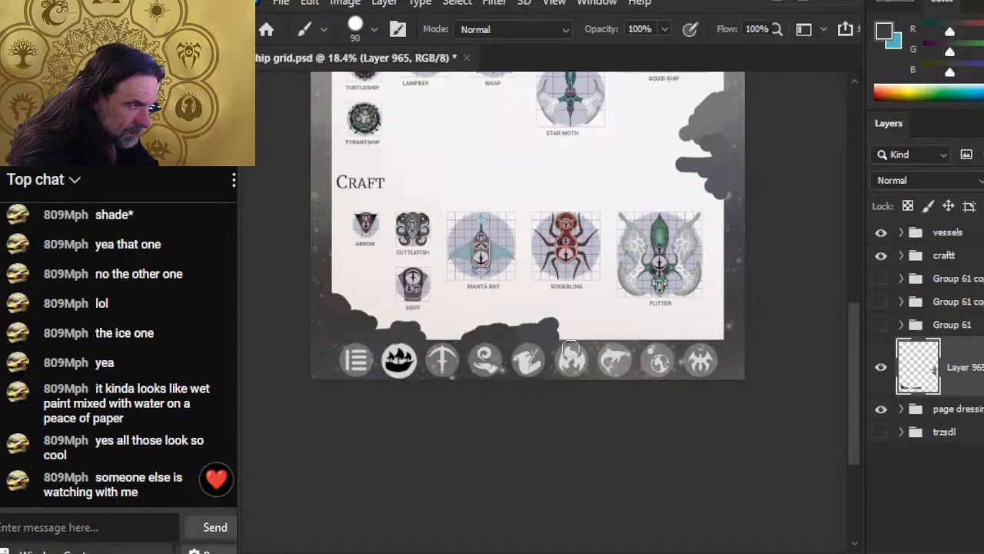
{"action": "left_click", "coordinate": [589, 334], "text": "alt"}
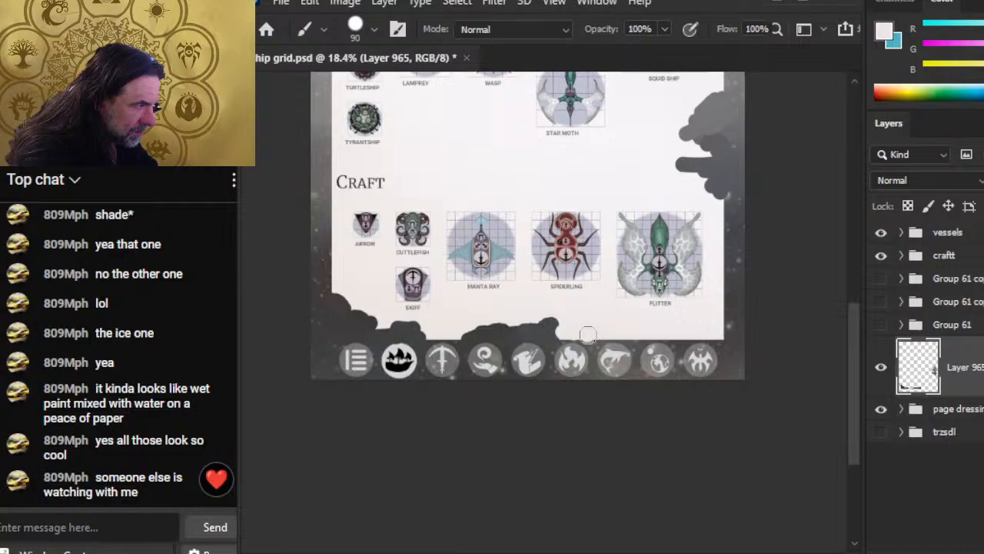
{"action": "left_click", "coordinate": [594, 345], "text": "alt"}
{"action": "left_click_drag", "start_coordinate": [586, 337], "coordinate": [596, 343]}
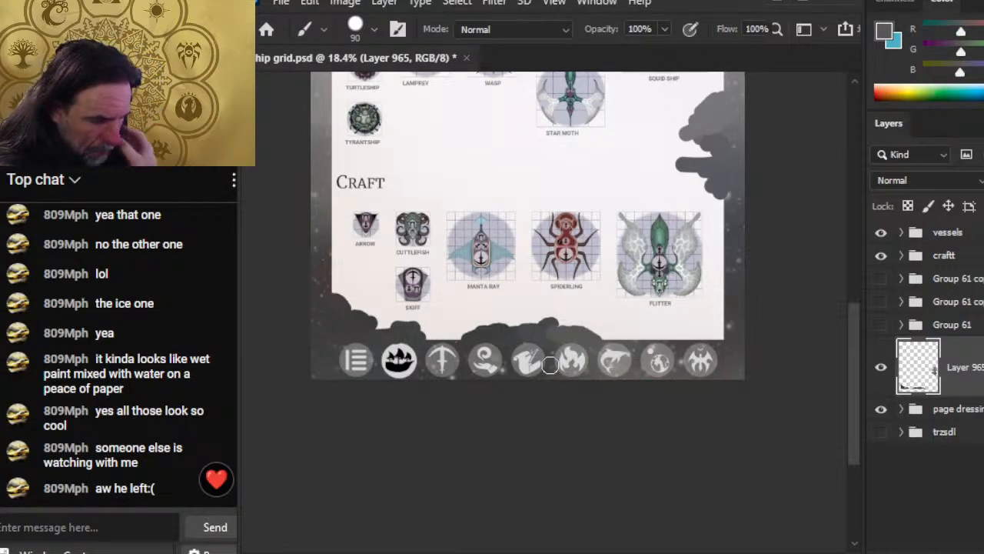
Step: Sample a dark grey from the page's lower-left border and switch to the Smudge tool
{"action": "left_click_drag", "start_coordinate": [489, 375], "coordinate": [379, 407]}
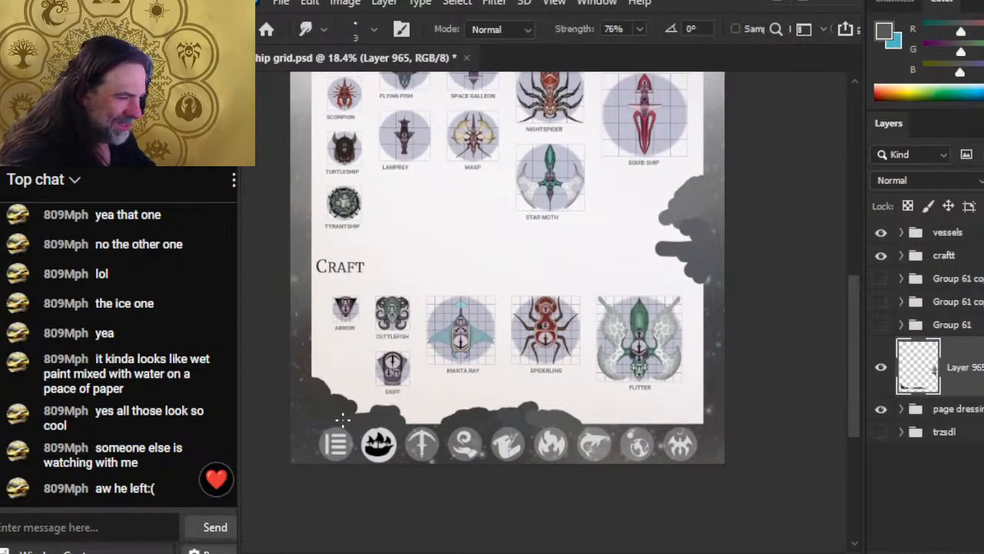
{"action": "mouse_move", "coordinate": [335, 382]}
{"action": "left_mouse_down"}
{"action": "mouse_move", "coordinate": [391, 402]}
{"action": "mouse_move", "coordinate": [374, 399]}
{"action": "left_mouse_up"}
{"action": "left_click", "coordinate": [365, 426], "text": "alt"}
{"action": "key", "text": "r"}
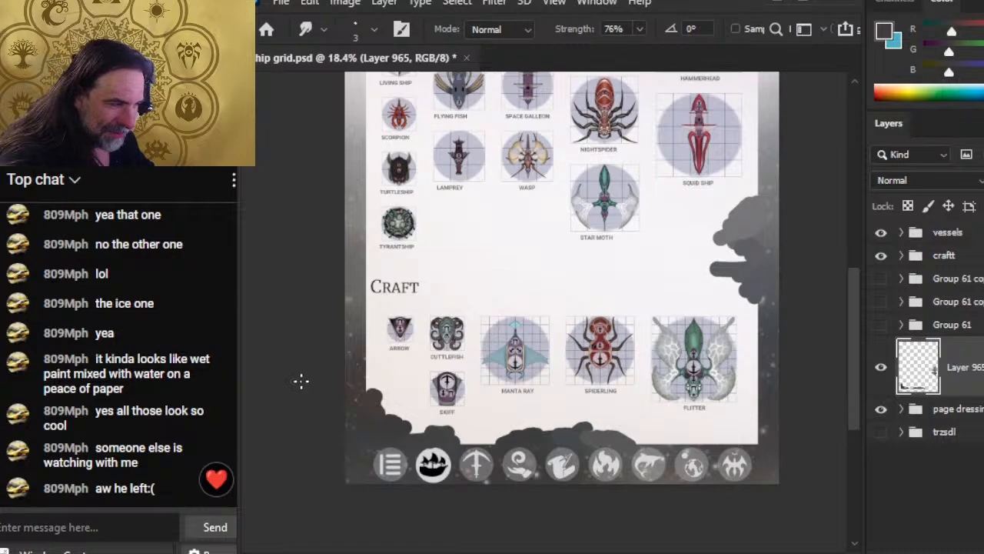
{"action": "key", "text": "b"}
{"action": "key", "text": "r"}
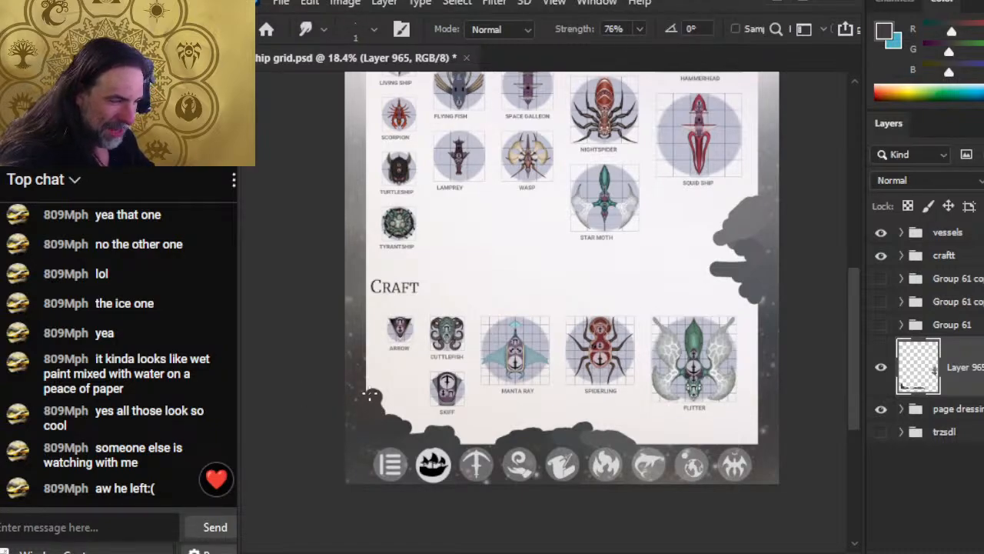
Step: Switch to Chrome, check the live stream's YouTube page, and return to Photoshop
{"action": "key", "text": "alt+Tab"}
{"action": "key", "text": "alt+Tab"}
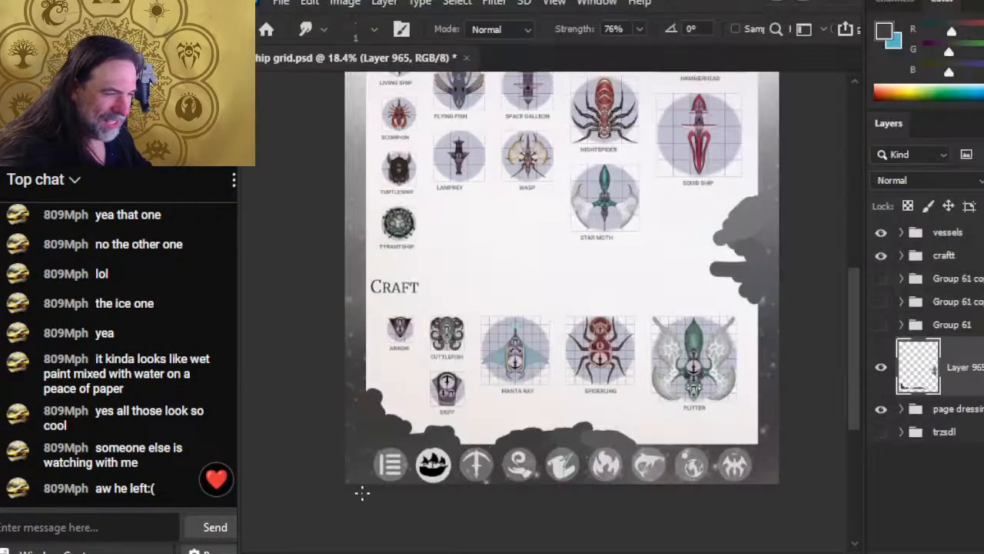
{"action": "key", "text": "alt+Tab"}
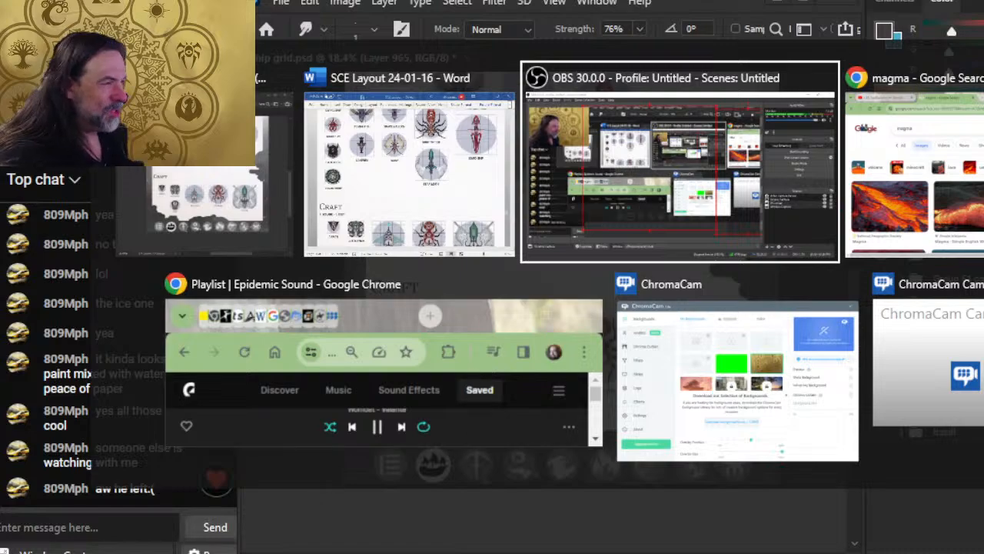
{"action": "key", "text": "alt+Tab"}
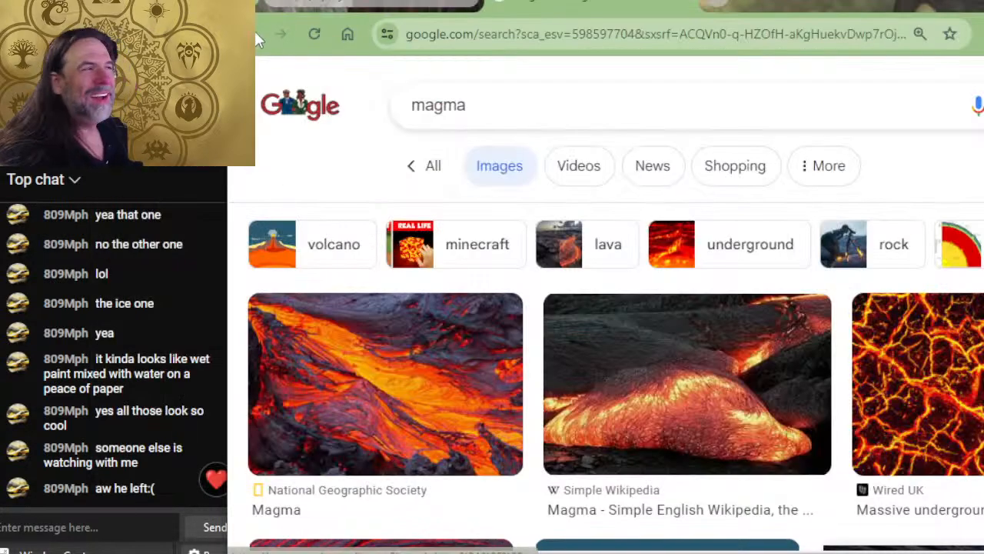
{"action": "left_click", "coordinate": [310, 5]}
{"action": "scroll", "coordinate": [523, 477], "scroll_direction": "up", "scroll_amount": 4}
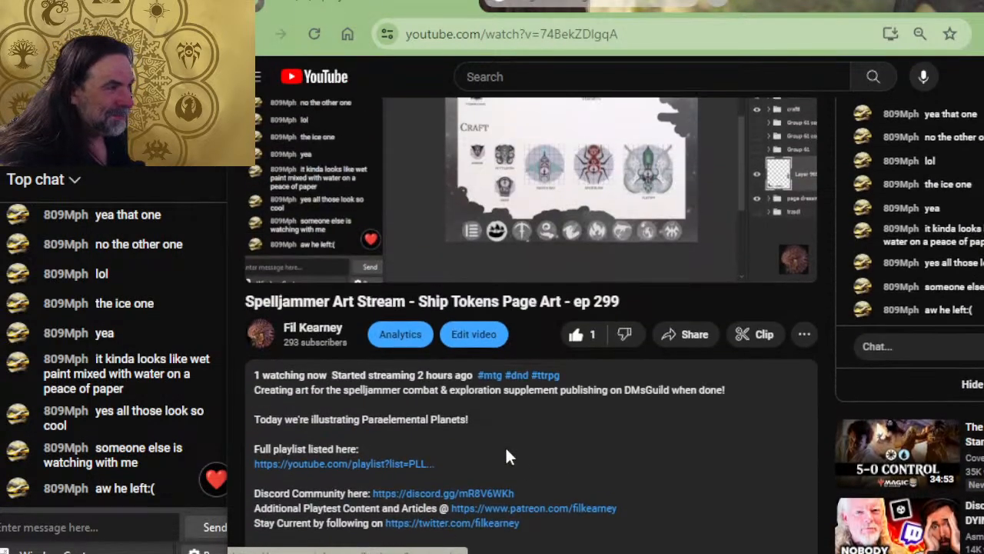
{"action": "key", "text": "alt+Tab"}
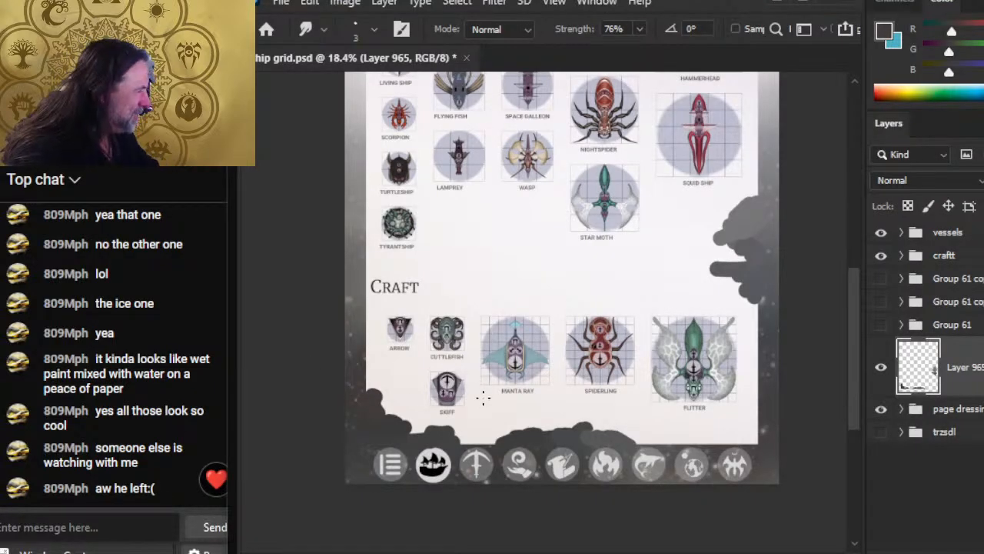
Step: Smudge the painted grey shape on the page's left border, level with the Skiff, using a textured 40 px brush at 76% strength
{"action": "key", "text": "bracketright"}
{"action": "key", "text": "bracketright"}
{"action": "key", "text": "bracketright"}
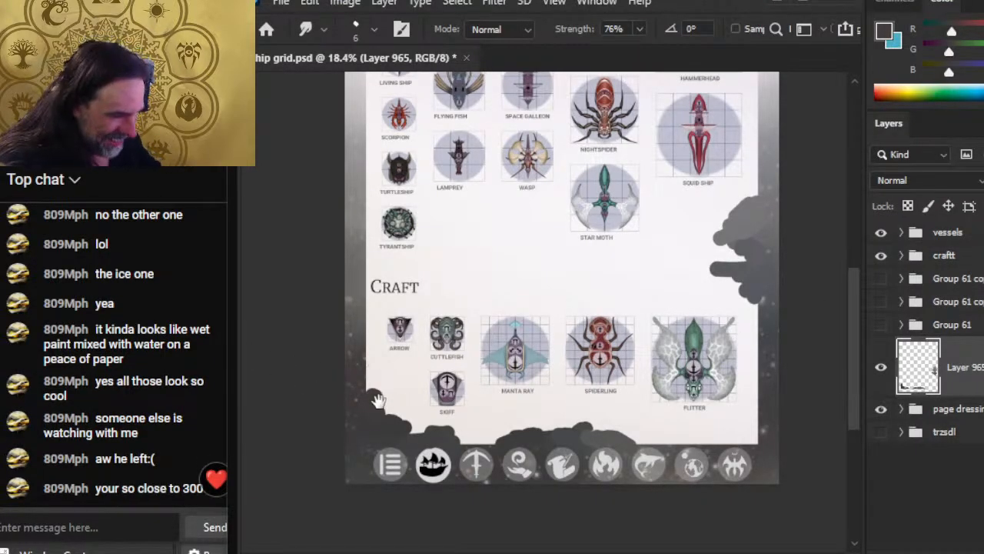
{"action": "left_click_drag", "start_coordinate": [377, 400], "coordinate": [408, 452]}
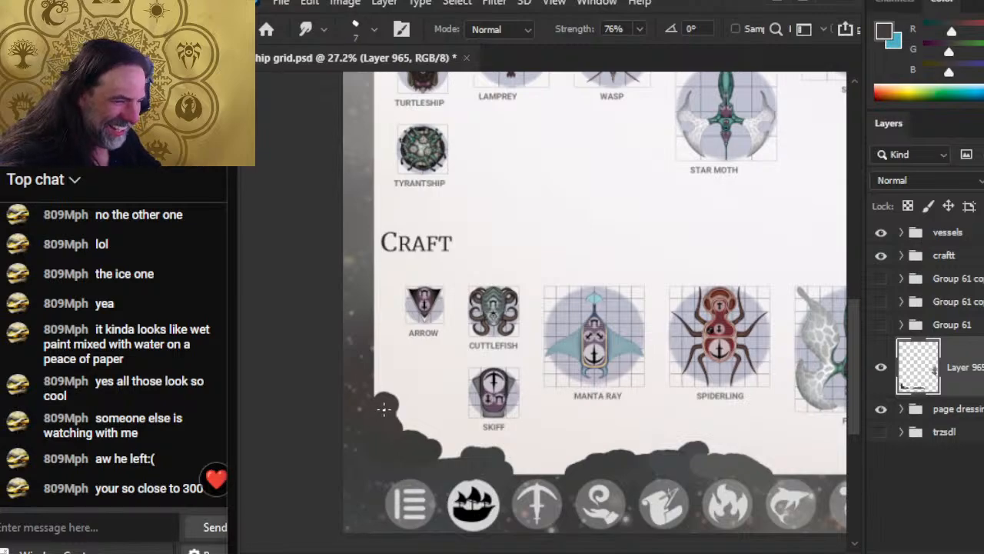
{"action": "key", "text": "bracketright"}
{"action": "key", "text": "bracketright"}
{"action": "key", "text": "bracketright"}
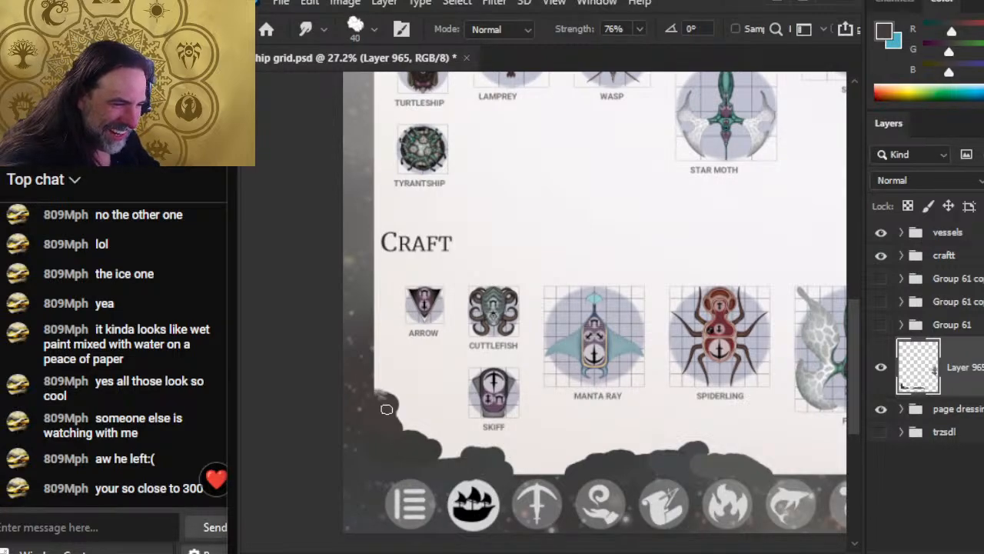
{"action": "mouse_move", "coordinate": [387, 409]}
{"action": "left_mouse_down"}
{"action": "mouse_move", "coordinate": [379, 387]}
{"action": "mouse_move", "coordinate": [379, 396]}
{"action": "mouse_move", "coordinate": [408, 379]}
{"action": "mouse_move", "coordinate": [378, 375]}
{"action": "left_mouse_up"}
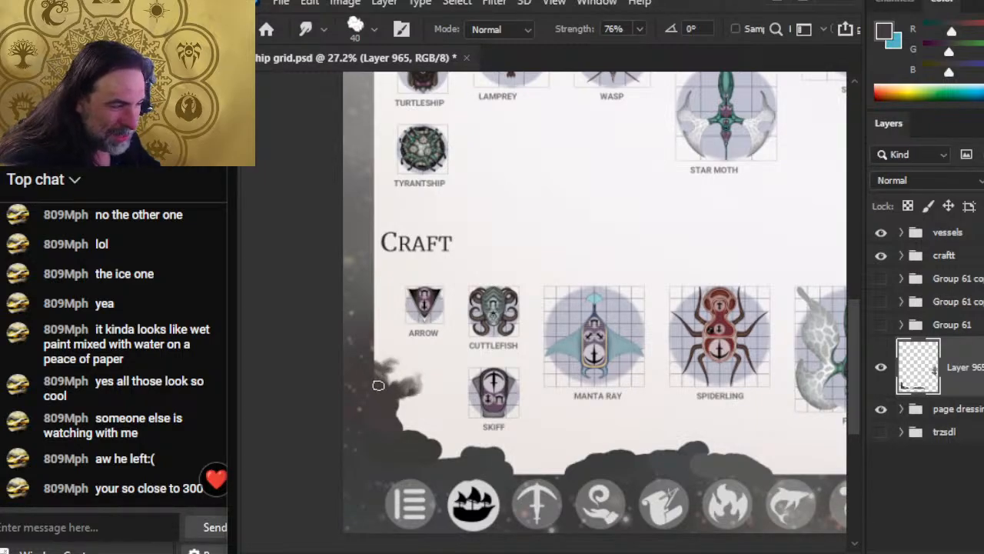
Step: Smudge the rest of the lower-left corner's painted edge into ragged wisps, working down and across beneath the Skiff
{"action": "key", "text": "b"}
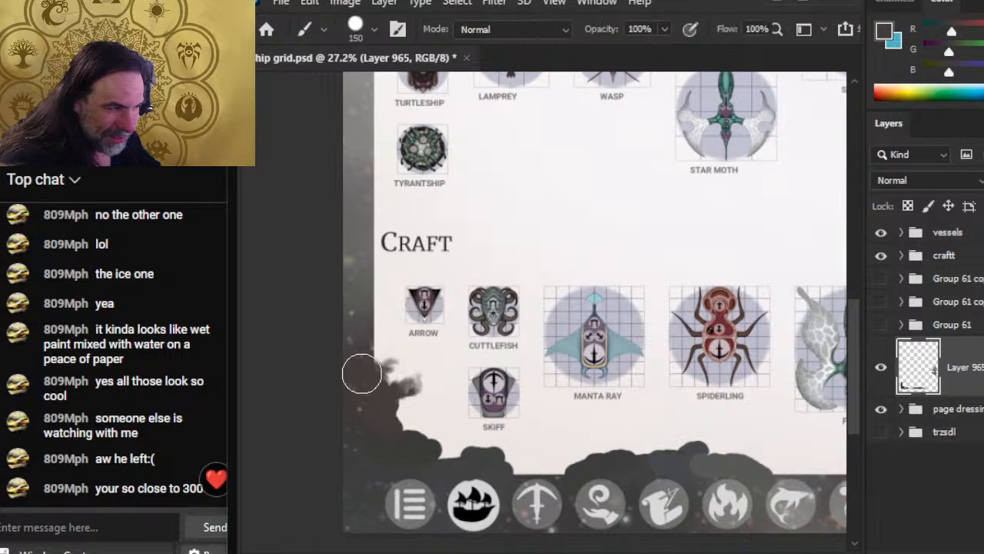
{"action": "key", "text": "r"}
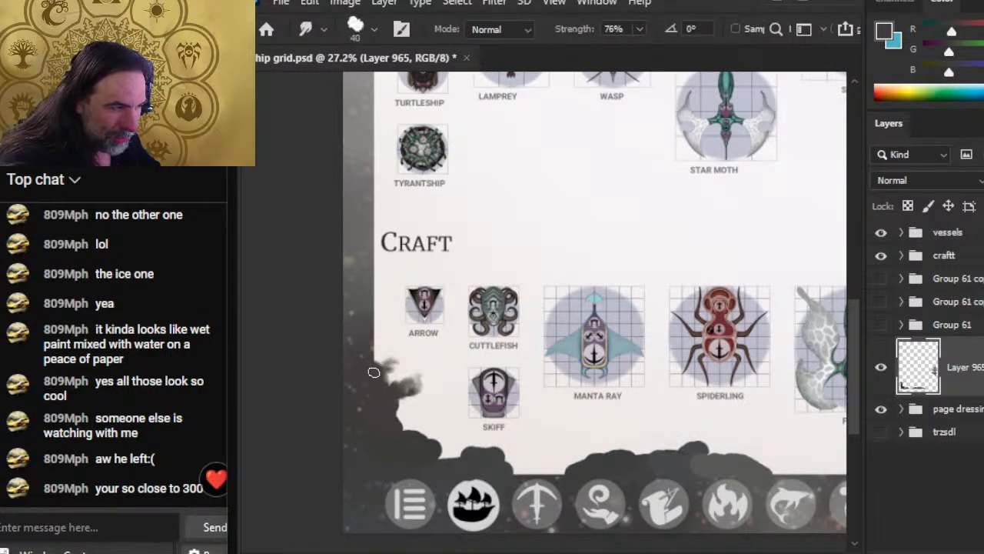
{"action": "mouse_move", "coordinate": [388, 379]}
{"action": "left_mouse_down"}
{"action": "mouse_move", "coordinate": [411, 383]}
{"action": "mouse_move", "coordinate": [396, 373]}
{"action": "mouse_move", "coordinate": [414, 368]}
{"action": "mouse_move", "coordinate": [401, 383]}
{"action": "mouse_move", "coordinate": [387, 375]}
{"action": "mouse_move", "coordinate": [401, 392]}
{"action": "mouse_move", "coordinate": [410, 382]}
{"action": "mouse_move", "coordinate": [385, 374]}
{"action": "mouse_move", "coordinate": [395, 380]}
{"action": "mouse_move", "coordinate": [391, 403]}
{"action": "mouse_move", "coordinate": [408, 417]}
{"action": "mouse_move", "coordinate": [386, 412]}
{"action": "mouse_move", "coordinate": [393, 425]}
{"action": "mouse_move", "coordinate": [388, 409]}
{"action": "mouse_move", "coordinate": [401, 409]}
{"action": "mouse_move", "coordinate": [390, 408]}
{"action": "mouse_move", "coordinate": [408, 437]}
{"action": "left_mouse_up"}
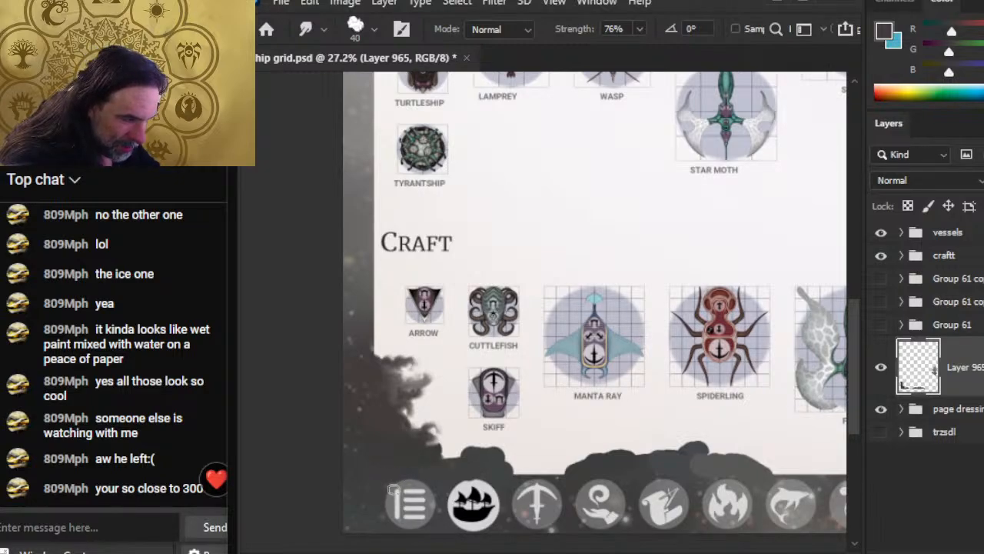
{"action": "mouse_move", "coordinate": [440, 475]}
{"action": "left_mouse_down"}
{"action": "mouse_move", "coordinate": [439, 450]}
{"action": "mouse_move", "coordinate": [405, 417]}
{"action": "mouse_move", "coordinate": [407, 439]}
{"action": "mouse_move", "coordinate": [460, 450]}
{"action": "mouse_move", "coordinate": [464, 440]}
{"action": "mouse_move", "coordinate": [491, 454]}
{"action": "mouse_move", "coordinate": [423, 425]}
{"action": "mouse_move", "coordinate": [525, 459]}
{"action": "mouse_move", "coordinate": [486, 448]}
{"action": "mouse_move", "coordinate": [426, 380]}
{"action": "mouse_move", "coordinate": [401, 371]}
{"action": "left_mouse_up"}
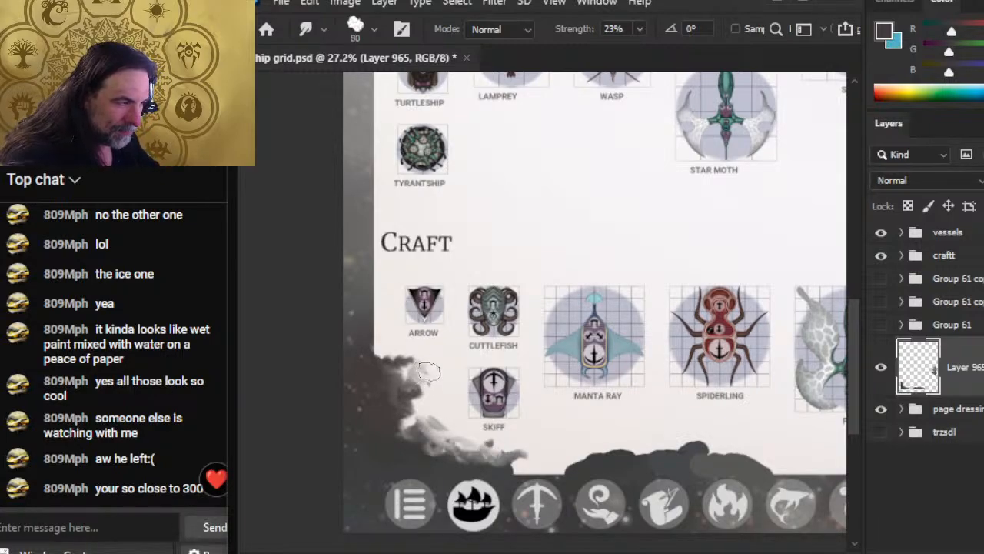
Step: Sample a dark grey from the left border and smudge the corner's wisps around the Skiff at 60 px and 60% strength
{"action": "mouse_move", "coordinate": [429, 371]}
{"action": "left_mouse_down"}
{"action": "mouse_move", "coordinate": [384, 369]}
{"action": "mouse_move", "coordinate": [405, 370]}
{"action": "mouse_move", "coordinate": [407, 356]}
{"action": "mouse_move", "coordinate": [421, 354]}
{"action": "mouse_move", "coordinate": [397, 346]}
{"action": "mouse_move", "coordinate": [399, 370]}
{"action": "mouse_move", "coordinate": [386, 377]}
{"action": "mouse_move", "coordinate": [383, 367]}
{"action": "mouse_move", "coordinate": [393, 377]}
{"action": "mouse_move", "coordinate": [383, 374]}
{"action": "mouse_move", "coordinate": [376, 388]}
{"action": "mouse_move", "coordinate": [393, 419]}
{"action": "mouse_move", "coordinate": [379, 371]}
{"action": "mouse_move", "coordinate": [366, 372]}
{"action": "mouse_move", "coordinate": [377, 373]}
{"action": "mouse_move", "coordinate": [384, 359]}
{"action": "mouse_move", "coordinate": [436, 367]}
{"action": "mouse_move", "coordinate": [390, 351]}
{"action": "mouse_move", "coordinate": [389, 385]}
{"action": "mouse_move", "coordinate": [422, 382]}
{"action": "mouse_move", "coordinate": [428, 365]}
{"action": "mouse_move", "coordinate": [407, 382]}
{"action": "mouse_move", "coordinate": [392, 365]}
{"action": "mouse_move", "coordinate": [408, 403]}
{"action": "mouse_move", "coordinate": [438, 394]}
{"action": "mouse_move", "coordinate": [381, 380]}
{"action": "mouse_move", "coordinate": [393, 399]}
{"action": "mouse_move", "coordinate": [378, 400]}
{"action": "mouse_move", "coordinate": [385, 397]}
{"action": "mouse_move", "coordinate": [384, 435]}
{"action": "mouse_move", "coordinate": [407, 455]}
{"action": "mouse_move", "coordinate": [408, 441]}
{"action": "mouse_move", "coordinate": [436, 425]}
{"action": "mouse_move", "coordinate": [428, 414]}
{"action": "mouse_move", "coordinate": [416, 429]}
{"action": "mouse_move", "coordinate": [406, 419]}
{"action": "mouse_move", "coordinate": [431, 424]}
{"action": "mouse_move", "coordinate": [417, 413]}
{"action": "mouse_move", "coordinate": [444, 399]}
{"action": "mouse_move", "coordinate": [411, 400]}
{"action": "mouse_move", "coordinate": [436, 388]}
{"action": "left_mouse_up"}
{"action": "key", "text": "b"}
{"action": "left_click", "coordinate": [382, 373], "text": "alt"}
{"action": "key", "text": "r"}
{"action": "key", "text": "bracketleft"}
{"action": "key", "text": "bracketleft"}
{"action": "key", "text": "6"}
{"action": "mouse_move", "coordinate": [464, 431]}
{"action": "left_mouse_down"}
{"action": "mouse_move", "coordinate": [481, 450]}
{"action": "mouse_move", "coordinate": [437, 469]}
{"action": "mouse_move", "coordinate": [473, 461]}
{"action": "mouse_move", "coordinate": [511, 472]}
{"action": "mouse_move", "coordinate": [469, 487]}
{"action": "mouse_move", "coordinate": [460, 468]}
{"action": "mouse_move", "coordinate": [534, 487]}
{"action": "mouse_move", "coordinate": [484, 467]}
{"action": "mouse_move", "coordinate": [585, 473]}
{"action": "mouse_move", "coordinate": [534, 471]}
{"action": "mouse_move", "coordinate": [571, 479]}
{"action": "mouse_move", "coordinate": [509, 494]}
{"action": "mouse_move", "coordinate": [558, 503]}
{"action": "mouse_move", "coordinate": [520, 496]}
{"action": "mouse_move", "coordinate": [545, 503]}
{"action": "mouse_move", "coordinate": [507, 459]}
{"action": "left_mouse_up"}
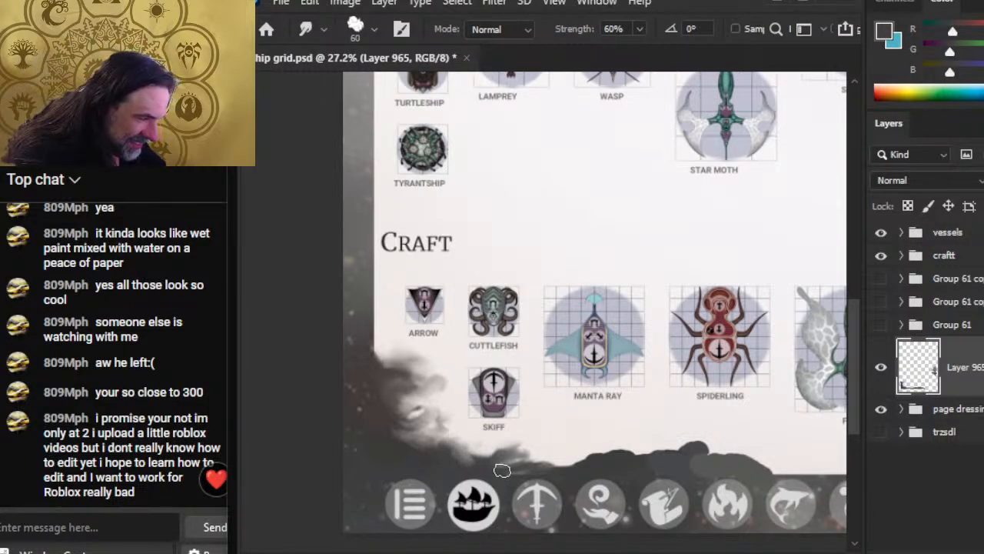
Step: Smudge the bottom edge between the Skiff and Manta Ray and the corner's left side into fine smoke at 45 px
{"action": "key", "text": "bracketleft"}
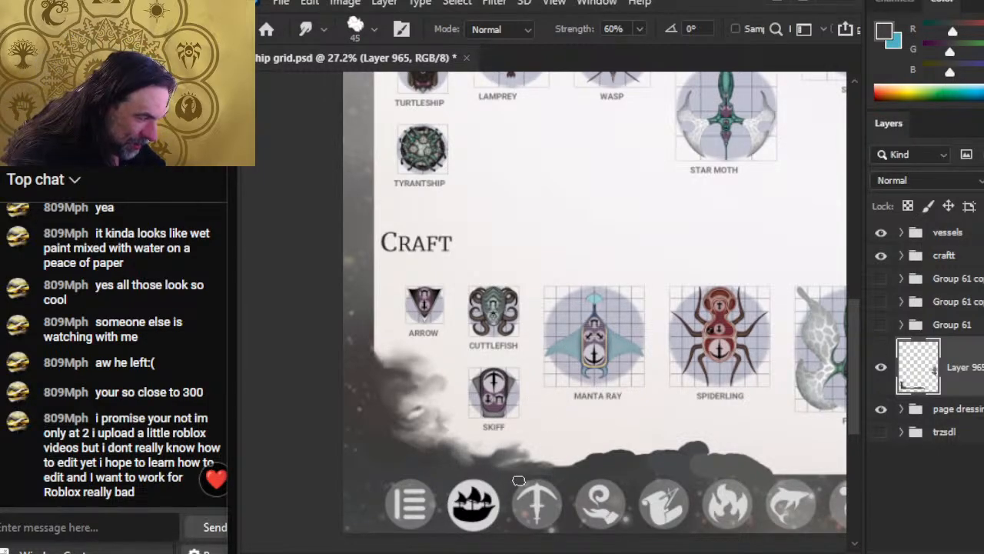
{"action": "mouse_move", "coordinate": [554, 472]}
{"action": "left_mouse_down"}
{"action": "mouse_move", "coordinate": [503, 477]}
{"action": "mouse_move", "coordinate": [515, 464]}
{"action": "mouse_move", "coordinate": [507, 446]}
{"action": "mouse_move", "coordinate": [521, 447]}
{"action": "mouse_move", "coordinate": [504, 472]}
{"action": "left_mouse_up"}
{"action": "key", "text": "b"}
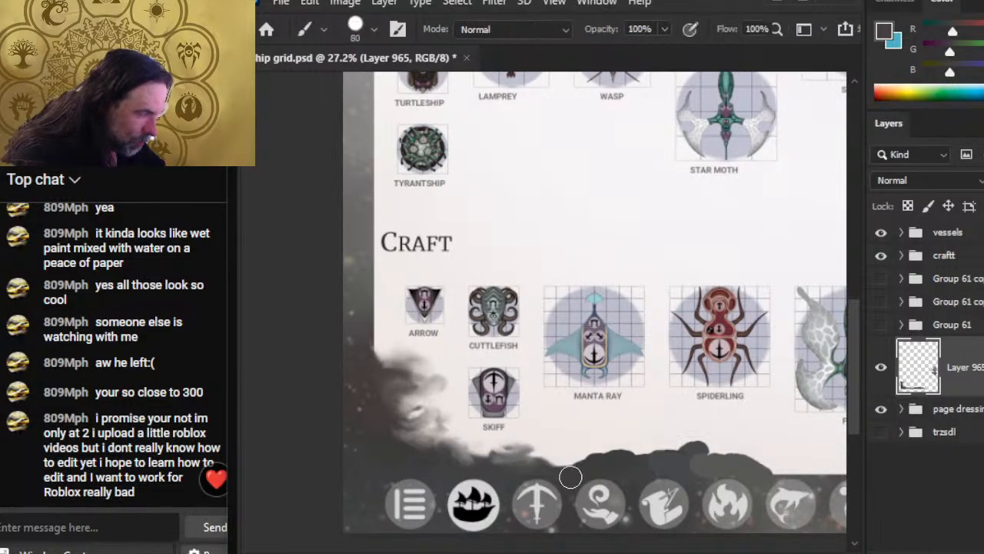
{"action": "key", "text": "r"}
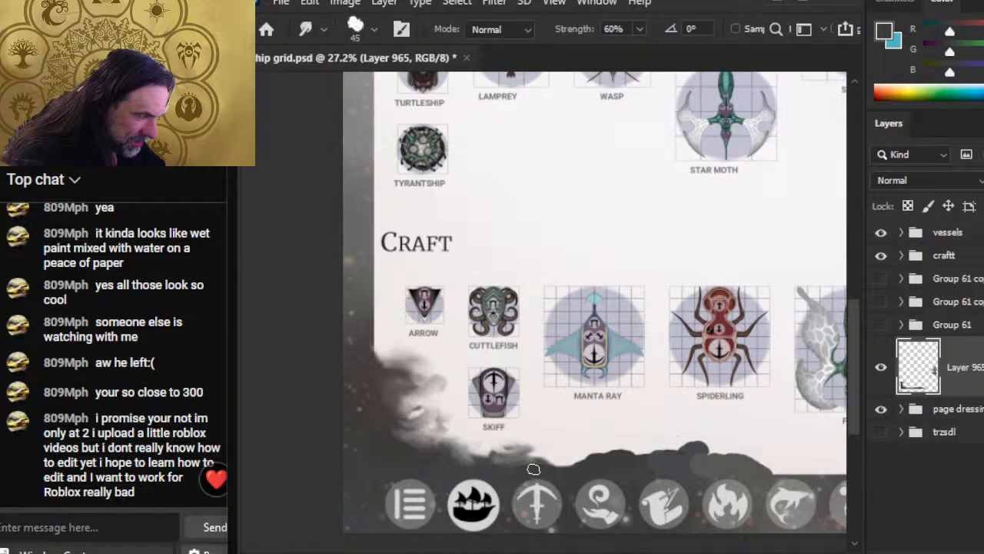
{"action": "mouse_move", "coordinate": [587, 466]}
{"action": "left_mouse_down"}
{"action": "mouse_move", "coordinate": [451, 457]}
{"action": "mouse_move", "coordinate": [459, 463]}
{"action": "mouse_move", "coordinate": [415, 410]}
{"action": "mouse_move", "coordinate": [452, 434]}
{"action": "mouse_move", "coordinate": [443, 411]}
{"action": "mouse_move", "coordinate": [443, 423]}
{"action": "mouse_move", "coordinate": [456, 423]}
{"action": "mouse_move", "coordinate": [393, 416]}
{"action": "mouse_move", "coordinate": [384, 366]}
{"action": "mouse_move", "coordinate": [374, 366]}
{"action": "mouse_move", "coordinate": [384, 369]}
{"action": "mouse_move", "coordinate": [400, 341]}
{"action": "mouse_move", "coordinate": [396, 348]}
{"action": "mouse_move", "coordinate": [389, 333]}
{"action": "mouse_move", "coordinate": [378, 363]}
{"action": "mouse_move", "coordinate": [369, 348]}
{"action": "mouse_move", "coordinate": [379, 354]}
{"action": "mouse_move", "coordinate": [387, 332]}
{"action": "mouse_move", "coordinate": [397, 344]}
{"action": "mouse_move", "coordinate": [371, 353]}
{"action": "mouse_move", "coordinate": [373, 363]}
{"action": "mouse_move", "coordinate": [406, 377]}
{"action": "mouse_move", "coordinate": [409, 365]}
{"action": "mouse_move", "coordinate": [399, 370]}
{"action": "mouse_move", "coordinate": [427, 357]}
{"action": "mouse_move", "coordinate": [411, 384]}
{"action": "mouse_move", "coordinate": [390, 364]}
{"action": "mouse_move", "coordinate": [406, 376]}
{"action": "mouse_move", "coordinate": [405, 400]}
{"action": "mouse_move", "coordinate": [384, 383]}
{"action": "mouse_move", "coordinate": [389, 404]}
{"action": "mouse_move", "coordinate": [405, 394]}
{"action": "mouse_move", "coordinate": [384, 383]}
{"action": "mouse_move", "coordinate": [413, 396]}
{"action": "mouse_move", "coordinate": [443, 382]}
{"action": "mouse_move", "coordinate": [400, 446]}
{"action": "left_mouse_up"}
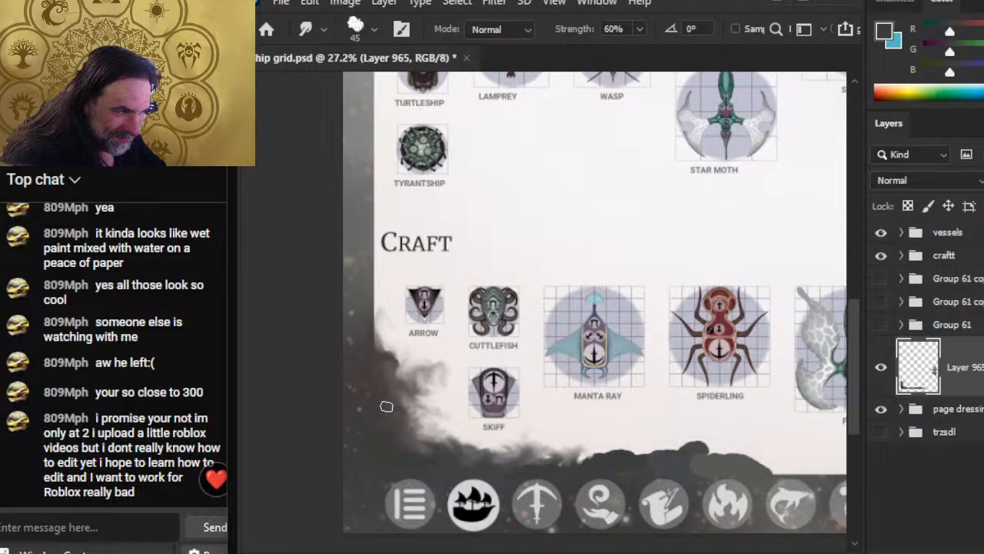
{"action": "left_click_drag", "start_coordinate": [410, 425], "coordinate": [429, 433]}
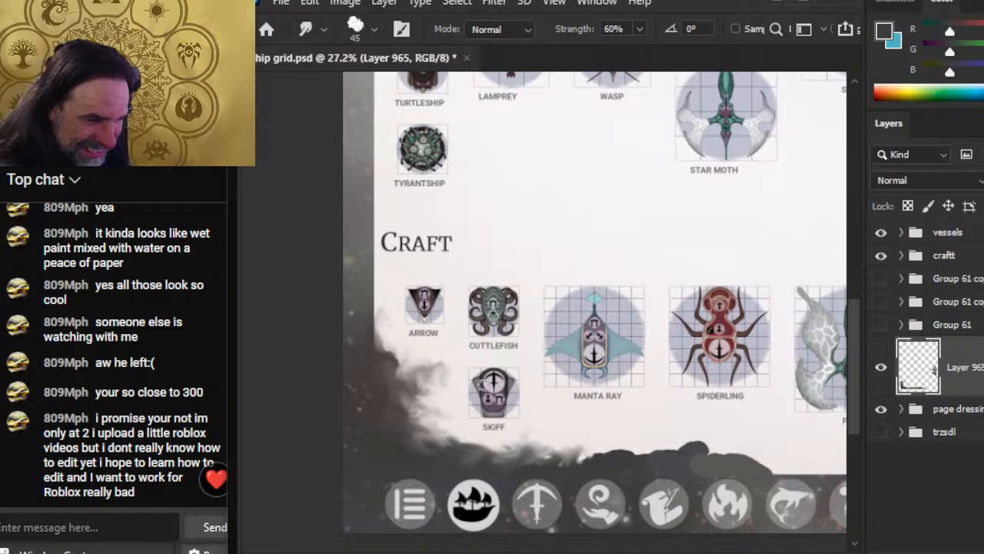
Step: Smudge the dark mound beneath the Manta Ray into upward wisps and enlarge the smudge brush to 60 px
{"action": "mouse_move", "coordinate": [561, 388]}
{"action": "left_mouse_down"}
{"action": "mouse_move", "coordinate": [458, 368]}
{"action": "mouse_move", "coordinate": [432, 418]}
{"action": "left_mouse_up"}
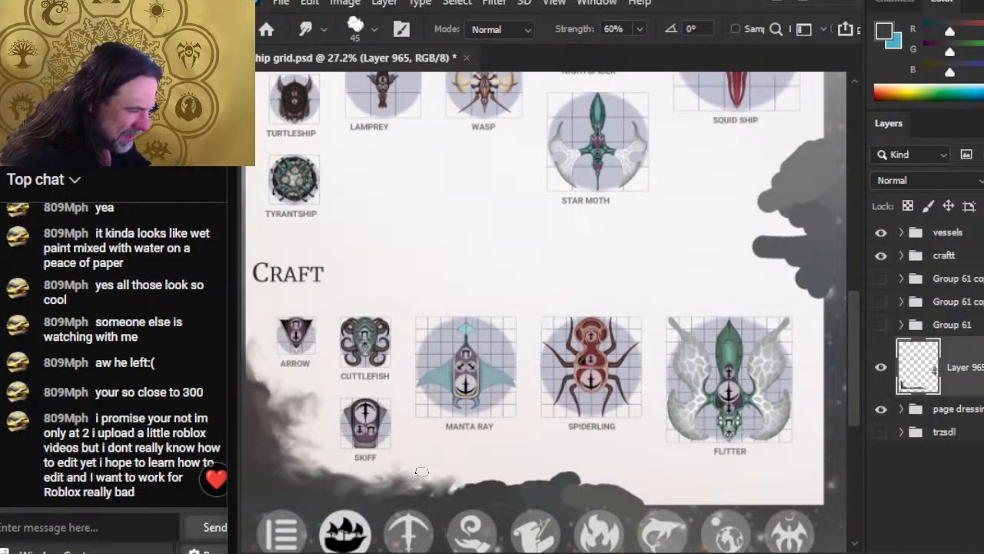
{"action": "mouse_move", "coordinate": [484, 480]}
{"action": "left_mouse_down"}
{"action": "mouse_move", "coordinate": [484, 470]}
{"action": "mouse_move", "coordinate": [491, 496]}
{"action": "left_mouse_up"}
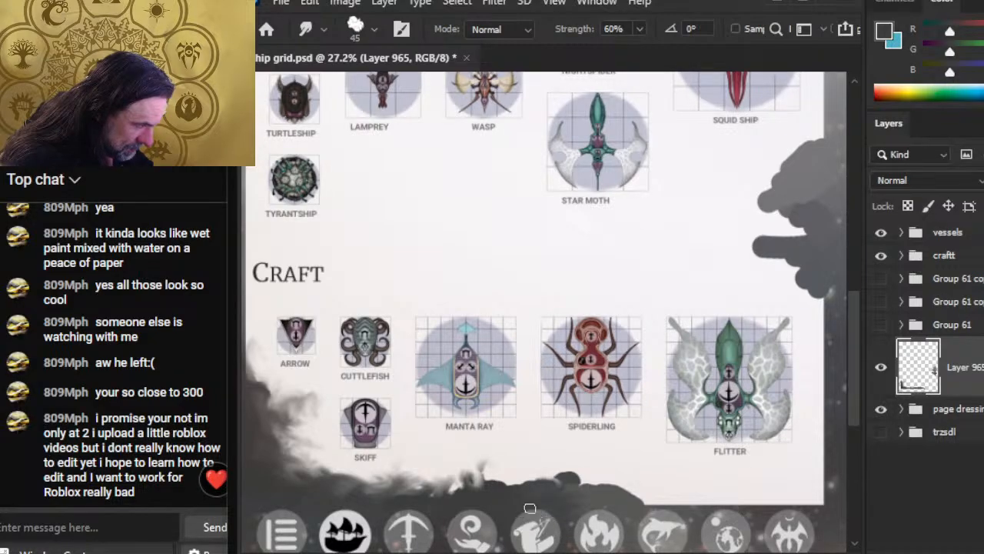
{"action": "mouse_move", "coordinate": [498, 498]}
{"action": "left_mouse_down"}
{"action": "mouse_move", "coordinate": [361, 508]}
{"action": "mouse_move", "coordinate": [345, 469]}
{"action": "mouse_move", "coordinate": [311, 458]}
{"action": "mouse_move", "coordinate": [330, 478]}
{"action": "mouse_move", "coordinate": [339, 455]}
{"action": "mouse_move", "coordinate": [403, 462]}
{"action": "mouse_move", "coordinate": [352, 459]}
{"action": "mouse_move", "coordinate": [367, 474]}
{"action": "mouse_move", "coordinate": [318, 455]}
{"action": "mouse_move", "coordinate": [299, 414]}
{"action": "mouse_move", "coordinate": [327, 432]}
{"action": "mouse_move", "coordinate": [315, 445]}
{"action": "mouse_move", "coordinate": [312, 399]}
{"action": "mouse_move", "coordinate": [314, 418]}
{"action": "mouse_move", "coordinate": [272, 423]}
{"action": "mouse_move", "coordinate": [261, 397]}
{"action": "mouse_move", "coordinate": [298, 399]}
{"action": "left_mouse_up"}
{"action": "key", "text": "bracketright"}
{"action": "key", "text": "bracketright"}
{"action": "left_click_drag", "start_coordinate": [306, 433], "coordinate": [439, 453]}
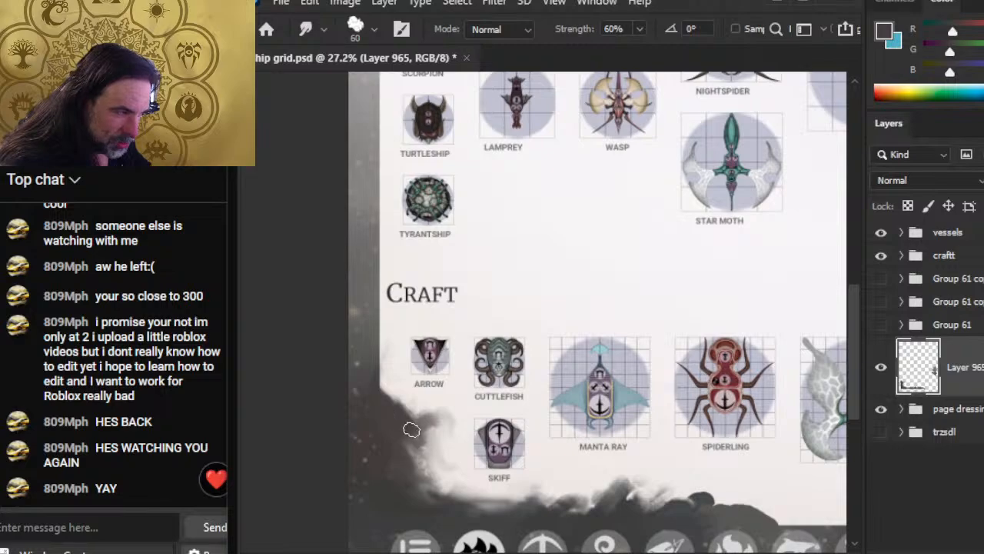
Step: Rework the smoke between the left border and the Skiff with 60 px smudge strokes curving along the corner
{"action": "mouse_move", "coordinate": [432, 419]}
{"action": "left_mouse_down"}
{"action": "mouse_move", "coordinate": [441, 429]}
{"action": "mouse_move", "coordinate": [421, 419]}
{"action": "mouse_move", "coordinate": [446, 423]}
{"action": "mouse_move", "coordinate": [430, 415]}
{"action": "mouse_move", "coordinate": [450, 410]}
{"action": "mouse_move", "coordinate": [404, 399]}
{"action": "mouse_move", "coordinate": [405, 427]}
{"action": "mouse_move", "coordinate": [453, 421]}
{"action": "mouse_move", "coordinate": [437, 436]}
{"action": "left_mouse_up"}
{"action": "mouse_move", "coordinate": [418, 440]}
{"action": "left_mouse_down"}
{"action": "mouse_move", "coordinate": [407, 443]}
{"action": "mouse_move", "coordinate": [440, 470]}
{"action": "mouse_move", "coordinate": [434, 482]}
{"action": "mouse_move", "coordinate": [456, 423]}
{"action": "mouse_move", "coordinate": [422, 423]}
{"action": "mouse_move", "coordinate": [439, 419]}
{"action": "left_mouse_up"}
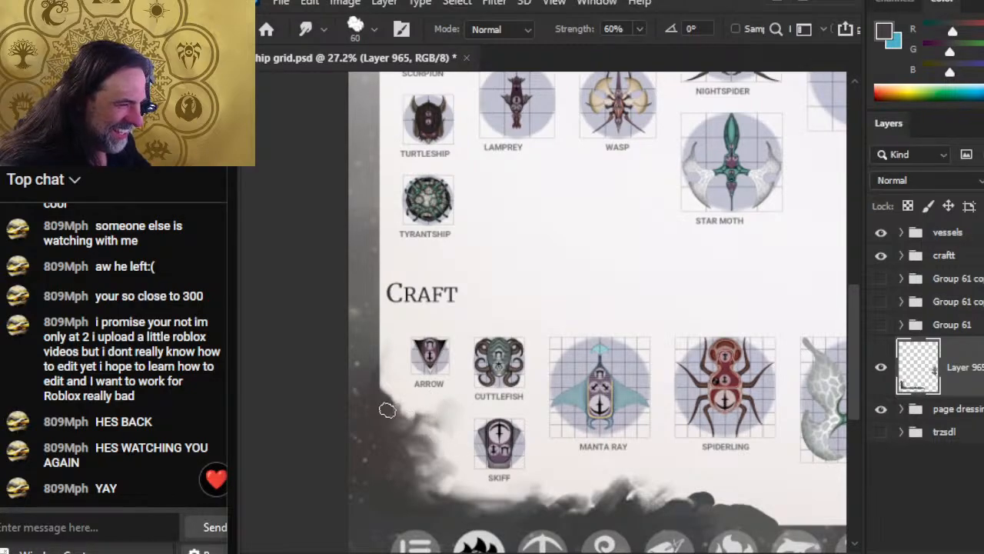
{"action": "mouse_move", "coordinate": [387, 410]}
{"action": "left_mouse_down"}
{"action": "mouse_move", "coordinate": [418, 446]}
{"action": "mouse_move", "coordinate": [438, 440]}
{"action": "mouse_move", "coordinate": [439, 453]}
{"action": "mouse_move", "coordinate": [402, 444]}
{"action": "mouse_move", "coordinate": [432, 471]}
{"action": "mouse_move", "coordinate": [403, 473]}
{"action": "mouse_move", "coordinate": [422, 490]}
{"action": "mouse_move", "coordinate": [440, 456]}
{"action": "mouse_move", "coordinate": [439, 474]}
{"action": "mouse_move", "coordinate": [439, 459]}
{"action": "mouse_move", "coordinate": [422, 474]}
{"action": "mouse_move", "coordinate": [428, 464]}
{"action": "mouse_move", "coordinate": [435, 500]}
{"action": "mouse_move", "coordinate": [413, 498]}
{"action": "mouse_move", "coordinate": [439, 501]}
{"action": "mouse_move", "coordinate": [428, 507]}
{"action": "mouse_move", "coordinate": [412, 495]}
{"action": "mouse_move", "coordinate": [444, 513]}
{"action": "mouse_move", "coordinate": [478, 509]}
{"action": "mouse_move", "coordinate": [458, 504]}
{"action": "mouse_move", "coordinate": [616, 510]}
{"action": "left_mouse_up"}
{"action": "mouse_move", "coordinate": [493, 479]}
{"action": "left_mouse_down"}
{"action": "mouse_move", "coordinate": [472, 482]}
{"action": "mouse_move", "coordinate": [504, 487]}
{"action": "mouse_move", "coordinate": [468, 477]}
{"action": "mouse_move", "coordinate": [433, 449]}
{"action": "left_mouse_up"}
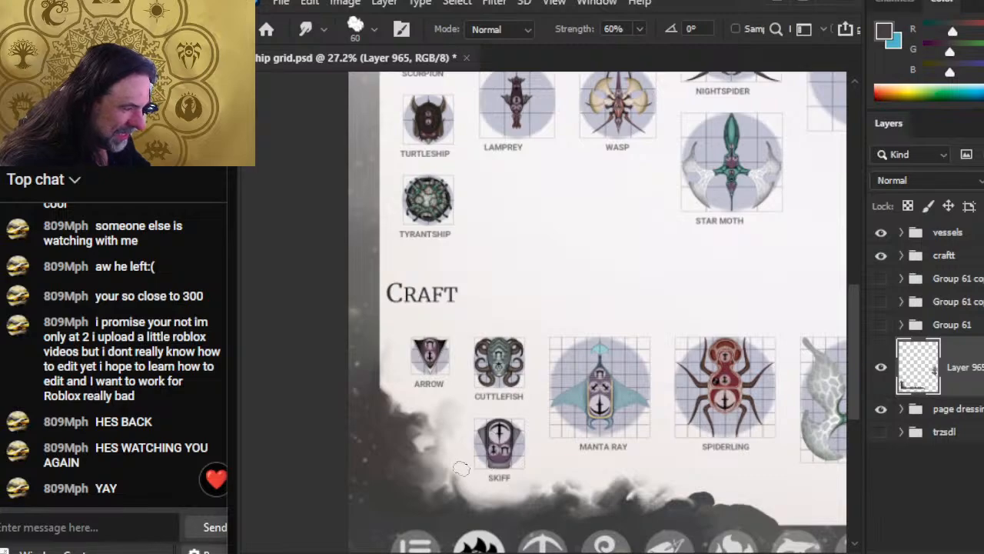
Step: Smudge the lower-left corner's smoke across its full extent, from the border below the Arrow to beneath the Skiff
{"action": "key", "text": "ctrl+space"}
{"action": "left_click_drag", "start_coordinate": [537, 476], "coordinate": [513, 459]}
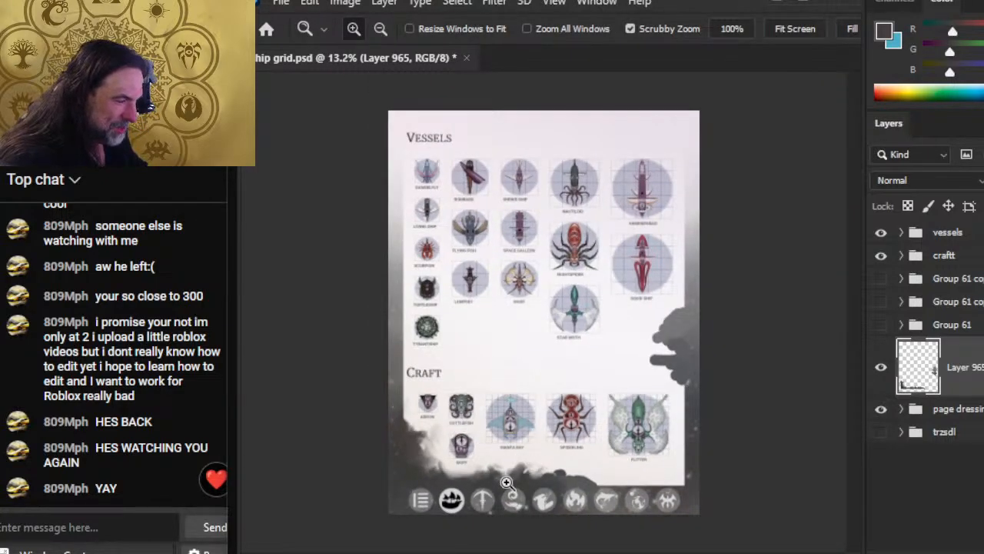
{"action": "left_click_drag", "start_coordinate": [450, 464], "coordinate": [477, 471]}
{"action": "mouse_move", "coordinate": [444, 418]}
{"action": "left_mouse_down"}
{"action": "mouse_move", "coordinate": [400, 406]}
{"action": "mouse_move", "coordinate": [395, 413]}
{"action": "mouse_move", "coordinate": [389, 399]}
{"action": "mouse_move", "coordinate": [388, 427]}
{"action": "mouse_move", "coordinate": [384, 376]}
{"action": "mouse_move", "coordinate": [369, 391]}
{"action": "mouse_move", "coordinate": [382, 361]}
{"action": "mouse_move", "coordinate": [369, 414]}
{"action": "mouse_move", "coordinate": [388, 420]}
{"action": "mouse_move", "coordinate": [387, 377]}
{"action": "mouse_move", "coordinate": [379, 420]}
{"action": "mouse_move", "coordinate": [390, 419]}
{"action": "mouse_move", "coordinate": [427, 477]}
{"action": "mouse_move", "coordinate": [401, 481]}
{"action": "mouse_move", "coordinate": [436, 464]}
{"action": "mouse_move", "coordinate": [419, 466]}
{"action": "mouse_move", "coordinate": [401, 442]}
{"action": "mouse_move", "coordinate": [423, 453]}
{"action": "mouse_move", "coordinate": [404, 448]}
{"action": "mouse_move", "coordinate": [422, 442]}
{"action": "mouse_move", "coordinate": [396, 450]}
{"action": "mouse_move", "coordinate": [401, 468]}
{"action": "mouse_move", "coordinate": [373, 465]}
{"action": "left_mouse_up"}
{"action": "key", "text": "ctrl+space"}
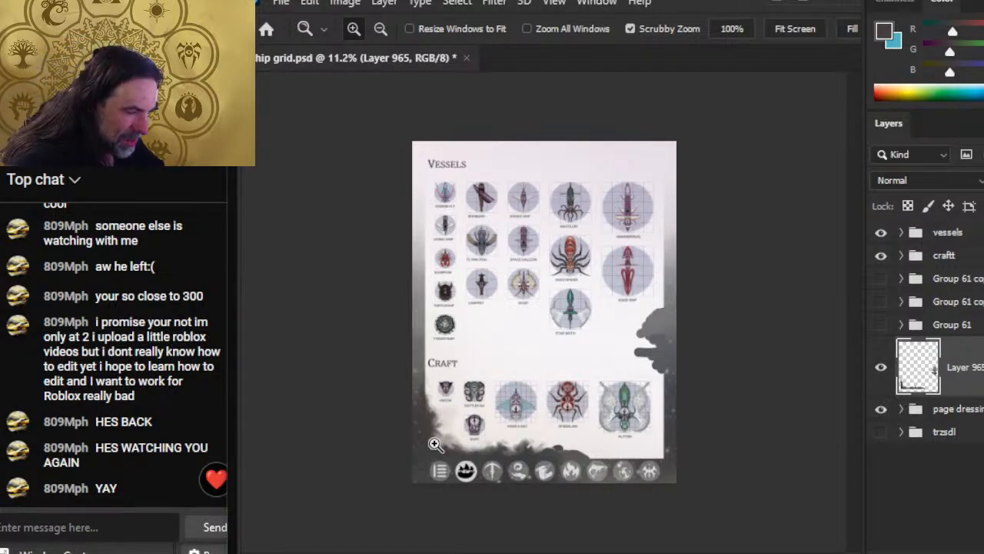
{"action": "left_click_drag", "start_coordinate": [437, 445], "coordinate": [449, 455]}
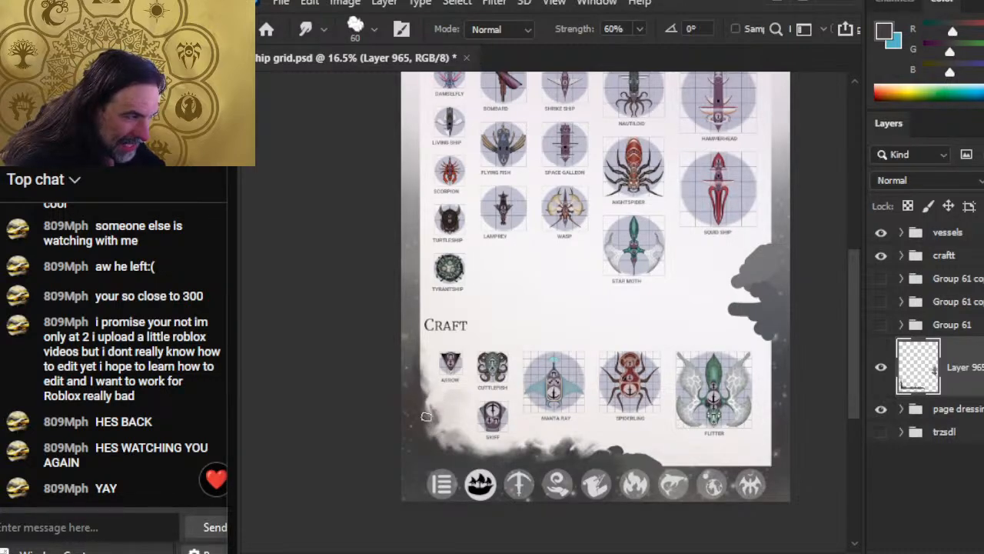
Step: Toggle Layer 965 off and on to compare the page with and without the painted border art
{"action": "key", "text": "z"}
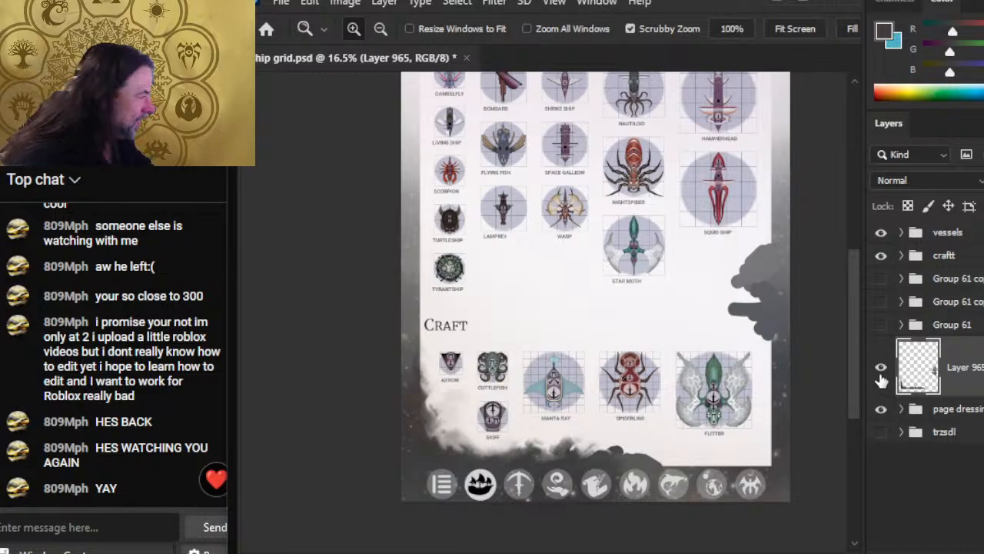
{"action": "left_click", "coordinate": [882, 367]}
{"action": "left_click_drag", "start_coordinate": [674, 305], "coordinate": [585, 277]}
{"action": "left_click", "coordinate": [881, 367]}
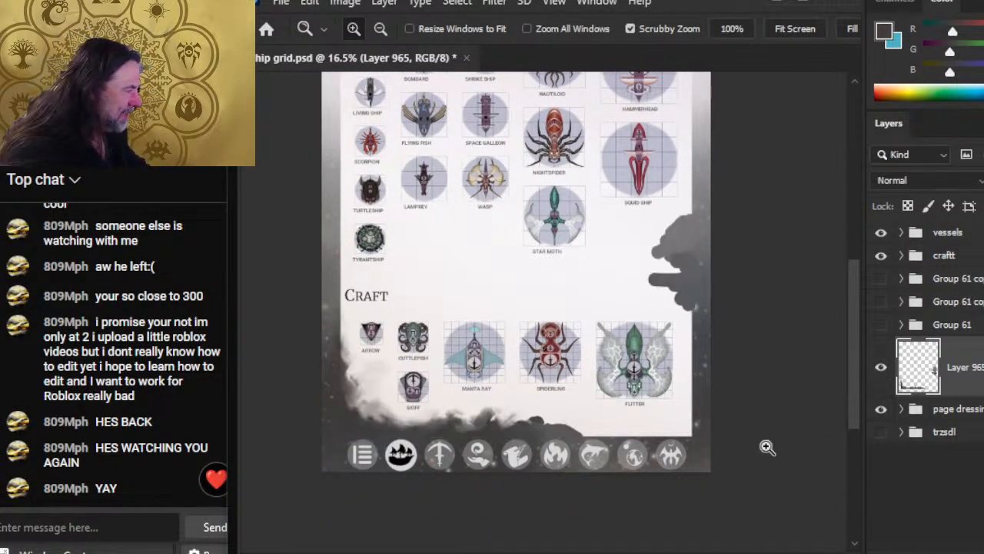
Step: Refine the left border's smoke below the Arrow and beside the Skiff with 60 px smudge strokes at 60% strength
{"action": "key", "text": "r"}
{"action": "mouse_move", "coordinate": [387, 395]}
{"action": "left_mouse_down"}
{"action": "mouse_move", "coordinate": [365, 401]}
{"action": "mouse_move", "coordinate": [393, 417]}
{"action": "mouse_move", "coordinate": [413, 414]}
{"action": "mouse_move", "coordinate": [368, 406]}
{"action": "mouse_move", "coordinate": [344, 366]}
{"action": "mouse_move", "coordinate": [353, 349]}
{"action": "left_mouse_up"}
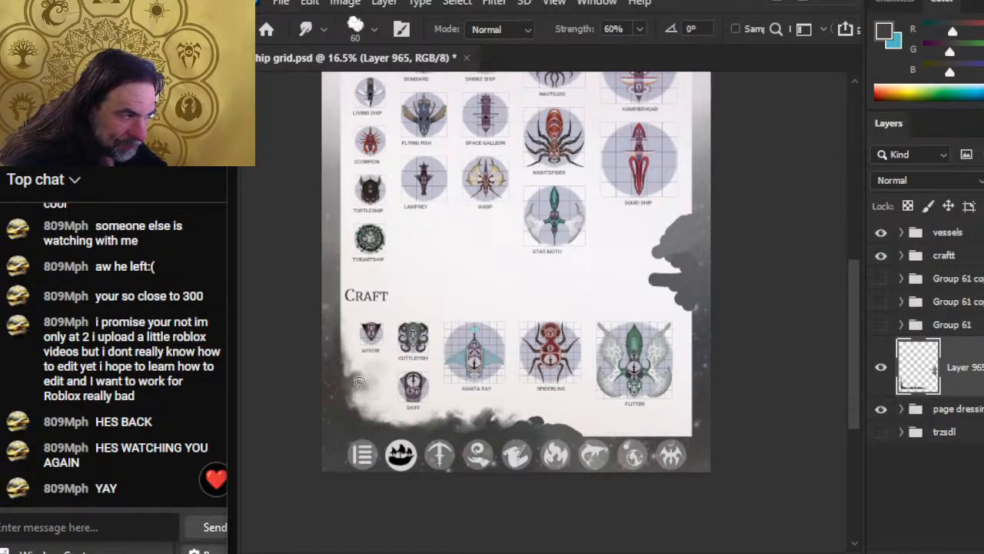
{"action": "mouse_move", "coordinate": [353, 413]}
{"action": "left_mouse_down"}
{"action": "mouse_move", "coordinate": [347, 402]}
{"action": "mouse_move", "coordinate": [398, 379]}
{"action": "left_mouse_up"}
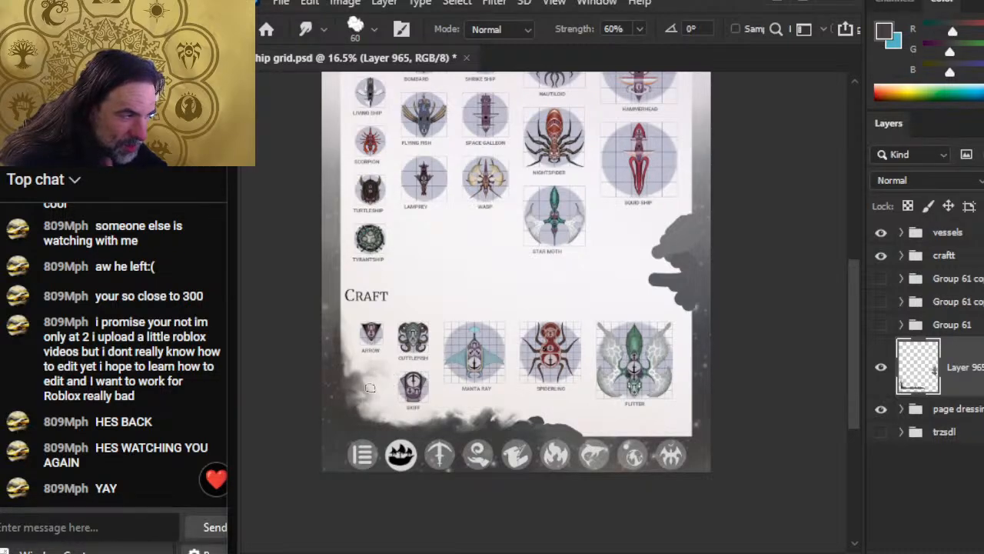
{"action": "left_click_drag", "start_coordinate": [375, 376], "coordinate": [353, 371]}
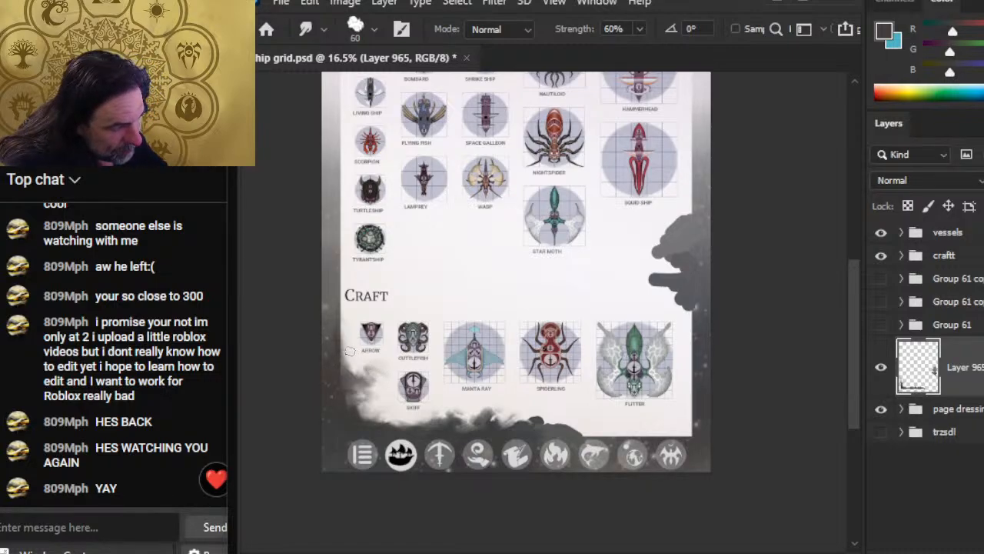
{"action": "key", "text": "b"}
{"action": "key", "text": "r"}
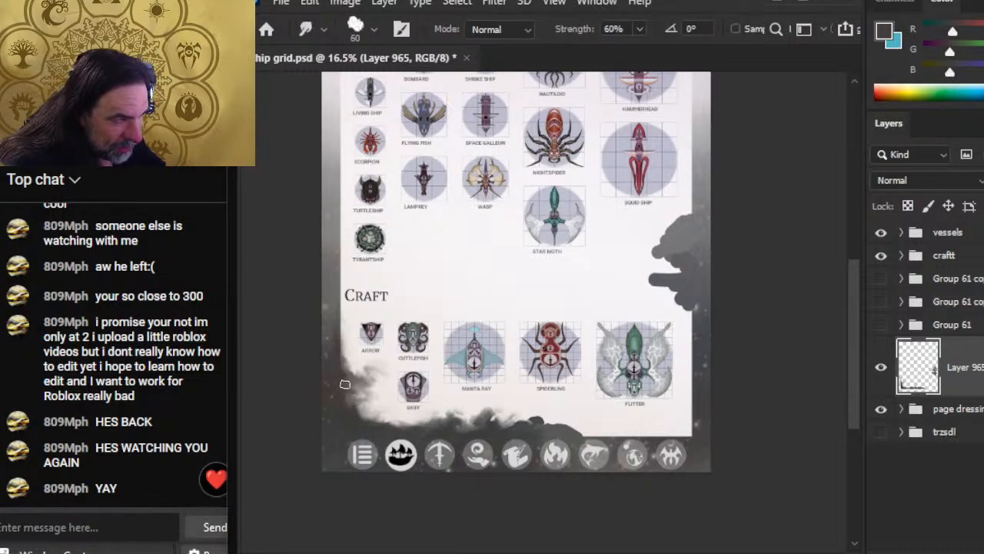
{"action": "mouse_move", "coordinate": [347, 357]}
{"action": "left_mouse_down"}
{"action": "mouse_move", "coordinate": [356, 360]}
{"action": "mouse_move", "coordinate": [348, 359]}
{"action": "left_mouse_up"}
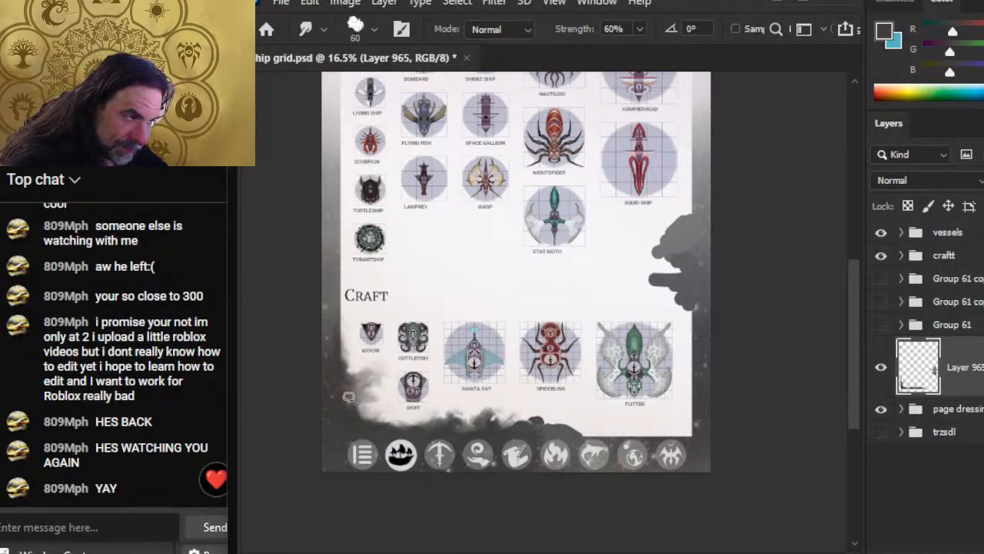
{"action": "left_click_drag", "start_coordinate": [350, 415], "coordinate": [364, 400]}
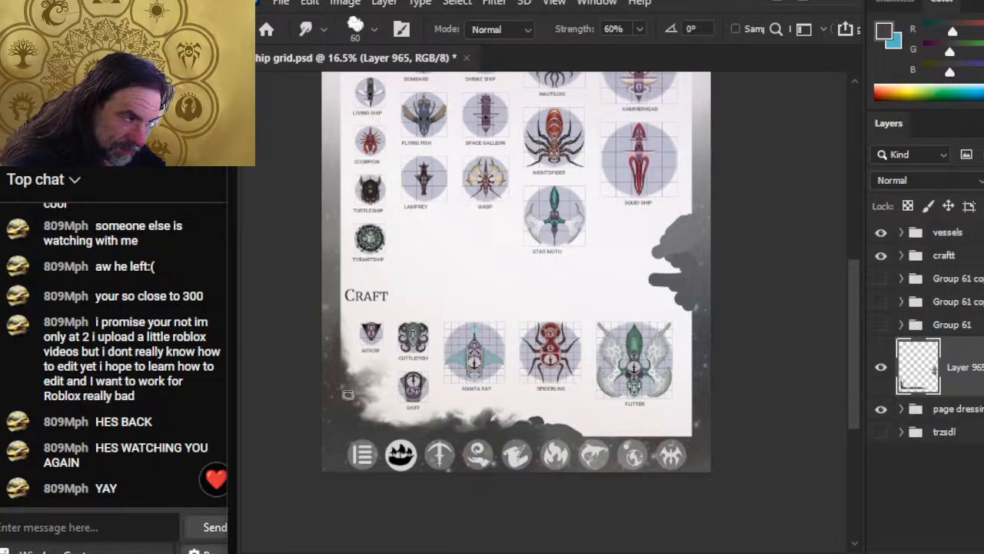
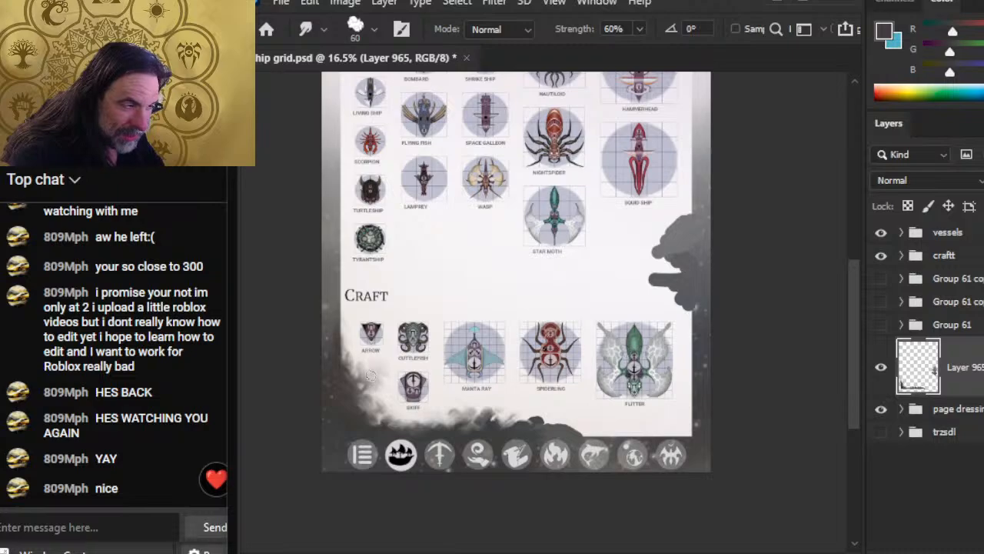
Step: Soften the smoke along the left and bottom borders, and blend the edge beside the Arrow after sampling its dark grey
{"action": "left_click_drag", "start_coordinate": [370, 375], "coordinate": [338, 360]}
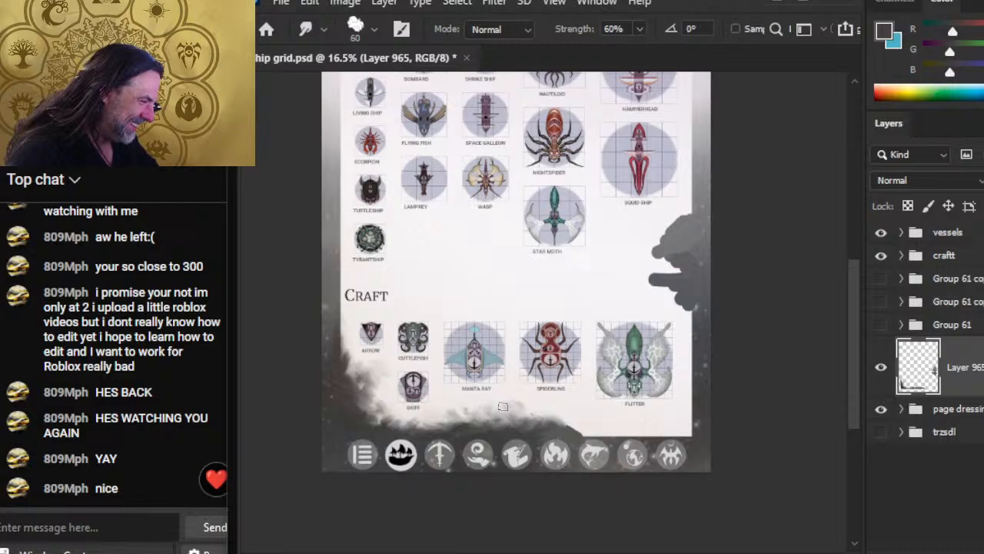
{"action": "mouse_move", "coordinate": [456, 409]}
{"action": "left_mouse_down"}
{"action": "mouse_move", "coordinate": [380, 414]}
{"action": "mouse_move", "coordinate": [374, 389]}
{"action": "mouse_move", "coordinate": [380, 398]}
{"action": "left_mouse_up"}
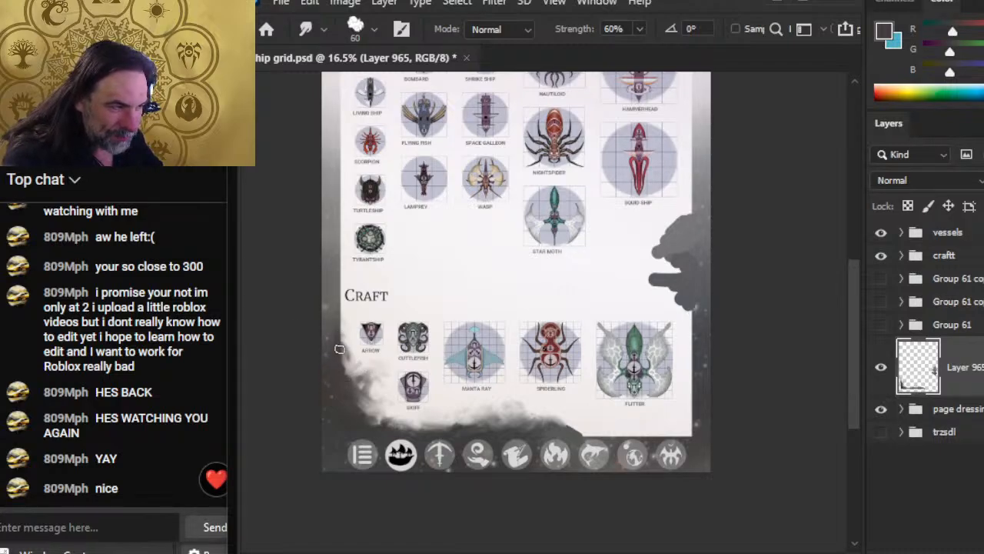
{"action": "left_click", "coordinate": [336, 346], "text": "alt"}
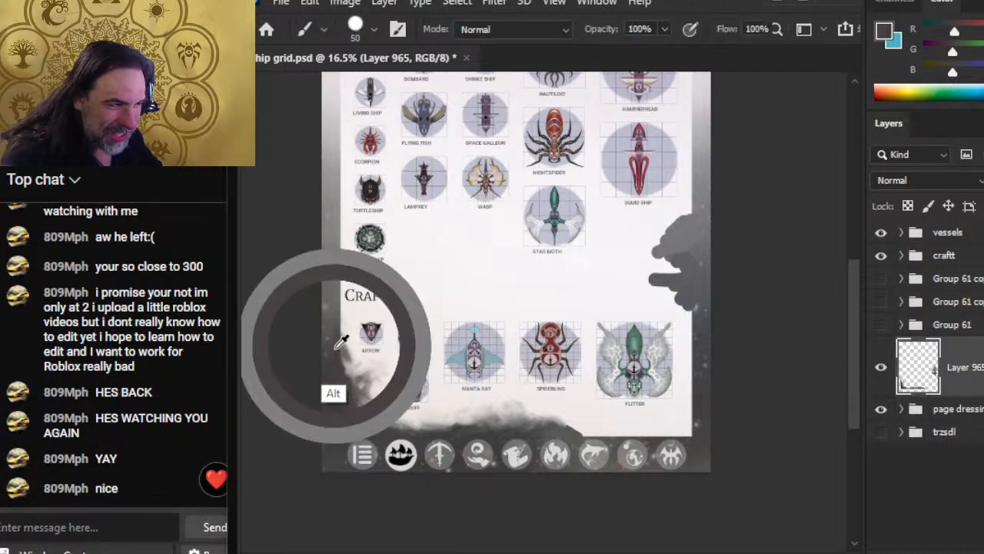
{"action": "key", "text": "r"}
{"action": "mouse_move", "coordinate": [343, 348]}
{"action": "left_mouse_down"}
{"action": "mouse_move", "coordinate": [345, 357]}
{"action": "mouse_move", "coordinate": [351, 339]}
{"action": "left_mouse_up"}
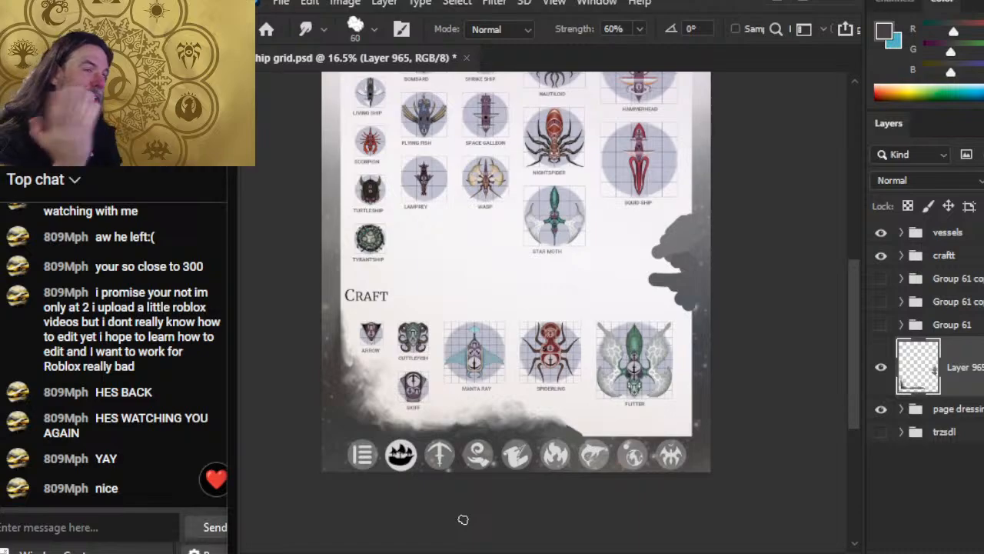
Step: Soften the lower-left corner's smoke around the Skiff with smudge strokes at 20% strength, enlarging the brush to 90 px
{"action": "key", "text": "e"}
{"action": "key", "text": "r"}
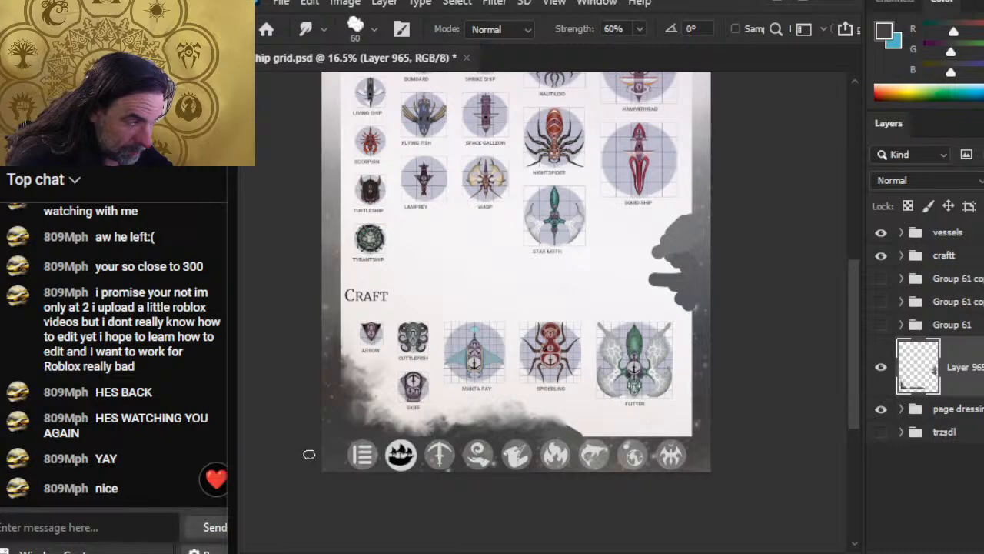
{"action": "key", "text": "4"}
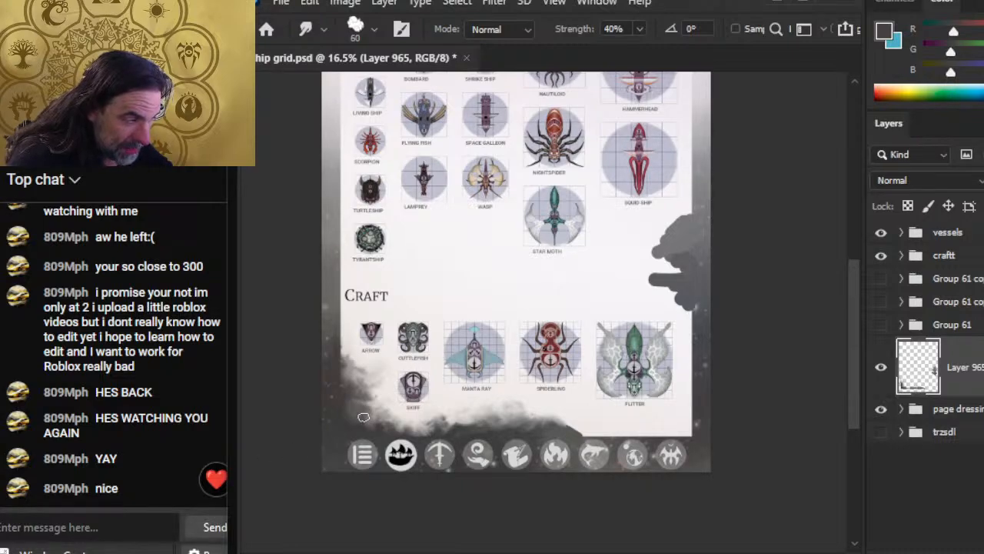
{"action": "key", "text": "2"}
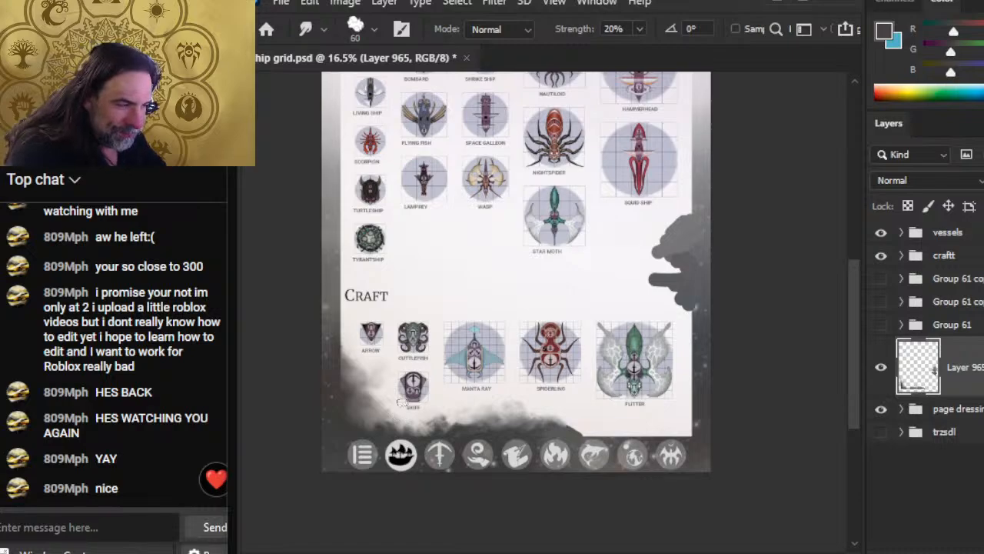
{"action": "key", "text": "bracketright"}
{"action": "key", "text": "bracketright"}
{"action": "key", "text": "bracketright"}
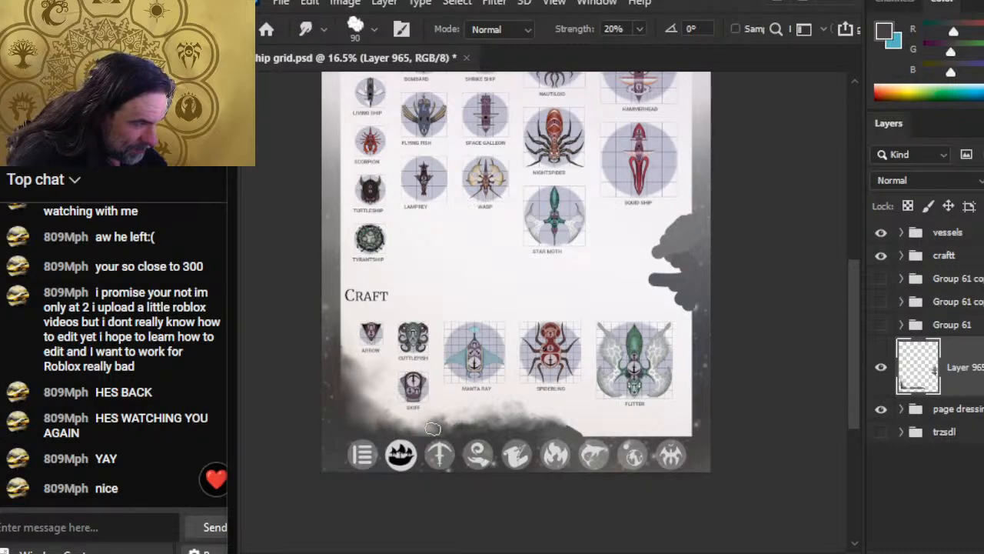
Step: Touch up the bottom border beneath the Skiff and Manta Ray with grey paint and blend it using 90 px smudges
{"action": "key", "text": "b"}
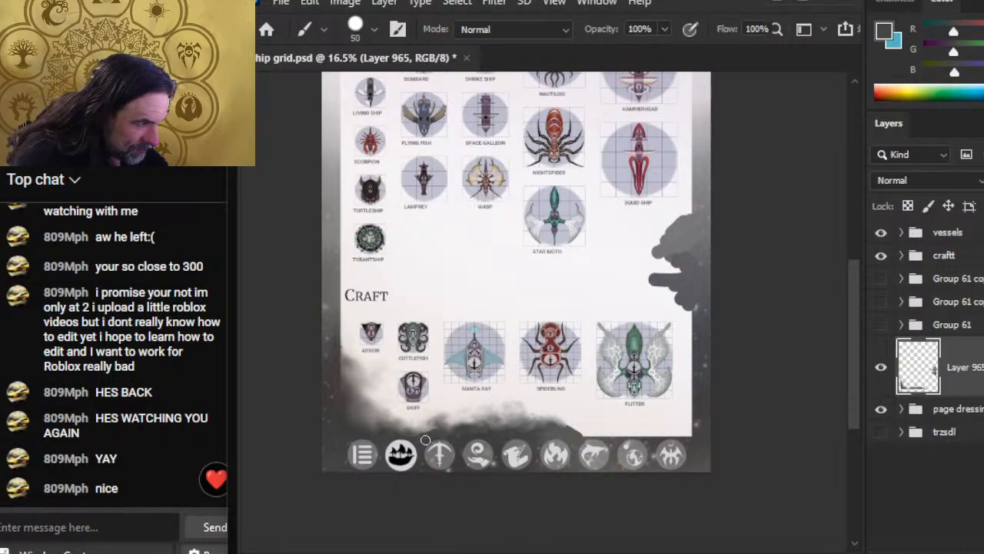
{"action": "key", "text": "r"}
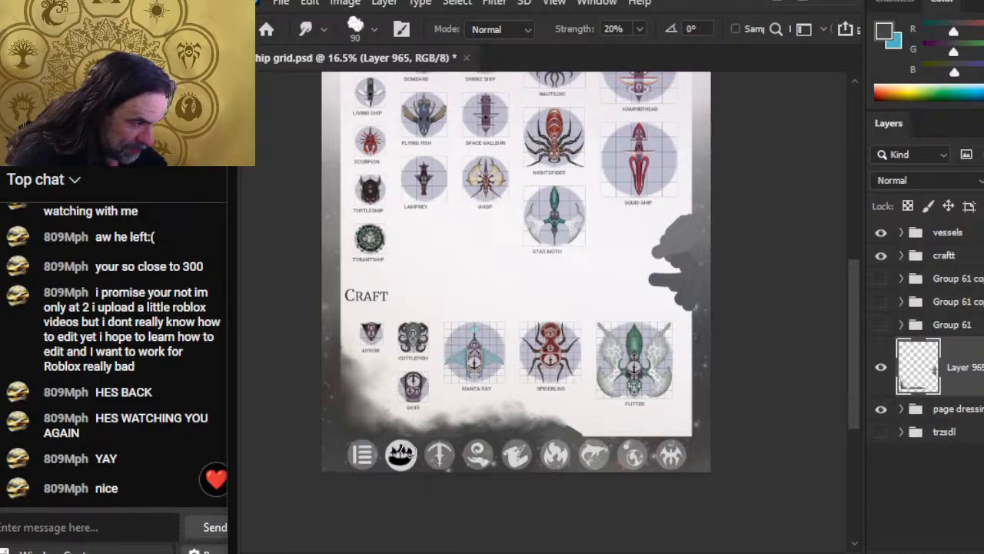
{"action": "key", "text": "b"}
{"action": "key", "text": "r"}
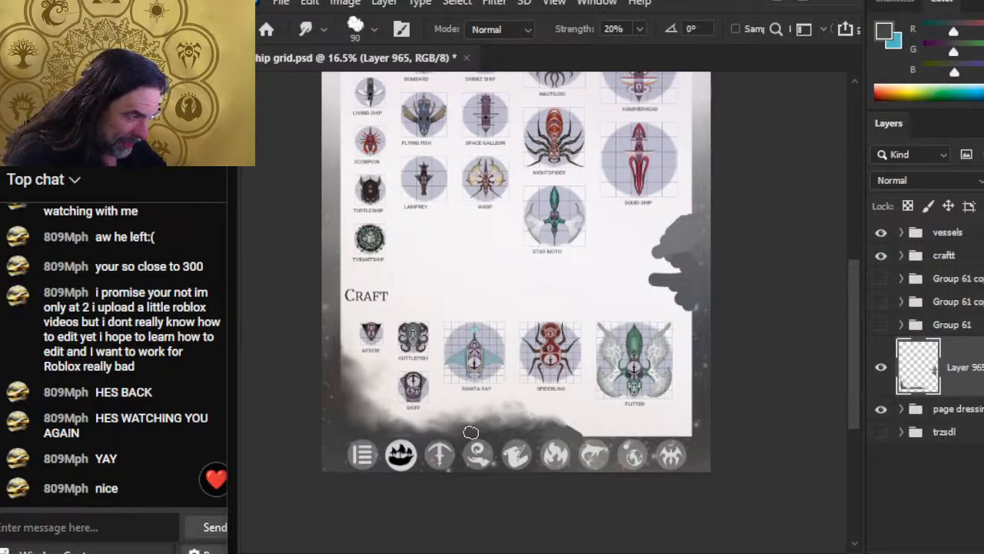
{"action": "key", "text": "b"}
{"action": "key", "text": "r"}
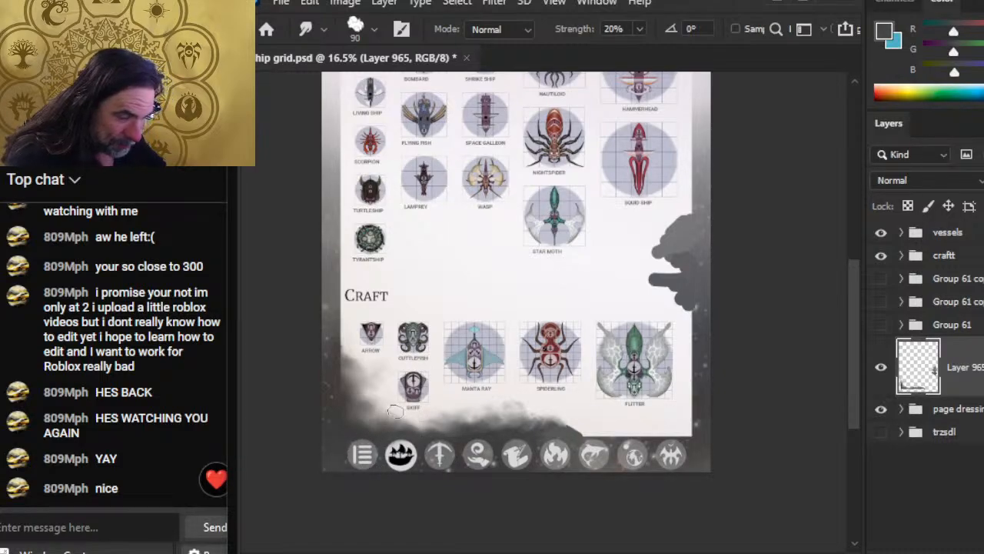
Step: Sample the bottom border's dark grey and smudge the smoke upward toward the Skiff at 20% strength
{"action": "key", "text": "b"}
{"action": "left_click", "coordinate": [457, 436], "text": "alt"}
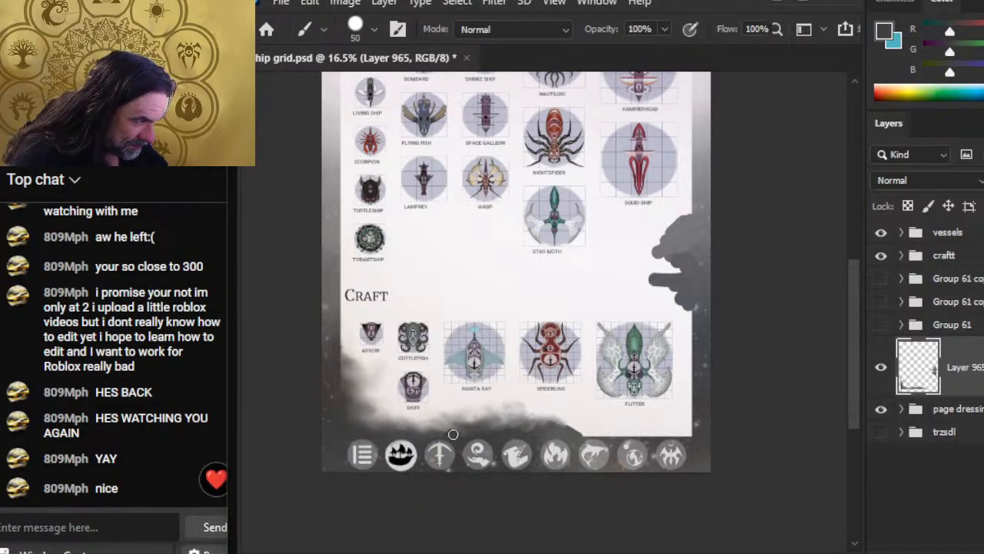
{"action": "key", "text": "r"}
{"action": "mouse_move", "coordinate": [453, 433]}
{"action": "left_mouse_down"}
{"action": "mouse_move", "coordinate": [484, 429]}
{"action": "mouse_move", "coordinate": [495, 415]}
{"action": "mouse_move", "coordinate": [466, 413]}
{"action": "mouse_move", "coordinate": [458, 429]}
{"action": "mouse_move", "coordinate": [495, 427]}
{"action": "mouse_move", "coordinate": [462, 422]}
{"action": "mouse_move", "coordinate": [468, 408]}
{"action": "mouse_move", "coordinate": [454, 406]}
{"action": "mouse_move", "coordinate": [425, 417]}
{"action": "mouse_move", "coordinate": [354, 406]}
{"action": "mouse_move", "coordinate": [456, 397]}
{"action": "mouse_move", "coordinate": [425, 399]}
{"action": "left_mouse_up"}
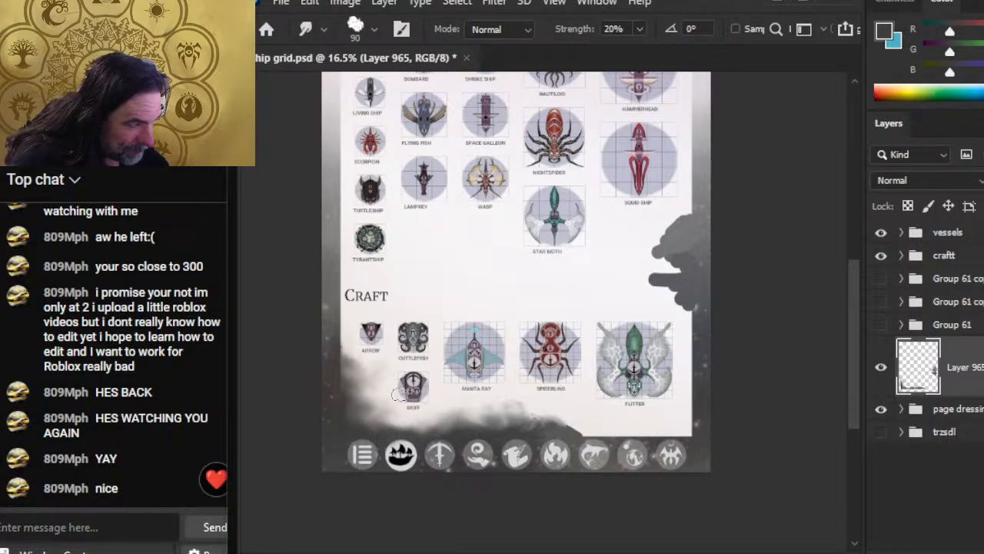
{"action": "mouse_move", "coordinate": [413, 400]}
{"action": "left_mouse_down"}
{"action": "mouse_move", "coordinate": [424, 396]}
{"action": "mouse_move", "coordinate": [371, 406]}
{"action": "mouse_move", "coordinate": [413, 385]}
{"action": "left_mouse_up"}
Step: Clean up the smoke around the Skiff with a 70 px eraser, trying 37% opacity and returning to 100%
{"action": "key", "text": "e"}
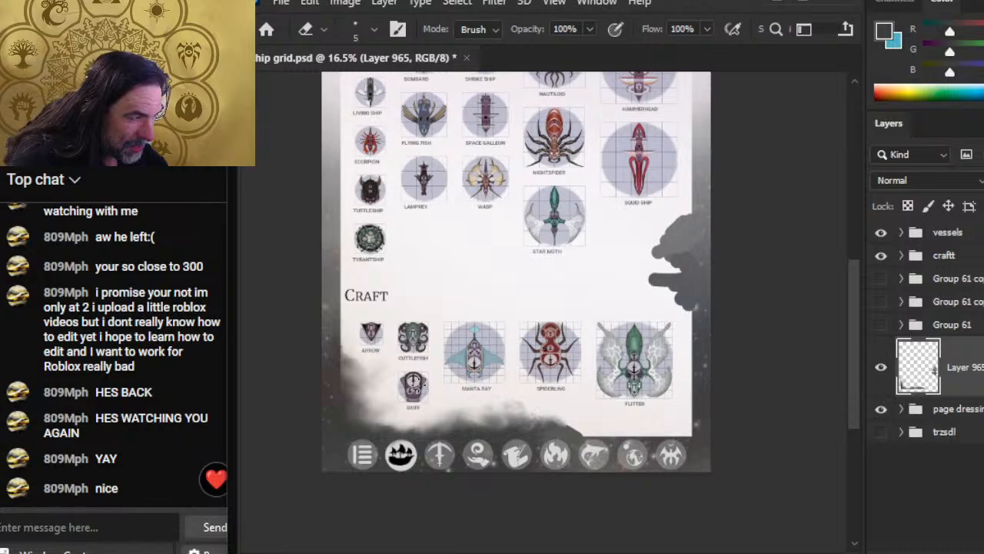
{"action": "key", "text": "bracketright"}
{"action": "key", "text": "bracketright"}
{"action": "key", "text": "bracketright"}
{"action": "key", "text": "bracketright"}
{"action": "key", "text": "bracketright"}
{"action": "key", "text": "bracketright"}
{"action": "key", "text": "bracketright"}
{"action": "key", "text": "bracketright"}
{"action": "key", "text": "bracketright"}
{"action": "key", "text": "bracketright"}
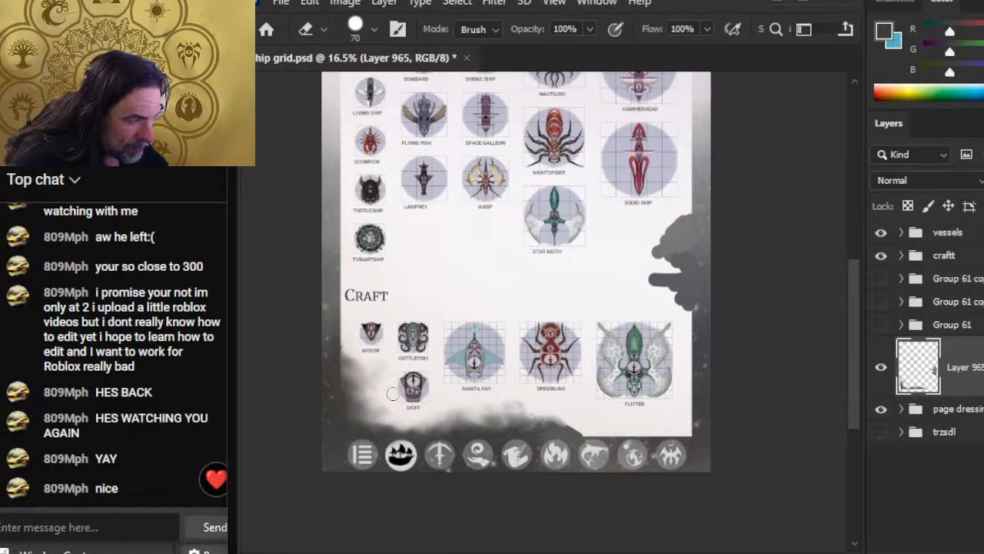
{"action": "key", "text": "3"}
{"action": "key", "text": "7"}
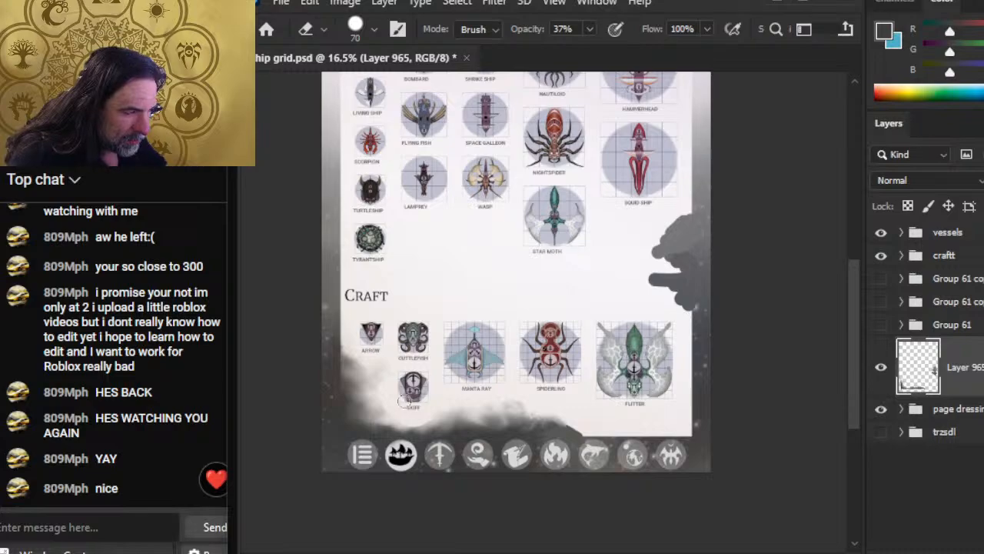
{"action": "key", "text": "0"}
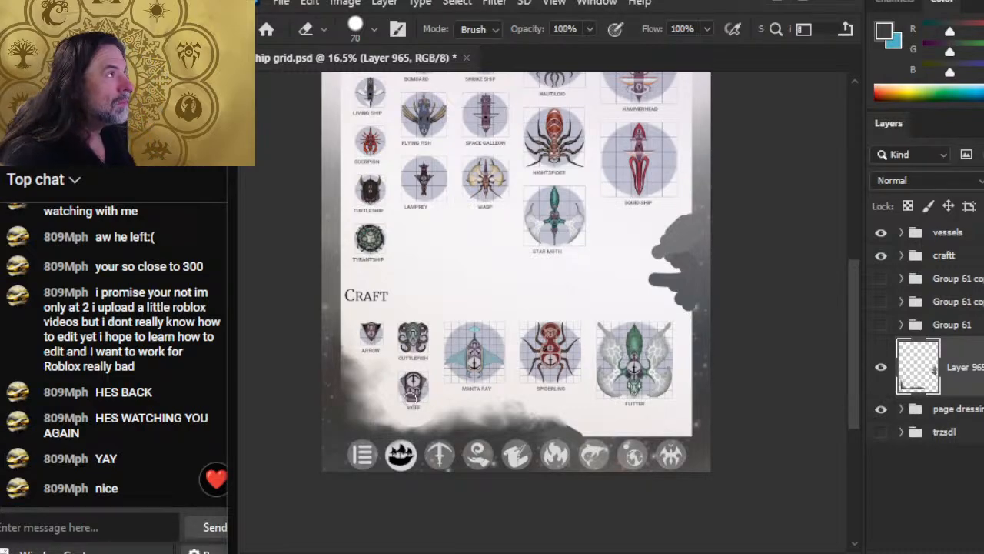
Step: Extend the smoke along the bottom border to beneath the Flitter with 90 px smudges at 54% strength and sampled grey touch-ups
{"action": "key", "text": "r"}
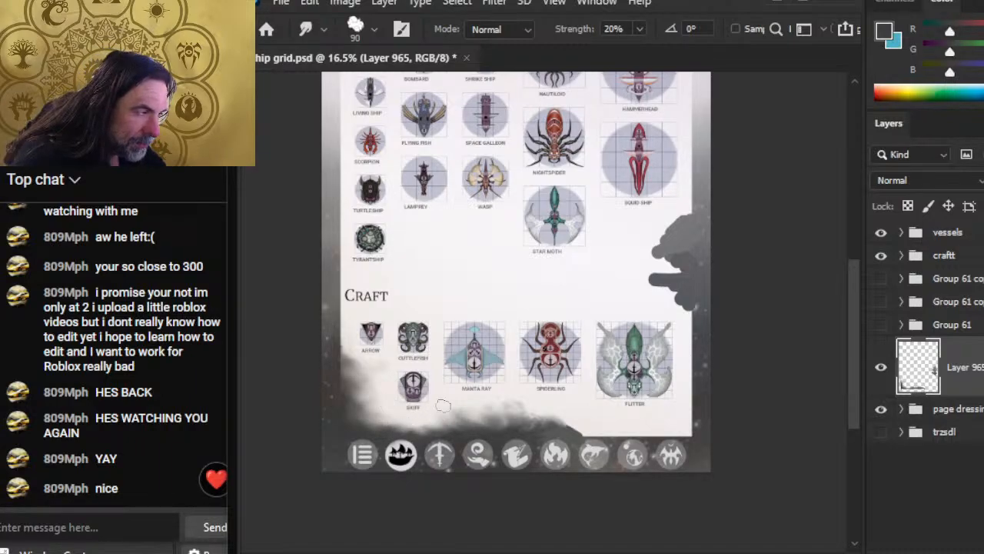
{"action": "key", "text": "5"}
{"action": "key", "text": "4"}
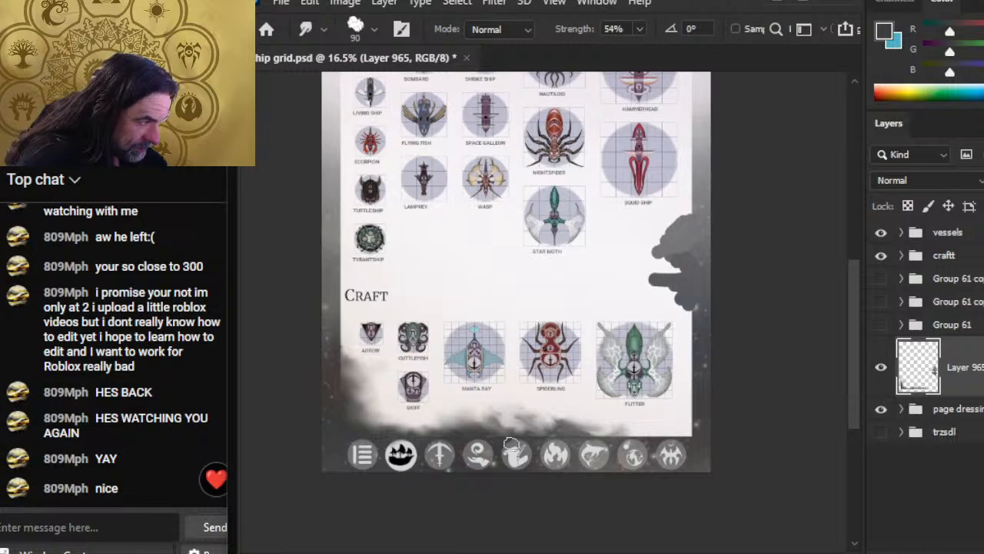
{"action": "key", "text": "b"}
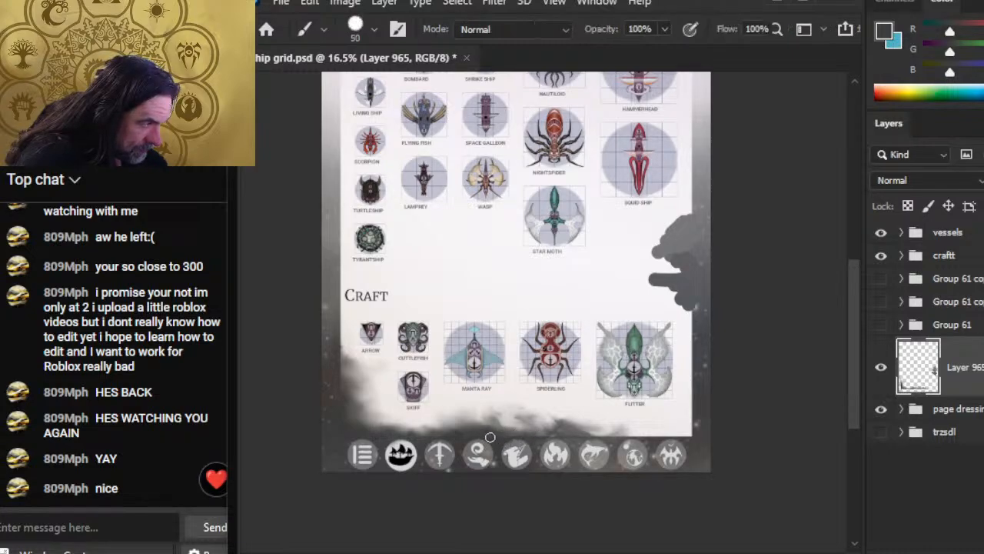
{"action": "left_click", "coordinate": [485, 442], "text": "alt"}
{"action": "key", "text": "r"}
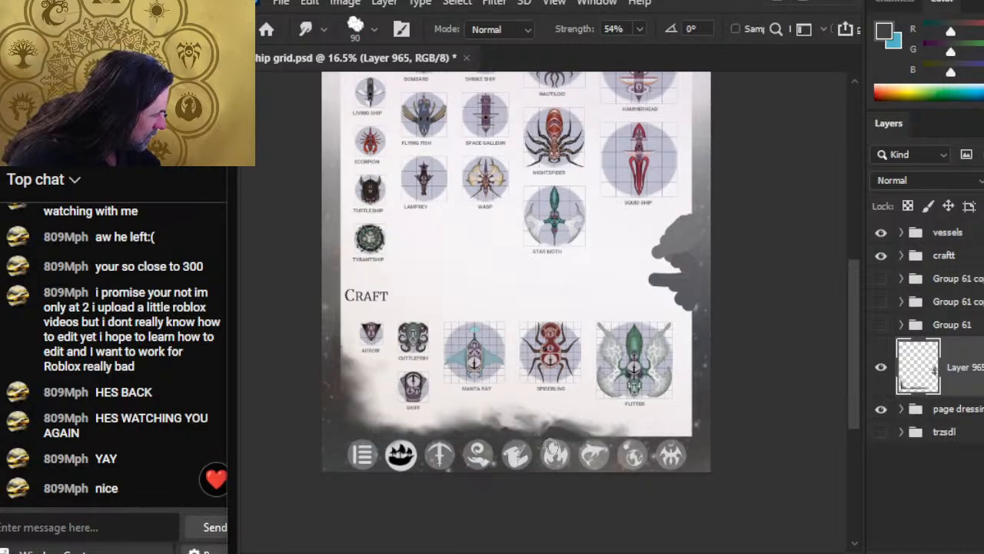
{"action": "mouse_move", "coordinate": [569, 435]}
{"action": "left_mouse_down"}
{"action": "mouse_move", "coordinate": [609, 429]}
{"action": "mouse_move", "coordinate": [617, 445]}
{"action": "left_mouse_up"}
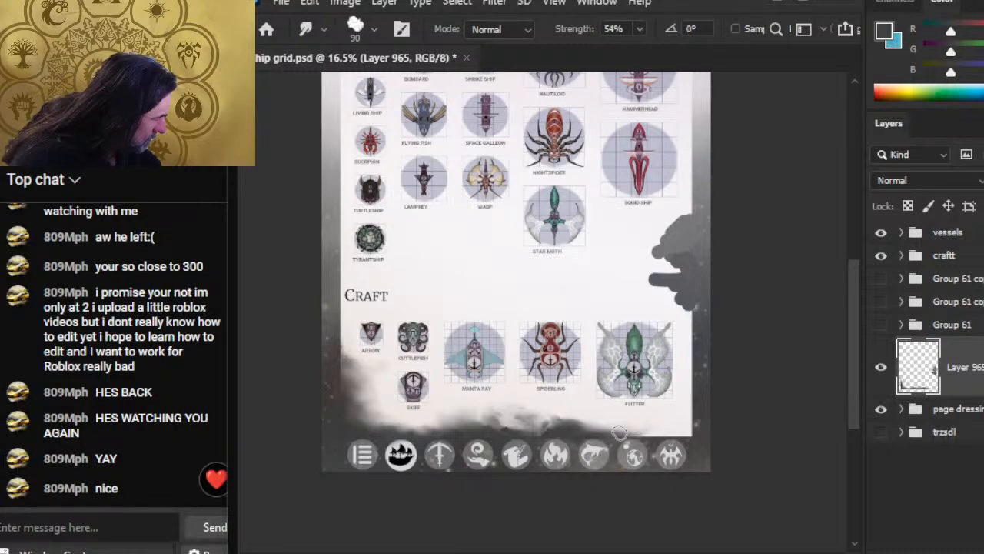
{"action": "left_click_drag", "start_coordinate": [619, 432], "coordinate": [660, 429]}
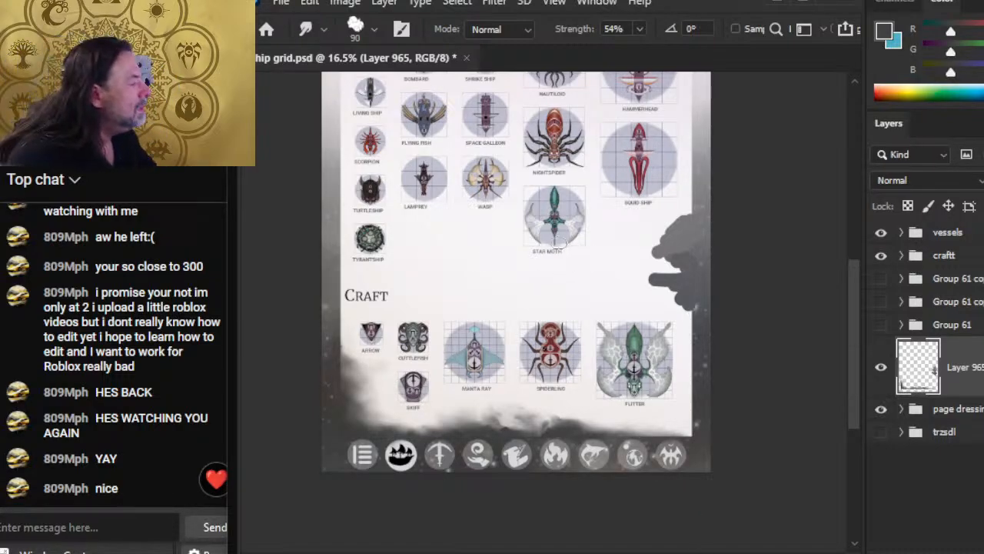
Step: Smudge the grey shape on the right border below the Squid Ship with a 175 px brush, raising the strength to 60%
{"action": "key", "text": "bracketright"}
{"action": "key", "text": "bracketright"}
{"action": "key", "text": "bracketright"}
{"action": "key", "text": "bracketright"}
{"action": "mouse_move", "coordinate": [677, 262]}
{"action": "left_mouse_down"}
{"action": "mouse_move", "coordinate": [648, 270]}
{"action": "mouse_move", "coordinate": [672, 254]}
{"action": "mouse_move", "coordinate": [662, 238]}
{"action": "mouse_move", "coordinate": [643, 254]}
{"action": "mouse_move", "coordinate": [654, 223]}
{"action": "left_mouse_up"}
{"action": "key", "text": "6"}
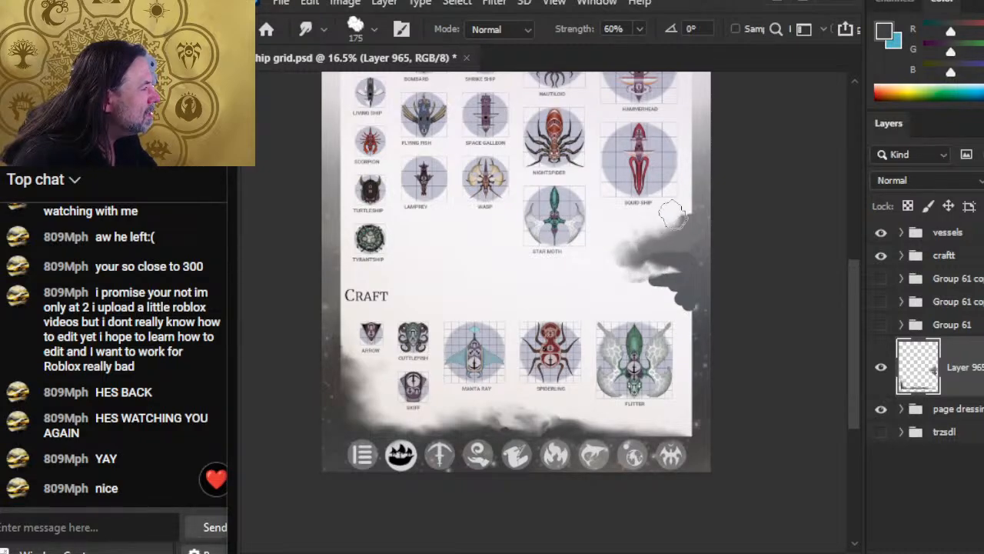
Step: Fill the right border's grey shape with colours sampled from it and smudge the smoke inward beneath the Star Moth
{"action": "key", "text": "b"}
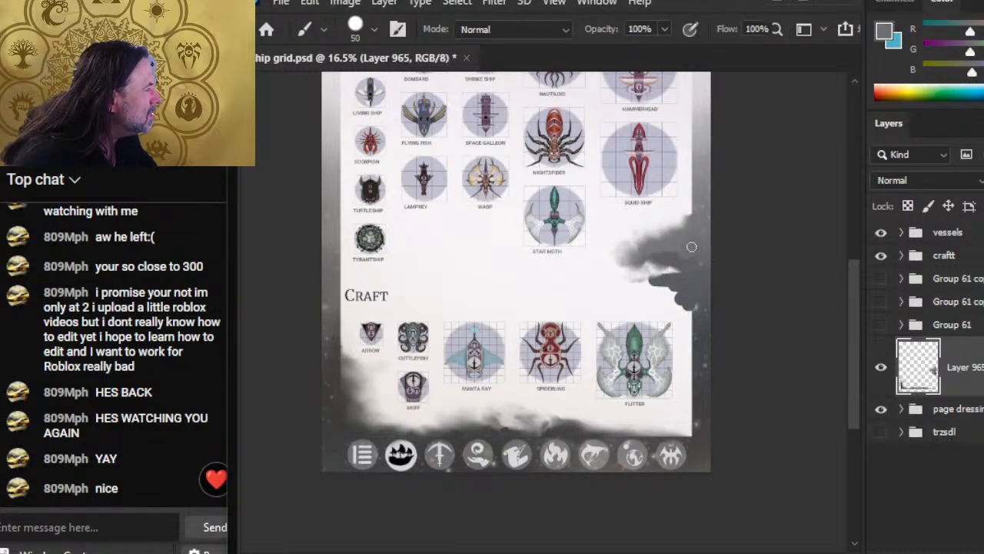
{"action": "key", "text": "r"}
{"action": "key", "text": "b"}
{"action": "left_click", "coordinate": [697, 271], "text": "alt"}
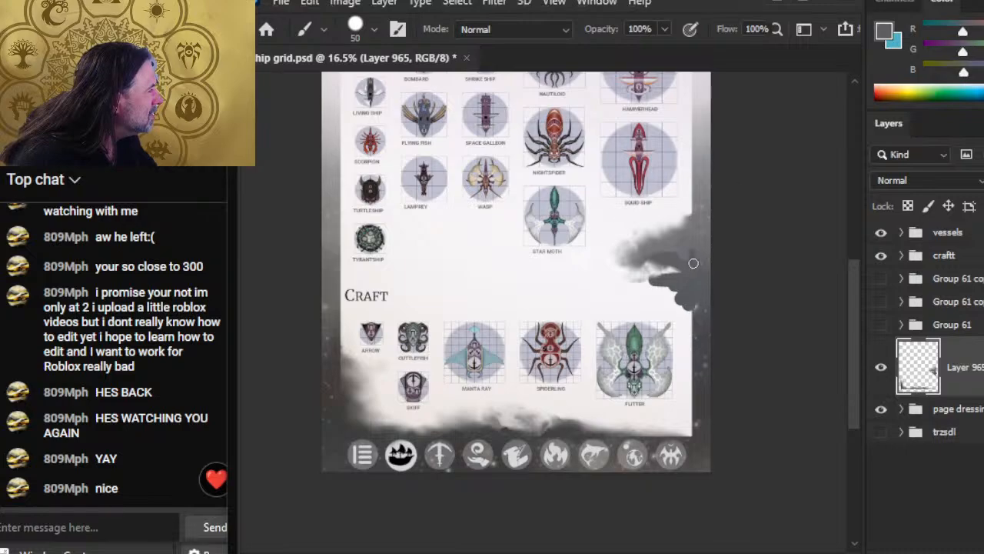
{"action": "key", "text": "r"}
{"action": "key", "text": "b"}
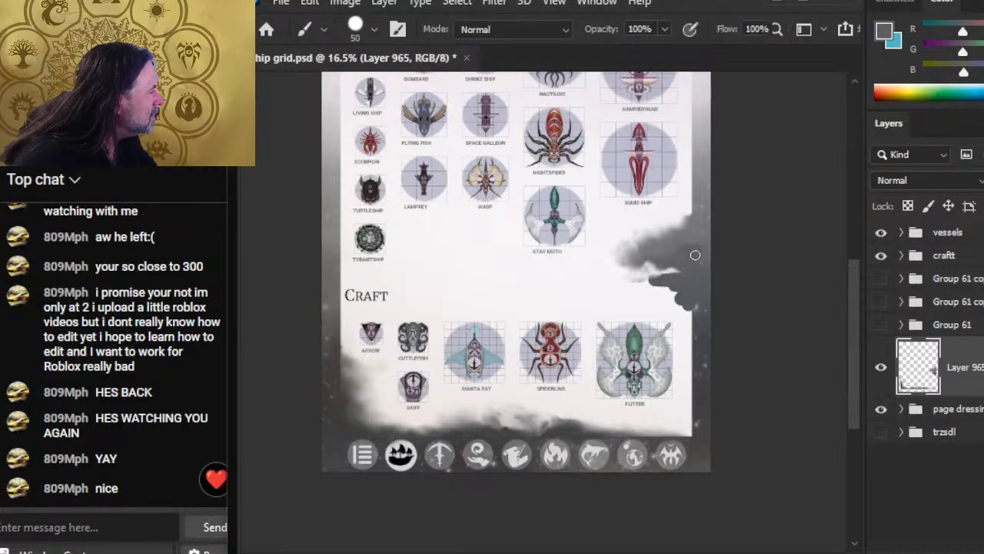
{"action": "key", "text": "r"}
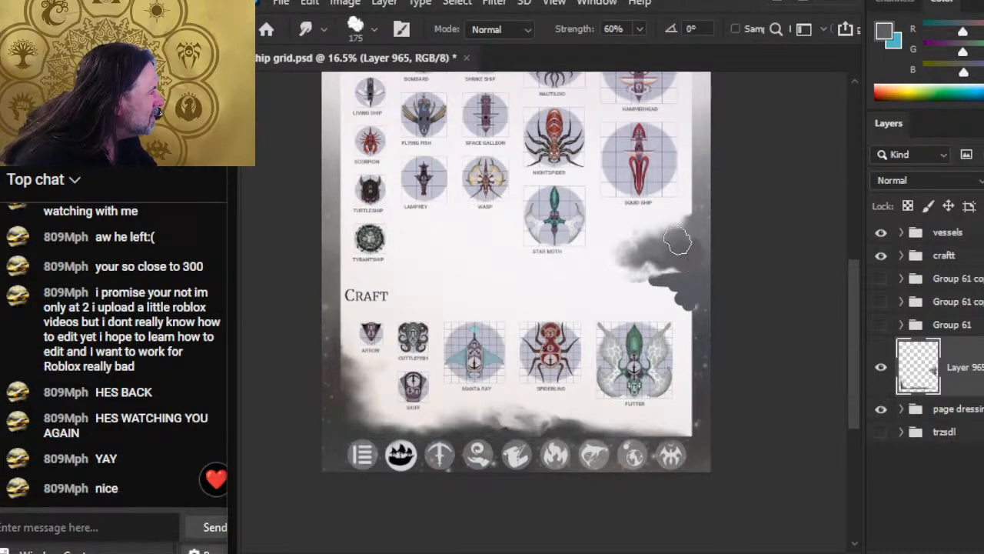
{"action": "mouse_move", "coordinate": [670, 246]}
{"action": "left_mouse_down"}
{"action": "mouse_move", "coordinate": [634, 267]}
{"action": "mouse_move", "coordinate": [669, 270]}
{"action": "mouse_move", "coordinate": [612, 246]}
{"action": "mouse_move", "coordinate": [569, 291]}
{"action": "left_mouse_up"}
Step: Paint grey scribbles across the gap between the Vessels and Craft sections and smudge them into a cloud band joining the right border
{"action": "key", "text": "b"}
{"action": "mouse_move", "coordinate": [442, 258]}
{"action": "left_mouse_down"}
{"action": "mouse_move", "coordinate": [477, 273]}
{"action": "mouse_move", "coordinate": [443, 279]}
{"action": "mouse_move", "coordinate": [499, 299]}
{"action": "left_mouse_up"}
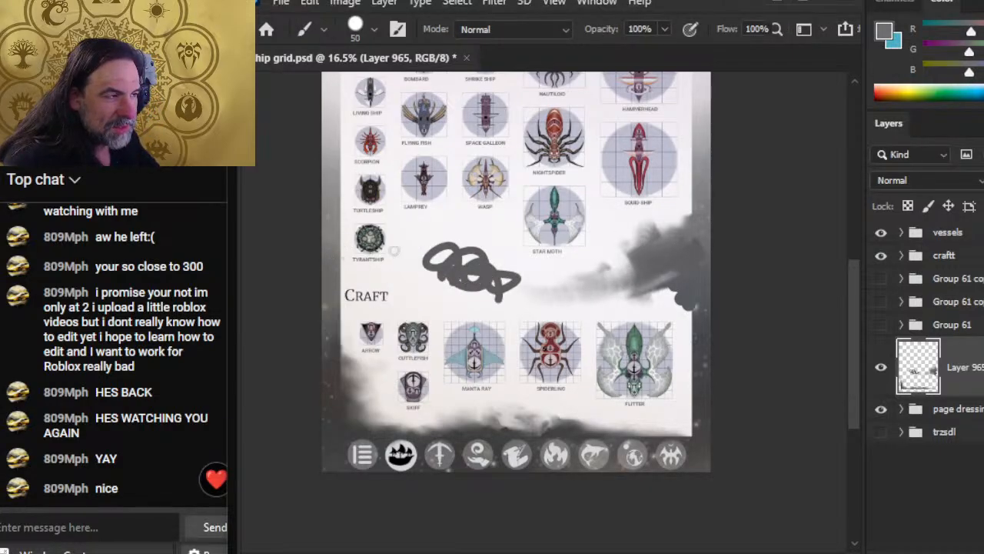
{"action": "mouse_move", "coordinate": [419, 266]}
{"action": "left_mouse_down"}
{"action": "mouse_move", "coordinate": [432, 260]}
{"action": "mouse_move", "coordinate": [499, 286]}
{"action": "mouse_move", "coordinate": [457, 239]}
{"action": "mouse_move", "coordinate": [445, 243]}
{"action": "mouse_move", "coordinate": [431, 273]}
{"action": "mouse_move", "coordinate": [461, 261]}
{"action": "mouse_move", "coordinate": [492, 277]}
{"action": "mouse_move", "coordinate": [463, 259]}
{"action": "mouse_move", "coordinate": [508, 277]}
{"action": "mouse_move", "coordinate": [469, 261]}
{"action": "mouse_move", "coordinate": [515, 292]}
{"action": "mouse_move", "coordinate": [503, 292]}
{"action": "mouse_move", "coordinate": [538, 286]}
{"action": "mouse_move", "coordinate": [592, 300]}
{"action": "mouse_move", "coordinate": [655, 264]}
{"action": "mouse_move", "coordinate": [638, 273]}
{"action": "mouse_move", "coordinate": [635, 254]}
{"action": "mouse_move", "coordinate": [571, 315]}
{"action": "mouse_move", "coordinate": [492, 321]}
{"action": "mouse_move", "coordinate": [455, 315]}
{"action": "mouse_move", "coordinate": [504, 283]}
{"action": "mouse_move", "coordinate": [473, 237]}
{"action": "mouse_move", "coordinate": [438, 262]}
{"action": "mouse_move", "coordinate": [480, 281]}
{"action": "mouse_move", "coordinate": [535, 273]}
{"action": "mouse_move", "coordinate": [600, 289]}
{"action": "mouse_move", "coordinate": [516, 293]}
{"action": "mouse_move", "coordinate": [642, 281]}
{"action": "mouse_move", "coordinate": [680, 257]}
{"action": "mouse_move", "coordinate": [699, 278]}
{"action": "left_mouse_up"}
{"action": "key", "text": "r"}
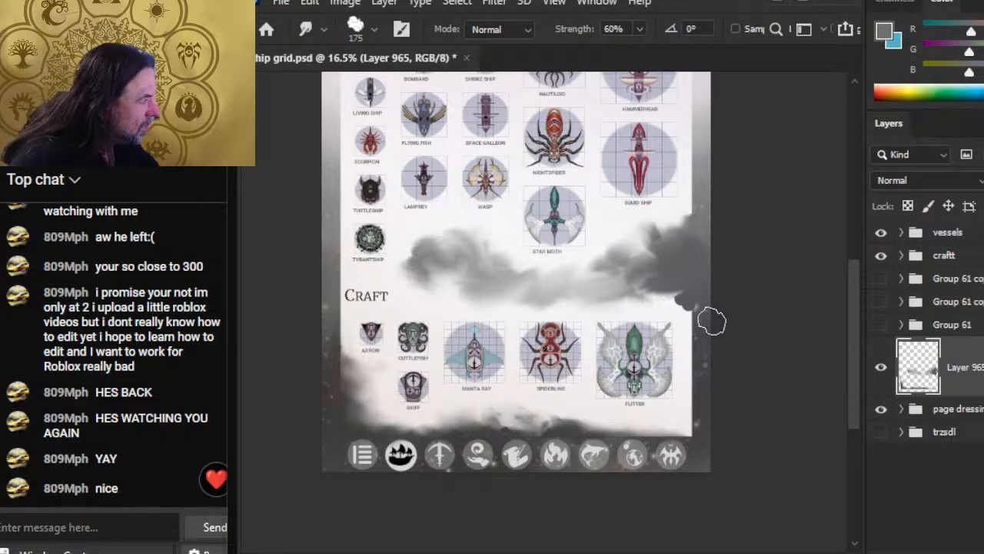
Step: Smudge the cloud's lower edge above the Flitter into the right border, reducing the smudge brush to 125 px
{"action": "mouse_move", "coordinate": [686, 309]}
{"action": "left_mouse_down"}
{"action": "mouse_move", "coordinate": [656, 287]}
{"action": "mouse_move", "coordinate": [673, 302]}
{"action": "mouse_move", "coordinate": [597, 310]}
{"action": "mouse_move", "coordinate": [686, 322]}
{"action": "mouse_move", "coordinate": [685, 312]}
{"action": "mouse_move", "coordinate": [698, 309]}
{"action": "mouse_move", "coordinate": [662, 346]}
{"action": "mouse_move", "coordinate": [658, 277]}
{"action": "mouse_move", "coordinate": [643, 269]}
{"action": "mouse_move", "coordinate": [666, 260]}
{"action": "mouse_move", "coordinate": [635, 237]}
{"action": "mouse_move", "coordinate": [671, 241]}
{"action": "mouse_move", "coordinate": [645, 276]}
{"action": "mouse_move", "coordinate": [634, 238]}
{"action": "mouse_move", "coordinate": [663, 219]}
{"action": "mouse_move", "coordinate": [679, 231]}
{"action": "mouse_move", "coordinate": [628, 274]}
{"action": "mouse_move", "coordinate": [597, 253]}
{"action": "mouse_move", "coordinate": [637, 273]}
{"action": "mouse_move", "coordinate": [523, 347]}
{"action": "left_mouse_up"}
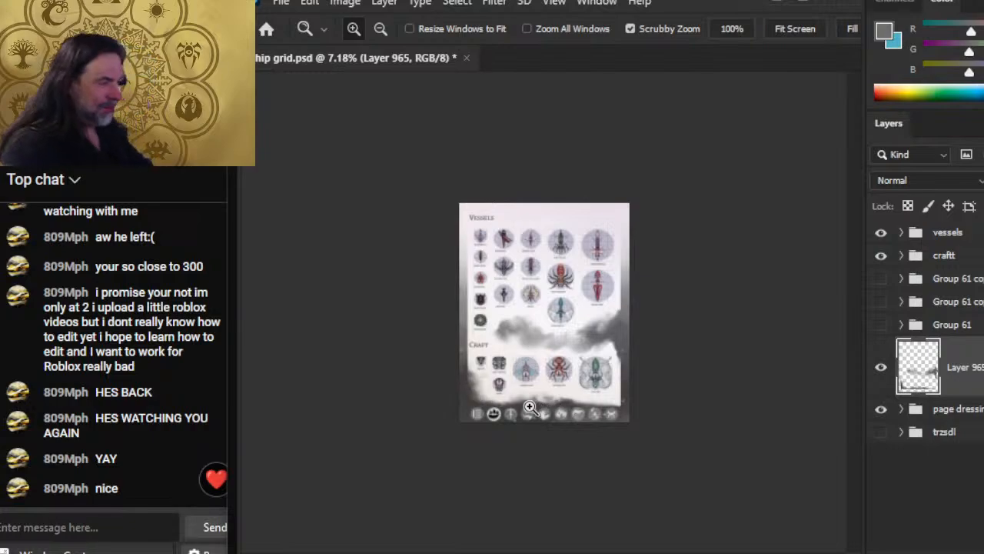
{"action": "left_click_drag", "start_coordinate": [541, 382], "coordinate": [564, 429]}
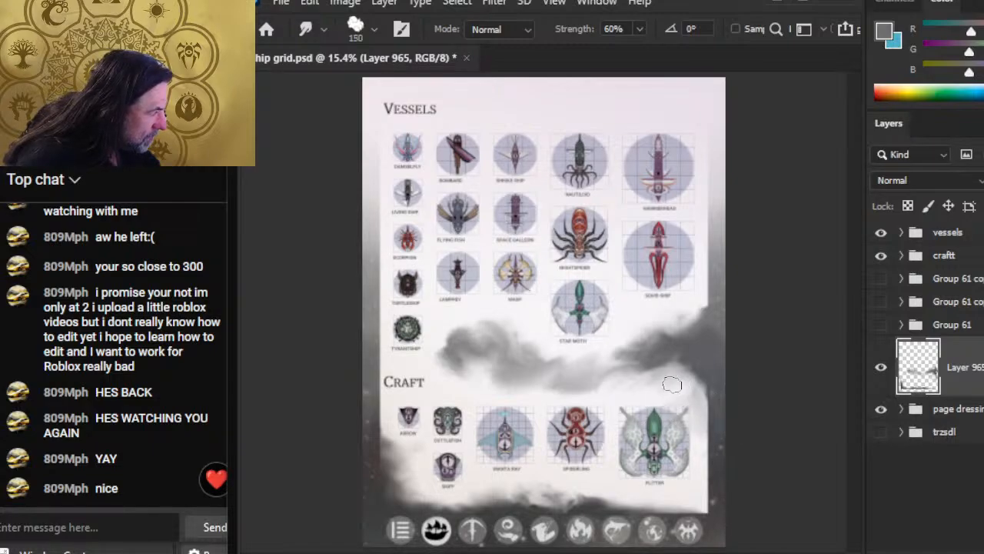
{"action": "key", "text": "bracketleft"}
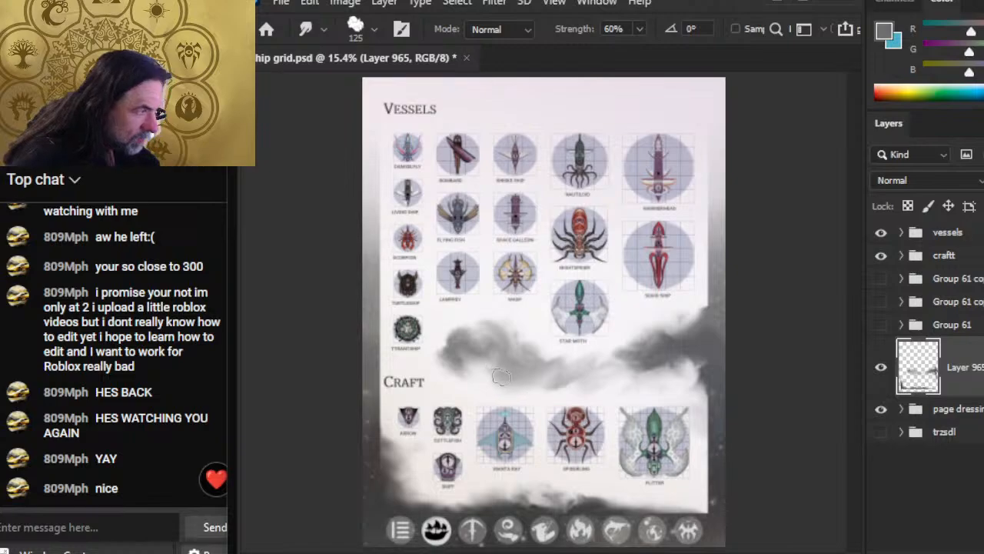
Step: Lasso the cloud's left part above the Craft section, move it slightly right, and smudge the seam into the remaining cloud
{"action": "key", "text": "l"}
{"action": "left_click_drag", "start_coordinate": [483, 300], "coordinate": [427, 305]}
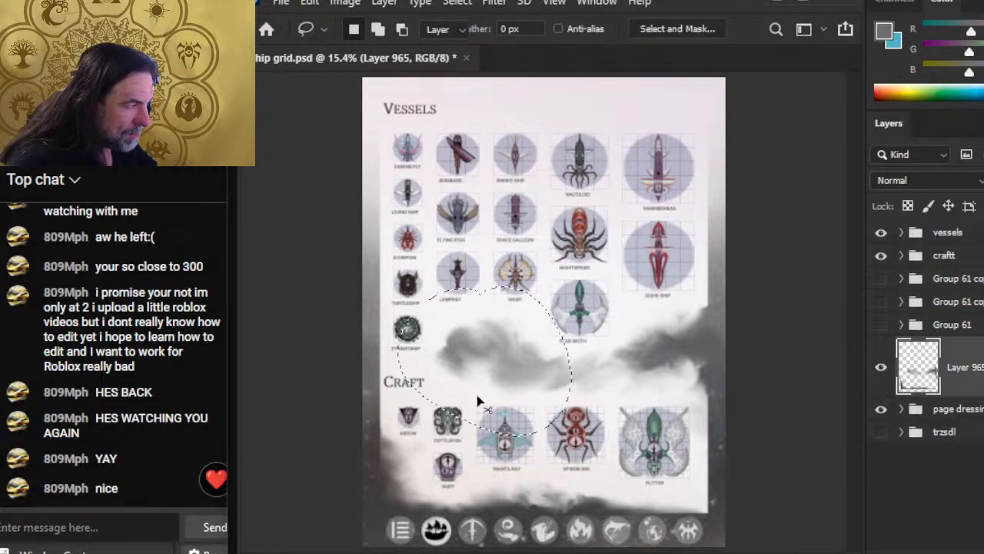
{"action": "left_click_drag", "start_coordinate": [500, 370], "coordinate": [516, 375]}
{"action": "key", "text": "ctrl+d"}
{"action": "key", "text": "r"}
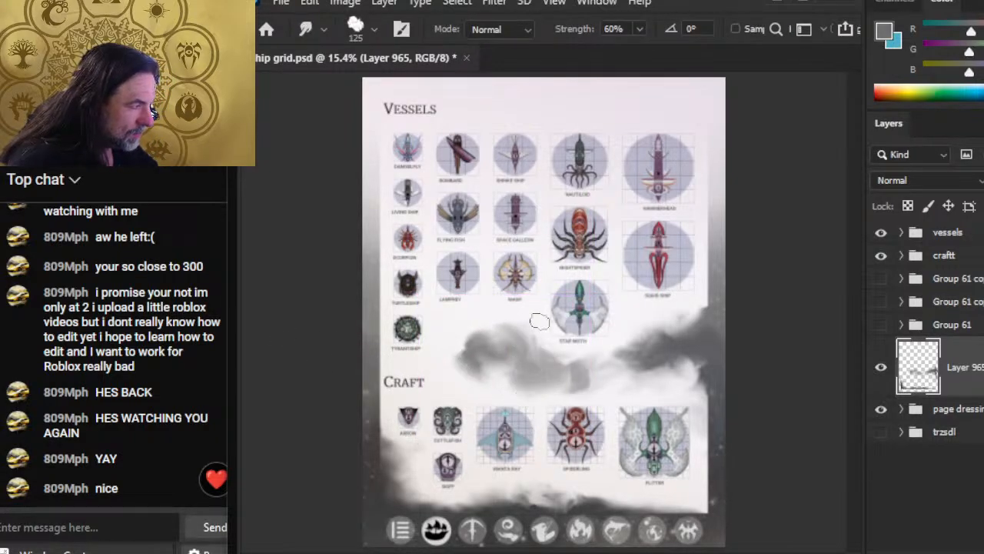
{"action": "mouse_move", "coordinate": [583, 364]}
{"action": "left_mouse_down"}
{"action": "mouse_move", "coordinate": [551, 393]}
{"action": "mouse_move", "coordinate": [581, 380]}
{"action": "mouse_move", "coordinate": [566, 375]}
{"action": "mouse_move", "coordinate": [608, 381]}
{"action": "mouse_move", "coordinate": [619, 360]}
{"action": "mouse_move", "coordinate": [654, 353]}
{"action": "mouse_move", "coordinate": [641, 353]}
{"action": "mouse_move", "coordinate": [698, 348]}
{"action": "mouse_move", "coordinate": [731, 359]}
{"action": "left_mouse_up"}
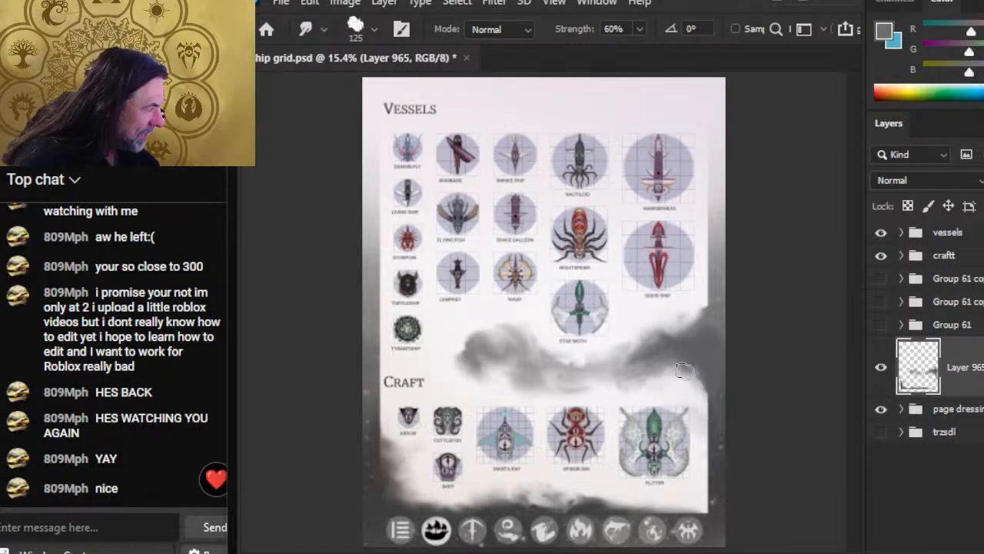
Step: Hide Layer 965 to view the page without the painted smoke
{"action": "left_click", "coordinate": [880, 381]}
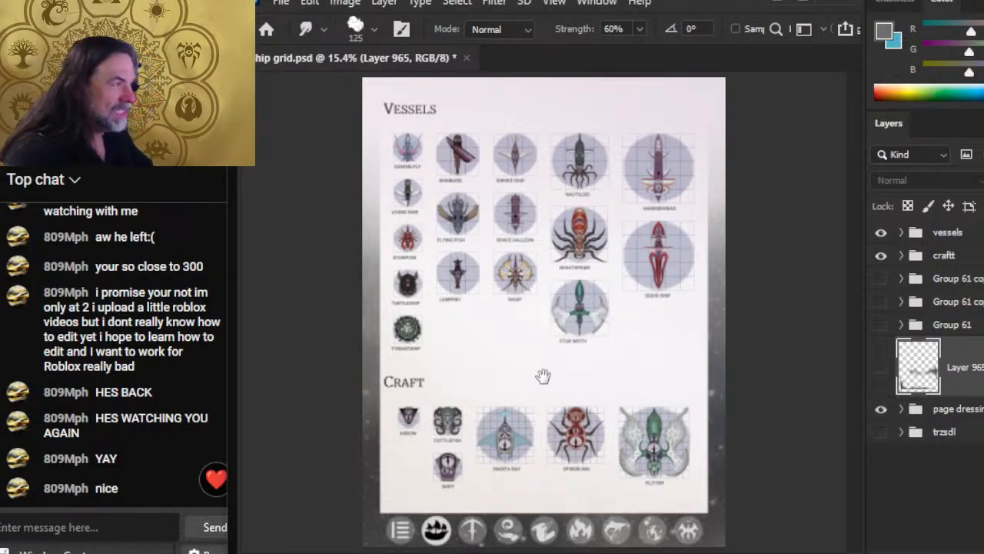
{"action": "key", "text": "z"}
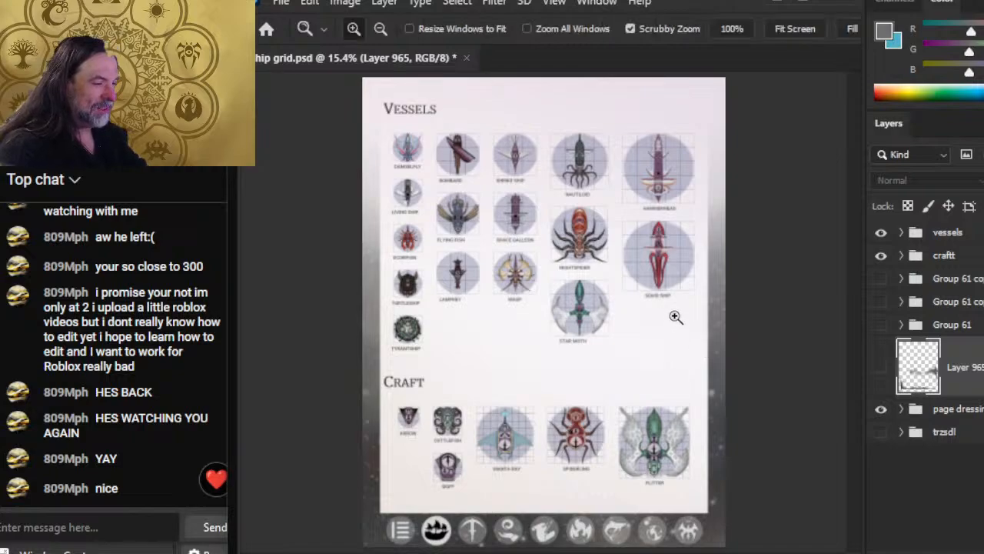
Step: Show Layer 965 again and smudge the right half of the cloud band where it meets the right border
{"action": "left_click", "coordinate": [881, 368]}
{"action": "key", "text": "r"}
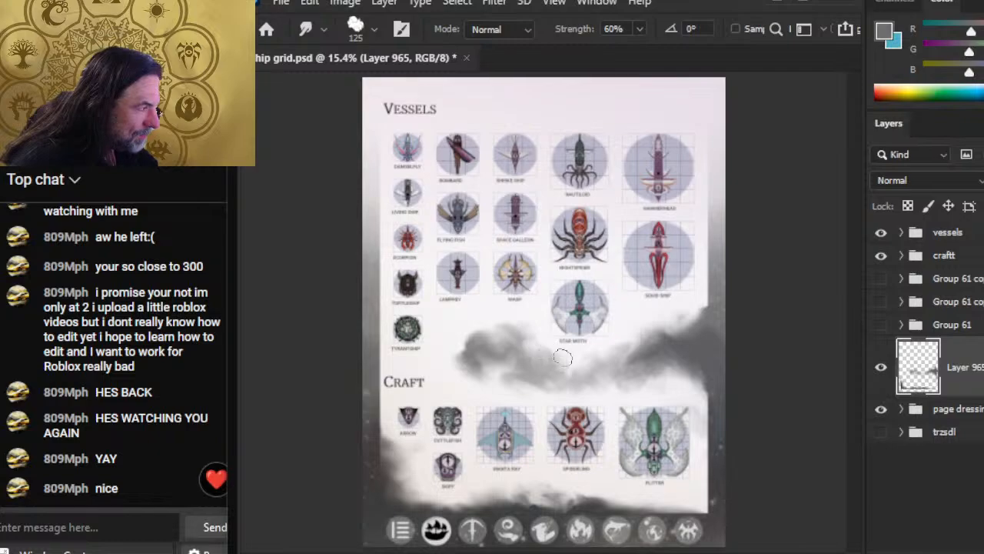
{"action": "mouse_move", "coordinate": [632, 363]}
{"action": "left_mouse_down"}
{"action": "mouse_move", "coordinate": [587, 354]}
{"action": "mouse_move", "coordinate": [629, 336]}
{"action": "left_mouse_up"}
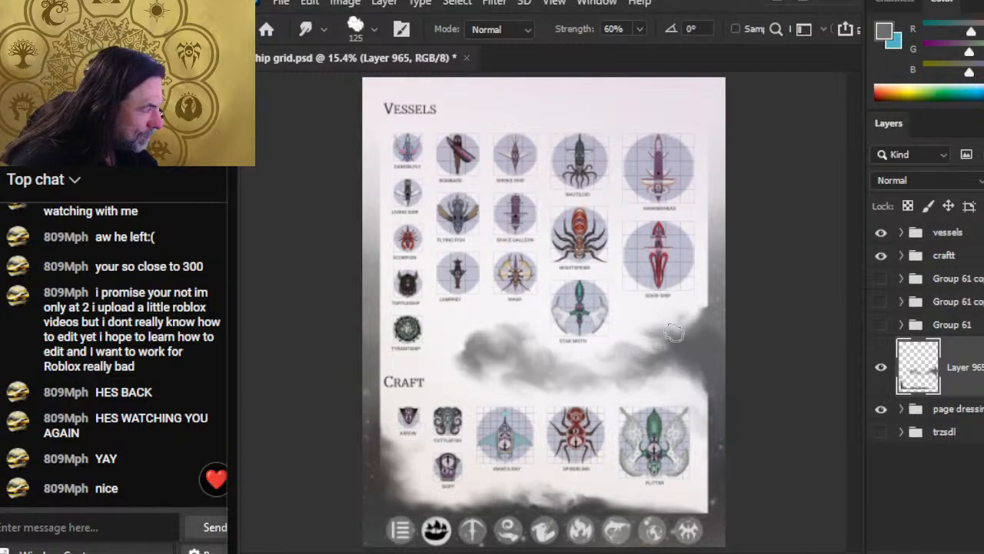
{"action": "left_click_drag", "start_coordinate": [674, 361], "coordinate": [647, 322]}
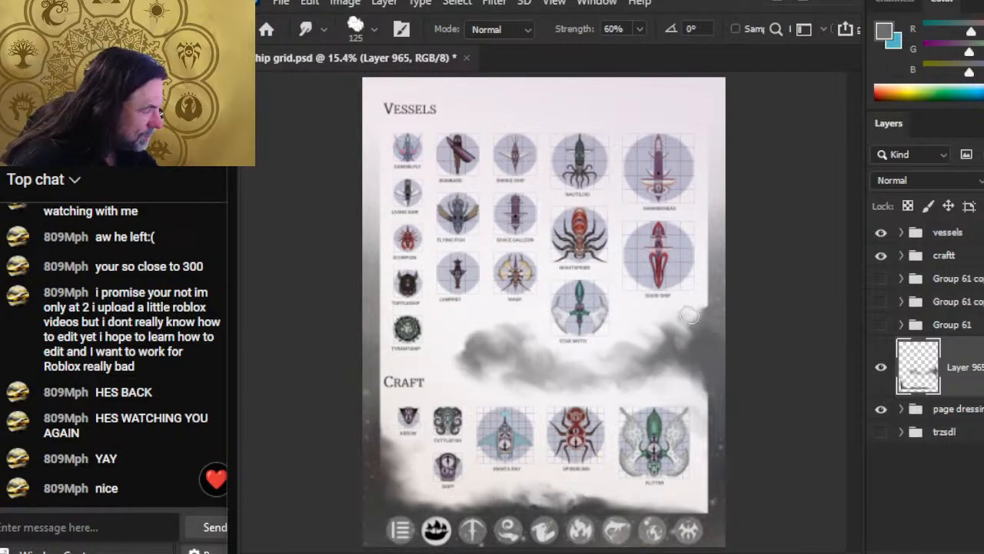
Step: Cut the smoke along the page's lower edge onto its own layer, hide that layer, and place Layer 965 above it
{"action": "key", "text": "l"}
{"action": "mouse_move", "coordinate": [383, 366]}
{"action": "left_mouse_down"}
{"action": "mouse_move", "coordinate": [597, 547]}
{"action": "mouse_move", "coordinate": [726, 489]}
{"action": "mouse_move", "coordinate": [447, 421]}
{"action": "mouse_move", "coordinate": [301, 398]}
{"action": "left_mouse_up"}
{"action": "key", "text": "ctrl+x"}
{"action": "key", "text": "ctrl+shift+v"}
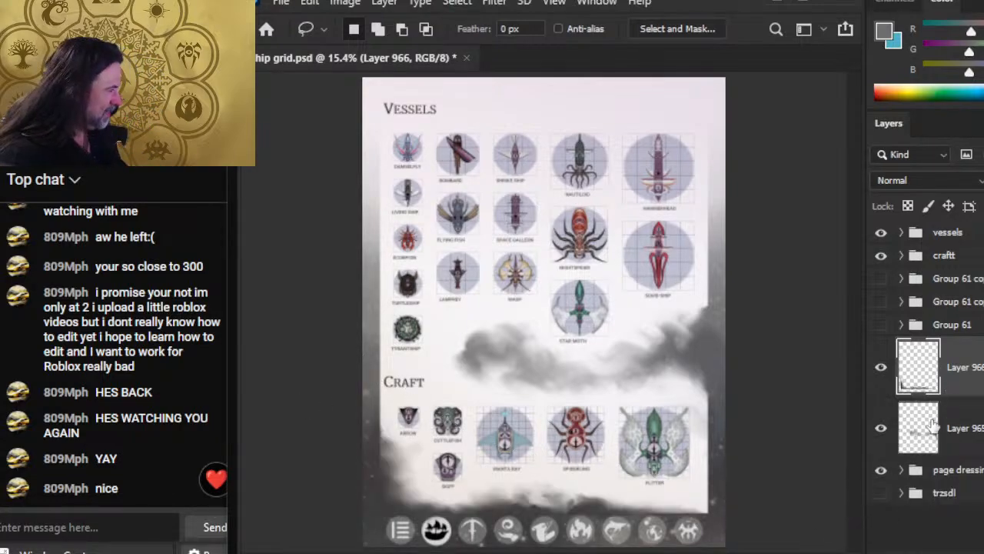
{"action": "left_click", "coordinate": [975, 435]}
{"action": "key", "text": "ctrl+]"}
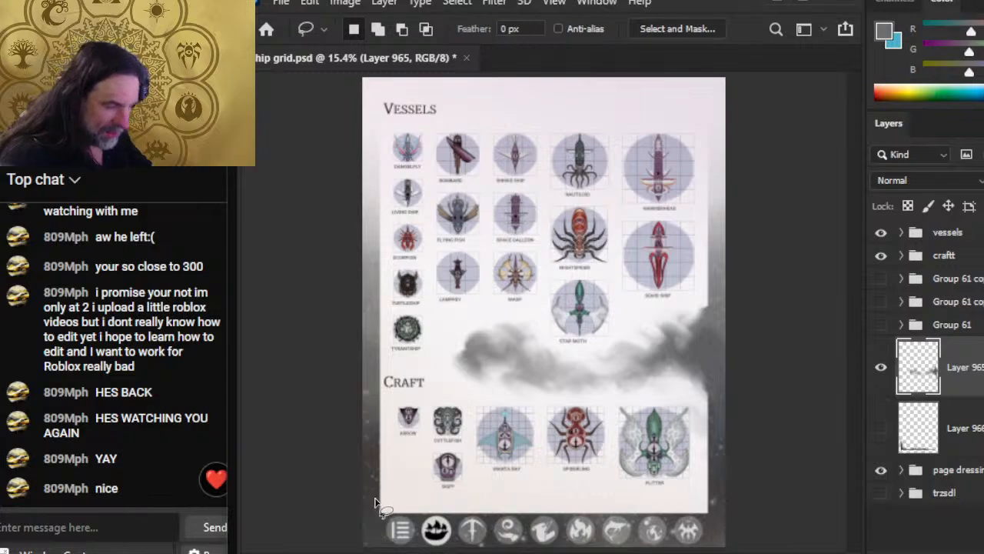
Step: Paint new smoke in the page's lower-left corner with dark grey sampled from the border, smudging it with the brush reduced to 80 px
{"action": "key", "text": "b"}
{"action": "left_click", "coordinate": [375, 498], "text": "alt"}
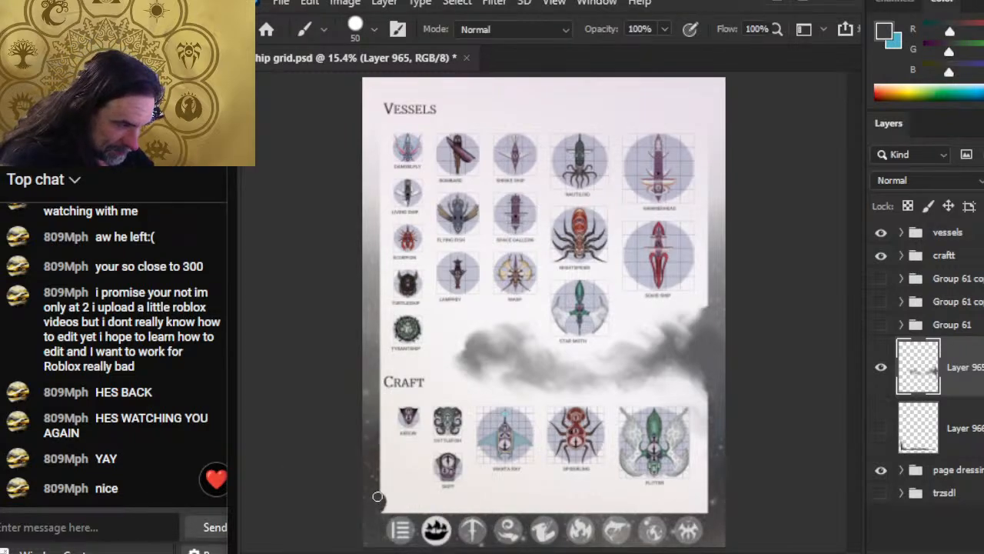
{"action": "key", "text": "r"}
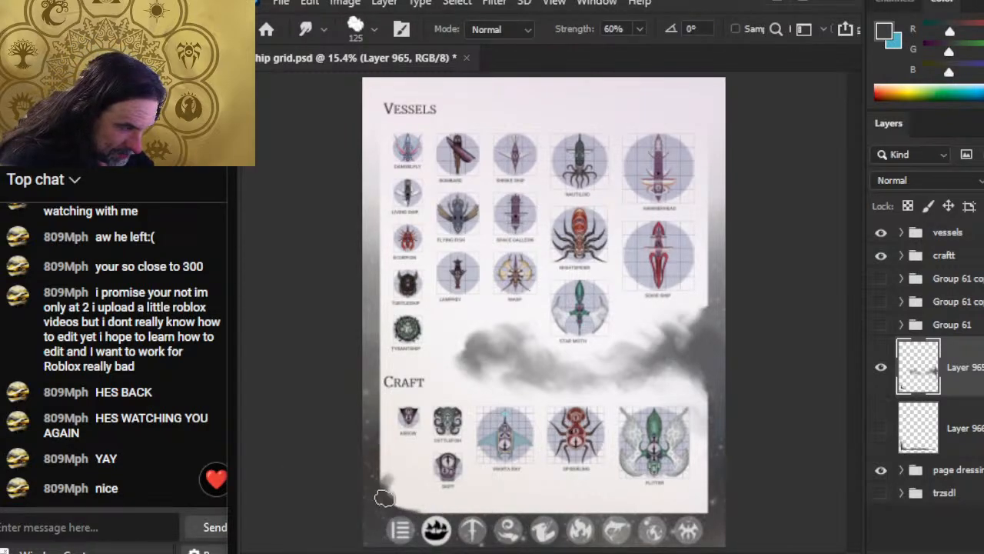
{"action": "mouse_move", "coordinate": [383, 498]}
{"action": "left_mouse_down"}
{"action": "mouse_move", "coordinate": [383, 521]}
{"action": "mouse_move", "coordinate": [391, 472]}
{"action": "mouse_move", "coordinate": [393, 493]}
{"action": "mouse_move", "coordinate": [385, 479]}
{"action": "mouse_move", "coordinate": [384, 490]}
{"action": "mouse_move", "coordinate": [394, 480]}
{"action": "mouse_move", "coordinate": [403, 494]}
{"action": "mouse_move", "coordinate": [387, 470]}
{"action": "mouse_move", "coordinate": [403, 470]}
{"action": "mouse_move", "coordinate": [387, 474]}
{"action": "mouse_move", "coordinate": [410, 496]}
{"action": "mouse_move", "coordinate": [404, 466]}
{"action": "mouse_move", "coordinate": [408, 490]}
{"action": "mouse_move", "coordinate": [391, 484]}
{"action": "mouse_move", "coordinate": [390, 494]}
{"action": "mouse_move", "coordinate": [410, 498]}
{"action": "mouse_move", "coordinate": [408, 487]}
{"action": "mouse_move", "coordinate": [413, 495]}
{"action": "mouse_move", "coordinate": [391, 505]}
{"action": "mouse_move", "coordinate": [430, 519]}
{"action": "mouse_move", "coordinate": [402, 505]}
{"action": "mouse_move", "coordinate": [433, 504]}
{"action": "left_mouse_up"}
{"action": "key", "text": "b"}
{"action": "key", "text": "r"}
{"action": "key", "text": "b"}
{"action": "key", "text": "r"}
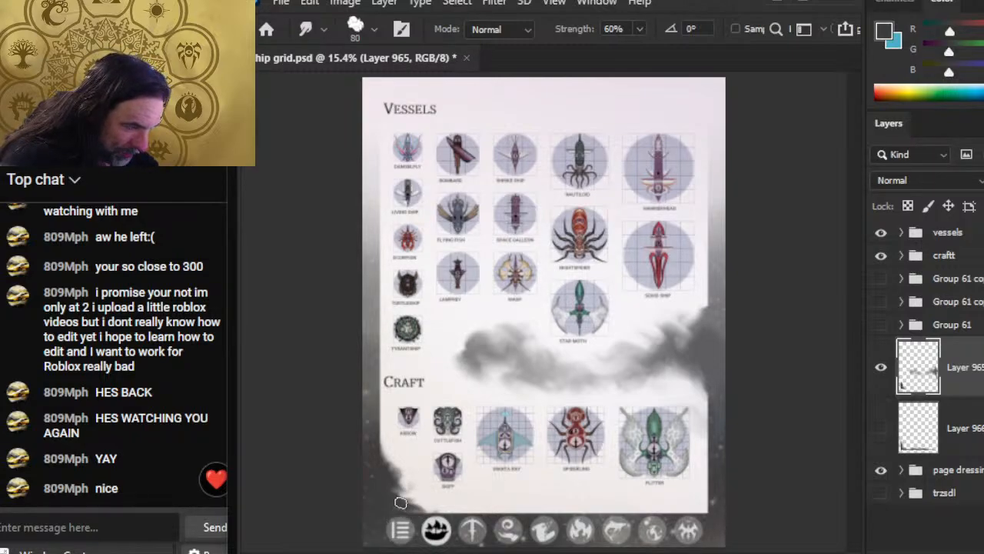
{"action": "left_click_drag", "start_coordinate": [397, 505], "coordinate": [434, 505]}
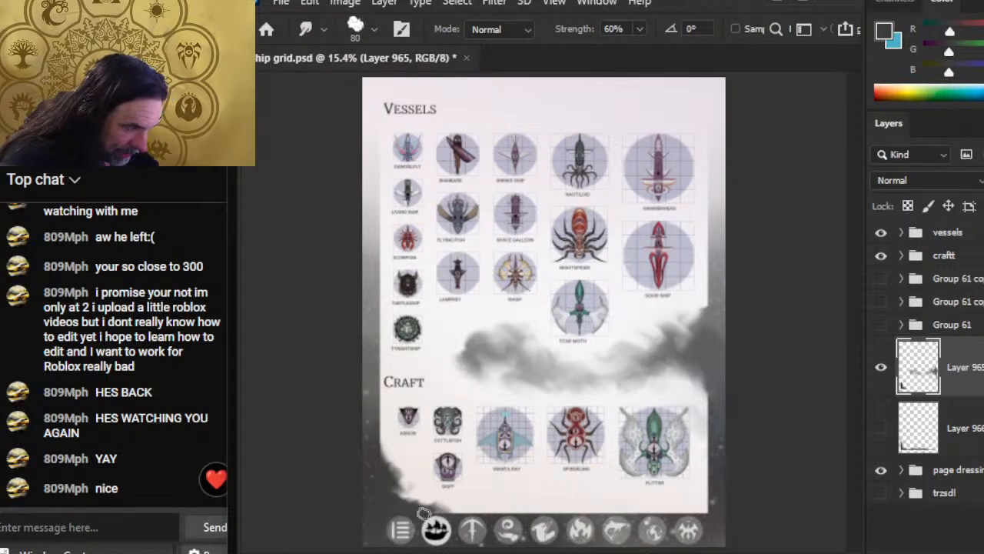
{"action": "left_click_drag", "start_coordinate": [423, 512], "coordinate": [464, 508]}
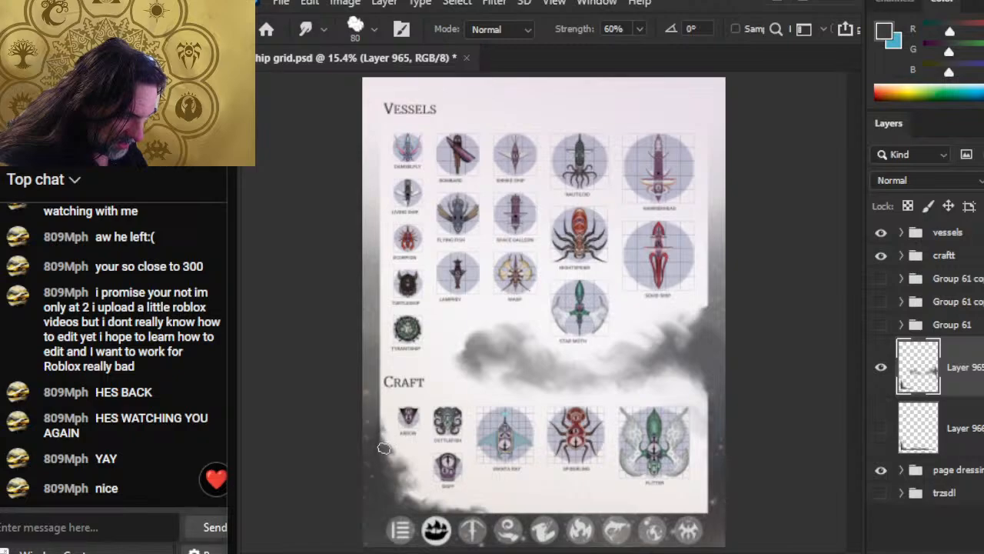
Step: Extend the dark smoke along the lower border below the Skiff and smudge it into wisps, reducing the smudge brush to 60 px
{"action": "key", "text": "b"}
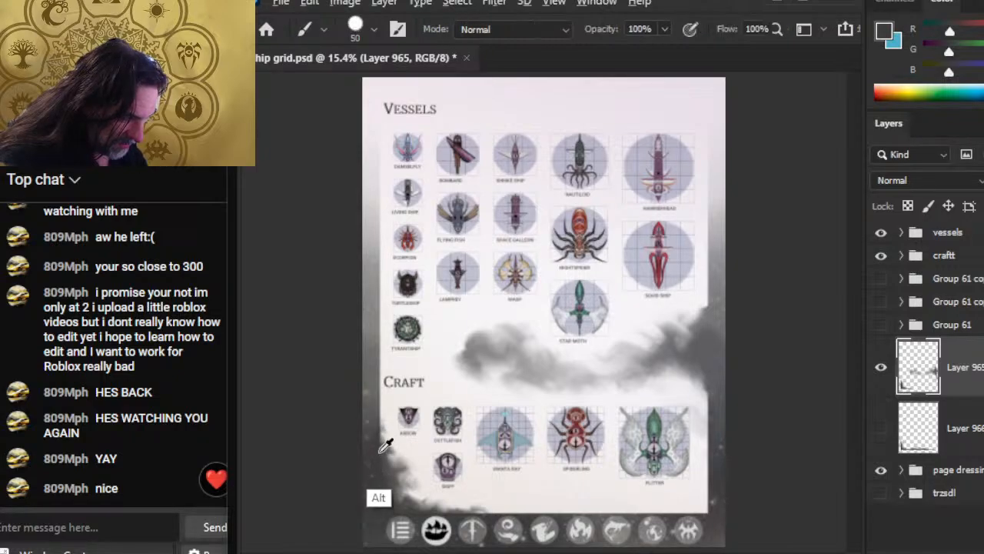
{"action": "key", "text": "r"}
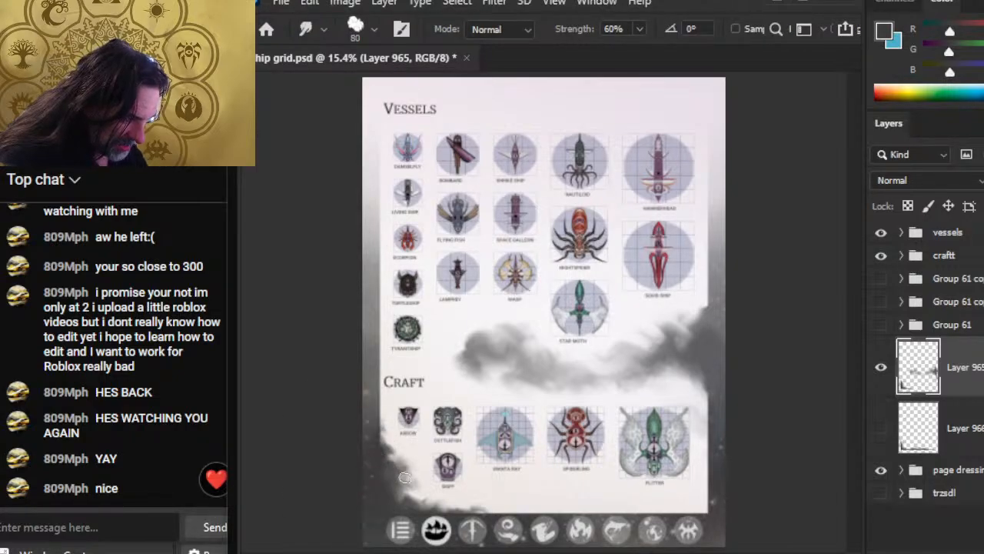
{"action": "mouse_move", "coordinate": [396, 471]}
{"action": "left_mouse_down"}
{"action": "mouse_move", "coordinate": [394, 419]}
{"action": "mouse_move", "coordinate": [394, 463]}
{"action": "mouse_move", "coordinate": [405, 465]}
{"action": "mouse_move", "coordinate": [410, 500]}
{"action": "mouse_move", "coordinate": [398, 505]}
{"action": "mouse_move", "coordinate": [450, 524]}
{"action": "mouse_move", "coordinate": [434, 513]}
{"action": "mouse_move", "coordinate": [485, 514]}
{"action": "mouse_move", "coordinate": [452, 515]}
{"action": "mouse_move", "coordinate": [445, 530]}
{"action": "mouse_move", "coordinate": [454, 527]}
{"action": "mouse_move", "coordinate": [431, 530]}
{"action": "mouse_move", "coordinate": [437, 525]}
{"action": "left_mouse_up"}
{"action": "key", "text": "b"}
{"action": "key", "text": "r"}
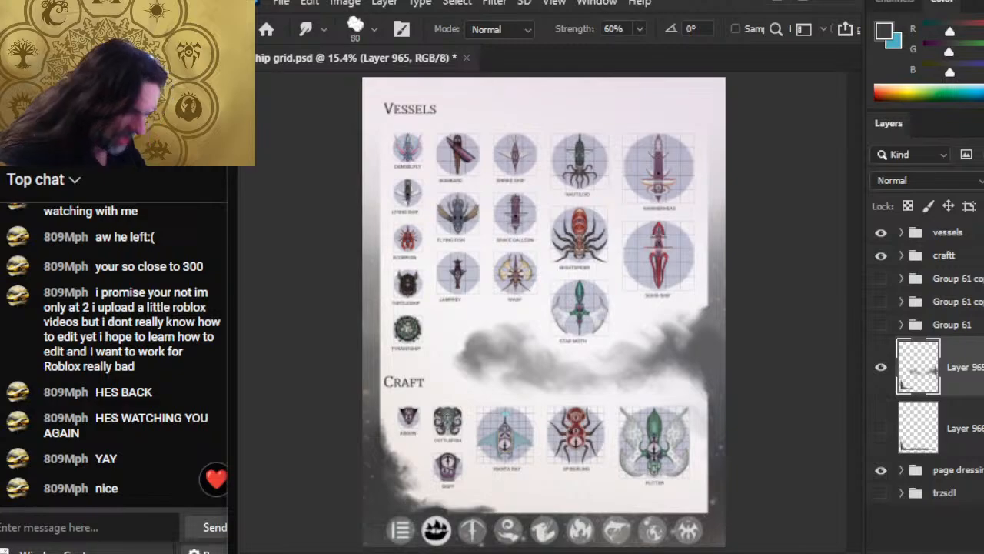
{"action": "mouse_move", "coordinate": [460, 553]}
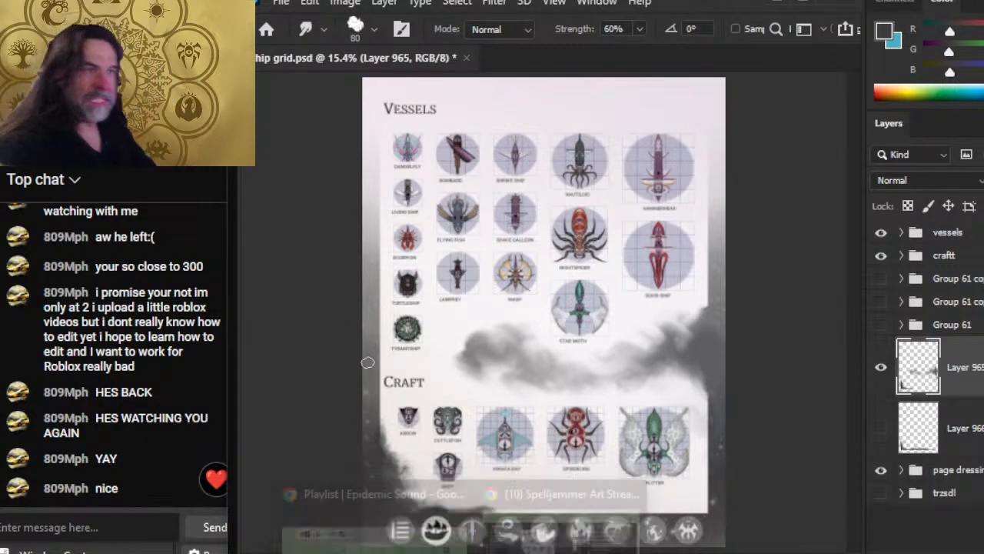
{"action": "key", "text": "bracketleft"}
{"action": "key", "text": "bracketleft"}
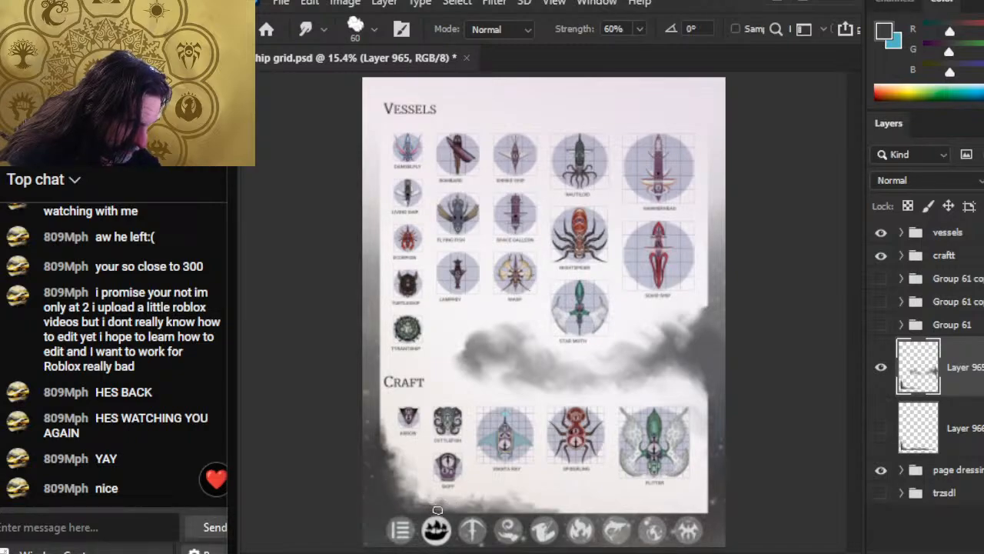
Step: Lighten the lower-left corner smoke with the eraser at 20% opacity and smudge its inner edge with the 60 px brush
{"action": "key", "text": "e"}
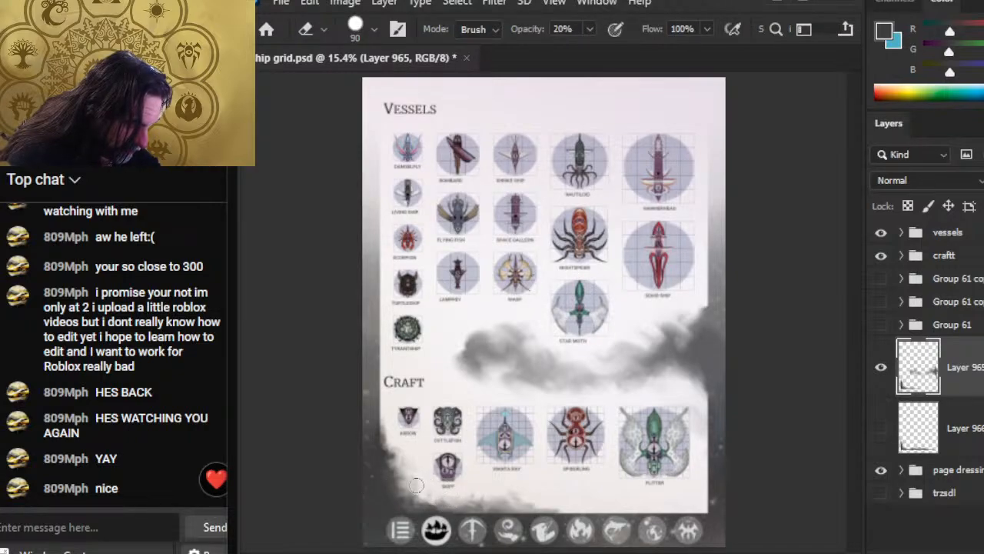
{"action": "left_click_drag", "start_coordinate": [447, 502], "coordinate": [396, 466]}
{"action": "key", "text": "r"}
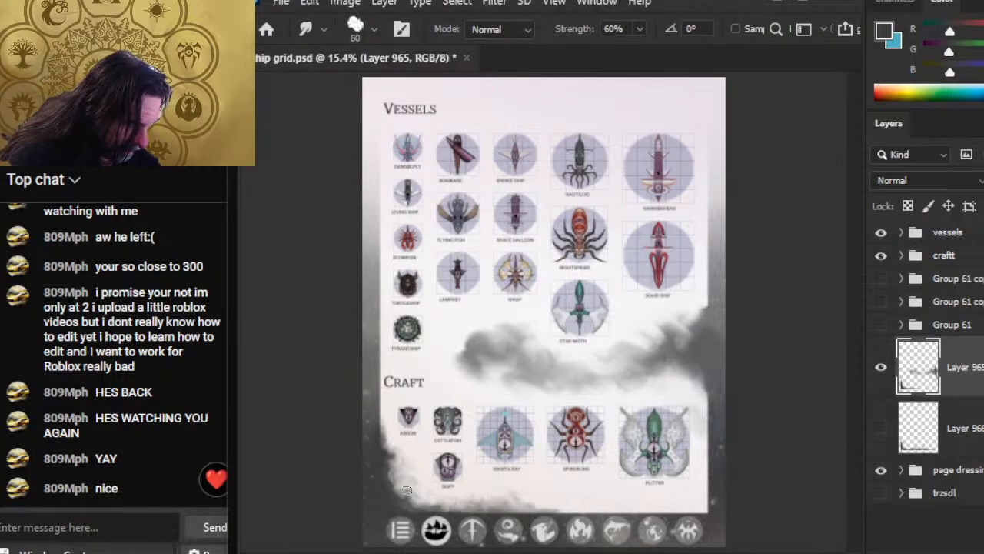
{"action": "mouse_move", "coordinate": [428, 502]}
{"action": "left_mouse_down"}
{"action": "mouse_move", "coordinate": [457, 485]}
{"action": "mouse_move", "coordinate": [435, 503]}
{"action": "left_mouse_up"}
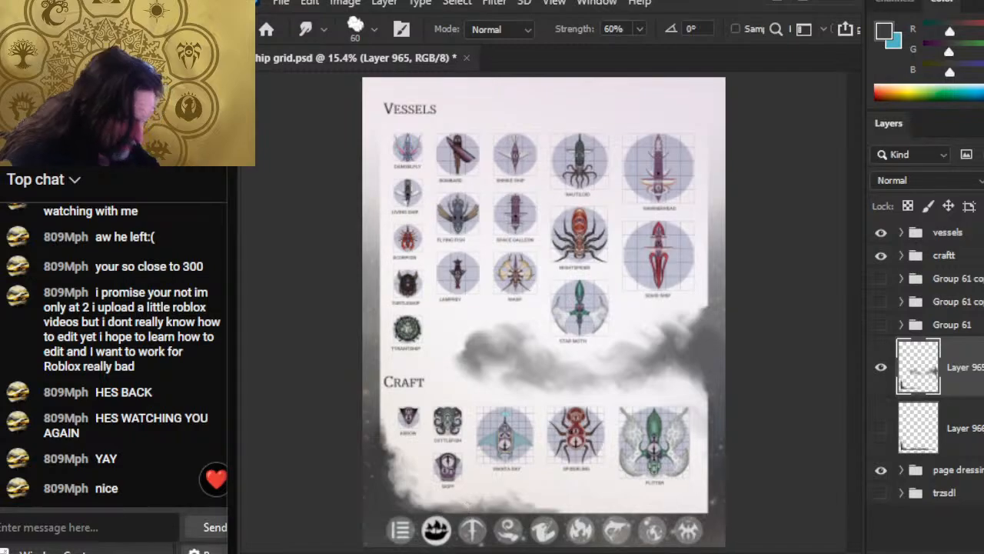
{"action": "mouse_move", "coordinate": [507, 553]}
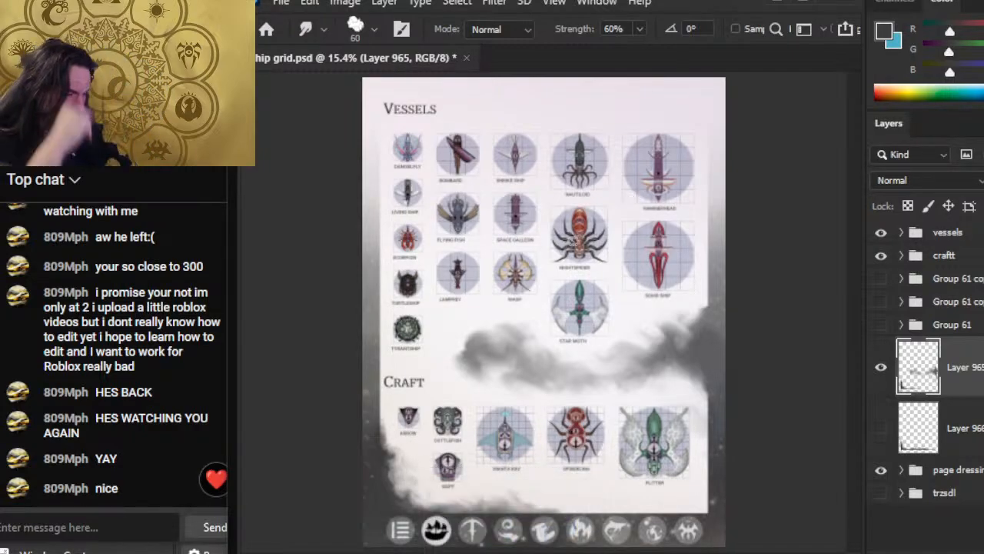
{"action": "left_click_drag", "start_coordinate": [466, 471], "coordinate": [486, 377]}
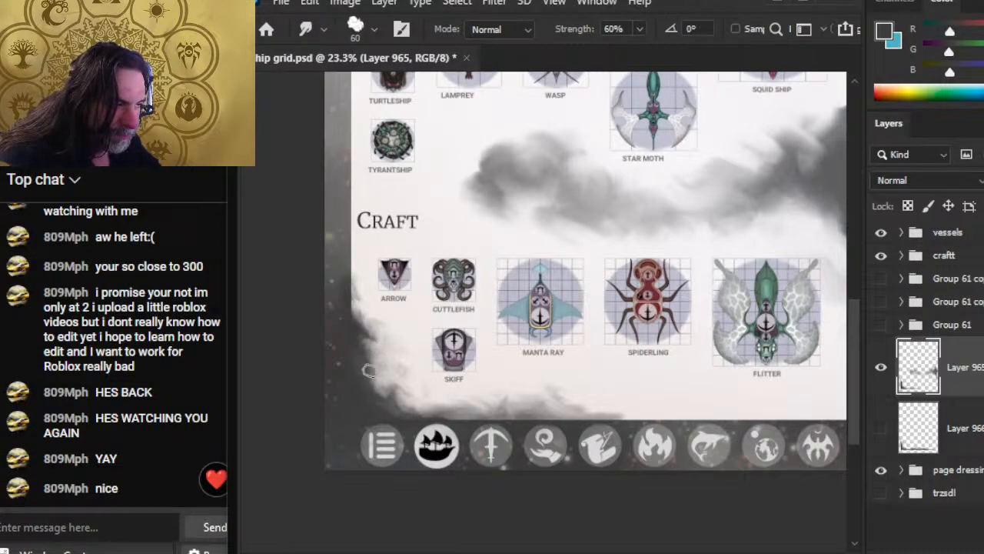
{"action": "left_click_drag", "start_coordinate": [368, 379], "coordinate": [365, 281]}
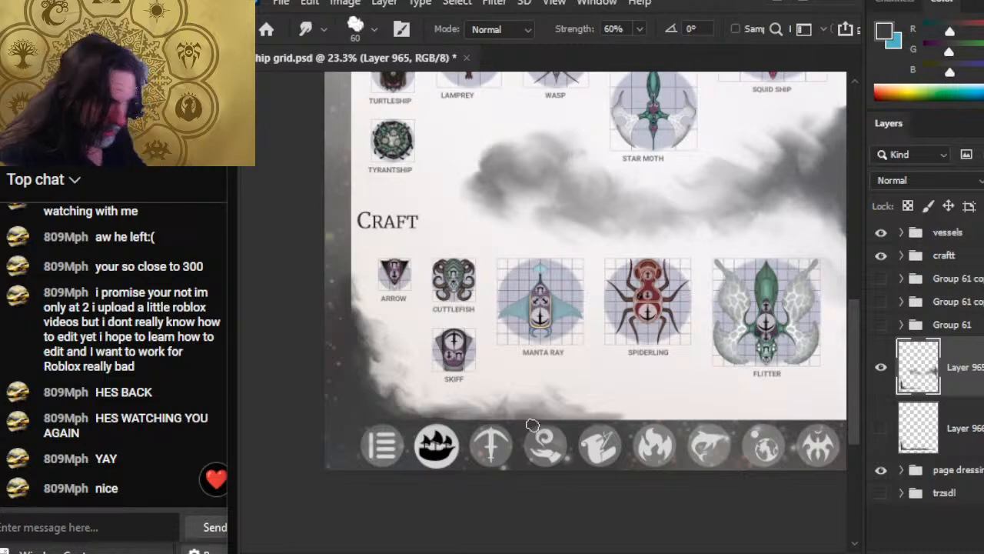
Step: Try erasing the smoke along the left border beside the Skiff at 20% opacity, and undo it
{"action": "key", "text": "e"}
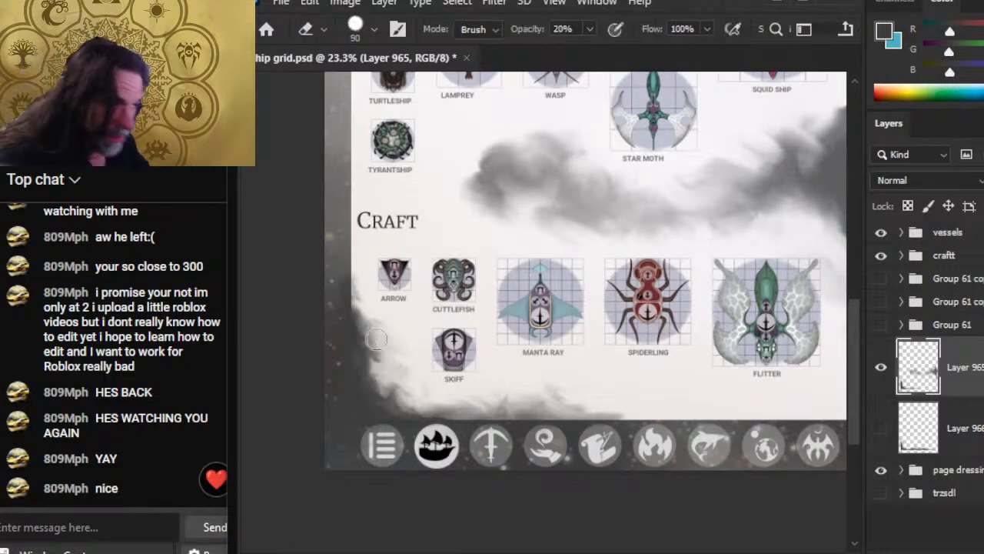
{"action": "left_click_drag", "start_coordinate": [370, 377], "coordinate": [367, 318]}
{"action": "key", "text": "r"}
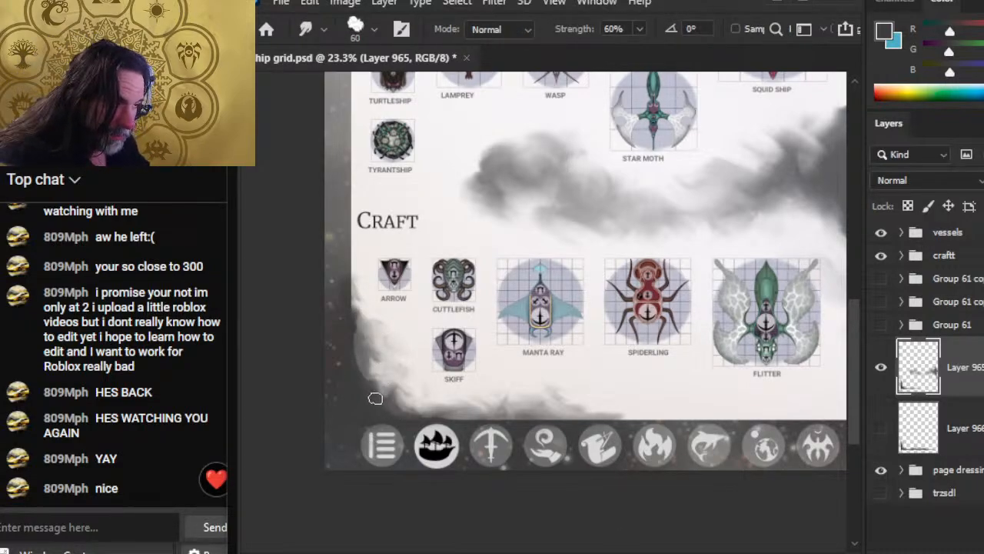
{"action": "key", "text": "ctrl+z"}
Step: Soften the smoke on the left border beside the Skiff, alternating the eraser at 10% opacity with 60% smudging
{"action": "left_click_drag", "start_coordinate": [379, 390], "coordinate": [369, 344]}
{"action": "key", "text": "r"}
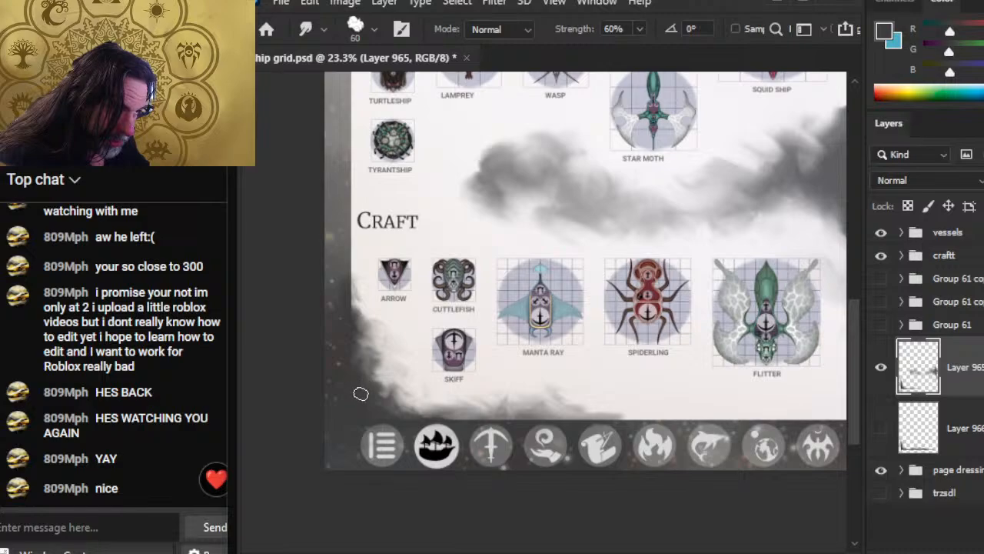
{"action": "key", "text": "e"}
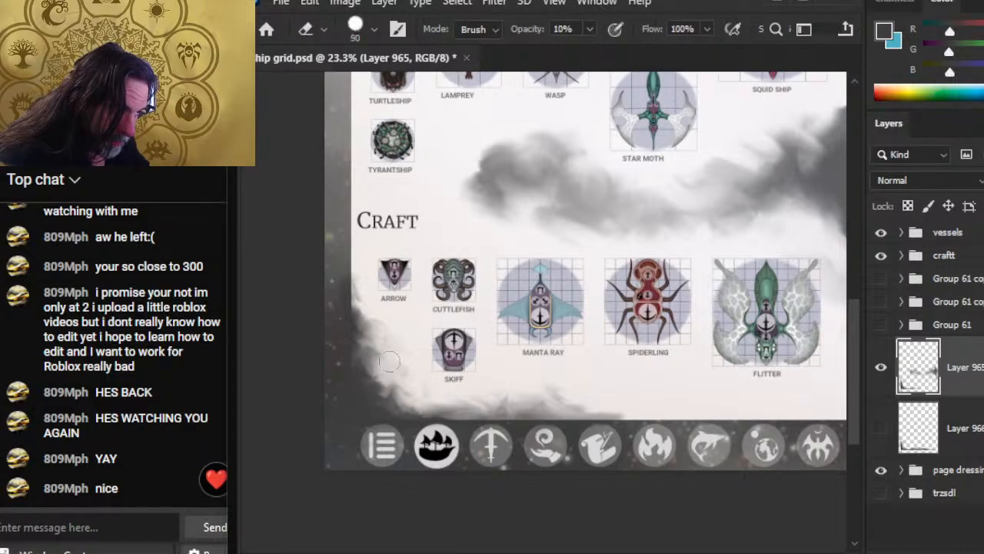
{"action": "key", "text": "r"}
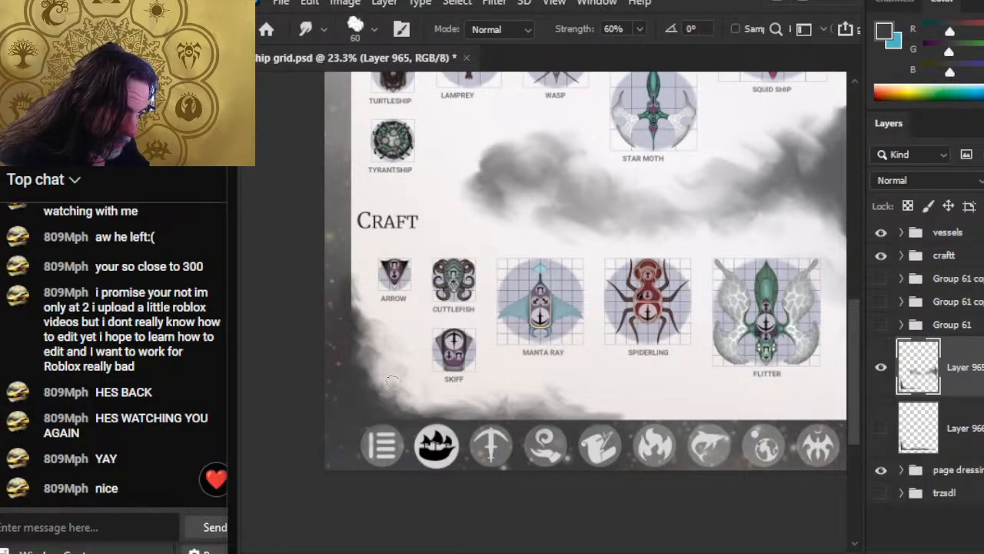
{"action": "key", "text": "e"}
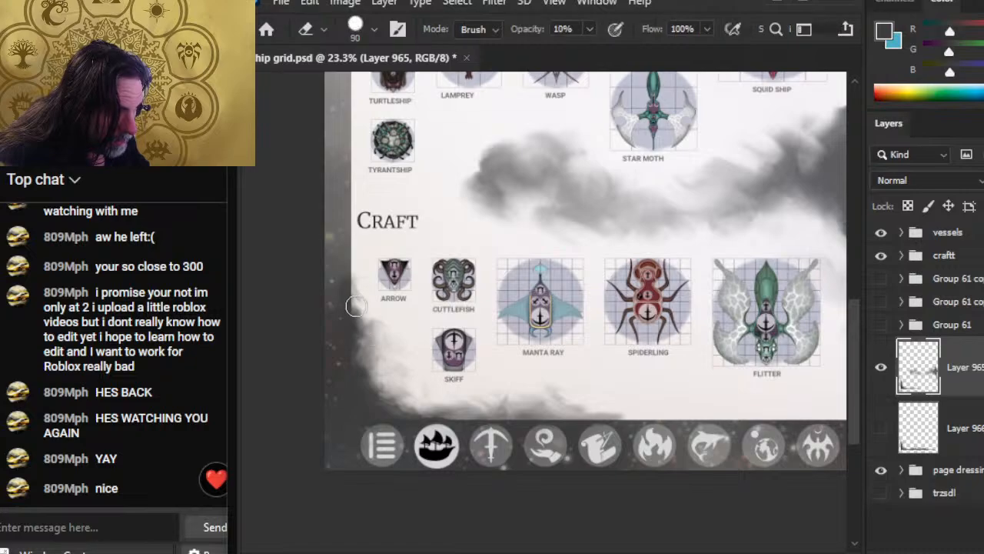
{"action": "key", "text": "r"}
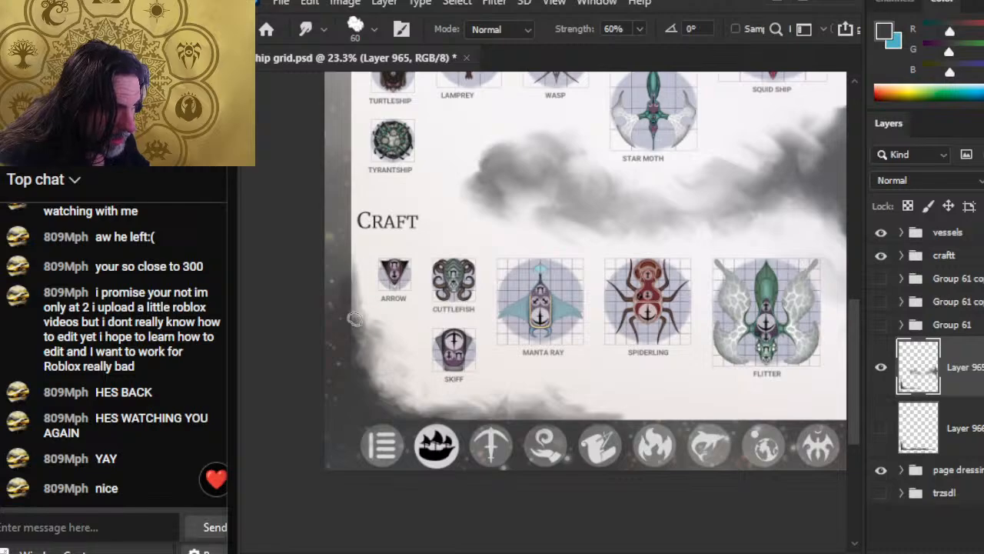
{"action": "key", "text": "e"}
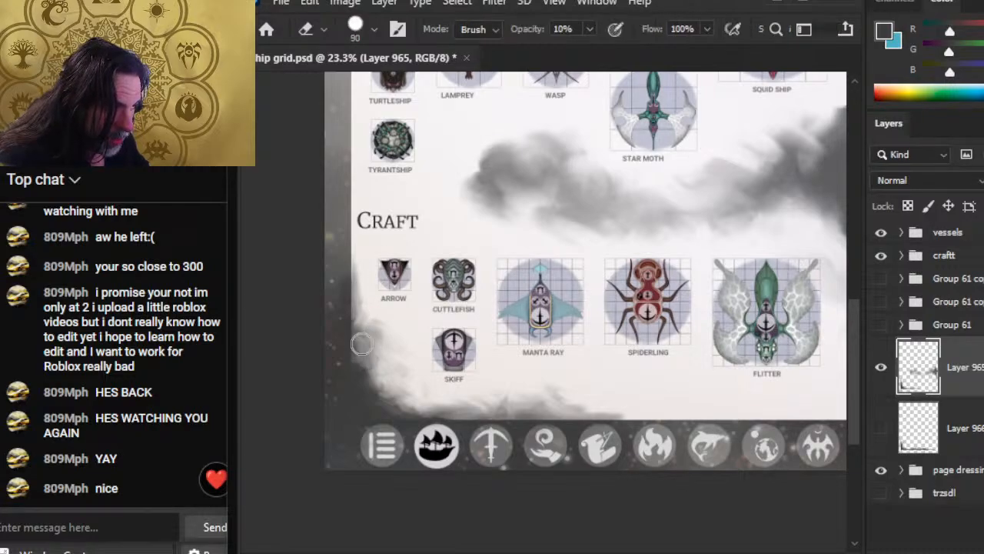
{"action": "key", "text": "r"}
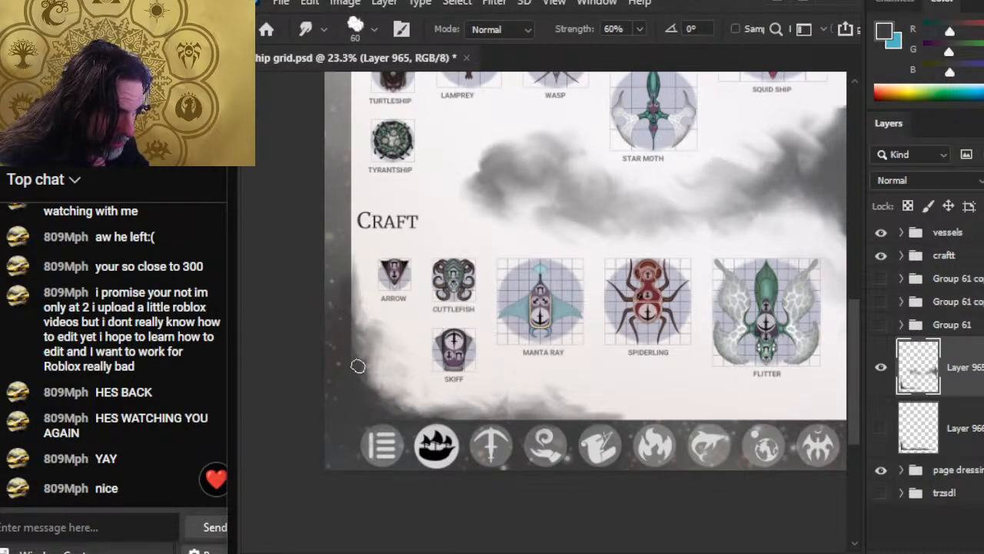
{"action": "mouse_move", "coordinate": [378, 341]}
{"action": "left_mouse_down"}
{"action": "mouse_move", "coordinate": [388, 360]}
{"action": "mouse_move", "coordinate": [363, 370]}
{"action": "mouse_move", "coordinate": [378, 379]}
{"action": "left_mouse_up"}
Step: Soften the lower-left corner smoke below the Skiff, alternating the eraser at 10% opacity with smudging reduced to 30% strength
{"action": "key", "text": "e"}
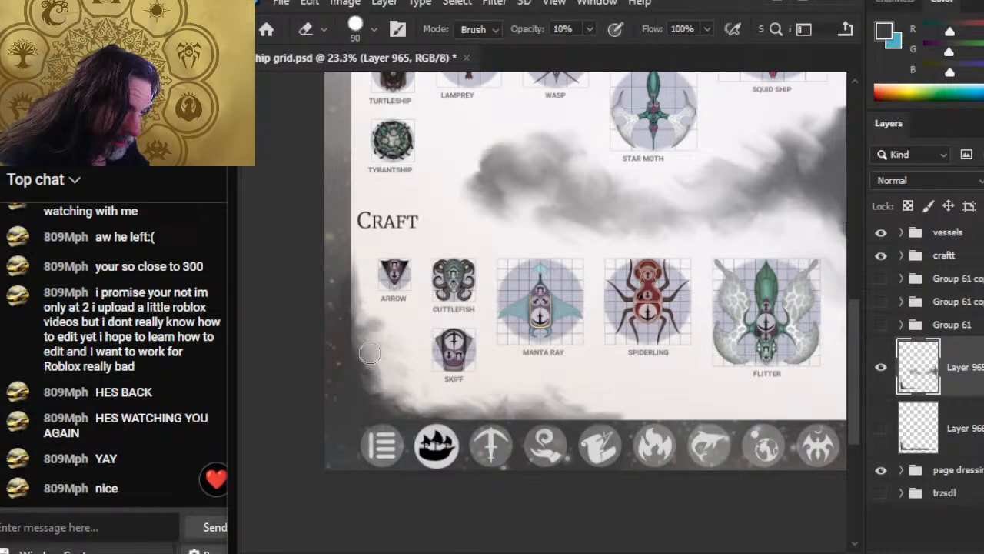
{"action": "key", "text": "r"}
{"action": "key", "text": "e"}
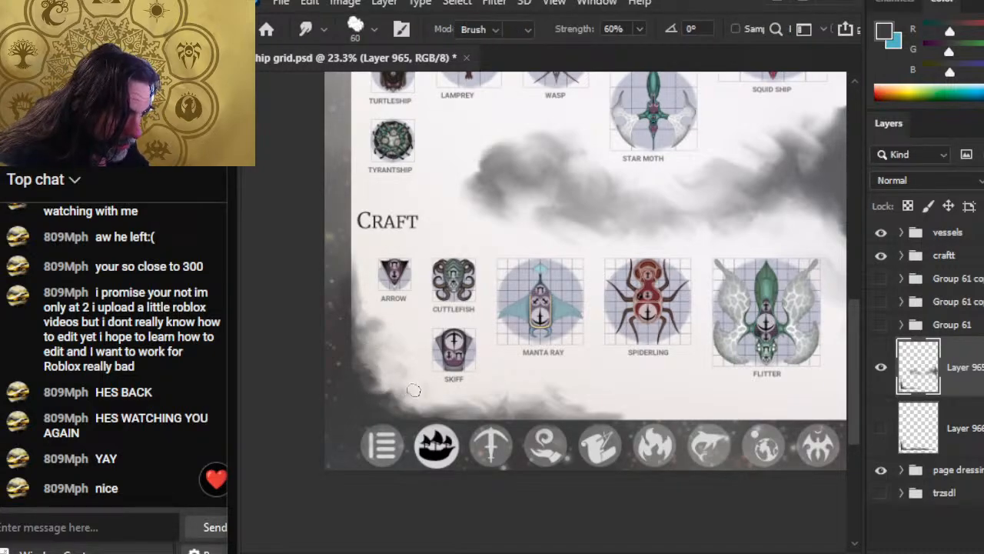
{"action": "key", "text": "r"}
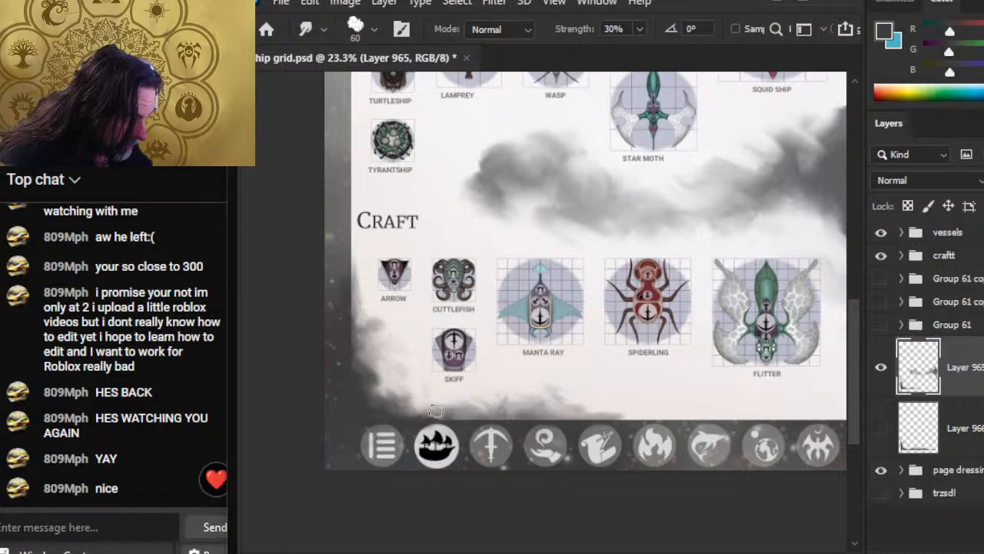
{"action": "key", "text": "e"}
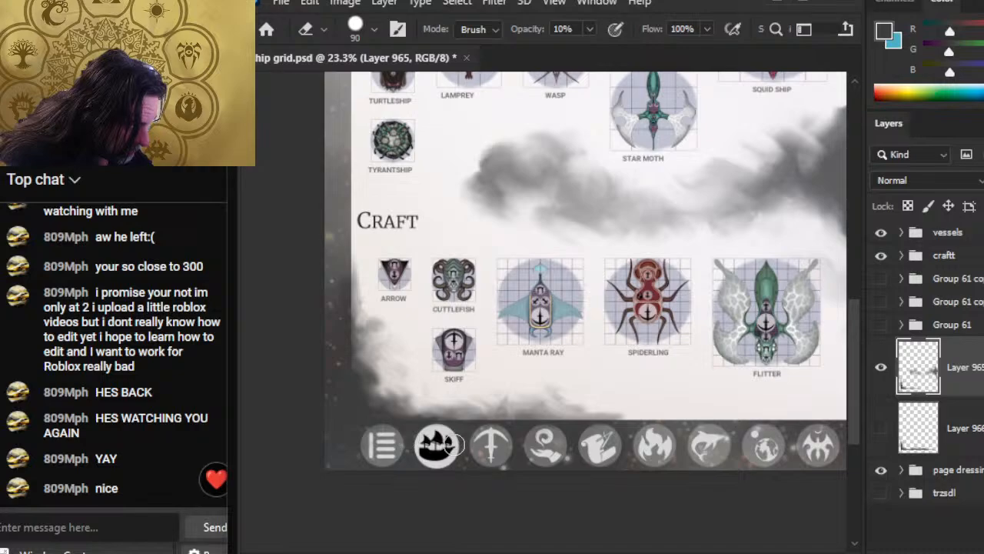
{"action": "key", "text": "r"}
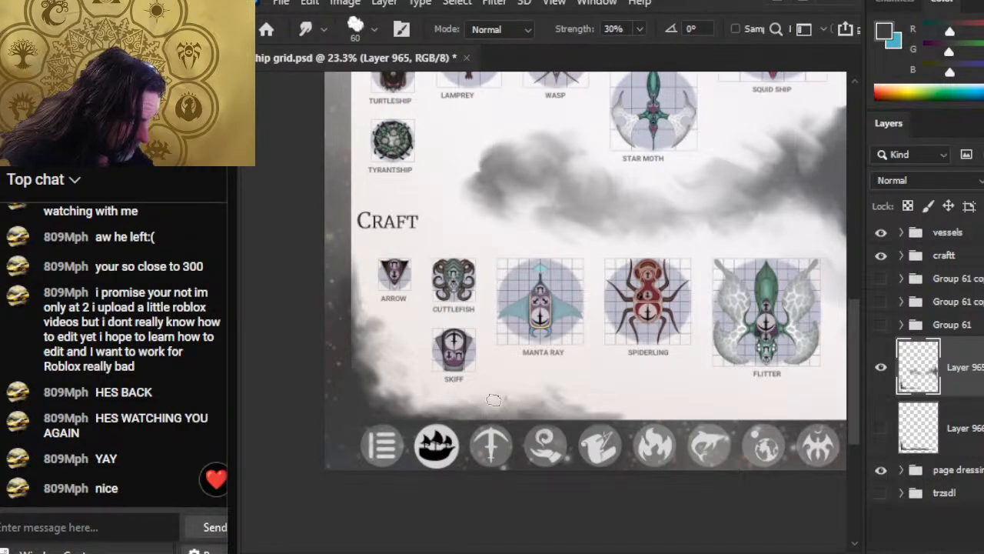
{"action": "mouse_move", "coordinate": [434, 445]}
{"action": "left_mouse_down"}
{"action": "mouse_move", "coordinate": [346, 424]}
{"action": "mouse_move", "coordinate": [422, 410]}
{"action": "left_mouse_up"}
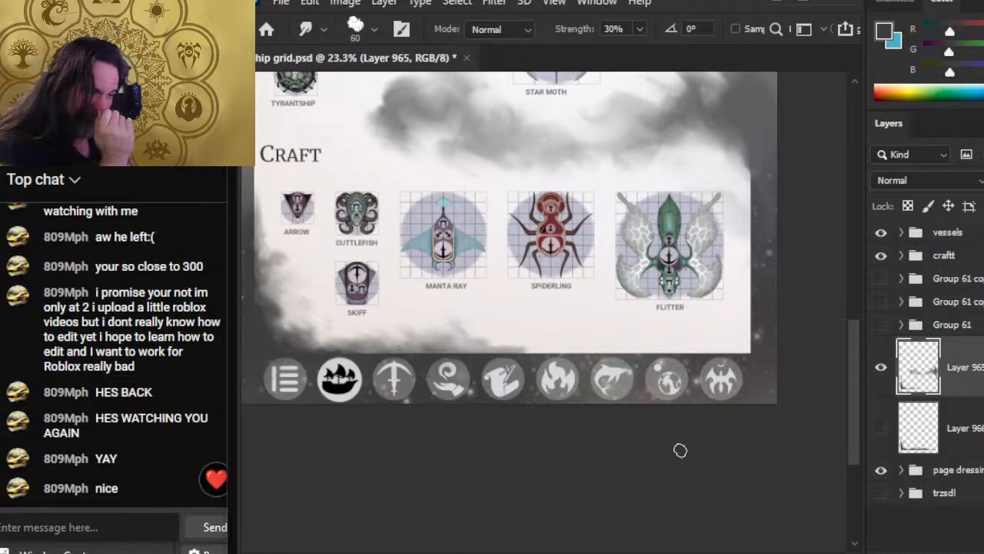
Step: Smudge the smoke along the lower and left borders around the Skiff with the 60 px brush at 30% strength
{"action": "left_click_drag", "start_coordinate": [380, 376], "coordinate": [391, 419]}
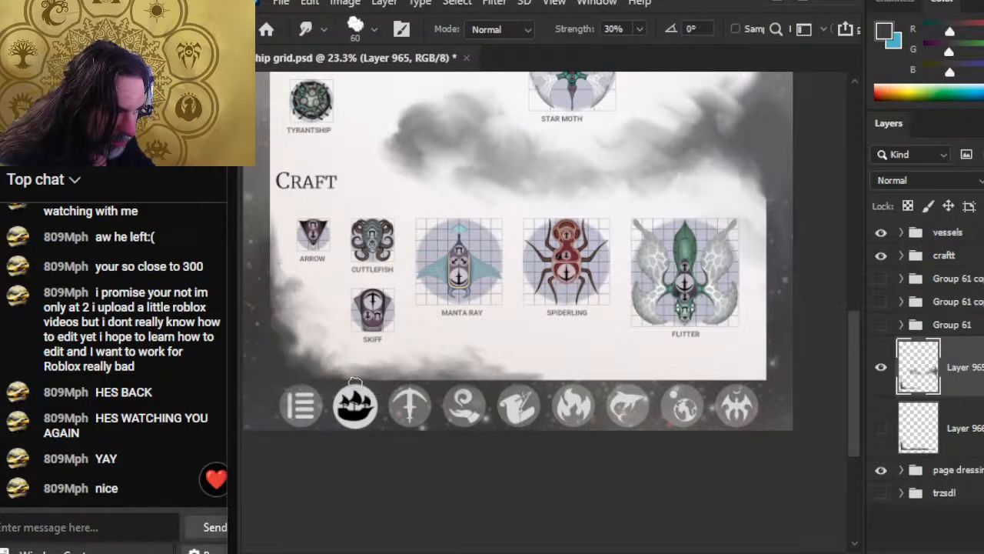
{"action": "scroll", "coordinate": [622, 441], "scroll_direction": "right", "scroll_amount": 5}
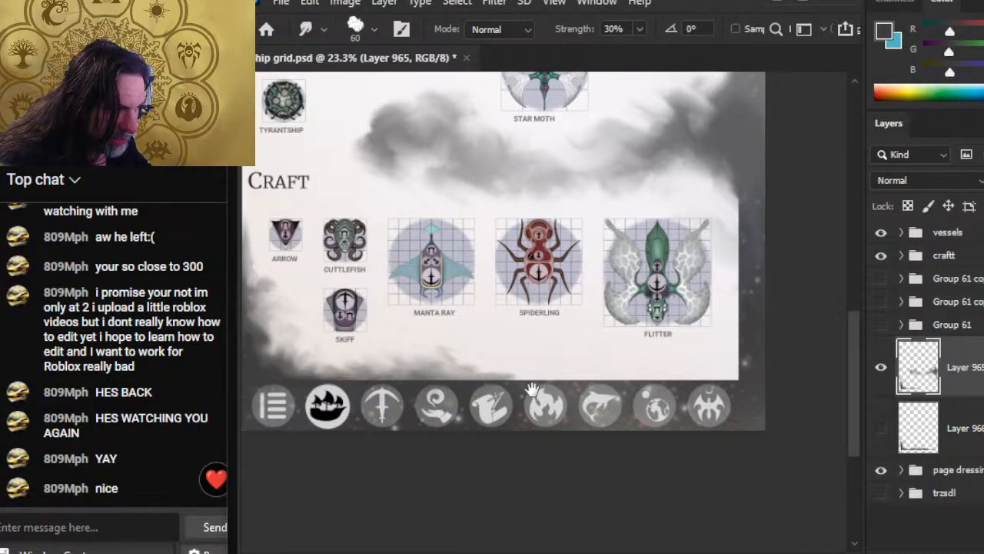
{"action": "scroll", "coordinate": [400, 400], "scroll_direction": "left", "scroll_amount": 7}
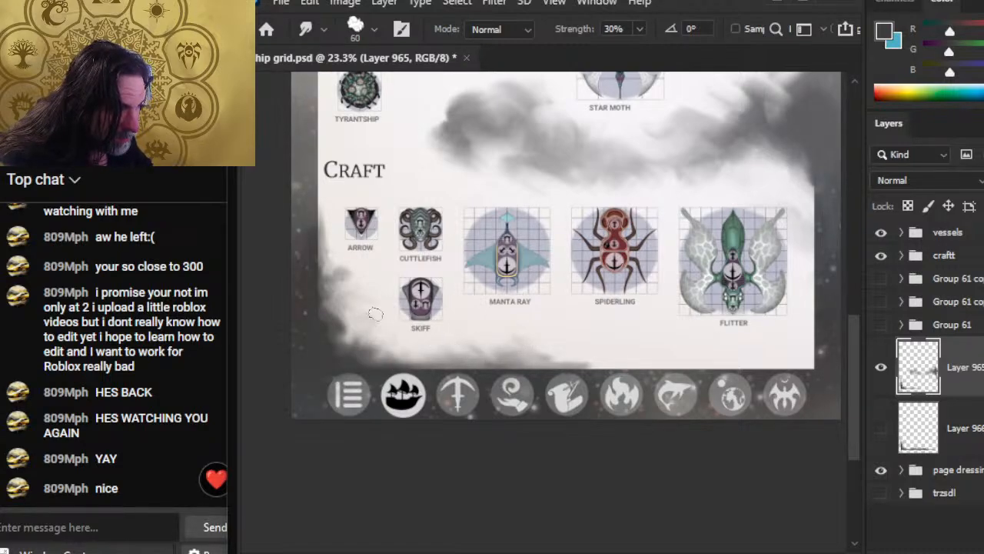
{"action": "mouse_move", "coordinate": [330, 324]}
{"action": "left_mouse_down"}
{"action": "mouse_move", "coordinate": [343, 333]}
{"action": "mouse_move", "coordinate": [331, 305]}
{"action": "left_mouse_up"}
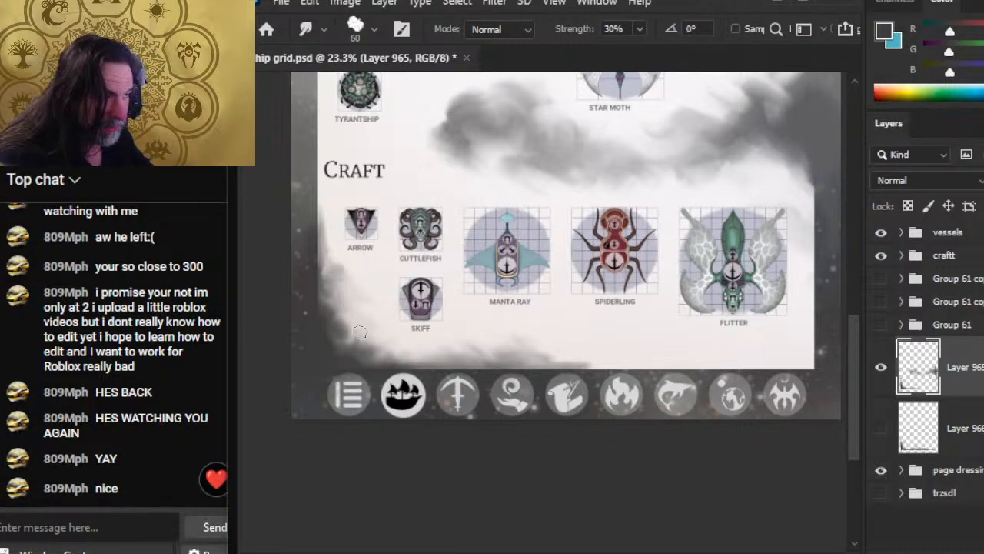
{"action": "left_click_drag", "start_coordinate": [322, 300], "coordinate": [333, 306]}
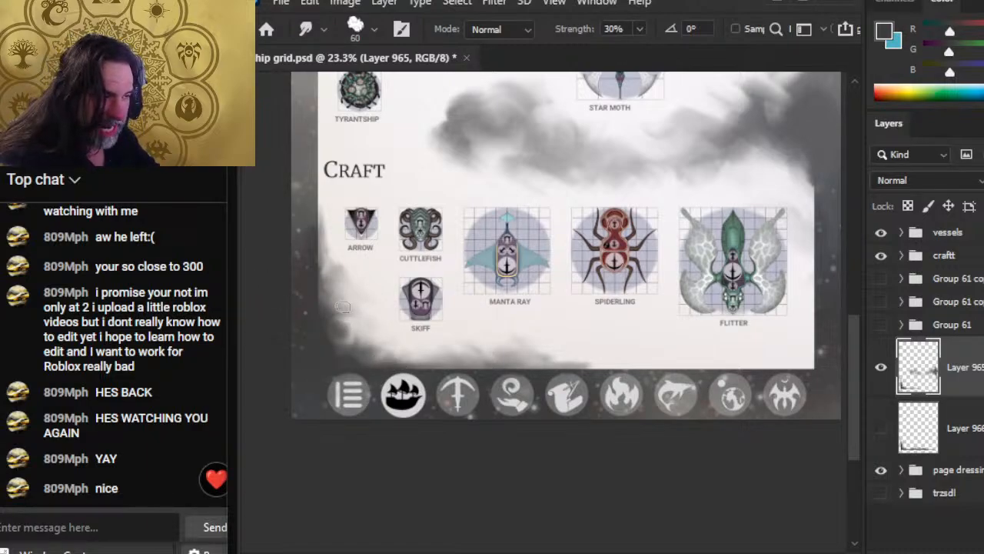
{"action": "mouse_move", "coordinate": [333, 314]}
{"action": "left_mouse_down"}
{"action": "mouse_move", "coordinate": [353, 326]}
{"action": "mouse_move", "coordinate": [352, 350]}
{"action": "mouse_move", "coordinate": [382, 358]}
{"action": "mouse_move", "coordinate": [365, 366]}
{"action": "mouse_move", "coordinate": [431, 366]}
{"action": "mouse_move", "coordinate": [395, 353]}
{"action": "mouse_move", "coordinate": [394, 371]}
{"action": "mouse_move", "coordinate": [449, 372]}
{"action": "left_mouse_up"}
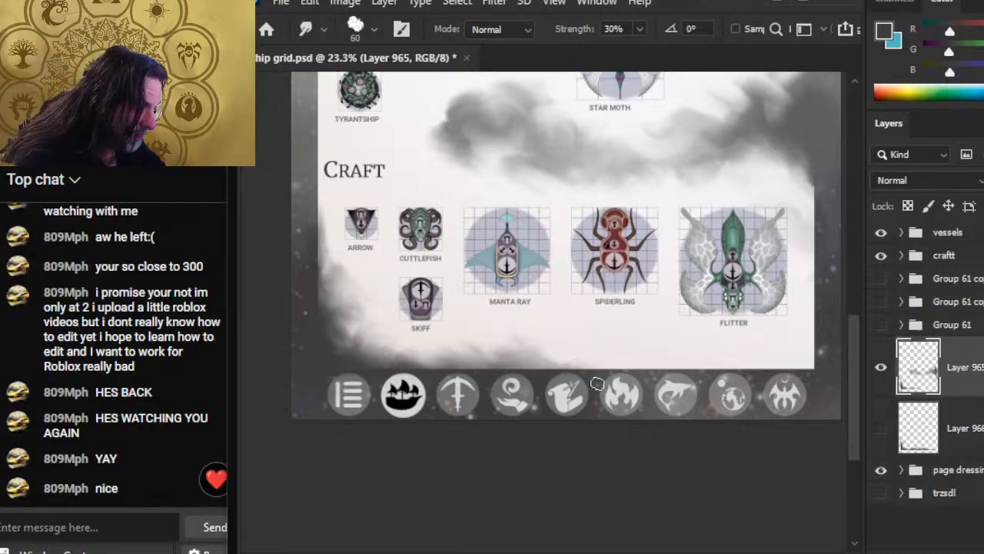
Step: Lighten the tail of the lower border smoke with the eraser at 10% opacity and smudge its edges at 30% strength
{"action": "key", "text": "e"}
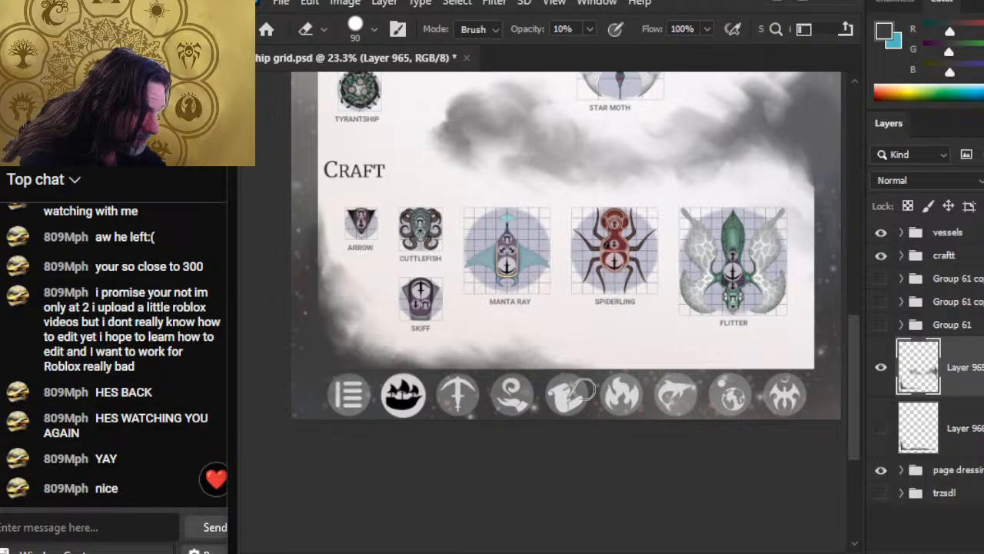
{"action": "key", "text": "shift"}
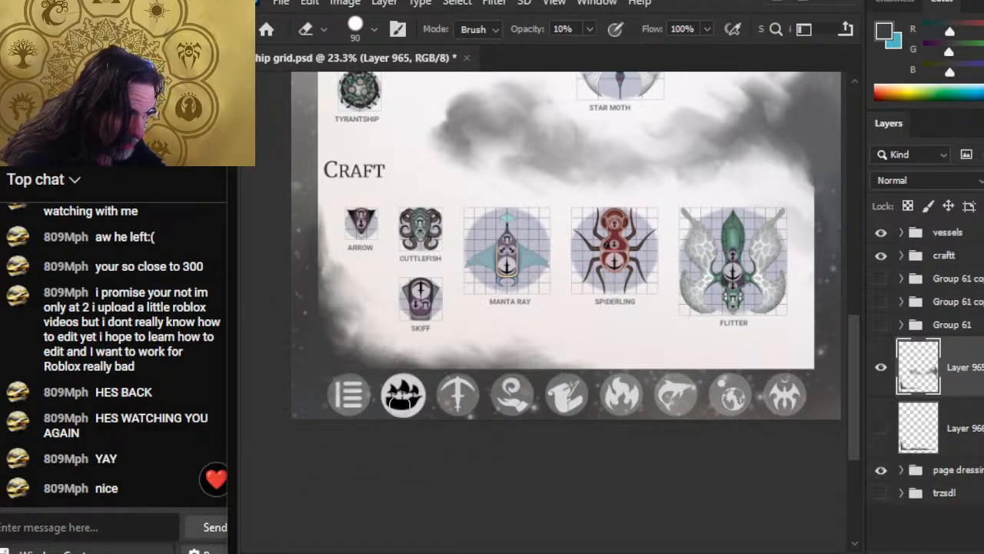
{"action": "key", "text": "r"}
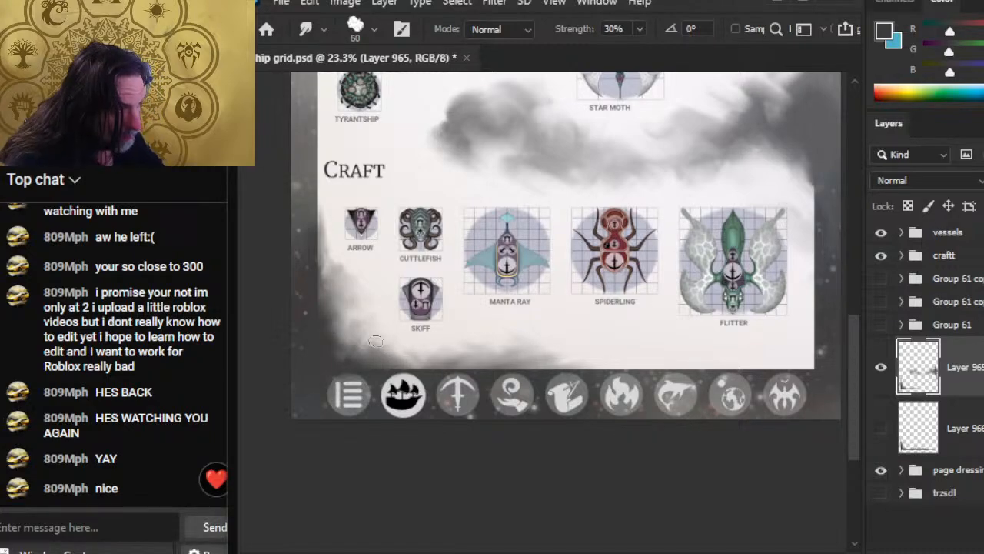
Step: Smudge the cloud band below the Star Moth from the right border to its left end at 60% strength with an enlarged brush
{"action": "key", "text": "z"}
{"action": "left_click_drag", "start_coordinate": [566, 374], "coordinate": [531, 377]}
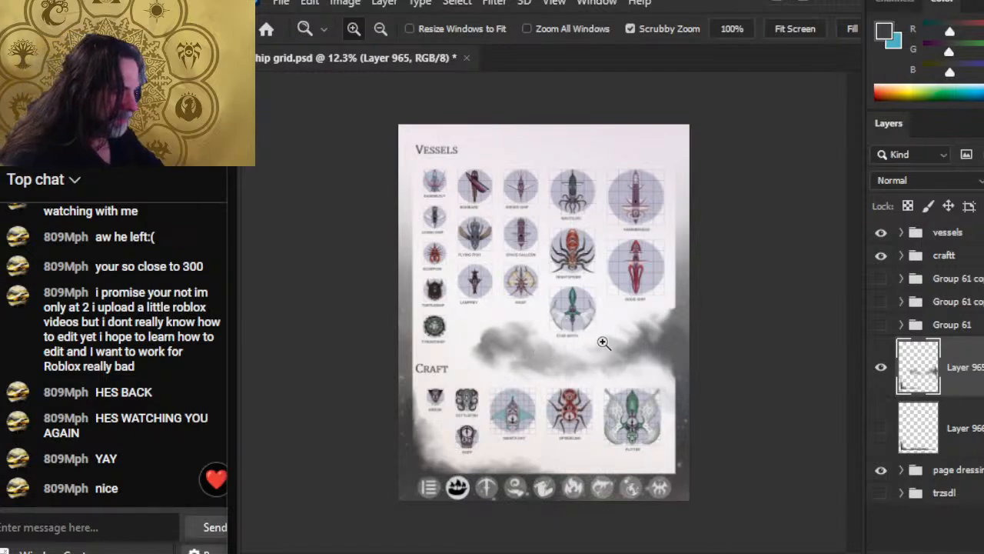
{"action": "left_click_drag", "start_coordinate": [687, 357], "coordinate": [685, 325]}
{"action": "key", "text": "6"}
{"action": "key", "text": "bracketright"}
{"action": "key", "text": "bracketright"}
{"action": "key", "text": "bracketright"}
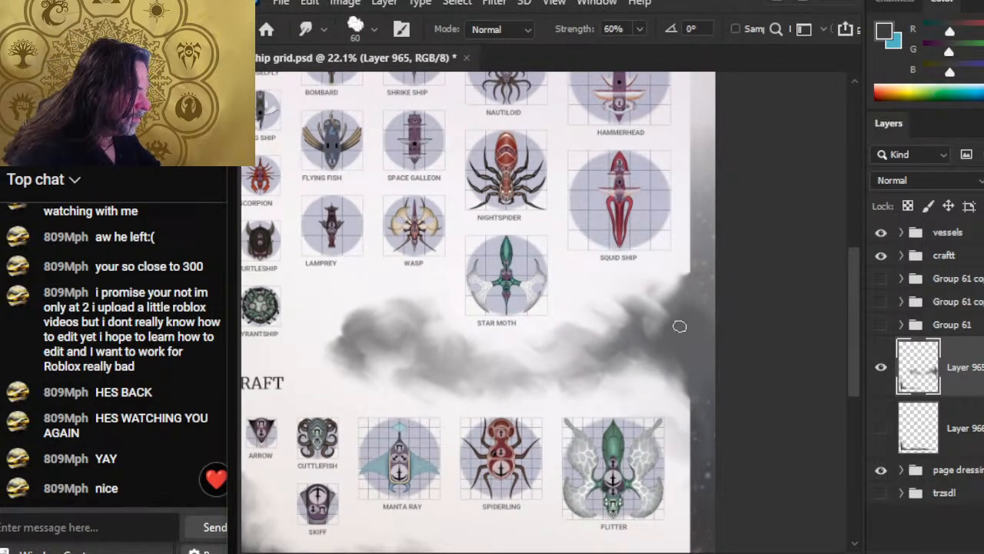
{"action": "mouse_move", "coordinate": [594, 366]}
{"action": "left_mouse_down"}
{"action": "mouse_move", "coordinate": [571, 323]}
{"action": "mouse_move", "coordinate": [542, 317]}
{"action": "left_mouse_up"}
{"action": "left_click_drag", "start_coordinate": [493, 359], "coordinate": [523, 341]}
{"action": "mouse_move", "coordinate": [464, 333]}
{"action": "left_mouse_down"}
{"action": "mouse_move", "coordinate": [440, 306]}
{"action": "mouse_move", "coordinate": [455, 322]}
{"action": "mouse_move", "coordinate": [408, 317]}
{"action": "mouse_move", "coordinate": [416, 332]}
{"action": "mouse_move", "coordinate": [403, 321]}
{"action": "mouse_move", "coordinate": [358, 326]}
{"action": "mouse_move", "coordinate": [386, 331]}
{"action": "mouse_move", "coordinate": [367, 346]}
{"action": "mouse_move", "coordinate": [396, 317]}
{"action": "left_mouse_up"}
Step: Paint more grey on the left end of the cloud band and smudge it upward at 60% strength
{"action": "key", "text": "b"}
{"action": "left_click", "coordinate": [366, 345]}
{"action": "key", "text": "r"}
{"action": "mouse_move", "coordinate": [378, 331]}
{"action": "left_mouse_down"}
{"action": "mouse_move", "coordinate": [379, 305]}
{"action": "mouse_move", "coordinate": [347, 302]}
{"action": "mouse_move", "coordinate": [367, 320]}
{"action": "mouse_move", "coordinate": [338, 285]}
{"action": "mouse_move", "coordinate": [373, 308]}
{"action": "mouse_move", "coordinate": [383, 304]}
{"action": "mouse_move", "coordinate": [367, 283]}
{"action": "mouse_move", "coordinate": [315, 323]}
{"action": "mouse_move", "coordinate": [344, 307]}
{"action": "mouse_move", "coordinate": [404, 330]}
{"action": "mouse_move", "coordinate": [387, 320]}
{"action": "mouse_move", "coordinate": [381, 331]}
{"action": "mouse_move", "coordinate": [393, 313]}
{"action": "mouse_move", "coordinate": [357, 340]}
{"action": "mouse_move", "coordinate": [405, 346]}
{"action": "mouse_move", "coordinate": [403, 335]}
{"action": "mouse_move", "coordinate": [389, 337]}
{"action": "mouse_move", "coordinate": [396, 324]}
{"action": "mouse_move", "coordinate": [430, 346]}
{"action": "mouse_move", "coordinate": [412, 324]}
{"action": "mouse_move", "coordinate": [383, 346]}
{"action": "mouse_move", "coordinate": [332, 329]}
{"action": "mouse_move", "coordinate": [333, 346]}
{"action": "mouse_move", "coordinate": [384, 320]}
{"action": "mouse_move", "coordinate": [372, 313]}
{"action": "mouse_move", "coordinate": [405, 306]}
{"action": "mouse_move", "coordinate": [388, 289]}
{"action": "left_mouse_up"}
Step: Blend the left cloud mass above the Manta Ray with the smudge brush enlarged to 125 px at 30% strength
{"action": "key", "text": "bracketright"}
{"action": "key", "text": "bracketright"}
{"action": "key", "text": "5"}
{"action": "key", "text": "4"}
{"action": "key", "text": "3"}
{"action": "key", "text": "0"}
{"action": "mouse_move", "coordinate": [386, 290]}
{"action": "left_mouse_down"}
{"action": "mouse_move", "coordinate": [389, 320]}
{"action": "mouse_move", "coordinate": [366, 347]}
{"action": "mouse_move", "coordinate": [330, 360]}
{"action": "mouse_move", "coordinate": [338, 351]}
{"action": "mouse_move", "coordinate": [342, 376]}
{"action": "mouse_move", "coordinate": [270, 393]}
{"action": "mouse_move", "coordinate": [324, 362]}
{"action": "mouse_move", "coordinate": [379, 356]}
{"action": "mouse_move", "coordinate": [316, 357]}
{"action": "mouse_move", "coordinate": [341, 363]}
{"action": "mouse_move", "coordinate": [333, 355]}
{"action": "mouse_move", "coordinate": [375, 349]}
{"action": "mouse_move", "coordinate": [365, 343]}
{"action": "mouse_move", "coordinate": [384, 335]}
{"action": "mouse_move", "coordinate": [435, 356]}
{"action": "mouse_move", "coordinate": [377, 332]}
{"action": "mouse_move", "coordinate": [323, 328]}
{"action": "mouse_move", "coordinate": [347, 353]}
{"action": "mouse_move", "coordinate": [316, 335]}
{"action": "mouse_move", "coordinate": [374, 351]}
{"action": "mouse_move", "coordinate": [315, 349]}
{"action": "mouse_move", "coordinate": [360, 380]}
{"action": "mouse_move", "coordinate": [368, 369]}
{"action": "mouse_move", "coordinate": [370, 383]}
{"action": "mouse_move", "coordinate": [337, 377]}
{"action": "mouse_move", "coordinate": [396, 365]}
{"action": "mouse_move", "coordinate": [440, 370]}
{"action": "mouse_move", "coordinate": [412, 337]}
{"action": "mouse_move", "coordinate": [503, 378]}
{"action": "mouse_move", "coordinate": [404, 331]}
{"action": "mouse_move", "coordinate": [436, 351]}
{"action": "mouse_move", "coordinate": [415, 365]}
{"action": "mouse_move", "coordinate": [427, 402]}
{"action": "left_mouse_up"}
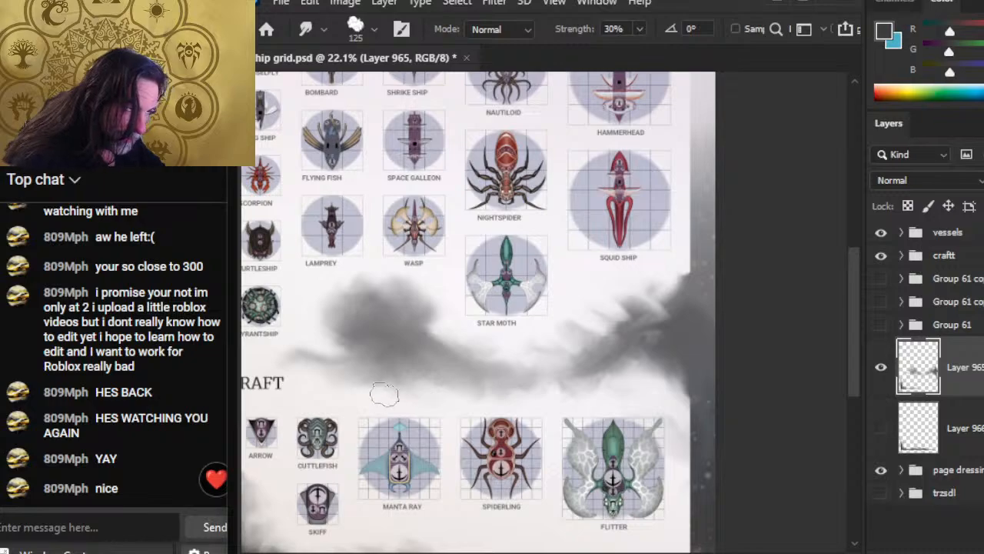
Step: Break up the whole cloud band with the 125 px smudge brush, ending at 60% strength, and compare it by toggling the smoke layer's visibility
{"action": "key", "text": "z"}
{"action": "left_click_drag", "start_coordinate": [477, 431], "coordinate": [428, 456]}
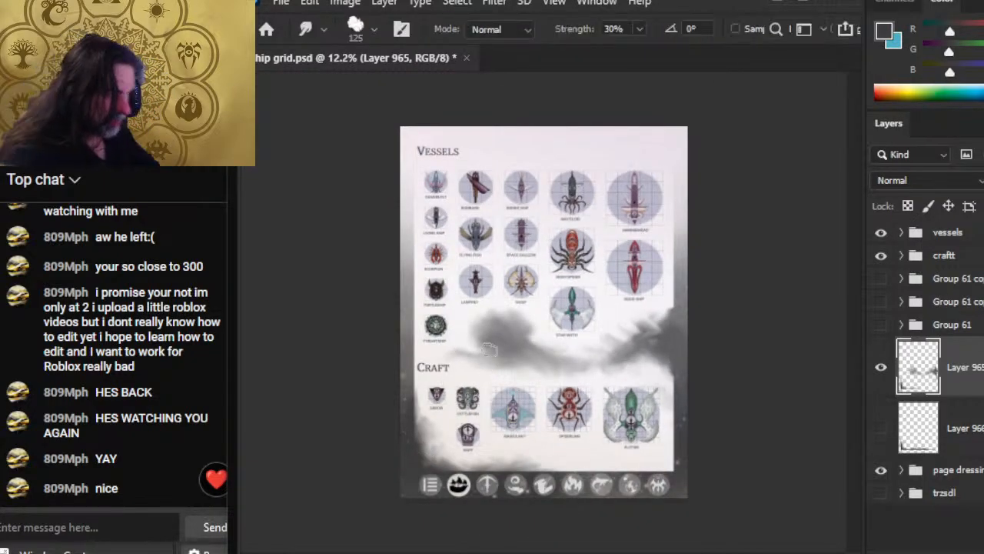
{"action": "mouse_move", "coordinate": [490, 349]}
{"action": "left_mouse_down"}
{"action": "mouse_move", "coordinate": [459, 324]}
{"action": "mouse_move", "coordinate": [491, 355]}
{"action": "mouse_move", "coordinate": [439, 360]}
{"action": "mouse_move", "coordinate": [503, 380]}
{"action": "mouse_move", "coordinate": [448, 357]}
{"action": "mouse_move", "coordinate": [454, 347]}
{"action": "mouse_move", "coordinate": [493, 376]}
{"action": "mouse_move", "coordinate": [513, 351]}
{"action": "mouse_move", "coordinate": [481, 353]}
{"action": "mouse_move", "coordinate": [482, 313]}
{"action": "mouse_move", "coordinate": [496, 301]}
{"action": "mouse_move", "coordinate": [528, 321]}
{"action": "mouse_move", "coordinate": [536, 302]}
{"action": "mouse_move", "coordinate": [542, 342]}
{"action": "mouse_move", "coordinate": [550, 327]}
{"action": "mouse_move", "coordinate": [513, 343]}
{"action": "mouse_move", "coordinate": [466, 320]}
{"action": "mouse_move", "coordinate": [482, 314]}
{"action": "mouse_move", "coordinate": [498, 342]}
{"action": "mouse_move", "coordinate": [472, 342]}
{"action": "mouse_move", "coordinate": [488, 334]}
{"action": "mouse_move", "coordinate": [494, 356]}
{"action": "mouse_move", "coordinate": [524, 355]}
{"action": "mouse_move", "coordinate": [645, 343]}
{"action": "mouse_move", "coordinate": [635, 347]}
{"action": "mouse_move", "coordinate": [644, 335]}
{"action": "mouse_move", "coordinate": [676, 353]}
{"action": "mouse_move", "coordinate": [662, 350]}
{"action": "mouse_move", "coordinate": [686, 387]}
{"action": "mouse_move", "coordinate": [675, 351]}
{"action": "mouse_move", "coordinate": [684, 375]}
{"action": "mouse_move", "coordinate": [685, 355]}
{"action": "mouse_move", "coordinate": [658, 370]}
{"action": "left_mouse_up"}
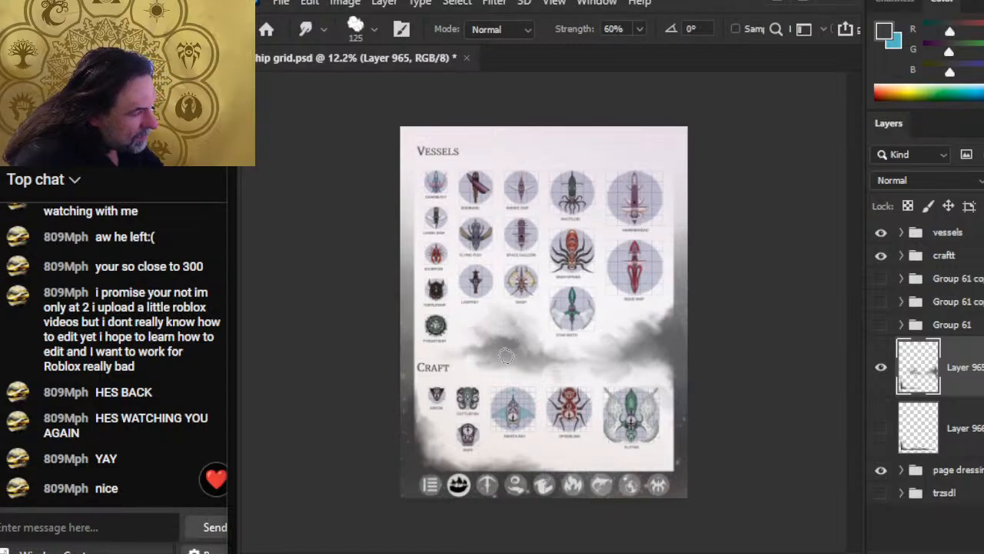
{"action": "left_click_drag", "start_coordinate": [514, 345], "coordinate": [497, 317]}
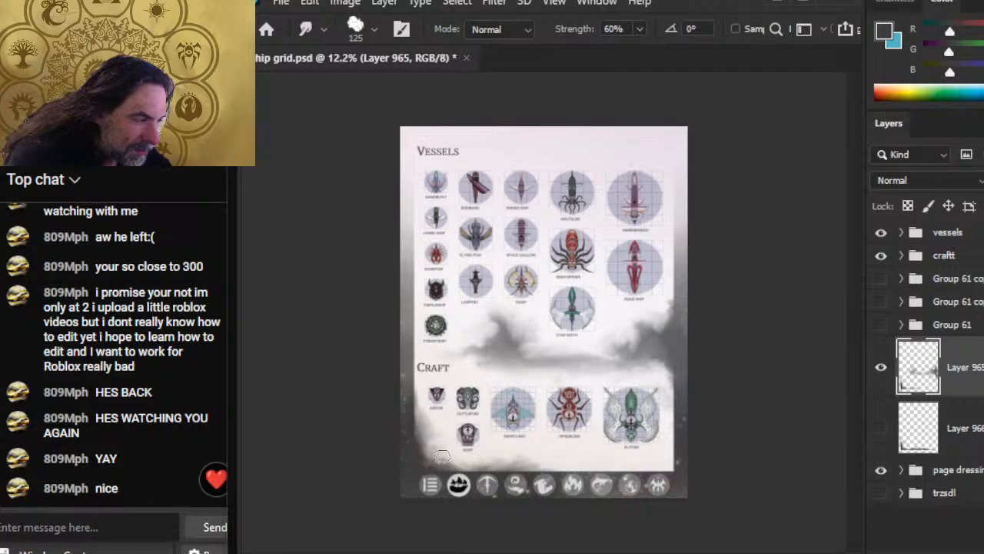
{"action": "left_click", "coordinate": [880, 381]}
{"action": "left_click", "coordinate": [881, 382]}
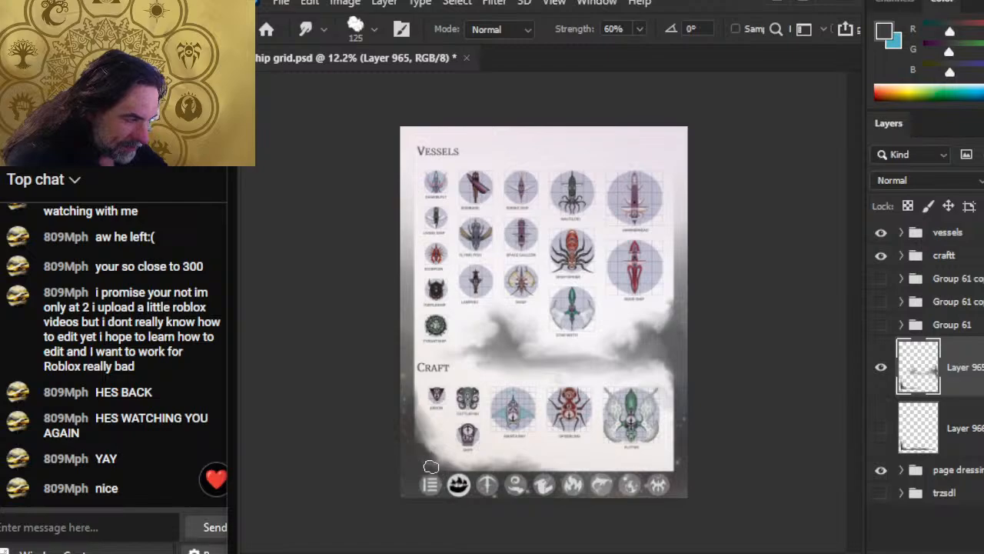
Step: Smooth the cloud band from its middle toward the right border with smudging at 43% strength
{"action": "key", "text": "4"}
{"action": "key", "text": "3"}
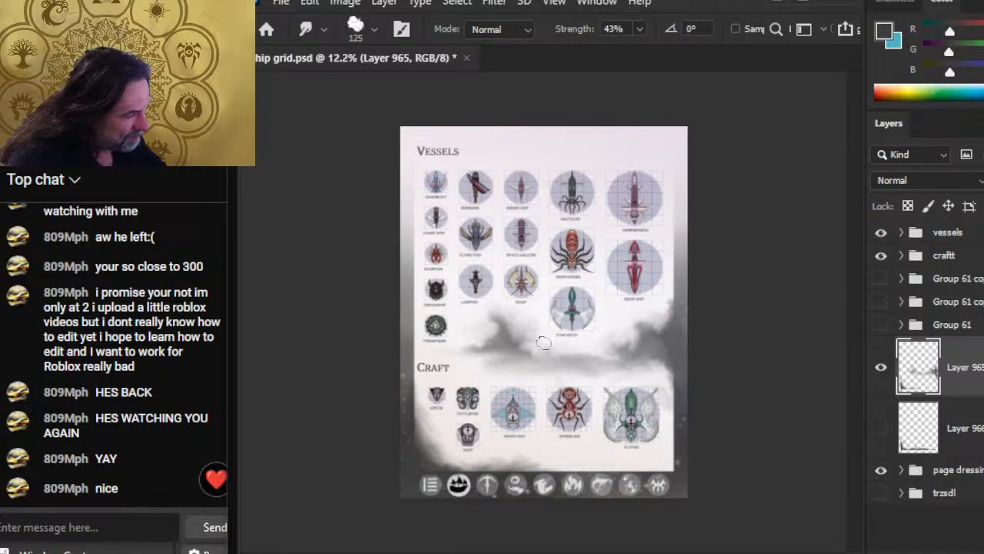
{"action": "mouse_move", "coordinate": [544, 343]}
{"action": "left_mouse_down"}
{"action": "mouse_move", "coordinate": [521, 329]}
{"action": "mouse_move", "coordinate": [486, 328]}
{"action": "mouse_move", "coordinate": [520, 346]}
{"action": "mouse_move", "coordinate": [503, 343]}
{"action": "mouse_move", "coordinate": [545, 329]}
{"action": "mouse_move", "coordinate": [538, 336]}
{"action": "mouse_move", "coordinate": [631, 360]}
{"action": "mouse_move", "coordinate": [581, 349]}
{"action": "mouse_move", "coordinate": [597, 357]}
{"action": "mouse_move", "coordinate": [676, 367]}
{"action": "mouse_move", "coordinate": [653, 350]}
{"action": "left_mouse_up"}
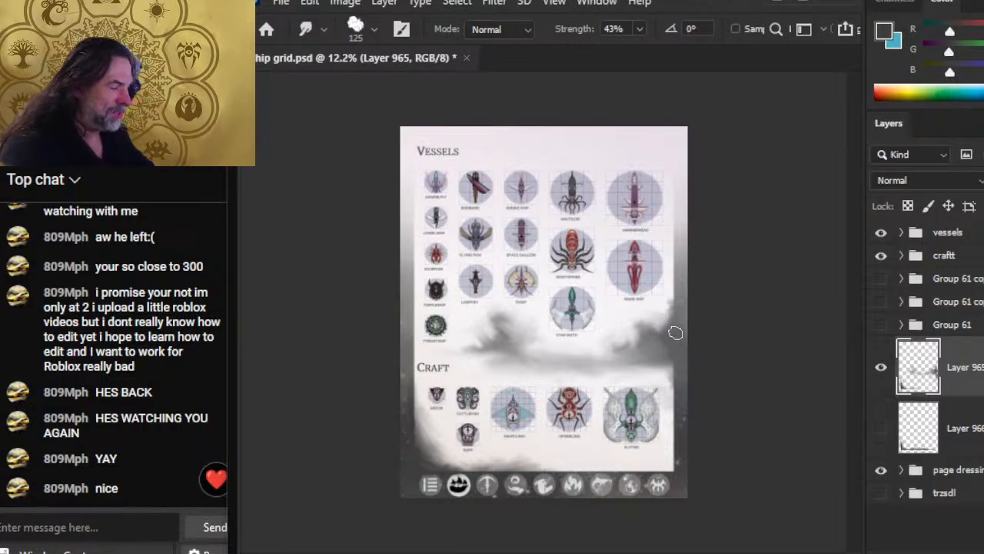
Step: Reshape the cloud at the right border with the smudge brush at 175 px and 60% strength, reducing it to 125 px for refinement
{"action": "key", "text": "bracketright"}
{"action": "key", "text": "bracketright"}
{"action": "key", "text": "6"}
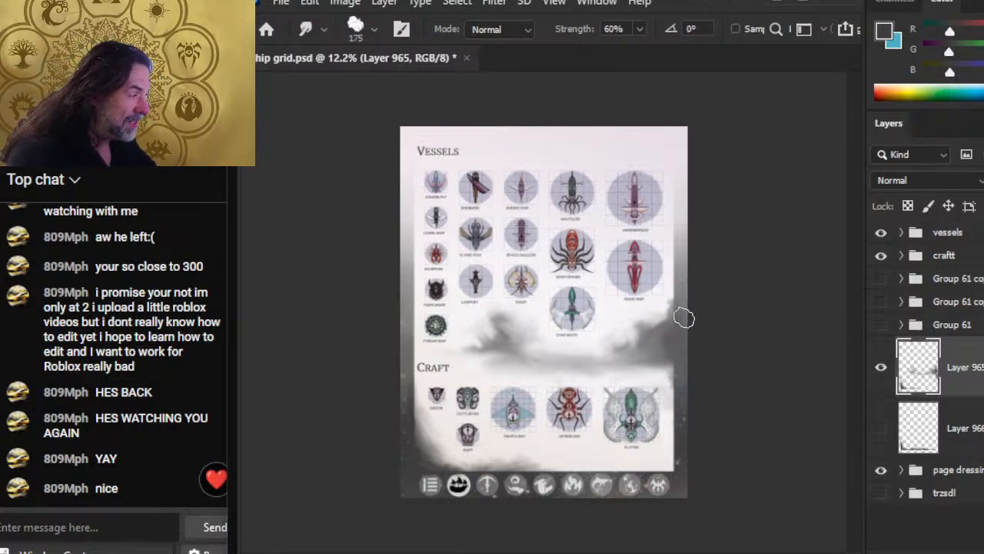
{"action": "mouse_move", "coordinate": [675, 364]}
{"action": "left_mouse_down"}
{"action": "mouse_move", "coordinate": [676, 337]}
{"action": "mouse_move", "coordinate": [652, 338]}
{"action": "mouse_move", "coordinate": [644, 364]}
{"action": "mouse_move", "coordinate": [649, 349]}
{"action": "mouse_move", "coordinate": [622, 335]}
{"action": "mouse_move", "coordinate": [626, 320]}
{"action": "mouse_move", "coordinate": [650, 340]}
{"action": "left_mouse_up"}
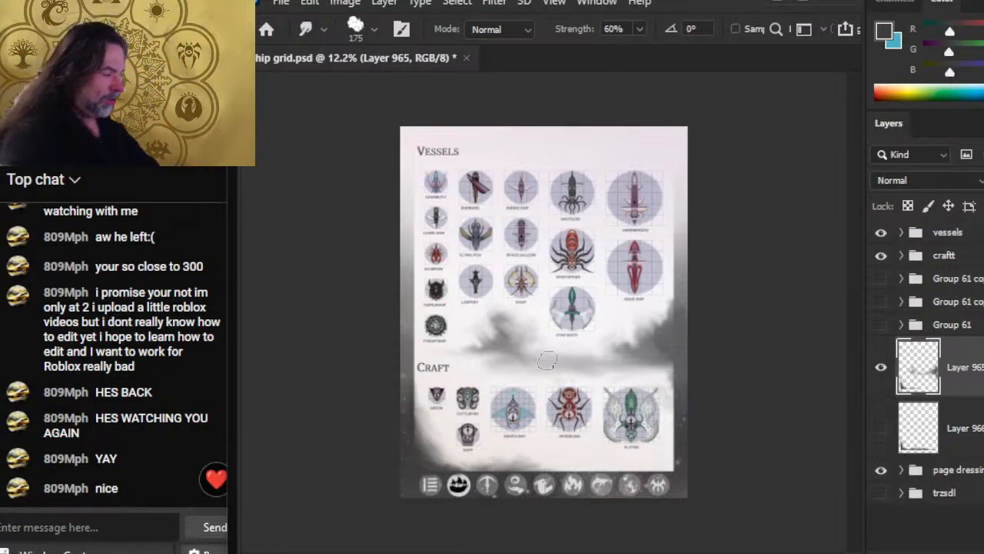
{"action": "key", "text": "bracketleft"}
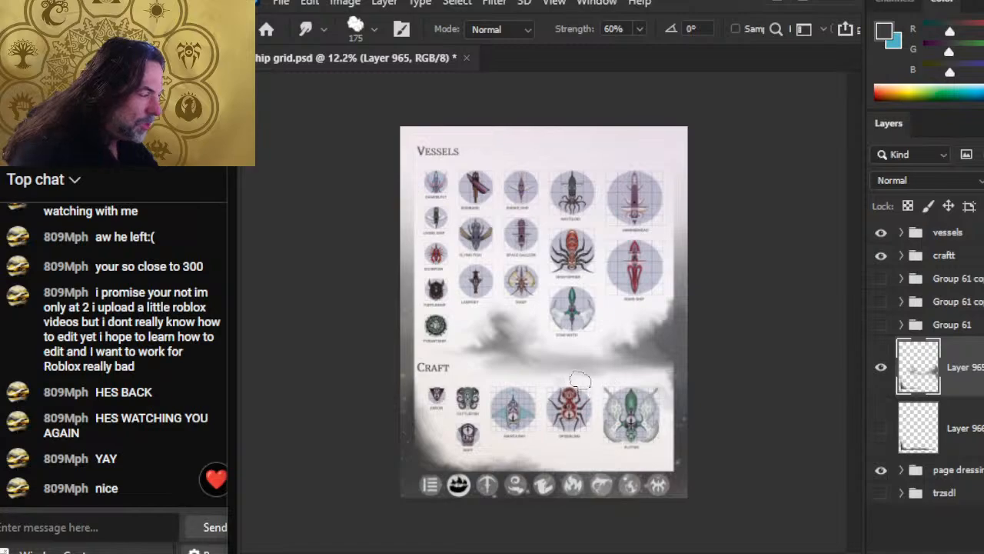
{"action": "key", "text": "bracketleft"}
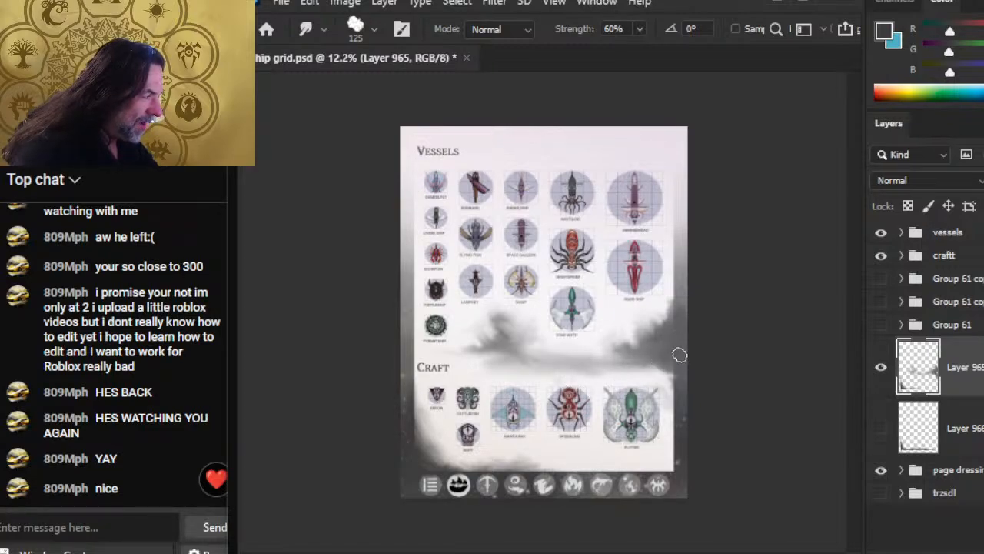
Step: Paint sampled greys over the right border where the cloud band begins, and smudge them into the cloud with the 125 px brush
{"action": "key", "text": "b"}
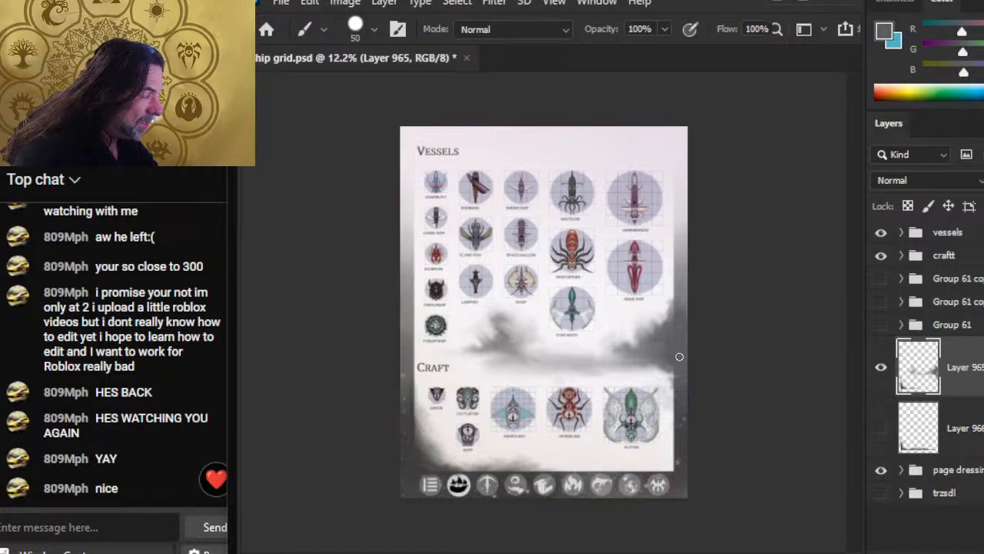
{"action": "key", "text": "r"}
{"action": "key", "text": "b"}
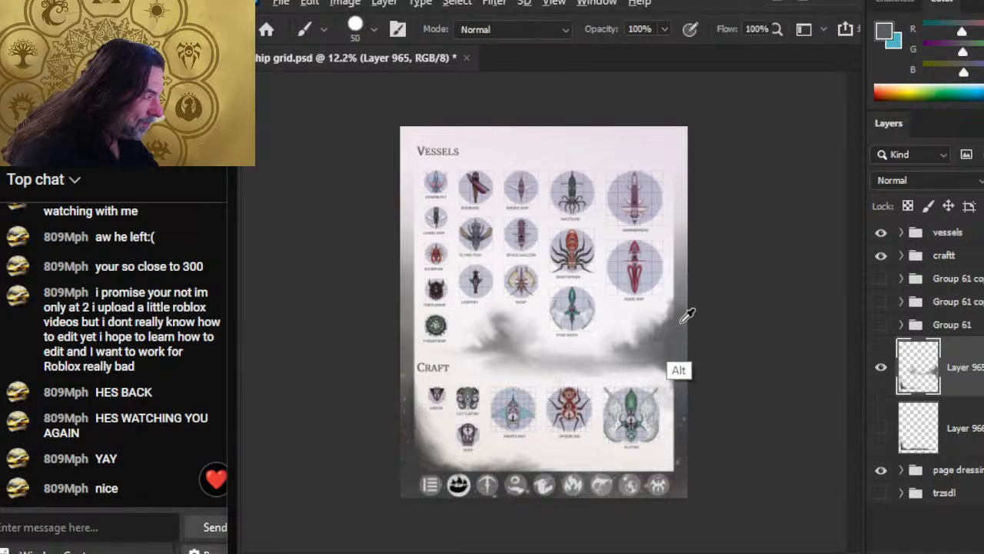
{"action": "key", "text": "r"}
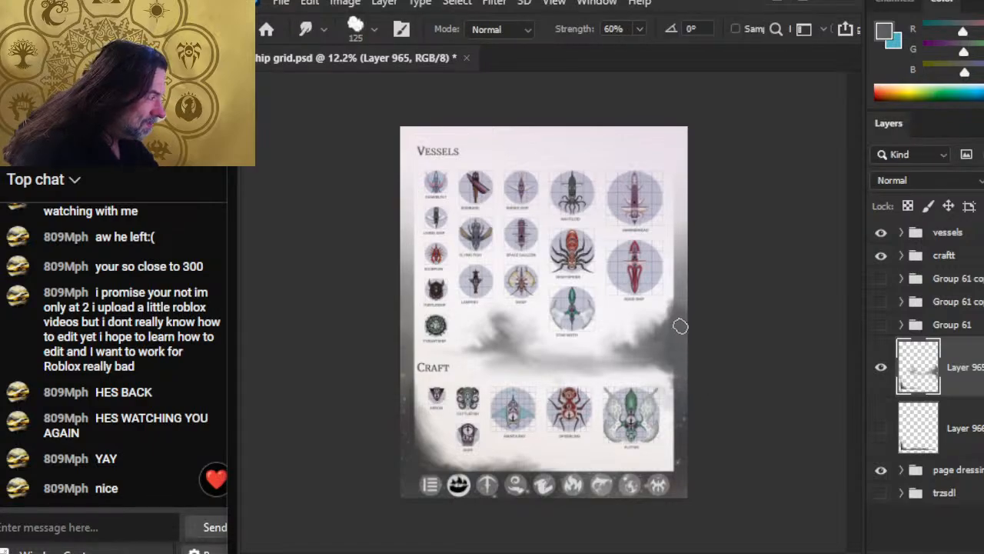
{"action": "key", "text": "b"}
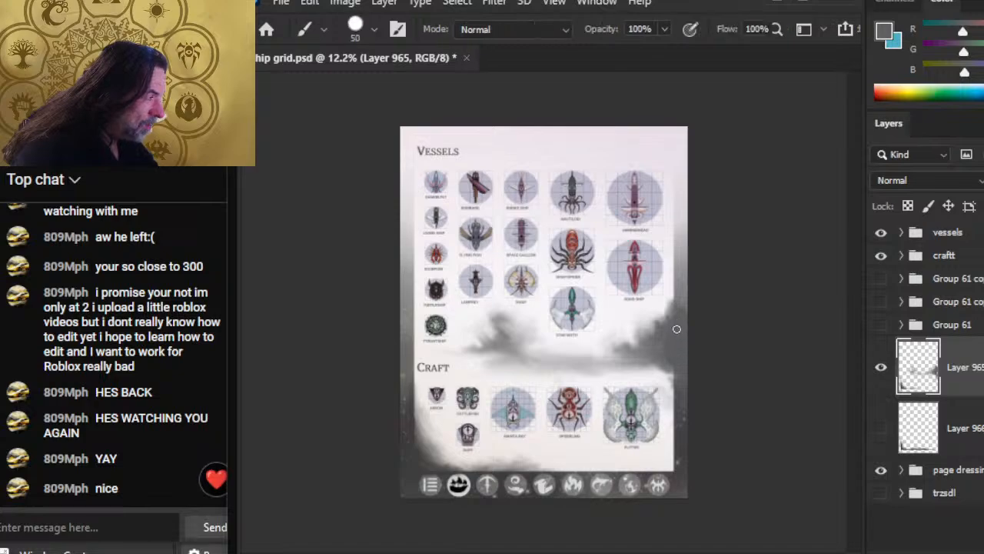
{"action": "key", "text": "r"}
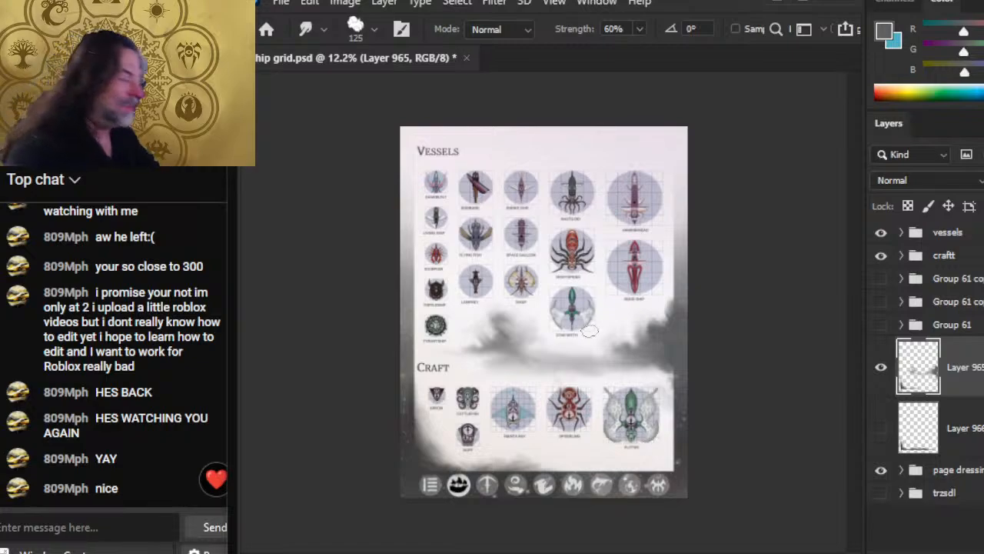
{"action": "mouse_move", "coordinate": [674, 334]}
{"action": "left_mouse_down"}
{"action": "mouse_move", "coordinate": [661, 340]}
{"action": "mouse_move", "coordinate": [653, 332]}
{"action": "mouse_move", "coordinate": [670, 348]}
{"action": "left_mouse_up"}
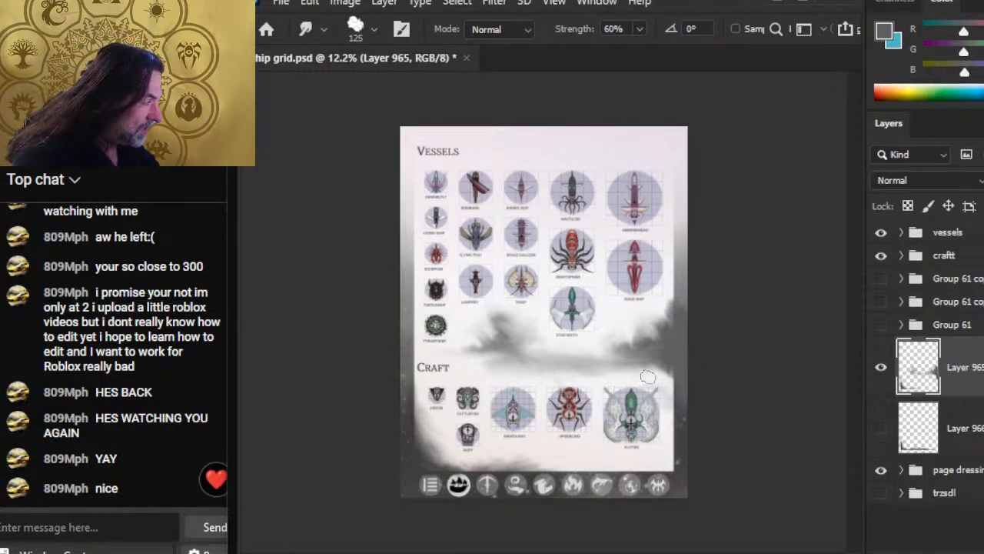
{"action": "left_click_drag", "start_coordinate": [665, 358], "coordinate": [656, 367]}
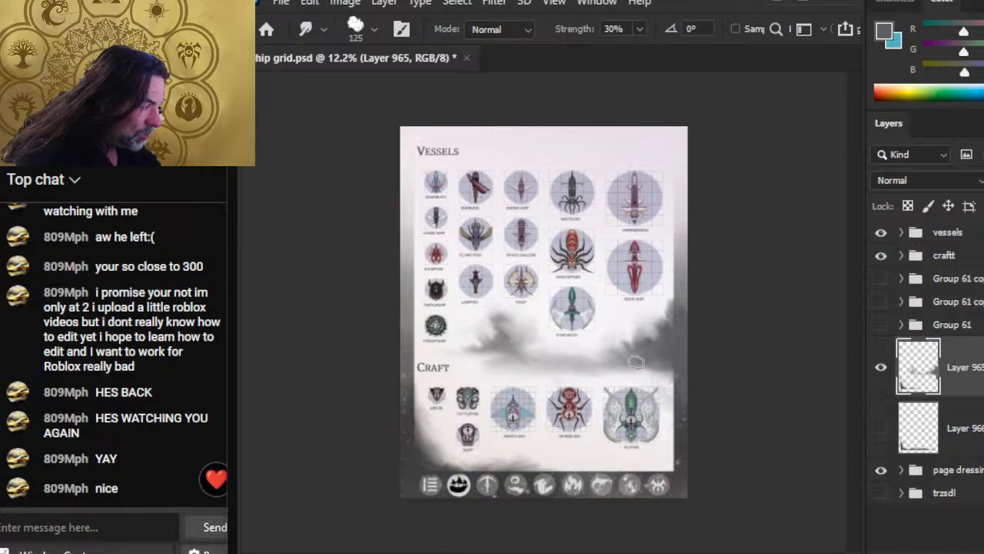
Step: Paint sampled greys along the right border beside the cloud band and smudge them in with the 125 px brush at 30% strength
{"action": "key", "text": "b"}
{"action": "left_click", "coordinate": [675, 376], "text": "alt"}
{"action": "key", "text": "r"}
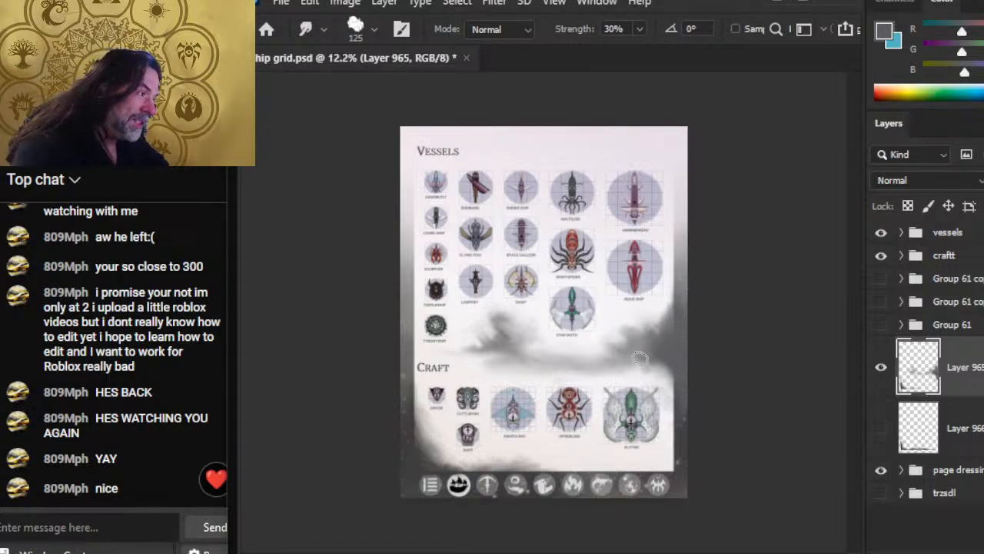
{"action": "key", "text": "b"}
{"action": "left_click", "coordinate": [679, 338], "text": "alt"}
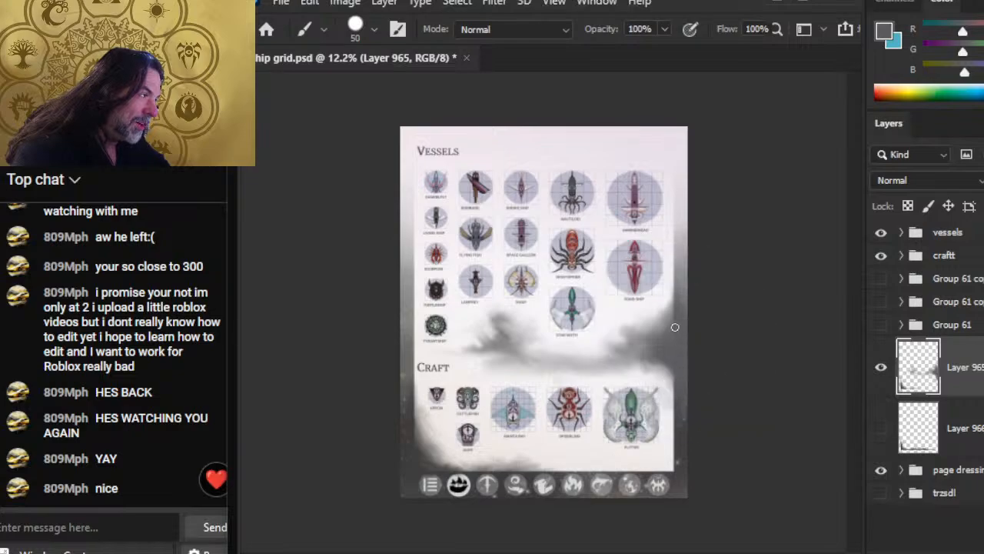
{"action": "key", "text": "r"}
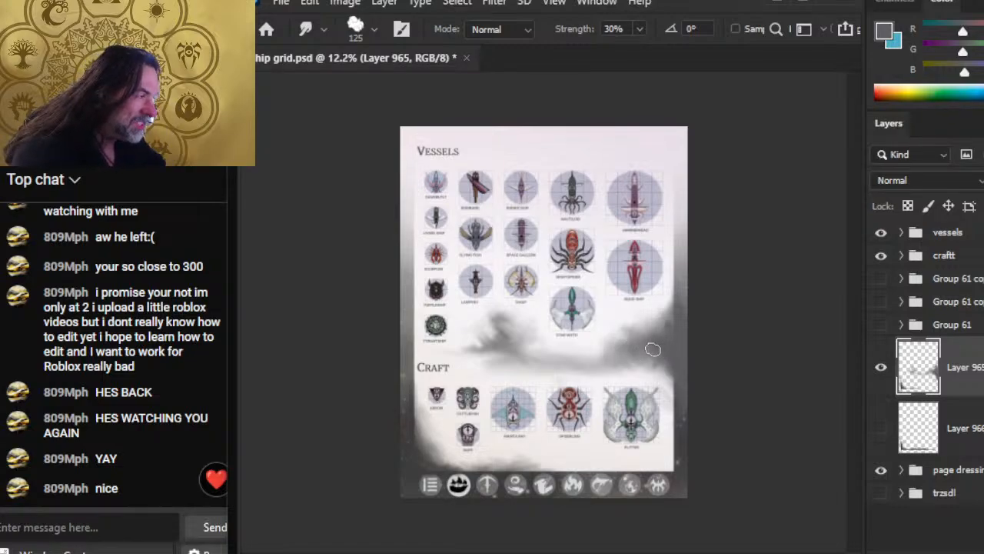
Step: Outline a thin strip inside the cloud's right part with the Lasso tool, and smudge the cloud band's left end at 30% strength
{"action": "key", "text": "l"}
{"action": "mouse_move", "coordinate": [623, 354]}
{"action": "left_mouse_down"}
{"action": "mouse_move", "coordinate": [683, 358]}
{"action": "mouse_move", "coordinate": [695, 388]}
{"action": "left_mouse_up"}
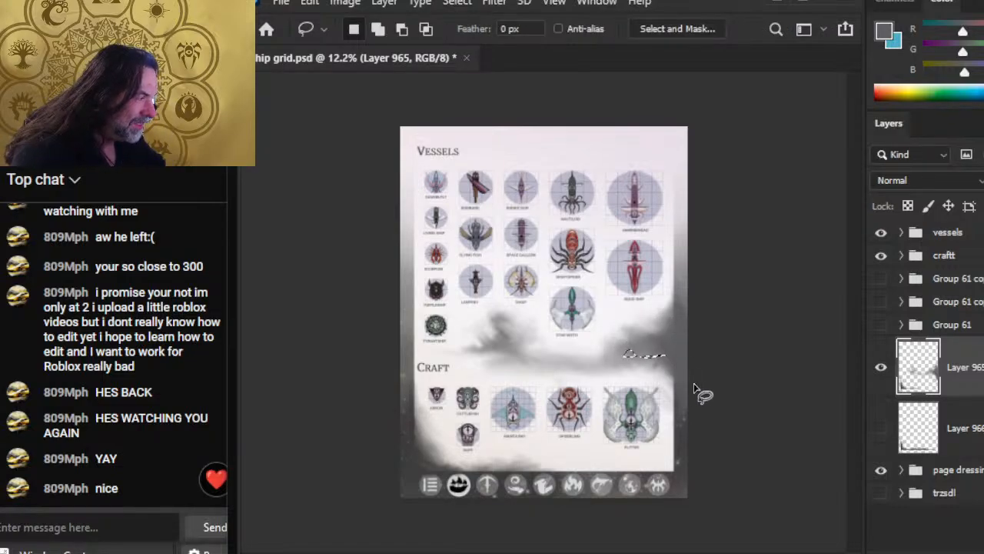
{"action": "key", "text": "r"}
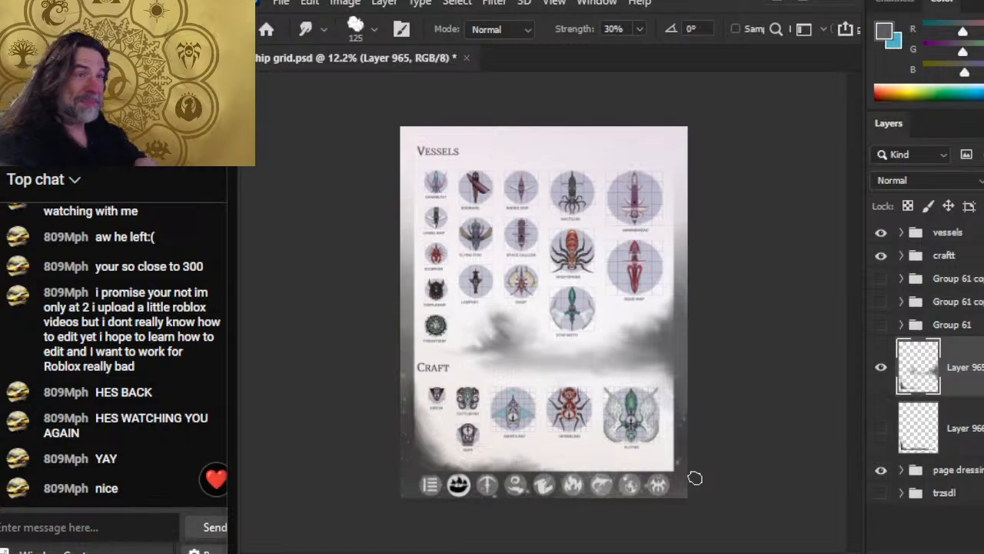
{"action": "mouse_move", "coordinate": [458, 347]}
{"action": "left_mouse_down"}
{"action": "mouse_move", "coordinate": [504, 343]}
{"action": "mouse_move", "coordinate": [497, 320]}
{"action": "mouse_move", "coordinate": [509, 319]}
{"action": "mouse_move", "coordinate": [497, 331]}
{"action": "mouse_move", "coordinate": [555, 328]}
{"action": "mouse_move", "coordinate": [553, 315]}
{"action": "mouse_move", "coordinate": [553, 334]}
{"action": "mouse_move", "coordinate": [516, 346]}
{"action": "mouse_move", "coordinate": [494, 342]}
{"action": "mouse_move", "coordinate": [496, 333]}
{"action": "mouse_move", "coordinate": [515, 347]}
{"action": "left_mouse_up"}
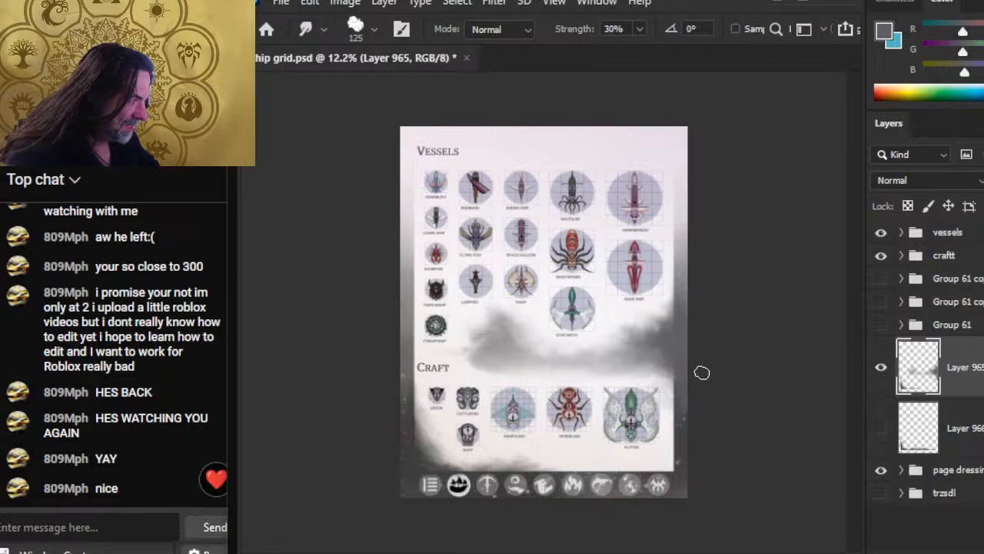
Step: Paint more grey where the cloud meets the right border, and smudge it inward and downward with the 125 px brush at 30% strength
{"action": "key", "text": "b"}
{"action": "key", "text": "alt"}
{"action": "key", "text": "r"}
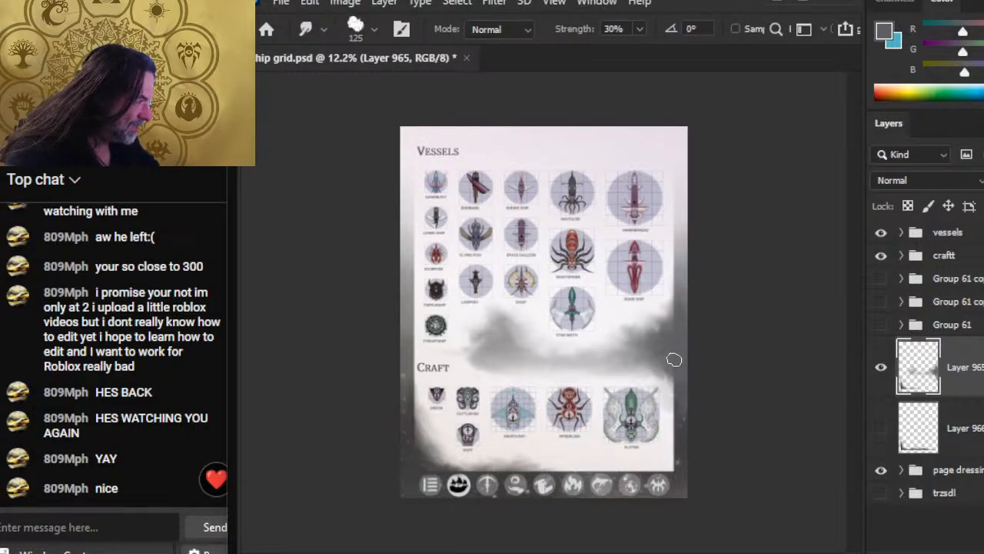
{"action": "key", "text": "b"}
{"action": "key", "text": "r"}
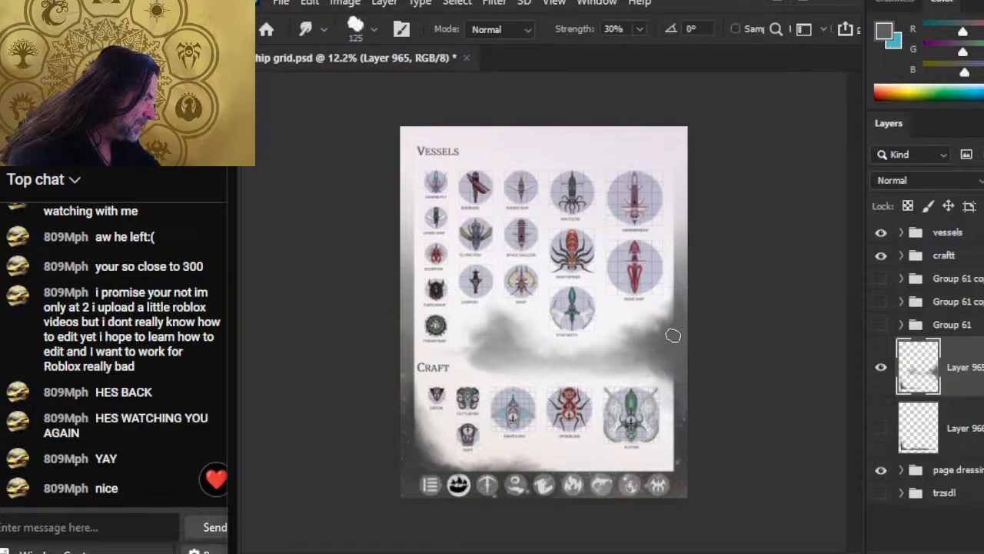
{"action": "mouse_move", "coordinate": [666, 323]}
{"action": "left_mouse_down"}
{"action": "mouse_move", "coordinate": [648, 355]}
{"action": "mouse_move", "coordinate": [672, 328]}
{"action": "mouse_move", "coordinate": [656, 302]}
{"action": "mouse_move", "coordinate": [683, 311]}
{"action": "mouse_move", "coordinate": [642, 309]}
{"action": "mouse_move", "coordinate": [657, 320]}
{"action": "mouse_move", "coordinate": [661, 298]}
{"action": "mouse_move", "coordinate": [627, 314]}
{"action": "mouse_move", "coordinate": [647, 305]}
{"action": "mouse_move", "coordinate": [636, 316]}
{"action": "mouse_move", "coordinate": [672, 347]}
{"action": "mouse_move", "coordinate": [667, 376]}
{"action": "mouse_move", "coordinate": [564, 379]}
{"action": "mouse_move", "coordinate": [675, 376]}
{"action": "mouse_move", "coordinate": [643, 372]}
{"action": "mouse_move", "coordinate": [671, 353]}
{"action": "mouse_move", "coordinate": [660, 360]}
{"action": "mouse_move", "coordinate": [673, 396]}
{"action": "mouse_move", "coordinate": [606, 384]}
{"action": "mouse_move", "coordinate": [666, 383]}
{"action": "mouse_move", "coordinate": [626, 381]}
{"action": "left_mouse_up"}
{"action": "left_click_drag", "start_coordinate": [653, 351], "coordinate": [668, 355]}
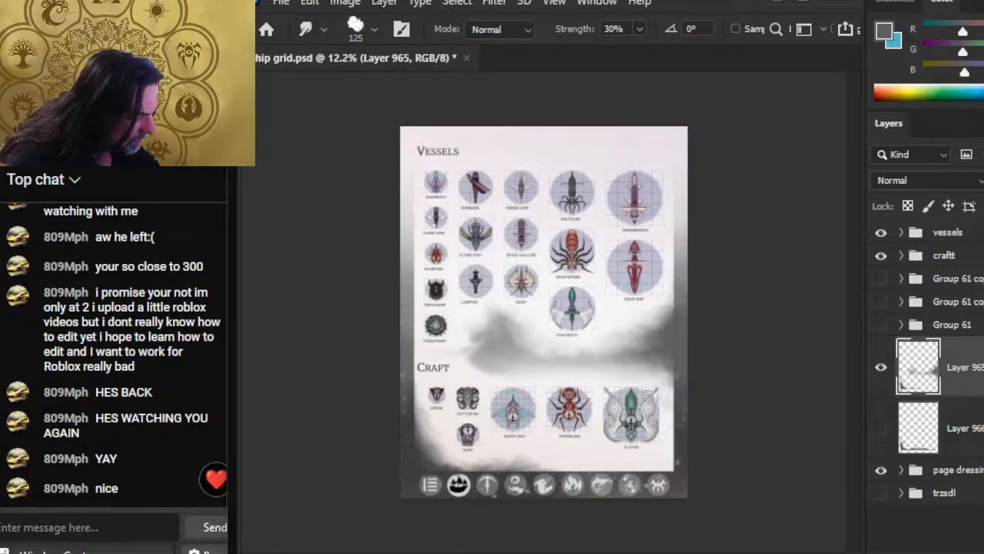
Step: Paint sampled dark grey smoke into the page's lower-right corner and smudge it soft, reducing the smudge brush to 100 px and ending at 50% strength
{"action": "key", "text": "z"}
{"action": "left_click_drag", "start_coordinate": [651, 397], "coordinate": [514, 510]}
{"action": "left_click_drag", "start_coordinate": [552, 338], "coordinate": [700, 363]}
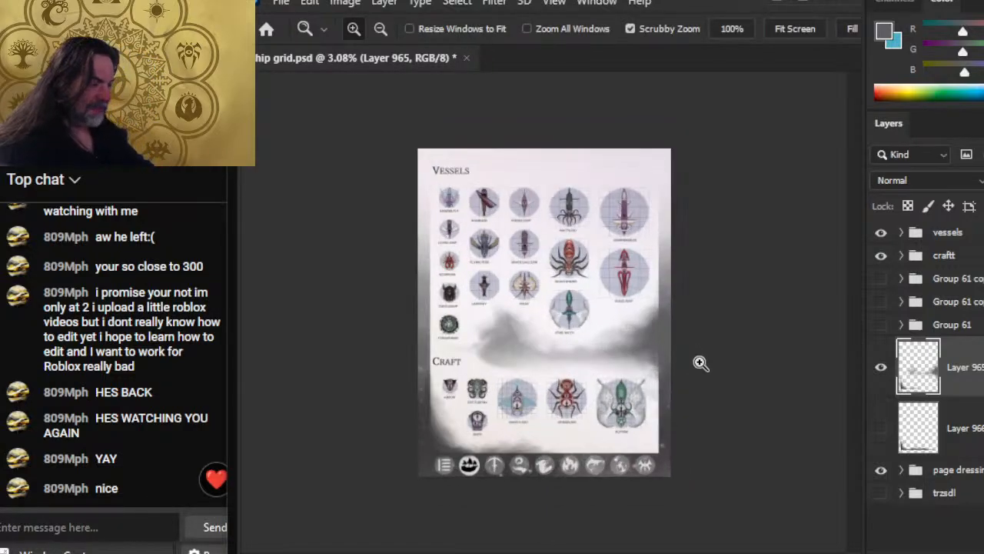
{"action": "key", "text": "b"}
{"action": "left_click", "coordinate": [664, 463], "text": "alt"}
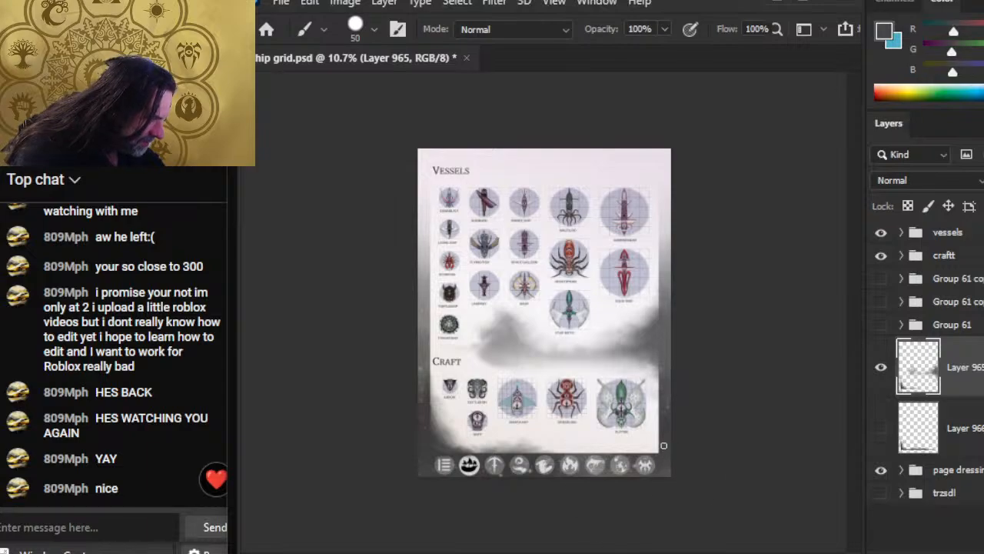
{"action": "key", "text": "r"}
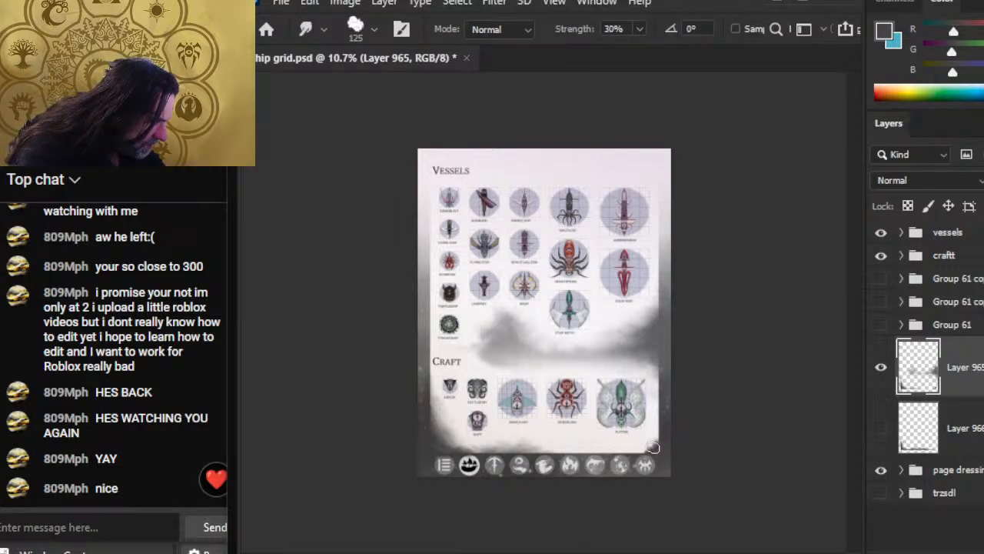
{"action": "key", "text": "b"}
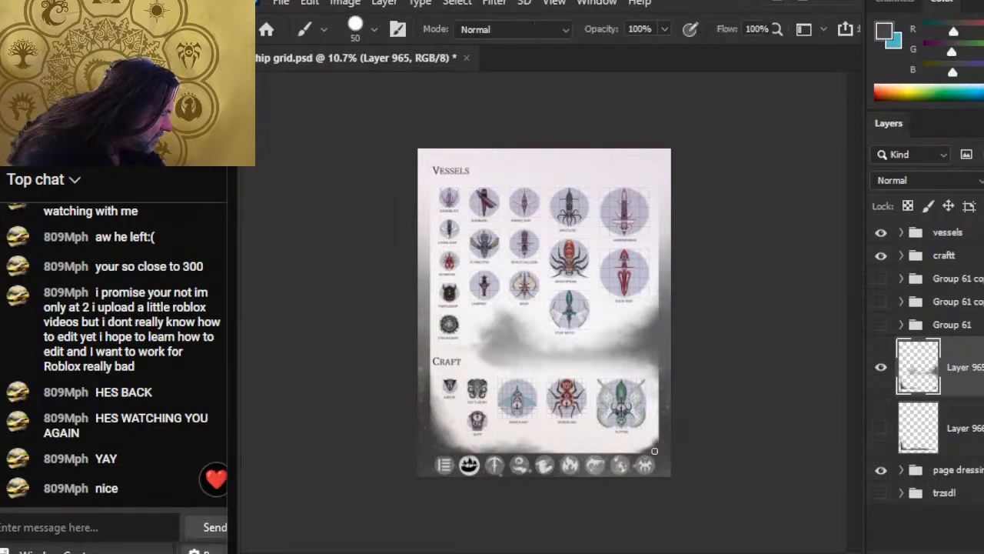
{"action": "key", "text": "r"}
{"action": "key", "text": "b"}
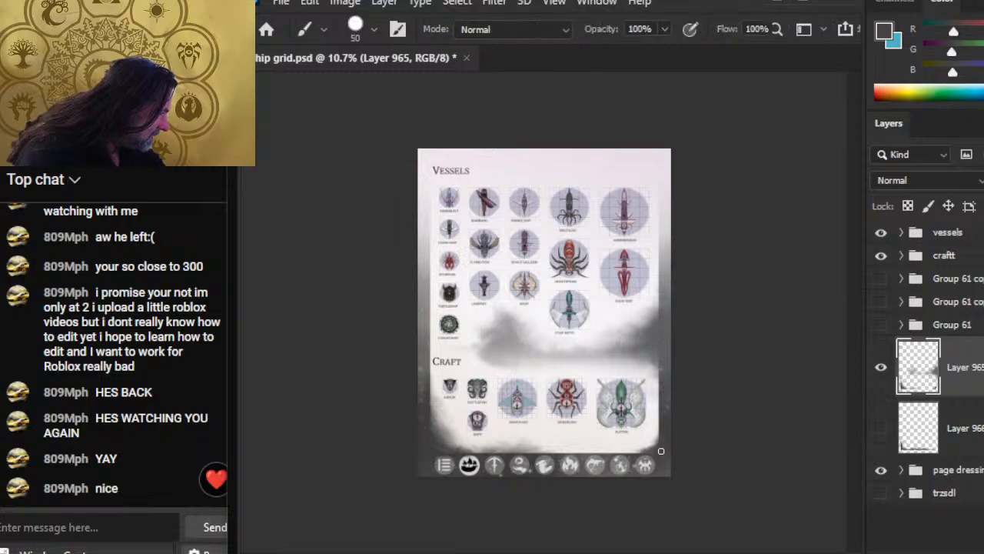
{"action": "key", "text": "r"}
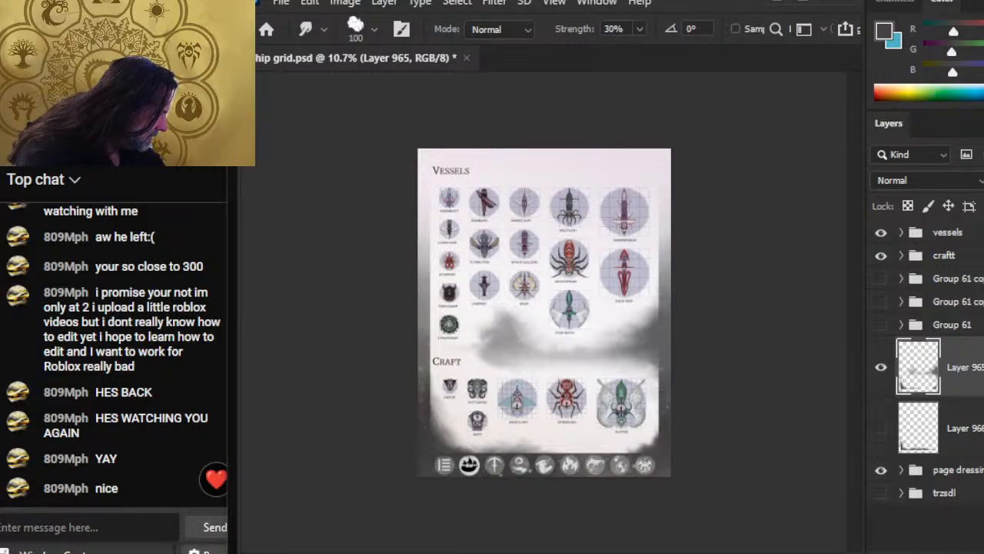
{"action": "key", "text": "b"}
{"action": "key", "text": "r"}
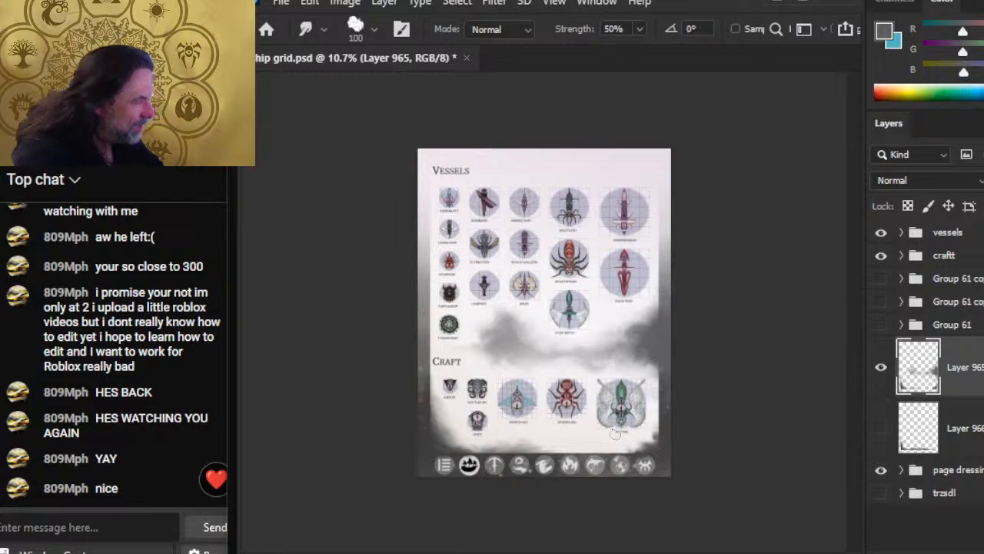
Step: Lower the smoke layer's opacity to 50% and check the whole page
{"action": "key", "text": "z"}
{"action": "left_click", "coordinate": [501, 403], "text": "alt"}
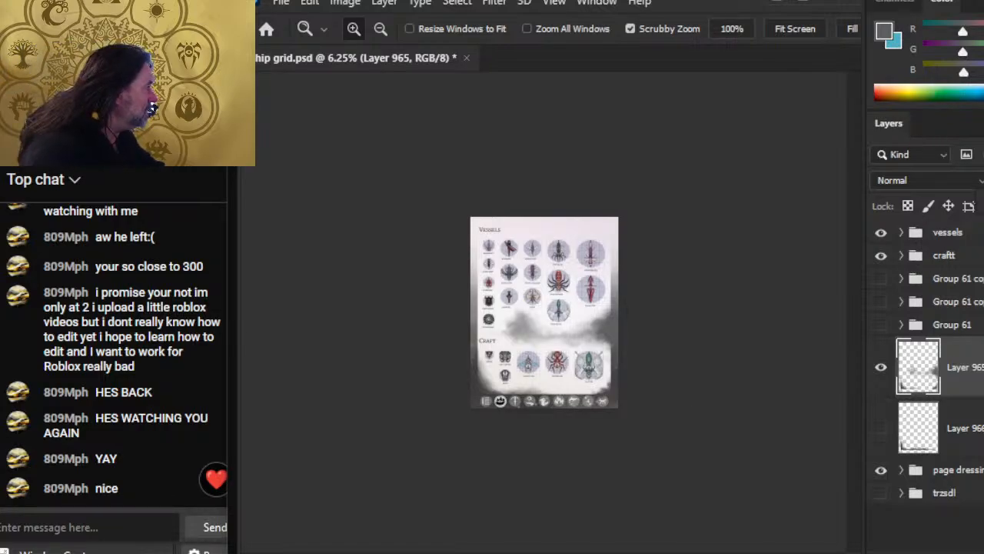
{"action": "key", "text": "5"}
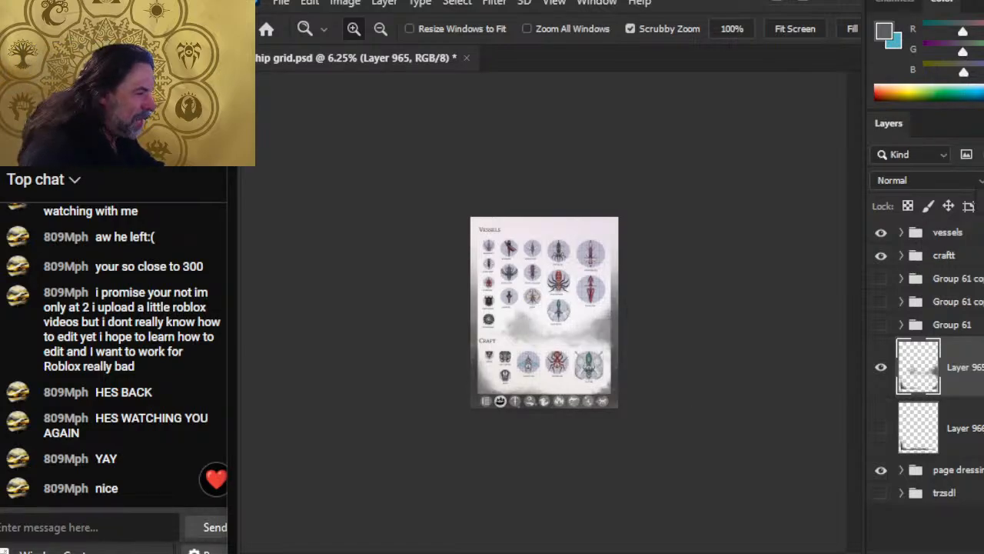
{"action": "left_click", "coordinate": [565, 389]}
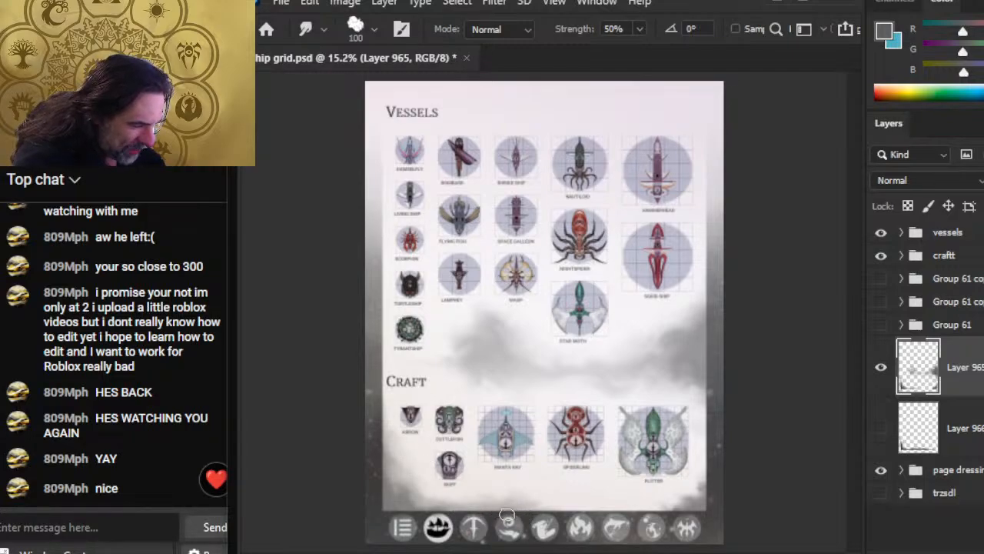
Step: Erase smoke around the ship icon in the page's bottom icon row, and soften the cloud band with the 100 px smudge brush at 50% strength
{"action": "key", "text": "e"}
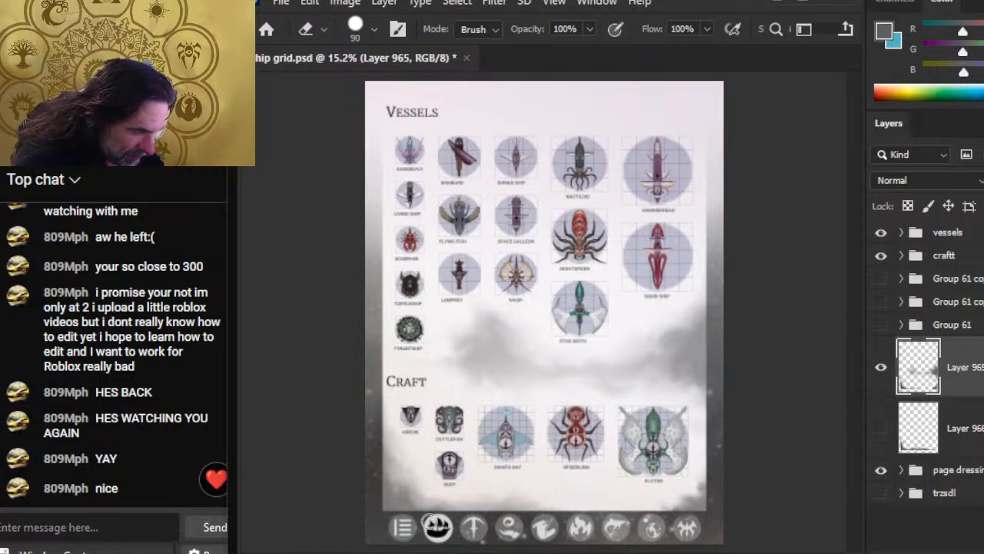
{"action": "key", "text": "r"}
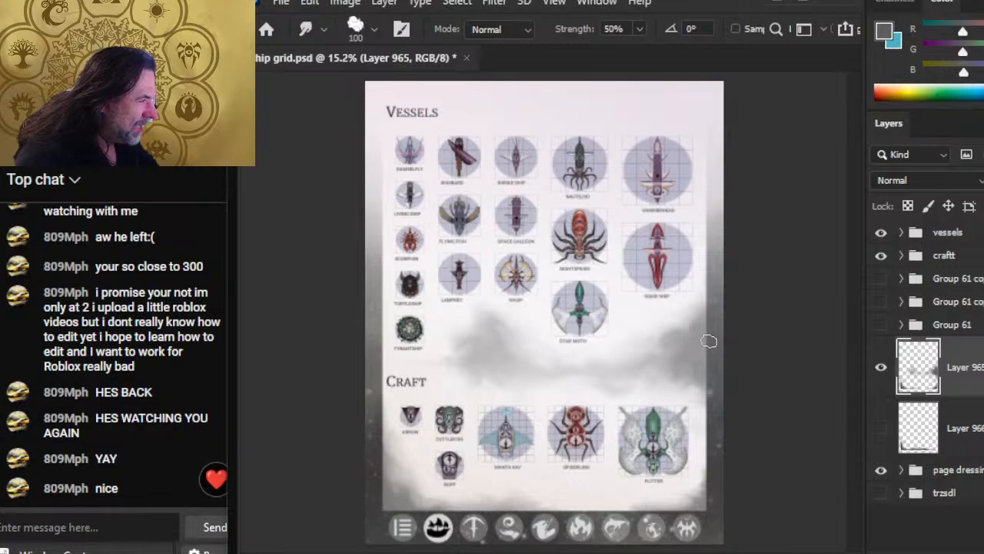
{"action": "key", "text": "ctrl+space"}
{"action": "left_click_drag", "start_coordinate": [676, 362], "coordinate": [606, 377]}
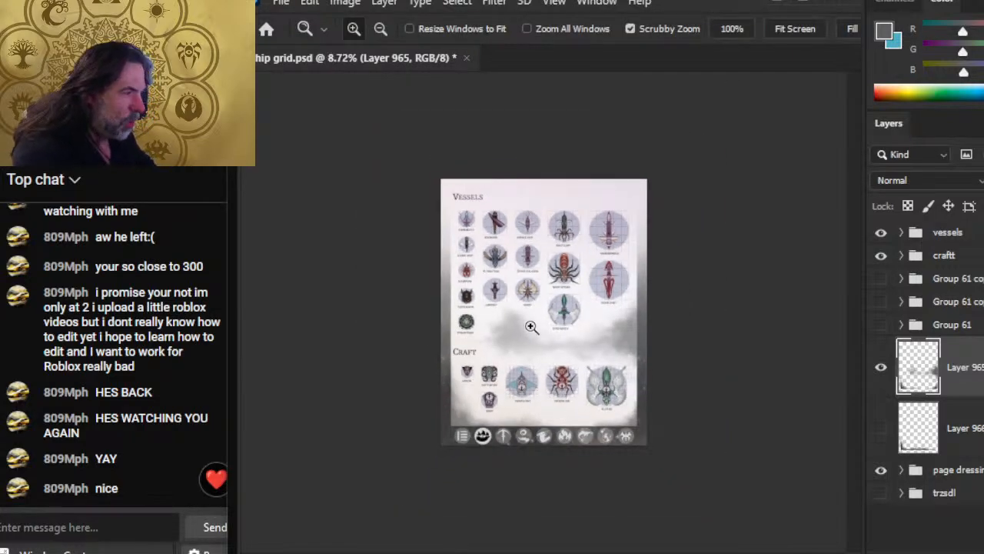
{"action": "mouse_move", "coordinate": [529, 331]}
{"action": "left_mouse_down"}
{"action": "mouse_move", "coordinate": [546, 351]}
{"action": "mouse_move", "coordinate": [538, 342]}
{"action": "left_mouse_up"}
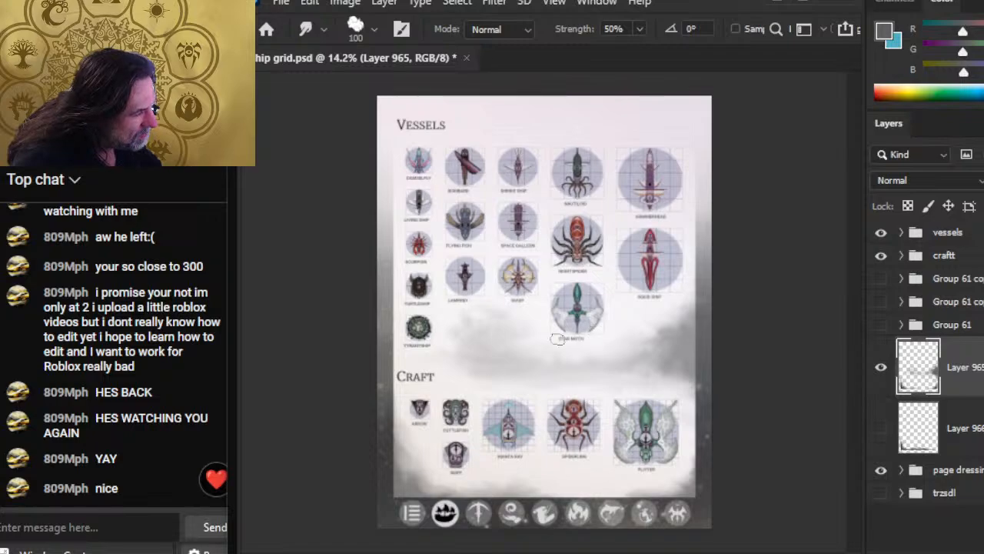
Step: Trim the cloud band's upper and lower edges with the 90 px eraser, and smudge them with the 100 px brush at 50% strength
{"action": "key", "text": "e"}
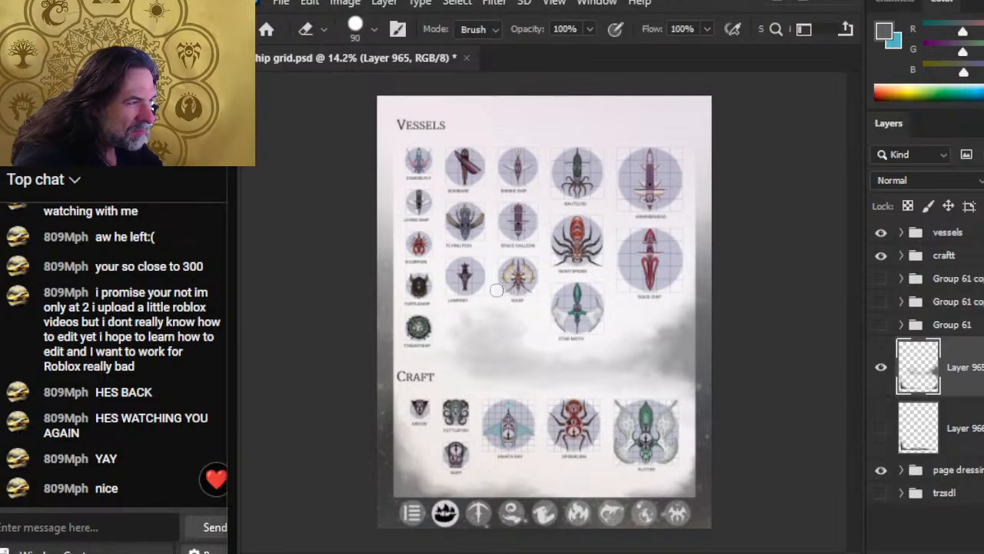
{"action": "key", "text": "r"}
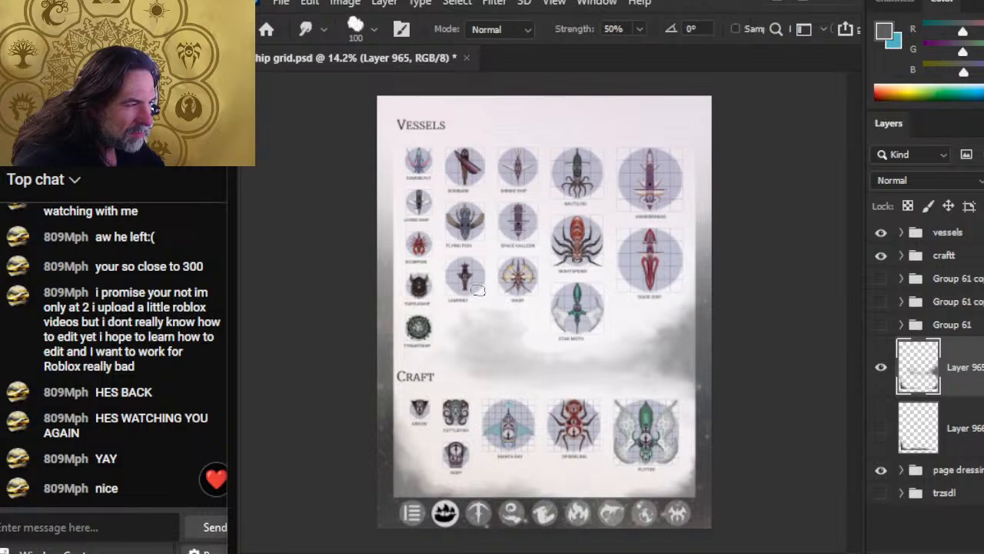
{"action": "key", "text": "e"}
{"action": "key", "text": "r"}
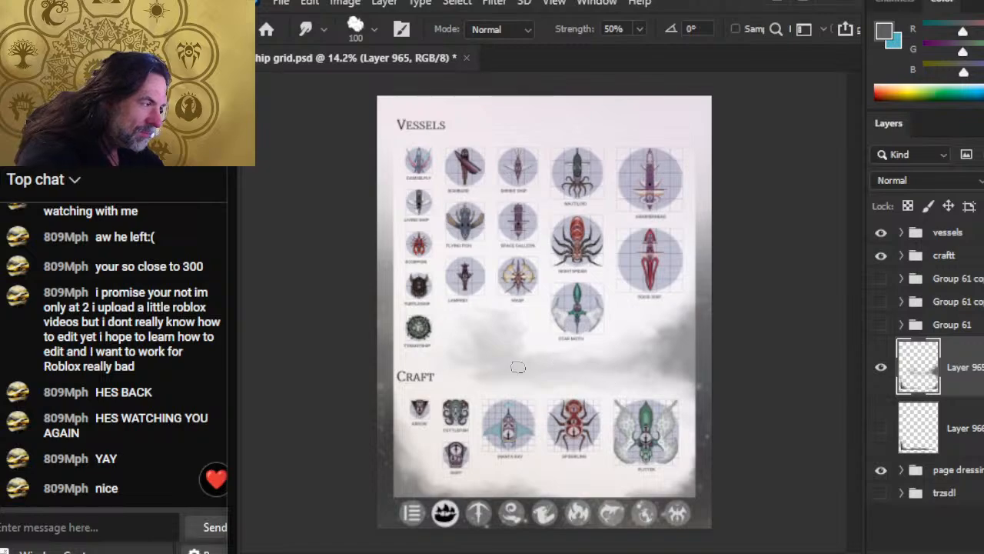
{"action": "key", "text": "e"}
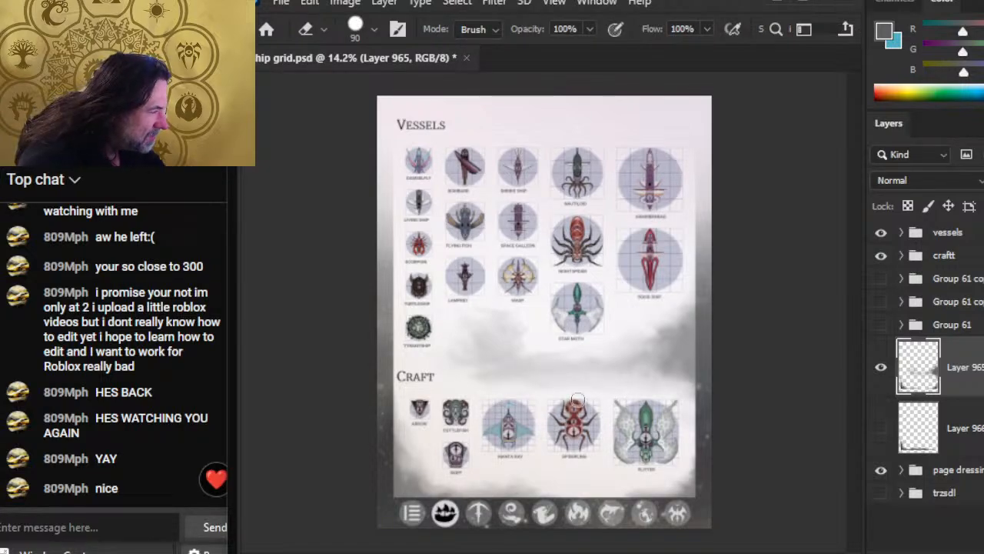
{"action": "key", "text": "r"}
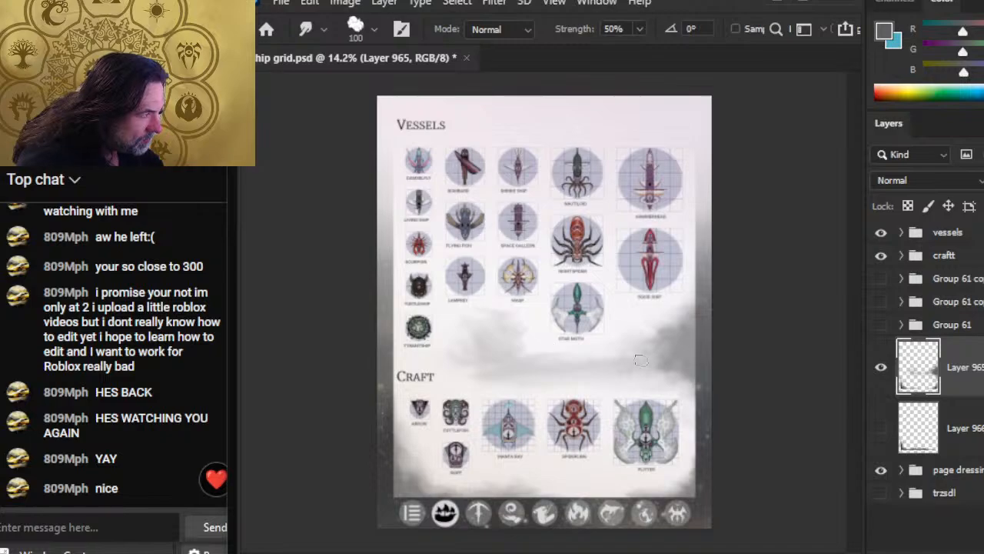
Step: Set the smudge strength to 40% and smudge the cloud below the Squid Ship toward the right border
{"action": "key", "text": "z"}
{"action": "left_click", "coordinate": [575, 438], "text": "alt"}
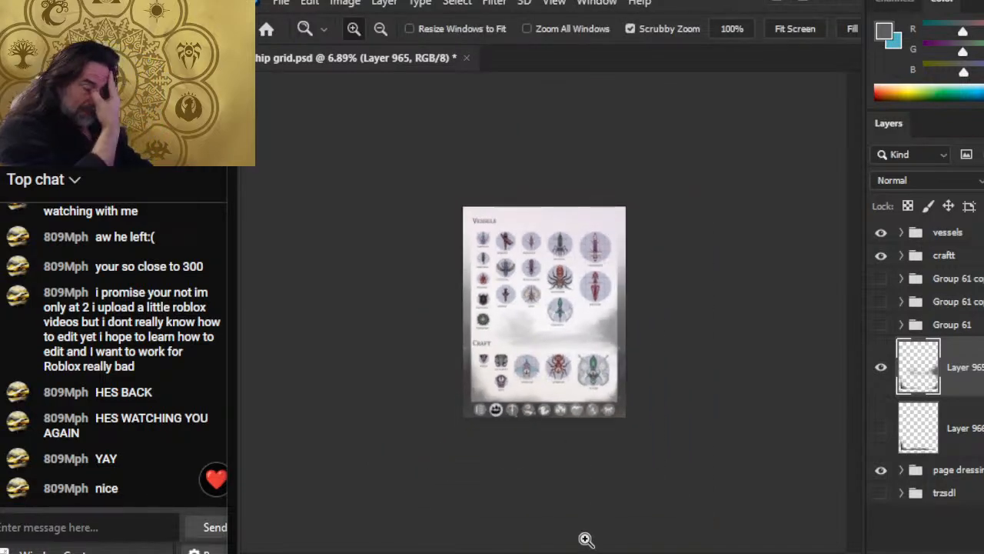
{"action": "left_click", "coordinate": [569, 379]}
{"action": "key", "text": "r"}
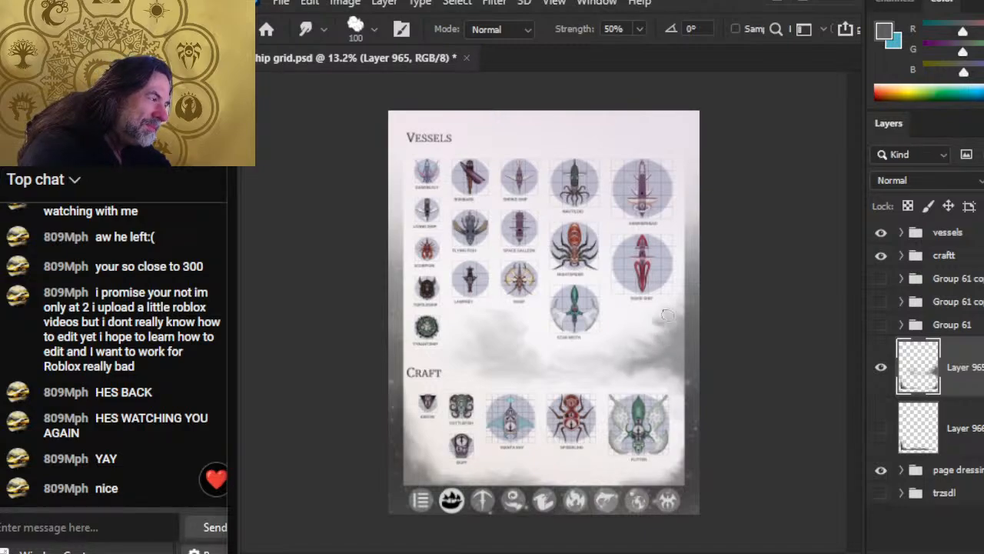
{"action": "key", "text": "4"}
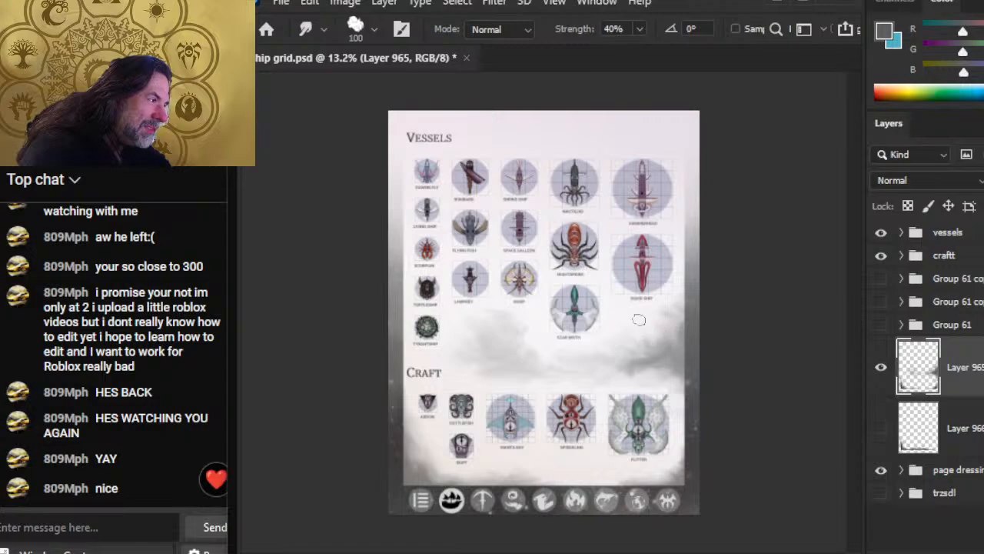
{"action": "left_click_drag", "start_coordinate": [639, 320], "coordinate": [685, 338]}
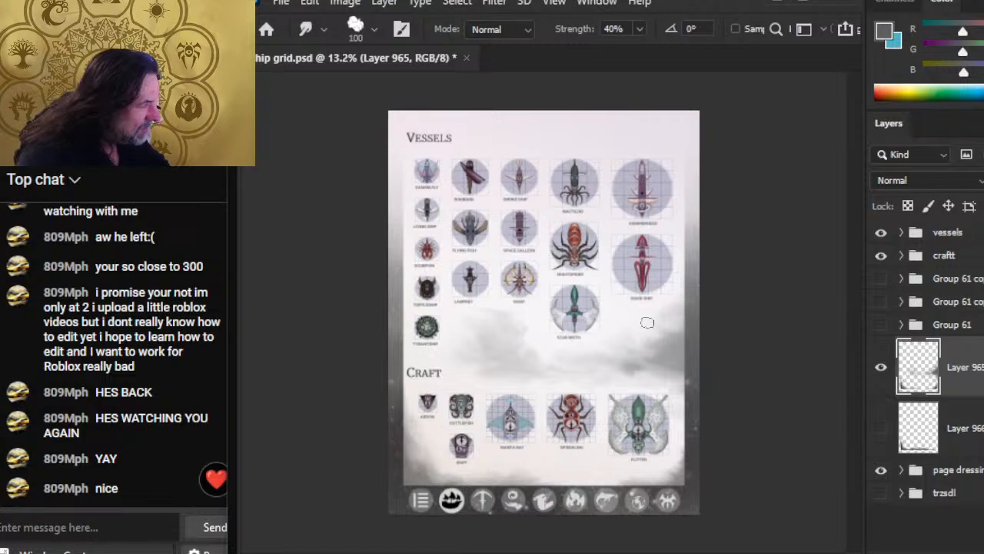
Step: Thin the remaining cloud edges with the 90 px eraser, and blend them into wisps with the 100 px smudge brush at 40% strength
{"action": "key", "text": "e"}
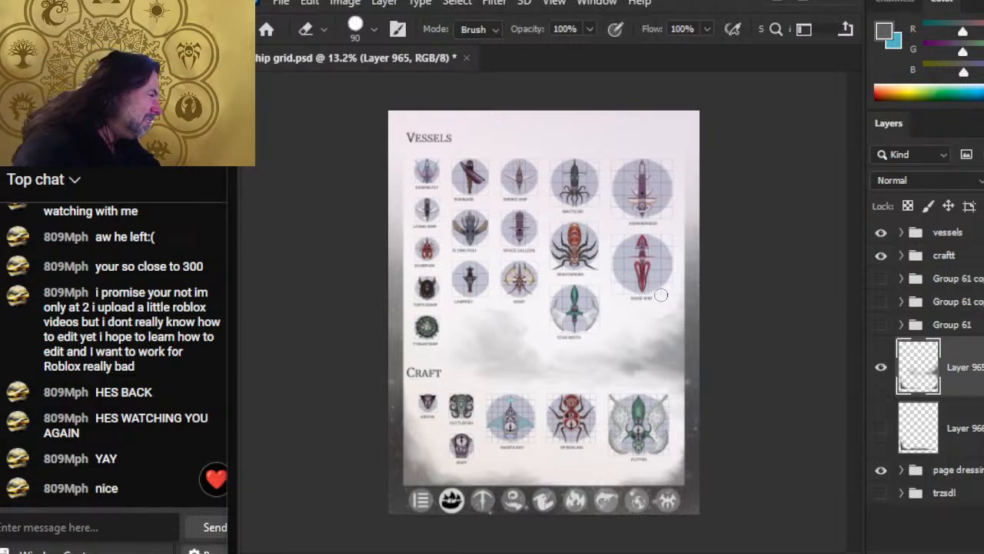
{"action": "key", "text": "r"}
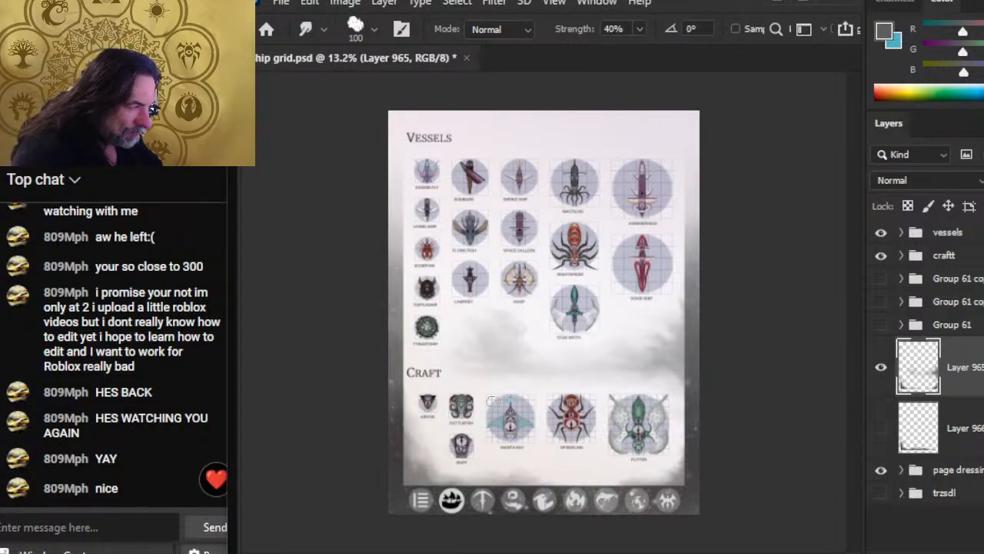
{"action": "key", "text": "e"}
{"action": "key", "text": "r"}
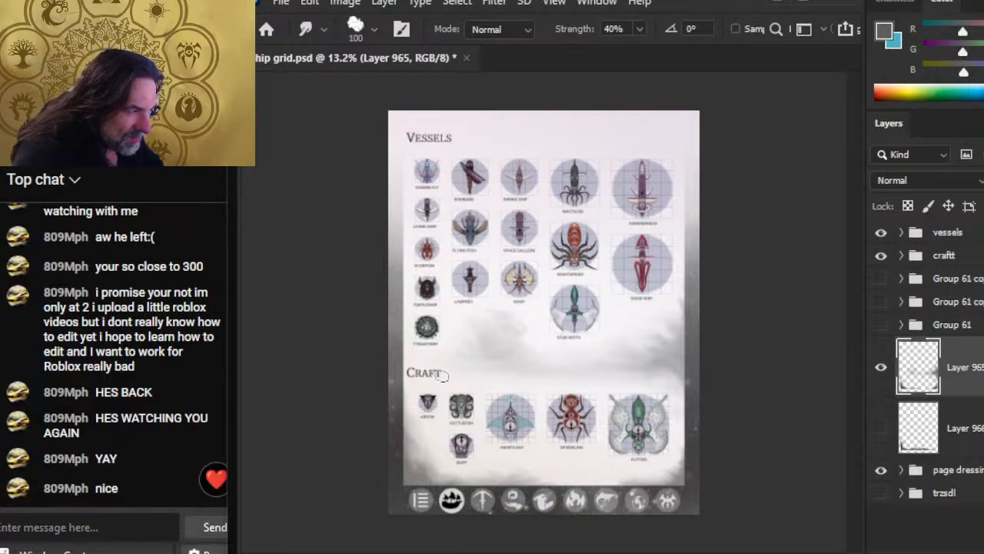
Step: Erase stray patches of the cloud band below the Star Moth with the 90 px eraser, and smudge them at 40% strength
{"action": "key", "text": "e"}
{"action": "key", "text": "r"}
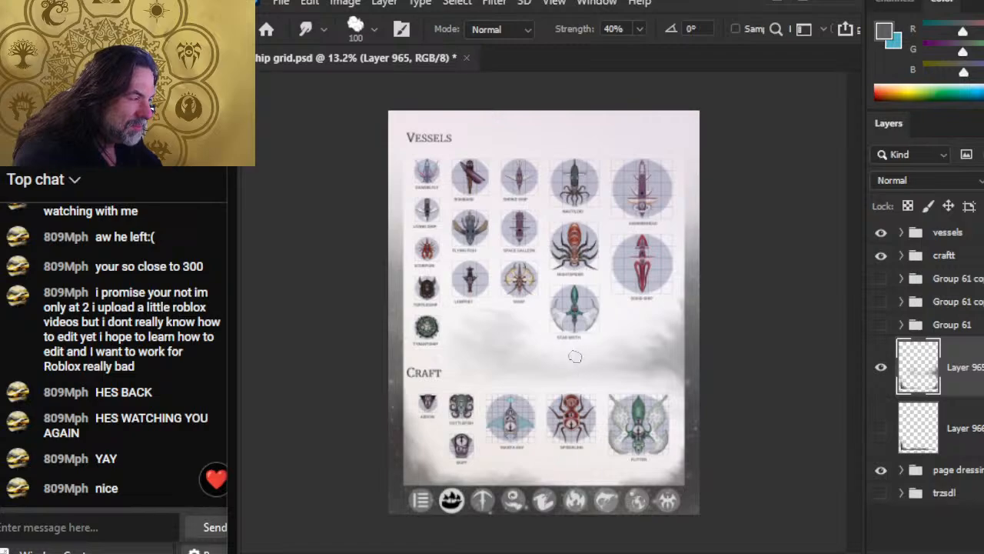
{"action": "key", "text": "e"}
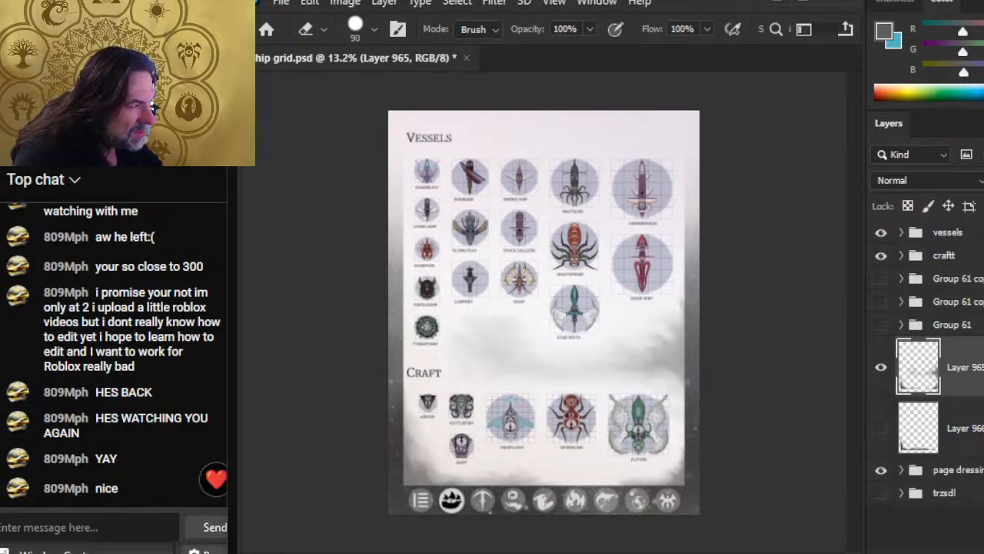
{"action": "key", "text": "r"}
{"action": "key", "text": "e"}
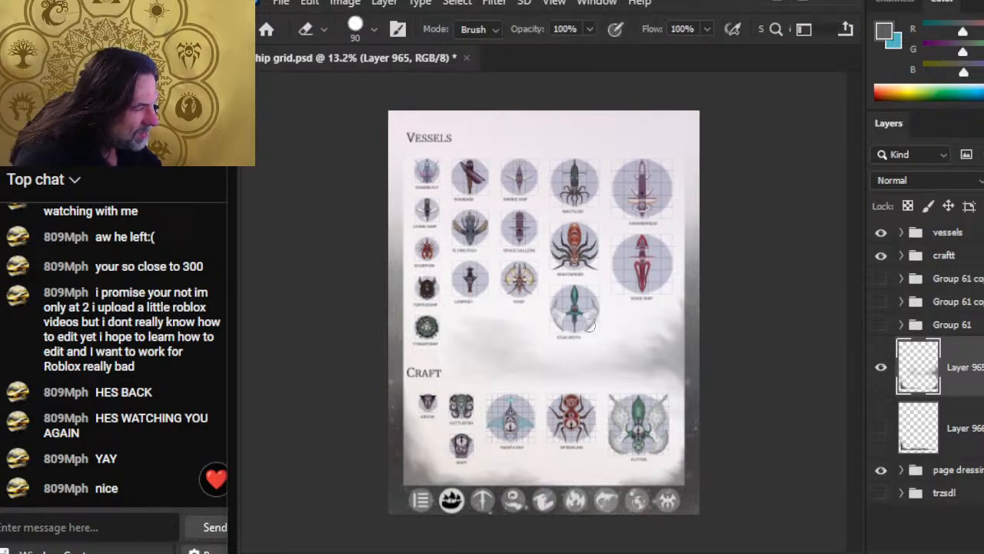
{"action": "key", "text": "r"}
{"action": "key", "text": "e"}
{"action": "key", "text": "r"}
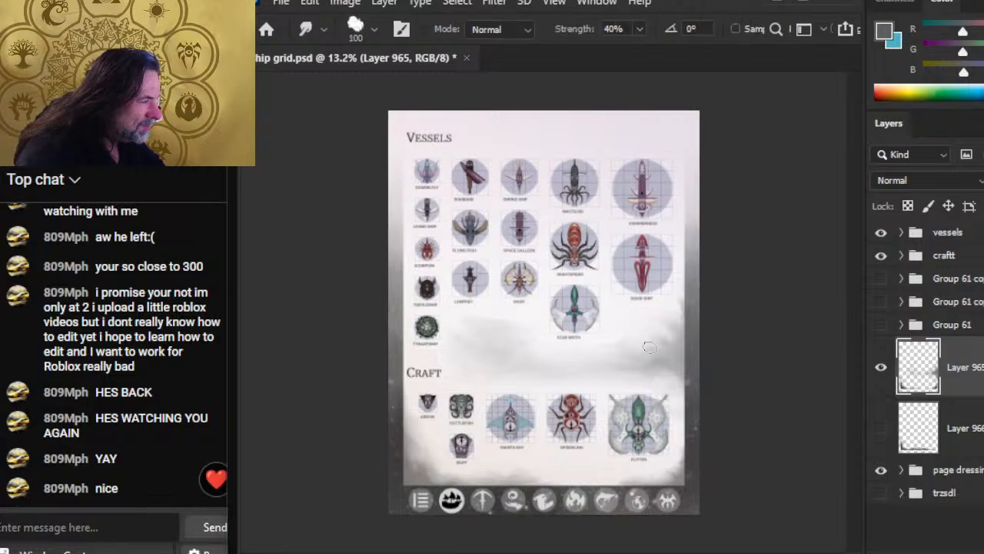
Step: Sample the pale page colour from the right border above the Hammerhead as the brush colour
{"action": "key", "text": "z"}
{"action": "left_click_drag", "start_coordinate": [708, 385], "coordinate": [577, 394]}
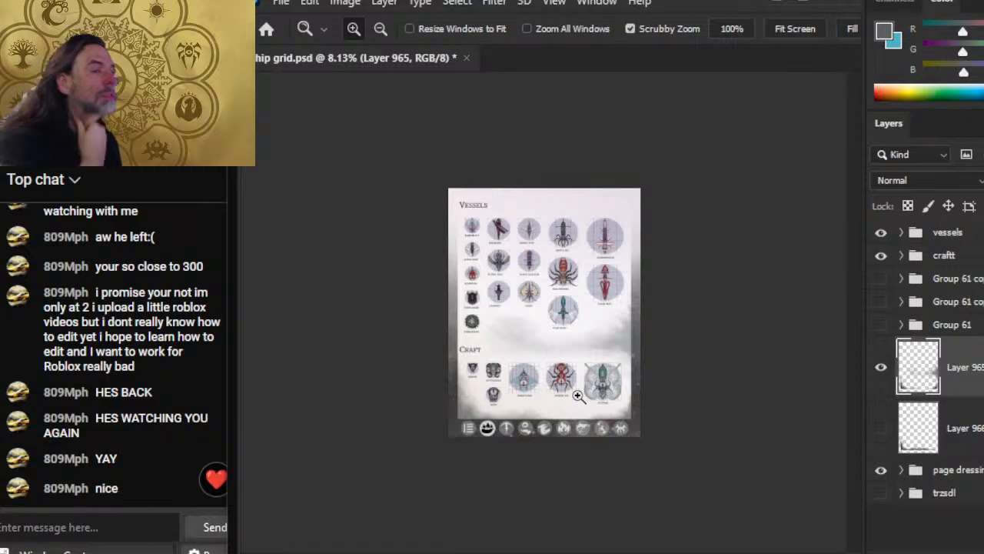
{"action": "left_click", "coordinate": [623, 227]}
{"action": "key", "text": "b"}
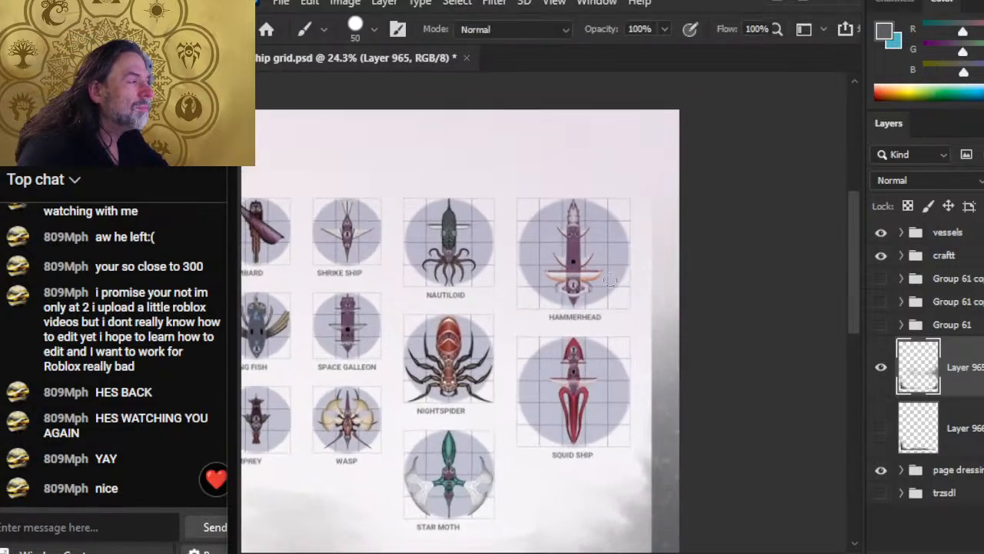
{"action": "left_click", "coordinate": [658, 171], "text": "alt"}
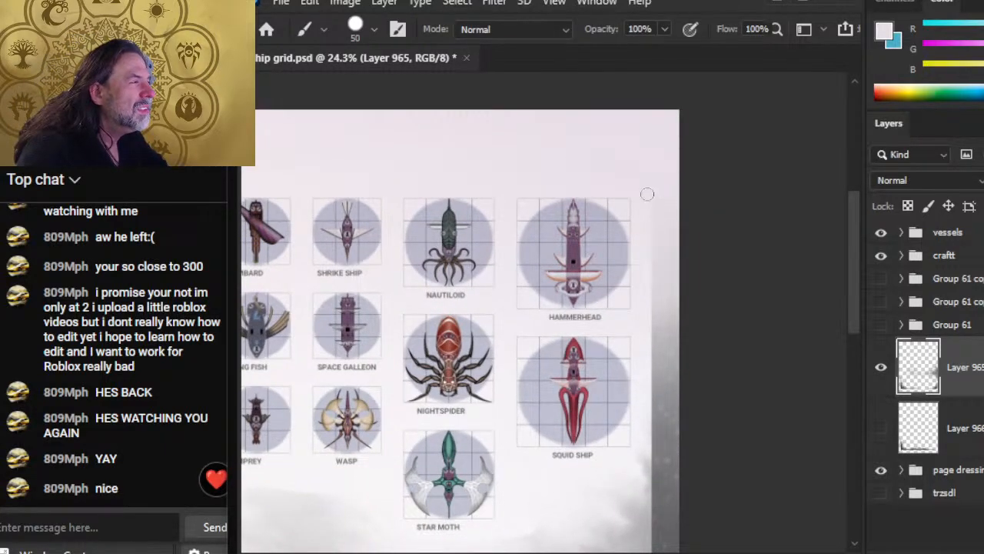
{"action": "key", "text": "r"}
{"action": "key", "text": "z"}
{"action": "left_click_drag", "start_coordinate": [709, 293], "coordinate": [598, 279]}
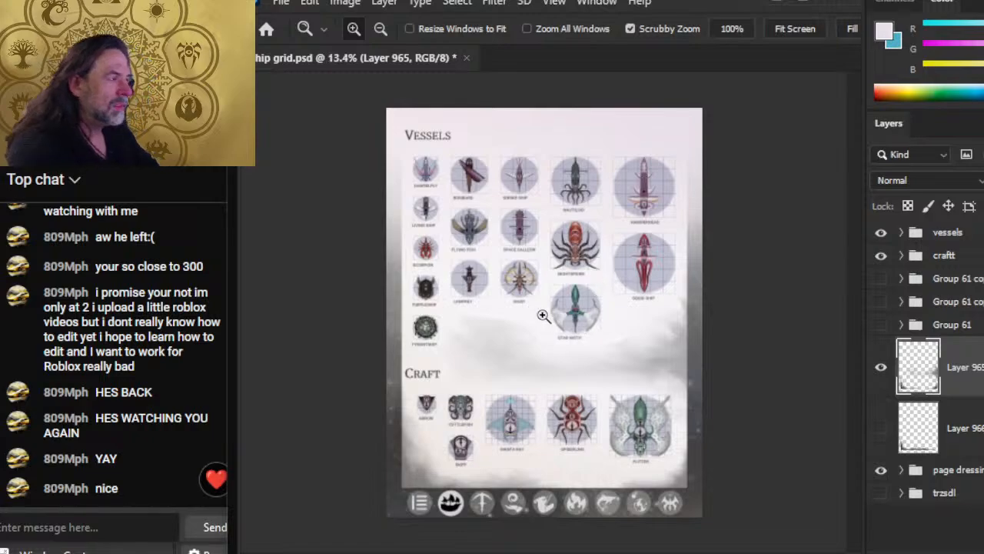
Step: Add a new layer above the cloud layer and paint grey smoke on the right border beside the cloud band with the 50 px brush
{"action": "key", "text": "r"}
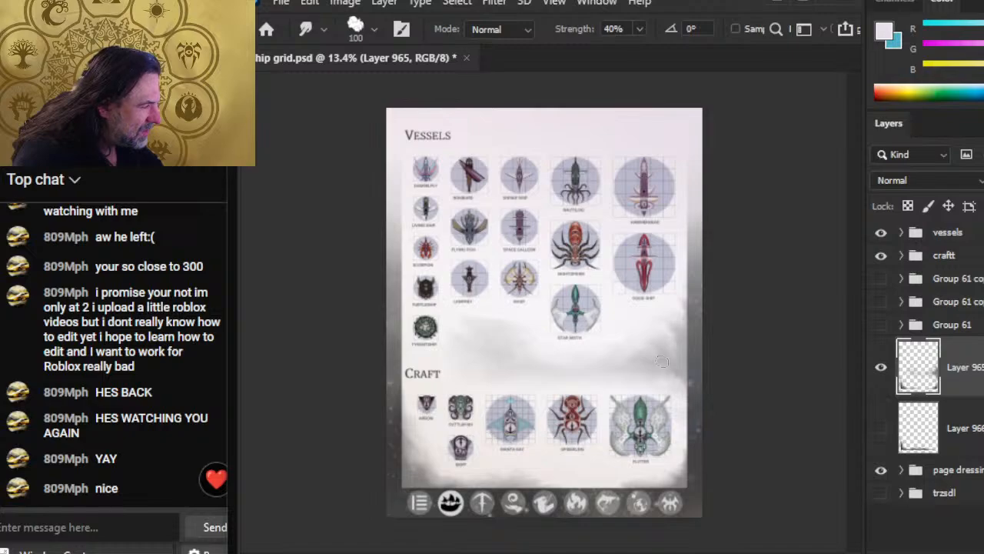
{"action": "key", "text": "b"}
{"action": "key", "text": "ctrl"}
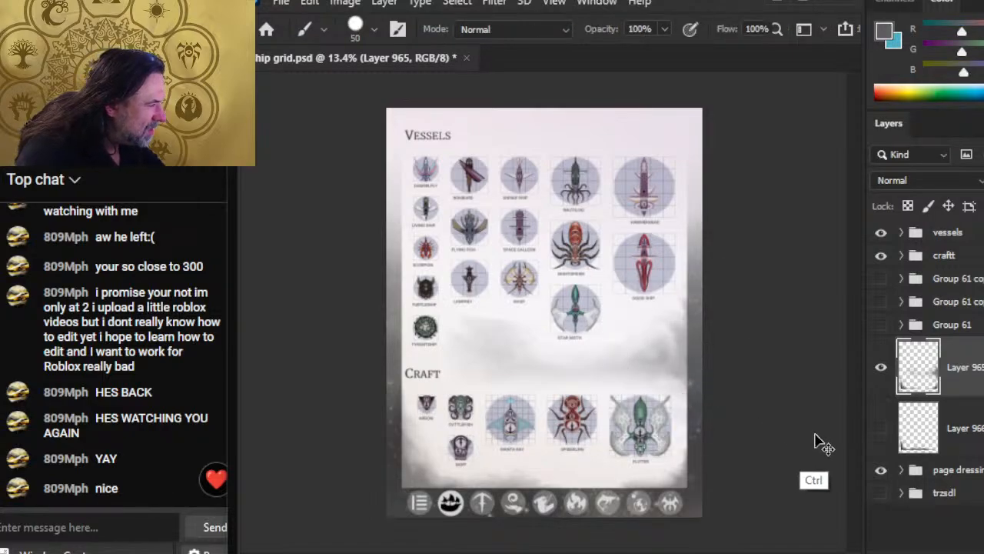
{"action": "key", "text": "ctrl+shift+alt+n"}
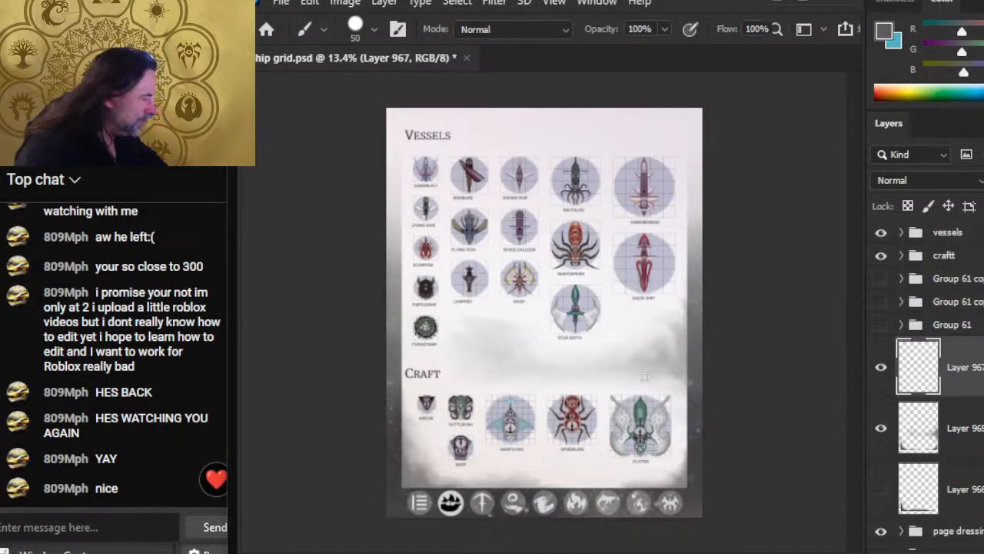
{"action": "key", "text": "r"}
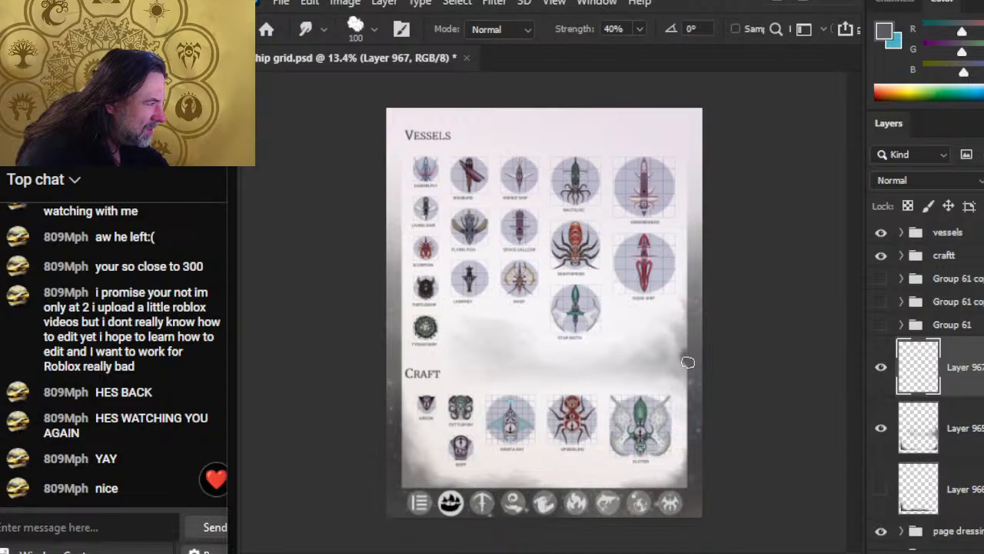
{"action": "key", "text": "b"}
{"action": "mouse_move", "coordinate": [692, 351]}
{"action": "left_mouse_down"}
{"action": "mouse_move", "coordinate": [675, 279]}
{"action": "mouse_move", "coordinate": [699, 353]}
{"action": "mouse_move", "coordinate": [692, 322]}
{"action": "left_mouse_up"}
{"action": "key", "text": "r"}
{"action": "key", "text": "b"}
{"action": "key", "text": "r"}
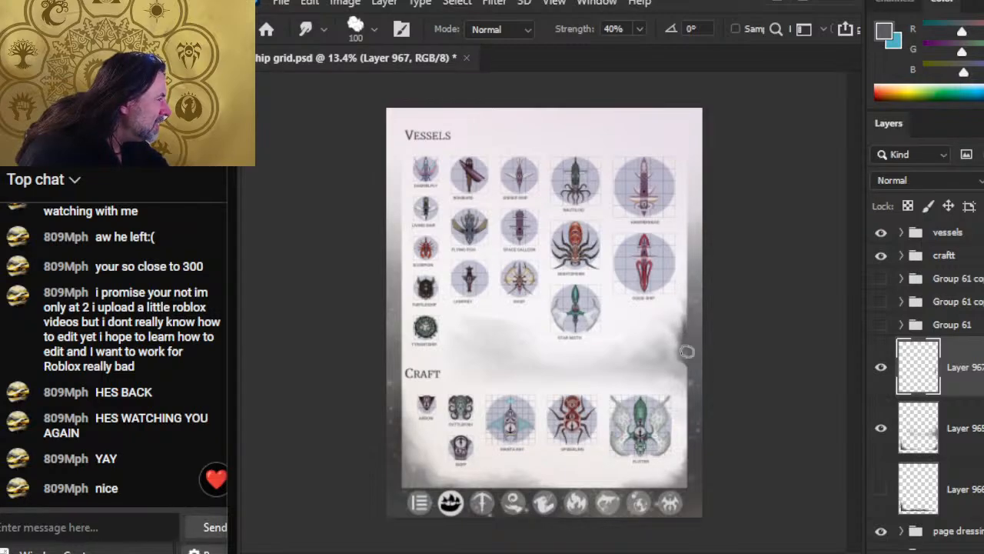
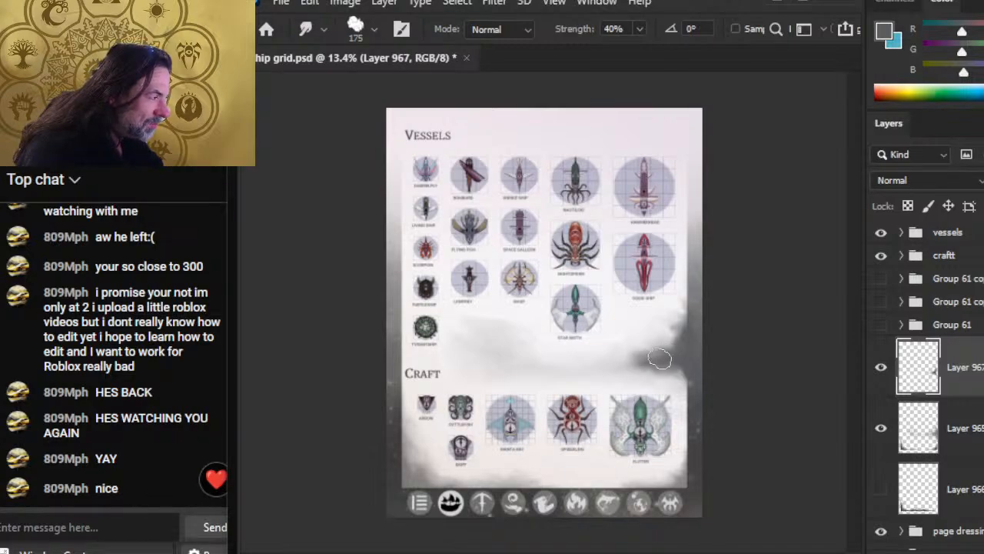
Step: Smudge the new smoke into the cloud band with the 125 px brush at 40% strength, and thin it with the 150 px eraser at 12% opacity
{"action": "mouse_move", "coordinate": [663, 359]}
{"action": "left_mouse_down"}
{"action": "mouse_move", "coordinate": [658, 332]}
{"action": "mouse_move", "coordinate": [670, 319]}
{"action": "mouse_move", "coordinate": [668, 338]}
{"action": "left_mouse_up"}
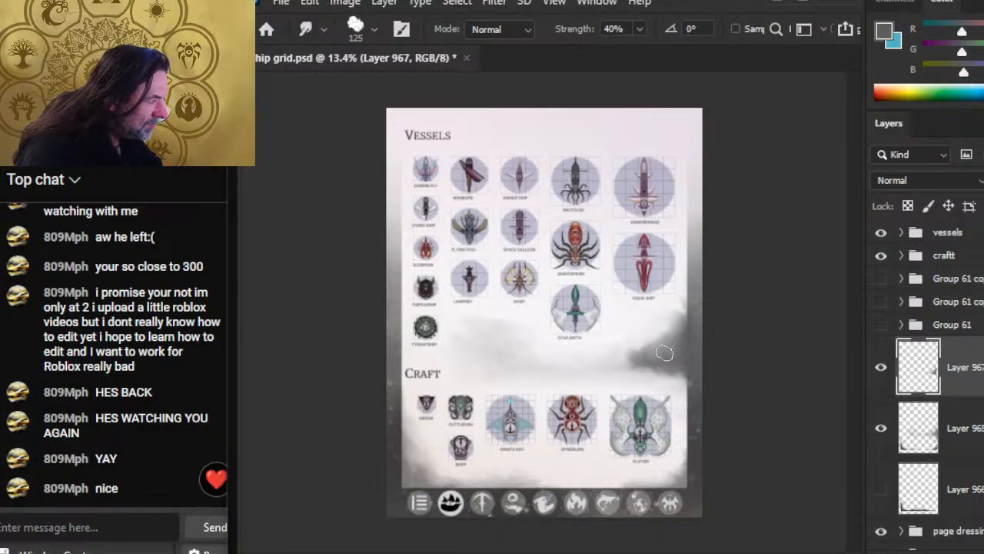
{"action": "mouse_move", "coordinate": [656, 356]}
{"action": "left_mouse_down"}
{"action": "mouse_move", "coordinate": [689, 384]}
{"action": "mouse_move", "coordinate": [686, 340]}
{"action": "mouse_move", "coordinate": [689, 352]}
{"action": "mouse_move", "coordinate": [672, 337]}
{"action": "mouse_move", "coordinate": [655, 348]}
{"action": "mouse_move", "coordinate": [675, 315]}
{"action": "mouse_move", "coordinate": [687, 340]}
{"action": "mouse_move", "coordinate": [661, 328]}
{"action": "mouse_move", "coordinate": [656, 353]}
{"action": "mouse_move", "coordinate": [611, 346]}
{"action": "mouse_move", "coordinate": [648, 378]}
{"action": "mouse_move", "coordinate": [656, 366]}
{"action": "mouse_move", "coordinate": [637, 373]}
{"action": "mouse_move", "coordinate": [656, 365]}
{"action": "mouse_move", "coordinate": [652, 372]}
{"action": "mouse_move", "coordinate": [650, 363]}
{"action": "mouse_move", "coordinate": [672, 365]}
{"action": "mouse_move", "coordinate": [616, 367]}
{"action": "mouse_move", "coordinate": [656, 374]}
{"action": "mouse_move", "coordinate": [603, 380]}
{"action": "mouse_move", "coordinate": [670, 390]}
{"action": "mouse_move", "coordinate": [711, 413]}
{"action": "mouse_move", "coordinate": [682, 365]}
{"action": "mouse_move", "coordinate": [682, 410]}
{"action": "mouse_move", "coordinate": [619, 373]}
{"action": "mouse_move", "coordinate": [656, 363]}
{"action": "mouse_move", "coordinate": [606, 370]}
{"action": "mouse_move", "coordinate": [684, 368]}
{"action": "mouse_move", "coordinate": [598, 363]}
{"action": "mouse_move", "coordinate": [647, 376]}
{"action": "mouse_move", "coordinate": [621, 357]}
{"action": "mouse_move", "coordinate": [653, 367]}
{"action": "mouse_move", "coordinate": [493, 385]}
{"action": "mouse_move", "coordinate": [674, 372]}
{"action": "mouse_move", "coordinate": [537, 368]}
{"action": "left_mouse_up"}
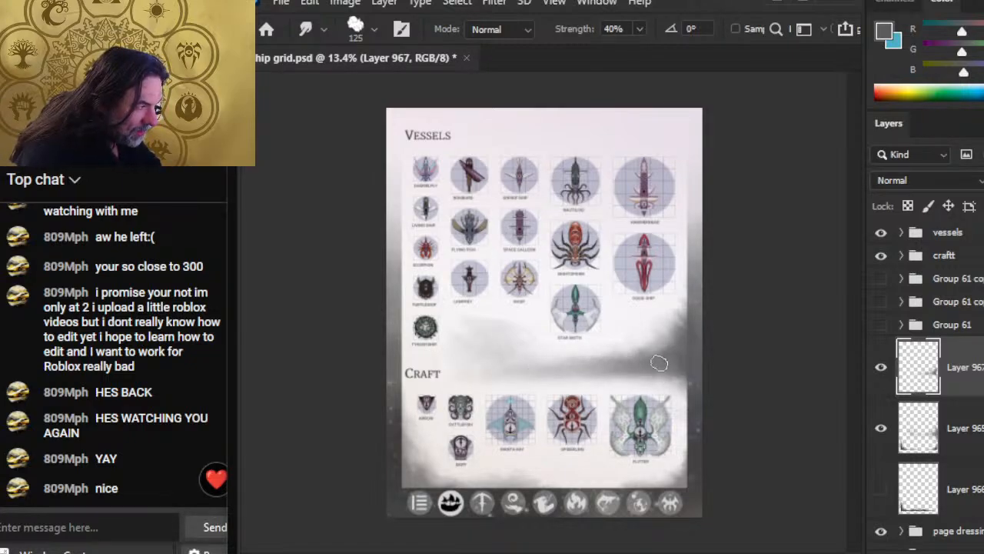
{"action": "mouse_move", "coordinate": [659, 363]}
{"action": "left_mouse_down"}
{"action": "mouse_move", "coordinate": [638, 344]}
{"action": "mouse_move", "coordinate": [642, 357]}
{"action": "mouse_move", "coordinate": [625, 350]}
{"action": "mouse_move", "coordinate": [654, 362]}
{"action": "mouse_move", "coordinate": [562, 358]}
{"action": "mouse_move", "coordinate": [630, 364]}
{"action": "mouse_move", "coordinate": [593, 373]}
{"action": "left_mouse_up"}
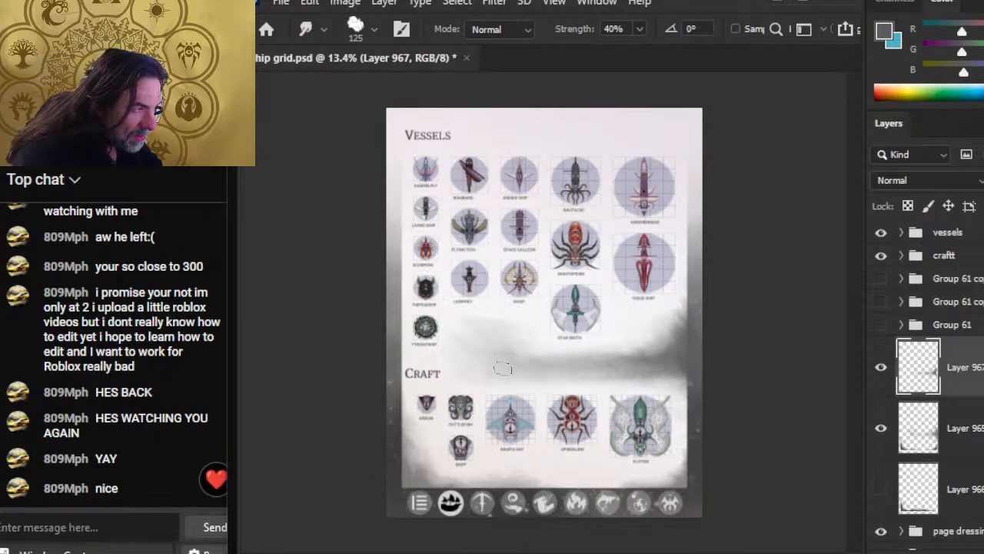
{"action": "key", "text": "e"}
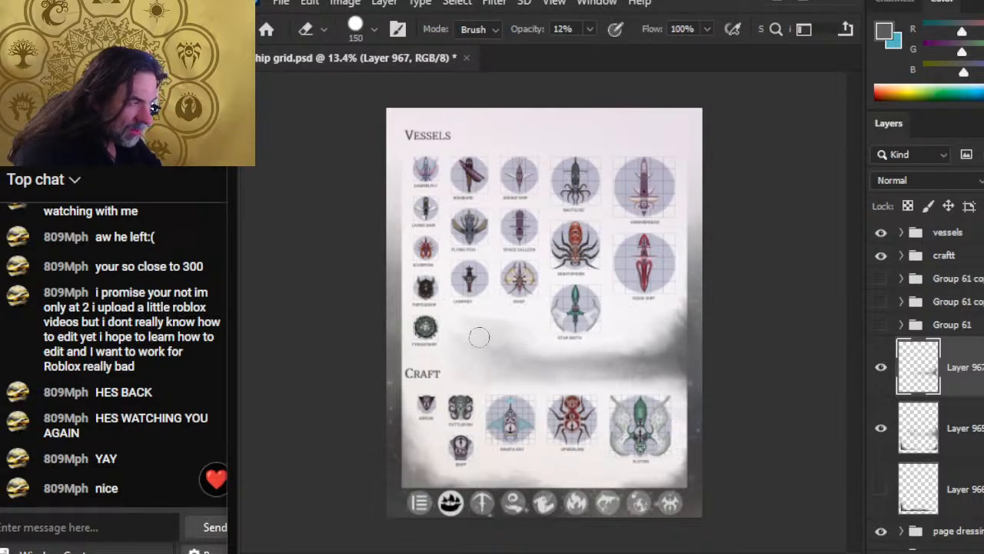
{"action": "key", "text": "r"}
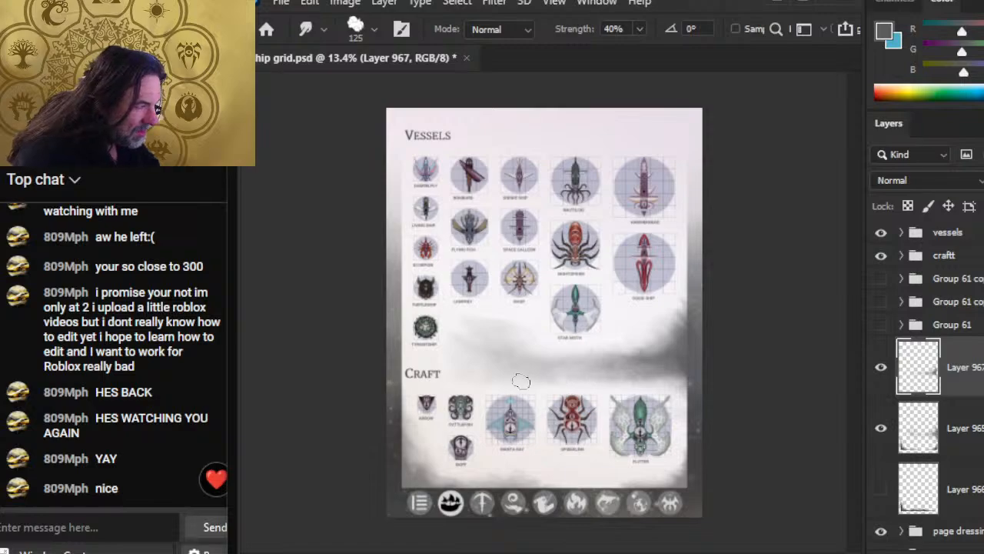
{"action": "key", "text": "e"}
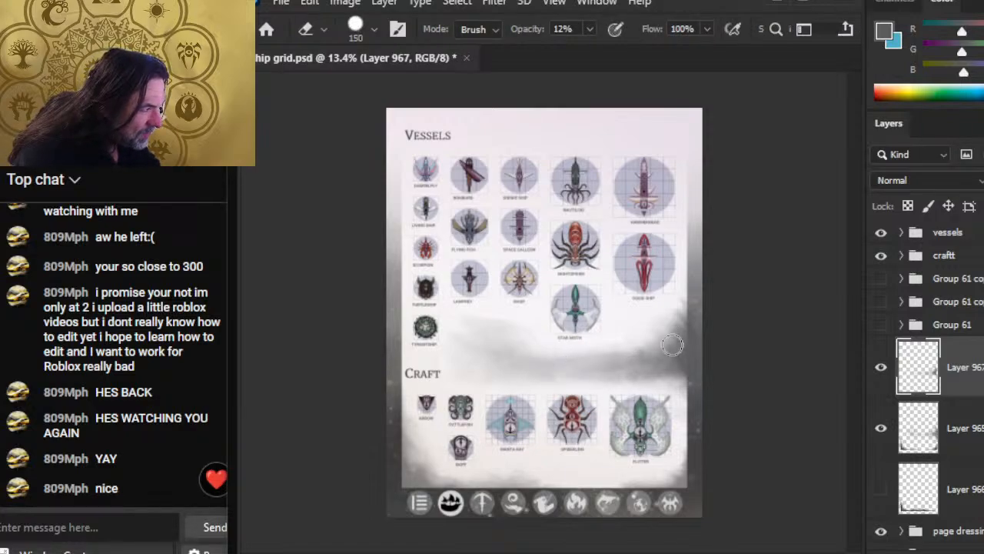
{"action": "key", "text": "r"}
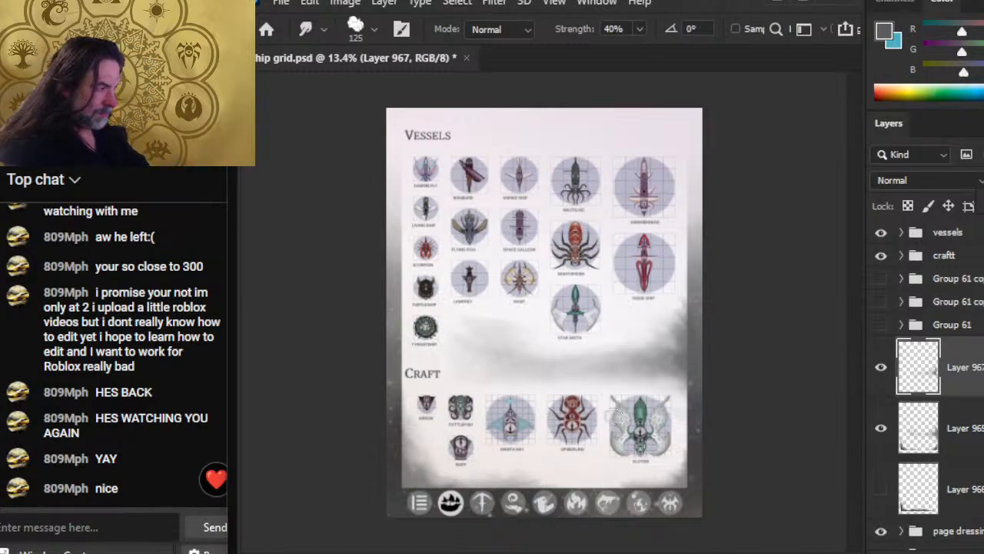
Step: Merge the new smoke layer down into the cloud layer
{"action": "left_click", "coordinate": [960, 443]}
{"action": "right_click", "coordinate": [960, 443]}
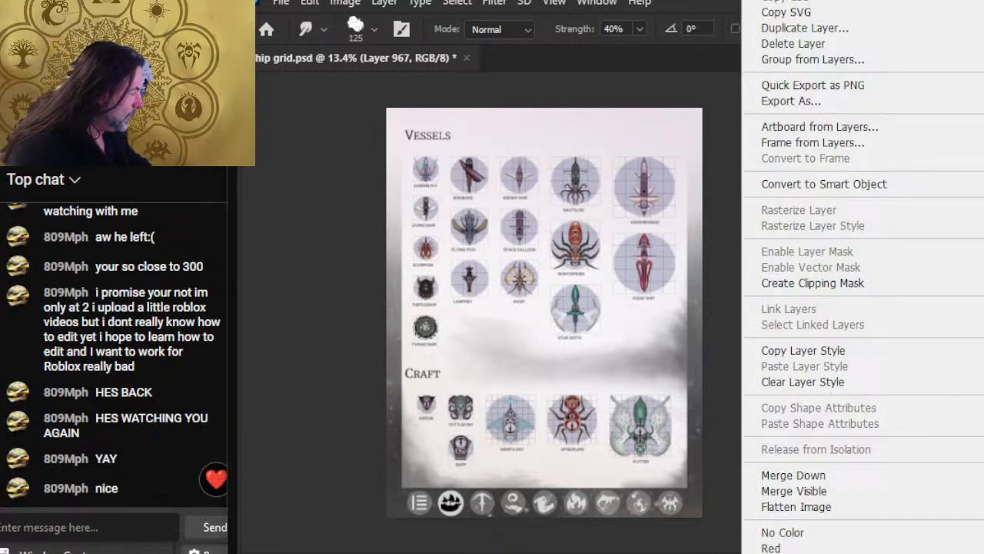
{"action": "left_click", "coordinate": [929, 474]}
{"action": "key", "text": "Delete"}
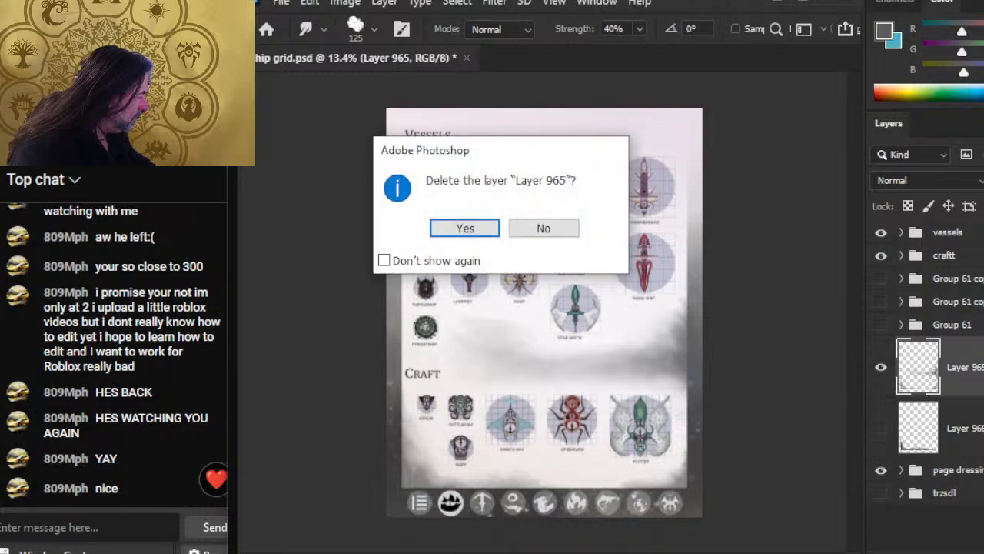
{"action": "key", "text": "Escape"}
Step: Add another layer and paint grey smoke where the cloud band meets the right border, smudging it with the 125 px brush at 40% strength
{"action": "key", "text": "ctrl+shift+alt+n"}
{"action": "key", "text": "b"}
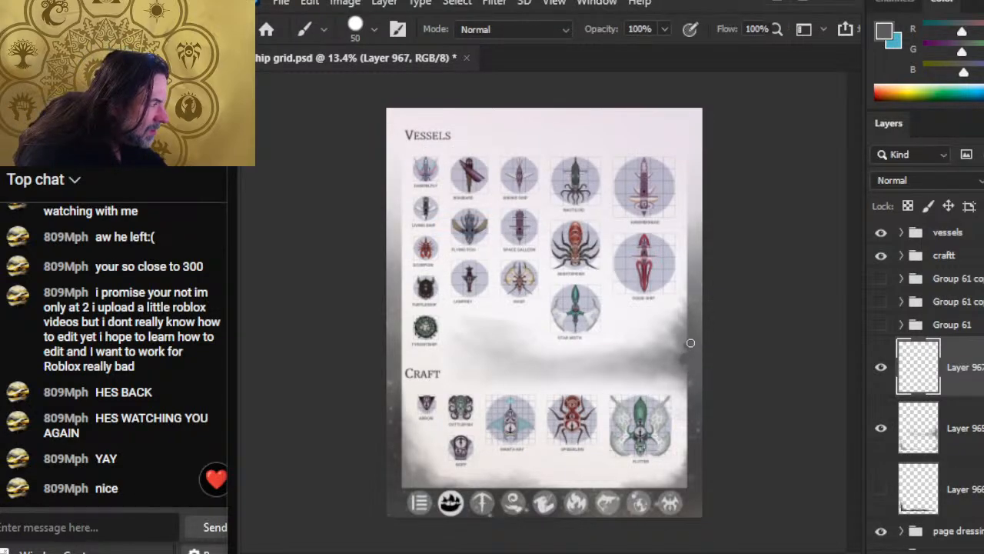
{"action": "key", "text": "r"}
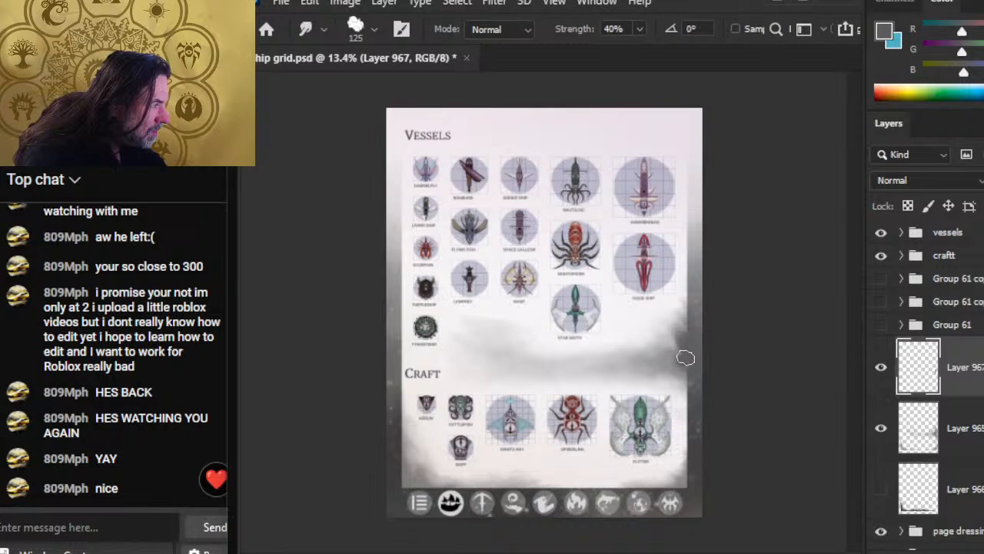
{"action": "mouse_move", "coordinate": [686, 358]}
{"action": "left_mouse_down"}
{"action": "mouse_move", "coordinate": [701, 378]}
{"action": "mouse_move", "coordinate": [684, 366]}
{"action": "mouse_move", "coordinate": [631, 378]}
{"action": "mouse_move", "coordinate": [679, 365]}
{"action": "mouse_move", "coordinate": [631, 370]}
{"action": "mouse_move", "coordinate": [680, 359]}
{"action": "left_mouse_up"}
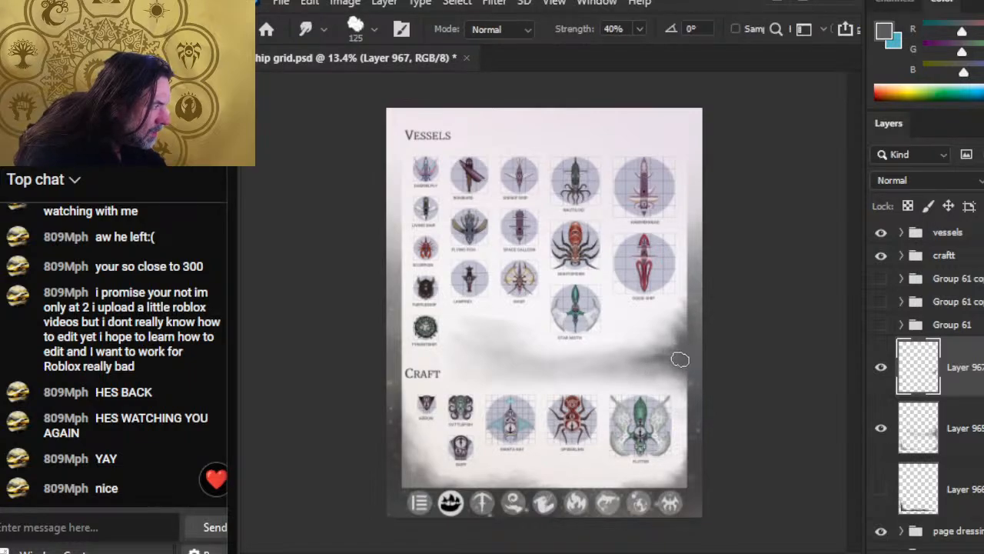
Step: Paint darker grey smoke around the lower-left border corner, thin it with the 150 px eraser at 12% opacity, and smudge it at 40% strength
{"action": "key", "text": "b"}
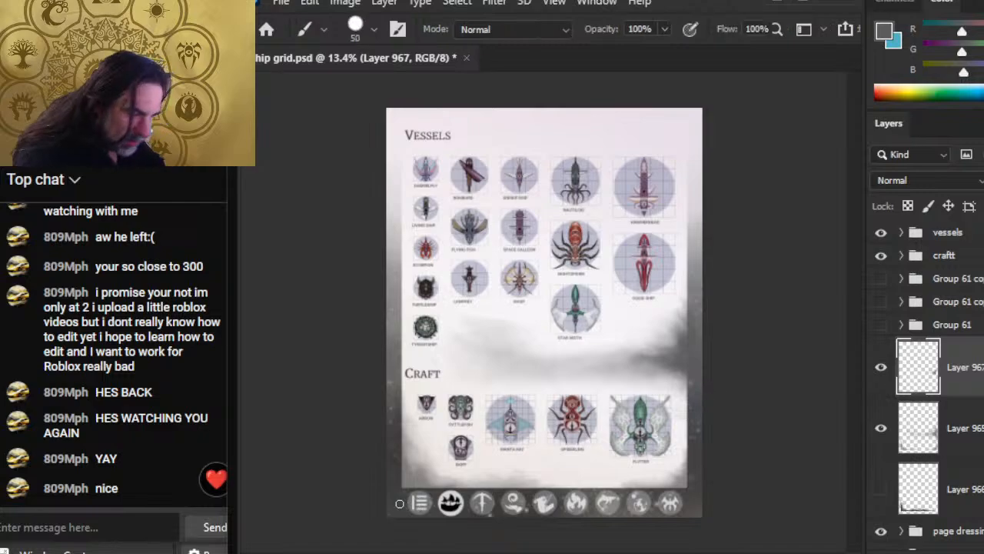
{"action": "key", "text": "r"}
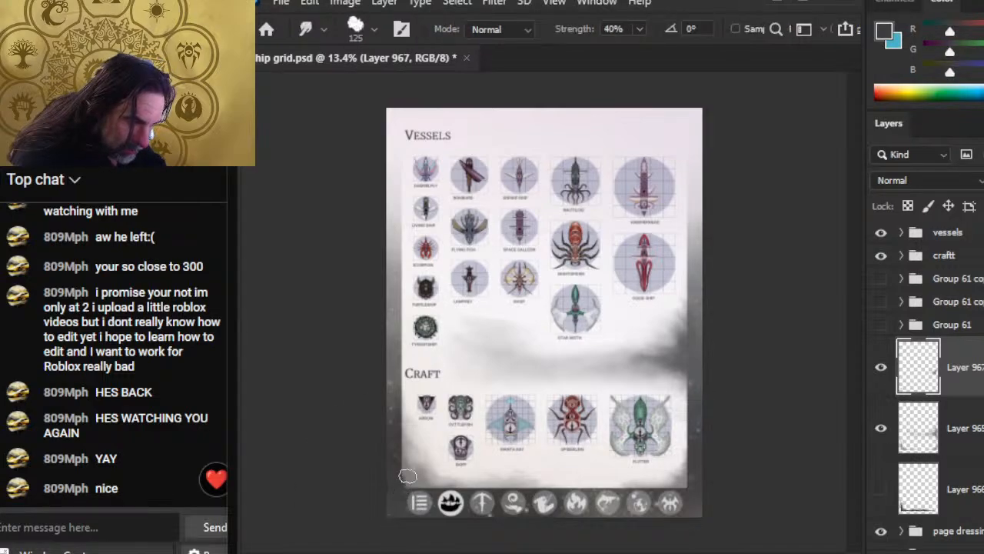
{"action": "key", "text": "b"}
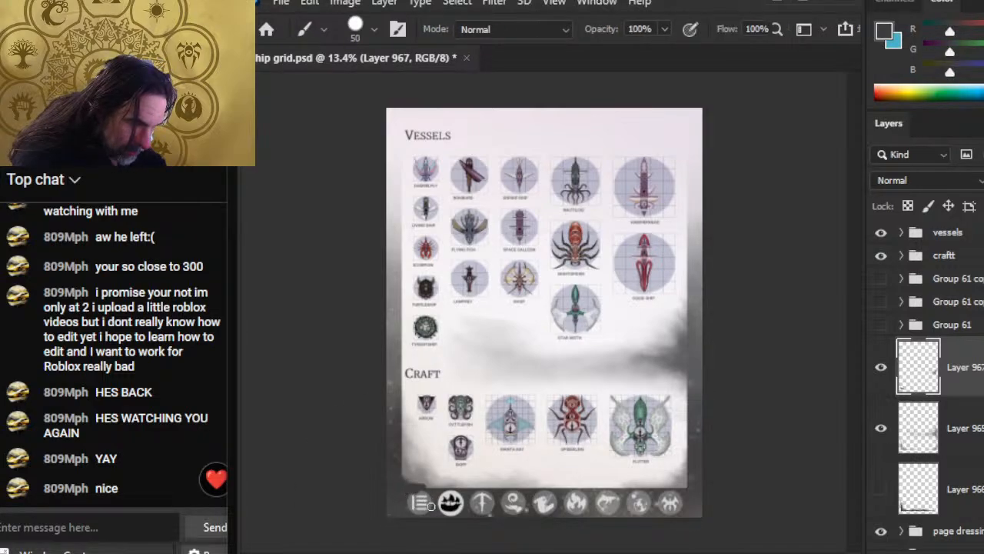
{"action": "key", "text": "r"}
{"action": "key", "text": "e"}
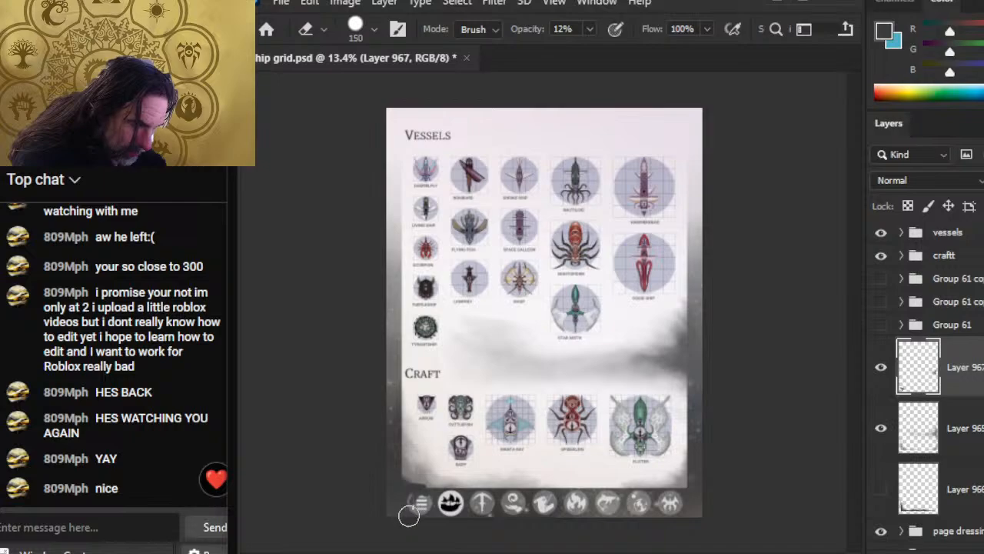
{"action": "key", "text": "r"}
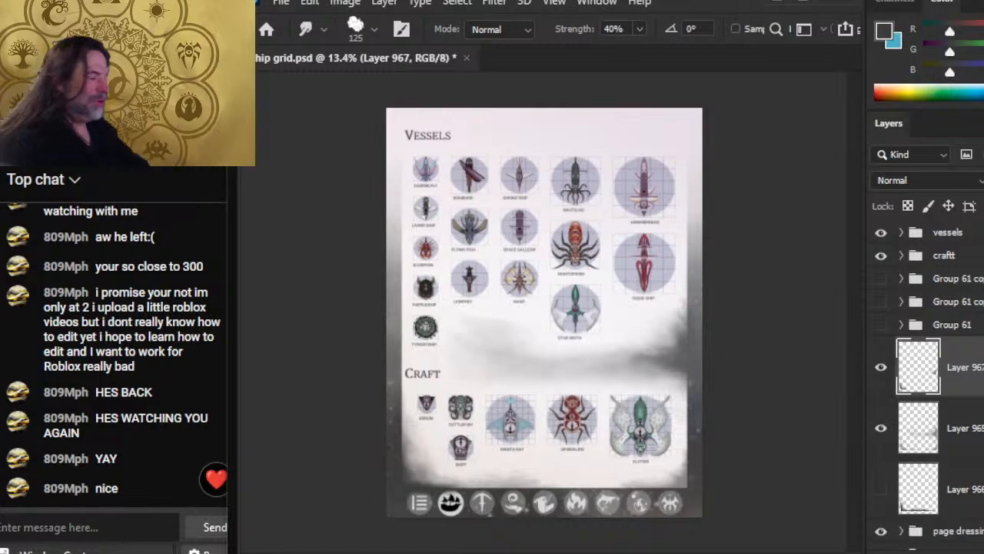
Step: Compare the page with and without both smoke layers, and merge the upper smoke layer down into the cloud layer
{"action": "left_click", "coordinate": [881, 366]}
{"action": "left_click", "coordinate": [881, 444]}
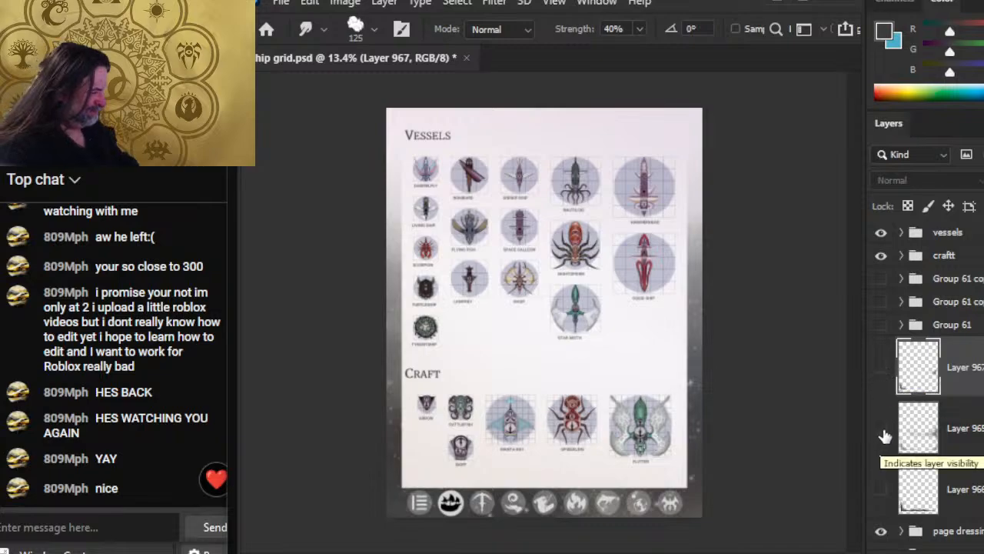
{"action": "left_click_drag", "start_coordinate": [881, 431], "coordinate": [883, 390]}
{"action": "right_click", "coordinate": [969, 381]}
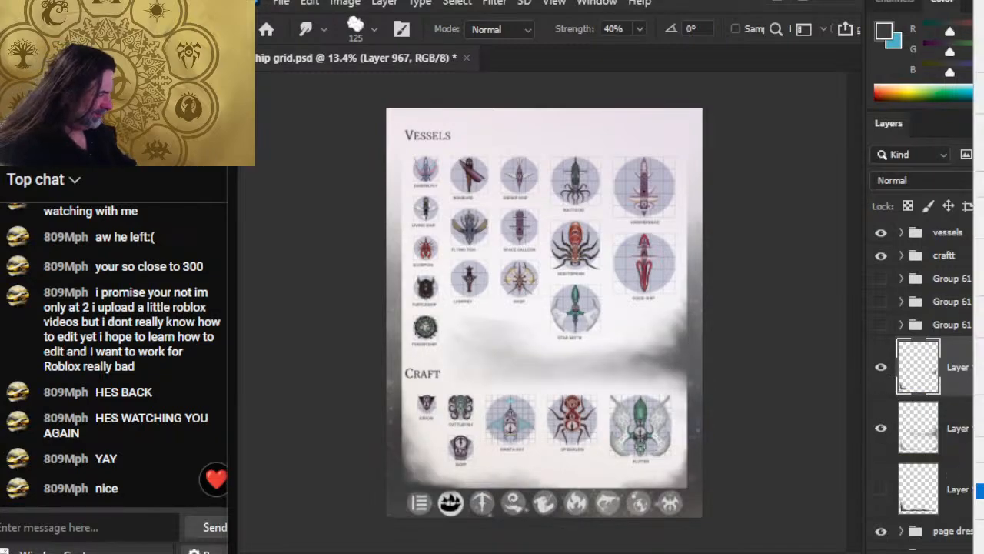
{"action": "left_click", "coordinate": [980, 475]}
Step: Lasso the border smoke around the Craft section, remove it from the cloud layer, and paste it in place on a separate layer beneath
{"action": "key", "text": "l"}
{"action": "mouse_move", "coordinate": [427, 383]}
{"action": "left_mouse_down"}
{"action": "mouse_move", "coordinate": [387, 514]}
{"action": "mouse_move", "coordinate": [703, 518]}
{"action": "left_mouse_up"}
{"action": "left_click_drag", "start_coordinate": [432, 388], "coordinate": [428, 384]}
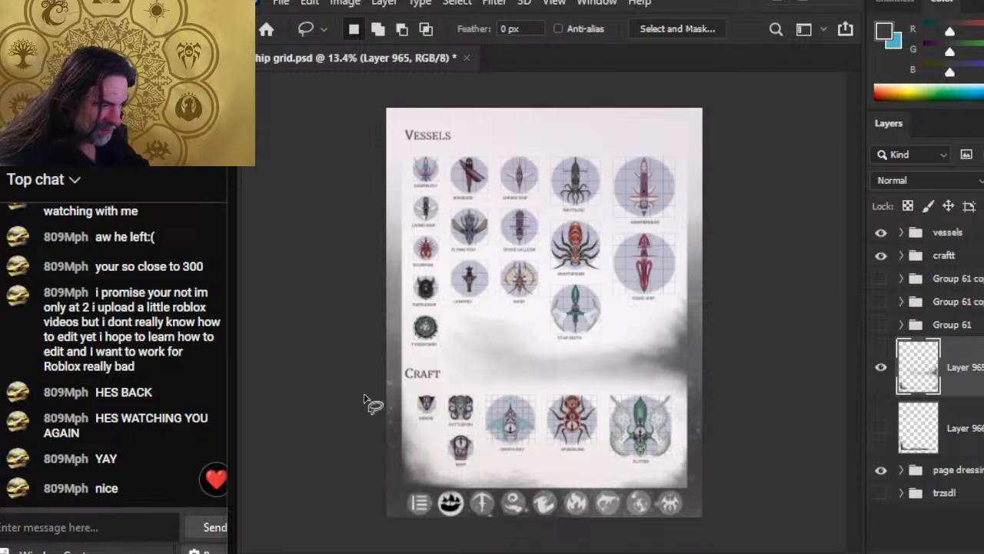
{"action": "key", "text": "Delete"}
{"action": "key", "text": "ctrl+d"}
{"action": "left_click", "coordinate": [912, 439]}
{"action": "key", "text": "ctrl+shift+v"}
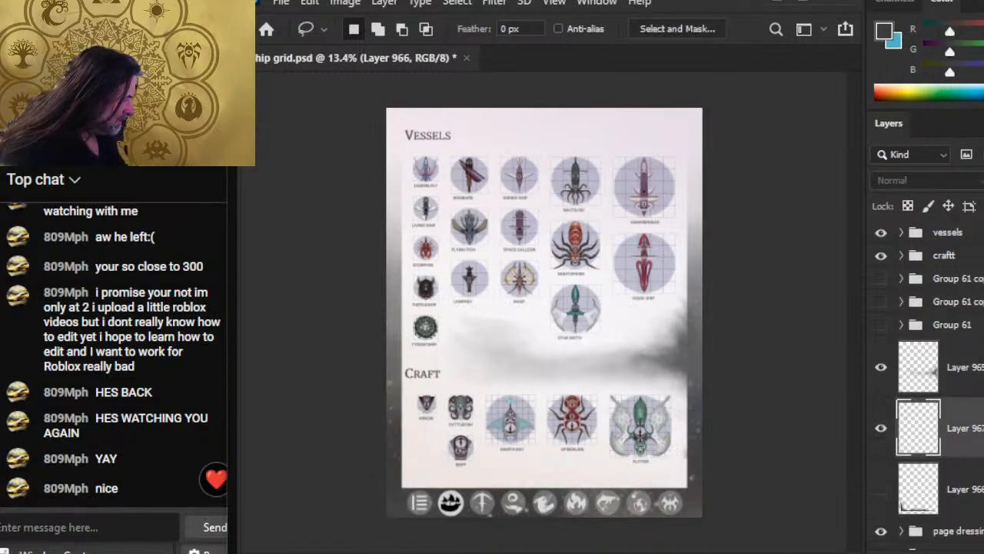
Step: Hide the separated border smoke layer, select the cloud layer, and smudge the cloud band near the right border at 40% strength
{"action": "left_click", "coordinate": [881, 429]}
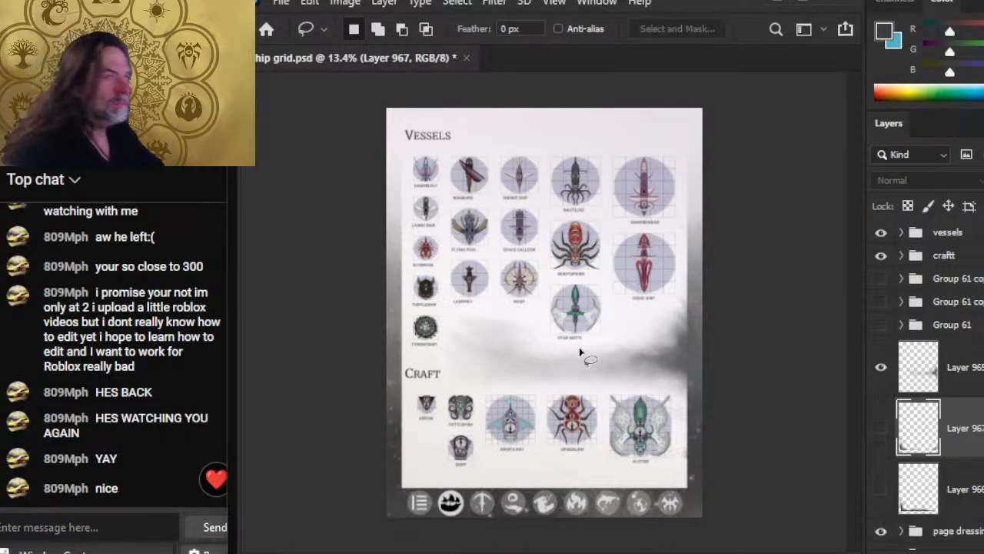
{"action": "key", "text": "r"}
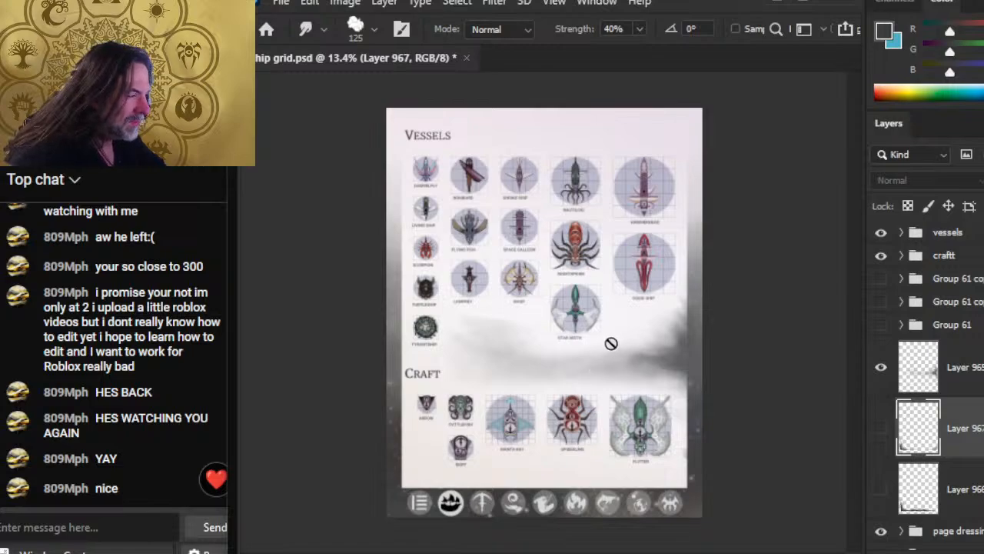
{"action": "left_click", "coordinate": [966, 387]}
{"action": "left_click_drag", "start_coordinate": [612, 339], "coordinate": [646, 359]}
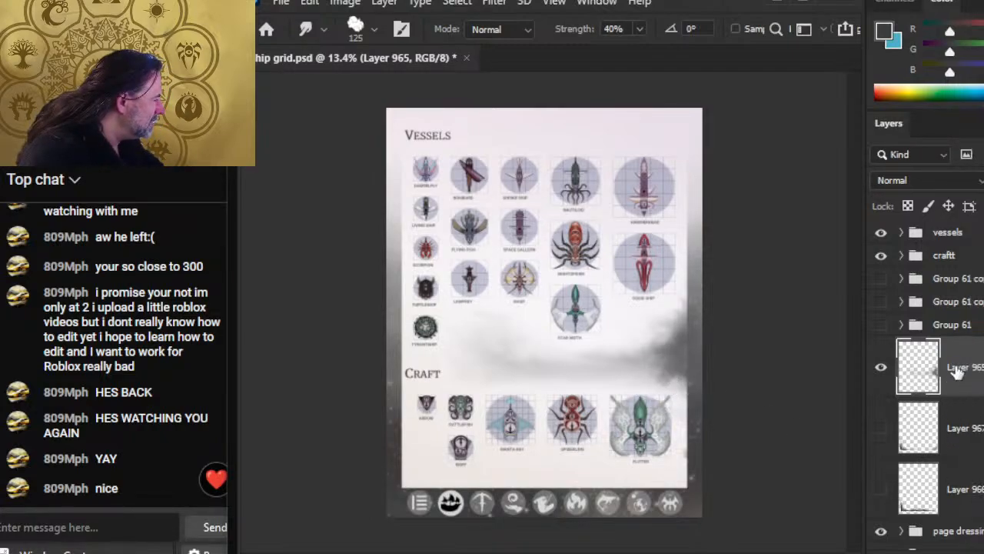
{"action": "left_click", "coordinate": [881, 367]}
{"action": "left_click", "coordinate": [881, 367]}
{"action": "key", "text": "l"}
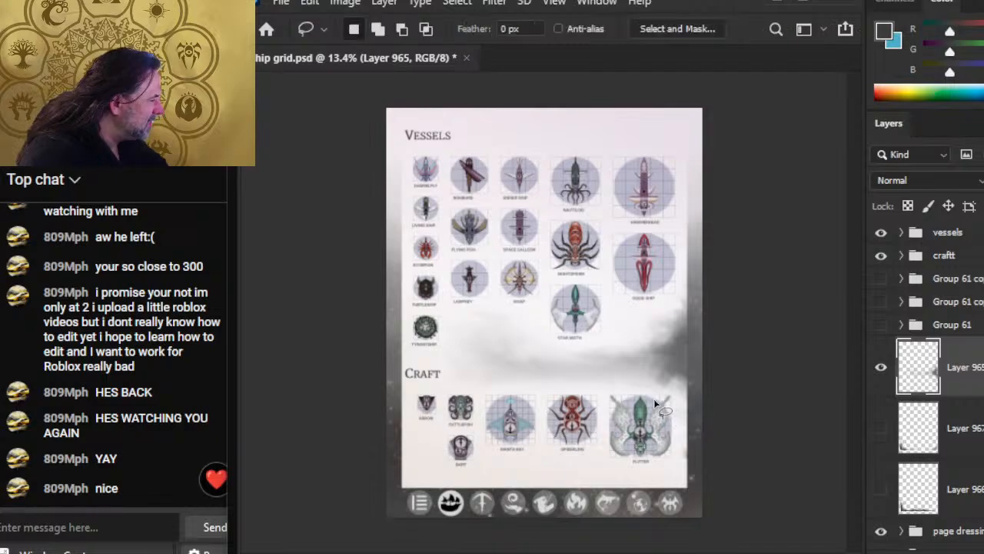
{"action": "key", "text": "r"}
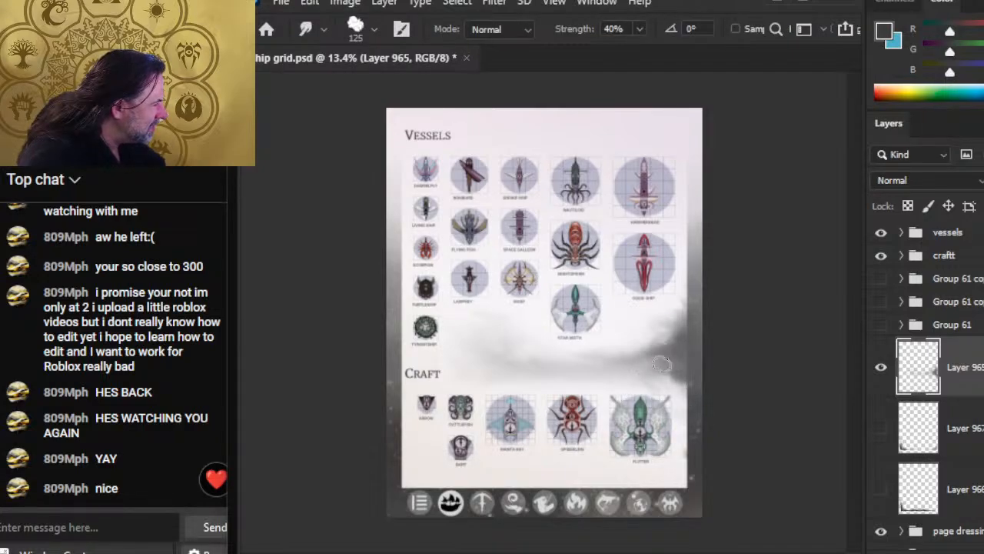
{"action": "left_click_drag", "start_coordinate": [661, 364], "coordinate": [606, 381]}
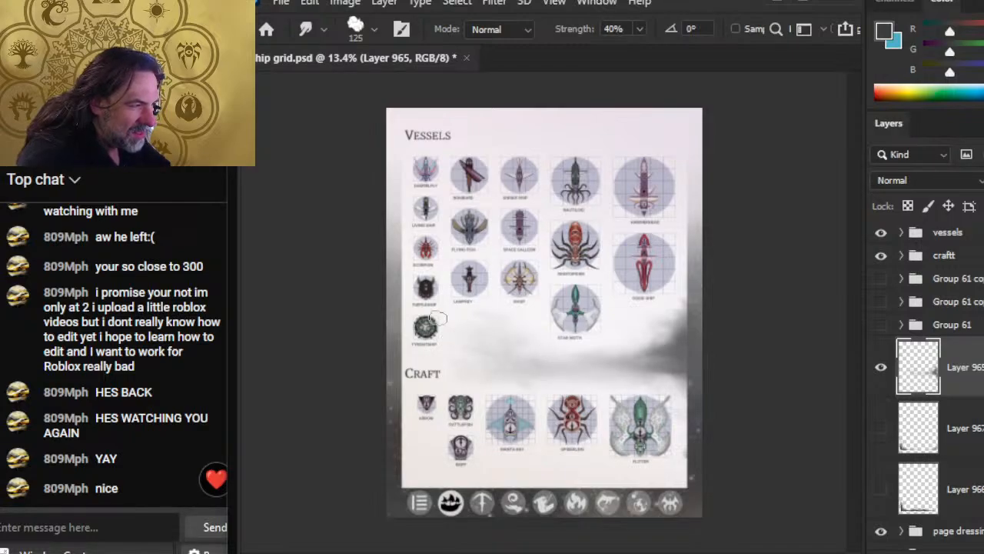
Step: Refine the cloud band with the 150 px eraser at 12% opacity and lighter grey paint, smudging it into the right border
{"action": "key", "text": "e"}
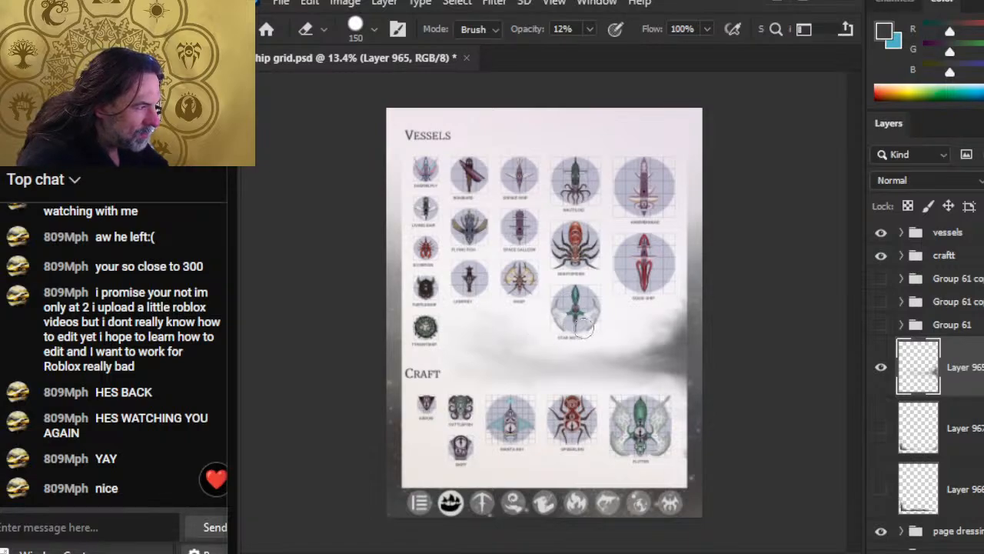
{"action": "key", "text": "r"}
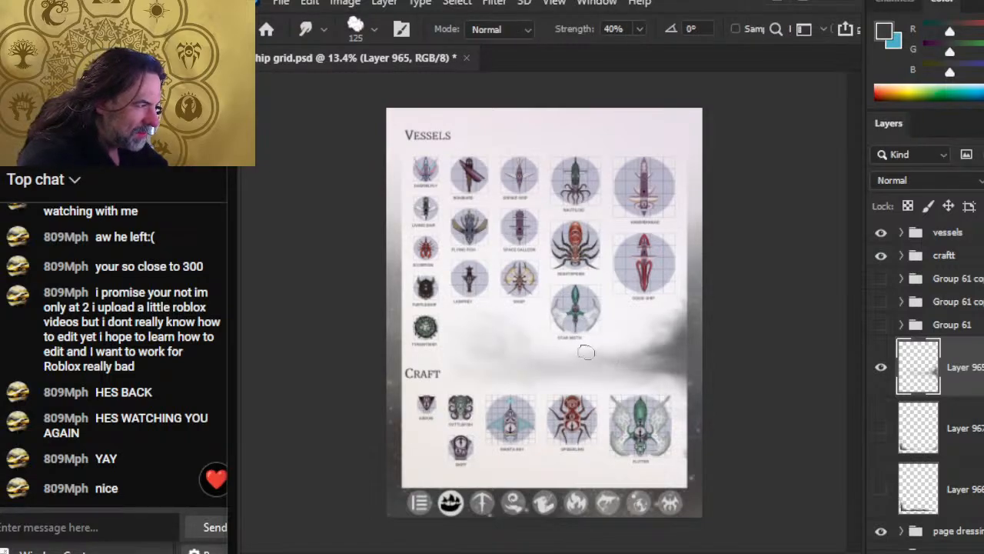
{"action": "left_click_drag", "start_coordinate": [671, 358], "coordinate": [661, 376]}
{"action": "key", "text": "shift"}
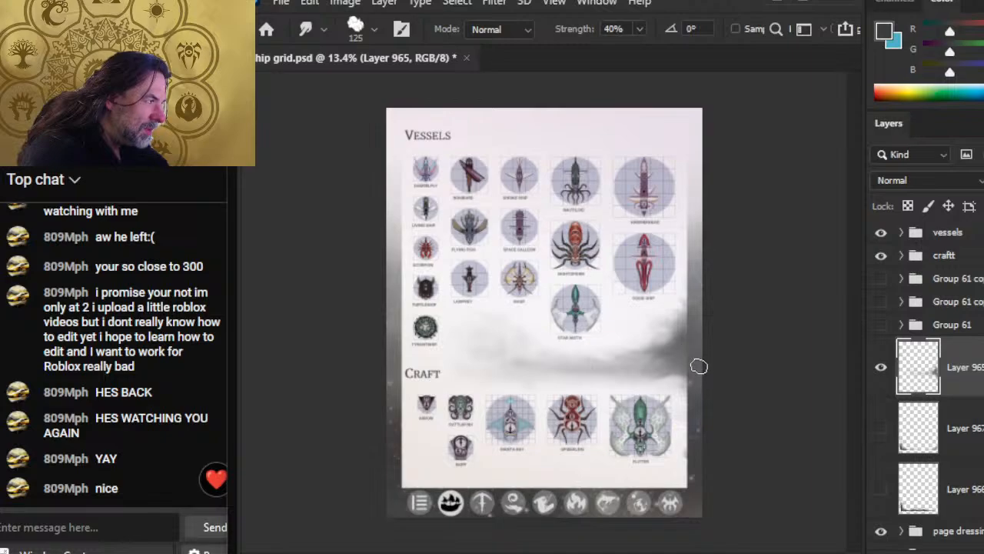
{"action": "key", "text": "b"}
{"action": "key", "text": "r"}
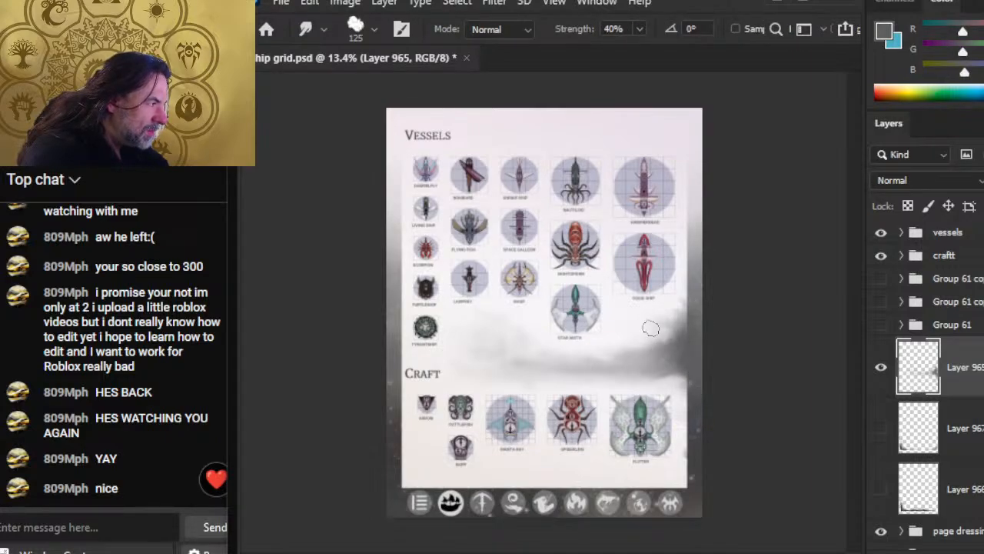
{"action": "mouse_move", "coordinate": [692, 341]}
{"action": "left_mouse_down"}
{"action": "mouse_move", "coordinate": [669, 350]}
{"action": "mouse_move", "coordinate": [671, 362]}
{"action": "mouse_move", "coordinate": [657, 338]}
{"action": "left_mouse_up"}
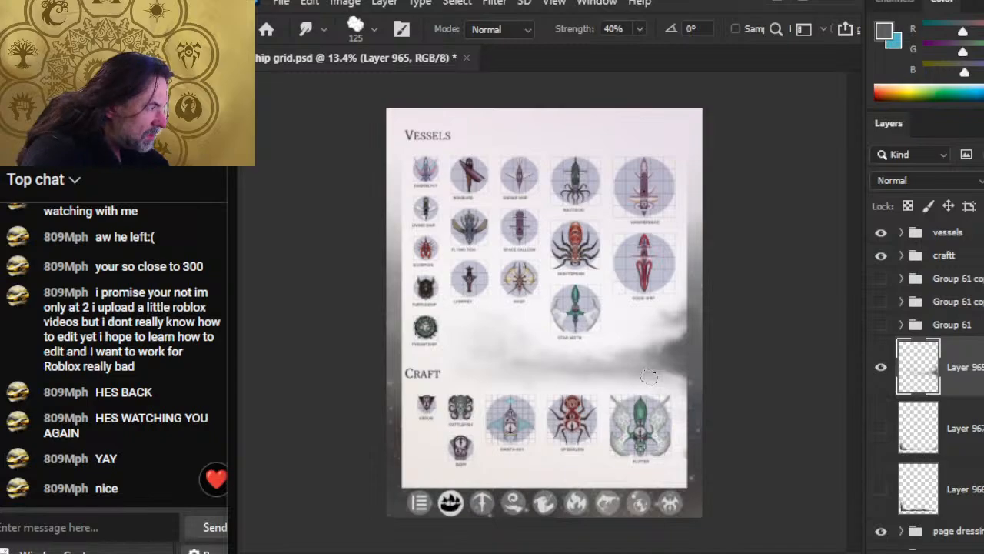
Step: Soften the cloud band with the 300 px eraser at 10% opacity and smudge its right end with the 125 px brush
{"action": "key", "text": "z"}
{"action": "left_click_drag", "start_coordinate": [651, 373], "coordinate": [628, 546]}
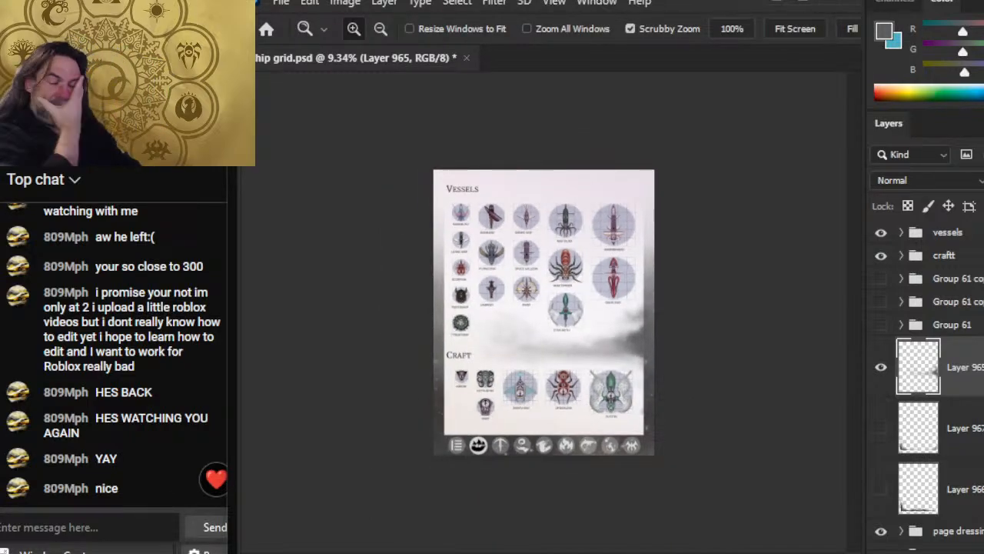
{"action": "key", "text": "b"}
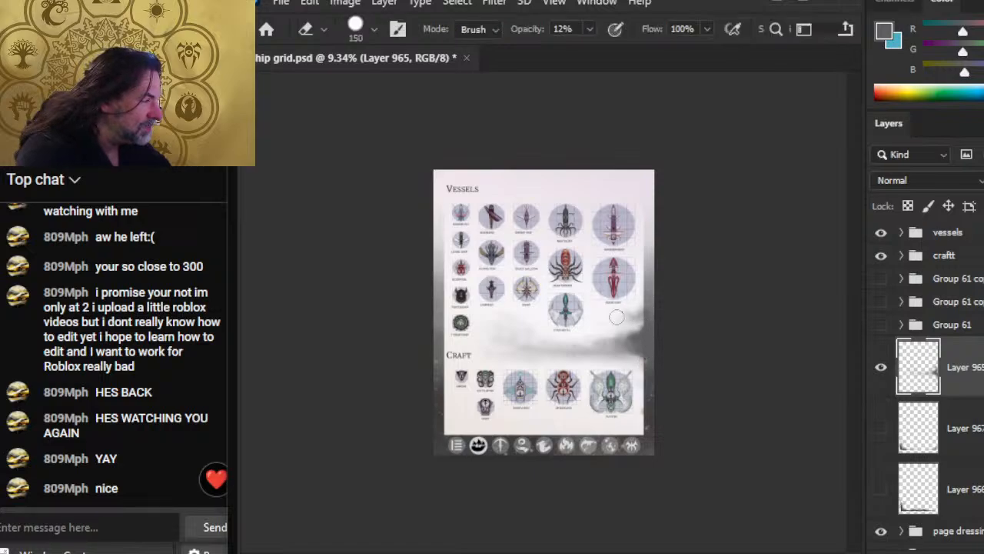
{"action": "key", "text": "r"}
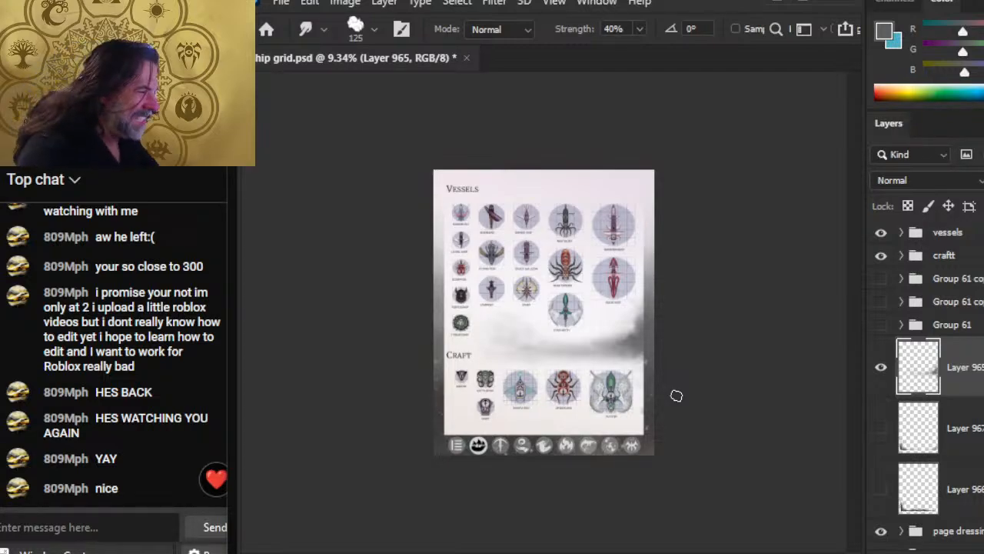
{"action": "key", "text": "e"}
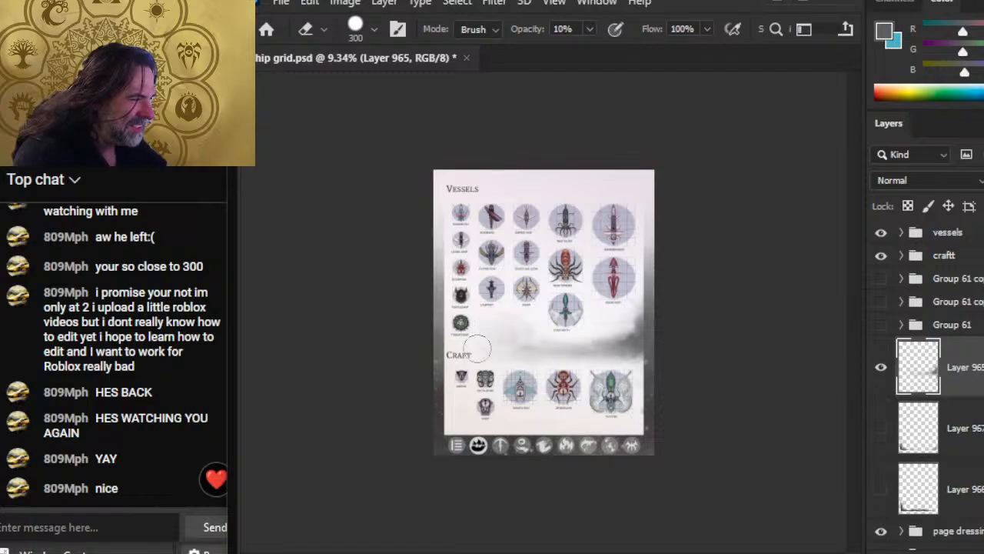
{"action": "key", "text": "r"}
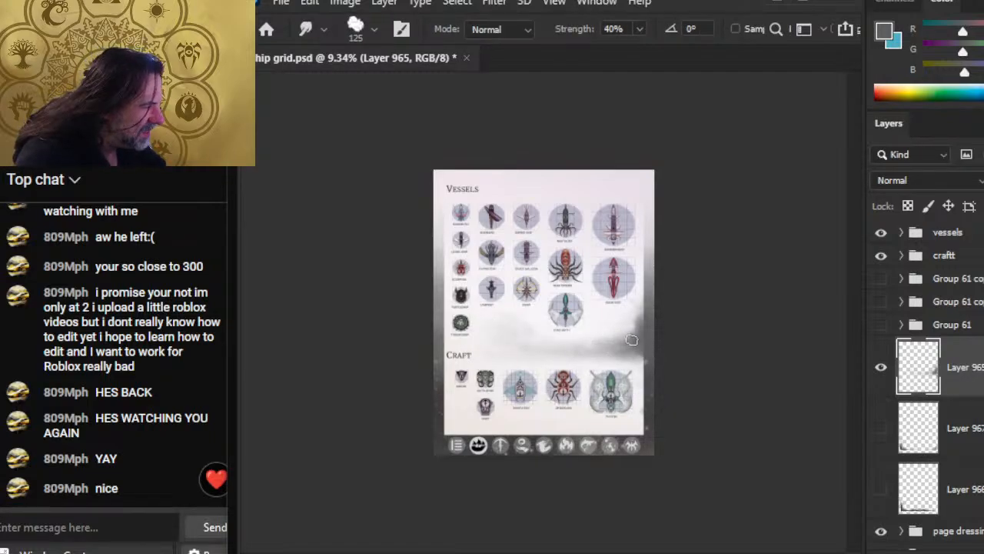
{"action": "left_click_drag", "start_coordinate": [639, 337], "coordinate": [640, 320]}
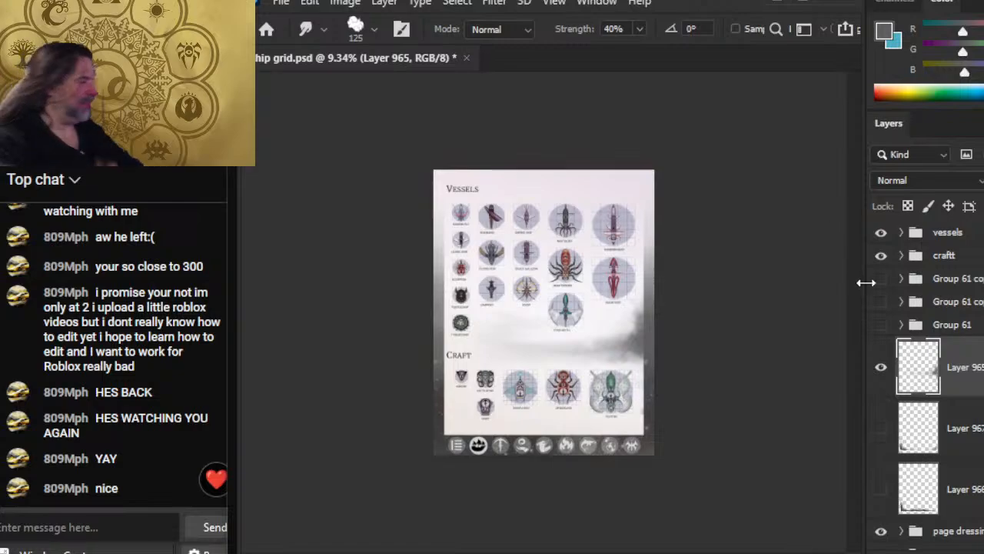
Step: Hide the cloud layer, paint a straight 25 px grey divider beside the Craft heading on a new layer, and trim its left end
{"action": "left_click", "coordinate": [878, 391]}
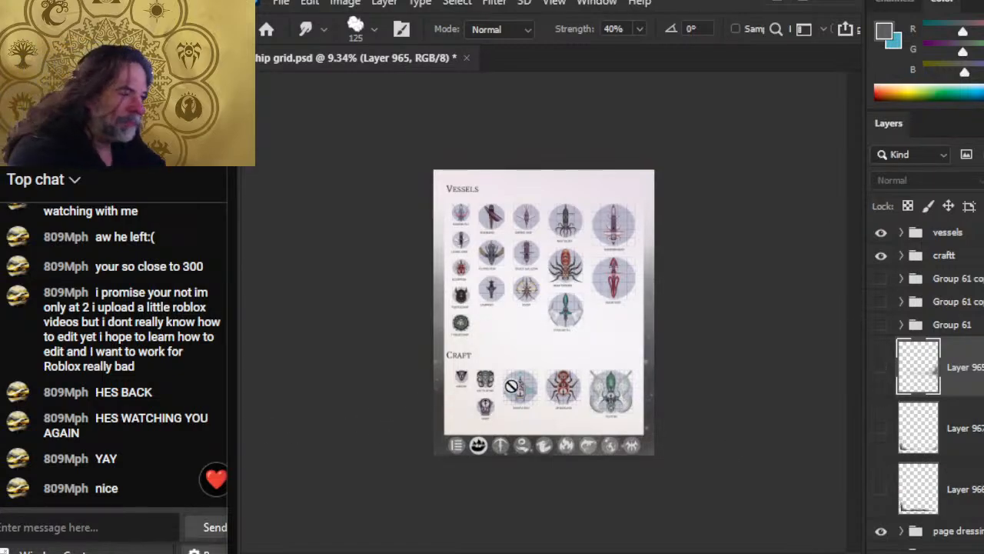
{"action": "key", "text": "b"}
{"action": "key", "text": "ctrl+shift+alt+n"}
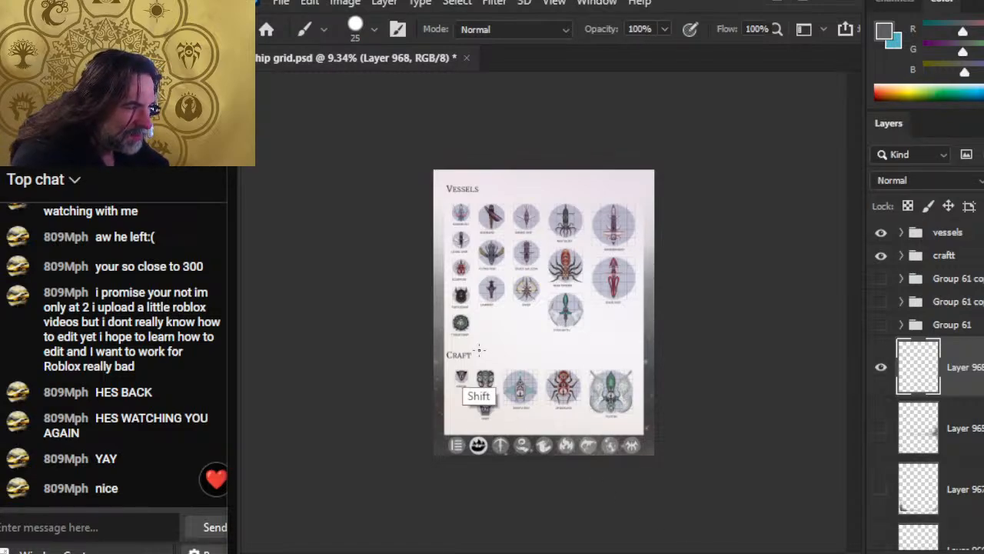
{"action": "left_click_drag", "start_coordinate": [479, 350], "coordinate": [723, 360]}
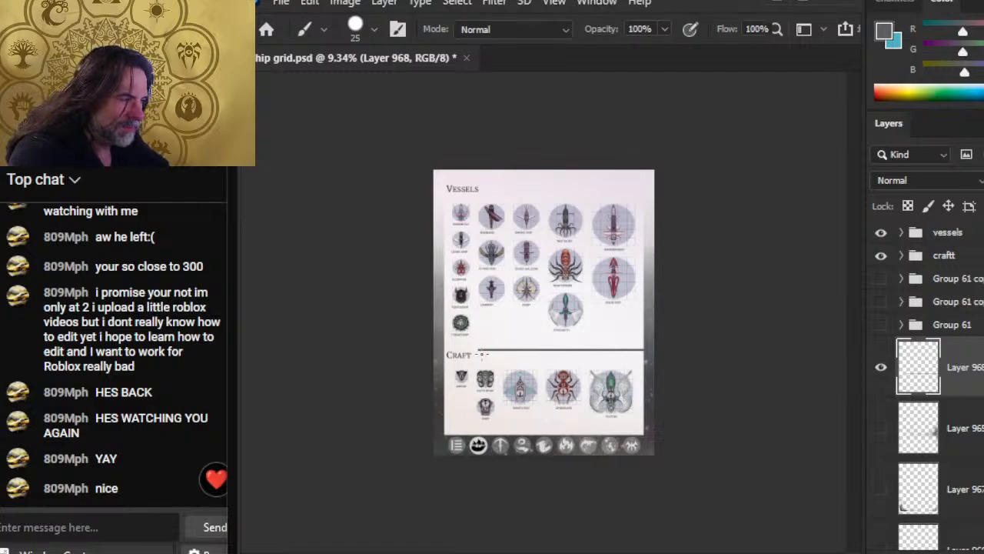
{"action": "key", "text": "e"}
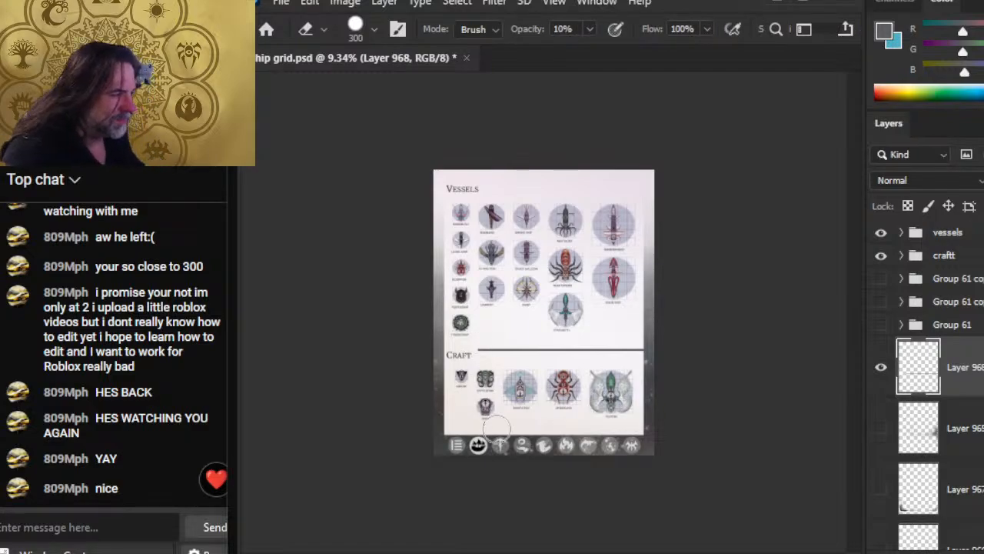
{"action": "left_click", "coordinate": [475, 339]}
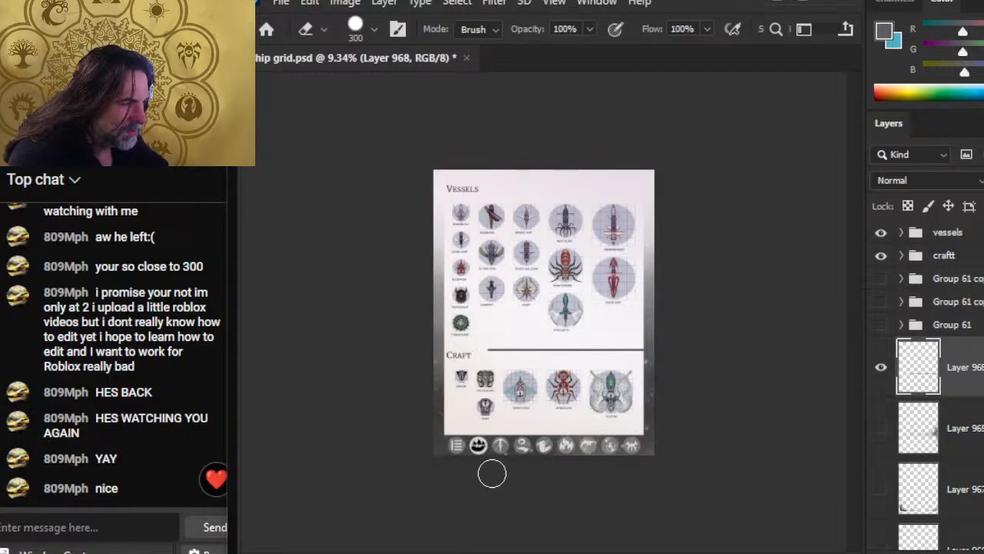
Step: Fade the left part of the divider line by smudging along it with the 175 px brush at 40% strength
{"action": "key", "text": "r"}
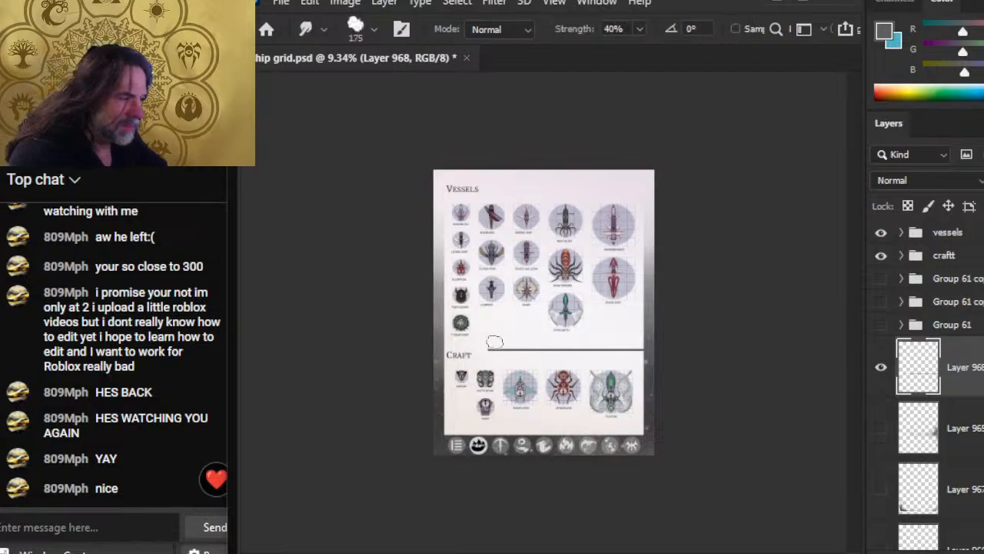
{"action": "mouse_move", "coordinate": [481, 350]}
{"action": "left_mouse_down"}
{"action": "mouse_move", "coordinate": [594, 350]}
{"action": "mouse_move", "coordinate": [557, 351]}
{"action": "left_mouse_up"}
{"action": "left_click_drag", "start_coordinate": [486, 350], "coordinate": [634, 352]}
{"action": "key", "text": "b"}
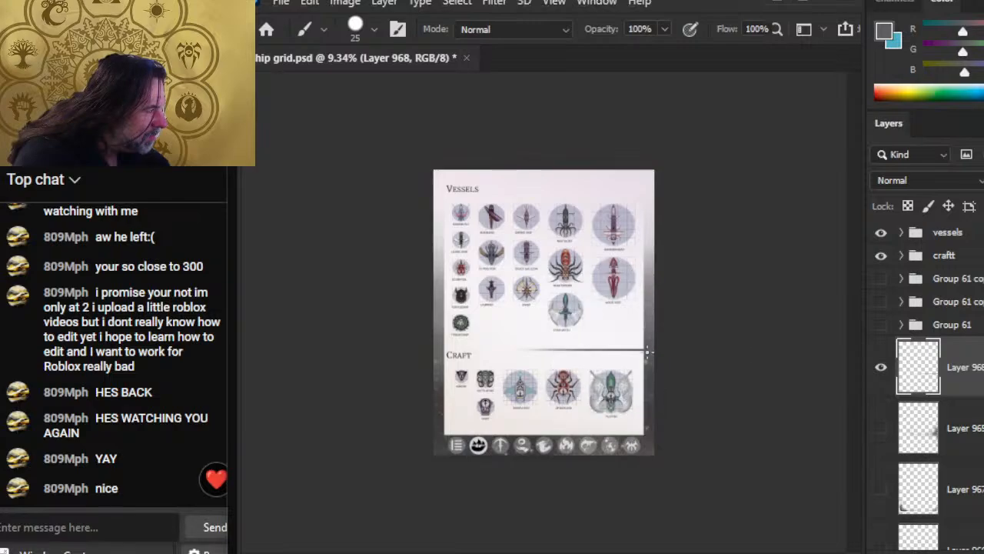
Step: Smudge the divider line back and forth along its full length with the 200 px brush at 40% strength
{"action": "key", "text": "r"}
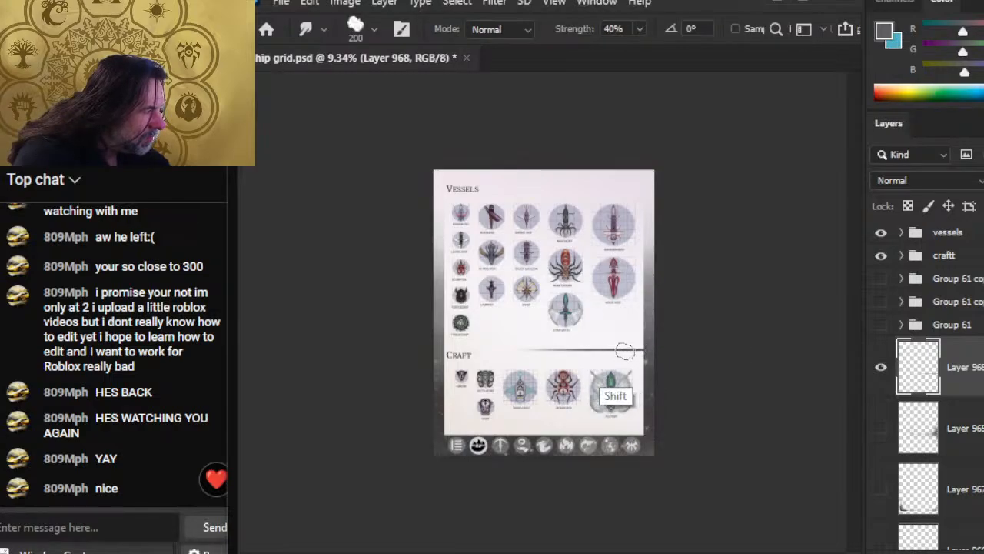
{"action": "left_click_drag", "start_coordinate": [560, 346], "coordinate": [530, 354]}
{"action": "mouse_move", "coordinate": [631, 352]}
{"action": "left_mouse_down"}
{"action": "mouse_move", "coordinate": [486, 361]}
{"action": "mouse_move", "coordinate": [638, 354]}
{"action": "left_mouse_up"}
{"action": "mouse_move", "coordinate": [480, 349]}
{"action": "left_mouse_down"}
{"action": "mouse_move", "coordinate": [637, 350]}
{"action": "mouse_move", "coordinate": [531, 346]}
{"action": "left_mouse_up"}
{"action": "left_click", "coordinate": [617, 347]}
{"action": "left_click", "coordinate": [464, 357], "text": "shift"}
{"action": "left_click", "coordinate": [633, 348]}
{"action": "left_click", "coordinate": [484, 358], "text": "shift"}
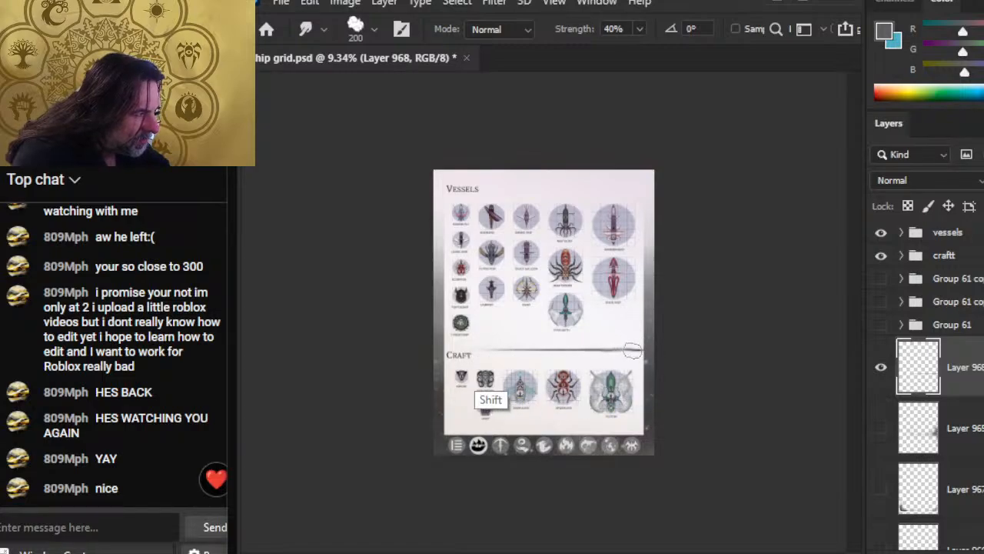
{"action": "mouse_move", "coordinate": [474, 357]}
{"action": "left_mouse_down"}
{"action": "mouse_move", "coordinate": [505, 347]}
{"action": "mouse_move", "coordinate": [472, 347]}
{"action": "mouse_move", "coordinate": [633, 348]}
{"action": "left_mouse_up"}
{"action": "mouse_move", "coordinate": [503, 356]}
{"action": "left_mouse_down"}
{"action": "mouse_move", "coordinate": [605, 358]}
{"action": "mouse_move", "coordinate": [565, 346]}
{"action": "left_mouse_up"}
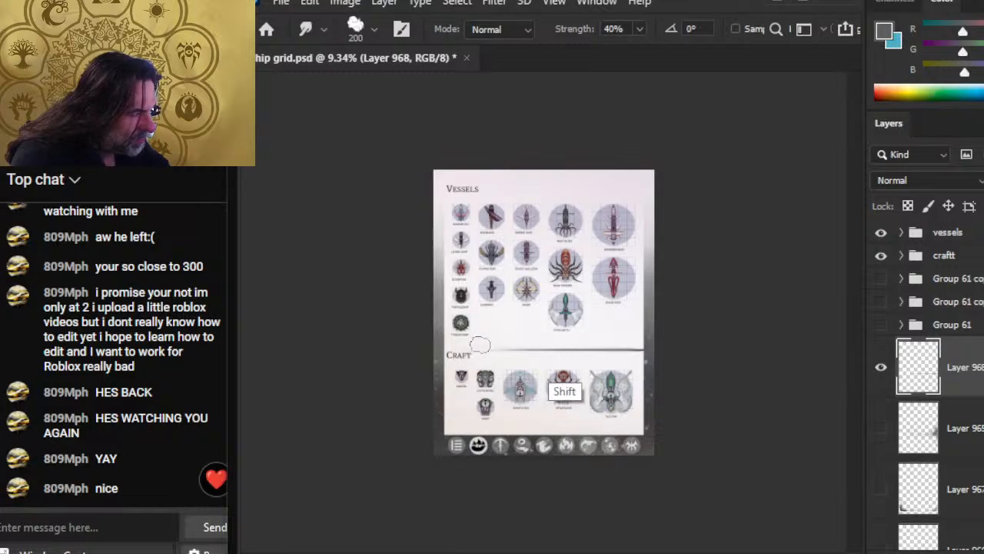
{"action": "mouse_move", "coordinate": [480, 344]}
{"action": "left_mouse_down"}
{"action": "mouse_move", "coordinate": [641, 355]}
{"action": "mouse_move", "coordinate": [588, 354]}
{"action": "mouse_move", "coordinate": [604, 354]}
{"action": "left_mouse_up"}
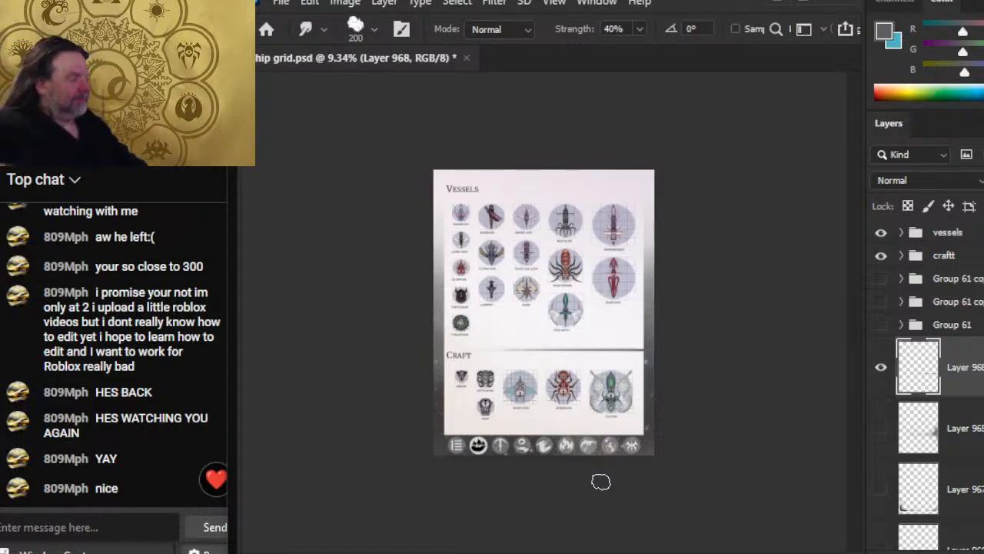
{"action": "key", "text": "v"}
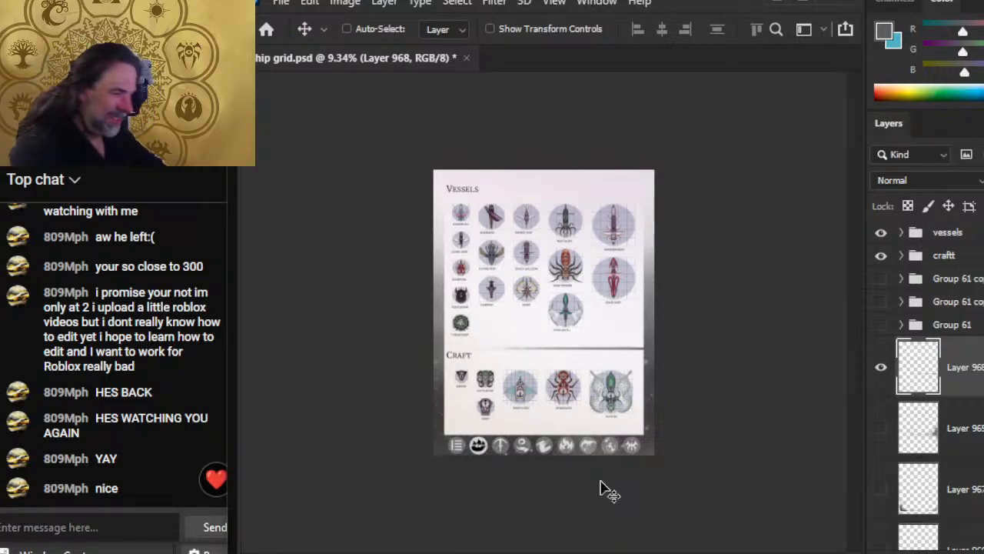
Step: Paint grey with the 25 px brush where the divider meets the right border, and blend the junction with the 80 px smudge brush
{"action": "key", "text": "z"}
{"action": "left_click", "coordinate": [626, 374]}
{"action": "key", "text": "b"}
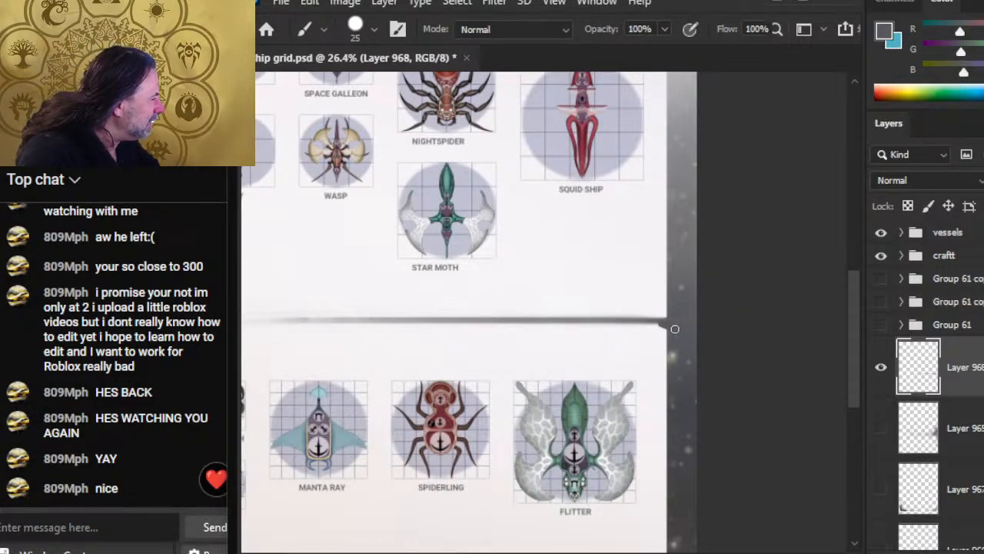
{"action": "key", "text": "r"}
{"action": "key", "text": "bracketleft"}
{"action": "key", "text": "bracketleft"}
{"action": "key", "text": "bracketleft"}
{"action": "key", "text": "bracketleft"}
{"action": "key", "text": "bracketleft"}
{"action": "key", "text": "bracketleft"}
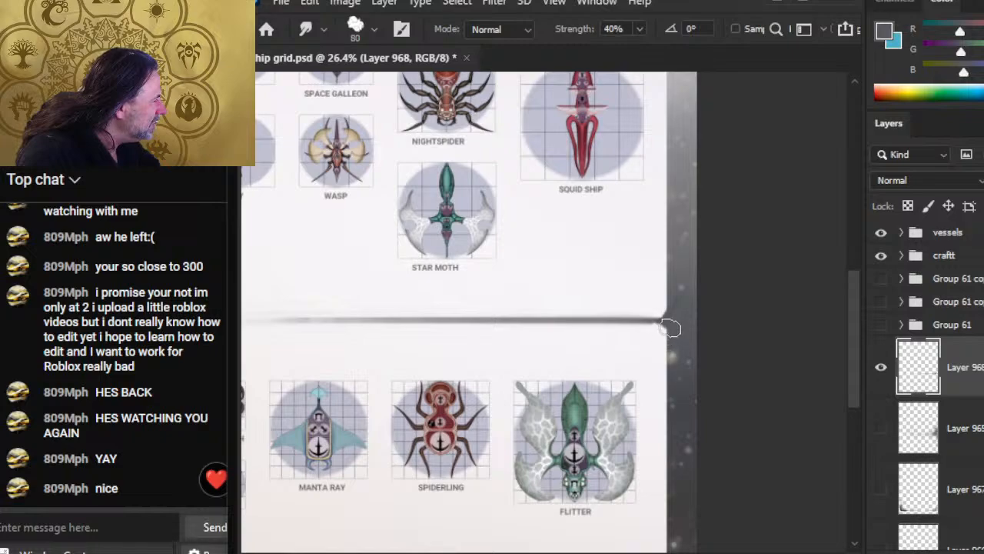
Step: Touch up the rounded panel corners at the divider's right end, alternating the 25 px brush with the 80 px smudge brush
{"action": "key", "text": "b"}
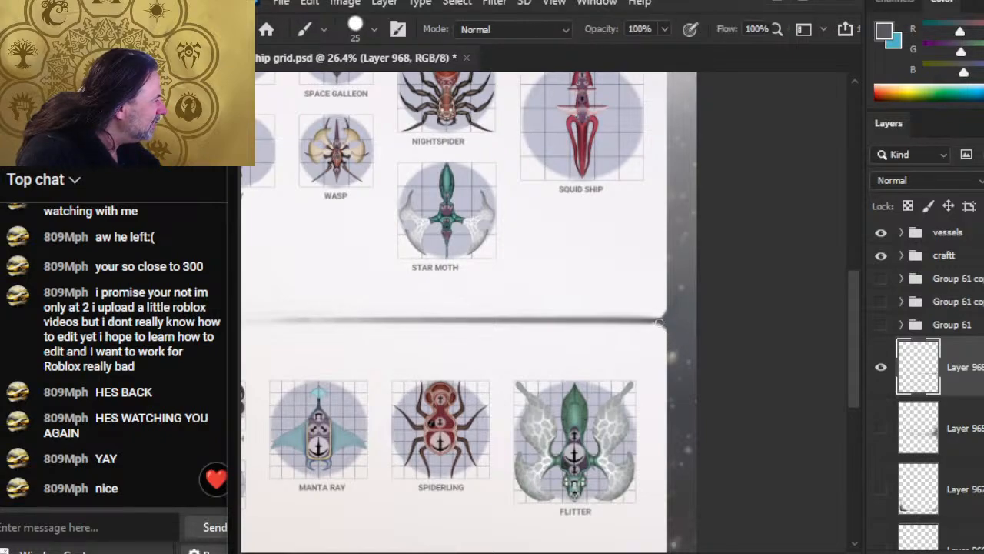
{"action": "key", "text": "r"}
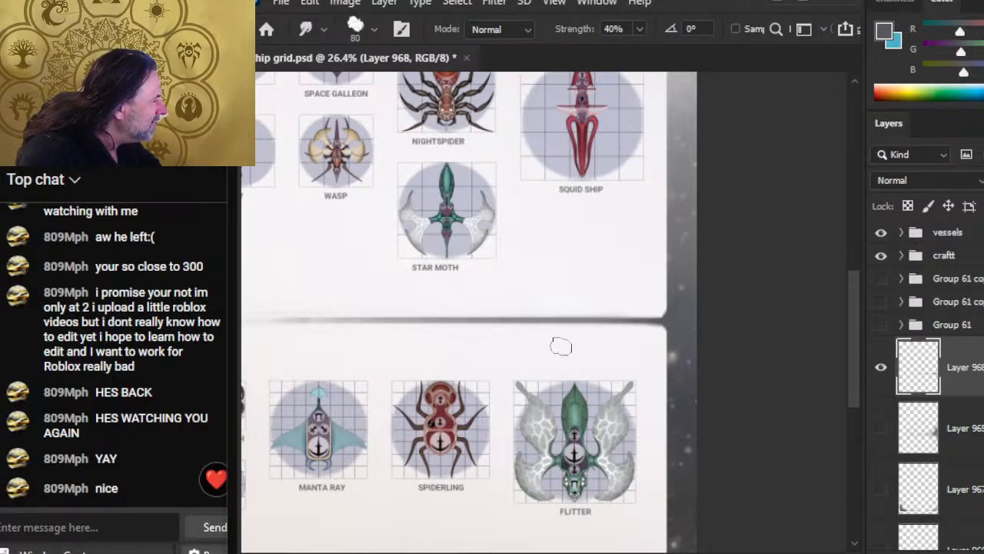
{"action": "key", "text": "b"}
{"action": "key", "text": "r"}
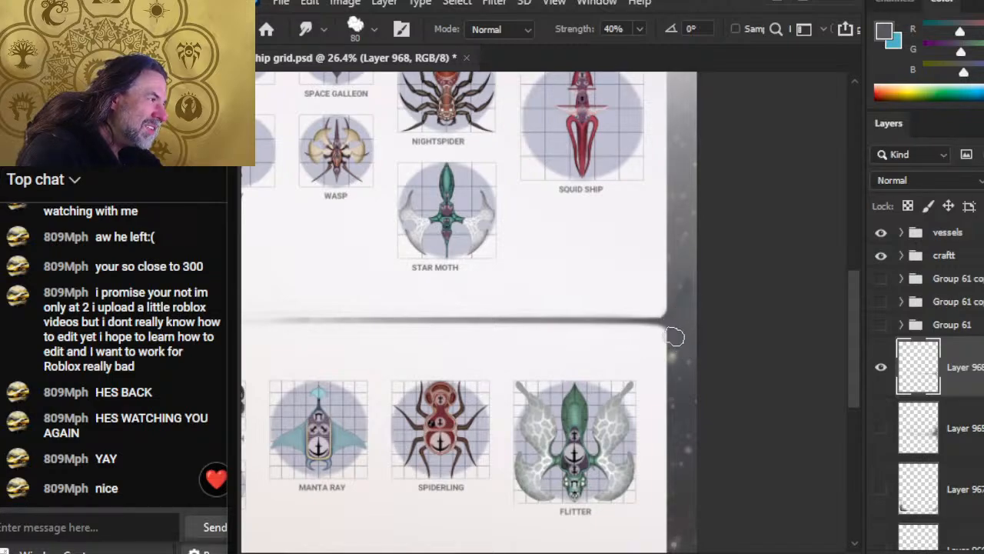
{"action": "key", "text": "b"}
{"action": "left_click_drag", "start_coordinate": [664, 325], "coordinate": [667, 329]}
{"action": "key", "text": "r"}
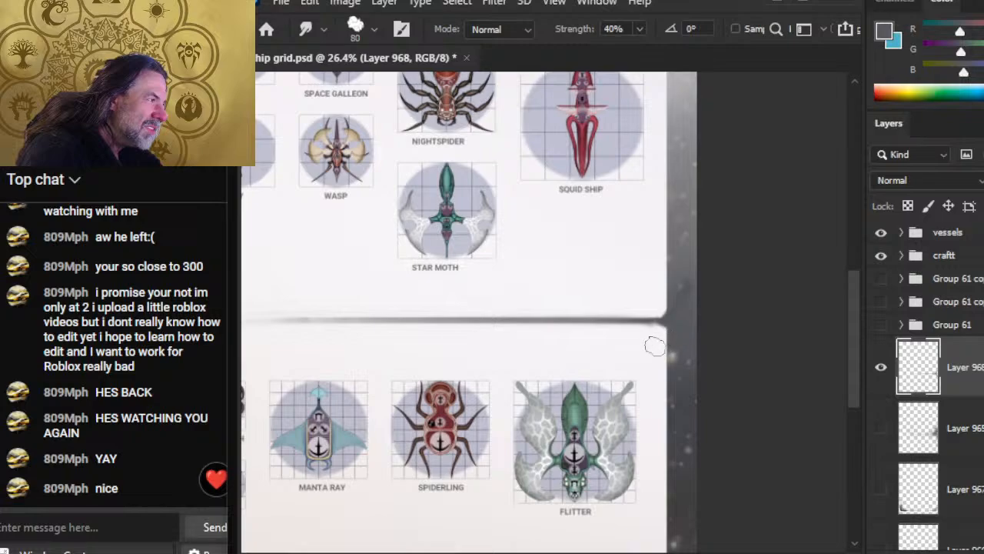
Step: Undo the rounded-corner touch-ups at the divider's right end and repaint that end in grey with the 25 px brush
{"action": "left_click_drag", "start_coordinate": [627, 322], "coordinate": [663, 323]}
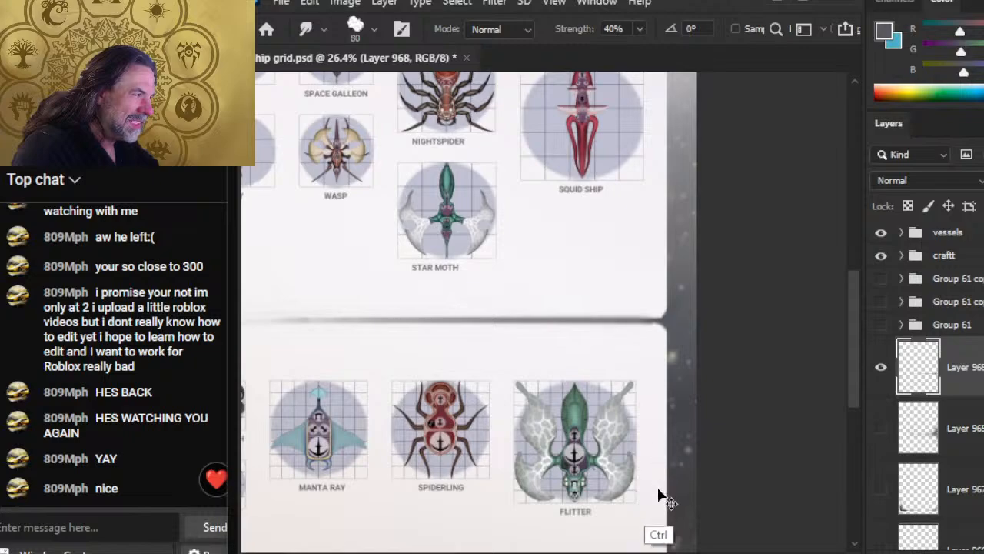
{"action": "key", "text": "ctrl+z"}
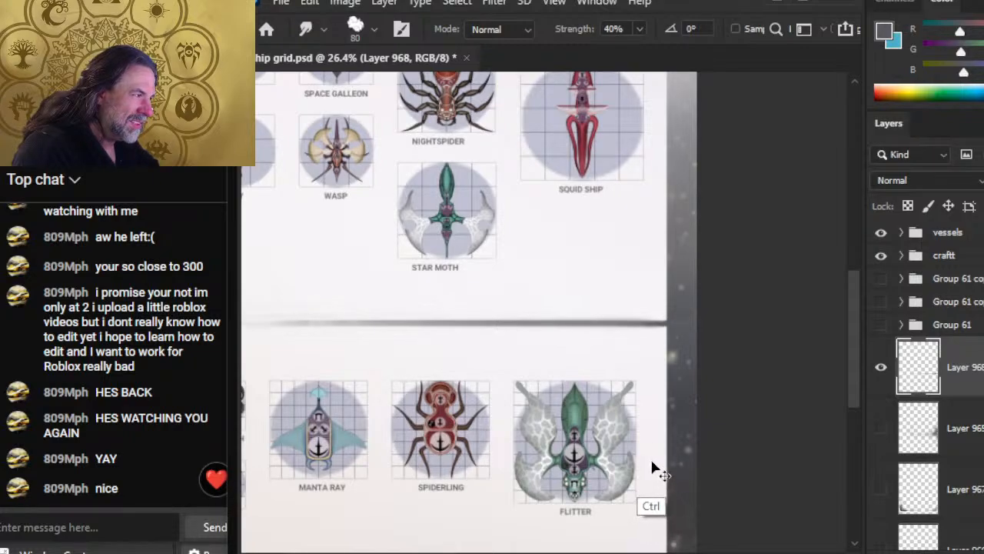
{"action": "key", "text": "b"}
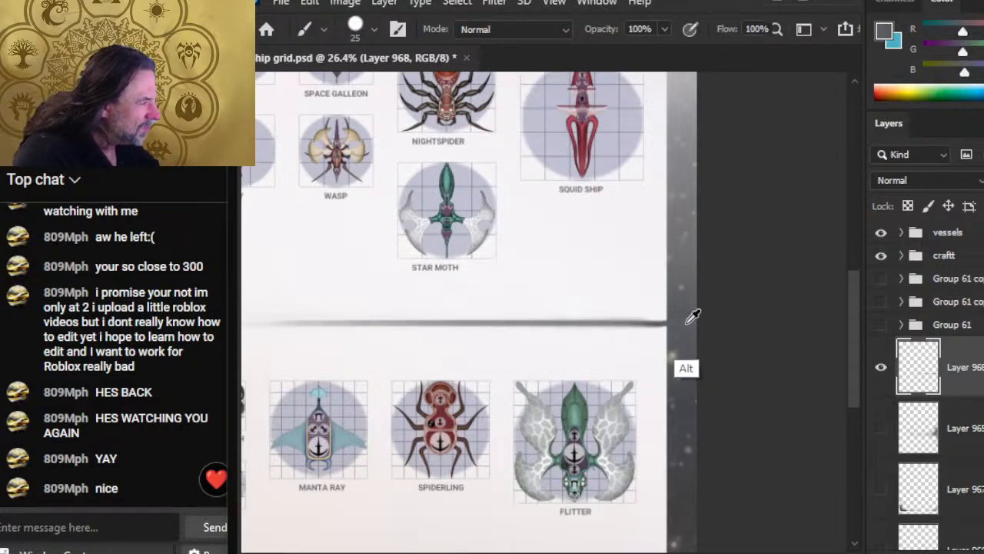
{"action": "left_click", "coordinate": [681, 325], "text": "shift"}
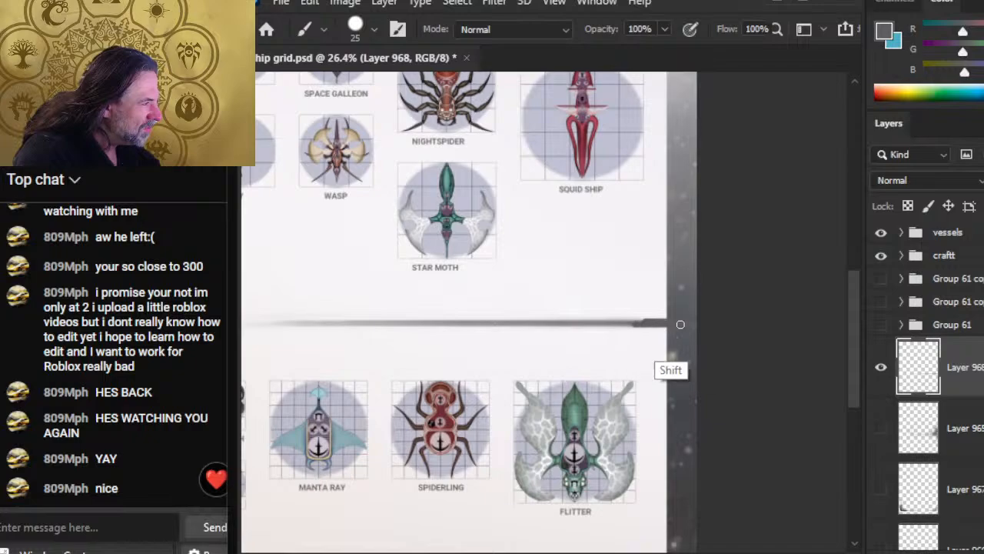
{"action": "left_click", "coordinate": [684, 321], "text": "shift"}
Step: Blend the repainted right end into the divider line by smudging leftward with the 80 px brush at 40% strength
{"action": "key", "text": "r"}
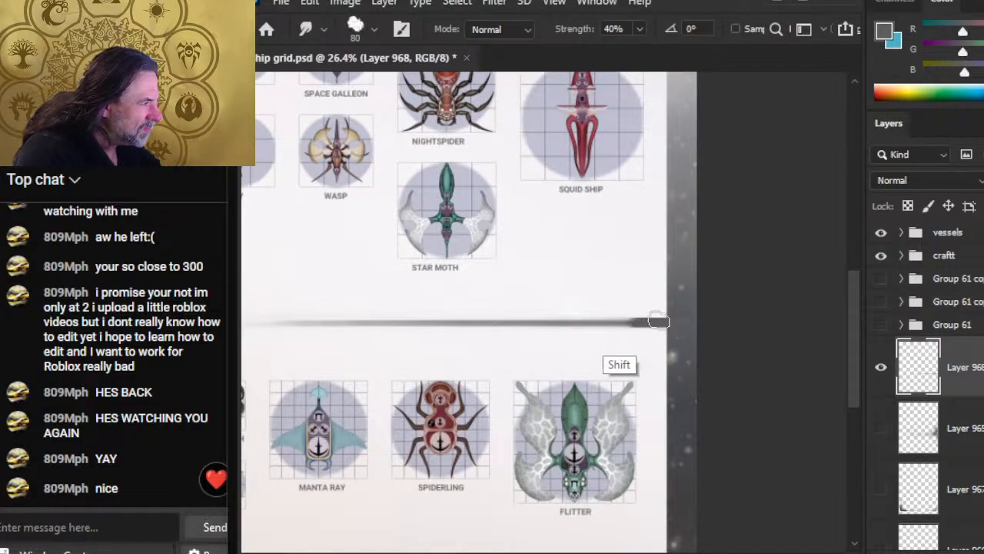
{"action": "left_click", "coordinate": [650, 323], "text": "shift"}
{"action": "left_click", "coordinate": [639, 323], "text": "shift"}
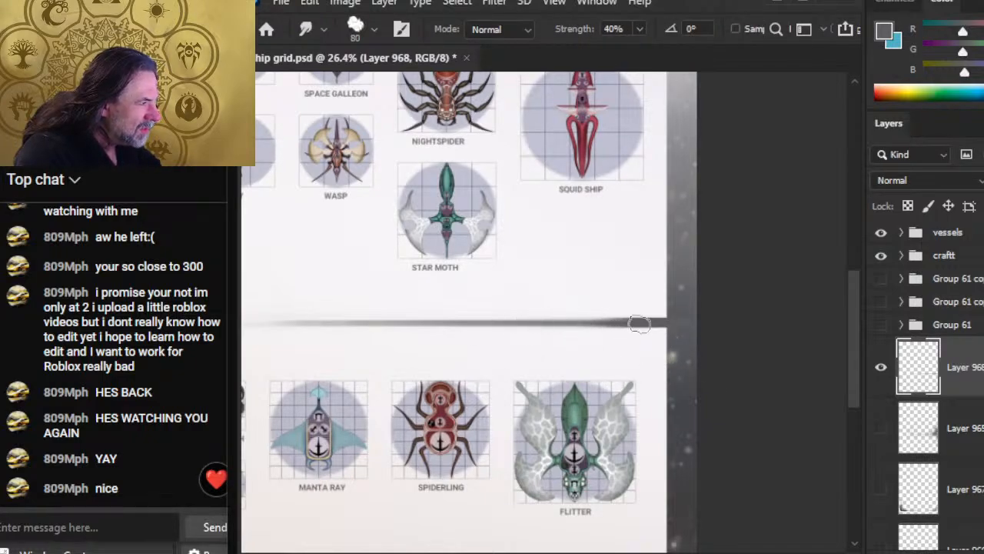
{"action": "left_click_drag", "start_coordinate": [643, 326], "coordinate": [514, 323]}
{"action": "left_click_drag", "start_coordinate": [641, 321], "coordinate": [455, 326]}
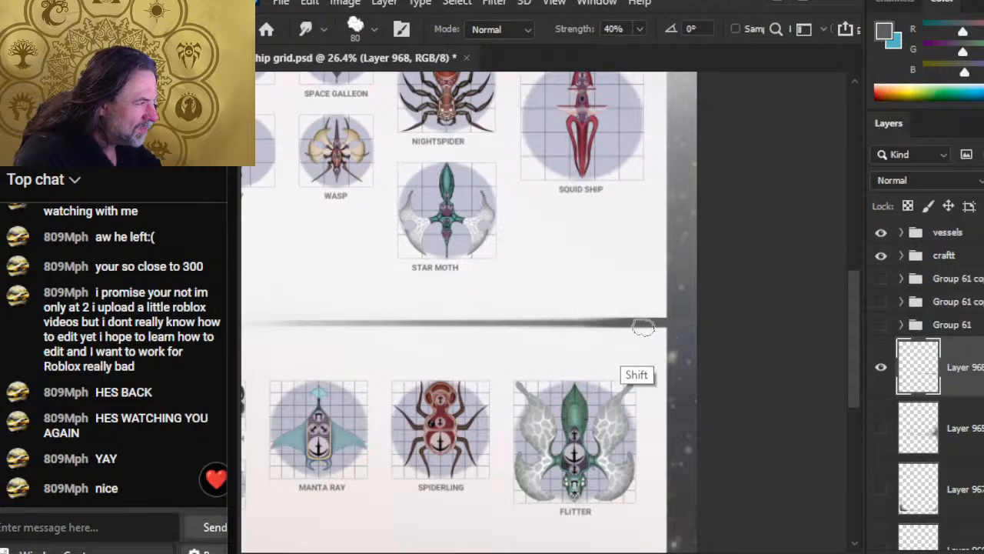
{"action": "mouse_move", "coordinate": [643, 327]}
{"action": "left_mouse_down"}
{"action": "mouse_move", "coordinate": [420, 335]}
{"action": "mouse_move", "coordinate": [462, 323]}
{"action": "left_mouse_up"}
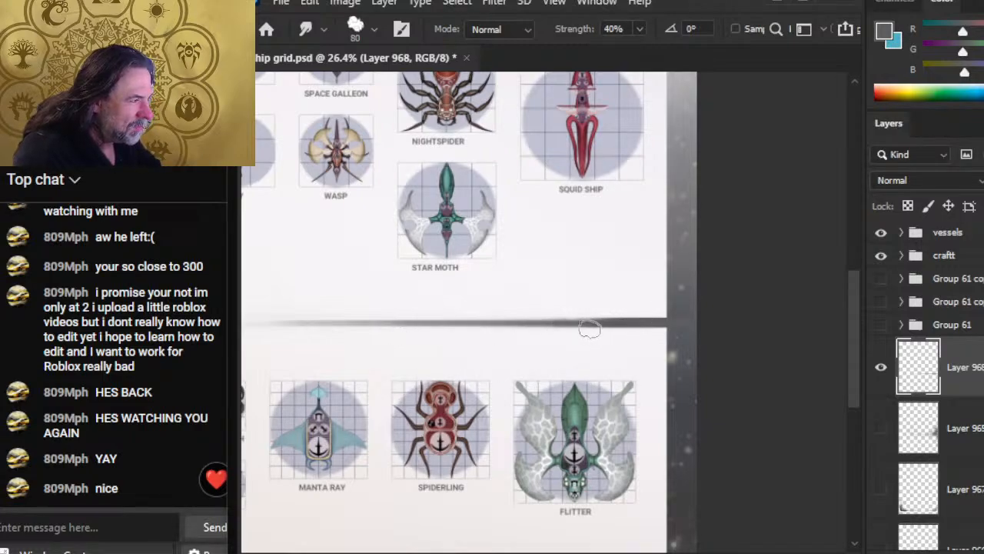
Step: Set the smudge strength to 70% and pull long strokes from the divider's right end toward its left end
{"action": "key", "text": "7"}
{"action": "left_click_drag", "start_coordinate": [635, 326], "coordinate": [406, 346]}
{"action": "left_click_drag", "start_coordinate": [642, 322], "coordinate": [384, 329]}
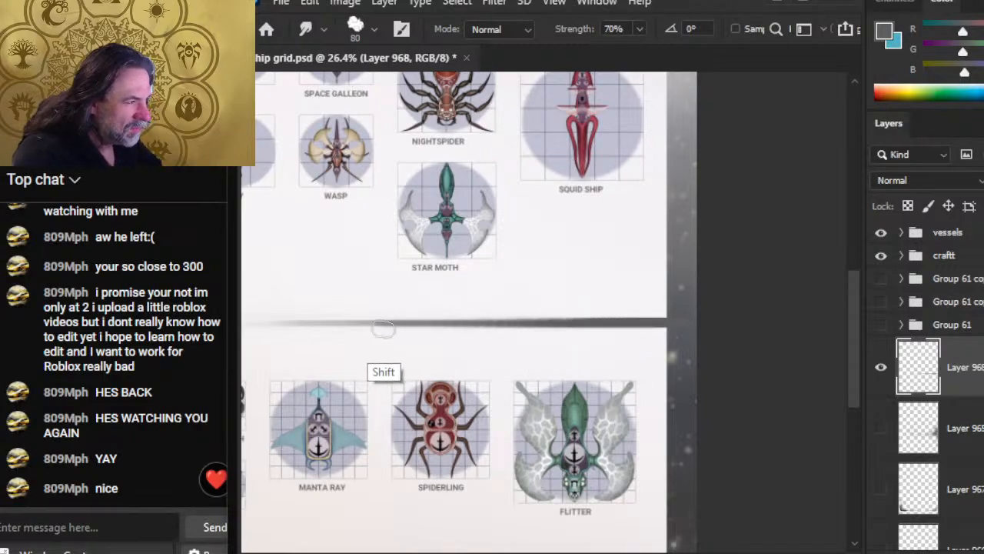
{"action": "left_click_drag", "start_coordinate": [620, 325], "coordinate": [261, 324]}
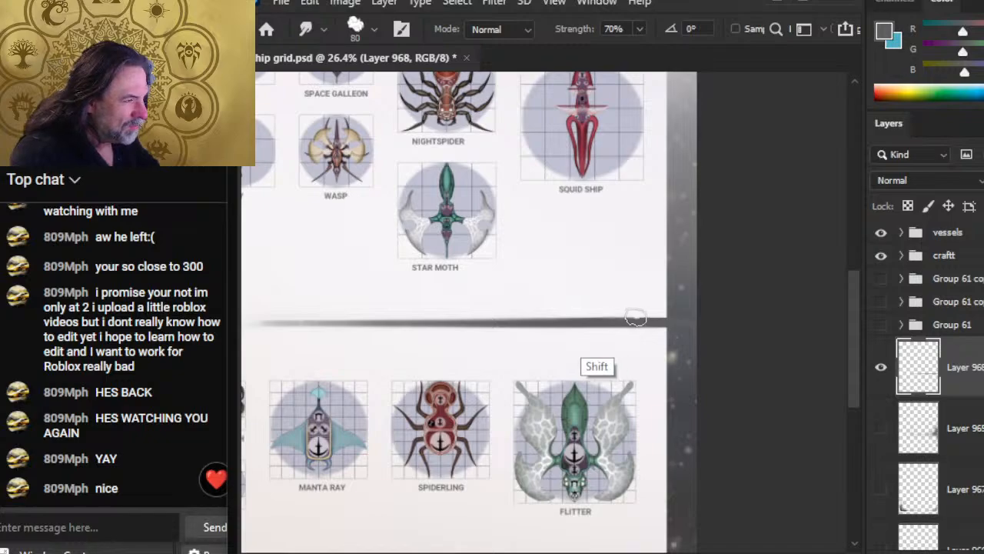
{"action": "left_click_drag", "start_coordinate": [636, 317], "coordinate": [316, 323]}
{"action": "key", "text": "ctrl+space"}
{"action": "left_click_drag", "start_coordinate": [468, 380], "coordinate": [419, 385]}
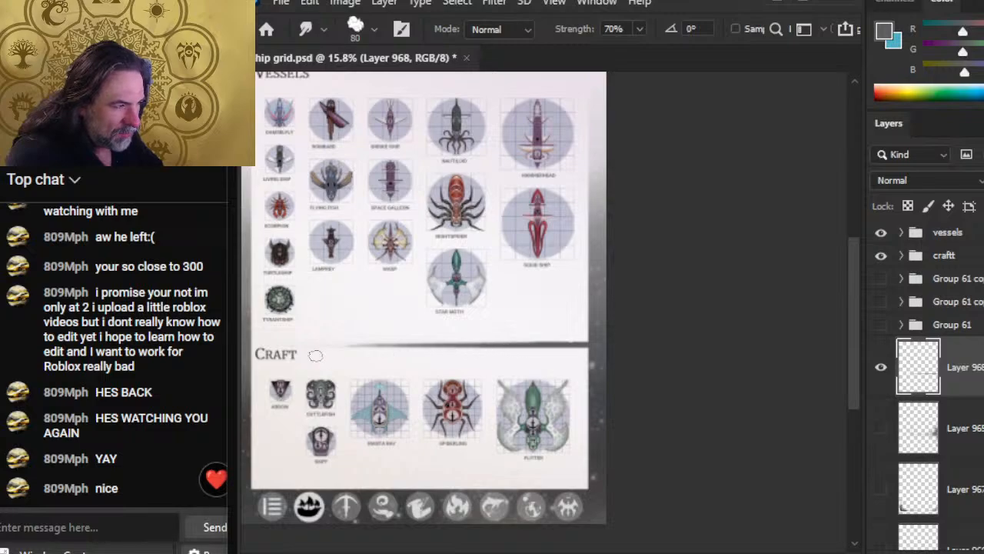
Step: Smudge from the divider's left tip toward its middle with the 80 px brush at 40% strength
{"action": "key", "text": "4"}
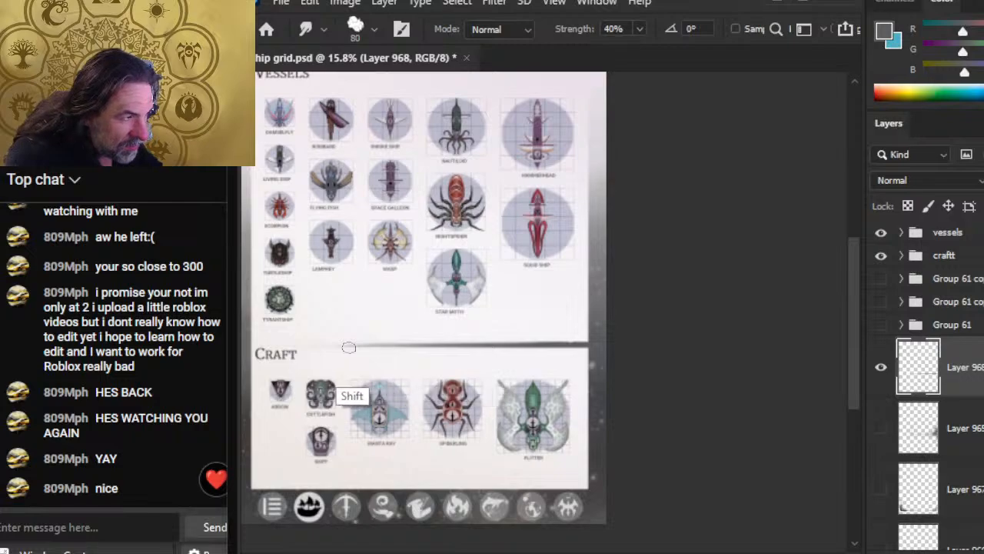
{"action": "key", "text": "e"}
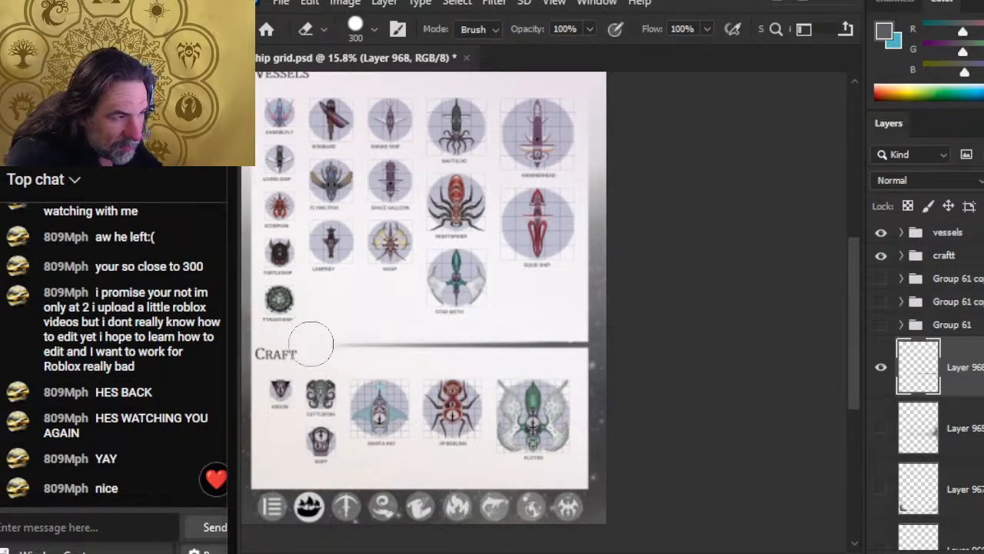
{"action": "key", "text": "r"}
{"action": "key", "text": "e"}
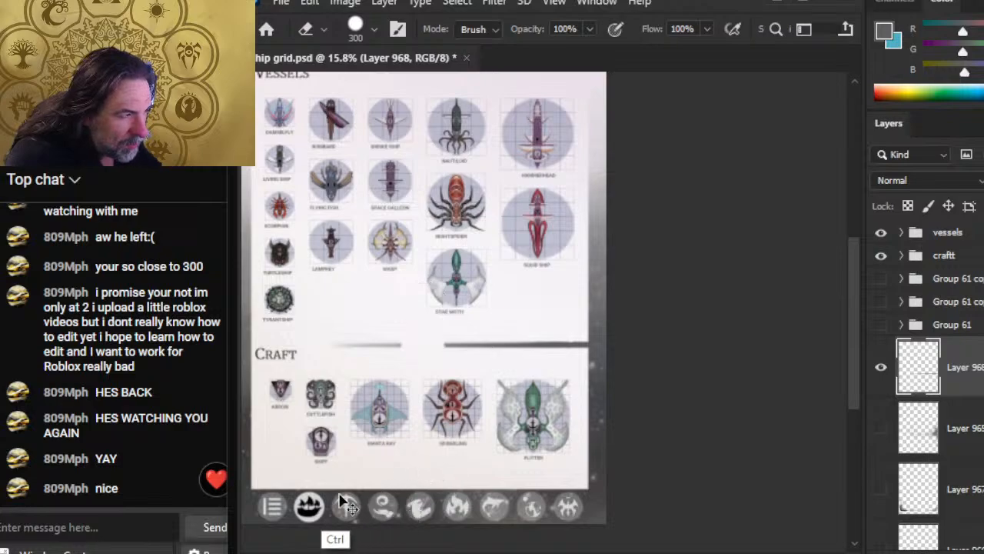
{"action": "key", "text": "r"}
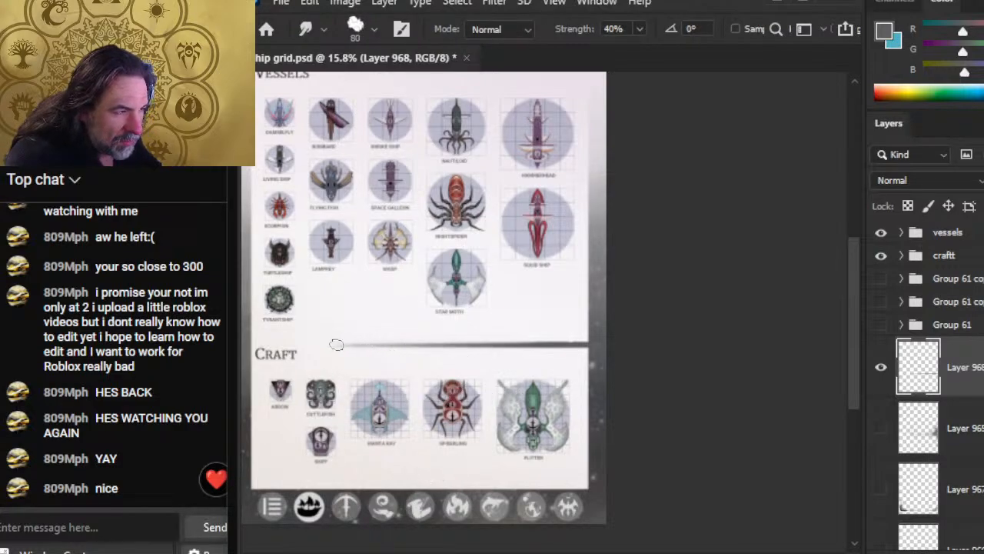
{"action": "left_click_drag", "start_coordinate": [331, 345], "coordinate": [492, 345]}
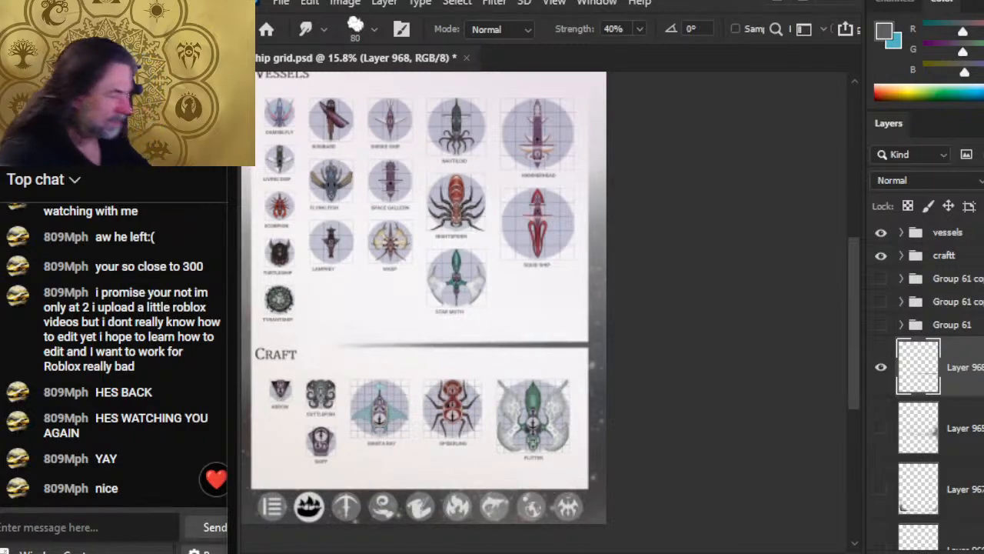
Step: Trim the upper and lower edges of the divider's right end straight with a 100 px square eraser tip
{"action": "key", "text": "z"}
{"action": "left_click_drag", "start_coordinate": [522, 422], "coordinate": [617, 487]}
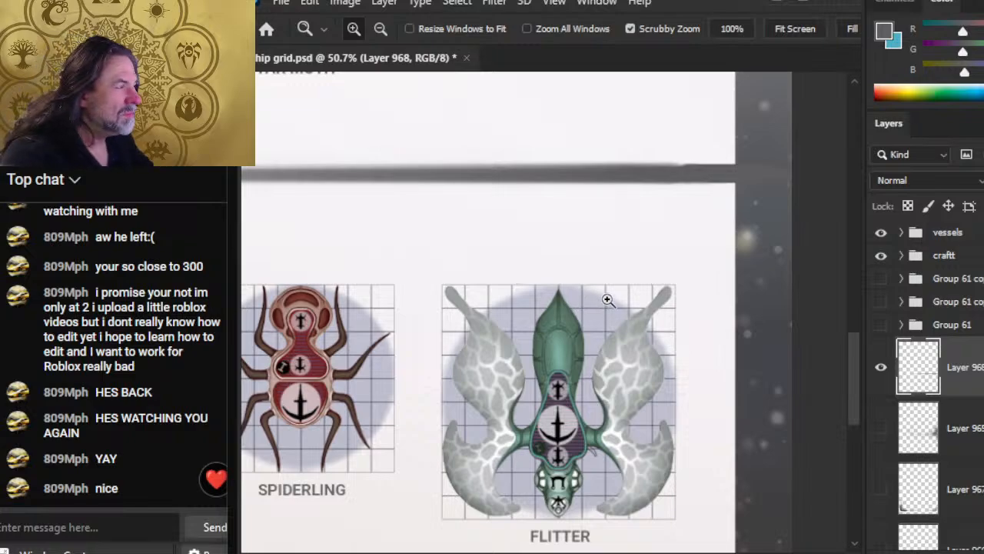
{"action": "mouse_move", "coordinate": [694, 321]}
{"action": "left_mouse_down"}
{"action": "mouse_move", "coordinate": [669, 320]}
{"action": "mouse_move", "coordinate": [631, 223]}
{"action": "left_mouse_up"}
{"action": "key", "text": "e"}
{"action": "key", "text": "bracketleft"}
{"action": "key", "text": "bracketleft"}
{"action": "key", "text": "bracketleft"}
{"action": "key", "text": "bracketleft"}
{"action": "key", "text": "bracketleft"}
{"action": "key", "text": "bracketleft"}
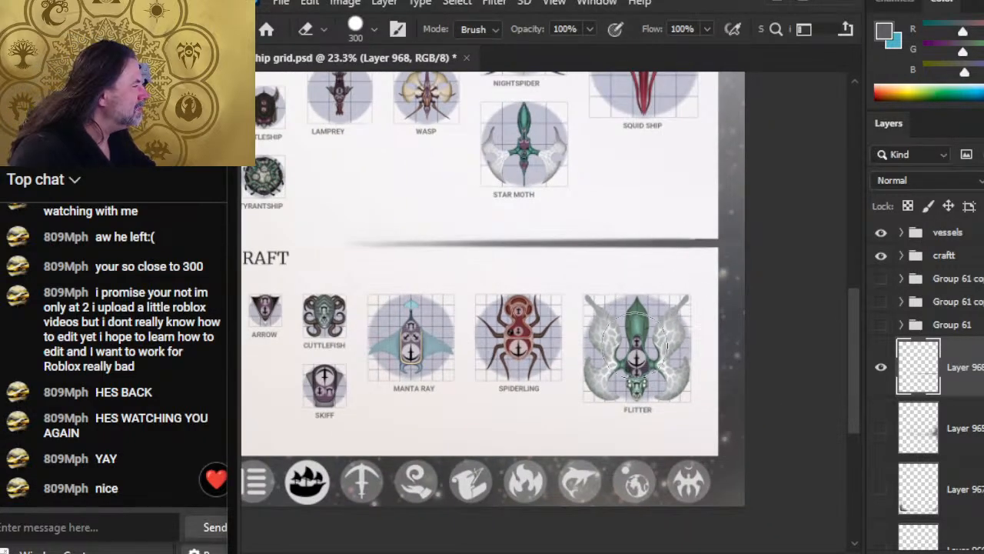
{"action": "right_click", "coordinate": [668, 323]}
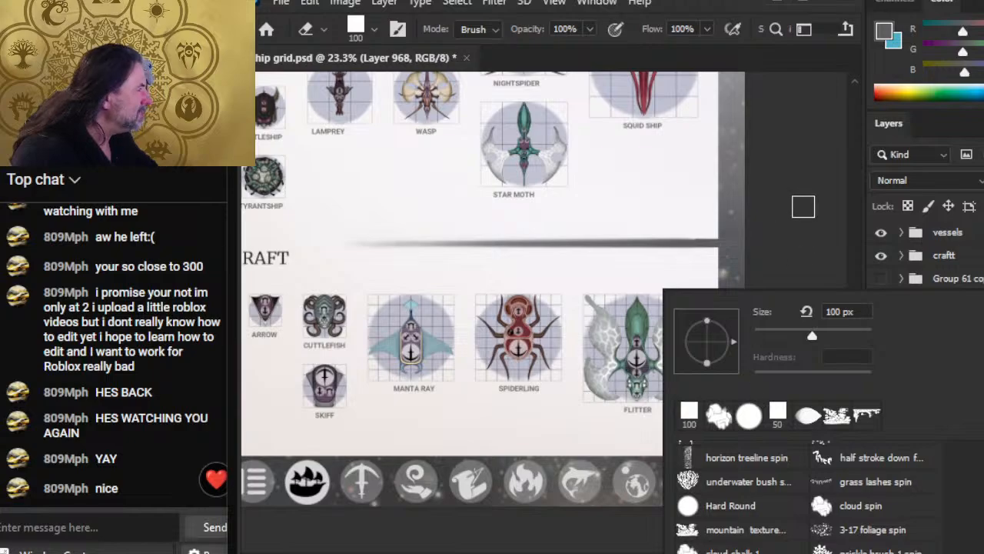
{"action": "left_click", "coordinate": [805, 206]}
{"action": "left_click", "coordinate": [729, 230], "text": "shift"}
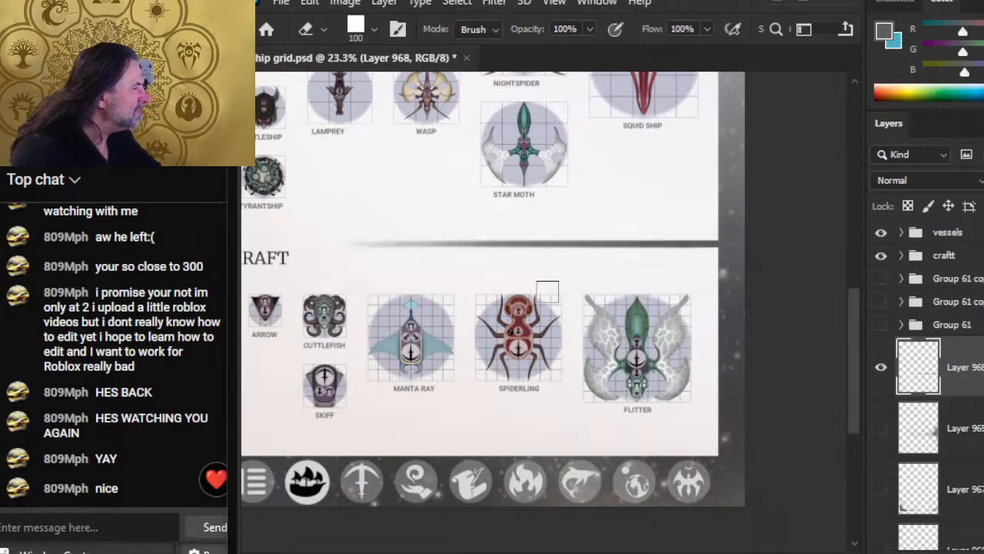
{"action": "left_click", "coordinate": [721, 260], "text": "shift"}
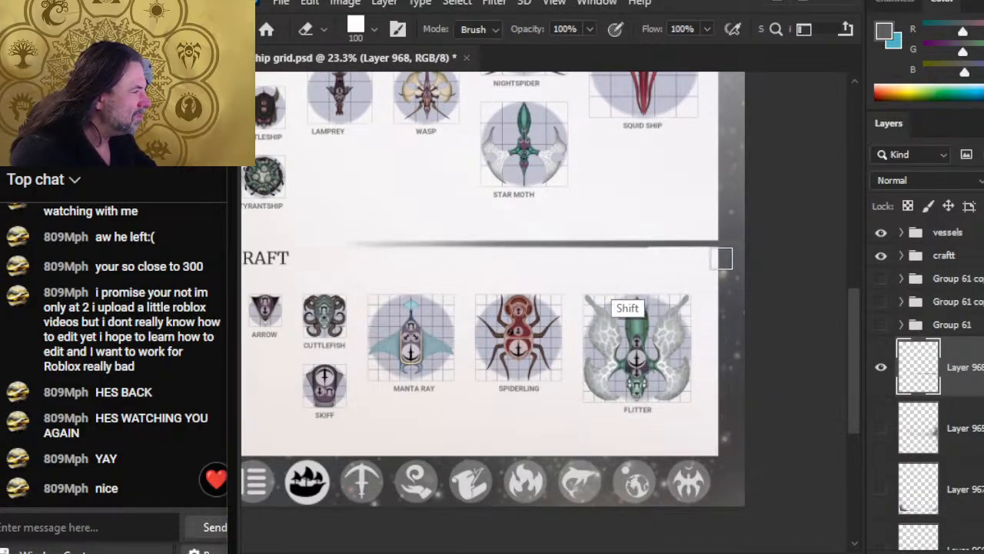
{"action": "left_click_drag", "start_coordinate": [450, 356], "coordinate": [579, 356]}
{"action": "left_click_drag", "start_coordinate": [700, 380], "coordinate": [654, 368]}
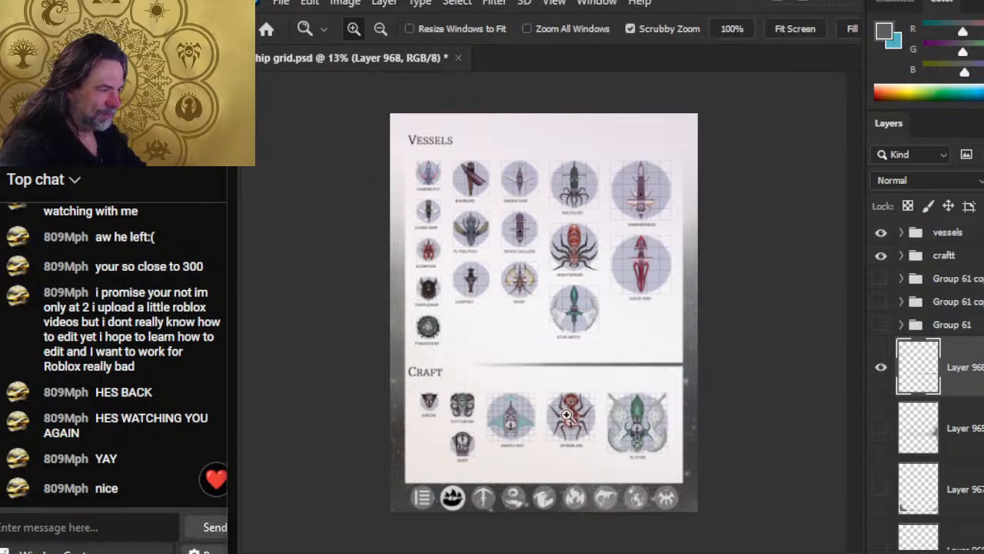
Step: Thin the divider line with Free Transform by reducing its height to 69% while keeping the width at 100%
{"action": "key", "text": "v"}
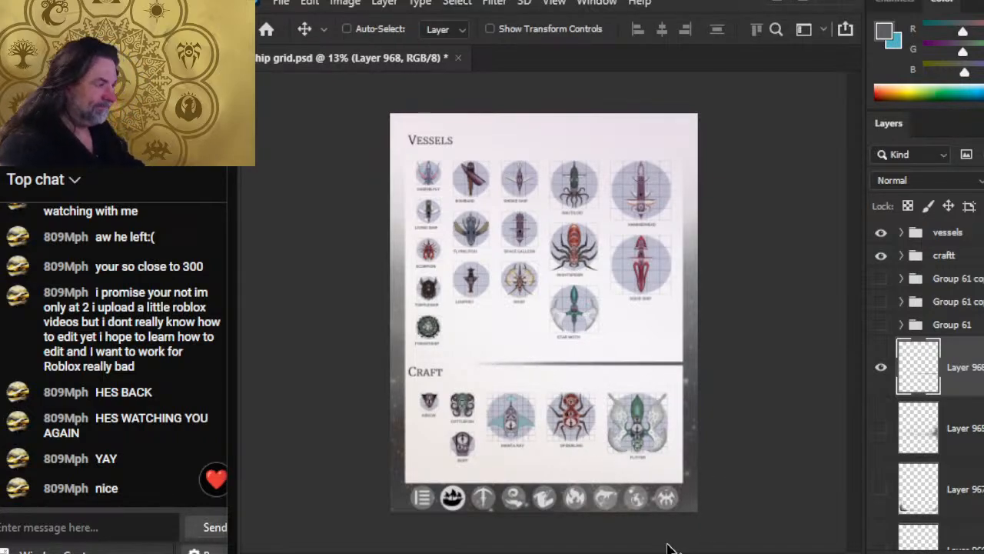
{"action": "key", "text": "z"}
{"action": "left_click_drag", "start_coordinate": [627, 462], "coordinate": [609, 466]}
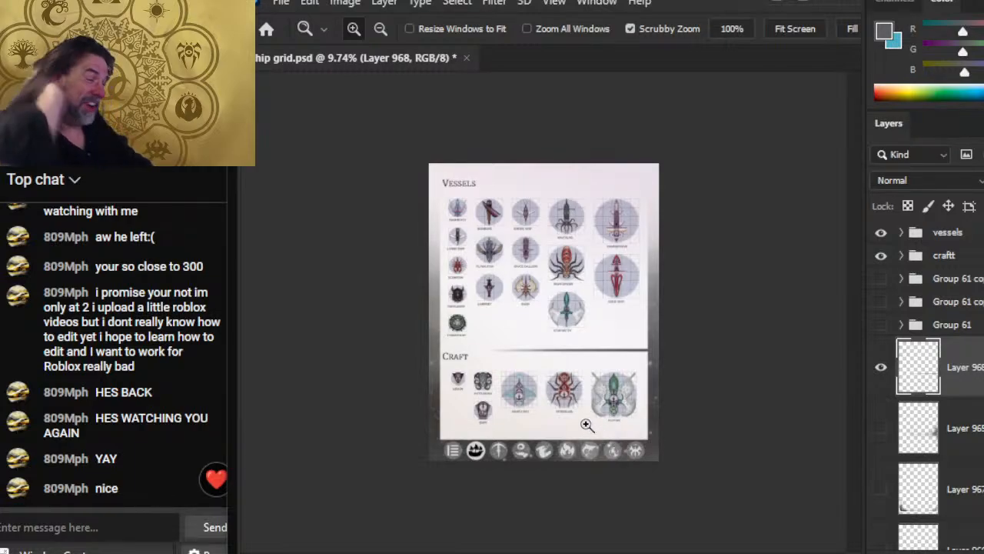
{"action": "key", "text": "l"}
{"action": "right_click", "coordinate": [575, 73]}
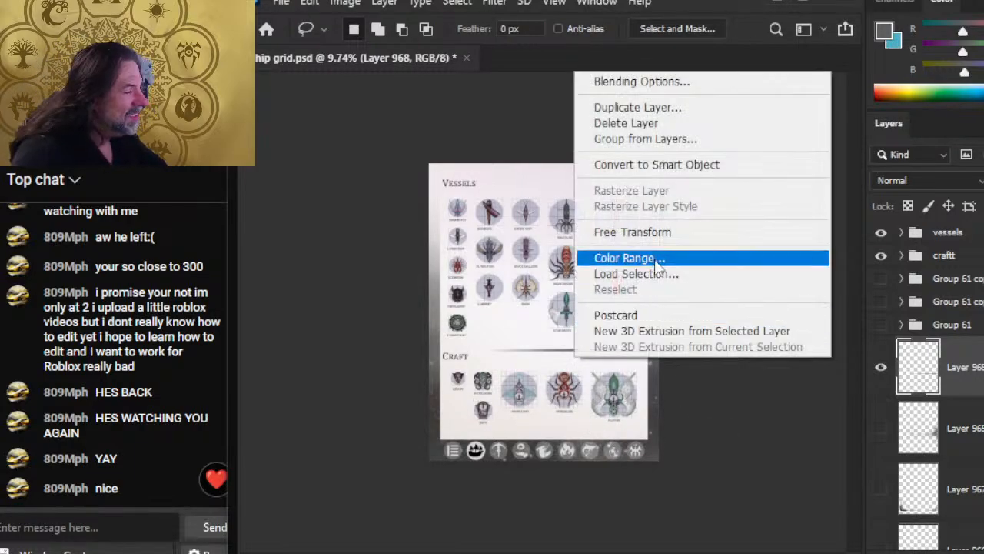
{"action": "left_click", "coordinate": [638, 232]}
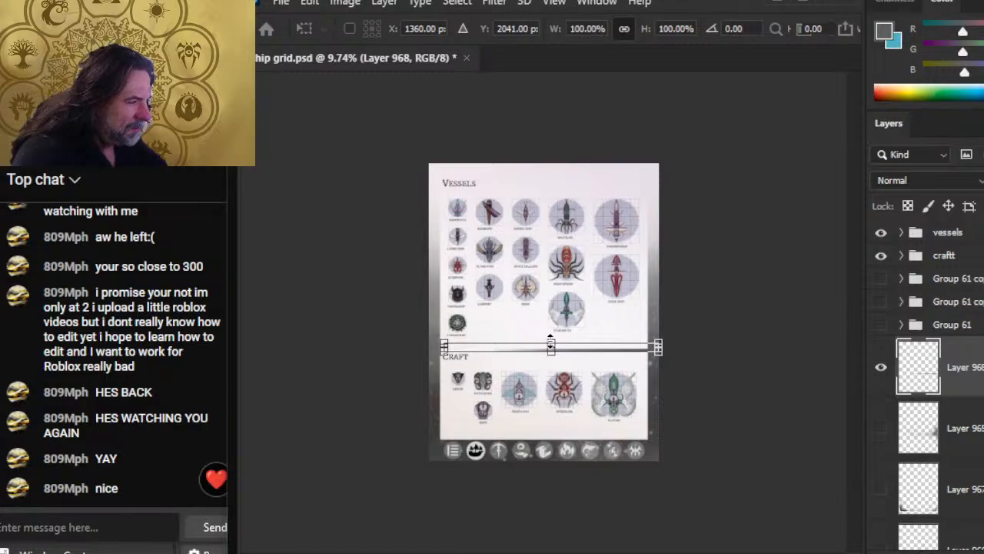
{"action": "left_click_drag", "start_coordinate": [550, 338], "coordinate": [551, 343]}
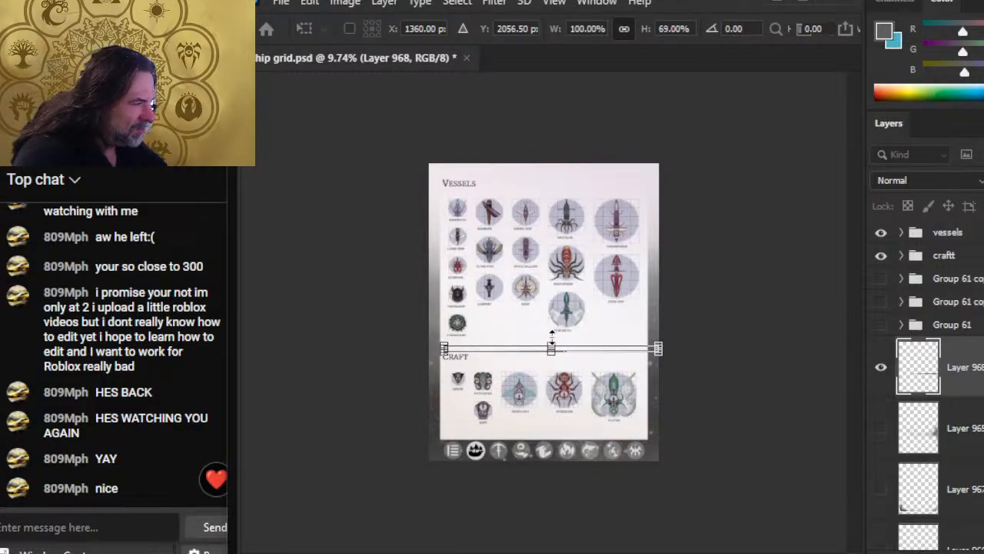
{"action": "key", "text": "Return"}
Step: Nudge the divider line upward in large increments, away from the Craft heading
{"action": "key", "text": "v"}
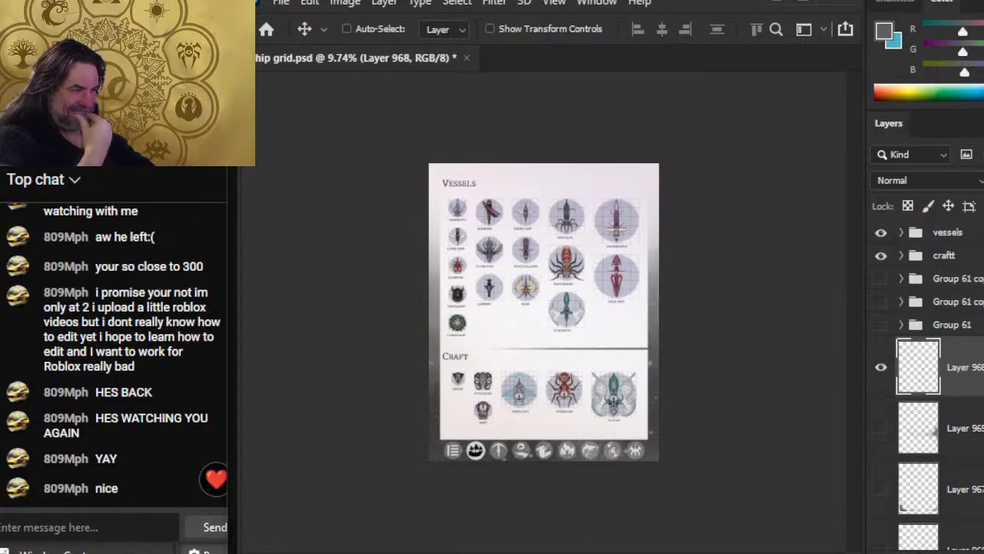
{"action": "key", "text": "shift+Up"}
{"action": "key", "text": "shift+Up"}
{"action": "key", "text": "shift+Up"}
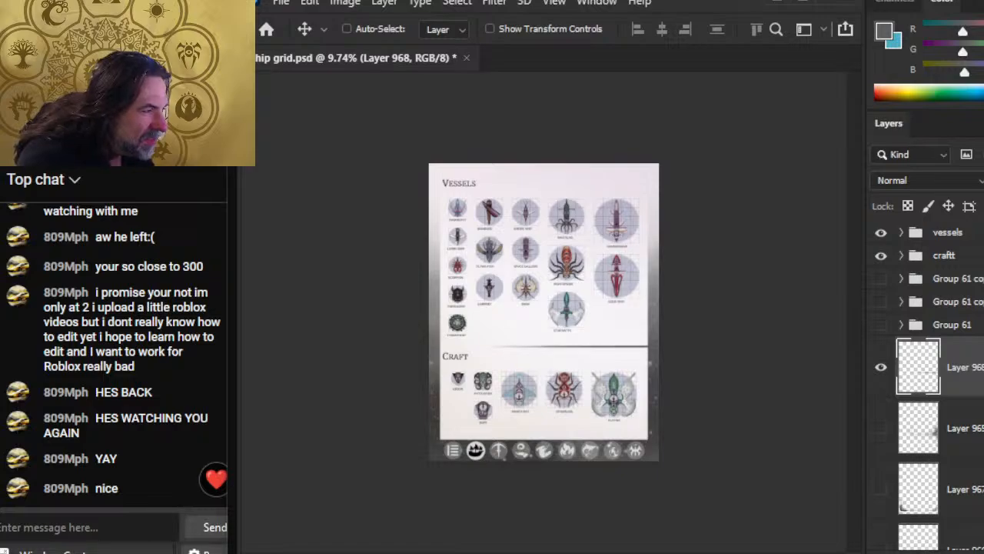
{"action": "key", "text": "shift+Up"}
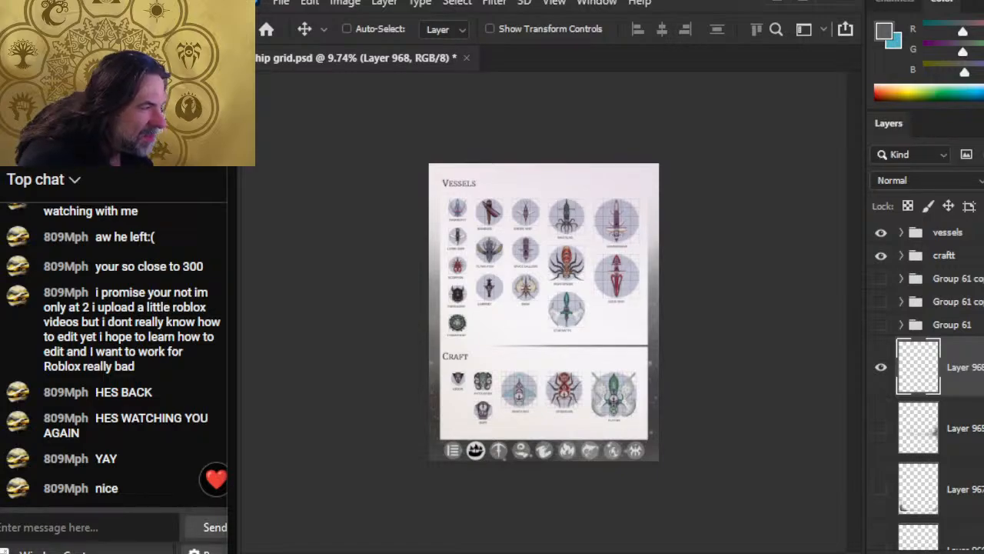
{"action": "key", "text": "shift+Up"}
{"action": "key", "text": "shift+Up"}
{"action": "key", "text": "shift+Up"}
{"action": "key", "text": "shift+Up"}
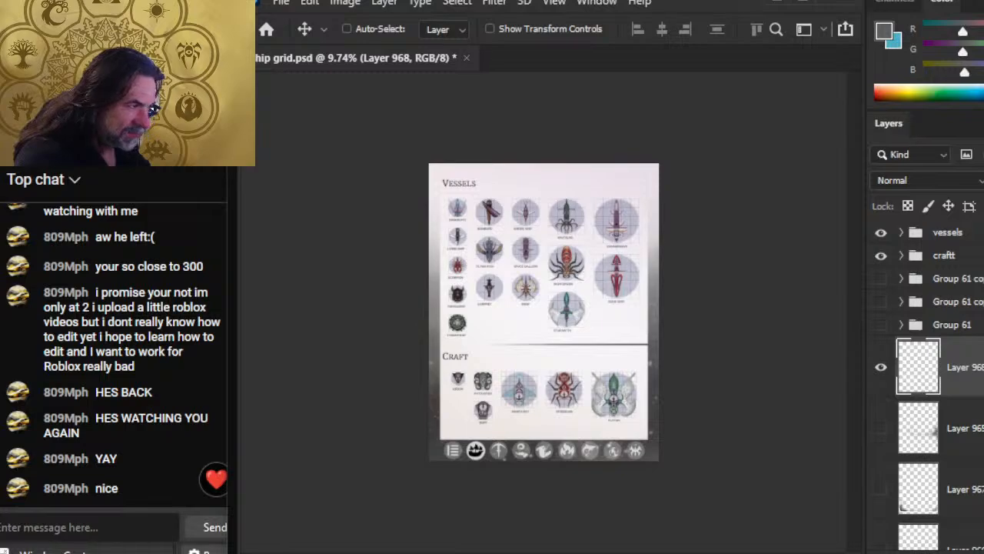
Step: Nudge the divider line back down in large increments until it sits just above the Craft heading
{"action": "key", "text": "shift+Down"}
{"action": "key", "text": "shift+Down"}
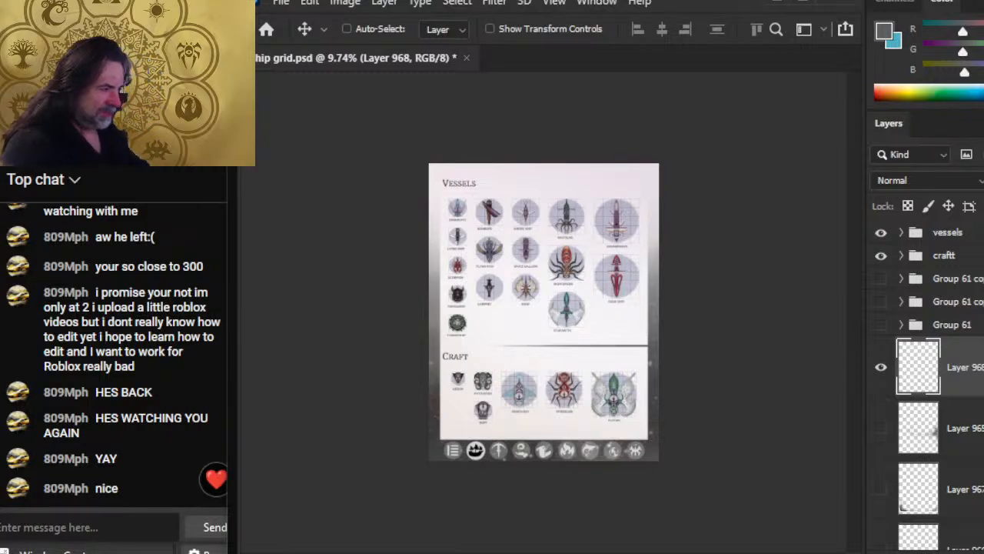
{"action": "key", "text": "shift+Down"}
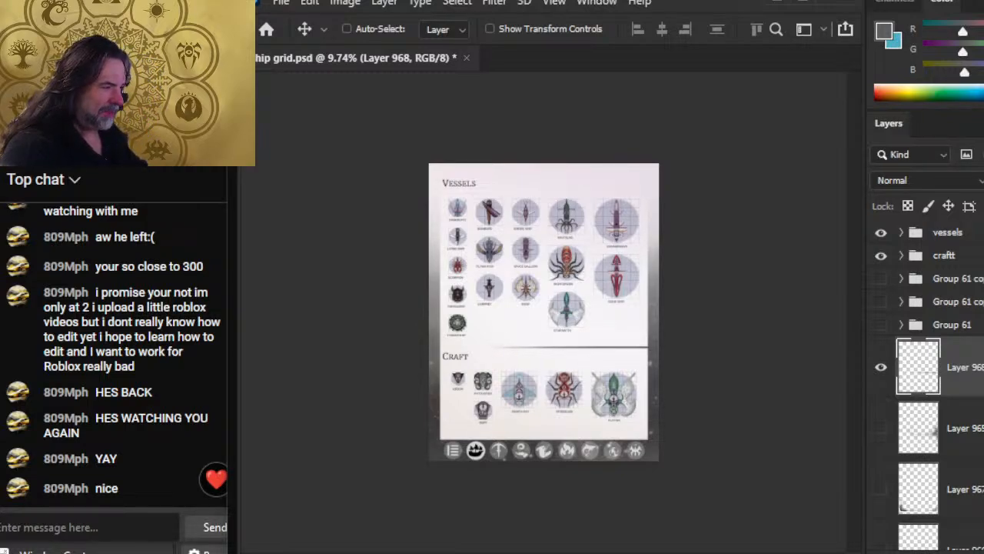
{"action": "key", "text": "shift+Down"}
{"action": "key", "text": "shift+Down"}
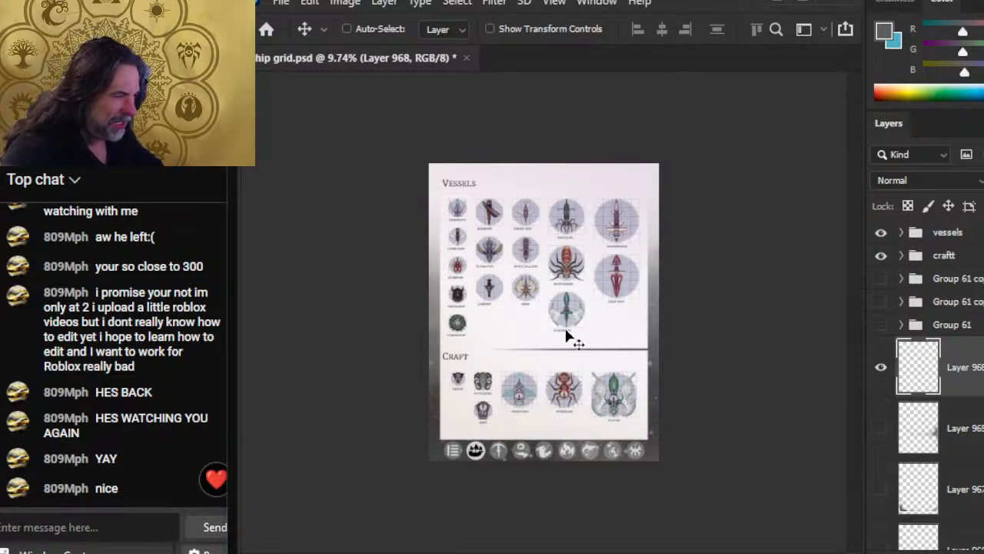
{"action": "key", "text": "shift+Down"}
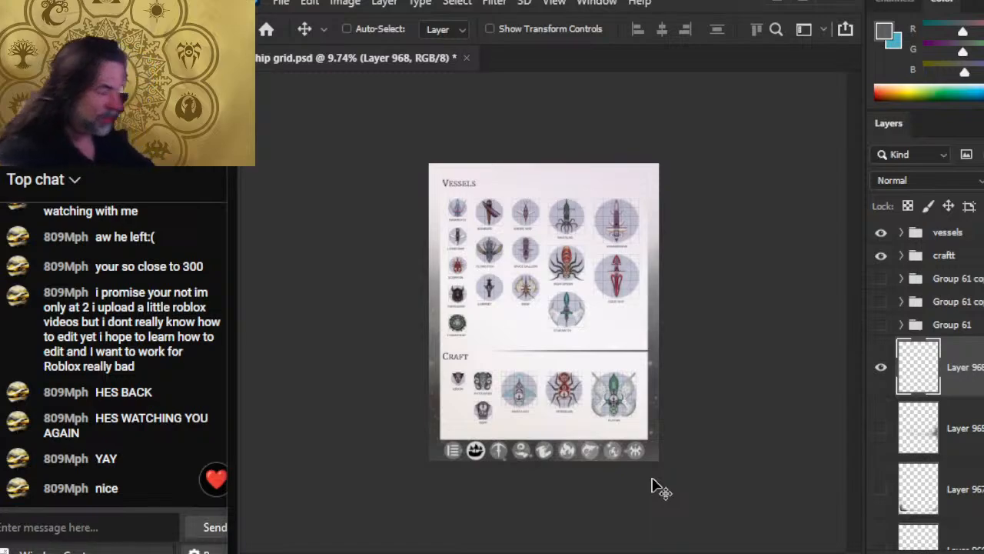
Step: Save the ship grid document with its finished divider line and close it
{"action": "key", "text": "ctrl+s"}
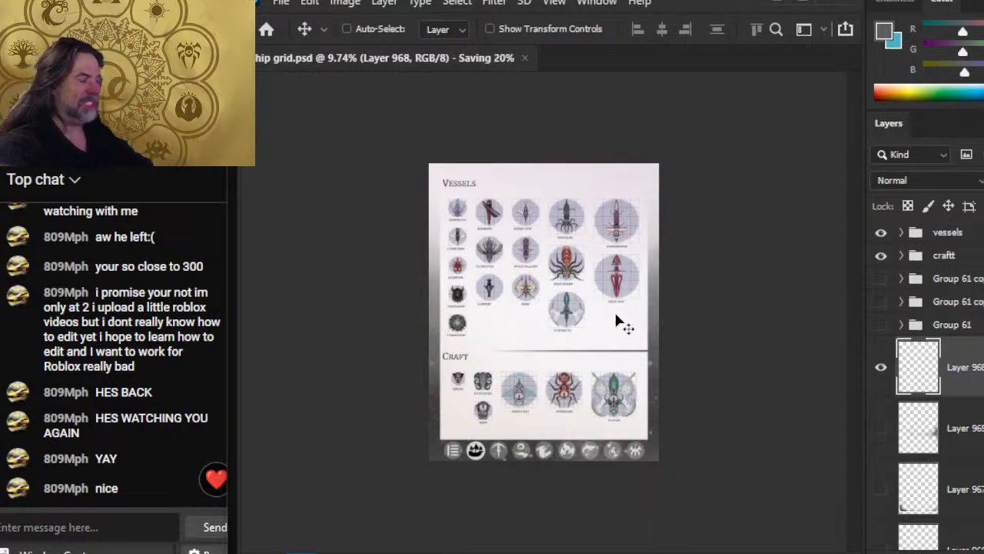
{"action": "key", "text": "z"}
{"action": "left_click_drag", "start_coordinate": [669, 346], "coordinate": [560, 338]}
{"action": "left_click_drag", "start_coordinate": [592, 275], "coordinate": [684, 369]}
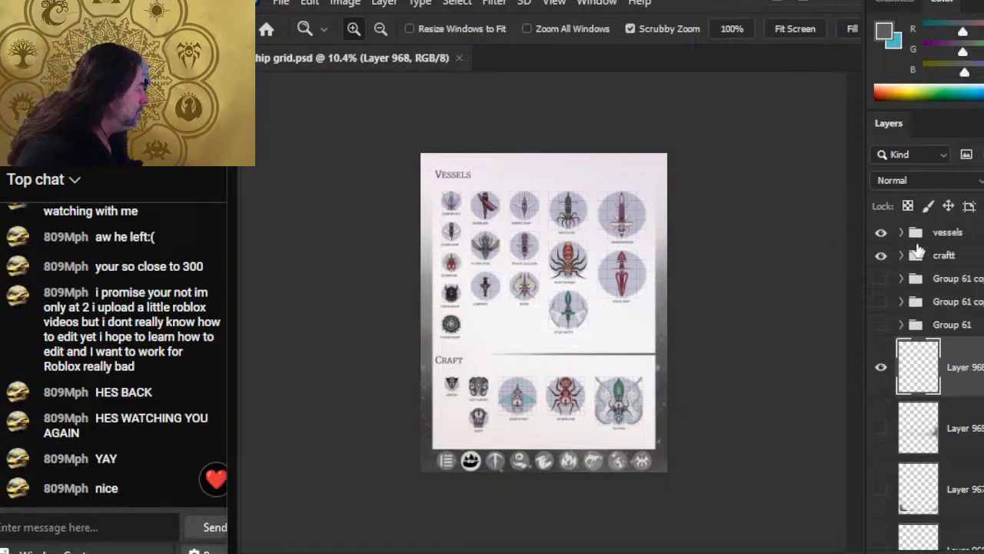
{"action": "left_click", "coordinate": [459, 58]}
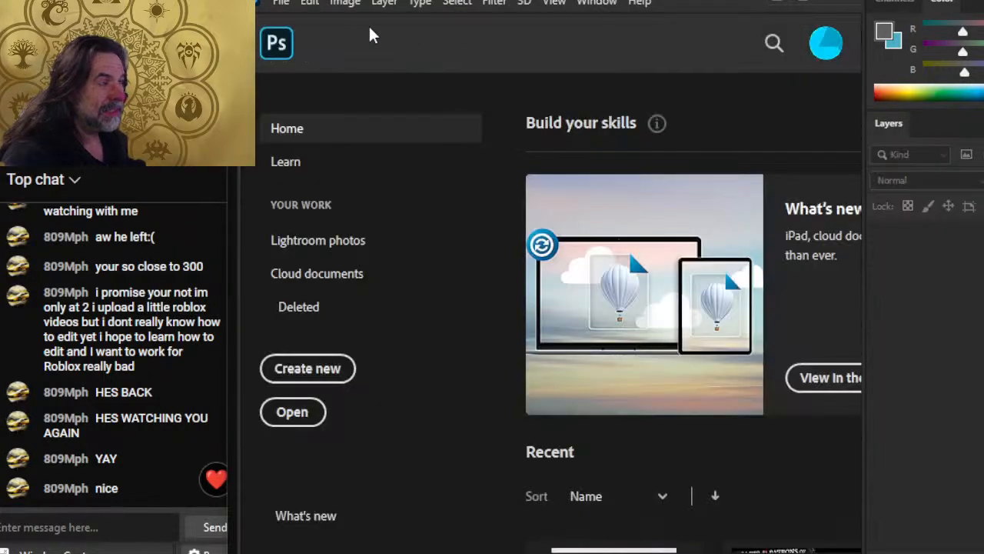
Step: Open System Generator.psd from the recently used files
{"action": "left_click", "coordinate": [281, 4]}
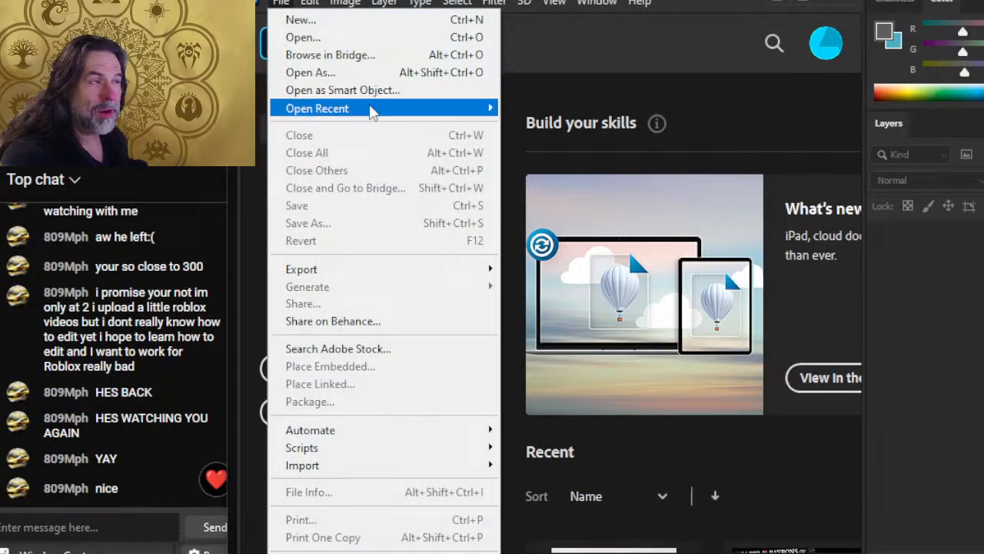
{"action": "mouse_move", "coordinate": [372, 108]}
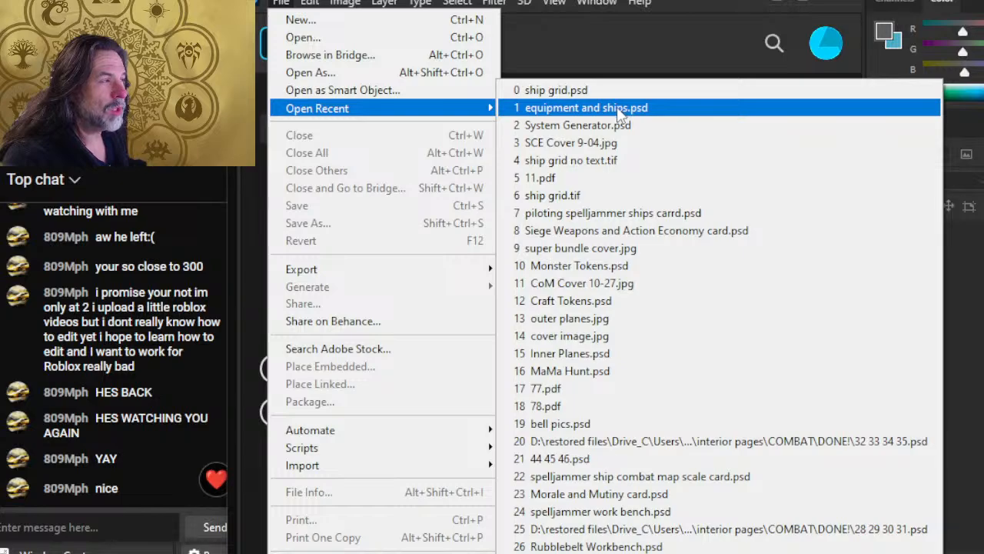
{"action": "left_click", "coordinate": [627, 126]}
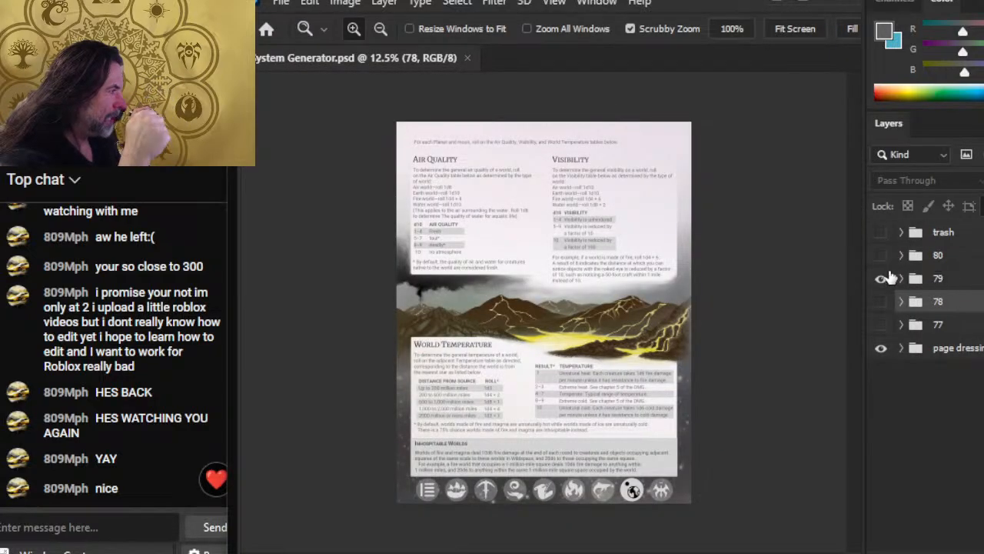
Step: Hide layer group 79 and show layer group 80 to bring up the Inhabitants page with its planet sketch
{"action": "left_click", "coordinate": [883, 278]}
{"action": "left_click", "coordinate": [881, 255]}
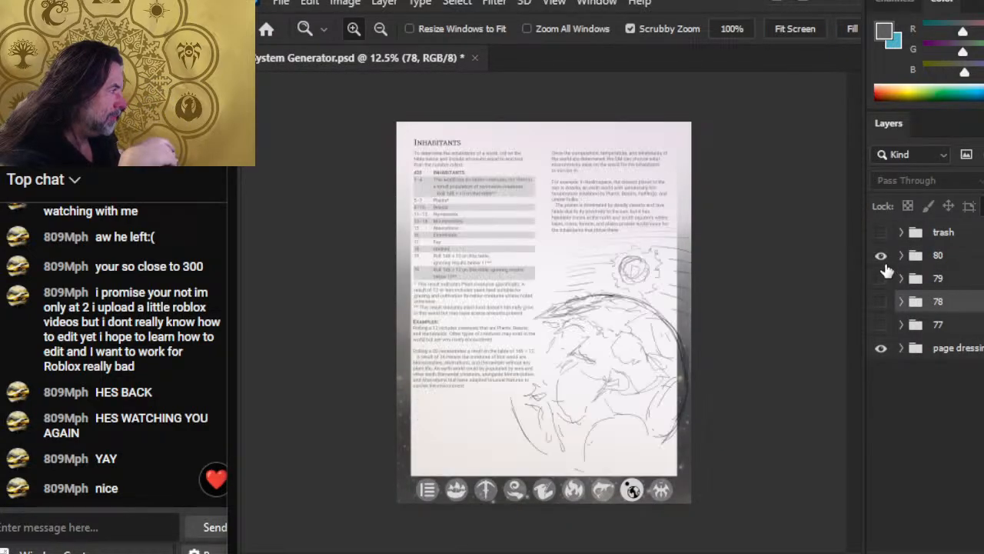
{"action": "left_click", "coordinate": [595, 375]}
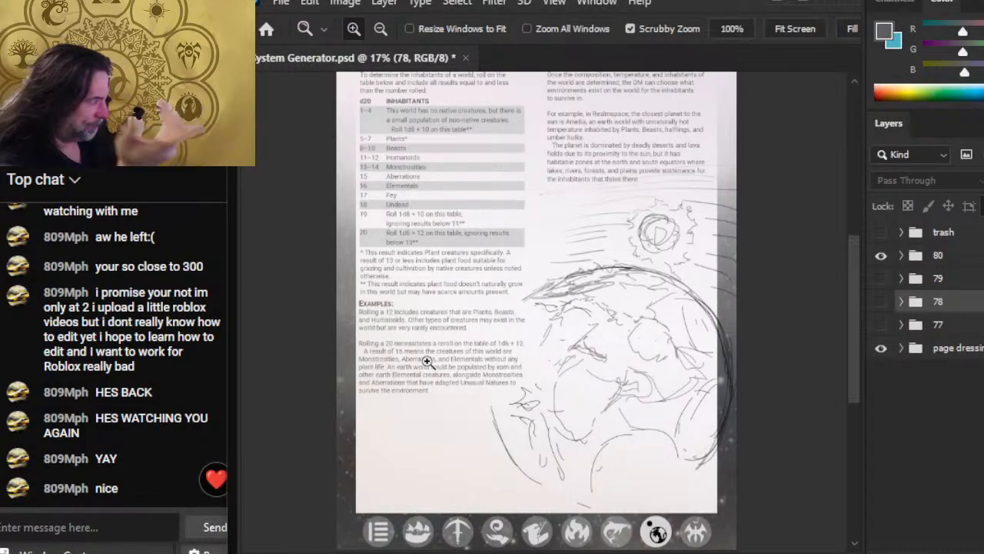
Step: Compare the pages in groups 79 and 80 by alternating their visibility, ending with only page 80 shown over the page dressing
{"action": "left_click", "coordinate": [882, 256]}
{"action": "left_click", "coordinate": [881, 279]}
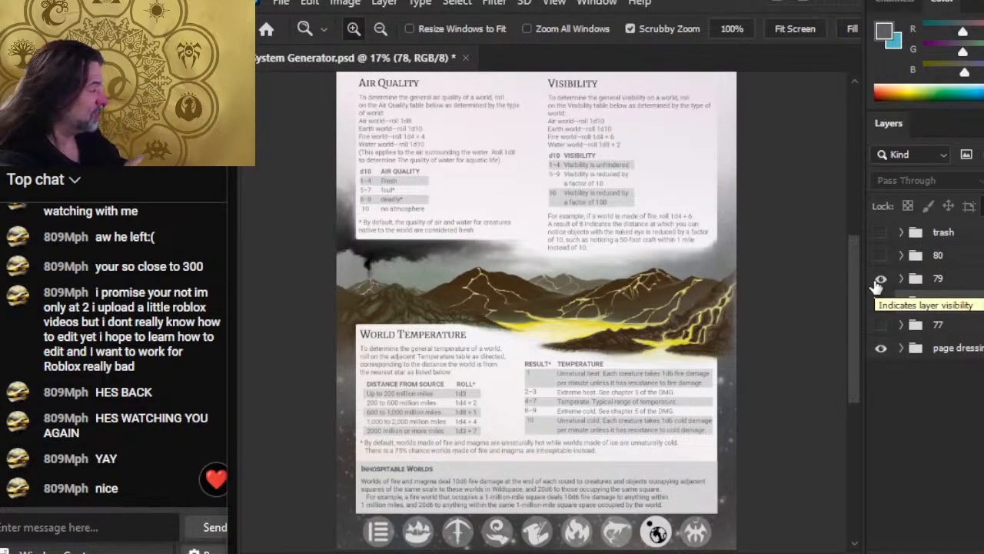
{"action": "left_click", "coordinate": [881, 278]}
{"action": "left_click", "coordinate": [882, 255]}
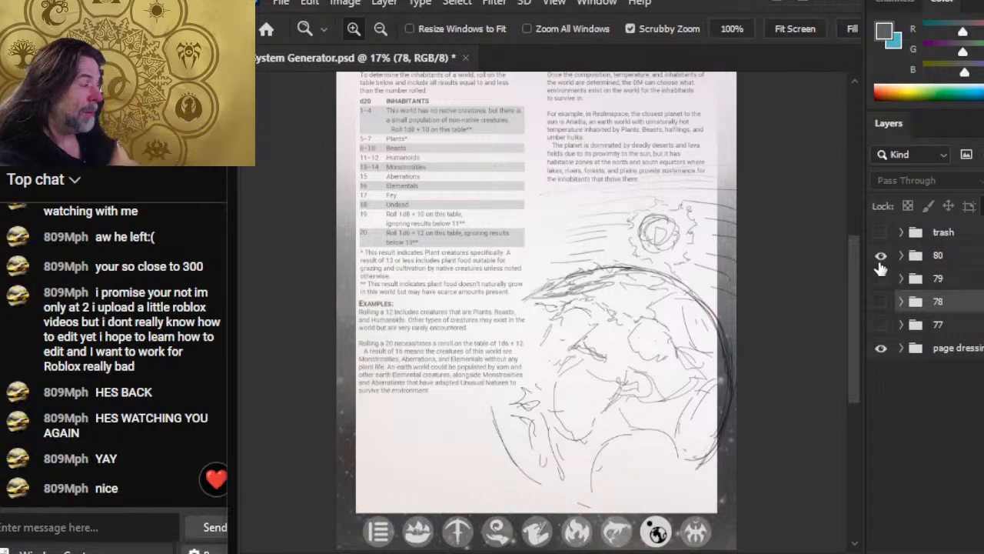
{"action": "left_click", "coordinate": [881, 256]}
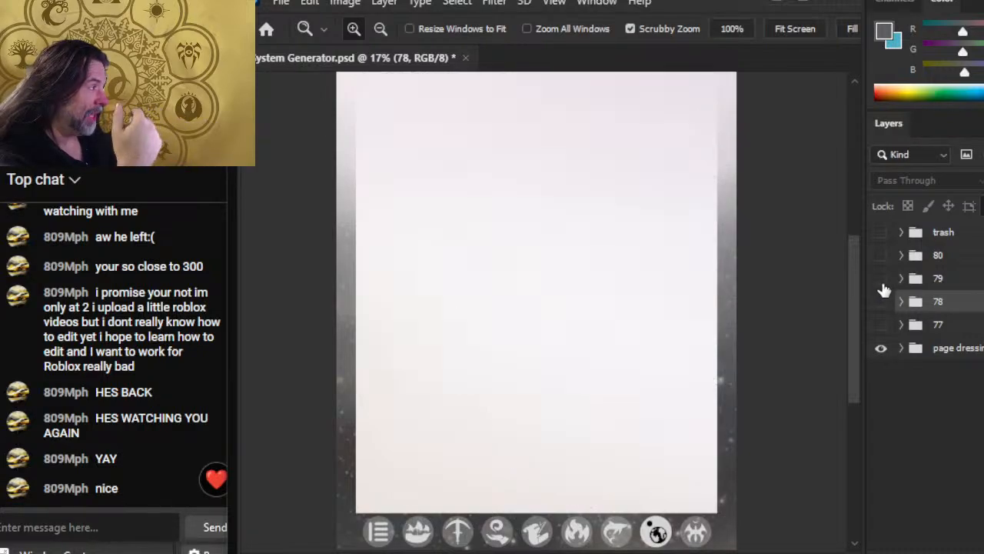
{"action": "left_click", "coordinate": [882, 279]}
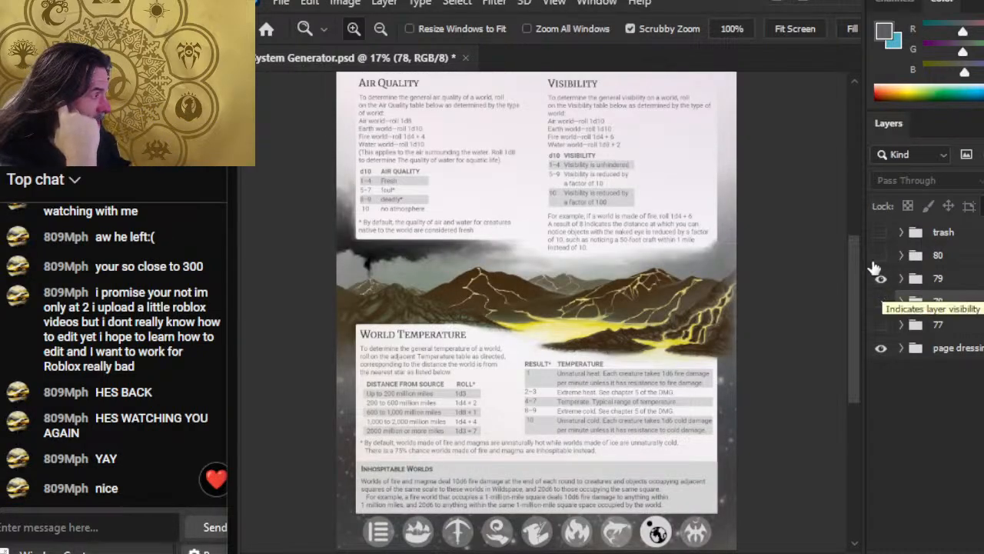
{"action": "left_click", "coordinate": [882, 256]}
{"action": "left_click", "coordinate": [881, 278]}
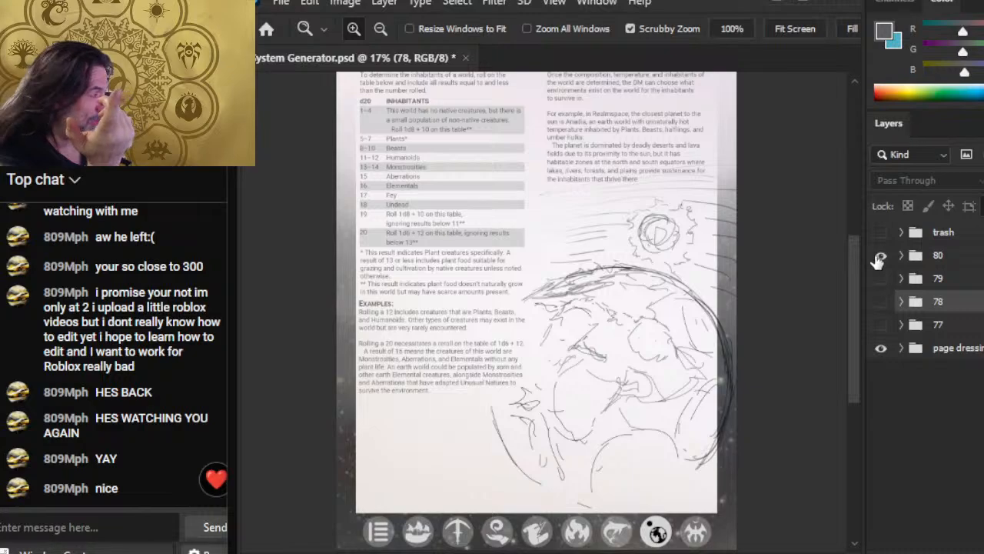
{"action": "left_click", "coordinate": [882, 256]}
{"action": "left_click", "coordinate": [882, 279]}
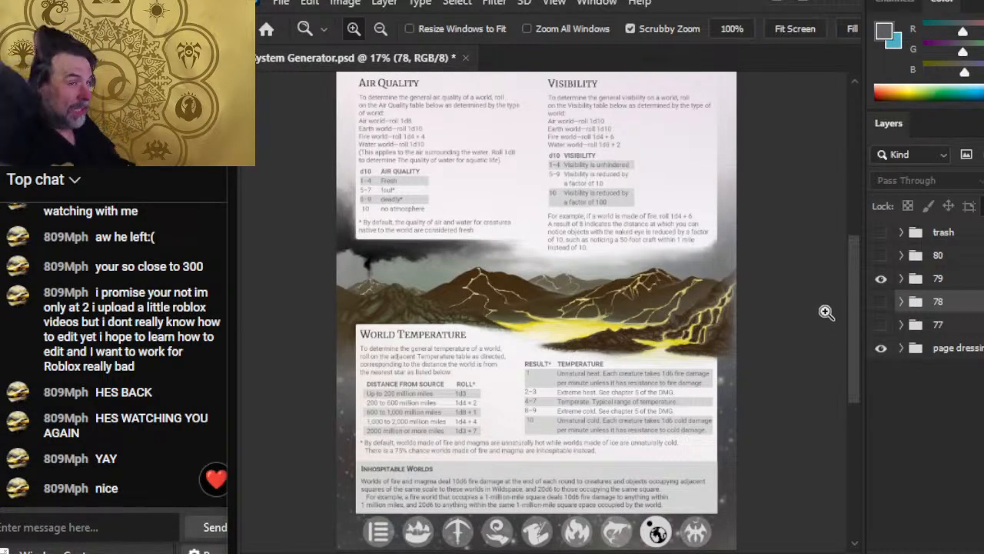
{"action": "left_click", "coordinate": [882, 278]}
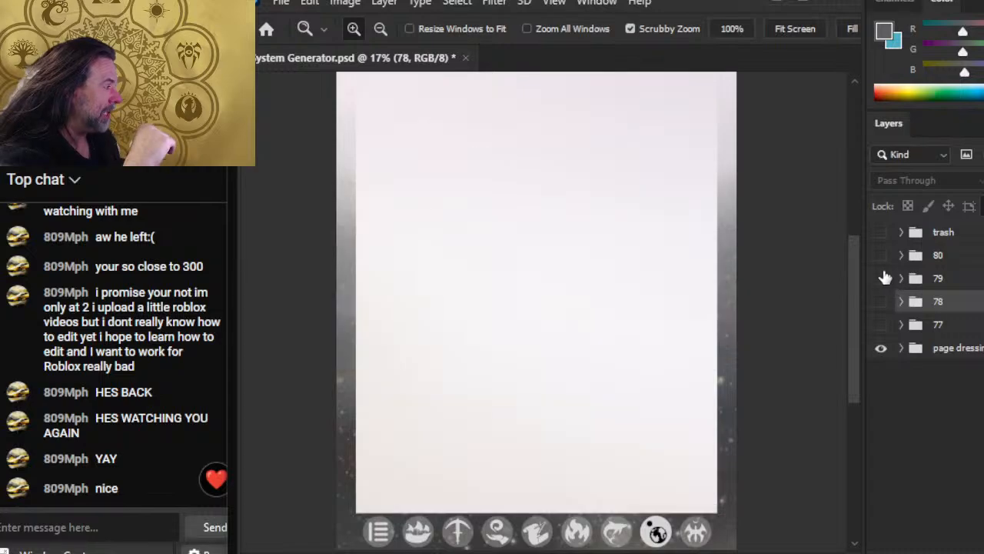
{"action": "left_click", "coordinate": [881, 255]}
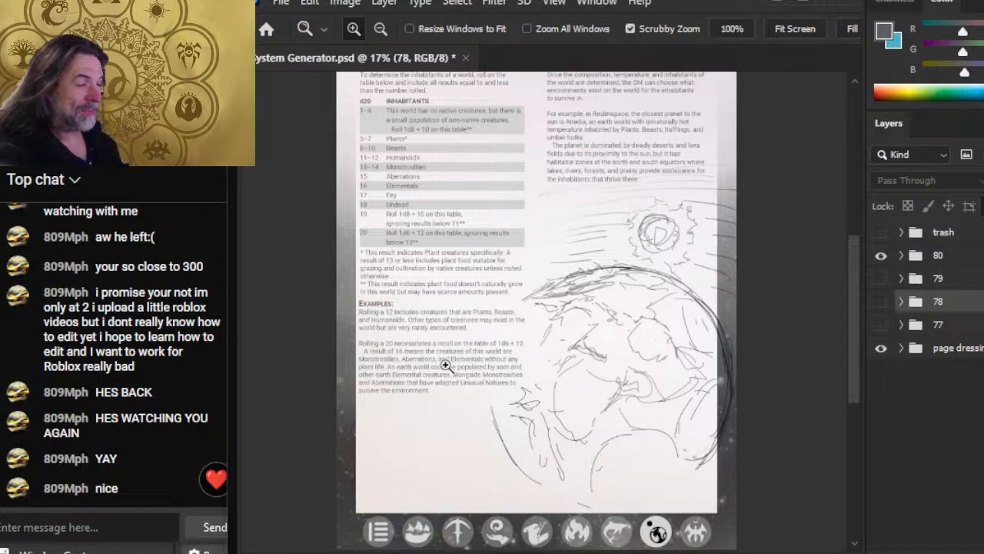
Step: Switch to the YouTube stream page in the browser, look through the video description, and return to Photoshop
{"action": "key", "text": "alt+Tab"}
{"action": "scroll", "coordinate": [434, 360], "scroll_direction": "down", "scroll_amount": 2}
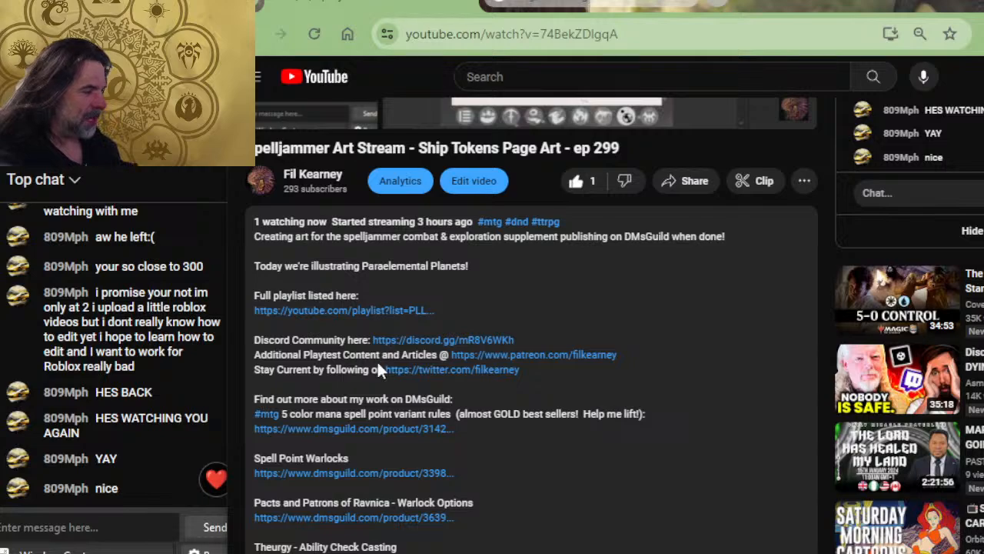
{"action": "scroll", "coordinate": [377, 363], "scroll_direction": "up", "scroll_amount": 2}
{"action": "key", "text": "alt+Tab"}
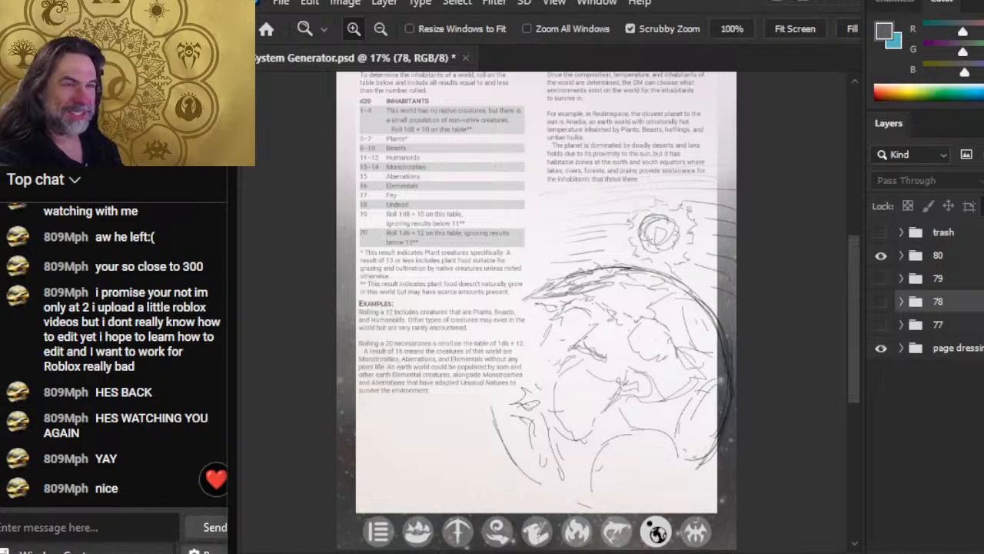
Step: Save System Generator.psd with page 80 shown and switch to the streaming software
{"action": "key", "text": "ctrl+s"}
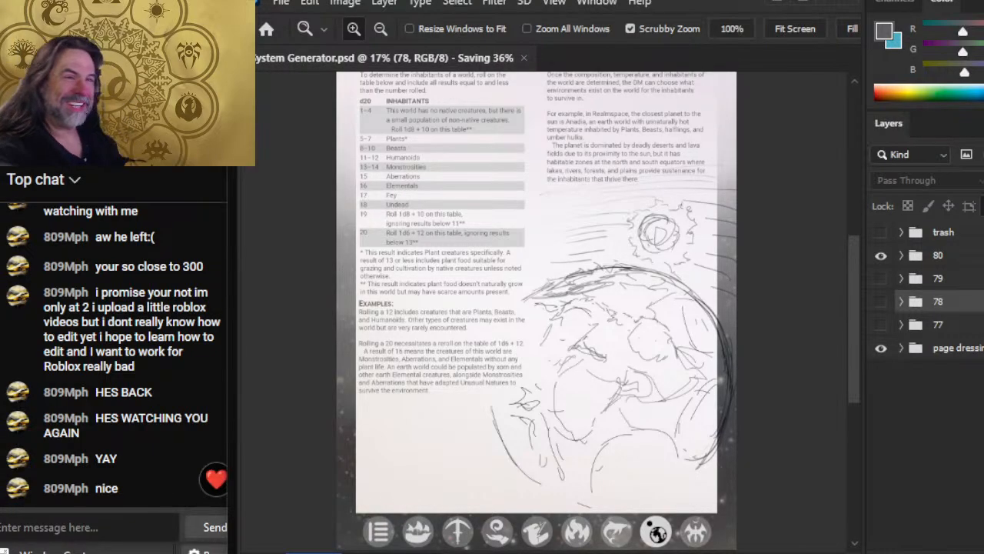
{"action": "key", "text": "alt+Tab"}
{"action": "key", "text": "alt+Tab"}
{"action": "key", "text": "alt+Tab"}
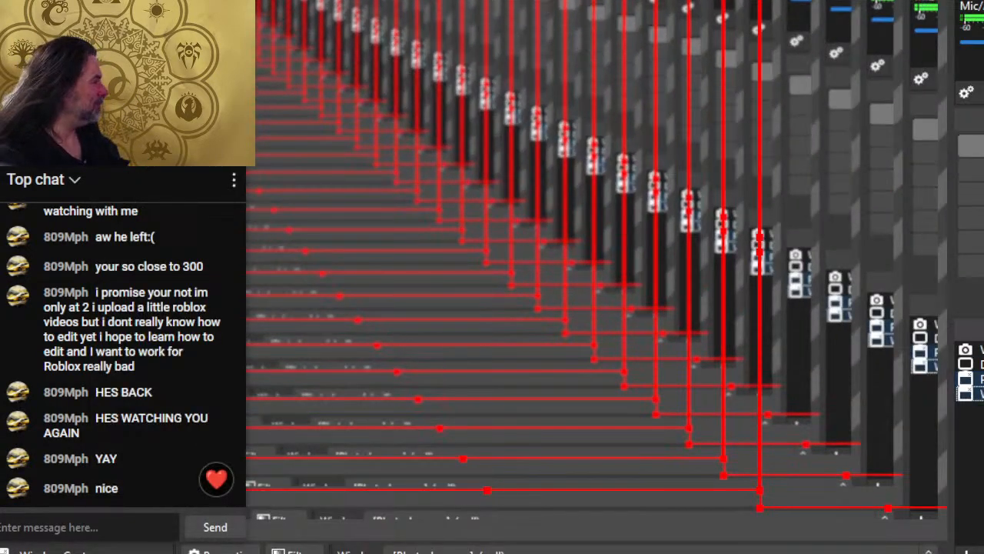